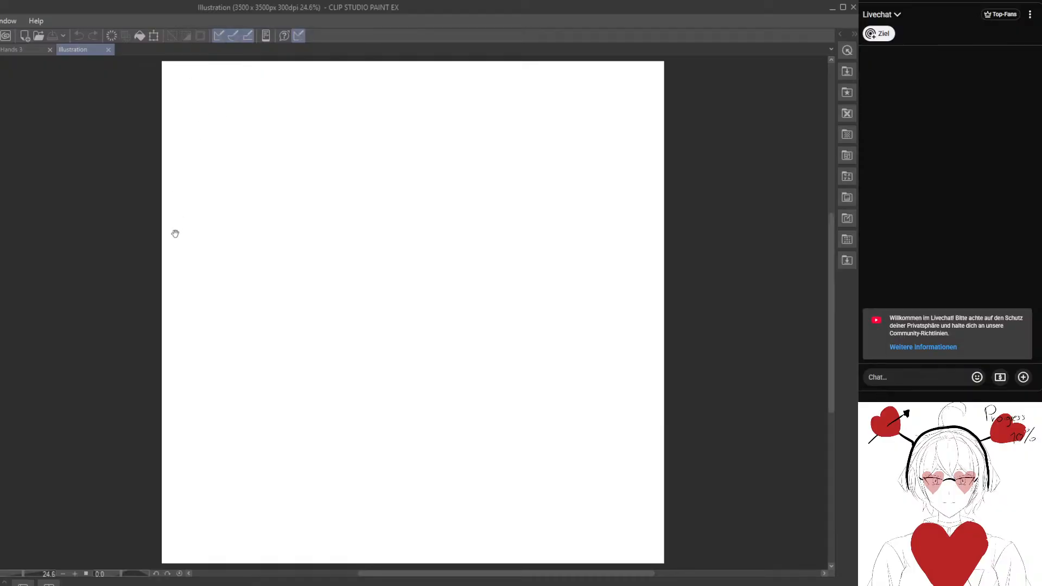
Draw a row of long, widely spaced vertical freehand lines across the blank canvas, working from left to right.
{"action": "left_click_drag", "start_coordinate": [174, 233], "coordinate": [268, 296]}
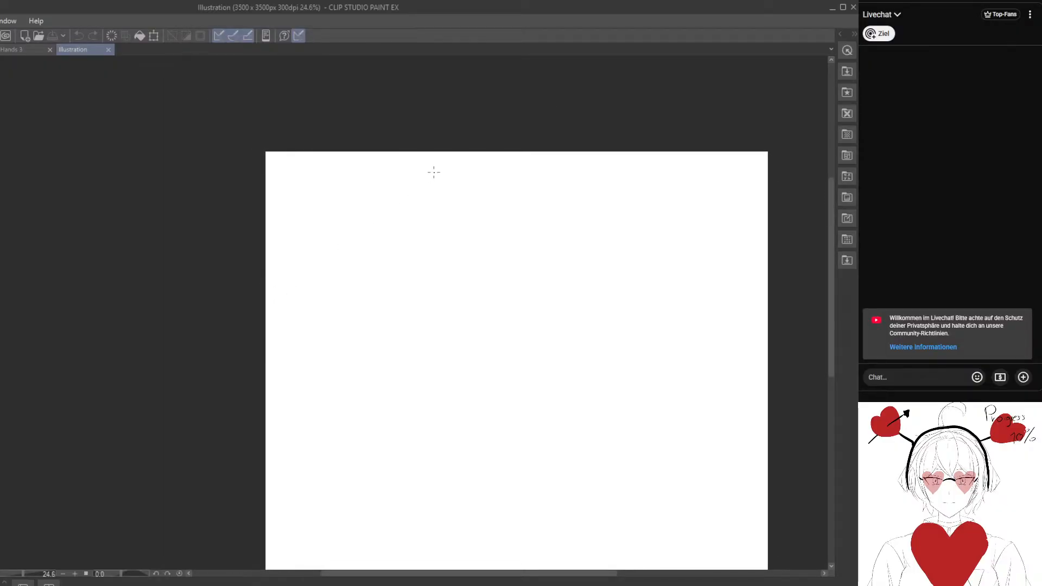
{"action": "key", "text": "ctrl+alt+0"}
{"action": "left_click_drag", "start_coordinate": [247, 190], "coordinate": [456, 469]}
{"action": "left_click_drag", "start_coordinate": [230, 266], "coordinate": [138, 240]}
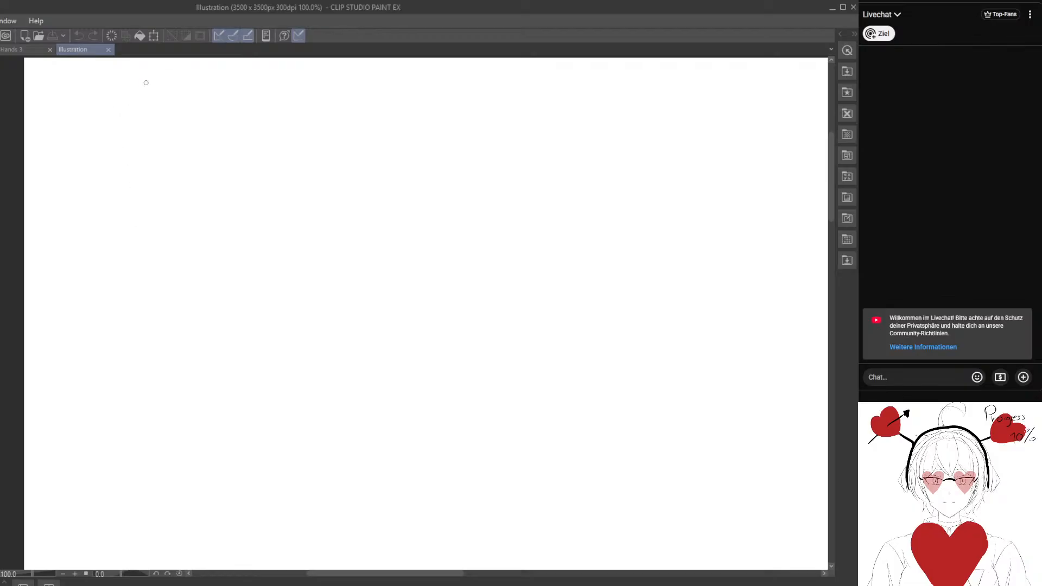
{"action": "left_click", "coordinate": [142, 377]}
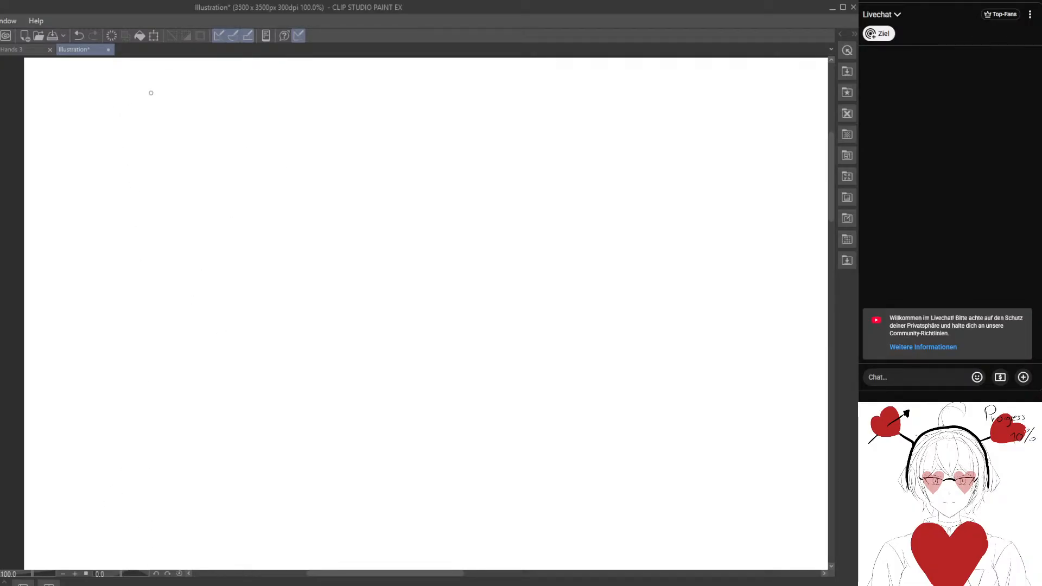
{"action": "left_click_drag", "start_coordinate": [128, 59], "coordinate": [145, 568]}
{"action": "mouse_move", "coordinate": [182, 155]}
{"action": "left_mouse_down"}
{"action": "mouse_move", "coordinate": [167, 191]}
{"action": "mouse_move", "coordinate": [148, 154]}
{"action": "left_mouse_up"}
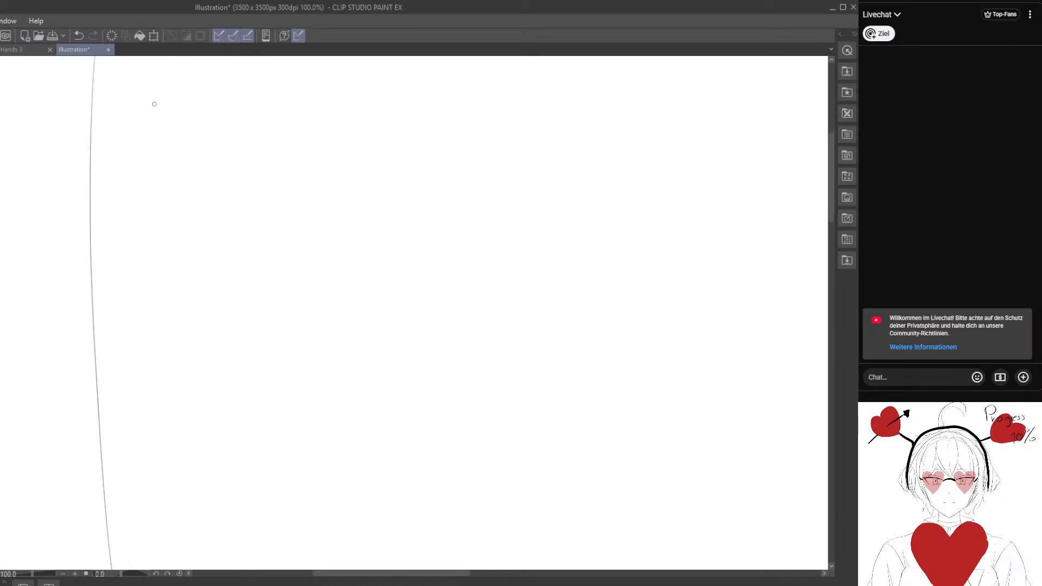
{"action": "left_click_drag", "start_coordinate": [154, 72], "coordinate": [169, 569]}
{"action": "left_click_drag", "start_coordinate": [193, 77], "coordinate": [208, 568]}
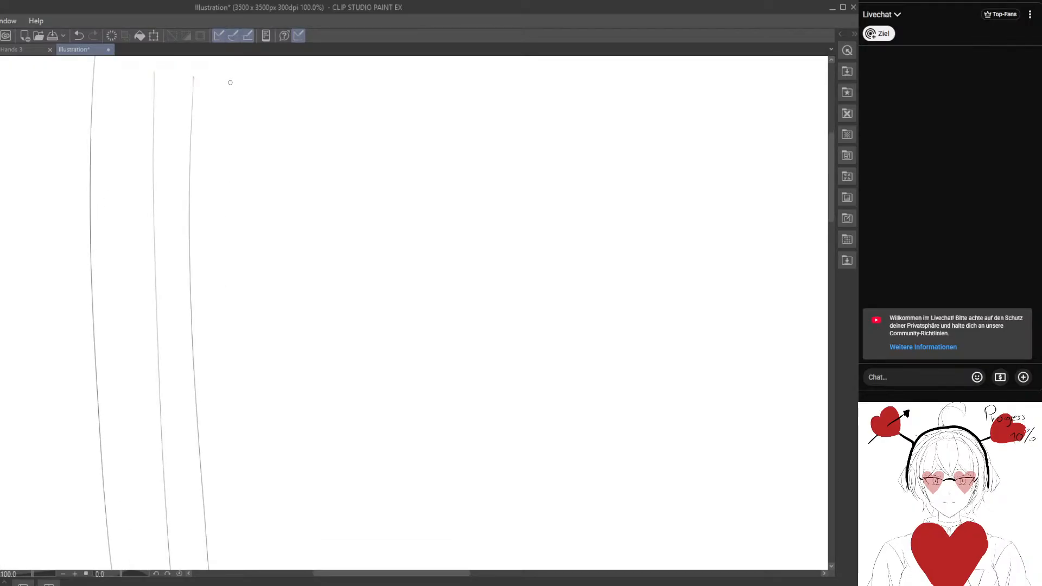
{"action": "left_click_drag", "start_coordinate": [231, 81], "coordinate": [228, 569]}
{"action": "left_click_drag", "start_coordinate": [261, 90], "coordinate": [258, 569]}
{"action": "left_click_drag", "start_coordinate": [288, 101], "coordinate": [294, 569]}
{"action": "left_click_drag", "start_coordinate": [325, 92], "coordinate": [341, 569]}
{"action": "mouse_move", "coordinate": [353, 83]}
{"action": "left_mouse_down"}
{"action": "mouse_move", "coordinate": [353, 318]}
{"action": "mouse_move", "coordinate": [373, 569]}
{"action": "left_mouse_up"}
{"action": "mouse_move", "coordinate": [399, 86]}
{"action": "left_mouse_down"}
{"action": "mouse_move", "coordinate": [393, 344]}
{"action": "mouse_move", "coordinate": [404, 569]}
{"action": "left_mouse_up"}
{"action": "left_click_drag", "start_coordinate": [434, 83], "coordinate": [422, 568]}
{"action": "left_click_drag", "start_coordinate": [469, 75], "coordinate": [468, 568]}
{"action": "left_click_drag", "start_coordinate": [506, 83], "coordinate": [518, 569]}
{"action": "left_click_drag", "start_coordinate": [538, 79], "coordinate": [550, 569]}
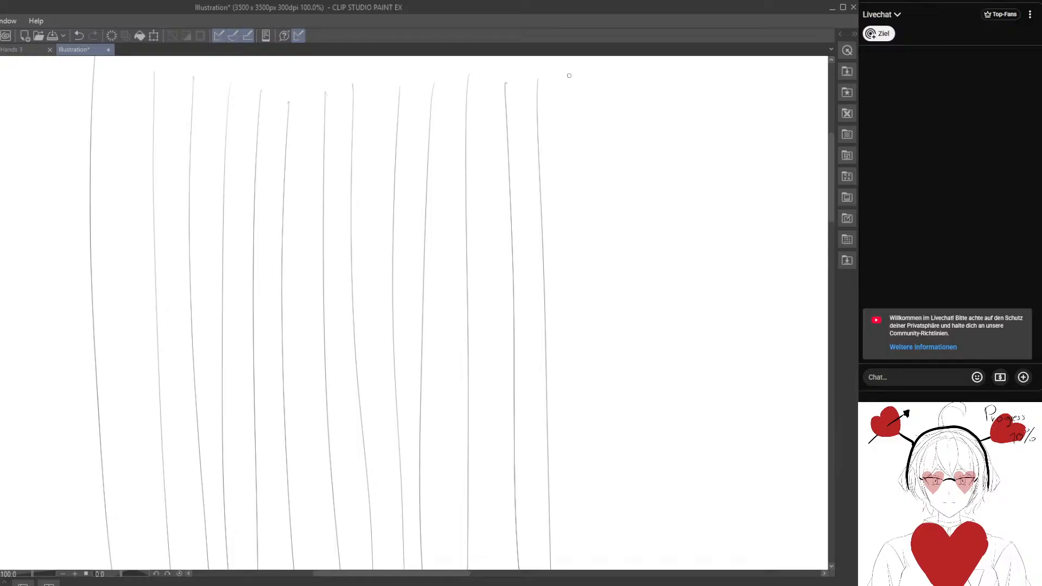
{"action": "left_click_drag", "start_coordinate": [570, 75], "coordinate": [572, 569]}
{"action": "left_click_drag", "start_coordinate": [606, 70], "coordinate": [633, 569]}
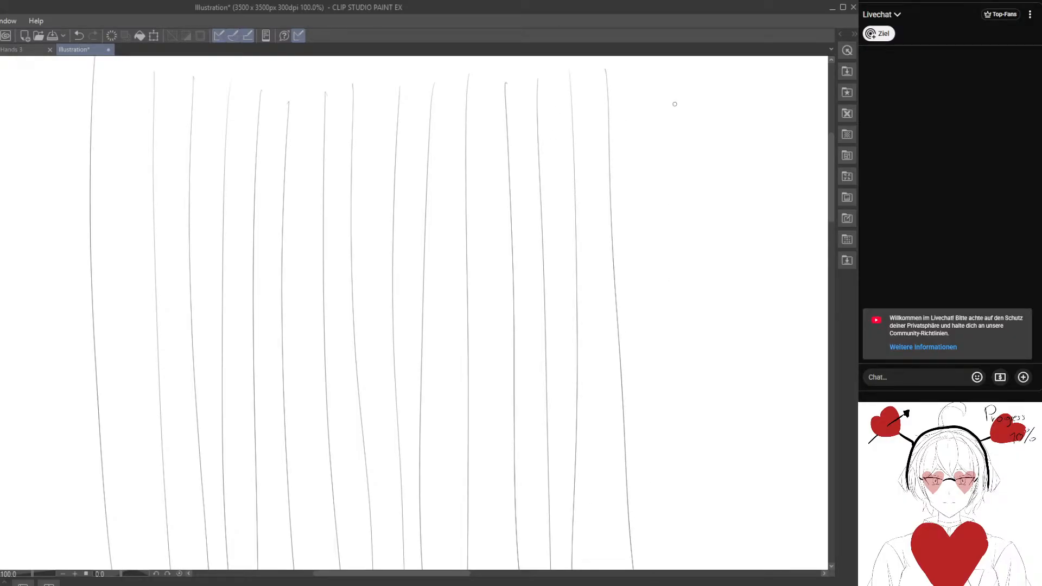
{"action": "left_click_drag", "start_coordinate": [652, 74], "coordinate": [682, 569]}
Add long vertical freehand lines in the gaps between the widely spaced lines, working from left to right.
{"action": "mouse_move", "coordinate": [116, 69]}
{"action": "left_mouse_down"}
{"action": "mouse_move", "coordinate": [136, 569]}
{"action": "mouse_move", "coordinate": [130, 221]}
{"action": "mouse_move", "coordinate": [130, 568]}
{"action": "left_mouse_up"}
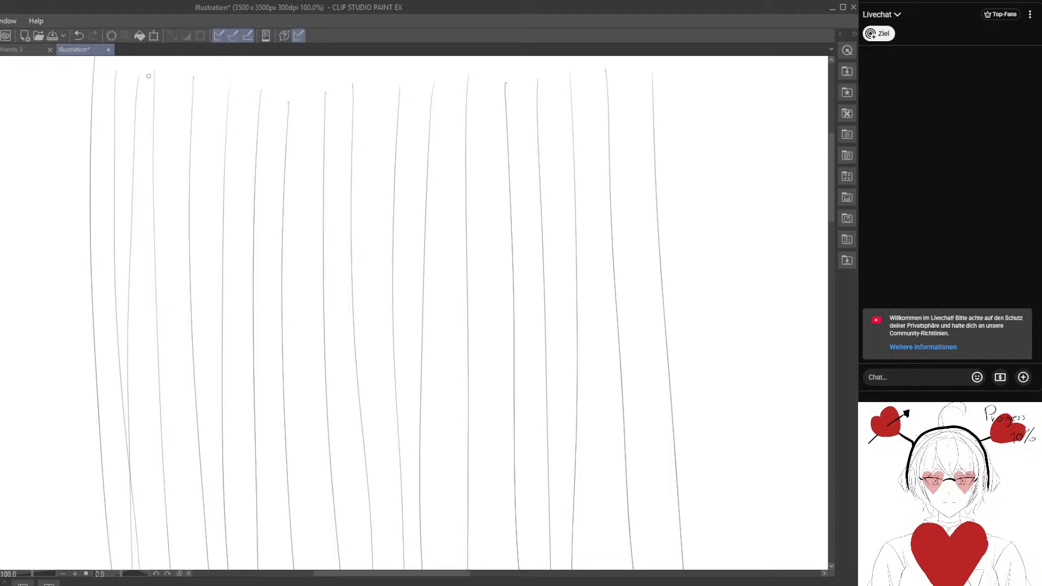
{"action": "left_click_drag", "start_coordinate": [148, 76], "coordinate": [159, 556]}
{"action": "left_click_drag", "start_coordinate": [166, 73], "coordinate": [182, 569]}
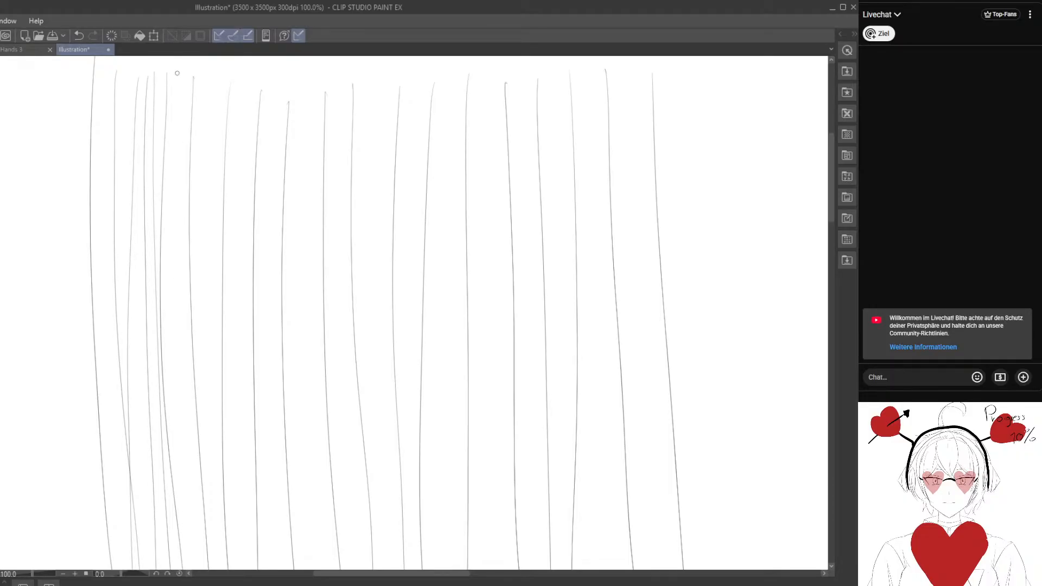
{"action": "mouse_move", "coordinate": [177, 72]}
{"action": "left_mouse_down"}
{"action": "mouse_move", "coordinate": [178, 548]}
{"action": "mouse_move", "coordinate": [179, 569]}
{"action": "mouse_move", "coordinate": [200, 295]}
{"action": "mouse_move", "coordinate": [202, 568]}
{"action": "left_mouse_up"}
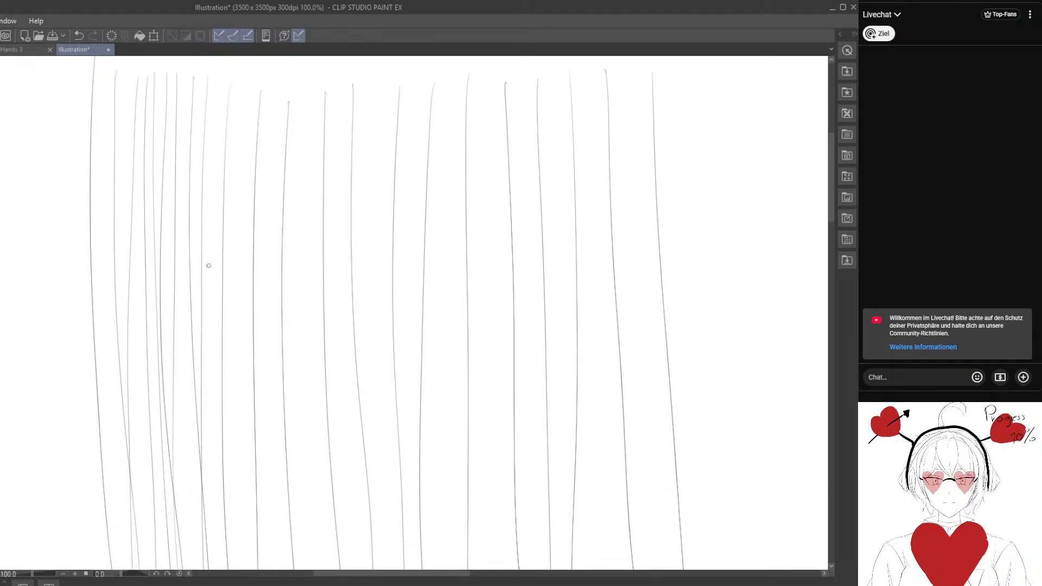
{"action": "left_click_drag", "start_coordinate": [221, 83], "coordinate": [207, 568]}
{"action": "left_click_drag", "start_coordinate": [227, 102], "coordinate": [222, 568]}
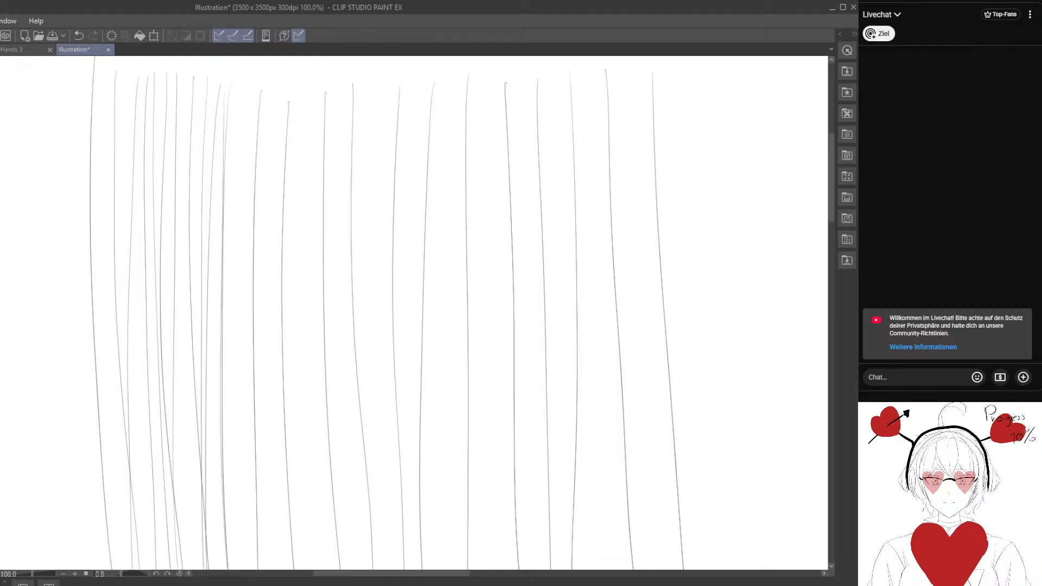
{"action": "mouse_move", "coordinate": [237, 88]}
{"action": "left_mouse_down"}
{"action": "mouse_move", "coordinate": [233, 569]}
{"action": "mouse_move", "coordinate": [248, 421]}
{"action": "mouse_move", "coordinate": [254, 569]}
{"action": "left_mouse_up"}
{"action": "mouse_move", "coordinate": [272, 100]}
{"action": "left_mouse_down"}
{"action": "mouse_move", "coordinate": [255, 363]}
{"action": "mouse_move", "coordinate": [257, 569]}
{"action": "mouse_move", "coordinate": [267, 223]}
{"action": "mouse_move", "coordinate": [266, 569]}
{"action": "left_mouse_up"}
{"action": "left_click_drag", "start_coordinate": [297, 95], "coordinate": [307, 569]}
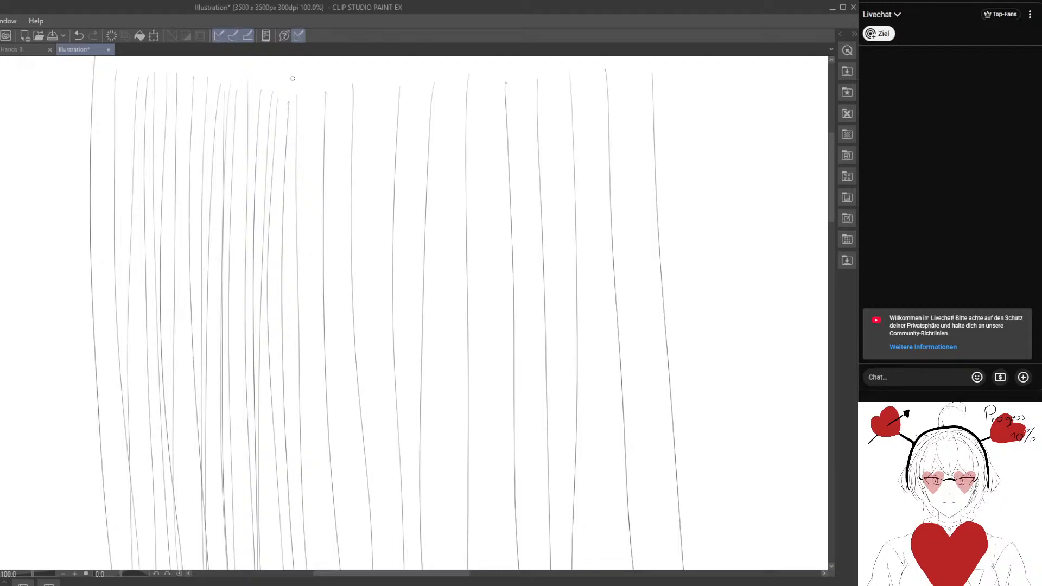
{"action": "left_click_drag", "start_coordinate": [307, 87], "coordinate": [337, 569]}
{"action": "left_click_drag", "start_coordinate": [335, 101], "coordinate": [331, 568]}
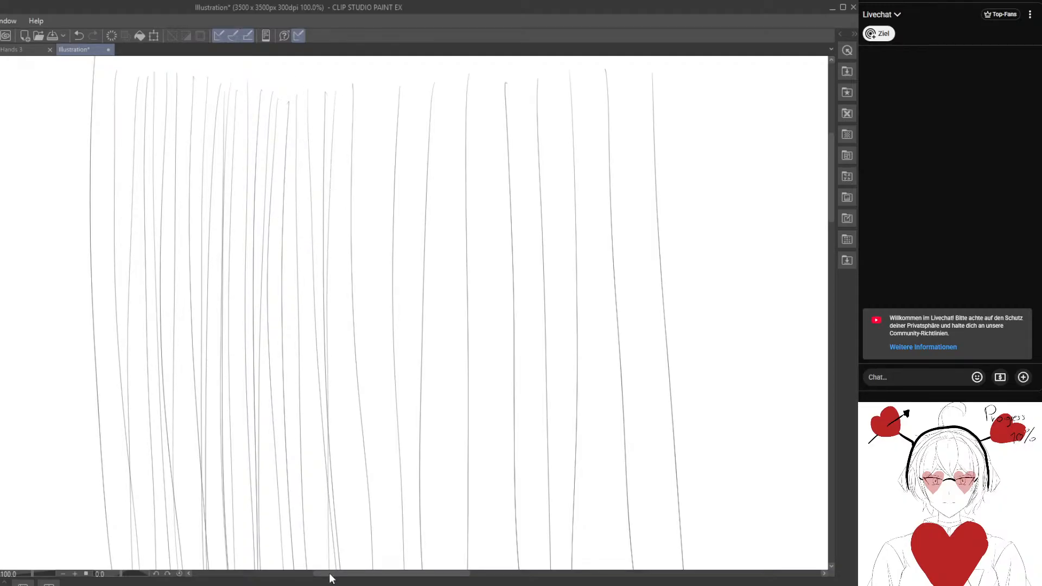
{"action": "left_click_drag", "start_coordinate": [346, 88], "coordinate": [341, 569]}
{"action": "mouse_move", "coordinate": [372, 76]}
{"action": "left_mouse_down"}
{"action": "mouse_move", "coordinate": [372, 435]}
{"action": "mouse_move", "coordinate": [380, 569]}
{"action": "mouse_move", "coordinate": [383, 262]}
{"action": "mouse_move", "coordinate": [392, 569]}
{"action": "left_mouse_up"}
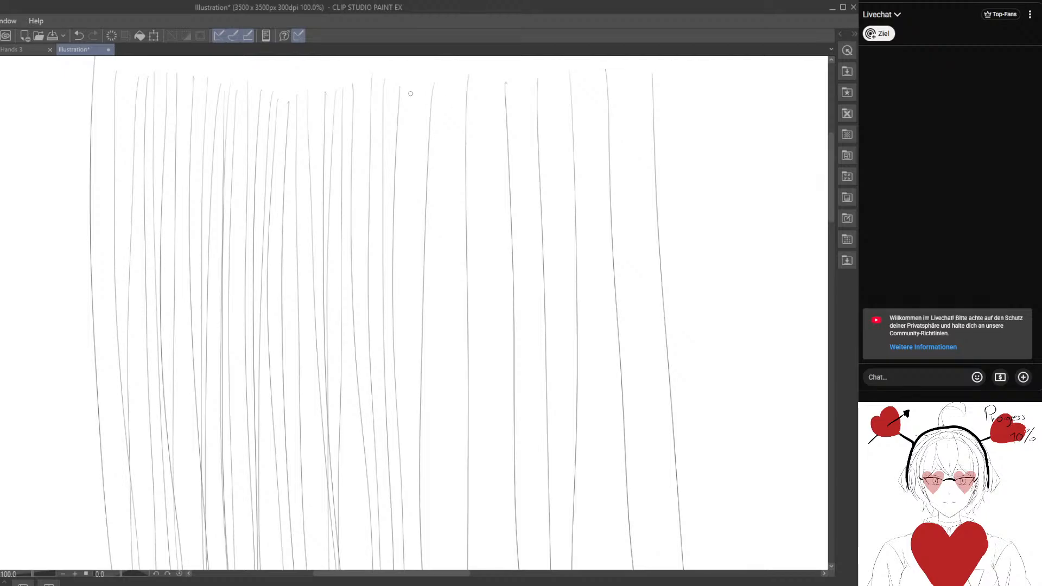
{"action": "left_click_drag", "start_coordinate": [410, 93], "coordinate": [424, 568]}
{"action": "left_click_drag", "start_coordinate": [403, 98], "coordinate": [400, 569]}
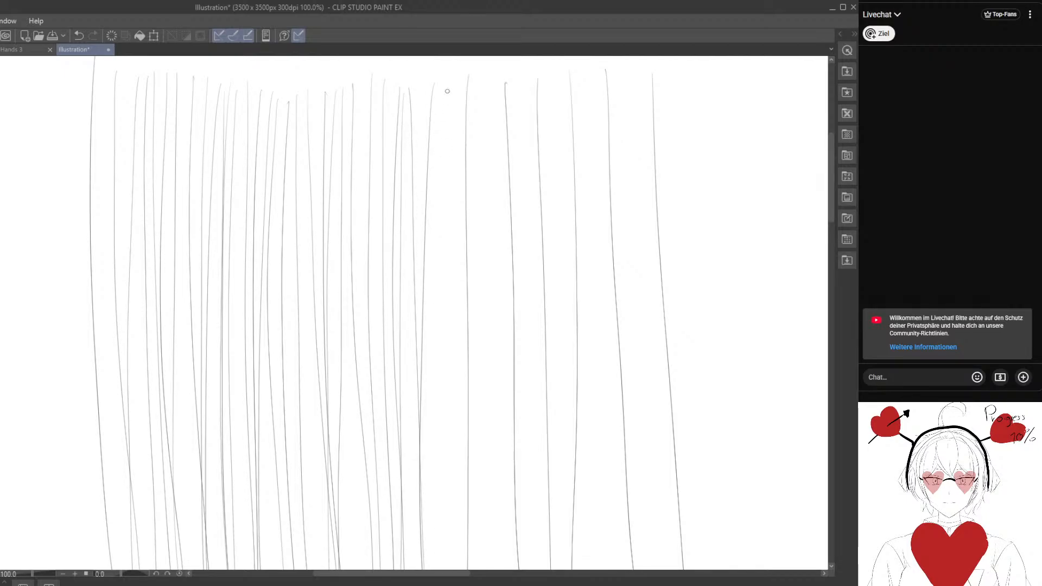
{"action": "mouse_move", "coordinate": [442, 76]}
{"action": "left_mouse_down"}
{"action": "mouse_move", "coordinate": [441, 525]}
{"action": "mouse_move", "coordinate": [443, 569]}
{"action": "mouse_move", "coordinate": [449, 430]}
{"action": "mouse_move", "coordinate": [450, 569]}
{"action": "mouse_move", "coordinate": [458, 144]}
{"action": "mouse_move", "coordinate": [466, 569]}
{"action": "left_mouse_up"}
{"action": "left_click_drag", "start_coordinate": [481, 70], "coordinate": [469, 568]}
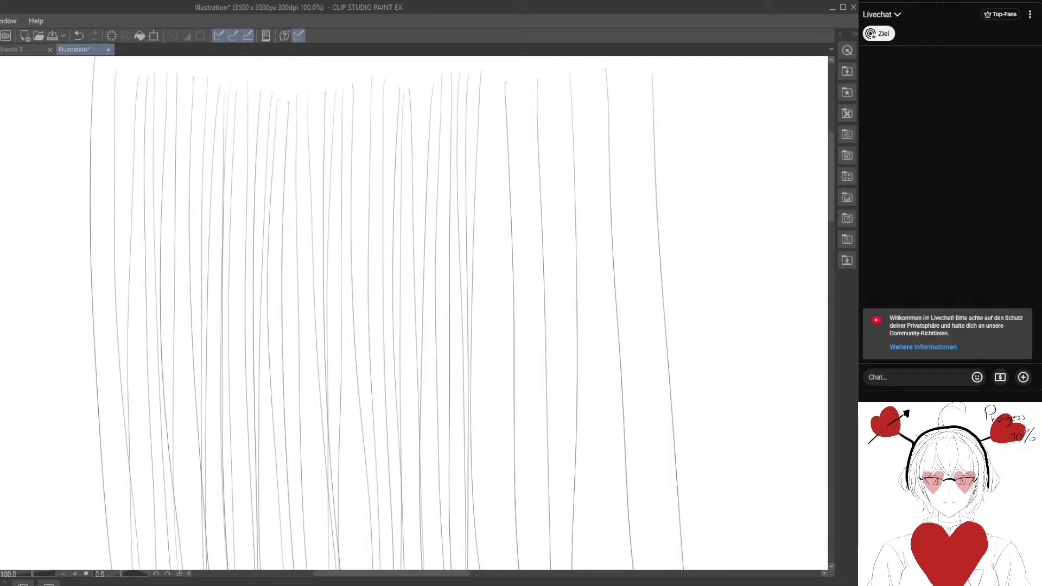
{"action": "mouse_move", "coordinate": [507, 80]}
{"action": "left_mouse_down"}
{"action": "mouse_move", "coordinate": [507, 569]}
{"action": "mouse_move", "coordinate": [484, 116]}
{"action": "mouse_move", "coordinate": [483, 567]}
{"action": "left_mouse_up"}
{"action": "left_click_drag", "start_coordinate": [522, 76], "coordinate": [530, 569]}
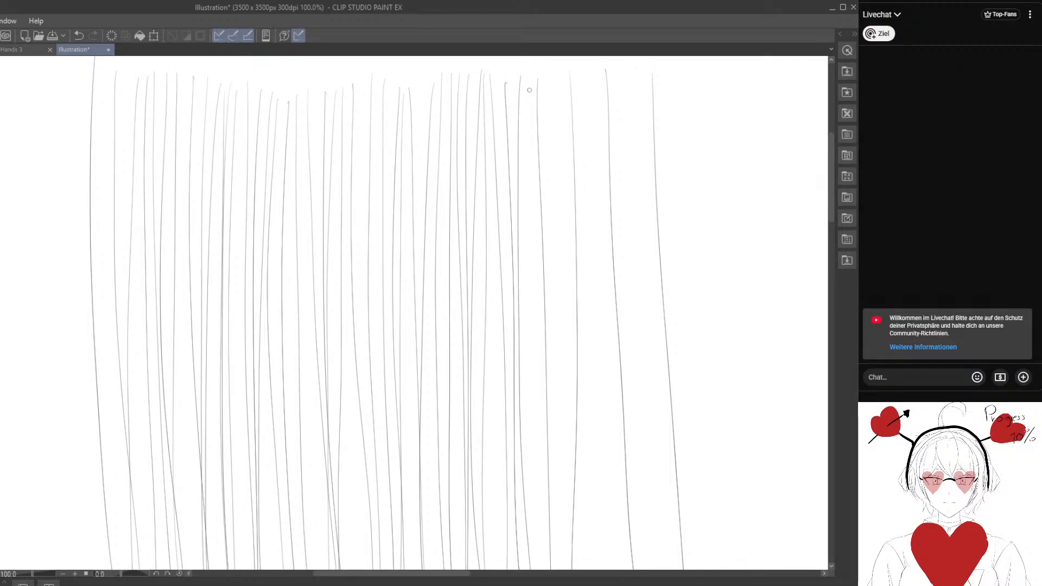
{"action": "left_click_drag", "start_coordinate": [529, 73], "coordinate": [528, 568]}
{"action": "left_click_drag", "start_coordinate": [558, 65], "coordinate": [564, 569]}
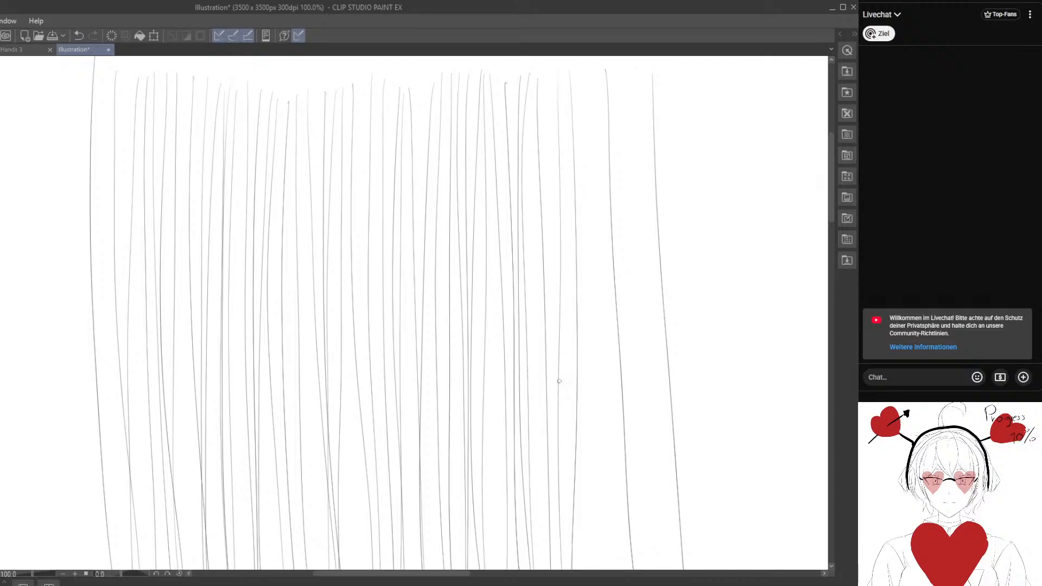
{"action": "left_click_drag", "start_coordinate": [568, 78], "coordinate": [563, 467]}
{"action": "mouse_move", "coordinate": [577, 79]}
{"action": "left_mouse_down"}
{"action": "mouse_move", "coordinate": [594, 568]}
{"action": "mouse_move", "coordinate": [598, 434]}
{"action": "mouse_move", "coordinate": [606, 568]}
{"action": "mouse_move", "coordinate": [610, 262]}
{"action": "mouse_move", "coordinate": [628, 569]}
{"action": "left_mouse_up"}
Add more vertical lines around and beyond the leftmost line, extending the row toward the canvas's left edge.
{"action": "left_click_drag", "start_coordinate": [104, 70], "coordinate": [123, 569]}
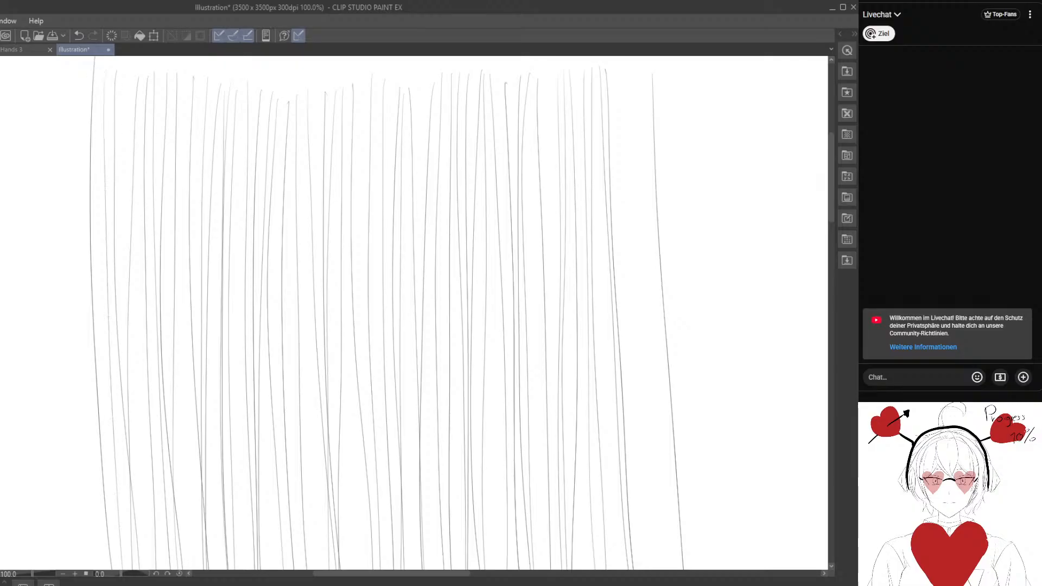
{"action": "mouse_move", "coordinate": [95, 72]}
{"action": "left_mouse_down"}
{"action": "mouse_move", "coordinate": [116, 569]}
{"action": "mouse_move", "coordinate": [73, 158]}
{"action": "mouse_move", "coordinate": [84, 569]}
{"action": "left_mouse_up"}
{"action": "left_click_drag", "start_coordinate": [52, 78], "coordinate": [58, 568]}
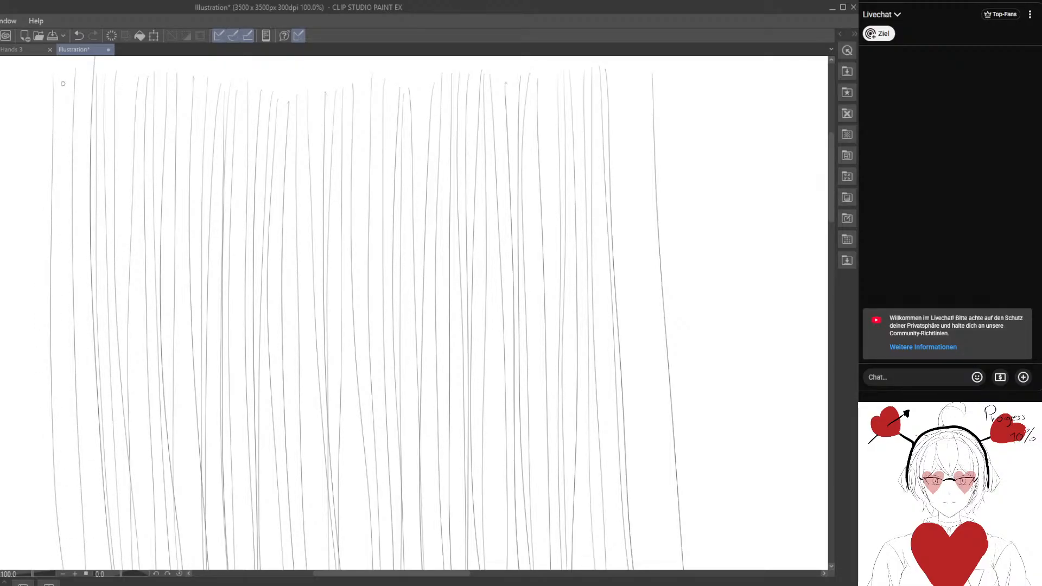
{"action": "left_click_drag", "start_coordinate": [61, 78], "coordinate": [71, 568]}
{"action": "left_click_drag", "start_coordinate": [80, 76], "coordinate": [98, 569]}
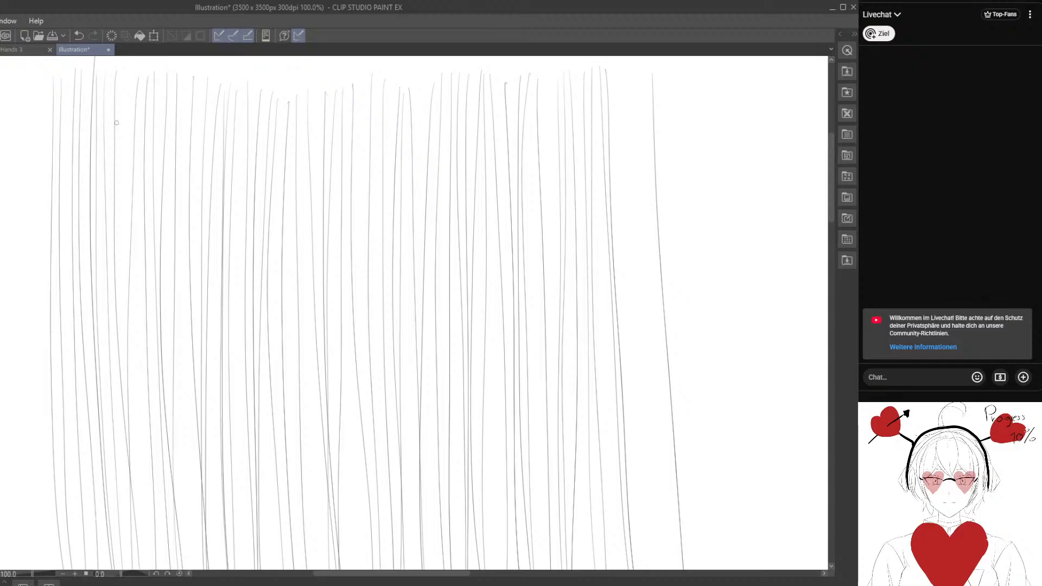
{"action": "left_click_drag", "start_coordinate": [132, 75], "coordinate": [137, 543]}
{"action": "left_click_drag", "start_coordinate": [143, 78], "coordinate": [164, 568]}
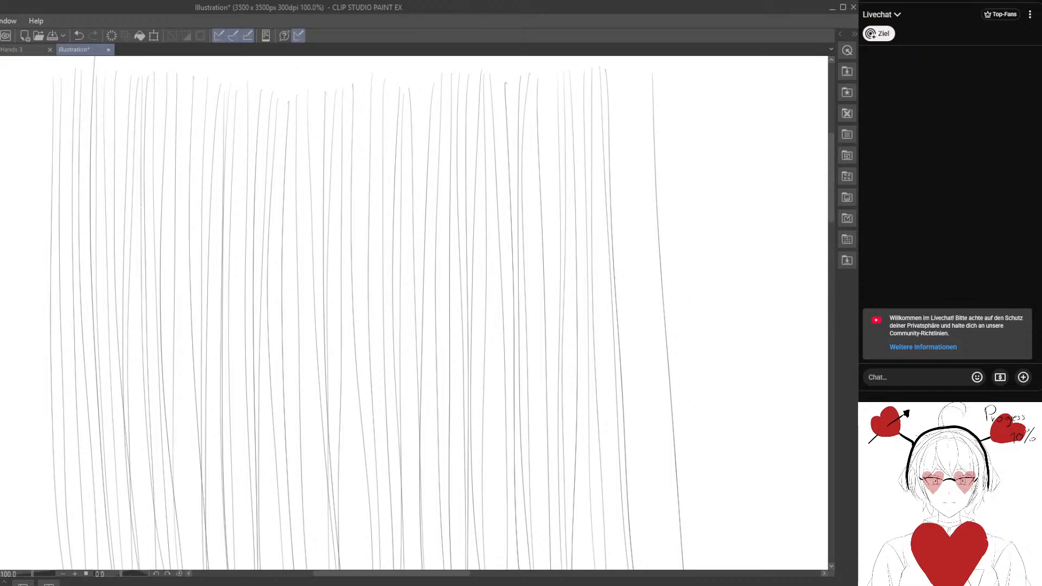
Fill the remaining gaps in the left half of the row with vertical lines, working from the middle back to the left end.
{"action": "mouse_move", "coordinate": [361, 375]}
{"action": "left_mouse_down"}
{"action": "mouse_move", "coordinate": [337, 379]}
{"action": "mouse_move", "coordinate": [385, 370]}
{"action": "left_mouse_up"}
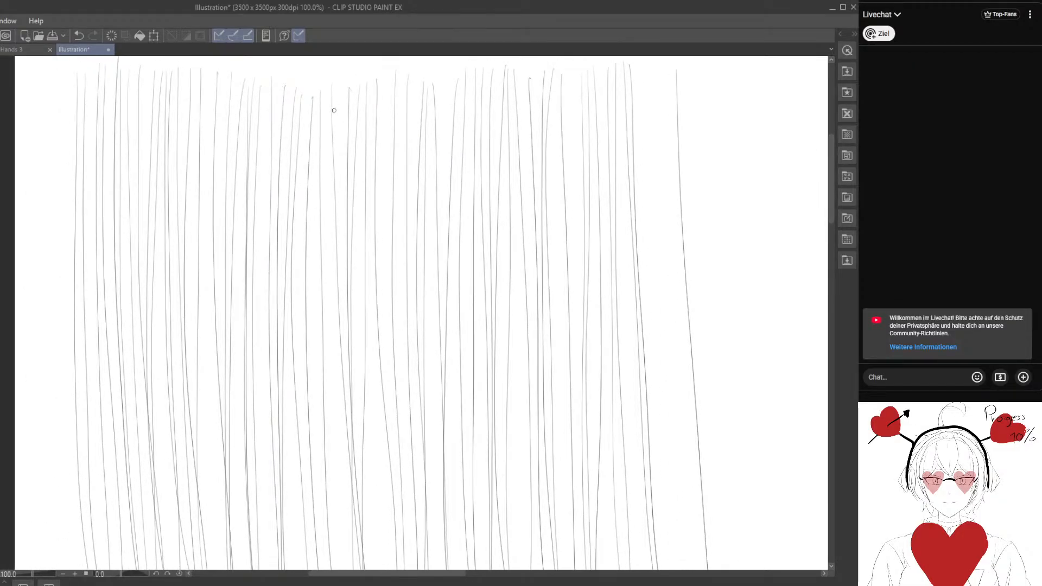
{"action": "left_click_drag", "start_coordinate": [322, 92], "coordinate": [317, 569]}
{"action": "left_click_drag", "start_coordinate": [328, 90], "coordinate": [342, 542]}
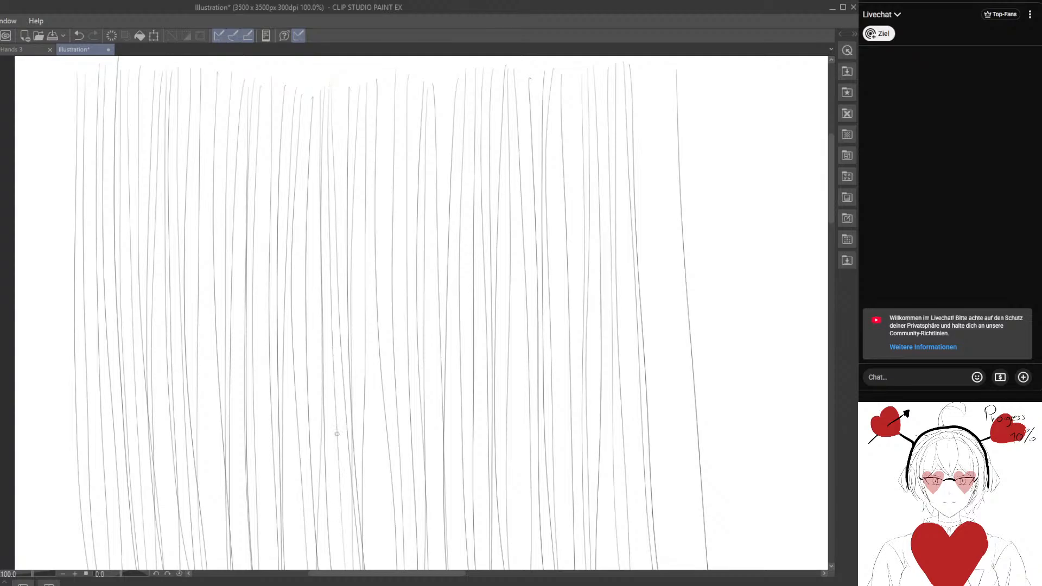
{"action": "left_click_drag", "start_coordinate": [344, 90], "coordinate": [363, 567]}
{"action": "left_click_drag", "start_coordinate": [316, 100], "coordinate": [320, 568]}
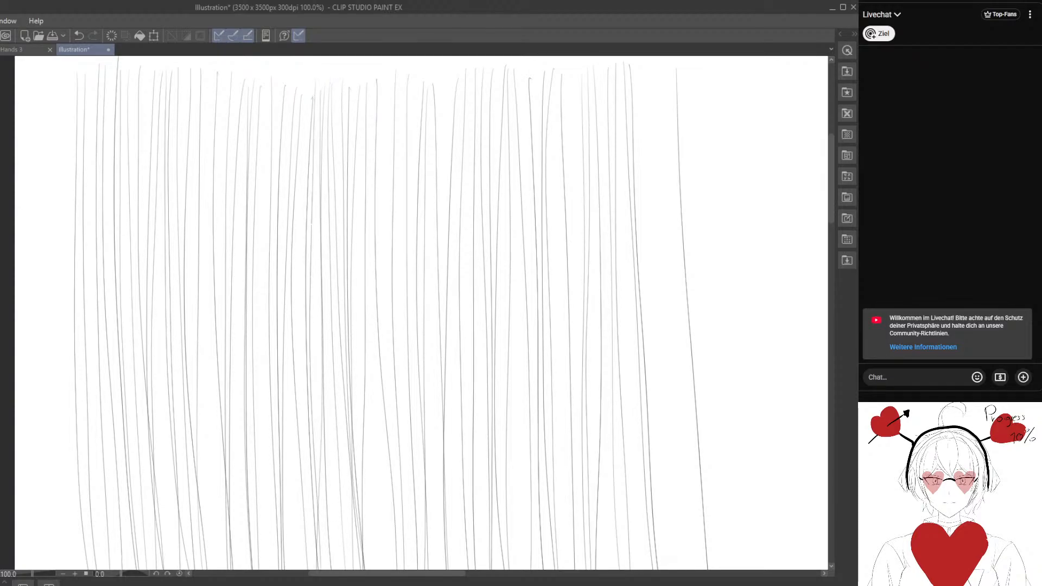
{"action": "left_click_drag", "start_coordinate": [310, 103], "coordinate": [309, 569]}
{"action": "left_click_drag", "start_coordinate": [267, 76], "coordinate": [266, 568]}
{"action": "left_click_drag", "start_coordinate": [244, 86], "coordinate": [245, 569]}
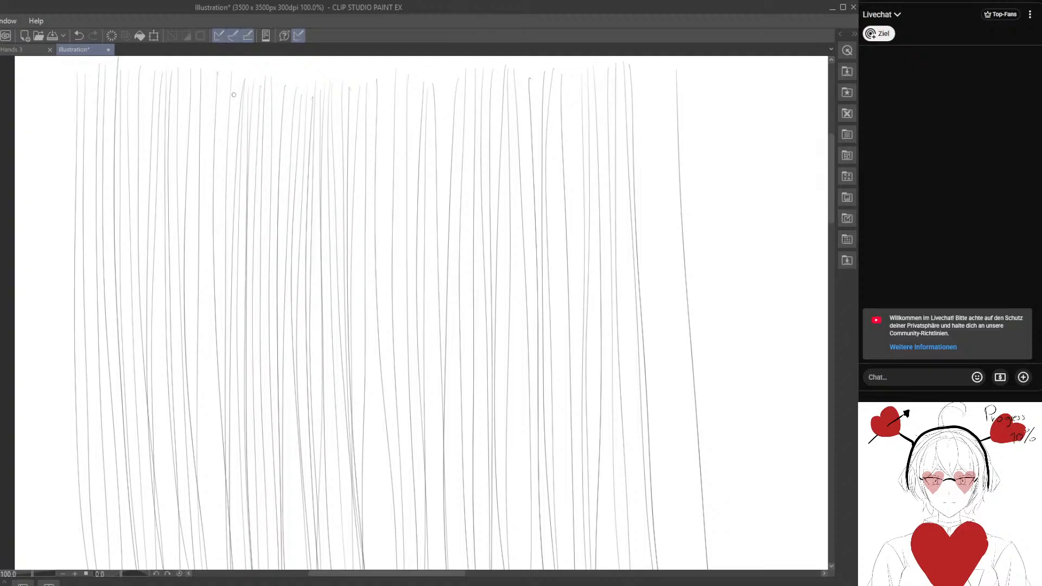
{"action": "left_click_drag", "start_coordinate": [235, 84], "coordinate": [229, 569]}
{"action": "left_click_drag", "start_coordinate": [224, 82], "coordinate": [226, 569]}
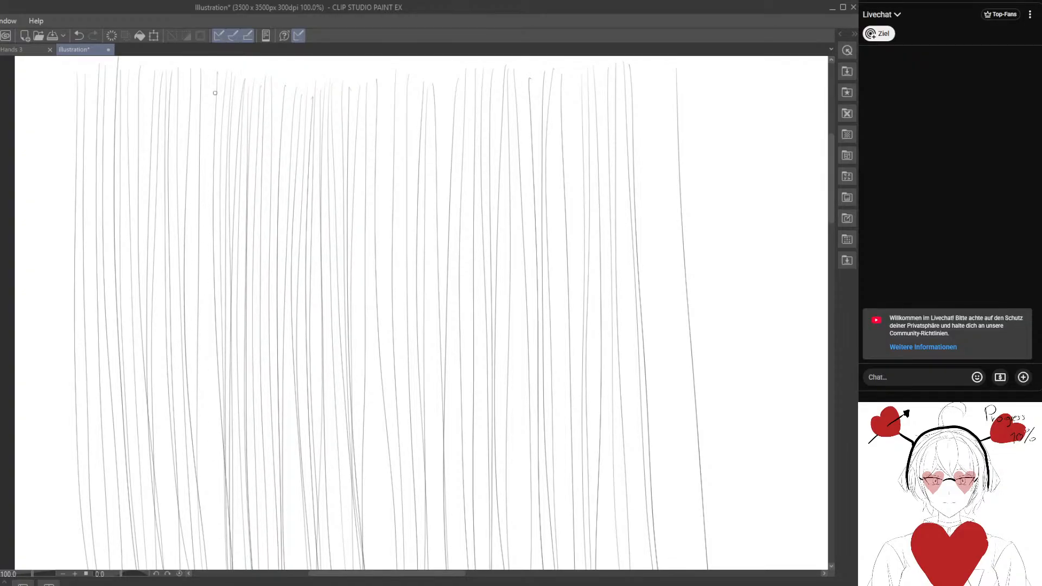
{"action": "left_click_drag", "start_coordinate": [211, 73], "coordinate": [207, 569]}
{"action": "left_click_drag", "start_coordinate": [197, 63], "coordinate": [204, 568]}
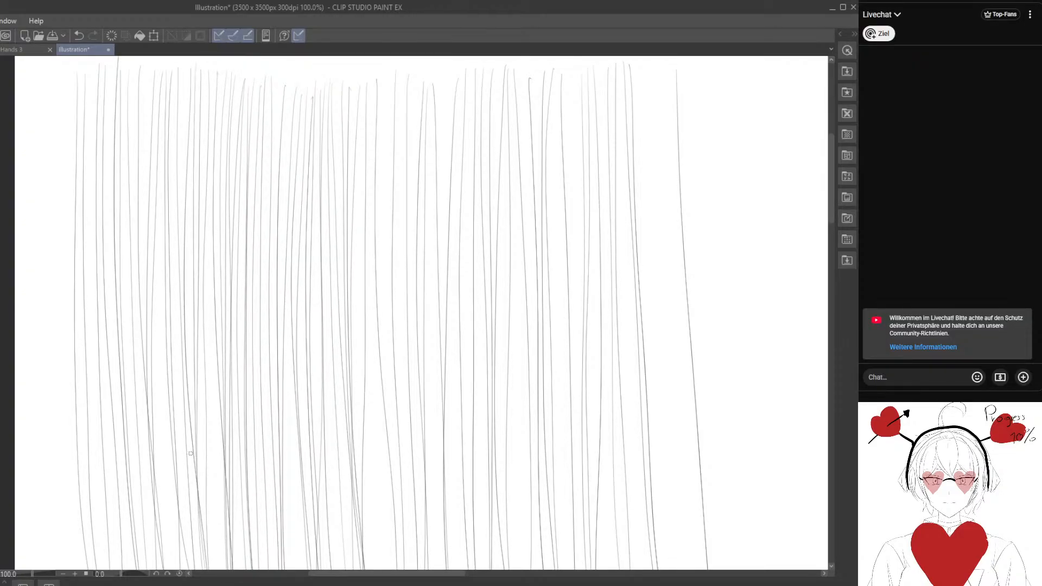
{"action": "left_click_drag", "start_coordinate": [184, 87], "coordinate": [188, 568]}
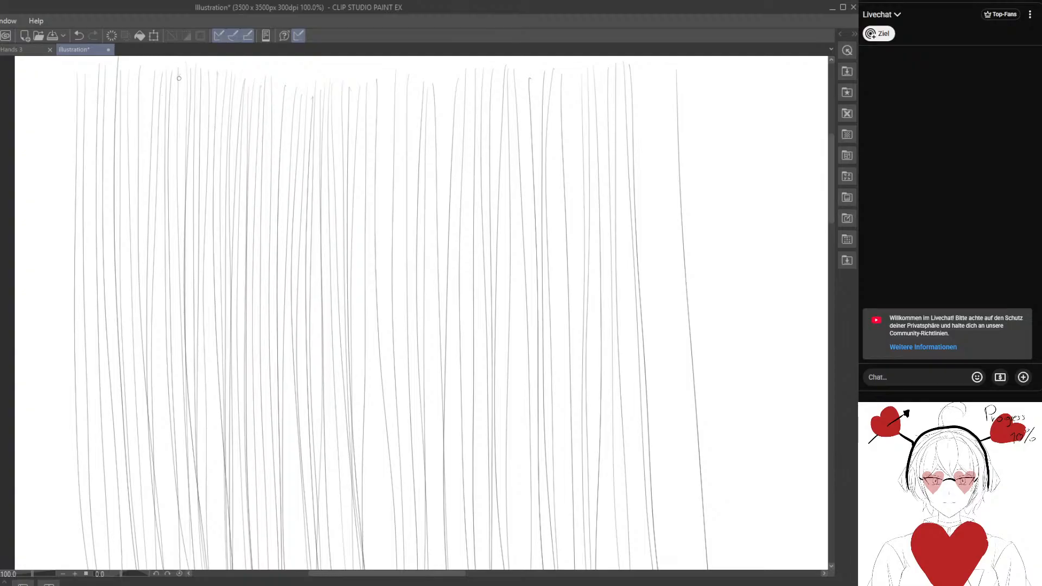
{"action": "left_click_drag", "start_coordinate": [177, 75], "coordinate": [192, 569]}
{"action": "left_click_drag", "start_coordinate": [147, 78], "coordinate": [158, 540]}
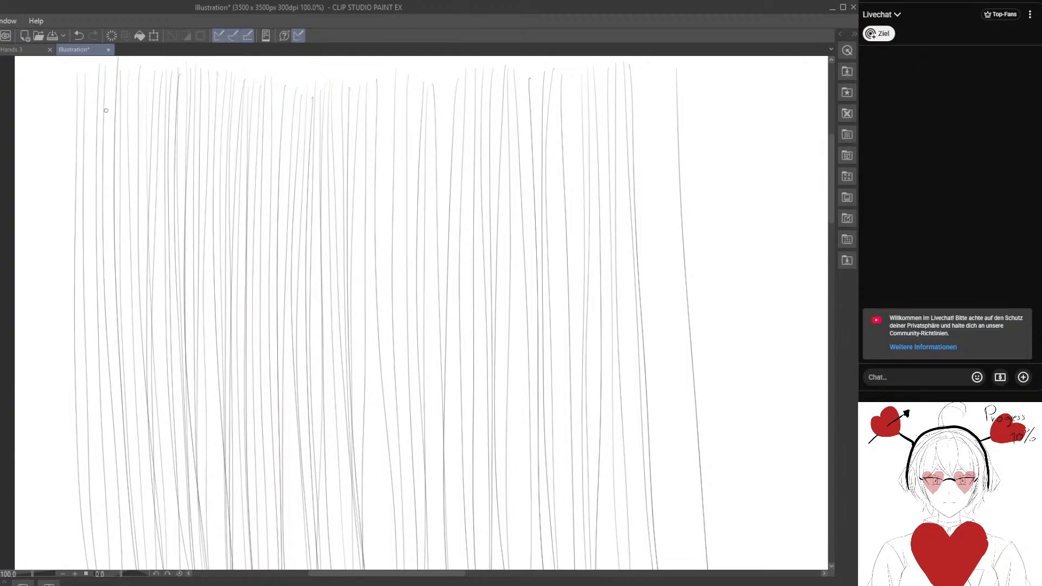
{"action": "left_click_drag", "start_coordinate": [109, 75], "coordinate": [121, 543]}
{"action": "left_click_drag", "start_coordinate": [100, 71], "coordinate": [105, 557]}
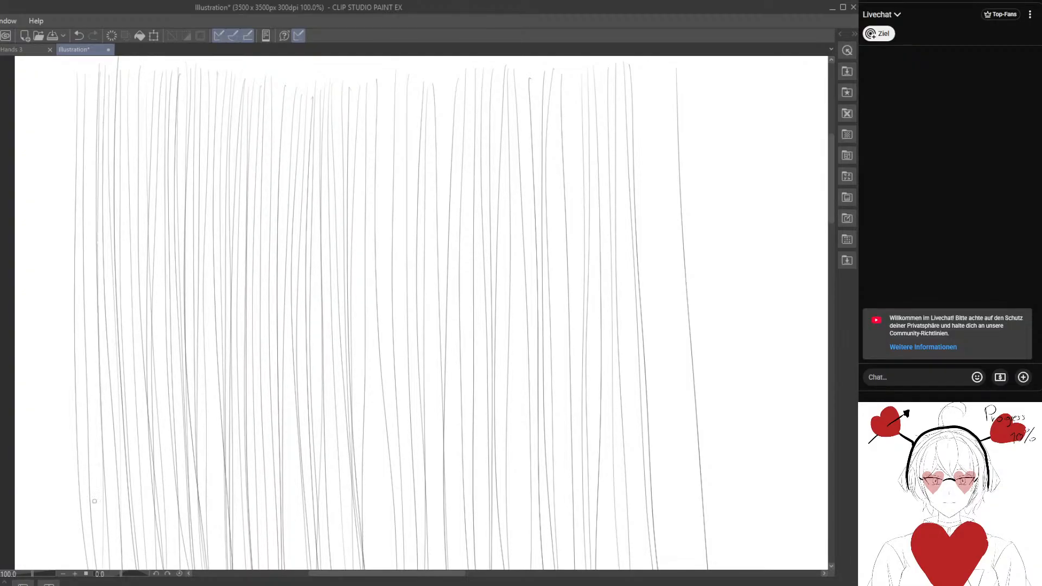
{"action": "left_click_drag", "start_coordinate": [91, 79], "coordinate": [118, 568]}
Add long vertical freehand lines in the gaps across the middle of the row, working from left to right.
{"action": "left_click_drag", "start_coordinate": [366, 385], "coordinate": [238, 390]}
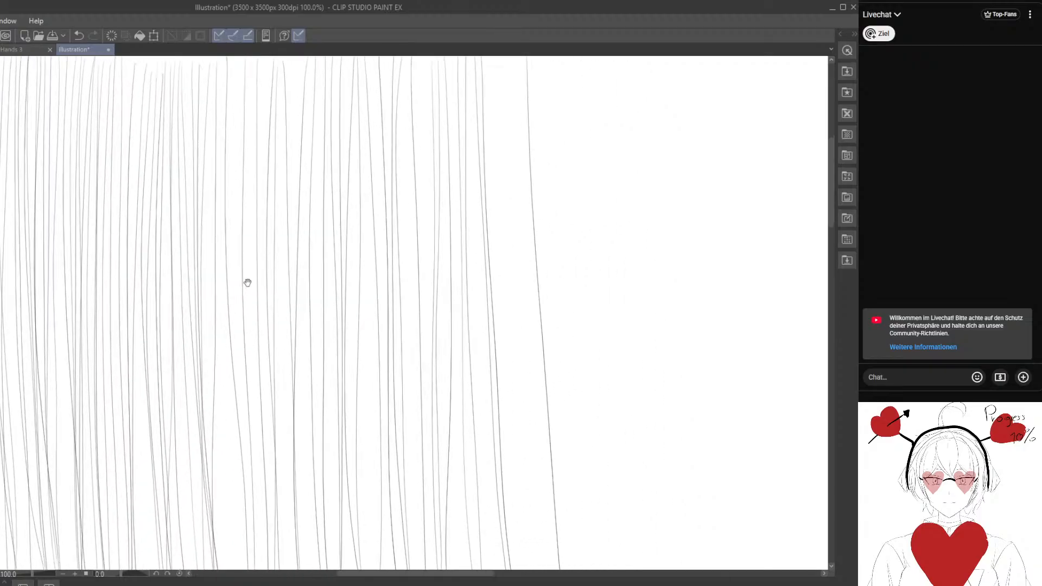
{"action": "left_click_drag", "start_coordinate": [255, 89], "coordinate": [260, 569]}
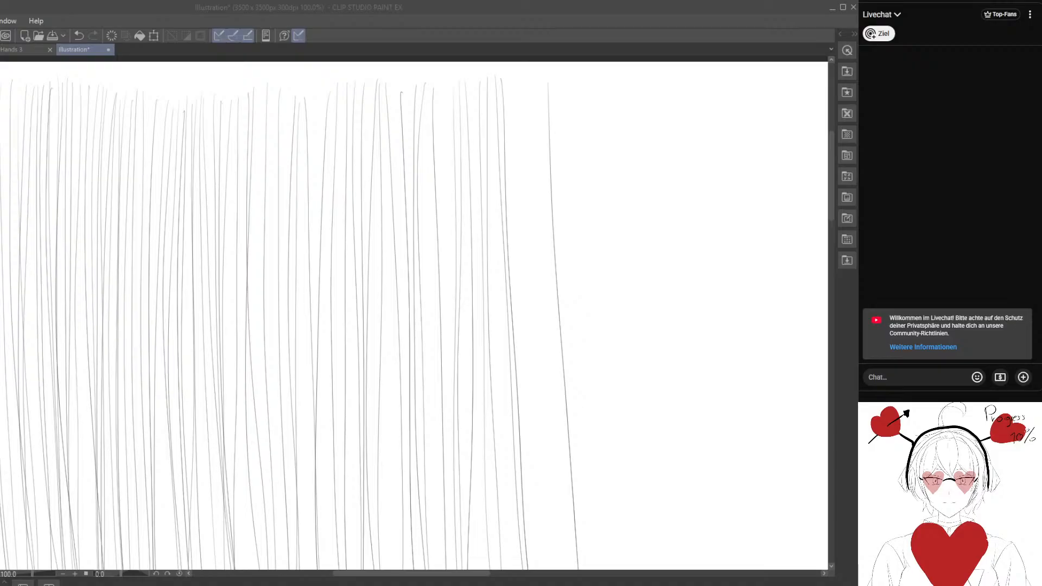
{"action": "left_click", "coordinate": [252, 245]}
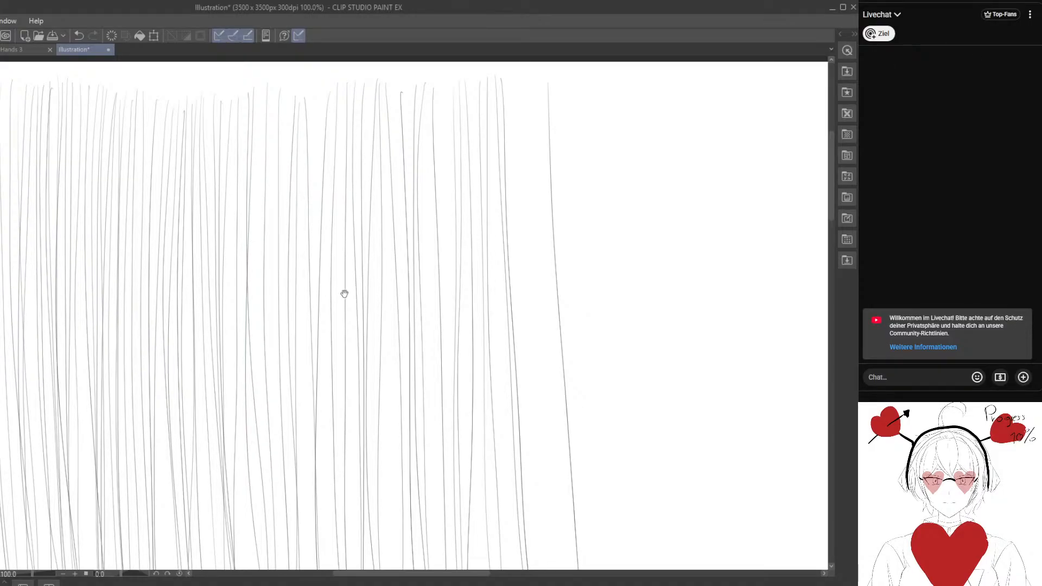
{"action": "mouse_move", "coordinate": [344, 293]}
{"action": "left_mouse_down"}
{"action": "mouse_move", "coordinate": [469, 252]}
{"action": "mouse_move", "coordinate": [448, 242]}
{"action": "left_mouse_up"}
{"action": "left_click_drag", "start_coordinate": [386, 183], "coordinate": [356, 242]}
{"action": "left_click_drag", "start_coordinate": [356, 62], "coordinate": [336, 569]}
{"action": "left_click_drag", "start_coordinate": [346, 74], "coordinate": [338, 570]}
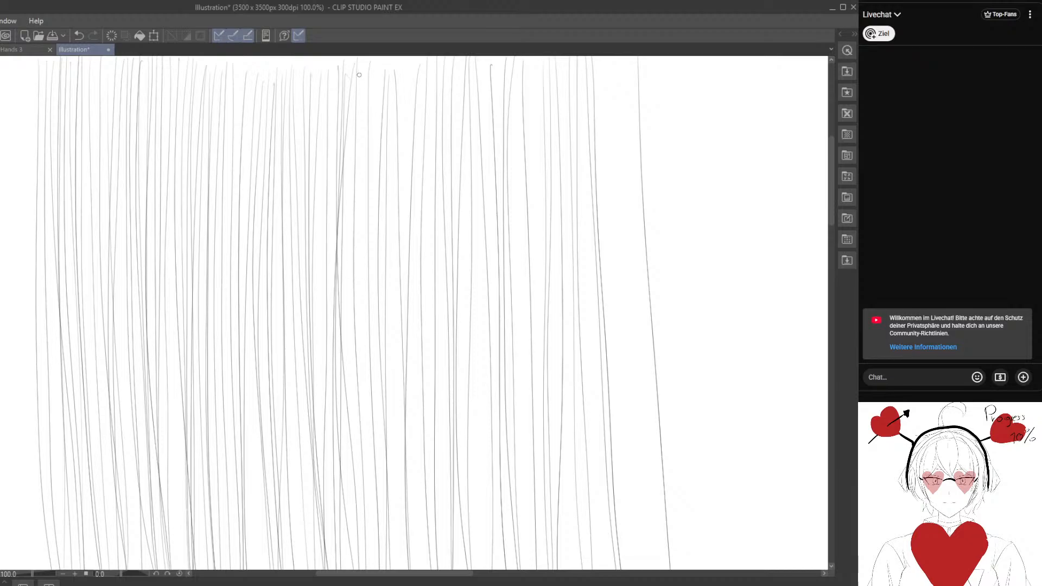
{"action": "left_click_drag", "start_coordinate": [359, 71], "coordinate": [380, 573]}
{"action": "mouse_move", "coordinate": [375, 59]}
{"action": "left_mouse_down"}
{"action": "mouse_move", "coordinate": [386, 568]}
{"action": "mouse_move", "coordinate": [389, 465]}
{"action": "mouse_move", "coordinate": [393, 569]}
{"action": "mouse_move", "coordinate": [408, 371]}
{"action": "mouse_move", "coordinate": [414, 568]}
{"action": "left_mouse_up"}
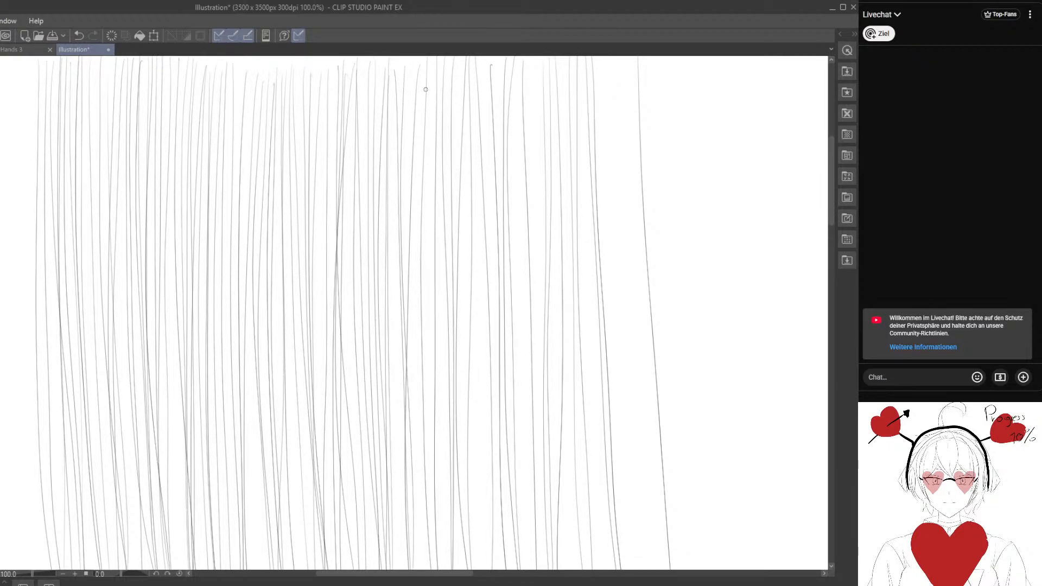
{"action": "mouse_move", "coordinate": [418, 84]}
{"action": "left_mouse_down"}
{"action": "mouse_move", "coordinate": [411, 330]}
{"action": "mouse_move", "coordinate": [425, 569]}
{"action": "left_mouse_up"}
{"action": "mouse_move", "coordinate": [427, 64]}
{"action": "left_mouse_down"}
{"action": "mouse_move", "coordinate": [428, 568]}
{"action": "mouse_move", "coordinate": [433, 93]}
{"action": "mouse_move", "coordinate": [445, 567]}
{"action": "left_mouse_up"}
{"action": "left_click_drag", "start_coordinate": [469, 70], "coordinate": [465, 569]}
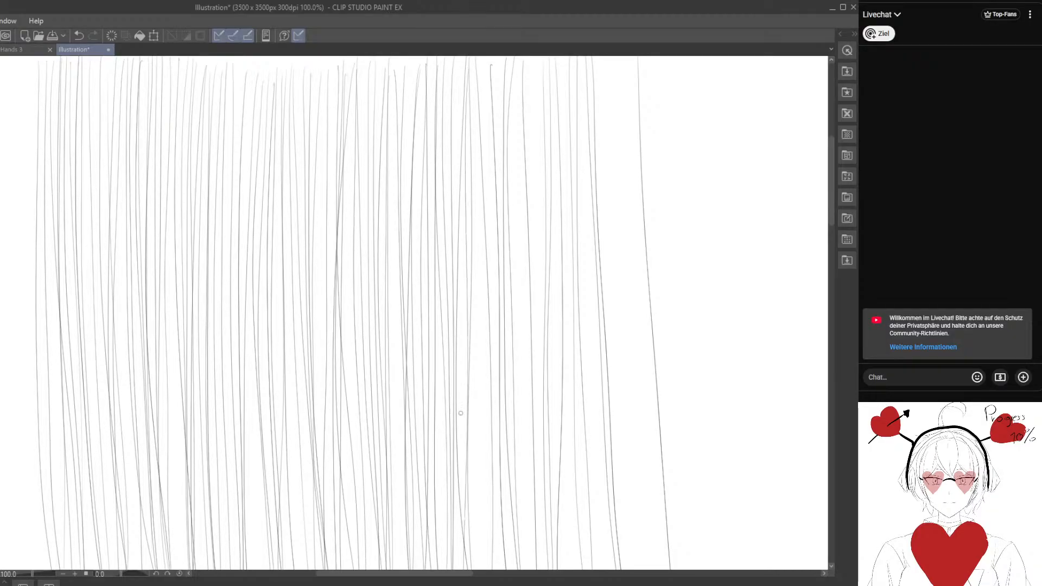
Fill the remaining gaps in the right part of the row with vertical lines, continuing up to the rightmost line.
{"action": "left_click_drag", "start_coordinate": [474, 80], "coordinate": [478, 567]}
{"action": "left_click_drag", "start_coordinate": [491, 66], "coordinate": [498, 569]}
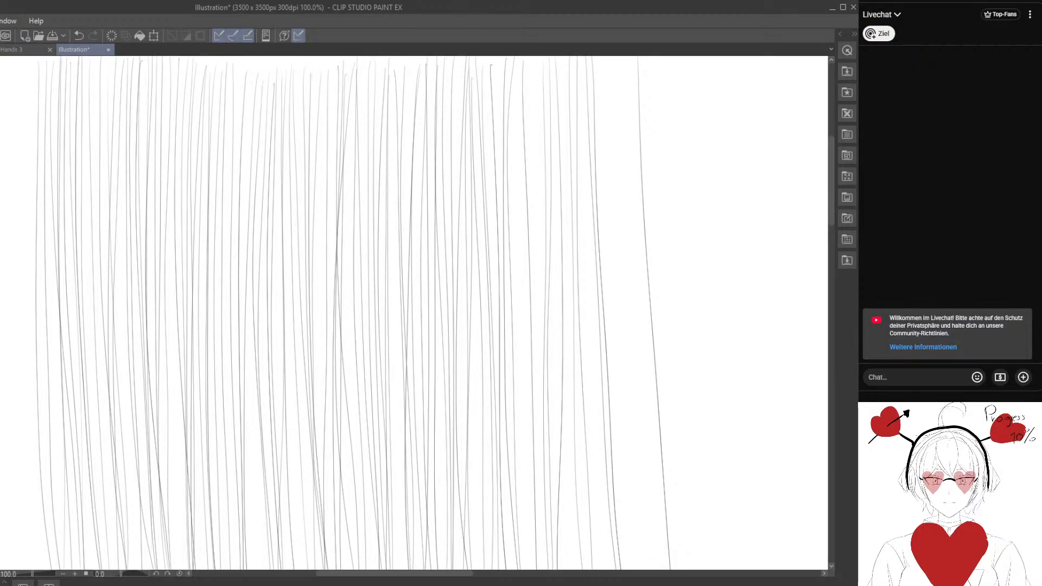
{"action": "left_click_drag", "start_coordinate": [512, 85], "coordinate": [529, 569]}
{"action": "left_click_drag", "start_coordinate": [519, 79], "coordinate": [531, 563]}
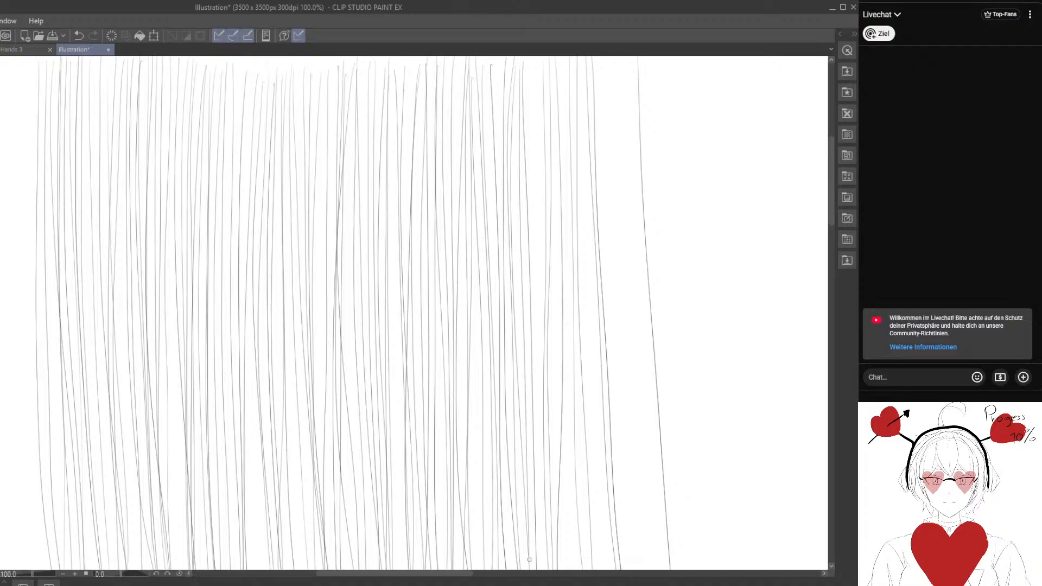
{"action": "mouse_move", "coordinate": [532, 58]}
{"action": "left_mouse_down"}
{"action": "mouse_move", "coordinate": [546, 569]}
{"action": "mouse_move", "coordinate": [563, 63]}
{"action": "mouse_move", "coordinate": [562, 569]}
{"action": "left_mouse_up"}
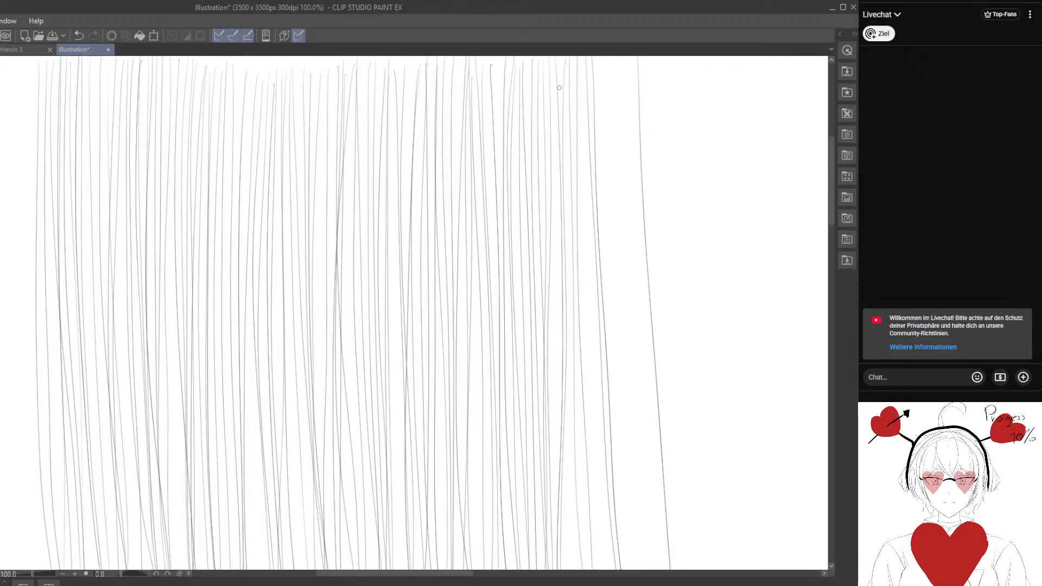
{"action": "left_click_drag", "start_coordinate": [552, 70], "coordinate": [562, 569]}
{"action": "mouse_move", "coordinate": [589, 62]}
{"action": "left_mouse_down"}
{"action": "mouse_move", "coordinate": [592, 569]}
{"action": "mouse_move", "coordinate": [610, 396]}
{"action": "mouse_move", "coordinate": [615, 569]}
{"action": "left_mouse_up"}
{"action": "left_click_drag", "start_coordinate": [617, 71], "coordinate": [631, 569]}
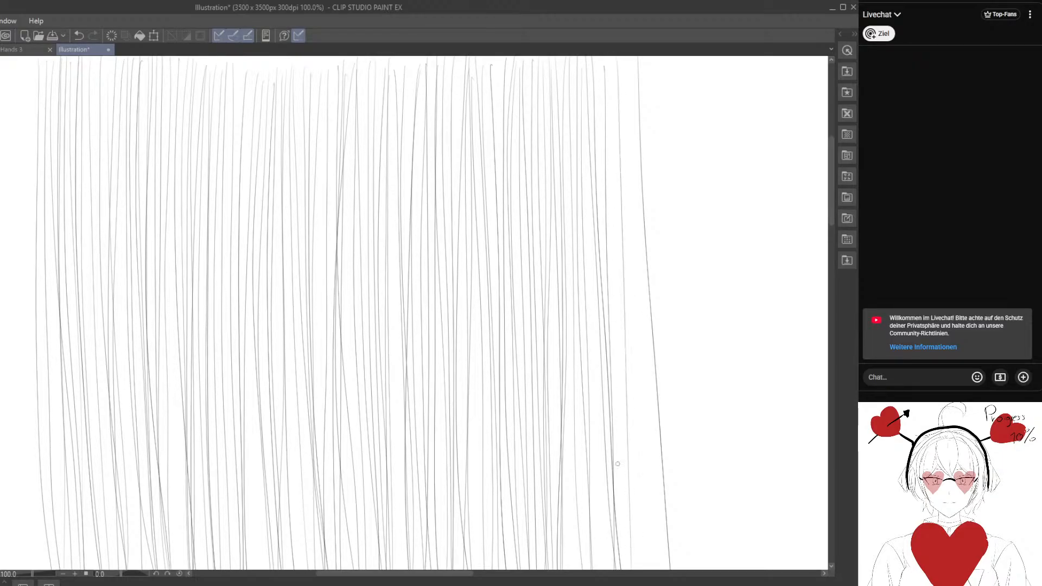
{"action": "left_click_drag", "start_coordinate": [627, 63], "coordinate": [639, 569]}
{"action": "left_click_drag", "start_coordinate": [633, 61], "coordinate": [643, 568]}
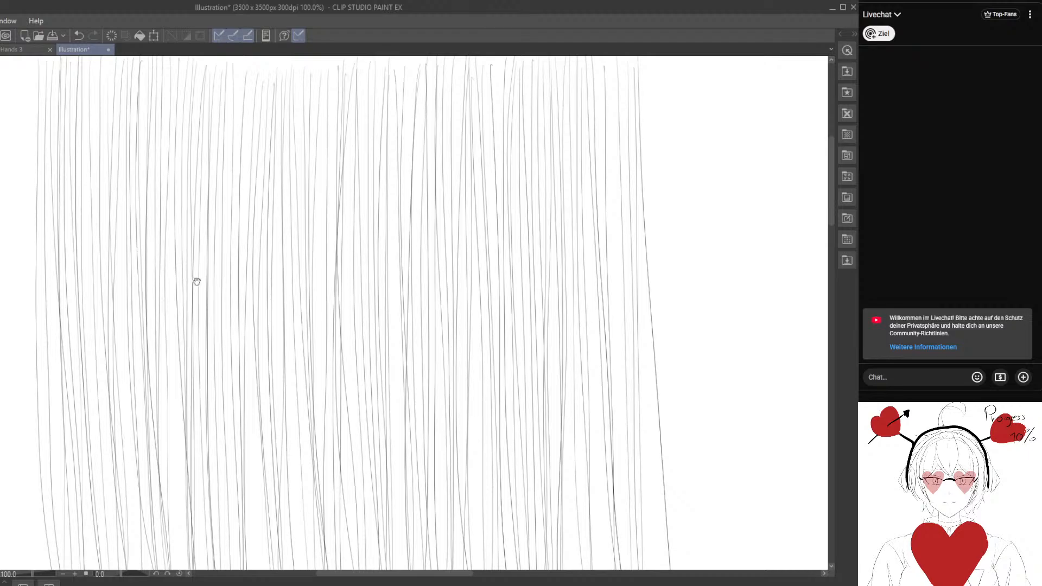
Draw widely spaced horizontal freehand lines across the full width of the vertical lines, working from top to bottom.
{"action": "left_click_drag", "start_coordinate": [195, 279], "coordinate": [325, 273]}
{"action": "left_click_drag", "start_coordinate": [375, 242], "coordinate": [315, 294]}
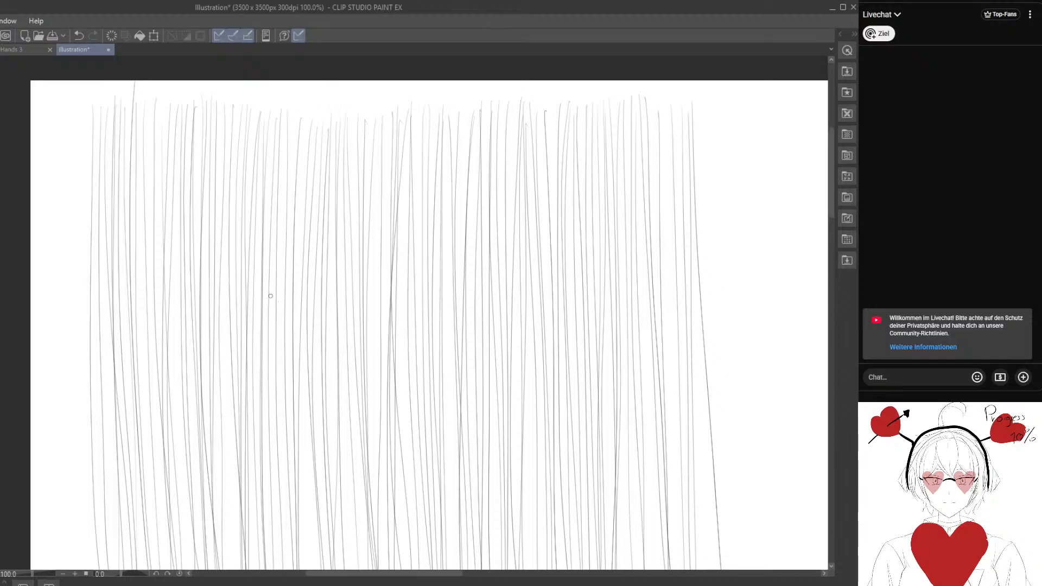
{"action": "left_click_drag", "start_coordinate": [85, 178], "coordinate": [768, 177]}
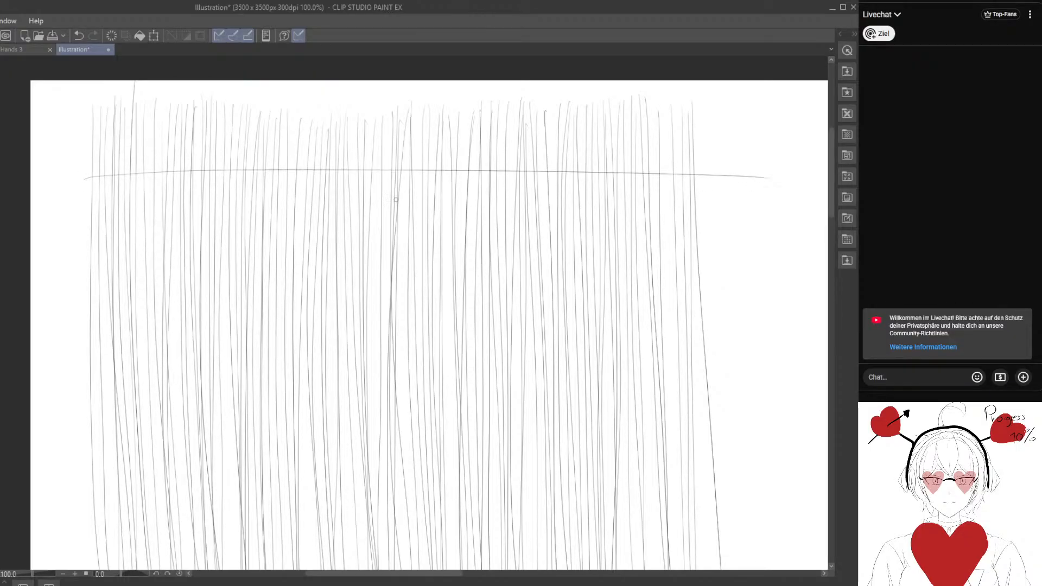
{"action": "left_click_drag", "start_coordinate": [82, 218], "coordinate": [628, 195]}
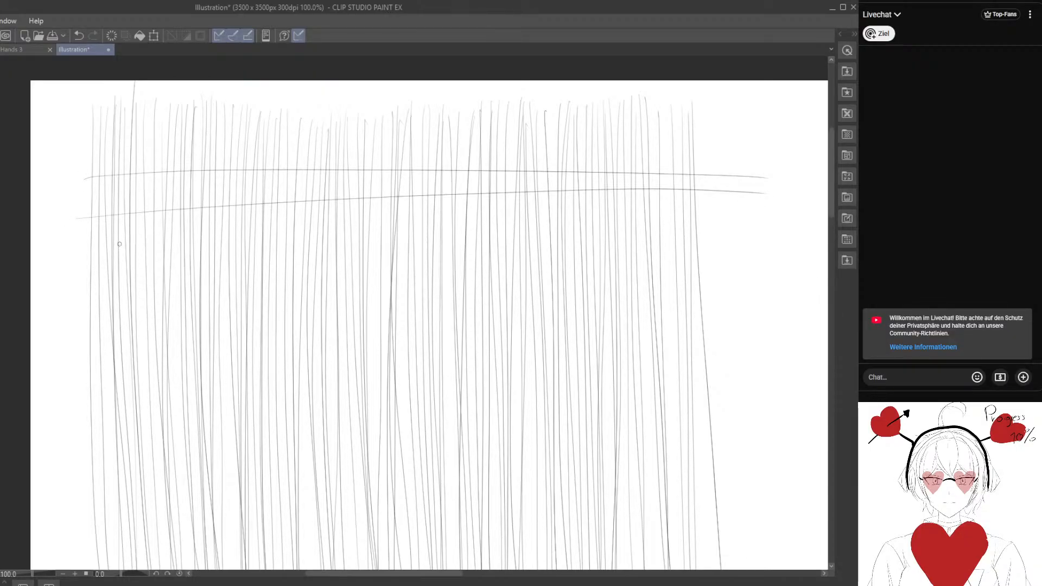
{"action": "left_click_drag", "start_coordinate": [56, 254], "coordinate": [759, 229]}
{"action": "left_click_drag", "start_coordinate": [76, 284], "coordinate": [777, 281]}
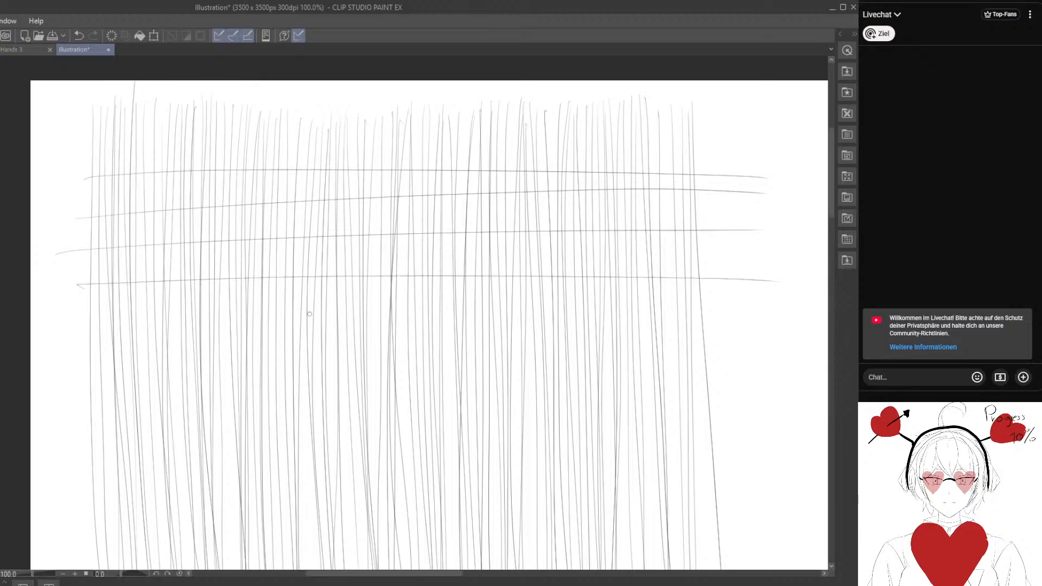
{"action": "mouse_move", "coordinate": [78, 326]}
{"action": "left_mouse_down"}
{"action": "mouse_move", "coordinate": [403, 317]}
{"action": "mouse_move", "coordinate": [760, 325]}
{"action": "left_mouse_up"}
{"action": "mouse_move", "coordinate": [51, 373]}
{"action": "left_mouse_down"}
{"action": "mouse_move", "coordinate": [518, 361]}
{"action": "mouse_move", "coordinate": [804, 375]}
{"action": "left_mouse_up"}
{"action": "left_click_drag", "start_coordinate": [79, 423], "coordinate": [793, 407]}
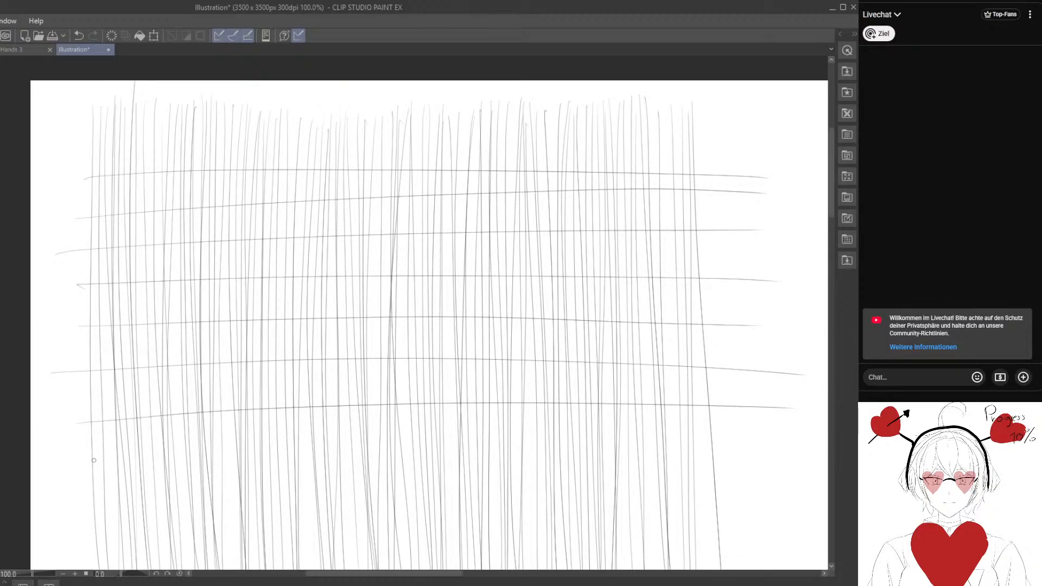
{"action": "left_click_drag", "start_coordinate": [90, 462], "coordinate": [798, 461]}
{"action": "left_click_drag", "start_coordinate": [63, 515], "coordinate": [771, 499]}
{"action": "left_click_drag", "start_coordinate": [519, 460], "coordinate": [480, 387]}
{"action": "left_click_drag", "start_coordinate": [45, 497], "coordinate": [726, 490]}
{"action": "mouse_move", "coordinate": [291, 468]}
{"action": "left_mouse_down"}
{"action": "mouse_move", "coordinate": [375, 510]}
{"action": "mouse_move", "coordinate": [330, 505]}
{"action": "left_mouse_up"}
Add horizontal lines above the topmost one and in the gaps across the upper part of the grid, working downward.
{"action": "mouse_move", "coordinate": [89, 111]}
{"action": "left_mouse_down"}
{"action": "mouse_move", "coordinate": [478, 92]}
{"action": "mouse_move", "coordinate": [735, 96]}
{"action": "left_mouse_up"}
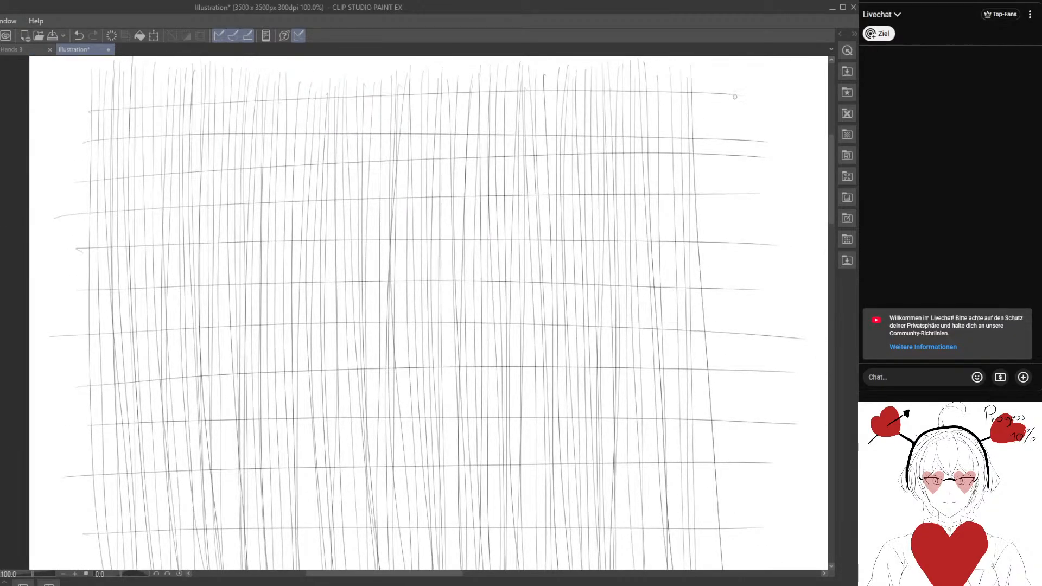
{"action": "left_click_drag", "start_coordinate": [85, 125], "coordinate": [760, 107]}
{"action": "left_click_drag", "start_coordinate": [104, 162], "coordinate": [764, 157]}
{"action": "mouse_move", "coordinate": [75, 199]}
{"action": "left_mouse_down"}
{"action": "mouse_move", "coordinate": [697, 185]}
{"action": "mouse_move", "coordinate": [366, 175]}
{"action": "mouse_move", "coordinate": [785, 174]}
{"action": "left_mouse_up"}
{"action": "left_click_drag", "start_coordinate": [47, 229], "coordinate": [786, 224]}
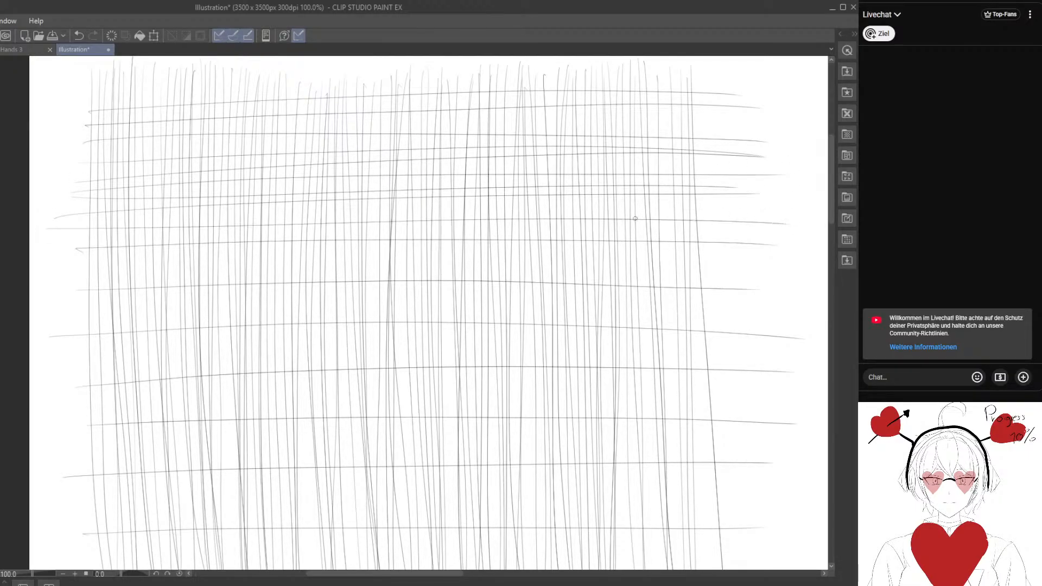
{"action": "left_click_drag", "start_coordinate": [81, 220], "coordinate": [790, 198]}
{"action": "left_click_drag", "start_coordinate": [68, 238], "coordinate": [721, 225]}
{"action": "left_click_drag", "start_coordinate": [68, 281], "coordinate": [707, 259]}
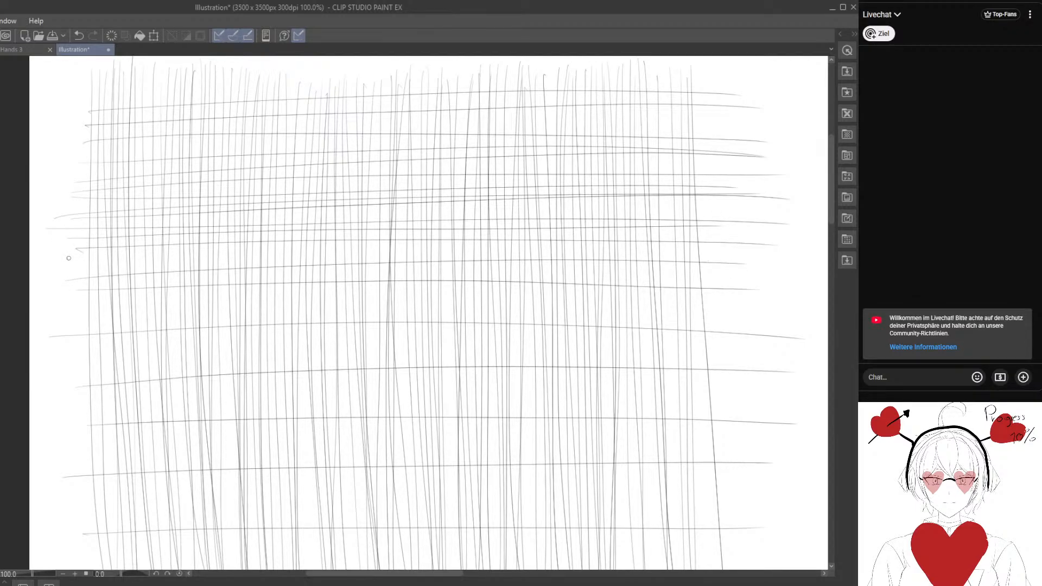
{"action": "left_click_drag", "start_coordinate": [91, 263], "coordinate": [726, 247]}
{"action": "left_click_drag", "start_coordinate": [93, 283], "coordinate": [752, 275]}
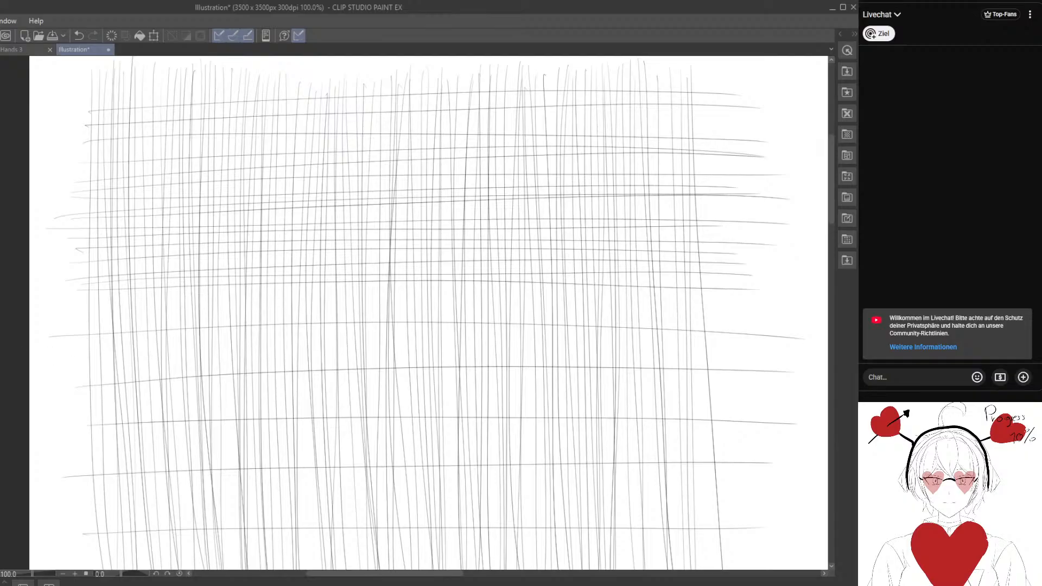
Fill the wide gaps in the middle of the grid with more full-width horizontal lines.
{"action": "left_click", "coordinate": [986, 209]}
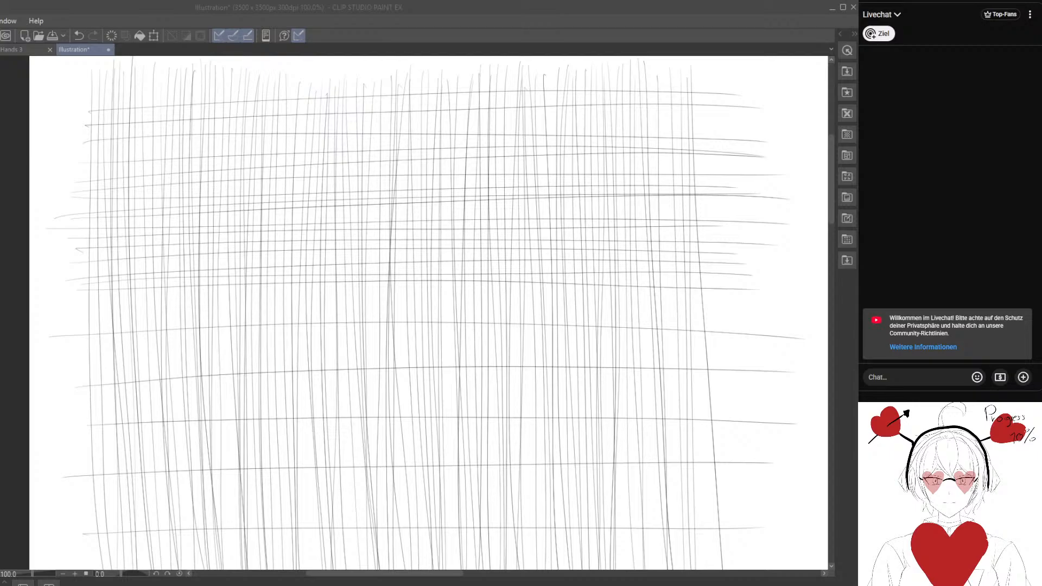
{"action": "left_click", "coordinate": [199, 365]}
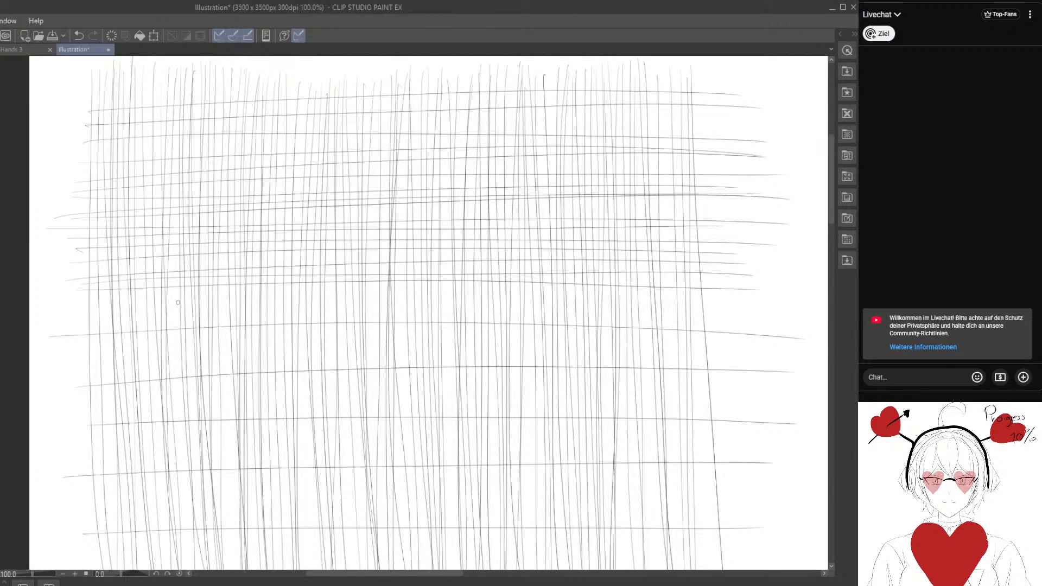
{"action": "mouse_move", "coordinate": [77, 311]}
{"action": "left_mouse_down"}
{"action": "mouse_move", "coordinate": [364, 297]}
{"action": "mouse_move", "coordinate": [737, 300]}
{"action": "left_mouse_up"}
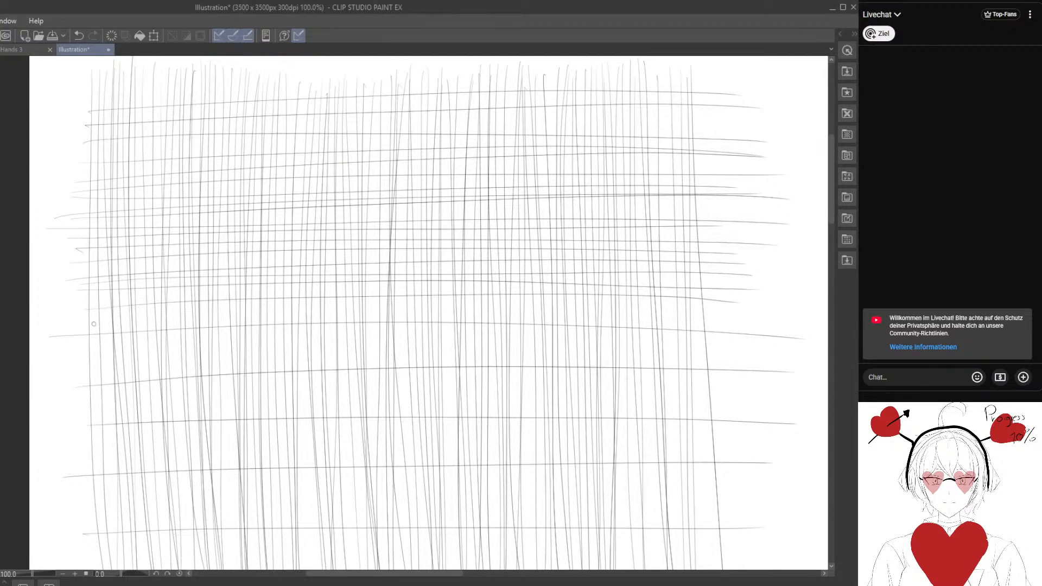
{"action": "mouse_move", "coordinate": [70, 324]}
{"action": "left_mouse_down"}
{"action": "mouse_move", "coordinate": [742, 324]}
{"action": "mouse_move", "coordinate": [157, 312]}
{"action": "mouse_move", "coordinate": [798, 304]}
{"action": "left_mouse_up"}
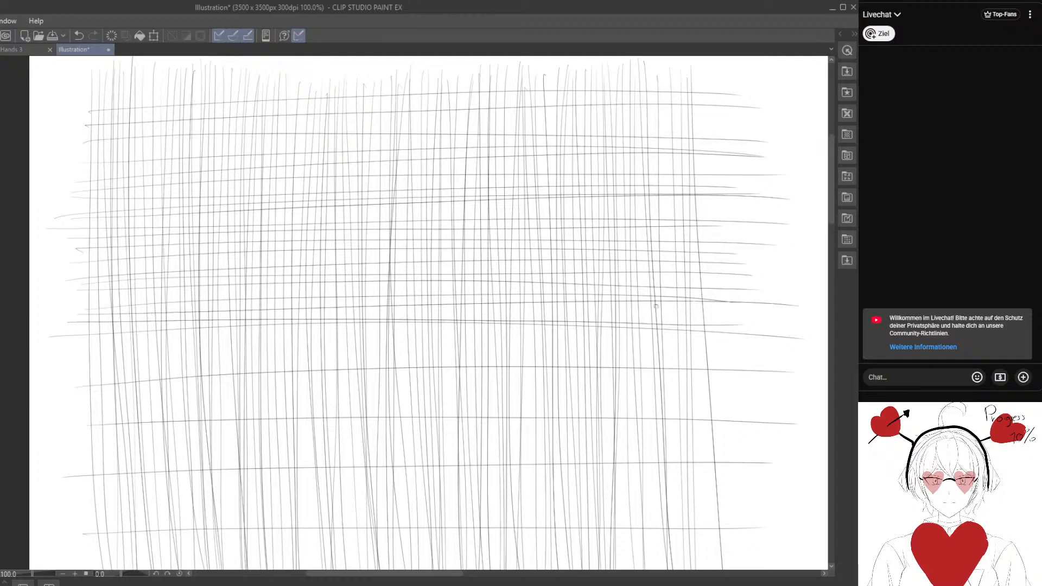
{"action": "left_click_drag", "start_coordinate": [76, 358], "coordinate": [800, 371]}
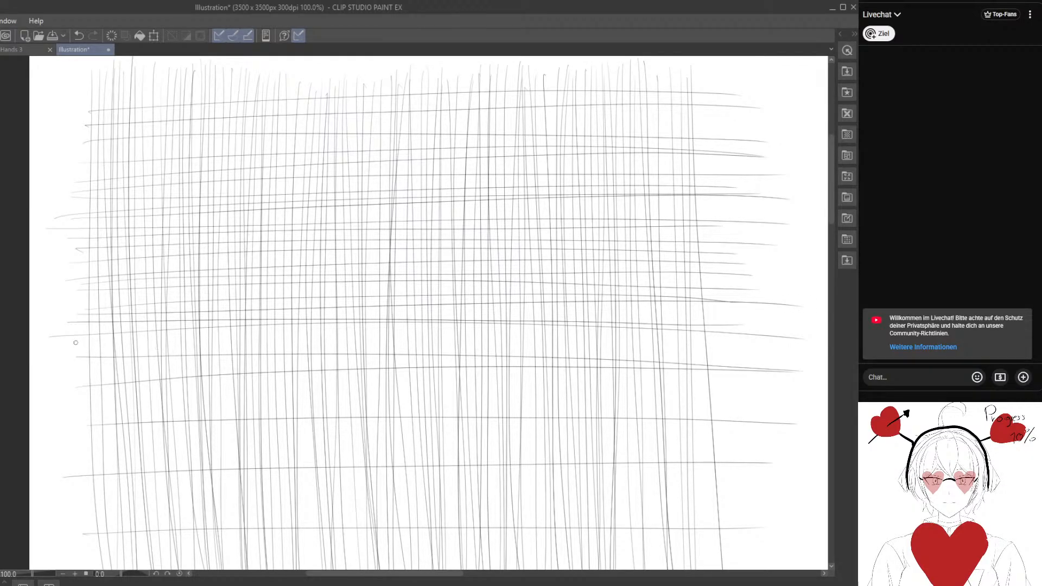
{"action": "mouse_move", "coordinate": [76, 342]}
{"action": "left_mouse_down"}
{"action": "mouse_move", "coordinate": [451, 334]}
{"action": "mouse_move", "coordinate": [774, 342]}
{"action": "left_mouse_up"}
{"action": "left_click_drag", "start_coordinate": [109, 351], "coordinate": [746, 346]}
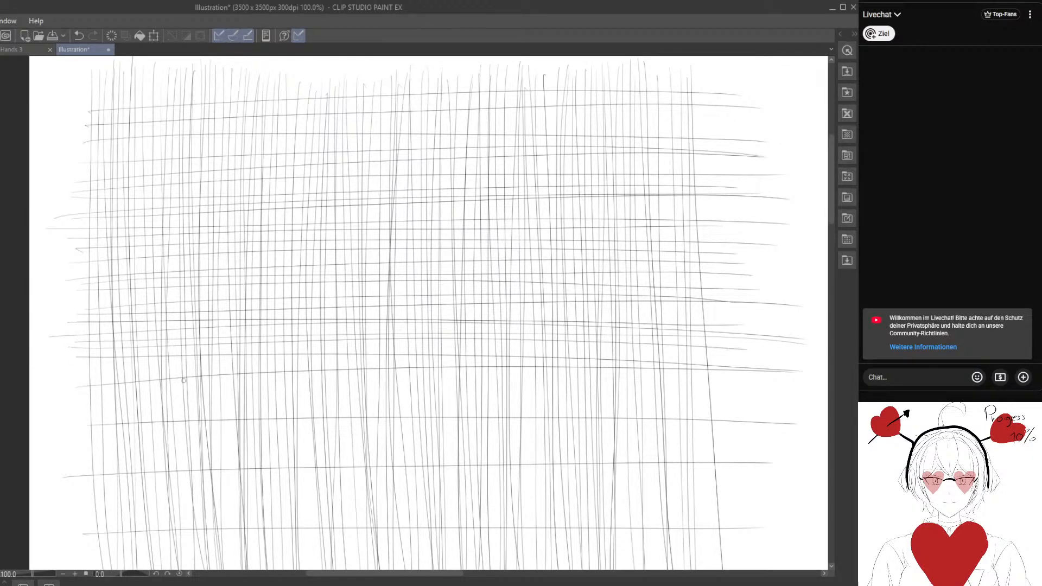
{"action": "mouse_move", "coordinate": [84, 379]}
{"action": "left_mouse_down"}
{"action": "mouse_move", "coordinate": [370, 370]}
{"action": "mouse_move", "coordinate": [793, 380]}
{"action": "left_mouse_up"}
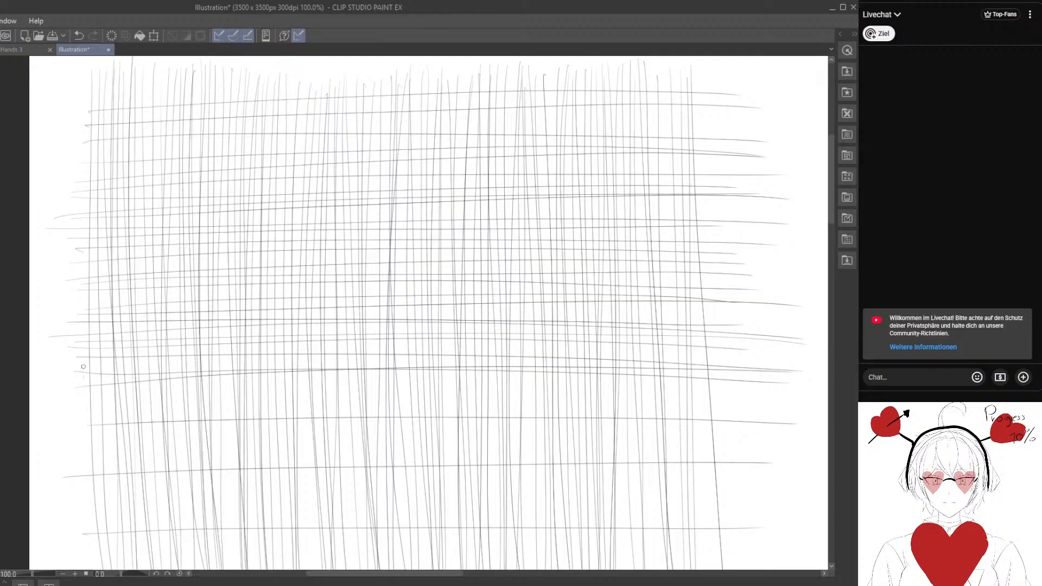
{"action": "left_click_drag", "start_coordinate": [83, 370], "coordinate": [683, 369]}
{"action": "left_click_drag", "start_coordinate": [55, 358], "coordinate": [782, 342]}
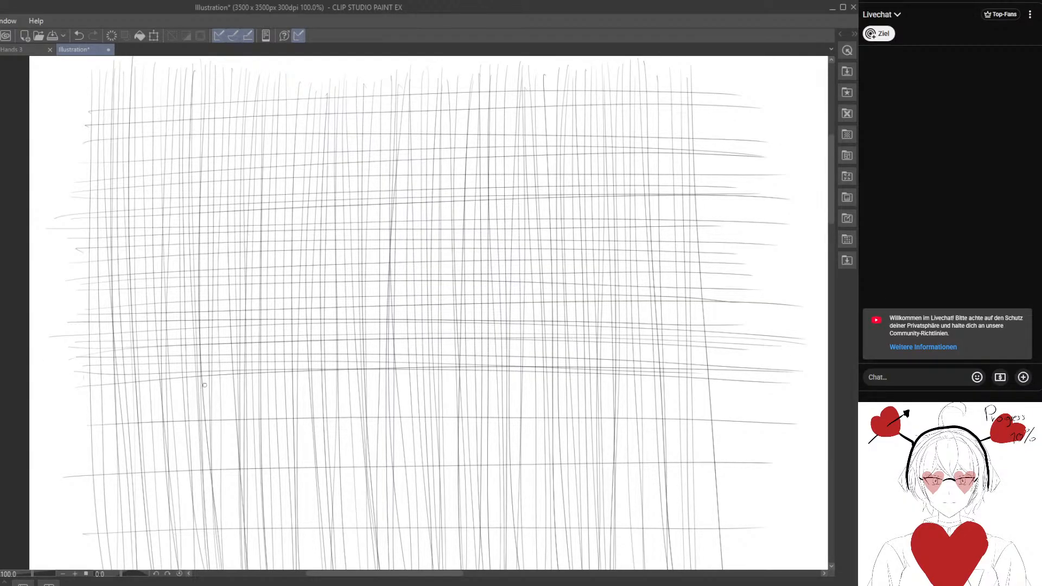
Add closely spaced horizontal lines in the two gaps just below the middle of the grid.
{"action": "left_click_drag", "start_coordinate": [70, 405], "coordinate": [779, 404]}
{"action": "left_click_drag", "start_coordinate": [134, 397], "coordinate": [767, 393]}
{"action": "left_click_drag", "start_coordinate": [91, 393], "coordinate": [768, 381]}
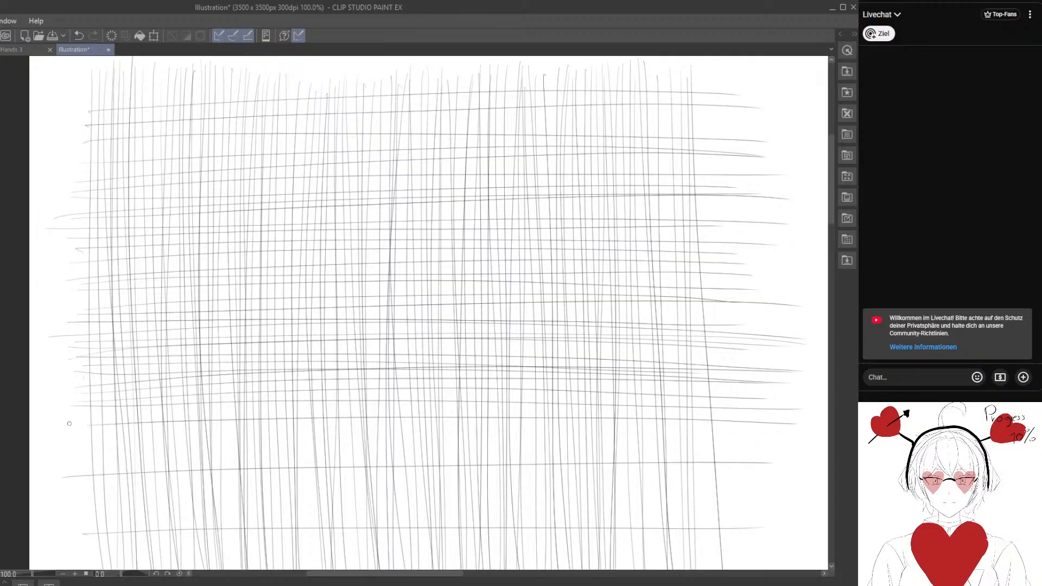
{"action": "left_click_drag", "start_coordinate": [68, 424], "coordinate": [779, 411]}
{"action": "left_click_drag", "start_coordinate": [70, 450], "coordinate": [764, 448]}
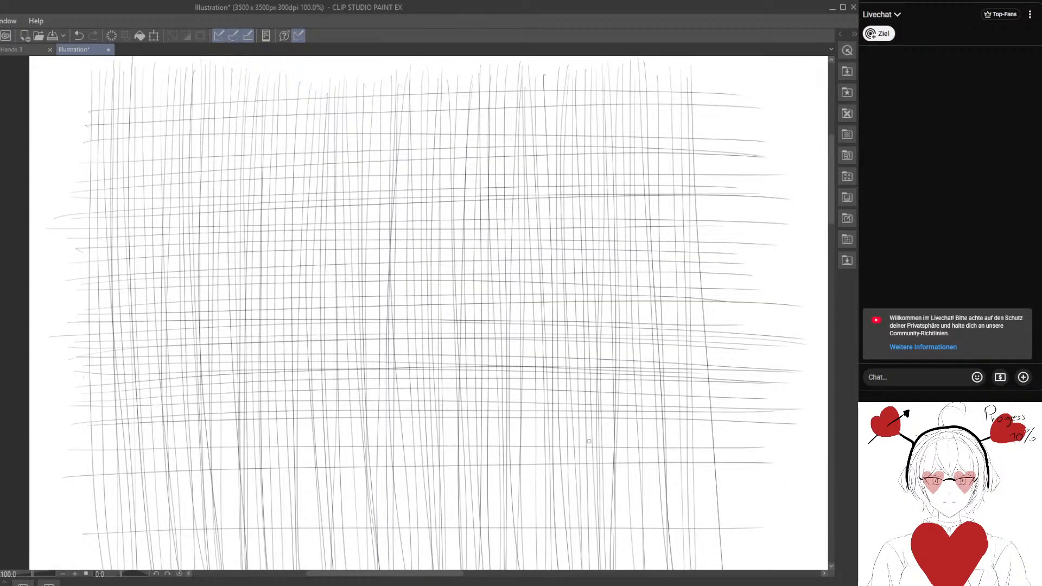
{"action": "mouse_move", "coordinate": [69, 448]}
{"action": "left_mouse_down"}
{"action": "mouse_move", "coordinate": [782, 438]}
{"action": "mouse_move", "coordinate": [125, 433]}
{"action": "mouse_move", "coordinate": [769, 421]}
{"action": "left_mouse_up"}
{"action": "left_click_drag", "start_coordinate": [49, 466], "coordinate": [790, 463]}
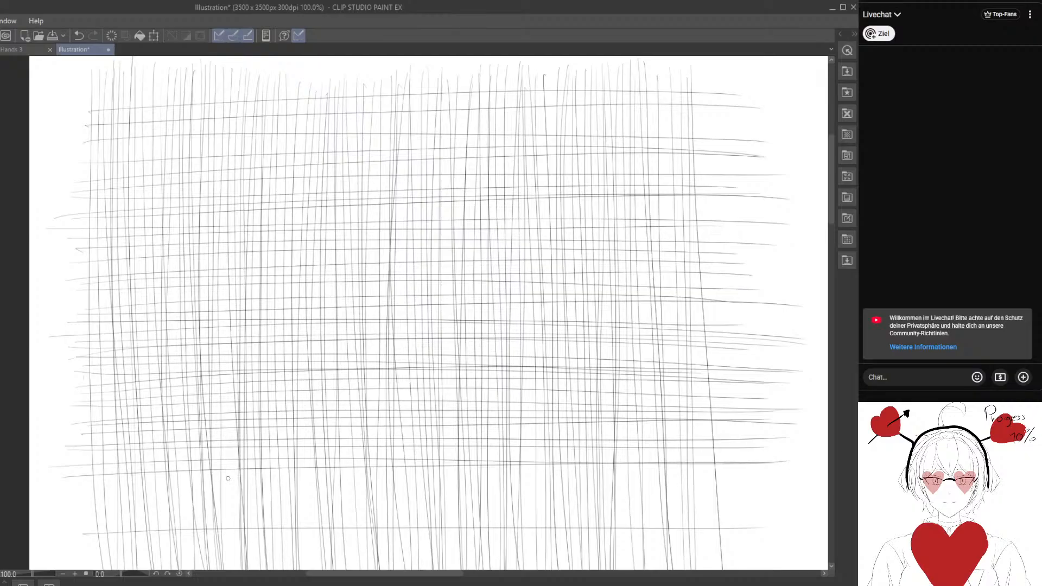
Fill the lowest gaps of the grid with horizontal lines and add one more line beneath them.
{"action": "left_click_drag", "start_coordinate": [78, 460], "coordinate": [794, 459]}
{"action": "left_click_drag", "start_coordinate": [84, 494], "coordinate": [787, 490]}
{"action": "left_click_drag", "start_coordinate": [75, 483], "coordinate": [783, 474]}
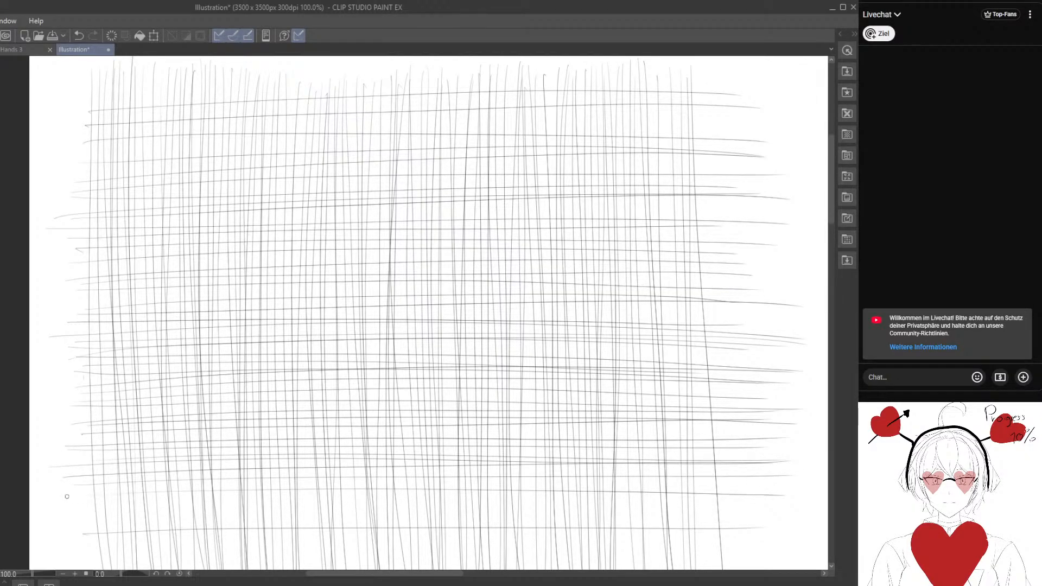
{"action": "left_click_drag", "start_coordinate": [92, 493], "coordinate": [763, 473]}
{"action": "left_click_drag", "start_coordinate": [82, 505], "coordinate": [720, 486]}
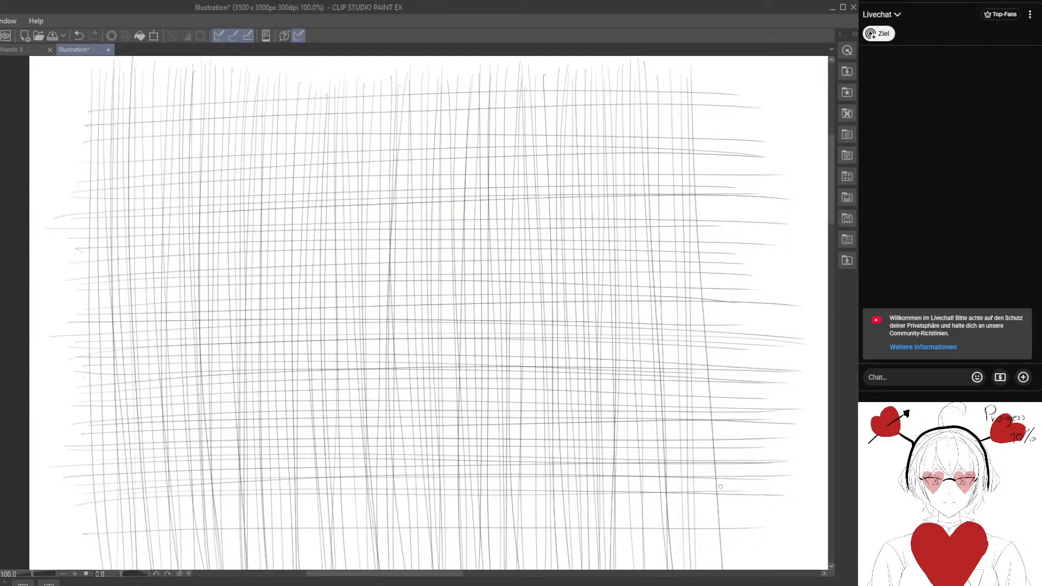
{"action": "left_click_drag", "start_coordinate": [86, 518], "coordinate": [731, 509]}
{"action": "left_click_drag", "start_coordinate": [38, 533], "coordinate": [769, 519]}
{"action": "mouse_move", "coordinate": [86, 550]}
{"action": "left_mouse_down"}
{"action": "mouse_move", "coordinate": [583, 557]}
{"action": "mouse_move", "coordinate": [742, 531]}
{"action": "mouse_move", "coordinate": [754, 556]}
{"action": "left_mouse_up"}
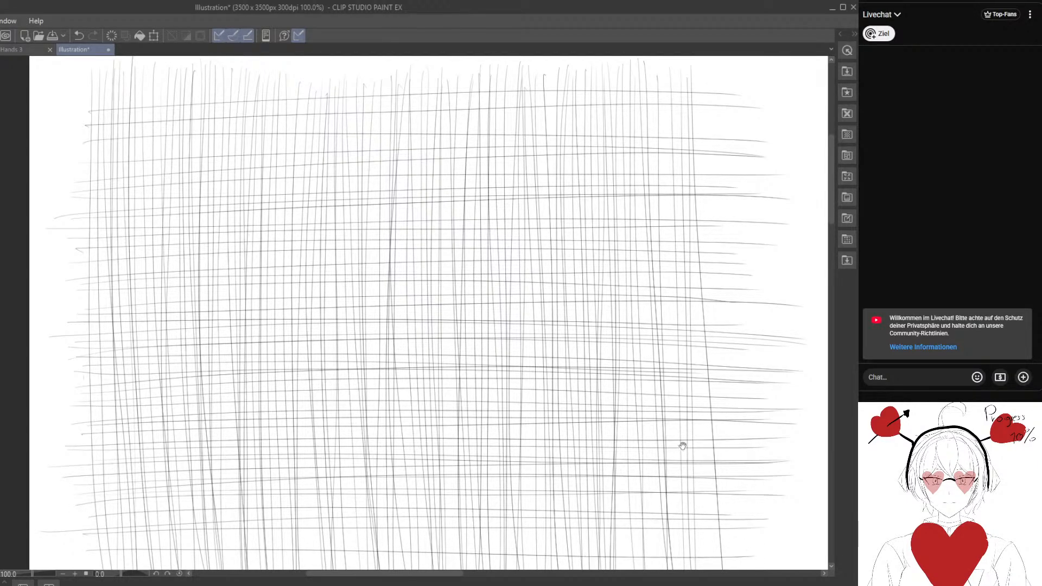
Draw a large freehand oval in the blank area beside the line grid.
{"action": "mouse_move", "coordinate": [682, 441]}
{"action": "left_mouse_down"}
{"action": "mouse_move", "coordinate": [451, 340]}
{"action": "mouse_move", "coordinate": [159, 335]}
{"action": "left_mouse_up"}
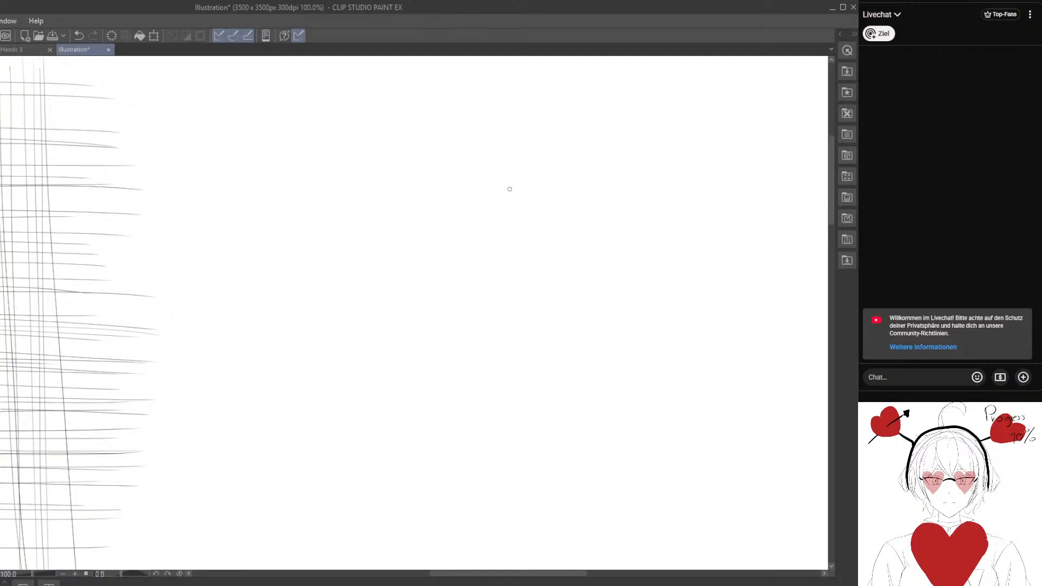
{"action": "mouse_move", "coordinate": [602, 303]}
{"action": "left_mouse_down"}
{"action": "mouse_move", "coordinate": [426, 288]}
{"action": "mouse_move", "coordinate": [450, 290]}
{"action": "left_mouse_up"}
{"action": "mouse_move", "coordinate": [371, 323]}
{"action": "left_mouse_down"}
{"action": "mouse_move", "coordinate": [626, 259]}
{"action": "mouse_move", "coordinate": [531, 275]}
{"action": "left_mouse_up"}
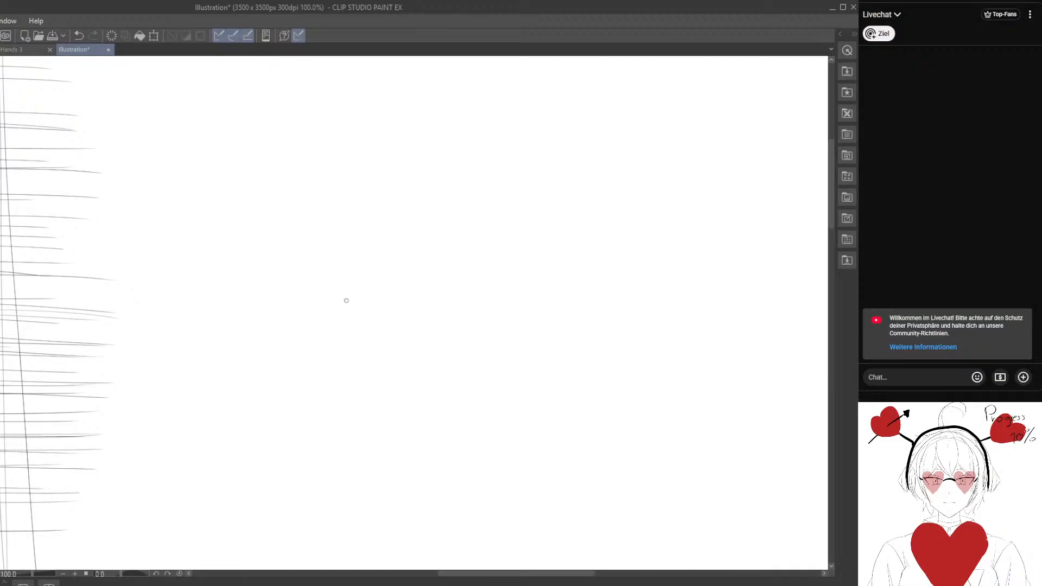
{"action": "mouse_move", "coordinate": [344, 298]}
{"action": "left_mouse_down"}
{"action": "mouse_move", "coordinate": [509, 319]}
{"action": "mouse_move", "coordinate": [368, 303]}
{"action": "mouse_move", "coordinate": [372, 273]}
{"action": "left_mouse_up"}
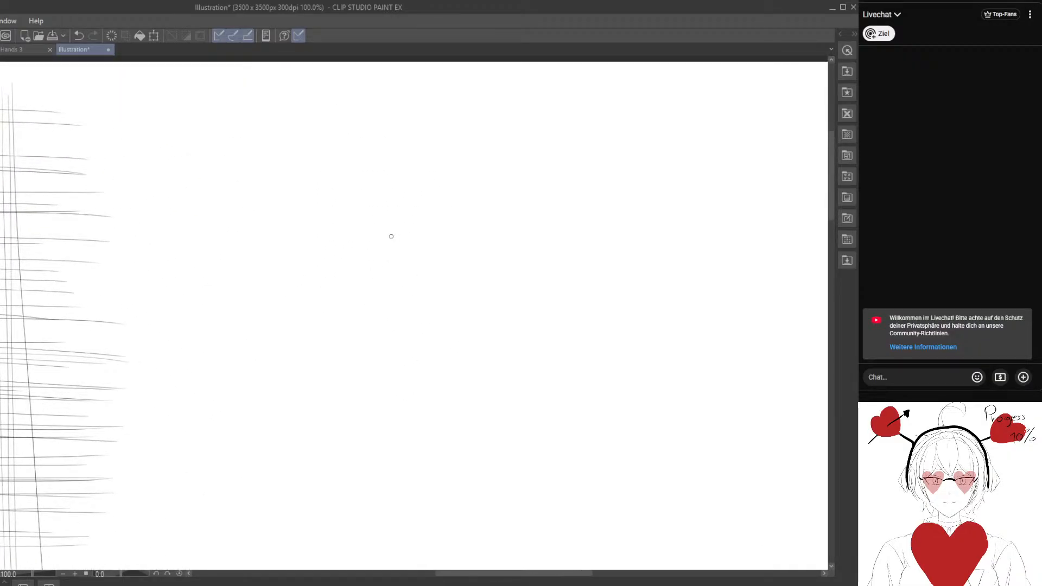
{"action": "mouse_move", "coordinate": [352, 140]}
{"action": "left_mouse_down"}
{"action": "mouse_move", "coordinate": [372, 232]}
{"action": "mouse_move", "coordinate": [353, 135]}
{"action": "left_mouse_up"}
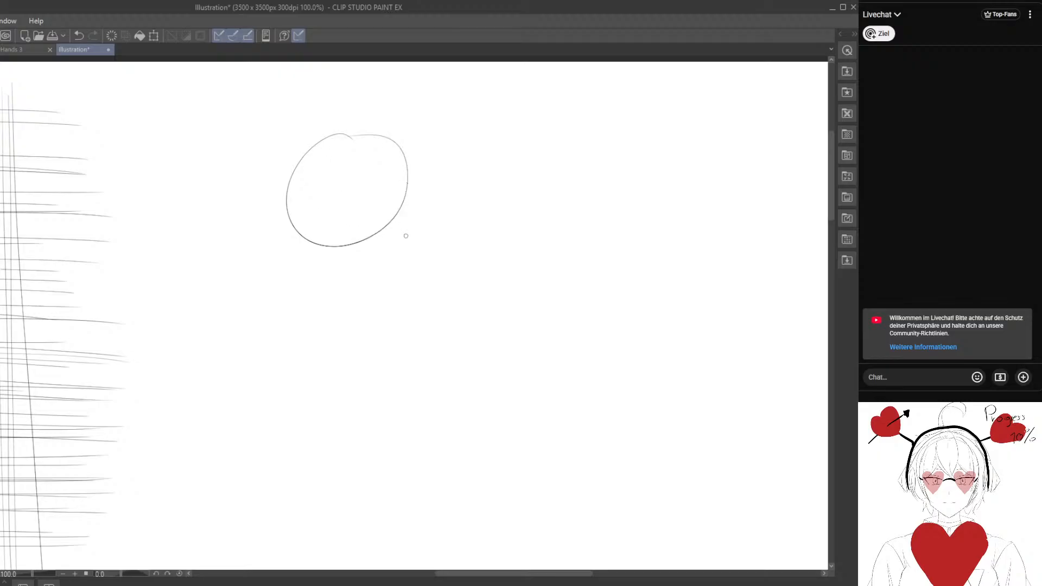
Add smaller touching ovals in varied sizes alongside the large oval, extending the group up and outward.
{"action": "mouse_move", "coordinate": [410, 224]}
{"action": "left_mouse_down"}
{"action": "mouse_move", "coordinate": [441, 235]}
{"action": "mouse_move", "coordinate": [397, 229]}
{"action": "left_mouse_up"}
{"action": "mouse_move", "coordinate": [436, 179]}
{"action": "left_mouse_down"}
{"action": "mouse_move", "coordinate": [465, 197]}
{"action": "mouse_move", "coordinate": [415, 178]}
{"action": "left_mouse_up"}
{"action": "mouse_move", "coordinate": [482, 228]}
{"action": "left_mouse_down"}
{"action": "mouse_move", "coordinate": [403, 220]}
{"action": "mouse_move", "coordinate": [433, 219]}
{"action": "mouse_move", "coordinate": [387, 203]}
{"action": "left_mouse_up"}
{"action": "left_click_drag", "start_coordinate": [403, 182], "coordinate": [390, 193]}
{"action": "left_click_drag", "start_coordinate": [331, 128], "coordinate": [343, 117]}
{"action": "mouse_move", "coordinate": [390, 134]}
{"action": "left_mouse_down"}
{"action": "mouse_move", "coordinate": [380, 165]}
{"action": "mouse_move", "coordinate": [413, 133]}
{"action": "left_mouse_up"}
{"action": "mouse_move", "coordinate": [423, 109]}
{"action": "left_mouse_down"}
{"action": "mouse_move", "coordinate": [443, 115]}
{"action": "mouse_move", "coordinate": [428, 153]}
{"action": "left_mouse_up"}
{"action": "mouse_move", "coordinate": [449, 157]}
{"action": "left_mouse_down"}
{"action": "mouse_move", "coordinate": [421, 177]}
{"action": "mouse_move", "coordinate": [424, 163]}
{"action": "left_mouse_up"}
{"action": "mouse_move", "coordinate": [452, 179]}
{"action": "left_mouse_down"}
{"action": "mouse_move", "coordinate": [433, 211]}
{"action": "mouse_move", "coordinate": [444, 179]}
{"action": "left_mouse_up"}
Continue the cluster downward with medium circles packed beneath the first group of ovals.
{"action": "left_click_drag", "start_coordinate": [445, 256], "coordinate": [397, 209]}
{"action": "mouse_move", "coordinate": [419, 165]}
{"action": "left_mouse_down"}
{"action": "mouse_move", "coordinate": [424, 225]}
{"action": "mouse_move", "coordinate": [415, 162]}
{"action": "left_mouse_up"}
{"action": "mouse_move", "coordinate": [360, 213]}
{"action": "left_mouse_down"}
{"action": "mouse_move", "coordinate": [330, 242]}
{"action": "mouse_move", "coordinate": [355, 217]}
{"action": "mouse_move", "coordinate": [297, 226]}
{"action": "mouse_move", "coordinate": [252, 255]}
{"action": "mouse_move", "coordinate": [282, 228]}
{"action": "left_mouse_up"}
{"action": "mouse_move", "coordinate": [317, 259]}
{"action": "left_mouse_down"}
{"action": "mouse_move", "coordinate": [306, 299]}
{"action": "mouse_move", "coordinate": [304, 250]}
{"action": "left_mouse_up"}
{"action": "left_click_drag", "start_coordinate": [363, 267], "coordinate": [357, 265]}
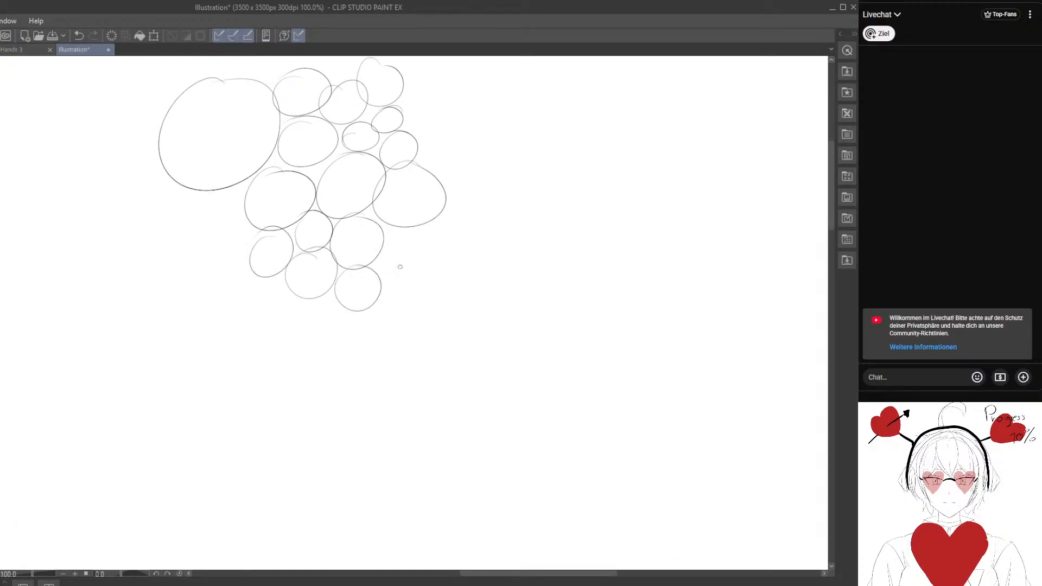
{"action": "mouse_move", "coordinate": [411, 247]}
{"action": "left_mouse_down"}
{"action": "mouse_move", "coordinate": [417, 231]}
{"action": "mouse_move", "coordinate": [400, 234]}
{"action": "left_mouse_up"}
Pack small and medium circles below the large first oval, filling the cluster's lower-left side.
{"action": "left_click_drag", "start_coordinate": [236, 257], "coordinate": [281, 240]}
{"action": "mouse_move", "coordinate": [272, 171]}
{"action": "left_mouse_down"}
{"action": "mouse_move", "coordinate": [253, 210]}
{"action": "mouse_move", "coordinate": [258, 176]}
{"action": "mouse_move", "coordinate": [285, 202]}
{"action": "left_mouse_up"}
{"action": "left_click_drag", "start_coordinate": [256, 253], "coordinate": [249, 209]}
{"action": "mouse_move", "coordinate": [247, 171]}
{"action": "left_mouse_down"}
{"action": "mouse_move", "coordinate": [224, 227]}
{"action": "mouse_move", "coordinate": [233, 172]}
{"action": "left_mouse_up"}
{"action": "mouse_move", "coordinate": [284, 197]}
{"action": "left_mouse_down"}
{"action": "mouse_move", "coordinate": [273, 194]}
{"action": "mouse_move", "coordinate": [260, 220]}
{"action": "mouse_move", "coordinate": [300, 211]}
{"action": "left_mouse_up"}
{"action": "left_click_drag", "start_coordinate": [328, 250], "coordinate": [279, 206]}
{"action": "left_click_drag", "start_coordinate": [283, 197], "coordinate": [242, 201]}
{"action": "left_click_drag", "start_coordinate": [312, 188], "coordinate": [276, 179]}
{"action": "left_click_drag", "start_coordinate": [330, 225], "coordinate": [319, 218]}
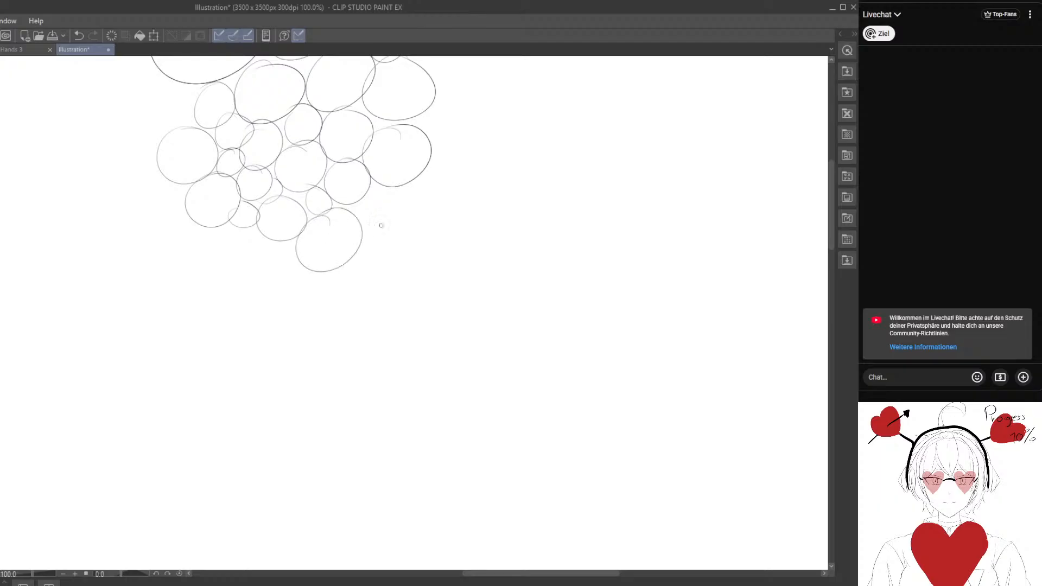
Add a circle at the cluster's lower-right edge and a group of ovals along its upper-right edge.
{"action": "left_click_drag", "start_coordinate": [388, 189], "coordinate": [377, 180]}
{"action": "left_click_drag", "start_coordinate": [452, 216], "coordinate": [311, 301]}
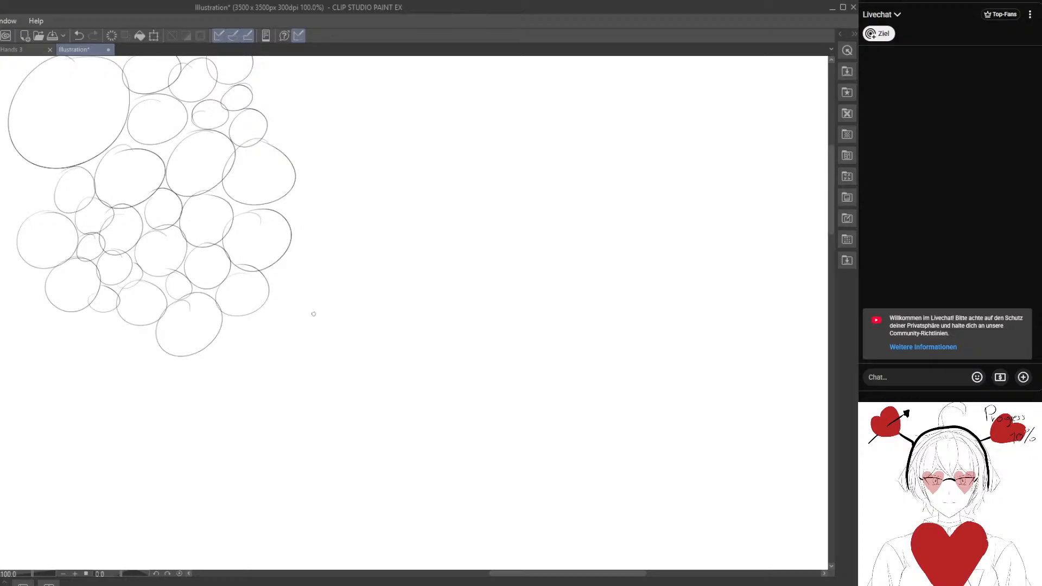
{"action": "left_click_drag", "start_coordinate": [341, 272], "coordinate": [325, 370]}
{"action": "left_click_drag", "start_coordinate": [297, 318], "coordinate": [386, 365]}
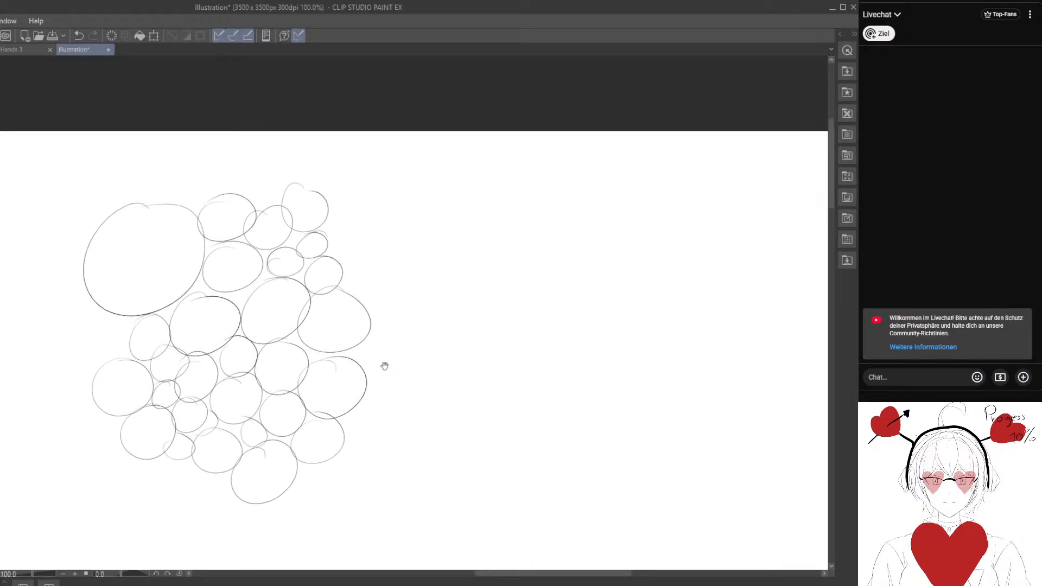
{"action": "mouse_move", "coordinate": [379, 259]}
{"action": "left_mouse_down"}
{"action": "mouse_move", "coordinate": [357, 250]}
{"action": "mouse_move", "coordinate": [387, 261]}
{"action": "mouse_move", "coordinate": [379, 305]}
{"action": "mouse_move", "coordinate": [349, 276]}
{"action": "left_mouse_up"}
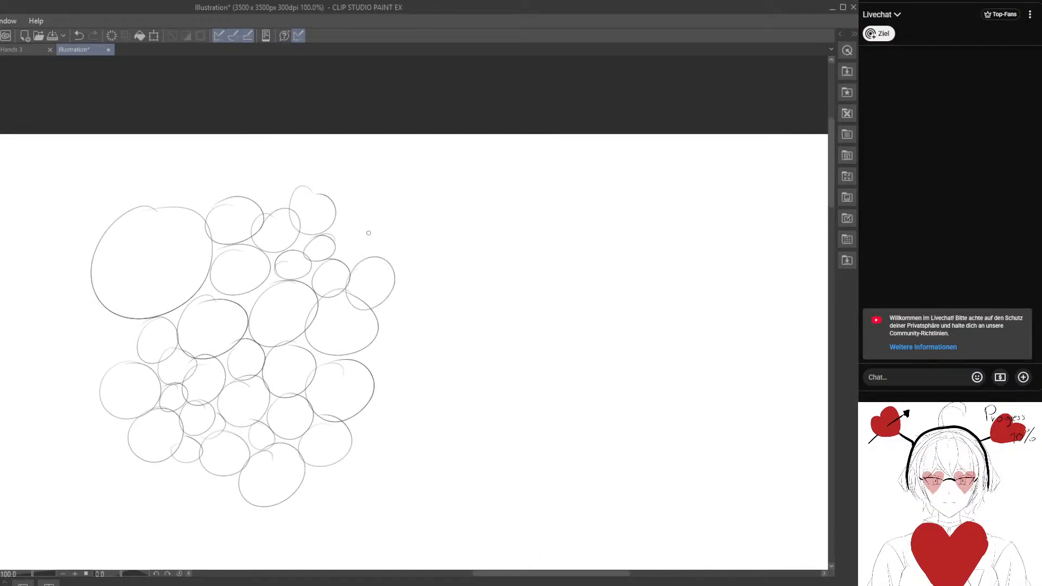
{"action": "left_click_drag", "start_coordinate": [352, 217], "coordinate": [346, 232]}
{"action": "mouse_move", "coordinate": [348, 174]}
{"action": "left_mouse_down"}
{"action": "mouse_move", "coordinate": [333, 186]}
{"action": "mouse_move", "coordinate": [352, 174]}
{"action": "left_mouse_up"}
{"action": "mouse_move", "coordinate": [421, 242]}
{"action": "left_mouse_down"}
{"action": "mouse_move", "coordinate": [440, 249]}
{"action": "mouse_move", "coordinate": [400, 239]}
{"action": "left_mouse_up"}
{"action": "mouse_move", "coordinate": [391, 192]}
{"action": "left_mouse_down"}
{"action": "mouse_move", "coordinate": [389, 228]}
{"action": "mouse_move", "coordinate": [390, 201]}
{"action": "left_mouse_up"}
{"action": "mouse_move", "coordinate": [378, 165]}
{"action": "left_mouse_down"}
{"action": "mouse_move", "coordinate": [365, 196]}
{"action": "mouse_move", "coordinate": [391, 170]}
{"action": "left_mouse_up"}
Extend the cluster's lower-left edge with more circles beneath the large first oval, down to a new lowest circle.
{"action": "left_click_drag", "start_coordinate": [252, 318], "coordinate": [383, 224]}
{"action": "mouse_move", "coordinate": [237, 226]}
{"action": "left_mouse_down"}
{"action": "mouse_move", "coordinate": [230, 219]}
{"action": "mouse_move", "coordinate": [219, 231]}
{"action": "left_mouse_up"}
{"action": "left_click_drag", "start_coordinate": [238, 296], "coordinate": [190, 306]}
{"action": "mouse_move", "coordinate": [218, 316]}
{"action": "left_mouse_down"}
{"action": "mouse_move", "coordinate": [193, 361]}
{"action": "mouse_move", "coordinate": [204, 321]}
{"action": "left_mouse_up"}
{"action": "left_click_drag", "start_coordinate": [243, 369], "coordinate": [225, 307]}
{"action": "mouse_move", "coordinate": [230, 264]}
{"action": "left_mouse_down"}
{"action": "mouse_move", "coordinate": [243, 267]}
{"action": "mouse_move", "coordinate": [227, 266]}
{"action": "left_mouse_up"}
{"action": "left_click_drag", "start_coordinate": [232, 287], "coordinate": [296, 311]}
{"action": "mouse_move", "coordinate": [252, 349]}
{"action": "left_mouse_down"}
{"action": "mouse_move", "coordinate": [339, 316]}
{"action": "mouse_move", "coordinate": [331, 338]}
{"action": "left_mouse_up"}
{"action": "left_click_drag", "start_coordinate": [296, 384], "coordinate": [298, 396]}
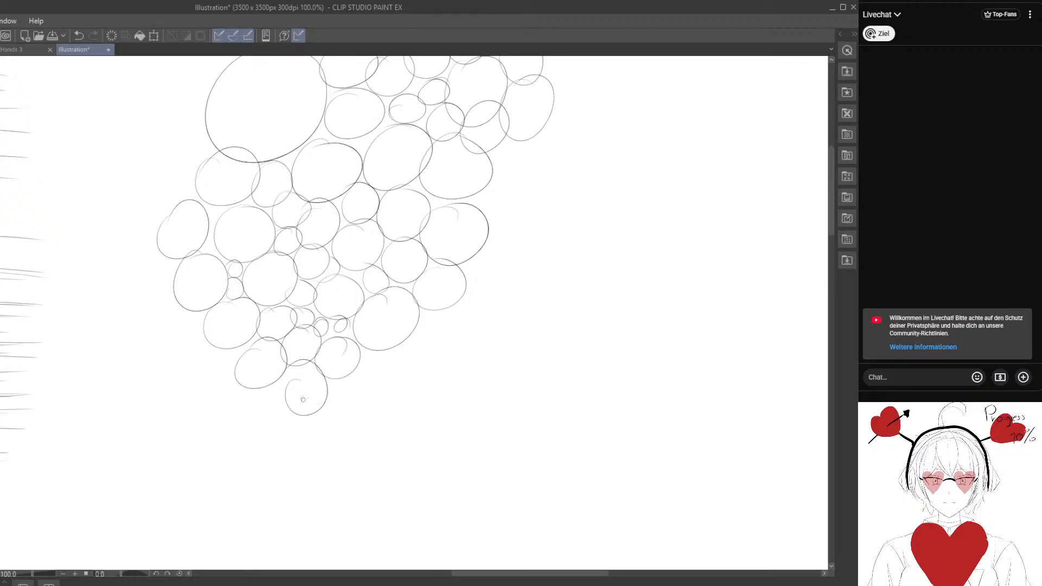
Add circles along the cluster's lower-right edge, filling a small gap between the larger ones.
{"action": "mouse_move", "coordinate": [374, 348]}
{"action": "left_mouse_down"}
{"action": "mouse_move", "coordinate": [386, 400]}
{"action": "mouse_move", "coordinate": [401, 358]}
{"action": "left_mouse_up"}
{"action": "mouse_move", "coordinate": [358, 375]}
{"action": "left_mouse_down"}
{"action": "mouse_move", "coordinate": [347, 380]}
{"action": "mouse_move", "coordinate": [353, 369]}
{"action": "left_mouse_up"}
{"action": "mouse_move", "coordinate": [426, 333]}
{"action": "left_mouse_down"}
{"action": "mouse_move", "coordinate": [399, 362]}
{"action": "mouse_move", "coordinate": [418, 332]}
{"action": "left_mouse_up"}
{"action": "left_click_drag", "start_coordinate": [429, 311], "coordinate": [427, 312]}
{"action": "left_click_drag", "start_coordinate": [491, 329], "coordinate": [384, 331]}
Draw more circles up the cluster's right edge toward the topmost ovals.
{"action": "left_click_drag", "start_coordinate": [378, 257], "coordinate": [363, 256]}
{"action": "mouse_move", "coordinate": [404, 216]}
{"action": "left_mouse_down"}
{"action": "mouse_move", "coordinate": [425, 219]}
{"action": "mouse_move", "coordinate": [398, 186]}
{"action": "mouse_move", "coordinate": [392, 207]}
{"action": "left_mouse_up"}
{"action": "mouse_move", "coordinate": [392, 183]}
{"action": "left_mouse_down"}
{"action": "mouse_move", "coordinate": [403, 211]}
{"action": "mouse_move", "coordinate": [384, 180]}
{"action": "left_mouse_up"}
{"action": "left_click_drag", "start_coordinate": [438, 189], "coordinate": [389, 272]}
{"action": "left_click_drag", "start_coordinate": [337, 231], "coordinate": [339, 225]}
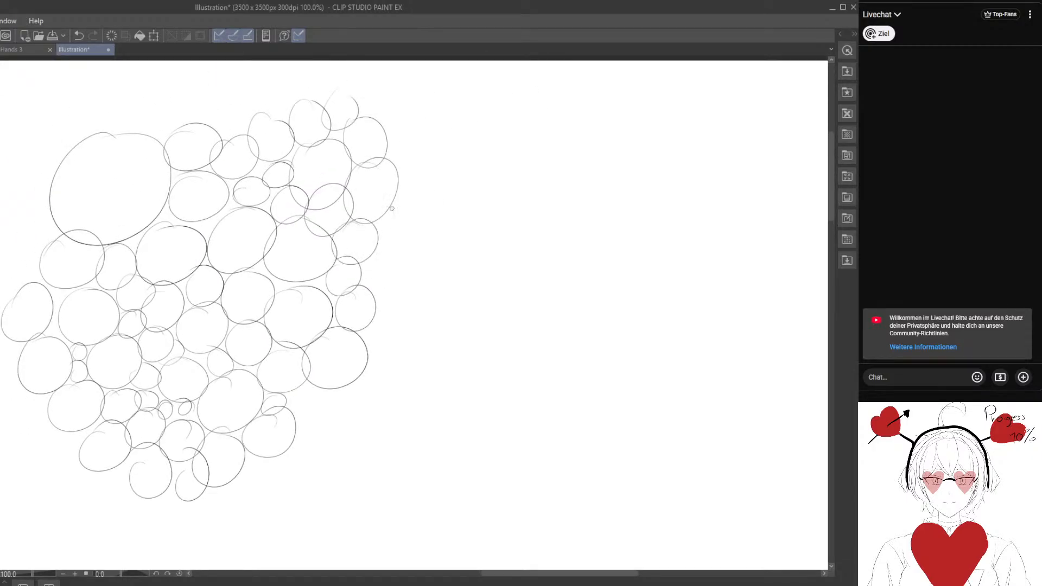
{"action": "left_click_drag", "start_coordinate": [396, 199], "coordinate": [383, 204]}
{"action": "left_click_drag", "start_coordinate": [394, 241], "coordinate": [374, 252]}
{"action": "left_click_drag", "start_coordinate": [429, 214], "coordinate": [411, 222]}
{"action": "left_click_drag", "start_coordinate": [414, 188], "coordinate": [386, 154]}
Draw a big circle beneath the cluster and surround its underside with smaller touching circles.
{"action": "left_click_drag", "start_coordinate": [296, 443], "coordinate": [343, 199]}
{"action": "left_click_drag", "start_coordinate": [314, 324], "coordinate": [352, 259]}
{"action": "left_click_drag", "start_coordinate": [346, 211], "coordinate": [365, 214]}
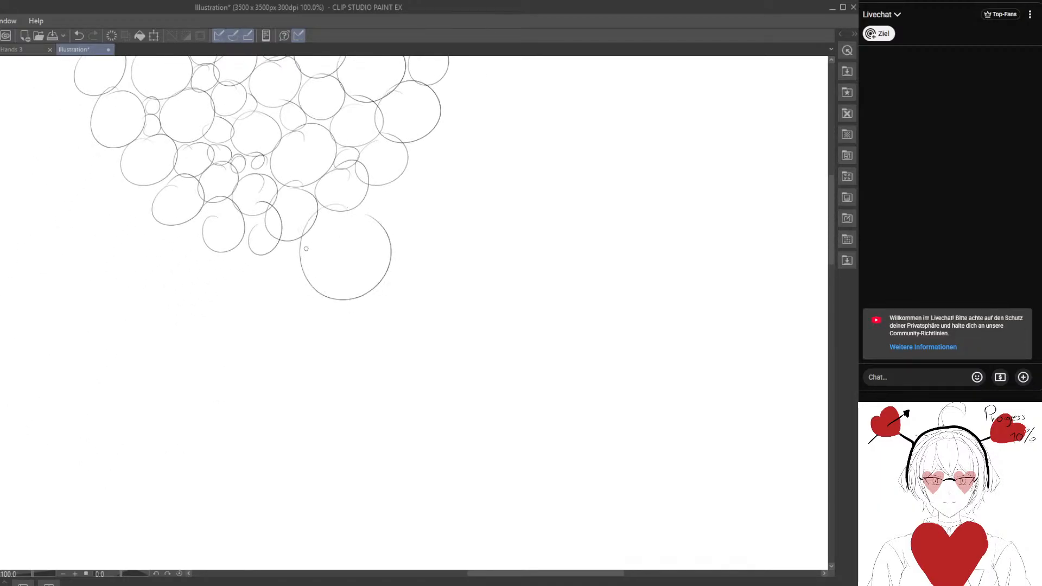
{"action": "mouse_move", "coordinate": [274, 274]}
{"action": "left_mouse_down"}
{"action": "mouse_move", "coordinate": [330, 262]}
{"action": "mouse_move", "coordinate": [341, 228]}
{"action": "mouse_move", "coordinate": [290, 237]}
{"action": "mouse_move", "coordinate": [247, 218]}
{"action": "mouse_move", "coordinate": [275, 307]}
{"action": "mouse_move", "coordinate": [255, 270]}
{"action": "mouse_move", "coordinate": [307, 283]}
{"action": "mouse_move", "coordinate": [326, 261]}
{"action": "mouse_move", "coordinate": [355, 265]}
{"action": "mouse_move", "coordinate": [358, 284]}
{"action": "left_mouse_up"}
{"action": "mouse_move", "coordinate": [402, 311]}
{"action": "left_mouse_down"}
{"action": "mouse_move", "coordinate": [361, 308]}
{"action": "mouse_move", "coordinate": [397, 268]}
{"action": "left_mouse_up"}
{"action": "mouse_move", "coordinate": [414, 191]}
{"action": "left_mouse_down"}
{"action": "mouse_move", "coordinate": [396, 238]}
{"action": "mouse_move", "coordinate": [367, 220]}
{"action": "mouse_move", "coordinate": [399, 244]}
{"action": "mouse_move", "coordinate": [401, 277]}
{"action": "left_mouse_up"}
Fill in circles on the right side above the big lower circle, working up the cluster's edge.
{"action": "mouse_move", "coordinate": [419, 209]}
{"action": "left_mouse_down"}
{"action": "mouse_move", "coordinate": [402, 209]}
{"action": "mouse_move", "coordinate": [422, 194]}
{"action": "mouse_move", "coordinate": [413, 167]}
{"action": "left_mouse_up"}
{"action": "mouse_move", "coordinate": [444, 133]}
{"action": "left_mouse_down"}
{"action": "mouse_move", "coordinate": [398, 210]}
{"action": "mouse_move", "coordinate": [428, 187]}
{"action": "mouse_move", "coordinate": [404, 179]}
{"action": "left_mouse_up"}
{"action": "mouse_move", "coordinate": [400, 233]}
{"action": "left_mouse_down"}
{"action": "mouse_move", "coordinate": [382, 259]}
{"action": "mouse_move", "coordinate": [417, 234]}
{"action": "left_mouse_up"}
{"action": "left_click_drag", "start_coordinate": [407, 298], "coordinate": [393, 251]}
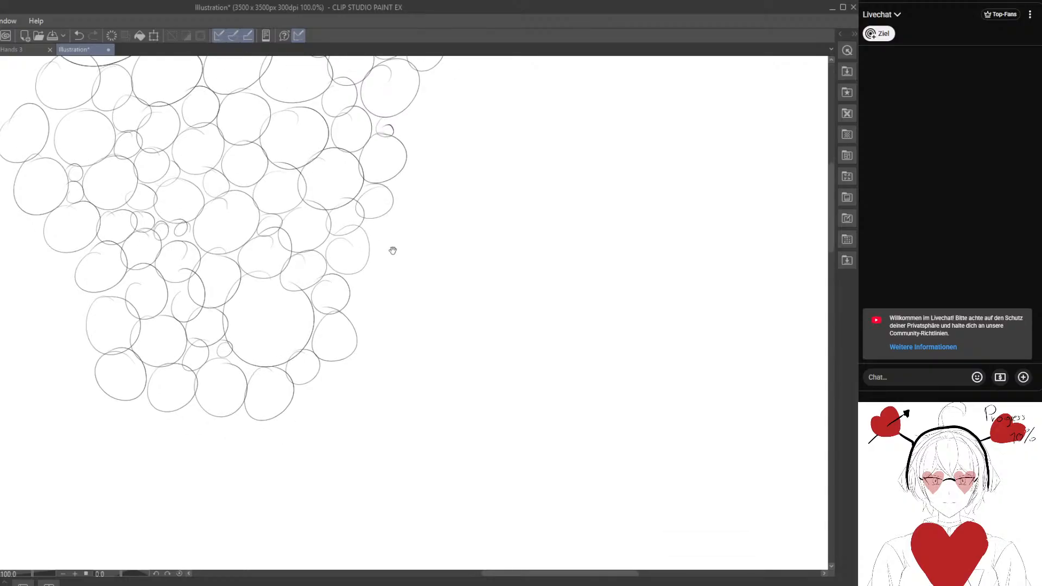
{"action": "mouse_move", "coordinate": [399, 212]}
{"action": "left_mouse_down"}
{"action": "mouse_move", "coordinate": [410, 223]}
{"action": "mouse_move", "coordinate": [386, 217]}
{"action": "left_mouse_up"}
{"action": "left_click_drag", "start_coordinate": [373, 285], "coordinate": [373, 230]}
Add circles around the cluster's lower-left corner, stacking them outward and downward.
{"action": "mouse_move", "coordinate": [75, 306]}
{"action": "left_mouse_down"}
{"action": "mouse_move", "coordinate": [282, 313]}
{"action": "mouse_move", "coordinate": [253, 281]}
{"action": "left_mouse_up"}
{"action": "mouse_move", "coordinate": [229, 186]}
{"action": "left_mouse_down"}
{"action": "mouse_move", "coordinate": [205, 231]}
{"action": "mouse_move", "coordinate": [223, 186]}
{"action": "left_mouse_up"}
{"action": "left_click_drag", "start_coordinate": [245, 227], "coordinate": [251, 223]}
{"action": "left_click_drag", "start_coordinate": [235, 292], "coordinate": [229, 240]}
{"action": "mouse_move", "coordinate": [247, 230]}
{"action": "left_mouse_down"}
{"action": "mouse_move", "coordinate": [222, 271]}
{"action": "mouse_move", "coordinate": [251, 229]}
{"action": "left_mouse_up"}
{"action": "mouse_move", "coordinate": [198, 213]}
{"action": "left_mouse_down"}
{"action": "mouse_move", "coordinate": [186, 228]}
{"action": "mouse_move", "coordinate": [202, 205]}
{"action": "left_mouse_up"}
{"action": "left_click_drag", "start_coordinate": [271, 289], "coordinate": [267, 287]}
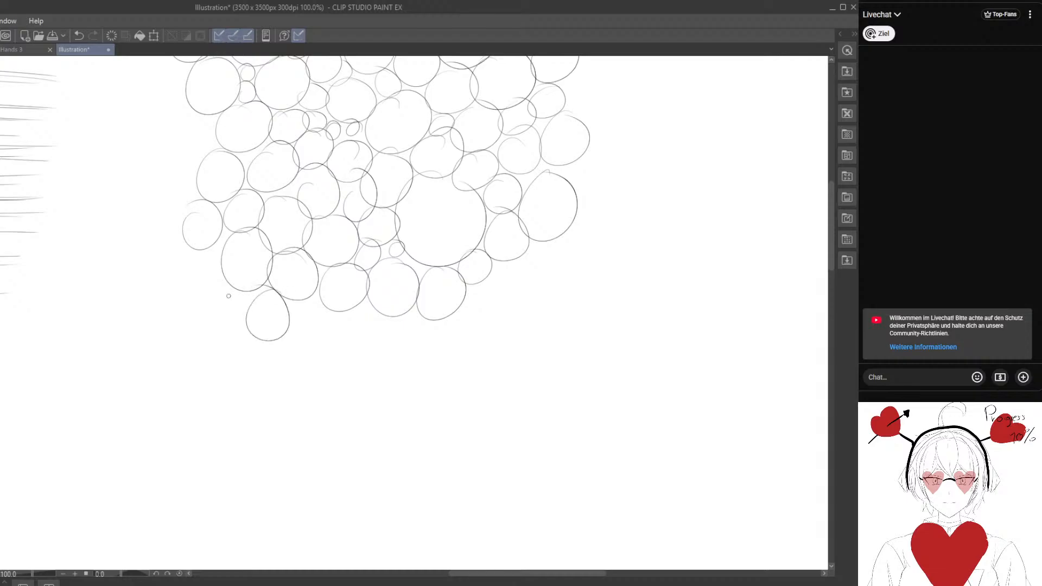
{"action": "left_click_drag", "start_coordinate": [191, 252], "coordinate": [188, 255]}
Complete a bottom row of ovals beneath the big lower circle, extending toward the lower-right corner.
{"action": "left_click_drag", "start_coordinate": [292, 300], "coordinate": [297, 301]}
{"action": "mouse_move", "coordinate": [366, 309]}
{"action": "left_mouse_down"}
{"action": "mouse_move", "coordinate": [297, 296]}
{"action": "mouse_move", "coordinate": [400, 280]}
{"action": "mouse_move", "coordinate": [415, 250]}
{"action": "mouse_move", "coordinate": [443, 233]}
{"action": "mouse_move", "coordinate": [487, 278]}
{"action": "mouse_move", "coordinate": [460, 263]}
{"action": "left_mouse_up"}
{"action": "left_click_drag", "start_coordinate": [480, 216], "coordinate": [474, 211]}
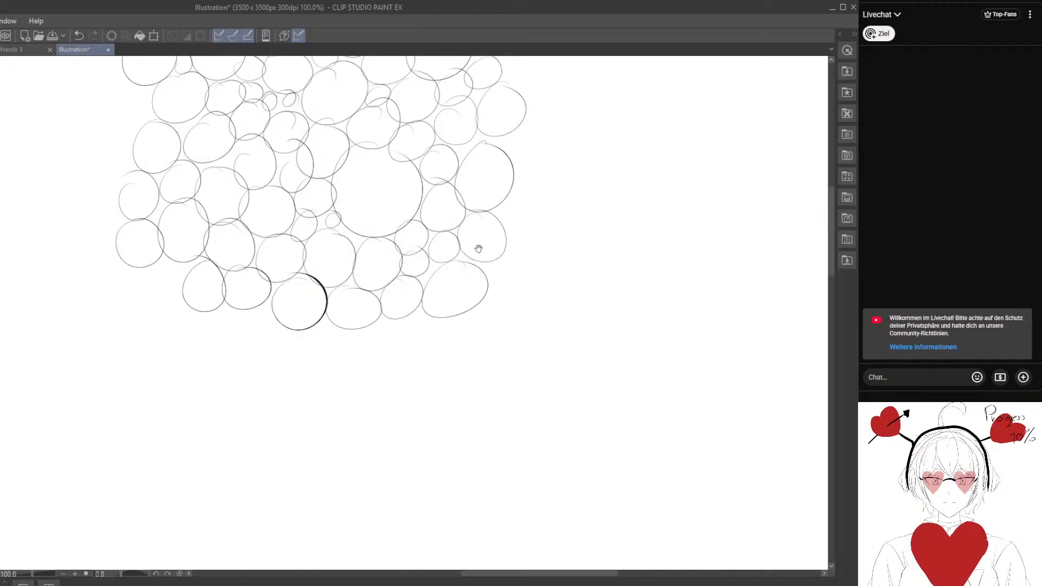
Add another column of circles up the cluster's right edge, from the lower corner to the top.
{"action": "left_click_drag", "start_coordinate": [479, 249], "coordinate": [393, 360]}
{"action": "mouse_move", "coordinate": [450, 243]}
{"action": "left_mouse_down"}
{"action": "mouse_move", "coordinate": [469, 253]}
{"action": "mouse_move", "coordinate": [421, 250]}
{"action": "left_mouse_up"}
{"action": "left_click_drag", "start_coordinate": [445, 157], "coordinate": [429, 162]}
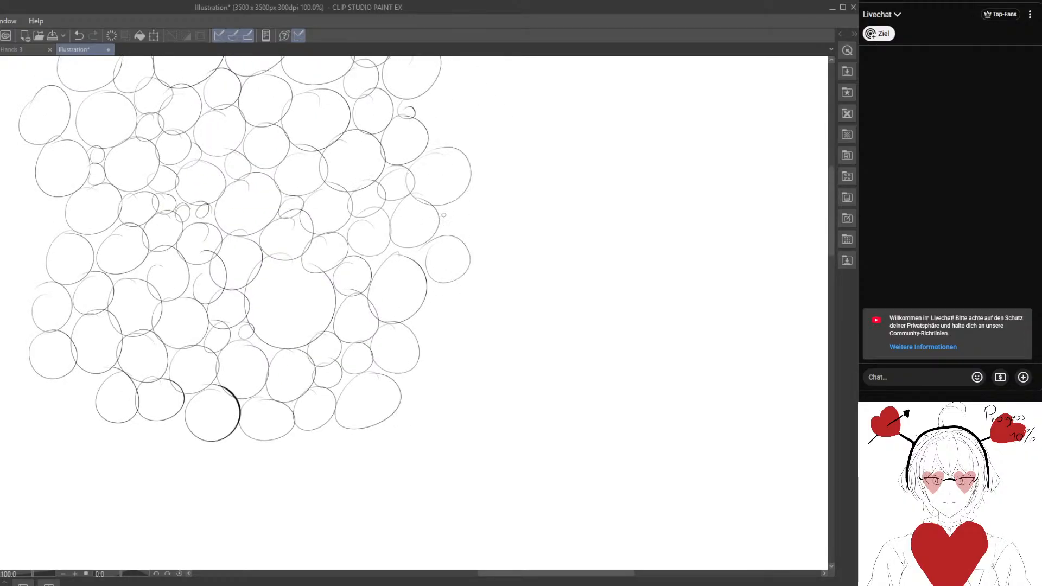
{"action": "left_click_drag", "start_coordinate": [452, 207], "coordinate": [446, 210]}
{"action": "left_click_drag", "start_coordinate": [474, 155], "coordinate": [425, 268]}
{"action": "left_click_drag", "start_coordinate": [368, 230], "coordinate": [375, 216]}
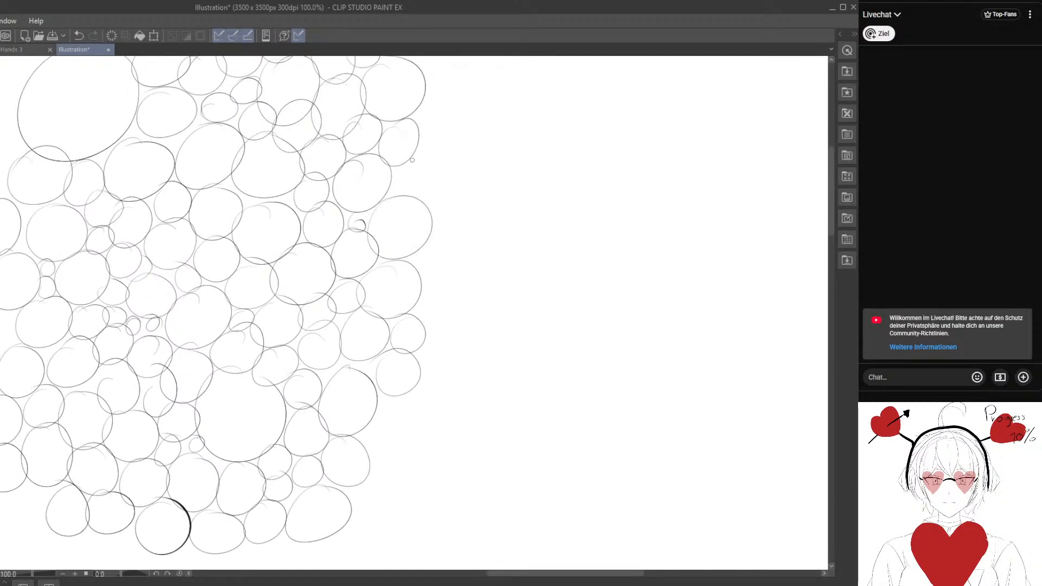
{"action": "left_click_drag", "start_coordinate": [412, 161], "coordinate": [405, 163]}
{"action": "left_click_drag", "start_coordinate": [434, 126], "coordinate": [429, 131]}
{"action": "mouse_move", "coordinate": [437, 171]}
{"action": "left_mouse_down"}
{"action": "mouse_move", "coordinate": [472, 180]}
{"action": "mouse_move", "coordinate": [442, 167]}
{"action": "left_mouse_up"}
Fill the outer right edge with small ovals, working downward to a large oval near the lower-right corner.
{"action": "left_click_drag", "start_coordinate": [449, 265], "coordinate": [404, 172]}
{"action": "left_click_drag", "start_coordinate": [401, 226], "coordinate": [380, 189]}
{"action": "left_click_drag", "start_coordinate": [403, 224], "coordinate": [392, 215]}
{"action": "mouse_move", "coordinate": [364, 216]}
{"action": "left_mouse_down"}
{"action": "mouse_move", "coordinate": [359, 227]}
{"action": "mouse_move", "coordinate": [369, 203]}
{"action": "left_mouse_up"}
{"action": "left_click_drag", "start_coordinate": [396, 252], "coordinate": [388, 243]}
{"action": "left_click_drag", "start_coordinate": [366, 318], "coordinate": [365, 261]}
{"action": "mouse_move", "coordinate": [355, 263]}
{"action": "left_mouse_down"}
{"action": "mouse_move", "coordinate": [337, 327]}
{"action": "mouse_move", "coordinate": [355, 263]}
{"action": "left_mouse_up"}
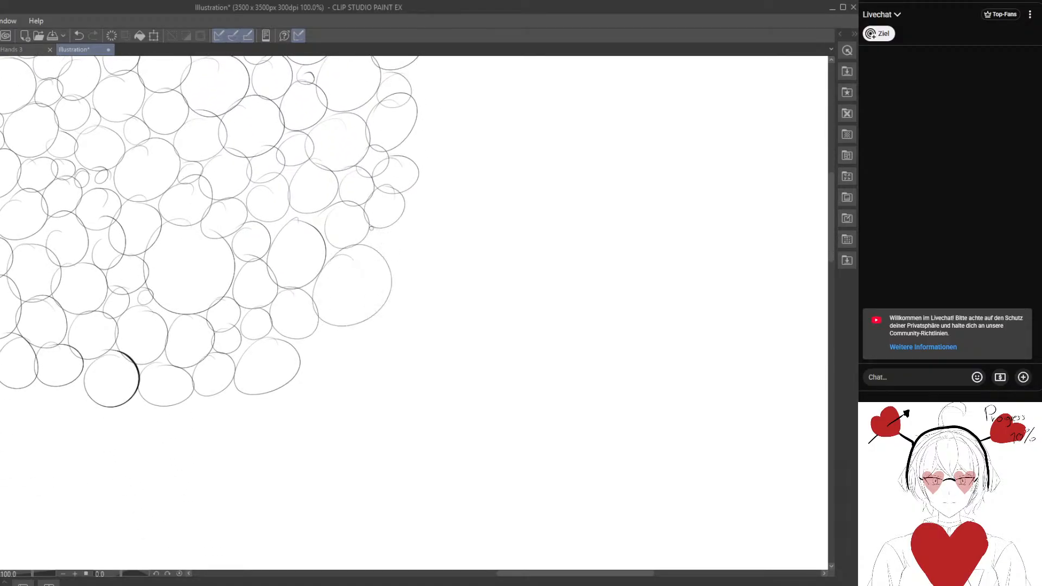
Surround the large lower-right oval with small circles on its outer side and an oval beneath it.
{"action": "left_click_drag", "start_coordinate": [383, 225], "coordinate": [380, 224]}
{"action": "mouse_move", "coordinate": [406, 230]}
{"action": "left_mouse_down"}
{"action": "mouse_move", "coordinate": [388, 233]}
{"action": "mouse_move", "coordinate": [417, 201]}
{"action": "mouse_move", "coordinate": [413, 186]}
{"action": "left_mouse_up"}
{"action": "left_click_drag", "start_coordinate": [379, 281], "coordinate": [399, 196]}
{"action": "left_click_drag", "start_coordinate": [350, 255], "coordinate": [332, 253]}
{"action": "left_click_drag", "start_coordinate": [397, 238], "coordinate": [387, 233]}
{"action": "left_click_drag", "start_coordinate": [419, 201], "coordinate": [420, 175]}
Draw a new bottom row of circles, from a large oval at the lower right to the lower-left corner.
{"action": "left_click_drag", "start_coordinate": [368, 243], "coordinate": [465, 149]}
{"action": "left_click_drag", "start_coordinate": [440, 211], "coordinate": [420, 201]}
{"action": "mouse_move", "coordinate": [353, 230]}
{"action": "left_mouse_down"}
{"action": "mouse_move", "coordinate": [371, 263]}
{"action": "mouse_move", "coordinate": [325, 215]}
{"action": "left_mouse_up"}
{"action": "left_click_drag", "start_coordinate": [258, 278], "coordinate": [354, 320]}
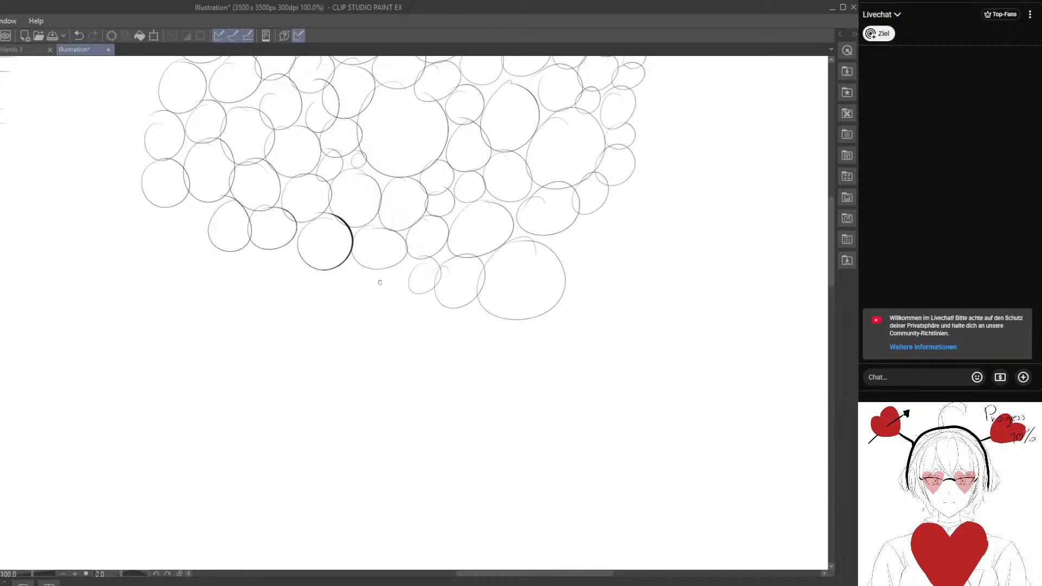
{"action": "left_click_drag", "start_coordinate": [379, 282], "coordinate": [355, 263]}
{"action": "mouse_move", "coordinate": [298, 307]}
{"action": "left_mouse_down"}
{"action": "mouse_move", "coordinate": [296, 267]}
{"action": "mouse_move", "coordinate": [260, 250]}
{"action": "mouse_move", "coordinate": [220, 277]}
{"action": "mouse_move", "coordinate": [249, 256]}
{"action": "left_mouse_up"}
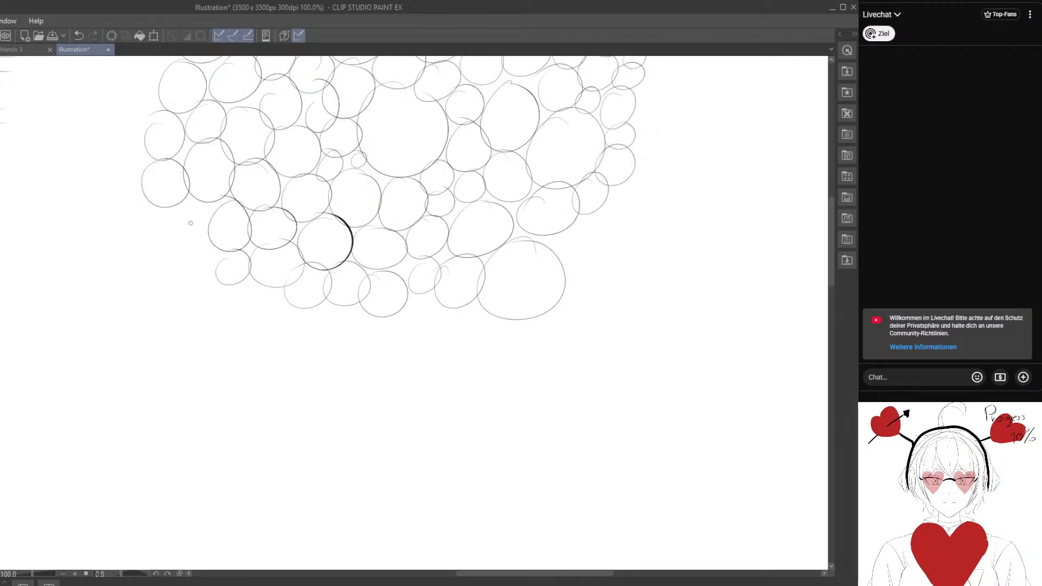
{"action": "left_click_drag", "start_coordinate": [190, 223], "coordinate": [188, 210]}
Add small and medium circles to the cluster's upper-left edge, beside and below the large first oval.
{"action": "left_click_drag", "start_coordinate": [135, 89], "coordinate": [221, 196]}
{"action": "mouse_move", "coordinate": [231, 136]}
{"action": "left_mouse_down"}
{"action": "mouse_move", "coordinate": [217, 157]}
{"action": "mouse_move", "coordinate": [230, 136]}
{"action": "left_mouse_up"}
{"action": "mouse_move", "coordinate": [222, 145]}
{"action": "left_mouse_down"}
{"action": "mouse_move", "coordinate": [223, 226]}
{"action": "mouse_move", "coordinate": [232, 199]}
{"action": "mouse_move", "coordinate": [202, 154]}
{"action": "left_mouse_up"}
{"action": "mouse_move", "coordinate": [222, 119]}
{"action": "left_mouse_down"}
{"action": "mouse_move", "coordinate": [208, 213]}
{"action": "mouse_move", "coordinate": [202, 190]}
{"action": "mouse_move", "coordinate": [168, 208]}
{"action": "left_mouse_up"}
{"action": "mouse_move", "coordinate": [218, 159]}
{"action": "left_mouse_down"}
{"action": "mouse_move", "coordinate": [245, 176]}
{"action": "mouse_move", "coordinate": [205, 169]}
{"action": "left_mouse_up"}
{"action": "mouse_move", "coordinate": [241, 130]}
{"action": "left_mouse_down"}
{"action": "mouse_move", "coordinate": [249, 162]}
{"action": "mouse_move", "coordinate": [237, 131]}
{"action": "left_mouse_up"}
{"action": "mouse_move", "coordinate": [169, 160]}
{"action": "left_mouse_down"}
{"action": "mouse_move", "coordinate": [203, 167]}
{"action": "mouse_move", "coordinate": [167, 152]}
{"action": "left_mouse_up"}
{"action": "left_click_drag", "start_coordinate": [189, 136], "coordinate": [198, 128]}
Continue a column of ovals down the cluster's outer left edge to its lower-left corner.
{"action": "left_click_drag", "start_coordinate": [190, 238], "coordinate": [189, 193]}
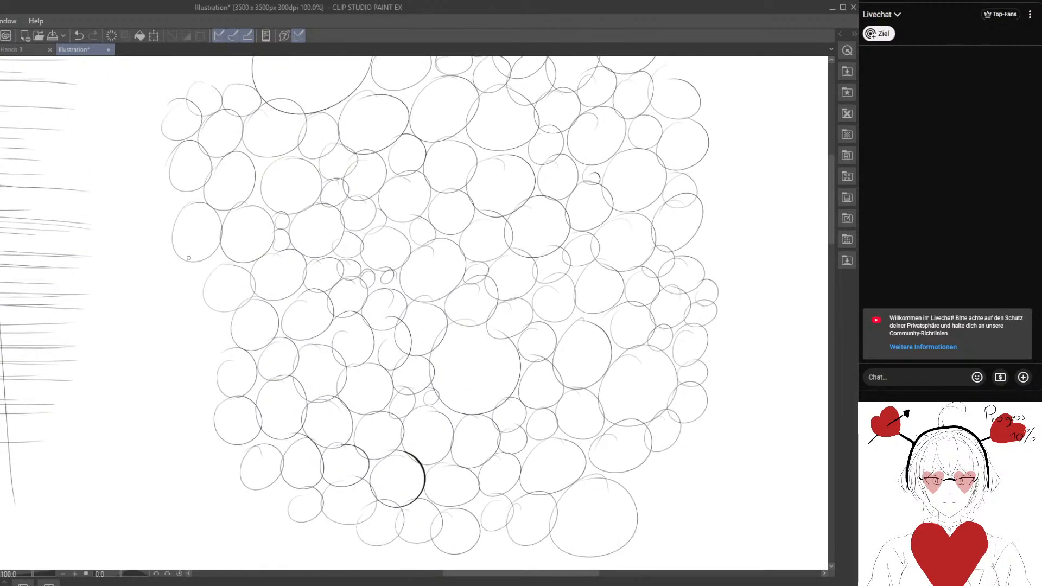
{"action": "left_click_drag", "start_coordinate": [166, 262], "coordinate": [171, 276]}
{"action": "left_click_drag", "start_coordinate": [184, 324], "coordinate": [175, 264]}
{"action": "mouse_move", "coordinate": [191, 249]}
{"action": "left_mouse_down"}
{"action": "mouse_move", "coordinate": [179, 252]}
{"action": "mouse_move", "coordinate": [187, 245]}
{"action": "left_mouse_up"}
{"action": "left_click_drag", "start_coordinate": [181, 312], "coordinate": [171, 246]}
{"action": "mouse_move", "coordinate": [181, 251]}
{"action": "left_mouse_down"}
{"action": "mouse_move", "coordinate": [191, 290]}
{"action": "mouse_move", "coordinate": [166, 254]}
{"action": "left_mouse_up"}
{"action": "mouse_move", "coordinate": [187, 317]}
{"action": "left_mouse_down"}
{"action": "mouse_move", "coordinate": [145, 320]}
{"action": "mouse_move", "coordinate": [198, 312]}
{"action": "left_mouse_up"}
{"action": "left_click_drag", "start_coordinate": [208, 327], "coordinate": [202, 346]}
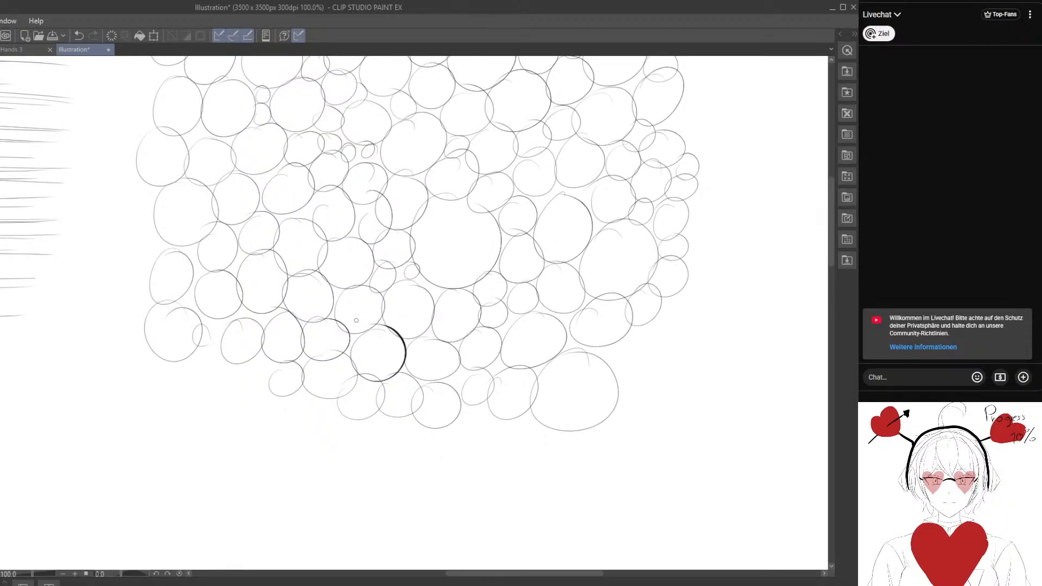
Draw one long, light, self-crossing looping curve across the blank area below the line grid.
{"action": "left_click_drag", "start_coordinate": [502, 404], "coordinate": [288, 515]}
{"action": "left_click_drag", "start_coordinate": [421, 455], "coordinate": [267, 506]}
{"action": "mouse_move", "coordinate": [545, 304]}
{"action": "left_mouse_down"}
{"action": "mouse_move", "coordinate": [340, 426]}
{"action": "mouse_move", "coordinate": [230, 426]}
{"action": "left_mouse_up"}
{"action": "mouse_move", "coordinate": [299, 416]}
{"action": "left_mouse_down"}
{"action": "mouse_move", "coordinate": [290, 386]}
{"action": "mouse_move", "coordinate": [340, 383]}
{"action": "left_mouse_up"}
{"action": "mouse_move", "coordinate": [442, 150]}
{"action": "left_mouse_down"}
{"action": "mouse_move", "coordinate": [419, 302]}
{"action": "mouse_move", "coordinate": [386, 308]}
{"action": "mouse_move", "coordinate": [282, 287]}
{"action": "mouse_move", "coordinate": [191, 421]}
{"action": "mouse_move", "coordinate": [312, 131]}
{"action": "mouse_move", "coordinate": [473, 486]}
{"action": "mouse_move", "coordinate": [497, 133]}
{"action": "mouse_move", "coordinate": [576, 374]}
{"action": "mouse_move", "coordinate": [496, 213]}
{"action": "mouse_move", "coordinate": [458, 293]}
{"action": "mouse_move", "coordinate": [405, 260]}
{"action": "mouse_move", "coordinate": [379, 307]}
{"action": "mouse_move", "coordinate": [352, 320]}
{"action": "mouse_move", "coordinate": [233, 239]}
{"action": "mouse_move", "coordinate": [231, 451]}
{"action": "mouse_move", "coordinate": [266, 163]}
{"action": "mouse_move", "coordinate": [402, 496]}
{"action": "mouse_move", "coordinate": [538, 141]}
{"action": "mouse_move", "coordinate": [556, 343]}
{"action": "mouse_move", "coordinate": [320, 326]}
{"action": "mouse_move", "coordinate": [239, 206]}
{"action": "mouse_move", "coordinate": [413, 491]}
{"action": "mouse_move", "coordinate": [433, 119]}
{"action": "mouse_move", "coordinate": [600, 402]}
{"action": "mouse_move", "coordinate": [510, 152]}
{"action": "mouse_move", "coordinate": [581, 332]}
{"action": "mouse_move", "coordinate": [466, 216]}
{"action": "mouse_move", "coordinate": [472, 326]}
{"action": "mouse_move", "coordinate": [442, 244]}
{"action": "mouse_move", "coordinate": [391, 303]}
{"action": "mouse_move", "coordinate": [279, 343]}
{"action": "mouse_move", "coordinate": [228, 190]}
{"action": "mouse_move", "coordinate": [363, 472]}
{"action": "mouse_move", "coordinate": [391, 112]}
{"action": "mouse_move", "coordinate": [601, 416]}
{"action": "mouse_move", "coordinate": [527, 174]}
{"action": "mouse_move", "coordinate": [521, 306]}
{"action": "mouse_move", "coordinate": [255, 347]}
{"action": "mouse_move", "coordinate": [250, 255]}
{"action": "mouse_move", "coordinate": [198, 442]}
{"action": "mouse_move", "coordinate": [480, 124]}
{"action": "mouse_move", "coordinate": [613, 418]}
{"action": "mouse_move", "coordinate": [510, 136]}
{"action": "mouse_move", "coordinate": [602, 342]}
{"action": "mouse_move", "coordinate": [413, 269]}
{"action": "mouse_move", "coordinate": [255, 260]}
{"action": "mouse_move", "coordinate": [239, 432]}
{"action": "mouse_move", "coordinate": [315, 146]}
{"action": "mouse_move", "coordinate": [341, 256]}
{"action": "left_mouse_up"}
{"action": "left_click_drag", "start_coordinate": [172, 411], "coordinate": [602, 286]}
{"action": "left_click_drag", "start_coordinate": [206, 392], "coordinate": [642, 230]}
{"action": "left_click_drag", "start_coordinate": [272, 342], "coordinate": [673, 217]}
{"action": "left_click_drag", "start_coordinate": [318, 337], "coordinate": [493, 312]}
{"action": "left_click_drag", "start_coordinate": [19, 277], "coordinate": [0, 262]}
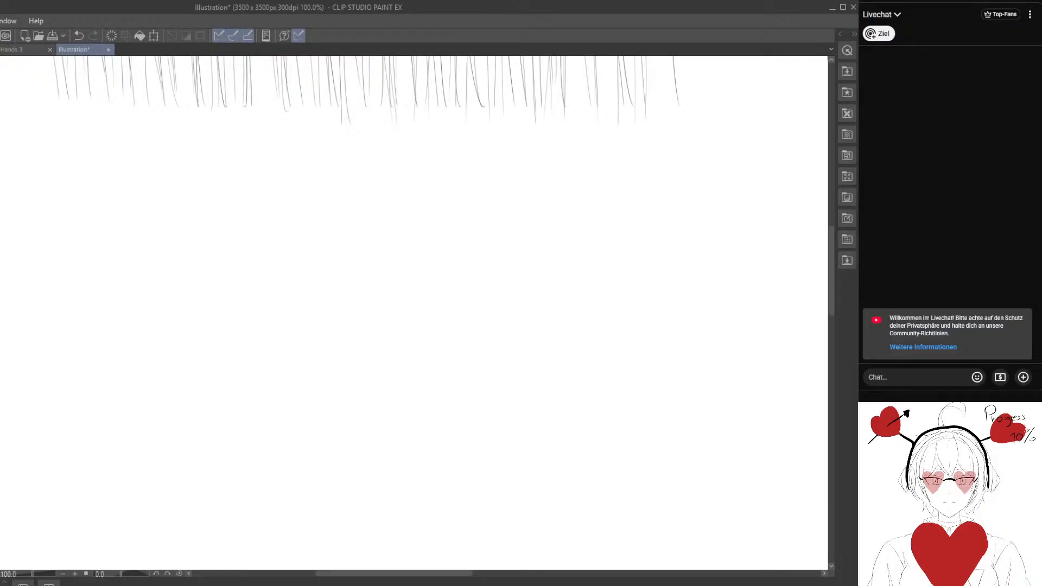
{"action": "left_click_drag", "start_coordinate": [312, 325], "coordinate": [366, 319]}
{"action": "left_click_drag", "start_coordinate": [84, 319], "coordinate": [30, 312]}
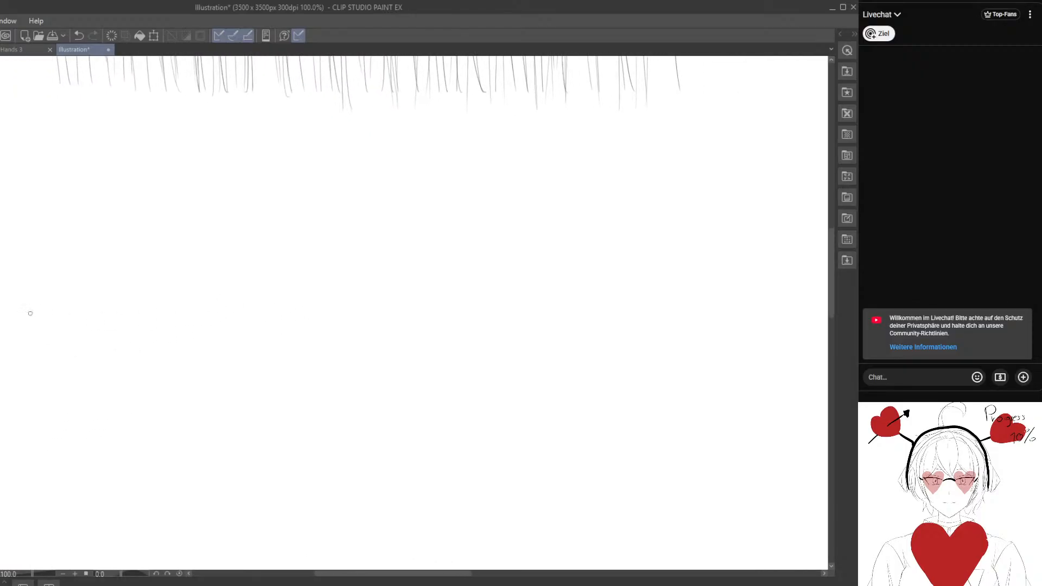
{"action": "left_click_drag", "start_coordinate": [265, 315], "coordinate": [235, 258]}
{"action": "mouse_move", "coordinate": [297, 265]}
{"action": "left_mouse_down"}
{"action": "mouse_move", "coordinate": [279, 319]}
{"action": "mouse_move", "coordinate": [192, 163]}
{"action": "mouse_move", "coordinate": [391, 295]}
{"action": "mouse_move", "coordinate": [232, 291]}
{"action": "mouse_move", "coordinate": [601, 239]}
{"action": "left_mouse_up"}
{"action": "left_click_drag", "start_coordinate": [391, 445], "coordinate": [280, 196]}
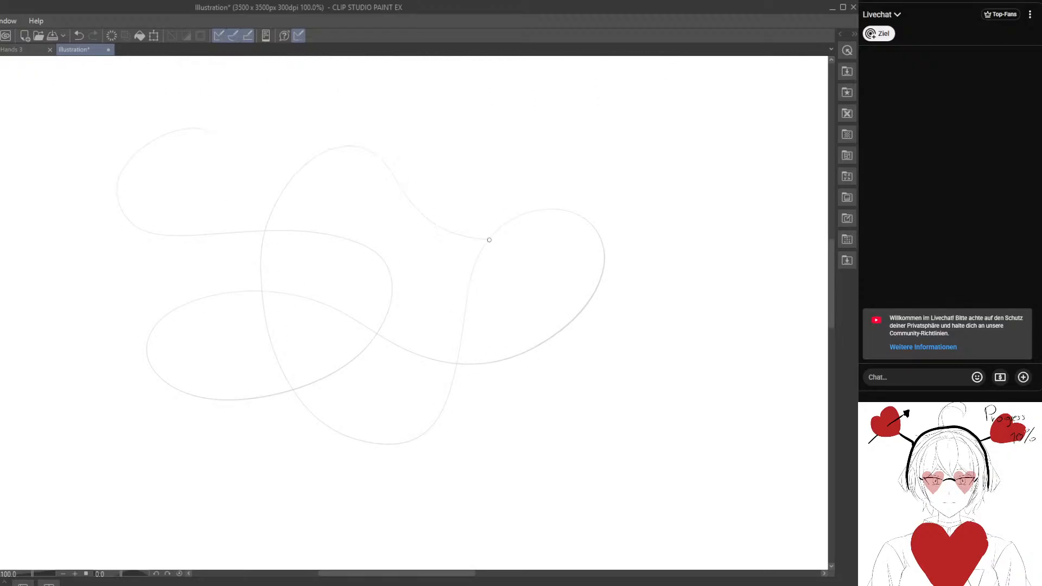
{"action": "left_click_drag", "start_coordinate": [489, 239], "coordinate": [761, 273]}
{"action": "mouse_move", "coordinate": [554, 351]}
{"action": "left_mouse_down"}
{"action": "mouse_move", "coordinate": [290, 538]}
{"action": "mouse_move", "coordinate": [132, 279]}
{"action": "mouse_move", "coordinate": [139, 486]}
{"action": "mouse_move", "coordinate": [411, 354]}
{"action": "mouse_move", "coordinate": [465, 134]}
{"action": "mouse_move", "coordinate": [659, 360]}
{"action": "mouse_move", "coordinate": [669, 467]}
{"action": "left_mouse_up"}
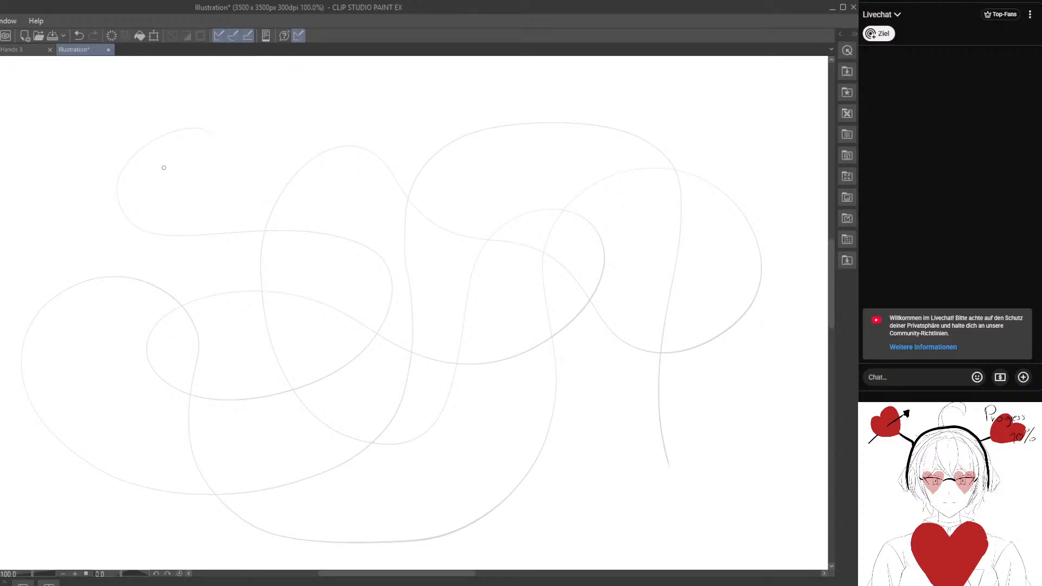
Retrace the looping curve from its upper-left start through the first loops to the peak of the tall central loop.
{"action": "mouse_move", "coordinate": [198, 129]}
{"action": "left_mouse_down"}
{"action": "mouse_move", "coordinate": [136, 158]}
{"action": "mouse_move", "coordinate": [118, 209]}
{"action": "mouse_move", "coordinate": [177, 229]}
{"action": "mouse_move", "coordinate": [258, 228]}
{"action": "left_mouse_up"}
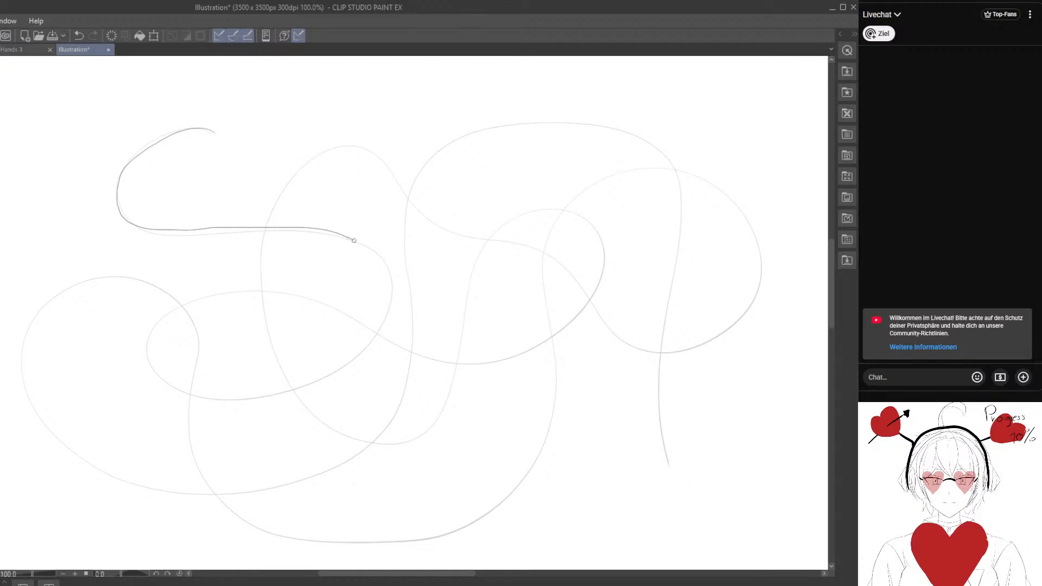
{"action": "mouse_move", "coordinate": [395, 294]}
{"action": "left_mouse_down"}
{"action": "mouse_move", "coordinate": [350, 364]}
{"action": "mouse_move", "coordinate": [269, 397]}
{"action": "mouse_move", "coordinate": [201, 396]}
{"action": "left_mouse_up"}
{"action": "mouse_move", "coordinate": [161, 322]}
{"action": "left_mouse_down"}
{"action": "mouse_move", "coordinate": [233, 293]}
{"action": "mouse_move", "coordinate": [325, 301]}
{"action": "mouse_move", "coordinate": [399, 346]}
{"action": "mouse_move", "coordinate": [473, 362]}
{"action": "mouse_move", "coordinate": [542, 347]}
{"action": "mouse_move", "coordinate": [587, 295]}
{"action": "left_mouse_up"}
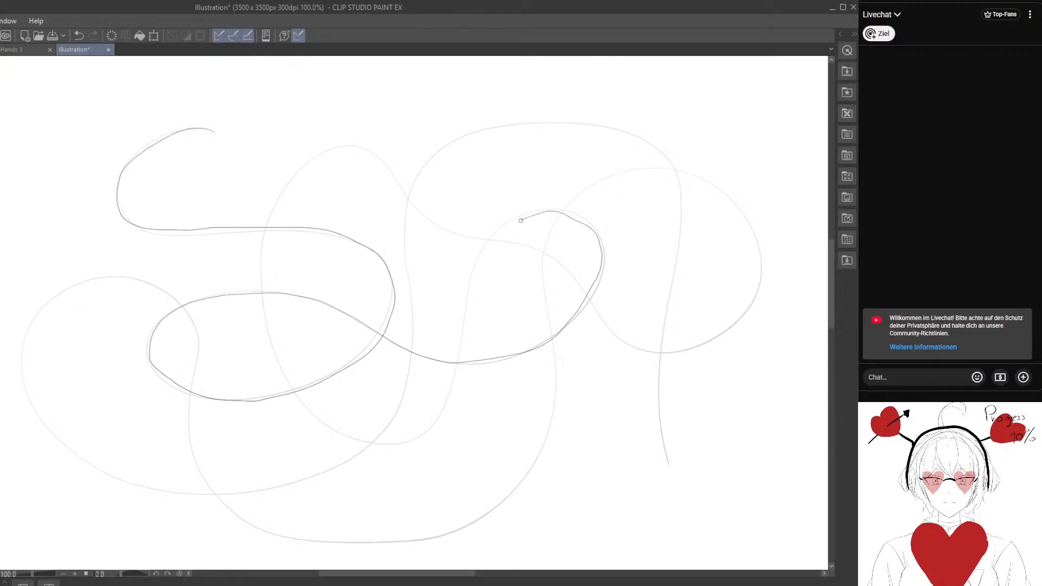
{"action": "mouse_move", "coordinate": [521, 221]}
{"action": "left_mouse_down"}
{"action": "mouse_move", "coordinate": [470, 274]}
{"action": "mouse_move", "coordinate": [463, 364]}
{"action": "mouse_move", "coordinate": [426, 433]}
{"action": "mouse_move", "coordinate": [295, 394]}
{"action": "left_mouse_up"}
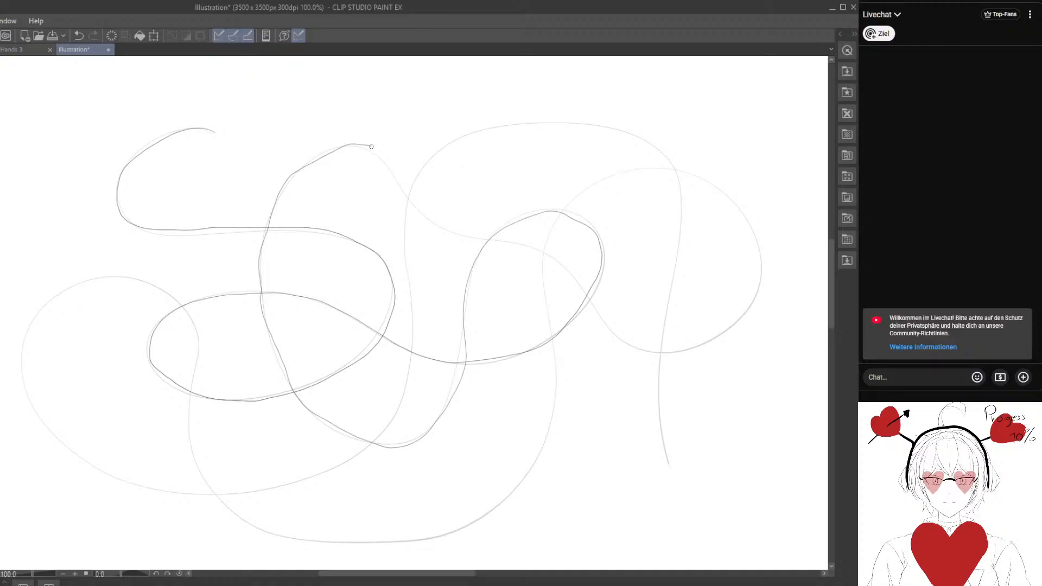
Continue retracing the curve through the middle crossings, around the large right-hand loop and down its lower arc.
{"action": "left_click_drag", "start_coordinate": [389, 174], "coordinate": [438, 222]}
{"action": "left_click_drag", "start_coordinate": [572, 278], "coordinate": [617, 331]}
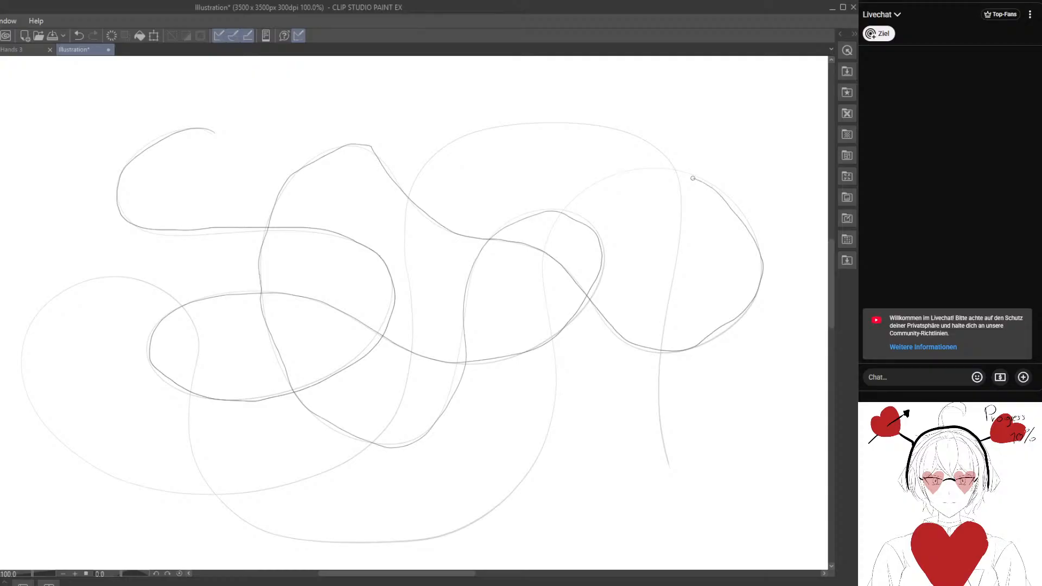
{"action": "mouse_move", "coordinate": [692, 178]}
{"action": "left_mouse_down"}
{"action": "mouse_move", "coordinate": [610, 171]}
{"action": "mouse_move", "coordinate": [562, 210]}
{"action": "left_mouse_up"}
{"action": "left_click_drag", "start_coordinate": [560, 400], "coordinate": [539, 464]}
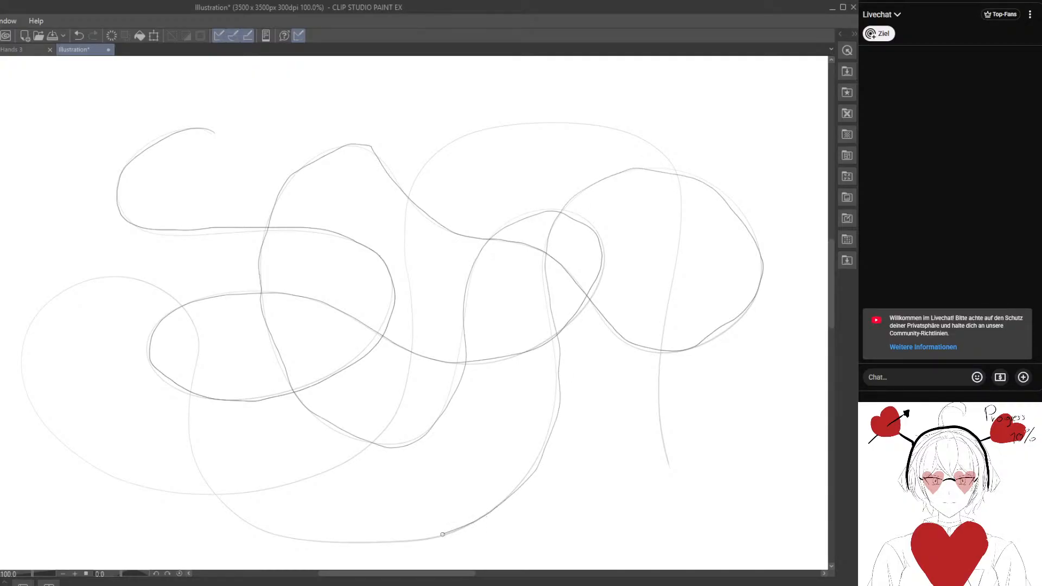
Finish retracing the looping curve around its far-left loop and over the upper arch to its lower-right end, and undo the retrace.
{"action": "left_click_drag", "start_coordinate": [443, 534], "coordinate": [386, 546]}
{"action": "mouse_move", "coordinate": [256, 534]}
{"action": "left_mouse_down"}
{"action": "mouse_move", "coordinate": [200, 499]}
{"action": "mouse_move", "coordinate": [192, 440]}
{"action": "left_mouse_up"}
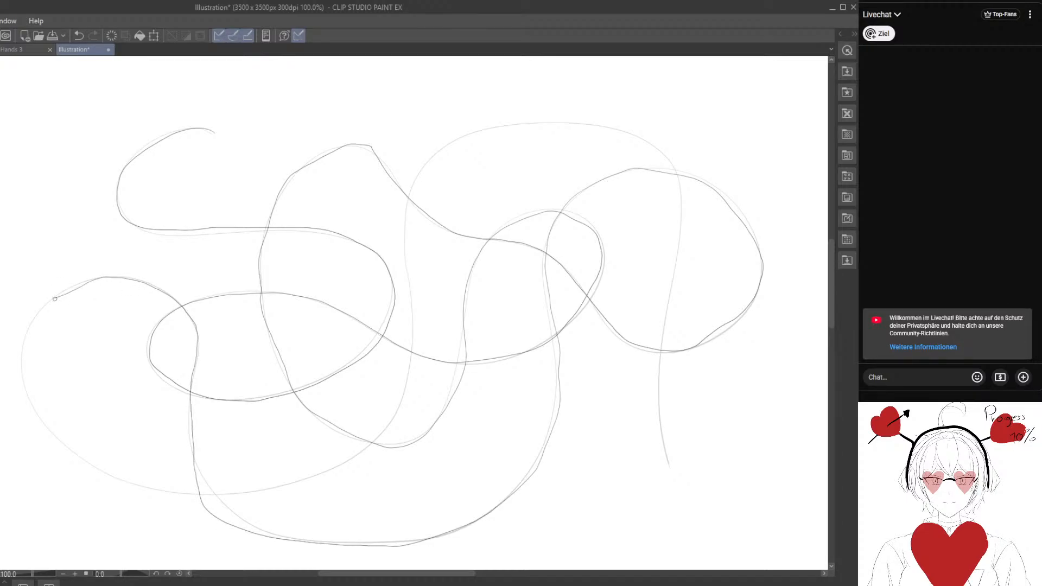
{"action": "left_click_drag", "start_coordinate": [35, 407], "coordinate": [51, 430]}
{"action": "mouse_move", "coordinate": [194, 496]}
{"action": "left_mouse_down"}
{"action": "mouse_move", "coordinate": [257, 490]}
{"action": "mouse_move", "coordinate": [372, 445]}
{"action": "mouse_move", "coordinate": [405, 382]}
{"action": "left_mouse_up"}
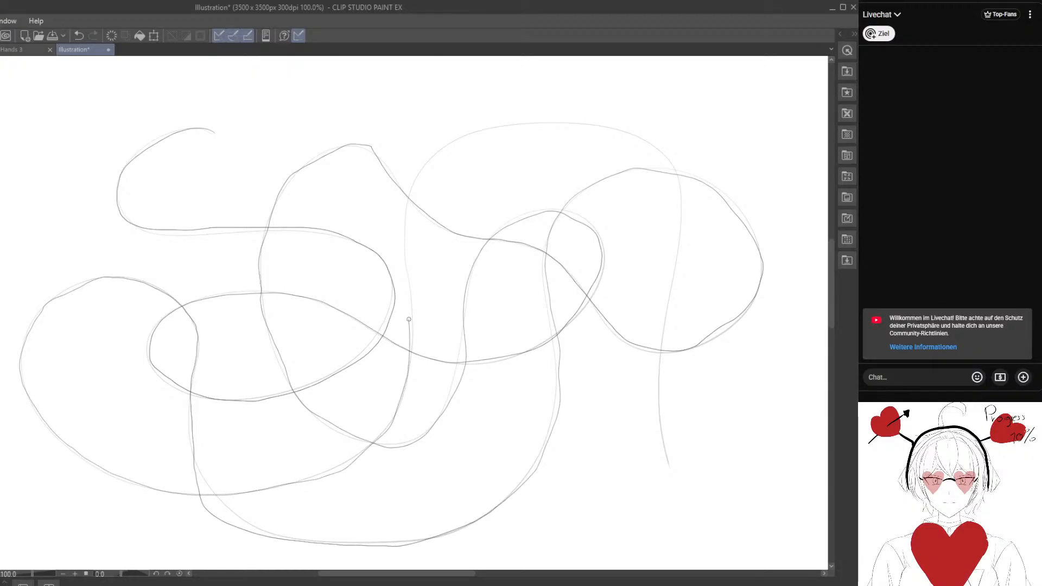
{"action": "mouse_move", "coordinate": [405, 211]}
{"action": "left_mouse_down"}
{"action": "mouse_move", "coordinate": [419, 168]}
{"action": "mouse_move", "coordinate": [461, 133]}
{"action": "left_mouse_up"}
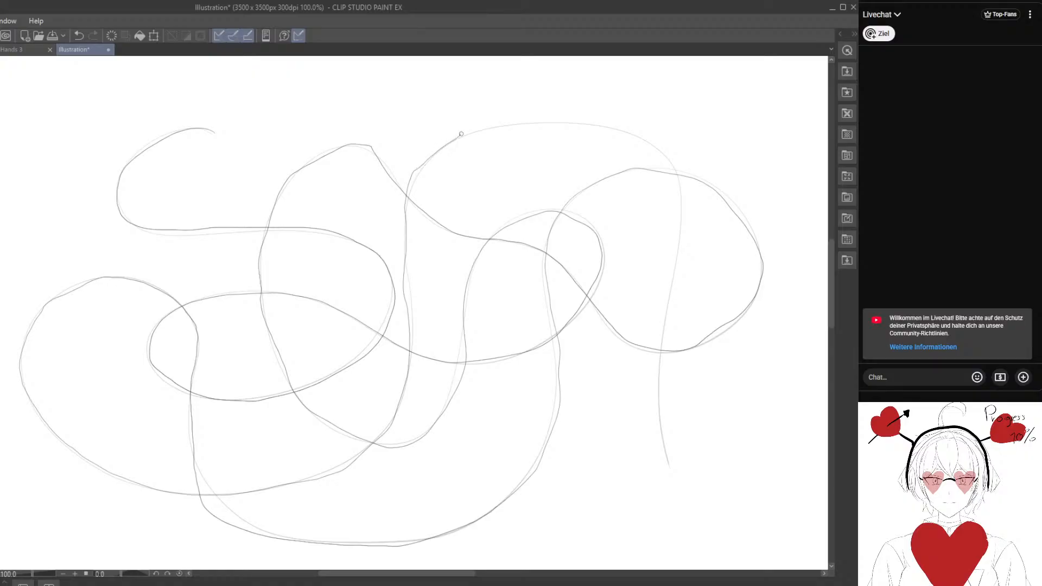
{"action": "mouse_move", "coordinate": [454, 58]}
{"action": "left_mouse_down"}
{"action": "mouse_move", "coordinate": [471, 123]}
{"action": "mouse_move", "coordinate": [561, 123]}
{"action": "left_mouse_up"}
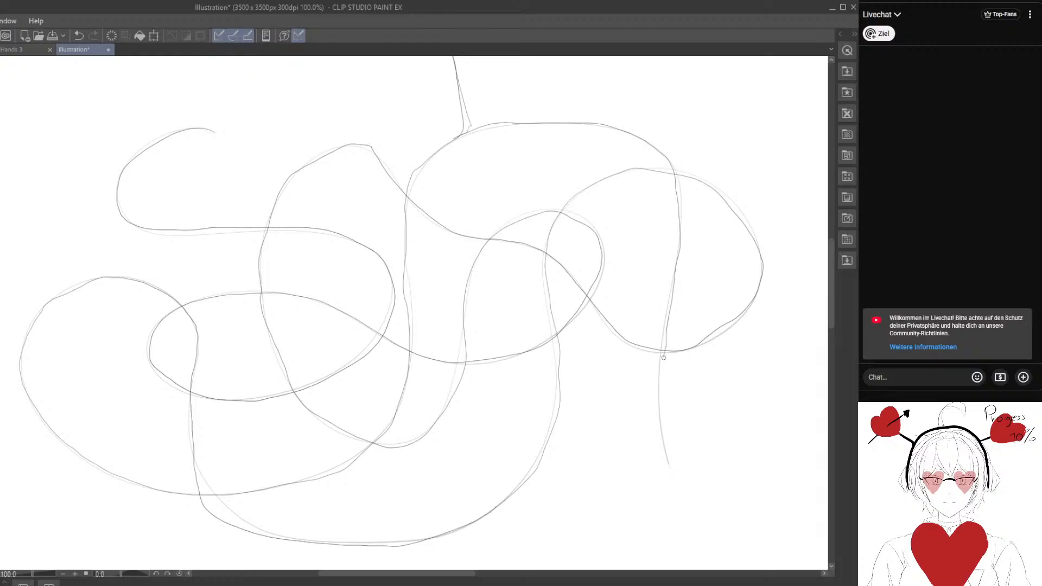
{"action": "left_click_drag", "start_coordinate": [659, 400], "coordinate": [669, 460]}
{"action": "left_click", "coordinate": [78, 36]}
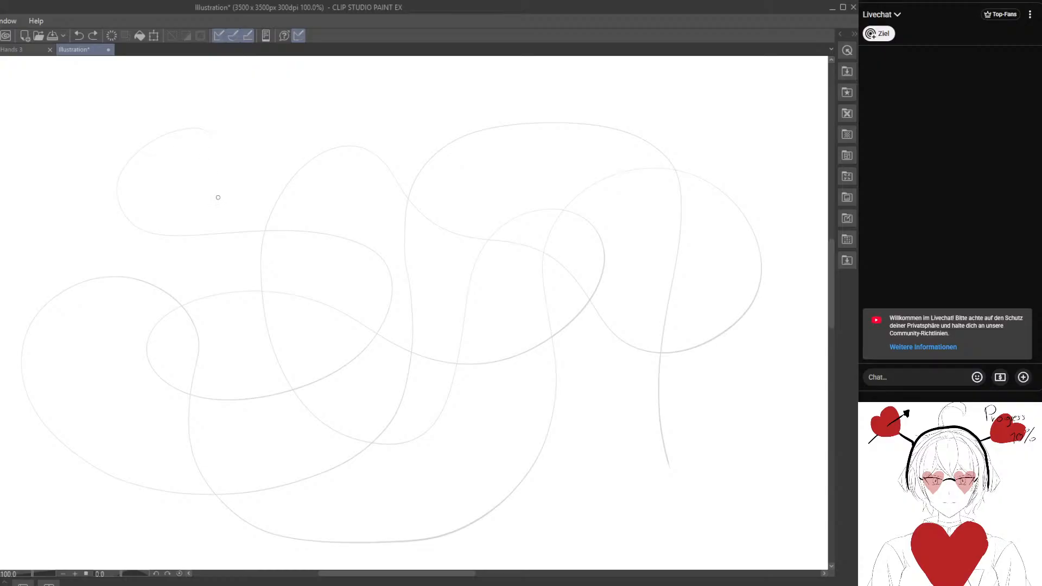
Retrace the whole looping curve a second time from its upper-left start to its lower-right end, and undo that retrace.
{"action": "left_click_drag", "start_coordinate": [218, 198], "coordinate": [208, 206]}
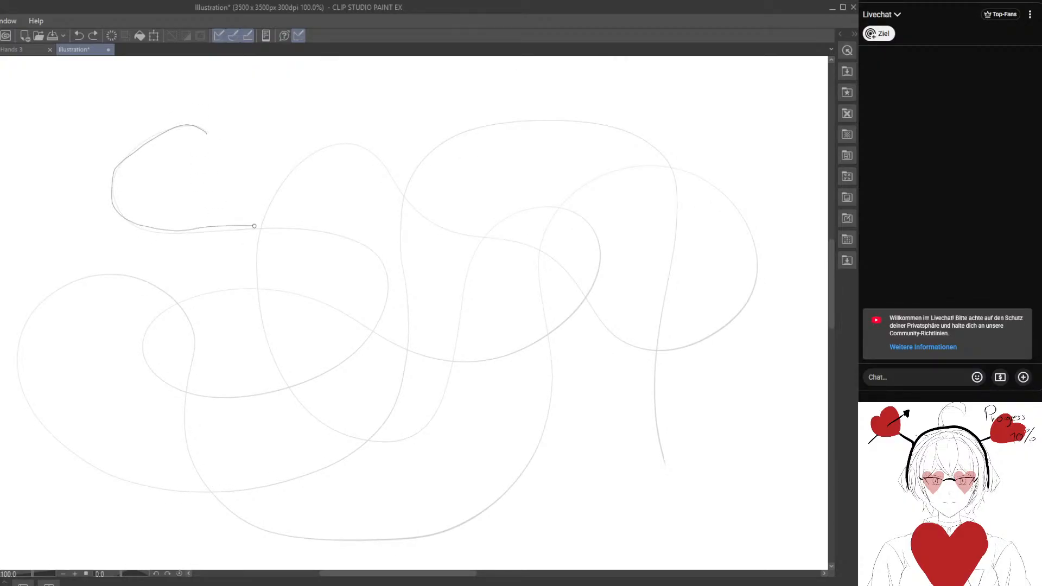
{"action": "left_click_drag", "start_coordinate": [254, 225], "coordinate": [323, 230]}
{"action": "mouse_move", "coordinate": [386, 281]}
{"action": "left_mouse_down"}
{"action": "mouse_move", "coordinate": [369, 336]}
{"action": "mouse_move", "coordinate": [321, 377]}
{"action": "mouse_move", "coordinate": [256, 396]}
{"action": "mouse_move", "coordinate": [196, 391]}
{"action": "mouse_move", "coordinate": [144, 345]}
{"action": "mouse_move", "coordinate": [172, 307]}
{"action": "mouse_move", "coordinate": [226, 288]}
{"action": "mouse_move", "coordinate": [297, 295]}
{"action": "mouse_move", "coordinate": [413, 352]}
{"action": "mouse_move", "coordinate": [490, 358]}
{"action": "mouse_move", "coordinate": [542, 338]}
{"action": "mouse_move", "coordinate": [587, 296]}
{"action": "mouse_move", "coordinate": [597, 251]}
{"action": "mouse_move", "coordinate": [581, 218]}
{"action": "mouse_move", "coordinate": [547, 210]}
{"action": "mouse_move", "coordinate": [495, 231]}
{"action": "mouse_move", "coordinate": [463, 281]}
{"action": "mouse_move", "coordinate": [454, 361]}
{"action": "mouse_move", "coordinate": [426, 429]}
{"action": "mouse_move", "coordinate": [359, 444]}
{"action": "mouse_move", "coordinate": [303, 410]}
{"action": "mouse_move", "coordinate": [275, 354]}
{"action": "mouse_move", "coordinate": [256, 263]}
{"action": "mouse_move", "coordinate": [267, 218]}
{"action": "left_mouse_up"}
{"action": "left_click_drag", "start_coordinate": [285, 181], "coordinate": [321, 150]}
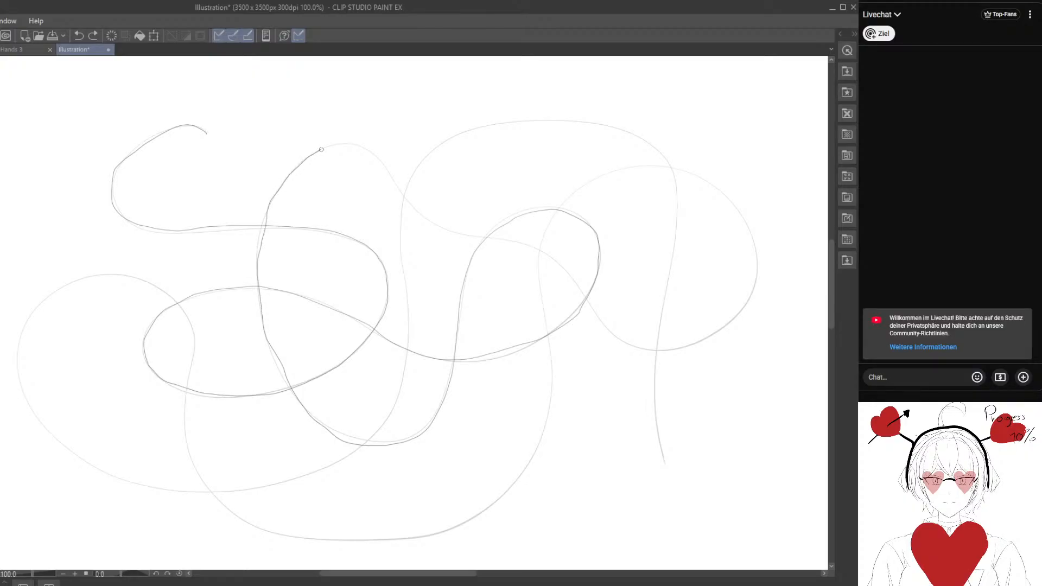
{"action": "mouse_move", "coordinate": [382, 170]}
{"action": "left_mouse_down"}
{"action": "mouse_move", "coordinate": [415, 208]}
{"action": "mouse_move", "coordinate": [556, 260]}
{"action": "mouse_move", "coordinate": [626, 341]}
{"action": "mouse_move", "coordinate": [676, 347]}
{"action": "mouse_move", "coordinate": [744, 311]}
{"action": "mouse_move", "coordinate": [761, 262]}
{"action": "mouse_move", "coordinate": [737, 209]}
{"action": "mouse_move", "coordinate": [697, 179]}
{"action": "mouse_move", "coordinate": [646, 162]}
{"action": "mouse_move", "coordinate": [595, 184]}
{"action": "mouse_move", "coordinate": [556, 215]}
{"action": "mouse_move", "coordinate": [537, 271]}
{"action": "mouse_move", "coordinate": [552, 350]}
{"action": "mouse_move", "coordinate": [542, 431]}
{"action": "mouse_move", "coordinate": [507, 490]}
{"action": "mouse_move", "coordinate": [442, 530]}
{"action": "mouse_move", "coordinate": [383, 543]}
{"action": "mouse_move", "coordinate": [283, 543]}
{"action": "mouse_move", "coordinate": [222, 513]}
{"action": "mouse_move", "coordinate": [186, 454]}
{"action": "mouse_move", "coordinate": [192, 346]}
{"action": "left_mouse_up"}
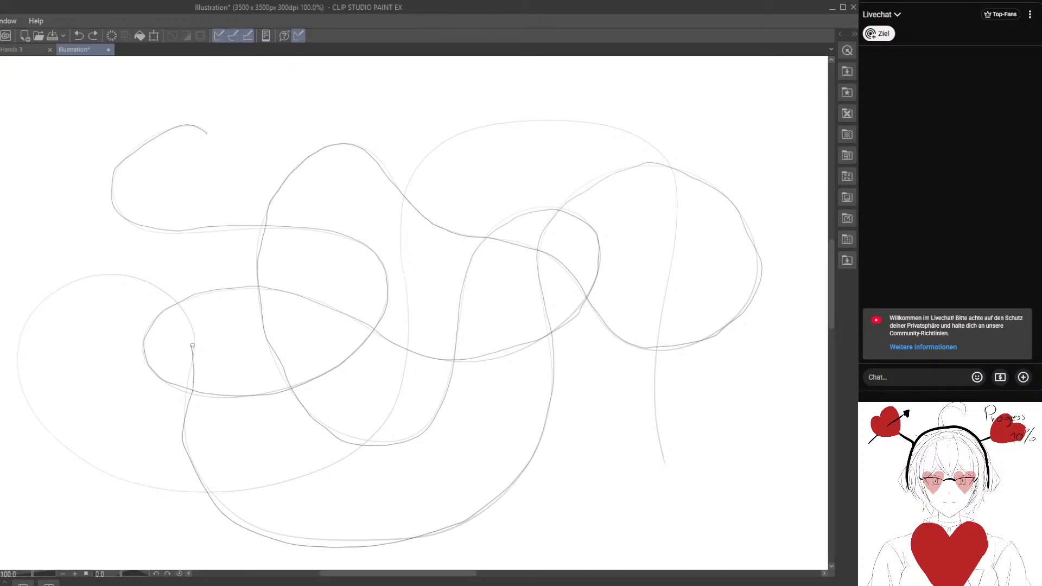
{"action": "mouse_move", "coordinate": [156, 289]}
{"action": "left_mouse_down"}
{"action": "mouse_move", "coordinate": [125, 277]}
{"action": "mouse_move", "coordinate": [51, 298]}
{"action": "mouse_move", "coordinate": [19, 375]}
{"action": "mouse_move", "coordinate": [42, 425]}
{"action": "mouse_move", "coordinate": [88, 465]}
{"action": "mouse_move", "coordinate": [151, 484]}
{"action": "mouse_move", "coordinate": [235, 492]}
{"action": "mouse_move", "coordinate": [310, 472]}
{"action": "mouse_move", "coordinate": [373, 431]}
{"action": "mouse_move", "coordinate": [407, 377]}
{"action": "mouse_move", "coordinate": [401, 200]}
{"action": "mouse_move", "coordinate": [421, 159]}
{"action": "left_mouse_up"}
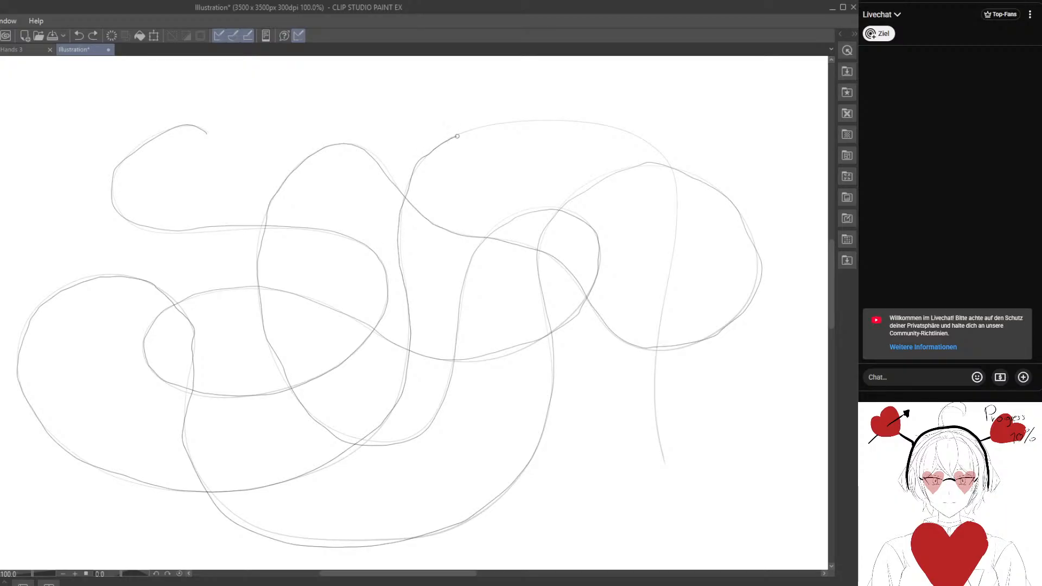
{"action": "mouse_move", "coordinate": [495, 125]}
{"action": "left_mouse_down"}
{"action": "mouse_move", "coordinate": [584, 119]}
{"action": "mouse_move", "coordinate": [668, 163]}
{"action": "mouse_move", "coordinate": [677, 222]}
{"action": "mouse_move", "coordinate": [655, 366]}
{"action": "mouse_move", "coordinate": [667, 465]}
{"action": "left_mouse_up"}
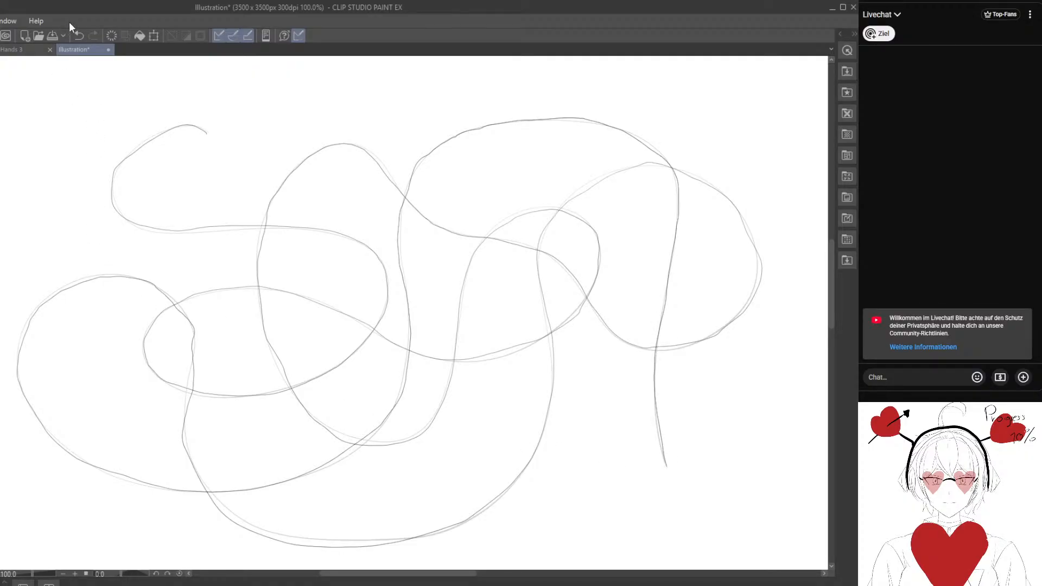
{"action": "left_click", "coordinate": [79, 34]}
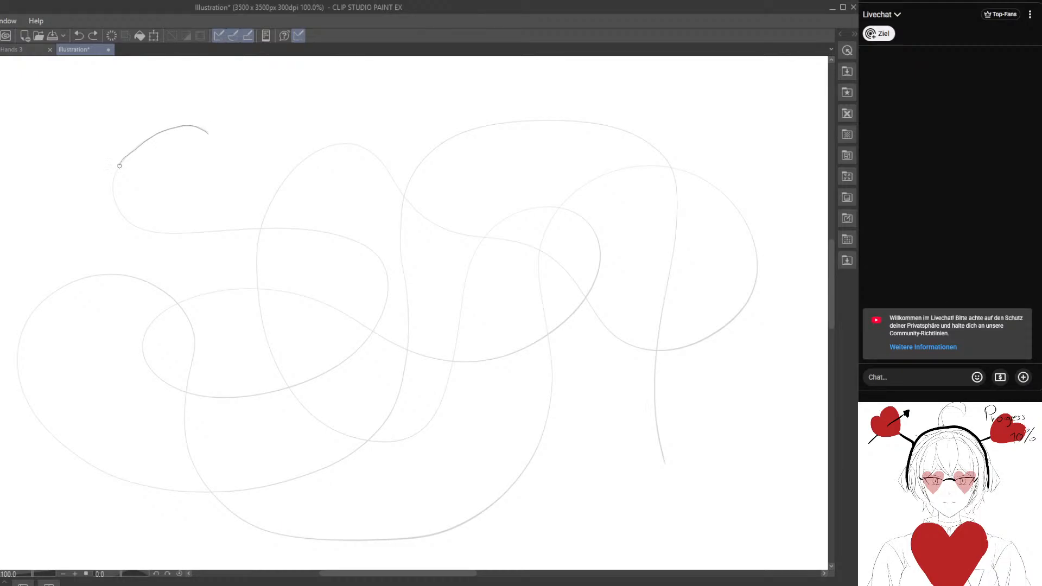
Retrace the looping curve a third time from its upper-left start through the central and right-hand loops and into the far-left loop.
{"action": "mouse_move", "coordinate": [120, 166]}
{"action": "left_mouse_down"}
{"action": "mouse_move", "coordinate": [116, 203]}
{"action": "mouse_move", "coordinate": [145, 231]}
{"action": "mouse_move", "coordinate": [270, 226]}
{"action": "mouse_move", "coordinate": [332, 232]}
{"action": "mouse_move", "coordinate": [372, 253]}
{"action": "left_mouse_up"}
{"action": "mouse_move", "coordinate": [386, 291]}
{"action": "left_mouse_down"}
{"action": "mouse_move", "coordinate": [365, 344]}
{"action": "mouse_move", "coordinate": [304, 383]}
{"action": "mouse_move", "coordinate": [236, 396]}
{"action": "mouse_move", "coordinate": [184, 392]}
{"action": "mouse_move", "coordinate": [144, 363]}
{"action": "mouse_move", "coordinate": [147, 325]}
{"action": "mouse_move", "coordinate": [199, 298]}
{"action": "mouse_move", "coordinate": [262, 288]}
{"action": "mouse_move", "coordinate": [337, 307]}
{"action": "mouse_move", "coordinate": [387, 339]}
{"action": "mouse_move", "coordinate": [449, 359]}
{"action": "mouse_move", "coordinate": [508, 356]}
{"action": "mouse_move", "coordinate": [566, 315]}
{"action": "mouse_move", "coordinate": [598, 268]}
{"action": "mouse_move", "coordinate": [594, 228]}
{"action": "mouse_move", "coordinate": [558, 210]}
{"action": "mouse_move", "coordinate": [487, 238]}
{"action": "mouse_move", "coordinate": [440, 397]}
{"action": "mouse_move", "coordinate": [416, 429]}
{"action": "mouse_move", "coordinate": [360, 438]}
{"action": "mouse_move", "coordinate": [300, 408]}
{"action": "mouse_move", "coordinate": [259, 298]}
{"action": "mouse_move", "coordinate": [257, 251]}
{"action": "mouse_move", "coordinate": [265, 201]}
{"action": "mouse_move", "coordinate": [304, 160]}
{"action": "mouse_move", "coordinate": [348, 143]}
{"action": "mouse_move", "coordinate": [414, 208]}
{"action": "mouse_move", "coordinate": [546, 254]}
{"action": "mouse_move", "coordinate": [616, 337]}
{"action": "mouse_move", "coordinate": [658, 350]}
{"action": "mouse_move", "coordinate": [743, 308]}
{"action": "mouse_move", "coordinate": [757, 258]}
{"action": "mouse_move", "coordinate": [743, 215]}
{"action": "mouse_move", "coordinate": [712, 184]}
{"action": "mouse_move", "coordinate": [659, 163]}
{"action": "mouse_move", "coordinate": [567, 202]}
{"action": "mouse_move", "coordinate": [544, 244]}
{"action": "left_mouse_up"}
{"action": "mouse_move", "coordinate": [543, 295]}
{"action": "left_mouse_down"}
{"action": "mouse_move", "coordinate": [553, 404]}
{"action": "mouse_move", "coordinate": [525, 463]}
{"action": "mouse_move", "coordinate": [481, 513]}
{"action": "mouse_move", "coordinate": [384, 541]}
{"action": "mouse_move", "coordinate": [286, 538]}
{"action": "mouse_move", "coordinate": [224, 502]}
{"action": "mouse_move", "coordinate": [189, 445]}
{"action": "mouse_move", "coordinate": [197, 351]}
{"action": "left_mouse_up"}
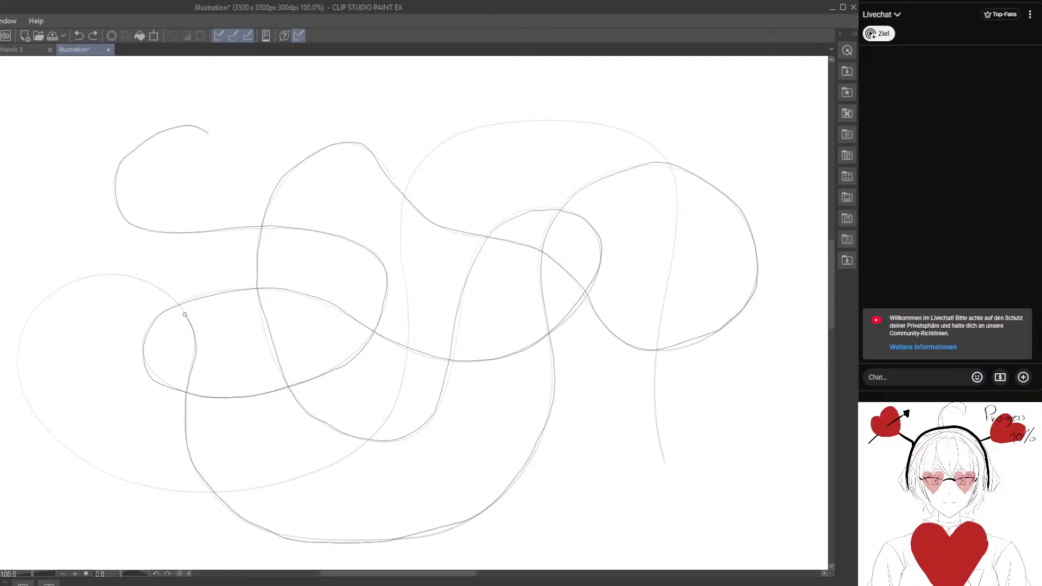
{"action": "mouse_move", "coordinate": [185, 315]}
{"action": "left_mouse_down"}
{"action": "mouse_move", "coordinate": [134, 280]}
{"action": "mouse_move", "coordinate": [74, 281]}
{"action": "left_mouse_up"}
{"action": "left_click_drag", "start_coordinate": [22, 332], "coordinate": [26, 401]}
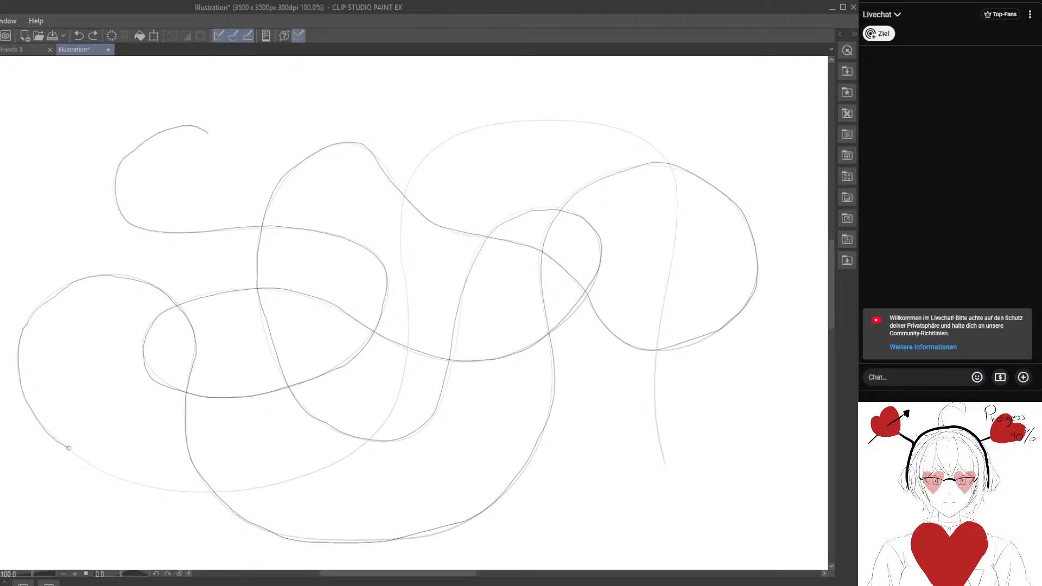
Complete the third retrace from the lower side of the far-left loop over the upper arch to the curve's tail, and undo it.
{"action": "left_click_drag", "start_coordinate": [123, 482], "coordinate": [274, 484]}
{"action": "left_click_drag", "start_coordinate": [342, 460], "coordinate": [373, 435]}
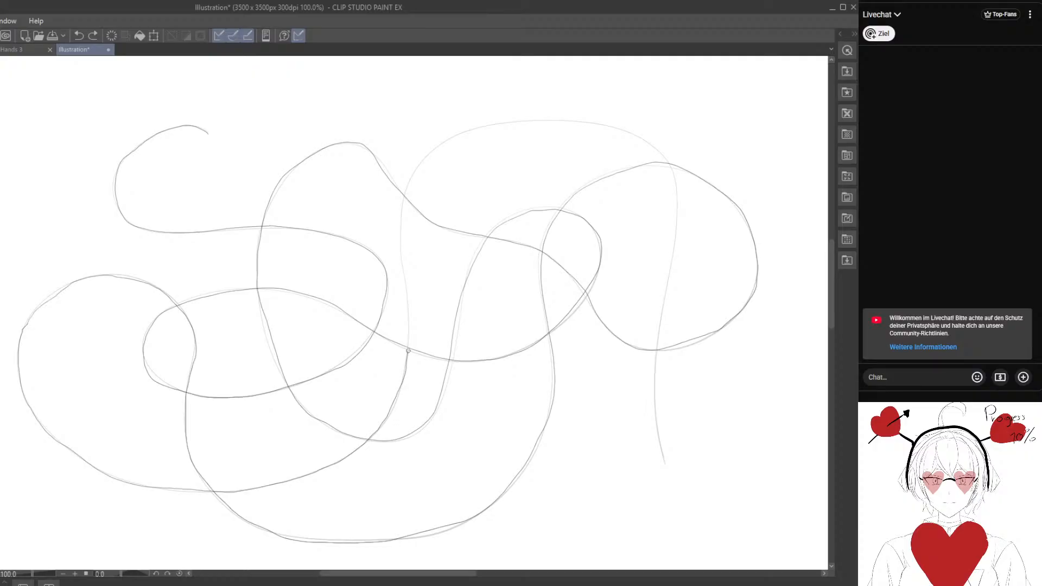
{"action": "mouse_move", "coordinate": [410, 321]}
{"action": "left_mouse_down"}
{"action": "mouse_move", "coordinate": [394, 236]}
{"action": "mouse_move", "coordinate": [409, 180]}
{"action": "left_mouse_up"}
{"action": "mouse_move", "coordinate": [452, 137]}
{"action": "left_mouse_down"}
{"action": "mouse_move", "coordinate": [578, 118]}
{"action": "mouse_move", "coordinate": [625, 131]}
{"action": "left_mouse_up"}
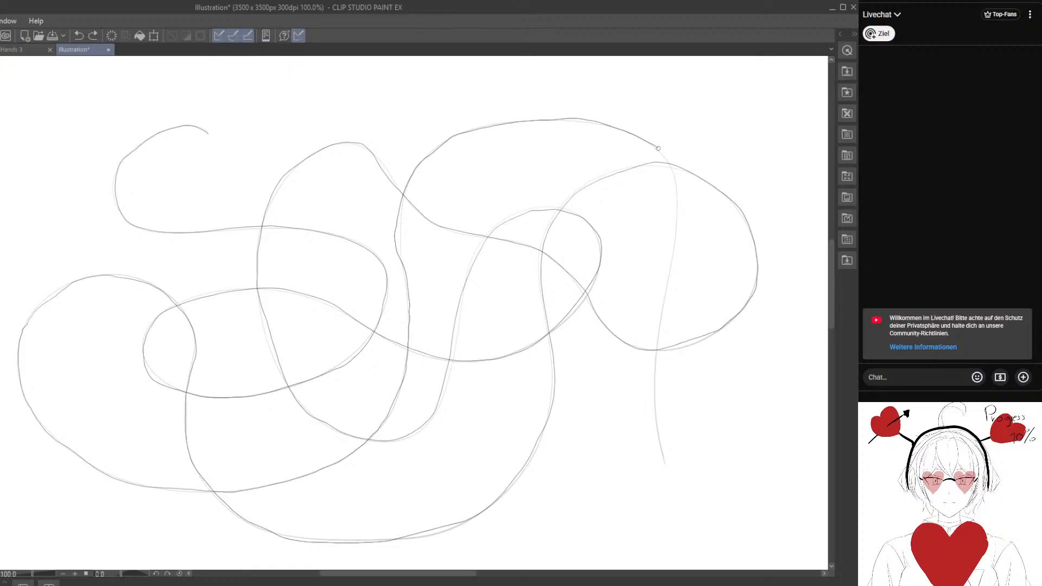
{"action": "left_click_drag", "start_coordinate": [669, 165], "coordinate": [675, 204]}
{"action": "left_click_drag", "start_coordinate": [676, 248], "coordinate": [661, 334]}
{"action": "left_click_drag", "start_coordinate": [658, 400], "coordinate": [657, 432]}
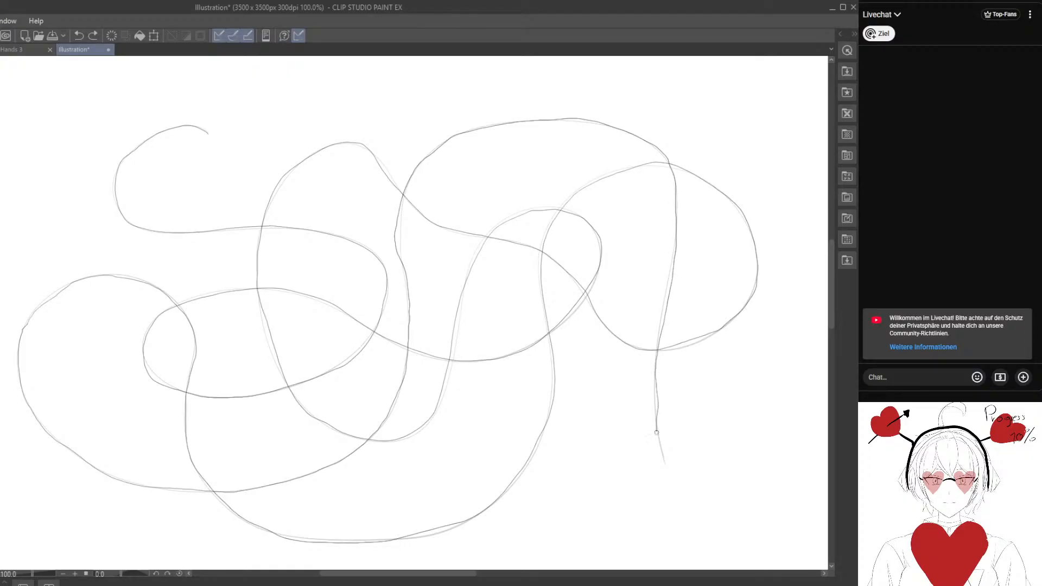
{"action": "left_click", "coordinate": [80, 36]}
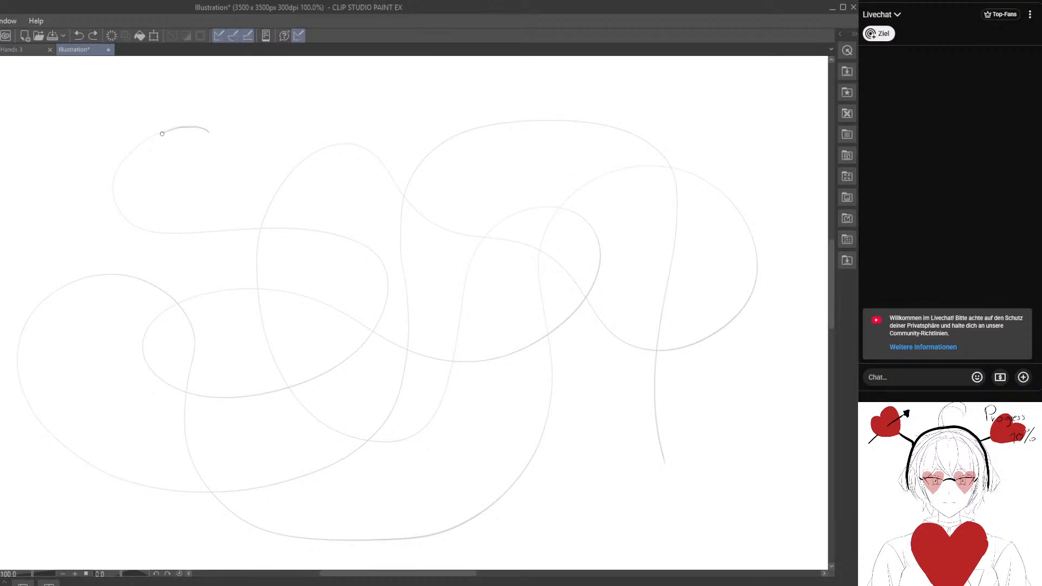
Retrace the looping curve once more from its upper-left start through the central loops, around the right-hand loop and onto the lower arc.
{"action": "left_click_drag", "start_coordinate": [137, 226], "coordinate": [353, 239]}
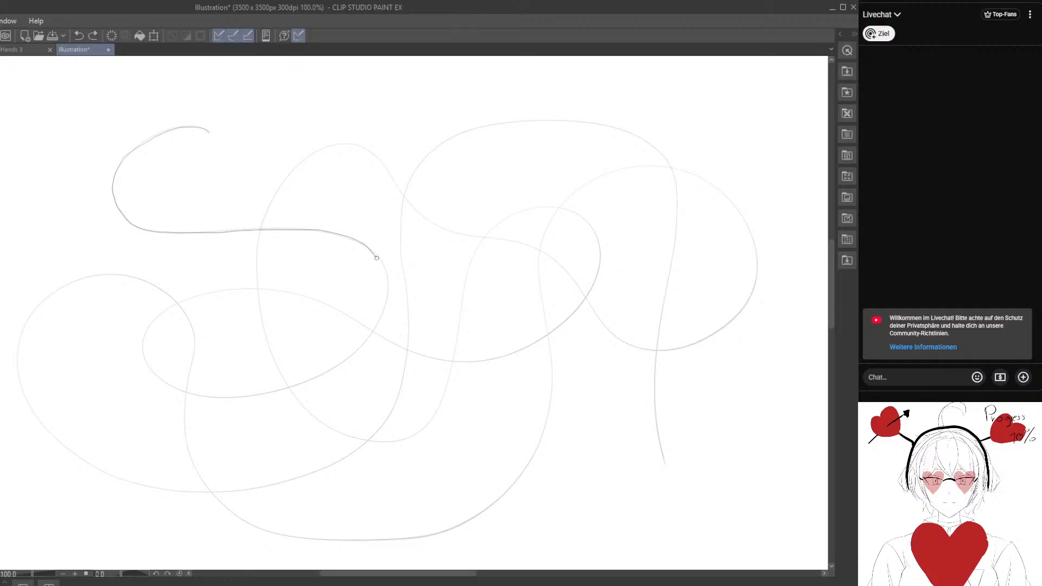
{"action": "mouse_move", "coordinate": [386, 286]}
{"action": "left_mouse_down"}
{"action": "mouse_move", "coordinate": [374, 328]}
{"action": "mouse_move", "coordinate": [333, 371]}
{"action": "mouse_move", "coordinate": [223, 396]}
{"action": "left_mouse_up"}
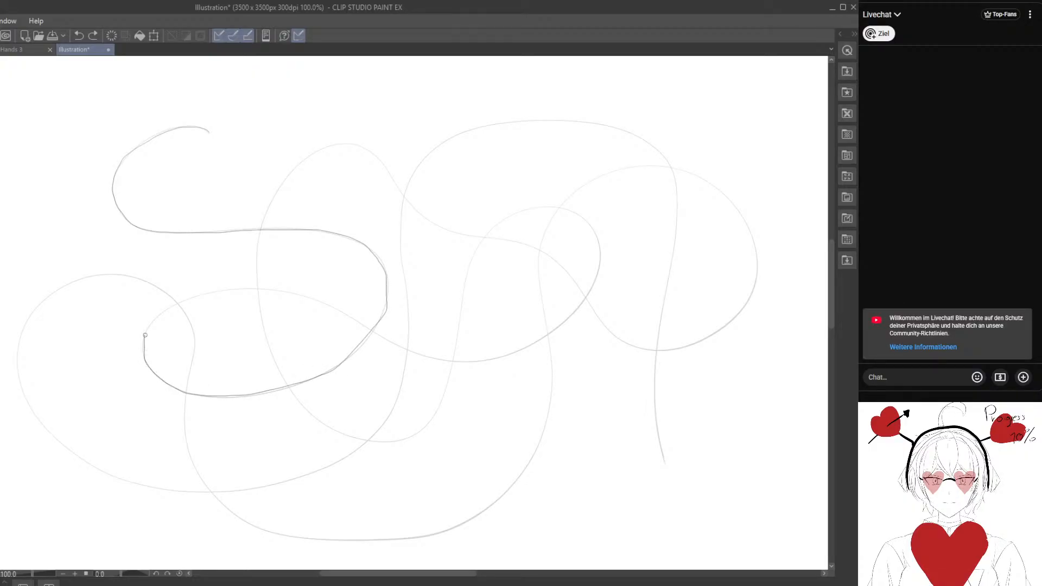
{"action": "mouse_move", "coordinate": [145, 336]}
{"action": "left_mouse_down"}
{"action": "mouse_move", "coordinate": [194, 298]}
{"action": "mouse_move", "coordinate": [264, 288]}
{"action": "mouse_move", "coordinate": [320, 299]}
{"action": "mouse_move", "coordinate": [403, 348]}
{"action": "mouse_move", "coordinate": [458, 362]}
{"action": "mouse_move", "coordinate": [538, 339]}
{"action": "mouse_move", "coordinate": [591, 290]}
{"action": "mouse_move", "coordinate": [602, 258]}
{"action": "mouse_move", "coordinate": [579, 214]}
{"action": "mouse_move", "coordinate": [504, 221]}
{"action": "mouse_move", "coordinate": [469, 265]}
{"action": "mouse_move", "coordinate": [456, 366]}
{"action": "mouse_move", "coordinate": [422, 425]}
{"action": "mouse_move", "coordinate": [398, 441]}
{"action": "mouse_move", "coordinate": [340, 432]}
{"action": "mouse_move", "coordinate": [285, 385]}
{"action": "mouse_move", "coordinate": [256, 287]}
{"action": "mouse_move", "coordinate": [281, 186]}
{"action": "mouse_move", "coordinate": [318, 149]}
{"action": "mouse_move", "coordinate": [353, 145]}
{"action": "mouse_move", "coordinate": [439, 227]}
{"action": "mouse_move", "coordinate": [550, 255]}
{"action": "mouse_move", "coordinate": [622, 344]}
{"action": "left_mouse_up"}
{"action": "mouse_move", "coordinate": [691, 343]}
{"action": "left_mouse_down"}
{"action": "mouse_move", "coordinate": [744, 308]}
{"action": "mouse_move", "coordinate": [755, 255]}
{"action": "left_mouse_up"}
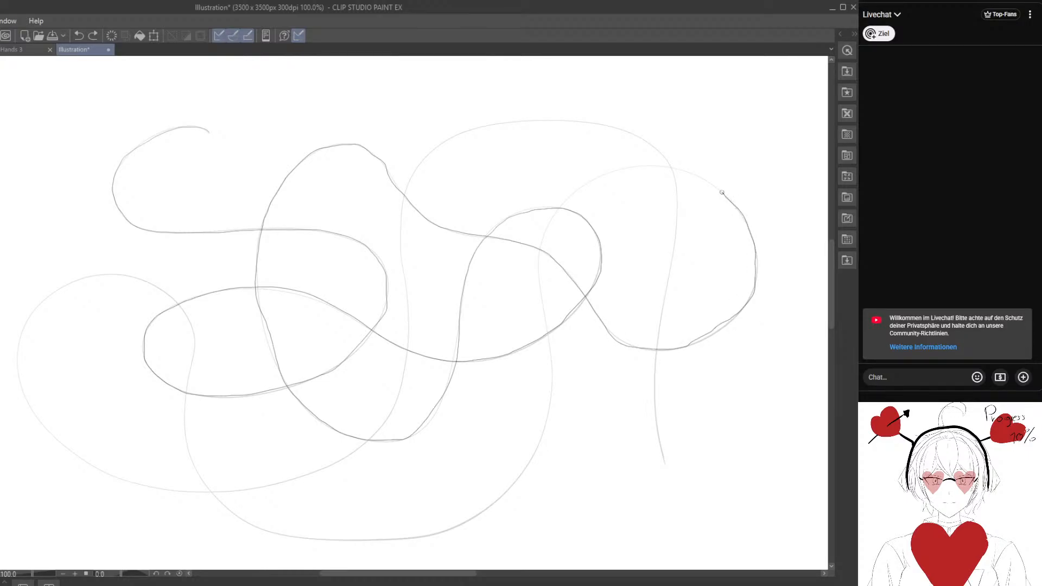
{"action": "left_click_drag", "start_coordinate": [697, 174], "coordinate": [661, 164]}
{"action": "mouse_move", "coordinate": [539, 250]}
{"action": "left_mouse_down"}
{"action": "mouse_move", "coordinate": [553, 395]}
{"action": "mouse_move", "coordinate": [528, 465]}
{"action": "mouse_move", "coordinate": [493, 504]}
{"action": "left_mouse_up"}
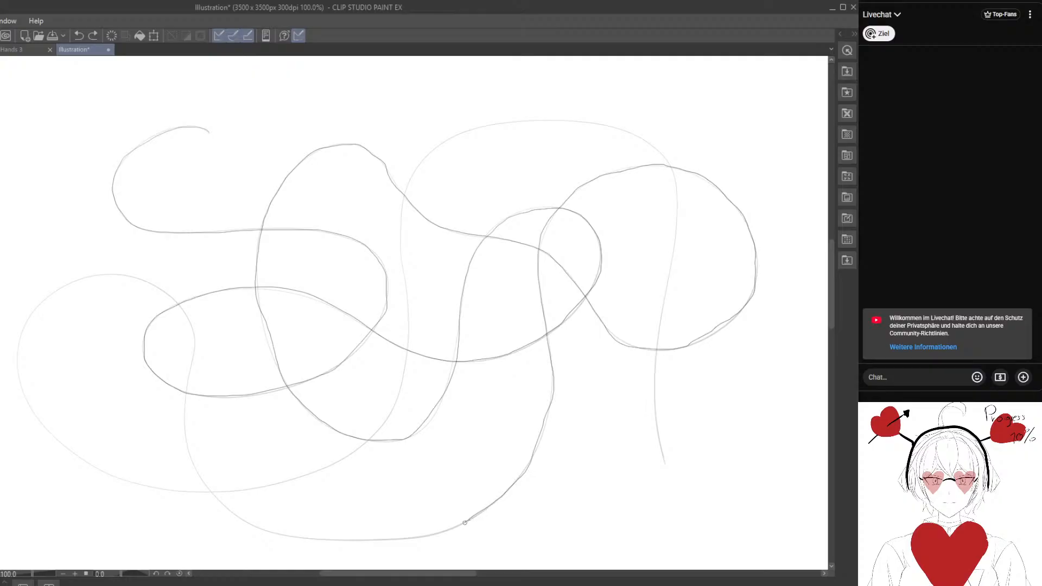
Continue the retrace along the bottom arc, up its left side and around the large far-left loop.
{"action": "left_click_drag", "start_coordinate": [434, 533], "coordinate": [278, 535]}
{"action": "left_click_drag", "start_coordinate": [194, 457], "coordinate": [187, 428]}
{"action": "left_click_drag", "start_coordinate": [187, 390], "coordinate": [189, 323]}
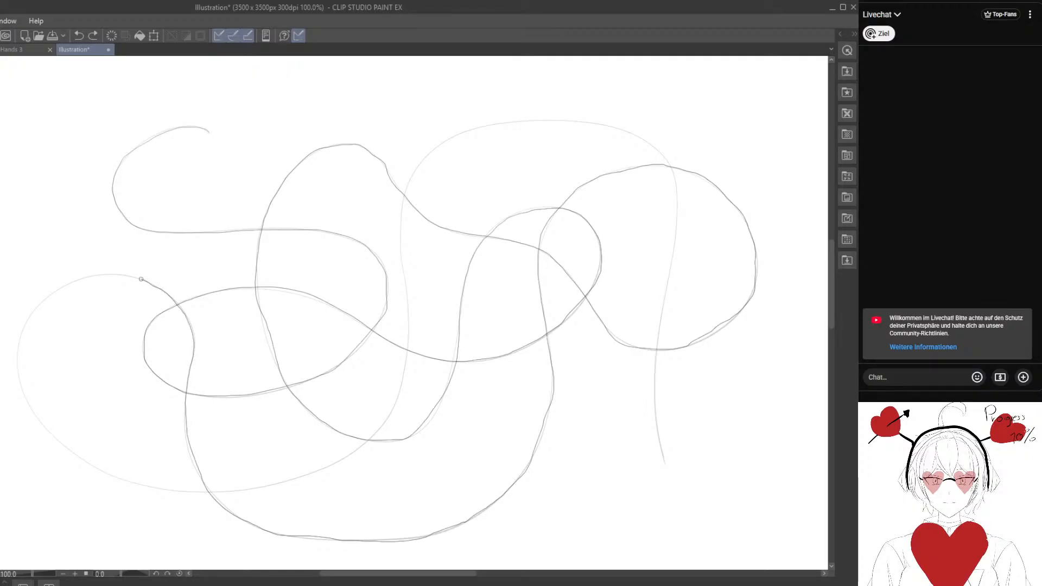
{"action": "left_click_drag", "start_coordinate": [142, 279], "coordinate": [109, 274]}
{"action": "mouse_move", "coordinate": [40, 309]}
{"action": "left_mouse_down"}
{"action": "mouse_move", "coordinate": [25, 336]}
{"action": "mouse_move", "coordinate": [27, 399]}
{"action": "mouse_move", "coordinate": [48, 432]}
{"action": "mouse_move", "coordinate": [114, 477]}
{"action": "mouse_move", "coordinate": [158, 490]}
{"action": "mouse_move", "coordinate": [272, 487]}
{"action": "left_mouse_up"}
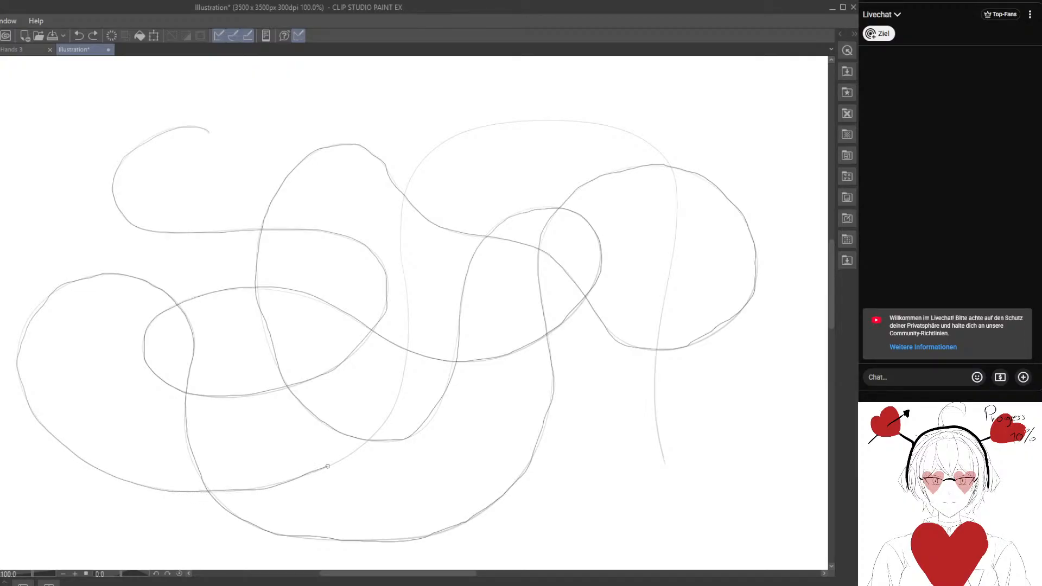
Finish the retrace up through the middle crossings, over the wide upper arch and down to the curve's lower-right end.
{"action": "left_click_drag", "start_coordinate": [351, 453], "coordinate": [382, 427]}
{"action": "left_click_drag", "start_coordinate": [407, 357], "coordinate": [406, 285]}
{"action": "left_click_drag", "start_coordinate": [416, 173], "coordinate": [449, 142]}
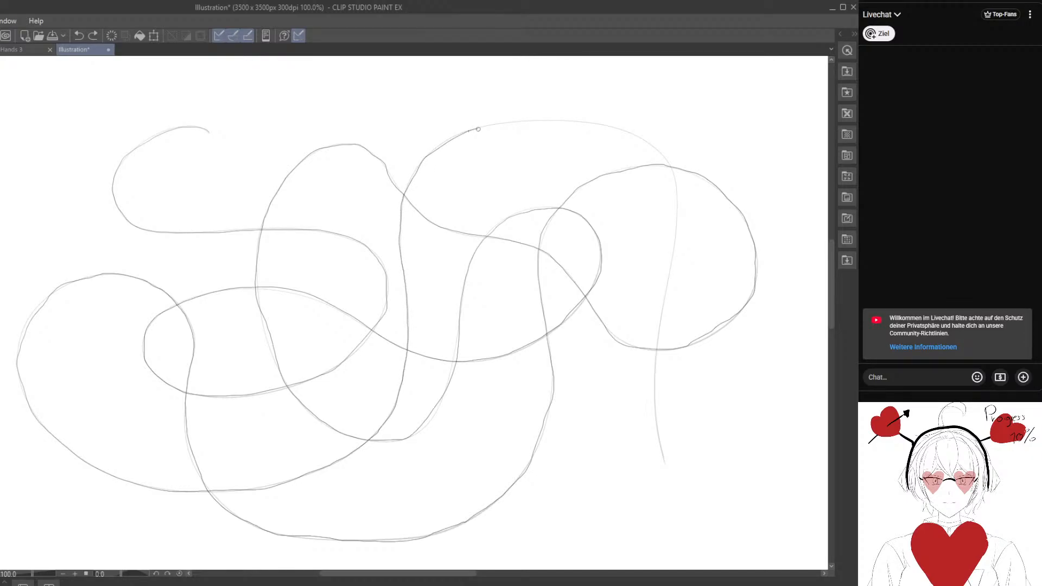
{"action": "left_click_drag", "start_coordinate": [513, 122], "coordinate": [595, 123]}
{"action": "left_click_drag", "start_coordinate": [653, 145], "coordinate": [674, 174]}
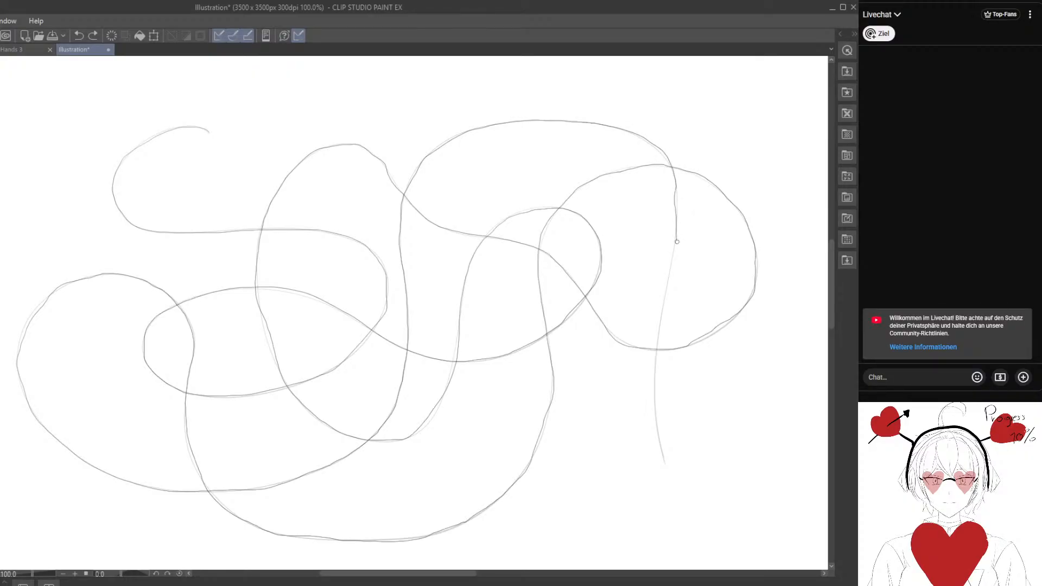
{"action": "left_click_drag", "start_coordinate": [677, 241], "coordinate": [665, 285]}
{"action": "key", "text": "alt+Tab"}
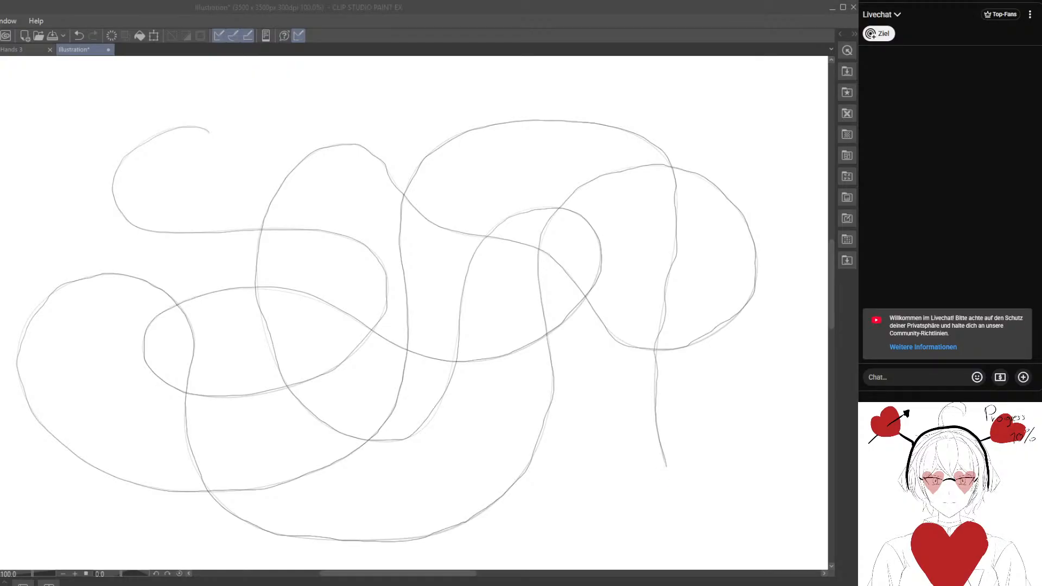
{"action": "left_click", "coordinate": [299, 399]}
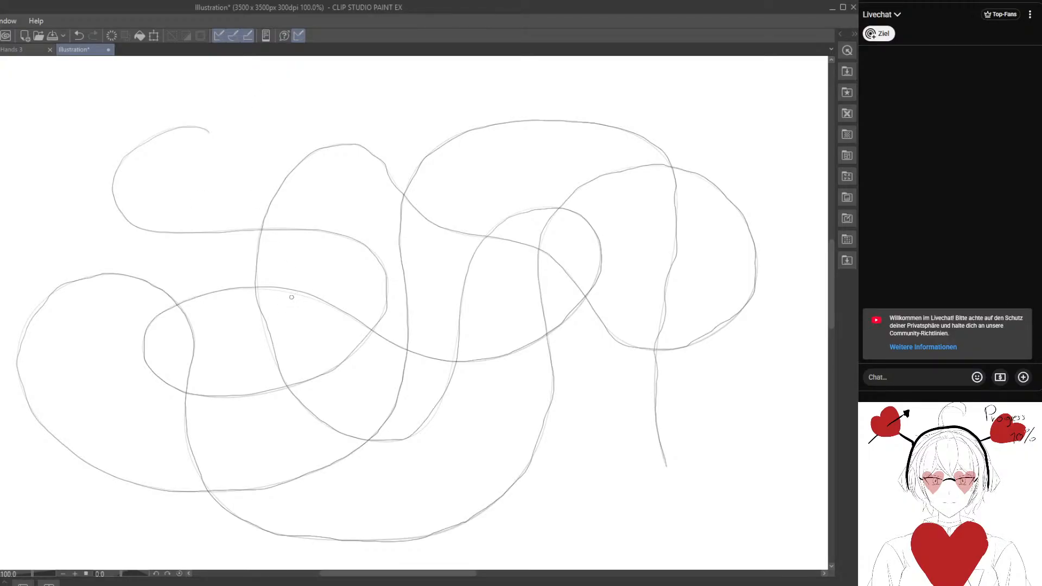
Draw a second long, light, self-crossing looping curve on the blank canvas to the right of the first curve.
{"action": "left_click_drag", "start_coordinate": [492, 254], "coordinate": [214, 257]}
{"action": "left_click_drag", "start_coordinate": [379, 288], "coordinate": [316, 284]}
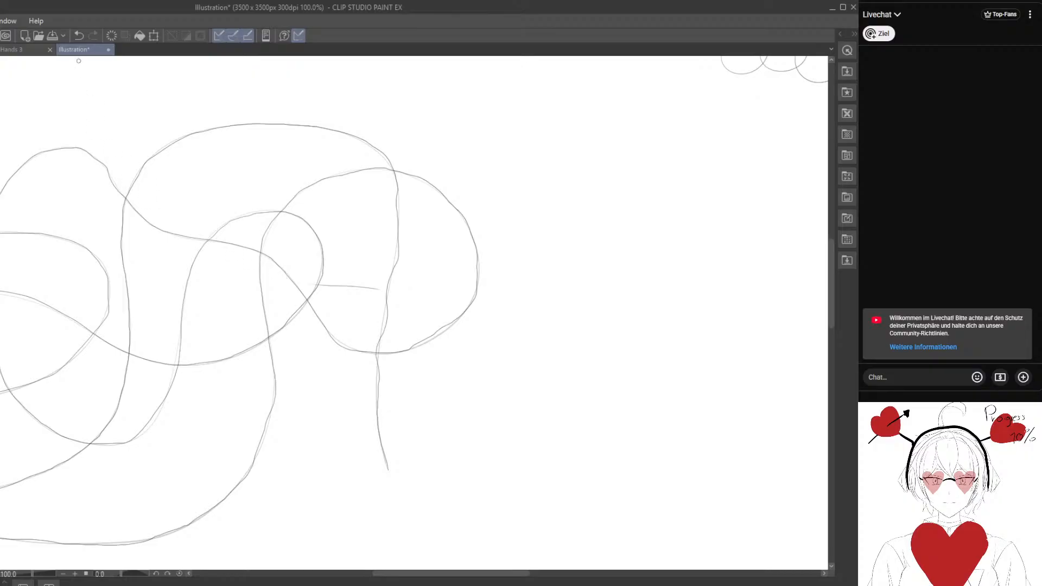
{"action": "key", "text": "ctrl+z"}
{"action": "mouse_move", "coordinate": [463, 239]}
{"action": "left_mouse_down"}
{"action": "mouse_move", "coordinate": [210, 281]}
{"action": "mouse_move", "coordinate": [240, 232]}
{"action": "mouse_move", "coordinate": [186, 207]}
{"action": "mouse_move", "coordinate": [199, 239]}
{"action": "mouse_move", "coordinate": [198, 155]}
{"action": "left_mouse_up"}
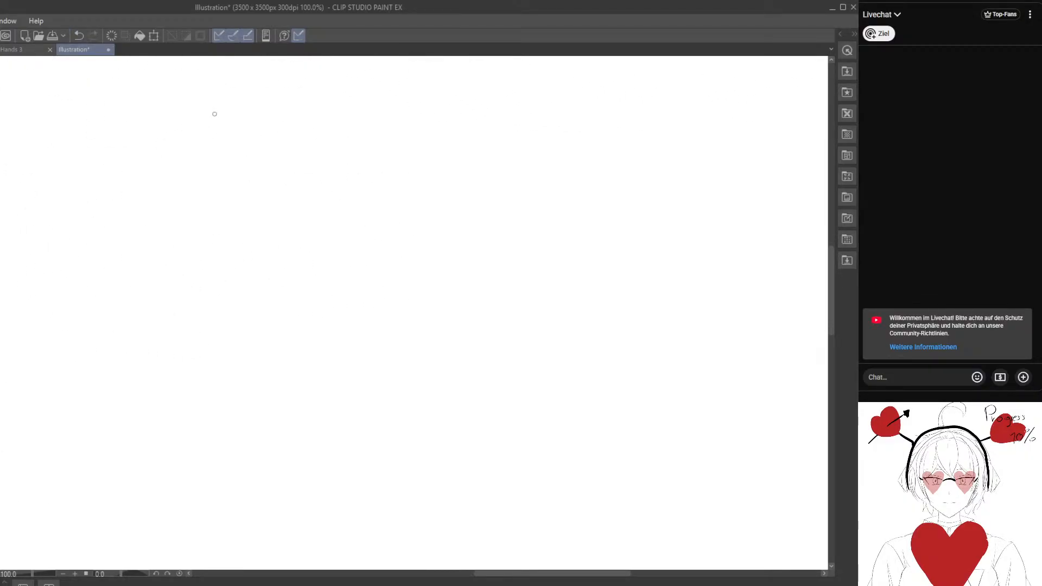
{"action": "mouse_move", "coordinate": [214, 114]}
{"action": "left_mouse_down"}
{"action": "mouse_move", "coordinate": [126, 169]}
{"action": "mouse_move", "coordinate": [348, 227]}
{"action": "mouse_move", "coordinate": [348, 398]}
{"action": "mouse_move", "coordinate": [232, 288]}
{"action": "mouse_move", "coordinate": [501, 396]}
{"action": "mouse_move", "coordinate": [637, 205]}
{"action": "mouse_move", "coordinate": [395, 184]}
{"action": "mouse_move", "coordinate": [327, 400]}
{"action": "mouse_move", "coordinate": [125, 322]}
{"action": "left_mouse_up"}
{"action": "mouse_move", "coordinate": [408, 154]}
{"action": "left_mouse_down"}
{"action": "mouse_move", "coordinate": [571, 251]}
{"action": "mouse_move", "coordinate": [701, 373]}
{"action": "mouse_move", "coordinate": [528, 498]}
{"action": "mouse_move", "coordinate": [483, 346]}
{"action": "mouse_move", "coordinate": [722, 372]}
{"action": "mouse_move", "coordinate": [759, 479]}
{"action": "left_mouse_up"}
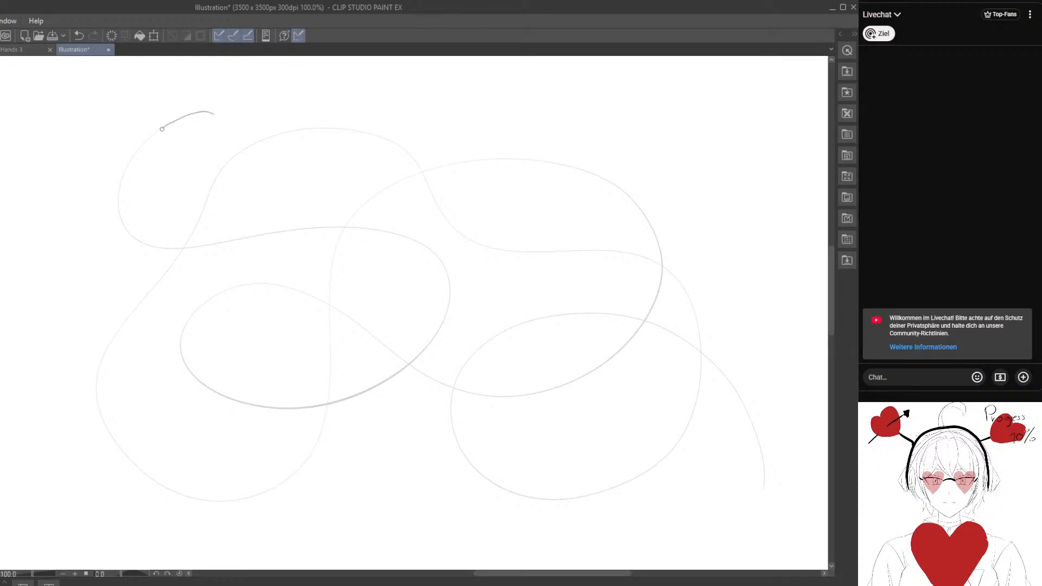
Retrace the entire second looping curve from its upper-left start to its lower-right end, and undo the retrace.
{"action": "left_click_drag", "start_coordinate": [162, 129], "coordinate": [130, 166]}
{"action": "mouse_move", "coordinate": [117, 204]}
{"action": "left_mouse_down"}
{"action": "mouse_move", "coordinate": [136, 240]}
{"action": "mouse_move", "coordinate": [172, 251]}
{"action": "mouse_move", "coordinate": [313, 226]}
{"action": "mouse_move", "coordinate": [373, 229]}
{"action": "mouse_move", "coordinate": [418, 242]}
{"action": "mouse_move", "coordinate": [448, 276]}
{"action": "mouse_move", "coordinate": [440, 326]}
{"action": "mouse_move", "coordinate": [407, 366]}
{"action": "mouse_move", "coordinate": [310, 408]}
{"action": "mouse_move", "coordinate": [255, 409]}
{"action": "mouse_move", "coordinate": [193, 372]}
{"action": "mouse_move", "coordinate": [178, 339]}
{"action": "mouse_move", "coordinate": [202, 307]}
{"action": "left_mouse_up"}
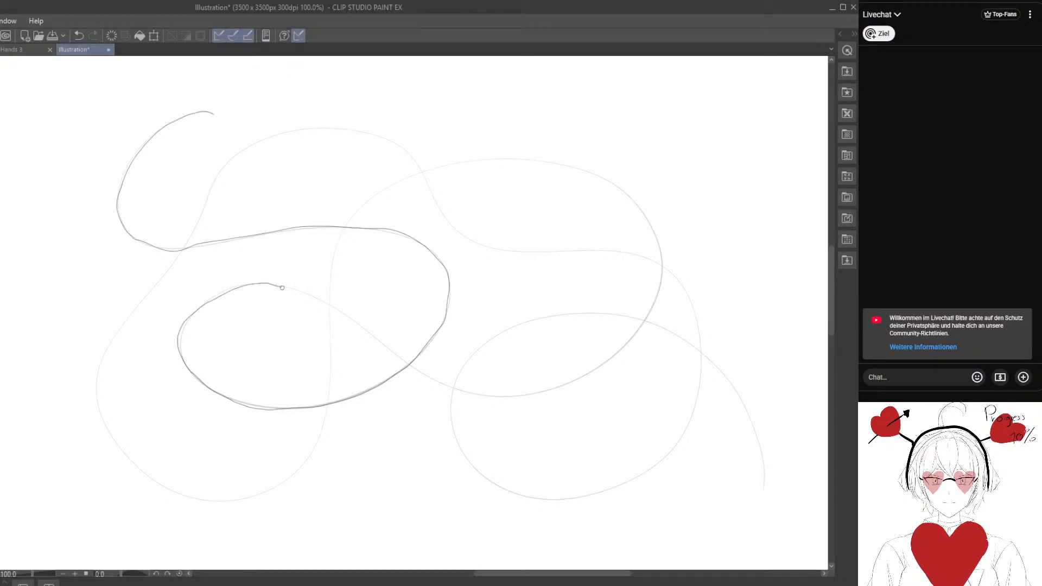
{"action": "mouse_move", "coordinate": [282, 288]}
{"action": "left_mouse_down"}
{"action": "mouse_move", "coordinate": [330, 305]}
{"action": "mouse_move", "coordinate": [426, 374]}
{"action": "mouse_move", "coordinate": [525, 395]}
{"action": "mouse_move", "coordinate": [603, 370]}
{"action": "mouse_move", "coordinate": [656, 302]}
{"action": "mouse_move", "coordinate": [659, 249]}
{"action": "mouse_move", "coordinate": [636, 201]}
{"action": "mouse_move", "coordinate": [602, 177]}
{"action": "mouse_move", "coordinate": [510, 158]}
{"action": "mouse_move", "coordinate": [447, 163]}
{"action": "mouse_move", "coordinate": [346, 223]}
{"action": "mouse_move", "coordinate": [330, 301]}
{"action": "mouse_move", "coordinate": [332, 380]}
{"action": "mouse_move", "coordinate": [295, 473]}
{"action": "mouse_move", "coordinate": [245, 500]}
{"action": "mouse_move", "coordinate": [193, 500]}
{"action": "mouse_move", "coordinate": [138, 474]}
{"action": "mouse_move", "coordinate": [100, 415]}
{"action": "left_mouse_up"}
{"action": "mouse_move", "coordinate": [99, 370]}
{"action": "left_mouse_down"}
{"action": "mouse_move", "coordinate": [173, 264]}
{"action": "mouse_move", "coordinate": [218, 173]}
{"action": "mouse_move", "coordinate": [265, 140]}
{"action": "mouse_move", "coordinate": [332, 128]}
{"action": "mouse_move", "coordinate": [394, 142]}
{"action": "mouse_move", "coordinate": [449, 219]}
{"action": "mouse_move", "coordinate": [491, 248]}
{"action": "mouse_move", "coordinate": [617, 254]}
{"action": "mouse_move", "coordinate": [661, 267]}
{"action": "mouse_move", "coordinate": [689, 302]}
{"action": "mouse_move", "coordinate": [704, 352]}
{"action": "mouse_move", "coordinate": [693, 415]}
{"action": "mouse_move", "coordinate": [658, 461]}
{"action": "mouse_move", "coordinate": [545, 502]}
{"action": "mouse_move", "coordinate": [475, 465]}
{"action": "mouse_move", "coordinate": [454, 426]}
{"action": "mouse_move", "coordinate": [455, 381]}
{"action": "mouse_move", "coordinate": [491, 344]}
{"action": "mouse_move", "coordinate": [537, 319]}
{"action": "mouse_move", "coordinate": [610, 313]}
{"action": "mouse_move", "coordinate": [660, 329]}
{"action": "mouse_move", "coordinate": [707, 365]}
{"action": "mouse_move", "coordinate": [761, 440]}
{"action": "mouse_move", "coordinate": [764, 487]}
{"action": "left_mouse_up"}
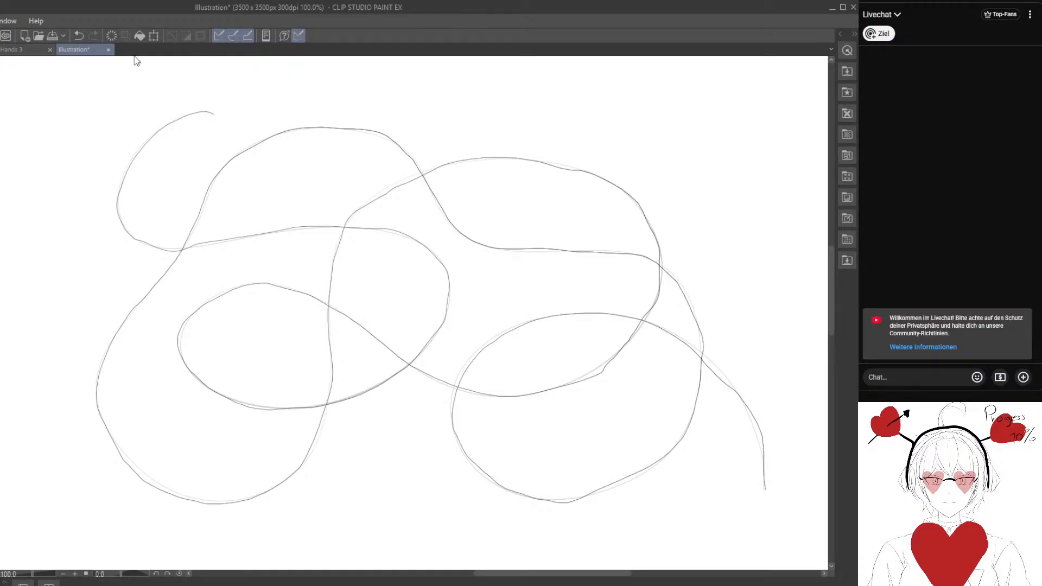
{"action": "left_click", "coordinate": [79, 36]}
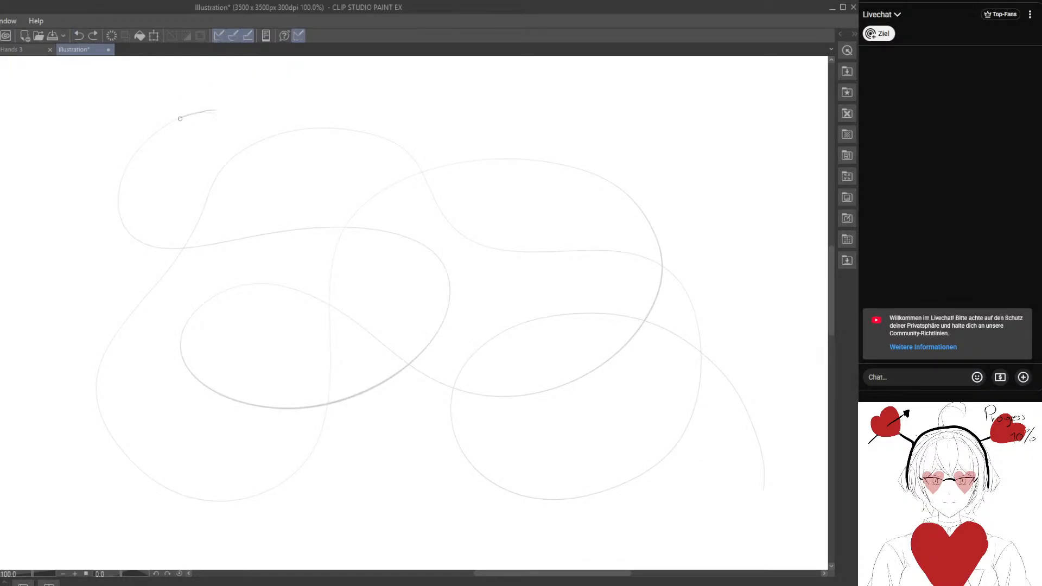
Retrace the second looping curve again from its upper-left start through the inner loop and upper-right arch to the lower-left bend.
{"action": "mouse_move", "coordinate": [124, 221]}
{"action": "left_mouse_down"}
{"action": "mouse_move", "coordinate": [156, 248]}
{"action": "mouse_move", "coordinate": [344, 227]}
{"action": "mouse_move", "coordinate": [406, 237]}
{"action": "left_mouse_up"}
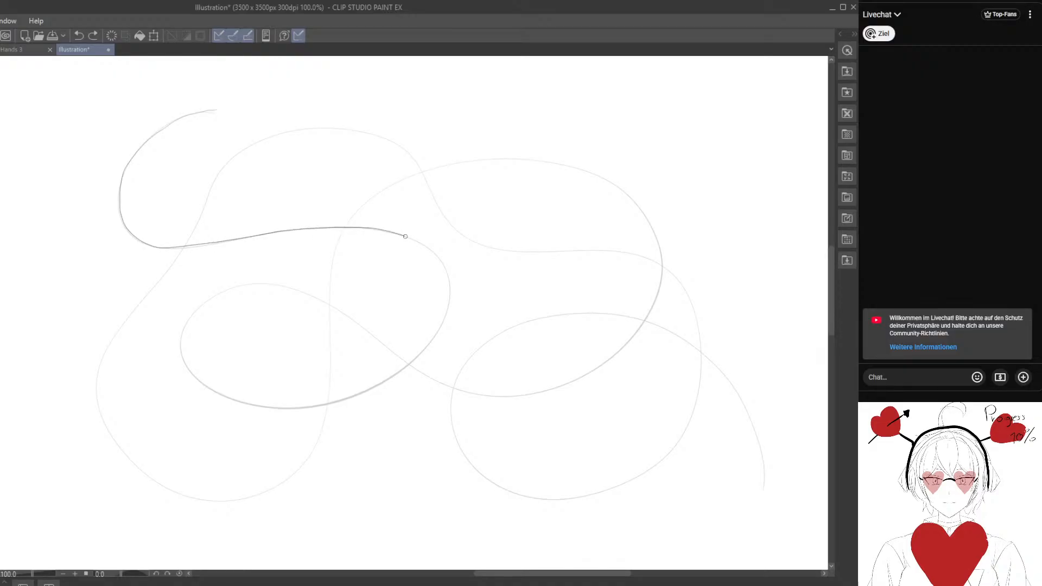
{"action": "mouse_move", "coordinate": [450, 298]}
{"action": "left_mouse_down"}
{"action": "mouse_move", "coordinate": [432, 340]}
{"action": "mouse_move", "coordinate": [401, 371]}
{"action": "mouse_move", "coordinate": [350, 397]}
{"action": "mouse_move", "coordinate": [270, 409]}
{"action": "mouse_move", "coordinate": [223, 396]}
{"action": "mouse_move", "coordinate": [185, 362]}
{"action": "left_mouse_up"}
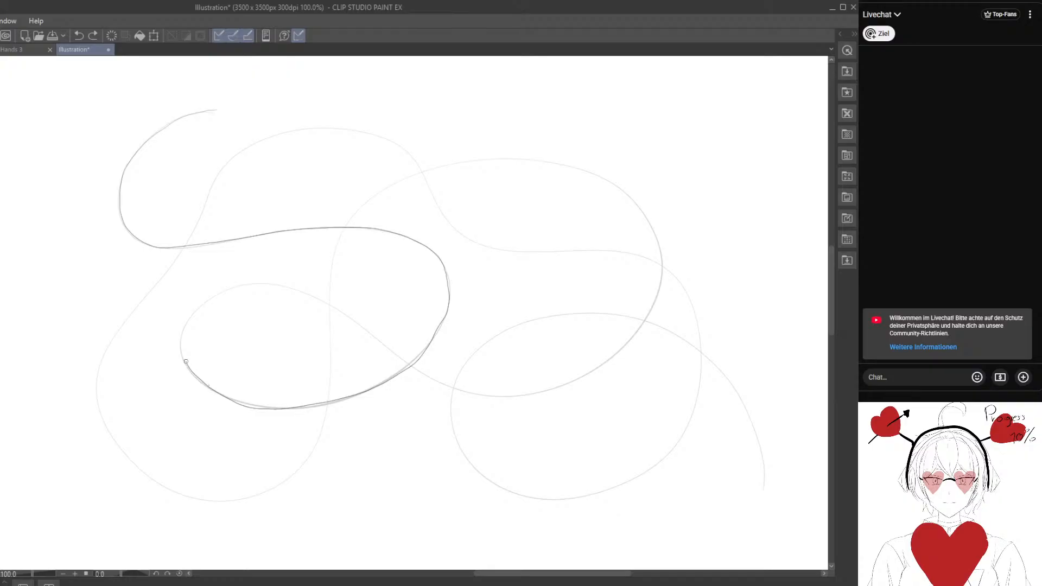
{"action": "mouse_move", "coordinate": [190, 320]}
{"action": "left_mouse_down"}
{"action": "mouse_move", "coordinate": [236, 286]}
{"action": "mouse_move", "coordinate": [297, 287]}
{"action": "mouse_move", "coordinate": [437, 377]}
{"action": "mouse_move", "coordinate": [512, 395]}
{"action": "mouse_move", "coordinate": [591, 373]}
{"action": "mouse_move", "coordinate": [638, 327]}
{"action": "left_mouse_up"}
{"action": "left_click_drag", "start_coordinate": [659, 293], "coordinate": [663, 253]}
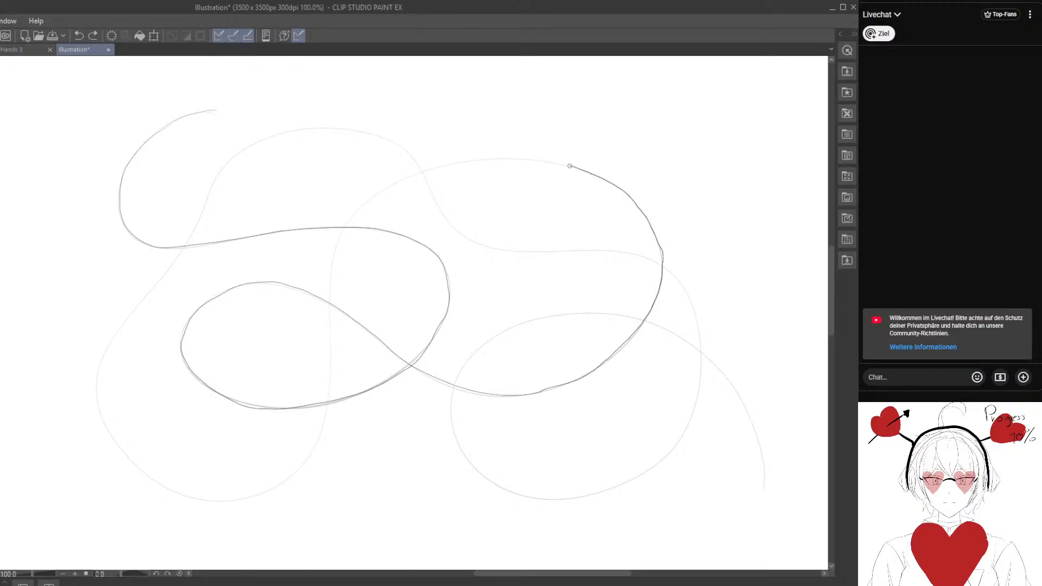
{"action": "mouse_move", "coordinate": [569, 165]}
{"action": "left_mouse_down"}
{"action": "mouse_move", "coordinate": [454, 160]}
{"action": "mouse_move", "coordinate": [360, 208]}
{"action": "mouse_move", "coordinate": [335, 246]}
{"action": "mouse_move", "coordinate": [321, 436]}
{"action": "mouse_move", "coordinate": [283, 481]}
{"action": "mouse_move", "coordinate": [247, 499]}
{"action": "mouse_move", "coordinate": [169, 490]}
{"action": "left_mouse_up"}
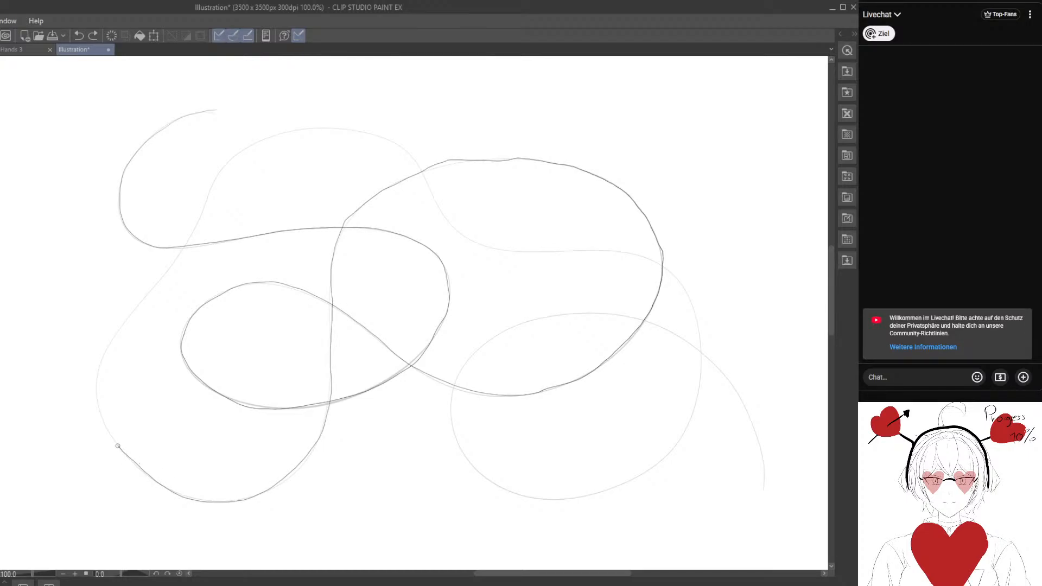
Finish this retrace up the far-left side, over the upper arch and around the lower-right loop, and undo the whole retrace.
{"action": "mouse_move", "coordinate": [94, 383]}
{"action": "left_mouse_down"}
{"action": "mouse_move", "coordinate": [111, 341]}
{"action": "mouse_move", "coordinate": [174, 264]}
{"action": "left_mouse_up"}
{"action": "mouse_move", "coordinate": [196, 225]}
{"action": "left_mouse_down"}
{"action": "mouse_move", "coordinate": [218, 173]}
{"action": "mouse_move", "coordinate": [260, 141]}
{"action": "mouse_move", "coordinate": [316, 128]}
{"action": "mouse_move", "coordinate": [396, 144]}
{"action": "left_mouse_up"}
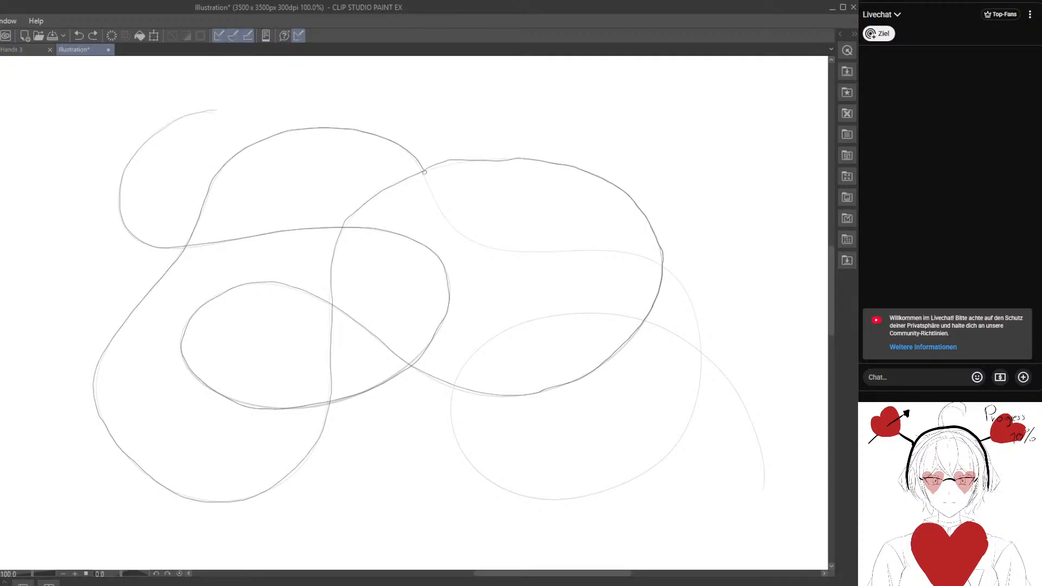
{"action": "left_click_drag", "start_coordinate": [476, 244], "coordinate": [623, 256]}
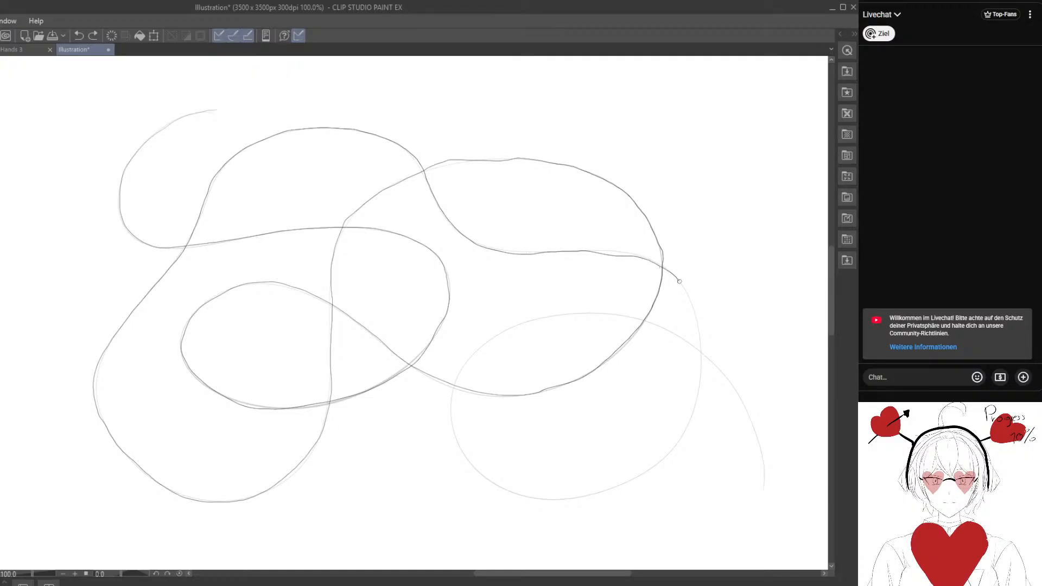
{"action": "left_click_drag", "start_coordinate": [679, 281], "coordinate": [697, 313]}
{"action": "mouse_move", "coordinate": [683, 430]}
{"action": "left_mouse_down"}
{"action": "mouse_move", "coordinate": [671, 455]}
{"action": "mouse_move", "coordinate": [619, 486]}
{"action": "mouse_move", "coordinate": [557, 500]}
{"action": "mouse_move", "coordinate": [511, 493]}
{"action": "left_mouse_up"}
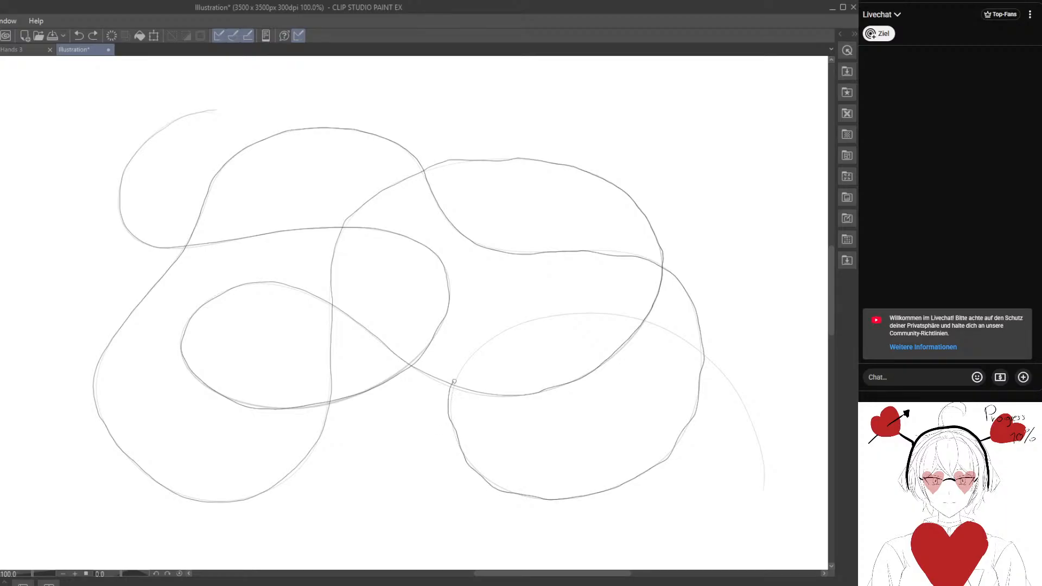
{"action": "mouse_move", "coordinate": [453, 380]}
{"action": "left_mouse_down"}
{"action": "mouse_move", "coordinate": [496, 337]}
{"action": "mouse_move", "coordinate": [554, 313]}
{"action": "mouse_move", "coordinate": [654, 324]}
{"action": "left_mouse_up"}
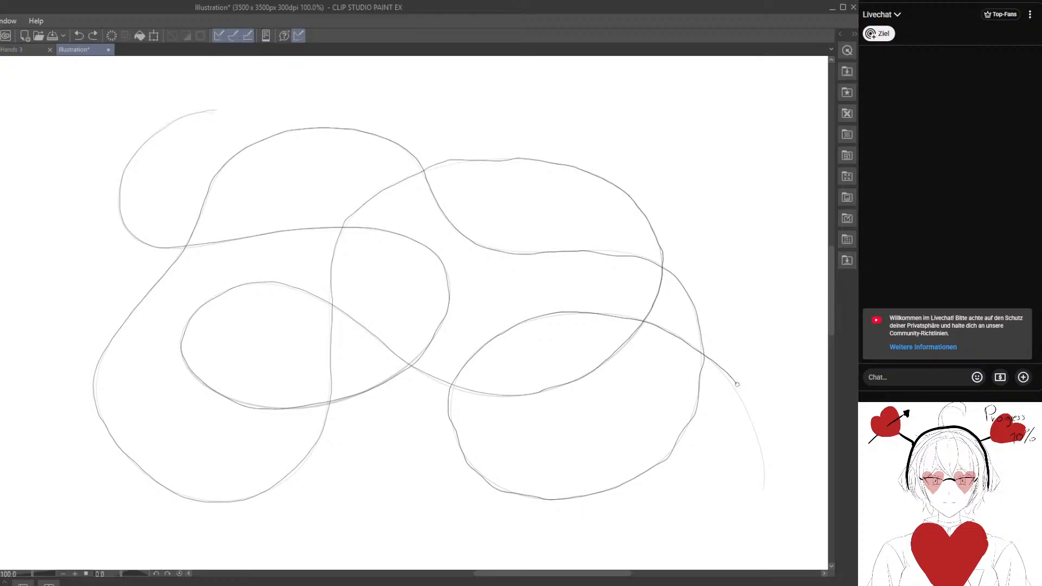
{"action": "left_click_drag", "start_coordinate": [737, 384], "coordinate": [763, 489]}
{"action": "left_click", "coordinate": [79, 36]}
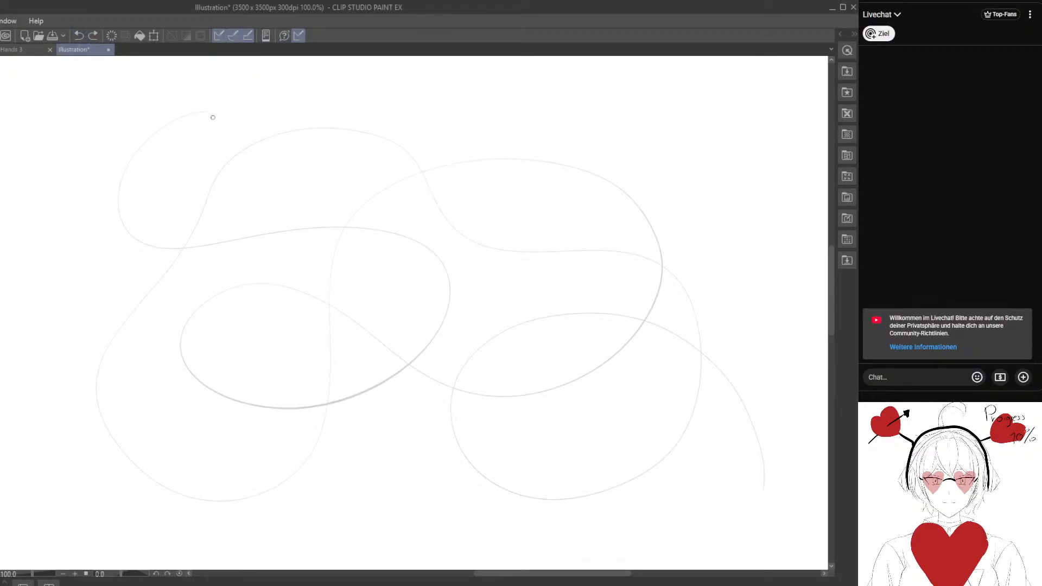
Retrace the second looping curve once more from its upper-left start through the inner loop, around the upper-right arch and down the middle.
{"action": "mouse_move", "coordinate": [146, 143]}
{"action": "left_mouse_down"}
{"action": "mouse_move", "coordinate": [121, 179]}
{"action": "mouse_move", "coordinate": [121, 217]}
{"action": "mouse_move", "coordinate": [160, 250]}
{"action": "mouse_move", "coordinate": [356, 227]}
{"action": "mouse_move", "coordinate": [422, 239]}
{"action": "mouse_move", "coordinate": [447, 274]}
{"action": "mouse_move", "coordinate": [446, 324]}
{"action": "mouse_move", "coordinate": [371, 393]}
{"action": "mouse_move", "coordinate": [260, 406]}
{"action": "mouse_move", "coordinate": [213, 391]}
{"action": "left_mouse_up"}
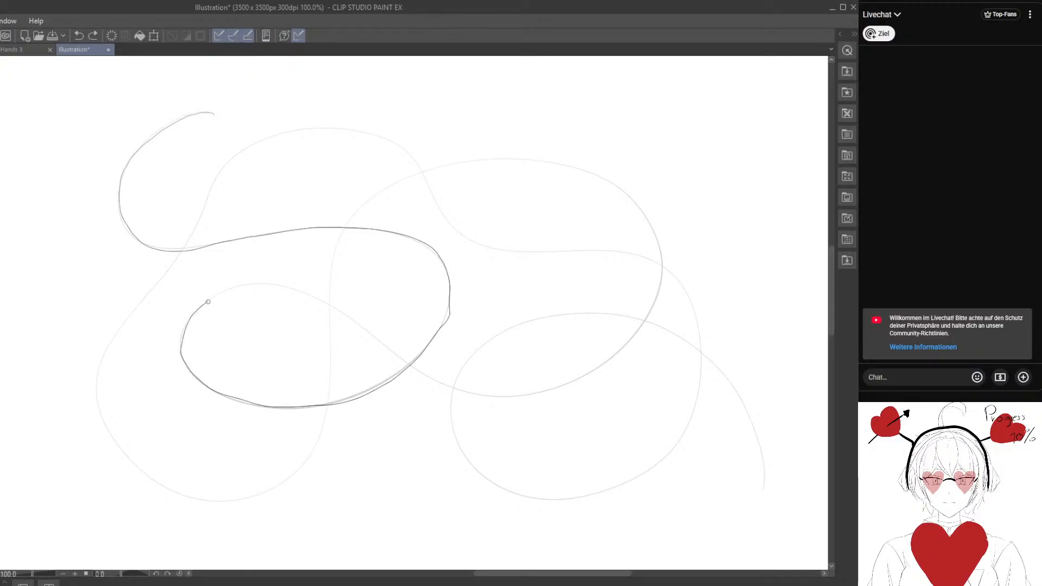
{"action": "mouse_move", "coordinate": [208, 301]}
{"action": "left_mouse_down"}
{"action": "mouse_move", "coordinate": [270, 283]}
{"action": "mouse_move", "coordinate": [304, 291]}
{"action": "mouse_move", "coordinate": [421, 371]}
{"action": "mouse_move", "coordinate": [494, 394]}
{"action": "mouse_move", "coordinate": [558, 386]}
{"action": "mouse_move", "coordinate": [610, 361]}
{"action": "mouse_move", "coordinate": [661, 273]}
{"action": "left_mouse_up"}
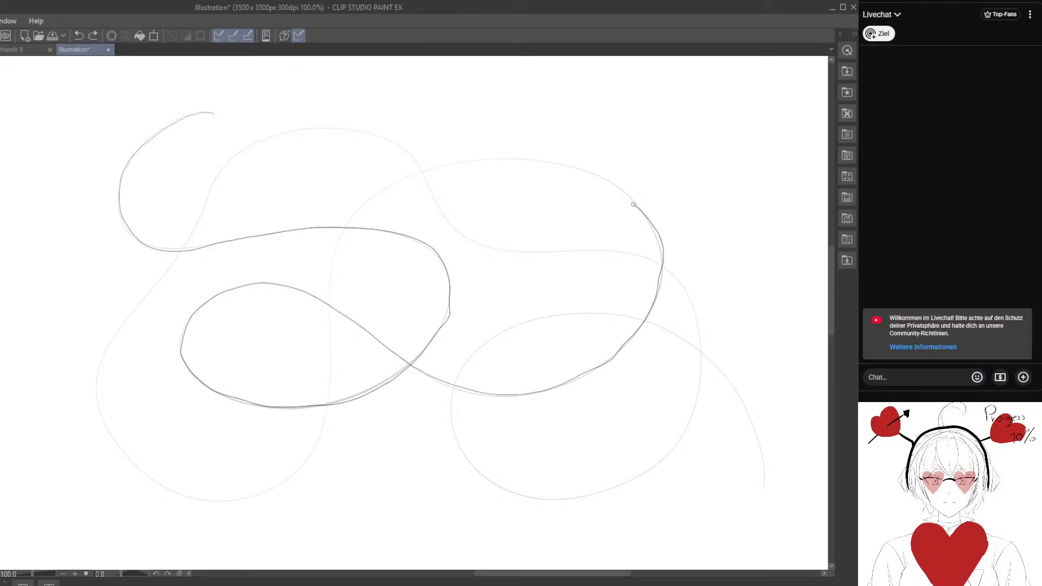
{"action": "mouse_move", "coordinate": [633, 204]}
{"action": "left_mouse_down"}
{"action": "mouse_move", "coordinate": [576, 168]}
{"action": "mouse_move", "coordinate": [498, 160]}
{"action": "left_mouse_up"}
{"action": "mouse_move", "coordinate": [436, 168]}
{"action": "left_mouse_down"}
{"action": "mouse_move", "coordinate": [364, 205]}
{"action": "mouse_move", "coordinate": [330, 266]}
{"action": "left_mouse_up"}
{"action": "mouse_move", "coordinate": [329, 309]}
{"action": "left_mouse_down"}
{"action": "mouse_move", "coordinate": [328, 412]}
{"action": "mouse_move", "coordinate": [309, 456]}
{"action": "left_mouse_up"}
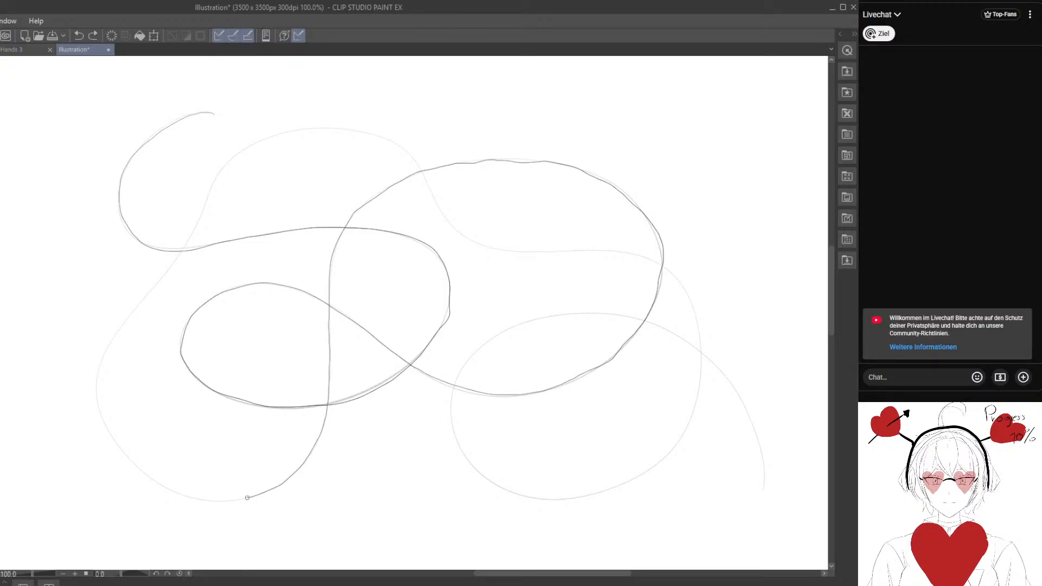
Complete the retrace around the lower-left bend, over the upper-left arch and through the lower-right loop to the curve's end.
{"action": "left_click_drag", "start_coordinate": [247, 497], "coordinate": [161, 485]}
{"action": "mouse_move", "coordinate": [119, 443]}
{"action": "left_mouse_down"}
{"action": "mouse_move", "coordinate": [97, 413]}
{"action": "mouse_move", "coordinate": [95, 369]}
{"action": "mouse_move", "coordinate": [180, 256]}
{"action": "left_mouse_up"}
{"action": "mouse_move", "coordinate": [220, 170]}
{"action": "left_mouse_down"}
{"action": "mouse_move", "coordinate": [301, 128]}
{"action": "mouse_move", "coordinate": [381, 138]}
{"action": "mouse_move", "coordinate": [413, 157]}
{"action": "mouse_move", "coordinate": [453, 227]}
{"action": "mouse_move", "coordinate": [516, 249]}
{"action": "left_mouse_up"}
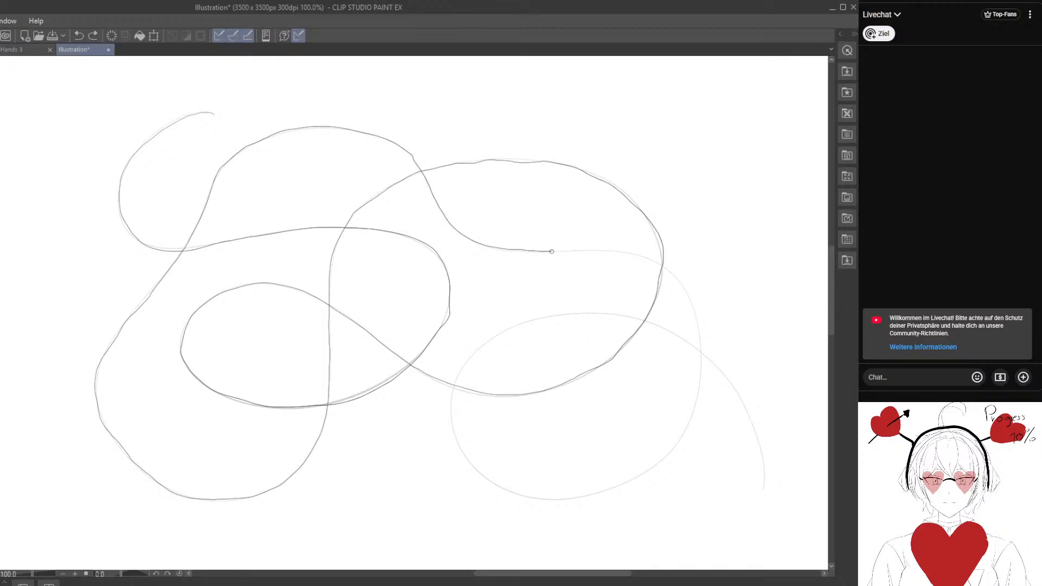
{"action": "left_click_drag", "start_coordinate": [580, 247], "coordinate": [670, 269]}
{"action": "mouse_move", "coordinate": [675, 449]}
{"action": "left_mouse_down"}
{"action": "mouse_move", "coordinate": [606, 495]}
{"action": "mouse_move", "coordinate": [525, 496]}
{"action": "mouse_move", "coordinate": [473, 464]}
{"action": "mouse_move", "coordinate": [450, 409]}
{"action": "left_mouse_up"}
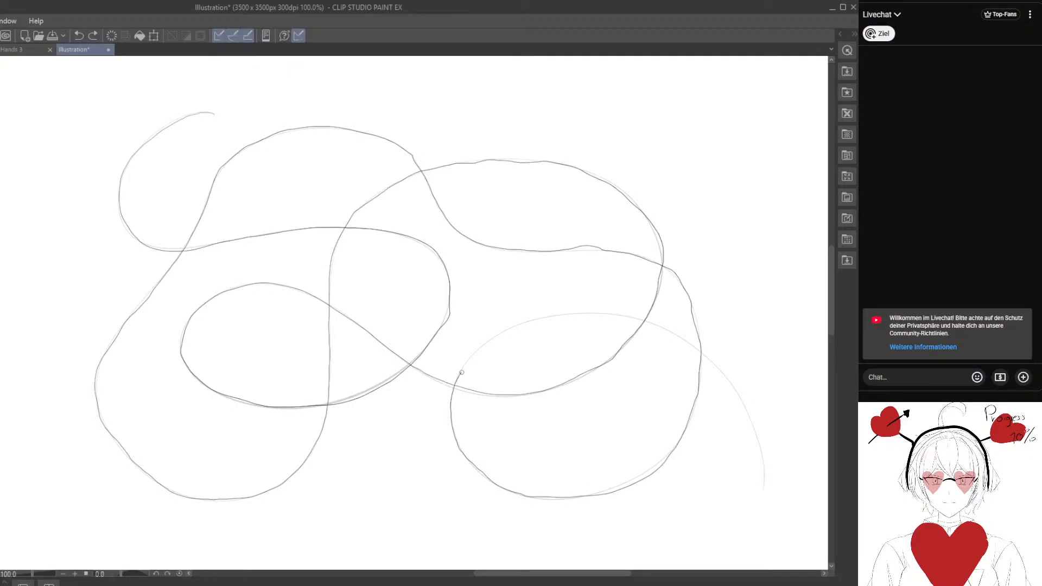
{"action": "mouse_move", "coordinate": [462, 372]}
{"action": "left_mouse_down"}
{"action": "mouse_move", "coordinate": [498, 337]}
{"action": "mouse_move", "coordinate": [596, 312]}
{"action": "mouse_move", "coordinate": [639, 319]}
{"action": "mouse_move", "coordinate": [722, 371]}
{"action": "mouse_move", "coordinate": [754, 414]}
{"action": "mouse_move", "coordinate": [764, 491]}
{"action": "left_mouse_up"}
On the blank canvas below, draw a long light line with a coil of stacked loops, wide crossing curves and an angular zigzag section.
{"action": "mouse_move", "coordinate": [596, 447]}
{"action": "left_mouse_down"}
{"action": "mouse_move", "coordinate": [390, 425]}
{"action": "mouse_move", "coordinate": [257, 434]}
{"action": "left_mouse_up"}
{"action": "left_click_drag", "start_coordinate": [481, 335], "coordinate": [280, 335]}
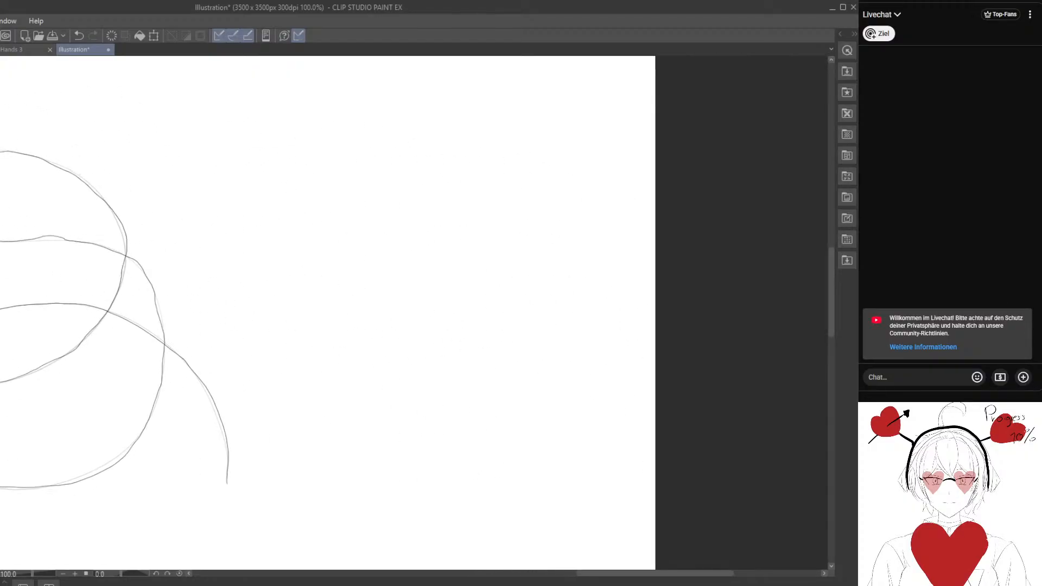
{"action": "left_click_drag", "start_coordinate": [242, 302], "coordinate": [636, 249]}
{"action": "left_click_drag", "start_coordinate": [273, 333], "coordinate": [676, 272]}
{"action": "left_click_drag", "start_coordinate": [228, 393], "coordinate": [586, 298]}
{"action": "left_click_drag", "start_coordinate": [299, 459], "coordinate": [532, 298]}
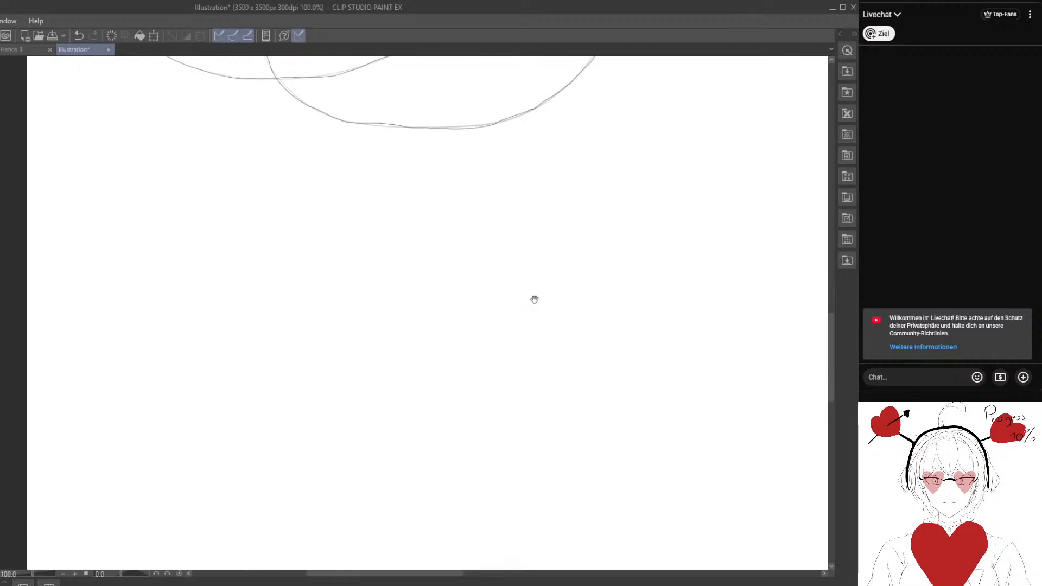
{"action": "left_click_drag", "start_coordinate": [493, 337], "coordinate": [432, 244]}
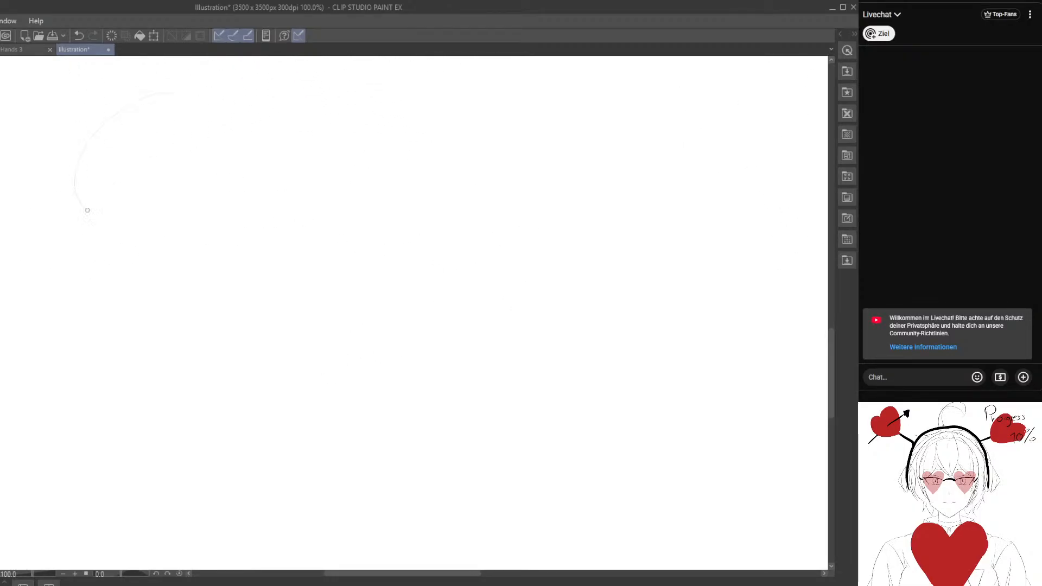
{"action": "mouse_move", "coordinate": [116, 278]}
{"action": "left_mouse_down"}
{"action": "mouse_move", "coordinate": [88, 360]}
{"action": "mouse_move", "coordinate": [100, 423]}
{"action": "mouse_move", "coordinate": [477, 288]}
{"action": "mouse_move", "coordinate": [487, 114]}
{"action": "mouse_move", "coordinate": [337, 277]}
{"action": "mouse_move", "coordinate": [727, 349]}
{"action": "mouse_move", "coordinate": [510, 494]}
{"action": "mouse_move", "coordinate": [589, 525]}
{"action": "left_mouse_up"}
{"action": "mouse_move", "coordinate": [514, 527]}
{"action": "left_mouse_down"}
{"action": "mouse_move", "coordinate": [386, 483]}
{"action": "mouse_move", "coordinate": [494, 516]}
{"action": "left_mouse_up"}
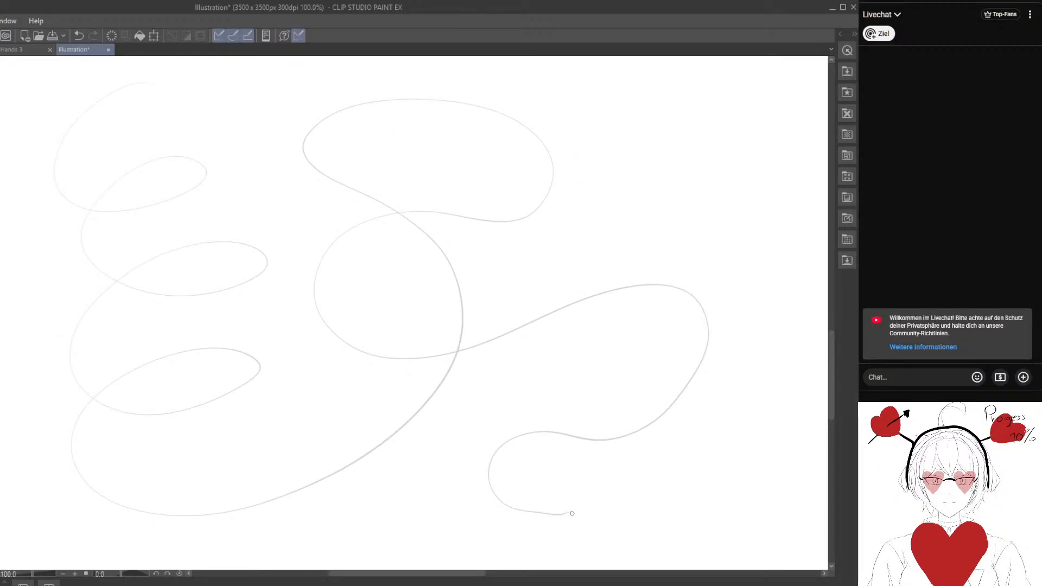
{"action": "mouse_move", "coordinate": [572, 513]}
{"action": "left_mouse_down"}
{"action": "mouse_move", "coordinate": [599, 311]}
{"action": "mouse_move", "coordinate": [518, 298]}
{"action": "mouse_move", "coordinate": [481, 256]}
{"action": "mouse_move", "coordinate": [300, 534]}
{"action": "mouse_move", "coordinate": [421, 415]}
{"action": "mouse_move", "coordinate": [501, 384]}
{"action": "mouse_move", "coordinate": [614, 362]}
{"action": "mouse_move", "coordinate": [723, 429]}
{"action": "left_mouse_up"}
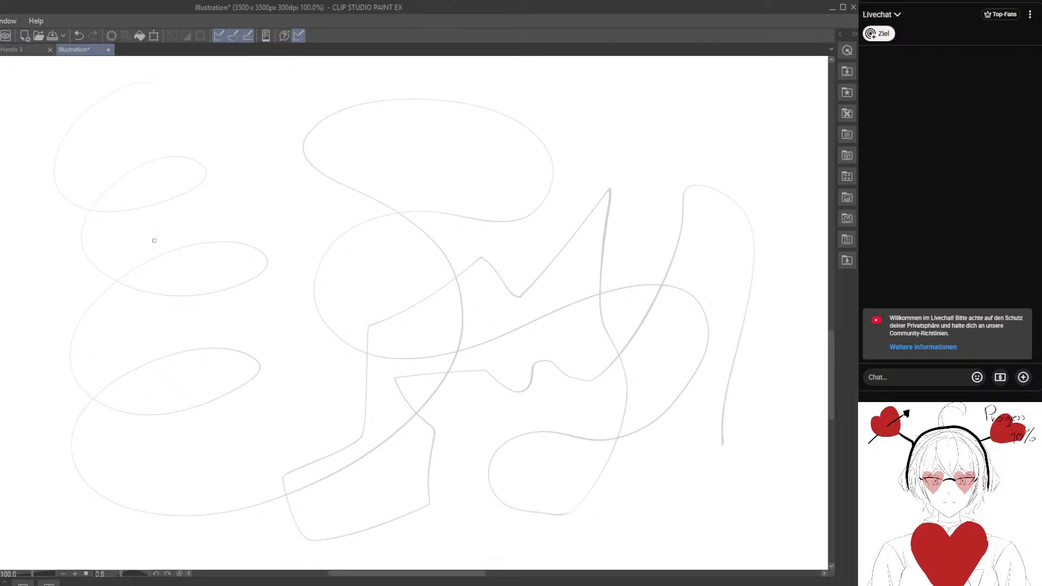
Retrace the third line from its upper-left start down the coil, along the wide bottom curve and around the top middle loop.
{"action": "mouse_move", "coordinate": [148, 83]}
{"action": "left_mouse_down"}
{"action": "mouse_move", "coordinate": [99, 102]}
{"action": "mouse_move", "coordinate": [65, 144]}
{"action": "left_mouse_up"}
{"action": "mouse_move", "coordinate": [82, 203]}
{"action": "left_mouse_down"}
{"action": "mouse_move", "coordinate": [172, 197]}
{"action": "mouse_move", "coordinate": [212, 172]}
{"action": "mouse_move", "coordinate": [144, 161]}
{"action": "mouse_move", "coordinate": [83, 222]}
{"action": "mouse_move", "coordinate": [95, 270]}
{"action": "mouse_move", "coordinate": [141, 290]}
{"action": "left_mouse_up"}
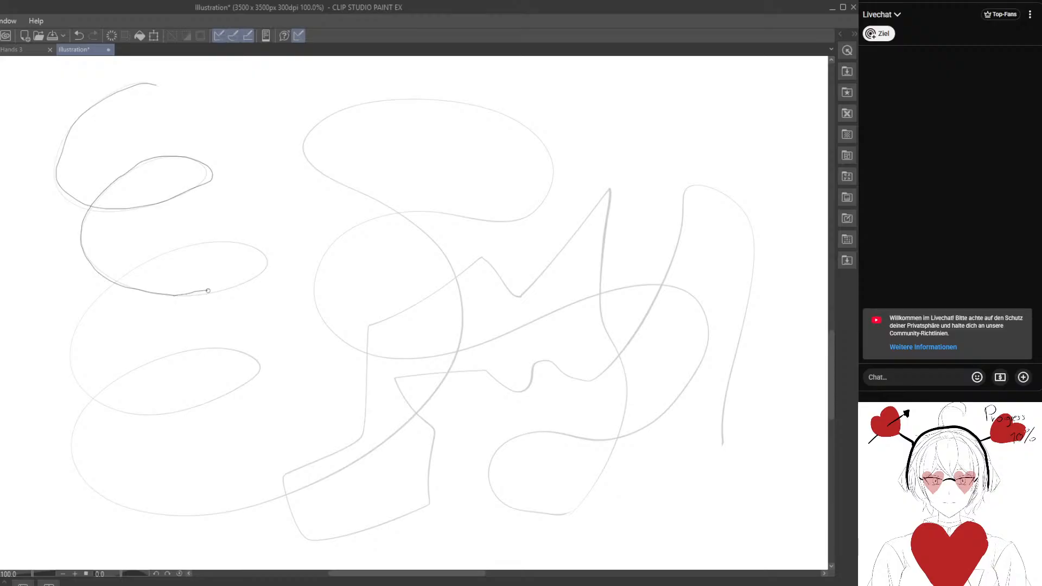
{"action": "mouse_move", "coordinate": [208, 291]}
{"action": "left_mouse_down"}
{"action": "mouse_move", "coordinate": [253, 277]}
{"action": "mouse_move", "coordinate": [217, 239]}
{"action": "mouse_move", "coordinate": [156, 253]}
{"action": "mouse_move", "coordinate": [79, 323]}
{"action": "mouse_move", "coordinate": [70, 378]}
{"action": "mouse_move", "coordinate": [115, 411]}
{"action": "mouse_move", "coordinate": [176, 415]}
{"action": "mouse_move", "coordinate": [256, 380]}
{"action": "mouse_move", "coordinate": [256, 358]}
{"action": "mouse_move", "coordinate": [210, 349]}
{"action": "mouse_move", "coordinate": [136, 366]}
{"action": "mouse_move", "coordinate": [91, 401]}
{"action": "mouse_move", "coordinate": [72, 446]}
{"action": "mouse_move", "coordinate": [98, 496]}
{"action": "mouse_move", "coordinate": [173, 516]}
{"action": "mouse_move", "coordinate": [260, 504]}
{"action": "left_mouse_up"}
{"action": "mouse_move", "coordinate": [332, 477]}
{"action": "left_mouse_down"}
{"action": "mouse_move", "coordinate": [421, 409]}
{"action": "mouse_move", "coordinate": [449, 367]}
{"action": "mouse_move", "coordinate": [464, 308]}
{"action": "left_mouse_up"}
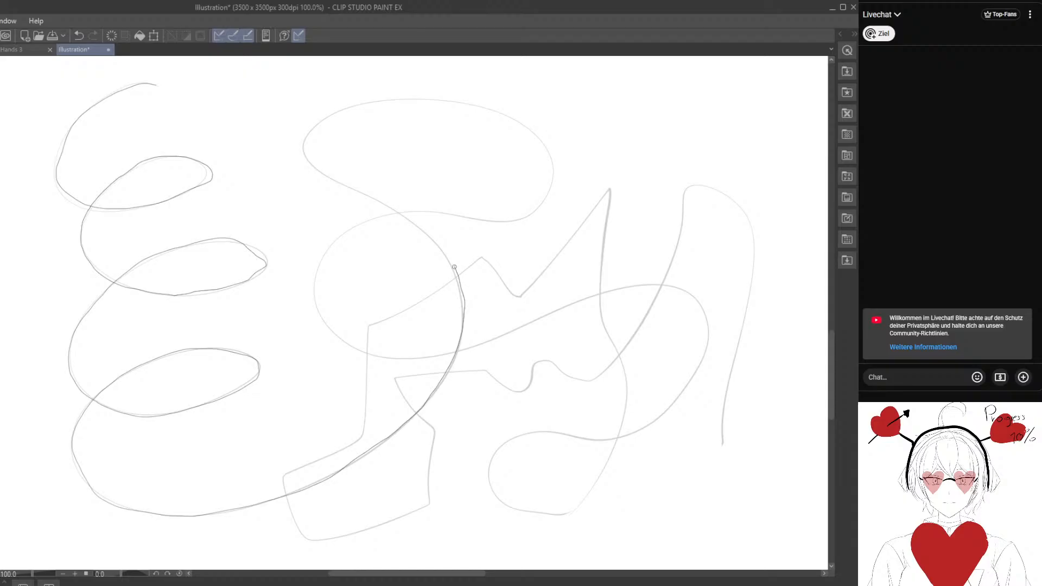
{"action": "mouse_move", "coordinate": [454, 267]}
{"action": "left_mouse_down"}
{"action": "mouse_move", "coordinate": [418, 226]}
{"action": "mouse_move", "coordinate": [333, 180]}
{"action": "left_mouse_up"}
{"action": "mouse_move", "coordinate": [323, 122]}
{"action": "left_mouse_down"}
{"action": "mouse_move", "coordinate": [375, 101]}
{"action": "mouse_move", "coordinate": [470, 103]}
{"action": "mouse_move", "coordinate": [527, 132]}
{"action": "mouse_move", "coordinate": [556, 172]}
{"action": "mouse_move", "coordinate": [534, 216]}
{"action": "mouse_move", "coordinate": [424, 209]}
{"action": "mouse_move", "coordinate": [371, 221]}
{"action": "mouse_move", "coordinate": [319, 259]}
{"action": "mouse_move", "coordinate": [321, 304]}
{"action": "left_mouse_up"}
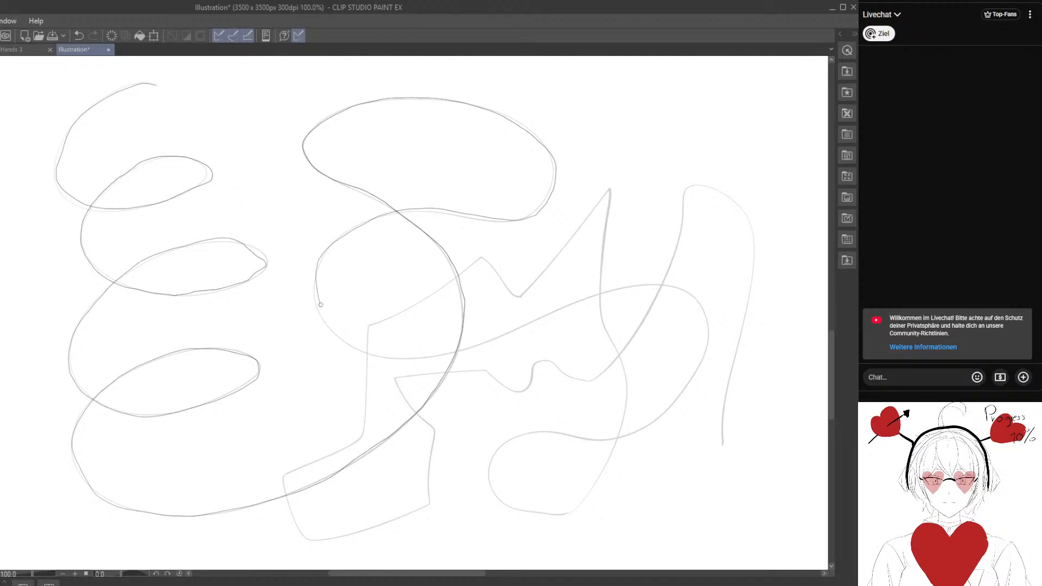
Continue the retrace through the middle circle, the right-hand bend and the small bottom loop to the tall spike and the notch beside it.
{"action": "mouse_move", "coordinate": [377, 356]}
{"action": "left_mouse_down"}
{"action": "mouse_move", "coordinate": [444, 356]}
{"action": "mouse_move", "coordinate": [593, 295]}
{"action": "mouse_move", "coordinate": [667, 288]}
{"action": "left_mouse_up"}
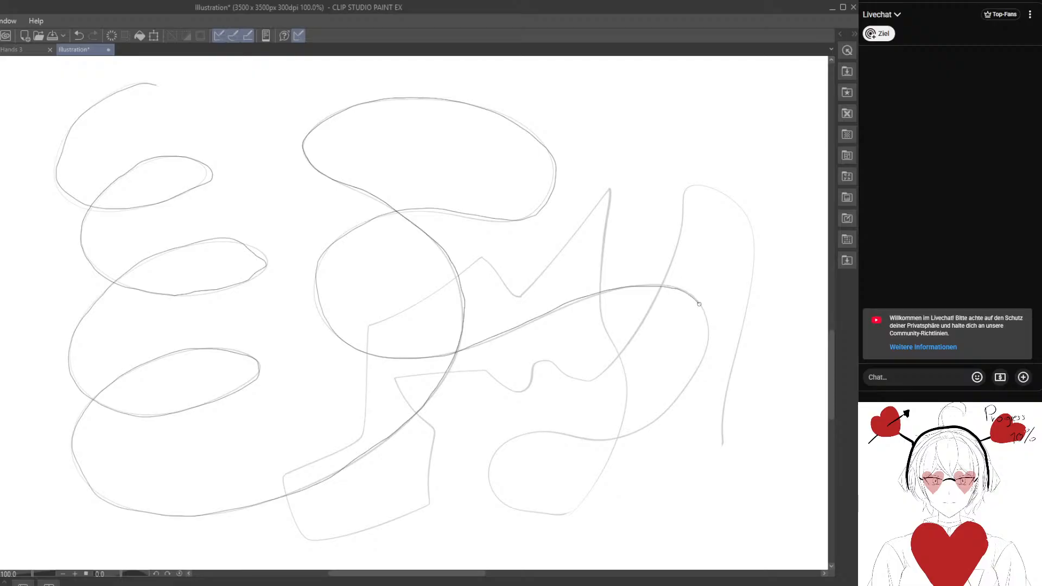
{"action": "left_click_drag", "start_coordinate": [706, 333], "coordinate": [696, 379]}
{"action": "left_click_drag", "start_coordinate": [618, 439], "coordinate": [564, 436]}
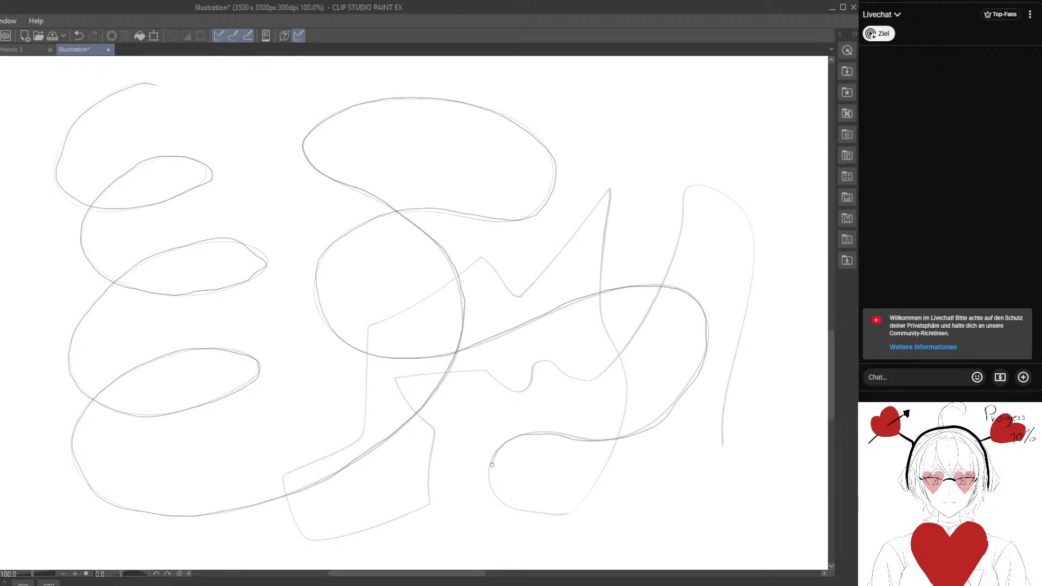
{"action": "mouse_move", "coordinate": [543, 514]}
{"action": "left_mouse_down"}
{"action": "mouse_move", "coordinate": [574, 512]}
{"action": "mouse_move", "coordinate": [591, 496]}
{"action": "mouse_move", "coordinate": [622, 435]}
{"action": "left_mouse_up"}
{"action": "mouse_move", "coordinate": [607, 321]}
{"action": "left_mouse_down"}
{"action": "mouse_move", "coordinate": [598, 276]}
{"action": "mouse_move", "coordinate": [606, 209]}
{"action": "mouse_move", "coordinate": [521, 293]}
{"action": "left_mouse_up"}
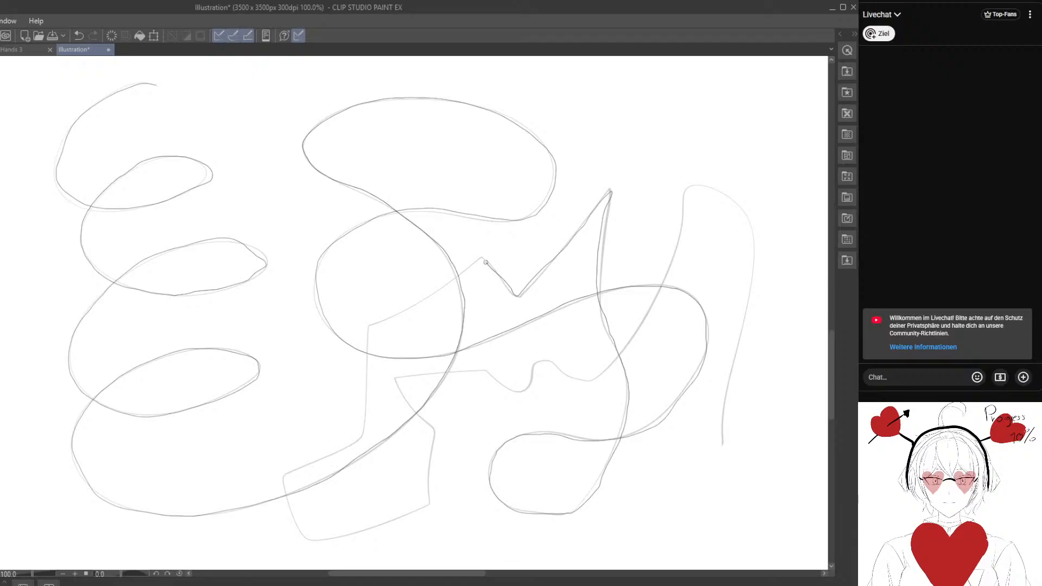
Finish the retrace through the angular section and the tall arch to the line's end at the far right, and undo the retrace.
{"action": "mouse_move", "coordinate": [485, 262]}
{"action": "left_mouse_down"}
{"action": "mouse_move", "coordinate": [369, 327]}
{"action": "mouse_move", "coordinate": [365, 365]}
{"action": "left_mouse_up"}
{"action": "left_click_drag", "start_coordinate": [352, 440], "coordinate": [298, 469]}
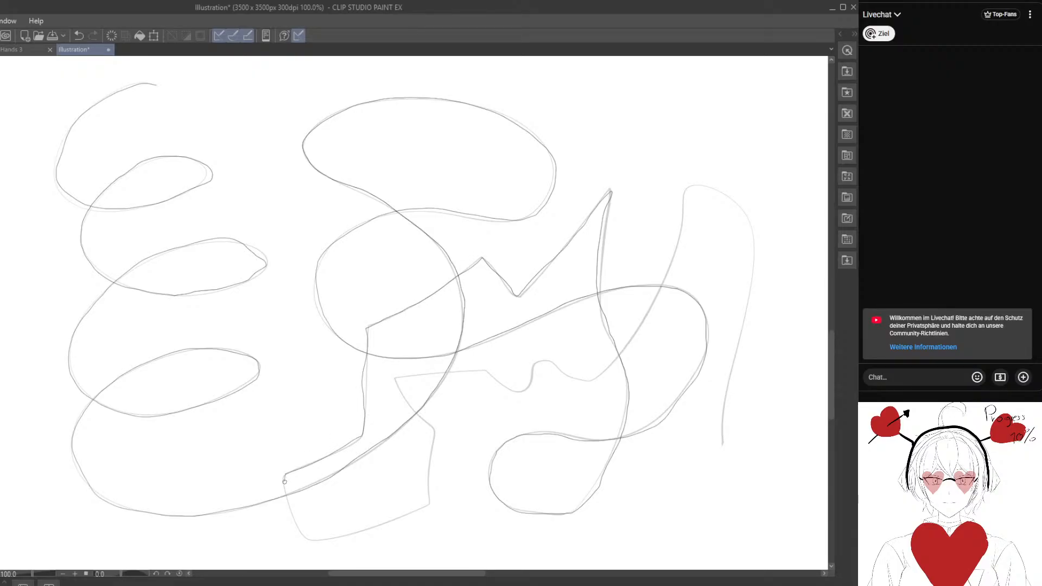
{"action": "mouse_move", "coordinate": [313, 538]}
{"action": "left_mouse_down"}
{"action": "mouse_move", "coordinate": [428, 501]}
{"action": "mouse_move", "coordinate": [436, 434]}
{"action": "mouse_move", "coordinate": [397, 381]}
{"action": "mouse_move", "coordinate": [486, 373]}
{"action": "mouse_move", "coordinate": [517, 388]}
{"action": "mouse_move", "coordinate": [541, 362]}
{"action": "mouse_move", "coordinate": [582, 380]}
{"action": "mouse_move", "coordinate": [616, 361]}
{"action": "mouse_move", "coordinate": [663, 278]}
{"action": "mouse_move", "coordinate": [687, 192]}
{"action": "mouse_move", "coordinate": [701, 186]}
{"action": "mouse_move", "coordinate": [743, 207]}
{"action": "mouse_move", "coordinate": [759, 246]}
{"action": "mouse_move", "coordinate": [723, 444]}
{"action": "left_mouse_up"}
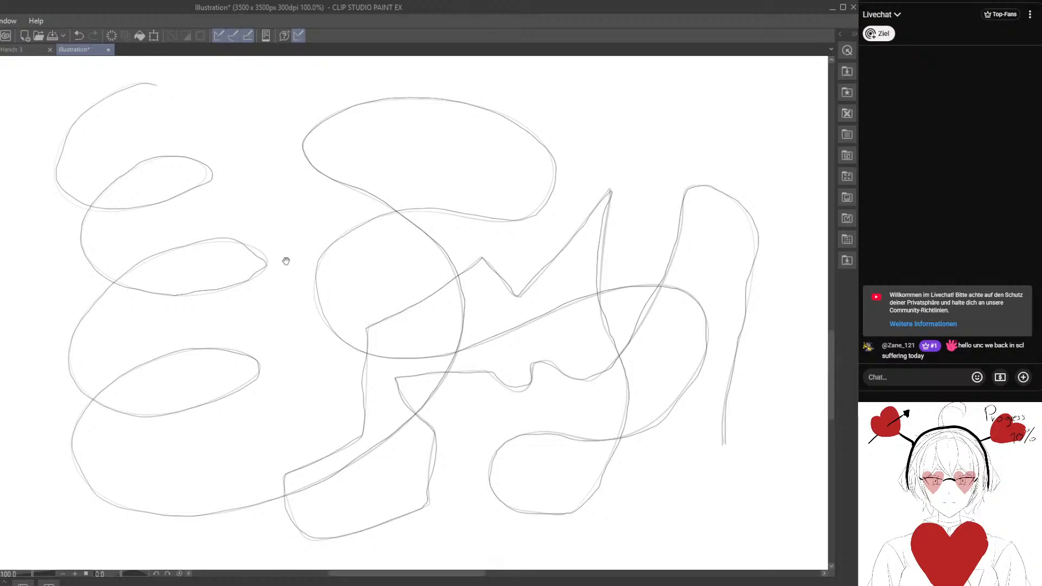
{"action": "left_click_drag", "start_coordinate": [286, 261], "coordinate": [296, 280]}
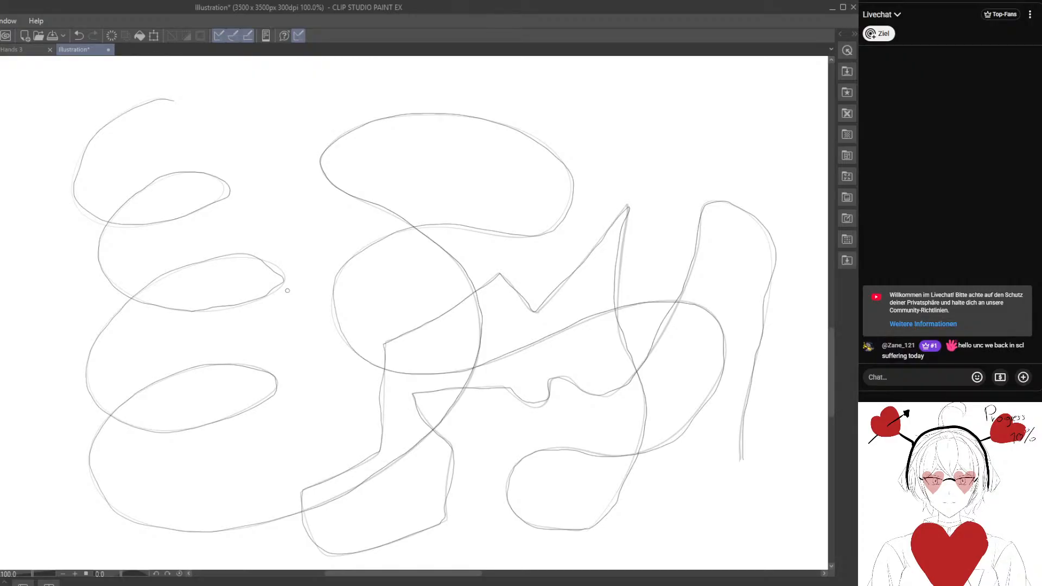
{"action": "left_click", "coordinate": [79, 35]}
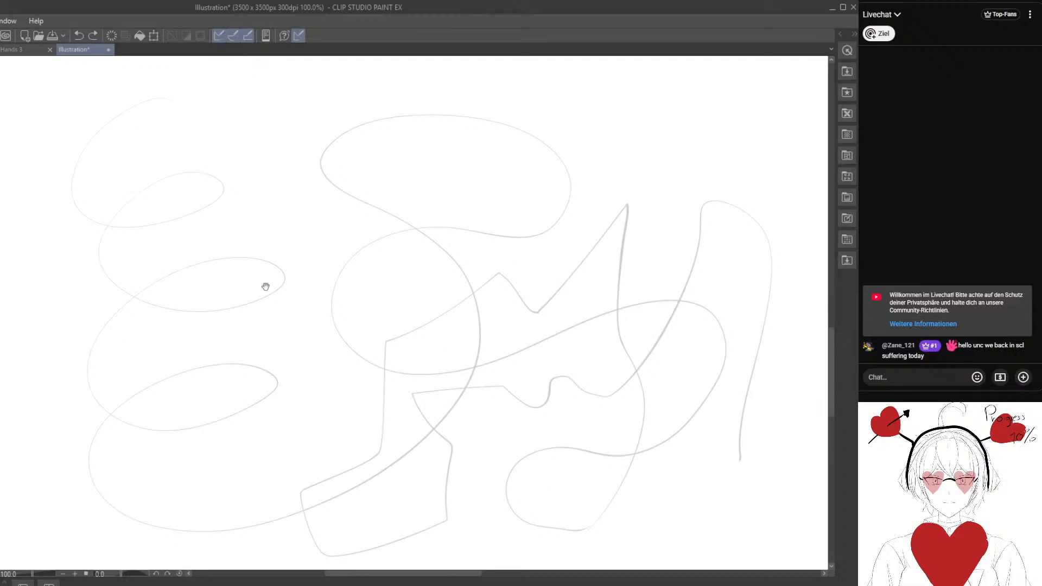
Start a second retrace of the third line, following the coil of stacked loops from its upper-left start to the lowest loop.
{"action": "left_click_drag", "start_coordinate": [265, 287], "coordinate": [255, 267]}
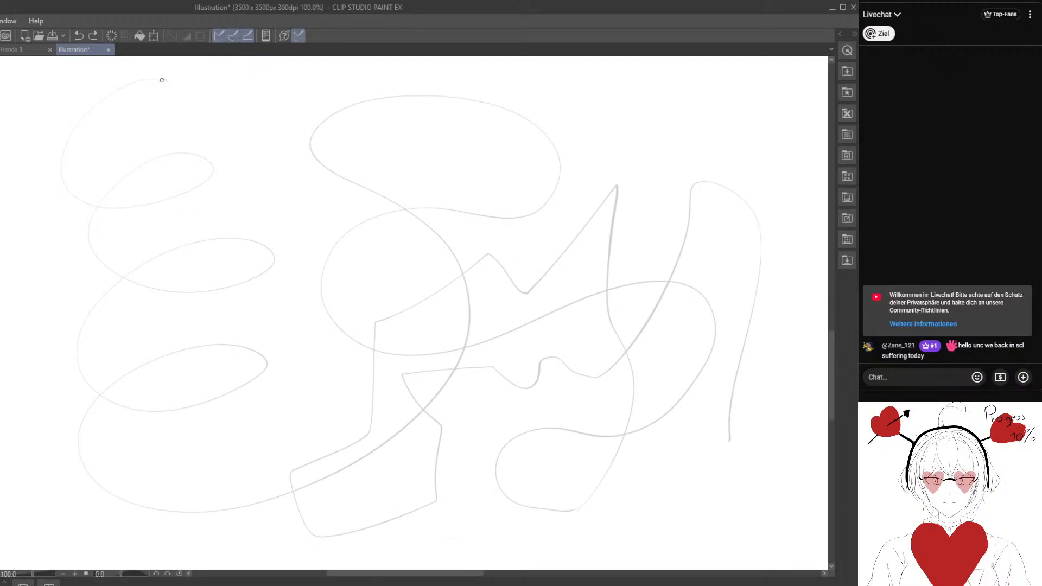
{"action": "mouse_move", "coordinate": [125, 87]}
{"action": "left_mouse_down"}
{"action": "mouse_move", "coordinate": [75, 130]}
{"action": "mouse_move", "coordinate": [65, 190]}
{"action": "mouse_move", "coordinate": [100, 209]}
{"action": "mouse_move", "coordinate": [135, 206]}
{"action": "mouse_move", "coordinate": [203, 189]}
{"action": "mouse_move", "coordinate": [214, 175]}
{"action": "mouse_move", "coordinate": [202, 159]}
{"action": "mouse_move", "coordinate": [180, 156]}
{"action": "mouse_move", "coordinate": [103, 197]}
{"action": "left_mouse_up"}
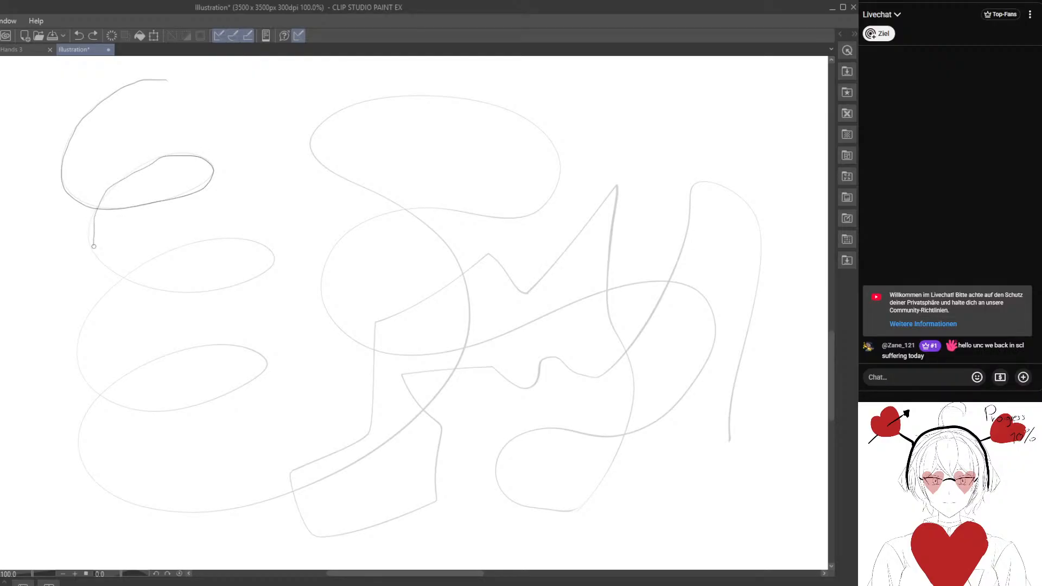
{"action": "mouse_move", "coordinate": [119, 273]}
{"action": "left_mouse_down"}
{"action": "mouse_move", "coordinate": [176, 292]}
{"action": "mouse_move", "coordinate": [260, 278]}
{"action": "left_mouse_up"}
{"action": "mouse_move", "coordinate": [245, 240]}
{"action": "left_mouse_down"}
{"action": "mouse_move", "coordinate": [165, 253]}
{"action": "mouse_move", "coordinate": [96, 302]}
{"action": "left_mouse_up"}
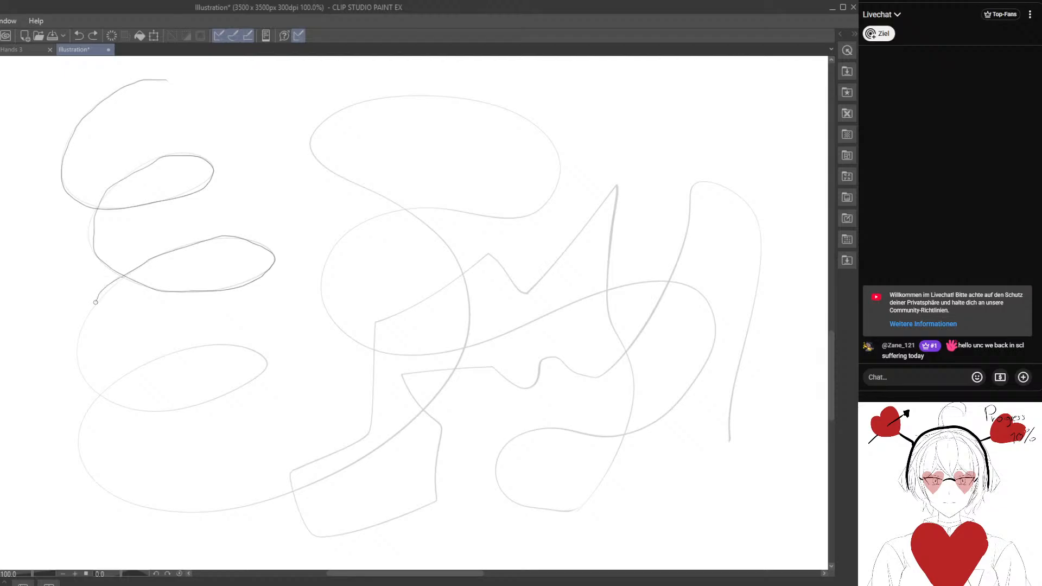
{"action": "mouse_move", "coordinate": [78, 366]}
{"action": "left_mouse_down"}
{"action": "mouse_move", "coordinate": [100, 398]}
{"action": "mouse_move", "coordinate": [151, 410]}
{"action": "mouse_move", "coordinate": [243, 384]}
{"action": "left_mouse_up"}
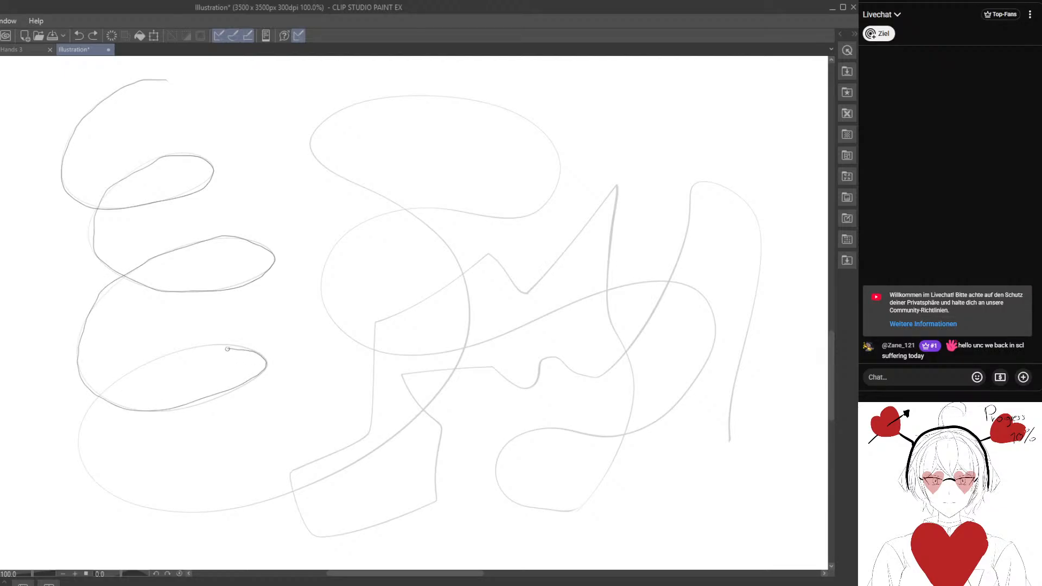
{"action": "mouse_move", "coordinate": [227, 349]}
{"action": "left_mouse_down"}
{"action": "mouse_move", "coordinate": [172, 354]}
{"action": "mouse_move", "coordinate": [114, 381]}
{"action": "left_mouse_up"}
Continue the second retrace of the third line along the wide bottom curve, through the middle loops and right-hand bend to the tall spike.
{"action": "mouse_move", "coordinate": [80, 446]}
{"action": "left_mouse_down"}
{"action": "mouse_move", "coordinate": [104, 492]}
{"action": "mouse_move", "coordinate": [136, 509]}
{"action": "mouse_move", "coordinate": [219, 509]}
{"action": "mouse_move", "coordinate": [309, 488]}
{"action": "mouse_move", "coordinate": [398, 447]}
{"action": "mouse_move", "coordinate": [446, 382]}
{"action": "left_mouse_up"}
{"action": "mouse_move", "coordinate": [464, 346]}
{"action": "left_mouse_down"}
{"action": "mouse_move", "coordinate": [466, 292]}
{"action": "mouse_move", "coordinate": [446, 249]}
{"action": "mouse_move", "coordinate": [312, 150]}
{"action": "mouse_move", "coordinate": [314, 132]}
{"action": "mouse_move", "coordinate": [364, 101]}
{"action": "mouse_move", "coordinate": [442, 95]}
{"action": "mouse_move", "coordinate": [515, 113]}
{"action": "mouse_move", "coordinate": [539, 126]}
{"action": "mouse_move", "coordinate": [561, 167]}
{"action": "mouse_move", "coordinate": [550, 207]}
{"action": "mouse_move", "coordinate": [529, 220]}
{"action": "mouse_move", "coordinate": [427, 206]}
{"action": "mouse_move", "coordinate": [350, 229]}
{"action": "mouse_move", "coordinate": [321, 270]}
{"action": "mouse_move", "coordinate": [321, 300]}
{"action": "mouse_move", "coordinate": [351, 343]}
{"action": "mouse_move", "coordinate": [394, 355]}
{"action": "mouse_move", "coordinate": [491, 341]}
{"action": "mouse_move", "coordinate": [659, 282]}
{"action": "left_mouse_up"}
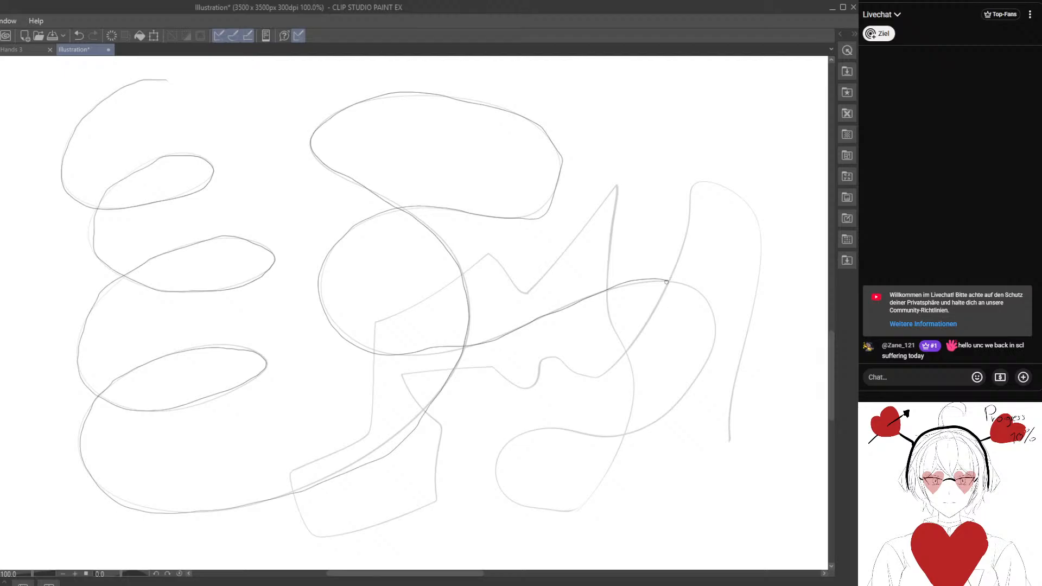
{"action": "mouse_move", "coordinate": [681, 282]}
{"action": "left_mouse_down"}
{"action": "mouse_move", "coordinate": [716, 311]}
{"action": "mouse_move", "coordinate": [719, 343]}
{"action": "mouse_move", "coordinate": [674, 413]}
{"action": "mouse_move", "coordinate": [632, 435]}
{"action": "mouse_move", "coordinate": [551, 428]}
{"action": "mouse_move", "coordinate": [504, 449]}
{"action": "mouse_move", "coordinate": [492, 475]}
{"action": "mouse_move", "coordinate": [503, 493]}
{"action": "mouse_move", "coordinate": [561, 514]}
{"action": "mouse_move", "coordinate": [587, 505]}
{"action": "mouse_move", "coordinate": [621, 458]}
{"action": "mouse_move", "coordinate": [633, 412]}
{"action": "mouse_move", "coordinate": [637, 383]}
{"action": "mouse_move", "coordinate": [607, 284]}
{"action": "mouse_move", "coordinate": [617, 187]}
{"action": "mouse_move", "coordinate": [535, 282]}
{"action": "left_mouse_up"}
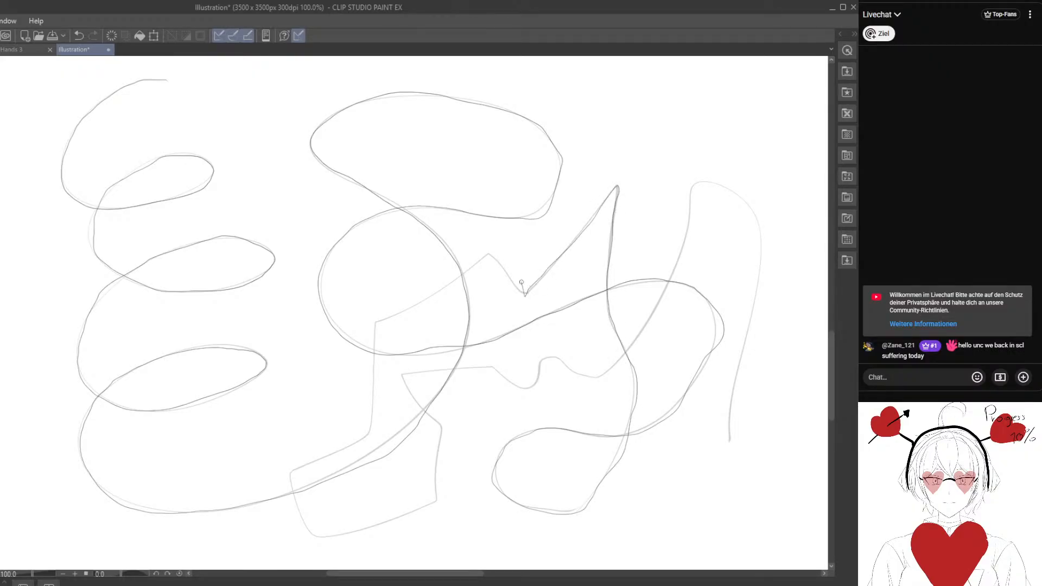
Finish the second retrace through the angular section and the tall arch to the line's end, and undo the whole retrace.
{"action": "mouse_move", "coordinate": [480, 264]}
{"action": "left_mouse_down"}
{"action": "mouse_move", "coordinate": [380, 324]}
{"action": "mouse_move", "coordinate": [369, 422]}
{"action": "mouse_move", "coordinate": [339, 454]}
{"action": "mouse_move", "coordinate": [297, 471]}
{"action": "left_mouse_up"}
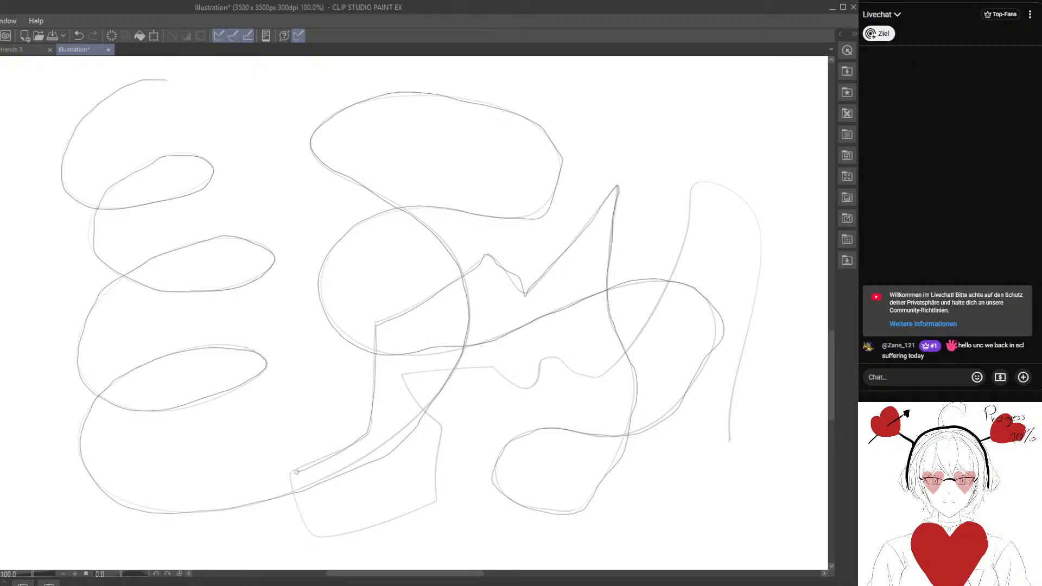
{"action": "mouse_move", "coordinate": [303, 524]}
{"action": "left_mouse_down"}
{"action": "mouse_move", "coordinate": [339, 535]}
{"action": "mouse_move", "coordinate": [433, 500]}
{"action": "mouse_move", "coordinate": [438, 423]}
{"action": "mouse_move", "coordinate": [403, 376]}
{"action": "mouse_move", "coordinate": [471, 367]}
{"action": "left_mouse_up"}
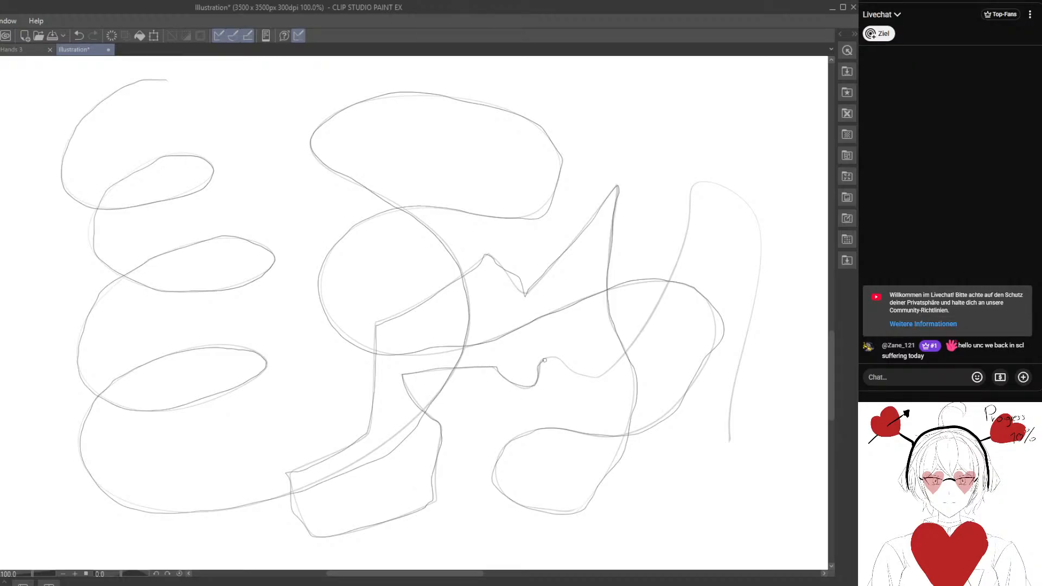
{"action": "mouse_move", "coordinate": [598, 372]}
{"action": "left_mouse_down"}
{"action": "mouse_move", "coordinate": [635, 346]}
{"action": "mouse_move", "coordinate": [663, 301]}
{"action": "mouse_move", "coordinate": [690, 219]}
{"action": "left_mouse_up"}
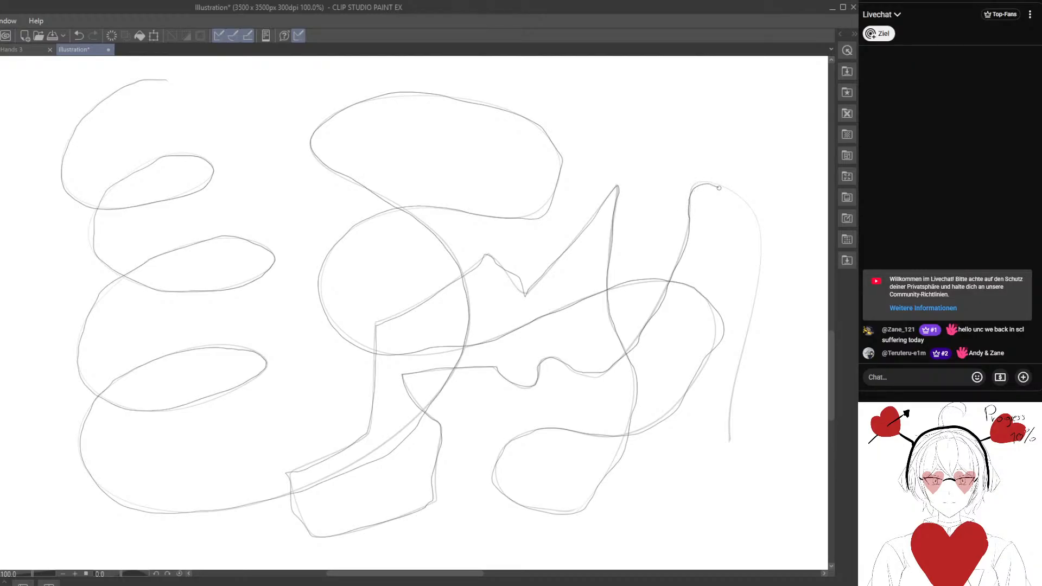
{"action": "mouse_move", "coordinate": [718, 188]}
{"action": "left_mouse_down"}
{"action": "mouse_move", "coordinate": [759, 219]}
{"action": "mouse_move", "coordinate": [762, 244]}
{"action": "mouse_move", "coordinate": [737, 372]}
{"action": "mouse_move", "coordinate": [737, 440]}
{"action": "left_mouse_up"}
{"action": "left_click", "coordinate": [79, 36]}
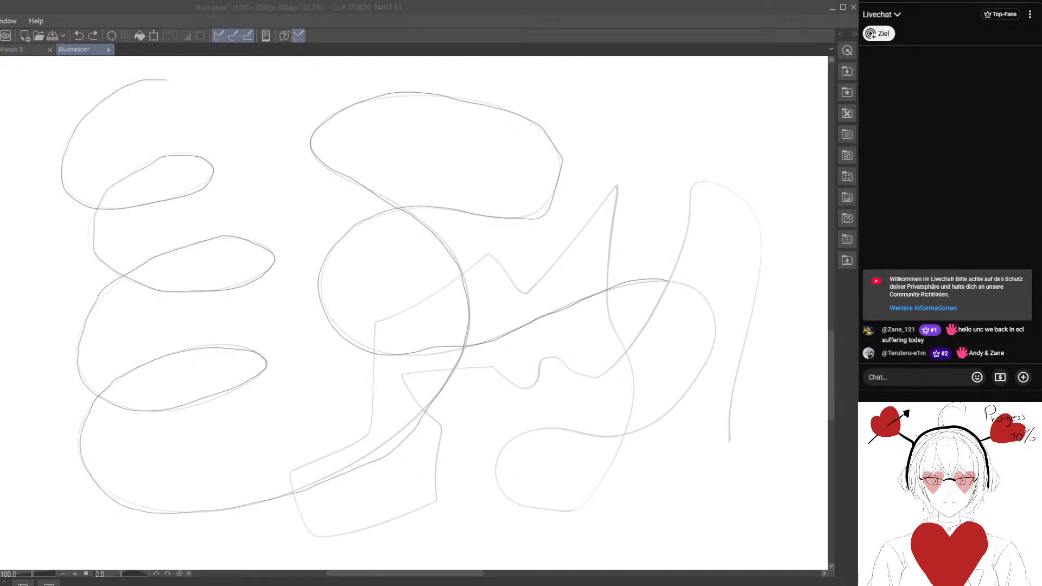
{"action": "left_click", "coordinate": [79, 34]}
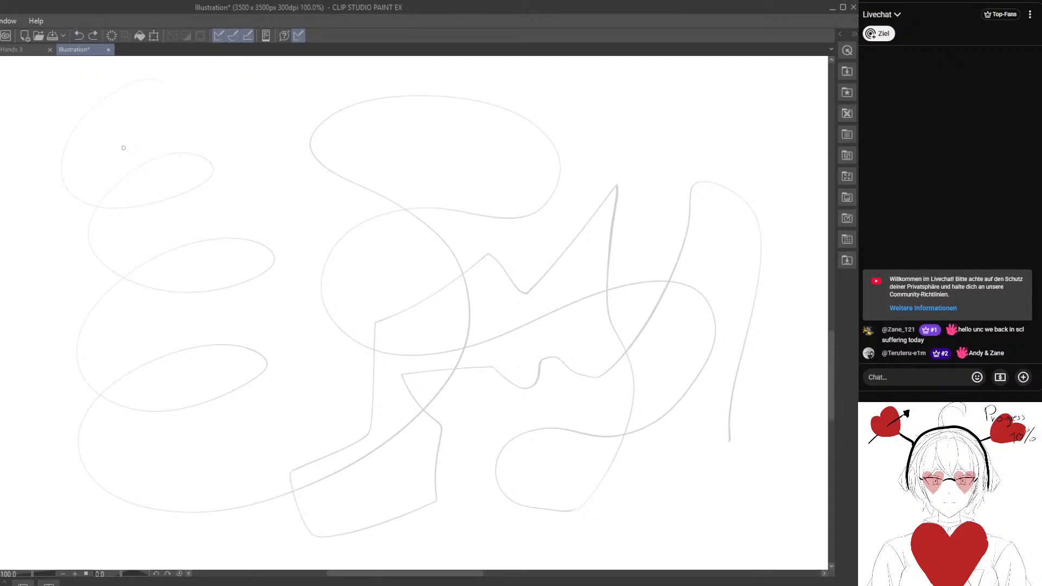
Retrace the entire third line once more from the coil's start to the end of the tall arch, and undo the retrace.
{"action": "mouse_move", "coordinate": [163, 81]}
{"action": "left_mouse_down"}
{"action": "mouse_move", "coordinate": [111, 93]}
{"action": "mouse_move", "coordinate": [63, 143]}
{"action": "mouse_move", "coordinate": [70, 196]}
{"action": "mouse_move", "coordinate": [109, 209]}
{"action": "mouse_move", "coordinate": [183, 191]}
{"action": "mouse_move", "coordinate": [215, 169]}
{"action": "mouse_move", "coordinate": [140, 166]}
{"action": "mouse_move", "coordinate": [96, 206]}
{"action": "left_mouse_up"}
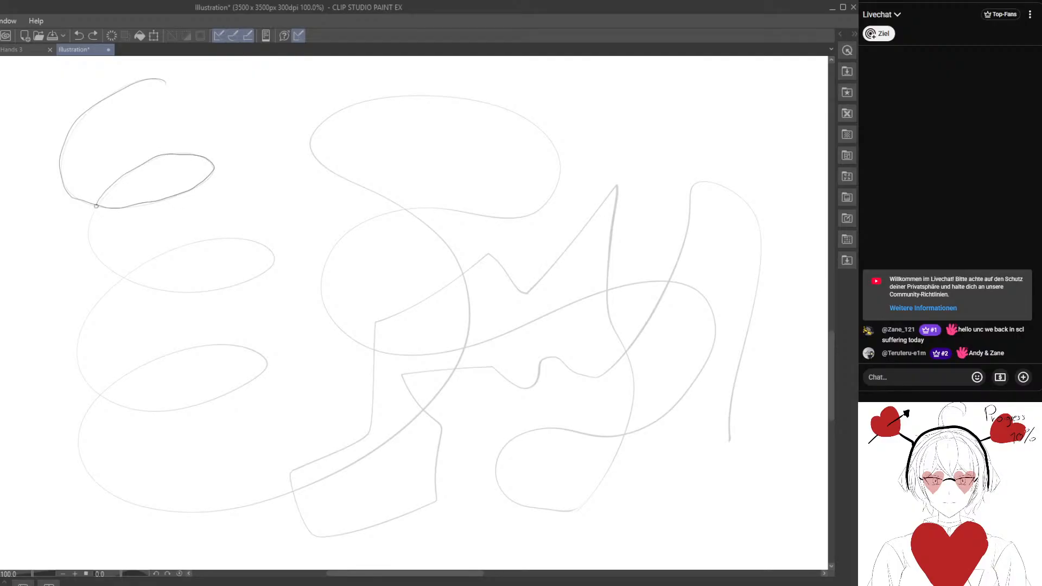
{"action": "mouse_move", "coordinate": [174, 288]}
{"action": "left_mouse_down"}
{"action": "mouse_move", "coordinate": [235, 284]}
{"action": "mouse_move", "coordinate": [281, 256]}
{"action": "mouse_move", "coordinate": [267, 243]}
{"action": "mouse_move", "coordinate": [204, 239]}
{"action": "mouse_move", "coordinate": [150, 263]}
{"action": "mouse_move", "coordinate": [96, 304]}
{"action": "mouse_move", "coordinate": [84, 328]}
{"action": "mouse_move", "coordinate": [83, 378]}
{"action": "mouse_move", "coordinate": [143, 412]}
{"action": "mouse_move", "coordinate": [182, 409]}
{"action": "mouse_move", "coordinate": [260, 375]}
{"action": "left_mouse_up"}
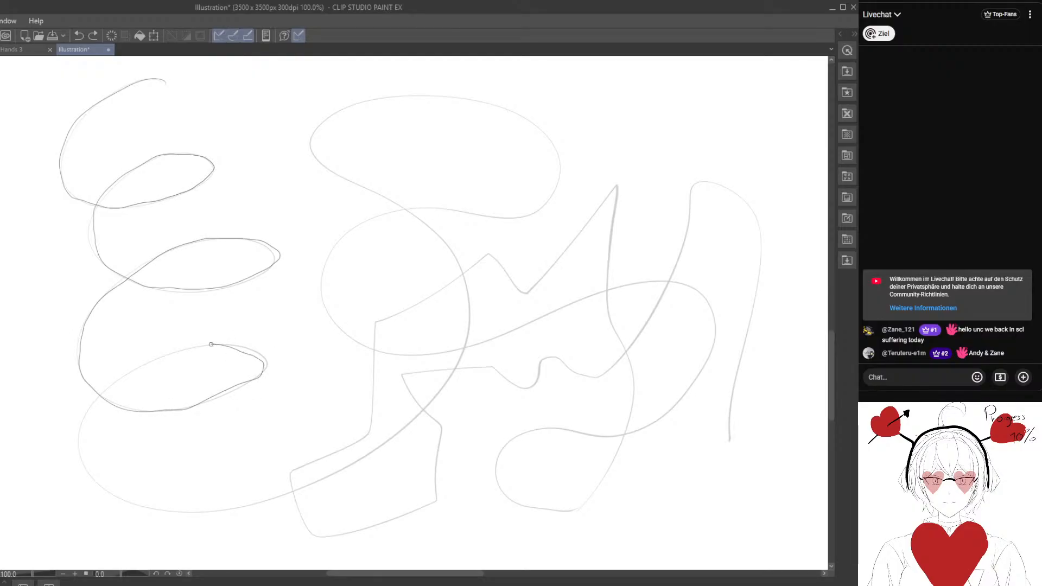
{"action": "mouse_move", "coordinate": [172, 352]}
{"action": "left_mouse_down"}
{"action": "mouse_move", "coordinate": [114, 383]}
{"action": "mouse_move", "coordinate": [89, 411]}
{"action": "mouse_move", "coordinate": [77, 448]}
{"action": "mouse_move", "coordinate": [108, 491]}
{"action": "mouse_move", "coordinate": [179, 512]}
{"action": "mouse_move", "coordinate": [266, 500]}
{"action": "mouse_move", "coordinate": [363, 456]}
{"action": "mouse_move", "coordinate": [433, 401]}
{"action": "mouse_move", "coordinate": [463, 358]}
{"action": "mouse_move", "coordinate": [470, 296]}
{"action": "mouse_move", "coordinate": [448, 246]}
{"action": "mouse_move", "coordinate": [310, 153]}
{"action": "mouse_move", "coordinate": [341, 110]}
{"action": "mouse_move", "coordinate": [410, 96]}
{"action": "mouse_move", "coordinate": [489, 106]}
{"action": "mouse_move", "coordinate": [539, 131]}
{"action": "mouse_move", "coordinate": [558, 179]}
{"action": "left_mouse_up"}
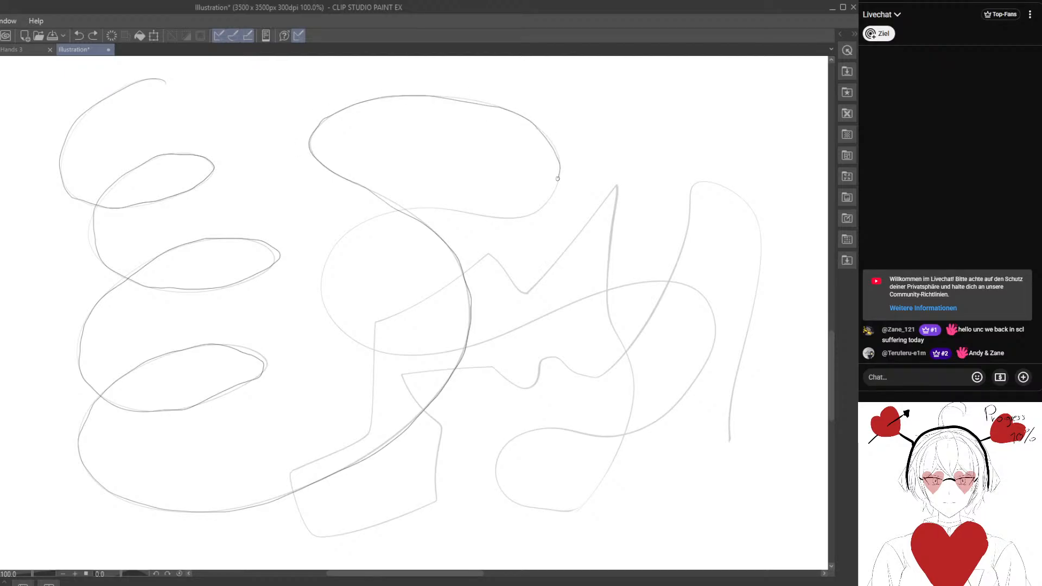
{"action": "mouse_move", "coordinate": [531, 212]}
{"action": "left_mouse_down"}
{"action": "mouse_move", "coordinate": [396, 207]}
{"action": "mouse_move", "coordinate": [356, 225]}
{"action": "mouse_move", "coordinate": [327, 308]}
{"action": "mouse_move", "coordinate": [361, 343]}
{"action": "mouse_move", "coordinate": [433, 354]}
{"action": "mouse_move", "coordinate": [657, 281]}
{"action": "mouse_move", "coordinate": [705, 302]}
{"action": "mouse_move", "coordinate": [701, 368]}
{"action": "mouse_move", "coordinate": [657, 423]}
{"action": "mouse_move", "coordinate": [533, 432]}
{"action": "mouse_move", "coordinate": [492, 466]}
{"action": "mouse_move", "coordinate": [520, 505]}
{"action": "mouse_move", "coordinate": [579, 509]}
{"action": "mouse_move", "coordinate": [615, 465]}
{"action": "mouse_move", "coordinate": [638, 404]}
{"action": "mouse_move", "coordinate": [628, 351]}
{"action": "left_mouse_up"}
{"action": "mouse_move", "coordinate": [612, 309]}
{"action": "left_mouse_down"}
{"action": "mouse_move", "coordinate": [617, 187]}
{"action": "mouse_move", "coordinate": [525, 297]}
{"action": "mouse_move", "coordinate": [495, 258]}
{"action": "mouse_move", "coordinate": [378, 328]}
{"action": "mouse_move", "coordinate": [372, 432]}
{"action": "mouse_move", "coordinate": [296, 471]}
{"action": "mouse_move", "coordinate": [304, 529]}
{"action": "mouse_move", "coordinate": [330, 538]}
{"action": "mouse_move", "coordinate": [433, 506]}
{"action": "left_mouse_up"}
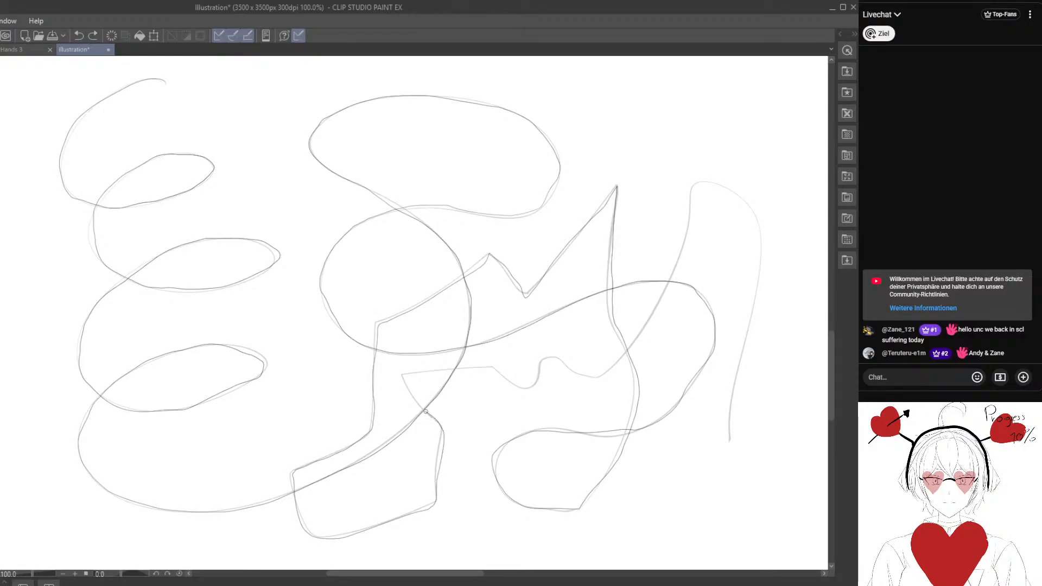
{"action": "mouse_move", "coordinate": [426, 411]}
{"action": "left_mouse_down"}
{"action": "mouse_move", "coordinate": [400, 376]}
{"action": "mouse_move", "coordinate": [488, 367]}
{"action": "mouse_move", "coordinate": [519, 389]}
{"action": "mouse_move", "coordinate": [590, 377]}
{"action": "mouse_move", "coordinate": [645, 326]}
{"action": "mouse_move", "coordinate": [692, 192]}
{"action": "mouse_move", "coordinate": [742, 191]}
{"action": "mouse_move", "coordinate": [759, 239]}
{"action": "mouse_move", "coordinate": [736, 446]}
{"action": "left_mouse_up"}
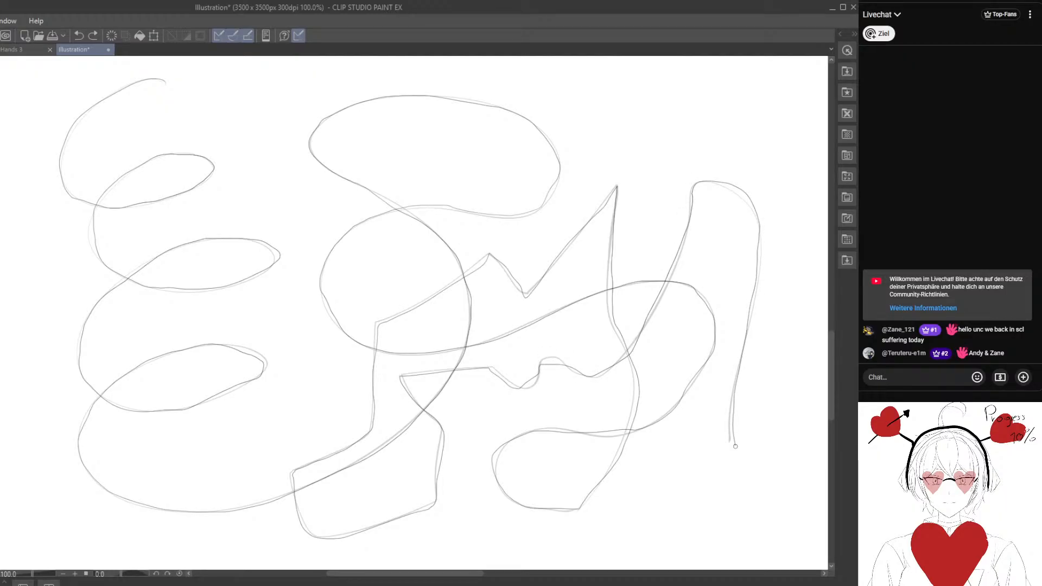
{"action": "left_click", "coordinate": [79, 34]}
Retrace the third line again through the coil, bottom curve, top middle loop, middle circle, right-hand bend and small bottom loop.
{"action": "mouse_move", "coordinate": [164, 84]}
{"action": "left_mouse_down"}
{"action": "mouse_move", "coordinate": [128, 87]}
{"action": "mouse_move", "coordinate": [77, 119]}
{"action": "mouse_move", "coordinate": [62, 169]}
{"action": "mouse_move", "coordinate": [108, 208]}
{"action": "mouse_move", "coordinate": [201, 185]}
{"action": "mouse_move", "coordinate": [117, 183]}
{"action": "mouse_move", "coordinate": [93, 251]}
{"action": "mouse_move", "coordinate": [144, 284]}
{"action": "mouse_move", "coordinate": [206, 286]}
{"action": "mouse_move", "coordinate": [273, 262]}
{"action": "mouse_move", "coordinate": [174, 235]}
{"action": "mouse_move", "coordinate": [83, 324]}
{"action": "mouse_move", "coordinate": [84, 375]}
{"action": "mouse_move", "coordinate": [130, 410]}
{"action": "mouse_move", "coordinate": [220, 396]}
{"action": "left_mouse_up"}
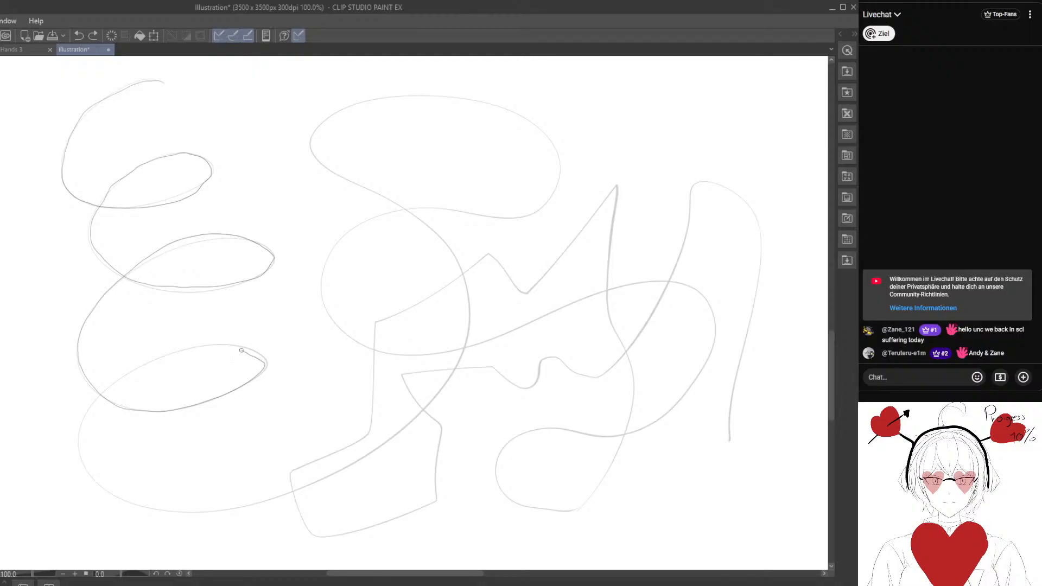
{"action": "mouse_move", "coordinate": [242, 350]}
{"action": "left_mouse_down"}
{"action": "mouse_move", "coordinate": [174, 355]}
{"action": "mouse_move", "coordinate": [107, 385]}
{"action": "left_mouse_up"}
{"action": "mouse_move", "coordinate": [93, 479]}
{"action": "left_mouse_down"}
{"action": "mouse_move", "coordinate": [116, 502]}
{"action": "mouse_move", "coordinate": [160, 511]}
{"action": "left_mouse_up"}
{"action": "mouse_move", "coordinate": [298, 489]}
{"action": "left_mouse_down"}
{"action": "mouse_move", "coordinate": [372, 451]}
{"action": "mouse_move", "coordinate": [431, 403]}
{"action": "left_mouse_up"}
{"action": "mouse_move", "coordinate": [461, 350]}
{"action": "left_mouse_down"}
{"action": "mouse_move", "coordinate": [469, 283]}
{"action": "mouse_move", "coordinate": [456, 252]}
{"action": "mouse_move", "coordinate": [382, 196]}
{"action": "left_mouse_up"}
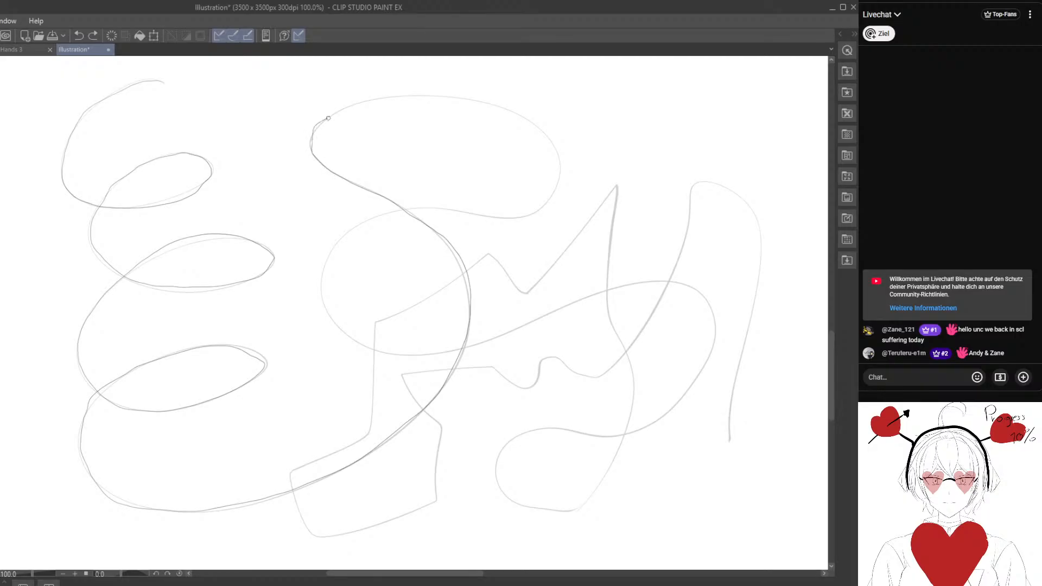
{"action": "mouse_move", "coordinate": [387, 97]}
{"action": "left_mouse_down"}
{"action": "mouse_move", "coordinate": [483, 104]}
{"action": "mouse_move", "coordinate": [550, 133]}
{"action": "left_mouse_up"}
{"action": "left_click_drag", "start_coordinate": [482, 214], "coordinate": [415, 209]}
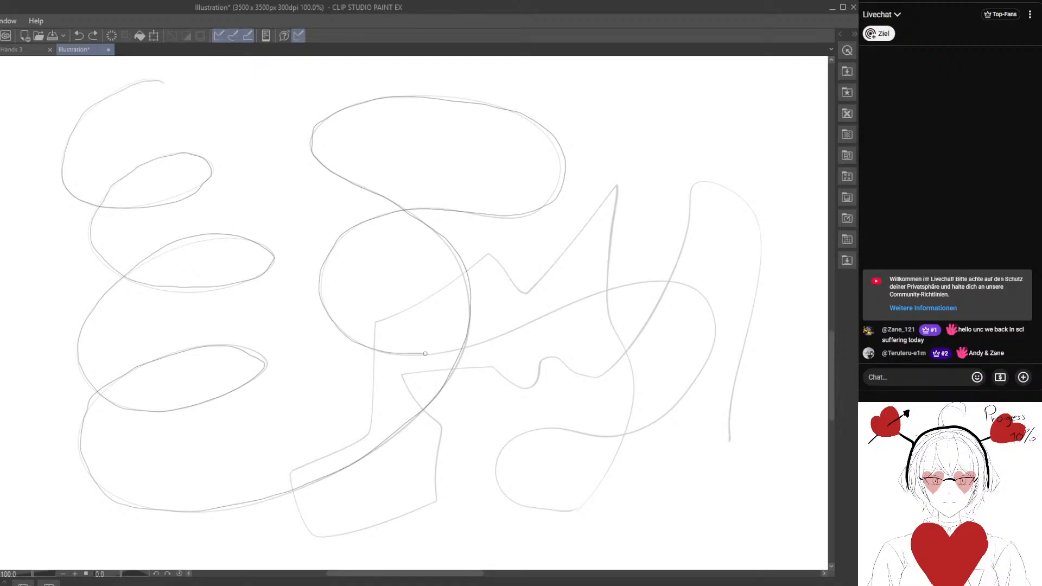
{"action": "left_click_drag", "start_coordinate": [425, 354], "coordinate": [639, 284]}
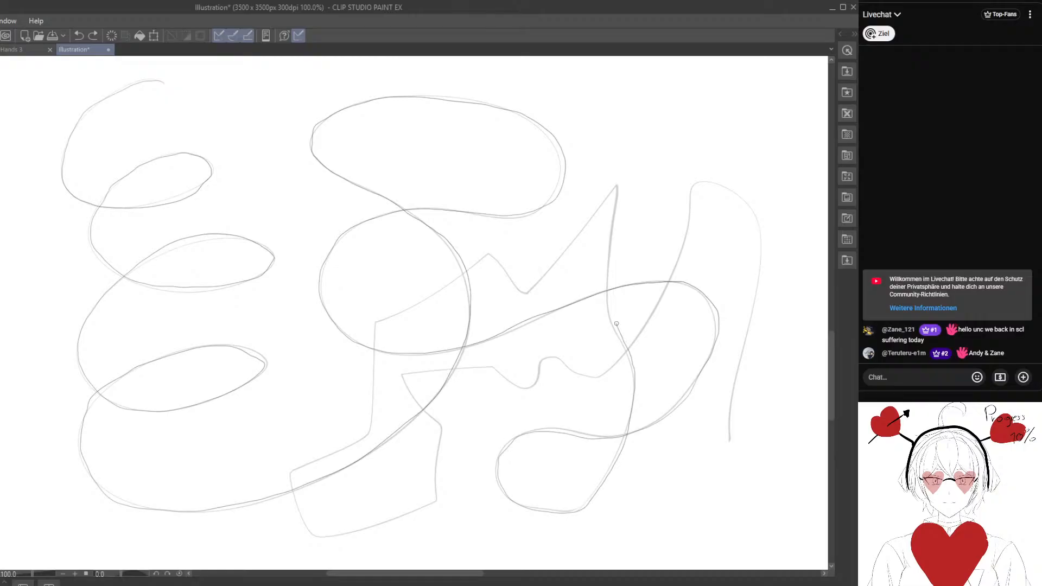
Complete the retrace over the tall spike, the notch, the angular section and the small waves to the end of the tall arch.
{"action": "mouse_move", "coordinate": [617, 324]}
{"action": "left_mouse_down"}
{"action": "mouse_move", "coordinate": [614, 183]}
{"action": "mouse_move", "coordinate": [543, 275]}
{"action": "left_mouse_up"}
{"action": "left_click_drag", "start_coordinate": [430, 300], "coordinate": [382, 321]}
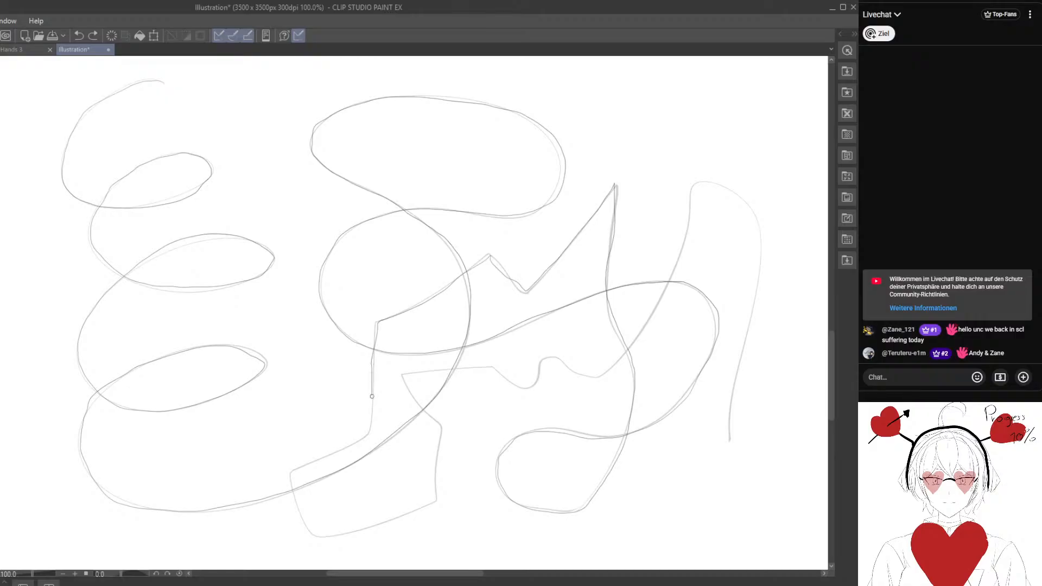
{"action": "mouse_move", "coordinate": [371, 396]}
{"action": "left_mouse_down"}
{"action": "mouse_move", "coordinate": [372, 433]}
{"action": "mouse_move", "coordinate": [316, 461]}
{"action": "left_mouse_up"}
{"action": "left_click_drag", "start_coordinate": [312, 531], "coordinate": [440, 501]}
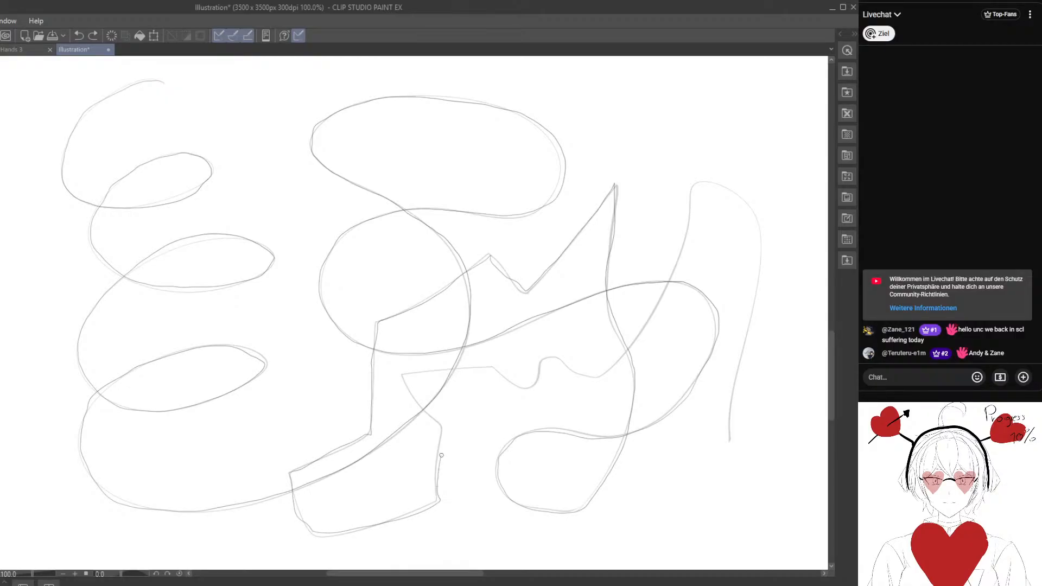
{"action": "mouse_move", "coordinate": [404, 381]}
{"action": "left_mouse_down"}
{"action": "mouse_move", "coordinate": [488, 364]}
{"action": "mouse_move", "coordinate": [524, 386]}
{"action": "mouse_move", "coordinate": [547, 358]}
{"action": "left_mouse_up"}
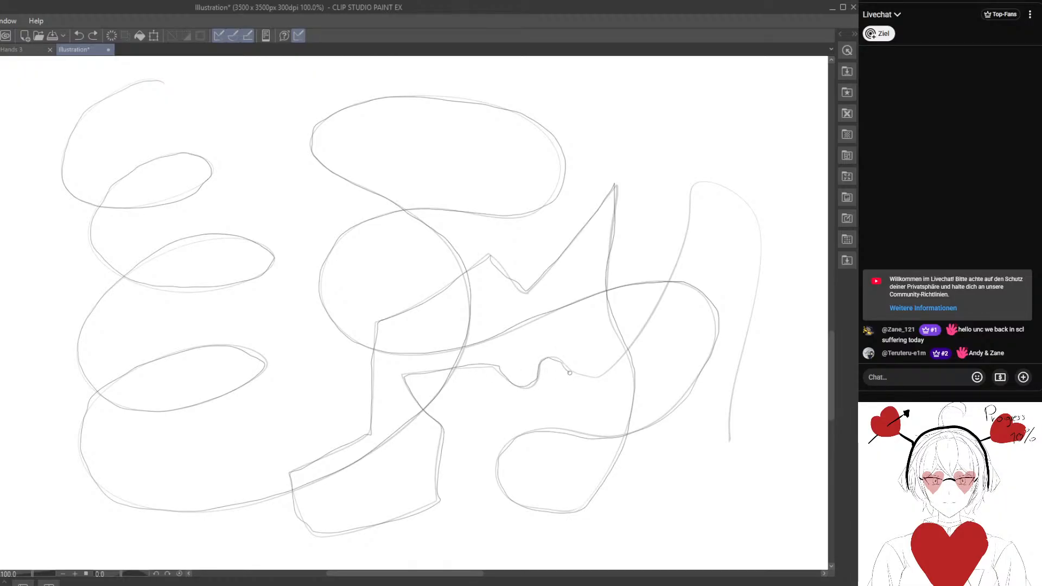
{"action": "left_click_drag", "start_coordinate": [639, 330], "coordinate": [679, 260]}
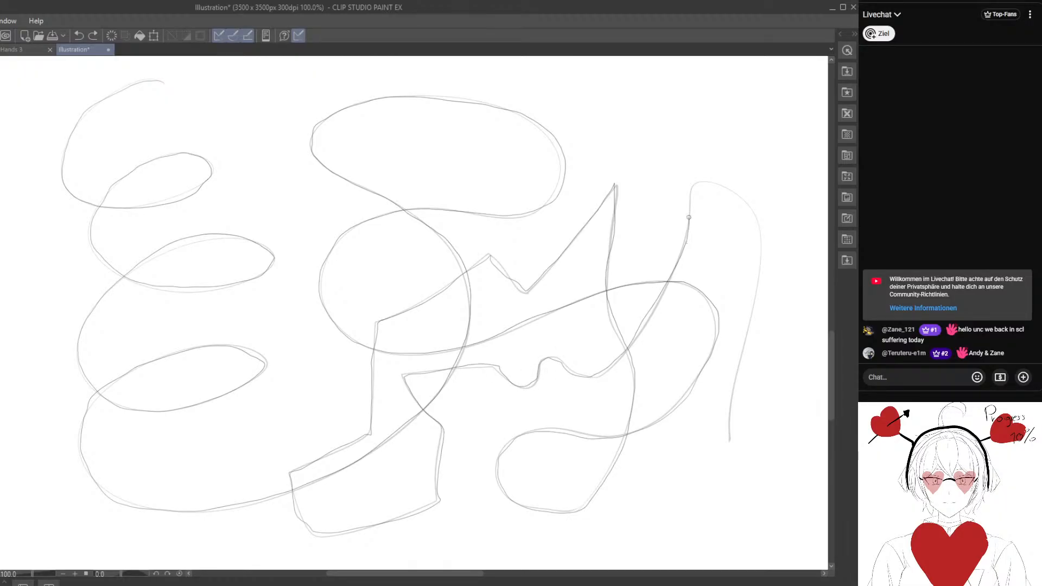
{"action": "mouse_move", "coordinate": [729, 188]}
{"action": "left_mouse_down"}
{"action": "mouse_move", "coordinate": [764, 237]}
{"action": "mouse_move", "coordinate": [752, 318]}
{"action": "left_mouse_up"}
{"action": "left_click_drag", "start_coordinate": [742, 375], "coordinate": [729, 447]}
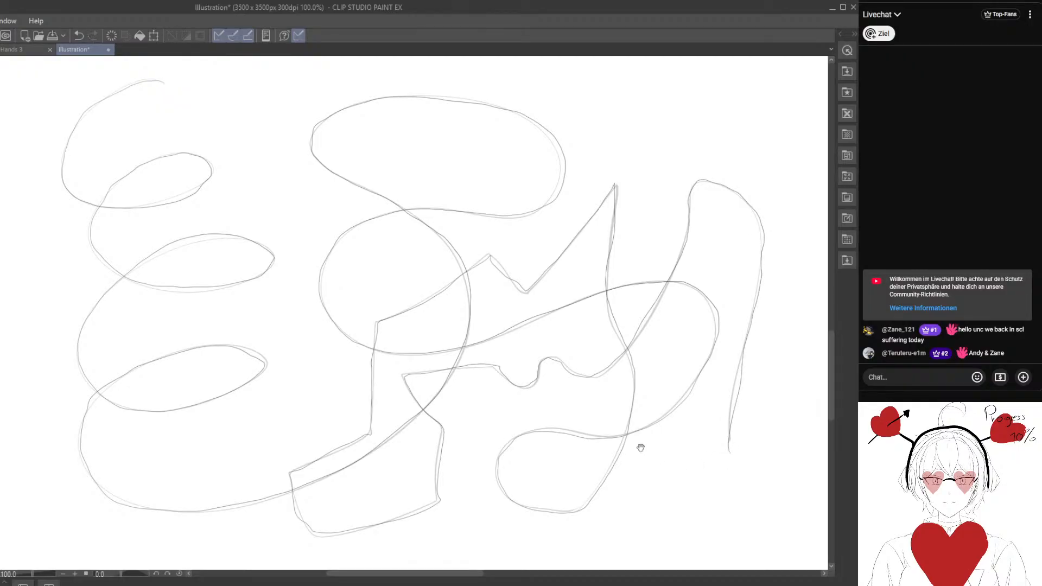
Draw a set of nested arches open at the bottom on an empty canvas area, working from the outermost arch inward.
{"action": "mouse_move", "coordinate": [640, 447]}
{"action": "left_mouse_down"}
{"action": "mouse_move", "coordinate": [563, 391]}
{"action": "mouse_move", "coordinate": [225, 342]}
{"action": "mouse_move", "coordinate": [204, 284]}
{"action": "mouse_move", "coordinate": [360, 325]}
{"action": "mouse_move", "coordinate": [270, 261]}
{"action": "mouse_move", "coordinate": [255, 225]}
{"action": "mouse_move", "coordinate": [264, 248]}
{"action": "left_mouse_up"}
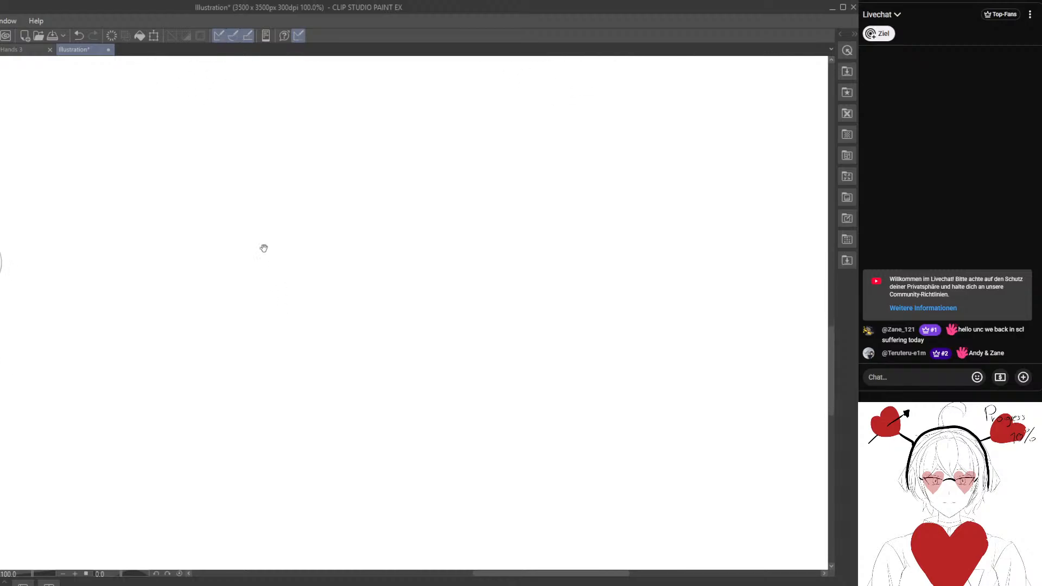
{"action": "mouse_move", "coordinate": [155, 312]}
{"action": "left_mouse_down"}
{"action": "mouse_move", "coordinate": [135, 235]}
{"action": "mouse_move", "coordinate": [267, 105]}
{"action": "mouse_move", "coordinate": [412, 260]}
{"action": "left_mouse_up"}
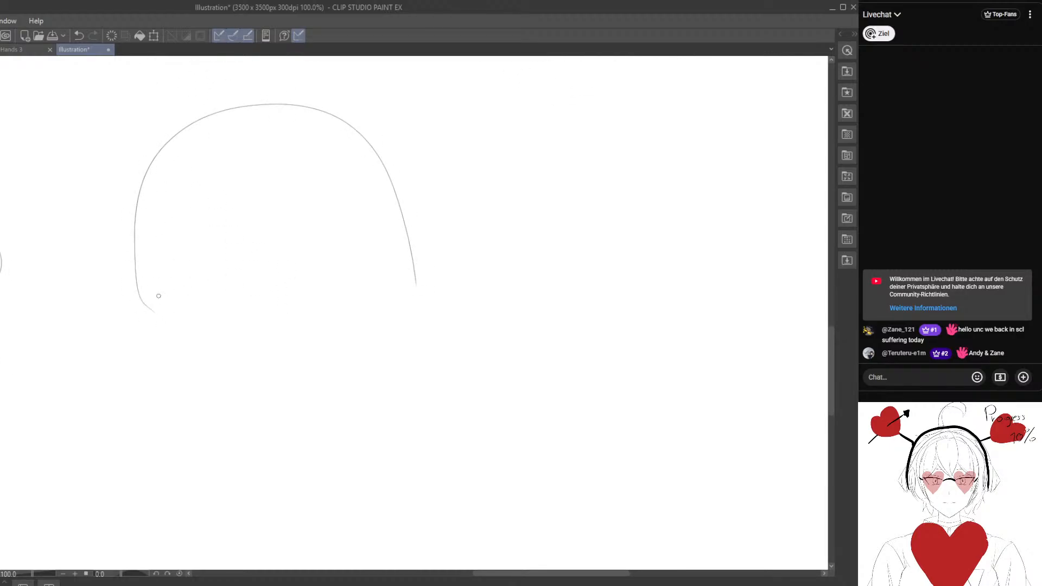
{"action": "mouse_move", "coordinate": [165, 308]}
{"action": "left_mouse_down"}
{"action": "mouse_move", "coordinate": [156, 233]}
{"action": "mouse_move", "coordinate": [302, 129]}
{"action": "mouse_move", "coordinate": [384, 276]}
{"action": "left_mouse_up"}
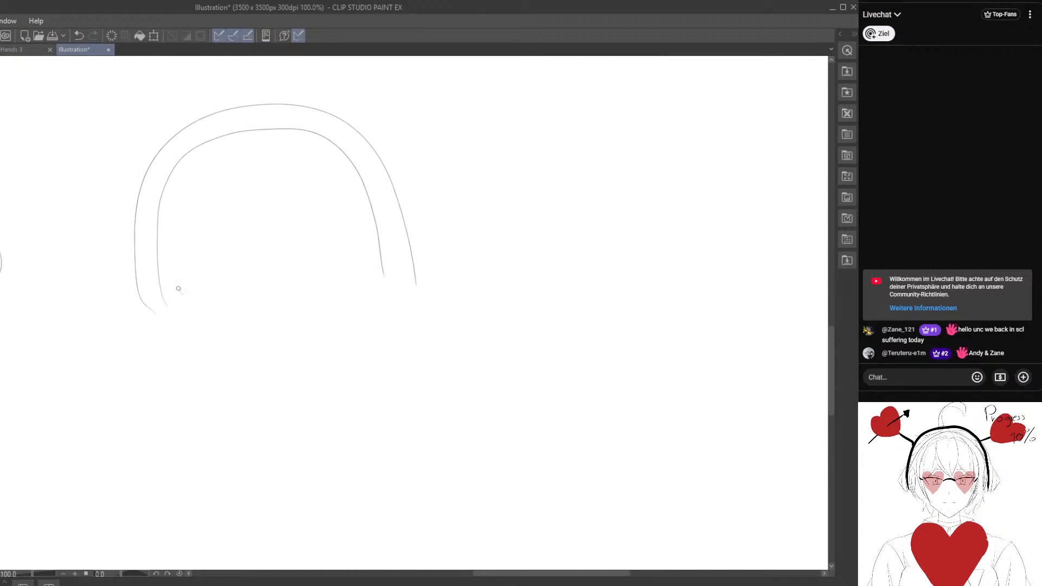
{"action": "mouse_move", "coordinate": [181, 292]}
{"action": "left_mouse_down"}
{"action": "mouse_move", "coordinate": [184, 198]}
{"action": "mouse_move", "coordinate": [281, 146]}
{"action": "mouse_move", "coordinate": [363, 248]}
{"action": "mouse_move", "coordinate": [195, 241]}
{"action": "mouse_move", "coordinate": [277, 164]}
{"action": "mouse_move", "coordinate": [349, 270]}
{"action": "left_mouse_up"}
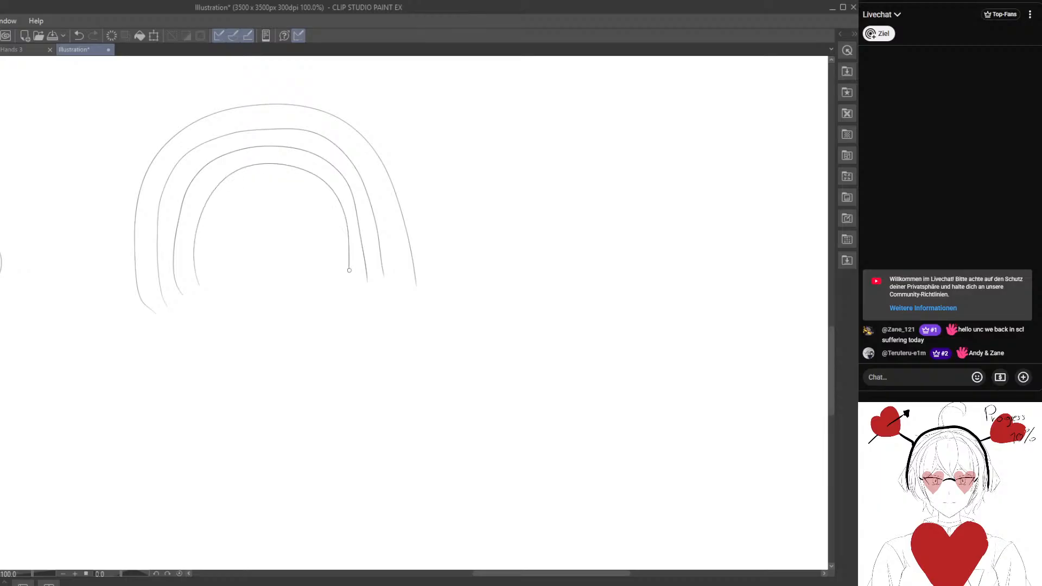
{"action": "mouse_move", "coordinate": [215, 275]}
{"action": "left_mouse_down"}
{"action": "mouse_move", "coordinate": [333, 262]}
{"action": "mouse_move", "coordinate": [331, 283]}
{"action": "mouse_move", "coordinate": [256, 221]}
{"action": "mouse_move", "coordinate": [319, 271]}
{"action": "mouse_move", "coordinate": [300, 269]}
{"action": "left_mouse_up"}
Fill the gaps between the nested arches with additional parallel arches, from the outer band down to the centre.
{"action": "mouse_move", "coordinate": [143, 296]}
{"action": "left_mouse_down"}
{"action": "mouse_move", "coordinate": [141, 223]}
{"action": "mouse_move", "coordinate": [168, 161]}
{"action": "mouse_move", "coordinate": [225, 131]}
{"action": "mouse_move", "coordinate": [313, 125]}
{"action": "mouse_move", "coordinate": [363, 169]}
{"action": "mouse_move", "coordinate": [397, 272]}
{"action": "left_mouse_up"}
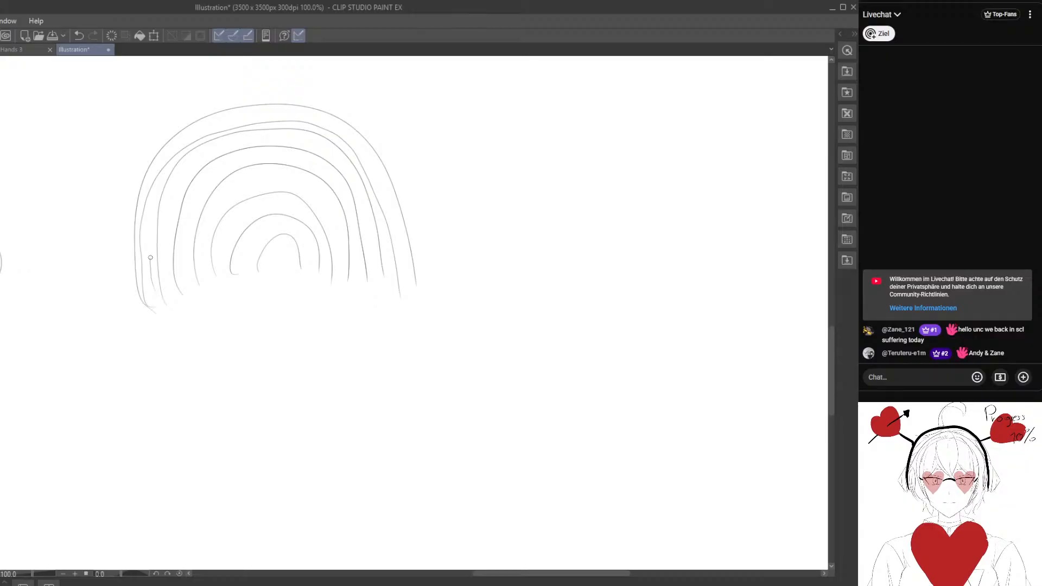
{"action": "mouse_move", "coordinate": [150, 258]}
{"action": "left_mouse_down"}
{"action": "mouse_move", "coordinate": [156, 194]}
{"action": "mouse_move", "coordinate": [179, 161]}
{"action": "mouse_move", "coordinate": [253, 126]}
{"action": "mouse_move", "coordinate": [327, 136]}
{"action": "left_mouse_up"}
{"action": "left_click_drag", "start_coordinate": [358, 171], "coordinate": [390, 268]}
{"action": "mouse_move", "coordinate": [172, 281]}
{"action": "left_mouse_down"}
{"action": "mouse_move", "coordinate": [174, 305]}
{"action": "mouse_move", "coordinate": [163, 262]}
{"action": "mouse_move", "coordinate": [170, 209]}
{"action": "mouse_move", "coordinate": [203, 157]}
{"action": "mouse_move", "coordinate": [265, 139]}
{"action": "mouse_move", "coordinate": [326, 151]}
{"action": "mouse_move", "coordinate": [362, 187]}
{"action": "mouse_move", "coordinate": [376, 274]}
{"action": "left_mouse_up"}
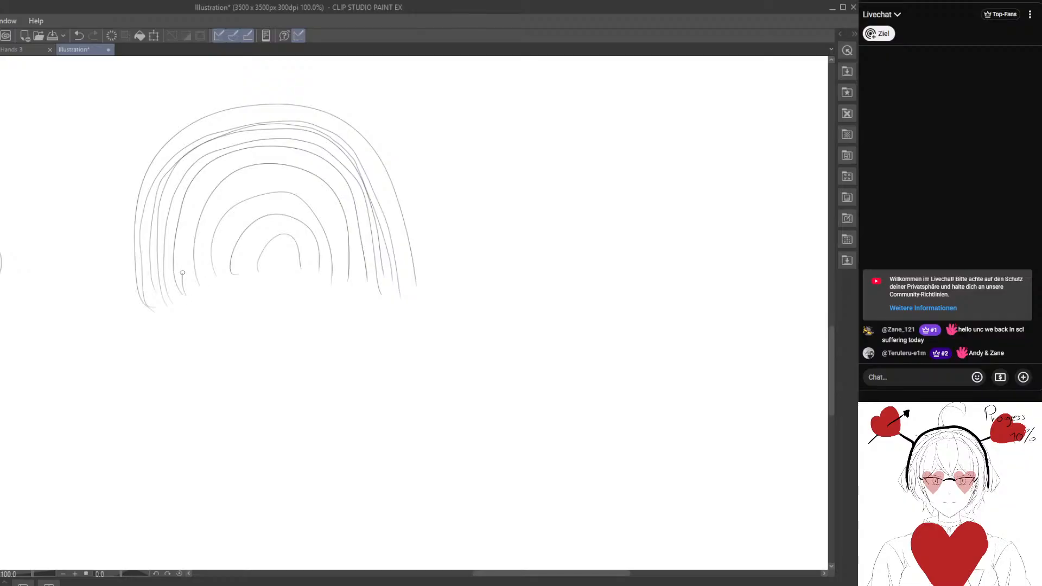
{"action": "mouse_move", "coordinate": [182, 273]}
{"action": "left_mouse_down"}
{"action": "mouse_move", "coordinate": [217, 169]}
{"action": "mouse_move", "coordinate": [267, 154]}
{"action": "mouse_move", "coordinate": [309, 163]}
{"action": "mouse_move", "coordinate": [335, 185]}
{"action": "mouse_move", "coordinate": [357, 229]}
{"action": "mouse_move", "coordinate": [366, 290]}
{"action": "left_mouse_up"}
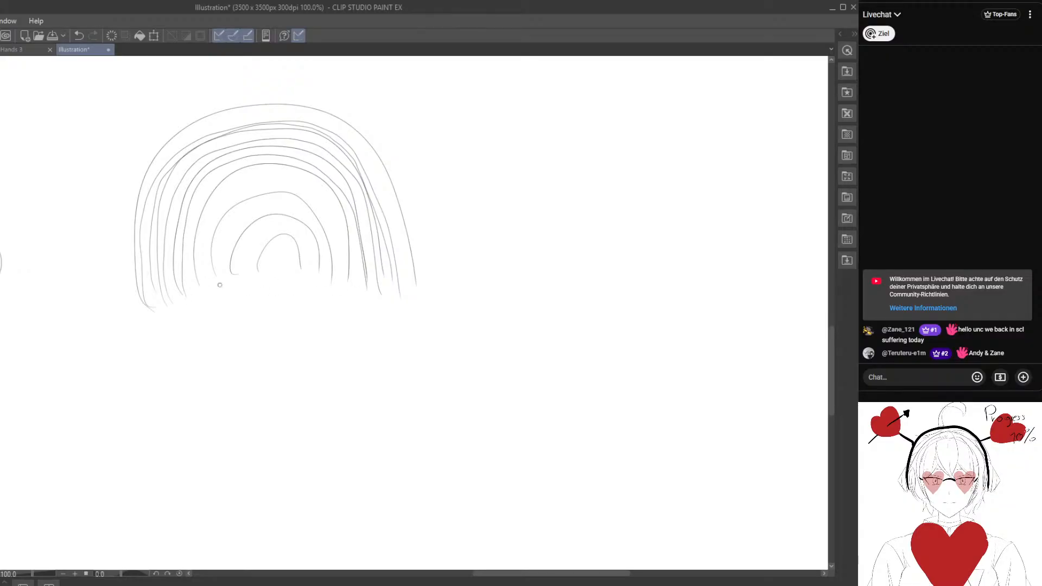
{"action": "mouse_move", "coordinate": [207, 285]}
{"action": "left_mouse_down"}
{"action": "mouse_move", "coordinate": [200, 249]}
{"action": "mouse_move", "coordinate": [218, 193]}
{"action": "mouse_move", "coordinate": [271, 178]}
{"action": "mouse_move", "coordinate": [314, 204]}
{"action": "mouse_move", "coordinate": [334, 268]}
{"action": "left_mouse_up"}
{"action": "mouse_move", "coordinate": [220, 274]}
{"action": "left_mouse_down"}
{"action": "mouse_move", "coordinate": [225, 232]}
{"action": "mouse_move", "coordinate": [268, 208]}
{"action": "mouse_move", "coordinate": [305, 211]}
{"action": "mouse_move", "coordinate": [325, 278]}
{"action": "left_mouse_up"}
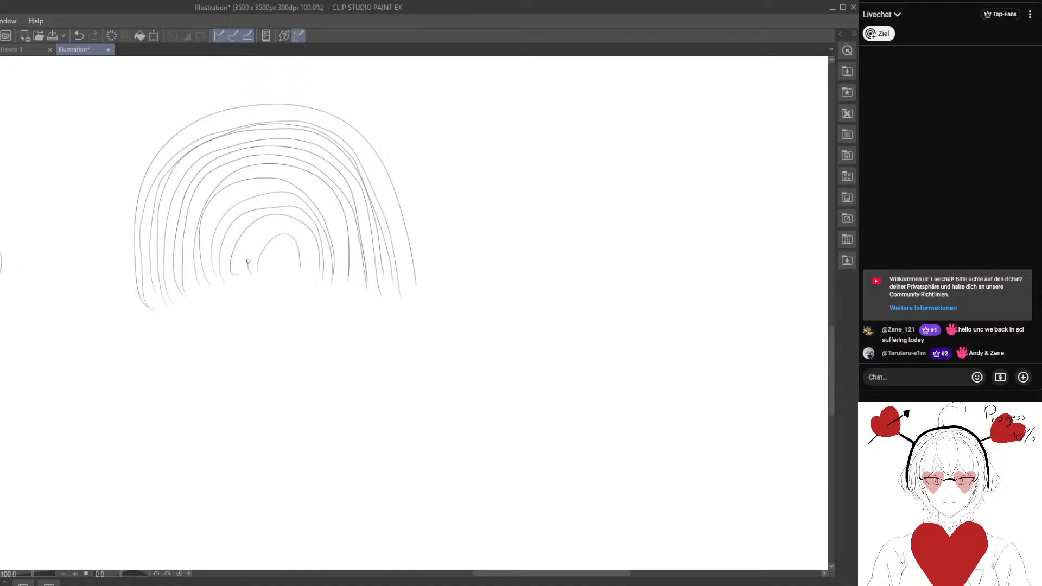
{"action": "mouse_move", "coordinate": [248, 261]}
{"action": "left_mouse_down"}
{"action": "mouse_move", "coordinate": [313, 271]}
{"action": "mouse_move", "coordinate": [289, 248]}
{"action": "mouse_move", "coordinate": [293, 268]}
{"action": "left_mouse_up"}
Draw a second set of nested arcs open to the right beside the arches, shrinking from the outer arc to the centre.
{"action": "left_click_drag", "start_coordinate": [496, 271], "coordinate": [297, 313]}
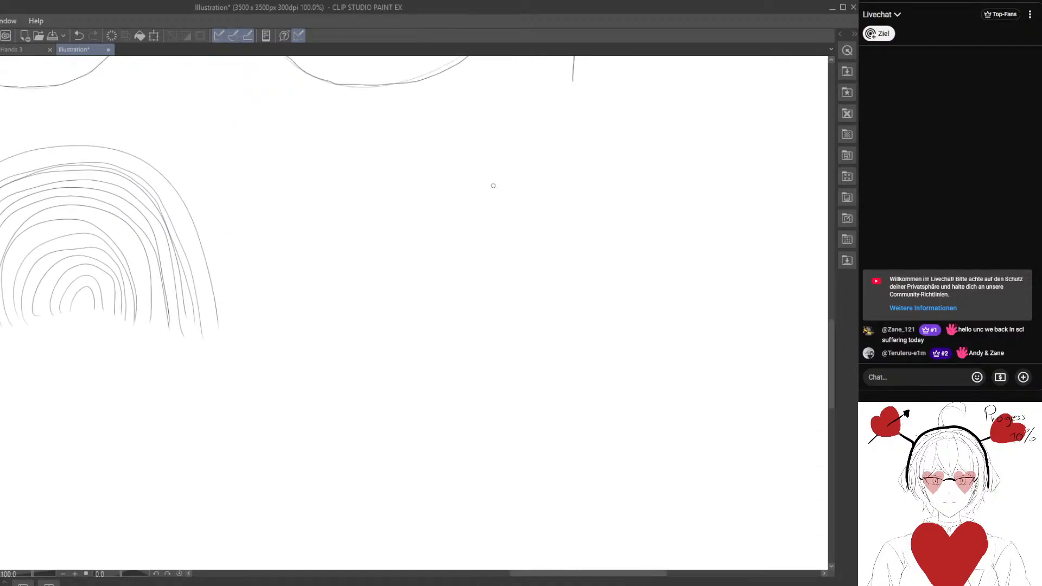
{"action": "mouse_move", "coordinate": [492, 185]}
{"action": "left_mouse_down"}
{"action": "mouse_move", "coordinate": [311, 344]}
{"action": "mouse_move", "coordinate": [478, 377]}
{"action": "mouse_move", "coordinate": [365, 217]}
{"action": "mouse_move", "coordinate": [466, 353]}
{"action": "left_mouse_up"}
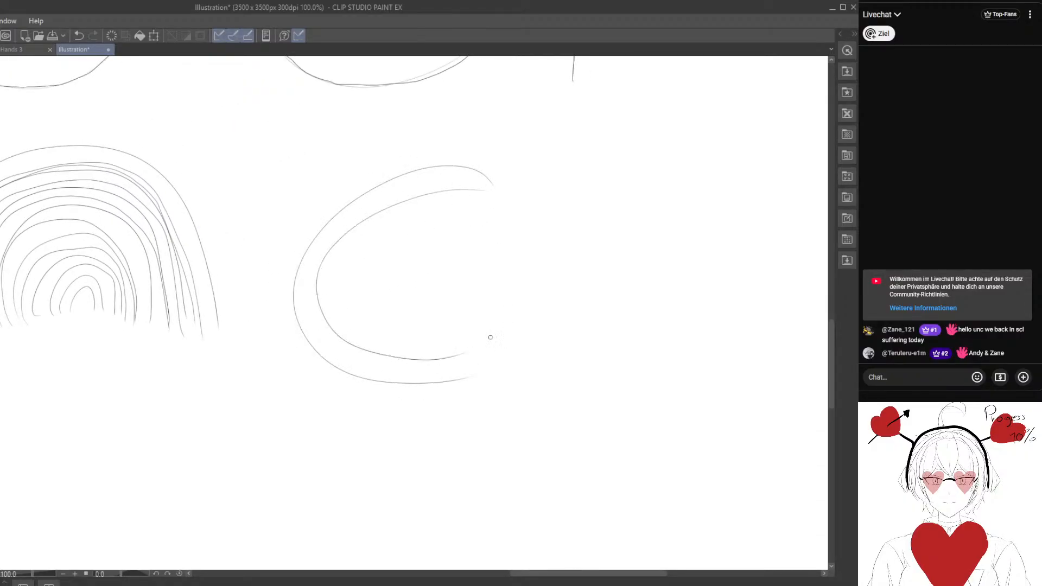
{"action": "mouse_move", "coordinate": [475, 209]}
{"action": "left_mouse_down"}
{"action": "mouse_move", "coordinate": [423, 336]}
{"action": "mouse_move", "coordinate": [467, 329]}
{"action": "left_mouse_up"}
{"action": "left_click_drag", "start_coordinate": [471, 230], "coordinate": [449, 306]}
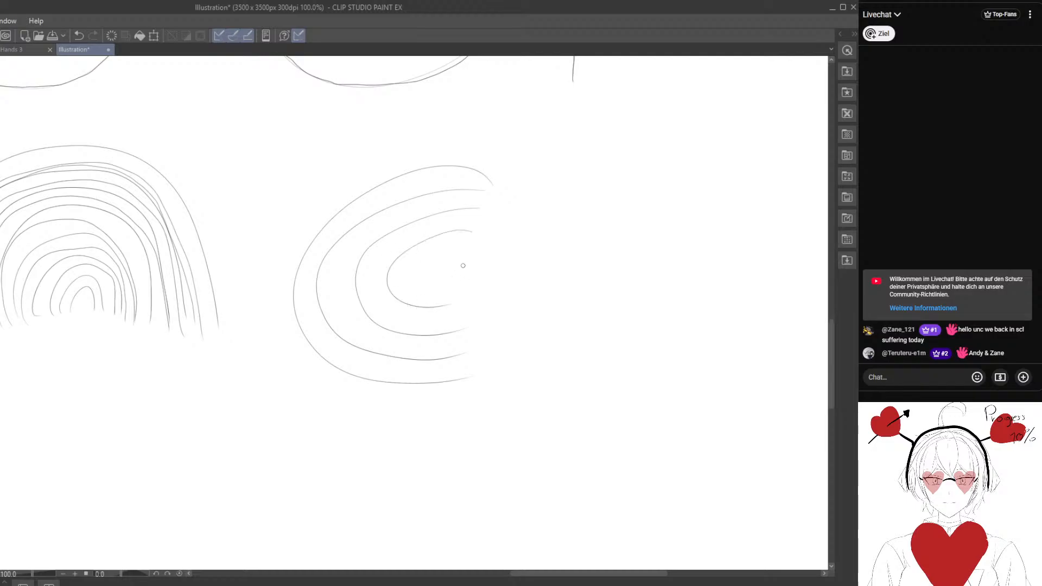
{"action": "left_click_drag", "start_coordinate": [454, 244], "coordinate": [455, 296]}
Fill the gaps between the right-opening arcs with additional parallel arcs, working outward.
{"action": "mouse_move", "coordinate": [472, 218]}
{"action": "left_mouse_down"}
{"action": "mouse_move", "coordinate": [415, 233]}
{"action": "mouse_move", "coordinate": [379, 307]}
{"action": "mouse_move", "coordinate": [481, 310]}
{"action": "left_mouse_up"}
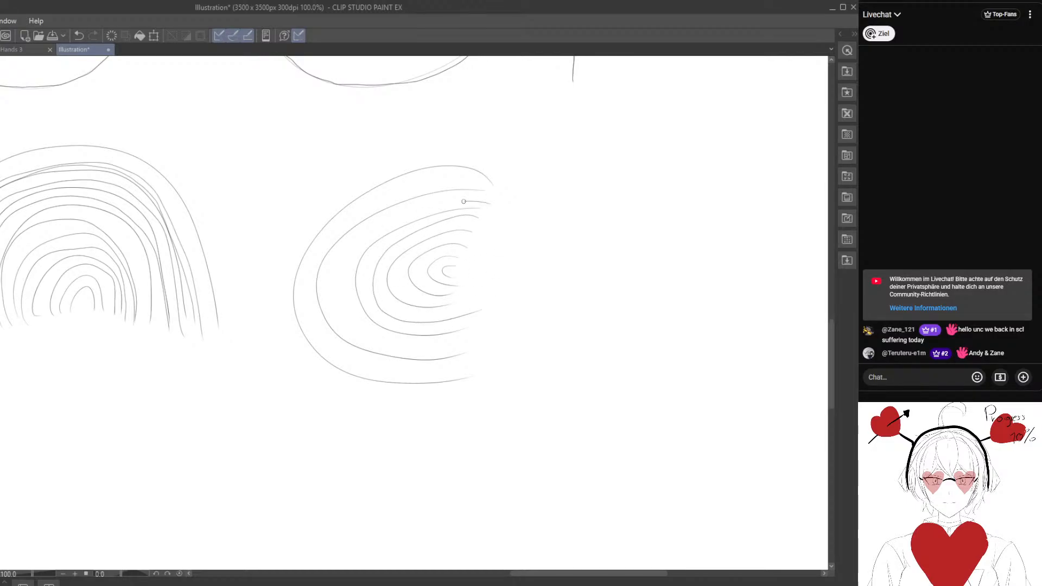
{"action": "mouse_move", "coordinate": [464, 201]}
{"action": "left_mouse_down"}
{"action": "mouse_move", "coordinate": [397, 223]}
{"action": "mouse_move", "coordinate": [341, 269]}
{"action": "mouse_move", "coordinate": [359, 333]}
{"action": "mouse_move", "coordinate": [478, 332]}
{"action": "left_mouse_up"}
{"action": "mouse_move", "coordinate": [491, 184]}
{"action": "left_mouse_down"}
{"action": "mouse_move", "coordinate": [394, 198]}
{"action": "mouse_move", "coordinate": [307, 265]}
{"action": "mouse_move", "coordinate": [380, 365]}
{"action": "mouse_move", "coordinate": [480, 366]}
{"action": "left_mouse_up"}
Draw a third set of nested arcs open to the left in the empty area below the arches, from the outside inward.
{"action": "left_click_drag", "start_coordinate": [230, 407], "coordinate": [383, 292]}
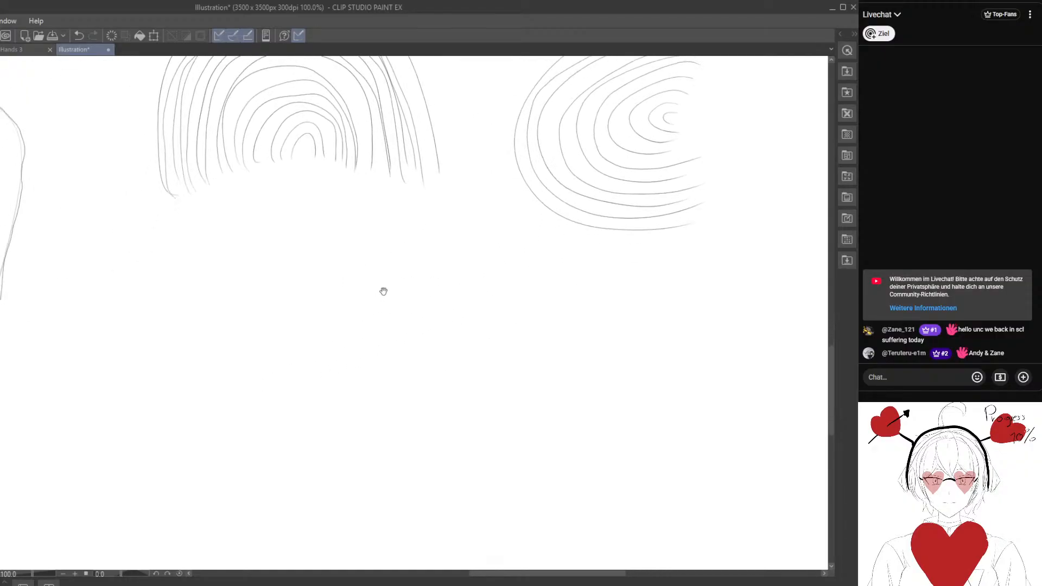
{"action": "mouse_move", "coordinate": [197, 277]}
{"action": "left_mouse_down"}
{"action": "mouse_move", "coordinate": [386, 343]}
{"action": "mouse_move", "coordinate": [240, 467]}
{"action": "left_mouse_up"}
{"action": "mouse_move", "coordinate": [217, 283]}
{"action": "left_mouse_down"}
{"action": "mouse_move", "coordinate": [303, 290]}
{"action": "mouse_move", "coordinate": [344, 401]}
{"action": "mouse_move", "coordinate": [218, 434]}
{"action": "left_mouse_up"}
{"action": "mouse_move", "coordinate": [233, 311]}
{"action": "left_mouse_down"}
{"action": "mouse_move", "coordinate": [328, 351]}
{"action": "mouse_move", "coordinate": [210, 405]}
{"action": "left_mouse_up"}
{"action": "mouse_move", "coordinate": [232, 335]}
{"action": "left_mouse_down"}
{"action": "mouse_move", "coordinate": [304, 374]}
{"action": "mouse_move", "coordinate": [229, 393]}
{"action": "left_mouse_up"}
{"action": "mouse_move", "coordinate": [237, 356]}
{"action": "left_mouse_down"}
{"action": "mouse_move", "coordinate": [255, 354]}
{"action": "mouse_move", "coordinate": [244, 377]}
{"action": "left_mouse_up"}
Fill the gaps between the left-opening arcs with additional parallel arcs down to the innermost one.
{"action": "mouse_move", "coordinate": [248, 271]}
{"action": "left_mouse_down"}
{"action": "mouse_move", "coordinate": [358, 305]}
{"action": "mouse_move", "coordinate": [374, 351]}
{"action": "mouse_move", "coordinate": [363, 398]}
{"action": "mouse_move", "coordinate": [316, 435]}
{"action": "mouse_move", "coordinate": [210, 446]}
{"action": "left_mouse_up"}
{"action": "mouse_move", "coordinate": [223, 294]}
{"action": "left_mouse_down"}
{"action": "mouse_move", "coordinate": [326, 315]}
{"action": "mouse_move", "coordinate": [328, 406]}
{"action": "mouse_move", "coordinate": [217, 426]}
{"action": "left_mouse_up"}
{"action": "mouse_move", "coordinate": [237, 317]}
{"action": "left_mouse_down"}
{"action": "mouse_move", "coordinate": [316, 342]}
{"action": "mouse_move", "coordinate": [311, 376]}
{"action": "mouse_move", "coordinate": [291, 394]}
{"action": "mouse_move", "coordinate": [248, 402]}
{"action": "left_mouse_up"}
{"action": "mouse_move", "coordinate": [251, 346]}
{"action": "left_mouse_down"}
{"action": "mouse_move", "coordinate": [292, 368]}
{"action": "mouse_move", "coordinate": [245, 369]}
{"action": "left_mouse_up"}
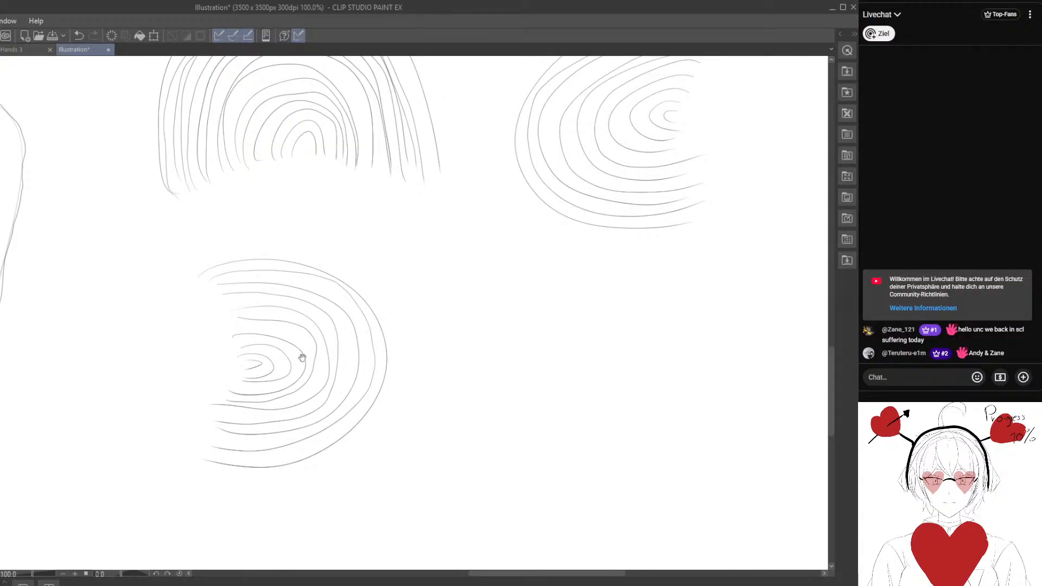
Draw a fourth set of nested U-shaped arcs open upward beside the left-opening set, shrinking from the outer arc to the centre.
{"action": "left_click_drag", "start_coordinate": [522, 321], "coordinate": [284, 300]}
{"action": "mouse_move", "coordinate": [261, 267]}
{"action": "left_mouse_down"}
{"action": "mouse_move", "coordinate": [233, 348]}
{"action": "mouse_move", "coordinate": [391, 286]}
{"action": "left_mouse_up"}
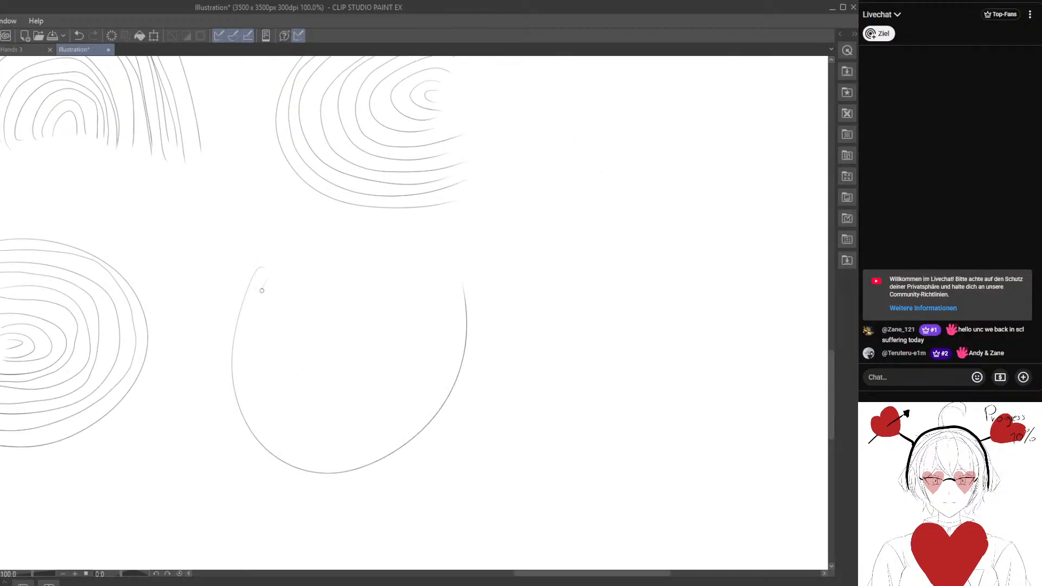
{"action": "mouse_move", "coordinate": [262, 290]}
{"action": "left_mouse_down"}
{"action": "mouse_move", "coordinate": [332, 459]}
{"action": "mouse_move", "coordinate": [437, 293]}
{"action": "left_mouse_up"}
{"action": "mouse_move", "coordinate": [272, 286]}
{"action": "left_mouse_down"}
{"action": "mouse_move", "coordinate": [334, 440]}
{"action": "mouse_move", "coordinate": [412, 298]}
{"action": "mouse_move", "coordinate": [283, 343]}
{"action": "mouse_move", "coordinate": [391, 300]}
{"action": "left_mouse_up"}
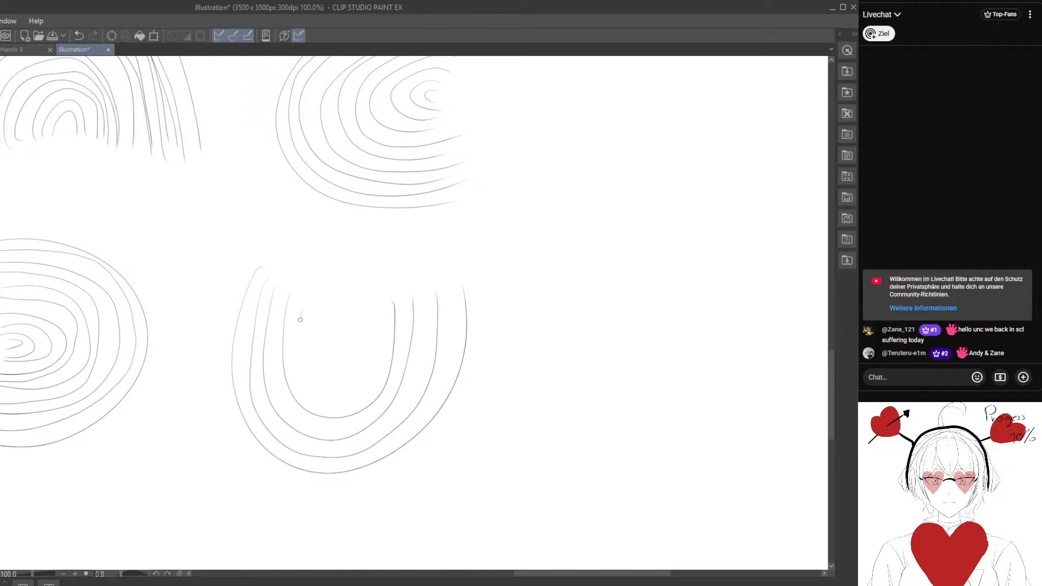
{"action": "mouse_move", "coordinate": [301, 320]}
{"action": "left_mouse_down"}
{"action": "mouse_move", "coordinate": [380, 303]}
{"action": "mouse_move", "coordinate": [334, 364]}
{"action": "mouse_move", "coordinate": [356, 312]}
{"action": "left_mouse_up"}
{"action": "left_click_drag", "start_coordinate": [333, 315], "coordinate": [341, 335]}
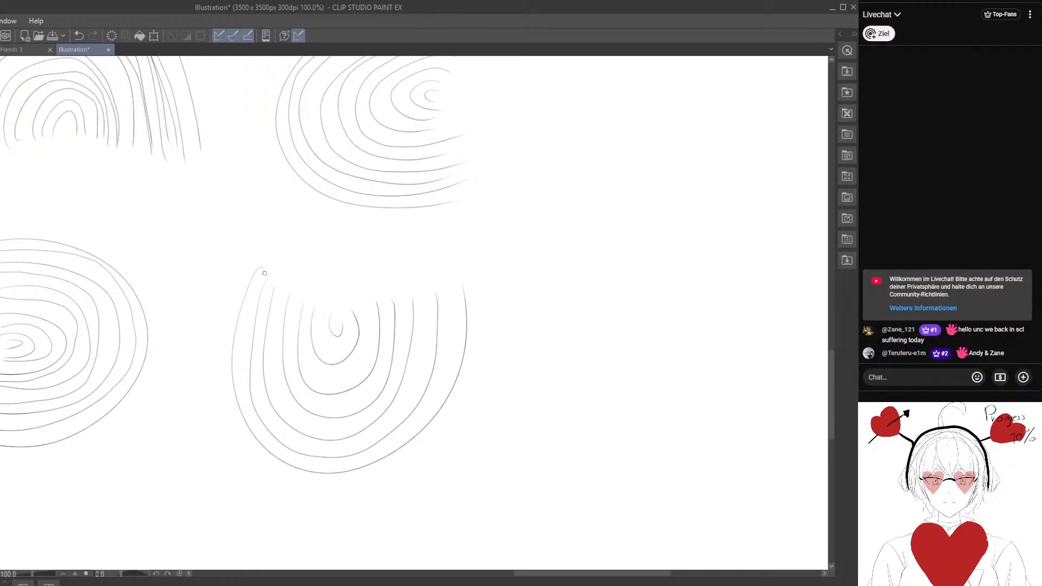
Fill the gaps between the upward-opening arcs with additional parallel arcs, working inward.
{"action": "mouse_move", "coordinate": [264, 273]}
{"action": "left_mouse_down"}
{"action": "mouse_move", "coordinate": [245, 362]}
{"action": "mouse_move", "coordinate": [264, 431]}
{"action": "mouse_move", "coordinate": [347, 461]}
{"action": "mouse_move", "coordinate": [445, 368]}
{"action": "mouse_move", "coordinate": [452, 304]}
{"action": "left_mouse_up"}
{"action": "mouse_move", "coordinate": [254, 381]}
{"action": "left_mouse_down"}
{"action": "mouse_move", "coordinate": [273, 421]}
{"action": "mouse_move", "coordinate": [388, 432]}
{"action": "mouse_move", "coordinate": [426, 298]}
{"action": "left_mouse_up"}
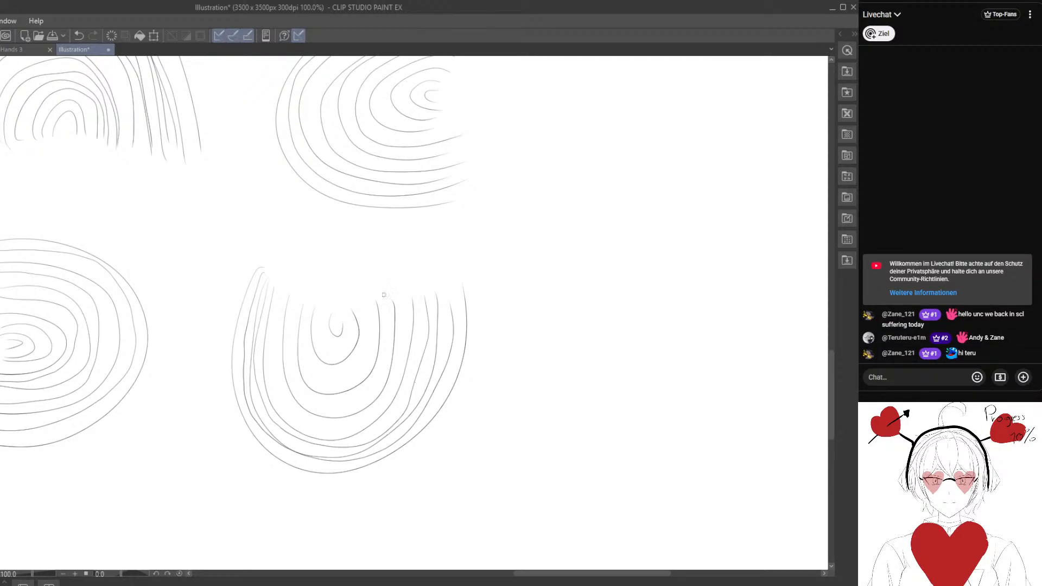
{"action": "mouse_move", "coordinate": [280, 311]}
{"action": "left_mouse_down"}
{"action": "mouse_move", "coordinate": [277, 406]}
{"action": "mouse_move", "coordinate": [344, 426]}
{"action": "mouse_move", "coordinate": [392, 387]}
{"action": "mouse_move", "coordinate": [401, 305]}
{"action": "left_mouse_up"}
{"action": "mouse_move", "coordinate": [292, 311]}
{"action": "left_mouse_down"}
{"action": "mouse_move", "coordinate": [307, 393]}
{"action": "mouse_move", "coordinate": [380, 365]}
{"action": "mouse_move", "coordinate": [385, 293]}
{"action": "left_mouse_up"}
{"action": "mouse_move", "coordinate": [307, 346]}
{"action": "left_mouse_down"}
{"action": "mouse_move", "coordinate": [367, 334]}
{"action": "mouse_move", "coordinate": [358, 314]}
{"action": "left_mouse_up"}
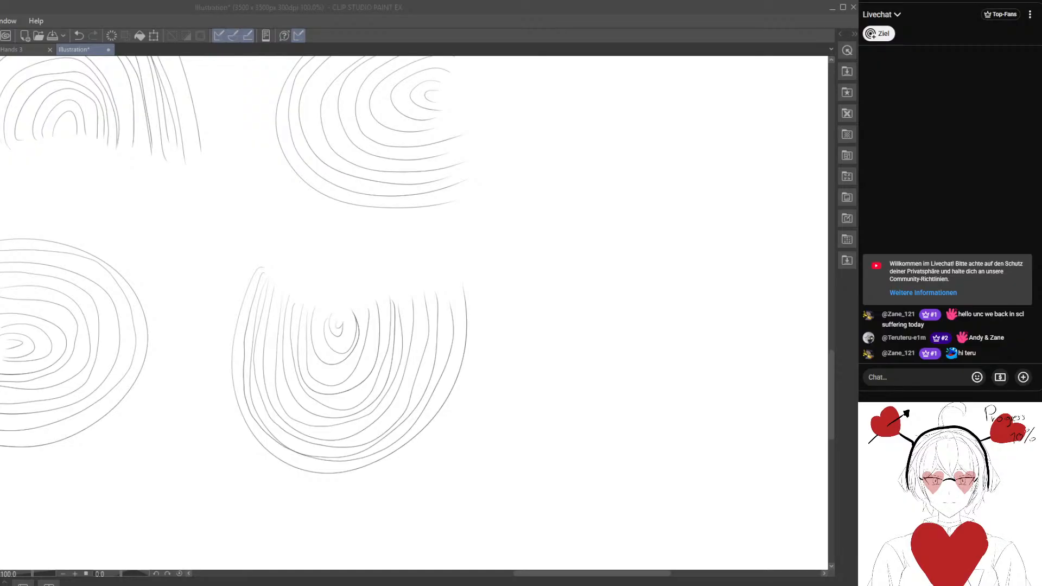
{"action": "left_click", "coordinate": [256, 338]}
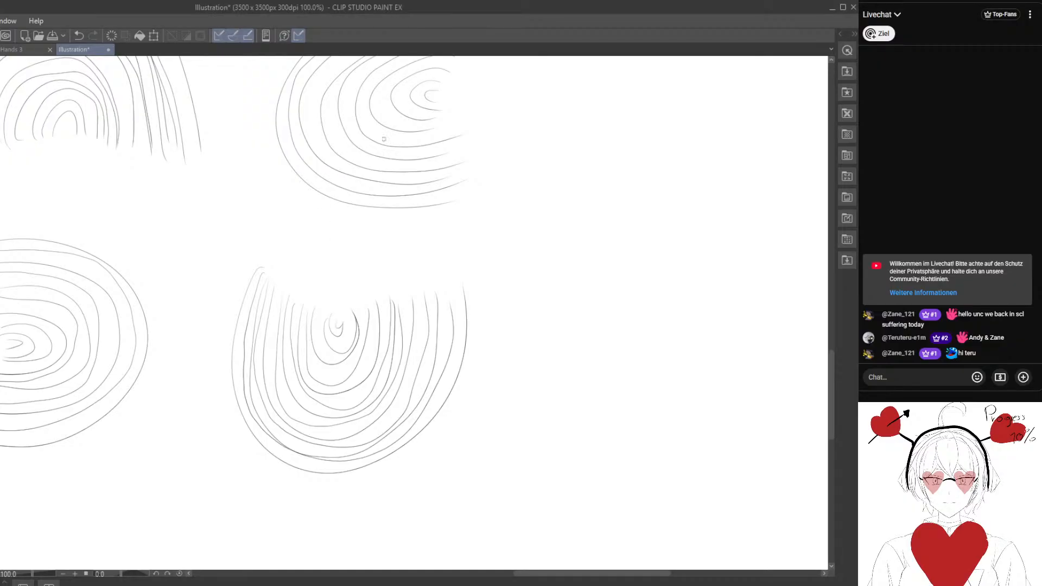
Draw six widely spaced, parallel S-curves in the empty area near the canvas's right edge.
{"action": "mouse_move", "coordinate": [475, 348]}
{"action": "left_mouse_down"}
{"action": "mouse_move", "coordinate": [442, 363]}
{"action": "mouse_move", "coordinate": [422, 265]}
{"action": "mouse_move", "coordinate": [298, 510]}
{"action": "mouse_move", "coordinate": [323, 565]}
{"action": "mouse_move", "coordinate": [354, 219]}
{"action": "left_mouse_up"}
{"action": "mouse_move", "coordinate": [392, 104]}
{"action": "left_mouse_down"}
{"action": "mouse_move", "coordinate": [455, 342]}
{"action": "mouse_move", "coordinate": [201, 412]}
{"action": "left_mouse_up"}
{"action": "mouse_move", "coordinate": [402, 118]}
{"action": "left_mouse_down"}
{"action": "mouse_move", "coordinate": [319, 125]}
{"action": "mouse_move", "coordinate": [252, 220]}
{"action": "mouse_move", "coordinate": [441, 292]}
{"action": "mouse_move", "coordinate": [451, 434]}
{"action": "mouse_move", "coordinate": [284, 472]}
{"action": "mouse_move", "coordinate": [201, 430]}
{"action": "left_mouse_up"}
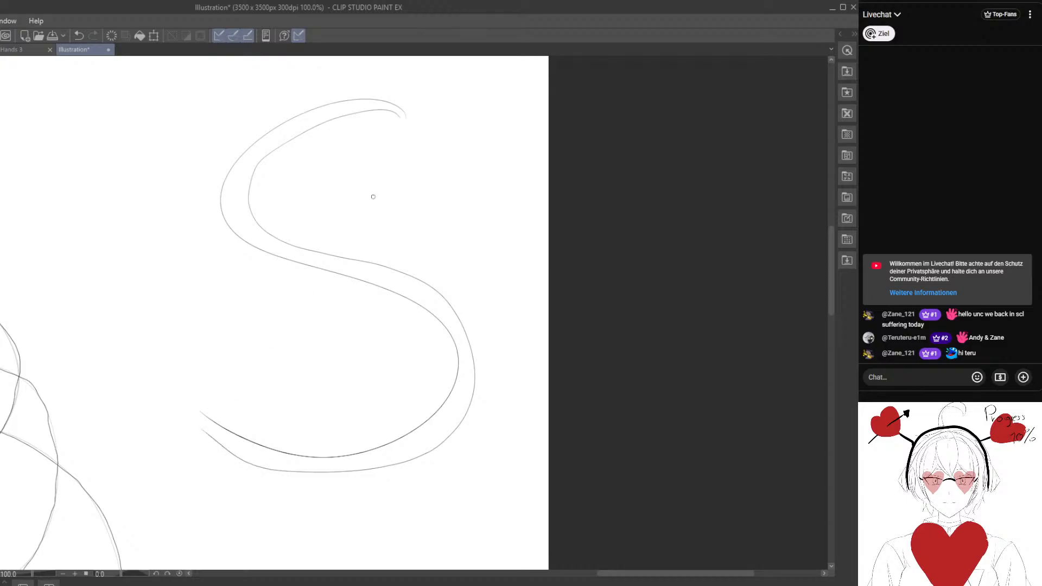
{"action": "mouse_move", "coordinate": [400, 124]}
{"action": "left_mouse_down"}
{"action": "mouse_move", "coordinate": [280, 176]}
{"action": "mouse_move", "coordinate": [401, 256]}
{"action": "mouse_move", "coordinate": [488, 411]}
{"action": "mouse_move", "coordinate": [340, 497]}
{"action": "mouse_move", "coordinate": [192, 452]}
{"action": "left_mouse_up"}
{"action": "mouse_move", "coordinate": [396, 129]}
{"action": "left_mouse_down"}
{"action": "mouse_move", "coordinate": [320, 159]}
{"action": "mouse_move", "coordinate": [503, 365]}
{"action": "mouse_move", "coordinate": [423, 509]}
{"action": "mouse_move", "coordinate": [246, 507]}
{"action": "mouse_move", "coordinate": [192, 478]}
{"action": "left_mouse_up"}
{"action": "mouse_move", "coordinate": [407, 101]}
{"action": "left_mouse_down"}
{"action": "mouse_move", "coordinate": [274, 109]}
{"action": "mouse_move", "coordinate": [226, 239]}
{"action": "mouse_move", "coordinate": [388, 302]}
{"action": "mouse_move", "coordinate": [393, 419]}
{"action": "mouse_move", "coordinate": [219, 387]}
{"action": "left_mouse_up"}
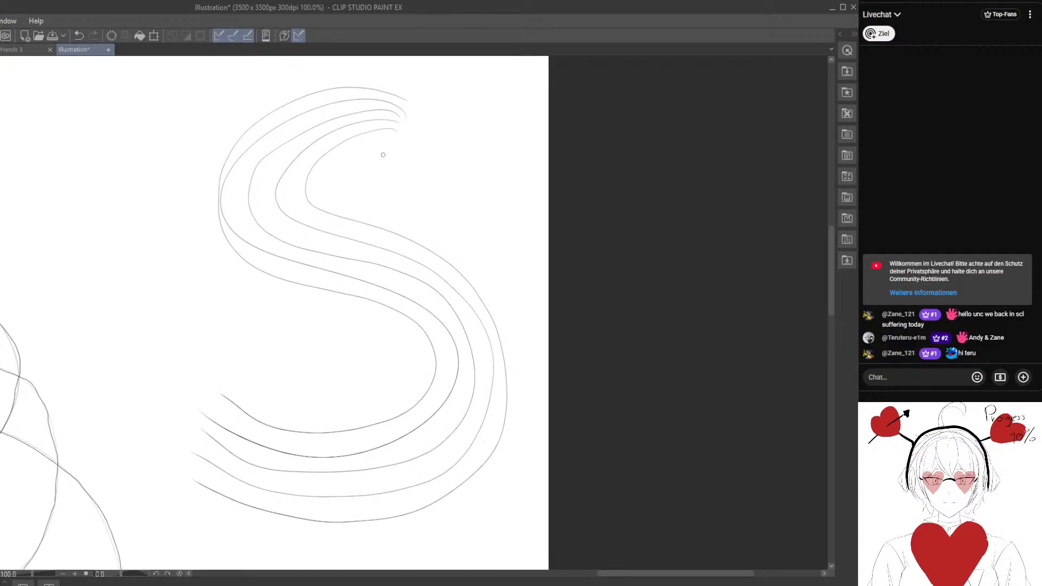
{"action": "mouse_move", "coordinate": [399, 139]}
{"action": "left_mouse_down"}
{"action": "mouse_move", "coordinate": [334, 188]}
{"action": "mouse_move", "coordinate": [481, 266]}
{"action": "mouse_move", "coordinate": [523, 435]}
{"action": "mouse_move", "coordinate": [329, 540]}
{"action": "mouse_move", "coordinate": [204, 511]}
{"action": "left_mouse_up"}
Fill the gaps between the S-curves with additional parallel S-shaped lines that follow both bends.
{"action": "left_click_drag", "start_coordinate": [402, 136], "coordinate": [330, 172]}
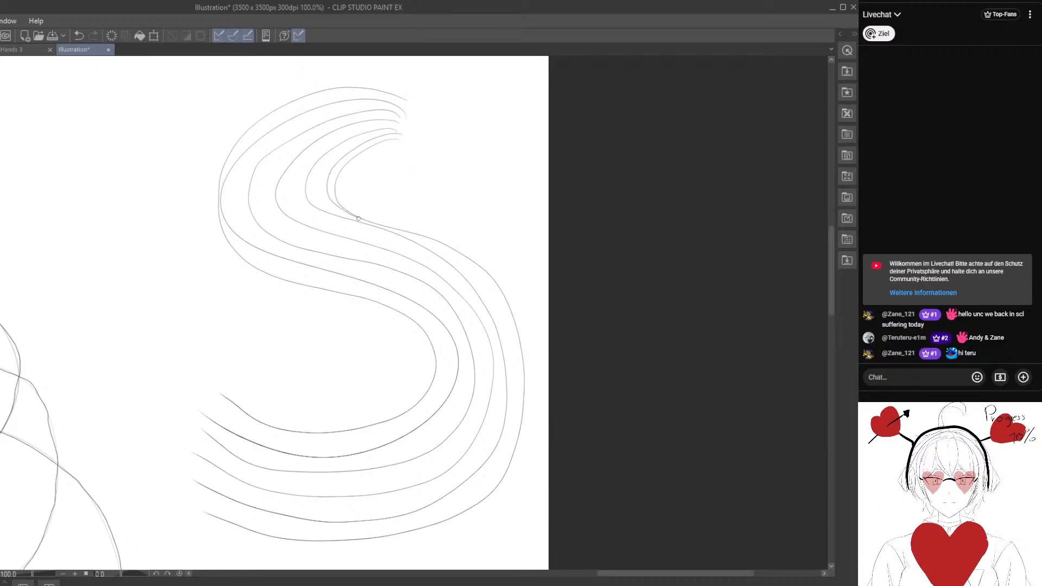
{"action": "mouse_move", "coordinate": [359, 218]}
{"action": "left_mouse_down"}
{"action": "mouse_move", "coordinate": [469, 269]}
{"action": "mouse_move", "coordinate": [514, 363]}
{"action": "mouse_move", "coordinate": [502, 443]}
{"action": "mouse_move", "coordinate": [446, 516]}
{"action": "mouse_move", "coordinate": [306, 535]}
{"action": "mouse_move", "coordinate": [188, 499]}
{"action": "left_mouse_up"}
{"action": "mouse_move", "coordinate": [392, 125]}
{"action": "left_mouse_down"}
{"action": "mouse_move", "coordinate": [340, 136]}
{"action": "mouse_move", "coordinate": [300, 210]}
{"action": "mouse_move", "coordinate": [410, 255]}
{"action": "mouse_move", "coordinate": [477, 315]}
{"action": "mouse_move", "coordinate": [500, 400]}
{"action": "mouse_move", "coordinate": [455, 479]}
{"action": "mouse_move", "coordinate": [297, 507]}
{"action": "mouse_move", "coordinate": [194, 471]}
{"action": "left_mouse_up"}
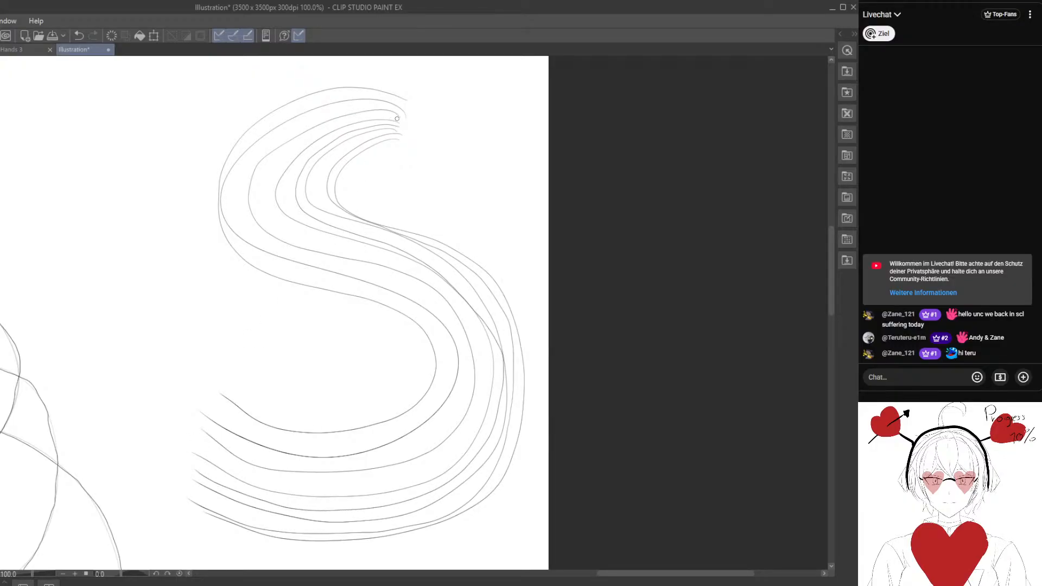
{"action": "mouse_move", "coordinate": [371, 118]}
{"action": "left_mouse_down"}
{"action": "mouse_move", "coordinate": [291, 150]}
{"action": "mouse_move", "coordinate": [275, 228]}
{"action": "mouse_move", "coordinate": [383, 255]}
{"action": "mouse_move", "coordinate": [439, 286]}
{"action": "mouse_move", "coordinate": [476, 373]}
{"action": "mouse_move", "coordinate": [437, 458]}
{"action": "mouse_move", "coordinate": [323, 486]}
{"action": "mouse_move", "coordinate": [192, 446]}
{"action": "left_mouse_up"}
{"action": "mouse_move", "coordinate": [401, 113]}
{"action": "left_mouse_down"}
{"action": "mouse_move", "coordinate": [359, 106]}
{"action": "mouse_move", "coordinate": [267, 149]}
{"action": "left_mouse_up"}
{"action": "mouse_move", "coordinate": [242, 210]}
{"action": "left_mouse_down"}
{"action": "mouse_move", "coordinate": [288, 250]}
{"action": "mouse_move", "coordinate": [404, 283]}
{"action": "left_mouse_up"}
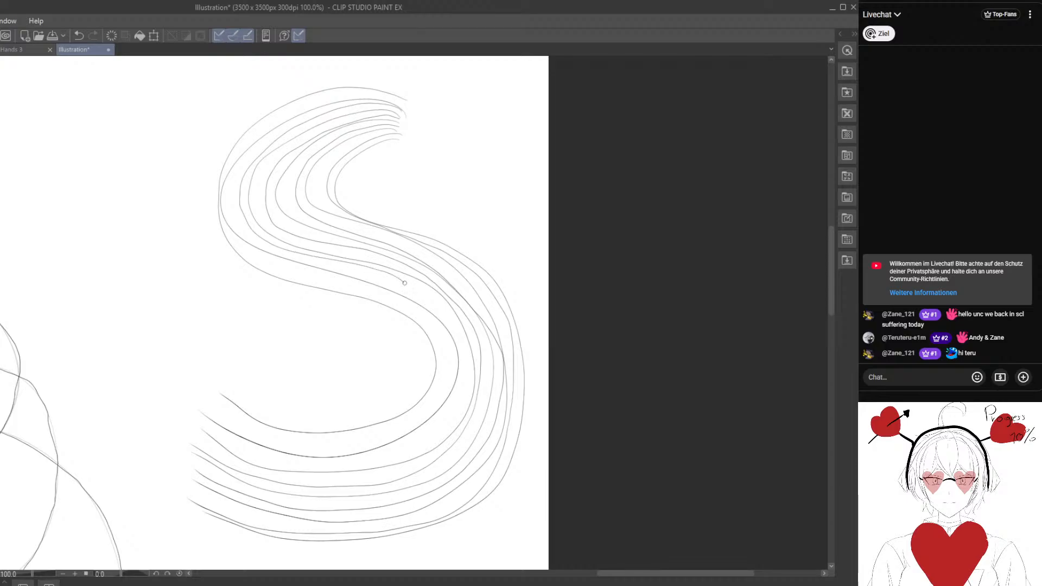
{"action": "mouse_move", "coordinate": [460, 349]}
{"action": "left_mouse_down"}
{"action": "mouse_move", "coordinate": [448, 419]}
{"action": "mouse_move", "coordinate": [353, 468]}
{"action": "mouse_move", "coordinate": [211, 435]}
{"action": "left_mouse_up"}
{"action": "mouse_move", "coordinate": [402, 104]}
{"action": "left_mouse_down"}
{"action": "mouse_move", "coordinate": [358, 92]}
{"action": "mouse_move", "coordinate": [271, 122]}
{"action": "mouse_move", "coordinate": [224, 172]}
{"action": "mouse_move", "coordinate": [231, 236]}
{"action": "mouse_move", "coordinate": [417, 313]}
{"action": "left_mouse_up"}
{"action": "mouse_move", "coordinate": [441, 376]}
{"action": "left_mouse_down"}
{"action": "mouse_move", "coordinate": [386, 435]}
{"action": "mouse_move", "coordinate": [237, 431]}
{"action": "left_mouse_up"}
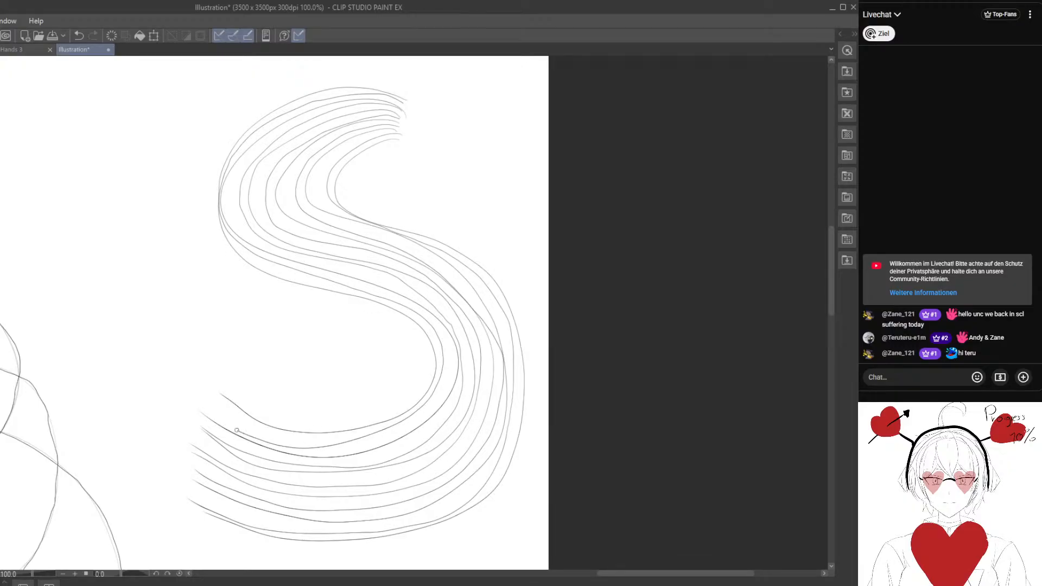
Draw a set of widely spaced, parallel mirrored S-curves in the empty area beside the nested arcs.
{"action": "mouse_move", "coordinate": [232, 353]}
{"action": "left_mouse_down"}
{"action": "mouse_move", "coordinate": [327, 218]}
{"action": "mouse_move", "coordinate": [298, 328]}
{"action": "mouse_move", "coordinate": [249, 316]}
{"action": "mouse_move", "coordinate": [225, 457]}
{"action": "mouse_move", "coordinate": [298, 186]}
{"action": "mouse_move", "coordinate": [396, 120]}
{"action": "mouse_move", "coordinate": [239, 325]}
{"action": "mouse_move", "coordinate": [483, 434]}
{"action": "left_mouse_up"}
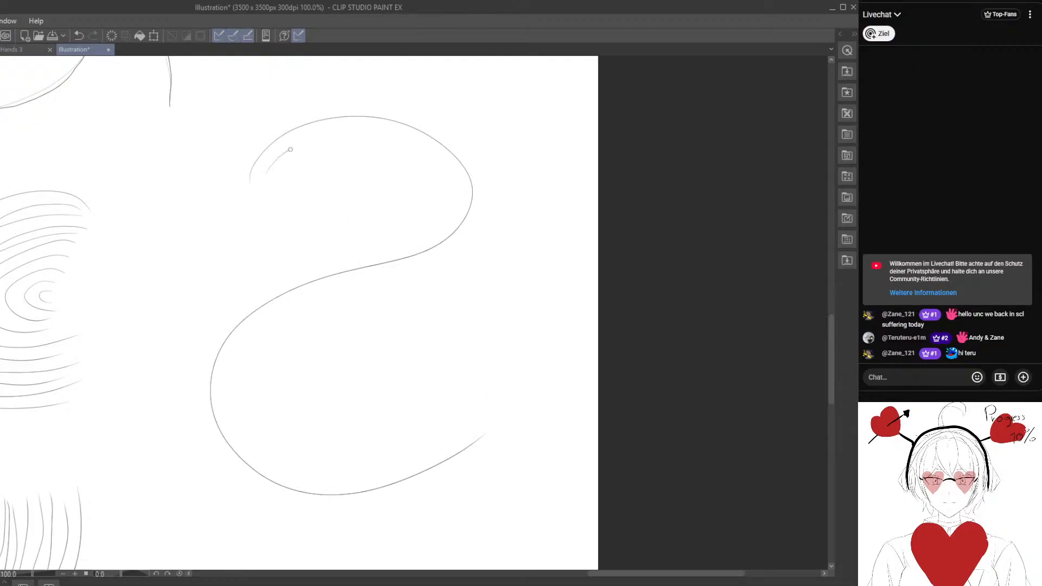
{"action": "mouse_move", "coordinate": [290, 149]}
{"action": "left_mouse_down"}
{"action": "mouse_move", "coordinate": [445, 173]}
{"action": "mouse_move", "coordinate": [197, 364]}
{"action": "mouse_move", "coordinate": [287, 502]}
{"action": "mouse_move", "coordinate": [486, 461]}
{"action": "left_mouse_up"}
{"action": "mouse_move", "coordinate": [259, 147]}
{"action": "left_mouse_down"}
{"action": "mouse_move", "coordinate": [442, 111]}
{"action": "mouse_move", "coordinate": [459, 252]}
{"action": "mouse_move", "coordinate": [269, 327]}
{"action": "mouse_move", "coordinate": [286, 456]}
{"action": "mouse_move", "coordinate": [444, 435]}
{"action": "left_mouse_up"}
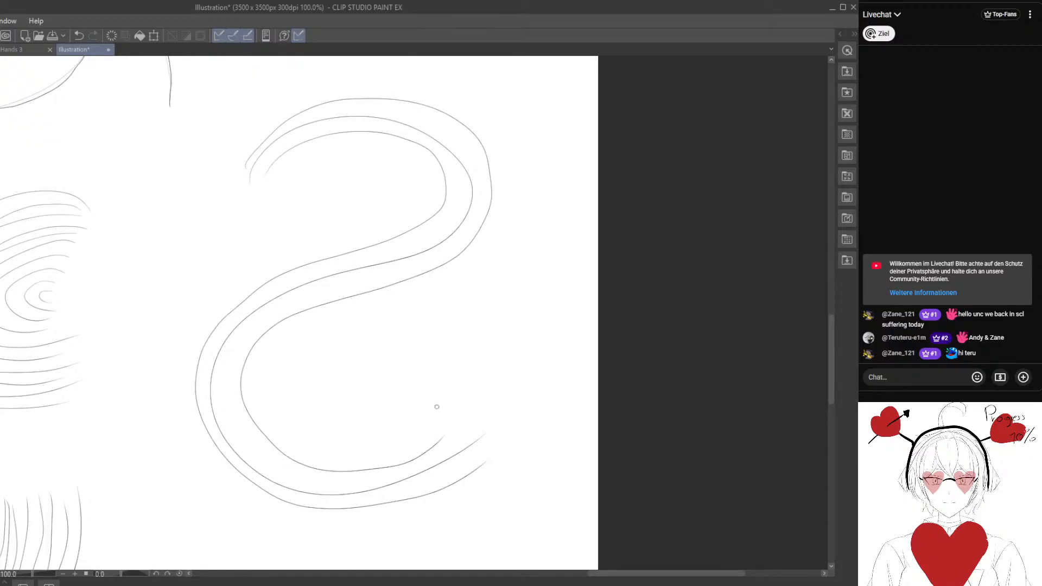
{"action": "mouse_move", "coordinate": [239, 162]}
{"action": "left_mouse_down"}
{"action": "mouse_move", "coordinate": [285, 103]}
{"action": "mouse_move", "coordinate": [480, 113]}
{"action": "mouse_move", "coordinate": [466, 275]}
{"action": "mouse_move", "coordinate": [287, 348]}
{"action": "mouse_move", "coordinate": [391, 436]}
{"action": "mouse_move", "coordinate": [419, 418]}
{"action": "mouse_move", "coordinate": [255, 113]}
{"action": "mouse_move", "coordinate": [456, 69]}
{"action": "mouse_move", "coordinate": [548, 220]}
{"action": "mouse_move", "coordinate": [387, 325]}
{"action": "mouse_move", "coordinate": [325, 415]}
{"action": "mouse_move", "coordinate": [399, 395]}
{"action": "left_mouse_up"}
{"action": "mouse_move", "coordinate": [271, 177]}
{"action": "left_mouse_down"}
{"action": "mouse_move", "coordinate": [398, 165]}
{"action": "mouse_move", "coordinate": [170, 350]}
{"action": "mouse_move", "coordinate": [326, 534]}
{"action": "mouse_move", "coordinate": [466, 484]}
{"action": "left_mouse_up"}
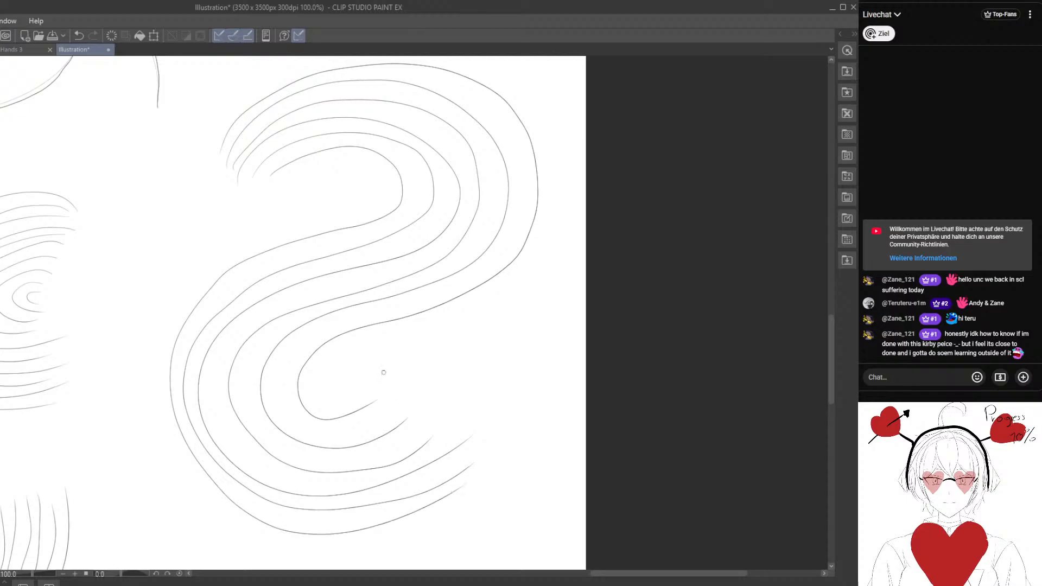
Fill the gaps between the mirrored S-curves with additional parallel lines, one per gap.
{"action": "left_click_drag", "start_coordinate": [350, 359], "coordinate": [355, 366]}
{"action": "left_click_drag", "start_coordinate": [352, 364], "coordinate": [339, 356]}
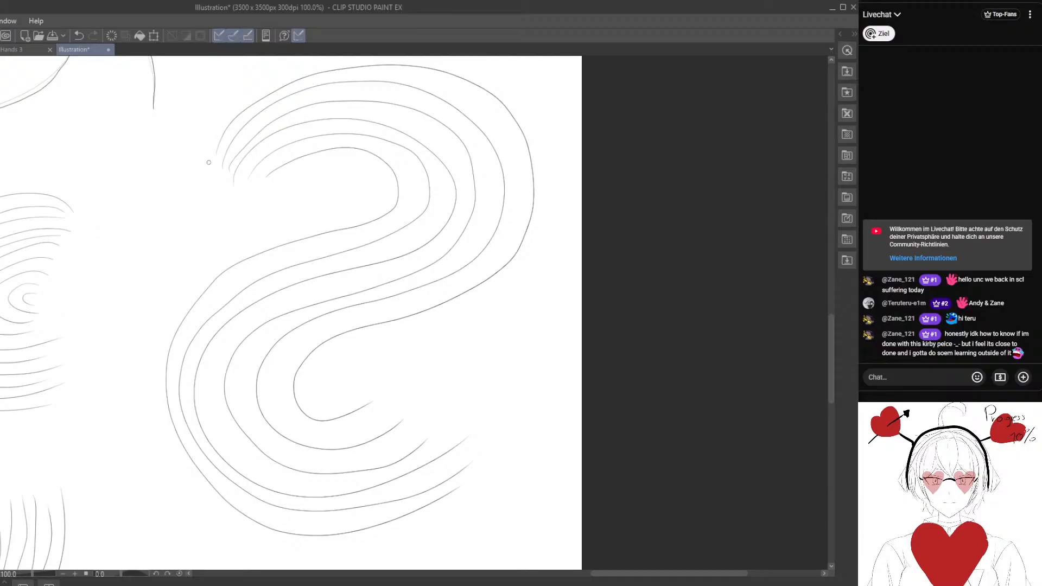
{"action": "mouse_move", "coordinate": [264, 169]}
{"action": "left_mouse_down"}
{"action": "mouse_move", "coordinate": [323, 142]}
{"action": "mouse_move", "coordinate": [393, 152]}
{"action": "mouse_move", "coordinate": [404, 212]}
{"action": "mouse_move", "coordinate": [230, 282]}
{"action": "mouse_move", "coordinate": [181, 335]}
{"action": "mouse_move", "coordinate": [172, 399]}
{"action": "mouse_move", "coordinate": [194, 451]}
{"action": "mouse_move", "coordinate": [277, 524]}
{"action": "mouse_move", "coordinate": [450, 463]}
{"action": "left_mouse_up"}
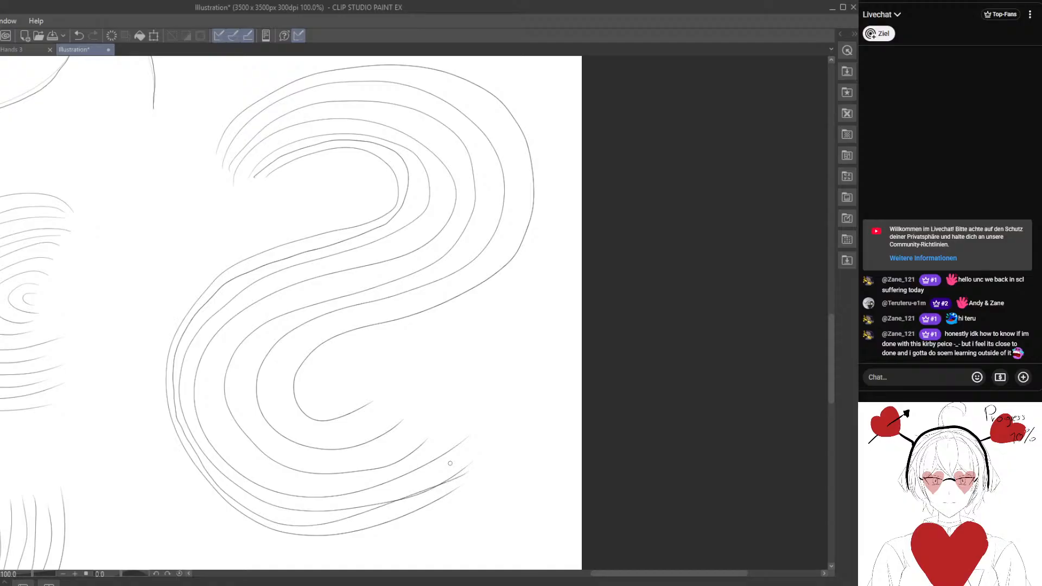
{"action": "mouse_move", "coordinate": [244, 169]}
{"action": "left_mouse_down"}
{"action": "mouse_move", "coordinate": [332, 127]}
{"action": "mouse_move", "coordinate": [418, 150]}
{"action": "mouse_move", "coordinate": [422, 233]}
{"action": "mouse_move", "coordinate": [293, 277]}
{"action": "mouse_move", "coordinate": [212, 325]}
{"action": "mouse_move", "coordinate": [184, 397]}
{"action": "mouse_move", "coordinate": [210, 456]}
{"action": "mouse_move", "coordinate": [263, 497]}
{"action": "mouse_move", "coordinate": [437, 471]}
{"action": "mouse_move", "coordinate": [483, 437]}
{"action": "left_mouse_up"}
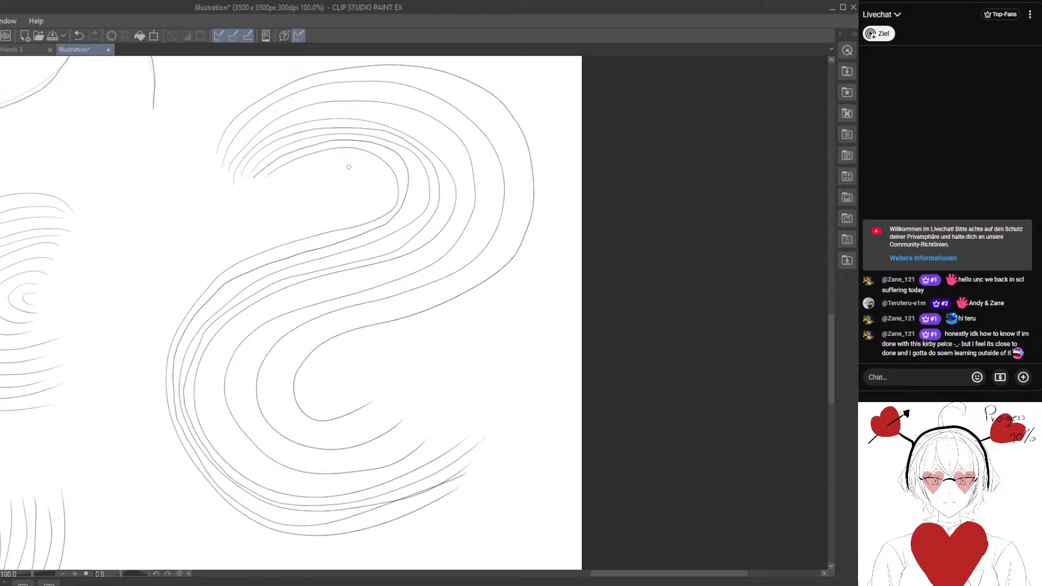
{"action": "mouse_move", "coordinate": [233, 170]}
{"action": "left_mouse_down"}
{"action": "mouse_move", "coordinate": [284, 119]}
{"action": "mouse_move", "coordinate": [387, 112]}
{"action": "mouse_move", "coordinate": [448, 153]}
{"action": "mouse_move", "coordinate": [459, 223]}
{"action": "mouse_move", "coordinate": [408, 266]}
{"action": "mouse_move", "coordinate": [271, 310]}
{"action": "mouse_move", "coordinate": [211, 374]}
{"action": "mouse_move", "coordinate": [252, 462]}
{"action": "mouse_move", "coordinate": [411, 465]}
{"action": "mouse_move", "coordinate": [451, 436]}
{"action": "left_mouse_up"}
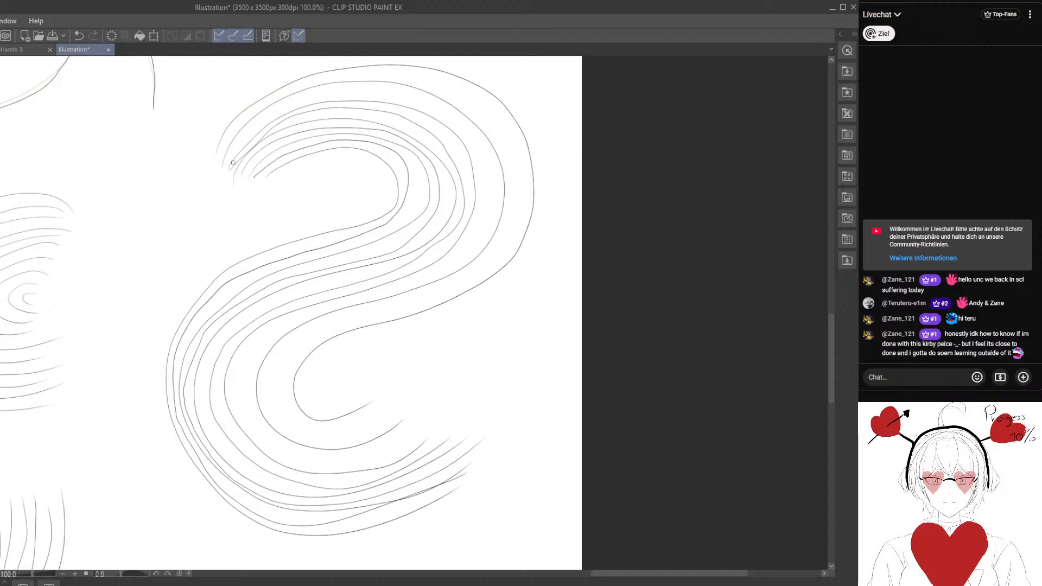
{"action": "mouse_move", "coordinate": [235, 148]}
{"action": "left_mouse_down"}
{"action": "mouse_move", "coordinate": [318, 90]}
{"action": "mouse_move", "coordinate": [370, 85]}
{"action": "mouse_move", "coordinate": [468, 130]}
{"action": "mouse_move", "coordinate": [487, 198]}
{"action": "mouse_move", "coordinate": [480, 240]}
{"action": "mouse_move", "coordinate": [429, 278]}
{"action": "mouse_move", "coordinate": [272, 333]}
{"action": "mouse_move", "coordinate": [246, 375]}
{"action": "mouse_move", "coordinate": [260, 426]}
{"action": "mouse_move", "coordinate": [302, 456]}
{"action": "mouse_move", "coordinate": [428, 420]}
{"action": "left_mouse_up"}
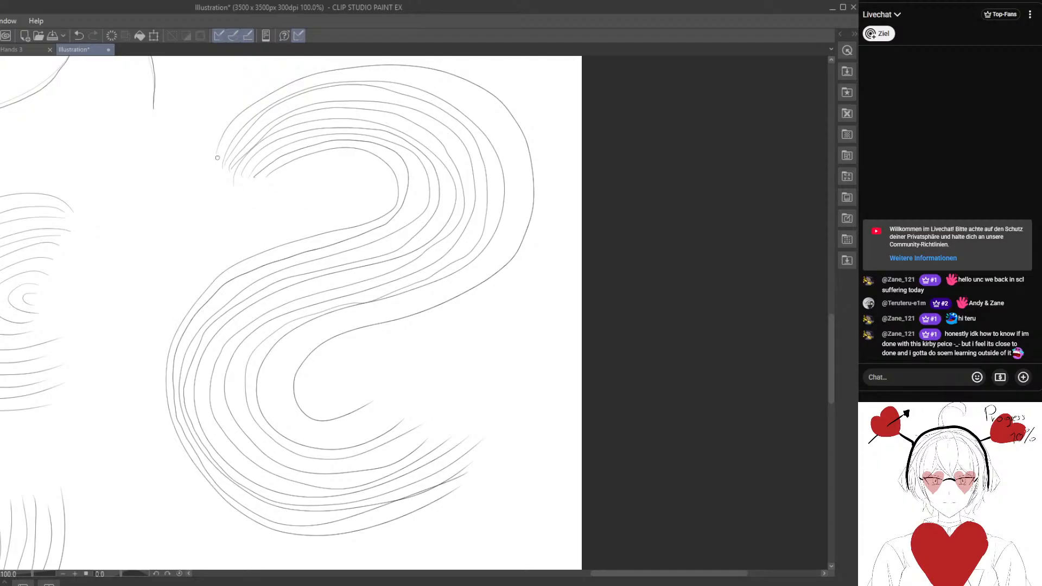
{"action": "mouse_move", "coordinate": [217, 158]}
{"action": "left_mouse_down"}
{"action": "mouse_move", "coordinate": [258, 105]}
{"action": "mouse_move", "coordinate": [325, 78]}
{"action": "mouse_move", "coordinate": [420, 76]}
{"action": "mouse_move", "coordinate": [506, 116]}
{"action": "mouse_move", "coordinate": [522, 201]}
{"action": "mouse_move", "coordinate": [452, 282]}
{"action": "mouse_move", "coordinate": [350, 323]}
{"action": "mouse_move", "coordinate": [279, 384]}
{"action": "mouse_move", "coordinate": [404, 404]}
{"action": "left_mouse_up"}
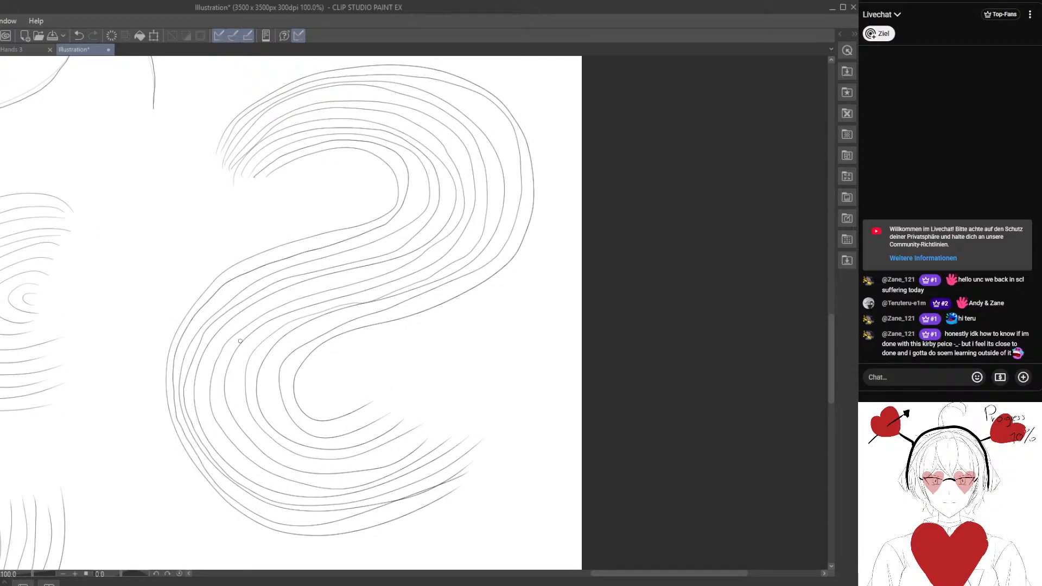
{"action": "left_click_drag", "start_coordinate": [320, 398], "coordinate": [314, 239]}
{"action": "left_click_drag", "start_coordinate": [336, 342], "coordinate": [332, 320]}
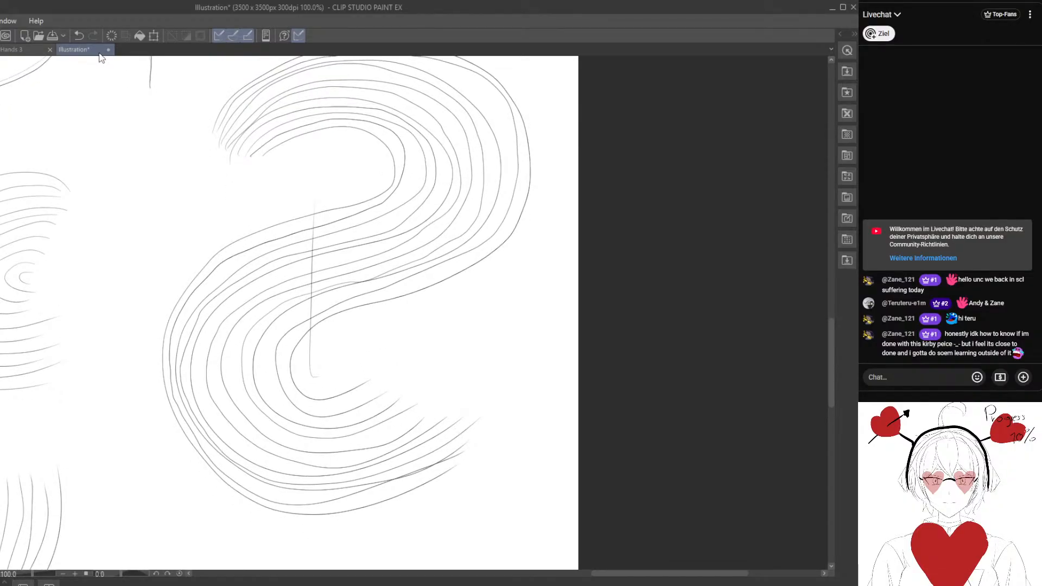
{"action": "left_click", "coordinate": [79, 36]}
Draw five vertical lines with alternating thick and thin sections in the empty area near the canvas's lower edge, varying the pen pressure.
{"action": "mouse_move", "coordinate": [281, 441]}
{"action": "left_mouse_down"}
{"action": "mouse_move", "coordinate": [300, 245]}
{"action": "mouse_move", "coordinate": [369, 147]}
{"action": "left_mouse_up"}
{"action": "left_click_drag", "start_coordinate": [394, 262], "coordinate": [352, 434]}
{"action": "left_click_drag", "start_coordinate": [351, 342], "coordinate": [392, 245]}
{"action": "left_click_drag", "start_coordinate": [342, 345], "coordinate": [349, 426]}
{"action": "left_click_drag", "start_coordinate": [314, 494], "coordinate": [457, 88]}
{"action": "left_click_drag", "start_coordinate": [380, 274], "coordinate": [614, 278]}
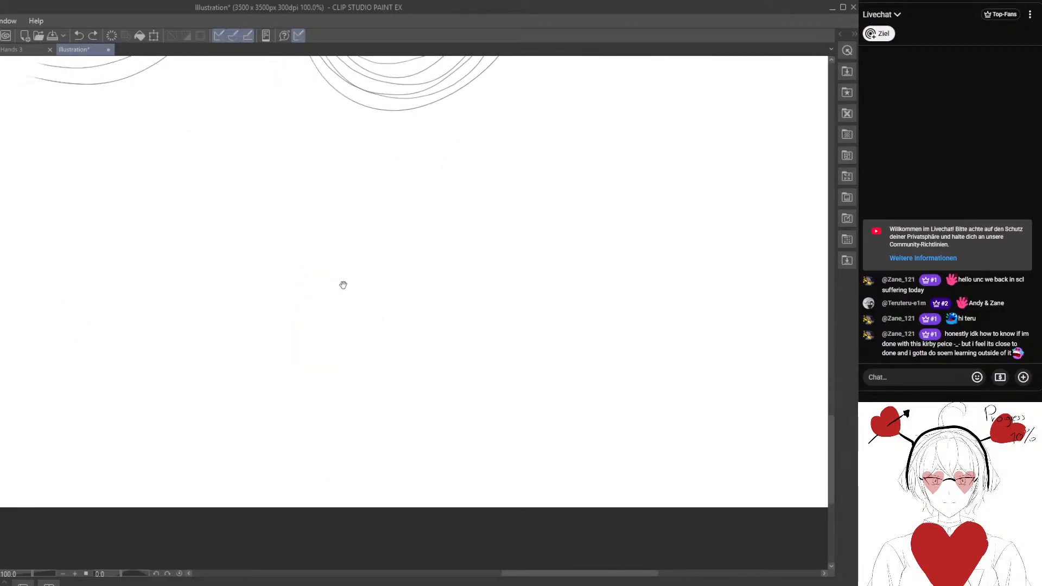
{"action": "left_click_drag", "start_coordinate": [342, 286], "coordinate": [600, 293]}
{"action": "mouse_move", "coordinate": [360, 288]}
{"action": "left_mouse_down"}
{"action": "mouse_move", "coordinate": [507, 321]}
{"action": "mouse_move", "coordinate": [667, 323]}
{"action": "left_mouse_up"}
{"action": "left_click_drag", "start_coordinate": [323, 335], "coordinate": [631, 367]}
{"action": "left_click_drag", "start_coordinate": [395, 387], "coordinate": [504, 366]}
{"action": "left_click_drag", "start_coordinate": [185, 133], "coordinate": [183, 480]}
{"action": "left_click_drag", "start_coordinate": [222, 148], "coordinate": [224, 490]}
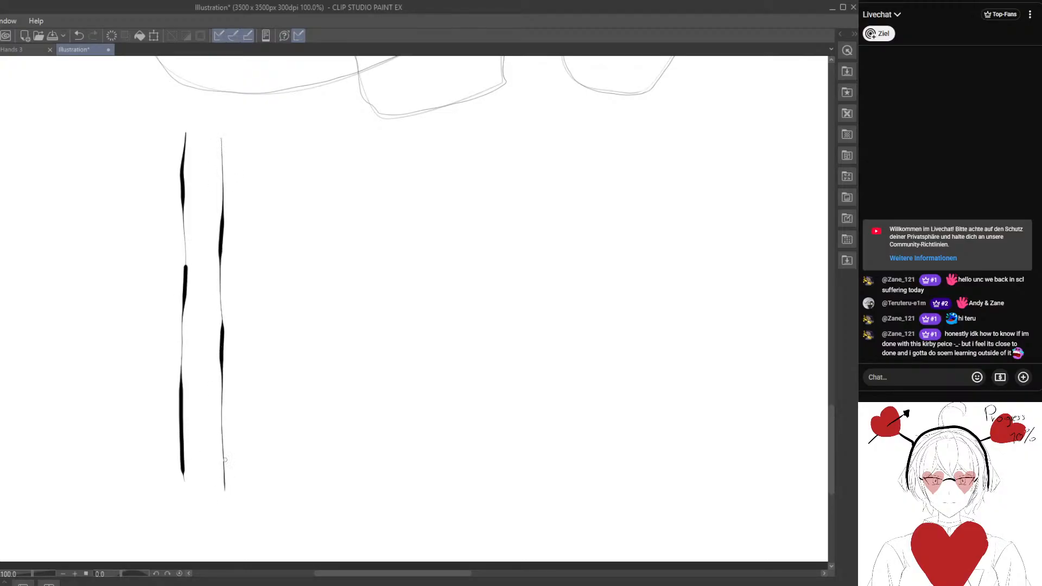
{"action": "left_click_drag", "start_coordinate": [262, 141], "coordinate": [265, 483]}
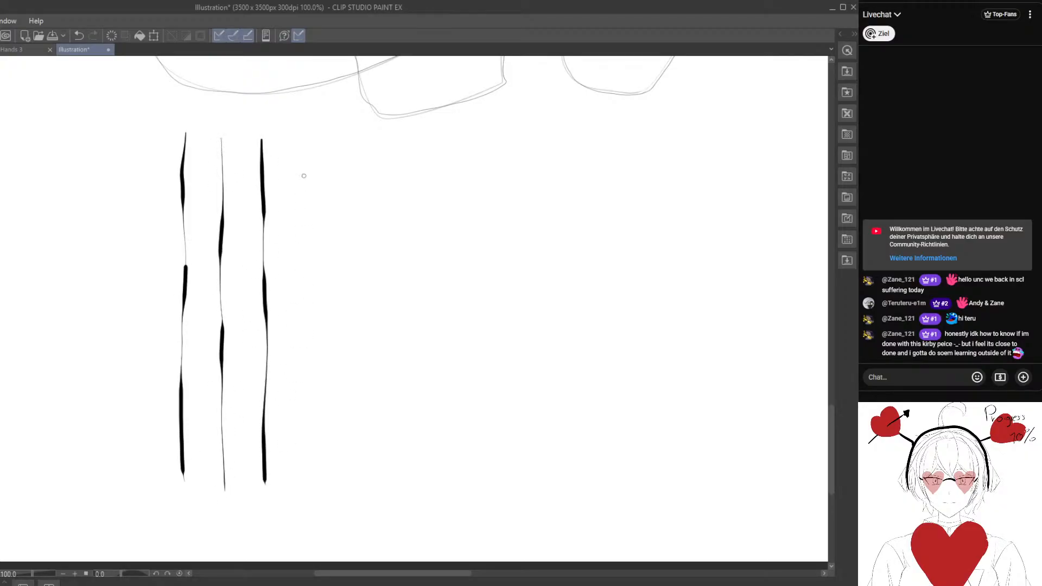
{"action": "left_click_drag", "start_coordinate": [298, 143], "coordinate": [302, 487]}
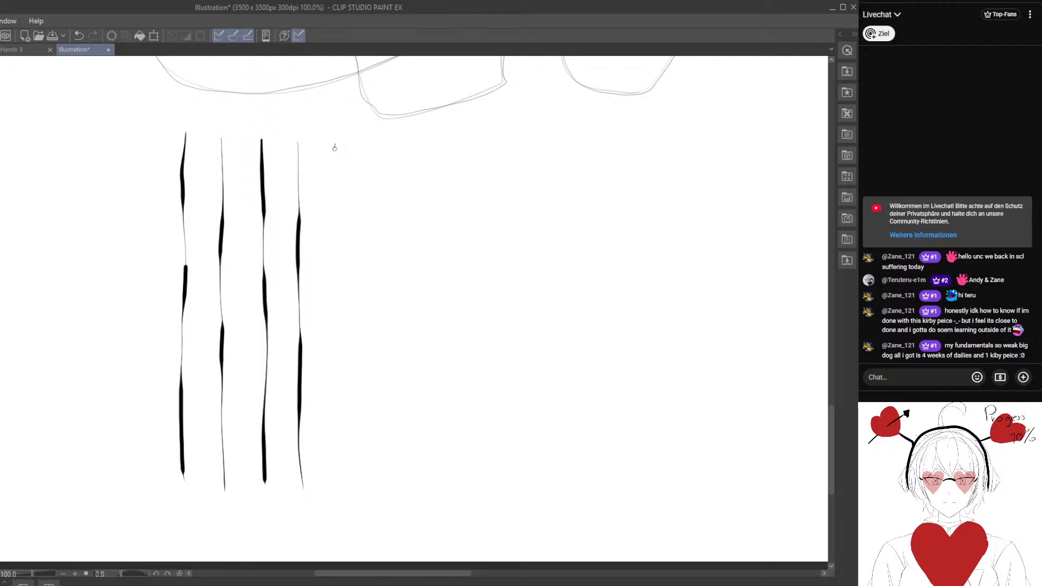
{"action": "left_click_drag", "start_coordinate": [335, 148], "coordinate": [346, 471]}
Extend the row of pressure-varied lines with four more vertical strokes, alternating thin and thick starts.
{"action": "left_click_drag", "start_coordinate": [404, 377], "coordinate": [318, 360]}
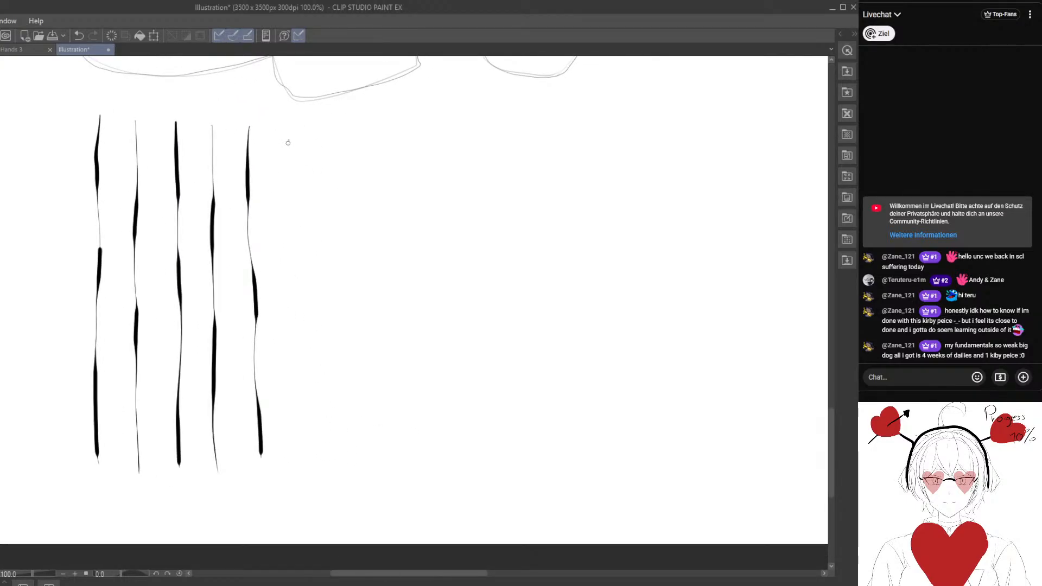
{"action": "left_click_drag", "start_coordinate": [288, 142], "coordinate": [303, 488]}
{"action": "left_click_drag", "start_coordinate": [320, 140], "coordinate": [334, 452]}
{"action": "left_click_drag", "start_coordinate": [362, 138], "coordinate": [371, 469]}
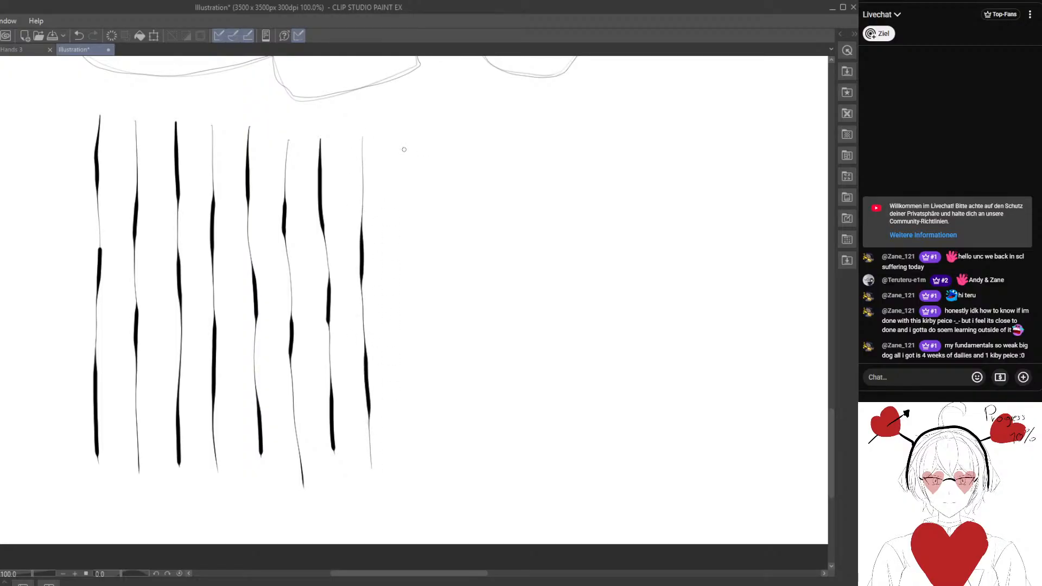
{"action": "left_click_drag", "start_coordinate": [395, 142], "coordinate": [403, 489]}
{"action": "left_click_drag", "start_coordinate": [455, 451], "coordinate": [395, 460]}
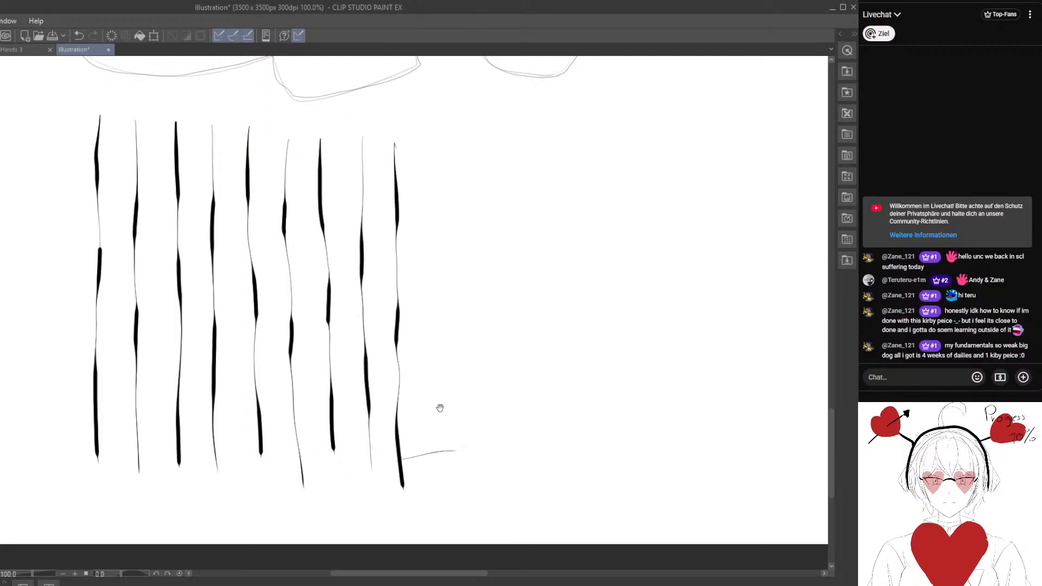
Continue the row with five more vertical lines that swell and taper, finishing the pressure exercise.
{"action": "left_click_drag", "start_coordinate": [443, 198], "coordinate": [343, 206]}
{"action": "left_click_drag", "start_coordinate": [334, 156], "coordinate": [333, 485]}
{"action": "left_click_drag", "start_coordinate": [378, 158], "coordinate": [380, 497]}
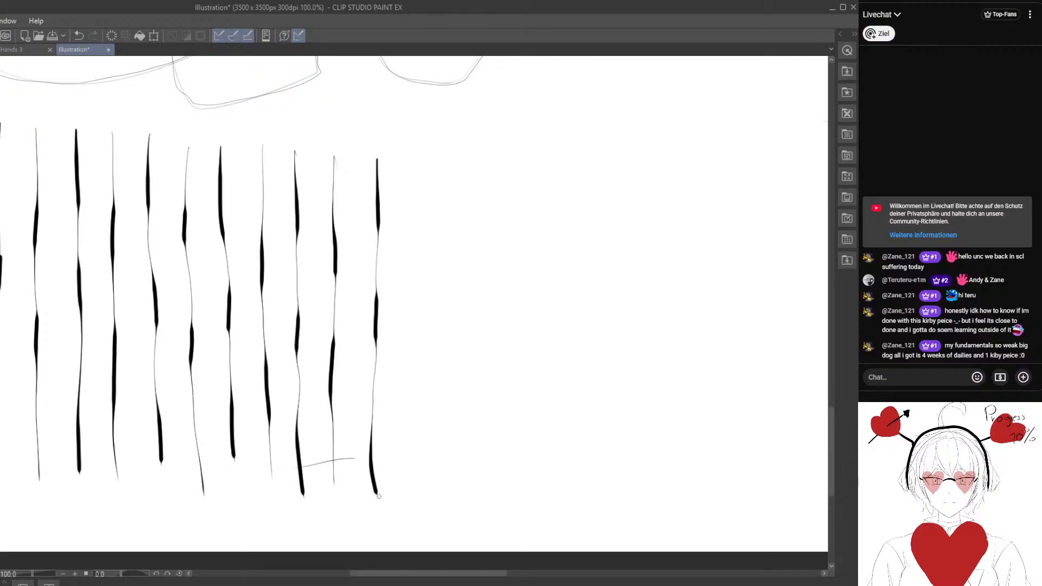
{"action": "left_click_drag", "start_coordinate": [422, 276], "coordinate": [328, 286]}
{"action": "left_click_drag", "start_coordinate": [315, 183], "coordinate": [325, 534]}
{"action": "left_click_drag", "start_coordinate": [358, 168], "coordinate": [375, 504]}
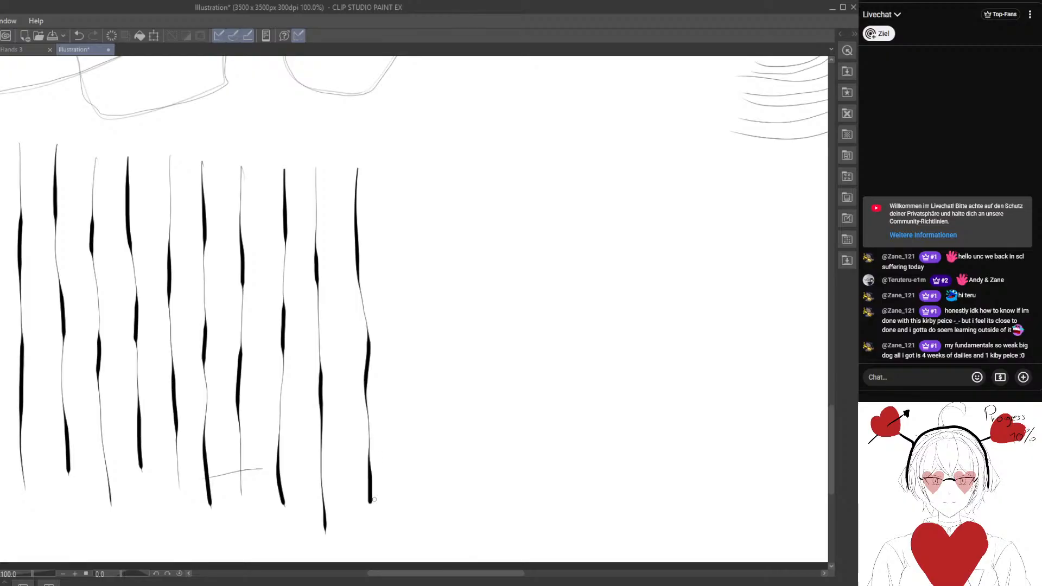
{"action": "left_click_drag", "start_coordinate": [406, 367], "coordinate": [268, 344]}
{"action": "mouse_move", "coordinate": [265, 148]}
{"action": "left_mouse_down"}
{"action": "mouse_move", "coordinate": [257, 234]}
{"action": "mouse_move", "coordinate": [269, 492]}
{"action": "left_mouse_up"}
Scatter short target marks in the empty area beside the pressure-varied lines and connect them with sweeping single-stroke curves.
{"action": "mouse_move", "coordinate": [539, 352]}
{"action": "left_mouse_down"}
{"action": "mouse_move", "coordinate": [307, 361]}
{"action": "mouse_move", "coordinate": [311, 342]}
{"action": "mouse_move", "coordinate": [363, 338]}
{"action": "left_mouse_up"}
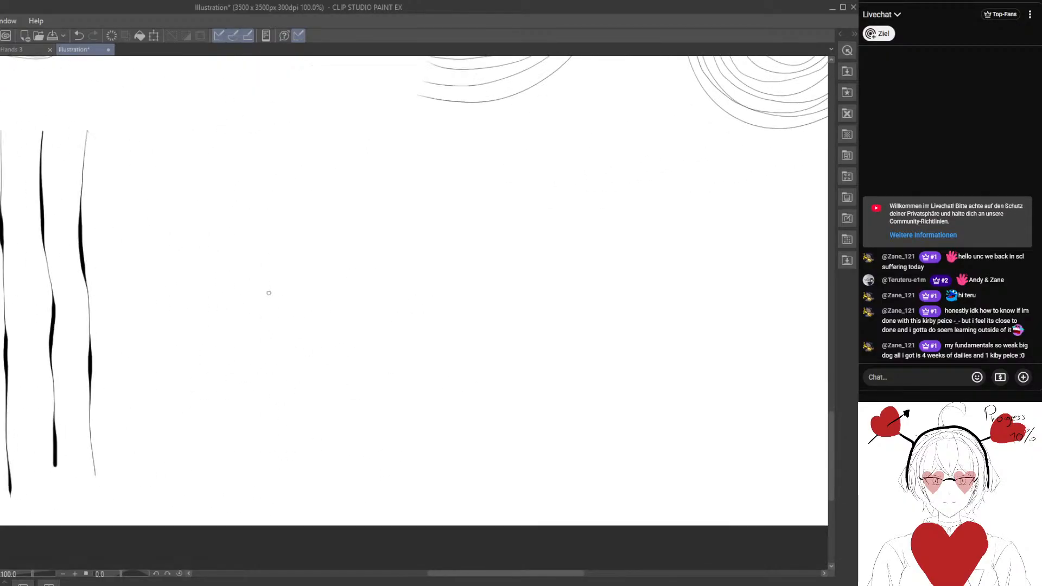
{"action": "left_click_drag", "start_coordinate": [268, 289], "coordinate": [273, 293]}
{"action": "left_click_drag", "start_coordinate": [534, 193], "coordinate": [568, 226]}
{"action": "mouse_move", "coordinate": [269, 290]}
{"action": "left_mouse_down"}
{"action": "mouse_move", "coordinate": [319, 227]}
{"action": "mouse_move", "coordinate": [541, 187]}
{"action": "mouse_move", "coordinate": [412, 151]}
{"action": "mouse_move", "coordinate": [502, 353]}
{"action": "left_mouse_up"}
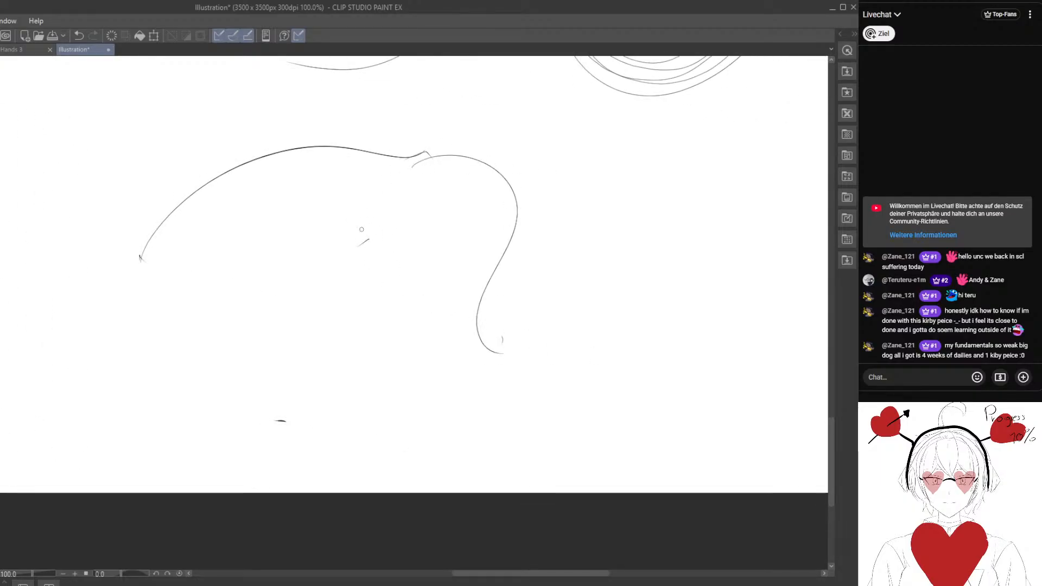
{"action": "mouse_move", "coordinate": [370, 242]}
{"action": "left_mouse_down"}
{"action": "mouse_move", "coordinate": [286, 337]}
{"action": "mouse_move", "coordinate": [282, 426]}
{"action": "mouse_move", "coordinate": [260, 354]}
{"action": "mouse_move", "coordinate": [138, 259]}
{"action": "mouse_move", "coordinate": [426, 105]}
{"action": "mouse_move", "coordinate": [426, 146]}
{"action": "left_mouse_up"}
{"action": "mouse_move", "coordinate": [276, 422]}
{"action": "left_mouse_down"}
{"action": "mouse_move", "coordinate": [410, 336]}
{"action": "mouse_move", "coordinate": [509, 341]}
{"action": "left_mouse_up"}
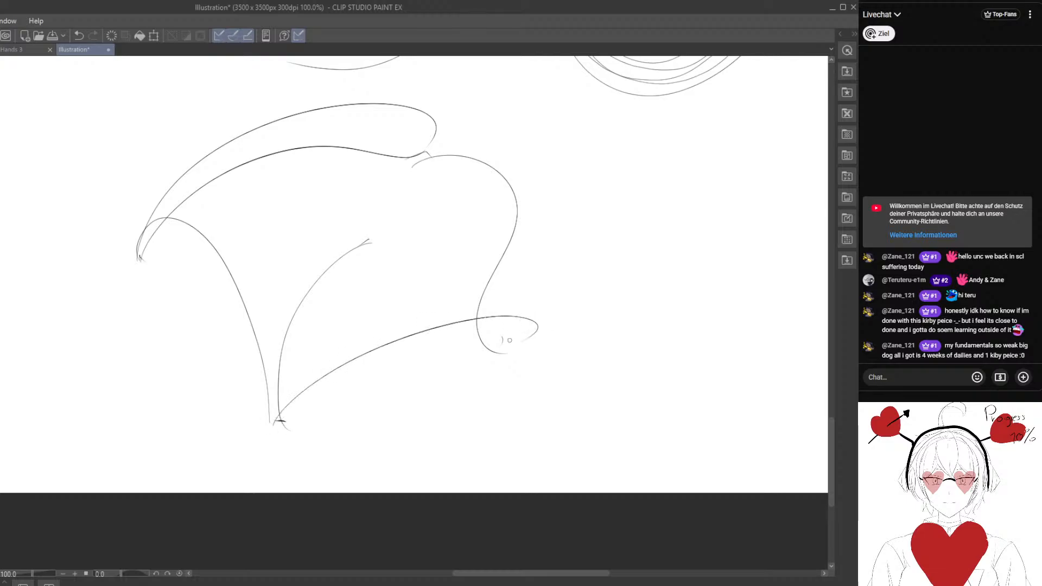
{"action": "left_click_drag", "start_coordinate": [266, 423], "coordinate": [413, 150]}
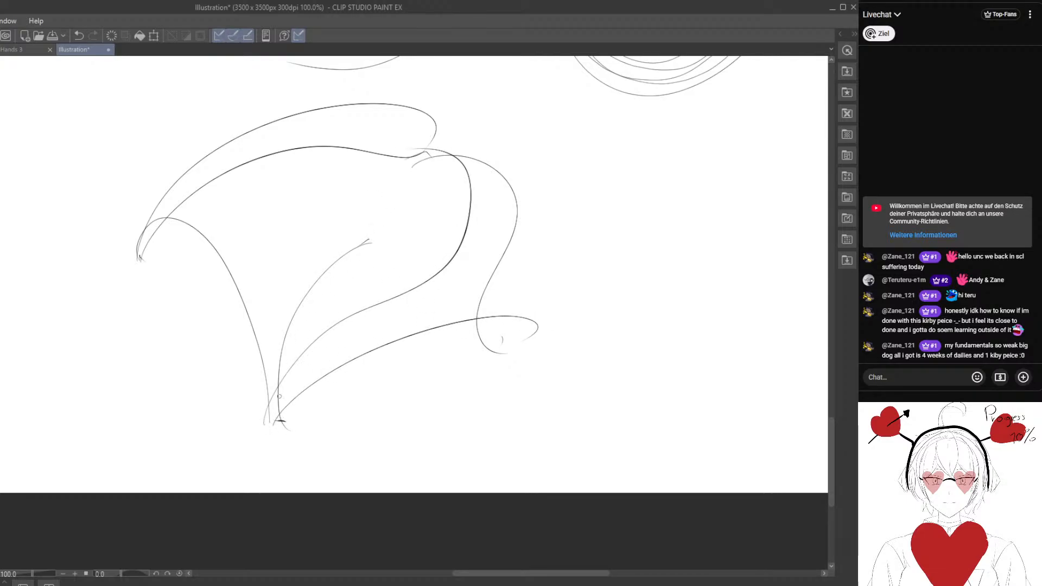
Add more scattered marks and fan out long strokes to them from the shared lower mark.
{"action": "left_click_drag", "start_coordinate": [277, 424], "coordinate": [261, 340]}
{"action": "mouse_move", "coordinate": [149, 248]}
{"action": "left_mouse_down"}
{"action": "mouse_move", "coordinate": [266, 418]}
{"action": "mouse_move", "coordinate": [684, 250]}
{"action": "left_mouse_up"}
{"action": "left_click_drag", "start_coordinate": [269, 420], "coordinate": [685, 327]}
{"action": "left_click_drag", "start_coordinate": [527, 381], "coordinate": [399, 388]}
{"action": "left_click_drag", "start_coordinate": [149, 426], "coordinate": [486, 190]}
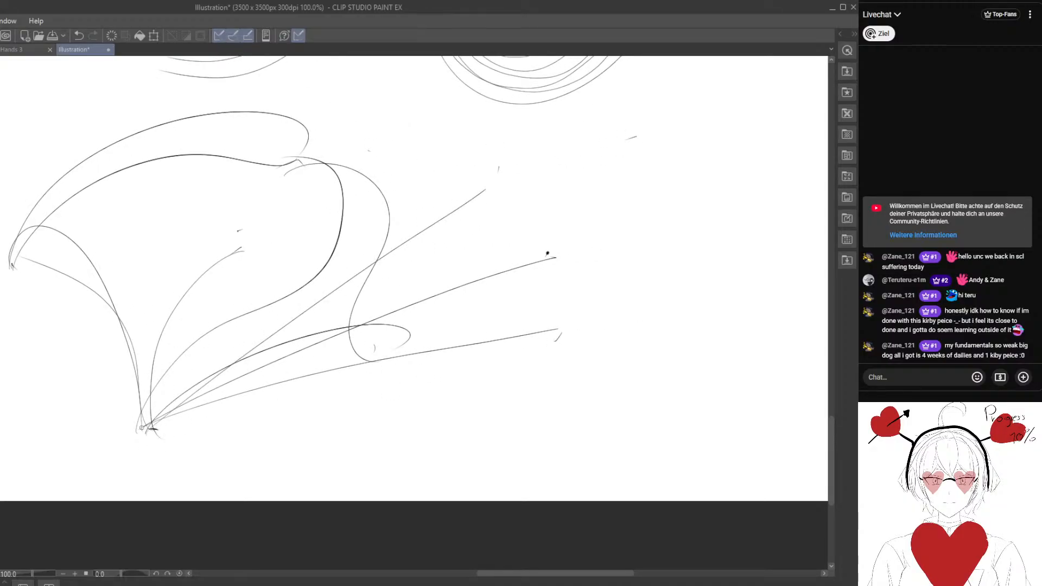
{"action": "left_click_drag", "start_coordinate": [142, 428], "coordinate": [631, 125]}
{"action": "mouse_move", "coordinate": [152, 423]}
{"action": "left_mouse_down"}
{"action": "mouse_move", "coordinate": [252, 229]}
{"action": "mouse_move", "coordinate": [222, 335]}
{"action": "mouse_move", "coordinate": [371, 137]}
{"action": "left_mouse_up"}
Link the outer marks of the fan to each other with wavy connecting curves.
{"action": "left_click_drag", "start_coordinate": [516, 294], "coordinate": [290, 308]}
{"action": "left_click_drag", "start_coordinate": [367, 259], "coordinate": [312, 261]}
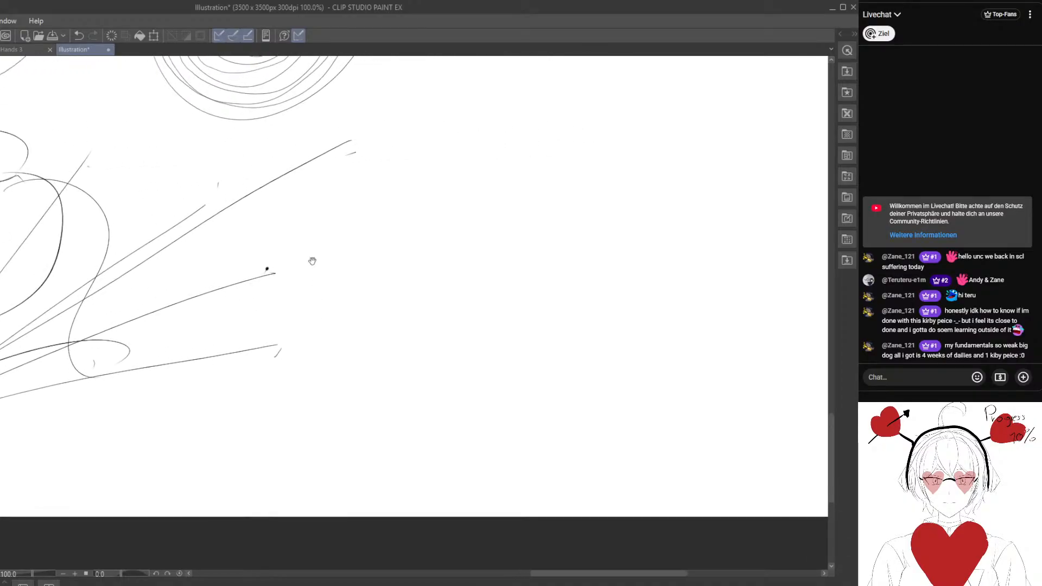
{"action": "left_click_drag", "start_coordinate": [343, 155], "coordinate": [272, 279]}
{"action": "left_click_drag", "start_coordinate": [288, 343], "coordinate": [269, 269]}
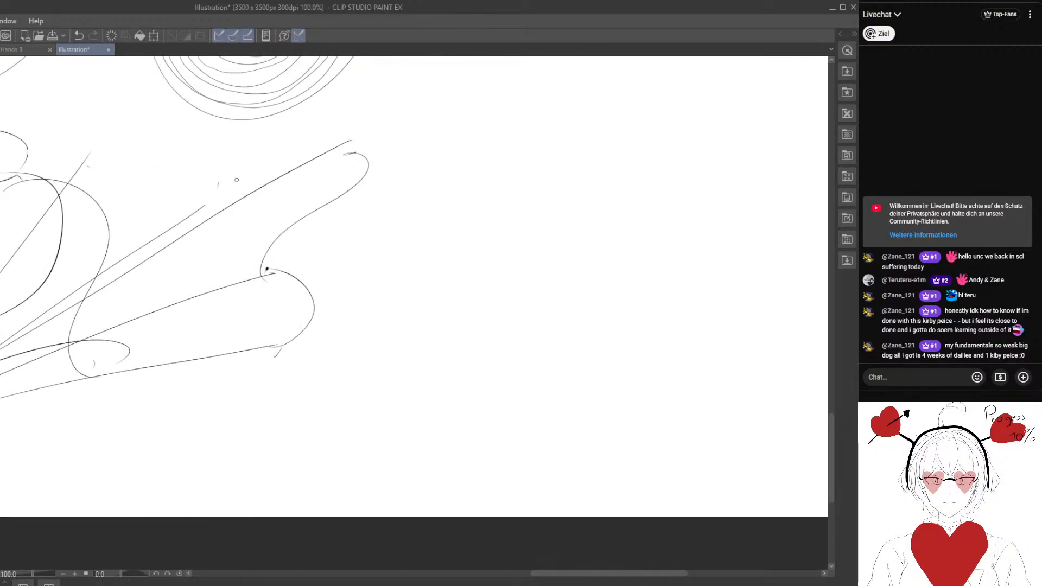
{"action": "left_click_drag", "start_coordinate": [221, 198], "coordinate": [343, 152]}
{"action": "left_click_drag", "start_coordinate": [164, 218], "coordinate": [308, 228]}
{"action": "left_click_drag", "start_coordinate": [227, 186], "coordinate": [358, 200]}
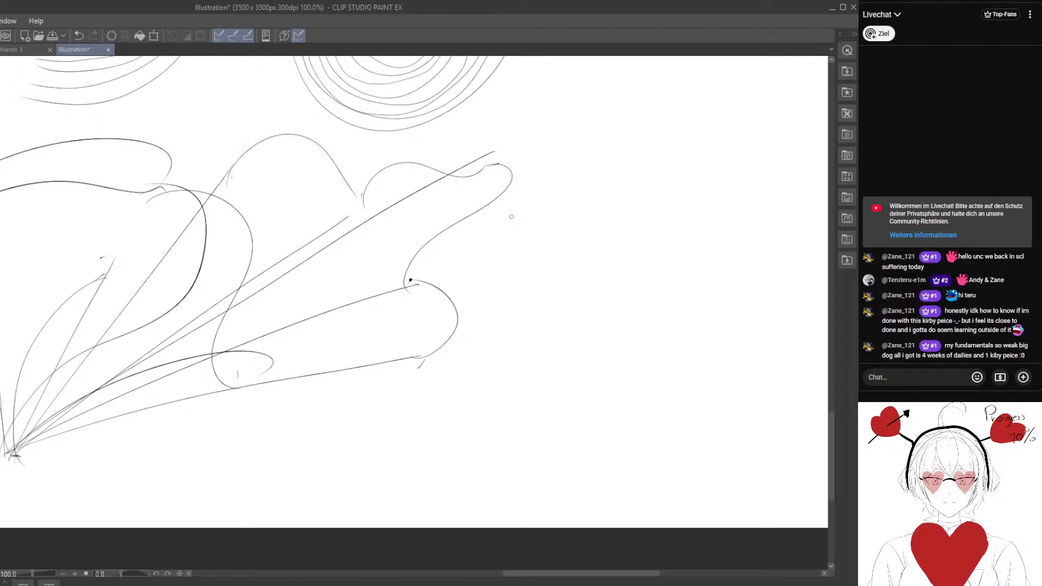
Draw six nested arches in the blank space between the connected marks and the canvas's right edge.
{"action": "mouse_move", "coordinate": [541, 240]}
{"action": "left_mouse_down"}
{"action": "mouse_move", "coordinate": [246, 316]}
{"action": "mouse_move", "coordinate": [181, 315]}
{"action": "left_mouse_up"}
{"action": "left_click_drag", "start_coordinate": [254, 305], "coordinate": [265, 431]}
{"action": "left_click_drag", "start_coordinate": [288, 374], "coordinate": [314, 363]}
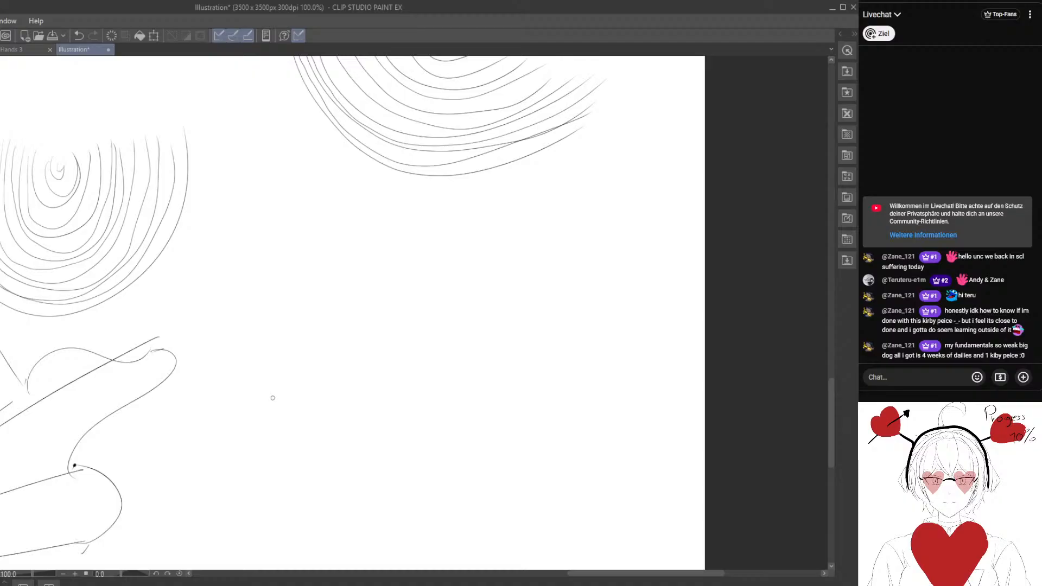
{"action": "left_click_drag", "start_coordinate": [348, 365], "coordinate": [344, 312]}
{"action": "left_click_drag", "start_coordinate": [303, 365], "coordinate": [351, 319]}
{"action": "mouse_move", "coordinate": [343, 390]}
{"action": "left_mouse_down"}
{"action": "mouse_move", "coordinate": [334, 449]}
{"action": "mouse_move", "coordinate": [293, 267]}
{"action": "mouse_move", "coordinate": [490, 197]}
{"action": "mouse_move", "coordinate": [547, 245]}
{"action": "left_mouse_up"}
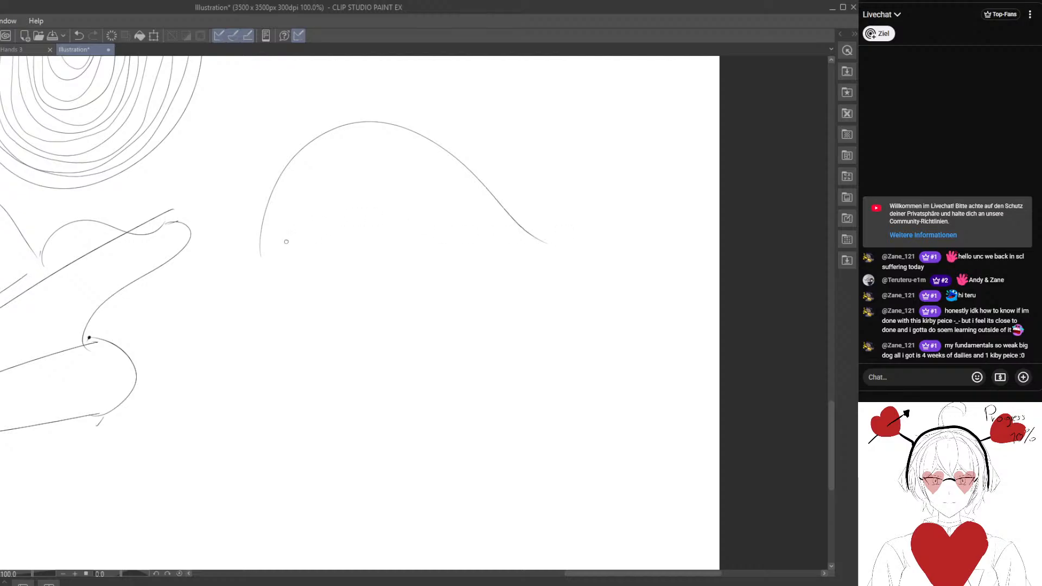
{"action": "mouse_move", "coordinate": [271, 250]}
{"action": "left_mouse_down"}
{"action": "mouse_move", "coordinate": [338, 135]}
{"action": "mouse_move", "coordinate": [501, 251]}
{"action": "mouse_move", "coordinate": [314, 171]}
{"action": "mouse_move", "coordinate": [482, 231]}
{"action": "left_mouse_up"}
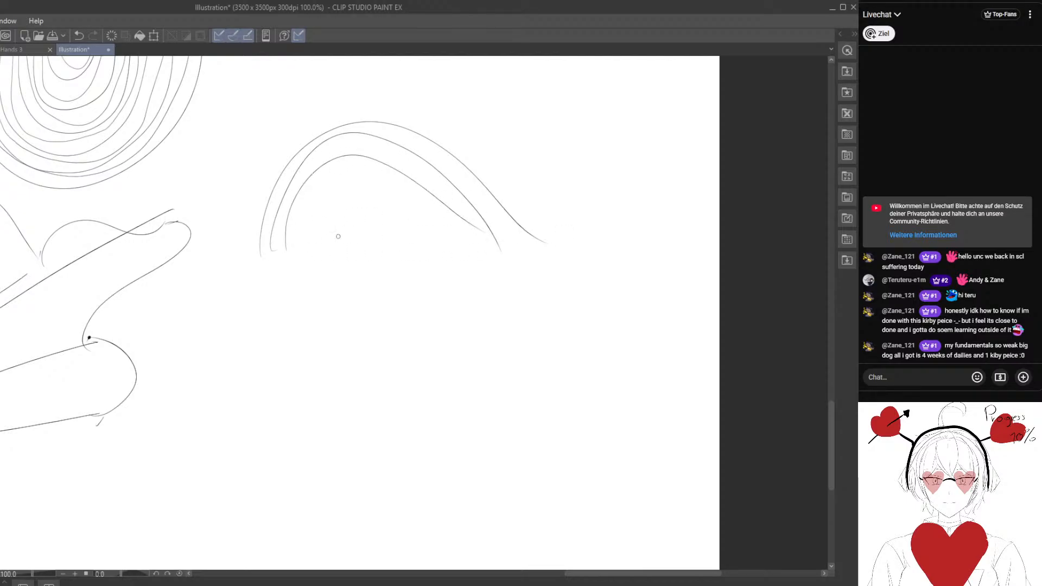
{"action": "mouse_move", "coordinate": [300, 237]}
{"action": "left_mouse_down"}
{"action": "mouse_move", "coordinate": [407, 196]}
{"action": "mouse_move", "coordinate": [472, 234]}
{"action": "mouse_move", "coordinate": [463, 239]}
{"action": "left_mouse_up"}
{"action": "left_click_drag", "start_coordinate": [335, 231], "coordinate": [412, 239]}
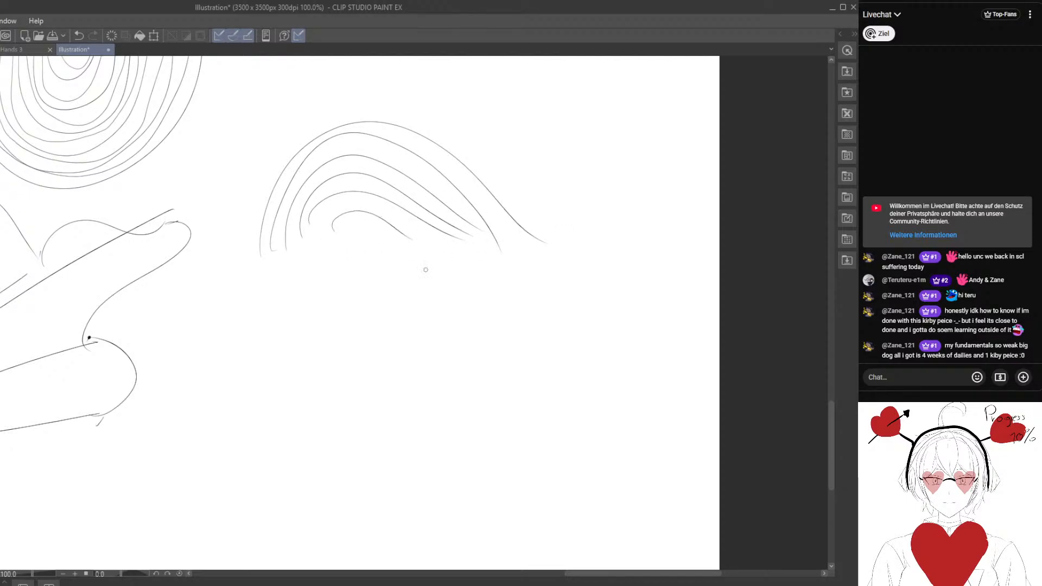
Draw a set of nested U-shaped curves directly below the nested arches.
{"action": "left_click_drag", "start_coordinate": [336, 377], "coordinate": [308, 260]}
{"action": "left_click_drag", "start_coordinate": [230, 208], "coordinate": [513, 229]}
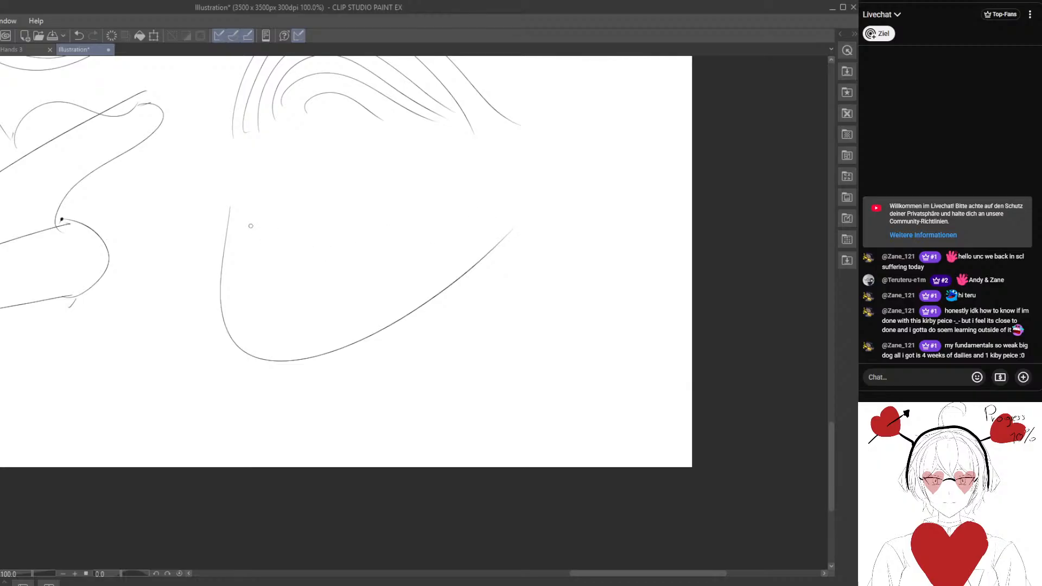
{"action": "mouse_move", "coordinate": [244, 217]}
{"action": "left_mouse_down"}
{"action": "mouse_move", "coordinate": [365, 326]}
{"action": "mouse_move", "coordinate": [488, 234]}
{"action": "left_mouse_up"}
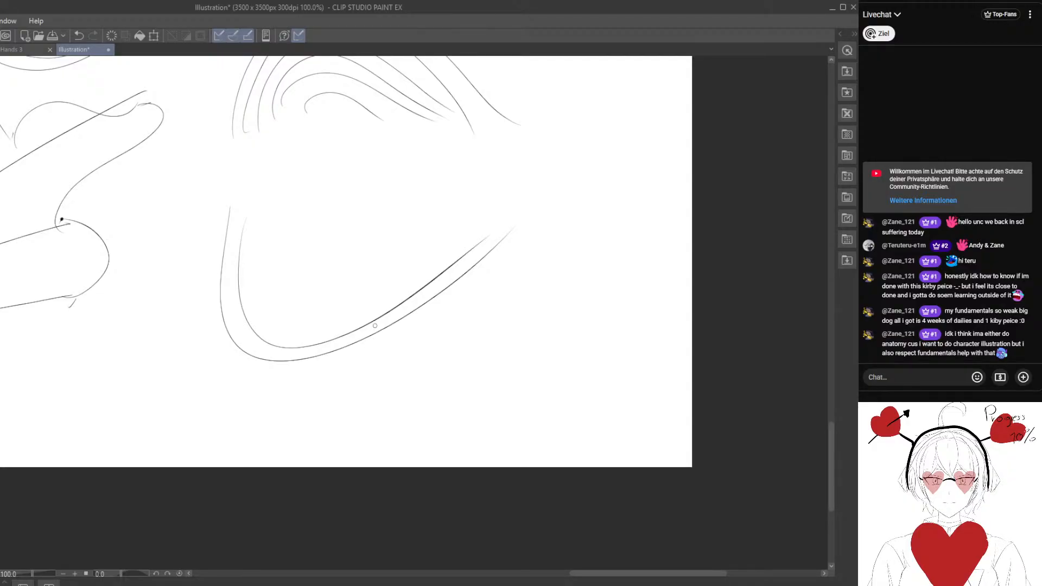
{"action": "left_click_drag", "start_coordinate": [360, 314], "coordinate": [346, 328]}
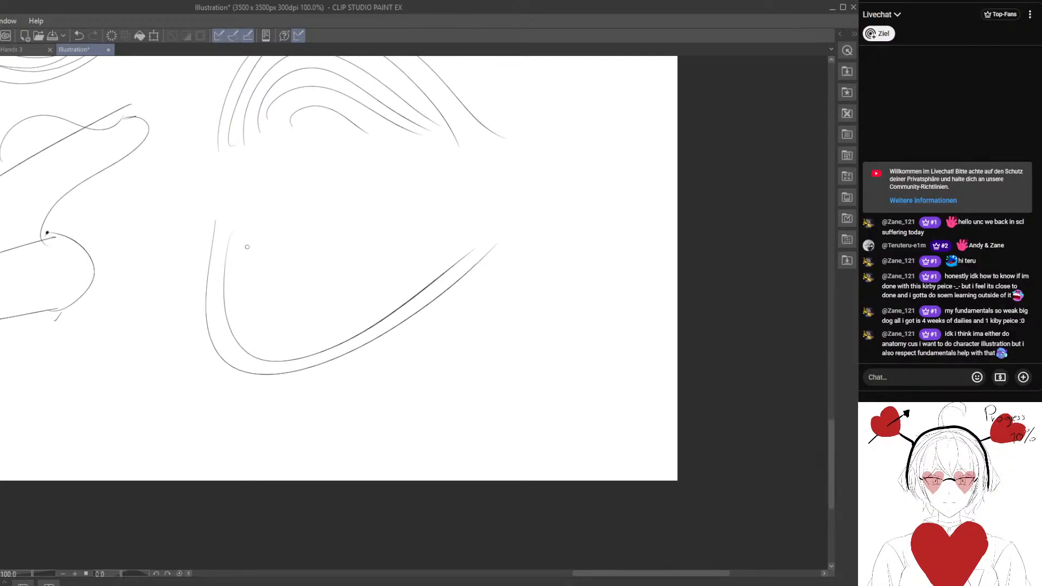
{"action": "left_click_drag", "start_coordinate": [243, 260], "coordinate": [417, 239]}
{"action": "mouse_move", "coordinate": [261, 247]}
{"action": "left_mouse_down"}
{"action": "mouse_move", "coordinate": [381, 249]}
{"action": "mouse_move", "coordinate": [360, 249]}
{"action": "left_mouse_up"}
Draw narrow nested hook-shaped arcs in the gap between the circle cluster and the upper S-curves.
{"action": "mouse_move", "coordinate": [428, 208]}
{"action": "left_mouse_down"}
{"action": "mouse_move", "coordinate": [349, 402]}
{"action": "mouse_move", "coordinate": [317, 563]}
{"action": "left_mouse_up"}
{"action": "left_click_drag", "start_coordinate": [217, 256], "coordinate": [330, 456]}
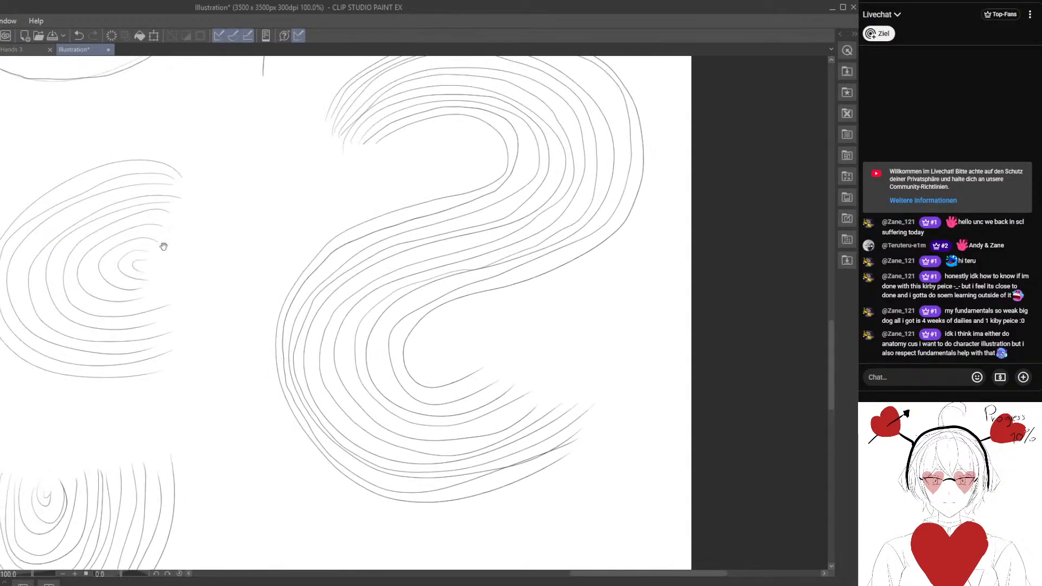
{"action": "left_click_drag", "start_coordinate": [163, 247], "coordinate": [359, 480]}
{"action": "left_click_drag", "start_coordinate": [218, 270], "coordinate": [244, 501]}
{"action": "left_click_drag", "start_coordinate": [289, 275], "coordinate": [240, 432]}
{"action": "left_click_drag", "start_coordinate": [248, 271], "coordinate": [288, 276]}
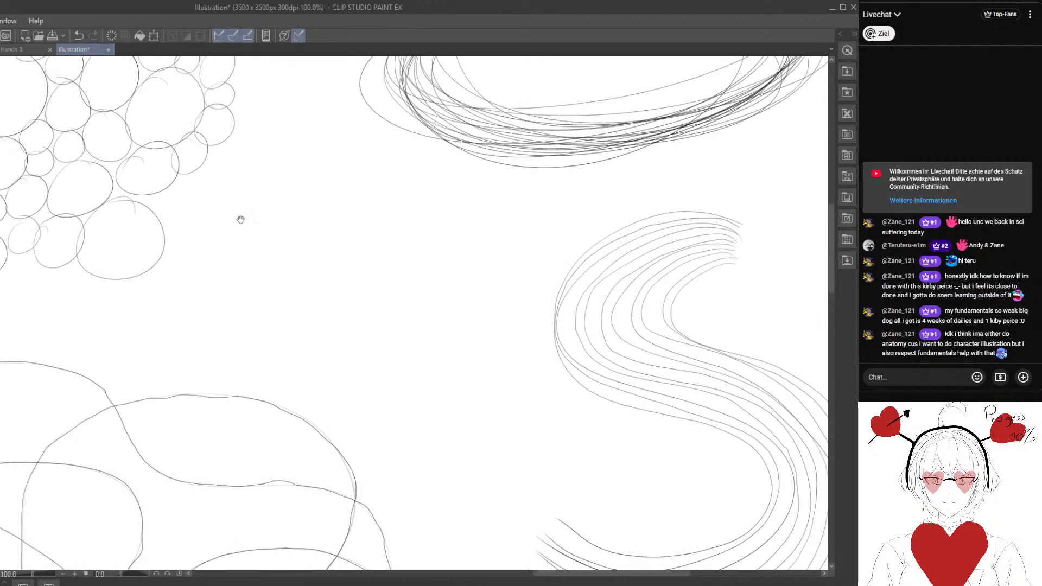
{"action": "mouse_move", "coordinate": [203, 301]}
{"action": "left_mouse_down"}
{"action": "mouse_move", "coordinate": [419, 284]}
{"action": "mouse_move", "coordinate": [442, 296]}
{"action": "left_mouse_up"}
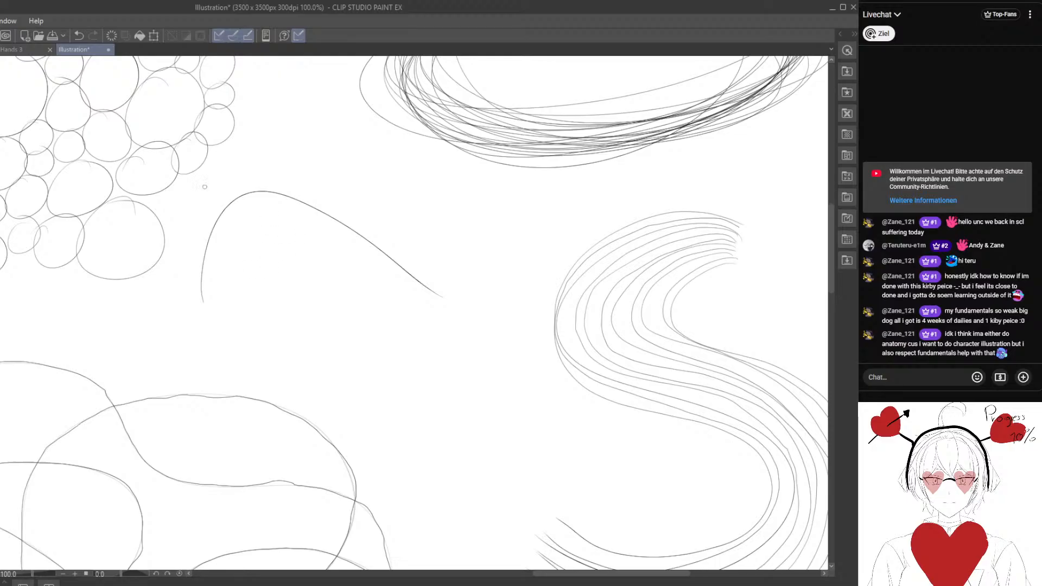
{"action": "left_click", "coordinate": [80, 36]}
{"action": "left_click_drag", "start_coordinate": [314, 156], "coordinate": [320, 349]}
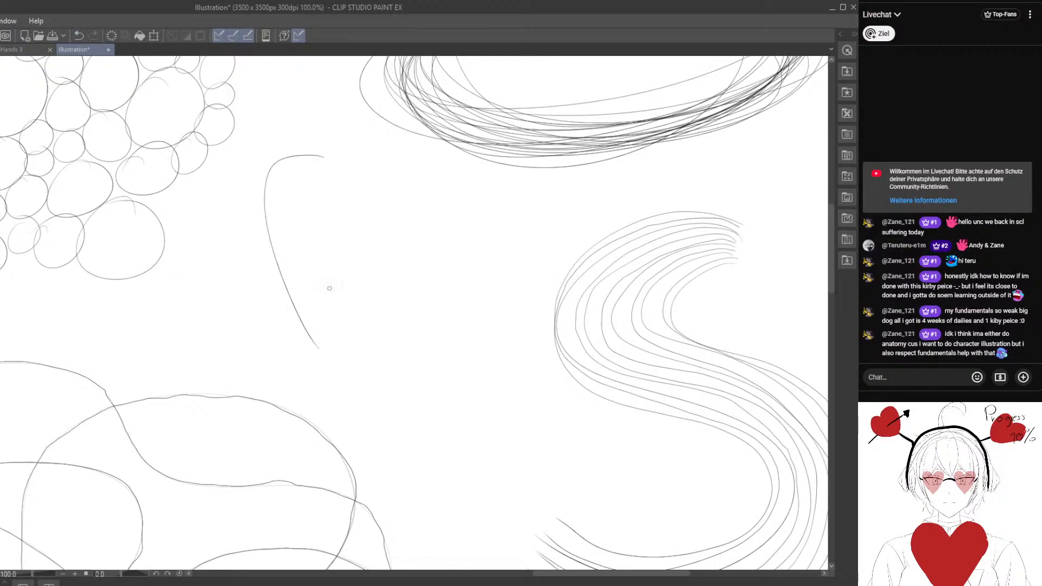
{"action": "left_click_drag", "start_coordinate": [322, 168], "coordinate": [327, 320]}
{"action": "mouse_move", "coordinate": [308, 178]}
{"action": "left_mouse_down"}
{"action": "mouse_move", "coordinate": [331, 312]}
{"action": "mouse_move", "coordinate": [314, 232]}
{"action": "mouse_move", "coordinate": [327, 280]}
{"action": "left_mouse_up"}
Draw a mirrored set of narrow nested arcs facing the hook-shaped ones.
{"action": "left_click_drag", "start_coordinate": [386, 255], "coordinate": [337, 212]}
{"action": "mouse_move", "coordinate": [337, 157]}
{"action": "left_mouse_down"}
{"action": "mouse_move", "coordinate": [367, 300]}
{"action": "mouse_move", "coordinate": [353, 329]}
{"action": "mouse_move", "coordinate": [333, 298]}
{"action": "left_mouse_up"}
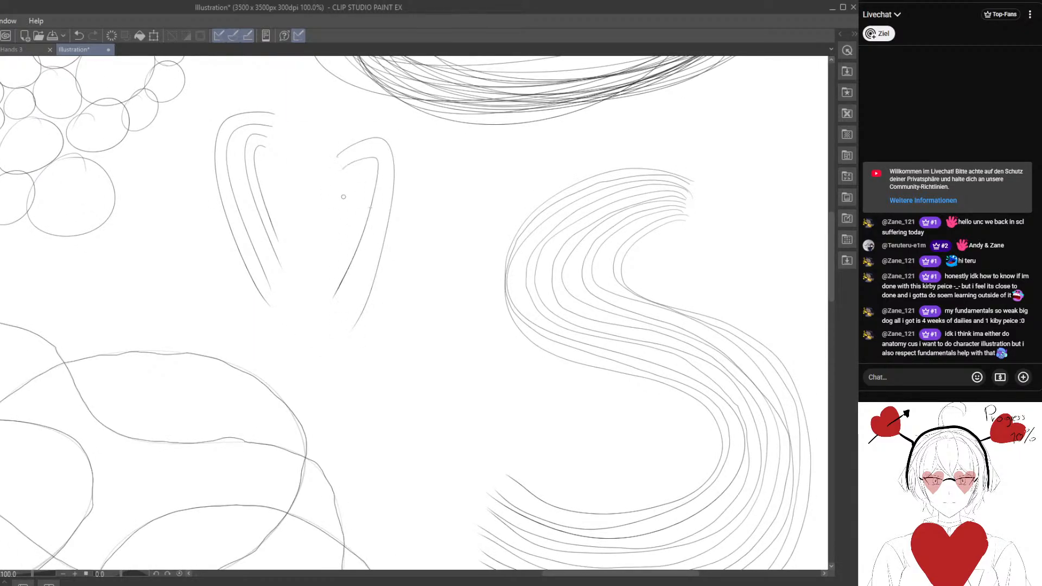
{"action": "left_click_drag", "start_coordinate": [340, 176], "coordinate": [337, 259]}
Widen the canvas to 4415 x 3500 px.
{"action": "scroll", "coordinate": [343, 321], "scroll_direction": "down", "scroll_amount": 2}
{"action": "scroll", "coordinate": [329, 320], "scroll_direction": "down", "scroll_amount": 3}
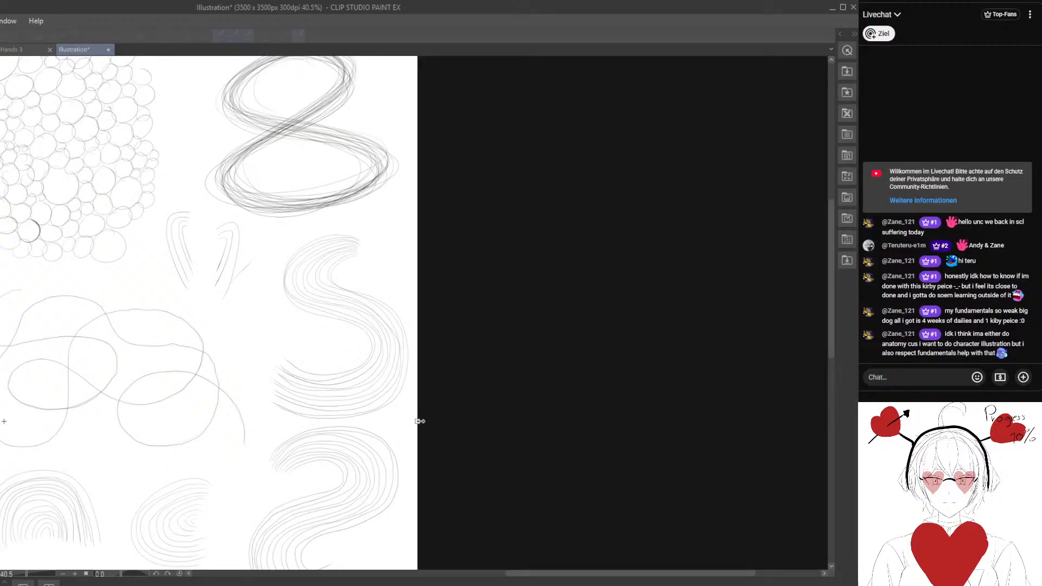
{"action": "left_click_drag", "start_coordinate": [418, 421], "coordinate": [356, 395]}
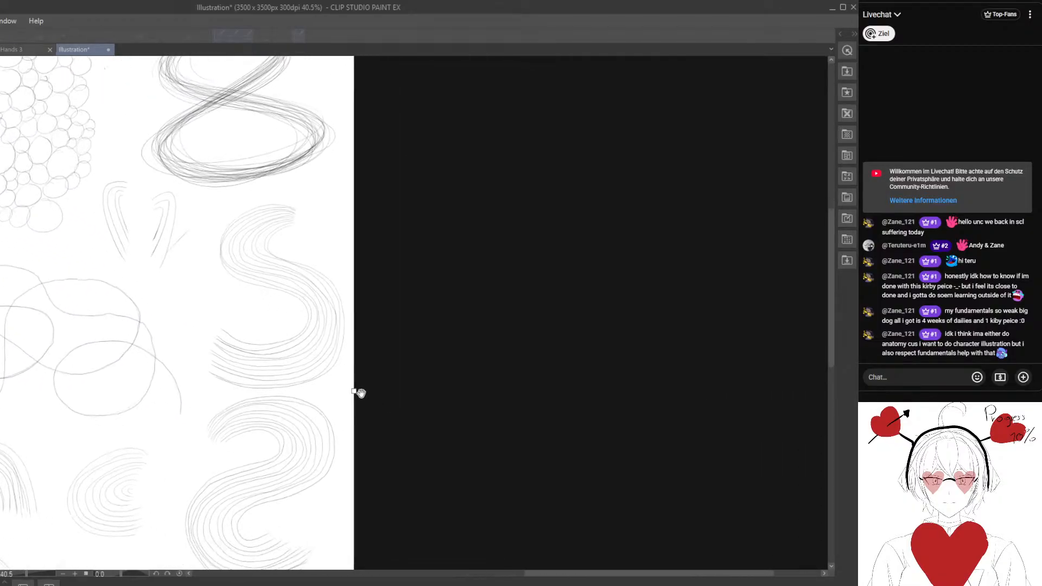
{"action": "left_click", "coordinate": [803, 378]}
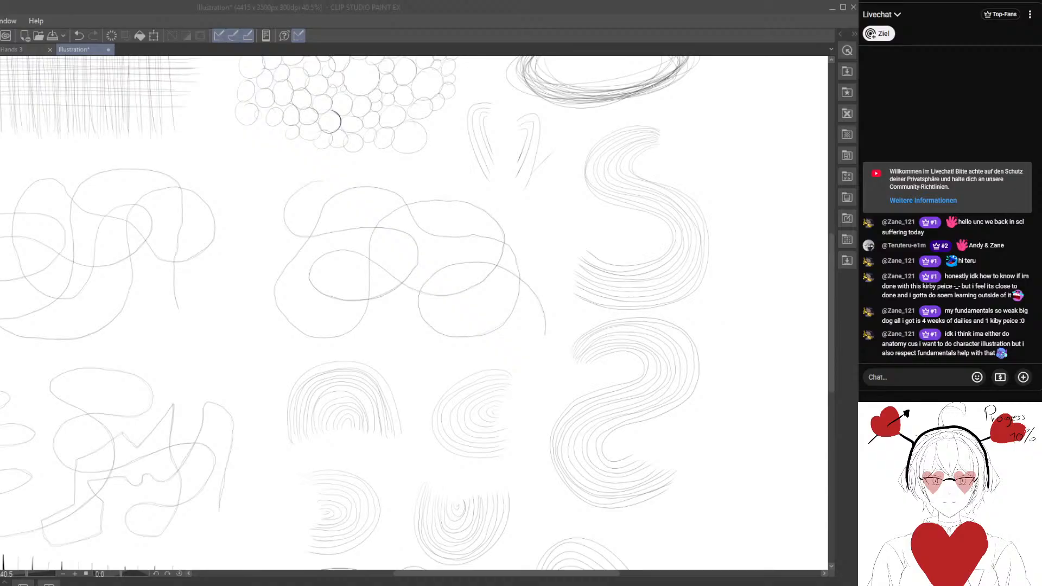
{"action": "left_click", "coordinate": [811, 300]}
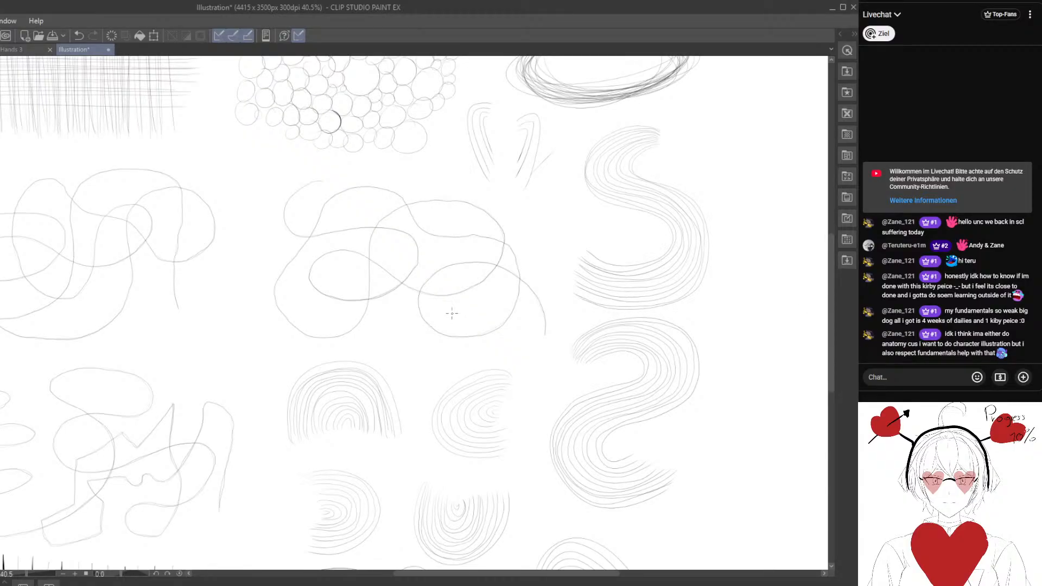
{"action": "mouse_move", "coordinate": [510, 297]}
{"action": "left_mouse_down"}
{"action": "mouse_move", "coordinate": [259, 479]}
{"action": "mouse_move", "coordinate": [259, 340]}
{"action": "mouse_move", "coordinate": [242, 320]}
{"action": "mouse_move", "coordinate": [324, 430]}
{"action": "mouse_move", "coordinate": [229, 345]}
{"action": "left_mouse_up"}
{"action": "scroll", "coordinate": [269, 372], "scroll_direction": "down", "scroll_amount": 1}
{"action": "left_click_drag", "start_coordinate": [284, 382], "coordinate": [275, 336]}
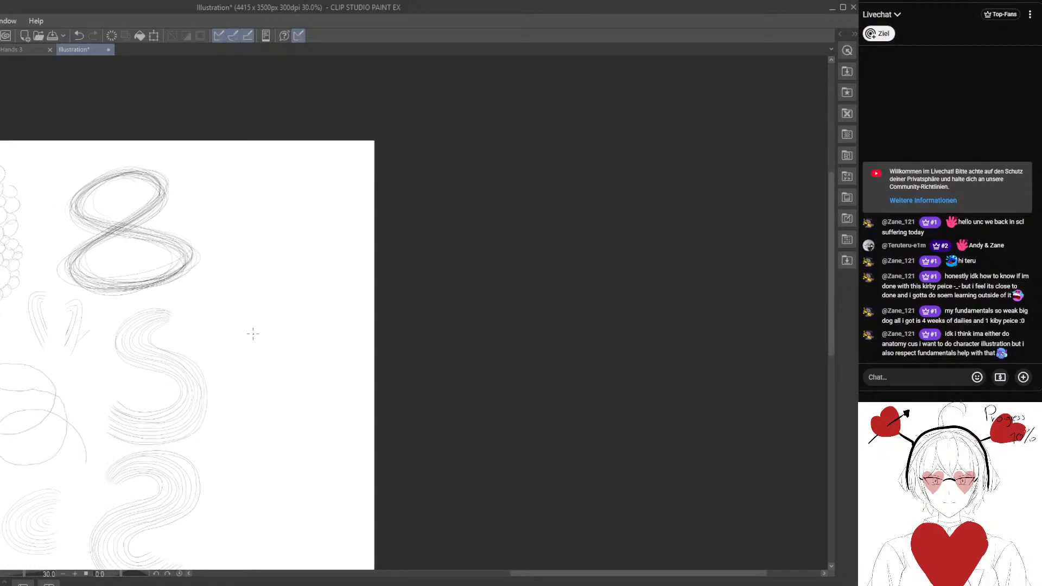
Create a new blank 3500 x 3500 px, 300 dpi illustration and close the warm-up sheet without saving it.
{"action": "left_click", "coordinate": [25, 35]}
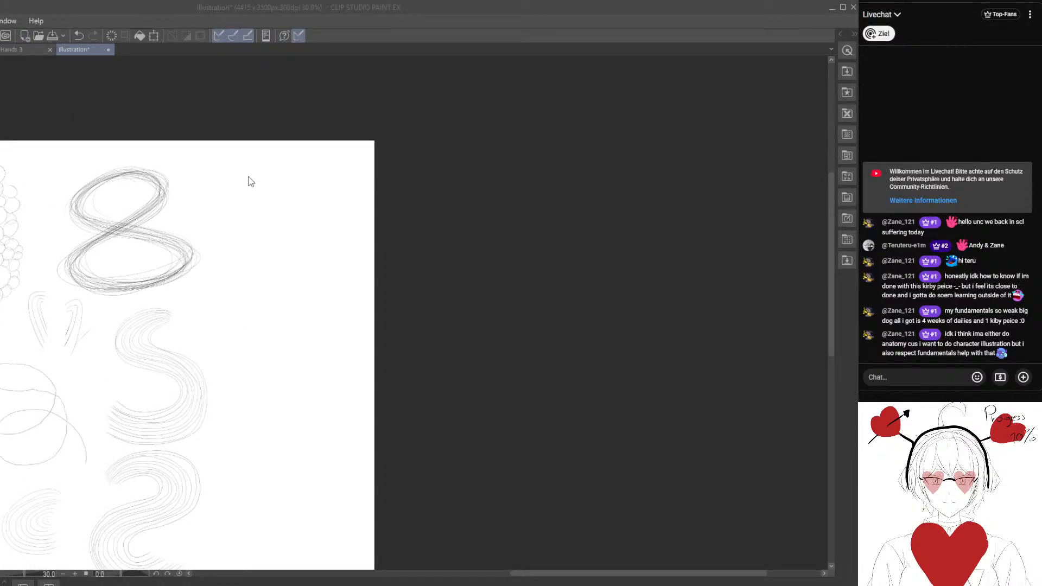
{"action": "key", "text": "Return"}
{"action": "left_click", "coordinate": [106, 49]}
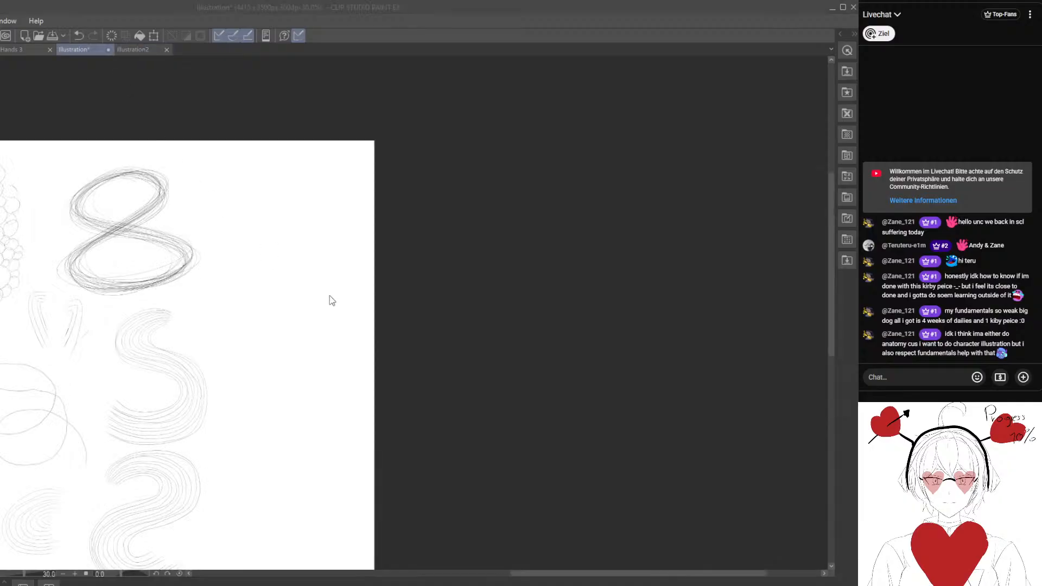
{"action": "key", "text": "n"}
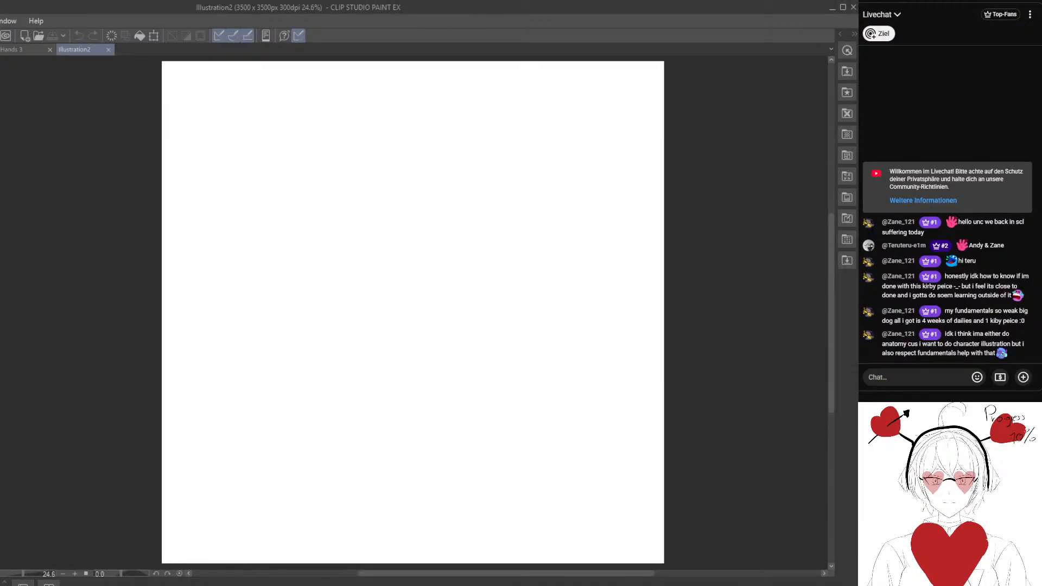
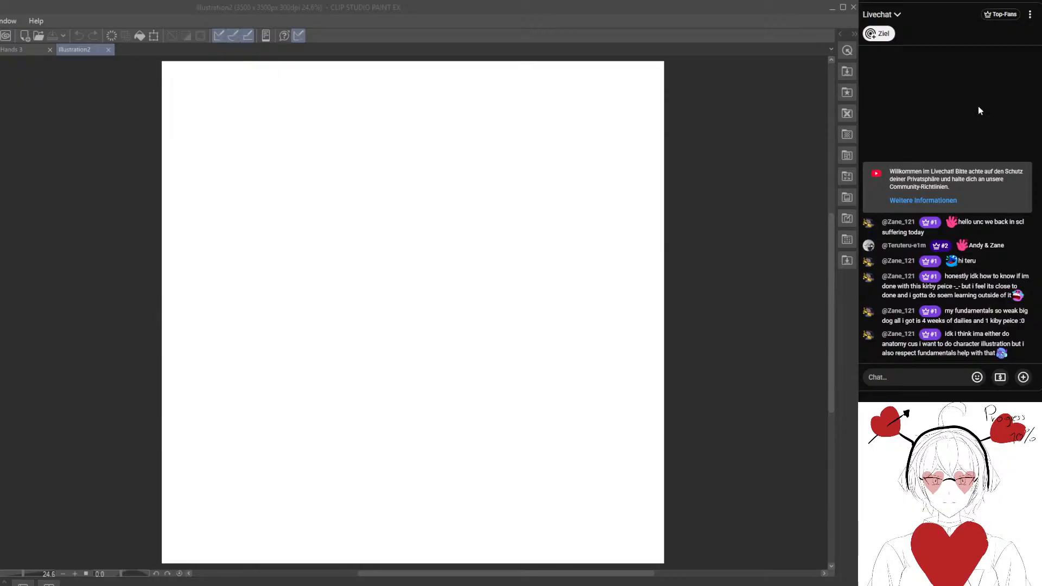
Paste the dancer reference photo onto the canvas and scale it down in the upper-left corner of the page.
{"action": "left_click", "coordinate": [98, 232]}
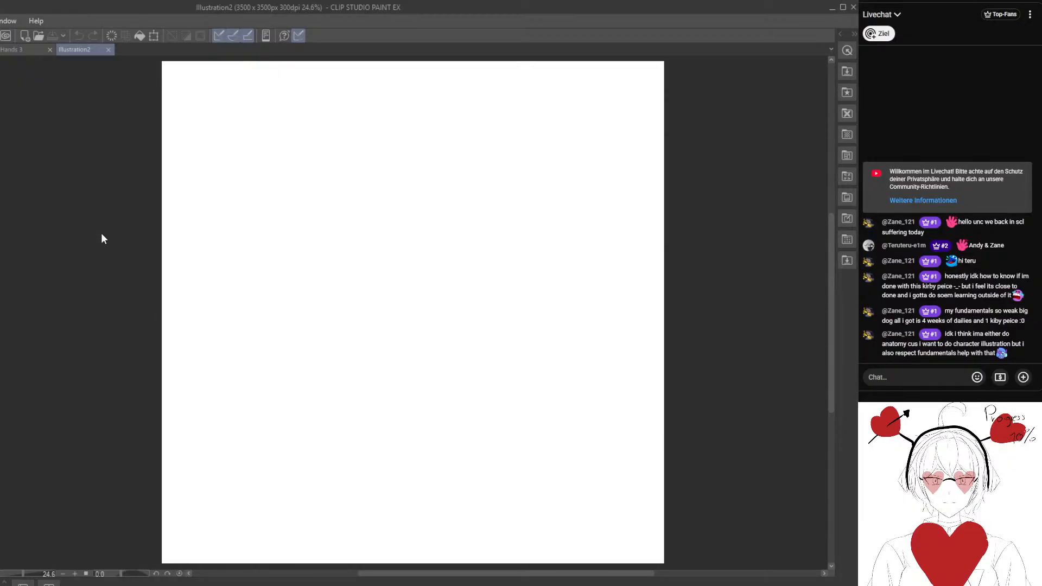
{"action": "key", "text": "ctrl+v"}
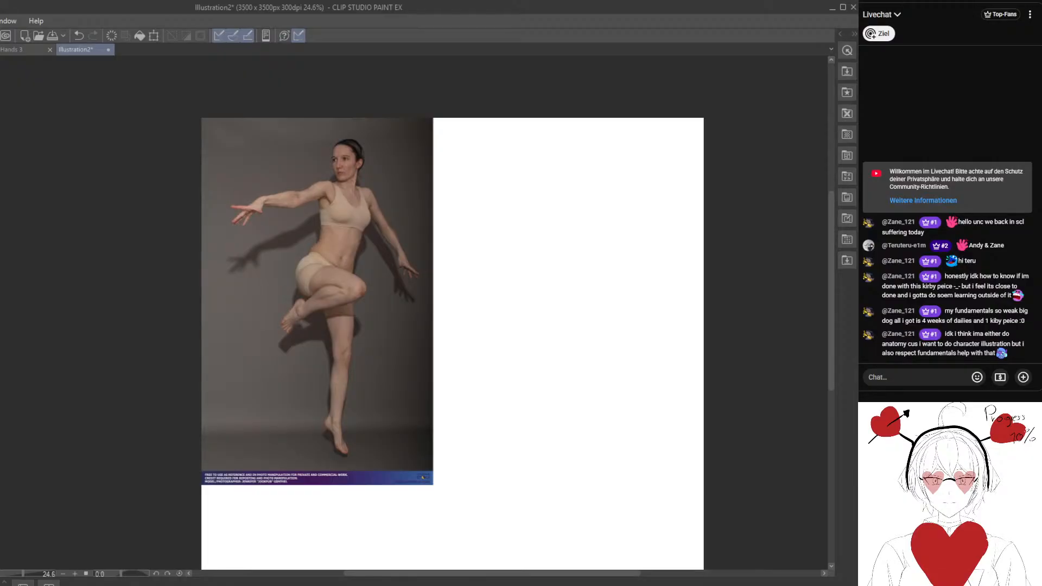
{"action": "key", "text": "ctrl+d"}
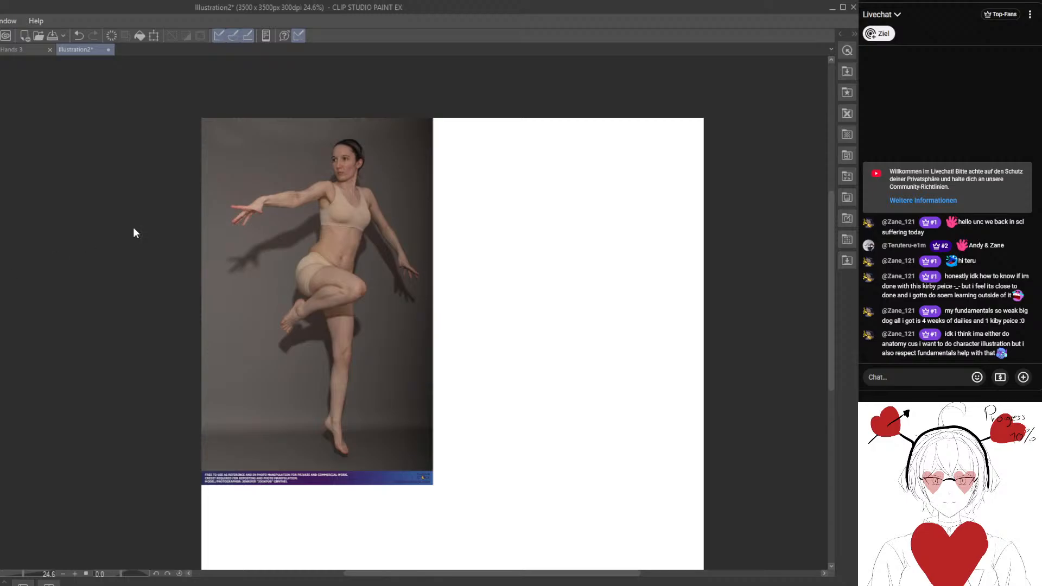
{"action": "key", "text": "ctrl+t"}
{"action": "left_click_drag", "start_coordinate": [432, 484], "coordinate": [356, 317]}
{"action": "left_click", "coordinate": [254, 366]}
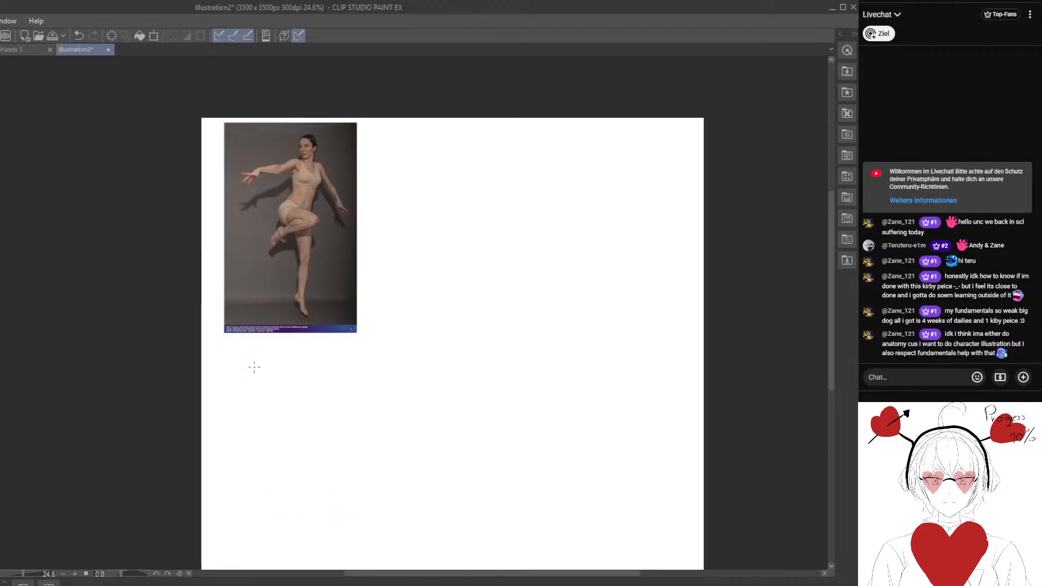
Trace the model's chest over the photo in green as a box running from the shoulders to the bra band.
{"action": "key", "text": "ctrl+alt+0"}
{"action": "left_click_drag", "start_coordinate": [182, 264], "coordinate": [358, 460]}
{"action": "left_click_drag", "start_coordinate": [209, 312], "coordinate": [365, 537]}
{"action": "scroll", "coordinate": [236, 349], "scroll_direction": "down", "scroll_amount": 3}
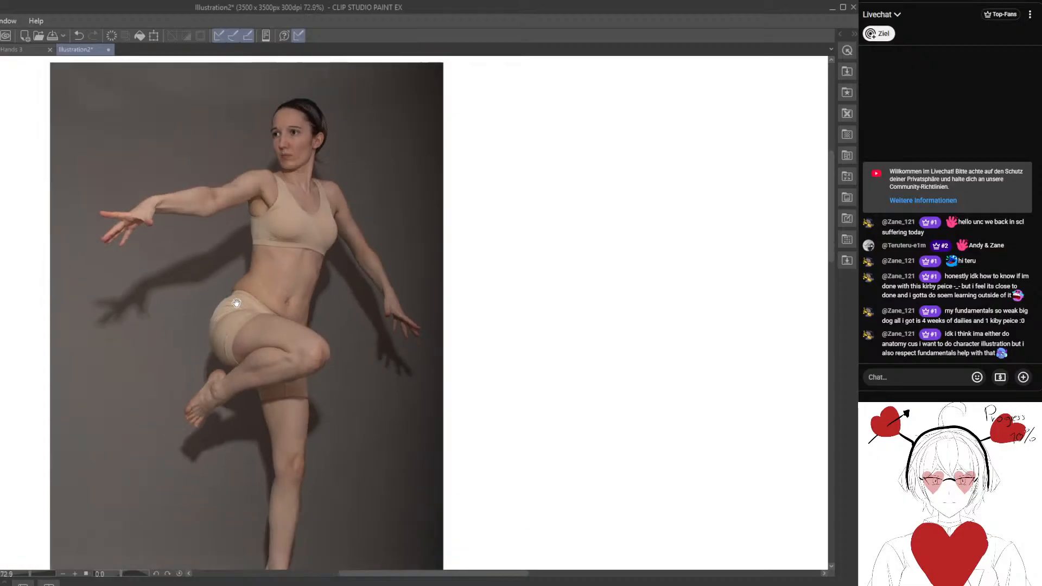
{"action": "left_click_drag", "start_coordinate": [236, 303], "coordinate": [255, 293]}
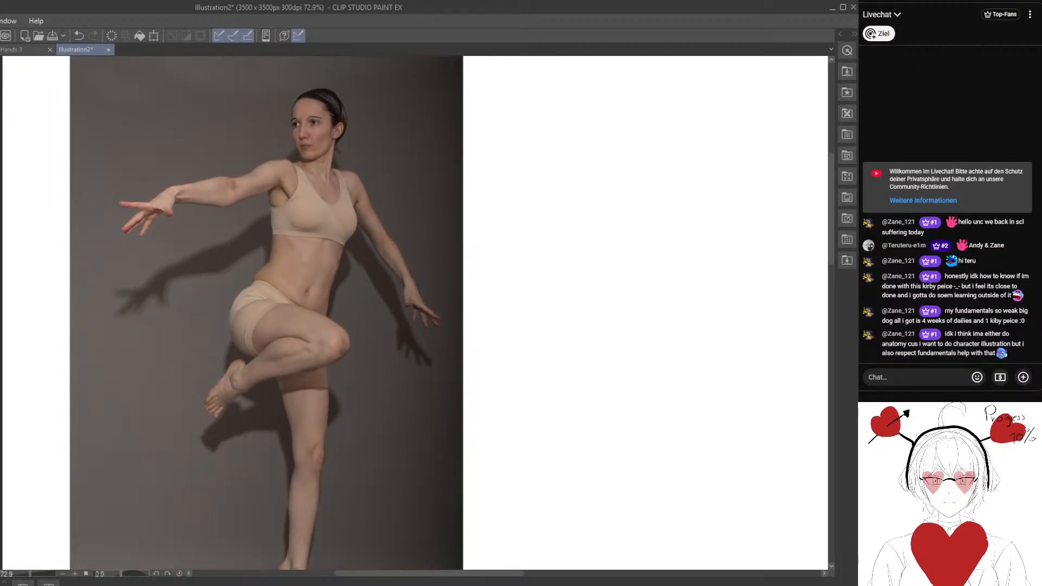
{"action": "mouse_move", "coordinate": [260, 207]}
{"action": "left_mouse_down"}
{"action": "mouse_move", "coordinate": [275, 251]}
{"action": "mouse_move", "coordinate": [258, 197]}
{"action": "mouse_move", "coordinate": [274, 218]}
{"action": "mouse_move", "coordinate": [307, 179]}
{"action": "left_mouse_up"}
{"action": "left_click", "coordinate": [314, 248], "text": "shift"}
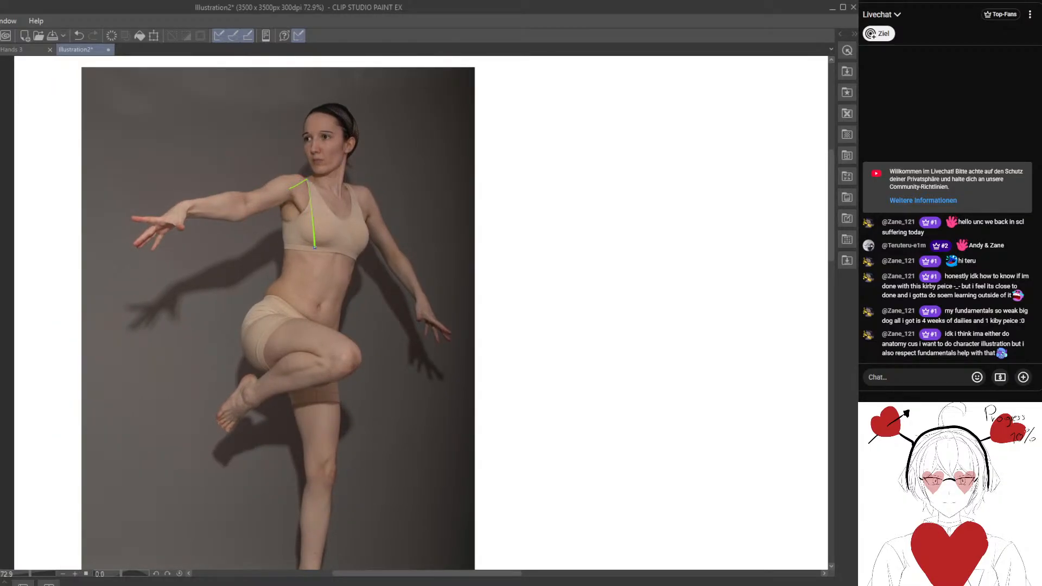
{"action": "left_click_drag", "start_coordinate": [314, 249], "coordinate": [293, 262]}
{"action": "mouse_move", "coordinate": [290, 190]}
{"action": "left_mouse_down"}
{"action": "mouse_move", "coordinate": [288, 259]}
{"action": "mouse_move", "coordinate": [352, 260]}
{"action": "left_mouse_up"}
{"action": "left_click_drag", "start_coordinate": [354, 189], "coordinate": [362, 259]}
{"action": "mouse_move", "coordinate": [302, 298]}
{"action": "left_mouse_down"}
{"action": "mouse_move", "coordinate": [250, 284]}
{"action": "mouse_move", "coordinate": [249, 293]}
{"action": "left_mouse_up"}
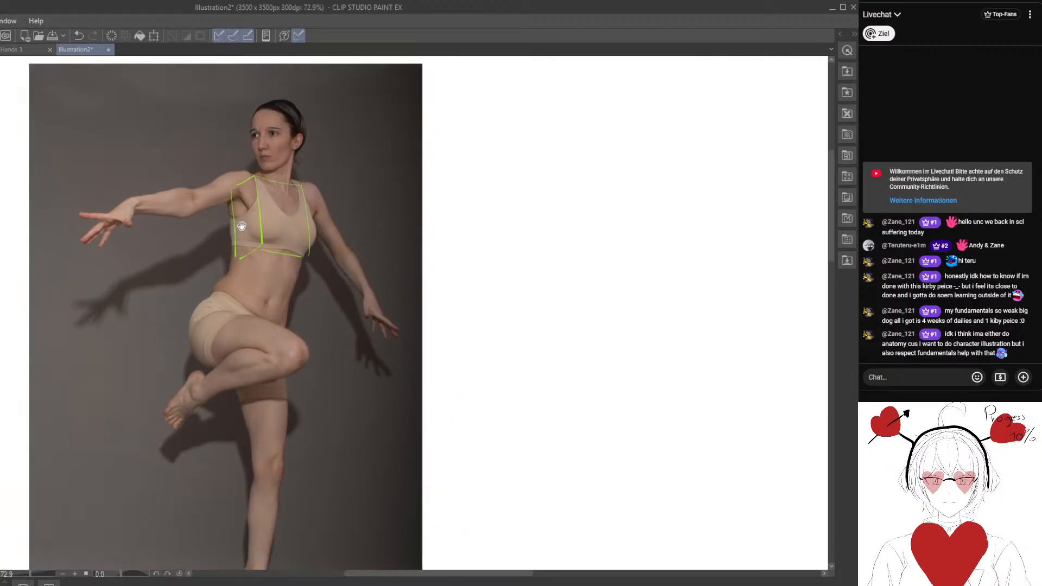
Erase the chest box's lower edge and redraw it lower, below the bra band.
{"action": "key", "text": "e"}
{"action": "mouse_move", "coordinate": [305, 270]}
{"action": "left_mouse_down"}
{"action": "mouse_move", "coordinate": [234, 274]}
{"action": "mouse_move", "coordinate": [309, 276]}
{"action": "mouse_move", "coordinate": [276, 267]}
{"action": "mouse_move", "coordinate": [259, 278]}
{"action": "mouse_move", "coordinate": [281, 290]}
{"action": "left_mouse_up"}
{"action": "key", "text": "p"}
Lasso the chest box lines and transform them slightly to fit the model's torso better.
{"action": "key", "text": "m"}
{"action": "left_click_drag", "start_coordinate": [271, 171], "coordinate": [424, 246]}
{"action": "key", "text": "ctrl+t"}
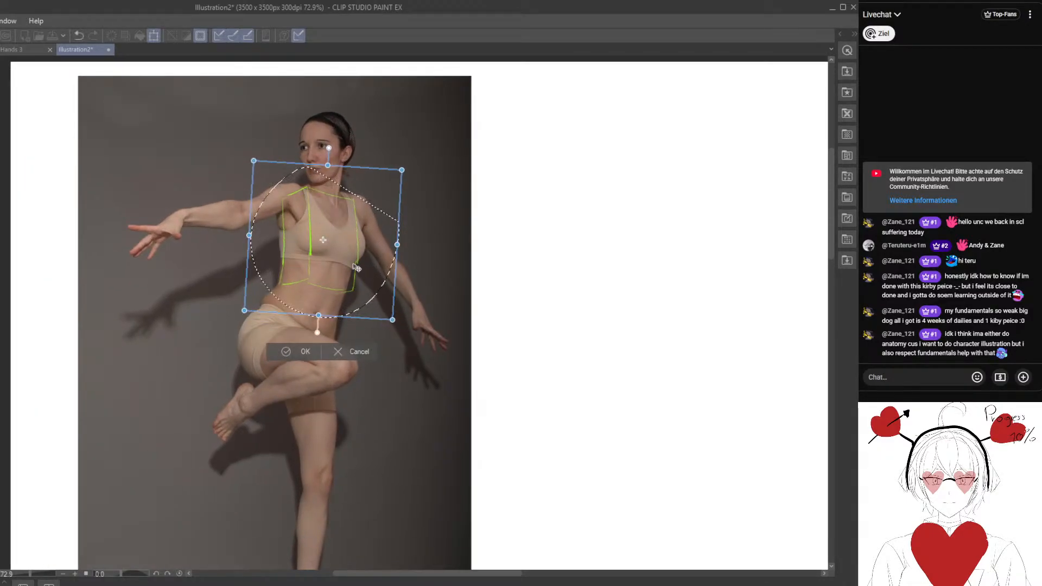
{"action": "mouse_move", "coordinate": [376, 274]}
{"action": "left_mouse_down"}
{"action": "mouse_move", "coordinate": [410, 242]}
{"action": "mouse_move", "coordinate": [382, 261]}
{"action": "left_mouse_up"}
{"action": "left_click", "coordinate": [308, 355]}
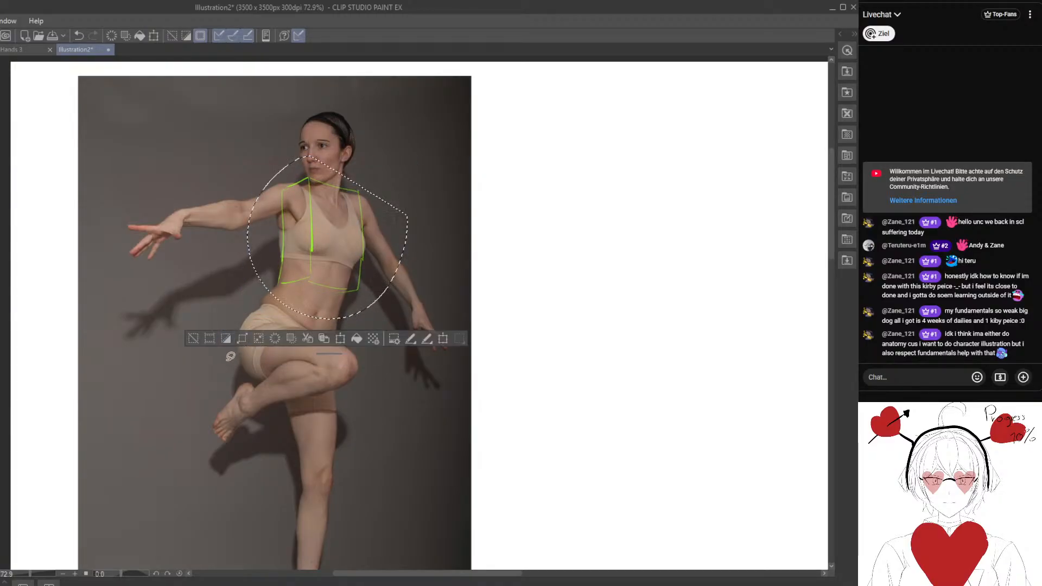
{"action": "left_click", "coordinate": [205, 333]}
Erase and redraw the chest box's front corner and side edges with thinner lines tapering toward the waist.
{"action": "left_click_drag", "start_coordinate": [315, 197], "coordinate": [311, 262]}
{"action": "key", "text": "p"}
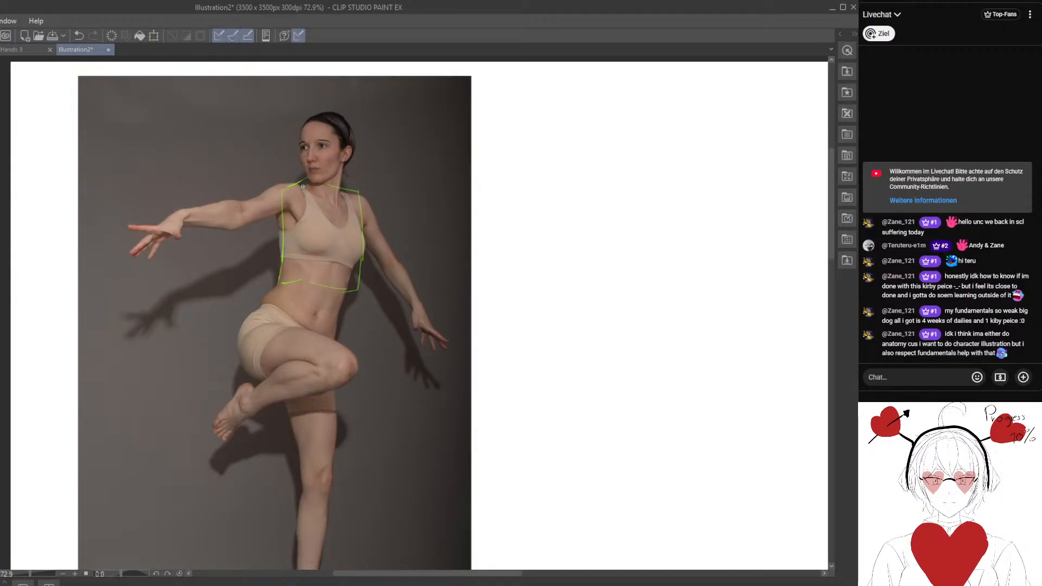
{"action": "left_click_drag", "start_coordinate": [302, 185], "coordinate": [305, 278]}
{"action": "key", "text": "e"}
{"action": "left_click_drag", "start_coordinate": [278, 213], "coordinate": [278, 256]}
{"action": "mouse_move", "coordinate": [360, 295]}
{"action": "left_mouse_down"}
{"action": "mouse_move", "coordinate": [358, 215]}
{"action": "mouse_move", "coordinate": [341, 284]}
{"action": "mouse_move", "coordinate": [316, 284]}
{"action": "mouse_move", "coordinate": [333, 286]}
{"action": "mouse_move", "coordinate": [353, 262]}
{"action": "mouse_move", "coordinate": [357, 230]}
{"action": "left_mouse_up"}
{"action": "key", "text": "p"}
{"action": "key", "text": "e"}
{"action": "key", "text": "p"}
{"action": "left_click_drag", "start_coordinate": [358, 200], "coordinate": [344, 286]}
Trace a tilted box over the model's pelvis and connect it to the chest box with waist lines.
{"action": "key", "text": "space"}
{"action": "left_click_drag", "start_coordinate": [301, 333], "coordinate": [304, 285]}
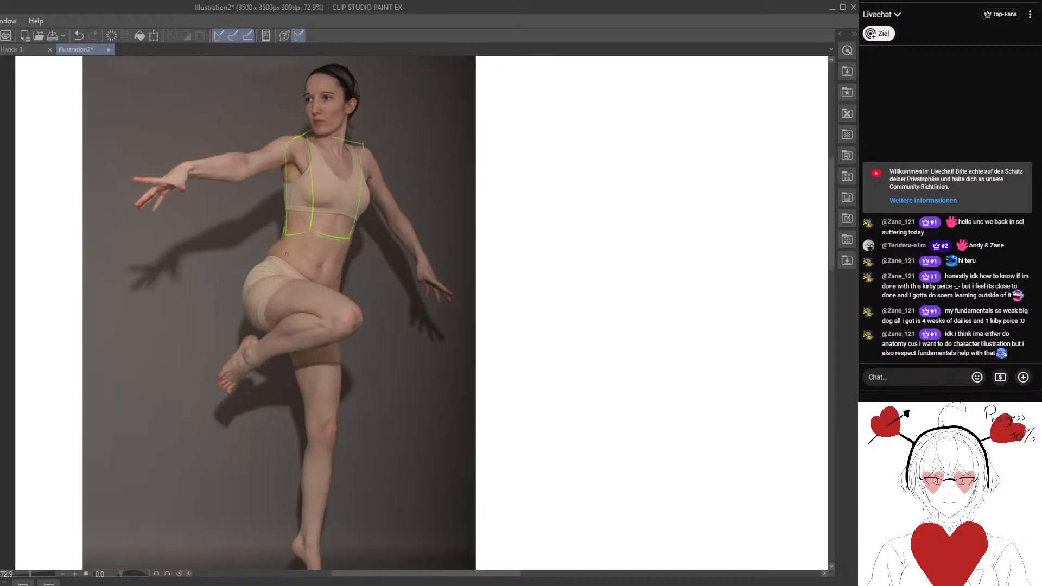
{"action": "mouse_move", "coordinate": [266, 255]}
{"action": "left_mouse_down"}
{"action": "mouse_move", "coordinate": [292, 256]}
{"action": "mouse_move", "coordinate": [329, 285]}
{"action": "left_mouse_up"}
{"action": "left_click_drag", "start_coordinate": [243, 310], "coordinate": [319, 333]}
{"action": "mouse_move", "coordinate": [275, 289]}
{"action": "left_mouse_down"}
{"action": "mouse_move", "coordinate": [268, 255]}
{"action": "mouse_move", "coordinate": [242, 307]}
{"action": "left_mouse_up"}
{"action": "left_click_drag", "start_coordinate": [336, 296], "coordinate": [331, 336]}
{"action": "left_click_drag", "start_coordinate": [345, 248], "coordinate": [331, 294]}
{"action": "left_click_drag", "start_coordinate": [283, 236], "coordinate": [268, 257]}
{"action": "mouse_move", "coordinate": [287, 338]}
{"action": "left_mouse_down"}
{"action": "mouse_move", "coordinate": [273, 279]}
{"action": "mouse_move", "coordinate": [261, 286]}
{"action": "left_mouse_up"}
{"action": "left_click_drag", "start_coordinate": [216, 262], "coordinate": [259, 284]}
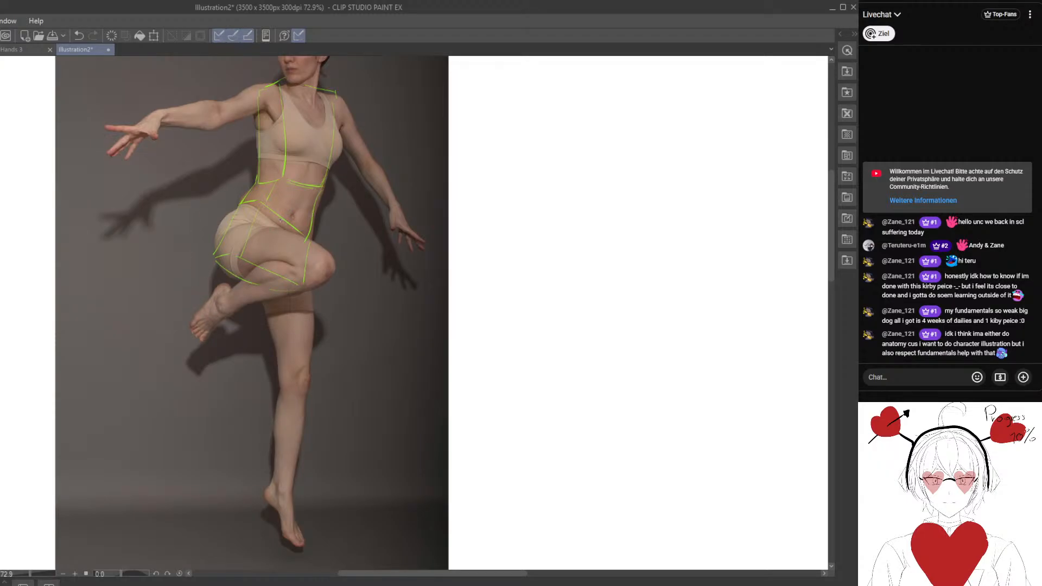
Try blocking in the raised thigh as a box with cross-contours extending from the pelvis.
{"action": "left_click_drag", "start_coordinate": [264, 237], "coordinate": [284, 249]}
{"action": "left_click_drag", "start_coordinate": [232, 237], "coordinate": [263, 344]}
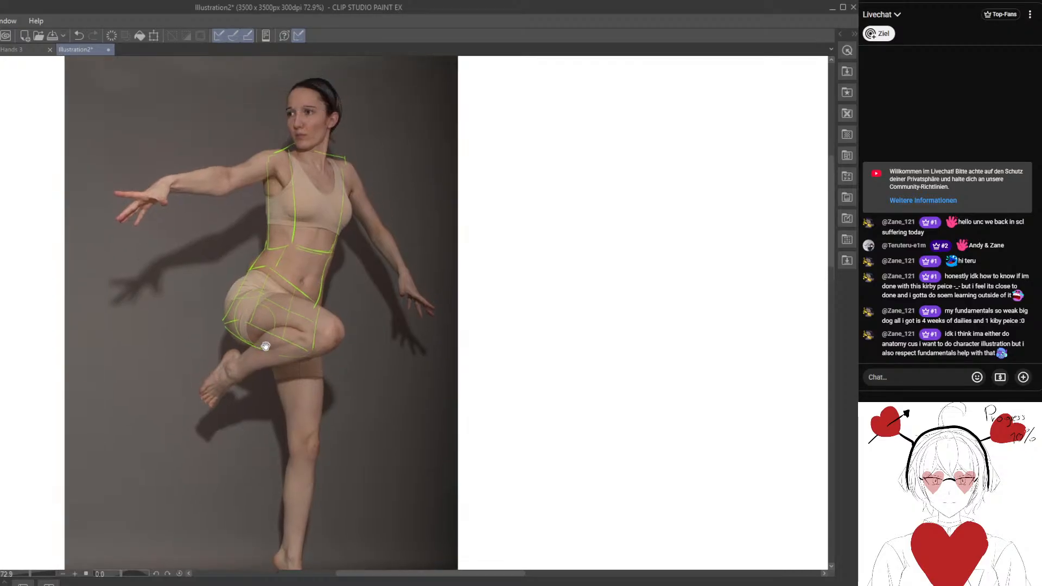
{"action": "mouse_move", "coordinate": [248, 295]}
{"action": "left_mouse_down"}
{"action": "mouse_move", "coordinate": [192, 280]}
{"action": "mouse_move", "coordinate": [285, 297]}
{"action": "left_mouse_up"}
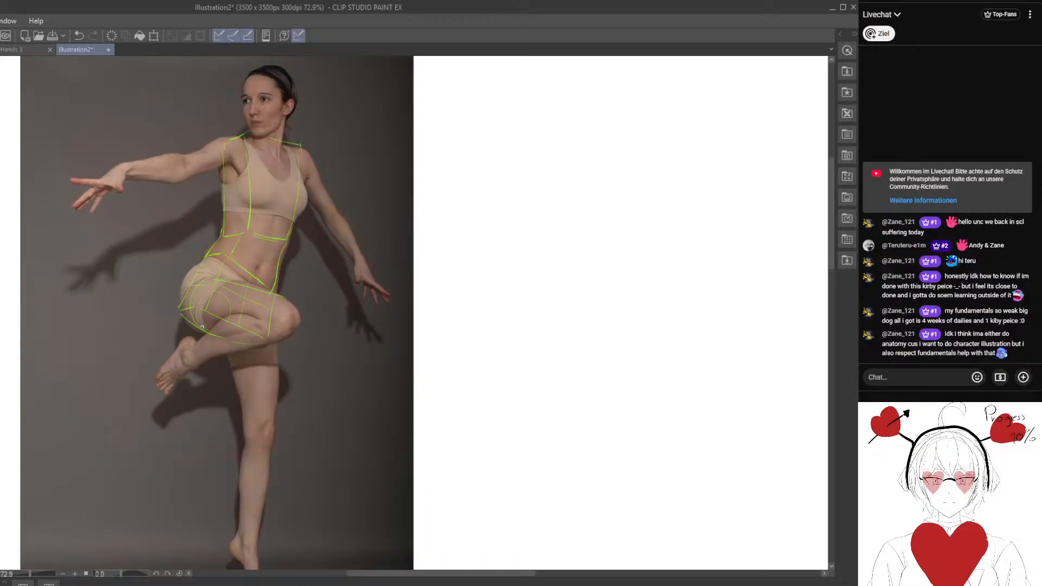
{"action": "mouse_move", "coordinate": [202, 327]}
{"action": "left_mouse_down"}
{"action": "mouse_move", "coordinate": [280, 308]}
{"action": "mouse_move", "coordinate": [270, 305]}
{"action": "mouse_move", "coordinate": [274, 323]}
{"action": "mouse_move", "coordinate": [228, 323]}
{"action": "mouse_move", "coordinate": [266, 315]}
{"action": "mouse_move", "coordinate": [253, 325]}
{"action": "mouse_move", "coordinate": [219, 316]}
{"action": "mouse_move", "coordinate": [279, 303]}
{"action": "mouse_move", "coordinate": [216, 278]}
{"action": "left_mouse_up"}
{"action": "key", "text": "e"}
{"action": "key", "text": "p"}
{"action": "scroll", "coordinate": [268, 313], "scroll_direction": "down", "scroll_amount": 1}
{"action": "key", "text": "e"}
{"action": "key", "text": "p"}
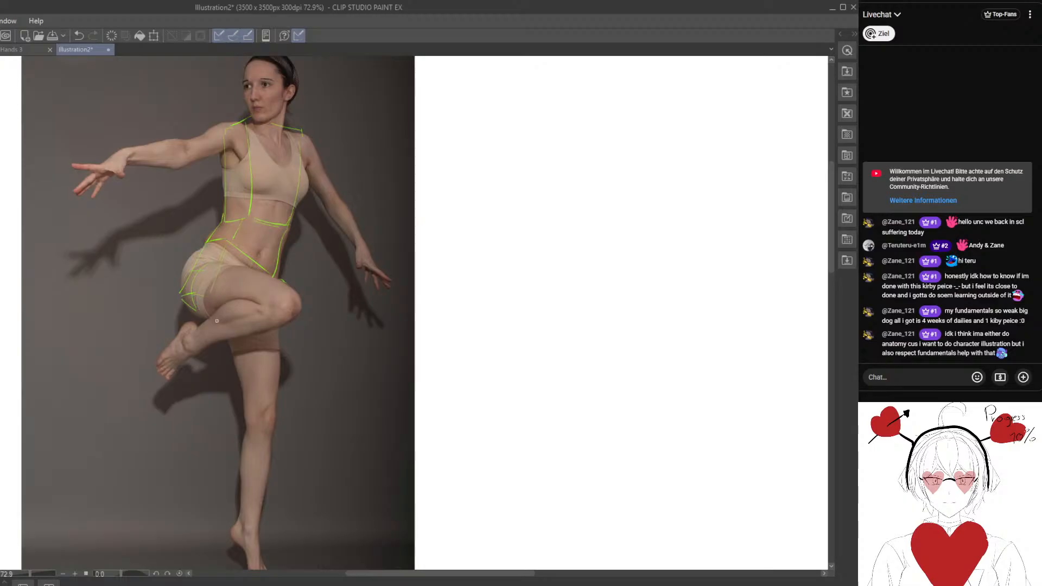
Trace the raised leg over the photo with a cylindrical thigh, rounded knee, folded shin and simple foot.
{"action": "left_click_drag", "start_coordinate": [211, 282], "coordinate": [219, 305]}
{"action": "left_click_drag", "start_coordinate": [231, 268], "coordinate": [282, 280]}
{"action": "left_click_drag", "start_coordinate": [218, 302], "coordinate": [254, 302]}
{"action": "mouse_move", "coordinate": [255, 314]}
{"action": "left_mouse_down"}
{"action": "mouse_move", "coordinate": [266, 329]}
{"action": "mouse_move", "coordinate": [271, 317]}
{"action": "mouse_move", "coordinate": [252, 329]}
{"action": "mouse_move", "coordinate": [270, 326]}
{"action": "mouse_move", "coordinate": [193, 348]}
{"action": "mouse_move", "coordinate": [190, 327]}
{"action": "left_mouse_up"}
{"action": "key", "text": "p"}
{"action": "key", "text": "e"}
{"action": "key", "text": "p"}
{"action": "mouse_move", "coordinate": [183, 330]}
{"action": "left_mouse_down"}
{"action": "mouse_move", "coordinate": [154, 368]}
{"action": "mouse_move", "coordinate": [176, 370]}
{"action": "mouse_move", "coordinate": [156, 368]}
{"action": "mouse_move", "coordinate": [189, 407]}
{"action": "mouse_move", "coordinate": [157, 318]}
{"action": "mouse_move", "coordinate": [148, 337]}
{"action": "mouse_move", "coordinate": [204, 323]}
{"action": "left_mouse_up"}
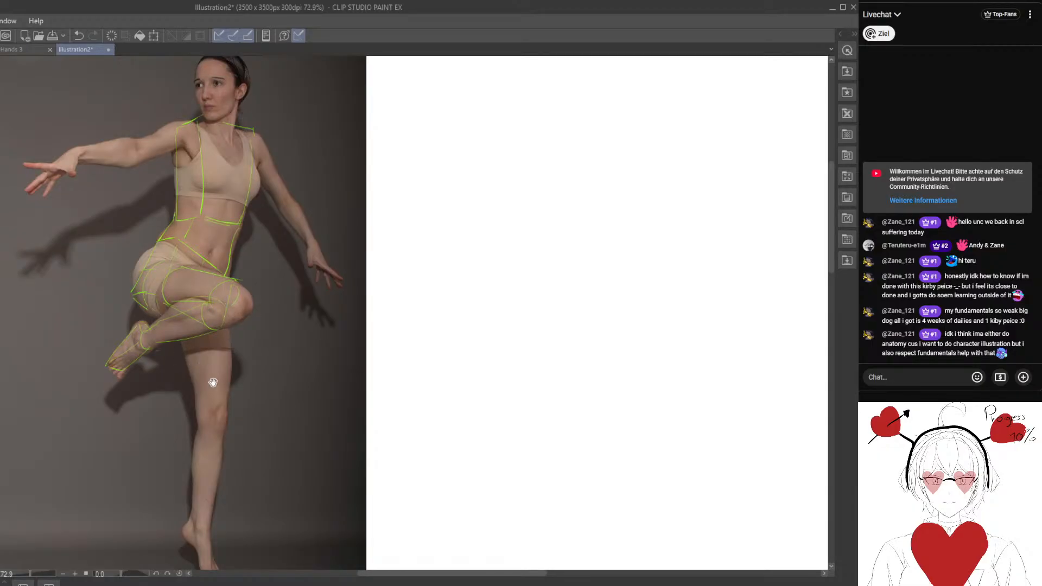
Trace the standing leg's thigh over the photo as a tapering cylinder ending at the knee.
{"action": "left_click_drag", "start_coordinate": [215, 382], "coordinate": [207, 367]}
{"action": "mouse_move", "coordinate": [175, 303]}
{"action": "left_mouse_down"}
{"action": "mouse_move", "coordinate": [191, 368]}
{"action": "mouse_move", "coordinate": [196, 342]}
{"action": "mouse_move", "coordinate": [182, 355]}
{"action": "mouse_move", "coordinate": [187, 387]}
{"action": "left_mouse_up"}
{"action": "key", "text": "e"}
{"action": "key", "text": "p"}
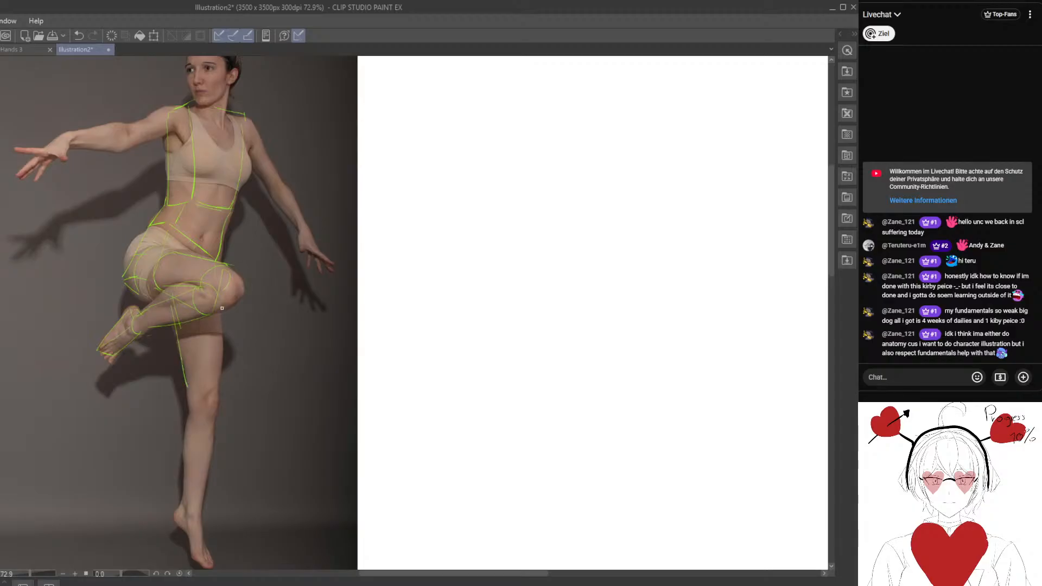
{"action": "mouse_move", "coordinate": [220, 307]}
{"action": "left_mouse_down"}
{"action": "mouse_move", "coordinate": [222, 385]}
{"action": "mouse_move", "coordinate": [208, 354]}
{"action": "mouse_move", "coordinate": [225, 354]}
{"action": "mouse_move", "coordinate": [227, 336]}
{"action": "left_mouse_up"}
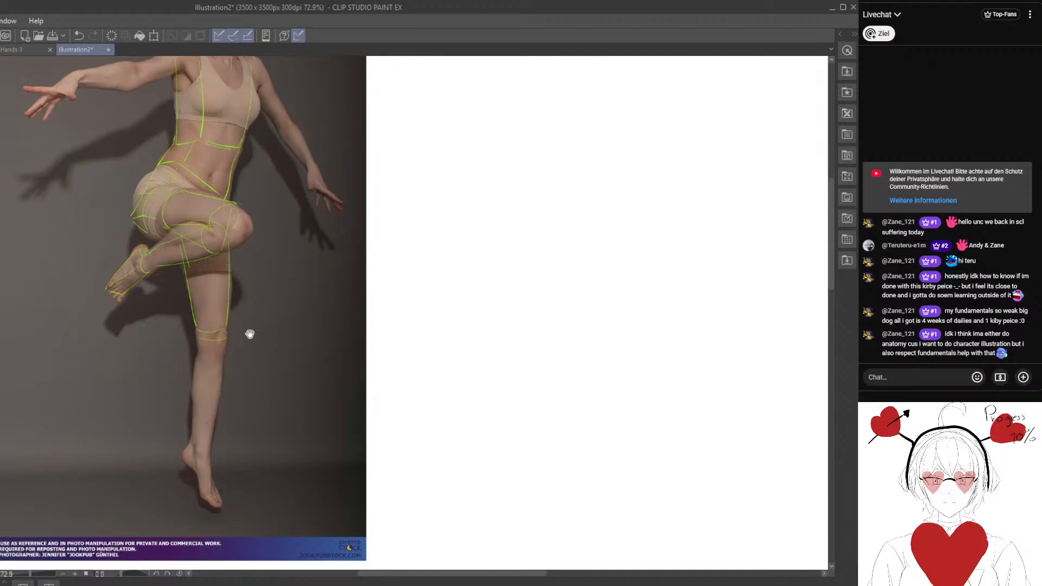
Trace the standing leg's shin as a tapering cylinder and block in the pointed foot.
{"action": "mouse_move", "coordinate": [217, 279]}
{"action": "left_mouse_down"}
{"action": "mouse_move", "coordinate": [236, 330]}
{"action": "mouse_move", "coordinate": [239, 323]}
{"action": "left_mouse_up"}
{"action": "mouse_move", "coordinate": [222, 382]}
{"action": "left_mouse_down"}
{"action": "mouse_move", "coordinate": [219, 495]}
{"action": "mouse_move", "coordinate": [234, 478]}
{"action": "mouse_move", "coordinate": [220, 404]}
{"action": "mouse_move", "coordinate": [233, 482]}
{"action": "left_mouse_up"}
{"action": "key", "text": "e"}
{"action": "key", "text": "p"}
{"action": "mouse_move", "coordinate": [326, 441]}
{"action": "left_mouse_down"}
{"action": "mouse_move", "coordinate": [253, 400]}
{"action": "mouse_move", "coordinate": [381, 294]}
{"action": "left_mouse_up"}
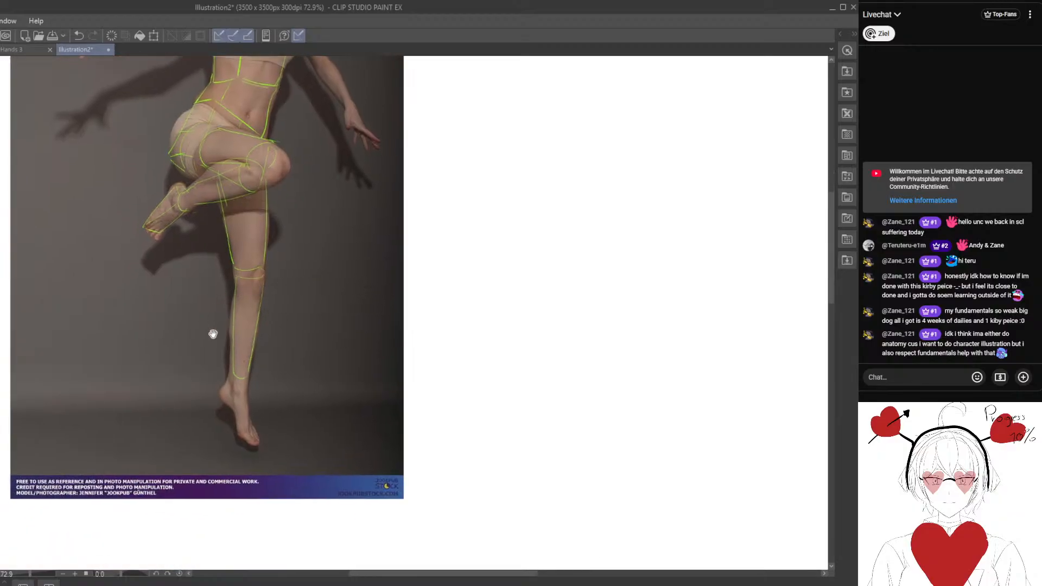
{"action": "mouse_move", "coordinate": [232, 374]}
{"action": "left_mouse_down"}
{"action": "mouse_move", "coordinate": [245, 378]}
{"action": "mouse_move", "coordinate": [242, 434]}
{"action": "mouse_move", "coordinate": [251, 412]}
{"action": "mouse_move", "coordinate": [255, 434]}
{"action": "left_mouse_up"}
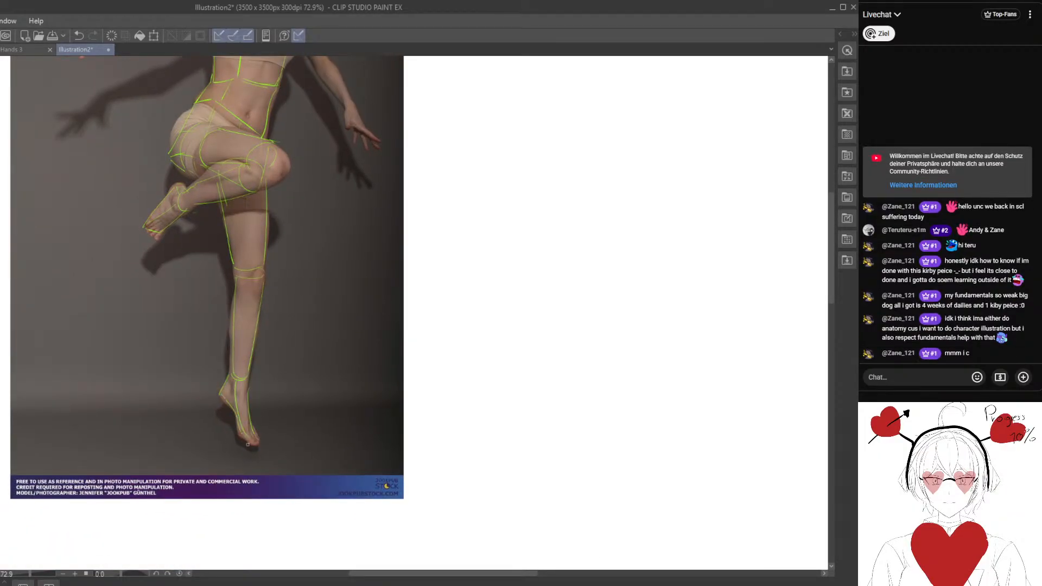
Add circles on both shoulders and trace the outstretched arm with upper arm, elbow and forearm forms.
{"action": "left_click_drag", "start_coordinate": [213, 402], "coordinate": [154, 379]}
{"action": "left_click_drag", "start_coordinate": [138, 194], "coordinate": [226, 468]}
{"action": "left_click_drag", "start_coordinate": [235, 251], "coordinate": [237, 245]}
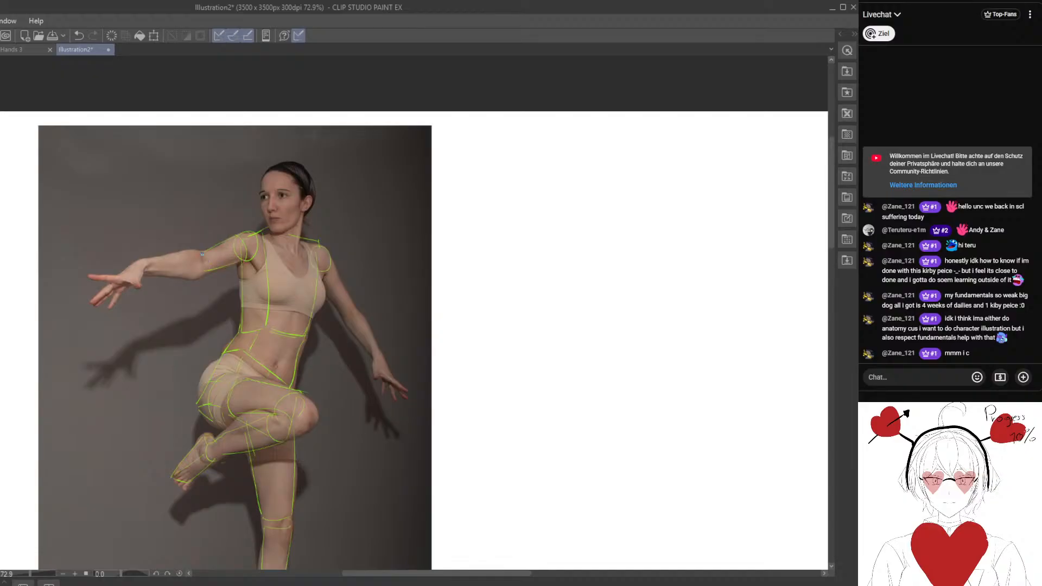
{"action": "left_click_drag", "start_coordinate": [168, 275], "coordinate": [216, 267]}
{"action": "key", "text": "p"}
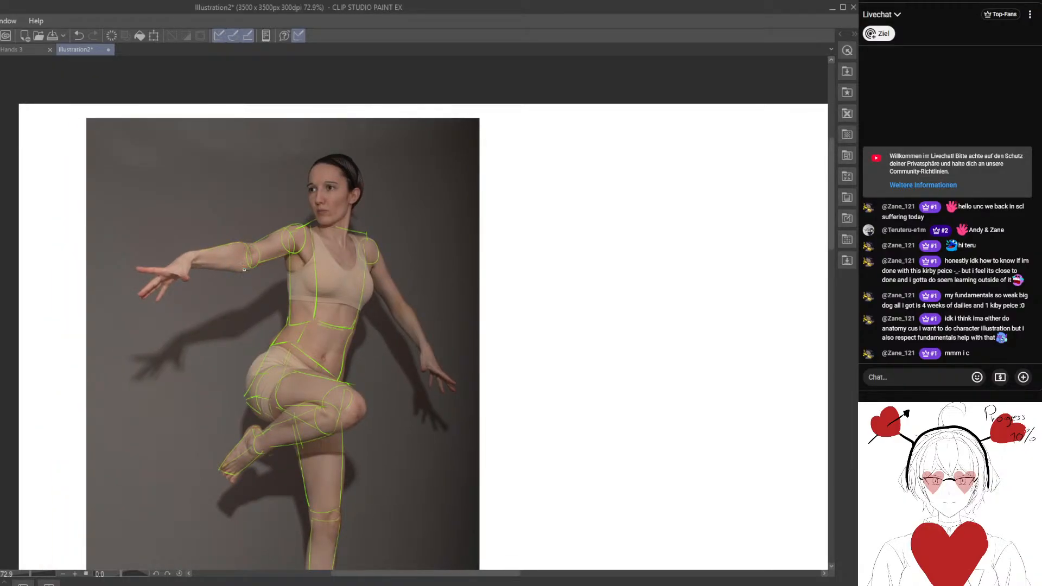
{"action": "mouse_move", "coordinate": [242, 270]}
{"action": "left_mouse_down"}
{"action": "mouse_move", "coordinate": [203, 268]}
{"action": "mouse_move", "coordinate": [224, 251]}
{"action": "mouse_move", "coordinate": [233, 255]}
{"action": "mouse_move", "coordinate": [196, 253]}
{"action": "mouse_move", "coordinate": [205, 268]}
{"action": "left_mouse_up"}
{"action": "key", "text": "e"}
{"action": "key", "text": "p"}
Sketch an egg-shaped ribcage with a centre line, chest arcs and shoulder lines on the blank area beside the photo.
{"action": "left_click_drag", "start_coordinate": [398, 335], "coordinate": [109, 303]}
{"action": "left_click_drag", "start_coordinate": [365, 238], "coordinate": [285, 254]}
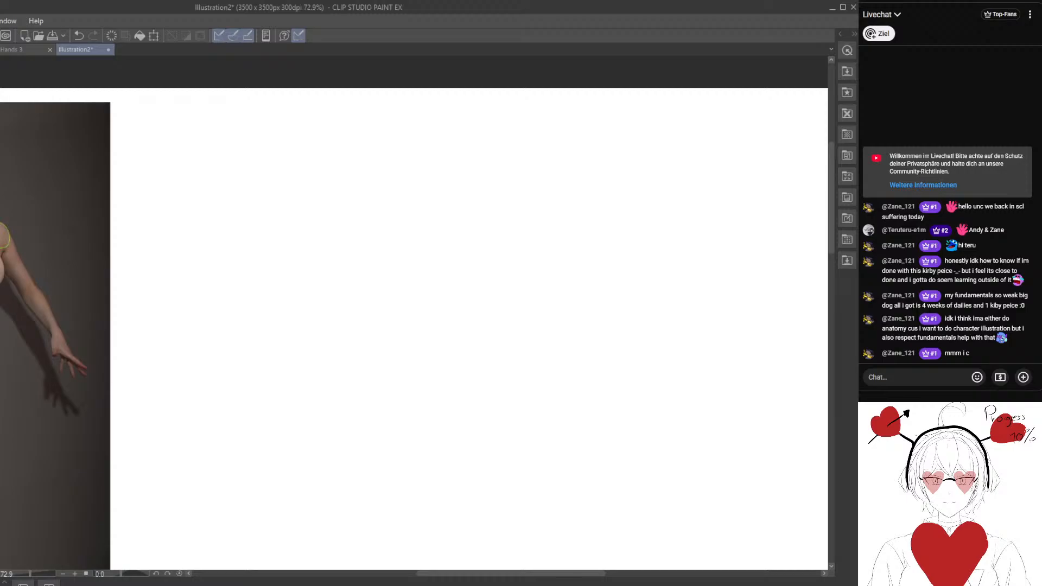
{"action": "left_click_drag", "start_coordinate": [128, 279], "coordinate": [268, 282]}
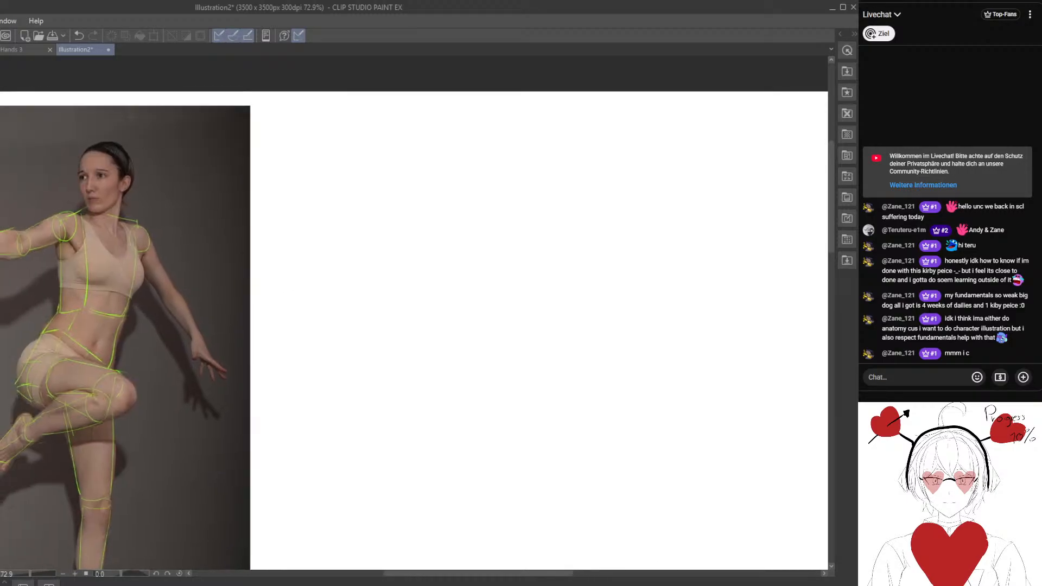
{"action": "left_click_drag", "start_coordinate": [479, 382], "coordinate": [312, 341]}
{"action": "mouse_move", "coordinate": [345, 154]}
{"action": "left_mouse_down"}
{"action": "mouse_move", "coordinate": [402, 226]}
{"action": "mouse_move", "coordinate": [361, 151]}
{"action": "mouse_move", "coordinate": [373, 239]}
{"action": "mouse_move", "coordinate": [334, 247]}
{"action": "left_mouse_up"}
{"action": "left_click_drag", "start_coordinate": [370, 206], "coordinate": [390, 243]}
{"action": "mouse_move", "coordinate": [366, 158]}
{"action": "left_mouse_down"}
{"action": "mouse_move", "coordinate": [363, 208]}
{"action": "mouse_move", "coordinate": [321, 213]}
{"action": "mouse_move", "coordinate": [407, 212]}
{"action": "mouse_move", "coordinate": [415, 158]}
{"action": "mouse_move", "coordinate": [414, 210]}
{"action": "left_mouse_up"}
Sketch the new figure's left-hand shoulder ball, upper arm and bent forearm, erasing and redrawing strokes to refine them.
{"action": "mouse_move", "coordinate": [291, 163]}
{"action": "left_mouse_down"}
{"action": "mouse_move", "coordinate": [310, 185]}
{"action": "mouse_move", "coordinate": [287, 164]}
{"action": "mouse_move", "coordinate": [285, 233]}
{"action": "left_mouse_up"}
{"action": "left_click_drag", "start_coordinate": [282, 187], "coordinate": [257, 250]}
{"action": "key", "text": "e"}
{"action": "key", "text": "p"}
{"action": "key", "text": "e"}
{"action": "key", "text": "p"}
{"action": "mouse_move", "coordinate": [302, 207]}
{"action": "left_mouse_down"}
{"action": "mouse_move", "coordinate": [283, 246]}
{"action": "mouse_move", "coordinate": [265, 224]}
{"action": "left_mouse_up"}
{"action": "key", "text": "e"}
{"action": "key", "text": "p"}
{"action": "left_click_drag", "start_coordinate": [283, 185], "coordinate": [271, 257]}
{"action": "key", "text": "e"}
{"action": "key", "text": "p"}
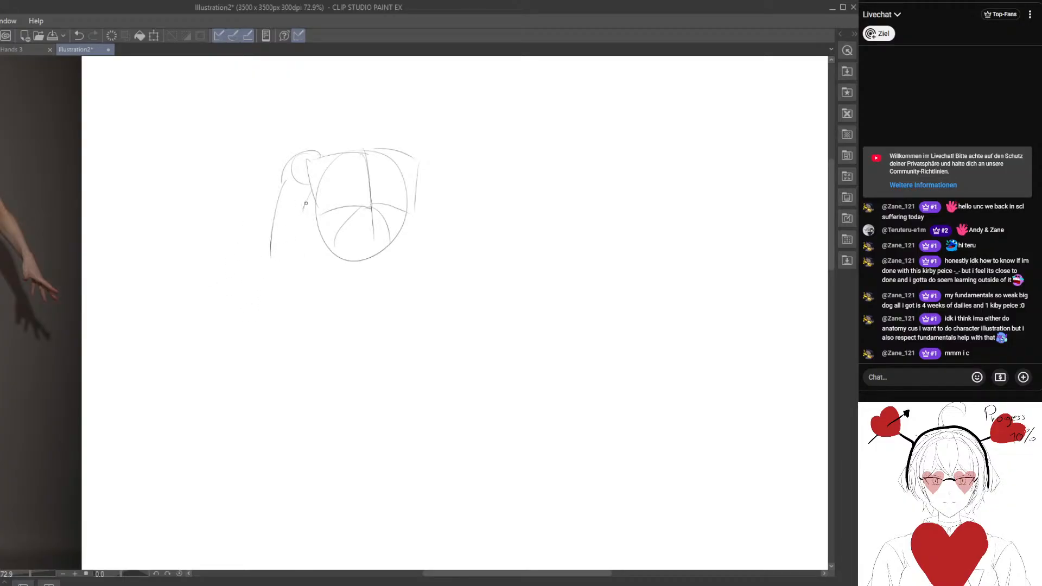
{"action": "mouse_move", "coordinate": [307, 203]}
{"action": "left_mouse_down"}
{"action": "mouse_move", "coordinate": [285, 255]}
{"action": "mouse_move", "coordinate": [266, 262]}
{"action": "mouse_move", "coordinate": [320, 297]}
{"action": "left_mouse_up"}
{"action": "left_click_drag", "start_coordinate": [289, 217], "coordinate": [252, 208]}
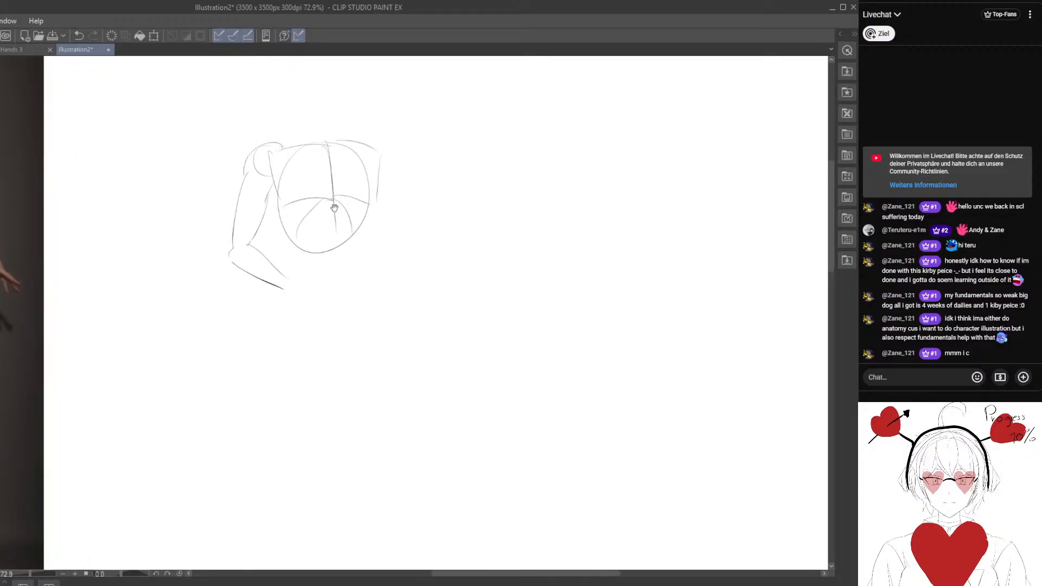
Add the neck, the opposite shoulder ball and the side of the waist, and extend the torso's centre line.
{"action": "left_click_drag", "start_coordinate": [334, 202], "coordinate": [333, 250]}
{"action": "left_click_drag", "start_coordinate": [278, 199], "coordinate": [289, 239]}
{"action": "left_click_drag", "start_coordinate": [362, 227], "coordinate": [360, 285]}
{"action": "mouse_move", "coordinate": [370, 156]}
{"action": "left_mouse_down"}
{"action": "mouse_move", "coordinate": [379, 149]}
{"action": "mouse_move", "coordinate": [331, 154]}
{"action": "left_mouse_up"}
{"action": "left_click_drag", "start_coordinate": [333, 287], "coordinate": [364, 273]}
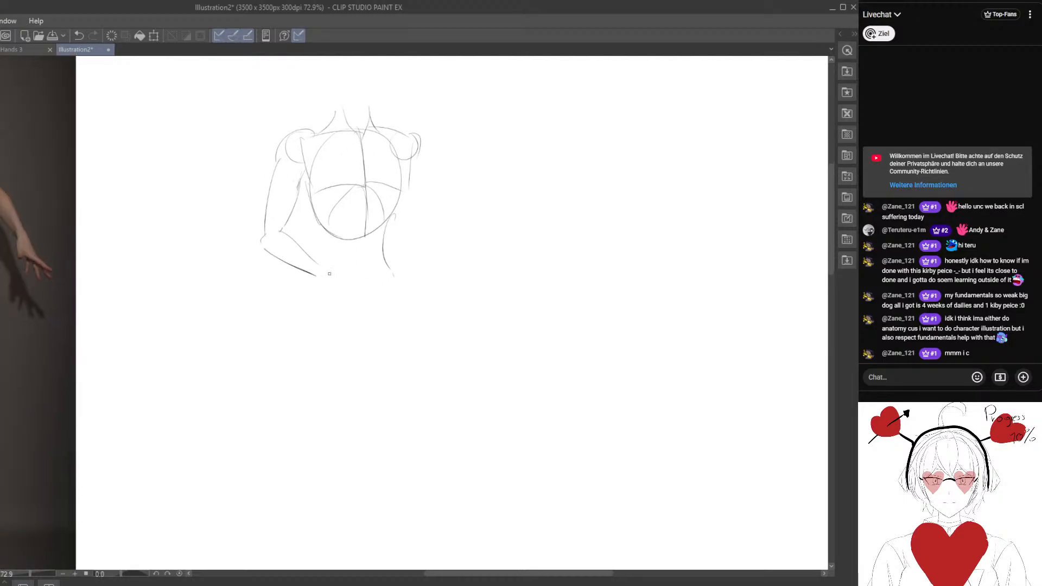
Clean up the ribcage sketch and add abdomen guide lines and waist contours below it.
{"action": "key", "text": "e"}
{"action": "mouse_move", "coordinate": [335, 169]}
{"action": "left_mouse_down"}
{"action": "mouse_move", "coordinate": [317, 164]}
{"action": "mouse_move", "coordinate": [310, 186]}
{"action": "left_mouse_up"}
{"action": "key", "text": "p"}
{"action": "mouse_move", "coordinate": [309, 187]}
{"action": "left_mouse_down"}
{"action": "mouse_move", "coordinate": [364, 187]}
{"action": "mouse_move", "coordinate": [378, 266]}
{"action": "left_mouse_up"}
{"action": "left_click_drag", "start_coordinate": [382, 219], "coordinate": [379, 265]}
{"action": "mouse_move", "coordinate": [356, 255]}
{"action": "left_mouse_down"}
{"action": "mouse_move", "coordinate": [353, 209]}
{"action": "mouse_move", "coordinate": [384, 214]}
{"action": "mouse_move", "coordinate": [329, 240]}
{"action": "left_mouse_up"}
{"action": "mouse_move", "coordinate": [300, 194]}
{"action": "left_mouse_down"}
{"action": "mouse_move", "coordinate": [337, 264]}
{"action": "mouse_move", "coordinate": [391, 242]}
{"action": "mouse_move", "coordinate": [391, 261]}
{"action": "left_mouse_up"}
Draw a curved waistline under the abdomen and a second parallel curve below it for the pelvis base.
{"action": "key", "text": "e"}
{"action": "key", "text": "p"}
{"action": "key", "text": "e"}
{"action": "key", "text": "p"}
{"action": "mouse_move", "coordinate": [317, 287]}
{"action": "left_mouse_down"}
{"action": "mouse_move", "coordinate": [402, 276]}
{"action": "mouse_move", "coordinate": [369, 295]}
{"action": "mouse_move", "coordinate": [346, 292]}
{"action": "left_mouse_up"}
{"action": "key", "text": "e"}
{"action": "key", "text": "p"}
{"action": "left_click_drag", "start_coordinate": [317, 288], "coordinate": [389, 282]}
{"action": "left_click_drag", "start_coordinate": [387, 281], "coordinate": [391, 274]}
{"action": "left_click_drag", "start_coordinate": [318, 323], "coordinate": [383, 319]}
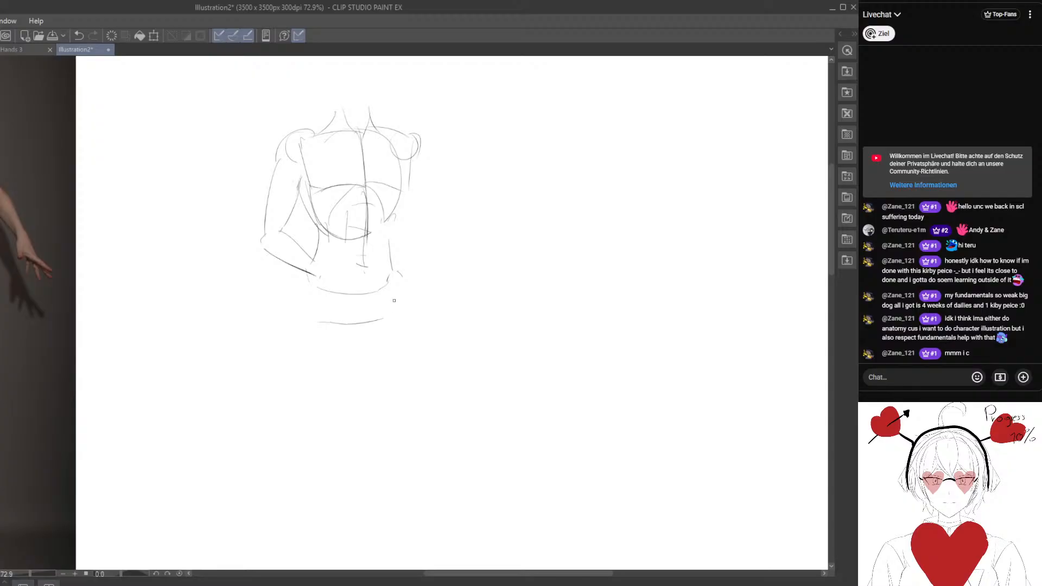
Sketch a blocky hand at the end of the bent forearm, resting on the lower abdomen.
{"action": "key", "text": "e"}
{"action": "key", "text": "p"}
{"action": "left_click_drag", "start_coordinate": [319, 268], "coordinate": [357, 260]}
Sketch the right-hand arm with upper arm, forearm and a rounded fist beside the waist.
{"action": "mouse_move", "coordinate": [428, 149]}
{"action": "left_mouse_down"}
{"action": "mouse_move", "coordinate": [430, 222]}
{"action": "mouse_move", "coordinate": [414, 240]}
{"action": "mouse_move", "coordinate": [425, 201]}
{"action": "left_mouse_up"}
{"action": "key", "text": "e"}
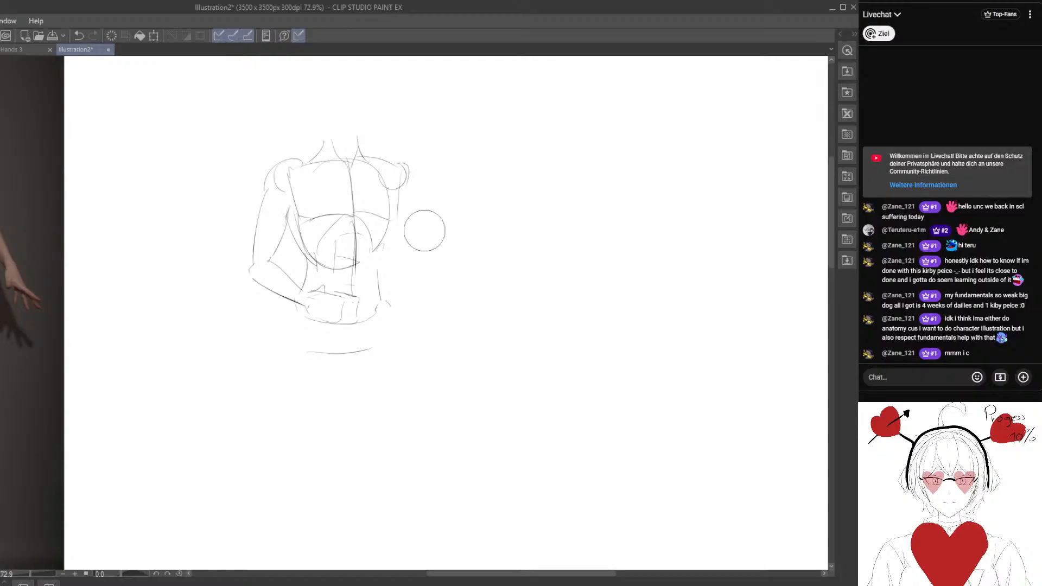
{"action": "key", "text": "p"}
{"action": "mouse_move", "coordinate": [402, 159]}
{"action": "left_mouse_down"}
{"action": "mouse_move", "coordinate": [396, 231]}
{"action": "mouse_move", "coordinate": [427, 241]}
{"action": "mouse_move", "coordinate": [413, 283]}
{"action": "mouse_move", "coordinate": [396, 273]}
{"action": "mouse_move", "coordinate": [403, 297]}
{"action": "mouse_move", "coordinate": [398, 265]}
{"action": "left_mouse_up"}
{"action": "key", "text": "e"}
{"action": "key", "text": "p"}
{"action": "left_click_drag", "start_coordinate": [397, 259], "coordinate": [400, 314]}
{"action": "left_click_drag", "start_coordinate": [373, 249], "coordinate": [382, 297]}
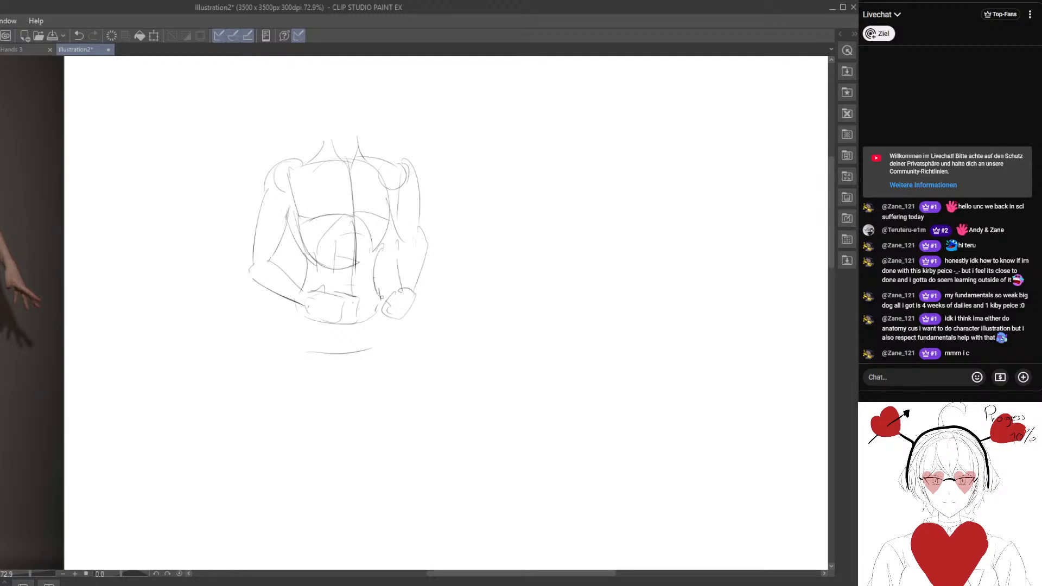
Sketch the pelvis as a bowl shape joining the waistline to the lower curve, with a centre line.
{"action": "mouse_move", "coordinate": [304, 325]}
{"action": "left_mouse_down"}
{"action": "mouse_move", "coordinate": [305, 290]}
{"action": "mouse_move", "coordinate": [324, 319]}
{"action": "left_mouse_up"}
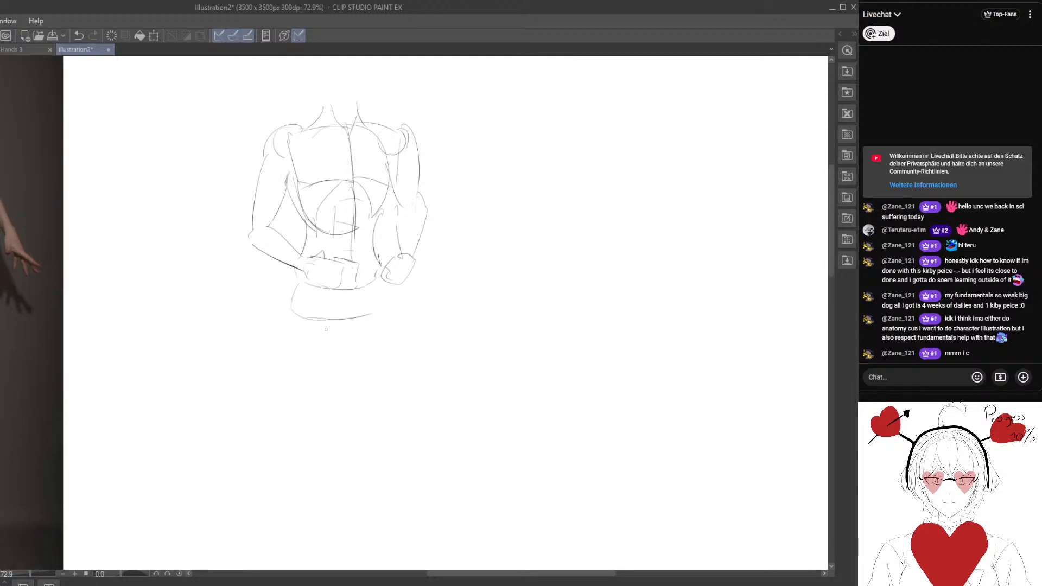
{"action": "left_click_drag", "start_coordinate": [293, 287], "coordinate": [289, 374]}
{"action": "key", "text": "e"}
{"action": "mouse_move", "coordinate": [300, 302]}
{"action": "left_mouse_down"}
{"action": "mouse_move", "coordinate": [305, 311]}
{"action": "mouse_move", "coordinate": [295, 298]}
{"action": "left_mouse_up"}
{"action": "mouse_move", "coordinate": [296, 244]}
{"action": "left_mouse_down"}
{"action": "mouse_move", "coordinate": [299, 236]}
{"action": "mouse_move", "coordinate": [307, 312]}
{"action": "mouse_move", "coordinate": [304, 293]}
{"action": "mouse_move", "coordinate": [294, 310]}
{"action": "mouse_move", "coordinate": [365, 293]}
{"action": "left_mouse_up"}
{"action": "left_click_drag", "start_coordinate": [318, 322], "coordinate": [383, 308]}
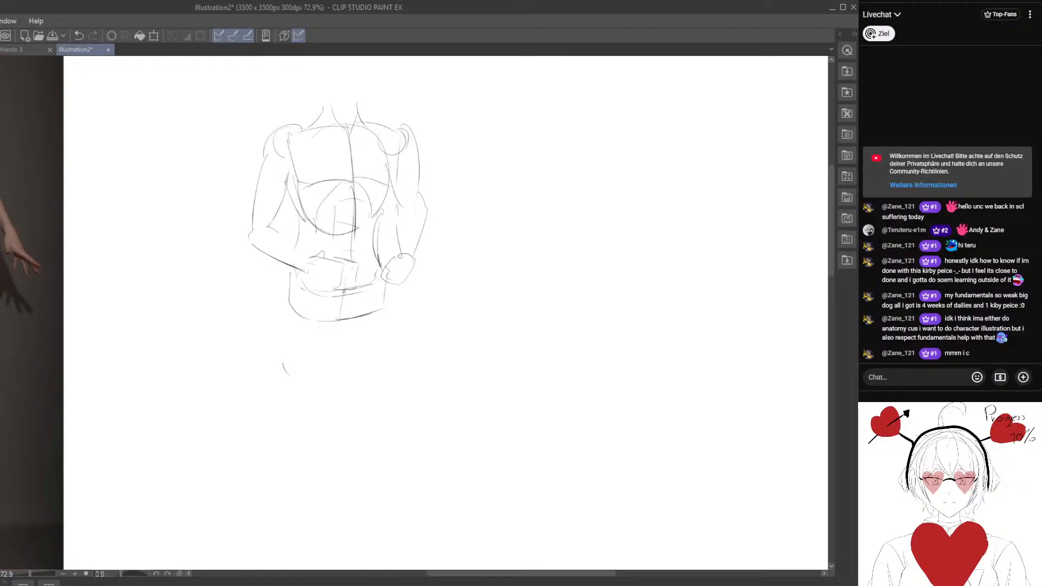
Erase the stray leg mark and rework the lower pelvis with angled groin lines.
{"action": "left_click_drag", "start_coordinate": [295, 249], "coordinate": [292, 239]}
{"action": "key", "text": "e"}
{"action": "left_click_drag", "start_coordinate": [272, 354], "coordinate": [295, 339]}
{"action": "left_click_drag", "start_coordinate": [330, 308], "coordinate": [346, 289]}
Lasso the pelvis lines, nudge them into a better position under the waist and clear the selection.
{"action": "key", "text": "m"}
{"action": "mouse_move", "coordinate": [308, 249]}
{"action": "left_mouse_down"}
{"action": "mouse_move", "coordinate": [380, 320]}
{"action": "mouse_move", "coordinate": [374, 260]}
{"action": "left_mouse_up"}
{"action": "key", "text": "k"}
{"action": "mouse_move", "coordinate": [351, 301]}
{"action": "left_mouse_down"}
{"action": "mouse_move", "coordinate": [351, 293]}
{"action": "mouse_move", "coordinate": [343, 309]}
{"action": "left_mouse_up"}
{"action": "left_click", "coordinate": [206, 349]}
Sketch the left-hand thigh as a tapering form running from the hip down to the knee.
{"action": "key", "text": "p"}
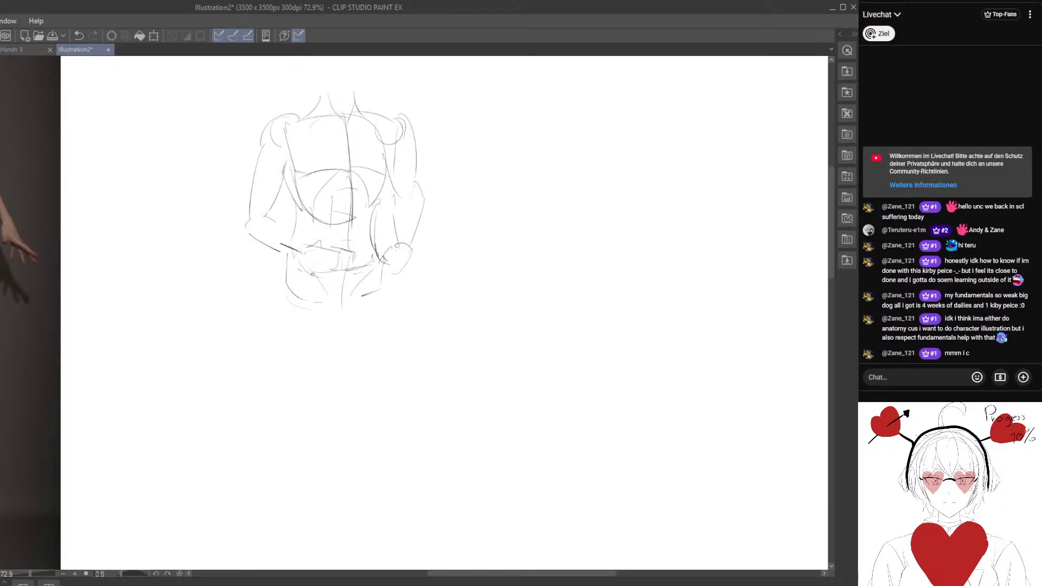
{"action": "mouse_move", "coordinate": [286, 288]}
{"action": "left_mouse_down"}
{"action": "mouse_move", "coordinate": [320, 307]}
{"action": "mouse_move", "coordinate": [288, 398]}
{"action": "left_mouse_up"}
{"action": "mouse_move", "coordinate": [348, 297]}
{"action": "left_mouse_down"}
{"action": "mouse_move", "coordinate": [321, 413]}
{"action": "mouse_move", "coordinate": [314, 401]}
{"action": "left_mouse_up"}
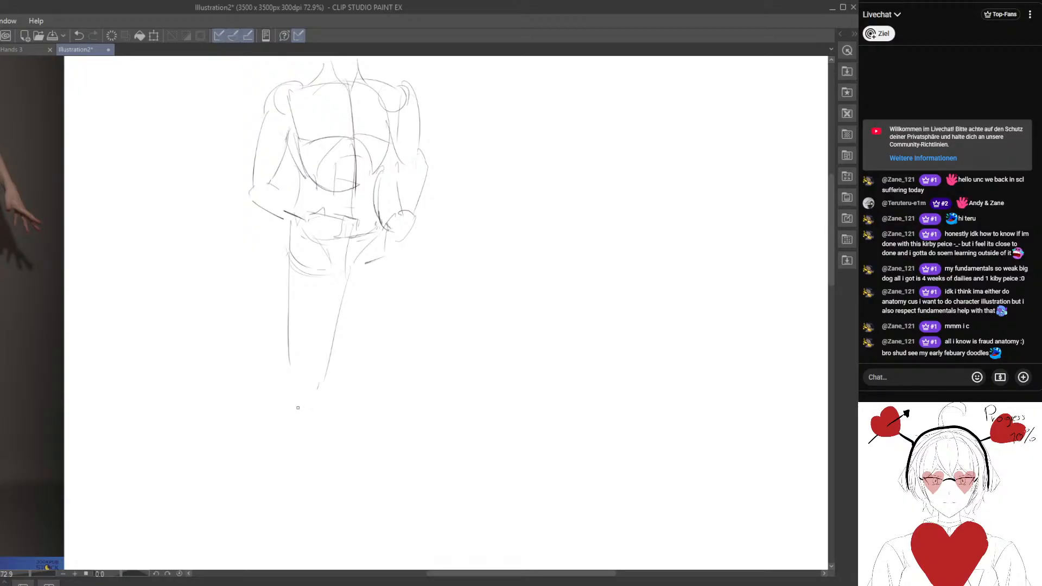
{"action": "mouse_move", "coordinate": [309, 322]}
{"action": "left_mouse_down"}
{"action": "mouse_move", "coordinate": [311, 302]}
{"action": "mouse_move", "coordinate": [320, 329]}
{"action": "mouse_move", "coordinate": [340, 344]}
{"action": "mouse_move", "coordinate": [346, 326]}
{"action": "left_mouse_up"}
{"action": "key", "text": "e"}
{"action": "key", "text": "p"}
Sketch the second thigh, both tapering lower legs and simple rounded feet below the pelvis.
{"action": "mouse_move", "coordinate": [355, 291]}
{"action": "left_mouse_down"}
{"action": "mouse_move", "coordinate": [324, 386]}
{"action": "mouse_move", "coordinate": [321, 495]}
{"action": "left_mouse_up"}
{"action": "mouse_move", "coordinate": [297, 395]}
{"action": "left_mouse_down"}
{"action": "mouse_move", "coordinate": [311, 512]}
{"action": "mouse_move", "coordinate": [328, 544]}
{"action": "left_mouse_up"}
{"action": "left_click_drag", "start_coordinate": [398, 283], "coordinate": [389, 356]}
{"action": "mouse_move", "coordinate": [349, 280]}
{"action": "left_mouse_down"}
{"action": "mouse_move", "coordinate": [366, 389]}
{"action": "mouse_move", "coordinate": [362, 513]}
{"action": "left_mouse_up"}
{"action": "left_click_drag", "start_coordinate": [389, 400], "coordinate": [387, 563]}
{"action": "mouse_move", "coordinate": [338, 376]}
{"action": "left_mouse_down"}
{"action": "mouse_move", "coordinate": [344, 452]}
{"action": "mouse_move", "coordinate": [334, 478]}
{"action": "left_mouse_up"}
{"action": "mouse_move", "coordinate": [331, 174]}
{"action": "left_mouse_down"}
{"action": "mouse_move", "coordinate": [342, 115]}
{"action": "mouse_move", "coordinate": [361, 166]}
{"action": "left_mouse_up"}
Lasso both legs below the pelvis and scale them shorter vertically.
{"action": "left_click_drag", "start_coordinate": [377, 268], "coordinate": [330, 137]}
{"action": "mouse_move", "coordinate": [260, 236]}
{"action": "left_mouse_down"}
{"action": "mouse_move", "coordinate": [235, 518]}
{"action": "mouse_move", "coordinate": [315, 277]}
{"action": "left_mouse_up"}
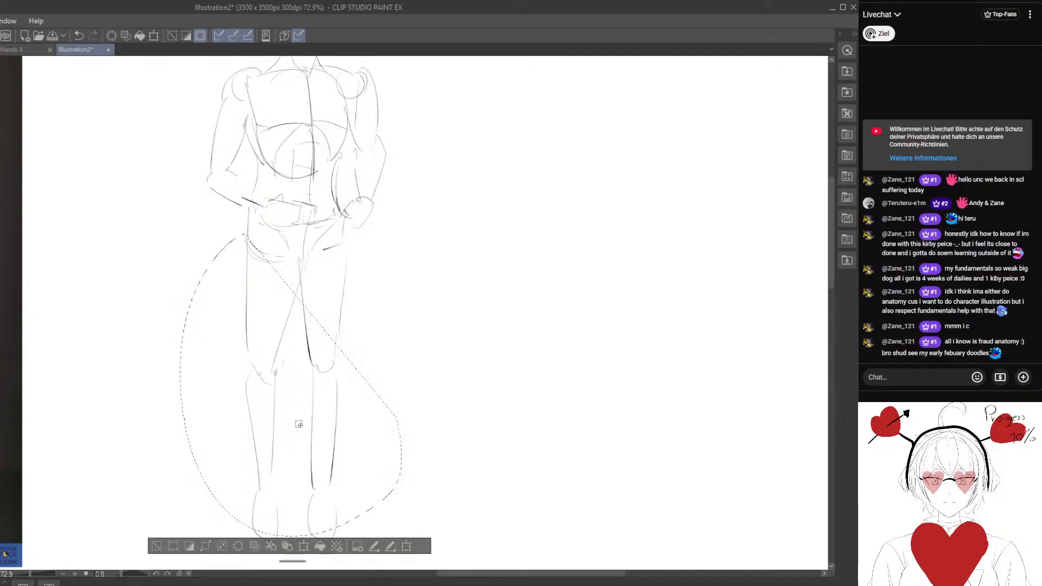
{"action": "left_click", "coordinate": [156, 545]}
{"action": "mouse_move", "coordinate": [241, 259]}
{"action": "left_mouse_down"}
{"action": "mouse_move", "coordinate": [216, 276]}
{"action": "mouse_move", "coordinate": [435, 349]}
{"action": "mouse_move", "coordinate": [391, 263]}
{"action": "left_mouse_up"}
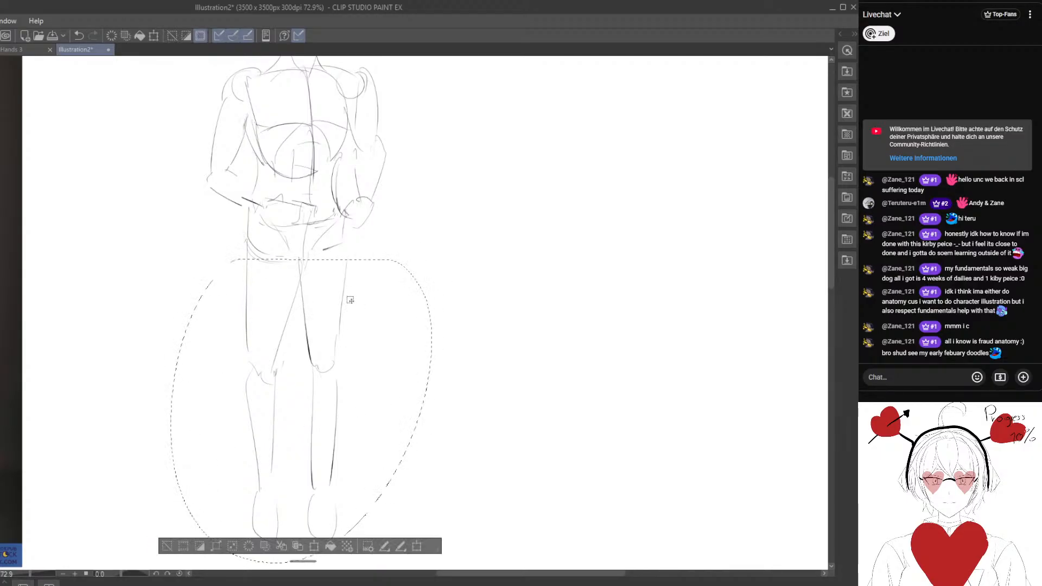
{"action": "key", "text": "ctrl+t"}
{"action": "left_click", "coordinate": [317, 560]}
{"action": "key", "text": "ctrl+t"}
{"action": "left_click_drag", "start_coordinate": [346, 498], "coordinate": [339, 435]}
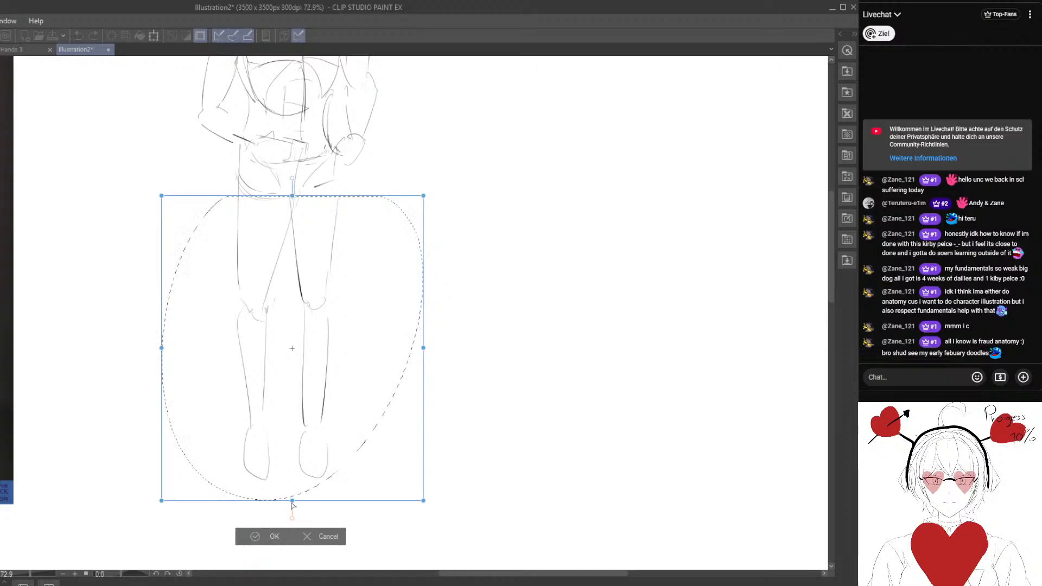
{"action": "left_click_drag", "start_coordinate": [292, 501], "coordinate": [292, 448]}
{"action": "key", "text": "Return"}
Stretch the selected legs slightly longer to balance them against the whole figure, and clear the selection.
{"action": "scroll", "coordinate": [403, 316], "scroll_direction": "down", "scroll_amount": 2}
{"action": "left_click_drag", "start_coordinate": [381, 293], "coordinate": [402, 384]}
{"action": "key", "text": "ctrl+t"}
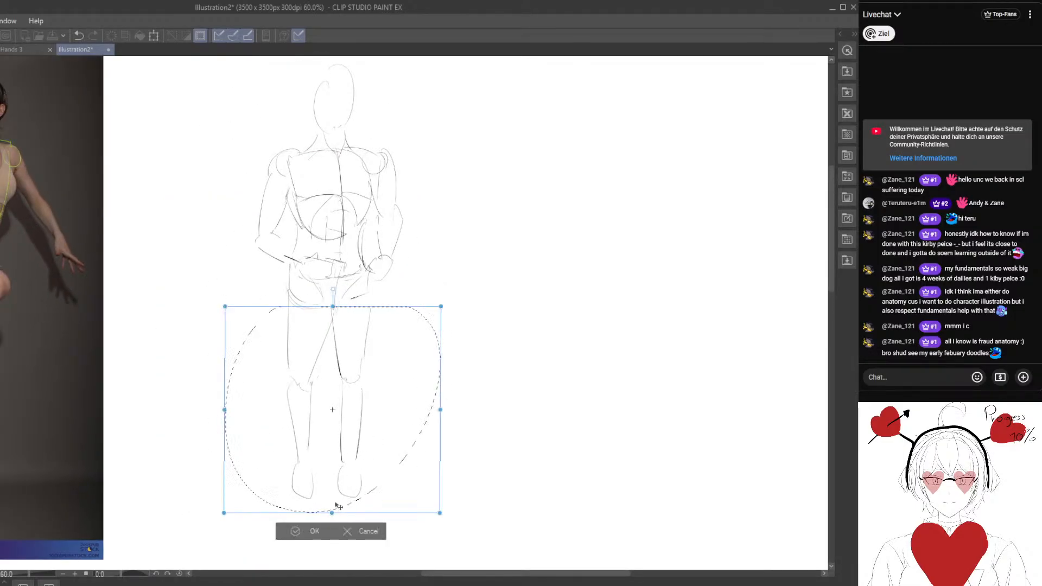
{"action": "left_click_drag", "start_coordinate": [333, 513], "coordinate": [334, 521]}
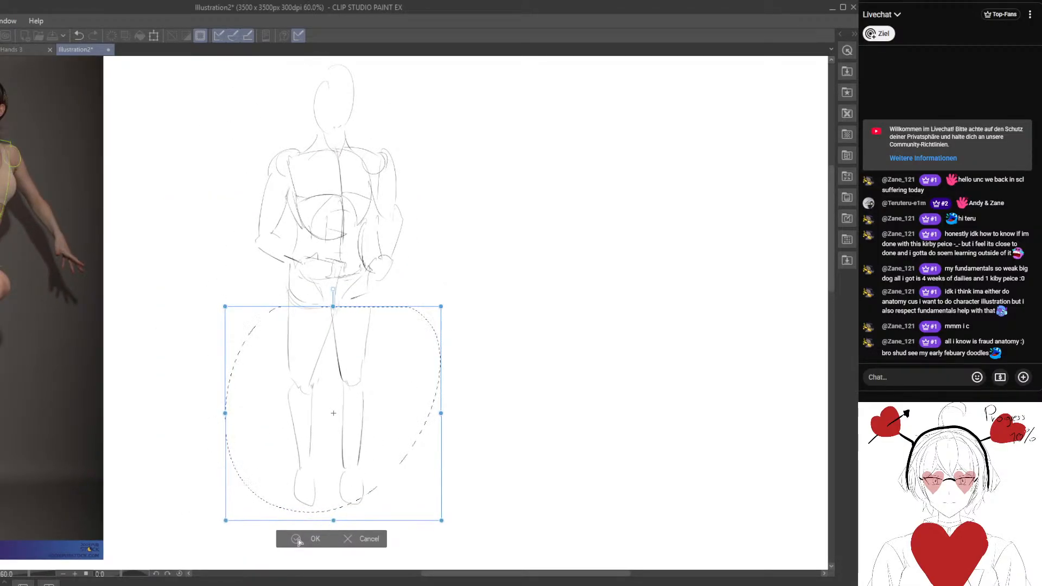
{"action": "left_click", "coordinate": [297, 539]}
{"action": "left_click", "coordinate": [211, 539]}
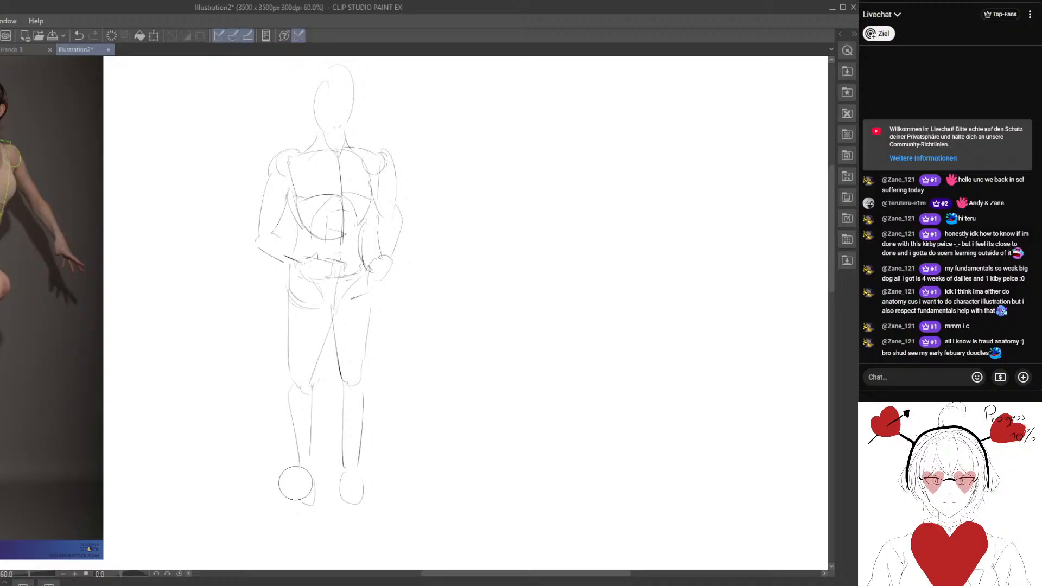
Erase part of the left-hand foot and redraw both feet as simple block shapes beneath the ankles.
{"action": "left_click_drag", "start_coordinate": [290, 489], "coordinate": [322, 472]}
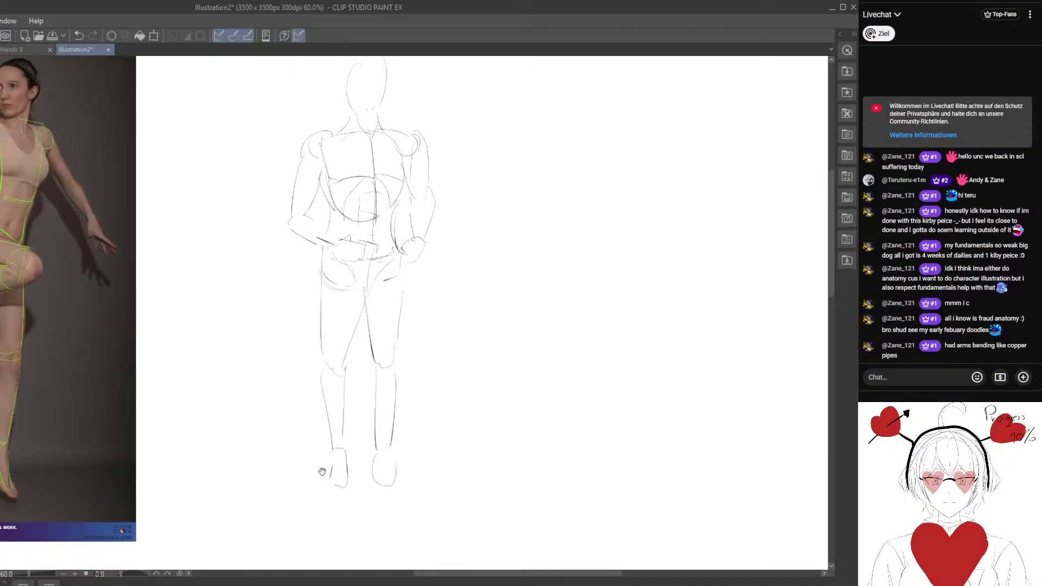
{"action": "mouse_move", "coordinate": [313, 330]}
{"action": "left_mouse_down"}
{"action": "mouse_move", "coordinate": [349, 372]}
{"action": "mouse_move", "coordinate": [411, 411]}
{"action": "left_mouse_up"}
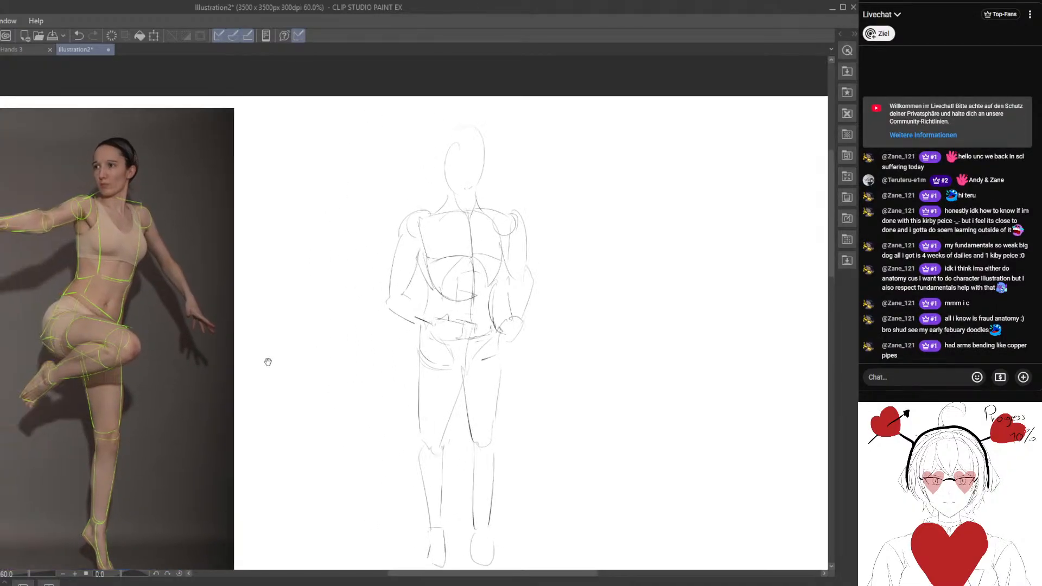
{"action": "left_click_drag", "start_coordinate": [208, 344], "coordinate": [312, 351]}
{"action": "left_click_drag", "start_coordinate": [489, 439], "coordinate": [250, 261]}
{"action": "left_click_drag", "start_coordinate": [353, 358], "coordinate": [356, 392]}
{"action": "left_click_drag", "start_coordinate": [343, 388], "coordinate": [356, 392]}
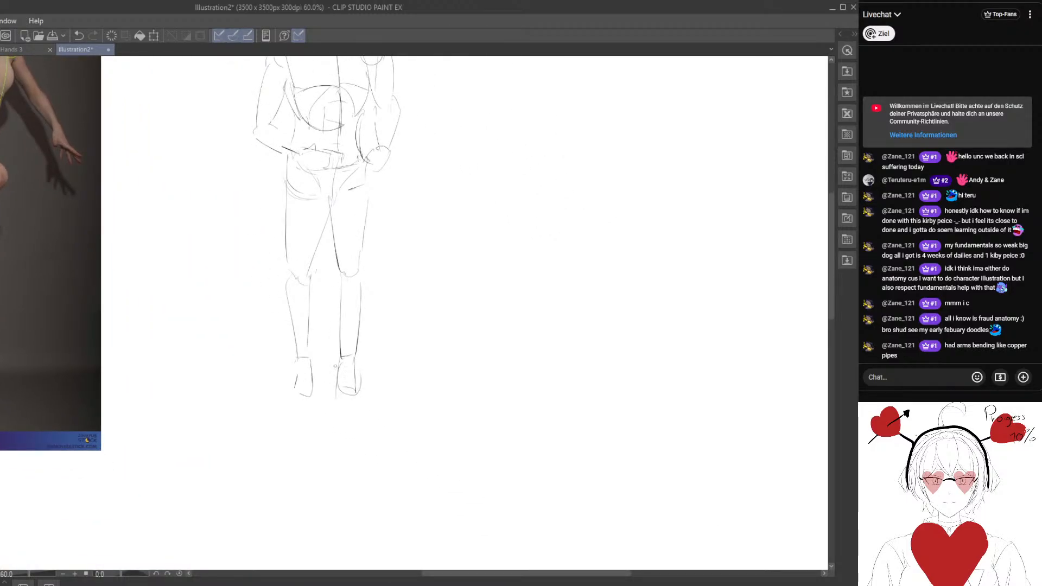
{"action": "left_click_drag", "start_coordinate": [366, 181], "coordinate": [316, 344]}
{"action": "mouse_move", "coordinate": [239, 174]}
{"action": "left_mouse_down"}
{"action": "mouse_move", "coordinate": [202, 174]}
{"action": "mouse_move", "coordinate": [220, 157]}
{"action": "left_mouse_up"}
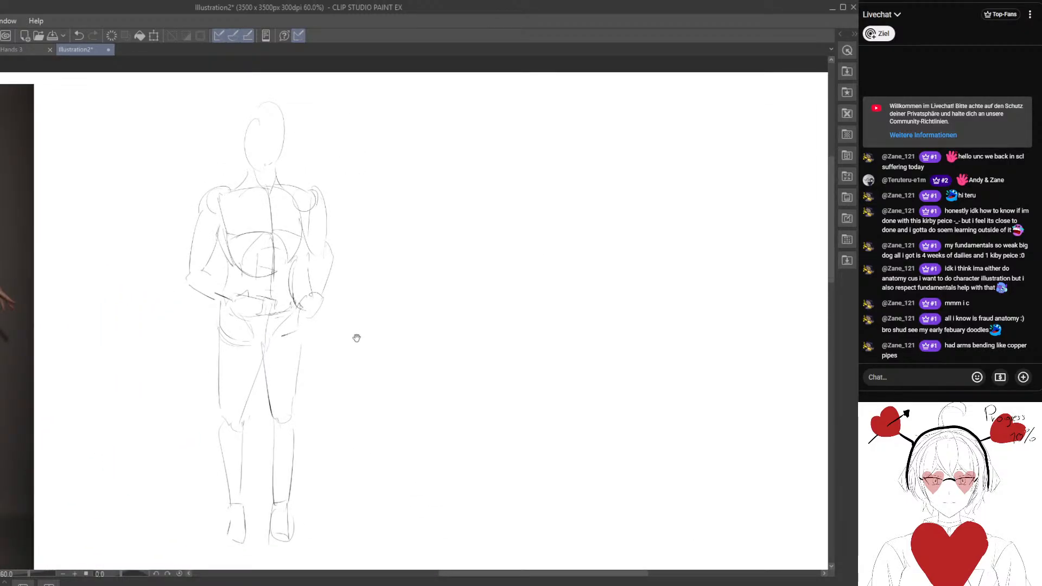
{"action": "left_click_drag", "start_coordinate": [137, 254], "coordinate": [187, 250]}
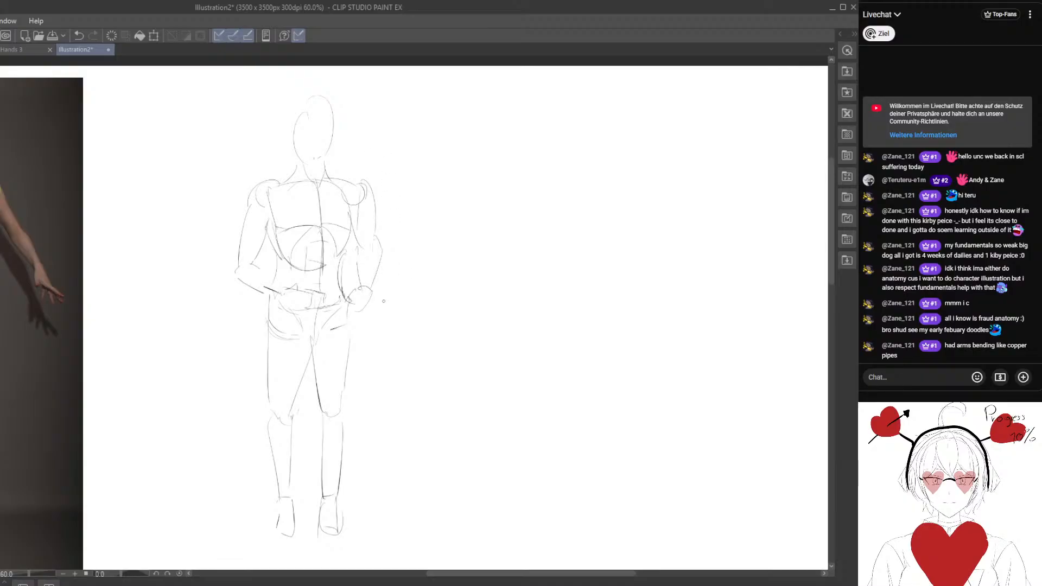
{"action": "left_click_drag", "start_coordinate": [384, 302], "coordinate": [366, 298]}
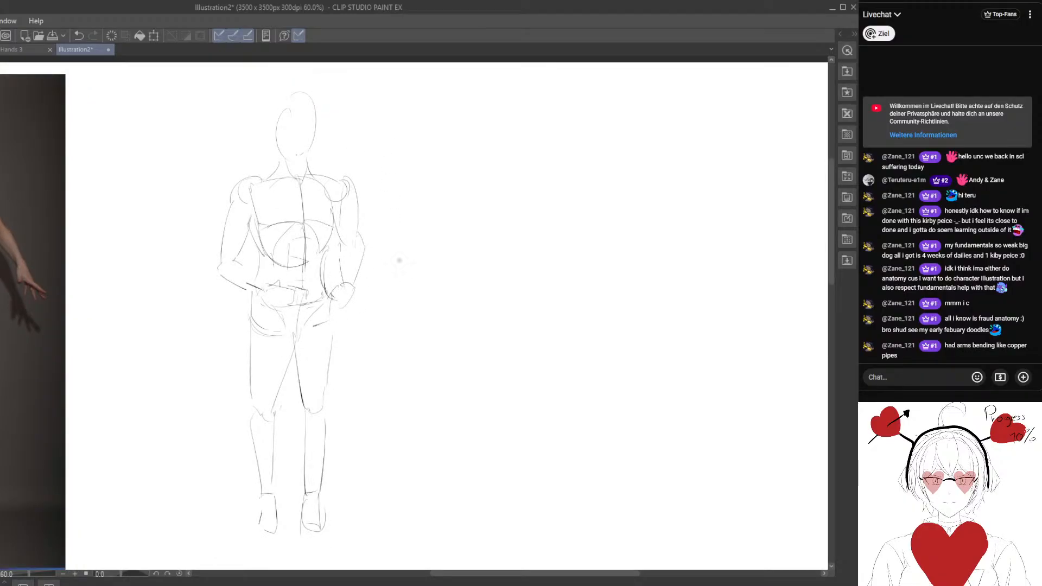
Trace the dancer's head in the photo as a box with face and side planes, and add the neck form.
{"action": "left_click_drag", "start_coordinate": [99, 273], "coordinate": [360, 339]}
{"action": "left_click_drag", "start_coordinate": [439, 293], "coordinate": [351, 279]}
{"action": "mouse_move", "coordinate": [223, 209]}
{"action": "left_mouse_down"}
{"action": "mouse_move", "coordinate": [295, 288]}
{"action": "mouse_move", "coordinate": [272, 340]}
{"action": "mouse_move", "coordinate": [315, 299]}
{"action": "left_mouse_up"}
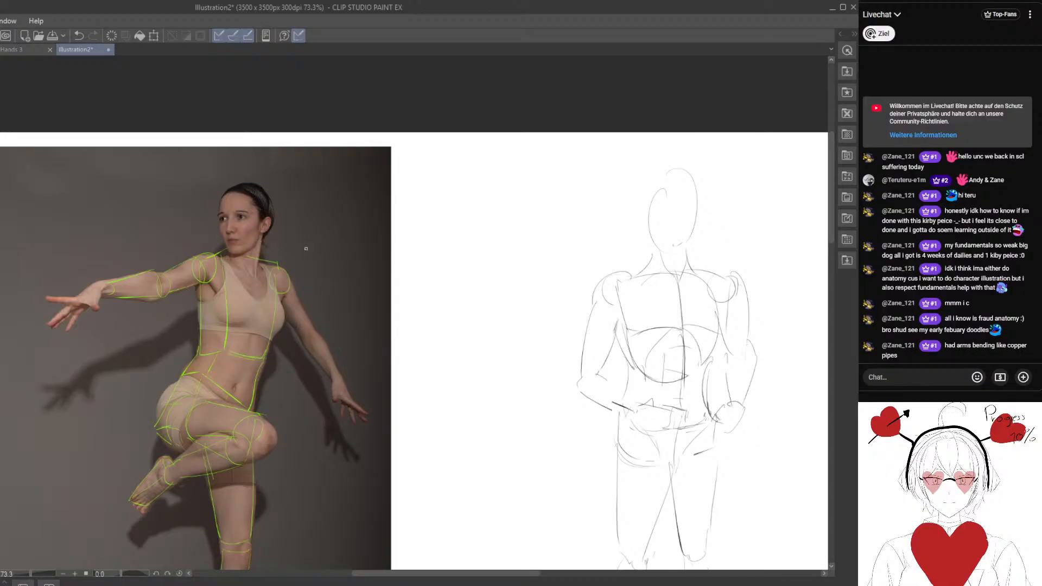
{"action": "scroll", "coordinate": [240, 227], "scroll_direction": "up", "scroll_amount": 1}
{"action": "scroll", "coordinate": [257, 196], "scroll_direction": "up", "scroll_amount": 1}
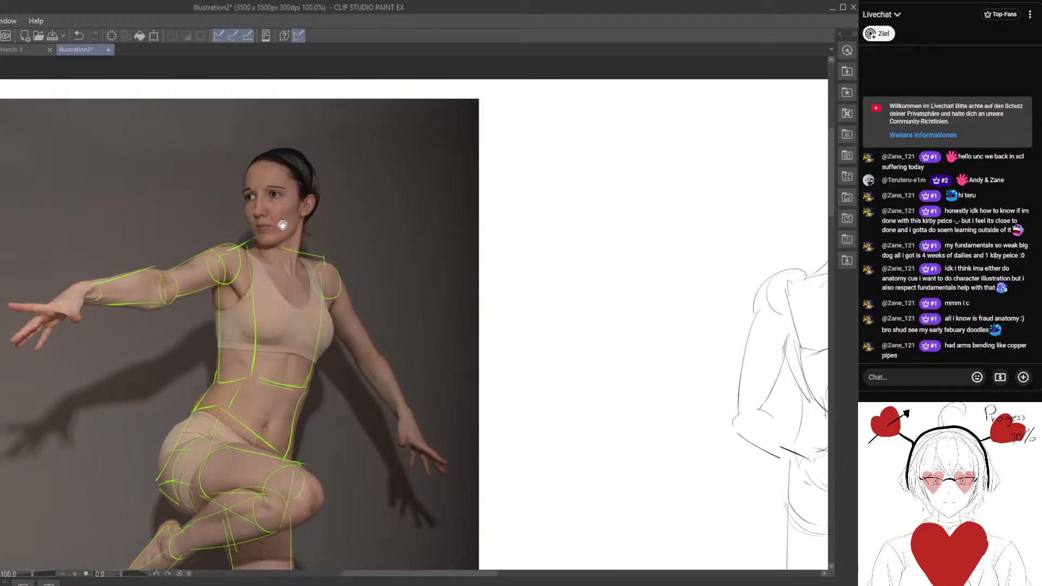
{"action": "mouse_move", "coordinate": [293, 167]}
{"action": "left_mouse_down"}
{"action": "mouse_move", "coordinate": [292, 240]}
{"action": "mouse_move", "coordinate": [255, 245]}
{"action": "left_mouse_up"}
{"action": "mouse_move", "coordinate": [289, 159]}
{"action": "left_mouse_down"}
{"action": "mouse_move", "coordinate": [253, 161]}
{"action": "mouse_move", "coordinate": [251, 233]}
{"action": "left_mouse_up"}
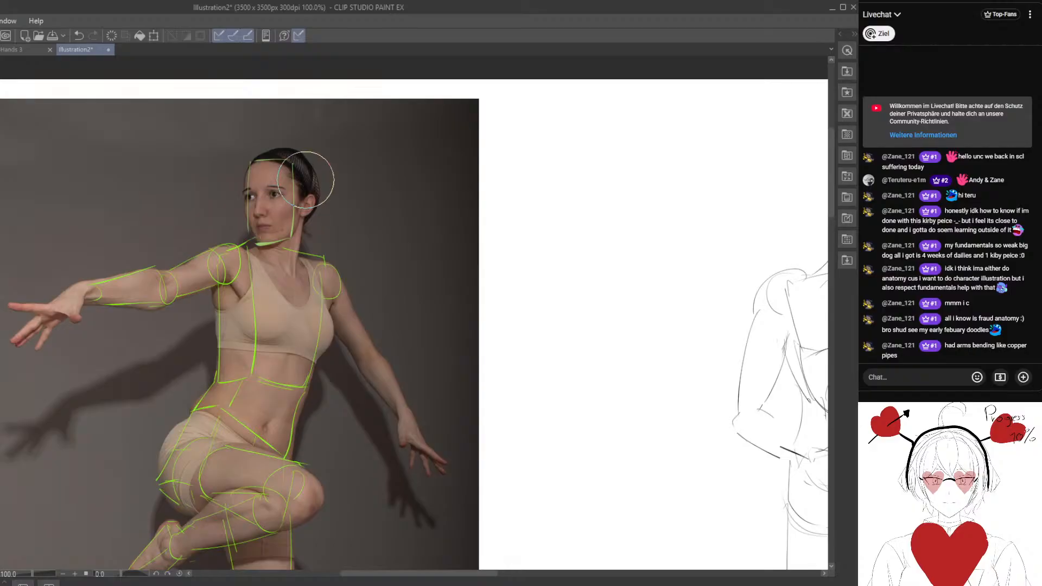
{"action": "mouse_move", "coordinate": [293, 161]}
{"action": "left_mouse_down"}
{"action": "mouse_move", "coordinate": [311, 178]}
{"action": "mouse_move", "coordinate": [304, 230]}
{"action": "left_mouse_up"}
{"action": "mouse_move", "coordinate": [270, 259]}
{"action": "left_mouse_down"}
{"action": "mouse_move", "coordinate": [295, 261]}
{"action": "mouse_move", "coordinate": [277, 223]}
{"action": "mouse_move", "coordinate": [329, 305]}
{"action": "left_mouse_up"}
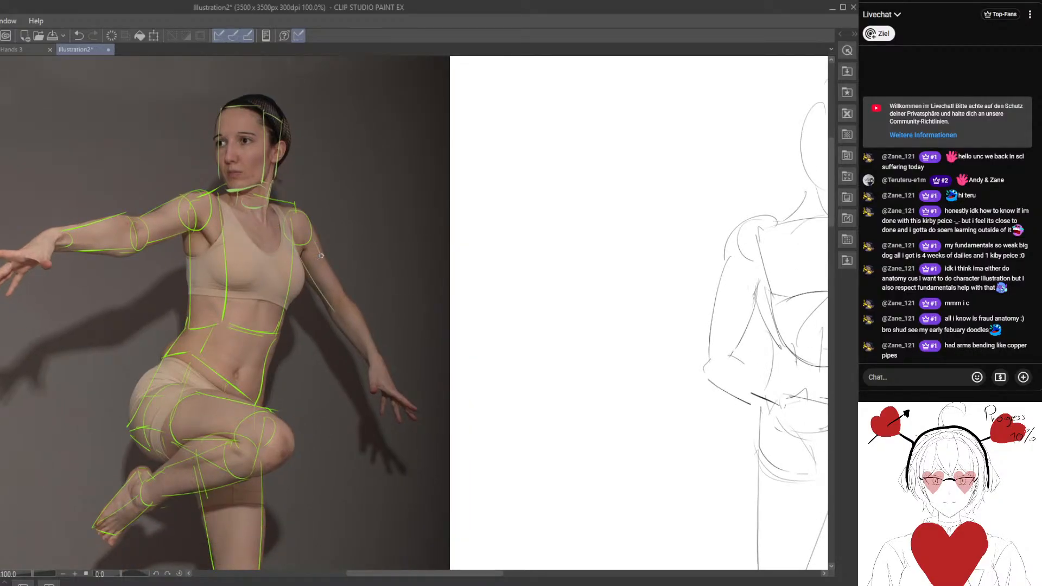
Trace the dancer's lowered upper arm down to the elbow and block in her outstretched hand.
{"action": "left_click_drag", "start_coordinate": [321, 256], "coordinate": [335, 315]}
{"action": "left_click_drag", "start_coordinate": [104, 285], "coordinate": [200, 288]}
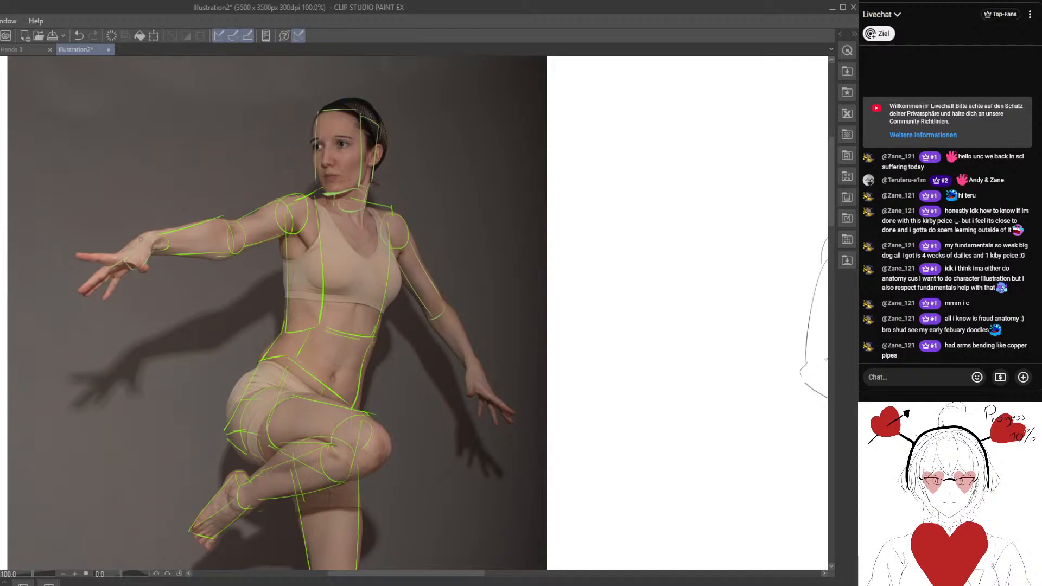
{"action": "mouse_move", "coordinate": [111, 275]}
{"action": "left_mouse_down"}
{"action": "mouse_move", "coordinate": [135, 270]}
{"action": "mouse_move", "coordinate": [85, 291]}
{"action": "left_mouse_up"}
{"action": "scroll", "coordinate": [174, 313], "scroll_direction": "down", "scroll_amount": 2}
{"action": "left_click_drag", "start_coordinate": [296, 363], "coordinate": [219, 287]}
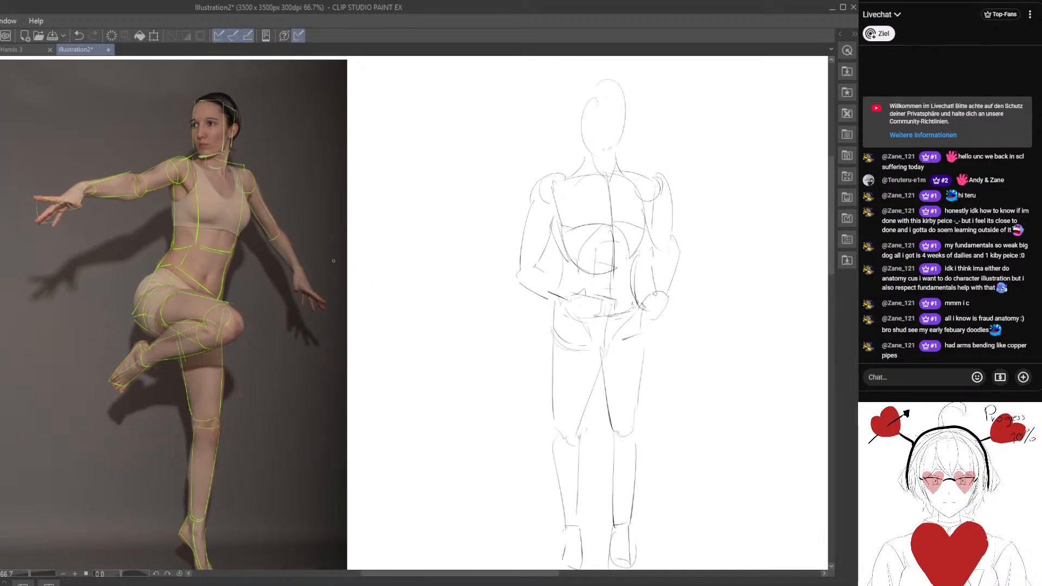
Handwrite the note "1. Boxes" in the blank space between the photo and the standing figure.
{"action": "left_click_drag", "start_coordinate": [443, 241], "coordinate": [251, 331]}
{"action": "scroll", "coordinate": [200, 214], "scroll_direction": "up", "scroll_amount": 2}
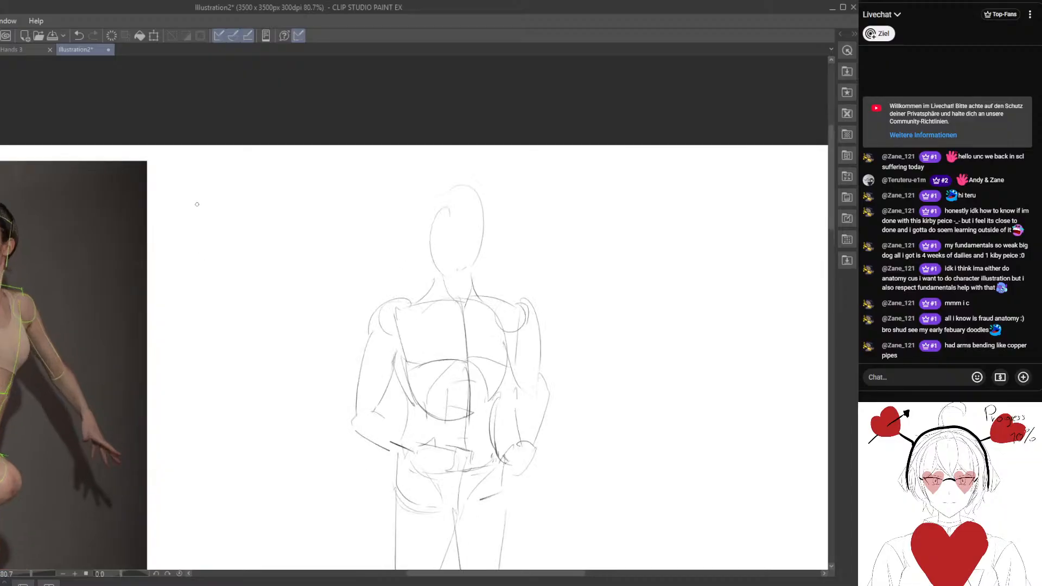
{"action": "mouse_move", "coordinate": [193, 210]}
{"action": "left_mouse_down"}
{"action": "mouse_move", "coordinate": [205, 228]}
{"action": "mouse_move", "coordinate": [219, 225]}
{"action": "left_mouse_up"}
{"action": "mouse_move", "coordinate": [218, 199]}
{"action": "left_mouse_down"}
{"action": "mouse_move", "coordinate": [236, 215]}
{"action": "mouse_move", "coordinate": [223, 221]}
{"action": "left_mouse_up"}
{"action": "left_click_drag", "start_coordinate": [241, 212], "coordinate": [271, 226]}
Handwrite "2. Learn Proportions" below the first note and underline it.
{"action": "mouse_move", "coordinate": [192, 275]}
{"action": "left_mouse_down"}
{"action": "mouse_move", "coordinate": [262, 223]}
{"action": "mouse_move", "coordinate": [312, 207]}
{"action": "mouse_move", "coordinate": [313, 219]}
{"action": "mouse_move", "coordinate": [312, 210]}
{"action": "mouse_move", "coordinate": [293, 225]}
{"action": "mouse_move", "coordinate": [302, 221]}
{"action": "left_mouse_up"}
{"action": "key", "text": "e"}
{"action": "key", "text": "p"}
{"action": "key", "text": "e"}
{"action": "key", "text": "p"}
{"action": "left_click_drag", "start_coordinate": [304, 221], "coordinate": [408, 216]}
{"action": "left_click_drag", "start_coordinate": [411, 198], "coordinate": [409, 233]}
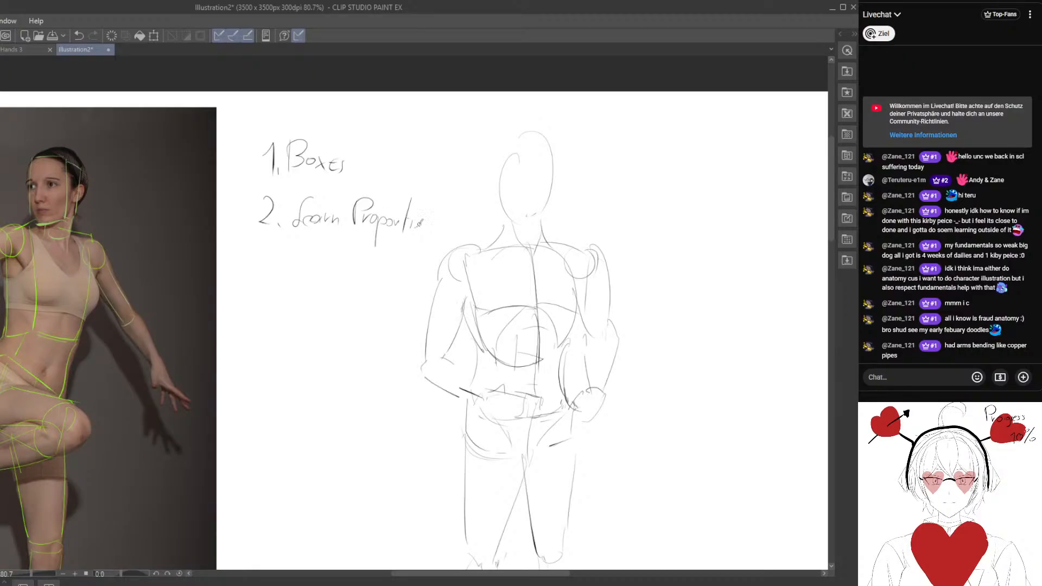
{"action": "left_click_drag", "start_coordinate": [293, 234], "coordinate": [423, 224]}
Compare the traced dancer photo with the standing figure's forms and proportions.
{"action": "left_click_drag", "start_coordinate": [260, 280], "coordinate": [395, 238]}
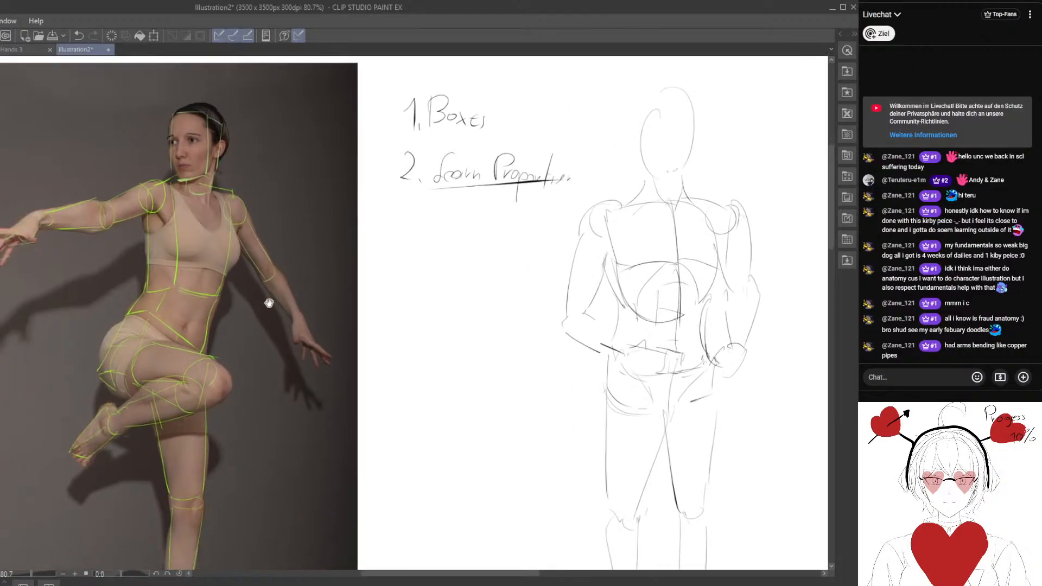
{"action": "left_click_drag", "start_coordinate": [269, 303], "coordinate": [296, 276]}
{"action": "scroll", "coordinate": [354, 311], "scroll_direction": "down", "scroll_amount": 1}
{"action": "scroll", "coordinate": [353, 311], "scroll_direction": "down", "scroll_amount": 3}
{"action": "left_click_drag", "start_coordinate": [504, 334], "coordinate": [418, 282]}
{"action": "left_click_drag", "start_coordinate": [220, 272], "coordinate": [317, 336]}
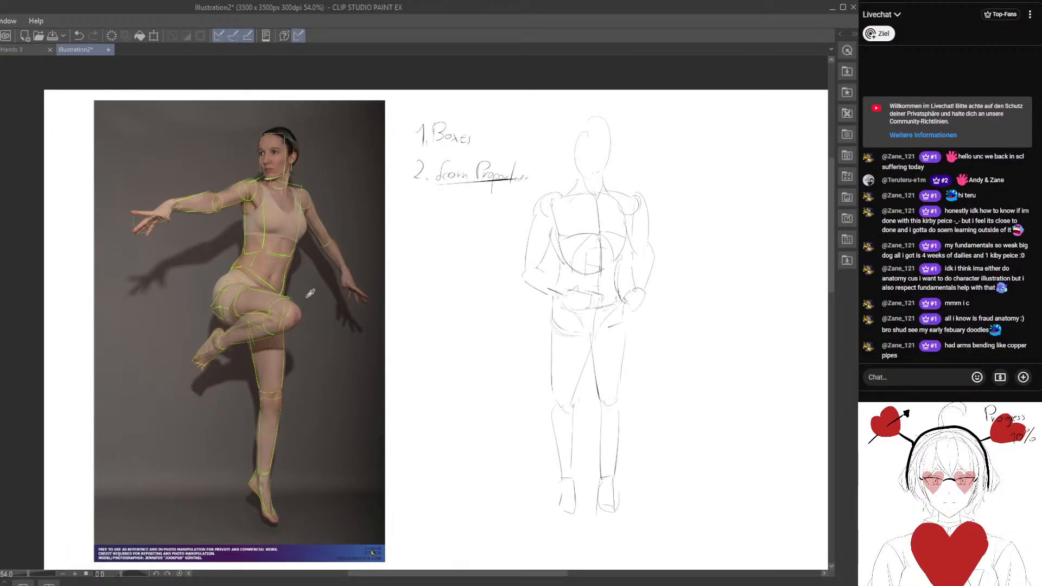
{"action": "left_click_drag", "start_coordinate": [464, 344], "coordinate": [315, 316]}
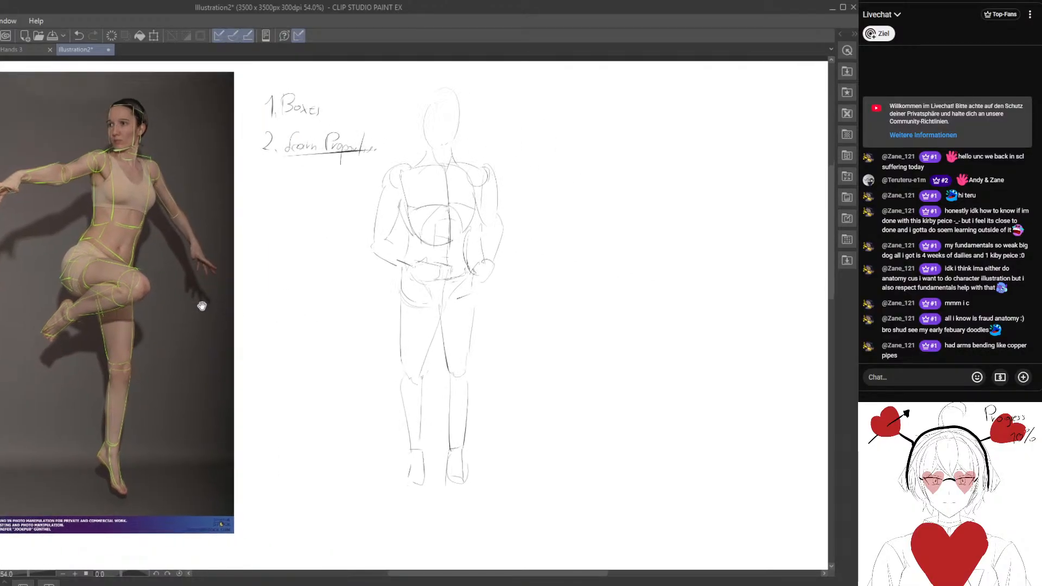
{"action": "left_click_drag", "start_coordinate": [195, 318], "coordinate": [266, 343]}
{"action": "left_click_drag", "start_coordinate": [226, 230], "coordinate": [239, 219]}
{"action": "scroll", "coordinate": [239, 233], "scroll_direction": "up", "scroll_amount": 2}
{"action": "left_click_drag", "start_coordinate": [235, 255], "coordinate": [252, 275]}
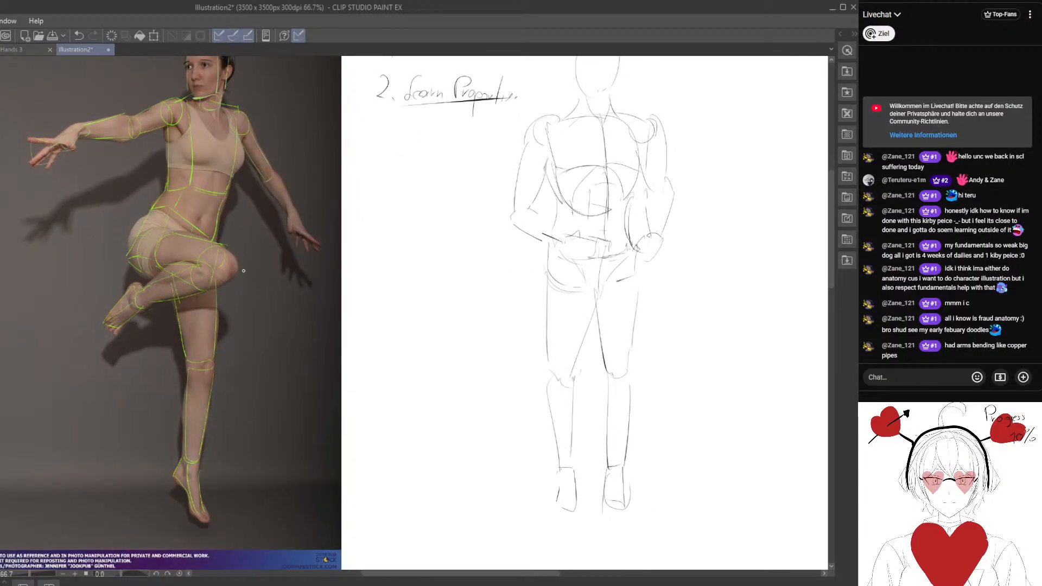
{"action": "left_click_drag", "start_coordinate": [378, 299], "coordinate": [254, 314]}
Handwrite a starred "Exeption" note in the empty canvas area beside the standing figure.
{"action": "left_click_drag", "start_coordinate": [668, 94], "coordinate": [303, 255]}
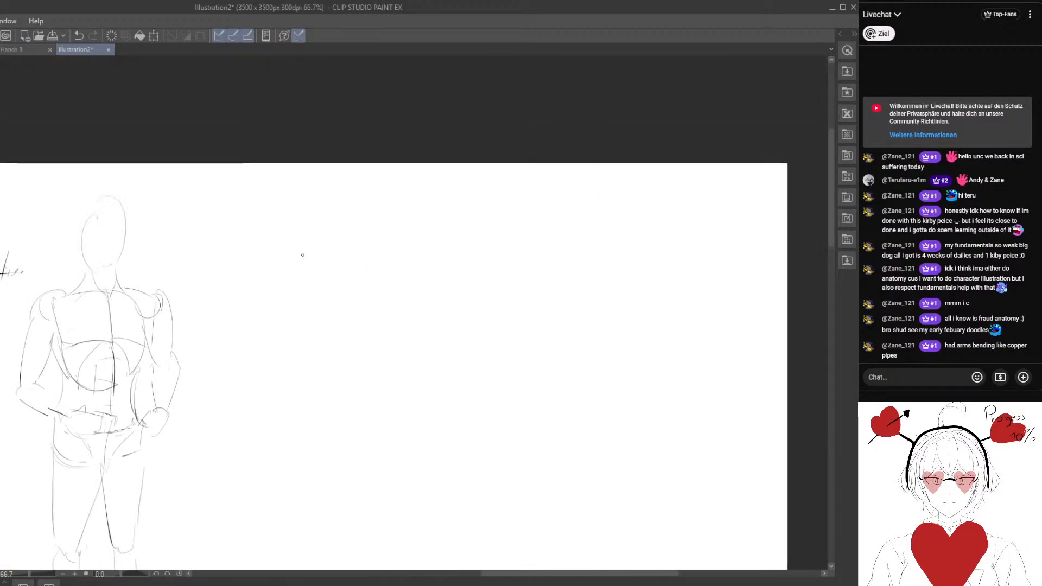
{"action": "scroll", "coordinate": [302, 255], "scroll_direction": "up", "scroll_amount": 2}
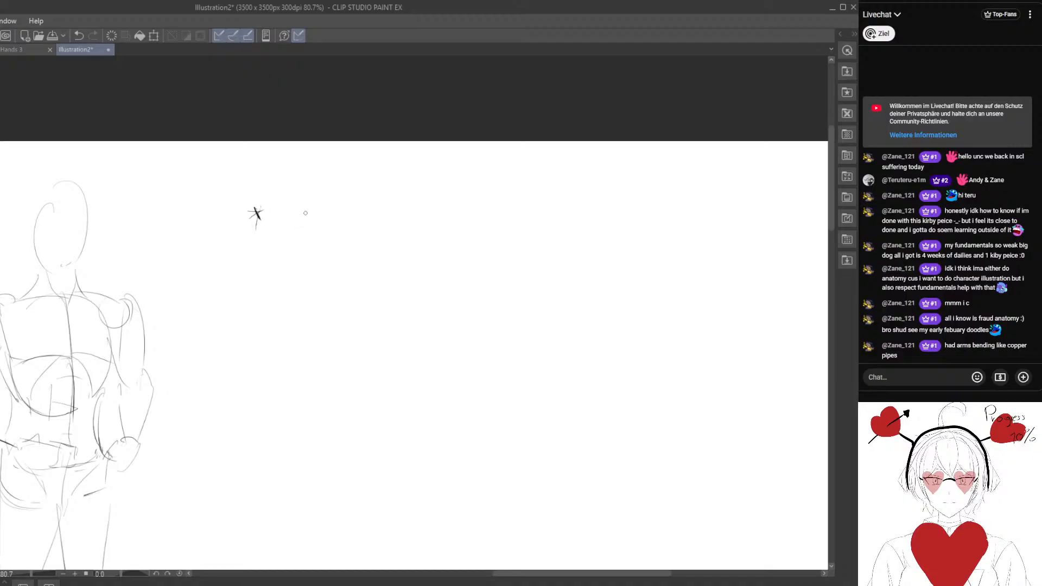
{"action": "mouse_move", "coordinate": [299, 188]}
{"action": "left_mouse_down"}
{"action": "mouse_move", "coordinate": [302, 222]}
{"action": "mouse_move", "coordinate": [364, 223]}
{"action": "mouse_move", "coordinate": [332, 272]}
{"action": "mouse_move", "coordinate": [396, 295]}
{"action": "mouse_move", "coordinate": [343, 293]}
{"action": "mouse_move", "coordinate": [308, 267]}
{"action": "left_mouse_up"}
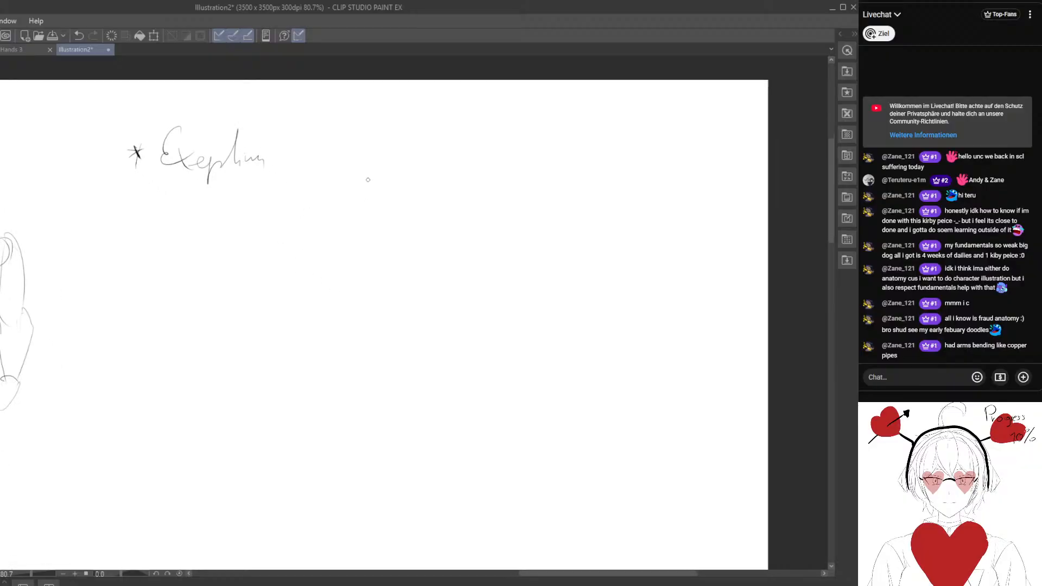
Sketch a head ball beside the note with a vertical centre line, a brow line and side-plane ovals.
{"action": "mouse_move", "coordinate": [358, 160]}
{"action": "left_mouse_down"}
{"action": "mouse_move", "coordinate": [343, 249]}
{"action": "mouse_move", "coordinate": [350, 162]}
{"action": "left_mouse_up"}
{"action": "left_click_drag", "start_coordinate": [370, 197], "coordinate": [381, 203]}
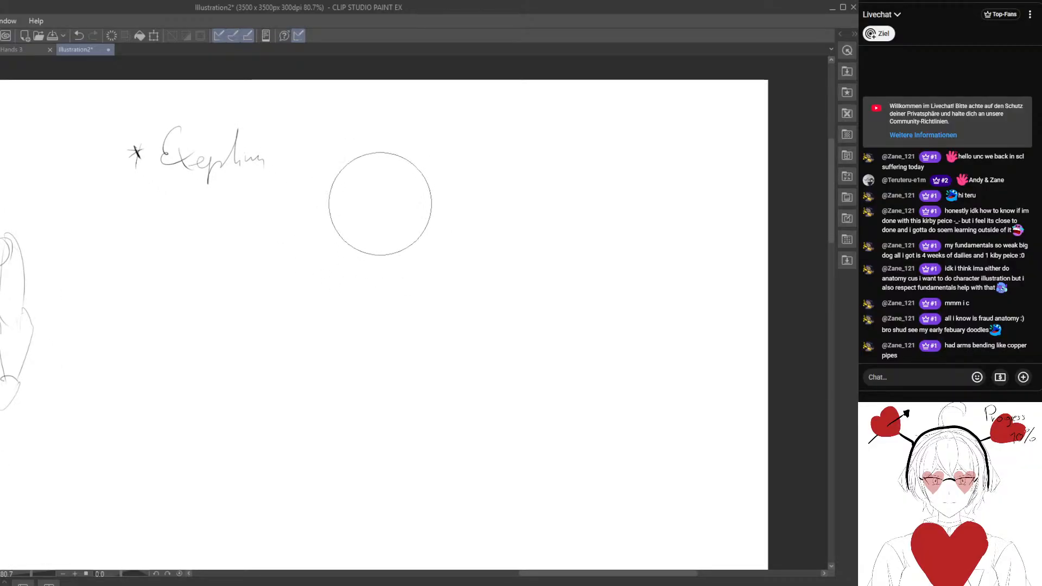
{"action": "key", "text": "p"}
{"action": "mouse_move", "coordinate": [388, 162]}
{"action": "left_mouse_down"}
{"action": "mouse_move", "coordinate": [433, 169]}
{"action": "mouse_move", "coordinate": [386, 164]}
{"action": "mouse_move", "coordinate": [378, 266]}
{"action": "left_mouse_up"}
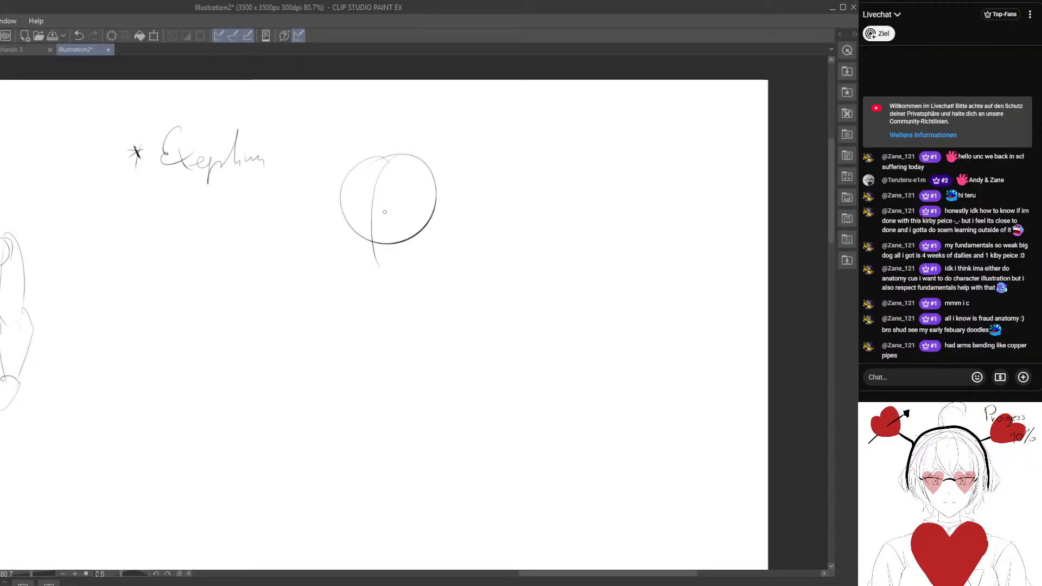
{"action": "left_click_drag", "start_coordinate": [425, 171], "coordinate": [403, 219]}
{"action": "mouse_move", "coordinate": [366, 170]}
{"action": "left_mouse_down"}
{"action": "mouse_move", "coordinate": [364, 208]}
{"action": "mouse_move", "coordinate": [349, 194]}
{"action": "mouse_move", "coordinate": [424, 197]}
{"action": "mouse_move", "coordinate": [424, 178]}
{"action": "mouse_move", "coordinate": [411, 239]}
{"action": "mouse_move", "coordinate": [363, 223]}
{"action": "mouse_move", "coordinate": [372, 166]}
{"action": "mouse_move", "coordinate": [394, 178]}
{"action": "mouse_move", "coordinate": [377, 174]}
{"action": "mouse_move", "coordinate": [372, 188]}
{"action": "mouse_move", "coordinate": [369, 265]}
{"action": "left_mouse_up"}
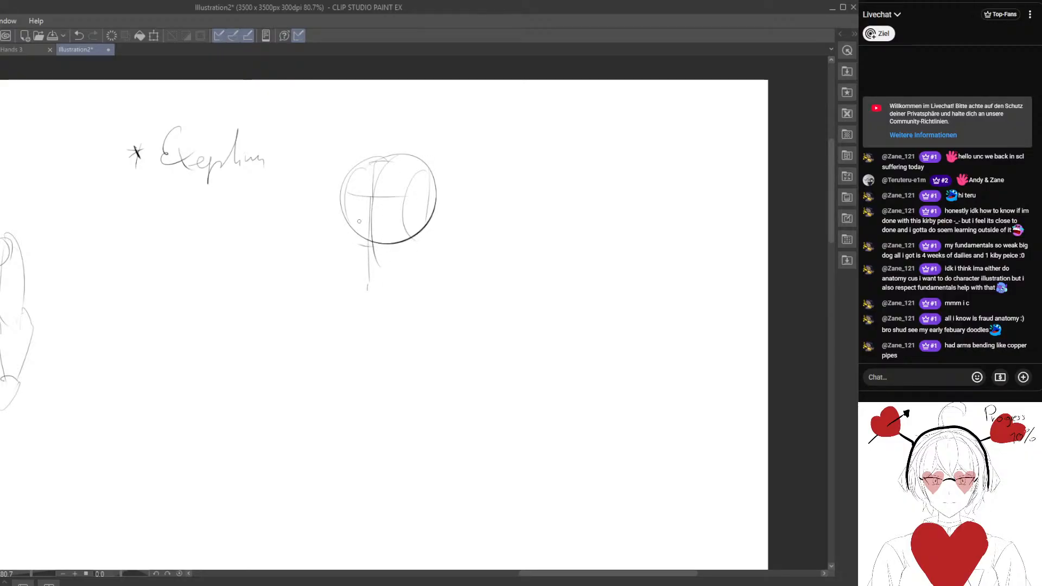
Add the cheek, jaw and chin lines below the head ball.
{"action": "left_click_drag", "start_coordinate": [341, 224], "coordinate": [354, 274]}
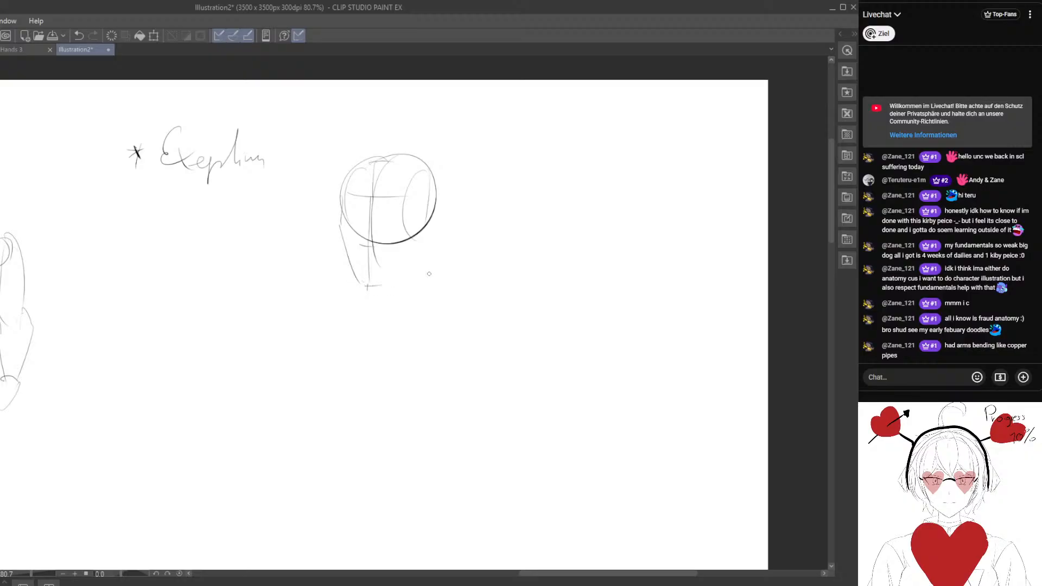
{"action": "mouse_move", "coordinate": [404, 236]}
{"action": "left_mouse_down"}
{"action": "mouse_move", "coordinate": [400, 268]}
{"action": "mouse_move", "coordinate": [377, 283]}
{"action": "mouse_move", "coordinate": [415, 261]}
{"action": "left_mouse_up"}
{"action": "left_click_drag", "start_coordinate": [421, 215], "coordinate": [417, 264]}
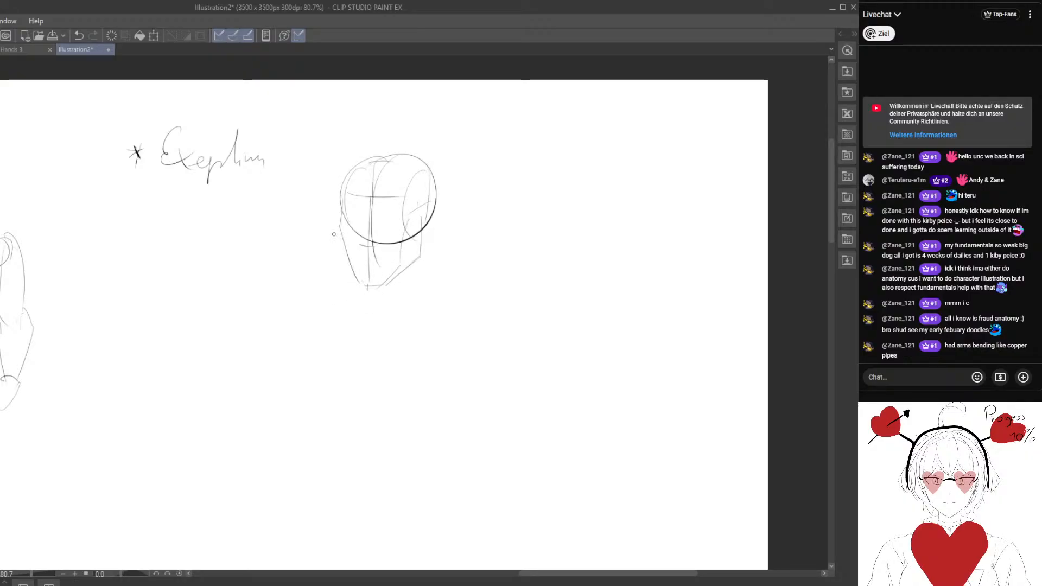
Shrink the eraser, remove the far cheek line of the head and redraw it with an indented eye socket.
{"action": "key", "text": "e"}
{"action": "key", "text": "["}
{"action": "key", "text": "["}
{"action": "key", "text": "["}
{"action": "key", "text": "["}
{"action": "key", "text": "["}
{"action": "key", "text": "["}
{"action": "mouse_move", "coordinate": [336, 242]}
{"action": "left_mouse_down"}
{"action": "mouse_move", "coordinate": [341, 202]}
{"action": "mouse_move", "coordinate": [354, 274]}
{"action": "left_mouse_up"}
{"action": "key", "text": "p"}
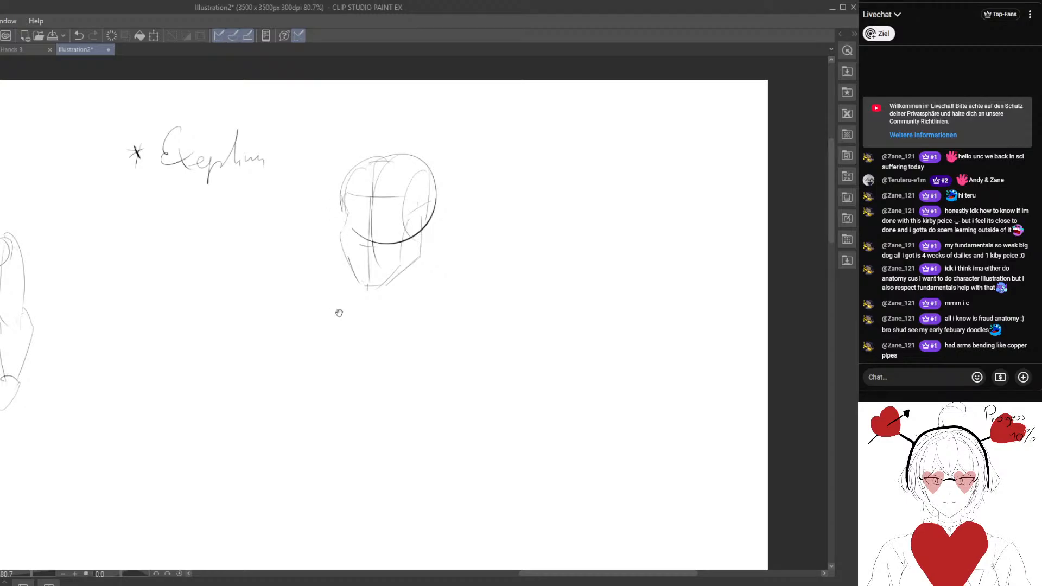
Erase the stray lines on the head's far side and redraw its lower cheek line down to the chin.
{"action": "left_click_drag", "start_coordinate": [339, 313], "coordinate": [264, 303]}
{"action": "scroll", "coordinate": [250, 261], "scroll_direction": "up", "scroll_amount": 2}
{"action": "key", "text": "e"}
{"action": "mouse_move", "coordinate": [258, 212]}
{"action": "left_mouse_down"}
{"action": "mouse_move", "coordinate": [274, 165]}
{"action": "mouse_move", "coordinate": [286, 205]}
{"action": "left_mouse_up"}
{"action": "key", "text": "p"}
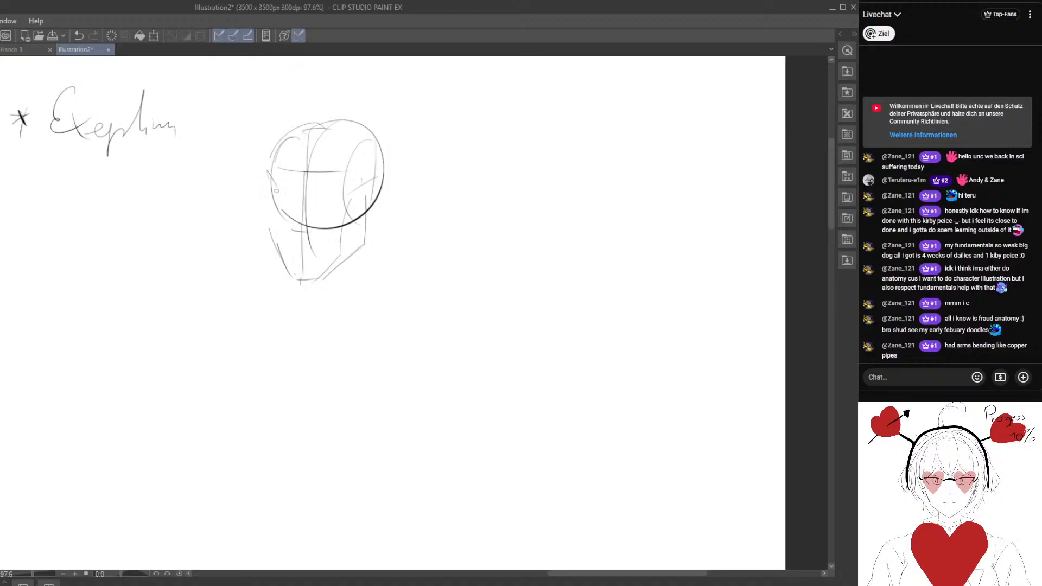
{"action": "key", "text": "e"}
{"action": "left_click_drag", "start_coordinate": [268, 251], "coordinate": [294, 278]}
{"action": "key", "text": "p"}
{"action": "mouse_move", "coordinate": [271, 234]}
{"action": "left_mouse_down"}
{"action": "mouse_move", "coordinate": [307, 278]}
{"action": "mouse_move", "coordinate": [342, 261]}
{"action": "mouse_move", "coordinate": [330, 294]}
{"action": "left_mouse_up"}
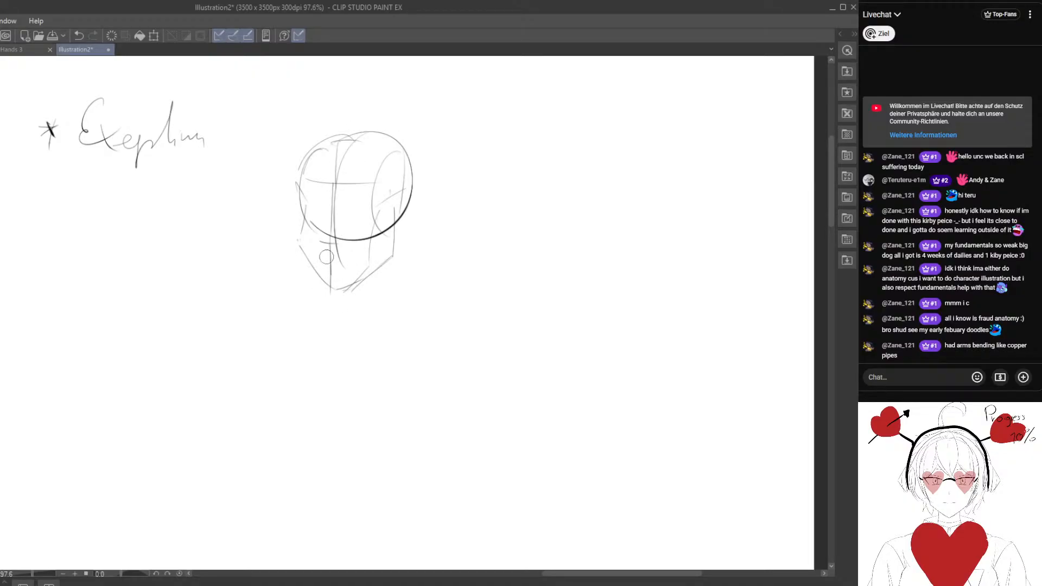
Clean up the far eye socket and cheek of the head, then redraw a rounder jaw contour into the chin.
{"action": "key", "text": "e"}
{"action": "mouse_move", "coordinate": [305, 243]}
{"action": "left_mouse_down"}
{"action": "mouse_move", "coordinate": [301, 193]}
{"action": "mouse_move", "coordinate": [298, 227]}
{"action": "left_mouse_up"}
{"action": "key", "text": "p"}
{"action": "key", "text": "e"}
{"action": "left_click", "coordinate": [307, 264]}
{"action": "left_click_drag", "start_coordinate": [307, 264], "coordinate": [319, 273]}
{"action": "mouse_move", "coordinate": [298, 223]}
{"action": "left_mouse_down"}
{"action": "mouse_move", "coordinate": [303, 203]}
{"action": "mouse_move", "coordinate": [329, 276]}
{"action": "mouse_move", "coordinate": [311, 256]}
{"action": "mouse_move", "coordinate": [338, 285]}
{"action": "left_mouse_up"}
{"action": "key", "text": "p"}
Strengthen the head's vertical centre line and erase the upper arc of the ball.
{"action": "key", "text": "p"}
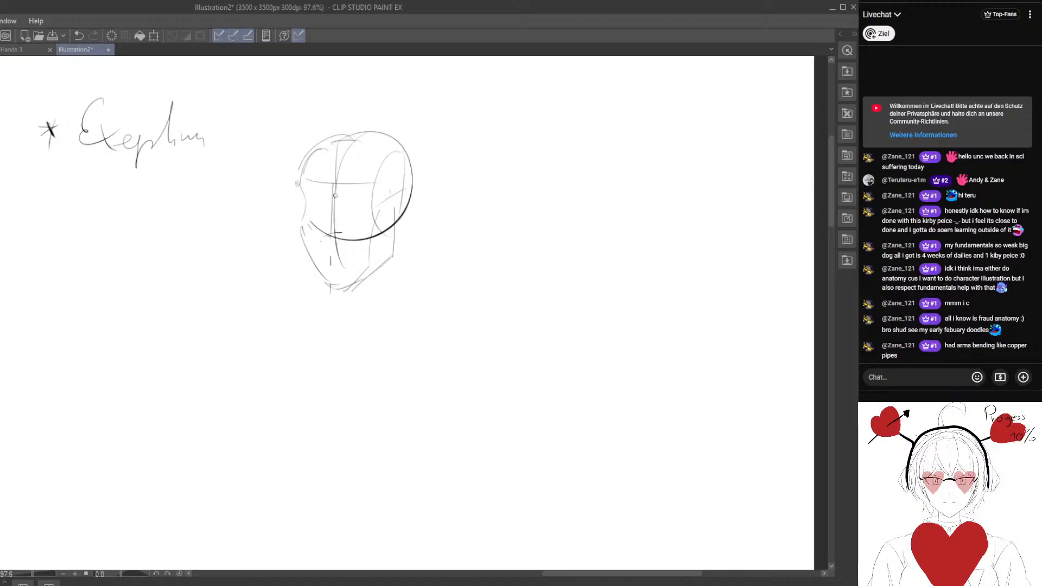
{"action": "left_click_drag", "start_coordinate": [334, 187], "coordinate": [334, 234]}
{"action": "mouse_move", "coordinate": [337, 140]}
{"action": "left_mouse_down"}
{"action": "mouse_move", "coordinate": [333, 185]}
{"action": "mouse_move", "coordinate": [302, 196]}
{"action": "mouse_move", "coordinate": [312, 180]}
{"action": "left_mouse_up"}
{"action": "key", "text": "e"}
{"action": "key", "text": "p"}
{"action": "key", "text": "e"}
{"action": "left_click_drag", "start_coordinate": [381, 175], "coordinate": [327, 174]}
Draw a taller skull arc above the head ball and erase the leftover curves around the hairline.
{"action": "key", "text": "p"}
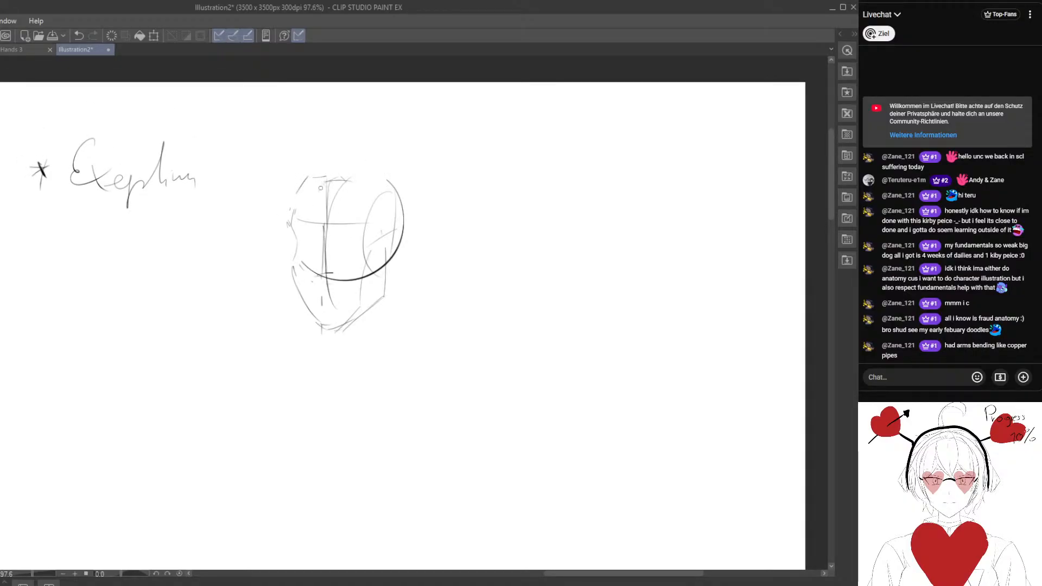
{"action": "mouse_move", "coordinate": [287, 219]}
{"action": "left_mouse_down"}
{"action": "mouse_move", "coordinate": [318, 148]}
{"action": "mouse_move", "coordinate": [387, 150]}
{"action": "mouse_move", "coordinate": [360, 142]}
{"action": "left_mouse_up"}
{"action": "key", "text": "e"}
{"action": "mouse_move", "coordinate": [331, 183]}
{"action": "left_mouse_down"}
{"action": "mouse_move", "coordinate": [327, 214]}
{"action": "mouse_move", "coordinate": [334, 186]}
{"action": "mouse_move", "coordinate": [316, 190]}
{"action": "mouse_move", "coordinate": [356, 177]}
{"action": "mouse_move", "coordinate": [325, 187]}
{"action": "mouse_move", "coordinate": [328, 212]}
{"action": "mouse_move", "coordinate": [324, 182]}
{"action": "mouse_move", "coordinate": [297, 190]}
{"action": "mouse_move", "coordinate": [306, 203]}
{"action": "mouse_move", "coordinate": [392, 185]}
{"action": "mouse_move", "coordinate": [424, 186]}
{"action": "left_mouse_up"}
{"action": "key", "text": "p"}
{"action": "key", "text": "e"}
{"action": "key", "text": "p"}
{"action": "key", "text": "e"}
{"action": "key", "text": "p"}
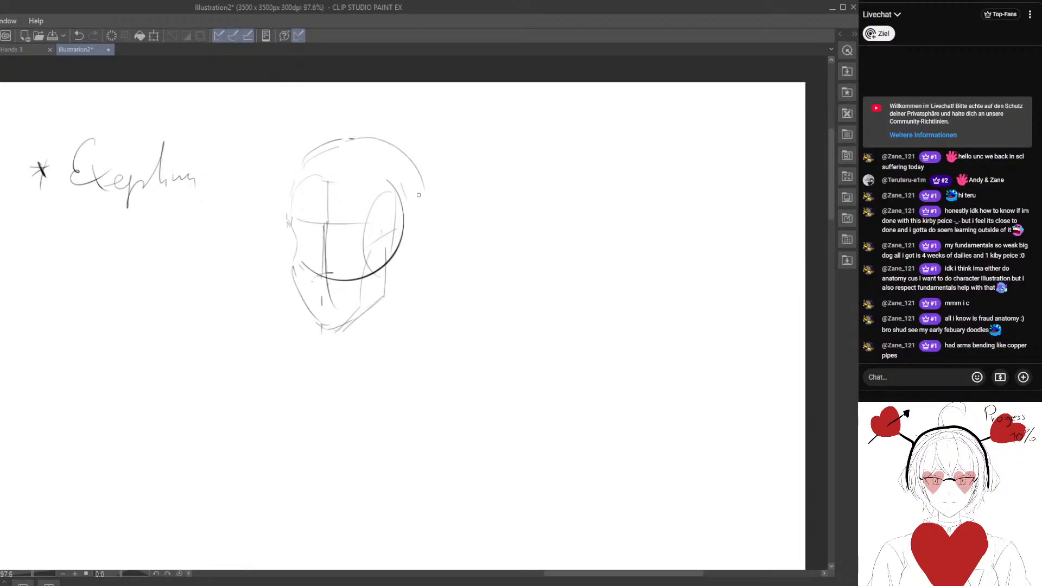
Extend the back of the skull downward, reinforce the face's centre line and redraw the jaw to the chin.
{"action": "left_click_drag", "start_coordinate": [356, 322], "coordinate": [357, 290]}
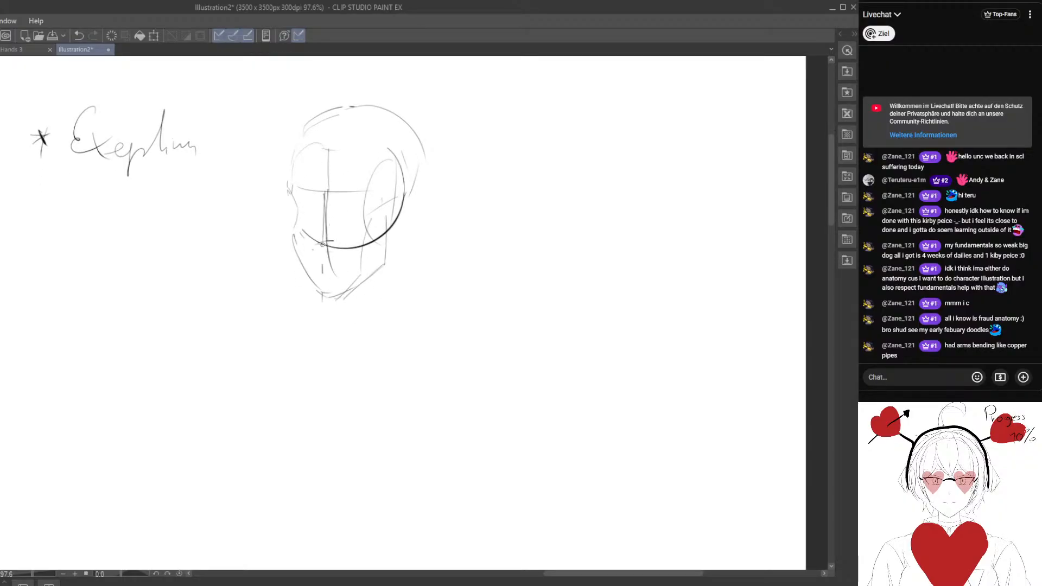
{"action": "left_click_drag", "start_coordinate": [416, 168], "coordinate": [384, 256]}
{"action": "mouse_move", "coordinate": [323, 179]}
{"action": "left_mouse_down"}
{"action": "mouse_move", "coordinate": [340, 205]}
{"action": "mouse_move", "coordinate": [338, 311]}
{"action": "mouse_move", "coordinate": [374, 288]}
{"action": "mouse_move", "coordinate": [384, 256]}
{"action": "left_mouse_up"}
{"action": "key", "text": "e"}
{"action": "key", "text": "p"}
{"action": "key", "text": "e"}
{"action": "key", "text": "p"}
{"action": "left_click_drag", "start_coordinate": [393, 223], "coordinate": [354, 302]}
{"action": "left_click_drag", "start_coordinate": [353, 307], "coordinate": [398, 278]}
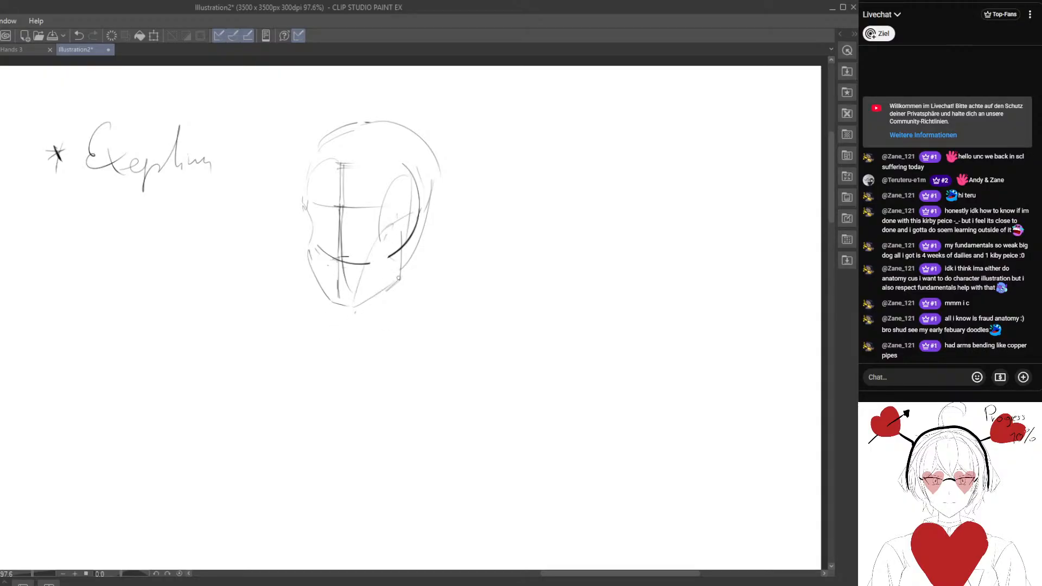
Reinforce the near jaw corner and sketch a cylindrical neck below the head.
{"action": "left_click_drag", "start_coordinate": [400, 227], "coordinate": [399, 283]}
{"action": "left_click_drag", "start_coordinate": [421, 229], "coordinate": [419, 320]}
{"action": "mouse_move", "coordinate": [374, 293]}
{"action": "left_mouse_down"}
{"action": "mouse_move", "coordinate": [369, 330]}
{"action": "mouse_move", "coordinate": [417, 328]}
{"action": "left_mouse_up"}
{"action": "left_click_drag", "start_coordinate": [289, 223], "coordinate": [300, 230]}
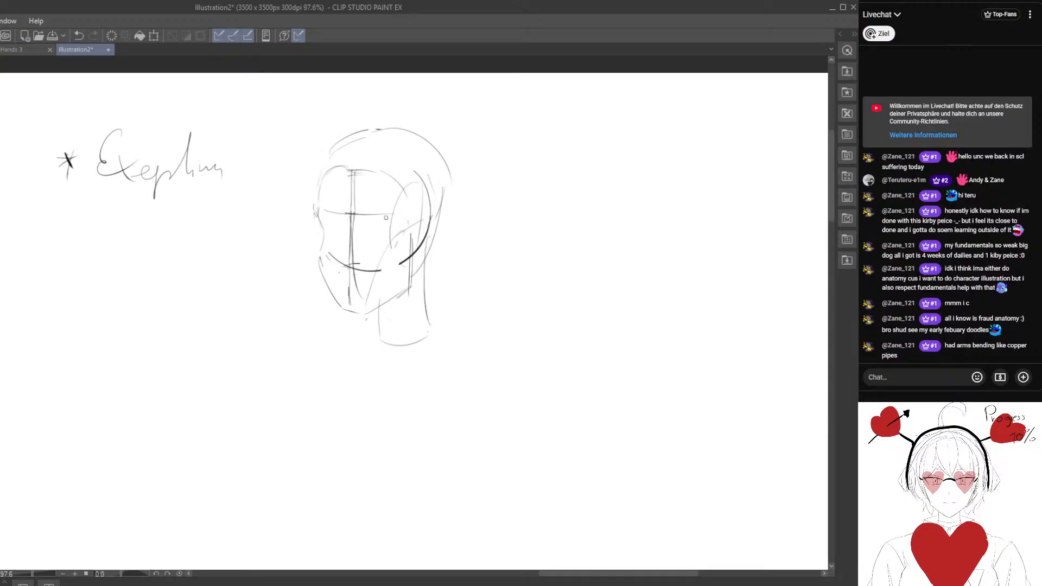
Add the brow, nose and cheek guides to the face and label its three vertical sections 1/3 each.
{"action": "left_click_drag", "start_coordinate": [326, 242], "coordinate": [386, 243]}
{"action": "left_click_drag", "start_coordinate": [321, 219], "coordinate": [365, 219]}
{"action": "key", "text": "e"}
{"action": "left_click_drag", "start_coordinate": [361, 243], "coordinate": [353, 263]}
{"action": "key", "text": "p"}
{"action": "key", "text": "m"}
{"action": "mouse_move", "coordinate": [319, 301]}
{"action": "left_mouse_down"}
{"action": "mouse_move", "coordinate": [354, 321]}
{"action": "mouse_move", "coordinate": [397, 290]}
{"action": "mouse_move", "coordinate": [381, 310]}
{"action": "left_mouse_up"}
{"action": "left_click", "coordinate": [223, 342]}
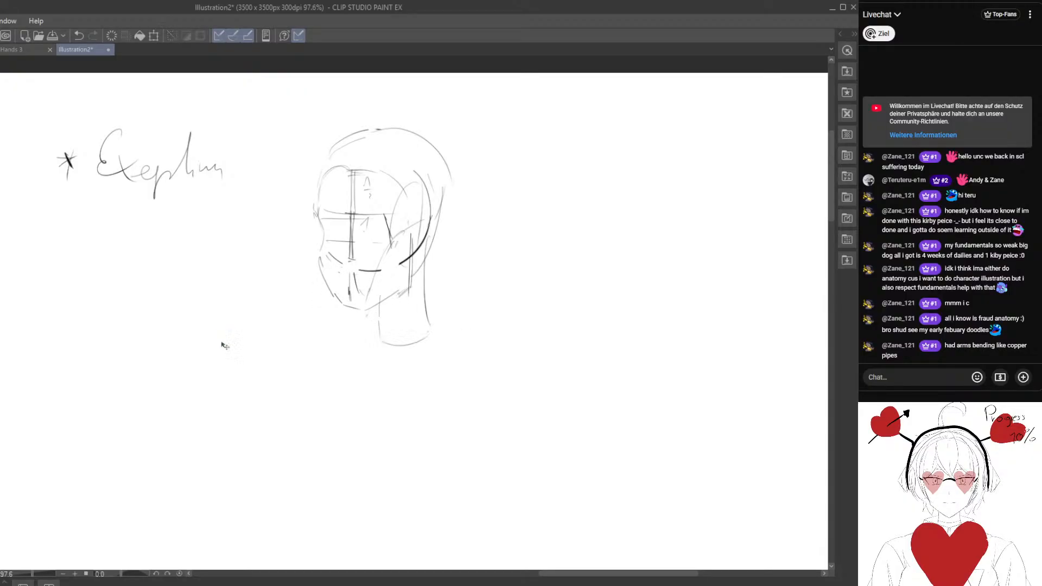
{"action": "left_click_drag", "start_coordinate": [351, 264], "coordinate": [354, 302]}
{"action": "mouse_move", "coordinate": [371, 262]}
{"action": "left_mouse_down"}
{"action": "mouse_move", "coordinate": [366, 273]}
{"action": "mouse_move", "coordinate": [381, 263]}
{"action": "mouse_move", "coordinate": [360, 247]}
{"action": "mouse_move", "coordinate": [374, 286]}
{"action": "mouse_move", "coordinate": [361, 273]}
{"action": "left_mouse_up"}
{"action": "left_click_drag", "start_coordinate": [335, 211], "coordinate": [370, 234]}
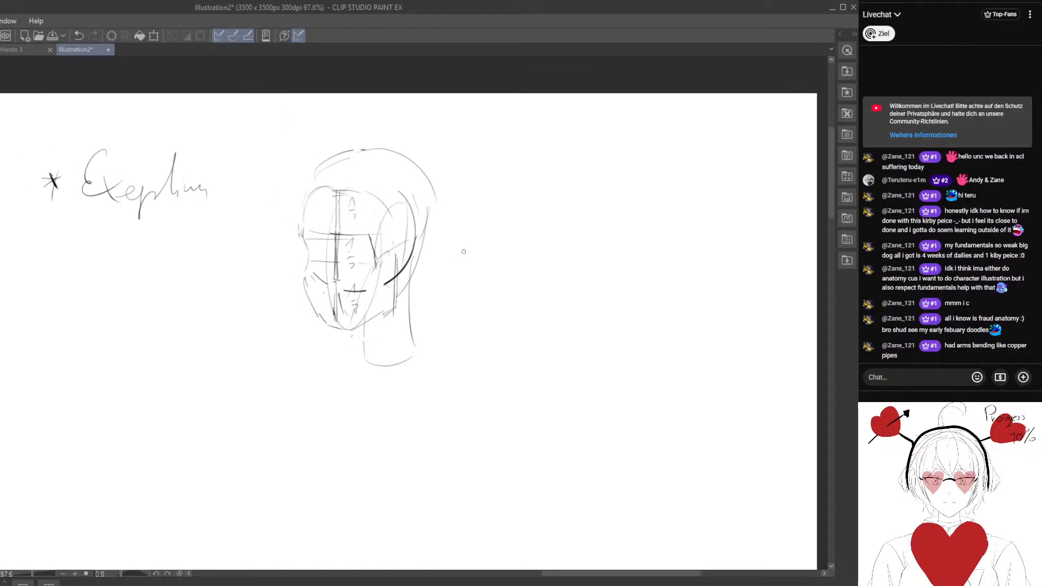
Sketch a second head ball beside the first with centre line, brow line, side-plane oval and near jaw line.
{"action": "left_click_drag", "start_coordinate": [502, 252], "coordinate": [390, 231]}
{"action": "mouse_move", "coordinate": [447, 176]}
{"action": "left_mouse_down"}
{"action": "mouse_move", "coordinate": [419, 176]}
{"action": "mouse_move", "coordinate": [444, 216]}
{"action": "mouse_move", "coordinate": [490, 206]}
{"action": "left_mouse_up"}
{"action": "mouse_move", "coordinate": [449, 169]}
{"action": "left_mouse_down"}
{"action": "mouse_move", "coordinate": [437, 173]}
{"action": "mouse_move", "coordinate": [434, 268]}
{"action": "left_mouse_up"}
{"action": "left_click_drag", "start_coordinate": [477, 188], "coordinate": [471, 252]}
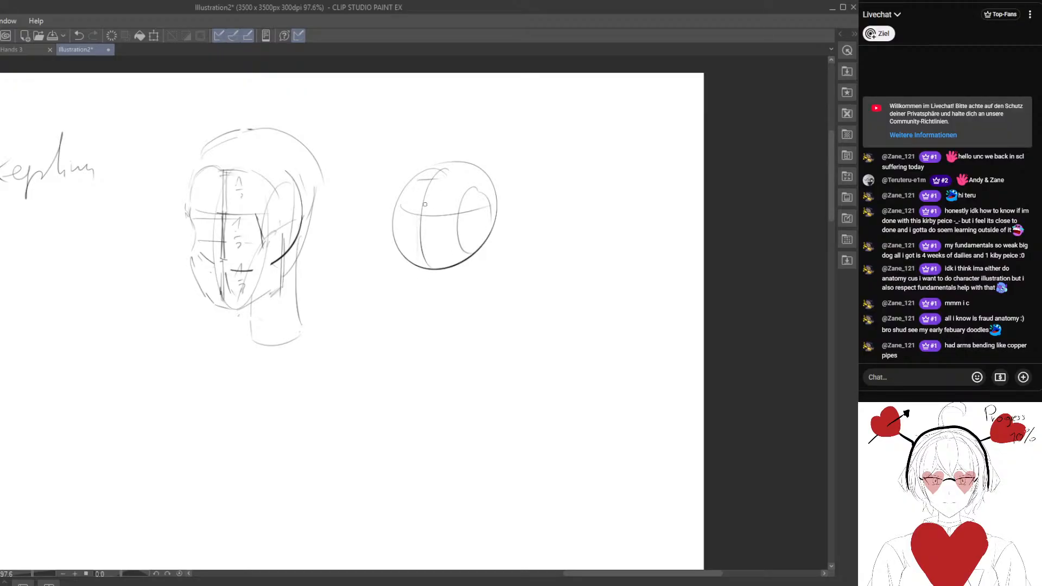
{"action": "mouse_move", "coordinate": [418, 214]}
{"action": "left_mouse_down"}
{"action": "mouse_move", "coordinate": [416, 302]}
{"action": "mouse_move", "coordinate": [464, 273]}
{"action": "left_mouse_up"}
{"action": "left_click_drag", "start_coordinate": [470, 219], "coordinate": [466, 243]}
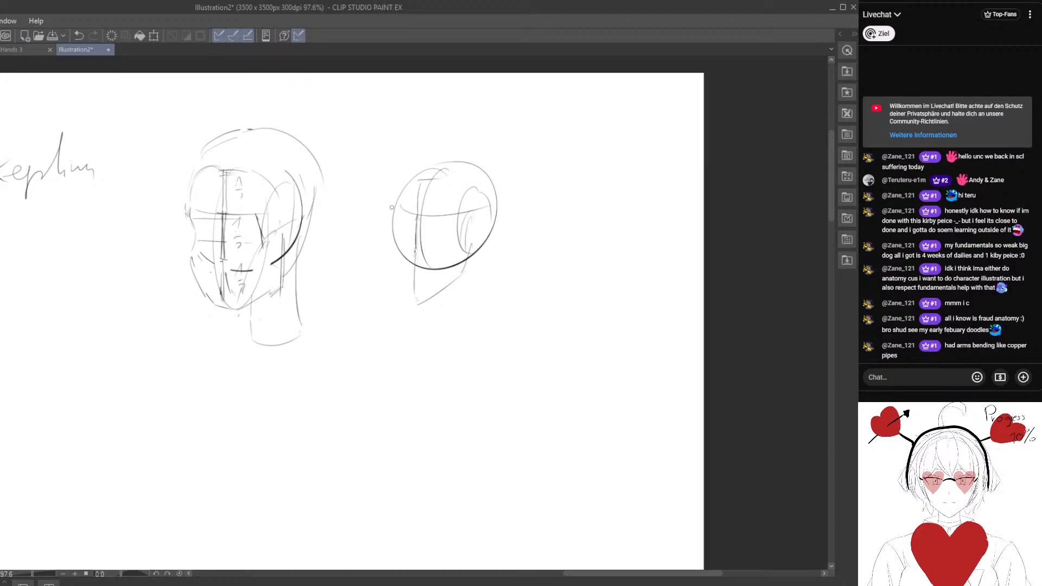
Draw the second head's indented far cheek, chin and short neck, erasing the ball edge behind the eye socket.
{"action": "left_click_drag", "start_coordinate": [391, 239], "coordinate": [419, 296]}
{"action": "left_click_drag", "start_coordinate": [393, 215], "coordinate": [402, 287]}
{"action": "key", "text": "e"}
{"action": "left_click_drag", "start_coordinate": [392, 212], "coordinate": [401, 285]}
{"action": "key", "text": "p"}
{"action": "mouse_move", "coordinate": [396, 243]}
{"action": "left_mouse_down"}
{"action": "mouse_move", "coordinate": [408, 288]}
{"action": "mouse_move", "coordinate": [468, 268]}
{"action": "mouse_move", "coordinate": [480, 300]}
{"action": "mouse_move", "coordinate": [434, 311]}
{"action": "left_mouse_up"}
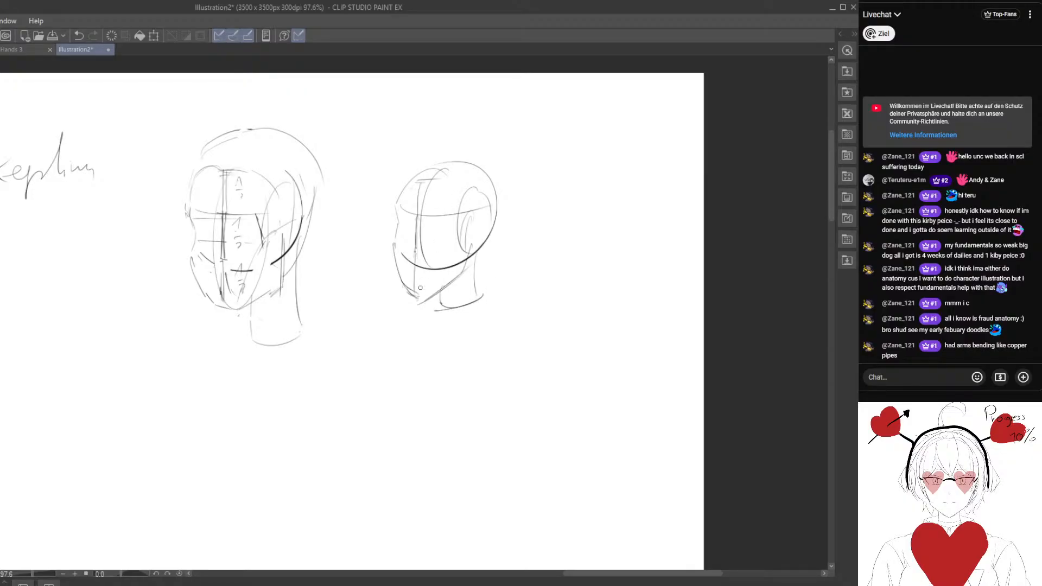
{"action": "left_click_drag", "start_coordinate": [413, 305], "coordinate": [414, 265]}
{"action": "mouse_move", "coordinate": [414, 264]}
{"action": "left_mouse_down"}
{"action": "mouse_move", "coordinate": [413, 307]}
{"action": "mouse_move", "coordinate": [454, 280]}
{"action": "mouse_move", "coordinate": [396, 272]}
{"action": "mouse_move", "coordinate": [420, 307]}
{"action": "mouse_move", "coordinate": [406, 303]}
{"action": "mouse_move", "coordinate": [449, 285]}
{"action": "left_mouse_up"}
{"action": "left_click_drag", "start_coordinate": [383, 256], "coordinate": [432, 260]}
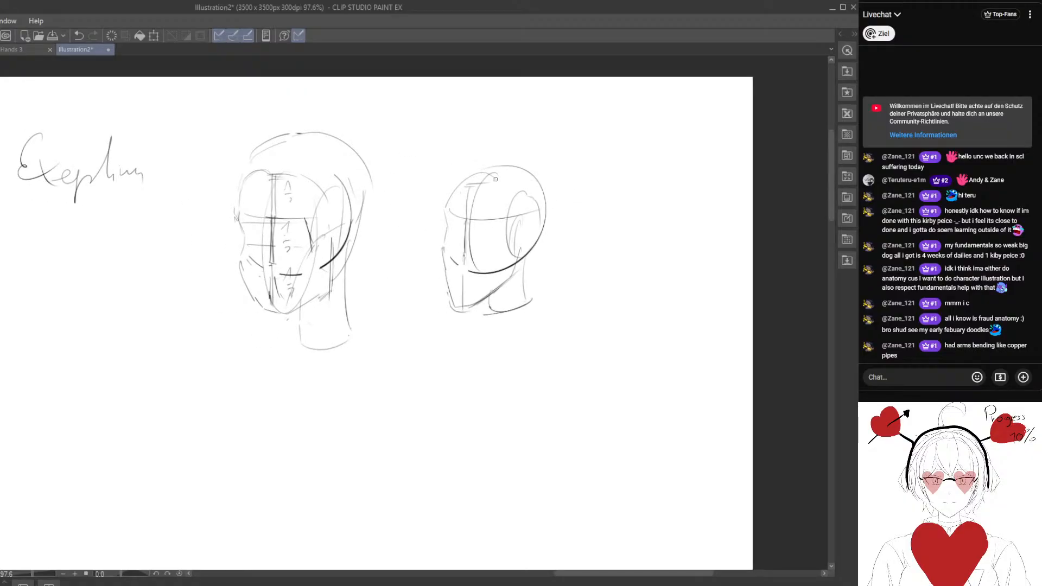
Add an outer skull contour around the top and back of the second head.
{"action": "mouse_move", "coordinate": [446, 208]}
{"action": "left_mouse_down"}
{"action": "mouse_move", "coordinate": [540, 153]}
{"action": "mouse_move", "coordinate": [559, 216]}
{"action": "left_mouse_up"}
{"action": "scroll", "coordinate": [450, 284], "scroll_direction": "down", "scroll_amount": 2}
{"action": "left_click_drag", "start_coordinate": [361, 283], "coordinate": [398, 305]}
{"action": "scroll", "coordinate": [376, 281], "scroll_direction": "up", "scroll_amount": 2}
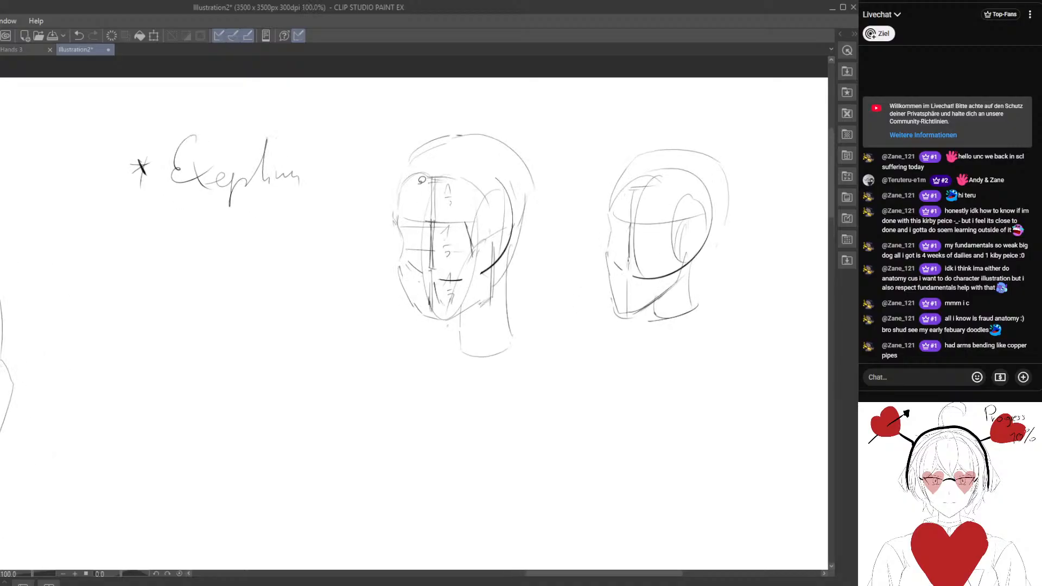
Select the far half of the first head's face, transform it narrower and slightly skewed, and deselect it.
{"action": "mouse_move", "coordinate": [421, 180]}
{"action": "left_mouse_down"}
{"action": "mouse_move", "coordinate": [393, 338]}
{"action": "mouse_move", "coordinate": [427, 318]}
{"action": "left_mouse_up"}
{"action": "key", "text": "ctrl+t"}
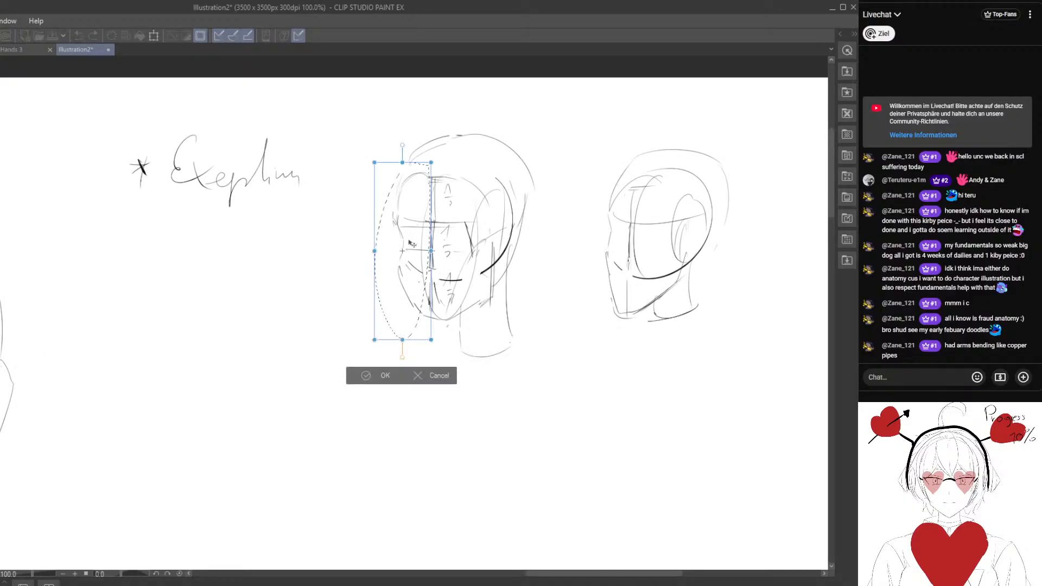
{"action": "left_click_drag", "start_coordinate": [374, 252], "coordinate": [382, 258]}
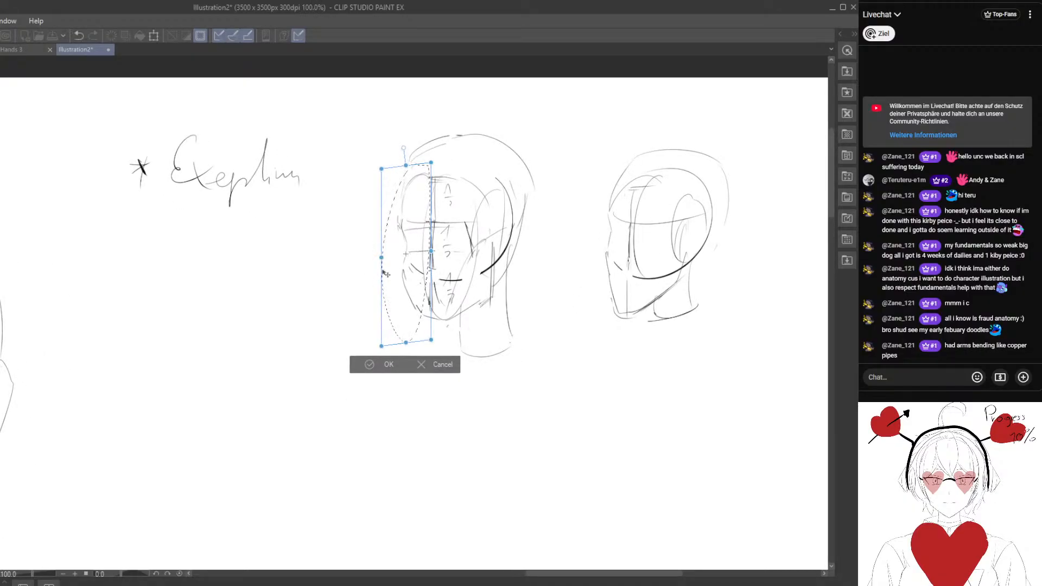
{"action": "left_click", "coordinate": [370, 364]}
{"action": "left_click", "coordinate": [280, 365]}
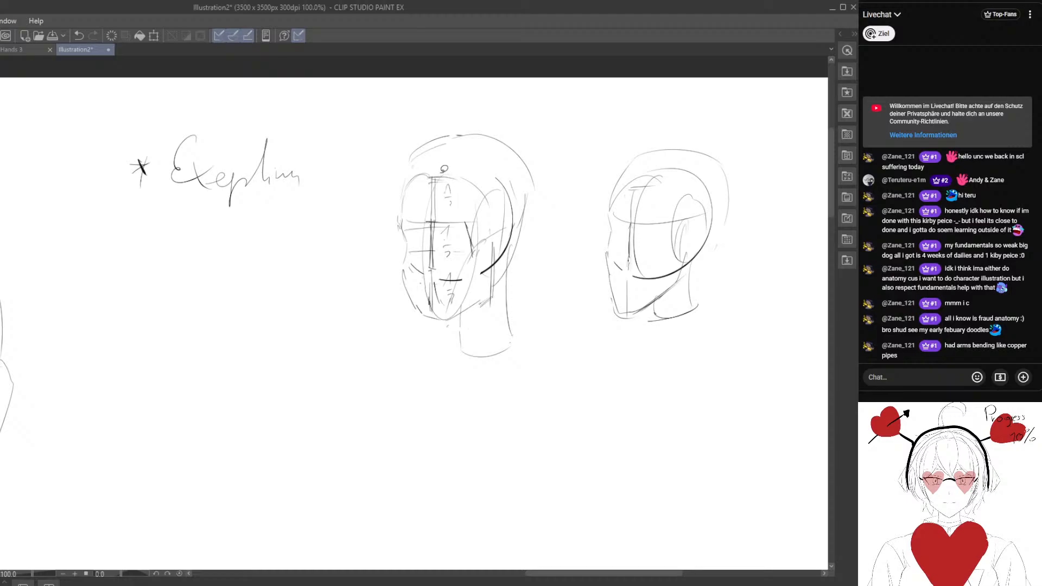
Select the near half of the first head's face, transform it slightly wider and deselect it.
{"action": "left_click_drag", "start_coordinate": [442, 165], "coordinate": [491, 171]}
{"action": "key", "text": "ctrl+t"}
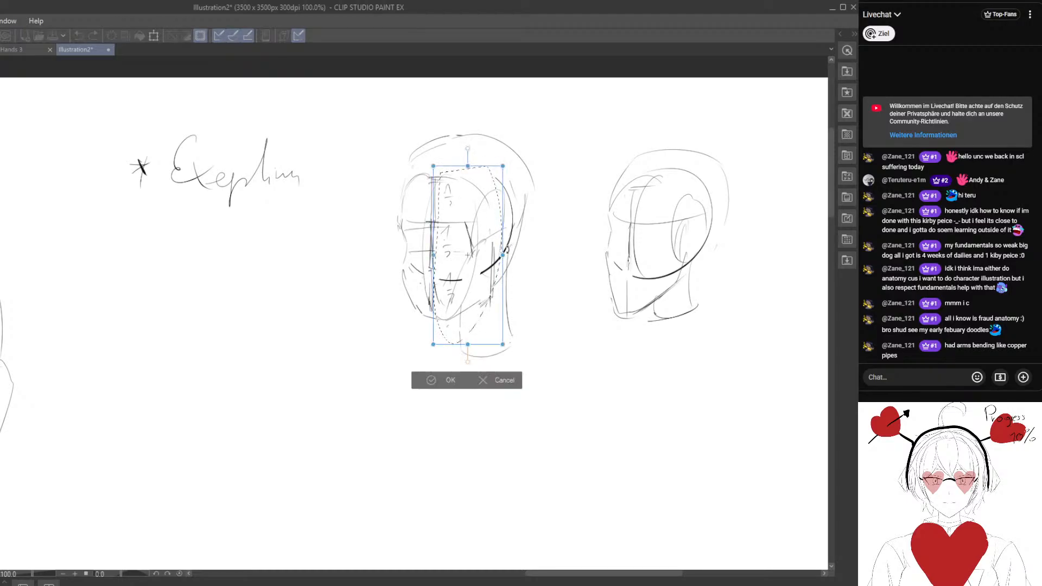
{"action": "left_click_drag", "start_coordinate": [504, 254], "coordinate": [511, 254]}
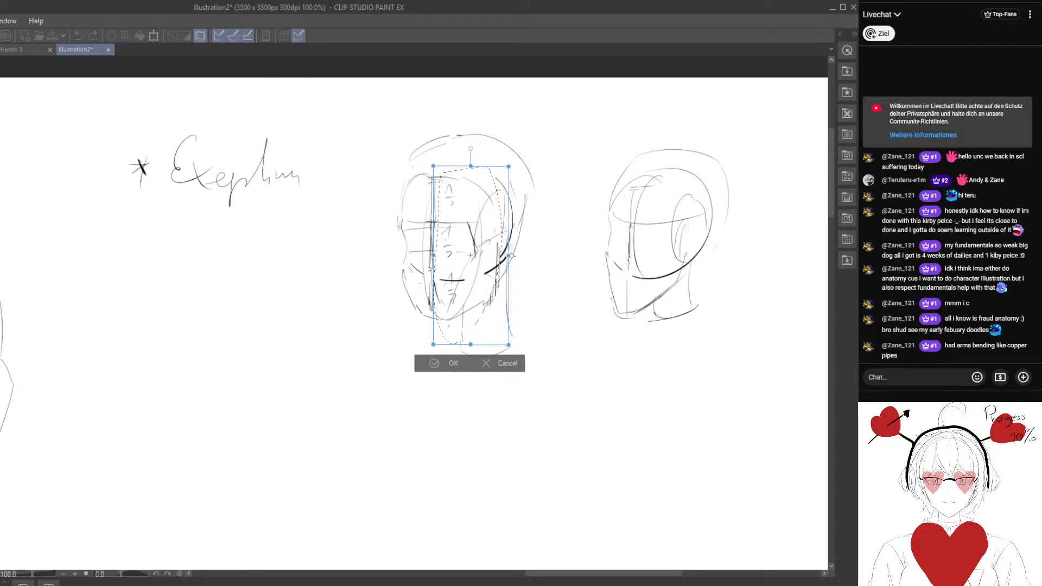
{"action": "left_click", "coordinate": [425, 370]}
{"action": "left_click", "coordinate": [340, 369]}
Erase both practice heads beside the "Exeption" note.
{"action": "mouse_move", "coordinate": [358, 288]}
{"action": "left_mouse_down"}
{"action": "mouse_move", "coordinate": [358, 332]}
{"action": "mouse_move", "coordinate": [343, 299]}
{"action": "mouse_move", "coordinate": [335, 347]}
{"action": "mouse_move", "coordinate": [357, 354]}
{"action": "mouse_move", "coordinate": [319, 353]}
{"action": "mouse_move", "coordinate": [414, 340]}
{"action": "left_mouse_up"}
{"action": "key", "text": "e"}
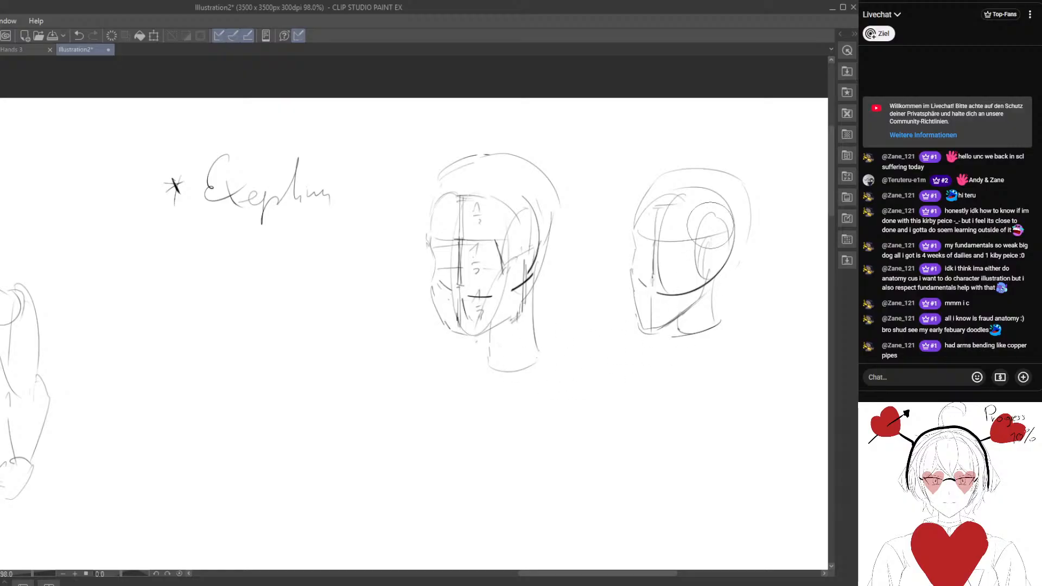
{"action": "mouse_move", "coordinate": [733, 168]}
{"action": "left_mouse_down"}
{"action": "mouse_move", "coordinate": [710, 244]}
{"action": "mouse_move", "coordinate": [652, 309]}
{"action": "mouse_move", "coordinate": [572, 318]}
{"action": "mouse_move", "coordinate": [477, 176]}
{"action": "mouse_move", "coordinate": [477, 301]}
{"action": "mouse_move", "coordinate": [532, 371]}
{"action": "left_mouse_up"}
{"action": "left_click_drag", "start_coordinate": [751, 223], "coordinate": [741, 254]}
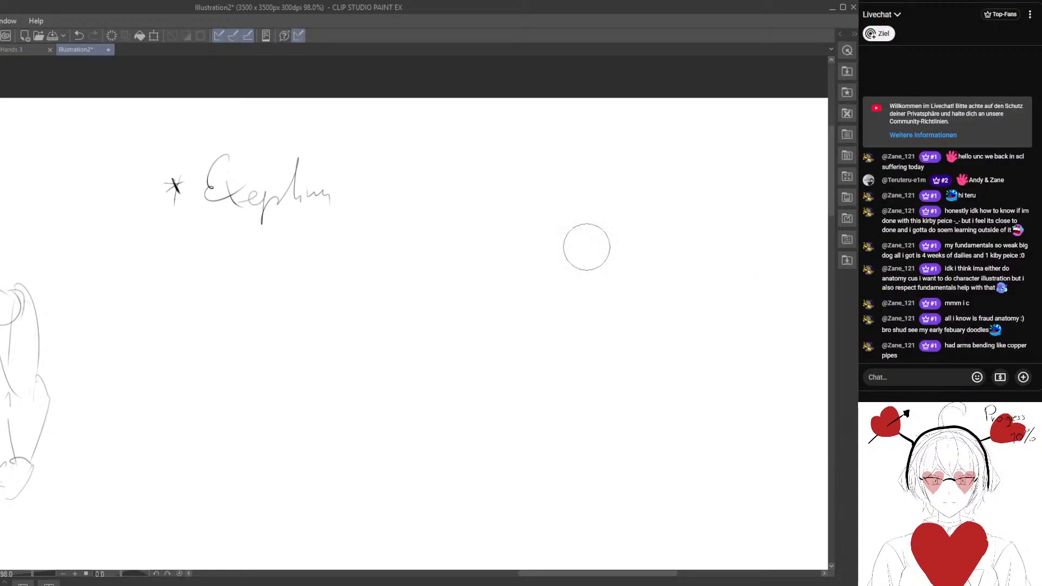
{"action": "mouse_move", "coordinate": [383, 365]}
{"action": "left_mouse_down"}
{"action": "mouse_move", "coordinate": [394, 282]}
{"action": "mouse_move", "coordinate": [700, 240]}
{"action": "left_mouse_up"}
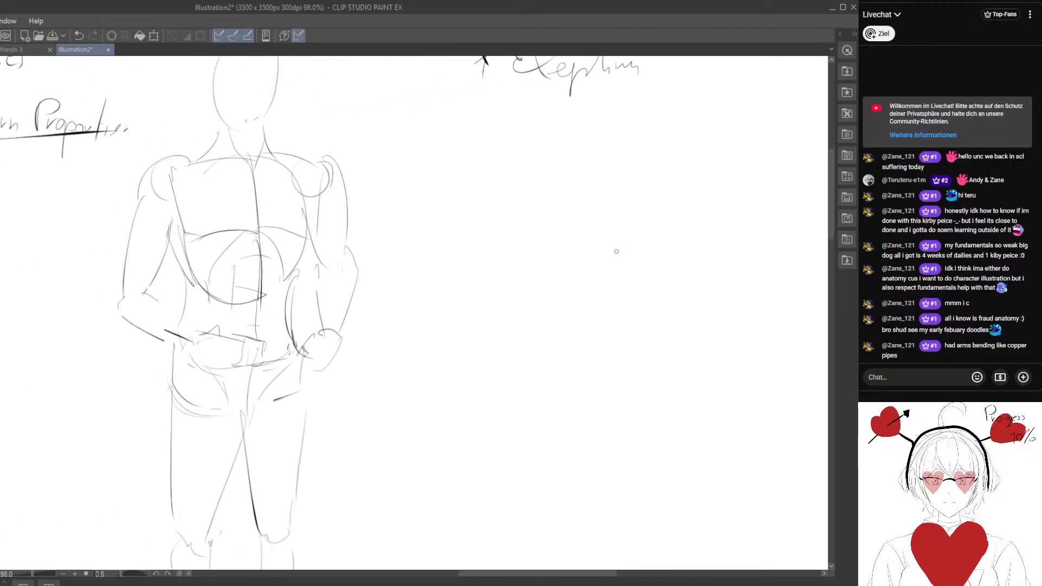
{"action": "scroll", "coordinate": [617, 251], "scroll_direction": "down", "scroll_amount": 2}
{"action": "mouse_move", "coordinate": [602, 276]}
{"action": "left_mouse_down"}
{"action": "mouse_move", "coordinate": [372, 263]}
{"action": "mouse_move", "coordinate": [601, 243]}
{"action": "left_mouse_up"}
{"action": "scroll", "coordinate": [509, 276], "scroll_direction": "down", "scroll_amount": 3}
{"action": "left_click_drag", "start_coordinate": [470, 261], "coordinate": [489, 354]}
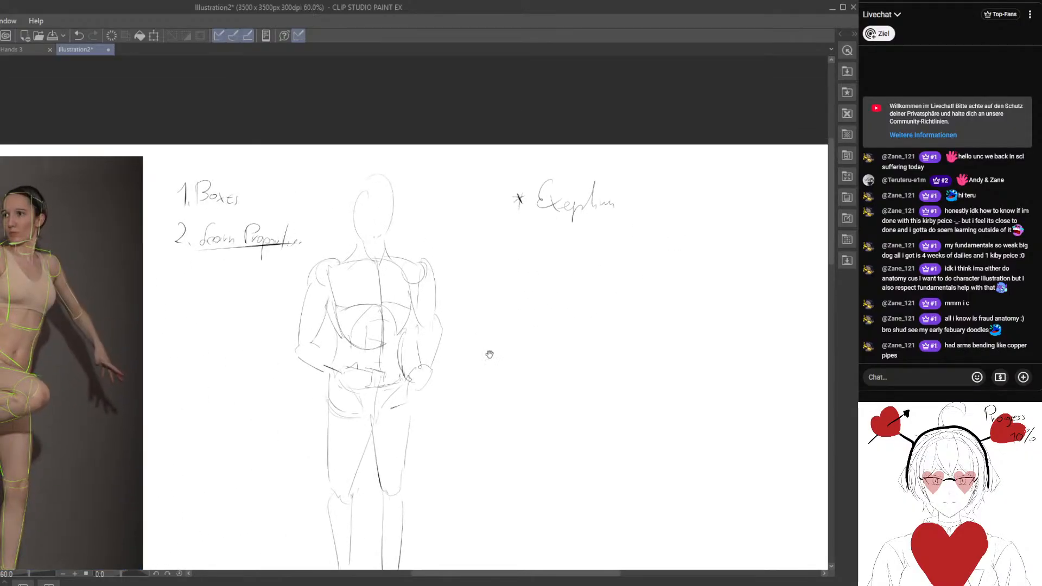
{"action": "left_click_drag", "start_coordinate": [278, 344], "coordinate": [410, 312]}
{"action": "left_click_drag", "start_coordinate": [693, 354], "coordinate": [419, 282]}
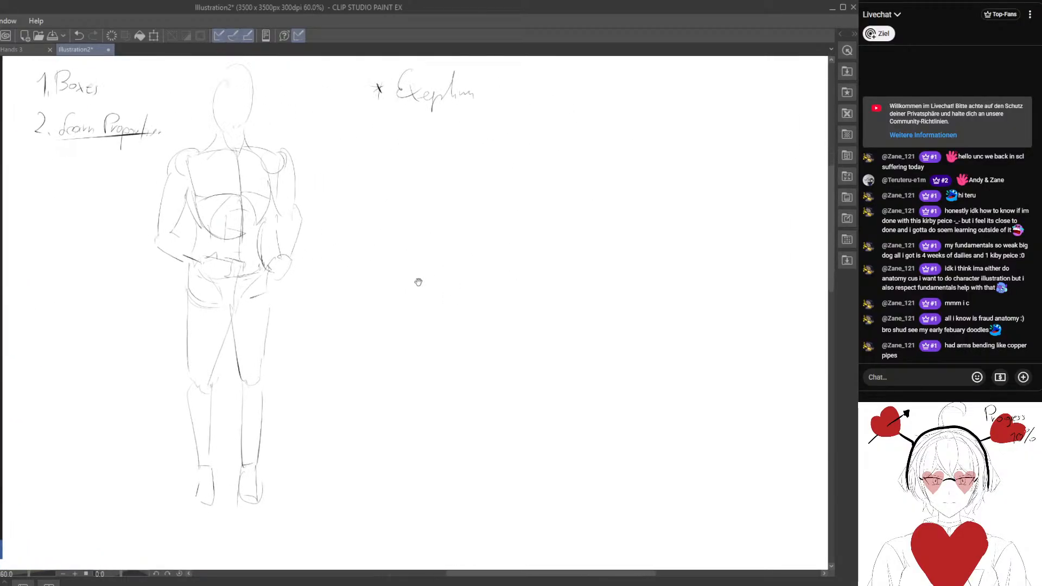
{"action": "mouse_move", "coordinate": [451, 141]}
{"action": "left_mouse_down"}
{"action": "mouse_move", "coordinate": [438, 185]}
{"action": "mouse_move", "coordinate": [445, 521]}
{"action": "left_mouse_up"}
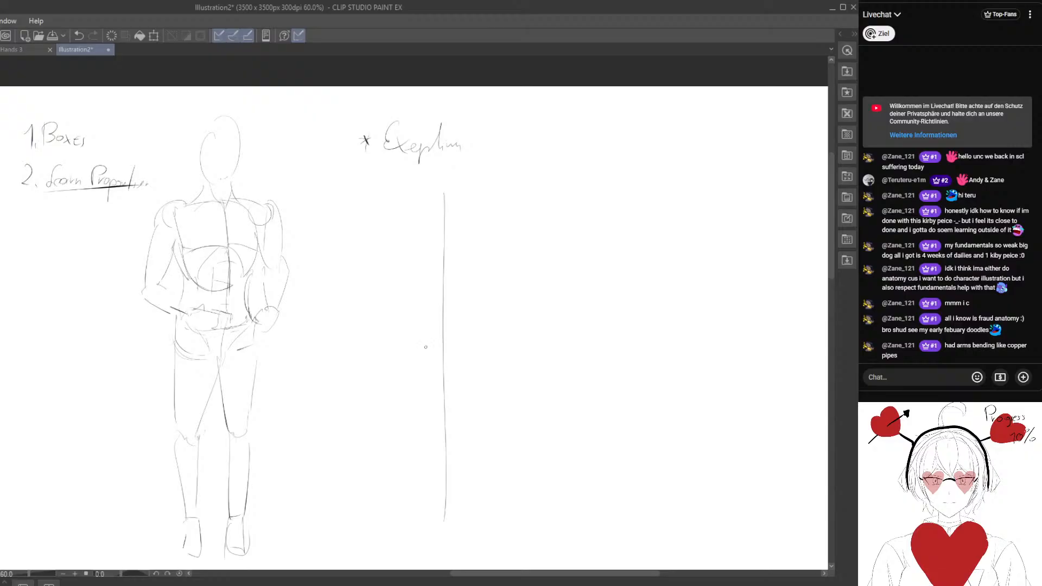
{"action": "key", "text": "ctrl+z"}
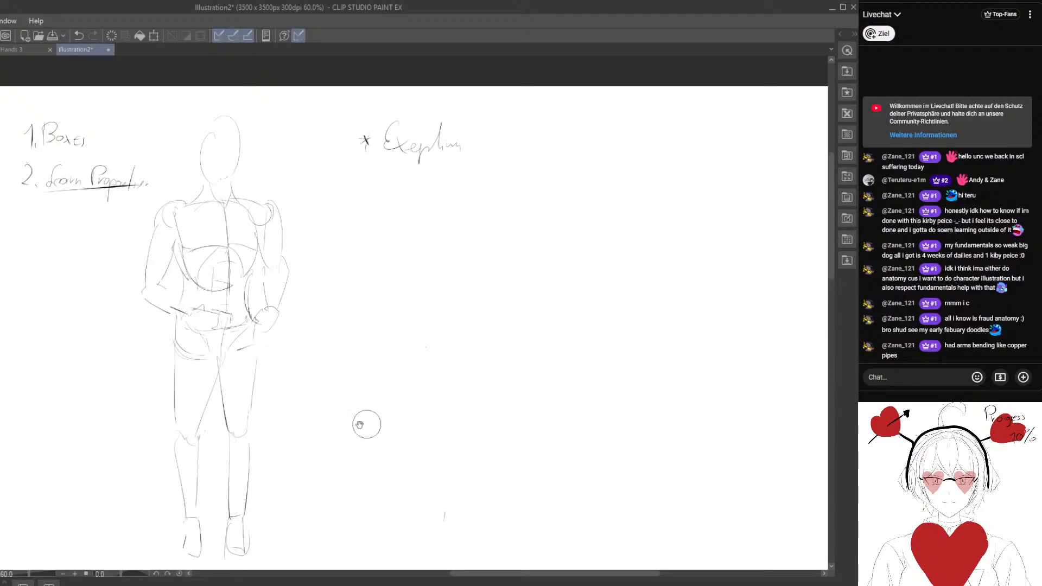
Draw a vertical measuring line beside the standing figure, tick its middle and base, and label each half 1/2.
{"action": "left_click_drag", "start_coordinate": [239, 405], "coordinate": [347, 425]}
{"action": "left_click_drag", "start_coordinate": [432, 143], "coordinate": [429, 350]}
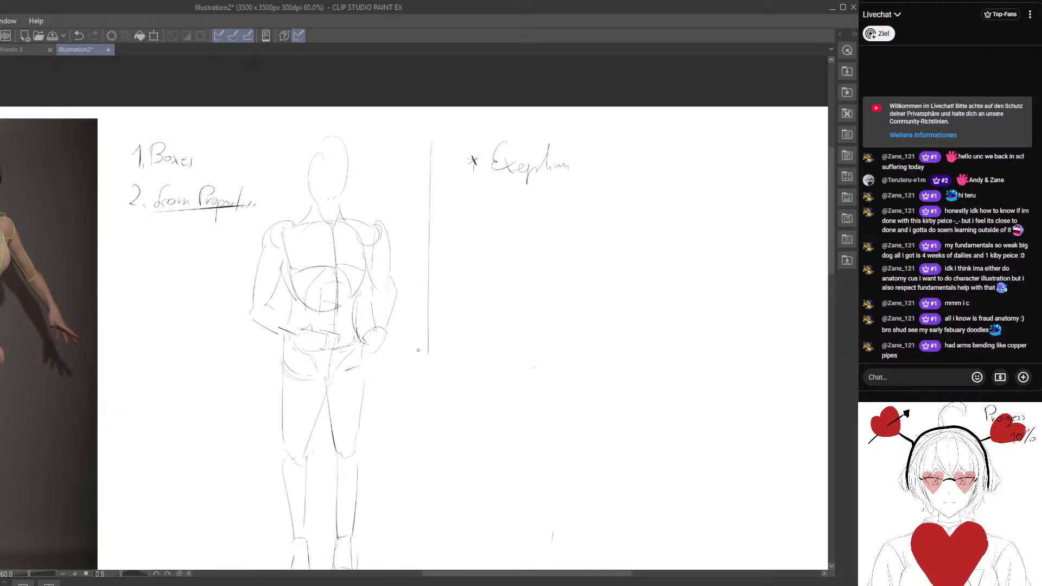
{"action": "left_click_drag", "start_coordinate": [433, 398], "coordinate": [428, 284]}
{"action": "left_click_drag", "start_coordinate": [422, 240], "coordinate": [415, 467]}
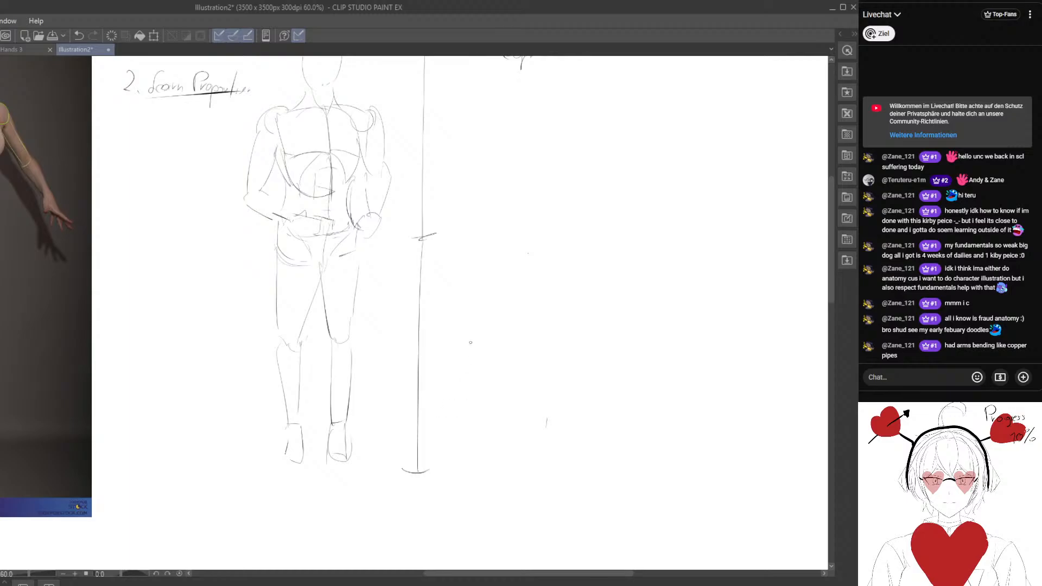
{"action": "left_click_drag", "start_coordinate": [470, 136], "coordinate": [444, 215]}
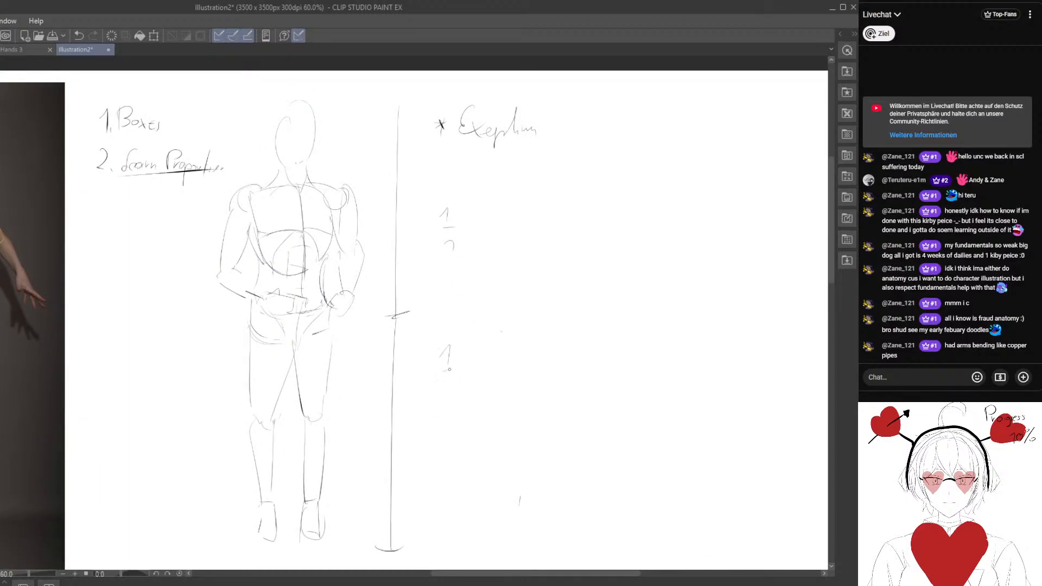
{"action": "left_click_drag", "start_coordinate": [427, 404], "coordinate": [496, 481]}
Mark the figure's torso in red with shoulder and hip lines, a divided vertical side line and fraction labels.
{"action": "left_click_drag", "start_coordinate": [270, 300], "coordinate": [222, 253]}
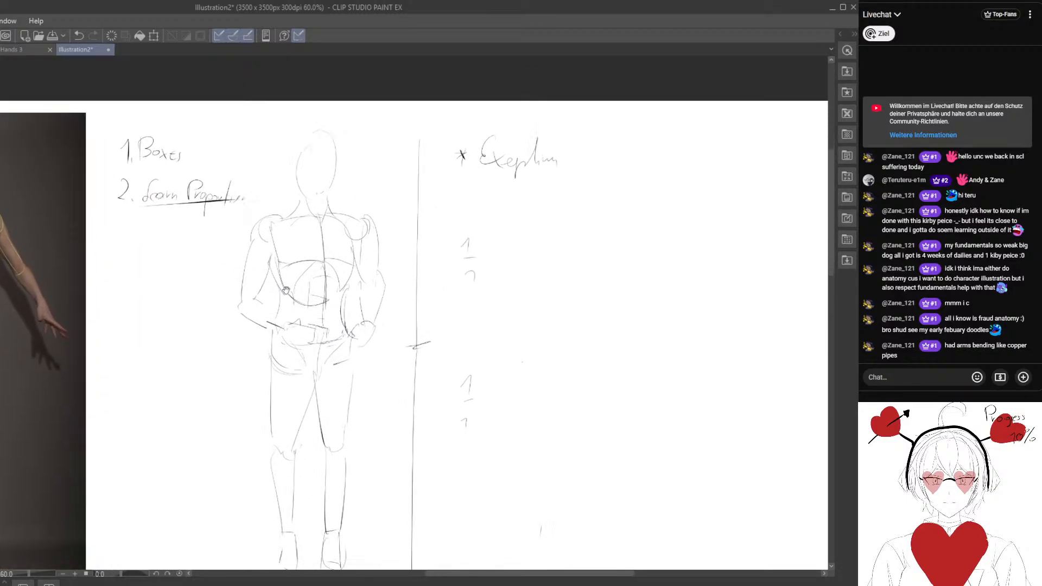
{"action": "left_click_drag", "start_coordinate": [317, 254], "coordinate": [330, 274]}
{"action": "scroll", "coordinate": [331, 273], "scroll_direction": "up", "scroll_amount": 2}
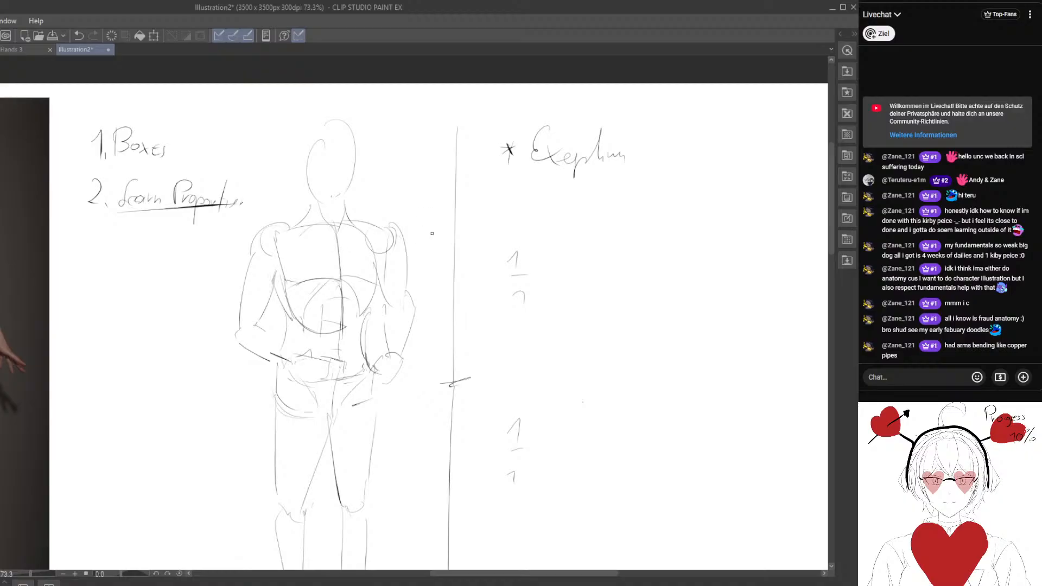
{"action": "left_click_drag", "start_coordinate": [308, 379], "coordinate": [355, 377]}
{"action": "mouse_move", "coordinate": [284, 231]}
{"action": "left_mouse_down"}
{"action": "mouse_move", "coordinate": [361, 230]}
{"action": "mouse_move", "coordinate": [363, 372]}
{"action": "left_mouse_up"}
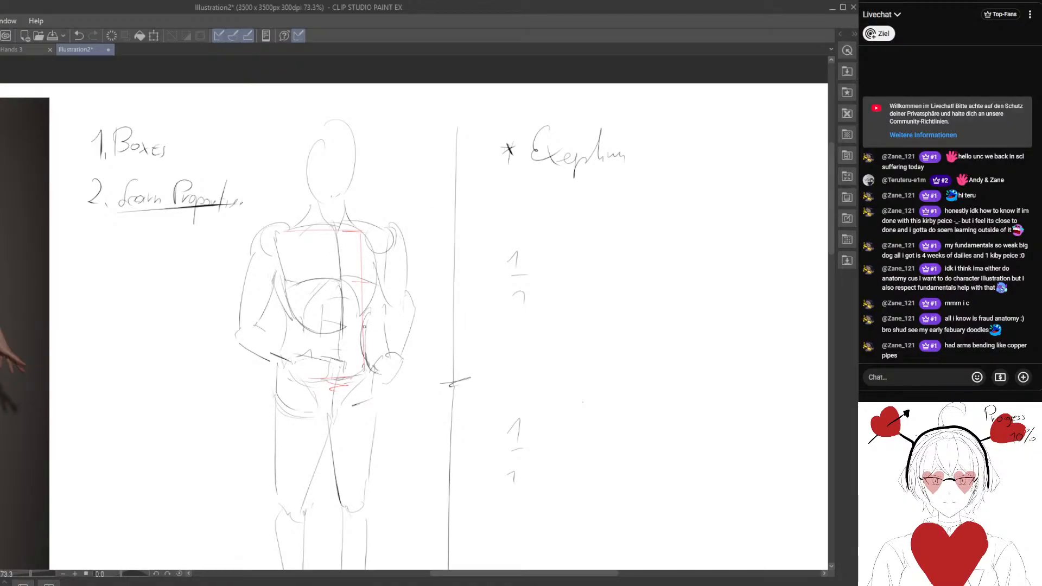
{"action": "mouse_move", "coordinate": [351, 327]}
{"action": "left_mouse_down"}
{"action": "mouse_move", "coordinate": [371, 327]}
{"action": "mouse_move", "coordinate": [383, 353]}
{"action": "left_mouse_up"}
Outline the figure's head more firmly and mark its height with a vertical line and base tick beside it.
{"action": "mouse_move", "coordinate": [350, 255]}
{"action": "left_mouse_down"}
{"action": "mouse_move", "coordinate": [351, 298]}
{"action": "mouse_move", "coordinate": [365, 221]}
{"action": "mouse_move", "coordinate": [392, 184]}
{"action": "mouse_move", "coordinate": [402, 256]}
{"action": "left_mouse_up"}
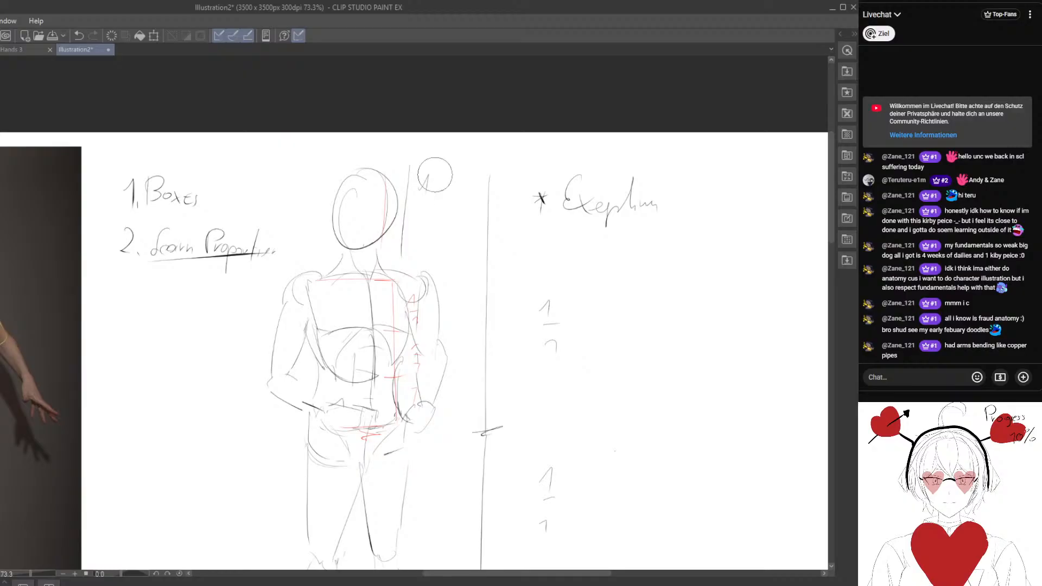
{"action": "key", "text": "ctrl+z"}
{"action": "key", "text": "ctrl+z"}
{"action": "left_click_drag", "start_coordinate": [404, 175], "coordinate": [402, 239]}
{"action": "left_click_drag", "start_coordinate": [339, 251], "coordinate": [388, 250]}
{"action": "left_click_drag", "start_coordinate": [373, 394], "coordinate": [360, 319]}
{"action": "scroll", "coordinate": [336, 293], "scroll_direction": "down", "scroll_amount": 2}
{"action": "left_click_drag", "start_coordinate": [304, 241], "coordinate": [272, 209]}
{"action": "left_click_drag", "start_coordinate": [278, 255], "coordinate": [409, 264]}
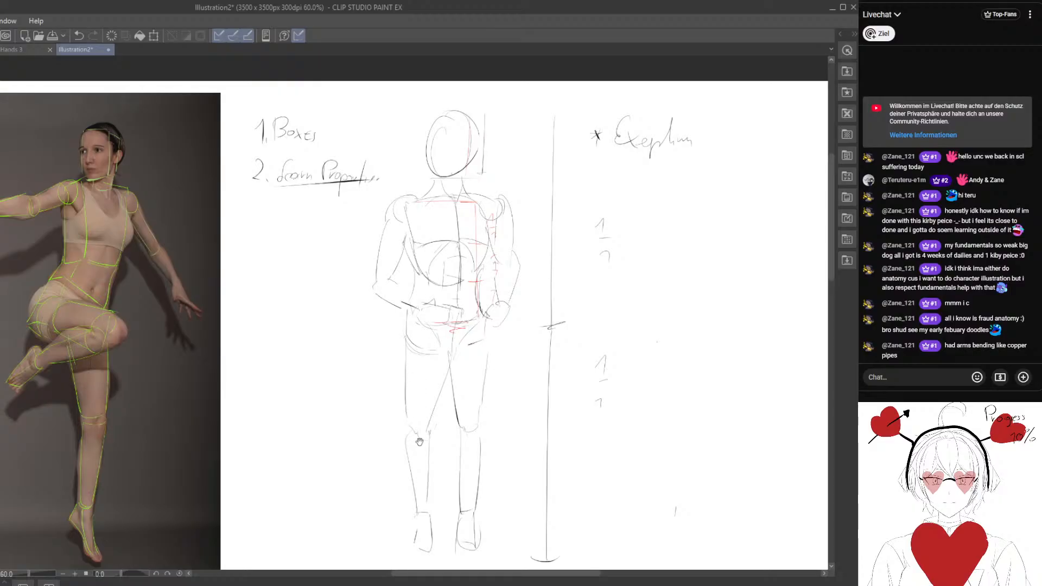
{"action": "mouse_move", "coordinate": [457, 420]}
{"action": "left_mouse_down"}
{"action": "mouse_move", "coordinate": [430, 413]}
{"action": "mouse_move", "coordinate": [463, 414]}
{"action": "left_mouse_up"}
{"action": "left_click_drag", "start_coordinate": [421, 265], "coordinate": [360, 311]}
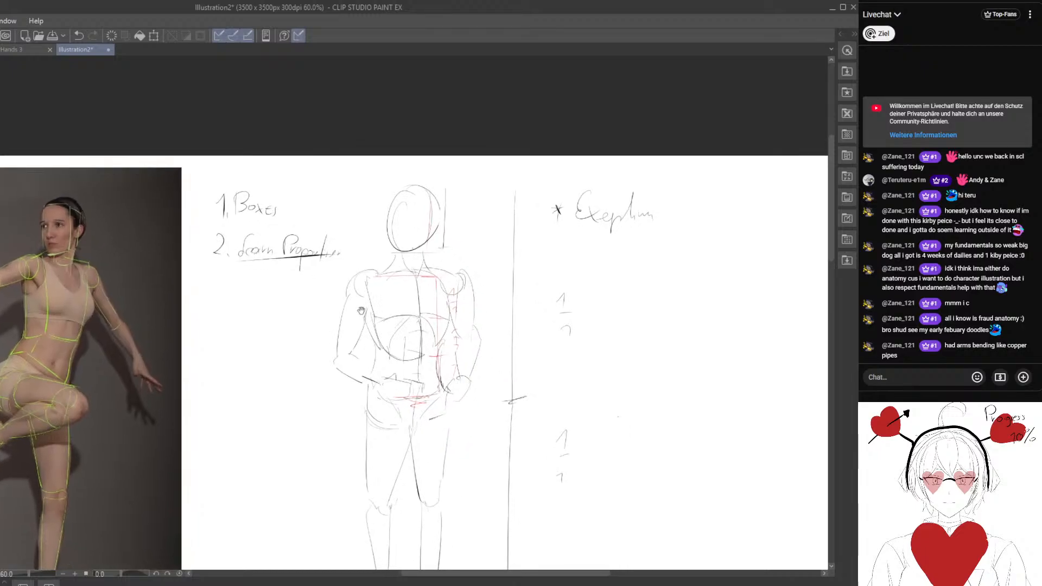
{"action": "mouse_move", "coordinate": [409, 231]}
{"action": "left_mouse_down"}
{"action": "mouse_move", "coordinate": [386, 214]}
{"action": "mouse_move", "coordinate": [385, 317]}
{"action": "left_mouse_up"}
{"action": "mouse_move", "coordinate": [384, 425]}
{"action": "left_mouse_down"}
{"action": "mouse_move", "coordinate": [352, 258]}
{"action": "mouse_move", "coordinate": [378, 397]}
{"action": "left_mouse_up"}
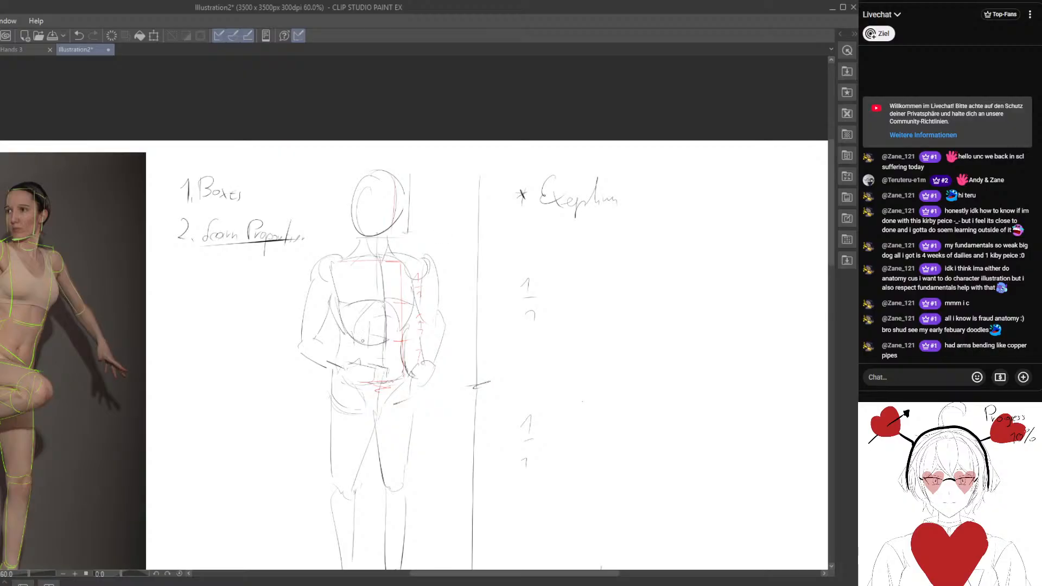
{"action": "mouse_move", "coordinate": [336, 400]}
{"action": "left_mouse_down"}
{"action": "mouse_move", "coordinate": [326, 343]}
{"action": "mouse_move", "coordinate": [263, 378]}
{"action": "mouse_move", "coordinate": [277, 384]}
{"action": "mouse_move", "coordinate": [285, 308]}
{"action": "left_mouse_up"}
{"action": "scroll", "coordinate": [285, 307], "scroll_direction": "down", "scroll_amount": 3}
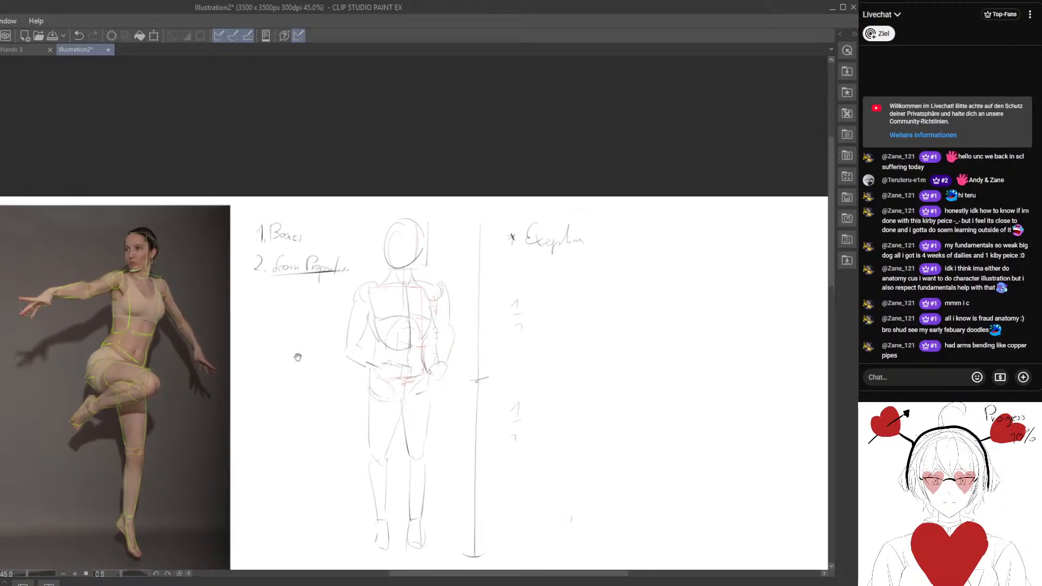
Frame the two study notes "Boxes" and "Learn Proportions" with a box and circle each one.
{"action": "scroll", "coordinate": [228, 310], "scroll_direction": "up", "scroll_amount": 3}
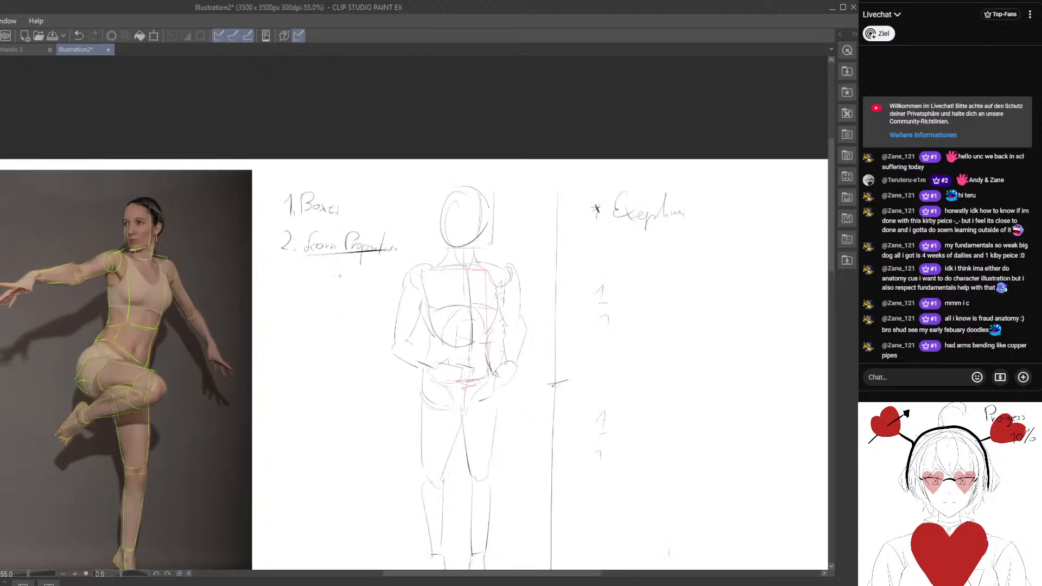
{"action": "mouse_move", "coordinate": [257, 164]}
{"action": "left_mouse_down"}
{"action": "mouse_move", "coordinate": [259, 265]}
{"action": "mouse_move", "coordinate": [371, 267]}
{"action": "mouse_move", "coordinate": [401, 161]}
{"action": "mouse_move", "coordinate": [365, 270]}
{"action": "left_mouse_up"}
{"action": "left_click_drag", "start_coordinate": [300, 268], "coordinate": [332, 281]}
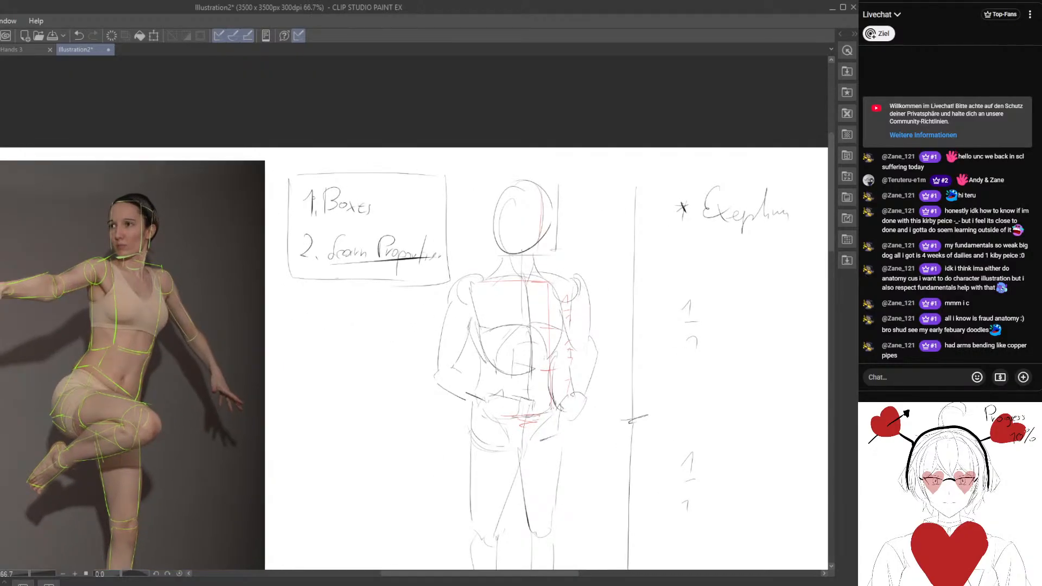
{"action": "mouse_move", "coordinate": [320, 172]}
{"action": "left_mouse_down"}
{"action": "mouse_move", "coordinate": [352, 289]}
{"action": "mouse_move", "coordinate": [386, 175]}
{"action": "mouse_move", "coordinate": [365, 181]}
{"action": "left_mouse_up"}
{"action": "left_click_drag", "start_coordinate": [263, 257], "coordinate": [328, 250]}
{"action": "mouse_move", "coordinate": [399, 227]}
{"action": "left_mouse_down"}
{"action": "mouse_move", "coordinate": [375, 266]}
{"action": "mouse_move", "coordinate": [424, 223]}
{"action": "left_mouse_up"}
{"action": "scroll", "coordinate": [361, 296], "scroll_direction": "down", "scroll_amount": 3}
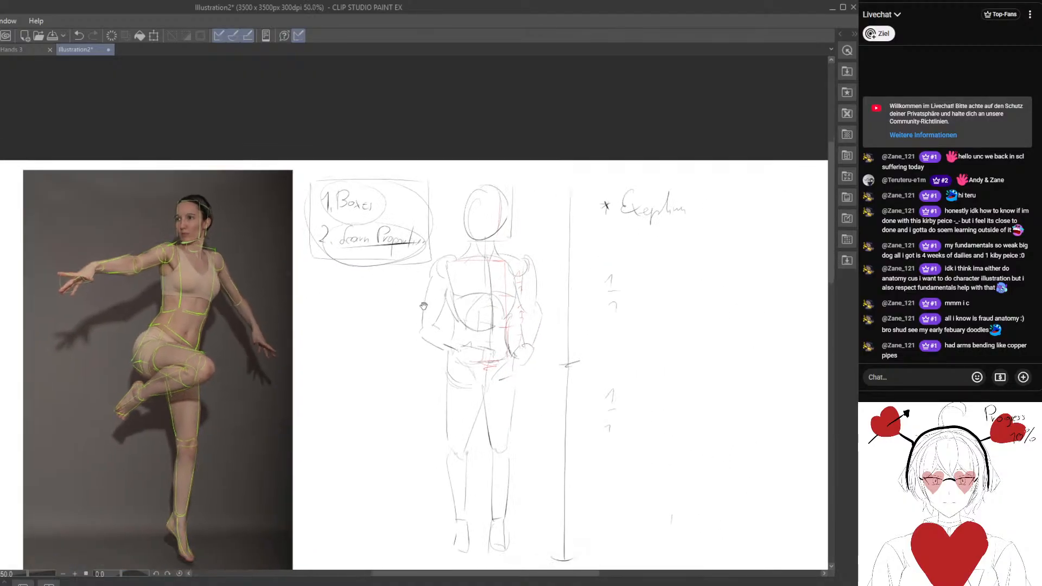
Clear the study notes, measuring line, red marks and standing figure from the canvas, keeping the traced dancer photo.
{"action": "left_click_drag", "start_coordinate": [423, 305], "coordinate": [256, 261]}
{"action": "scroll", "coordinate": [281, 320], "scroll_direction": "down", "scroll_amount": 2}
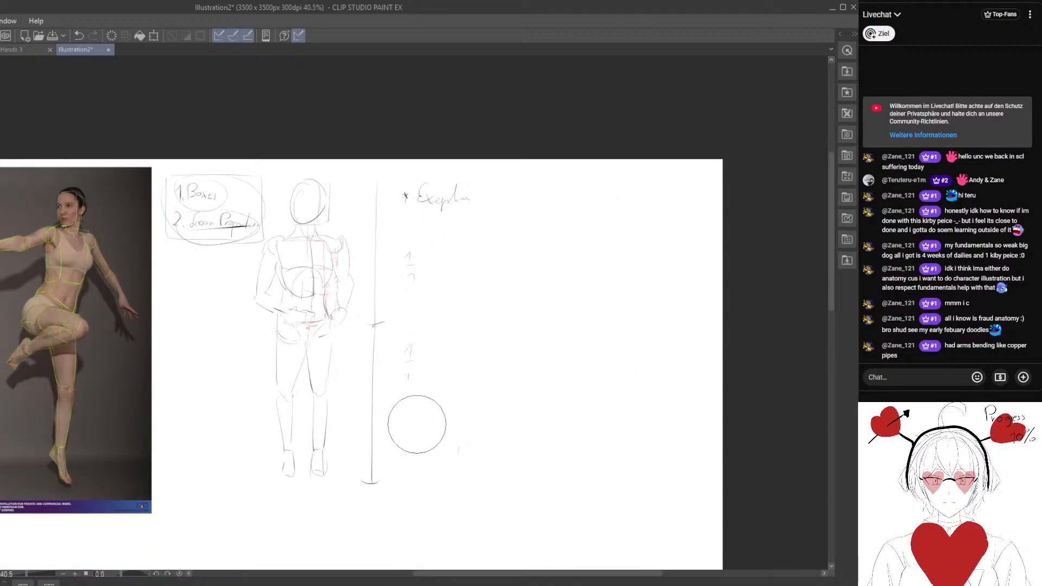
{"action": "scroll", "coordinate": [386, 318], "scroll_direction": "up", "scroll_amount": 2}
{"action": "scroll", "coordinate": [305, 386], "scroll_direction": "down", "scroll_amount": 2}
{"action": "mouse_move", "coordinate": [451, 235]}
{"action": "left_mouse_down"}
{"action": "mouse_move", "coordinate": [415, 408]}
{"action": "mouse_move", "coordinate": [409, 202]}
{"action": "mouse_move", "coordinate": [374, 428]}
{"action": "mouse_move", "coordinate": [361, 441]}
{"action": "mouse_move", "coordinate": [353, 218]}
{"action": "mouse_move", "coordinate": [324, 454]}
{"action": "mouse_move", "coordinate": [318, 170]}
{"action": "mouse_move", "coordinate": [298, 472]}
{"action": "mouse_move", "coordinate": [291, 286]}
{"action": "mouse_move", "coordinate": [270, 238]}
{"action": "mouse_move", "coordinate": [170, 239]}
{"action": "left_mouse_up"}
{"action": "left_click_drag", "start_coordinate": [251, 317], "coordinate": [379, 289]}
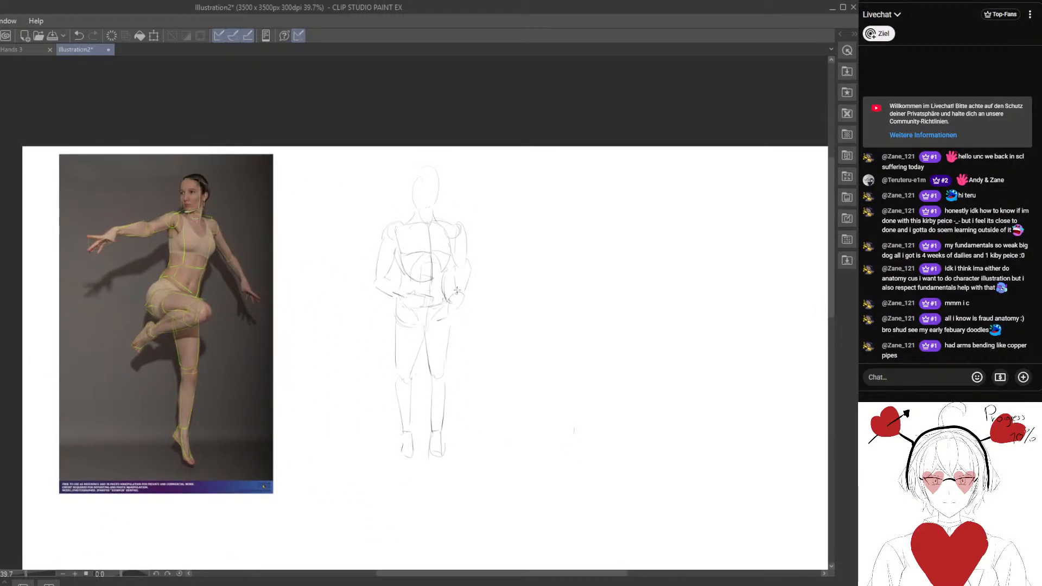
{"action": "left_click_drag", "start_coordinate": [446, 181], "coordinate": [402, 170]}
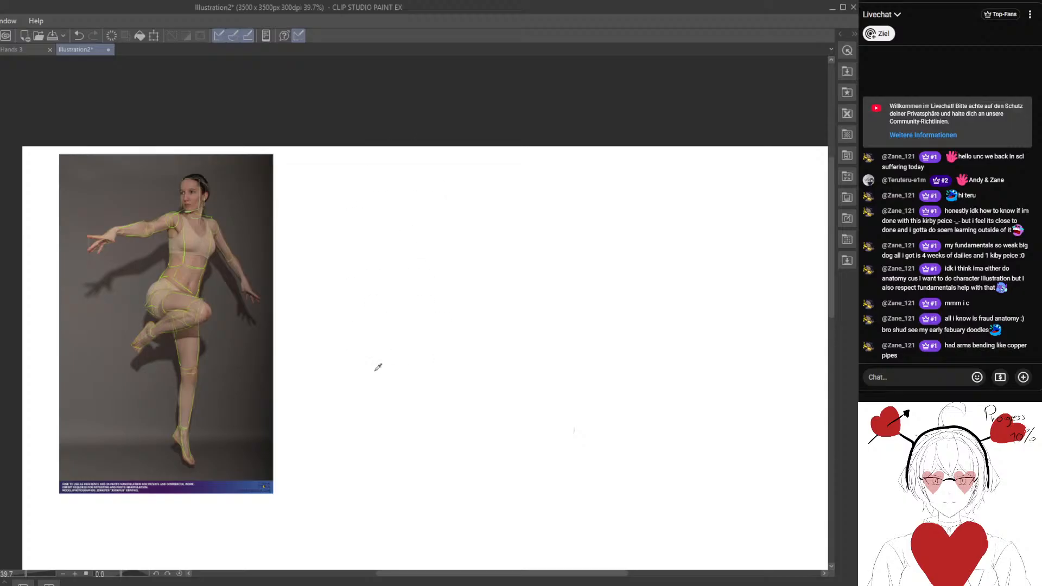
Examine the green construction lines on the dancer photo from the head and arms down to the standing foot.
{"action": "left_click_drag", "start_coordinate": [222, 299], "coordinate": [319, 335]}
{"action": "key", "text": "ctrl+alt+0"}
{"action": "key", "text": "p"}
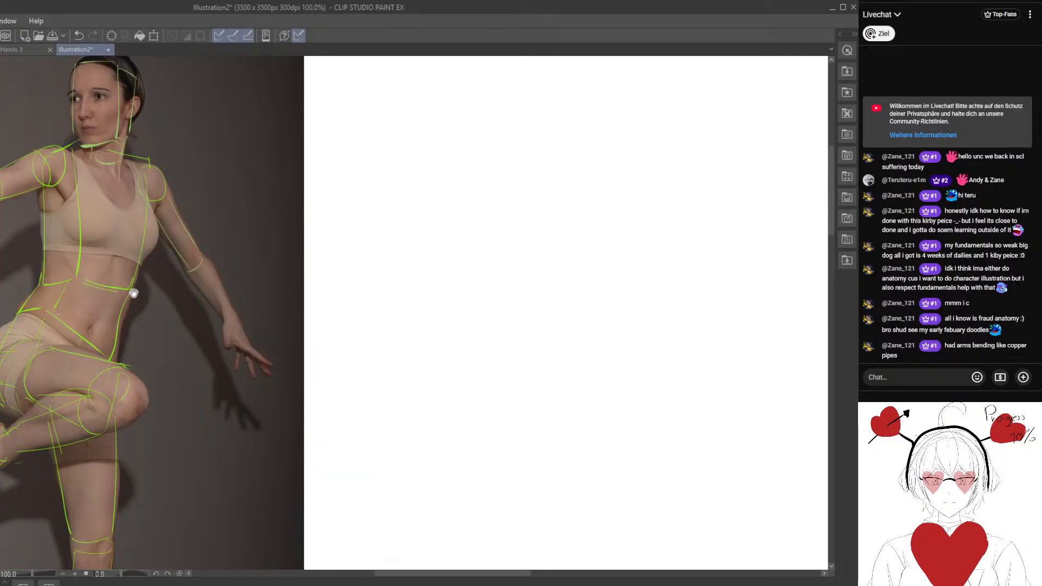
{"action": "left_click_drag", "start_coordinate": [134, 294], "coordinate": [315, 316]}
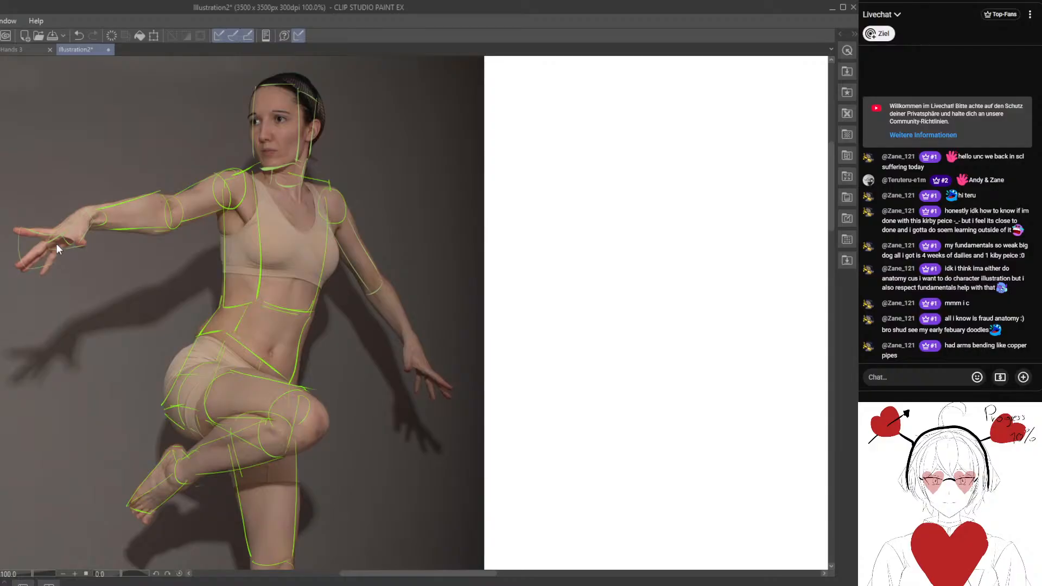
{"action": "left_click_drag", "start_coordinate": [282, 263], "coordinate": [264, 271]}
{"action": "left_click_drag", "start_coordinate": [234, 376], "coordinate": [243, 294]}
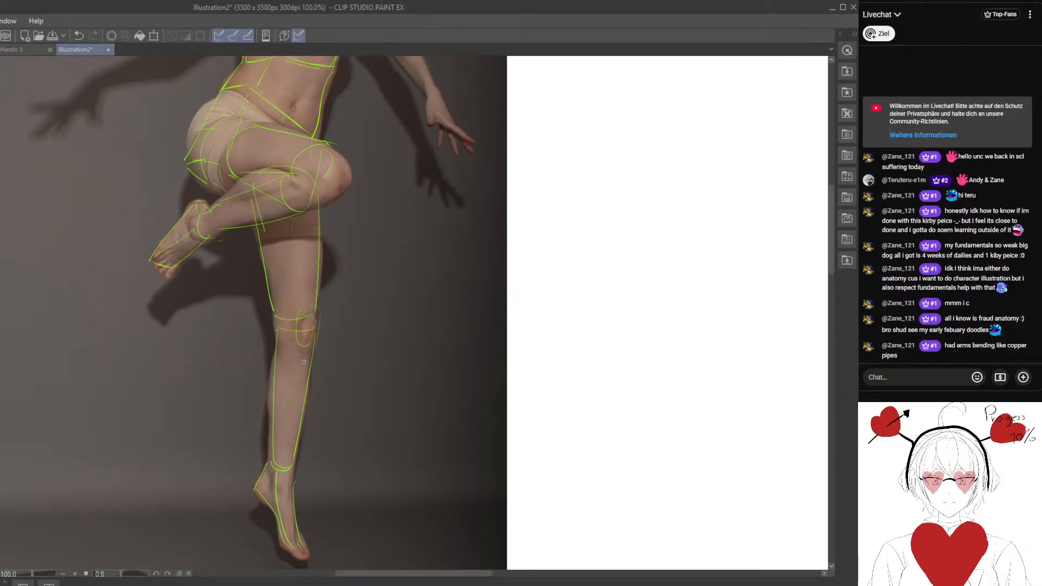
{"action": "left_click_drag", "start_coordinate": [258, 166], "coordinate": [219, 373]}
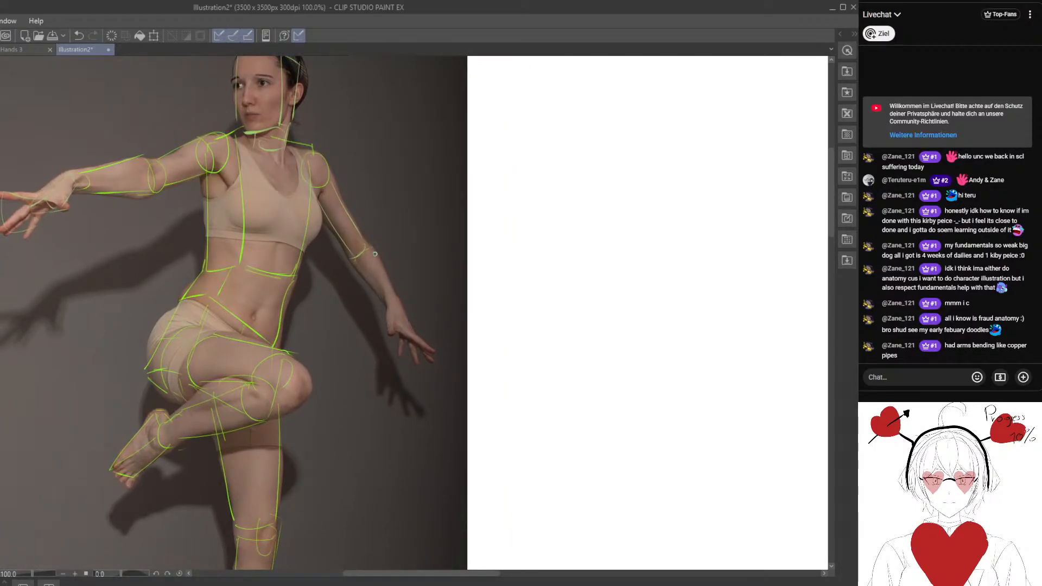
Trace the dancer's lowered forearm, wrist and hand in green as simple construction shapes.
{"action": "left_click_drag", "start_coordinate": [375, 254], "coordinate": [401, 298]}
{"action": "key", "text": "e"}
{"action": "left_click", "coordinate": [404, 285]}
{"action": "key", "text": "p"}
{"action": "left_click_drag", "start_coordinate": [335, 190], "coordinate": [372, 243]}
{"action": "left_click_drag", "start_coordinate": [320, 221], "coordinate": [379, 295]}
{"action": "mouse_move", "coordinate": [374, 245]}
{"action": "left_mouse_down"}
{"action": "mouse_move", "coordinate": [391, 304]}
{"action": "mouse_move", "coordinate": [404, 310]}
{"action": "mouse_move", "coordinate": [388, 303]}
{"action": "mouse_move", "coordinate": [392, 317]}
{"action": "mouse_move", "coordinate": [414, 336]}
{"action": "left_mouse_up"}
{"action": "mouse_move", "coordinate": [392, 292]}
{"action": "left_mouse_down"}
{"action": "mouse_move", "coordinate": [408, 333]}
{"action": "mouse_move", "coordinate": [277, 279]}
{"action": "mouse_move", "coordinate": [307, 340]}
{"action": "mouse_move", "coordinate": [315, 326]}
{"action": "left_mouse_up"}
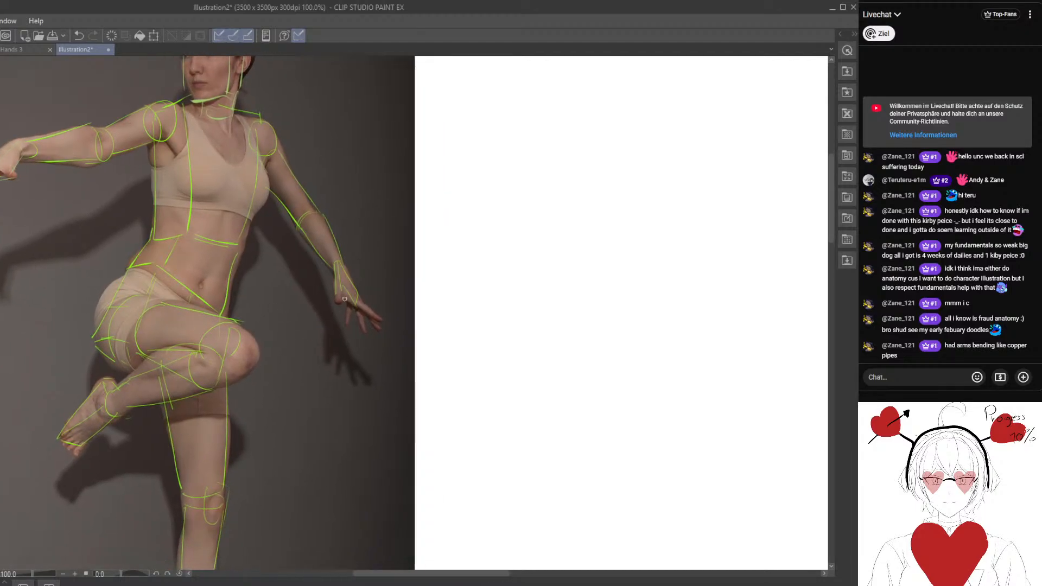
{"action": "mouse_move", "coordinate": [353, 296]}
{"action": "left_mouse_down"}
{"action": "mouse_move", "coordinate": [385, 320]}
{"action": "mouse_move", "coordinate": [356, 318]}
{"action": "left_mouse_up"}
Move the green construction drawing off the photo onto the blank canvas for comparison, and undo the move.
{"action": "key", "text": "ctrl+minus"}
{"action": "left_click_drag", "start_coordinate": [252, 223], "coordinate": [335, 251]}
{"action": "left_click_drag", "start_coordinate": [310, 339], "coordinate": [268, 323]}
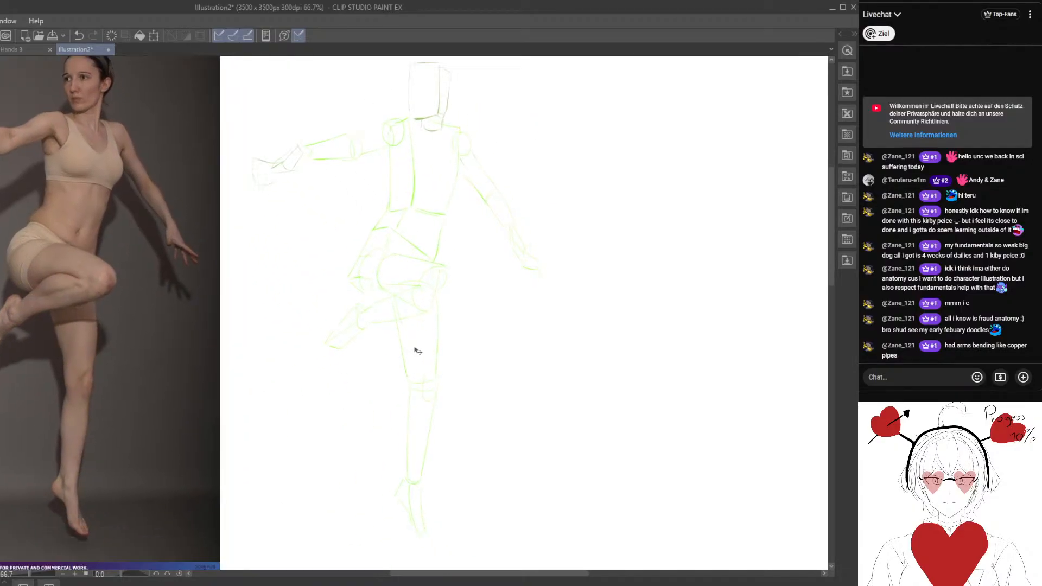
{"action": "left_click_drag", "start_coordinate": [404, 398], "coordinate": [479, 382]}
{"action": "scroll", "coordinate": [425, 398], "scroll_direction": "down", "scroll_amount": 2}
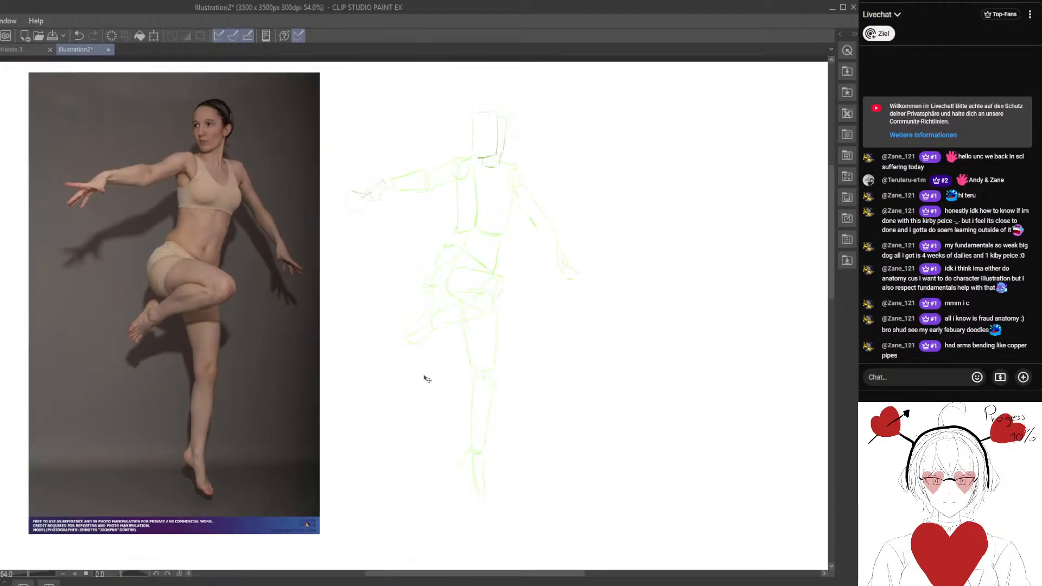
{"action": "left_click", "coordinate": [79, 37]}
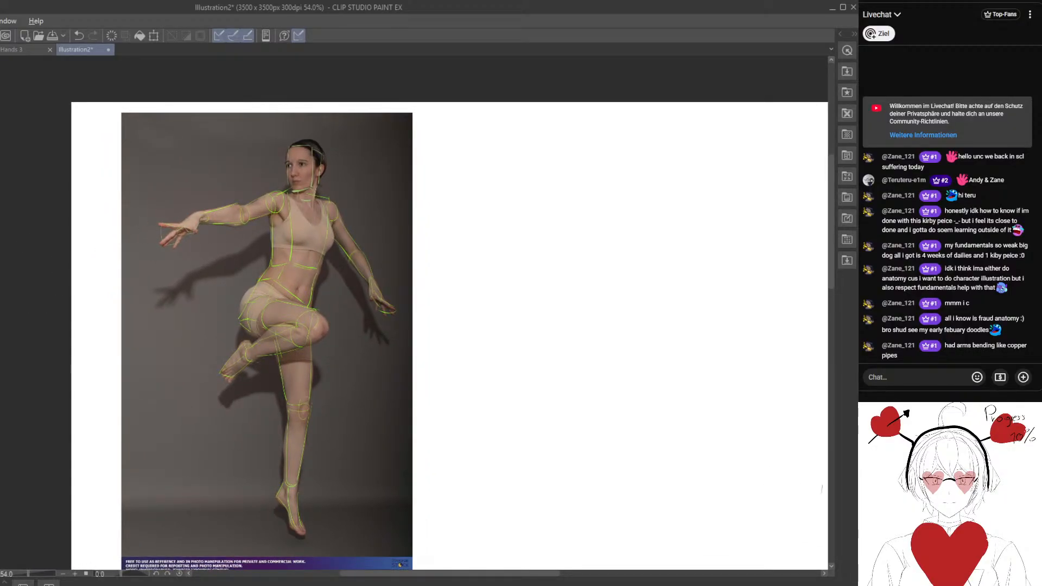
Recolour the construction lines black and move them onto the blank canvas beside the dancer photo for comparison.
{"action": "key", "text": "ctrl+b"}
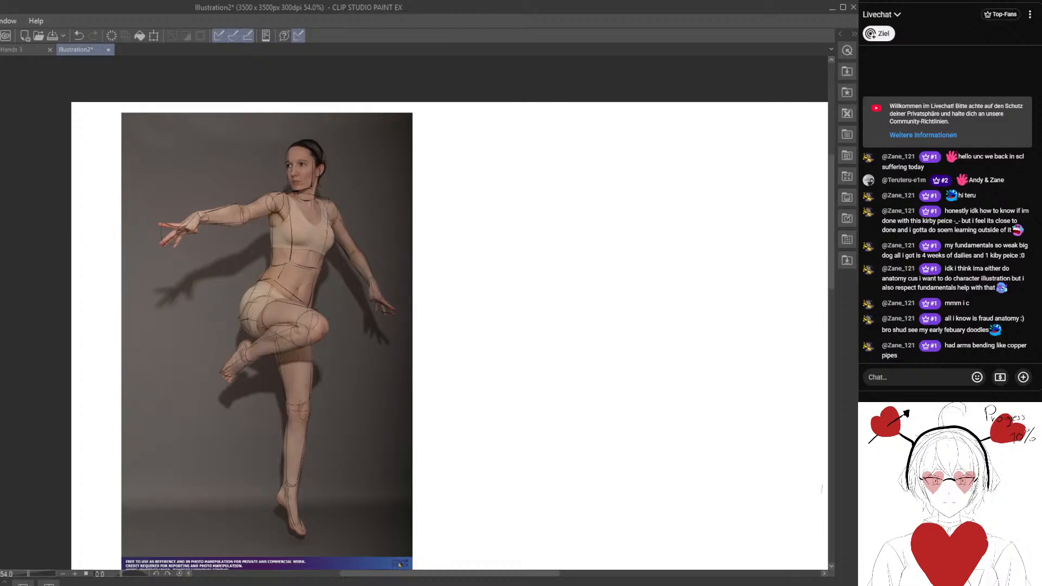
{"action": "left_click_drag", "start_coordinate": [246, 267], "coordinate": [493, 265]}
{"action": "mouse_move", "coordinate": [516, 310]}
{"action": "left_mouse_down"}
{"action": "mouse_move", "coordinate": [371, 297]}
{"action": "mouse_move", "coordinate": [447, 320]}
{"action": "mouse_move", "coordinate": [443, 331]}
{"action": "left_mouse_up"}
{"action": "scroll", "coordinate": [440, 376], "scroll_direction": "up", "scroll_amount": 1}
{"action": "scroll", "coordinate": [435, 394], "scroll_direction": "down", "scroll_amount": 1}
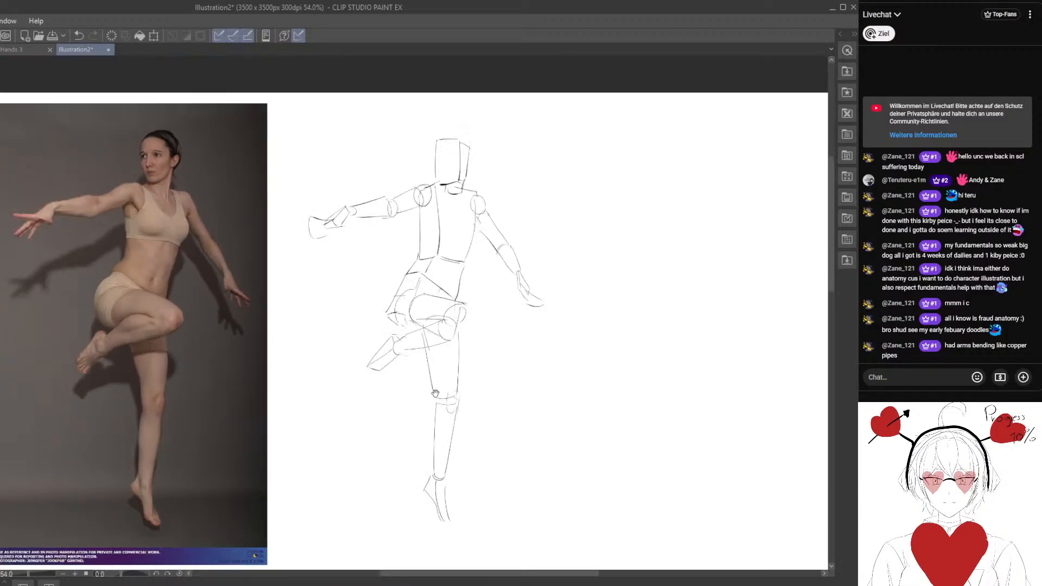
{"action": "mouse_move", "coordinate": [384, 423]}
{"action": "left_mouse_down"}
{"action": "mouse_move", "coordinate": [442, 434]}
{"action": "mouse_move", "coordinate": [392, 424]}
{"action": "mouse_move", "coordinate": [395, 451]}
{"action": "left_mouse_up"}
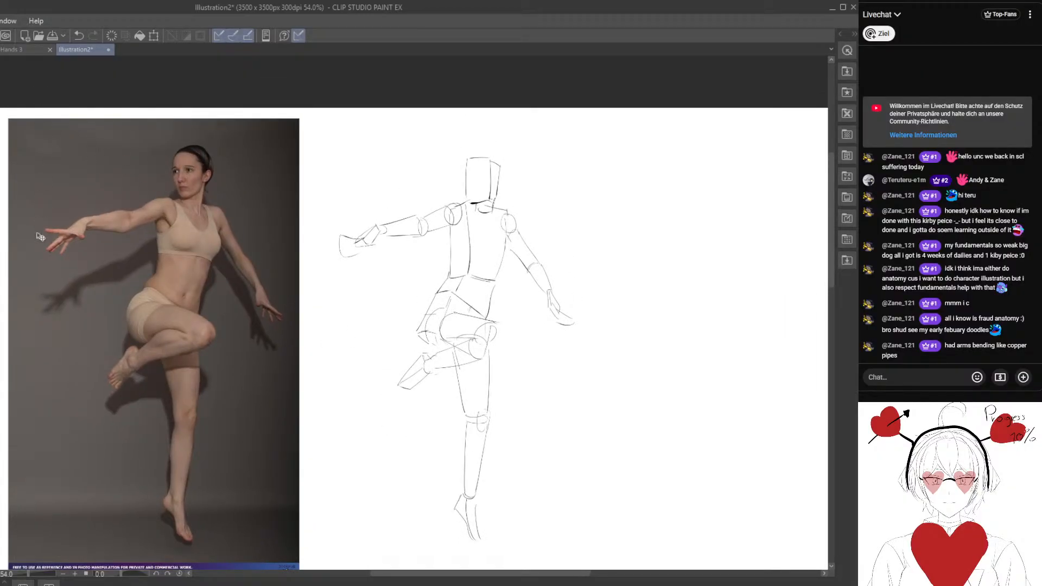
Shift the black construction drawing back toward the photo, and undo the moves to realign it over the dancer.
{"action": "mouse_move", "coordinate": [443, 317]}
{"action": "left_mouse_down"}
{"action": "mouse_move", "coordinate": [399, 279]}
{"action": "mouse_move", "coordinate": [268, 299]}
{"action": "left_mouse_up"}
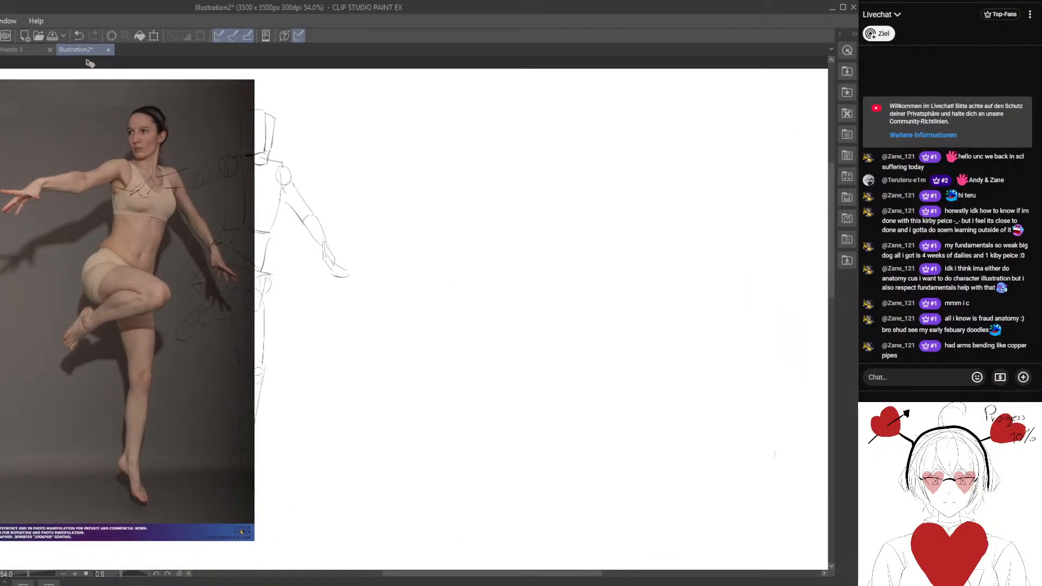
{"action": "key", "text": "ctrl+z"}
{"action": "key", "text": "ctrl+z"}
{"action": "left_click_drag", "start_coordinate": [146, 230], "coordinate": [302, 256]}
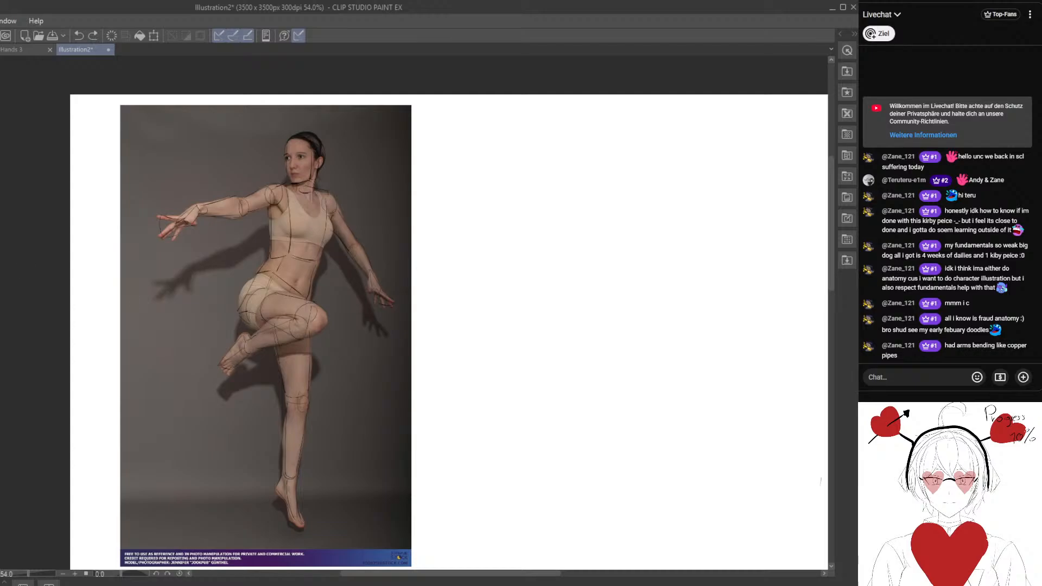
Fade the dancer photo and the black construction lines into an underlay, and enlarge the upper body.
{"action": "scroll", "coordinate": [202, 299], "scroll_direction": "up", "scroll_amount": 2}
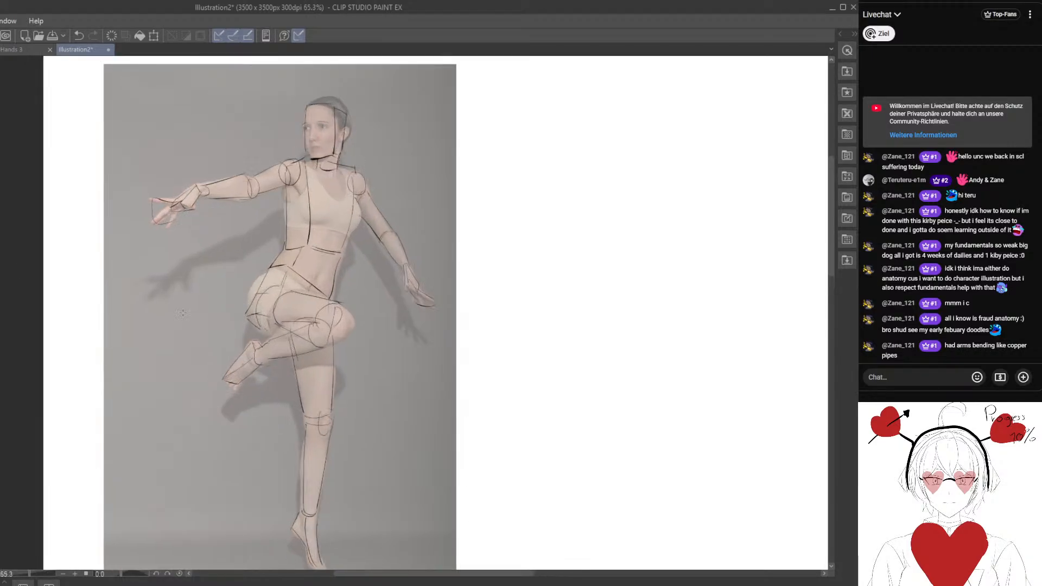
{"action": "left_click_drag", "start_coordinate": [202, 299], "coordinate": [245, 310]}
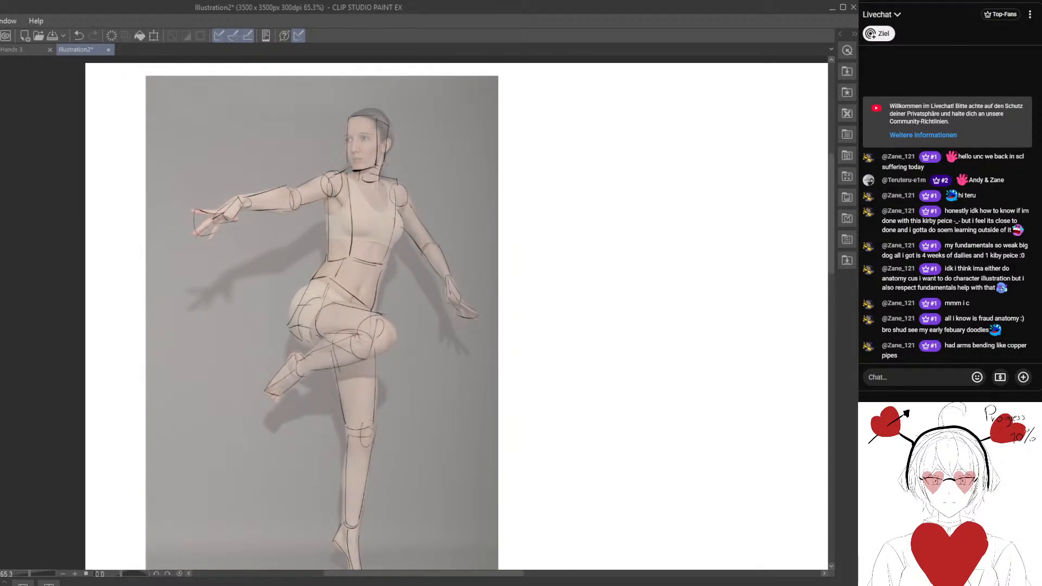
{"action": "left_click_drag", "start_coordinate": [297, 232], "coordinate": [237, 248]}
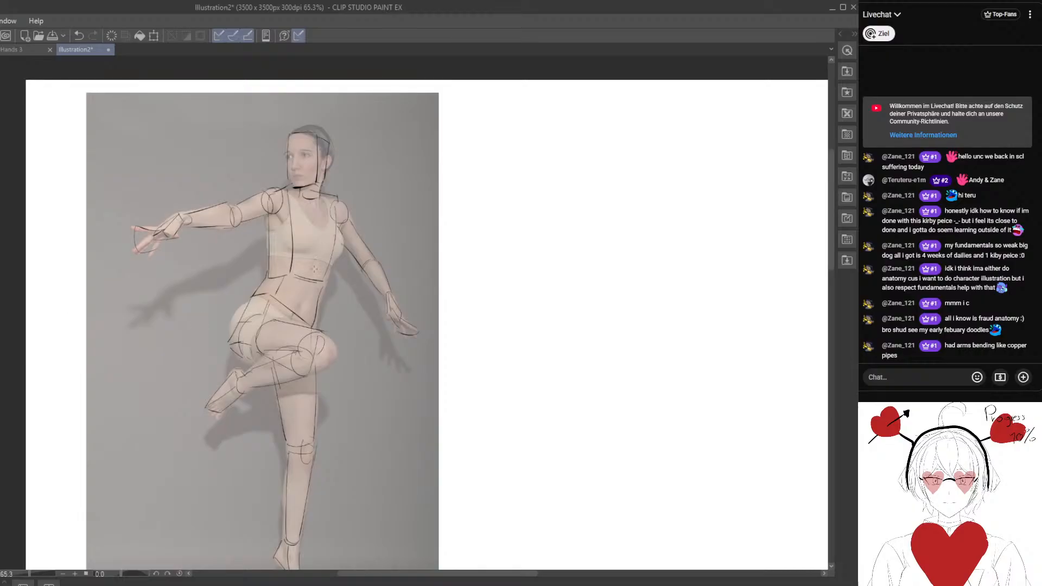
{"action": "left_click_drag", "start_coordinate": [315, 268], "coordinate": [339, 274]}
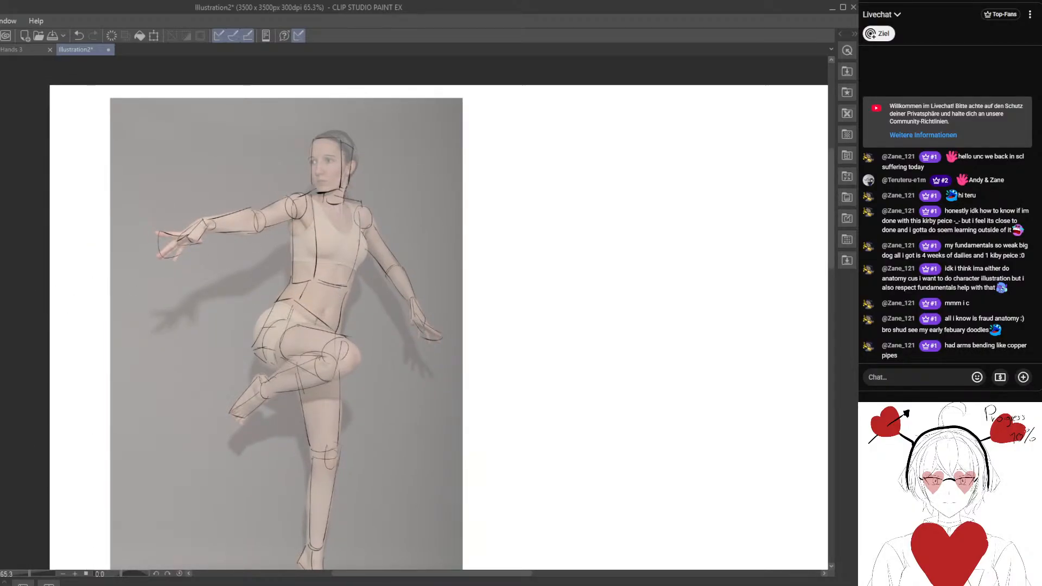
{"action": "scroll", "coordinate": [289, 318], "scroll_direction": "up", "scroll_amount": 2}
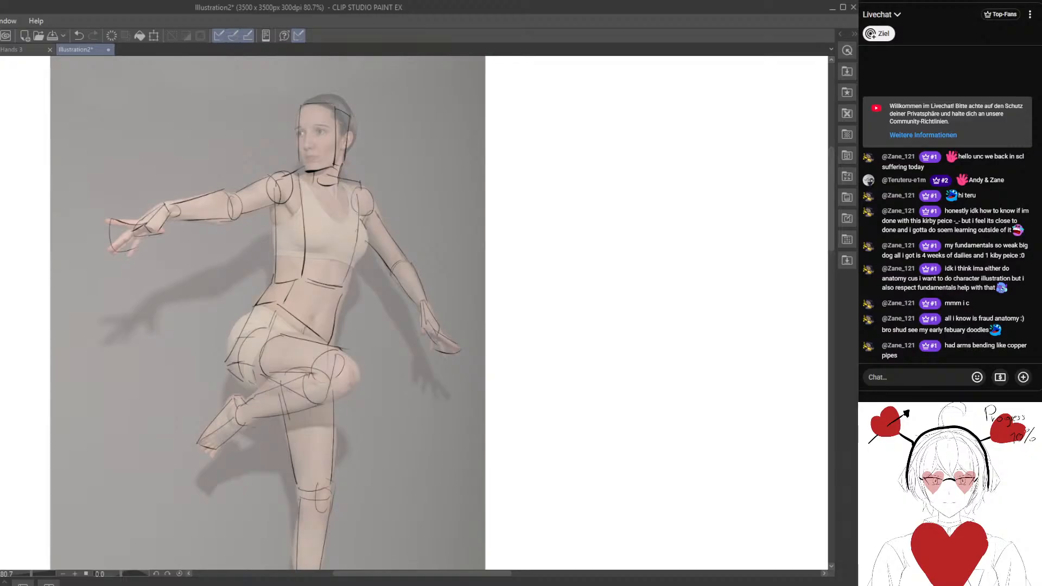
{"action": "scroll", "coordinate": [279, 233], "scroll_direction": "up", "scroll_amount": 1}
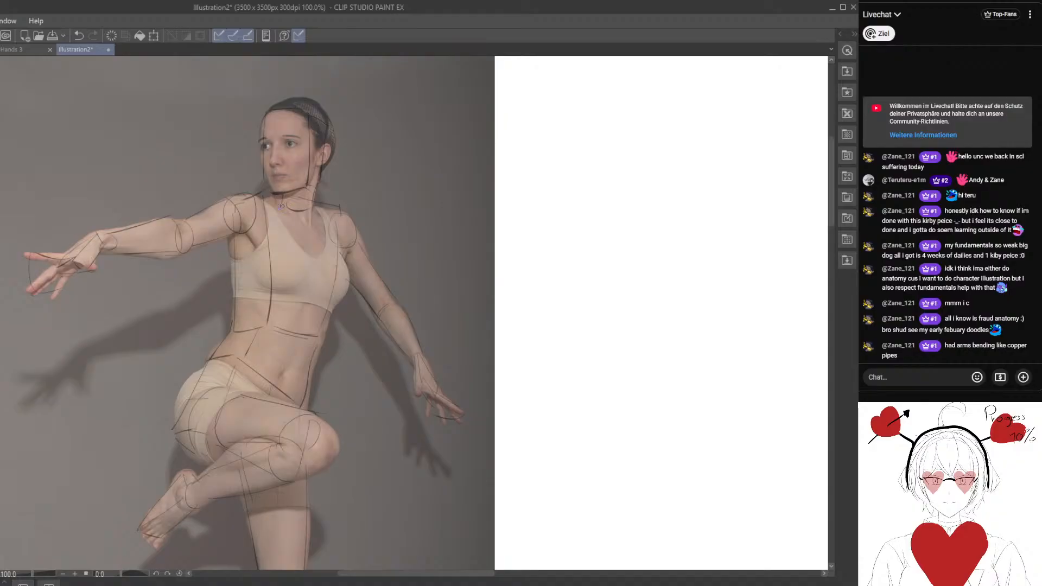
Draw the base of the dancer's neck and the curved centre line of the chest in red.
{"action": "key", "text": "p"}
{"action": "left_click", "coordinate": [226, 208]}
{"action": "mouse_move", "coordinate": [266, 202]}
{"action": "left_mouse_down"}
{"action": "mouse_move", "coordinate": [248, 290]}
{"action": "mouse_move", "coordinate": [244, 240]}
{"action": "mouse_move", "coordinate": [245, 316]}
{"action": "left_mouse_up"}
{"action": "key", "text": "p"}
{"action": "key", "text": "e"}
{"action": "key", "text": "p"}
{"action": "left_click_drag", "start_coordinate": [304, 214], "coordinate": [315, 270]}
{"action": "key", "text": "e"}
{"action": "mouse_move", "coordinate": [313, 262]}
{"action": "left_mouse_down"}
{"action": "mouse_move", "coordinate": [306, 239]}
{"action": "mouse_move", "coordinate": [311, 289]}
{"action": "left_mouse_up"}
Draw the lower rib arch and the side contours of the dancer's ribcage in red.
{"action": "key", "text": "p"}
{"action": "mouse_move", "coordinate": [263, 359]}
{"action": "left_mouse_down"}
{"action": "mouse_move", "coordinate": [261, 325]}
{"action": "mouse_move", "coordinate": [230, 316]}
{"action": "mouse_move", "coordinate": [224, 274]}
{"action": "mouse_move", "coordinate": [237, 242]}
{"action": "mouse_move", "coordinate": [255, 294]}
{"action": "left_mouse_up"}
{"action": "key", "text": "e"}
{"action": "key", "text": "p"}
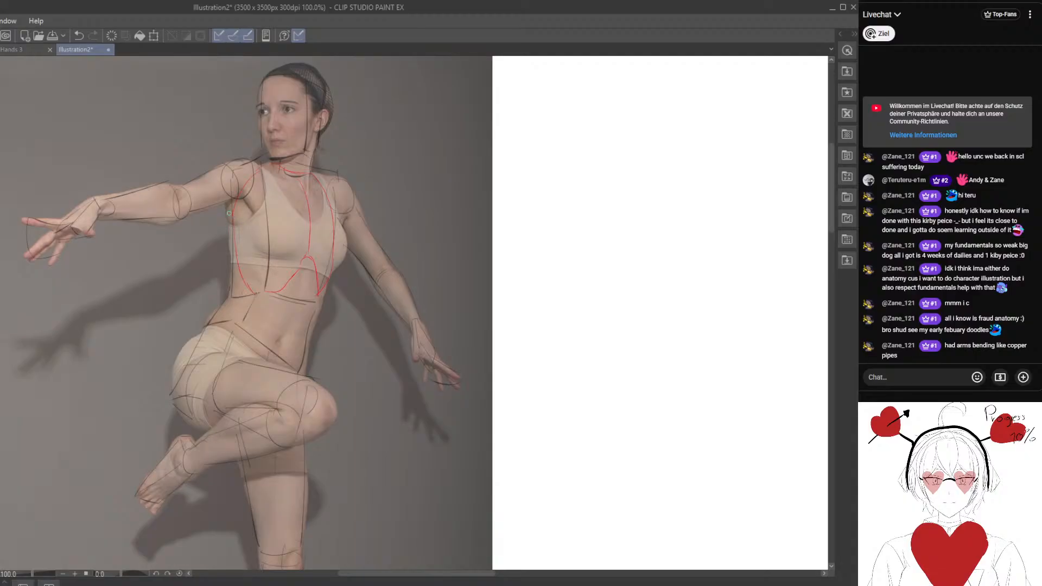
{"action": "left_click_drag", "start_coordinate": [229, 213], "coordinate": [237, 284]}
{"action": "left_click_drag", "start_coordinate": [248, 206], "coordinate": [270, 254]}
{"action": "scroll", "coordinate": [302, 280], "scroll_direction": "down", "scroll_amount": 1}
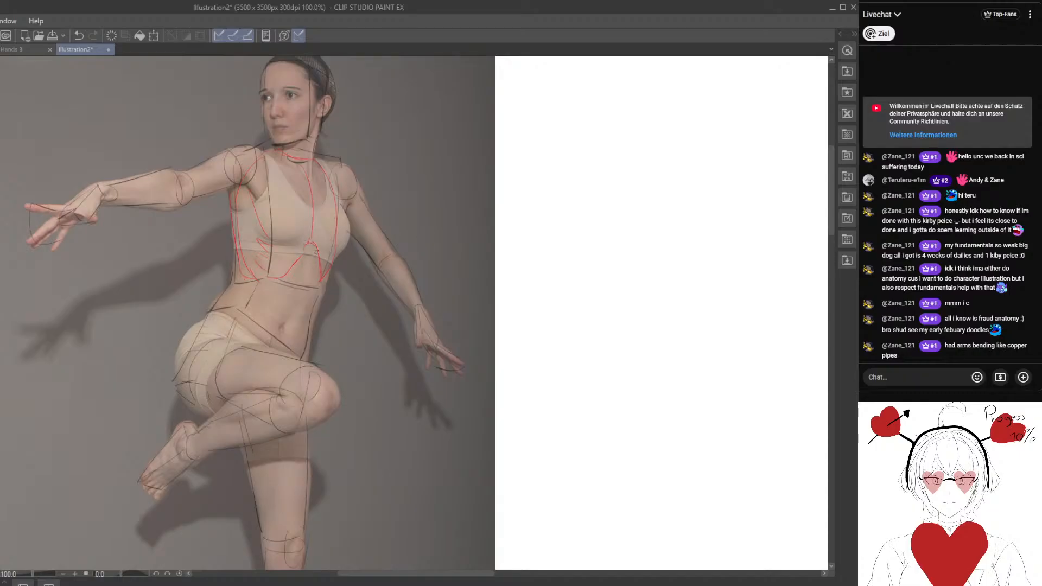
Draw the waist and abdomen lines in red from the ribcage down to the upper edge of the pelvis.
{"action": "left_click_drag", "start_coordinate": [311, 257], "coordinate": [296, 288]}
{"action": "mouse_move", "coordinate": [307, 305]}
{"action": "left_mouse_down"}
{"action": "mouse_move", "coordinate": [317, 295]}
{"action": "mouse_move", "coordinate": [296, 324]}
{"action": "mouse_move", "coordinate": [300, 288]}
{"action": "left_mouse_up"}
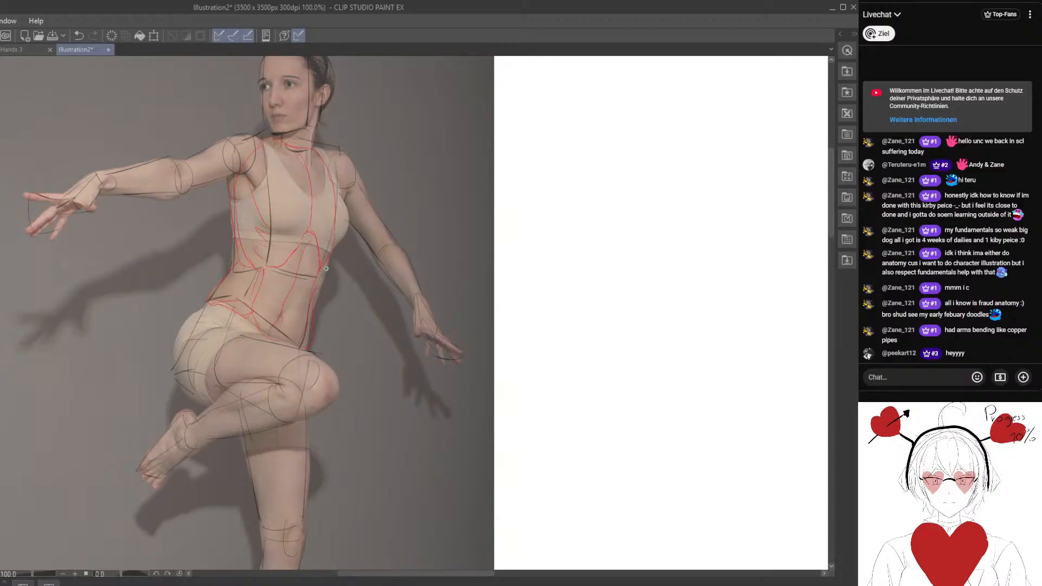
{"action": "left_click_drag", "start_coordinate": [184, 353], "coordinate": [209, 336]}
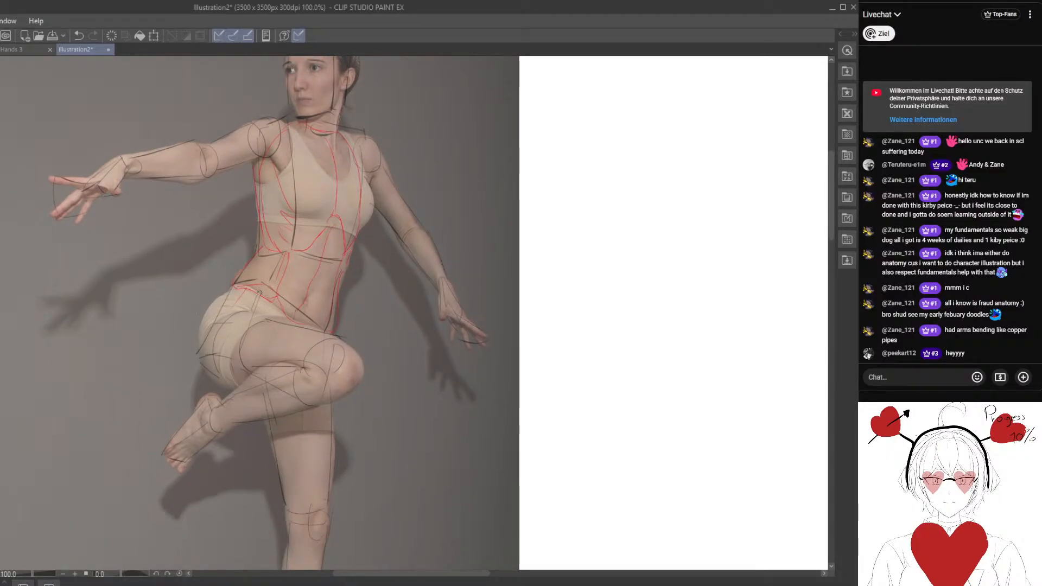
Draw the pelvis, hip joint and raised thigh up to the bent knee in red over the dancer.
{"action": "left_click_drag", "start_coordinate": [240, 302], "coordinate": [223, 283]}
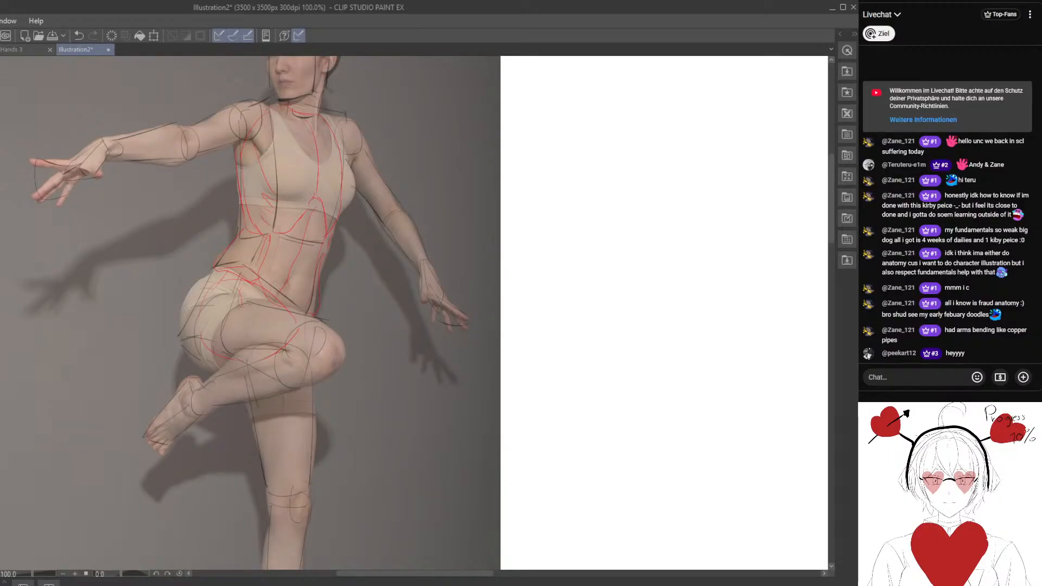
{"action": "left_click_drag", "start_coordinate": [241, 315], "coordinate": [275, 328]}
{"action": "left_click_drag", "start_coordinate": [198, 318], "coordinate": [193, 320]}
{"action": "left_click_drag", "start_coordinate": [293, 347], "coordinate": [281, 362]}
{"action": "left_click_drag", "start_coordinate": [208, 318], "coordinate": [291, 321]}
{"action": "mouse_move", "coordinate": [226, 334]}
{"action": "left_mouse_down"}
{"action": "mouse_move", "coordinate": [290, 333]}
{"action": "mouse_move", "coordinate": [237, 434]}
{"action": "mouse_move", "coordinate": [222, 437]}
{"action": "left_mouse_up"}
{"action": "scroll", "coordinate": [222, 437], "scroll_direction": "down", "scroll_amount": 3}
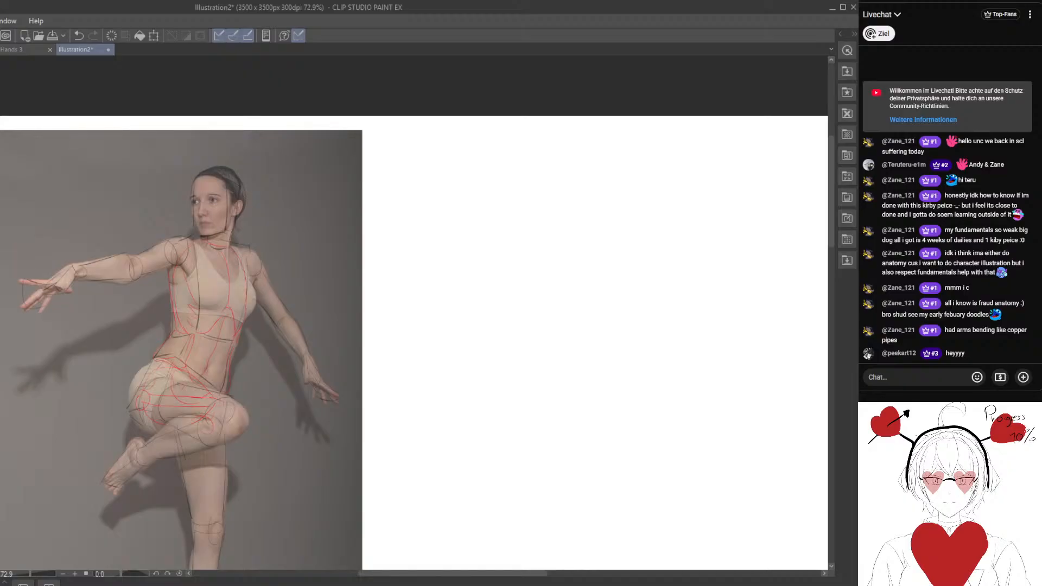
{"action": "scroll", "coordinate": [435, 279], "scroll_direction": "up", "scroll_amount": 2}
{"action": "mouse_move", "coordinate": [423, 298]}
{"action": "left_mouse_down"}
{"action": "mouse_move", "coordinate": [461, 304]}
{"action": "mouse_move", "coordinate": [449, 283]}
{"action": "mouse_move", "coordinate": [461, 283]}
{"action": "mouse_move", "coordinate": [396, 157]}
{"action": "mouse_move", "coordinate": [401, 146]}
{"action": "left_mouse_up"}
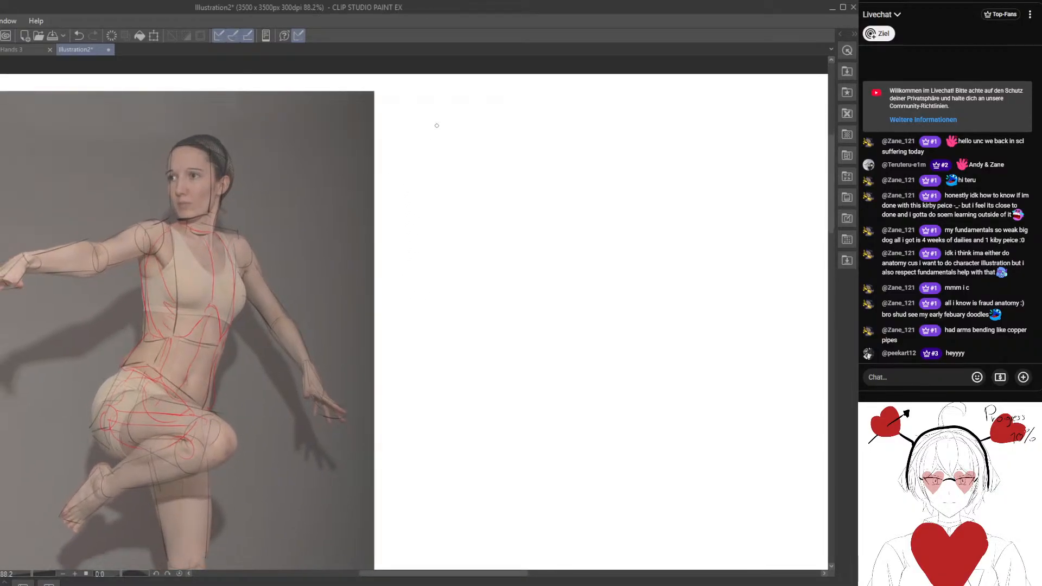
Handwrite the bullet entries "Boxes" and "Proportions" on the blank canvas beside the dancer photo.
{"action": "mouse_move", "coordinate": [458, 109]}
{"action": "left_mouse_down"}
{"action": "mouse_move", "coordinate": [458, 142]}
{"action": "mouse_move", "coordinate": [480, 134]}
{"action": "mouse_move", "coordinate": [495, 143]}
{"action": "left_mouse_up"}
{"action": "mouse_move", "coordinate": [495, 131]}
{"action": "left_mouse_down"}
{"action": "mouse_move", "coordinate": [484, 142]}
{"action": "mouse_move", "coordinate": [510, 139]}
{"action": "left_mouse_up"}
{"action": "mouse_move", "coordinate": [459, 194]}
{"action": "left_mouse_down"}
{"action": "mouse_move", "coordinate": [468, 158]}
{"action": "mouse_move", "coordinate": [461, 172]}
{"action": "left_mouse_up"}
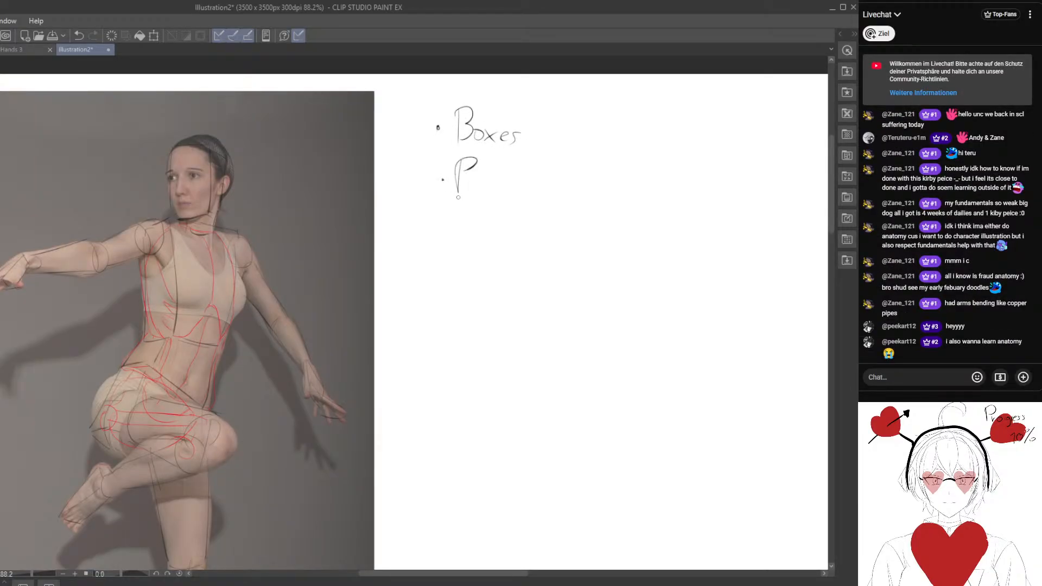
{"action": "left_click_drag", "start_coordinate": [450, 222], "coordinate": [437, 203]}
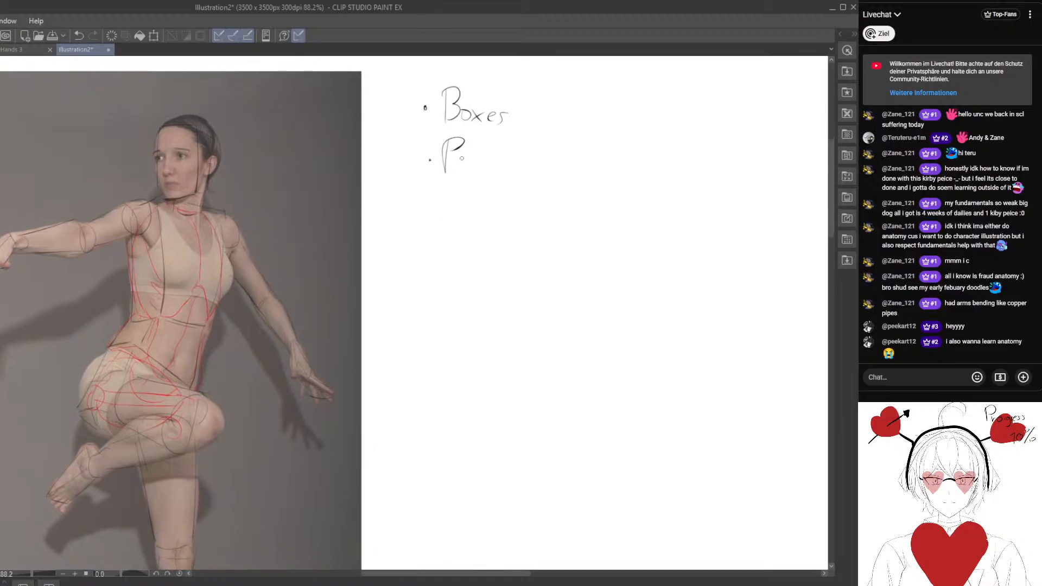
{"action": "mouse_move", "coordinate": [460, 158]}
{"action": "left_mouse_down"}
{"action": "mouse_move", "coordinate": [463, 169]}
{"action": "mouse_move", "coordinate": [468, 158]}
{"action": "left_mouse_up"}
{"action": "mouse_move", "coordinate": [474, 158]}
{"action": "left_mouse_down"}
{"action": "mouse_move", "coordinate": [486, 169]}
{"action": "mouse_move", "coordinate": [511, 163]}
{"action": "left_mouse_up"}
{"action": "mouse_move", "coordinate": [518, 138]}
{"action": "left_mouse_down"}
{"action": "mouse_move", "coordinate": [519, 171]}
{"action": "mouse_move", "coordinate": [542, 172]}
{"action": "left_mouse_up"}
Handwrite "Skeleton" as the third bullet entry, underline it and add a curved stroke curling down from its underline.
{"action": "mouse_move", "coordinate": [453, 197]}
{"action": "left_mouse_down"}
{"action": "mouse_move", "coordinate": [440, 227]}
{"action": "mouse_move", "coordinate": [472, 227]}
{"action": "left_mouse_up"}
{"action": "mouse_move", "coordinate": [478, 197]}
{"action": "left_mouse_down"}
{"action": "mouse_move", "coordinate": [477, 227]}
{"action": "mouse_move", "coordinate": [487, 227]}
{"action": "left_mouse_up"}
{"action": "left_click_drag", "start_coordinate": [493, 198], "coordinate": [495, 230]}
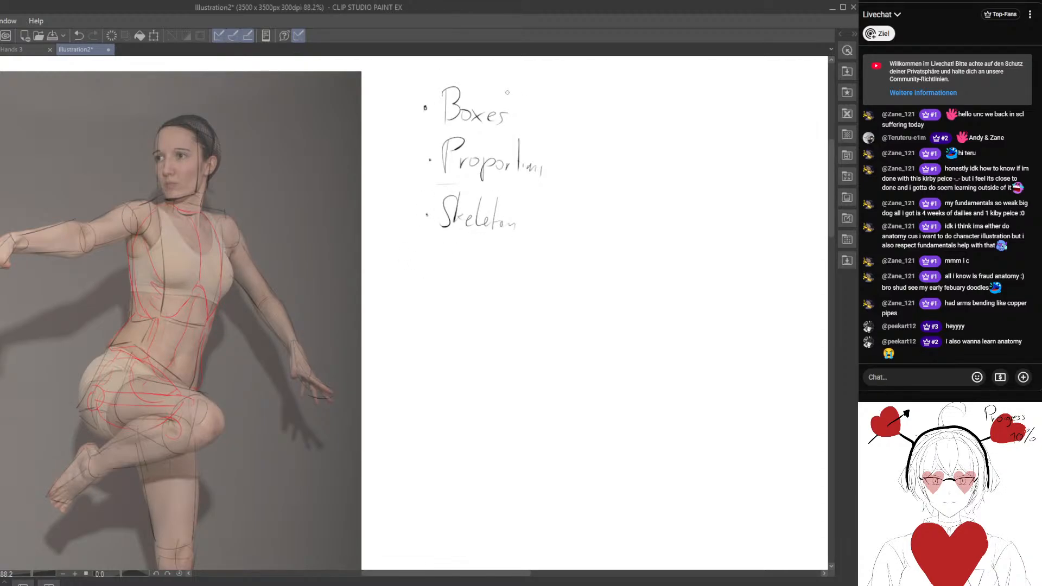
{"action": "mouse_move", "coordinate": [427, 229]}
{"action": "left_mouse_down"}
{"action": "mouse_move", "coordinate": [452, 230]}
{"action": "mouse_move", "coordinate": [541, 224]}
{"action": "mouse_move", "coordinate": [535, 268]}
{"action": "left_mouse_up"}
Handwrite "Muscle" as the fourth bullet entry below "Skeleton" and underline it.
{"action": "left_click_drag", "start_coordinate": [433, 280], "coordinate": [449, 238]}
{"action": "left_click_drag", "start_coordinate": [451, 242], "coordinate": [471, 276]}
{"action": "left_click_drag", "start_coordinate": [479, 267], "coordinate": [477, 277]}
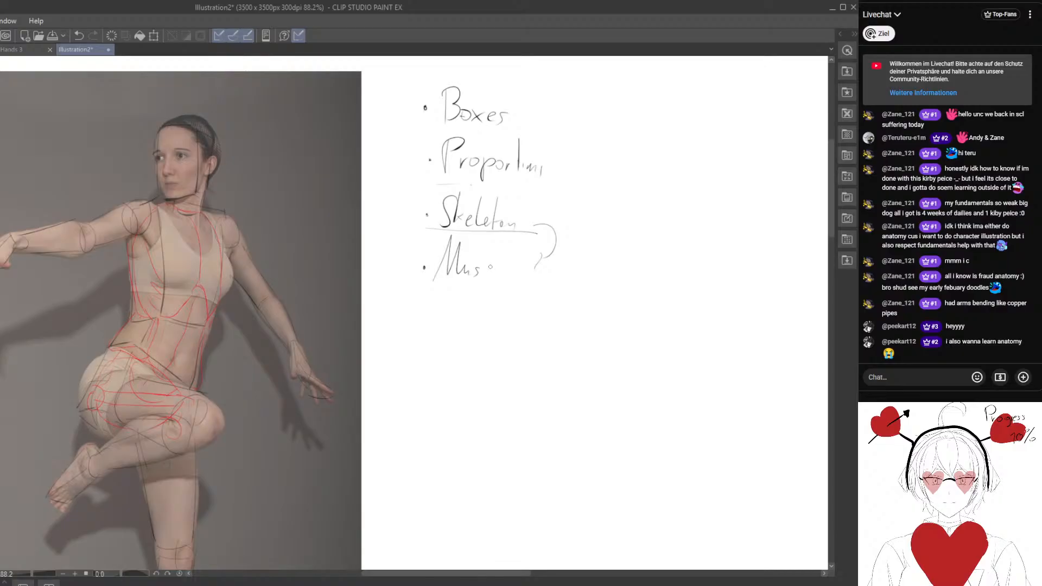
{"action": "mouse_move", "coordinate": [491, 243]}
{"action": "left_mouse_down"}
{"action": "mouse_move", "coordinate": [493, 275]}
{"action": "mouse_move", "coordinate": [505, 282]}
{"action": "left_mouse_up"}
{"action": "left_click_drag", "start_coordinate": [514, 252], "coordinate": [507, 287]}
{"action": "left_click_drag", "start_coordinate": [431, 292], "coordinate": [524, 297]}
Erase the untidy letters of "Muscle" and rewrite them more legibly with a fresh underline.
{"action": "key", "text": "e"}
{"action": "mouse_move", "coordinate": [513, 256]}
{"action": "left_mouse_down"}
{"action": "mouse_move", "coordinate": [494, 283]}
{"action": "mouse_move", "coordinate": [510, 296]}
{"action": "mouse_move", "coordinate": [503, 274]}
{"action": "mouse_move", "coordinate": [479, 270]}
{"action": "mouse_move", "coordinate": [467, 287]}
{"action": "left_mouse_up"}
{"action": "key", "text": "p"}
{"action": "key", "text": "e"}
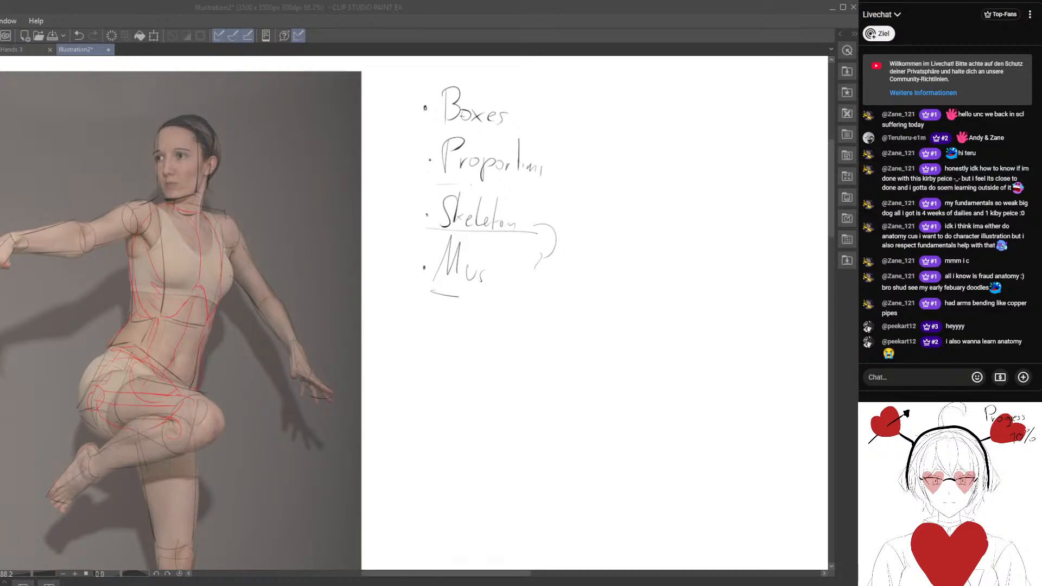
{"action": "left_click", "coordinate": [563, 309]}
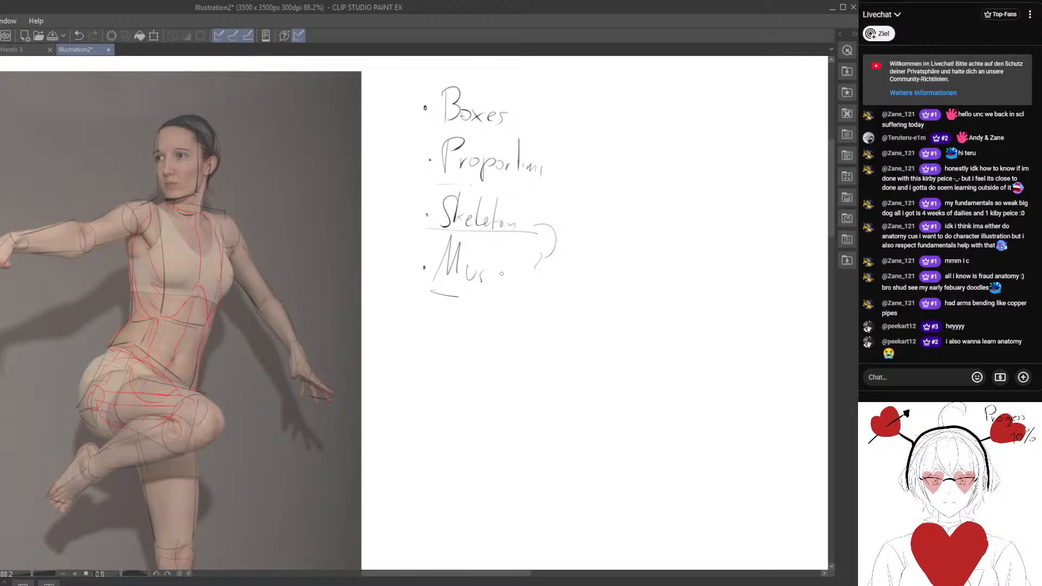
{"action": "mouse_move", "coordinate": [504, 271]}
{"action": "left_mouse_down"}
{"action": "mouse_move", "coordinate": [491, 282]}
{"action": "mouse_move", "coordinate": [518, 293]}
{"action": "mouse_move", "coordinate": [561, 285]}
{"action": "left_mouse_up"}
Number the first three entries 1, 2 and 3 and link numbers 1 and 2 with a curved double arrow.
{"action": "mouse_move", "coordinate": [533, 269]}
{"action": "left_mouse_down"}
{"action": "mouse_move", "coordinate": [405, 362]}
{"action": "mouse_move", "coordinate": [435, 344]}
{"action": "left_mouse_up"}
{"action": "left_click_drag", "start_coordinate": [297, 174], "coordinate": [307, 237]}
{"action": "left_click_drag", "start_coordinate": [294, 277], "coordinate": [293, 298]}
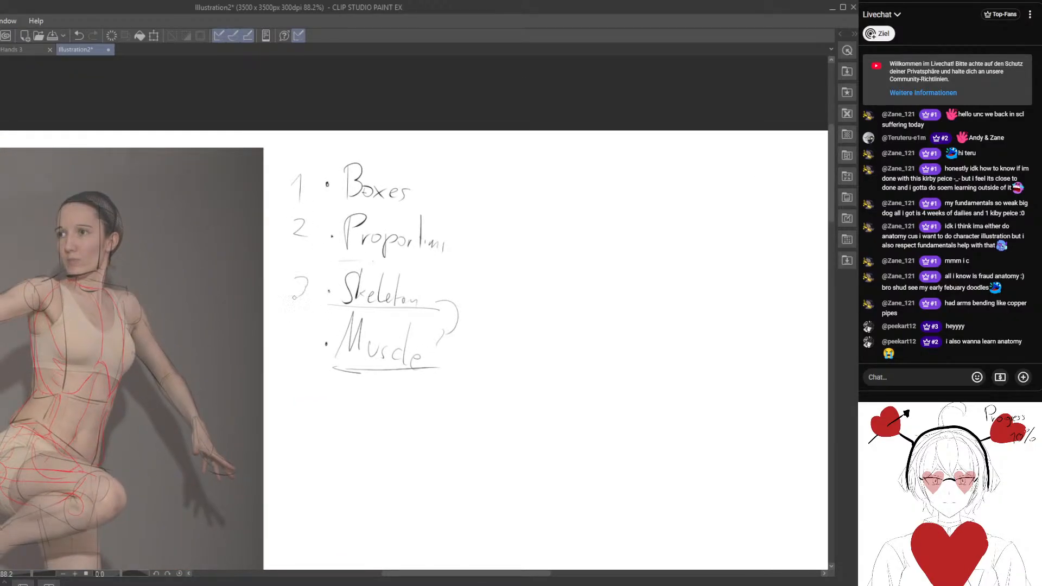
{"action": "left_click_drag", "start_coordinate": [277, 189], "coordinate": [284, 229]}
{"action": "left_click_drag", "start_coordinate": [311, 284], "coordinate": [316, 272]}
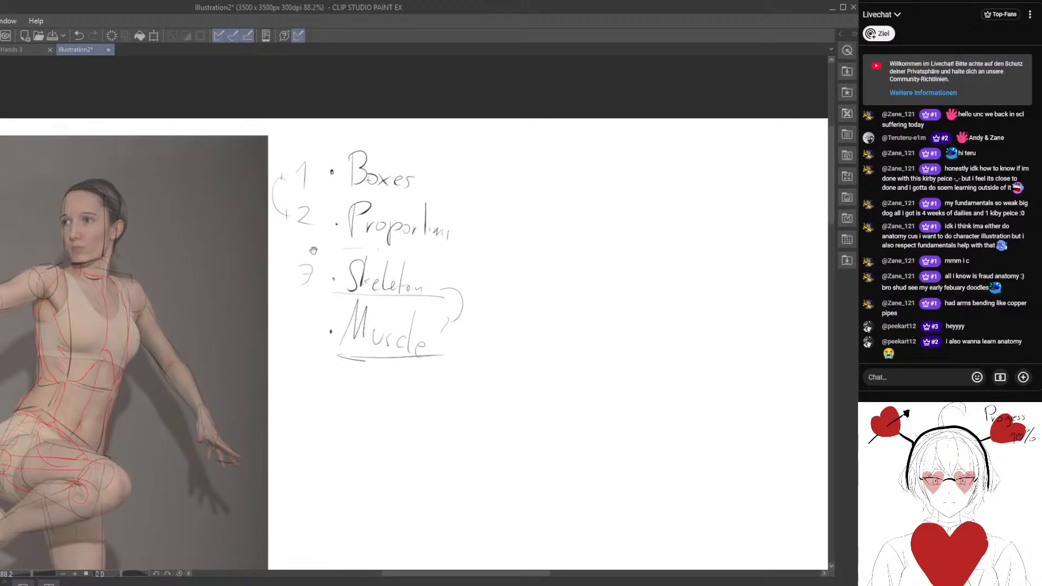
Draw a frame around the three numbered entries and a separate frame around "Muscle".
{"action": "mouse_move", "coordinate": [293, 152]}
{"action": "left_mouse_down"}
{"action": "mouse_move", "coordinate": [283, 278]}
{"action": "mouse_move", "coordinate": [473, 291]}
{"action": "mouse_move", "coordinate": [491, 163]}
{"action": "mouse_move", "coordinate": [483, 299]}
{"action": "left_mouse_up"}
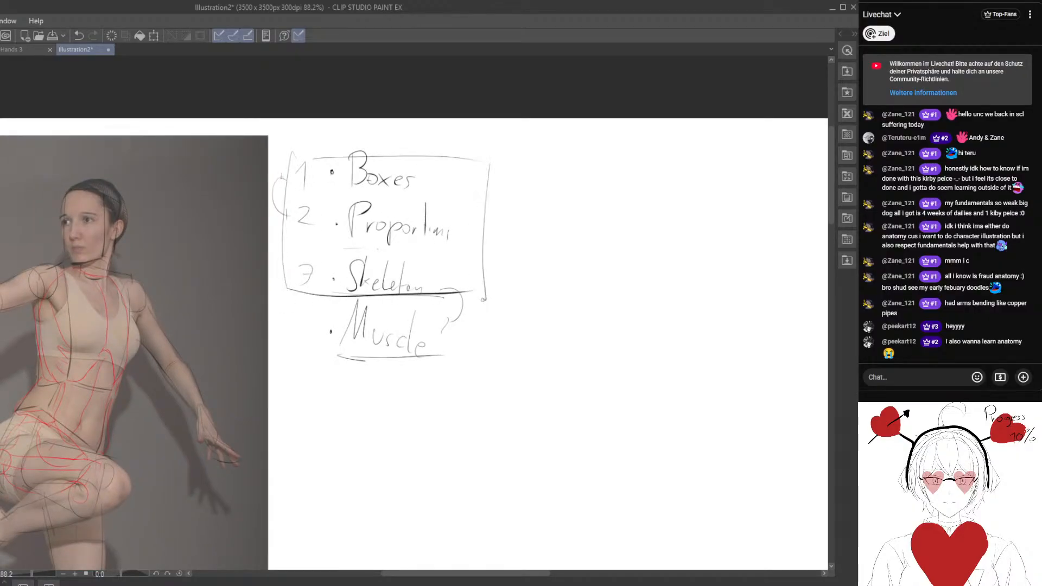
{"action": "mouse_move", "coordinate": [375, 326]}
{"action": "left_mouse_down"}
{"action": "mouse_move", "coordinate": [362, 290]}
{"action": "mouse_move", "coordinate": [357, 350]}
{"action": "mouse_move", "coordinate": [413, 316]}
{"action": "mouse_move", "coordinate": [358, 288]}
{"action": "left_mouse_up"}
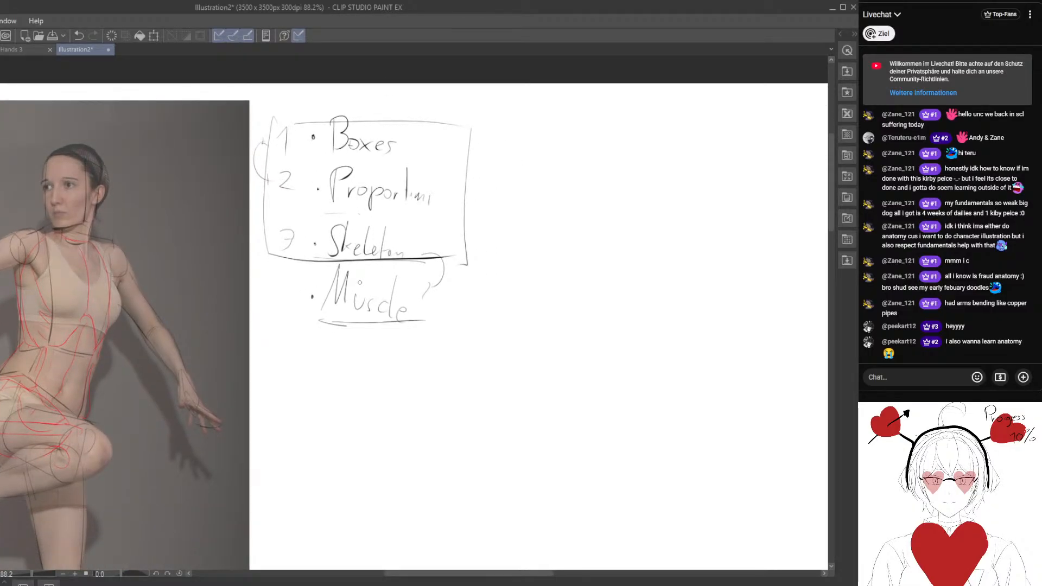
{"action": "mouse_move", "coordinate": [328, 265]}
{"action": "left_mouse_down"}
{"action": "mouse_move", "coordinate": [318, 256]}
{"action": "mouse_move", "coordinate": [426, 325]}
{"action": "left_mouse_up"}
{"action": "left_click_drag", "start_coordinate": [428, 254], "coordinate": [427, 327]}
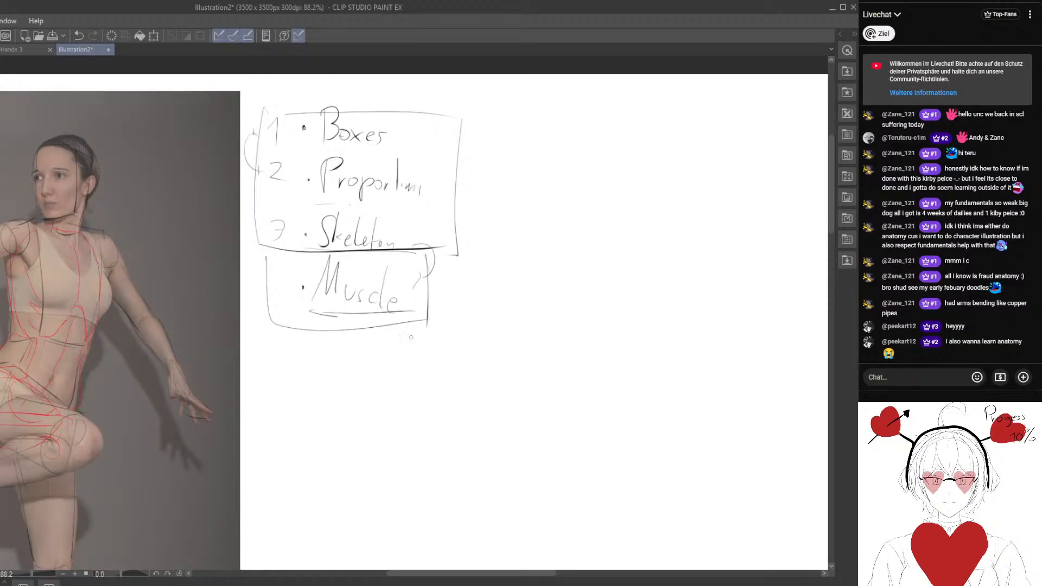
Draw an arrow pointing at the upper frame and a large curved arrow leading down to the "Muscle" frame.
{"action": "left_click_drag", "start_coordinate": [210, 386], "coordinate": [370, 365]}
{"action": "left_click_drag", "start_coordinate": [519, 310], "coordinate": [280, 383]}
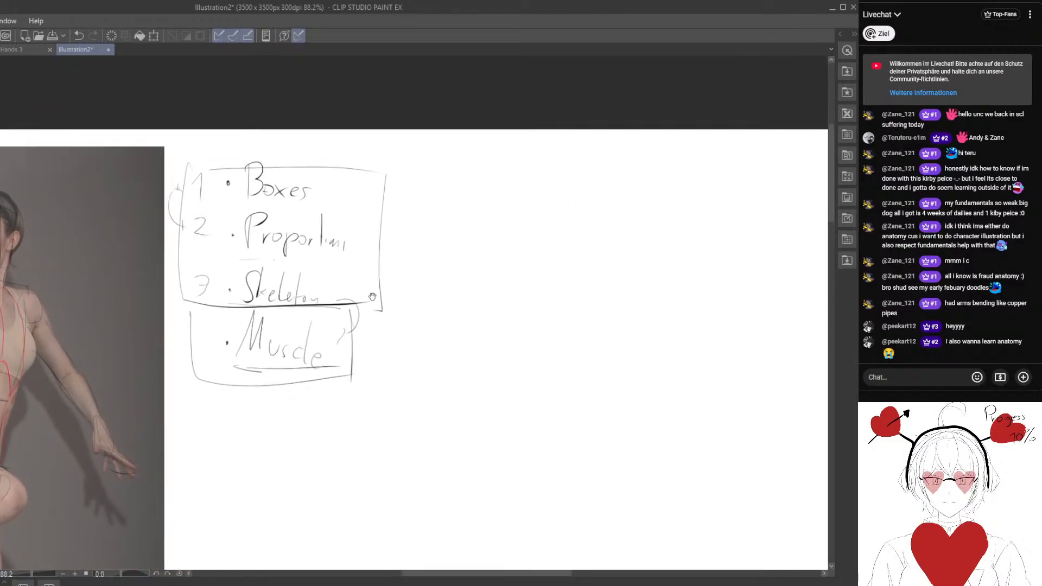
{"action": "left_click_drag", "start_coordinate": [372, 296], "coordinate": [359, 297]}
{"action": "mouse_move", "coordinate": [461, 193]}
{"action": "left_mouse_down"}
{"action": "mouse_move", "coordinate": [406, 204]}
{"action": "mouse_move", "coordinate": [425, 208]}
{"action": "left_mouse_up"}
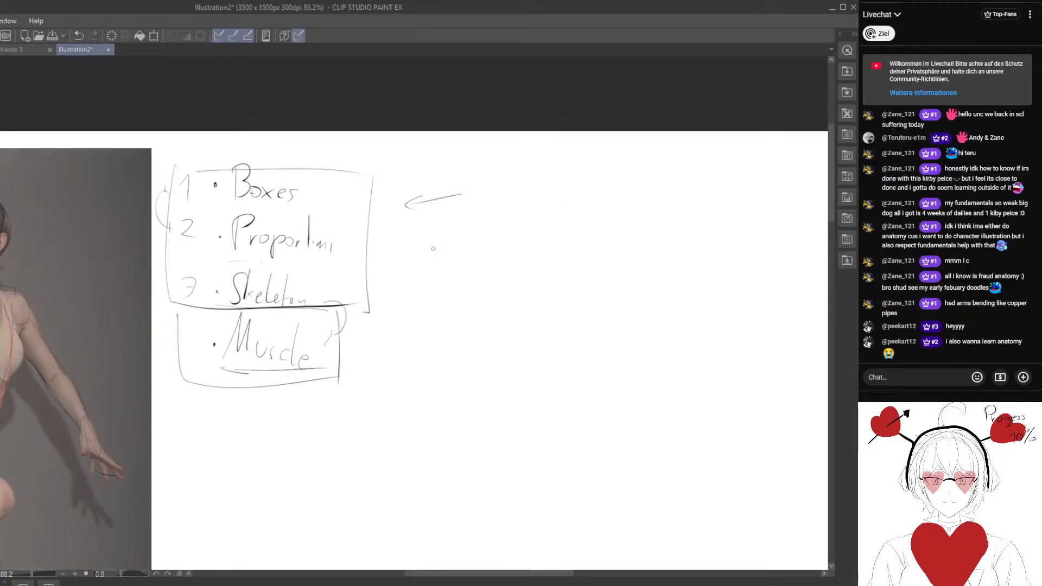
{"action": "left_click_drag", "start_coordinate": [433, 248], "coordinate": [388, 336]}
Examine the traced dancer figure and its red anatomical forms beside the written study list.
{"action": "left_click_drag", "start_coordinate": [362, 372], "coordinate": [608, 329]}
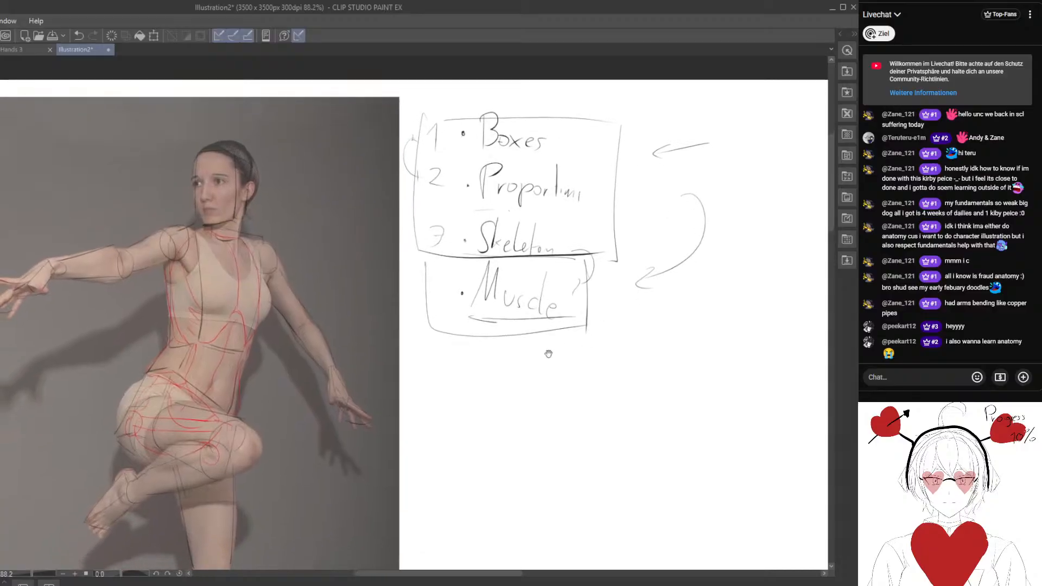
{"action": "scroll", "coordinate": [518, 393], "scroll_direction": "down", "scroll_amount": 1}
{"action": "left_click_drag", "start_coordinate": [519, 398], "coordinate": [492, 343]}
{"action": "scroll", "coordinate": [218, 356], "scroll_direction": "up", "scroll_amount": 3}
{"action": "left_click_drag", "start_coordinate": [242, 368], "coordinate": [220, 319]}
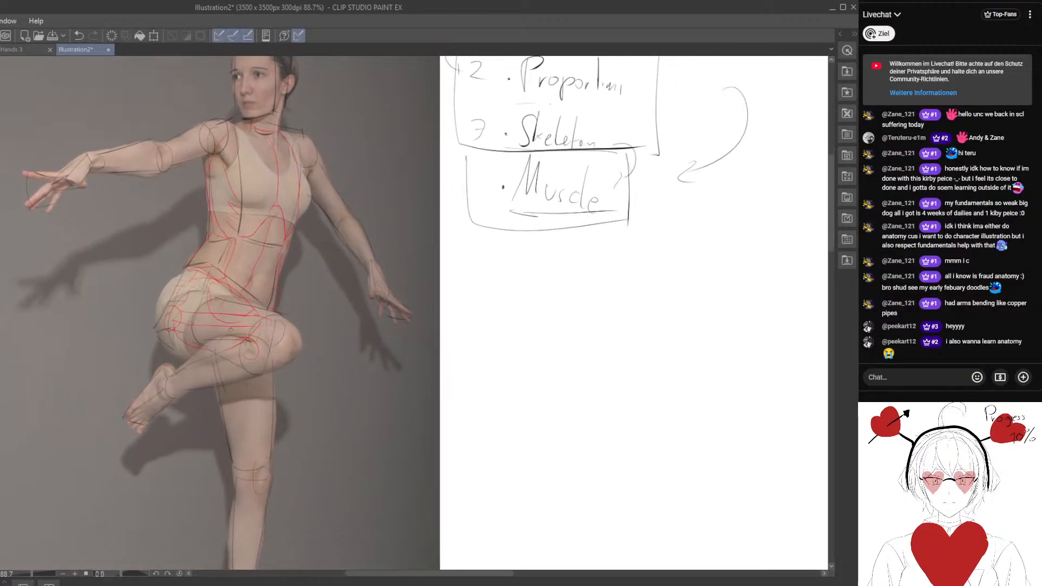
{"action": "left_click_drag", "start_coordinate": [225, 159], "coordinate": [202, 246]}
{"action": "mouse_move", "coordinate": [336, 291]}
{"action": "left_mouse_down"}
{"action": "mouse_move", "coordinate": [250, 337]}
{"action": "mouse_move", "coordinate": [331, 295]}
{"action": "left_mouse_up"}
{"action": "scroll", "coordinate": [104, 206], "scroll_direction": "up", "scroll_amount": 2}
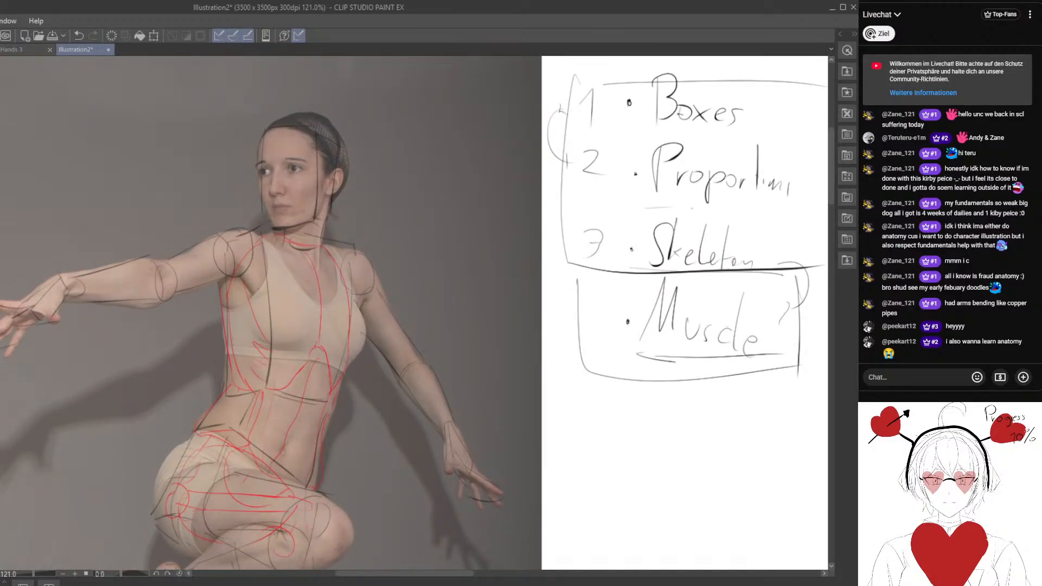
{"action": "left_click_drag", "start_coordinate": [268, 191], "coordinate": [238, 247]}
{"action": "left_click_drag", "start_coordinate": [474, 280], "coordinate": [508, 351]}
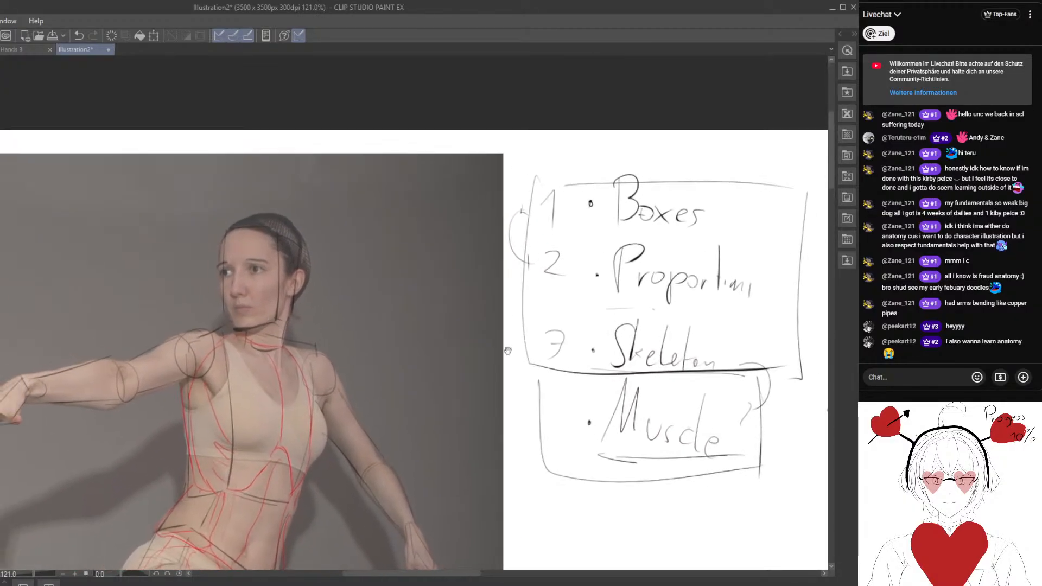
Label the upper frame with an underlined "Study" and an arrow, and underline the entry "Boxes".
{"action": "mouse_move", "coordinate": [740, 283]}
{"action": "left_mouse_down"}
{"action": "mouse_move", "coordinate": [516, 269]}
{"action": "mouse_move", "coordinate": [326, 291]}
{"action": "left_mouse_up"}
{"action": "left_click_drag", "start_coordinate": [381, 165], "coordinate": [340, 192]}
{"action": "left_click_drag", "start_coordinate": [354, 178], "coordinate": [350, 194]}
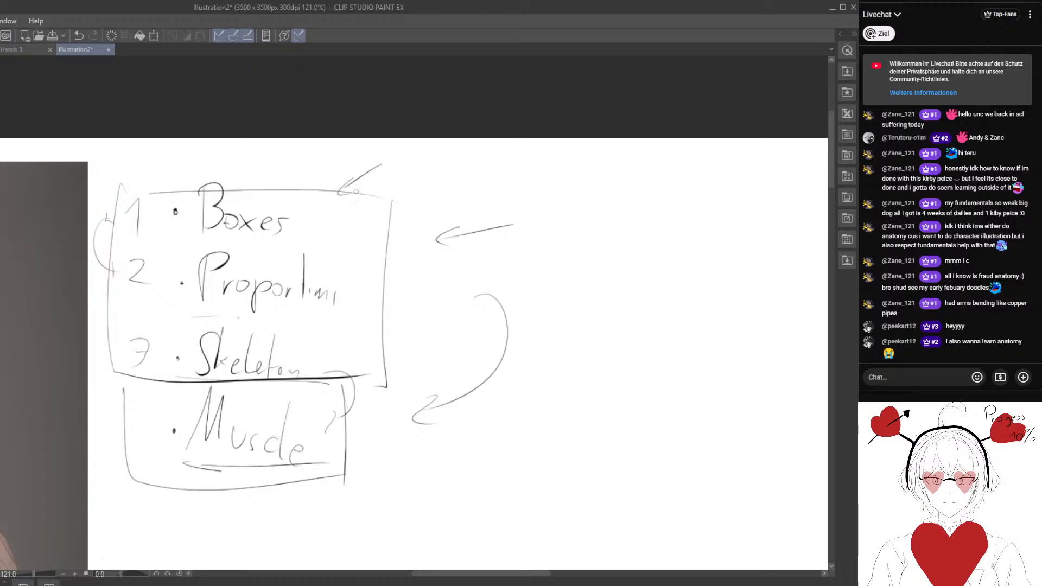
{"action": "mouse_move", "coordinate": [405, 153]}
{"action": "left_mouse_down"}
{"action": "mouse_move", "coordinate": [387, 179]}
{"action": "mouse_move", "coordinate": [402, 176]}
{"action": "left_mouse_up"}
{"action": "left_click_drag", "start_coordinate": [407, 166], "coordinate": [424, 176]}
{"action": "left_click_drag", "start_coordinate": [435, 156], "coordinate": [436, 206]}
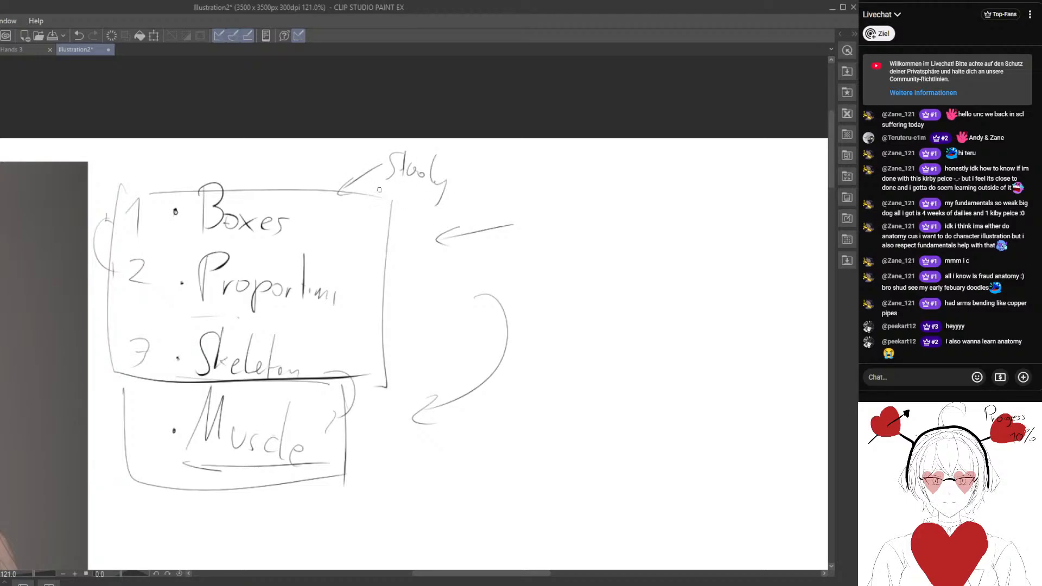
{"action": "left_click_drag", "start_coordinate": [377, 191], "coordinate": [477, 195]}
{"action": "mouse_move", "coordinate": [352, 242]}
{"action": "left_mouse_down"}
{"action": "mouse_move", "coordinate": [425, 235]}
{"action": "mouse_move", "coordinate": [410, 235]}
{"action": "left_mouse_up"}
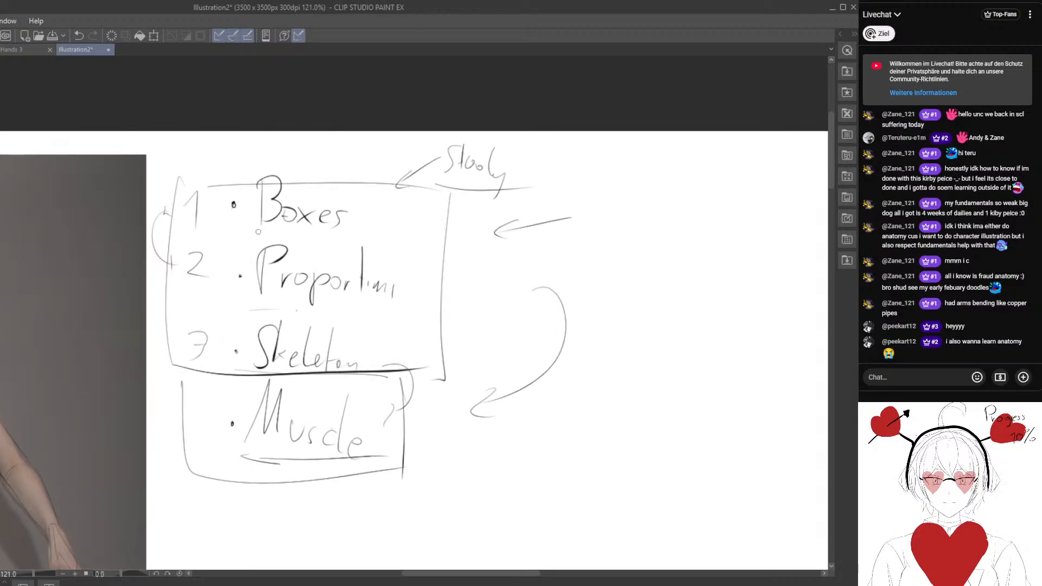
{"action": "left_click_drag", "start_coordinate": [254, 229], "coordinate": [359, 228]}
Sketch an upright box in perspective, seen from below, in the empty area beside the notes.
{"action": "mouse_move", "coordinate": [704, 267]}
{"action": "left_mouse_down"}
{"action": "mouse_move", "coordinate": [412, 266]}
{"action": "mouse_move", "coordinate": [492, 233]}
{"action": "left_mouse_up"}
{"action": "mouse_move", "coordinate": [496, 193]}
{"action": "left_mouse_down"}
{"action": "mouse_move", "coordinate": [494, 264]}
{"action": "mouse_move", "coordinate": [461, 271]}
{"action": "left_mouse_up"}
{"action": "mouse_move", "coordinate": [495, 179]}
{"action": "left_mouse_down"}
{"action": "mouse_move", "coordinate": [469, 188]}
{"action": "mouse_move", "coordinate": [457, 269]}
{"action": "left_mouse_up"}
{"action": "left_click_drag", "start_coordinate": [499, 262], "coordinate": [559, 272]}
{"action": "left_click_drag", "start_coordinate": [504, 178], "coordinate": [556, 198]}
{"action": "left_click_drag", "start_coordinate": [563, 202], "coordinate": [564, 272]}
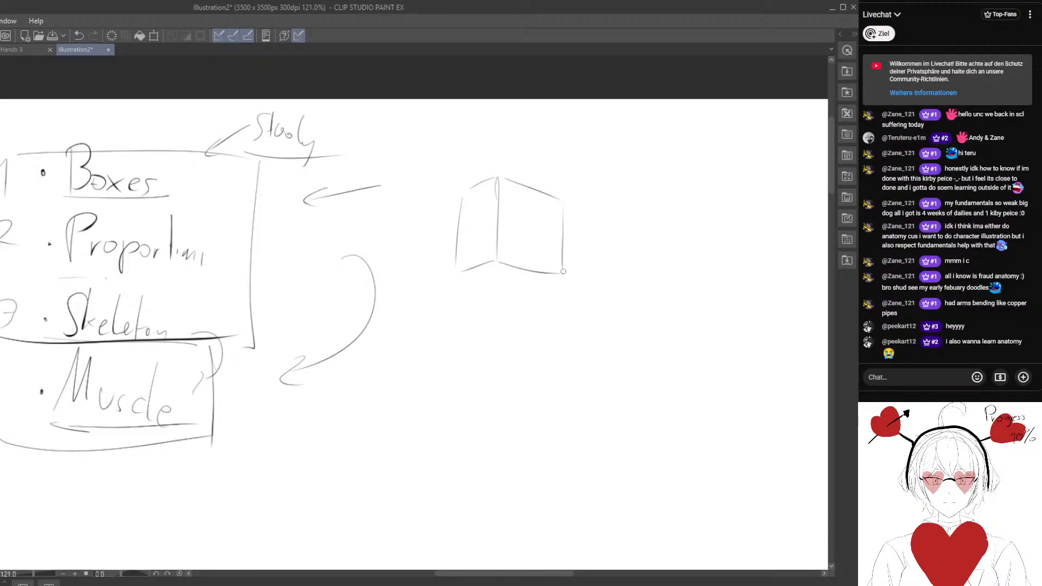
{"action": "left_click_drag", "start_coordinate": [464, 274], "coordinate": [561, 279]}
Sketch an elongated, diagonally tilted box in perspective below the upright box.
{"action": "mouse_move", "coordinate": [543, 337]}
{"action": "left_mouse_down"}
{"action": "mouse_move", "coordinate": [458, 317]}
{"action": "mouse_move", "coordinate": [460, 232]}
{"action": "mouse_move", "coordinate": [480, 266]}
{"action": "left_mouse_up"}
{"action": "left_click_drag", "start_coordinate": [479, 267], "coordinate": [446, 290]}
{"action": "mouse_move", "coordinate": [457, 231]}
{"action": "left_mouse_down"}
{"action": "mouse_move", "coordinate": [393, 293]}
{"action": "mouse_move", "coordinate": [411, 313]}
{"action": "left_mouse_up"}
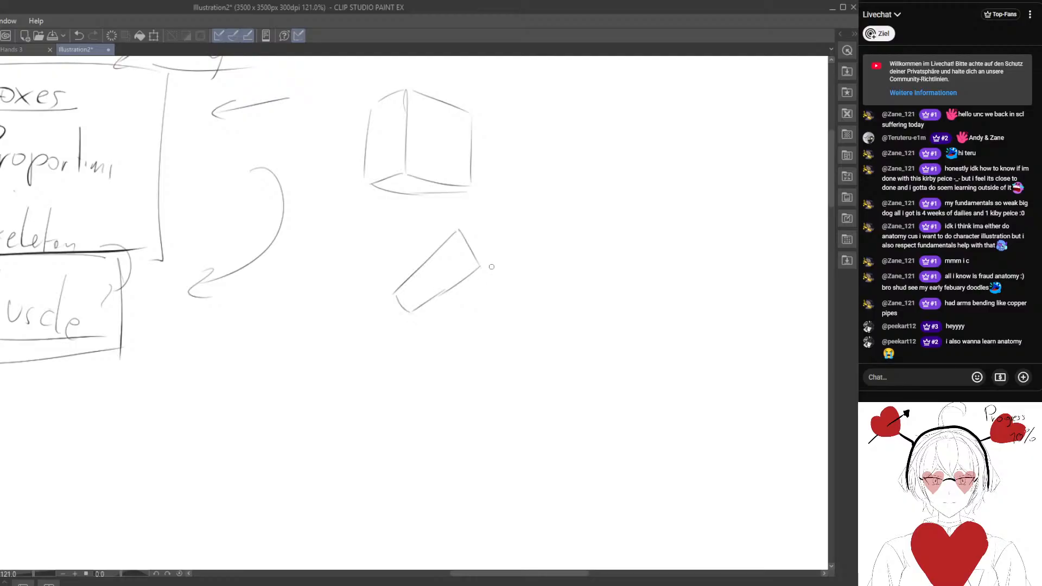
{"action": "left_click_drag", "start_coordinate": [479, 267], "coordinate": [542, 256]}
{"action": "left_click_drag", "start_coordinate": [460, 230], "coordinate": [523, 222]}
{"action": "mouse_move", "coordinate": [523, 221]}
{"action": "left_mouse_down"}
{"action": "mouse_move", "coordinate": [543, 257]}
{"action": "mouse_move", "coordinate": [467, 302]}
{"action": "mouse_move", "coordinate": [411, 314]}
{"action": "left_mouse_up"}
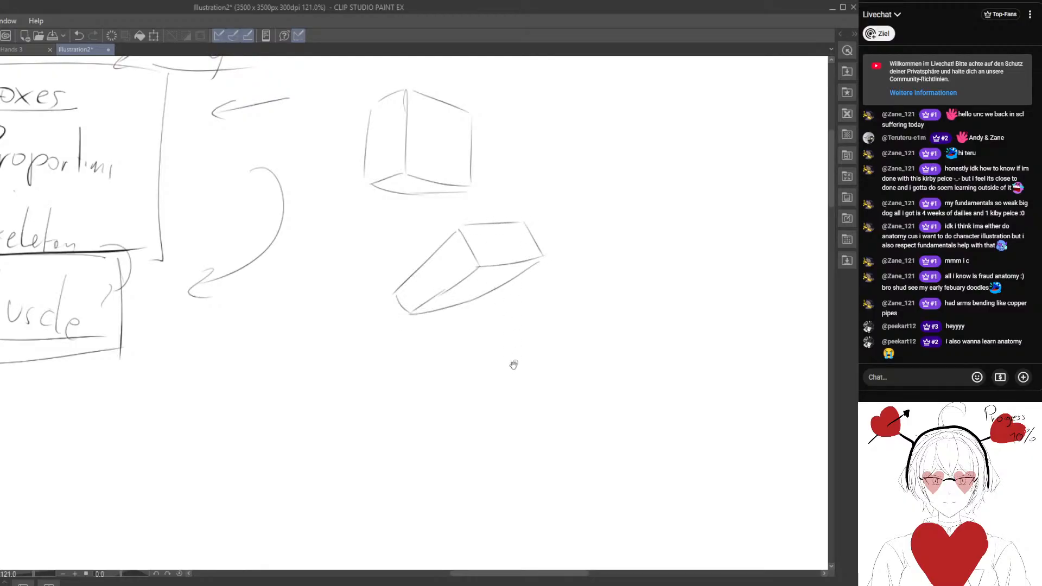
Sketch a third box below the elongated one, tilted in the opposite direction.
{"action": "left_click_drag", "start_coordinate": [514, 365], "coordinate": [509, 301]}
{"action": "mouse_move", "coordinate": [399, 289]}
{"action": "left_mouse_down"}
{"action": "mouse_move", "coordinate": [366, 322]}
{"action": "mouse_move", "coordinate": [492, 299]}
{"action": "mouse_move", "coordinate": [455, 363]}
{"action": "left_mouse_up"}
{"action": "left_click_drag", "start_coordinate": [480, 301], "coordinate": [503, 339]}
{"action": "left_click_drag", "start_coordinate": [455, 364], "coordinate": [502, 355]}
{"action": "mouse_move", "coordinate": [367, 323]}
{"action": "left_mouse_down"}
{"action": "mouse_move", "coordinate": [420, 392]}
{"action": "mouse_move", "coordinate": [479, 382]}
{"action": "left_mouse_up"}
{"action": "mouse_move", "coordinate": [508, 360]}
{"action": "left_mouse_down"}
{"action": "mouse_move", "coordinate": [470, 385]}
{"action": "mouse_move", "coordinate": [480, 353]}
{"action": "left_mouse_up"}
Sketch a fourth tilted box in perspective directly beside the third one.
{"action": "scroll", "coordinate": [413, 437], "scroll_direction": "down", "scroll_amount": 3}
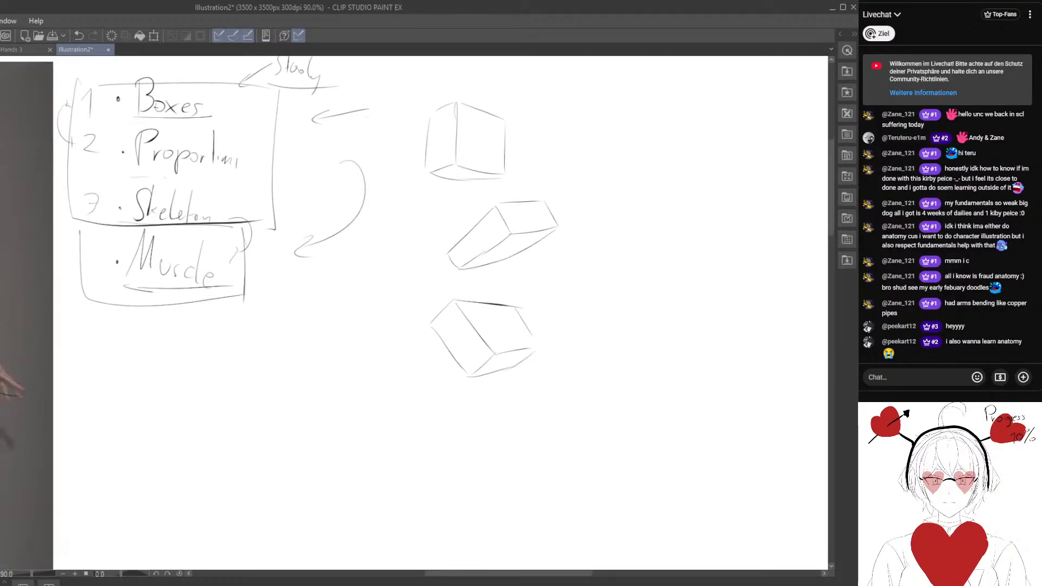
{"action": "mouse_move", "coordinate": [392, 274]}
{"action": "left_mouse_down"}
{"action": "mouse_move", "coordinate": [414, 299]}
{"action": "mouse_move", "coordinate": [364, 362]}
{"action": "left_mouse_up"}
{"action": "left_click_drag", "start_coordinate": [412, 300], "coordinate": [455, 292]}
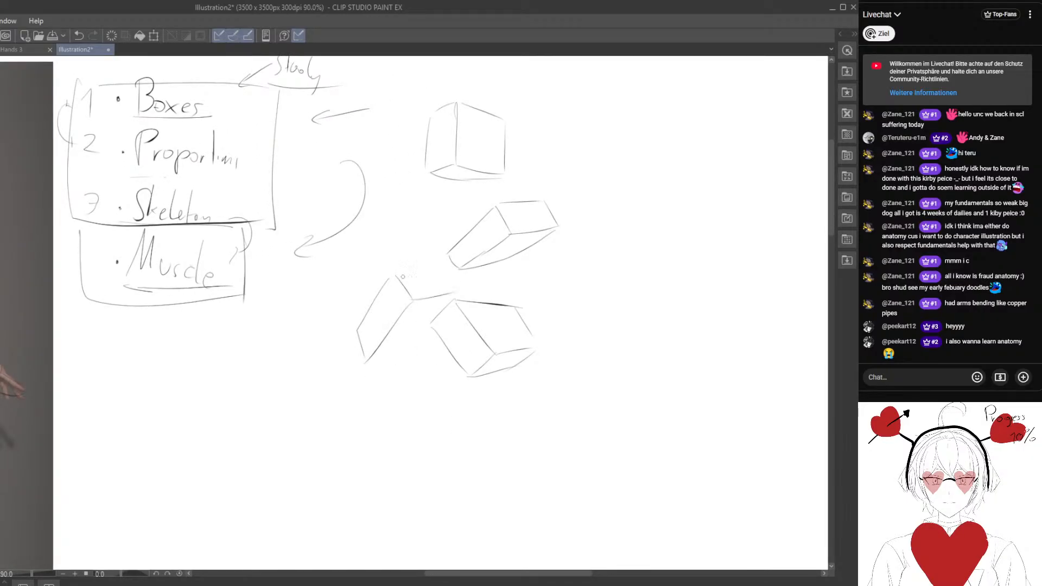
{"action": "left_click_drag", "start_coordinate": [395, 274], "coordinate": [442, 276]}
{"action": "left_click_drag", "start_coordinate": [442, 276], "coordinate": [455, 293]}
{"action": "mouse_move", "coordinate": [374, 362]}
{"action": "left_mouse_down"}
{"action": "mouse_move", "coordinate": [425, 339]}
{"action": "mouse_move", "coordinate": [452, 381]}
{"action": "left_mouse_up"}
Draw a short arrow pointing at the upright box.
{"action": "scroll", "coordinate": [394, 365], "scroll_direction": "down", "scroll_amount": 3}
{"action": "scroll", "coordinate": [452, 304], "scroll_direction": "up", "scroll_amount": 2}
{"action": "mouse_move", "coordinate": [455, 283]}
{"action": "left_mouse_down"}
{"action": "mouse_move", "coordinate": [403, 278]}
{"action": "mouse_move", "coordinate": [327, 309]}
{"action": "left_mouse_up"}
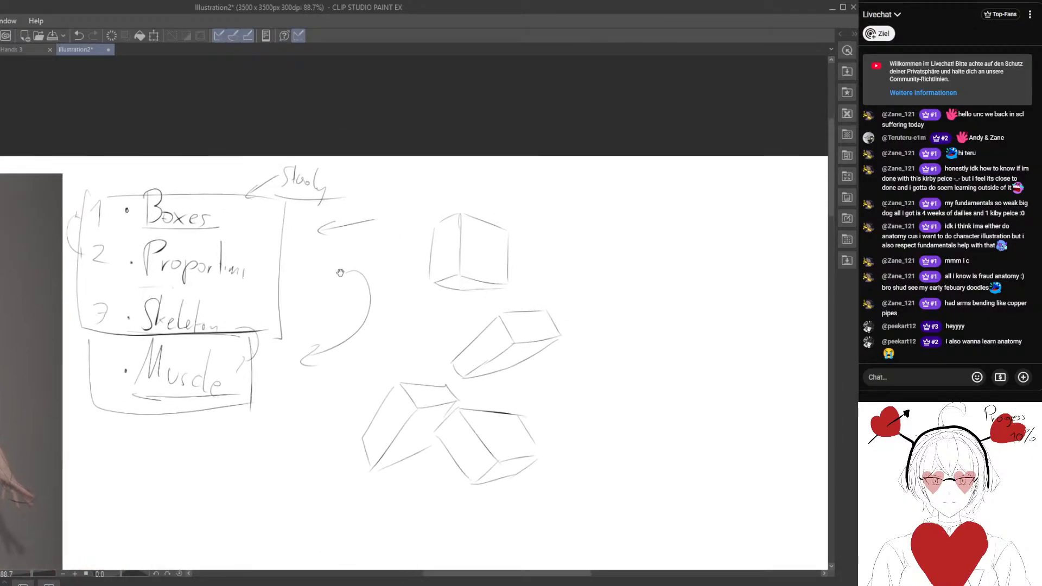
{"action": "left_click_drag", "start_coordinate": [554, 225], "coordinate": [528, 240]}
{"action": "left_click_drag", "start_coordinate": [535, 232], "coordinate": [538, 244]}
Add a check mark above the upright box and a curved arrow from "Boxes" to "Proportions".
{"action": "left_click_drag", "start_coordinate": [416, 296], "coordinate": [539, 318]}
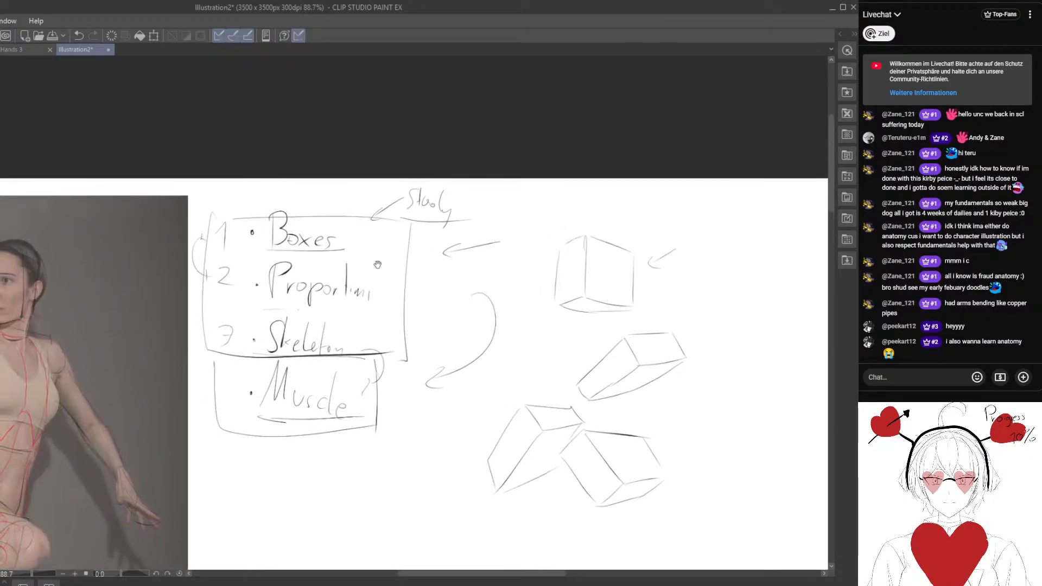
{"action": "left_click_drag", "start_coordinate": [506, 271], "coordinate": [386, 262]}
{"action": "mouse_move", "coordinate": [455, 194]}
{"action": "left_mouse_down"}
{"action": "mouse_move", "coordinate": [514, 180]}
{"action": "mouse_move", "coordinate": [623, 186]}
{"action": "left_mouse_up"}
{"action": "left_click_drag", "start_coordinate": [333, 327], "coordinate": [435, 293]}
Draw a long vertical measuring line beside the dancer from head to foot, with ticks at the middle and the end.
{"action": "left_click_drag", "start_coordinate": [162, 303], "coordinate": [192, 298]}
{"action": "left_click_drag", "start_coordinate": [321, 272], "coordinate": [342, 263]}
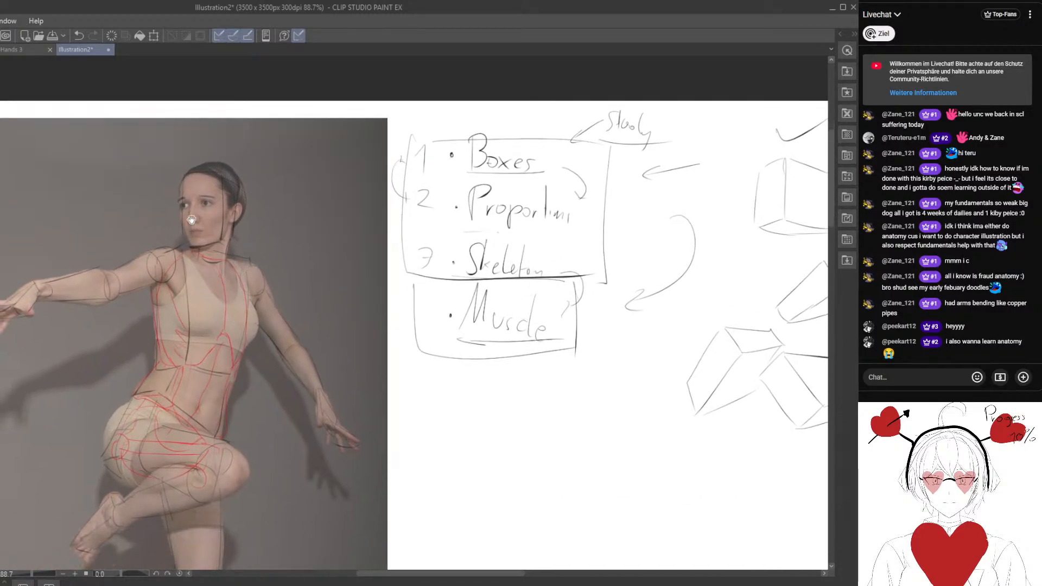
{"action": "left_click_drag", "start_coordinate": [196, 436], "coordinate": [212, 412]}
{"action": "left_click_drag", "start_coordinate": [294, 428], "coordinate": [287, 319]}
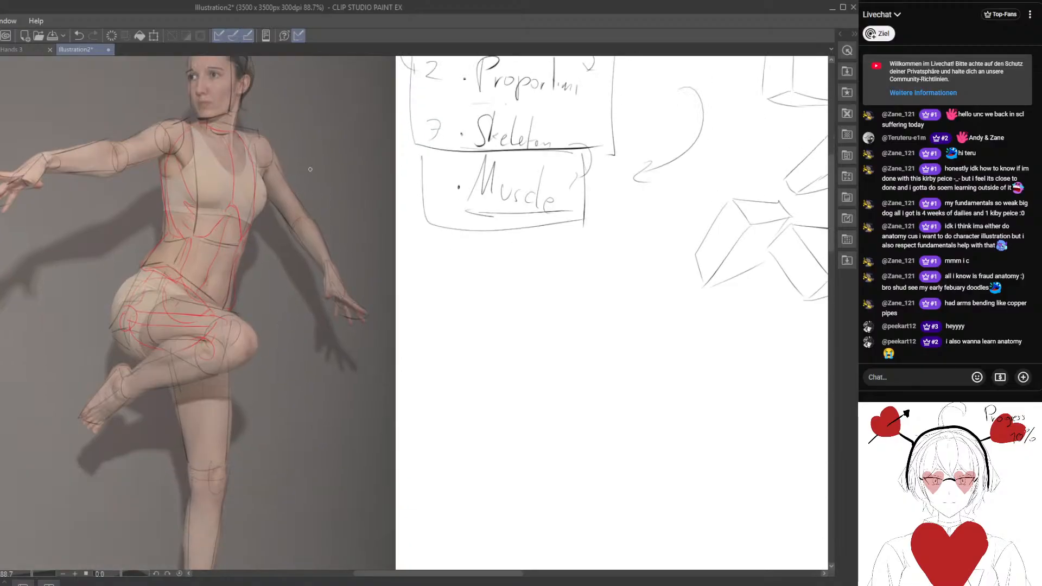
{"action": "left_click_drag", "start_coordinate": [318, 182], "coordinate": [314, 575]}
{"action": "scroll", "coordinate": [332, 462], "scroll_direction": "down", "scroll_amount": 1}
{"action": "left_click_drag", "start_coordinate": [333, 458], "coordinate": [325, 398]}
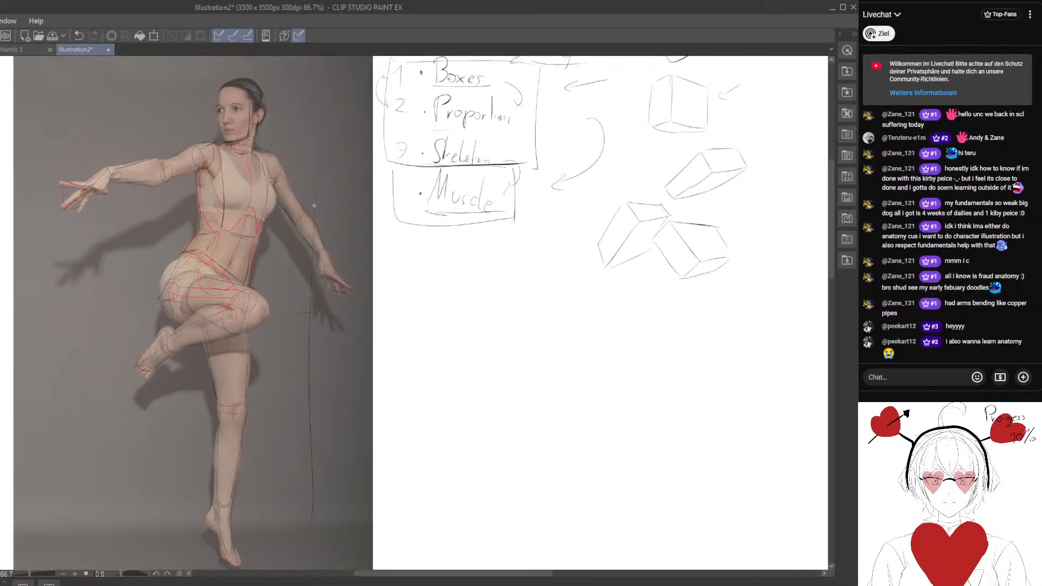
{"action": "left_click_drag", "start_coordinate": [307, 87], "coordinate": [317, 551]}
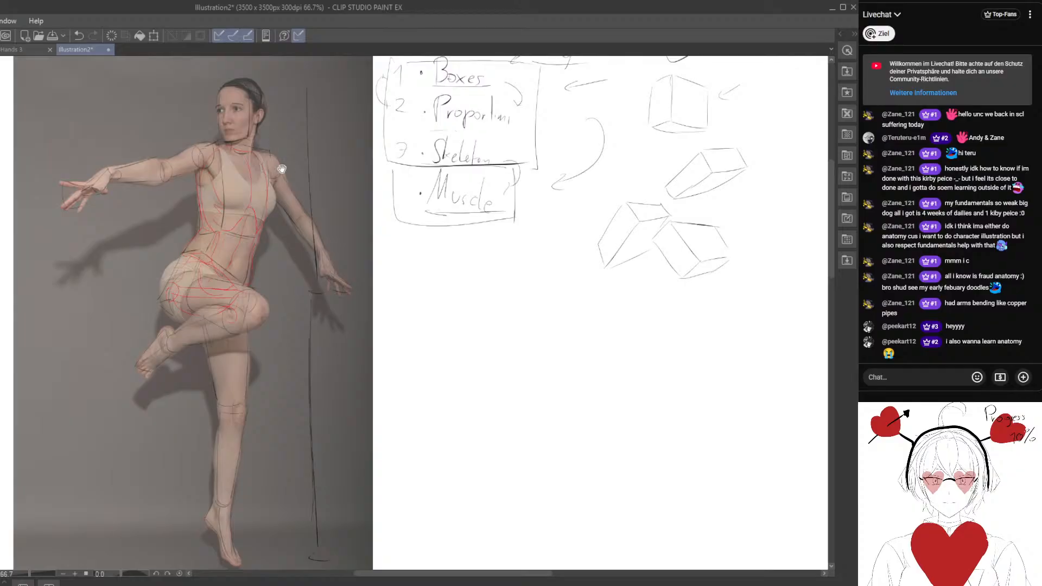
Draw a measuring line along the dancer's outstretched arm, divide it at the elbow and label both segments 1.
{"action": "left_click_drag", "start_coordinate": [281, 171], "coordinate": [268, 217]}
{"action": "left_click_drag", "start_coordinate": [188, 255], "coordinate": [238, 266]}
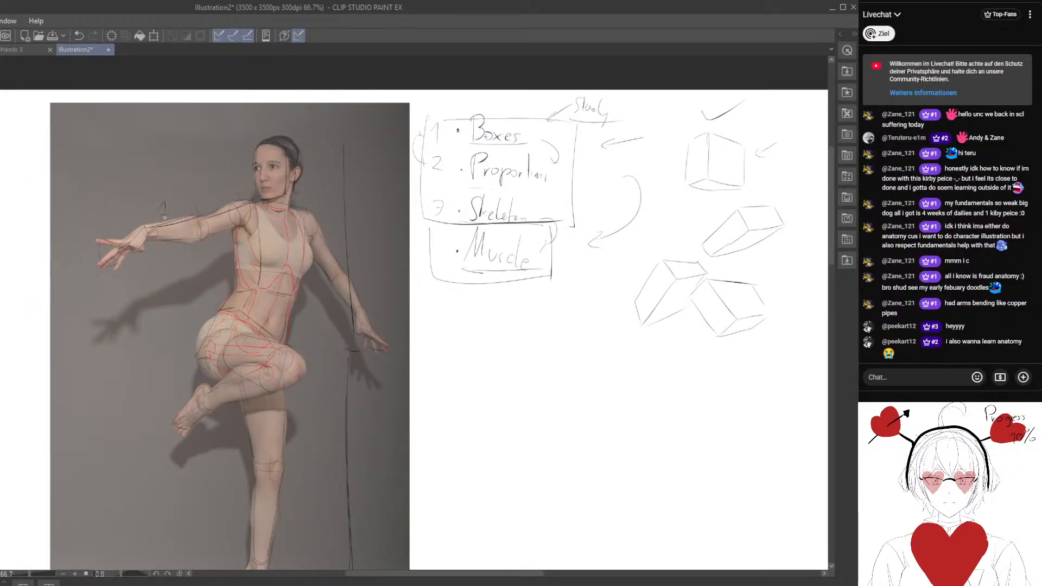
{"action": "left_click_drag", "start_coordinate": [211, 203], "coordinate": [214, 207]}
Draw vertical measuring lines with ticks beside the dancer's standing leg and label the lower-body section 1.
{"action": "mouse_move", "coordinate": [246, 335]}
{"action": "left_mouse_down"}
{"action": "mouse_move", "coordinate": [219, 282]}
{"action": "mouse_move", "coordinate": [189, 266]}
{"action": "left_mouse_up"}
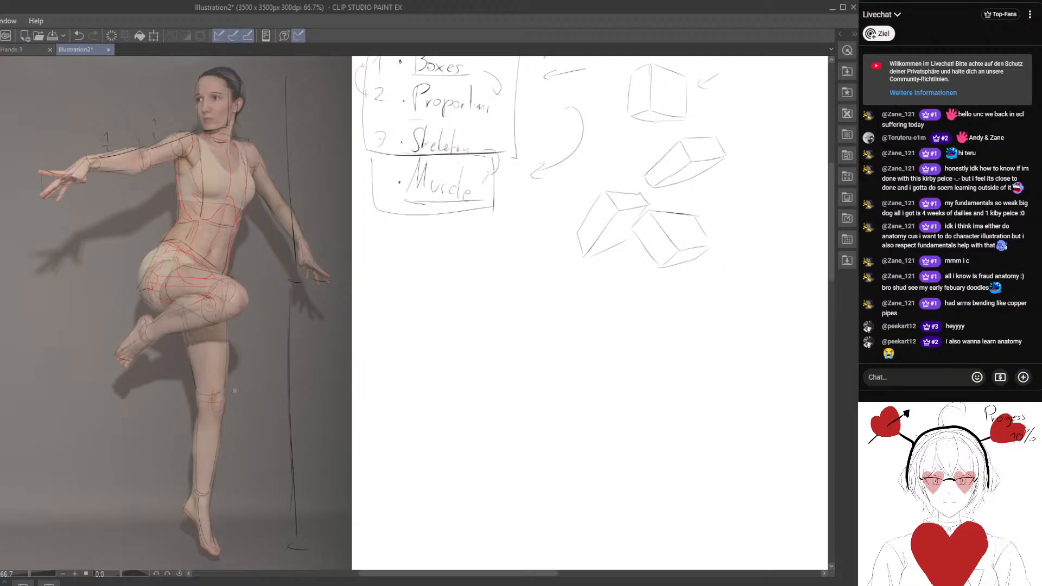
{"action": "left_click_drag", "start_coordinate": [259, 314], "coordinate": [254, 519]}
{"action": "left_click_drag", "start_coordinate": [163, 177], "coordinate": [181, 262]}
{"action": "scroll", "coordinate": [181, 263], "scroll_direction": "up", "scroll_amount": 2}
{"action": "mouse_move", "coordinate": [184, 368]}
{"action": "left_mouse_down"}
{"action": "mouse_move", "coordinate": [174, 408]}
{"action": "mouse_move", "coordinate": [171, 345]}
{"action": "left_mouse_up"}
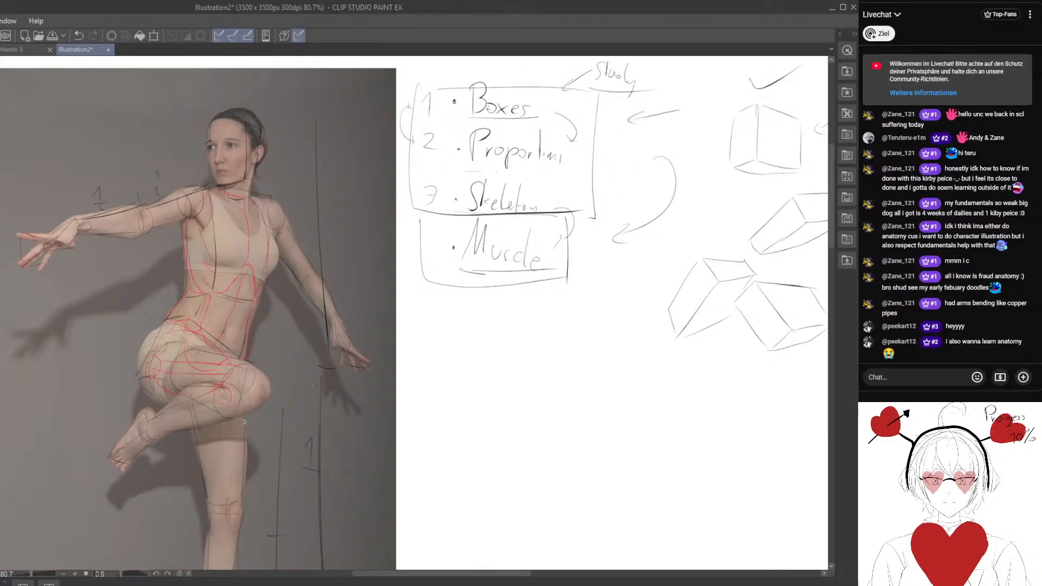
{"action": "left_click_drag", "start_coordinate": [243, 407], "coordinate": [270, 407]}
{"action": "left_click_drag", "start_coordinate": [249, 292], "coordinate": [253, 404]}
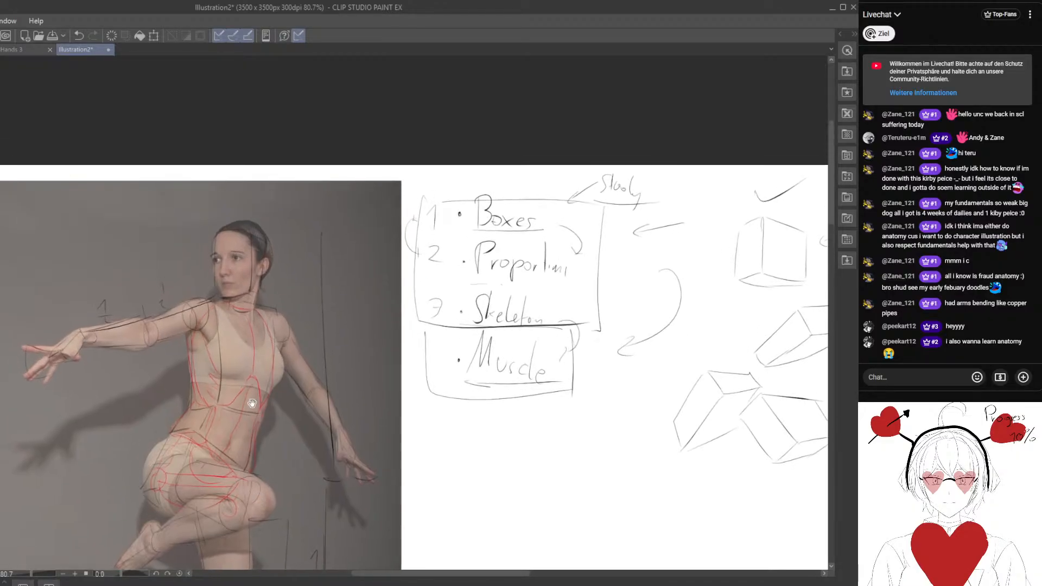
Draw a curved arrow from "Proportions" down to "Skeleton" in the study list.
{"action": "left_click_drag", "start_coordinate": [335, 473], "coordinate": [218, 323]}
{"action": "left_click_drag", "start_coordinate": [233, 261], "coordinate": [339, 332]}
{"action": "left_click_drag", "start_coordinate": [477, 237], "coordinate": [372, 256]}
{"action": "left_click_drag", "start_coordinate": [294, 288], "coordinate": [316, 290]}
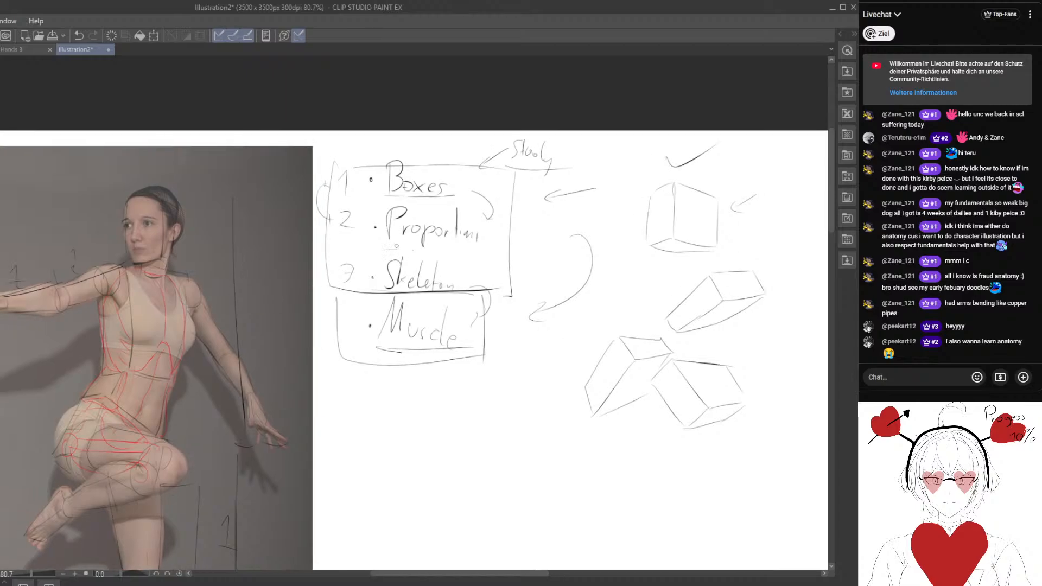
{"action": "left_click_drag", "start_coordinate": [383, 235], "coordinate": [356, 276]}
Draw the skull landmarks over the dancer's face: forehead and brow lines, facial centre line, eye sockets, nose base and cheekbone.
{"action": "left_click_drag", "start_coordinate": [174, 286], "coordinate": [320, 302]}
{"action": "scroll", "coordinate": [276, 270], "scroll_direction": "up", "scroll_amount": 1}
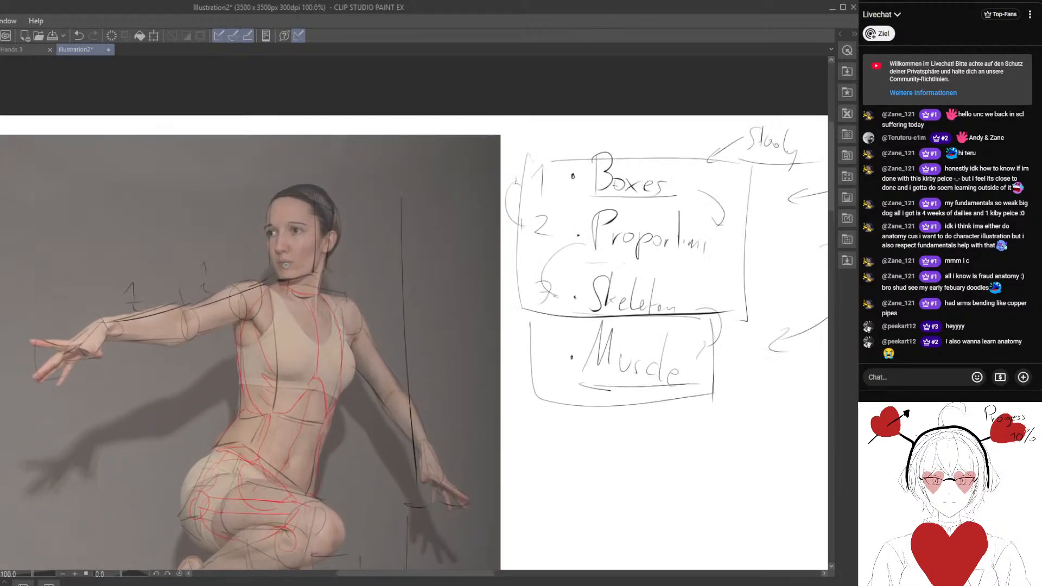
{"action": "left_click_drag", "start_coordinate": [256, 271], "coordinate": [283, 228]}
{"action": "left_click_drag", "start_coordinate": [296, 180], "coordinate": [266, 172]}
{"action": "scroll", "coordinate": [284, 219], "scroll_direction": "up", "scroll_amount": 1}
{"action": "left_click_drag", "start_coordinate": [255, 274], "coordinate": [259, 346]}
{"action": "scroll", "coordinate": [295, 224], "scroll_direction": "up", "scroll_amount": 1}
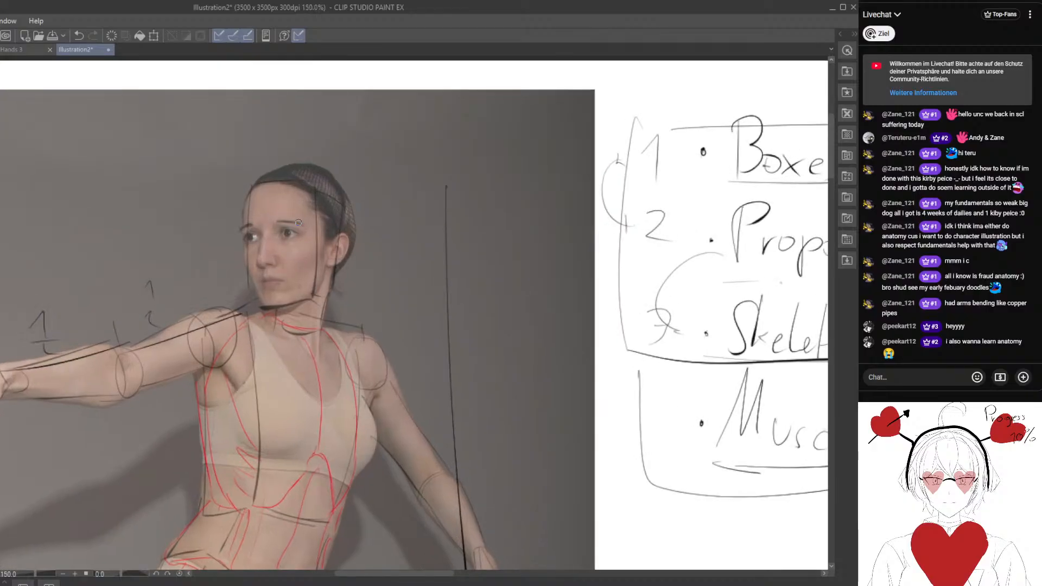
{"action": "mouse_move", "coordinate": [265, 197]}
{"action": "left_mouse_down"}
{"action": "mouse_move", "coordinate": [264, 237]}
{"action": "mouse_move", "coordinate": [274, 191]}
{"action": "left_mouse_up"}
{"action": "left_click_drag", "start_coordinate": [261, 227], "coordinate": [270, 226]}
{"action": "left_click_drag", "start_coordinate": [263, 225], "coordinate": [269, 300]}
{"action": "mouse_move", "coordinate": [284, 230]}
{"action": "left_mouse_down"}
{"action": "mouse_move", "coordinate": [260, 242]}
{"action": "mouse_move", "coordinate": [255, 234]}
{"action": "mouse_move", "coordinate": [293, 217]}
{"action": "mouse_move", "coordinate": [263, 237]}
{"action": "mouse_move", "coordinate": [273, 227]}
{"action": "mouse_move", "coordinate": [263, 242]}
{"action": "mouse_move", "coordinate": [273, 262]}
{"action": "mouse_move", "coordinate": [312, 244]}
{"action": "mouse_move", "coordinate": [300, 261]}
{"action": "mouse_move", "coordinate": [323, 239]}
{"action": "left_mouse_up"}
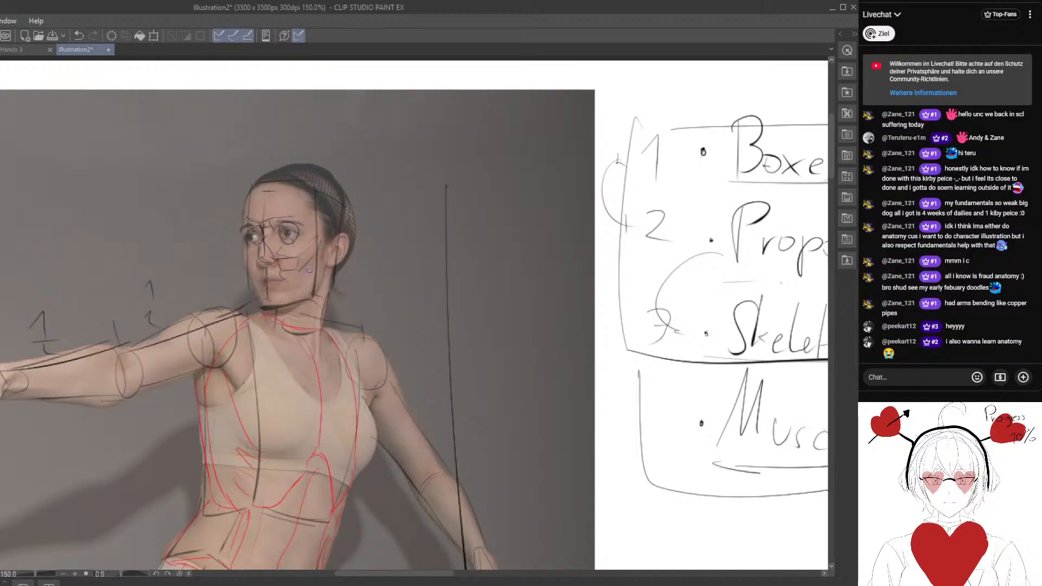
{"action": "left_click_drag", "start_coordinate": [316, 272], "coordinate": [286, 282]}
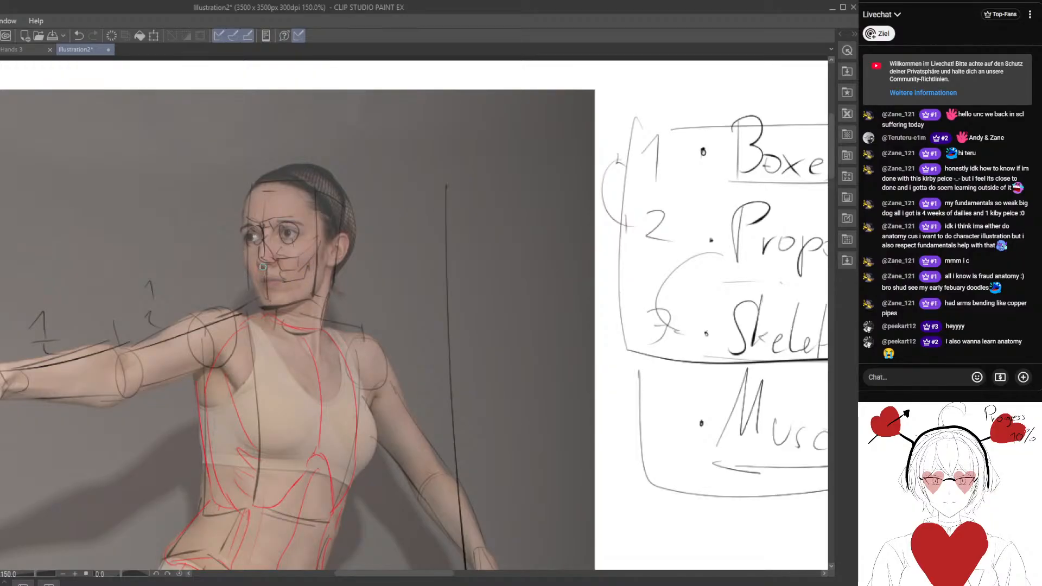
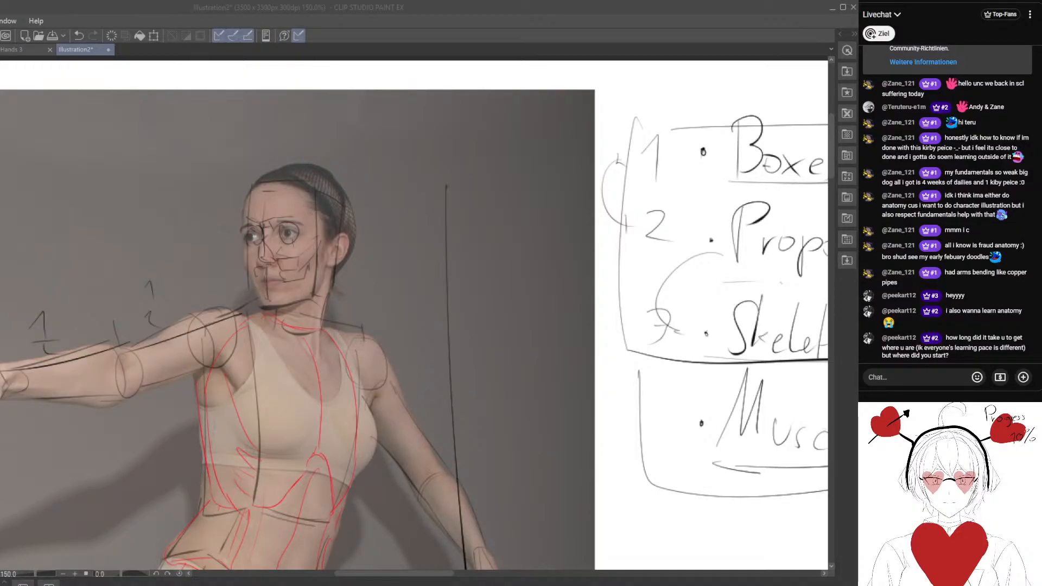
Draw the side of the skull over the dancer's head, from the temple down to the cheek and jaw near the ear.
{"action": "left_click", "coordinate": [305, 231]}
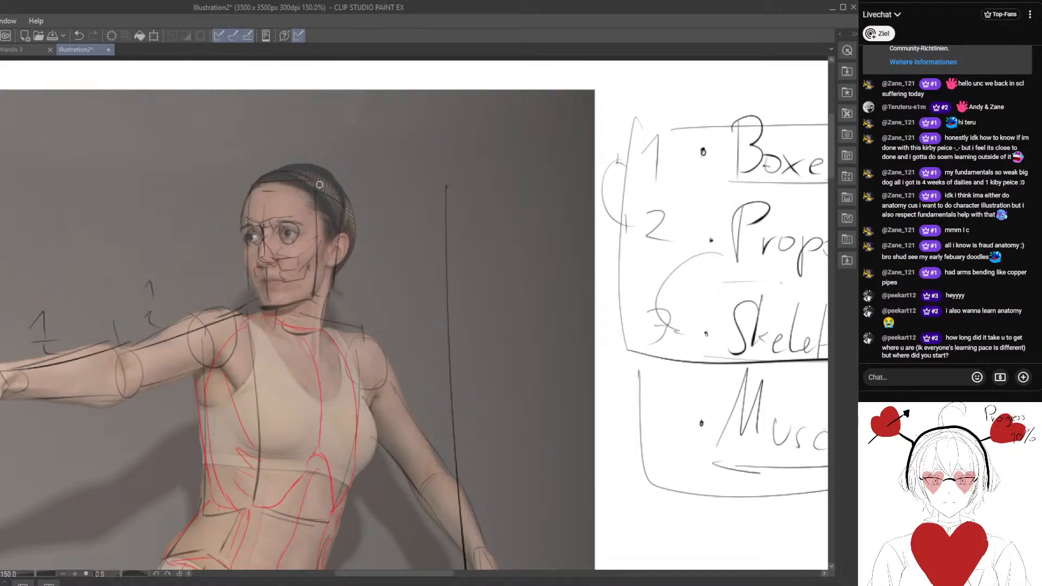
{"action": "mouse_move", "coordinate": [317, 220]}
{"action": "left_mouse_down"}
{"action": "mouse_move", "coordinate": [307, 244]}
{"action": "mouse_move", "coordinate": [318, 266]}
{"action": "left_mouse_up"}
{"action": "mouse_move", "coordinate": [317, 214]}
{"action": "left_mouse_down"}
{"action": "mouse_move", "coordinate": [307, 233]}
{"action": "mouse_move", "coordinate": [337, 245]}
{"action": "left_mouse_up"}
Recolour the overlay and note lines green, and recolour only the lassoed skull lines yellow.
{"action": "key", "text": "ctrl+b"}
{"action": "left_click_drag", "start_coordinate": [234, 332], "coordinate": [221, 321]}
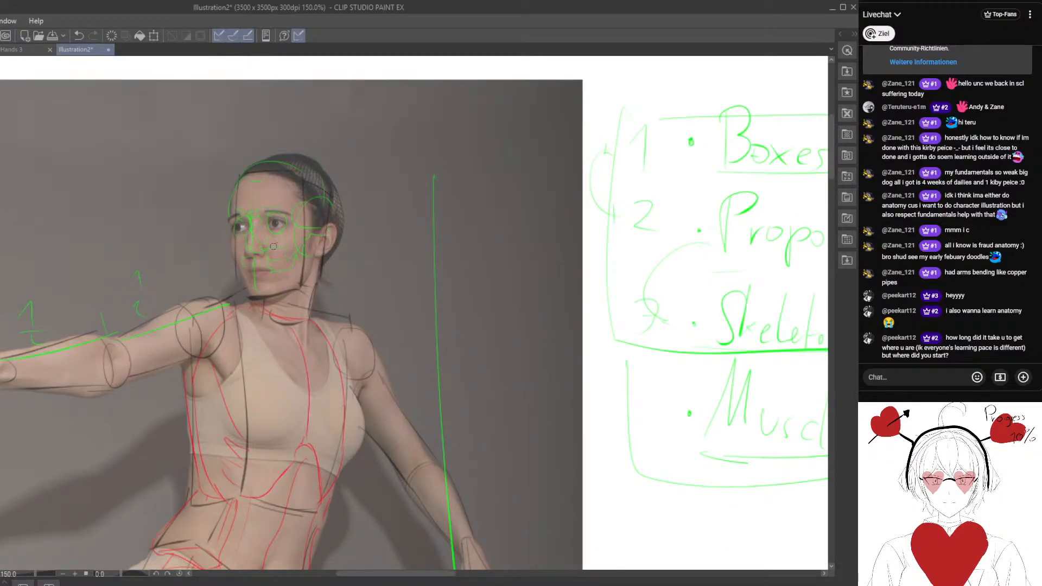
{"action": "mouse_move", "coordinate": [251, 142]}
{"action": "left_mouse_down"}
{"action": "mouse_move", "coordinate": [228, 162]}
{"action": "mouse_move", "coordinate": [359, 213]}
{"action": "left_mouse_up"}
{"action": "left_click_drag", "start_coordinate": [363, 142], "coordinate": [356, 137]}
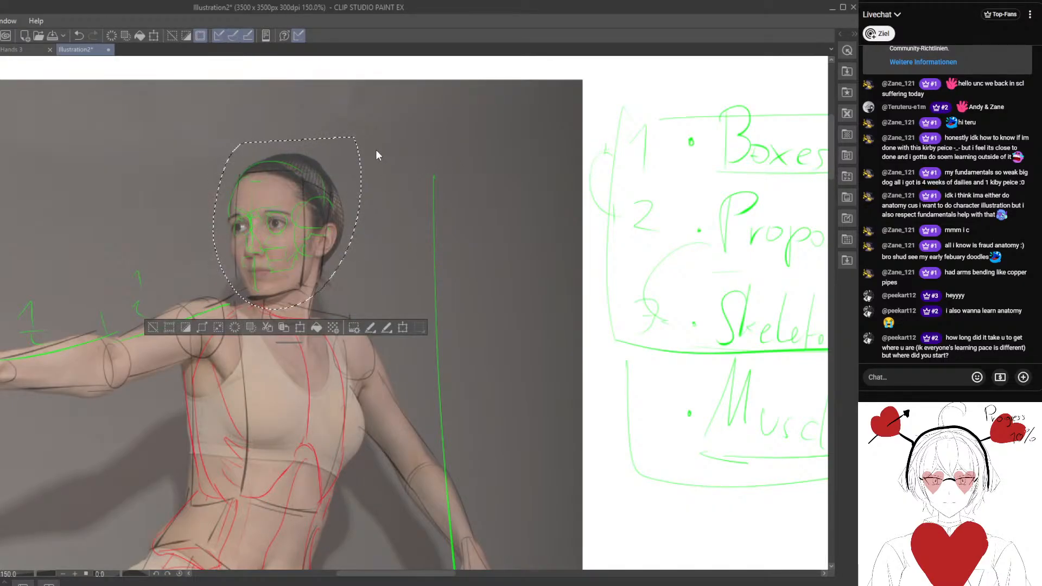
{"action": "key", "text": "alt+Delete"}
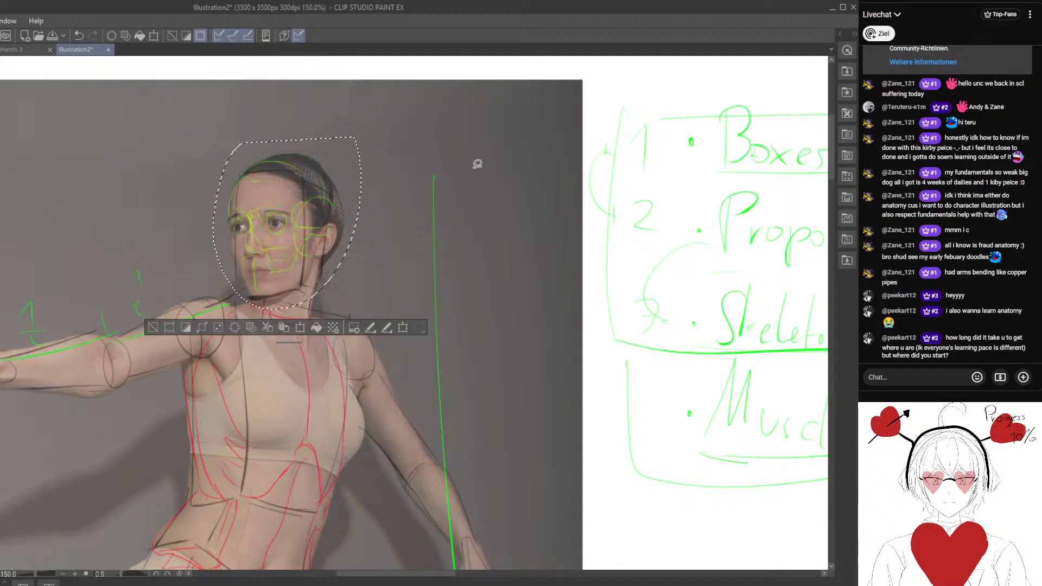
{"action": "left_click", "coordinate": [149, 332]}
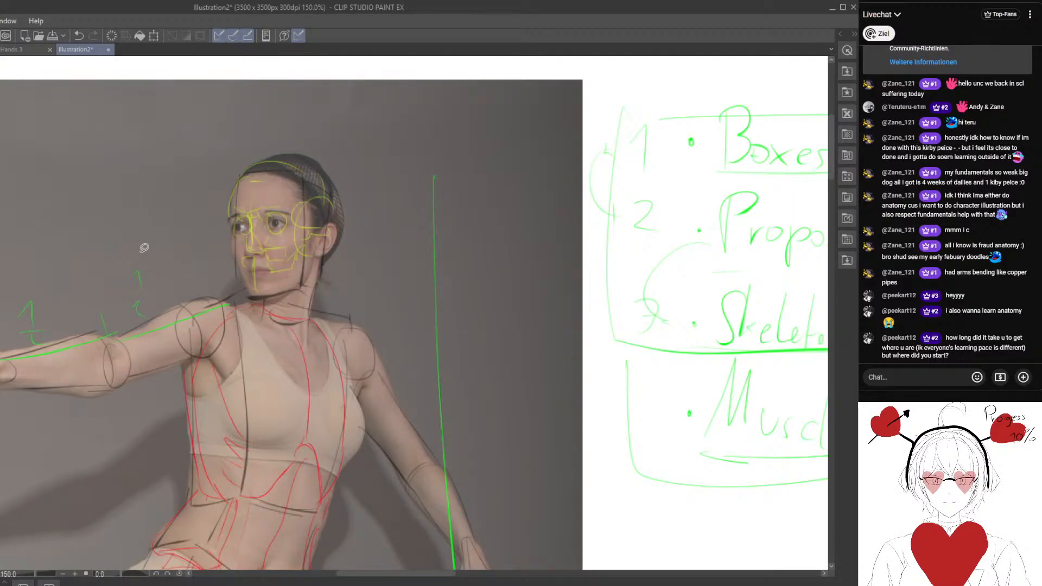
Draw yellow neck lines from the jaw to the collar pit and a long curved spine line down through the torso.
{"action": "key", "text": "p"}
{"action": "left_click_drag", "start_coordinate": [414, 313], "coordinate": [402, 286]}
{"action": "left_click_drag", "start_coordinate": [303, 228], "coordinate": [294, 287]}
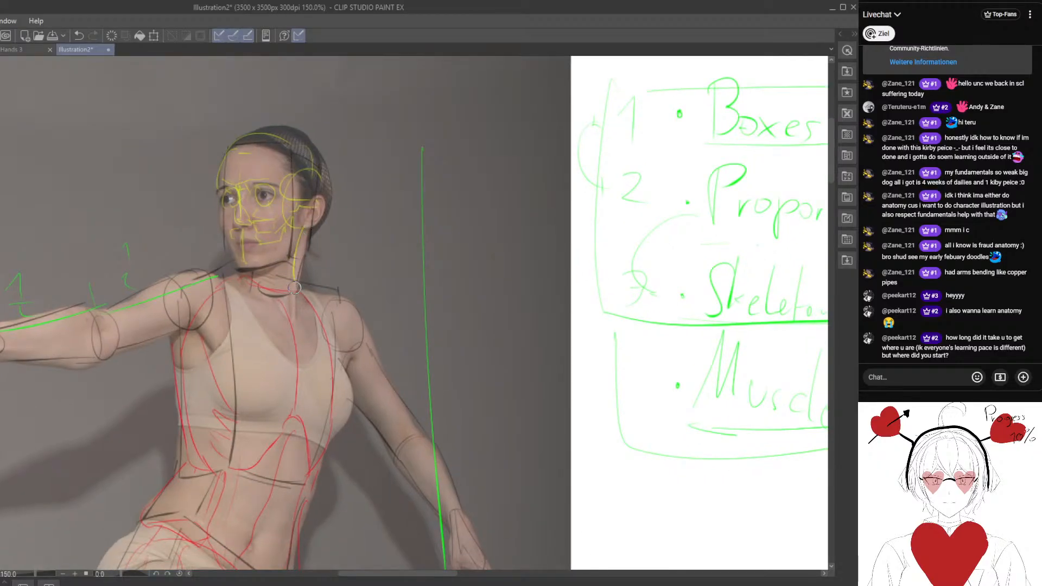
{"action": "mouse_move", "coordinate": [307, 228]}
{"action": "left_mouse_down"}
{"action": "mouse_move", "coordinate": [295, 279]}
{"action": "mouse_move", "coordinate": [257, 290]}
{"action": "mouse_move", "coordinate": [286, 258]}
{"action": "mouse_move", "coordinate": [282, 242]}
{"action": "mouse_move", "coordinate": [236, 261]}
{"action": "mouse_move", "coordinate": [265, 314]}
{"action": "left_mouse_up"}
{"action": "left_click_drag", "start_coordinate": [267, 268], "coordinate": [253, 304]}
{"action": "left_click_drag", "start_coordinate": [232, 401], "coordinate": [235, 335]}
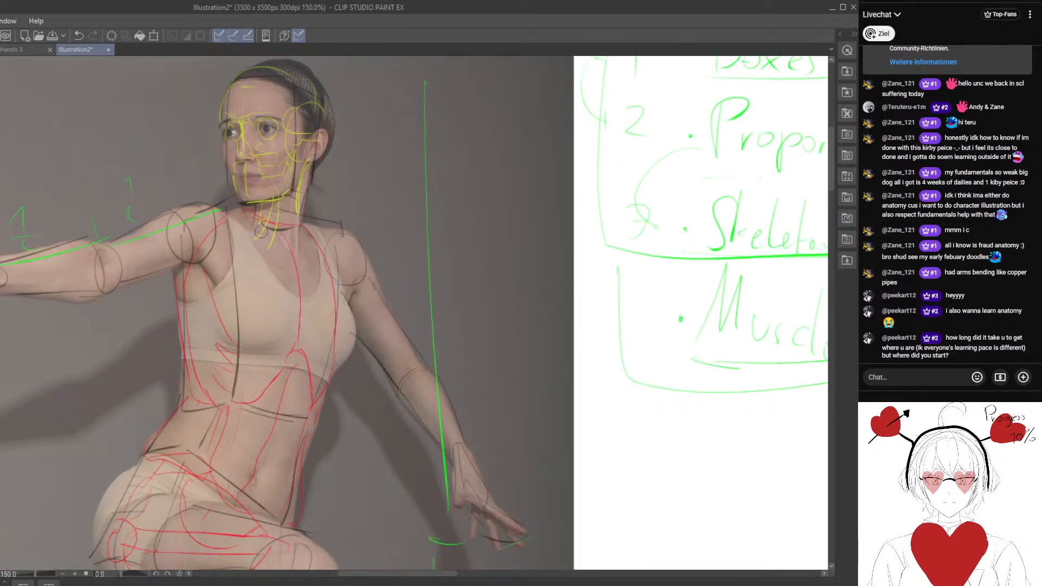
{"action": "left_click_drag", "start_coordinate": [261, 231], "coordinate": [249, 369]}
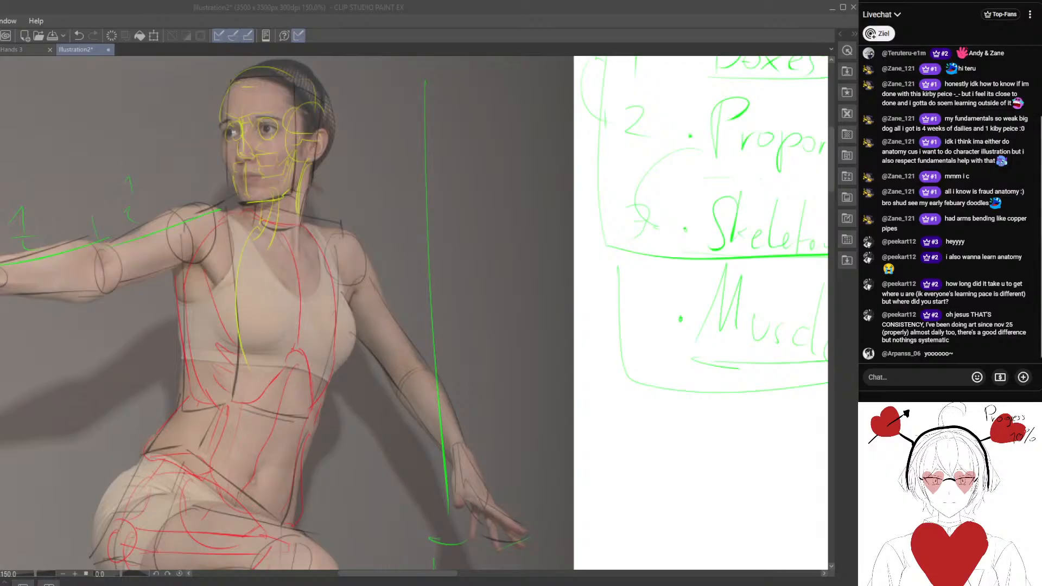
Draw the far collarbone and the yellow ribcage outline with its curved sides over the dancer's chest.
{"action": "scroll", "coordinate": [304, 342], "scroll_direction": "down", "scroll_amount": 1}
{"action": "scroll", "coordinate": [304, 342], "scroll_direction": "down", "scroll_amount": 2}
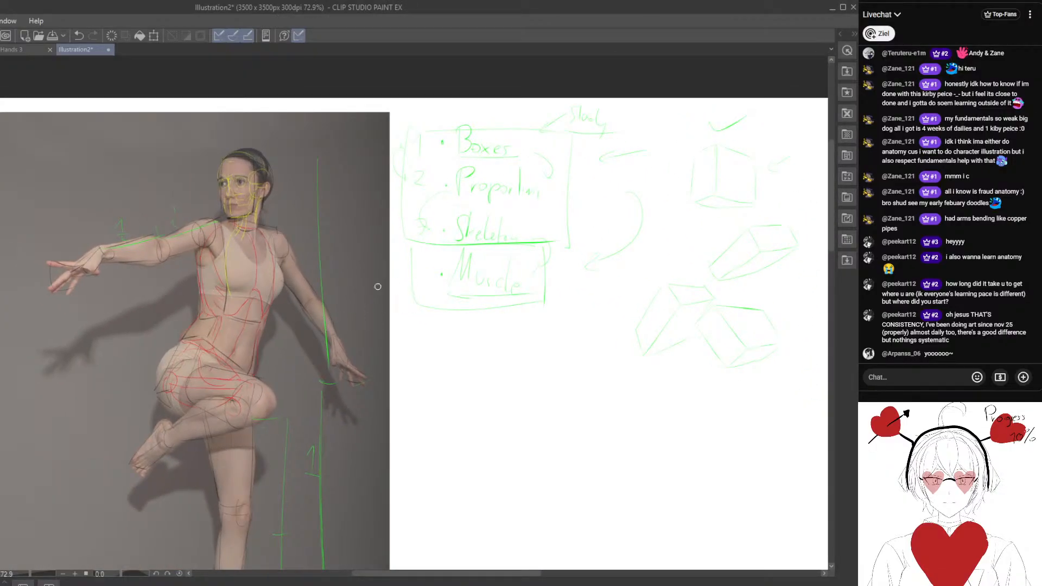
{"action": "scroll", "coordinate": [238, 259], "scroll_direction": "up", "scroll_amount": 2}
{"action": "left_click_drag", "start_coordinate": [226, 323], "coordinate": [215, 288]}
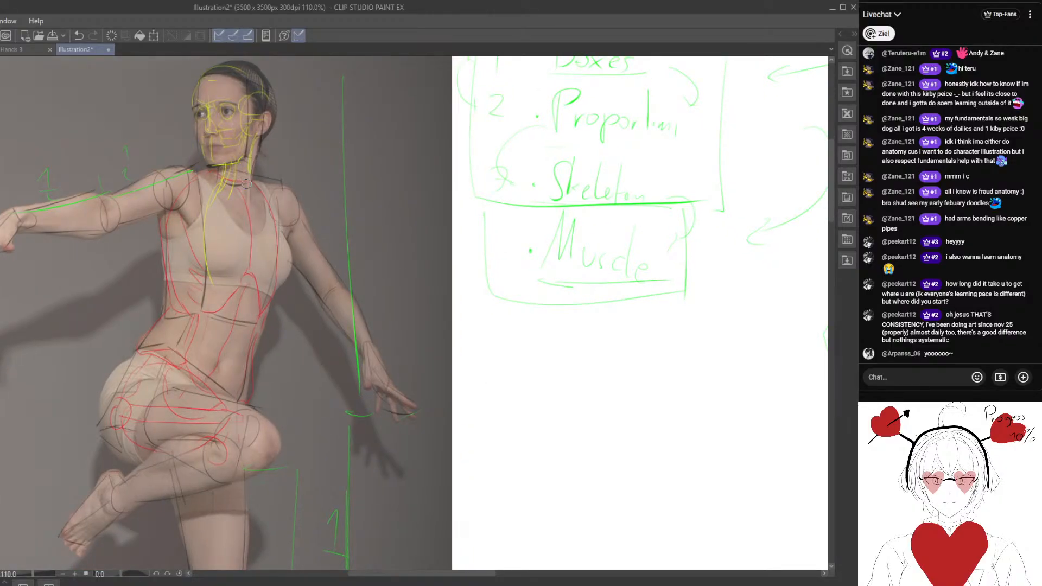
{"action": "mouse_move", "coordinate": [244, 179]}
{"action": "left_mouse_down"}
{"action": "mouse_move", "coordinate": [272, 209]}
{"action": "mouse_move", "coordinate": [314, 221]}
{"action": "left_mouse_up"}
{"action": "left_click_drag", "start_coordinate": [228, 228], "coordinate": [218, 336]}
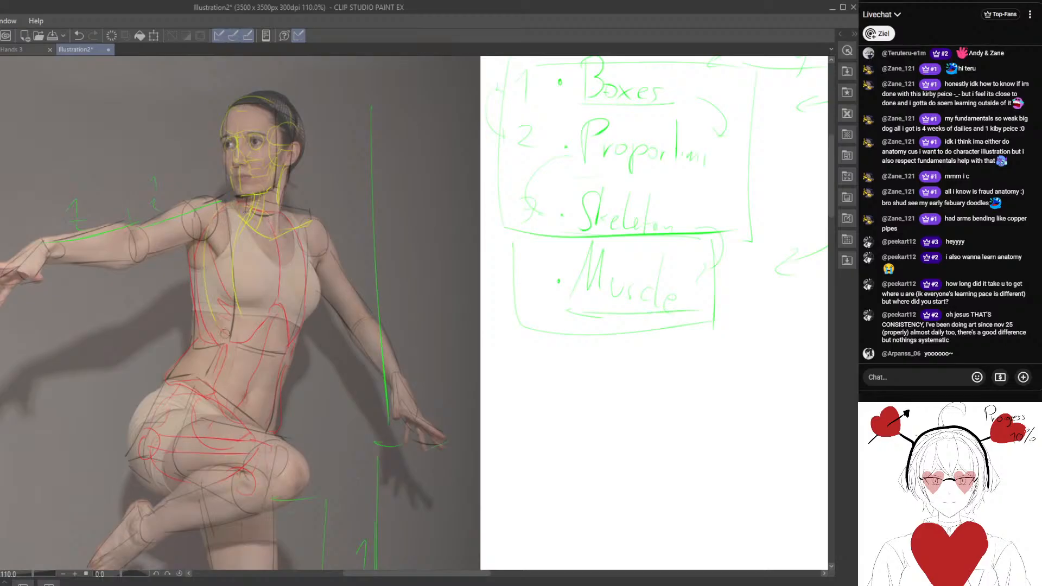
{"action": "left_click_drag", "start_coordinate": [310, 260], "coordinate": [296, 347]}
{"action": "mouse_move", "coordinate": [202, 246]}
{"action": "left_mouse_down"}
{"action": "mouse_move", "coordinate": [260, 255]}
{"action": "mouse_move", "coordinate": [285, 306]}
{"action": "mouse_move", "coordinate": [213, 348]}
{"action": "left_mouse_up"}
Draw the near collarbone and shoulder structure, and the arm bones along the outstretched arm to the wrist.
{"action": "left_click_drag", "start_coordinate": [233, 217], "coordinate": [215, 207]}
{"action": "mouse_move", "coordinate": [191, 245]}
{"action": "left_mouse_down"}
{"action": "mouse_move", "coordinate": [227, 292]}
{"action": "mouse_move", "coordinate": [246, 231]}
{"action": "left_mouse_up"}
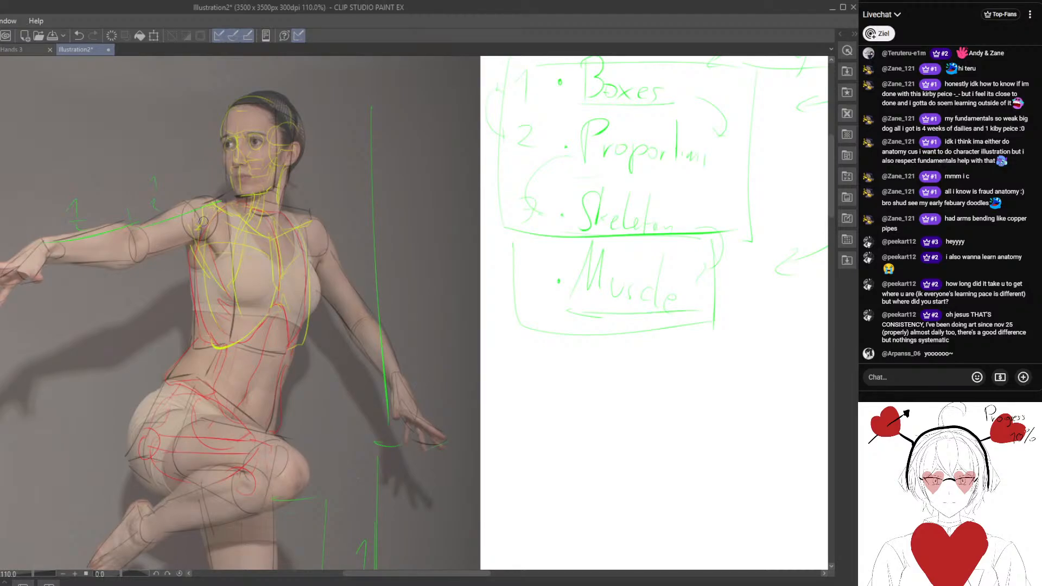
{"action": "mouse_move", "coordinate": [209, 207]}
{"action": "left_mouse_down"}
{"action": "mouse_move", "coordinate": [140, 245]}
{"action": "mouse_move", "coordinate": [142, 228]}
{"action": "mouse_move", "coordinate": [143, 241]}
{"action": "mouse_move", "coordinate": [138, 231]}
{"action": "mouse_move", "coordinate": [116, 253]}
{"action": "mouse_move", "coordinate": [64, 246]}
{"action": "left_mouse_up"}
{"action": "mouse_move", "coordinate": [132, 250]}
{"action": "left_mouse_down"}
{"action": "mouse_move", "coordinate": [58, 257]}
{"action": "mouse_move", "coordinate": [179, 254]}
{"action": "left_mouse_up"}
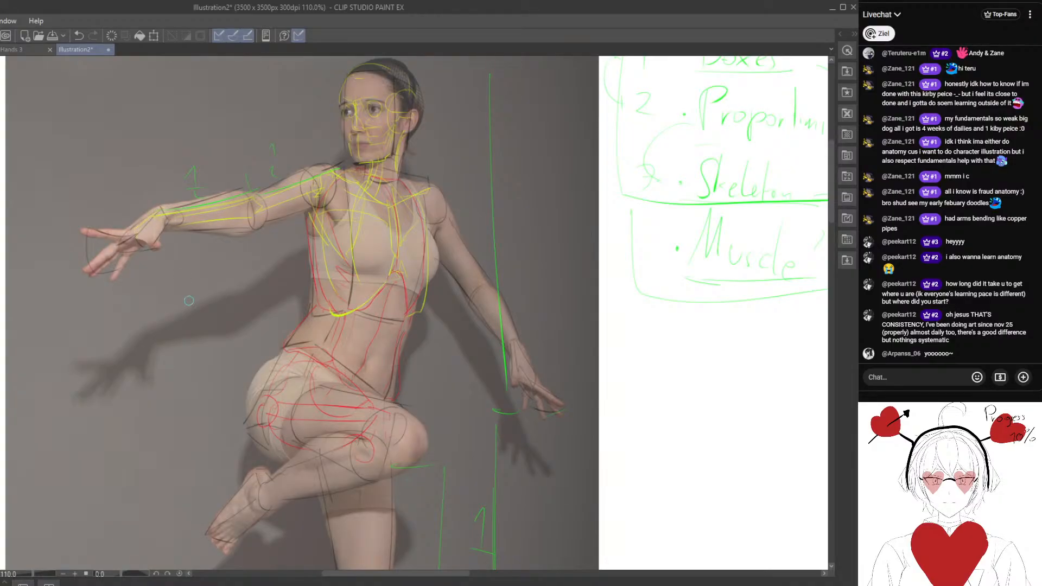
Review the skeleton overlay on the dancer photo together with the study list and box sketches.
{"action": "scroll", "coordinate": [189, 300], "scroll_direction": "down", "scroll_amount": 3}
{"action": "mouse_move", "coordinate": [272, 313]}
{"action": "left_mouse_down"}
{"action": "mouse_move", "coordinate": [232, 276]}
{"action": "mouse_move", "coordinate": [241, 324]}
{"action": "left_mouse_up"}
{"action": "scroll", "coordinate": [241, 324], "scroll_direction": "down", "scroll_amount": 3}
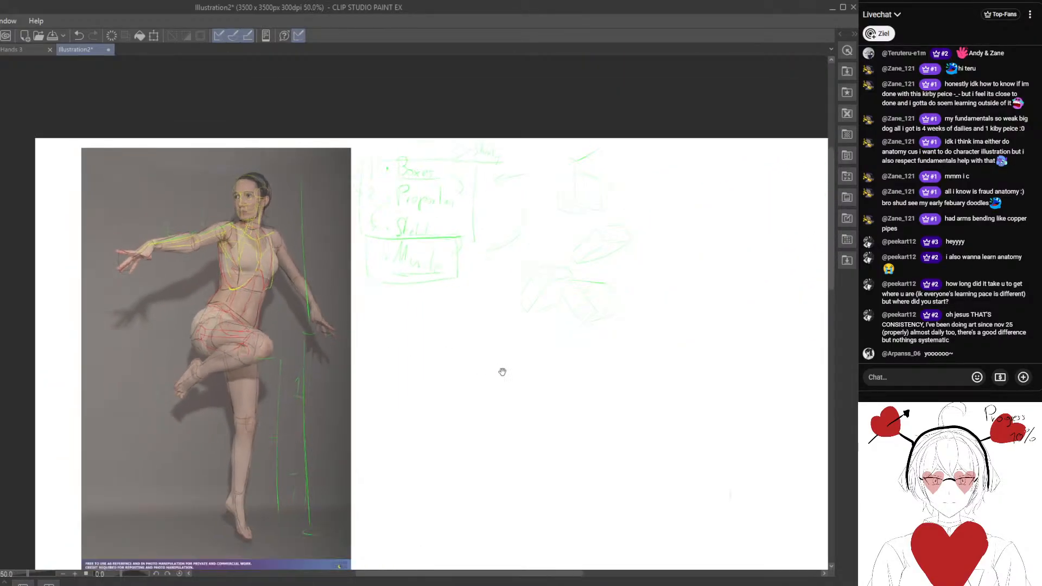
{"action": "left_click_drag", "start_coordinate": [500, 368], "coordinate": [408, 363]}
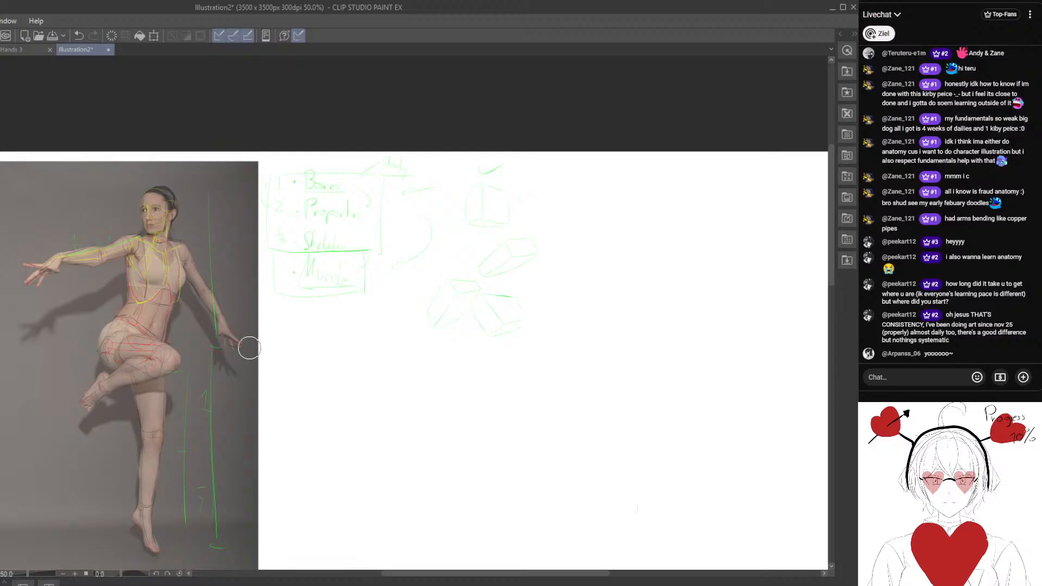
{"action": "scroll", "coordinate": [324, 310], "scroll_direction": "up", "scroll_amount": 7}
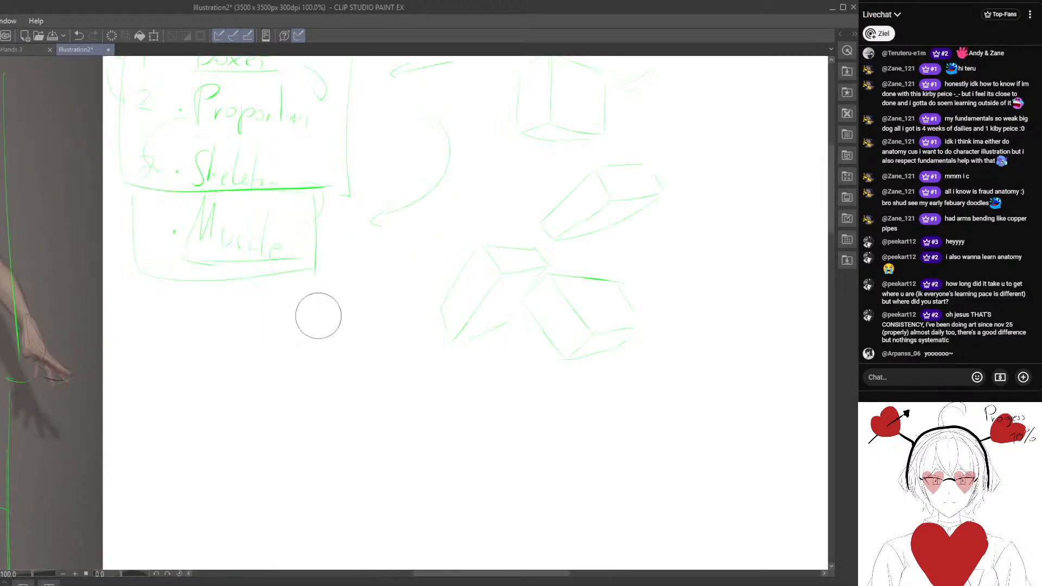
{"action": "left_click_drag", "start_coordinate": [300, 314], "coordinate": [382, 401]}
{"action": "scroll", "coordinate": [314, 344], "scroll_direction": "down", "scroll_amount": 3}
{"action": "left_click_drag", "start_coordinate": [310, 351], "coordinate": [407, 213]}
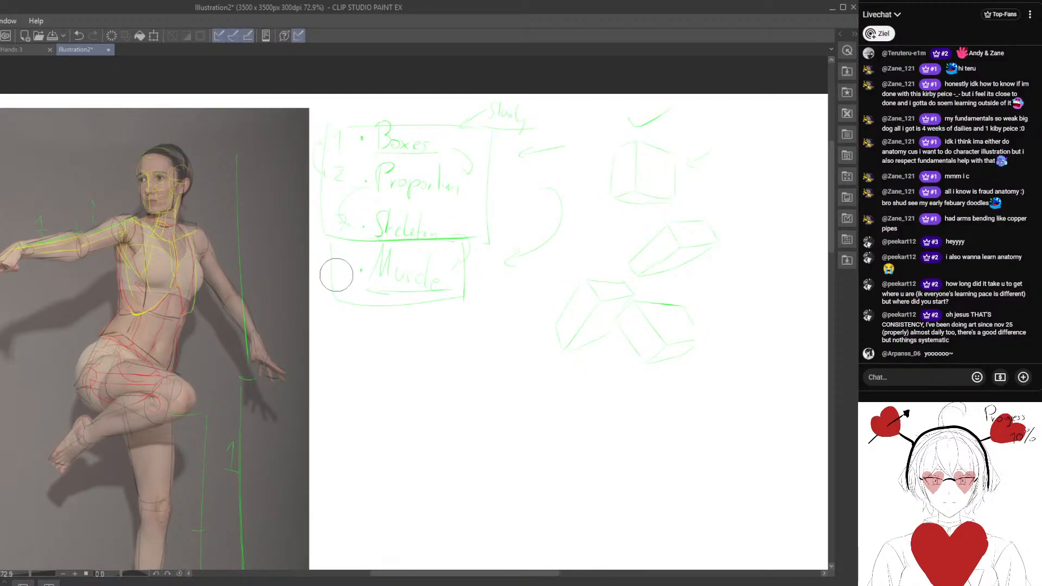
{"action": "scroll", "coordinate": [352, 304], "scroll_direction": "down", "scroll_amount": 3}
{"action": "left_click_drag", "start_coordinate": [351, 303], "coordinate": [304, 271]}
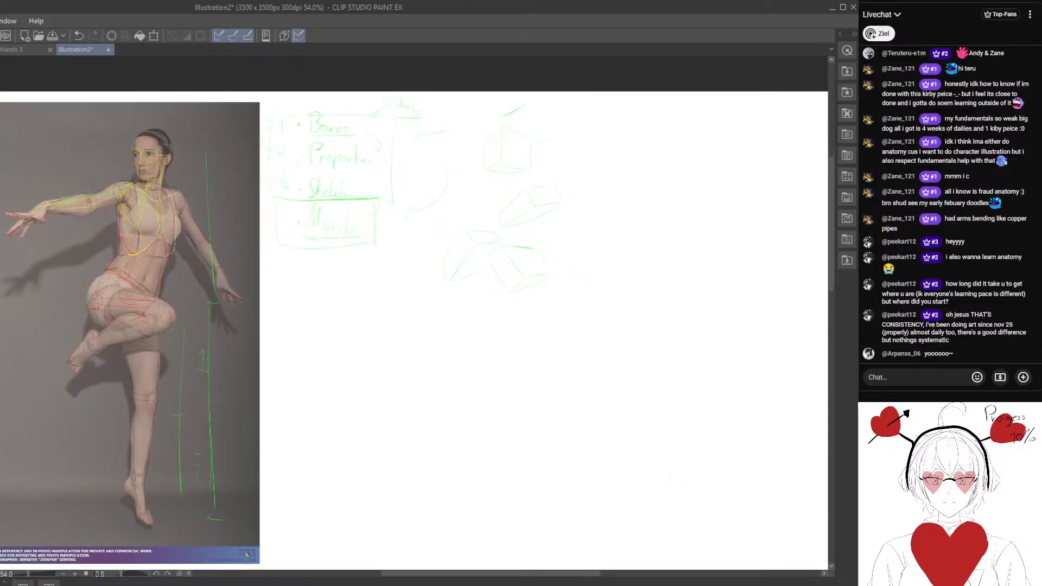
{"action": "left_click_drag", "start_coordinate": [243, 339], "coordinate": [258, 313]}
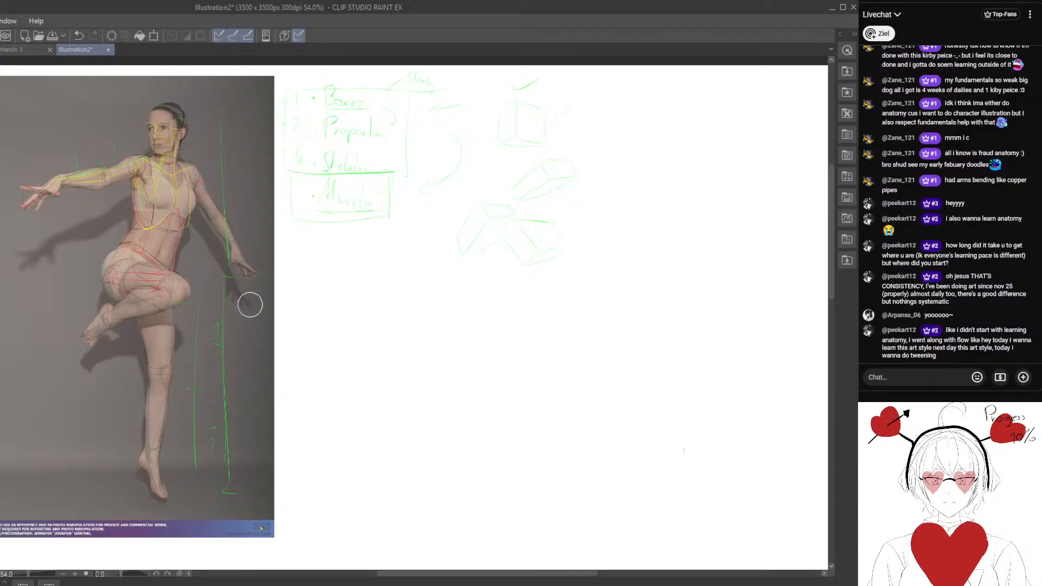
{"action": "left_click_drag", "start_coordinate": [368, 288], "coordinate": [382, 373]}
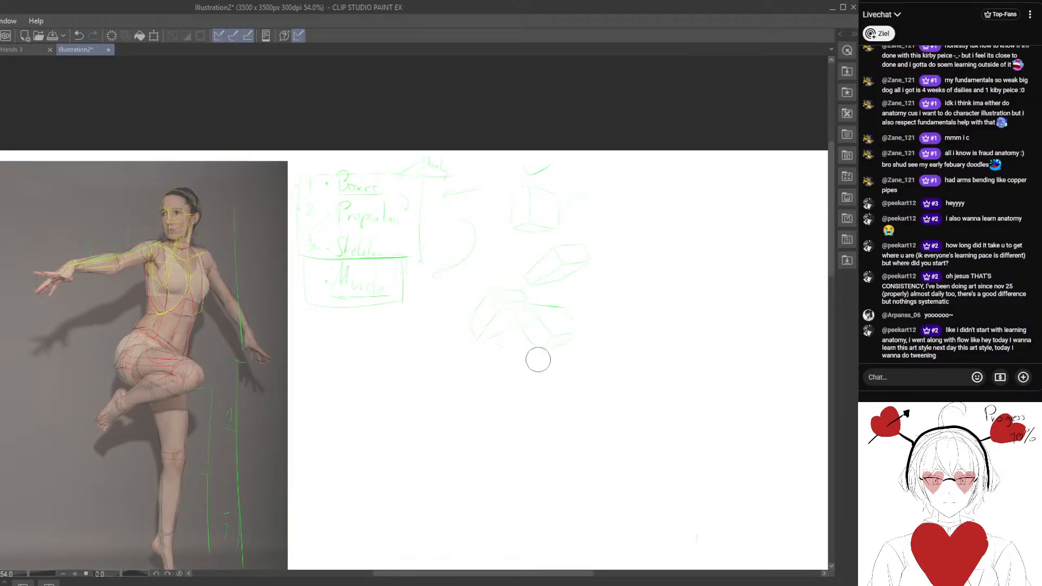
{"action": "left_click_drag", "start_coordinate": [478, 332], "coordinate": [517, 381]}
Clear all overlays, notes and box sketches from the drawing layer, keeping the dancer photo.
{"action": "mouse_move", "coordinate": [516, 327]}
{"action": "left_mouse_down"}
{"action": "mouse_move", "coordinate": [556, 256]}
{"action": "mouse_move", "coordinate": [407, 278]}
{"action": "mouse_move", "coordinate": [341, 195]}
{"action": "mouse_move", "coordinate": [312, 330]}
{"action": "left_mouse_up"}
{"action": "left_click_drag", "start_coordinate": [254, 349], "coordinate": [320, 288]}
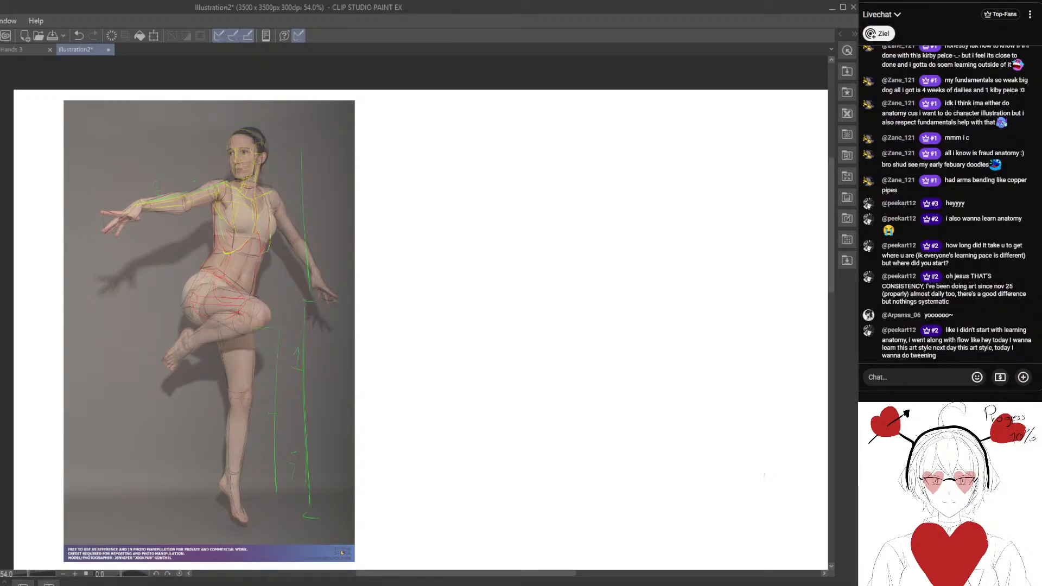
{"action": "key", "text": "Delete"}
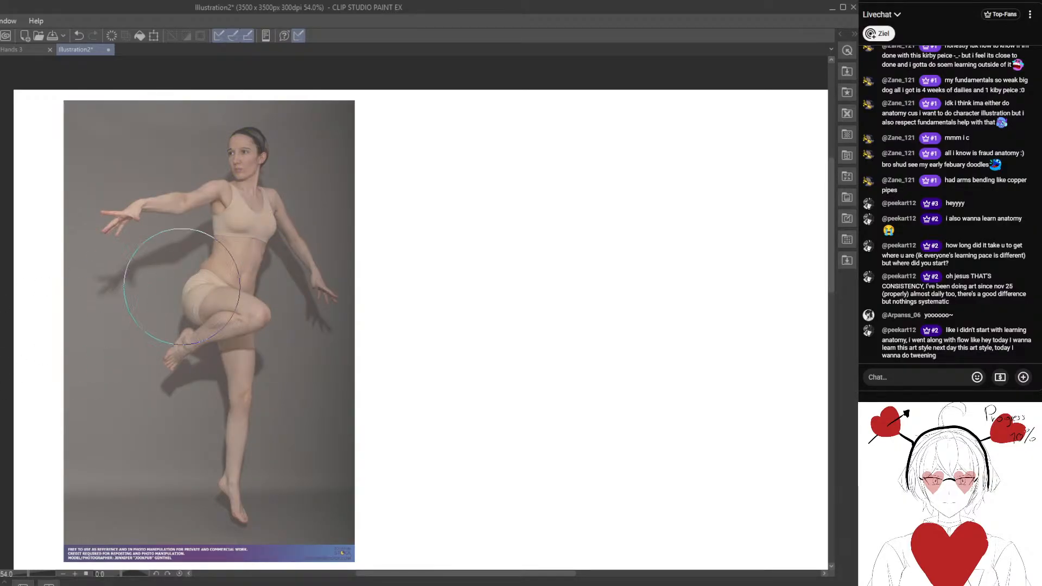
Draw a long vertical height line on the blank canvas beside the photo, with ticks at its top, middle and bottom.
{"action": "key", "text": "ctrl+plus"}
{"action": "key", "text": "ctrl+plus"}
{"action": "left_click_drag", "start_coordinate": [11, 295], "coordinate": [138, 318]}
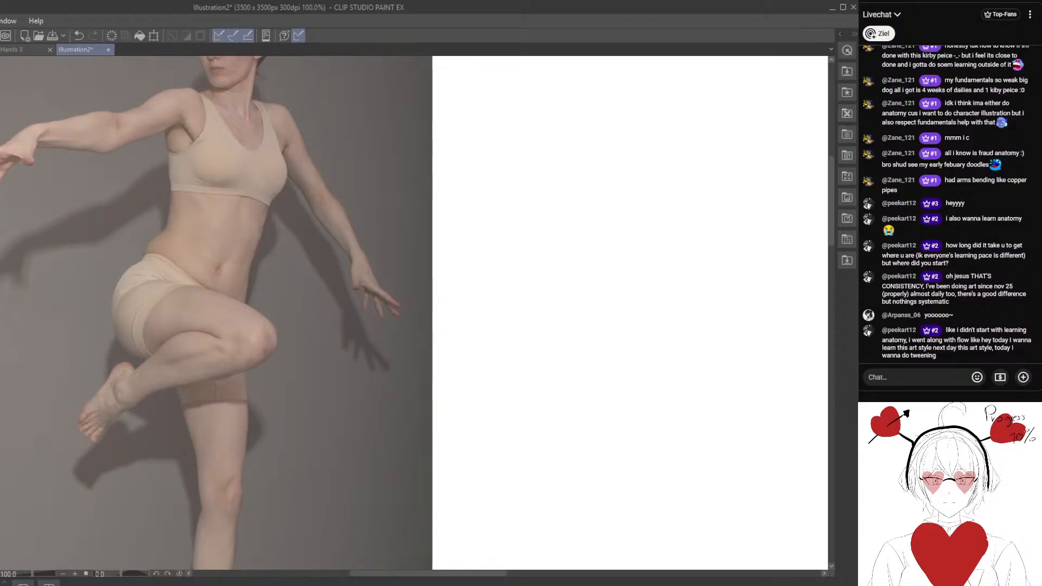
{"action": "key", "text": "ctrl+minus"}
{"action": "left_click_drag", "start_coordinate": [285, 258], "coordinate": [353, 225]}
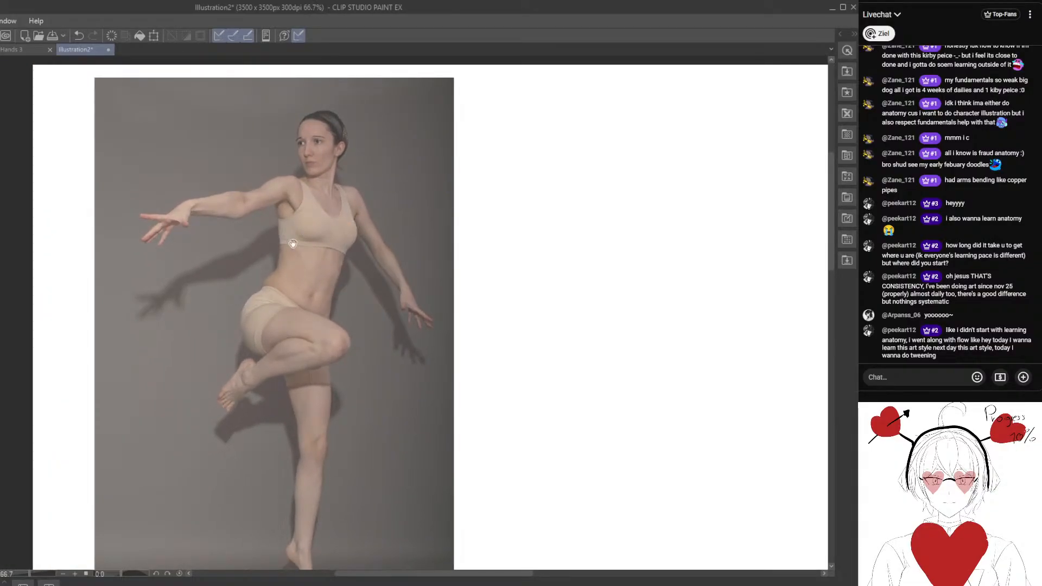
{"action": "left_click_drag", "start_coordinate": [431, 287], "coordinate": [297, 272]}
{"action": "mouse_move", "coordinate": [361, 268]}
{"action": "left_mouse_down"}
{"action": "mouse_move", "coordinate": [384, 324]}
{"action": "mouse_move", "coordinate": [388, 301]}
{"action": "left_mouse_up"}
{"action": "mouse_move", "coordinate": [356, 159]}
{"action": "left_mouse_down"}
{"action": "mouse_move", "coordinate": [388, 164]}
{"action": "mouse_move", "coordinate": [368, 202]}
{"action": "left_mouse_up"}
{"action": "key", "text": "e"}
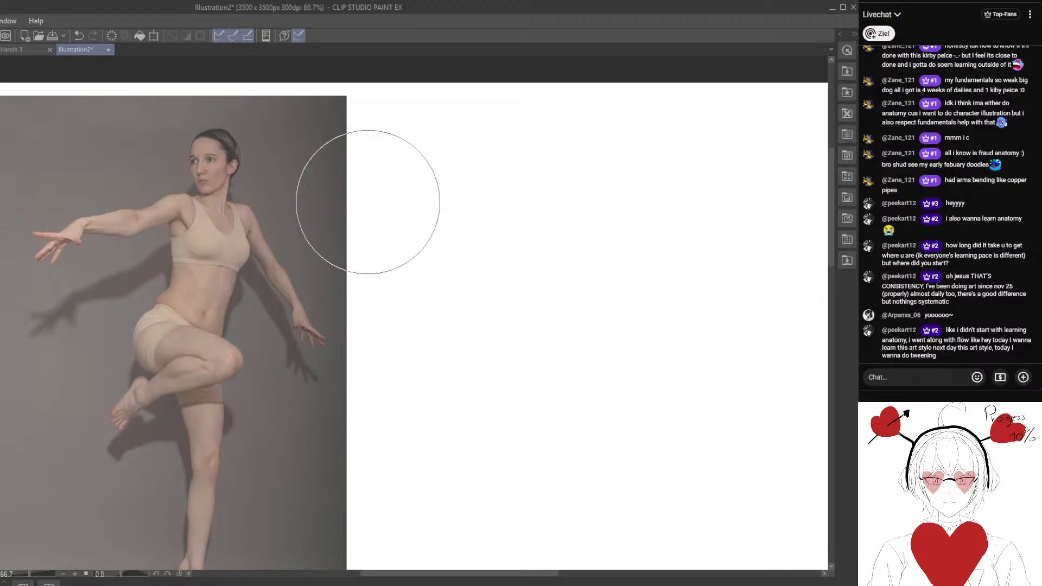
{"action": "mouse_move", "coordinate": [455, 235]}
{"action": "left_mouse_down"}
{"action": "mouse_move", "coordinate": [446, 210]}
{"action": "mouse_move", "coordinate": [397, 207]}
{"action": "left_mouse_up"}
{"action": "left_click_drag", "start_coordinate": [334, 243], "coordinate": [347, 228]}
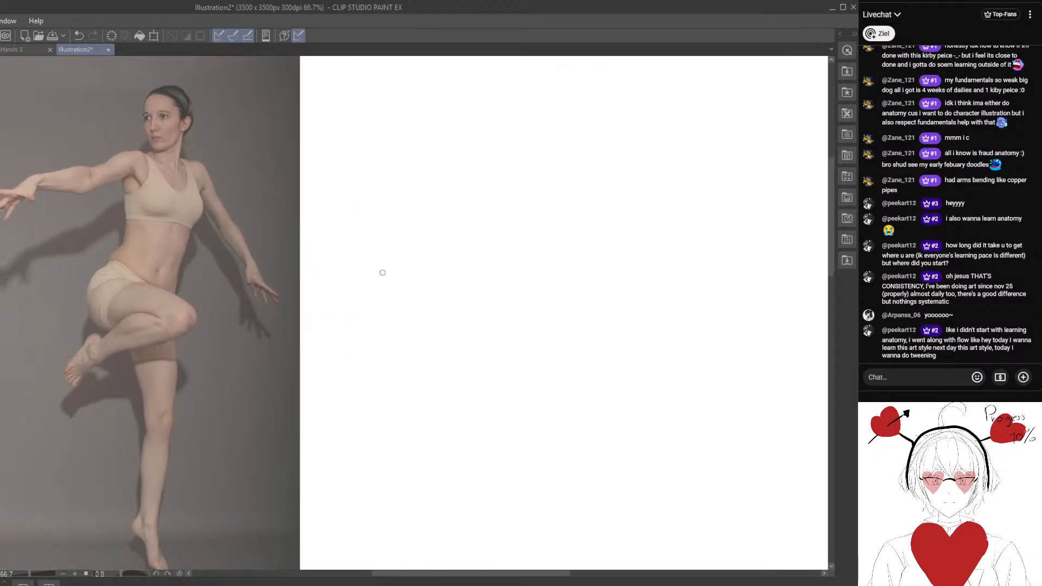
{"action": "scroll", "coordinate": [382, 272], "scroll_direction": "down", "scroll_amount": 2}
{"action": "left_click_drag", "start_coordinate": [415, 269], "coordinate": [386, 256]}
{"action": "left_click_drag", "start_coordinate": [461, 101], "coordinate": [482, 481]}
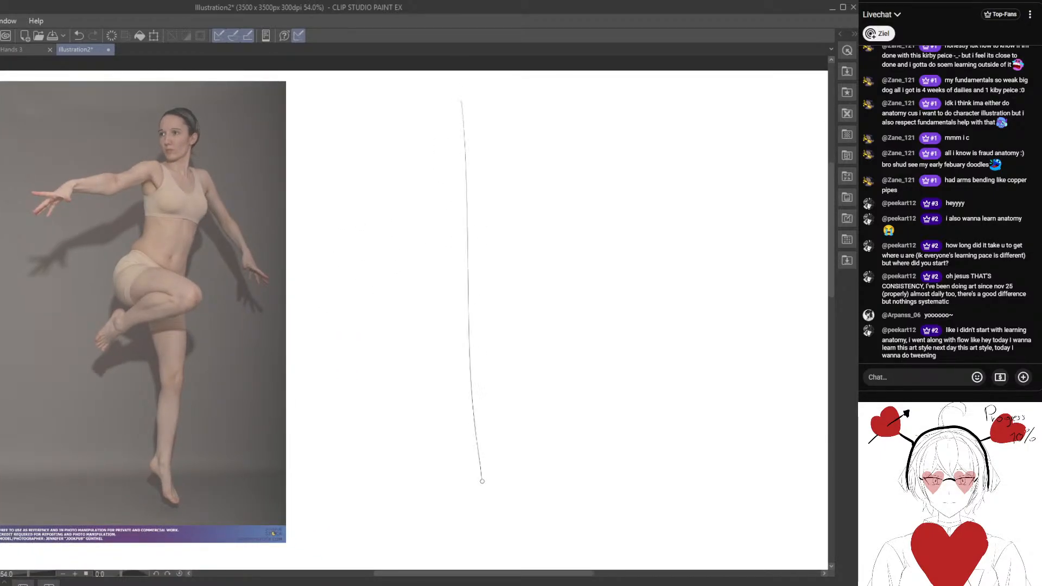
{"action": "left_click_drag", "start_coordinate": [448, 99], "coordinate": [473, 98]}
{"action": "left_click_drag", "start_coordinate": [463, 301], "coordinate": [485, 300]}
Sketch the head oval with face guidelines and ear, plus the neck and shoulder line, at the top of the height line.
{"action": "scroll", "coordinate": [480, 239], "scroll_direction": "up", "scroll_amount": 1}
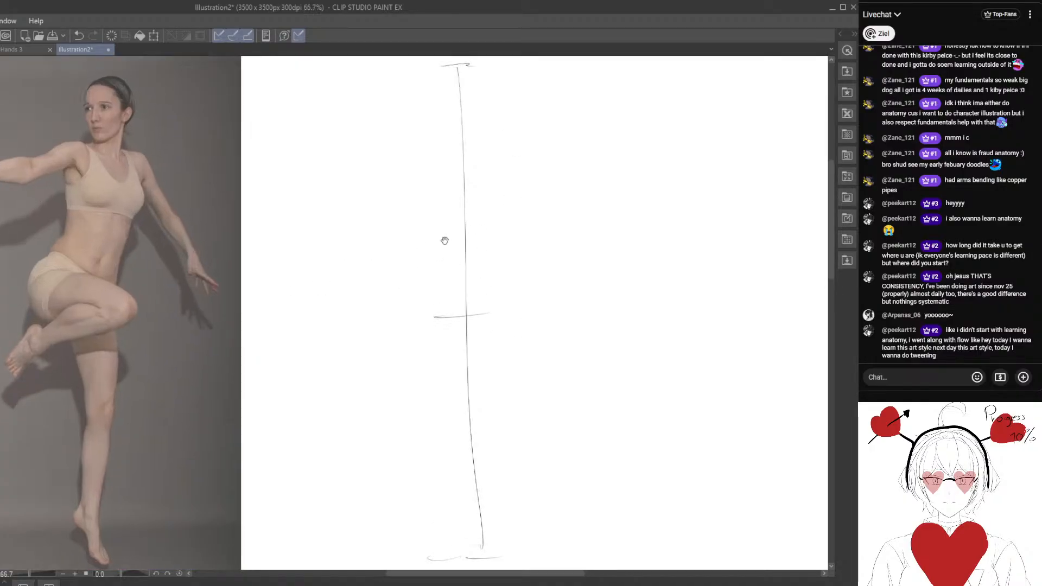
{"action": "left_click_drag", "start_coordinate": [421, 186], "coordinate": [470, 249]}
{"action": "mouse_move", "coordinate": [473, 170]}
{"action": "left_mouse_down"}
{"action": "mouse_move", "coordinate": [465, 215]}
{"action": "mouse_move", "coordinate": [485, 173]}
{"action": "left_mouse_up"}
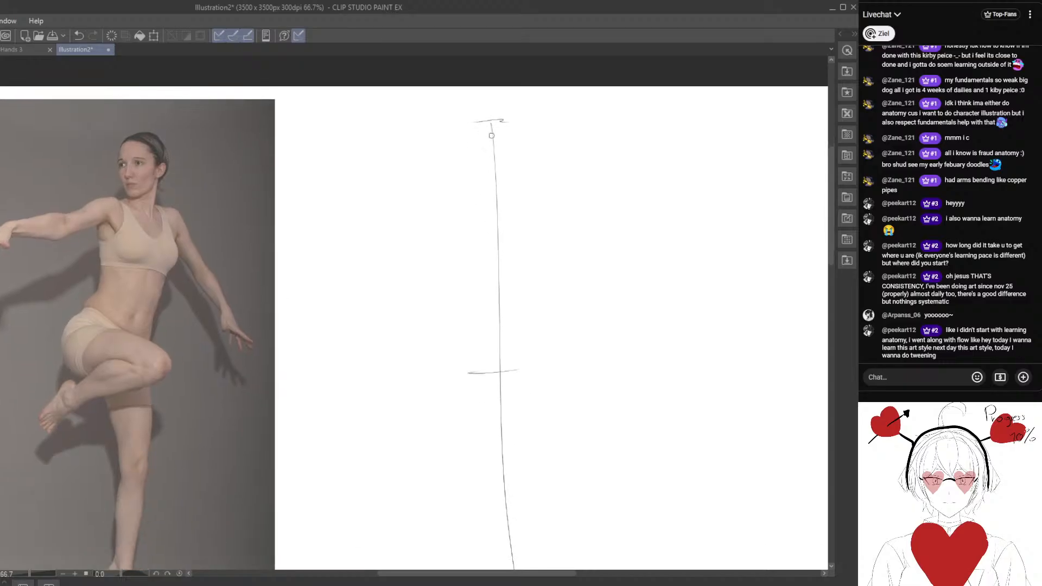
{"action": "mouse_move", "coordinate": [483, 124]}
{"action": "left_mouse_down"}
{"action": "mouse_move", "coordinate": [495, 183]}
{"action": "mouse_move", "coordinate": [508, 166]}
{"action": "left_mouse_up"}
{"action": "key", "text": "e"}
{"action": "key", "text": "p"}
{"action": "key", "text": "e"}
{"action": "key", "text": "bracketleft"}
{"action": "key", "text": "bracketleft"}
{"action": "key", "text": "bracketleft"}
{"action": "key", "text": "bracketleft"}
{"action": "key", "text": "bracketleft"}
{"action": "key", "text": "bracketleft"}
{"action": "mouse_move", "coordinate": [464, 117]}
{"action": "left_mouse_down"}
{"action": "mouse_move", "coordinate": [469, 165]}
{"action": "mouse_move", "coordinate": [479, 153]}
{"action": "mouse_move", "coordinate": [476, 180]}
{"action": "mouse_move", "coordinate": [491, 179]}
{"action": "left_mouse_up"}
{"action": "key", "text": "p"}
{"action": "mouse_move", "coordinate": [488, 124]}
{"action": "left_mouse_down"}
{"action": "mouse_move", "coordinate": [508, 165]}
{"action": "mouse_move", "coordinate": [503, 181]}
{"action": "left_mouse_up"}
{"action": "mouse_move", "coordinate": [480, 191]}
{"action": "left_mouse_down"}
{"action": "mouse_move", "coordinate": [525, 192]}
{"action": "mouse_move", "coordinate": [485, 182]}
{"action": "mouse_move", "coordinate": [504, 196]}
{"action": "left_mouse_up"}
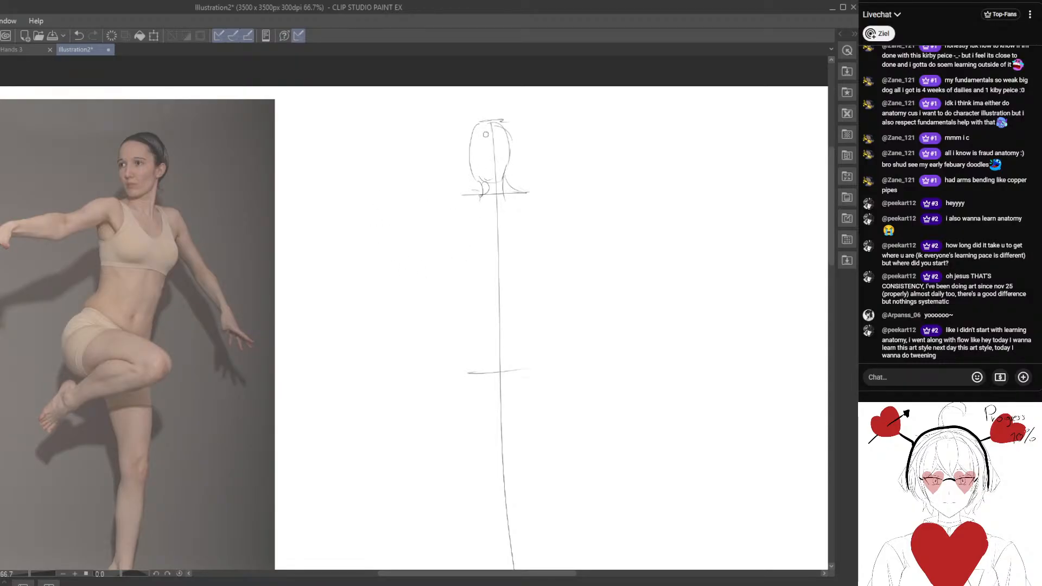
{"action": "mouse_move", "coordinate": [488, 120]}
{"action": "left_mouse_down"}
{"action": "mouse_move", "coordinate": [483, 168]}
{"action": "mouse_move", "coordinate": [497, 151]}
{"action": "mouse_move", "coordinate": [509, 157]}
{"action": "mouse_move", "coordinate": [514, 138]}
{"action": "mouse_move", "coordinate": [511, 181]}
{"action": "mouse_move", "coordinate": [451, 194]}
{"action": "left_mouse_up"}
Block in the upper torso below the shoulders with tapering side lines and a lower edge.
{"action": "left_click_drag", "start_coordinate": [477, 305], "coordinate": [469, 283]}
{"action": "left_click_drag", "start_coordinate": [449, 184], "coordinate": [471, 249]}
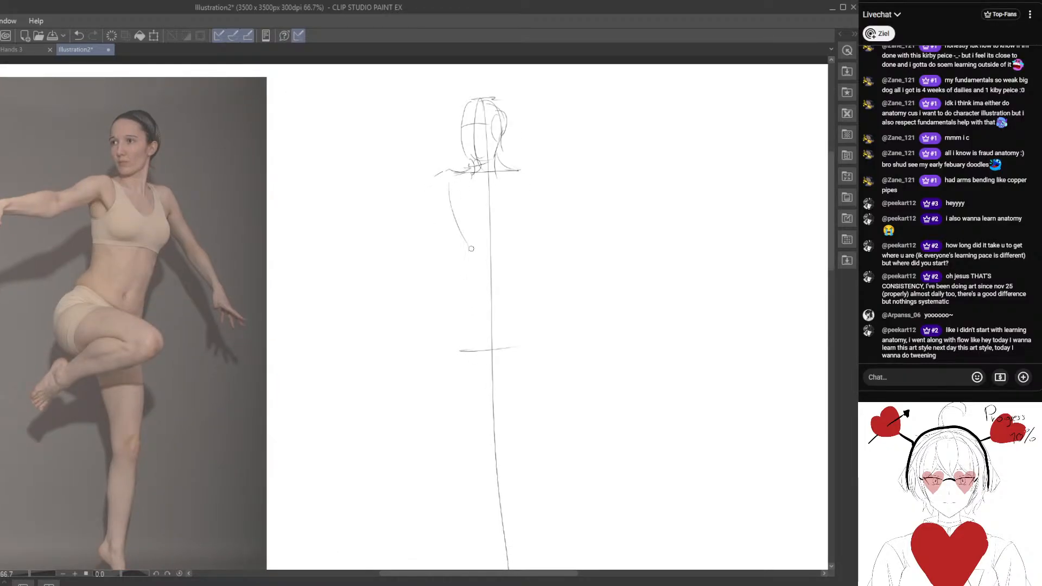
{"action": "left_click_drag", "start_coordinate": [517, 181], "coordinate": [521, 246]}
{"action": "mouse_move", "coordinate": [463, 189]}
{"action": "left_mouse_down"}
{"action": "mouse_move", "coordinate": [480, 256]}
{"action": "mouse_move", "coordinate": [452, 216]}
{"action": "mouse_move", "coordinate": [493, 249]}
{"action": "mouse_move", "coordinate": [522, 242]}
{"action": "left_mouse_up"}
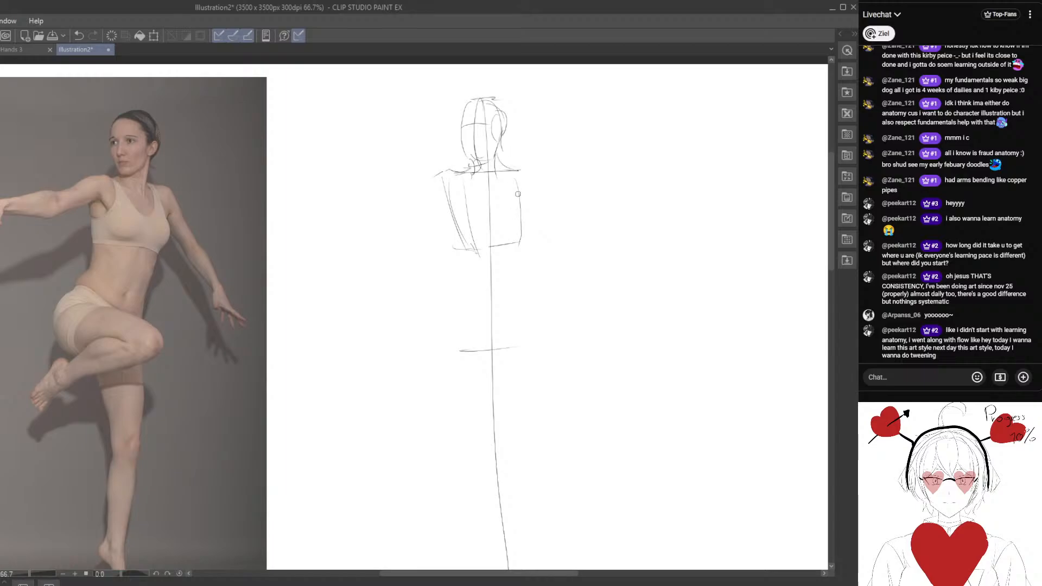
Refine the torso with a curved centre line, the arch of the lower ribs and the start of the waist.
{"action": "left_click_drag", "start_coordinate": [518, 193], "coordinate": [518, 242]}
{"action": "mouse_move", "coordinate": [460, 201]}
{"action": "left_mouse_down"}
{"action": "mouse_move", "coordinate": [458, 223]}
{"action": "mouse_move", "coordinate": [472, 216]}
{"action": "left_mouse_up"}
{"action": "left_click_drag", "start_coordinate": [491, 168], "coordinate": [511, 280]}
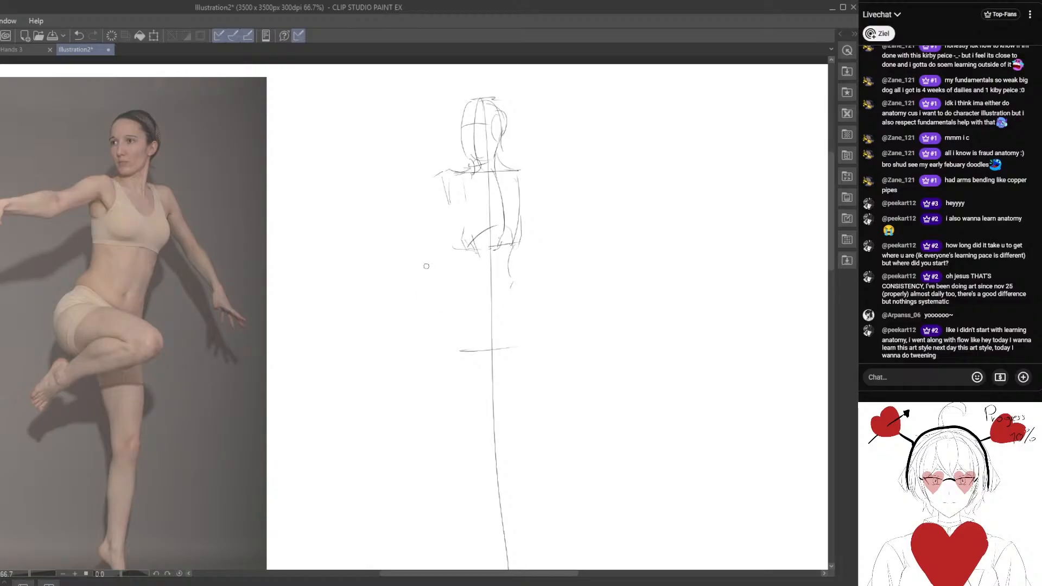
Shift the lassoed lower ribcage lines slightly downward and reconnect the torso's side line.
{"action": "key", "text": "k"}
{"action": "left_click_drag", "start_coordinate": [500, 216], "coordinate": [499, 261]}
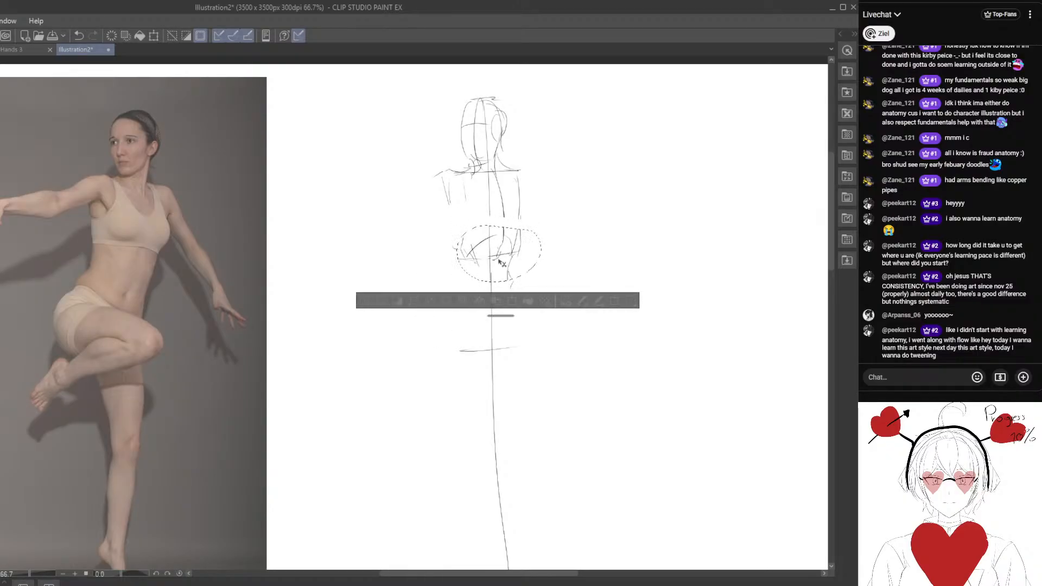
{"action": "left_click", "coordinate": [363, 302]}
{"action": "left_click_drag", "start_coordinate": [503, 212], "coordinate": [511, 242]}
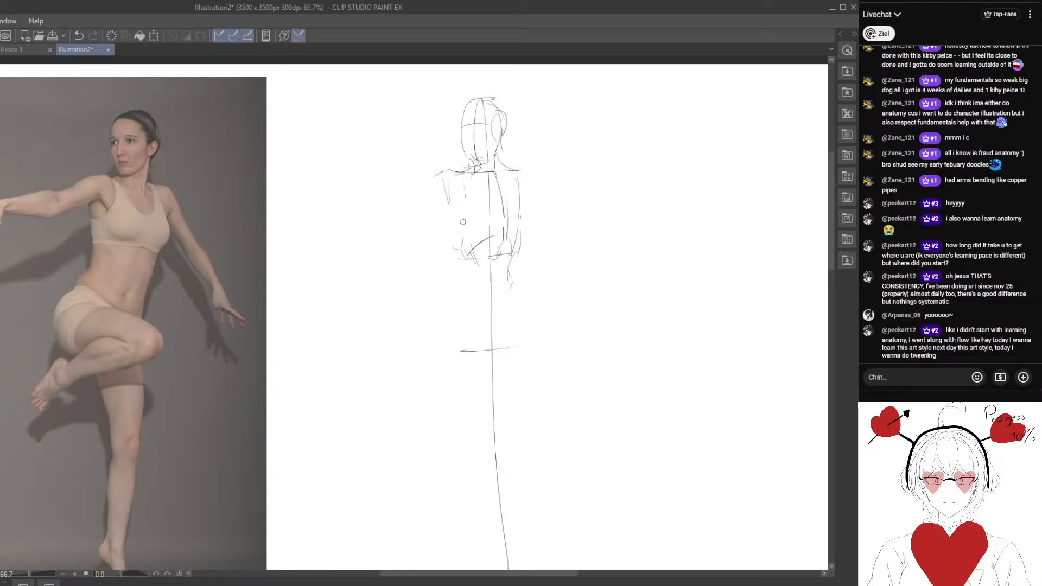
Sketch the ribcage side, the waist side lines and the slanted top edge of the pelvis below the torso.
{"action": "left_click_drag", "start_coordinate": [447, 198], "coordinate": [455, 261]}
{"action": "left_click_drag", "start_coordinate": [521, 253], "coordinate": [514, 298]}
{"action": "mouse_move", "coordinate": [453, 290]}
{"action": "left_mouse_down"}
{"action": "mouse_move", "coordinate": [516, 307]}
{"action": "mouse_move", "coordinate": [463, 304]}
{"action": "mouse_move", "coordinate": [468, 290]}
{"action": "mouse_move", "coordinate": [508, 307]}
{"action": "left_mouse_up"}
{"action": "key", "text": "e"}
{"action": "key", "text": "p"}
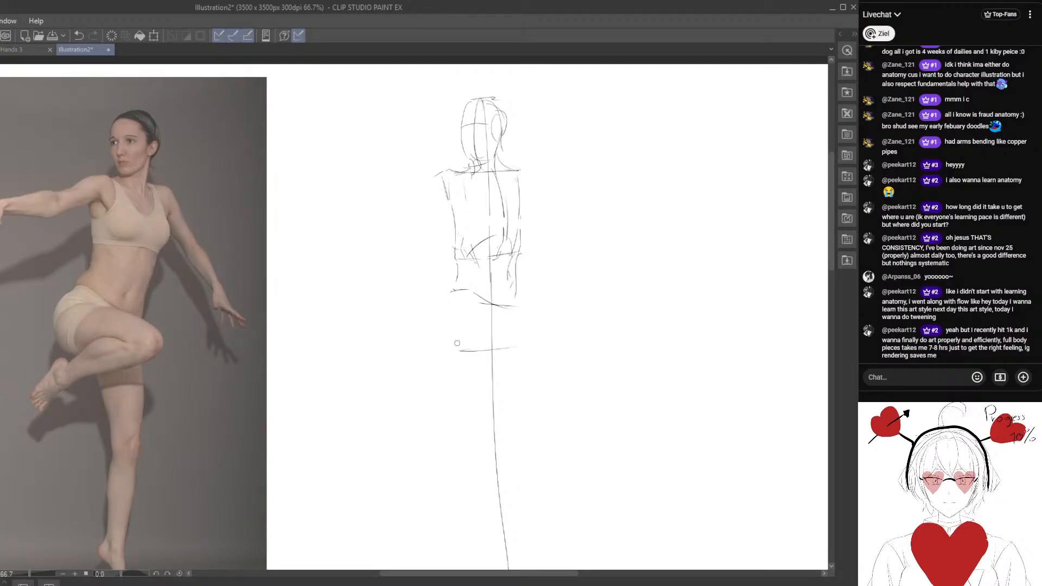
Block in the pelvis as a tilted box down to the hip mark and clean up the torso's centre line.
{"action": "left_click_drag", "start_coordinate": [499, 313], "coordinate": [492, 276]}
{"action": "mouse_move", "coordinate": [420, 268]}
{"action": "left_mouse_down"}
{"action": "mouse_move", "coordinate": [439, 243]}
{"action": "mouse_move", "coordinate": [473, 280]}
{"action": "left_mouse_up"}
{"action": "mouse_move", "coordinate": [467, 234]}
{"action": "left_mouse_down"}
{"action": "mouse_move", "coordinate": [445, 274]}
{"action": "mouse_move", "coordinate": [513, 290]}
{"action": "left_mouse_up"}
{"action": "key", "text": "e"}
{"action": "key", "text": "p"}
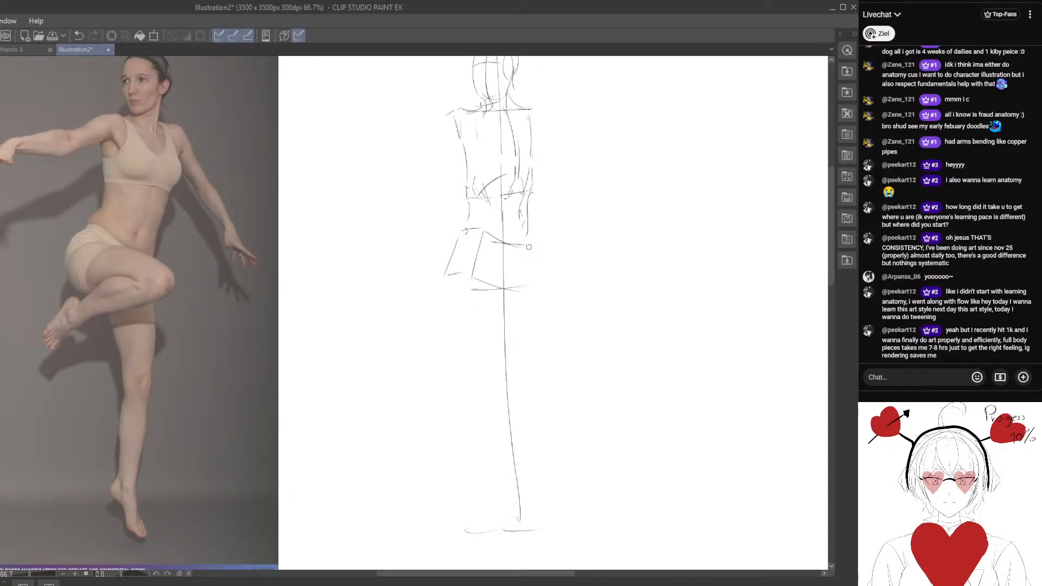
{"action": "left_click_drag", "start_coordinate": [529, 247], "coordinate": [529, 287]}
{"action": "mouse_move", "coordinate": [501, 227]}
{"action": "left_mouse_down"}
{"action": "mouse_move", "coordinate": [509, 263]}
{"action": "mouse_move", "coordinate": [523, 238]}
{"action": "mouse_move", "coordinate": [507, 320]}
{"action": "mouse_move", "coordinate": [476, 304]}
{"action": "left_mouse_up"}
{"action": "key", "text": "e"}
{"action": "key", "text": "p"}
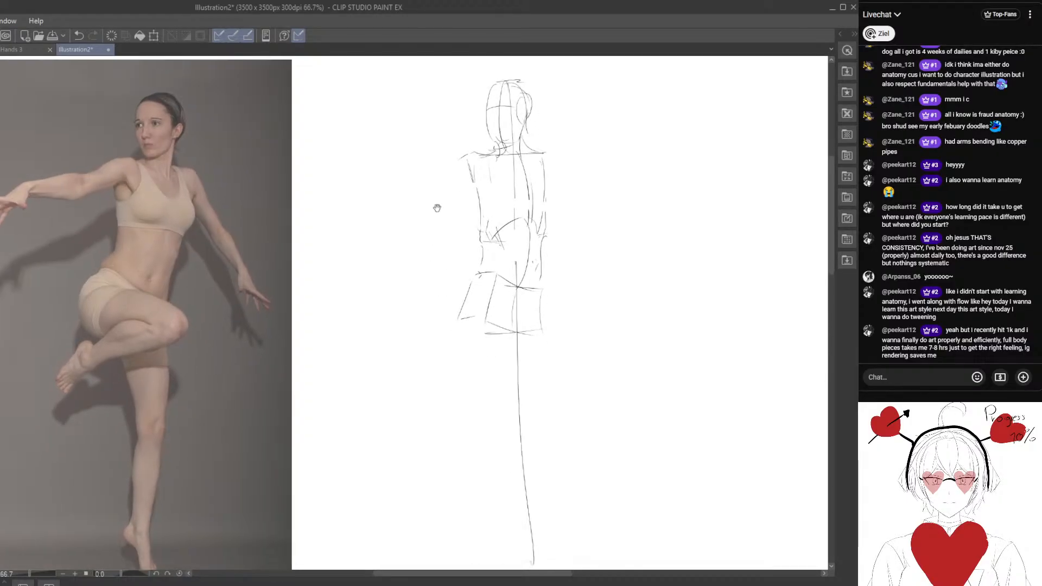
Add a circle for the near shoulder and a rounded curve for the far shoulder.
{"action": "left_click_drag", "start_coordinate": [437, 208], "coordinate": [447, 232]}
{"action": "left_click_drag", "start_coordinate": [484, 181], "coordinate": [487, 215]}
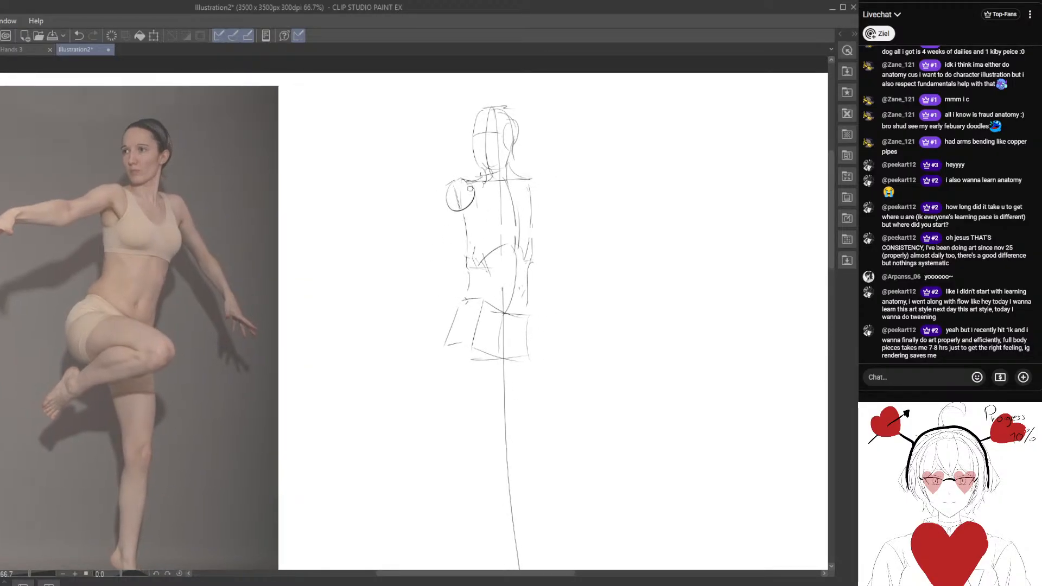
{"action": "mouse_move", "coordinate": [530, 184]}
{"action": "left_mouse_down"}
{"action": "mouse_move", "coordinate": [540, 208]}
{"action": "mouse_move", "coordinate": [510, 226]}
{"action": "mouse_move", "coordinate": [535, 224]}
{"action": "mouse_move", "coordinate": [524, 210]}
{"action": "mouse_move", "coordinate": [533, 239]}
{"action": "left_mouse_up"}
{"action": "key", "text": "e"}
{"action": "key", "text": "p"}
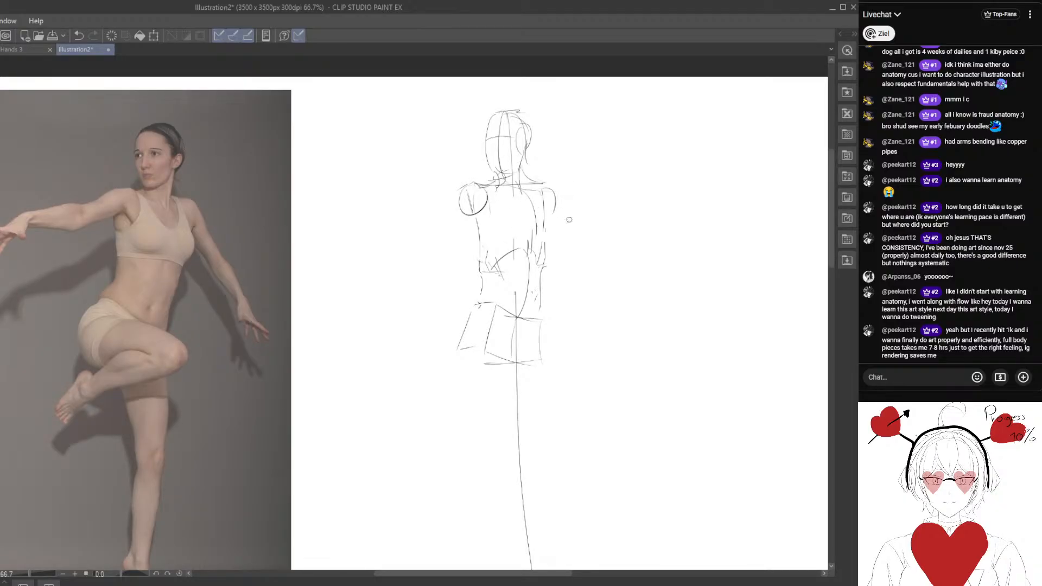
Block in the raised thigh from a rounded hip joint to a circle for the knee.
{"action": "mouse_move", "coordinate": [510, 321]}
{"action": "left_mouse_down"}
{"action": "mouse_move", "coordinate": [499, 244]}
{"action": "mouse_move", "coordinate": [549, 235]}
{"action": "mouse_move", "coordinate": [492, 241]}
{"action": "left_mouse_up"}
{"action": "mouse_move", "coordinate": [472, 337]}
{"action": "left_mouse_down"}
{"action": "mouse_move", "coordinate": [458, 344]}
{"action": "mouse_move", "coordinate": [446, 384]}
{"action": "left_mouse_up"}
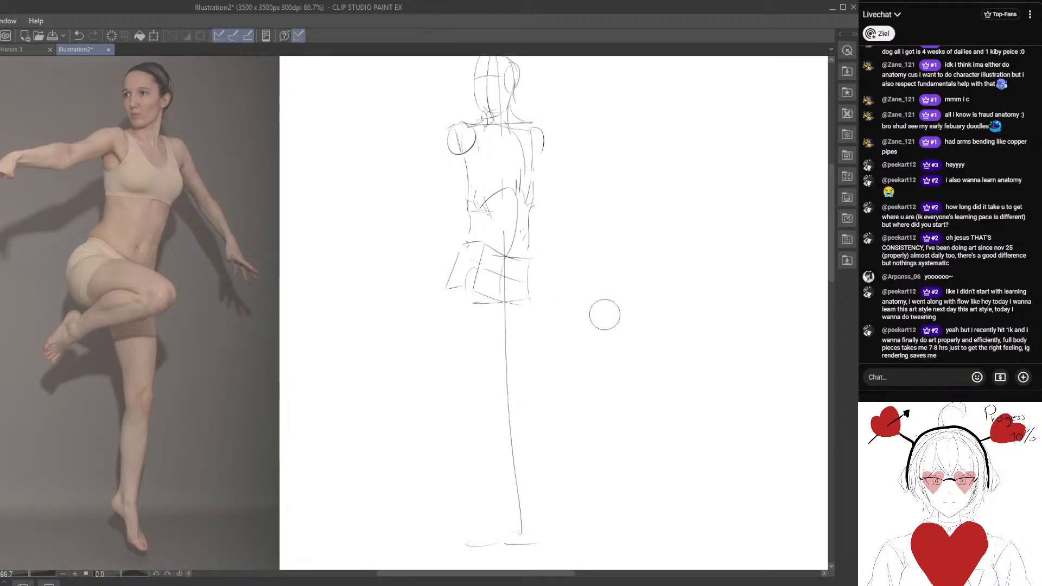
{"action": "mouse_move", "coordinate": [480, 274]}
{"action": "left_mouse_down"}
{"action": "mouse_move", "coordinate": [480, 305]}
{"action": "mouse_move", "coordinate": [584, 306]}
{"action": "mouse_move", "coordinate": [527, 306]}
{"action": "mouse_move", "coordinate": [544, 317]}
{"action": "left_mouse_up"}
{"action": "key", "text": "e"}
{"action": "key", "text": "p"}
{"action": "left_click_drag", "start_coordinate": [554, 295], "coordinate": [545, 316]}
{"action": "left_click_drag", "start_coordinate": [521, 367], "coordinate": [515, 333]}
Sketch the bent lower leg with its foot, and the standing leg's line down to its foot.
{"action": "mouse_move", "coordinate": [551, 277]}
{"action": "left_mouse_down"}
{"action": "mouse_move", "coordinate": [444, 313]}
{"action": "mouse_move", "coordinate": [435, 346]}
{"action": "mouse_move", "coordinate": [445, 364]}
{"action": "left_mouse_up"}
{"action": "mouse_move", "coordinate": [467, 273]}
{"action": "left_mouse_down"}
{"action": "mouse_move", "coordinate": [481, 396]}
{"action": "mouse_move", "coordinate": [489, 344]}
{"action": "left_mouse_up"}
{"action": "key", "text": "e"}
{"action": "key", "text": "p"}
{"action": "left_click_drag", "start_coordinate": [471, 278], "coordinate": [480, 507]}
{"action": "mouse_move", "coordinate": [480, 457]}
{"action": "left_mouse_down"}
{"action": "mouse_move", "coordinate": [495, 494]}
{"action": "mouse_move", "coordinate": [482, 508]}
{"action": "left_mouse_up"}
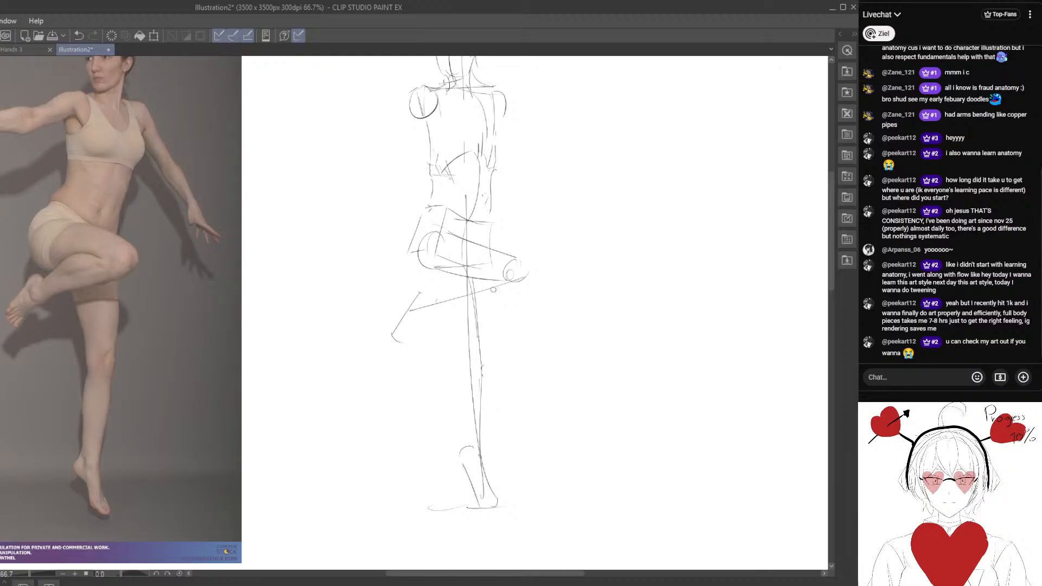
{"action": "mouse_move", "coordinate": [509, 351]}
{"action": "left_mouse_down"}
{"action": "mouse_move", "coordinate": [486, 424]}
{"action": "mouse_move", "coordinate": [467, 419]}
{"action": "mouse_move", "coordinate": [442, 435]}
{"action": "mouse_move", "coordinate": [446, 467]}
{"action": "mouse_move", "coordinate": [446, 439]}
{"action": "left_mouse_up"}
Sketch the extended arm's line with a simple hand shape, plus a guide line from hand to hip.
{"action": "mouse_move", "coordinate": [438, 372]}
{"action": "left_mouse_down"}
{"action": "mouse_move", "coordinate": [483, 378]}
{"action": "mouse_move", "coordinate": [516, 405]}
{"action": "left_mouse_up"}
{"action": "mouse_move", "coordinate": [402, 273]}
{"action": "left_mouse_down"}
{"action": "mouse_move", "coordinate": [476, 263]}
{"action": "mouse_move", "coordinate": [458, 252]}
{"action": "left_mouse_up"}
{"action": "mouse_move", "coordinate": [513, 187]}
{"action": "left_mouse_down"}
{"action": "mouse_move", "coordinate": [402, 217]}
{"action": "mouse_move", "coordinate": [440, 239]}
{"action": "left_mouse_up"}
{"action": "left_click_drag", "start_coordinate": [424, 237], "coordinate": [545, 363]}
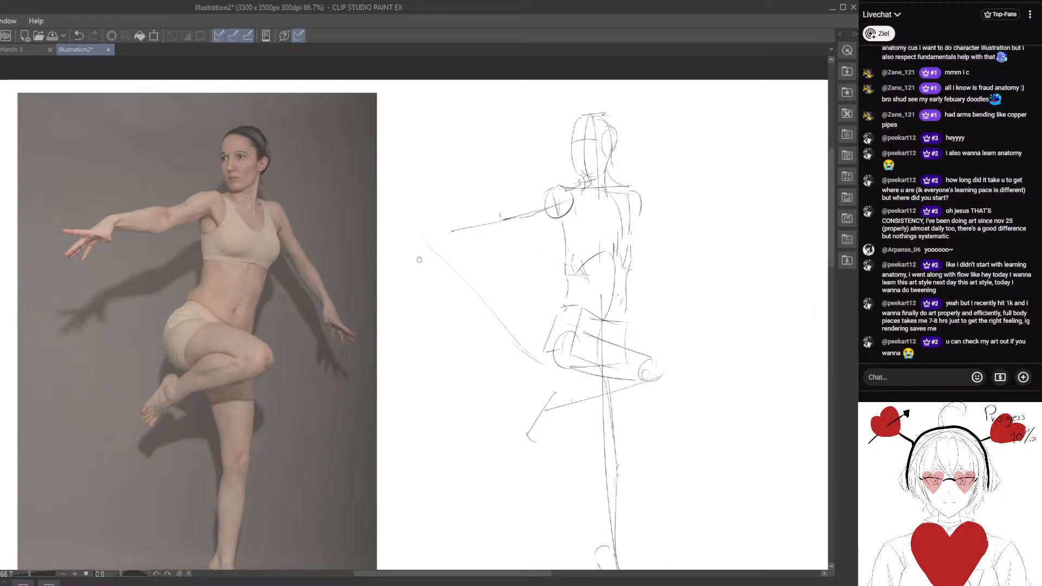
{"action": "left_click_drag", "start_coordinate": [460, 222], "coordinate": [420, 249]}
{"action": "left_click_drag", "start_coordinate": [420, 250], "coordinate": [449, 246]}
Sketch the lowered arm's line with a wedge-shaped hand, plus a guide line from the knee to the hand.
{"action": "left_click_drag", "start_coordinate": [566, 328], "coordinate": [488, 285]}
{"action": "left_click_drag", "start_coordinate": [564, 165], "coordinate": [659, 295]}
{"action": "key", "text": "e"}
{"action": "key", "text": "p"}
{"action": "left_click_drag", "start_coordinate": [628, 273], "coordinate": [652, 296]}
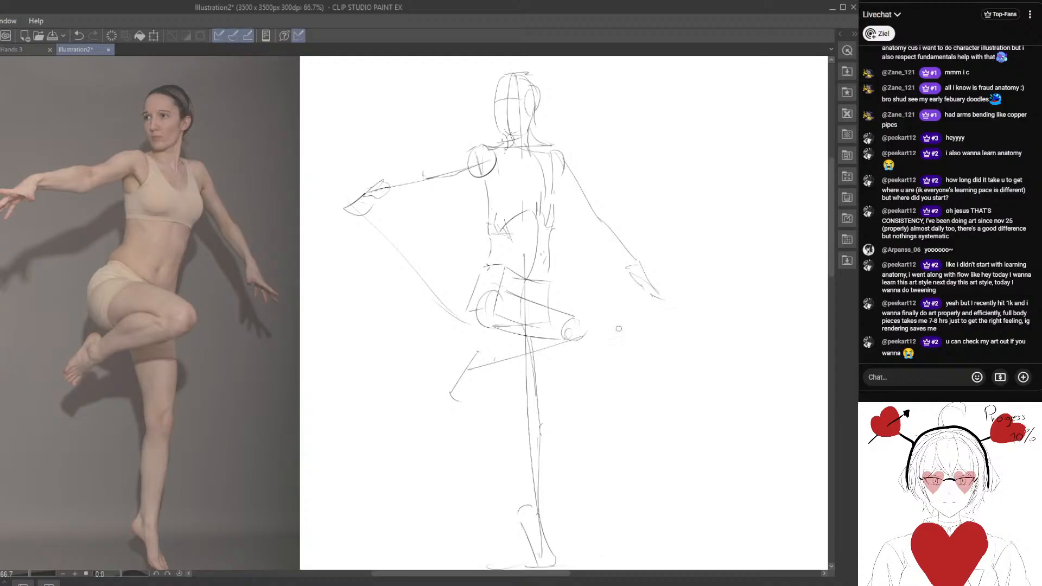
{"action": "mouse_move", "coordinate": [582, 319]}
{"action": "left_mouse_down"}
{"action": "mouse_move", "coordinate": [565, 314]}
{"action": "mouse_move", "coordinate": [636, 292]}
{"action": "left_mouse_up"}
{"action": "left_click_drag", "start_coordinate": [564, 284], "coordinate": [570, 335]}
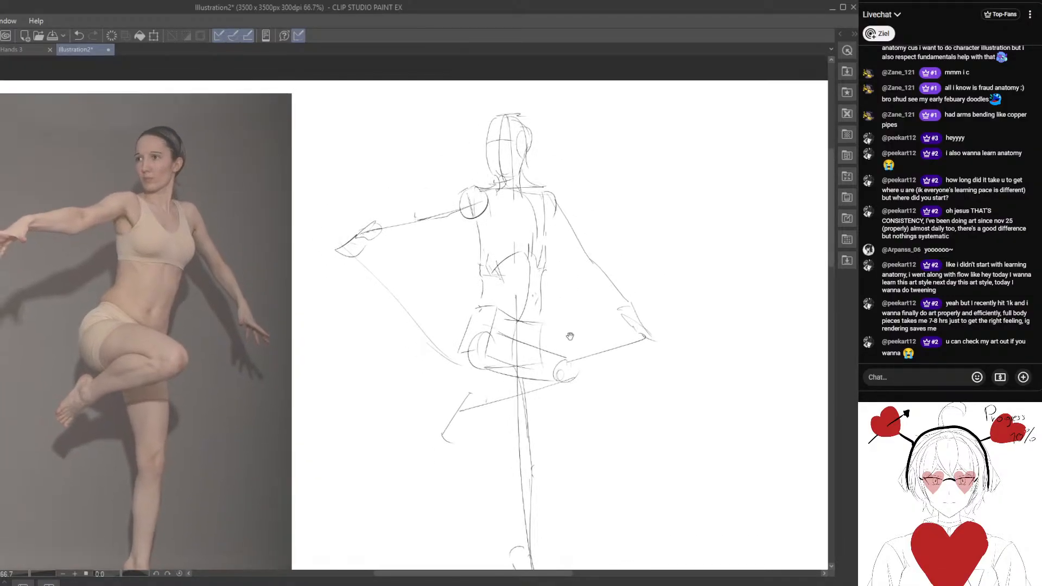
Outline the waist and buttock curve on the raised-leg side and the chest contour on the far side.
{"action": "mouse_move", "coordinate": [440, 286]}
{"action": "left_mouse_down"}
{"action": "mouse_move", "coordinate": [437, 256]}
{"action": "mouse_move", "coordinate": [451, 231]}
{"action": "mouse_move", "coordinate": [484, 254]}
{"action": "mouse_move", "coordinate": [509, 308]}
{"action": "left_mouse_up"}
{"action": "key", "text": "e"}
{"action": "left_click_drag", "start_coordinate": [564, 215], "coordinate": [563, 210]}
{"action": "key", "text": "p"}
{"action": "mouse_move", "coordinate": [556, 144]}
{"action": "left_mouse_down"}
{"action": "mouse_move", "coordinate": [567, 180]}
{"action": "mouse_move", "coordinate": [552, 204]}
{"action": "mouse_move", "coordinate": [567, 191]}
{"action": "left_mouse_up"}
{"action": "key", "text": "e"}
{"action": "key", "text": "p"}
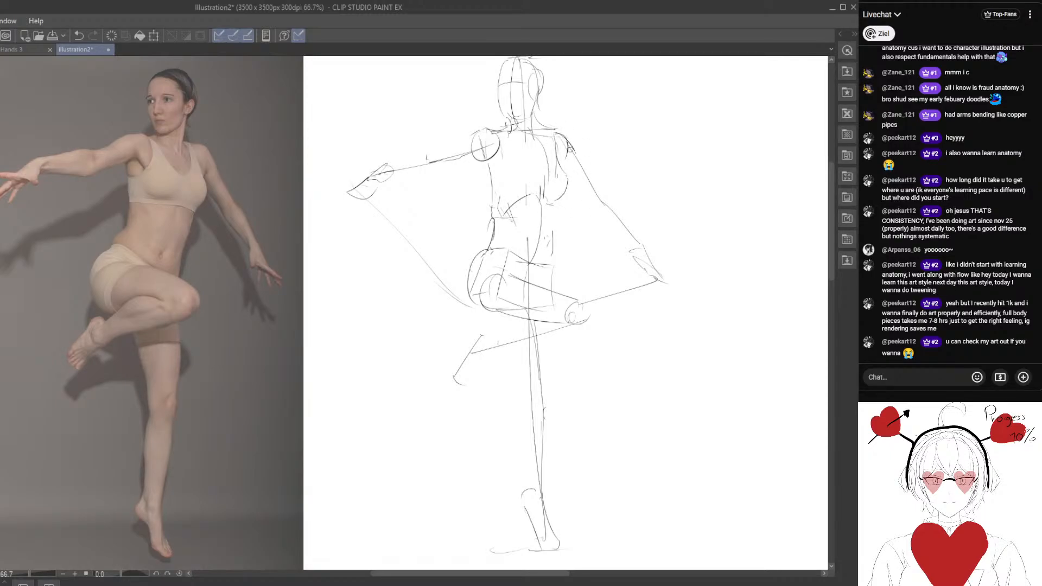
Erase the rough waist marks on the far side and redraw the line down to the pelvis.
{"action": "key", "text": "e"}
{"action": "mouse_move", "coordinate": [559, 233]}
{"action": "left_mouse_down"}
{"action": "mouse_move", "coordinate": [552, 265]}
{"action": "mouse_move", "coordinate": [554, 212]}
{"action": "mouse_move", "coordinate": [551, 295]}
{"action": "left_mouse_up"}
{"action": "key", "text": "p"}
{"action": "key", "text": "e"}
{"action": "key", "text": "p"}
Outline the bent knee, the calf and the foot of the raised leg.
{"action": "left_click_drag", "start_coordinate": [509, 394], "coordinate": [494, 342]}
{"action": "left_click_drag", "start_coordinate": [562, 249], "coordinate": [574, 273]}
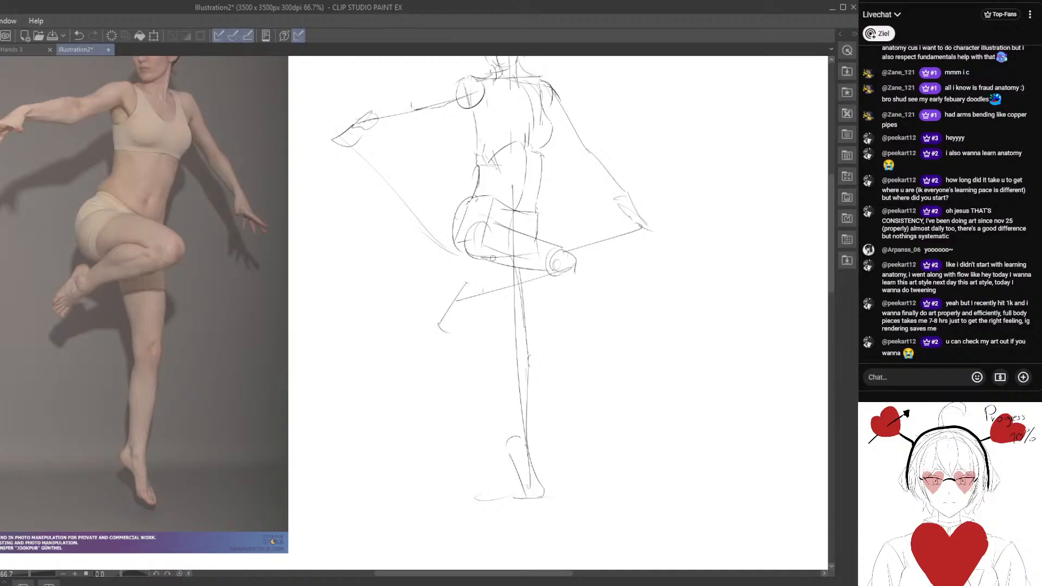
{"action": "mouse_move", "coordinate": [493, 257]}
{"action": "left_mouse_down"}
{"action": "mouse_move", "coordinate": [542, 273]}
{"action": "mouse_move", "coordinate": [488, 260]}
{"action": "mouse_move", "coordinate": [444, 316]}
{"action": "mouse_move", "coordinate": [554, 273]}
{"action": "mouse_move", "coordinate": [497, 292]}
{"action": "mouse_move", "coordinate": [550, 291]}
{"action": "mouse_move", "coordinate": [489, 292]}
{"action": "left_mouse_up"}
{"action": "key", "text": "e"}
{"action": "key", "text": "p"}
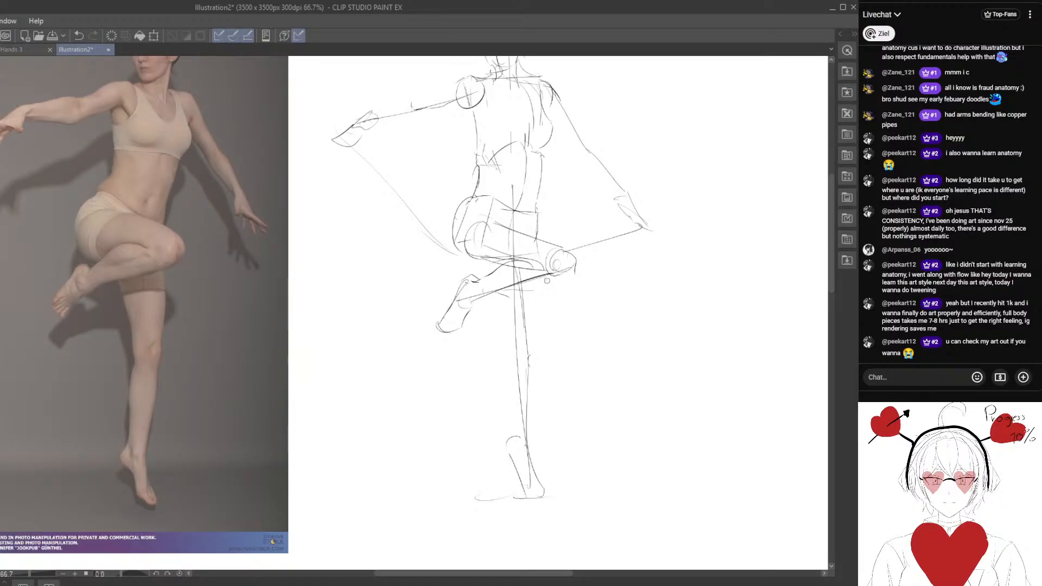
{"action": "left_click_drag", "start_coordinate": [509, 363], "coordinate": [462, 343]}
Erase part of the pelvis edge and outline both sides of the standing thigh down to the knee.
{"action": "key", "text": "e"}
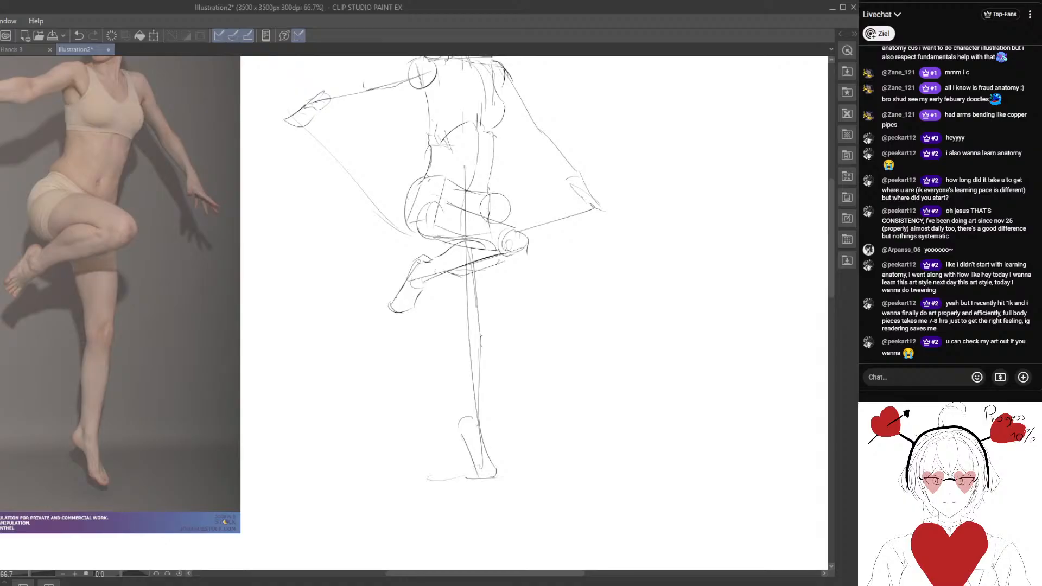
{"action": "left_click_drag", "start_coordinate": [495, 208], "coordinate": [490, 215]}
{"action": "key", "text": "p"}
{"action": "left_click_drag", "start_coordinate": [494, 264], "coordinate": [489, 342]}
{"action": "left_click_drag", "start_coordinate": [452, 274], "coordinate": [470, 339]}
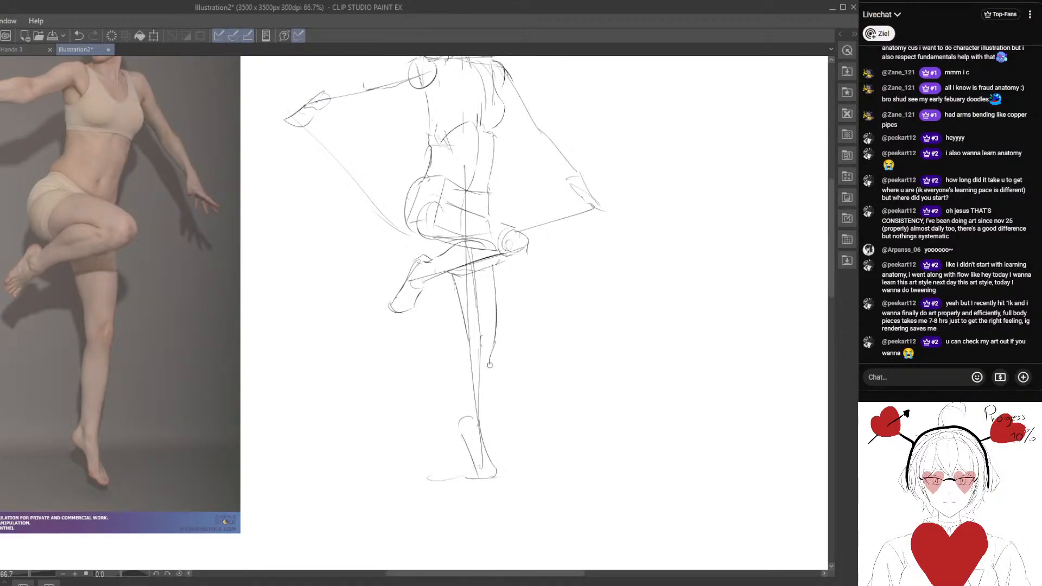
{"action": "left_click_drag", "start_coordinate": [472, 397], "coordinate": [481, 393]}
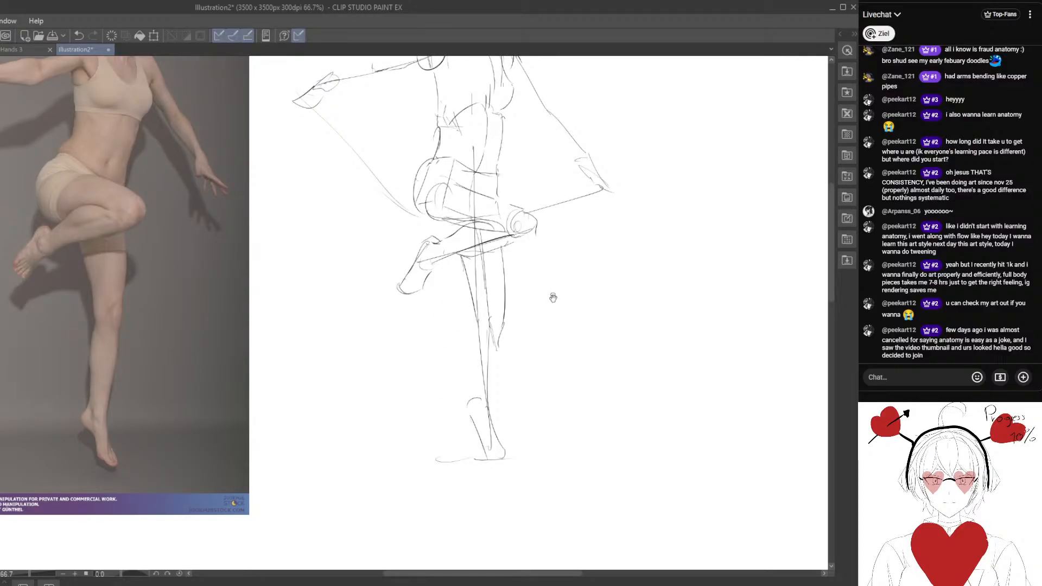
Shape the standing leg's knee and outline its calf down to the ankle.
{"action": "left_click_drag", "start_coordinate": [540, 328], "coordinate": [526, 305]}
{"action": "mouse_move", "coordinate": [428, 289]}
{"action": "left_mouse_down"}
{"action": "mouse_move", "coordinate": [421, 386]}
{"action": "mouse_move", "coordinate": [414, 314]}
{"action": "mouse_move", "coordinate": [441, 327]}
{"action": "mouse_move", "coordinate": [489, 324]}
{"action": "mouse_move", "coordinate": [486, 419]}
{"action": "left_mouse_up"}
{"action": "mouse_move", "coordinate": [464, 315]}
{"action": "left_mouse_down"}
{"action": "mouse_move", "coordinate": [467, 402]}
{"action": "mouse_move", "coordinate": [448, 400]}
{"action": "mouse_move", "coordinate": [471, 446]}
{"action": "left_mouse_up"}
{"action": "key", "text": "e"}
{"action": "key", "text": "p"}
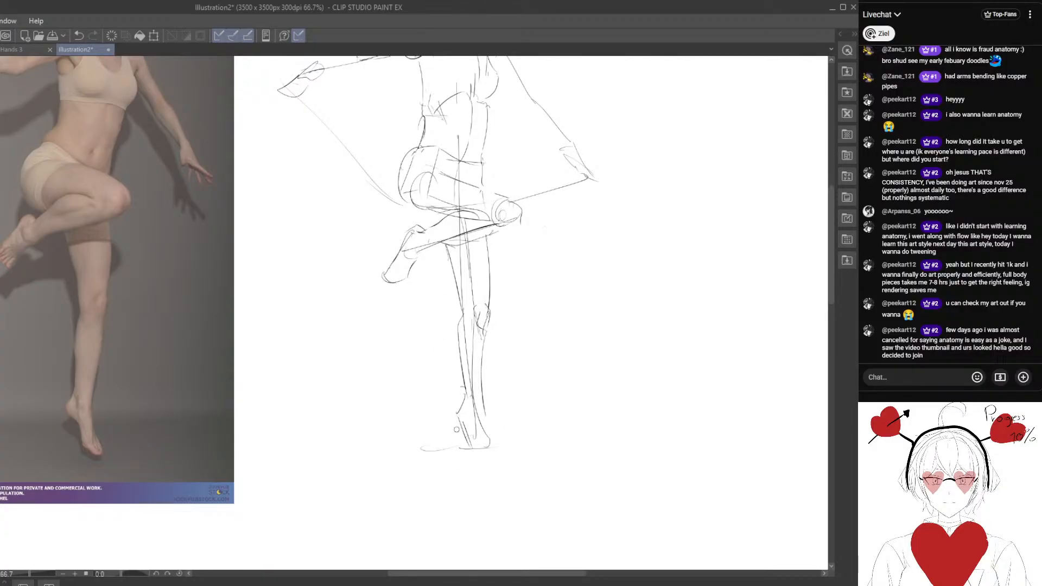
Erase the rough ankle lines and redraw the standing foot on its toes.
{"action": "mouse_move", "coordinate": [485, 393]}
{"action": "left_mouse_down"}
{"action": "mouse_move", "coordinate": [490, 462]}
{"action": "mouse_move", "coordinate": [465, 431]}
{"action": "left_mouse_up"}
{"action": "key", "text": "e"}
{"action": "key", "text": "p"}
{"action": "left_click_drag", "start_coordinate": [459, 400], "coordinate": [482, 452]}
{"action": "left_click_drag", "start_coordinate": [486, 414], "coordinate": [491, 454]}
Draw the chest contours with the top's neckline and clean up the lines at the side of the ribcage.
{"action": "key", "text": "space"}
{"action": "mouse_move", "coordinate": [396, 233]}
{"action": "left_mouse_down"}
{"action": "mouse_move", "coordinate": [422, 374]}
{"action": "mouse_move", "coordinate": [463, 284]}
{"action": "left_mouse_up"}
{"action": "mouse_move", "coordinate": [522, 207]}
{"action": "left_mouse_down"}
{"action": "mouse_move", "coordinate": [475, 225]}
{"action": "mouse_move", "coordinate": [489, 245]}
{"action": "mouse_move", "coordinate": [539, 248]}
{"action": "mouse_move", "coordinate": [554, 274]}
{"action": "left_mouse_up"}
{"action": "left_click_drag", "start_coordinate": [532, 211], "coordinate": [567, 245]}
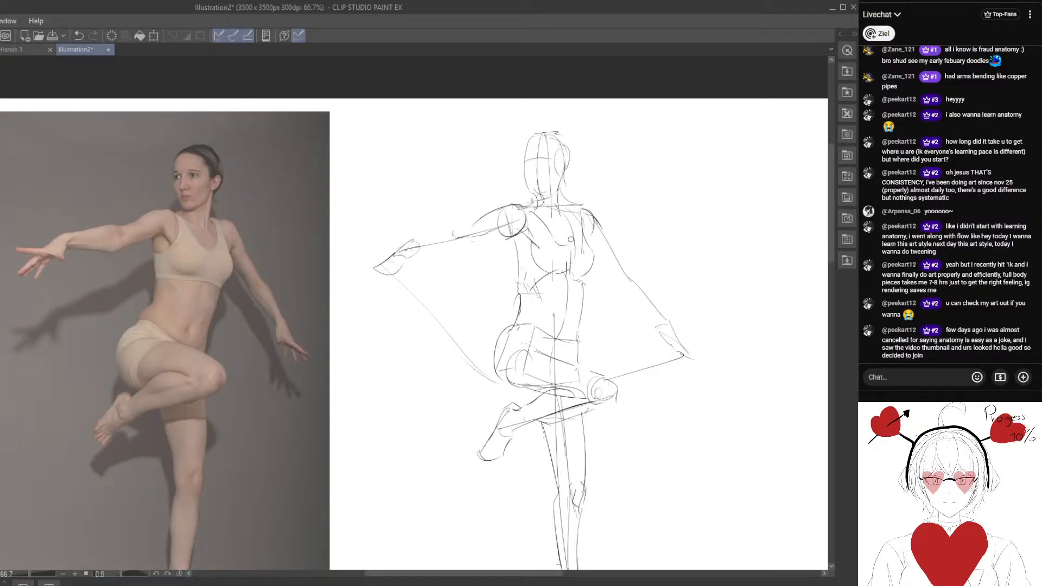
{"action": "left_click_drag", "start_coordinate": [569, 210], "coordinate": [570, 245]}
{"action": "left_click_drag", "start_coordinate": [497, 282], "coordinate": [502, 272]}
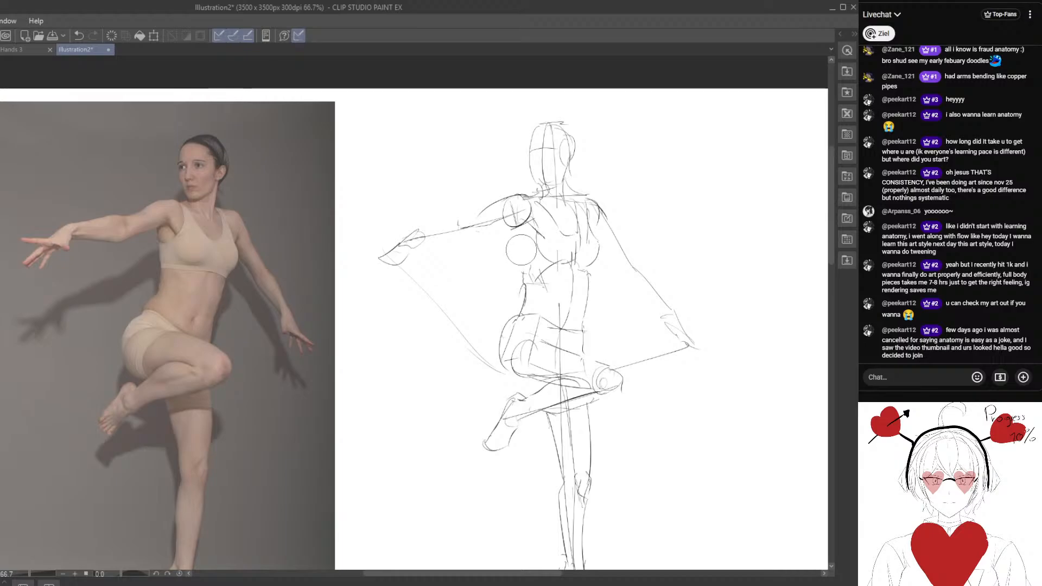
{"action": "left_click_drag", "start_coordinate": [428, 340], "coordinate": [462, 331]}
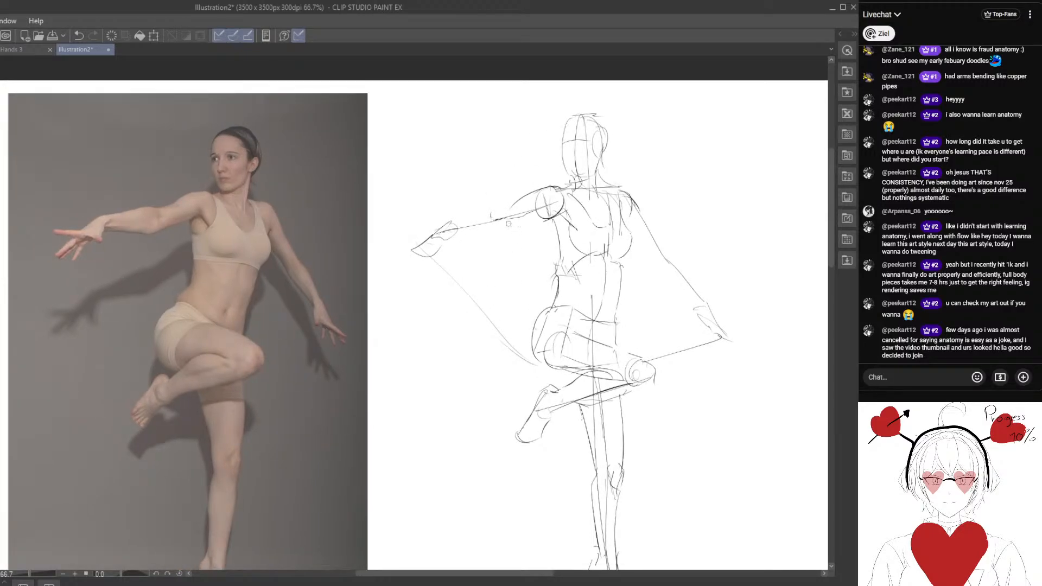
Outline the upper and lower edges of the extended arm and refine its wrist and hand.
{"action": "mouse_move", "coordinate": [543, 219]}
{"action": "left_mouse_down"}
{"action": "mouse_move", "coordinate": [440, 223]}
{"action": "mouse_move", "coordinate": [453, 237]}
{"action": "left_mouse_up"}
{"action": "key", "text": "e"}
{"action": "mouse_move", "coordinate": [503, 200]}
{"action": "left_mouse_down"}
{"action": "mouse_move", "coordinate": [470, 208]}
{"action": "mouse_move", "coordinate": [512, 210]}
{"action": "mouse_move", "coordinate": [496, 211]}
{"action": "left_mouse_up"}
{"action": "key", "text": "p"}
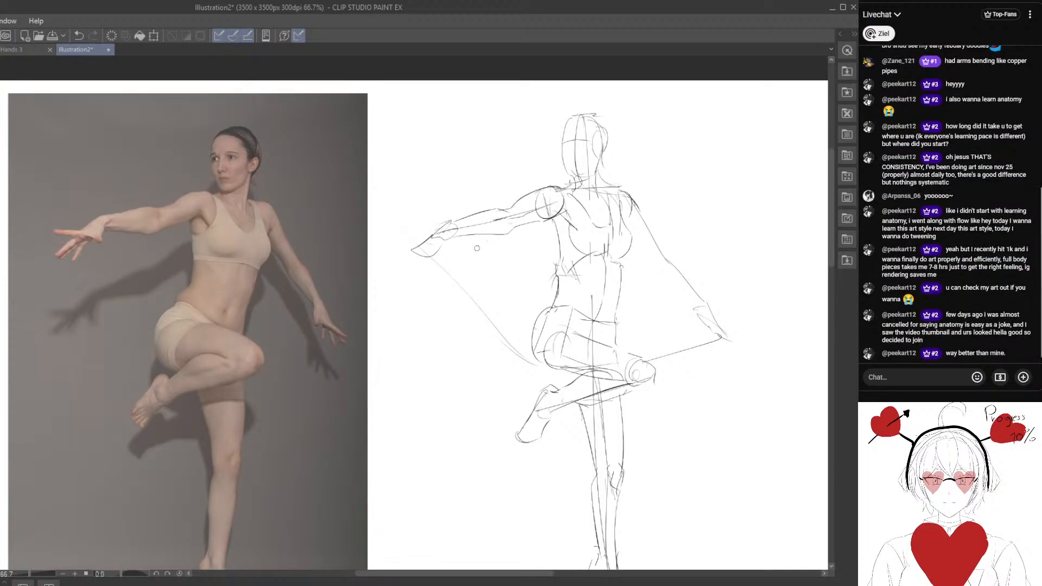
{"action": "left_click_drag", "start_coordinate": [449, 278], "coordinate": [418, 292]}
{"action": "left_click_drag", "start_coordinate": [397, 263], "coordinate": [412, 258]}
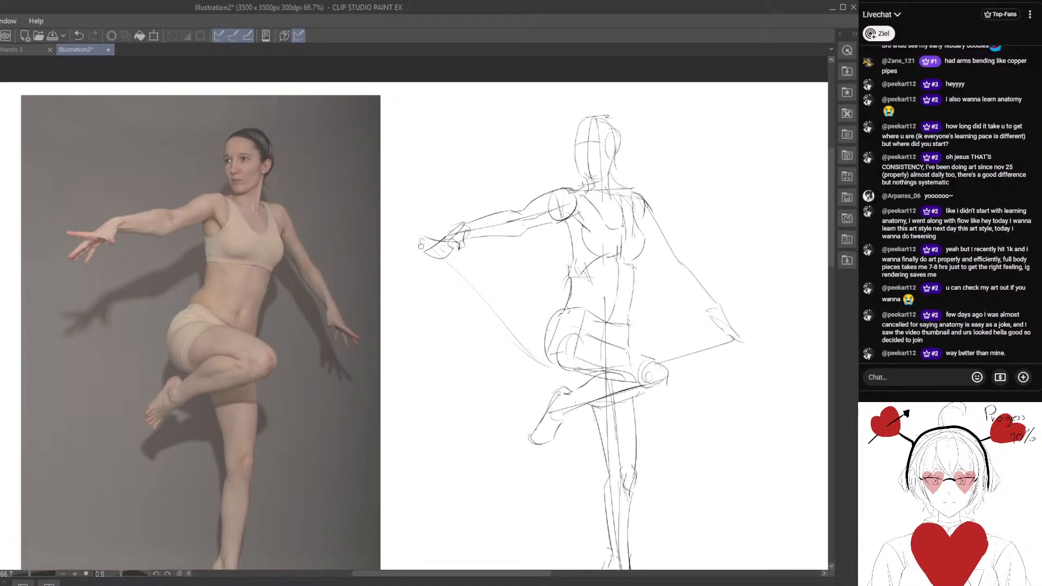
Lasso the extended arm and rotate it slightly so the hand sits higher, refitting it at the shoulder.
{"action": "scroll", "coordinate": [546, 328], "scroll_direction": "down", "scroll_amount": 1}
{"action": "left_click_drag", "start_coordinate": [498, 157], "coordinate": [468, 135]}
{"action": "left_click_drag", "start_coordinate": [386, 288], "coordinate": [438, 320]}
{"action": "scroll", "coordinate": [419, 308], "scroll_direction": "up", "scroll_amount": 1}
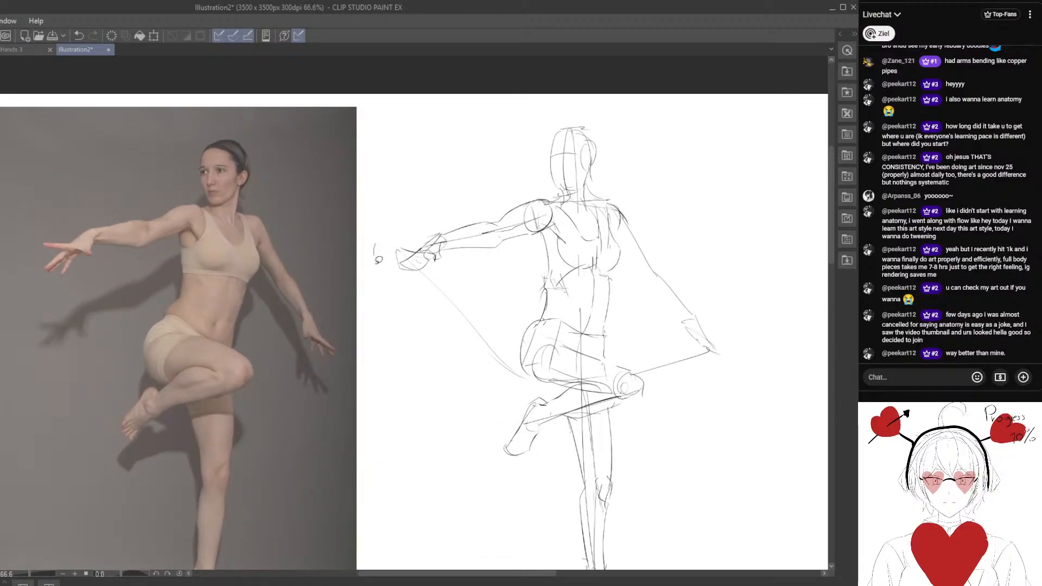
{"action": "mouse_move", "coordinate": [374, 247]}
{"action": "left_mouse_down"}
{"action": "mouse_move", "coordinate": [527, 252]}
{"action": "mouse_move", "coordinate": [541, 210]}
{"action": "left_mouse_up"}
{"action": "key", "text": "ctrl+t"}
{"action": "left_click_drag", "start_coordinate": [617, 236], "coordinate": [617, 253]}
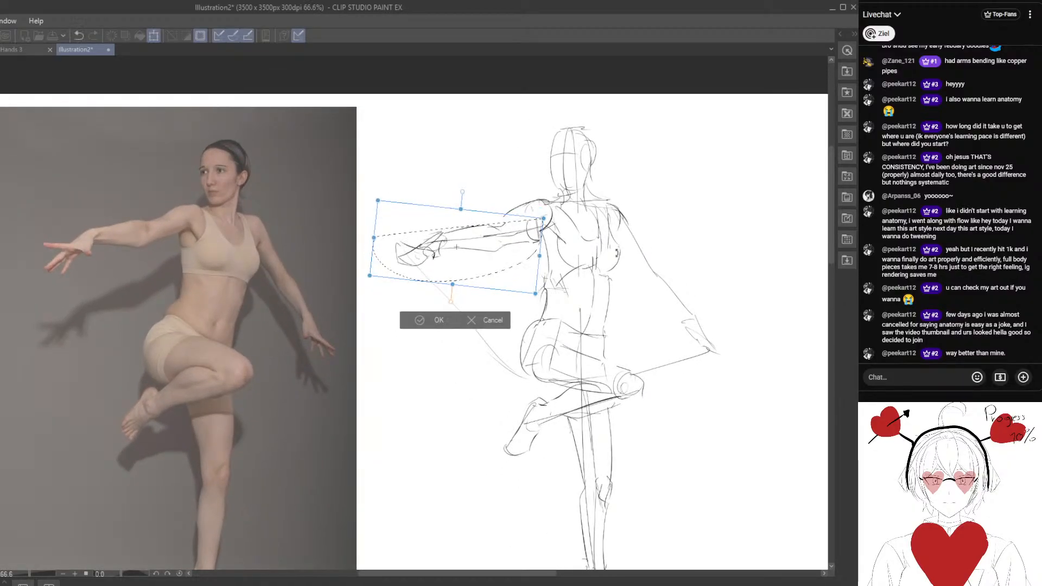
{"action": "left_click_drag", "start_coordinate": [510, 272], "coordinate": [564, 256]}
{"action": "left_click_drag", "start_coordinate": [503, 277], "coordinate": [504, 279]}
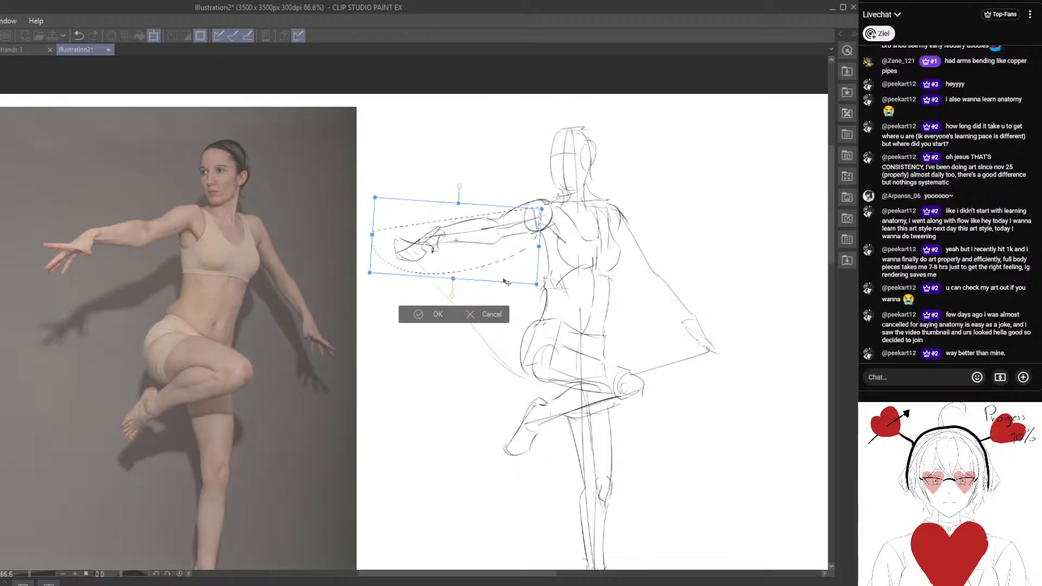
{"action": "left_click", "coordinate": [422, 314]}
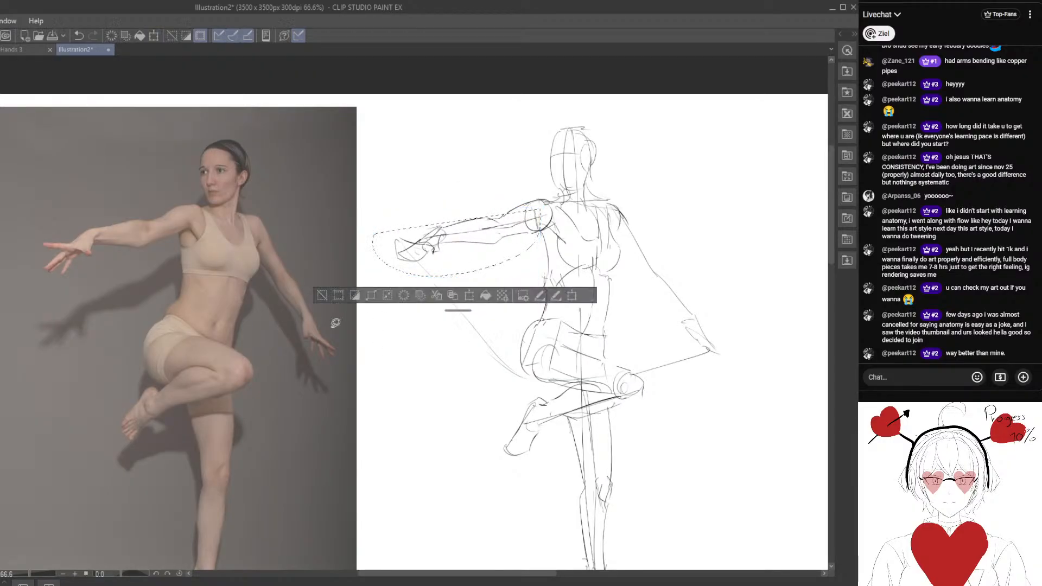
{"action": "left_click", "coordinate": [323, 294]}
Erase most of the guide line between the extended hand and the hip.
{"action": "left_click_drag", "start_coordinate": [288, 321], "coordinate": [331, 304]}
{"action": "key", "text": "e"}
{"action": "left_click_drag", "start_coordinate": [461, 264], "coordinate": [500, 333]}
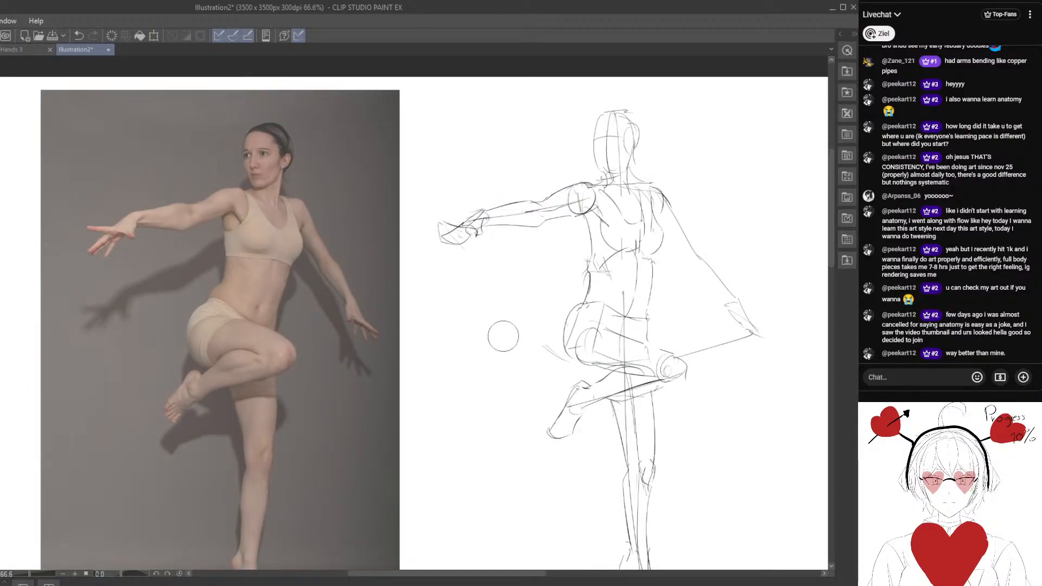
{"action": "left_click_drag", "start_coordinate": [532, 276], "coordinate": [486, 267]}
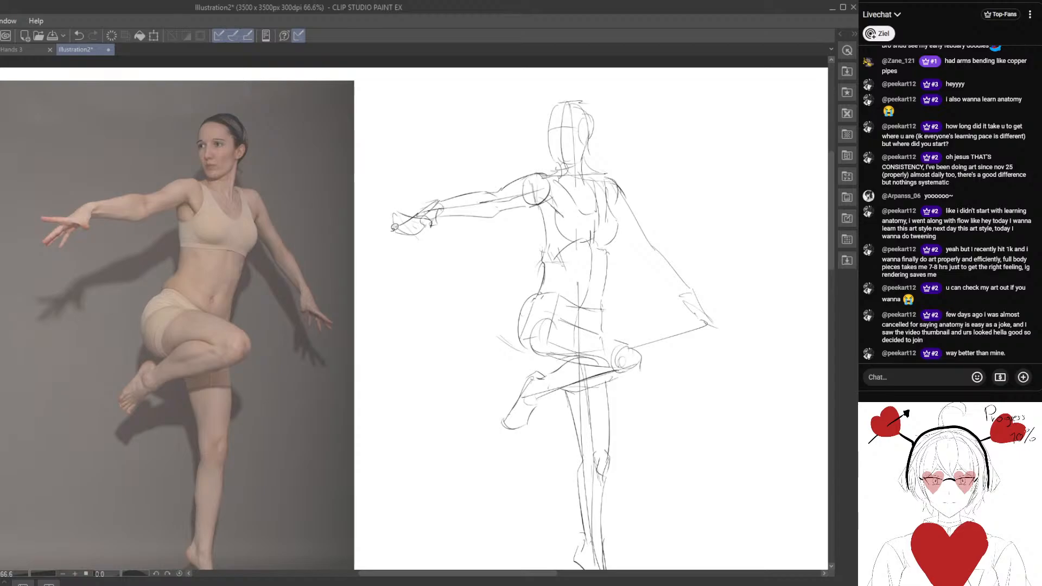
{"action": "left_click_drag", "start_coordinate": [395, 227], "coordinate": [409, 246]}
{"action": "mouse_move", "coordinate": [414, 205]}
{"action": "left_mouse_down"}
{"action": "mouse_move", "coordinate": [546, 238]}
{"action": "mouse_move", "coordinate": [559, 197]}
{"action": "left_mouse_up"}
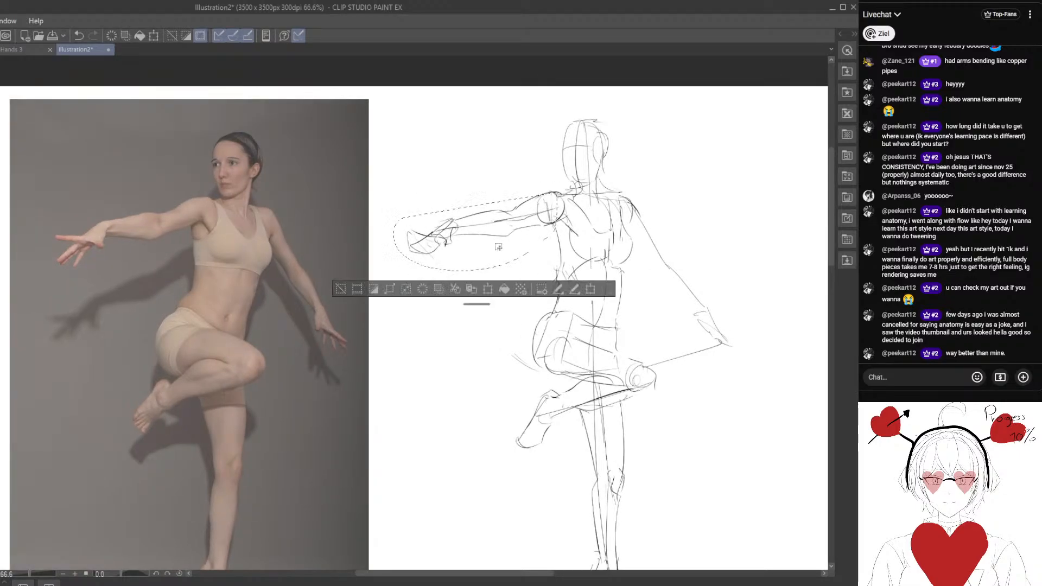
{"action": "left_click", "coordinate": [347, 290]}
{"action": "left_click_drag", "start_coordinate": [424, 326], "coordinate": [447, 315]}
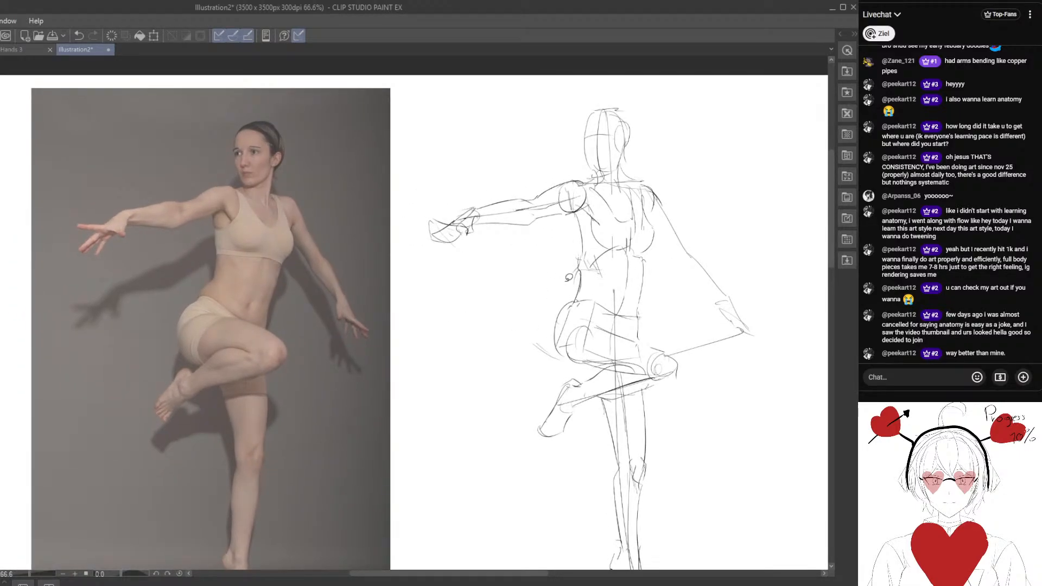
Lasso the raised leg with the pelvis, rotate it slightly clockwise and shift it a little outward from the torso.
{"action": "left_click_drag", "start_coordinate": [564, 291], "coordinate": [534, 276]}
{"action": "left_click_drag", "start_coordinate": [547, 342], "coordinate": [500, 284]}
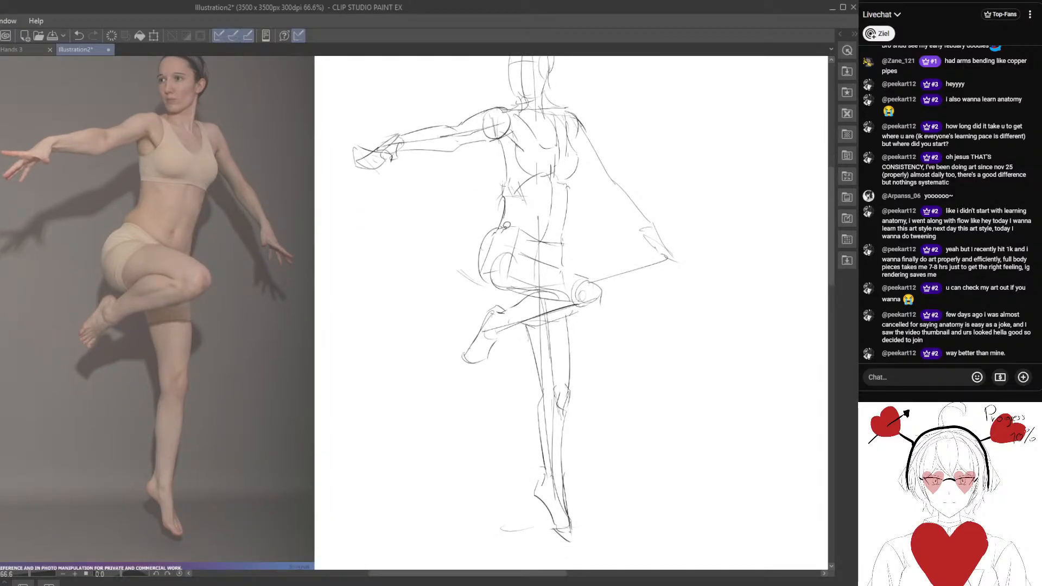
{"action": "mouse_move", "coordinate": [507, 224]}
{"action": "left_mouse_down"}
{"action": "mouse_move", "coordinate": [477, 370]}
{"action": "mouse_move", "coordinate": [588, 243]}
{"action": "mouse_move", "coordinate": [564, 233]}
{"action": "left_mouse_up"}
{"action": "key", "text": "ctrl+t"}
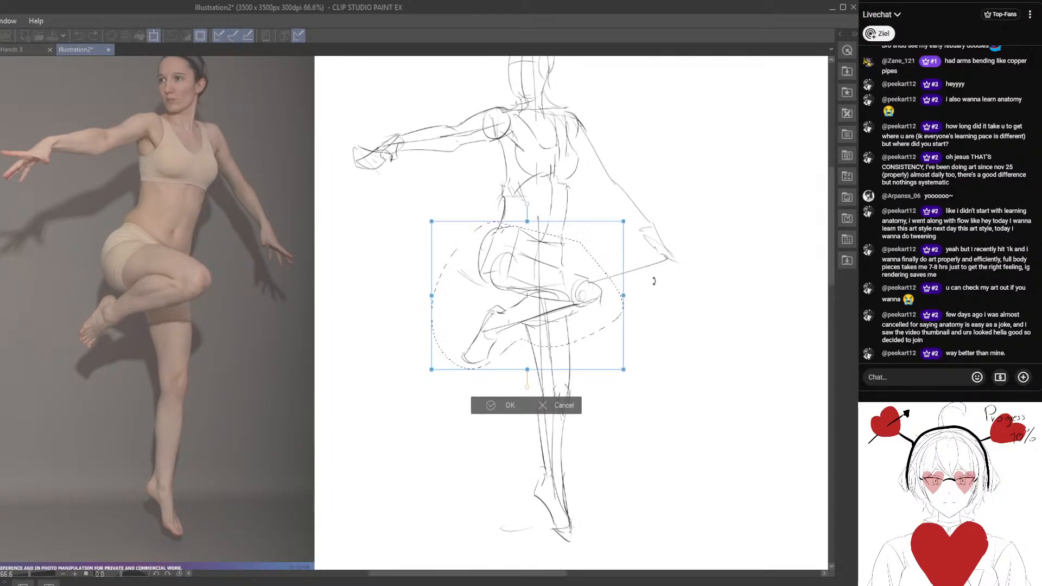
{"action": "left_click_drag", "start_coordinate": [654, 281], "coordinate": [654, 285]}
{"action": "left_click_drag", "start_coordinate": [587, 309], "coordinate": [581, 310]}
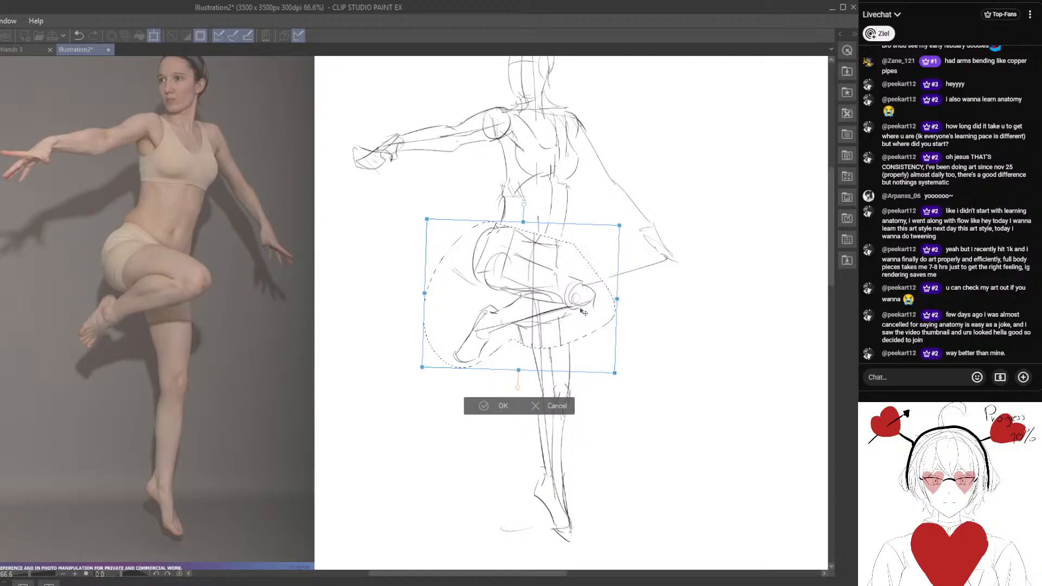
{"action": "key", "text": "Return"}
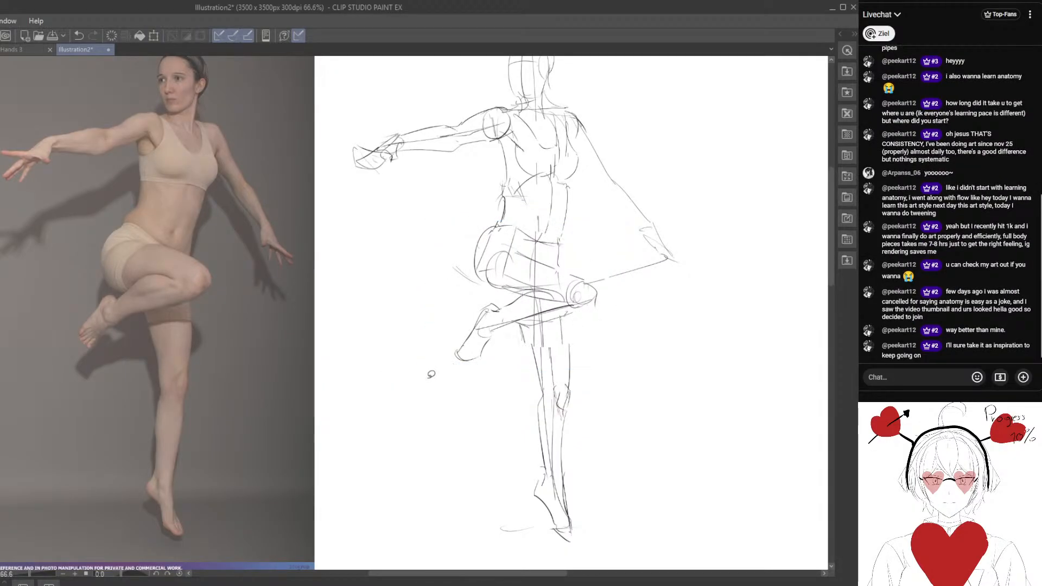
Outline both edges of the lowered arm from shoulder to wrist, erasing stray guide strokes near the elbow.
{"action": "mouse_move", "coordinate": [559, 219]}
{"action": "left_mouse_down"}
{"action": "mouse_move", "coordinate": [553, 270]}
{"action": "mouse_move", "coordinate": [547, 216]}
{"action": "left_mouse_up"}
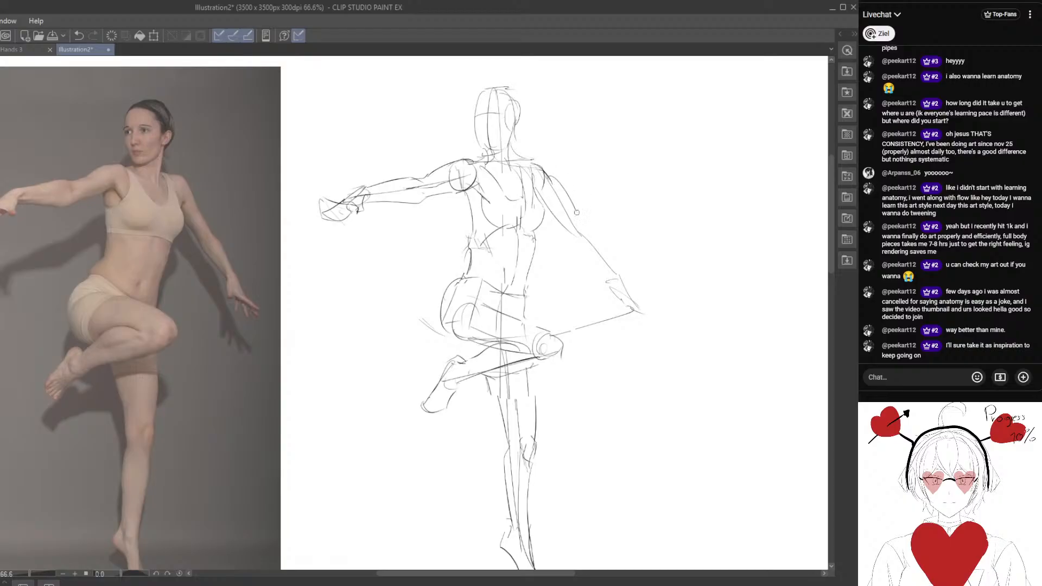
{"action": "key", "text": "e"}
{"action": "mouse_move", "coordinate": [568, 237]}
{"action": "left_mouse_down"}
{"action": "mouse_move", "coordinate": [590, 258]}
{"action": "mouse_move", "coordinate": [609, 242]}
{"action": "mouse_move", "coordinate": [596, 237]}
{"action": "left_mouse_up"}
{"action": "key", "text": "p"}
{"action": "left_click_drag", "start_coordinate": [478, 368], "coordinate": [501, 342]}
{"action": "key", "text": "ctrl+minus"}
{"action": "left_click_drag", "start_coordinate": [509, 220], "coordinate": [504, 188]}
{"action": "left_click_drag", "start_coordinate": [546, 239], "coordinate": [579, 273]}
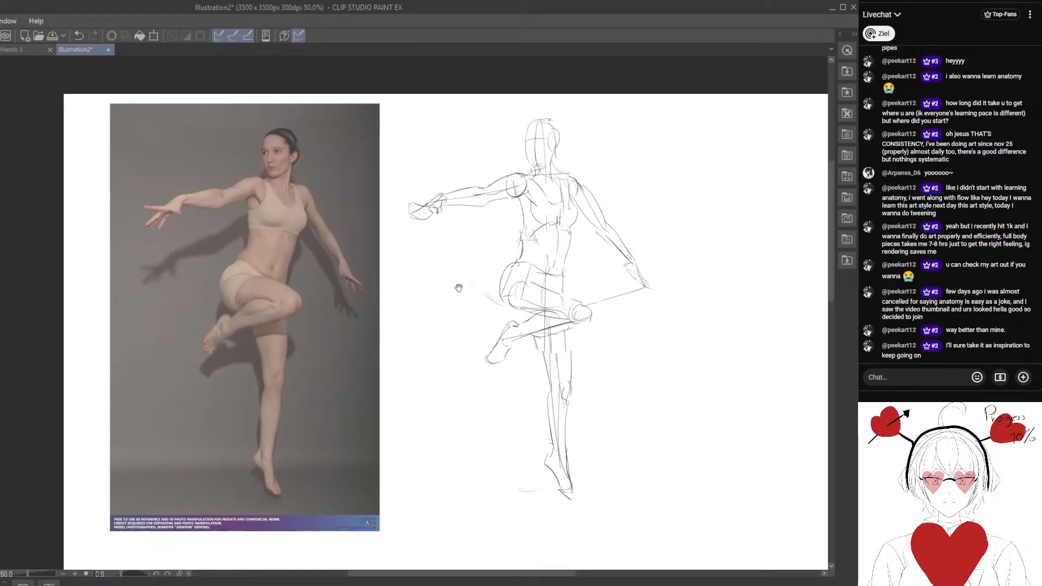
Trace the buttock's curve on the reference photo and echo it on the sketch's hip and folded lower leg.
{"action": "key", "text": "ctrl+plus"}
{"action": "mouse_move", "coordinate": [525, 312]}
{"action": "left_mouse_down"}
{"action": "mouse_move", "coordinate": [544, 365]}
{"action": "mouse_move", "coordinate": [550, 323]}
{"action": "mouse_move", "coordinate": [512, 343]}
{"action": "mouse_move", "coordinate": [549, 312]}
{"action": "left_mouse_up"}
{"action": "left_click", "coordinate": [372, 405]}
{"action": "mouse_move", "coordinate": [287, 375]}
{"action": "left_mouse_down"}
{"action": "mouse_move", "coordinate": [302, 340]}
{"action": "mouse_move", "coordinate": [288, 348]}
{"action": "left_mouse_up"}
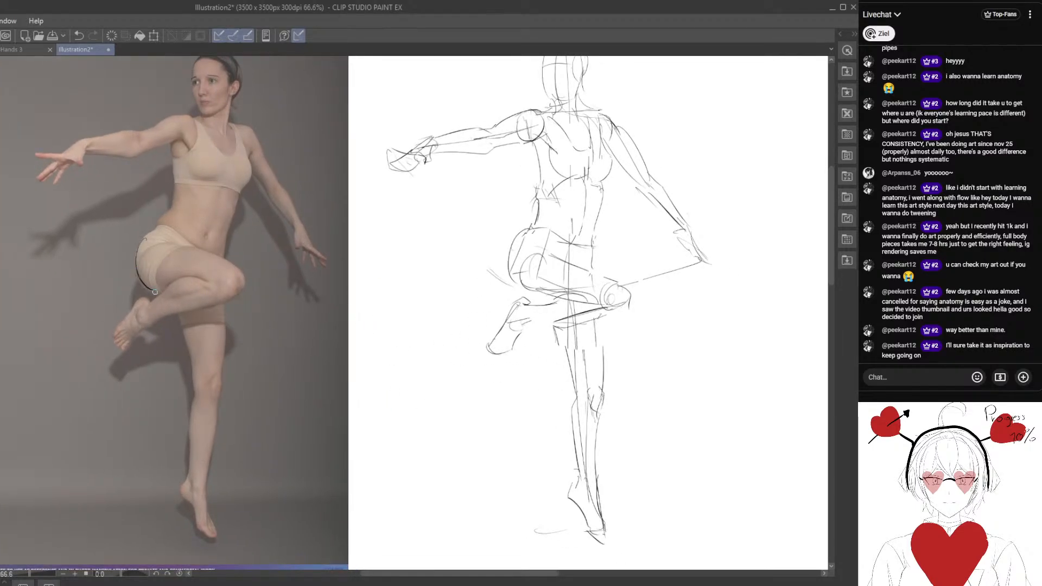
{"action": "mouse_move", "coordinate": [503, 262]}
{"action": "left_mouse_down"}
{"action": "mouse_move", "coordinate": [522, 290]}
{"action": "mouse_move", "coordinate": [489, 341]}
{"action": "mouse_move", "coordinate": [533, 292]}
{"action": "mouse_move", "coordinate": [569, 331]}
{"action": "mouse_move", "coordinate": [538, 305]}
{"action": "left_mouse_up"}
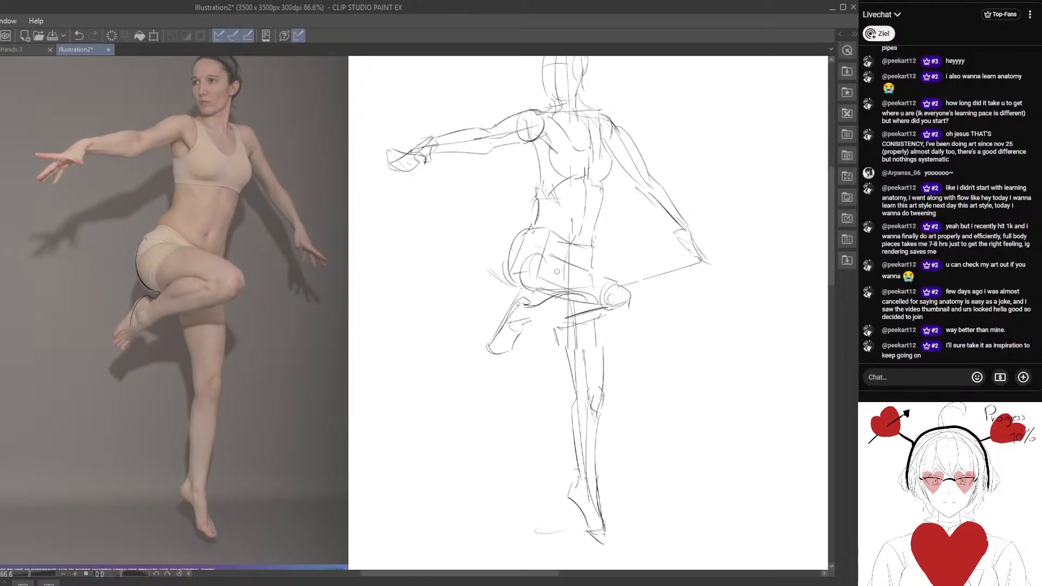
Outline the raised thigh's upper contour down to the knee and the back edge of the standing thigh.
{"action": "left_click_drag", "start_coordinate": [575, 269], "coordinate": [561, 261]}
{"action": "mouse_move", "coordinate": [530, 260]}
{"action": "left_mouse_down"}
{"action": "mouse_move", "coordinate": [540, 249]}
{"action": "mouse_move", "coordinate": [618, 277]}
{"action": "mouse_move", "coordinate": [629, 305]}
{"action": "left_mouse_up"}
{"action": "mouse_move", "coordinate": [563, 339]}
{"action": "left_mouse_down"}
{"action": "mouse_move", "coordinate": [491, 319]}
{"action": "mouse_move", "coordinate": [566, 295]}
{"action": "mouse_move", "coordinate": [478, 328]}
{"action": "left_mouse_up"}
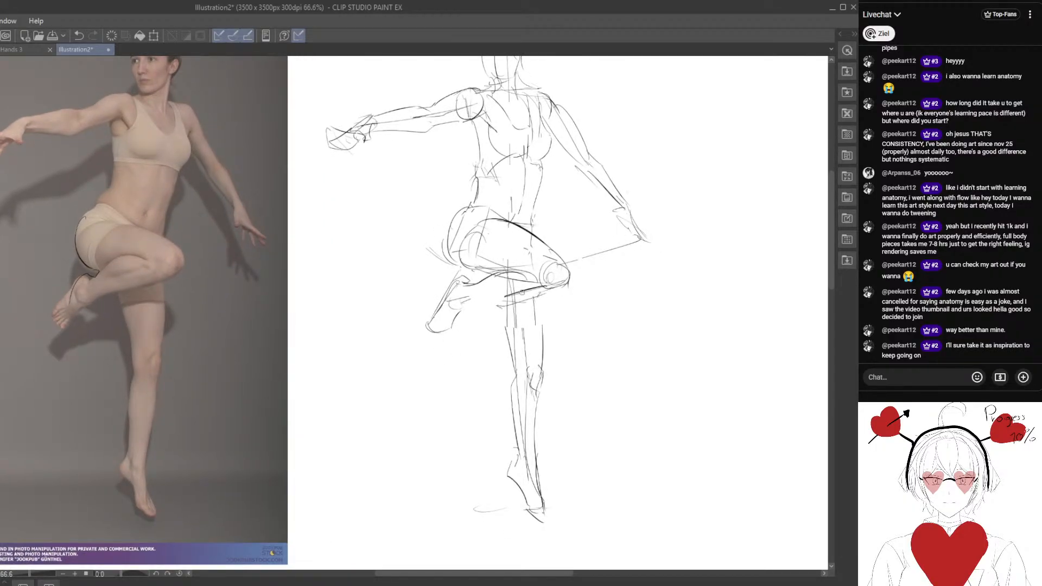
{"action": "mouse_move", "coordinate": [523, 293]}
{"action": "left_mouse_down"}
{"action": "mouse_move", "coordinate": [461, 311]}
{"action": "mouse_move", "coordinate": [500, 315]}
{"action": "mouse_move", "coordinate": [493, 309]}
{"action": "left_mouse_up"}
{"action": "mouse_move", "coordinate": [431, 232]}
{"action": "left_mouse_down"}
{"action": "mouse_move", "coordinate": [447, 286]}
{"action": "mouse_move", "coordinate": [452, 273]}
{"action": "left_mouse_up"}
{"action": "left_click_drag", "start_coordinate": [515, 301], "coordinate": [487, 284]}
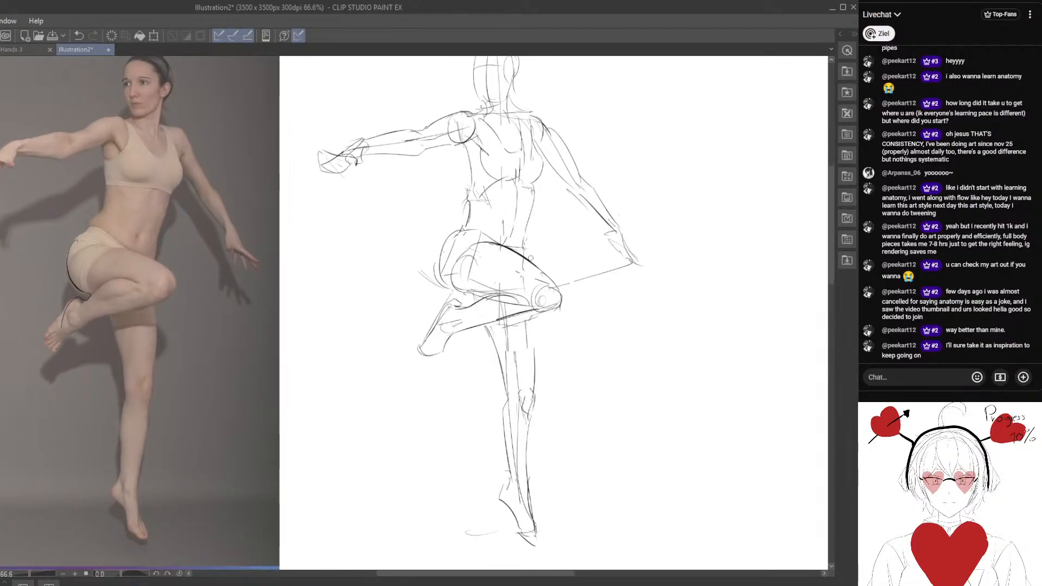
Lasso the standing leg, rotate it slightly clockwise and refit it under the pelvis.
{"action": "mouse_move", "coordinate": [500, 325]}
{"action": "left_mouse_down"}
{"action": "mouse_move", "coordinate": [610, 426]}
{"action": "mouse_move", "coordinate": [566, 295]}
{"action": "mouse_move", "coordinate": [598, 327]}
{"action": "left_mouse_up"}
{"action": "left_click_drag", "start_coordinate": [542, 435], "coordinate": [532, 437]}
{"action": "key", "text": "ctrl+t"}
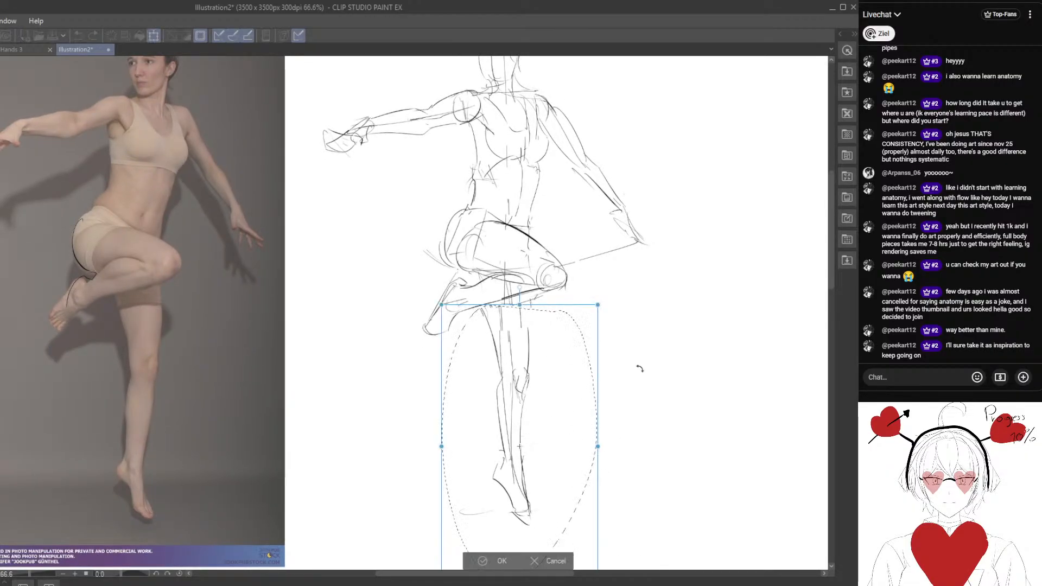
{"action": "left_click_drag", "start_coordinate": [640, 367], "coordinate": [640, 374]}
{"action": "left_click_drag", "start_coordinate": [557, 409], "coordinate": [561, 418]}
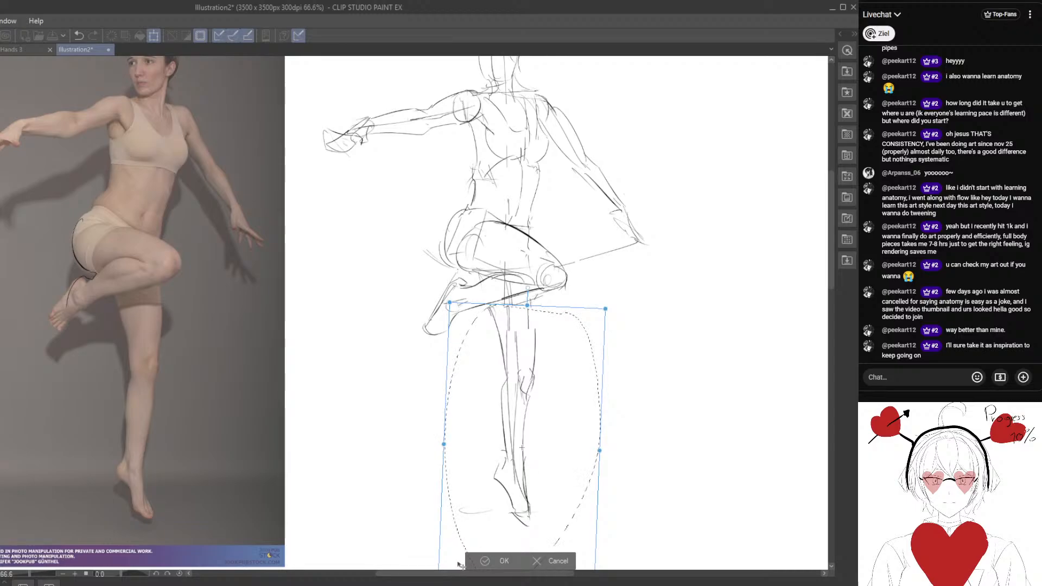
{"action": "left_click", "coordinate": [492, 560]}
{"action": "key", "text": "ctrl+d"}
Draw a straight alignment line on the reference photo from the outer edge of the bust to the standing toes.
{"action": "left_click_drag", "start_coordinate": [377, 428], "coordinate": [393, 450]}
{"action": "left_click_drag", "start_coordinate": [203, 175], "coordinate": [190, 534]}
{"action": "key", "text": "e"}
{"action": "left_click_drag", "start_coordinate": [214, 211], "coordinate": [201, 231]}
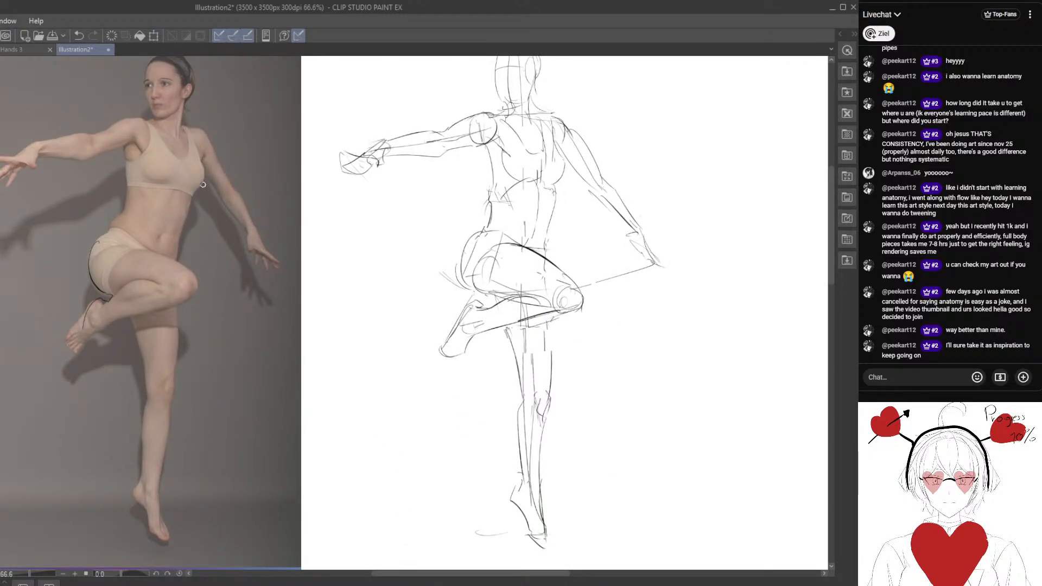
Check the sketch's alignment with a matching line from the bust past the standing foot, and undo that line.
{"action": "left_click_drag", "start_coordinate": [537, 323], "coordinate": [506, 298]}
{"action": "left_click_drag", "start_coordinate": [530, 145], "coordinate": [498, 550]}
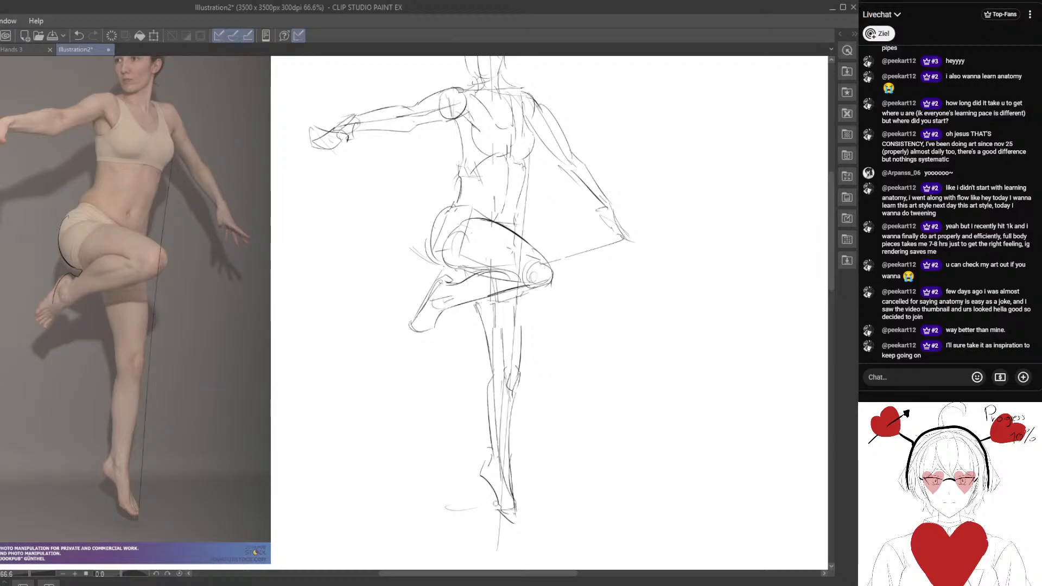
{"action": "left_click_drag", "start_coordinate": [355, 371], "coordinate": [397, 446]}
{"action": "left_click_drag", "start_coordinate": [312, 340], "coordinate": [317, 285]}
{"action": "left_click", "coordinate": [79, 34]}
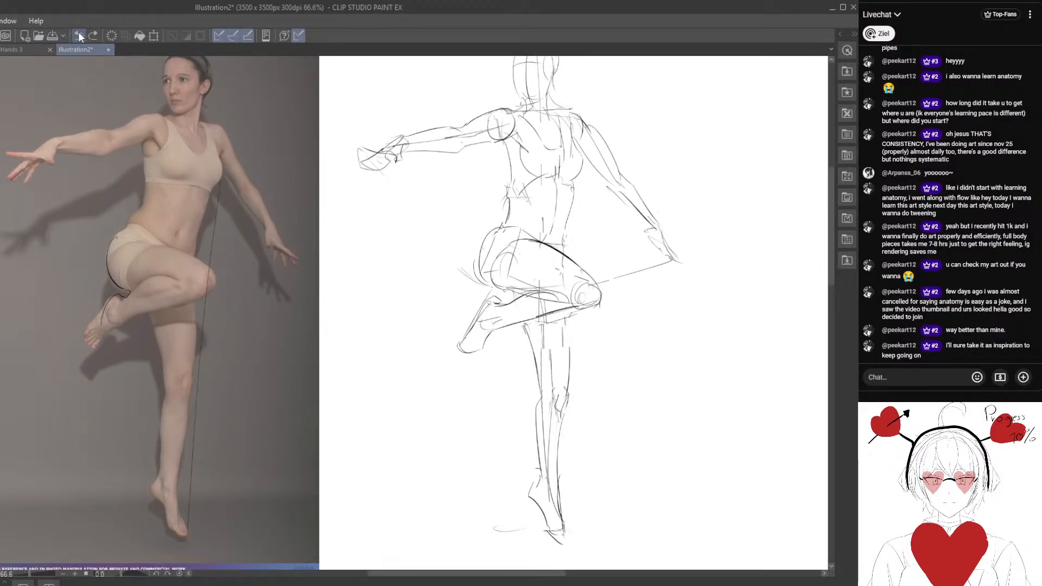
Lasso the standing leg below mid-thigh and shift it slightly toward the raised foot's side.
{"action": "left_click_drag", "start_coordinate": [392, 331], "coordinate": [362, 308]}
{"action": "mouse_move", "coordinate": [510, 322]}
{"action": "left_mouse_down"}
{"action": "mouse_move", "coordinate": [588, 428]}
{"action": "mouse_move", "coordinate": [572, 326]}
{"action": "left_mouse_up"}
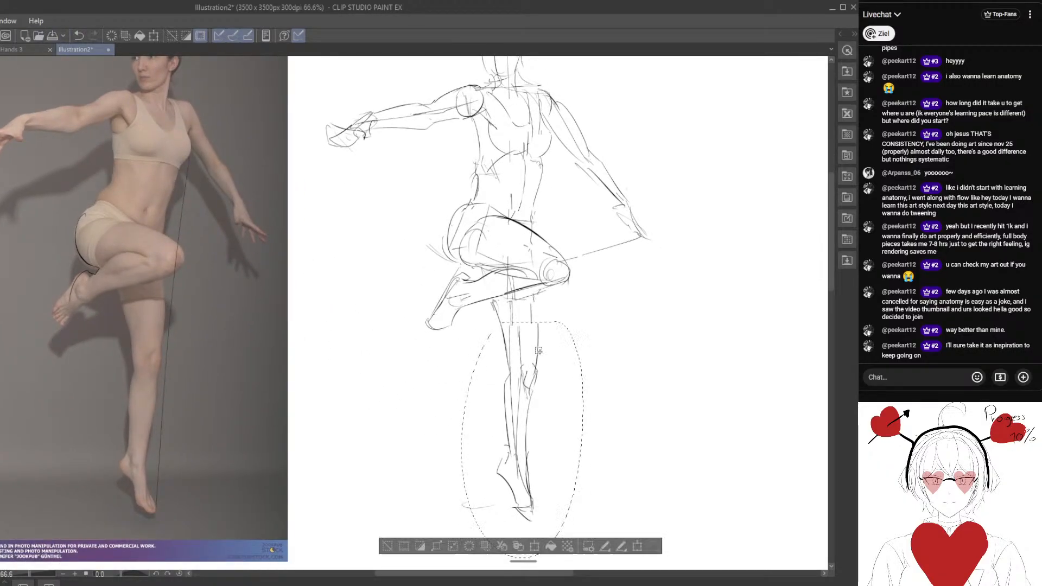
{"action": "left_click_drag", "start_coordinate": [538, 383], "coordinate": [534, 383]}
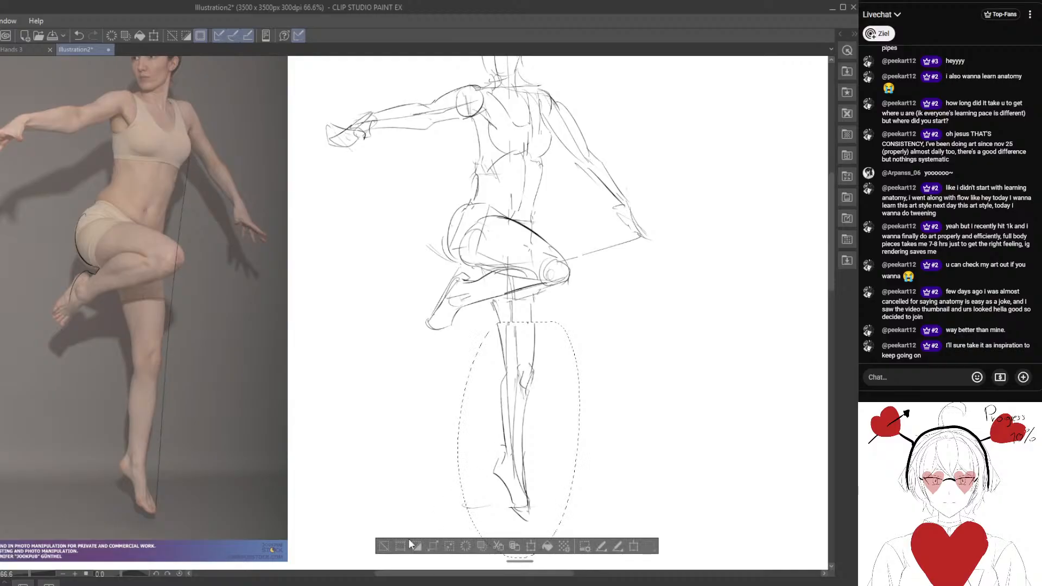
{"action": "left_click", "coordinate": [386, 546]}
{"action": "left_click_drag", "start_coordinate": [393, 392], "coordinate": [425, 432]}
{"action": "left_click_drag", "start_coordinate": [461, 363], "coordinate": [453, 354]}
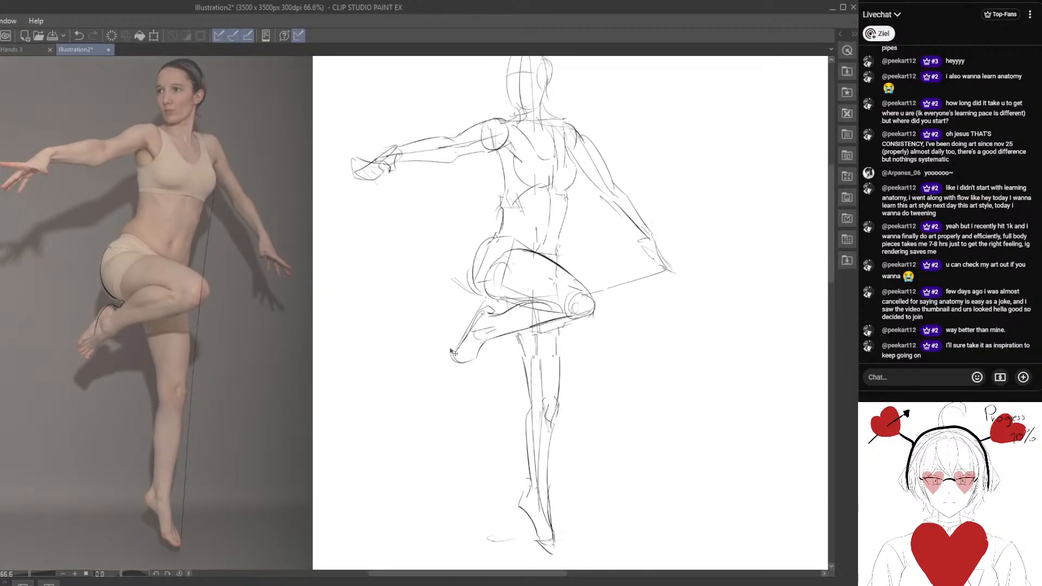
{"action": "left_click_drag", "start_coordinate": [412, 278], "coordinate": [402, 324]}
{"action": "mouse_move", "coordinate": [383, 260]}
{"action": "left_mouse_down"}
{"action": "mouse_move", "coordinate": [371, 243]}
{"action": "mouse_move", "coordinate": [374, 257]}
{"action": "left_mouse_up"}
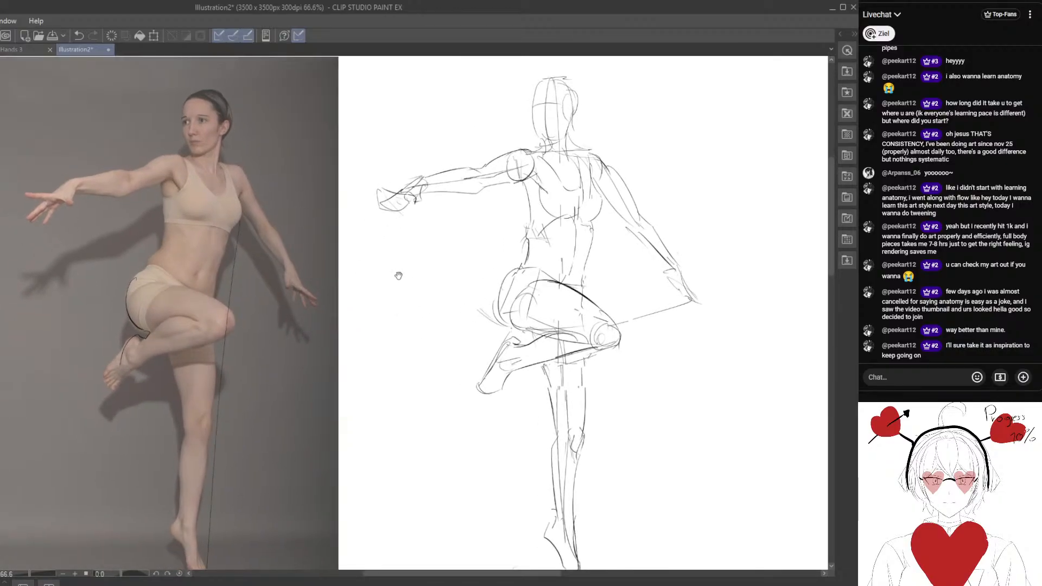
{"action": "mouse_move", "coordinate": [419, 290]}
{"action": "left_mouse_down"}
{"action": "mouse_move", "coordinate": [426, 295]}
{"action": "mouse_move", "coordinate": [415, 284]}
{"action": "left_mouse_up"}
{"action": "mouse_move", "coordinate": [355, 162]}
{"action": "left_mouse_down"}
{"action": "mouse_move", "coordinate": [471, 212]}
{"action": "mouse_move", "coordinate": [526, 157]}
{"action": "left_mouse_up"}
{"action": "key", "text": "ctrl+t"}
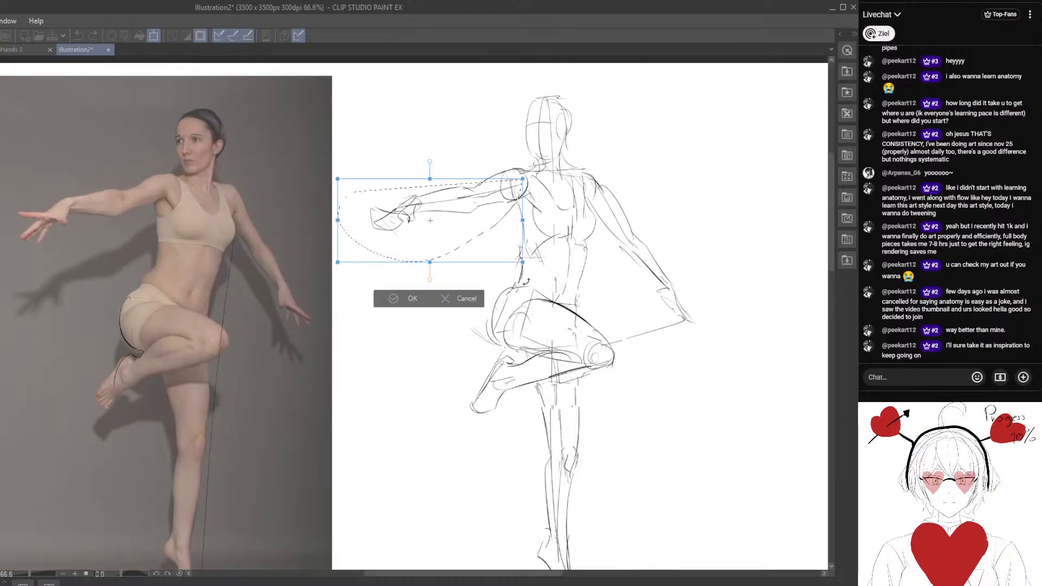
{"action": "key", "text": "Escape"}
{"action": "left_click_drag", "start_coordinate": [352, 289], "coordinate": [338, 277]}
{"action": "key", "text": "ctrl+t"}
{"action": "key", "text": "Escape"}
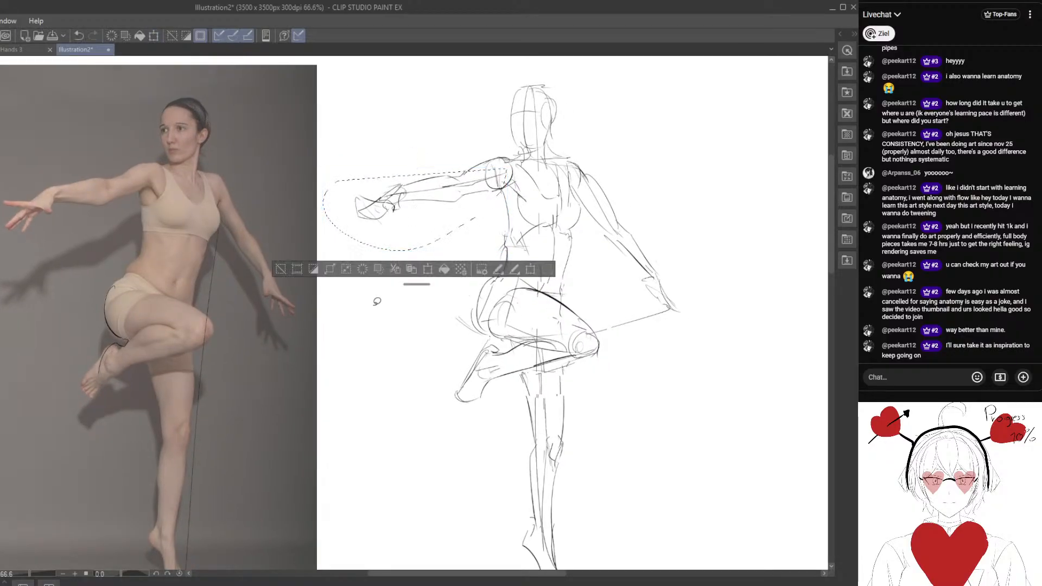
{"action": "key", "text": "ctrl+d"}
Lasso the head, torso and both arms, and lower them slightly onto the pelvis.
{"action": "scroll", "coordinate": [411, 334], "scroll_direction": "down", "scroll_amount": 2}
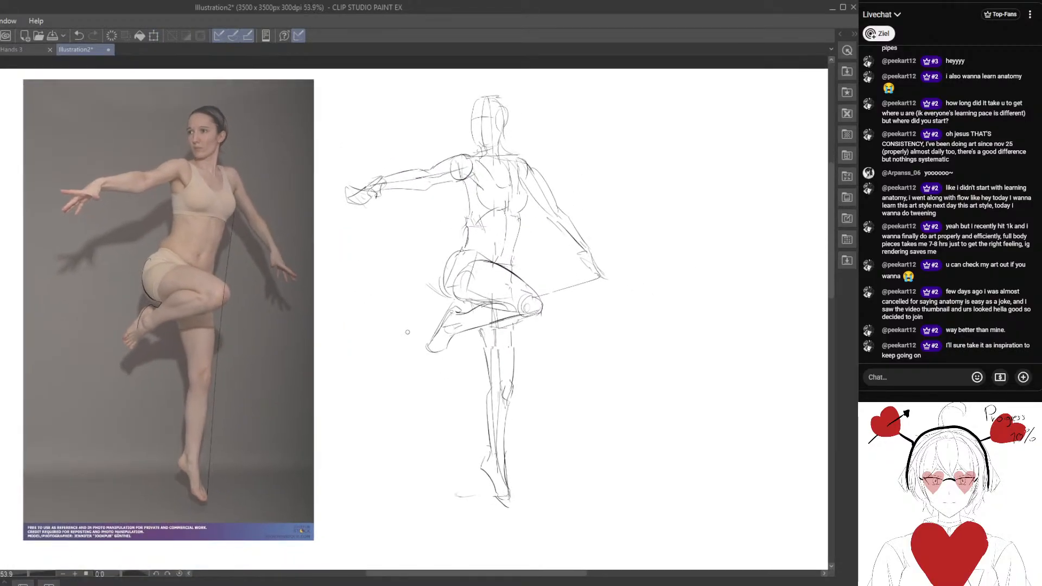
{"action": "scroll", "coordinate": [474, 292], "scroll_direction": "up", "scroll_amount": 1}
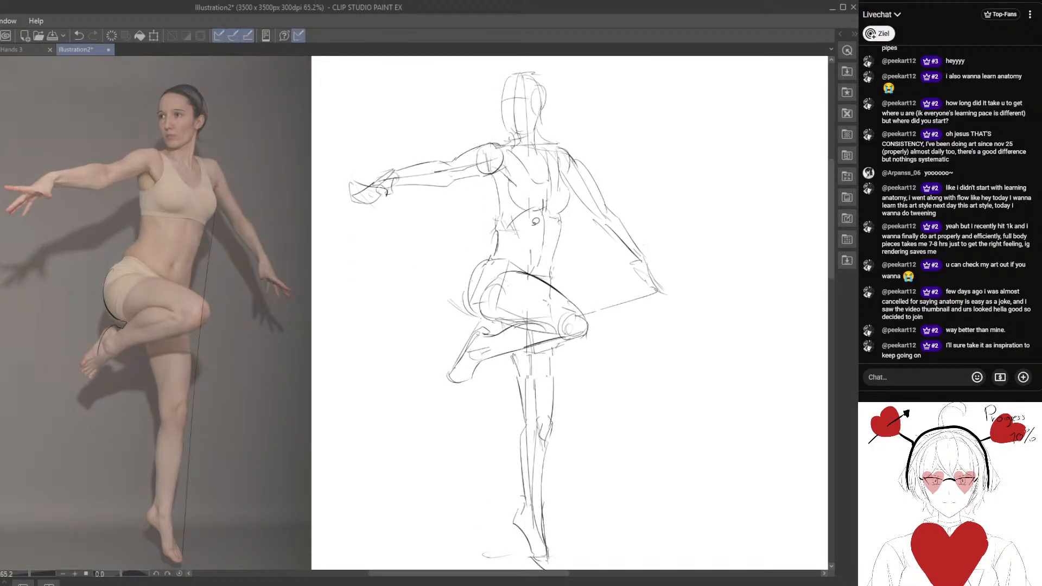
{"action": "mouse_move", "coordinate": [524, 251]}
{"action": "left_mouse_down"}
{"action": "mouse_move", "coordinate": [380, 88]}
{"action": "mouse_move", "coordinate": [733, 255]}
{"action": "mouse_move", "coordinate": [596, 264]}
{"action": "mouse_move", "coordinate": [598, 283]}
{"action": "left_mouse_up"}
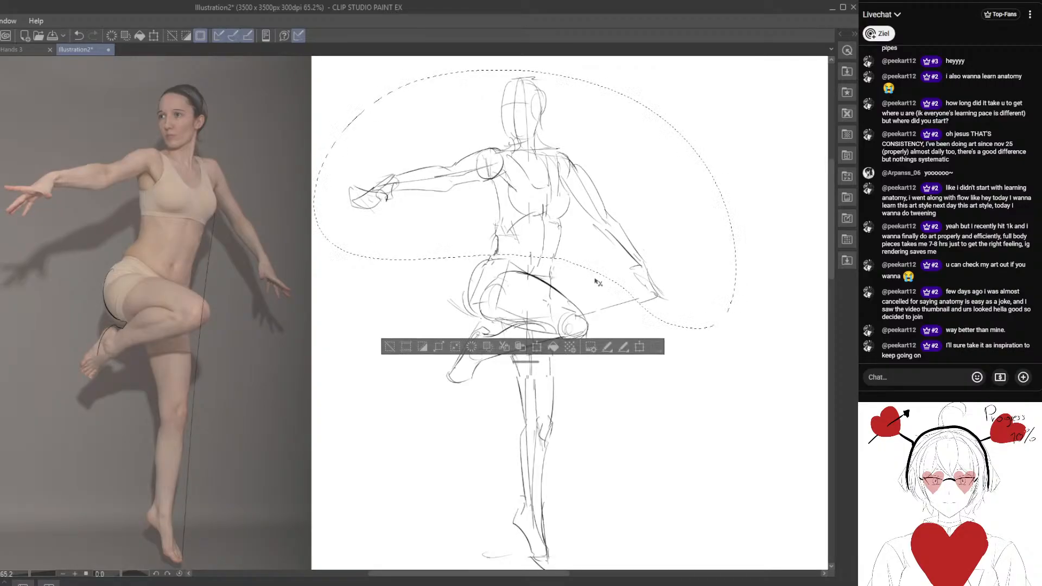
{"action": "left_click", "coordinate": [406, 348]}
{"action": "left_click", "coordinate": [79, 35]}
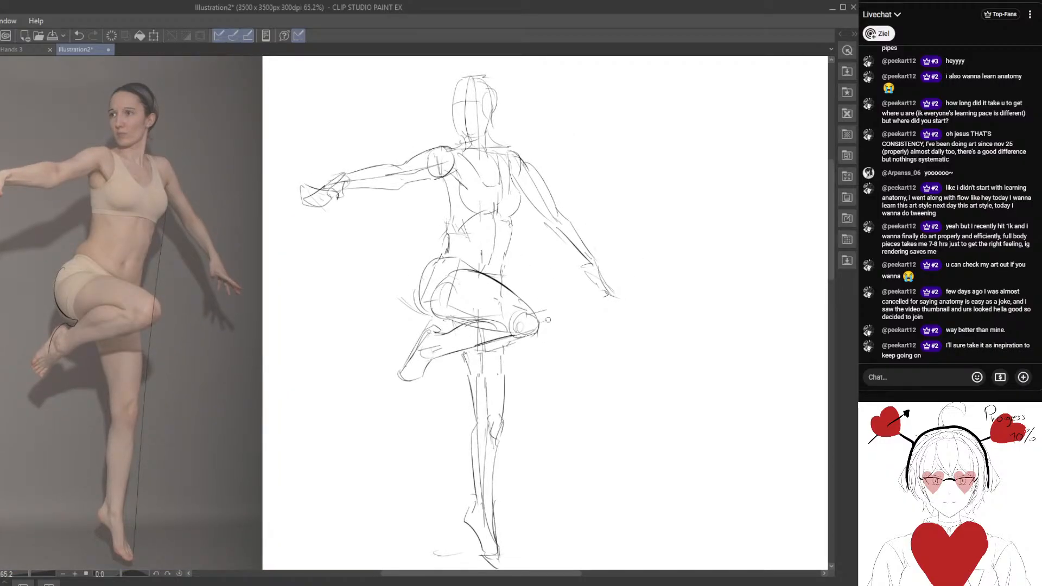
Lasso the lowered arm and rotate it slightly counterclockwise so the hand swings outward, keeping it fitted at the shoulder.
{"action": "left_click_drag", "start_coordinate": [559, 308], "coordinate": [565, 324]}
{"action": "left_click_drag", "start_coordinate": [537, 250], "coordinate": [530, 179]}
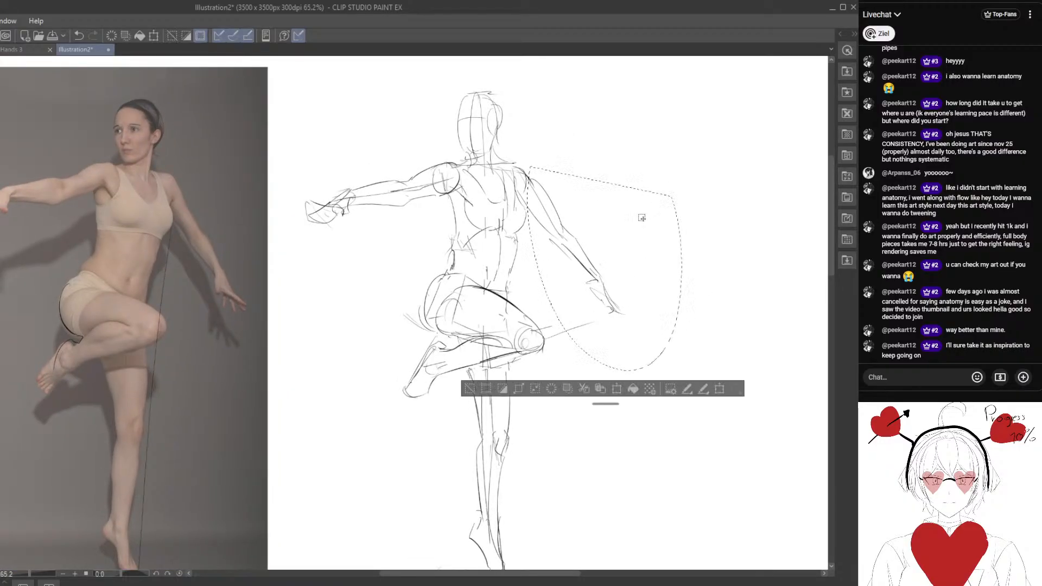
{"action": "key", "text": "ctrl+t"}
{"action": "left_click_drag", "start_coordinate": [694, 242], "coordinate": [691, 235]}
{"action": "left_click_drag", "start_coordinate": [642, 280], "coordinate": [644, 275]}
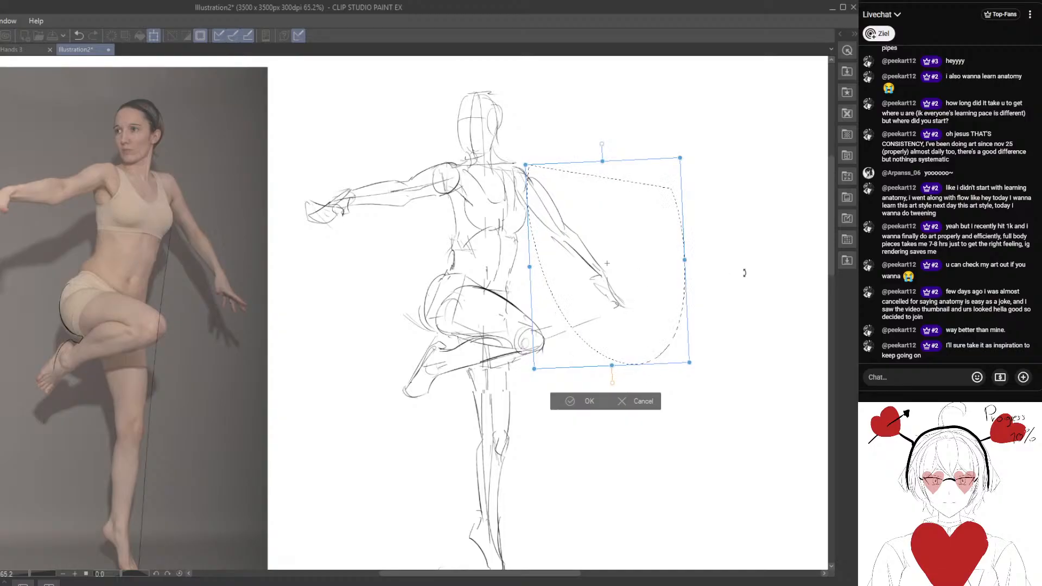
{"action": "left_click_drag", "start_coordinate": [744, 273], "coordinate": [734, 280]}
{"action": "left_click", "coordinate": [589, 402]}
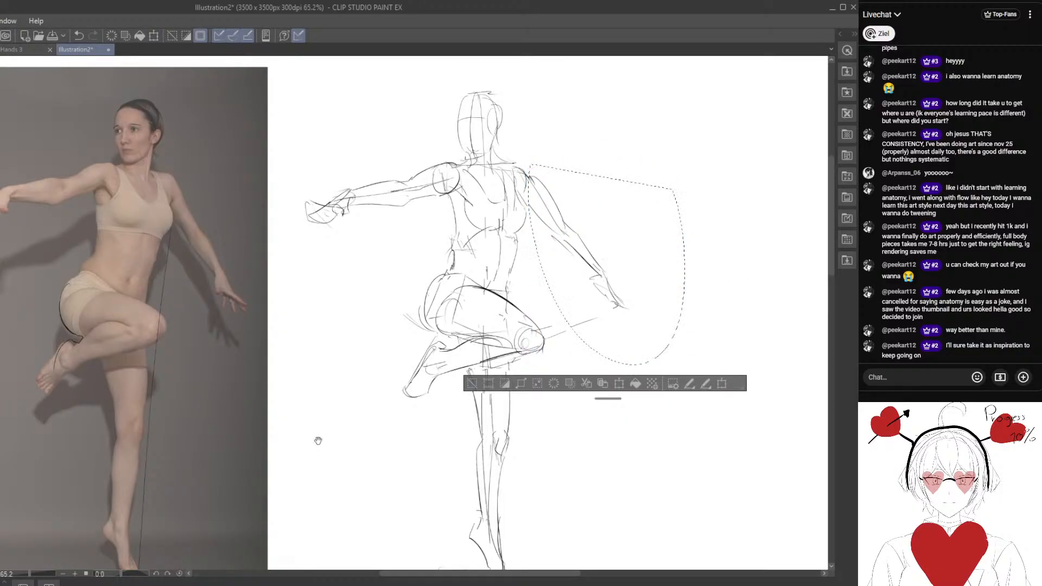
{"action": "left_click_drag", "start_coordinate": [318, 441], "coordinate": [329, 439]}
{"action": "left_click", "coordinate": [483, 383]}
Lasso the upper body above the pelvis, rotate it slightly clockwise and shift it to rejoin the waist.
{"action": "scroll", "coordinate": [391, 426], "scroll_direction": "down", "scroll_amount": 2}
{"action": "left_click_drag", "start_coordinate": [385, 406], "coordinate": [436, 368]}
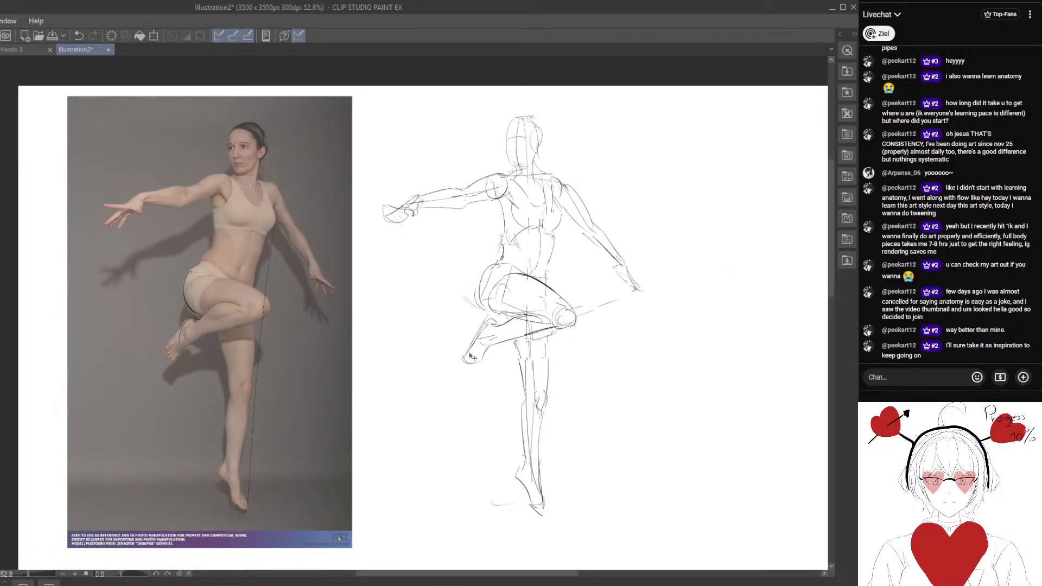
{"action": "mouse_move", "coordinate": [460, 317]}
{"action": "left_mouse_down"}
{"action": "mouse_move", "coordinate": [487, 312]}
{"action": "mouse_move", "coordinate": [522, 329]}
{"action": "left_mouse_up"}
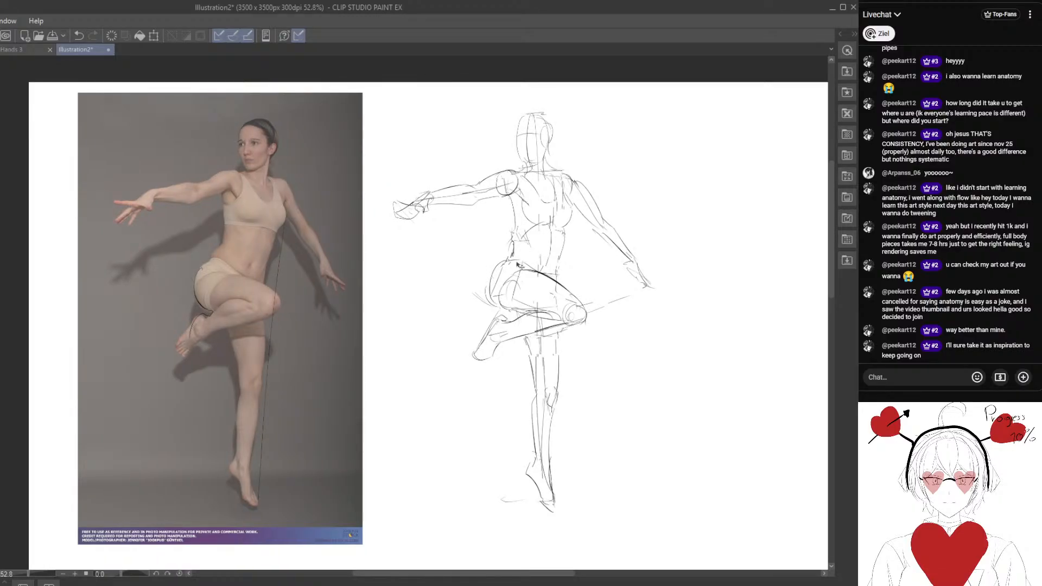
{"action": "mouse_move", "coordinate": [537, 271]}
{"action": "left_mouse_down"}
{"action": "mouse_move", "coordinate": [506, 284]}
{"action": "mouse_move", "coordinate": [396, 270]}
{"action": "mouse_move", "coordinate": [365, 280]}
{"action": "mouse_move", "coordinate": [426, 330]}
{"action": "left_mouse_up"}
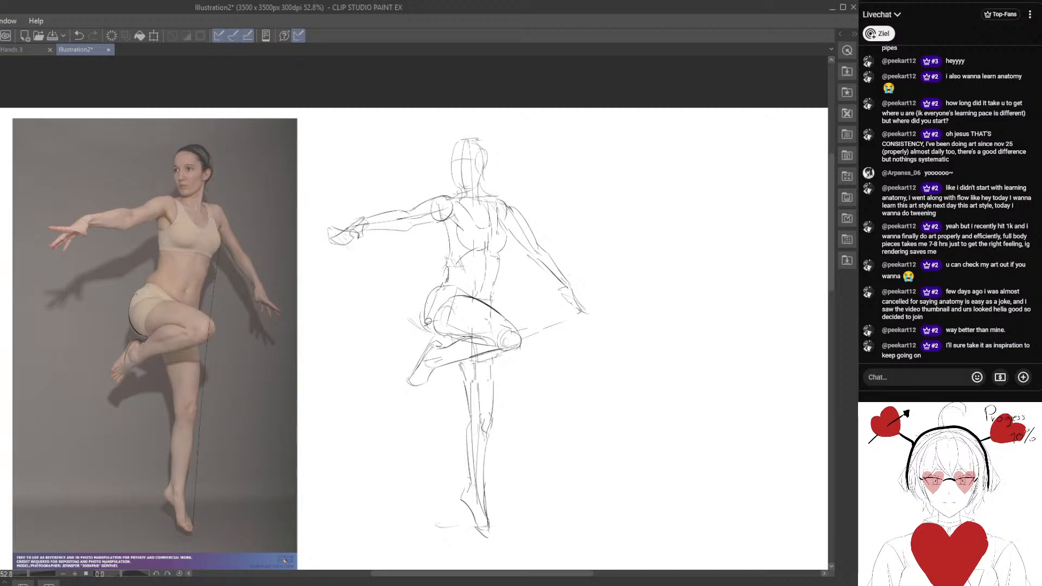
{"action": "mouse_move", "coordinate": [465, 290]}
{"action": "left_mouse_down"}
{"action": "mouse_move", "coordinate": [271, 216]}
{"action": "mouse_move", "coordinate": [544, 103]}
{"action": "mouse_move", "coordinate": [576, 297]}
{"action": "mouse_move", "coordinate": [534, 315]}
{"action": "left_mouse_up"}
{"action": "left_click_drag", "start_coordinate": [507, 280], "coordinate": [524, 300]}
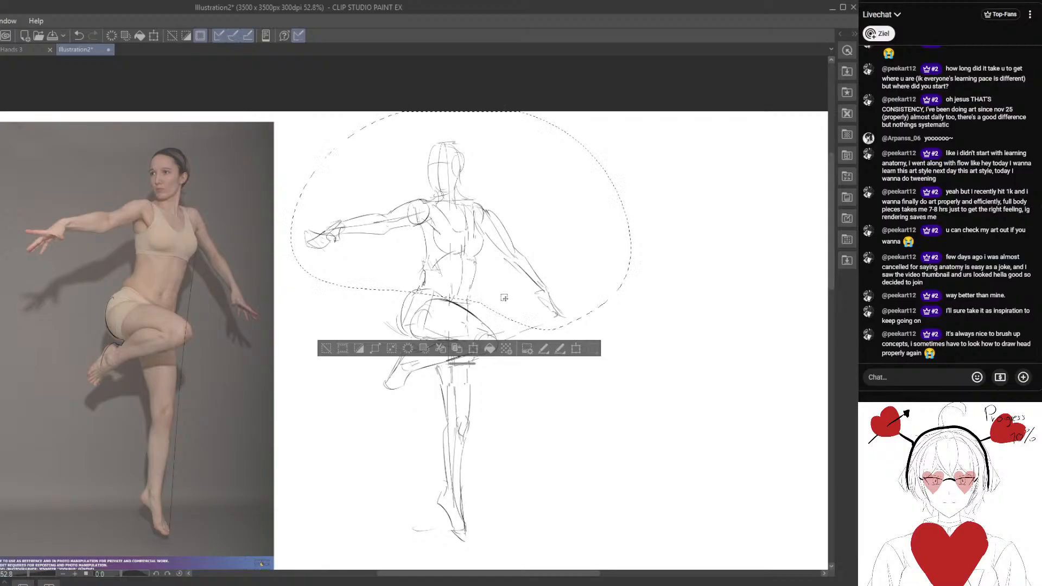
{"action": "left_click_drag", "start_coordinate": [570, 289], "coordinate": [562, 263]}
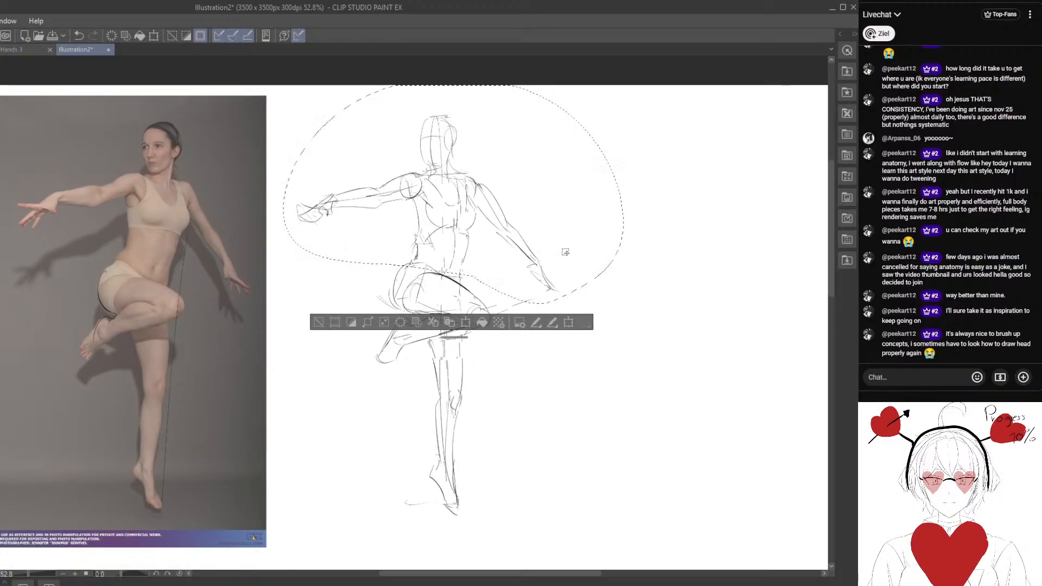
{"action": "key", "text": "ctrl+t"}
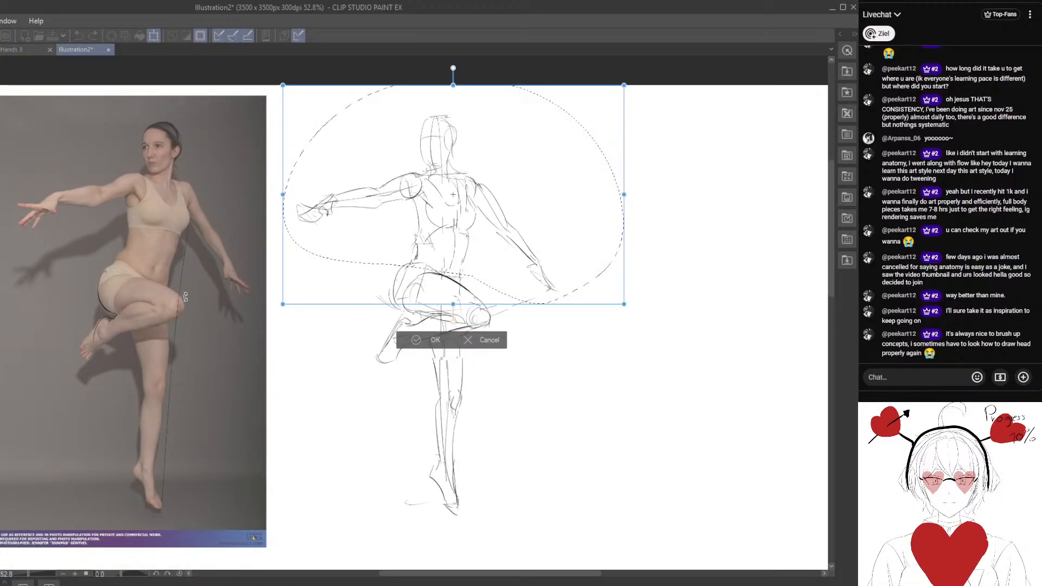
{"action": "mouse_move", "coordinate": [722, 198]}
{"action": "left_mouse_down"}
{"action": "mouse_move", "coordinate": [655, 217]}
{"action": "mouse_move", "coordinate": [737, 230]}
{"action": "mouse_move", "coordinate": [708, 250]}
{"action": "left_mouse_up"}
{"action": "left_click_drag", "start_coordinate": [604, 268], "coordinate": [609, 273]}
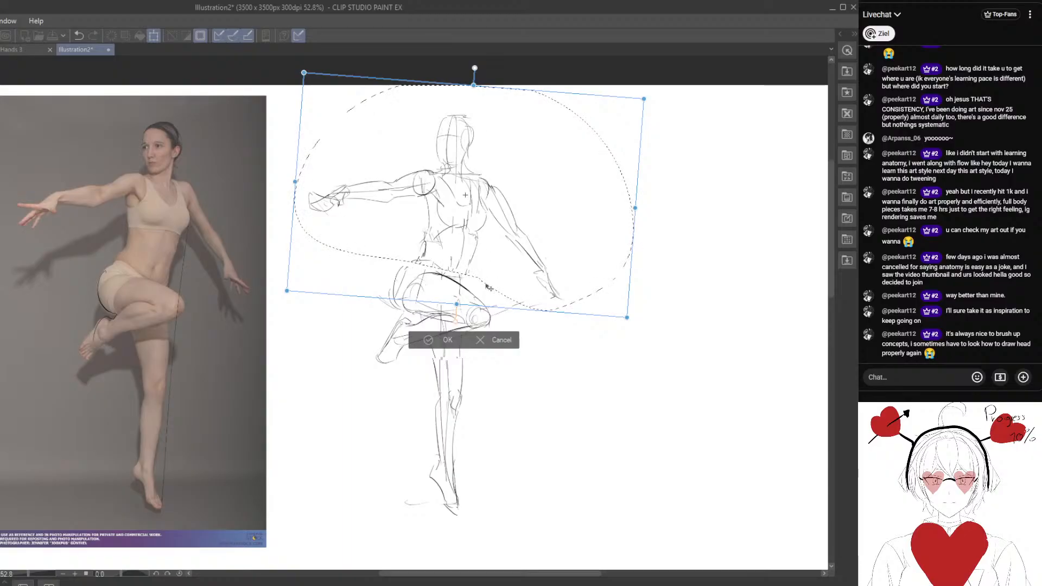
{"action": "left_click_drag", "start_coordinate": [516, 207], "coordinate": [515, 210]}
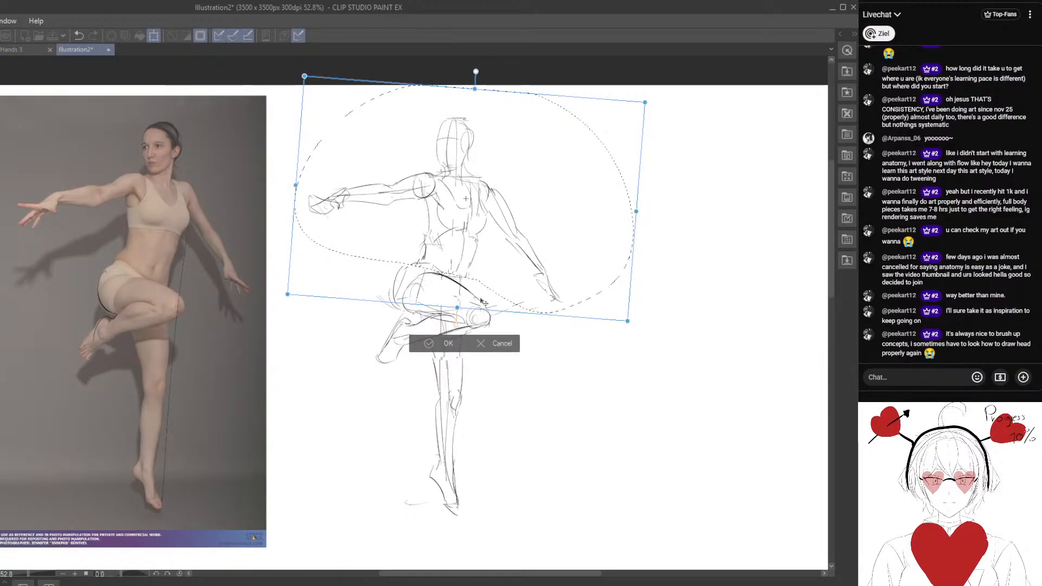
{"action": "left_click", "coordinate": [432, 345]}
{"action": "left_click", "coordinate": [341, 334]}
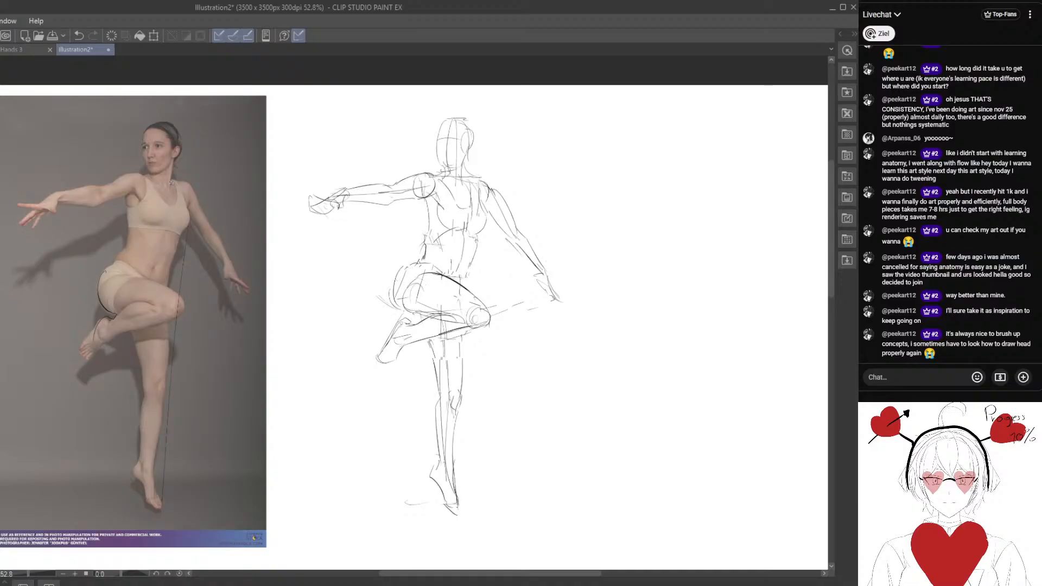
Redraw the figure's waist and outer hip contour so the torso flows into the raised thigh.
{"action": "left_click_drag", "start_coordinate": [164, 182], "coordinate": [155, 275]}
{"action": "mouse_move", "coordinate": [459, 147]}
{"action": "left_mouse_down"}
{"action": "mouse_move", "coordinate": [444, 273]}
{"action": "mouse_move", "coordinate": [394, 262]}
{"action": "left_mouse_up"}
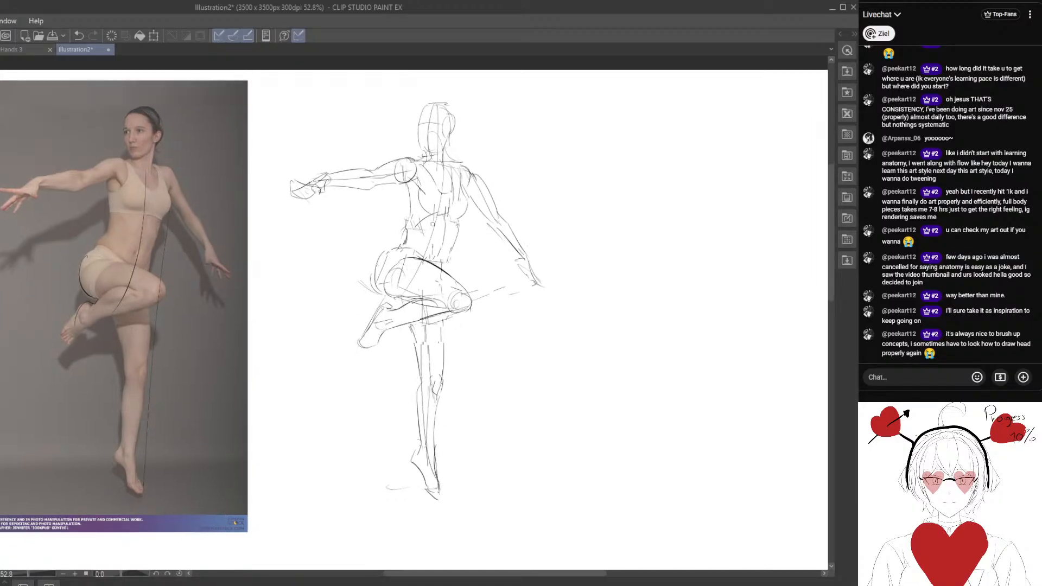
{"action": "left_click_drag", "start_coordinate": [454, 222], "coordinate": [450, 249]}
{"action": "mouse_move", "coordinate": [373, 198]}
{"action": "left_mouse_down"}
{"action": "mouse_move", "coordinate": [441, 250]}
{"action": "mouse_move", "coordinate": [416, 296]}
{"action": "left_mouse_up"}
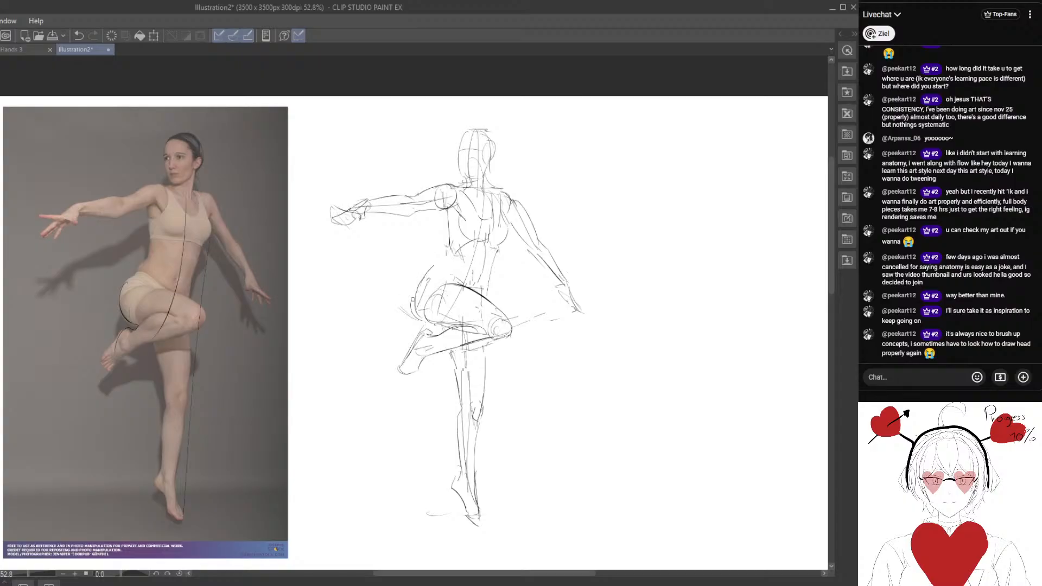
{"action": "left_click_drag", "start_coordinate": [399, 338], "coordinate": [417, 319]}
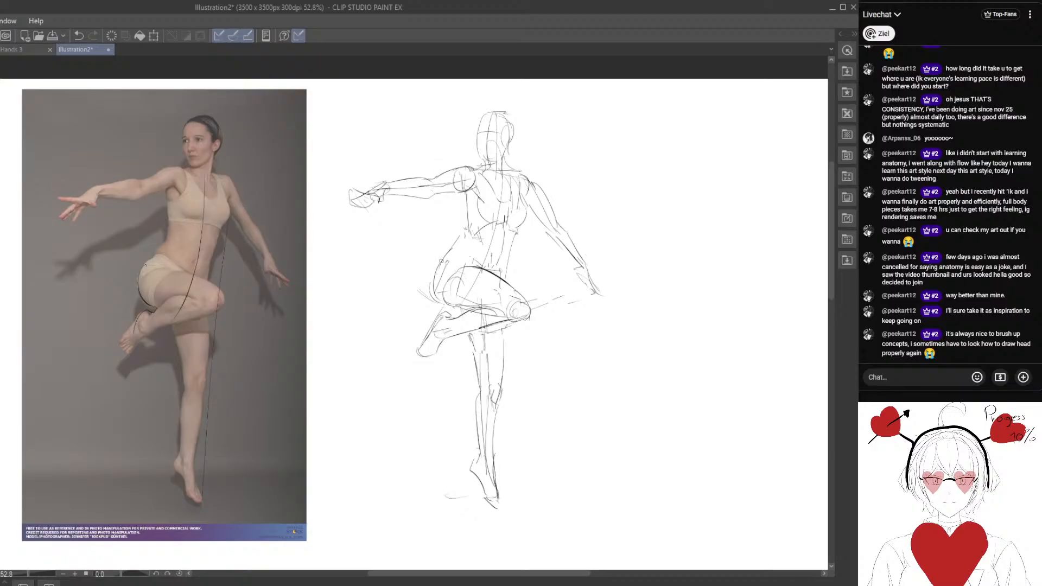
{"action": "scroll", "coordinate": [418, 304], "scroll_direction": "down", "scroll_amount": 2}
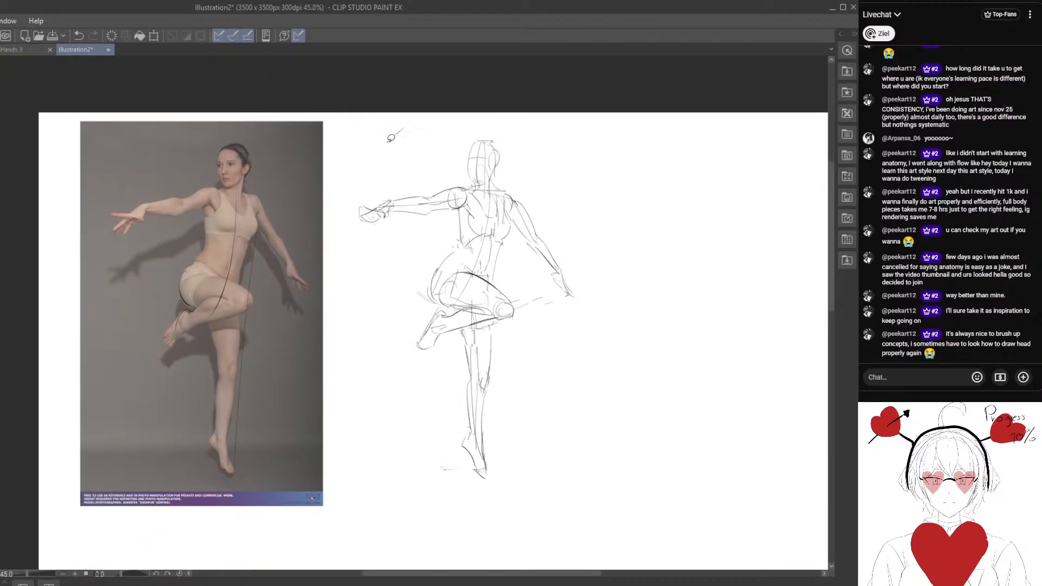
Lasso the whole sketched figure and move it over the dancer in the reference photo.
{"action": "mouse_move", "coordinate": [391, 138]}
{"action": "left_mouse_down"}
{"action": "mouse_move", "coordinate": [630, 165]}
{"action": "mouse_move", "coordinate": [540, 112]}
{"action": "left_mouse_up"}
{"action": "left_click", "coordinate": [80, 38]}
{"action": "left_click_drag", "start_coordinate": [460, 297], "coordinate": [427, 306]}
{"action": "mouse_move", "coordinate": [459, 148]}
{"action": "left_mouse_down"}
{"action": "mouse_move", "coordinate": [568, 479]}
{"action": "mouse_move", "coordinate": [488, 132]}
{"action": "left_mouse_up"}
{"action": "left_click", "coordinate": [308, 544]}
{"action": "mouse_move", "coordinate": [401, 124]}
{"action": "left_mouse_down"}
{"action": "mouse_move", "coordinate": [286, 372]}
{"action": "mouse_move", "coordinate": [574, 155]}
{"action": "left_mouse_up"}
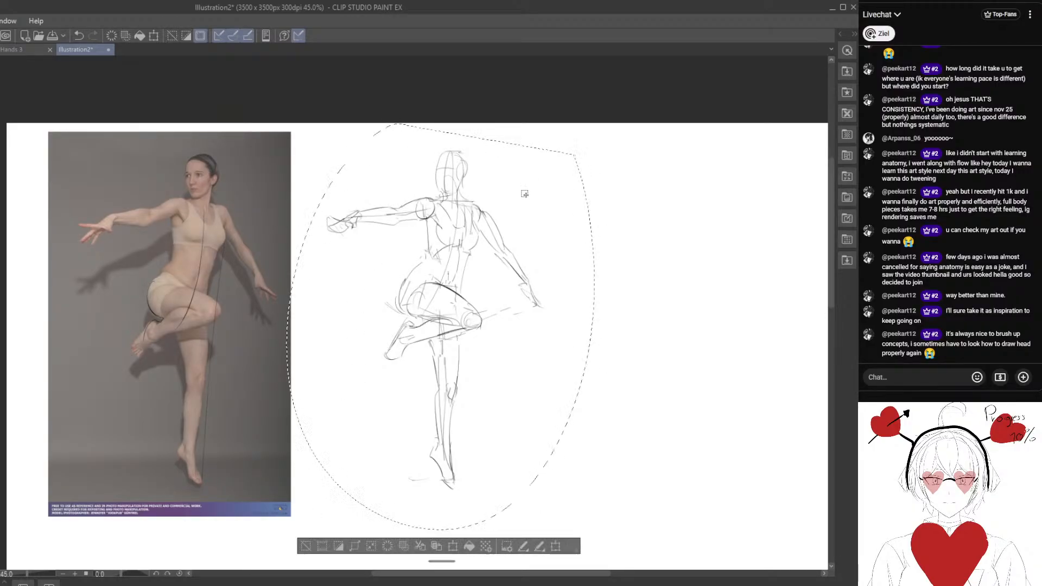
{"action": "left_click_drag", "start_coordinate": [475, 327], "coordinate": [530, 327]}
{"action": "mouse_move", "coordinate": [567, 328]}
{"action": "left_mouse_down"}
{"action": "mouse_move", "coordinate": [342, 315]}
{"action": "mouse_move", "coordinate": [308, 335]}
{"action": "left_mouse_up"}
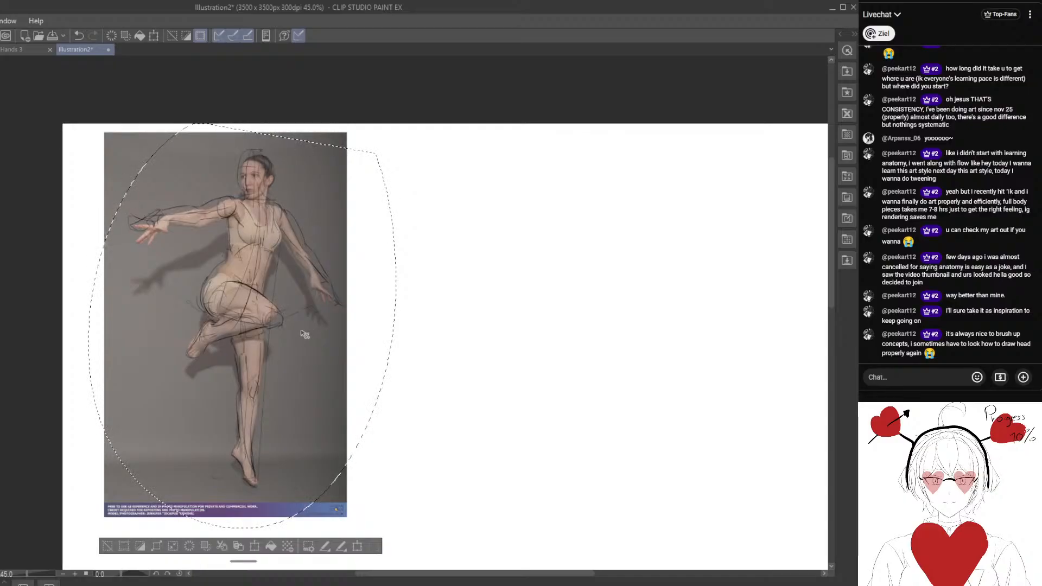
Transform the overlaid figure, rotating it slightly clockwise, scaling it down slightly and nudging it to match the photo's pose.
{"action": "key", "text": "ctrl+t"}
{"action": "left_click_drag", "start_coordinate": [535, 266], "coordinate": [534, 272]}
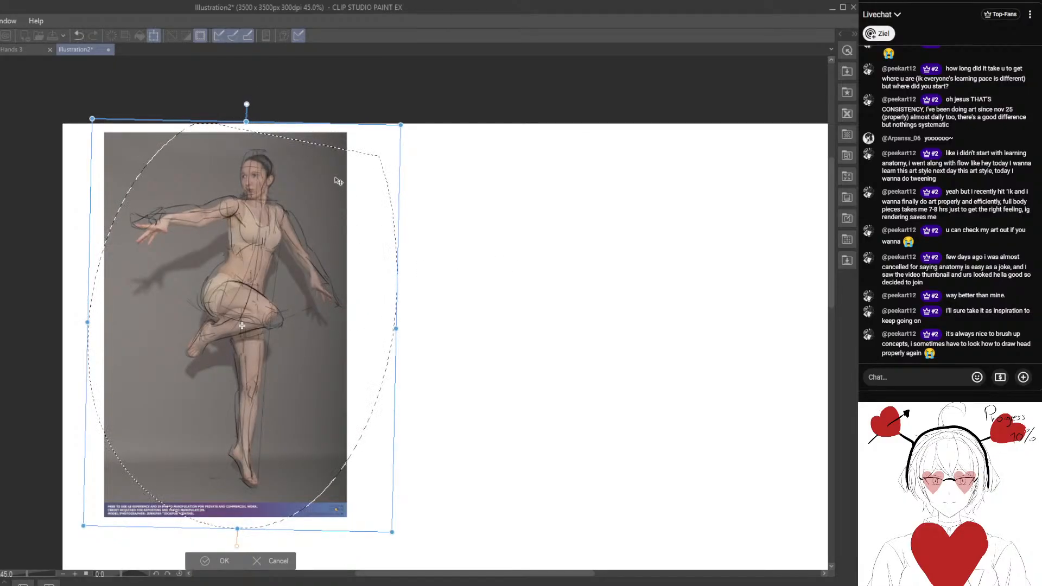
{"action": "left_click_drag", "start_coordinate": [317, 212], "coordinate": [322, 212]}
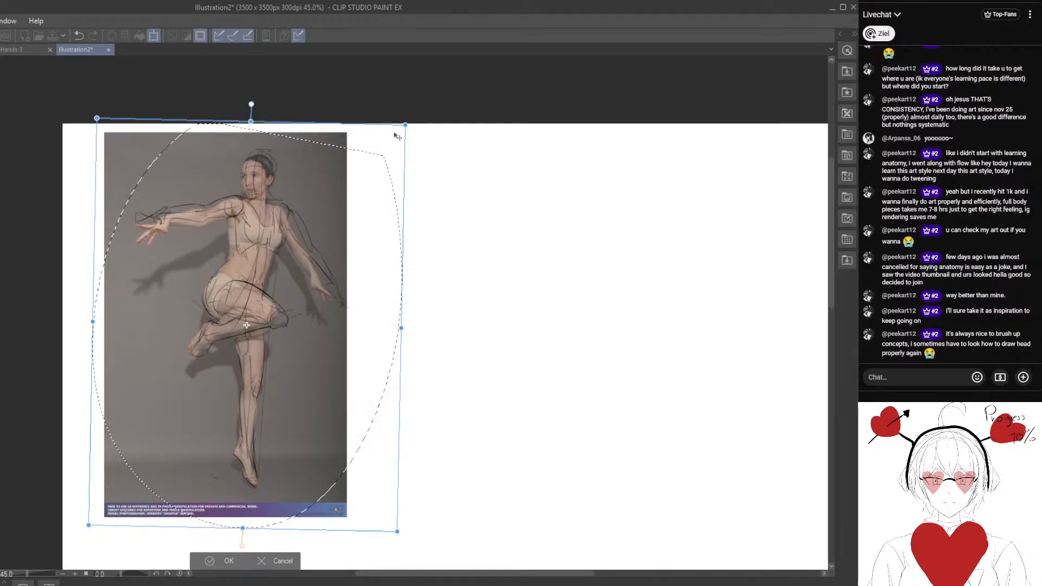
{"action": "left_click_drag", "start_coordinate": [405, 125], "coordinate": [397, 133]}
{"action": "left_click_drag", "start_coordinate": [348, 179], "coordinate": [345, 177]}
{"action": "key", "text": "Right"}
{"action": "key", "text": "Right"}
{"action": "key", "text": "Right"}
{"action": "key", "text": "Right"}
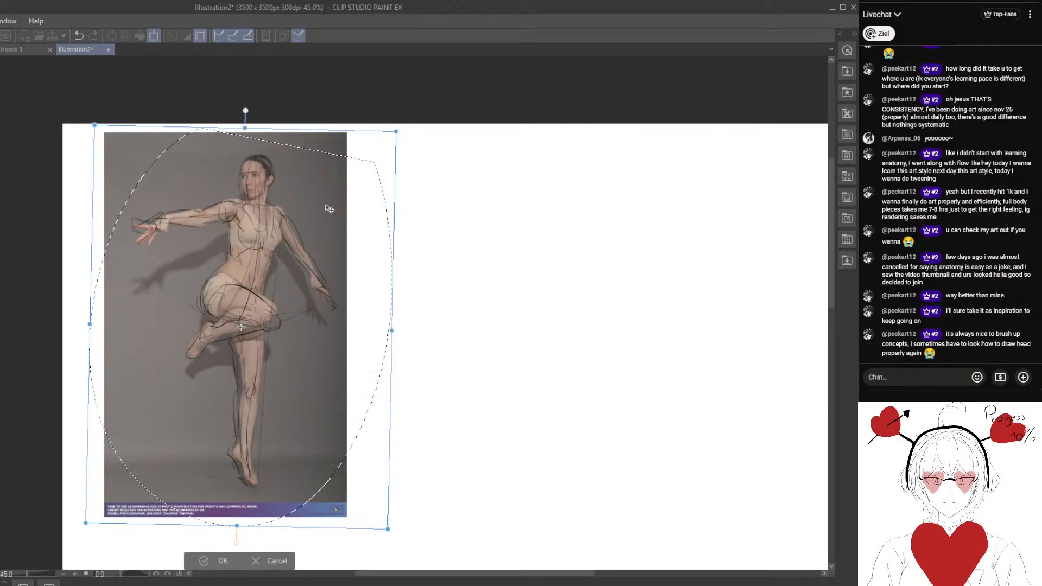
{"action": "key", "text": "Right"}
{"action": "key", "text": "Up"}
{"action": "key", "text": "Up"}
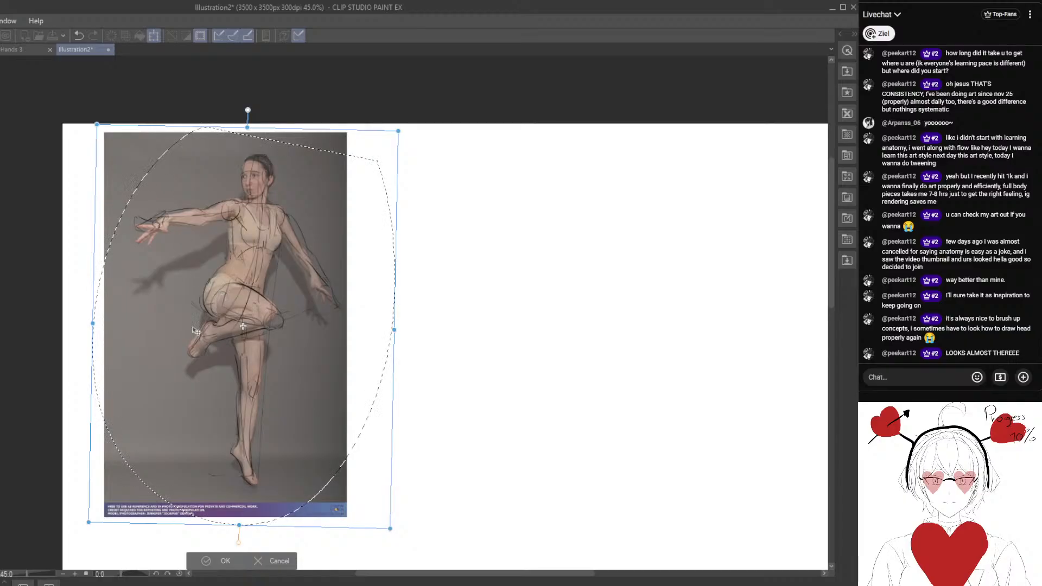
{"action": "key", "text": "Return"}
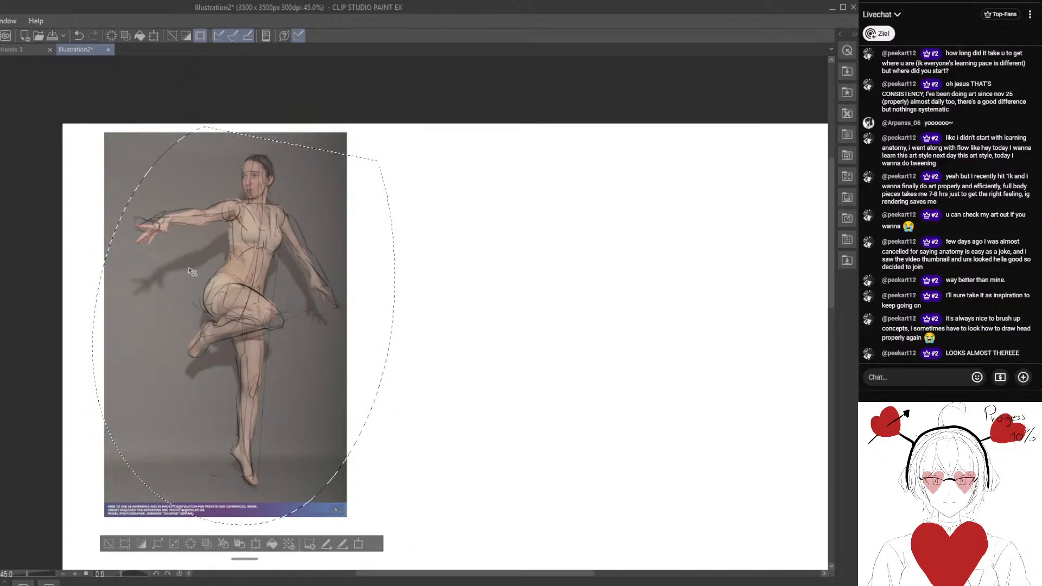
Move the fitted figure back to the blank area beside the photo and deselect it.
{"action": "left_click_drag", "start_coordinate": [302, 325], "coordinate": [551, 332]}
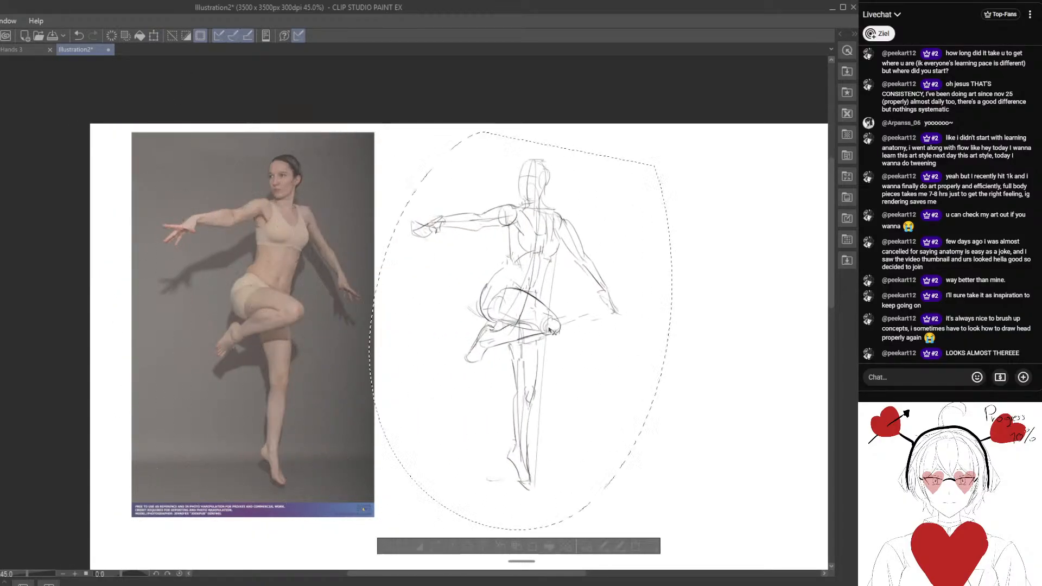
{"action": "left_click_drag", "start_coordinate": [530, 409], "coordinate": [544, 394]}
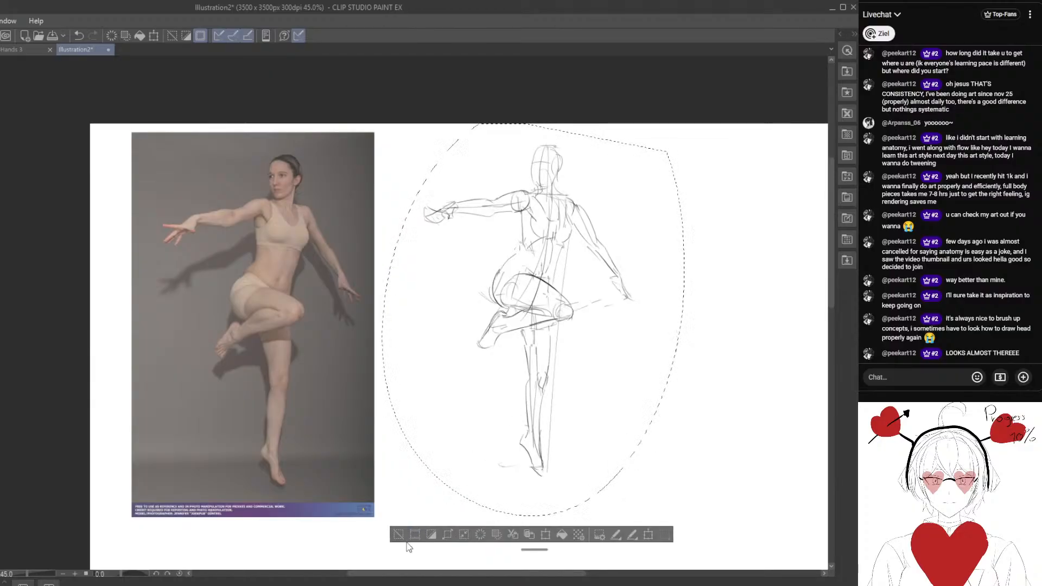
{"action": "left_click", "coordinate": [400, 534]}
Lasso the lowered arm and shift it slightly down from the shoulder.
{"action": "left_click_drag", "start_coordinate": [584, 212], "coordinate": [480, 242]}
{"action": "scroll", "coordinate": [481, 243], "scroll_direction": "up", "scroll_amount": 1}
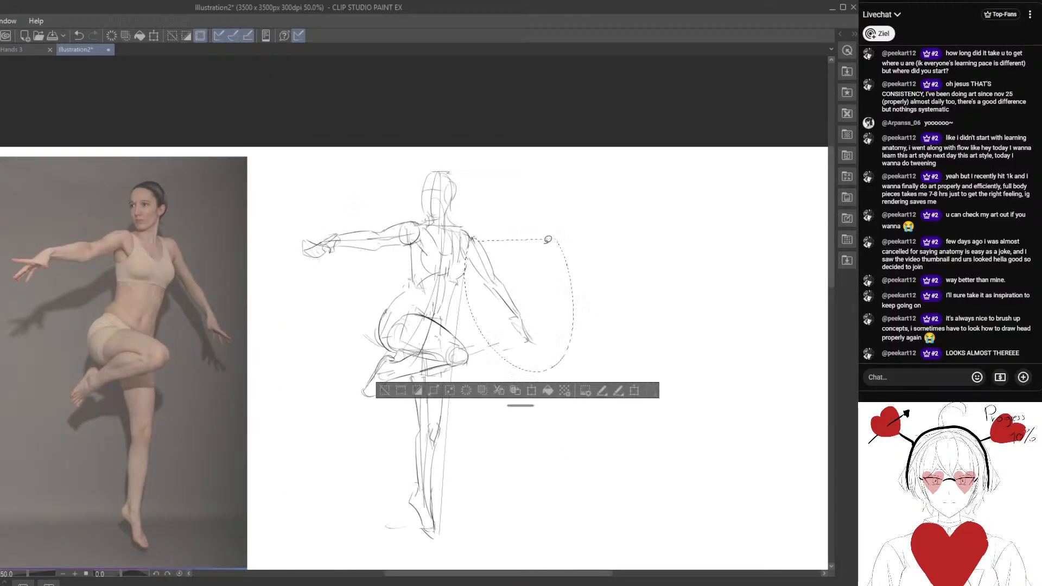
{"action": "key", "text": "ctrl+t"}
{"action": "left_click_drag", "start_coordinate": [534, 305], "coordinate": [533, 310]}
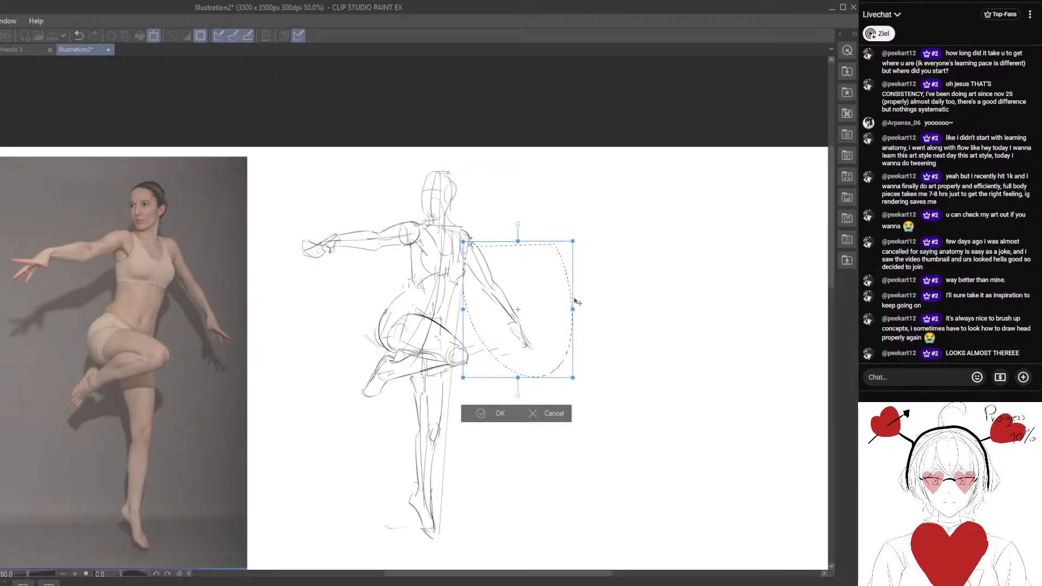
{"action": "left_click", "coordinate": [481, 416]}
Lasso the raised knee, shift it slightly inward toward the hip and deselect it.
{"action": "left_click_drag", "start_coordinate": [343, 392], "coordinate": [367, 335]}
{"action": "left_click", "coordinate": [412, 340]}
{"action": "mouse_move", "coordinate": [498, 281]}
{"action": "left_mouse_down"}
{"action": "mouse_move", "coordinate": [515, 264]}
{"action": "mouse_move", "coordinate": [485, 260]}
{"action": "left_mouse_up"}
{"action": "key", "text": "e"}
{"action": "key", "text": "m"}
{"action": "left_click_drag", "start_coordinate": [509, 300], "coordinate": [504, 298]}
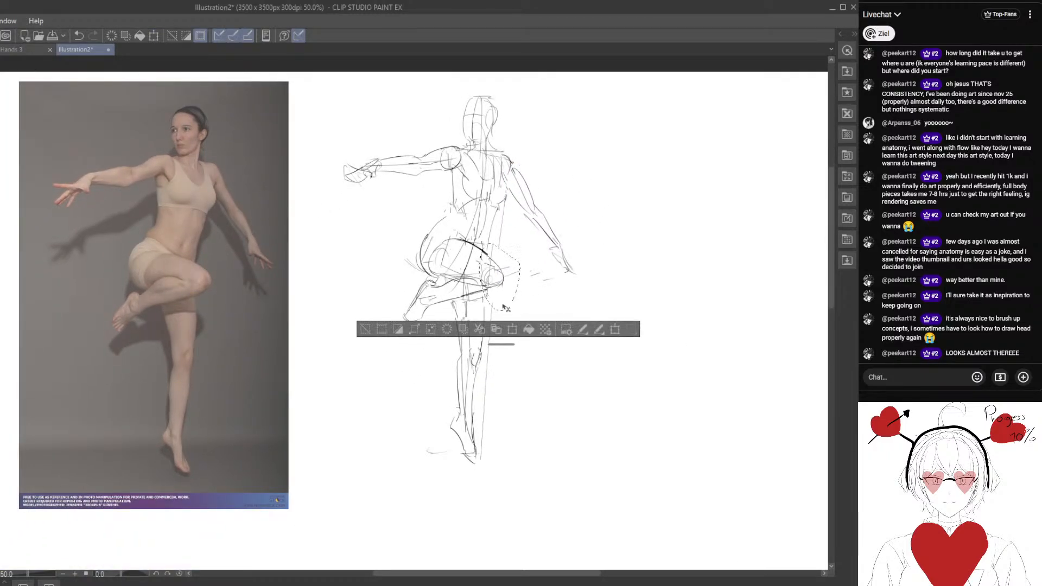
{"action": "left_click", "coordinate": [367, 332]}
Lasso the outstretched arm and rotate it slightly counterclockwise so the hand drops, keeping it joined at the shoulder.
{"action": "left_click_drag", "start_coordinate": [321, 258], "coordinate": [342, 332]}
{"action": "mouse_move", "coordinate": [368, 212]}
{"action": "left_mouse_down"}
{"action": "mouse_move", "coordinate": [449, 265]}
{"action": "mouse_move", "coordinate": [443, 272]}
{"action": "left_mouse_up"}
{"action": "key", "text": "ctrl+t"}
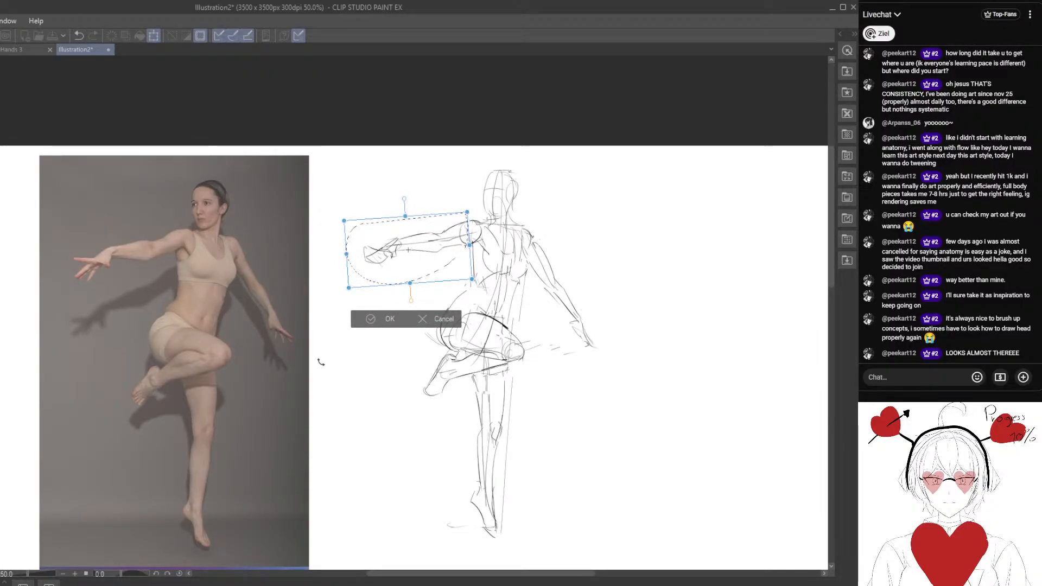
{"action": "left_click", "coordinate": [371, 319]}
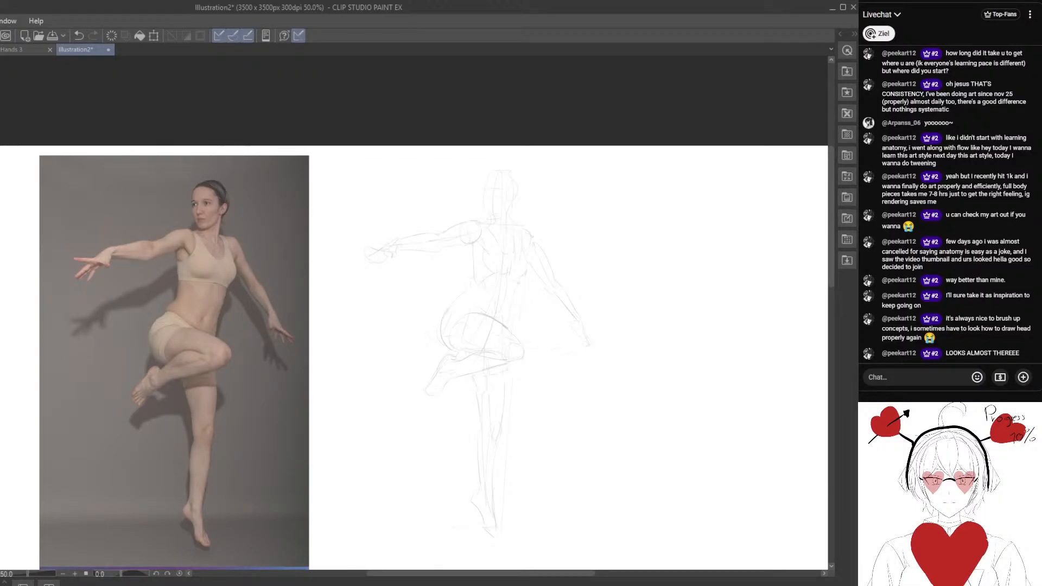
Draw darker refined lines over the faded sketch for the face contour, jaw, ear and back of the neck.
{"action": "key", "text": "ctrl+plus"}
{"action": "key", "text": "ctrl+plus"}
{"action": "left_click_drag", "start_coordinate": [487, 265], "coordinate": [585, 203]}
{"action": "scroll", "coordinate": [514, 356], "scroll_direction": "down", "scroll_amount": 2}
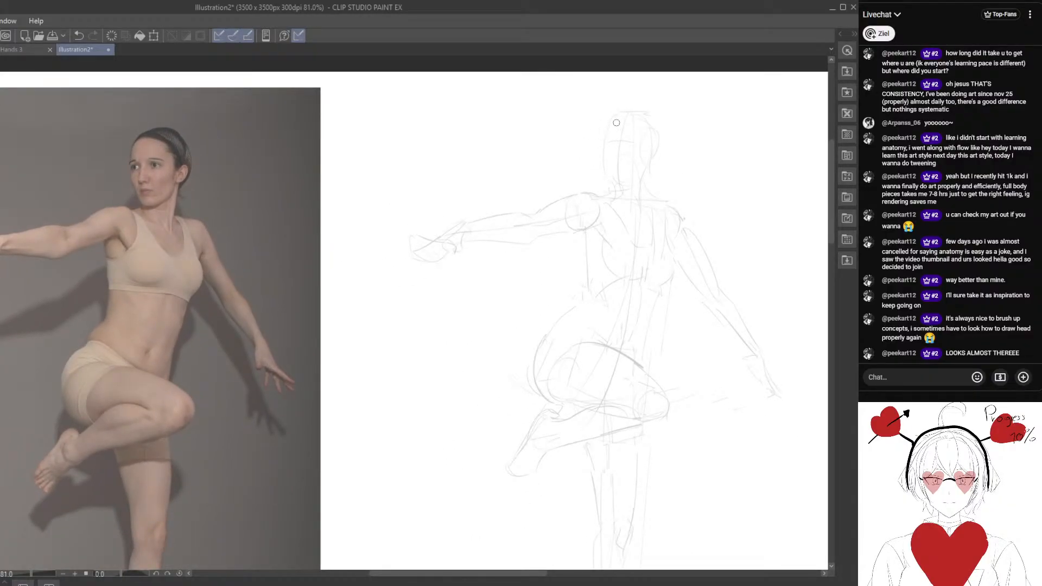
{"action": "left_click_drag", "start_coordinate": [616, 115], "coordinate": [601, 152]}
{"action": "mouse_move", "coordinate": [602, 159]}
{"action": "left_mouse_down"}
{"action": "mouse_move", "coordinate": [614, 184]}
{"action": "mouse_move", "coordinate": [634, 184]}
{"action": "mouse_move", "coordinate": [638, 193]}
{"action": "mouse_move", "coordinate": [625, 197]}
{"action": "left_mouse_up"}
{"action": "key", "text": "e"}
{"action": "key", "text": "p"}
{"action": "mouse_move", "coordinate": [649, 163]}
{"action": "left_mouse_down"}
{"action": "mouse_move", "coordinate": [632, 186]}
{"action": "mouse_move", "coordinate": [657, 149]}
{"action": "mouse_move", "coordinate": [650, 199]}
{"action": "left_mouse_up"}
{"action": "key", "text": "e"}
Trace the neck muscles and collarbones in black over the dancer in the photo.
{"action": "scroll", "coordinate": [177, 233], "scroll_direction": "up", "scroll_amount": 3}
{"action": "left_click_drag", "start_coordinate": [177, 239], "coordinate": [266, 295]}
{"action": "scroll", "coordinate": [267, 297], "scroll_direction": "up", "scroll_amount": 2}
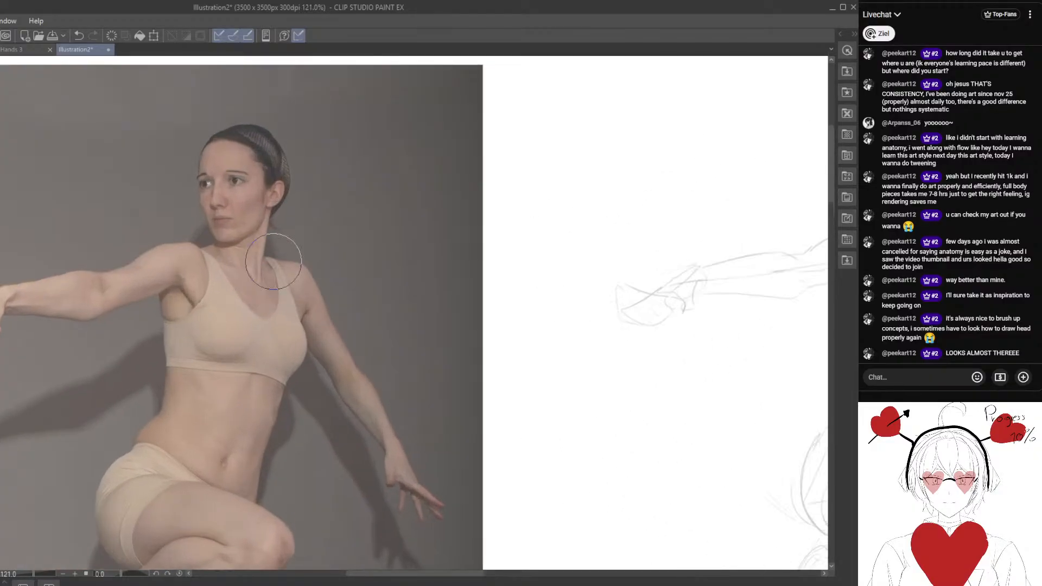
{"action": "key", "text": "p"}
{"action": "mouse_move", "coordinate": [271, 215]}
{"action": "left_mouse_down"}
{"action": "mouse_move", "coordinate": [261, 278]}
{"action": "mouse_move", "coordinate": [258, 228]}
{"action": "mouse_move", "coordinate": [256, 280]}
{"action": "left_mouse_up"}
{"action": "mouse_move", "coordinate": [221, 241]}
{"action": "left_mouse_down"}
{"action": "mouse_move", "coordinate": [257, 281]}
{"action": "mouse_move", "coordinate": [202, 255]}
{"action": "left_mouse_up"}
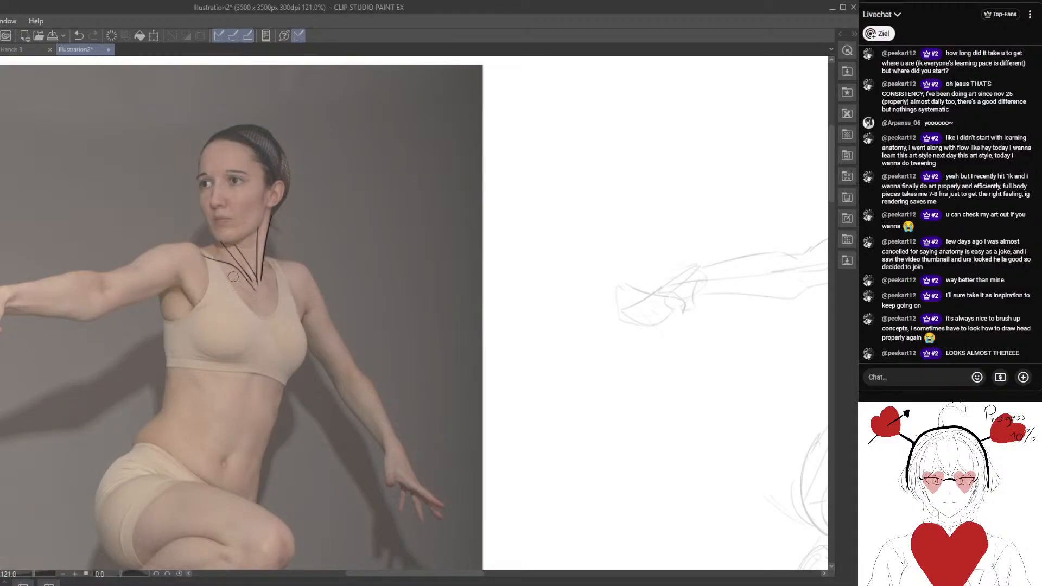
{"action": "left_click_drag", "start_coordinate": [260, 282], "coordinate": [283, 270]}
Trace the trapezius slope, the rounded deltoid and the armpit edge of the outstretched arm on the photo.
{"action": "mouse_move", "coordinate": [219, 244]}
{"action": "left_mouse_down"}
{"action": "mouse_move", "coordinate": [171, 240]}
{"action": "mouse_move", "coordinate": [151, 252]}
{"action": "left_mouse_up"}
{"action": "left_click_drag", "start_coordinate": [173, 247], "coordinate": [141, 274]}
{"action": "mouse_move", "coordinate": [141, 274]}
{"action": "left_mouse_down"}
{"action": "mouse_move", "coordinate": [182, 283]}
{"action": "mouse_move", "coordinate": [204, 265]}
{"action": "mouse_move", "coordinate": [192, 289]}
{"action": "mouse_move", "coordinate": [194, 272]}
{"action": "mouse_move", "coordinate": [178, 280]}
{"action": "mouse_move", "coordinate": [198, 302]}
{"action": "mouse_move", "coordinate": [98, 305]}
{"action": "mouse_move", "coordinate": [160, 310]}
{"action": "mouse_move", "coordinate": [162, 321]}
{"action": "left_mouse_up"}
{"action": "key", "text": "e"}
{"action": "key", "text": "p"}
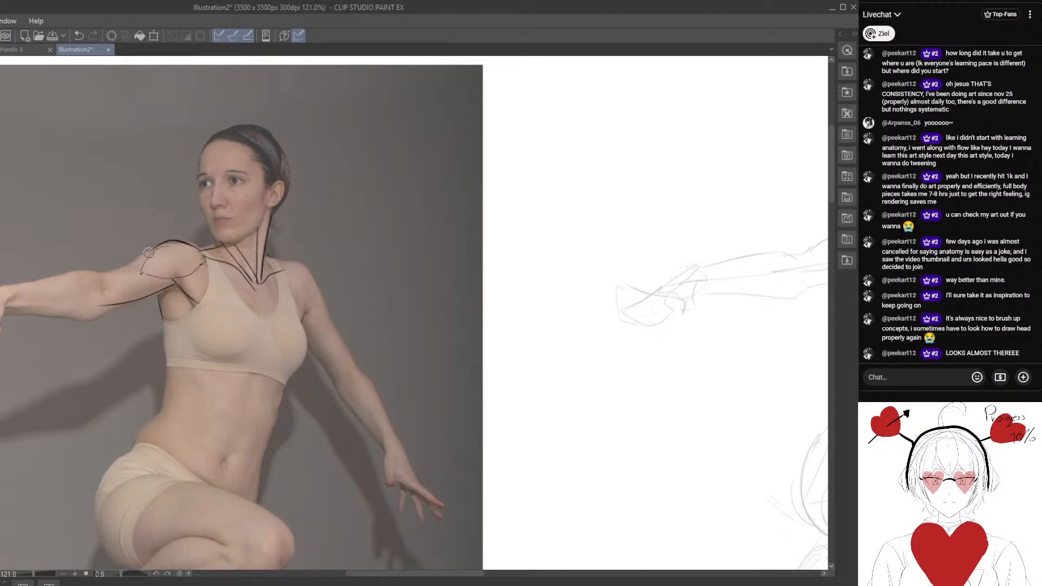
Trace the outstretched arm's upper arm and forearm contours down to the wrist on the photo.
{"action": "left_click_drag", "start_coordinate": [149, 252], "coordinate": [90, 289]}
{"action": "left_click_drag", "start_coordinate": [45, 346], "coordinate": [134, 326]}
{"action": "left_click_drag", "start_coordinate": [200, 289], "coordinate": [154, 298]}
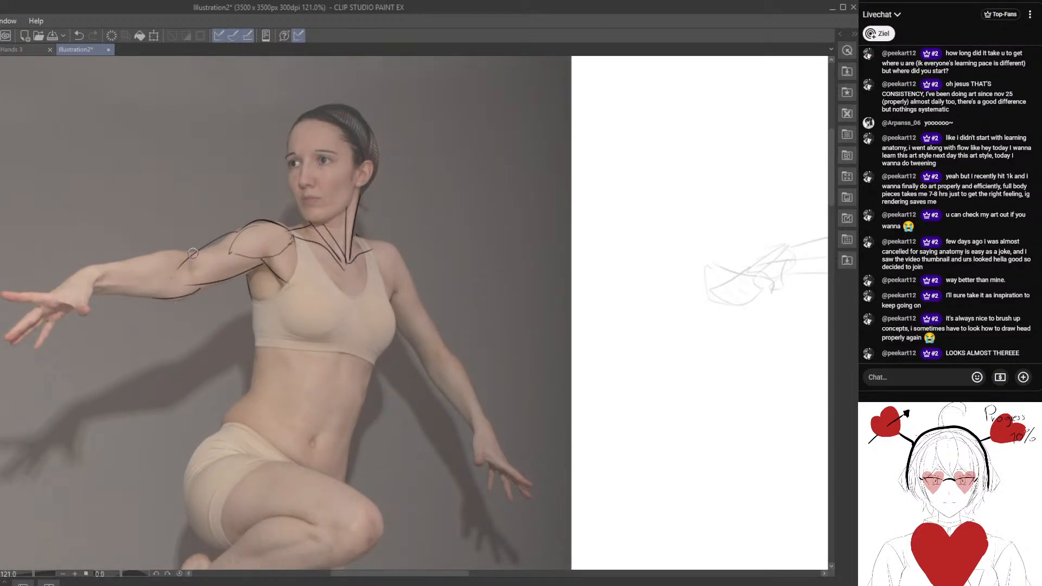
{"action": "left_click_drag", "start_coordinate": [193, 254], "coordinate": [97, 268]}
{"action": "scroll", "coordinate": [120, 305], "scroll_direction": "down", "scroll_amount": 3}
{"action": "left_click_drag", "start_coordinate": [191, 255], "coordinate": [215, 253]}
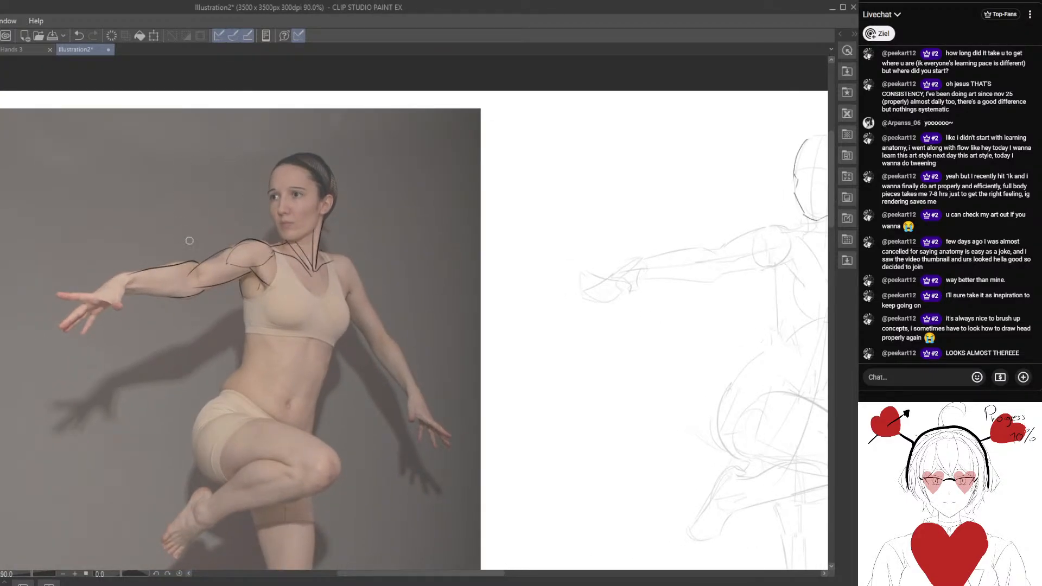
Compare the muscle lines traced on the photo with the head, shoulders and arm of the sketched figure.
{"action": "scroll", "coordinate": [224, 278], "scroll_direction": "down", "scroll_amount": 2}
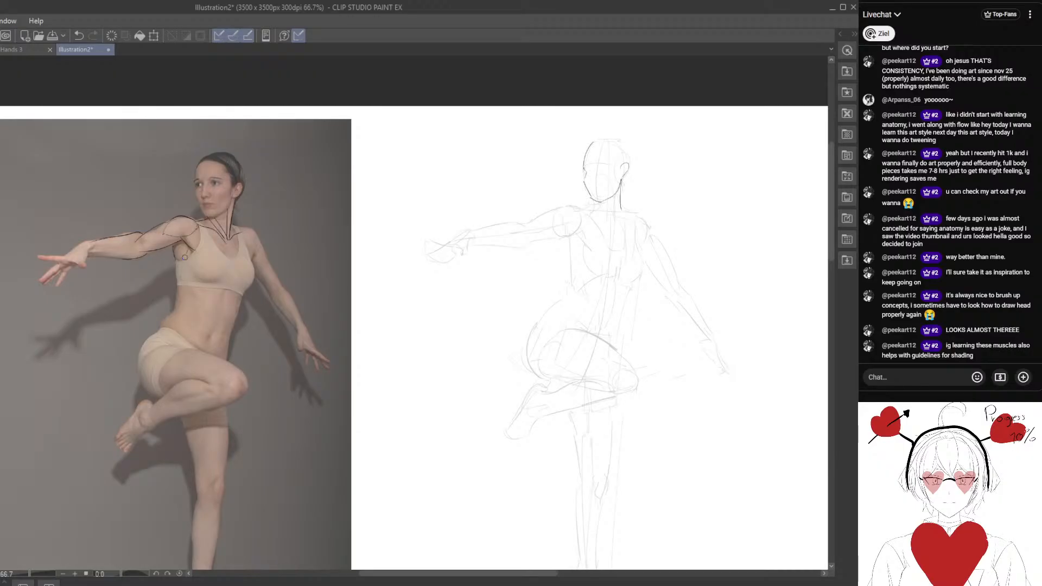
{"action": "left_click_drag", "start_coordinate": [193, 360], "coordinate": [277, 386]}
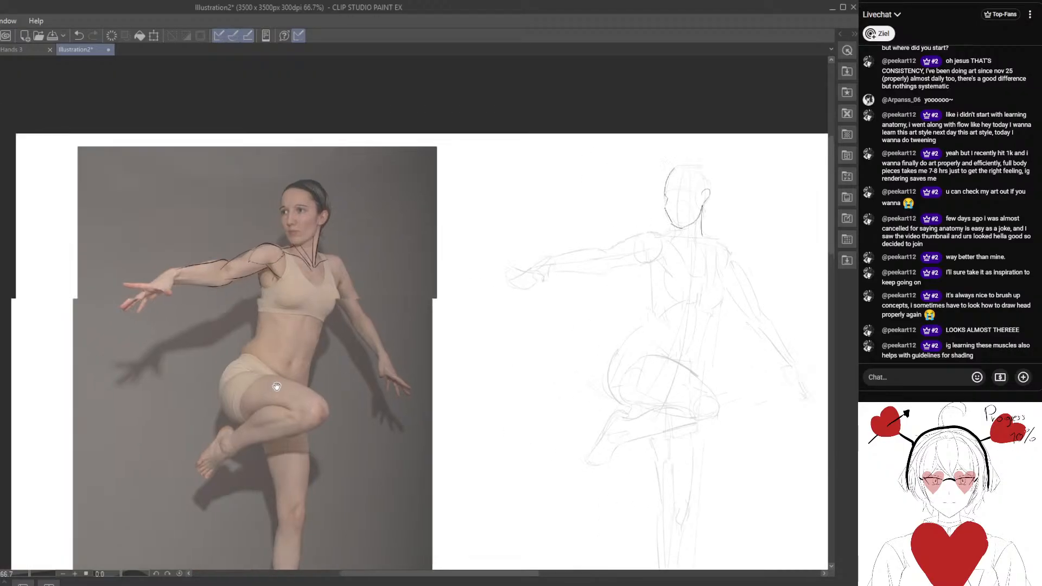
{"action": "scroll", "coordinate": [228, 318], "scroll_direction": "up", "scroll_amount": 2}
{"action": "left_click_drag", "start_coordinate": [252, 311], "coordinate": [300, 300]}
{"action": "left_click_drag", "start_coordinate": [208, 255], "coordinate": [277, 260]}
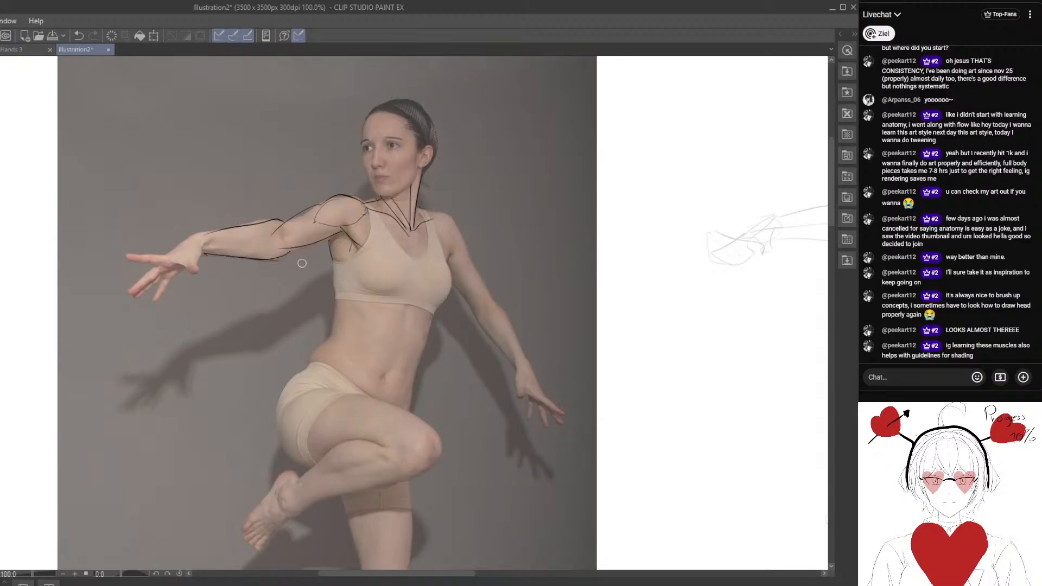
{"action": "left_click_drag", "start_coordinate": [369, 358], "coordinate": [234, 298]}
{"action": "left_click_drag", "start_coordinate": [391, 294], "coordinate": [178, 323]}
{"action": "left_click_drag", "start_coordinate": [462, 248], "coordinate": [358, 360]}
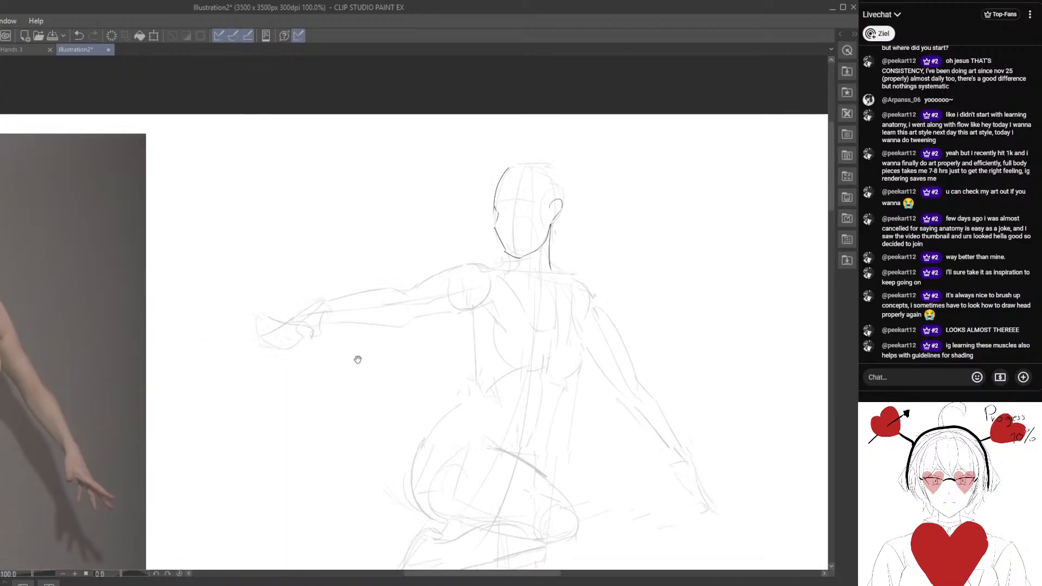
{"action": "left_click_drag", "start_coordinate": [415, 330], "coordinate": [445, 302]}
{"action": "left_click_drag", "start_coordinate": [525, 233], "coordinate": [630, 197]}
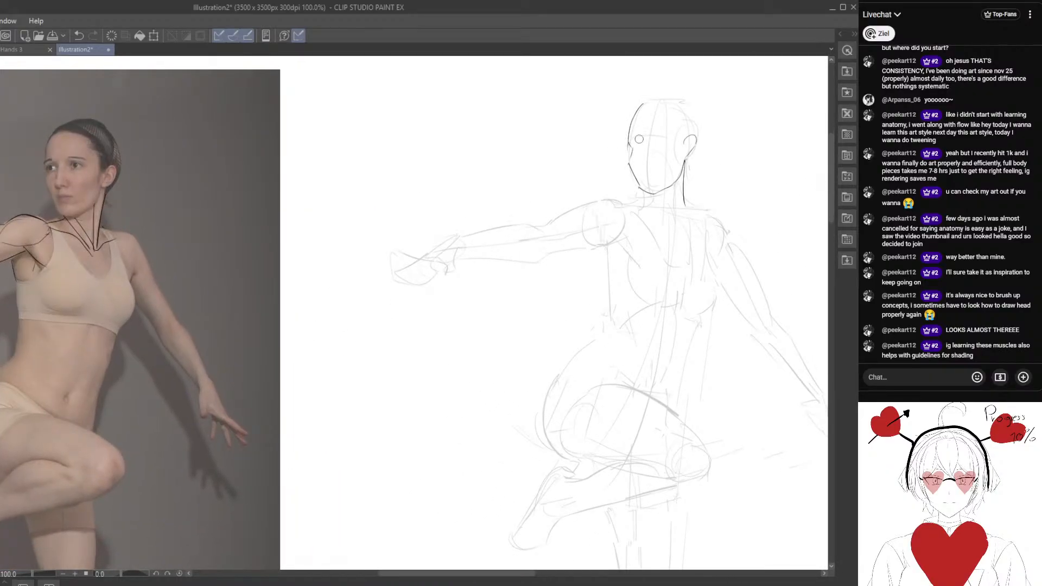
{"action": "left_click_drag", "start_coordinate": [628, 144], "coordinate": [669, 138]}
{"action": "left_click_drag", "start_coordinate": [480, 282], "coordinate": [565, 233]}
Trace both chest muscles on the photo as angular blocks running from the collarbones to the lower edge of the breasts.
{"action": "left_click_drag", "start_coordinate": [131, 238], "coordinate": [303, 247]}
{"action": "scroll", "coordinate": [308, 248], "scroll_direction": "up", "scroll_amount": 2}
{"action": "mouse_move", "coordinate": [279, 213]}
{"action": "left_mouse_down"}
{"action": "mouse_move", "coordinate": [307, 294]}
{"action": "mouse_move", "coordinate": [313, 279]}
{"action": "left_mouse_up"}
{"action": "mouse_move", "coordinate": [309, 190]}
{"action": "left_mouse_down"}
{"action": "mouse_move", "coordinate": [312, 267]}
{"action": "mouse_move", "coordinate": [367, 264]}
{"action": "mouse_move", "coordinate": [310, 269]}
{"action": "mouse_move", "coordinate": [362, 265]}
{"action": "left_mouse_up"}
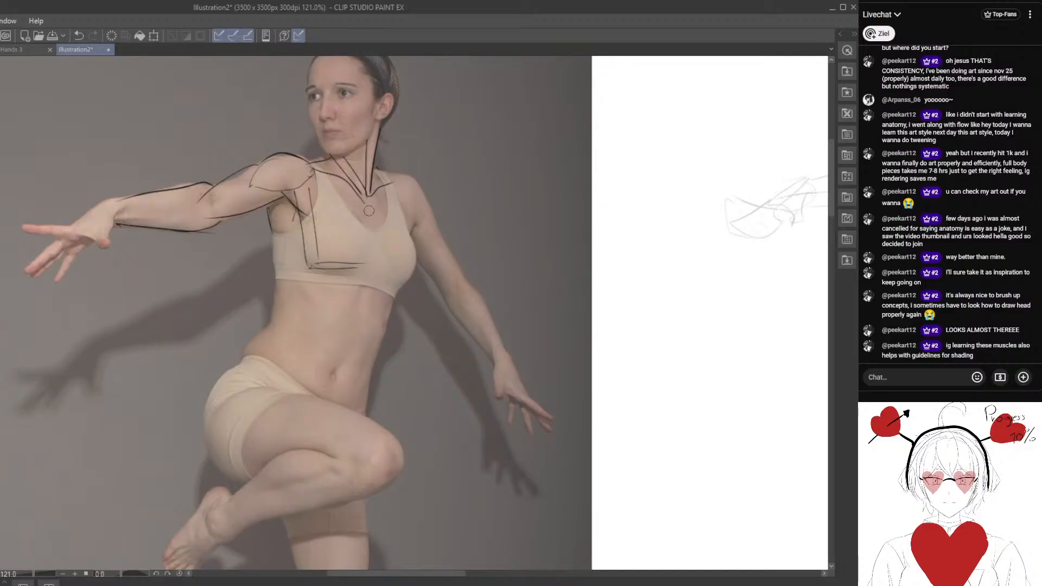
{"action": "mouse_move", "coordinate": [368, 207]}
{"action": "left_mouse_down"}
{"action": "mouse_move", "coordinate": [364, 261]}
{"action": "mouse_move", "coordinate": [402, 272]}
{"action": "left_mouse_up"}
{"action": "left_click_drag", "start_coordinate": [364, 270], "coordinate": [403, 274]}
{"action": "left_click_drag", "start_coordinate": [413, 225], "coordinate": [408, 267]}
{"action": "left_click_drag", "start_coordinate": [392, 186], "coordinate": [412, 224]}
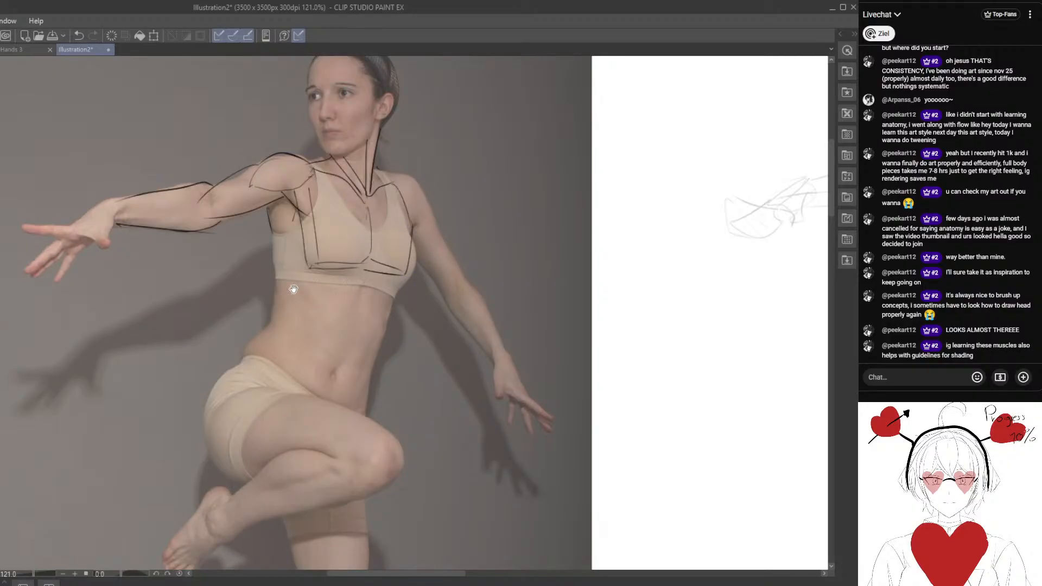
Trace the side of the torso on the photo from the armpit along the ribs and oblique to the waist.
{"action": "left_click_drag", "start_coordinate": [294, 289], "coordinate": [328, 279]}
{"action": "mouse_move", "coordinate": [369, 178]}
{"action": "left_mouse_down"}
{"action": "mouse_move", "coordinate": [394, 226]}
{"action": "mouse_move", "coordinate": [356, 255]}
{"action": "left_mouse_up"}
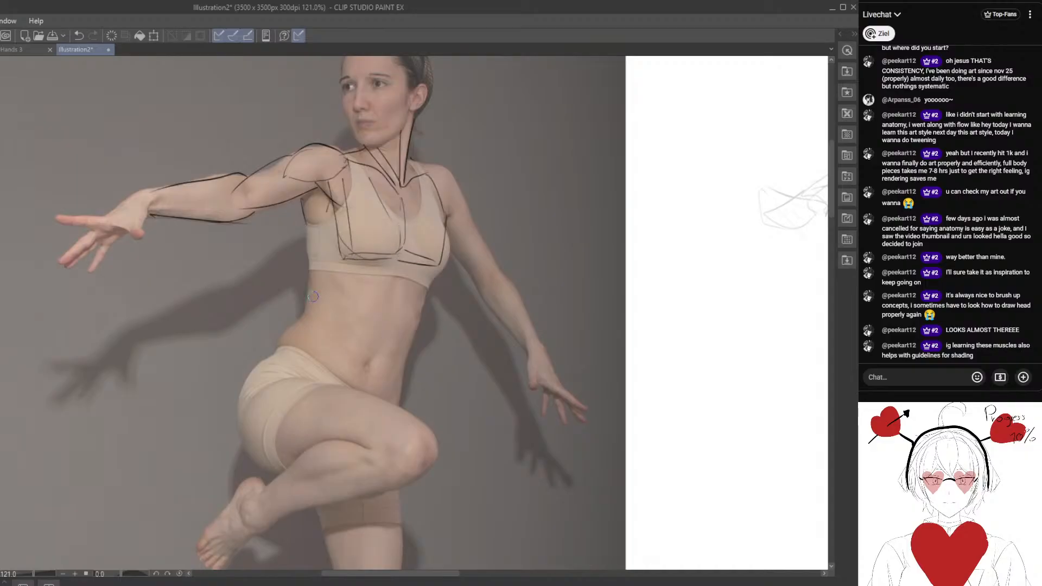
{"action": "left_click_drag", "start_coordinate": [348, 197], "coordinate": [348, 190]}
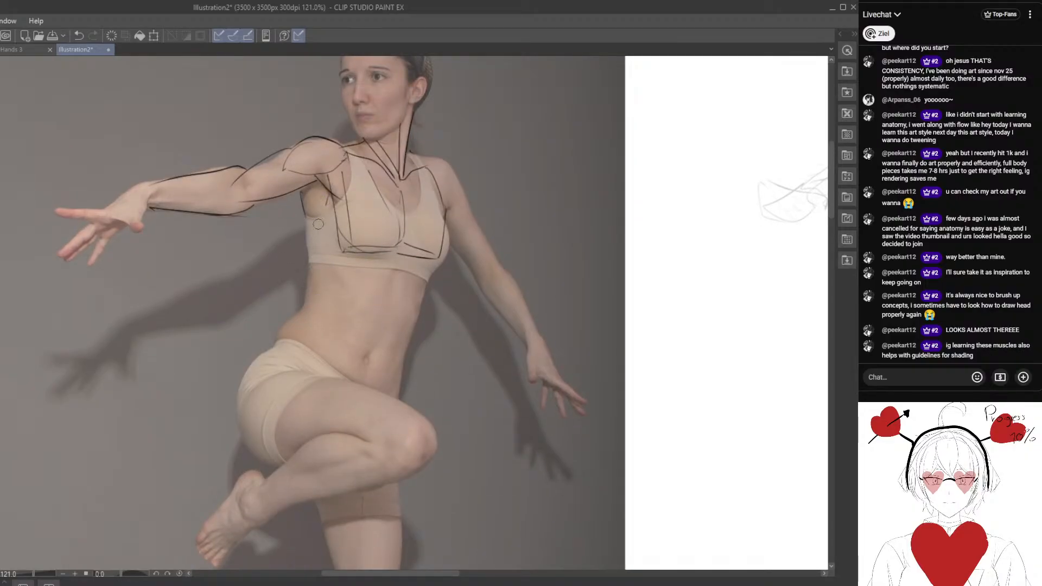
{"action": "left_click_drag", "start_coordinate": [327, 326], "coordinate": [341, 321]}
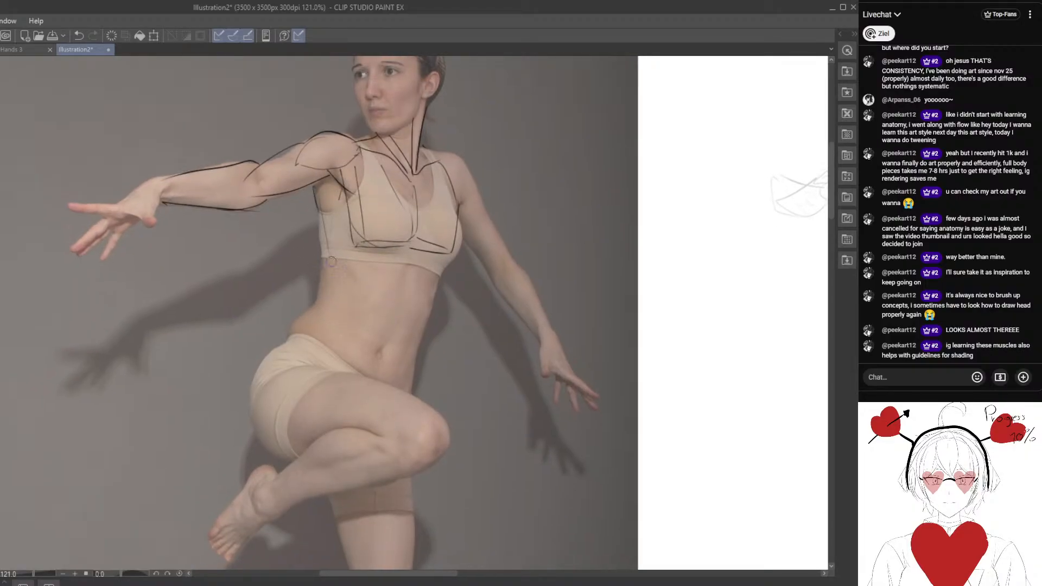
{"action": "mouse_move", "coordinate": [326, 243]}
{"action": "left_mouse_down"}
{"action": "mouse_move", "coordinate": [311, 318]}
{"action": "mouse_move", "coordinate": [324, 328]}
{"action": "left_mouse_up"}
{"action": "left_click_drag", "start_coordinate": [359, 238], "coordinate": [324, 325]}
{"action": "left_click_drag", "start_coordinate": [315, 189], "coordinate": [343, 262]}
{"action": "left_click_drag", "start_coordinate": [347, 191], "coordinate": [354, 279]}
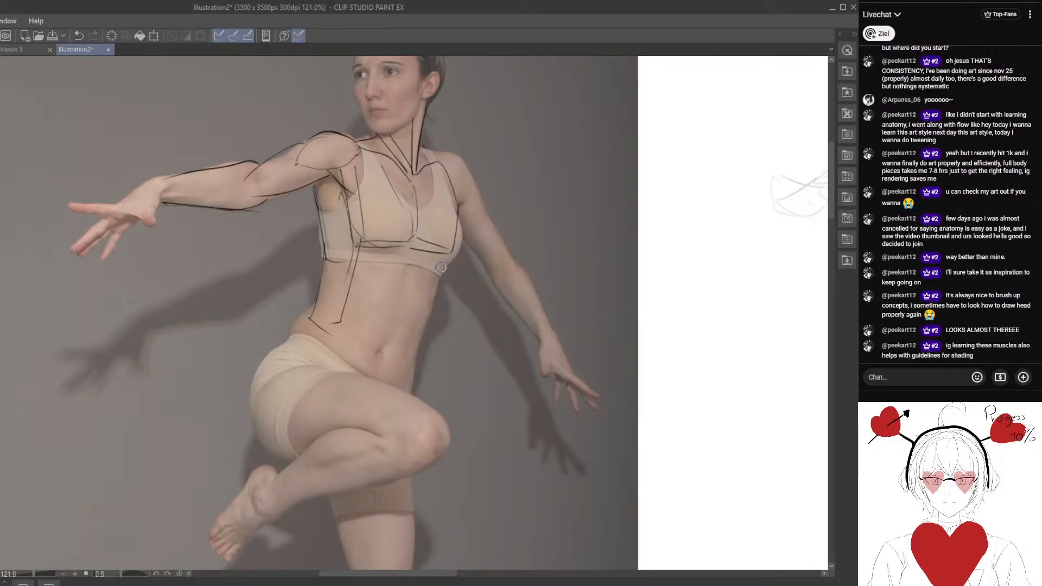
Trace the abdomen on the photo as a tapering block with a lower edge, side line and centre line, and hatch its front.
{"action": "left_click_drag", "start_coordinate": [345, 330], "coordinate": [415, 344]}
{"action": "left_click_drag", "start_coordinate": [444, 266], "coordinate": [415, 345]}
{"action": "left_click_drag", "start_coordinate": [410, 250], "coordinate": [407, 234]}
{"action": "left_click_drag", "start_coordinate": [363, 199], "coordinate": [386, 216]}
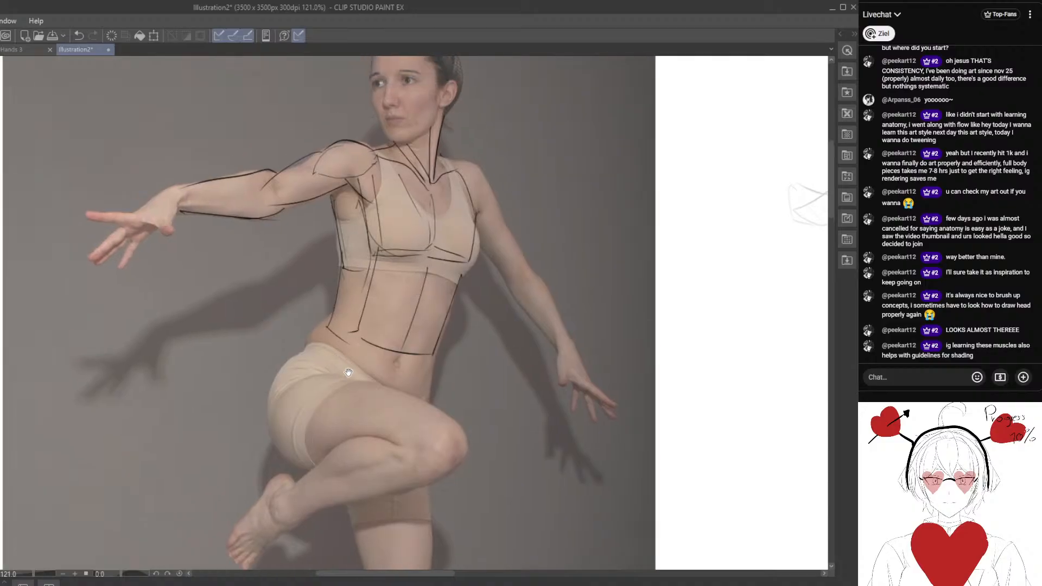
{"action": "mouse_move", "coordinate": [402, 261]}
{"action": "left_mouse_down"}
{"action": "mouse_move", "coordinate": [367, 214]}
{"action": "mouse_move", "coordinate": [368, 286]}
{"action": "left_mouse_up"}
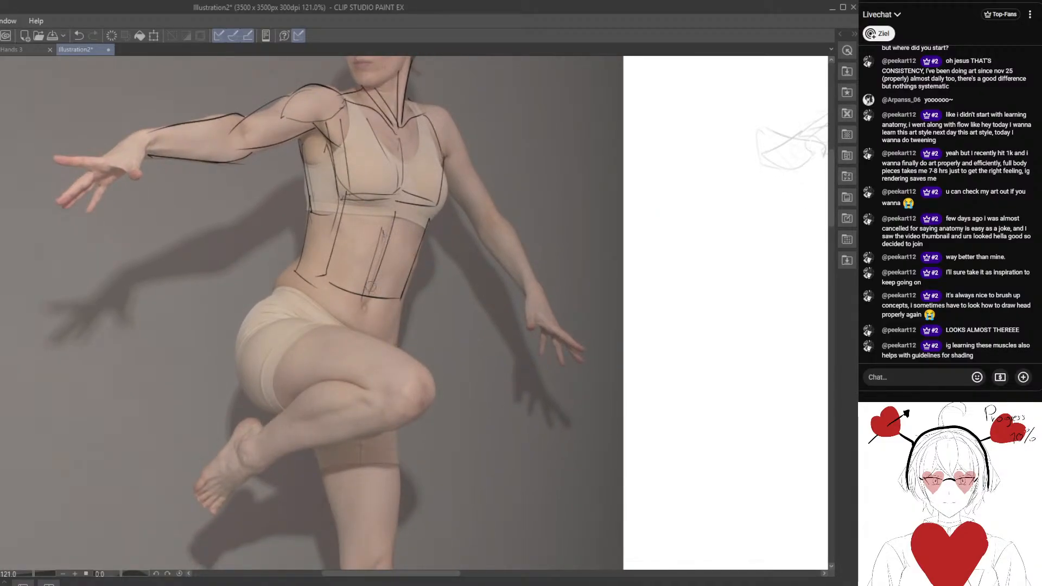
{"action": "mouse_move", "coordinate": [381, 228]}
{"action": "left_mouse_down"}
{"action": "mouse_move", "coordinate": [353, 234]}
{"action": "mouse_move", "coordinate": [347, 296]}
{"action": "left_mouse_up"}
{"action": "mouse_move", "coordinate": [393, 252]}
{"action": "left_mouse_down"}
{"action": "mouse_move", "coordinate": [379, 291]}
{"action": "mouse_move", "coordinate": [404, 239]}
{"action": "mouse_move", "coordinate": [391, 297]}
{"action": "left_mouse_up"}
{"action": "left_click_drag", "start_coordinate": [411, 237], "coordinate": [400, 299]}
Trace the hip on the photo as an angular block from the waist over the upper edge of the shorts.
{"action": "key", "text": "space"}
{"action": "left_click_drag", "start_coordinate": [336, 330], "coordinate": [371, 317]}
{"action": "mouse_move", "coordinate": [379, 200]}
{"action": "left_mouse_down"}
{"action": "mouse_move", "coordinate": [370, 231]}
{"action": "mouse_move", "coordinate": [389, 220]}
{"action": "left_mouse_up"}
{"action": "mouse_move", "coordinate": [338, 252]}
{"action": "left_mouse_down"}
{"action": "mouse_move", "coordinate": [282, 308]}
{"action": "mouse_move", "coordinate": [349, 270]}
{"action": "mouse_move", "coordinate": [426, 302]}
{"action": "left_mouse_up"}
{"action": "left_click_drag", "start_coordinate": [331, 358], "coordinate": [347, 353]}
Write the underlined heading "Boxes" in the blank space between the photo and the sketched figure.
{"action": "scroll", "coordinate": [347, 353], "scroll_direction": "down", "scroll_amount": 4}
{"action": "left_click_drag", "start_coordinate": [470, 244], "coordinate": [286, 349]}
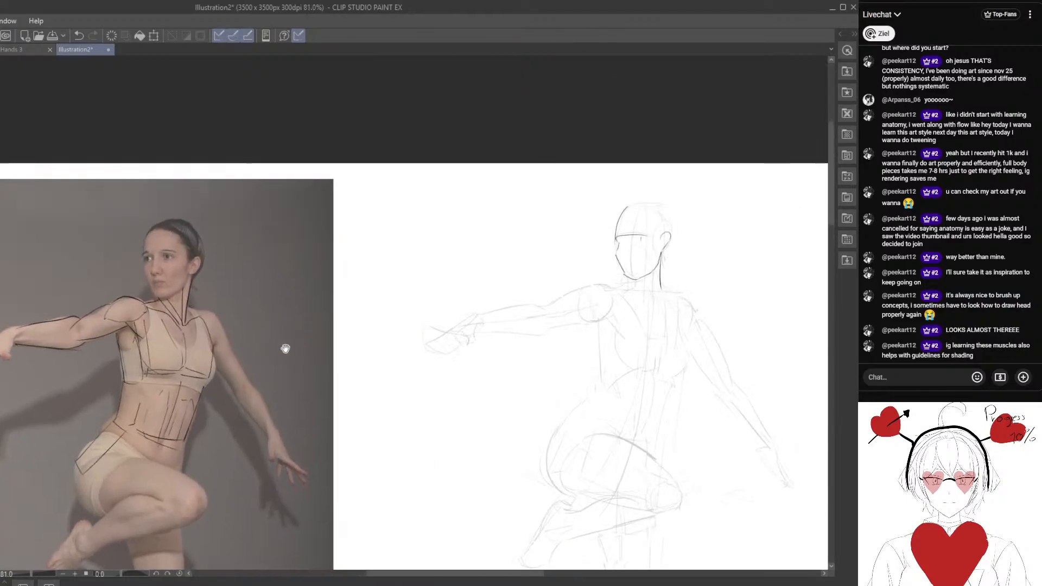
{"action": "mouse_move", "coordinate": [355, 271]}
{"action": "left_mouse_down"}
{"action": "mouse_move", "coordinate": [319, 250]}
{"action": "mouse_move", "coordinate": [348, 244]}
{"action": "left_mouse_up"}
{"action": "left_click_drag", "start_coordinate": [373, 184], "coordinate": [371, 212]}
{"action": "mouse_move", "coordinate": [366, 198]}
{"action": "left_mouse_down"}
{"action": "mouse_move", "coordinate": [382, 205]}
{"action": "mouse_move", "coordinate": [370, 213]}
{"action": "left_mouse_up"}
{"action": "left_click_drag", "start_coordinate": [386, 203], "coordinate": [400, 214]}
{"action": "left_click_drag", "start_coordinate": [400, 202], "coordinate": [390, 213]}
{"action": "left_click_drag", "start_coordinate": [403, 209], "coordinate": [415, 213]}
{"action": "left_click_drag", "start_coordinate": [423, 202], "coordinate": [419, 215]}
{"action": "left_click_drag", "start_coordinate": [356, 222], "coordinate": [430, 221]}
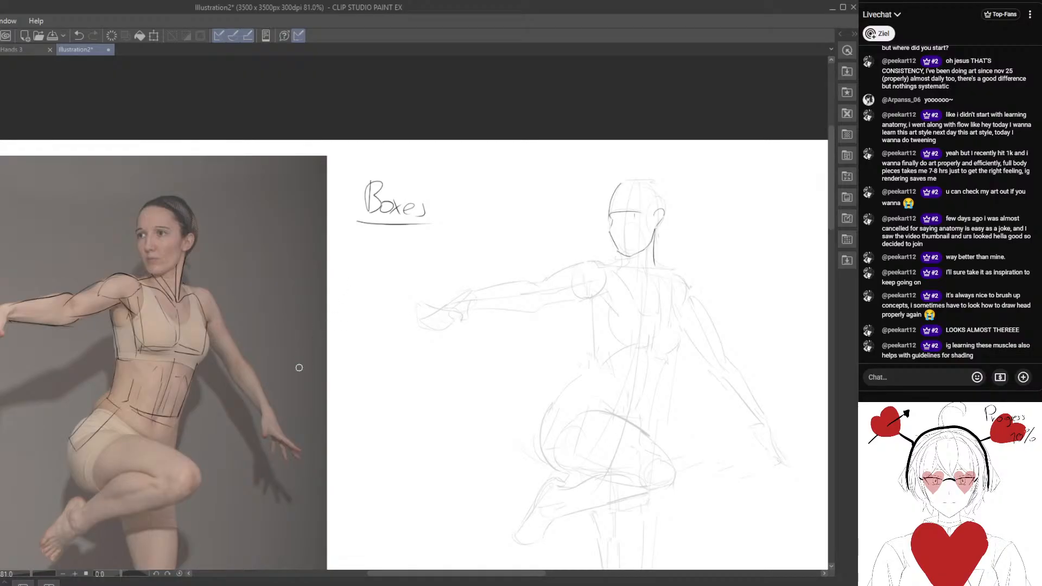
Trace the raised thigh on the photo as a block from hip to knee, erasing and redrawing its first upper contour.
{"action": "scroll", "coordinate": [299, 367], "scroll_direction": "up", "scroll_amount": 2}
{"action": "mouse_move", "coordinate": [137, 471]}
{"action": "left_mouse_down"}
{"action": "mouse_move", "coordinate": [308, 277]}
{"action": "mouse_move", "coordinate": [235, 323]}
{"action": "left_mouse_up"}
{"action": "left_click_drag", "start_coordinate": [253, 254], "coordinate": [327, 278]}
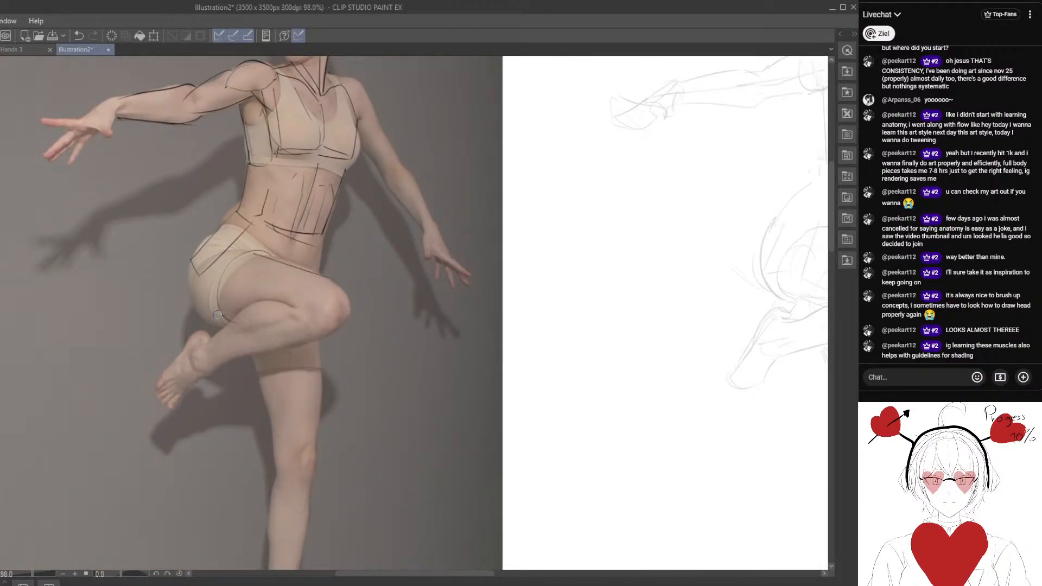
{"action": "mouse_move", "coordinate": [217, 315]}
{"action": "left_mouse_down"}
{"action": "mouse_move", "coordinate": [310, 328]}
{"action": "mouse_move", "coordinate": [330, 319]}
{"action": "mouse_move", "coordinate": [315, 270]}
{"action": "left_mouse_up"}
{"action": "key", "text": "e"}
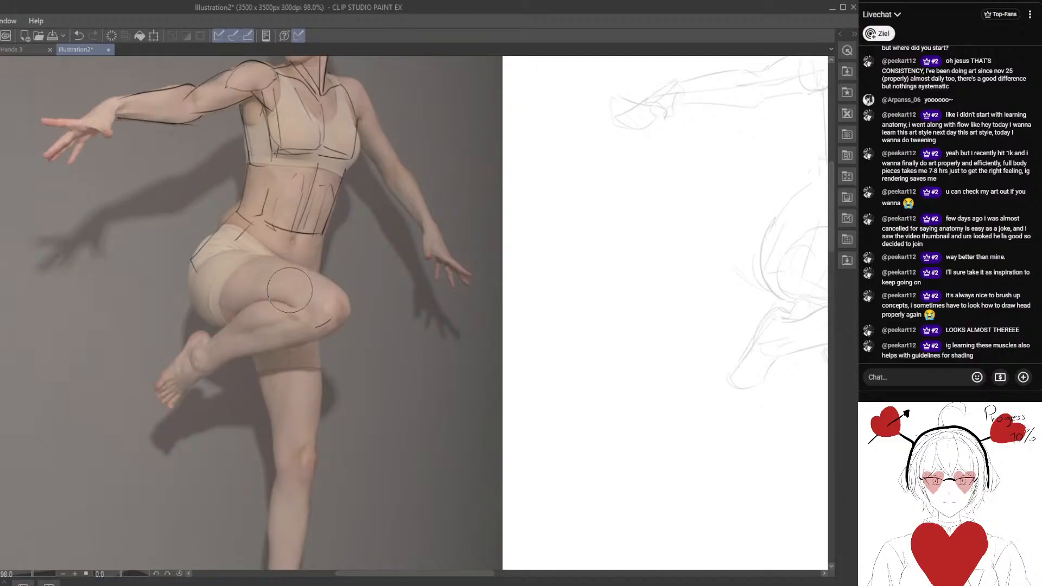
{"action": "key", "text": "p"}
{"action": "left_click_drag", "start_coordinate": [254, 256], "coordinate": [224, 276]}
{"action": "left_click_drag", "start_coordinate": [217, 285], "coordinate": [318, 305]}
{"action": "mouse_move", "coordinate": [266, 257]}
{"action": "left_mouse_down"}
{"action": "mouse_move", "coordinate": [335, 280]}
{"action": "mouse_move", "coordinate": [322, 296]}
{"action": "left_mouse_up"}
{"action": "left_click_drag", "start_coordinate": [318, 308], "coordinate": [324, 331]}
{"action": "left_click_drag", "start_coordinate": [211, 293], "coordinate": [255, 326]}
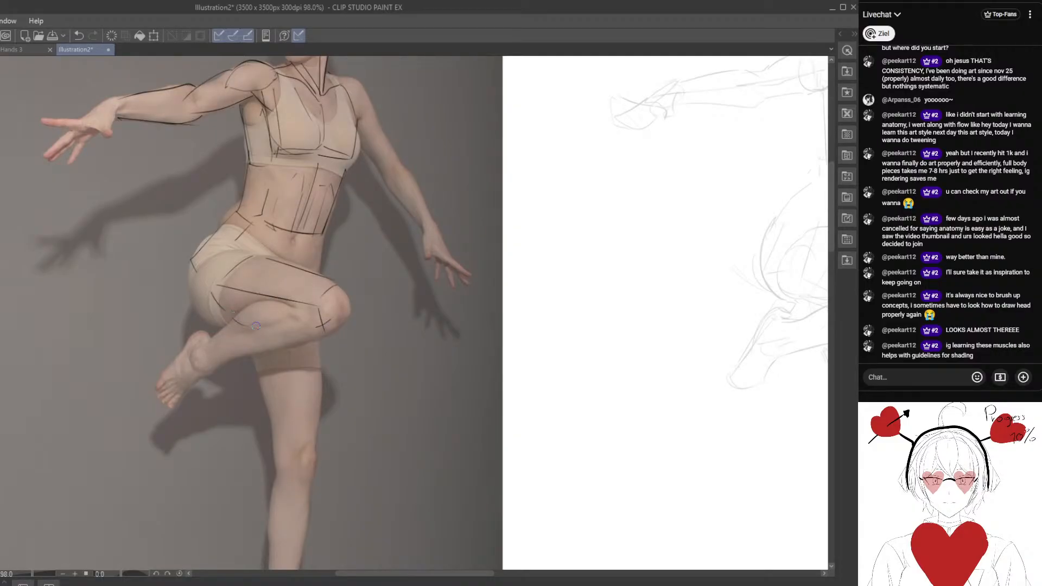
Trace the bent knee as a rounded cap and the raised lower leg as a straight block down to the ankle.
{"action": "mouse_move", "coordinate": [341, 286]}
{"action": "left_mouse_down"}
{"action": "mouse_move", "coordinate": [340, 320]}
{"action": "mouse_move", "coordinate": [300, 317]}
{"action": "mouse_move", "coordinate": [206, 354]}
{"action": "mouse_move", "coordinate": [201, 339]}
{"action": "left_mouse_up"}
{"action": "left_click_drag", "start_coordinate": [202, 339], "coordinate": [266, 304]}
{"action": "left_click_drag", "start_coordinate": [213, 361], "coordinate": [328, 326]}
Trace the standing leg on the photo as two blocks, the thigh down to the knee and the shin down to the ankle.
{"action": "left_click_drag", "start_coordinate": [288, 399], "coordinate": [252, 340]}
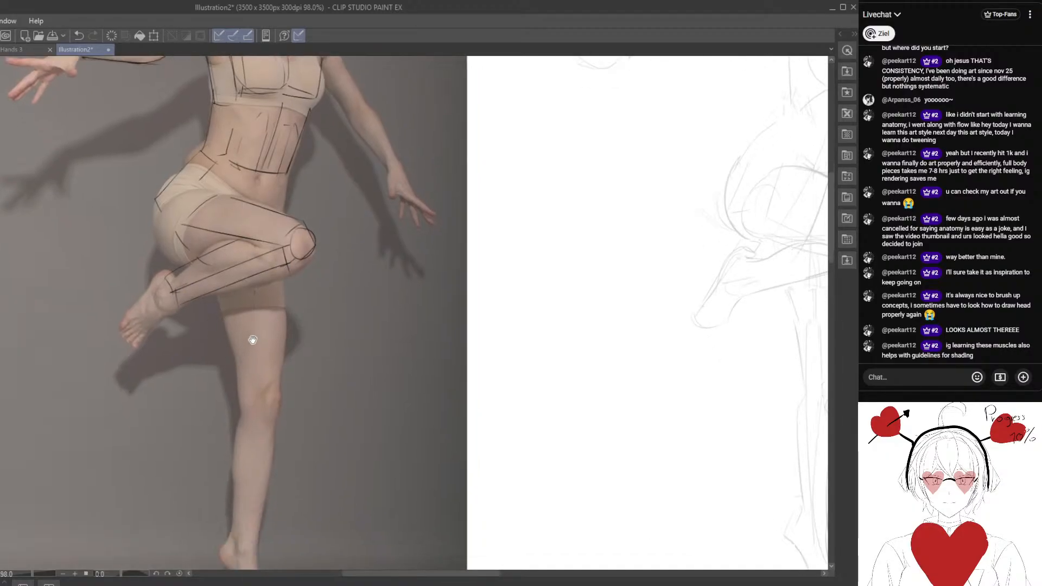
{"action": "left_click_drag", "start_coordinate": [256, 278], "coordinate": [269, 392]}
{"action": "left_click_drag", "start_coordinate": [285, 267], "coordinate": [282, 388]}
{"action": "left_click_drag", "start_coordinate": [279, 390], "coordinate": [245, 391]}
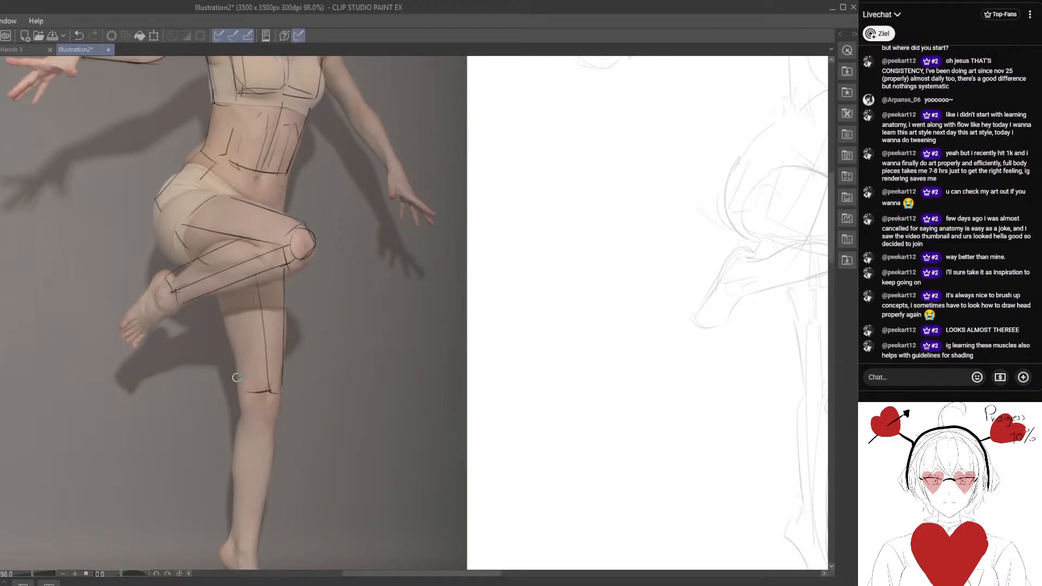
{"action": "mouse_move", "coordinate": [221, 285]}
{"action": "left_mouse_down"}
{"action": "mouse_move", "coordinate": [243, 393]}
{"action": "mouse_move", "coordinate": [241, 325]}
{"action": "mouse_move", "coordinate": [250, 472]}
{"action": "left_mouse_up"}
{"action": "left_click_drag", "start_coordinate": [280, 329], "coordinate": [255, 472]}
{"action": "left_click_drag", "start_coordinate": [244, 322], "coordinate": [231, 465]}
{"action": "left_click_drag", "start_coordinate": [229, 462], "coordinate": [245, 473]}
Hatch the shaded side plane of the standing leg from the upper thigh down to the shin.
{"action": "left_click_drag", "start_coordinate": [259, 206], "coordinate": [252, 449]}
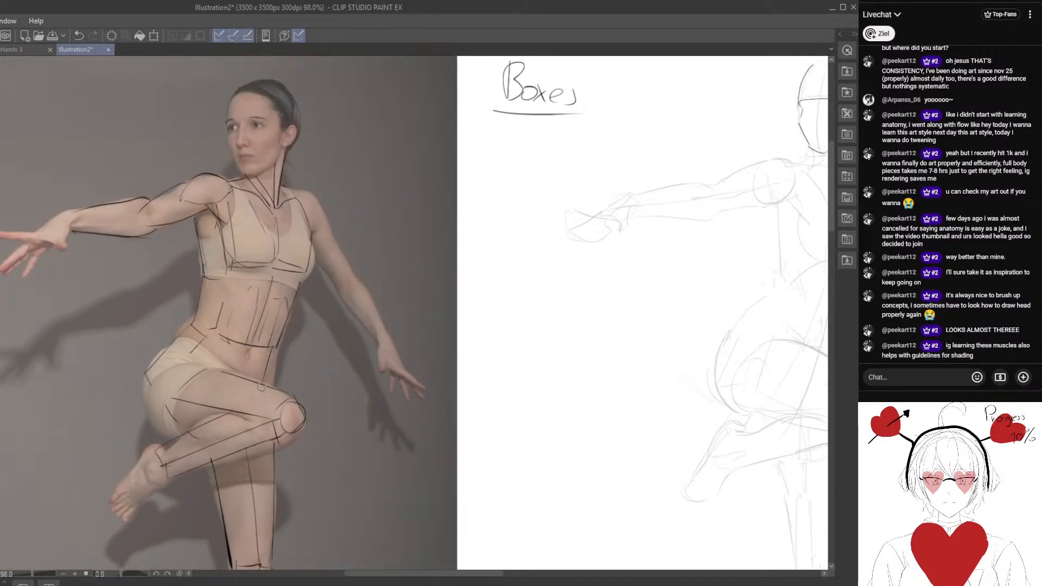
{"action": "mouse_move", "coordinate": [201, 541]}
{"action": "left_mouse_down"}
{"action": "mouse_move", "coordinate": [208, 398]}
{"action": "mouse_move", "coordinate": [273, 355]}
{"action": "left_mouse_up"}
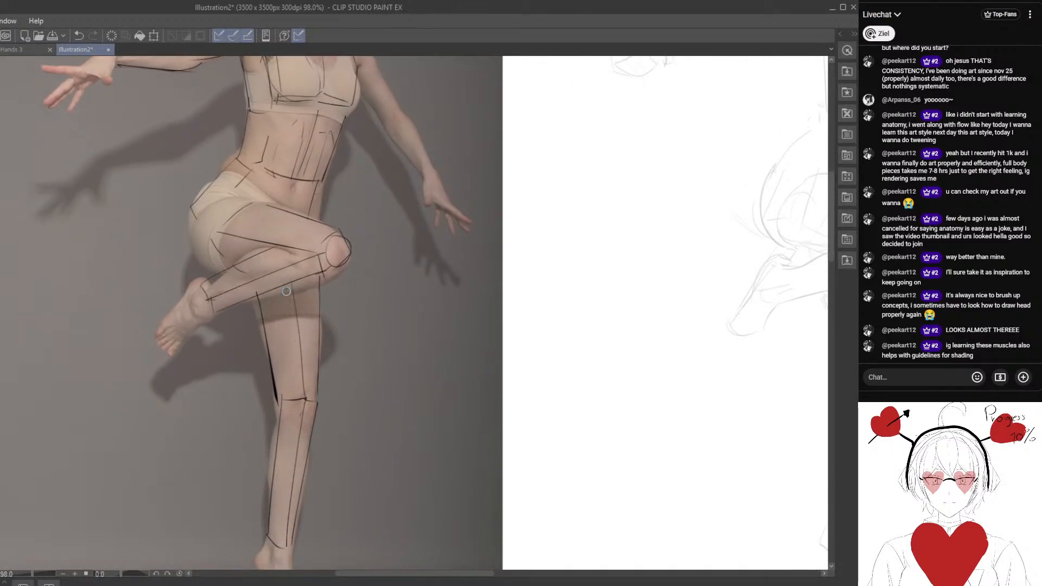
{"action": "left_click_drag", "start_coordinate": [287, 288], "coordinate": [265, 322]}
{"action": "left_click_drag", "start_coordinate": [289, 308], "coordinate": [261, 352]}
{"action": "left_click_drag", "start_coordinate": [289, 334], "coordinate": [275, 387]}
{"action": "left_click_drag", "start_coordinate": [292, 378], "coordinate": [276, 407]}
{"action": "left_click_drag", "start_coordinate": [288, 417], "coordinate": [275, 464]}
{"action": "left_click_drag", "start_coordinate": [286, 483], "coordinate": [270, 520]}
Hatch the underside of the raised thigh, mark the light direction with an arrow beside the standing leg, and erase the stray marks near the foot.
{"action": "mouse_move", "coordinate": [106, 347]}
{"action": "left_mouse_down"}
{"action": "mouse_move", "coordinate": [138, 342]}
{"action": "mouse_move", "coordinate": [142, 358]}
{"action": "left_mouse_up"}
{"action": "left_click_drag", "start_coordinate": [211, 285], "coordinate": [237, 324]}
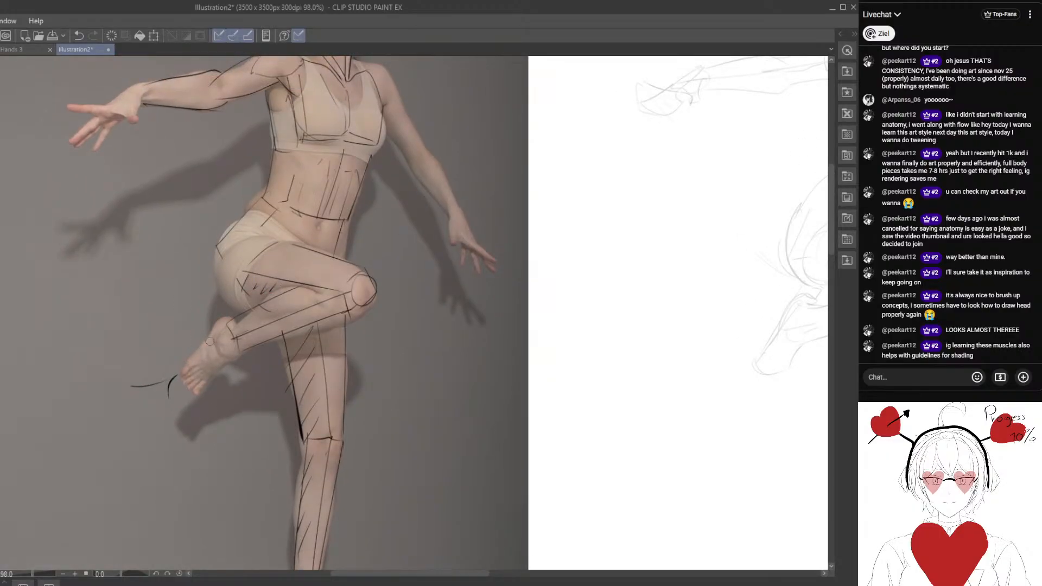
{"action": "left_click_drag", "start_coordinate": [273, 342], "coordinate": [263, 318]}
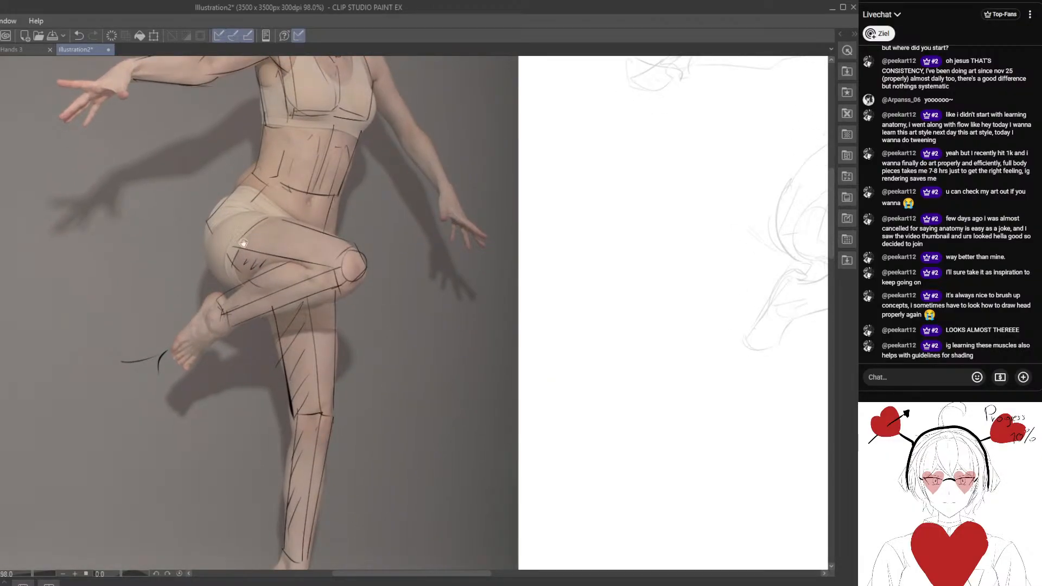
{"action": "left_click_drag", "start_coordinate": [540, 294], "coordinate": [439, 298]}
{"action": "left_click_drag", "start_coordinate": [429, 313], "coordinate": [462, 321]}
{"action": "key", "text": "e"}
{"action": "left_click_drag", "start_coordinate": [129, 354], "coordinate": [139, 375]}
Hatch the upper plane of the raised thigh and the shaded part of the raised calf.
{"action": "key", "text": "p"}
{"action": "mouse_move", "coordinate": [256, 237]}
{"action": "left_mouse_down"}
{"action": "mouse_move", "coordinate": [278, 228]}
{"action": "mouse_move", "coordinate": [333, 247]}
{"action": "left_mouse_up"}
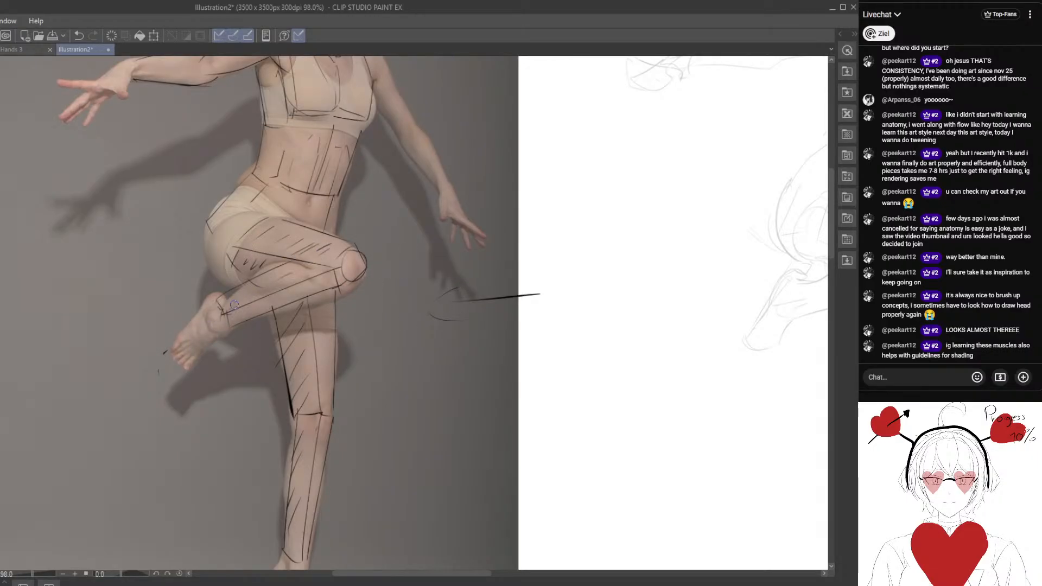
{"action": "left_click_drag", "start_coordinate": [270, 282], "coordinate": [253, 298]}
{"action": "left_click_drag", "start_coordinate": [299, 265], "coordinate": [281, 284]}
{"action": "mouse_move", "coordinate": [307, 273]}
{"action": "left_mouse_down"}
{"action": "mouse_move", "coordinate": [293, 288]}
{"action": "mouse_move", "coordinate": [301, 287]}
{"action": "left_mouse_up"}
Hatch the side plane of the torso from the armpit along the ribs and waist down to the hip.
{"action": "left_click_drag", "start_coordinate": [337, 212], "coordinate": [334, 357]}
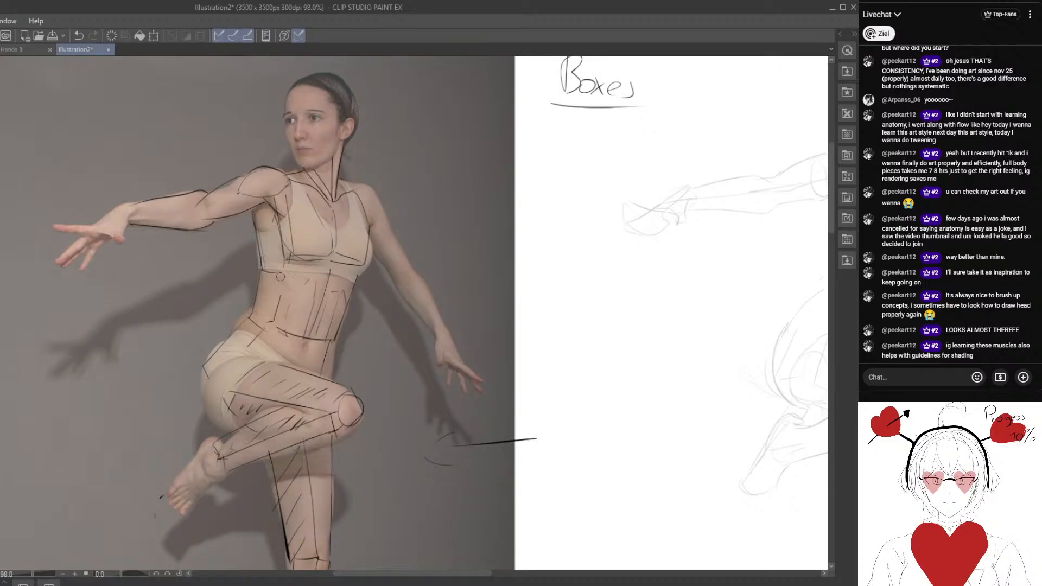
{"action": "left_click_drag", "start_coordinate": [264, 209], "coordinate": [275, 237]}
{"action": "left_click_drag", "start_coordinate": [261, 235], "coordinate": [272, 297]}
{"action": "left_click_drag", "start_coordinate": [262, 292], "coordinate": [269, 319]}
{"action": "mouse_move", "coordinate": [256, 305]}
{"action": "left_mouse_down"}
{"action": "mouse_move", "coordinate": [260, 337]}
{"action": "mouse_move", "coordinate": [237, 371]}
{"action": "mouse_move", "coordinate": [235, 397]}
{"action": "left_mouse_up"}
{"action": "left_click_drag", "start_coordinate": [244, 371], "coordinate": [264, 394]}
{"action": "left_click_drag", "start_coordinate": [245, 265], "coordinate": [284, 264]}
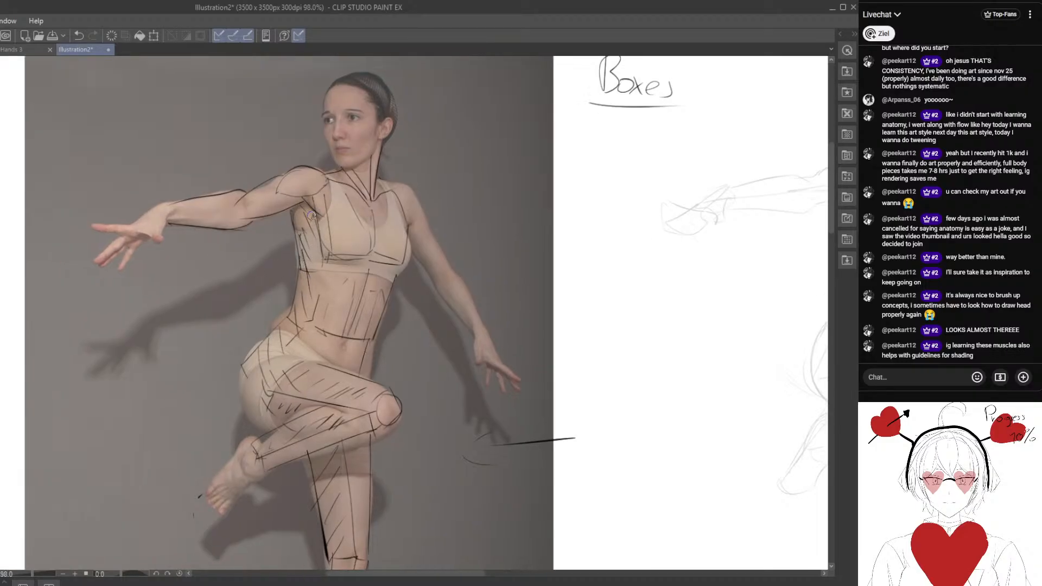
Draw an angular box above the outstretched arm on the photo, hatch its side plane and add a light arrow beside it.
{"action": "mouse_move", "coordinate": [275, 209]}
{"action": "left_mouse_down"}
{"action": "mouse_move", "coordinate": [302, 375]}
{"action": "mouse_move", "coordinate": [221, 275]}
{"action": "mouse_move", "coordinate": [251, 266]}
{"action": "left_mouse_up"}
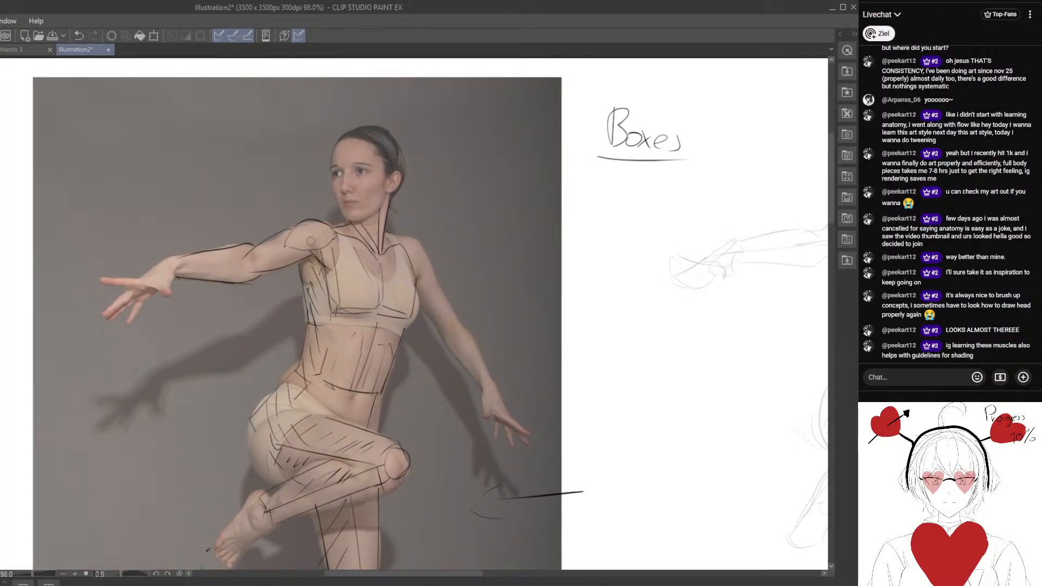
{"action": "scroll", "coordinate": [309, 245], "scroll_direction": "up", "scroll_amount": 3}
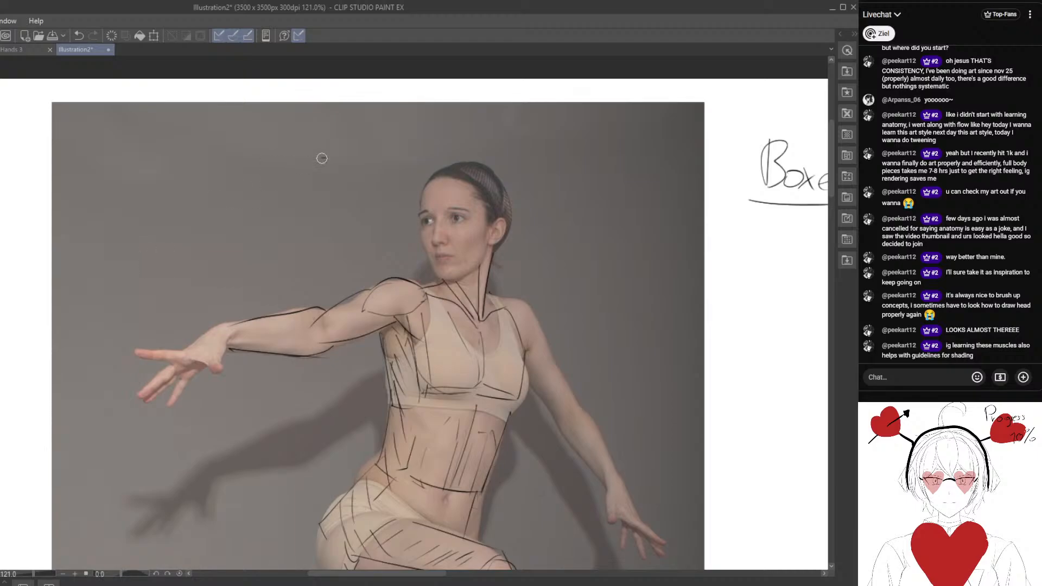
{"action": "left_click_drag", "start_coordinate": [327, 158], "coordinate": [214, 217]}
{"action": "mouse_move", "coordinate": [345, 175]}
{"action": "left_mouse_down"}
{"action": "mouse_move", "coordinate": [288, 195]}
{"action": "mouse_move", "coordinate": [251, 232]}
{"action": "left_mouse_up"}
{"action": "mouse_move", "coordinate": [221, 223]}
{"action": "left_mouse_down"}
{"action": "mouse_move", "coordinate": [246, 251]}
{"action": "mouse_move", "coordinate": [319, 227]}
{"action": "left_mouse_up"}
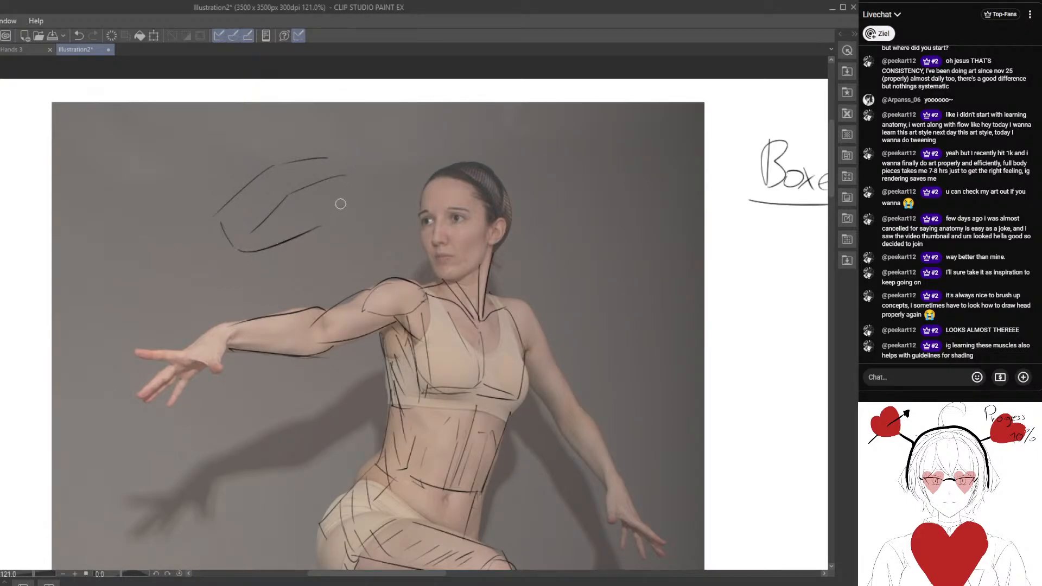
{"action": "mouse_move", "coordinate": [345, 179]}
{"action": "left_mouse_down"}
{"action": "mouse_move", "coordinate": [319, 227]}
{"action": "mouse_move", "coordinate": [282, 223]}
{"action": "left_mouse_up"}
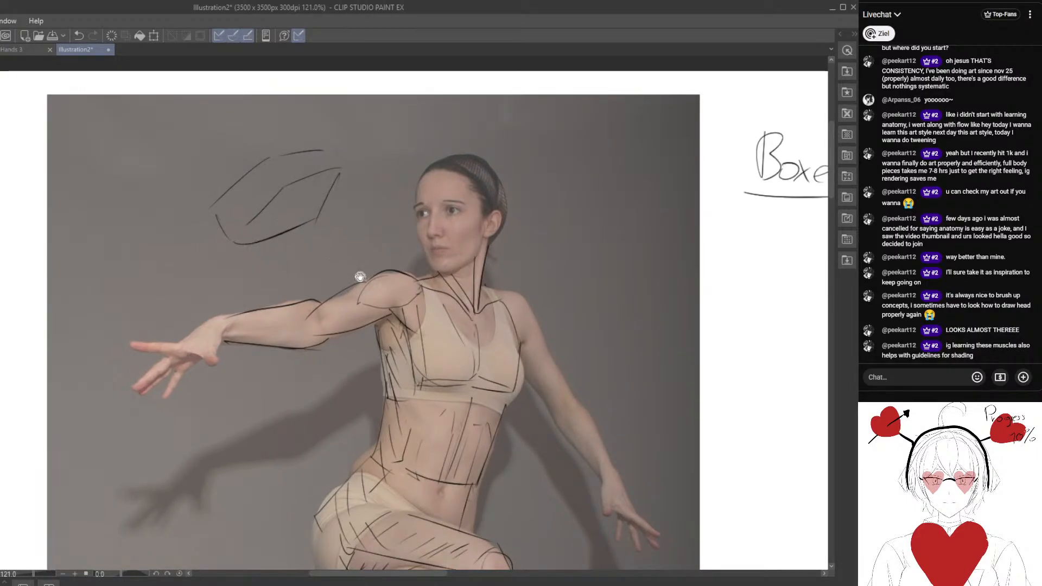
{"action": "left_click_drag", "start_coordinate": [417, 288], "coordinate": [396, 275]}
{"action": "mouse_move", "coordinate": [382, 148]}
{"action": "left_mouse_down"}
{"action": "mouse_move", "coordinate": [253, 212]}
{"action": "mouse_move", "coordinate": [279, 209]}
{"action": "mouse_move", "coordinate": [288, 170]}
{"action": "mouse_move", "coordinate": [267, 200]}
{"action": "mouse_move", "coordinate": [251, 154]}
{"action": "mouse_move", "coordinate": [308, 145]}
{"action": "mouse_move", "coordinate": [254, 146]}
{"action": "mouse_move", "coordinate": [205, 219]}
{"action": "left_mouse_up"}
{"action": "left_click_drag", "start_coordinate": [255, 169], "coordinate": [227, 207]}
{"action": "mouse_move", "coordinate": [238, 266]}
{"action": "left_mouse_down"}
{"action": "mouse_move", "coordinate": [225, 239]}
{"action": "mouse_move", "coordinate": [252, 266]}
{"action": "left_mouse_up"}
Add plane edges and shading strokes to the outstretched upper arm from the elbow to the shoulder.
{"action": "left_click_drag", "start_coordinate": [286, 334], "coordinate": [239, 264]}
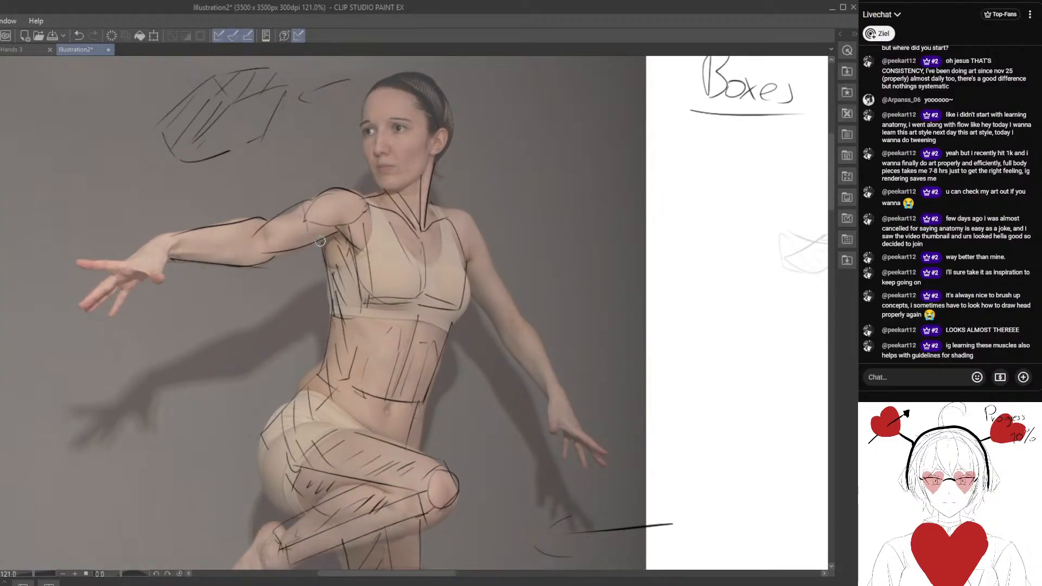
{"action": "left_click_drag", "start_coordinate": [320, 241], "coordinate": [256, 262]}
{"action": "left_click_drag", "start_coordinate": [298, 204], "coordinate": [256, 238]}
{"action": "mouse_move", "coordinate": [256, 240]}
{"action": "left_mouse_down"}
{"action": "mouse_move", "coordinate": [265, 258]}
{"action": "mouse_move", "coordinate": [323, 250]}
{"action": "left_mouse_up"}
{"action": "mouse_move", "coordinate": [312, 201]}
{"action": "left_mouse_down"}
{"action": "mouse_move", "coordinate": [351, 214]}
{"action": "mouse_move", "coordinate": [311, 198]}
{"action": "mouse_move", "coordinate": [341, 194]}
{"action": "mouse_move", "coordinate": [363, 218]}
{"action": "left_mouse_up"}
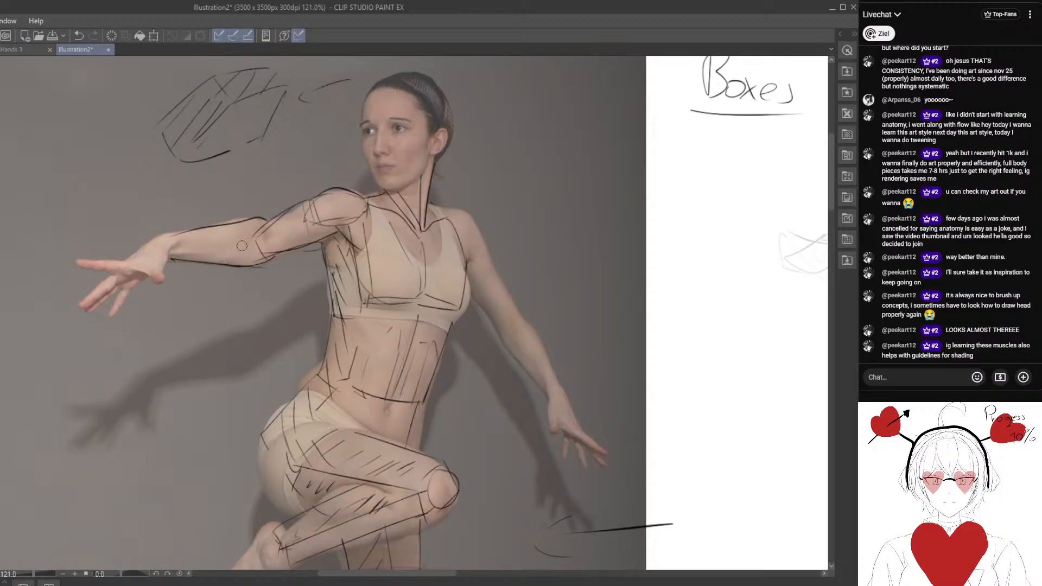
Draw a sun with rays in the blank space right of the photo and an arrow pointing from it towards the standing leg.
{"action": "scroll", "coordinate": [234, 266], "scroll_direction": "down", "scroll_amount": 1}
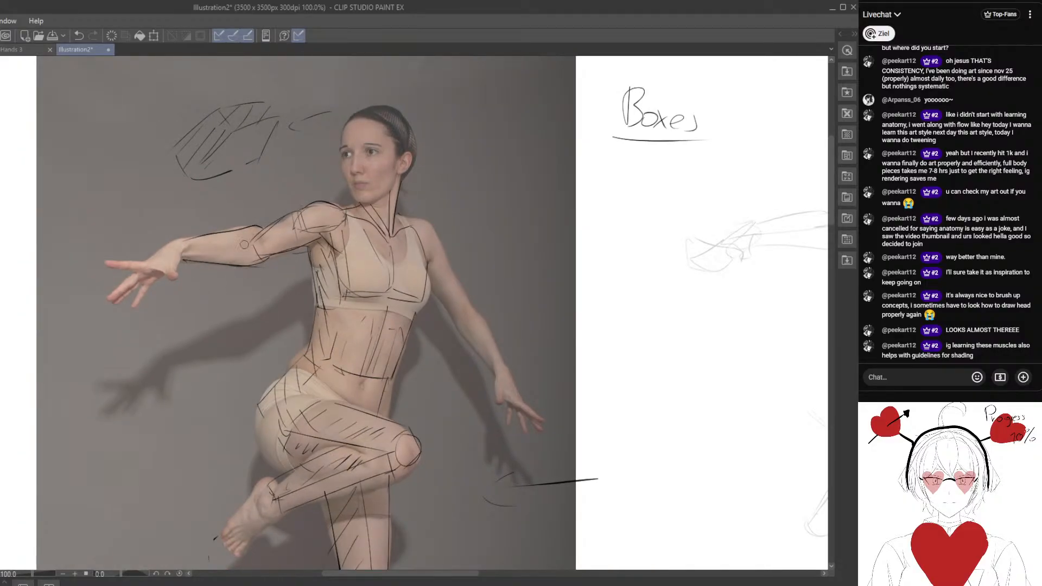
{"action": "left_click_drag", "start_coordinate": [240, 300], "coordinate": [236, 311]}
{"action": "scroll", "coordinate": [271, 334], "scroll_direction": "down", "scroll_amount": 3}
{"action": "left_click_drag", "start_coordinate": [288, 340], "coordinate": [215, 289]}
{"action": "left_click_drag", "start_coordinate": [285, 223], "coordinate": [236, 173]}
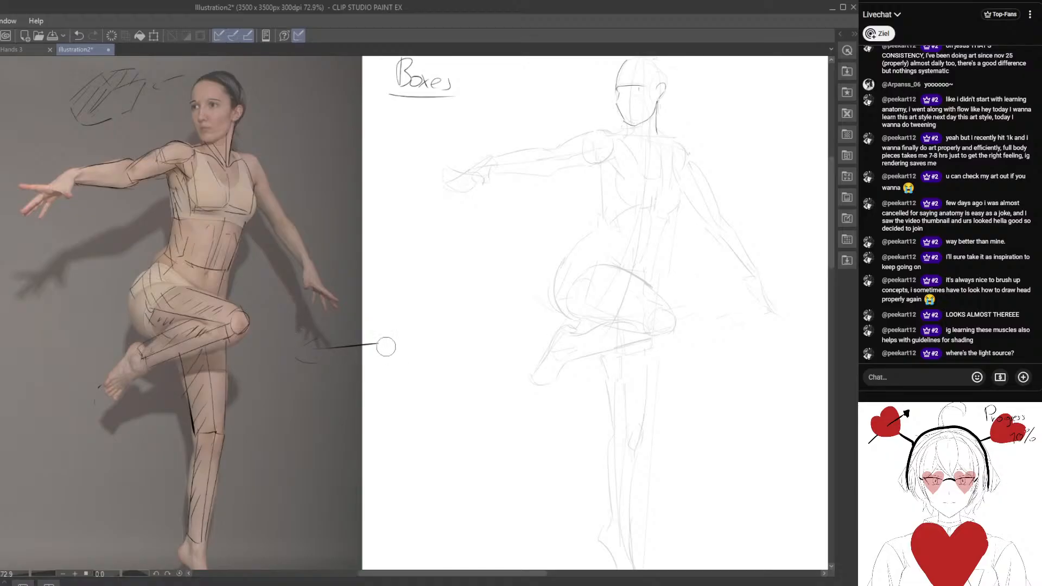
{"action": "left_click_drag", "start_coordinate": [309, 384], "coordinate": [379, 295]}
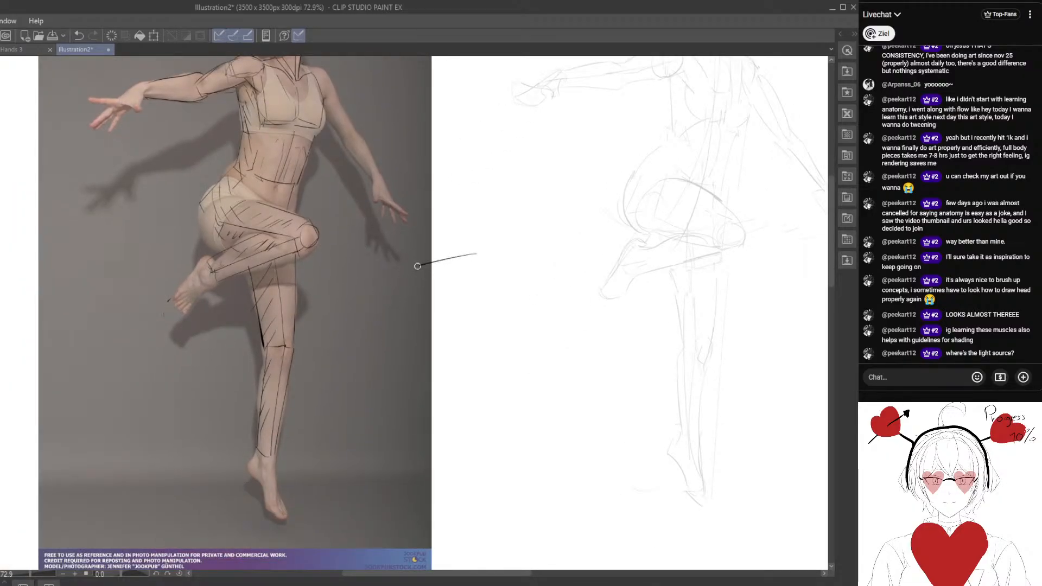
{"action": "left_click_drag", "start_coordinate": [417, 266], "coordinate": [383, 287]}
{"action": "left_click_drag", "start_coordinate": [507, 236], "coordinate": [479, 236]}
{"action": "left_click_drag", "start_coordinate": [494, 207], "coordinate": [486, 227]}
{"action": "left_click_drag", "start_coordinate": [507, 220], "coordinate": [518, 210]}
{"action": "left_click_drag", "start_coordinate": [510, 266], "coordinate": [516, 299]}
Add denser hatching to the shaded side of the standing thigh.
{"action": "left_click_drag", "start_coordinate": [338, 323], "coordinate": [368, 330]}
{"action": "scroll", "coordinate": [385, 312], "scroll_direction": "up", "scroll_amount": 2}
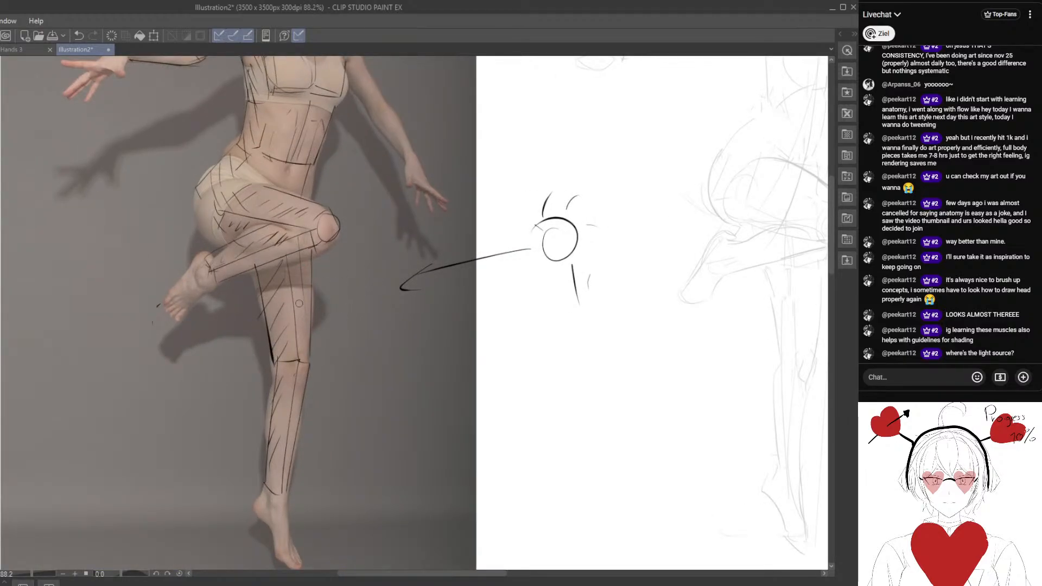
{"action": "left_click_drag", "start_coordinate": [262, 311], "coordinate": [268, 321]}
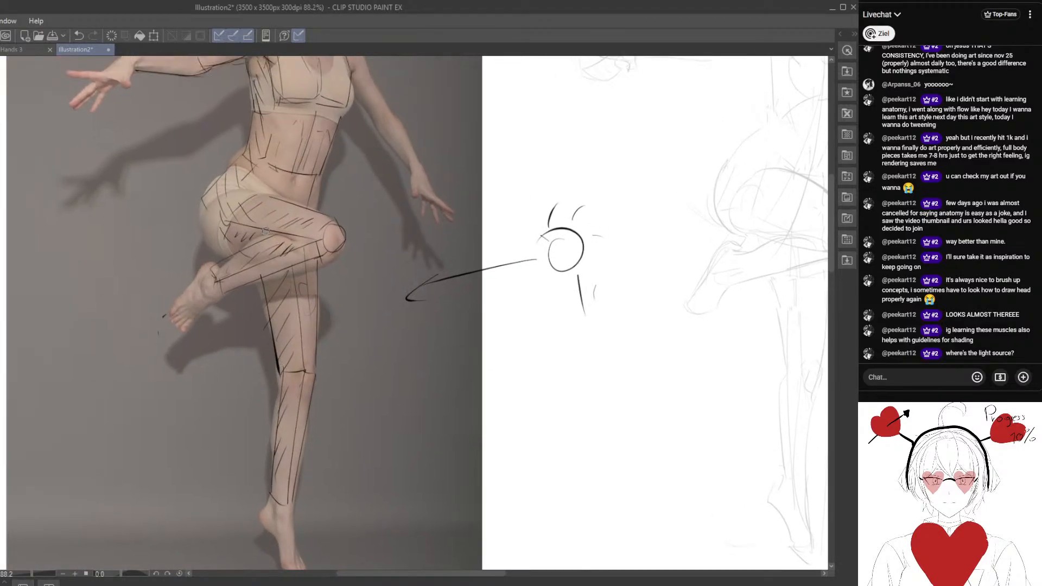
{"action": "left_click_drag", "start_coordinate": [339, 304], "coordinate": [314, 285]}
Draw a tilted box with a diamond-shaped end face in the blank space below the sun.
{"action": "left_click_drag", "start_coordinate": [433, 431], "coordinate": [227, 259]}
{"action": "left_click_drag", "start_coordinate": [308, 205], "coordinate": [335, 269]}
{"action": "left_click_drag", "start_coordinate": [333, 272], "coordinate": [306, 323]}
{"action": "left_click_drag", "start_coordinate": [299, 208], "coordinate": [307, 322]}
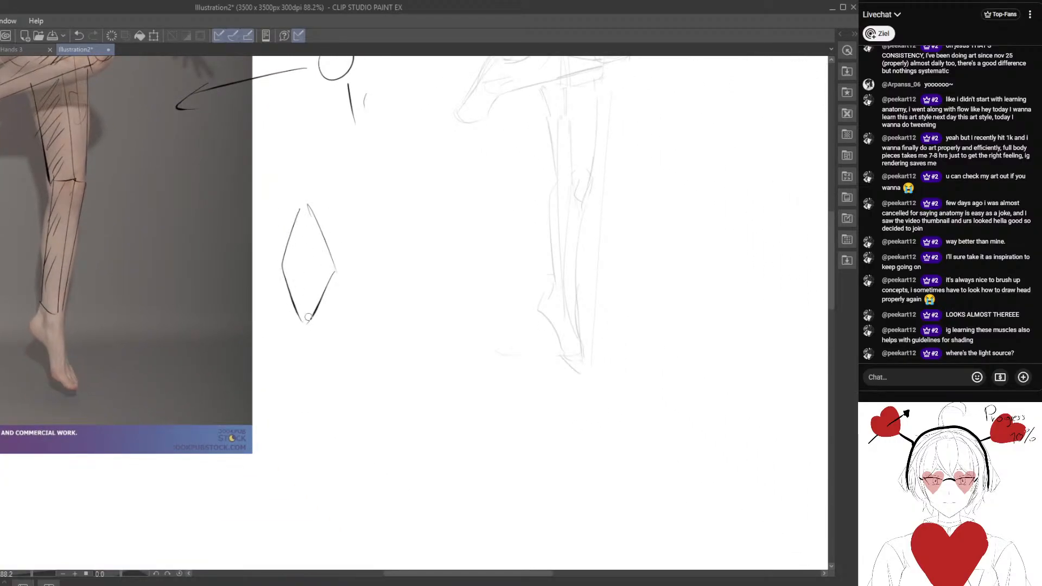
{"action": "left_click_drag", "start_coordinate": [340, 284], "coordinate": [411, 256]}
{"action": "left_click_drag", "start_coordinate": [307, 204], "coordinate": [356, 196]}
{"action": "left_click_drag", "start_coordinate": [363, 189], "coordinate": [397, 238]}
{"action": "left_click_drag", "start_coordinate": [411, 255], "coordinate": [379, 299]}
{"action": "left_click_drag", "start_coordinate": [309, 323], "coordinate": [373, 300]}
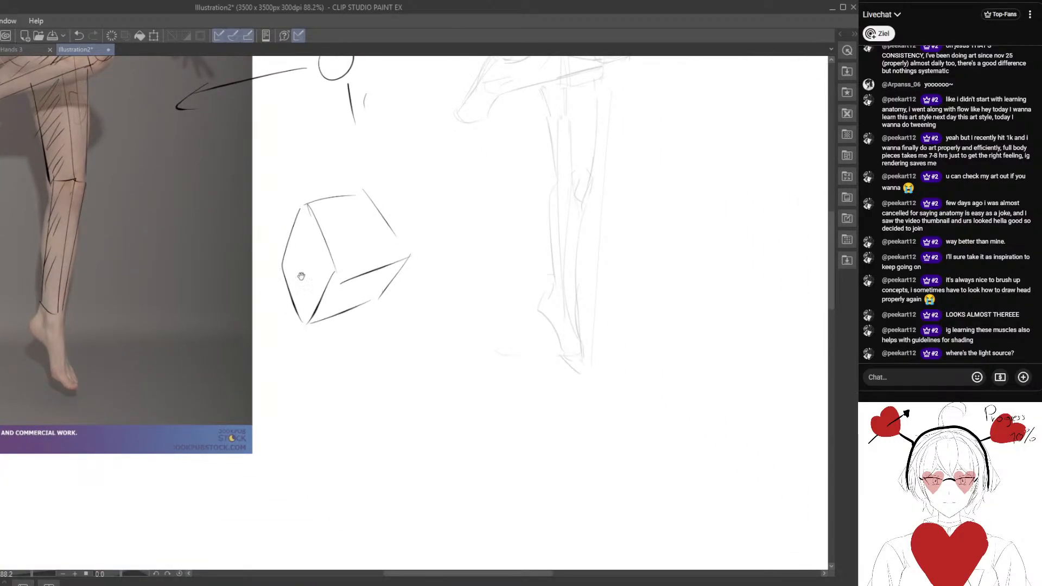
Add a circle with an arrow as a light source facing the box's diamond end, and hatch the box's two side planes.
{"action": "mouse_move", "coordinate": [373, 179]}
{"action": "left_mouse_down"}
{"action": "mouse_move", "coordinate": [355, 243]}
{"action": "mouse_move", "coordinate": [390, 190]}
{"action": "left_mouse_up"}
{"action": "mouse_move", "coordinate": [204, 261]}
{"action": "left_mouse_down"}
{"action": "mouse_move", "coordinate": [211, 253]}
{"action": "mouse_move", "coordinate": [311, 271]}
{"action": "mouse_move", "coordinate": [308, 282]}
{"action": "left_mouse_up"}
{"action": "mouse_move", "coordinate": [352, 227]}
{"action": "left_mouse_down"}
{"action": "mouse_move", "coordinate": [345, 316]}
{"action": "mouse_move", "coordinate": [389, 305]}
{"action": "left_mouse_up"}
{"action": "left_click_drag", "start_coordinate": [409, 216], "coordinate": [373, 248]}
{"action": "mouse_move", "coordinate": [423, 225]}
{"action": "left_mouse_down"}
{"action": "mouse_move", "coordinate": [381, 257]}
{"action": "mouse_move", "coordinate": [386, 276]}
{"action": "left_mouse_up"}
{"action": "mouse_move", "coordinate": [435, 257]}
{"action": "left_mouse_down"}
{"action": "mouse_move", "coordinate": [408, 277]}
{"action": "mouse_move", "coordinate": [417, 289]}
{"action": "left_mouse_up"}
{"action": "left_click_drag", "start_coordinate": [396, 303], "coordinate": [373, 330]}
{"action": "left_click_drag", "start_coordinate": [429, 291], "coordinate": [395, 324]}
{"action": "mouse_move", "coordinate": [427, 298]}
{"action": "left_mouse_down"}
{"action": "mouse_move", "coordinate": [404, 322]}
{"action": "mouse_move", "coordinate": [423, 328]}
{"action": "left_mouse_up"}
Erase the sun, light arrows, both example boxes and the "Boxes" heading from the canvas.
{"action": "scroll", "coordinate": [356, 356], "scroll_direction": "down", "scroll_amount": 1}
{"action": "left_click_drag", "start_coordinate": [348, 216], "coordinate": [367, 190]}
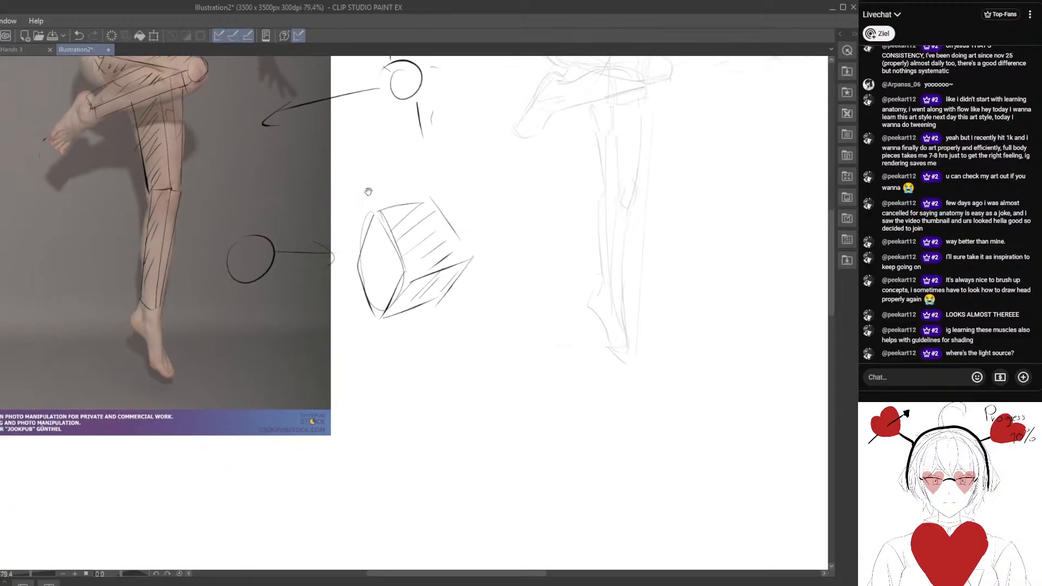
{"action": "left_click_drag", "start_coordinate": [304, 230], "coordinate": [340, 397]}
{"action": "scroll", "coordinate": [288, 296], "scroll_direction": "down", "scroll_amount": 1}
{"action": "scroll", "coordinate": [339, 400], "scroll_direction": "down", "scroll_amount": 1}
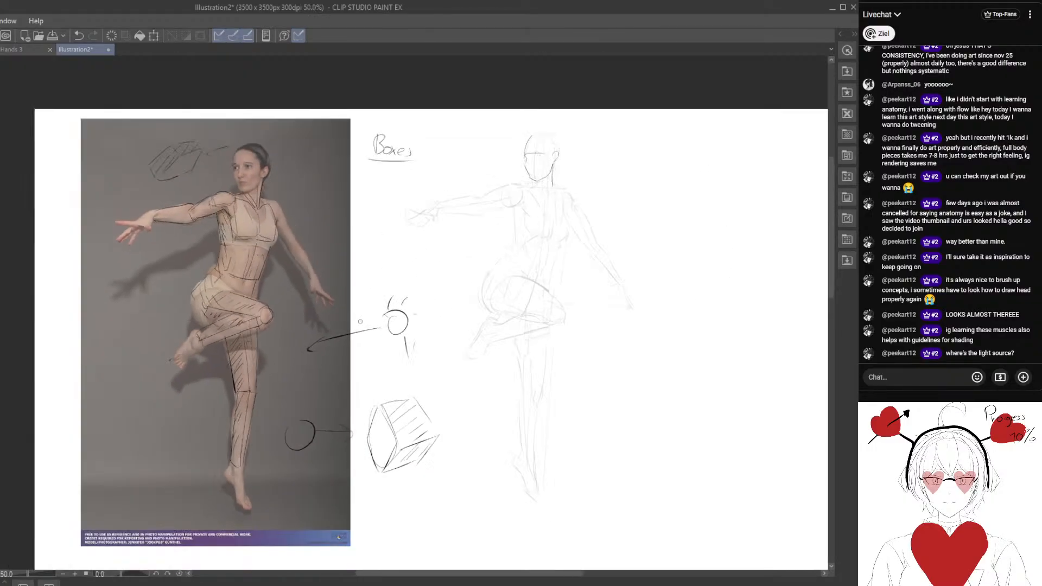
{"action": "scroll", "coordinate": [382, 339], "scroll_direction": "down", "scroll_amount": 1}
{"action": "key", "text": "e"}
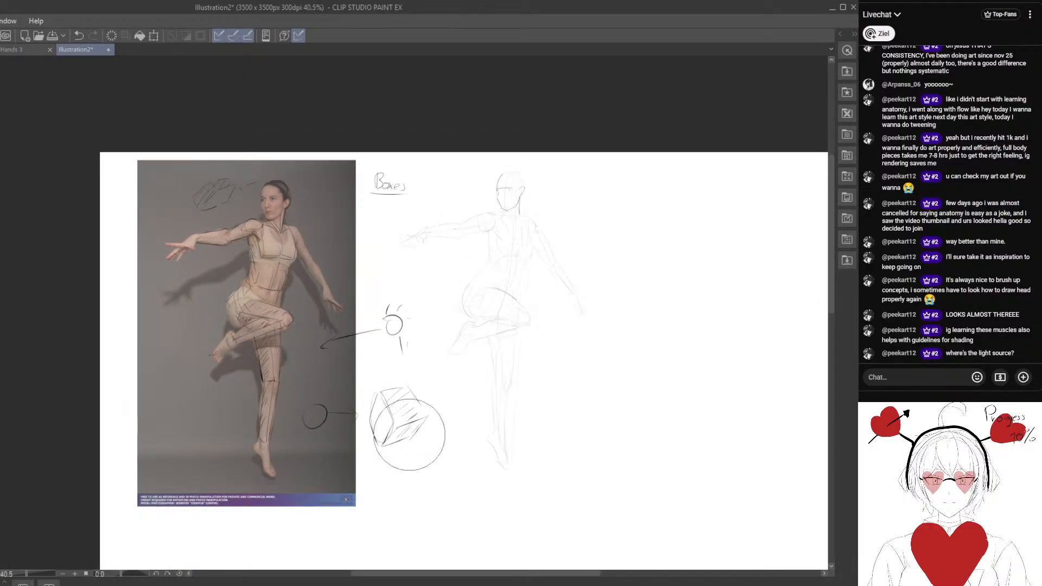
{"action": "mouse_move", "coordinate": [396, 419]}
{"action": "left_mouse_down"}
{"action": "mouse_move", "coordinate": [395, 342]}
{"action": "mouse_move", "coordinate": [348, 416]}
{"action": "mouse_move", "coordinate": [335, 401]}
{"action": "mouse_move", "coordinate": [347, 418]}
{"action": "left_mouse_up"}
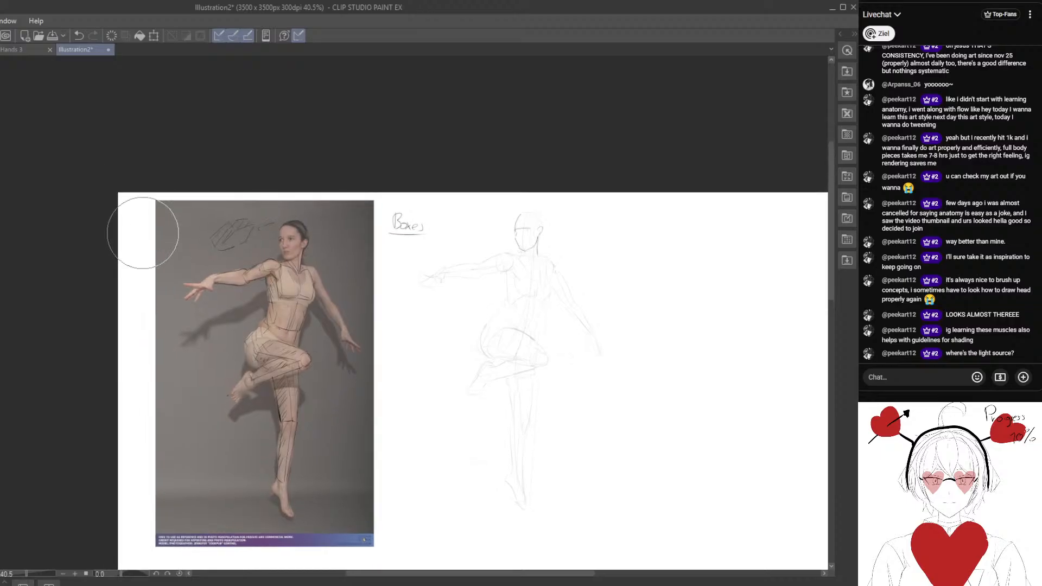
{"action": "mouse_move", "coordinate": [143, 232]}
{"action": "left_mouse_down"}
{"action": "mouse_move", "coordinate": [256, 202]}
{"action": "mouse_move", "coordinate": [227, 214]}
{"action": "left_mouse_up"}
{"action": "mouse_move", "coordinate": [426, 206]}
{"action": "left_mouse_down"}
{"action": "mouse_move", "coordinate": [408, 209]}
{"action": "mouse_move", "coordinate": [410, 227]}
{"action": "left_mouse_up"}
Compare the sketched figure's torso and arms with the block tracing on the photo.
{"action": "key", "text": "ctrl+plus"}
{"action": "key", "text": "ctrl+plus"}
{"action": "key", "text": "ctrl+plus"}
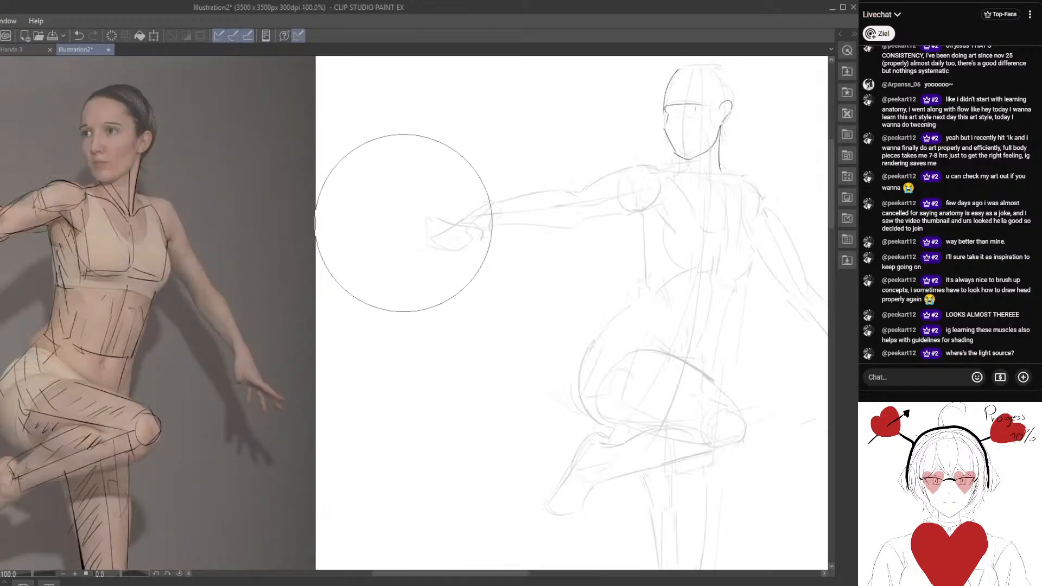
{"action": "left_click_drag", "start_coordinate": [582, 277], "coordinate": [531, 274]}
{"action": "left_click_drag", "start_coordinate": [569, 241], "coordinate": [591, 254]}
{"action": "key", "text": "ctrl+minus"}
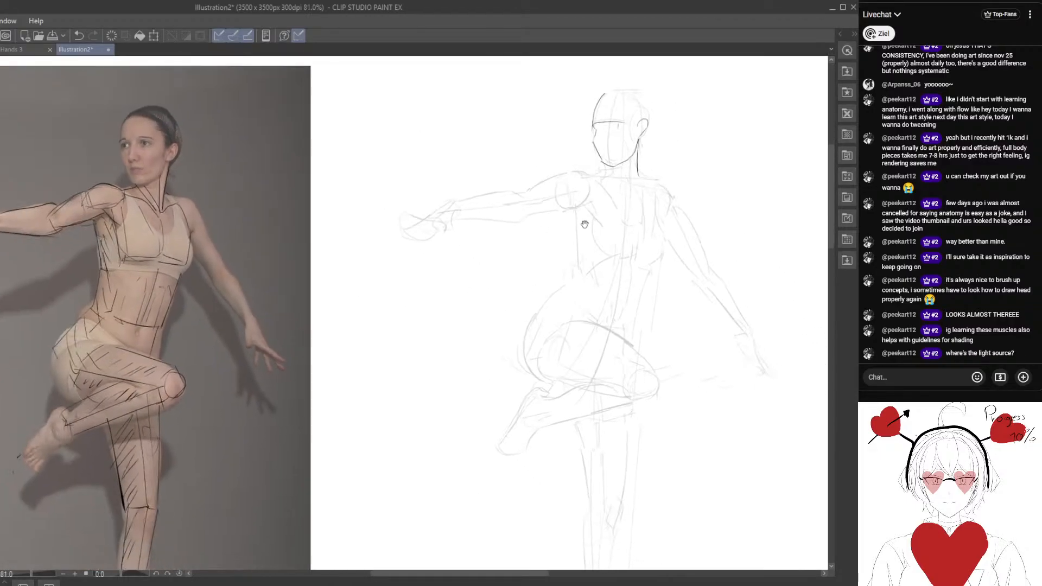
Clean up the rough line beside the figure's neck and redraw the neck with darker lines down to the collarbone.
{"action": "mouse_move", "coordinate": [663, 208]}
{"action": "left_mouse_down", "text": "ctrl+alt"}
{"action": "mouse_move", "coordinate": [617, 163]}
{"action": "mouse_move", "coordinate": [640, 177]}
{"action": "mouse_move", "coordinate": [628, 193]}
{"action": "mouse_move", "coordinate": [637, 163]}
{"action": "mouse_move", "coordinate": [635, 174]}
{"action": "left_mouse_up", "text": "ctrl+alt"}
{"action": "key", "text": "e"}
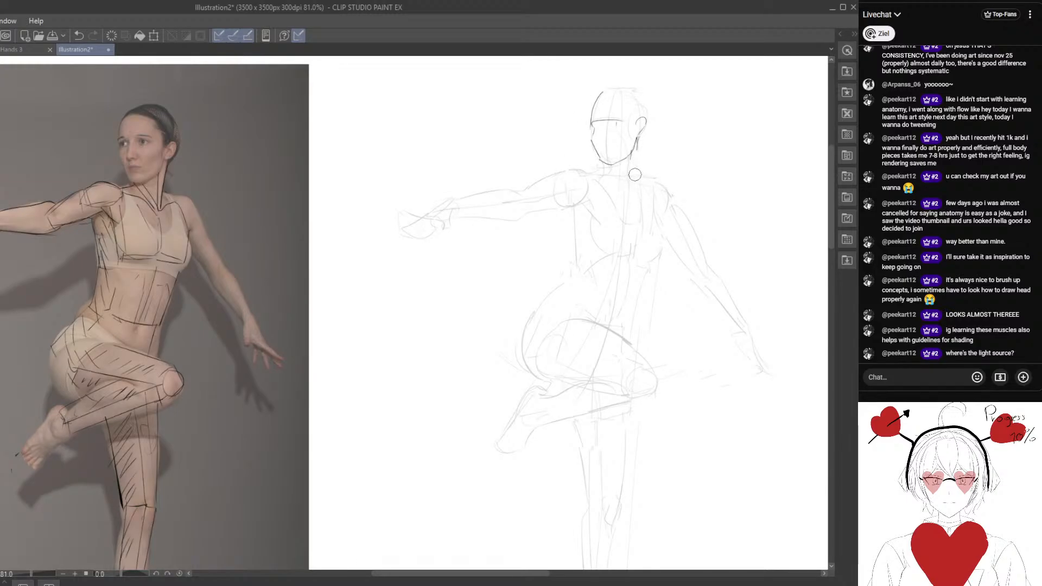
{"action": "key", "text": "p"}
{"action": "left_click_drag", "start_coordinate": [639, 139], "coordinate": [628, 189]}
{"action": "left_click_drag", "start_coordinate": [630, 156], "coordinate": [628, 178]}
Outline the outstretched arm's shoulder with a darker top curve and an underarm line leading into the chest.
{"action": "left_click_drag", "start_coordinate": [606, 170], "coordinate": [550, 179]}
{"action": "key", "text": "e"}
{"action": "key", "text": "p"}
{"action": "left_click_drag", "start_coordinate": [527, 219], "coordinate": [584, 235]}
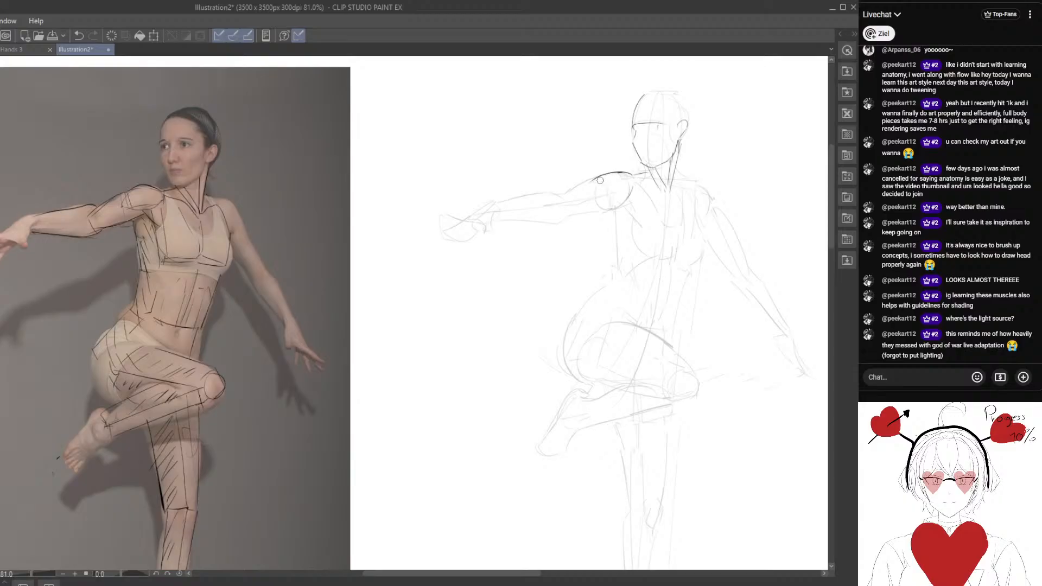
{"action": "key", "text": "ctrl+z"}
{"action": "left_click_drag", "start_coordinate": [629, 174], "coordinate": [592, 183]}
{"action": "key", "text": "ctrl+z"}
{"action": "mouse_move", "coordinate": [597, 200]}
{"action": "left_mouse_down"}
{"action": "mouse_move", "coordinate": [622, 207]}
{"action": "mouse_move", "coordinate": [598, 199]}
{"action": "mouse_move", "coordinate": [589, 237]}
{"action": "mouse_move", "coordinate": [565, 209]}
{"action": "mouse_move", "coordinate": [578, 187]}
{"action": "left_mouse_up"}
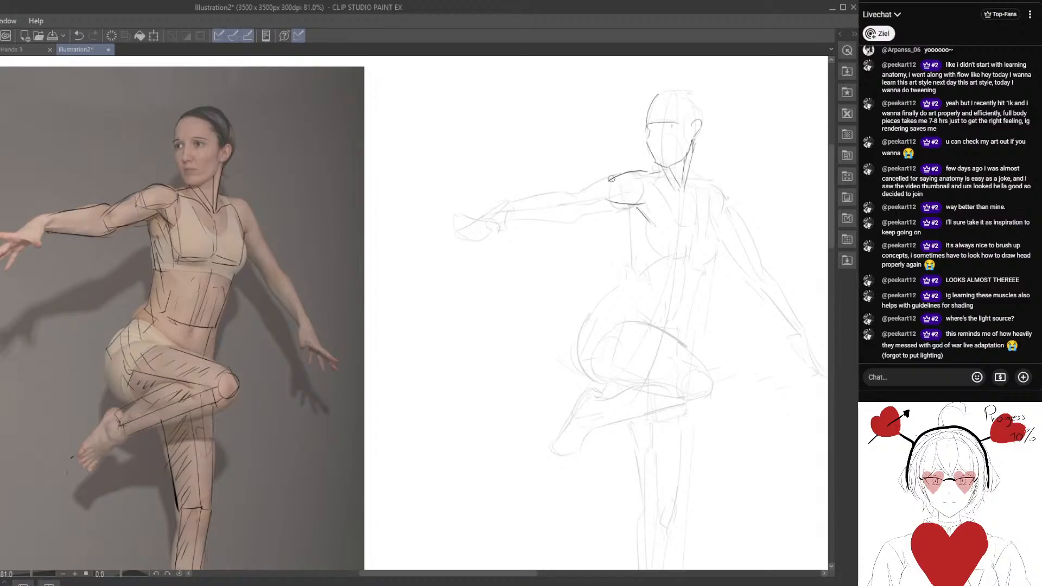
Trace the upper and lower contours of the outstretched arm from the shoulder past the elbow to the wrist.
{"action": "mouse_move", "coordinate": [614, 177]}
{"action": "left_mouse_down"}
{"action": "mouse_move", "coordinate": [571, 195]}
{"action": "mouse_move", "coordinate": [575, 221]}
{"action": "left_mouse_up"}
{"action": "mouse_move", "coordinate": [613, 177]}
{"action": "left_mouse_down"}
{"action": "mouse_move", "coordinate": [575, 195]}
{"action": "mouse_move", "coordinate": [508, 202]}
{"action": "left_mouse_up"}
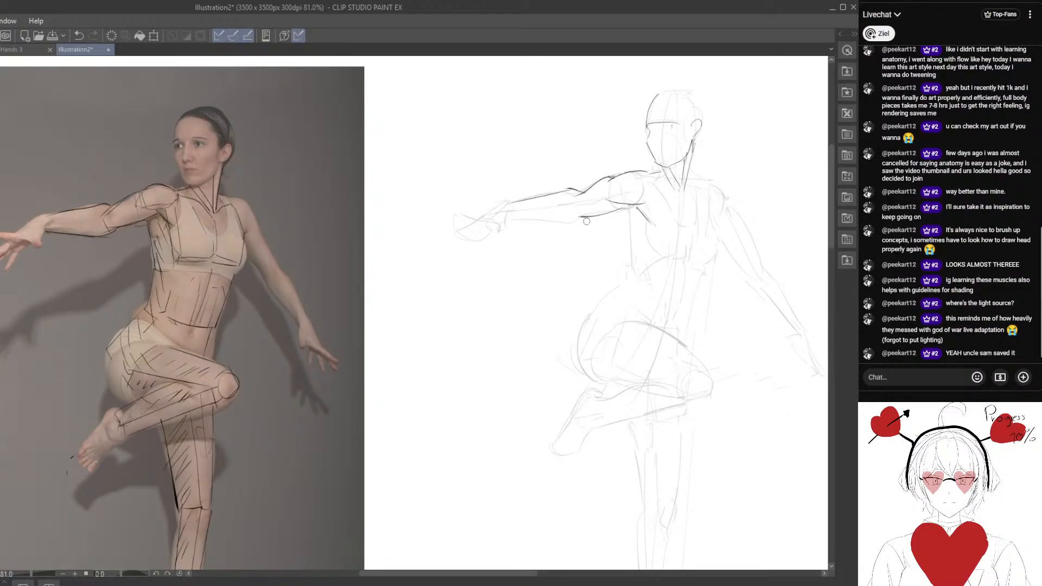
{"action": "mouse_move", "coordinate": [587, 221]}
{"action": "left_mouse_down"}
{"action": "mouse_move", "coordinate": [505, 228]}
{"action": "mouse_move", "coordinate": [577, 222]}
{"action": "left_mouse_up"}
{"action": "key", "text": "ctrl+z"}
{"action": "left_click_drag", "start_coordinate": [574, 292], "coordinate": [529, 275]}
Draw the outstretched hand with its spread fingers over the rough hand shape.
{"action": "mouse_move", "coordinate": [522, 218]}
{"action": "left_mouse_down"}
{"action": "mouse_move", "coordinate": [539, 228]}
{"action": "mouse_move", "coordinate": [506, 231]}
{"action": "mouse_move", "coordinate": [542, 214]}
{"action": "mouse_move", "coordinate": [492, 204]}
{"action": "left_mouse_up"}
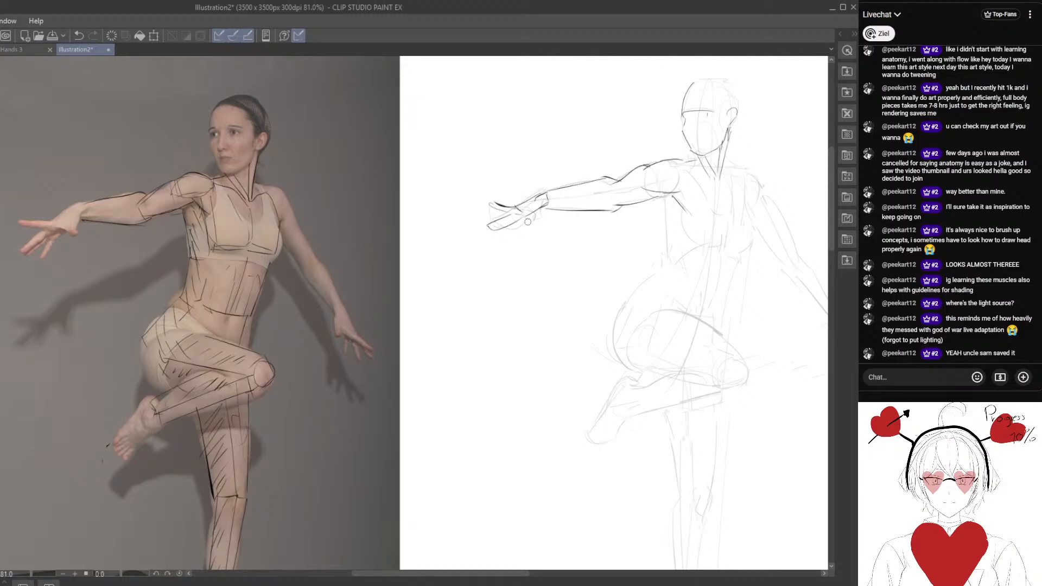
{"action": "left_click_drag", "start_coordinate": [520, 219], "coordinate": [514, 233]}
{"action": "left_click_drag", "start_coordinate": [614, 291], "coordinate": [507, 266]}
{"action": "scroll", "coordinate": [537, 288], "scroll_direction": "down", "scroll_amount": 4}
{"action": "mouse_move", "coordinate": [476, 233]}
{"action": "left_mouse_down"}
{"action": "mouse_move", "coordinate": [487, 277]}
{"action": "mouse_move", "coordinate": [552, 266]}
{"action": "mouse_move", "coordinate": [501, 240]}
{"action": "left_mouse_up"}
Draw the side contour of the ribcage from the armpit down toward the waist.
{"action": "scroll", "coordinate": [519, 268], "scroll_direction": "up", "scroll_amount": 2}
{"action": "scroll", "coordinate": [541, 204], "scroll_direction": "up", "scroll_amount": 1}
{"action": "left_click_drag", "start_coordinate": [535, 182], "coordinate": [545, 244]}
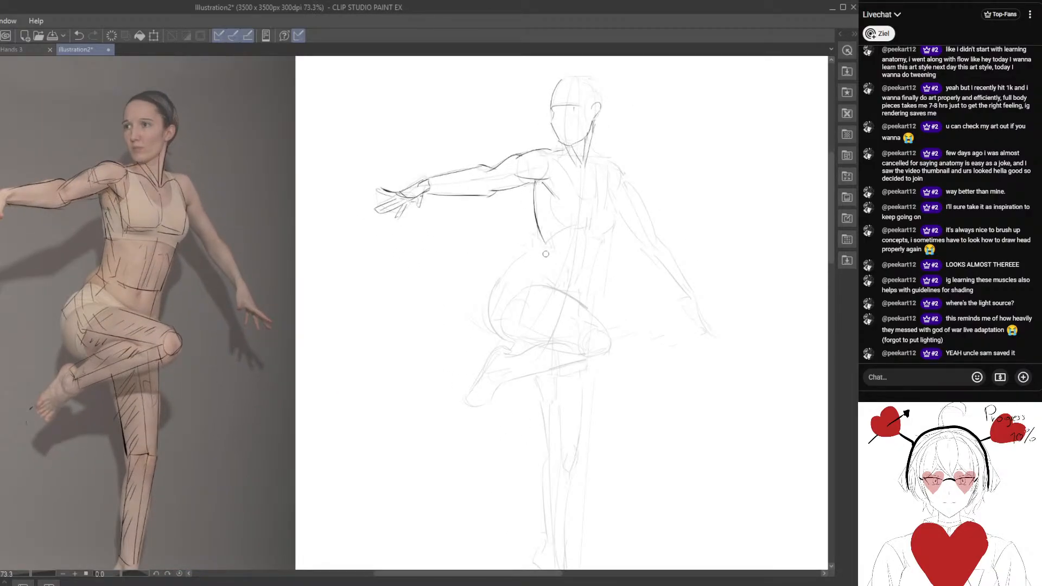
{"action": "key", "text": "ctrl+z"}
{"action": "left_click_drag", "start_coordinate": [534, 184], "coordinate": [544, 240]}
Draw the sports top's neckline, straps, bust contour and lower band across the chest.
{"action": "left_click_drag", "start_coordinate": [595, 191], "coordinate": [595, 224]}
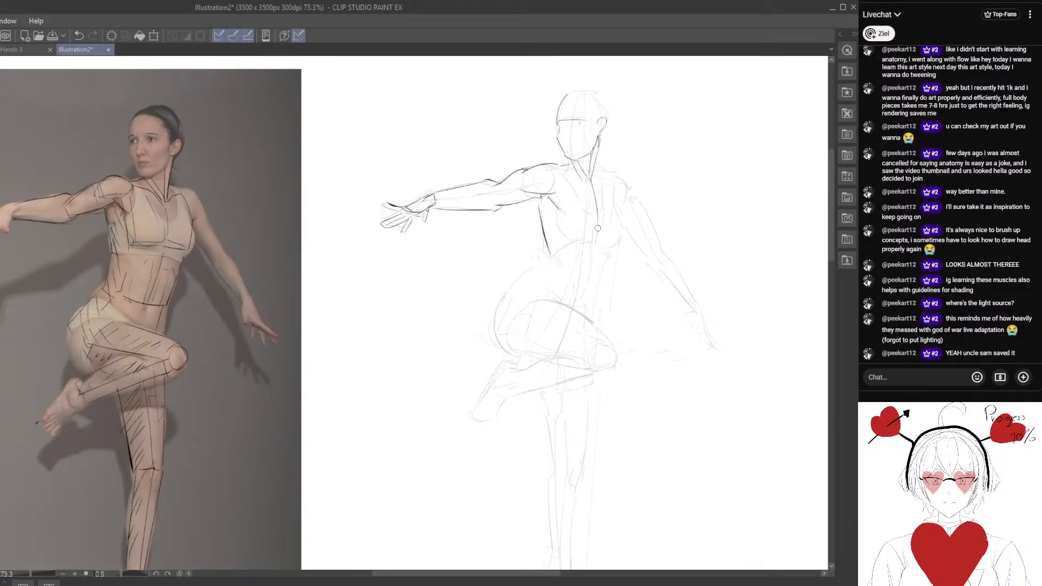
{"action": "key", "text": "ctrl+z"}
{"action": "left_click_drag", "start_coordinate": [589, 180], "coordinate": [594, 224]}
{"action": "key", "text": "ctrl+z"}
{"action": "mouse_move", "coordinate": [565, 169]}
{"action": "left_mouse_down"}
{"action": "mouse_move", "coordinate": [566, 212]}
{"action": "mouse_move", "coordinate": [608, 203]}
{"action": "mouse_move", "coordinate": [613, 250]}
{"action": "left_mouse_up"}
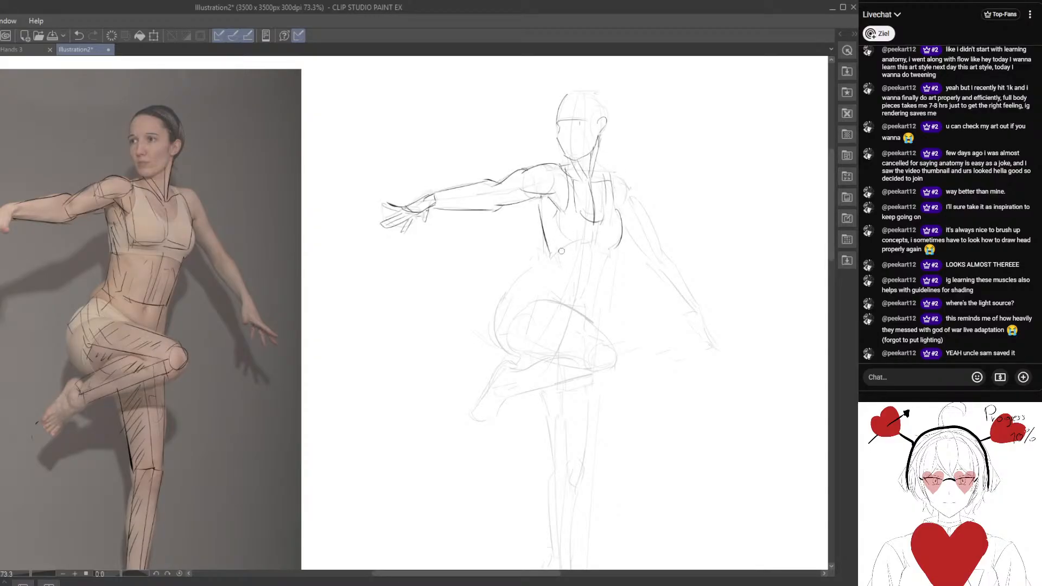
{"action": "mouse_move", "coordinate": [551, 254]}
{"action": "left_mouse_down"}
{"action": "mouse_move", "coordinate": [607, 255]}
{"action": "mouse_move", "coordinate": [542, 230]}
{"action": "mouse_move", "coordinate": [545, 239]}
{"action": "left_mouse_up"}
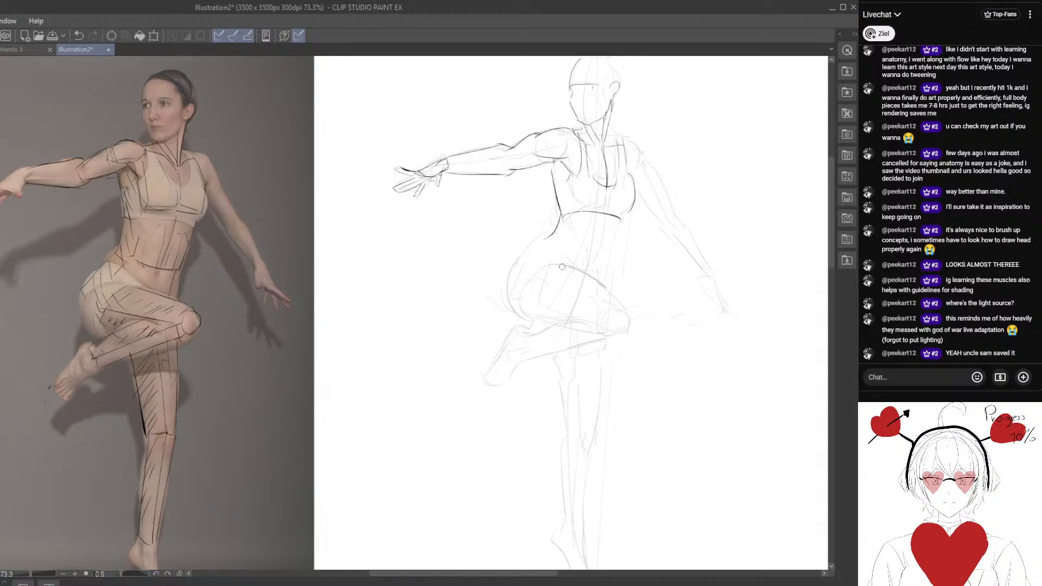
{"action": "left_click_drag", "start_coordinate": [529, 155], "coordinate": [487, 230]}
{"action": "mouse_move", "coordinate": [490, 320]}
{"action": "left_mouse_down"}
{"action": "mouse_move", "coordinate": [524, 264]}
{"action": "mouse_move", "coordinate": [525, 310]}
{"action": "left_mouse_up"}
{"action": "key", "text": "ctrl+z"}
{"action": "mouse_move", "coordinate": [501, 357]}
{"action": "left_mouse_down"}
{"action": "mouse_move", "coordinate": [485, 324]}
{"action": "mouse_move", "coordinate": [500, 312]}
{"action": "left_mouse_up"}
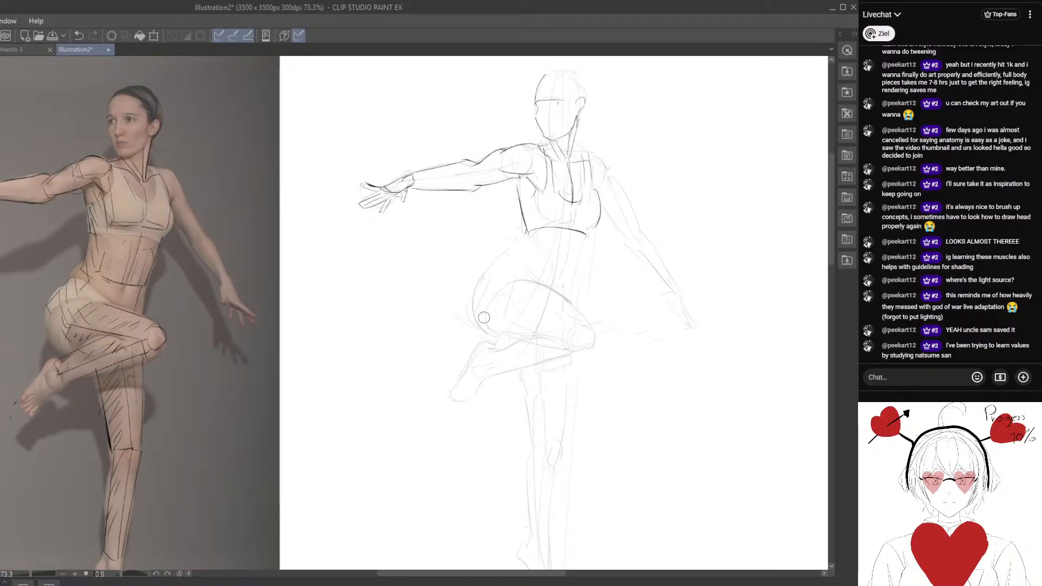
{"action": "left_click_drag", "start_coordinate": [473, 375], "coordinate": [423, 356]}
{"action": "left_click_drag", "start_coordinate": [414, 303], "coordinate": [445, 320]}
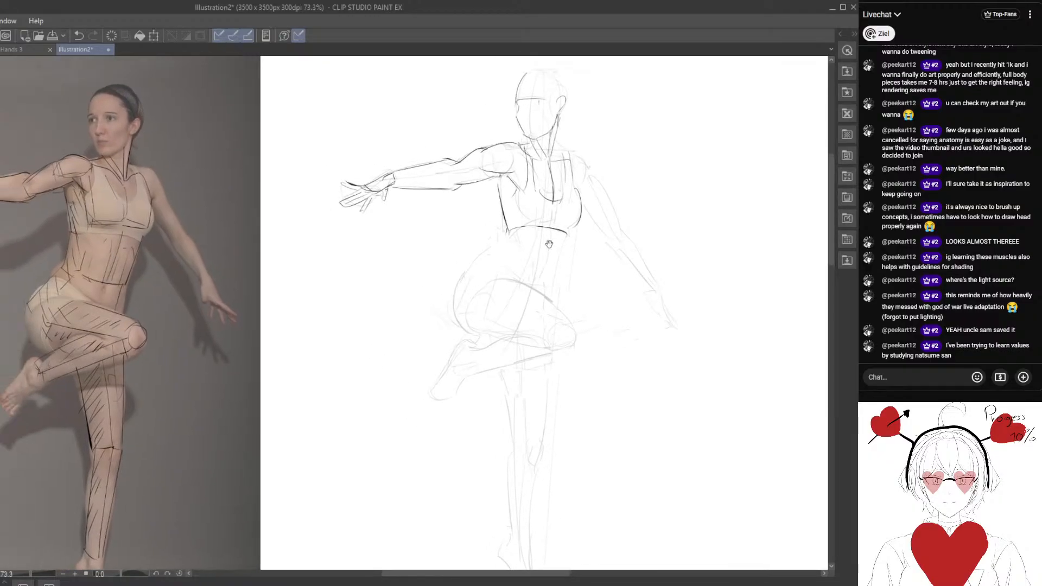
Draw both waist contours and the abdomen's centre line from the sports top down to the hips.
{"action": "mouse_move", "coordinate": [558, 236]}
{"action": "left_mouse_down"}
{"action": "mouse_move", "coordinate": [572, 232]}
{"action": "mouse_move", "coordinate": [534, 228]}
{"action": "mouse_move", "coordinate": [562, 235]}
{"action": "mouse_move", "coordinate": [543, 286]}
{"action": "left_mouse_up"}
{"action": "key", "text": "ctrl+z"}
{"action": "left_click_drag", "start_coordinate": [565, 236], "coordinate": [549, 299]}
{"action": "mouse_move", "coordinate": [505, 231]}
{"action": "left_mouse_down"}
{"action": "mouse_move", "coordinate": [471, 266]}
{"action": "mouse_move", "coordinate": [544, 291]}
{"action": "left_mouse_up"}
{"action": "left_click_drag", "start_coordinate": [550, 232], "coordinate": [535, 272]}
{"action": "left_click_drag", "start_coordinate": [453, 303], "coordinate": [457, 267]}
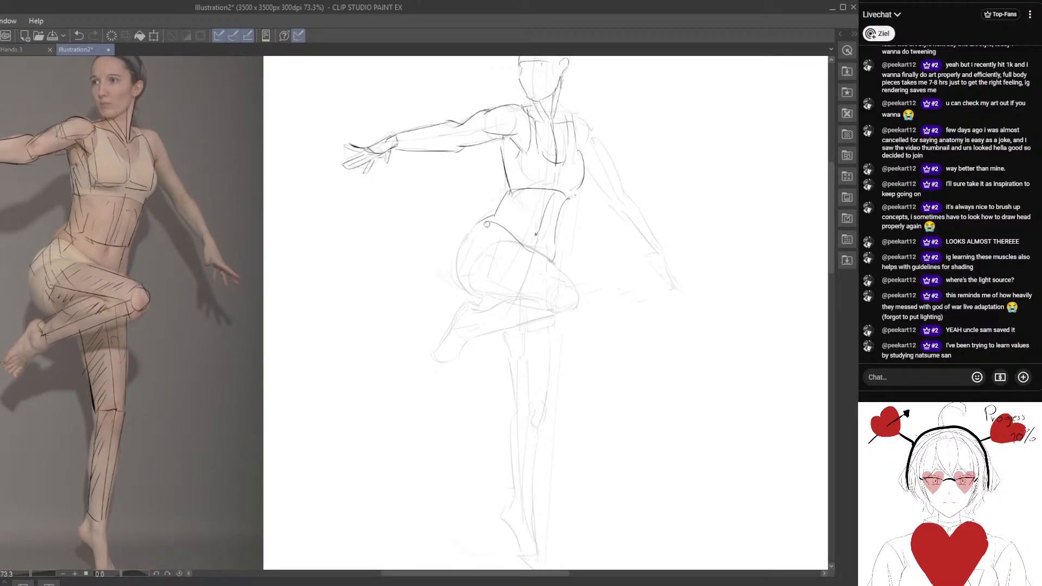
Outline the hip, buttock and raised thigh with darker curves, rounding the thigh off at the knee.
{"action": "left_click_drag", "start_coordinate": [487, 224], "coordinate": [482, 297]}
{"action": "scroll", "coordinate": [506, 328], "scroll_direction": "down", "scroll_amount": 3}
{"action": "mouse_move", "coordinate": [431, 274]}
{"action": "left_mouse_down"}
{"action": "mouse_move", "coordinate": [458, 282]}
{"action": "mouse_move", "coordinate": [423, 264]}
{"action": "mouse_move", "coordinate": [281, 297]}
{"action": "left_mouse_up"}
{"action": "left_click_drag", "start_coordinate": [350, 318], "coordinate": [420, 242]}
{"action": "scroll", "coordinate": [507, 262], "scroll_direction": "up", "scroll_amount": 2}
{"action": "left_click_drag", "start_coordinate": [507, 268], "coordinate": [529, 265]}
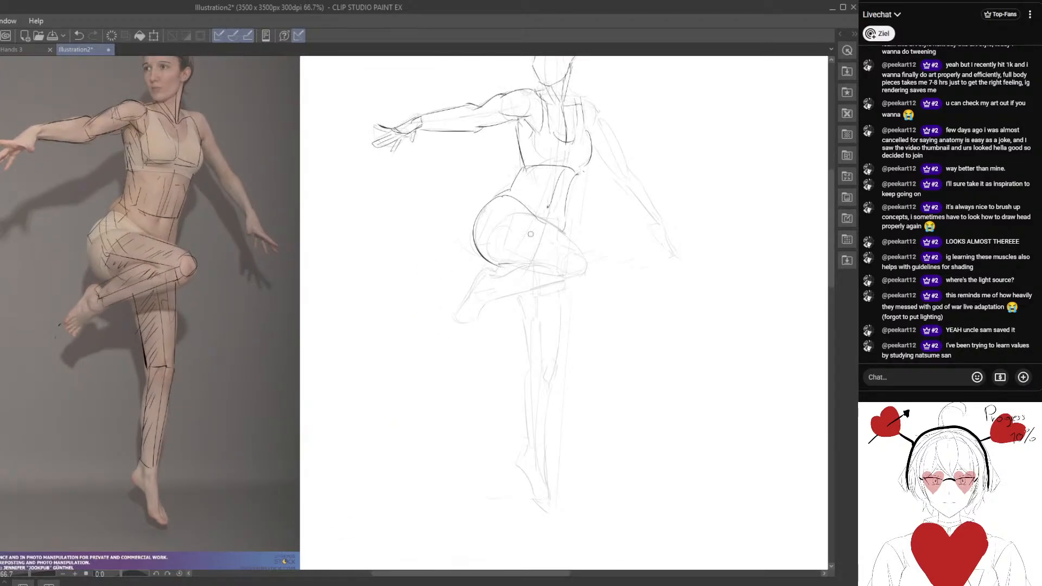
{"action": "mouse_move", "coordinate": [518, 211]}
{"action": "left_mouse_down"}
{"action": "mouse_move", "coordinate": [586, 254]}
{"action": "mouse_move", "coordinate": [549, 308]}
{"action": "left_mouse_up"}
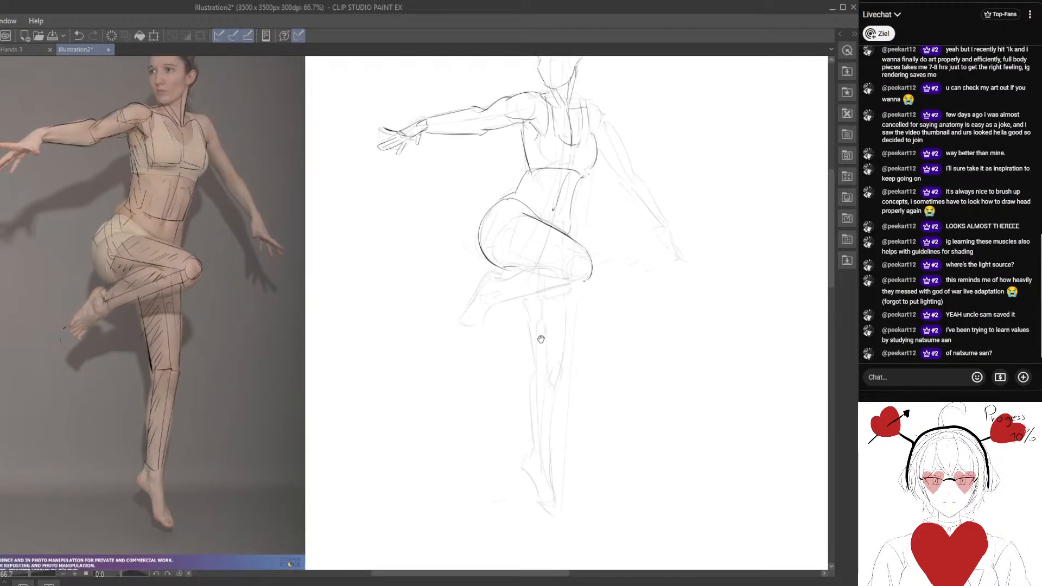
Draw the raised leg's shin and calf contours from the knee to the ankle, then outline its foot and toes.
{"action": "left_click_drag", "start_coordinate": [532, 356], "coordinate": [530, 367]}
{"action": "mouse_move", "coordinate": [527, 304]}
{"action": "left_mouse_down"}
{"action": "mouse_move", "coordinate": [524, 278]}
{"action": "mouse_move", "coordinate": [492, 287]}
{"action": "left_mouse_up"}
{"action": "key", "text": "ctrl+z"}
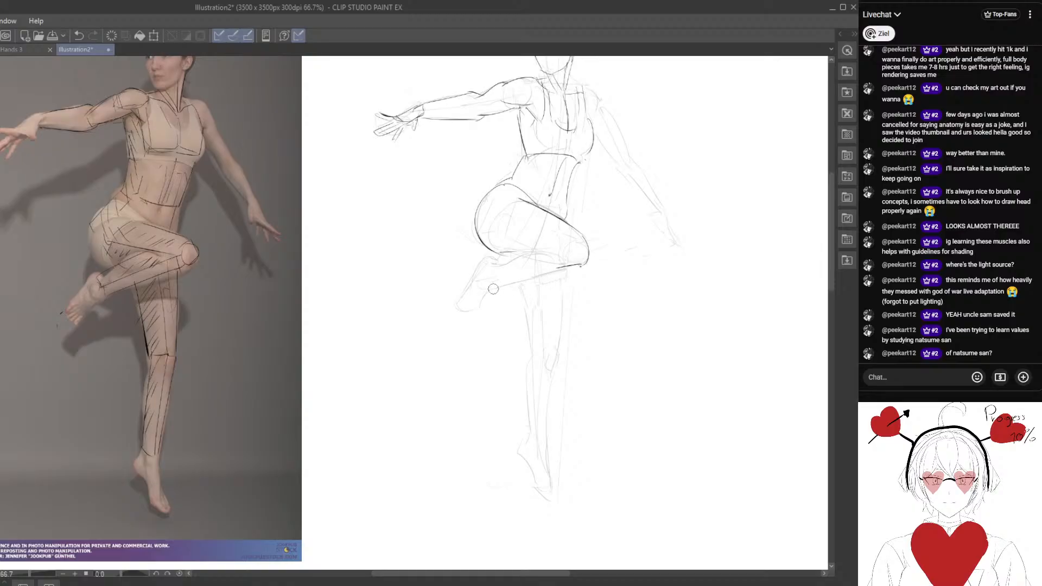
{"action": "left_click_drag", "start_coordinate": [564, 268], "coordinate": [495, 289]}
{"action": "left_click_drag", "start_coordinate": [555, 255], "coordinate": [489, 267]}
{"action": "mouse_move", "coordinate": [499, 264]}
{"action": "left_mouse_down"}
{"action": "mouse_move", "coordinate": [482, 257]}
{"action": "mouse_move", "coordinate": [464, 306]}
{"action": "left_mouse_up"}
{"action": "left_click_drag", "start_coordinate": [464, 306], "coordinate": [476, 308]}
{"action": "scroll", "coordinate": [457, 347], "scroll_direction": "down", "scroll_amount": 3}
{"action": "left_click_drag", "start_coordinate": [457, 346], "coordinate": [436, 378]}
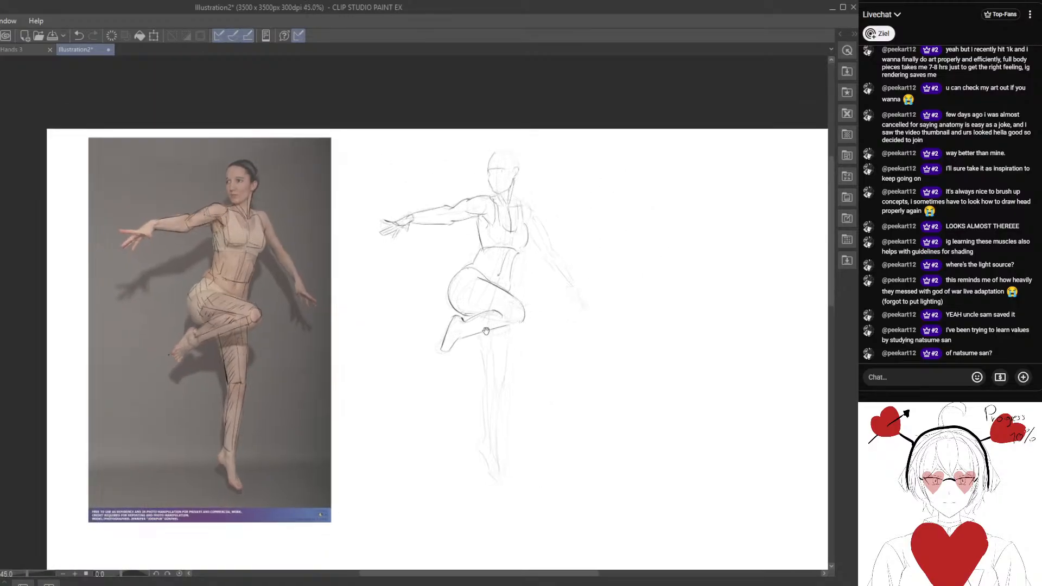
{"action": "mouse_move", "coordinate": [363, 308]}
{"action": "left_mouse_down"}
{"action": "mouse_move", "coordinate": [346, 295]}
{"action": "mouse_move", "coordinate": [363, 314]}
{"action": "left_mouse_up"}
{"action": "left_click_drag", "start_coordinate": [437, 294], "coordinate": [460, 293]}
{"action": "scroll", "coordinate": [460, 294], "scroll_direction": "up", "scroll_amount": 1}
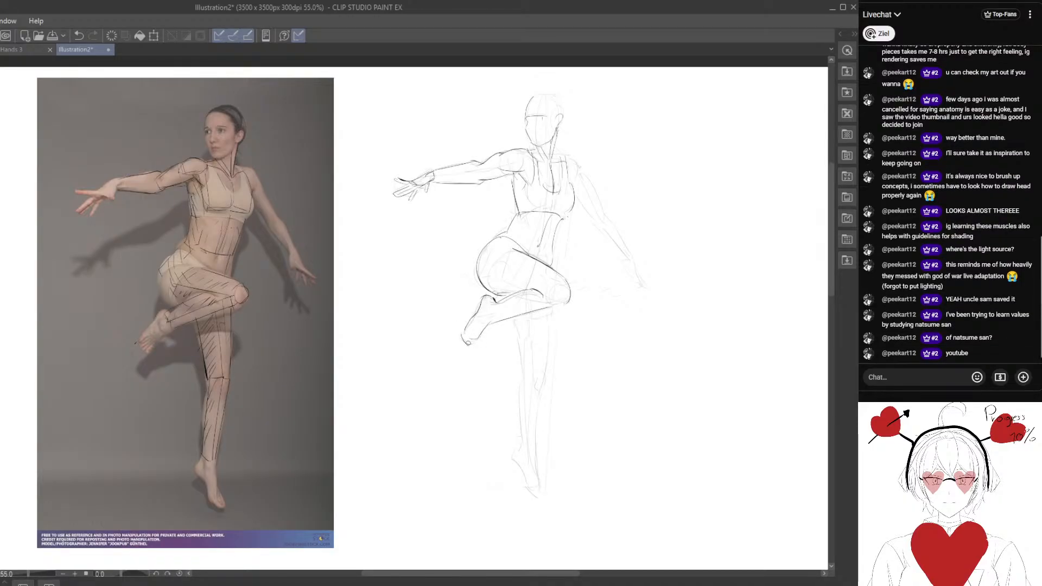
Trace the standing leg's thigh, knee and lower leg contours down to the pointed foot.
{"action": "left_click_drag", "start_coordinate": [489, 389], "coordinate": [460, 347]}
{"action": "scroll", "coordinate": [471, 394], "scroll_direction": "up", "scroll_amount": 1}
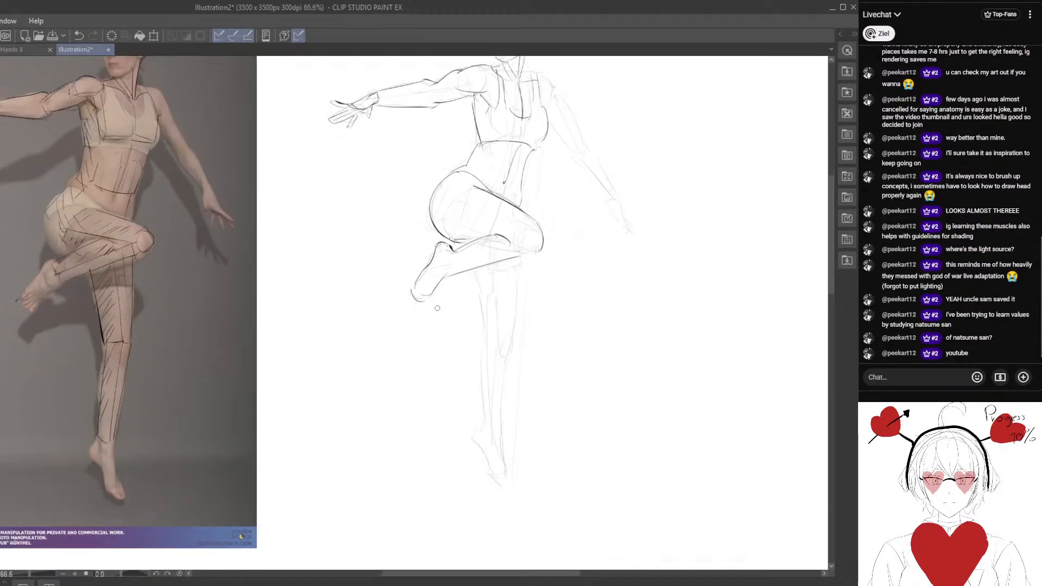
{"action": "left_click_drag", "start_coordinate": [521, 263], "coordinate": [506, 360]}
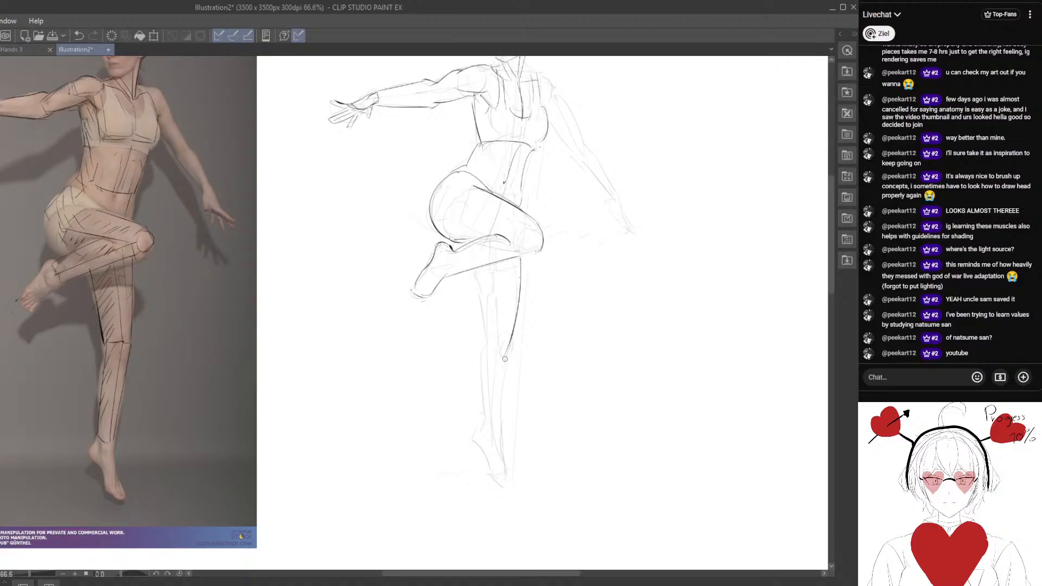
{"action": "mouse_move", "coordinate": [474, 275]}
{"action": "left_mouse_down"}
{"action": "mouse_move", "coordinate": [490, 348]}
{"action": "mouse_move", "coordinate": [508, 358]}
{"action": "mouse_move", "coordinate": [485, 449]}
{"action": "left_mouse_up"}
{"action": "mouse_move", "coordinate": [510, 365]}
{"action": "left_mouse_down"}
{"action": "mouse_move", "coordinate": [495, 454]}
{"action": "mouse_move", "coordinate": [486, 455]}
{"action": "mouse_move", "coordinate": [485, 431]}
{"action": "mouse_move", "coordinate": [478, 437]}
{"action": "mouse_move", "coordinate": [482, 472]}
{"action": "mouse_move", "coordinate": [477, 442]}
{"action": "mouse_move", "coordinate": [497, 485]}
{"action": "left_mouse_up"}
{"action": "left_click_drag", "start_coordinate": [500, 433], "coordinate": [507, 483]}
Outline the shoulder and upper arm of the lowered arm, replacing the strokes that do not fit.
{"action": "mouse_move", "coordinate": [524, 96]}
{"action": "left_mouse_down"}
{"action": "mouse_move", "coordinate": [496, 253]}
{"action": "mouse_move", "coordinate": [480, 226]}
{"action": "left_mouse_up"}
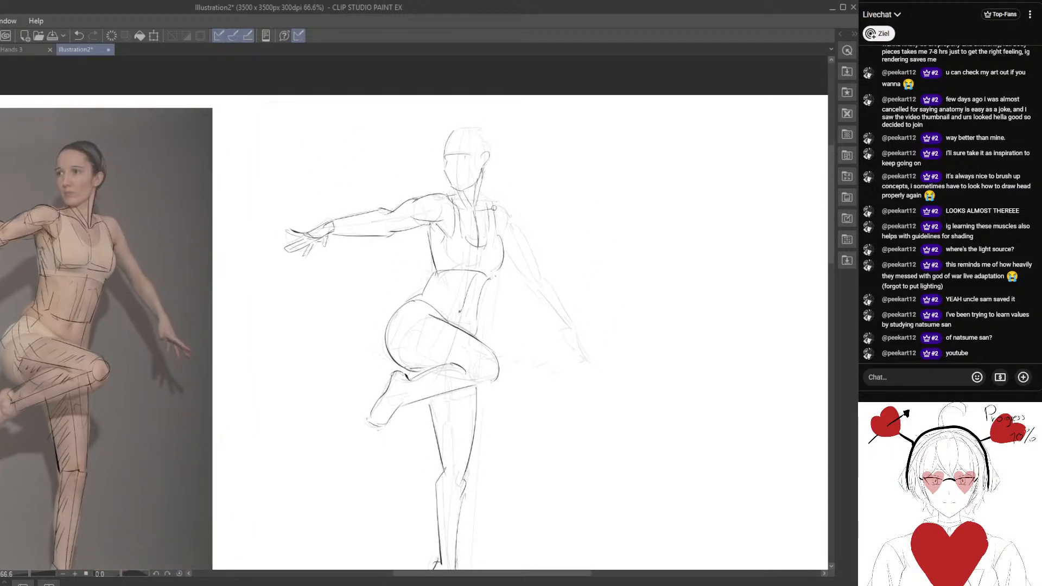
{"action": "key", "text": "ctrl+z"}
{"action": "mouse_move", "coordinate": [493, 199]}
{"action": "left_mouse_down"}
{"action": "mouse_move", "coordinate": [507, 253]}
{"action": "mouse_move", "coordinate": [514, 261]}
{"action": "mouse_move", "coordinate": [512, 213]}
{"action": "mouse_move", "coordinate": [546, 278]}
{"action": "left_mouse_up"}
{"action": "mouse_move", "coordinate": [504, 243]}
{"action": "left_mouse_down"}
{"action": "mouse_move", "coordinate": [544, 283]}
{"action": "mouse_move", "coordinate": [516, 225]}
{"action": "mouse_move", "coordinate": [542, 276]}
{"action": "mouse_move", "coordinate": [517, 254]}
{"action": "mouse_move", "coordinate": [530, 280]}
{"action": "left_mouse_up"}
{"action": "key", "text": "ctrl+z"}
{"action": "key", "text": "ctrl+z"}
{"action": "left_click_drag", "start_coordinate": [480, 313], "coordinate": [527, 307]}
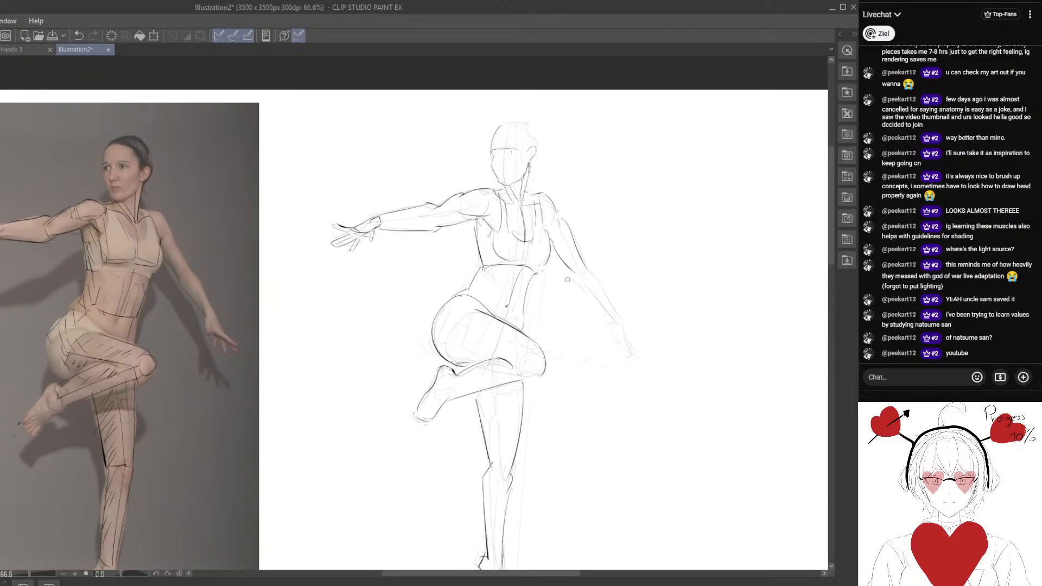
Add an inner contour curve along the buttock and underside of the raised thigh.
{"action": "left_click_drag", "start_coordinate": [623, 321], "coordinate": [557, 221]}
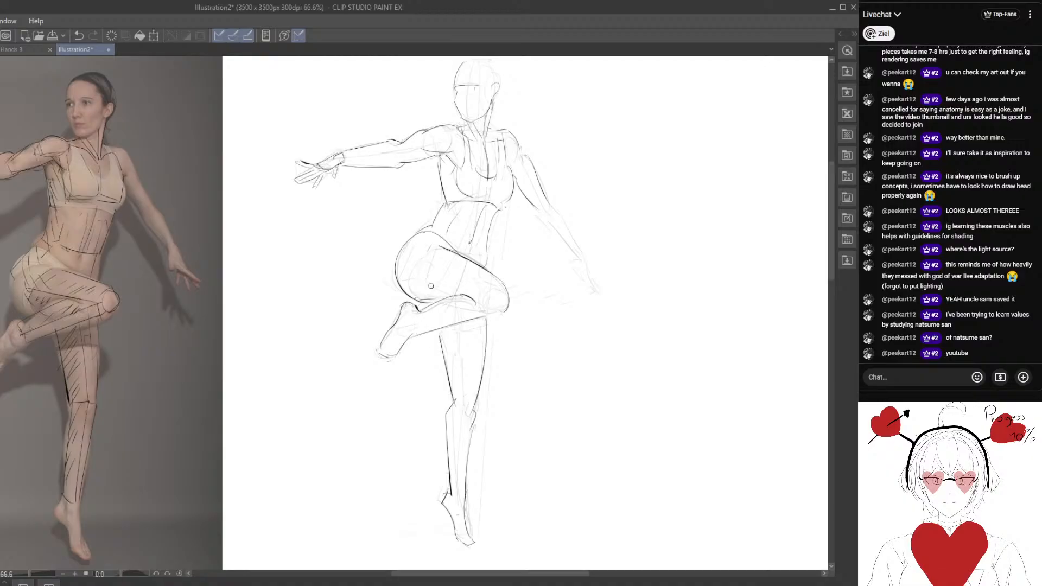
{"action": "mouse_move", "coordinate": [434, 304]}
{"action": "left_mouse_down"}
{"action": "mouse_move", "coordinate": [481, 318]}
{"action": "mouse_move", "coordinate": [485, 297]}
{"action": "left_mouse_up"}
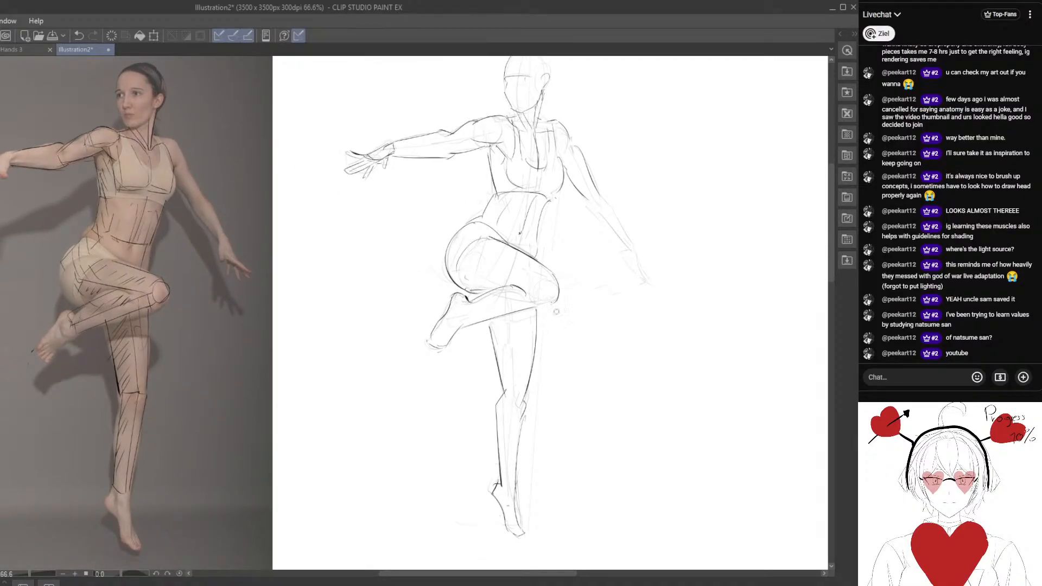
{"action": "left_click_drag", "start_coordinate": [557, 311], "coordinate": [517, 337]}
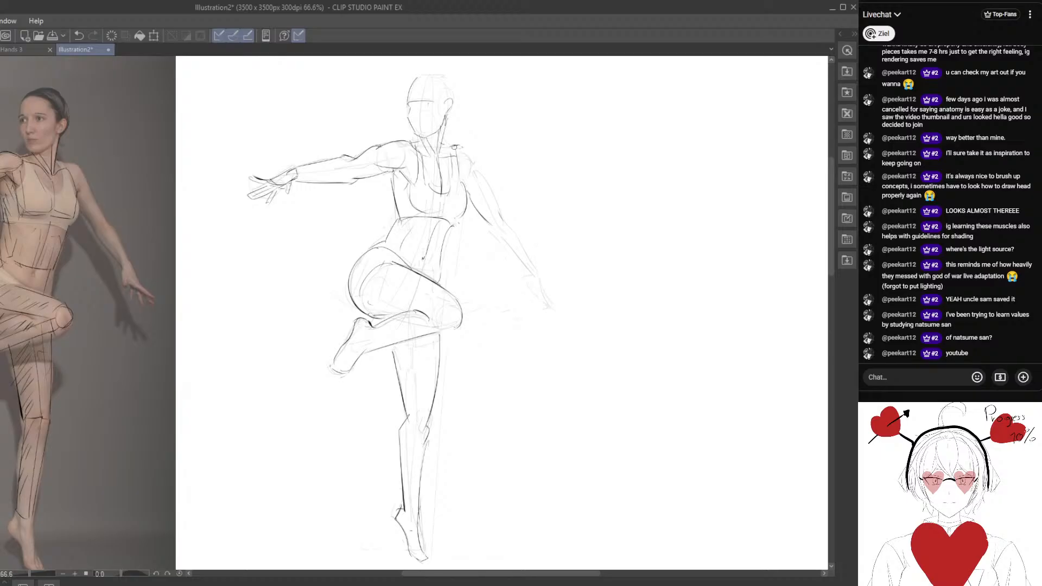
Draw the lowered arm's contours from the shoulder down the forearm, and add the wrist and hand.
{"action": "mouse_move", "coordinate": [452, 144]}
{"action": "left_mouse_down"}
{"action": "mouse_move", "coordinate": [472, 158]}
{"action": "mouse_move", "coordinate": [535, 290]}
{"action": "left_mouse_up"}
{"action": "mouse_move", "coordinate": [505, 214]}
{"action": "left_mouse_down"}
{"action": "mouse_move", "coordinate": [537, 280]}
{"action": "mouse_move", "coordinate": [506, 252]}
{"action": "mouse_move", "coordinate": [491, 287]}
{"action": "left_mouse_up"}
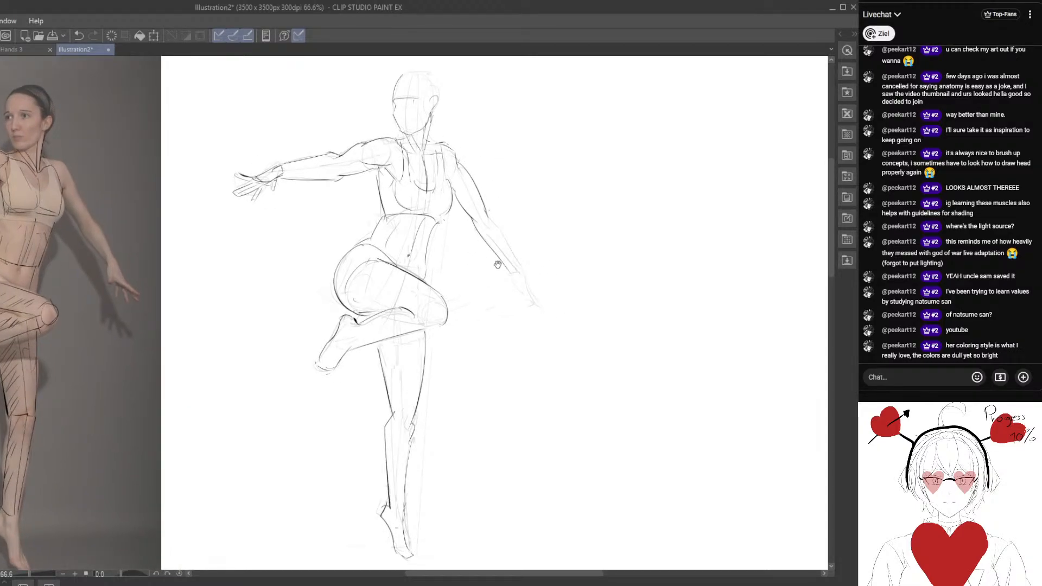
{"action": "mouse_move", "coordinate": [488, 209]}
{"action": "left_mouse_down"}
{"action": "mouse_move", "coordinate": [540, 308]}
{"action": "mouse_move", "coordinate": [532, 304]}
{"action": "left_mouse_up"}
{"action": "left_click_drag", "start_coordinate": [509, 271], "coordinate": [515, 286]}
{"action": "scroll", "coordinate": [489, 344], "scroll_direction": "down", "scroll_amount": 5}
Round off the top of the figure's head and sketch simple eye, nose and mouth lines on the face.
{"action": "scroll", "coordinate": [487, 252], "scroll_direction": "up", "scroll_amount": 4}
{"action": "scroll", "coordinate": [487, 252], "scroll_direction": "up", "scroll_amount": 1}
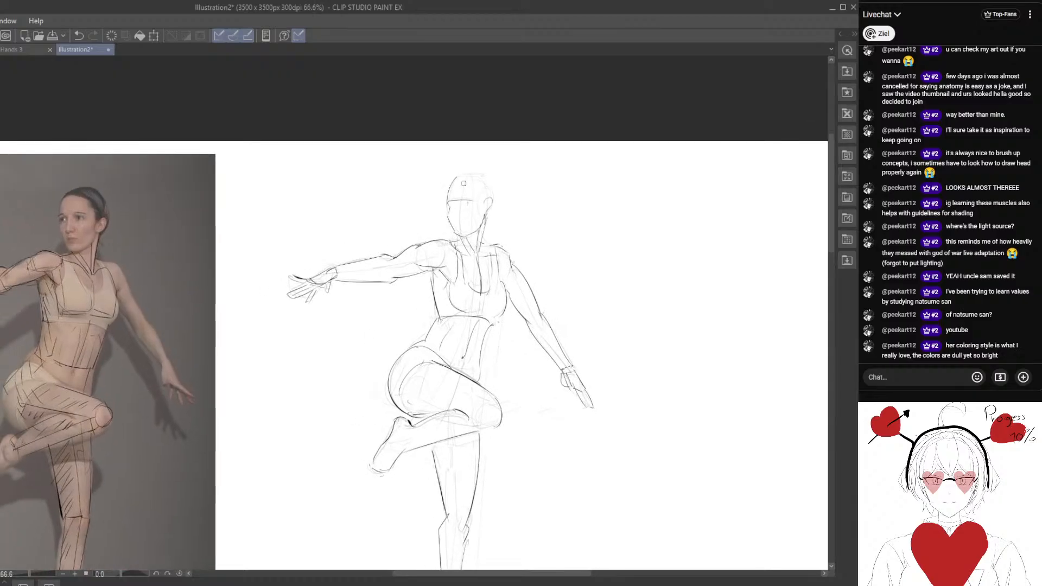
{"action": "scroll", "coordinate": [503, 211], "scroll_direction": "up", "scroll_amount": 1}
{"action": "scroll", "coordinate": [503, 211], "scroll_direction": "up", "scroll_amount": 1}
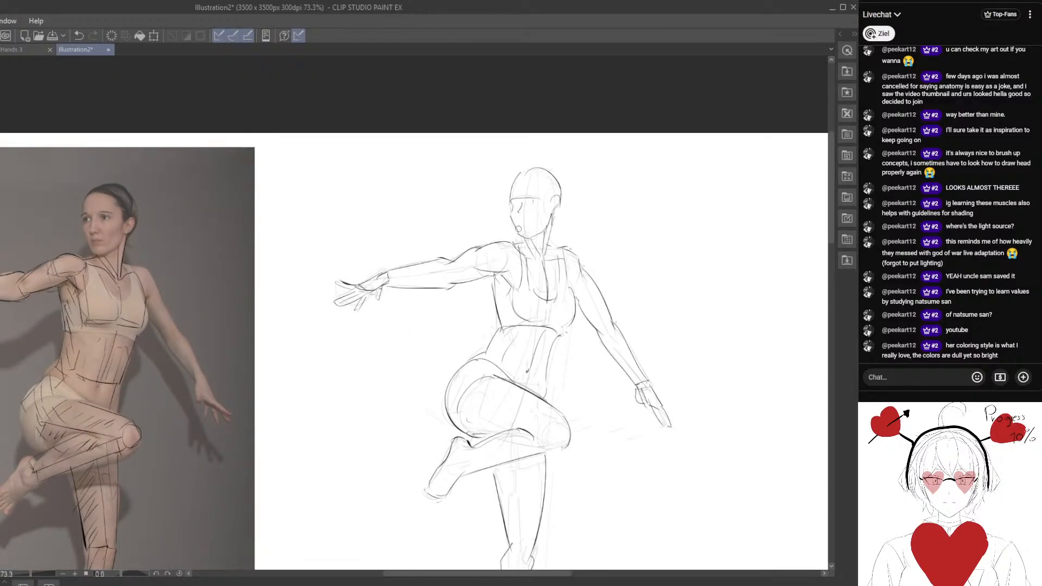
{"action": "left_click_drag", "start_coordinate": [518, 225], "coordinate": [527, 225]}
{"action": "scroll", "coordinate": [497, 275], "scroll_direction": "down", "scroll_amount": 4}
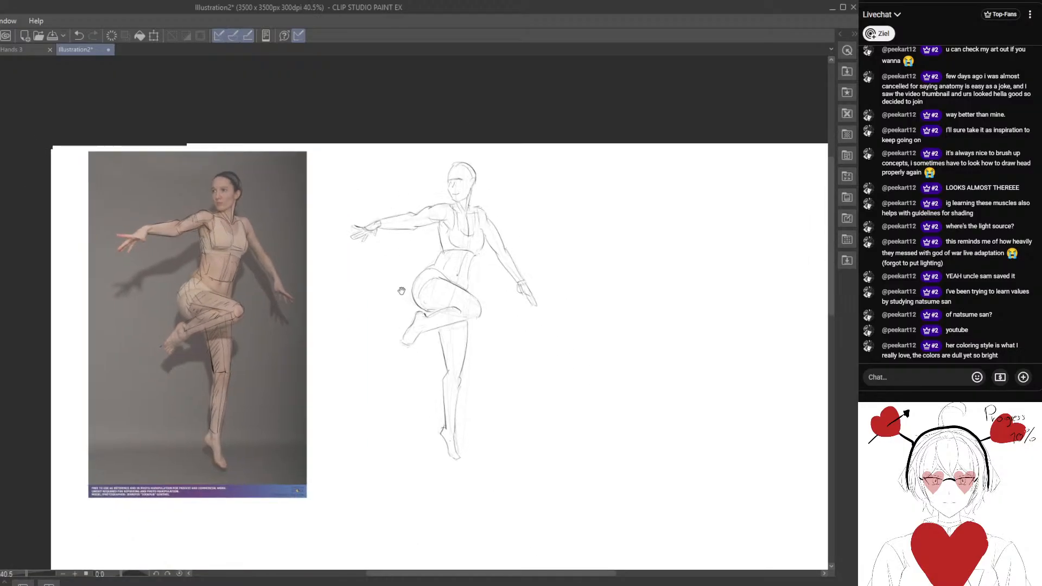
{"action": "scroll", "coordinate": [497, 276], "scroll_direction": "up", "scroll_amount": 1}
{"action": "scroll", "coordinate": [511, 211], "scroll_direction": "up", "scroll_amount": 1}
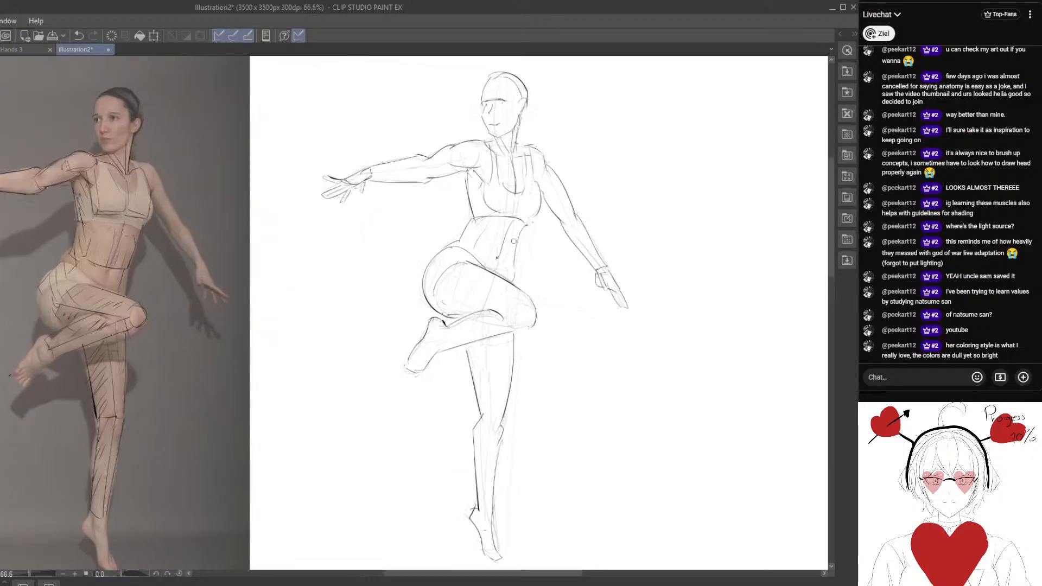
Select the artist's name in the viewer's live chat message.
{"action": "scroll", "coordinate": [520, 216], "scroll_direction": "down", "scroll_amount": 3}
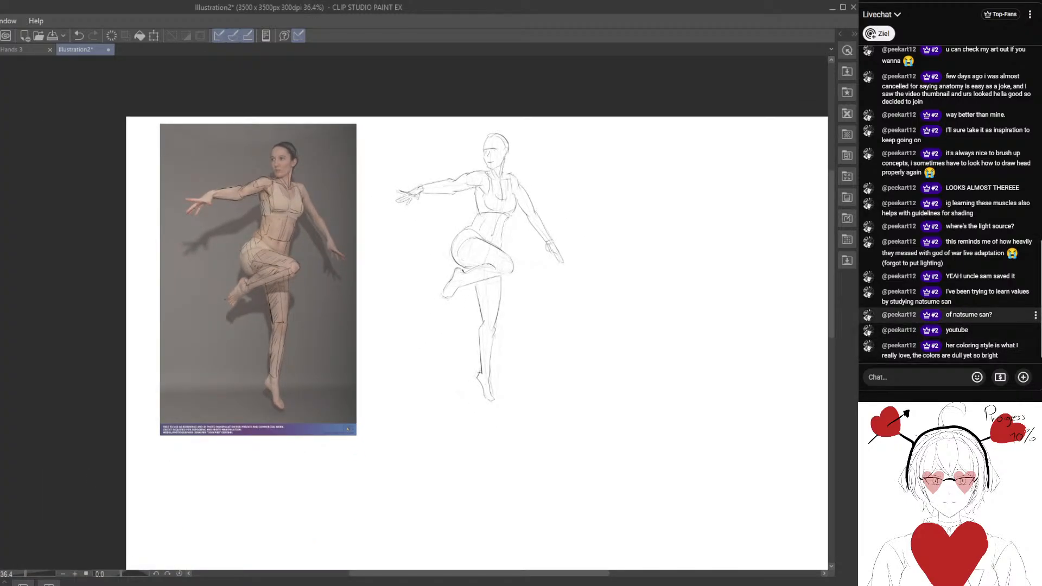
{"action": "left_click_drag", "start_coordinate": [953, 316], "coordinate": [991, 320]}
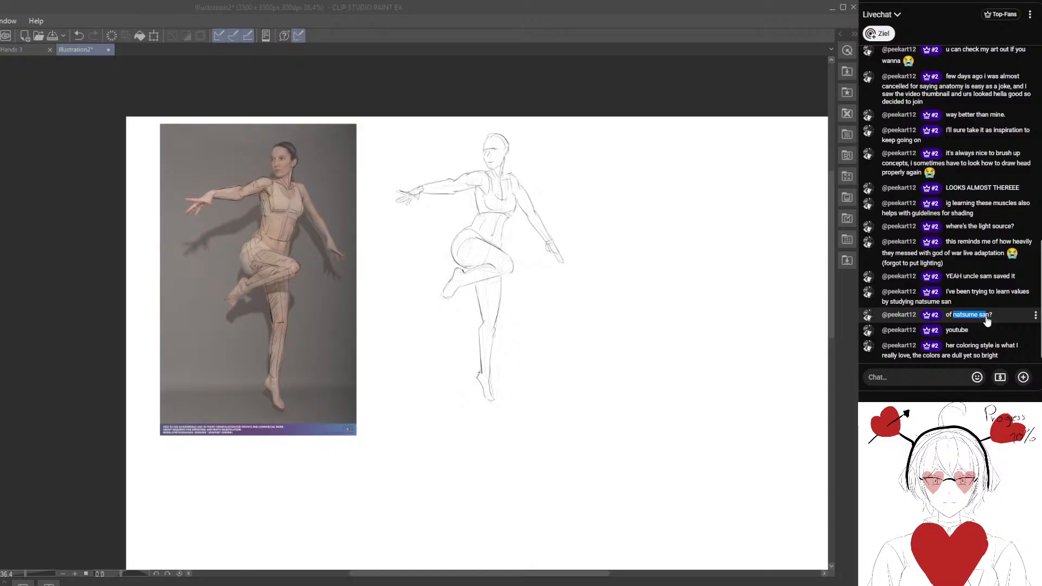
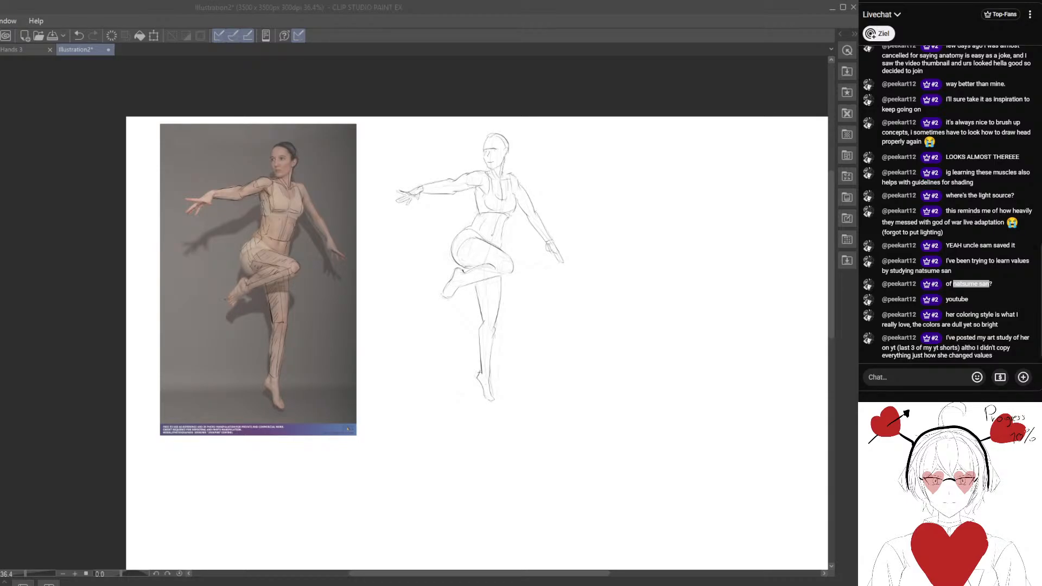
Paste the teal-haired character illustration onto the canvas and move it to the empty area below the dancer photo and sketch.
{"action": "scroll", "coordinate": [409, 333], "scroll_direction": "down", "scroll_amount": 2}
{"action": "key", "text": "ctrl+v"}
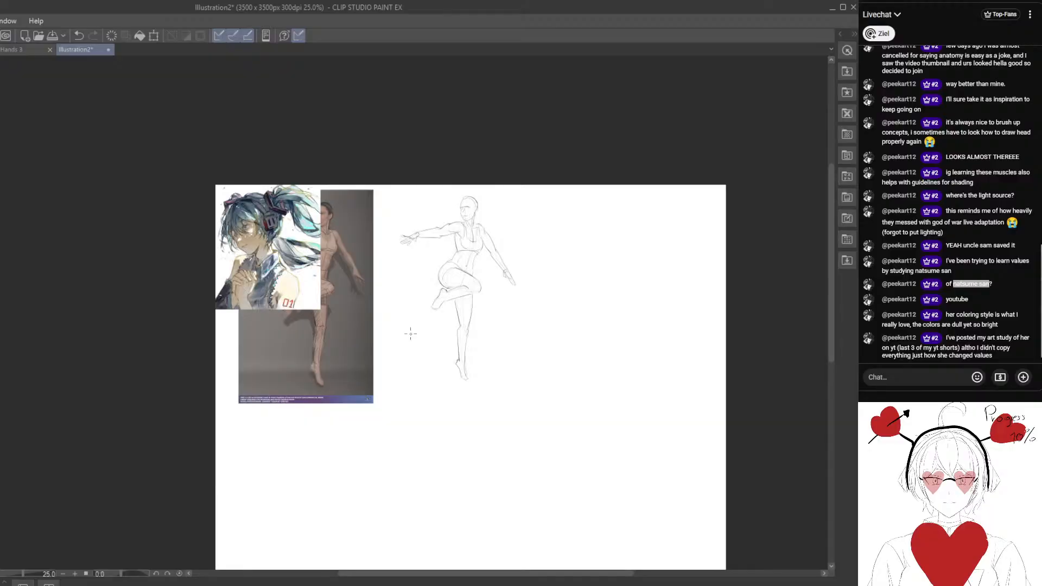
{"action": "mouse_move", "coordinate": [283, 237]}
{"action": "left_mouse_down"}
{"action": "mouse_move", "coordinate": [476, 427]}
{"action": "mouse_move", "coordinate": [485, 297]}
{"action": "mouse_move", "coordinate": [407, 412]}
{"action": "left_mouse_up"}
{"action": "scroll", "coordinate": [390, 396], "scroll_direction": "up", "scroll_amount": 4}
{"action": "scroll", "coordinate": [385, 353], "scroll_direction": "down", "scroll_amount": 1}
{"action": "left_click_drag", "start_coordinate": [378, 353], "coordinate": [362, 312]}
Examine the pasted illustration's colouring up close around the hair, headphones and face.
{"action": "scroll", "coordinate": [303, 302], "scroll_direction": "down", "scroll_amount": 4}
{"action": "scroll", "coordinate": [352, 280], "scroll_direction": "up", "scroll_amount": 3}
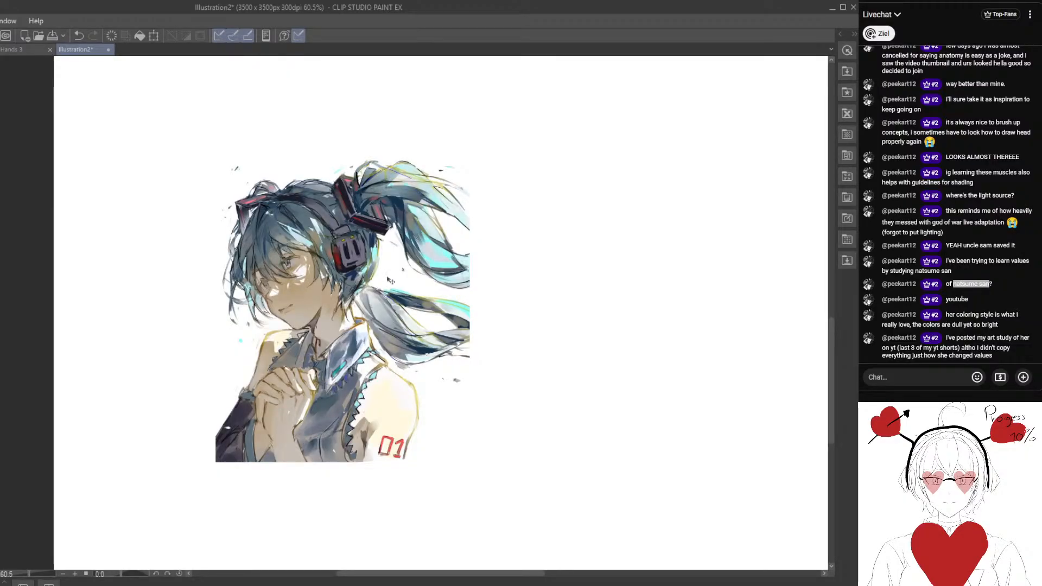
{"action": "scroll", "coordinate": [384, 280], "scroll_direction": "up", "scroll_amount": 1}
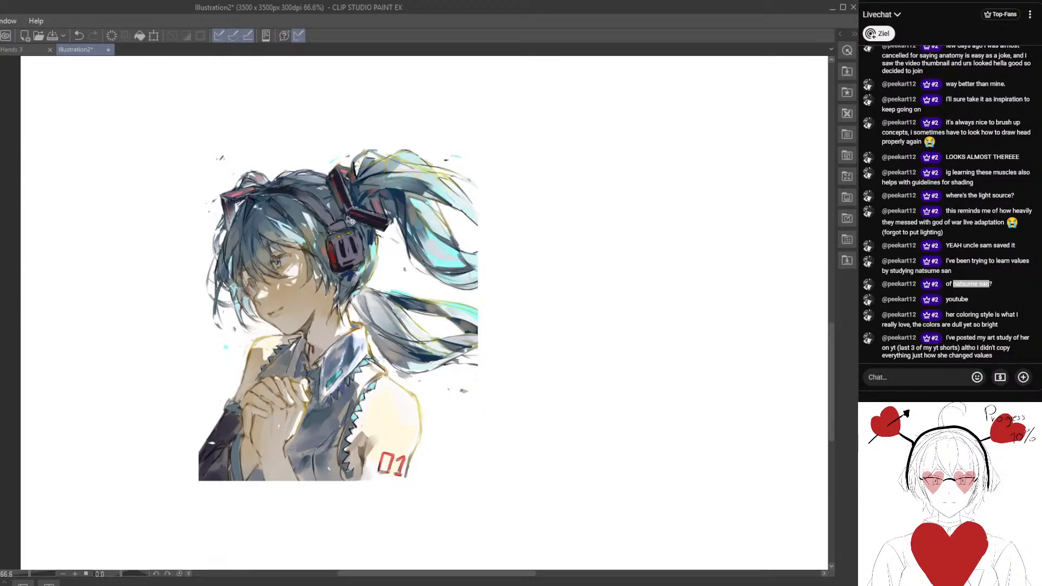
{"action": "scroll", "coordinate": [342, 226], "scroll_direction": "up", "scroll_amount": 2}
{"action": "scroll", "coordinate": [339, 229], "scroll_direction": "up", "scroll_amount": 3}
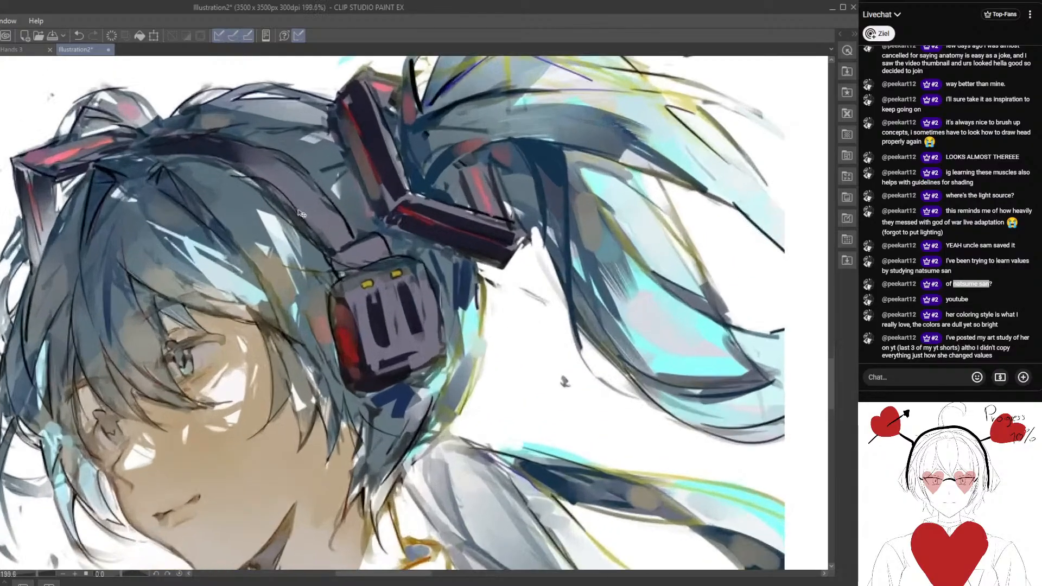
{"action": "scroll", "coordinate": [300, 225], "scroll_direction": "down", "scroll_amount": 5}
{"action": "scroll", "coordinate": [312, 249], "scroll_direction": "up", "scroll_amount": 1}
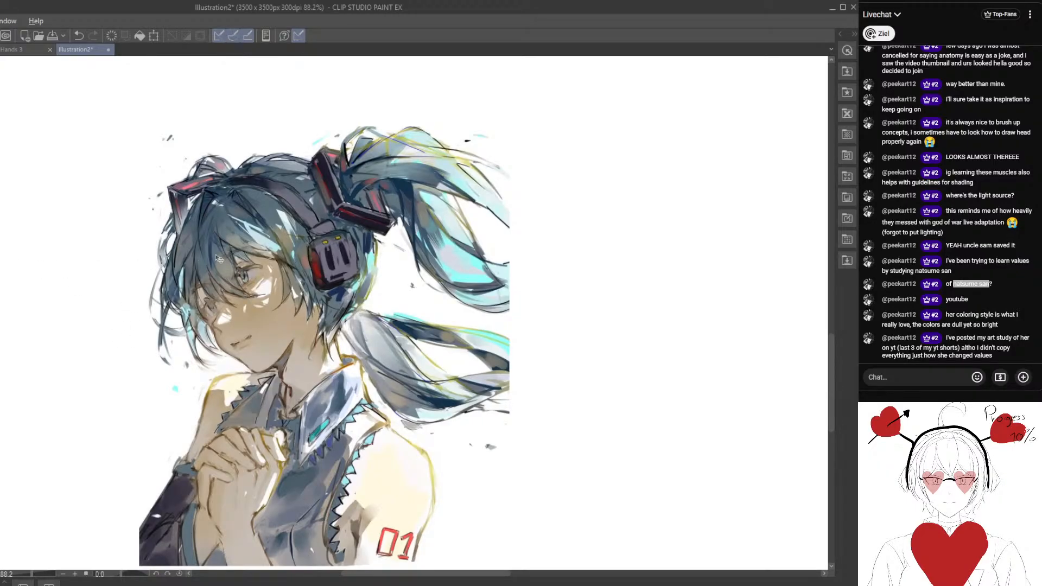
Cover the pasted illustration with a black fill and blend it so the artwork displays in greyscale.
{"action": "key", "text": "alt+Delete"}
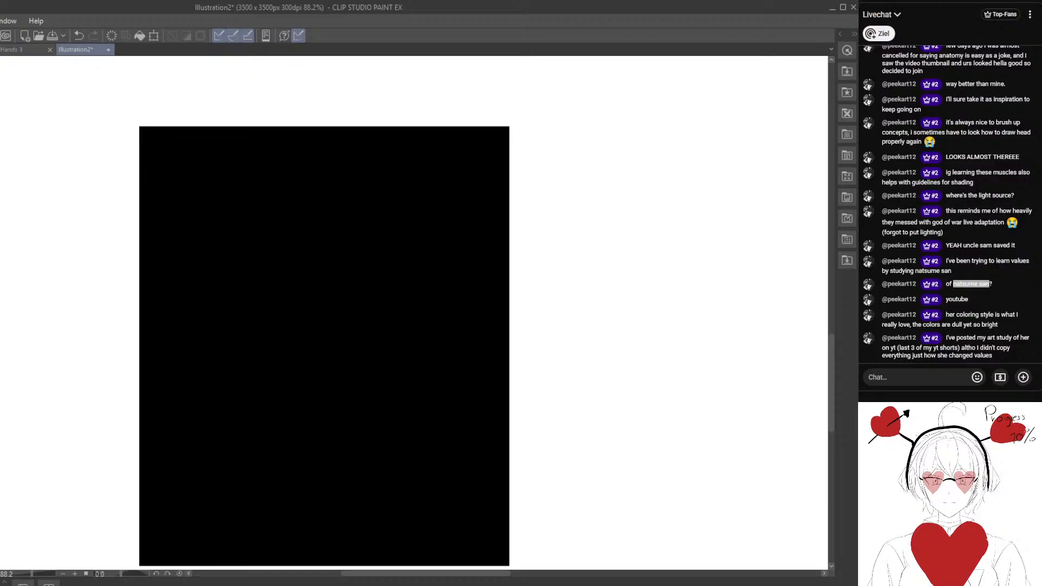
{"action": "scroll", "coordinate": [325, 304], "scroll_direction": "down", "scroll_amount": 3}
{"action": "scroll", "coordinate": [326, 304], "scroll_direction": "up", "scroll_amount": 2}
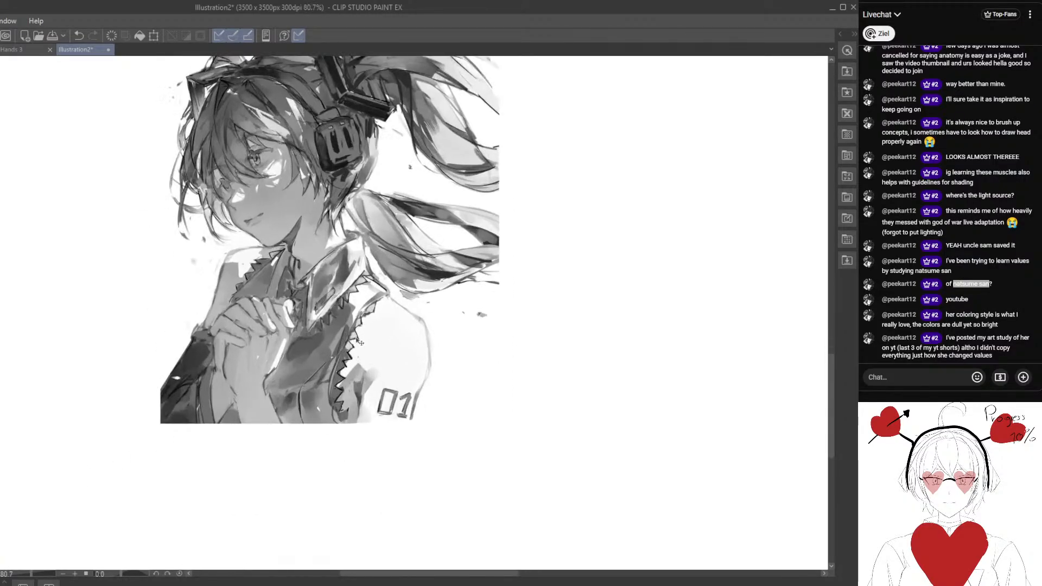
{"action": "left_click_drag", "start_coordinate": [273, 190], "coordinate": [274, 262]}
{"action": "scroll", "coordinate": [275, 265], "scroll_direction": "up", "scroll_amount": 2}
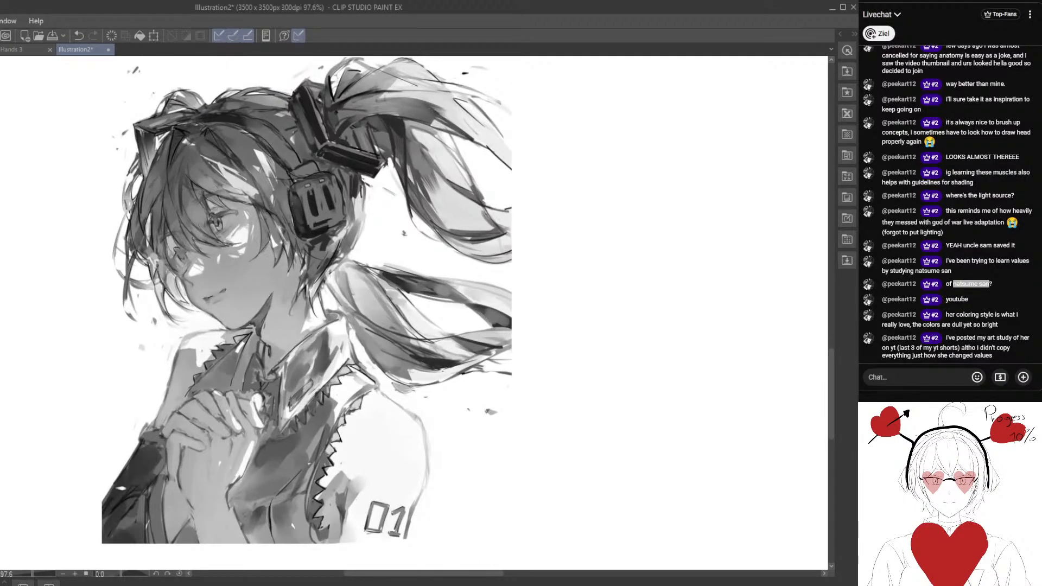
{"action": "left_click_drag", "start_coordinate": [155, 209], "coordinate": [169, 227]}
{"action": "left_click_drag", "start_coordinate": [217, 336], "coordinate": [215, 313]}
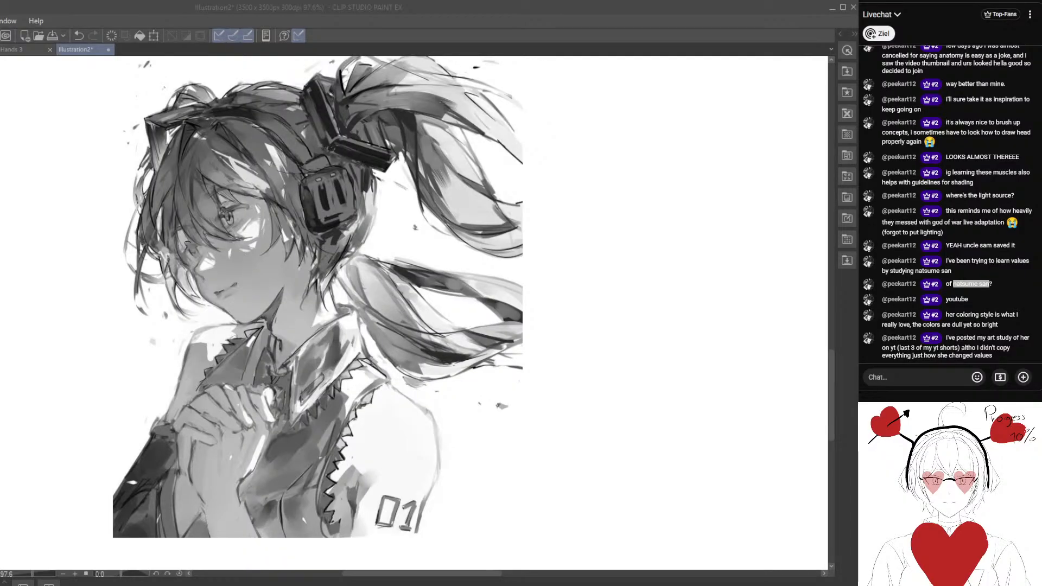
Sample the dark value at the hair clip above the headphones and dab a swatch on the blank canvas beside the illustration.
{"action": "left_click", "coordinate": [531, 347]}
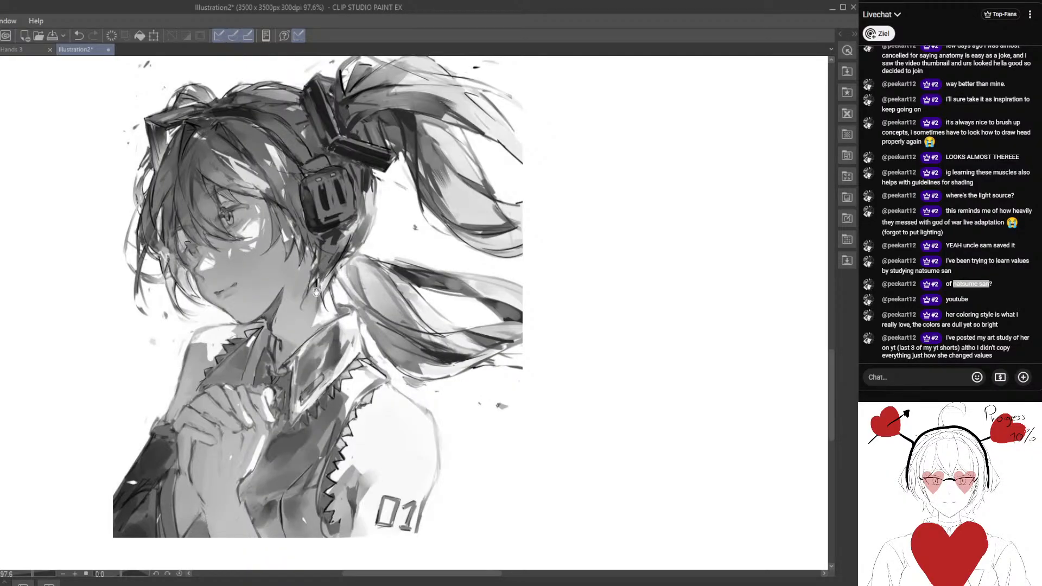
{"action": "left_click_drag", "start_coordinate": [317, 264], "coordinate": [326, 330]}
{"action": "left_click", "coordinate": [382, 221], "text": "alt"}
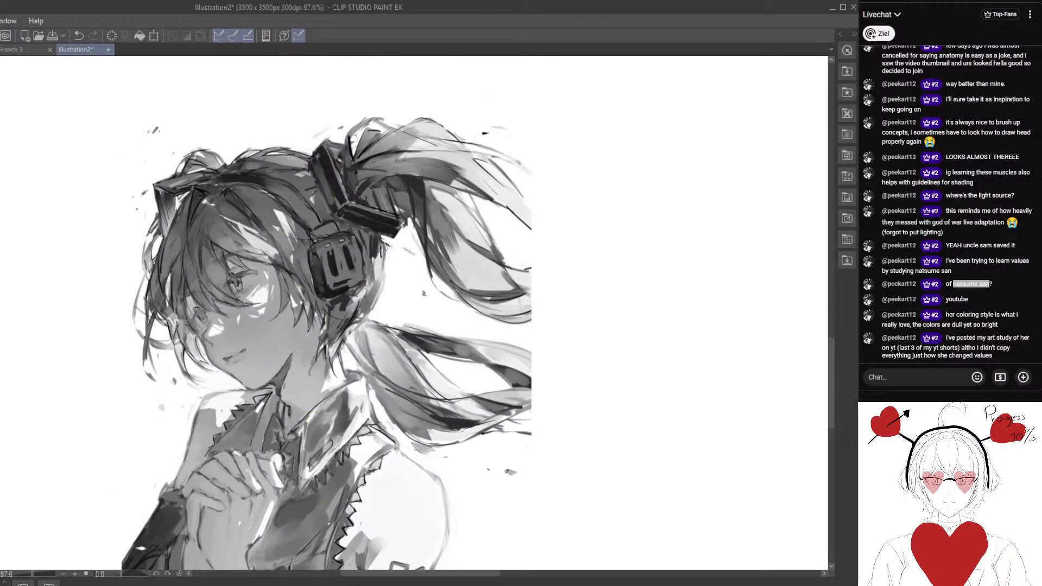
{"action": "left_click_drag", "start_coordinate": [529, 256], "coordinate": [441, 228]}
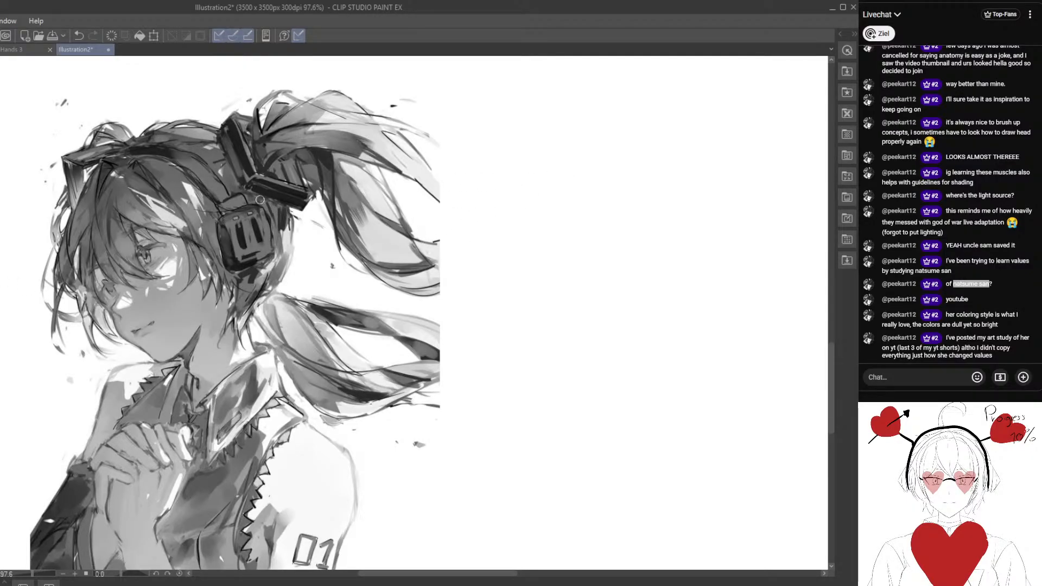
{"action": "left_click", "coordinate": [274, 186], "text": "alt"}
{"action": "left_click_drag", "start_coordinate": [622, 147], "coordinate": [620, 148]}
Sample the lightest value on the bare shoulder and dab a swatch of it just below the black one.
{"action": "left_click_drag", "start_coordinate": [283, 356], "coordinate": [386, 276]}
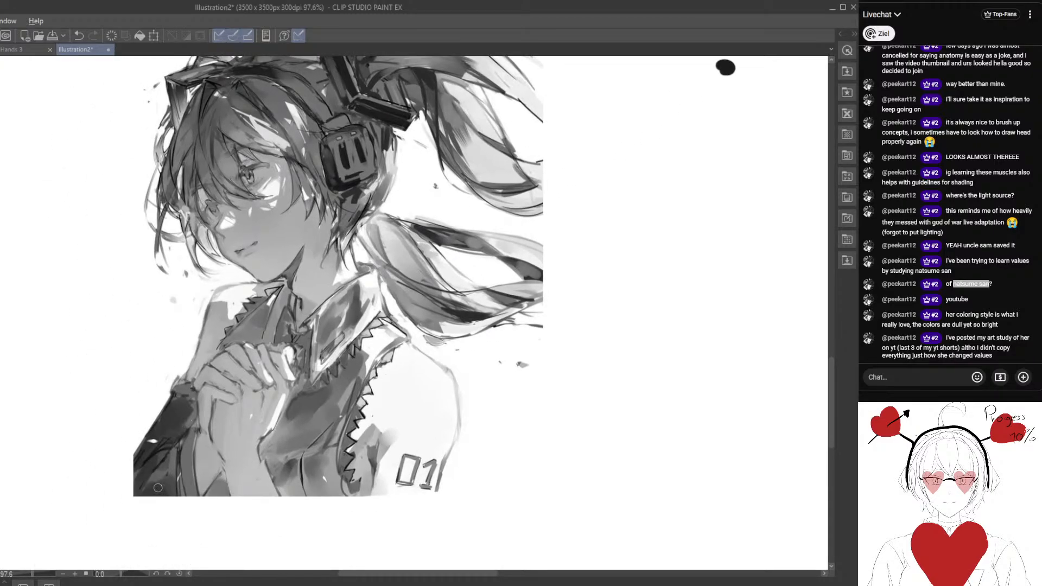
{"action": "left_click_drag", "start_coordinate": [444, 368], "coordinate": [412, 431]}
{"action": "left_click", "coordinate": [402, 460], "text": "alt"}
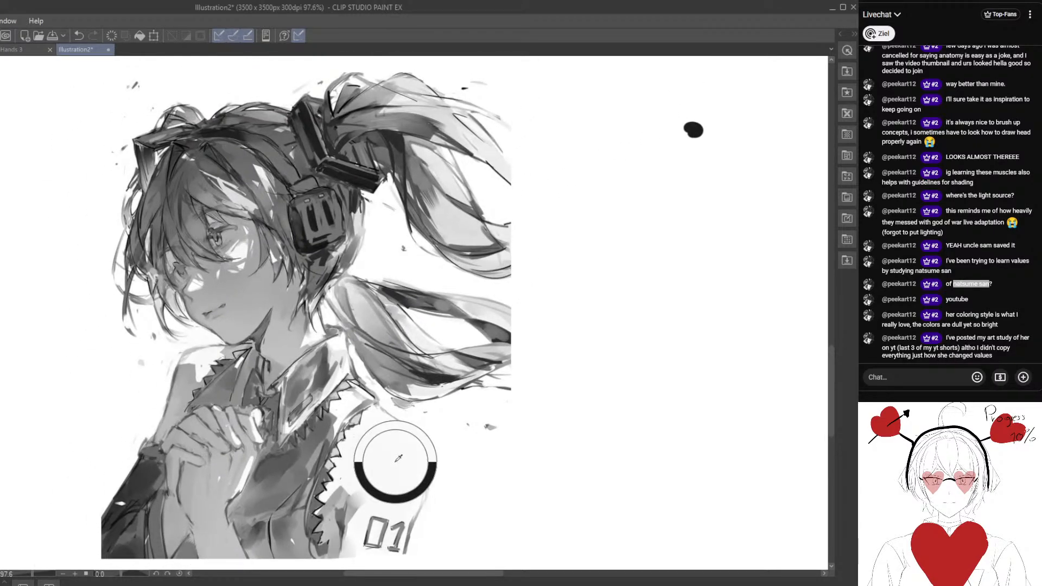
{"action": "left_click_drag", "start_coordinate": [529, 345], "coordinate": [443, 346]}
{"action": "scroll", "coordinate": [583, 261], "scroll_direction": "down", "scroll_amount": 2}
{"action": "left_click_drag", "start_coordinate": [614, 244], "coordinate": [529, 279]}
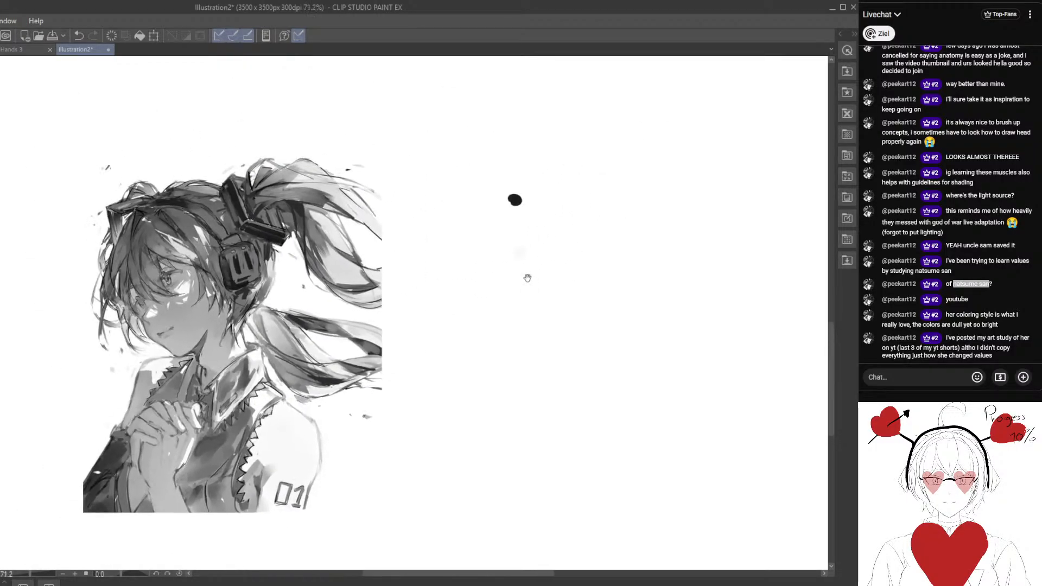
{"action": "scroll", "coordinate": [520, 274], "scroll_direction": "up", "scroll_amount": 2}
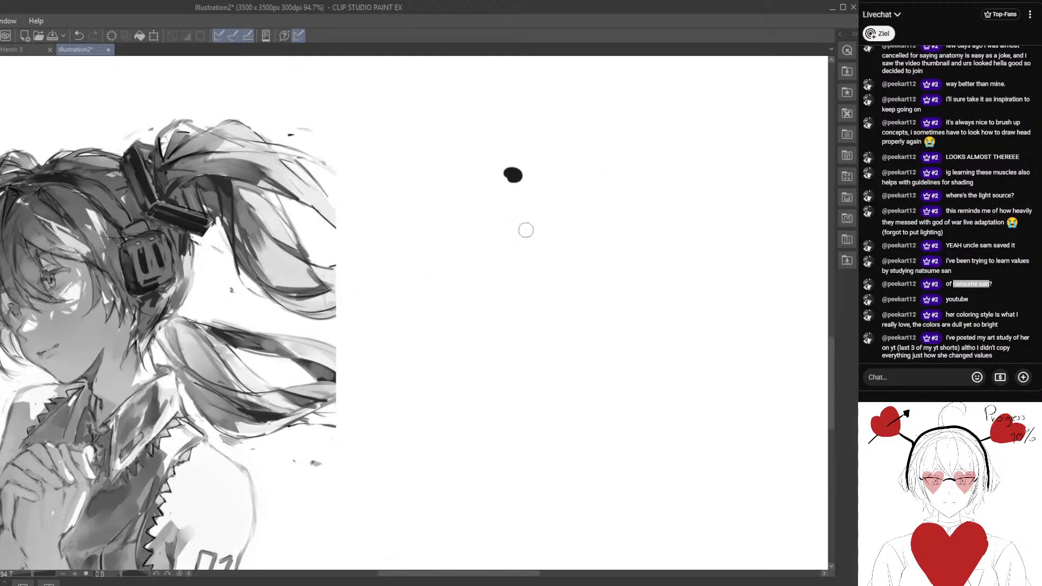
{"action": "left_click", "coordinate": [226, 515], "text": "alt"}
{"action": "left_click_drag", "start_coordinate": [517, 205], "coordinate": [511, 208]}
{"action": "left_click_drag", "start_coordinate": [357, 325], "coordinate": [509, 283]}
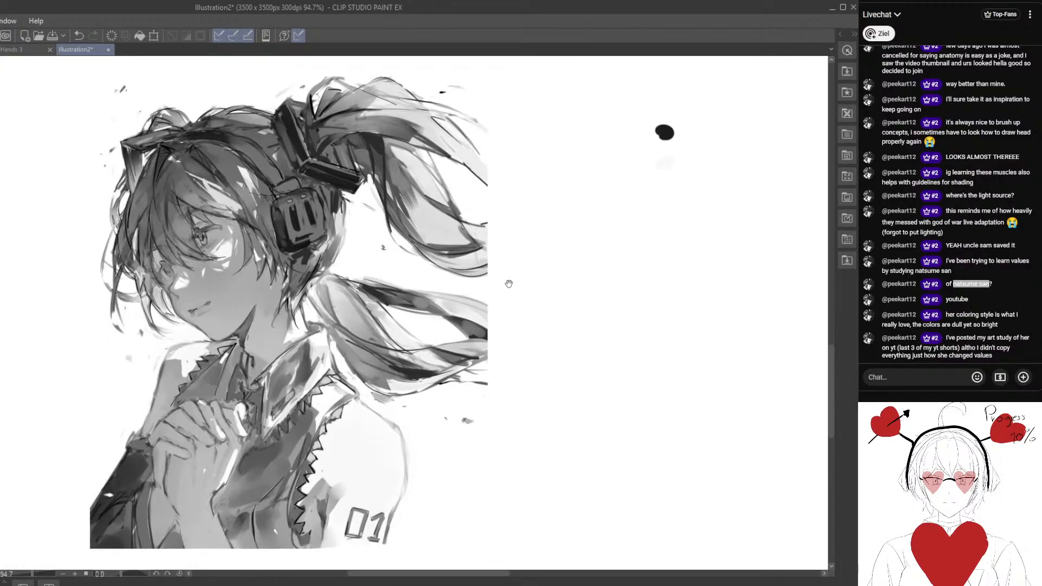
Examine the greyscale illustration's light and dark value distribution across the hair, face, hands and clothing.
{"action": "scroll", "coordinate": [374, 329], "scroll_direction": "down", "scroll_amount": 2}
{"action": "left_click_drag", "start_coordinate": [321, 333], "coordinate": [247, 329]}
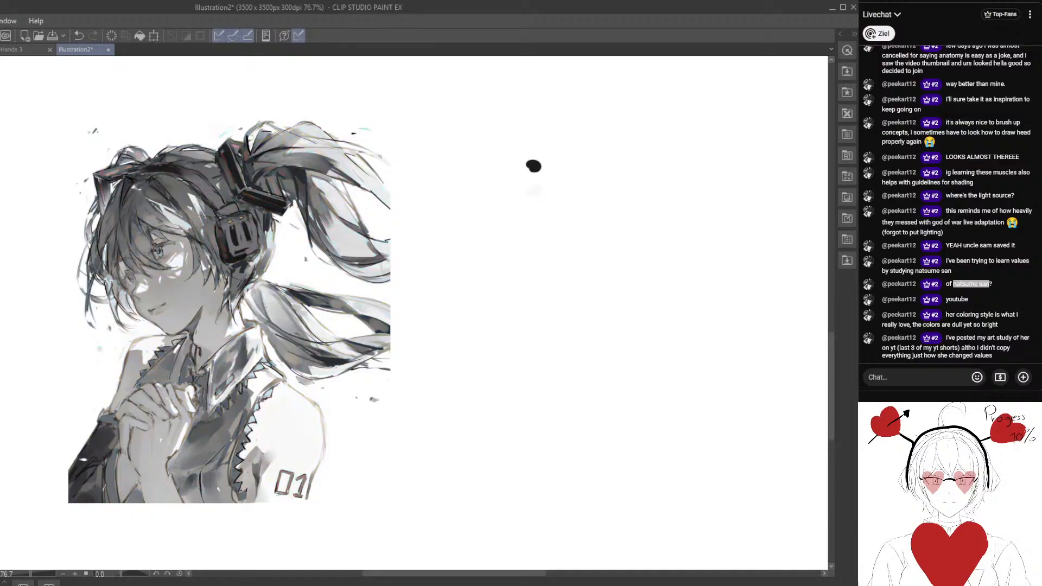
{"action": "scroll", "coordinate": [80, 337], "scroll_direction": "up", "scroll_amount": 4}
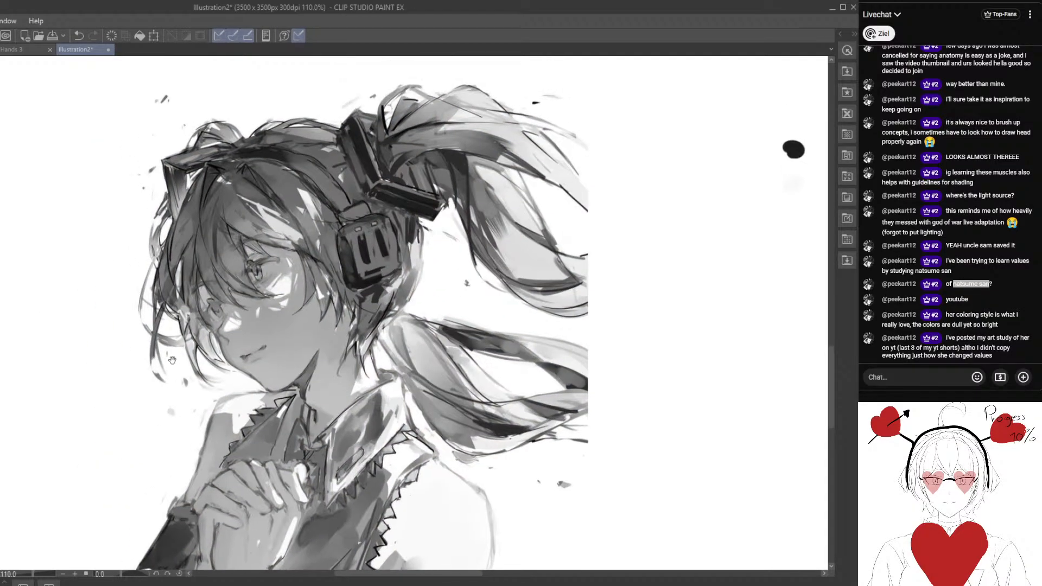
{"action": "left_click_drag", "start_coordinate": [198, 379], "coordinate": [187, 359]}
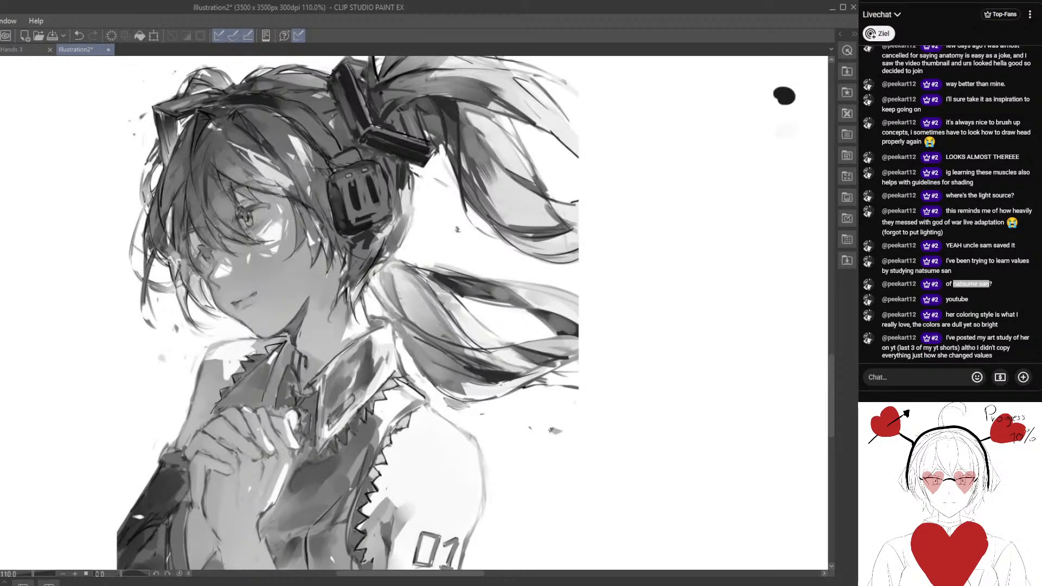
{"action": "scroll", "coordinate": [99, 411], "scroll_direction": "down", "scroll_amount": 3}
{"action": "left_click_drag", "start_coordinate": [142, 411], "coordinate": [144, 379]}
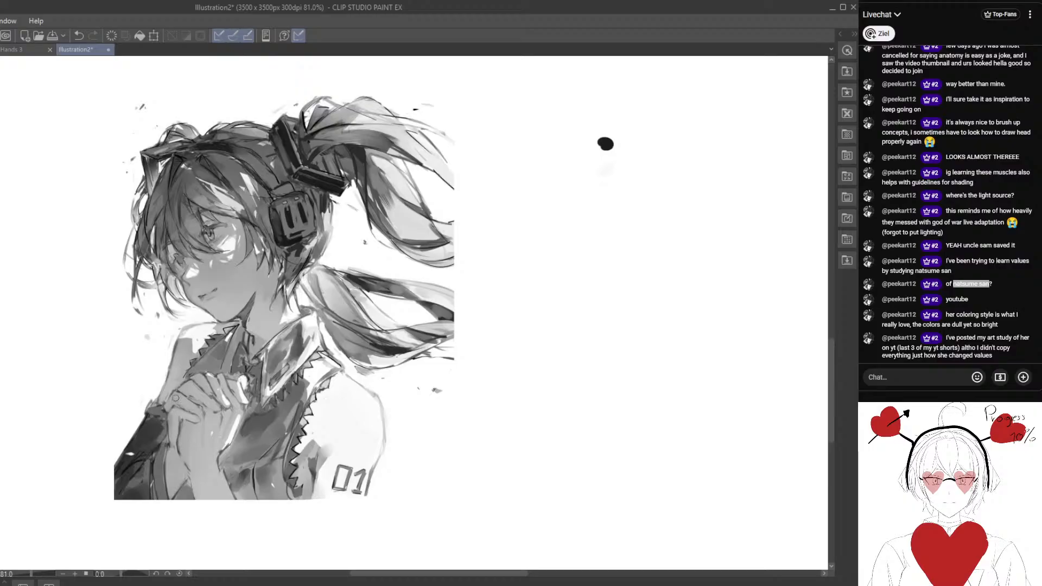
{"action": "left_click_drag", "start_coordinate": [201, 338], "coordinate": [239, 376]}
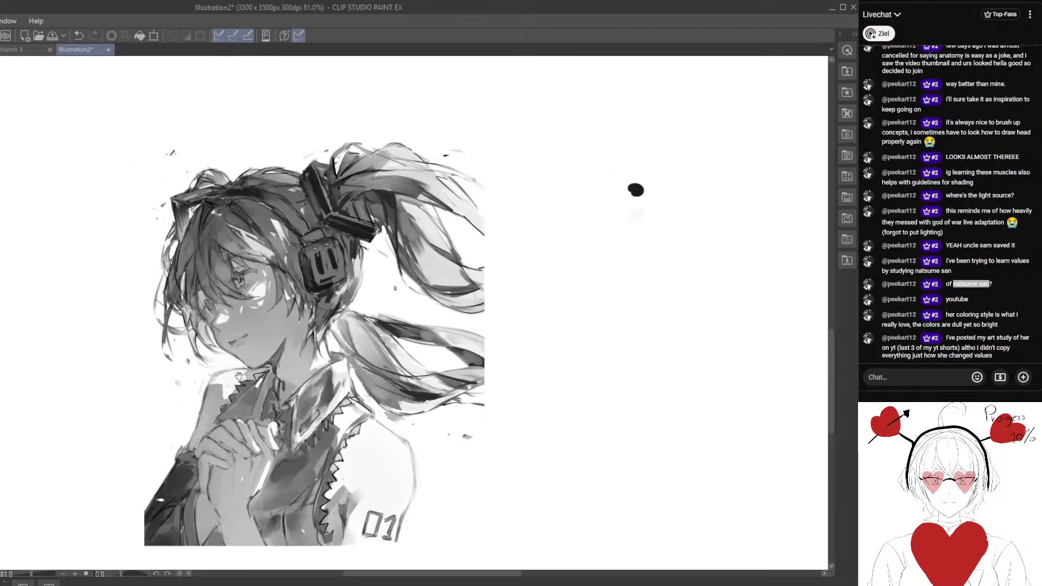
{"action": "scroll", "coordinate": [254, 323], "scroll_direction": "up", "scroll_amount": 2}
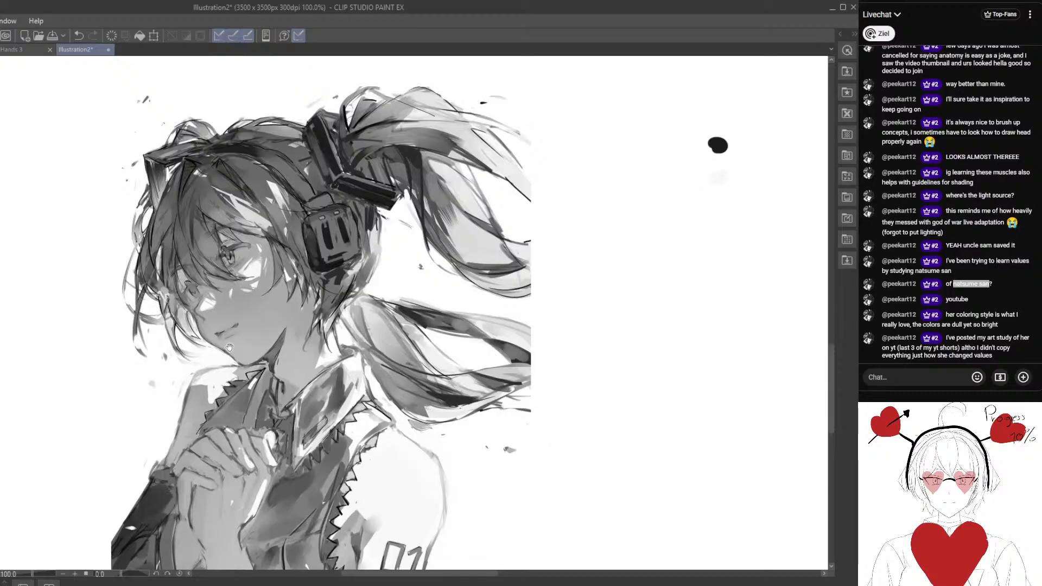
{"action": "left_click_drag", "start_coordinate": [282, 294], "coordinate": [293, 432]}
{"action": "scroll", "coordinate": [292, 311], "scroll_direction": "up", "scroll_amount": 4}
{"action": "scroll", "coordinate": [282, 311], "scroll_direction": "down", "scroll_amount": 3}
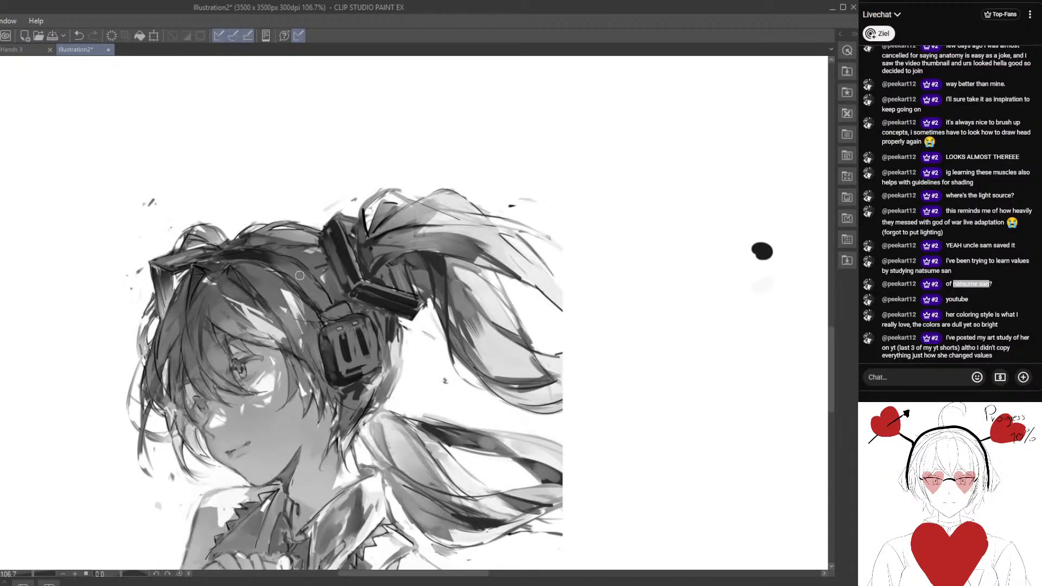
{"action": "left_click_drag", "start_coordinate": [244, 326], "coordinate": [294, 264]}
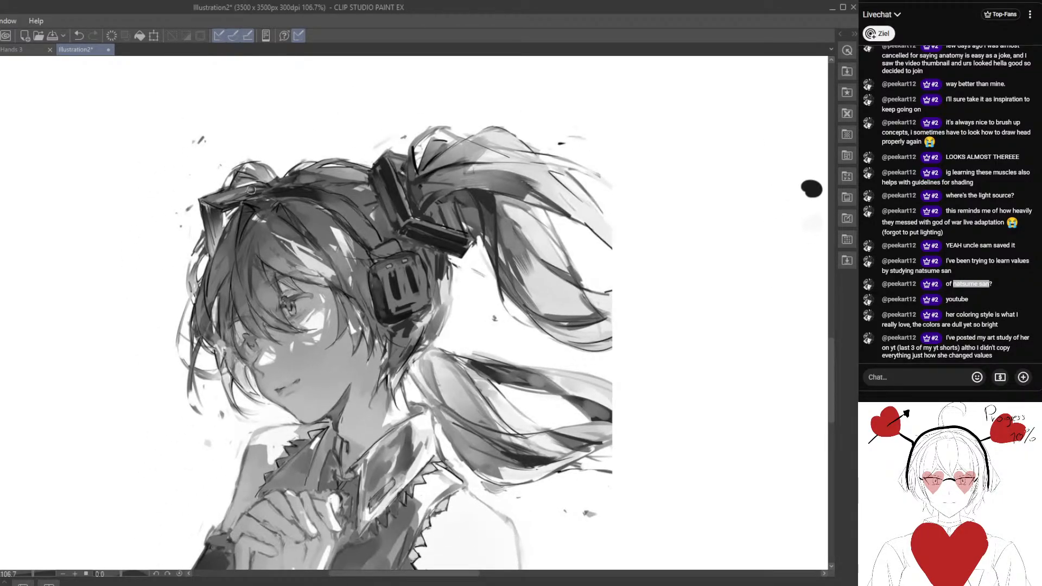
{"action": "left_click_drag", "start_coordinate": [362, 360], "coordinate": [302, 306]}
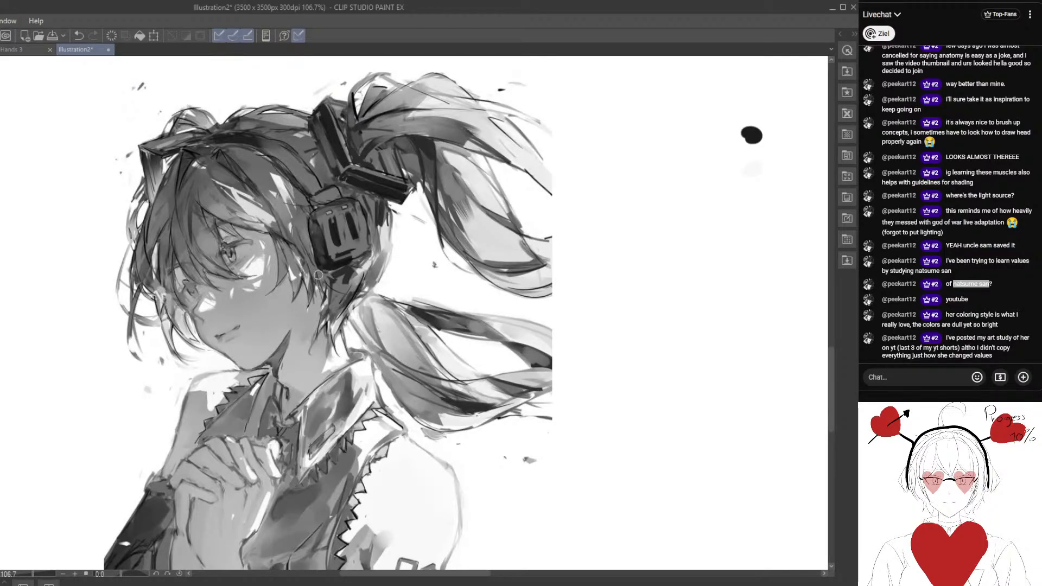
Return the illustration to full colour and sample the skin tones on the cheek and the clasped hands.
{"action": "scroll", "coordinate": [308, 313], "scroll_direction": "down", "scroll_amount": 3}
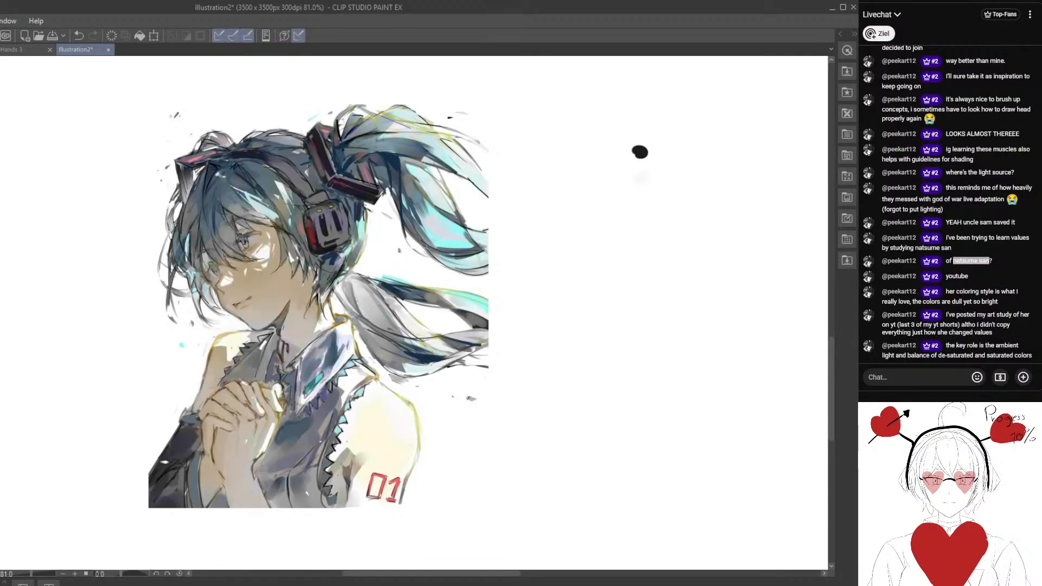
{"action": "left_click_drag", "start_coordinate": [323, 299], "coordinate": [333, 324]}
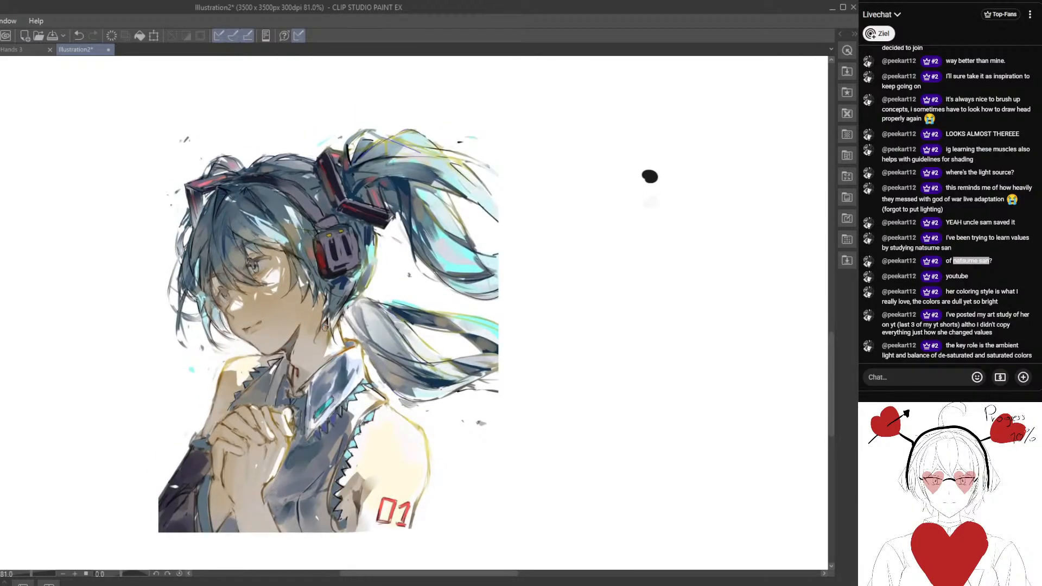
{"action": "left_click", "coordinate": [285, 306], "text": "alt"}
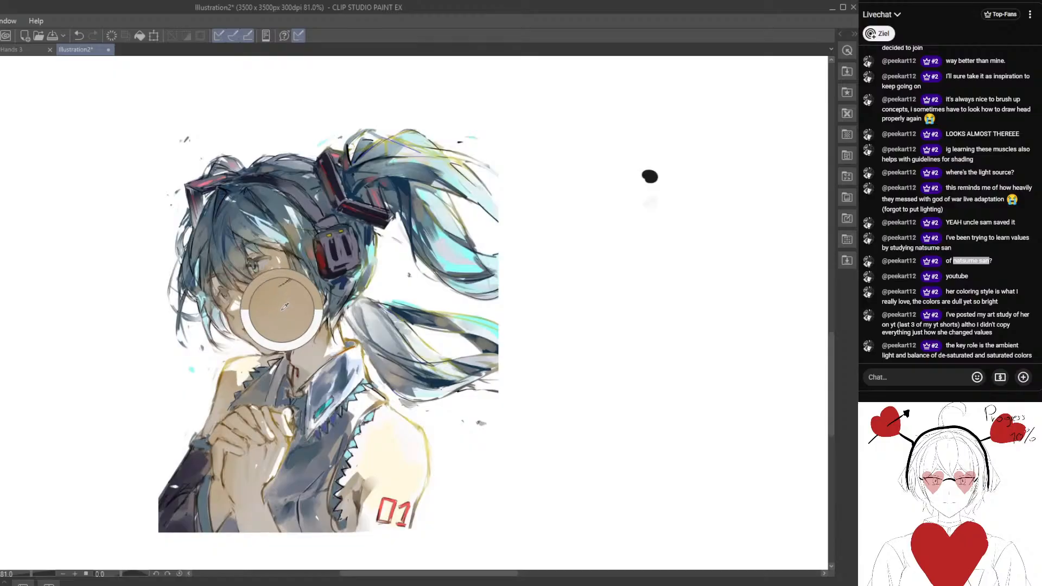
{"action": "left_click", "coordinate": [258, 476], "text": "alt"}
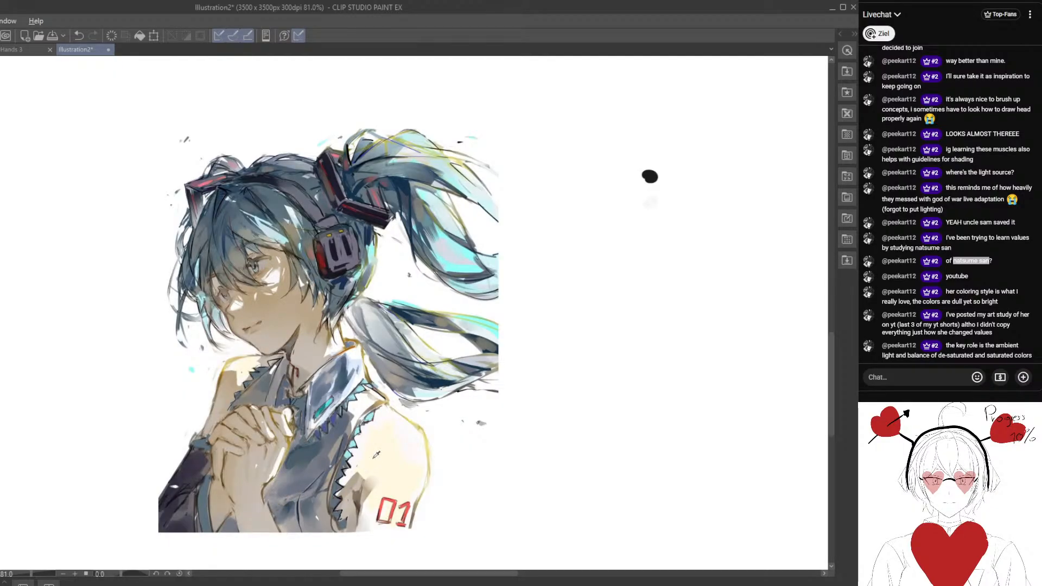
Examine how saturated and desaturated colours are balanced across the illustration's hair, skin, hands and clothing.
{"action": "left_click_drag", "start_coordinate": [264, 201], "coordinate": [239, 222]}
{"action": "left_click_drag", "start_coordinate": [374, 172], "coordinate": [375, 169]}
{"action": "left_click_drag", "start_coordinate": [293, 231], "coordinate": [226, 254]}
{"action": "mouse_move", "coordinate": [242, 454]}
{"action": "left_mouse_down"}
{"action": "mouse_move", "coordinate": [195, 470]}
{"action": "mouse_move", "coordinate": [239, 488]}
{"action": "mouse_move", "coordinate": [255, 464]}
{"action": "left_mouse_up"}
{"action": "left_click_drag", "start_coordinate": [302, 306], "coordinate": [300, 308]}
{"action": "left_click_drag", "start_coordinate": [342, 352], "coordinate": [348, 349]}
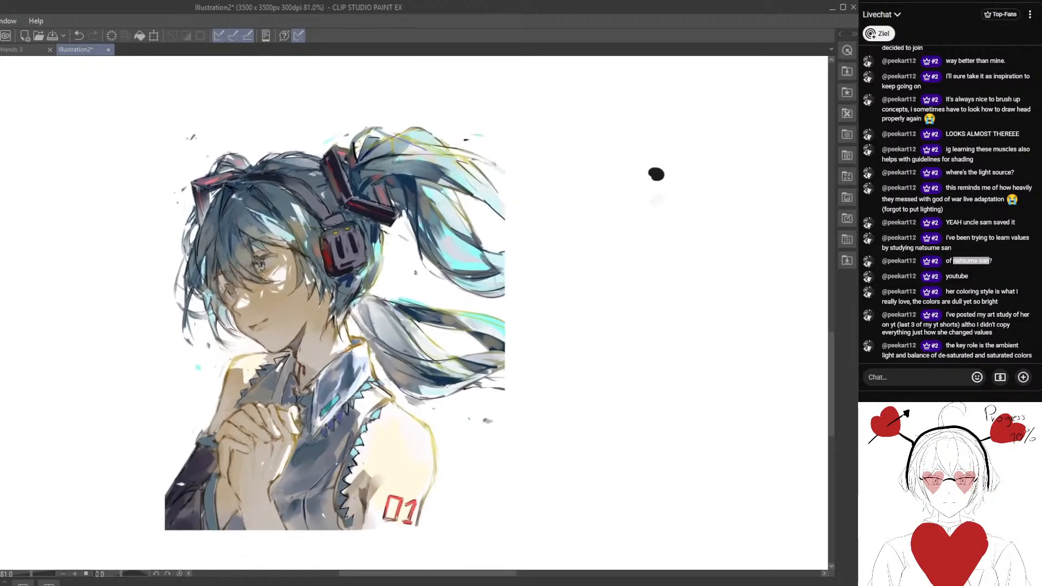
{"action": "mouse_move", "coordinate": [295, 294]}
{"action": "left_mouse_down"}
{"action": "mouse_move", "coordinate": [284, 319]}
{"action": "mouse_move", "coordinate": [293, 314]}
{"action": "mouse_move", "coordinate": [252, 305]}
{"action": "left_mouse_up"}
{"action": "left_click", "coordinate": [80, 36]}
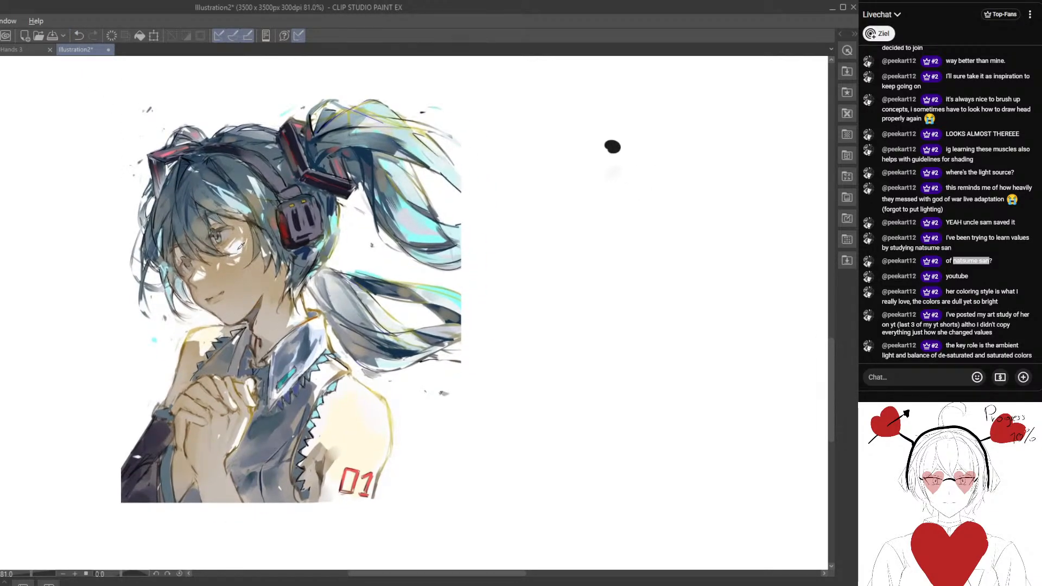
{"action": "mouse_move", "coordinate": [295, 295]}
{"action": "left_mouse_down"}
{"action": "mouse_move", "coordinate": [390, 310]}
{"action": "mouse_move", "coordinate": [390, 330]}
{"action": "mouse_move", "coordinate": [375, 328]}
{"action": "left_mouse_up"}
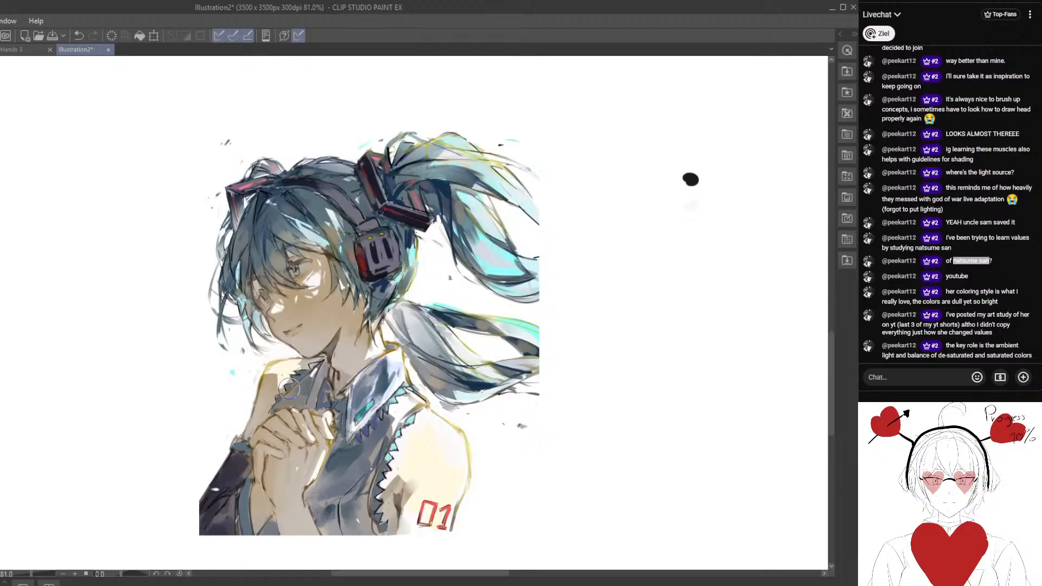
{"action": "left_click_drag", "start_coordinate": [334, 295], "coordinate": [248, 270]}
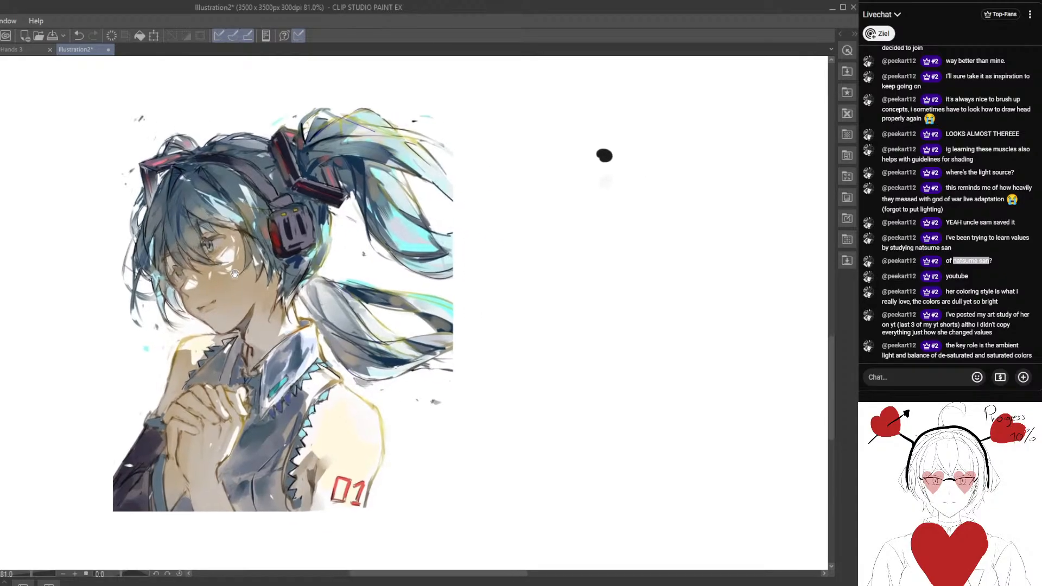
{"action": "scroll", "coordinate": [244, 287], "scroll_direction": "down", "scroll_amount": 1}
{"action": "left_click_drag", "start_coordinate": [321, 346], "coordinate": [280, 353]}
{"action": "left_click_drag", "start_coordinate": [215, 340], "coordinate": [182, 305]}
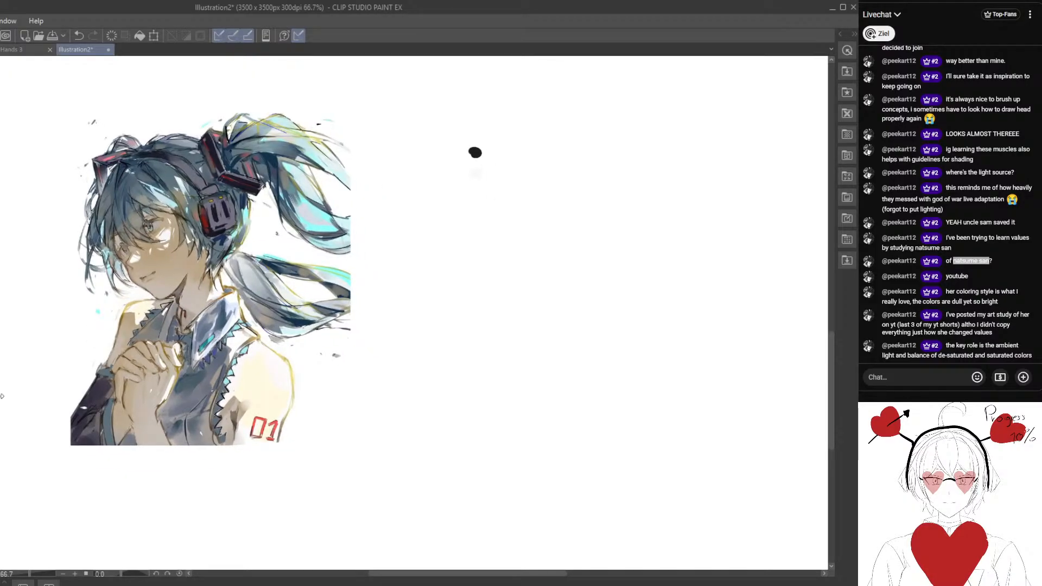
{"action": "left_click_drag", "start_coordinate": [362, 377], "coordinate": [235, 347]}
{"action": "left_click_drag", "start_coordinate": [277, 359], "coordinate": [319, 394]}
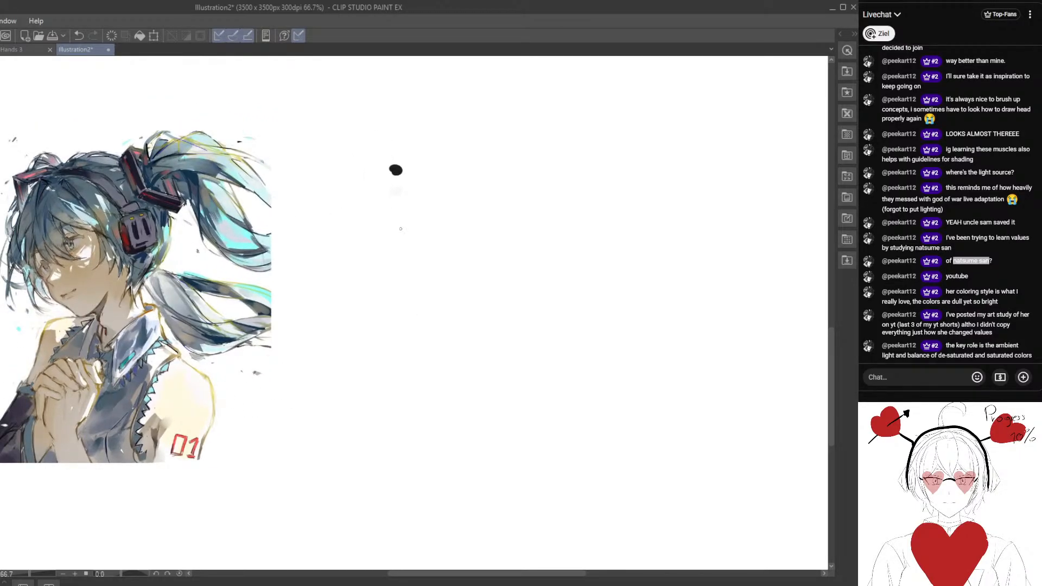
{"action": "scroll", "coordinate": [487, 252], "scroll_direction": "up", "scroll_amount": 2}
{"action": "left_click_drag", "start_coordinate": [481, 277], "coordinate": [507, 356]}
{"action": "scroll", "coordinate": [522, 293], "scroll_direction": "down", "scroll_amount": 2}
{"action": "scroll", "coordinate": [492, 346], "scroll_direction": "down", "scroll_amount": 2}
{"action": "left_click_drag", "start_coordinate": [379, 63], "coordinate": [344, 297]}
{"action": "mouse_move", "coordinate": [304, 61]}
{"action": "left_mouse_down"}
{"action": "mouse_move", "coordinate": [356, 525]}
{"action": "mouse_move", "coordinate": [316, 352]}
{"action": "mouse_move", "coordinate": [300, 106]}
{"action": "left_mouse_up"}
{"action": "left_click_drag", "start_coordinate": [334, 345], "coordinate": [328, 277]}
{"action": "scroll", "coordinate": [408, 363], "scroll_direction": "up", "scroll_amount": 2}
{"action": "left_click_drag", "start_coordinate": [410, 365], "coordinate": [466, 321]}
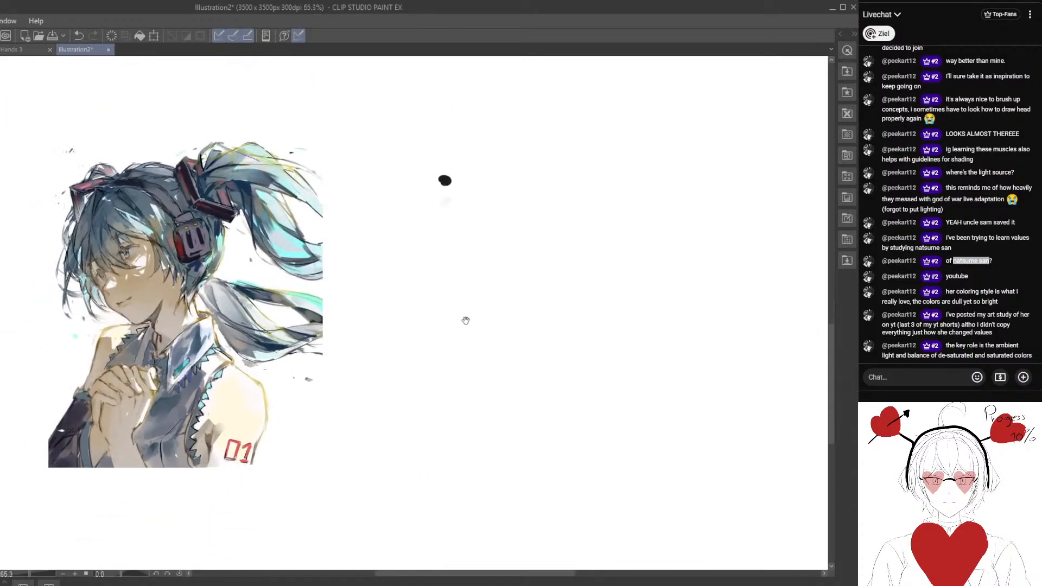
Sketch a rounded head construction in the empty area beside the illustration, with a curved centre line and brow line.
{"action": "mouse_move", "coordinate": [513, 282]}
{"action": "left_mouse_down"}
{"action": "mouse_move", "coordinate": [500, 262]}
{"action": "mouse_move", "coordinate": [459, 251]}
{"action": "left_mouse_up"}
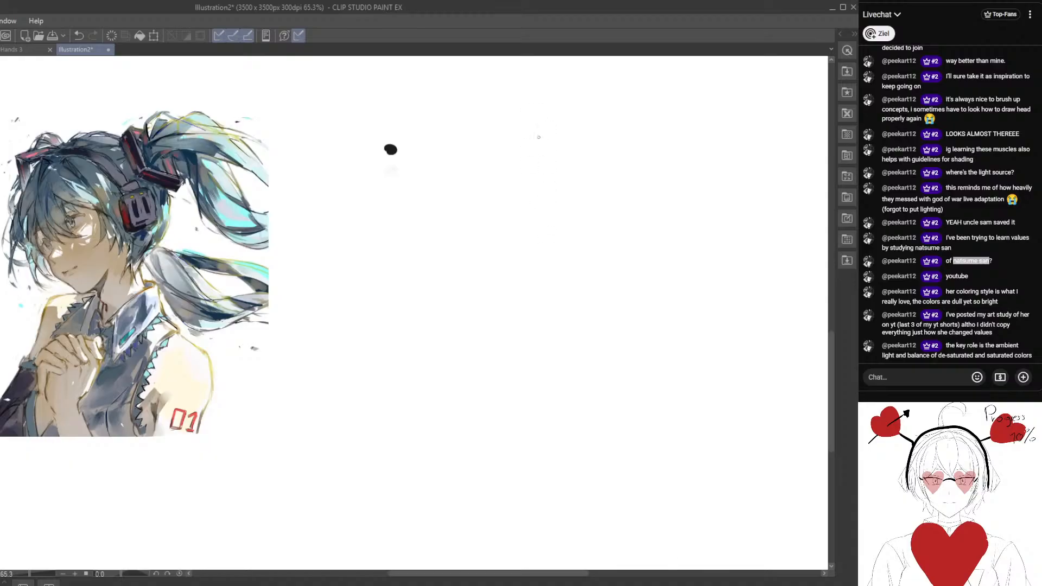
{"action": "left_click_drag", "start_coordinate": [557, 137], "coordinate": [551, 233]}
{"action": "left_click_drag", "start_coordinate": [492, 190], "coordinate": [563, 239]}
{"action": "left_click_drag", "start_coordinate": [562, 124], "coordinate": [575, 258]}
{"action": "left_click_drag", "start_coordinate": [494, 175], "coordinate": [556, 178]}
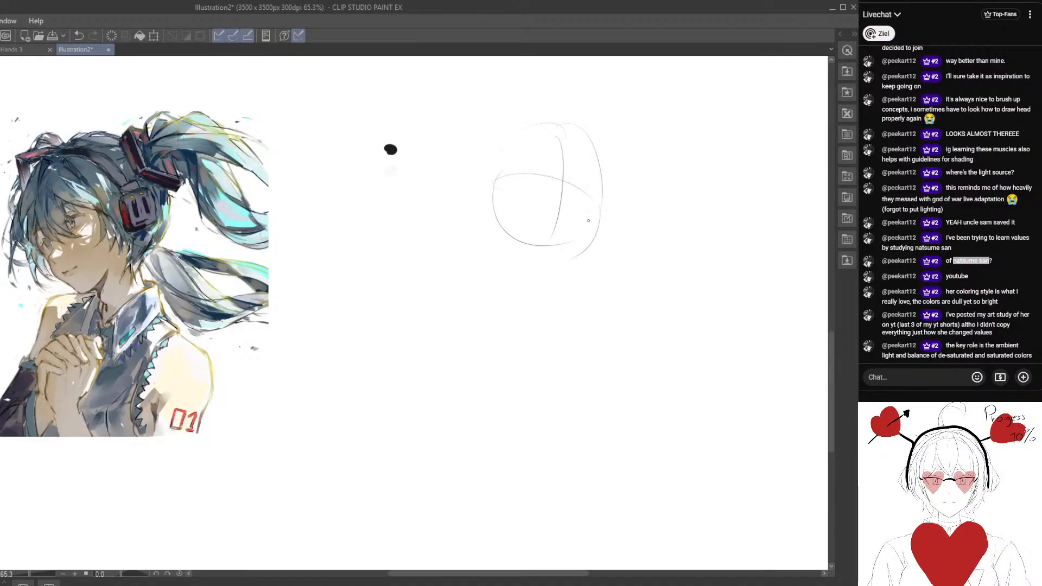
Undo the brow line, redraw it across the head to its far edge, and rough in the far jaw line.
{"action": "left_click", "coordinate": [79, 35]}
{"action": "left_click", "coordinate": [79, 33]}
{"action": "left_click_drag", "start_coordinate": [524, 190], "coordinate": [620, 161]}
{"action": "key", "text": "ctrl+z"}
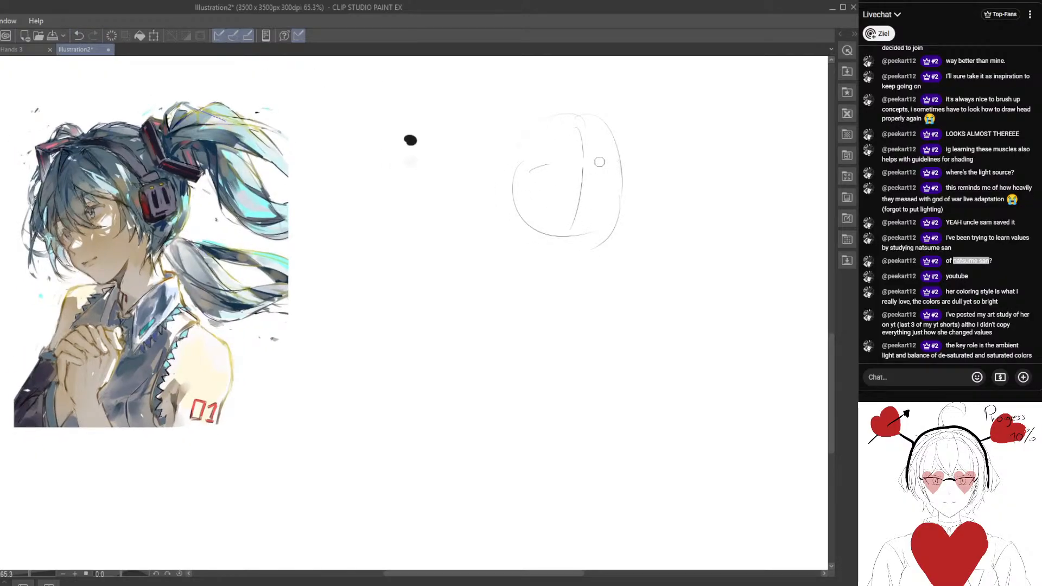
{"action": "left_click_drag", "start_coordinate": [544, 161], "coordinate": [625, 178]}
{"action": "left_click_drag", "start_coordinate": [623, 215], "coordinate": [579, 252]}
Examine the reference illustration's three-quarter face, neck and shoulder pose.
{"action": "left_click_drag", "start_coordinate": [369, 316], "coordinate": [531, 324]}
{"action": "left_click_drag", "start_coordinate": [376, 363], "coordinate": [428, 385]}
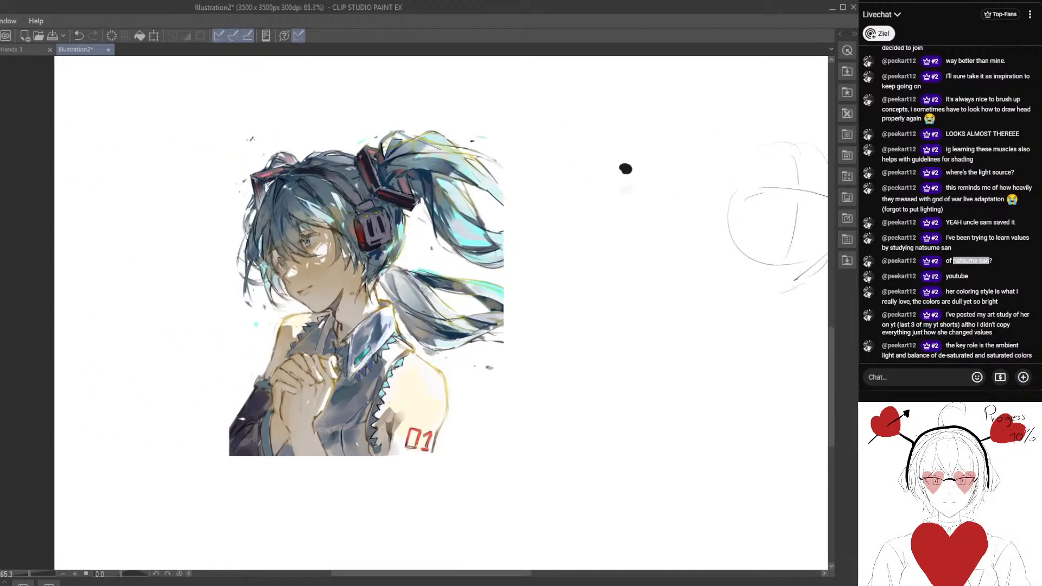
{"action": "scroll", "coordinate": [344, 305], "scroll_direction": "up", "scroll_amount": 4}
{"action": "left_click_drag", "start_coordinate": [328, 374], "coordinate": [326, 395]}
{"action": "scroll", "coordinate": [375, 350], "scroll_direction": "down", "scroll_amount": 2}
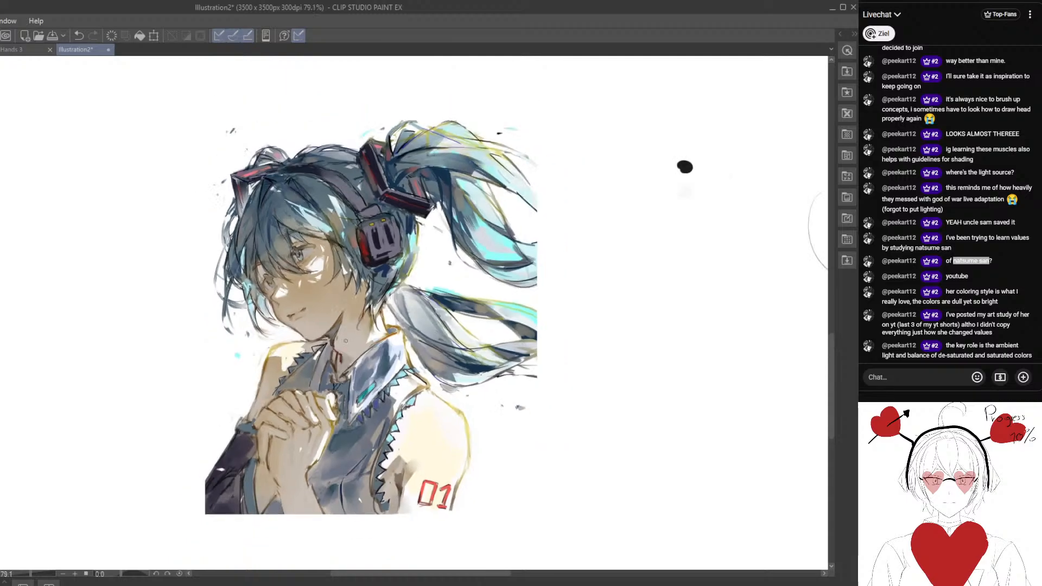
{"action": "left_click_drag", "start_coordinate": [374, 350], "coordinate": [369, 357]}
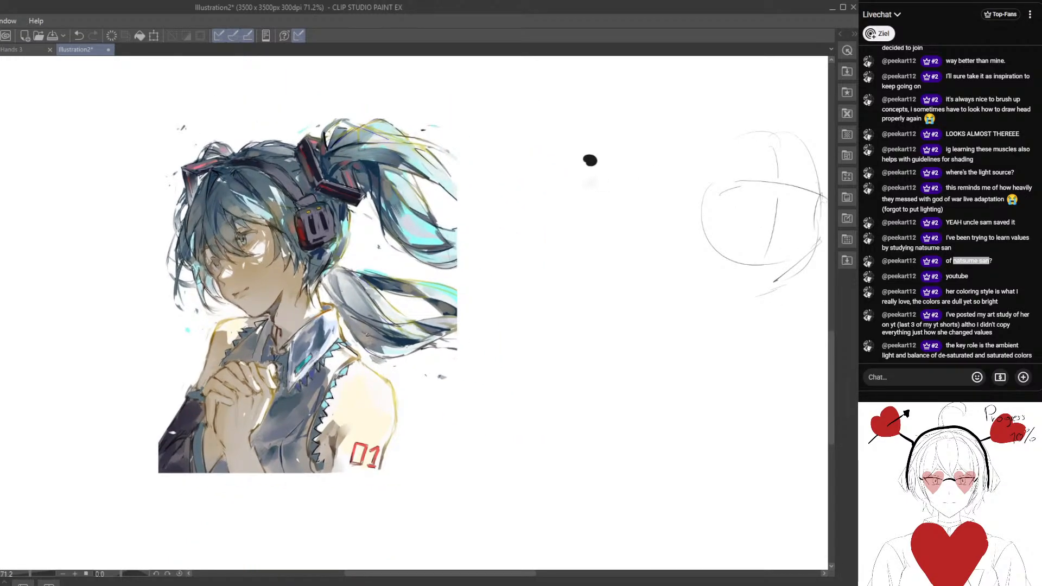
{"action": "scroll", "coordinate": [324, 324], "scroll_direction": "up", "scroll_amount": 2}
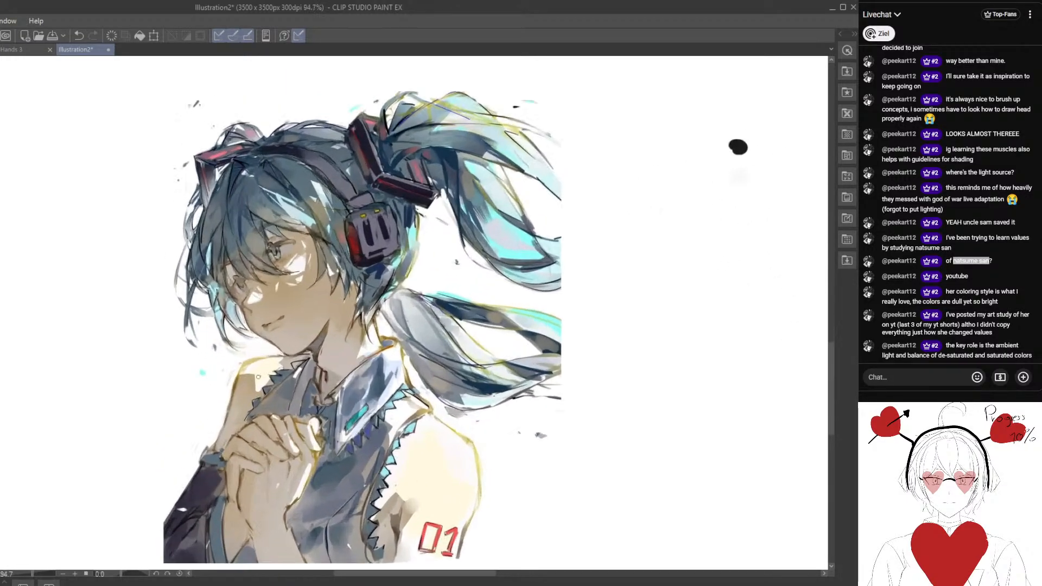
{"action": "left_click_drag", "start_coordinate": [233, 213], "coordinate": [285, 356]}
{"action": "key", "text": "ctrl+z"}
{"action": "scroll", "coordinate": [199, 275], "scroll_direction": "down", "scroll_amount": 2}
Sketch the oval side plane of the skull and mark the chin below the head circle.
{"action": "mouse_move", "coordinate": [590, 335]}
{"action": "left_mouse_down"}
{"action": "mouse_move", "coordinate": [496, 281]}
{"action": "mouse_move", "coordinate": [496, 313]}
{"action": "left_mouse_up"}
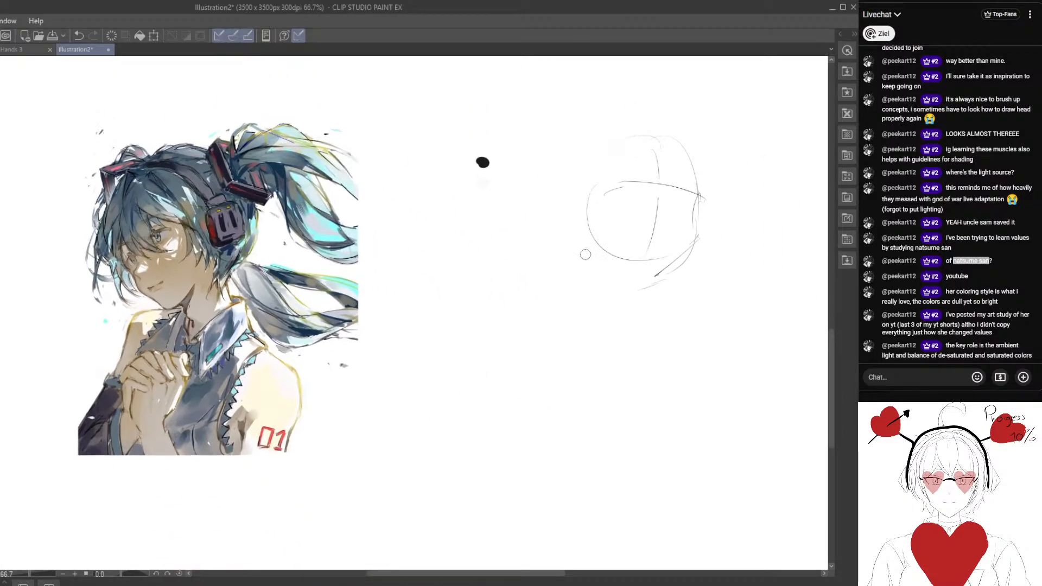
{"action": "mouse_move", "coordinate": [660, 266]}
{"action": "left_mouse_down"}
{"action": "mouse_move", "coordinate": [690, 242]}
{"action": "mouse_move", "coordinate": [662, 286]}
{"action": "left_mouse_up"}
{"action": "left_click_drag", "start_coordinate": [619, 190], "coordinate": [610, 251]}
{"action": "left_click_drag", "start_coordinate": [618, 165], "coordinate": [582, 223]}
{"action": "left_click_drag", "start_coordinate": [617, 302], "coordinate": [605, 276]}
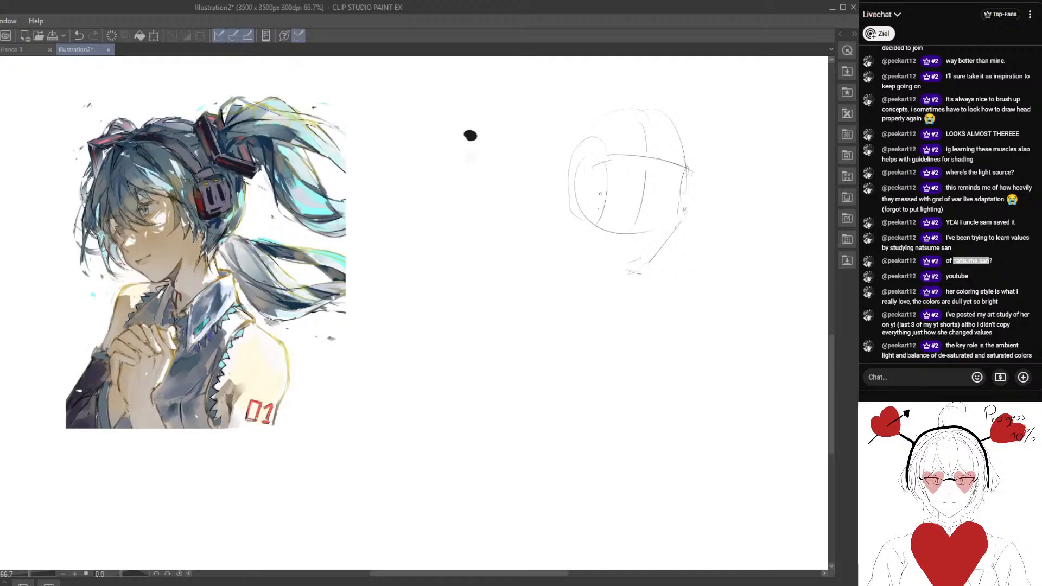
Strengthen the far cheek and jaw contour and connect it to the chin.
{"action": "left_click_drag", "start_coordinate": [677, 228], "coordinate": [630, 278]}
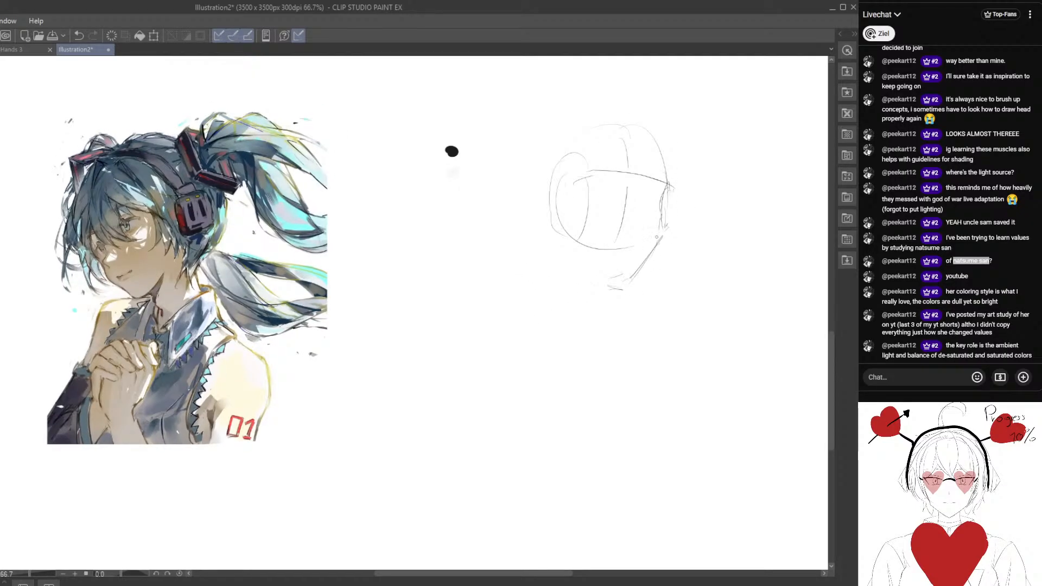
{"action": "mouse_move", "coordinate": [669, 191]}
{"action": "left_mouse_down"}
{"action": "mouse_move", "coordinate": [662, 234]}
{"action": "mouse_move", "coordinate": [624, 285]}
{"action": "mouse_move", "coordinate": [619, 277]}
{"action": "left_mouse_up"}
{"action": "mouse_move", "coordinate": [594, 217]}
{"action": "left_mouse_down"}
{"action": "mouse_move", "coordinate": [547, 233]}
{"action": "mouse_move", "coordinate": [574, 226]}
{"action": "left_mouse_up"}
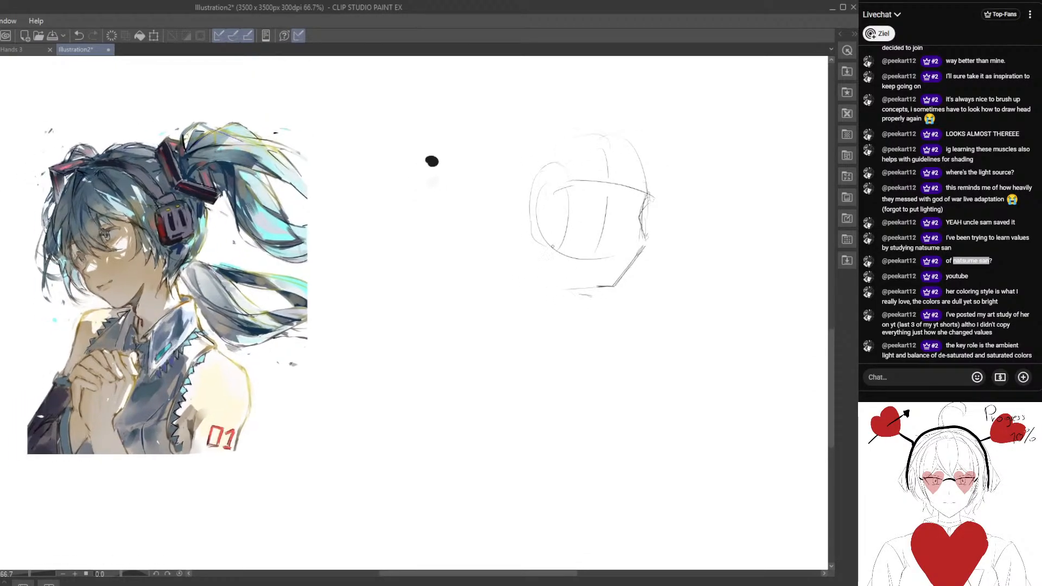
Sketch the near side of the face down to the chin, add a second vertical guide line, and clean up the chin.
{"action": "left_click_drag", "start_coordinate": [568, 191], "coordinate": [573, 249]}
{"action": "mouse_move", "coordinate": [571, 192]}
{"action": "left_mouse_down"}
{"action": "mouse_move", "coordinate": [560, 217]}
{"action": "mouse_move", "coordinate": [577, 271]}
{"action": "left_mouse_up"}
{"action": "left_click_drag", "start_coordinate": [580, 279], "coordinate": [601, 287]}
{"action": "mouse_move", "coordinate": [614, 147]}
{"action": "left_mouse_down"}
{"action": "mouse_move", "coordinate": [616, 256]}
{"action": "mouse_move", "coordinate": [595, 281]}
{"action": "mouse_move", "coordinate": [614, 286]}
{"action": "left_mouse_up"}
{"action": "key", "text": "e"}
{"action": "key", "text": "p"}
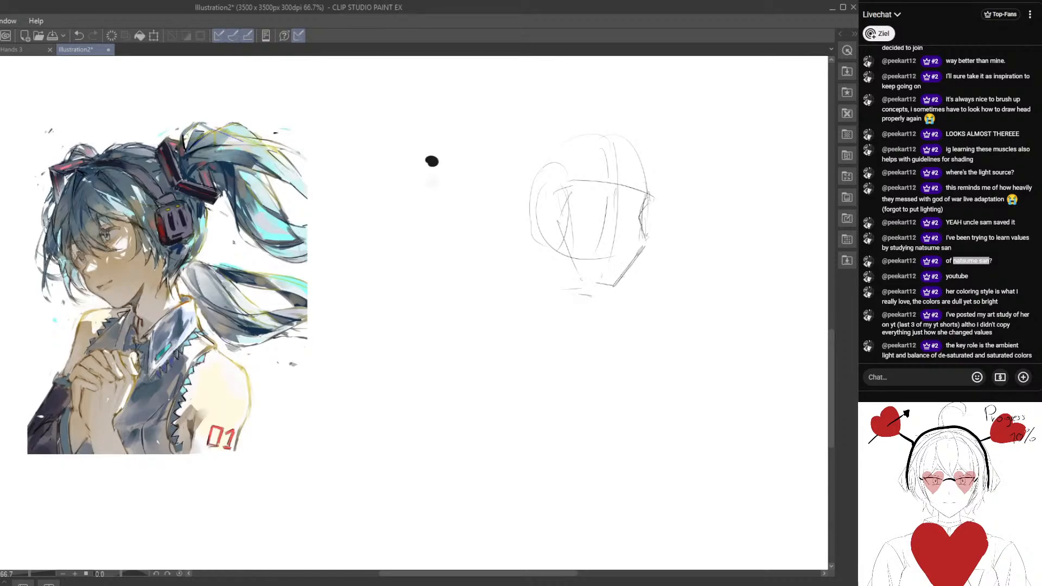
Sketch the far eye with its upper lid and iris beneath the brow line.
{"action": "mouse_move", "coordinate": [633, 246]}
{"action": "left_mouse_down"}
{"action": "mouse_move", "coordinate": [641, 244]}
{"action": "mouse_move", "coordinate": [627, 228]}
{"action": "left_mouse_up"}
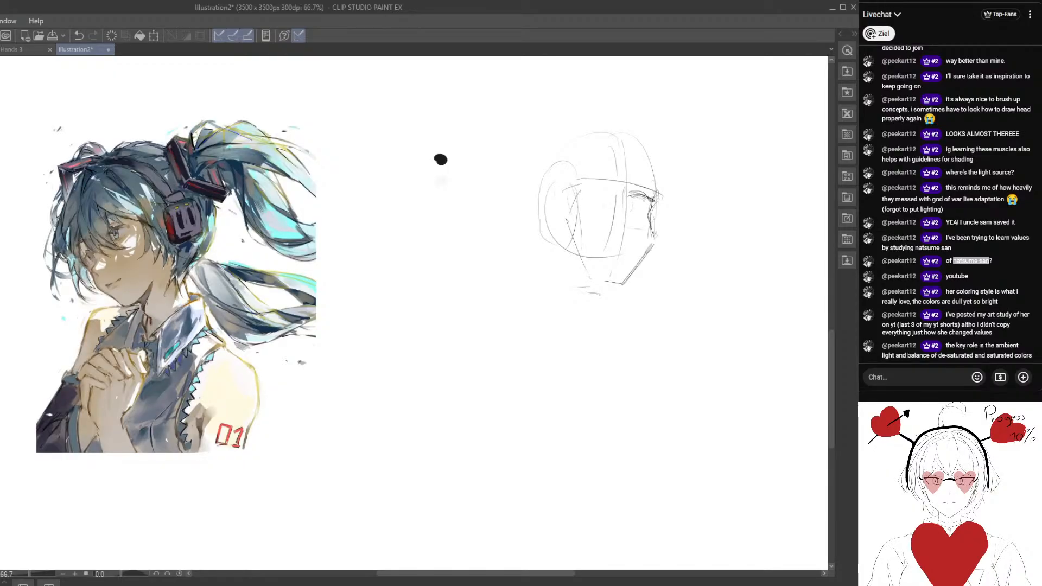
{"action": "mouse_move", "coordinate": [639, 194]}
{"action": "left_mouse_down"}
{"action": "mouse_move", "coordinate": [650, 204]}
{"action": "mouse_move", "coordinate": [605, 242]}
{"action": "left_mouse_up"}
{"action": "key", "text": "p"}
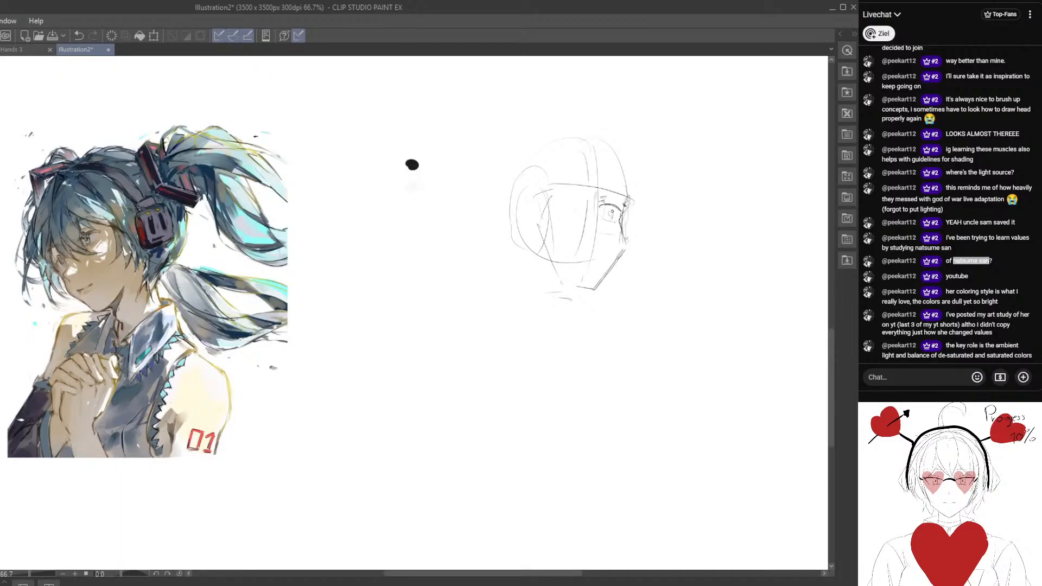
{"action": "left_click_drag", "start_coordinate": [412, 164], "coordinate": [420, 141]}
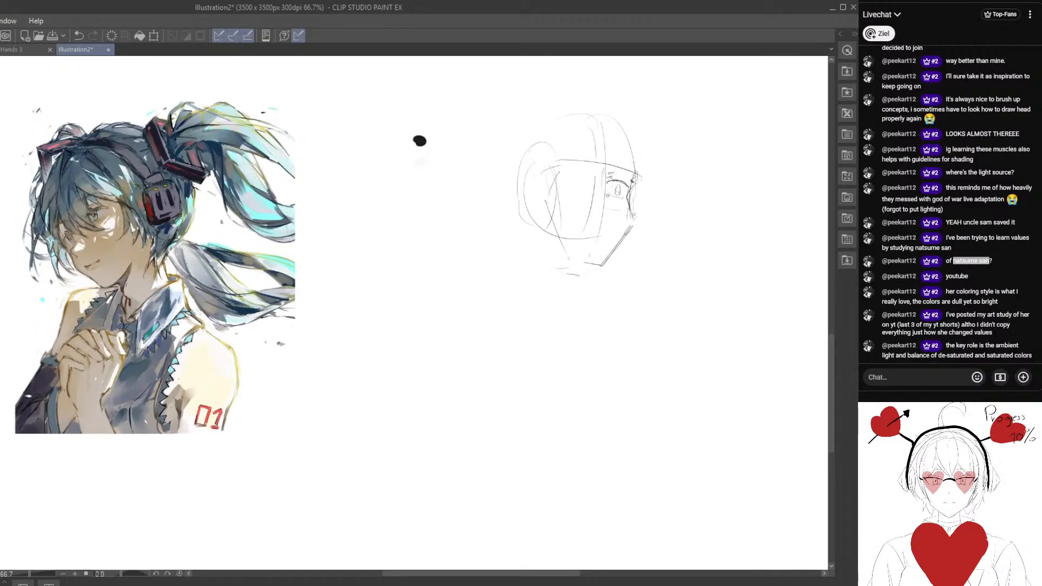
Refine the far eye and sketch the near eye with its upper lid and iris, undoing the stray stroke.
{"action": "mouse_move", "coordinate": [617, 190]}
{"action": "left_mouse_down"}
{"action": "mouse_move", "coordinate": [624, 226]}
{"action": "mouse_move", "coordinate": [579, 226]}
{"action": "mouse_move", "coordinate": [614, 203]}
{"action": "left_mouse_up"}
{"action": "key", "text": "p"}
{"action": "key", "text": "ctrl+z"}
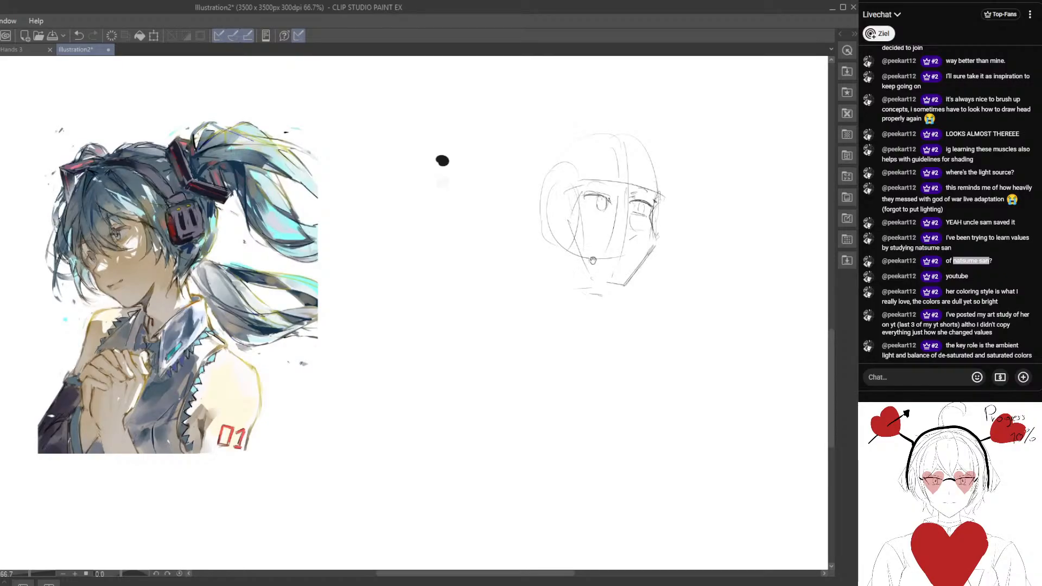
Draw the mouth line under the nose, lasso the chin, move it up closer to the mouth, and deselect.
{"action": "left_click_drag", "start_coordinate": [592, 261], "coordinate": [578, 233]}
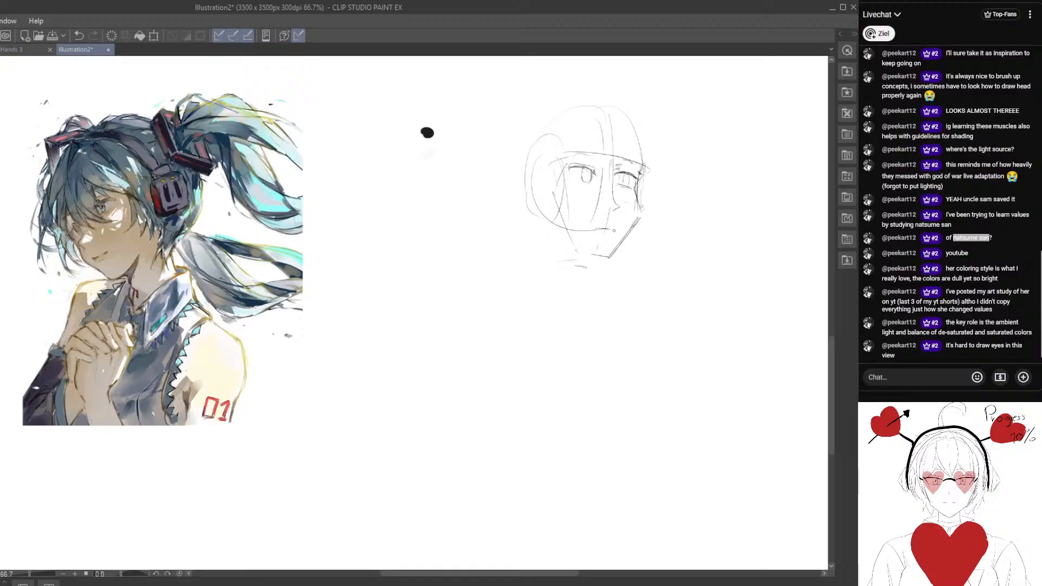
{"action": "key", "text": "m"}
{"action": "mouse_move", "coordinate": [572, 236]}
{"action": "left_mouse_down"}
{"action": "mouse_move", "coordinate": [648, 236]}
{"action": "mouse_move", "coordinate": [574, 234]}
{"action": "mouse_move", "coordinate": [616, 246]}
{"action": "left_mouse_up"}
{"action": "left_click", "coordinate": [498, 283]}
{"action": "key", "text": "ctrl+d"}
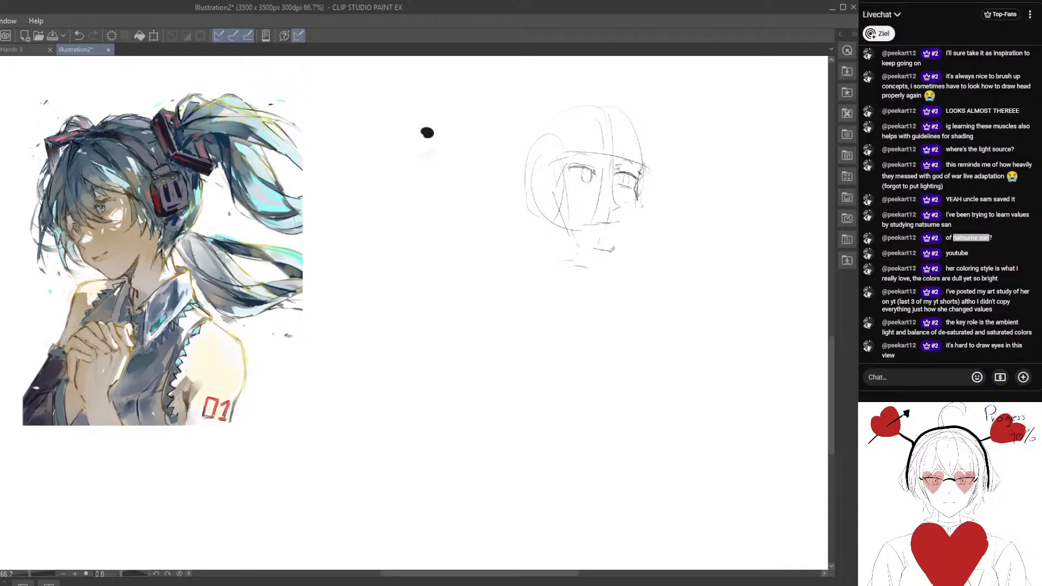
Redraw the far jaw as a smoother curve from the cheek to the raised chin and erase the leftover lines.
{"action": "mouse_move", "coordinate": [634, 218]}
{"action": "left_mouse_down"}
{"action": "mouse_move", "coordinate": [611, 250]}
{"action": "mouse_move", "coordinate": [589, 252]}
{"action": "mouse_move", "coordinate": [617, 248]}
{"action": "left_mouse_up"}
{"action": "key", "text": "e"}
{"action": "left_click_drag", "start_coordinate": [584, 279], "coordinate": [574, 311]}
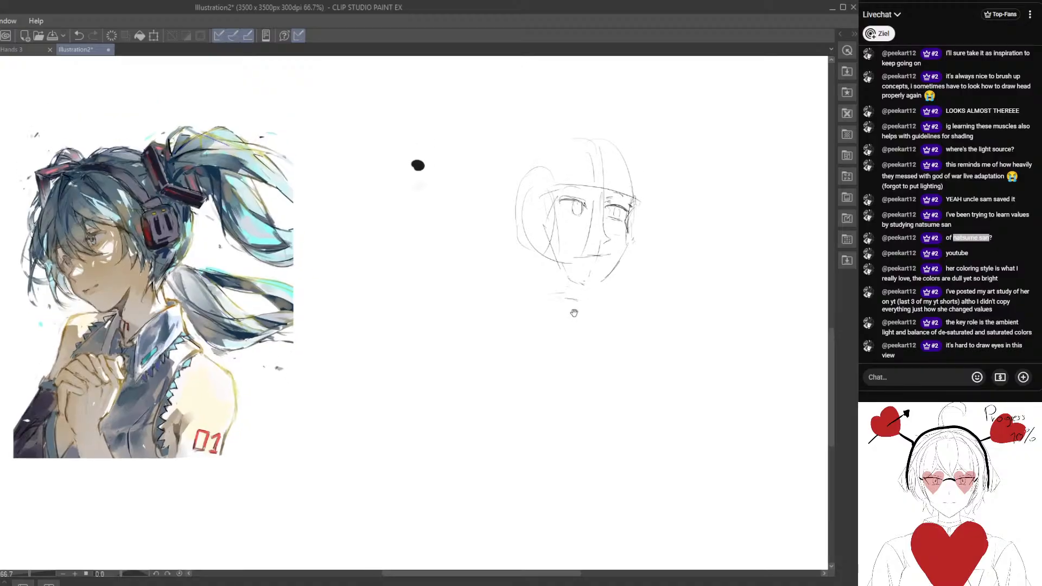
{"action": "mouse_move", "coordinate": [527, 340]}
{"action": "left_mouse_down"}
{"action": "mouse_move", "coordinate": [501, 363]}
{"action": "mouse_move", "coordinate": [491, 403]}
{"action": "left_mouse_up"}
{"action": "left_click_drag", "start_coordinate": [480, 335], "coordinate": [463, 312]}
Redraw the far eye's iris and reinforce the upper lids of both eyes.
{"action": "scroll", "coordinate": [508, 296], "scroll_direction": "up", "scroll_amount": 2}
{"action": "left_click_drag", "start_coordinate": [540, 247], "coordinate": [649, 262]}
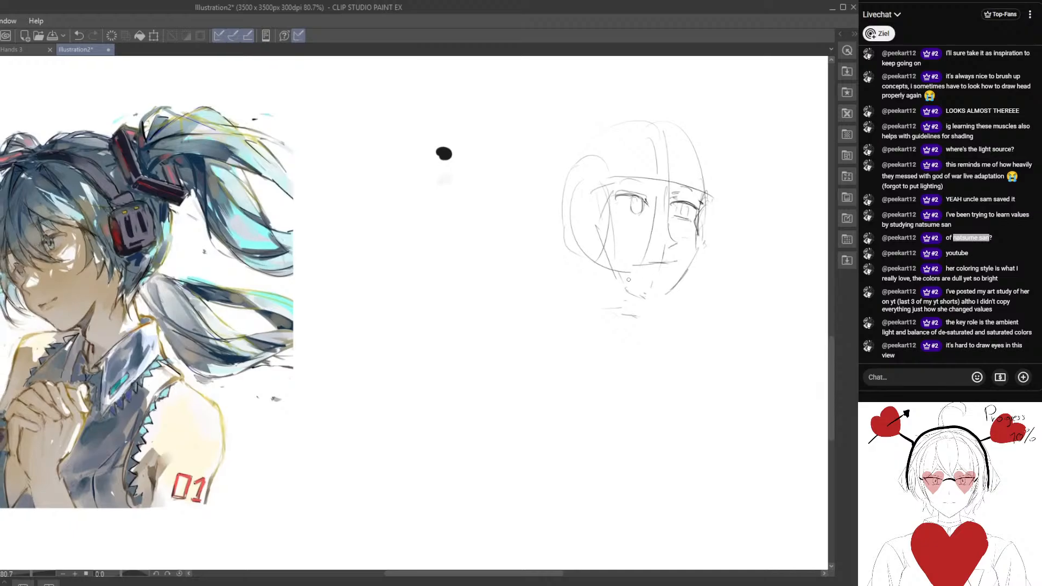
{"action": "scroll", "coordinate": [499, 240], "scroll_direction": "down", "scroll_amount": 2}
{"action": "left_click_drag", "start_coordinate": [499, 240], "coordinate": [483, 240]}
{"action": "scroll", "coordinate": [624, 212], "scroll_direction": "up", "scroll_amount": 1}
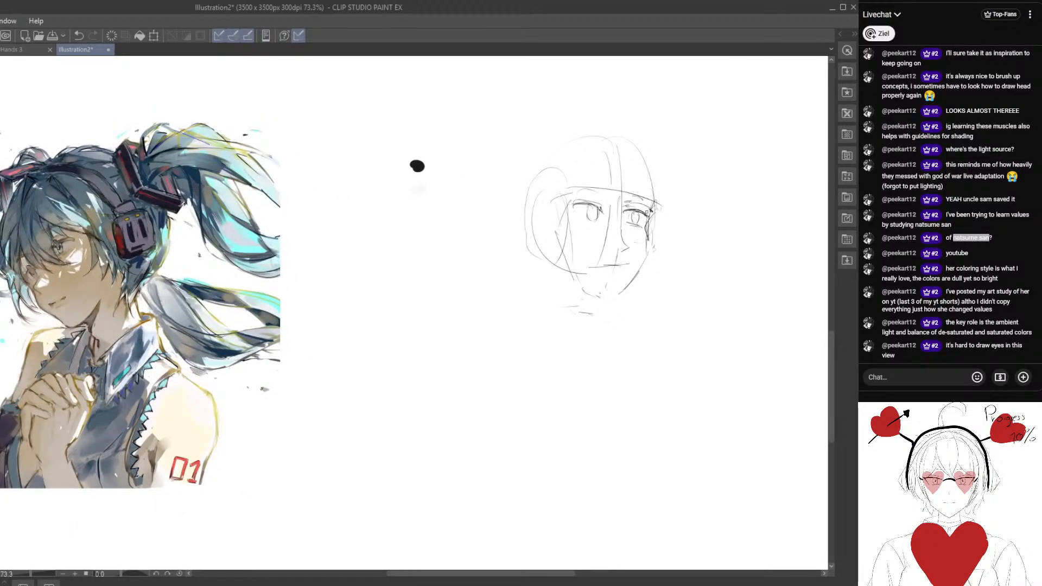
{"action": "left_click_drag", "start_coordinate": [574, 222], "coordinate": [615, 217]}
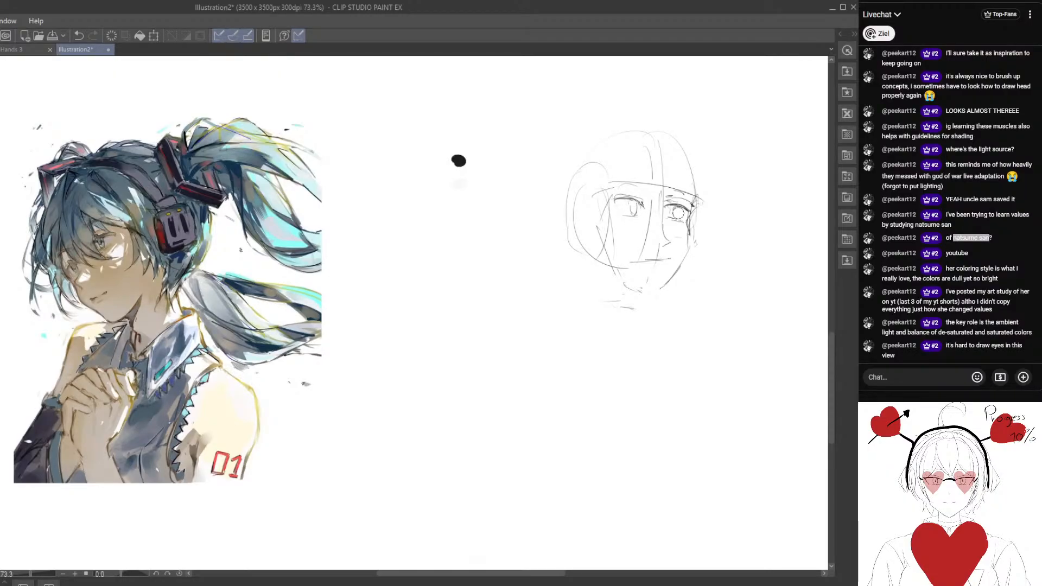
{"action": "left_click_drag", "start_coordinate": [679, 209], "coordinate": [677, 217]}
{"action": "left_click_drag", "start_coordinate": [589, 246], "coordinate": [594, 242]}
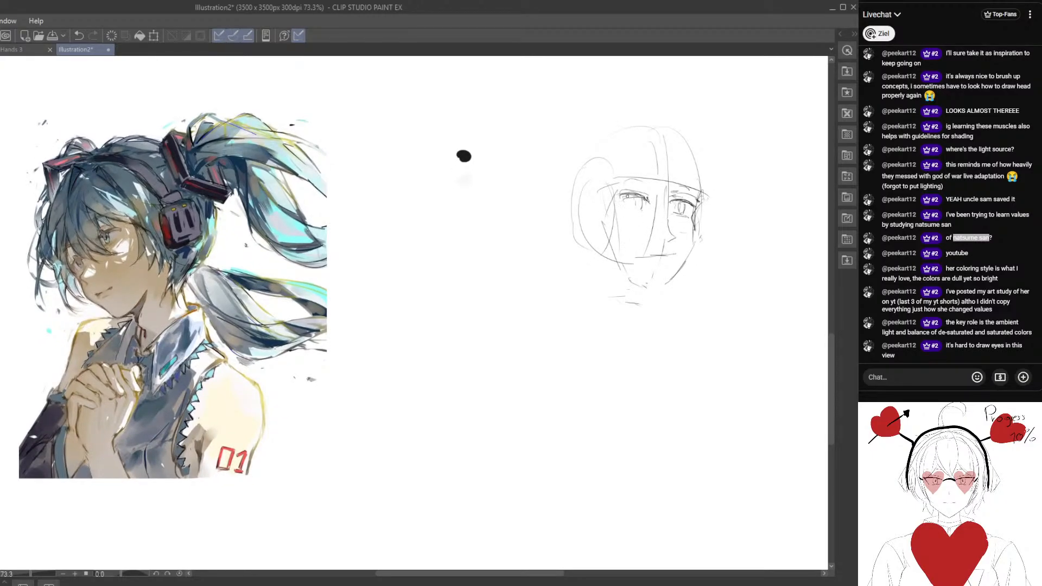
Rework the mouth line, lasso the far cheek contour beside the eye, adjust its position, and deselect.
{"action": "left_click_drag", "start_coordinate": [646, 216], "coordinate": [632, 183]}
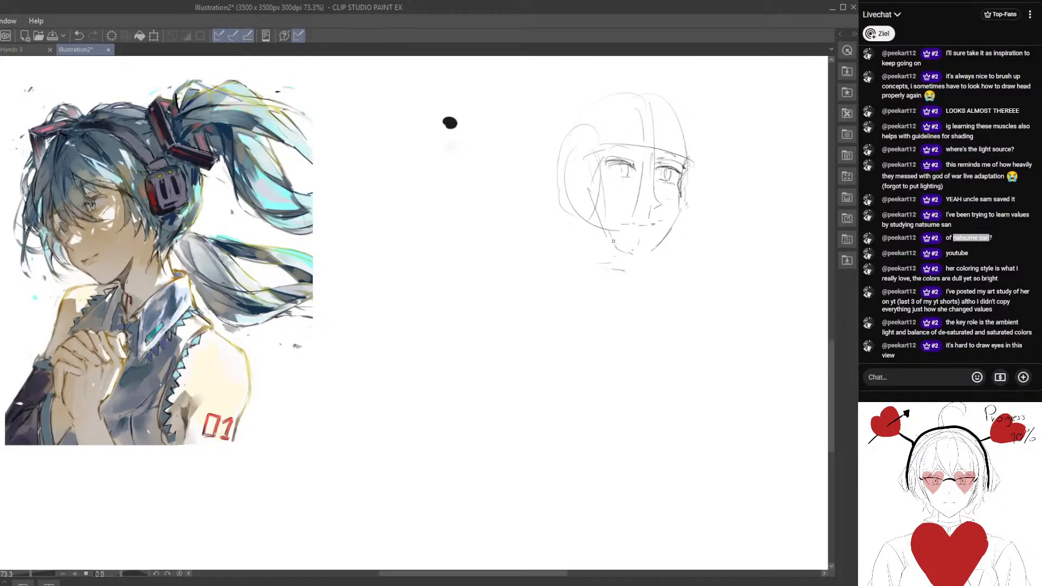
{"action": "left_click_drag", "start_coordinate": [683, 210], "coordinate": [679, 207]}
{"action": "left_click_drag", "start_coordinate": [694, 161], "coordinate": [686, 196]}
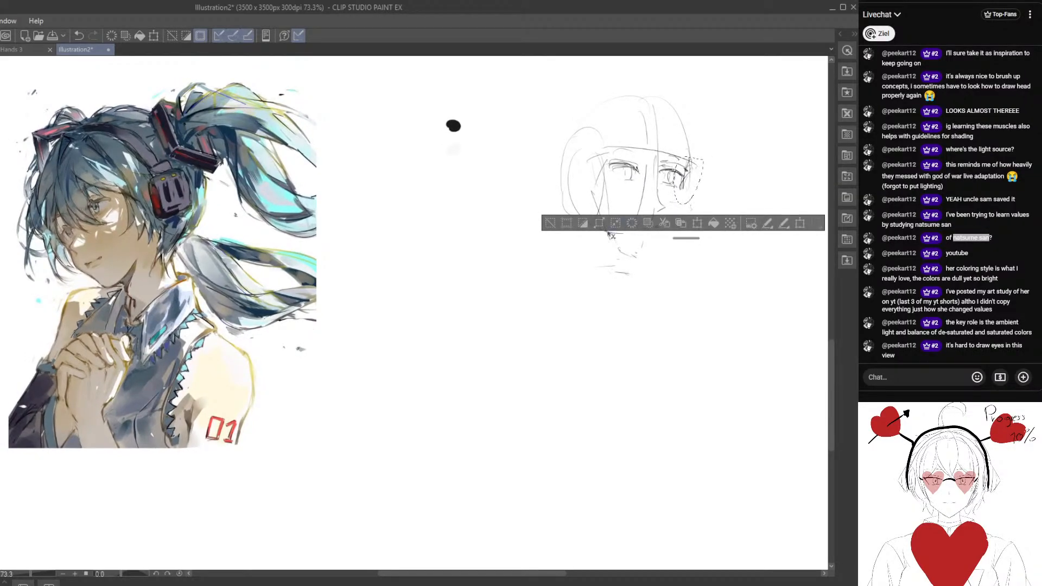
{"action": "left_click", "coordinate": [550, 223]}
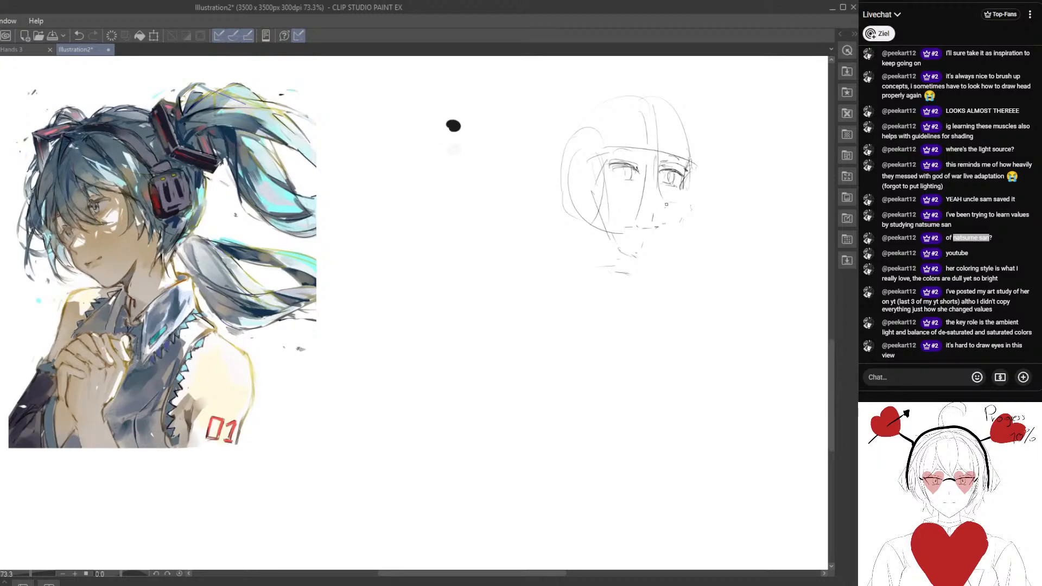
Redraw the far jaw line and sketch the neck with a curved line across its base.
{"action": "mouse_move", "coordinate": [680, 206]}
{"action": "left_mouse_down"}
{"action": "mouse_move", "coordinate": [646, 255]}
{"action": "mouse_move", "coordinate": [579, 291]}
{"action": "mouse_move", "coordinate": [557, 278]}
{"action": "left_mouse_up"}
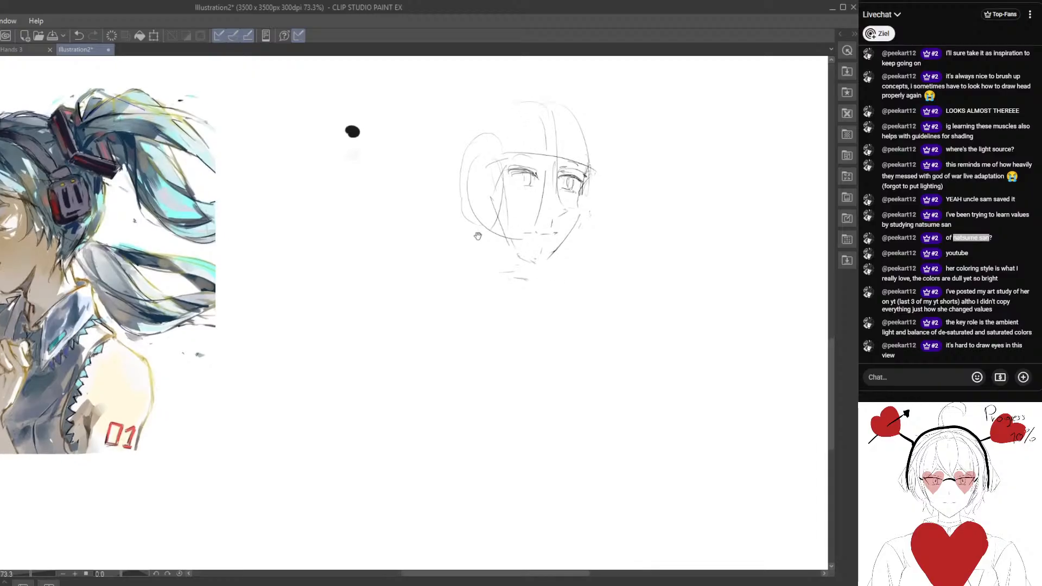
{"action": "left_click_drag", "start_coordinate": [477, 236], "coordinate": [563, 288]}
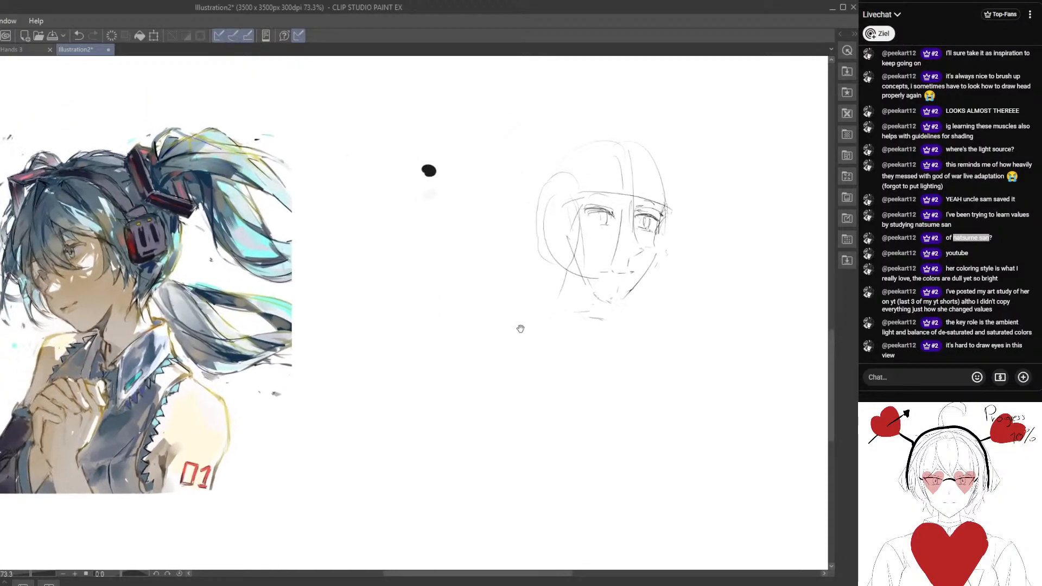
{"action": "left_click_drag", "start_coordinate": [514, 335], "coordinate": [519, 332]}
{"action": "mouse_move", "coordinate": [562, 276]}
{"action": "left_mouse_down"}
{"action": "mouse_move", "coordinate": [556, 297]}
{"action": "mouse_move", "coordinate": [630, 318]}
{"action": "left_mouse_up"}
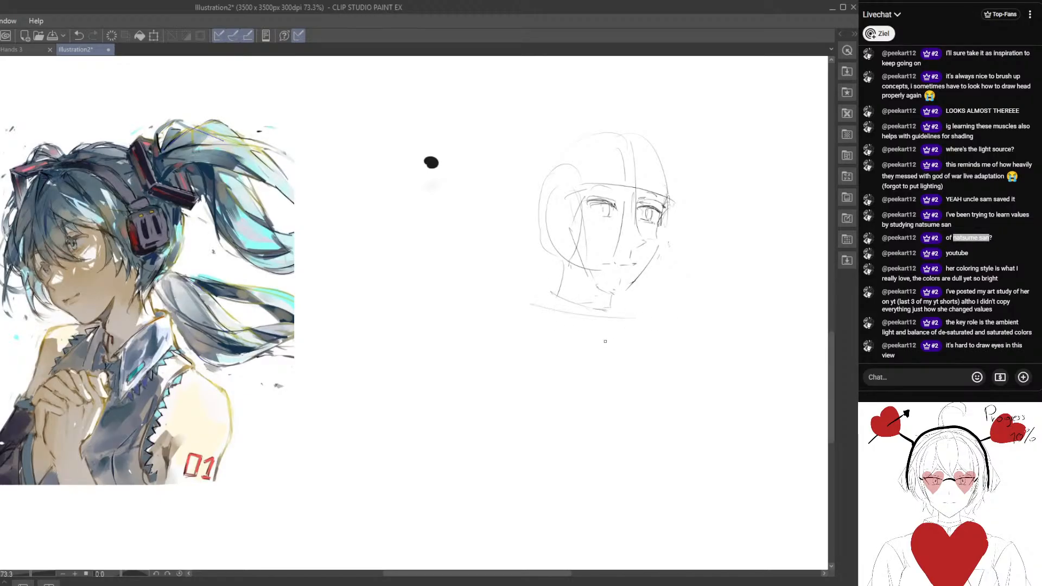
Sketch the near shoulder and an oval ribcage with a closed base and a curved centre line.
{"action": "mouse_move", "coordinate": [538, 343]}
{"action": "left_mouse_down"}
{"action": "mouse_move", "coordinate": [514, 284]}
{"action": "mouse_move", "coordinate": [533, 359]}
{"action": "left_mouse_up"}
{"action": "left_click_drag", "start_coordinate": [610, 248], "coordinate": [601, 386]}
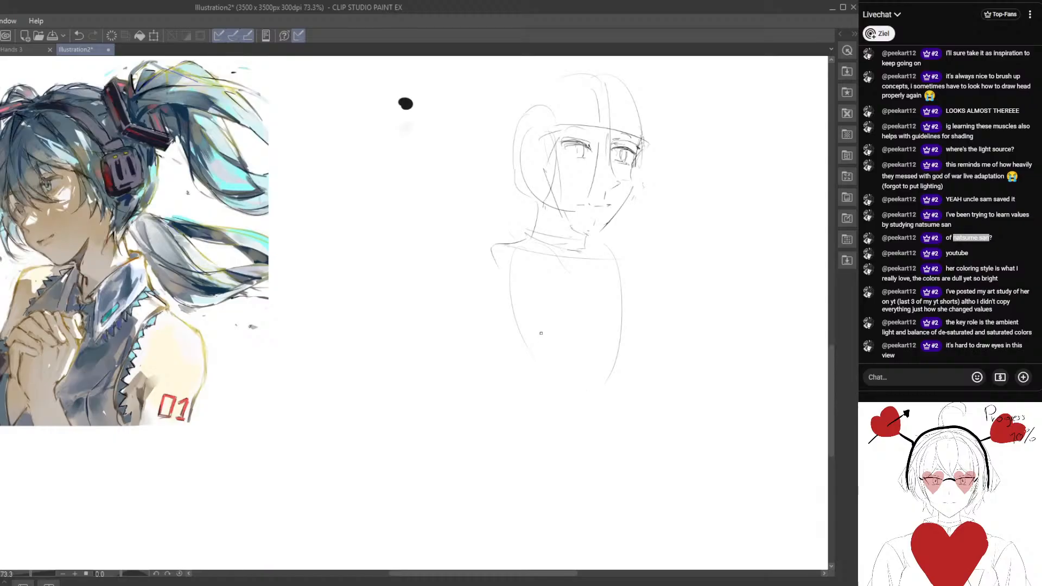
{"action": "left_click_drag", "start_coordinate": [525, 340], "coordinate": [627, 376]}
{"action": "left_click_drag", "start_coordinate": [588, 263], "coordinate": [581, 386]}
{"action": "mouse_move", "coordinate": [488, 228]}
{"action": "left_mouse_down"}
{"action": "mouse_move", "coordinate": [485, 293]}
{"action": "mouse_move", "coordinate": [568, 314]}
{"action": "mouse_move", "coordinate": [553, 314]}
{"action": "left_mouse_up"}
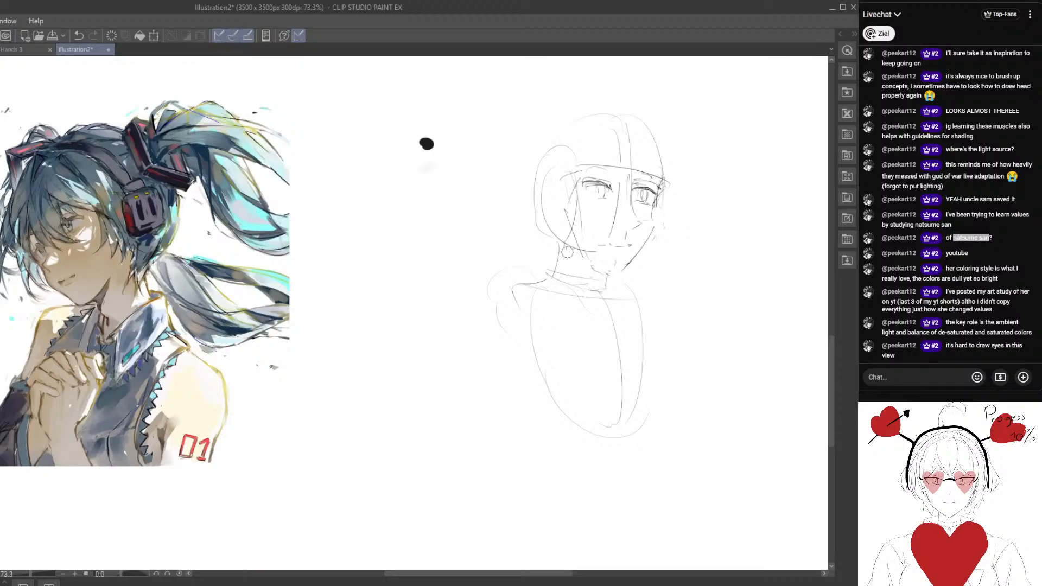
Lasso the whole head, scale it down slightly with a transform, and deselect.
{"action": "left_click_drag", "start_coordinate": [567, 253], "coordinate": [681, 136]}
{"action": "left_click_drag", "start_coordinate": [697, 194], "coordinate": [613, 270]}
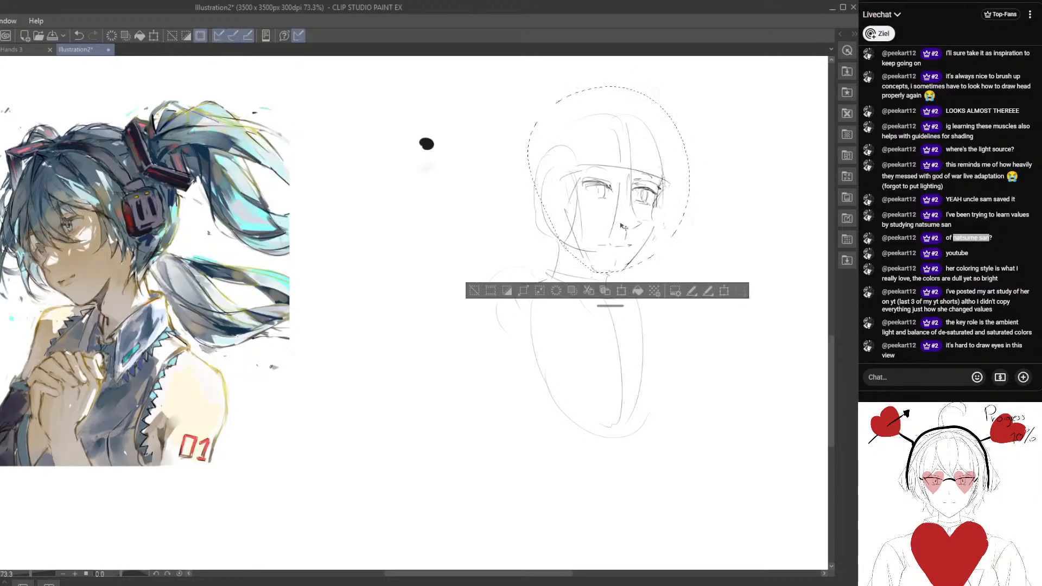
{"action": "key", "text": "ctrl+t"}
{"action": "left_click_drag", "start_coordinate": [690, 86], "coordinate": [676, 106]}
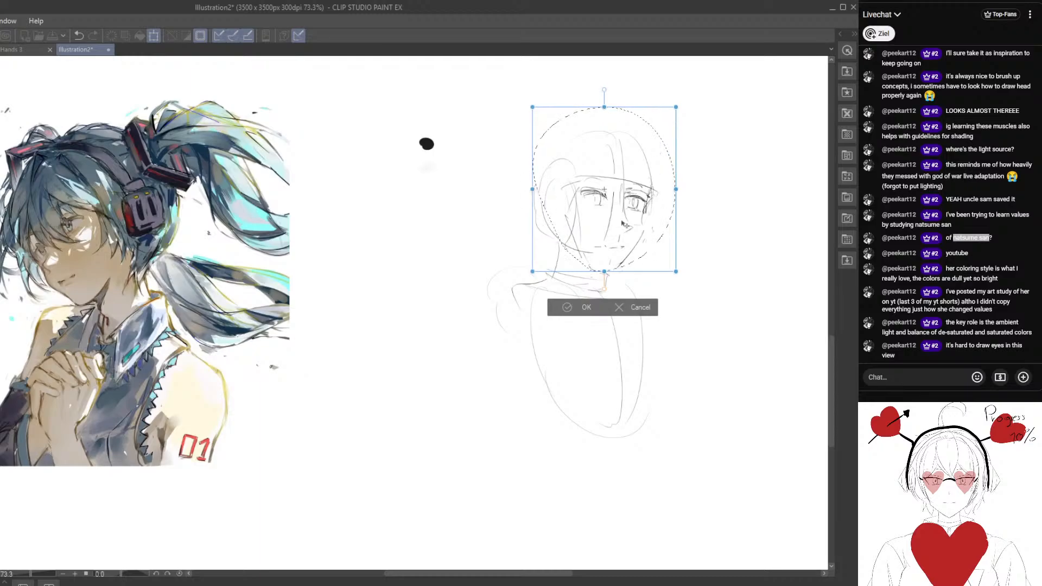
{"action": "key", "text": "Return"}
{"action": "key", "text": "ctrl+d"}
Redraw the far cheek contour and the near jaw line down to the chin.
{"action": "left_click_drag", "start_coordinate": [534, 249], "coordinate": [557, 257]}
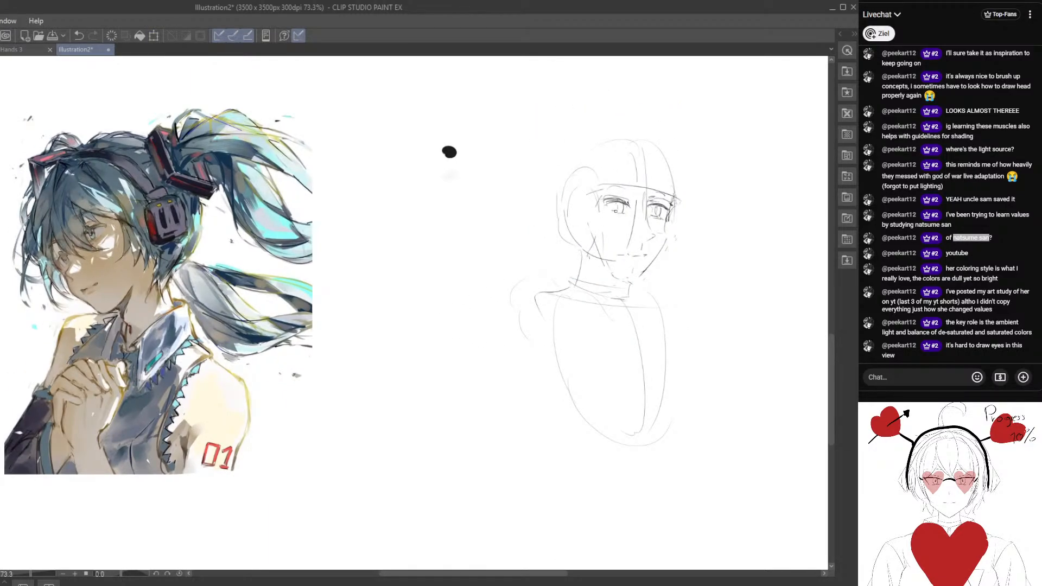
{"action": "left_click_drag", "start_coordinate": [603, 317], "coordinate": [591, 258]}
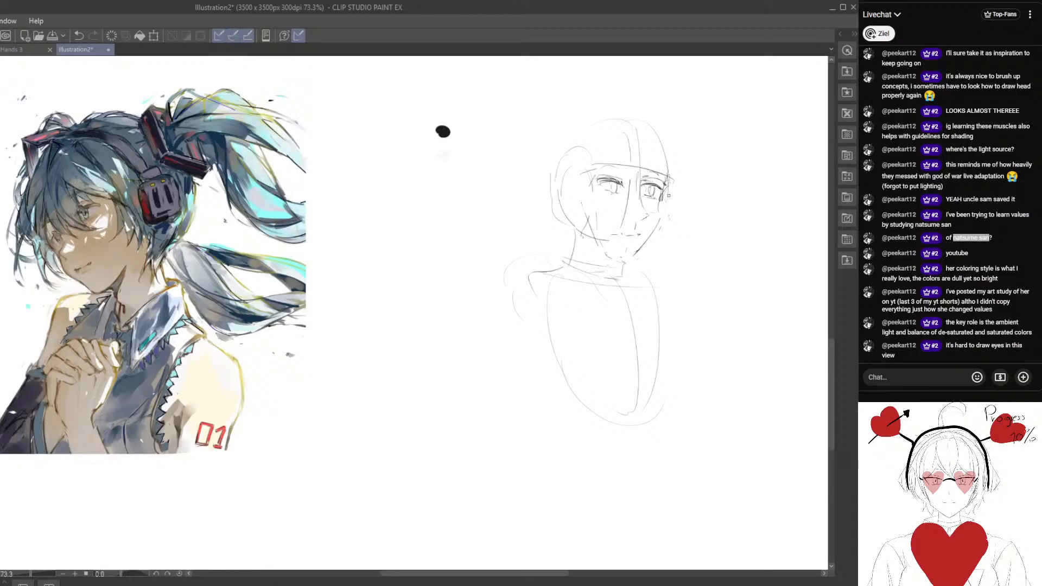
{"action": "left_click_drag", "start_coordinate": [668, 195], "coordinate": [629, 256]}
{"action": "left_click_drag", "start_coordinate": [575, 202], "coordinate": [603, 257]}
{"action": "left_click_drag", "start_coordinate": [558, 305], "coordinate": [571, 278]}
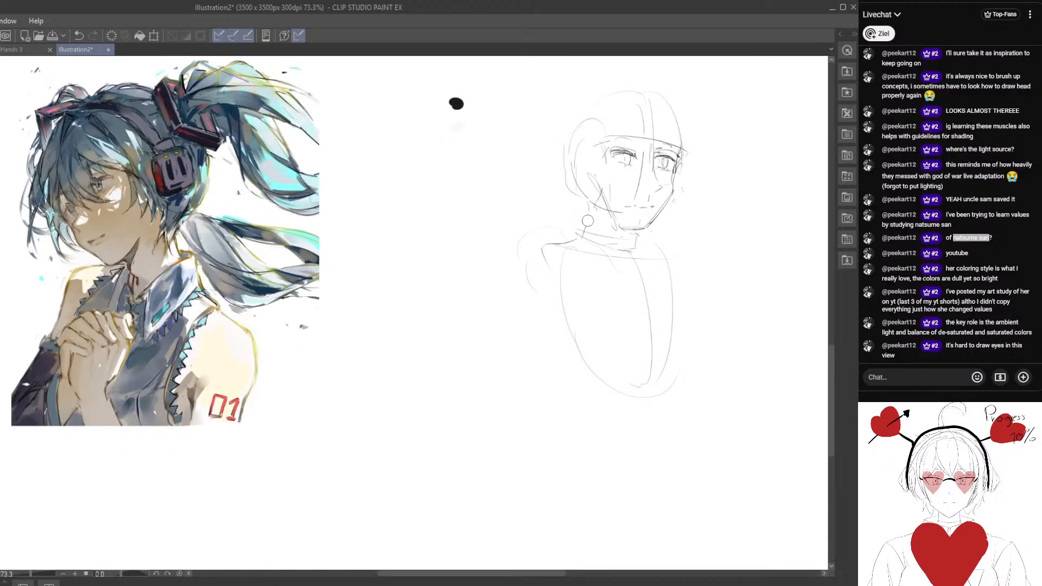
Erase stray neck lines, redraw the neck contour, and clean up the near jaw corner.
{"action": "key", "text": "e"}
{"action": "mouse_move", "coordinate": [586, 239]}
{"action": "left_mouse_down"}
{"action": "mouse_move", "coordinate": [590, 220]}
{"action": "mouse_move", "coordinate": [594, 238]}
{"action": "mouse_move", "coordinate": [633, 249]}
{"action": "left_mouse_up"}
{"action": "key", "text": "p"}
{"action": "key", "text": "e"}
{"action": "mouse_move", "coordinate": [627, 228]}
{"action": "left_mouse_down"}
{"action": "mouse_move", "coordinate": [647, 229]}
{"action": "mouse_move", "coordinate": [612, 216]}
{"action": "mouse_move", "coordinate": [620, 231]}
{"action": "left_mouse_up"}
{"action": "key", "text": "e"}
{"action": "key", "text": "p"}
{"action": "key", "text": "e"}
{"action": "left_click_drag", "start_coordinate": [597, 189], "coordinate": [600, 202]}
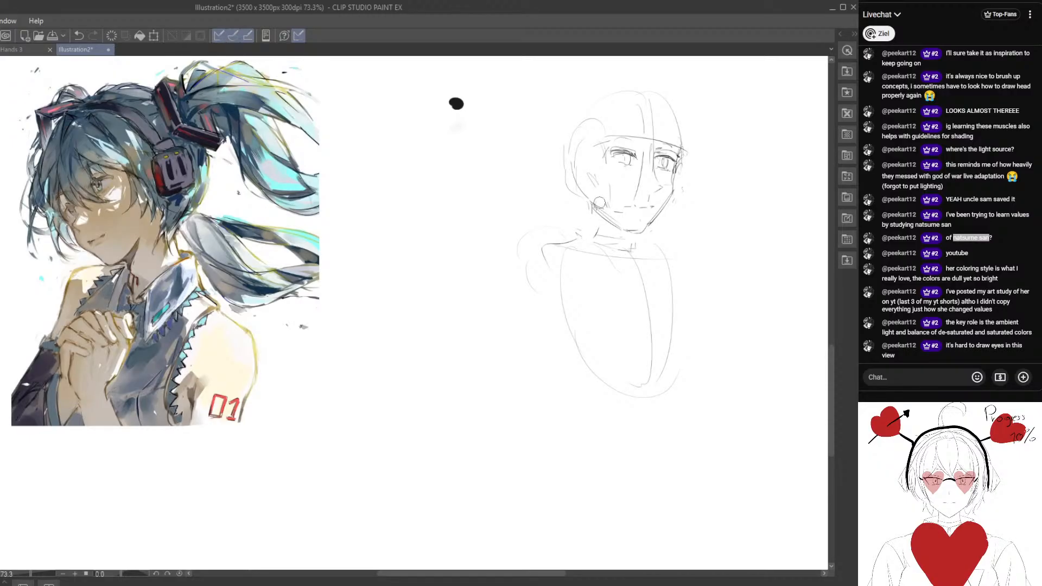
Draw the side plane and ear, and block in a taller cranium outline above the head.
{"action": "left_click_drag", "start_coordinate": [605, 147], "coordinate": [617, 215]}
{"action": "left_click_drag", "start_coordinate": [563, 166], "coordinate": [590, 197]}
{"action": "mouse_move", "coordinate": [582, 144]}
{"action": "left_mouse_down"}
{"action": "mouse_move", "coordinate": [577, 183]}
{"action": "mouse_move", "coordinate": [617, 116]}
{"action": "mouse_move", "coordinate": [680, 195]}
{"action": "left_mouse_up"}
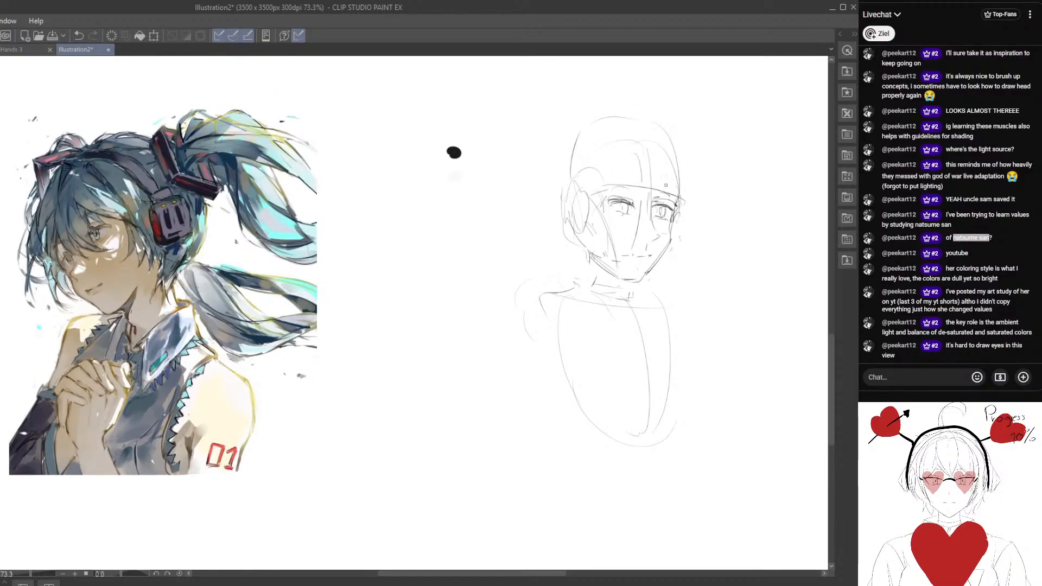
{"action": "left_click_drag", "start_coordinate": [579, 130], "coordinate": [575, 174]}
{"action": "mouse_move", "coordinate": [588, 144]}
{"action": "left_mouse_down"}
{"action": "mouse_move", "coordinate": [637, 122]}
{"action": "mouse_move", "coordinate": [679, 192]}
{"action": "left_mouse_up"}
{"action": "scroll", "coordinate": [659, 265], "scroll_direction": "down", "scroll_amount": 2}
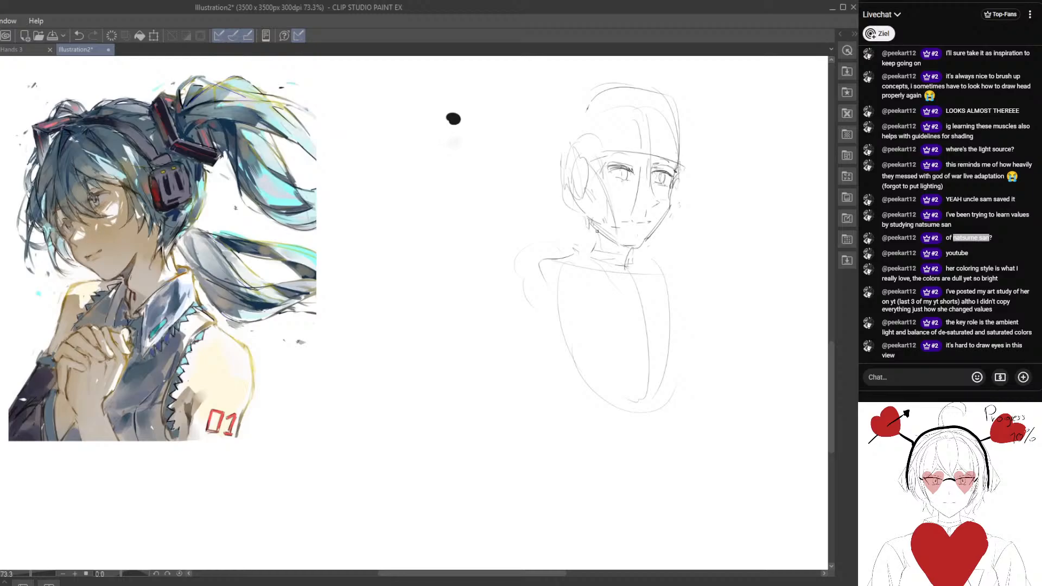
Sketch the near side of the neck and block in a raised hand on the chest.
{"action": "left_click_drag", "start_coordinate": [598, 231], "coordinate": [592, 251]}
{"action": "mouse_move", "coordinate": [585, 290]}
{"action": "left_mouse_down"}
{"action": "mouse_move", "coordinate": [557, 239]}
{"action": "mouse_move", "coordinate": [509, 251]}
{"action": "mouse_move", "coordinate": [545, 261]}
{"action": "left_mouse_up"}
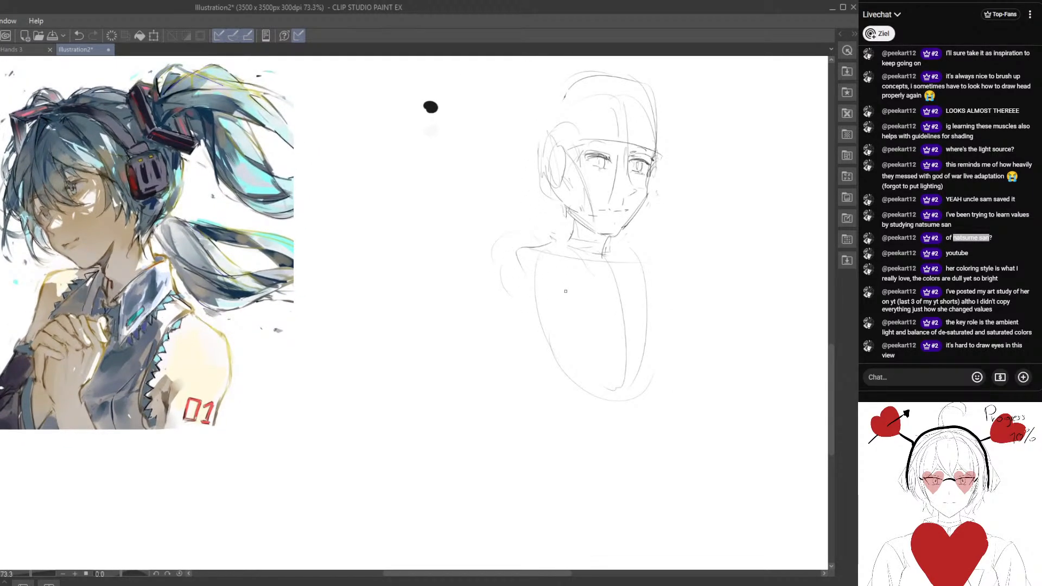
{"action": "mouse_move", "coordinate": [582, 291]}
{"action": "left_mouse_down"}
{"action": "mouse_move", "coordinate": [591, 325]}
{"action": "mouse_move", "coordinate": [568, 347]}
{"action": "mouse_move", "coordinate": [585, 348]}
{"action": "mouse_move", "coordinate": [560, 321]}
{"action": "left_mouse_up"}
{"action": "key", "text": "ctrl+z"}
{"action": "key", "text": "ctrl+z"}
{"action": "left_click_drag", "start_coordinate": [562, 264], "coordinate": [570, 312]}
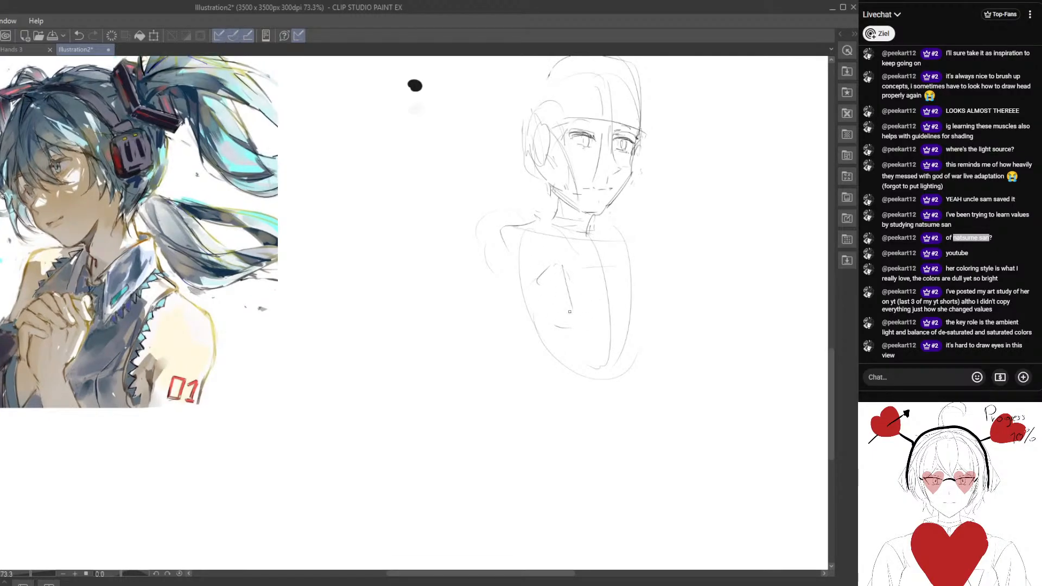
Draw the near arm's outer and inner contours and a line down the far arm.
{"action": "left_click_drag", "start_coordinate": [503, 240], "coordinate": [492, 352]}
{"action": "left_click_drag", "start_coordinate": [488, 403], "coordinate": [533, 318]}
{"action": "left_click_drag", "start_coordinate": [621, 239], "coordinate": [676, 389]}
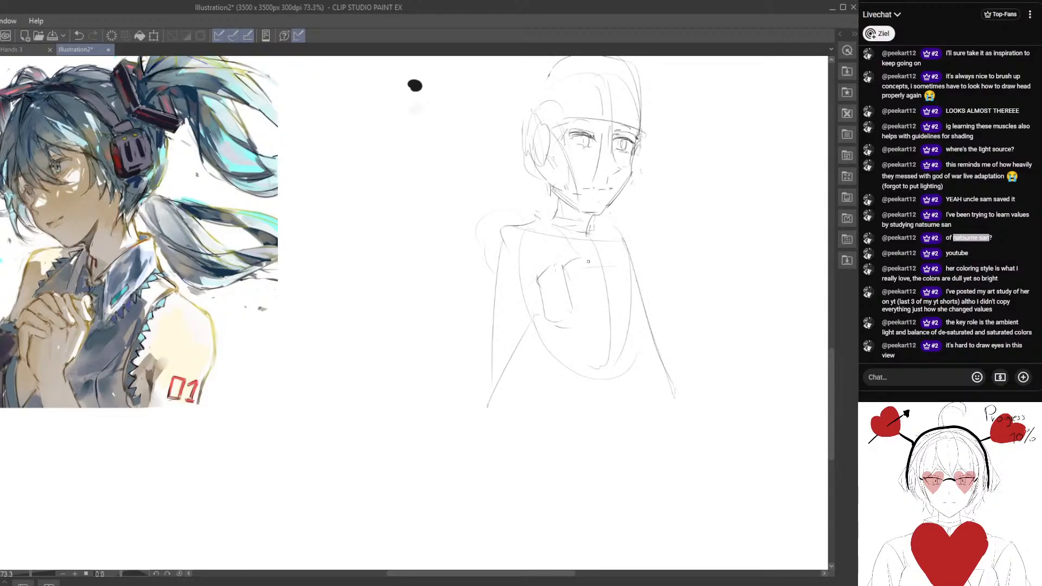
Partly erase the raised near hand and redraw its palm as an angular block.
{"action": "key", "text": "e"}
{"action": "mouse_move", "coordinate": [580, 259]}
{"action": "left_mouse_down"}
{"action": "mouse_move", "coordinate": [587, 294]}
{"action": "mouse_move", "coordinate": [546, 274]}
{"action": "mouse_move", "coordinate": [539, 283]}
{"action": "mouse_move", "coordinate": [553, 282]}
{"action": "left_mouse_up"}
{"action": "key", "text": "p"}
{"action": "key", "text": "e"}
{"action": "key", "text": "p"}
Draw the far forearm's outer line and block in the far hand at its upper end.
{"action": "mouse_move", "coordinate": [643, 290]}
{"action": "left_mouse_down"}
{"action": "mouse_move", "coordinate": [607, 277]}
{"action": "mouse_move", "coordinate": [598, 291]}
{"action": "mouse_move", "coordinate": [599, 280]}
{"action": "mouse_move", "coordinate": [639, 397]}
{"action": "mouse_move", "coordinate": [627, 250]}
{"action": "mouse_move", "coordinate": [633, 388]}
{"action": "left_mouse_up"}
{"action": "key", "text": "e"}
{"action": "key", "text": "p"}
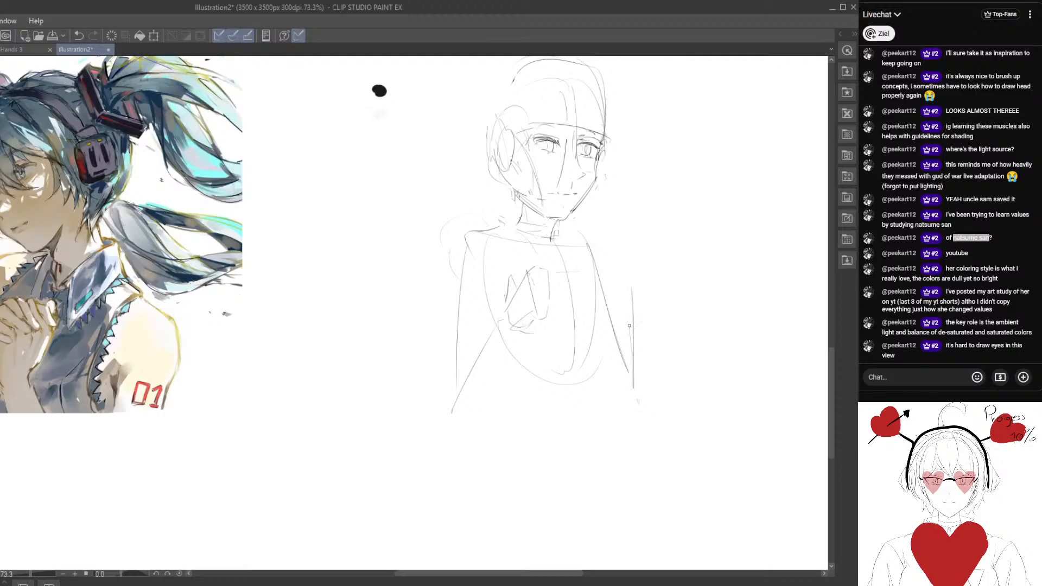
{"action": "mouse_move", "coordinate": [630, 273]}
{"action": "left_mouse_down"}
{"action": "mouse_move", "coordinate": [632, 352]}
{"action": "mouse_move", "coordinate": [628, 271]}
{"action": "mouse_move", "coordinate": [628, 309]}
{"action": "left_mouse_up"}
{"action": "left_click_drag", "start_coordinate": [602, 254], "coordinate": [625, 296]}
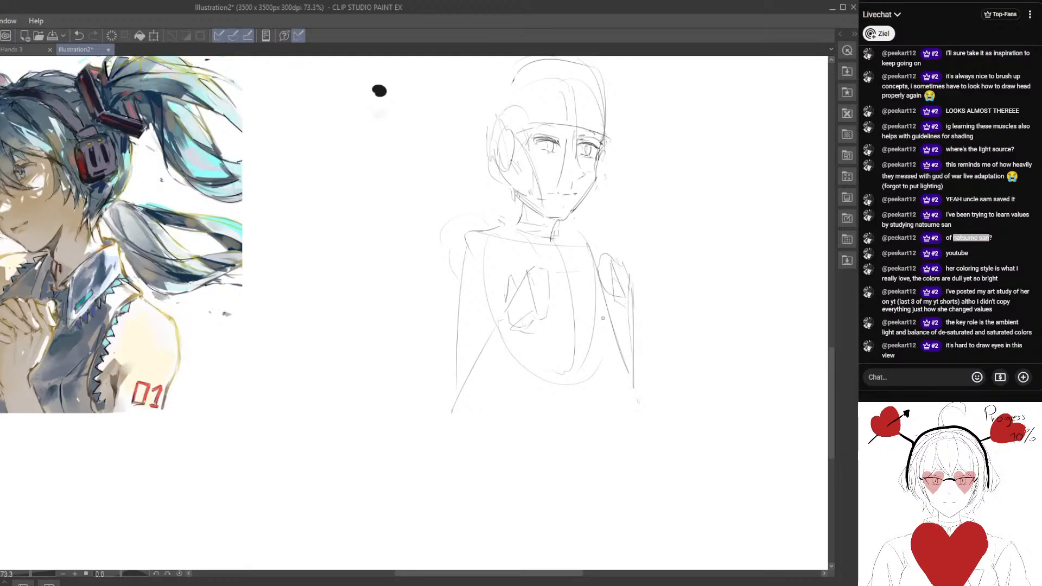
Compare the sketch's head and pose with the reference illustration at a smaller view size.
{"action": "left_click_drag", "start_coordinate": [599, 338], "coordinate": [584, 310]}
{"action": "mouse_move", "coordinate": [584, 309]}
{"action": "left_mouse_down"}
{"action": "mouse_move", "coordinate": [625, 348]}
{"action": "mouse_move", "coordinate": [500, 341]}
{"action": "left_mouse_up"}
{"action": "mouse_move", "coordinate": [389, 322]}
{"action": "left_mouse_down"}
{"action": "mouse_move", "coordinate": [420, 331]}
{"action": "mouse_move", "coordinate": [457, 302]}
{"action": "mouse_move", "coordinate": [452, 312]}
{"action": "mouse_move", "coordinate": [545, 317]}
{"action": "left_mouse_up"}
{"action": "left_click_drag", "start_coordinate": [548, 318], "coordinate": [486, 309]}
{"action": "left_click_drag", "start_coordinate": [541, 179], "coordinate": [536, 232]}
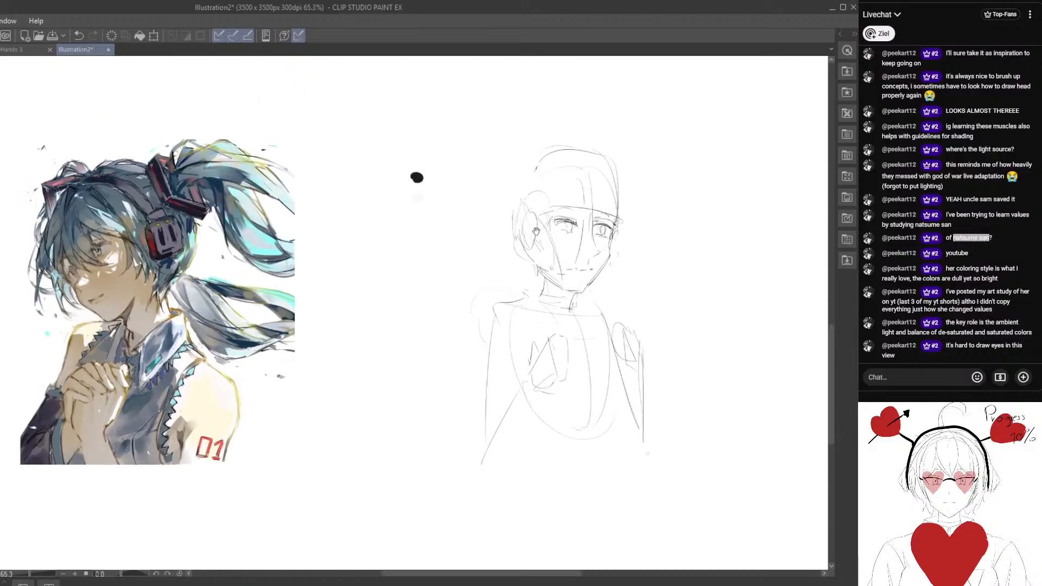
{"action": "left_click_drag", "start_coordinate": [207, 259], "coordinate": [276, 280]}
{"action": "left_click_drag", "start_coordinate": [438, 342], "coordinate": [449, 360]}
{"action": "mouse_move", "coordinate": [418, 224]}
{"action": "left_mouse_down"}
{"action": "mouse_move", "coordinate": [413, 237]}
{"action": "mouse_move", "coordinate": [417, 224]}
{"action": "left_mouse_up"}
{"action": "key", "text": "e"}
{"action": "left_click_drag", "start_coordinate": [544, 298], "coordinate": [423, 272]}
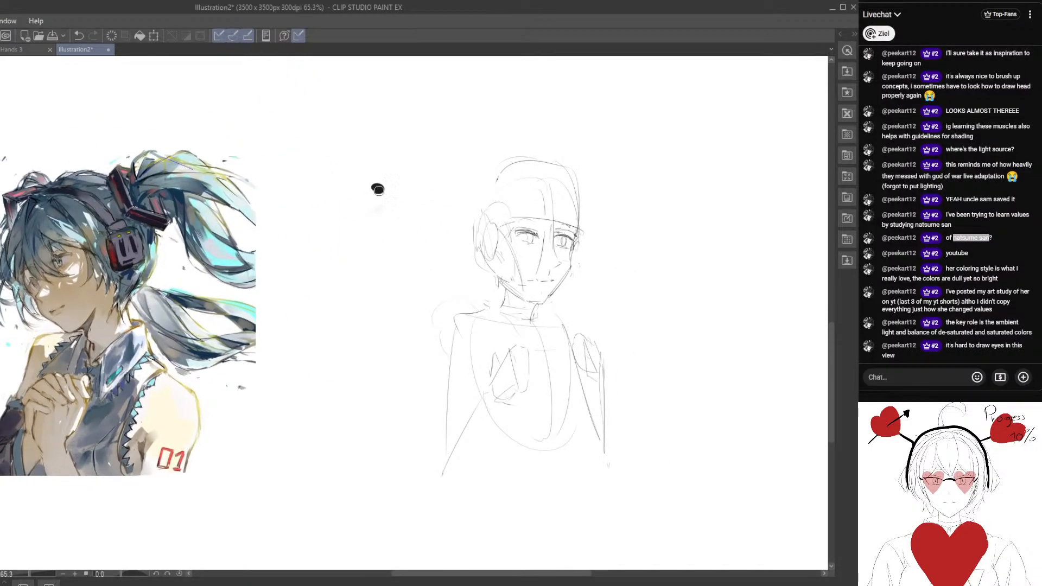
{"action": "mouse_move", "coordinate": [434, 235]}
{"action": "left_mouse_down"}
{"action": "mouse_move", "coordinate": [453, 244]}
{"action": "mouse_move", "coordinate": [542, 237]}
{"action": "left_mouse_up"}
{"action": "left_click_drag", "start_coordinate": [616, 238], "coordinate": [572, 225]}
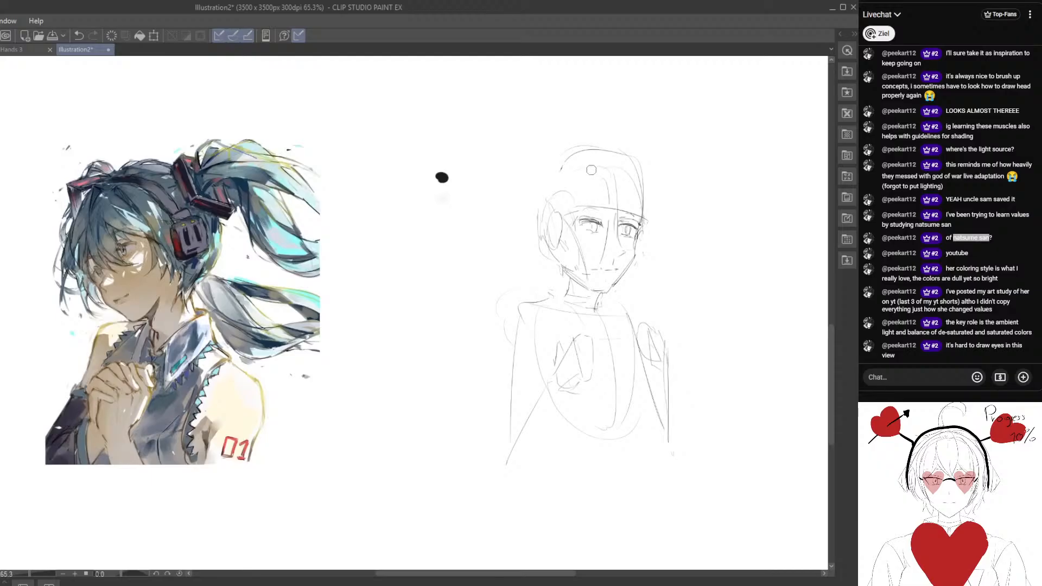
Erase the tall cranium outline and redraw a rounder skull curve down behind the ear.
{"action": "key", "text": "e"}
{"action": "mouse_move", "coordinate": [574, 151]}
{"action": "left_mouse_down"}
{"action": "mouse_move", "coordinate": [644, 158]}
{"action": "mouse_move", "coordinate": [646, 208]}
{"action": "left_mouse_up"}
{"action": "key", "text": "p"}
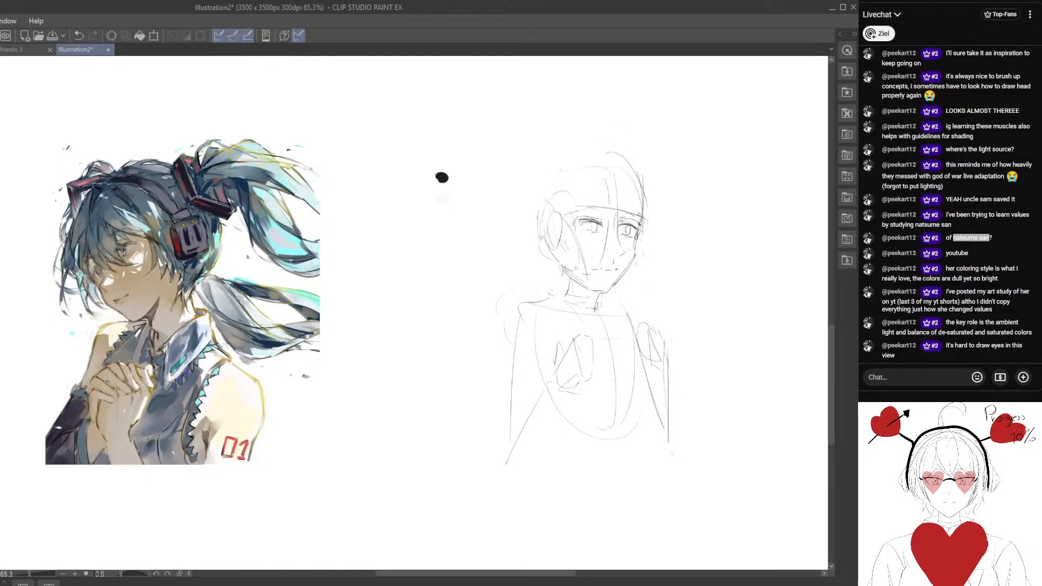
{"action": "mouse_move", "coordinate": [622, 154]}
{"action": "left_mouse_down"}
{"action": "mouse_move", "coordinate": [573, 159]}
{"action": "mouse_move", "coordinate": [532, 200]}
{"action": "mouse_move", "coordinate": [534, 241]}
{"action": "mouse_move", "coordinate": [524, 198]}
{"action": "mouse_move", "coordinate": [542, 186]}
{"action": "left_mouse_up"}
{"action": "key", "text": "e"}
{"action": "key", "text": "p"}
{"action": "key", "text": "e"}
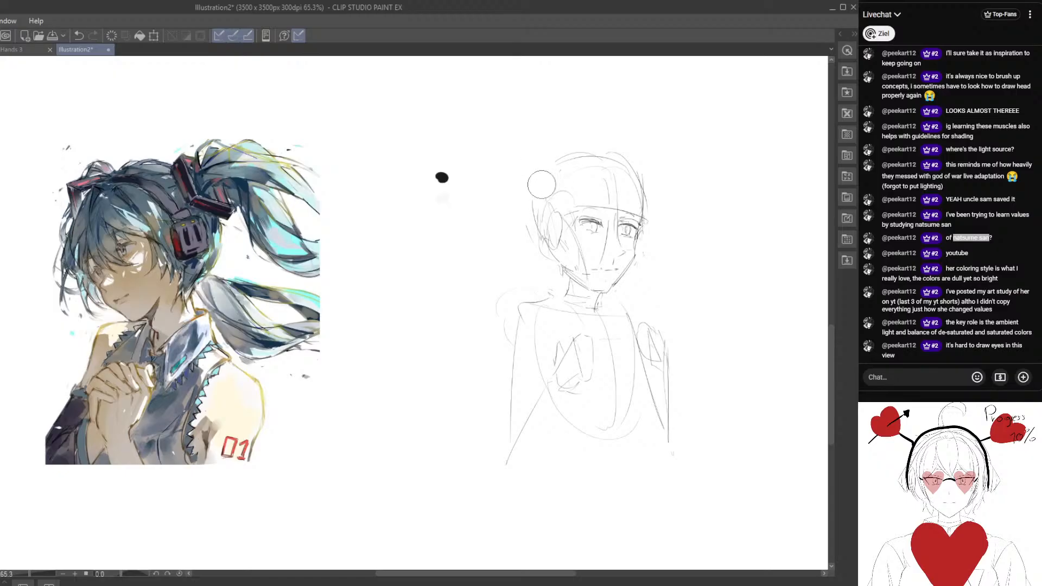
{"action": "key", "text": "p"}
{"action": "left_click_drag", "start_coordinate": [540, 222], "coordinate": [544, 246]}
{"action": "left_click_drag", "start_coordinate": [611, 274], "coordinate": [613, 248]}
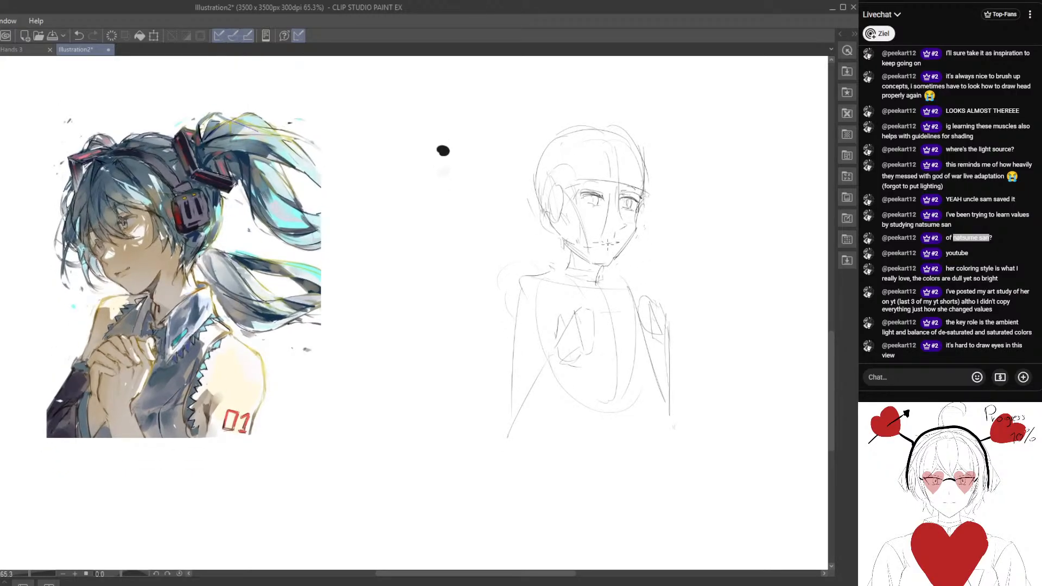
Add finger contours to the raised near hand and refine the far hand's outline.
{"action": "left_click_drag", "start_coordinate": [625, 324], "coordinate": [565, 241]}
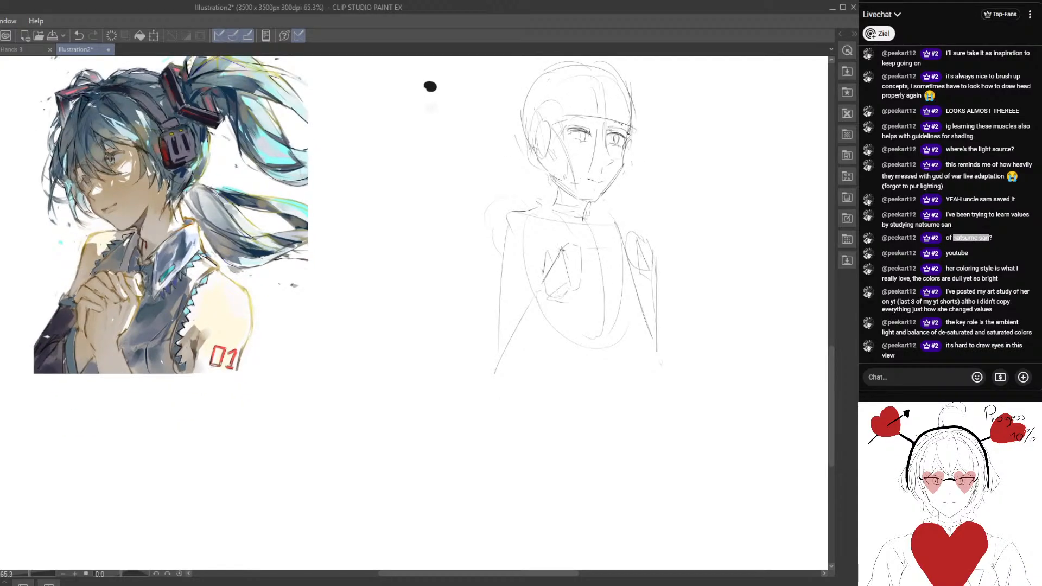
{"action": "left_click_drag", "start_coordinate": [582, 244], "coordinate": [573, 281]}
{"action": "left_click_drag", "start_coordinate": [628, 235], "coordinate": [636, 276]}
Draw a curved sleeve edge across the near arm and the forearm contours below it.
{"action": "mouse_move", "coordinate": [488, 255]}
{"action": "left_mouse_down"}
{"action": "mouse_move", "coordinate": [563, 219]}
{"action": "mouse_move", "coordinate": [552, 211]}
{"action": "mouse_move", "coordinate": [523, 252]}
{"action": "left_mouse_up"}
{"action": "mouse_move", "coordinate": [522, 266]}
{"action": "left_mouse_down"}
{"action": "mouse_move", "coordinate": [555, 276]}
{"action": "mouse_move", "coordinate": [521, 353]}
{"action": "left_mouse_up"}
{"action": "left_click_drag", "start_coordinate": [522, 352], "coordinate": [542, 296]}
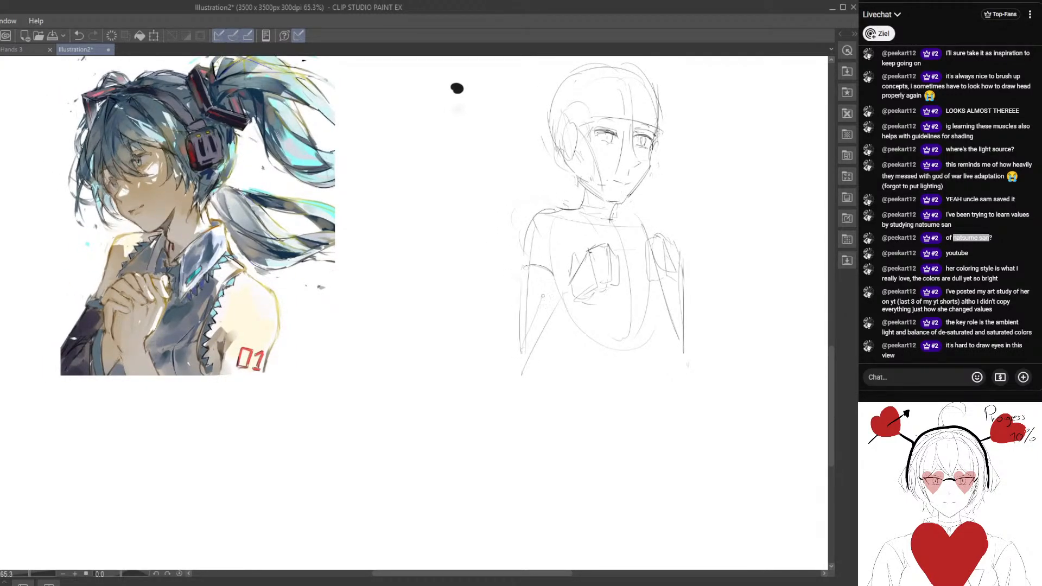
Draw both sides of the collar around the neck and a fringe line across the forehead.
{"action": "left_click_drag", "start_coordinate": [608, 284], "coordinate": [586, 286]}
{"action": "mouse_move", "coordinate": [561, 207]}
{"action": "left_mouse_down"}
{"action": "mouse_move", "coordinate": [574, 224]}
{"action": "mouse_move", "coordinate": [558, 237]}
{"action": "left_mouse_up"}
{"action": "left_click_drag", "start_coordinate": [557, 237], "coordinate": [573, 248]}
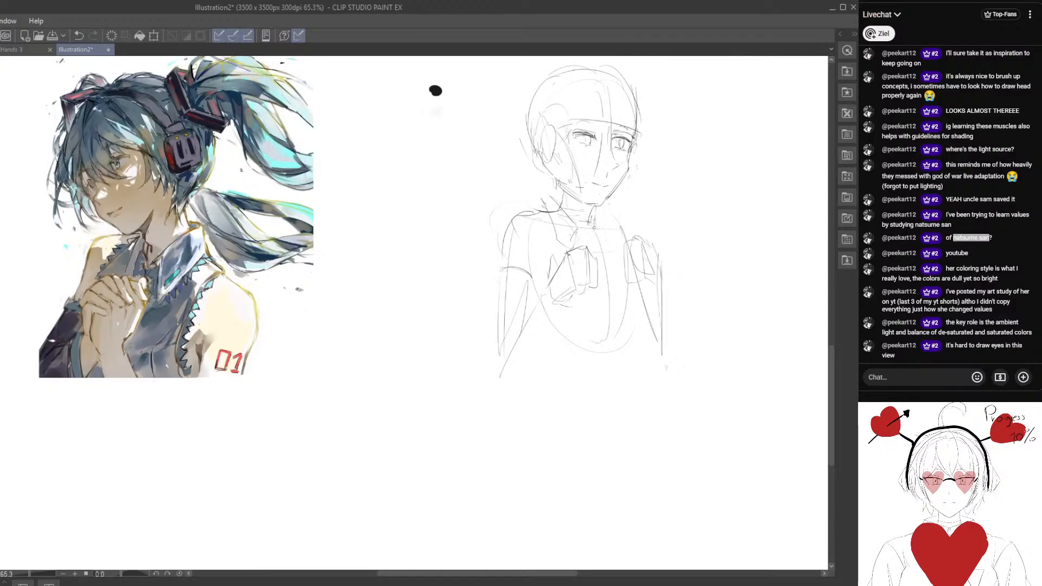
{"action": "left_click_drag", "start_coordinate": [613, 213], "coordinate": [605, 234]}
{"action": "mouse_move", "coordinate": [570, 196]}
{"action": "left_mouse_down"}
{"action": "mouse_move", "coordinate": [562, 291]}
{"action": "mouse_move", "coordinate": [516, 225]}
{"action": "mouse_move", "coordinate": [490, 213]}
{"action": "left_mouse_up"}
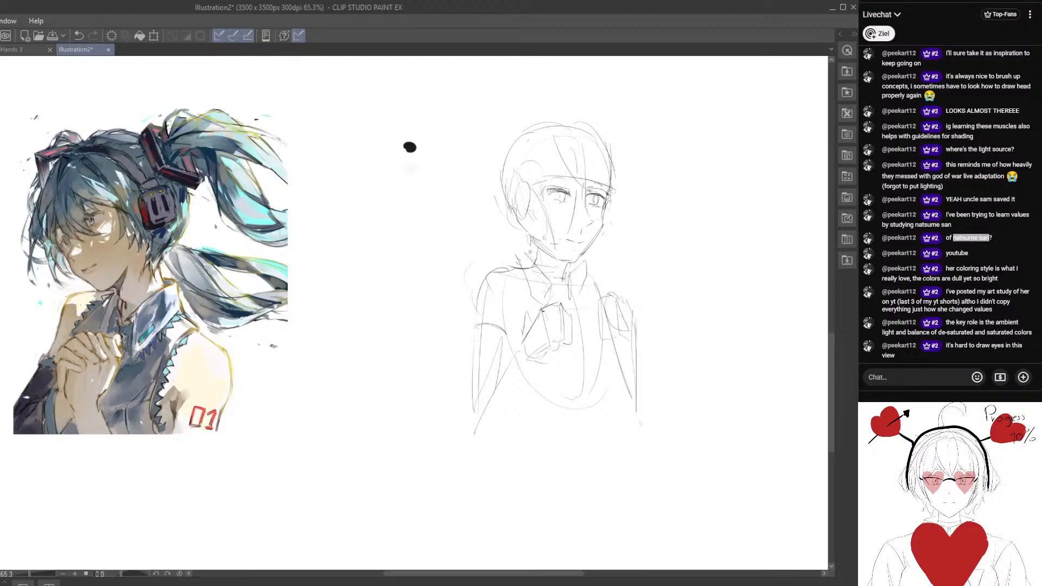
Sketch the top's armhole line from the far shoulder down the side of the chest.
{"action": "mouse_move", "coordinate": [552, 296]}
{"action": "left_mouse_down"}
{"action": "mouse_move", "coordinate": [543, 227]}
{"action": "mouse_move", "coordinate": [512, 249]}
{"action": "left_mouse_up"}
{"action": "left_click_drag", "start_coordinate": [585, 208], "coordinate": [591, 248]}
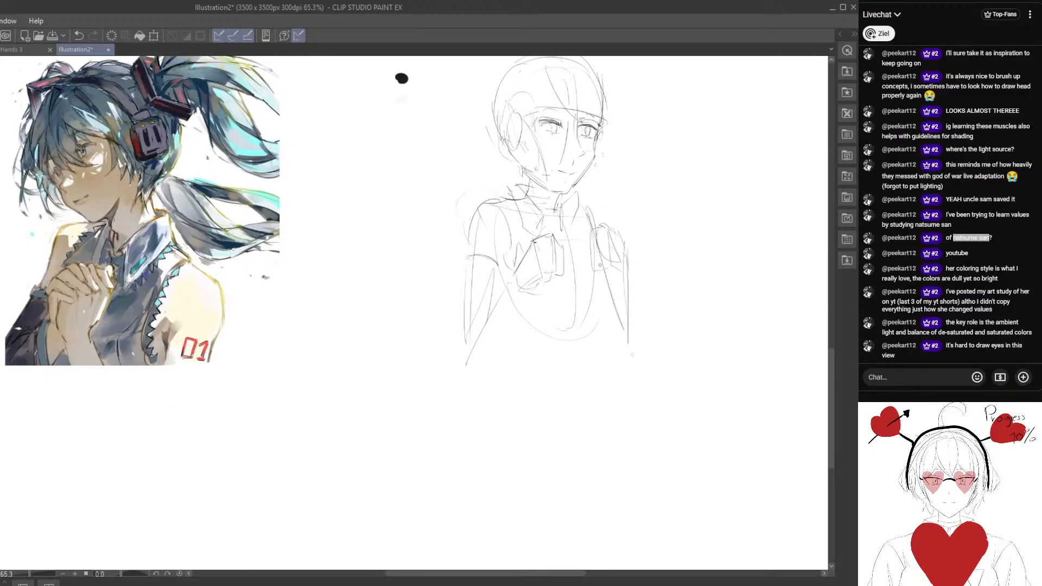
{"action": "left_click_drag", "start_coordinate": [539, 340], "coordinate": [517, 321]}
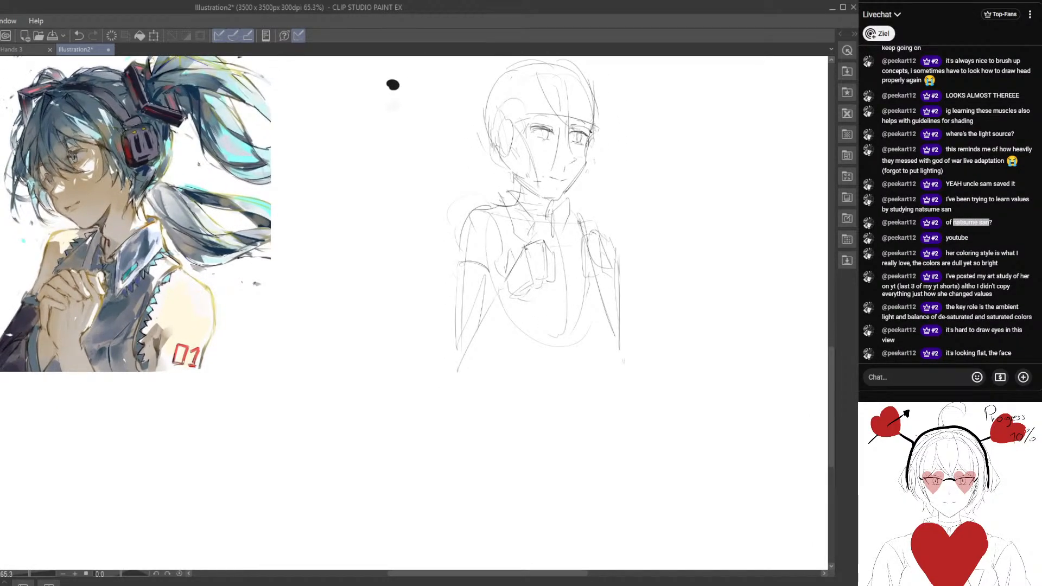
{"action": "left_click_drag", "start_coordinate": [578, 219], "coordinate": [599, 304]}
{"action": "left_click_drag", "start_coordinate": [534, 258], "coordinate": [572, 342]}
{"action": "left_click_drag", "start_coordinate": [557, 218], "coordinate": [540, 220]}
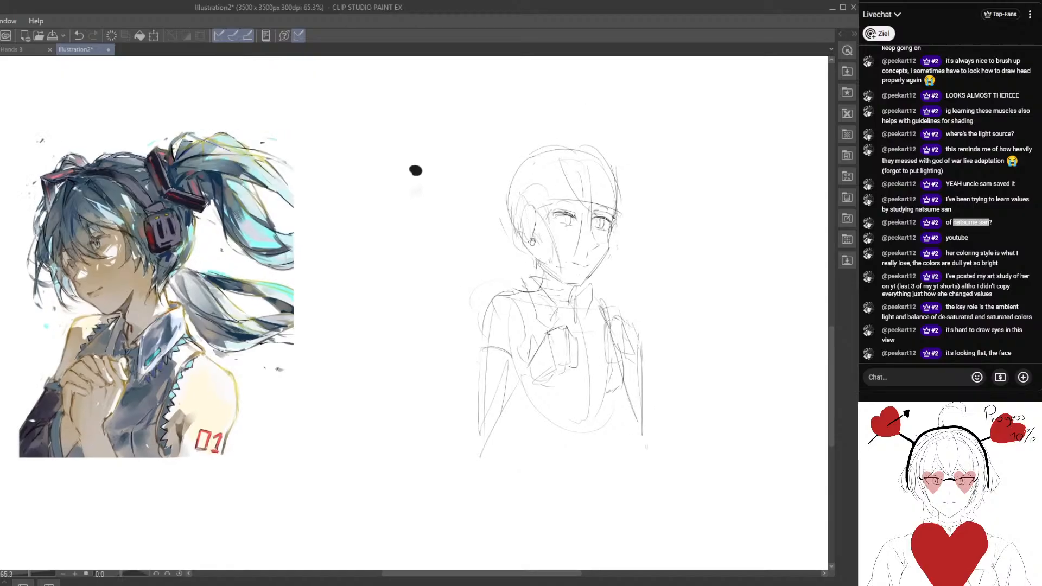
Select the near eye, rotate and reposition it slightly with a transform, and apply it.
{"action": "left_click_drag", "start_coordinate": [546, 273], "coordinate": [541, 266]}
{"action": "mouse_move", "coordinate": [546, 213]}
{"action": "left_mouse_down"}
{"action": "mouse_move", "coordinate": [572, 211]}
{"action": "mouse_move", "coordinate": [553, 210]}
{"action": "left_mouse_up"}
{"action": "key", "text": "m"}
{"action": "key", "text": "ctrl+t"}
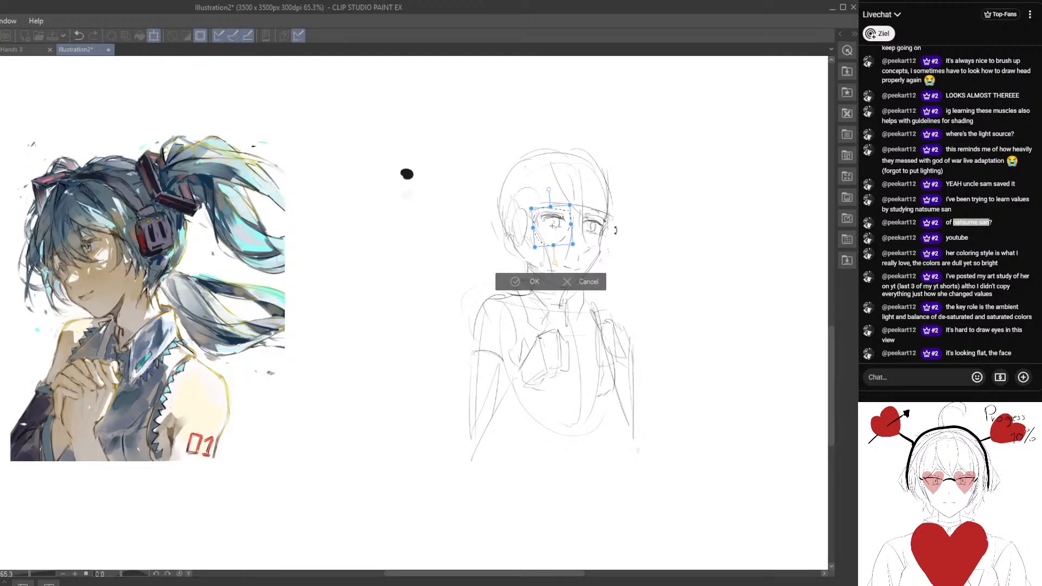
{"action": "left_click", "coordinate": [507, 279]}
{"action": "left_click_drag", "start_coordinate": [546, 272], "coordinate": [549, 244]}
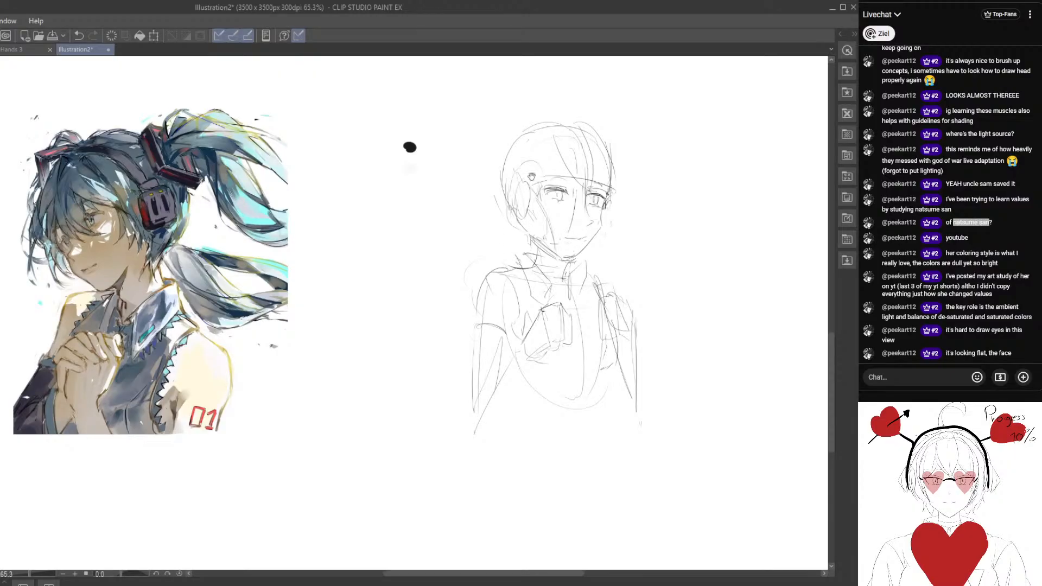
Lasso the near eye again, fine-tune its placement with a second transform, and deselect.
{"action": "left_click_drag", "start_coordinate": [532, 212], "coordinate": [557, 238]}
{"action": "scroll", "coordinate": [603, 211], "scroll_direction": "up", "scroll_amount": 1}
{"action": "left_click_drag", "start_coordinate": [604, 262], "coordinate": [618, 258]}
{"action": "mouse_move", "coordinate": [592, 205]}
{"action": "left_mouse_down"}
{"action": "mouse_move", "coordinate": [587, 238]}
{"action": "mouse_move", "coordinate": [609, 201]}
{"action": "mouse_move", "coordinate": [593, 228]}
{"action": "left_mouse_up"}
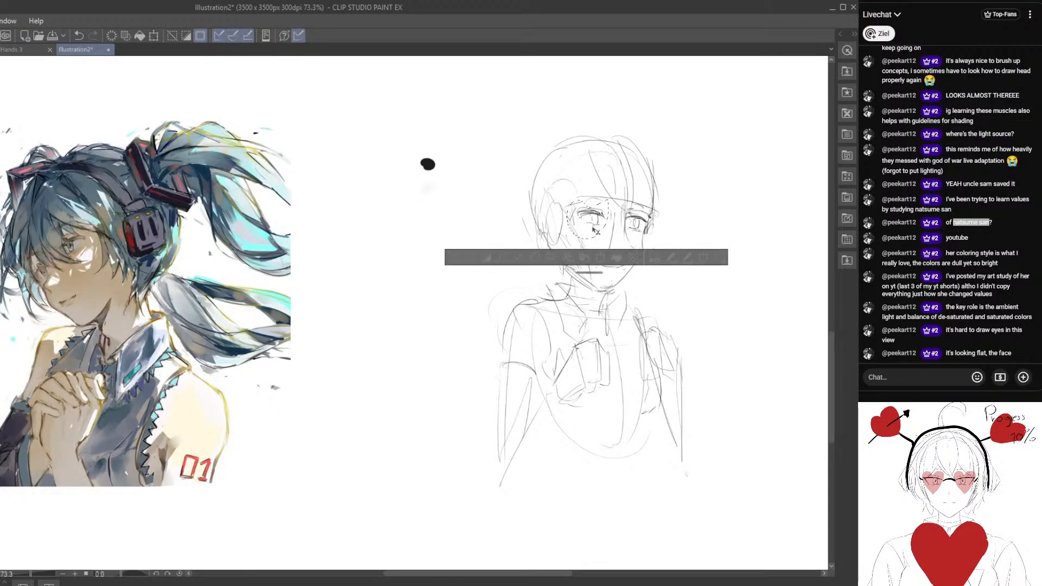
{"action": "key", "text": "ctrl+t"}
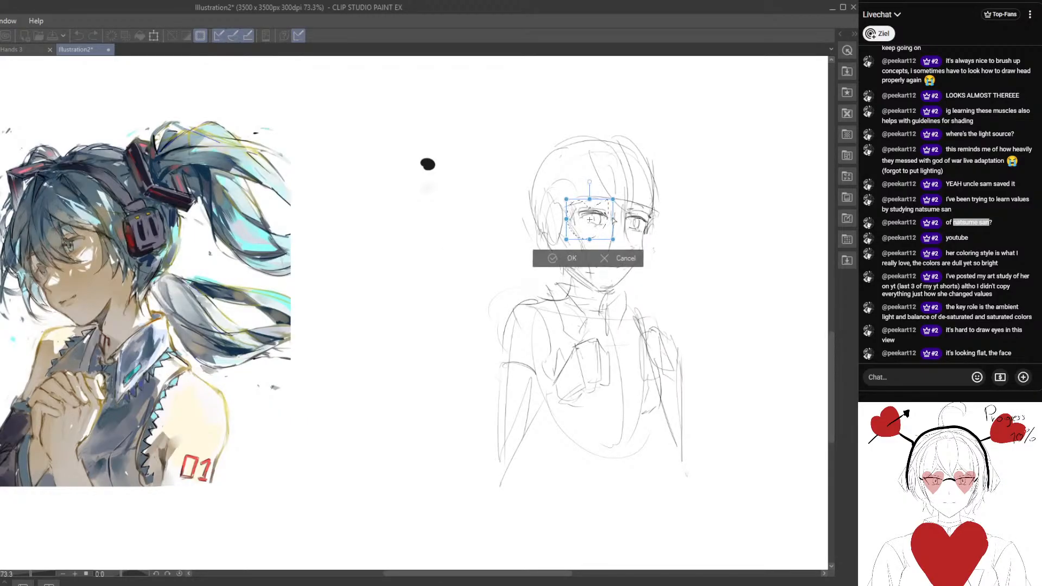
{"action": "left_click", "coordinate": [549, 261]}
{"action": "left_click", "coordinate": [459, 255]}
Lasso the mouth and chin, rotate them slightly with a transform, and deselect.
{"action": "left_click_drag", "start_coordinate": [559, 216], "coordinate": [549, 194]}
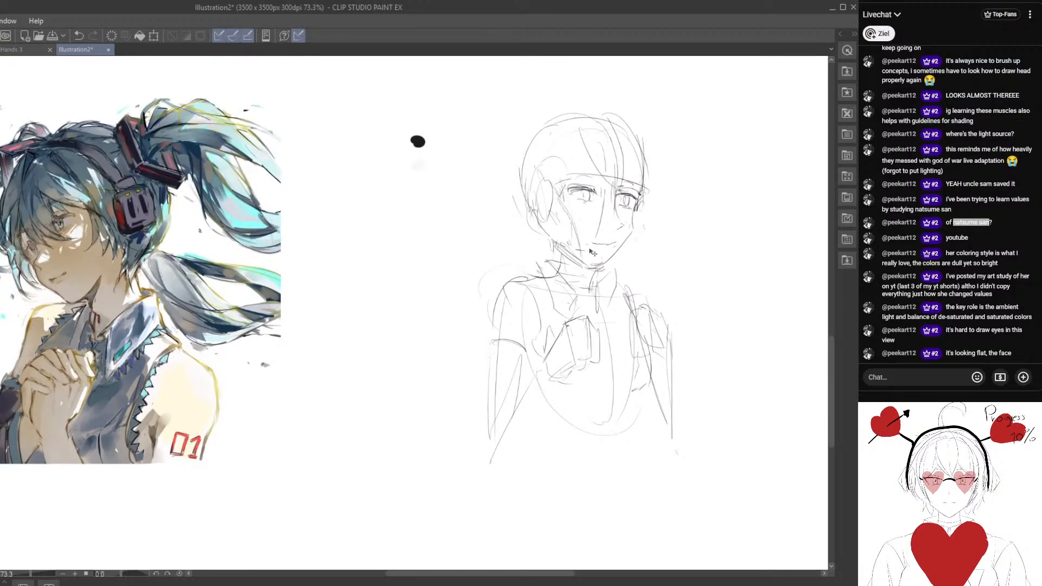
{"action": "mouse_move", "coordinate": [592, 227]}
{"action": "left_mouse_down"}
{"action": "mouse_move", "coordinate": [625, 266]}
{"action": "mouse_move", "coordinate": [636, 237]}
{"action": "left_mouse_up"}
{"action": "key", "text": "ctrl+t"}
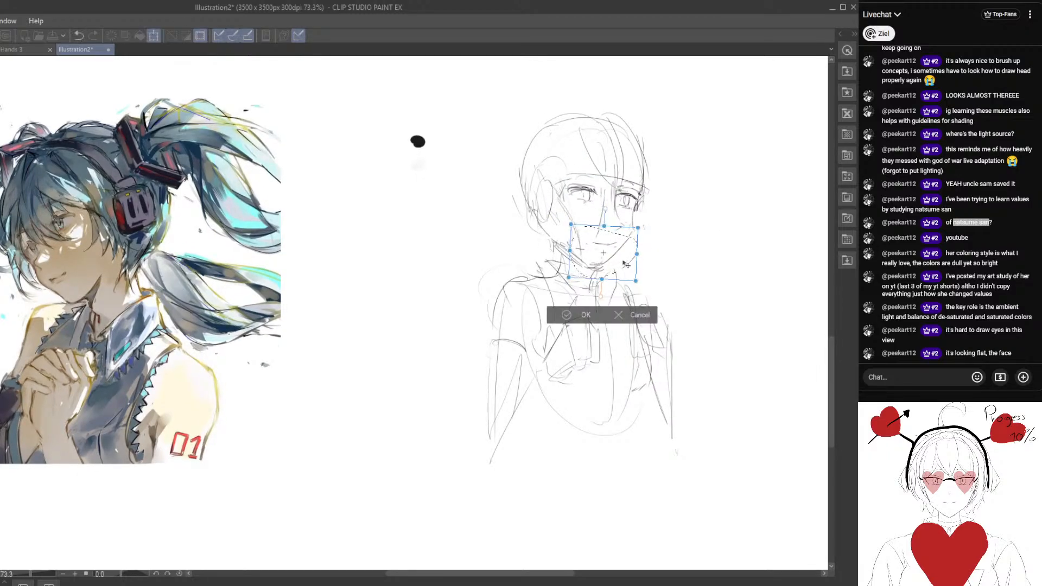
{"action": "left_click", "coordinate": [564, 314]}
{"action": "left_click", "coordinate": [471, 300]}
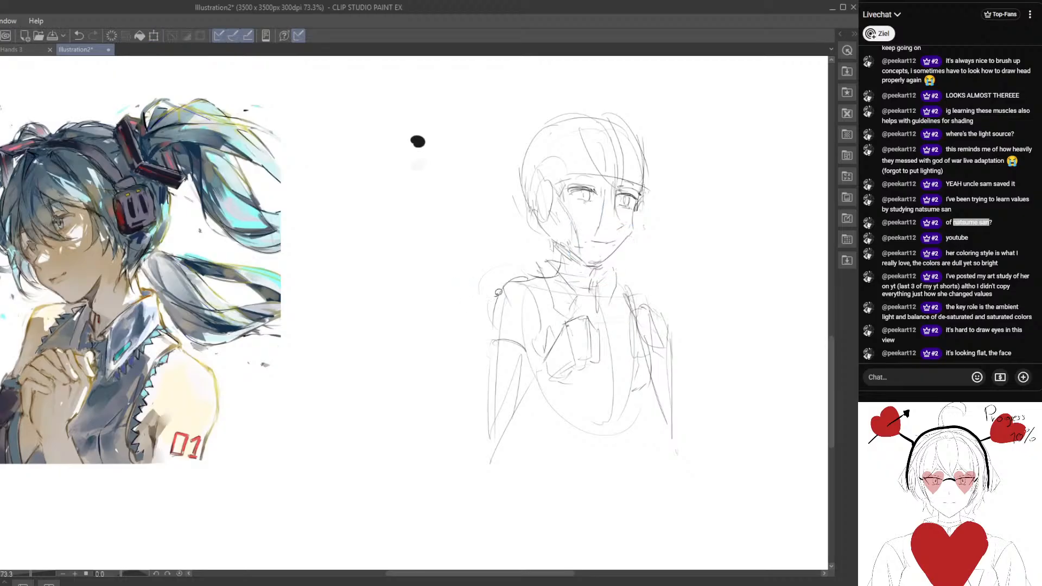
{"action": "left_click_drag", "start_coordinate": [542, 251], "coordinate": [561, 279]}
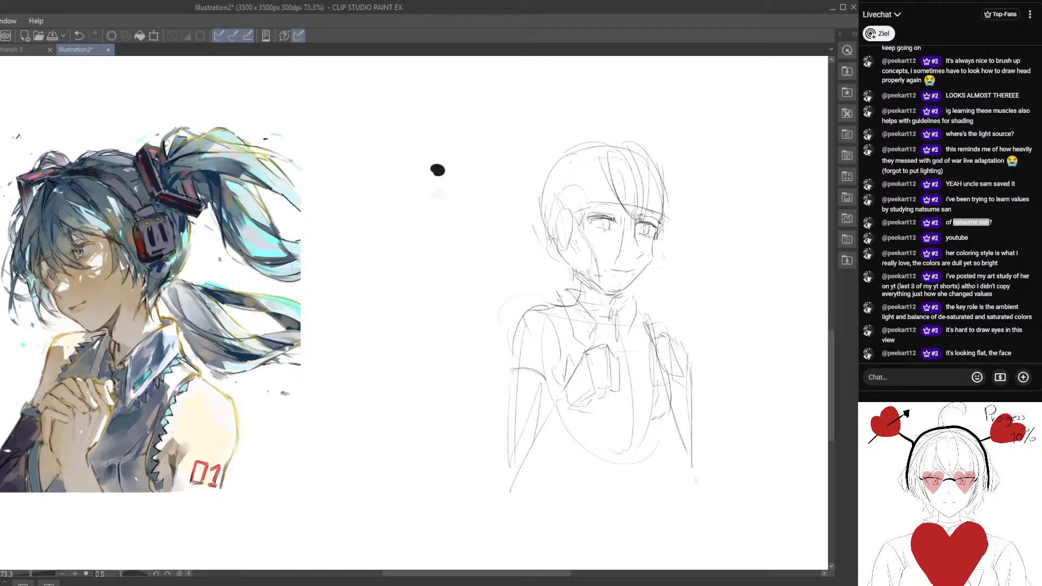
{"action": "scroll", "coordinate": [581, 203], "scroll_direction": "down", "scroll_amount": 1}
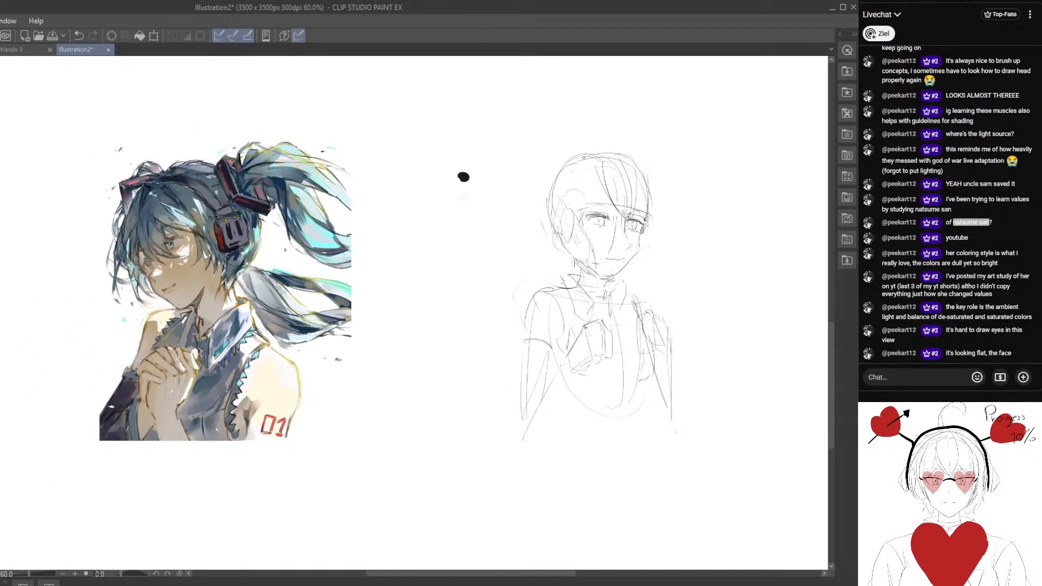
Sketch side hair strands from the crown down past the near ear, undoing the last stroke.
{"action": "left_click_drag", "start_coordinate": [584, 158], "coordinate": [580, 218]}
{"action": "mouse_move", "coordinate": [589, 277]}
{"action": "left_mouse_down"}
{"action": "mouse_move", "coordinate": [588, 257]}
{"action": "mouse_move", "coordinate": [562, 266]}
{"action": "mouse_move", "coordinate": [610, 276]}
{"action": "mouse_move", "coordinate": [610, 292]}
{"action": "left_mouse_up"}
{"action": "scroll", "coordinate": [603, 248], "scroll_direction": "up", "scroll_amount": 1}
{"action": "key", "text": "e"}
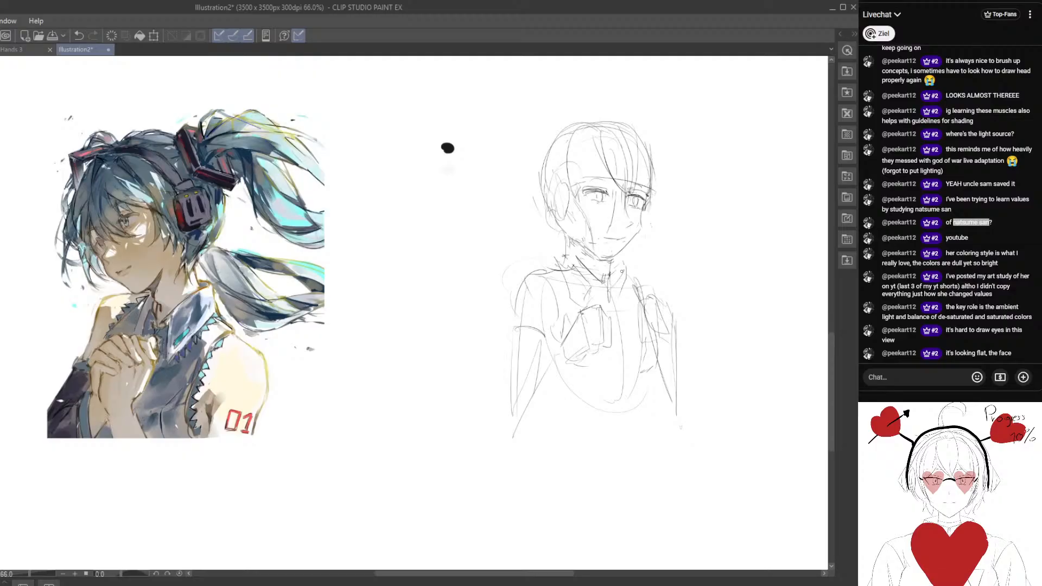
{"action": "mouse_move", "coordinate": [552, 233]}
{"action": "left_mouse_down"}
{"action": "mouse_move", "coordinate": [564, 262]}
{"action": "mouse_move", "coordinate": [559, 251]}
{"action": "left_mouse_up"}
{"action": "left_click_drag", "start_coordinate": [541, 213], "coordinate": [542, 225]}
{"action": "mouse_move", "coordinate": [564, 163]}
{"action": "left_mouse_down"}
{"action": "mouse_move", "coordinate": [552, 259]}
{"action": "mouse_move", "coordinate": [571, 222]}
{"action": "left_mouse_up"}
{"action": "mouse_move", "coordinate": [570, 223]}
{"action": "left_mouse_down"}
{"action": "mouse_move", "coordinate": [572, 249]}
{"action": "mouse_move", "coordinate": [537, 253]}
{"action": "mouse_move", "coordinate": [541, 225]}
{"action": "mouse_move", "coordinate": [574, 251]}
{"action": "left_mouse_up"}
{"action": "key", "text": "ctrl+z"}
Outline the hair around both sides of the head and rough in the two pigtails from the crown.
{"action": "mouse_move", "coordinate": [603, 150]}
{"action": "left_mouse_down"}
{"action": "mouse_move", "coordinate": [575, 219]}
{"action": "mouse_move", "coordinate": [556, 221]}
{"action": "left_mouse_up"}
{"action": "left_click_drag", "start_coordinate": [644, 177], "coordinate": [659, 233]}
{"action": "left_click_drag", "start_coordinate": [549, 202], "coordinate": [535, 190]}
{"action": "left_click_drag", "start_coordinate": [557, 140], "coordinate": [487, 212]}
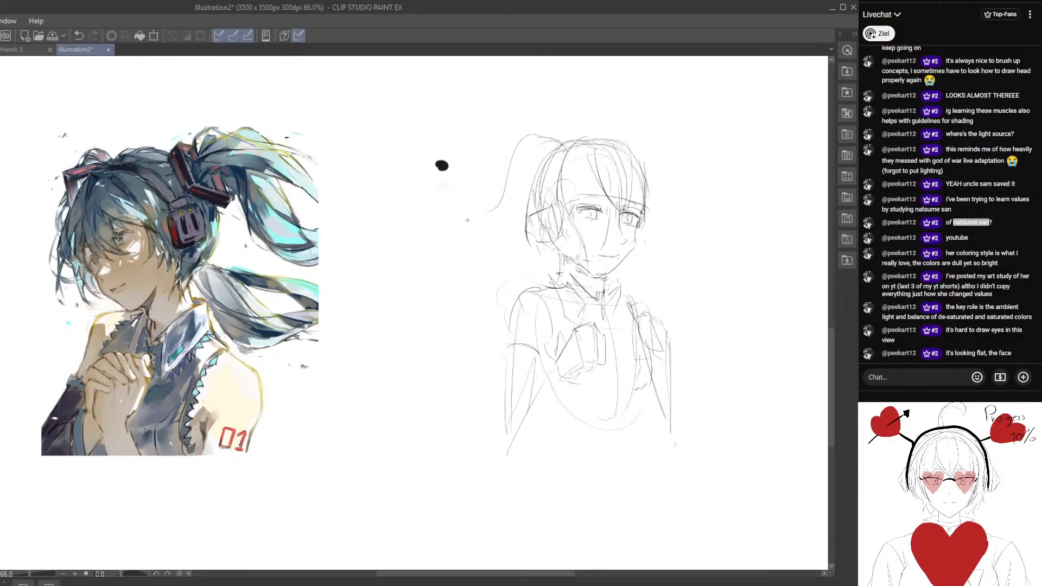
{"action": "mouse_move", "coordinate": [650, 185]}
{"action": "left_mouse_down"}
{"action": "mouse_move", "coordinate": [631, 171]}
{"action": "mouse_move", "coordinate": [671, 187]}
{"action": "left_mouse_up"}
{"action": "mouse_move", "coordinate": [489, 239]}
{"action": "left_mouse_down"}
{"action": "mouse_move", "coordinate": [574, 259]}
{"action": "mouse_move", "coordinate": [604, 252]}
{"action": "mouse_move", "coordinate": [596, 243]}
{"action": "left_mouse_up"}
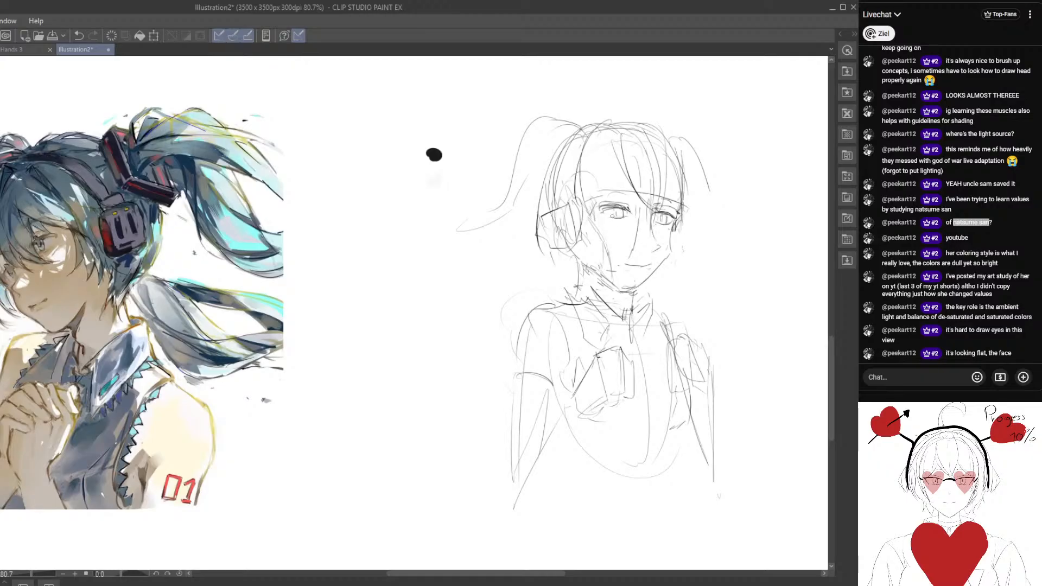
Erase the guideline through the middle of the face and re-mark the nose and mouth.
{"action": "scroll", "coordinate": [580, 249], "scroll_direction": "down", "scroll_amount": 2}
{"action": "left_click_drag", "start_coordinate": [630, 250], "coordinate": [639, 236]}
{"action": "scroll", "coordinate": [640, 235], "scroll_direction": "up", "scroll_amount": 2}
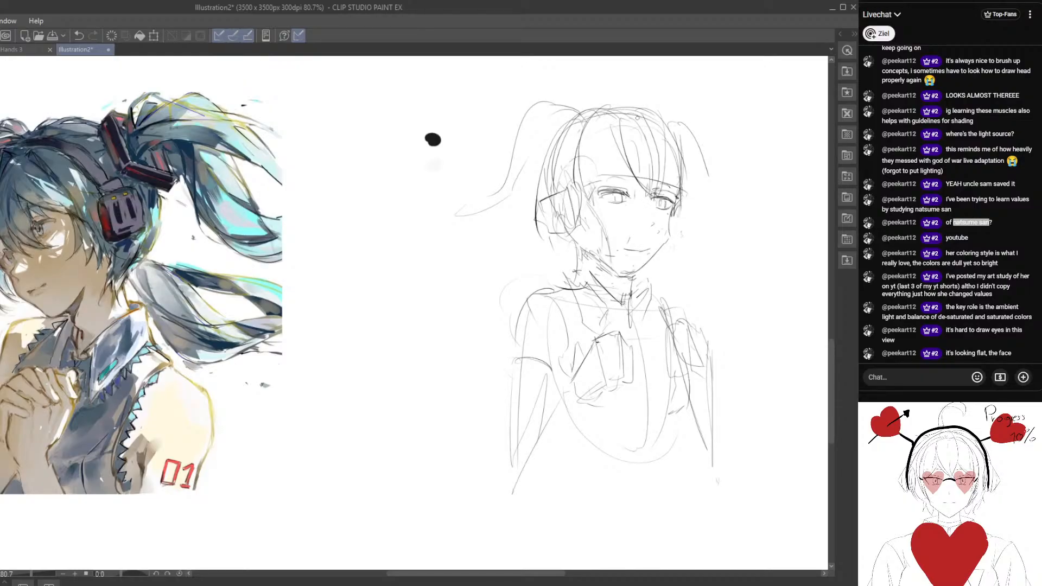
{"action": "left_click_drag", "start_coordinate": [649, 142], "coordinate": [628, 268]}
{"action": "key", "text": "e"}
{"action": "left_click_drag", "start_coordinate": [654, 223], "coordinate": [658, 231]}
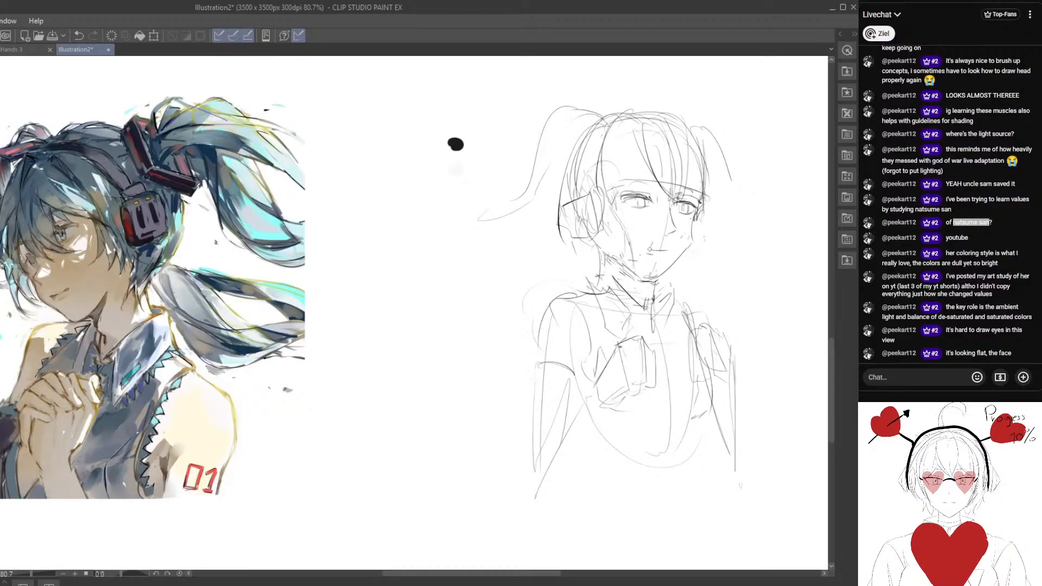
{"action": "mouse_move", "coordinate": [607, 258]}
{"action": "left_mouse_down"}
{"action": "mouse_move", "coordinate": [674, 262]}
{"action": "mouse_move", "coordinate": [653, 280]}
{"action": "left_mouse_up"}
{"action": "left_click", "coordinate": [515, 300]}
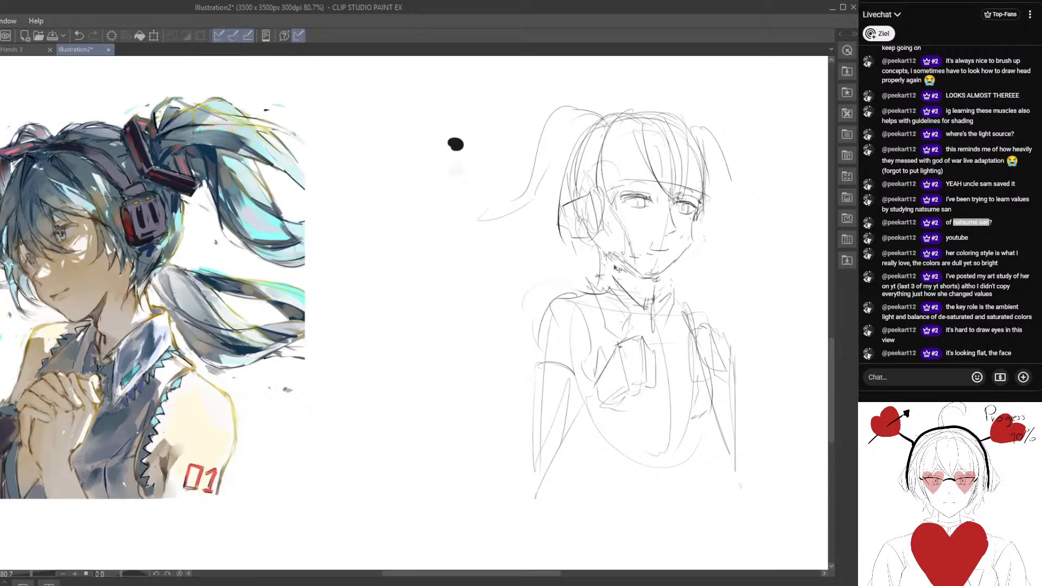
{"action": "mouse_move", "coordinate": [619, 230]}
{"action": "left_mouse_down"}
{"action": "mouse_move", "coordinate": [634, 237]}
{"action": "mouse_move", "coordinate": [630, 205]}
{"action": "left_mouse_up"}
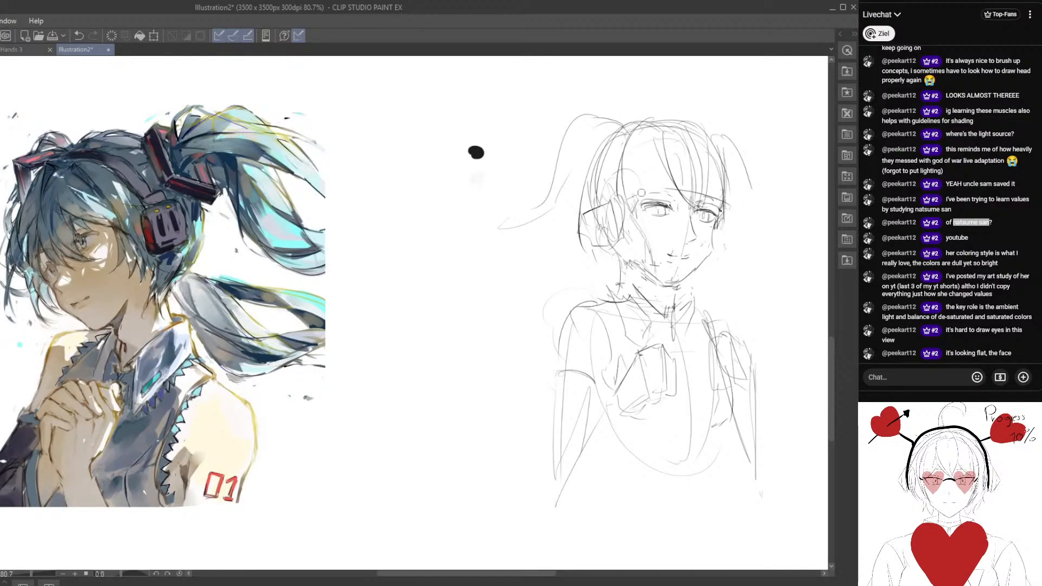
Add fringe strands across the forehead and sketch the hair ornament at the far pigtail's base.
{"action": "left_click_drag", "start_coordinate": [646, 189], "coordinate": [651, 202]}
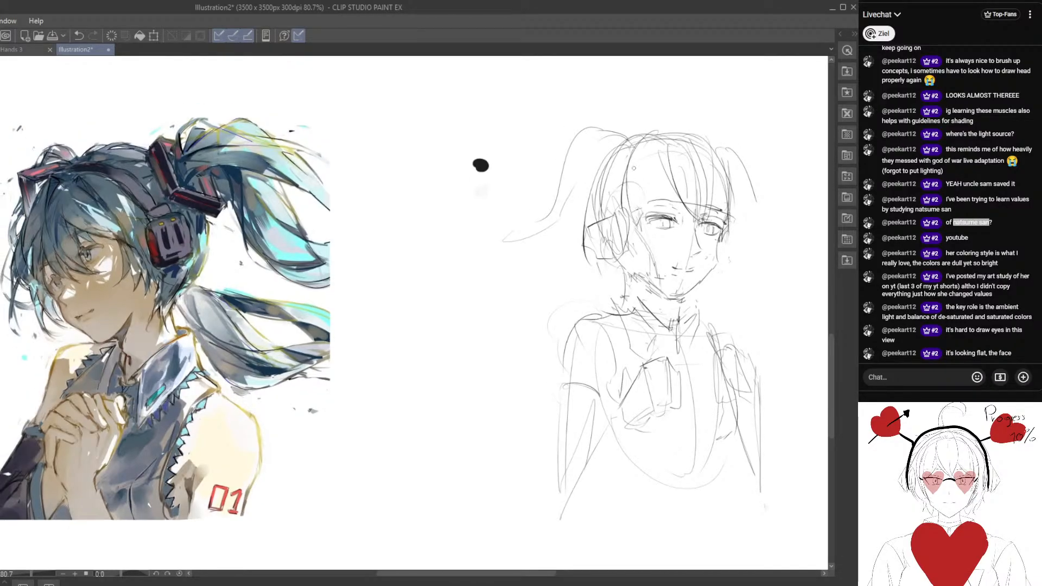
{"action": "mouse_move", "coordinate": [633, 166]}
{"action": "left_mouse_down"}
{"action": "mouse_move", "coordinate": [655, 214]}
{"action": "mouse_move", "coordinate": [688, 223]}
{"action": "mouse_move", "coordinate": [703, 171]}
{"action": "mouse_move", "coordinate": [709, 201]}
{"action": "left_mouse_up"}
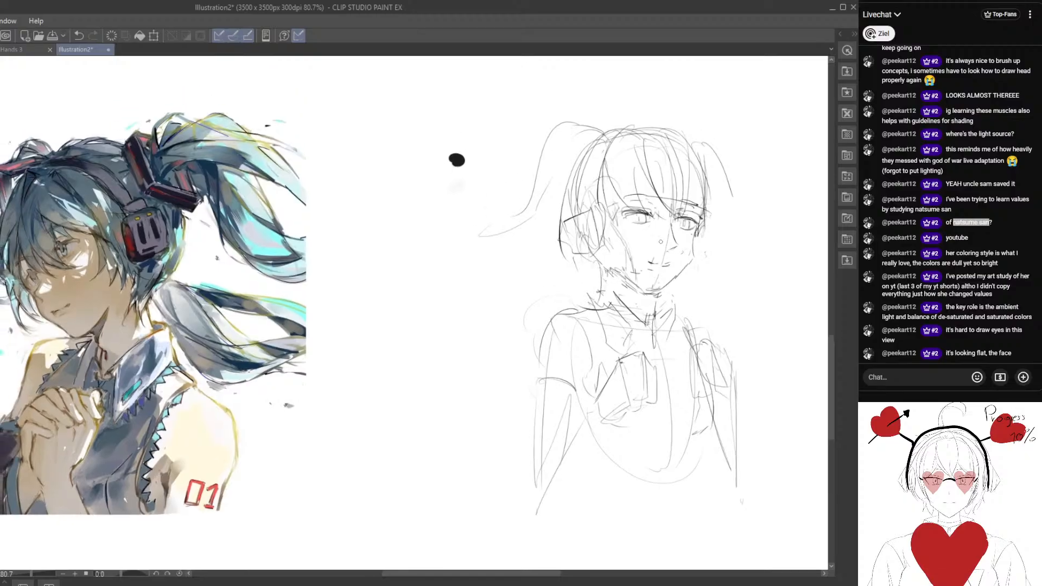
{"action": "scroll", "coordinate": [593, 133], "scroll_direction": "down", "scroll_amount": 1}
{"action": "mouse_move", "coordinate": [682, 127]}
{"action": "left_mouse_down"}
{"action": "mouse_move", "coordinate": [707, 166]}
{"action": "mouse_move", "coordinate": [699, 169]}
{"action": "left_mouse_up"}
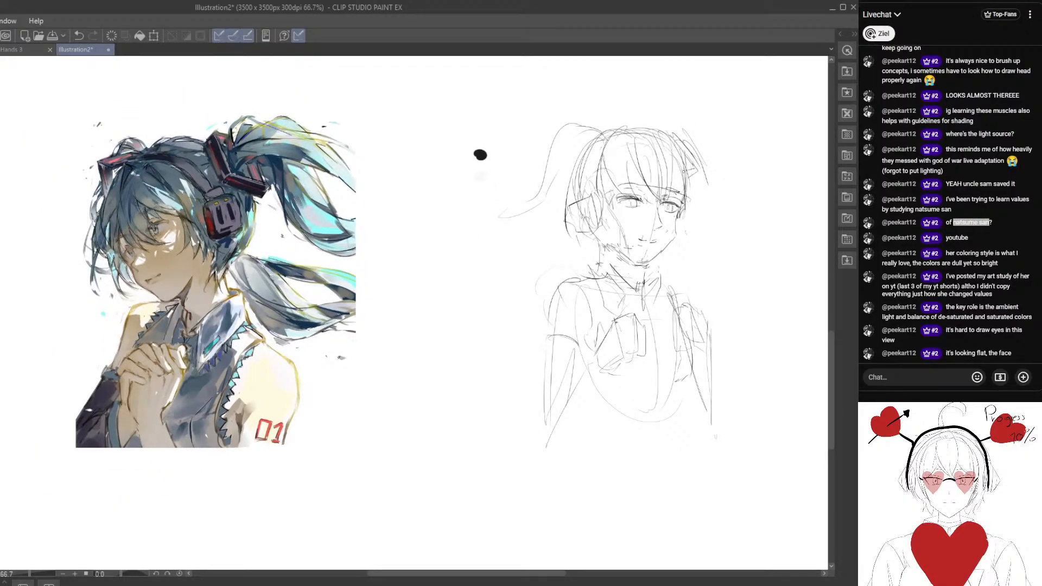
Sketch the near pigtail's base at the crown and add a second, lower lock with a pointed tip.
{"action": "left_click_drag", "start_coordinate": [615, 128], "coordinate": [584, 157]}
{"action": "left_click_drag", "start_coordinate": [615, 126], "coordinate": [566, 161]}
{"action": "left_click_drag", "start_coordinate": [545, 228], "coordinate": [568, 225]}
{"action": "left_click_drag", "start_coordinate": [591, 155], "coordinate": [542, 230]}
{"action": "left_click_drag", "start_coordinate": [539, 233], "coordinate": [568, 226]}
{"action": "left_click_drag", "start_coordinate": [616, 280], "coordinate": [589, 251]}
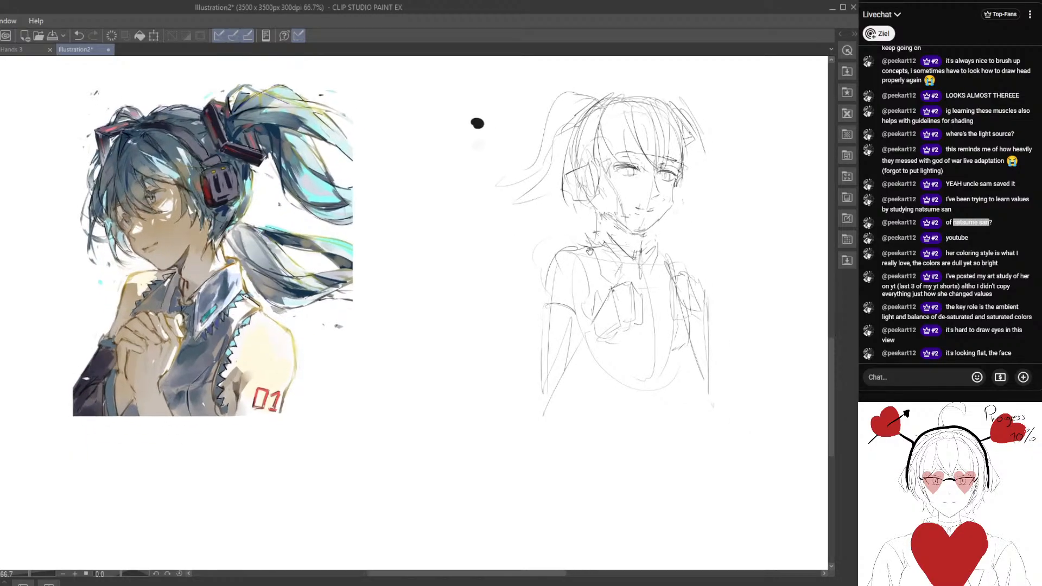
Sketch the side contours of the torso and the curved lower edge beneath the chest.
{"action": "mouse_move", "coordinate": [553, 342]}
{"action": "left_mouse_down"}
{"action": "mouse_move", "coordinate": [505, 319]}
{"action": "mouse_move", "coordinate": [508, 300]}
{"action": "left_mouse_up"}
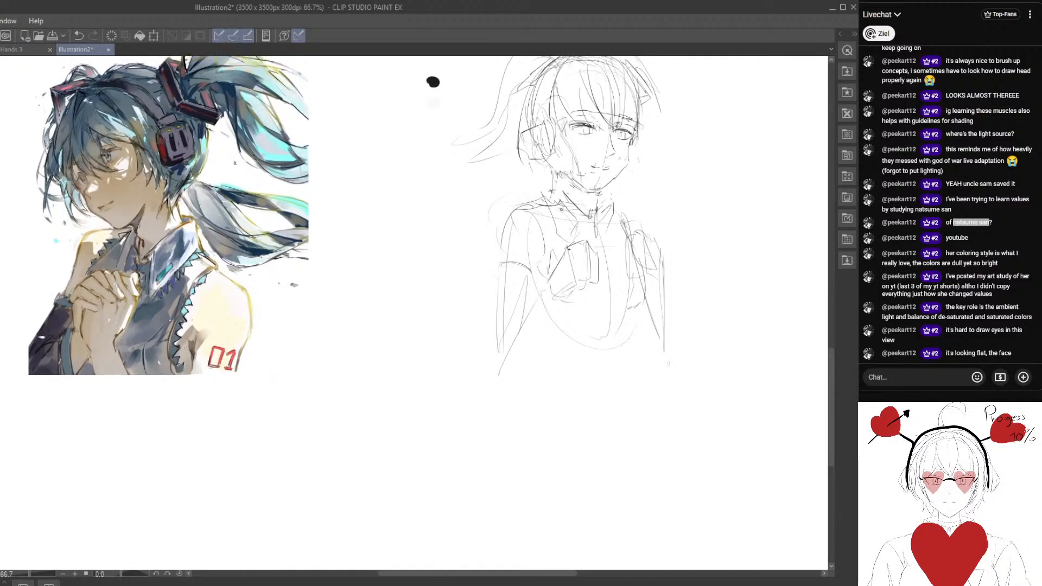
{"action": "left_click_drag", "start_coordinate": [619, 214], "coordinate": [634, 330]}
{"action": "mouse_move", "coordinate": [551, 296]}
{"action": "left_mouse_down"}
{"action": "mouse_move", "coordinate": [564, 331]}
{"action": "mouse_move", "coordinate": [604, 337]}
{"action": "mouse_move", "coordinate": [561, 332]}
{"action": "left_mouse_up"}
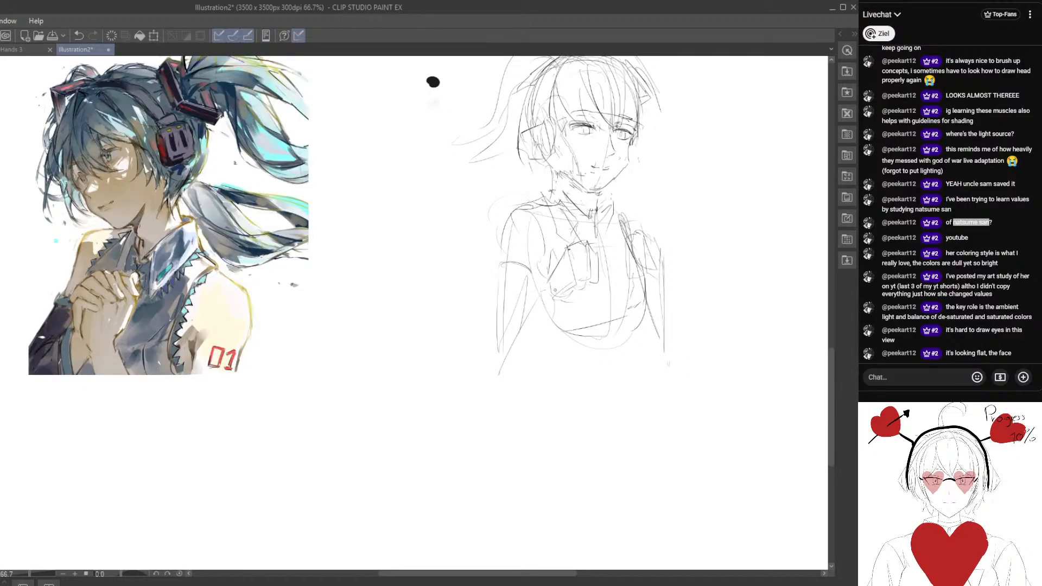
{"action": "mouse_move", "coordinate": [555, 290]}
{"action": "left_mouse_down"}
{"action": "mouse_move", "coordinate": [565, 348]}
{"action": "mouse_move", "coordinate": [607, 356]}
{"action": "left_mouse_up"}
{"action": "left_click_drag", "start_coordinate": [644, 316], "coordinate": [609, 360]}
{"action": "left_click_drag", "start_coordinate": [483, 241], "coordinate": [495, 310]}
{"action": "scroll", "coordinate": [596, 304], "scroll_direction": "up", "scroll_amount": 2}
{"action": "left_click_drag", "start_coordinate": [582, 288], "coordinate": [614, 315]}
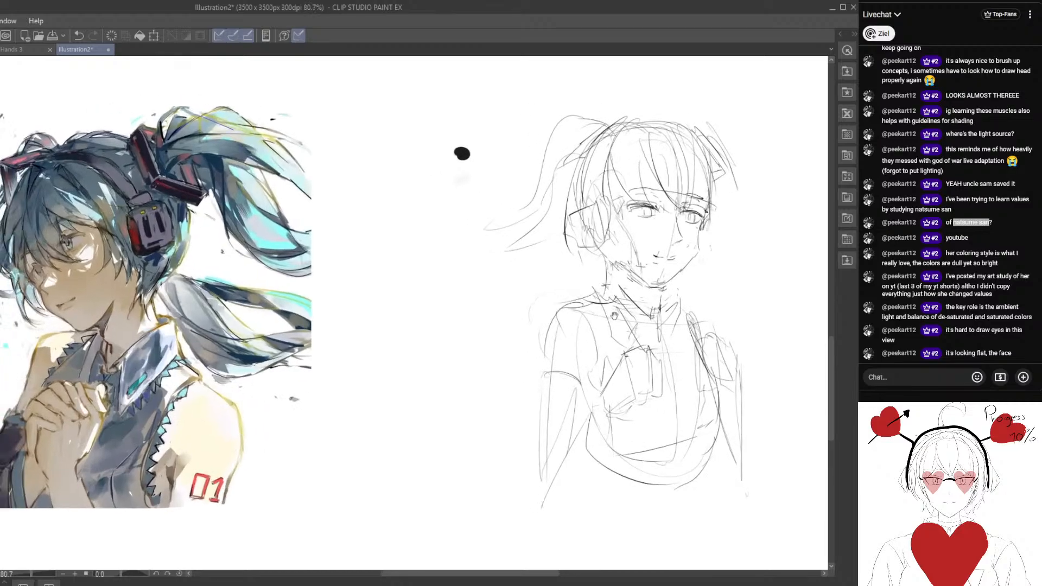
Refine the nose, mouth and far cheek lines, undoing one jaw stroke.
{"action": "left_click_drag", "start_coordinate": [641, 278], "coordinate": [631, 284]}
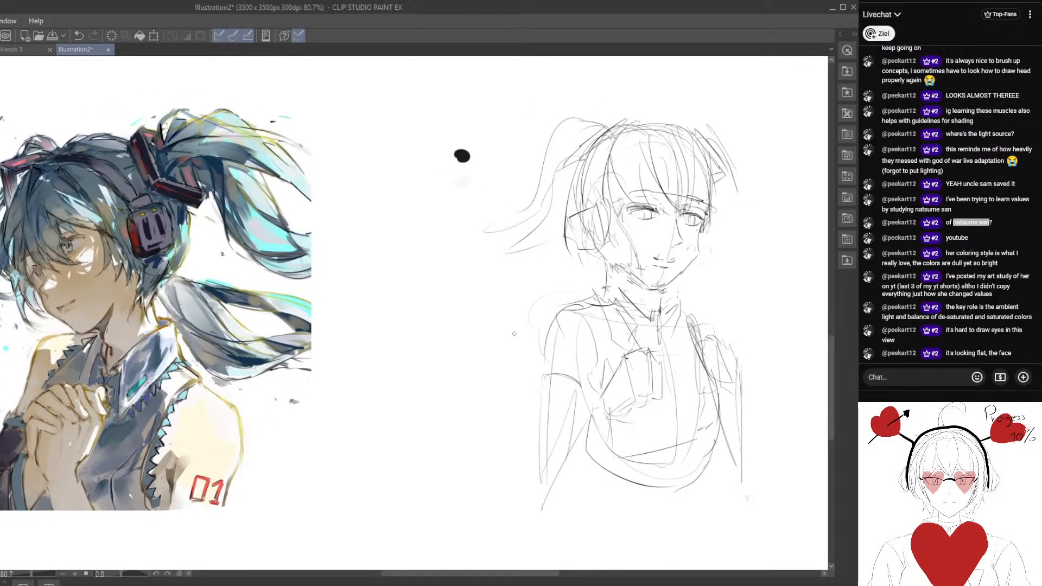
{"action": "left_click_drag", "start_coordinate": [611, 274], "coordinate": [613, 283]}
{"action": "mouse_move", "coordinate": [703, 265]}
{"action": "left_mouse_down"}
{"action": "mouse_move", "coordinate": [693, 253]}
{"action": "mouse_move", "coordinate": [684, 263]}
{"action": "mouse_move", "coordinate": [692, 229]}
{"action": "left_mouse_up"}
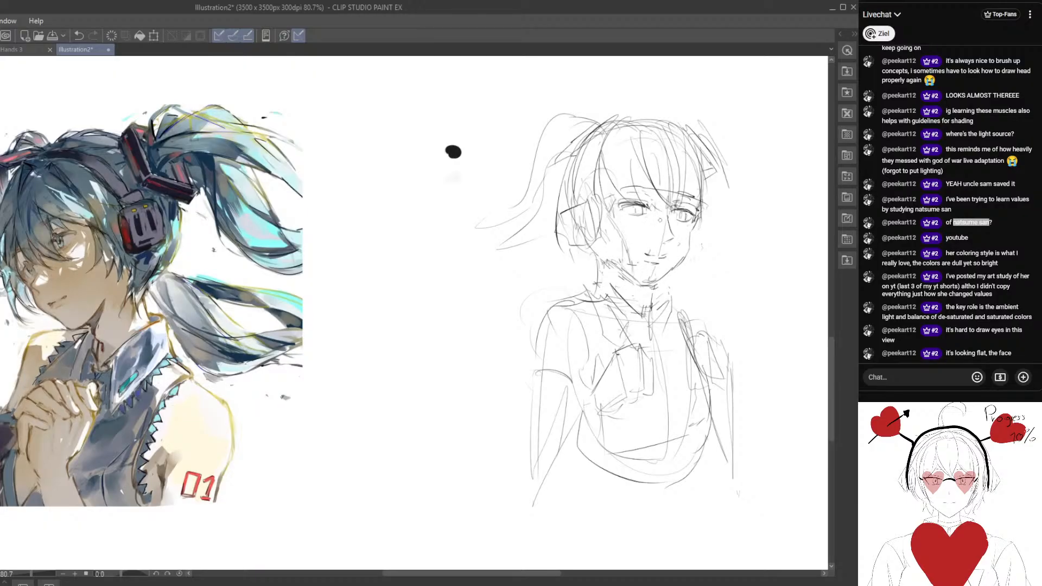
{"action": "mouse_move", "coordinate": [684, 260]}
{"action": "left_mouse_down"}
{"action": "mouse_move", "coordinate": [694, 225]}
{"action": "mouse_move", "coordinate": [676, 265]}
{"action": "left_mouse_up"}
{"action": "key", "text": "ctrl+z"}
{"action": "mouse_move", "coordinate": [698, 217]}
{"action": "left_mouse_down"}
{"action": "mouse_move", "coordinate": [680, 264]}
{"action": "mouse_move", "coordinate": [693, 229]}
{"action": "left_mouse_up"}
{"action": "mouse_move", "coordinate": [672, 233]}
{"action": "left_mouse_down"}
{"action": "mouse_move", "coordinate": [669, 221]}
{"action": "mouse_move", "coordinate": [674, 232]}
{"action": "mouse_move", "coordinate": [646, 257]}
{"action": "mouse_move", "coordinate": [639, 244]}
{"action": "mouse_move", "coordinate": [614, 257]}
{"action": "left_mouse_up"}
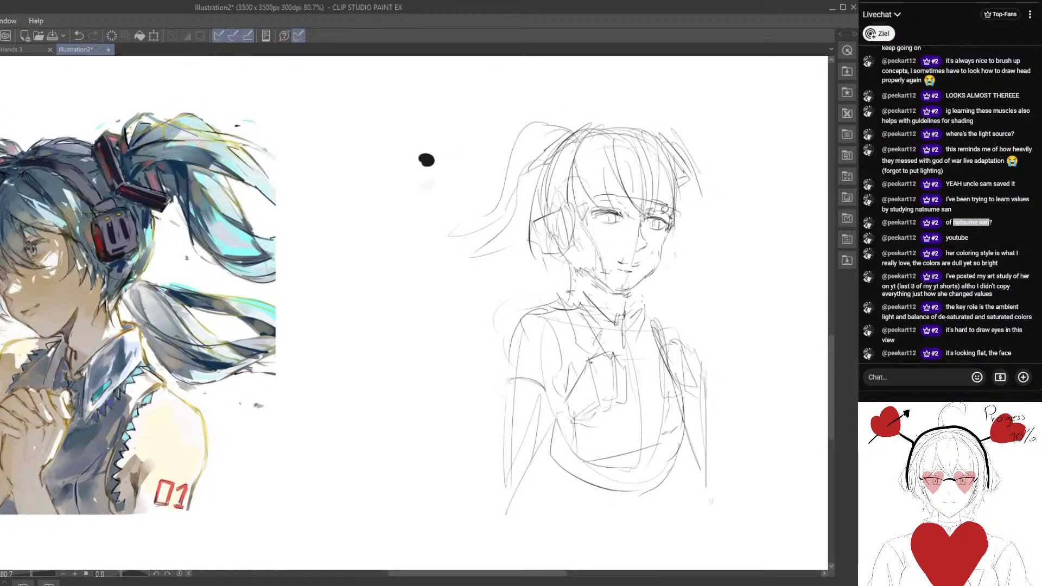
Rework the far eye's outline and lashes, undoing the last three strokes.
{"action": "mouse_move", "coordinate": [646, 211]}
{"action": "left_mouse_down"}
{"action": "mouse_move", "coordinate": [655, 231]}
{"action": "mouse_move", "coordinate": [669, 226]}
{"action": "mouse_move", "coordinate": [659, 224]}
{"action": "left_mouse_up"}
{"action": "left_click", "coordinate": [554, 252]}
{"action": "mouse_move", "coordinate": [616, 277]}
{"action": "left_mouse_down"}
{"action": "mouse_move", "coordinate": [556, 262]}
{"action": "mouse_move", "coordinate": [571, 266]}
{"action": "left_mouse_up"}
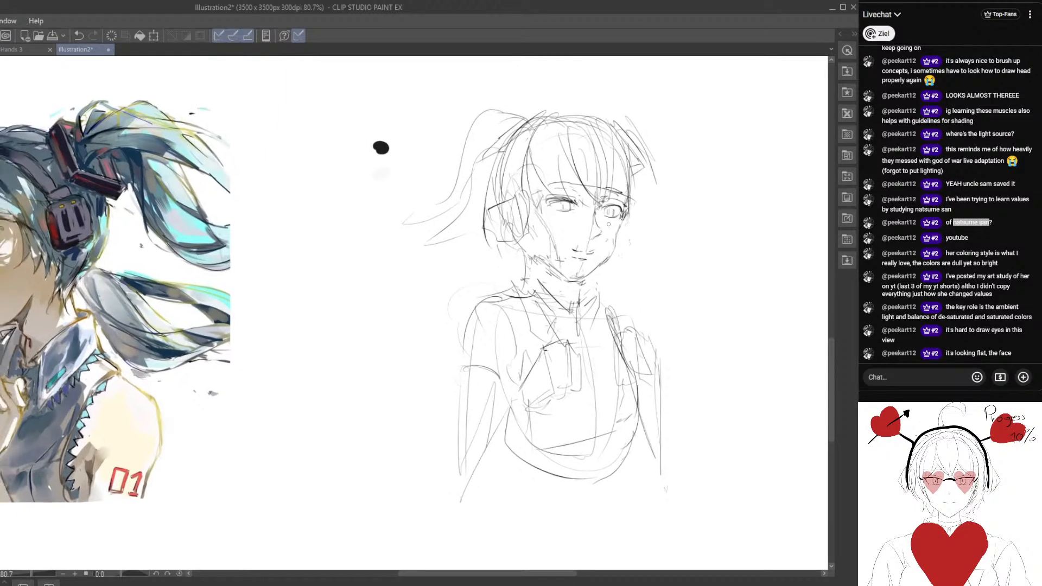
{"action": "scroll", "coordinate": [601, 234], "scroll_direction": "up", "scroll_amount": 2}
{"action": "left_click_drag", "start_coordinate": [613, 201], "coordinate": [628, 205]}
{"action": "key", "text": "ctrl+z"}
{"action": "key", "text": "ctrl+z"}
{"action": "key", "text": "ctrl+z"}
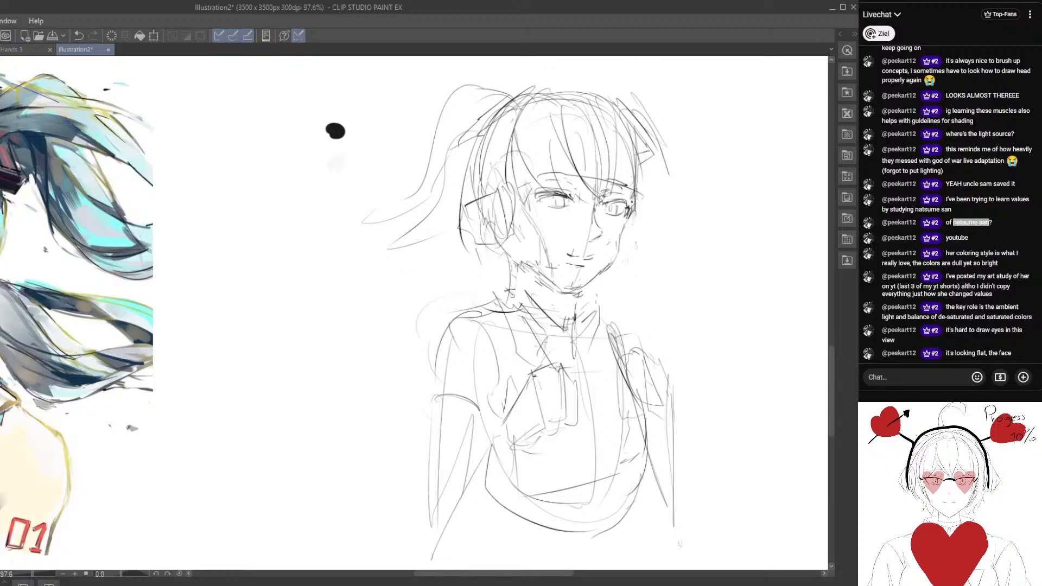
Examine the face and far eye at several zoom levels to judge their proportions.
{"action": "scroll", "coordinate": [513, 296], "scroll_direction": "down", "scroll_amount": 2}
{"action": "left_click_drag", "start_coordinate": [512, 296], "coordinate": [522, 315]}
{"action": "scroll", "coordinate": [538, 321], "scroll_direction": "up", "scroll_amount": 2}
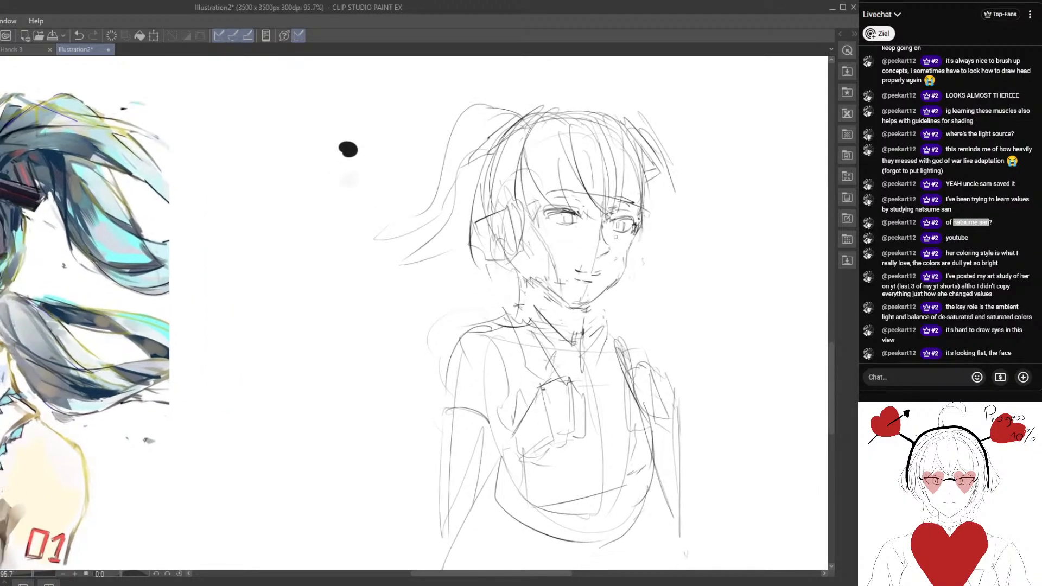
{"action": "scroll", "coordinate": [619, 212], "scroll_direction": "down", "scroll_amount": 3}
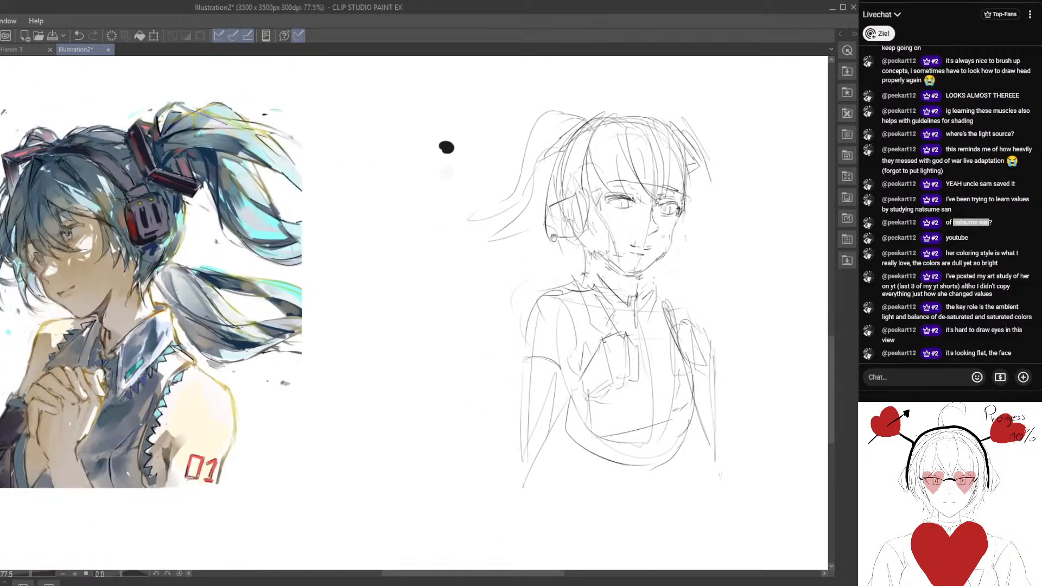
{"action": "scroll", "coordinate": [503, 280], "scroll_direction": "up", "scroll_amount": 3}
{"action": "mouse_move", "coordinate": [520, 275]}
{"action": "left_mouse_down"}
{"action": "mouse_move", "coordinate": [635, 266]}
{"action": "mouse_move", "coordinate": [602, 262]}
{"action": "left_mouse_up"}
{"action": "scroll", "coordinate": [575, 283], "scroll_direction": "down", "scroll_amount": 2}
{"action": "scroll", "coordinate": [597, 229], "scroll_direction": "up", "scroll_amount": 1}
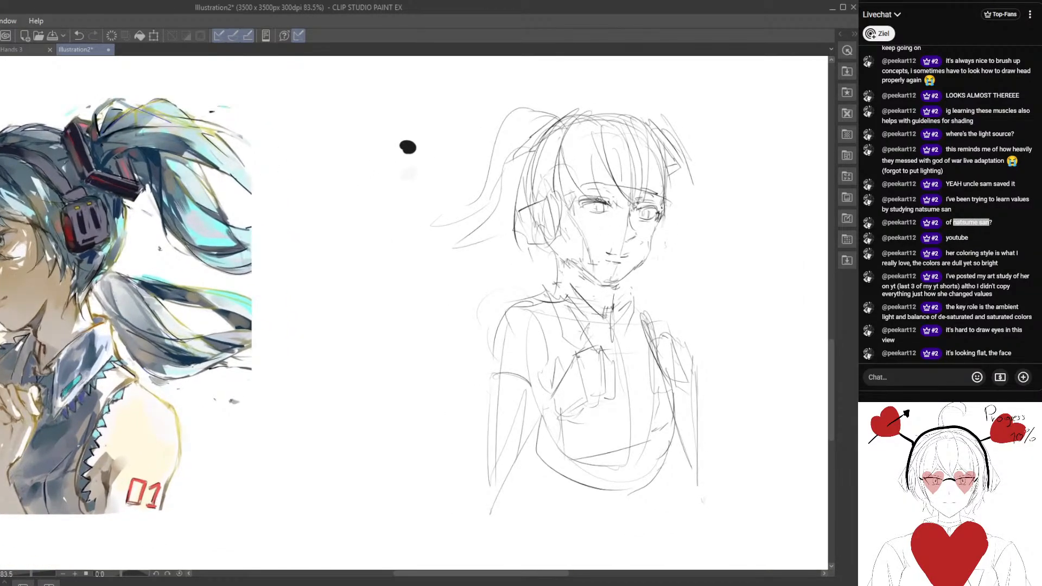
Redraw the mouth as a single curve, lasso the mouth area, and deselect.
{"action": "mouse_move", "coordinate": [594, 222]}
{"action": "left_mouse_down"}
{"action": "mouse_move", "coordinate": [648, 262]}
{"action": "mouse_move", "coordinate": [624, 258]}
{"action": "left_mouse_up"}
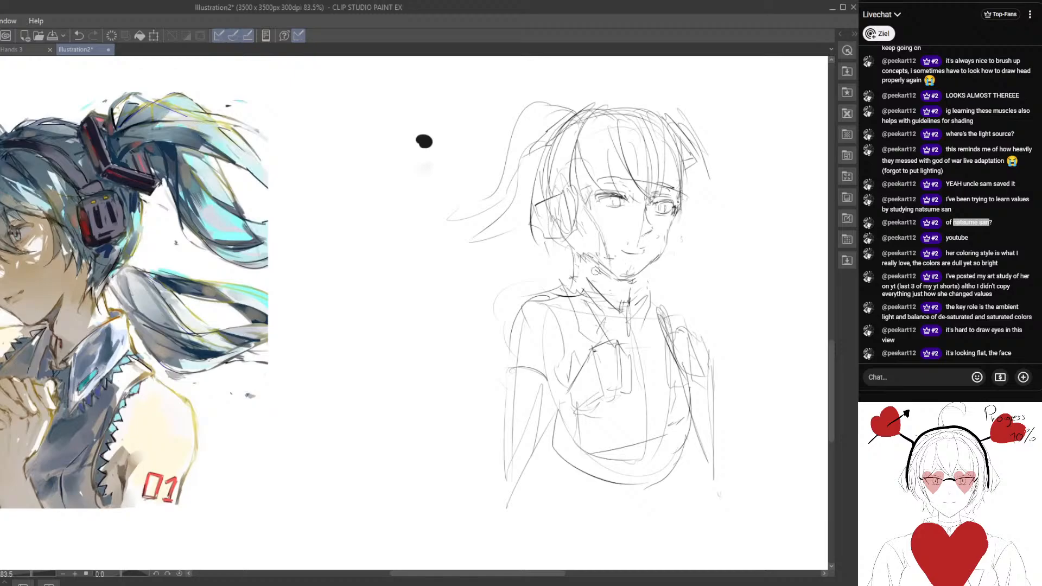
{"action": "mouse_move", "coordinate": [625, 262]}
{"action": "left_mouse_down"}
{"action": "mouse_move", "coordinate": [662, 259]}
{"action": "mouse_move", "coordinate": [659, 239]}
{"action": "left_mouse_up"}
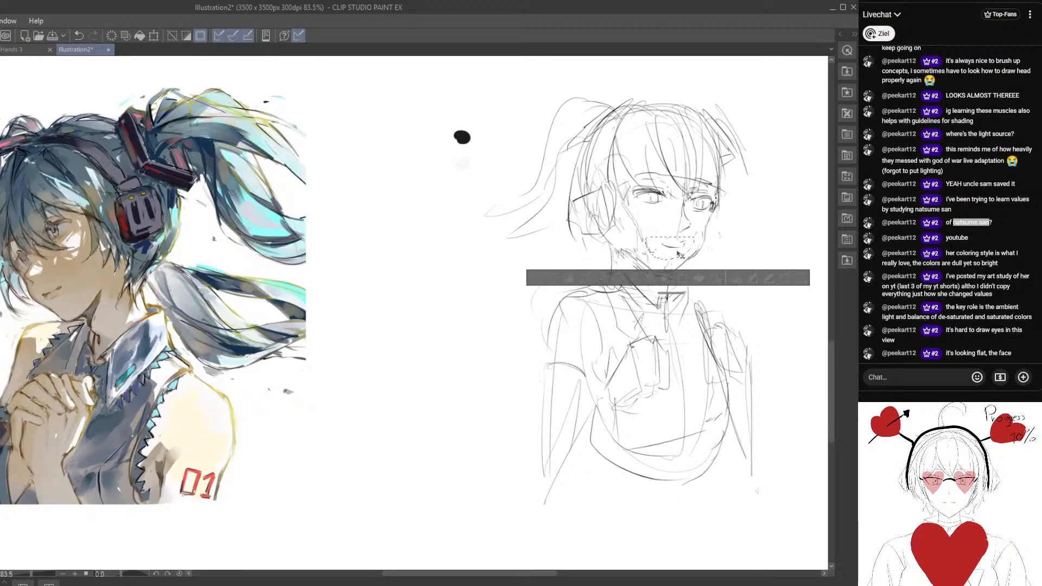
{"action": "left_click", "coordinate": [535, 277]}
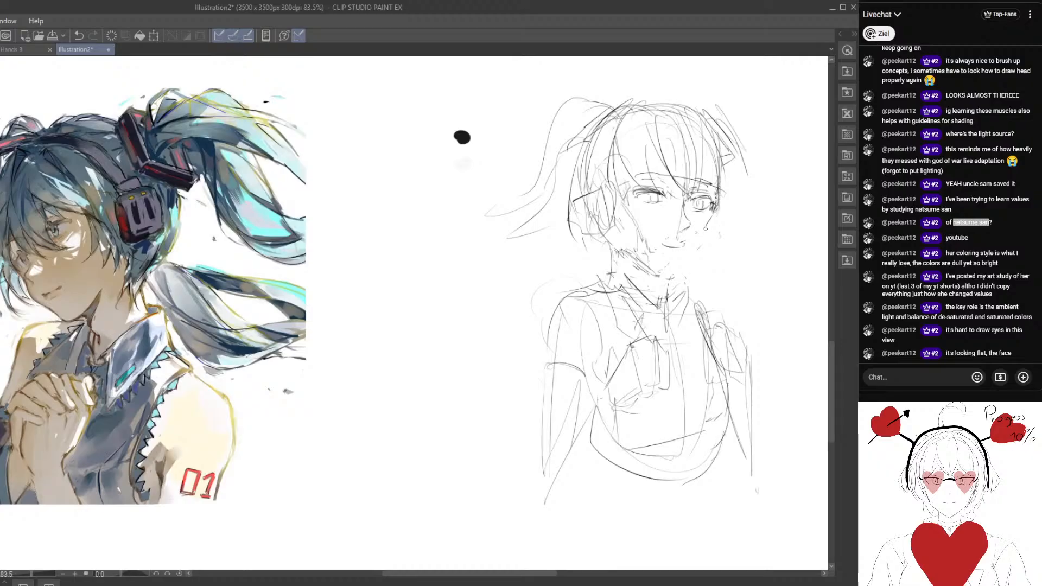
Redraw the far cheek and jaw line down to the chin and lengthen the mouth line.
{"action": "left_click_drag", "start_coordinate": [677, 271], "coordinate": [714, 211]}
{"action": "left_click_drag", "start_coordinate": [708, 230], "coordinate": [657, 276]}
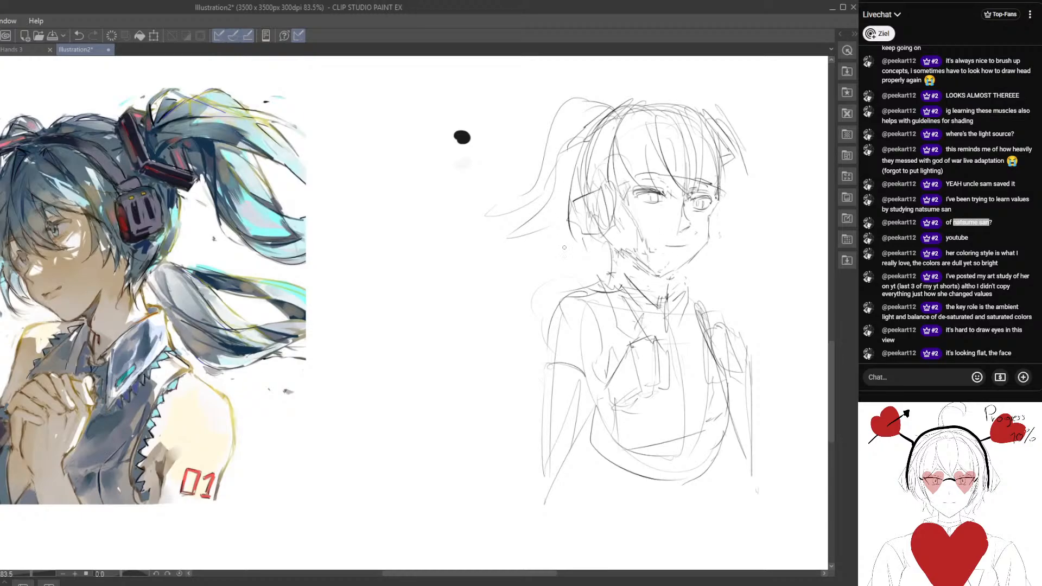
{"action": "mouse_move", "coordinate": [629, 280]}
{"action": "left_mouse_down"}
{"action": "mouse_move", "coordinate": [601, 317]}
{"action": "mouse_move", "coordinate": [604, 298]}
{"action": "mouse_move", "coordinate": [626, 298]}
{"action": "left_mouse_up"}
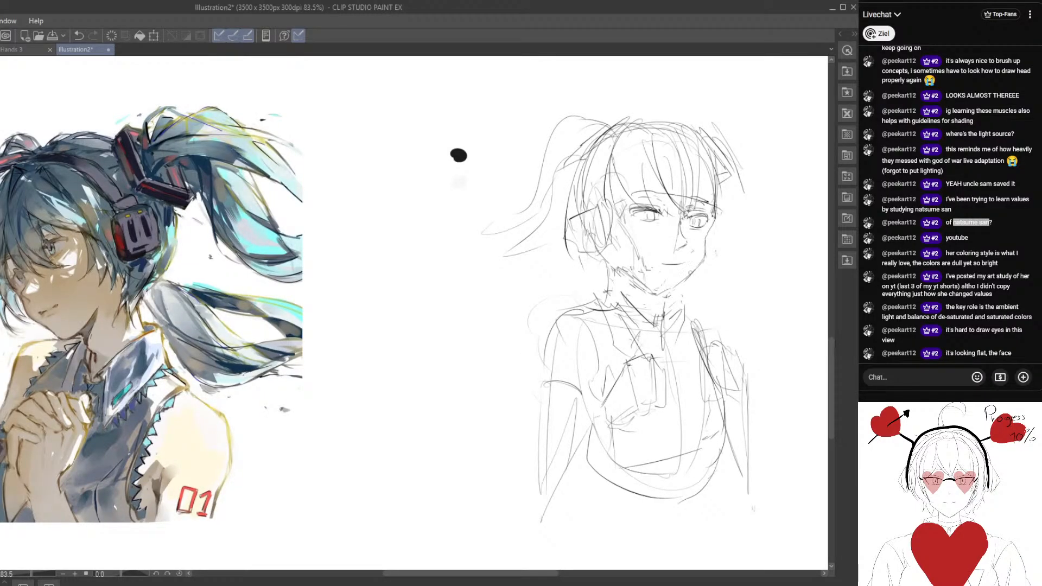
Sketch the far pigtail's long lock tapering out beyond the shoulder and tidy the neck lines under the jaw.
{"action": "scroll", "coordinate": [466, 217], "scroll_direction": "down", "scroll_amount": 2}
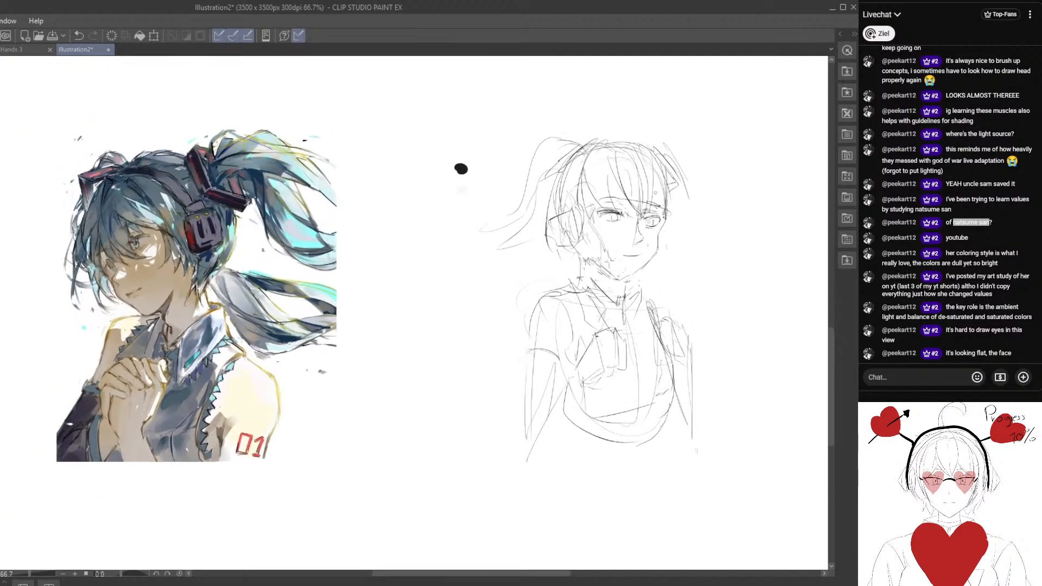
{"action": "left_click_drag", "start_coordinate": [665, 151], "coordinate": [714, 265]}
{"action": "scroll", "coordinate": [666, 276], "scroll_direction": "up", "scroll_amount": 2}
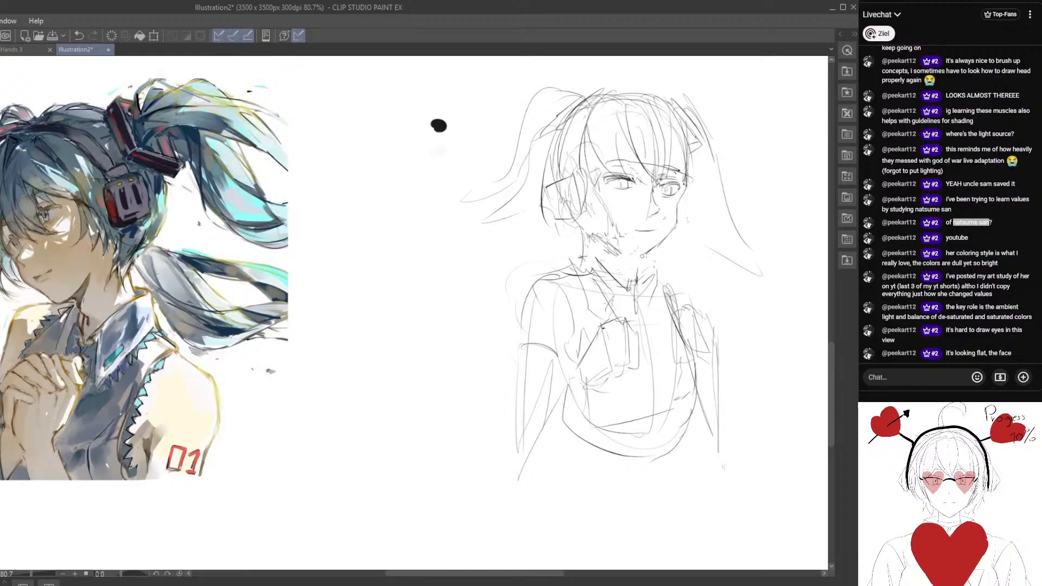
{"action": "left_click_drag", "start_coordinate": [587, 307], "coordinate": [594, 284]}
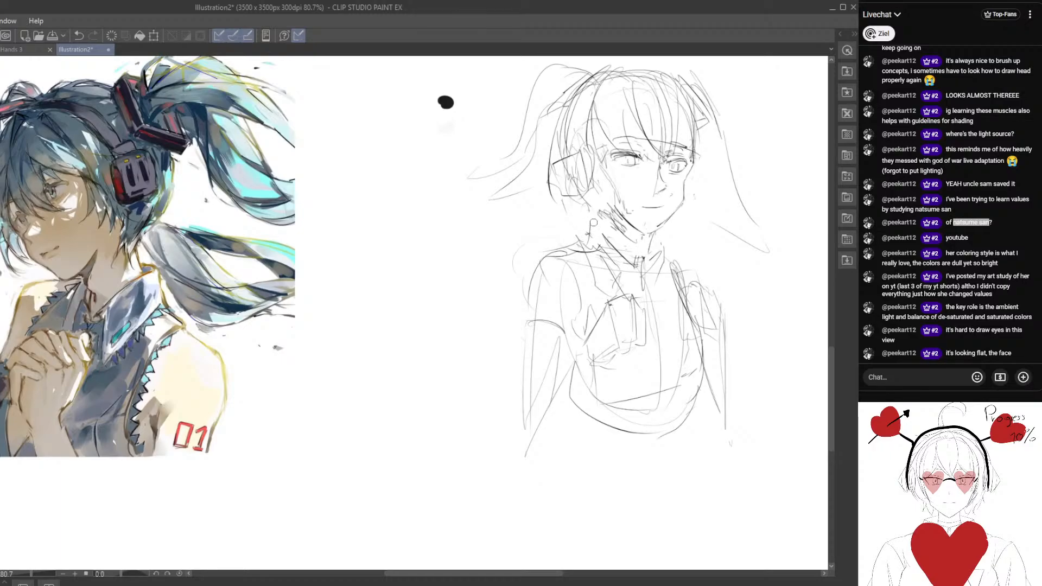
{"action": "scroll", "coordinate": [388, 148], "scroll_direction": "down", "scroll_amount": 2}
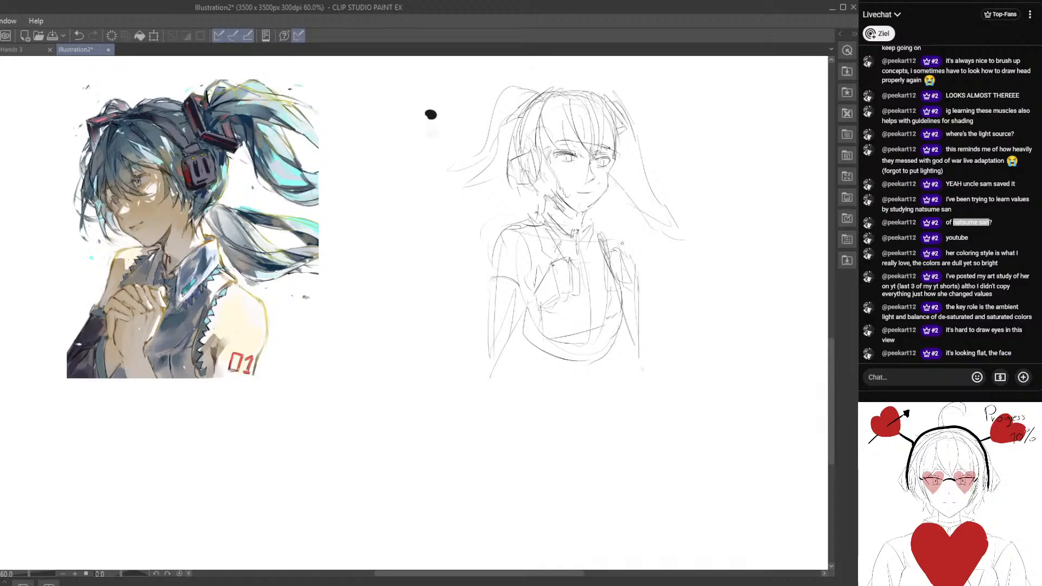
{"action": "scroll", "coordinate": [673, 234], "scroll_direction": "up", "scroll_amount": 1}
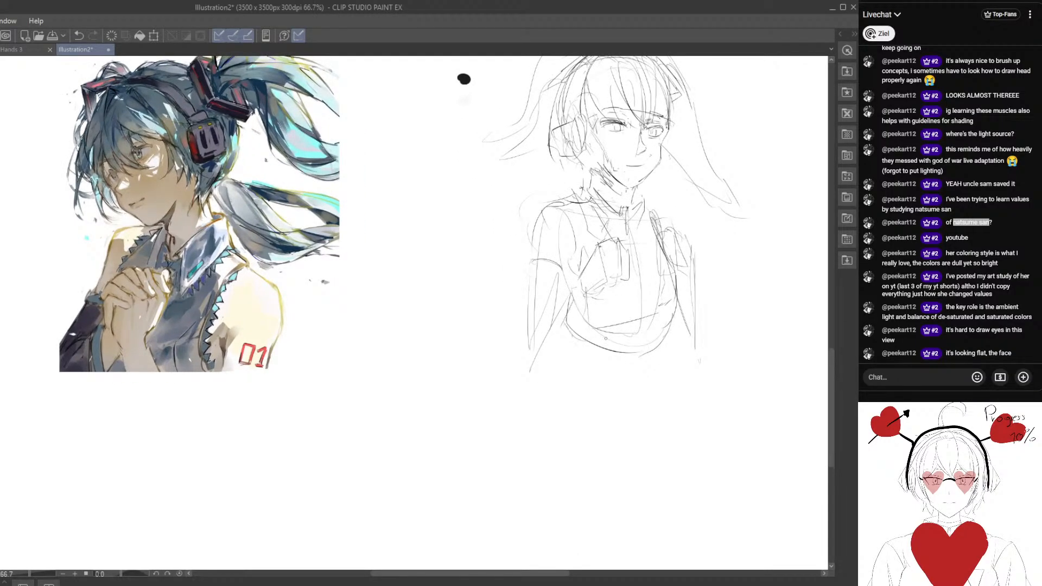
Add the top's centre line down the chest and small detail marks near its lower edge.
{"action": "left_click_drag", "start_coordinate": [629, 344], "coordinate": [607, 332]}
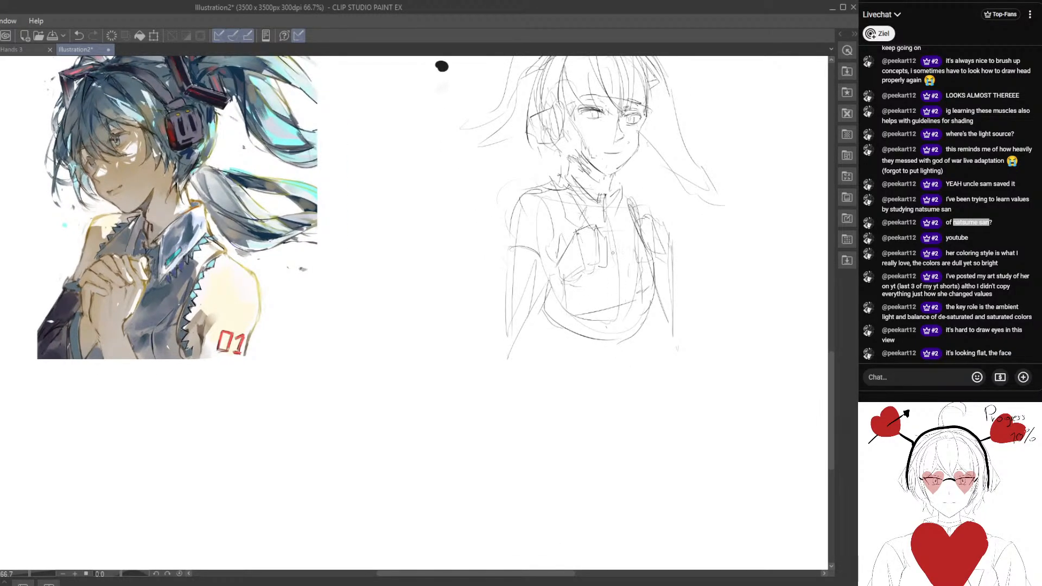
{"action": "left_click_drag", "start_coordinate": [596, 252], "coordinate": [606, 361]}
{"action": "left_click_drag", "start_coordinate": [494, 270], "coordinate": [506, 302]}
{"action": "left_click_drag", "start_coordinate": [586, 286], "coordinate": [556, 264]}
{"action": "left_click_drag", "start_coordinate": [483, 256], "coordinate": [528, 259]}
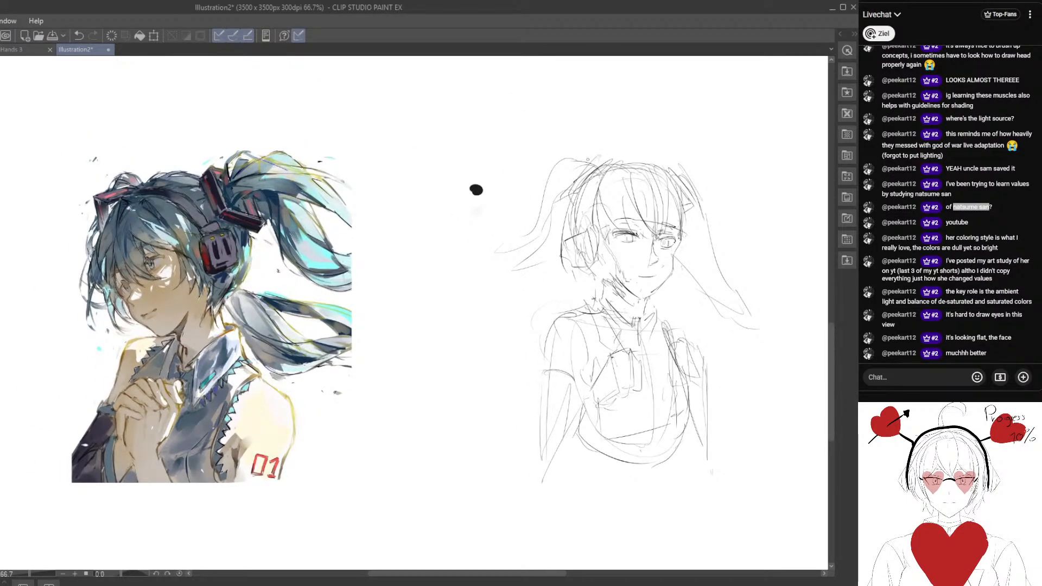
Sketch the far pigtail's upper arc and outer strands sweeping away from the head.
{"action": "left_click_drag", "start_coordinate": [710, 286], "coordinate": [677, 255]}
{"action": "mouse_move", "coordinate": [646, 139]}
{"action": "left_mouse_down"}
{"action": "mouse_move", "coordinate": [692, 168]}
{"action": "mouse_move", "coordinate": [747, 211]}
{"action": "left_mouse_up"}
{"action": "left_click_drag", "start_coordinate": [650, 281], "coordinate": [629, 274]}
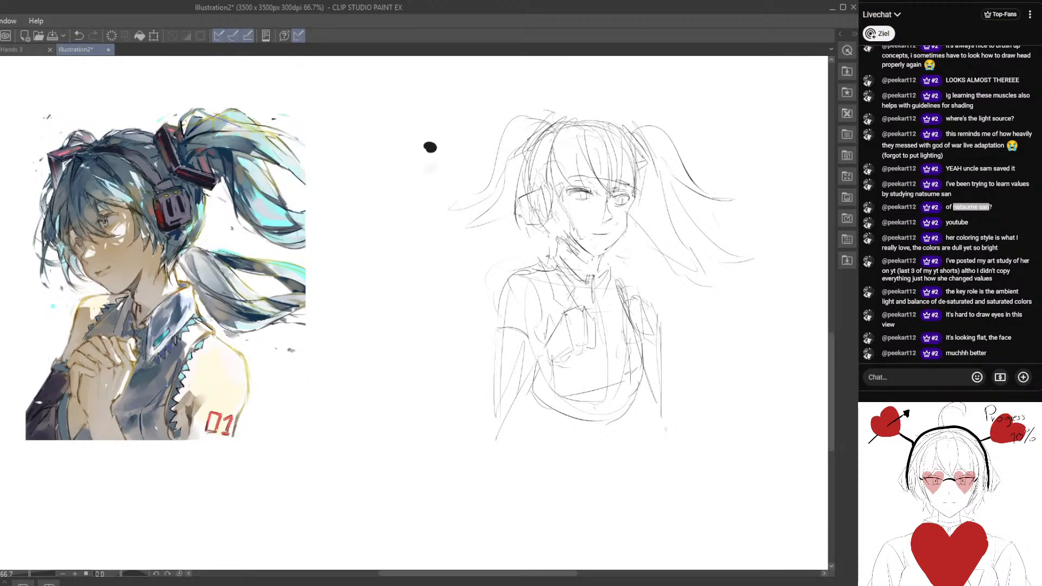
Sketch long hanging strands down both pigtails, past the near shoulder and beyond the far arm.
{"action": "mouse_move", "coordinate": [505, 144]}
{"action": "left_mouse_down"}
{"action": "mouse_move", "coordinate": [495, 195]}
{"action": "mouse_move", "coordinate": [474, 312]}
{"action": "left_mouse_up"}
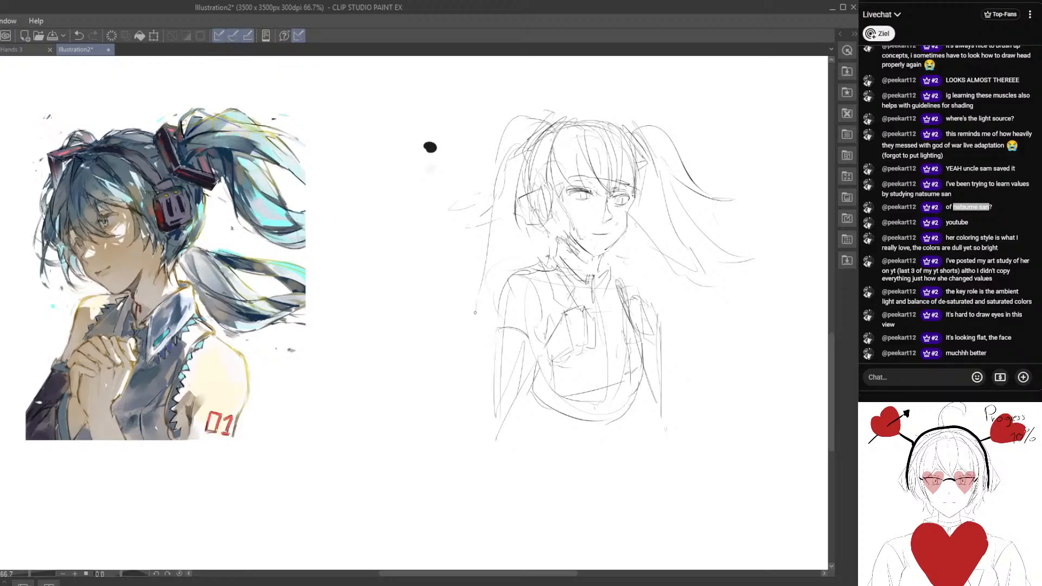
{"action": "mouse_move", "coordinate": [640, 161]}
{"action": "left_mouse_down"}
{"action": "mouse_move", "coordinate": [678, 203]}
{"action": "mouse_move", "coordinate": [714, 368]}
{"action": "left_mouse_up"}
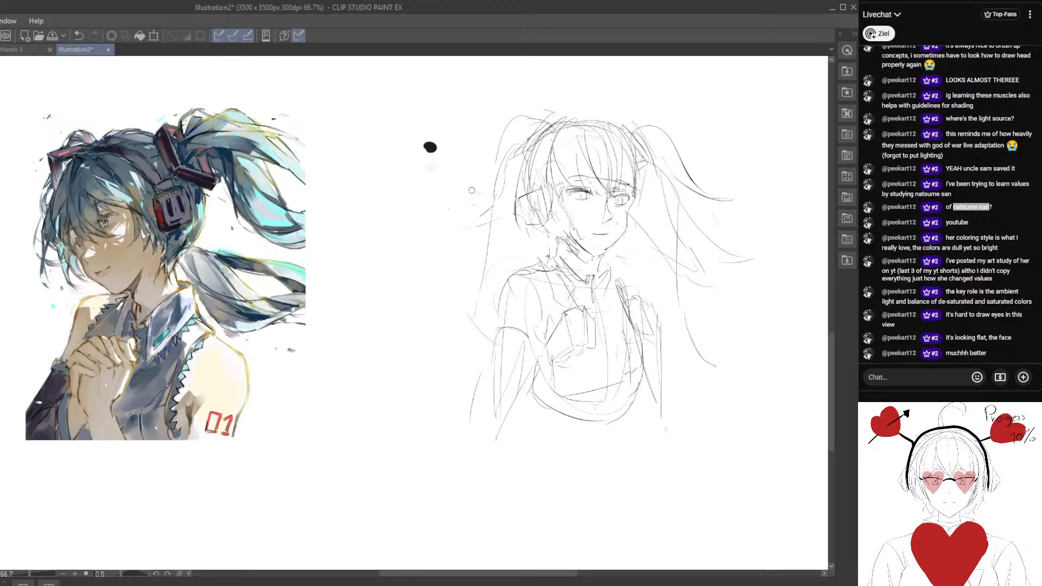
{"action": "left_click_drag", "start_coordinate": [490, 152], "coordinate": [488, 208]}
{"action": "left_click_drag", "start_coordinate": [520, 223], "coordinate": [507, 304]}
{"action": "left_click_drag", "start_coordinate": [650, 232], "coordinate": [681, 327]}
{"action": "left_click_drag", "start_coordinate": [705, 335], "coordinate": [704, 364]}
Fade the sketch lines and block in the face with a tan skin tone taken from the reference illustration.
{"action": "mouse_move", "coordinate": [465, 361]}
{"action": "left_mouse_down"}
{"action": "mouse_move", "coordinate": [423, 376]}
{"action": "mouse_move", "coordinate": [376, 325]}
{"action": "left_mouse_up"}
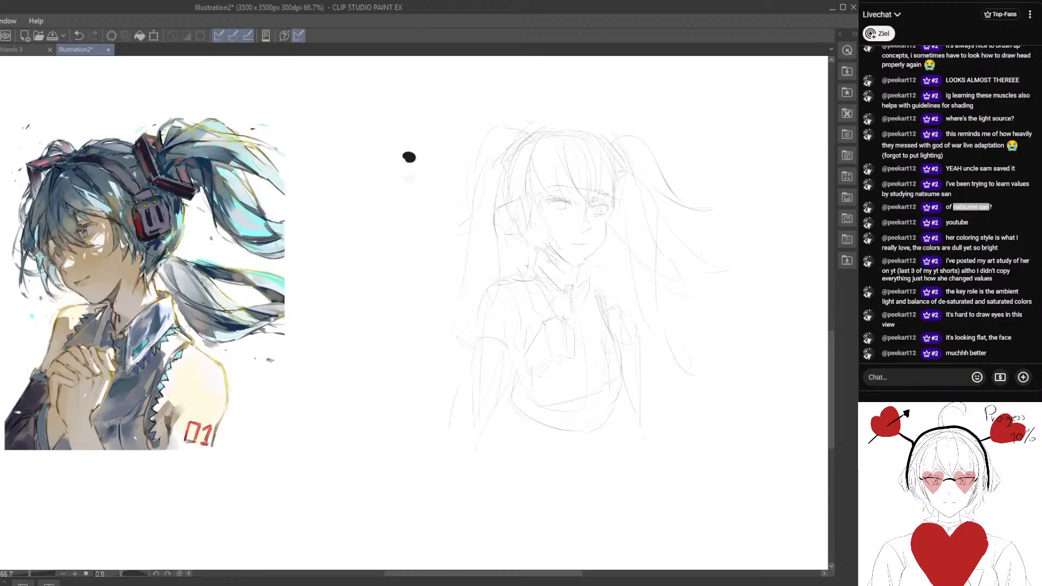
{"action": "left_click_drag", "start_coordinate": [301, 319], "coordinate": [417, 322]}
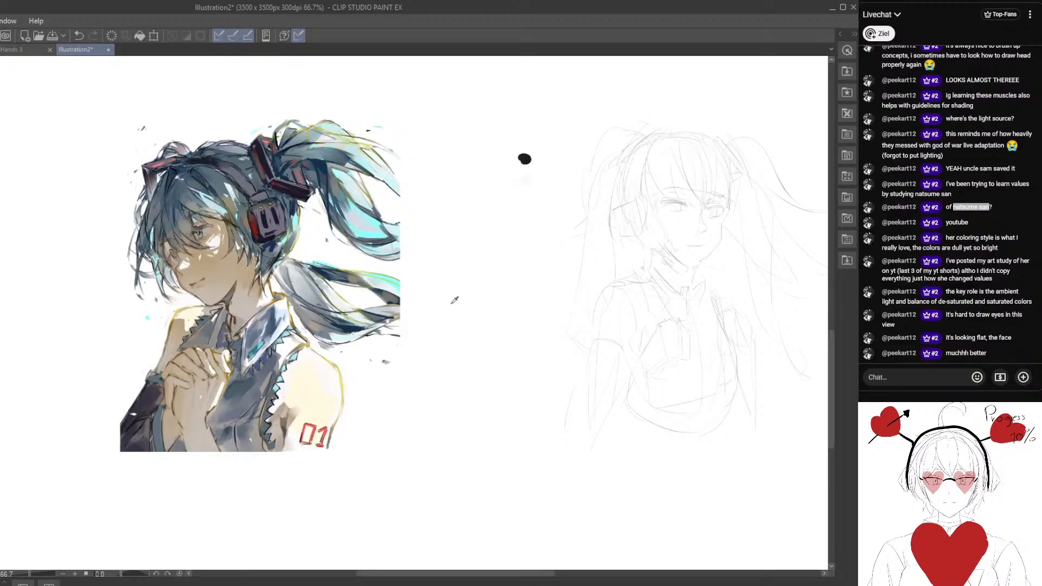
{"action": "left_click_drag", "start_coordinate": [628, 297], "coordinate": [528, 292]}
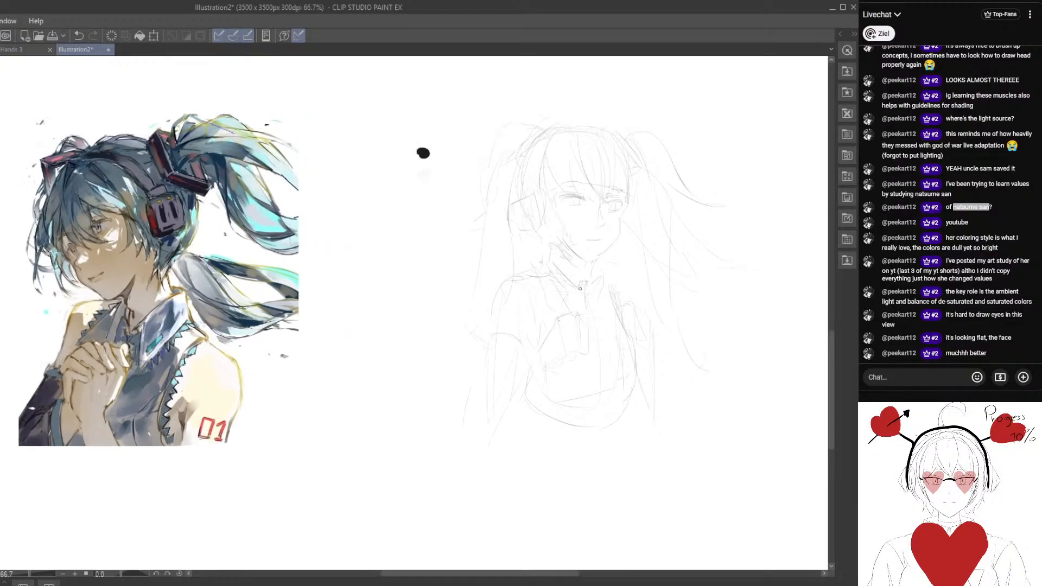
{"action": "mouse_move", "coordinate": [592, 235]}
{"action": "left_mouse_down"}
{"action": "mouse_move", "coordinate": [597, 257]}
{"action": "mouse_move", "coordinate": [623, 228]}
{"action": "mouse_move", "coordinate": [612, 199]}
{"action": "mouse_move", "coordinate": [624, 234]}
{"action": "left_mouse_up"}
{"action": "scroll", "coordinate": [597, 256], "scroll_direction": "up", "scroll_amount": 2}
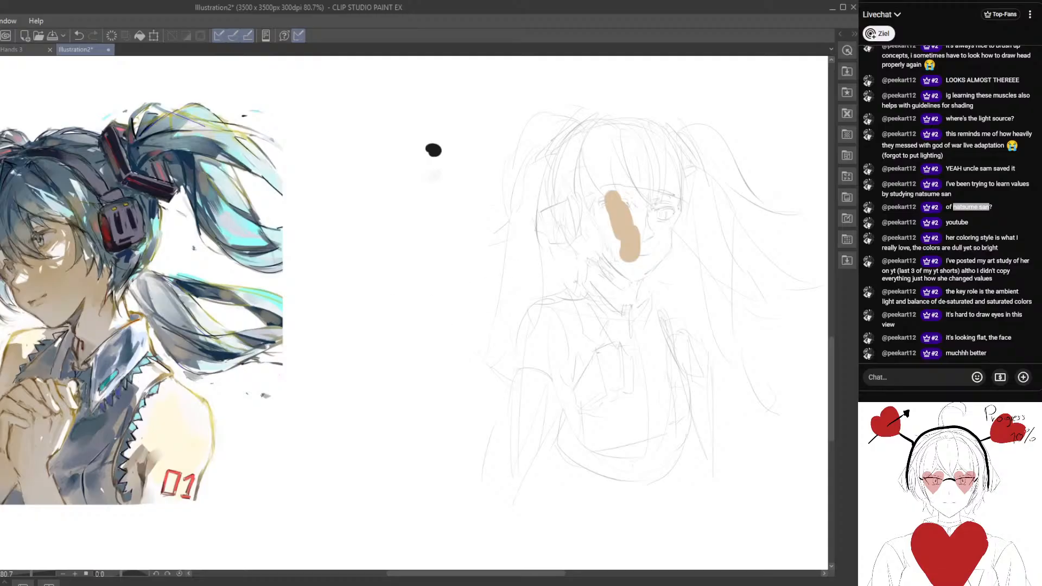
{"action": "left_click_drag", "start_coordinate": [588, 280], "coordinate": [540, 285]}
{"action": "mouse_move", "coordinate": [583, 258]}
{"action": "left_mouse_down"}
{"action": "mouse_move", "coordinate": [585, 224]}
{"action": "mouse_move", "coordinate": [590, 254]}
{"action": "left_mouse_up"}
{"action": "mouse_move", "coordinate": [580, 270]}
{"action": "left_mouse_down"}
{"action": "mouse_move", "coordinate": [586, 226]}
{"action": "mouse_move", "coordinate": [591, 252]}
{"action": "mouse_move", "coordinate": [631, 204]}
{"action": "mouse_move", "coordinate": [637, 250]}
{"action": "mouse_move", "coordinate": [653, 246]}
{"action": "mouse_move", "coordinate": [611, 247]}
{"action": "mouse_move", "coordinate": [628, 273]}
{"action": "mouse_move", "coordinate": [652, 262]}
{"action": "mouse_move", "coordinate": [656, 236]}
{"action": "mouse_move", "coordinate": [639, 216]}
{"action": "mouse_move", "coordinate": [656, 232]}
{"action": "mouse_move", "coordinate": [665, 219]}
{"action": "mouse_move", "coordinate": [664, 237]}
{"action": "mouse_move", "coordinate": [638, 264]}
{"action": "mouse_move", "coordinate": [655, 255]}
{"action": "mouse_move", "coordinate": [662, 267]}
{"action": "mouse_move", "coordinate": [629, 289]}
{"action": "mouse_move", "coordinate": [602, 261]}
{"action": "mouse_move", "coordinate": [627, 290]}
{"action": "mouse_move", "coordinate": [606, 261]}
{"action": "mouse_move", "coordinate": [644, 275]}
{"action": "mouse_move", "coordinate": [661, 250]}
{"action": "mouse_move", "coordinate": [637, 275]}
{"action": "left_mouse_up"}
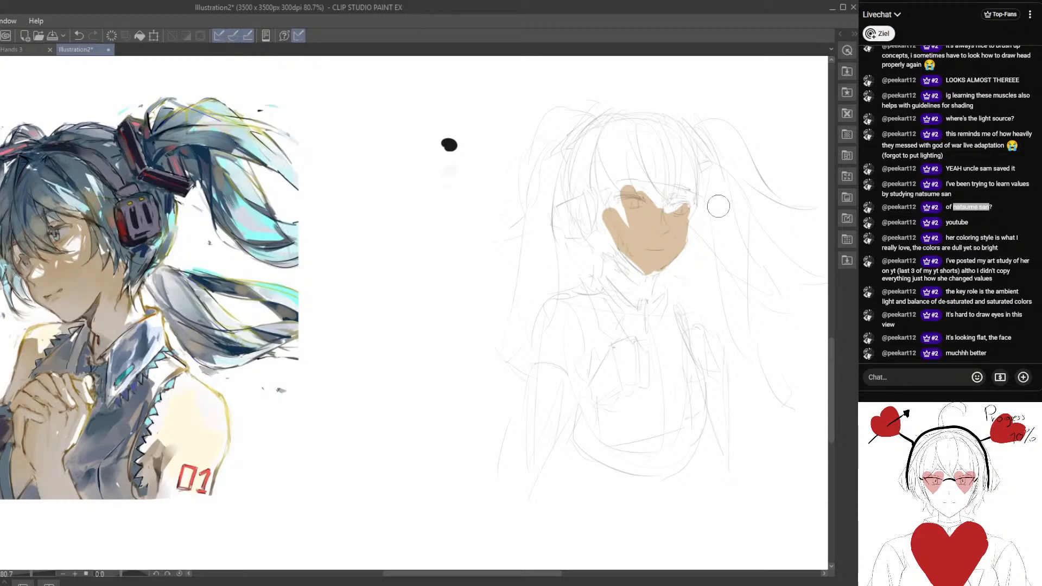
Fill out the tan skin tone around the eyes and near cheek and extend it down the neck.
{"action": "left_click_drag", "start_coordinate": [466, 288], "coordinate": [600, 284]}
{"action": "left_click", "coordinate": [221, 271], "text": "alt"}
{"action": "left_click_drag", "start_coordinate": [313, 288], "coordinate": [62, 343]}
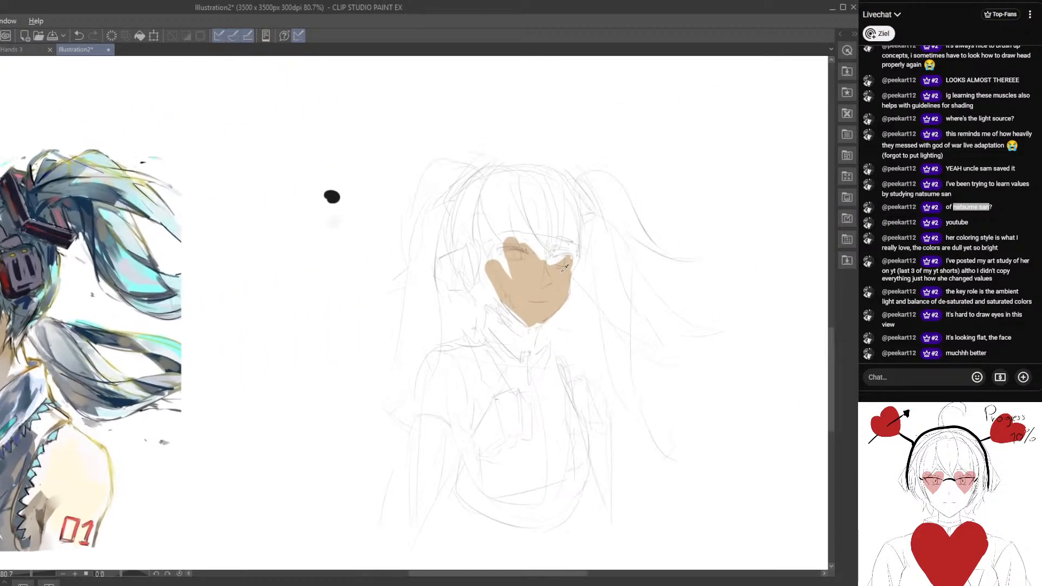
{"action": "mouse_move", "coordinate": [542, 309]}
{"action": "left_mouse_down"}
{"action": "mouse_move", "coordinate": [654, 254]}
{"action": "mouse_move", "coordinate": [642, 242]}
{"action": "mouse_move", "coordinate": [640, 256]}
{"action": "mouse_move", "coordinate": [644, 240]}
{"action": "mouse_move", "coordinate": [621, 272]}
{"action": "left_mouse_up"}
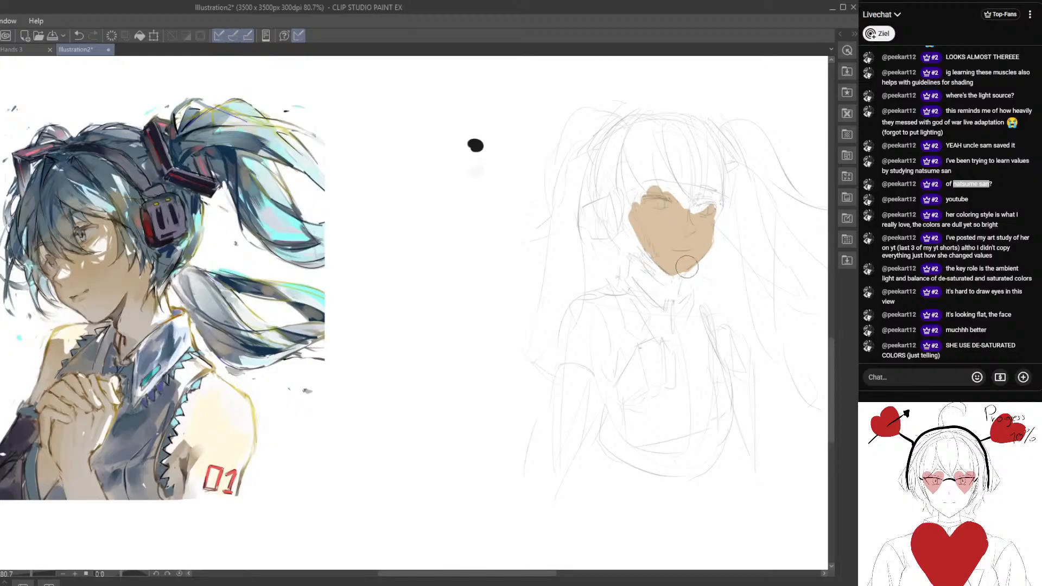
{"action": "mouse_move", "coordinate": [705, 206]}
{"action": "left_mouse_down"}
{"action": "mouse_move", "coordinate": [697, 214]}
{"action": "mouse_move", "coordinate": [705, 204]}
{"action": "mouse_move", "coordinate": [713, 221]}
{"action": "left_mouse_up"}
{"action": "left_click_drag", "start_coordinate": [648, 221], "coordinate": [642, 219]}
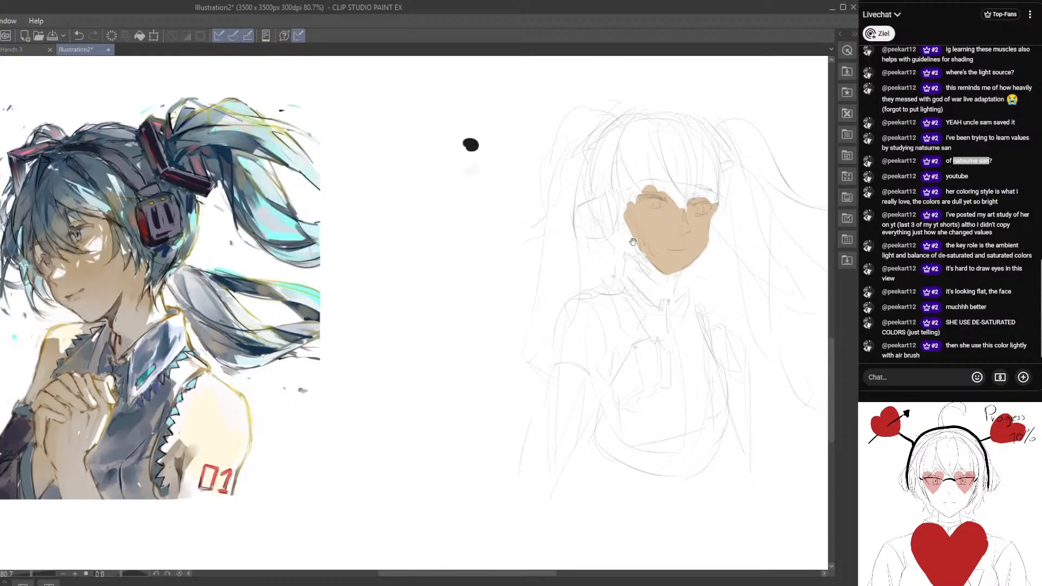
{"action": "mouse_move", "coordinate": [648, 296]}
{"action": "left_mouse_down"}
{"action": "mouse_move", "coordinate": [623, 266]}
{"action": "mouse_move", "coordinate": [643, 239]}
{"action": "mouse_move", "coordinate": [624, 244]}
{"action": "mouse_move", "coordinate": [611, 228]}
{"action": "mouse_move", "coordinate": [625, 255]}
{"action": "mouse_move", "coordinate": [635, 242]}
{"action": "mouse_move", "coordinate": [643, 260]}
{"action": "mouse_move", "coordinate": [637, 232]}
{"action": "mouse_move", "coordinate": [617, 247]}
{"action": "mouse_move", "coordinate": [637, 270]}
{"action": "left_mouse_up"}
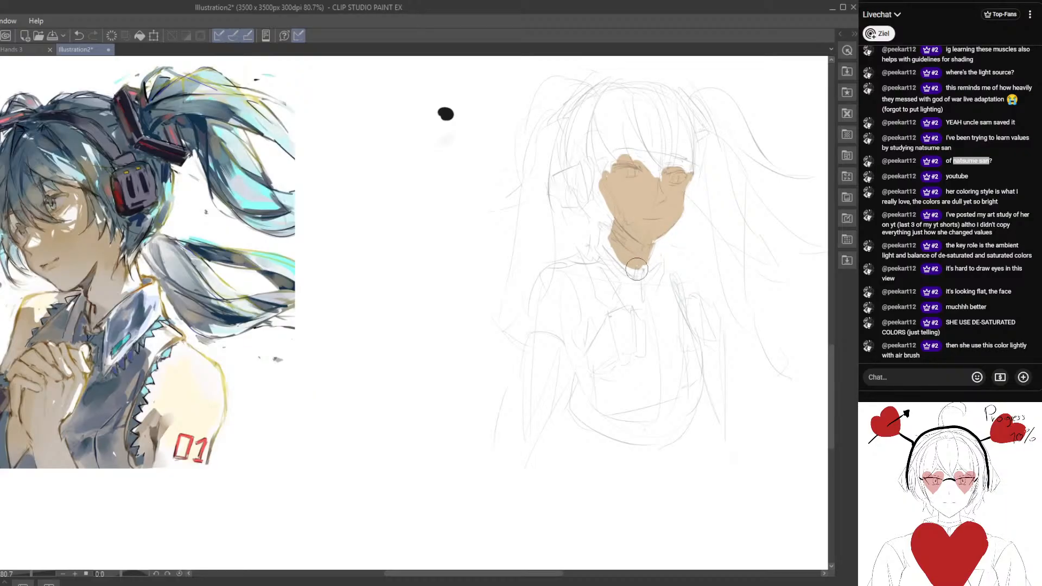
{"action": "mouse_move", "coordinate": [569, 208]}
{"action": "left_mouse_down"}
{"action": "mouse_move", "coordinate": [543, 218]}
{"action": "mouse_move", "coordinate": [597, 236]}
{"action": "left_mouse_up"}
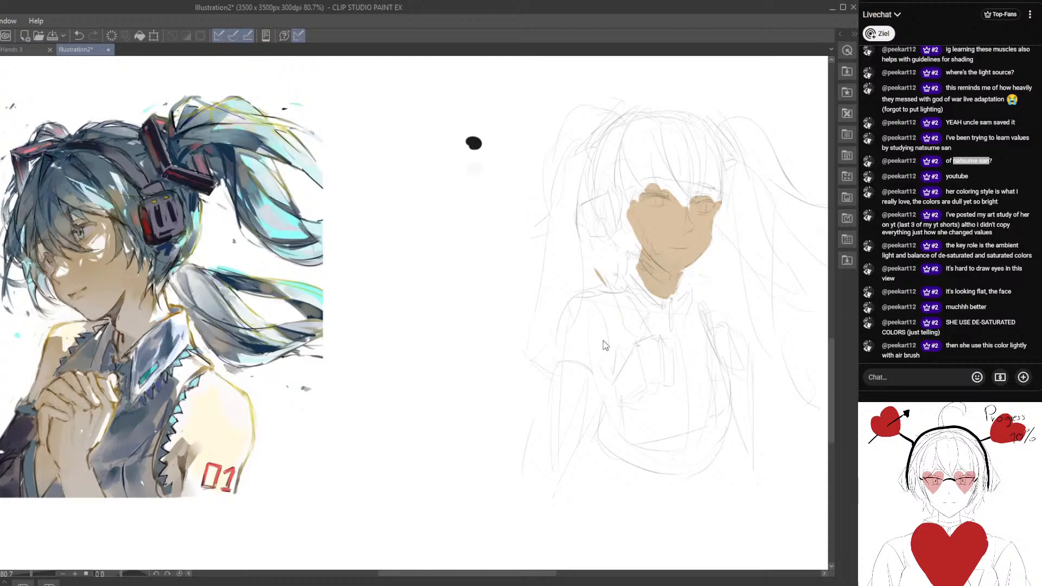
Block in the collar and upper chest with muted blue and add a darker blue shadow along the neckline.
{"action": "mouse_move", "coordinate": [640, 352]}
{"action": "left_mouse_down"}
{"action": "mouse_move", "coordinate": [608, 308]}
{"action": "mouse_move", "coordinate": [599, 247]}
{"action": "mouse_move", "coordinate": [632, 262]}
{"action": "left_mouse_up"}
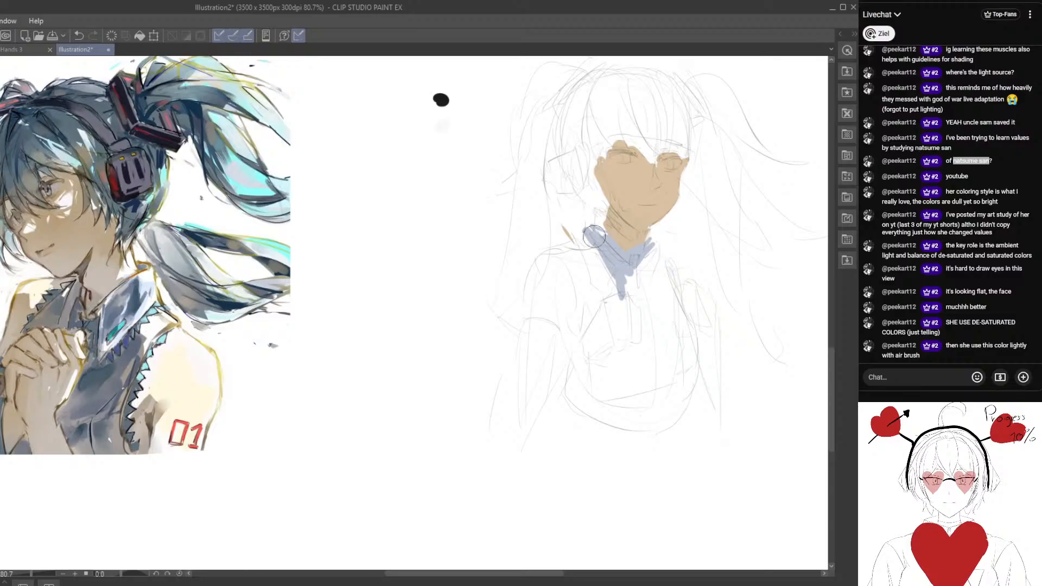
{"action": "mouse_move", "coordinate": [607, 296]}
{"action": "left_mouse_down"}
{"action": "mouse_move", "coordinate": [664, 259]}
{"action": "mouse_move", "coordinate": [643, 288]}
{"action": "mouse_move", "coordinate": [650, 266]}
{"action": "left_mouse_up"}
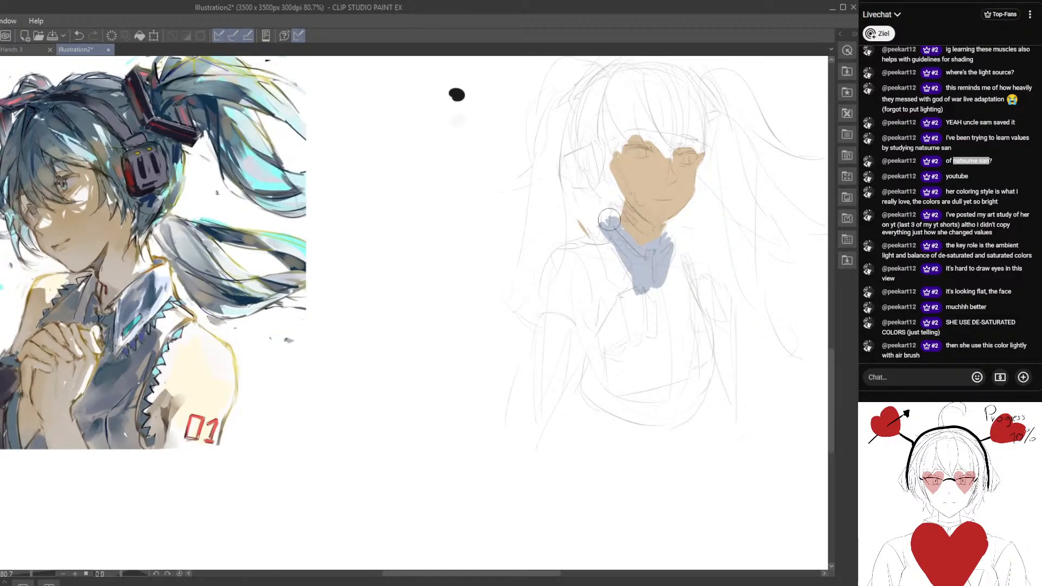
{"action": "left_click_drag", "start_coordinate": [583, 235], "coordinate": [572, 228]}
{"action": "key", "text": "ctrl+z"}
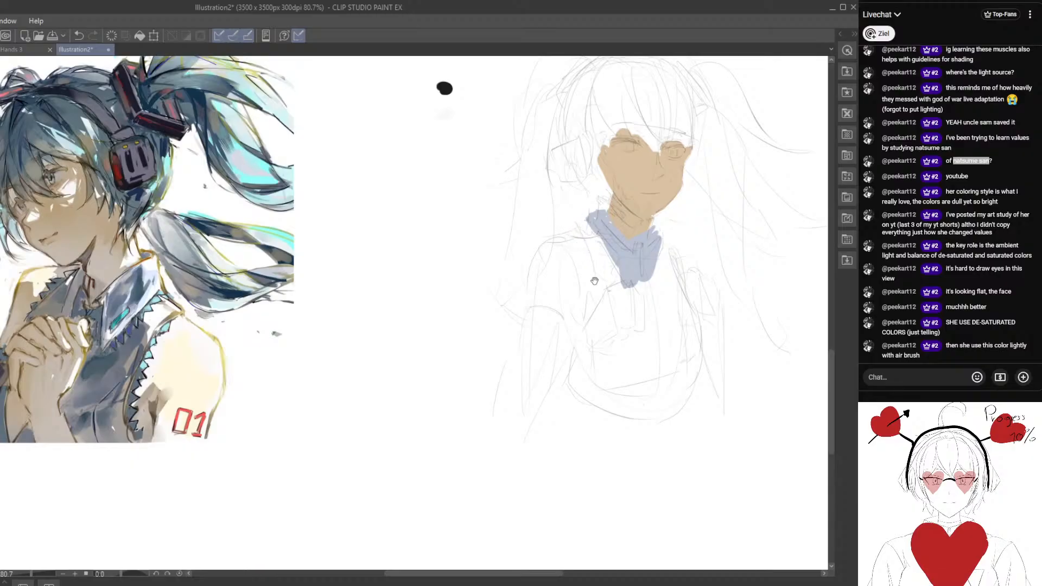
{"action": "mouse_move", "coordinate": [594, 282]}
{"action": "left_mouse_down"}
{"action": "mouse_move", "coordinate": [598, 257]}
{"action": "mouse_move", "coordinate": [617, 266]}
{"action": "left_mouse_up"}
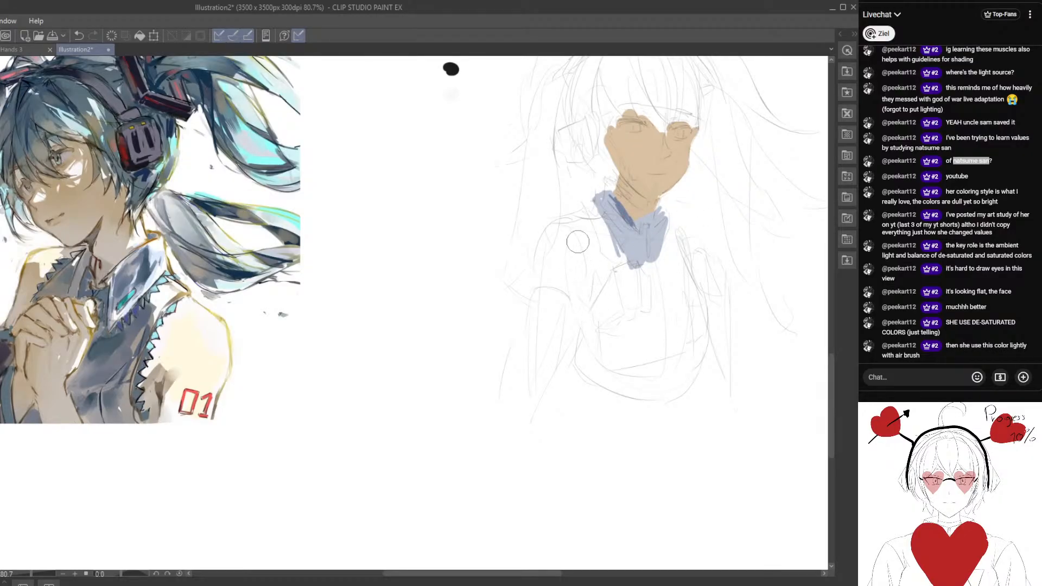
{"action": "mouse_move", "coordinate": [573, 240]}
{"action": "left_mouse_down"}
{"action": "mouse_move", "coordinate": [601, 260]}
{"action": "mouse_move", "coordinate": [622, 258]}
{"action": "left_mouse_up"}
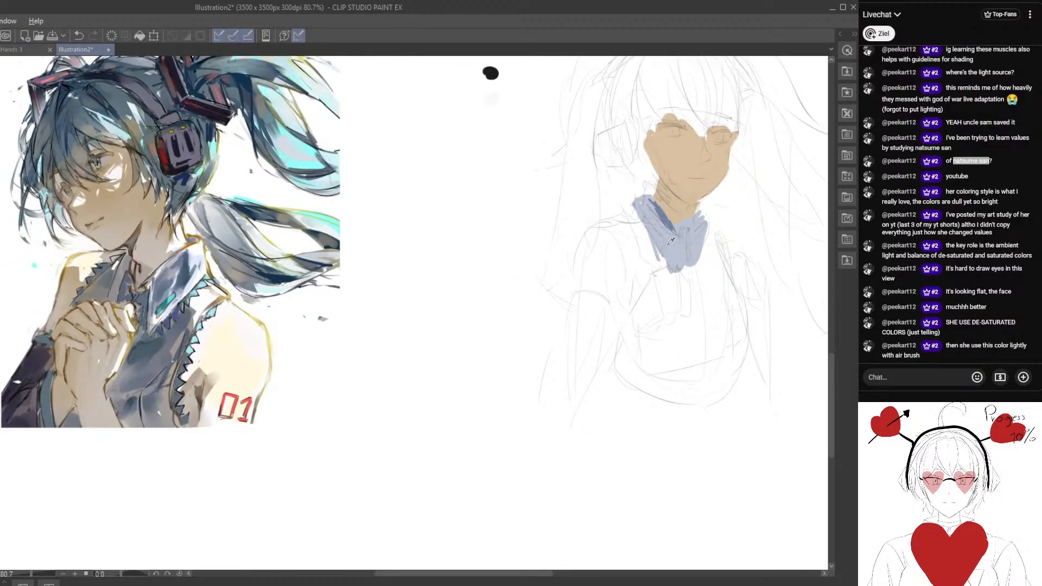
Paint the near shoulder's edge in tan and extend the muted blue top down beside the raised hand.
{"action": "left_click_drag", "start_coordinate": [682, 312], "coordinate": [598, 251]}
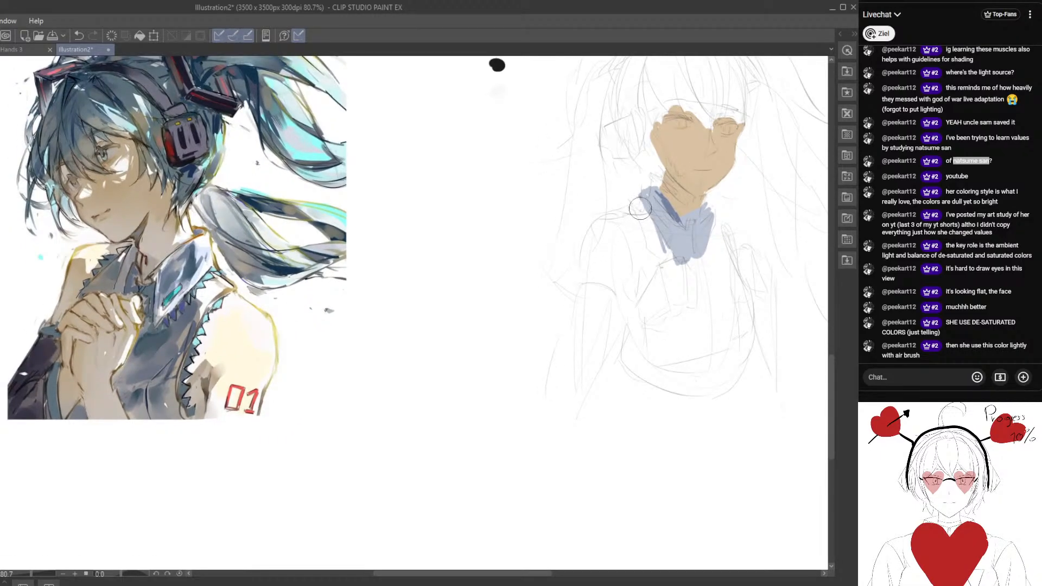
{"action": "mouse_move", "coordinate": [636, 207]}
{"action": "left_mouse_down"}
{"action": "mouse_move", "coordinate": [595, 251]}
{"action": "mouse_move", "coordinate": [631, 210]}
{"action": "mouse_move", "coordinate": [609, 222]}
{"action": "mouse_move", "coordinate": [639, 207]}
{"action": "mouse_move", "coordinate": [620, 211]}
{"action": "mouse_move", "coordinate": [600, 252]}
{"action": "mouse_move", "coordinate": [634, 206]}
{"action": "mouse_move", "coordinate": [648, 215]}
{"action": "mouse_move", "coordinate": [617, 224]}
{"action": "mouse_move", "coordinate": [642, 216]}
{"action": "mouse_move", "coordinate": [621, 264]}
{"action": "left_mouse_up"}
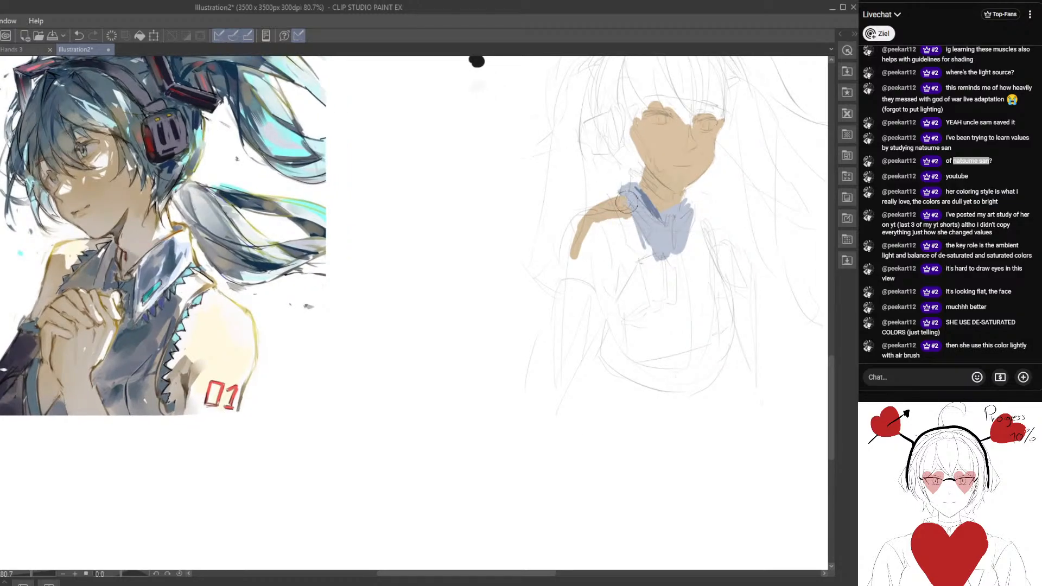
{"action": "mouse_move", "coordinate": [627, 204]}
{"action": "left_mouse_down"}
{"action": "mouse_move", "coordinate": [623, 268]}
{"action": "mouse_move", "coordinate": [625, 207]}
{"action": "mouse_move", "coordinate": [636, 248]}
{"action": "mouse_move", "coordinate": [624, 275]}
{"action": "mouse_move", "coordinate": [651, 243]}
{"action": "mouse_move", "coordinate": [625, 243]}
{"action": "left_mouse_up"}
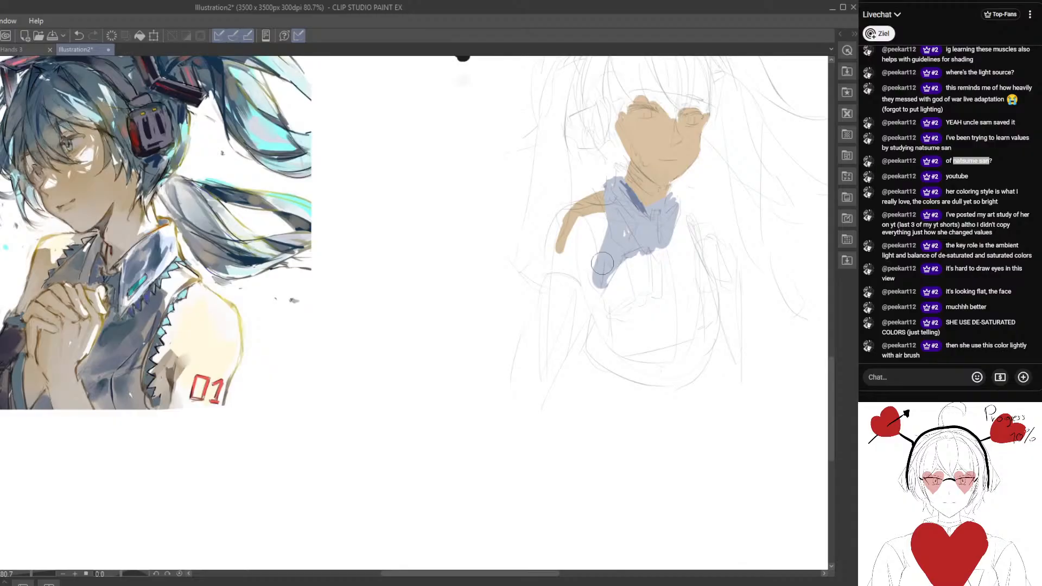
Fill the raised hand and the near upper arm down to the sleeve line with the tan skin tone.
{"action": "left_click", "coordinate": [592, 224], "text": "alt"}
{"action": "mouse_move", "coordinate": [616, 299]}
{"action": "left_mouse_down"}
{"action": "mouse_move", "coordinate": [640, 255]}
{"action": "mouse_move", "coordinate": [643, 285]}
{"action": "mouse_move", "coordinate": [649, 262]}
{"action": "mouse_move", "coordinate": [662, 271]}
{"action": "mouse_move", "coordinate": [659, 296]}
{"action": "mouse_move", "coordinate": [654, 266]}
{"action": "mouse_move", "coordinate": [660, 278]}
{"action": "mouse_move", "coordinate": [648, 288]}
{"action": "mouse_move", "coordinate": [624, 284]}
{"action": "mouse_move", "coordinate": [631, 279]}
{"action": "mouse_move", "coordinate": [580, 353]}
{"action": "mouse_move", "coordinate": [648, 298]}
{"action": "left_mouse_up"}
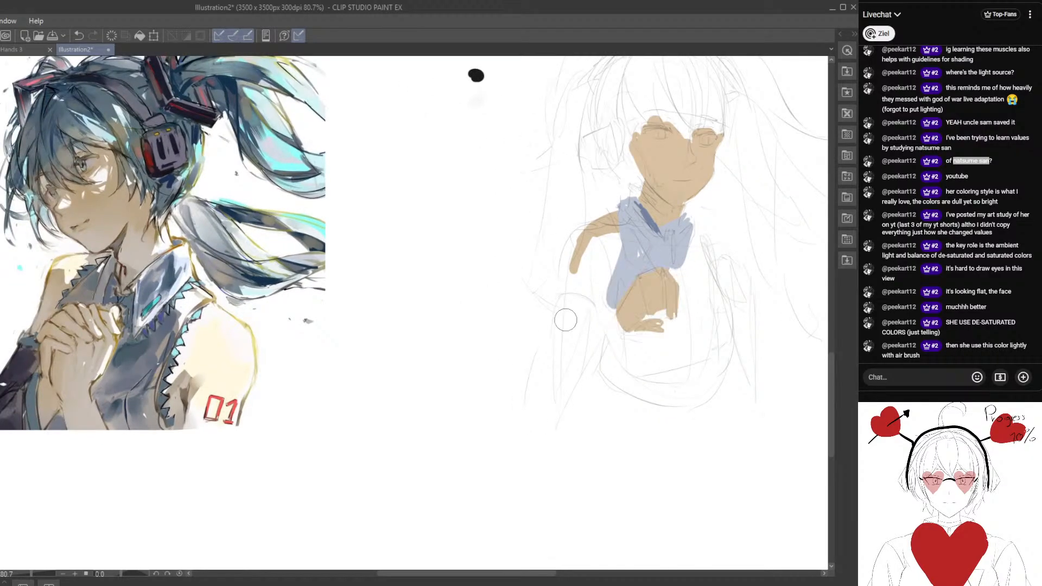
{"action": "scroll", "coordinate": [565, 317], "scroll_direction": "down", "scroll_amount": 1}
{"action": "mouse_move", "coordinate": [604, 242]}
{"action": "left_mouse_down"}
{"action": "mouse_move", "coordinate": [602, 222]}
{"action": "mouse_move", "coordinate": [597, 247]}
{"action": "mouse_move", "coordinate": [613, 252]}
{"action": "mouse_move", "coordinate": [594, 239]}
{"action": "mouse_move", "coordinate": [575, 271]}
{"action": "mouse_move", "coordinate": [567, 324]}
{"action": "left_mouse_up"}
{"action": "key", "text": "m"}
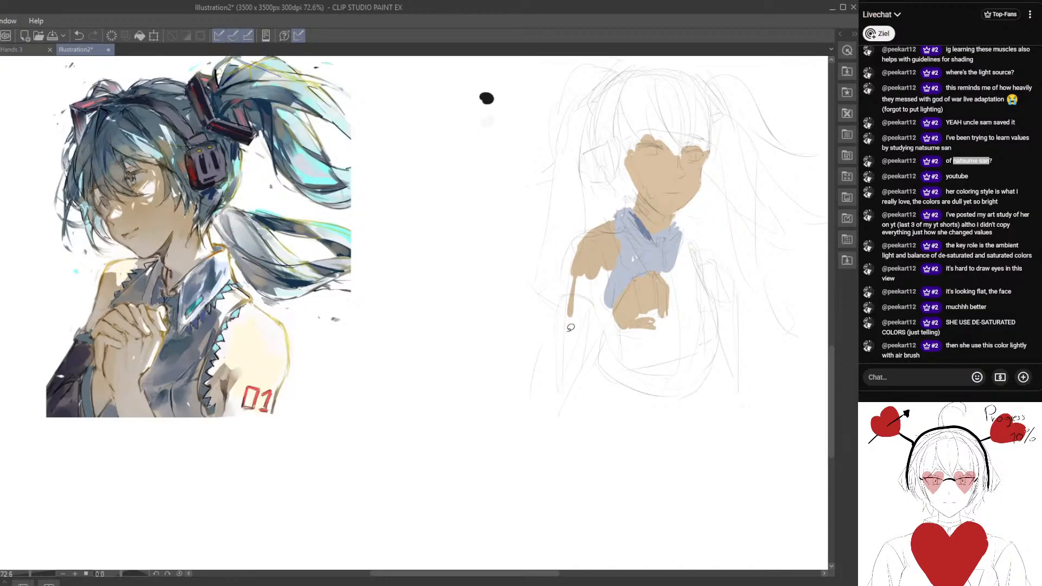
{"action": "left_click_drag", "start_coordinate": [600, 289], "coordinate": [587, 271]}
{"action": "mouse_move", "coordinate": [594, 202]}
{"action": "left_mouse_down"}
{"action": "mouse_move", "coordinate": [555, 290]}
{"action": "mouse_move", "coordinate": [567, 304]}
{"action": "mouse_move", "coordinate": [602, 242]}
{"action": "mouse_move", "coordinate": [577, 252]}
{"action": "left_mouse_up"}
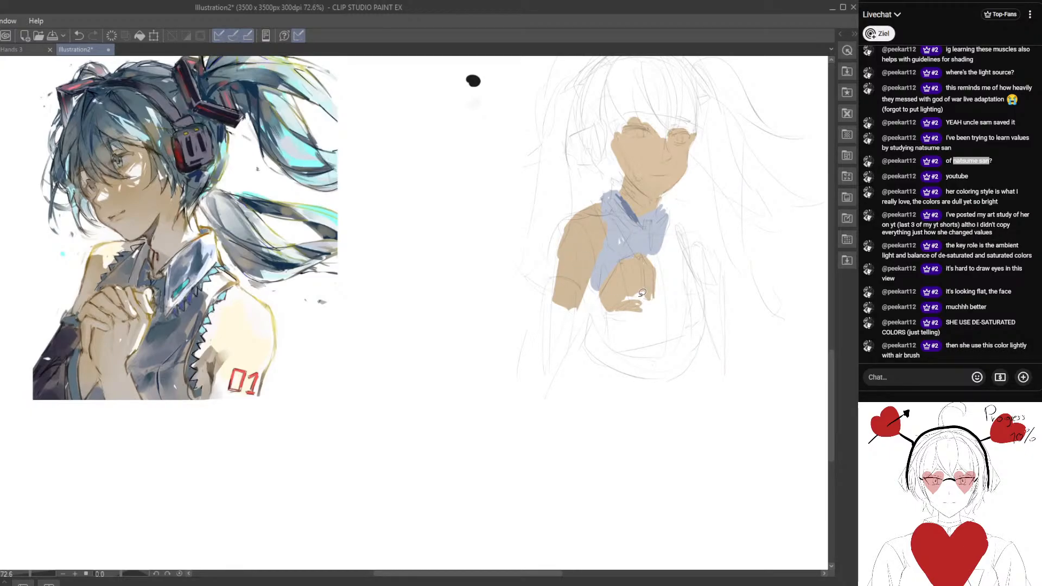
Block in the near forearm's detached sleeve with near-black, replacing the navy test stroke.
{"action": "left_click_drag", "start_coordinate": [564, 304], "coordinate": [557, 346]}
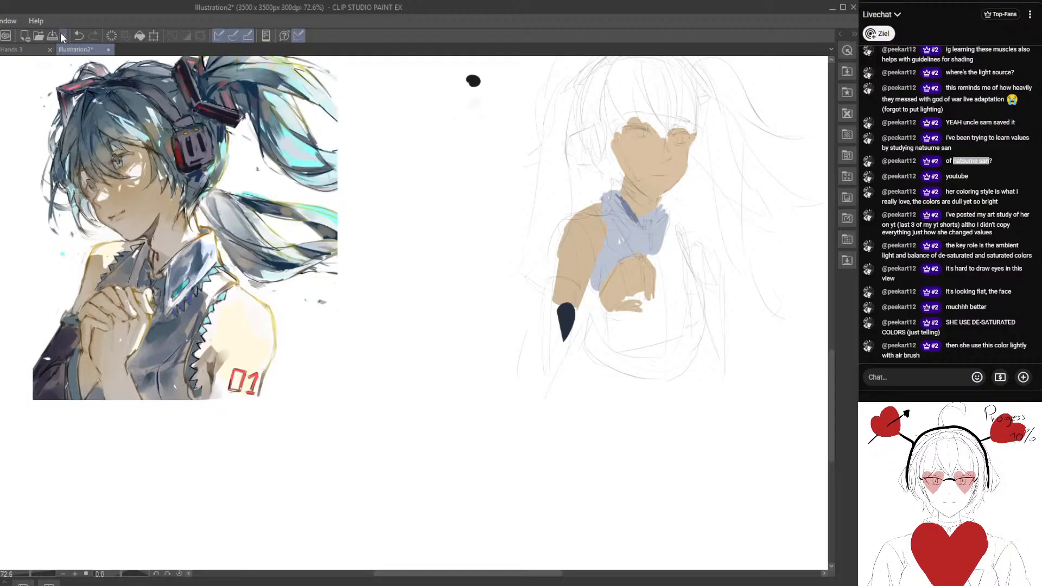
{"action": "key", "text": "ctrl+z"}
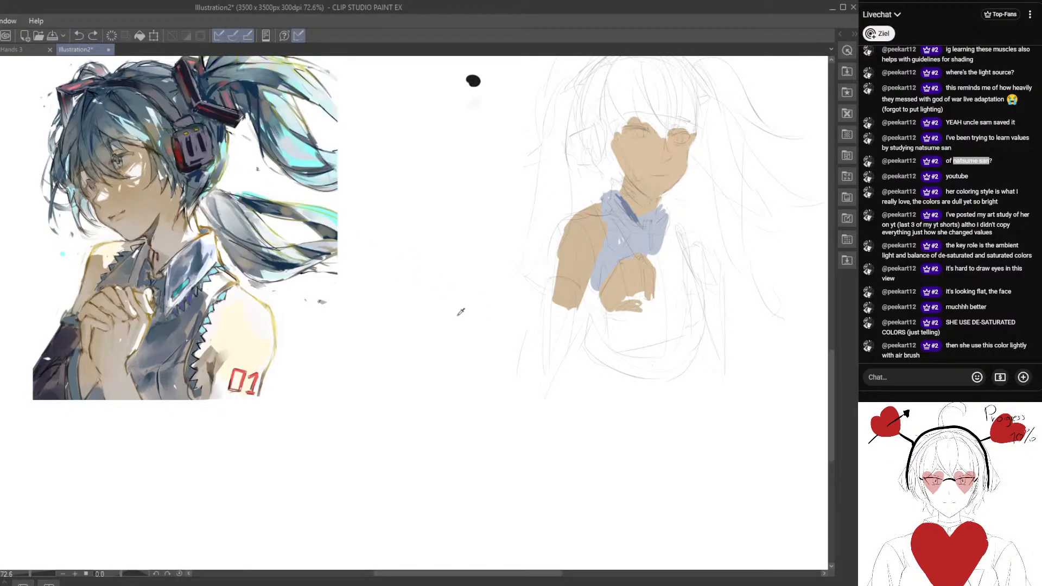
{"action": "left_click_drag", "start_coordinate": [575, 314], "coordinate": [553, 312]}
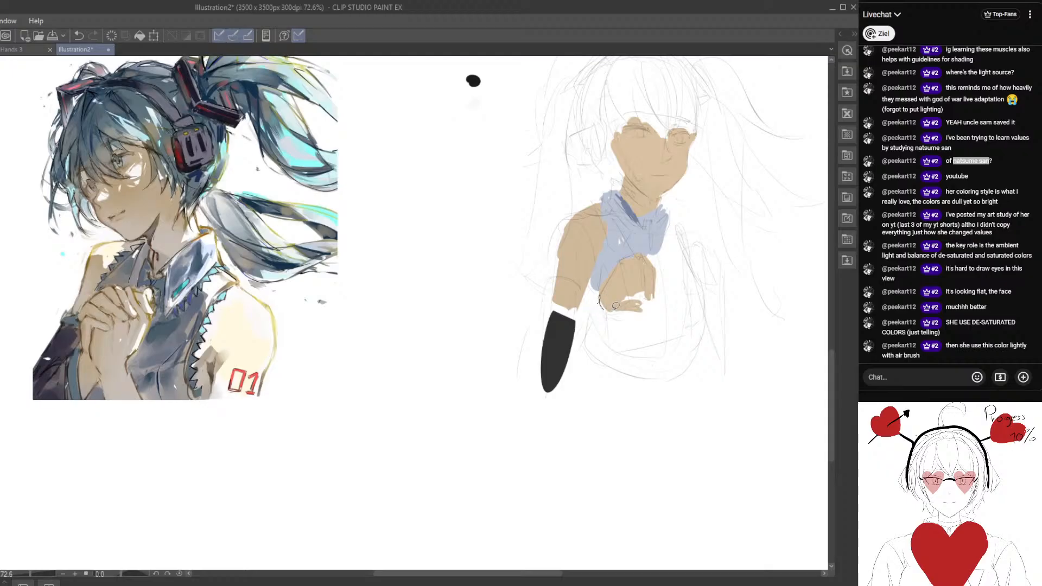
{"action": "mouse_move", "coordinate": [616, 306]}
{"action": "left_mouse_down"}
{"action": "mouse_move", "coordinate": [560, 374]}
{"action": "mouse_move", "coordinate": [553, 319]}
{"action": "mouse_move", "coordinate": [585, 307]}
{"action": "mouse_move", "coordinate": [629, 265]}
{"action": "mouse_move", "coordinate": [611, 260]}
{"action": "mouse_move", "coordinate": [586, 299]}
{"action": "mouse_move", "coordinate": [610, 270]}
{"action": "left_mouse_up"}
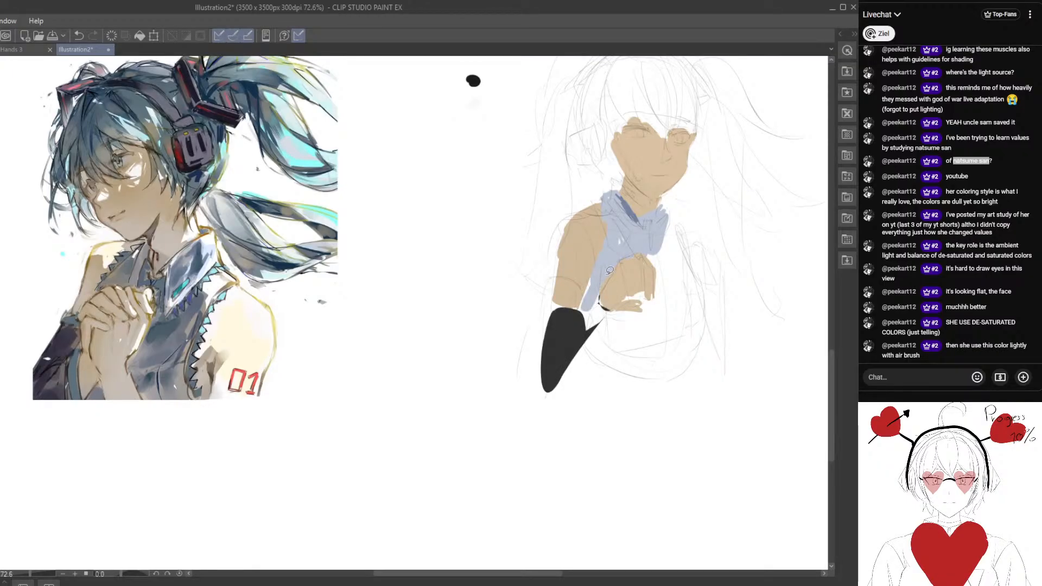
Fill the rest of the top's body with muted blue and block in the far shoulder and arm in tan.
{"action": "left_click_drag", "start_coordinate": [650, 302], "coordinate": [575, 304]}
{"action": "mouse_move", "coordinate": [597, 229]}
{"action": "left_mouse_down"}
{"action": "mouse_move", "coordinate": [621, 264]}
{"action": "mouse_move", "coordinate": [559, 347]}
{"action": "mouse_move", "coordinate": [562, 299]}
{"action": "mouse_move", "coordinate": [583, 255]}
{"action": "left_mouse_up"}
{"action": "mouse_move", "coordinate": [678, 277]}
{"action": "left_mouse_down"}
{"action": "mouse_move", "coordinate": [590, 261]}
{"action": "mouse_move", "coordinate": [640, 265]}
{"action": "mouse_move", "coordinate": [619, 253]}
{"action": "mouse_move", "coordinate": [641, 256]}
{"action": "mouse_move", "coordinate": [646, 295]}
{"action": "mouse_move", "coordinate": [624, 246]}
{"action": "mouse_move", "coordinate": [624, 293]}
{"action": "left_mouse_up"}
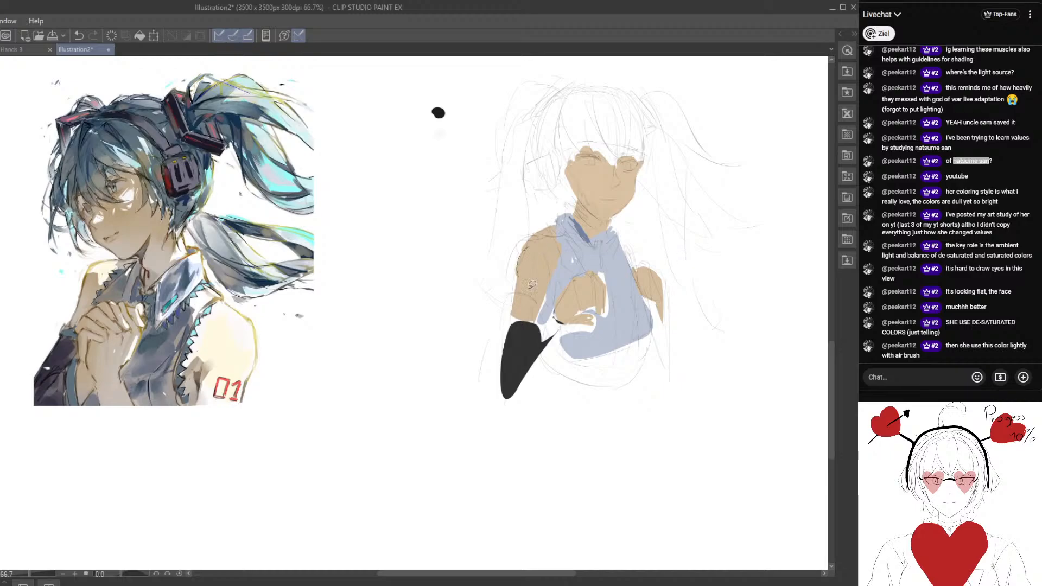
Try a different shading tone as a soft patch on the near upper arm.
{"action": "left_click_drag", "start_coordinate": [532, 285], "coordinate": [533, 282]}
{"action": "left_click", "coordinate": [78, 35]}
{"action": "left_click_drag", "start_coordinate": [634, 280], "coordinate": [620, 270]}
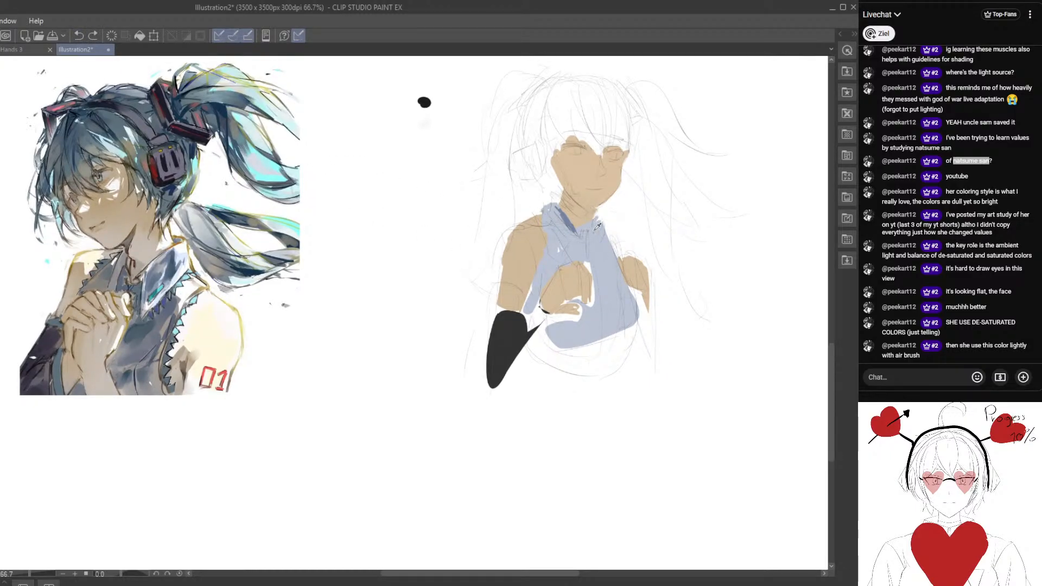
{"action": "mouse_move", "coordinate": [518, 234]}
{"action": "left_mouse_down"}
{"action": "mouse_move", "coordinate": [521, 277]}
{"action": "mouse_move", "coordinate": [538, 232]}
{"action": "mouse_move", "coordinate": [511, 236]}
{"action": "mouse_move", "coordinate": [541, 252]}
{"action": "mouse_move", "coordinate": [550, 233]}
{"action": "mouse_move", "coordinate": [555, 263]}
{"action": "left_mouse_up"}
{"action": "scroll", "coordinate": [563, 260], "scroll_direction": "up", "scroll_amount": 2}
{"action": "left_click_drag", "start_coordinate": [565, 226], "coordinate": [546, 243]}
{"action": "left_click_drag", "start_coordinate": [484, 293], "coordinate": [627, 304]}
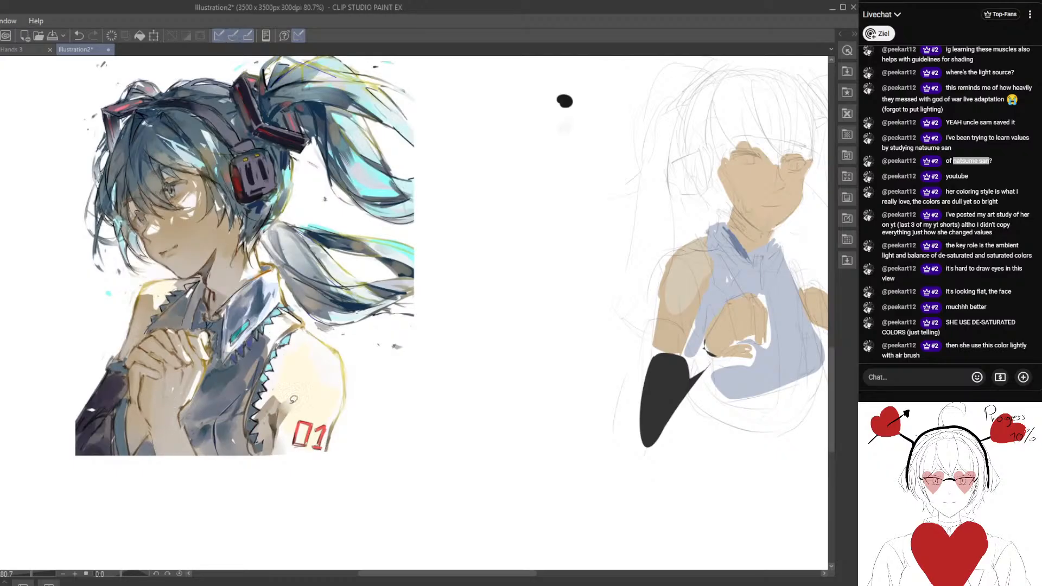
{"action": "mouse_move", "coordinate": [603, 323]}
{"action": "left_mouse_down"}
{"action": "mouse_move", "coordinate": [526, 328]}
{"action": "mouse_move", "coordinate": [596, 315]}
{"action": "left_mouse_up"}
{"action": "scroll", "coordinate": [576, 312], "scroll_direction": "down", "scroll_amount": 1}
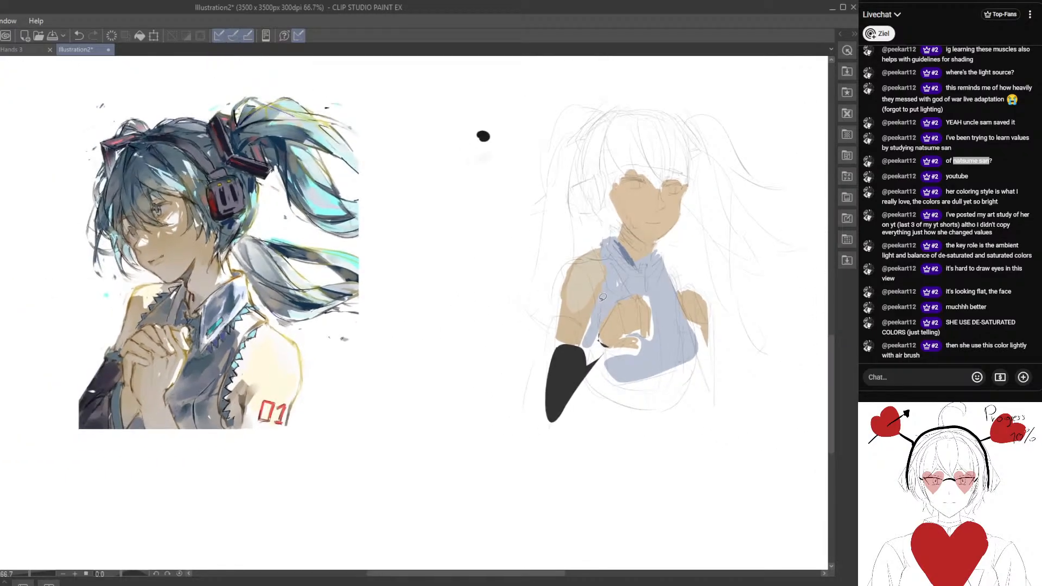
{"action": "scroll", "coordinate": [603, 297], "scroll_direction": "up", "scroll_amount": 1}
{"action": "mouse_move", "coordinate": [594, 254]}
{"action": "left_mouse_down"}
{"action": "mouse_move", "coordinate": [581, 274]}
{"action": "mouse_move", "coordinate": [603, 270]}
{"action": "mouse_move", "coordinate": [583, 285]}
{"action": "mouse_move", "coordinate": [605, 255]}
{"action": "mouse_move", "coordinate": [588, 295]}
{"action": "left_mouse_up"}
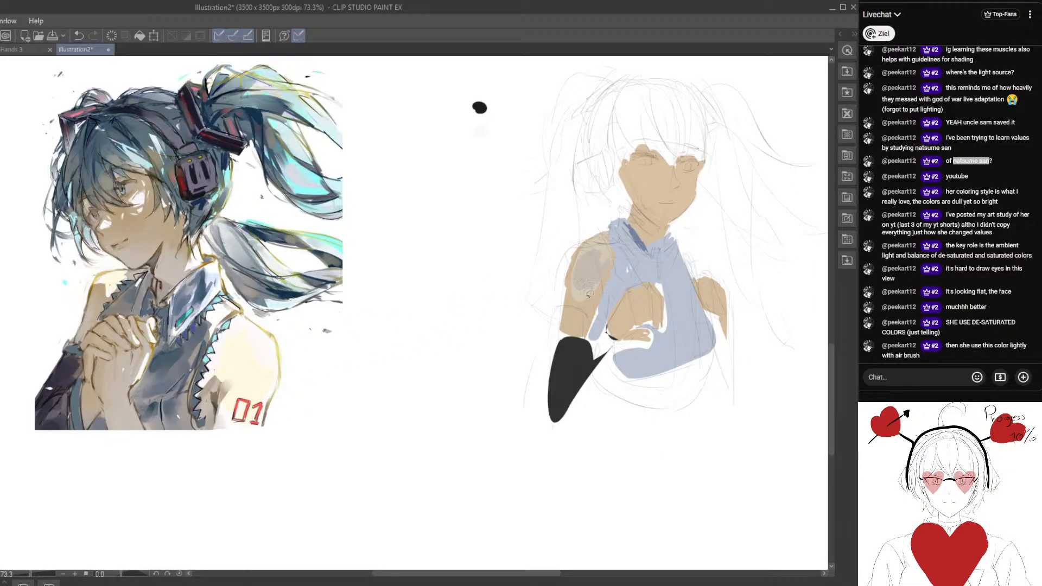
{"action": "mouse_move", "coordinate": [579, 239]}
{"action": "left_mouse_down"}
{"action": "mouse_move", "coordinate": [539, 236]}
{"action": "mouse_move", "coordinate": [563, 287]}
{"action": "mouse_move", "coordinate": [594, 301]}
{"action": "mouse_move", "coordinate": [607, 238]}
{"action": "mouse_move", "coordinate": [593, 247]}
{"action": "mouse_move", "coordinate": [638, 227]}
{"action": "mouse_move", "coordinate": [550, 313]}
{"action": "mouse_move", "coordinate": [577, 279]}
{"action": "mouse_move", "coordinate": [559, 323]}
{"action": "mouse_move", "coordinate": [579, 283]}
{"action": "mouse_move", "coordinate": [583, 309]}
{"action": "mouse_move", "coordinate": [575, 320]}
{"action": "mouse_move", "coordinate": [579, 294]}
{"action": "mouse_move", "coordinate": [562, 332]}
{"action": "mouse_move", "coordinate": [582, 278]}
{"action": "mouse_move", "coordinate": [563, 263]}
{"action": "mouse_move", "coordinate": [574, 290]}
{"action": "mouse_move", "coordinate": [575, 259]}
{"action": "mouse_move", "coordinate": [586, 279]}
{"action": "left_mouse_up"}
{"action": "left_click_drag", "start_coordinate": [623, 345], "coordinate": [619, 313]}
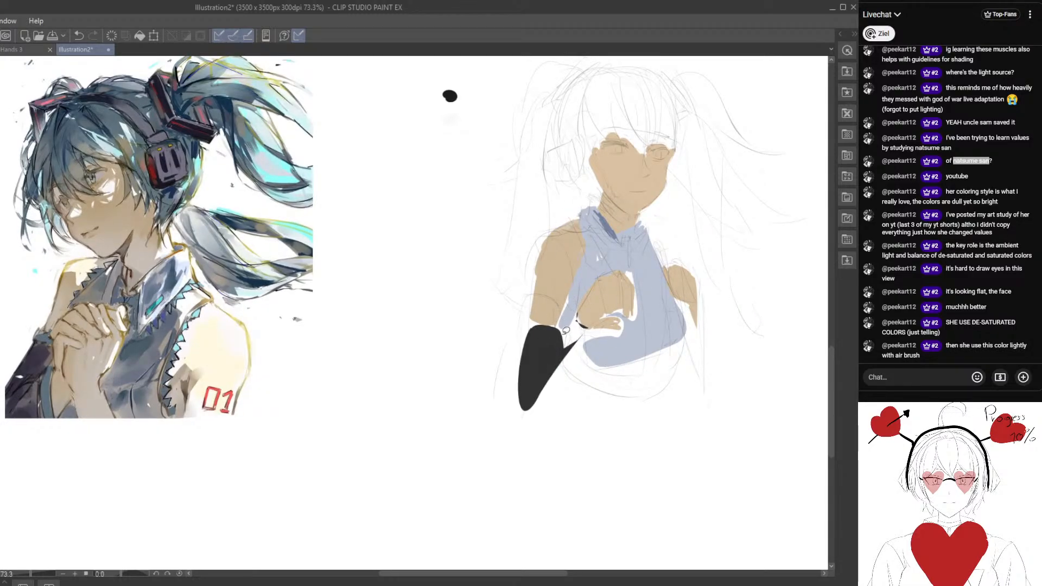
Paint dark teal trim along the upper and inner edges of the near sleeve's cuff.
{"action": "mouse_move", "coordinate": [566, 326]}
{"action": "left_mouse_down"}
{"action": "mouse_move", "coordinate": [577, 357]}
{"action": "mouse_move", "coordinate": [576, 325]}
{"action": "mouse_move", "coordinate": [567, 322]}
{"action": "mouse_move", "coordinate": [576, 370]}
{"action": "mouse_move", "coordinate": [590, 344]}
{"action": "mouse_move", "coordinate": [576, 344]}
{"action": "mouse_move", "coordinate": [578, 355]}
{"action": "mouse_move", "coordinate": [565, 348]}
{"action": "mouse_move", "coordinate": [566, 325]}
{"action": "left_mouse_up"}
{"action": "left_click_drag", "start_coordinate": [525, 355], "coordinate": [532, 352]}
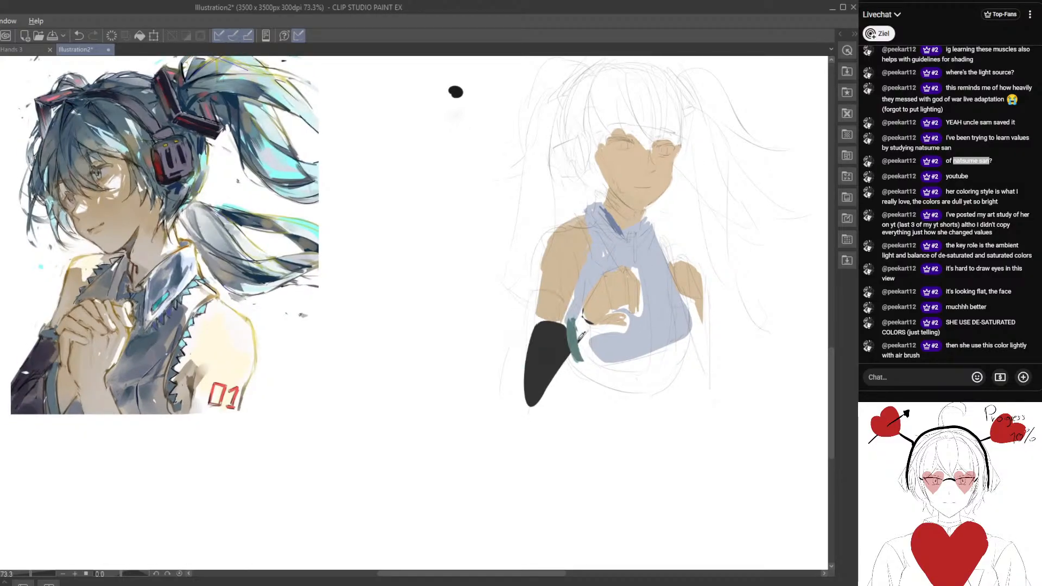
{"action": "mouse_move", "coordinate": [531, 316]}
{"action": "left_mouse_down"}
{"action": "mouse_move", "coordinate": [569, 324]}
{"action": "mouse_move", "coordinate": [534, 311]}
{"action": "mouse_move", "coordinate": [539, 346]}
{"action": "mouse_move", "coordinate": [510, 364]}
{"action": "mouse_move", "coordinate": [535, 351]}
{"action": "left_mouse_up"}
{"action": "mouse_move", "coordinate": [626, 308]}
{"action": "left_mouse_down"}
{"action": "mouse_move", "coordinate": [634, 331]}
{"action": "mouse_move", "coordinate": [607, 335]}
{"action": "left_mouse_up"}
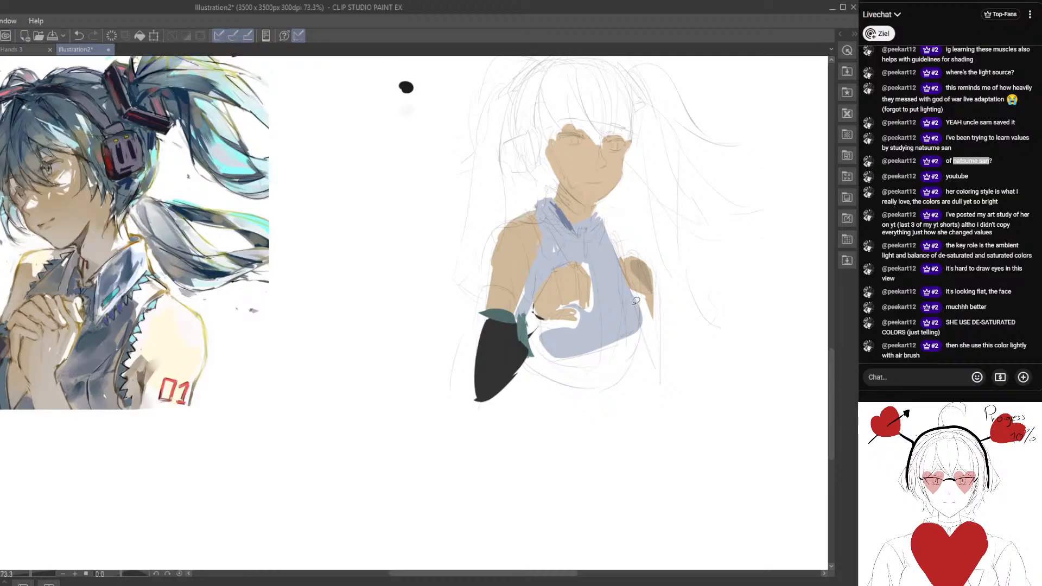
Block in the figure's crown and fringe with flat teal hair colour.
{"action": "left_click_drag", "start_coordinate": [629, 265], "coordinate": [670, 353]}
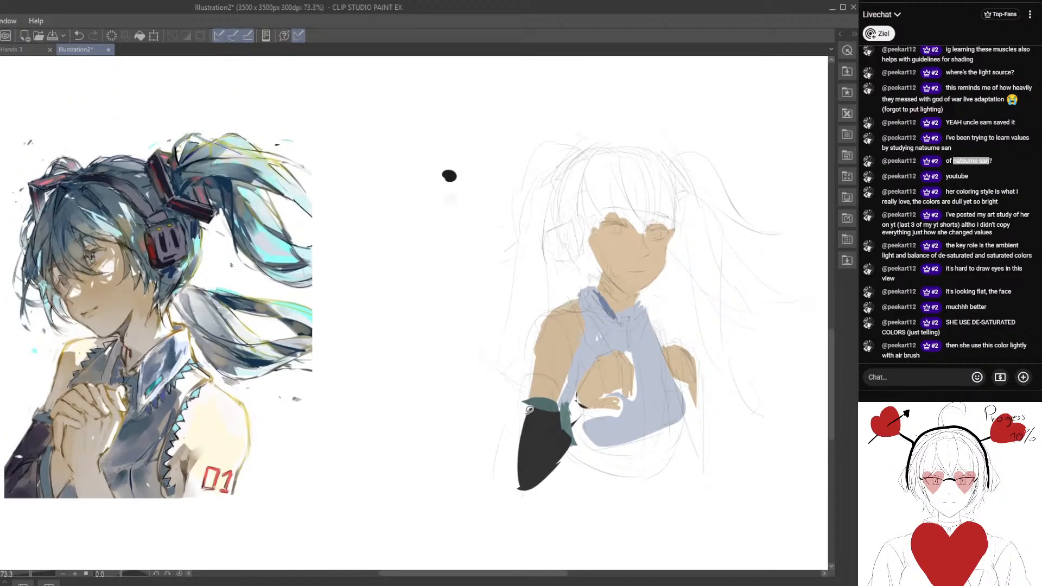
{"action": "left_click", "coordinate": [615, 259], "text": "alt"}
{"action": "mouse_move", "coordinate": [631, 227]}
{"action": "left_mouse_down"}
{"action": "mouse_move", "coordinate": [612, 157]}
{"action": "mouse_move", "coordinate": [629, 228]}
{"action": "left_mouse_up"}
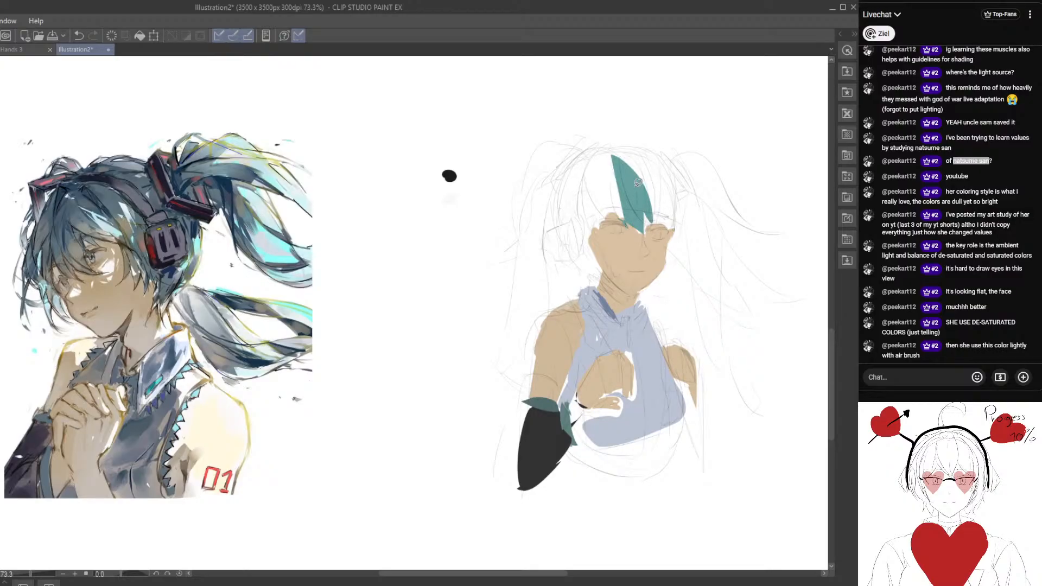
{"action": "mouse_move", "coordinate": [587, 183]}
{"action": "left_mouse_down"}
{"action": "mouse_move", "coordinate": [611, 189]}
{"action": "mouse_move", "coordinate": [604, 181]}
{"action": "left_mouse_up"}
{"action": "mouse_move", "coordinate": [639, 146]}
{"action": "left_mouse_down"}
{"action": "mouse_move", "coordinate": [575, 201]}
{"action": "mouse_move", "coordinate": [643, 214]}
{"action": "mouse_move", "coordinate": [581, 196]}
{"action": "left_mouse_up"}
{"action": "left_click_drag", "start_coordinate": [595, 232], "coordinate": [583, 219]}
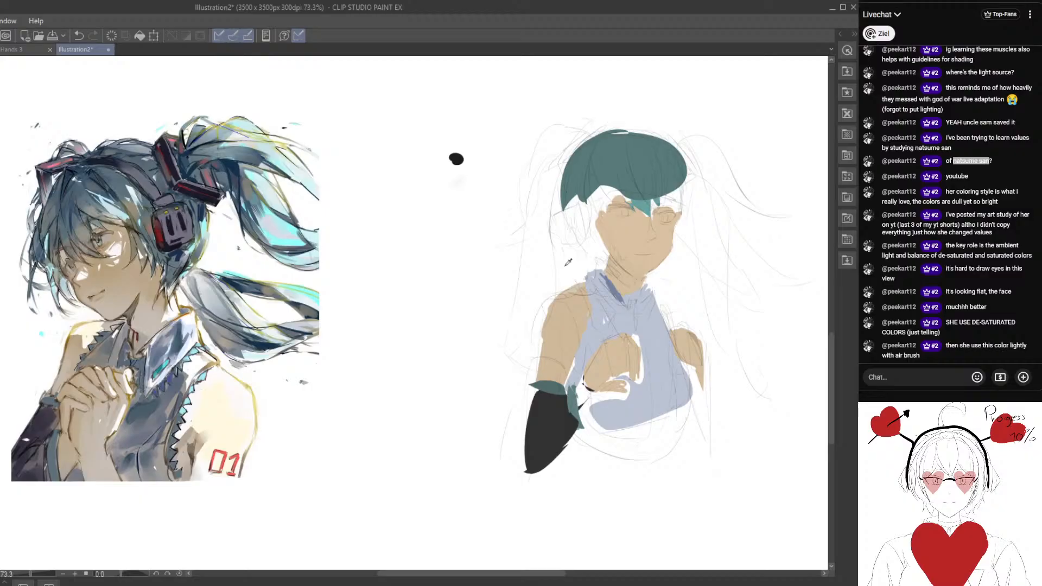
Block in the near headphone at the side of the head with muted purple.
{"action": "mouse_move", "coordinate": [567, 221]}
{"action": "left_mouse_down"}
{"action": "mouse_move", "coordinate": [573, 215]}
{"action": "mouse_move", "coordinate": [567, 233]}
{"action": "mouse_move", "coordinate": [575, 207]}
{"action": "mouse_move", "coordinate": [570, 252]}
{"action": "mouse_move", "coordinate": [592, 235]}
{"action": "left_mouse_up"}
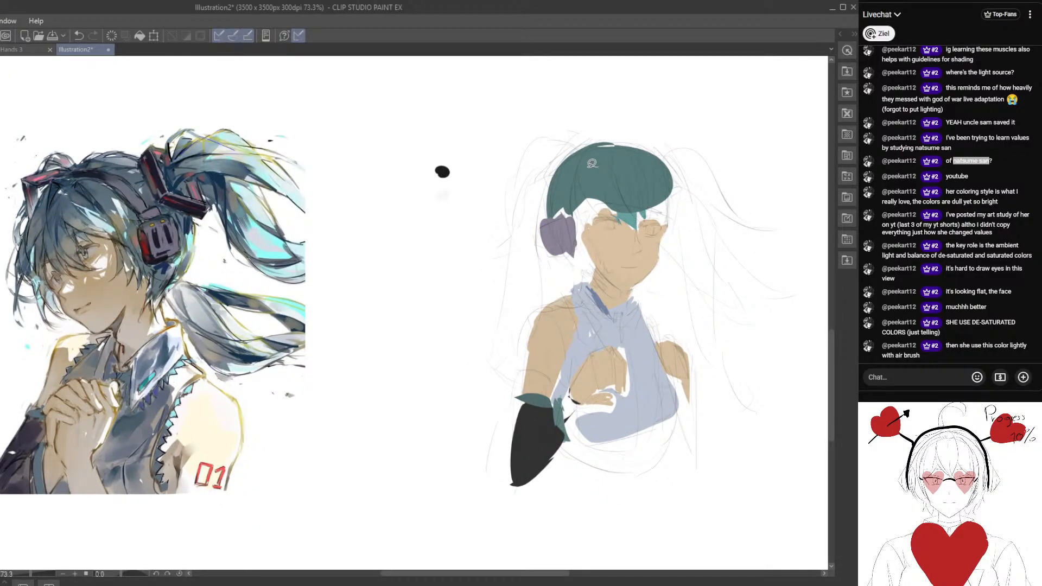
{"action": "mouse_move", "coordinate": [591, 162]}
{"action": "left_mouse_down"}
{"action": "mouse_move", "coordinate": [618, 143]}
{"action": "mouse_move", "coordinate": [632, 166]}
{"action": "left_mouse_up"}
{"action": "left_click_drag", "start_coordinate": [550, 198], "coordinate": [656, 210]}
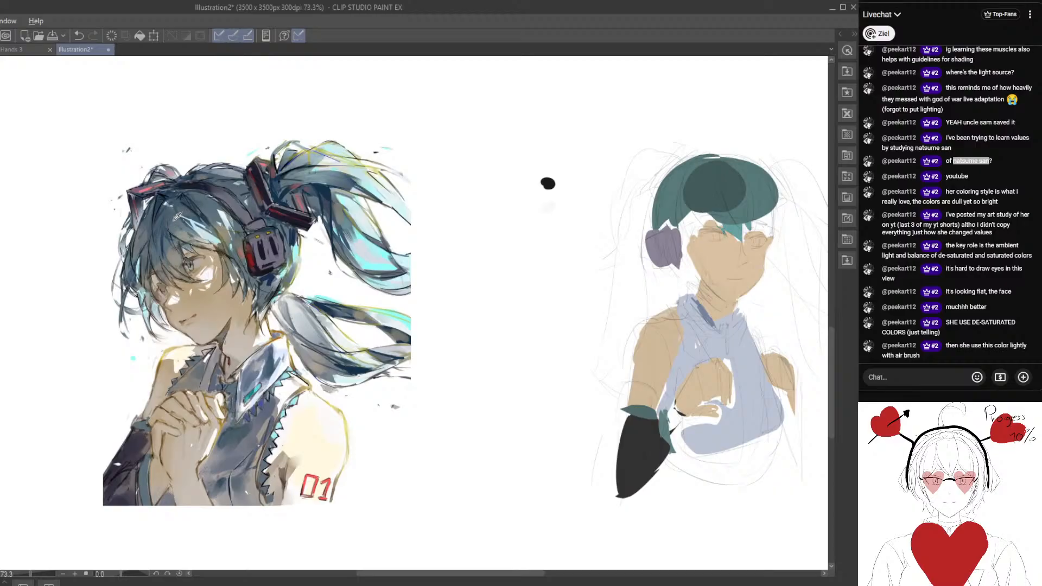
Repaint the crown and fringe with a darker, greyer teal over the first hair colour.
{"action": "left_click", "coordinate": [724, 194]}
{"action": "mouse_move", "coordinate": [680, 172]}
{"action": "left_mouse_down"}
{"action": "mouse_move", "coordinate": [602, 155]}
{"action": "mouse_move", "coordinate": [595, 200]}
{"action": "left_mouse_up"}
{"action": "left_click_drag", "start_coordinate": [599, 196], "coordinate": [631, 230]}
{"action": "mouse_move", "coordinate": [636, 188]}
{"action": "left_mouse_down"}
{"action": "mouse_move", "coordinate": [665, 196]}
{"action": "mouse_move", "coordinate": [664, 177]}
{"action": "left_mouse_up"}
{"action": "mouse_move", "coordinate": [605, 223]}
{"action": "left_mouse_down"}
{"action": "mouse_move", "coordinate": [633, 197]}
{"action": "mouse_move", "coordinate": [638, 170]}
{"action": "mouse_move", "coordinate": [673, 188]}
{"action": "mouse_move", "coordinate": [662, 167]}
{"action": "mouse_move", "coordinate": [676, 168]}
{"action": "left_mouse_up"}
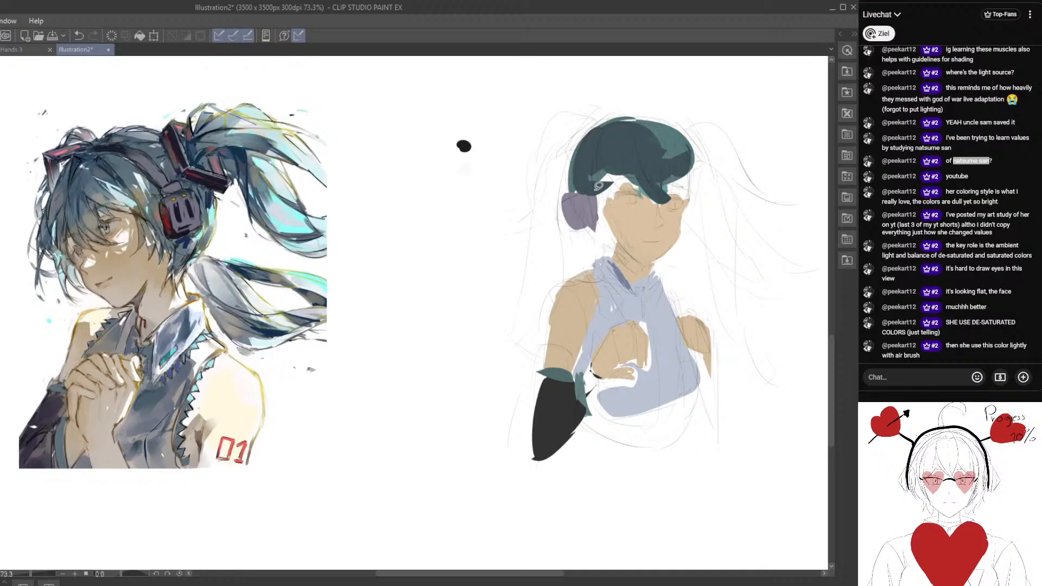
{"action": "mouse_move", "coordinate": [598, 186]}
{"action": "left_mouse_down"}
{"action": "mouse_move", "coordinate": [562, 168]}
{"action": "mouse_move", "coordinate": [630, 179]}
{"action": "mouse_move", "coordinate": [592, 174]}
{"action": "mouse_move", "coordinate": [609, 191]}
{"action": "mouse_move", "coordinate": [630, 170]}
{"action": "left_mouse_up"}
{"action": "mouse_move", "coordinate": [640, 139]}
{"action": "left_mouse_down"}
{"action": "mouse_move", "coordinate": [675, 135]}
{"action": "mouse_move", "coordinate": [655, 151]}
{"action": "mouse_move", "coordinate": [691, 153]}
{"action": "left_mouse_up"}
{"action": "left_click_drag", "start_coordinate": [563, 122], "coordinate": [595, 142]}
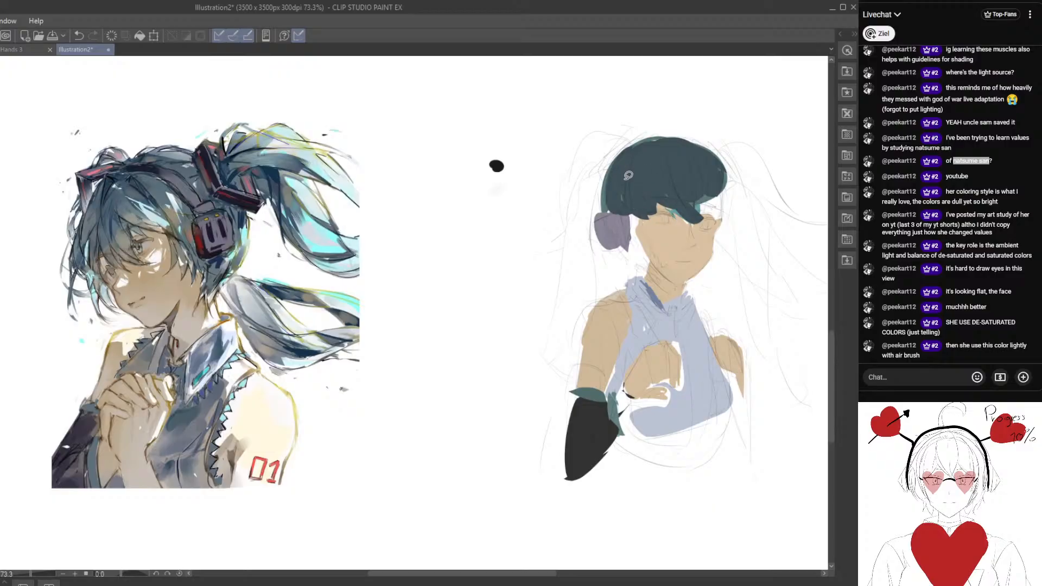
Clear the figure's flat colour block-in, leaving only the pencil sketch.
{"action": "left_click_drag", "start_coordinate": [681, 316], "coordinate": [609, 218]}
{"action": "left_click", "coordinate": [604, 233], "text": "alt"}
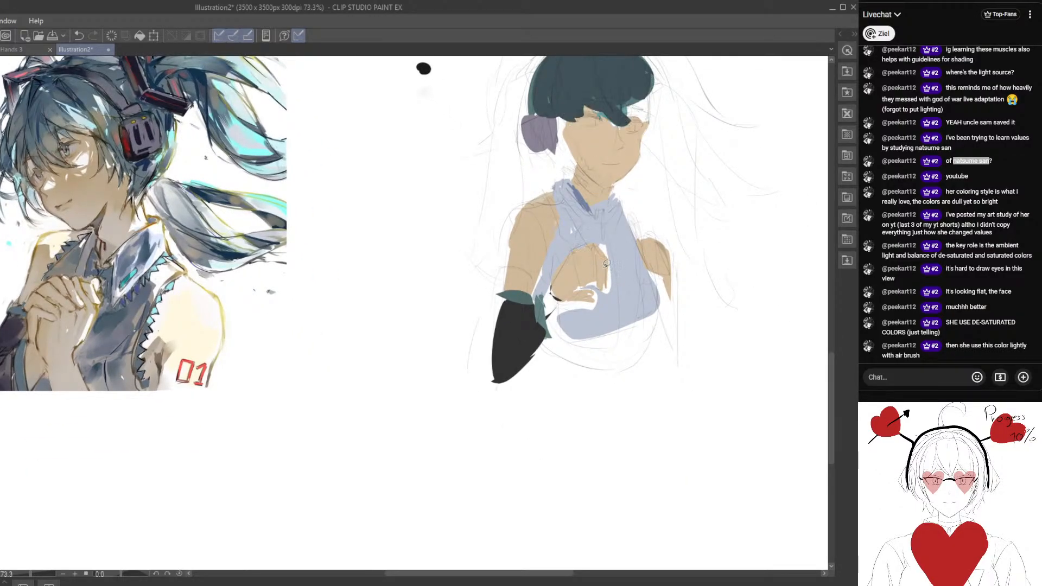
{"action": "left_click_drag", "start_coordinate": [590, 267], "coordinate": [579, 292]}
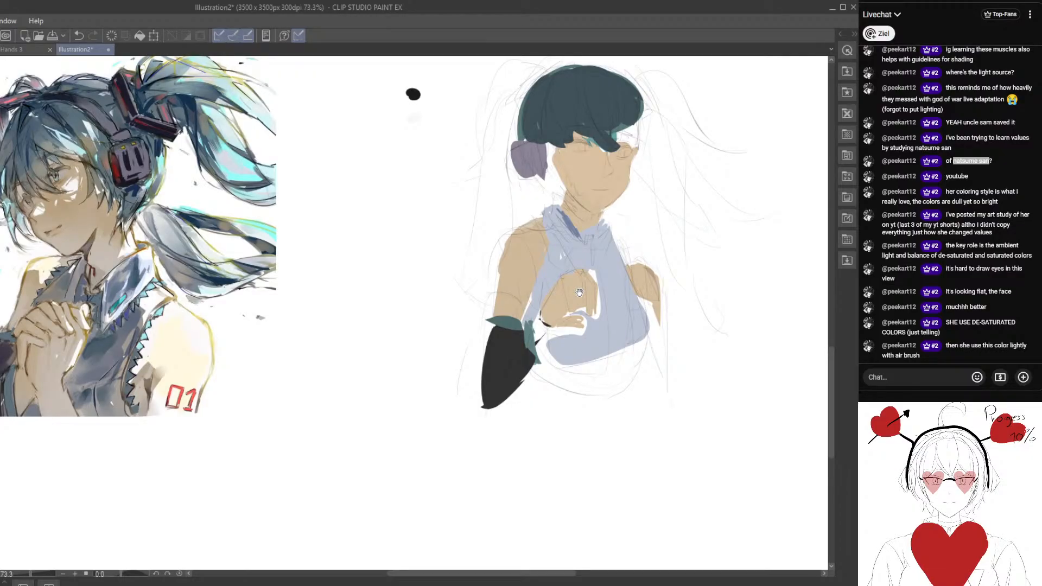
{"action": "left_click_drag", "start_coordinate": [579, 293], "coordinate": [588, 334]}
{"action": "scroll", "coordinate": [589, 311], "scroll_direction": "down", "scroll_amount": 2}
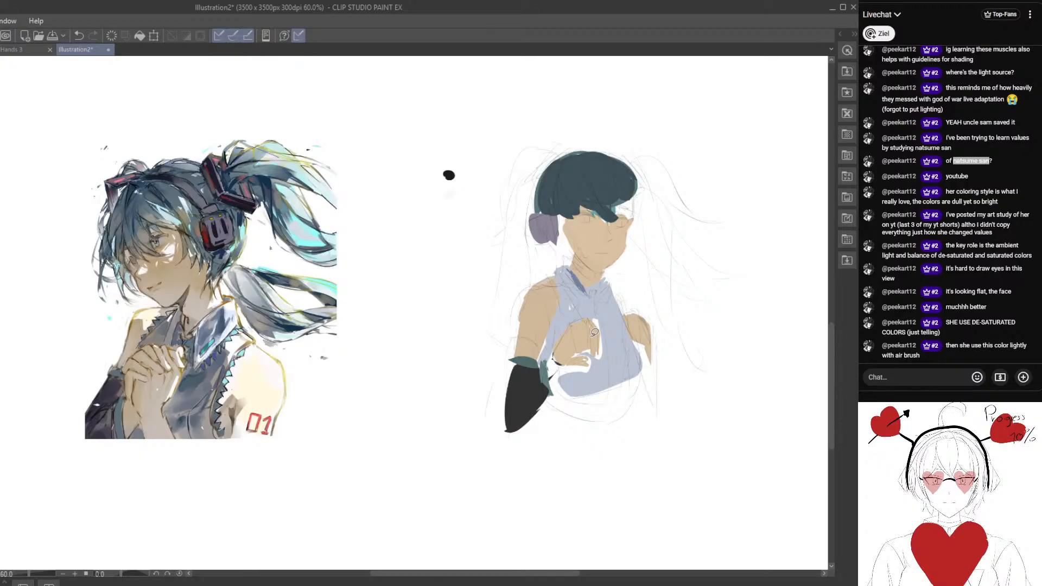
{"action": "left_click_drag", "start_coordinate": [467, 387], "coordinate": [427, 400]}
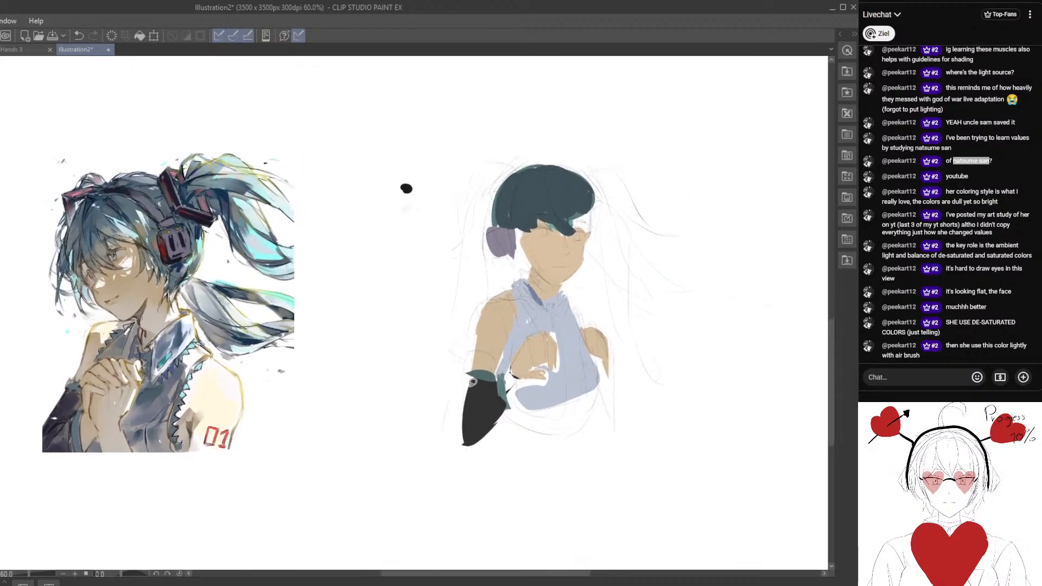
{"action": "key", "text": "e"}
{"action": "mouse_move", "coordinate": [461, 434]}
{"action": "left_mouse_down"}
{"action": "mouse_move", "coordinate": [492, 260]}
{"action": "mouse_move", "coordinate": [579, 431]}
{"action": "left_mouse_up"}
{"action": "key", "text": "p"}
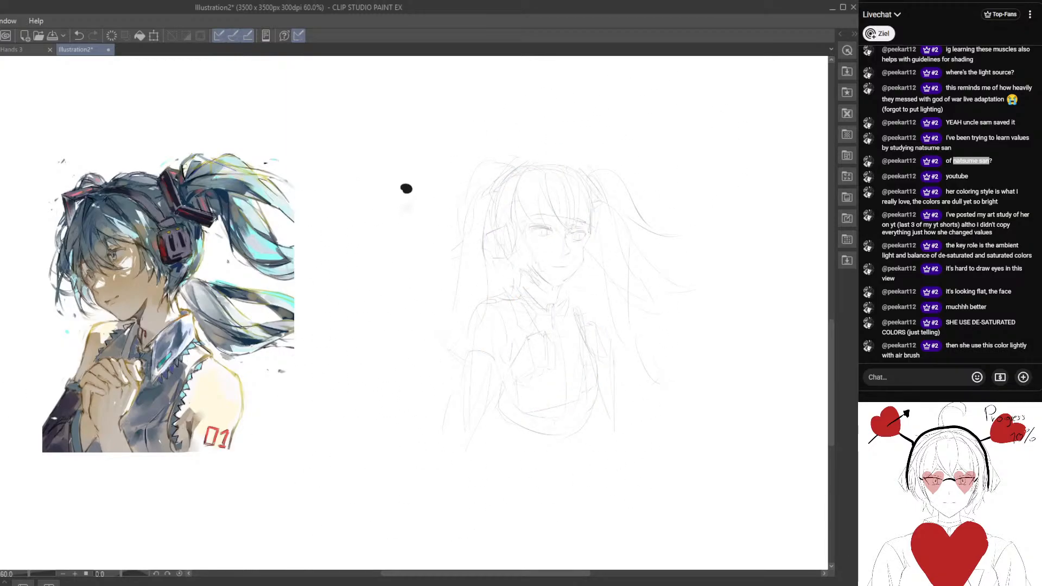
{"action": "mouse_move", "coordinate": [409, 321]}
{"action": "left_mouse_down"}
{"action": "mouse_move", "coordinate": [383, 312]}
{"action": "mouse_move", "coordinate": [413, 314]}
{"action": "left_mouse_up"}
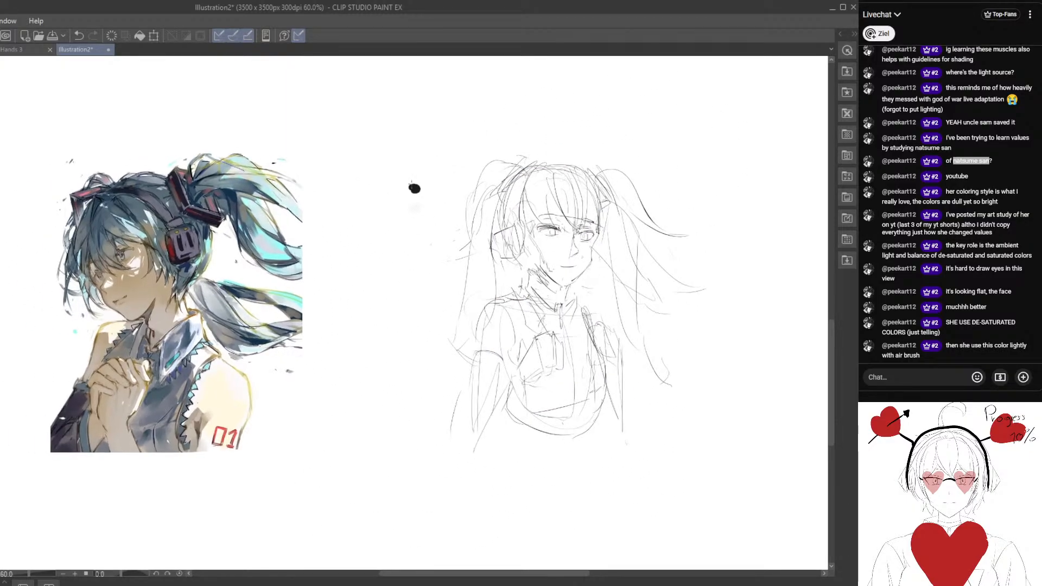
Erase the black colour-test dot and the twin-pigtailed figure's entire pencil sketch from the canvas.
{"action": "left_click_drag", "start_coordinate": [396, 165], "coordinate": [444, 228]}
{"action": "left_click", "coordinate": [422, 199]}
{"action": "key", "text": "["}
{"action": "key", "text": "["}
{"action": "key", "text": "["}
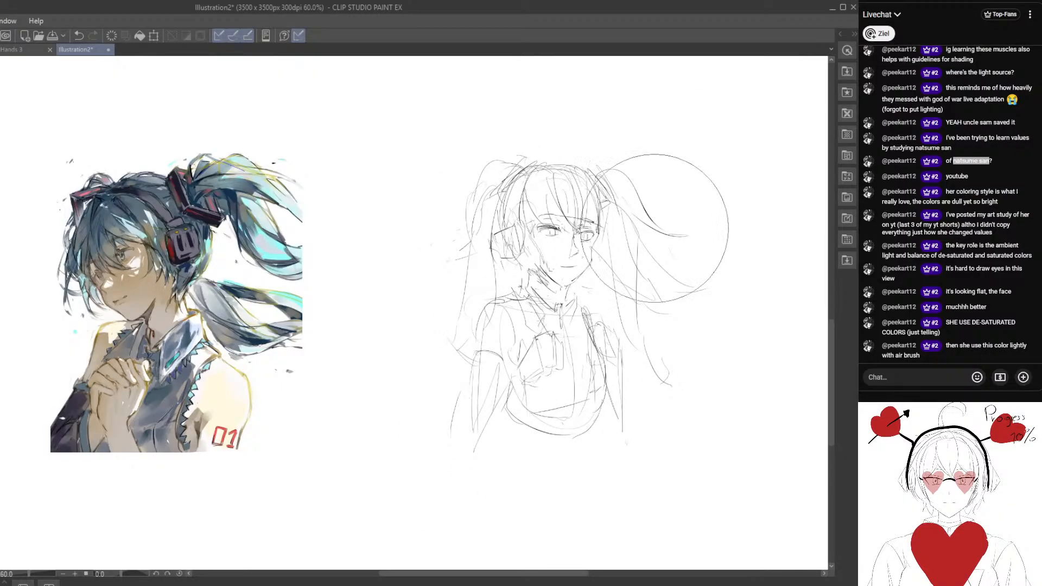
{"action": "mouse_move", "coordinate": [665, 216]}
{"action": "left_mouse_down"}
{"action": "mouse_move", "coordinate": [668, 279]}
{"action": "mouse_move", "coordinate": [588, 314]}
{"action": "mouse_move", "coordinate": [460, 421]}
{"action": "left_mouse_up"}
{"action": "key", "text": "p"}
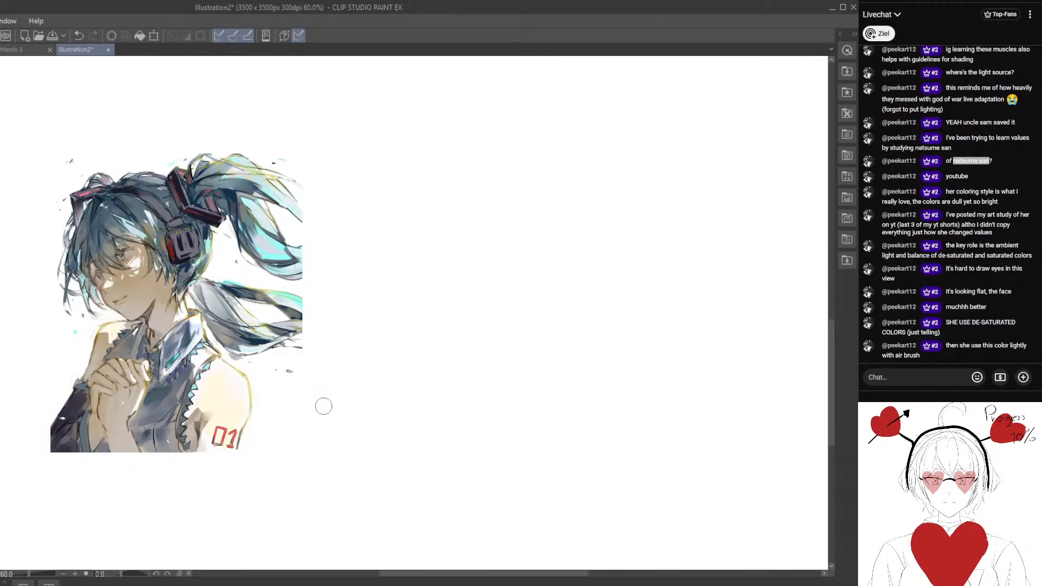
Delete the twin-tailed reference illustration from the canvas.
{"action": "left_click_drag", "start_coordinate": [227, 346], "coordinate": [355, 361]}
{"action": "left_click_drag", "start_coordinate": [323, 414], "coordinate": [282, 400]}
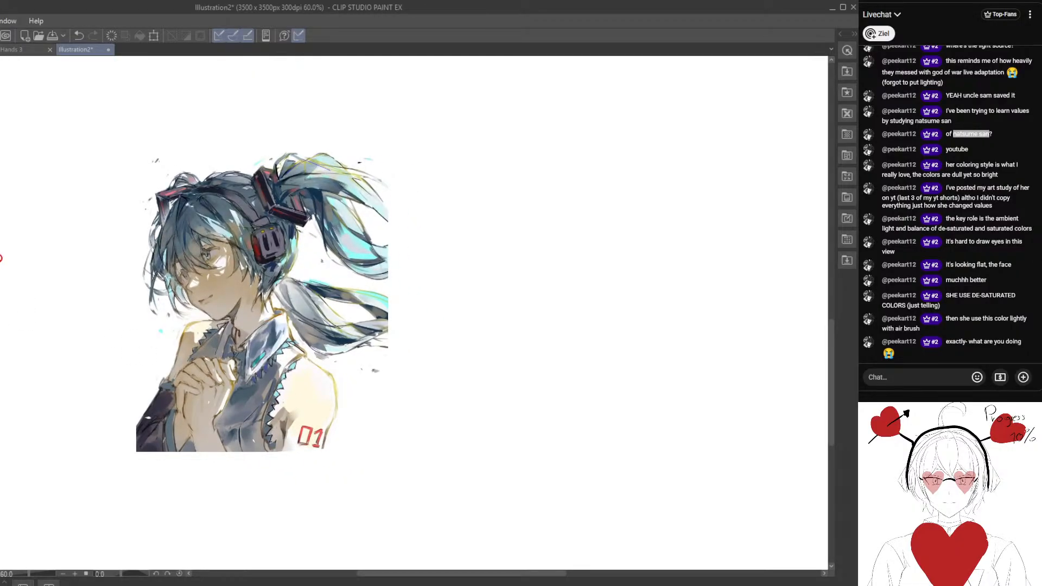
{"action": "key", "text": "Delete"}
{"action": "left_click_drag", "start_coordinate": [196, 282], "coordinate": [167, 318]}
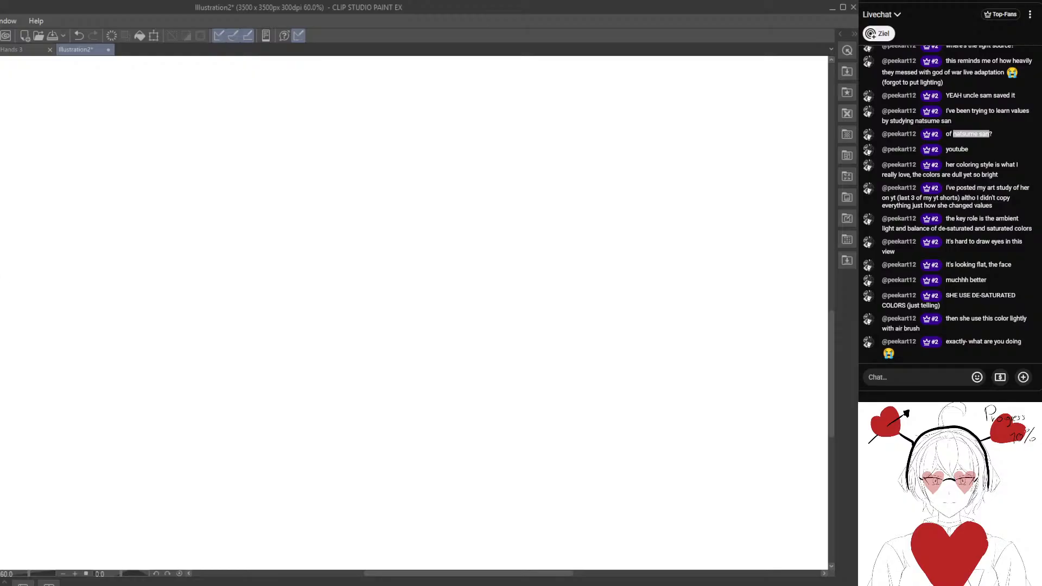
Close the Illustration2 document and open the international womans day illustration.
{"action": "left_click_drag", "start_coordinate": [125, 253], "coordinate": [158, 349]}
{"action": "scroll", "coordinate": [159, 349], "scroll_direction": "down", "scroll_amount": 3}
{"action": "left_click_drag", "start_coordinate": [239, 254], "coordinate": [162, 396]}
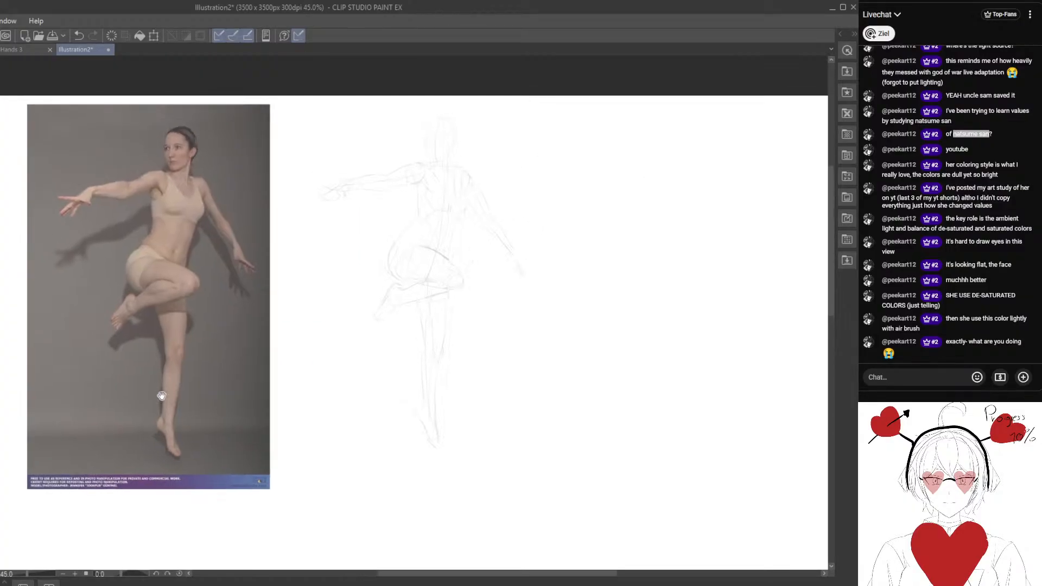
{"action": "left_click", "coordinate": [109, 49]}
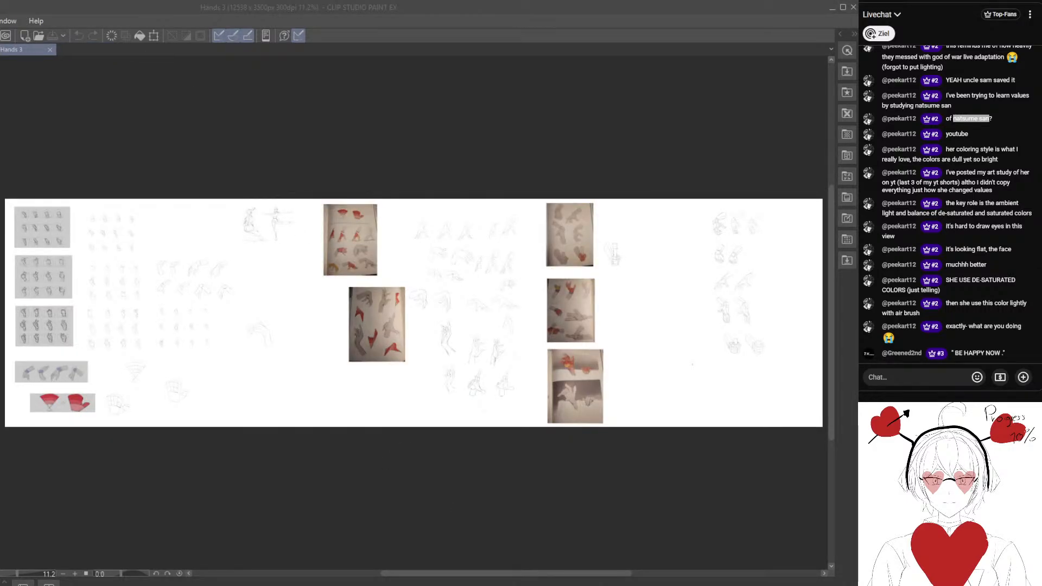
{"action": "left_click", "coordinate": [199, 403]}
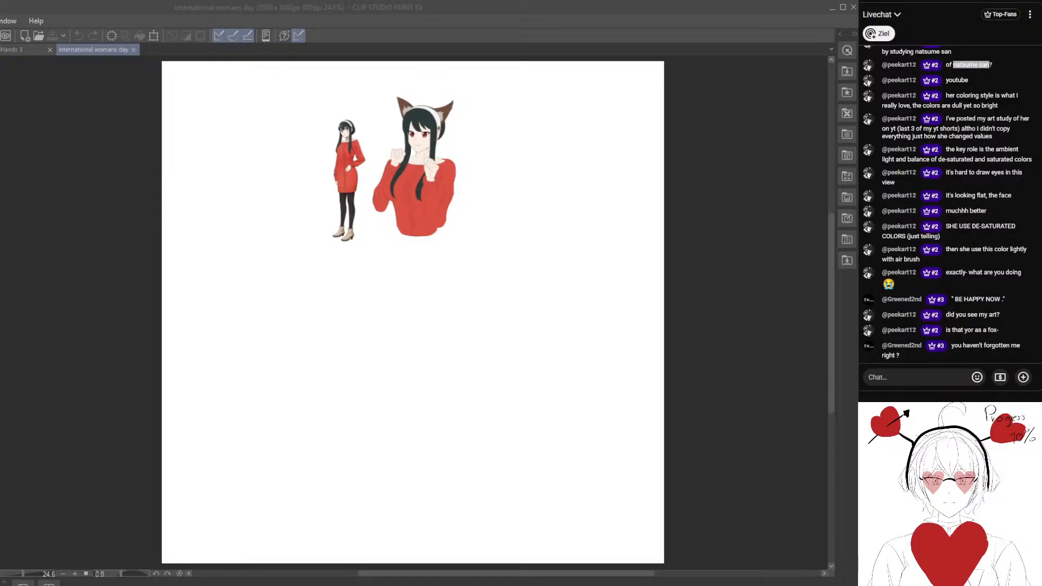
Examine the fox-eared character's flat colours and line art alongside the full-body reference figure.
{"action": "left_click", "coordinate": [334, 209]}
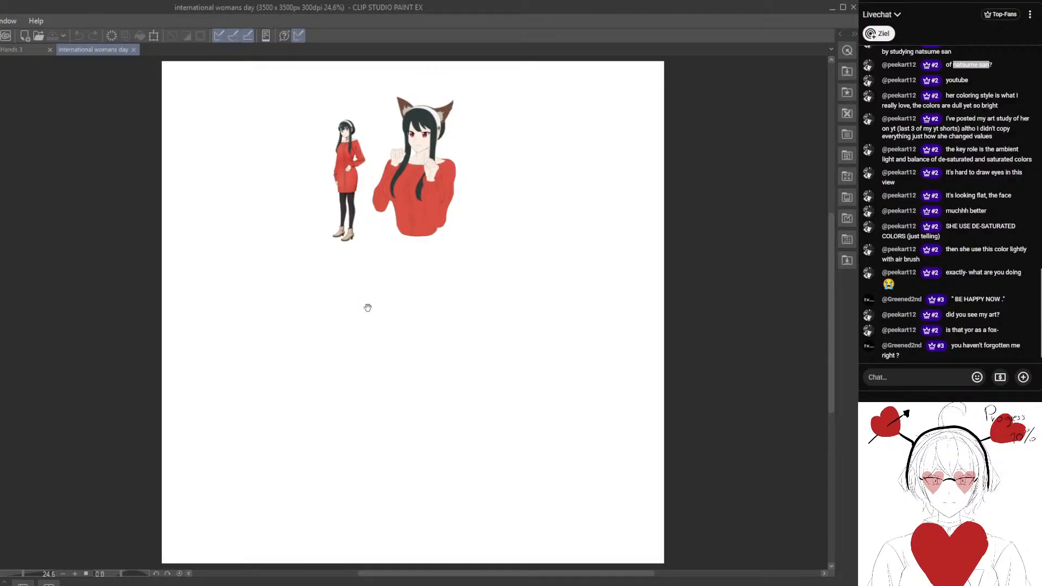
{"action": "left_click_drag", "start_coordinate": [367, 308], "coordinate": [334, 438]}
{"action": "key", "text": "ctrl+alt+0"}
{"action": "left_click_drag", "start_coordinate": [277, 279], "coordinate": [310, 364]}
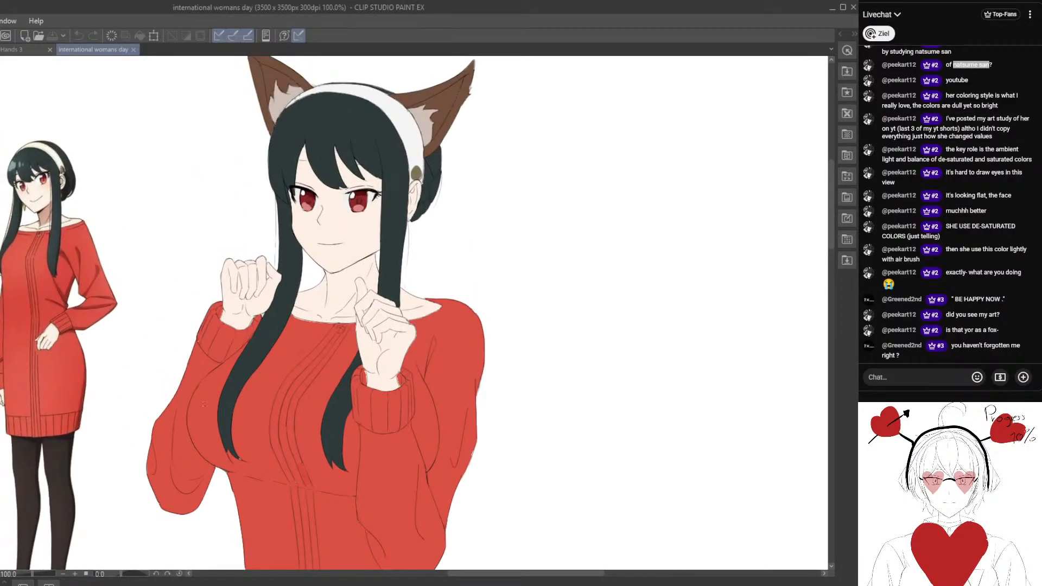
{"action": "left_click_drag", "start_coordinate": [121, 385], "coordinate": [237, 327]}
{"action": "left_click_drag", "start_coordinate": [202, 294], "coordinate": [178, 294]}
{"action": "scroll", "coordinate": [258, 330], "scroll_direction": "down", "scroll_amount": 2}
{"action": "key", "text": "k"}
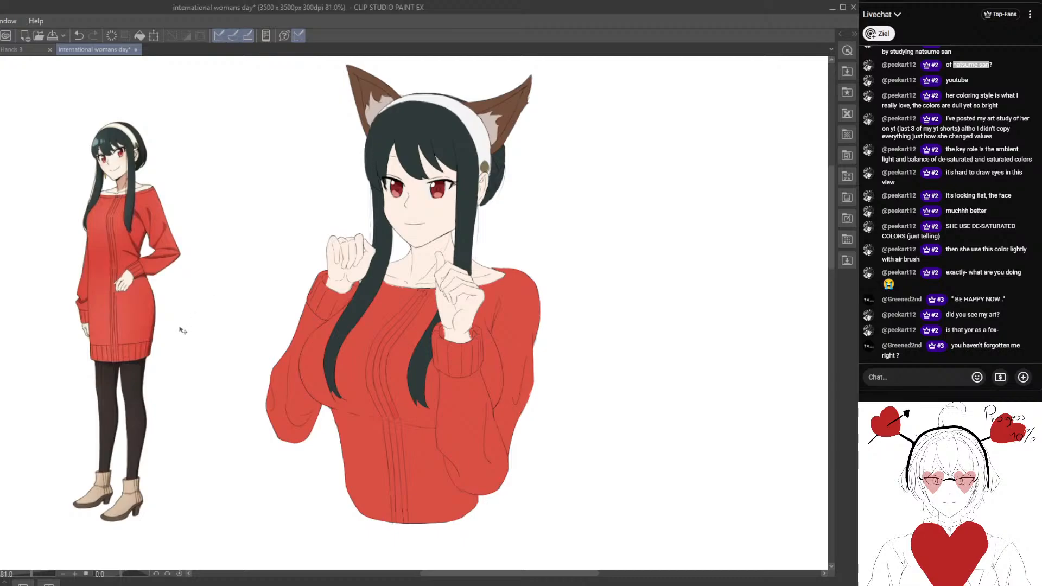
{"action": "left_click_drag", "start_coordinate": [99, 240], "coordinate": [64, 291]}
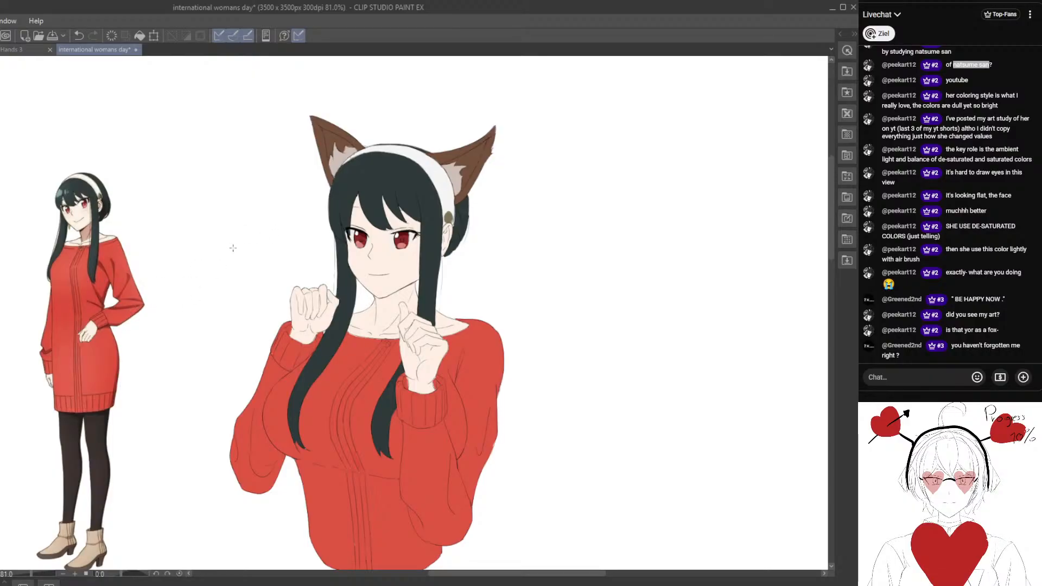
{"action": "key", "text": "ctrl+plus"}
{"action": "mouse_move", "coordinate": [306, 301]}
{"action": "left_mouse_down"}
{"action": "mouse_move", "coordinate": [398, 260]}
{"action": "mouse_move", "coordinate": [316, 292]}
{"action": "left_mouse_up"}
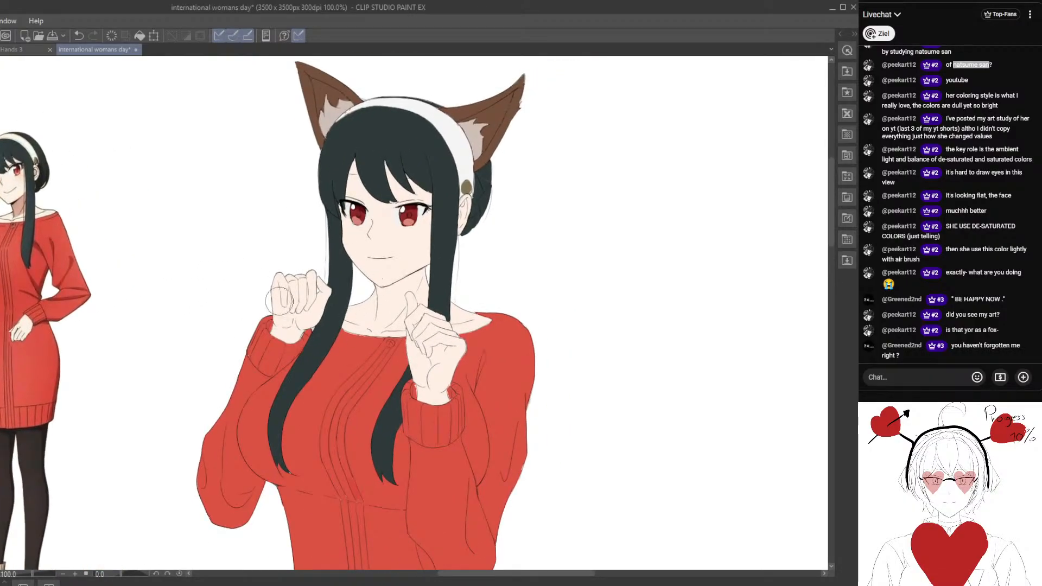
{"action": "scroll", "coordinate": [282, 303], "scroll_direction": "up", "scroll_amount": 2}
{"action": "mouse_move", "coordinate": [330, 329]}
{"action": "left_mouse_down"}
{"action": "mouse_move", "coordinate": [383, 315]}
{"action": "mouse_move", "coordinate": [311, 302]}
{"action": "mouse_move", "coordinate": [322, 344]}
{"action": "left_mouse_up"}
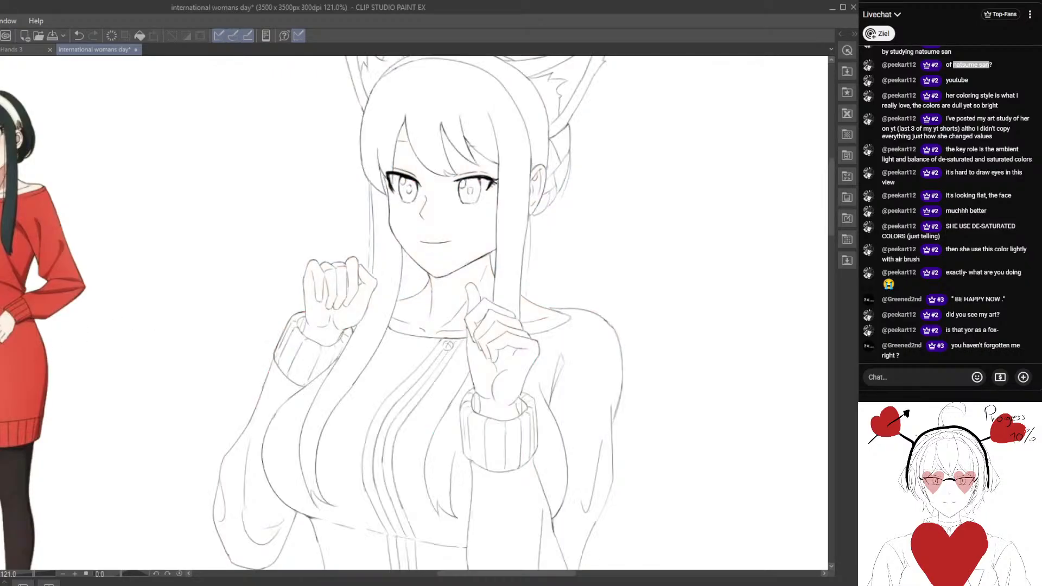
Block in a grey cast shadow on the fox-eared character's neck beneath the chin.
{"action": "mouse_move", "coordinate": [426, 300]}
{"action": "left_mouse_down"}
{"action": "mouse_move", "coordinate": [449, 301]}
{"action": "mouse_move", "coordinate": [432, 304]}
{"action": "mouse_move", "coordinate": [470, 285]}
{"action": "left_mouse_up"}
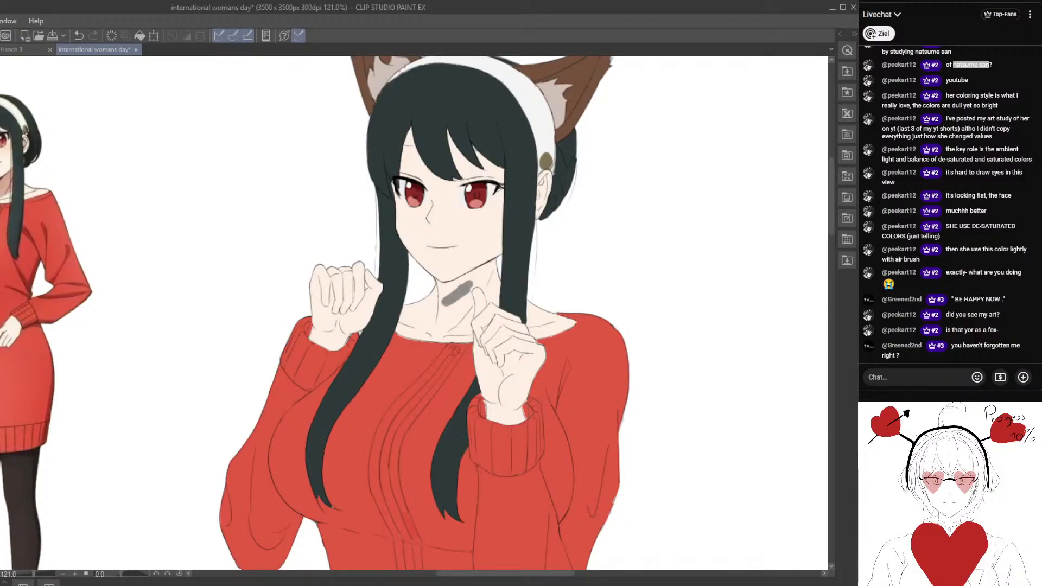
{"action": "mouse_move", "coordinate": [452, 295]}
{"action": "left_mouse_down"}
{"action": "mouse_move", "coordinate": [493, 263]}
{"action": "mouse_move", "coordinate": [449, 288]}
{"action": "mouse_move", "coordinate": [448, 305]}
{"action": "mouse_move", "coordinate": [439, 290]}
{"action": "mouse_move", "coordinate": [492, 270]}
{"action": "mouse_move", "coordinate": [347, 322]}
{"action": "mouse_move", "coordinate": [357, 284]}
{"action": "mouse_move", "coordinate": [323, 300]}
{"action": "mouse_move", "coordinate": [387, 300]}
{"action": "left_mouse_up"}
{"action": "key", "text": "ctrl+plus"}
{"action": "mouse_move", "coordinate": [388, 260]}
{"action": "left_mouse_down"}
{"action": "mouse_move", "coordinate": [386, 299]}
{"action": "mouse_move", "coordinate": [381, 274]}
{"action": "mouse_move", "coordinate": [391, 272]}
{"action": "mouse_move", "coordinate": [388, 285]}
{"action": "mouse_move", "coordinate": [425, 260]}
{"action": "mouse_move", "coordinate": [430, 277]}
{"action": "mouse_move", "coordinate": [466, 223]}
{"action": "mouse_move", "coordinate": [478, 234]}
{"action": "mouse_move", "coordinate": [446, 255]}
{"action": "mouse_move", "coordinate": [458, 271]}
{"action": "mouse_move", "coordinate": [451, 259]}
{"action": "mouse_move", "coordinate": [464, 268]}
{"action": "mouse_move", "coordinate": [465, 248]}
{"action": "mouse_move", "coordinate": [448, 275]}
{"action": "left_mouse_up"}
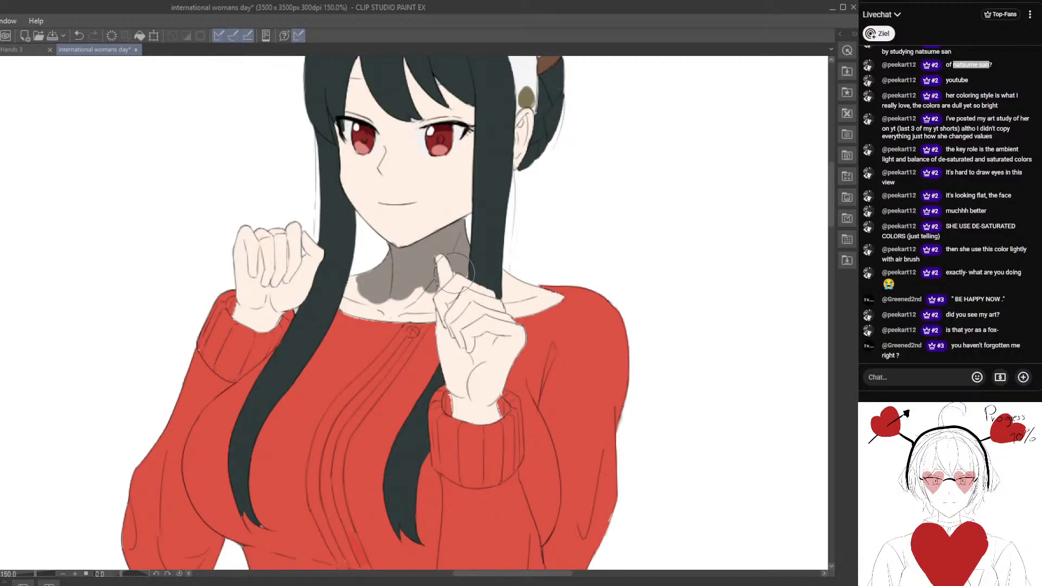
{"action": "mouse_move", "coordinate": [325, 289]}
{"action": "left_mouse_down"}
{"action": "mouse_move", "coordinate": [363, 267]}
{"action": "mouse_move", "coordinate": [325, 296]}
{"action": "mouse_move", "coordinate": [321, 272]}
{"action": "left_mouse_up"}
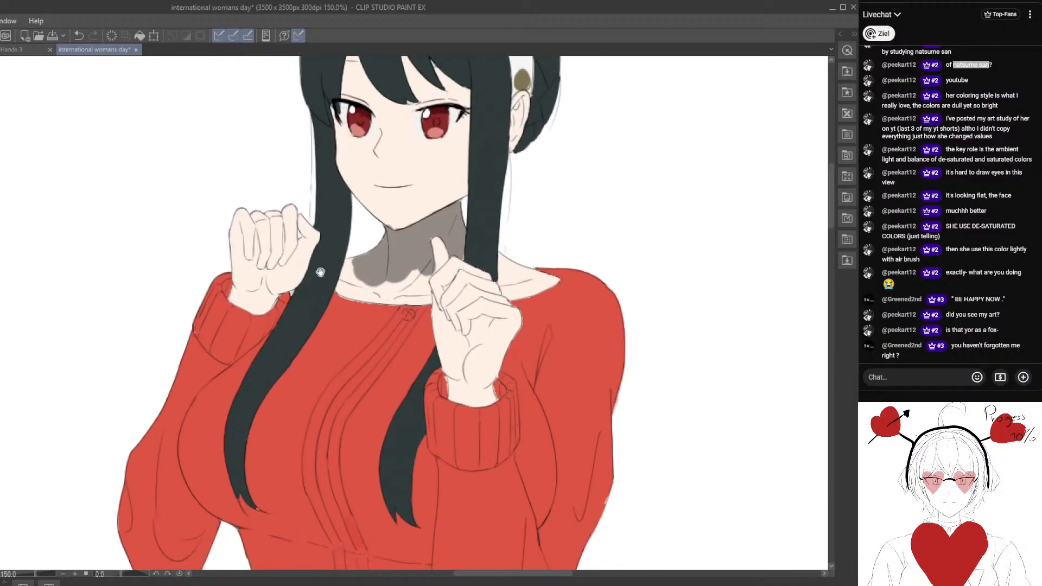
Extend the grey neck shadow across the collarbones, leaving a thin strip of light skin along the sweater's neckline.
{"action": "scroll", "coordinate": [321, 273], "scroll_direction": "down", "scroll_amount": 3}
{"action": "scroll", "coordinate": [320, 272], "scroll_direction": "up", "scroll_amount": 1}
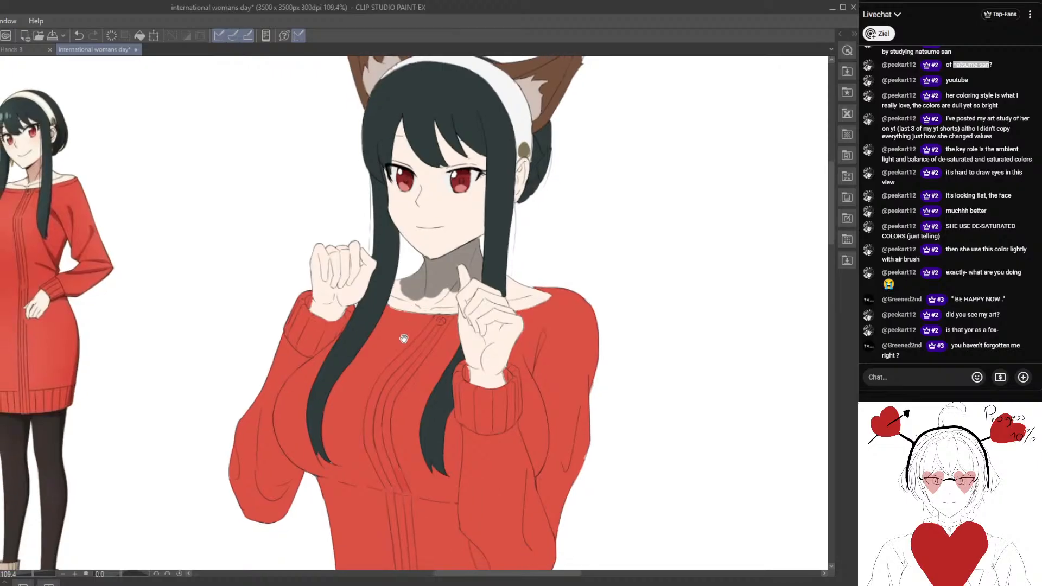
{"action": "mouse_move", "coordinate": [404, 338]}
{"action": "left_mouse_down"}
{"action": "mouse_move", "coordinate": [419, 344]}
{"action": "mouse_move", "coordinate": [371, 302]}
{"action": "left_mouse_up"}
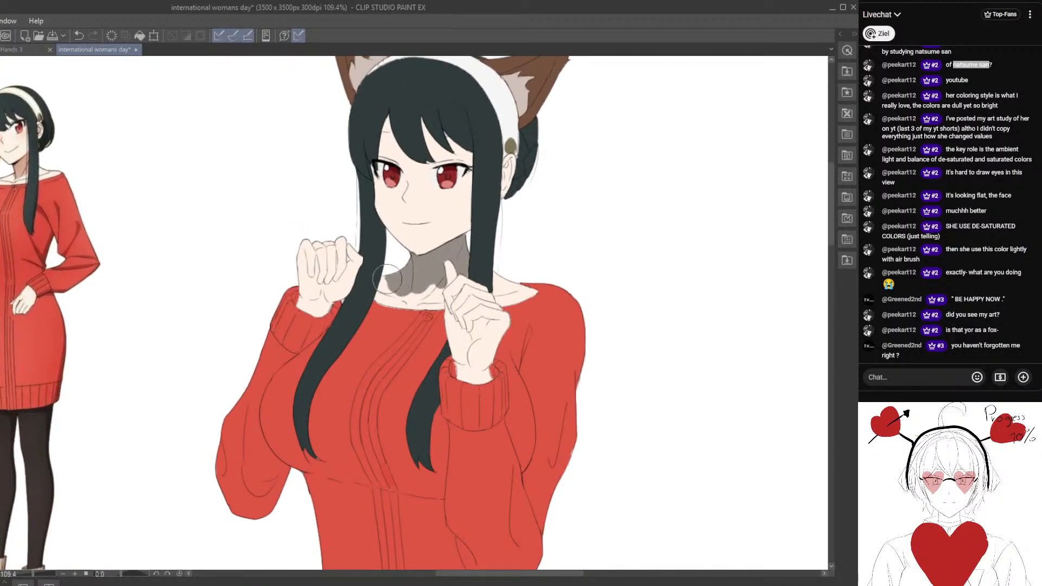
{"action": "mouse_move", "coordinate": [429, 287]}
{"action": "left_mouse_down"}
{"action": "mouse_move", "coordinate": [395, 299]}
{"action": "mouse_move", "coordinate": [382, 283]}
{"action": "left_mouse_up"}
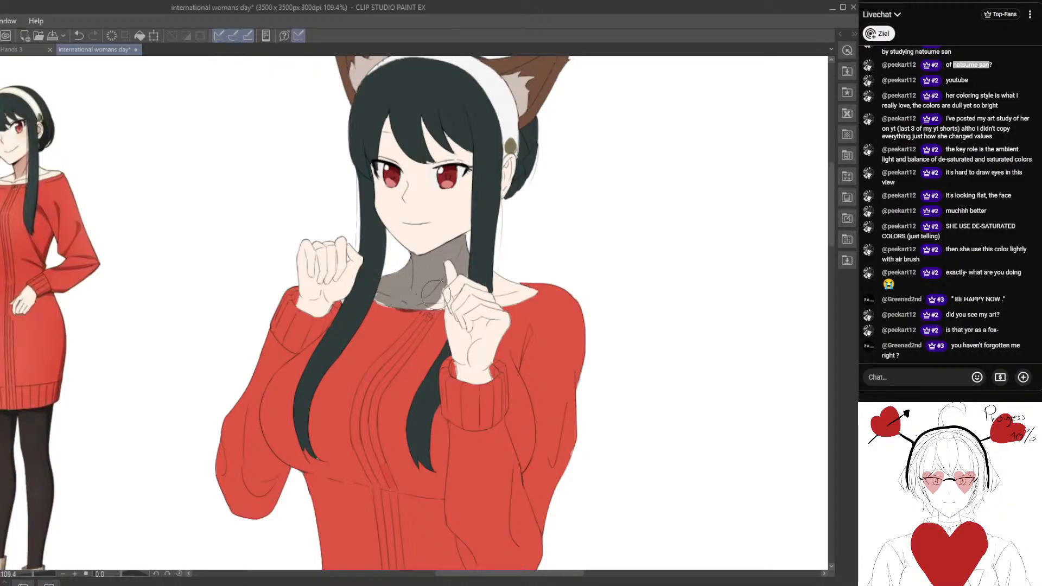
{"action": "left_click_drag", "start_coordinate": [413, 310], "coordinate": [403, 308]}
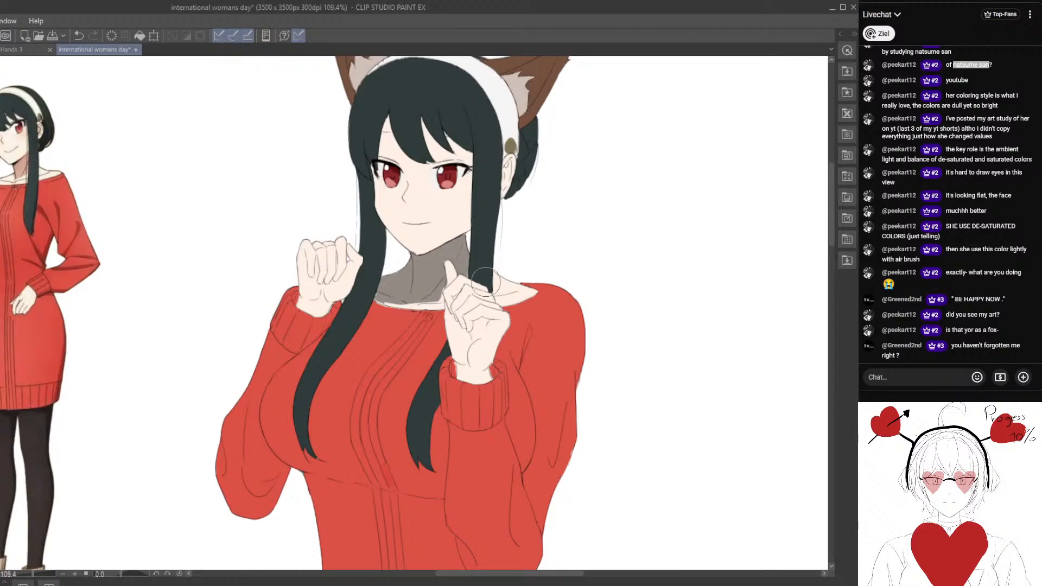
Paint grey shadow on the bare shoulder behind the long side lock and on the palm of the hand beside it.
{"action": "mouse_move", "coordinate": [506, 279]}
{"action": "left_mouse_down"}
{"action": "mouse_move", "coordinate": [525, 290]}
{"action": "mouse_move", "coordinate": [497, 302]}
{"action": "left_mouse_up"}
{"action": "left_click_drag", "start_coordinate": [435, 355], "coordinate": [396, 293]}
{"action": "scroll", "coordinate": [447, 260], "scroll_direction": "up", "scroll_amount": 2}
{"action": "mouse_move", "coordinate": [452, 259]}
{"action": "left_mouse_down"}
{"action": "mouse_move", "coordinate": [439, 275]}
{"action": "mouse_move", "coordinate": [445, 255]}
{"action": "mouse_move", "coordinate": [435, 264]}
{"action": "mouse_move", "coordinate": [430, 278]}
{"action": "mouse_move", "coordinate": [405, 255]}
{"action": "mouse_move", "coordinate": [427, 285]}
{"action": "mouse_move", "coordinate": [407, 260]}
{"action": "mouse_move", "coordinate": [421, 293]}
{"action": "mouse_move", "coordinate": [444, 270]}
{"action": "mouse_move", "coordinate": [426, 285]}
{"action": "left_mouse_up"}
{"action": "left_click_drag", "start_coordinate": [357, 268], "coordinate": [377, 290]}
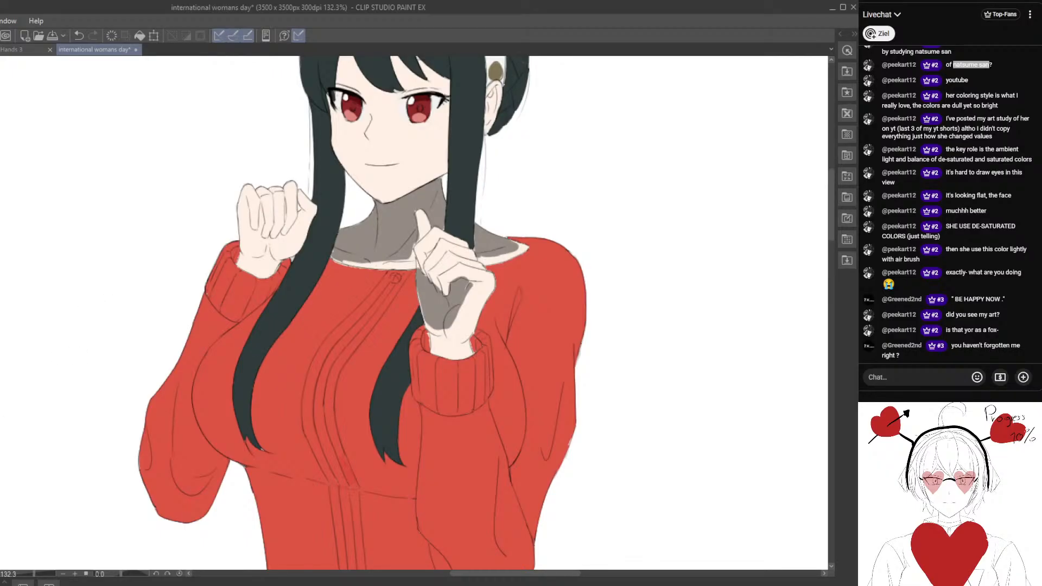
{"action": "left_click_drag", "start_coordinate": [411, 317], "coordinate": [355, 308]}
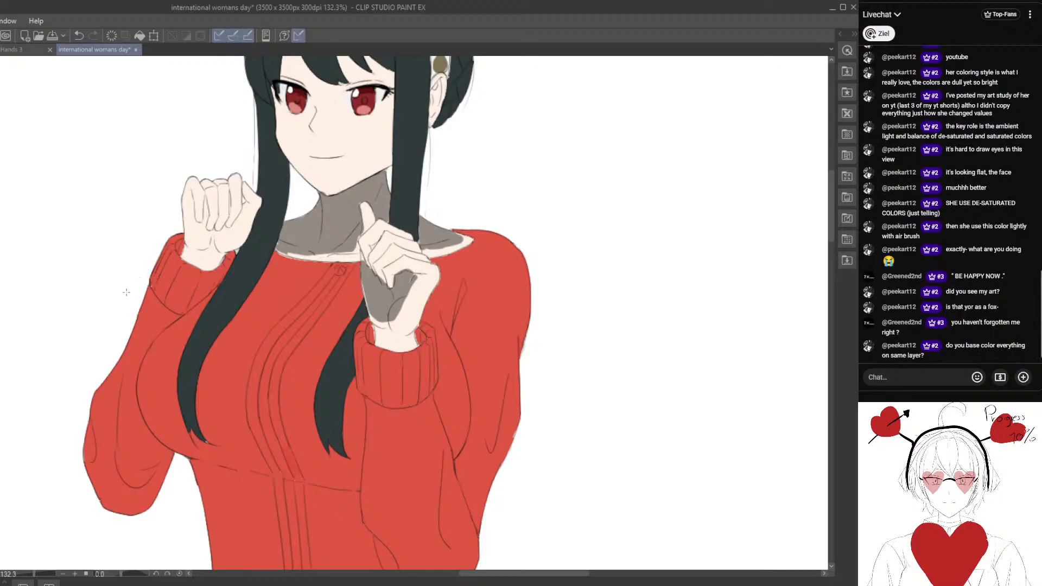
{"action": "left_click_drag", "start_coordinate": [262, 375], "coordinate": [334, 368]}
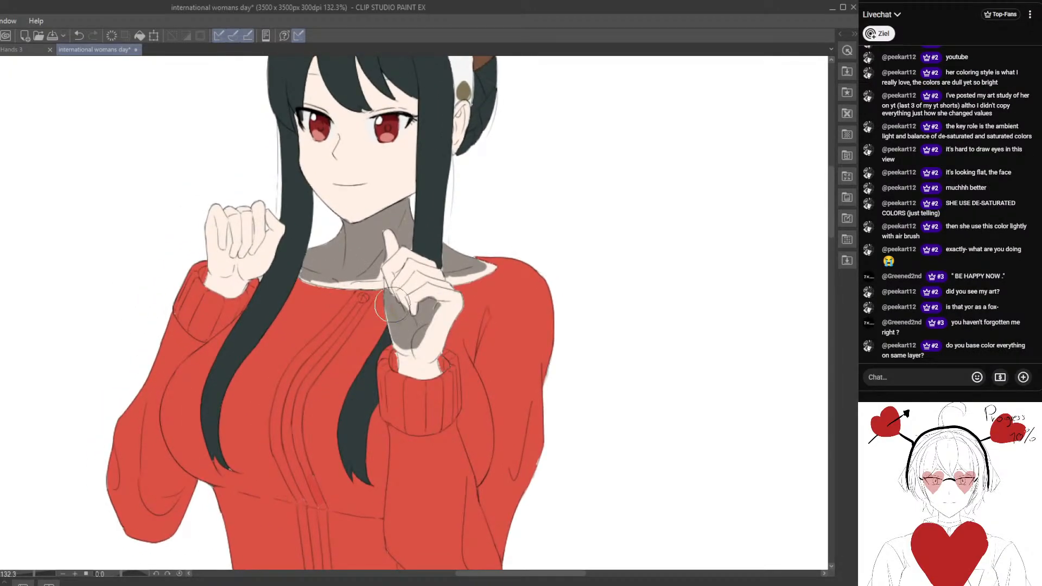
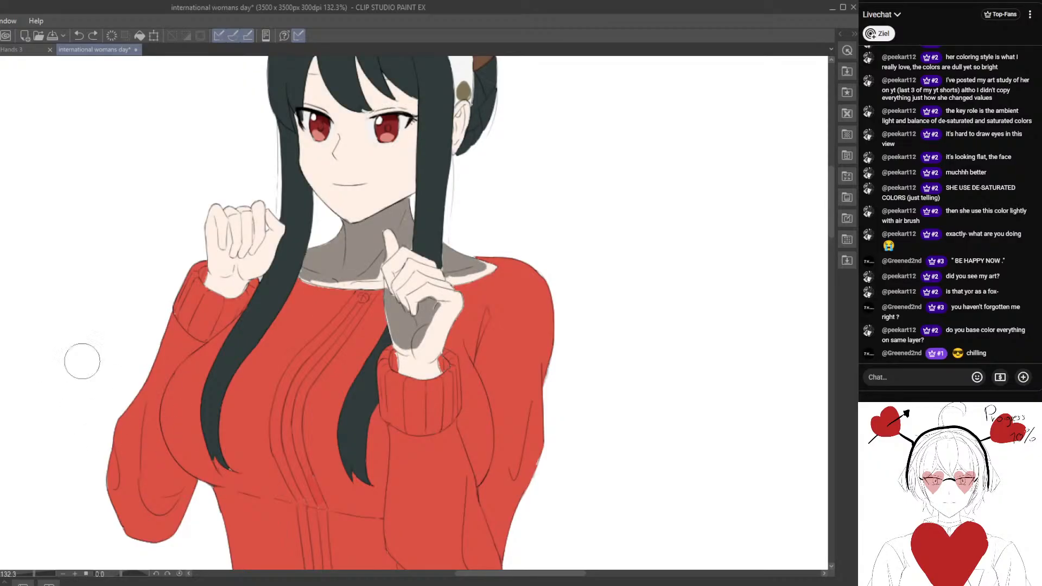
Paint the grey shadow across the palm of the hand with the raised finger, down toward its wrist.
{"action": "left_click_drag", "start_coordinate": [392, 329], "coordinate": [366, 305]}
{"action": "scroll", "coordinate": [387, 305], "scroll_direction": "up", "scroll_amount": 1}
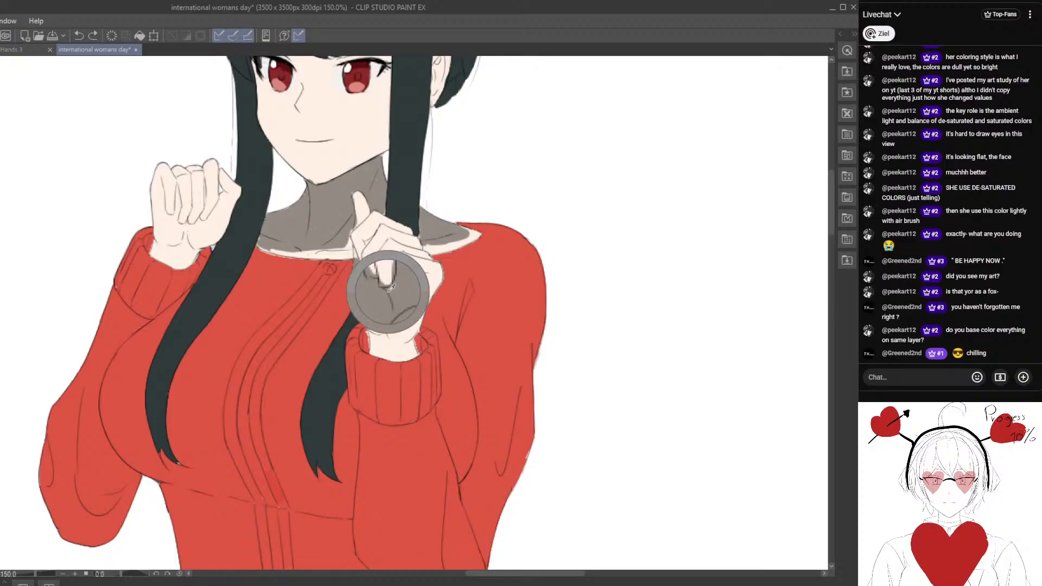
{"action": "left_click_drag", "start_coordinate": [370, 333], "coordinate": [407, 317]}
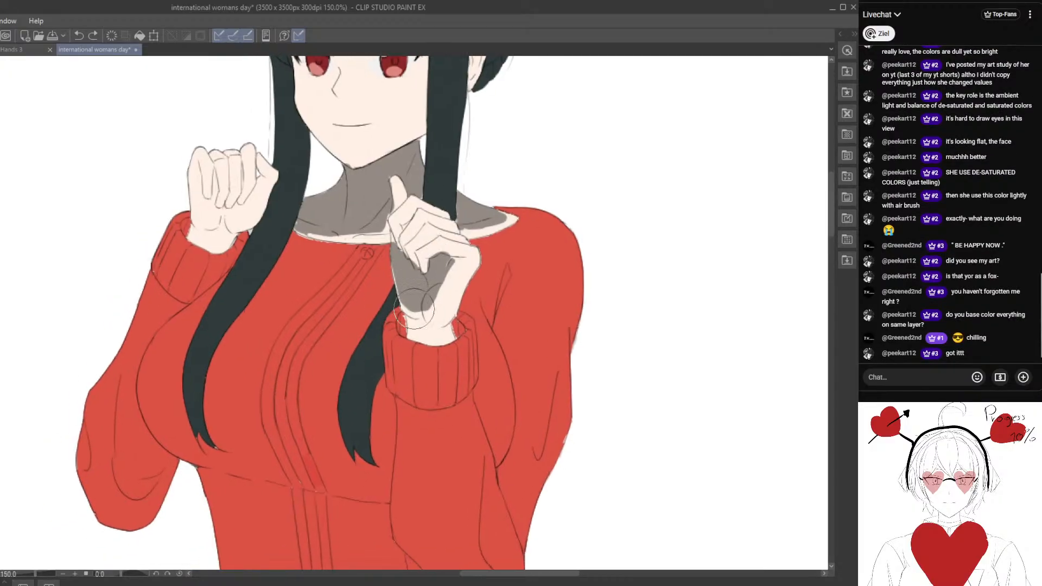
{"action": "mouse_move", "coordinate": [448, 265]}
{"action": "left_mouse_down"}
{"action": "mouse_move", "coordinate": [415, 314]}
{"action": "mouse_move", "coordinate": [396, 263]}
{"action": "mouse_move", "coordinate": [405, 307]}
{"action": "mouse_move", "coordinate": [421, 318]}
{"action": "mouse_move", "coordinate": [437, 306]}
{"action": "mouse_move", "coordinate": [450, 264]}
{"action": "left_mouse_up"}
{"action": "mouse_move", "coordinate": [420, 315]}
{"action": "left_mouse_down"}
{"action": "mouse_move", "coordinate": [452, 286]}
{"action": "mouse_move", "coordinate": [432, 309]}
{"action": "left_mouse_up"}
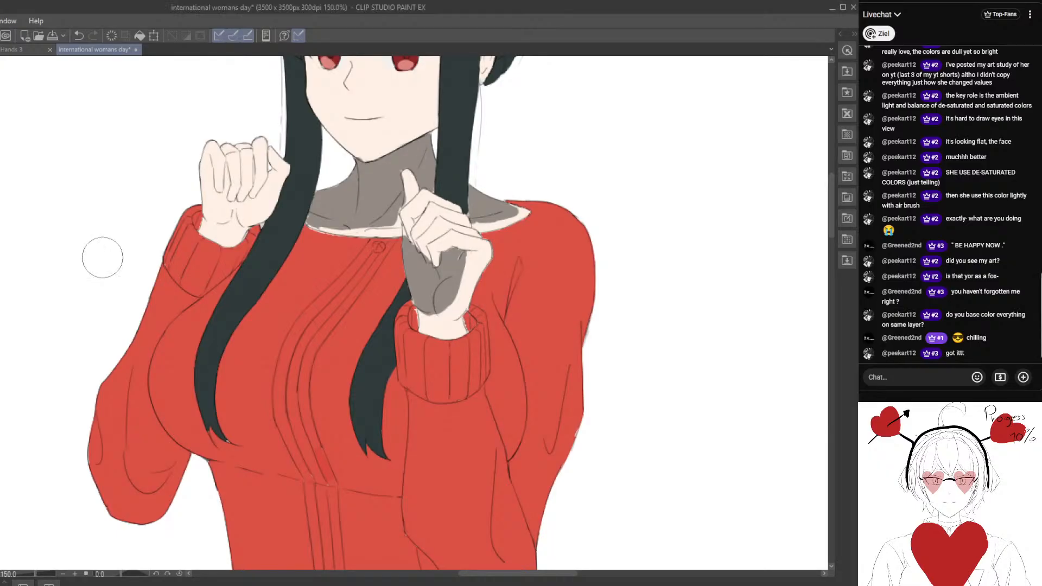
{"action": "left_click_drag", "start_coordinate": [372, 281], "coordinate": [340, 326]}
{"action": "scroll", "coordinate": [347, 308], "scroll_direction": "up", "scroll_amount": 2}
{"action": "scroll", "coordinate": [348, 319], "scroll_direction": "down", "scroll_amount": 2}
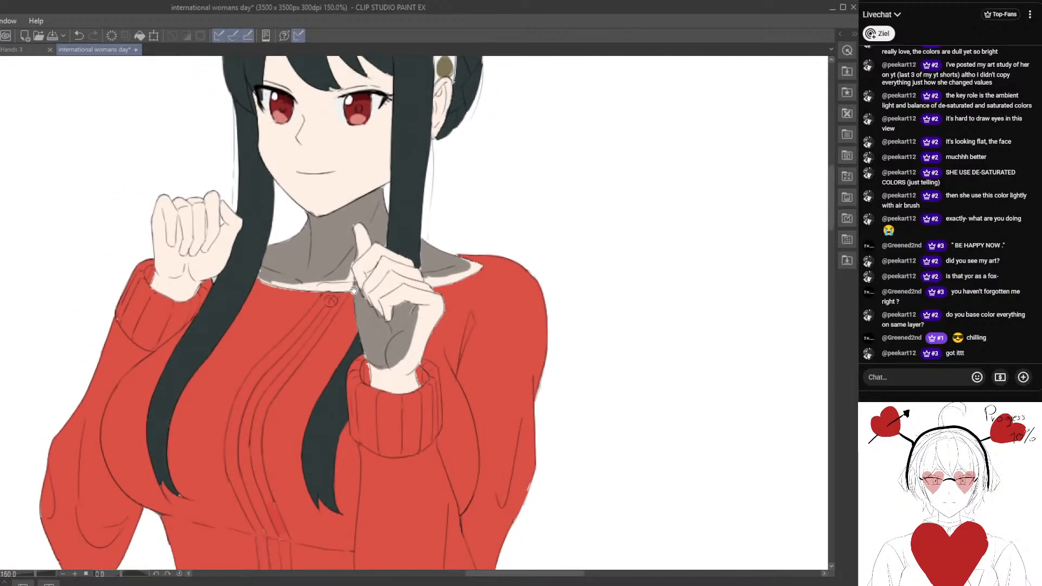
Trim the grey palm shadow back from the outer edge of the hand with the raised finger.
{"action": "scroll", "coordinate": [351, 304], "scroll_direction": "up", "scroll_amount": 2}
{"action": "mouse_move", "coordinate": [351, 282]}
{"action": "left_mouse_down"}
{"action": "mouse_move", "coordinate": [364, 368]}
{"action": "mouse_move", "coordinate": [349, 284]}
{"action": "mouse_move", "coordinate": [378, 368]}
{"action": "mouse_move", "coordinate": [414, 358]}
{"action": "mouse_move", "coordinate": [411, 336]}
{"action": "mouse_move", "coordinate": [418, 352]}
{"action": "mouse_move", "coordinate": [405, 360]}
{"action": "mouse_move", "coordinate": [422, 336]}
{"action": "mouse_move", "coordinate": [417, 368]}
{"action": "mouse_move", "coordinate": [372, 373]}
{"action": "left_mouse_up"}
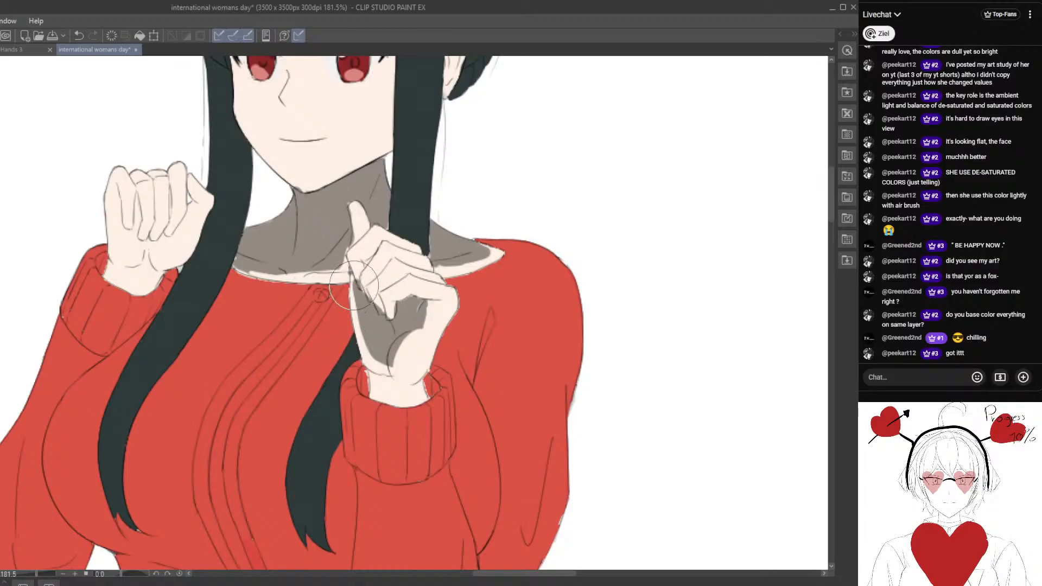
{"action": "left_click_drag", "start_coordinate": [359, 281], "coordinate": [358, 331]}
{"action": "mouse_move", "coordinate": [357, 282]}
{"action": "left_mouse_down"}
{"action": "mouse_move", "coordinate": [374, 363]}
{"action": "mouse_move", "coordinate": [372, 346]}
{"action": "mouse_move", "coordinate": [380, 349]}
{"action": "left_mouse_up"}
{"action": "mouse_move", "coordinate": [380, 349]}
{"action": "left_mouse_down"}
{"action": "mouse_move", "coordinate": [379, 382]}
{"action": "mouse_move", "coordinate": [365, 348]}
{"action": "left_mouse_up"}
Clear the grey shadow from the base of the thumb and above the wrist, leaving a tapered shape in the palm.
{"action": "scroll", "coordinate": [378, 319], "scroll_direction": "up", "scroll_amount": 1}
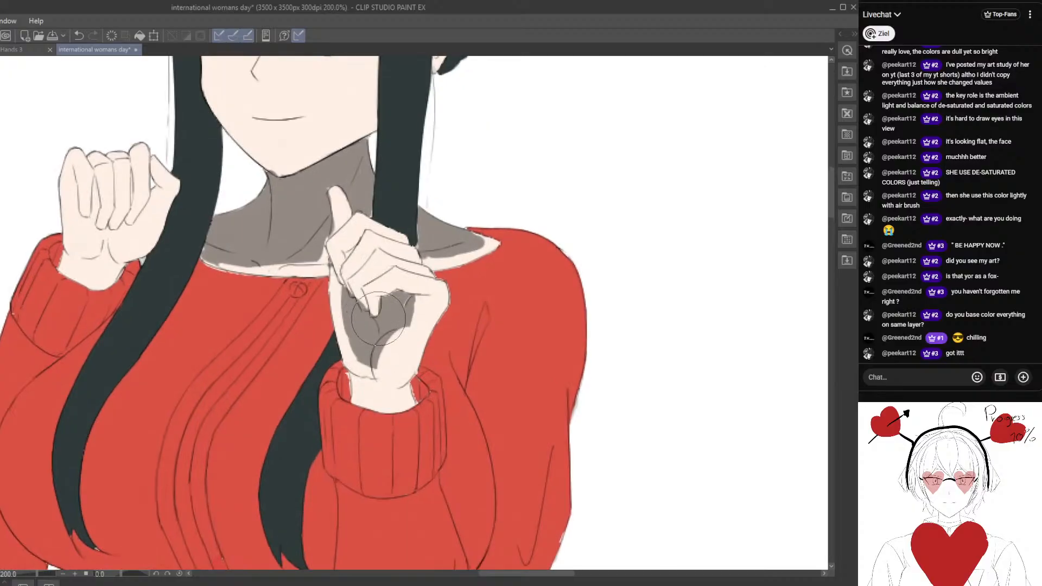
{"action": "mouse_move", "coordinate": [385, 296]}
{"action": "left_mouse_down"}
{"action": "mouse_move", "coordinate": [416, 291]}
{"action": "mouse_move", "coordinate": [411, 310]}
{"action": "mouse_move", "coordinate": [424, 296]}
{"action": "mouse_move", "coordinate": [395, 339]}
{"action": "left_mouse_up"}
{"action": "mouse_move", "coordinate": [395, 339]}
{"action": "left_mouse_down"}
{"action": "mouse_move", "coordinate": [445, 365]}
{"action": "mouse_move", "coordinate": [343, 317]}
{"action": "mouse_move", "coordinate": [357, 362]}
{"action": "left_mouse_up"}
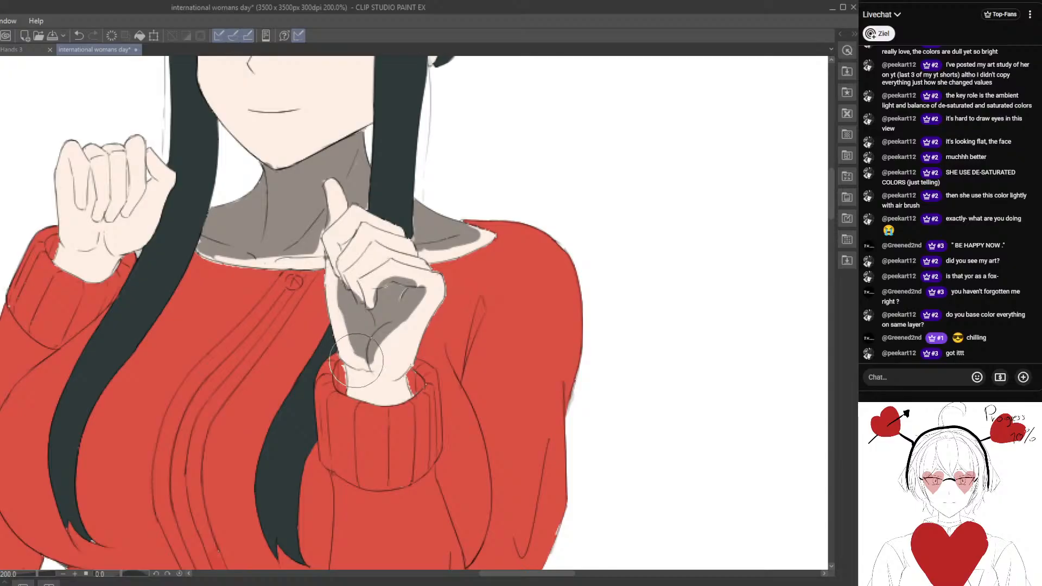
{"action": "left_click_drag", "start_coordinate": [343, 324], "coordinate": [363, 368]}
{"action": "scroll", "coordinate": [341, 310], "scroll_direction": "down", "scroll_amount": 1}
{"action": "scroll", "coordinate": [325, 271], "scroll_direction": "up", "scroll_amount": 2}
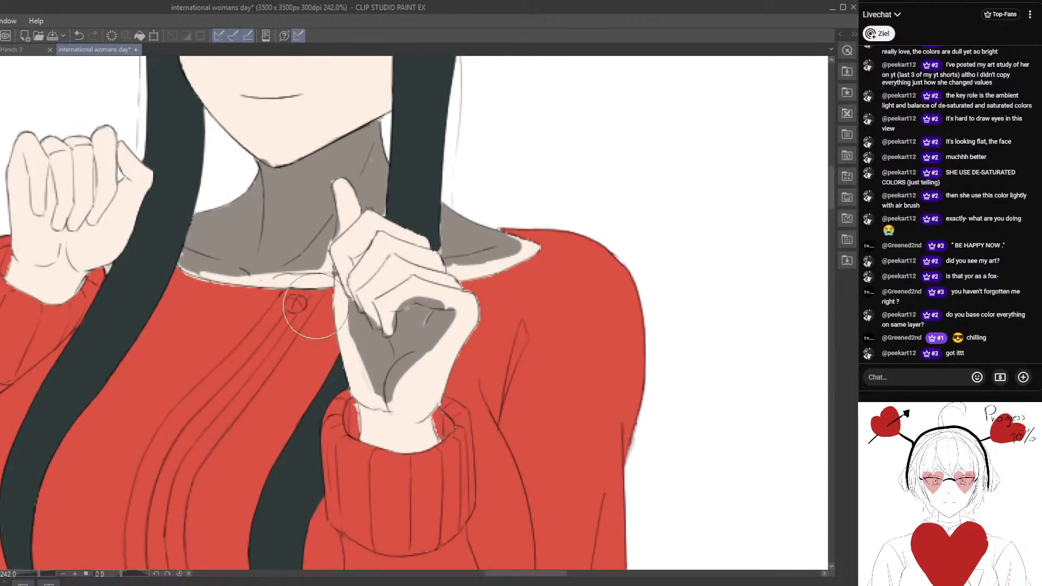
Paint grey shadows between the folded fingers of the hand with the raised finger.
{"action": "mouse_move", "coordinate": [356, 258]}
{"action": "left_mouse_down"}
{"action": "mouse_move", "coordinate": [379, 227]}
{"action": "mouse_move", "coordinate": [418, 246]}
{"action": "mouse_move", "coordinate": [381, 227]}
{"action": "mouse_move", "coordinate": [407, 240]}
{"action": "left_mouse_up"}
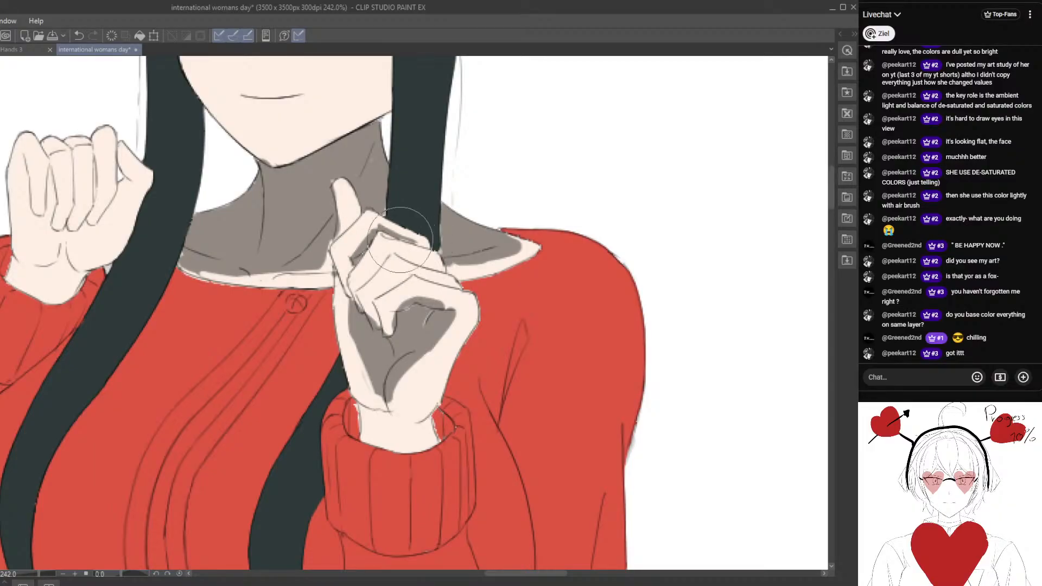
{"action": "mouse_move", "coordinate": [359, 287]}
{"action": "left_mouse_down"}
{"action": "mouse_move", "coordinate": [391, 256]}
{"action": "mouse_move", "coordinate": [367, 283]}
{"action": "mouse_move", "coordinate": [395, 255]}
{"action": "mouse_move", "coordinate": [449, 266]}
{"action": "mouse_move", "coordinate": [452, 282]}
{"action": "mouse_move", "coordinate": [451, 266]}
{"action": "mouse_move", "coordinate": [509, 253]}
{"action": "mouse_move", "coordinate": [474, 282]}
{"action": "mouse_move", "coordinate": [504, 298]}
{"action": "mouse_move", "coordinate": [508, 289]}
{"action": "mouse_move", "coordinate": [463, 311]}
{"action": "left_mouse_up"}
{"action": "scroll", "coordinate": [473, 281], "scroll_direction": "down", "scroll_amount": 3}
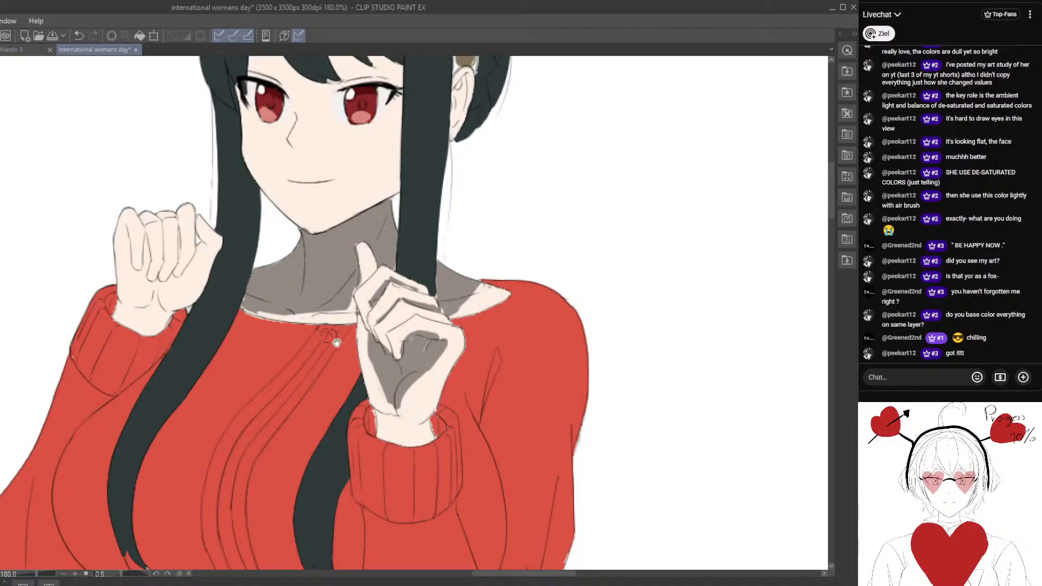
Paint grey cast shadows on the forehead beneath the bangs and along the cheek beside the right hair lock.
{"action": "left_click_drag", "start_coordinate": [336, 343], "coordinate": [412, 314]}
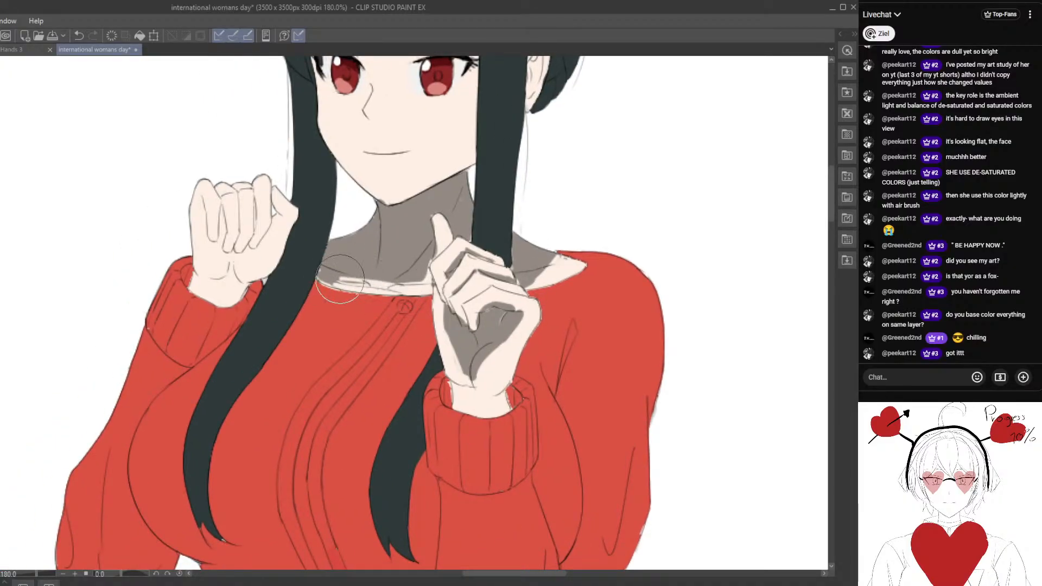
{"action": "mouse_move", "coordinate": [344, 281]}
{"action": "left_mouse_down"}
{"action": "mouse_move", "coordinate": [351, 404]}
{"action": "mouse_move", "coordinate": [307, 490]}
{"action": "left_mouse_up"}
{"action": "key", "text": "ctrl+plus"}
{"action": "mouse_move", "coordinate": [296, 174]}
{"action": "left_mouse_down"}
{"action": "mouse_move", "coordinate": [290, 204]}
{"action": "mouse_move", "coordinate": [296, 168]}
{"action": "mouse_move", "coordinate": [324, 233]}
{"action": "mouse_move", "coordinate": [299, 173]}
{"action": "mouse_move", "coordinate": [366, 257]}
{"action": "left_mouse_up"}
{"action": "mouse_move", "coordinate": [362, 176]}
{"action": "left_mouse_down"}
{"action": "mouse_move", "coordinate": [386, 246]}
{"action": "mouse_move", "coordinate": [359, 181]}
{"action": "mouse_move", "coordinate": [411, 241]}
{"action": "left_mouse_up"}
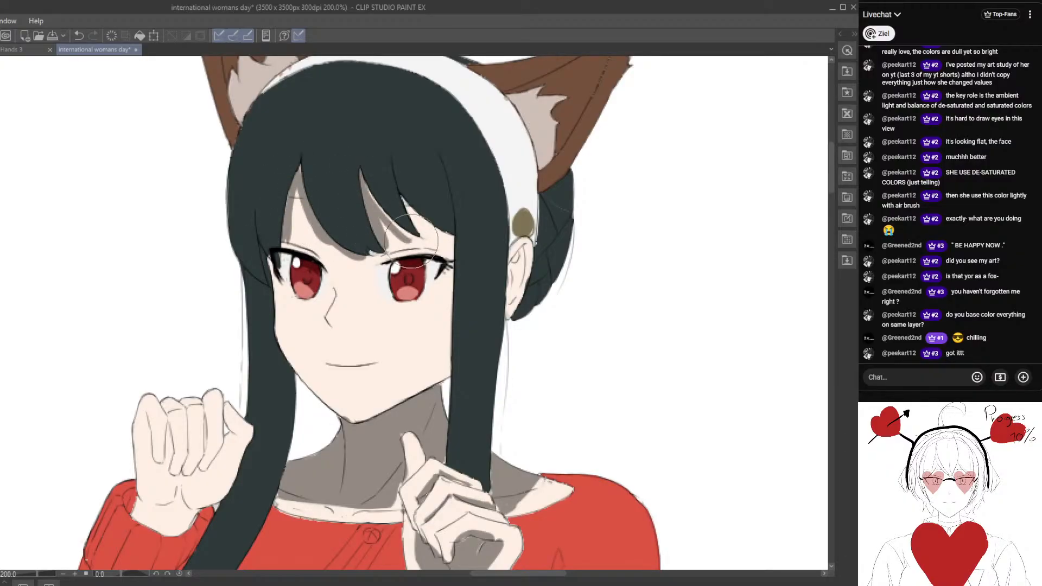
{"action": "mouse_move", "coordinate": [393, 204]}
{"action": "left_mouse_down"}
{"action": "mouse_move", "coordinate": [410, 236]}
{"action": "mouse_move", "coordinate": [407, 225]}
{"action": "mouse_move", "coordinate": [441, 238]}
{"action": "mouse_move", "coordinate": [420, 214]}
{"action": "mouse_move", "coordinate": [450, 241]}
{"action": "mouse_move", "coordinate": [460, 371]}
{"action": "left_mouse_up"}
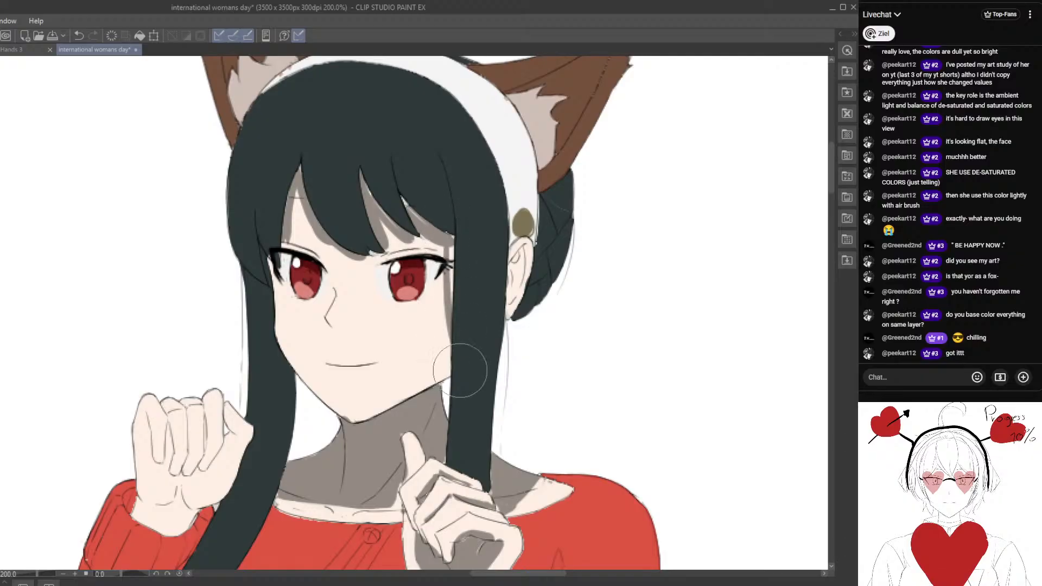
{"action": "mouse_move", "coordinate": [458, 238]}
{"action": "left_mouse_down"}
{"action": "mouse_move", "coordinate": [454, 374]}
{"action": "mouse_move", "coordinate": [440, 374]}
{"action": "left_mouse_up"}
Shade the wrist of the closed left-hand fist grey just above its sweater cuff.
{"action": "left_click_drag", "start_coordinate": [302, 315], "coordinate": [313, 278]}
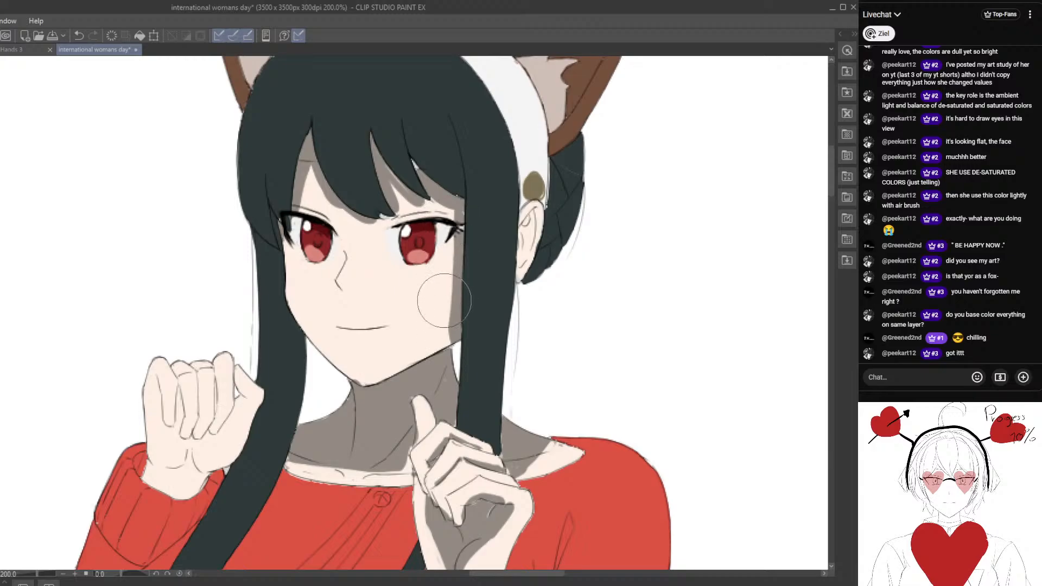
{"action": "mouse_move", "coordinate": [327, 321]}
{"action": "left_mouse_down"}
{"action": "mouse_move", "coordinate": [398, 317]}
{"action": "mouse_move", "coordinate": [430, 139]}
{"action": "left_mouse_up"}
{"action": "mouse_move", "coordinate": [277, 315]}
{"action": "left_mouse_down"}
{"action": "mouse_move", "coordinate": [333, 330]}
{"action": "mouse_move", "coordinate": [351, 319]}
{"action": "mouse_move", "coordinate": [313, 310]}
{"action": "mouse_move", "coordinate": [357, 318]}
{"action": "mouse_move", "coordinate": [301, 303]}
{"action": "mouse_move", "coordinate": [303, 319]}
{"action": "mouse_move", "coordinate": [348, 333]}
{"action": "mouse_move", "coordinate": [301, 316]}
{"action": "mouse_move", "coordinate": [292, 299]}
{"action": "mouse_move", "coordinate": [296, 324]}
{"action": "mouse_move", "coordinate": [339, 327]}
{"action": "left_mouse_up"}
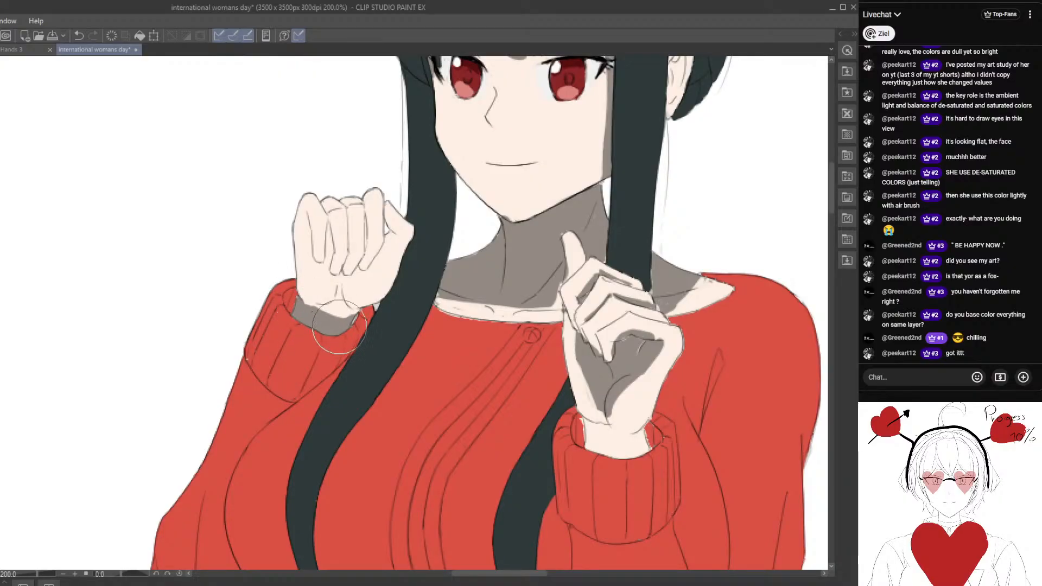
Paint grey shadows between and beneath the curled fingers of the closed fist.
{"action": "mouse_move", "coordinate": [308, 223]}
{"action": "left_mouse_down"}
{"action": "mouse_move", "coordinate": [312, 262]}
{"action": "mouse_move", "coordinate": [337, 280]}
{"action": "mouse_move", "coordinate": [361, 278]}
{"action": "mouse_move", "coordinate": [389, 235]}
{"action": "mouse_move", "coordinate": [364, 276]}
{"action": "mouse_move", "coordinate": [351, 274]}
{"action": "mouse_move", "coordinate": [364, 251]}
{"action": "left_mouse_up"}
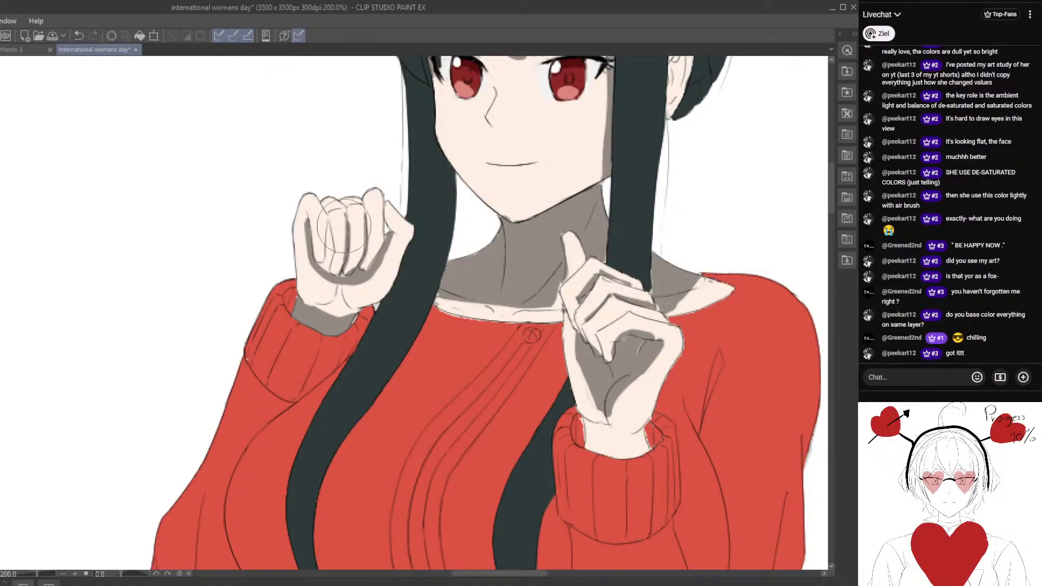
{"action": "scroll", "coordinate": [346, 206], "scroll_direction": "down", "scroll_amount": 5}
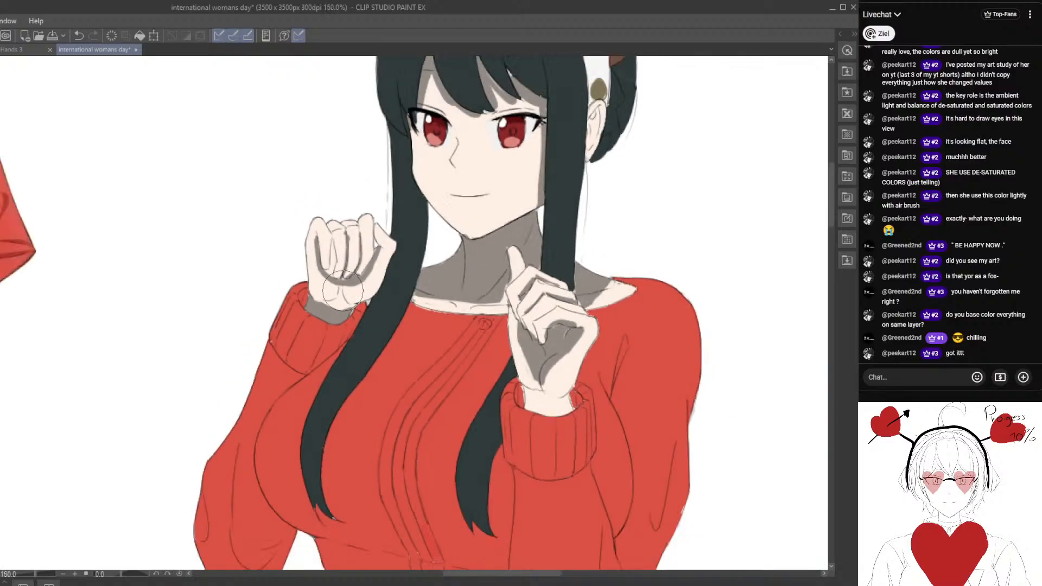
{"action": "scroll", "coordinate": [356, 299], "scroll_direction": "up", "scroll_amount": 3}
{"action": "scroll", "coordinate": [352, 296], "scroll_direction": "up", "scroll_amount": 2}
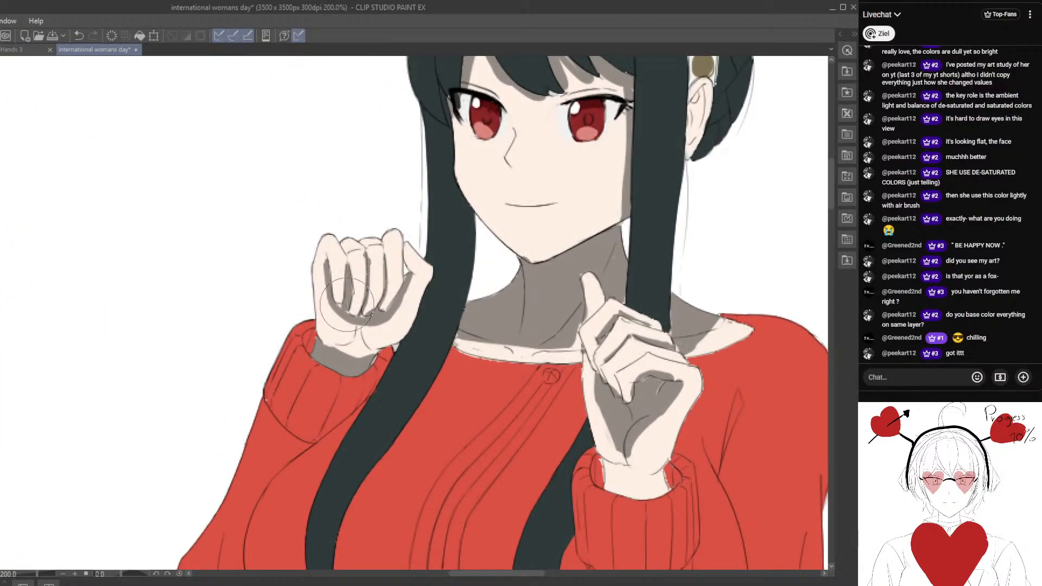
{"action": "scroll", "coordinate": [339, 307], "scroll_direction": "up", "scroll_amount": 1}
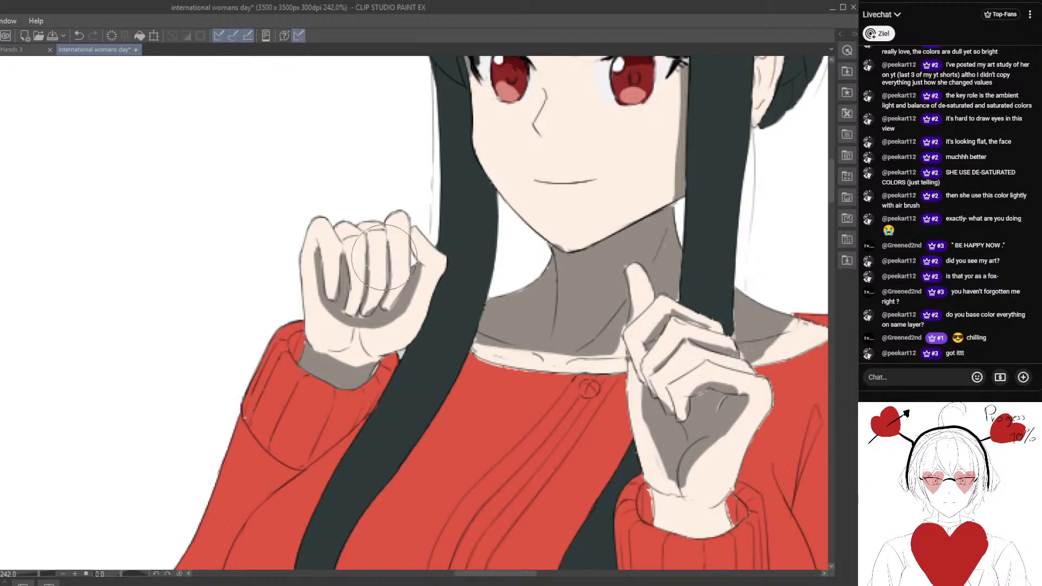
{"action": "scroll", "coordinate": [384, 257], "scroll_direction": "down", "scroll_amount": 10}
{"action": "mouse_move", "coordinate": [423, 333]}
{"action": "left_mouse_down"}
{"action": "mouse_move", "coordinate": [348, 353]}
{"action": "mouse_move", "coordinate": [345, 291]}
{"action": "left_mouse_up"}
{"action": "scroll", "coordinate": [342, 355], "scroll_direction": "up", "scroll_amount": 3}
{"action": "scroll", "coordinate": [342, 355], "scroll_direction": "up", "scroll_amount": 1}
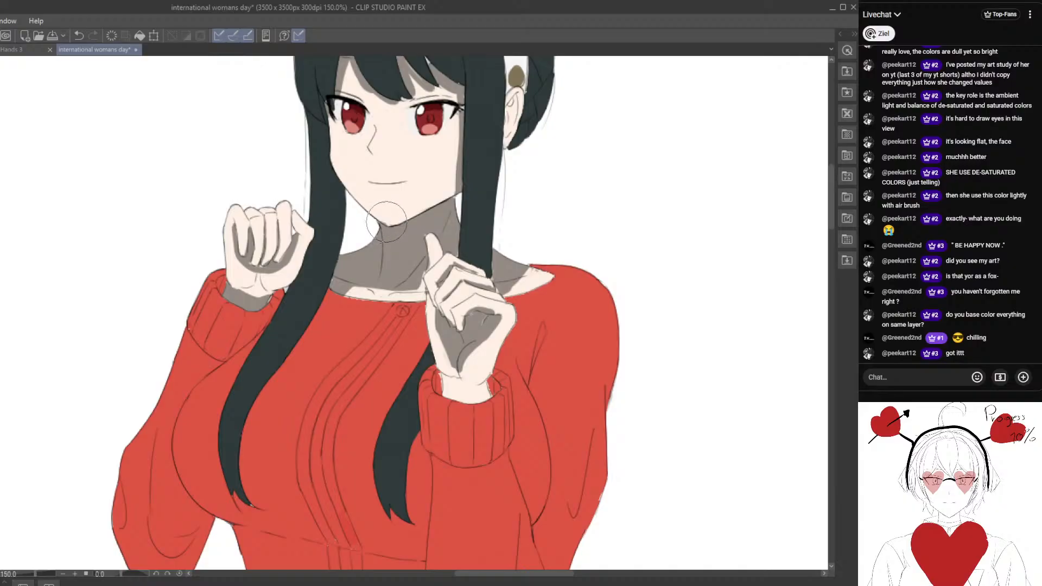
Paint a dark red cast shadow on the sweater along the inner edge of the left hair lock, redoing the first stroke.
{"action": "mouse_move", "coordinate": [443, 193]}
{"action": "left_mouse_down"}
{"action": "mouse_move", "coordinate": [413, 321]}
{"action": "mouse_move", "coordinate": [426, 226]}
{"action": "mouse_move", "coordinate": [424, 302]}
{"action": "left_mouse_up"}
{"action": "mouse_move", "coordinate": [354, 359]}
{"action": "left_mouse_down"}
{"action": "mouse_move", "coordinate": [384, 339]}
{"action": "mouse_move", "coordinate": [328, 426]}
{"action": "left_mouse_up"}
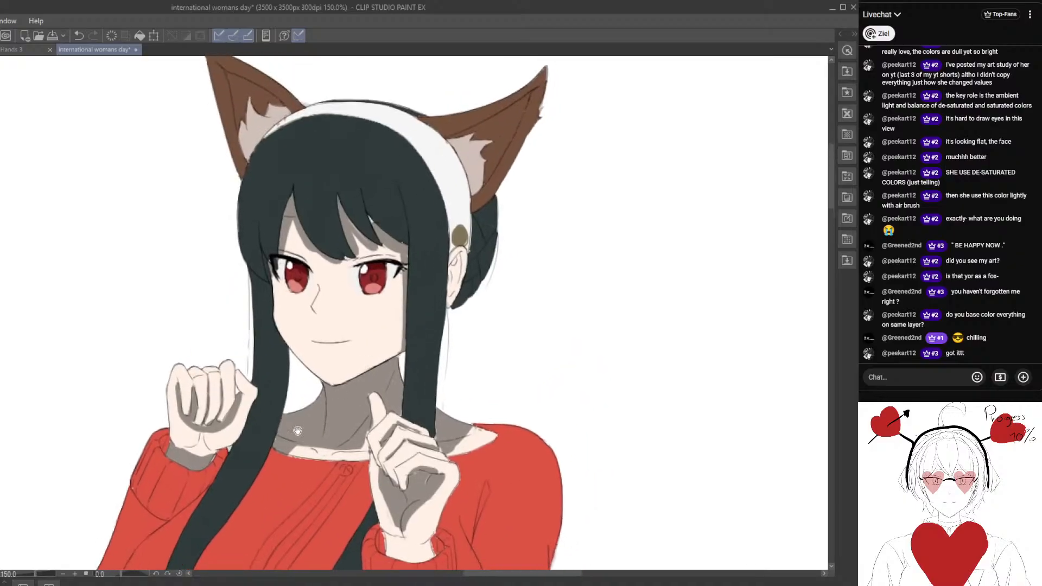
{"action": "mouse_move", "coordinate": [212, 524]}
{"action": "left_mouse_down"}
{"action": "mouse_move", "coordinate": [432, 260]}
{"action": "mouse_move", "coordinate": [367, 276]}
{"action": "left_mouse_up"}
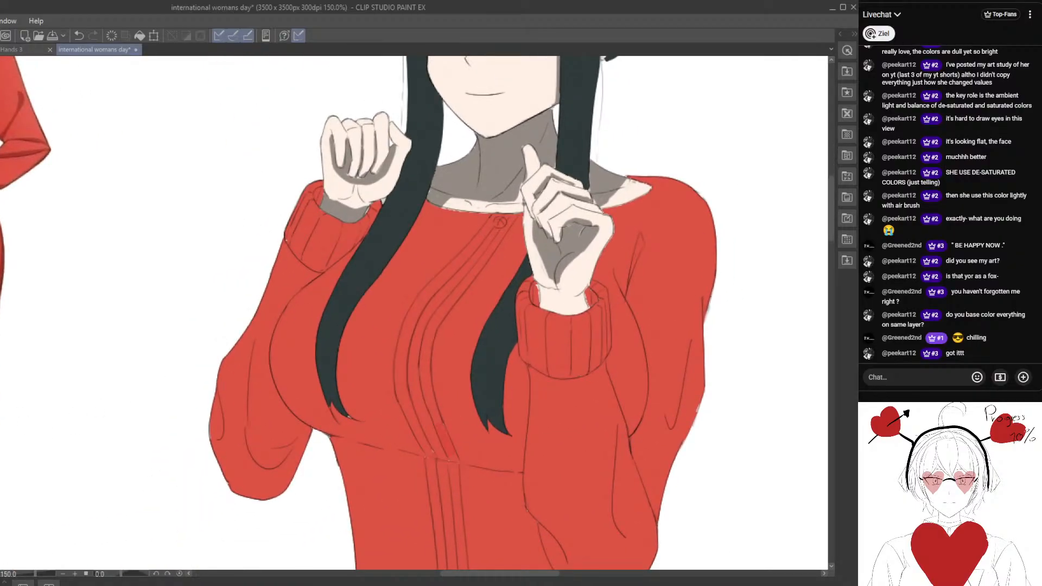
{"action": "left_click_drag", "start_coordinate": [135, 292], "coordinate": [59, 303]}
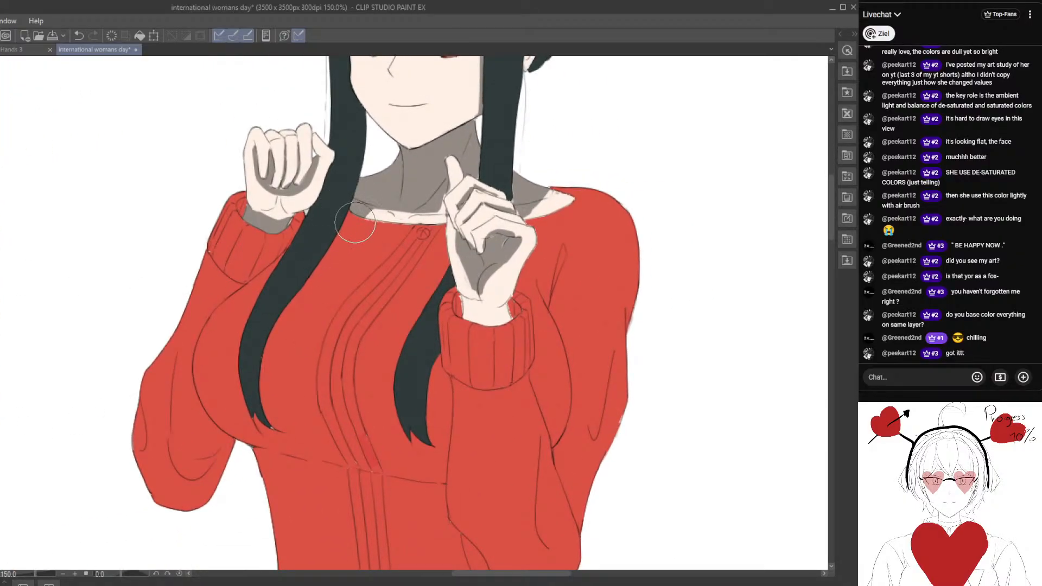
{"action": "left_click_drag", "start_coordinate": [332, 250], "coordinate": [356, 222]}
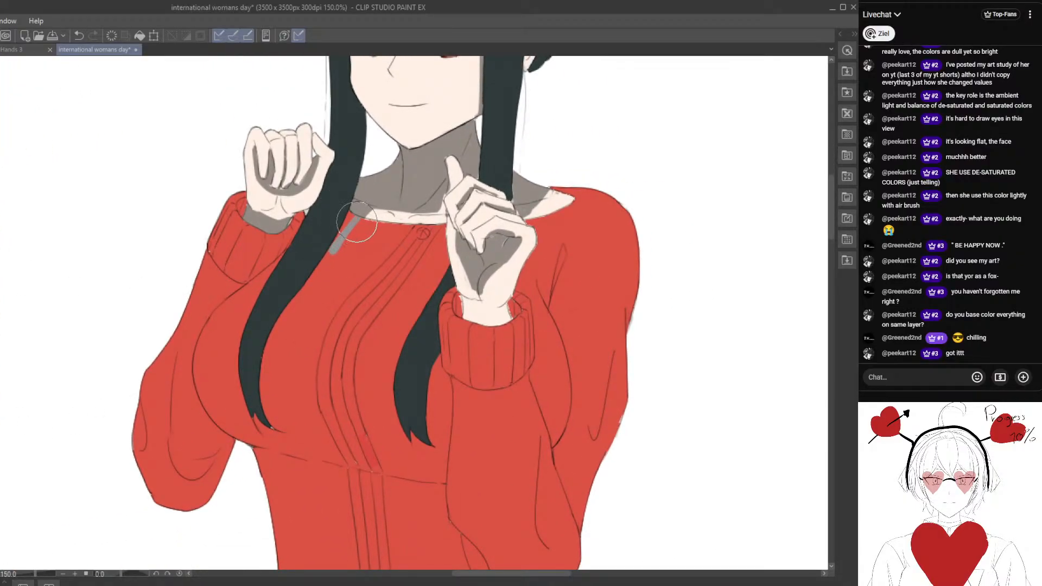
{"action": "left_click", "coordinate": [80, 34]}
{"action": "mouse_move", "coordinate": [323, 226]}
{"action": "left_mouse_down"}
{"action": "mouse_move", "coordinate": [369, 209]}
{"action": "mouse_move", "coordinate": [297, 305]}
{"action": "left_mouse_up"}
{"action": "left_click_drag", "start_coordinate": [306, 308], "coordinate": [333, 287]}
{"action": "left_click_drag", "start_coordinate": [356, 237], "coordinate": [317, 297]}
{"action": "left_click", "coordinate": [341, 258], "text": "alt"}
{"action": "mouse_move", "coordinate": [340, 258]}
{"action": "left_mouse_down"}
{"action": "mouse_move", "coordinate": [316, 307]}
{"action": "mouse_move", "coordinate": [328, 260]}
{"action": "mouse_move", "coordinate": [289, 362]}
{"action": "mouse_move", "coordinate": [292, 401]}
{"action": "left_mouse_up"}
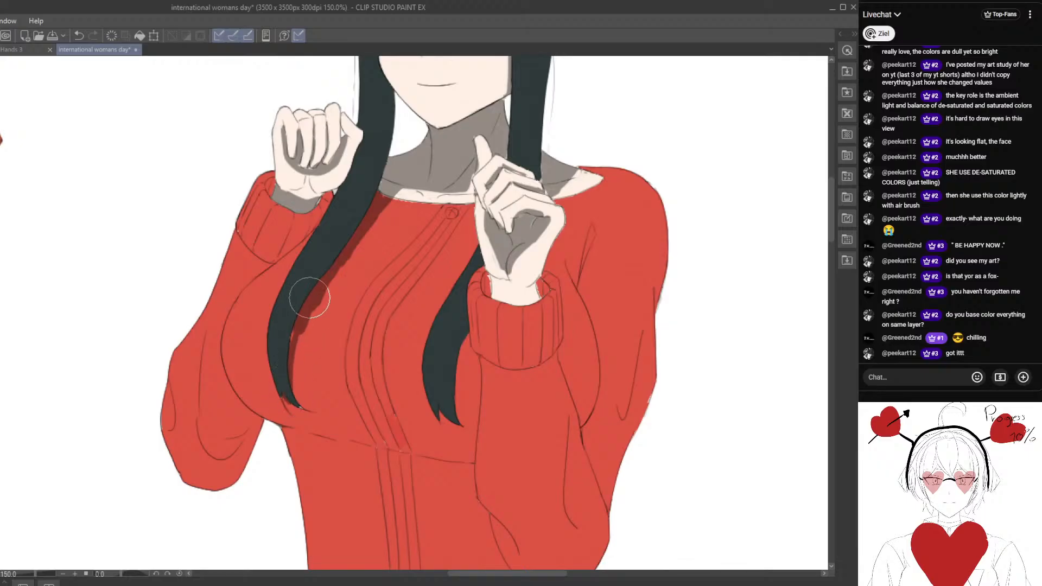
{"action": "left_click_drag", "start_coordinate": [309, 298], "coordinate": [340, 279]}
Paint dark red shadows beside the right hair lock and inside the raised hand's cuff, and shade that wrist grey.
{"action": "scroll", "coordinate": [307, 372], "scroll_direction": "down", "scroll_amount": 4}
{"action": "scroll", "coordinate": [337, 279], "scroll_direction": "up", "scroll_amount": 2}
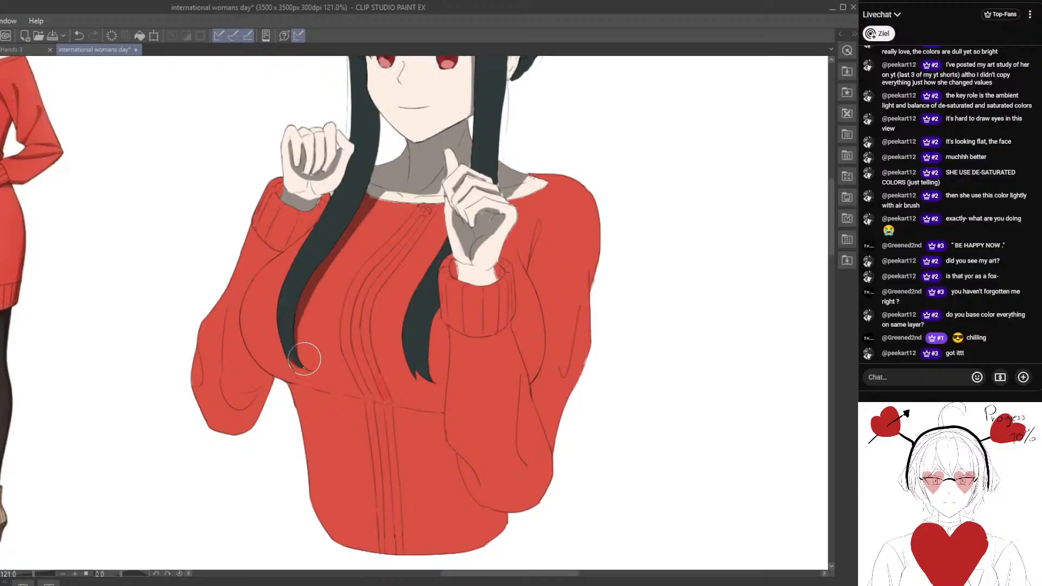
{"action": "mouse_move", "coordinate": [438, 295]}
{"action": "left_mouse_down"}
{"action": "mouse_move", "coordinate": [386, 301]}
{"action": "mouse_move", "coordinate": [384, 389]}
{"action": "left_mouse_up"}
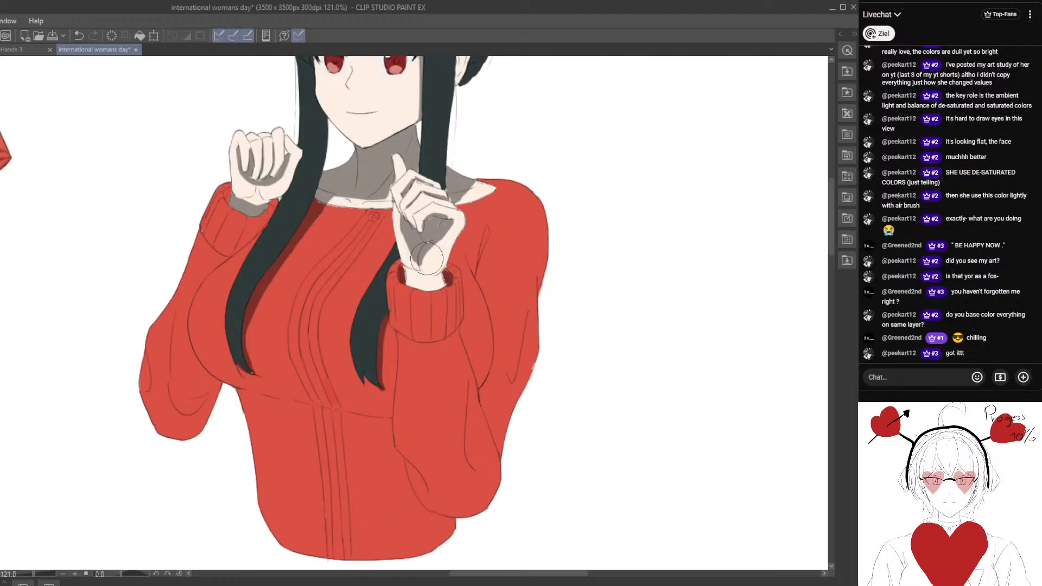
{"action": "scroll", "coordinate": [436, 292], "scroll_direction": "up", "scroll_amount": 1}
{"action": "mouse_move", "coordinate": [409, 281]}
{"action": "left_mouse_down"}
{"action": "mouse_move", "coordinate": [439, 285]}
{"action": "mouse_move", "coordinate": [405, 282]}
{"action": "mouse_move", "coordinate": [419, 288]}
{"action": "left_mouse_up"}
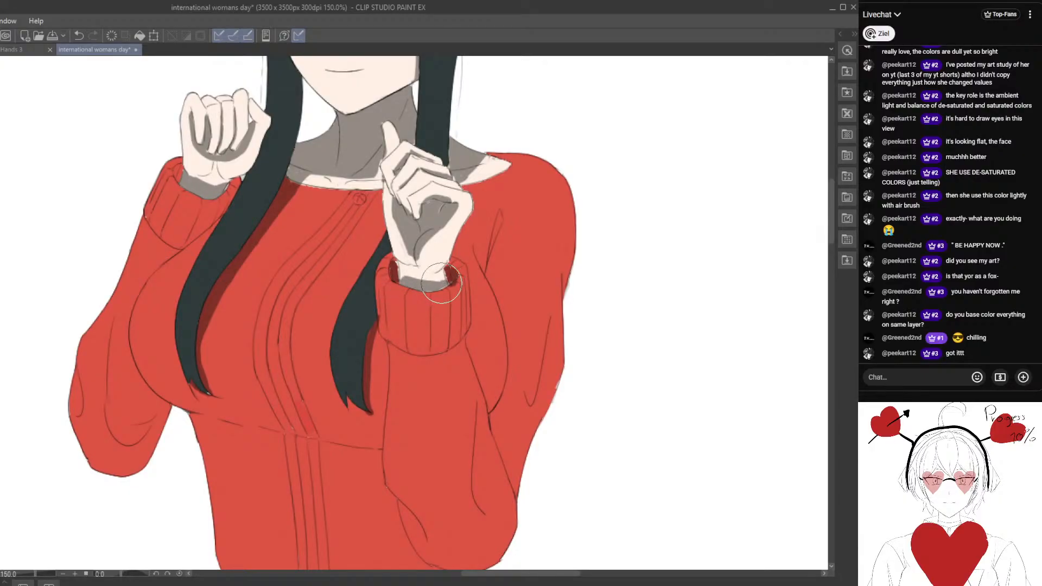
Paint a dark red shadow on the sleeve beneath the raised hand's cuff and extend the shadow beside the right hair lock.
{"action": "scroll", "coordinate": [384, 314], "scroll_direction": "down", "scroll_amount": 3}
{"action": "scroll", "coordinate": [317, 312], "scroll_direction": "up", "scroll_amount": 2}
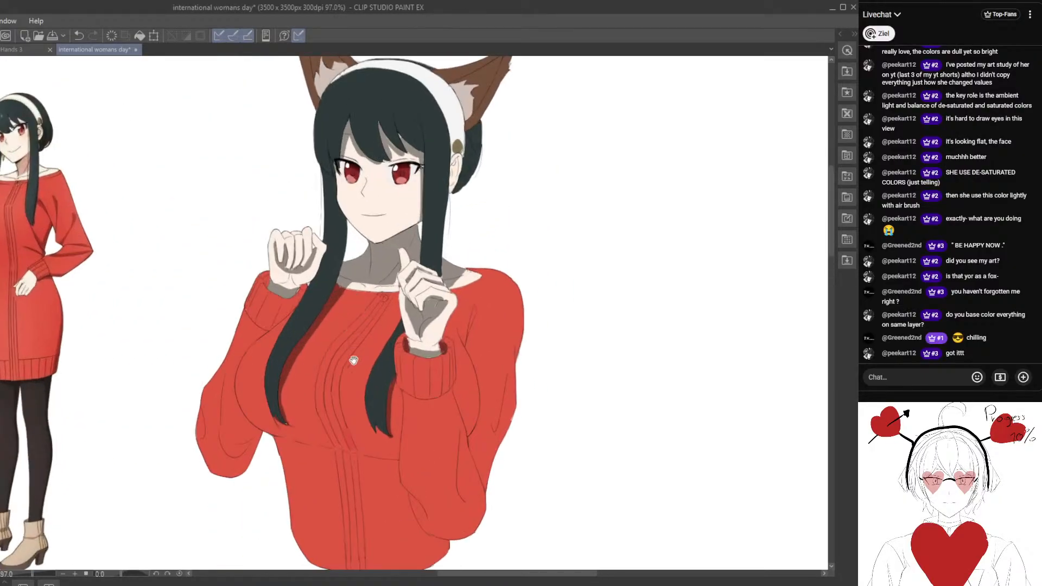
{"action": "mouse_move", "coordinate": [317, 312]}
{"action": "left_mouse_down"}
{"action": "mouse_move", "coordinate": [366, 336]}
{"action": "mouse_move", "coordinate": [279, 292]}
{"action": "mouse_move", "coordinate": [209, 320]}
{"action": "left_mouse_up"}
{"action": "scroll", "coordinate": [281, 293], "scroll_direction": "up", "scroll_amount": 2}
{"action": "scroll", "coordinate": [343, 308], "scroll_direction": "up", "scroll_amount": 2}
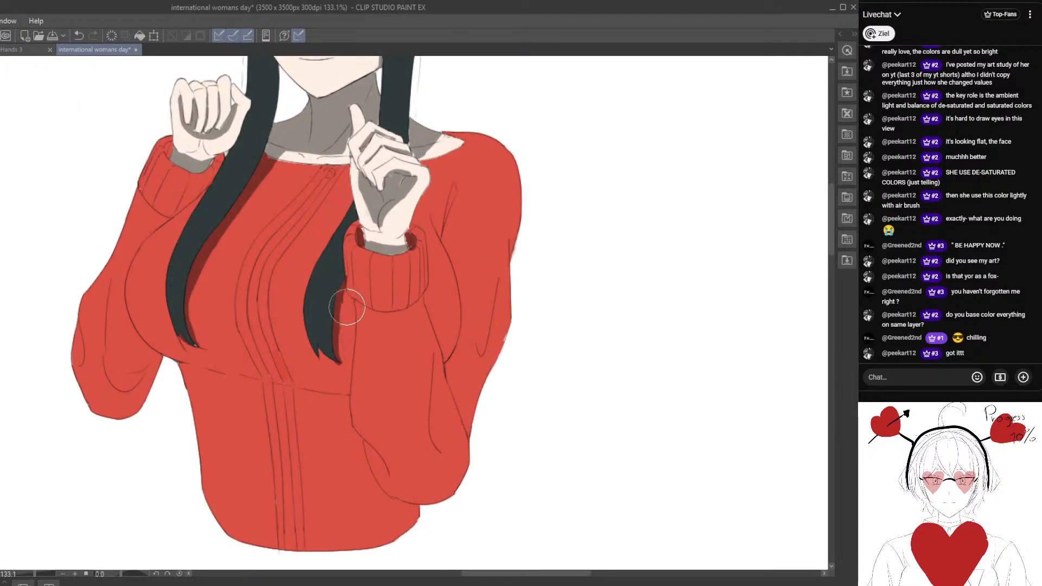
{"action": "mouse_move", "coordinate": [354, 298]}
{"action": "left_mouse_down"}
{"action": "mouse_move", "coordinate": [405, 314]}
{"action": "mouse_move", "coordinate": [426, 299]}
{"action": "mouse_move", "coordinate": [393, 314]}
{"action": "mouse_move", "coordinate": [424, 294]}
{"action": "left_mouse_up"}
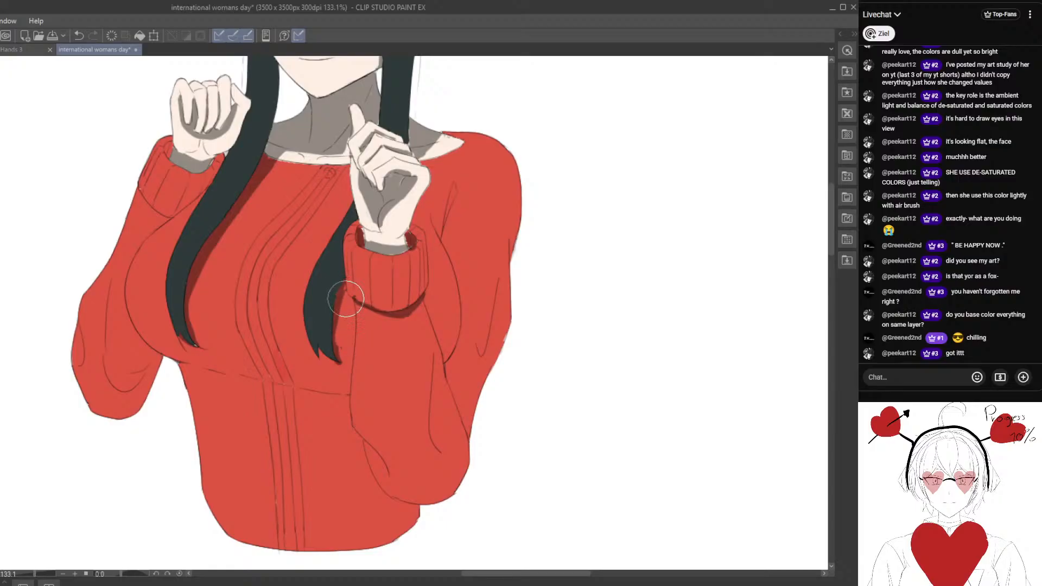
{"action": "left_click_drag", "start_coordinate": [346, 288], "coordinate": [339, 353]}
Paint dark red fold shadows at the right shoulder, on the upper sleeve and near the elbow of the right arm.
{"action": "left_click_drag", "start_coordinate": [445, 272], "coordinate": [396, 251]}
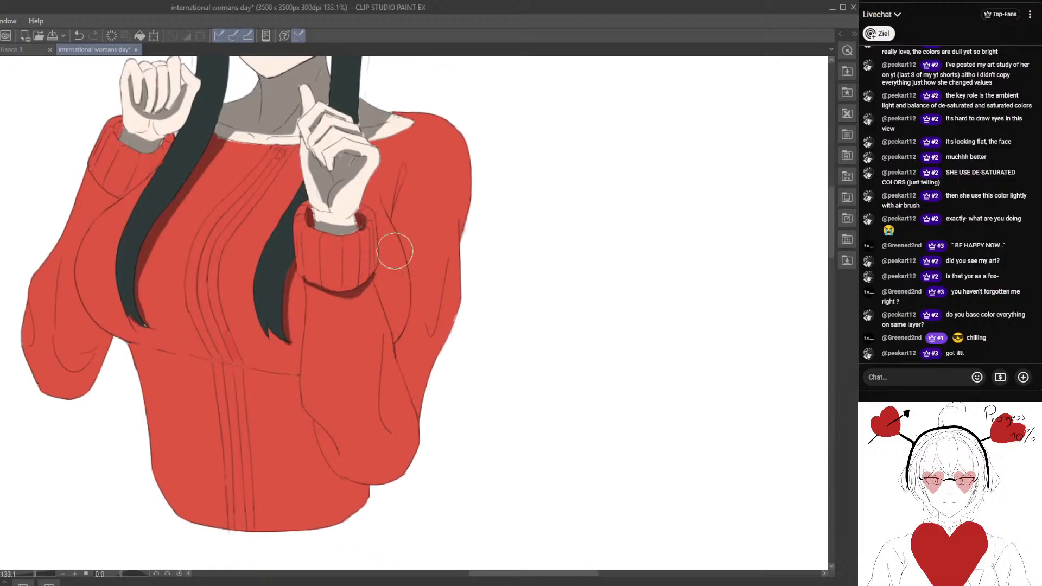
{"action": "mouse_move", "coordinate": [402, 168]}
{"action": "left_mouse_down"}
{"action": "mouse_move", "coordinate": [389, 202]}
{"action": "mouse_move", "coordinate": [410, 305]}
{"action": "mouse_move", "coordinate": [392, 238]}
{"action": "mouse_move", "coordinate": [412, 292]}
{"action": "mouse_move", "coordinate": [439, 309]}
{"action": "mouse_move", "coordinate": [430, 333]}
{"action": "left_mouse_up"}
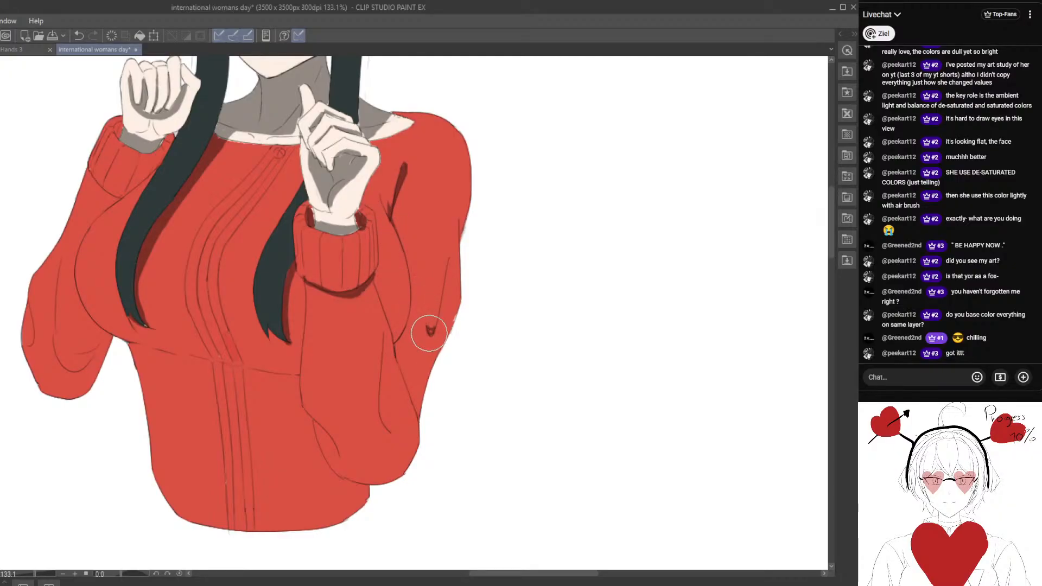
{"action": "mouse_move", "coordinate": [330, 420]}
{"action": "left_mouse_down"}
{"action": "mouse_move", "coordinate": [364, 325]}
{"action": "mouse_move", "coordinate": [353, 337]}
{"action": "mouse_move", "coordinate": [372, 365]}
{"action": "mouse_move", "coordinate": [380, 359]}
{"action": "left_mouse_up"}
{"action": "left_click_drag", "start_coordinate": [413, 298], "coordinate": [423, 331]}
{"action": "left_click_drag", "start_coordinate": [359, 358], "coordinate": [365, 426]}
Paint a dark red shadow along the curved chest contour between the raised forearm and the right sleeve.
{"action": "scroll", "coordinate": [366, 426], "scroll_direction": "down", "scroll_amount": 2}
{"action": "left_click_drag", "start_coordinate": [358, 380], "coordinate": [342, 308]}
{"action": "mouse_move", "coordinate": [329, 261]}
{"action": "left_mouse_down"}
{"action": "mouse_move", "coordinate": [345, 335]}
{"action": "mouse_move", "coordinate": [291, 227]}
{"action": "left_mouse_up"}
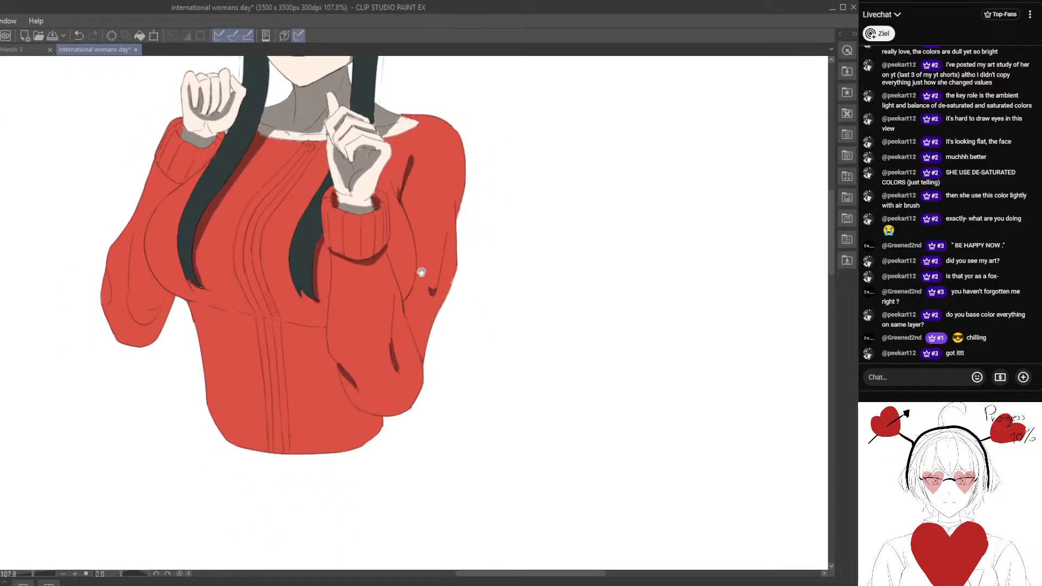
{"action": "left_click_drag", "start_coordinate": [421, 272], "coordinate": [415, 315]}
{"action": "scroll", "coordinate": [417, 275], "scroll_direction": "up", "scroll_amount": 2}
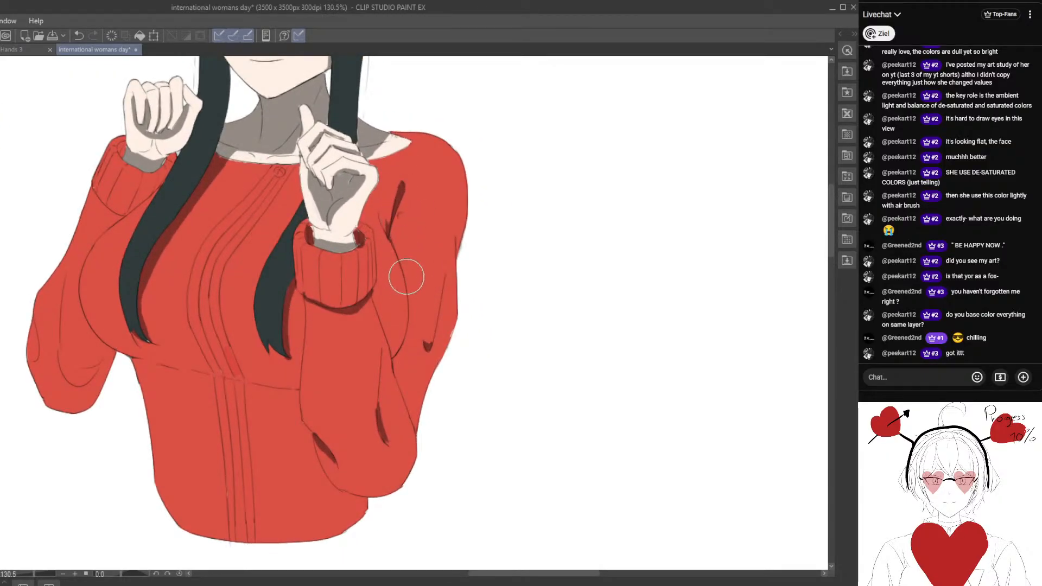
{"action": "mouse_move", "coordinate": [398, 225]}
{"action": "left_mouse_down"}
{"action": "mouse_move", "coordinate": [413, 316]}
{"action": "mouse_move", "coordinate": [400, 358]}
{"action": "mouse_move", "coordinate": [407, 272]}
{"action": "mouse_move", "coordinate": [396, 246]}
{"action": "left_mouse_up"}
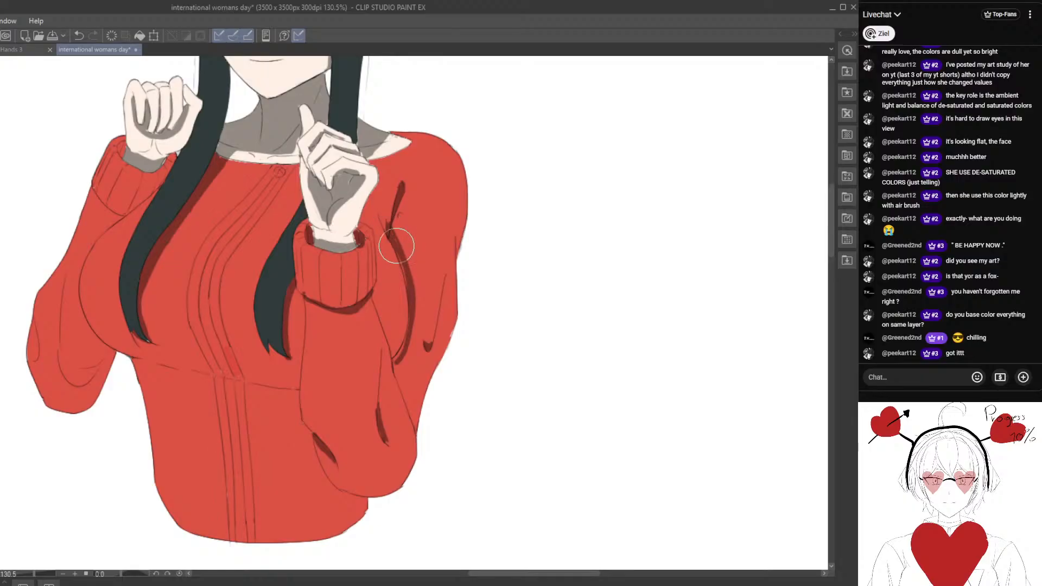
Sketch a small black light-direction arrow in the blank area between the reference figure and the fox-eared character.
{"action": "scroll", "coordinate": [284, 276], "scroll_direction": "down", "scroll_amount": 4}
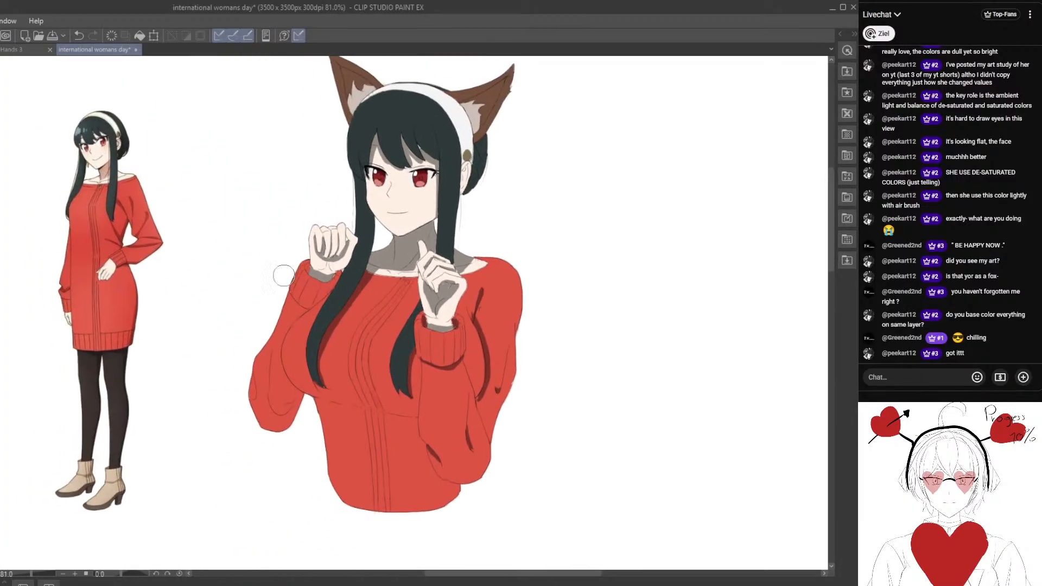
{"action": "left_click_drag", "start_coordinate": [217, 166], "coordinate": [237, 214]}
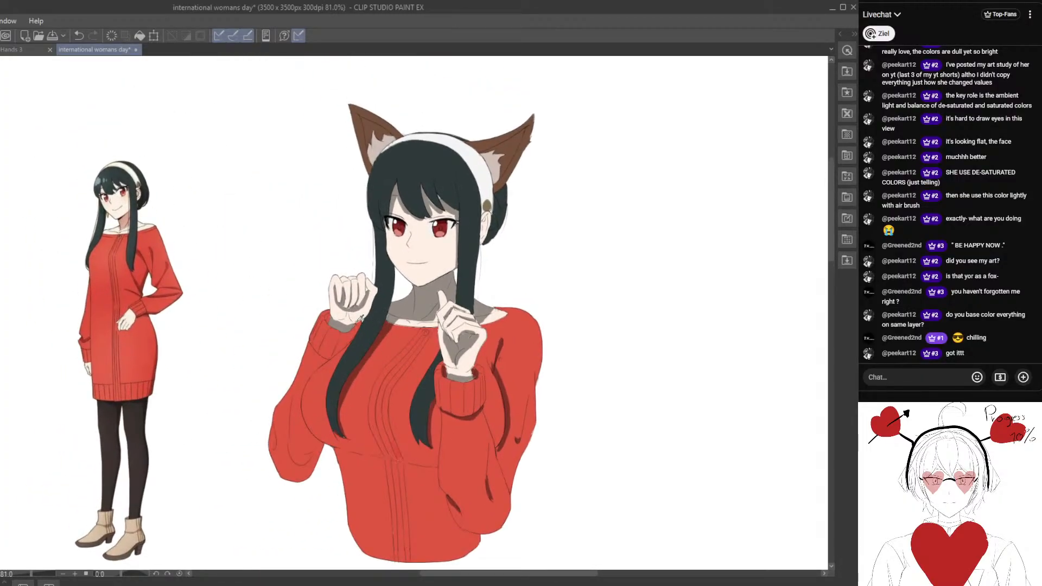
{"action": "left_click_drag", "start_coordinate": [341, 298], "coordinate": [328, 278]}
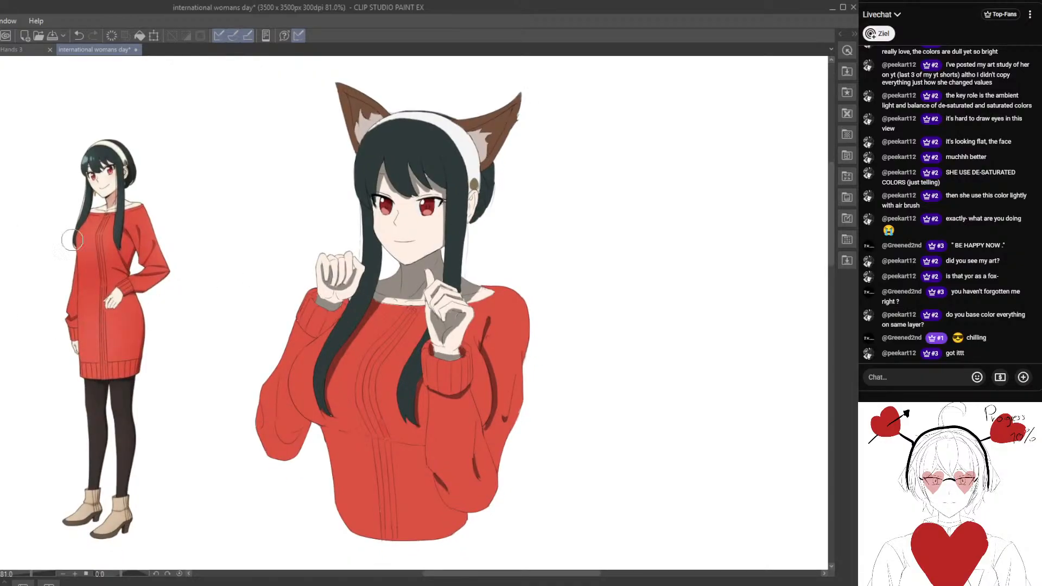
{"action": "left_click_drag", "start_coordinate": [222, 222], "coordinate": [298, 260]}
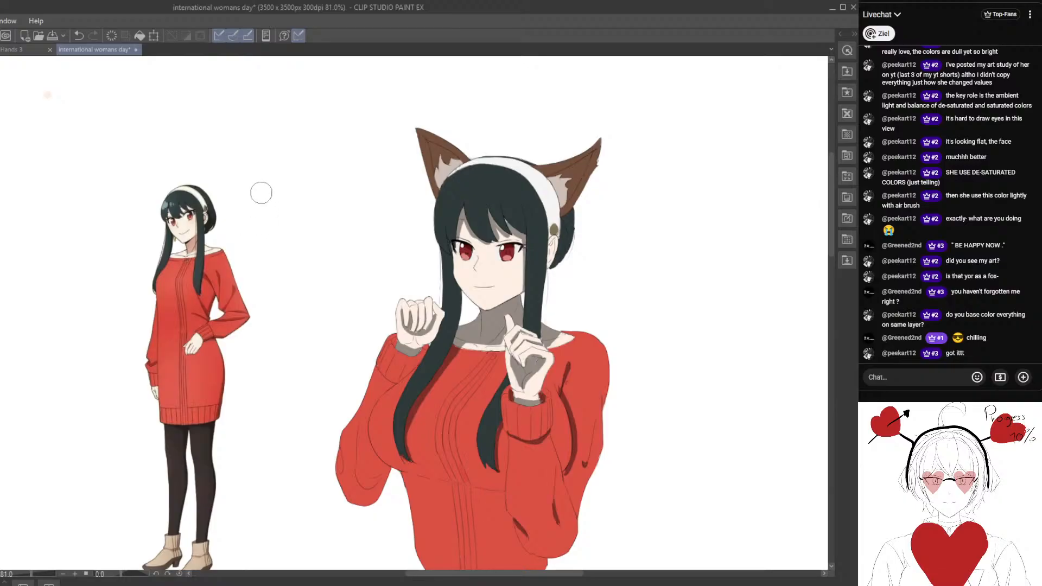
{"action": "key", "text": "e"}
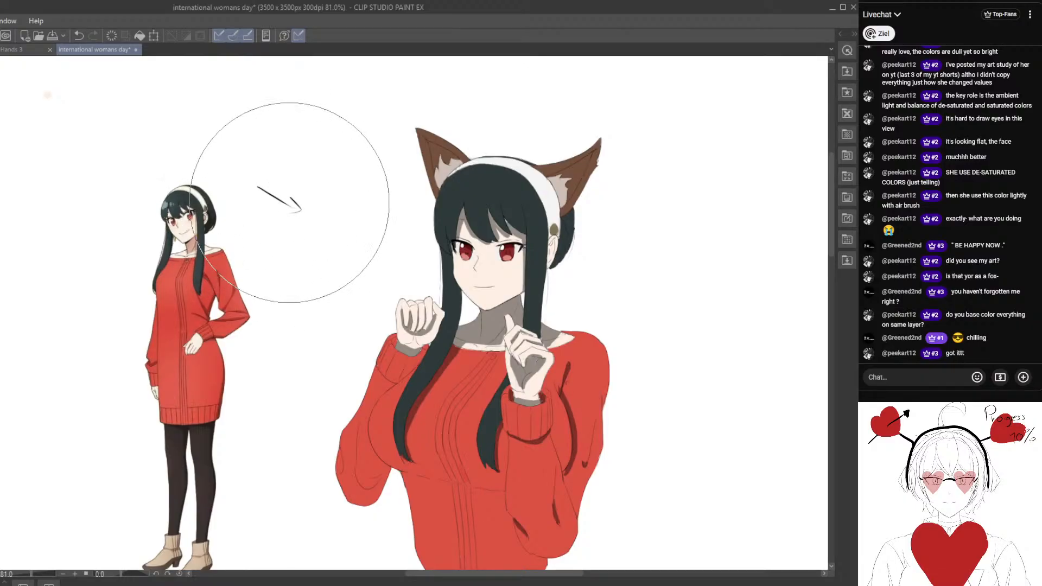
{"action": "left_click_drag", "start_coordinate": [291, 202], "coordinate": [297, 206]}
{"action": "scroll", "coordinate": [300, 231], "scroll_direction": "down", "scroll_amount": 1}
{"action": "scroll", "coordinate": [300, 231], "scroll_direction": "down", "scroll_amount": 1}
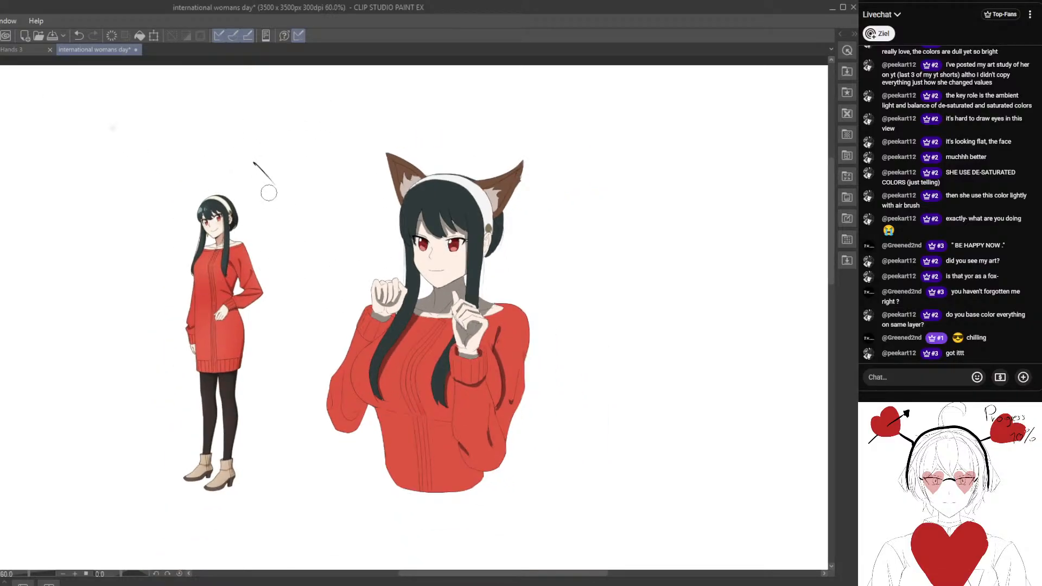
{"action": "scroll", "coordinate": [295, 224], "scroll_direction": "up", "scroll_amount": 1}
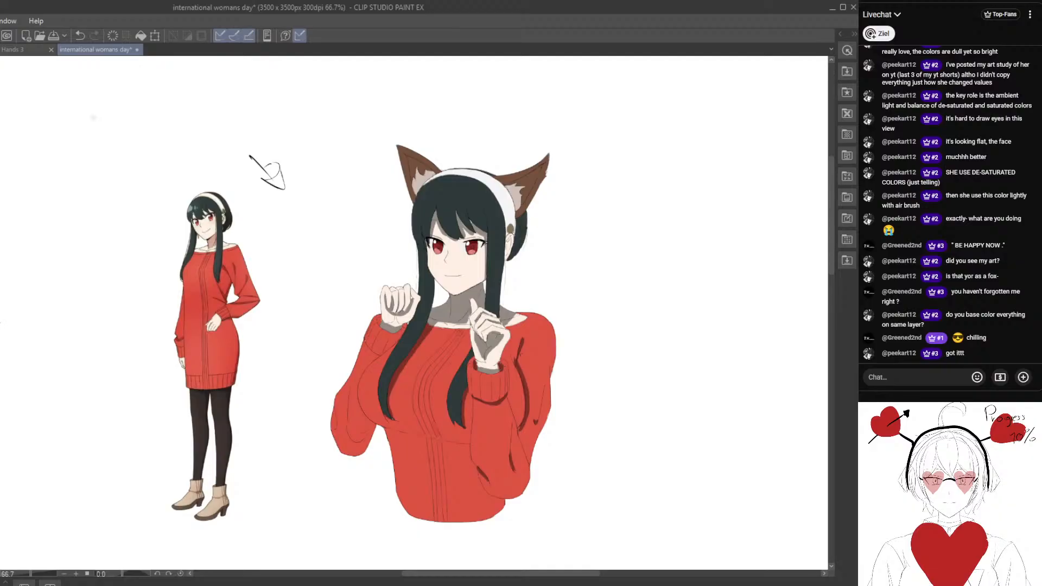
Paint a dark red shadow band along the sweater seam beneath the chest and refine its tapered edge.
{"action": "mouse_move", "coordinate": [414, 384]}
{"action": "left_mouse_down"}
{"action": "mouse_move", "coordinate": [351, 342]}
{"action": "mouse_move", "coordinate": [293, 329]}
{"action": "mouse_move", "coordinate": [262, 277]}
{"action": "left_mouse_up"}
{"action": "scroll", "coordinate": [351, 342], "scroll_direction": "up", "scroll_amount": 1}
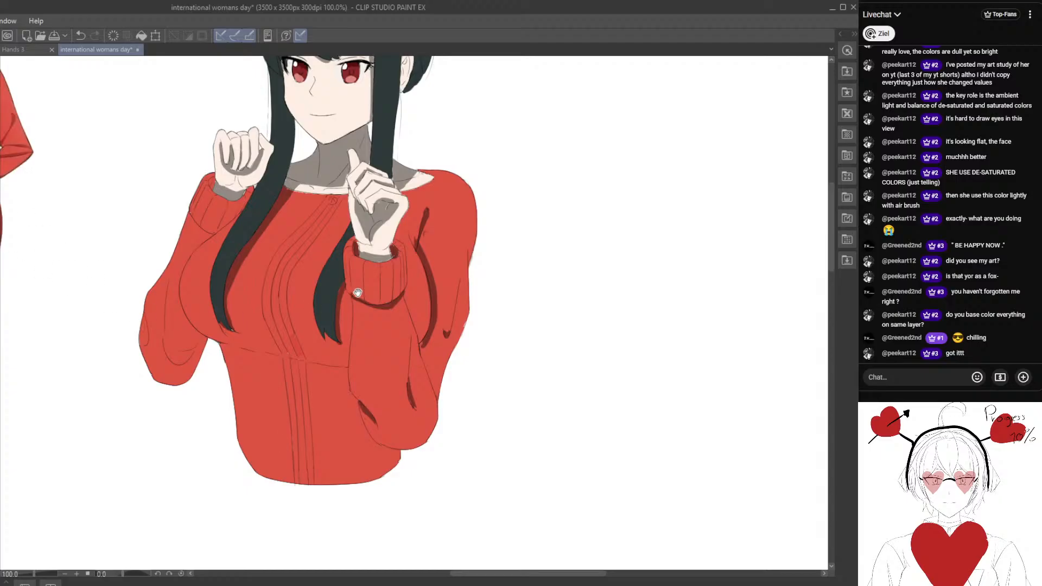
{"action": "scroll", "coordinate": [344, 302], "scroll_direction": "up", "scroll_amount": 2}
{"action": "left_click_drag", "start_coordinate": [357, 292], "coordinate": [315, 295]}
{"action": "scroll", "coordinate": [400, 310], "scroll_direction": "up", "scroll_amount": 1}
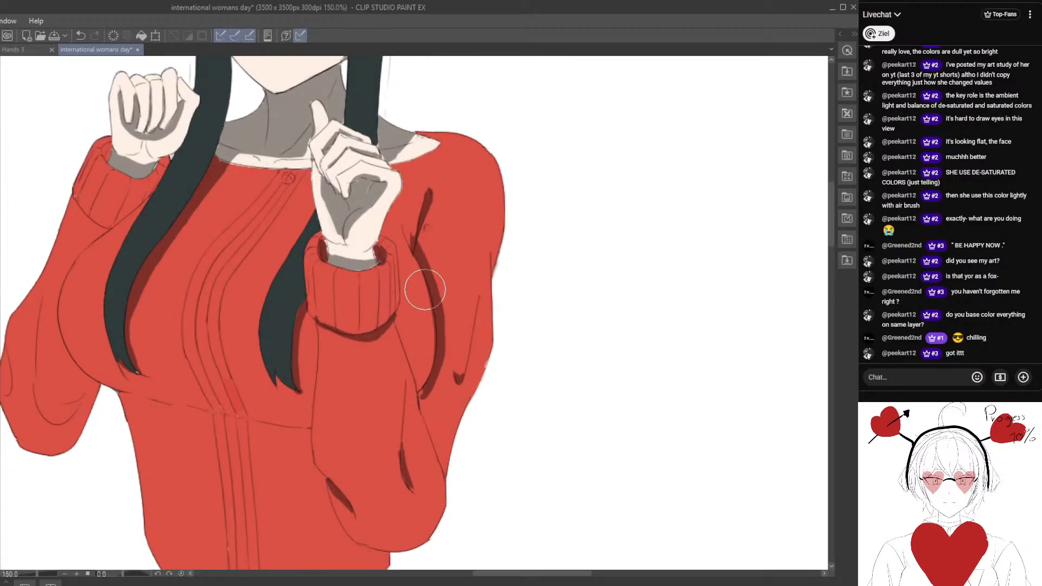
{"action": "scroll", "coordinate": [415, 262], "scroll_direction": "down", "scroll_amount": 1}
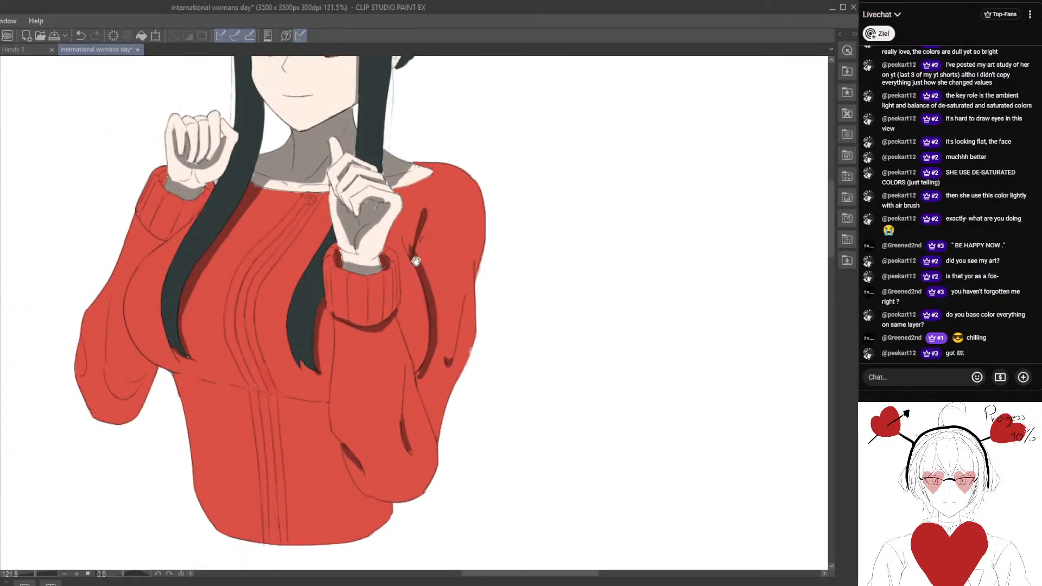
{"action": "left_click_drag", "start_coordinate": [429, 296], "coordinate": [437, 289]}
{"action": "left_click_drag", "start_coordinate": [278, 375], "coordinate": [323, 354]}
{"action": "mouse_move", "coordinate": [225, 352]}
{"action": "left_mouse_down"}
{"action": "mouse_move", "coordinate": [379, 376]}
{"action": "mouse_move", "coordinate": [217, 346]}
{"action": "left_mouse_up"}
{"action": "left_click_drag", "start_coordinate": [275, 374], "coordinate": [333, 392]}
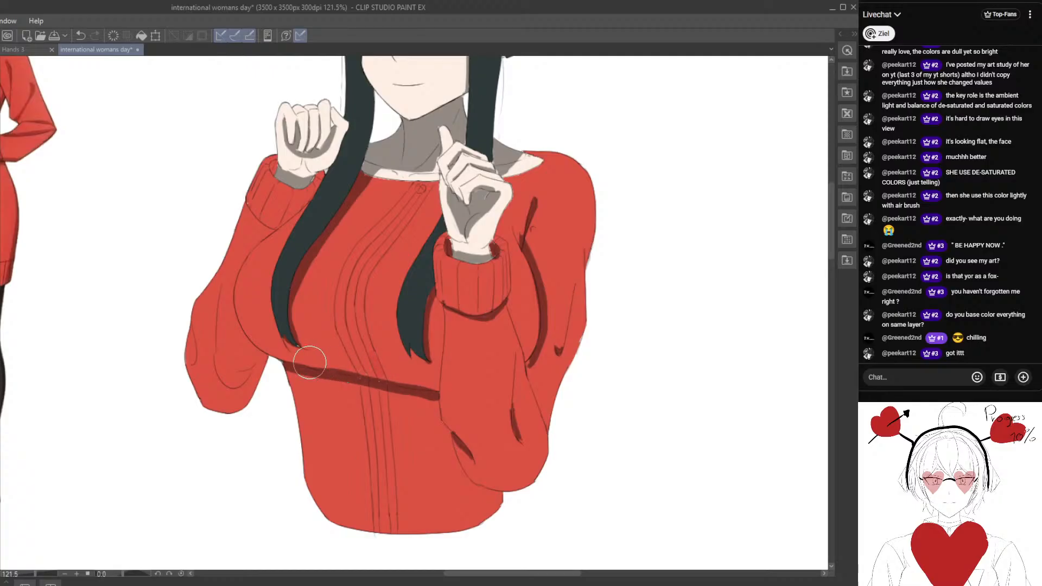
{"action": "left_click_drag", "start_coordinate": [320, 364], "coordinate": [432, 390]}
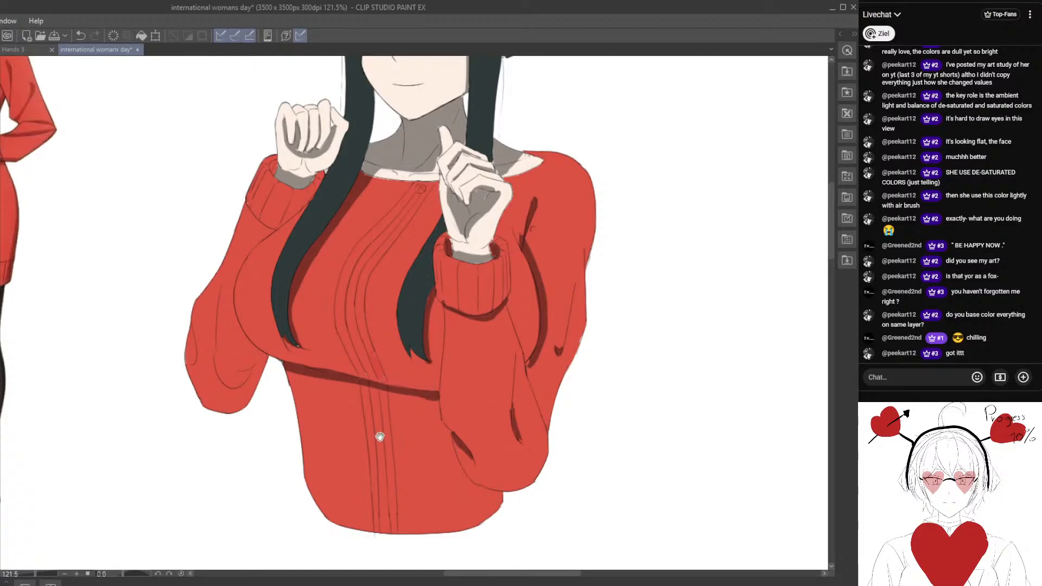
Fill the outer elbow of the left sleeve with dark red shadow and add a shadow beneath the left cuff.
{"action": "left_click_drag", "start_coordinate": [379, 437], "coordinate": [342, 409]}
{"action": "left_click_drag", "start_coordinate": [282, 377], "coordinate": [310, 407]}
{"action": "left_click_drag", "start_coordinate": [200, 374], "coordinate": [251, 366]}
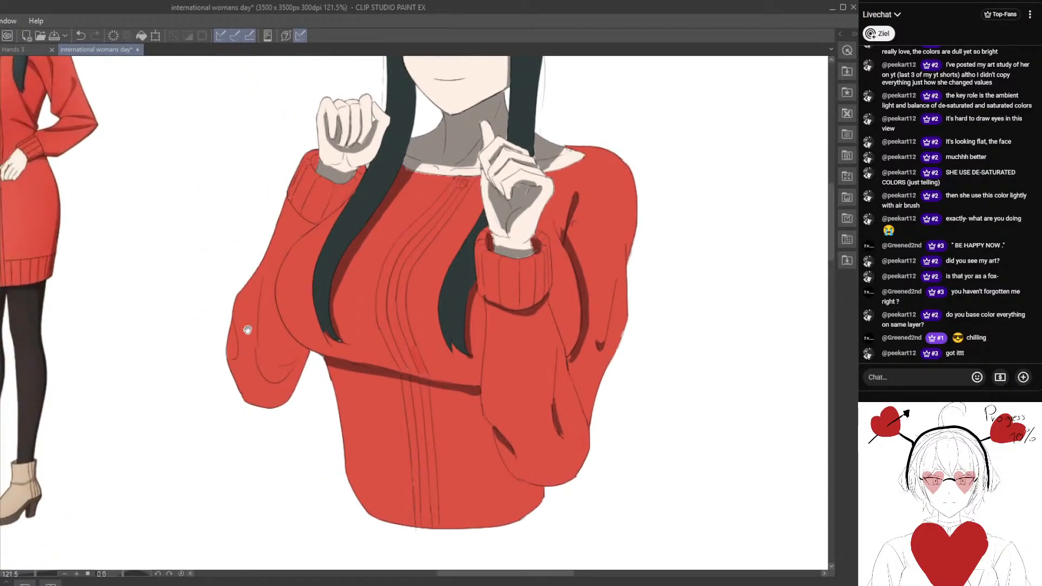
{"action": "mouse_move", "coordinate": [248, 330]}
{"action": "left_mouse_down"}
{"action": "mouse_move", "coordinate": [283, 417]}
{"action": "mouse_move", "coordinate": [274, 423]}
{"action": "mouse_move", "coordinate": [281, 392]}
{"action": "mouse_move", "coordinate": [255, 380]}
{"action": "mouse_move", "coordinate": [277, 413]}
{"action": "mouse_move", "coordinate": [306, 399]}
{"action": "mouse_move", "coordinate": [288, 415]}
{"action": "left_mouse_up"}
{"action": "scroll", "coordinate": [266, 396], "scroll_direction": "down", "scroll_amount": 3}
{"action": "scroll", "coordinate": [255, 380], "scroll_direction": "up", "scroll_amount": 1}
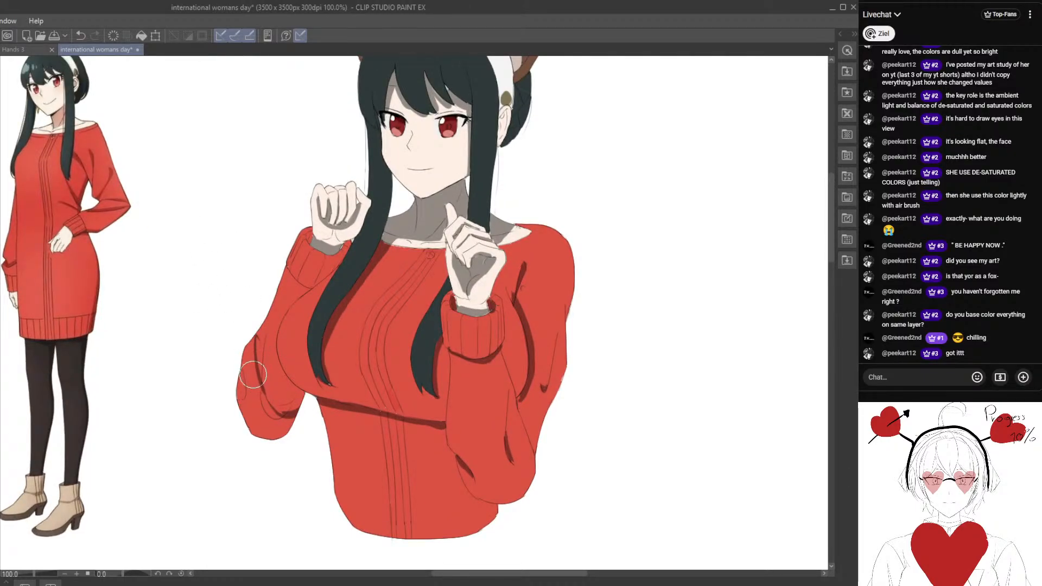
{"action": "mouse_move", "coordinate": [253, 374]}
{"action": "left_mouse_down"}
{"action": "mouse_move", "coordinate": [260, 428]}
{"action": "mouse_move", "coordinate": [244, 344]}
{"action": "mouse_move", "coordinate": [285, 434]}
{"action": "mouse_move", "coordinate": [242, 409]}
{"action": "left_mouse_up"}
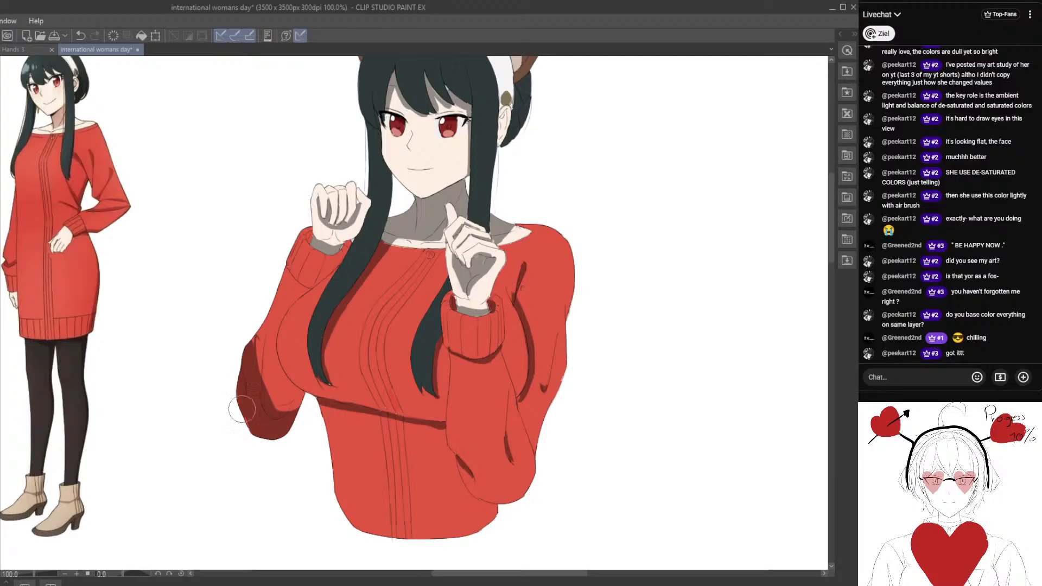
{"action": "left_click_drag", "start_coordinate": [256, 327], "coordinate": [252, 340]}
{"action": "scroll", "coordinate": [256, 334], "scroll_direction": "up", "scroll_amount": 2}
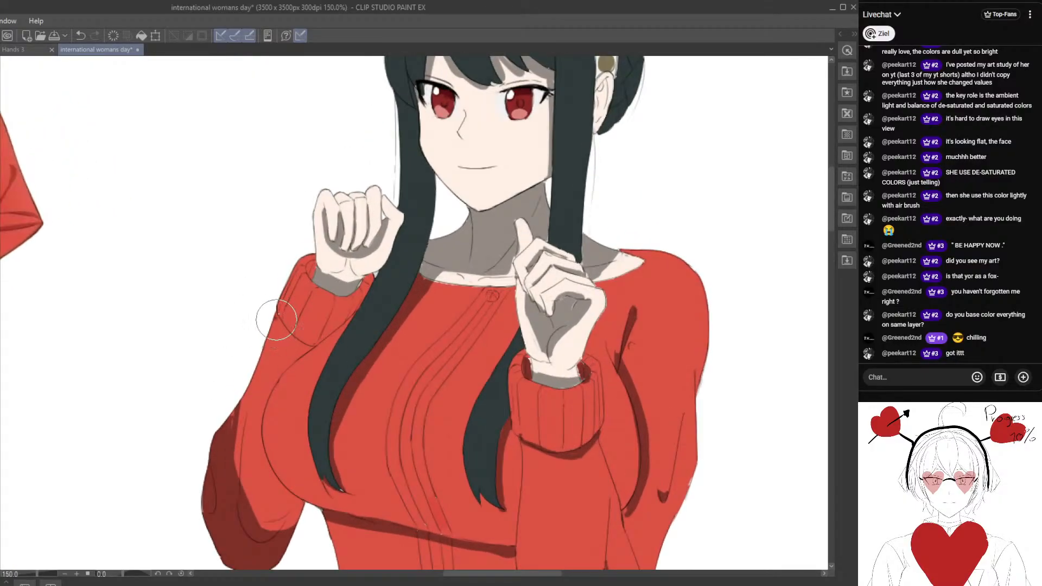
{"action": "mouse_move", "coordinate": [304, 352]}
{"action": "left_mouse_down"}
{"action": "mouse_move", "coordinate": [287, 331]}
{"action": "mouse_move", "coordinate": [306, 383]}
{"action": "mouse_move", "coordinate": [287, 333]}
{"action": "left_mouse_up"}
Block in a broad dark red shadow across the underside of the chest, reaching from the left side to the right forearm.
{"action": "left_click_drag", "start_coordinate": [247, 391], "coordinate": [502, 436]}
{"action": "mouse_move", "coordinate": [387, 474]}
{"action": "left_mouse_down"}
{"action": "mouse_move", "coordinate": [372, 403]}
{"action": "mouse_move", "coordinate": [410, 371]}
{"action": "mouse_move", "coordinate": [408, 386]}
{"action": "mouse_move", "coordinate": [318, 348]}
{"action": "mouse_move", "coordinate": [418, 383]}
{"action": "mouse_move", "coordinate": [391, 405]}
{"action": "mouse_move", "coordinate": [251, 352]}
{"action": "left_mouse_up"}
{"action": "scroll", "coordinate": [311, 388], "scroll_direction": "down", "scroll_amount": 6}
{"action": "scroll", "coordinate": [245, 346], "scroll_direction": "up", "scroll_amount": 1}
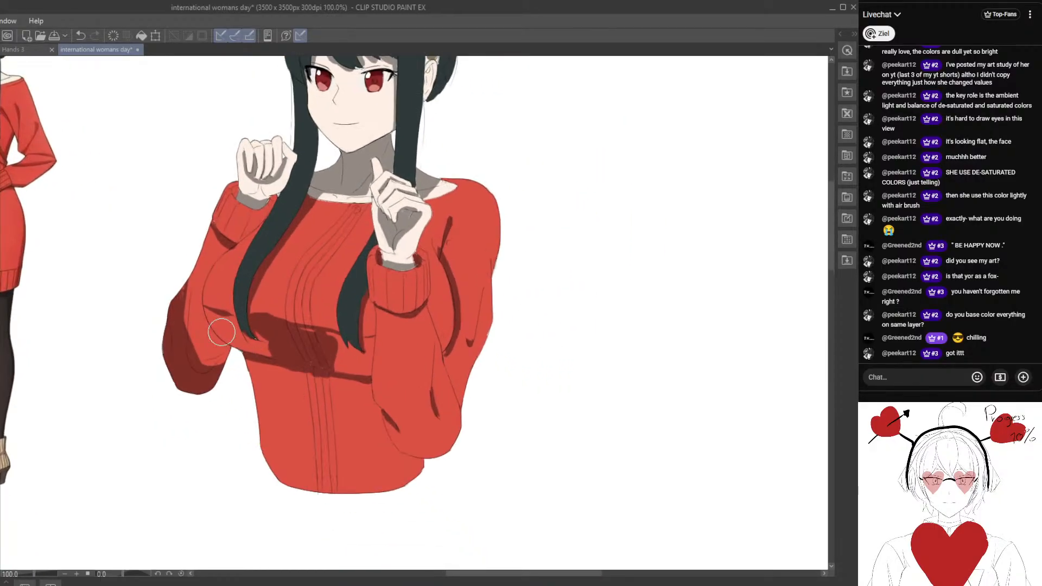
{"action": "left_click_drag", "start_coordinate": [212, 317], "coordinate": [261, 343]}
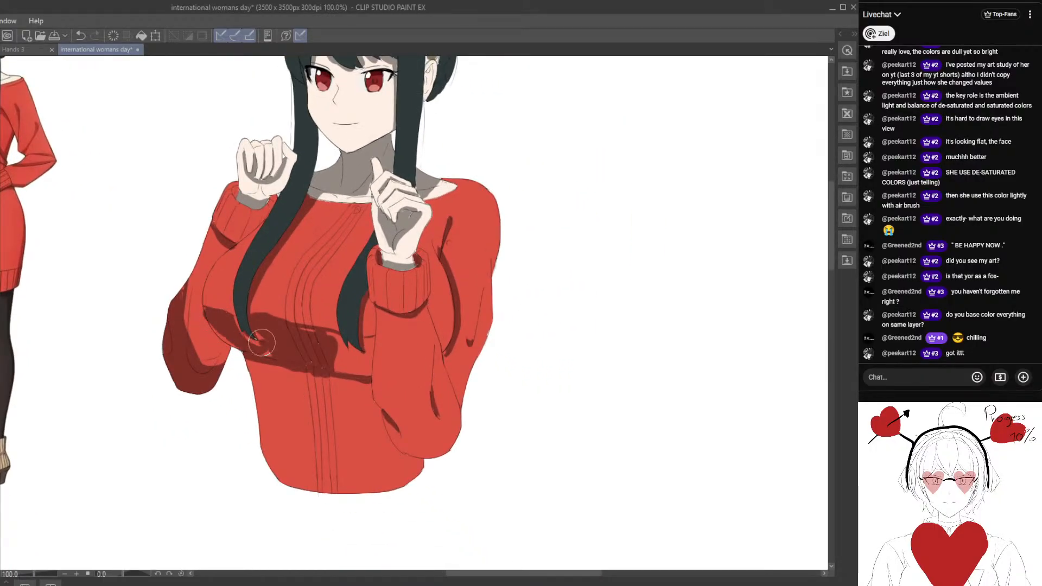
{"action": "mouse_move", "coordinate": [324, 356]}
{"action": "left_mouse_down"}
{"action": "mouse_move", "coordinate": [386, 336]}
{"action": "mouse_move", "coordinate": [416, 351]}
{"action": "mouse_move", "coordinate": [434, 339]}
{"action": "mouse_move", "coordinate": [430, 322]}
{"action": "mouse_move", "coordinate": [417, 338]}
{"action": "left_mouse_up"}
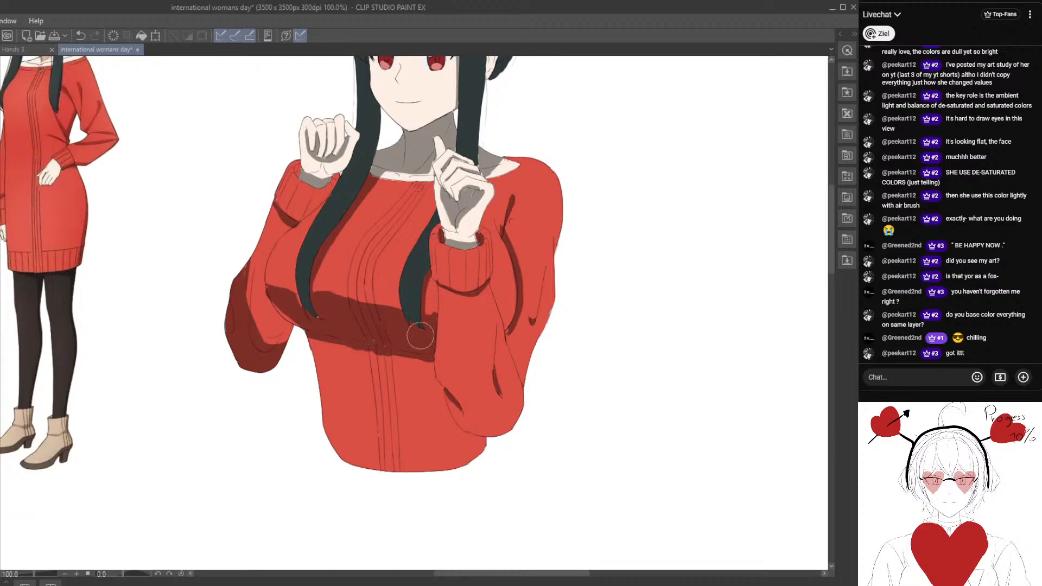
{"action": "left_click_drag", "start_coordinate": [288, 312], "coordinate": [341, 327]}
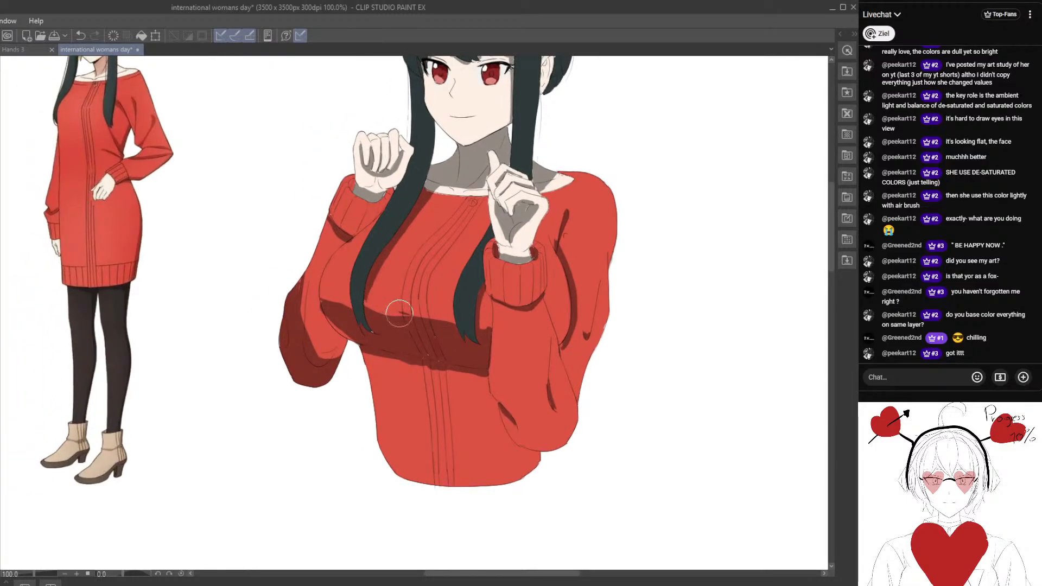
Reshape the chest shadow's upper edge into a smooth curve with a freehand lasso fill.
{"action": "scroll", "coordinate": [399, 313], "scroll_direction": "down", "scroll_amount": 3}
{"action": "scroll", "coordinate": [286, 295], "scroll_direction": "up", "scroll_amount": 3}
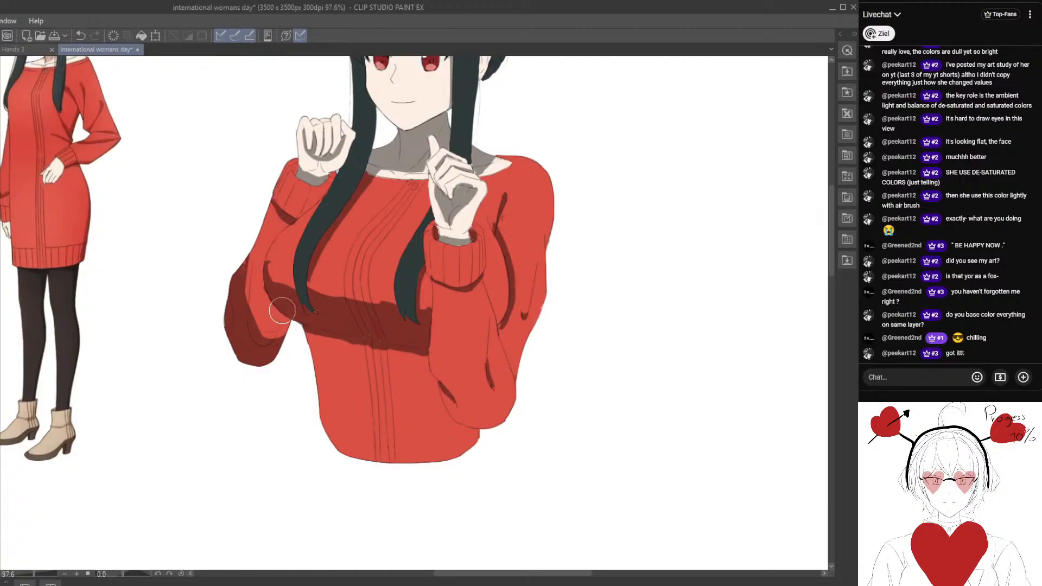
{"action": "scroll", "coordinate": [324, 332], "scroll_direction": "down", "scroll_amount": 3}
{"action": "scroll", "coordinate": [324, 360], "scroll_direction": "up", "scroll_amount": 4}
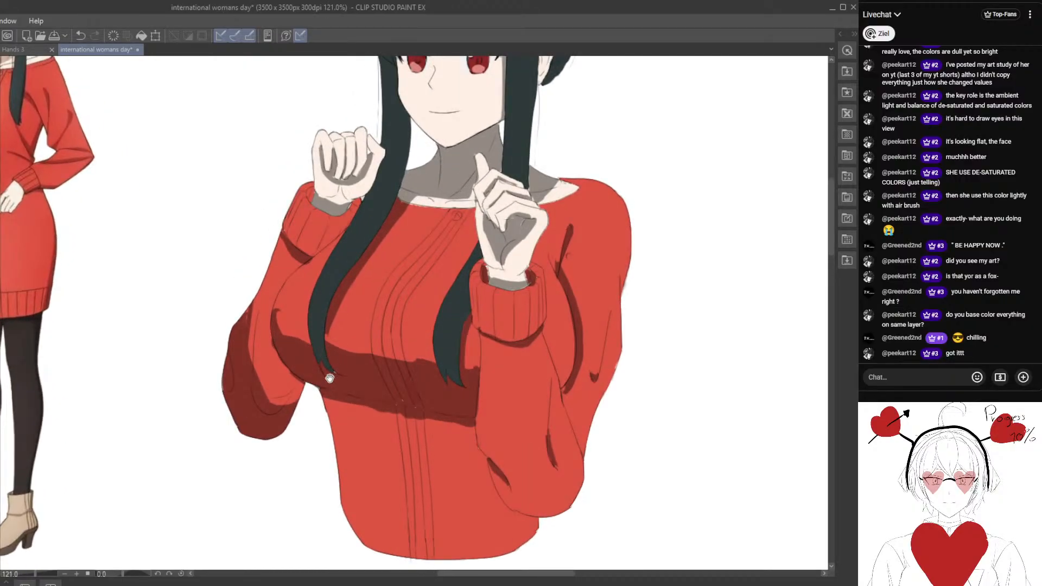
{"action": "left_click_drag", "start_coordinate": [329, 378], "coordinate": [341, 320]}
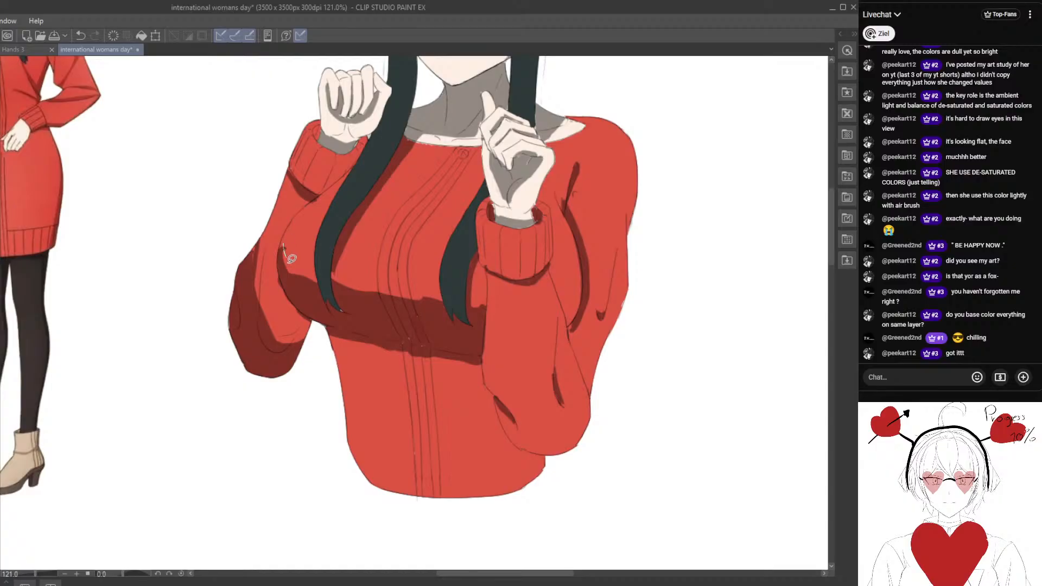
{"action": "left_click_drag", "start_coordinate": [489, 302], "coordinate": [343, 331]}
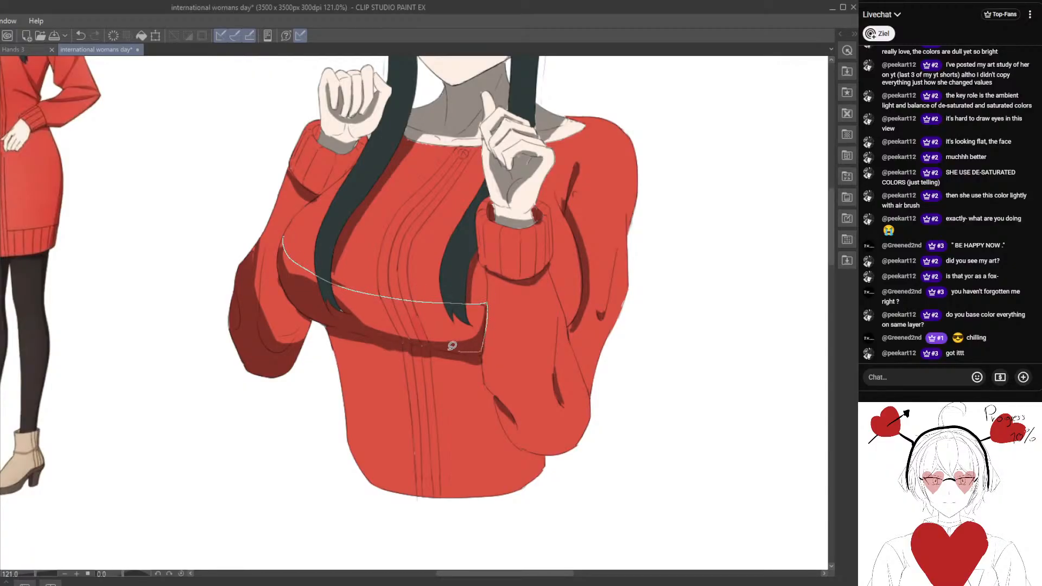
Extend the chest shadow upward along the left contour of the chest with lasso-filled dark red shapes.
{"action": "mouse_move", "coordinate": [319, 309]}
{"action": "left_mouse_down"}
{"action": "mouse_move", "coordinate": [283, 291]}
{"action": "mouse_move", "coordinate": [324, 274]}
{"action": "mouse_move", "coordinate": [328, 229]}
{"action": "left_mouse_up"}
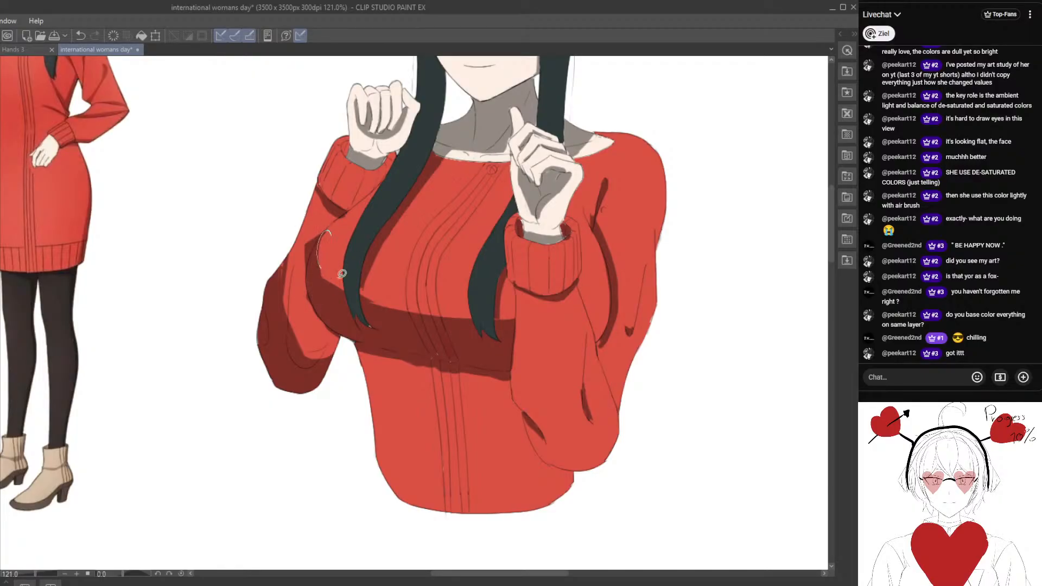
{"action": "left_click_drag", "start_coordinate": [306, 274], "coordinate": [314, 232]}
{"action": "left_click_drag", "start_coordinate": [302, 281], "coordinate": [302, 284]}
{"action": "left_click_drag", "start_coordinate": [310, 227], "coordinate": [297, 271]}
{"action": "left_click_drag", "start_coordinate": [281, 313], "coordinate": [308, 386]}
{"action": "scroll", "coordinate": [348, 277], "scroll_direction": "up", "scroll_amount": 2}
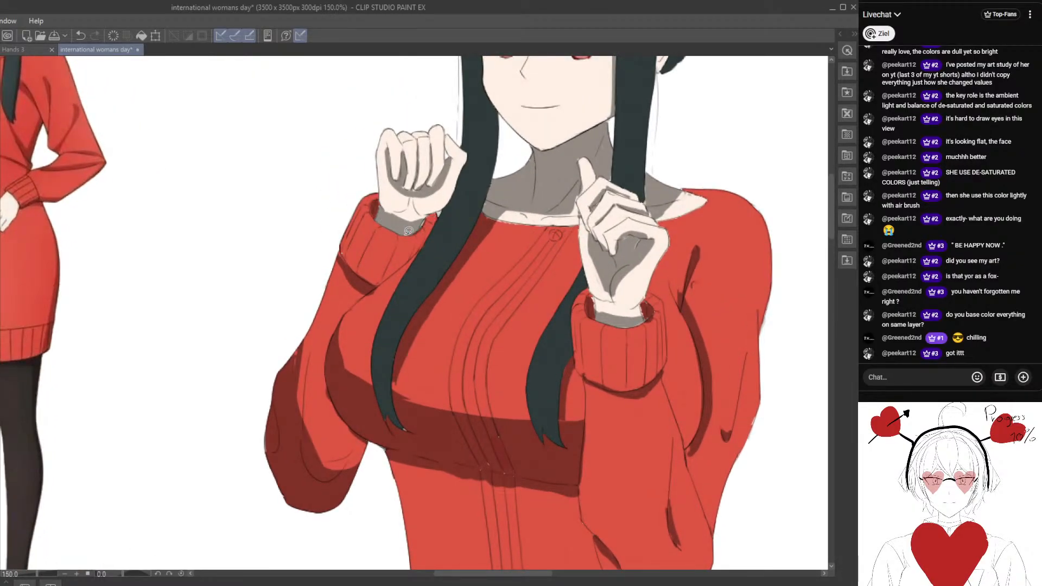
Lasso-fill a dark red shadow down the outer edge of the right sleeve from the shoulder to the elbow.
{"action": "scroll", "coordinate": [398, 237], "scroll_direction": "down", "scroll_amount": 7}
{"action": "left_click_drag", "start_coordinate": [398, 237], "coordinate": [313, 270]}
{"action": "scroll", "coordinate": [469, 320], "scroll_direction": "up", "scroll_amount": 4}
{"action": "left_click_drag", "start_coordinate": [476, 322], "coordinate": [432, 301]}
{"action": "scroll", "coordinate": [457, 302], "scroll_direction": "down", "scroll_amount": 2}
{"action": "left_click_drag", "start_coordinate": [407, 235], "coordinate": [451, 266]}
{"action": "left_click_drag", "start_coordinate": [460, 304], "coordinate": [449, 284]}
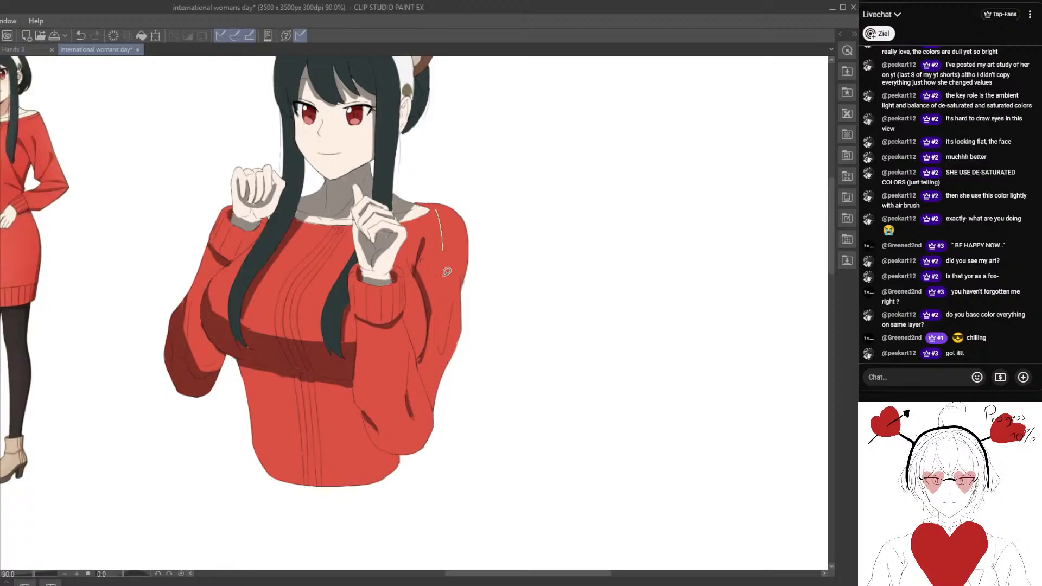
{"action": "mouse_move", "coordinate": [447, 272]}
{"action": "left_mouse_down"}
{"action": "mouse_move", "coordinate": [496, 331]}
{"action": "mouse_move", "coordinate": [452, 201]}
{"action": "left_mouse_up"}
{"action": "left_click_drag", "start_coordinate": [447, 274], "coordinate": [483, 325]}
{"action": "mouse_move", "coordinate": [463, 253]}
{"action": "left_mouse_down"}
{"action": "mouse_move", "coordinate": [476, 255]}
{"action": "mouse_move", "coordinate": [482, 265]}
{"action": "mouse_move", "coordinate": [464, 252]}
{"action": "mouse_move", "coordinate": [481, 283]}
{"action": "mouse_move", "coordinate": [403, 233]}
{"action": "mouse_move", "coordinate": [407, 290]}
{"action": "left_mouse_up"}
{"action": "scroll", "coordinate": [409, 284], "scroll_direction": "up", "scroll_amount": 1}
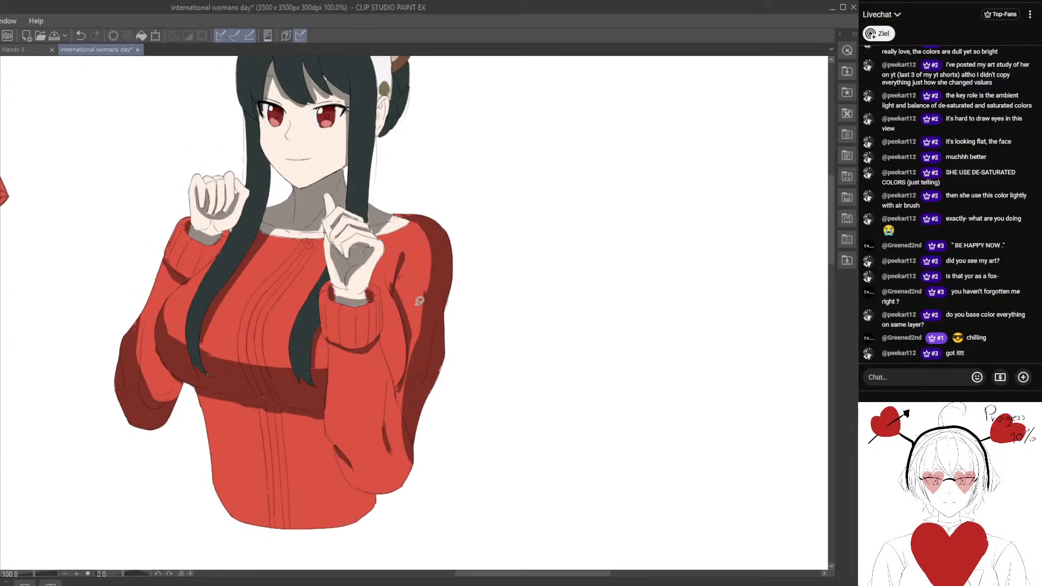
Widen the dark red shadow on the right shoulder and upper sleeve, giving it a curved inner edge.
{"action": "mouse_move", "coordinate": [420, 299]}
{"action": "left_mouse_down"}
{"action": "mouse_move", "coordinate": [415, 263]}
{"action": "mouse_move", "coordinate": [444, 285]}
{"action": "mouse_move", "coordinate": [435, 212]}
{"action": "left_mouse_up"}
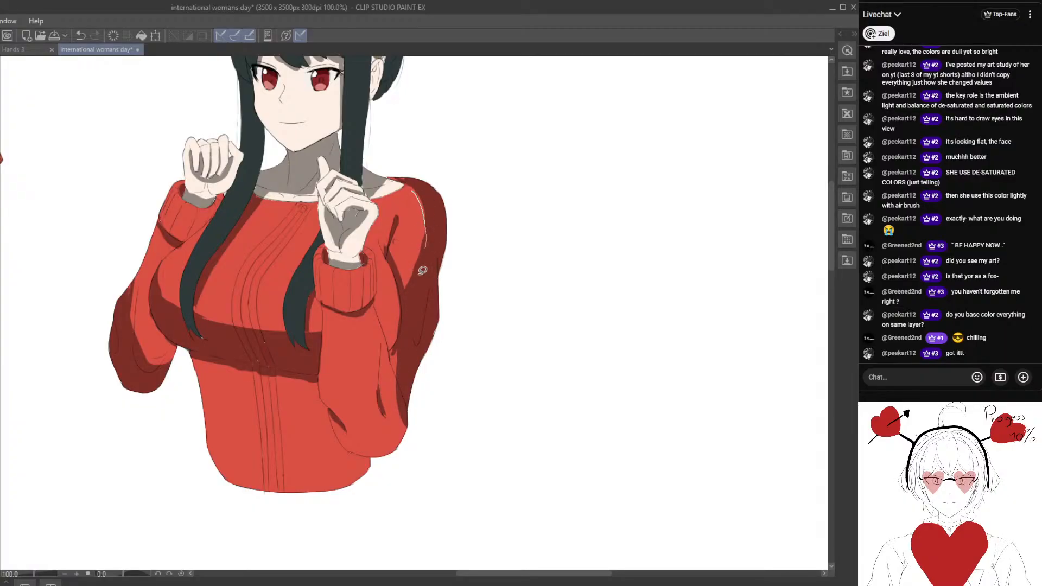
{"action": "left_click_drag", "start_coordinate": [423, 257], "coordinate": [409, 271]}
{"action": "key", "text": "ctrl+z"}
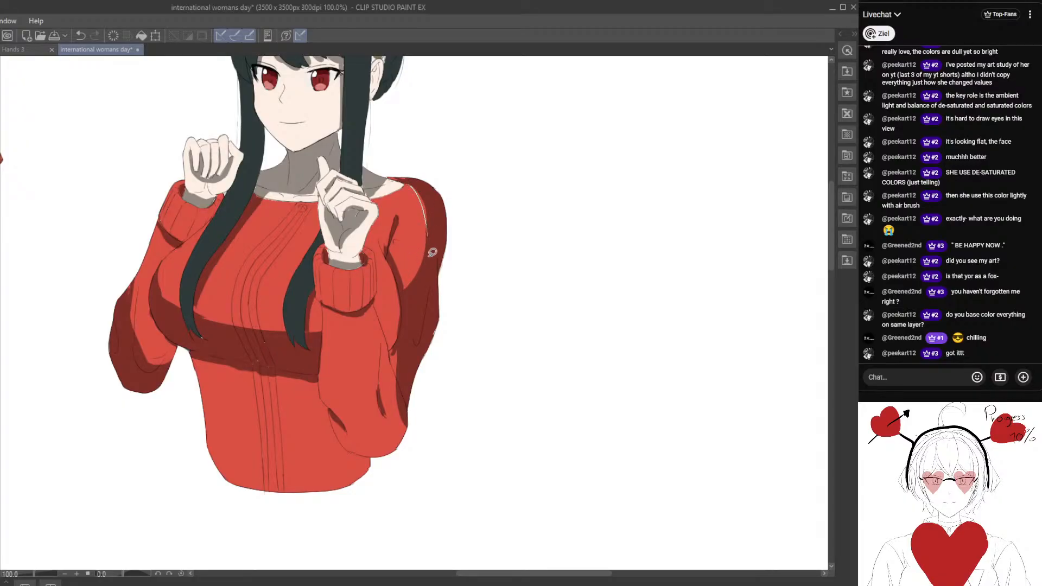
{"action": "mouse_move", "coordinate": [432, 252]}
{"action": "left_mouse_down"}
{"action": "mouse_move", "coordinate": [415, 182]}
{"action": "mouse_move", "coordinate": [432, 194]}
{"action": "mouse_move", "coordinate": [417, 180]}
{"action": "mouse_move", "coordinate": [449, 209]}
{"action": "mouse_move", "coordinate": [435, 200]}
{"action": "left_mouse_up"}
{"action": "left_click_drag", "start_coordinate": [426, 200], "coordinate": [433, 238]}
{"action": "mouse_move", "coordinate": [416, 321]}
{"action": "left_mouse_down"}
{"action": "mouse_move", "coordinate": [437, 249]}
{"action": "mouse_move", "coordinate": [414, 278]}
{"action": "mouse_move", "coordinate": [422, 239]}
{"action": "mouse_move", "coordinate": [426, 268]}
{"action": "left_mouse_up"}
Fill the sweater's torso below the chest and the area behind the right forearm with dark red shadow.
{"action": "scroll", "coordinate": [415, 287], "scroll_direction": "down", "scroll_amount": 2}
{"action": "scroll", "coordinate": [427, 274], "scroll_direction": "up", "scroll_amount": 3}
{"action": "left_click_drag", "start_coordinate": [393, 363], "coordinate": [383, 328]}
{"action": "mouse_move", "coordinate": [256, 292]}
{"action": "left_mouse_down"}
{"action": "mouse_move", "coordinate": [338, 408]}
{"action": "mouse_move", "coordinate": [414, 384]}
{"action": "mouse_move", "coordinate": [379, 364]}
{"action": "mouse_move", "coordinate": [407, 405]}
{"action": "mouse_move", "coordinate": [415, 372]}
{"action": "mouse_move", "coordinate": [374, 347]}
{"action": "mouse_move", "coordinate": [363, 299]}
{"action": "left_mouse_up"}
{"action": "scroll", "coordinate": [285, 329], "scroll_direction": "down", "scroll_amount": 3}
{"action": "scroll", "coordinate": [382, 363], "scroll_direction": "up", "scroll_amount": 2}
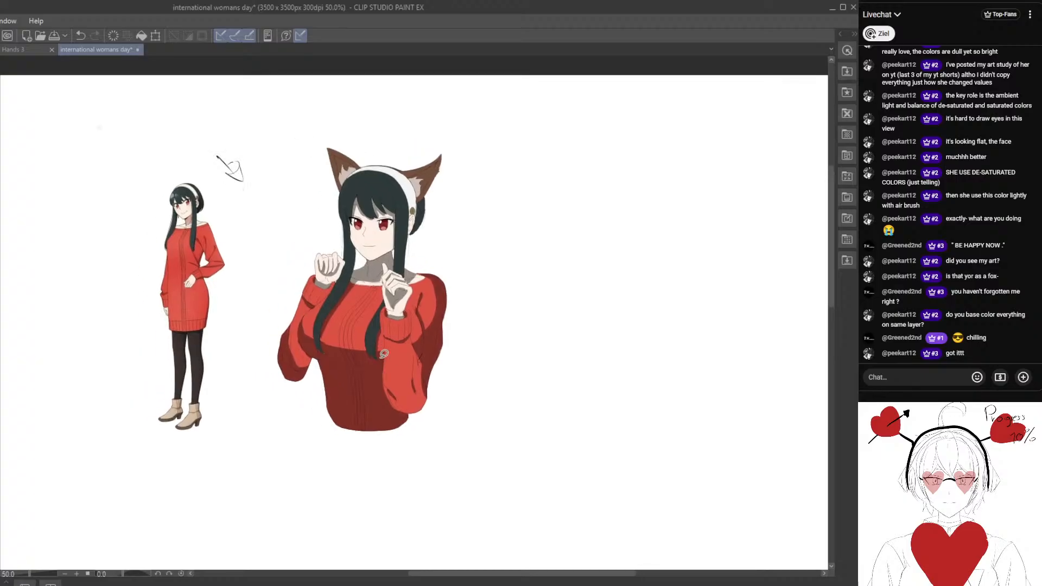
Lasso-fill a dark red shadow across the bottom of the right forearm's sleeve around the elbow.
{"action": "scroll", "coordinate": [345, 383], "scroll_direction": "up", "scroll_amount": 2}
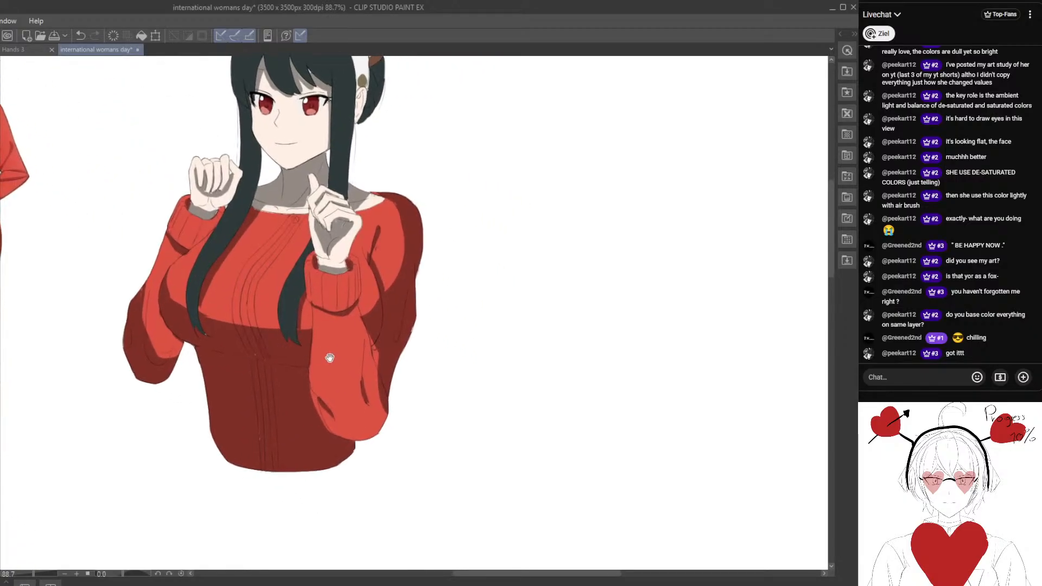
{"action": "mouse_move", "coordinate": [314, 389]}
{"action": "left_mouse_down"}
{"action": "mouse_move", "coordinate": [389, 421]}
{"action": "mouse_move", "coordinate": [298, 422]}
{"action": "mouse_move", "coordinate": [400, 419]}
{"action": "mouse_move", "coordinate": [314, 467]}
{"action": "left_mouse_up"}
{"action": "left_click_drag", "start_coordinate": [242, 407], "coordinate": [313, 507]}
Add a pointed dark red fold shadow to the inner edge of the left sleeve's elbow shadow.
{"action": "left_click_drag", "start_coordinate": [217, 436], "coordinate": [253, 430]}
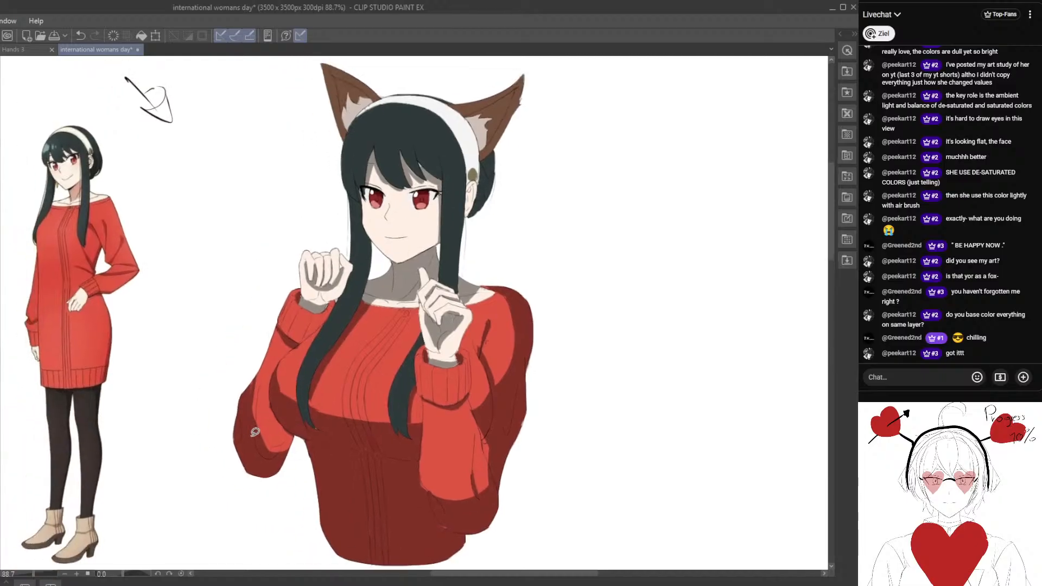
{"action": "scroll", "coordinate": [254, 431], "scroll_direction": "up", "scroll_amount": 1}
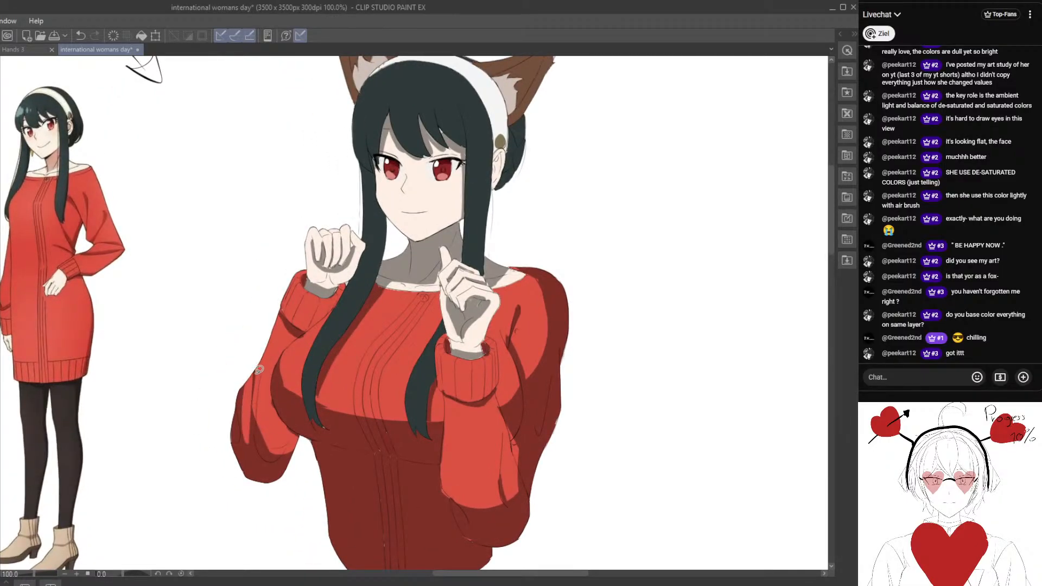
{"action": "left_click_drag", "start_coordinate": [255, 461], "coordinate": [315, 404]}
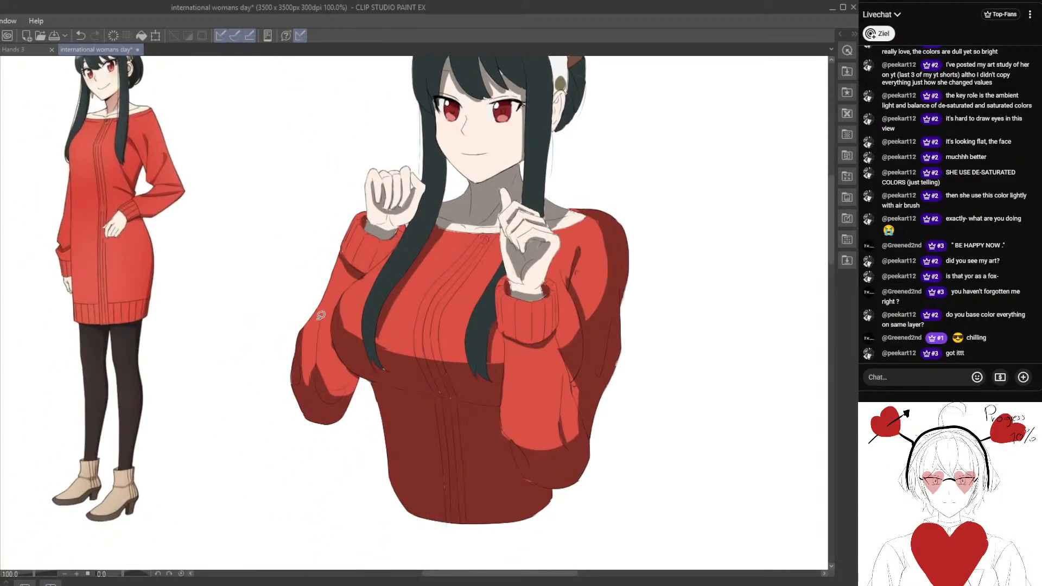
Fill a near-black shadow on the hair bun behind the headband and ear.
{"action": "mouse_move", "coordinate": [321, 315]}
{"action": "left_mouse_down"}
{"action": "mouse_move", "coordinate": [298, 380]}
{"action": "mouse_move", "coordinate": [304, 396]}
{"action": "mouse_move", "coordinate": [326, 303]}
{"action": "mouse_move", "coordinate": [313, 355]}
{"action": "mouse_move", "coordinate": [324, 318]}
{"action": "left_mouse_up"}
{"action": "left_click_drag", "start_coordinate": [390, 315], "coordinate": [245, 459]}
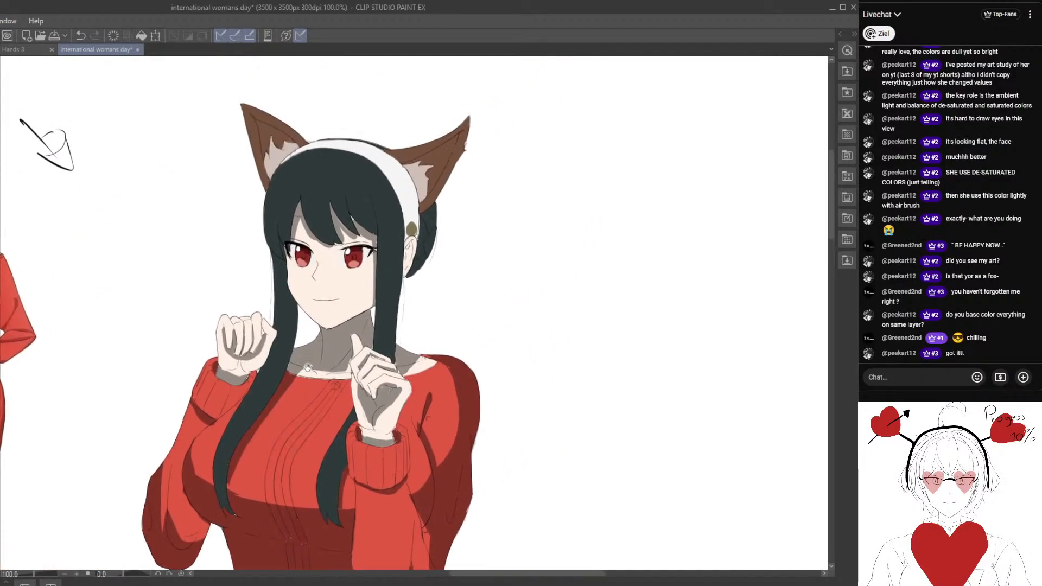
{"action": "left_click_drag", "start_coordinate": [319, 347], "coordinate": [319, 398]}
{"action": "scroll", "coordinate": [317, 356], "scroll_direction": "up", "scroll_amount": 2}
{"action": "left_click_drag", "start_coordinate": [304, 326], "coordinate": [403, 347]}
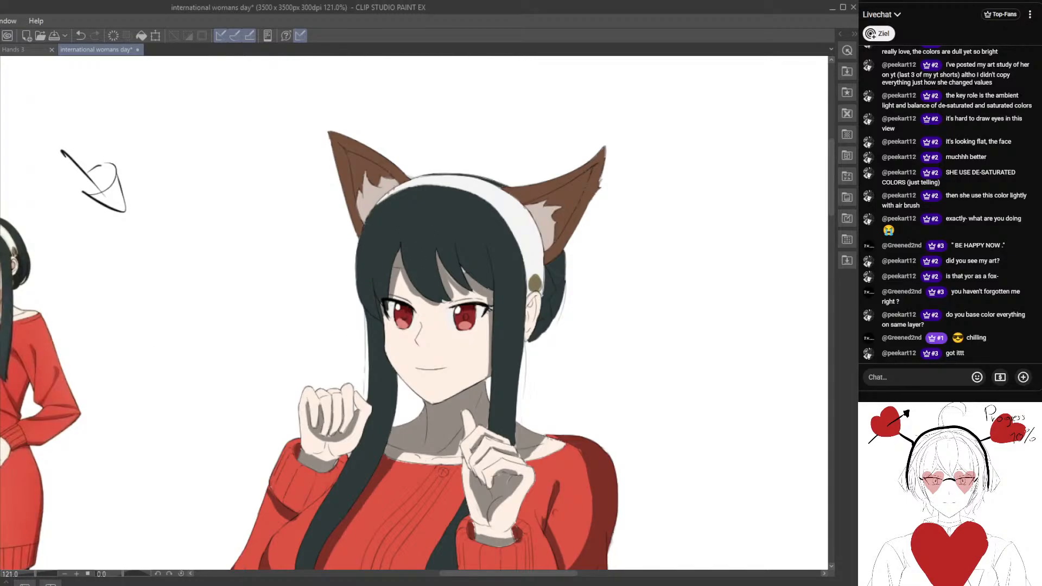
{"action": "left_click_drag", "start_coordinate": [420, 345], "coordinate": [395, 320]}
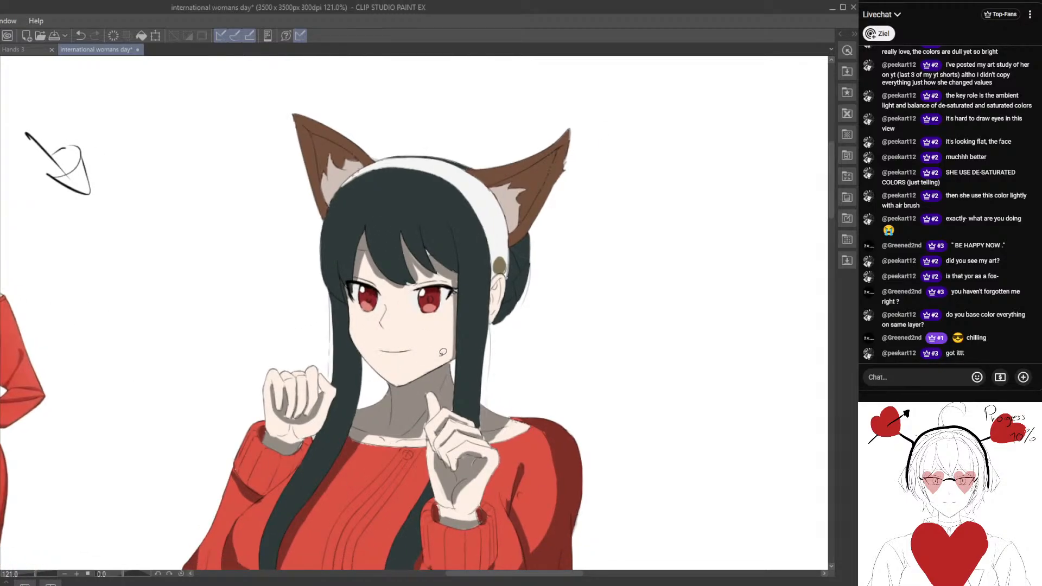
{"action": "key", "text": "ctrl+plus"}
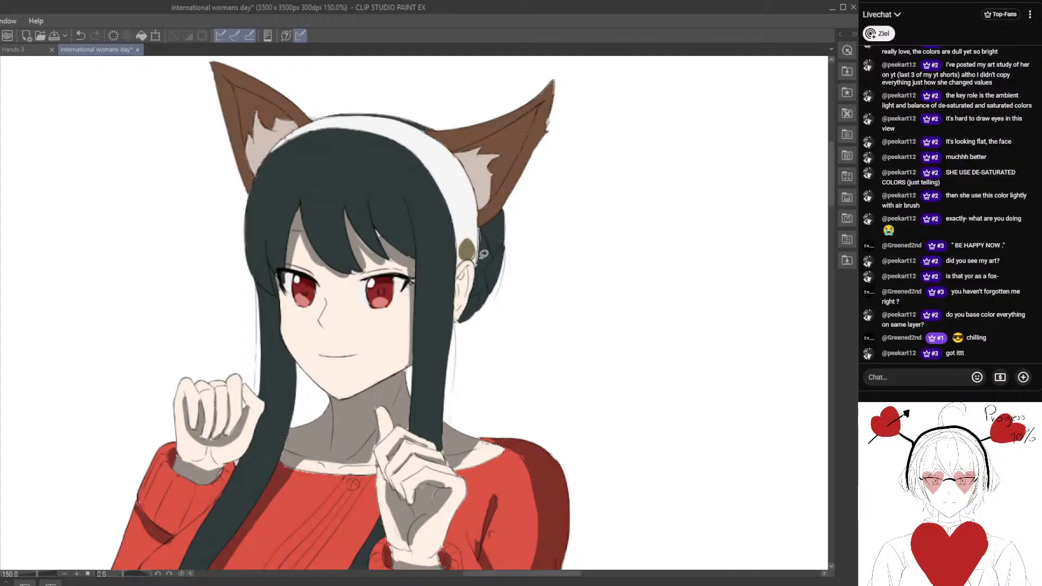
{"action": "left_click", "coordinate": [79, 36]}
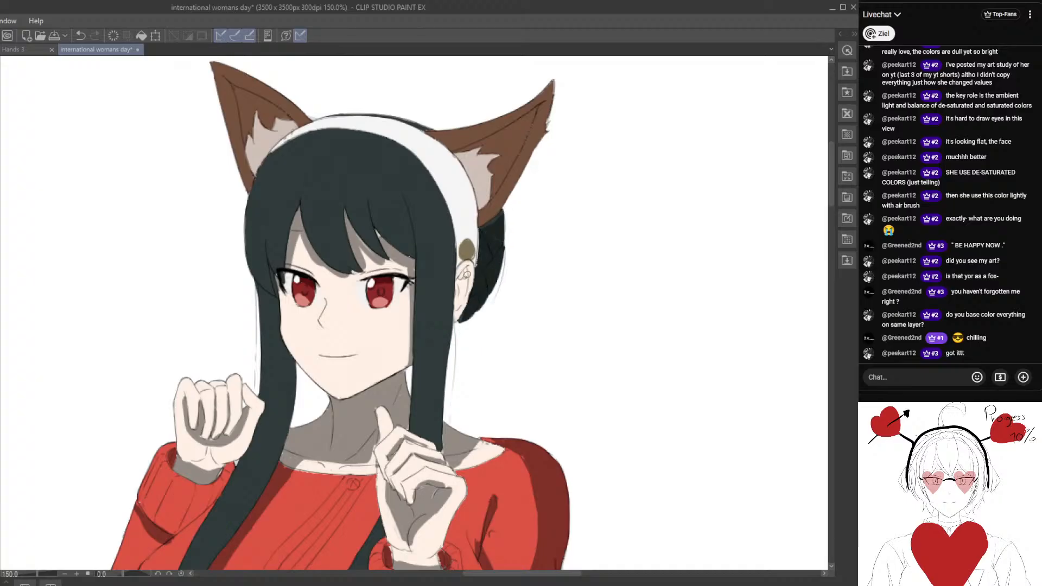
{"action": "key", "text": "ctrl+minus"}
Examine the dark hair and fringe, comparing them with the reference character's hair.
{"action": "left_click_drag", "start_coordinate": [429, 304], "coordinate": [436, 303]}
{"action": "scroll", "coordinate": [413, 270], "scroll_direction": "up", "scroll_amount": 2}
{"action": "left_click_drag", "start_coordinate": [413, 266], "coordinate": [375, 281]}
{"action": "scroll", "coordinate": [374, 271], "scroll_direction": "up", "scroll_amount": 1}
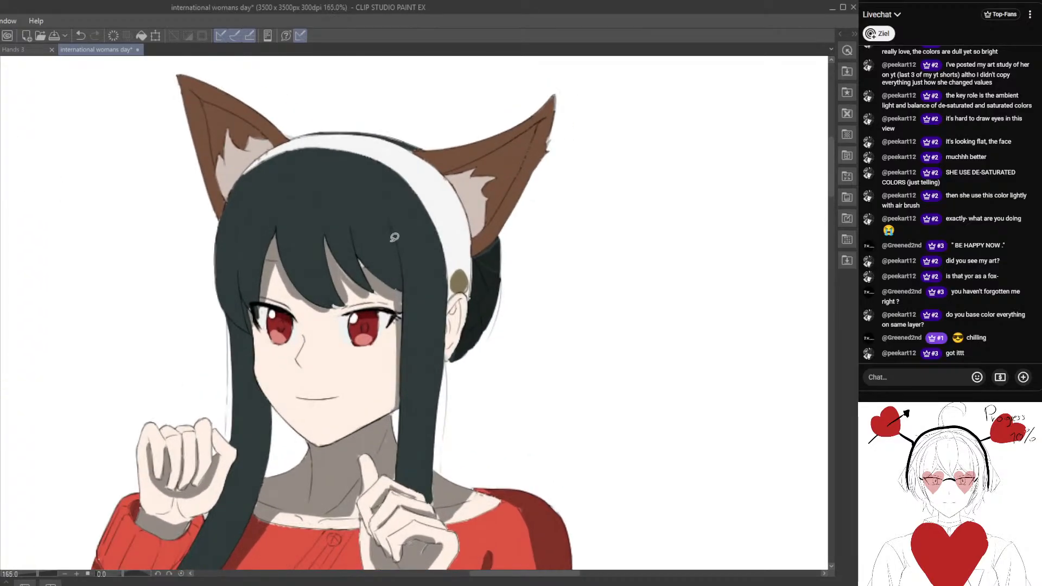
{"action": "mouse_move", "coordinate": [390, 229]}
{"action": "left_mouse_down"}
{"action": "mouse_move", "coordinate": [401, 281]}
{"action": "mouse_move", "coordinate": [399, 234]}
{"action": "left_mouse_up"}
{"action": "mouse_move", "coordinate": [258, 278]}
{"action": "left_mouse_down"}
{"action": "mouse_move", "coordinate": [307, 245]}
{"action": "mouse_move", "coordinate": [323, 263]}
{"action": "mouse_move", "coordinate": [324, 216]}
{"action": "left_mouse_up"}
{"action": "left_click_drag", "start_coordinate": [313, 271], "coordinate": [672, 270]}
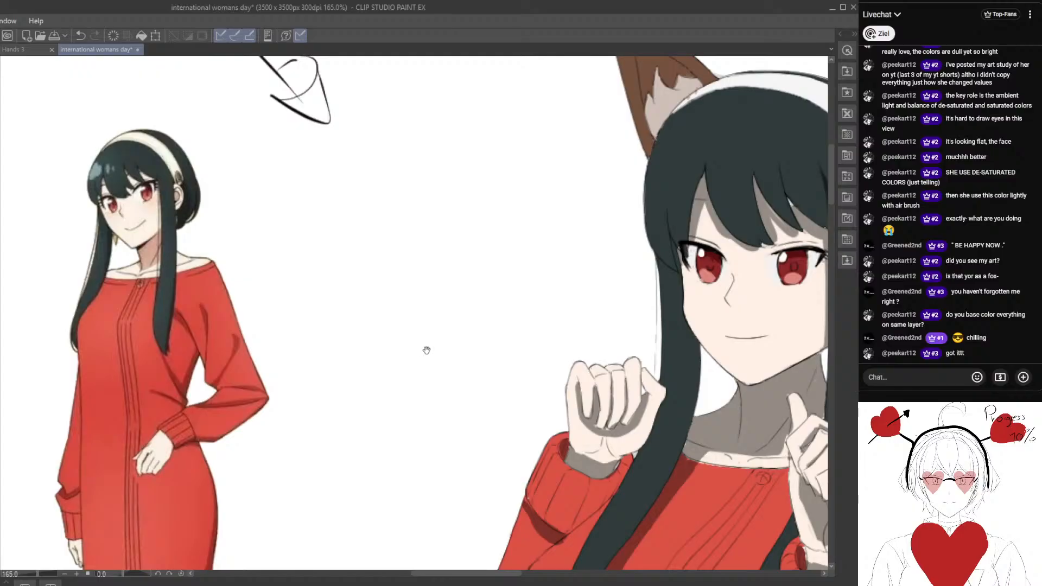
{"action": "mouse_move", "coordinate": [595, 318]}
{"action": "left_mouse_down"}
{"action": "mouse_move", "coordinate": [543, 271]}
{"action": "mouse_move", "coordinate": [392, 313]}
{"action": "mouse_move", "coordinate": [345, 313]}
{"action": "left_mouse_up"}
Lasso-fill a narrow near-black shadow along the long hair lock beside the right side of the face.
{"action": "mouse_move", "coordinate": [388, 224]}
{"action": "left_mouse_down"}
{"action": "mouse_move", "coordinate": [429, 332]}
{"action": "mouse_move", "coordinate": [438, 321]}
{"action": "mouse_move", "coordinate": [400, 221]}
{"action": "left_mouse_up"}
{"action": "scroll", "coordinate": [447, 309], "scroll_direction": "down", "scroll_amount": 3}
{"action": "left_click_drag", "start_coordinate": [448, 309], "coordinate": [383, 308]}
{"action": "scroll", "coordinate": [435, 270], "scroll_direction": "up", "scroll_amount": 2}
{"action": "left_click_drag", "start_coordinate": [449, 270], "coordinate": [421, 254]}
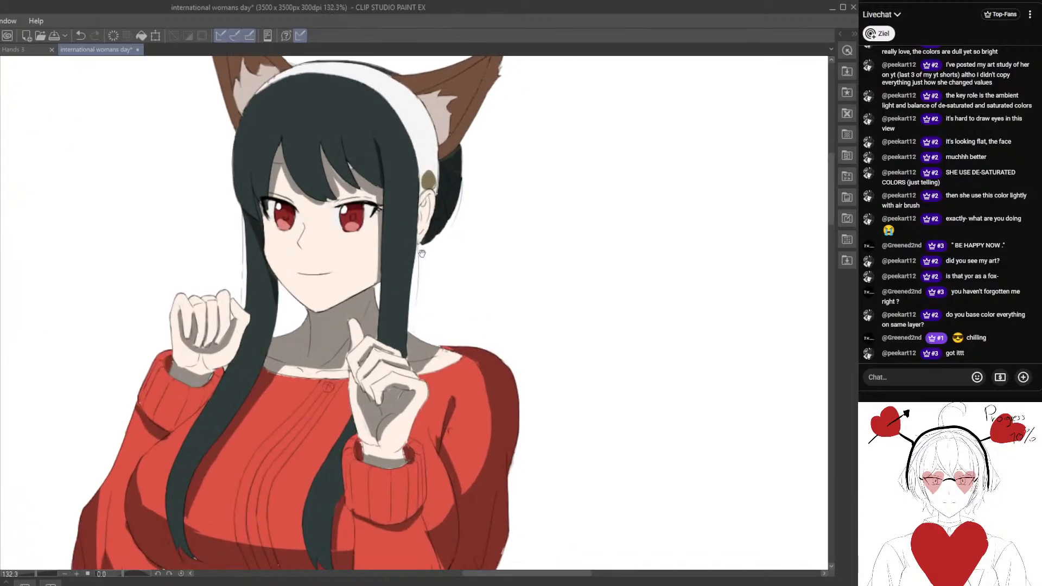
{"action": "mouse_move", "coordinate": [417, 162]}
{"action": "left_mouse_down"}
{"action": "mouse_move", "coordinate": [412, 326]}
{"action": "mouse_move", "coordinate": [424, 210]}
{"action": "left_mouse_up"}
{"action": "left_click_drag", "start_coordinate": [407, 306], "coordinate": [424, 194]}
{"action": "scroll", "coordinate": [402, 315], "scroll_direction": "down", "scroll_amount": 1}
{"action": "scroll", "coordinate": [406, 271], "scroll_direction": "up", "scroll_amount": 3}
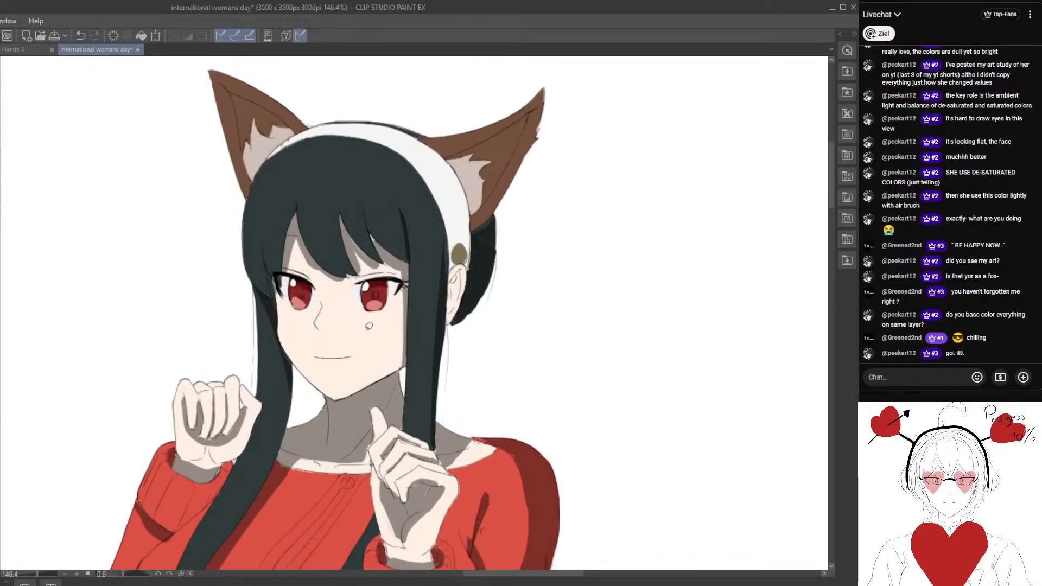
Add near-black shadow to the long left hair lock where it emerges beneath the fringe.
{"action": "left_click_drag", "start_coordinate": [389, 192], "coordinate": [411, 250]}
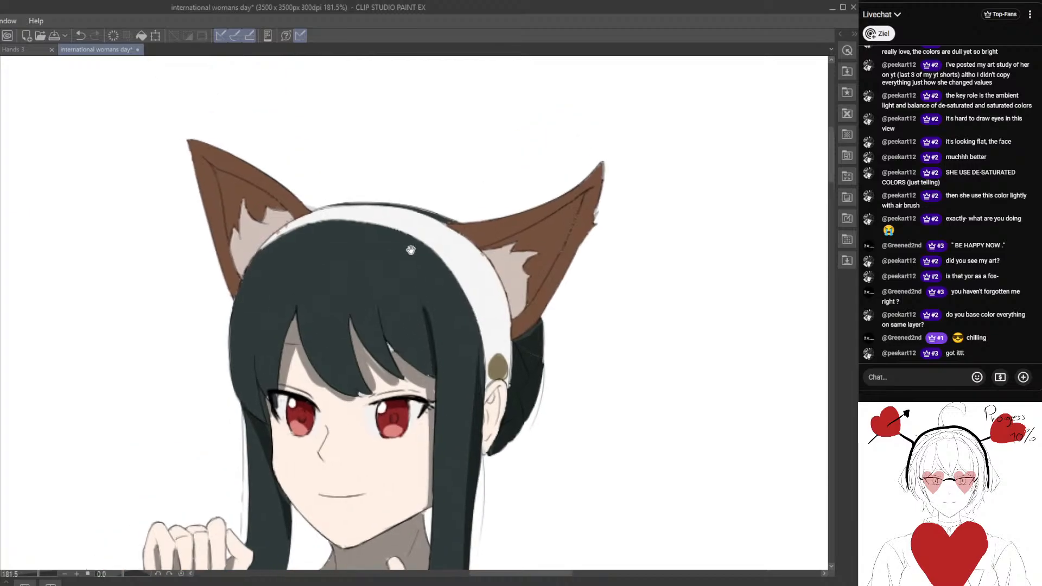
{"action": "left_click_drag", "start_coordinate": [337, 205], "coordinate": [451, 221]}
{"action": "left_click_drag", "start_coordinate": [360, 245], "coordinate": [352, 296]}
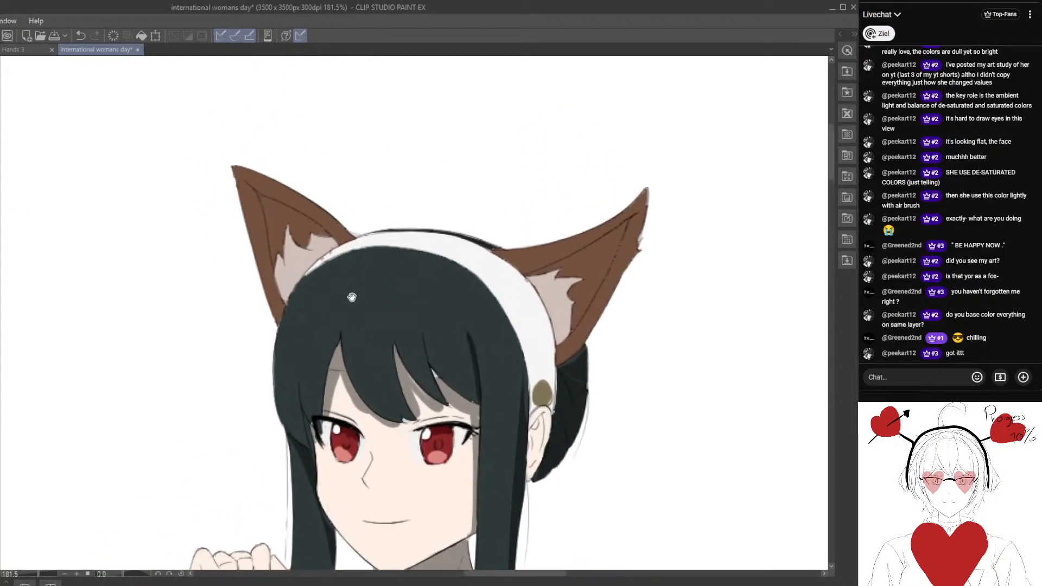
{"action": "left_click_drag", "start_coordinate": [322, 356], "coordinate": [345, 297]}
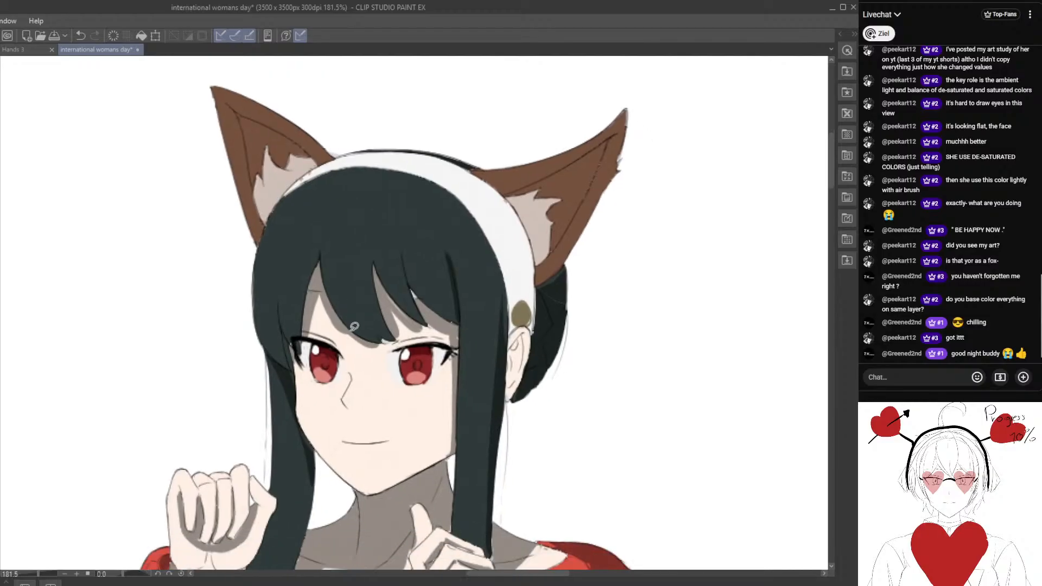
{"action": "key", "text": "ctrl+minus"}
{"action": "left_click_drag", "start_coordinate": [386, 341], "coordinate": [375, 295]}
{"action": "left_click_drag", "start_coordinate": [285, 319], "coordinate": [307, 301]}
{"action": "scroll", "coordinate": [354, 331], "scroll_direction": "up", "scroll_amount": 2}
{"action": "left_click_drag", "start_coordinate": [355, 332], "coordinate": [344, 265]}
{"action": "left_click_drag", "start_coordinate": [256, 367], "coordinate": [323, 312]}
{"action": "scroll", "coordinate": [323, 312], "scroll_direction": "down", "scroll_amount": 2}
{"action": "left_click_drag", "start_coordinate": [358, 203], "coordinate": [360, 233]}
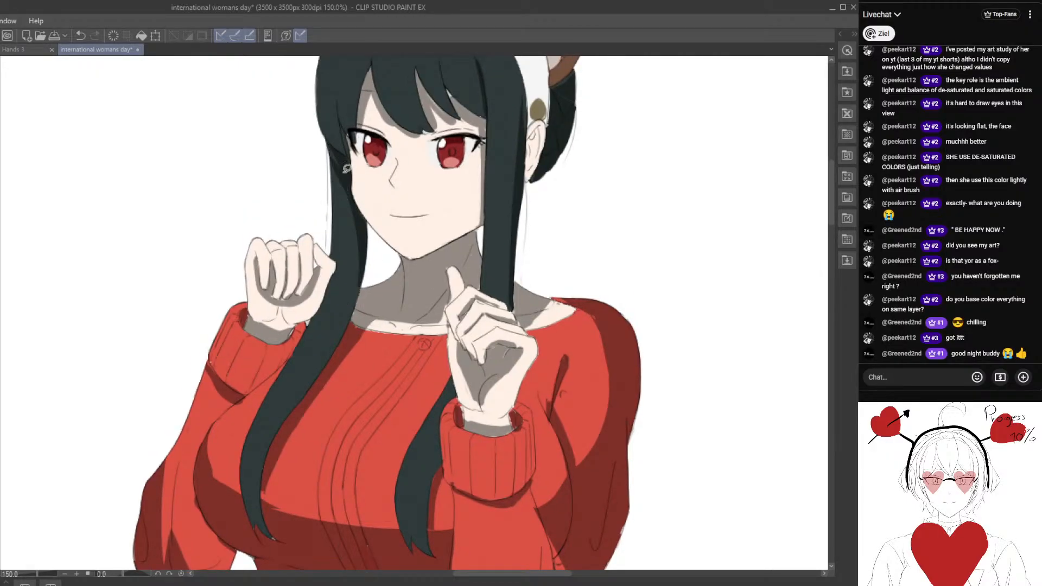
{"action": "mouse_move", "coordinate": [517, 196]}
{"action": "left_mouse_down"}
{"action": "mouse_move", "coordinate": [471, 265]}
{"action": "mouse_move", "coordinate": [452, 252]}
{"action": "left_mouse_up"}
Lasso-fill a thin near-black shadow on the hair along the inner edge of the white headband.
{"action": "left_click_drag", "start_coordinate": [441, 109], "coordinate": [457, 241]}
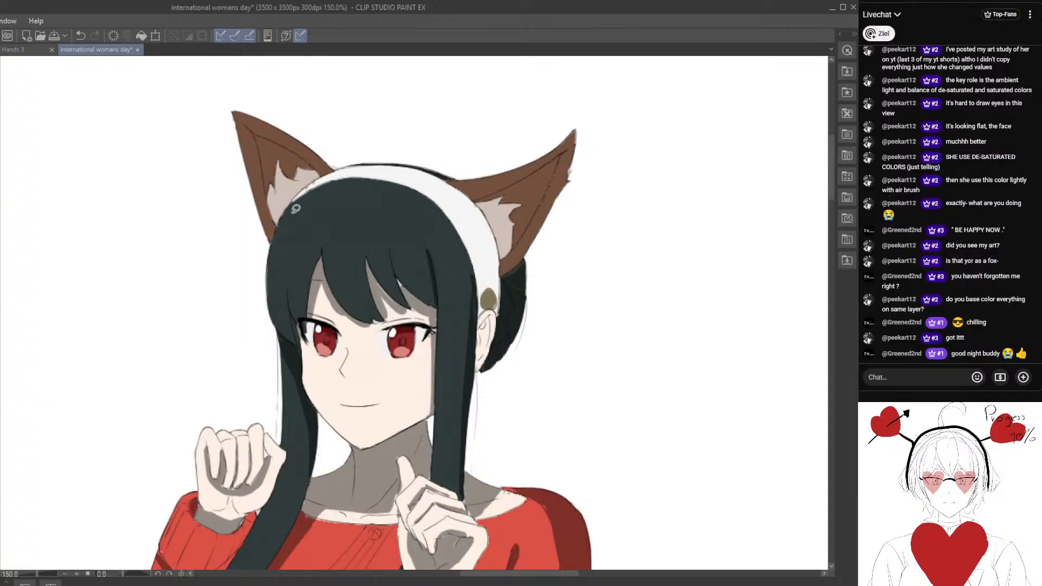
{"action": "mouse_move", "coordinate": [292, 211]}
{"action": "left_mouse_down"}
{"action": "mouse_move", "coordinate": [396, 182]}
{"action": "mouse_move", "coordinate": [477, 282]}
{"action": "mouse_move", "coordinate": [428, 187]}
{"action": "mouse_move", "coordinate": [286, 213]}
{"action": "left_mouse_up"}
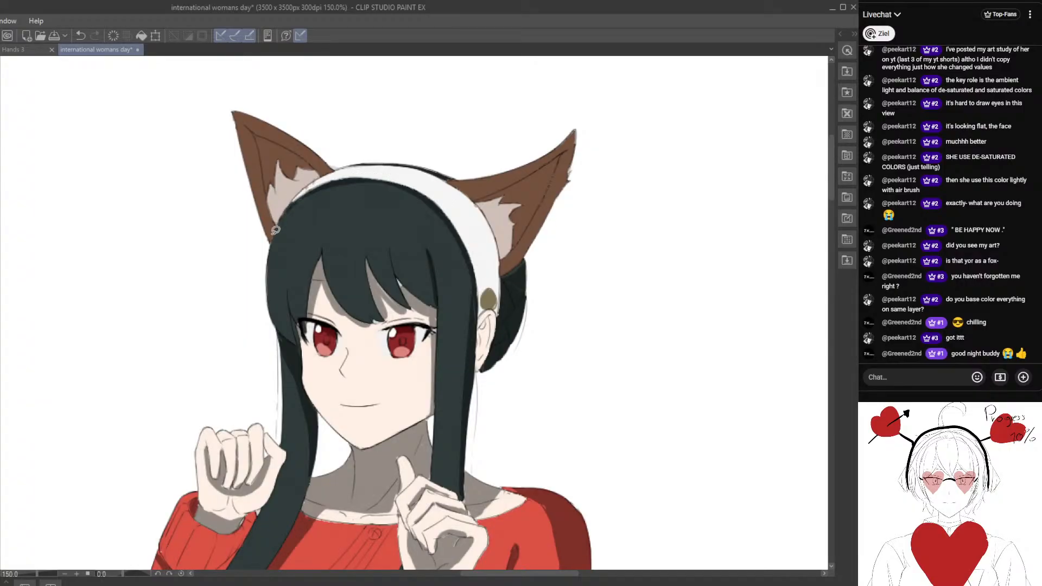
{"action": "scroll", "coordinate": [275, 230], "scroll_direction": "down", "scroll_amount": 2}
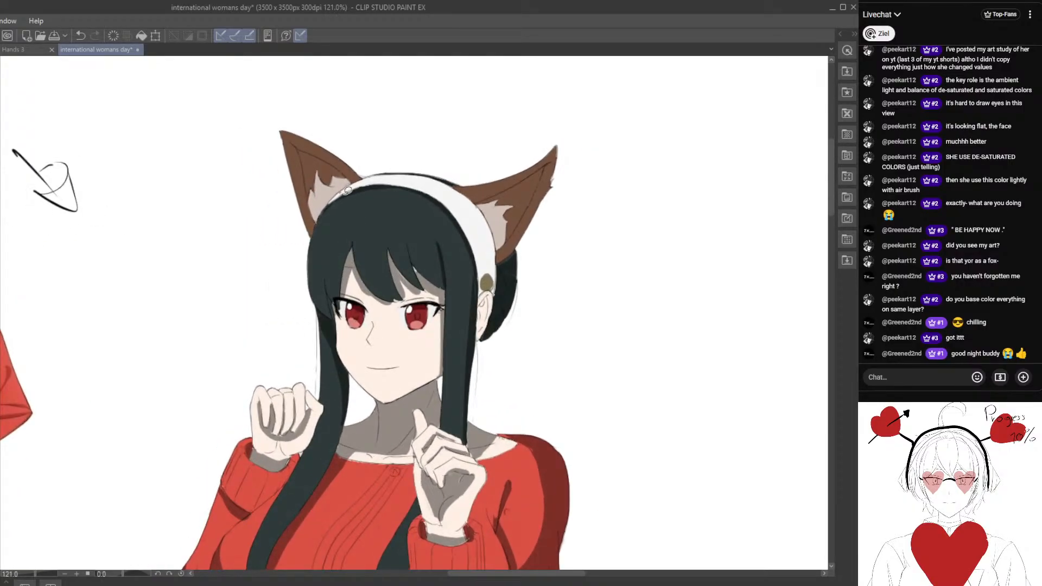
{"action": "scroll", "coordinate": [271, 304], "scroll_direction": "up", "scroll_amount": 2}
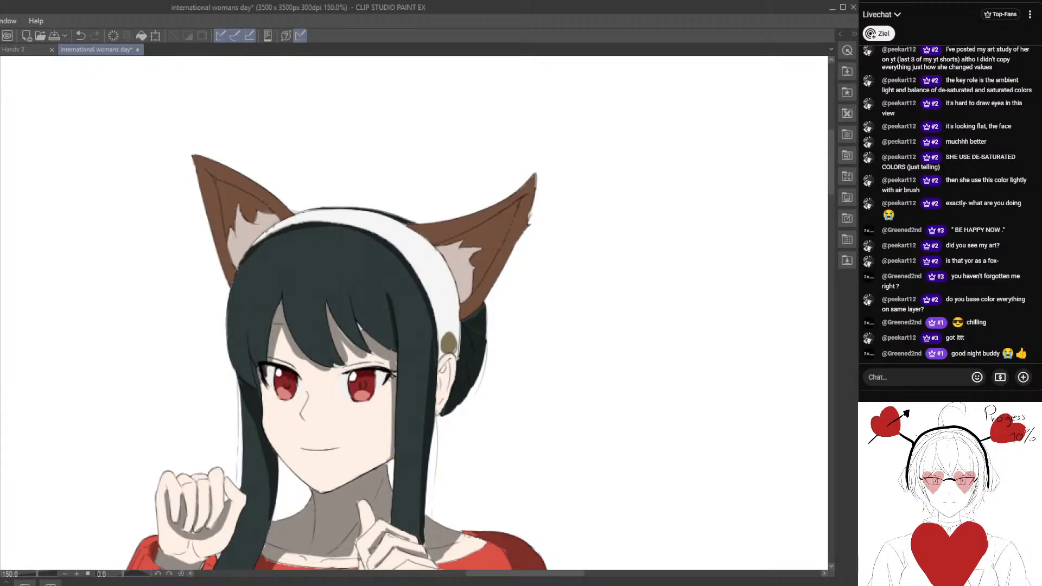
{"action": "left_click_drag", "start_coordinate": [272, 303], "coordinate": [316, 350]}
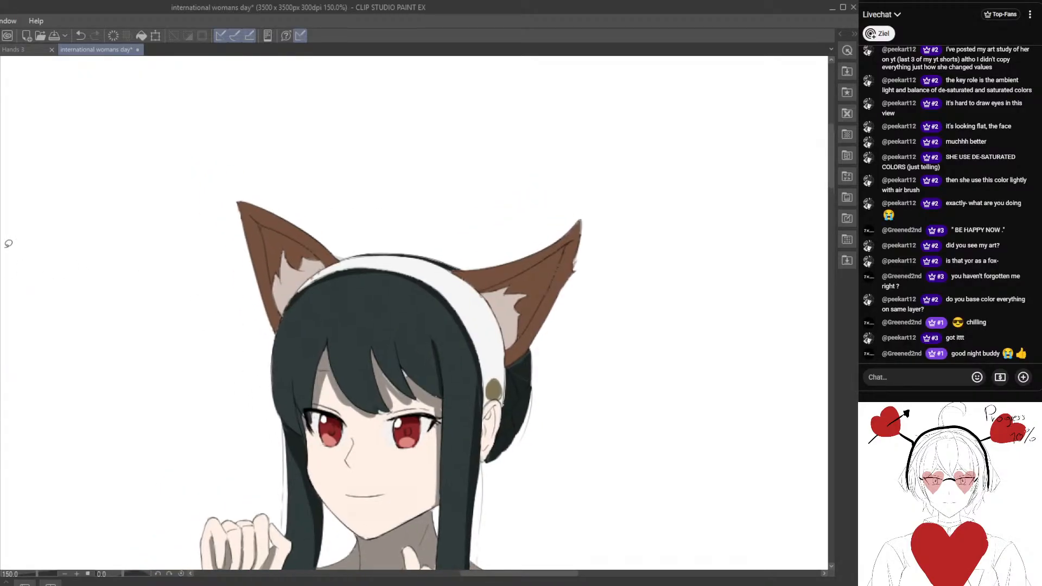
Fill the inside of the left fox ear around the pale fur tuft with dark brown shadow.
{"action": "scroll", "coordinate": [274, 241], "scroll_direction": "up", "scroll_amount": 1}
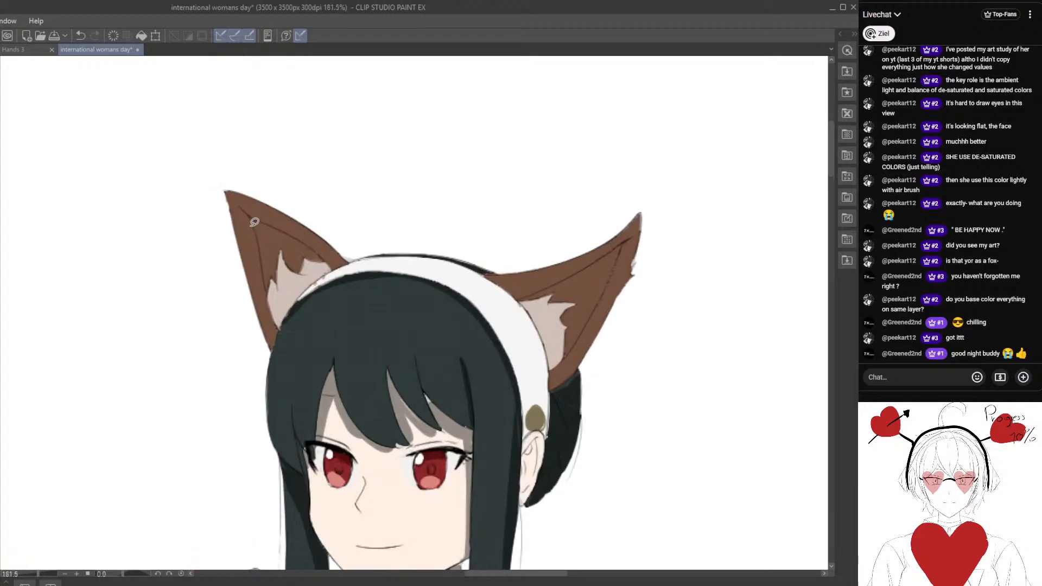
{"action": "mouse_move", "coordinate": [251, 223]}
{"action": "left_mouse_down"}
{"action": "mouse_move", "coordinate": [268, 283]}
{"action": "mouse_move", "coordinate": [279, 257]}
{"action": "mouse_move", "coordinate": [326, 259]}
{"action": "mouse_move", "coordinate": [241, 224]}
{"action": "left_mouse_up"}
{"action": "scroll", "coordinate": [442, 240], "scroll_direction": "down", "scroll_amount": 3}
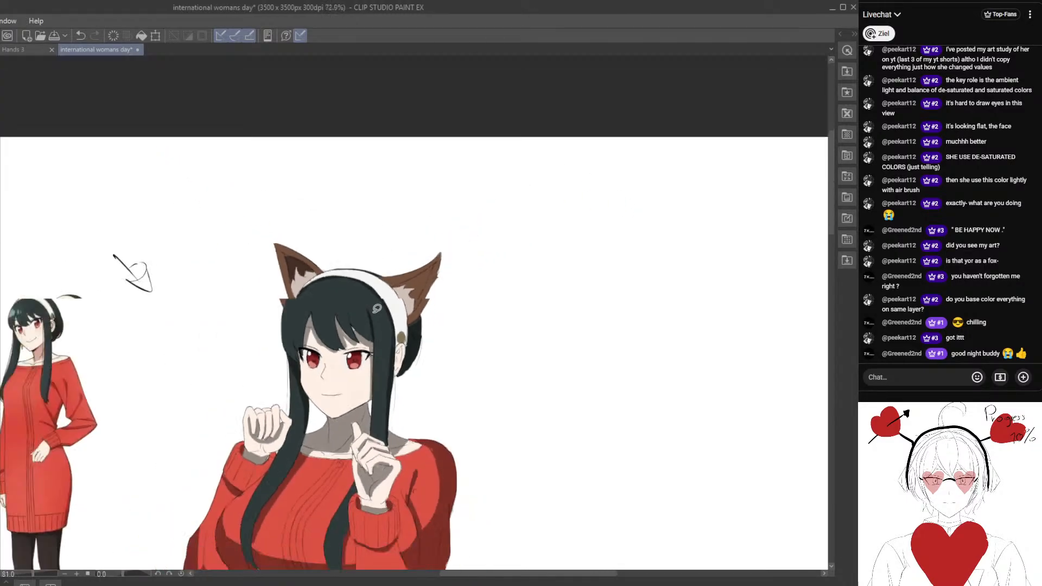
Lasso-fill the inside of the right fox ear behind its pale fur tuft with dark brown shadow.
{"action": "scroll", "coordinate": [466, 230], "scroll_direction": "up", "scroll_amount": 2}
{"action": "scroll", "coordinate": [465, 230], "scroll_direction": "up", "scroll_amount": 2}
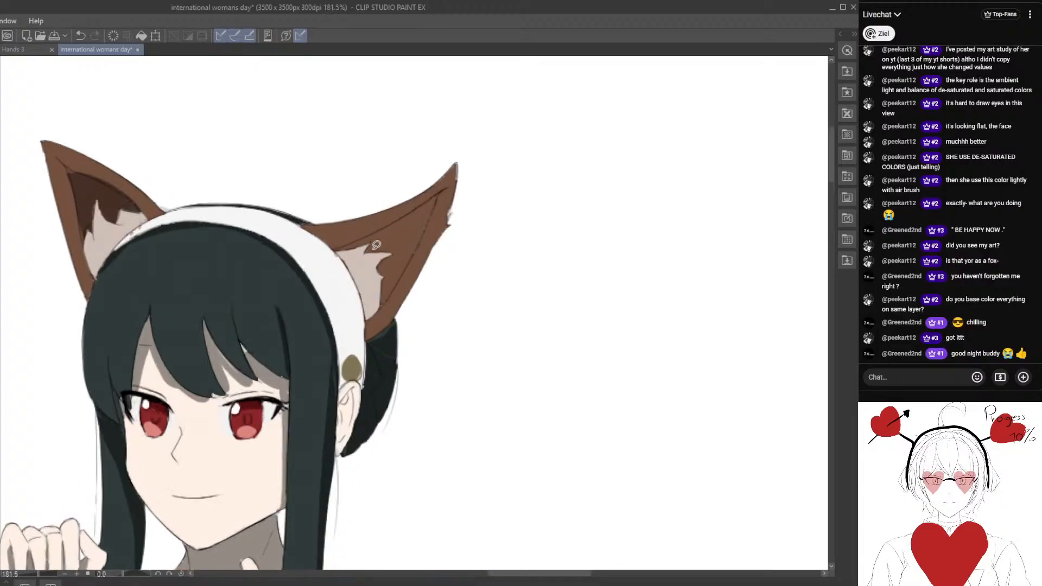
{"action": "mouse_move", "coordinate": [337, 249]}
{"action": "left_mouse_down"}
{"action": "mouse_move", "coordinate": [425, 202]}
{"action": "mouse_move", "coordinate": [418, 243]}
{"action": "mouse_move", "coordinate": [380, 303]}
{"action": "mouse_move", "coordinate": [386, 249]}
{"action": "mouse_move", "coordinate": [343, 248]}
{"action": "left_mouse_up"}
{"action": "scroll", "coordinate": [337, 271], "scroll_direction": "down", "scroll_amount": 2}
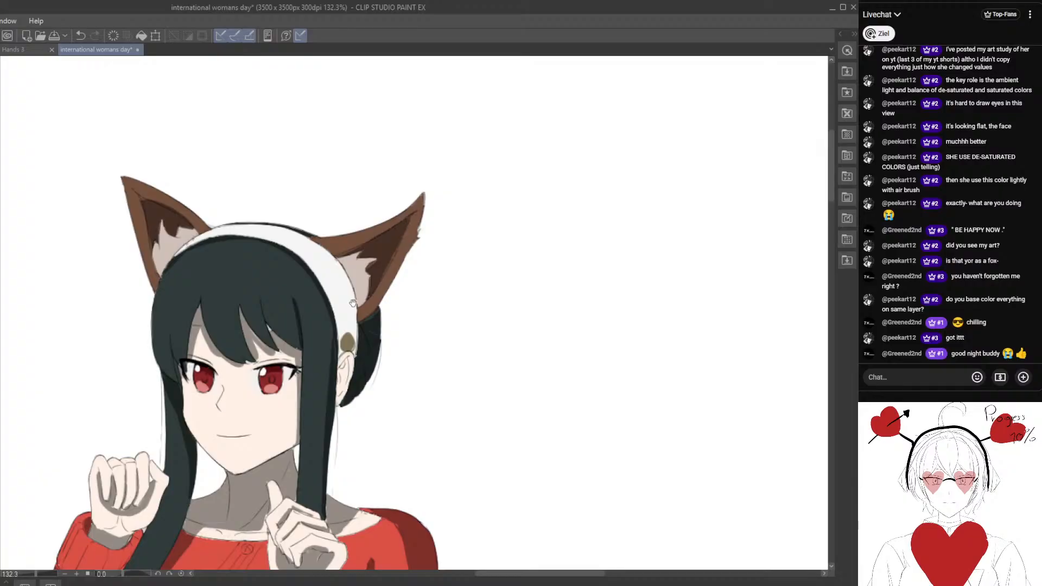
Extend the right fox ear's dark brown shadow out to its outer edge and up toward the tip.
{"action": "scroll", "coordinate": [353, 303], "scroll_direction": "up", "scroll_amount": 2}
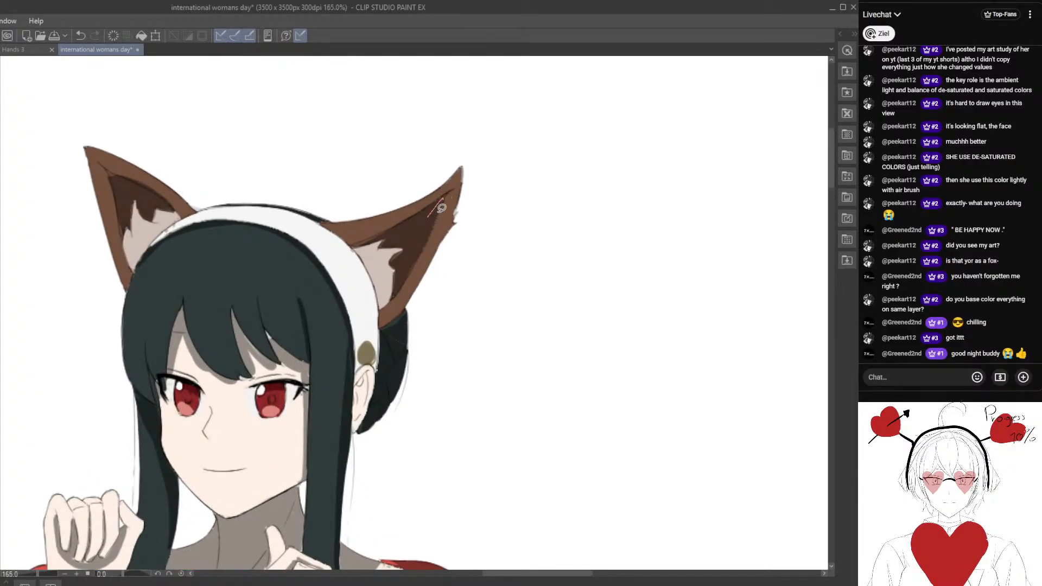
{"action": "mouse_move", "coordinate": [428, 245]}
{"action": "left_mouse_down"}
{"action": "mouse_move", "coordinate": [427, 226]}
{"action": "mouse_move", "coordinate": [378, 313]}
{"action": "left_mouse_up"}
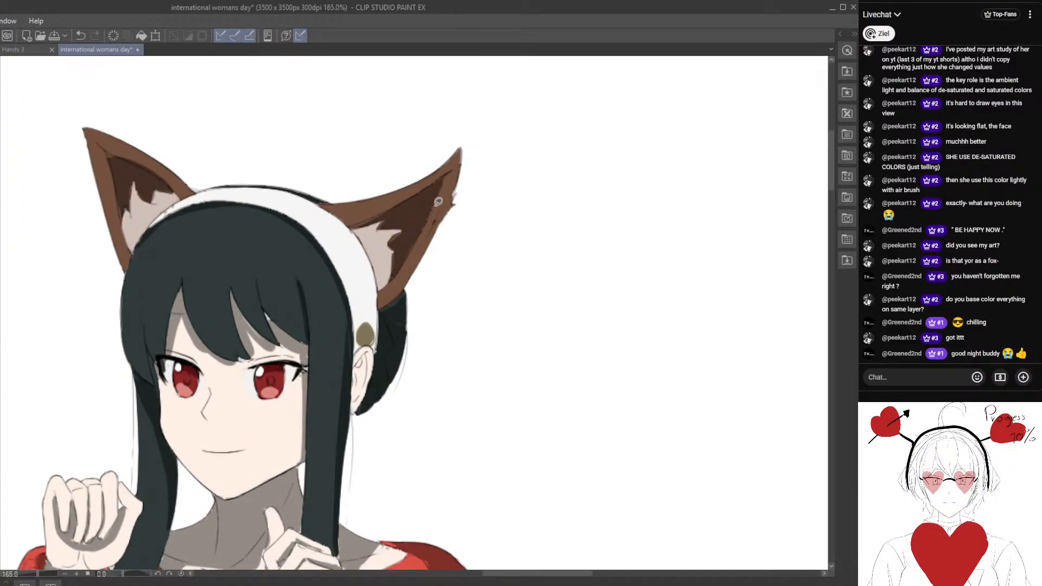
{"action": "mouse_move", "coordinate": [442, 187]}
{"action": "left_mouse_down"}
{"action": "mouse_move", "coordinate": [414, 235]}
{"action": "mouse_move", "coordinate": [461, 168]}
{"action": "mouse_move", "coordinate": [452, 176]}
{"action": "left_mouse_up"}
{"action": "scroll", "coordinate": [420, 260], "scroll_direction": "down", "scroll_amount": 2}
{"action": "scroll", "coordinate": [423, 258], "scroll_direction": "down", "scroll_amount": 2}
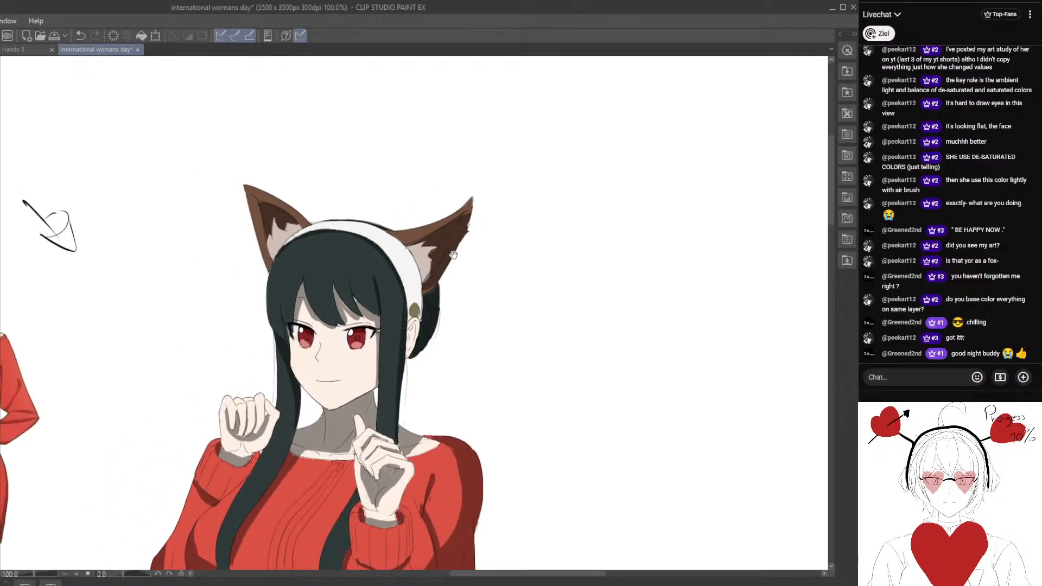
Extend the left fox ear's dark brown shadow toward its outer edge and tip.
{"action": "left_click_drag", "start_coordinate": [450, 232], "coordinate": [479, 206]}
{"action": "scroll", "coordinate": [363, 287], "scroll_direction": "up", "scroll_amount": 2}
{"action": "scroll", "coordinate": [356, 227], "scroll_direction": "up", "scroll_amount": 1}
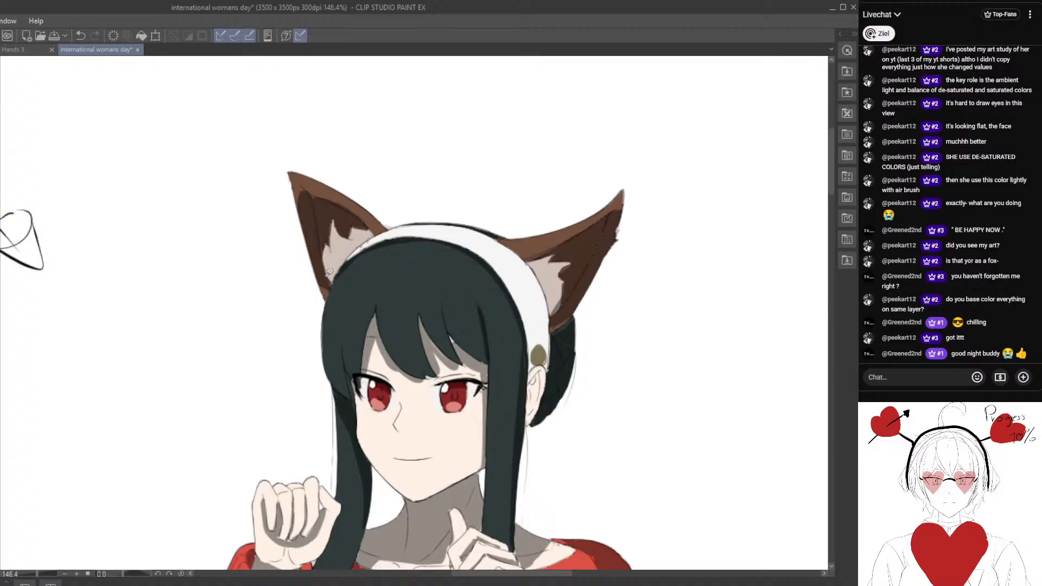
{"action": "scroll", "coordinate": [321, 253], "scroll_direction": "down", "scroll_amount": 3}
{"action": "scroll", "coordinate": [321, 254], "scroll_direction": "up", "scroll_amount": 2}
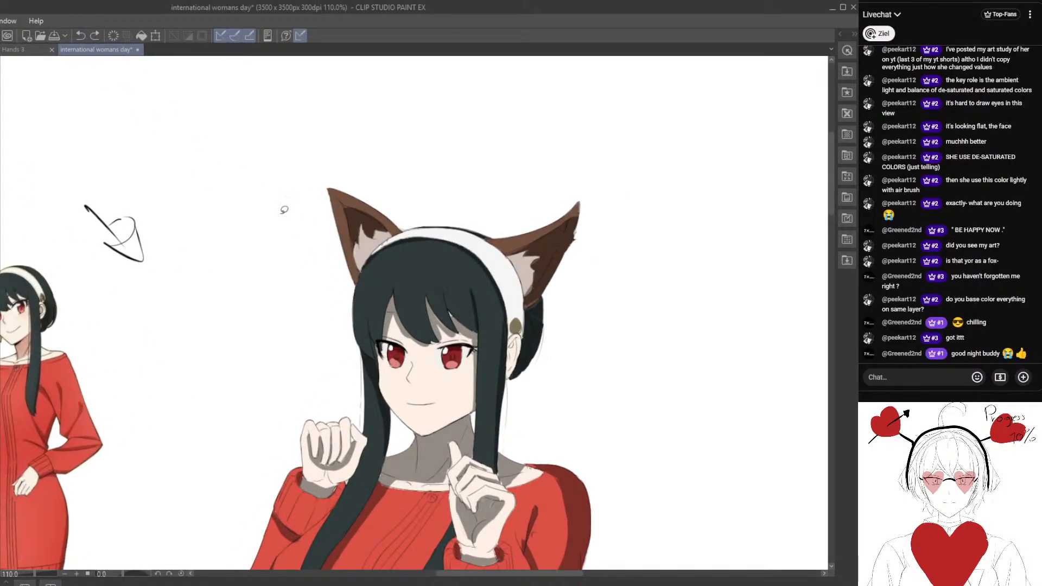
{"action": "scroll", "coordinate": [284, 210], "scroll_direction": "up", "scroll_amount": 1}
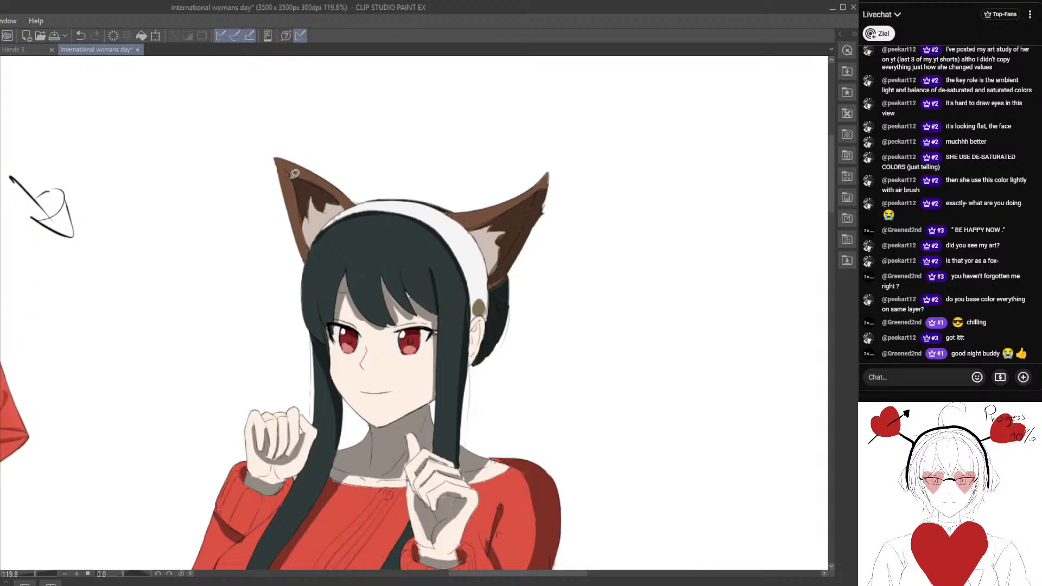
{"action": "mouse_move", "coordinate": [286, 174]}
{"action": "left_mouse_down"}
{"action": "mouse_move", "coordinate": [305, 239]}
{"action": "mouse_move", "coordinate": [291, 178]}
{"action": "mouse_move", "coordinate": [291, 193]}
{"action": "mouse_move", "coordinate": [301, 188]}
{"action": "left_mouse_up"}
{"action": "scroll", "coordinate": [305, 256], "scroll_direction": "down", "scroll_amount": 3}
{"action": "scroll", "coordinate": [309, 255], "scroll_direction": "up", "scroll_amount": 2}
Review the shading across the sweater, sleeves and hair locks against the reference character.
{"action": "left_click_drag", "start_coordinate": [319, 326], "coordinate": [315, 269]}
{"action": "scroll", "coordinate": [314, 269], "scroll_direction": "down", "scroll_amount": 4}
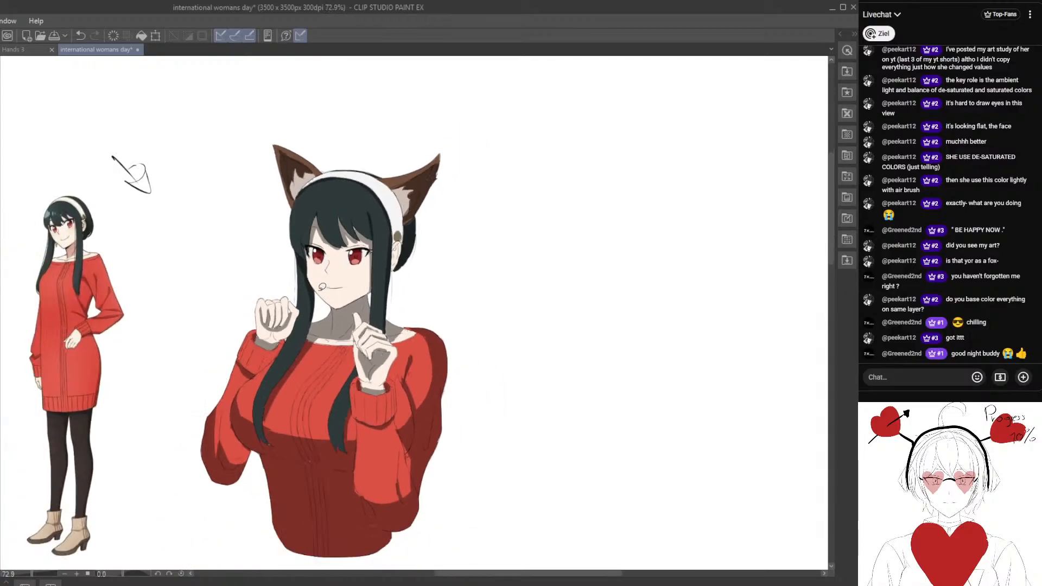
{"action": "scroll", "coordinate": [334, 347], "scroll_direction": "up", "scroll_amount": 3}
{"action": "scroll", "coordinate": [334, 347], "scroll_direction": "down", "scroll_amount": 2}
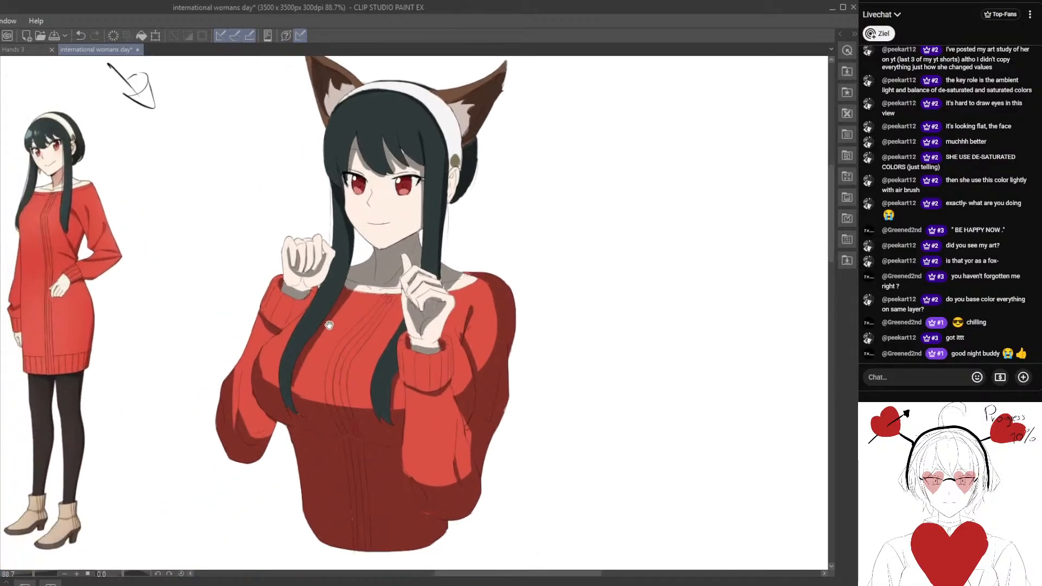
{"action": "scroll", "coordinate": [330, 331], "scroll_direction": "up", "scroll_amount": 5}
{"action": "left_click_drag", "start_coordinate": [191, 255], "coordinate": [167, 247]}
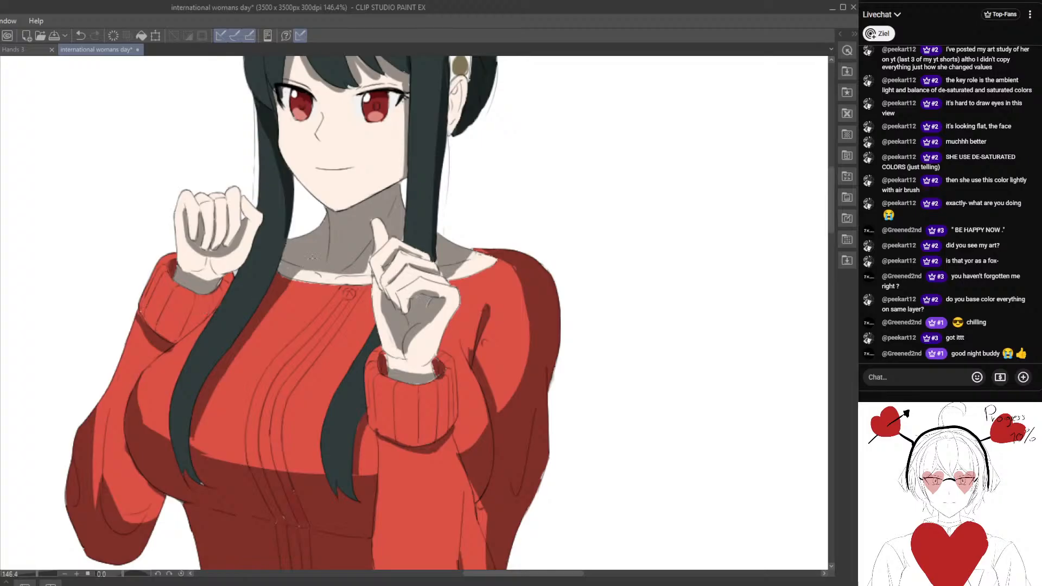
{"action": "left_click_drag", "start_coordinate": [178, 336], "coordinate": [271, 309]}
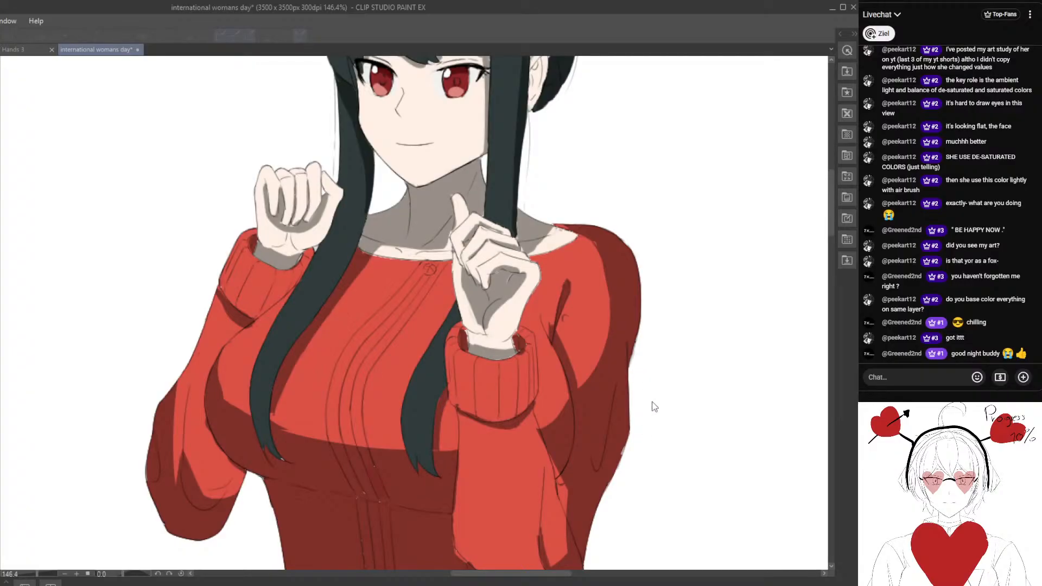
{"action": "left_click_drag", "start_coordinate": [602, 395], "coordinate": [532, 392]}
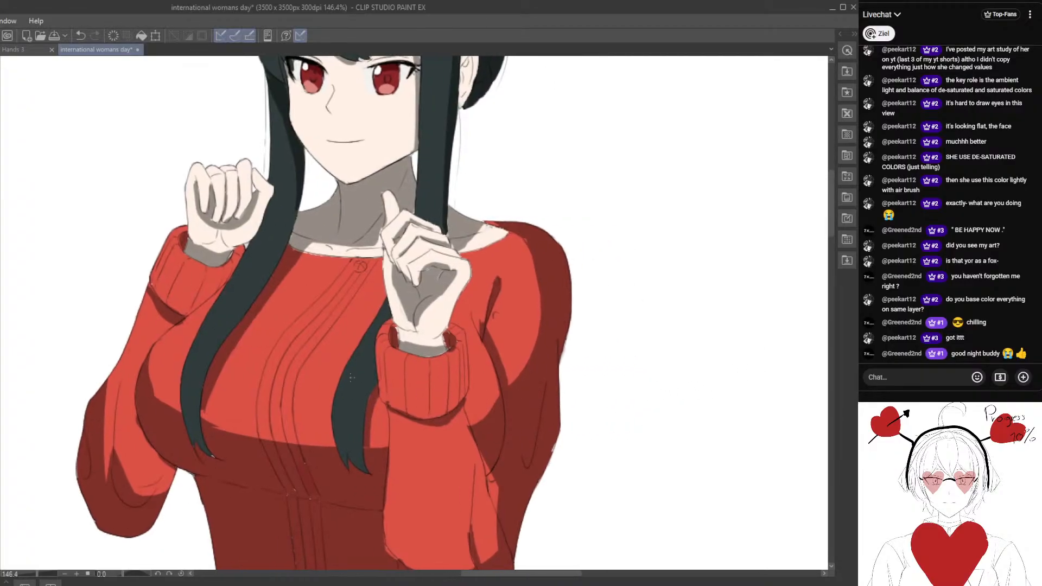
{"action": "left_click_drag", "start_coordinate": [226, 370], "coordinate": [237, 393]}
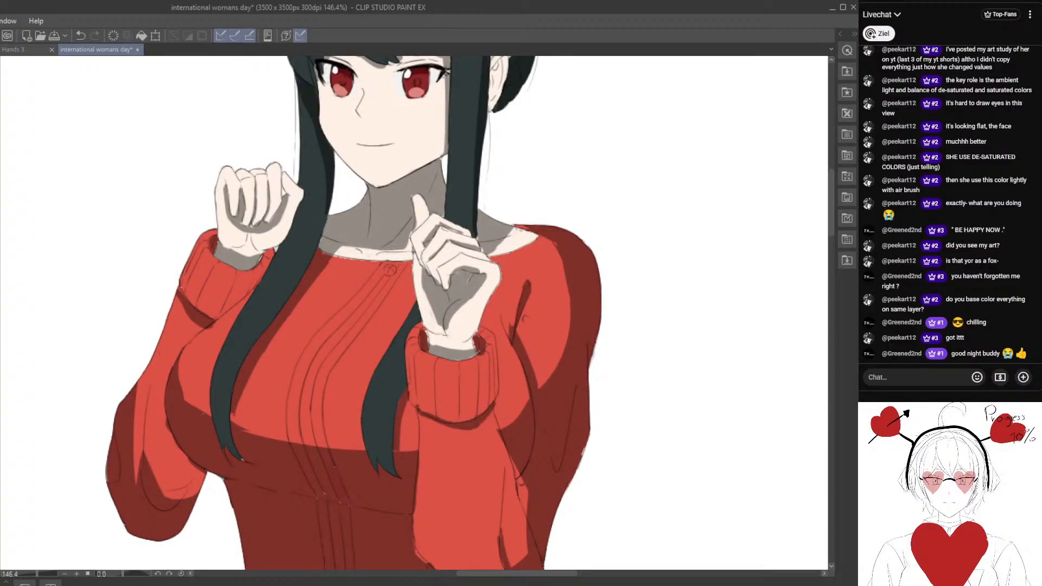
{"action": "left_click_drag", "start_coordinate": [30, 246], "coordinate": [84, 239]}
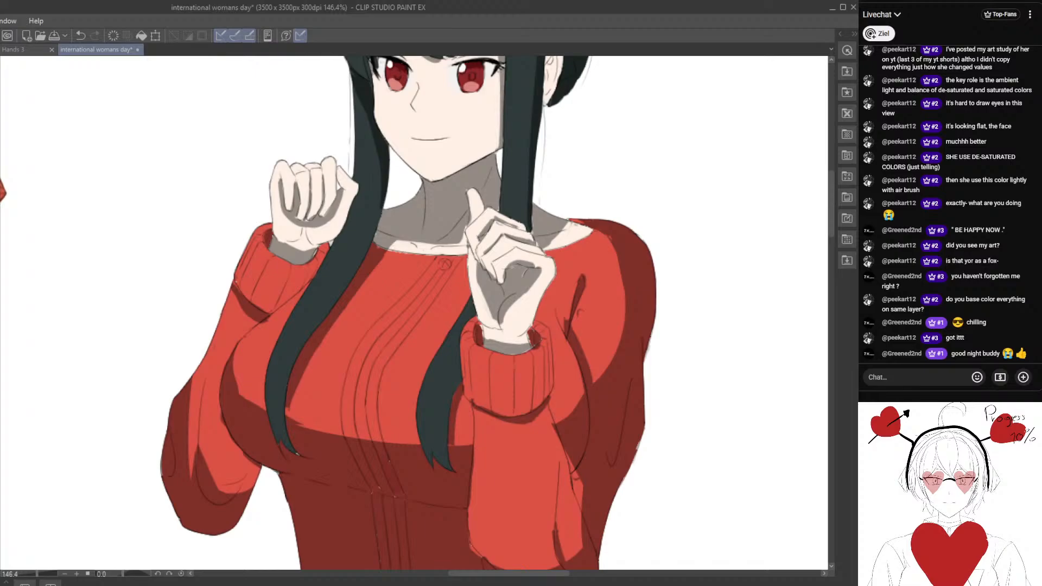
Recolor the gray skin shadows on the face, neck and hands to a pale pink.
{"action": "scroll", "coordinate": [256, 326], "scroll_direction": "down", "scroll_amount": 3}
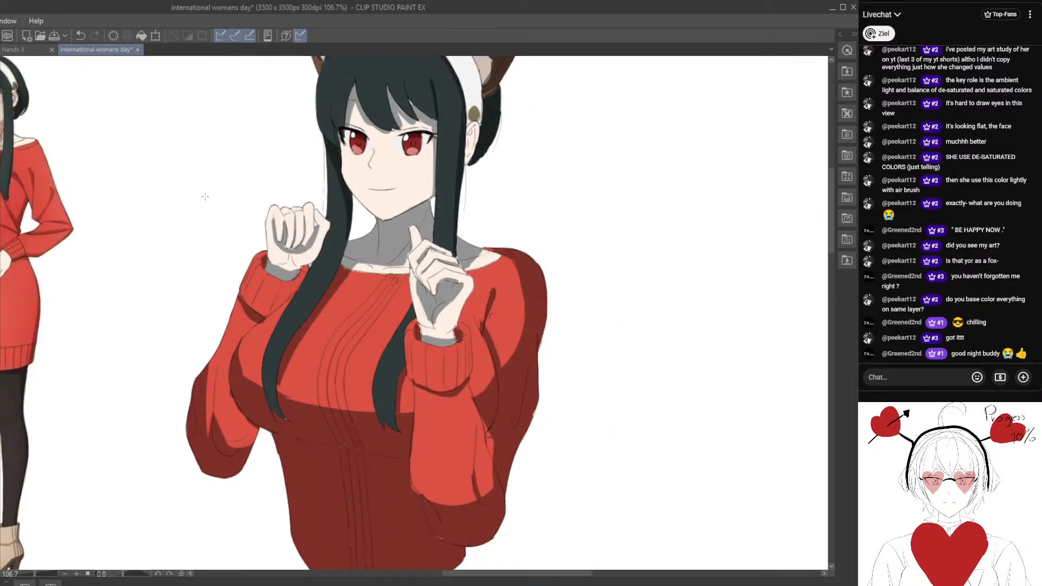
{"action": "key", "text": "space"}
{"action": "left_click", "coordinate": [228, 91]}
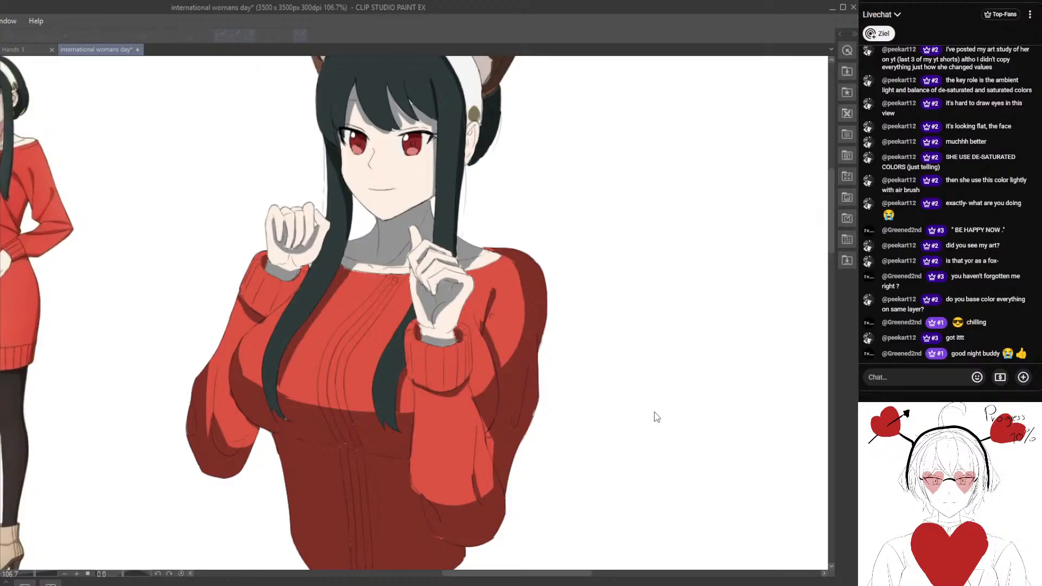
{"action": "mouse_move", "coordinate": [666, 391]}
{"action": "left_mouse_down"}
{"action": "mouse_move", "coordinate": [689, 393]}
{"action": "mouse_move", "coordinate": [663, 392]}
{"action": "left_mouse_up"}
{"action": "left_click", "coordinate": [773, 363]}
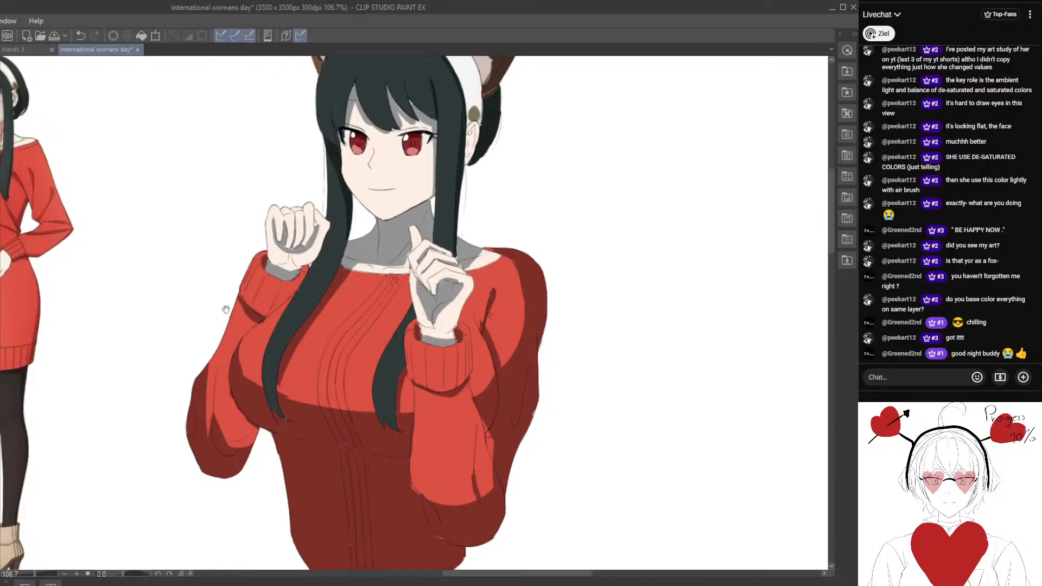
{"action": "left_click_drag", "start_coordinate": [226, 310], "coordinate": [361, 350]}
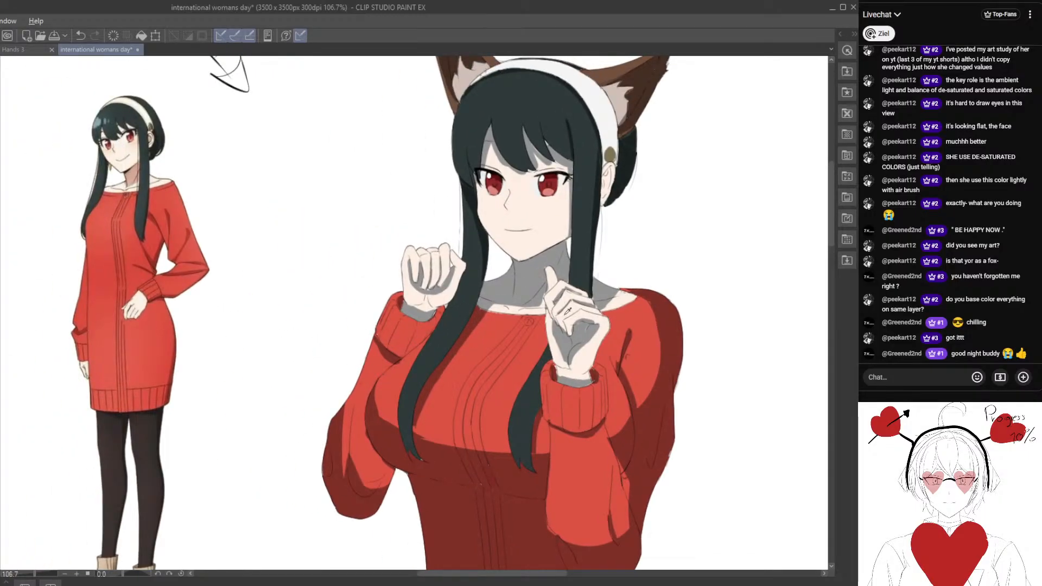
{"action": "left_click_drag", "start_coordinate": [564, 315], "coordinate": [524, 292]}
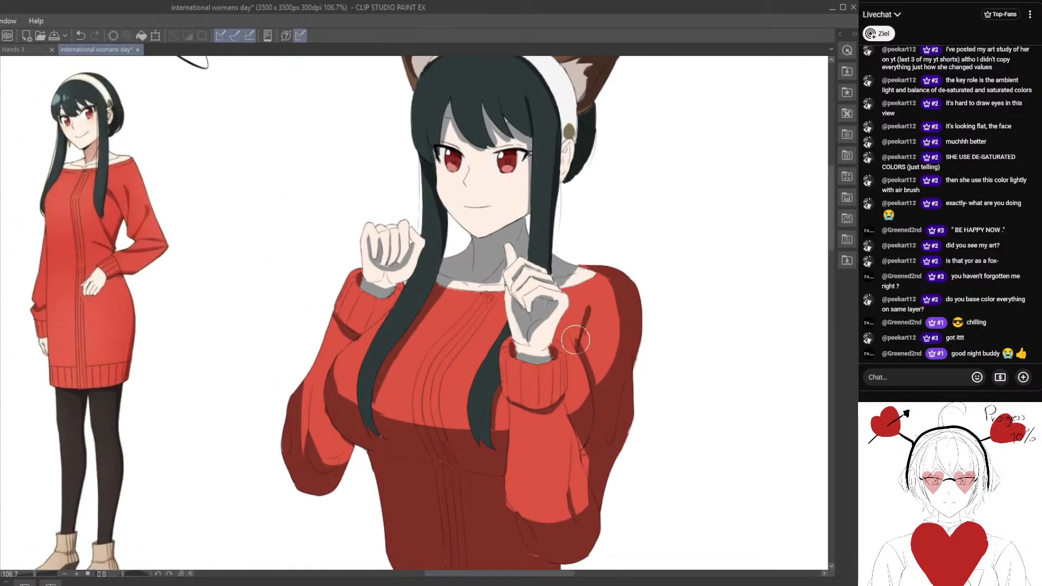
{"action": "left_click", "coordinate": [540, 340], "text": "alt"}
{"action": "left_click", "coordinate": [545, 334], "text": "alt"}
{"action": "key", "text": "alt+Delete"}
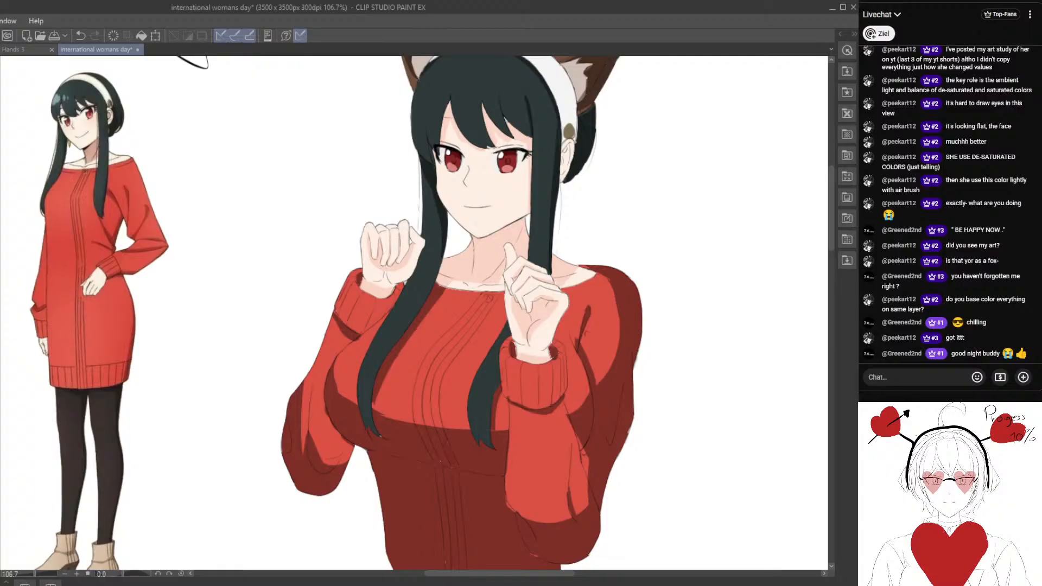
{"action": "mouse_move", "coordinate": [502, 325]}
{"action": "left_mouse_down"}
{"action": "mouse_move", "coordinate": [477, 325]}
{"action": "mouse_move", "coordinate": [506, 329]}
{"action": "left_mouse_up"}
{"action": "left_click_drag", "start_coordinate": [507, 328], "coordinate": [422, 356]}
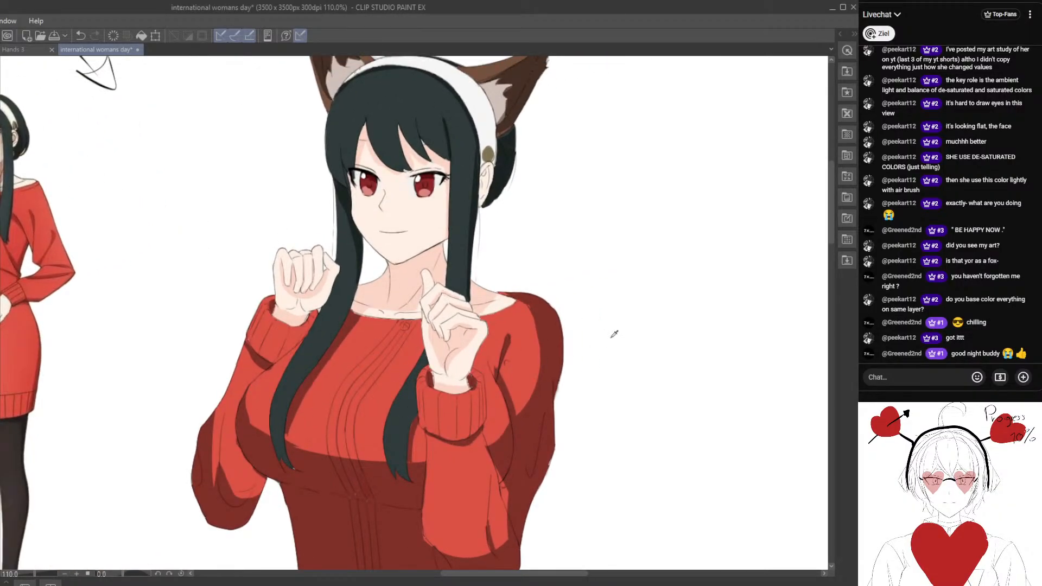
Adjust the color of the skin shadows to a deeper, warm peach-orange tone.
{"action": "key", "text": "ctrl+s"}
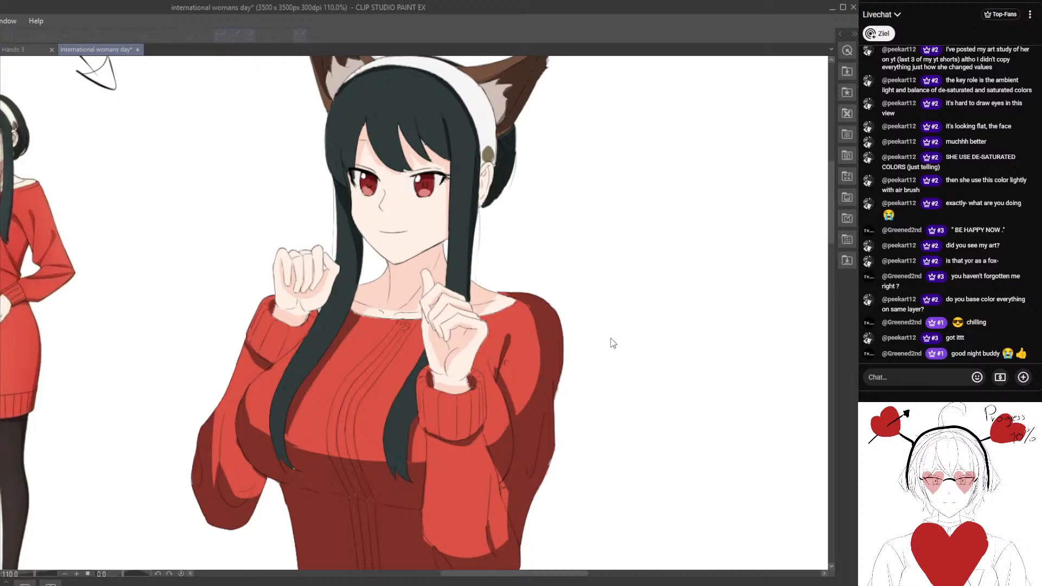
{"action": "mouse_move", "coordinate": [660, 365]}
{"action": "left_mouse_down"}
{"action": "mouse_move", "coordinate": [627, 363]}
{"action": "mouse_move", "coordinate": [642, 362]}
{"action": "left_mouse_up"}
{"action": "scroll", "coordinate": [373, 379], "scroll_direction": "down", "scroll_amount": 2}
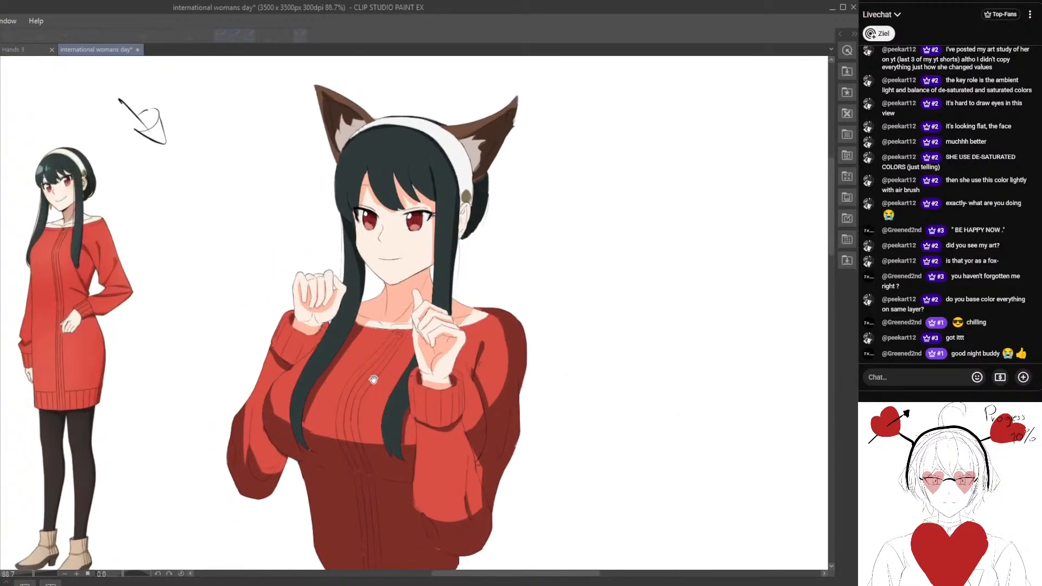
{"action": "scroll", "coordinate": [373, 379], "scroll_direction": "up", "scroll_amount": 1}
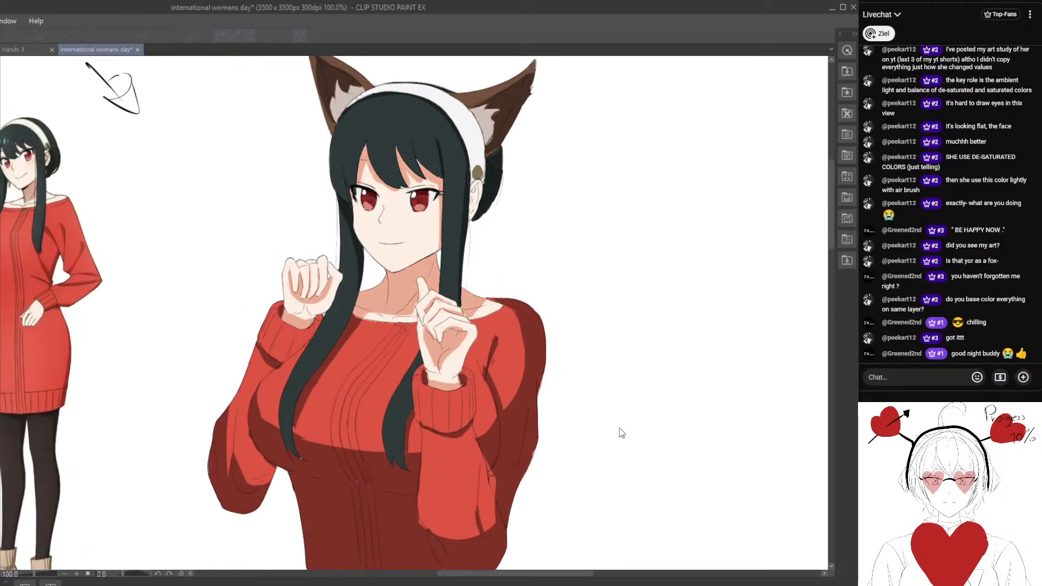
{"action": "left_click_drag", "start_coordinate": [637, 367], "coordinate": [636, 366]}
{"action": "scroll", "coordinate": [412, 350], "scroll_direction": "down", "scroll_amount": 4}
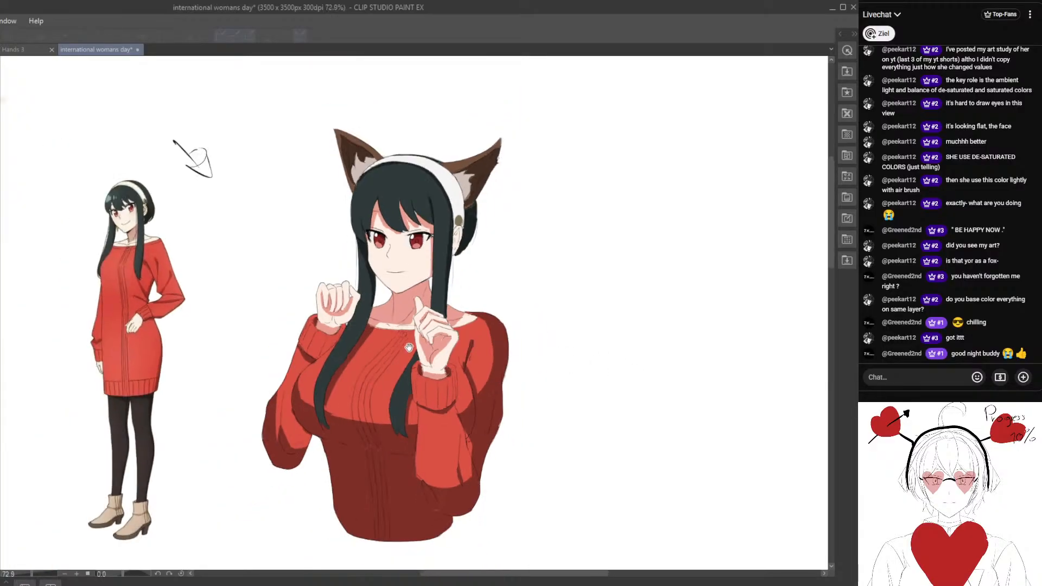
{"action": "scroll", "coordinate": [411, 351], "scroll_direction": "up", "scroll_amount": 4}
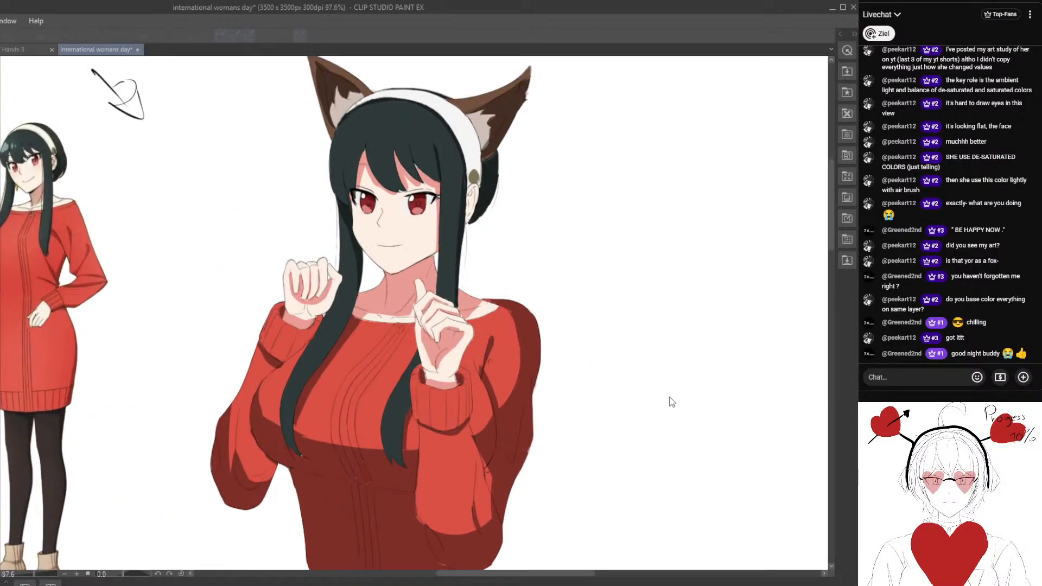
{"action": "left_click_drag", "start_coordinate": [641, 366], "coordinate": [641, 365]}
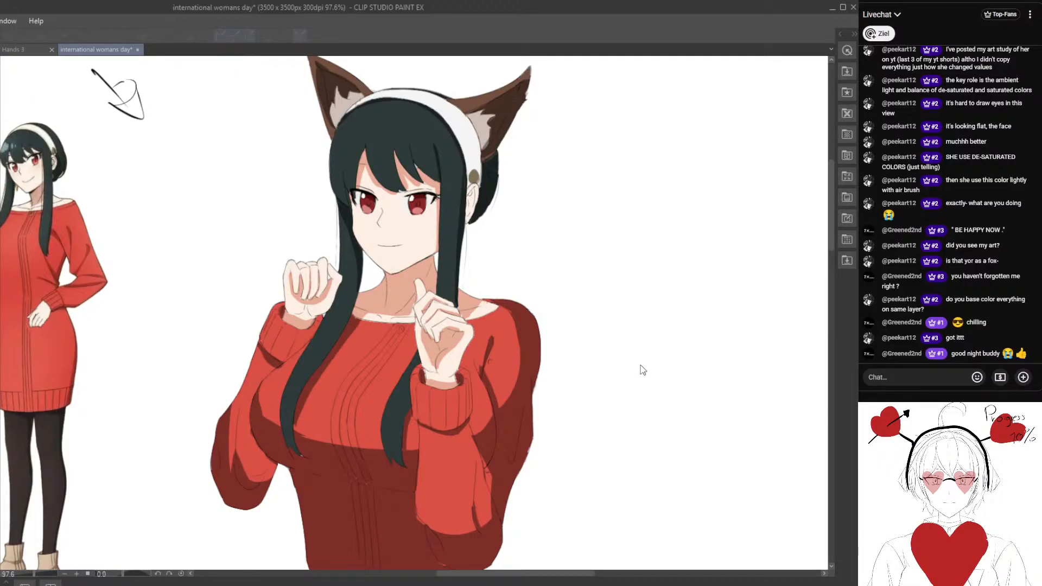
{"action": "left_click", "coordinate": [795, 356]}
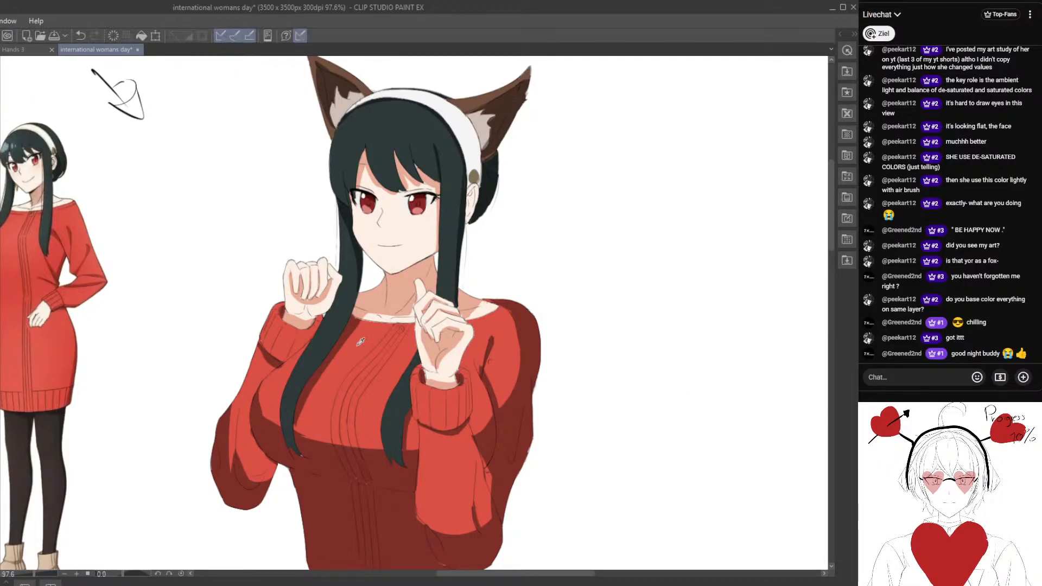
Cover the small white gap between the hair bangs above the right eye.
{"action": "scroll", "coordinate": [352, 234], "scroll_direction": "up", "scroll_amount": 4}
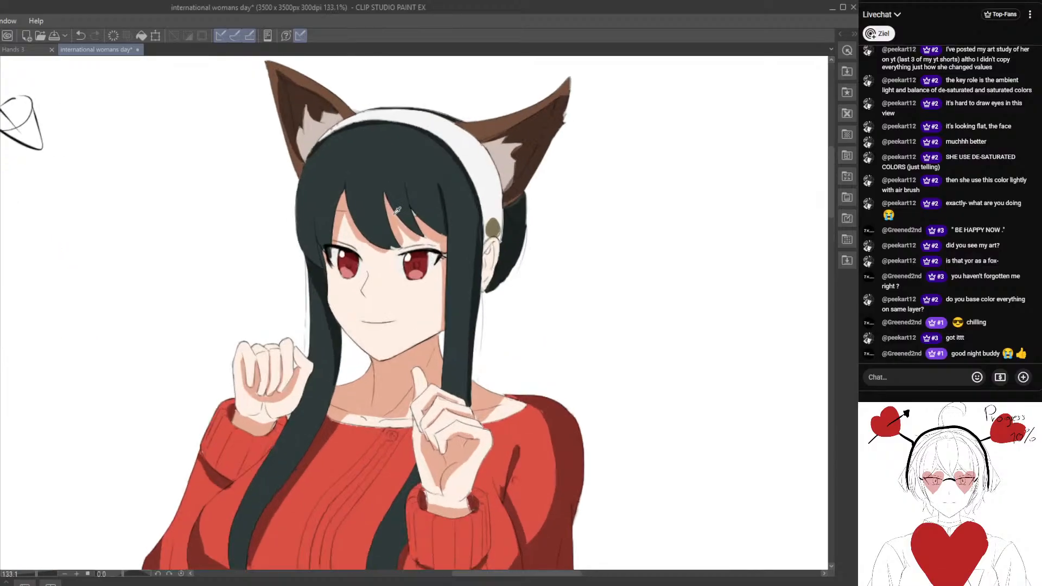
{"action": "scroll", "coordinate": [391, 252], "scroll_direction": "up", "scroll_amount": 2}
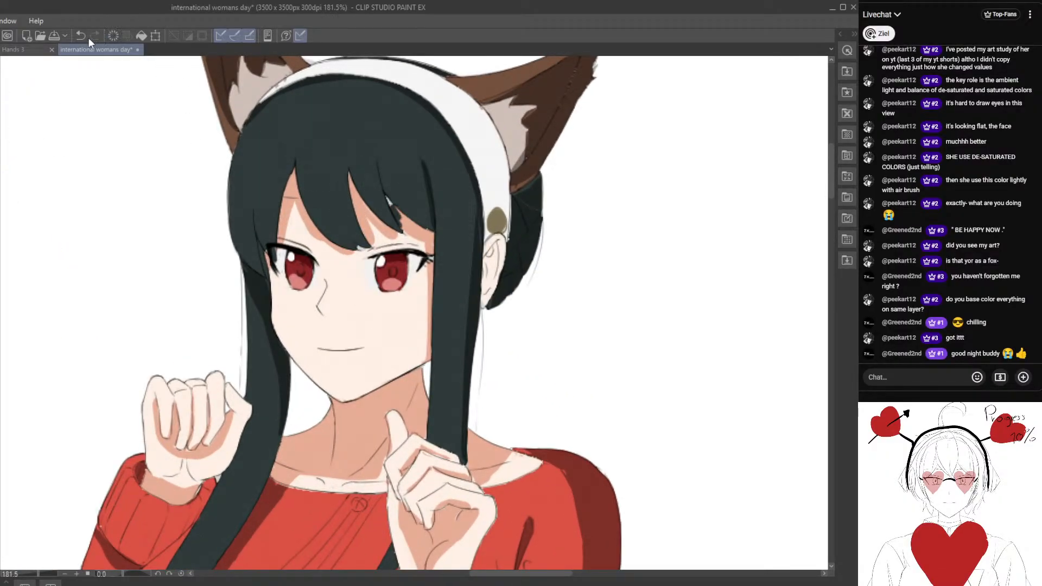
{"action": "scroll", "coordinate": [389, 192], "scroll_direction": "up", "scroll_amount": 3}
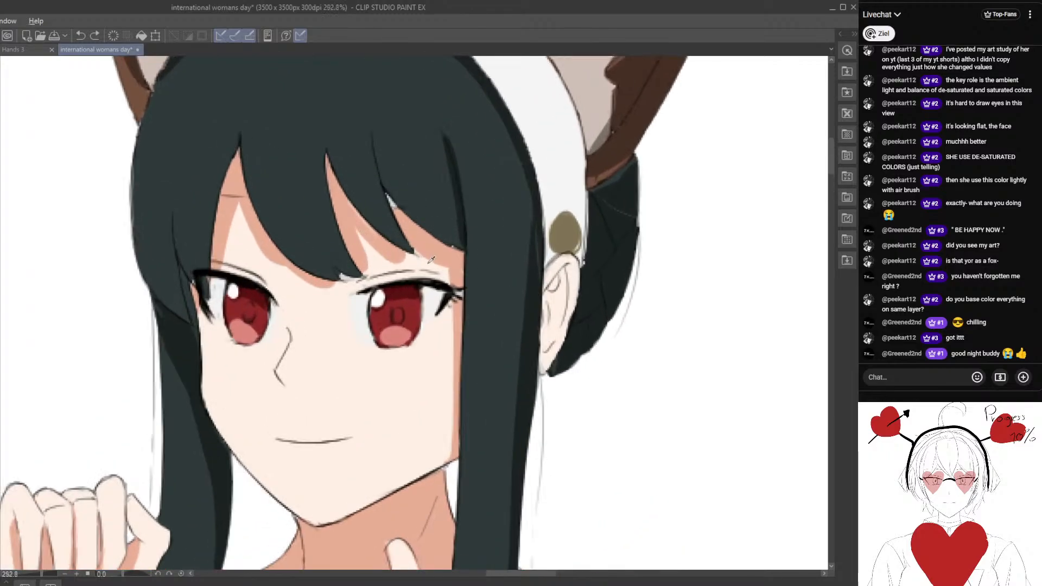
{"action": "scroll", "coordinate": [396, 201], "scroll_direction": "up", "scroll_amount": 2}
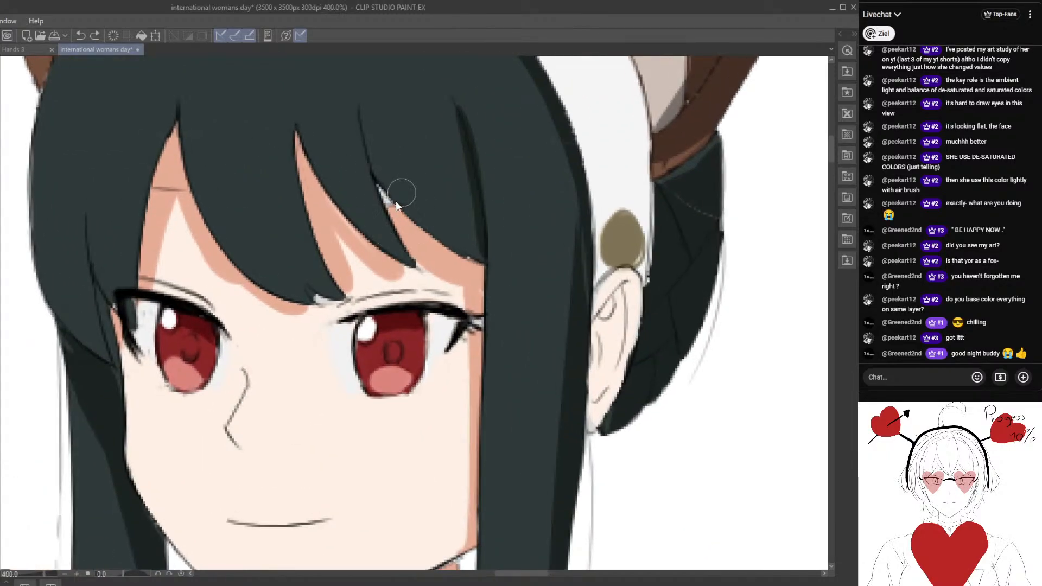
{"action": "scroll", "coordinate": [396, 201], "scroll_direction": "down", "scroll_amount": 3}
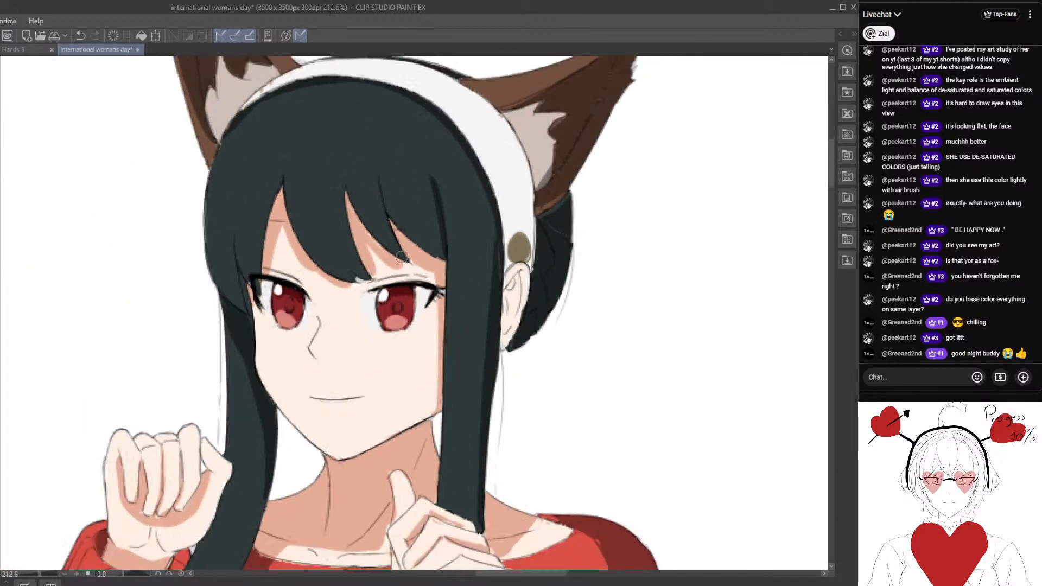
{"action": "scroll", "coordinate": [401, 257], "scroll_direction": "down", "scroll_amount": 1}
Refine the peach forehead shadow beneath the bangs above the right eye so it follows the hair strands more closely.
{"action": "left_click_drag", "start_coordinate": [218, 362], "coordinate": [266, 247]}
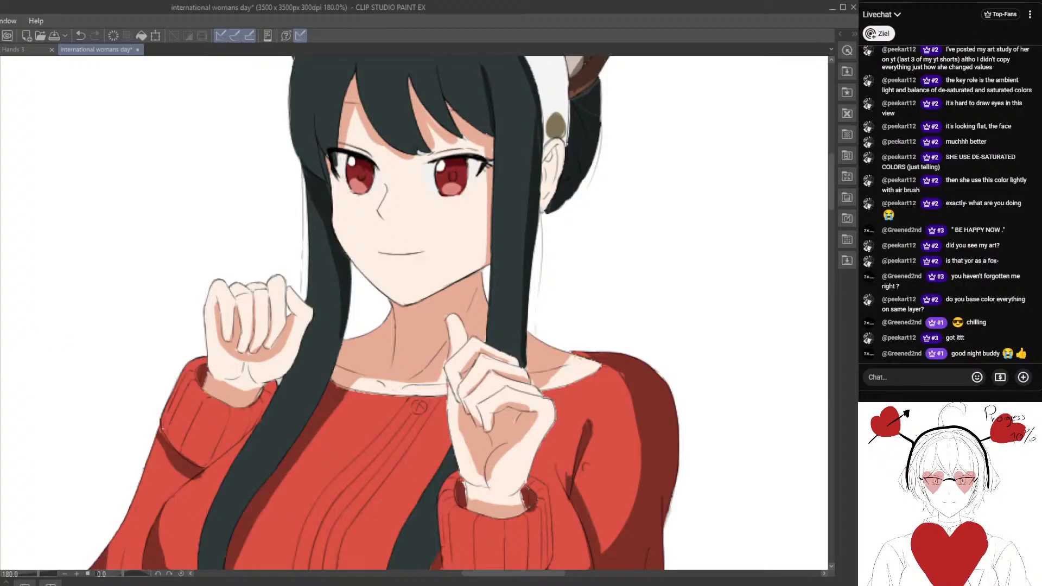
{"action": "scroll", "coordinate": [304, 271], "scroll_direction": "down", "scroll_amount": 2}
{"action": "left_click_drag", "start_coordinate": [339, 250], "coordinate": [265, 326]}
{"action": "scroll", "coordinate": [269, 289], "scroll_direction": "up", "scroll_amount": 2}
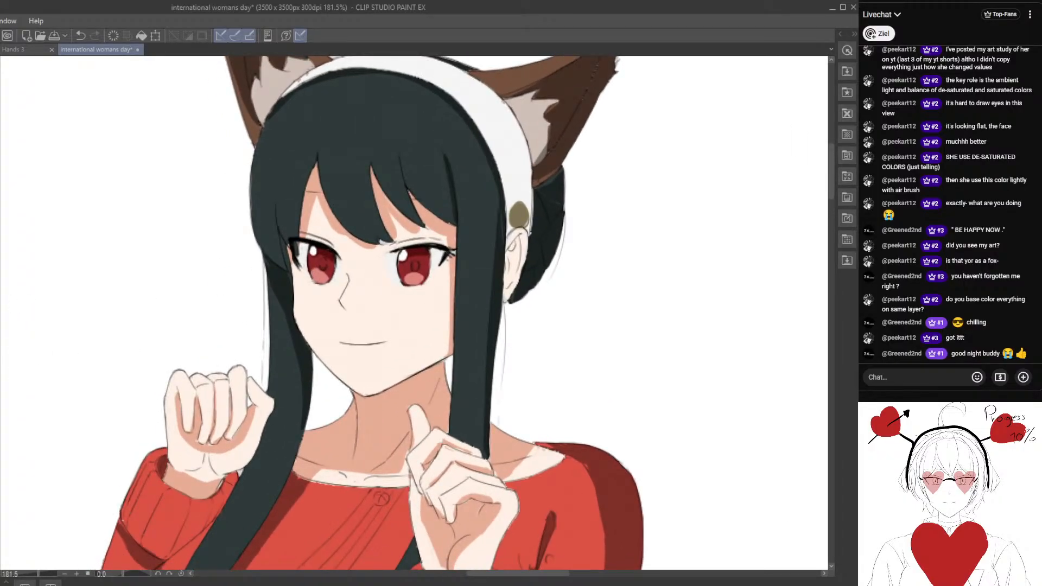
{"action": "scroll", "coordinate": [325, 239], "scroll_direction": "up", "scroll_amount": 2}
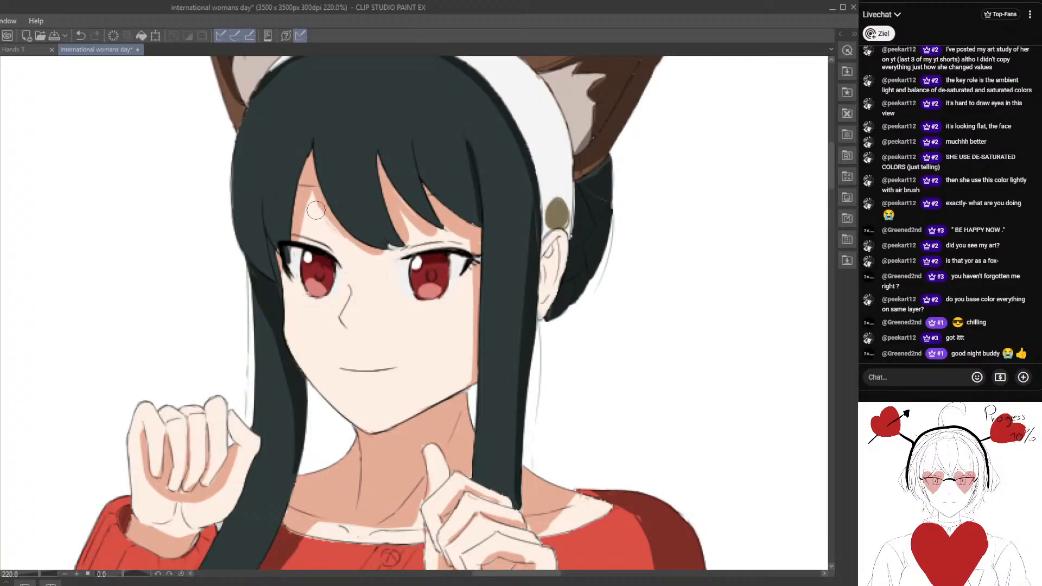
{"action": "scroll", "coordinate": [418, 238], "scroll_direction": "up", "scroll_amount": 1}
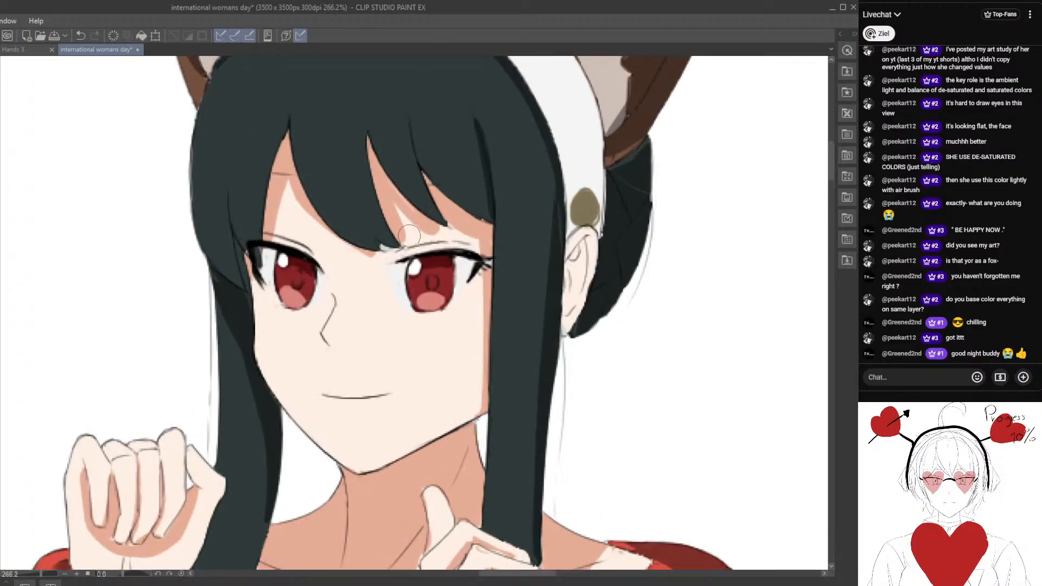
{"action": "mouse_move", "coordinate": [410, 235]}
{"action": "left_mouse_down"}
{"action": "mouse_move", "coordinate": [396, 209]}
{"action": "mouse_move", "coordinate": [479, 249]}
{"action": "mouse_move", "coordinate": [432, 228]}
{"action": "mouse_move", "coordinate": [455, 248]}
{"action": "left_mouse_up"}
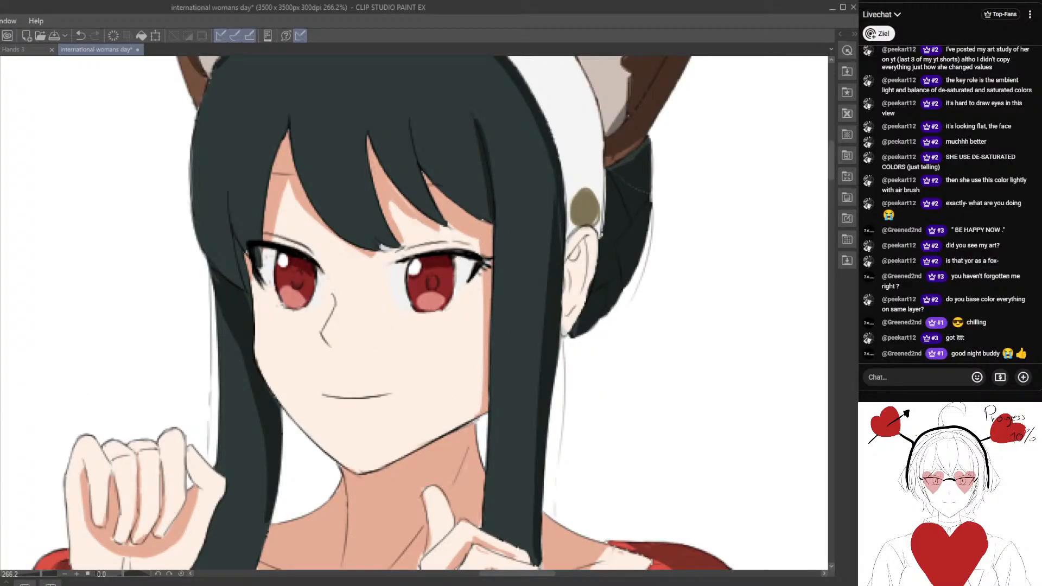
{"action": "mouse_move", "coordinate": [390, 221]}
{"action": "left_mouse_down"}
{"action": "mouse_move", "coordinate": [405, 207]}
{"action": "mouse_move", "coordinate": [398, 220]}
{"action": "mouse_move", "coordinate": [383, 193]}
{"action": "mouse_move", "coordinate": [421, 232]}
{"action": "mouse_move", "coordinate": [440, 240]}
{"action": "mouse_move", "coordinate": [439, 223]}
{"action": "mouse_move", "coordinate": [467, 233]}
{"action": "mouse_move", "coordinate": [442, 226]}
{"action": "left_mouse_up"}
{"action": "mouse_move", "coordinate": [378, 178]}
{"action": "left_mouse_down"}
{"action": "mouse_move", "coordinate": [392, 227]}
{"action": "mouse_move", "coordinate": [385, 188]}
{"action": "mouse_move", "coordinate": [422, 214]}
{"action": "mouse_move", "coordinate": [377, 177]}
{"action": "mouse_move", "coordinate": [417, 208]}
{"action": "mouse_move", "coordinate": [403, 204]}
{"action": "mouse_move", "coordinate": [413, 240]}
{"action": "mouse_move", "coordinate": [393, 211]}
{"action": "left_mouse_up"}
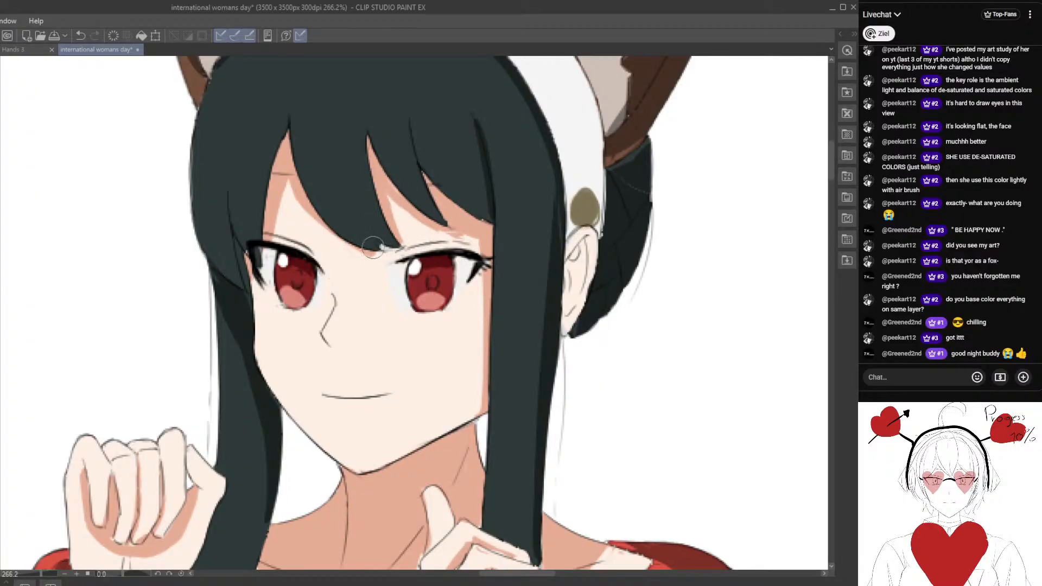
Paint over the pale gap at the tip of the central bang between the eyebrows.
{"action": "mouse_move", "coordinate": [373, 248]}
{"action": "left_mouse_down"}
{"action": "mouse_move", "coordinate": [402, 247]}
{"action": "mouse_move", "coordinate": [383, 244]}
{"action": "left_mouse_up"}
{"action": "scroll", "coordinate": [369, 261], "scroll_direction": "up", "scroll_amount": 1}
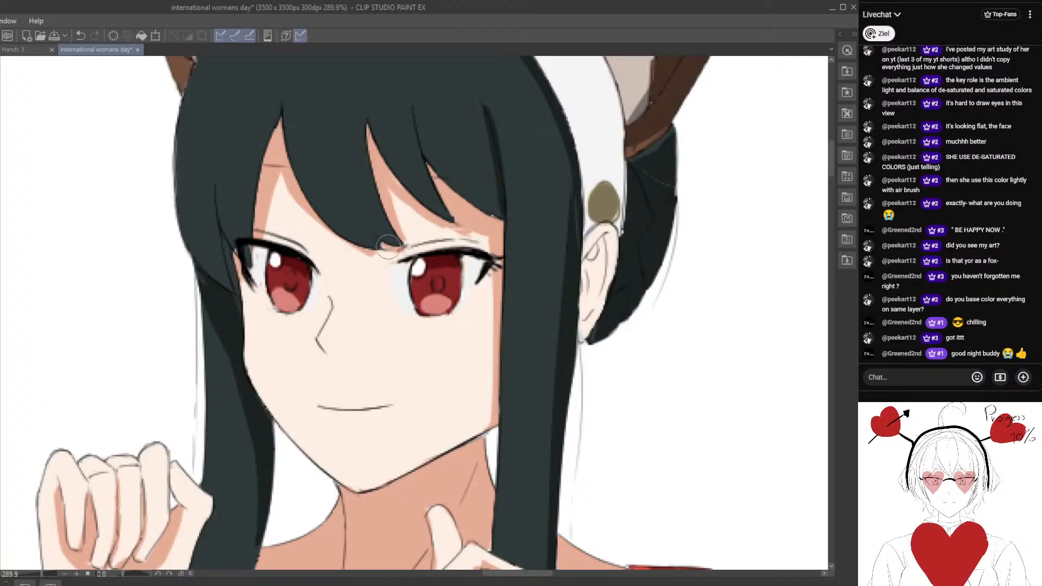
{"action": "left_click_drag", "start_coordinate": [389, 247], "coordinate": [383, 244]}
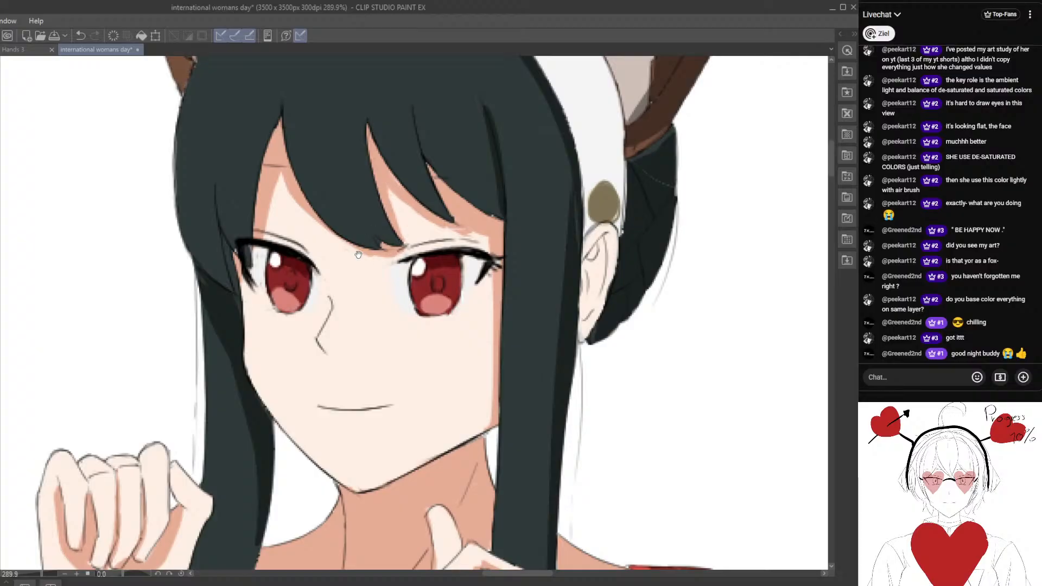
Touch up the skin shadow along the face's edge beside the left eye.
{"action": "left_click_drag", "start_coordinate": [358, 254], "coordinate": [437, 264]}
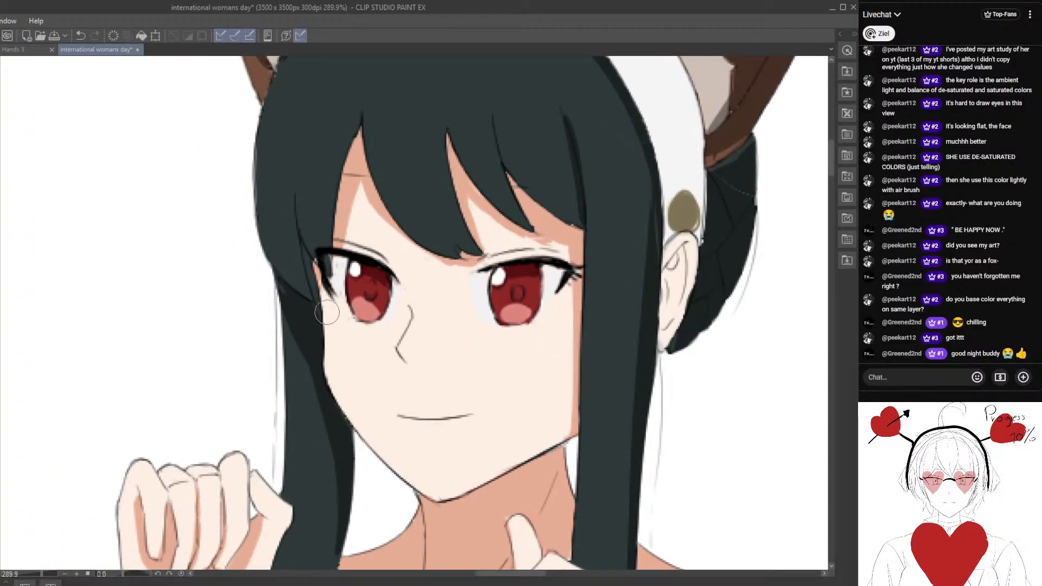
{"action": "mouse_move", "coordinate": [324, 294]}
{"action": "left_mouse_down"}
{"action": "mouse_move", "coordinate": [329, 361]}
{"action": "mouse_move", "coordinate": [324, 284]}
{"action": "mouse_move", "coordinate": [335, 394]}
{"action": "mouse_move", "coordinate": [352, 285]}
{"action": "mouse_move", "coordinate": [343, 310]}
{"action": "left_mouse_up"}
{"action": "scroll", "coordinate": [325, 322], "scroll_direction": "down", "scroll_amount": 4}
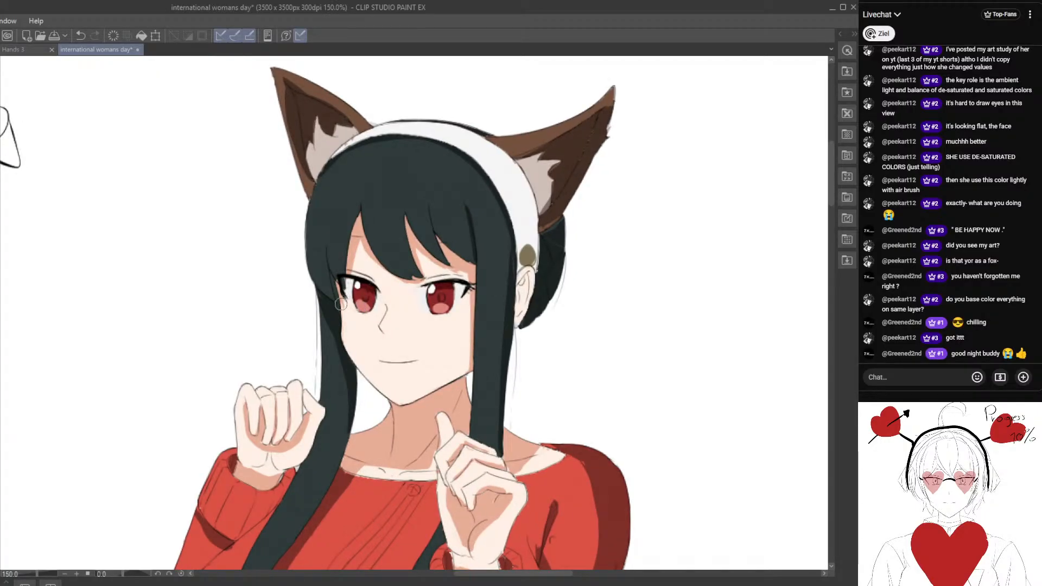
{"action": "scroll", "coordinate": [345, 342], "scroll_direction": "down", "scroll_amount": 3}
{"action": "scroll", "coordinate": [328, 337], "scroll_direction": "up", "scroll_amount": 4}
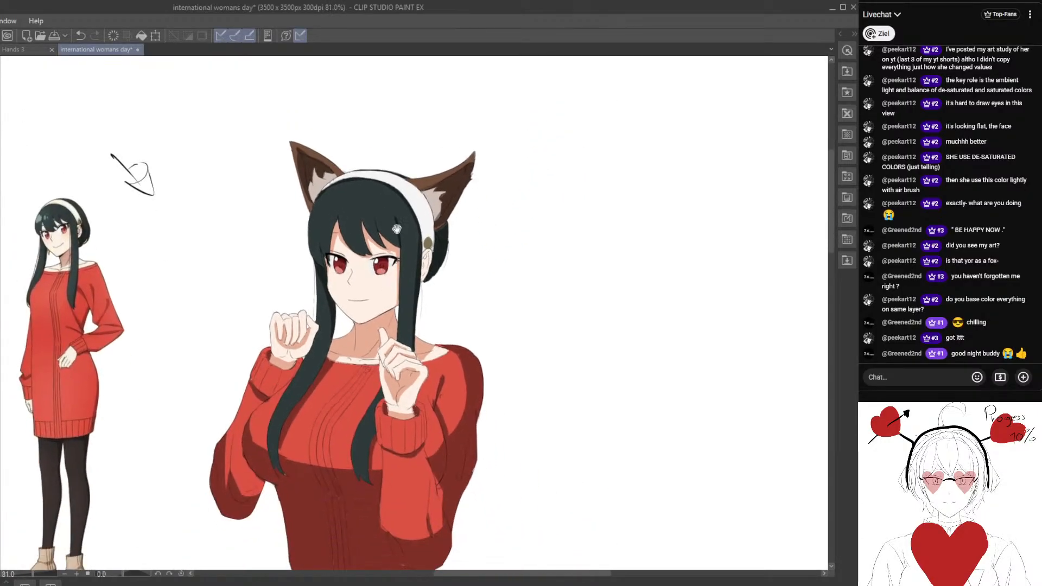
{"action": "mouse_move", "coordinate": [328, 337]}
{"action": "left_mouse_down"}
{"action": "mouse_move", "coordinate": [346, 336]}
{"action": "mouse_move", "coordinate": [244, 296]}
{"action": "left_mouse_up"}
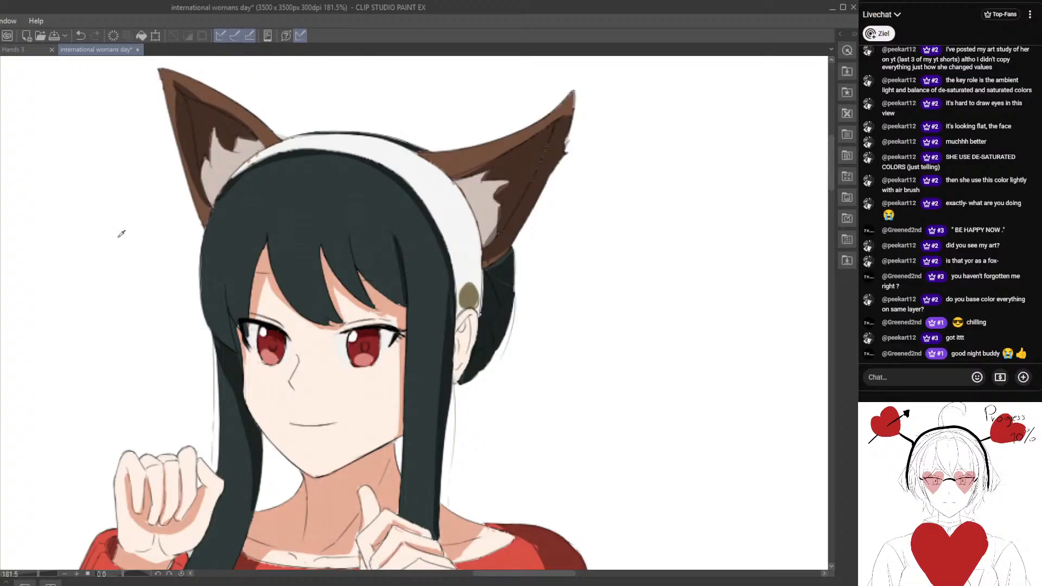
Paint darker shadow strokes along the edges of the bangs that frame the forehead.
{"action": "scroll", "coordinate": [237, 230], "scroll_direction": "up", "scroll_amount": 2}
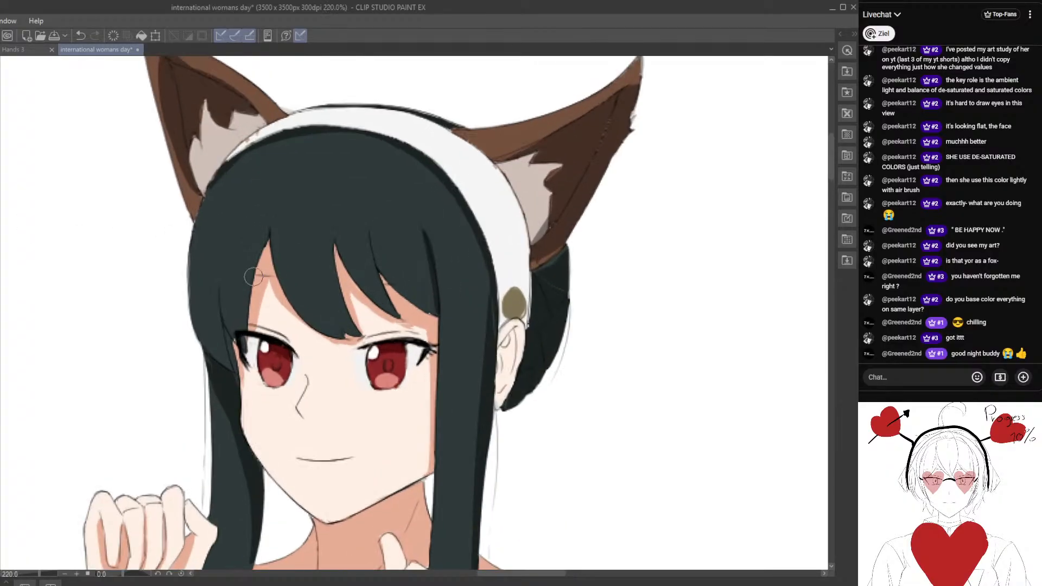
{"action": "left_click_drag", "start_coordinate": [265, 234], "coordinate": [244, 344]}
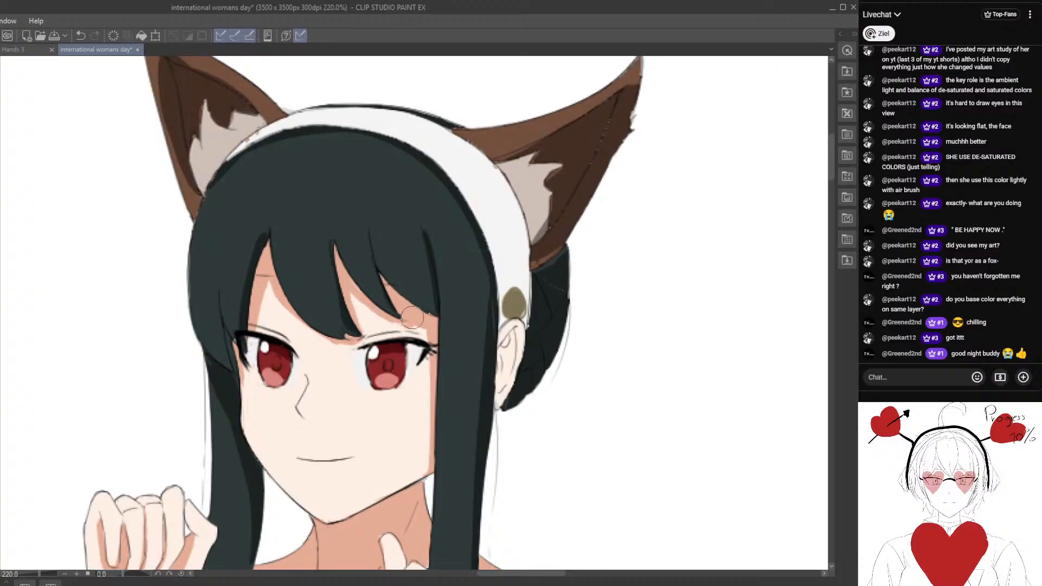
{"action": "scroll", "coordinate": [398, 347], "scroll_direction": "down", "scroll_amount": 2}
{"action": "scroll", "coordinate": [398, 347], "scroll_direction": "down", "scroll_amount": 3}
{"action": "scroll", "coordinate": [396, 305], "scroll_direction": "up", "scroll_amount": 2}
{"action": "left_click_drag", "start_coordinate": [389, 289], "coordinate": [400, 283]}
{"action": "scroll", "coordinate": [400, 283], "scroll_direction": "up", "scroll_amount": 3}
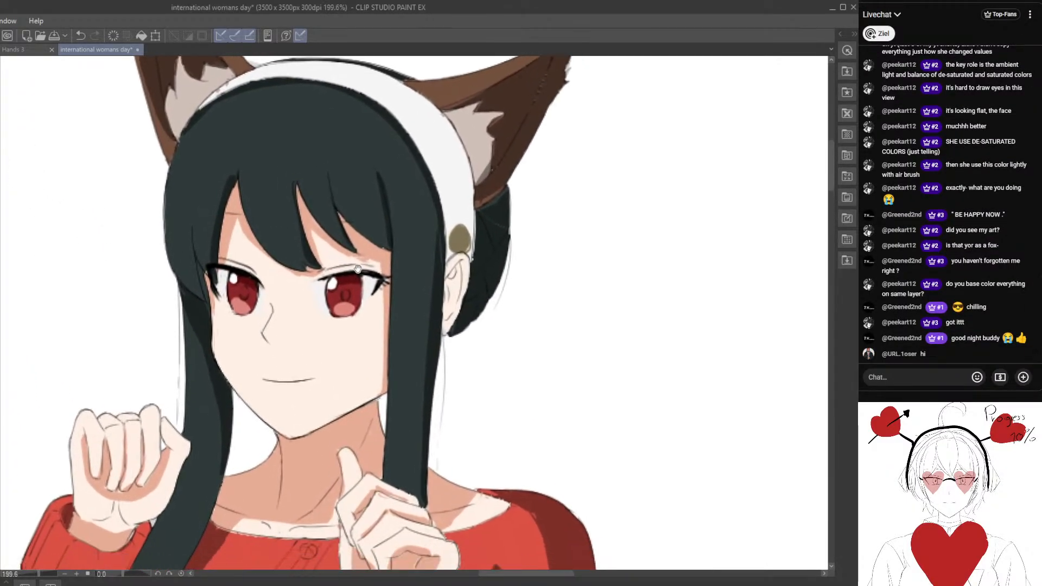
{"action": "left_click_drag", "start_coordinate": [275, 229], "coordinate": [326, 304]}
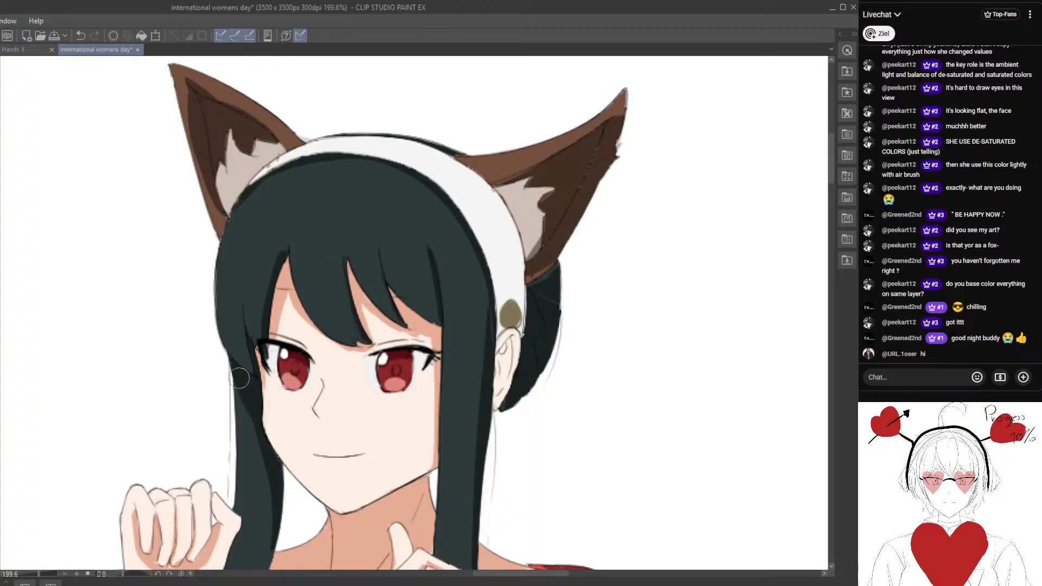
Undo the last brush stroke on the hair.
{"action": "left_click_drag", "start_coordinate": [260, 438], "coordinate": [237, 336]}
{"action": "scroll", "coordinate": [237, 336], "scroll_direction": "down", "scroll_amount": 3}
{"action": "left_click_drag", "start_coordinate": [419, 290], "coordinate": [353, 270]}
{"action": "scroll", "coordinate": [353, 270], "scroll_direction": "up", "scroll_amount": 2}
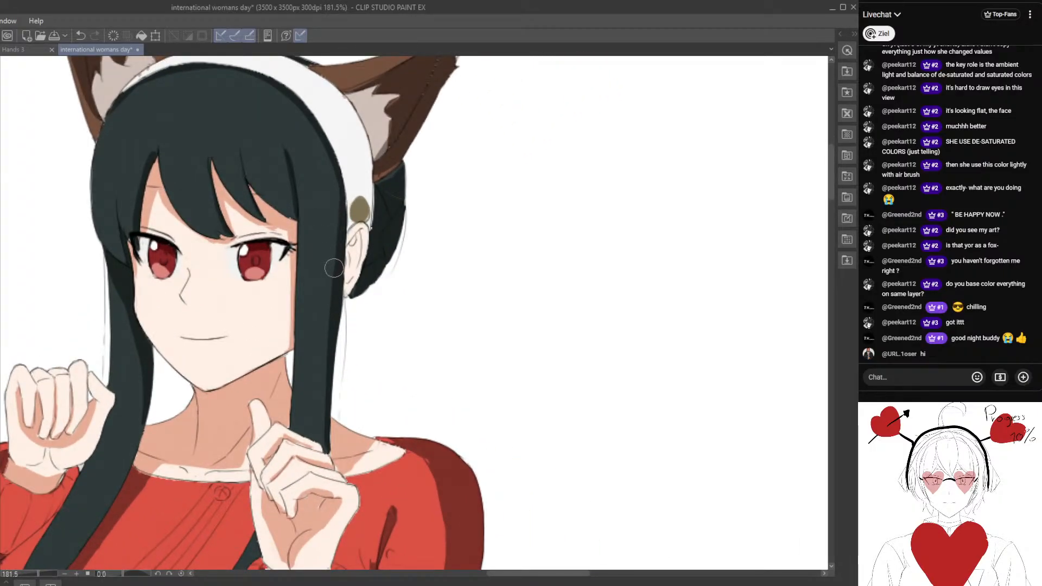
{"action": "scroll", "coordinate": [320, 331], "scroll_direction": "down", "scroll_amount": 2}
{"action": "left_click_drag", "start_coordinate": [315, 337], "coordinate": [316, 294]}
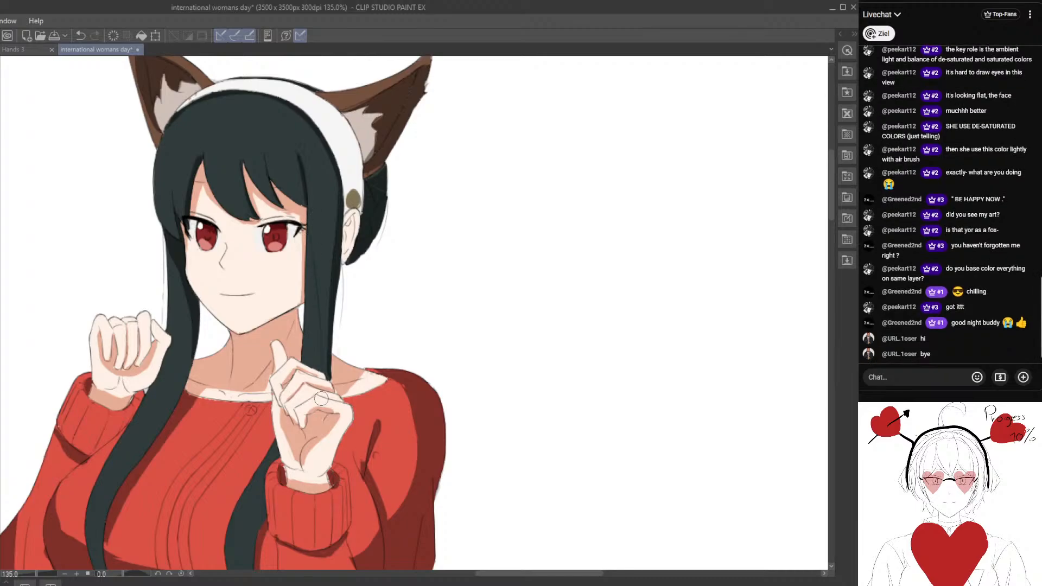
{"action": "left_click_drag", "start_coordinate": [272, 391], "coordinate": [263, 333]}
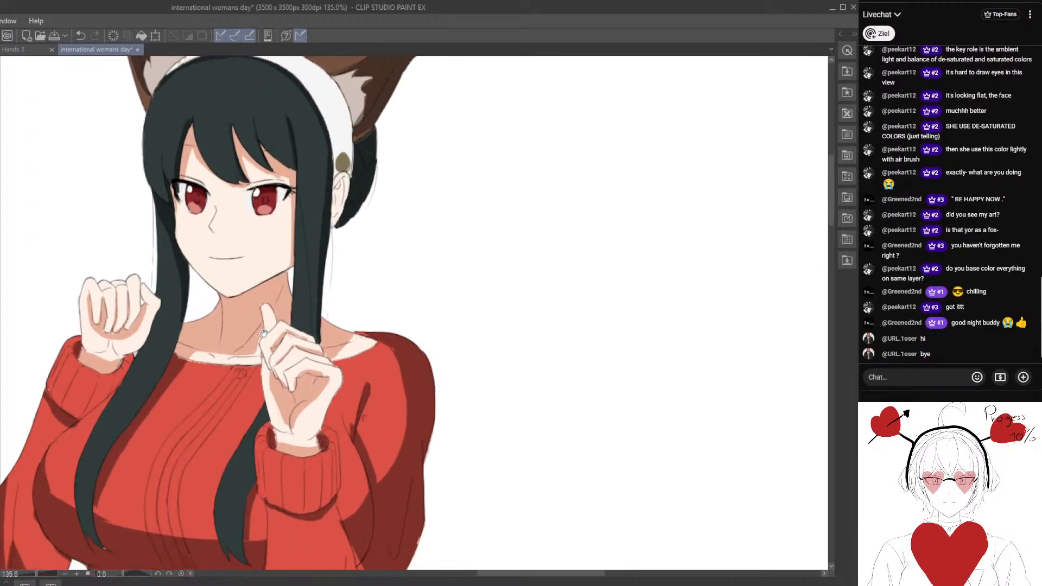
{"action": "left_click", "coordinate": [80, 35]}
Examine the shading on the long side locks, the sweater and the face across the whole figure.
{"action": "left_click_drag", "start_coordinate": [239, 523], "coordinate": [267, 384]}
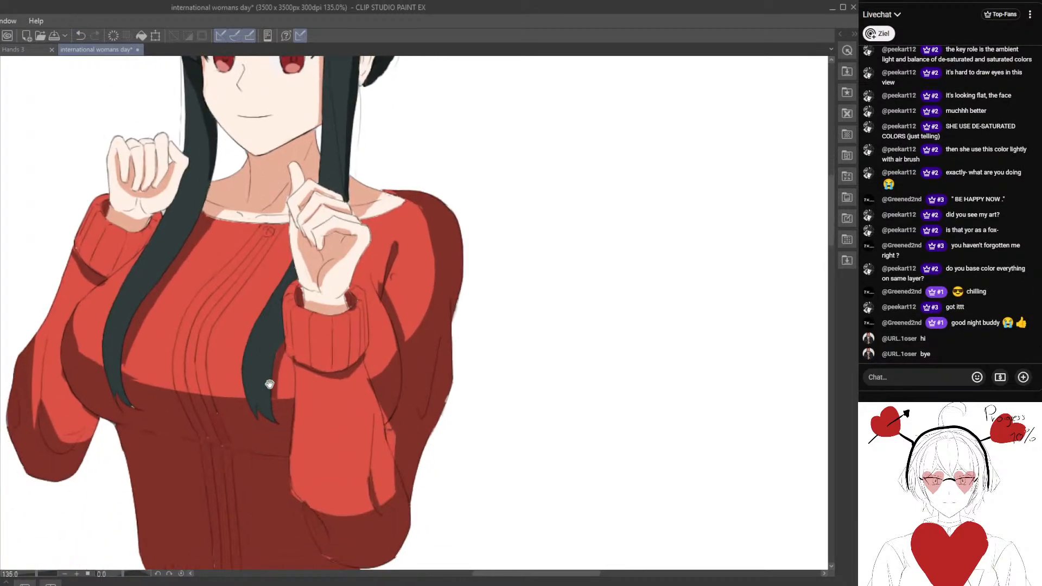
{"action": "scroll", "coordinate": [270, 370], "scroll_direction": "up", "scroll_amount": 1}
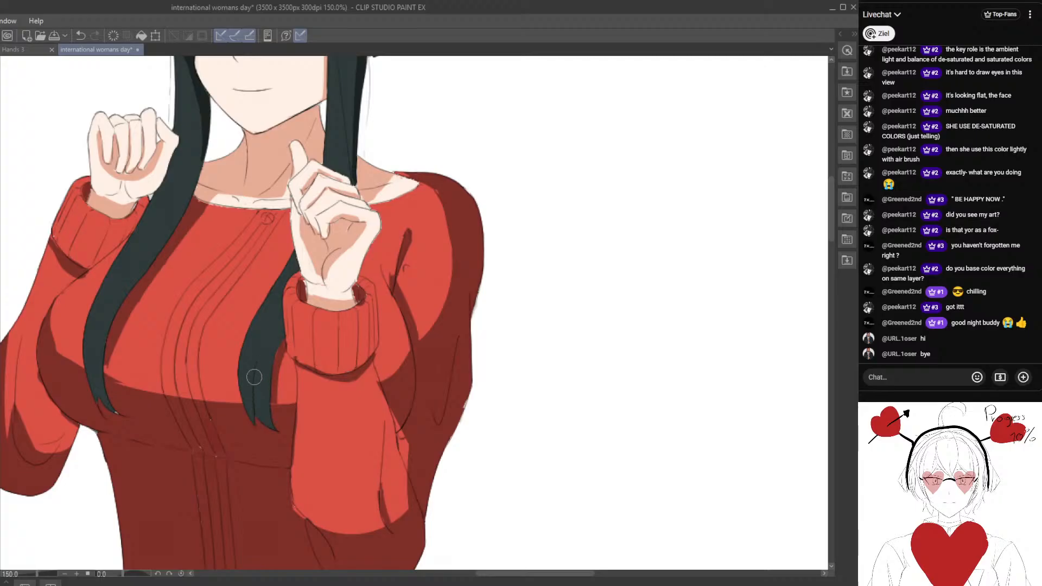
{"action": "left_click_drag", "start_coordinate": [119, 411], "coordinate": [190, 392]}
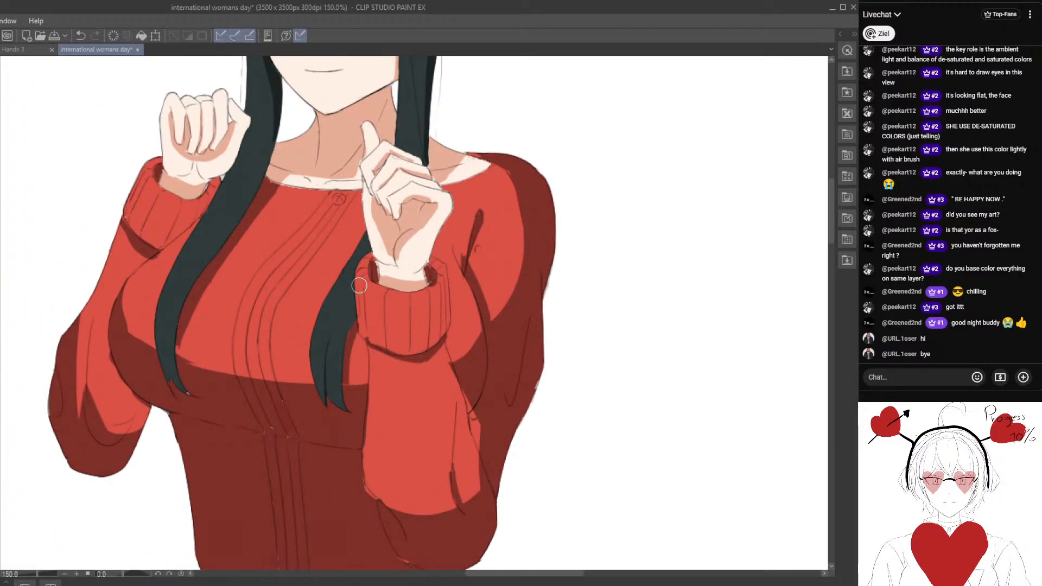
{"action": "left_click_drag", "start_coordinate": [192, 331], "coordinate": [221, 397]}
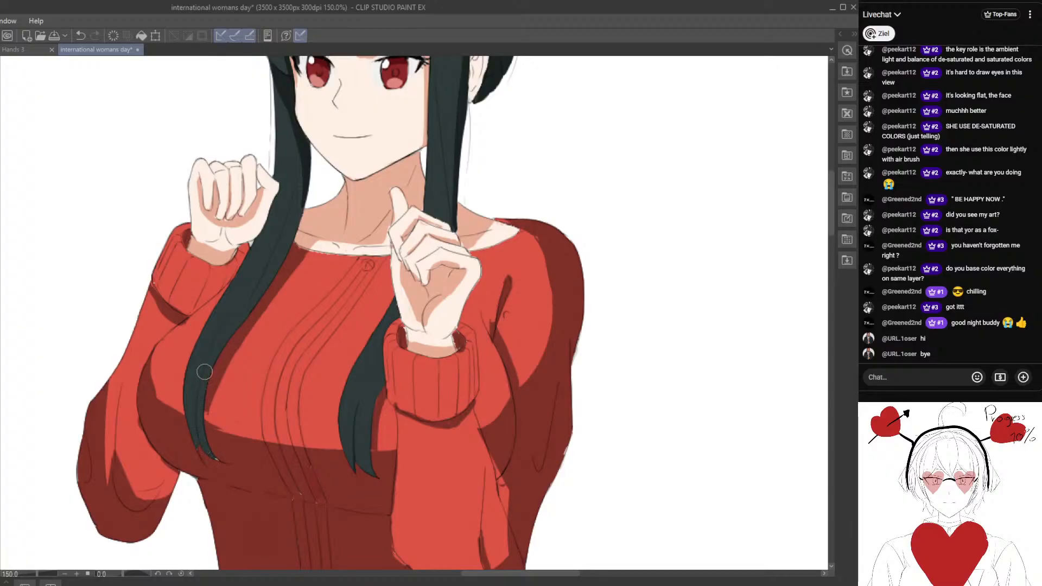
{"action": "scroll", "coordinate": [212, 474], "scroll_direction": "down", "scroll_amount": 7}
{"action": "left_click_drag", "start_coordinate": [233, 378], "coordinate": [242, 324]}
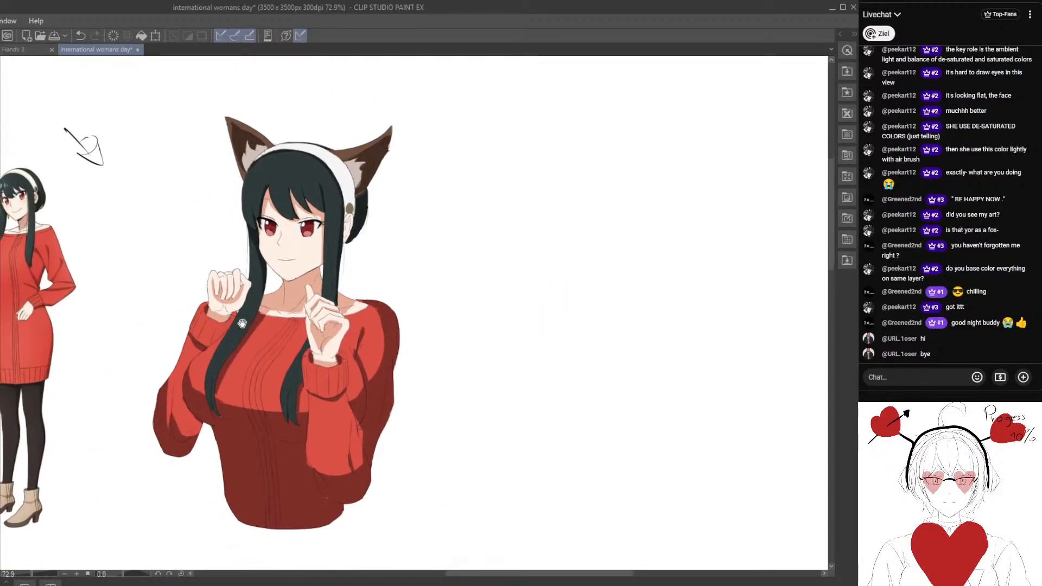
{"action": "scroll", "coordinate": [242, 324], "scroll_direction": "up", "scroll_amount": 3}
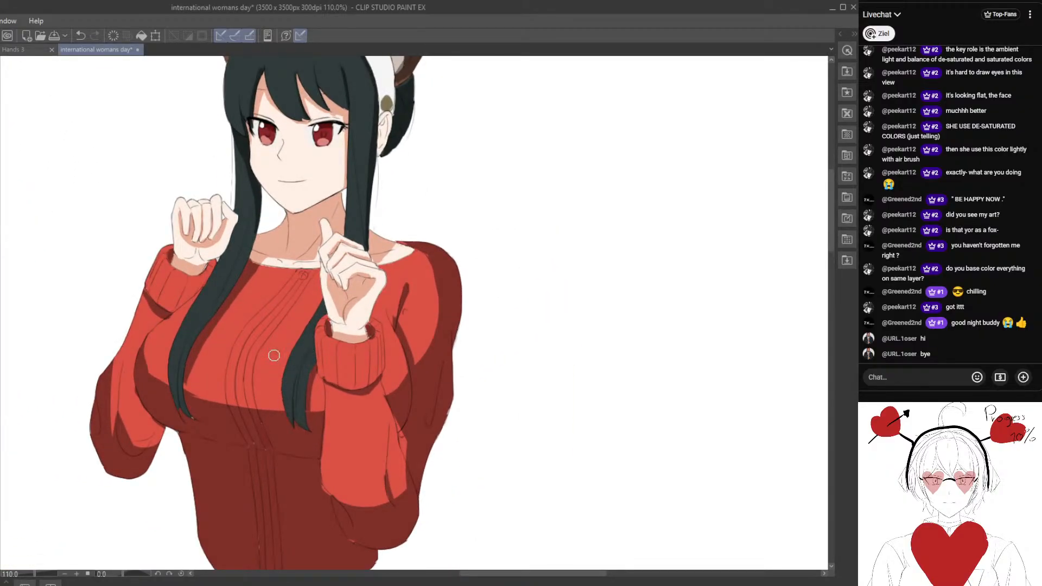
{"action": "scroll", "coordinate": [274, 356], "scroll_direction": "up", "scroll_amount": 3}
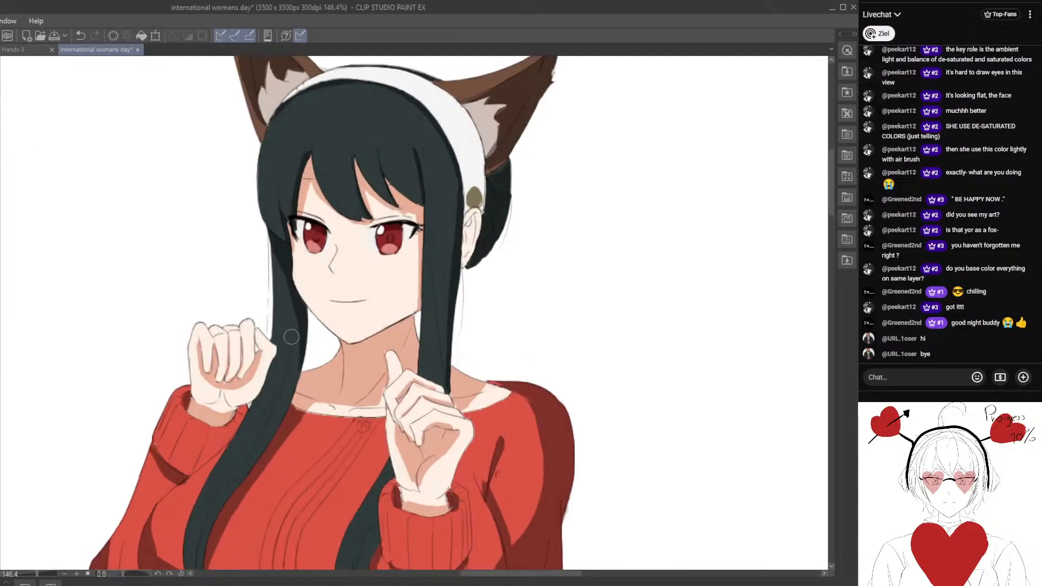
{"action": "scroll", "coordinate": [289, 333], "scroll_direction": "down", "scroll_amount": 4}
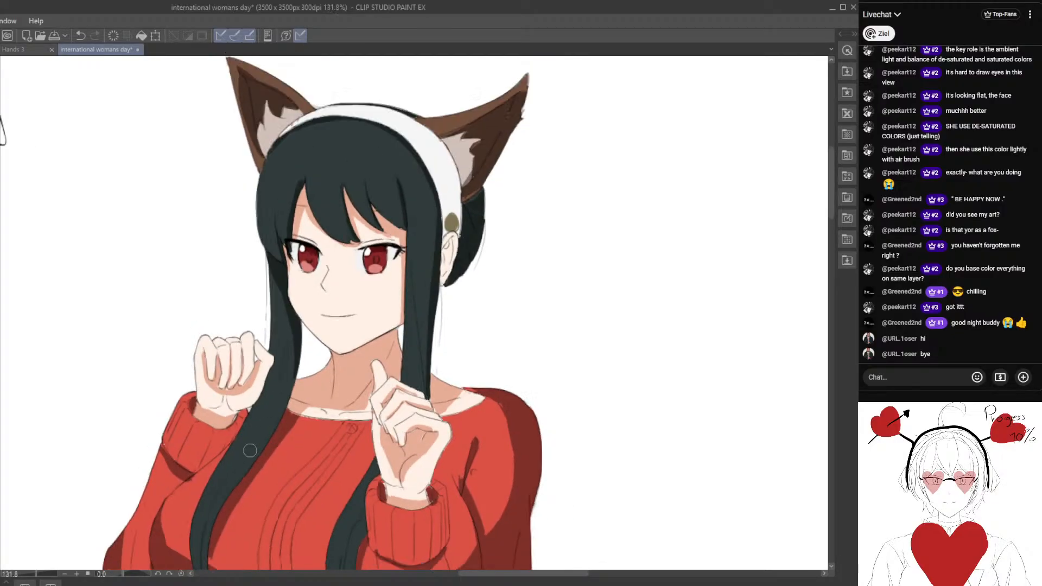
Paint a light grey shadow on the white of the right eye, beneath the upper lashes at its outer corner.
{"action": "scroll", "coordinate": [322, 284], "scroll_direction": "up", "scroll_amount": 3}
{"action": "scroll", "coordinate": [322, 284], "scroll_direction": "up", "scroll_amount": 5}
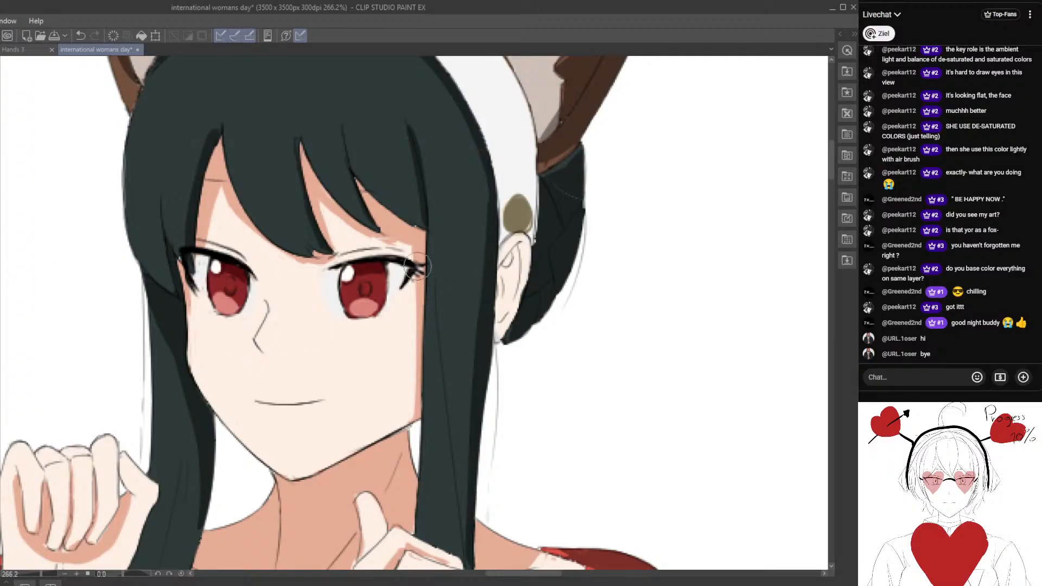
{"action": "scroll", "coordinate": [406, 271], "scroll_direction": "up", "scroll_amount": 3}
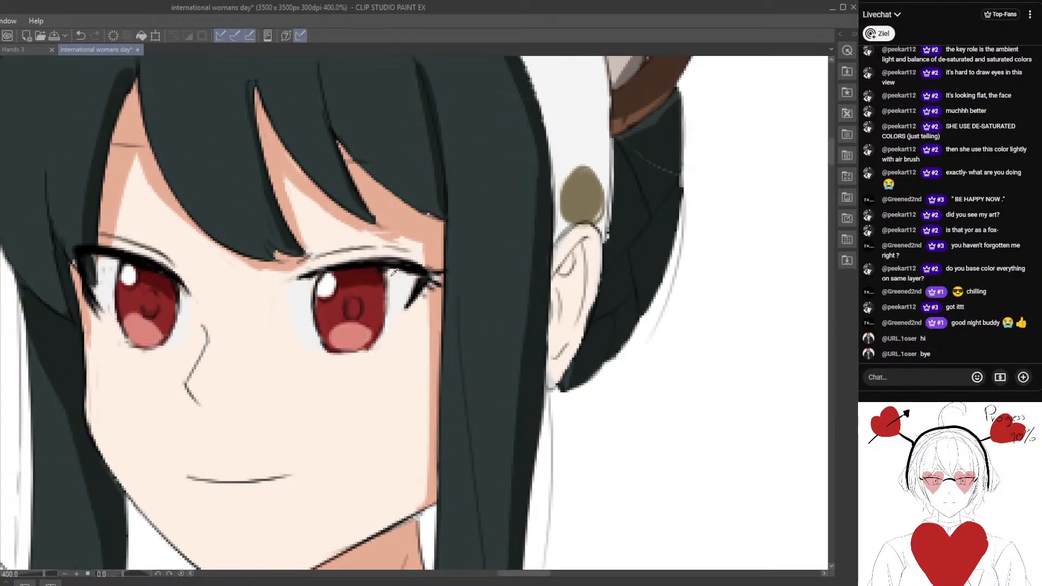
{"action": "left_click", "coordinate": [424, 277], "text": "alt"}
{"action": "mouse_move", "coordinate": [406, 278]}
{"action": "left_mouse_down"}
{"action": "mouse_move", "coordinate": [397, 285]}
{"action": "mouse_move", "coordinate": [439, 287]}
{"action": "left_mouse_up"}
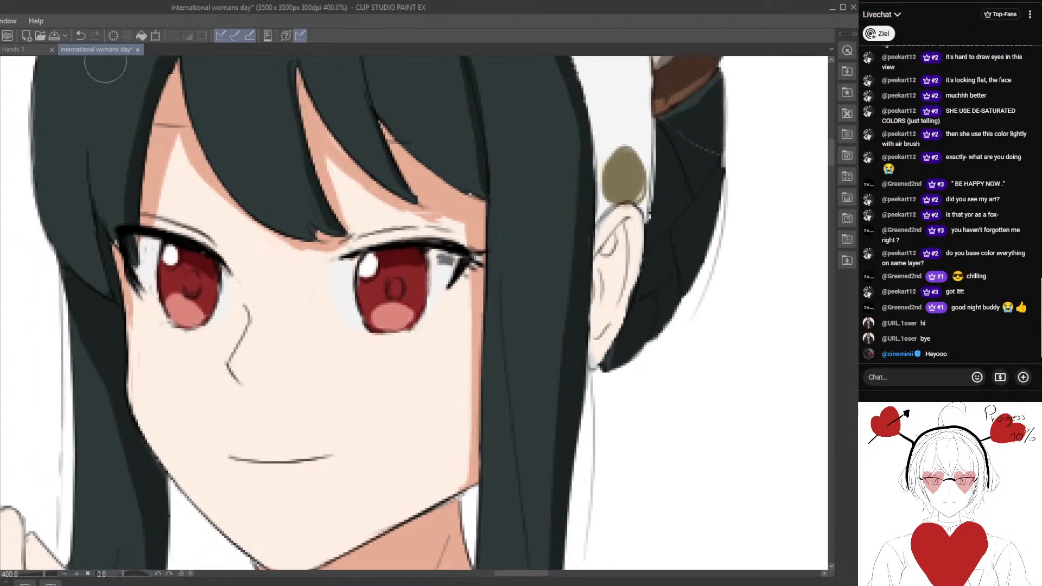
{"action": "left_click", "coordinate": [79, 34]}
{"action": "left_click", "coordinate": [443, 274]}
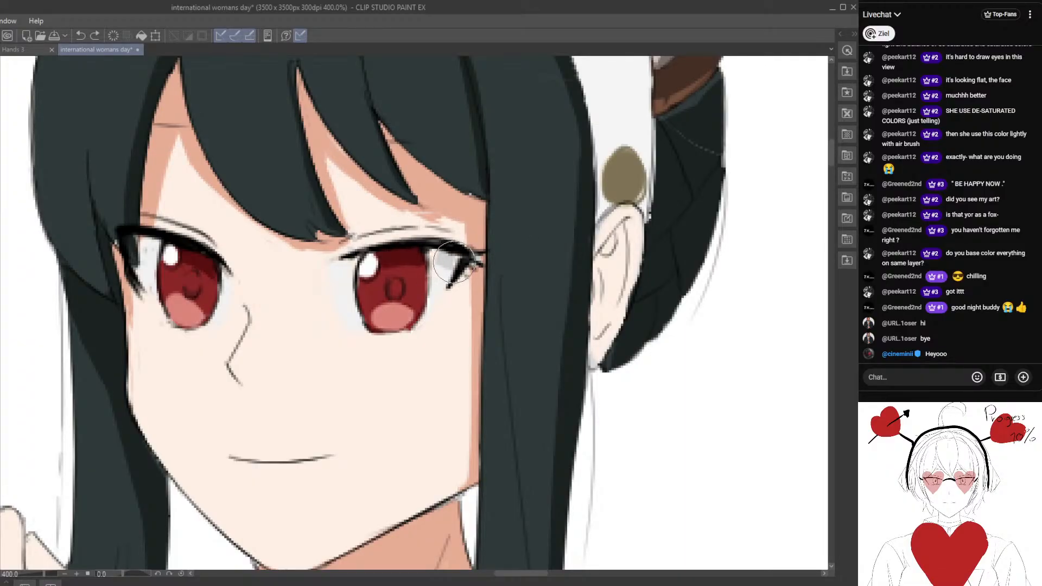
{"action": "scroll", "coordinate": [454, 262], "scroll_direction": "up", "scroll_amount": 3}
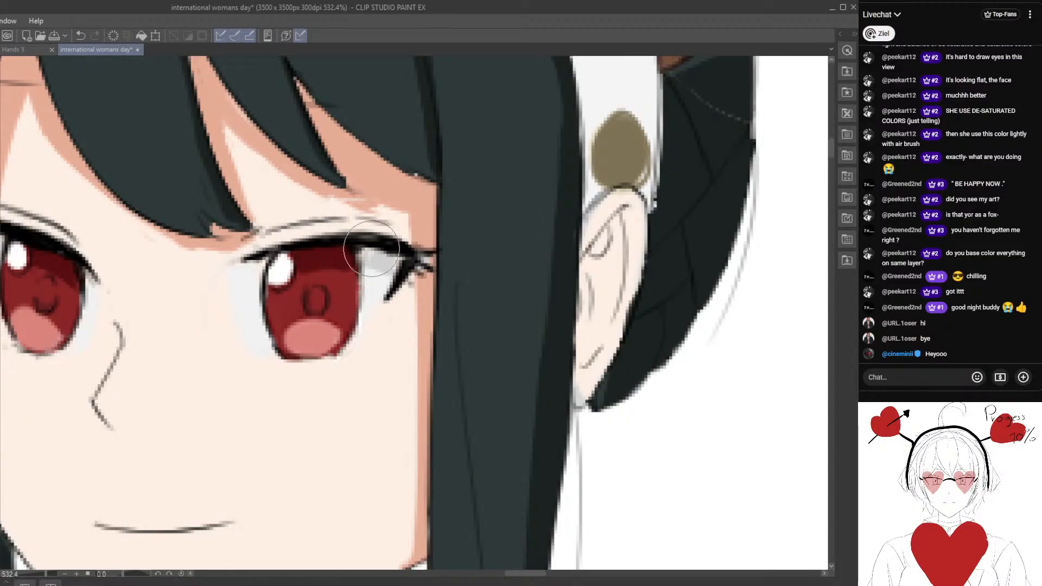
{"action": "scroll", "coordinate": [363, 322], "scroll_direction": "down", "scroll_amount": 3}
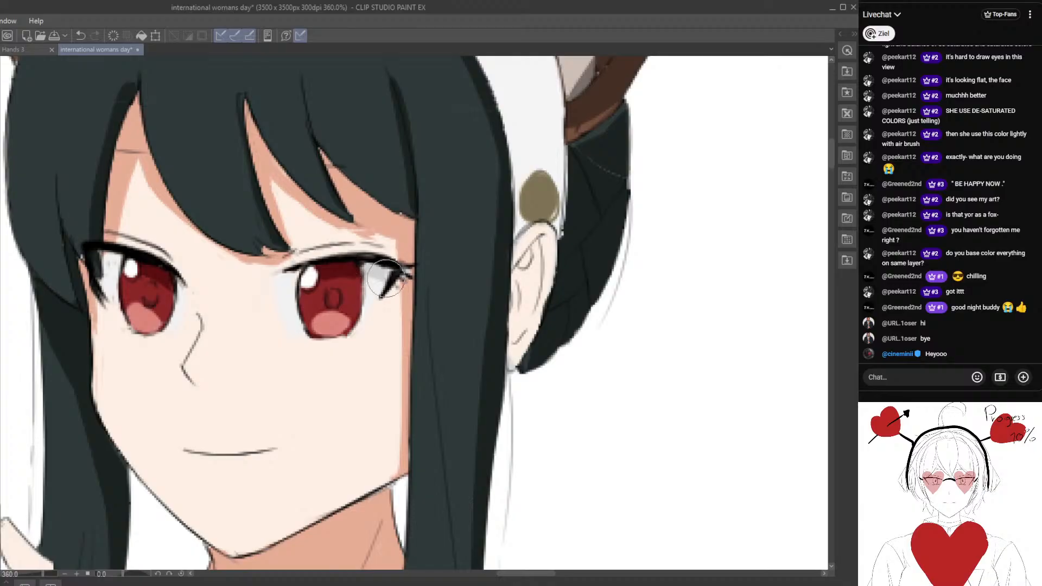
Sample the pale teal hair highlight colour from the bangs of the full-body reference character.
{"action": "scroll", "coordinate": [387, 277], "scroll_direction": "down", "scroll_amount": 2}
{"action": "scroll", "coordinate": [283, 332], "scroll_direction": "down", "scroll_amount": 2}
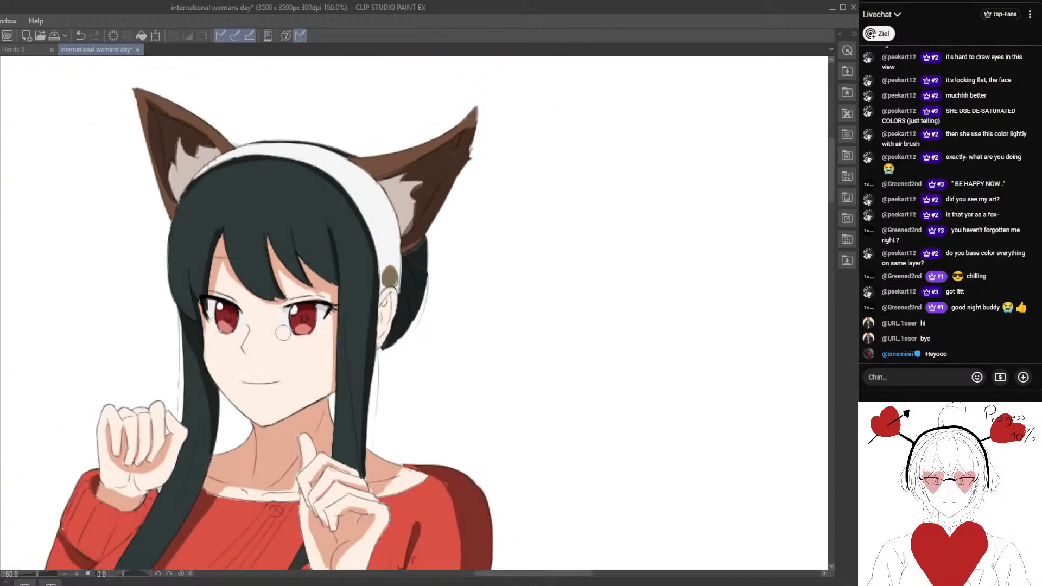
{"action": "scroll", "coordinate": [282, 332], "scroll_direction": "down", "scroll_amount": 3}
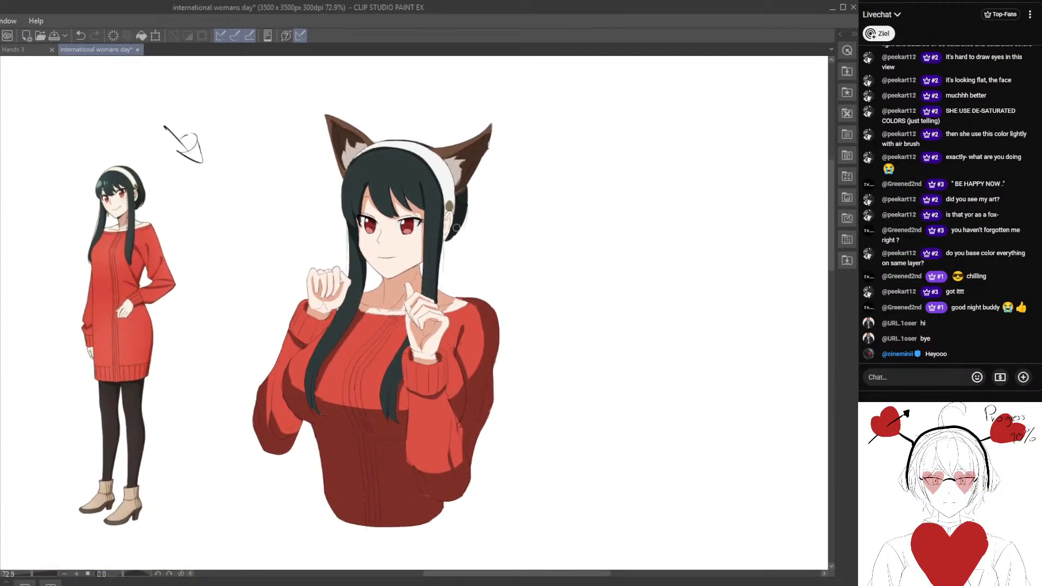
{"action": "scroll", "coordinate": [453, 215], "scroll_direction": "up", "scroll_amount": 4}
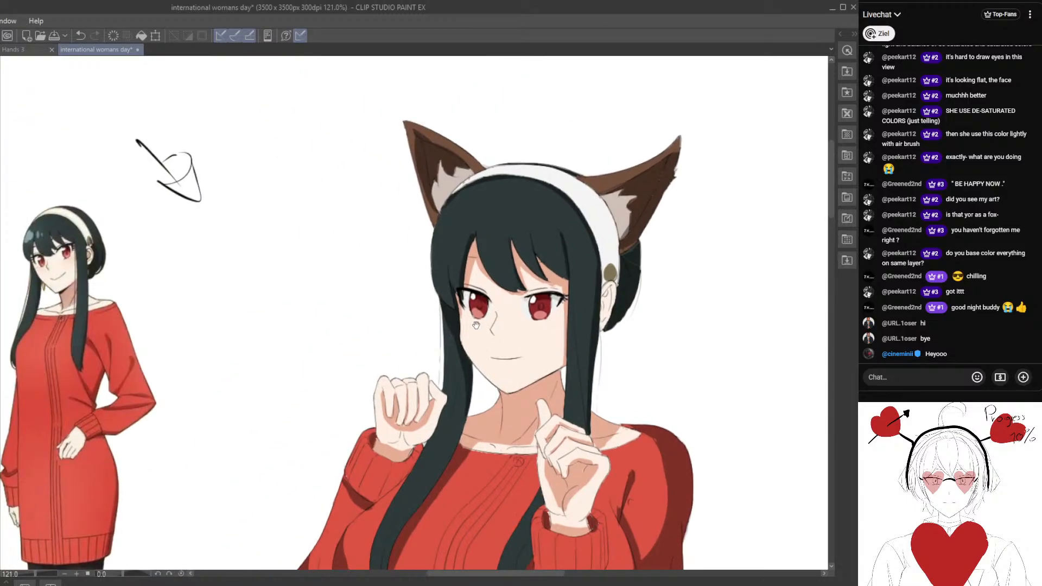
{"action": "left_click_drag", "start_coordinate": [476, 325], "coordinate": [585, 359]}
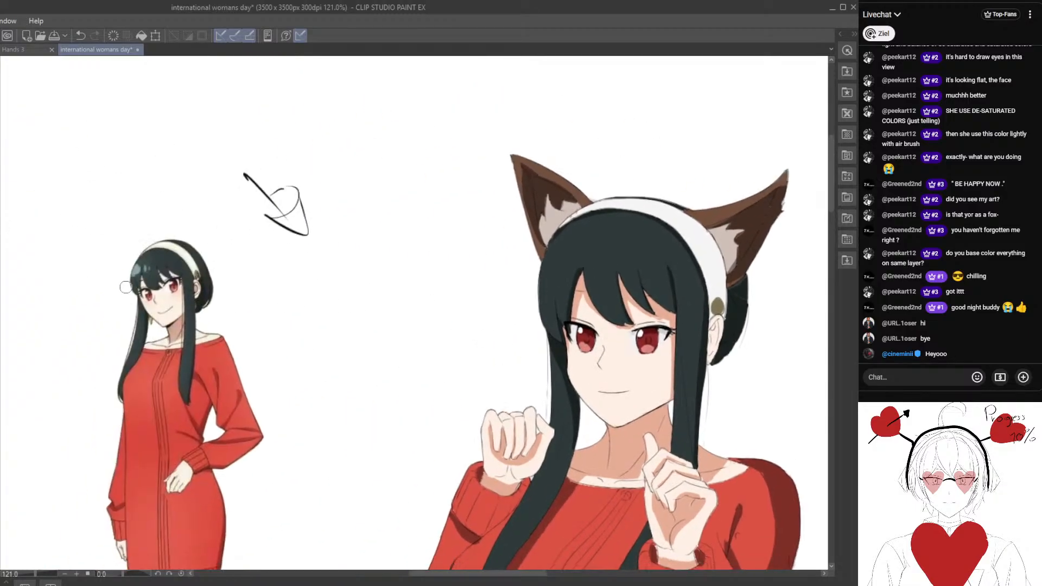
{"action": "left_click", "coordinate": [138, 267], "text": "alt"}
{"action": "left_click_drag", "start_coordinate": [559, 346], "coordinate": [396, 330]}
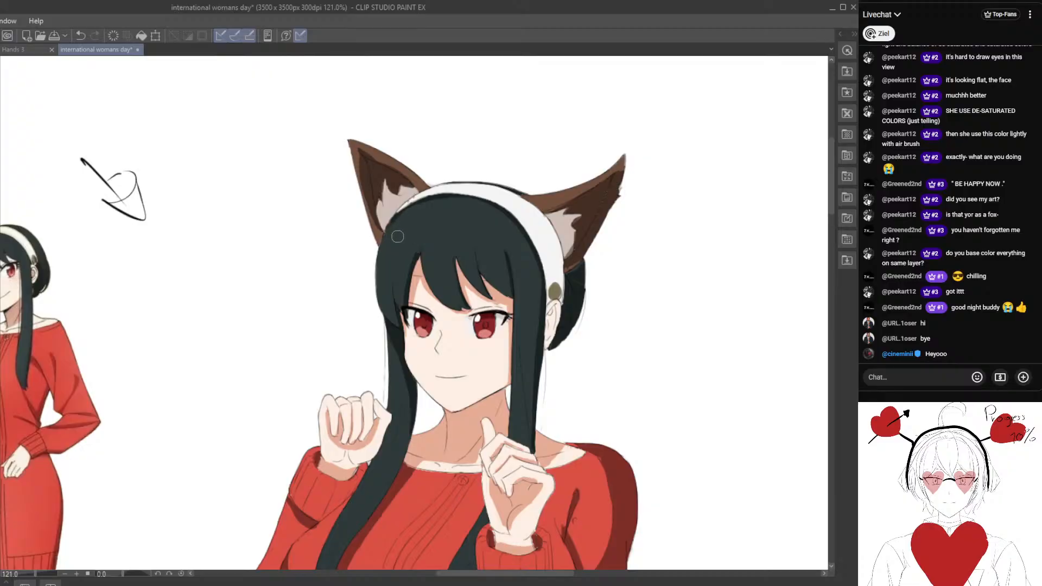
{"action": "mouse_move", "coordinate": [398, 236]}
{"action": "left_mouse_down"}
{"action": "mouse_move", "coordinate": [394, 268]}
{"action": "mouse_move", "coordinate": [404, 253]}
{"action": "mouse_move", "coordinate": [396, 268]}
{"action": "left_mouse_up"}
{"action": "left_click", "coordinate": [80, 35]}
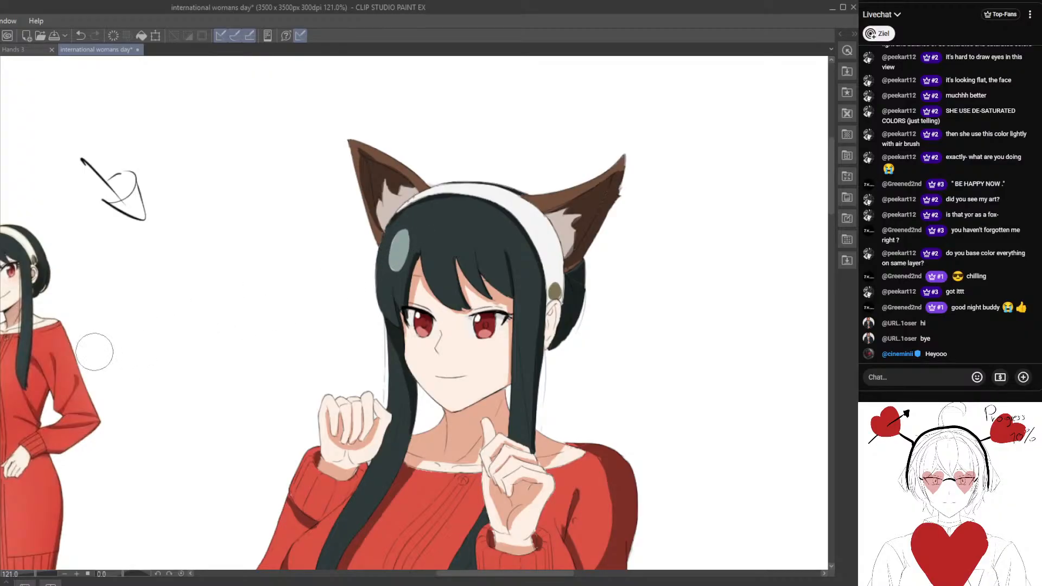
{"action": "left_click", "coordinate": [81, 36]}
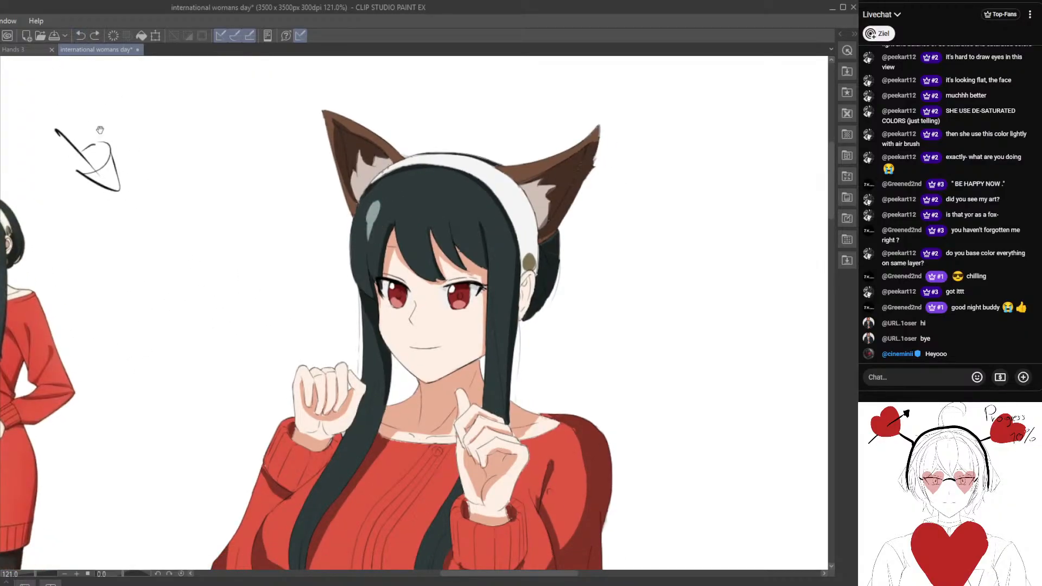
{"action": "left_click_drag", "start_coordinate": [112, 300], "coordinate": [172, 293]}
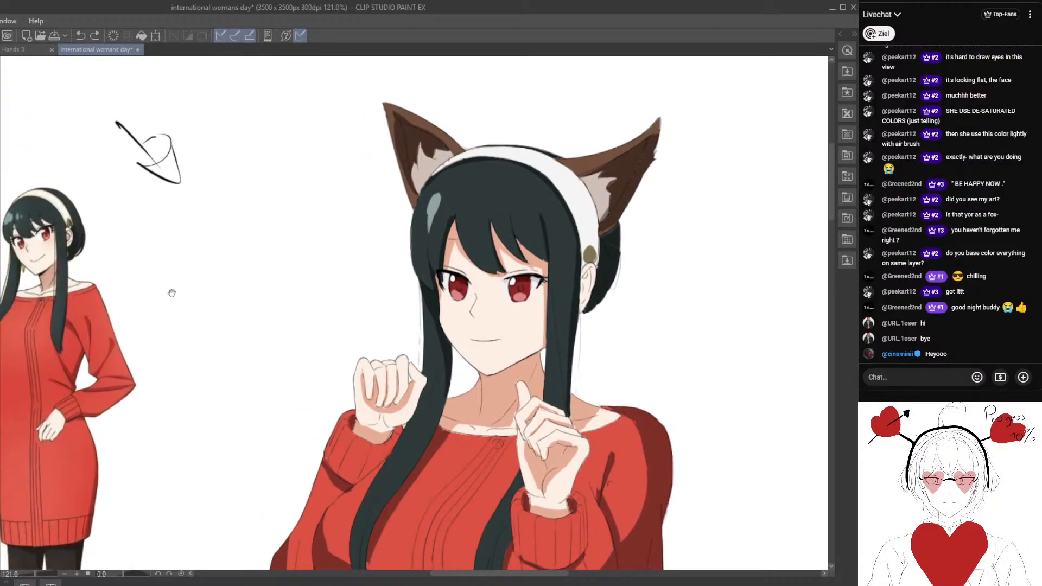
{"action": "left_click", "coordinate": [81, 36]}
Paint a pale teal highlight patch on the hair below the left fox ear, with two small spots beside it above the bangs.
{"action": "left_click_drag", "start_coordinate": [327, 351], "coordinate": [400, 335]}
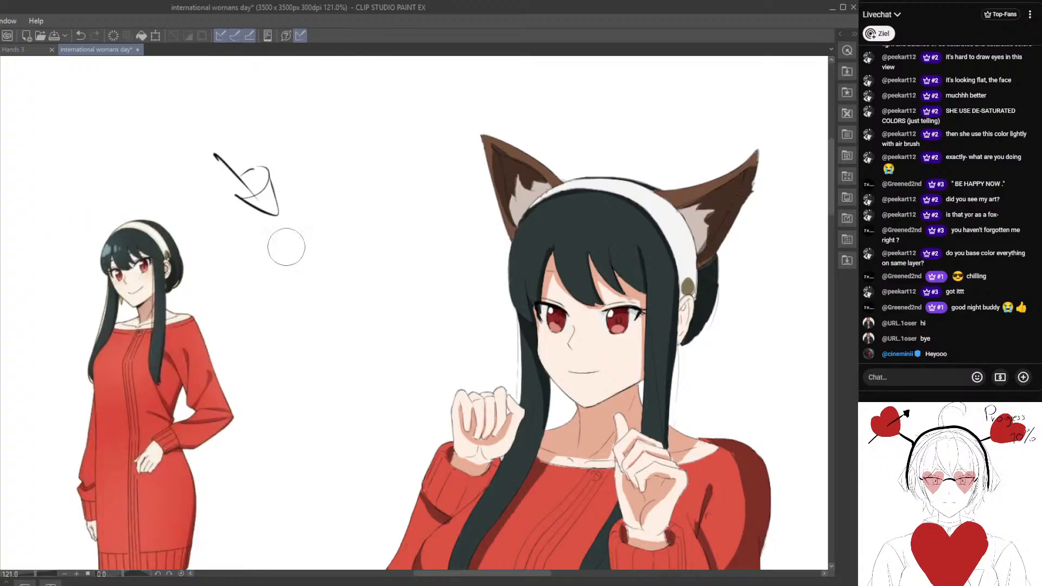
{"action": "left_click_drag", "start_coordinate": [460, 292], "coordinate": [408, 260]}
{"action": "left_click_drag", "start_coordinate": [475, 202], "coordinate": [475, 228]}
{"action": "scroll", "coordinate": [483, 327], "scroll_direction": "down", "scroll_amount": 3}
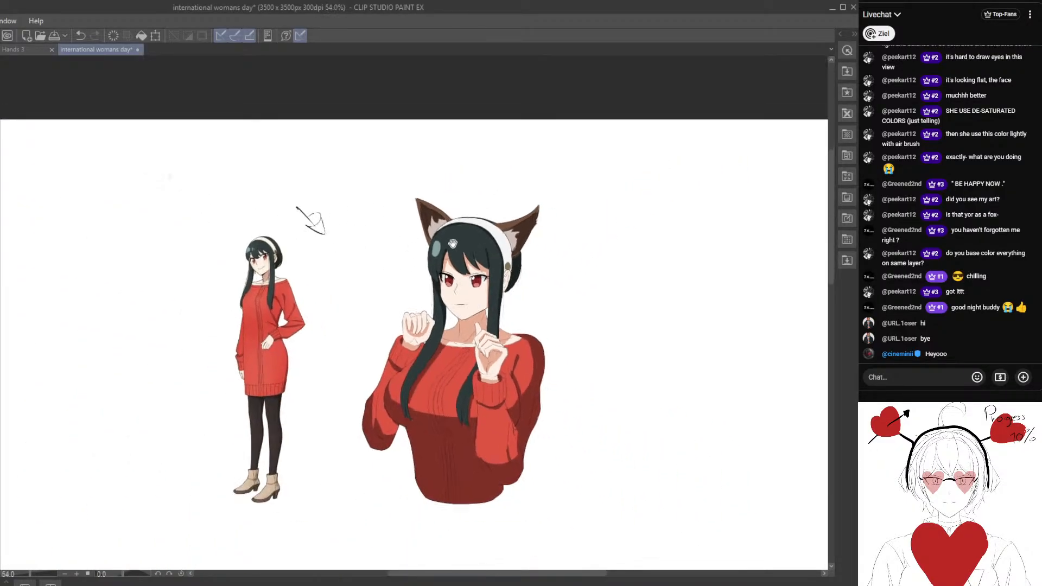
{"action": "scroll", "coordinate": [417, 249], "scroll_direction": "up", "scroll_amount": 2}
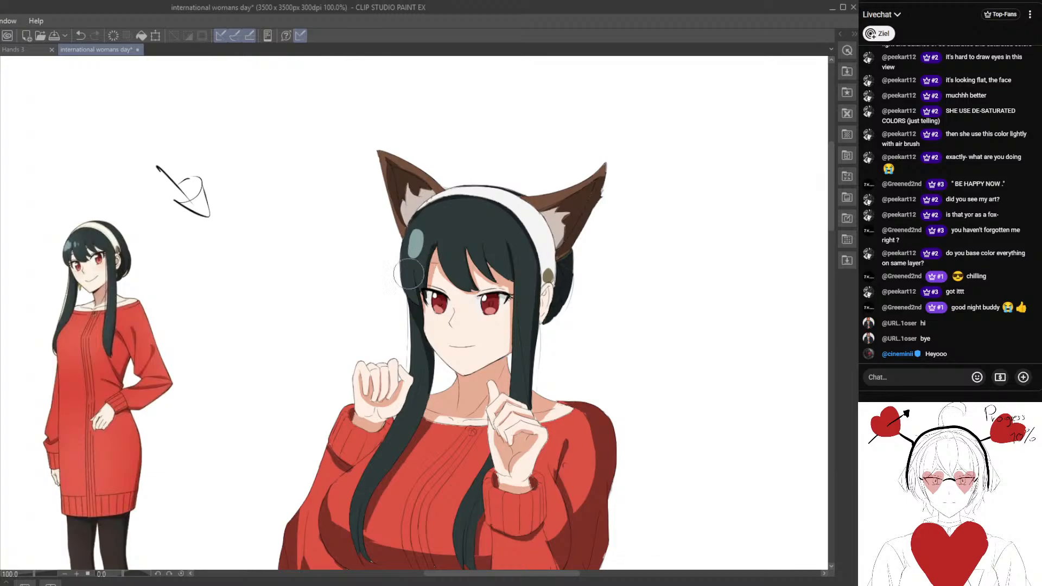
{"action": "scroll", "coordinate": [408, 274], "scroll_direction": "up", "scroll_amount": 2}
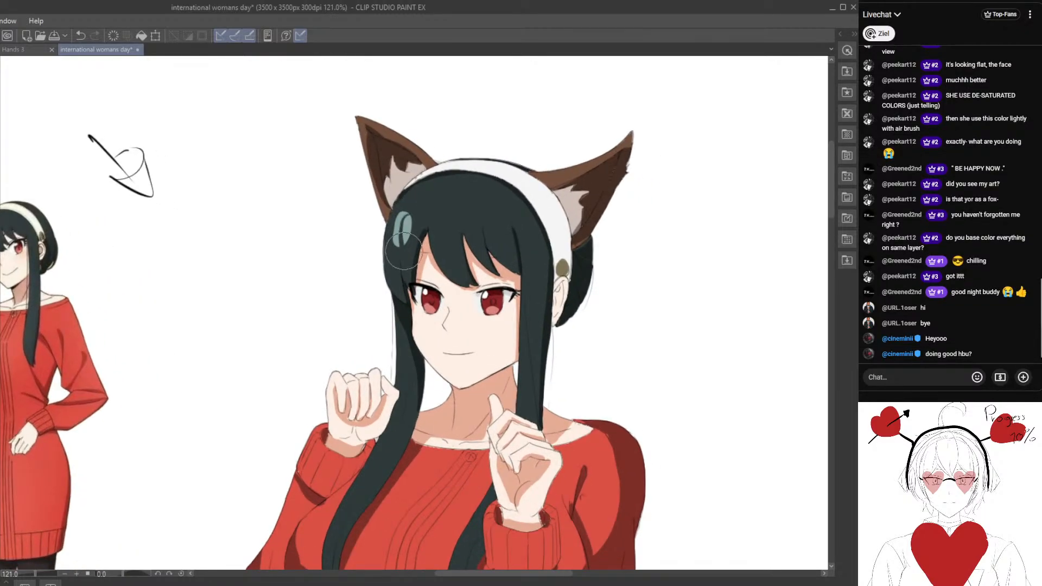
{"action": "key", "text": "ctrl+z"}
{"action": "key", "text": "ctrl+z"}
{"action": "mouse_move", "coordinate": [400, 215]}
{"action": "left_mouse_down"}
{"action": "mouse_move", "coordinate": [392, 238]}
{"action": "mouse_move", "coordinate": [398, 226]}
{"action": "mouse_move", "coordinate": [451, 261]}
{"action": "left_mouse_up"}
{"action": "left_click_drag", "start_coordinate": [455, 218], "coordinate": [454, 231]}
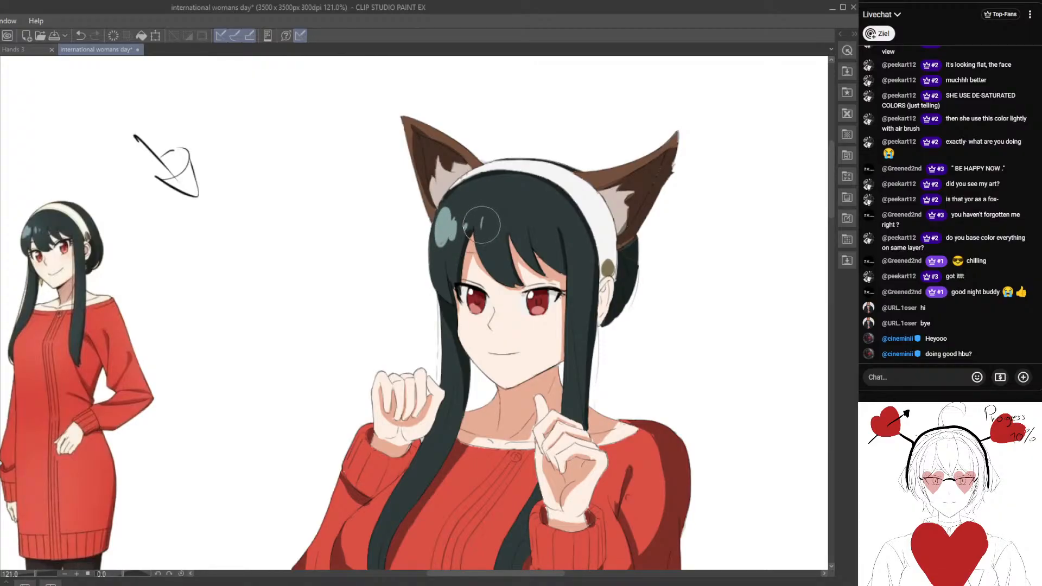
Compare the new hair highlights with the shine on the reference character's hair and inspect their shapes above the bangs.
{"action": "scroll", "coordinate": [475, 290], "scroll_direction": "down", "scroll_amount": 2}
{"action": "scroll", "coordinate": [477, 292], "scroll_direction": "down", "scroll_amount": 4}
{"action": "left_click_drag", "start_coordinate": [478, 292], "coordinate": [386, 277]}
{"action": "scroll", "coordinate": [436, 241], "scroll_direction": "up", "scroll_amount": 4}
{"action": "scroll", "coordinate": [385, 277], "scroll_direction": "up", "scroll_amount": 1}
{"action": "scroll", "coordinate": [385, 277], "scroll_direction": "up", "scroll_amount": 1}
{"action": "left_click_drag", "start_coordinate": [122, 345], "coordinate": [287, 372]}
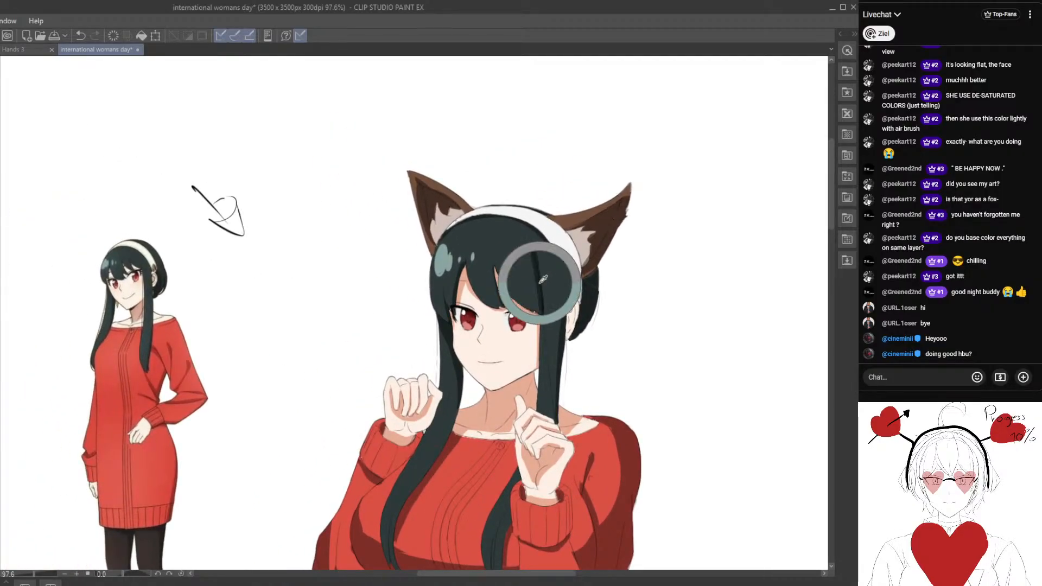
{"action": "scroll", "coordinate": [545, 295], "scroll_direction": "up", "scroll_amount": 2}
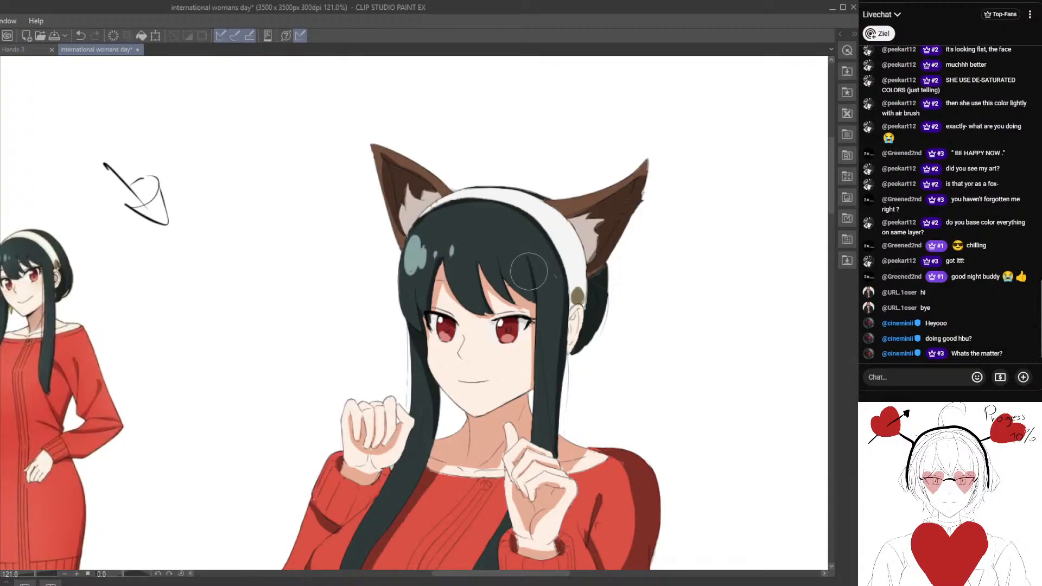
{"action": "left_click_drag", "start_coordinate": [531, 286], "coordinate": [431, 308]}
{"action": "scroll", "coordinate": [513, 275], "scroll_direction": "up", "scroll_amount": 2}
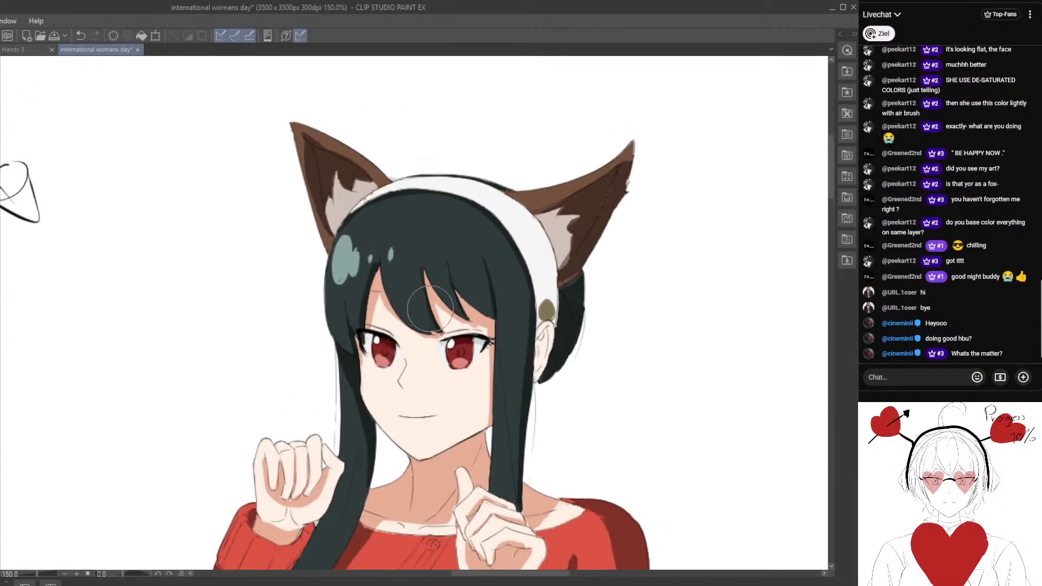
{"action": "scroll", "coordinate": [424, 250], "scroll_direction": "up", "scroll_amount": 1}
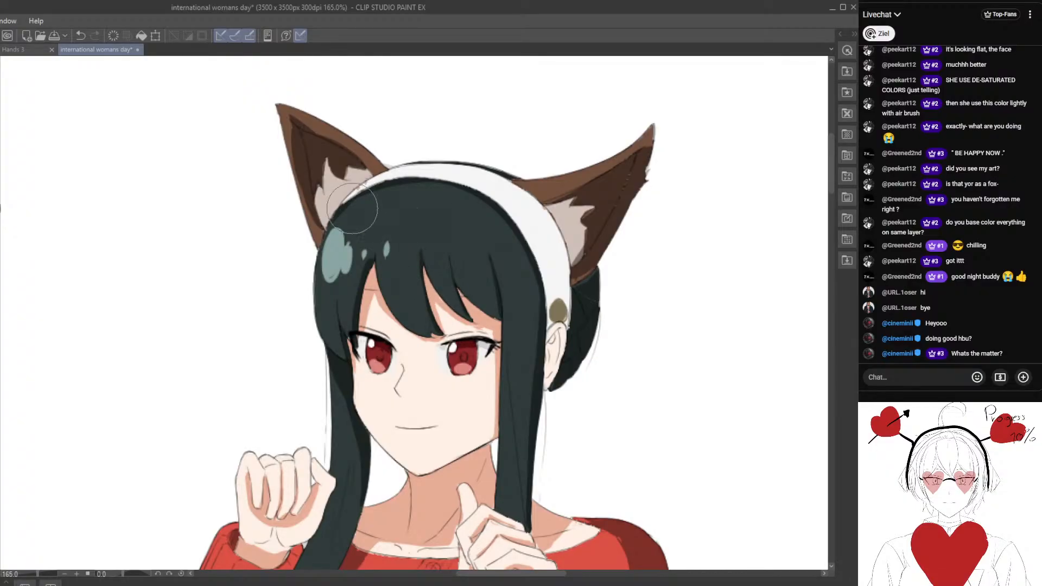
{"action": "scroll", "coordinate": [352, 208], "scroll_direction": "up", "scroll_amount": 2}
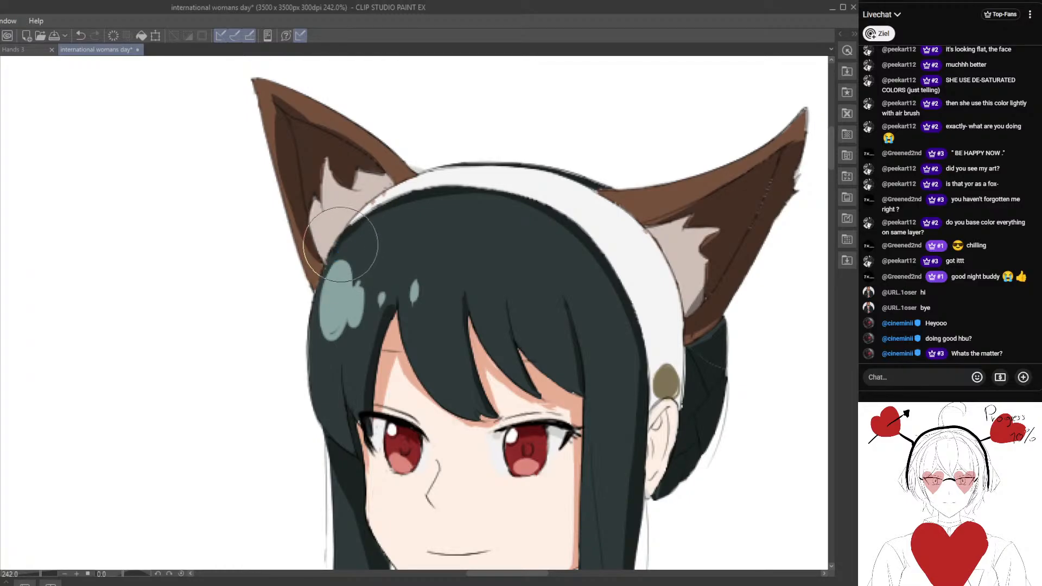
Try a very light grey shadow on the white headband beside the right fox ear, above the gold ornament, and undo it.
{"action": "scroll", "coordinate": [342, 242], "scroll_direction": "down", "scroll_amount": 4}
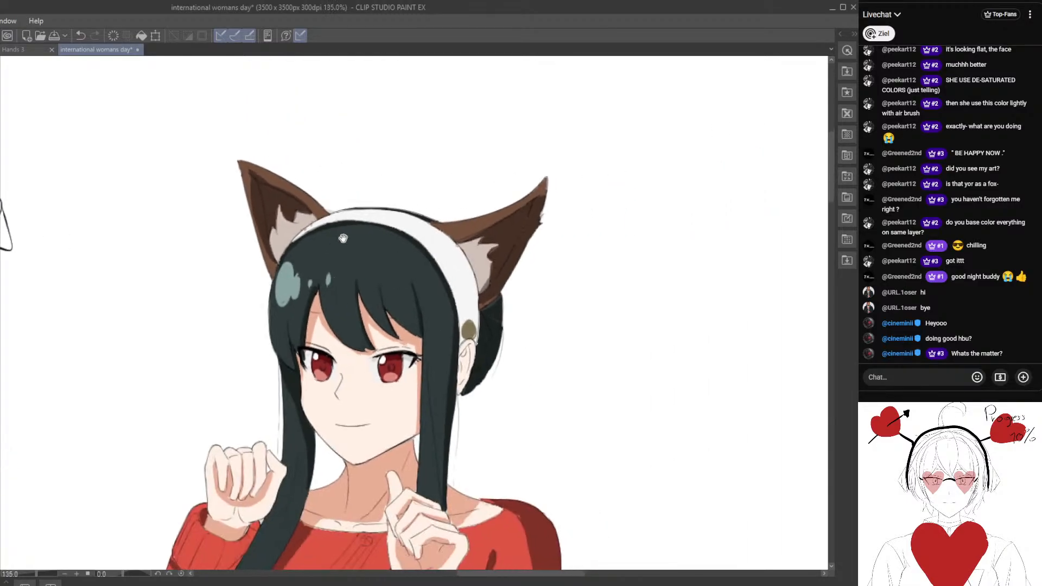
{"action": "scroll", "coordinate": [328, 250], "scroll_direction": "up", "scroll_amount": 4}
{"action": "mouse_move", "coordinate": [418, 293]}
{"action": "left_mouse_down"}
{"action": "mouse_move", "coordinate": [316, 276]}
{"action": "mouse_move", "coordinate": [298, 197]}
{"action": "left_mouse_up"}
{"action": "scroll", "coordinate": [321, 274], "scroll_direction": "down", "scroll_amount": 5}
{"action": "scroll", "coordinate": [320, 201], "scroll_direction": "up", "scroll_amount": 2}
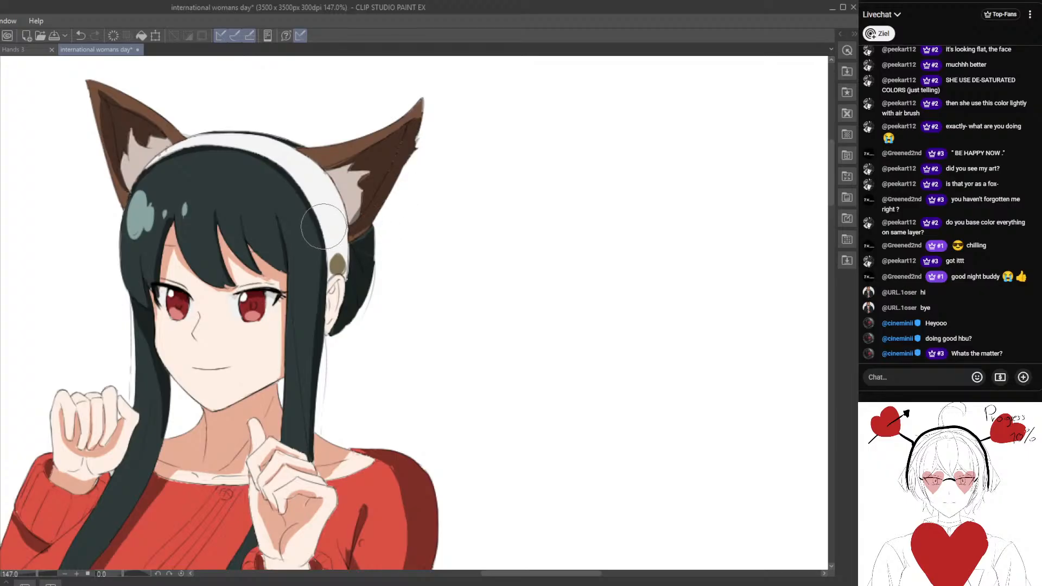
{"action": "left_click", "coordinate": [81, 36]}
{"action": "left_click", "coordinate": [332, 221], "text": "alt"}
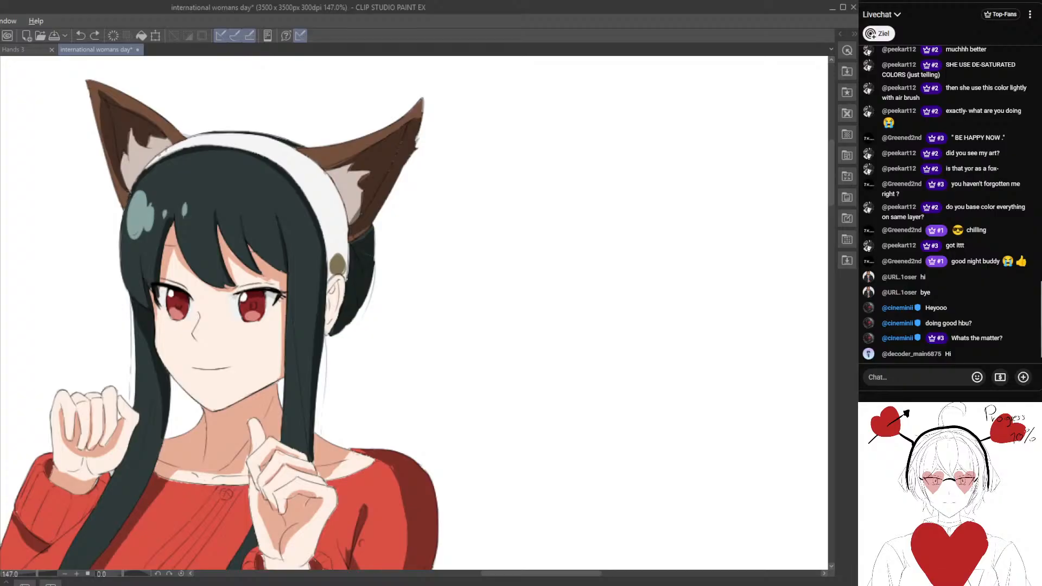
{"action": "left_click", "coordinate": [327, 191], "text": "alt"}
{"action": "left_click_drag", "start_coordinate": [333, 234], "coordinate": [412, 257]}
{"action": "scroll", "coordinate": [411, 257], "scroll_direction": "up", "scroll_amount": 2}
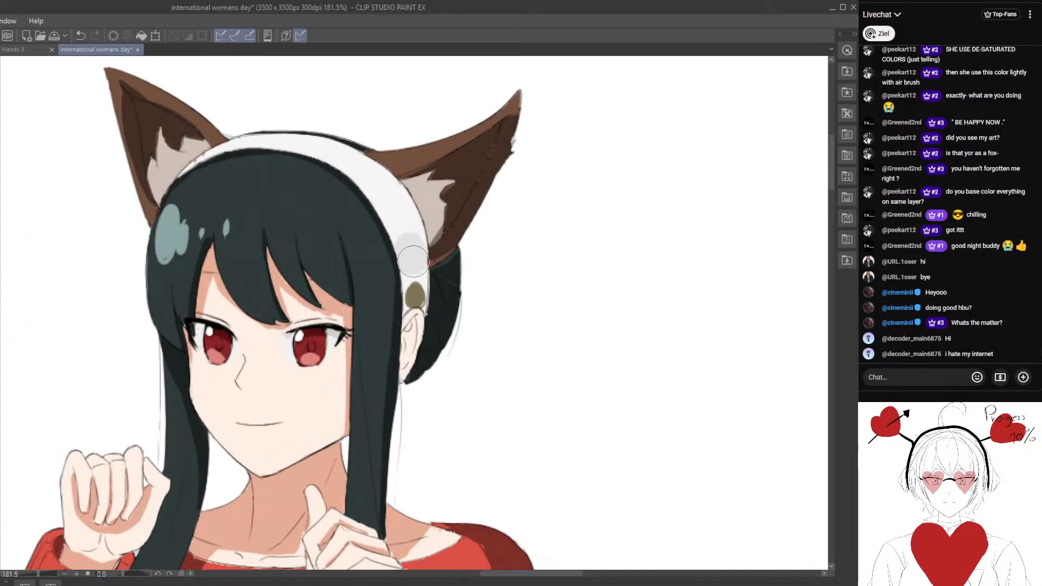
{"action": "left_click", "coordinate": [80, 34]}
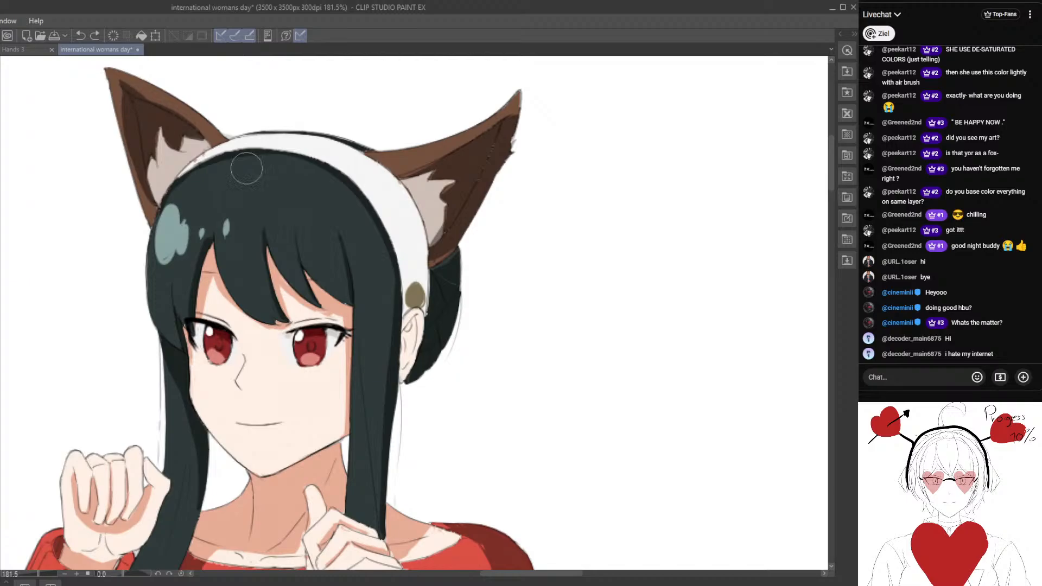
Paint a medium grey shadow across the end of the headband beside the right fox ear, around the gold ornament.
{"action": "mouse_move", "coordinate": [400, 226]}
{"action": "left_mouse_down"}
{"action": "mouse_move", "coordinate": [423, 257]}
{"action": "mouse_move", "coordinate": [417, 231]}
{"action": "mouse_move", "coordinate": [398, 240]}
{"action": "mouse_move", "coordinate": [412, 249]}
{"action": "mouse_move", "coordinate": [398, 247]}
{"action": "mouse_move", "coordinate": [403, 286]}
{"action": "mouse_move", "coordinate": [412, 258]}
{"action": "mouse_move", "coordinate": [427, 274]}
{"action": "left_mouse_up"}
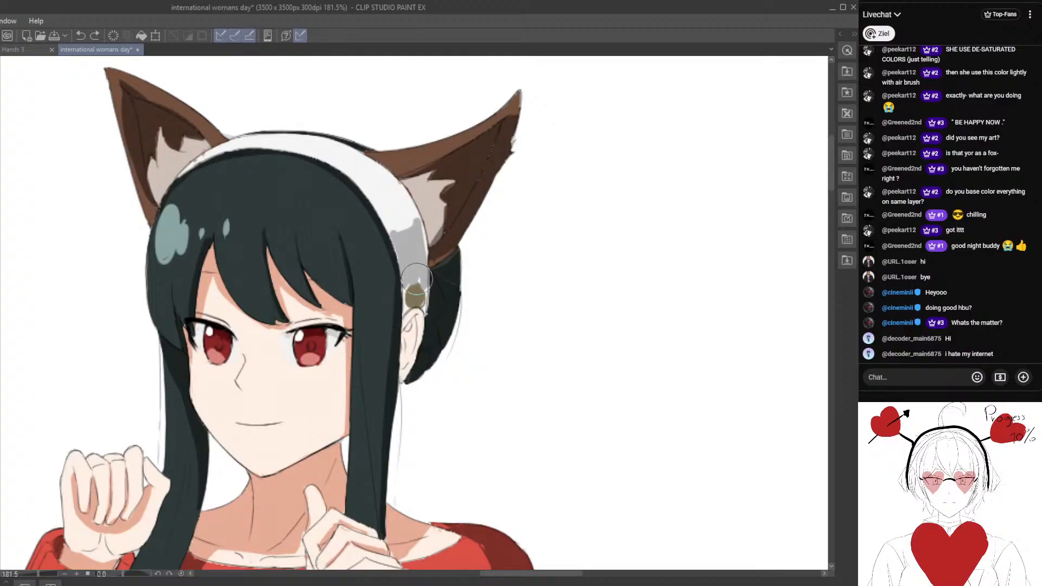
{"action": "scroll", "coordinate": [422, 321], "scroll_direction": "up", "scroll_amount": 2}
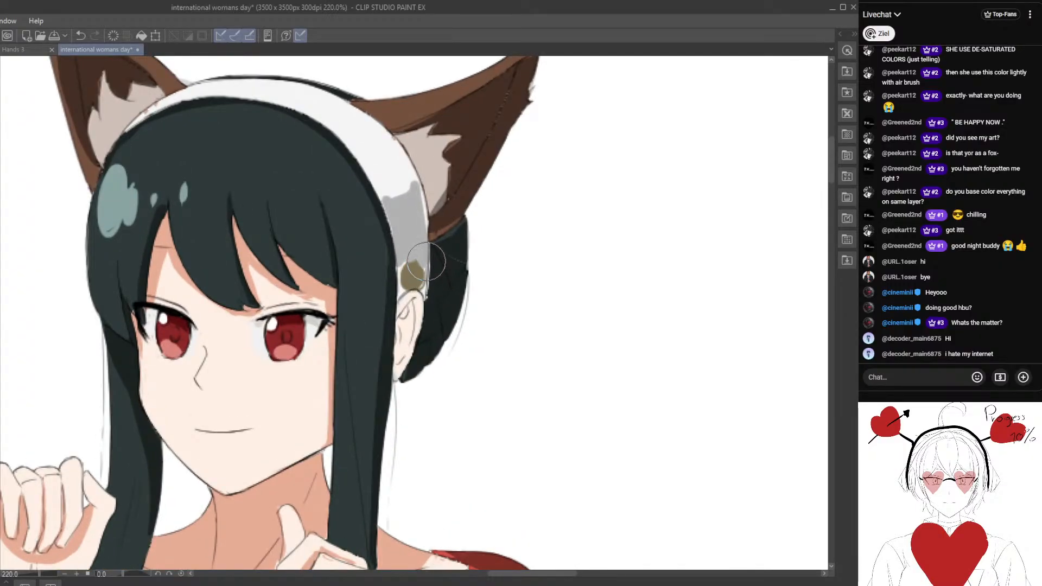
{"action": "mouse_move", "coordinate": [423, 212]}
{"action": "left_mouse_down"}
{"action": "mouse_move", "coordinate": [402, 143]}
{"action": "mouse_move", "coordinate": [409, 163]}
{"action": "mouse_move", "coordinate": [408, 174]}
{"action": "mouse_move", "coordinate": [400, 150]}
{"action": "mouse_move", "coordinate": [396, 204]}
{"action": "mouse_move", "coordinate": [364, 162]}
{"action": "mouse_move", "coordinate": [387, 213]}
{"action": "mouse_move", "coordinate": [360, 155]}
{"action": "mouse_move", "coordinate": [394, 216]}
{"action": "left_mouse_up"}
Extend the grey shadow as a thin band along the headband's inner edge, over the top of the hair to the left fox ear.
{"action": "left_click_drag", "start_coordinate": [271, 183], "coordinate": [375, 277]}
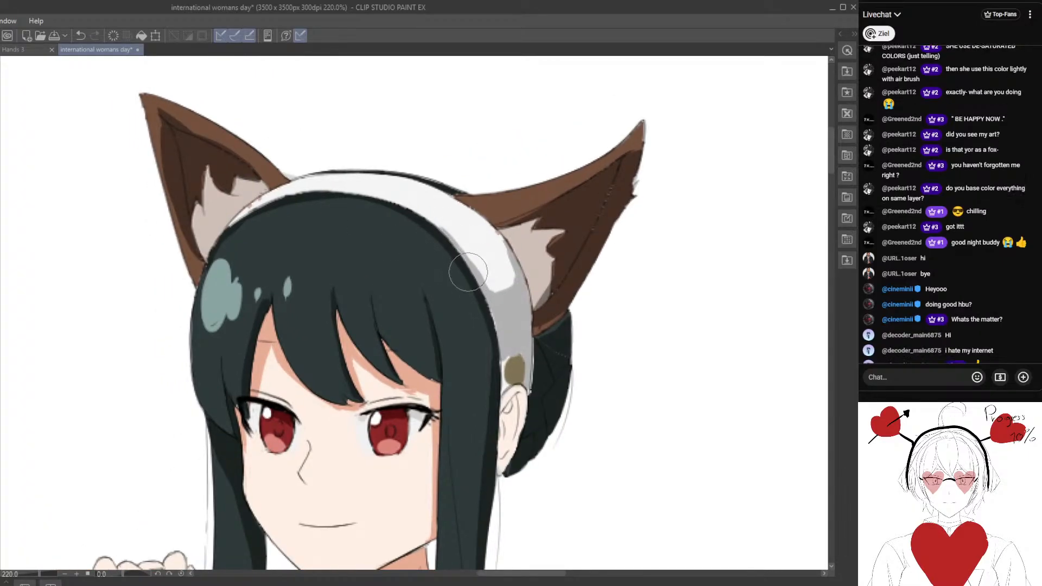
{"action": "left_click_drag", "start_coordinate": [457, 292], "coordinate": [440, 311]}
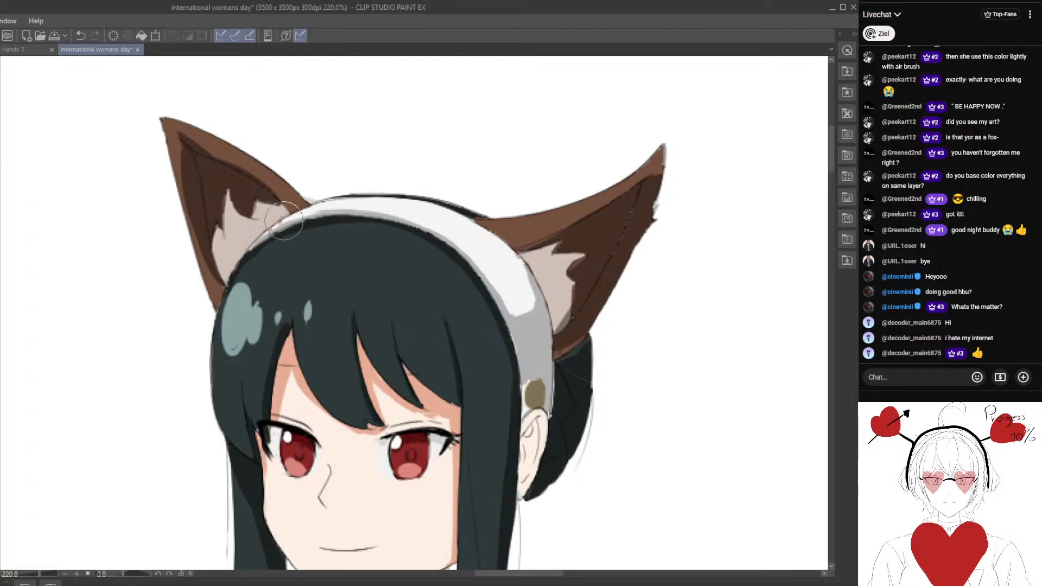
{"action": "left_click_drag", "start_coordinate": [269, 262], "coordinate": [321, 283]}
{"action": "scroll", "coordinate": [369, 257], "scroll_direction": "up", "scroll_amount": 4}
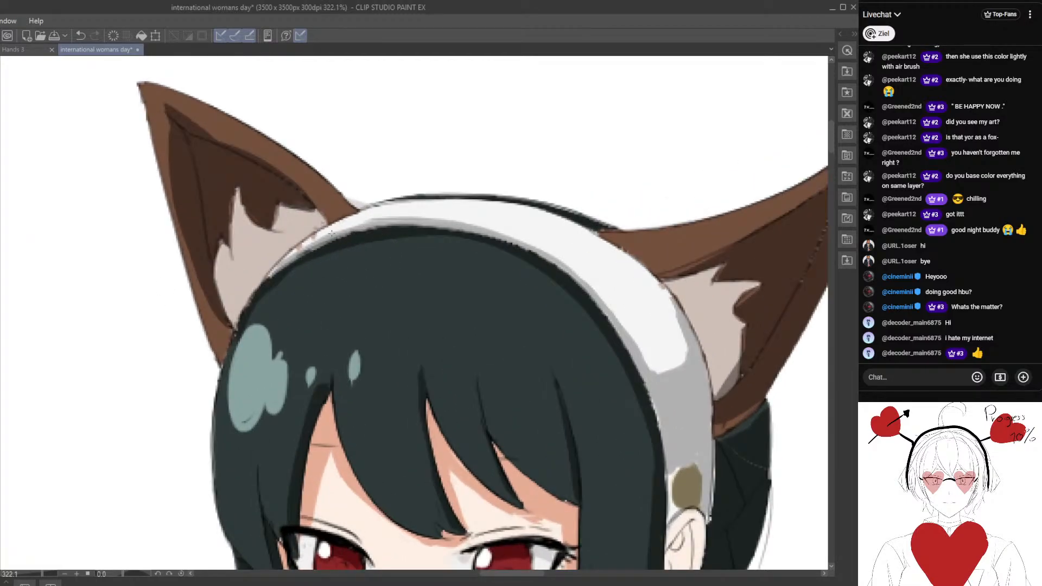
{"action": "scroll", "coordinate": [297, 266], "scroll_direction": "up", "scroll_amount": 3}
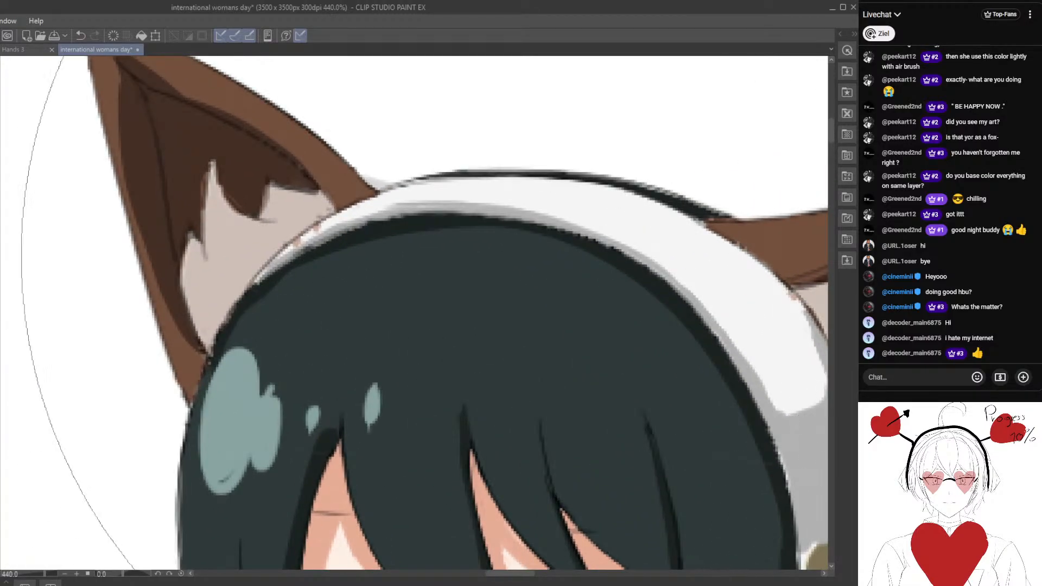
{"action": "scroll", "coordinate": [369, 304], "scroll_direction": "down", "scroll_amount": 3}
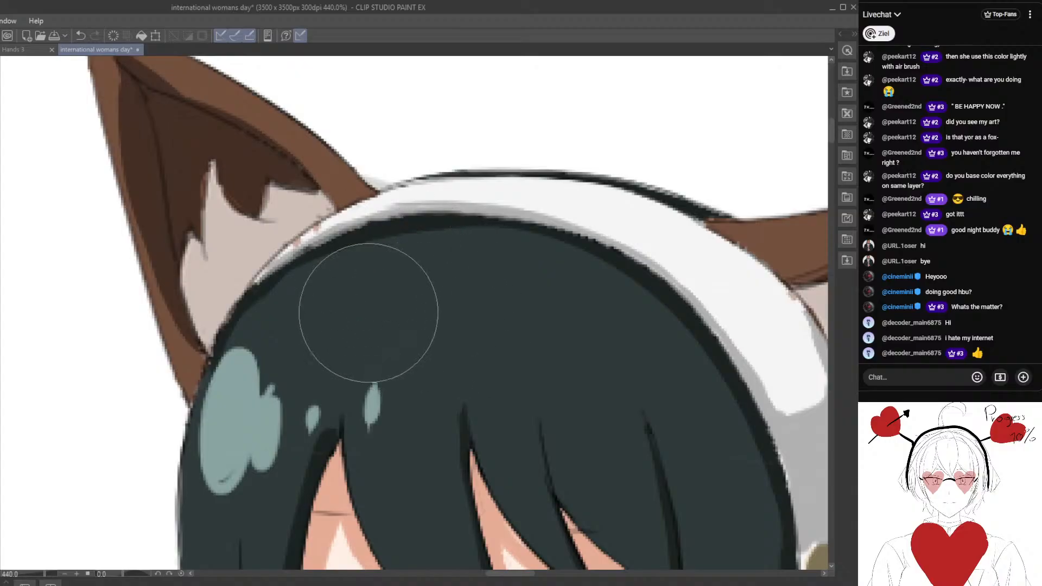
{"action": "scroll", "coordinate": [368, 313], "scroll_direction": "down", "scroll_amount": 2}
{"action": "scroll", "coordinate": [369, 313], "scroll_direction": "down", "scroll_amount": 4}
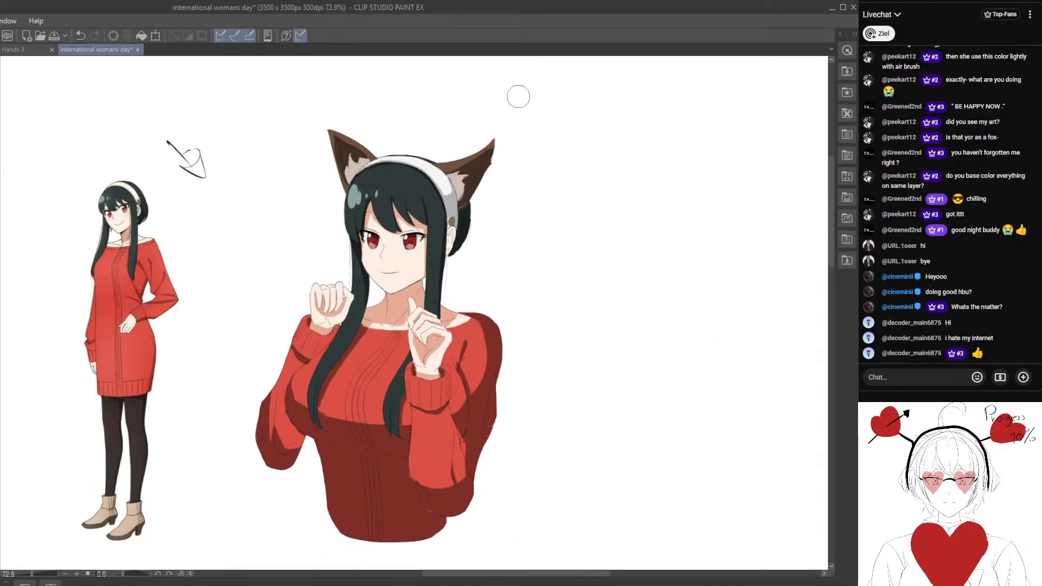
Touch up the thin grey shadow at the headband's narrow end beside the left fox ear.
{"action": "scroll", "coordinate": [452, 316], "scroll_direction": "up", "scroll_amount": 5}
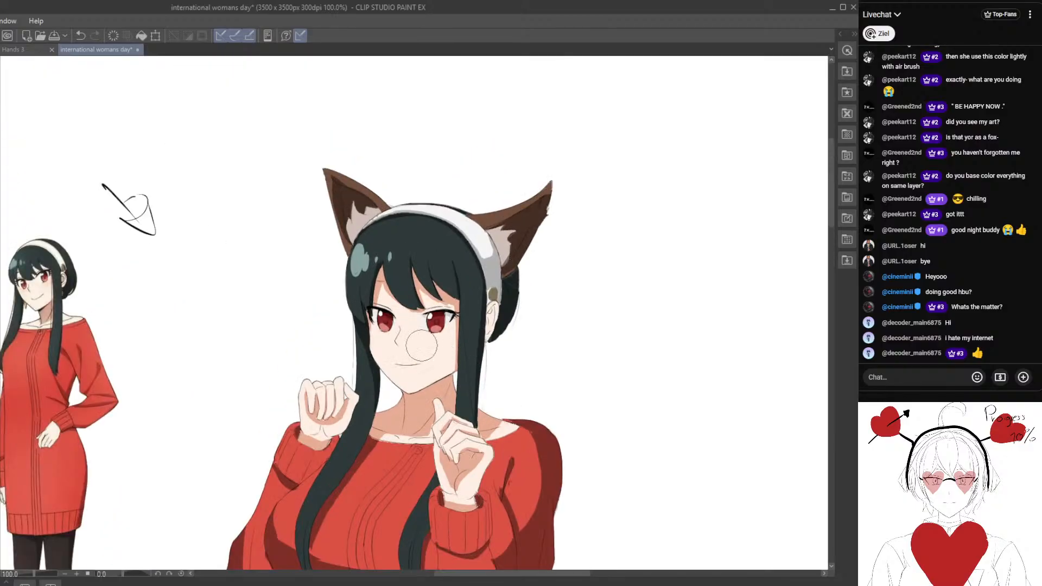
{"action": "scroll", "coordinate": [307, 313], "scroll_direction": "up", "scroll_amount": 2}
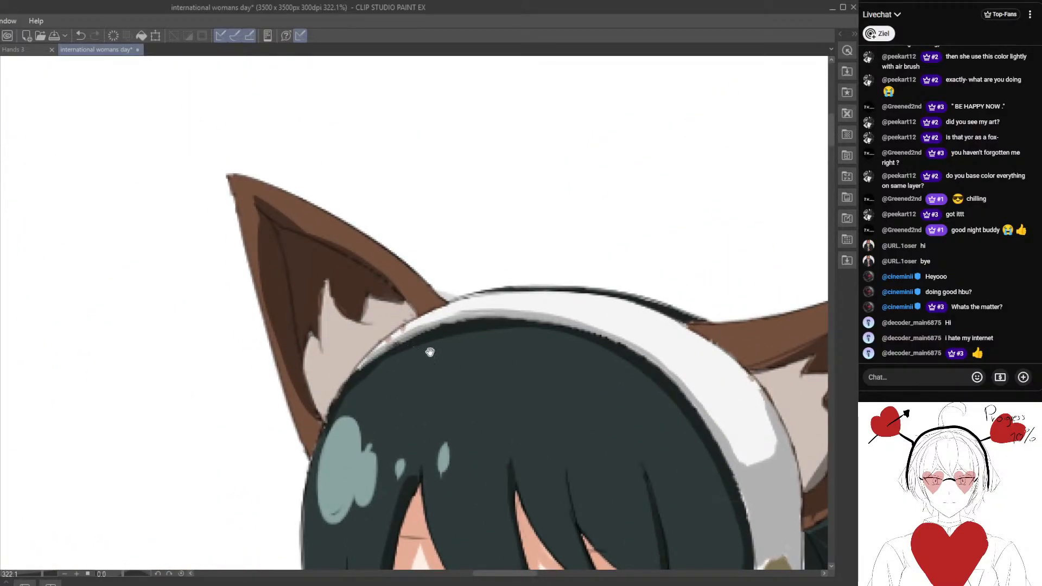
{"action": "mouse_move", "coordinate": [430, 353]}
{"action": "left_mouse_down"}
{"action": "mouse_move", "coordinate": [389, 349]}
{"action": "mouse_move", "coordinate": [421, 351]}
{"action": "mouse_move", "coordinate": [386, 337]}
{"action": "mouse_move", "coordinate": [414, 328]}
{"action": "mouse_move", "coordinate": [490, 383]}
{"action": "left_mouse_up"}
{"action": "scroll", "coordinate": [390, 340], "scroll_direction": "up", "scroll_amount": 3}
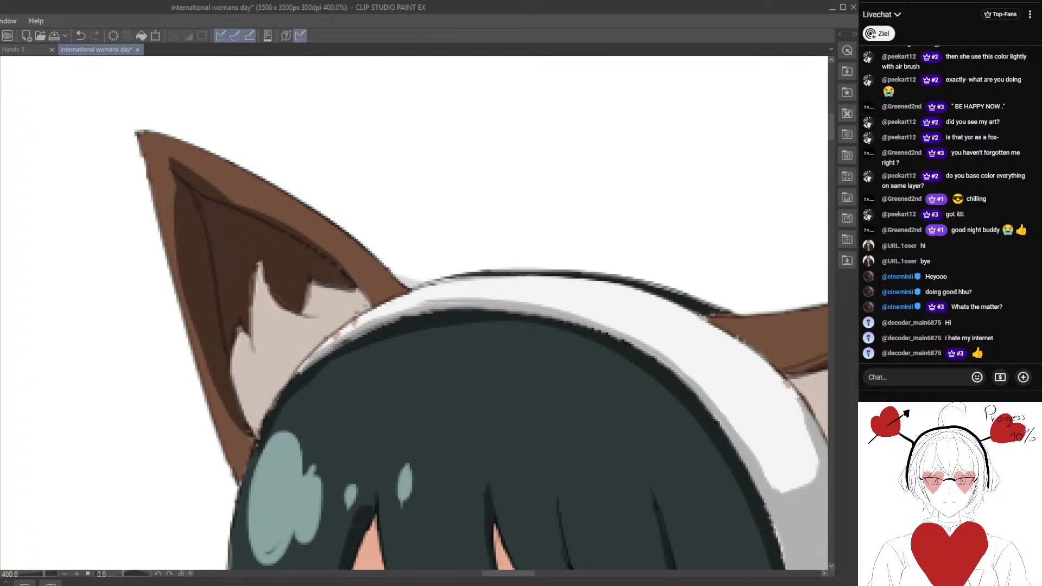
{"action": "left_click_drag", "start_coordinate": [395, 342], "coordinate": [363, 335]}
{"action": "scroll", "coordinate": [345, 337], "scroll_direction": "down", "scroll_amount": 8}
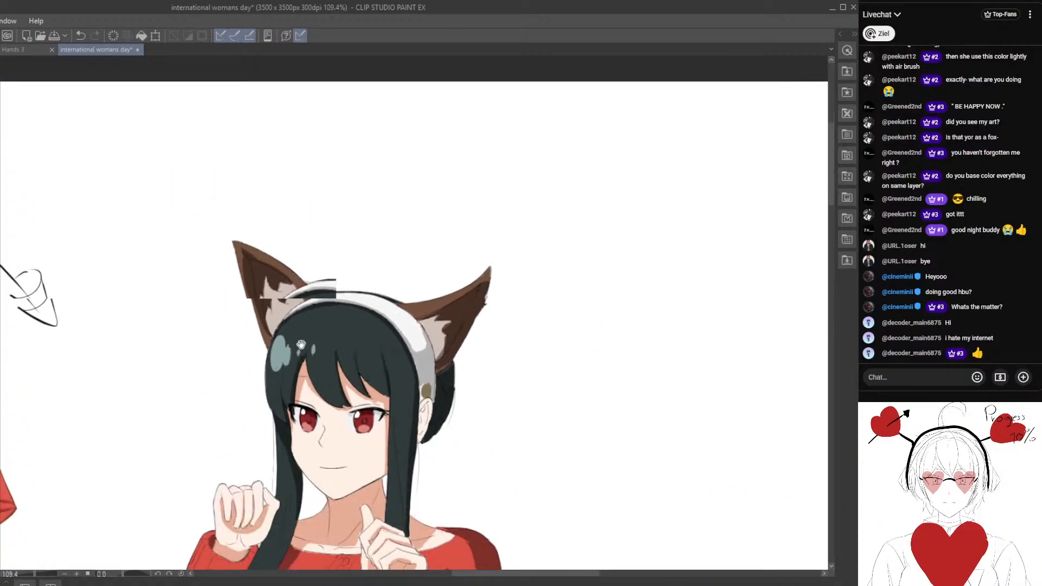
Round off the edge between white and grey on the headband near the right fox ear and tidy its shading near the left ear.
{"action": "scroll", "coordinate": [355, 384], "scroll_direction": "up", "scroll_amount": 4}
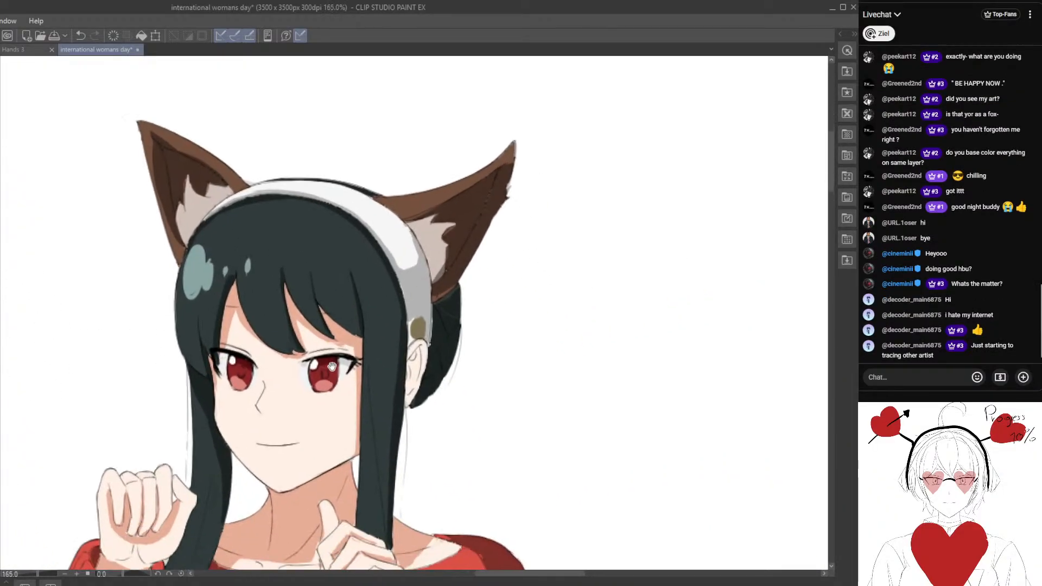
{"action": "scroll", "coordinate": [426, 326], "scroll_direction": "up", "scroll_amount": 1}
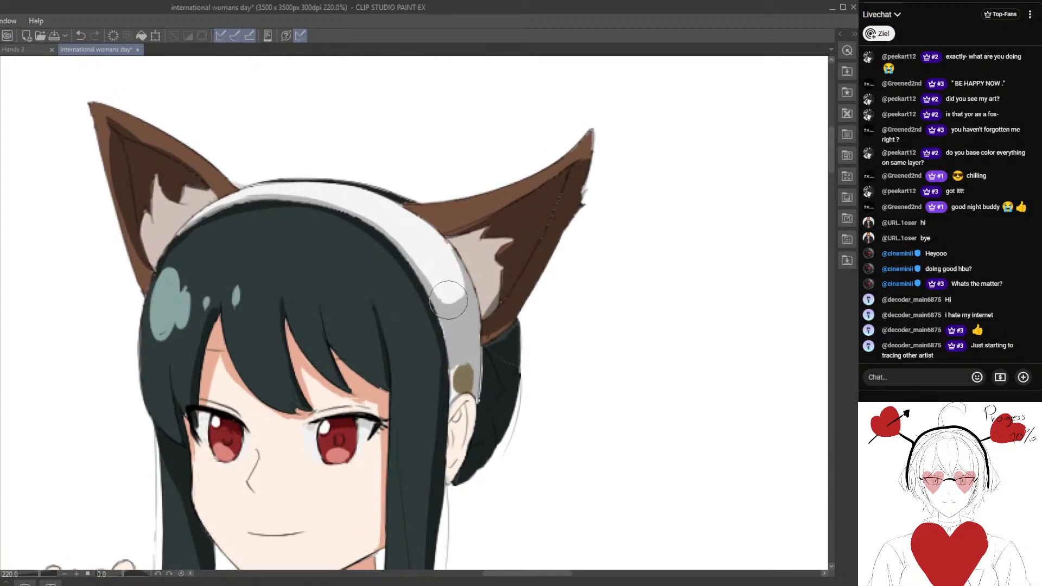
{"action": "left_click_drag", "start_coordinate": [408, 287], "coordinate": [498, 336]}
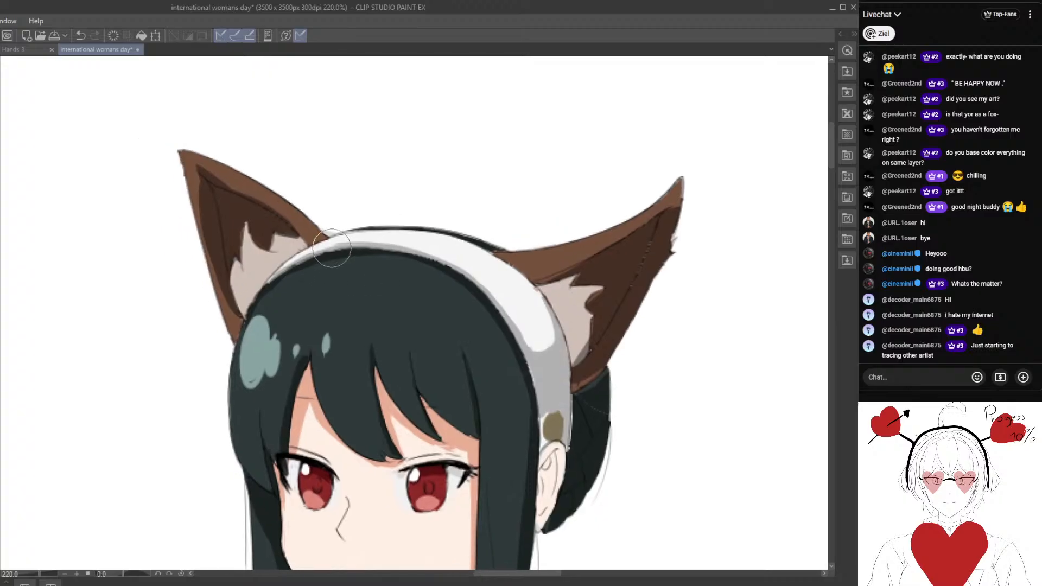
{"action": "left_click_drag", "start_coordinate": [353, 241], "coordinate": [303, 263]}
{"action": "scroll", "coordinate": [232, 309], "scroll_direction": "down", "scroll_amount": 3}
{"action": "left_click_drag", "start_coordinate": [232, 309], "coordinate": [271, 306]}
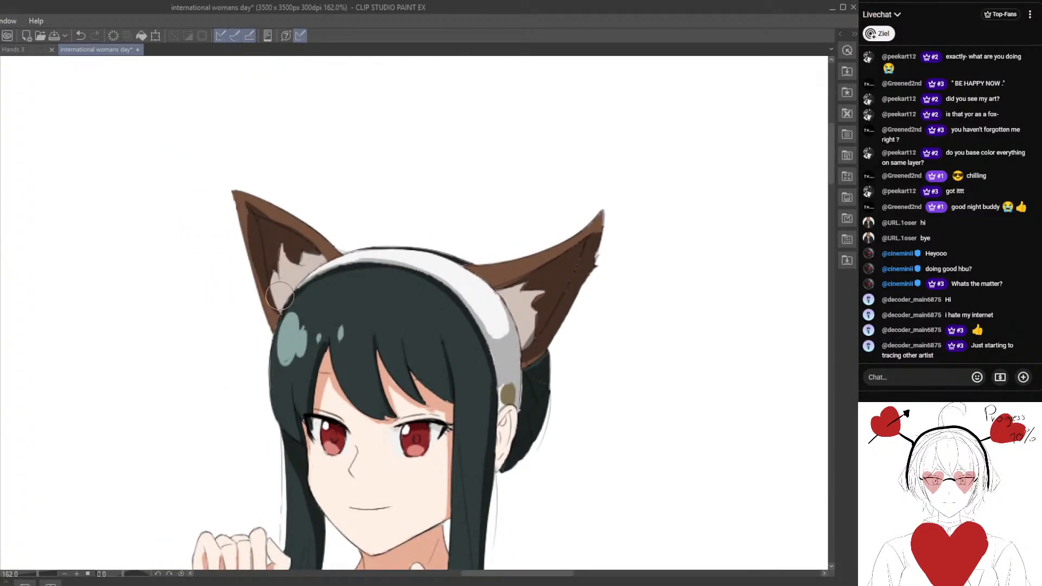
Paint a grey-brown shadow over the pale inner fur of the left fox ear, following its jagged tufts.
{"action": "scroll", "coordinate": [212, 342], "scroll_direction": "up", "scroll_amount": 1}
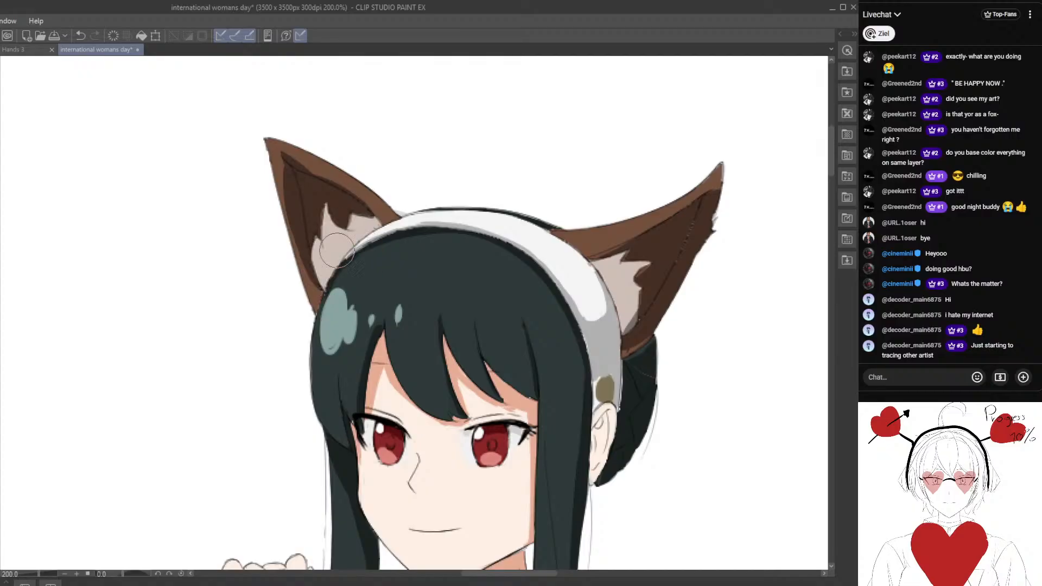
{"action": "scroll", "coordinate": [336, 255], "scroll_direction": "up", "scroll_amount": 1}
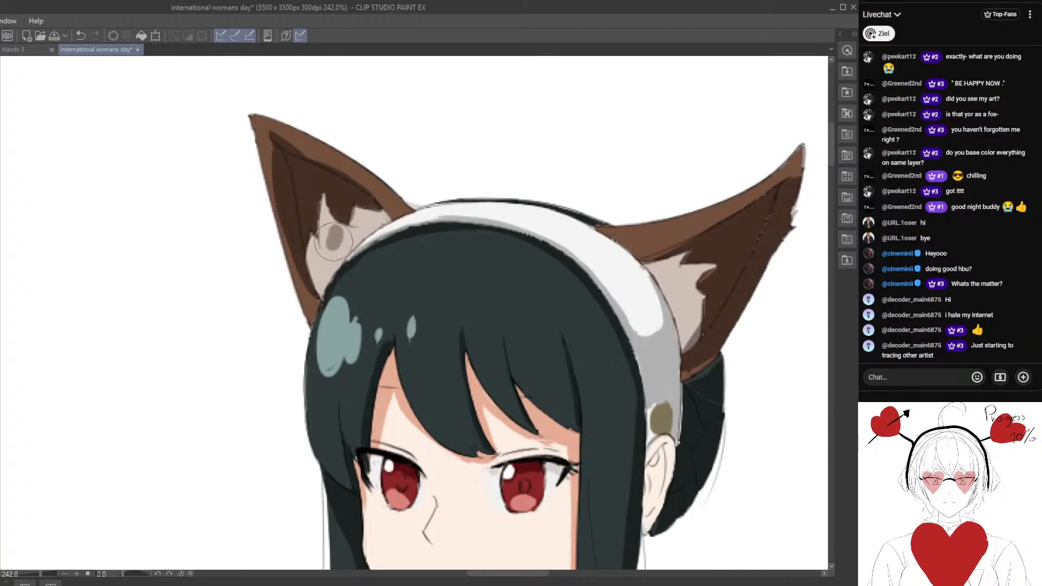
{"action": "mouse_move", "coordinate": [334, 241]}
{"action": "left_mouse_down"}
{"action": "mouse_move", "coordinate": [323, 210]}
{"action": "mouse_move", "coordinate": [323, 244]}
{"action": "mouse_move", "coordinate": [340, 223]}
{"action": "mouse_move", "coordinate": [331, 240]}
{"action": "mouse_move", "coordinate": [369, 219]}
{"action": "left_mouse_up"}
{"action": "left_click_drag", "start_coordinate": [322, 282], "coordinate": [313, 246]}
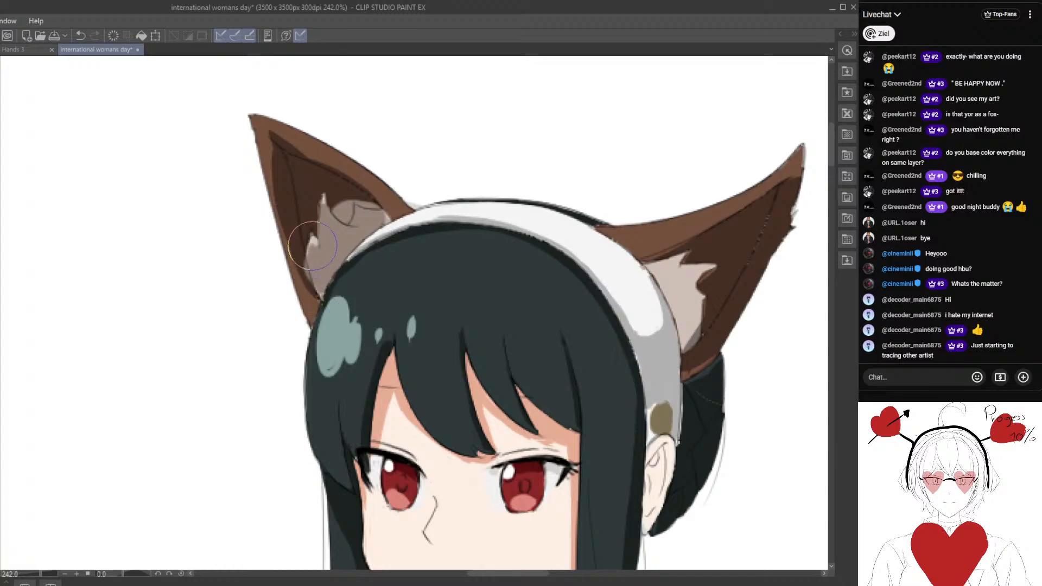
{"action": "scroll", "coordinate": [373, 222], "scroll_direction": "down", "scroll_amount": 2}
{"action": "scroll", "coordinate": [377, 212], "scroll_direction": "up", "scroll_amount": 14}
{"action": "mouse_move", "coordinate": [372, 218]}
{"action": "left_mouse_down"}
{"action": "mouse_move", "coordinate": [328, 202]}
{"action": "mouse_move", "coordinate": [336, 215]}
{"action": "mouse_move", "coordinate": [344, 197]}
{"action": "mouse_move", "coordinate": [341, 215]}
{"action": "mouse_move", "coordinate": [327, 204]}
{"action": "mouse_move", "coordinate": [336, 216]}
{"action": "mouse_move", "coordinate": [348, 193]}
{"action": "mouse_move", "coordinate": [373, 200]}
{"action": "left_mouse_up"}
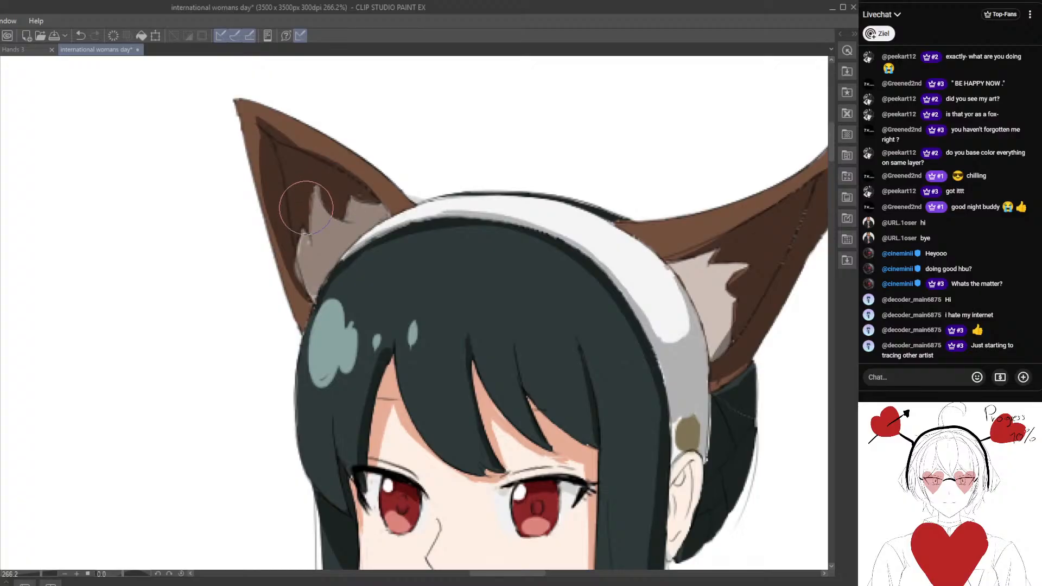
{"action": "mouse_move", "coordinate": [303, 251]}
{"action": "left_mouse_down"}
{"action": "mouse_move", "coordinate": [312, 237]}
{"action": "mouse_move", "coordinate": [283, 280]}
{"action": "mouse_move", "coordinate": [276, 273]}
{"action": "left_mouse_up"}
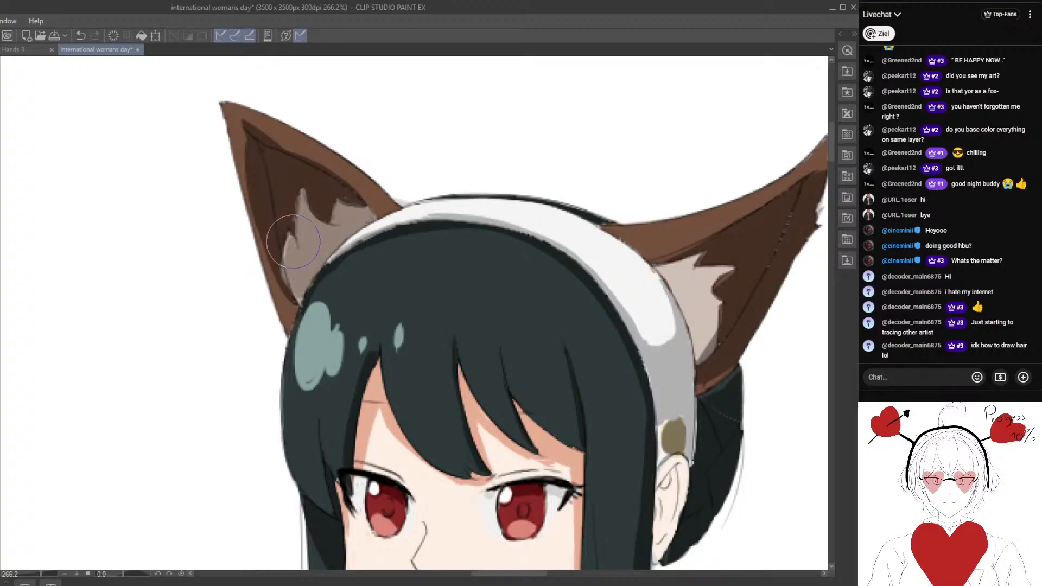
{"action": "mouse_move", "coordinate": [286, 245]}
{"action": "left_mouse_down"}
{"action": "mouse_move", "coordinate": [295, 304]}
{"action": "mouse_move", "coordinate": [274, 298]}
{"action": "mouse_move", "coordinate": [291, 296]}
{"action": "left_mouse_up"}
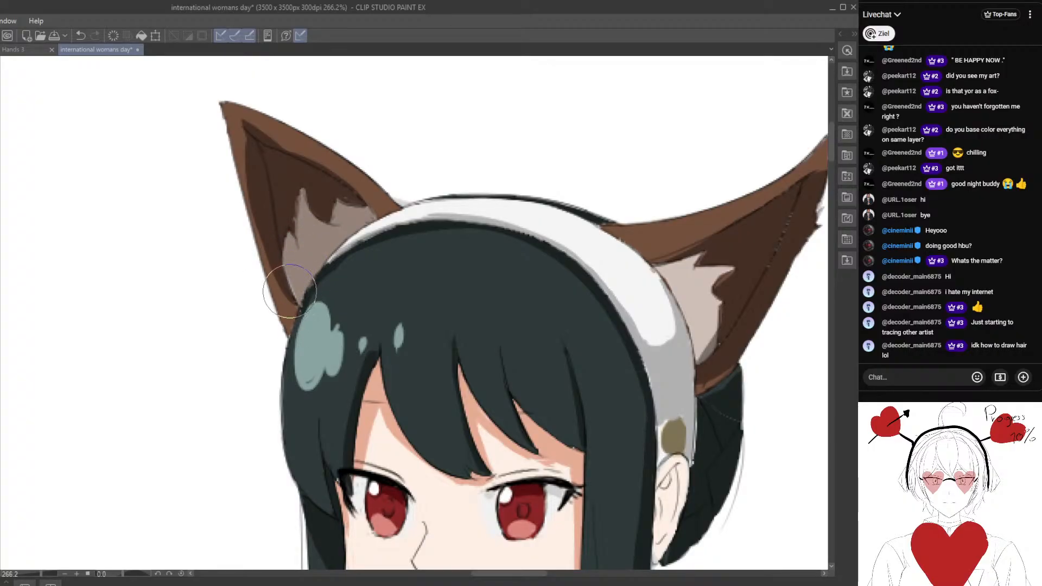
Cover the pale inner fur of the right fox ear with the same grey-brown shadow, out to the tuft tips.
{"action": "scroll", "coordinate": [293, 299], "scroll_direction": "down", "scroll_amount": 11}
{"action": "mouse_move", "coordinate": [412, 299]}
{"action": "left_mouse_down"}
{"action": "mouse_move", "coordinate": [370, 250]}
{"action": "mouse_move", "coordinate": [328, 281]}
{"action": "mouse_move", "coordinate": [248, 267]}
{"action": "left_mouse_up"}
{"action": "scroll", "coordinate": [364, 251], "scroll_direction": "up", "scroll_amount": 9}
{"action": "scroll", "coordinate": [314, 248], "scroll_direction": "up", "scroll_amount": 2}
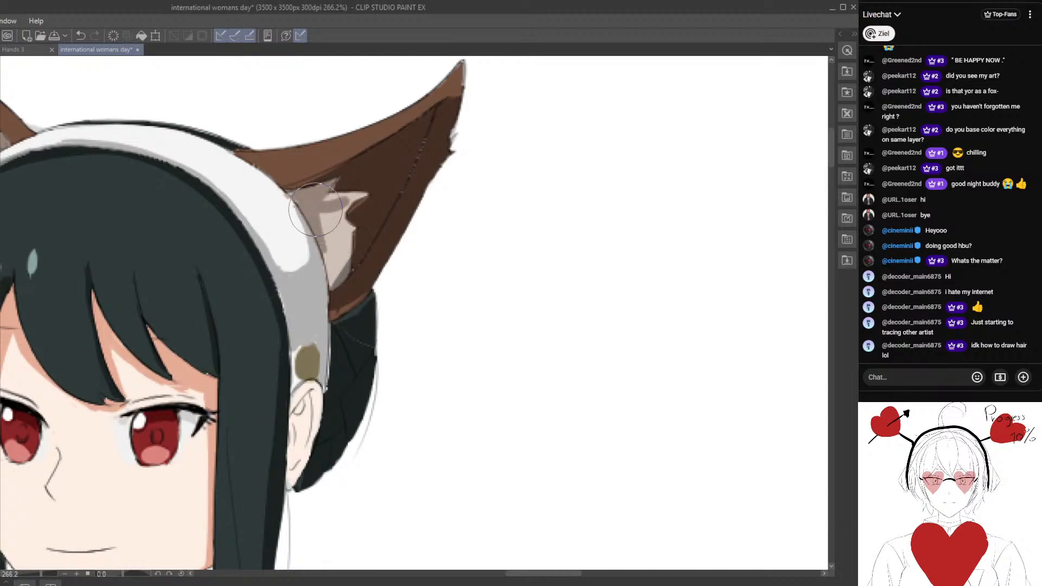
{"action": "mouse_move", "coordinate": [327, 241]}
{"action": "left_mouse_down"}
{"action": "mouse_move", "coordinate": [332, 278]}
{"action": "mouse_move", "coordinate": [344, 234]}
{"action": "left_mouse_up"}
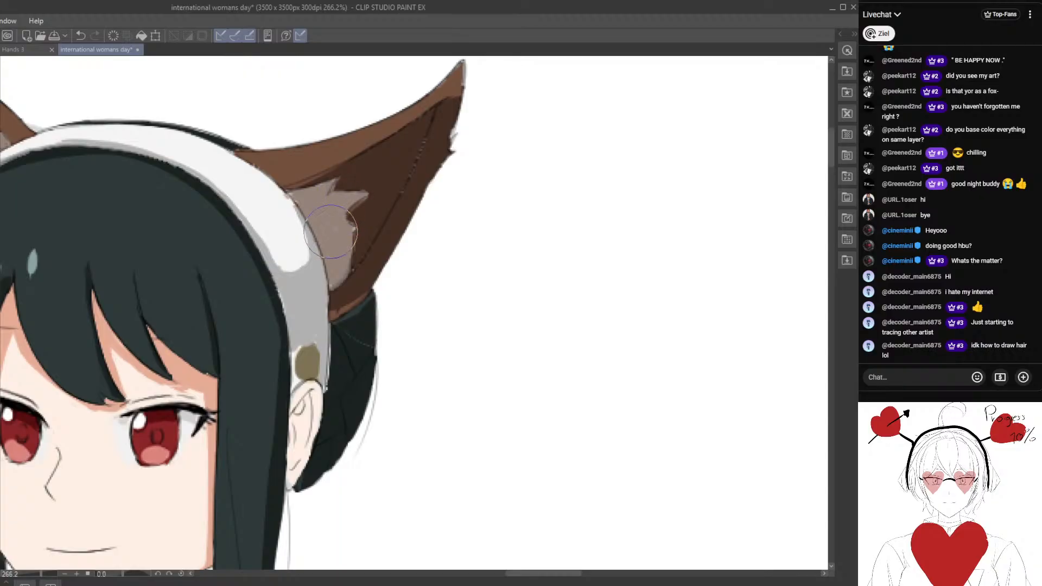
{"action": "left_click_drag", "start_coordinate": [330, 231], "coordinate": [352, 229]}
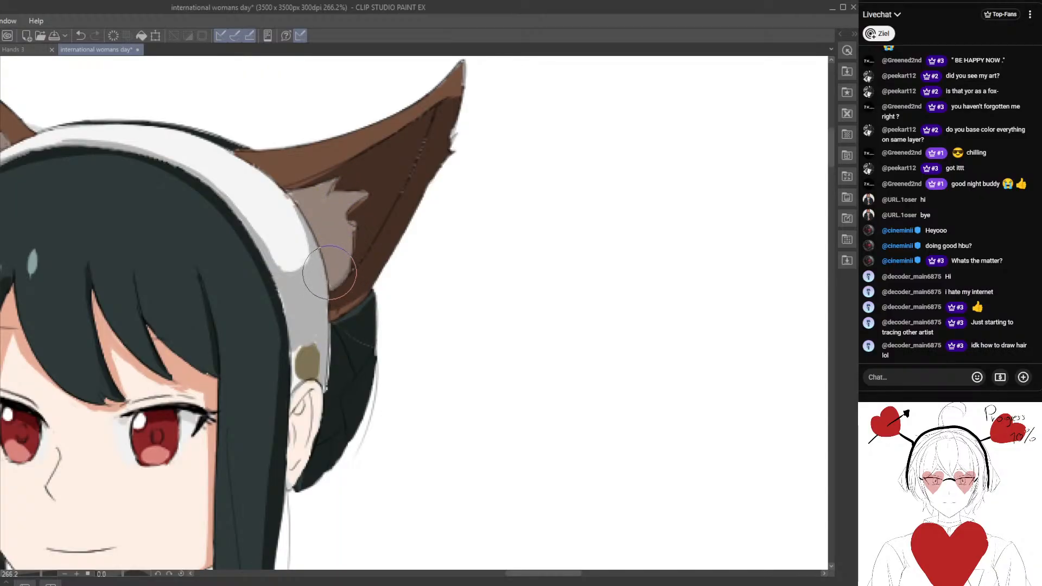
Add a light grey shadow strip along the headband's outer edge where it meets the base of the right fox ear.
{"action": "scroll", "coordinate": [287, 194], "scroll_direction": "down", "scroll_amount": 5}
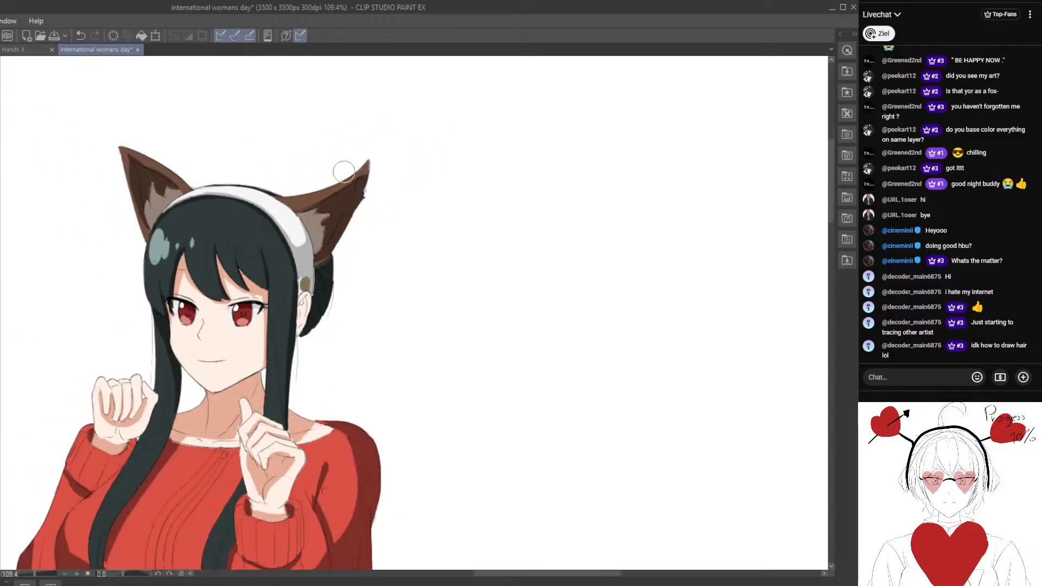
{"action": "scroll", "coordinate": [353, 240], "scroll_direction": "up", "scroll_amount": 4}
{"action": "scroll", "coordinate": [352, 240], "scroll_direction": "up", "scroll_amount": 3}
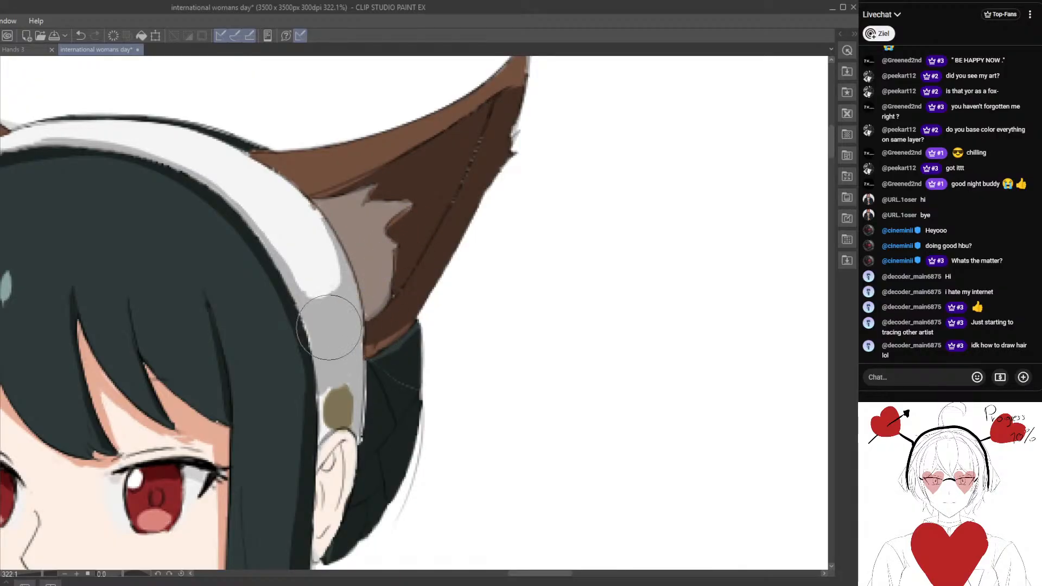
{"action": "left_click_drag", "start_coordinate": [329, 327], "coordinate": [343, 334]}
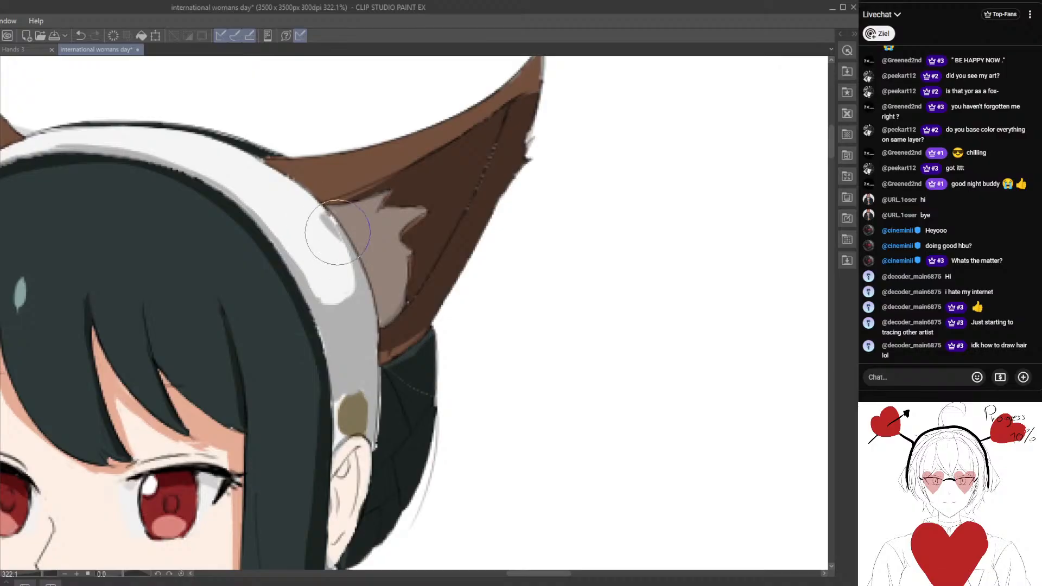
{"action": "left_click_drag", "start_coordinate": [314, 235], "coordinate": [333, 265]}
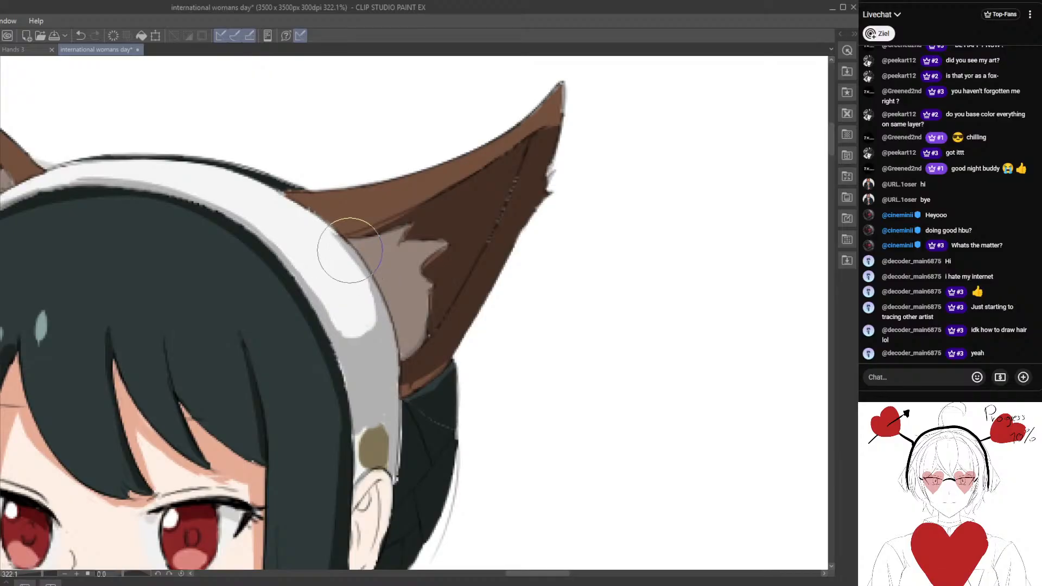
Draw a front-view oval head with simple eyes, nose and mouth on the blank canvas beside the character.
{"action": "scroll", "coordinate": [364, 281], "scroll_direction": "down", "scroll_amount": 4}
{"action": "scroll", "coordinate": [370, 323], "scroll_direction": "up", "scroll_amount": 2}
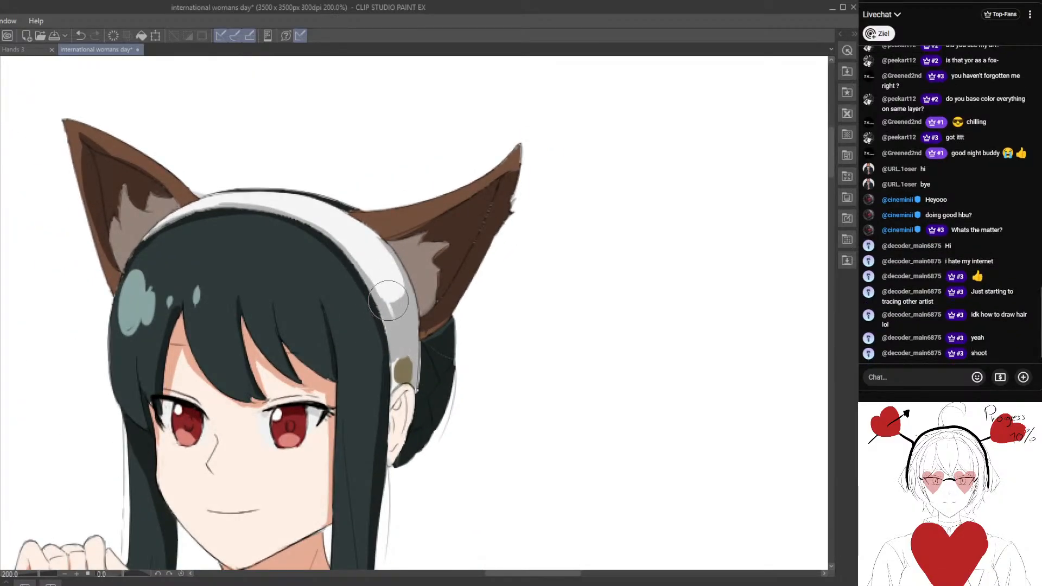
{"action": "mouse_move", "coordinate": [349, 305]}
{"action": "left_mouse_down"}
{"action": "mouse_move", "coordinate": [276, 243]}
{"action": "mouse_move", "coordinate": [360, 307]}
{"action": "mouse_move", "coordinate": [304, 300]}
{"action": "left_mouse_up"}
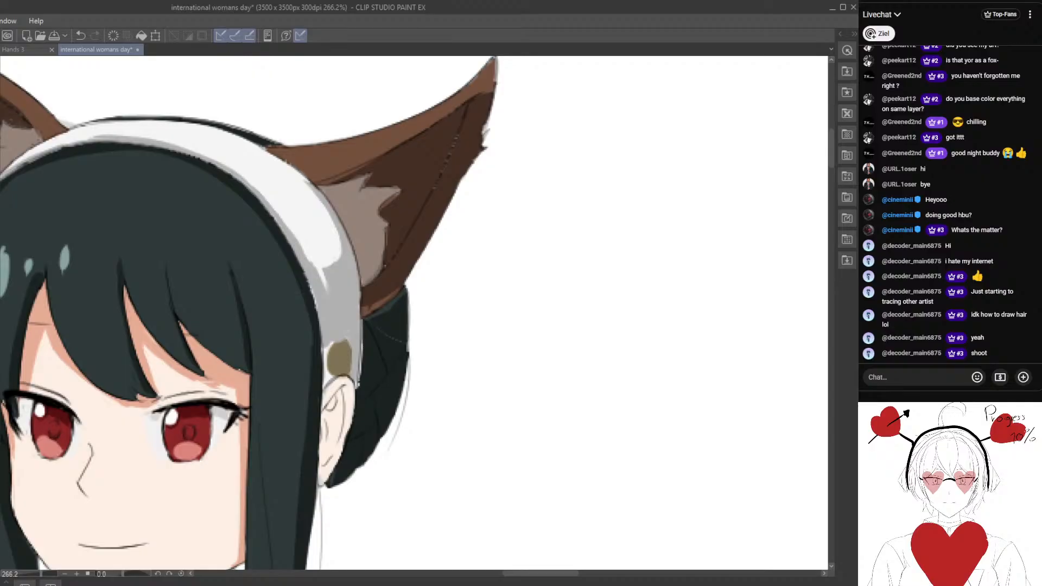
{"action": "left_click_drag", "start_coordinate": [639, 253], "coordinate": [349, 200]}
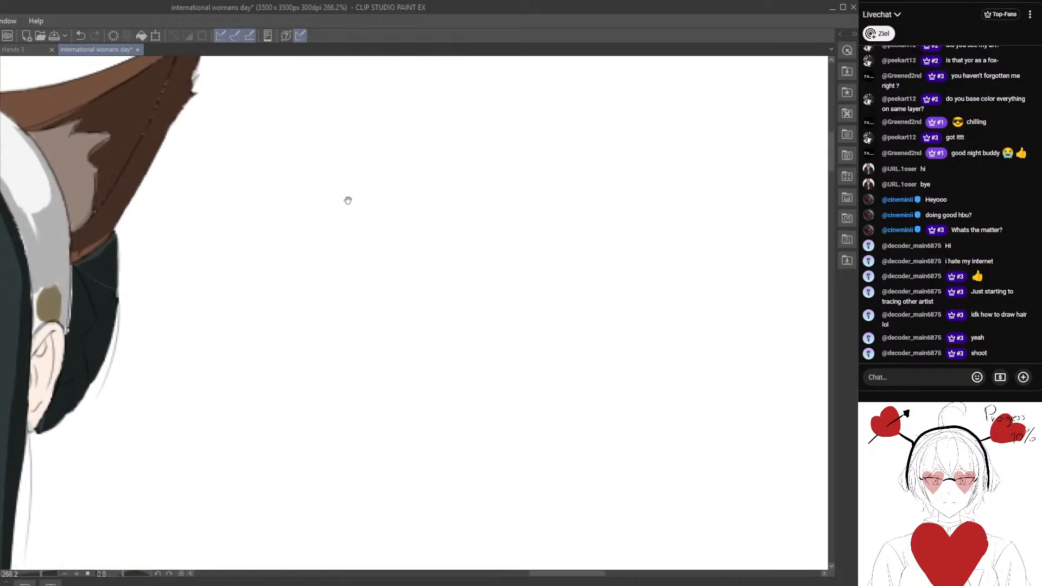
{"action": "scroll", "coordinate": [424, 239], "scroll_direction": "down", "scroll_amount": 3}
{"action": "left_click_drag", "start_coordinate": [413, 192], "coordinate": [419, 217]}
{"action": "left_click_drag", "start_coordinate": [500, 213], "coordinate": [382, 195]}
{"action": "left_click_drag", "start_coordinate": [298, 176], "coordinate": [303, 189]}
{"action": "scroll", "coordinate": [369, 268], "scroll_direction": "down", "scroll_amount": 3}
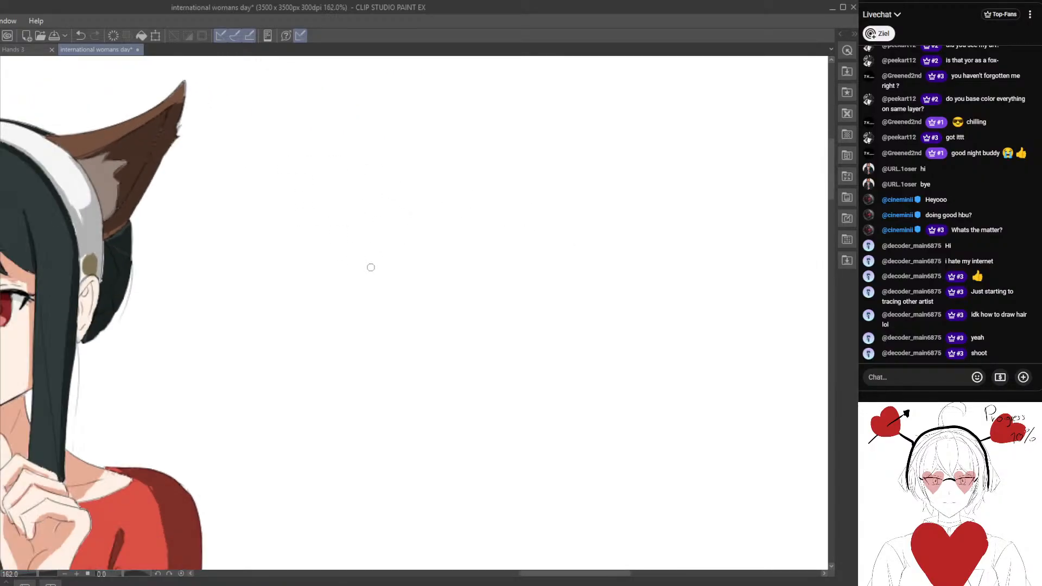
{"action": "left_click_drag", "start_coordinate": [477, 265], "coordinate": [330, 228]}
{"action": "left_click_drag", "start_coordinate": [421, 153], "coordinate": [426, 159]}
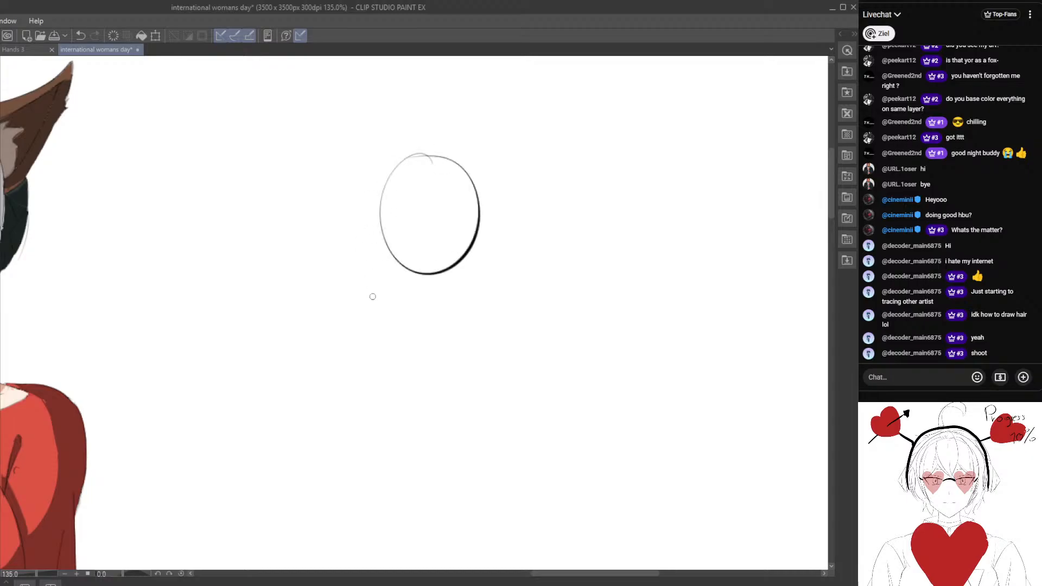
{"action": "left_click_drag", "start_coordinate": [445, 246], "coordinate": [416, 270]}
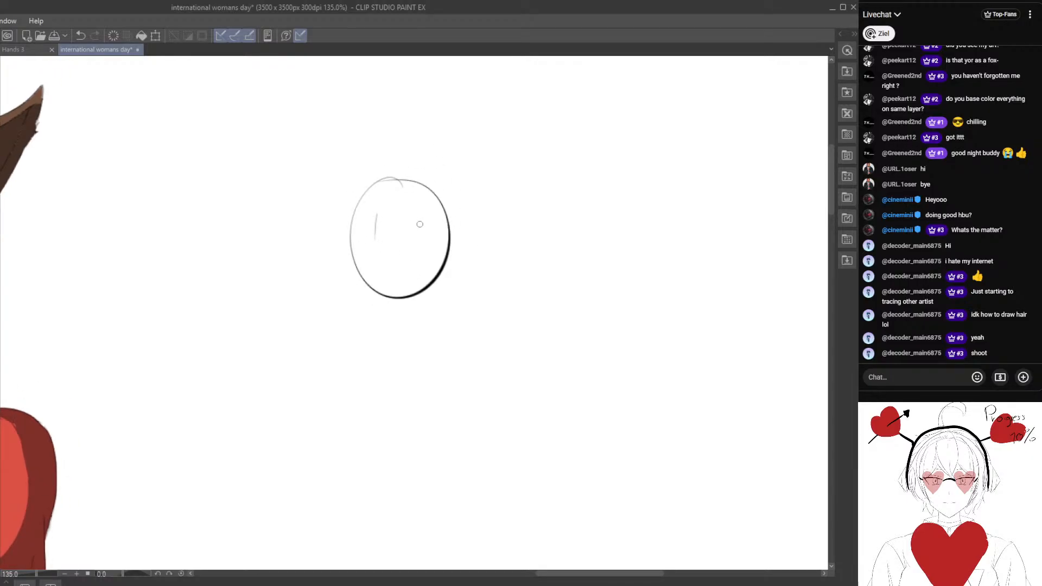
{"action": "left_click_drag", "start_coordinate": [421, 218], "coordinate": [421, 235]}
{"action": "mouse_move", "coordinate": [383, 263]}
{"action": "left_mouse_down"}
{"action": "mouse_move", "coordinate": [416, 264]}
{"action": "mouse_move", "coordinate": [392, 289]}
{"action": "mouse_move", "coordinate": [376, 275]}
{"action": "left_mouse_up"}
{"action": "left_click", "coordinate": [373, 251]}
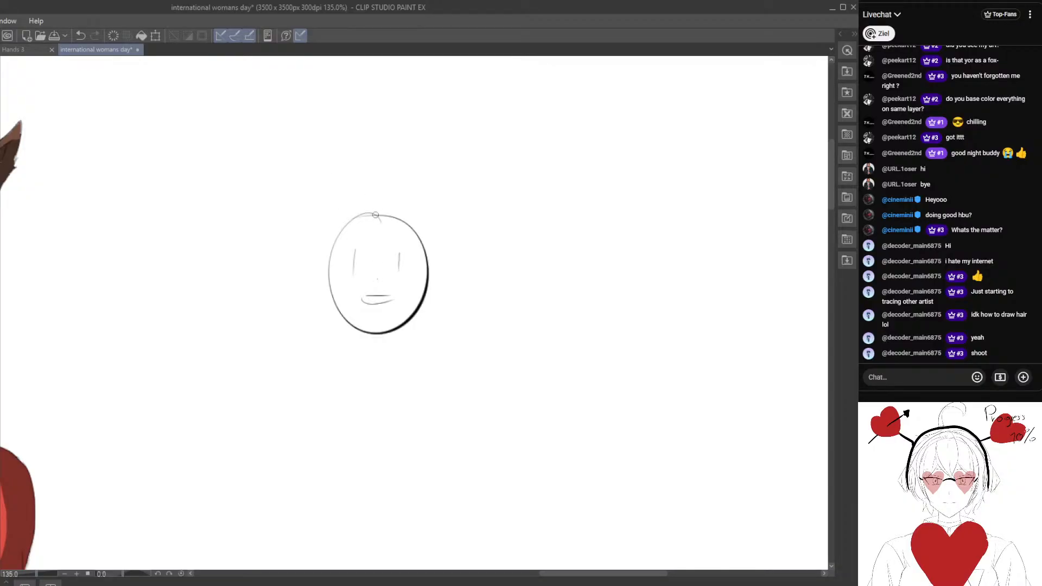
Block out hair around the front-view oval head with a straight fringe line, flat crown and long sides.
{"action": "left_click_drag", "start_coordinate": [335, 210], "coordinate": [322, 238]}
{"action": "left_click_drag", "start_coordinate": [322, 253], "coordinate": [427, 250]}
{"action": "mouse_move", "coordinate": [339, 197]}
{"action": "left_mouse_down"}
{"action": "mouse_move", "coordinate": [433, 207]}
{"action": "mouse_move", "coordinate": [433, 252]}
{"action": "left_mouse_up"}
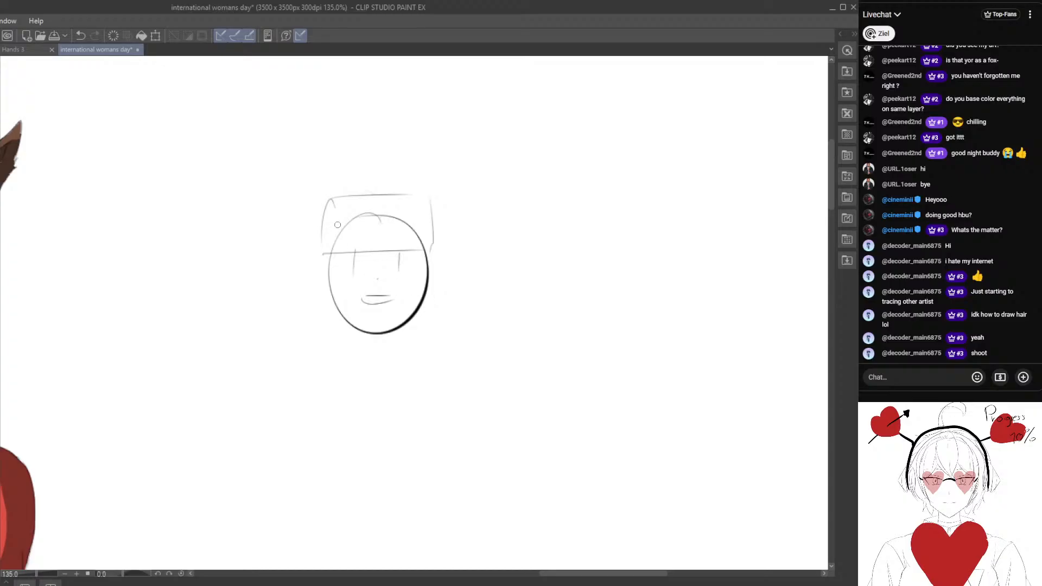
{"action": "mouse_move", "coordinate": [335, 181]}
{"action": "left_mouse_down"}
{"action": "mouse_move", "coordinate": [324, 282]}
{"action": "mouse_move", "coordinate": [331, 333]}
{"action": "mouse_move", "coordinate": [343, 345]}
{"action": "left_mouse_up"}
{"action": "mouse_move", "coordinate": [438, 232]}
{"action": "left_mouse_down"}
{"action": "mouse_move", "coordinate": [419, 337]}
{"action": "mouse_move", "coordinate": [395, 347]}
{"action": "left_mouse_up"}
Handwrite the label "Female" above the front-view head sketch.
{"action": "mouse_move", "coordinate": [427, 292]}
{"action": "left_mouse_down"}
{"action": "mouse_move", "coordinate": [423, 342]}
{"action": "mouse_move", "coordinate": [399, 361]}
{"action": "mouse_move", "coordinate": [352, 444]}
{"action": "left_mouse_up"}
{"action": "left_click_drag", "start_coordinate": [301, 168], "coordinate": [299, 198]}
{"action": "mouse_move", "coordinate": [292, 170]}
{"action": "left_mouse_down"}
{"action": "mouse_move", "coordinate": [305, 169]}
{"action": "mouse_move", "coordinate": [303, 179]}
{"action": "left_mouse_up"}
{"action": "left_click_drag", "start_coordinate": [305, 190], "coordinate": [336, 198]}
{"action": "left_click_drag", "start_coordinate": [341, 179], "coordinate": [352, 202]}
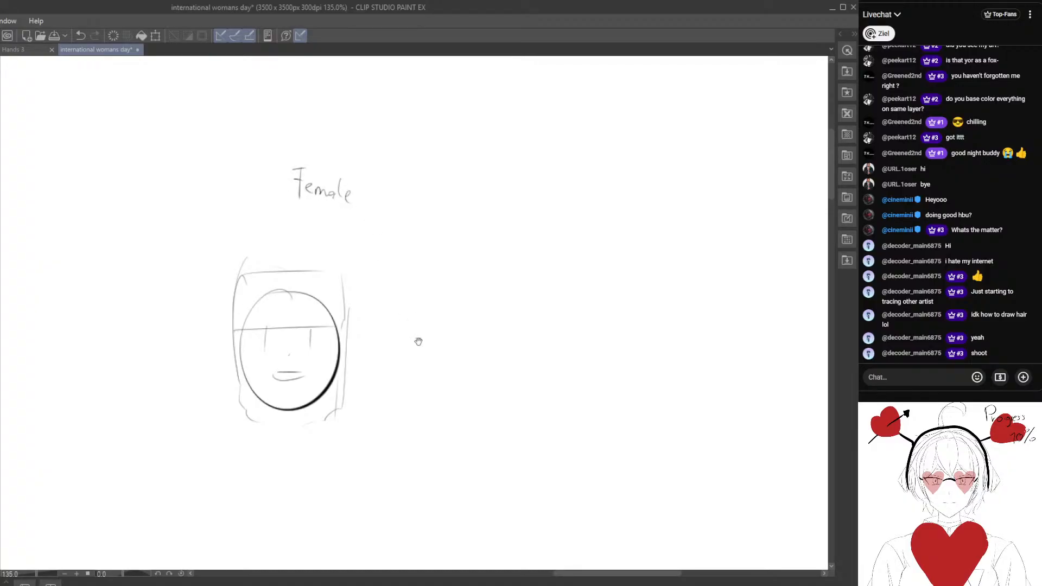
Draw a side-view head beside the front view, with facial profile marks and blocky fringe, side and long back hair sections.
{"action": "left_click_drag", "start_coordinate": [418, 341], "coordinate": [306, 218]}
{"action": "mouse_move", "coordinate": [410, 196]}
{"action": "left_mouse_down"}
{"action": "mouse_move", "coordinate": [402, 283]}
{"action": "mouse_move", "coordinate": [406, 195]}
{"action": "left_mouse_up"}
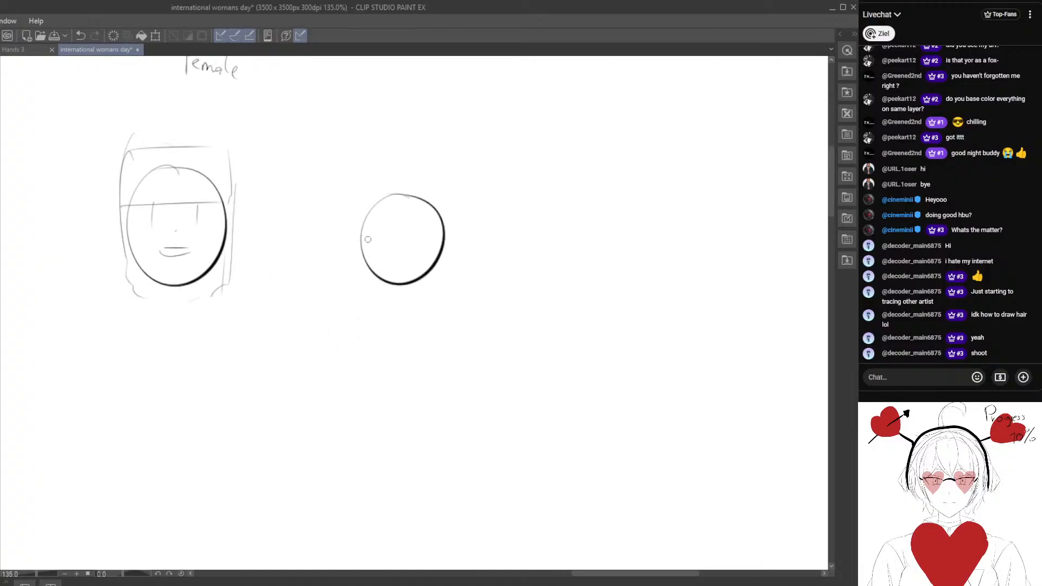
{"action": "mouse_move", "coordinate": [361, 230]}
{"action": "left_mouse_down"}
{"action": "mouse_move", "coordinate": [363, 261]}
{"action": "mouse_move", "coordinate": [374, 230]}
{"action": "left_mouse_up"}
{"action": "left_click_drag", "start_coordinate": [392, 195], "coordinate": [391, 228]}
{"action": "mouse_move", "coordinate": [394, 228]}
{"action": "left_mouse_down"}
{"action": "mouse_move", "coordinate": [350, 227]}
{"action": "mouse_move", "coordinate": [390, 190]}
{"action": "mouse_move", "coordinate": [353, 227]}
{"action": "mouse_move", "coordinate": [394, 292]}
{"action": "left_mouse_up"}
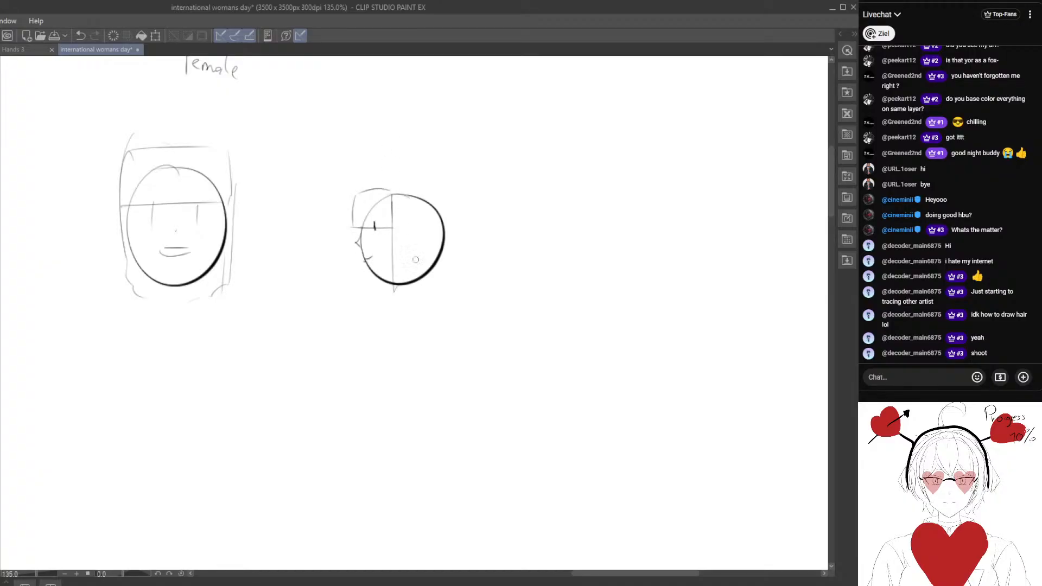
{"action": "mouse_move", "coordinate": [416, 190]}
{"action": "left_mouse_down"}
{"action": "mouse_move", "coordinate": [417, 292]}
{"action": "mouse_move", "coordinate": [411, 184]}
{"action": "mouse_move", "coordinate": [453, 347]}
{"action": "left_mouse_up"}
{"action": "left_click_drag", "start_coordinate": [416, 281], "coordinate": [453, 355]}
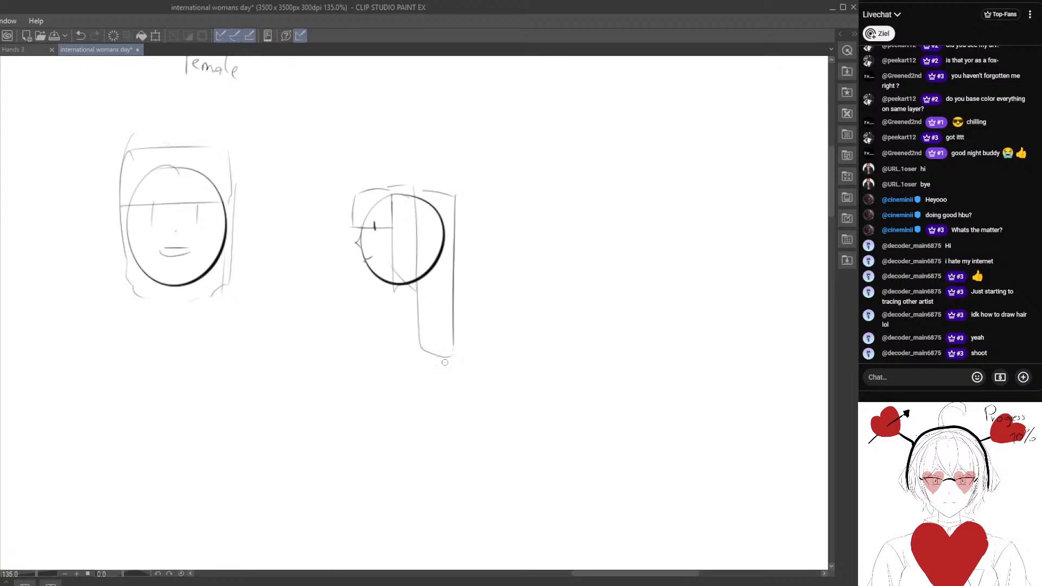
Below the two heads, construct a three-quarter head from a circle with a curved centre line, eye line, jaw and ear placement.
{"action": "mouse_move", "coordinate": [288, 347]}
{"action": "left_mouse_down"}
{"action": "mouse_move", "coordinate": [349, 342]}
{"action": "mouse_move", "coordinate": [273, 399]}
{"action": "mouse_move", "coordinate": [307, 321]}
{"action": "mouse_move", "coordinate": [314, 249]}
{"action": "left_mouse_up"}
{"action": "mouse_move", "coordinate": [306, 368]}
{"action": "left_mouse_down"}
{"action": "mouse_move", "coordinate": [314, 298]}
{"action": "mouse_move", "coordinate": [332, 275]}
{"action": "mouse_move", "coordinate": [301, 302]}
{"action": "mouse_move", "coordinate": [317, 280]}
{"action": "left_mouse_up"}
{"action": "left_click_drag", "start_coordinate": [319, 214], "coordinate": [277, 301]}
{"action": "left_click_drag", "start_coordinate": [324, 207], "coordinate": [311, 302]}
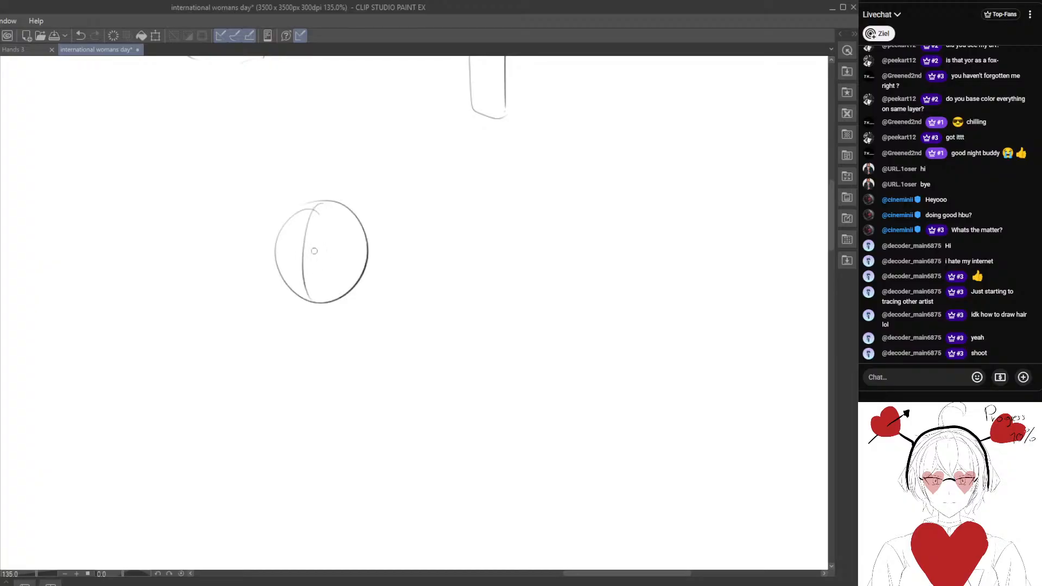
{"action": "mouse_move", "coordinate": [281, 248]}
{"action": "left_mouse_down"}
{"action": "mouse_move", "coordinate": [352, 247]}
{"action": "mouse_move", "coordinate": [343, 237]}
{"action": "mouse_move", "coordinate": [352, 286]}
{"action": "left_mouse_up"}
{"action": "mouse_move", "coordinate": [279, 247]}
{"action": "left_mouse_down"}
{"action": "mouse_move", "coordinate": [280, 271]}
{"action": "mouse_move", "coordinate": [309, 310]}
{"action": "mouse_move", "coordinate": [358, 282]}
{"action": "left_mouse_up"}
{"action": "mouse_move", "coordinate": [362, 245]}
{"action": "left_mouse_down"}
{"action": "mouse_move", "coordinate": [368, 271]}
{"action": "mouse_move", "coordinate": [377, 240]}
{"action": "left_mouse_up"}
Sketch the eyes, brows and ear details on the three-quarter head.
{"action": "mouse_move", "coordinate": [275, 245]}
{"action": "left_mouse_down"}
{"action": "mouse_move", "coordinate": [340, 252]}
{"action": "mouse_move", "coordinate": [323, 271]}
{"action": "left_mouse_up"}
{"action": "mouse_move", "coordinate": [332, 252]}
{"action": "left_mouse_down"}
{"action": "mouse_move", "coordinate": [335, 268]}
{"action": "mouse_move", "coordinate": [302, 278]}
{"action": "mouse_move", "coordinate": [314, 291]}
{"action": "mouse_move", "coordinate": [321, 272]}
{"action": "mouse_move", "coordinate": [337, 268]}
{"action": "mouse_move", "coordinate": [295, 266]}
{"action": "left_mouse_up"}
{"action": "mouse_move", "coordinate": [282, 265]}
{"action": "left_mouse_down"}
{"action": "mouse_move", "coordinate": [344, 255]}
{"action": "mouse_move", "coordinate": [280, 253]}
{"action": "left_mouse_up"}
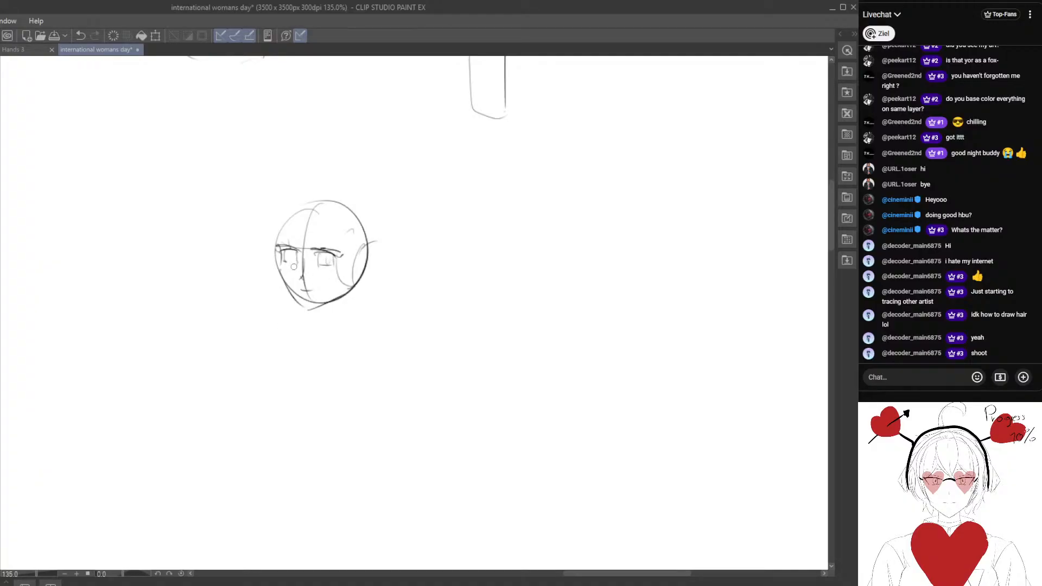
{"action": "mouse_move", "coordinate": [284, 249]}
{"action": "left_mouse_down"}
{"action": "mouse_move", "coordinate": [299, 254]}
{"action": "mouse_move", "coordinate": [291, 262]}
{"action": "mouse_move", "coordinate": [330, 268]}
{"action": "left_mouse_up"}
{"action": "left_click_drag", "start_coordinate": [364, 246], "coordinate": [356, 279]}
{"action": "left_click_drag", "start_coordinate": [313, 238], "coordinate": [328, 241]}
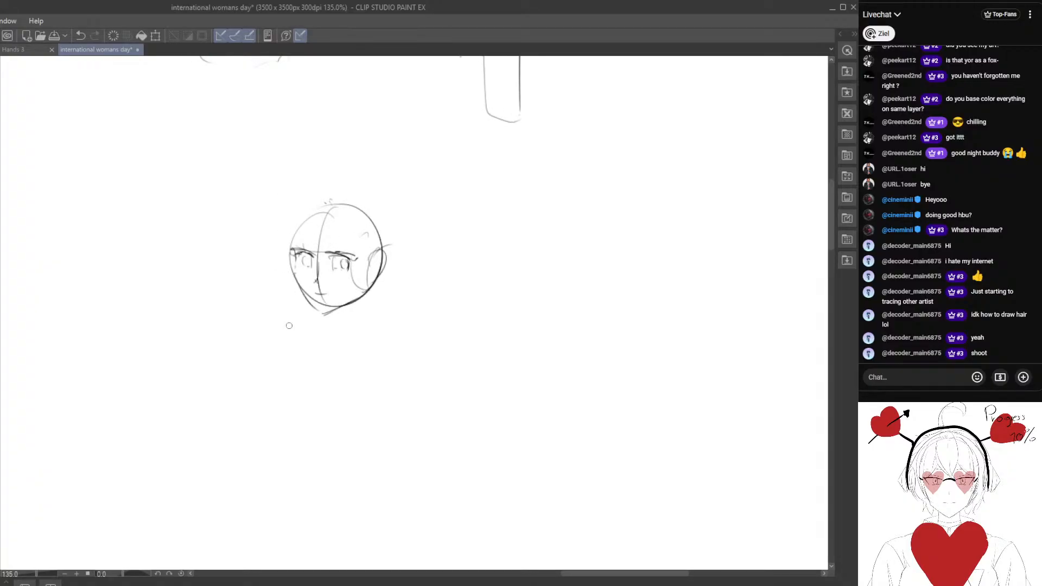
Rough in the three-quarter head's hair with fringe strands from the crown, long side locks and an outer back silhouette.
{"action": "mouse_move", "coordinate": [331, 203]}
{"action": "left_mouse_down"}
{"action": "mouse_move", "coordinate": [321, 233]}
{"action": "mouse_move", "coordinate": [287, 243]}
{"action": "mouse_move", "coordinate": [366, 256]}
{"action": "mouse_move", "coordinate": [346, 258]}
{"action": "left_mouse_up"}
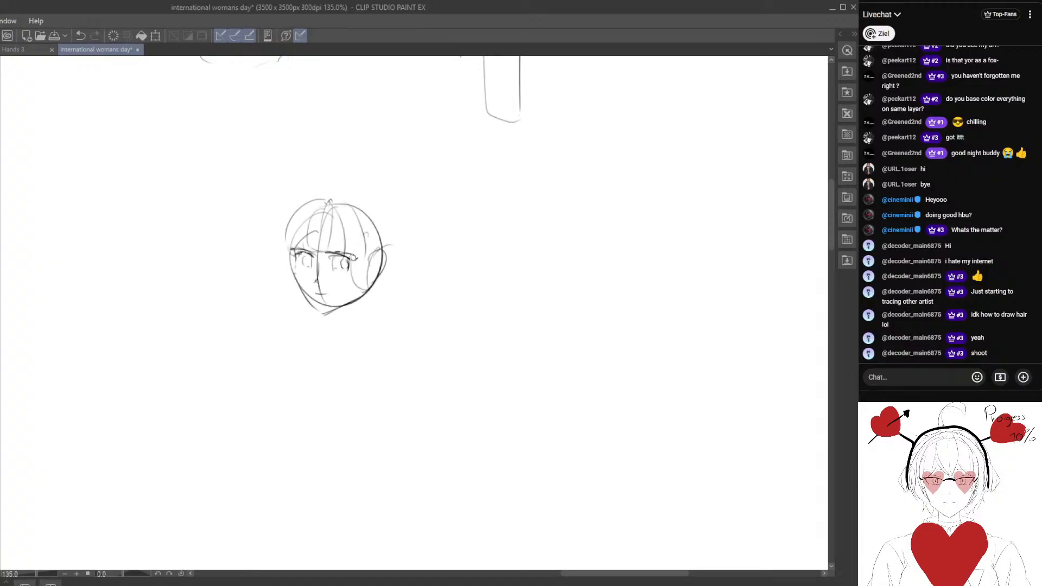
{"action": "mouse_move", "coordinate": [346, 203]}
{"action": "left_mouse_down"}
{"action": "mouse_move", "coordinate": [381, 239]}
{"action": "mouse_move", "coordinate": [375, 328]}
{"action": "left_mouse_up"}
{"action": "left_click_drag", "start_coordinate": [363, 243], "coordinate": [372, 337]}
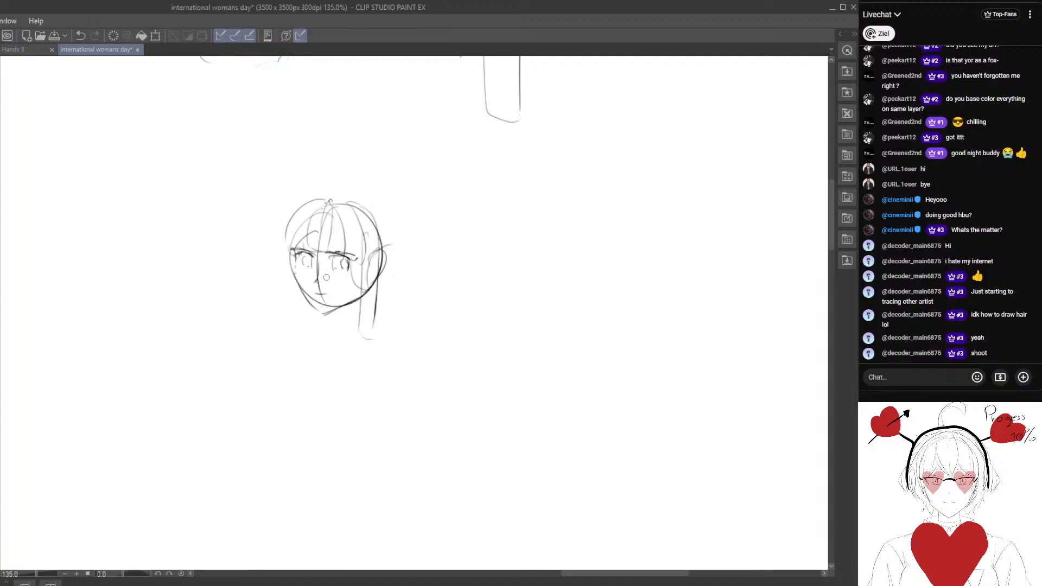
{"action": "left_click_drag", "start_coordinate": [293, 249], "coordinate": [283, 320]}
{"action": "mouse_move", "coordinate": [322, 202]}
{"action": "left_mouse_down"}
{"action": "mouse_move", "coordinate": [406, 274]}
{"action": "mouse_move", "coordinate": [396, 336]}
{"action": "mouse_move", "coordinate": [404, 337]}
{"action": "left_mouse_up"}
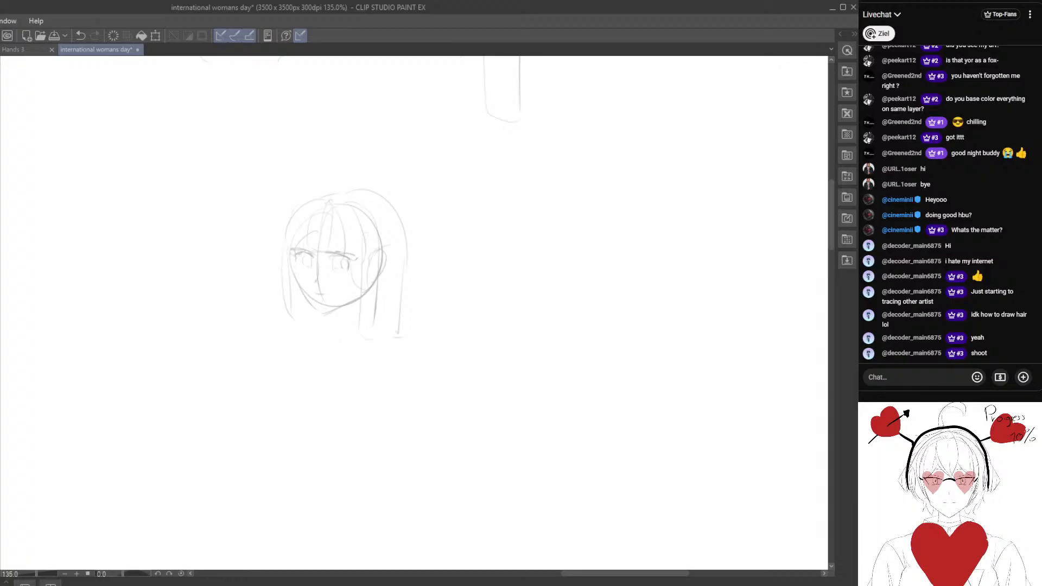
Handwrite "Hair design" beside the three-quarter head and underline it.
{"action": "scroll", "coordinate": [346, 239], "scroll_direction": "up", "scroll_amount": 1}
{"action": "mouse_move", "coordinate": [308, 245]}
{"action": "left_mouse_down"}
{"action": "mouse_move", "coordinate": [325, 251]}
{"action": "mouse_move", "coordinate": [321, 277]}
{"action": "mouse_move", "coordinate": [325, 267]}
{"action": "left_mouse_up"}
{"action": "scroll", "coordinate": [324, 224], "scroll_direction": "up", "scroll_amount": 1}
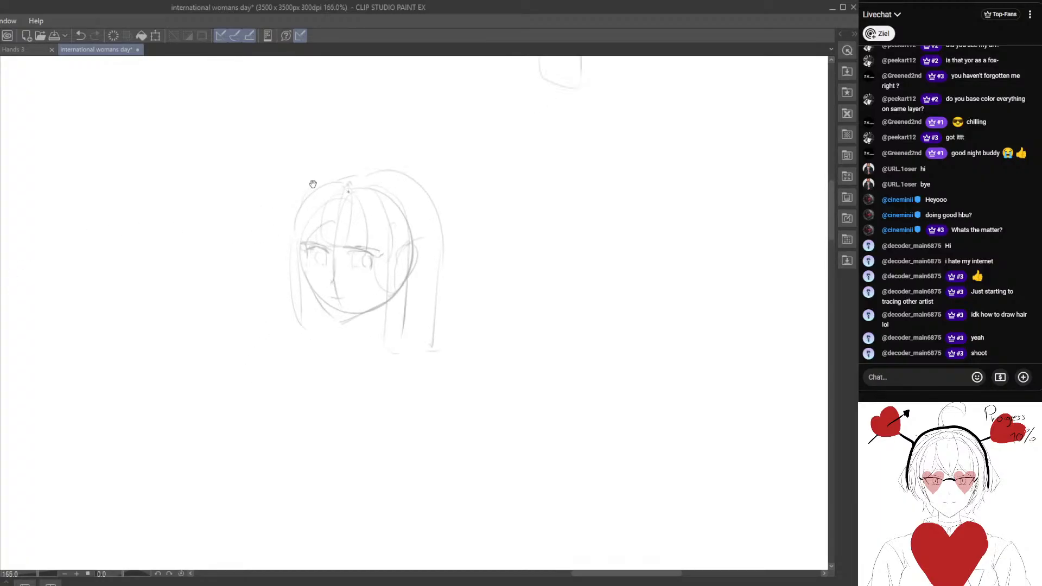
{"action": "left_click_drag", "start_coordinate": [314, 183], "coordinate": [317, 172]}
{"action": "scroll", "coordinate": [402, 263], "scroll_direction": "right", "scroll_amount": 4}
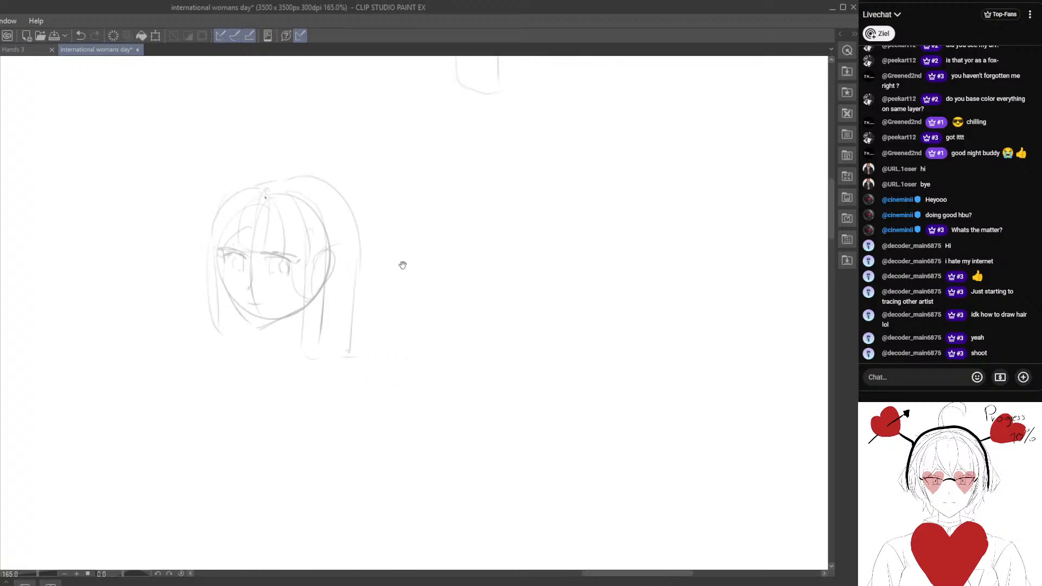
{"action": "left_click_drag", "start_coordinate": [391, 201], "coordinate": [390, 248]}
{"action": "mouse_move", "coordinate": [404, 197]}
{"action": "left_mouse_down"}
{"action": "mouse_move", "coordinate": [403, 247]}
{"action": "mouse_move", "coordinate": [401, 230]}
{"action": "left_mouse_up"}
{"action": "mouse_move", "coordinate": [414, 234]}
{"action": "left_mouse_down"}
{"action": "mouse_move", "coordinate": [415, 247]}
{"action": "mouse_move", "coordinate": [435, 234]}
{"action": "mouse_move", "coordinate": [487, 251]}
{"action": "left_mouse_up"}
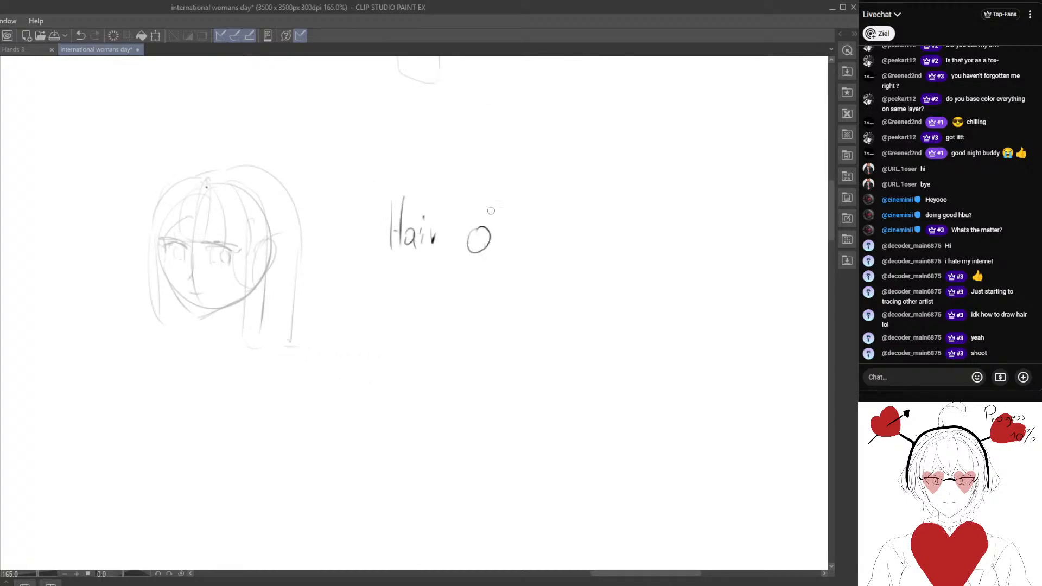
{"action": "left_click_drag", "start_coordinate": [490, 193], "coordinate": [488, 255]}
{"action": "left_click_drag", "start_coordinate": [496, 249], "coordinate": [513, 248]}
{"action": "mouse_move", "coordinate": [522, 244]}
{"action": "left_mouse_down"}
{"action": "mouse_move", "coordinate": [515, 261]}
{"action": "mouse_move", "coordinate": [526, 258]}
{"action": "left_mouse_up"}
{"action": "mouse_move", "coordinate": [539, 248]}
{"action": "left_mouse_down"}
{"action": "mouse_move", "coordinate": [527, 280]}
{"action": "mouse_move", "coordinate": [556, 265]}
{"action": "left_mouse_up"}
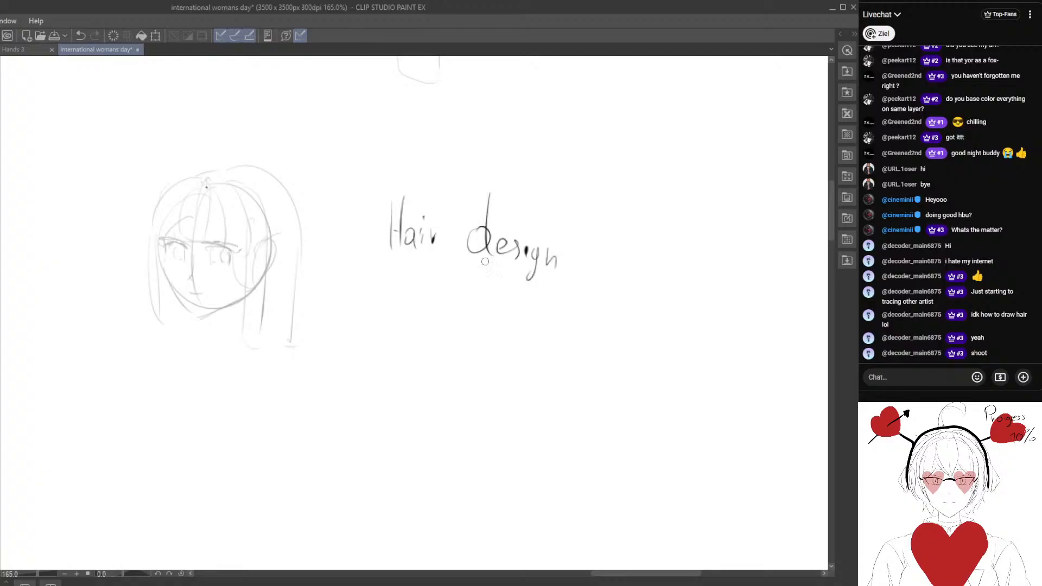
{"action": "left_click_drag", "start_coordinate": [365, 276], "coordinate": [584, 274]}
Draw the left fringe section in darker lines over the faded sketch, curving from the crown to the brow, with a narrow centre strand.
{"action": "mouse_move", "coordinate": [131, 298]}
{"action": "left_mouse_down"}
{"action": "mouse_move", "coordinate": [281, 311]}
{"action": "mouse_move", "coordinate": [319, 327]}
{"action": "left_mouse_up"}
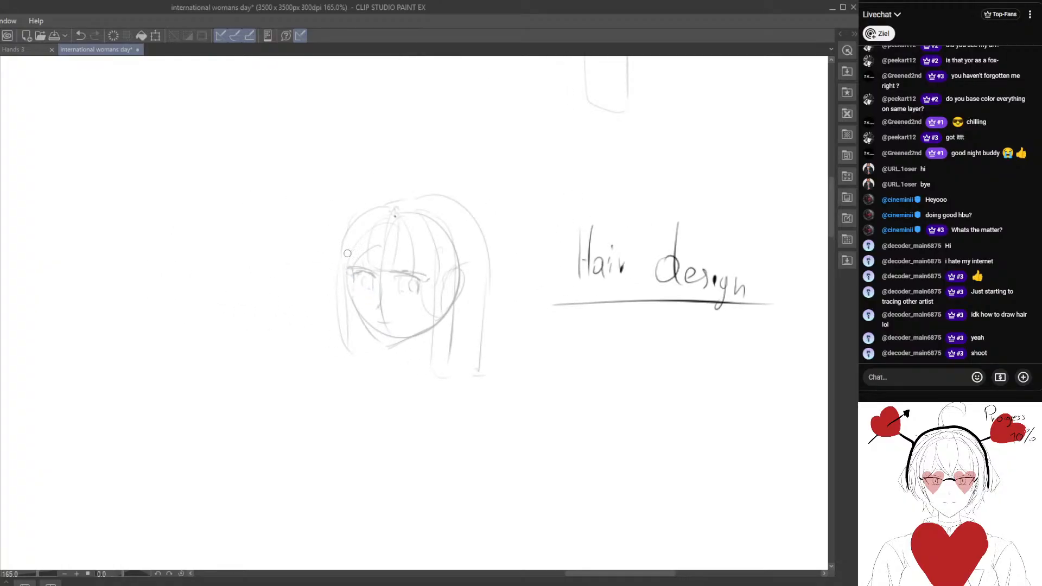
{"action": "left_click_drag", "start_coordinate": [368, 263], "coordinate": [352, 255]}
{"action": "scroll", "coordinate": [353, 255], "scroll_direction": "up", "scroll_amount": 1}
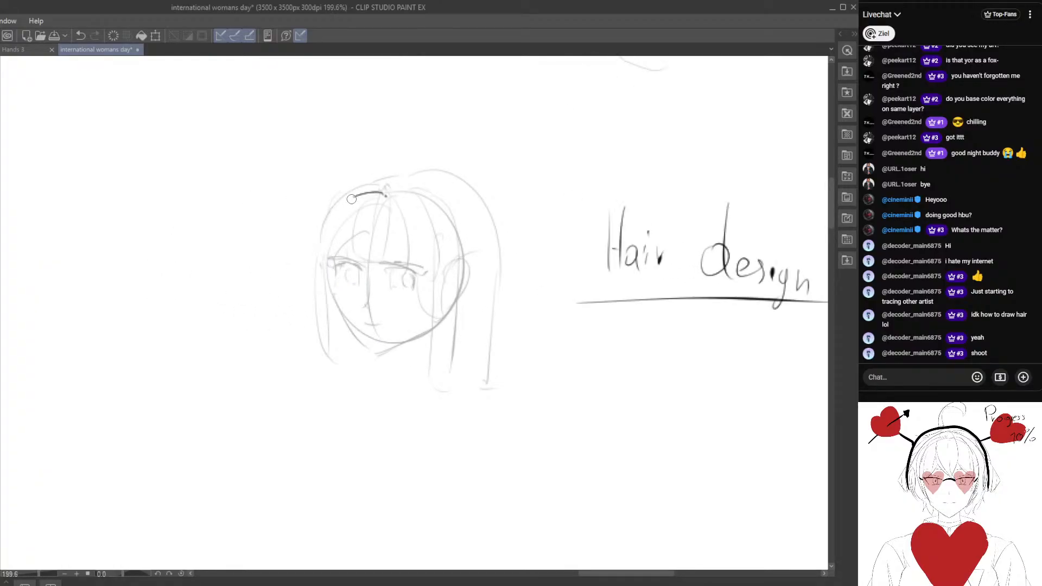
{"action": "left_click_drag", "start_coordinate": [384, 194], "coordinate": [361, 198]}
{"action": "mouse_move", "coordinate": [340, 224]}
{"action": "left_mouse_down"}
{"action": "mouse_move", "coordinate": [331, 260]}
{"action": "mouse_move", "coordinate": [386, 190]}
{"action": "mouse_move", "coordinate": [329, 260]}
{"action": "left_mouse_up"}
{"action": "key", "text": "e"}
{"action": "key", "text": "p"}
{"action": "mouse_move", "coordinate": [513, 349]}
{"action": "left_mouse_down"}
{"action": "mouse_move", "coordinate": [352, 309]}
{"action": "mouse_move", "coordinate": [309, 322]}
{"action": "mouse_move", "coordinate": [420, 340]}
{"action": "left_mouse_up"}
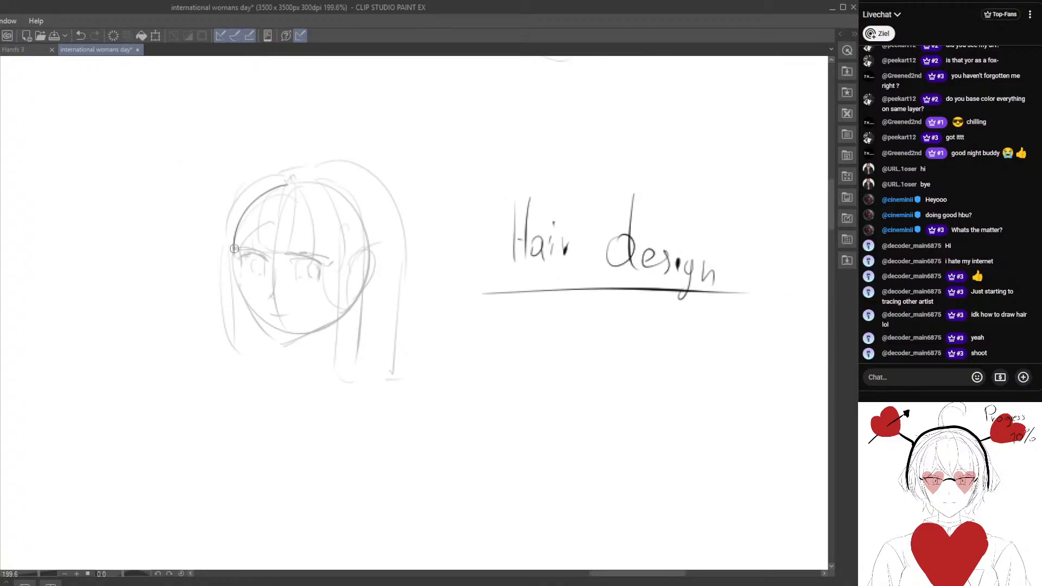
{"action": "mouse_move", "coordinate": [234, 250]}
{"action": "left_mouse_down"}
{"action": "mouse_move", "coordinate": [267, 255]}
{"action": "mouse_move", "coordinate": [271, 235]}
{"action": "left_mouse_up"}
{"action": "left_click_drag", "start_coordinate": [281, 196], "coordinate": [270, 257]}
{"action": "mouse_move", "coordinate": [301, 191]}
{"action": "left_mouse_down"}
{"action": "mouse_move", "coordinate": [307, 249]}
{"action": "mouse_move", "coordinate": [269, 259]}
{"action": "left_mouse_up"}
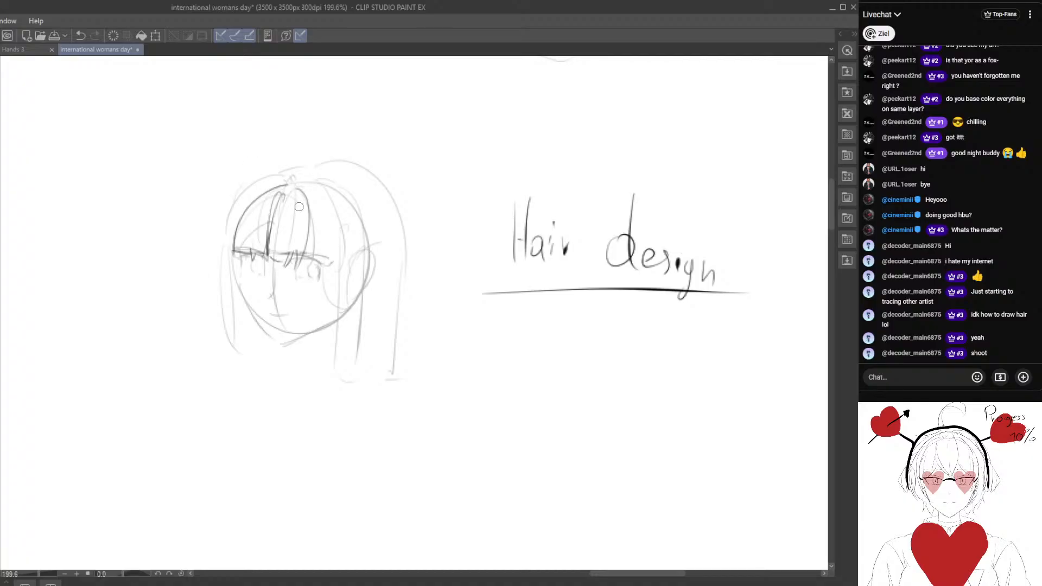
Redraw the middle fringe section with a curved edge running from the crown down to the brow.
{"action": "mouse_move", "coordinate": [310, 182]}
{"action": "left_mouse_down"}
{"action": "mouse_move", "coordinate": [337, 218]}
{"action": "mouse_move", "coordinate": [337, 267]}
{"action": "mouse_move", "coordinate": [340, 250]}
{"action": "left_mouse_up"}
{"action": "key", "text": "e"}
{"action": "left_click_drag", "start_coordinate": [313, 195], "coordinate": [299, 260]}
{"action": "key", "text": "p"}
{"action": "mouse_move", "coordinate": [296, 184]}
{"action": "left_mouse_down"}
{"action": "mouse_move", "coordinate": [312, 266]}
{"action": "mouse_move", "coordinate": [279, 262]}
{"action": "mouse_move", "coordinate": [270, 276]}
{"action": "left_mouse_up"}
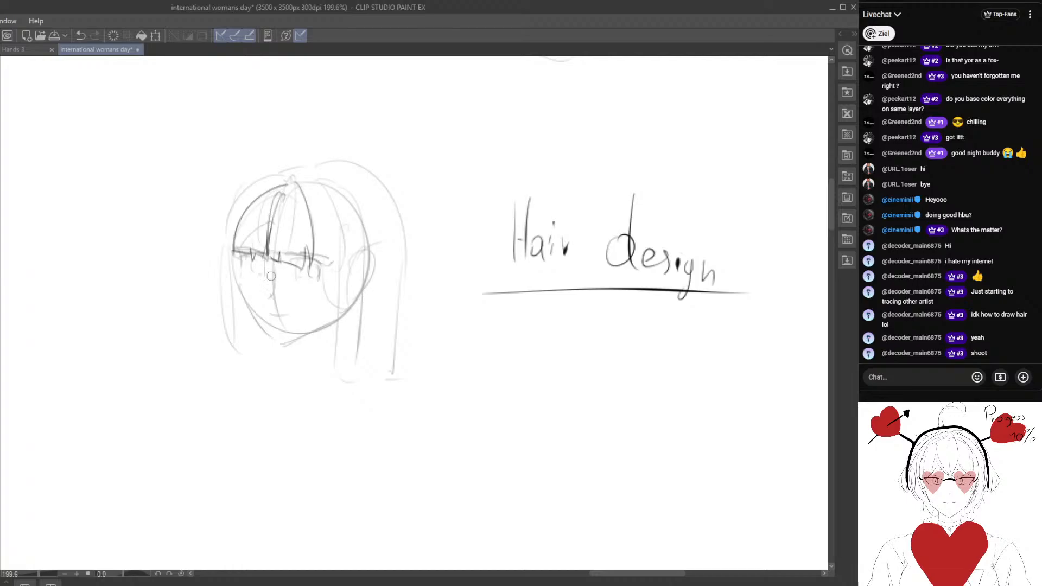
Add the right fringe section as a curve from the crown to the temple, erasing stray lines along its edge.
{"action": "left_click_drag", "start_coordinate": [307, 179], "coordinate": [347, 245]}
{"action": "key", "text": "e"}
{"action": "mouse_move", "coordinate": [319, 183]}
{"action": "left_mouse_down"}
{"action": "mouse_move", "coordinate": [345, 225]}
{"action": "mouse_move", "coordinate": [304, 179]}
{"action": "mouse_move", "coordinate": [319, 187]}
{"action": "mouse_move", "coordinate": [350, 253]}
{"action": "left_mouse_up"}
{"action": "key", "text": "p"}
{"action": "key", "text": "e"}
{"action": "mouse_move", "coordinate": [320, 186]}
{"action": "left_mouse_down"}
{"action": "mouse_move", "coordinate": [350, 231]}
{"action": "mouse_move", "coordinate": [335, 204]}
{"action": "mouse_move", "coordinate": [349, 261]}
{"action": "left_mouse_up"}
{"action": "key", "text": "p"}
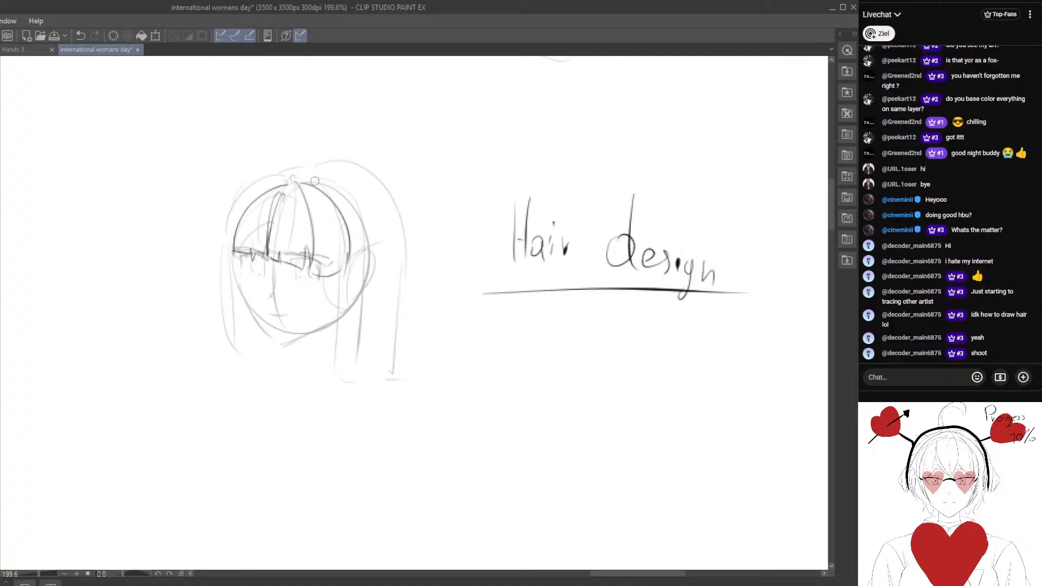
Draw the long side lock in front of the right ear and erase its upper outer line.
{"action": "left_click_drag", "start_coordinate": [361, 222], "coordinate": [350, 365]}
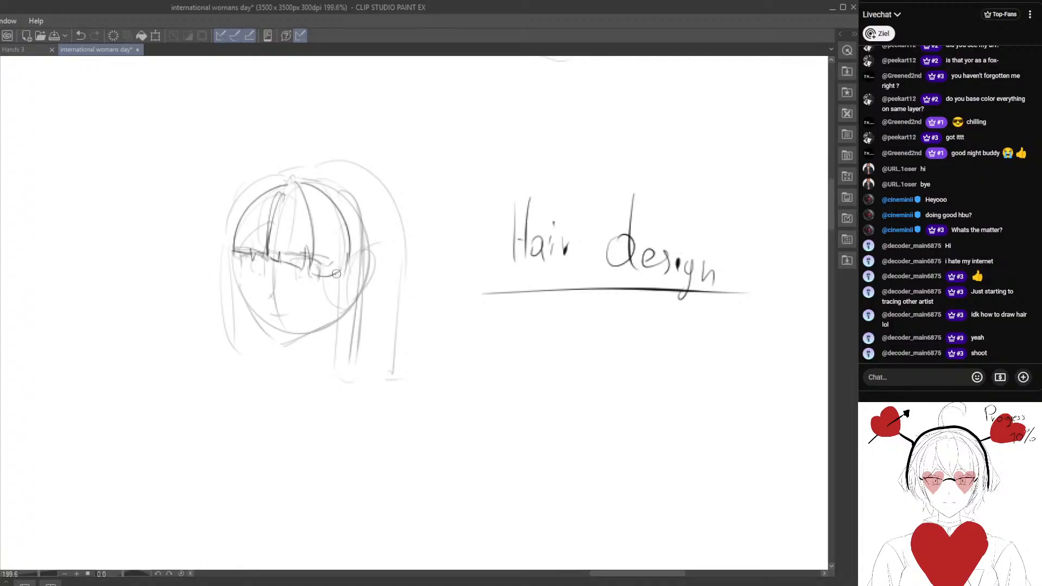
{"action": "left_click_drag", "start_coordinate": [336, 273], "coordinate": [329, 380]}
{"action": "key", "text": "e"}
{"action": "mouse_move", "coordinate": [360, 186]}
{"action": "left_mouse_down"}
{"action": "mouse_move", "coordinate": [367, 260]}
{"action": "mouse_move", "coordinate": [330, 202]}
{"action": "left_mouse_up"}
Erase and redraw the right edge of the fringe as a cleaner curve down to the side lock.
{"action": "key", "text": "p"}
{"action": "left_click_drag", "start_coordinate": [338, 202], "coordinate": [349, 275]}
{"action": "key", "text": "e"}
{"action": "left_click_drag", "start_coordinate": [349, 231], "coordinate": [349, 253]}
{"action": "key", "text": "p"}
{"action": "left_click_drag", "start_coordinate": [338, 202], "coordinate": [345, 271]}
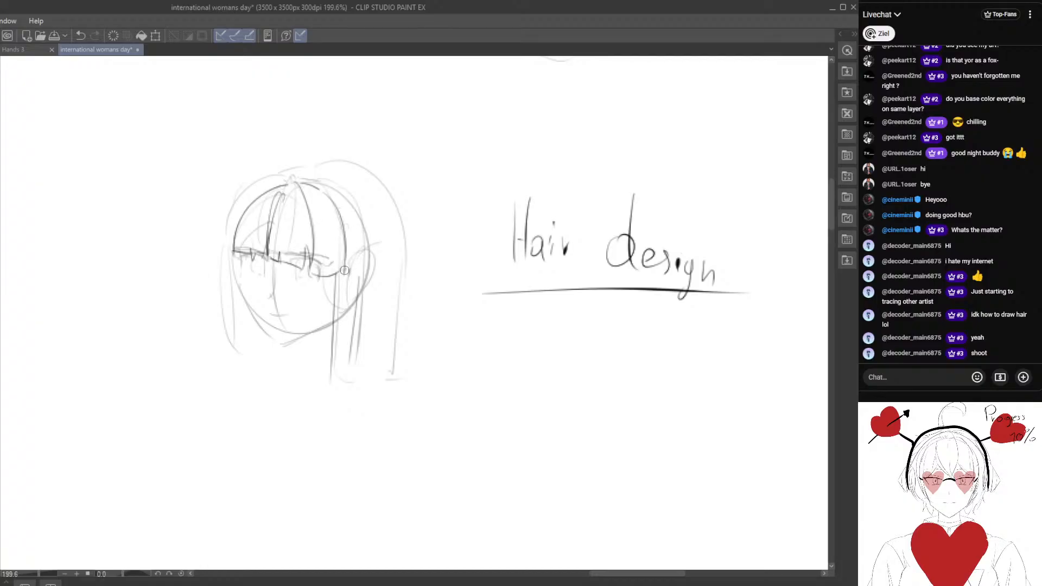
Draw the outer edge of the right side lock from the crown past the ear, erasing and redrawing until it hangs long.
{"action": "left_click_drag", "start_coordinate": [351, 200], "coordinate": [367, 333]}
{"action": "key", "text": "e"}
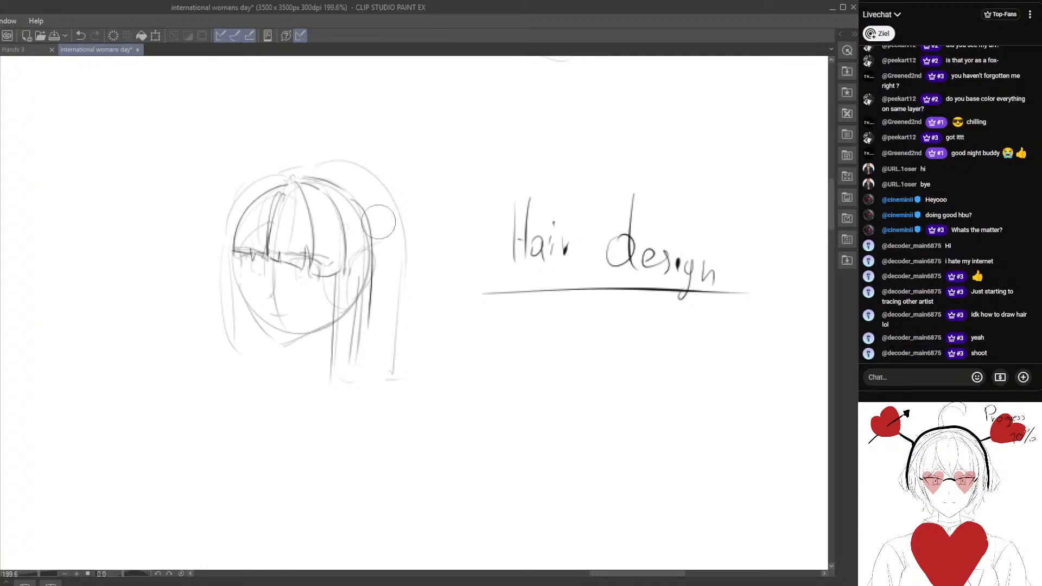
{"action": "left_click_drag", "start_coordinate": [377, 221], "coordinate": [379, 324]}
{"action": "key", "text": "p"}
{"action": "left_click_drag", "start_coordinate": [356, 203], "coordinate": [359, 384]}
{"action": "mouse_move", "coordinate": [335, 272]}
{"action": "left_mouse_down"}
{"action": "mouse_move", "coordinate": [331, 362]}
{"action": "mouse_move", "coordinate": [377, 307]}
{"action": "mouse_move", "coordinate": [390, 207]}
{"action": "mouse_move", "coordinate": [373, 324]}
{"action": "left_mouse_up"}
{"action": "key", "text": "e"}
{"action": "key", "text": "p"}
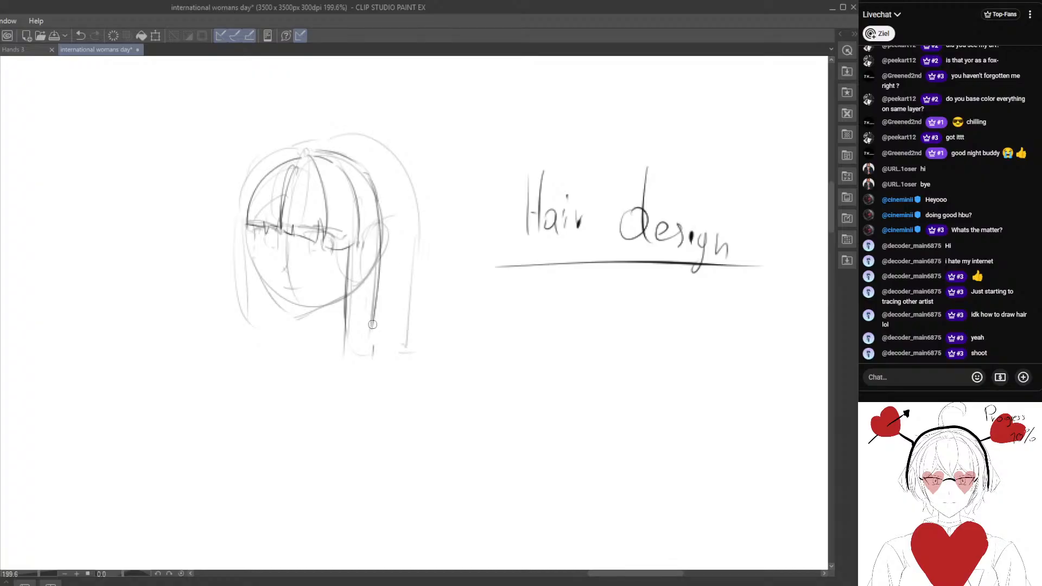
Draw the left side lock hanging beside the face, erasing its outer line and redrawing it from the crown to below the chin.
{"action": "left_click_drag", "start_coordinate": [243, 282], "coordinate": [263, 305]}
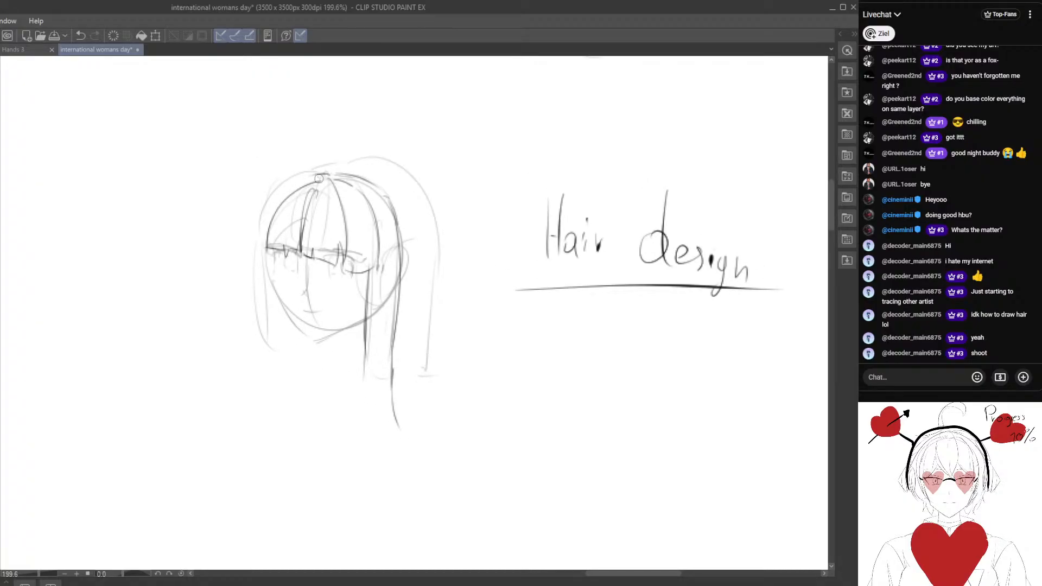
{"action": "mouse_move", "coordinate": [319, 178]}
{"action": "left_mouse_down"}
{"action": "mouse_move", "coordinate": [261, 250]}
{"action": "mouse_move", "coordinate": [263, 379]}
{"action": "left_mouse_up"}
{"action": "left_click_drag", "start_coordinate": [299, 431], "coordinate": [274, 396]}
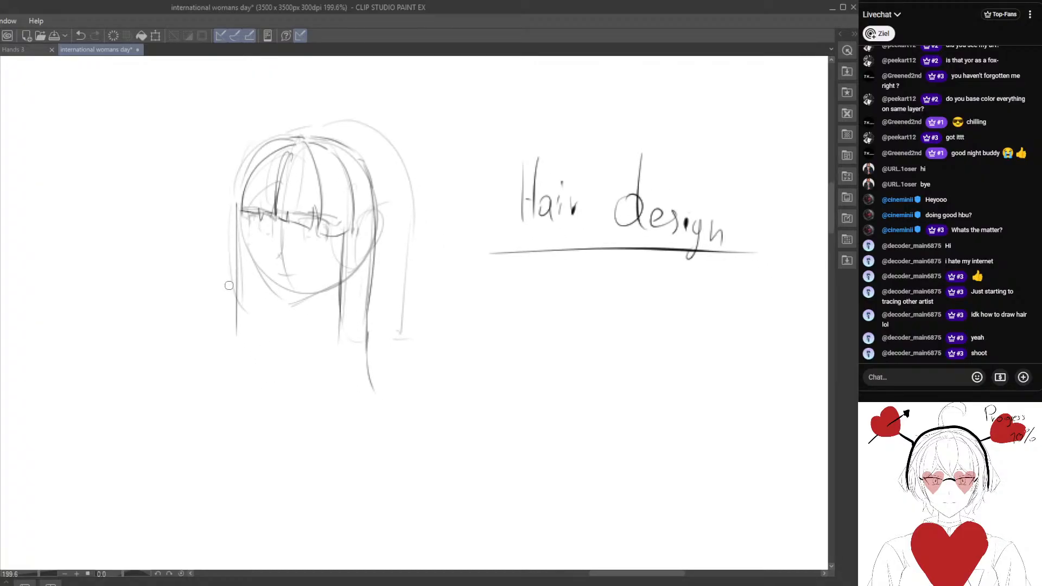
{"action": "key", "text": "e"}
{"action": "left_click_drag", "start_coordinate": [242, 346], "coordinate": [236, 226]}
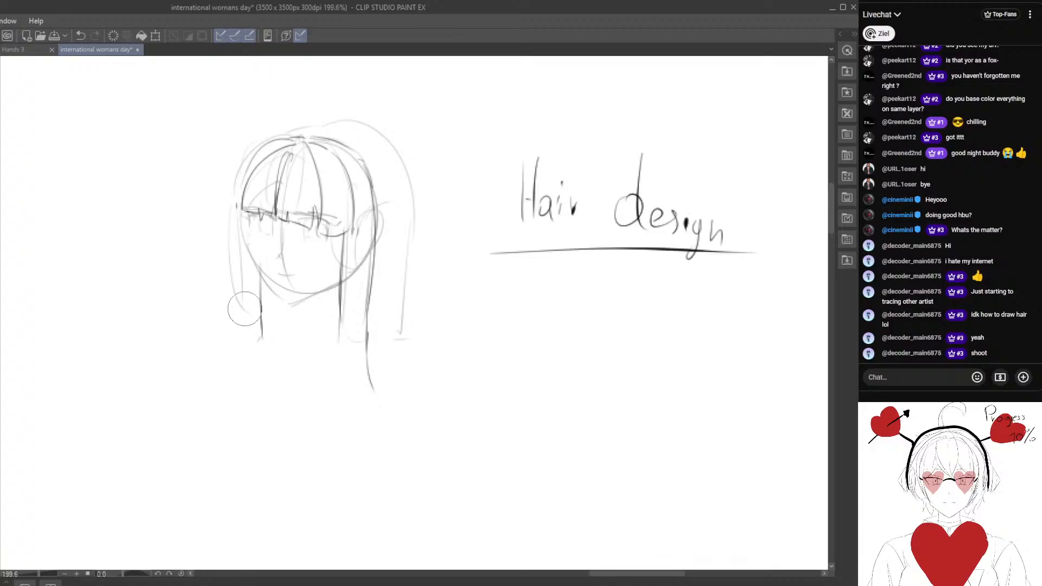
{"action": "key", "text": "p"}
{"action": "left_click_drag", "start_coordinate": [241, 164], "coordinate": [234, 327]}
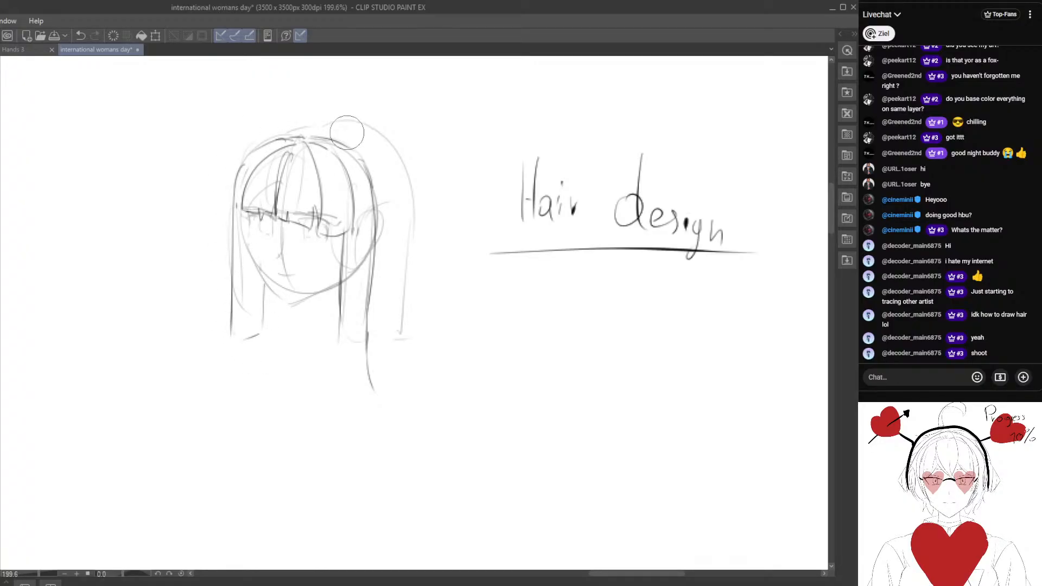
Lasso the crown and fringe and stretch the selection upward to make the top of the hair taller, then deselect.
{"action": "key", "text": "m"}
{"action": "left_click_drag", "start_coordinate": [253, 115], "coordinate": [238, 129]}
{"action": "key", "text": "ctrl+t"}
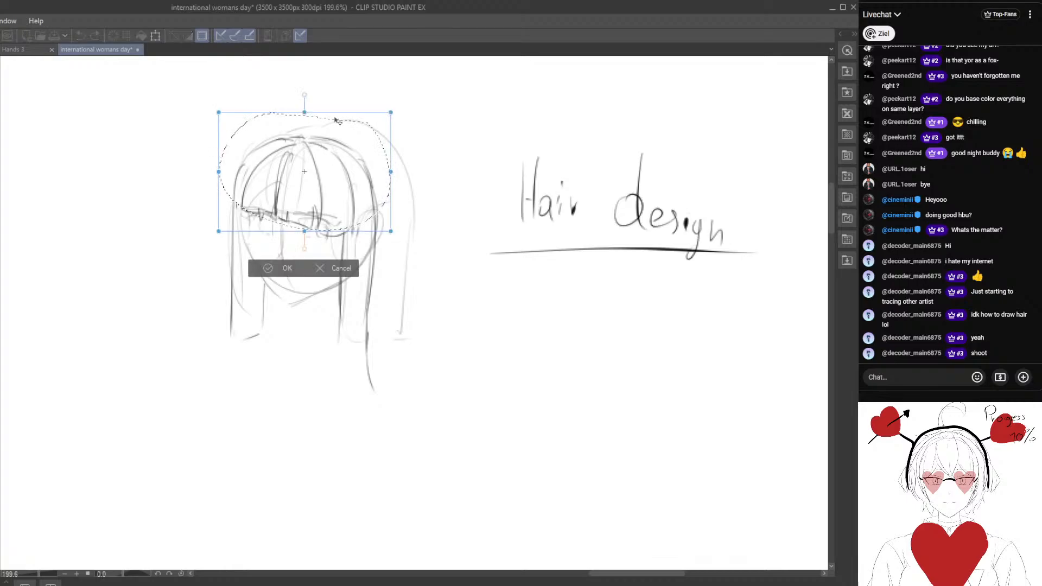
{"action": "left_click_drag", "start_coordinate": [311, 115], "coordinate": [309, 98]}
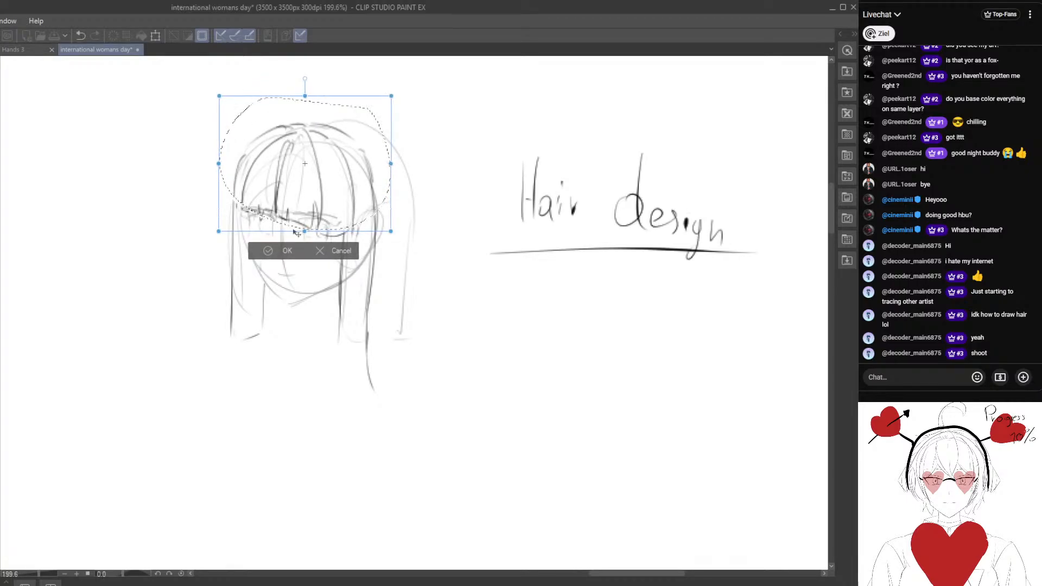
{"action": "key", "text": "Return"}
{"action": "key", "text": "ctrl+d"}
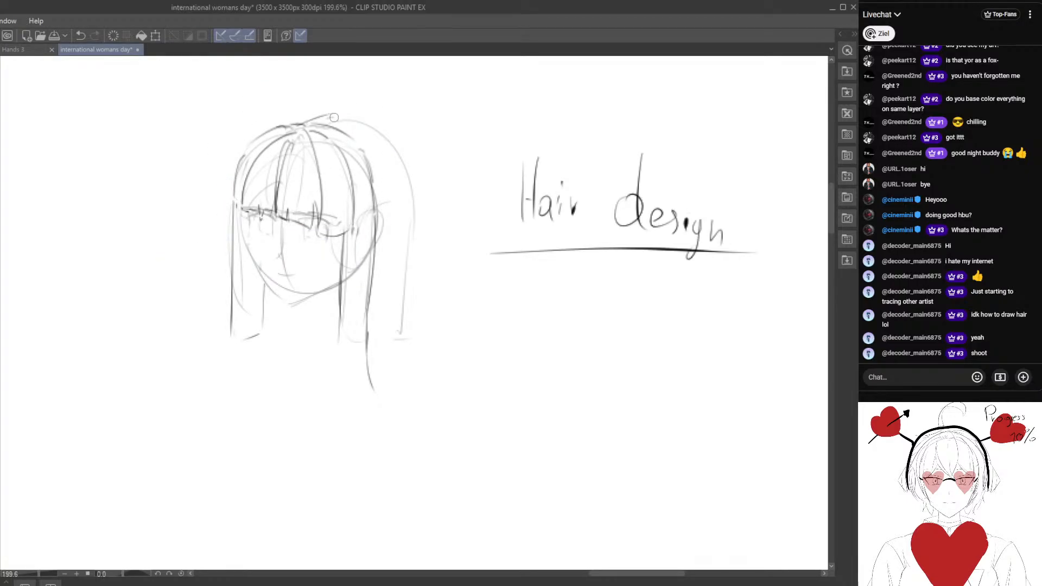
Draw the outer edge of the back hair from the crown down the right side, erasing and redrawing until the curve is clean.
{"action": "left_click_drag", "start_coordinate": [334, 117], "coordinate": [408, 206]}
{"action": "key", "text": "e"}
{"action": "left_click_drag", "start_coordinate": [334, 114], "coordinate": [394, 182]}
{"action": "key", "text": "p"}
{"action": "mouse_move", "coordinate": [300, 123]}
{"action": "left_mouse_down"}
{"action": "mouse_move", "coordinate": [379, 147]}
{"action": "mouse_move", "coordinate": [402, 212]}
{"action": "mouse_move", "coordinate": [390, 138]}
{"action": "mouse_move", "coordinate": [355, 117]}
{"action": "mouse_move", "coordinate": [392, 153]}
{"action": "mouse_move", "coordinate": [401, 242]}
{"action": "mouse_move", "coordinate": [411, 205]}
{"action": "mouse_move", "coordinate": [388, 156]}
{"action": "left_mouse_up"}
{"action": "key", "text": "e"}
{"action": "key", "text": "p"}
{"action": "key", "text": "e"}
{"action": "key", "text": "p"}
{"action": "mouse_move", "coordinate": [353, 125]}
{"action": "left_mouse_down"}
{"action": "mouse_move", "coordinate": [388, 153]}
{"action": "mouse_move", "coordinate": [425, 308]}
{"action": "mouse_move", "coordinate": [439, 481]}
{"action": "left_mouse_up"}
Draw the lower silhouette as an angular shape that flares out below the neck and closes in a wide curve.
{"action": "left_click_drag", "start_coordinate": [314, 473], "coordinate": [335, 445]}
{"action": "left_click_drag", "start_coordinate": [291, 269], "coordinate": [283, 335]}
{"action": "left_click_drag", "start_coordinate": [280, 343], "coordinate": [227, 412]}
{"action": "left_click_drag", "start_coordinate": [237, 433], "coordinate": [271, 466]}
{"action": "left_click_drag", "start_coordinate": [286, 480], "coordinate": [395, 493]}
{"action": "left_click_drag", "start_coordinate": [318, 264], "coordinate": [312, 258]}
{"action": "mouse_move", "coordinate": [222, 410]}
{"action": "left_mouse_down"}
{"action": "mouse_move", "coordinate": [278, 476]}
{"action": "mouse_move", "coordinate": [453, 447]}
{"action": "left_mouse_up"}
Write "Shape" below the "Hair design" heading and link the two with a double-headed arrow.
{"action": "mouse_move", "coordinate": [305, 299]}
{"action": "left_mouse_down"}
{"action": "mouse_move", "coordinate": [331, 334]}
{"action": "mouse_move", "coordinate": [290, 313]}
{"action": "mouse_move", "coordinate": [95, 282]}
{"action": "left_mouse_up"}
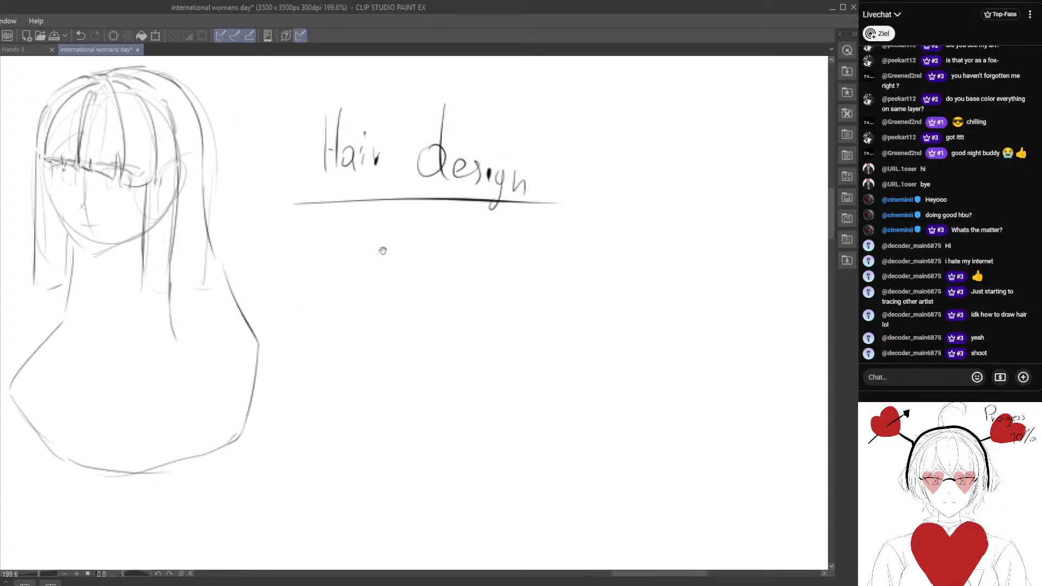
{"action": "mouse_move", "coordinate": [404, 240]}
{"action": "left_mouse_down"}
{"action": "mouse_move", "coordinate": [384, 277]}
{"action": "mouse_move", "coordinate": [397, 241]}
{"action": "mouse_move", "coordinate": [435, 295]}
{"action": "mouse_move", "coordinate": [455, 279]}
{"action": "left_mouse_up"}
{"action": "left_click_drag", "start_coordinate": [406, 301], "coordinate": [323, 301]}
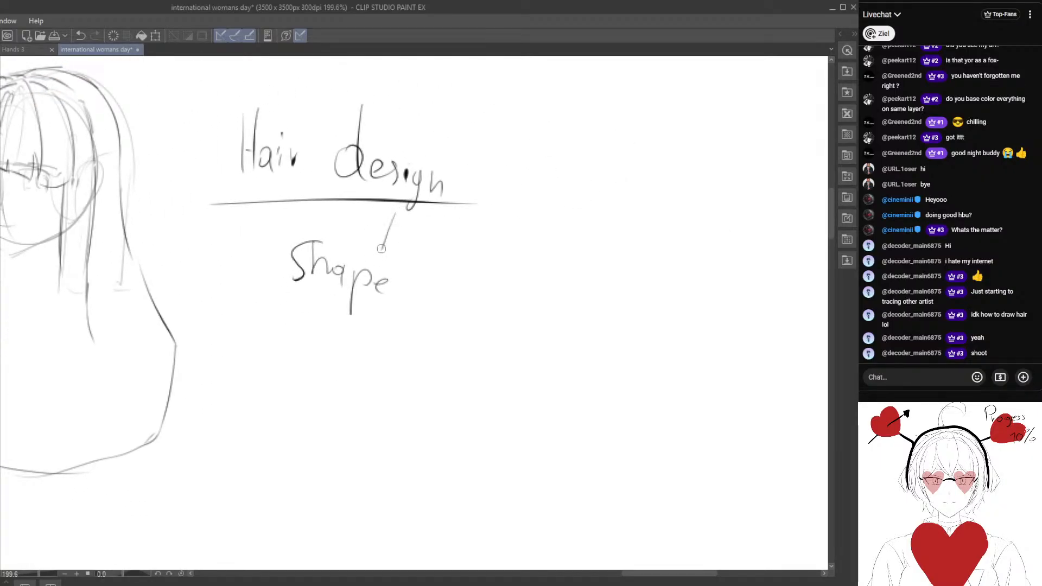
{"action": "left_click_drag", "start_coordinate": [380, 244], "coordinate": [394, 252]}
{"action": "left_click_drag", "start_coordinate": [473, 288], "coordinate": [506, 209]}
{"action": "left_click_drag", "start_coordinate": [358, 287], "coordinate": [371, 292]}
{"action": "mouse_move", "coordinate": [305, 357]}
{"action": "left_mouse_down"}
{"action": "mouse_move", "coordinate": [416, 372]}
{"action": "mouse_move", "coordinate": [517, 481]}
{"action": "left_mouse_up"}
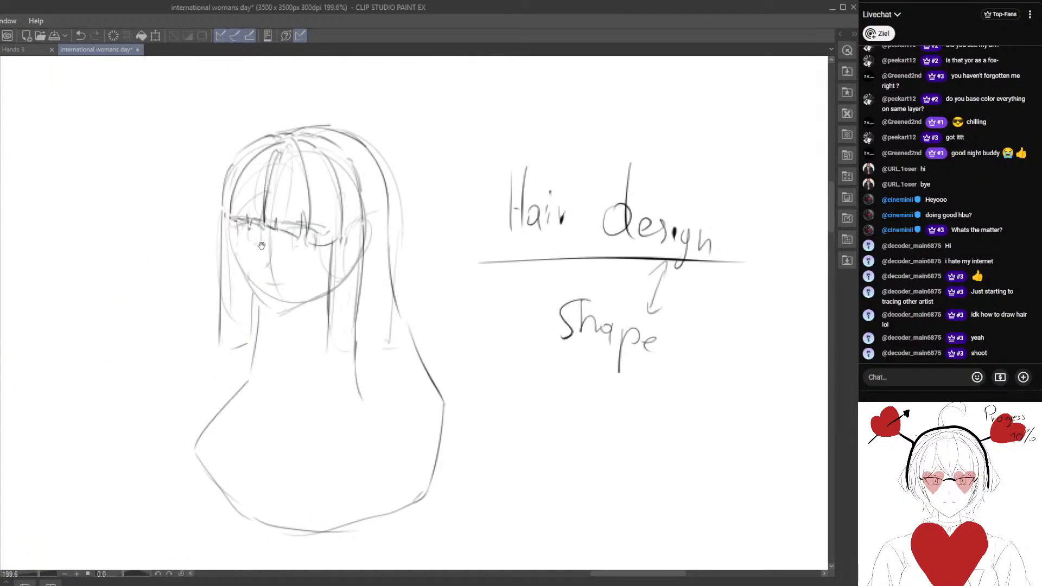
Erase the dark lines of the straight right side lock from the temple down past the ear.
{"action": "left_click_drag", "start_coordinate": [261, 229], "coordinate": [290, 229]}
{"action": "left_click_drag", "start_coordinate": [475, 239], "coordinate": [367, 379]}
{"action": "left_click_drag", "start_coordinate": [305, 370], "coordinate": [346, 253]}
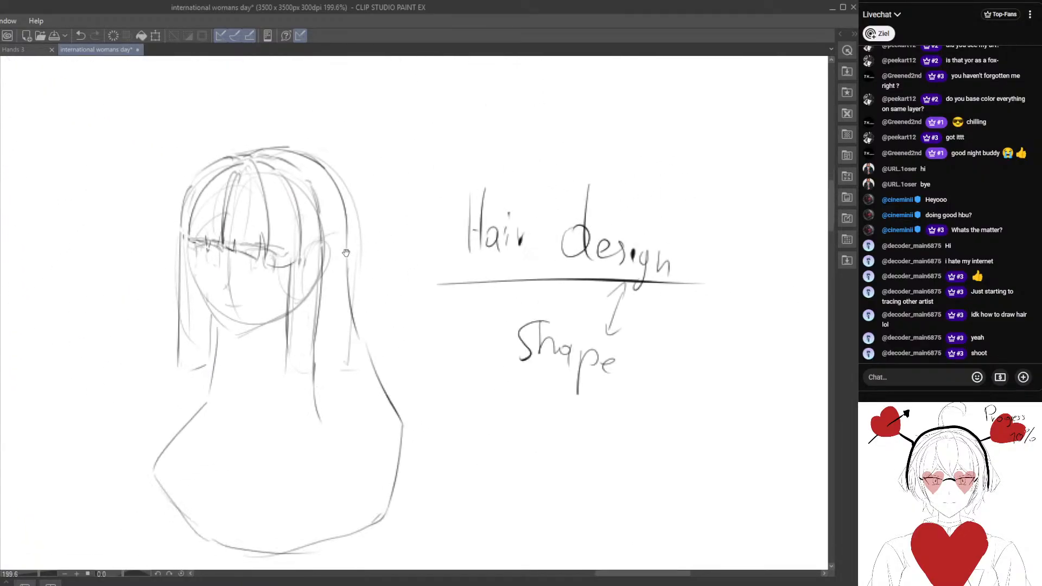
{"action": "left_click_drag", "start_coordinate": [320, 291], "coordinate": [315, 353]}
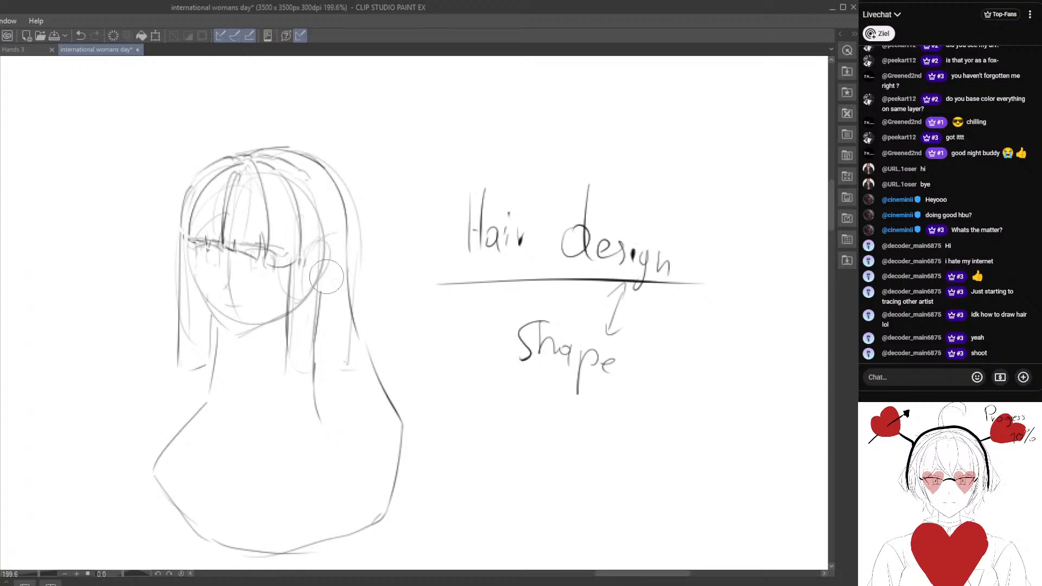
{"action": "left_click_drag", "start_coordinate": [312, 179], "coordinate": [319, 280]}
{"action": "key", "text": "e"}
{"action": "mouse_move", "coordinate": [314, 372]}
{"action": "left_mouse_down"}
{"action": "mouse_move", "coordinate": [294, 313]}
{"action": "mouse_move", "coordinate": [304, 321]}
{"action": "mouse_move", "coordinate": [295, 372]}
{"action": "mouse_move", "coordinate": [307, 394]}
{"action": "left_mouse_up"}
{"action": "key", "text": "p"}
{"action": "mouse_move", "coordinate": [299, 168]}
{"action": "left_mouse_down"}
{"action": "mouse_move", "coordinate": [344, 325]}
{"action": "mouse_move", "coordinate": [316, 199]}
{"action": "mouse_move", "coordinate": [321, 220]}
{"action": "left_mouse_up"}
{"action": "key", "text": "e"}
{"action": "key", "text": "p"}
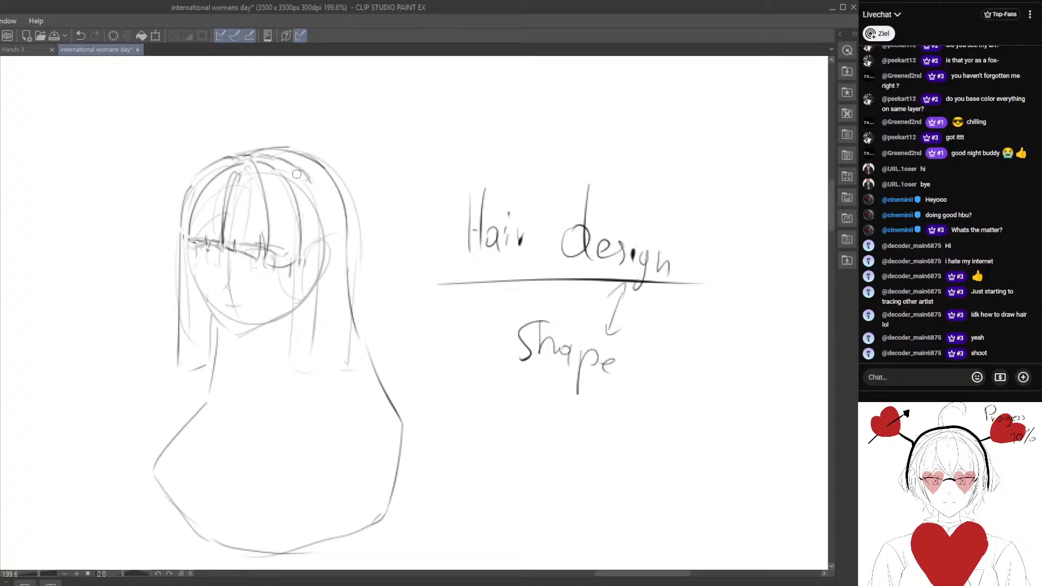
Draw a new right side lock that swings outward past the jaw and hooks back inward to a pointed tip below the chin.
{"action": "left_click_drag", "start_coordinate": [314, 260], "coordinate": [344, 324]}
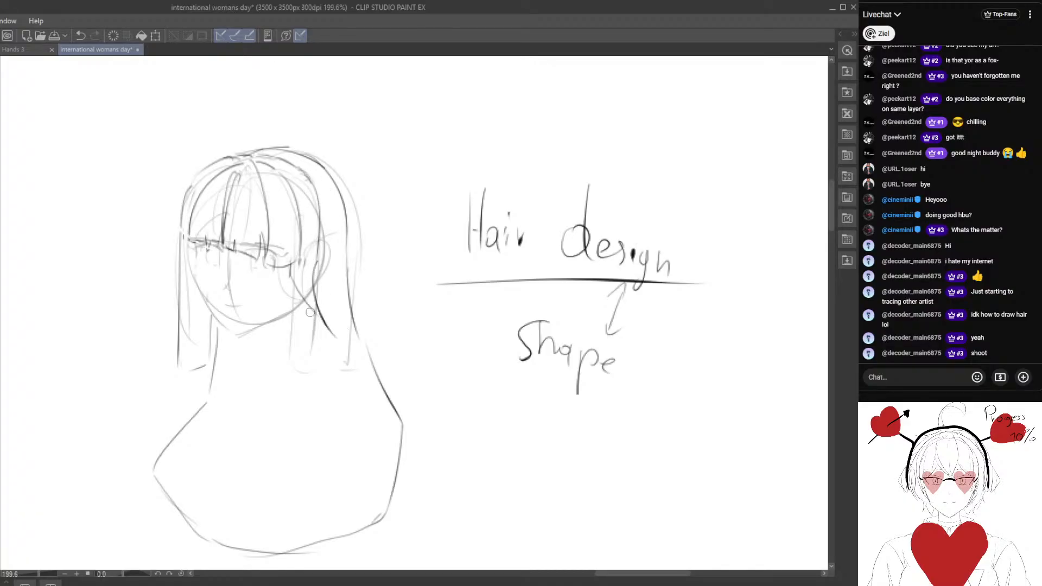
{"action": "mouse_move", "coordinate": [295, 294]}
{"action": "left_mouse_down"}
{"action": "mouse_move", "coordinate": [310, 354]}
{"action": "mouse_move", "coordinate": [304, 413]}
{"action": "left_mouse_up"}
{"action": "left_click_drag", "start_coordinate": [310, 357], "coordinate": [266, 410]}
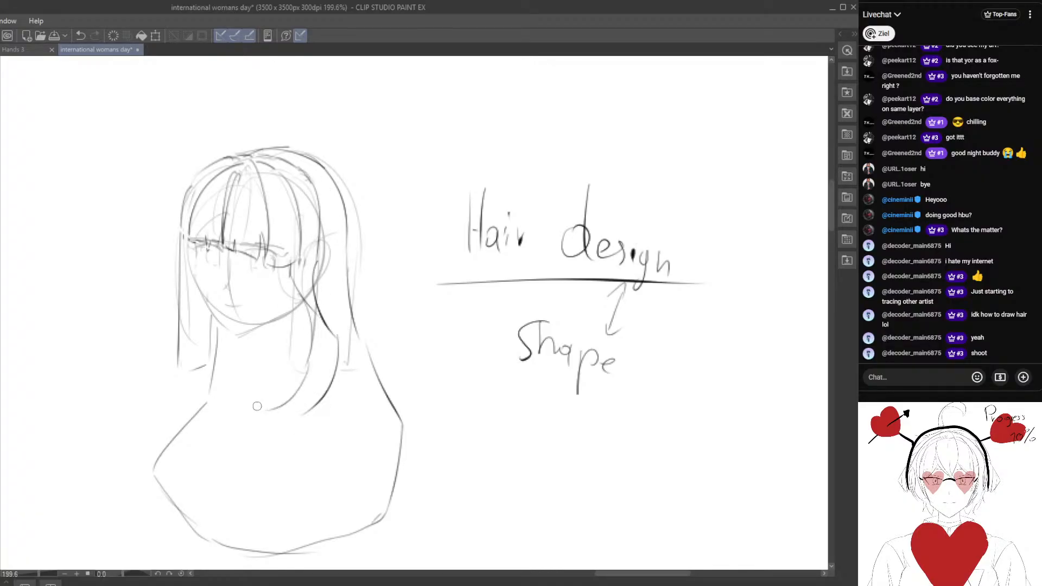
{"action": "mouse_move", "coordinate": [191, 385]}
{"action": "left_mouse_down"}
{"action": "mouse_move", "coordinate": [264, 402]}
{"action": "mouse_move", "coordinate": [242, 300]}
{"action": "left_mouse_up"}
{"action": "key", "text": "e"}
{"action": "key", "text": "p"}
{"action": "left_click_drag", "start_coordinate": [252, 254], "coordinate": [251, 340]}
{"action": "mouse_move", "coordinate": [236, 370]}
{"action": "left_mouse_down"}
{"action": "mouse_move", "coordinate": [255, 360]}
{"action": "mouse_move", "coordinate": [262, 318]}
{"action": "left_mouse_up"}
Erase the straight outer line of the left side lock and redraw it shorter, with an outward-flicking tip.
{"action": "key", "text": "e"}
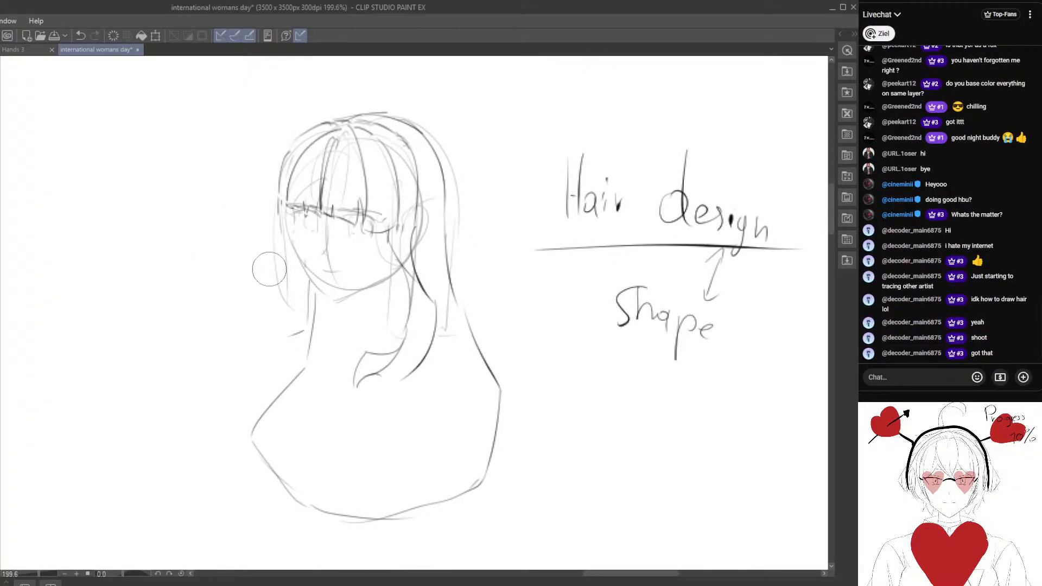
{"action": "key", "text": "p"}
{"action": "left_click_drag", "start_coordinate": [283, 202], "coordinate": [268, 299]}
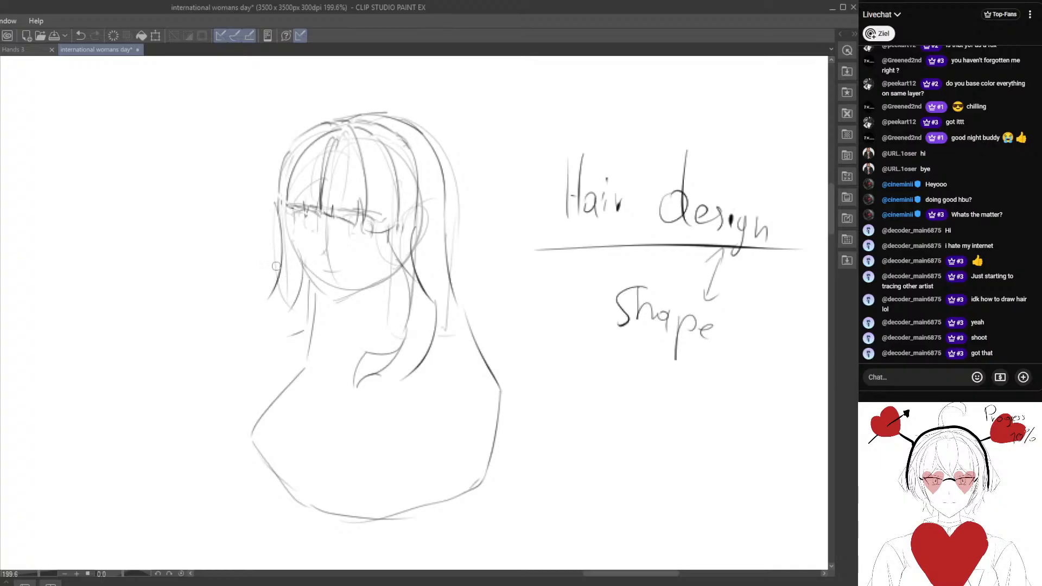
Circle the word "design" in the heading.
{"action": "left_click_drag", "start_coordinate": [347, 350], "coordinate": [224, 298]}
{"action": "mouse_move", "coordinate": [650, 107]}
{"action": "left_mouse_down"}
{"action": "mouse_move", "coordinate": [503, 142]}
{"action": "mouse_move", "coordinate": [363, 207]}
{"action": "left_mouse_up"}
{"action": "mouse_move", "coordinate": [328, 176]}
{"action": "left_mouse_down"}
{"action": "mouse_move", "coordinate": [401, 208]}
{"action": "mouse_move", "coordinate": [343, 186]}
{"action": "left_mouse_up"}
{"action": "mouse_move", "coordinate": [448, 250]}
{"action": "left_mouse_down"}
{"action": "mouse_move", "coordinate": [315, 212]}
{"action": "mouse_move", "coordinate": [222, 232]}
{"action": "left_mouse_up"}
Draw a straight hair section beside the heading with evenly long zigzag tips, a line across the tips and an underline beneath.
{"action": "mouse_move", "coordinate": [284, 273]}
{"action": "left_mouse_down"}
{"action": "mouse_move", "coordinate": [371, 293]}
{"action": "mouse_move", "coordinate": [360, 287]}
{"action": "left_mouse_up"}
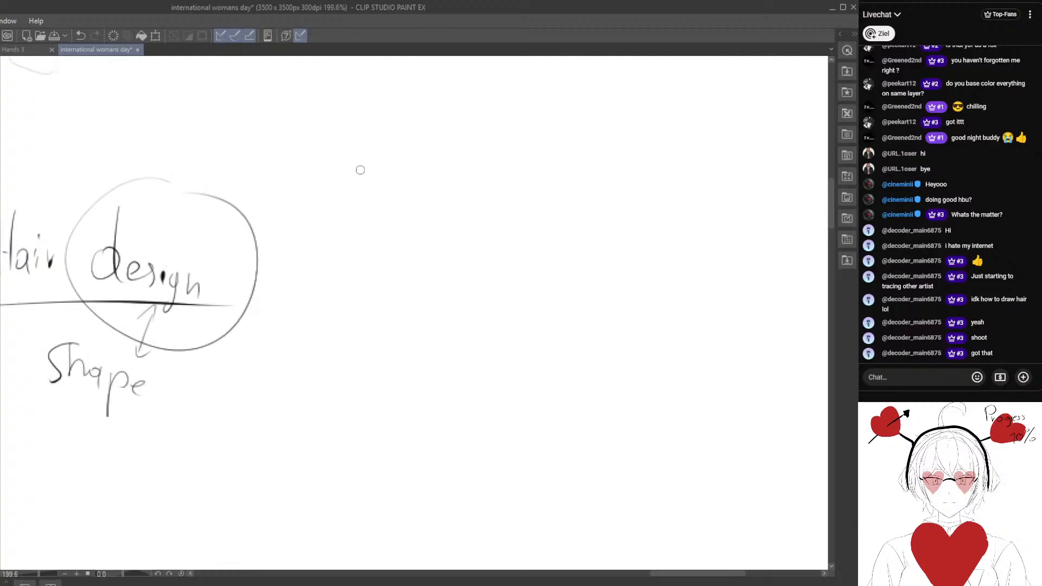
{"action": "mouse_move", "coordinate": [343, 157]}
{"action": "left_mouse_down"}
{"action": "mouse_move", "coordinate": [402, 196]}
{"action": "mouse_move", "coordinate": [422, 257]}
{"action": "mouse_move", "coordinate": [450, 153]}
{"action": "left_mouse_up"}
{"action": "left_click_drag", "start_coordinate": [418, 332], "coordinate": [410, 325]}
{"action": "left_click_drag", "start_coordinate": [321, 335], "coordinate": [426, 336]}
{"action": "left_click_drag", "start_coordinate": [405, 435], "coordinate": [386, 446]}
{"action": "left_click_drag", "start_coordinate": [360, 361], "coordinate": [371, 442]}
{"action": "left_click_drag", "start_coordinate": [328, 181], "coordinate": [329, 293]}
{"action": "left_click_drag", "start_coordinate": [440, 183], "coordinate": [427, 298]}
{"action": "mouse_move", "coordinate": [403, 453]}
{"action": "left_mouse_down"}
{"action": "mouse_move", "coordinate": [351, 251]}
{"action": "mouse_move", "coordinate": [365, 349]}
{"action": "left_mouse_up"}
{"action": "left_click_drag", "start_coordinate": [202, 307], "coordinate": [266, 308]}
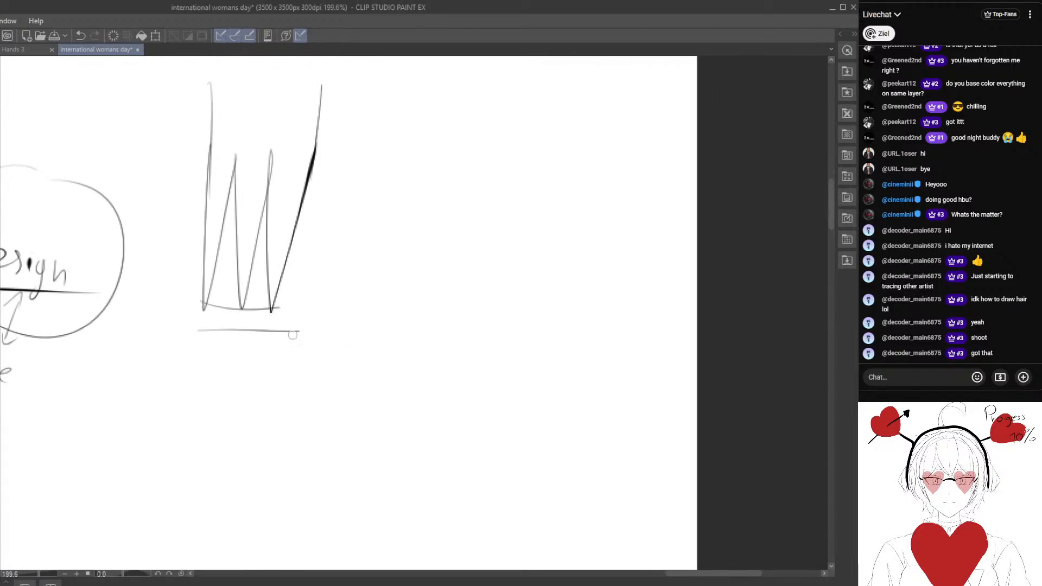
{"action": "left_click_drag", "start_coordinate": [386, 285], "coordinate": [375, 273]}
{"action": "left_click_drag", "start_coordinate": [392, 150], "coordinate": [378, 306]}
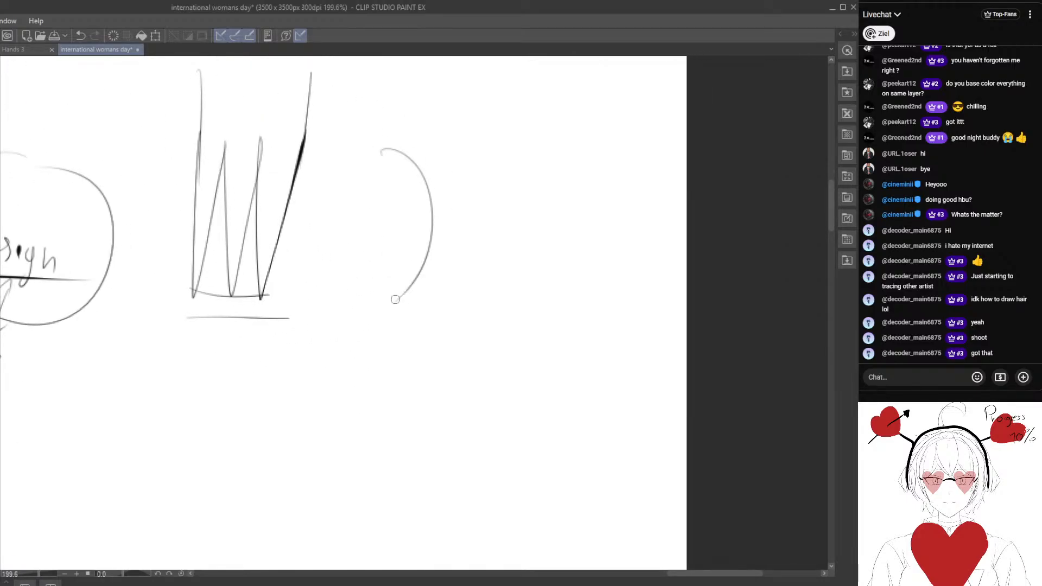
{"action": "key", "text": "ctrl+z"}
Sketch a second hair section beside the even one, with slanted sides and pointed tips of uneven length.
{"action": "left_click_drag", "start_coordinate": [402, 126], "coordinate": [372, 325]}
{"action": "left_click_drag", "start_coordinate": [432, 197], "coordinate": [373, 305]}
{"action": "left_click_drag", "start_coordinate": [432, 196], "coordinate": [408, 288]}
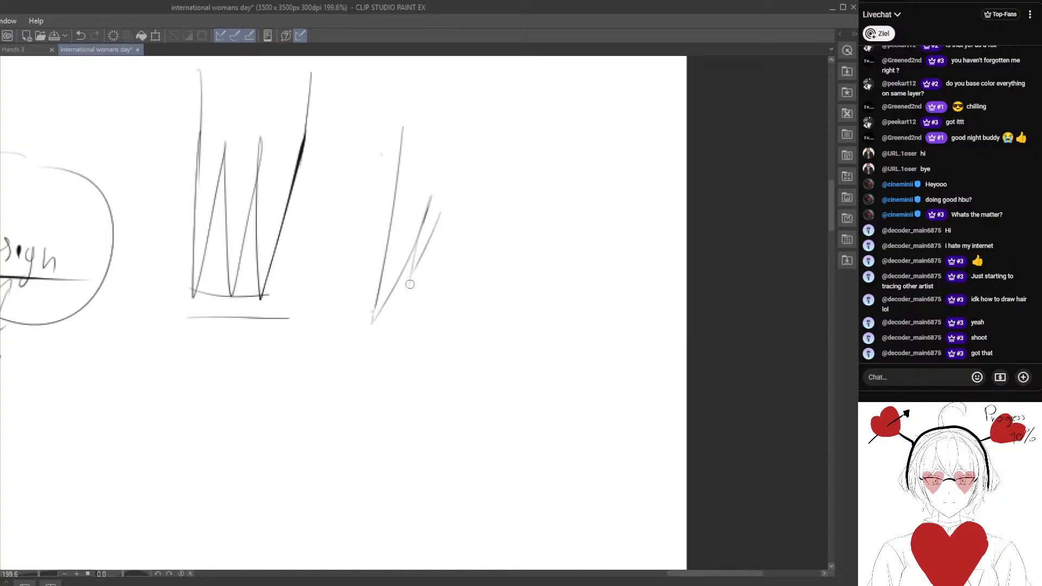
{"action": "key", "text": "ctrl+z"}
{"action": "mouse_move", "coordinate": [437, 196]}
{"action": "left_mouse_down"}
{"action": "mouse_move", "coordinate": [406, 284]}
{"action": "mouse_move", "coordinate": [412, 275]}
{"action": "left_mouse_up"}
{"action": "left_click_drag", "start_coordinate": [444, 229], "coordinate": [423, 329]}
{"action": "left_click_drag", "start_coordinate": [487, 147], "coordinate": [428, 324]}
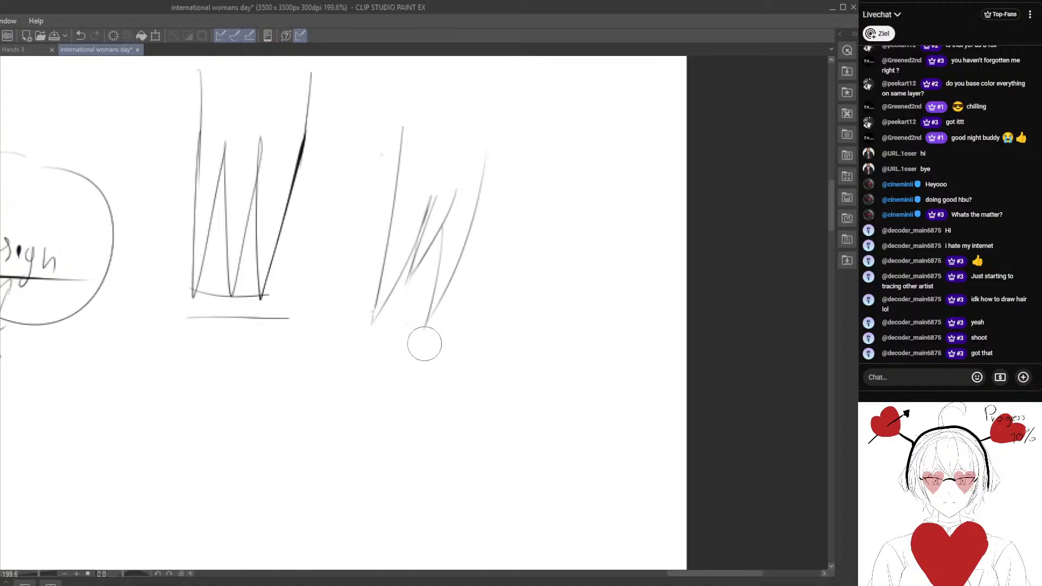
Erase the left and middle tips of the uneven hair section and redraw them as separate points.
{"action": "mouse_move", "coordinate": [426, 234]}
{"action": "left_mouse_down"}
{"action": "mouse_move", "coordinate": [419, 221]}
{"action": "mouse_move", "coordinate": [401, 275]}
{"action": "mouse_move", "coordinate": [409, 286]}
{"action": "left_mouse_up"}
{"action": "key", "text": "p"}
{"action": "key", "text": "e"}
{"action": "mouse_move", "coordinate": [418, 217]}
{"action": "left_mouse_down"}
{"action": "mouse_move", "coordinate": [397, 284]}
{"action": "mouse_move", "coordinate": [407, 272]}
{"action": "left_mouse_up"}
{"action": "key", "text": "p"}
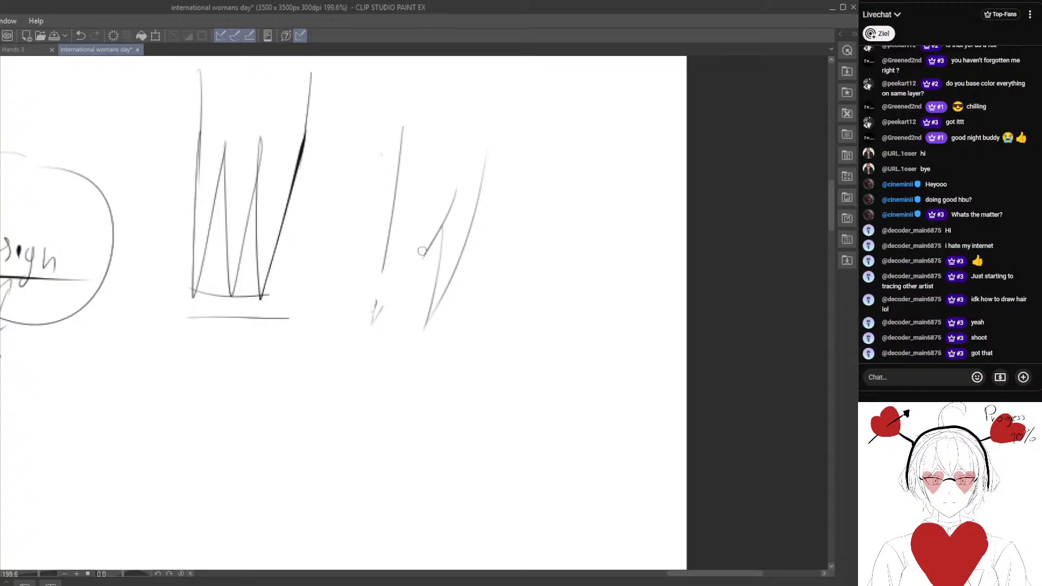
{"action": "mouse_move", "coordinate": [414, 232]}
{"action": "left_mouse_down"}
{"action": "mouse_move", "coordinate": [404, 289]}
{"action": "mouse_move", "coordinate": [404, 269]}
{"action": "left_mouse_up"}
{"action": "left_click_drag", "start_coordinate": [410, 255], "coordinate": [375, 324]}
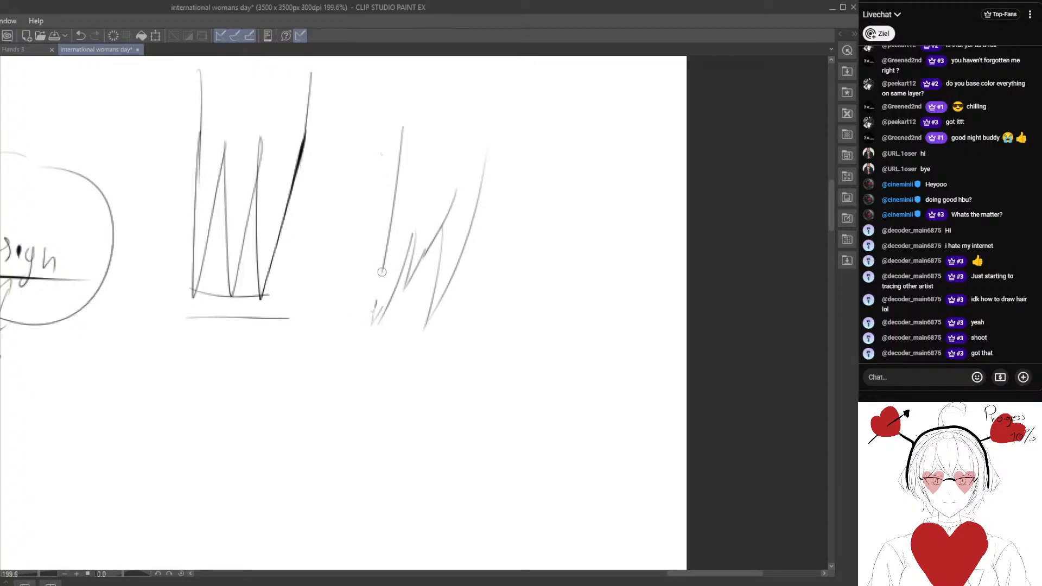
{"action": "left_click_drag", "start_coordinate": [387, 261], "coordinate": [373, 312]}
Erase the left tips again and redraw them as a large outward-curving point with a shorter strand next to it.
{"action": "key", "text": "e"}
{"action": "left_click_drag", "start_coordinate": [409, 228], "coordinate": [386, 279]}
{"action": "key", "text": "p"}
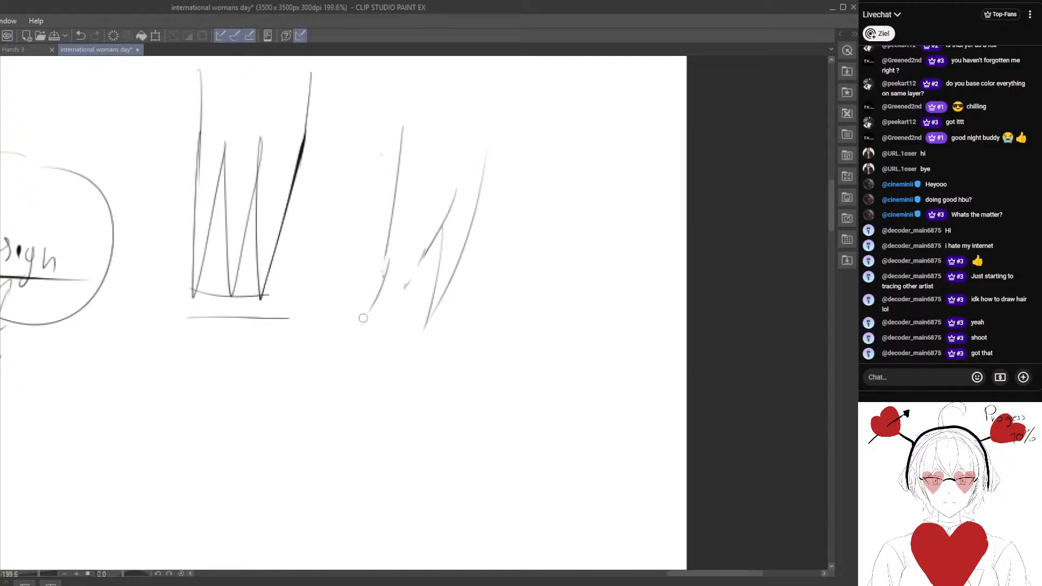
{"action": "left_click_drag", "start_coordinate": [363, 314], "coordinate": [423, 233]}
{"action": "left_click_drag", "start_coordinate": [402, 293], "coordinate": [422, 228]}
{"action": "left_click_drag", "start_coordinate": [401, 298], "coordinate": [437, 237]}
{"action": "left_click_drag", "start_coordinate": [308, 404], "coordinate": [428, 156]}
{"action": "left_click_drag", "start_coordinate": [230, 263], "coordinate": [303, 249]}
{"action": "left_click_drag", "start_coordinate": [413, 158], "coordinate": [261, 315]}
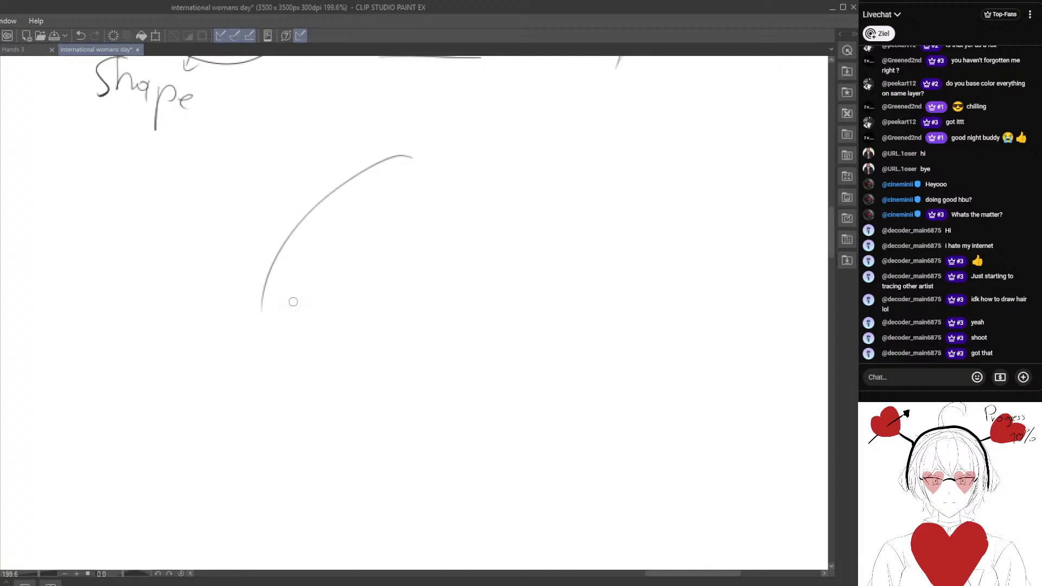
{"action": "key", "text": "e"}
{"action": "mouse_move", "coordinate": [429, 158]}
{"action": "left_mouse_down"}
{"action": "mouse_move", "coordinate": [312, 219]}
{"action": "mouse_move", "coordinate": [274, 302]}
{"action": "left_mouse_up"}
{"action": "key", "text": "p"}
{"action": "mouse_move", "coordinate": [416, 132]}
{"action": "left_mouse_down"}
{"action": "mouse_move", "coordinate": [335, 163]}
{"action": "mouse_move", "coordinate": [237, 378]}
{"action": "left_mouse_up"}
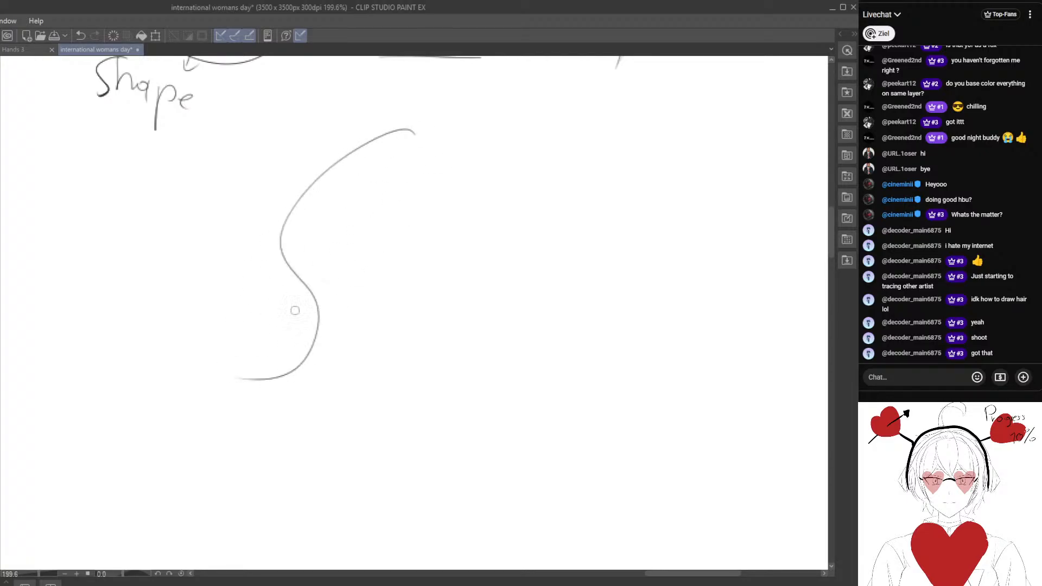
{"action": "mouse_move", "coordinate": [426, 170]}
{"action": "left_mouse_down"}
{"action": "mouse_move", "coordinate": [312, 287]}
{"action": "mouse_move", "coordinate": [372, 353]}
{"action": "mouse_move", "coordinate": [286, 422]}
{"action": "left_mouse_up"}
{"action": "mouse_move", "coordinate": [260, 372]}
{"action": "left_mouse_down"}
{"action": "mouse_move", "coordinate": [238, 365]}
{"action": "mouse_move", "coordinate": [222, 313]}
{"action": "mouse_move", "coordinate": [279, 281]}
{"action": "mouse_move", "coordinate": [276, 351]}
{"action": "mouse_move", "coordinate": [279, 266]}
{"action": "mouse_move", "coordinate": [278, 328]}
{"action": "mouse_move", "coordinate": [259, 271]}
{"action": "mouse_move", "coordinate": [291, 260]}
{"action": "mouse_move", "coordinate": [277, 321]}
{"action": "mouse_move", "coordinate": [301, 302]}
{"action": "mouse_move", "coordinate": [214, 342]}
{"action": "mouse_move", "coordinate": [237, 410]}
{"action": "mouse_move", "coordinate": [383, 279]}
{"action": "mouse_move", "coordinate": [340, 310]}
{"action": "mouse_move", "coordinate": [379, 204]}
{"action": "left_mouse_up"}
{"action": "key", "text": "e"}
{"action": "key", "text": "p"}
{"action": "key", "text": "e"}
{"action": "key", "text": "p"}
{"action": "key", "text": "e"}
{"action": "key", "text": "p"}
{"action": "key", "text": "e"}
{"action": "key", "text": "p"}
Draw a wavy ribbon-like lock on the blank area below, starting with an S-curve and adding inner fold edges and a second bend.
{"action": "left_click_drag", "start_coordinate": [395, 110], "coordinate": [304, 382]}
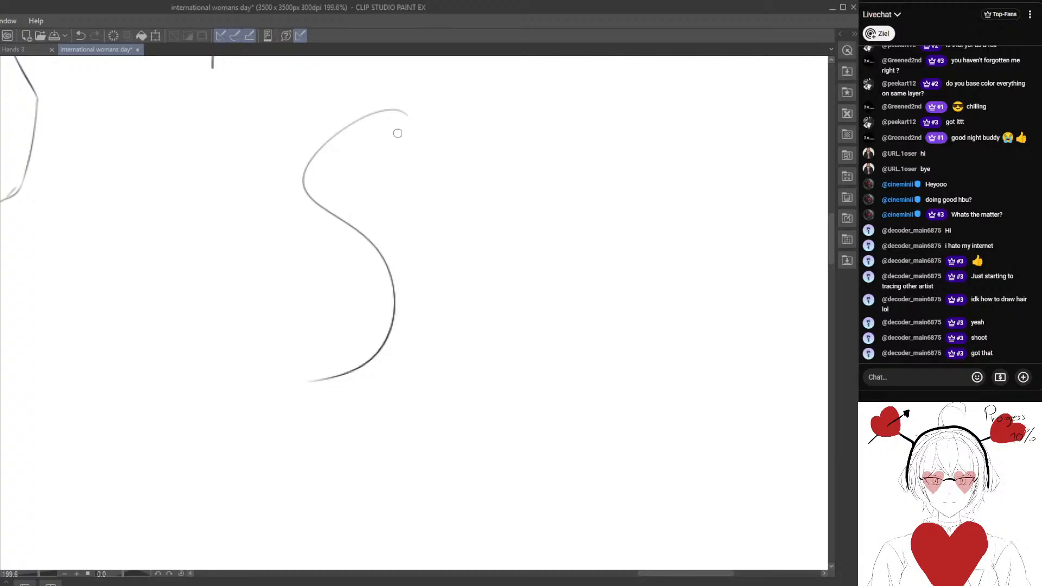
{"action": "left_click_drag", "start_coordinate": [310, 205], "coordinate": [376, 313]}
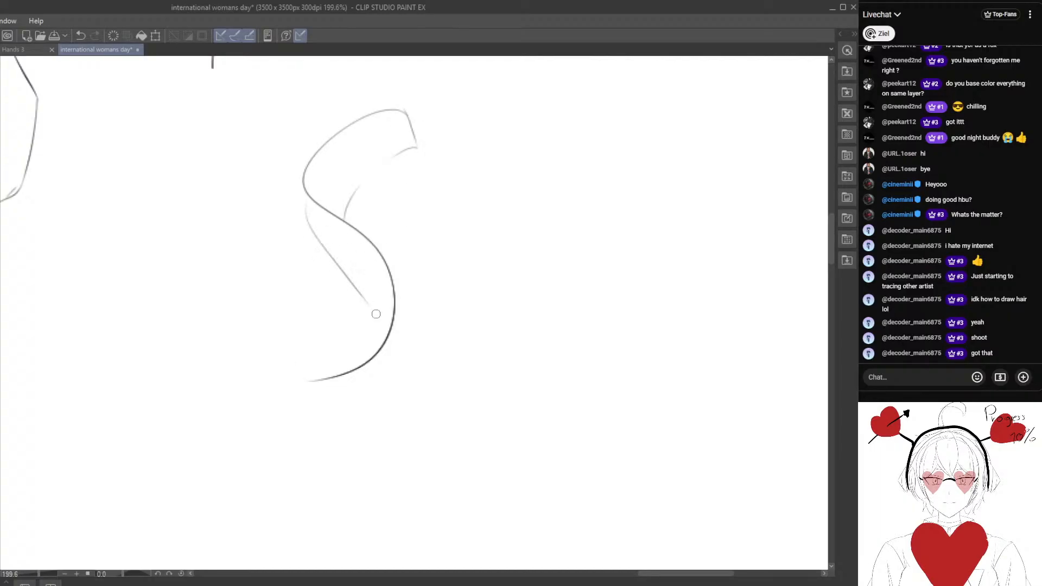
{"action": "mouse_move", "coordinate": [343, 382]}
{"action": "left_mouse_down"}
{"action": "mouse_move", "coordinate": [354, 318]}
{"action": "mouse_move", "coordinate": [312, 391]}
{"action": "mouse_move", "coordinate": [316, 441]}
{"action": "left_mouse_up"}
{"action": "mouse_move", "coordinate": [317, 319]}
{"action": "left_mouse_down"}
{"action": "mouse_move", "coordinate": [300, 330]}
{"action": "mouse_move", "coordinate": [271, 477]}
{"action": "left_mouse_up"}
{"action": "mouse_move", "coordinate": [314, 430]}
{"action": "left_mouse_down"}
{"action": "mouse_move", "coordinate": [298, 373]}
{"action": "mouse_move", "coordinate": [306, 237]}
{"action": "left_mouse_up"}
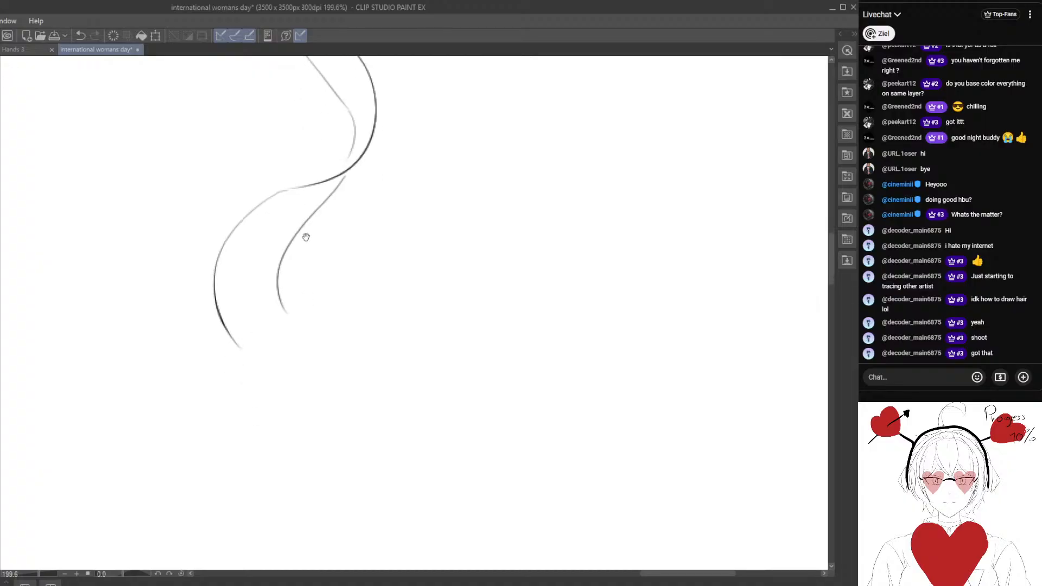
Erase and redraw the inner edge of the lower bend so it hooks up to a pointed tip on the right.
{"action": "mouse_move", "coordinate": [286, 301]}
{"action": "left_mouse_down"}
{"action": "mouse_move", "coordinate": [369, 269]}
{"action": "mouse_move", "coordinate": [321, 342]}
{"action": "mouse_move", "coordinate": [368, 292]}
{"action": "left_mouse_up"}
{"action": "key", "text": "e"}
{"action": "key", "text": "p"}
{"action": "mouse_move", "coordinate": [279, 268]}
{"action": "left_mouse_down"}
{"action": "mouse_move", "coordinate": [376, 293]}
{"action": "mouse_move", "coordinate": [353, 345]}
{"action": "left_mouse_up"}
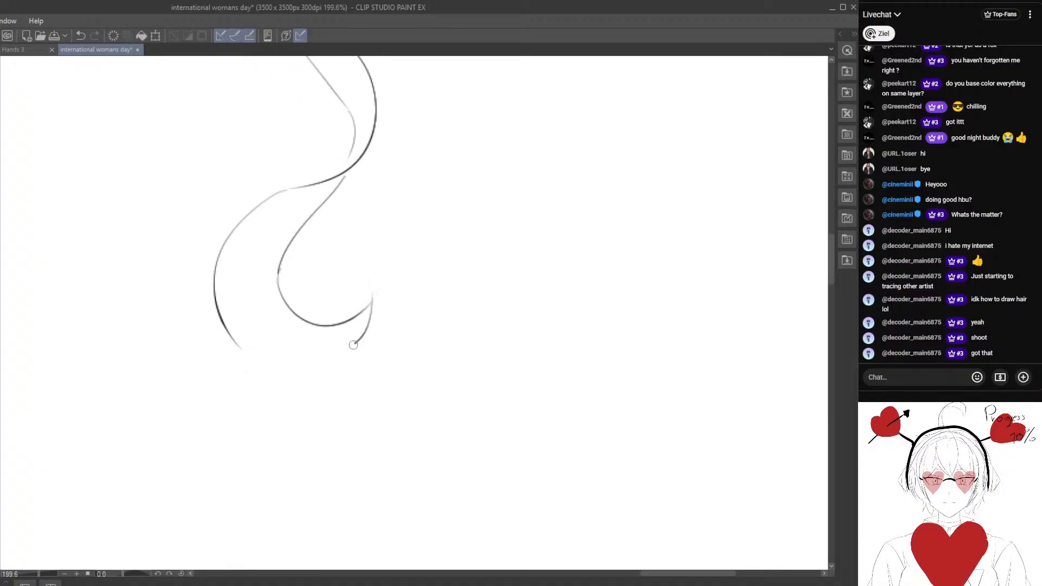
{"action": "left_click_drag", "start_coordinate": [279, 254], "coordinate": [264, 212]}
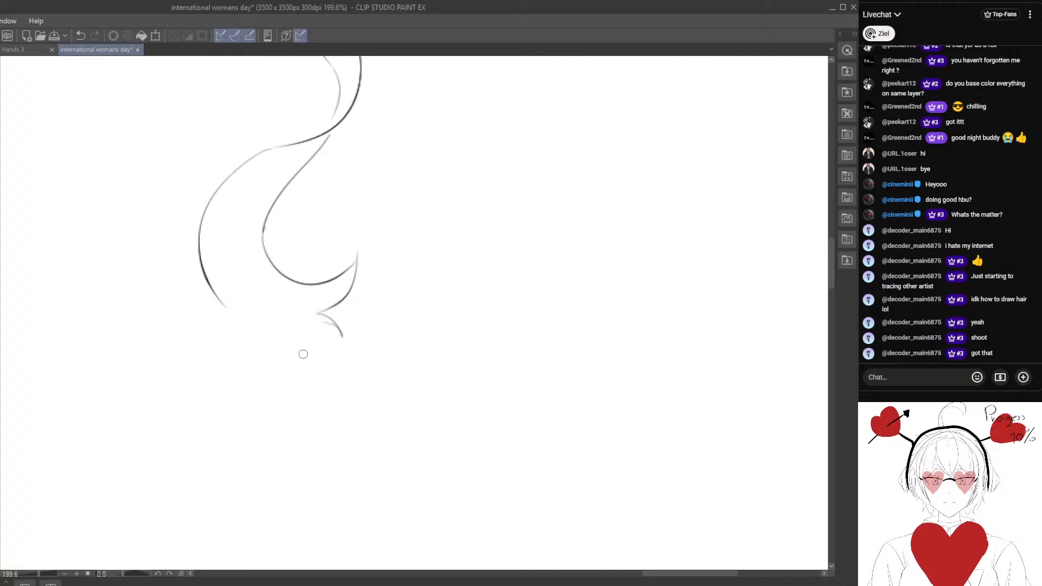
Draw the lower outer edge of the wavy lock down to forked tips, erasing and redrawing it until it flows smoothly.
{"action": "mouse_move", "coordinate": [219, 307]}
{"action": "left_mouse_down"}
{"action": "mouse_move", "coordinate": [297, 390]}
{"action": "mouse_move", "coordinate": [268, 375]}
{"action": "mouse_move", "coordinate": [330, 367]}
{"action": "mouse_move", "coordinate": [300, 320]}
{"action": "left_mouse_up"}
{"action": "key", "text": "e"}
{"action": "key", "text": "p"}
{"action": "left_click_drag", "start_coordinate": [217, 296], "coordinate": [296, 354]}
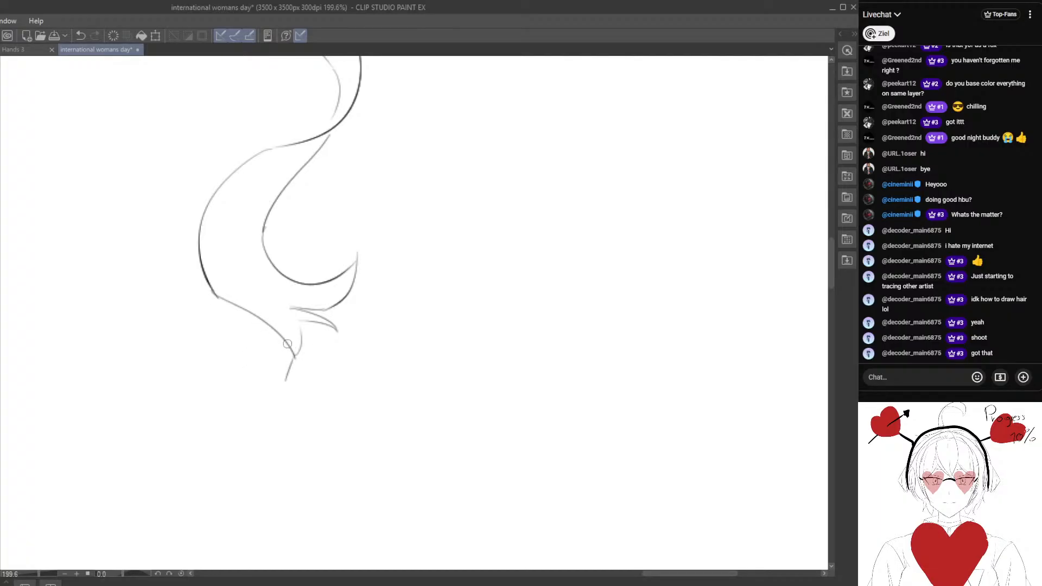
{"action": "key", "text": "e"}
{"action": "mouse_move", "coordinate": [284, 398]}
{"action": "left_mouse_down"}
{"action": "mouse_move", "coordinate": [237, 349]}
{"action": "mouse_move", "coordinate": [251, 347]}
{"action": "left_mouse_up"}
{"action": "key", "text": "p"}
{"action": "left_click_drag", "start_coordinate": [215, 296], "coordinate": [305, 347]}
{"action": "left_click_drag", "start_coordinate": [304, 347], "coordinate": [298, 324]}
Add a thin extra strand along the outer left edge of the wavy lock's lower bend.
{"action": "scroll", "coordinate": [281, 373], "scroll_direction": "down", "scroll_amount": 4}
{"action": "left_click_drag", "start_coordinate": [350, 268], "coordinate": [359, 333]}
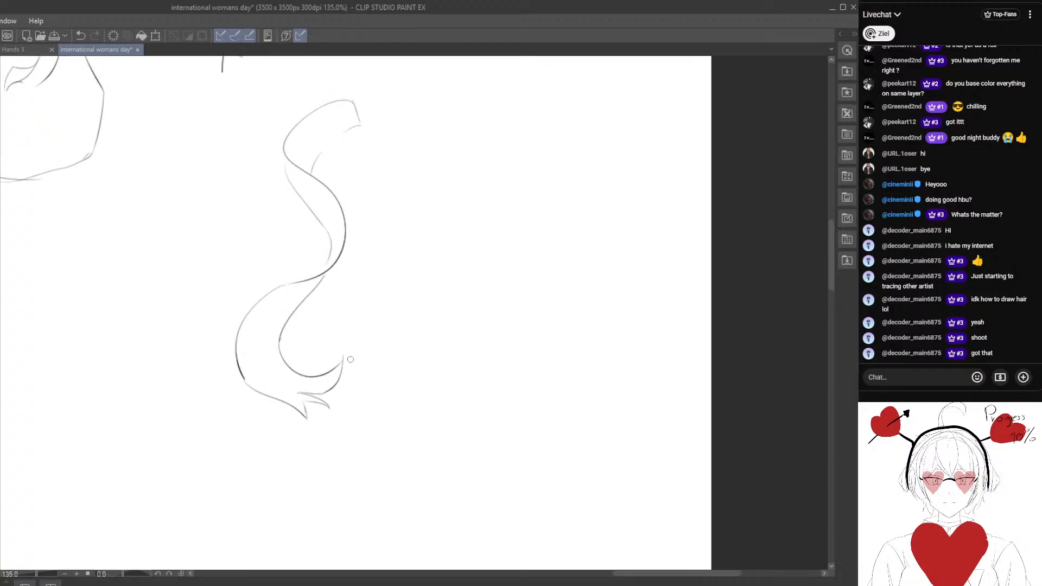
{"action": "scroll", "coordinate": [266, 344], "scroll_direction": "up", "scroll_amount": 3}
{"action": "mouse_move", "coordinate": [291, 349]}
{"action": "left_mouse_down"}
{"action": "mouse_move", "coordinate": [299, 279]}
{"action": "mouse_move", "coordinate": [253, 374]}
{"action": "left_mouse_up"}
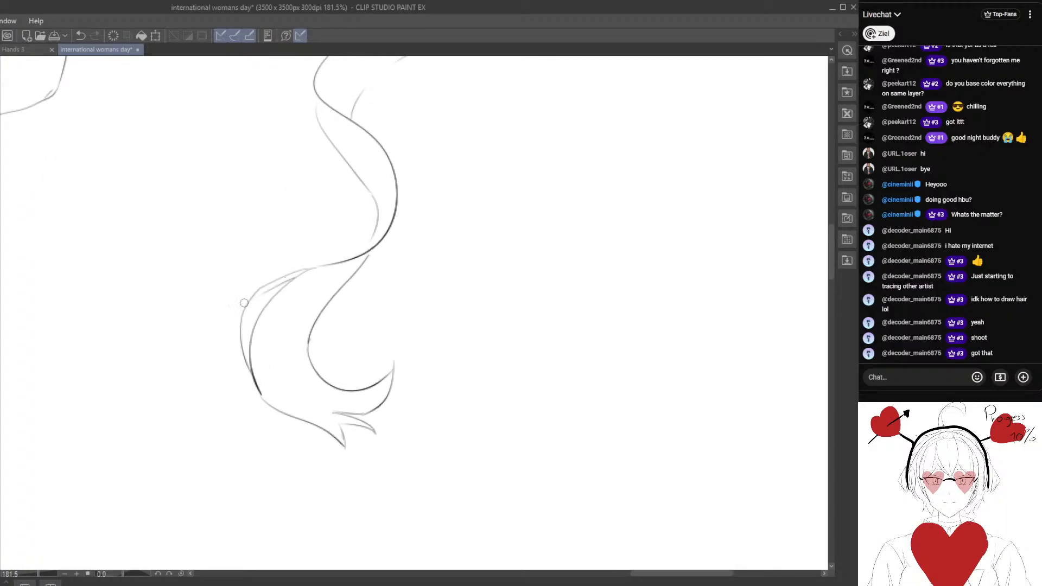
Draw another thin outer strand along the left edge of the wavy lock's lower bend, undoing the first stroke and redrawing it.
{"action": "left_click_drag", "start_coordinate": [241, 311], "coordinate": [265, 395]}
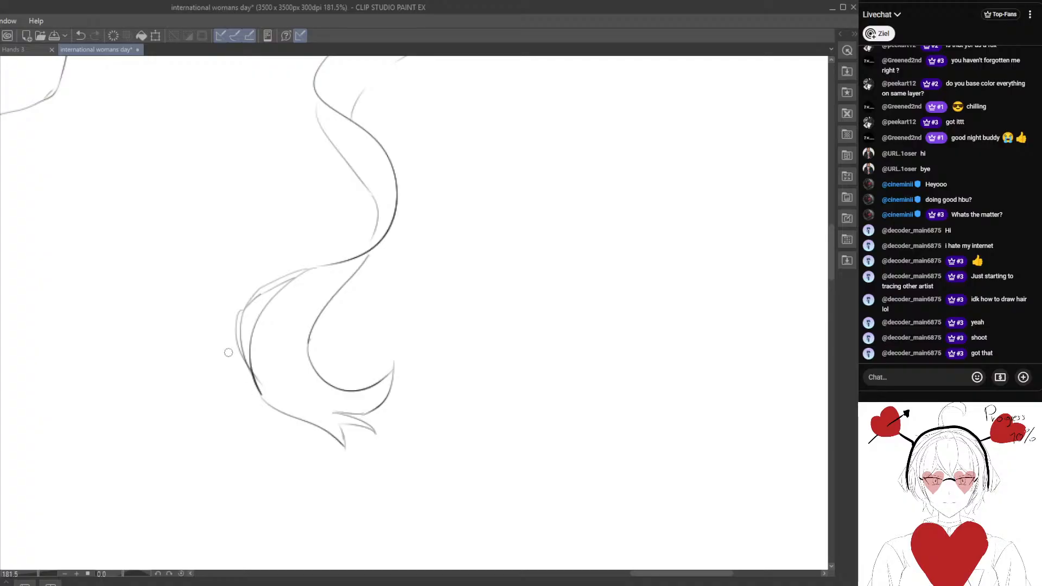
{"action": "left_click", "coordinate": [86, 36]}
{"action": "left_click_drag", "start_coordinate": [231, 280], "coordinate": [241, 250]}
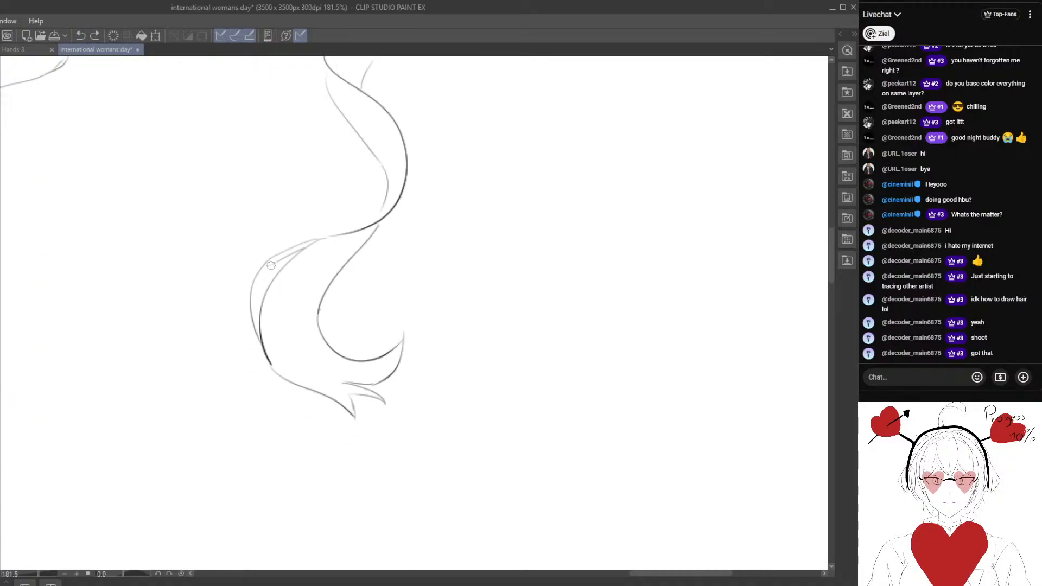
{"action": "left_click_drag", "start_coordinate": [253, 286], "coordinate": [275, 365]}
{"action": "mouse_move", "coordinate": [355, 335]}
{"action": "left_mouse_down"}
{"action": "mouse_move", "coordinate": [310, 331]}
{"action": "mouse_move", "coordinate": [304, 387]}
{"action": "left_mouse_up"}
Add overlapping extra strands outside the right side of the wavy lock's middle bend and complete the inner edge of its top fold.
{"action": "mouse_move", "coordinate": [282, 334]}
{"action": "left_mouse_down"}
{"action": "mouse_move", "coordinate": [380, 212]}
{"action": "mouse_move", "coordinate": [410, 244]}
{"action": "left_mouse_up"}
{"action": "key", "text": "e"}
{"action": "key", "text": "p"}
{"action": "left_click_drag", "start_coordinate": [349, 180], "coordinate": [377, 274]}
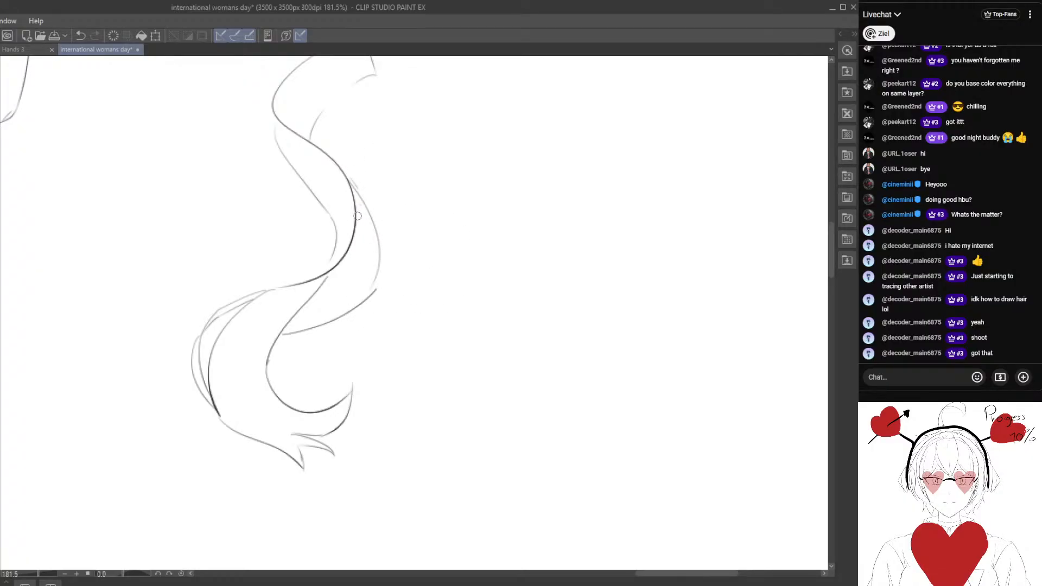
{"action": "mouse_move", "coordinate": [357, 216]}
{"action": "left_mouse_down"}
{"action": "mouse_move", "coordinate": [376, 289]}
{"action": "mouse_move", "coordinate": [290, 341]}
{"action": "left_mouse_up"}
{"action": "scroll", "coordinate": [258, 379], "scroll_direction": "down", "scroll_amount": 3}
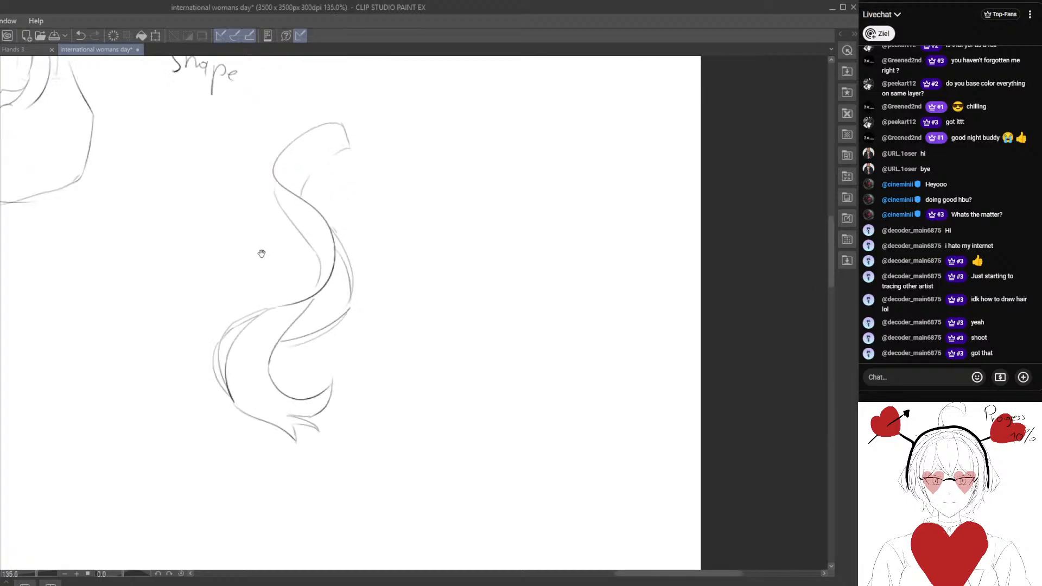
{"action": "scroll", "coordinate": [260, 253], "scroll_direction": "up", "scroll_amount": 1}
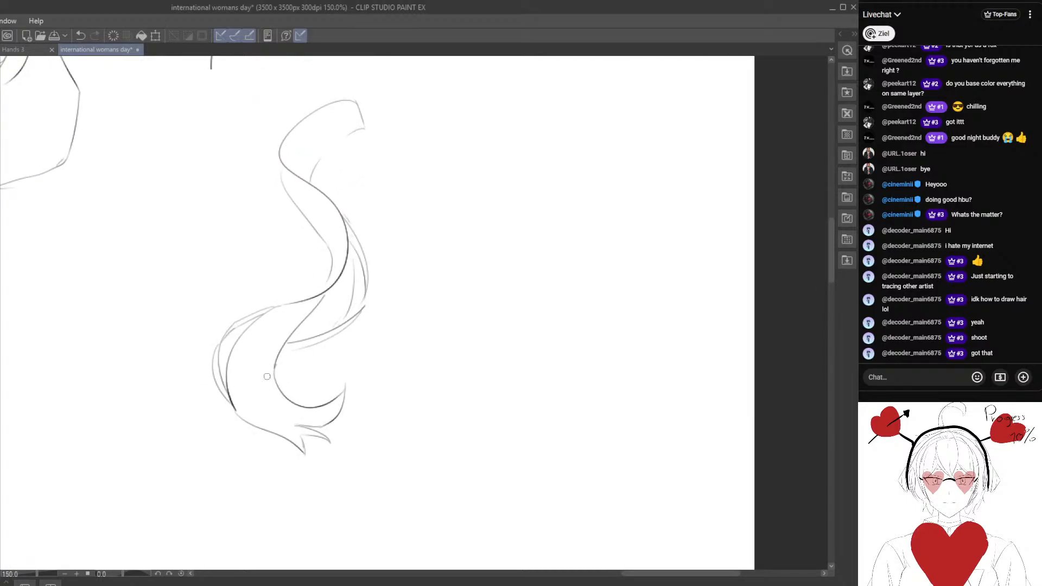
{"action": "scroll", "coordinate": [315, 312], "scroll_direction": "up", "scroll_amount": 2}
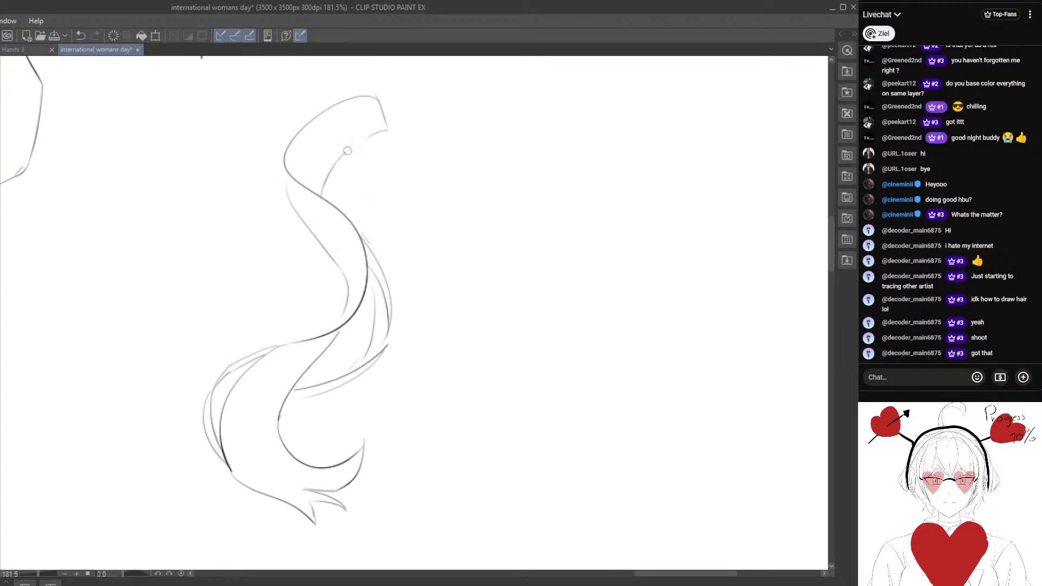
{"action": "left_click_drag", "start_coordinate": [347, 151], "coordinate": [365, 139]}
Handwrite "80 | 20" beside the top of the wavy lock, with an underline beneath the 80.
{"action": "left_click_drag", "start_coordinate": [399, 274], "coordinate": [348, 183]}
{"action": "mouse_move", "coordinate": [347, 290]}
{"action": "left_mouse_down"}
{"action": "mouse_move", "coordinate": [358, 265]}
{"action": "mouse_move", "coordinate": [372, 360]}
{"action": "left_mouse_up"}
{"action": "left_click_drag", "start_coordinate": [309, 429], "coordinate": [315, 354]}
{"action": "mouse_move", "coordinate": [371, 300]}
{"action": "left_mouse_down"}
{"action": "mouse_move", "coordinate": [298, 321]}
{"action": "mouse_move", "coordinate": [272, 517]}
{"action": "left_mouse_up"}
{"action": "left_click_drag", "start_coordinate": [382, 256], "coordinate": [420, 310]}
{"action": "left_click_drag", "start_coordinate": [455, 266], "coordinate": [471, 294]}
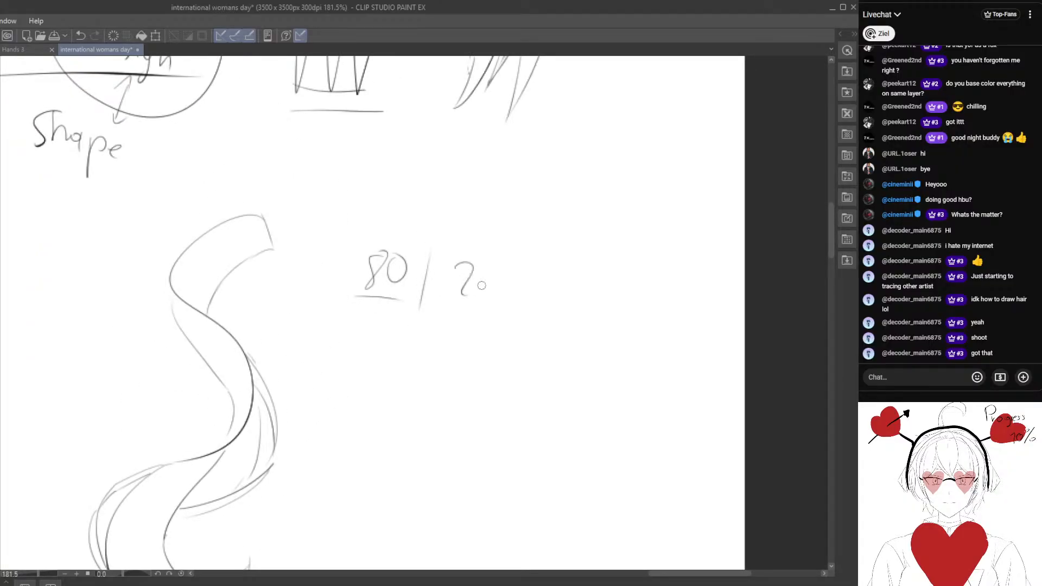
Scribble small marks at the wavy lock's forked tip and add a short dash below the underlined 80.
{"action": "left_click_drag", "start_coordinate": [376, 422], "coordinate": [406, 282]}
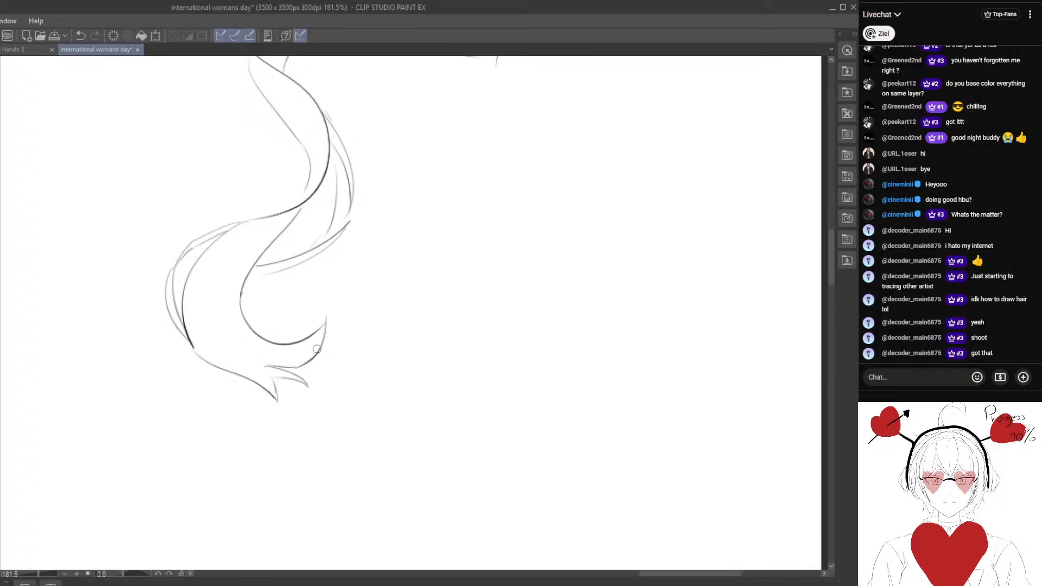
{"action": "left_click_drag", "start_coordinate": [297, 357], "coordinate": [296, 345]}
{"action": "key", "text": "e"}
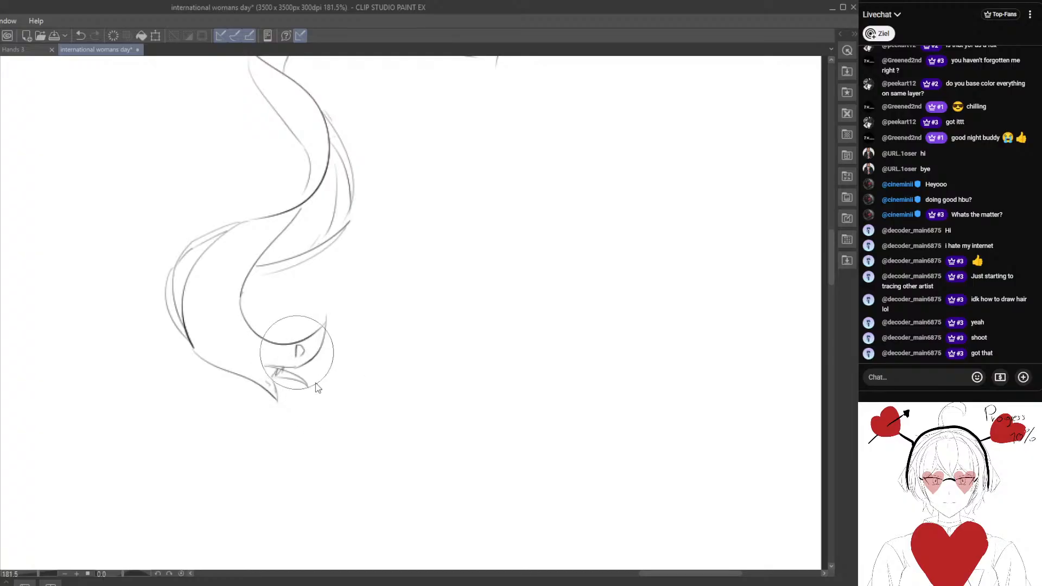
{"action": "key", "text": "p"}
{"action": "mouse_move", "coordinate": [436, 249]}
{"action": "left_mouse_down"}
{"action": "mouse_move", "coordinate": [358, 356]}
{"action": "mouse_move", "coordinate": [317, 249]}
{"action": "mouse_move", "coordinate": [332, 217]}
{"action": "left_mouse_up"}
{"action": "left_click_drag", "start_coordinate": [319, 360], "coordinate": [307, 294]}
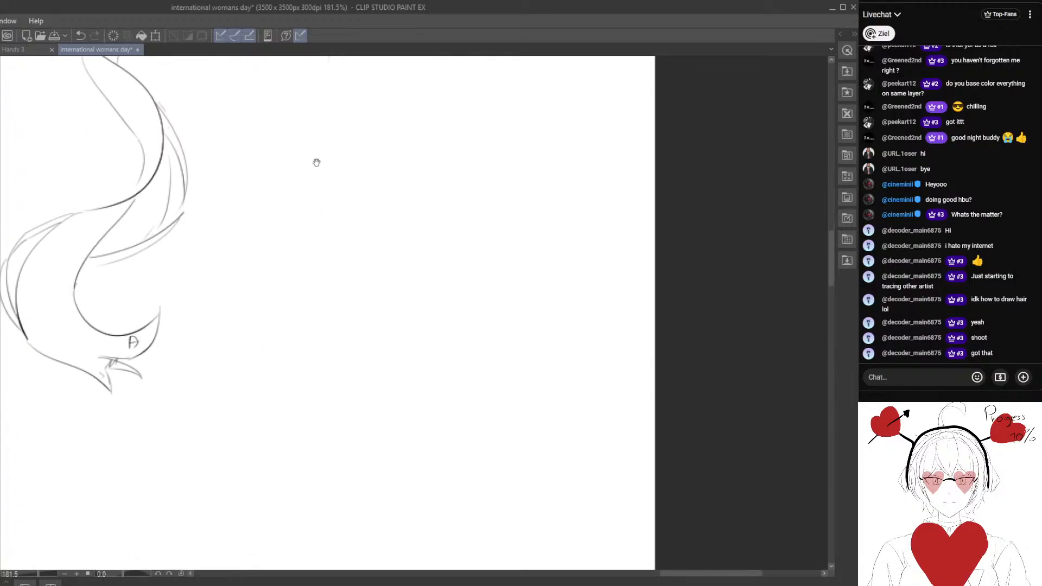
{"action": "left_click_drag", "start_coordinate": [316, 163], "coordinate": [345, 292]}
{"action": "left_click_drag", "start_coordinate": [307, 212], "coordinate": [332, 214]}
Draw the upper part of a second curved lock below the "80 | 20" note, with a pointed top and a small split tip.
{"action": "left_click_drag", "start_coordinate": [332, 327], "coordinate": [325, 271]}
{"action": "mouse_move", "coordinate": [329, 411]}
{"action": "left_mouse_down"}
{"action": "mouse_move", "coordinate": [374, 254]}
{"action": "mouse_move", "coordinate": [379, 356]}
{"action": "left_mouse_up"}
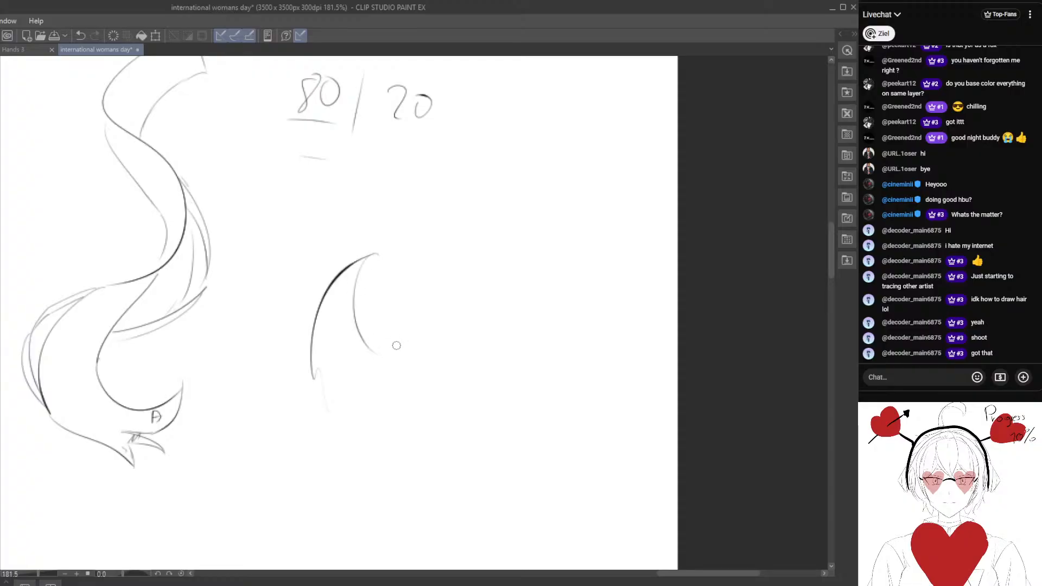
{"action": "mouse_move", "coordinate": [374, 309]}
{"action": "left_mouse_down"}
{"action": "mouse_move", "coordinate": [375, 353]}
{"action": "mouse_move", "coordinate": [390, 348]}
{"action": "mouse_move", "coordinate": [364, 475]}
{"action": "left_mouse_up"}
{"action": "left_click_drag", "start_coordinate": [302, 507], "coordinate": [313, 428]}
{"action": "left_click_drag", "start_coordinate": [325, 298], "coordinate": [284, 381]}
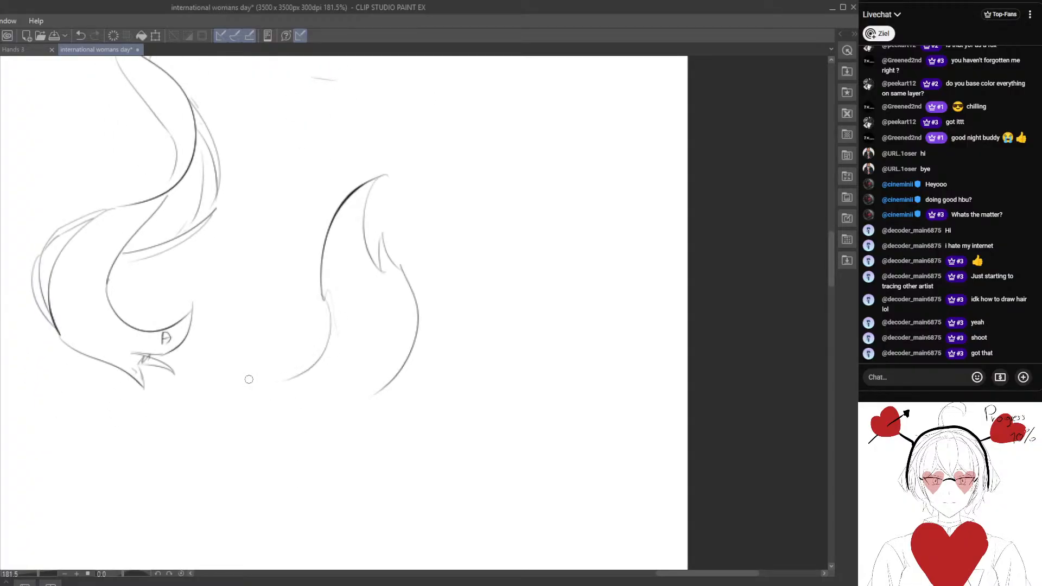
Extend the second lock with a lower bend sweeping left, a curled inner edge and a trailing tail.
{"action": "left_click_drag", "start_coordinate": [324, 334], "coordinate": [260, 327]}
{"action": "left_click_drag", "start_coordinate": [290, 374], "coordinate": [245, 357]}
{"action": "left_click_drag", "start_coordinate": [380, 387], "coordinate": [321, 398]}
{"action": "mouse_move", "coordinate": [269, 326]}
{"action": "left_mouse_down"}
{"action": "mouse_move", "coordinate": [291, 275]}
{"action": "mouse_move", "coordinate": [278, 241]}
{"action": "mouse_move", "coordinate": [255, 274]}
{"action": "left_mouse_up"}
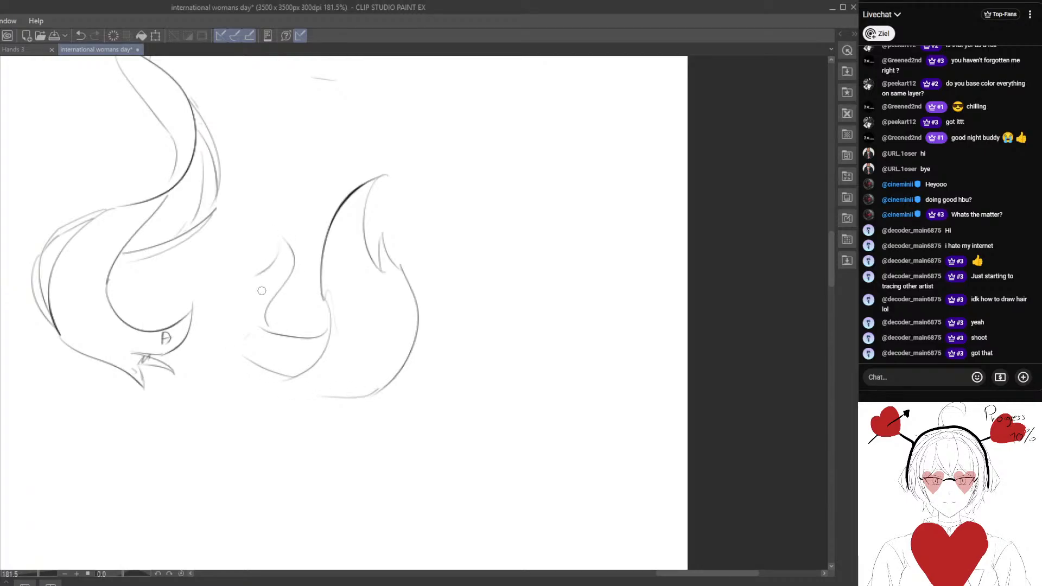
{"action": "mouse_move", "coordinate": [255, 359]}
{"action": "left_mouse_down"}
{"action": "mouse_move", "coordinate": [230, 414]}
{"action": "mouse_move", "coordinate": [239, 428]}
{"action": "left_mouse_up"}
{"action": "left_click_drag", "start_coordinate": [221, 418], "coordinate": [213, 398]}
Circle the "80 | 20" note with a large oval.
{"action": "left_click_drag", "start_coordinate": [268, 308], "coordinate": [285, 381]}
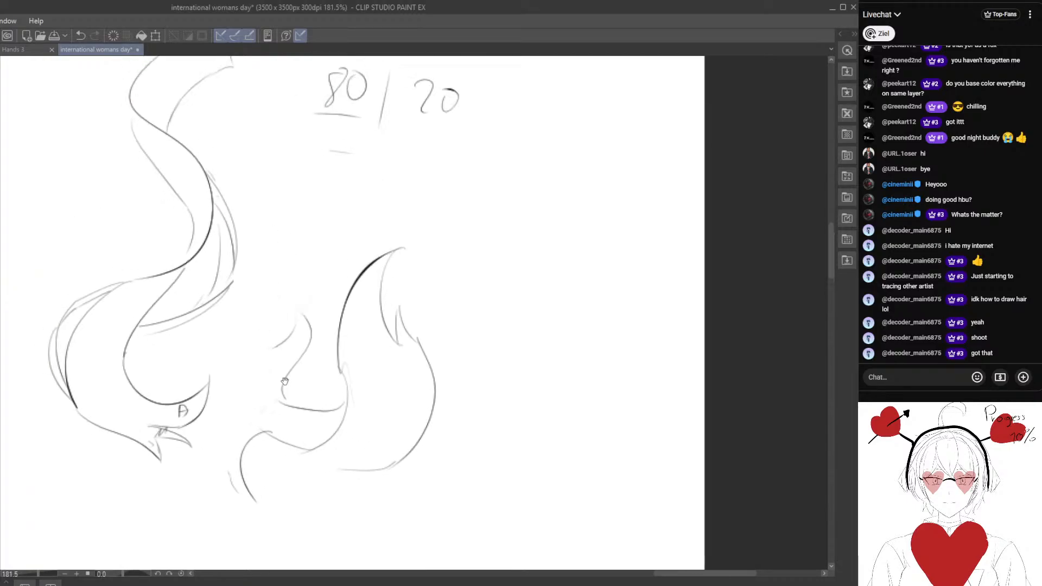
{"action": "scroll", "coordinate": [298, 303], "scroll_direction": "down", "scroll_amount": 3}
{"action": "left_click_drag", "start_coordinate": [173, 238], "coordinate": [159, 371]}
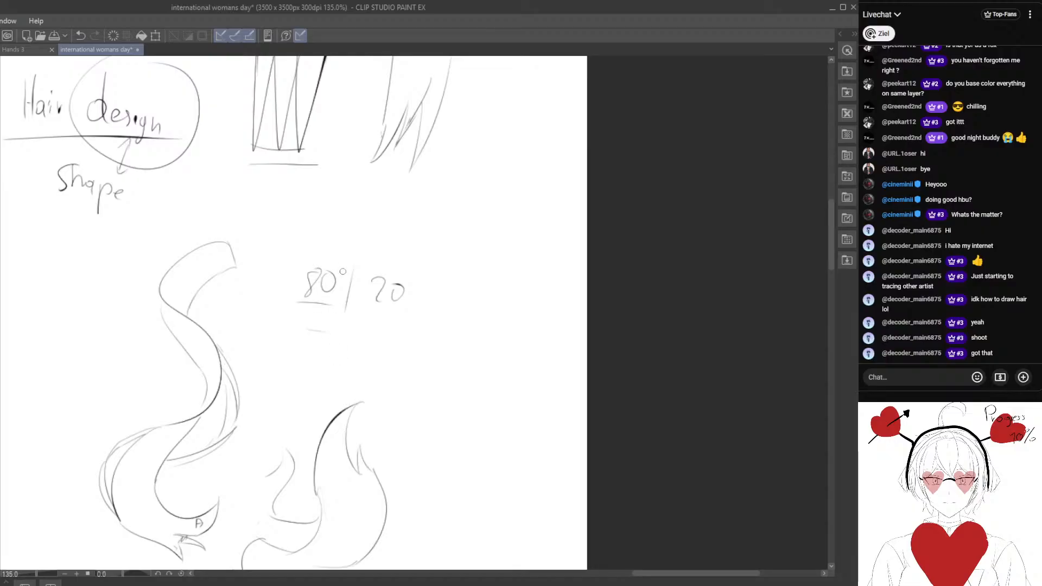
{"action": "mouse_move", "coordinate": [270, 280]}
{"action": "left_mouse_down"}
{"action": "mouse_move", "coordinate": [428, 251]}
{"action": "mouse_move", "coordinate": [339, 244]}
{"action": "left_mouse_up"}
{"action": "left_click_drag", "start_coordinate": [246, 249], "coordinate": [335, 309]}
{"action": "left_click_drag", "start_coordinate": [313, 356], "coordinate": [479, 389]}
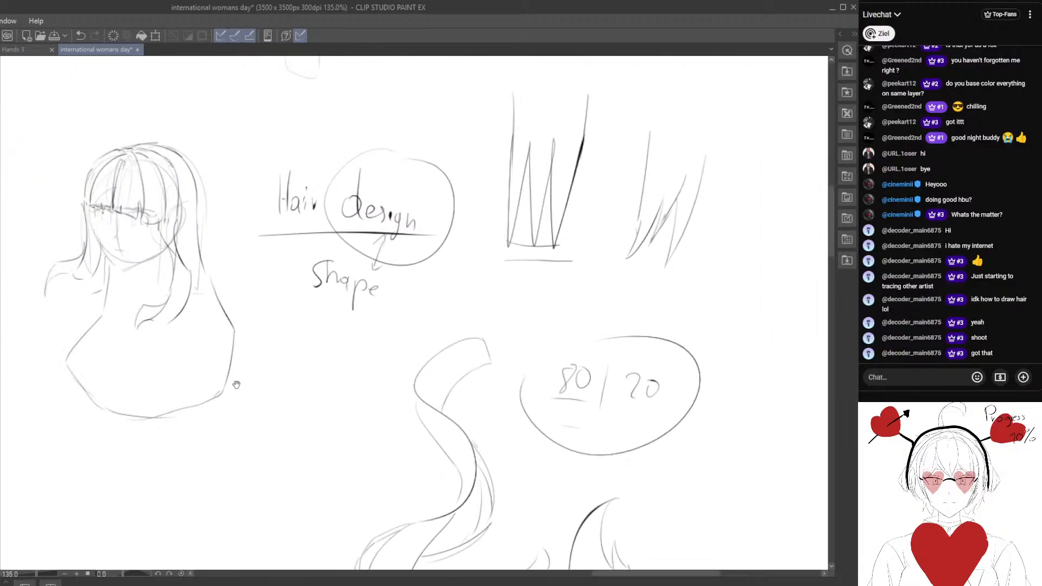
Examine the head sketch and the hair locks, mirroring the canvas horizontally and back to check the shapes.
{"action": "mouse_move", "coordinate": [201, 361]}
{"action": "left_mouse_down"}
{"action": "mouse_move", "coordinate": [318, 376]}
{"action": "mouse_move", "coordinate": [267, 344]}
{"action": "left_mouse_up"}
{"action": "scroll", "coordinate": [308, 362], "scroll_direction": "up", "scroll_amount": 2}
{"action": "left_click_drag", "start_coordinate": [262, 309], "coordinate": [275, 349]}
{"action": "mouse_move", "coordinate": [328, 433]}
{"action": "left_mouse_down"}
{"action": "mouse_move", "coordinate": [340, 349]}
{"action": "mouse_move", "coordinate": [346, 375]}
{"action": "left_mouse_up"}
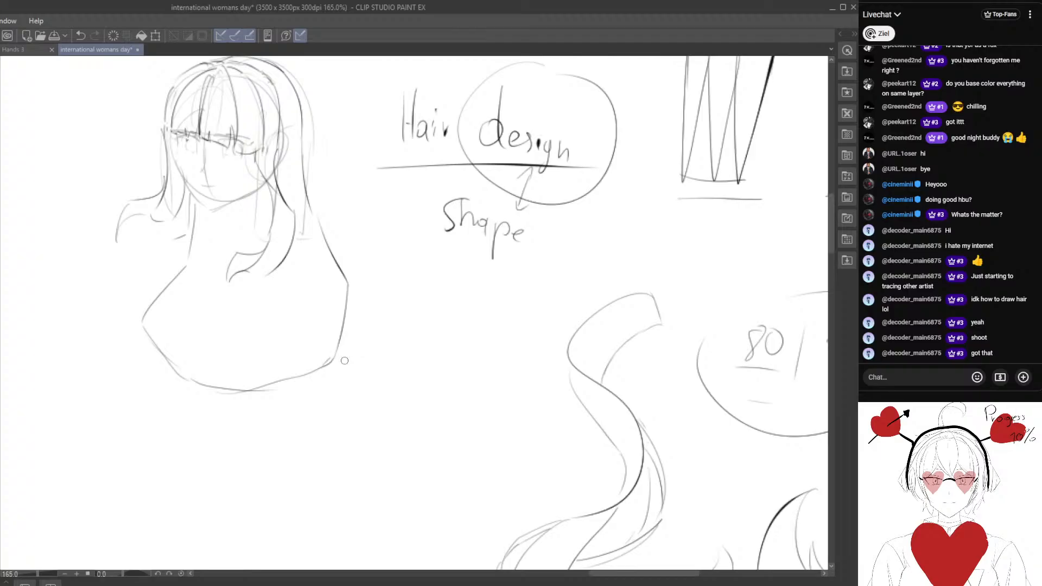
{"action": "mouse_move", "coordinate": [340, 294]}
{"action": "left_mouse_down"}
{"action": "mouse_move", "coordinate": [337, 353]}
{"action": "mouse_move", "coordinate": [326, 342]}
{"action": "mouse_move", "coordinate": [291, 349]}
{"action": "mouse_move", "coordinate": [257, 326]}
{"action": "mouse_move", "coordinate": [426, 535]}
{"action": "mouse_move", "coordinate": [402, 248]}
{"action": "mouse_move", "coordinate": [291, 346]}
{"action": "left_mouse_up"}
{"action": "scroll", "coordinate": [257, 326], "scroll_direction": "down", "scroll_amount": 5}
{"action": "mouse_move", "coordinate": [404, 385]}
{"action": "left_mouse_down"}
{"action": "mouse_move", "coordinate": [432, 351]}
{"action": "mouse_move", "coordinate": [388, 407]}
{"action": "mouse_move", "coordinate": [396, 380]}
{"action": "left_mouse_up"}
{"action": "left_click", "coordinate": [296, 480]}
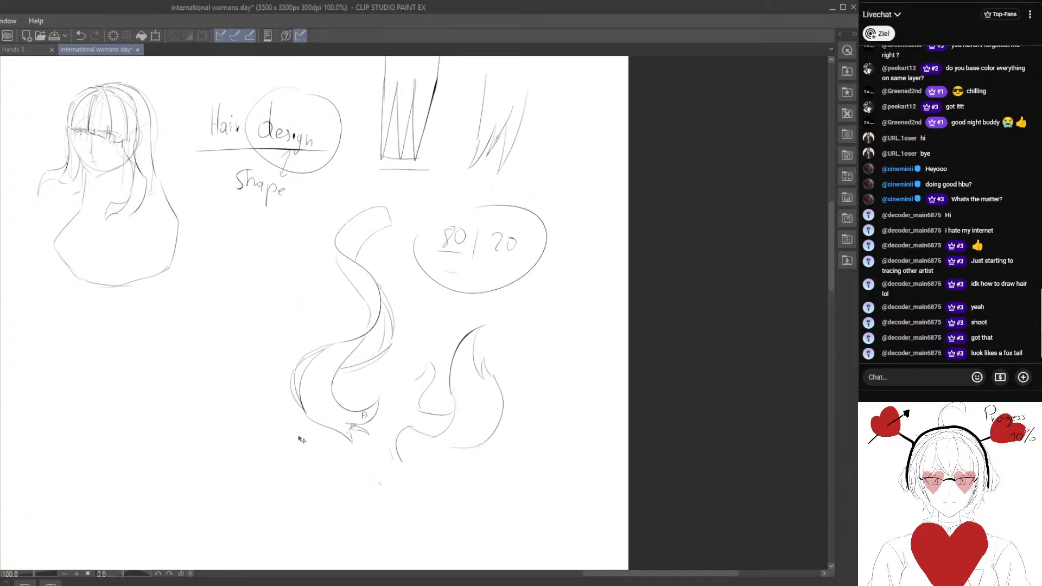
{"action": "scroll", "coordinate": [317, 392], "scroll_direction": "up", "scroll_amount": 3}
{"action": "key", "text": "h"}
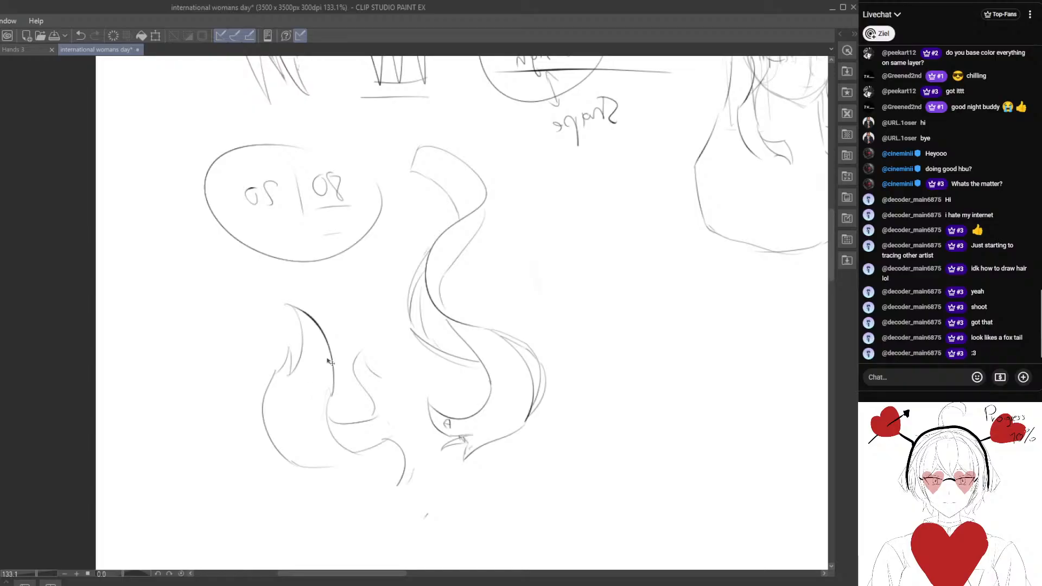
{"action": "left_click_drag", "start_coordinate": [469, 379], "coordinate": [300, 350]}
{"action": "key", "text": "h"}
{"action": "left_click_drag", "start_coordinate": [437, 289], "coordinate": [326, 357]}
{"action": "mouse_move", "coordinate": [362, 294]}
{"action": "left_mouse_down"}
{"action": "mouse_move", "coordinate": [392, 350]}
{"action": "mouse_move", "coordinate": [356, 344]}
{"action": "mouse_move", "coordinate": [309, 291]}
{"action": "mouse_move", "coordinate": [308, 326]}
{"action": "mouse_move", "coordinate": [380, 348]}
{"action": "left_mouse_up"}
{"action": "mouse_move", "coordinate": [303, 312]}
{"action": "left_mouse_down"}
{"action": "mouse_move", "coordinate": [328, 346]}
{"action": "mouse_move", "coordinate": [353, 298]}
{"action": "mouse_move", "coordinate": [280, 308]}
{"action": "mouse_move", "coordinate": [300, 344]}
{"action": "left_mouse_up"}
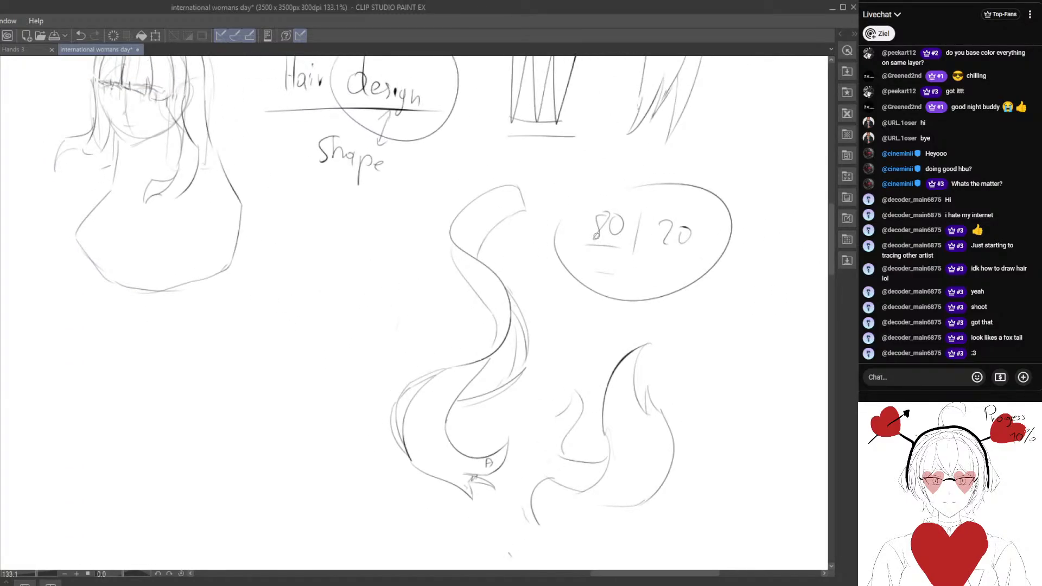
Mark the 80 and the 20 separately, circle the second lock's upper shapes, and sketch a simplified pointed tip beside it.
{"action": "left_click_drag", "start_coordinate": [601, 192], "coordinate": [667, 250]}
{"action": "left_click_drag", "start_coordinate": [611, 291], "coordinate": [481, 209]}
{"action": "left_click_drag", "start_coordinate": [505, 258], "coordinate": [518, 245]}
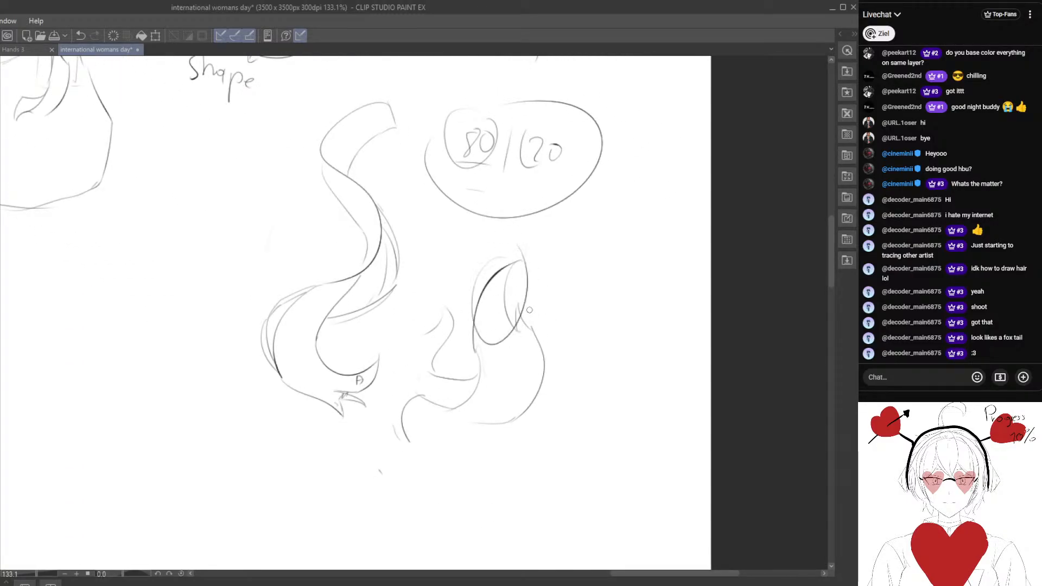
{"action": "mouse_move", "coordinate": [518, 320]}
{"action": "left_mouse_down"}
{"action": "mouse_move", "coordinate": [533, 327]}
{"action": "mouse_move", "coordinate": [610, 242]}
{"action": "left_mouse_up"}
{"action": "mouse_move", "coordinate": [610, 243]}
{"action": "left_mouse_down"}
{"action": "mouse_move", "coordinate": [592, 318]}
{"action": "mouse_move", "coordinate": [612, 307]}
{"action": "left_mouse_up"}
{"action": "mouse_move", "coordinate": [613, 307]}
{"action": "left_mouse_down"}
{"action": "mouse_move", "coordinate": [621, 326]}
{"action": "mouse_move", "coordinate": [572, 325]}
{"action": "left_mouse_up"}
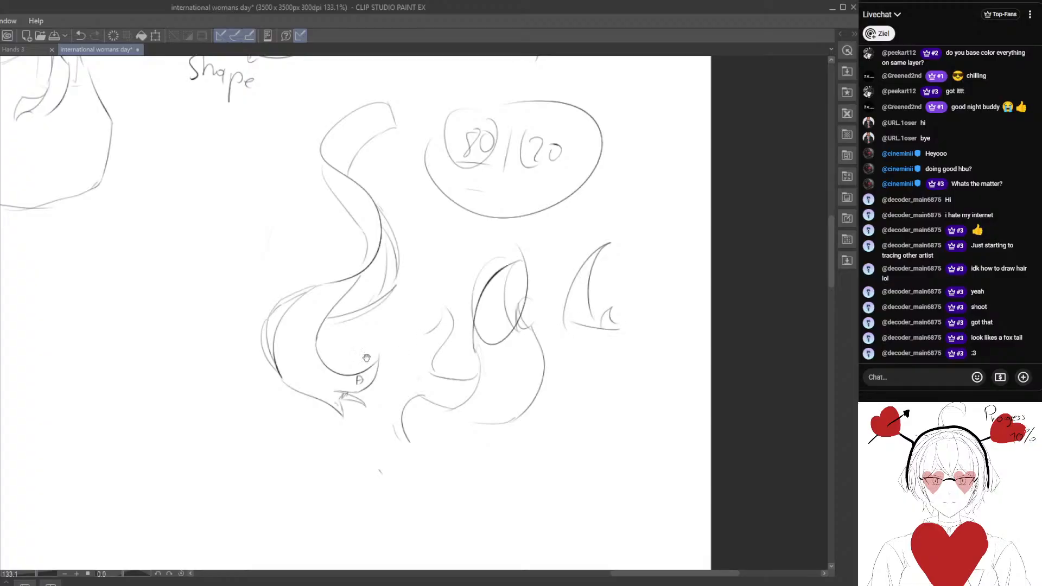
Start a third lock on the blank area beside the wavy lock, with a curved pointed top and a small inner split tip.
{"action": "left_click_drag", "start_coordinate": [366, 359], "coordinate": [485, 362]}
{"action": "mouse_move", "coordinate": [279, 279]}
{"action": "left_mouse_down"}
{"action": "mouse_move", "coordinate": [314, 193]}
{"action": "mouse_move", "coordinate": [343, 181]}
{"action": "left_mouse_up"}
{"action": "mouse_move", "coordinate": [345, 183]}
{"action": "left_mouse_down"}
{"action": "mouse_move", "coordinate": [305, 239]}
{"action": "mouse_move", "coordinate": [321, 268]}
{"action": "mouse_move", "coordinate": [334, 263]}
{"action": "left_mouse_up"}
{"action": "left_click_drag", "start_coordinate": [342, 221], "coordinate": [359, 267]}
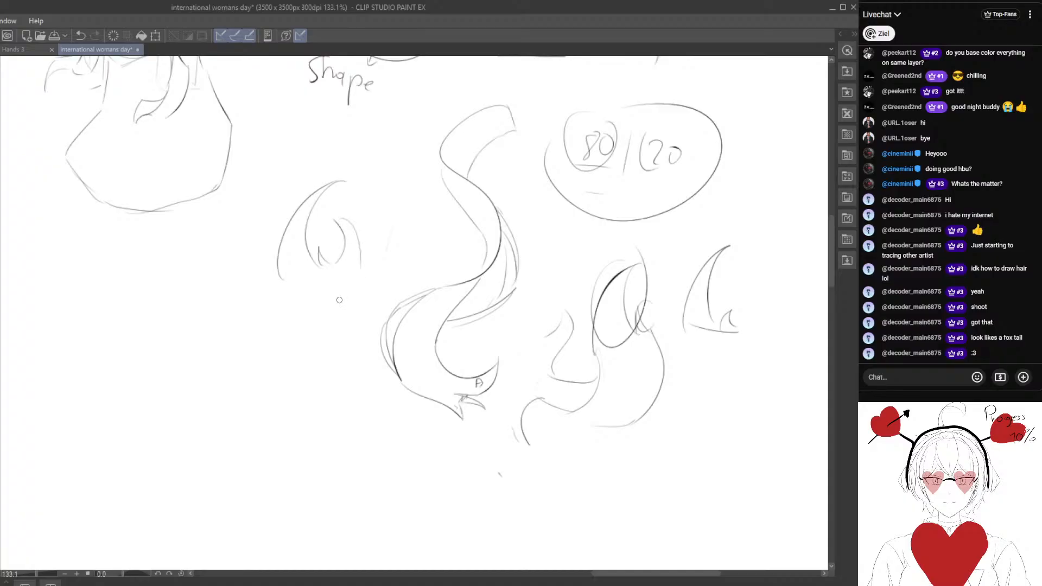
Draw the third lock's lower edges sweeping down to the left and add a small curl at its end.
{"action": "left_click_drag", "start_coordinate": [266, 228], "coordinate": [311, 285]}
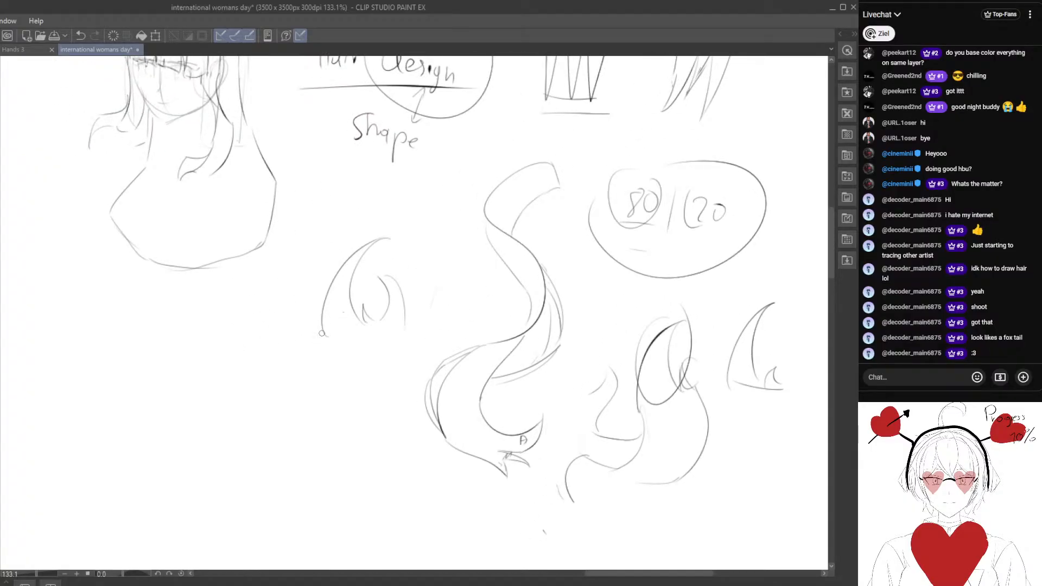
{"action": "left_click_drag", "start_coordinate": [324, 333], "coordinate": [310, 418]}
{"action": "left_click_drag", "start_coordinate": [404, 326], "coordinate": [351, 424]}
{"action": "left_click_drag", "start_coordinate": [333, 383], "coordinate": [285, 375]}
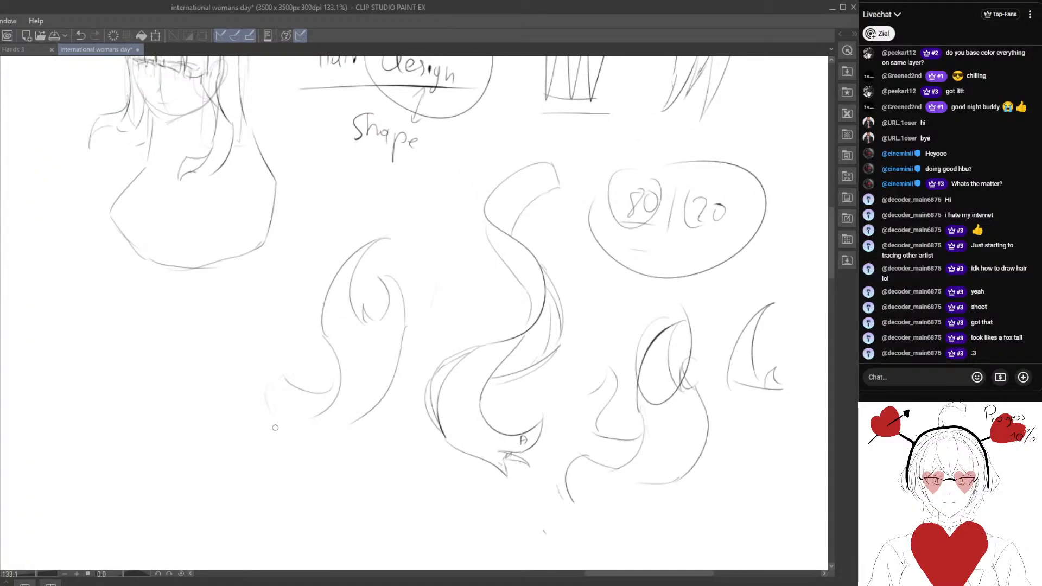
{"action": "left_click_drag", "start_coordinate": [271, 286], "coordinate": [286, 361]}
{"action": "mouse_move", "coordinate": [421, 444]}
{"action": "left_mouse_down"}
{"action": "mouse_move", "coordinate": [334, 337]}
{"action": "mouse_move", "coordinate": [275, 320]}
{"action": "left_mouse_up"}
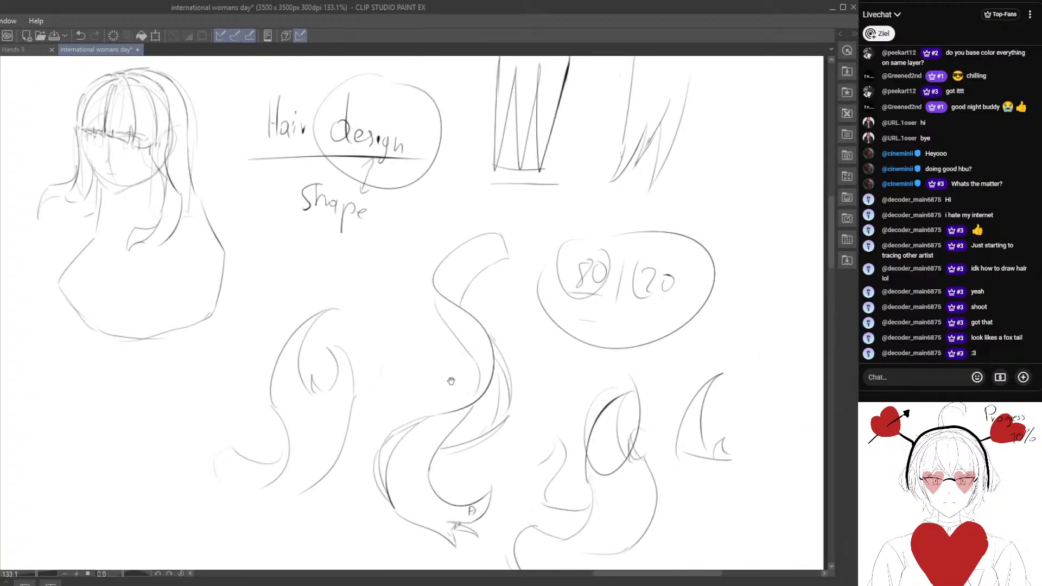
Erase part of the head sketch's blunt fringe and draw pointed, uneven bang strands over its left and centre.
{"action": "left_click_drag", "start_coordinate": [448, 258], "coordinate": [495, 295]}
{"action": "left_click_drag", "start_coordinate": [275, 320], "coordinate": [413, 410]}
{"action": "scroll", "coordinate": [329, 301], "scroll_direction": "up", "scroll_amount": 3}
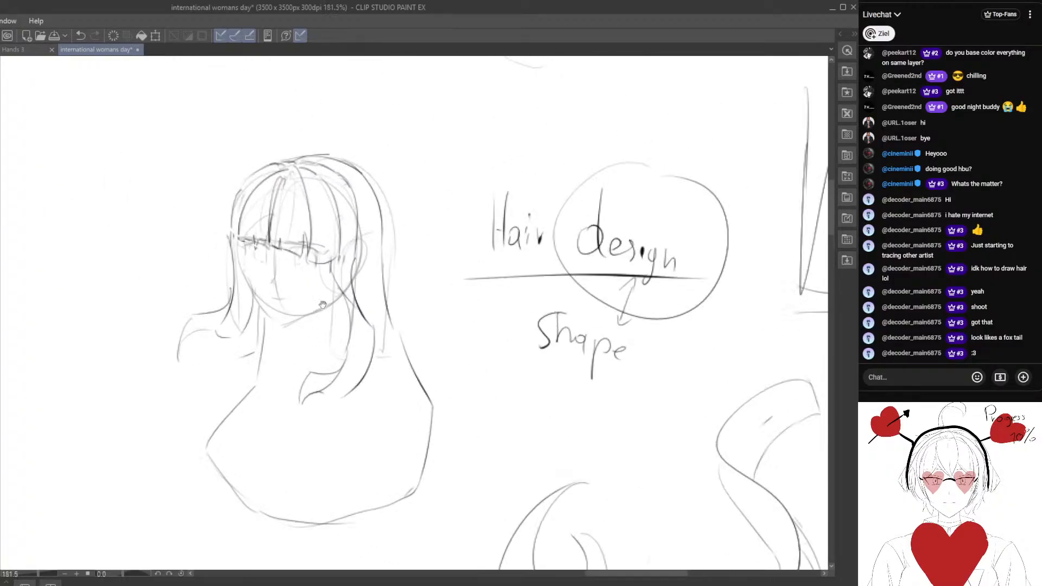
{"action": "left_click_drag", "start_coordinate": [324, 302], "coordinate": [341, 338]}
{"action": "scroll", "coordinate": [309, 316], "scroll_direction": "up", "scroll_amount": 4}
{"action": "key", "text": "e"}
{"action": "mouse_move", "coordinate": [253, 284]}
{"action": "left_mouse_down"}
{"action": "mouse_move", "coordinate": [252, 273]}
{"action": "mouse_move", "coordinate": [307, 294]}
{"action": "mouse_move", "coordinate": [315, 286]}
{"action": "left_mouse_up"}
{"action": "key", "text": "p"}
{"action": "left_click_drag", "start_coordinate": [258, 223], "coordinate": [239, 275]}
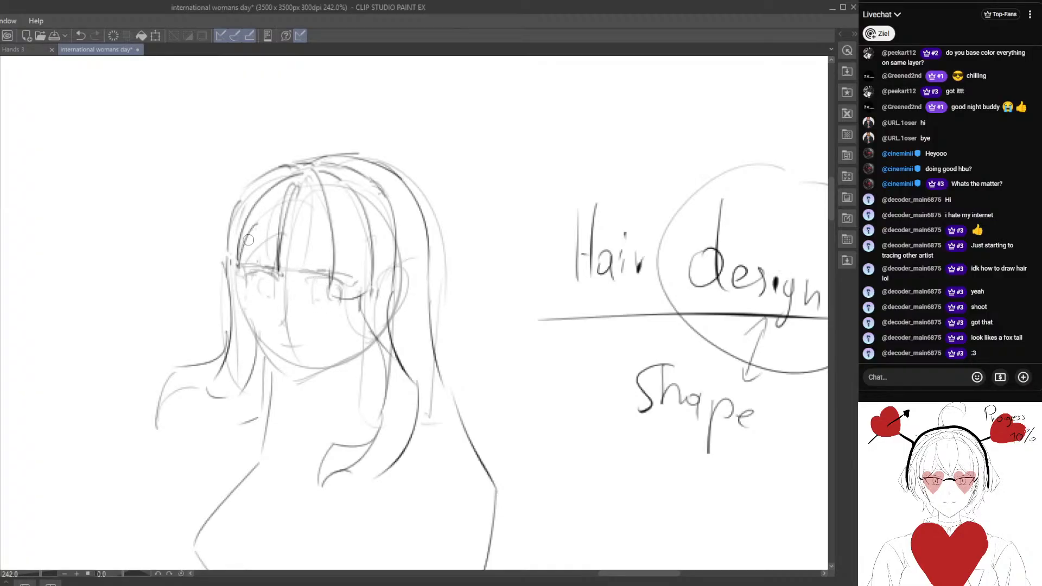
{"action": "left_click_drag", "start_coordinate": [255, 225], "coordinate": [279, 275]}
{"action": "left_click_drag", "start_coordinate": [280, 239], "coordinate": [279, 268]}
{"action": "left_click_drag", "start_coordinate": [293, 194], "coordinate": [296, 269]}
Erase and redraw the central bang strands, and sketch the eye below the right side of the fringe.
{"action": "key", "text": "e"}
{"action": "mouse_move", "coordinate": [306, 192]}
{"action": "left_mouse_down"}
{"action": "mouse_move", "coordinate": [307, 248]}
{"action": "mouse_move", "coordinate": [284, 279]}
{"action": "left_mouse_up"}
{"action": "key", "text": "p"}
{"action": "mouse_move", "coordinate": [291, 243]}
{"action": "left_mouse_down"}
{"action": "mouse_move", "coordinate": [287, 267]}
{"action": "mouse_move", "coordinate": [295, 263]}
{"action": "left_mouse_up"}
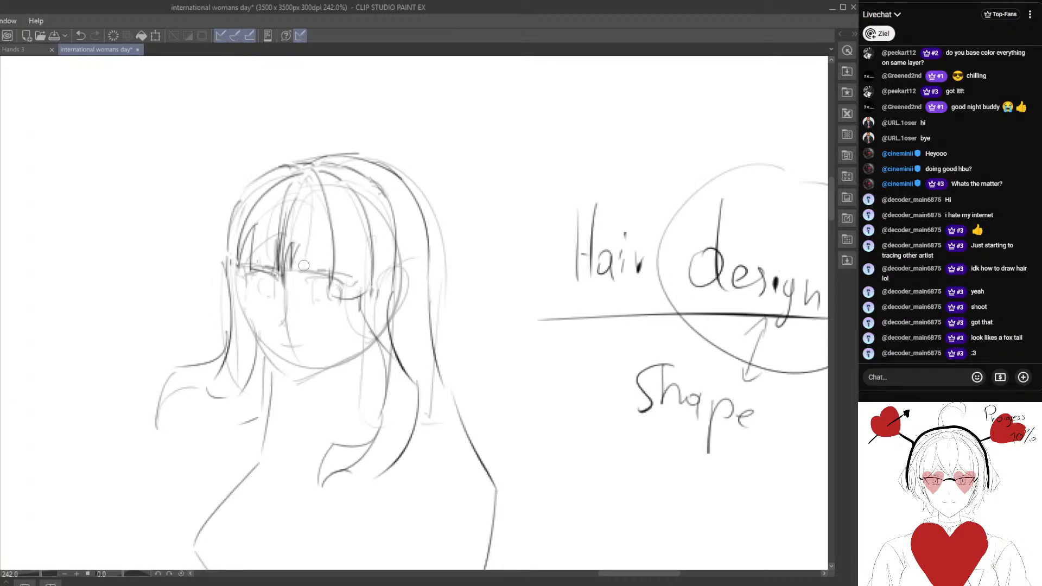
{"action": "mouse_move", "coordinate": [306, 225]}
{"action": "left_mouse_down"}
{"action": "mouse_move", "coordinate": [298, 266]}
{"action": "mouse_move", "coordinate": [358, 301]}
{"action": "mouse_move", "coordinate": [340, 297]}
{"action": "mouse_move", "coordinate": [346, 288]}
{"action": "left_mouse_up"}
{"action": "key", "text": "e"}
{"action": "key", "text": "p"}
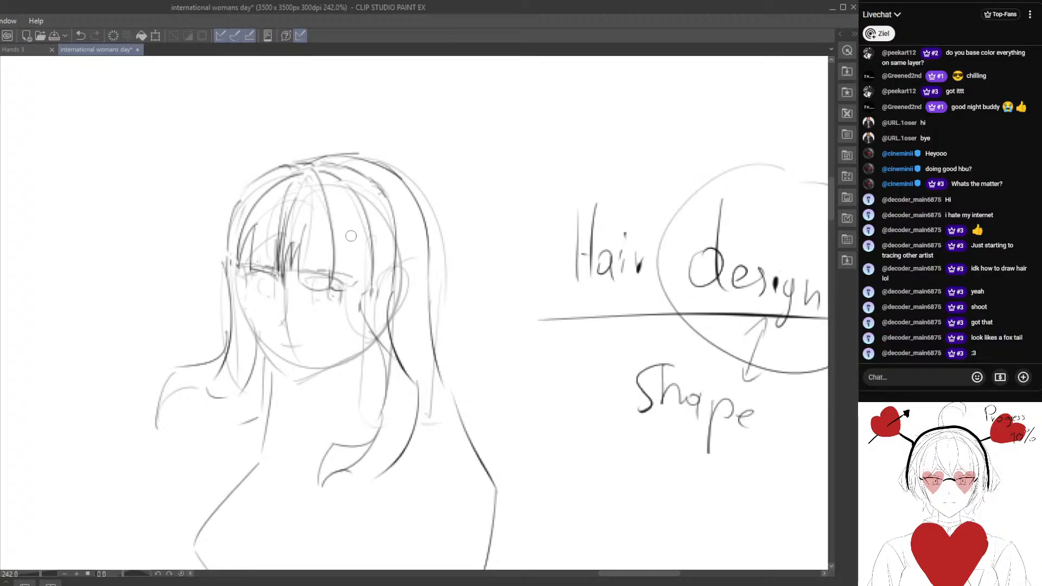
Add pointed bang strands along the right side of the head sketch's fringe.
{"action": "left_click_drag", "start_coordinate": [352, 231], "coordinate": [357, 280]}
{"action": "left_click_drag", "start_coordinate": [354, 283], "coordinate": [371, 285]}
{"action": "left_click_drag", "start_coordinate": [405, 320], "coordinate": [359, 244]}
Draw a short pointer from the "Hair design" note to the straight-tips example and circle that example with a bold oval.
{"action": "scroll", "coordinate": [367, 268], "scroll_direction": "down", "scroll_amount": 4}
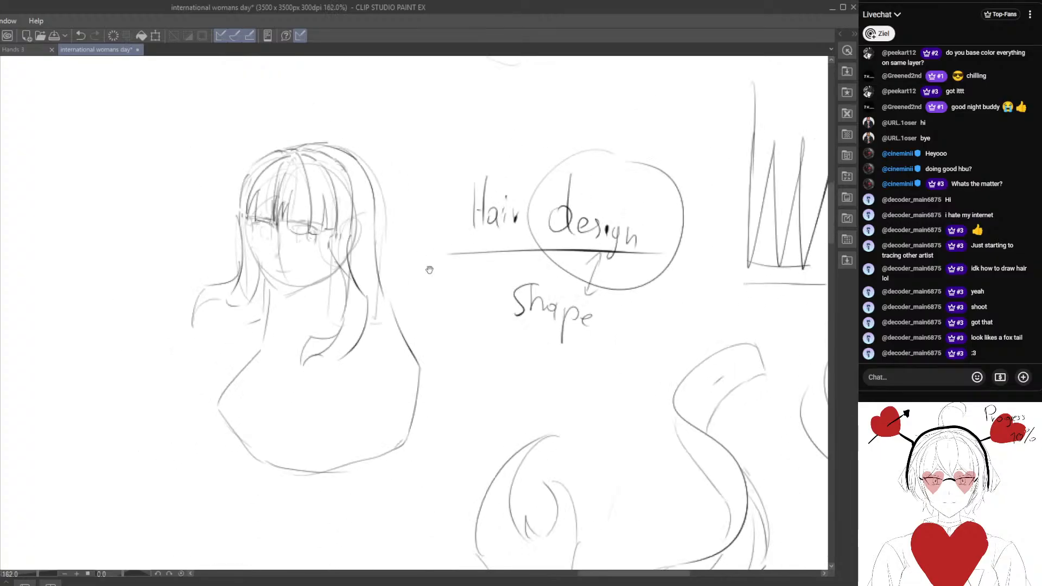
{"action": "left_click_drag", "start_coordinate": [462, 319], "coordinate": [272, 217]}
{"action": "mouse_move", "coordinate": [369, 248]}
{"action": "left_mouse_down"}
{"action": "mouse_move", "coordinate": [256, 290]}
{"action": "mouse_move", "coordinate": [272, 368]}
{"action": "left_mouse_up"}
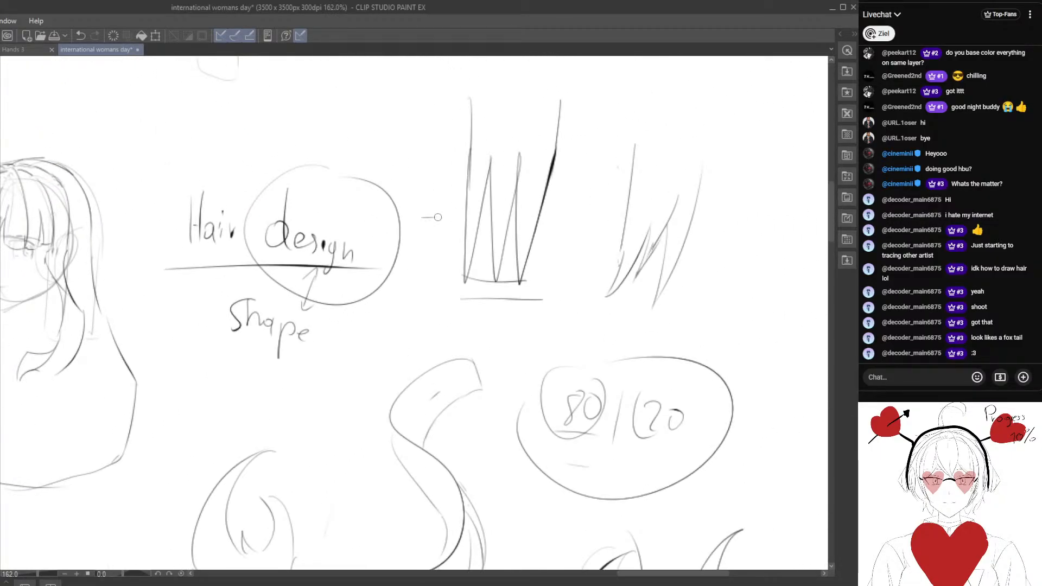
{"action": "left_click_drag", "start_coordinate": [444, 211], "coordinate": [444, 225]}
{"action": "left_click_drag", "start_coordinate": [373, 219], "coordinate": [346, 436]}
{"action": "mouse_move", "coordinate": [360, 199]}
{"action": "left_mouse_down"}
{"action": "mouse_move", "coordinate": [386, 216]}
{"action": "mouse_move", "coordinate": [389, 233]}
{"action": "left_mouse_up"}
{"action": "left_click_drag", "start_coordinate": [391, 233], "coordinate": [397, 223]}
{"action": "mouse_move", "coordinate": [400, 216]}
{"action": "left_mouse_down"}
{"action": "mouse_move", "coordinate": [404, 226]}
{"action": "mouse_move", "coordinate": [405, 204]}
{"action": "mouse_move", "coordinate": [422, 217]}
{"action": "mouse_move", "coordinate": [420, 268]}
{"action": "left_mouse_up"}
{"action": "left_click_drag", "start_coordinate": [436, 364], "coordinate": [350, 230]}
{"action": "mouse_move", "coordinate": [420, 224]}
{"action": "left_mouse_down"}
{"action": "mouse_move", "coordinate": [391, 207]}
{"action": "mouse_move", "coordinate": [443, 220]}
{"action": "left_mouse_up"}
{"action": "left_click_drag", "start_coordinate": [440, 395], "coordinate": [398, 352]}
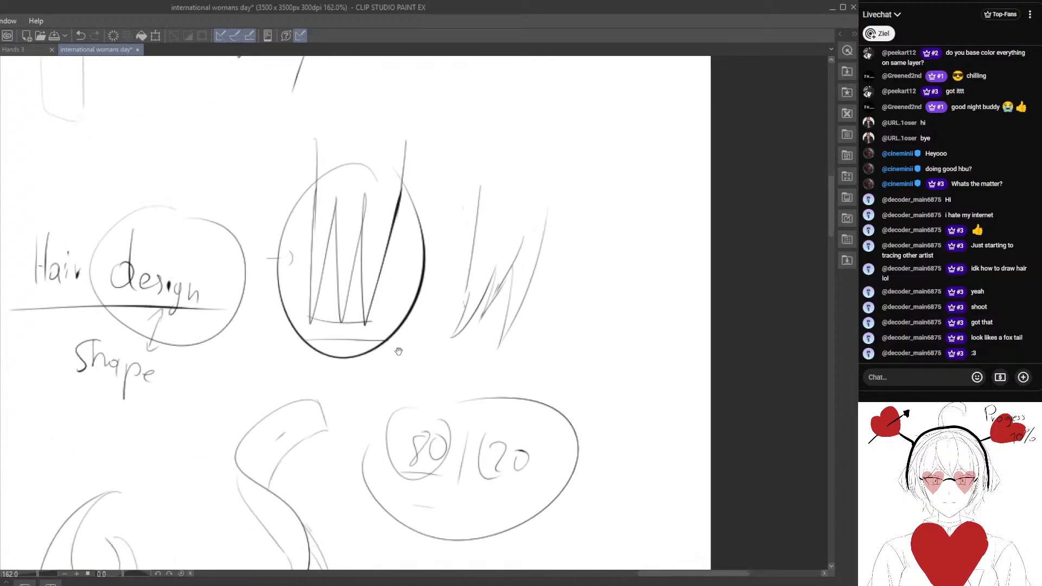
{"action": "scroll", "coordinate": [383, 363], "scroll_direction": "down", "scroll_amount": 4}
{"action": "left_click_drag", "start_coordinate": [403, 278], "coordinate": [453, 228]}
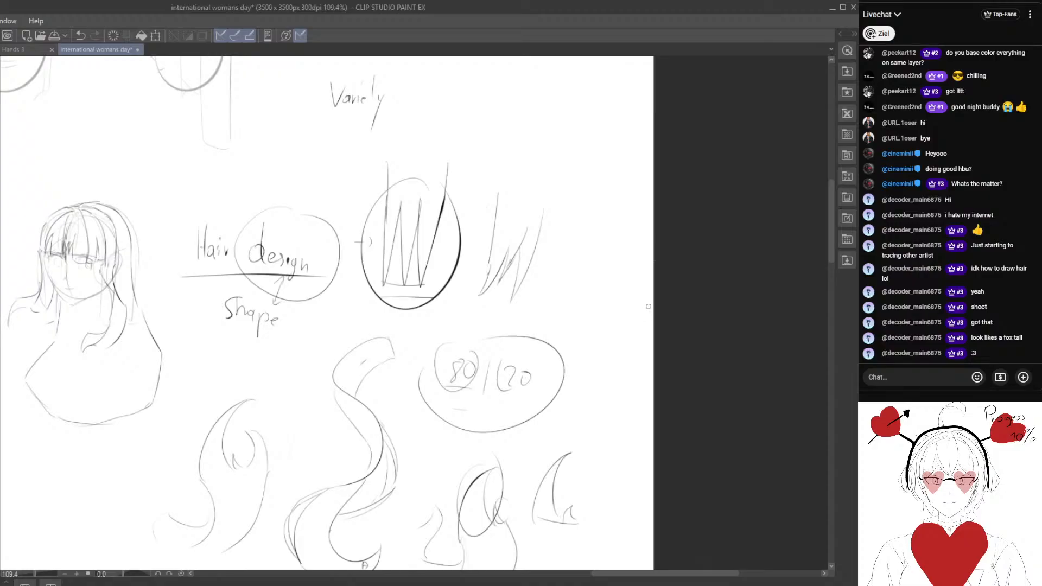
{"action": "left_click_drag", "start_coordinate": [268, 402], "coordinate": [375, 442]}
{"action": "mouse_move", "coordinate": [295, 498]}
{"action": "left_mouse_down"}
{"action": "mouse_move", "coordinate": [263, 388]}
{"action": "mouse_move", "coordinate": [224, 358]}
{"action": "mouse_move", "coordinate": [253, 349]}
{"action": "mouse_move", "coordinate": [347, 378]}
{"action": "mouse_move", "coordinate": [426, 424]}
{"action": "mouse_move", "coordinate": [535, 395]}
{"action": "mouse_move", "coordinate": [234, 391]}
{"action": "left_mouse_up"}
{"action": "scroll", "coordinate": [253, 349], "scroll_direction": "down", "scroll_amount": 3}
{"action": "scroll", "coordinate": [234, 391], "scroll_direction": "down", "scroll_amount": 1}
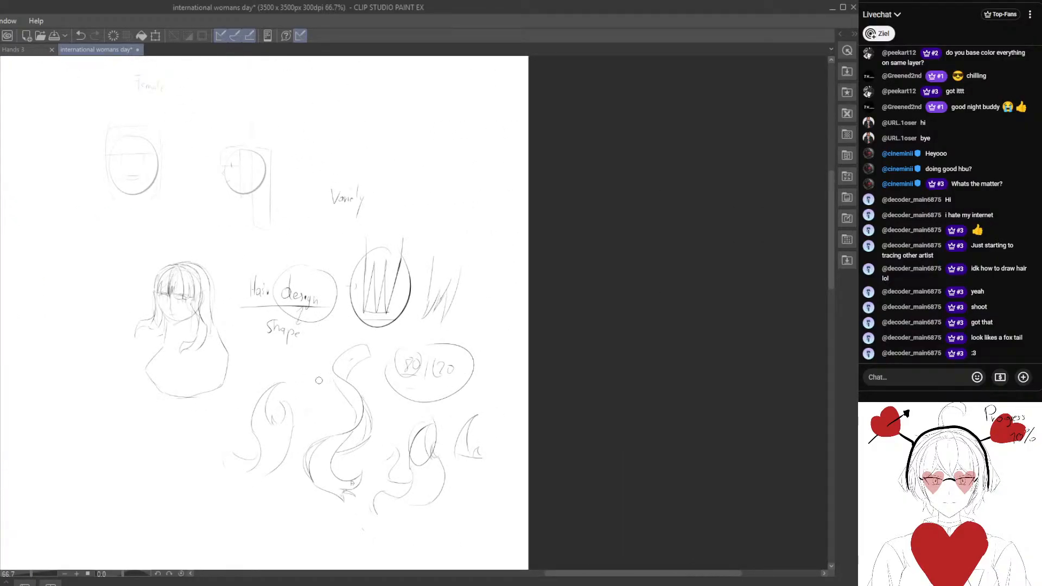
{"action": "left_click_drag", "start_coordinate": [254, 482], "coordinate": [339, 407]}
{"action": "scroll", "coordinate": [339, 407], "scroll_direction": "down", "scroll_amount": 1}
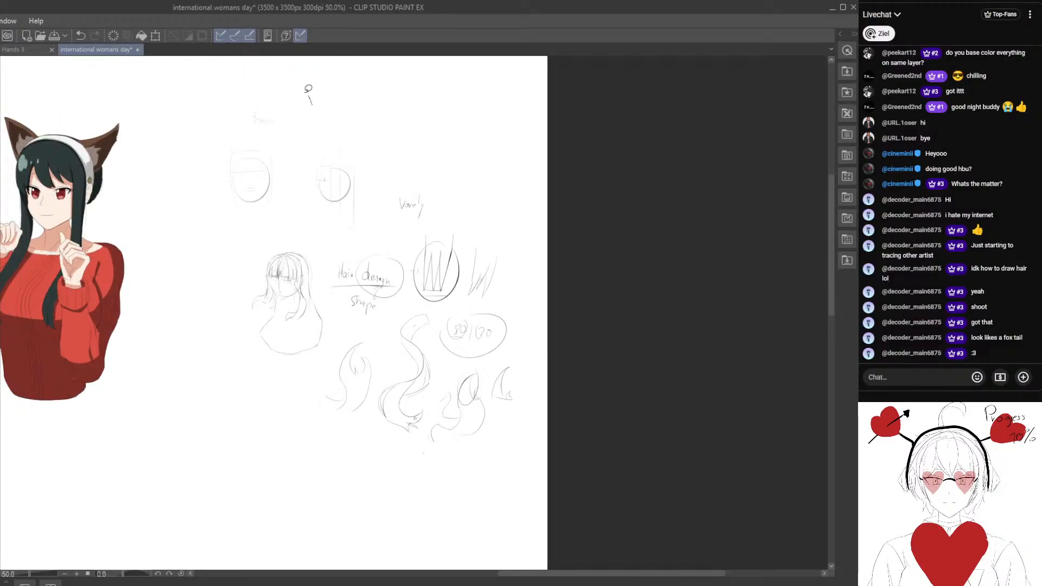
{"action": "mouse_move", "coordinate": [309, 92]}
{"action": "left_mouse_down"}
{"action": "mouse_move", "coordinate": [460, 504]}
{"action": "mouse_move", "coordinate": [440, 109]}
{"action": "mouse_move", "coordinate": [312, 103]}
{"action": "left_mouse_up"}
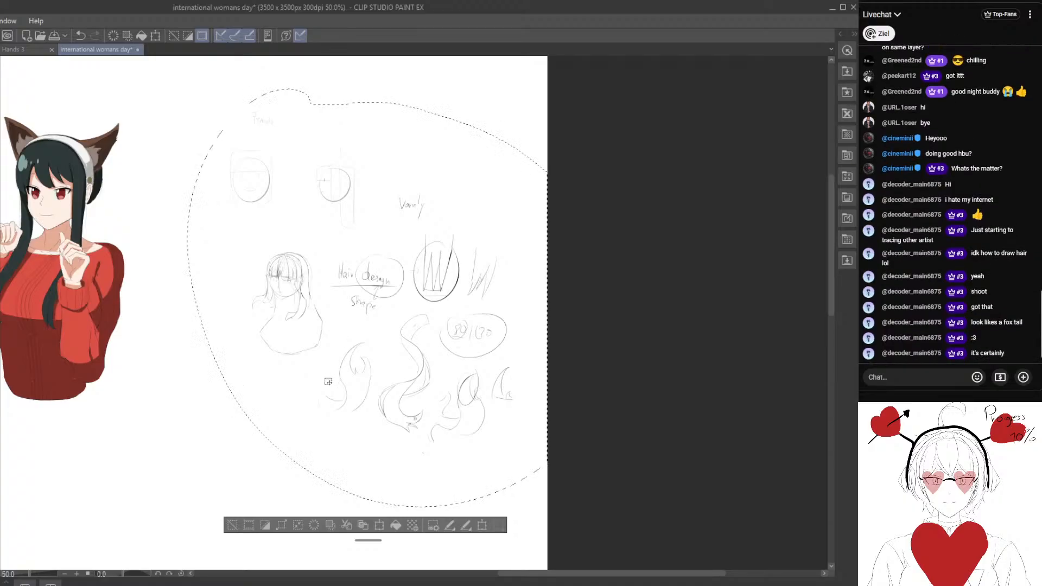
{"action": "scroll", "coordinate": [302, 376], "scroll_direction": "up", "scroll_amount": 1}
{"action": "left_click", "coordinate": [258, 550]}
{"action": "scroll", "coordinate": [270, 527], "scroll_direction": "up", "scroll_amount": 2}
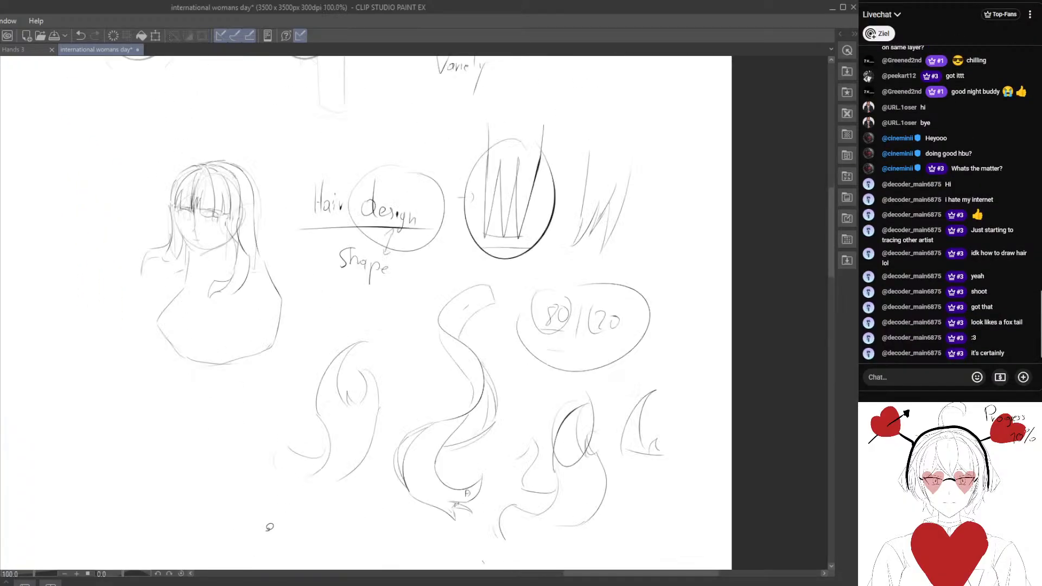
{"action": "left_click_drag", "start_coordinate": [270, 527], "coordinate": [369, 268]}
{"action": "scroll", "coordinate": [357, 254], "scroll_direction": "up", "scroll_amount": 2}
{"action": "left_click_drag", "start_coordinate": [293, 259], "coordinate": [296, 239]}
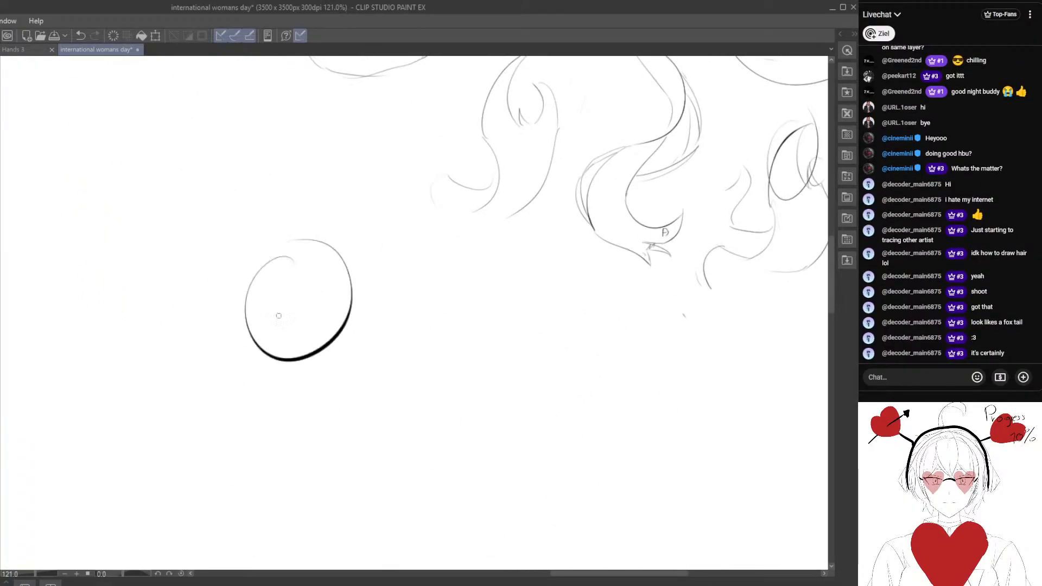
{"action": "key", "text": "e"}
{"action": "key", "text": "]"}
{"action": "left_click_drag", "start_coordinate": [338, 327], "coordinate": [309, 330]}
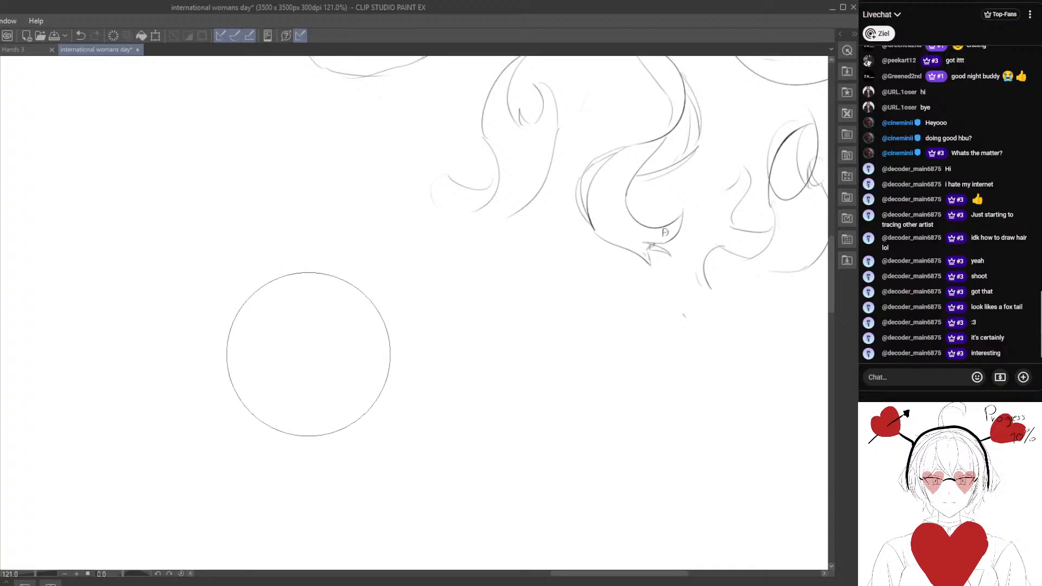
Sketch an oval head below the hair examples, with a curved fringe guideline and a rounded hair outline over the crown.
{"action": "key", "text": "p"}
{"action": "mouse_move", "coordinate": [317, 387]}
{"action": "left_mouse_down"}
{"action": "mouse_move", "coordinate": [343, 342]}
{"action": "mouse_move", "coordinate": [333, 362]}
{"action": "left_mouse_up"}
{"action": "key", "text": "e"}
{"action": "key", "text": "p"}
{"action": "mouse_move", "coordinate": [309, 286]}
{"action": "left_mouse_down"}
{"action": "mouse_move", "coordinate": [289, 295]}
{"action": "mouse_move", "coordinate": [310, 282]}
{"action": "left_mouse_up"}
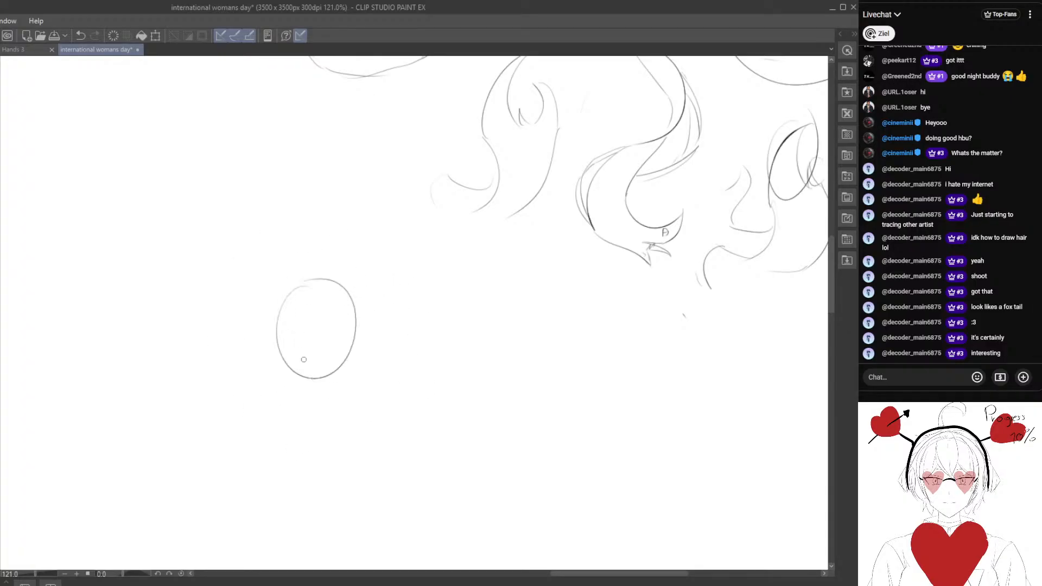
{"action": "left_click_drag", "start_coordinate": [313, 323], "coordinate": [330, 284]}
{"action": "left_click_drag", "start_coordinate": [312, 220], "coordinate": [286, 275]}
{"action": "left_click_drag", "start_coordinate": [287, 277], "coordinate": [361, 280]}
{"action": "left_click_drag", "start_coordinate": [315, 218], "coordinate": [379, 245]}
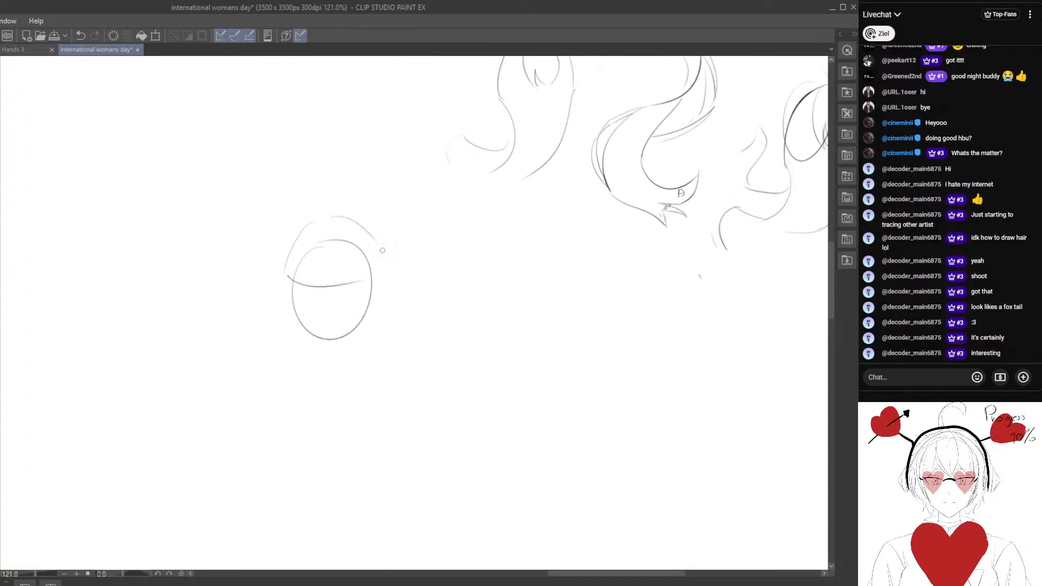
Erase the curved fringe guideline on the new head and draw curved bang strands framing the forehead.
{"action": "key", "text": "e"}
{"action": "left_click_drag", "start_coordinate": [355, 289], "coordinate": [308, 269]}
{"action": "left_click_drag", "start_coordinate": [341, 286], "coordinate": [331, 283]}
{"action": "key", "text": "p"}
{"action": "mouse_move", "coordinate": [321, 234]}
{"action": "left_mouse_down"}
{"action": "mouse_move", "coordinate": [299, 248]}
{"action": "mouse_move", "coordinate": [300, 279]}
{"action": "left_mouse_up"}
{"action": "left_click_drag", "start_coordinate": [303, 276], "coordinate": [313, 283]}
{"action": "left_click_drag", "start_coordinate": [325, 234], "coordinate": [318, 284]}
{"action": "left_click_drag", "start_coordinate": [359, 250], "coordinate": [361, 289]}
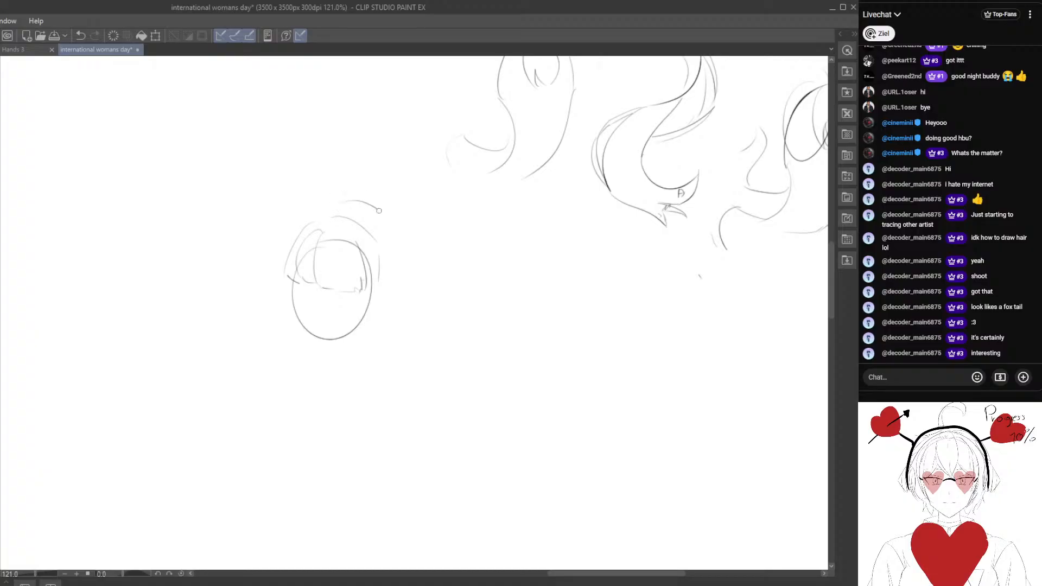
Draw the outer hair silhouette around the new head and add pointed locks down both sides of the face.
{"action": "left_click_drag", "start_coordinate": [379, 211], "coordinate": [381, 288]}
{"action": "mouse_move", "coordinate": [351, 197]}
{"action": "left_mouse_down"}
{"action": "mouse_move", "coordinate": [277, 234]}
{"action": "mouse_move", "coordinate": [274, 289]}
{"action": "left_mouse_up"}
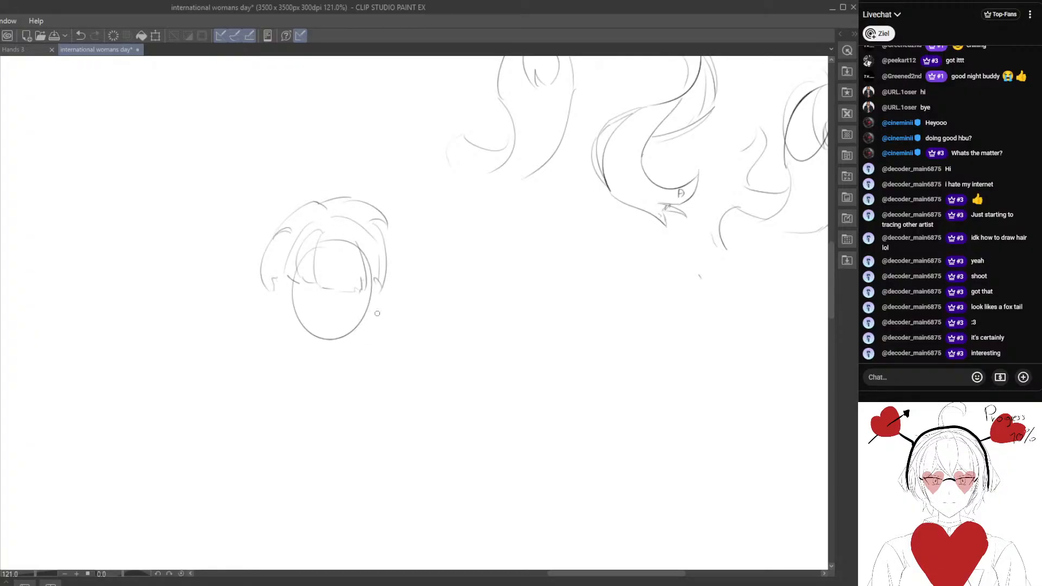
{"action": "left_click_drag", "start_coordinate": [381, 227], "coordinate": [392, 280]}
{"action": "mouse_move", "coordinate": [261, 286]}
{"action": "left_mouse_down"}
{"action": "mouse_move", "coordinate": [256, 233]}
{"action": "mouse_move", "coordinate": [279, 240]}
{"action": "mouse_move", "coordinate": [307, 209]}
{"action": "left_mouse_up"}
{"action": "left_click_drag", "start_coordinate": [278, 269], "coordinate": [270, 326]}
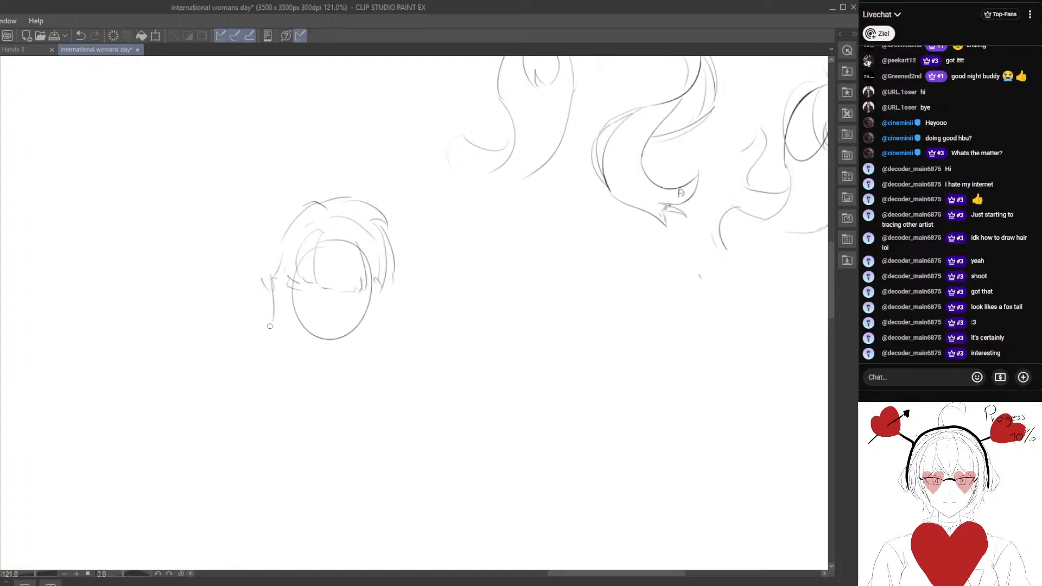
{"action": "left_click_drag", "start_coordinate": [384, 228], "coordinate": [387, 332]}
{"action": "left_click_drag", "start_coordinate": [377, 285], "coordinate": [383, 331]}
Erase the new head sketch and the "Hair design" notes and hair lock examples beside the illustration.
{"action": "scroll", "coordinate": [368, 373], "scroll_direction": "down", "scroll_amount": 4}
{"action": "mouse_move", "coordinate": [437, 350]}
{"action": "left_mouse_down"}
{"action": "mouse_move", "coordinate": [389, 361]}
{"action": "mouse_move", "coordinate": [426, 327]}
{"action": "left_mouse_up"}
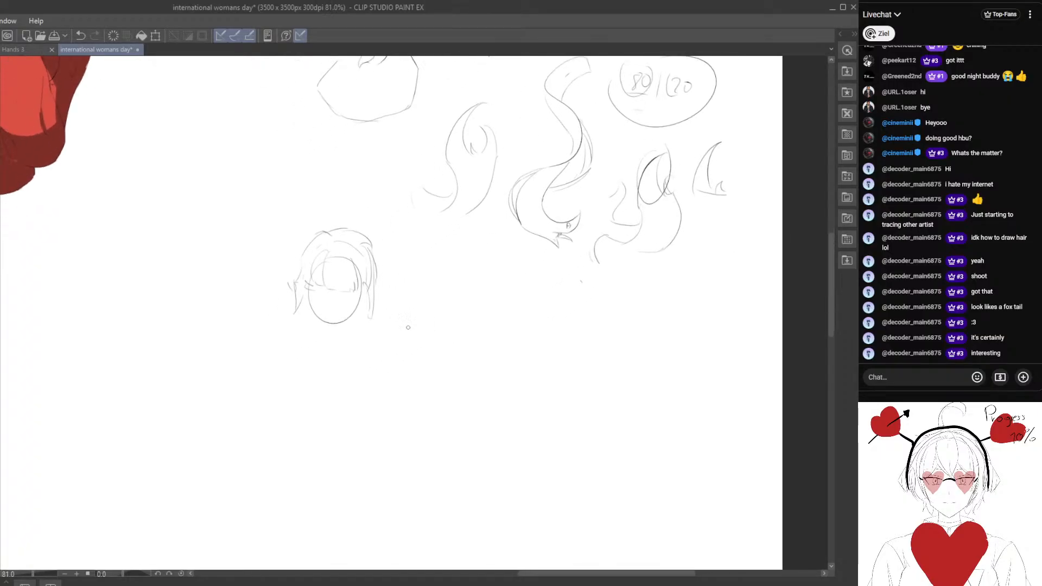
{"action": "scroll", "coordinate": [380, 320], "scroll_direction": "down", "scroll_amount": 3}
{"action": "key", "text": "e"}
{"action": "mouse_move", "coordinate": [300, 386]}
{"action": "left_mouse_down"}
{"action": "mouse_move", "coordinate": [340, 391]}
{"action": "mouse_move", "coordinate": [321, 339]}
{"action": "left_mouse_up"}
{"action": "left_click_drag", "start_coordinate": [379, 314], "coordinate": [328, 409]}
{"action": "mouse_move", "coordinate": [549, 177]}
{"action": "left_mouse_down"}
{"action": "mouse_move", "coordinate": [558, 360]}
{"action": "mouse_move", "coordinate": [494, 326]}
{"action": "mouse_move", "coordinate": [450, 240]}
{"action": "mouse_move", "coordinate": [433, 402]}
{"action": "mouse_move", "coordinate": [380, 279]}
{"action": "mouse_move", "coordinate": [472, 477]}
{"action": "mouse_move", "coordinate": [307, 253]}
{"action": "mouse_move", "coordinate": [323, 327]}
{"action": "left_mouse_up"}
{"action": "left_click_drag", "start_coordinate": [300, 206], "coordinate": [371, 307]}
Select the remaining head sketches and the note above them, and delete them.
{"action": "key", "text": "m"}
{"action": "left_click_drag", "start_coordinate": [263, 157], "coordinate": [404, 360]}
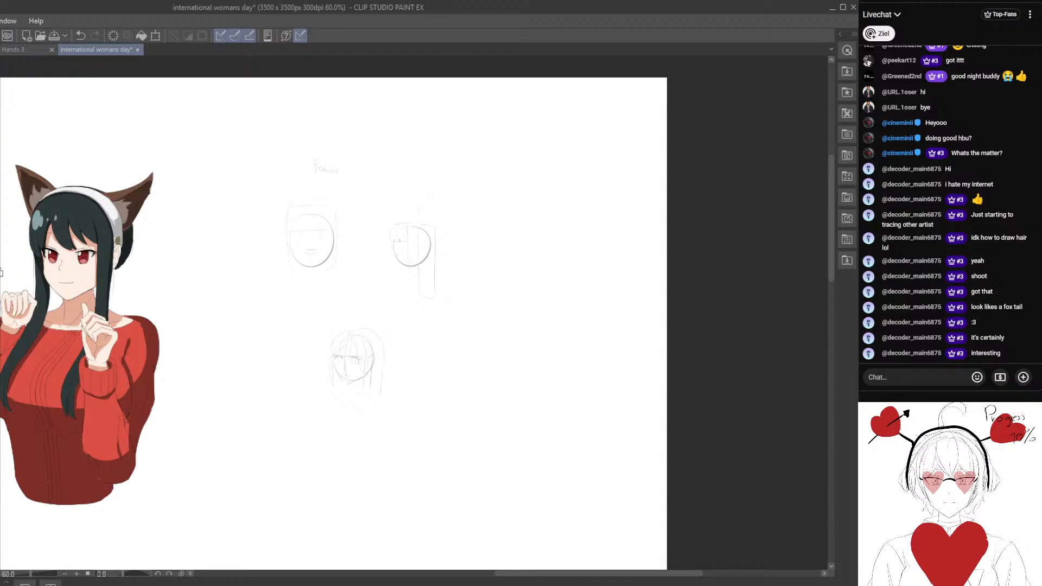
{"action": "key", "text": "Delete"}
Examine the coloured character's bangs, hair highlights and face up close.
{"action": "left_click_drag", "start_coordinate": [108, 325], "coordinate": [411, 274]}
{"action": "key", "text": "ctrl+plus"}
{"action": "key", "text": "ctrl+plus"}
{"action": "mouse_move", "coordinate": [304, 326]}
{"action": "left_mouse_down"}
{"action": "mouse_move", "coordinate": [311, 428]}
{"action": "mouse_move", "coordinate": [302, 525]}
{"action": "left_mouse_up"}
{"action": "scroll", "coordinate": [342, 312], "scroll_direction": "up", "scroll_amount": 2}
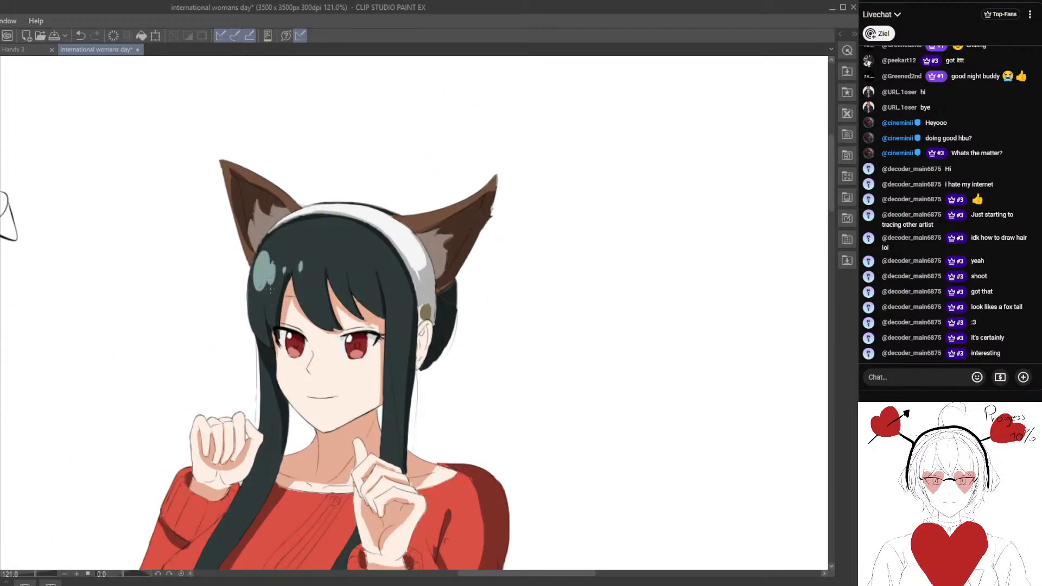
{"action": "left_click_drag", "start_coordinate": [270, 288], "coordinate": [329, 264]}
{"action": "scroll", "coordinate": [362, 289], "scroll_direction": "up", "scroll_amount": 1}
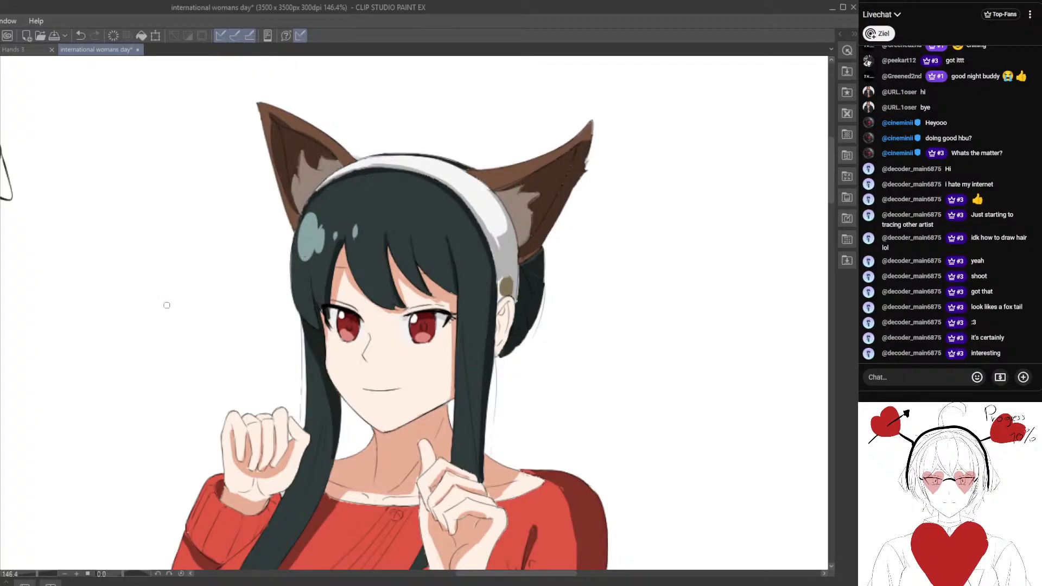
{"action": "scroll", "coordinate": [319, 257], "scroll_direction": "up", "scroll_amount": 2}
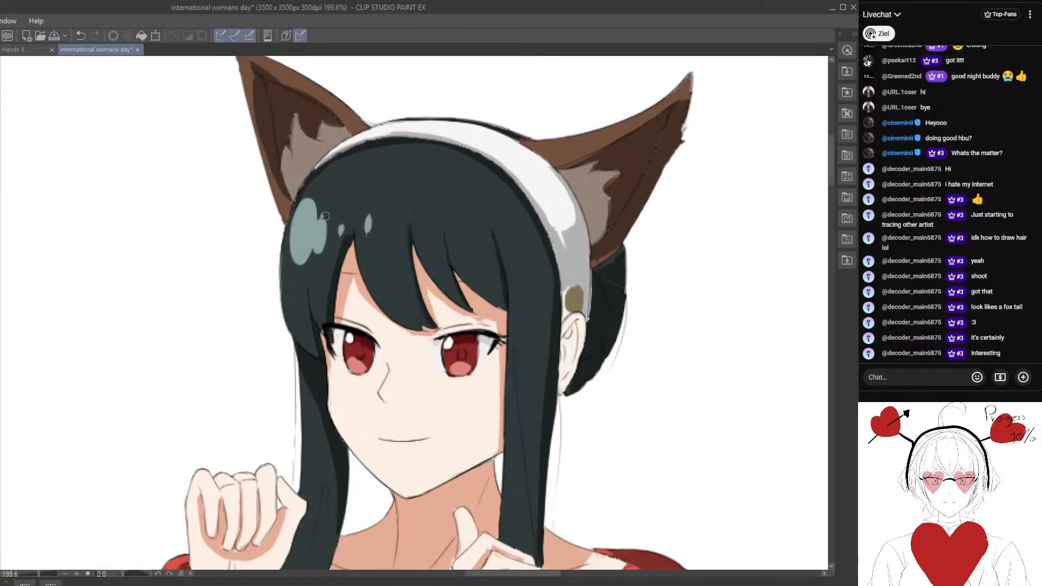
{"action": "mouse_move", "coordinate": [307, 263]}
{"action": "left_mouse_down"}
{"action": "mouse_move", "coordinate": [331, 262]}
{"action": "mouse_move", "coordinate": [301, 258]}
{"action": "left_mouse_up"}
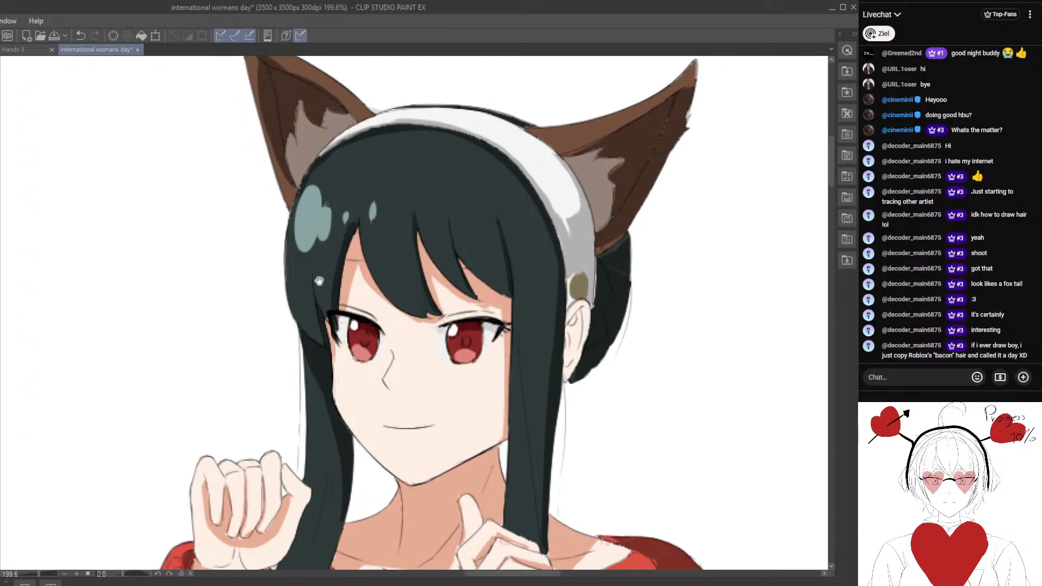
{"action": "left_click_drag", "start_coordinate": [347, 287], "coordinate": [338, 286]}
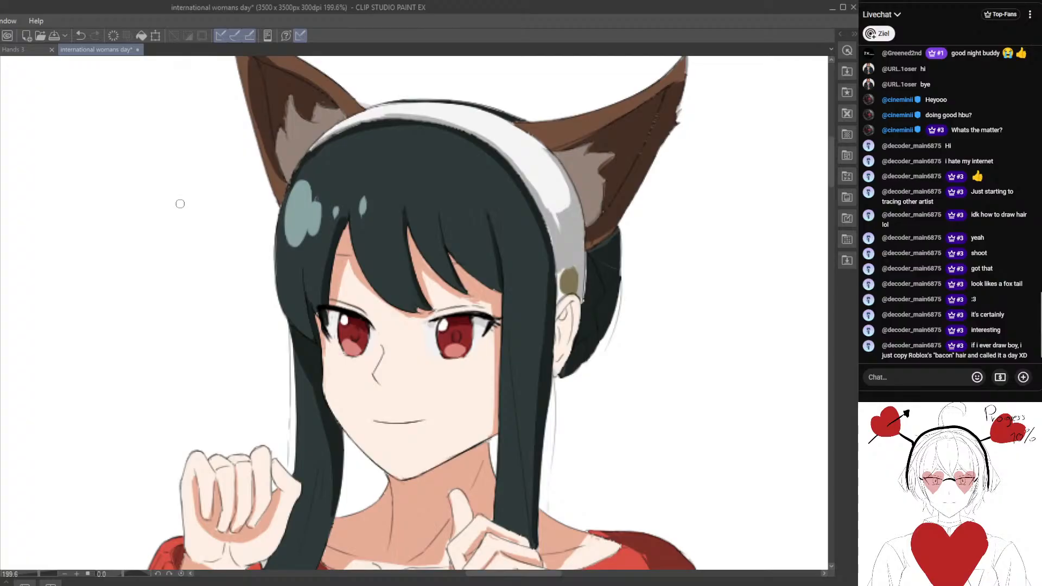
Compare the coloured character as a whole with close views of the side locks, face and animal ears.
{"action": "scroll", "coordinate": [214, 367], "scroll_direction": "down", "scroll_amount": 5}
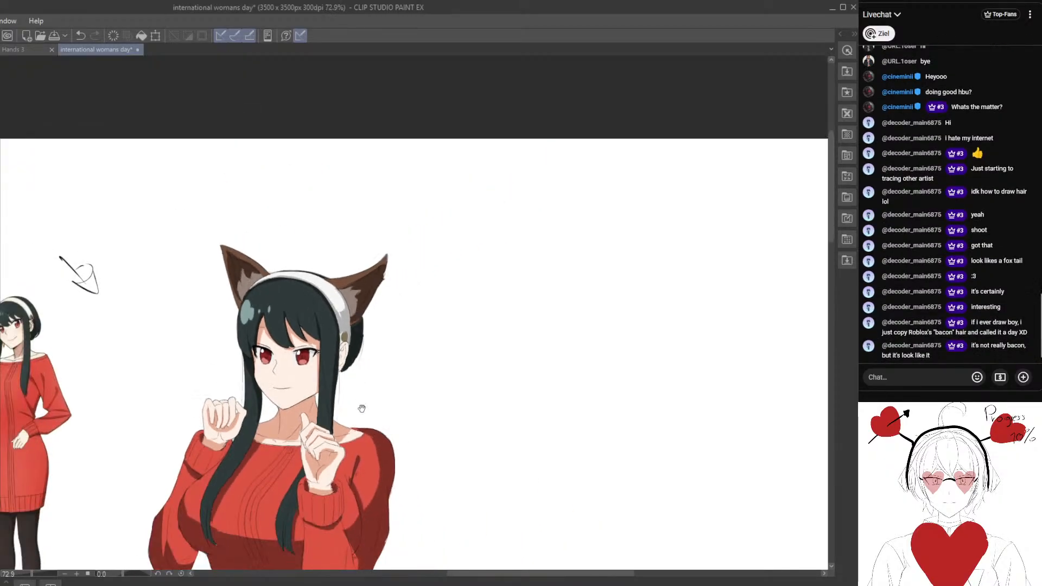
{"action": "left_click_drag", "start_coordinate": [360, 414], "coordinate": [361, 348]}
{"action": "scroll", "coordinate": [258, 263], "scroll_direction": "up", "scroll_amount": 4}
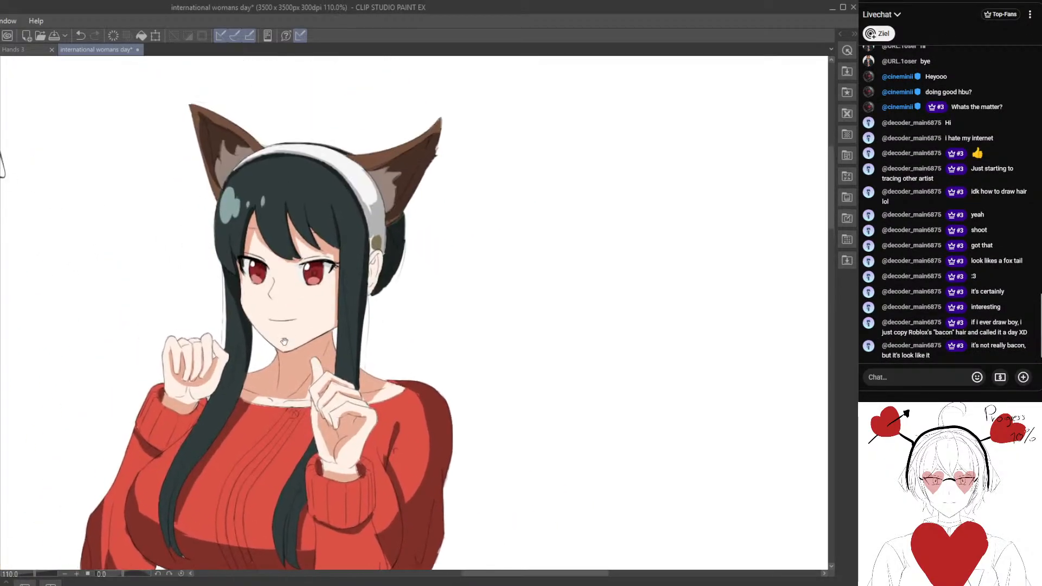
{"action": "scroll", "coordinate": [258, 263], "scroll_direction": "up", "scroll_amount": 4}
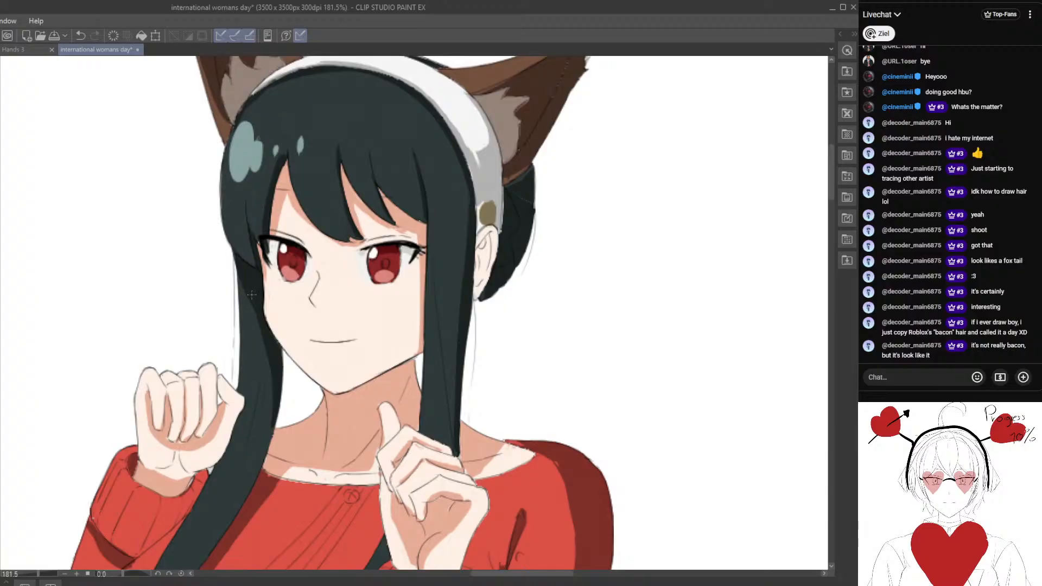
{"action": "scroll", "coordinate": [259, 309], "scroll_direction": "up", "scroll_amount": 1}
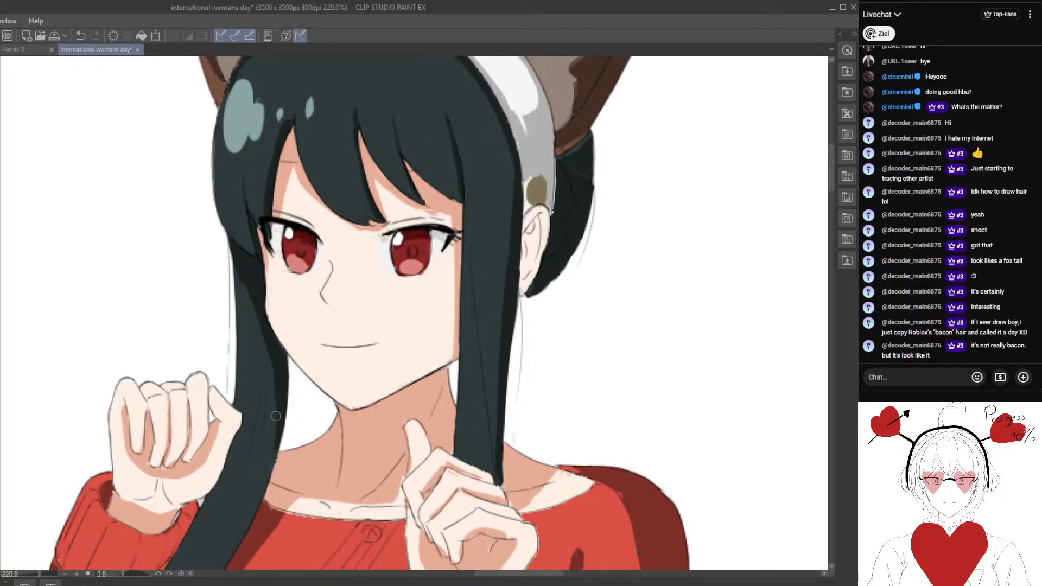
{"action": "scroll", "coordinate": [277, 439], "scroll_direction": "down", "scroll_amount": 6}
{"action": "scroll", "coordinate": [296, 334], "scroll_direction": "down", "scroll_amount": 5}
{"action": "left_click_drag", "start_coordinate": [365, 365], "coordinate": [350, 327]}
{"action": "scroll", "coordinate": [350, 326], "scroll_direction": "up", "scroll_amount": 3}
{"action": "scroll", "coordinate": [348, 324], "scroll_direction": "up", "scroll_amount": 3}
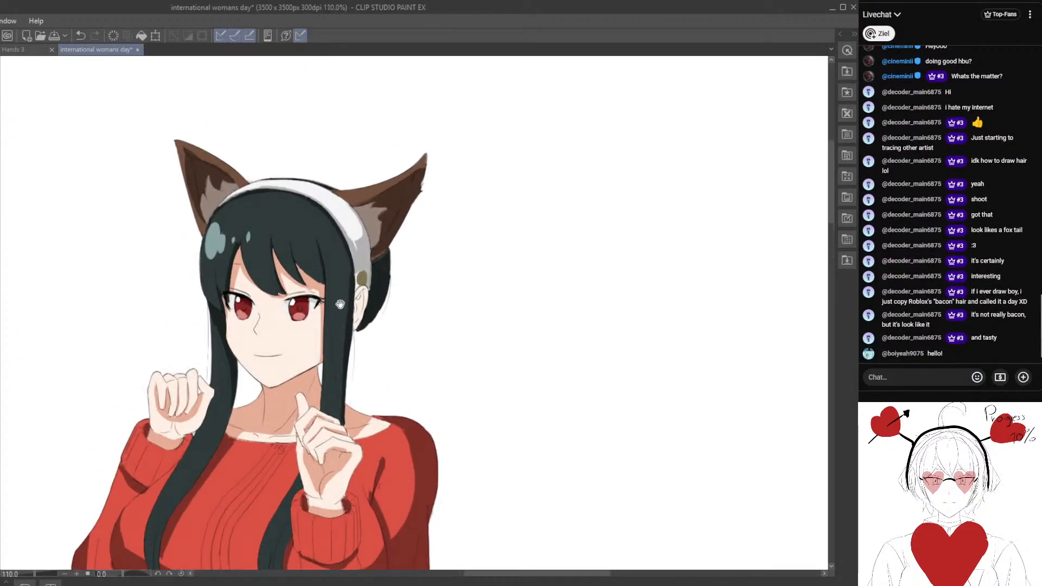
{"action": "scroll", "coordinate": [400, 279], "scroll_direction": "up", "scroll_amount": 3}
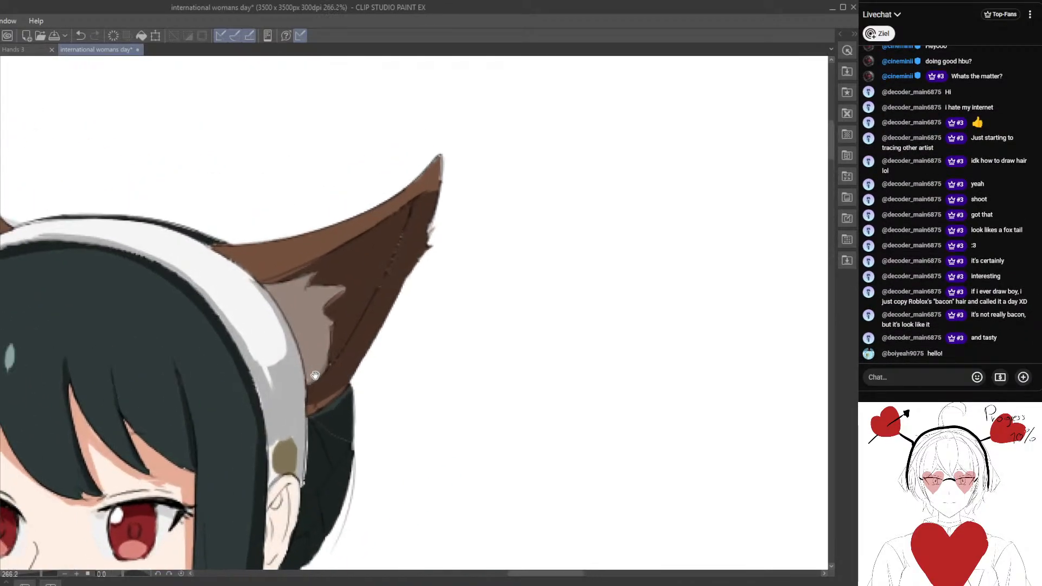
{"action": "scroll", "coordinate": [338, 353], "scroll_direction": "down", "scroll_amount": 3}
{"action": "left_click_drag", "start_coordinate": [347, 385], "coordinate": [359, 323]}
{"action": "scroll", "coordinate": [353, 343], "scroll_direction": "up", "scroll_amount": 3}
{"action": "scroll", "coordinate": [339, 350], "scroll_direction": "down", "scroll_amount": 2}
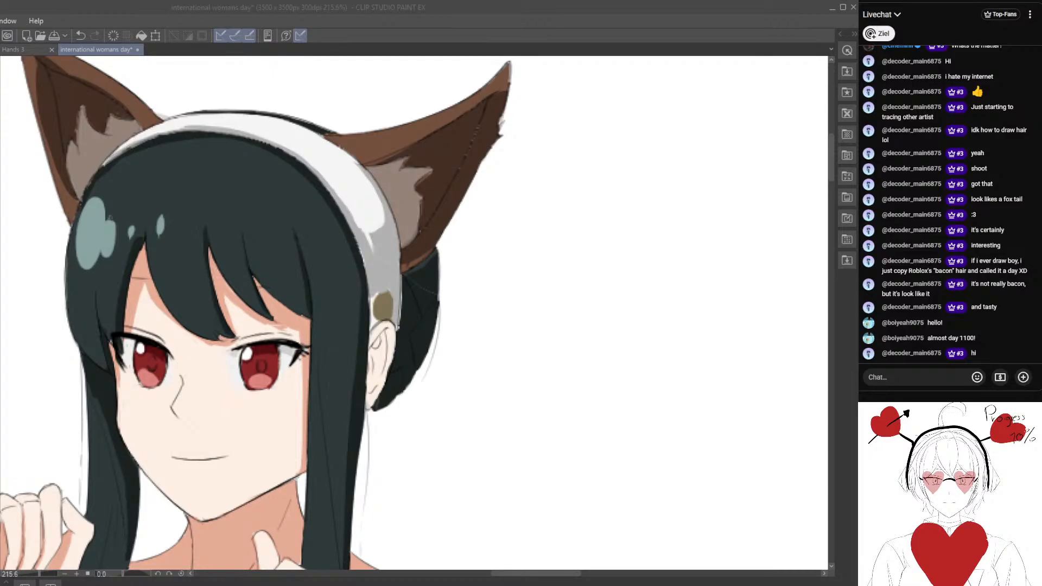
Paint a thin light highlight along the headband's inner edge above the human ear and darken the centre of its olive button.
{"action": "left_click", "coordinate": [443, 379]}
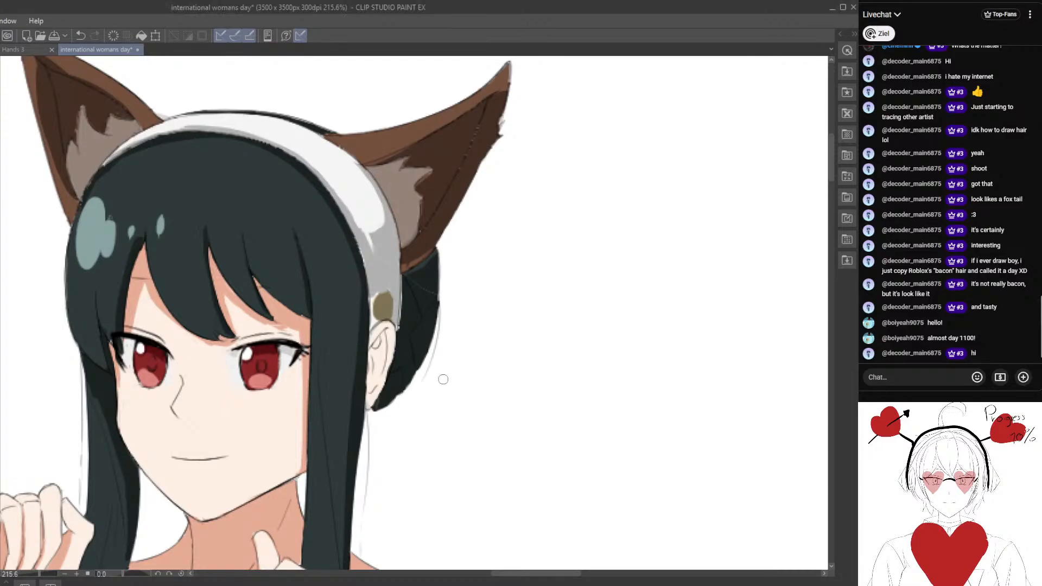
{"action": "left_click_drag", "start_coordinate": [359, 288], "coordinate": [307, 311]}
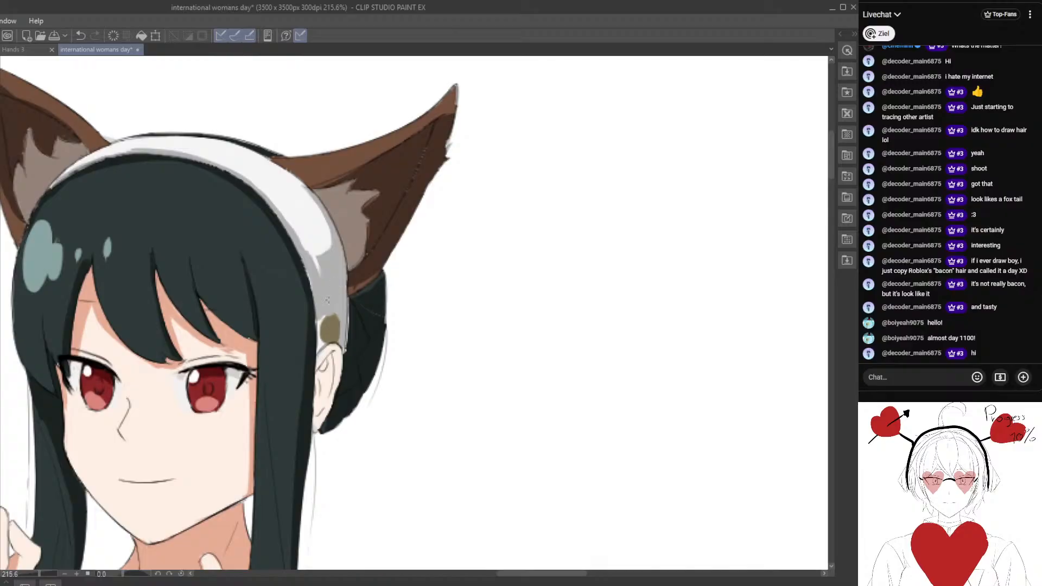
{"action": "left_click", "coordinate": [336, 275], "text": "alt"}
{"action": "left_click_drag", "start_coordinate": [321, 261], "coordinate": [331, 313]}
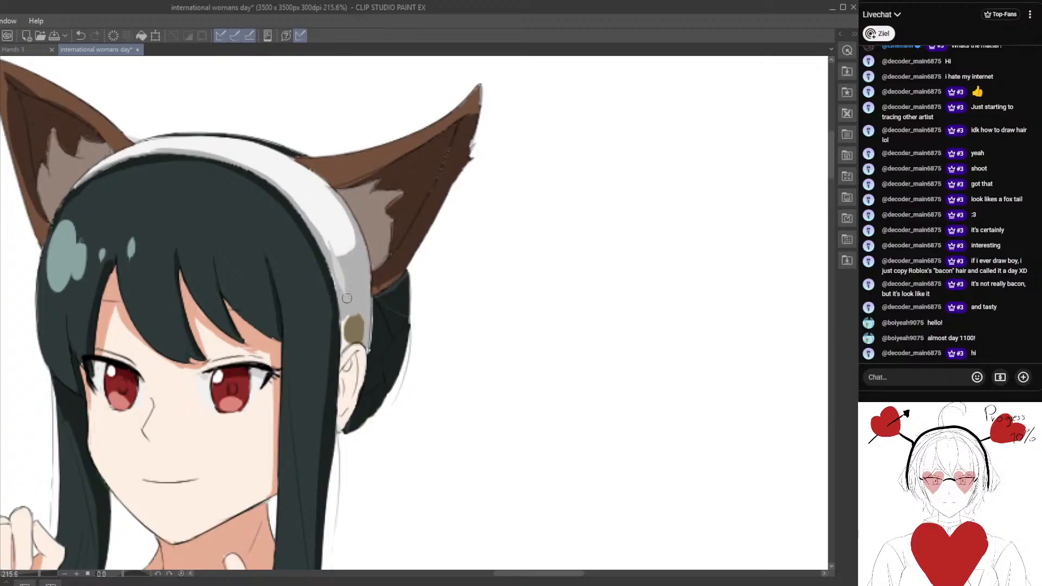
{"action": "left_click_drag", "start_coordinate": [334, 241], "coordinate": [340, 298]}
{"action": "left_click_drag", "start_coordinate": [327, 250], "coordinate": [342, 303]}
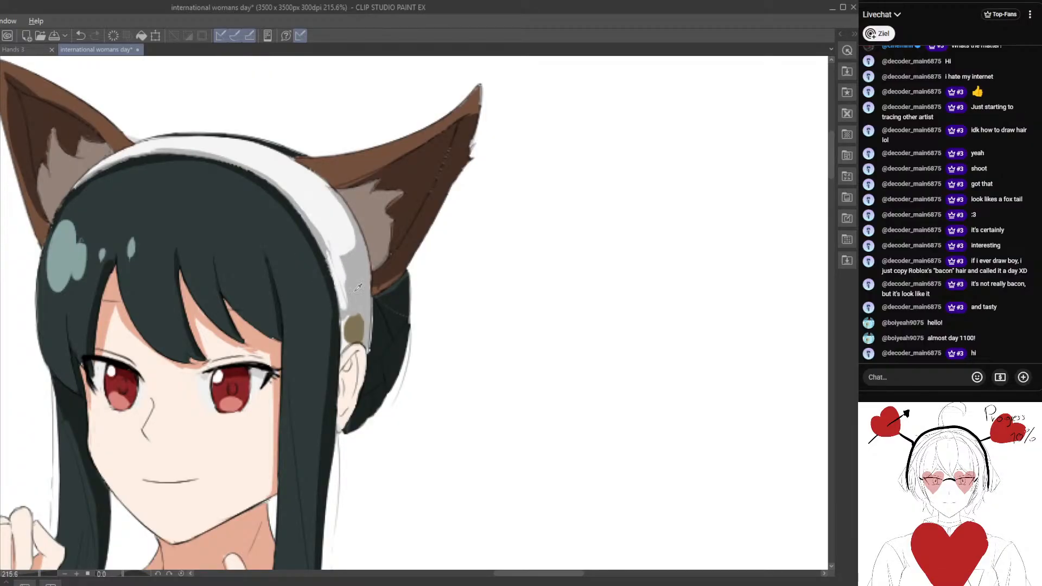
{"action": "key", "text": "ctrl+z"}
{"action": "left_click_drag", "start_coordinate": [327, 257], "coordinate": [338, 291]}
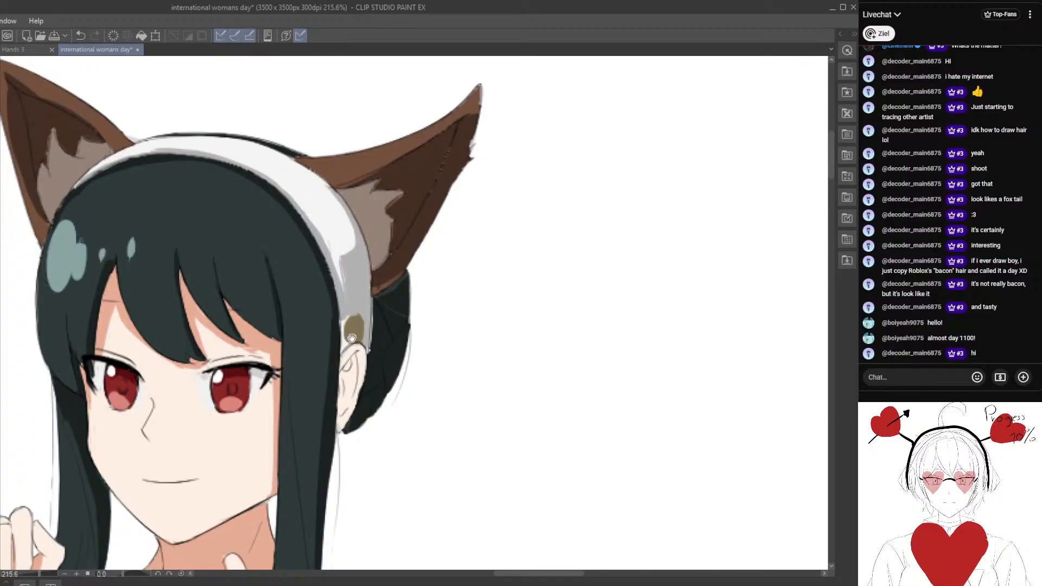
{"action": "left_click_drag", "start_coordinate": [352, 338], "coordinate": [349, 283]}
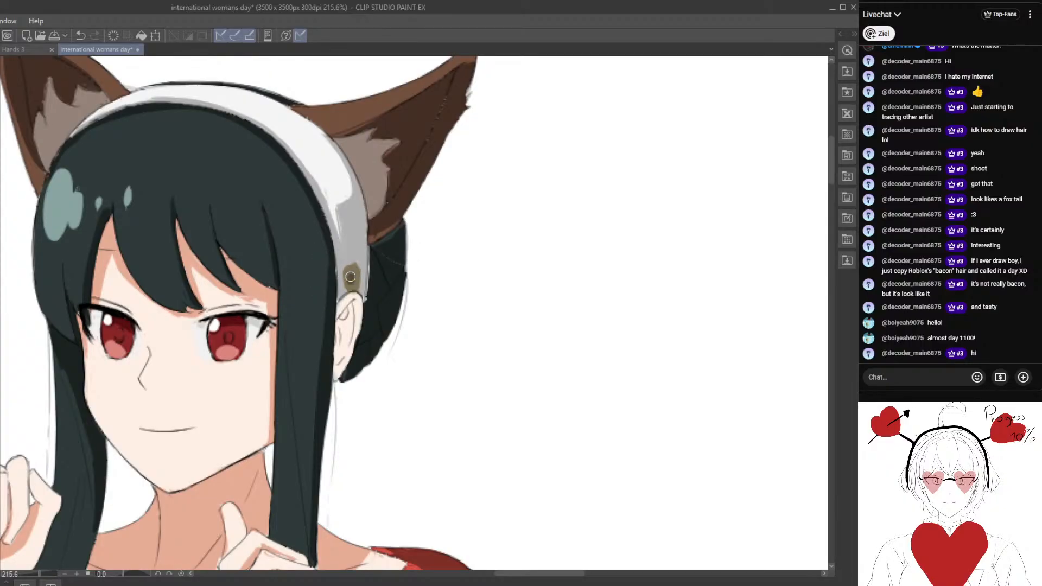
Review the whole illustration, and inspect the character's face and red eyes up close.
{"action": "scroll", "coordinate": [351, 315], "scroll_direction": "down", "scroll_amount": 5}
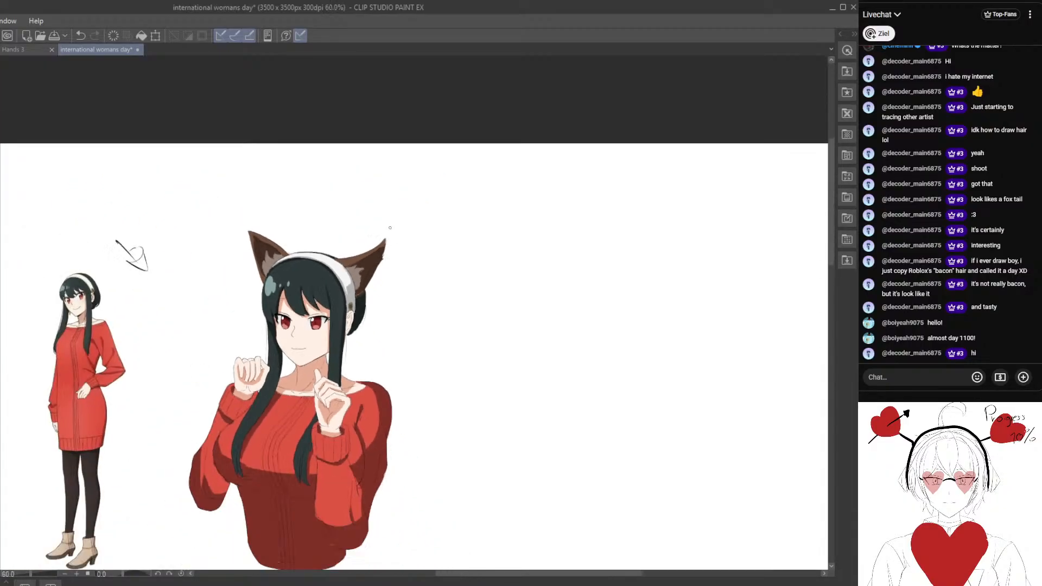
{"action": "left_click_drag", "start_coordinate": [353, 338], "coordinate": [413, 274]}
{"action": "scroll", "coordinate": [413, 283], "scroll_direction": "up", "scroll_amount": 2}
{"action": "left_click_drag", "start_coordinate": [282, 243], "coordinate": [286, 256]}
{"action": "scroll", "coordinate": [286, 256], "scroll_direction": "up", "scroll_amount": 4}
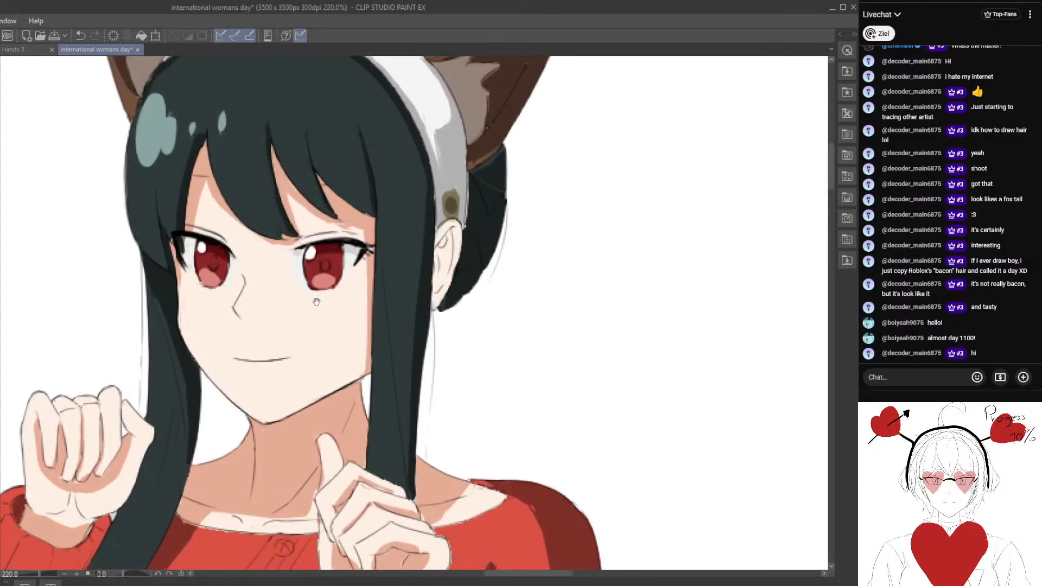
{"action": "scroll", "coordinate": [355, 260], "scroll_direction": "up", "scroll_amount": 1}
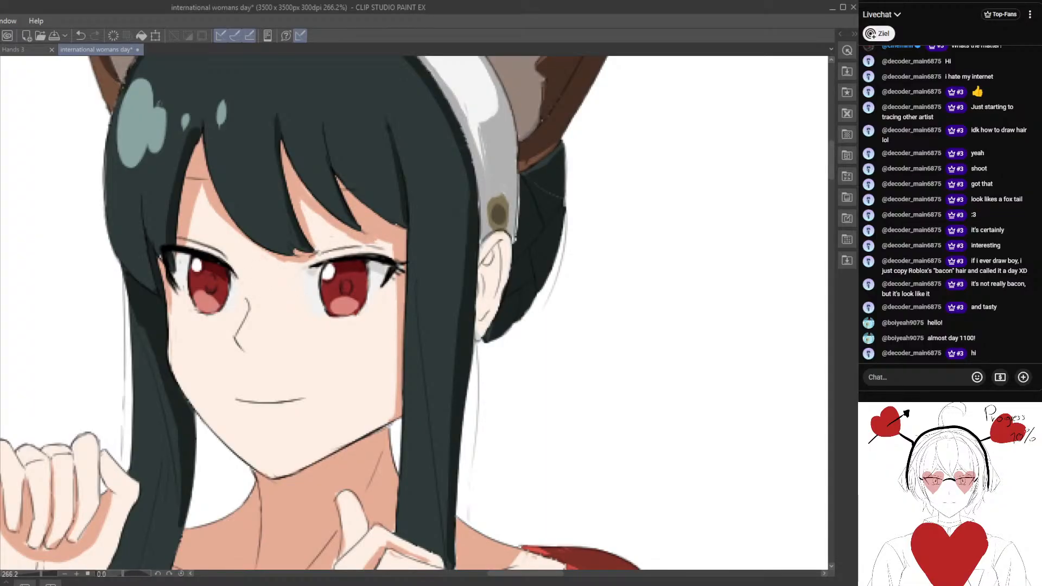
{"action": "scroll", "coordinate": [331, 245], "scroll_direction": "up", "scroll_amount": 2}
{"action": "left_click_drag", "start_coordinate": [329, 241], "coordinate": [321, 266]}
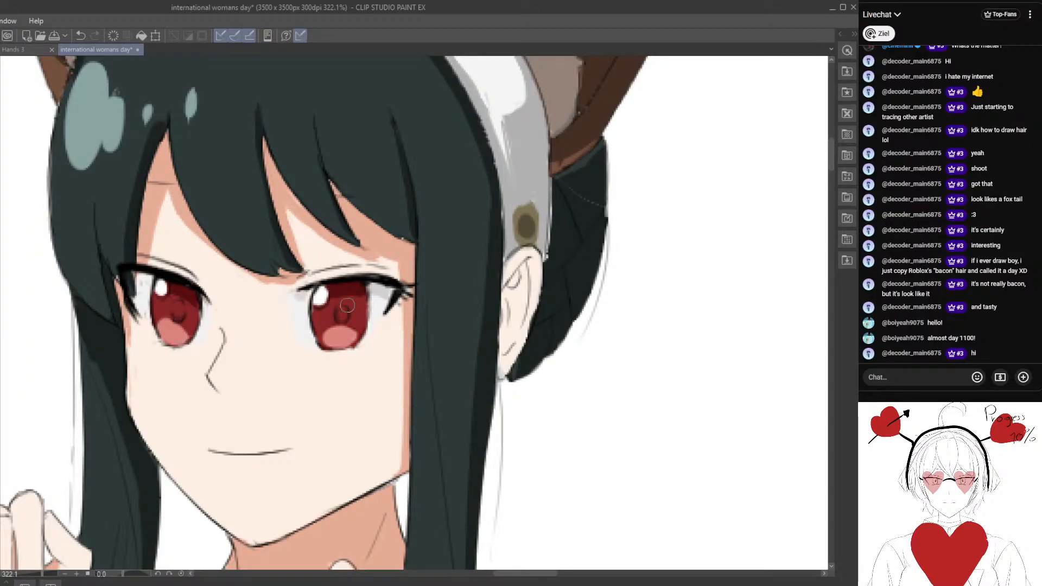
{"action": "mouse_move", "coordinate": [346, 305]}
{"action": "left_mouse_down"}
{"action": "mouse_move", "coordinate": [367, 274]}
{"action": "mouse_move", "coordinate": [353, 242]}
{"action": "mouse_move", "coordinate": [325, 240]}
{"action": "mouse_move", "coordinate": [415, 238]}
{"action": "mouse_move", "coordinate": [395, 242]}
{"action": "mouse_move", "coordinate": [335, 302]}
{"action": "mouse_move", "coordinate": [345, 292]}
{"action": "left_mouse_up"}
{"action": "scroll", "coordinate": [394, 279], "scroll_direction": "down", "scroll_amount": 2}
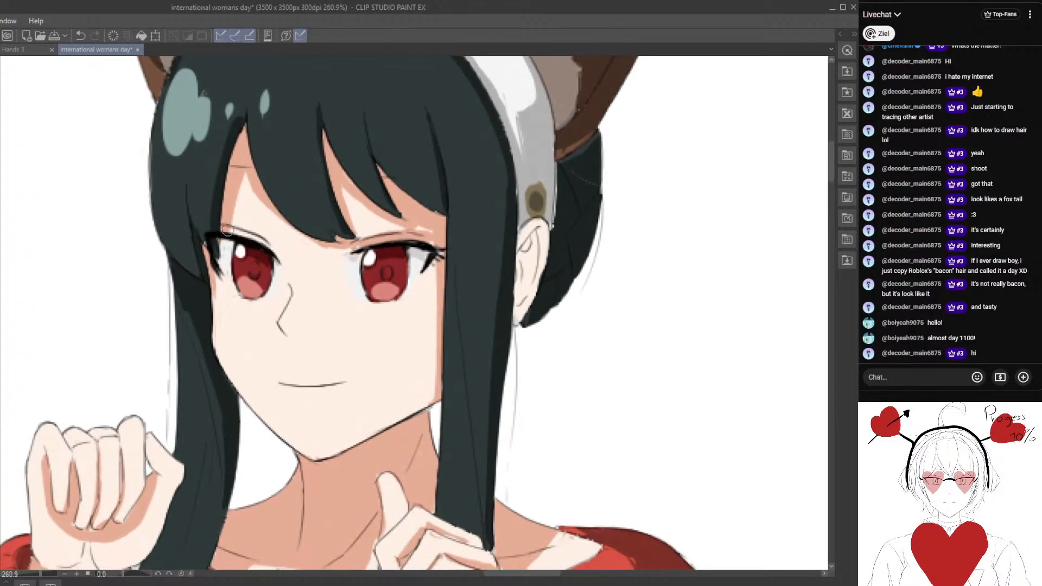
Touch up the skin shadow above the character's far eye and check it against the whole face.
{"action": "left_click_drag", "start_coordinate": [227, 228], "coordinate": [268, 236]}
{"action": "left_click_drag", "start_coordinate": [243, 197], "coordinate": [268, 231]}
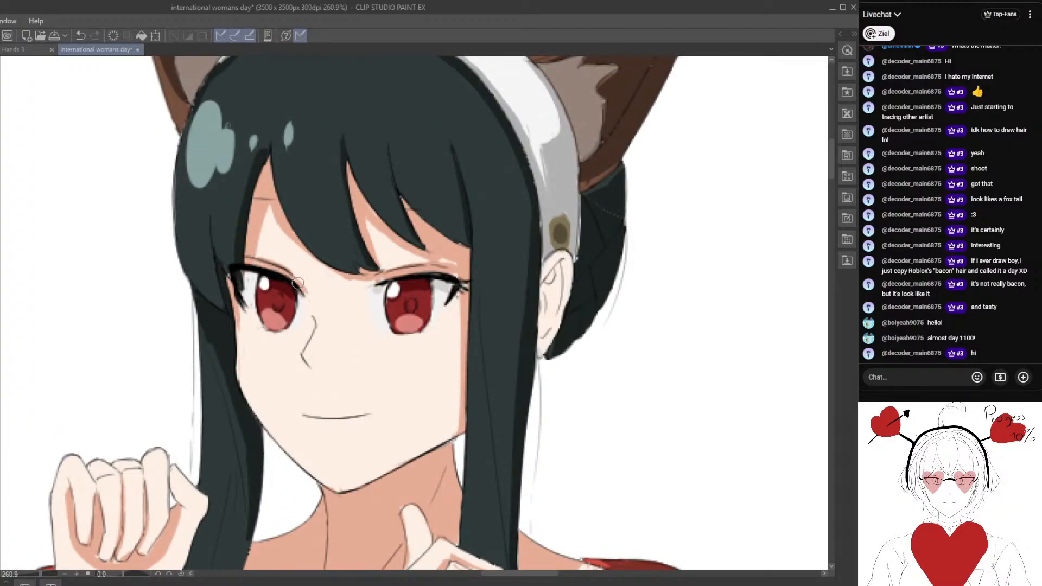
{"action": "scroll", "coordinate": [258, 266], "scroll_direction": "down", "scroll_amount": 5}
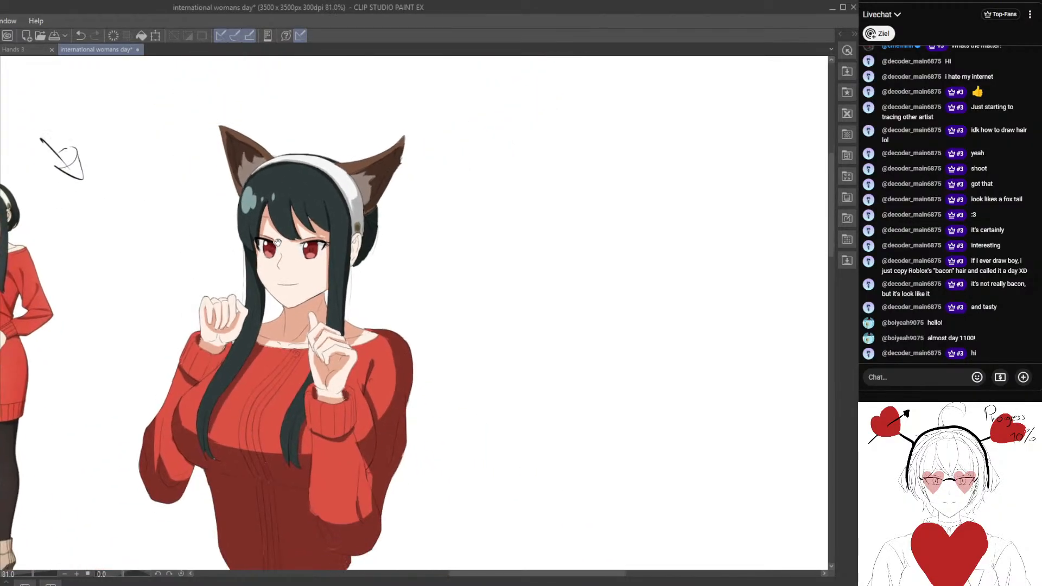
{"action": "scroll", "coordinate": [335, 261], "scroll_direction": "up", "scroll_amount": 3}
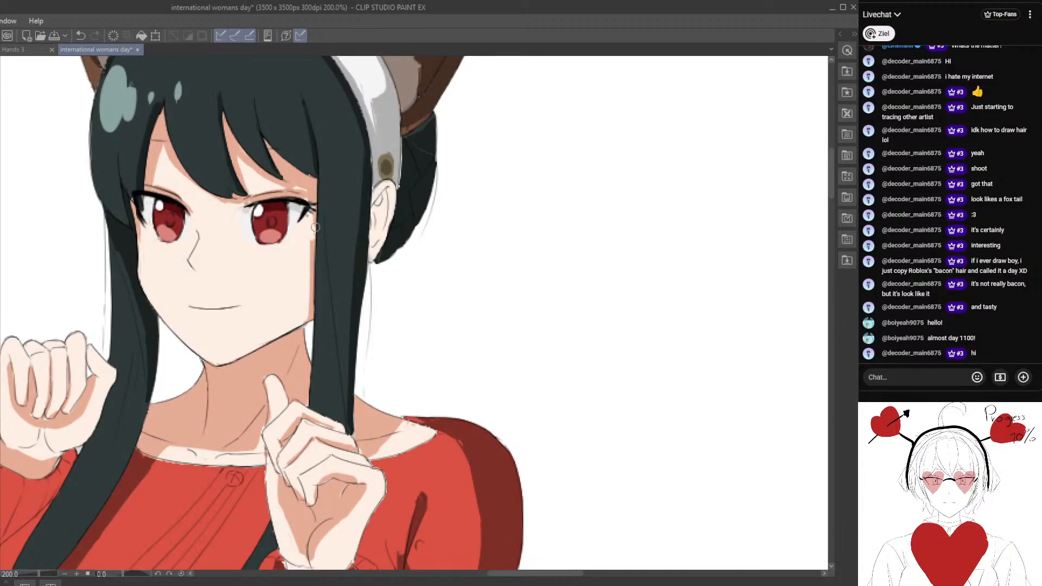
Paint a broad skin shadow along the cheek beside the near side lock, running down the jawline to the chin.
{"action": "left_click_drag", "start_coordinate": [314, 233], "coordinate": [314, 268]}
{"action": "scroll", "coordinate": [301, 293], "scroll_direction": "down", "scroll_amount": 5}
{"action": "scroll", "coordinate": [319, 261], "scroll_direction": "up", "scroll_amount": 3}
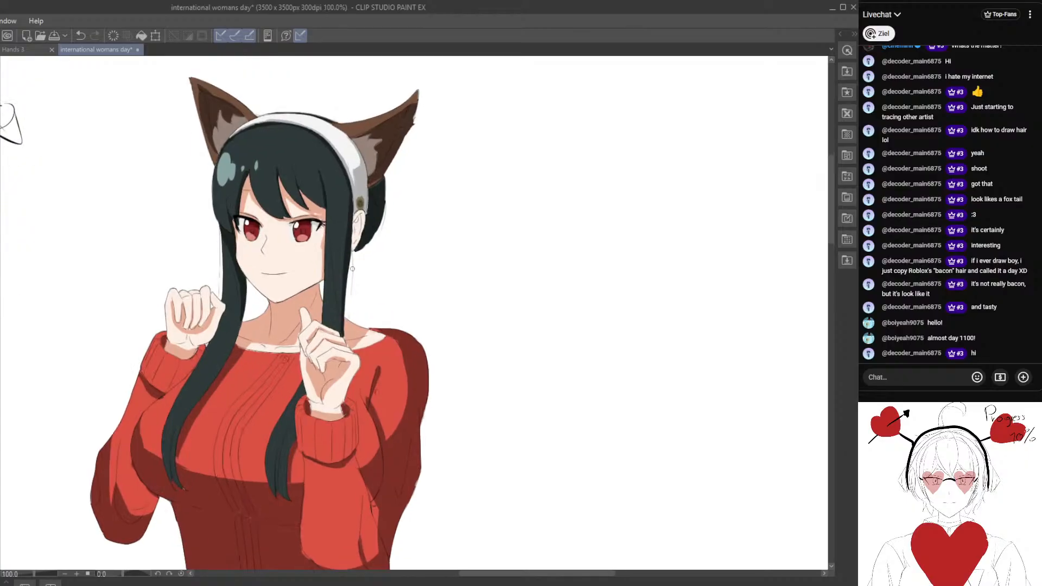
{"action": "scroll", "coordinate": [298, 278], "scroll_direction": "up", "scroll_amount": 2}
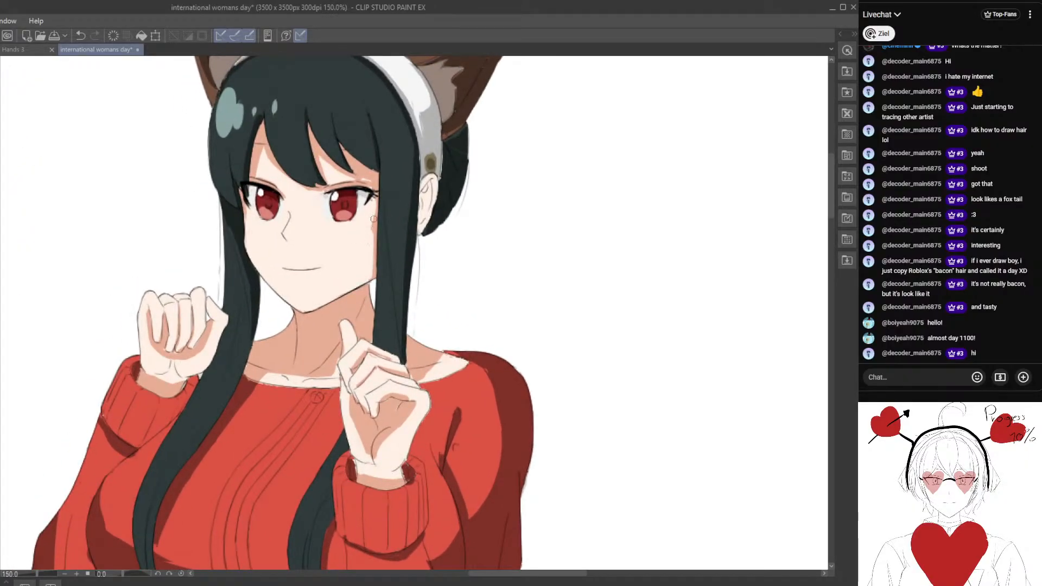
{"action": "left_click_drag", "start_coordinate": [374, 218], "coordinate": [306, 310]}
{"action": "left_click_drag", "start_coordinate": [305, 310], "coordinate": [375, 278]}
{"action": "mouse_move", "coordinate": [373, 238]}
{"action": "left_mouse_down"}
{"action": "mouse_move", "coordinate": [357, 271]}
{"action": "mouse_move", "coordinate": [373, 235]}
{"action": "left_mouse_up"}
{"action": "key", "text": "]"}
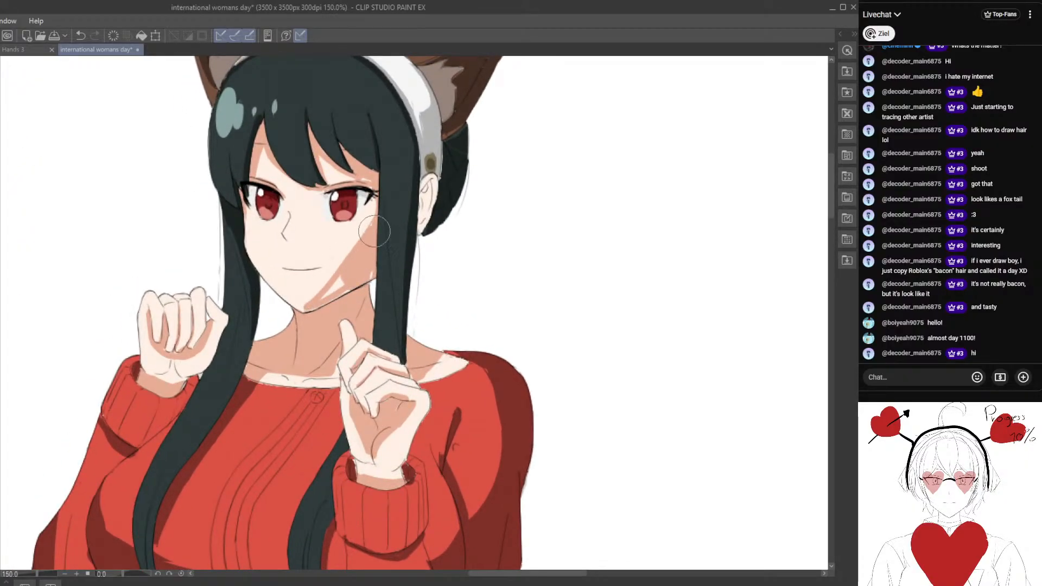
Refine the cheek shadow's edge near the chin and below the outer corner of the near eye.
{"action": "scroll", "coordinate": [373, 255], "scroll_direction": "down", "scroll_amount": 3}
{"action": "scroll", "coordinate": [369, 217], "scroll_direction": "up", "scroll_amount": 2}
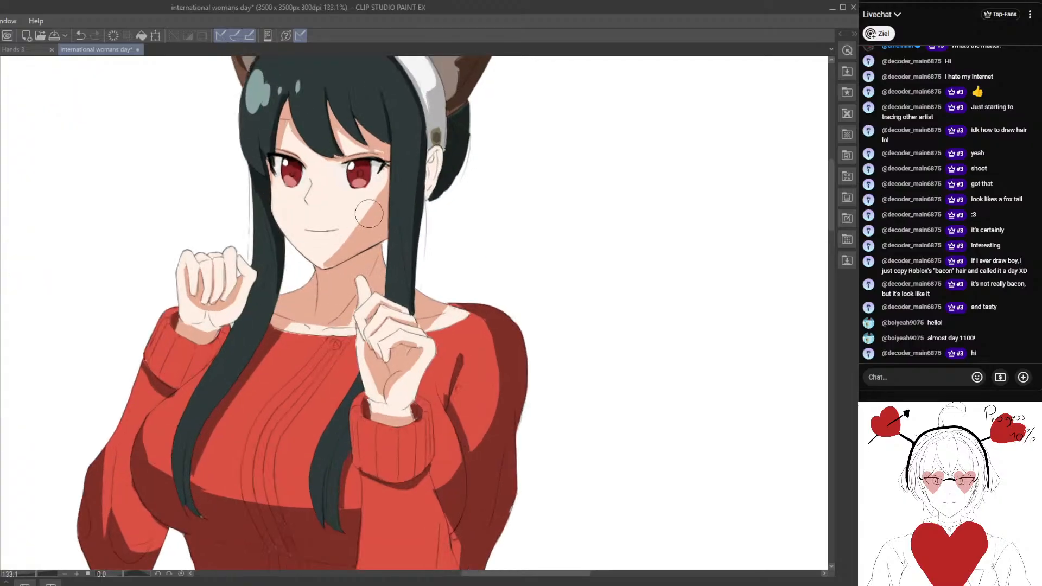
{"action": "mouse_move", "coordinate": [332, 258]}
{"action": "left_mouse_down"}
{"action": "mouse_move", "coordinate": [384, 189]}
{"action": "mouse_move", "coordinate": [322, 259]}
{"action": "mouse_move", "coordinate": [375, 194]}
{"action": "mouse_move", "coordinate": [324, 264]}
{"action": "mouse_move", "coordinate": [369, 230]}
{"action": "mouse_move", "coordinate": [329, 271]}
{"action": "left_mouse_up"}
{"action": "scroll", "coordinate": [324, 265], "scroll_direction": "down", "scroll_amount": 3}
{"action": "scroll", "coordinate": [343, 263], "scroll_direction": "up", "scroll_amount": 4}
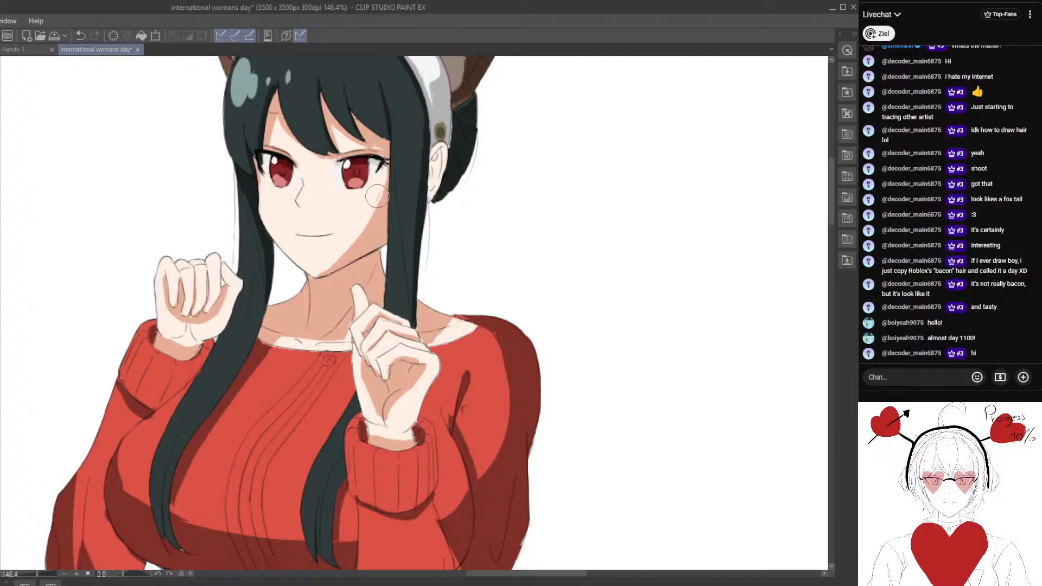
{"action": "mouse_move", "coordinate": [378, 194]}
{"action": "left_mouse_down"}
{"action": "mouse_move", "coordinate": [368, 209]}
{"action": "mouse_move", "coordinate": [381, 175]}
{"action": "mouse_move", "coordinate": [380, 200]}
{"action": "left_mouse_up"}
{"action": "mouse_move", "coordinate": [382, 160]}
{"action": "left_mouse_down"}
{"action": "mouse_move", "coordinate": [370, 189]}
{"action": "mouse_move", "coordinate": [381, 162]}
{"action": "mouse_move", "coordinate": [379, 207]}
{"action": "left_mouse_up"}
{"action": "scroll", "coordinate": [353, 275], "scroll_direction": "down", "scroll_amount": 5}
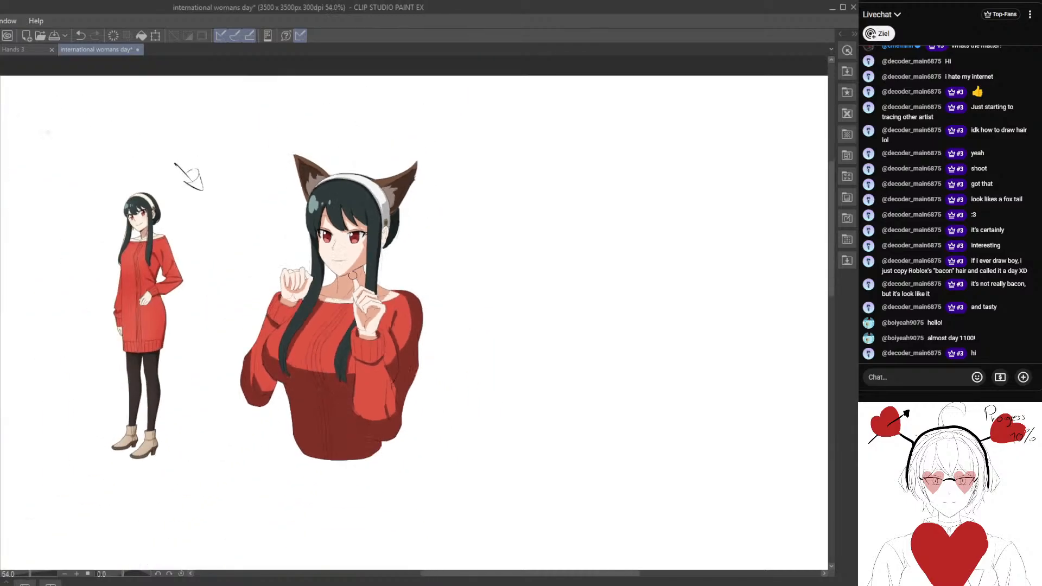
Smooth the cheek shadow into a curve down to the chin and add a small skin shadow under the mouth.
{"action": "scroll", "coordinate": [353, 275], "scroll_direction": "up", "scroll_amount": 5}
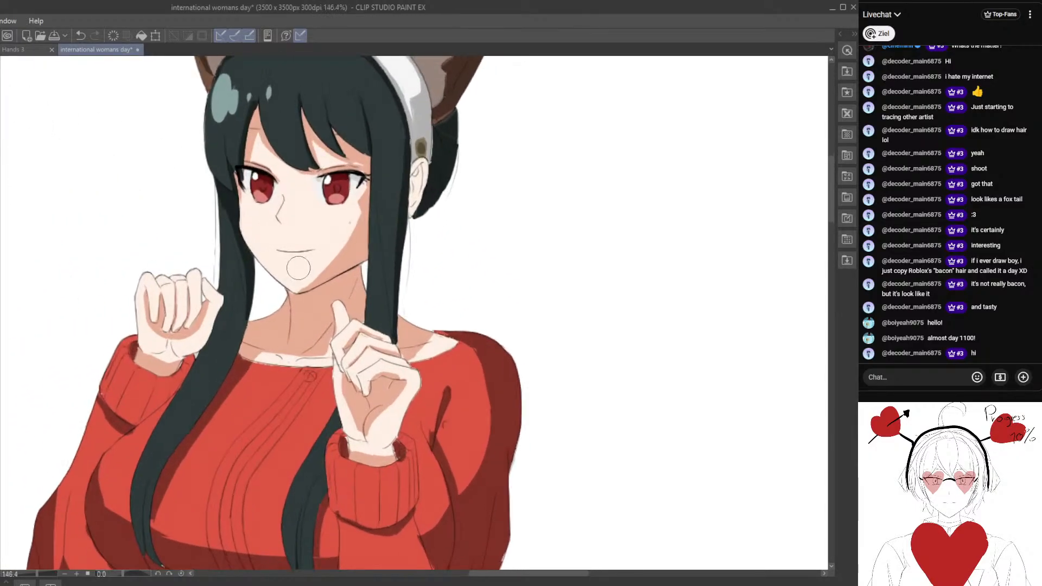
{"action": "scroll", "coordinate": [421, 307], "scroll_direction": "down", "scroll_amount": 3}
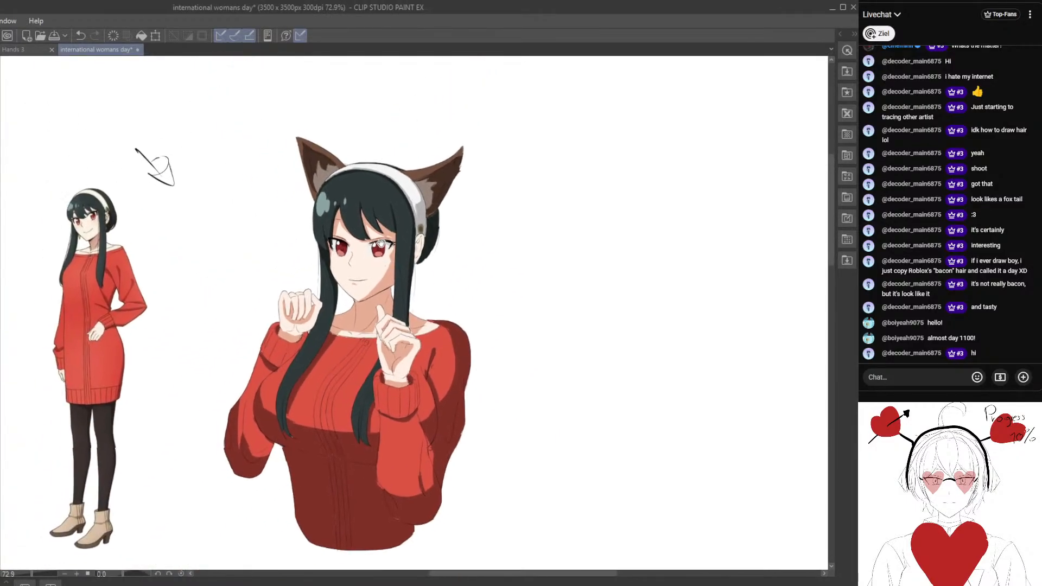
{"action": "scroll", "coordinate": [381, 233], "scroll_direction": "up", "scroll_amount": 3}
{"action": "mouse_move", "coordinate": [382, 243]}
{"action": "left_mouse_down"}
{"action": "mouse_move", "coordinate": [364, 285]}
{"action": "mouse_move", "coordinate": [388, 278]}
{"action": "mouse_move", "coordinate": [394, 243]}
{"action": "mouse_move", "coordinate": [378, 247]}
{"action": "mouse_move", "coordinate": [365, 277]}
{"action": "mouse_move", "coordinate": [322, 315]}
{"action": "mouse_move", "coordinate": [382, 246]}
{"action": "mouse_move", "coordinate": [332, 311]}
{"action": "left_mouse_up"}
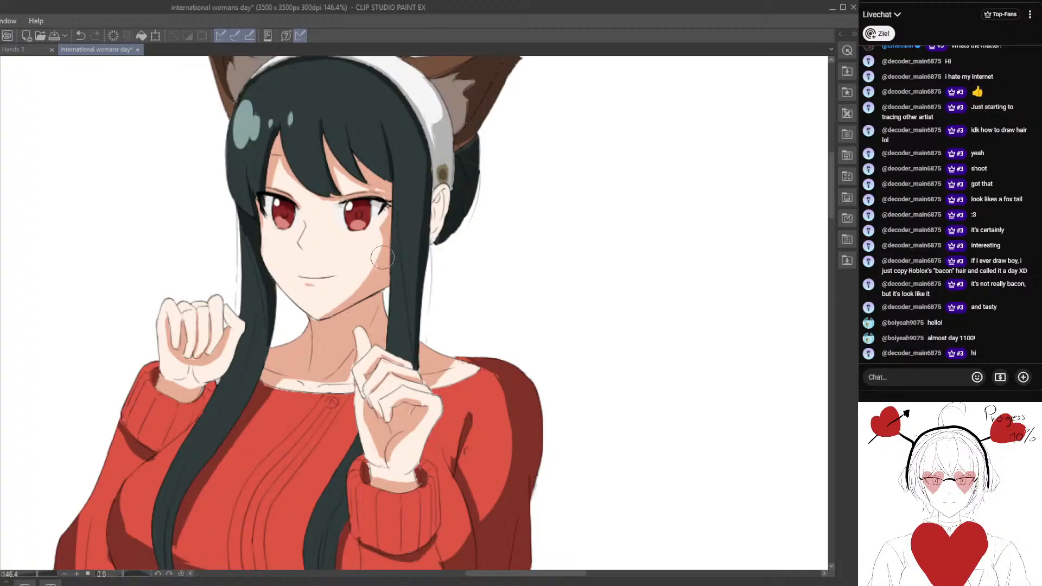
{"action": "left_click_drag", "start_coordinate": [378, 266], "coordinate": [329, 318]}
{"action": "scroll", "coordinate": [347, 304], "scroll_direction": "up", "scroll_amount": 1}
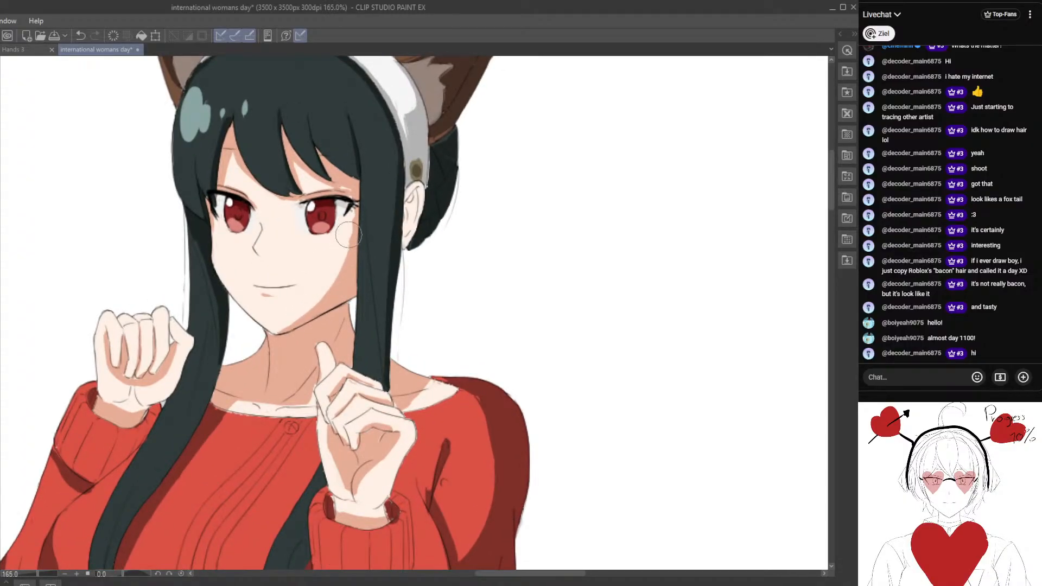
{"action": "scroll", "coordinate": [352, 228], "scroll_direction": "down", "scroll_amount": 3}
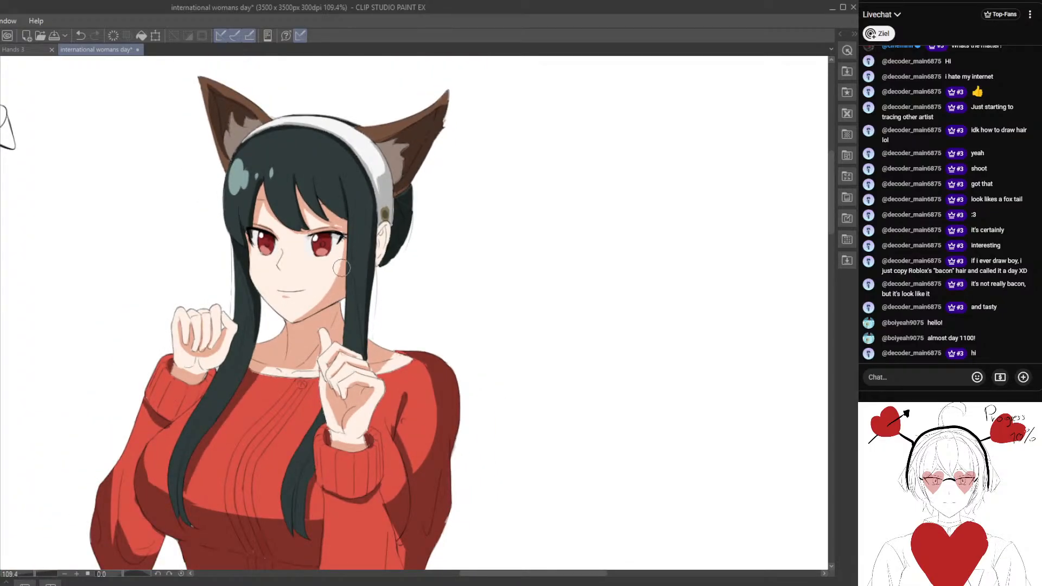
{"action": "scroll", "coordinate": [345, 258], "scroll_direction": "up", "scroll_amount": 5}
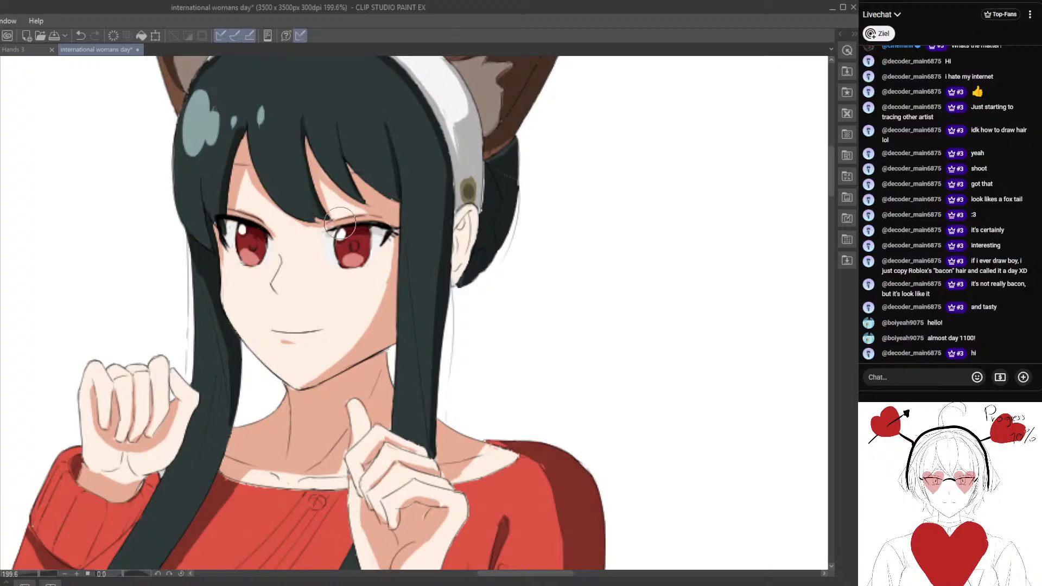
Sample the dark red of the near eye and darken the pupils in both irises.
{"action": "scroll", "coordinate": [336, 266], "scroll_direction": "up", "scroll_amount": 4}
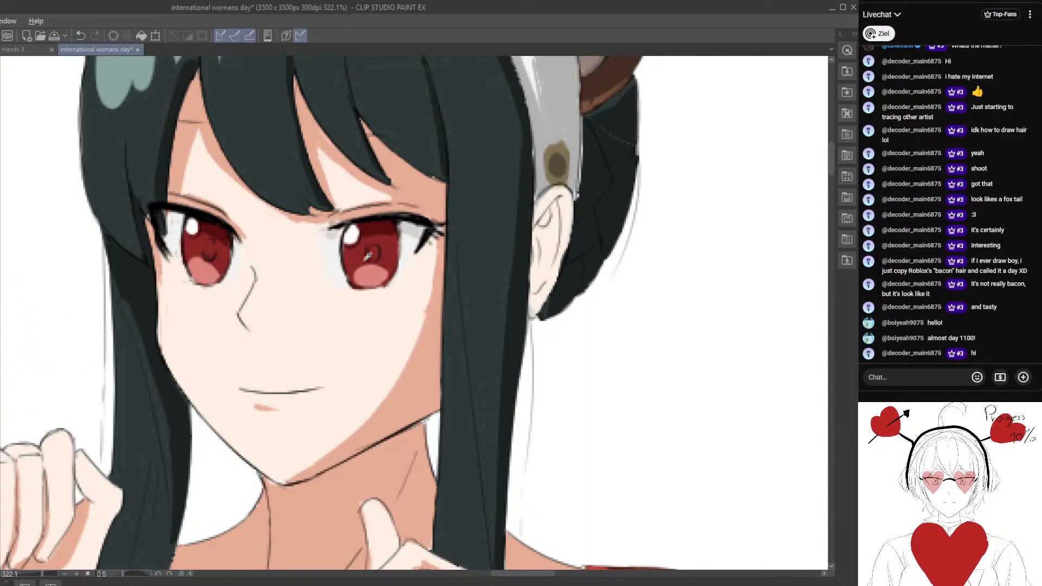
{"action": "left_click", "coordinate": [382, 225], "text": "alt"}
{"action": "left_click_drag", "start_coordinate": [374, 249], "coordinate": [373, 256]}
{"action": "left_click_drag", "start_coordinate": [210, 256], "coordinate": [206, 246]}
{"action": "scroll", "coordinate": [212, 296], "scroll_direction": "down", "scroll_amount": 8}
{"action": "left_click_drag", "start_coordinate": [231, 287], "coordinate": [384, 273]}
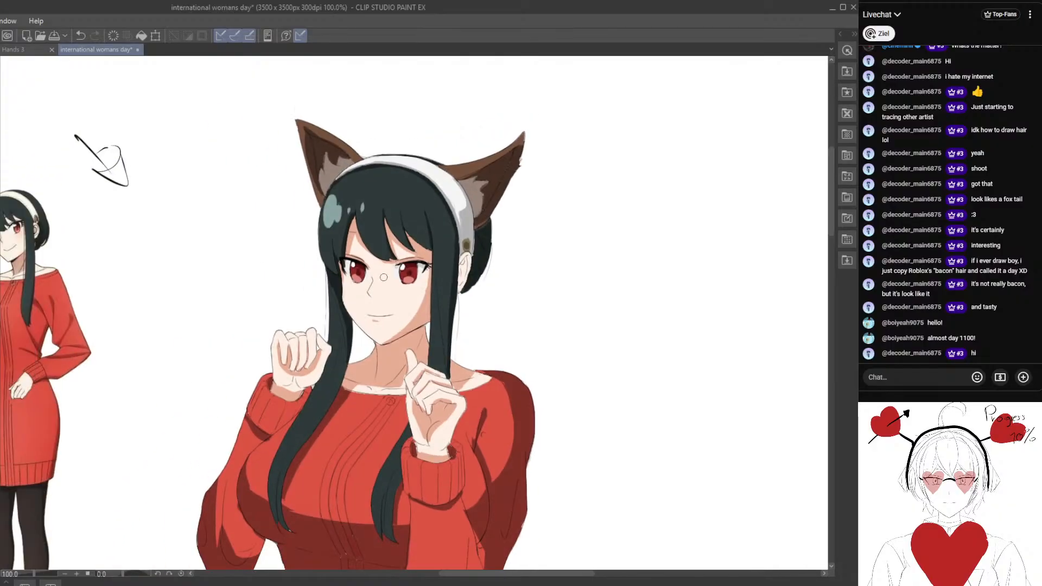
Fill the far eye's pupil as a dark oval and touch up the dark red around the near eye's pupil.
{"action": "scroll", "coordinate": [385, 269], "scroll_direction": "up", "scroll_amount": 4}
{"action": "scroll", "coordinate": [386, 270], "scroll_direction": "up", "scroll_amount": 4}
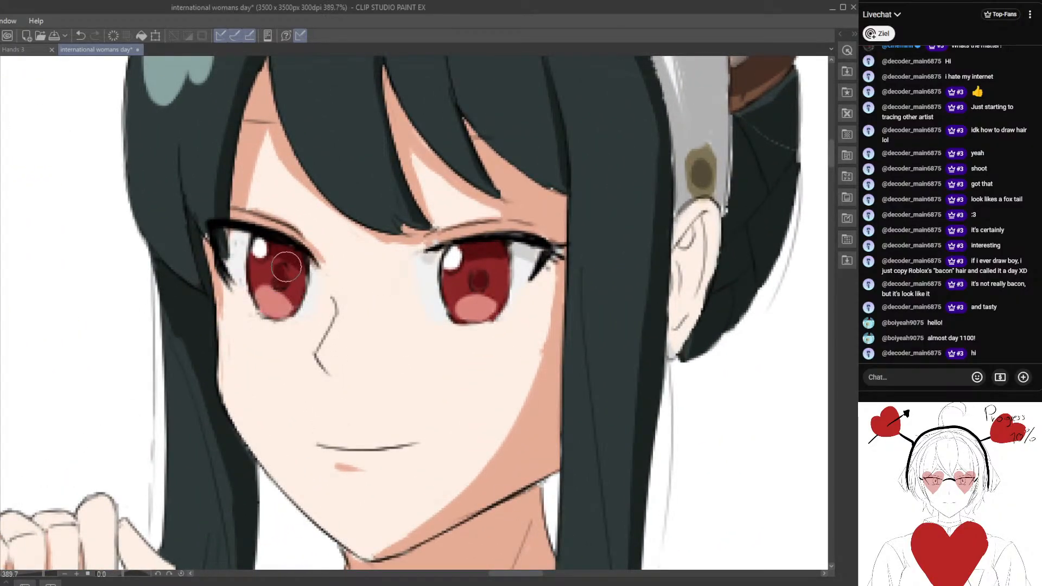
{"action": "mouse_move", "coordinate": [281, 264]}
{"action": "left_mouse_down"}
{"action": "mouse_move", "coordinate": [279, 282]}
{"action": "mouse_move", "coordinate": [295, 278]}
{"action": "mouse_move", "coordinate": [285, 279]}
{"action": "mouse_move", "coordinate": [292, 269]}
{"action": "left_mouse_up"}
{"action": "mouse_move", "coordinate": [350, 312]}
{"action": "left_mouse_down"}
{"action": "mouse_move", "coordinate": [364, 298]}
{"action": "mouse_move", "coordinate": [333, 281]}
{"action": "mouse_move", "coordinate": [260, 305]}
{"action": "left_mouse_up"}
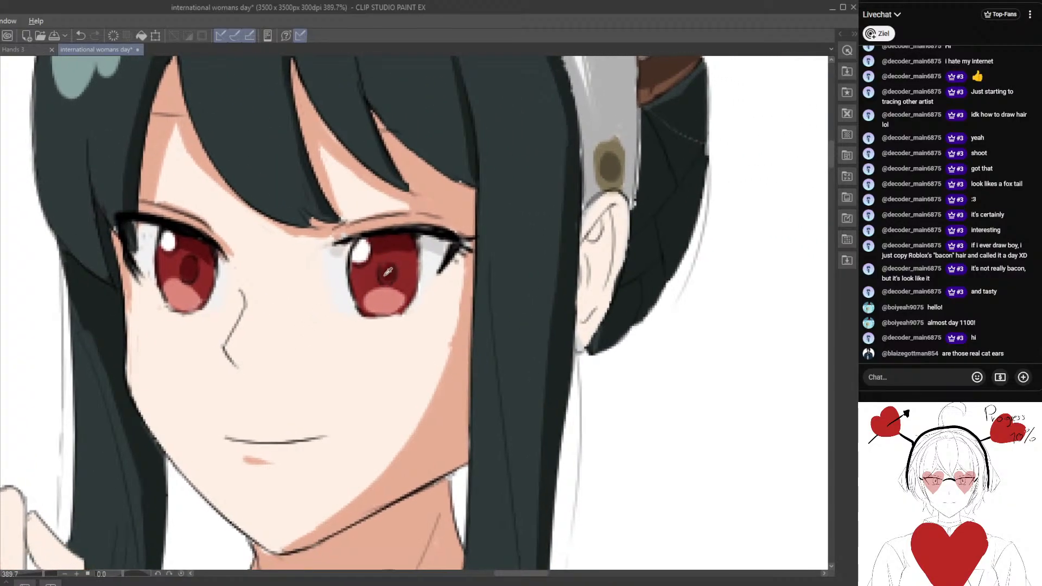
{"action": "left_click", "coordinate": [390, 242], "text": "alt"}
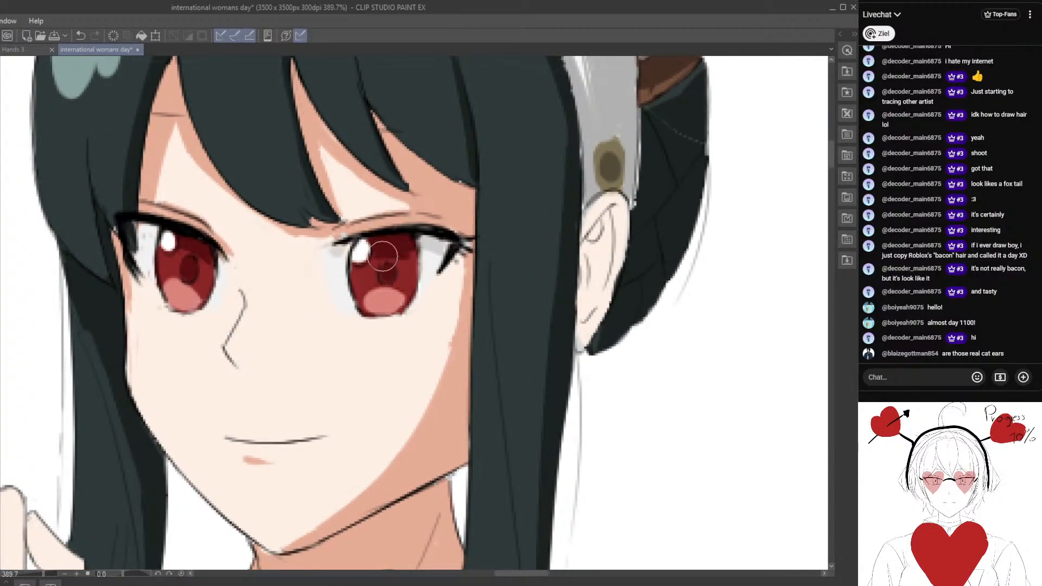
{"action": "scroll", "coordinate": [371, 301], "scroll_direction": "down", "scroll_amount": 2}
{"action": "scroll", "coordinate": [371, 301], "scroll_direction": "down", "scroll_amount": 6}
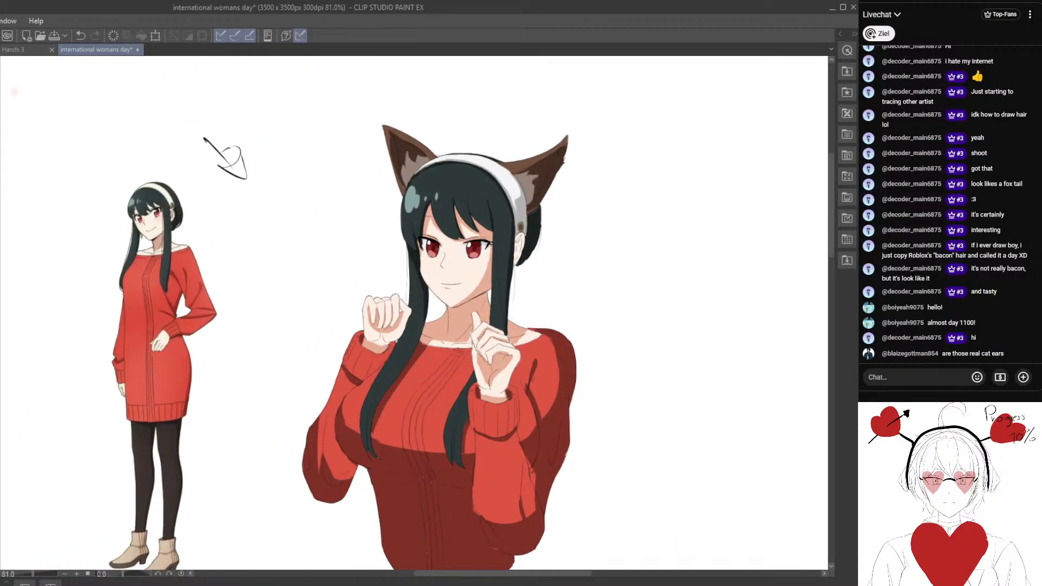
Compare the illustration with the pose photo and the full-body character reference, and inspect the eyes up close.
{"action": "left_click_drag", "start_coordinate": [99, 188], "coordinate": [264, 163]}
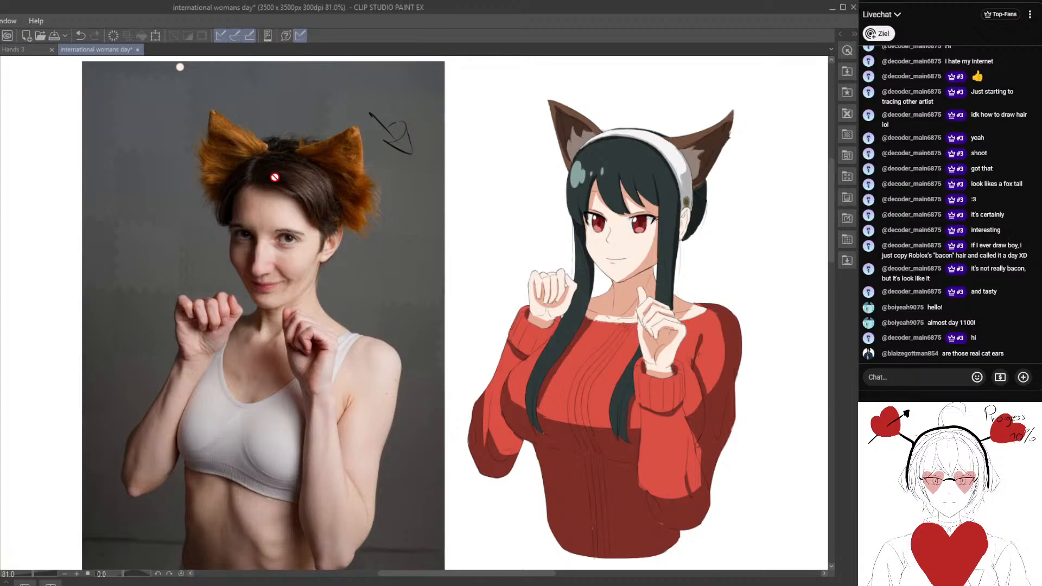
{"action": "left_click_drag", "start_coordinate": [315, 223], "coordinate": [246, 230]}
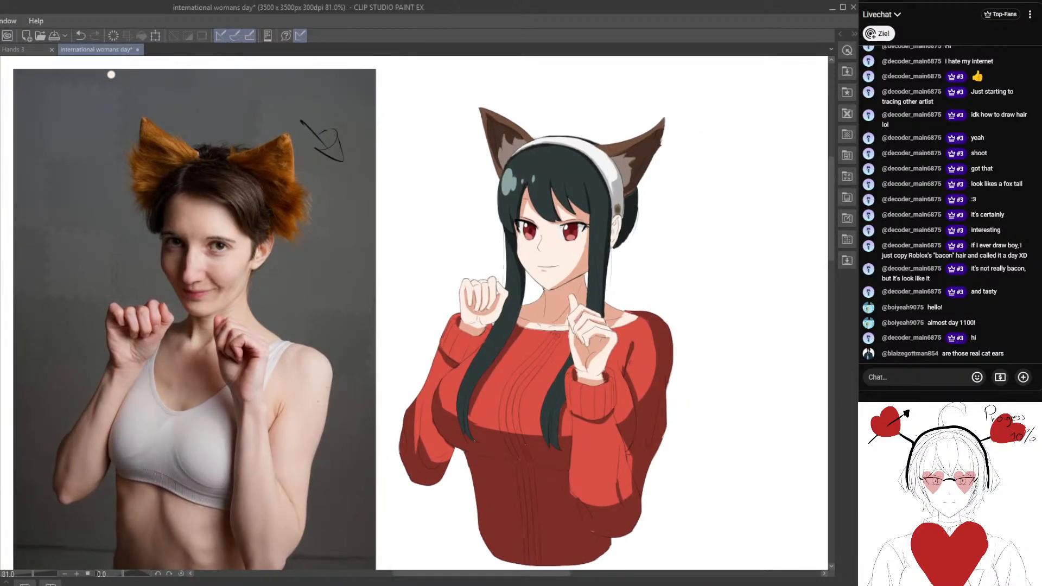
{"action": "left_click_drag", "start_coordinate": [204, 266], "coordinate": [95, 287]}
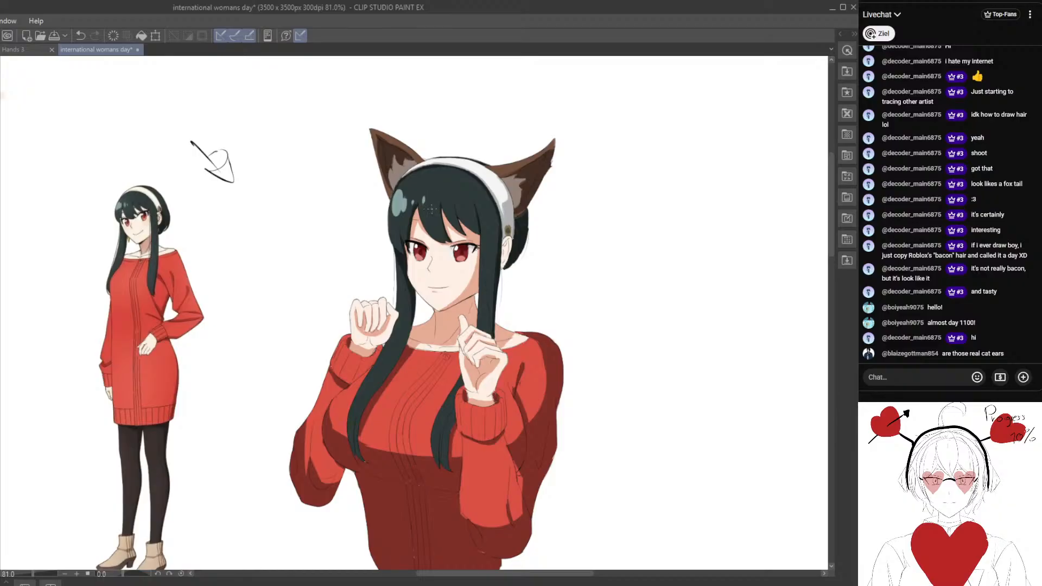
{"action": "key", "text": "ctrl+plus"}
{"action": "left_click_drag", "start_coordinate": [378, 254], "coordinate": [377, 302]}
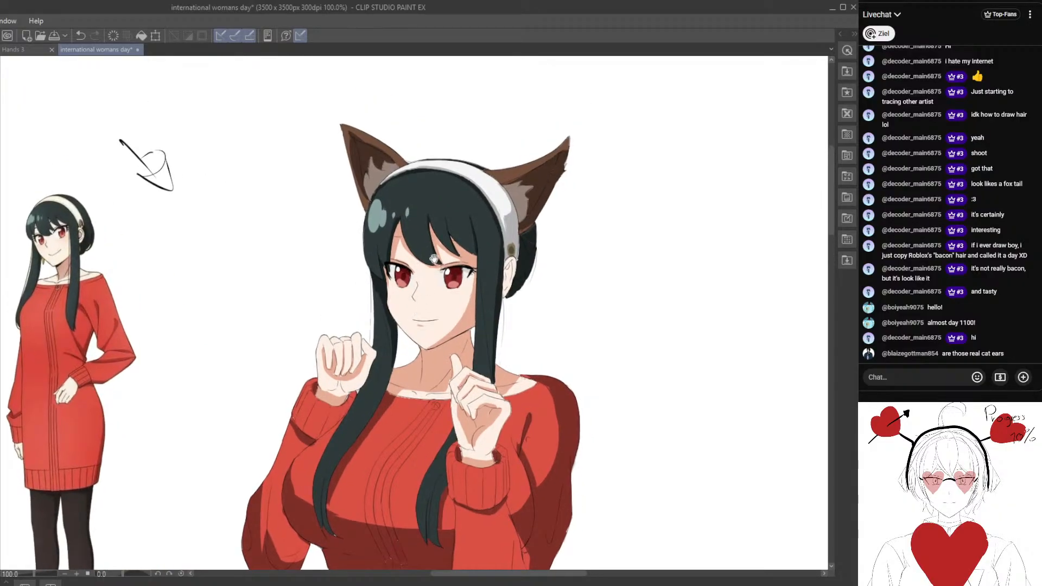
{"action": "scroll", "coordinate": [434, 259], "scroll_direction": "up", "scroll_amount": 3}
{"action": "left_click_drag", "start_coordinate": [418, 268], "coordinate": [308, 339]}
{"action": "scroll", "coordinate": [297, 285], "scroll_direction": "up", "scroll_amount": 2}
{"action": "scroll", "coordinate": [354, 296], "scroll_direction": "up", "scroll_amount": 3}
{"action": "left_click_drag", "start_coordinate": [278, 283], "coordinate": [377, 295]}
{"action": "scroll", "coordinate": [360, 297], "scroll_direction": "up", "scroll_amount": 2}
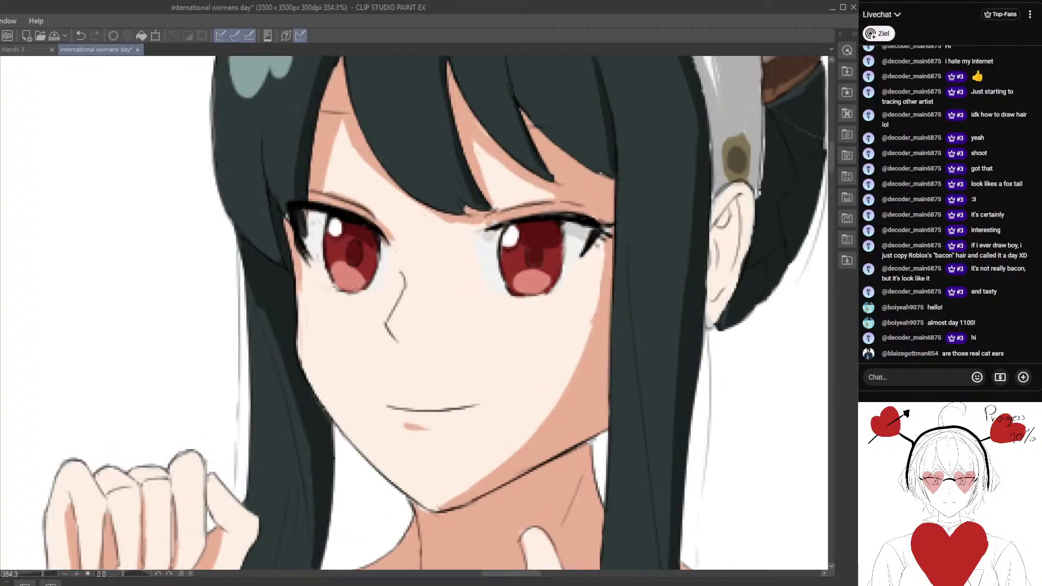
Paint lighter red patches beside the pupils in the irises of both eyes.
{"action": "scroll", "coordinate": [359, 265], "scroll_direction": "up", "scroll_amount": 1}
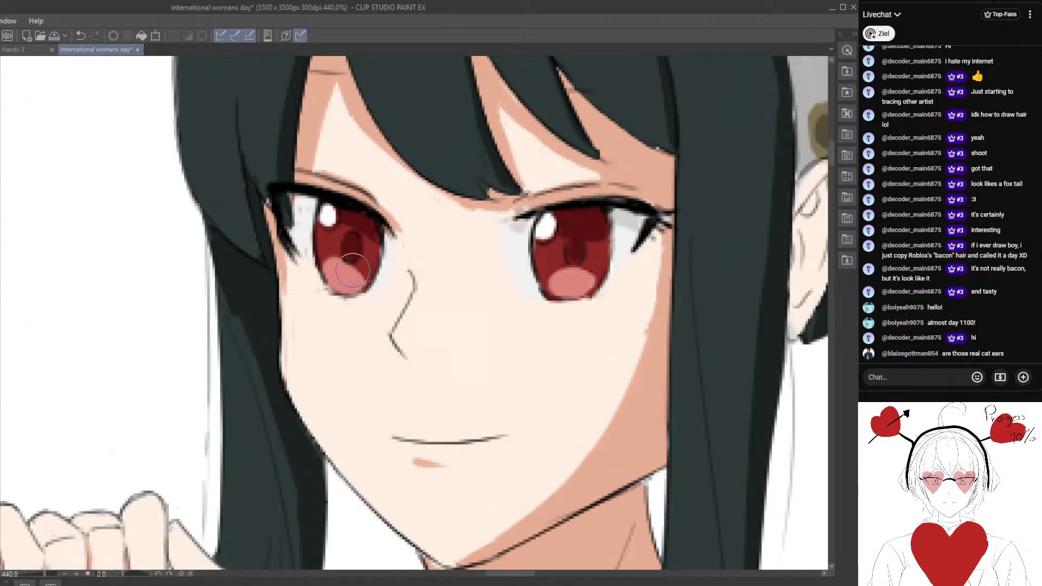
{"action": "left_click_drag", "start_coordinate": [504, 288], "coordinate": [390, 267]}
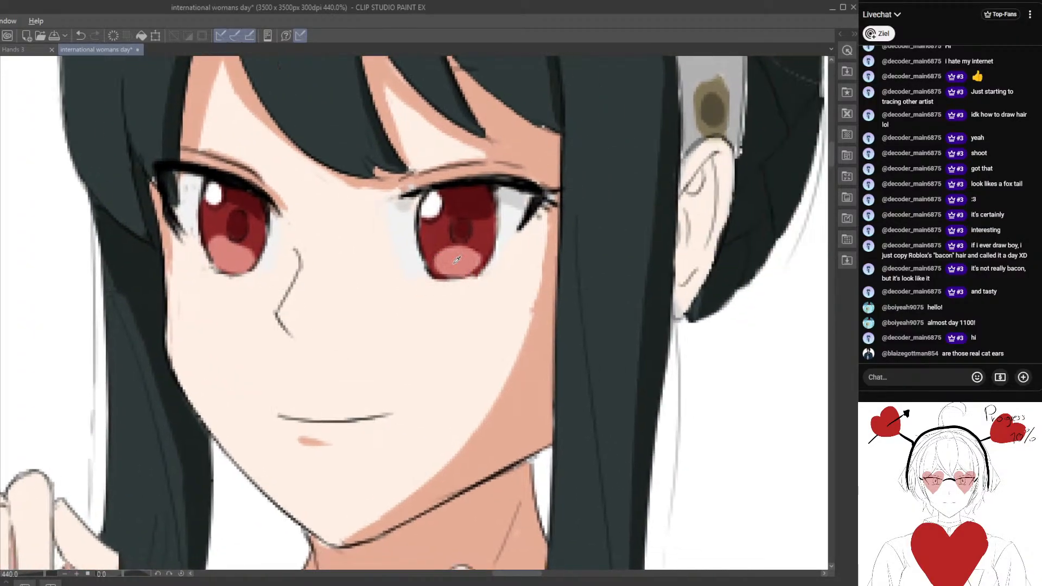
{"action": "scroll", "coordinate": [465, 269], "scroll_direction": "down", "scroll_amount": 2}
{"action": "mouse_move", "coordinate": [344, 322]}
{"action": "left_mouse_down"}
{"action": "mouse_move", "coordinate": [310, 287]}
{"action": "mouse_move", "coordinate": [644, 266]}
{"action": "left_mouse_up"}
{"action": "mouse_move", "coordinate": [295, 319]}
{"action": "left_mouse_down"}
{"action": "mouse_move", "coordinate": [628, 316]}
{"action": "mouse_move", "coordinate": [567, 290]}
{"action": "mouse_move", "coordinate": [213, 326]}
{"action": "left_mouse_up"}
{"action": "scroll", "coordinate": [255, 326], "scroll_direction": "up", "scroll_amount": 2}
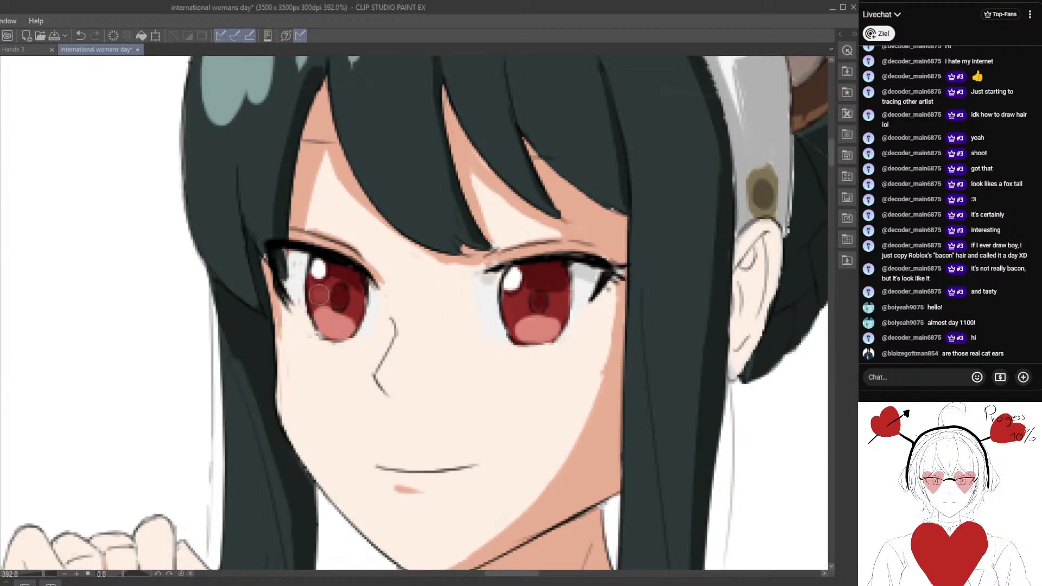
{"action": "left_click_drag", "start_coordinate": [515, 347], "coordinate": [418, 291]}
{"action": "scroll", "coordinate": [418, 291], "scroll_direction": "down", "scroll_amount": 2}
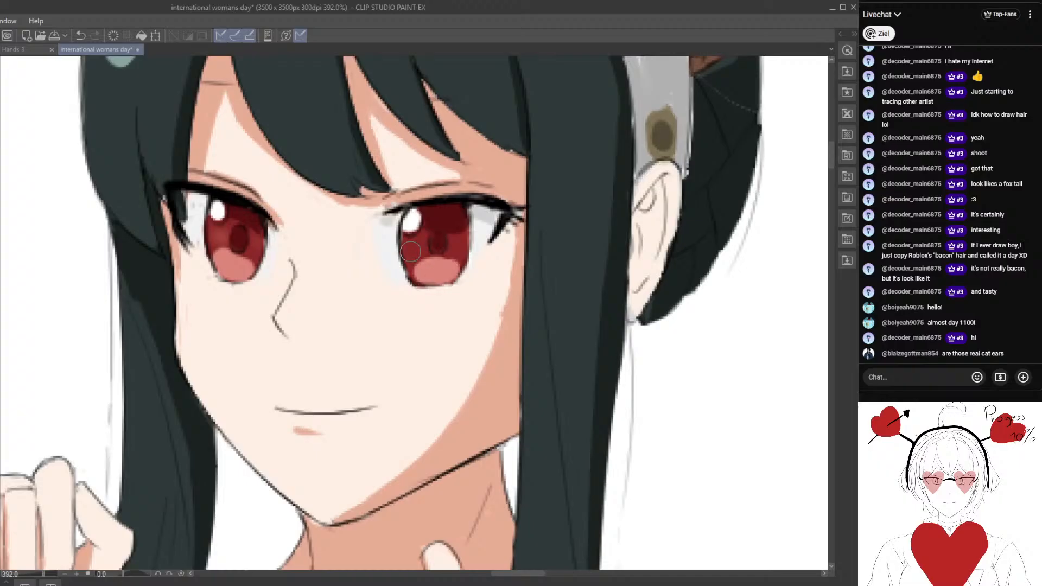
{"action": "scroll", "coordinate": [415, 345], "scroll_direction": "down", "scroll_amount": 8}
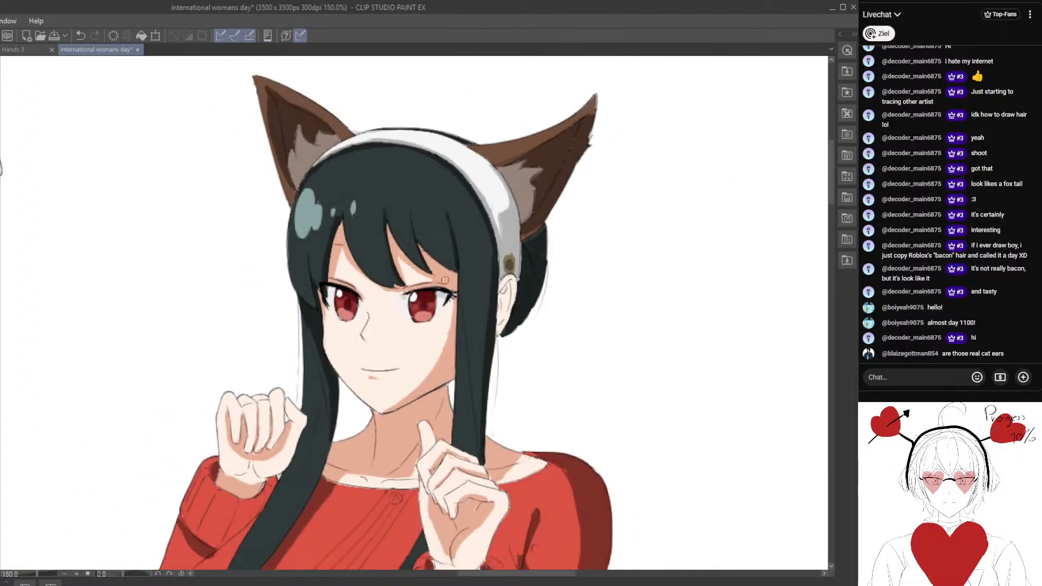
Paint pale pink highlights in the lower part of both irises and review the character as a whole.
{"action": "left_click_drag", "start_coordinate": [435, 320], "coordinate": [432, 260]}
{"action": "left_click_drag", "start_coordinate": [346, 284], "coordinate": [592, 283]}
{"action": "scroll", "coordinate": [614, 278], "scroll_direction": "up", "scroll_amount": 8}
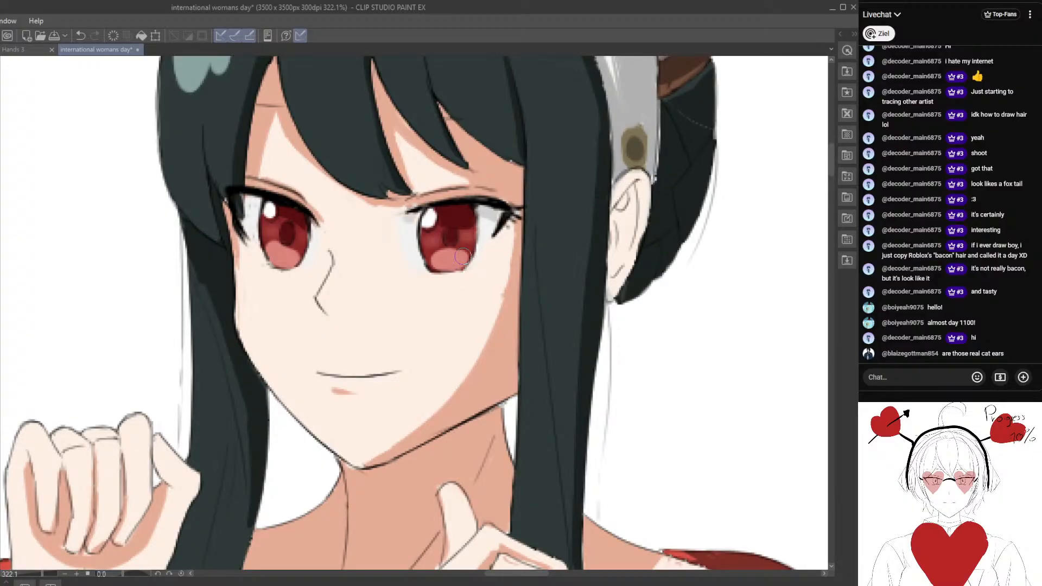
{"action": "left_click_drag", "start_coordinate": [462, 256], "coordinate": [434, 264]}
{"action": "left_click_drag", "start_coordinate": [278, 266], "coordinate": [288, 264]}
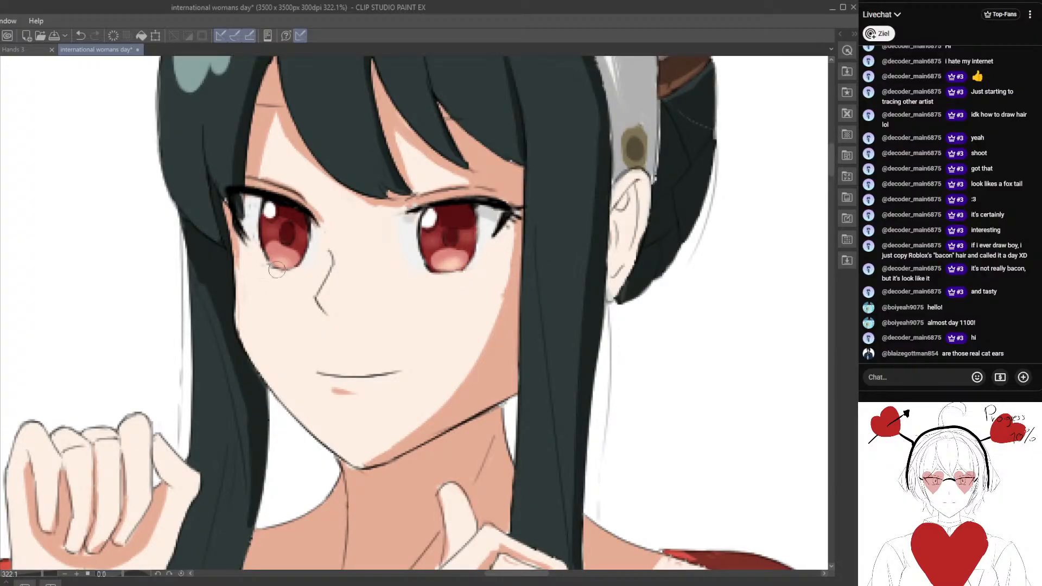
{"action": "scroll", "coordinate": [288, 264], "scroll_direction": "down", "scroll_amount": 10}
{"action": "left_click_drag", "start_coordinate": [404, 309], "coordinate": [461, 317]}
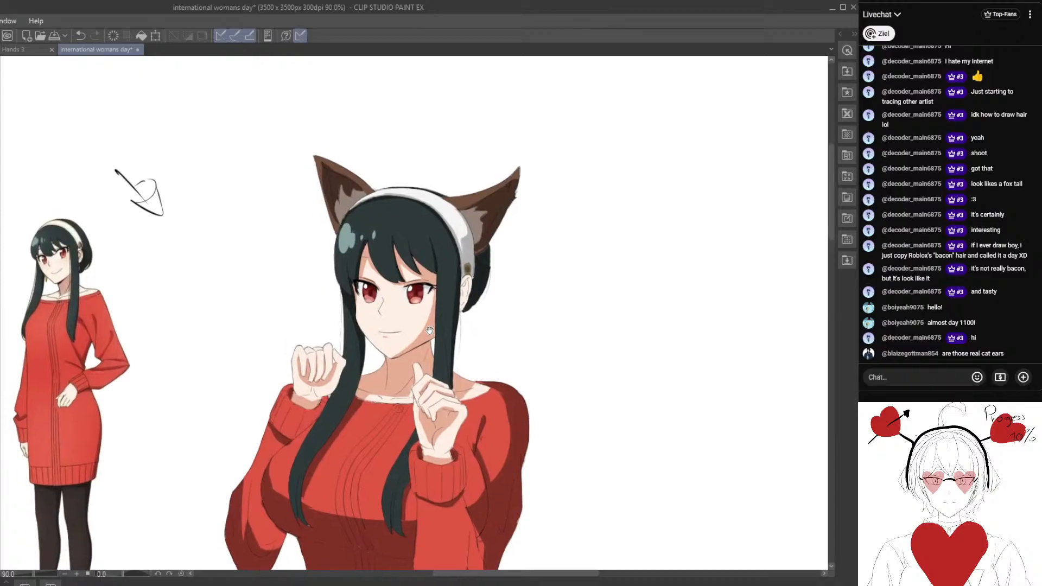
{"action": "left_click_drag", "start_coordinate": [370, 234], "coordinate": [391, 241]}
{"action": "scroll", "coordinate": [399, 297], "scroll_direction": "up", "scroll_amount": 5}
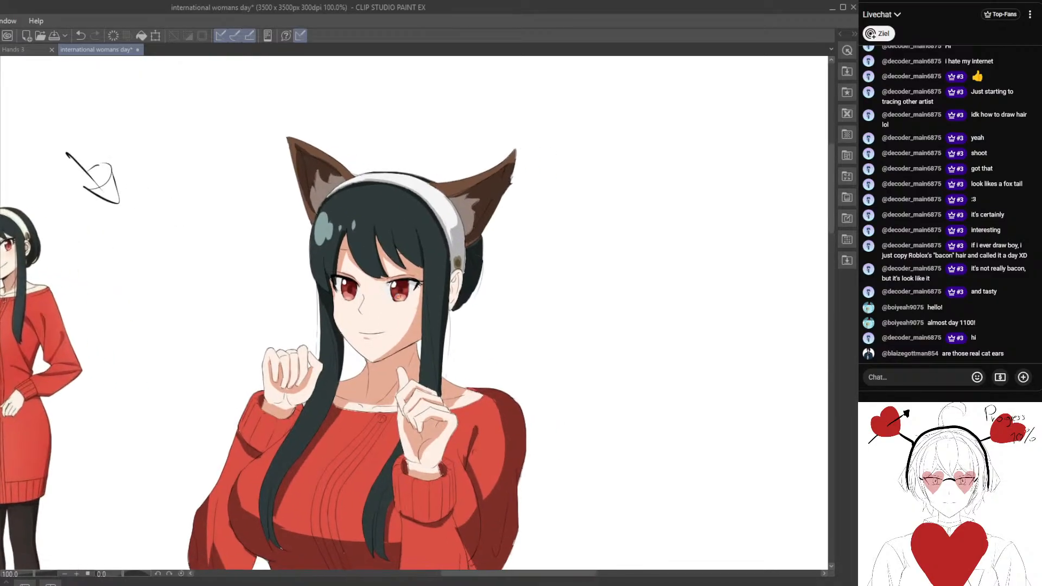
Shade the whites of both eyes with light grey beneath the upper lashes and beside the irises.
{"action": "scroll", "coordinate": [398, 296], "scroll_direction": "up", "scroll_amount": 4}
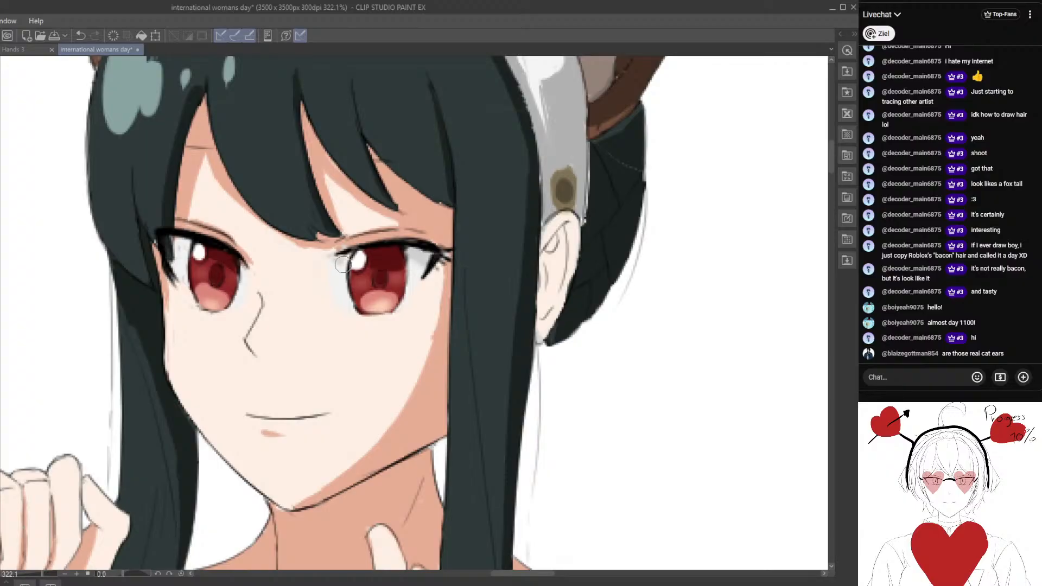
{"action": "left_click_drag", "start_coordinate": [271, 302], "coordinate": [335, 287]}
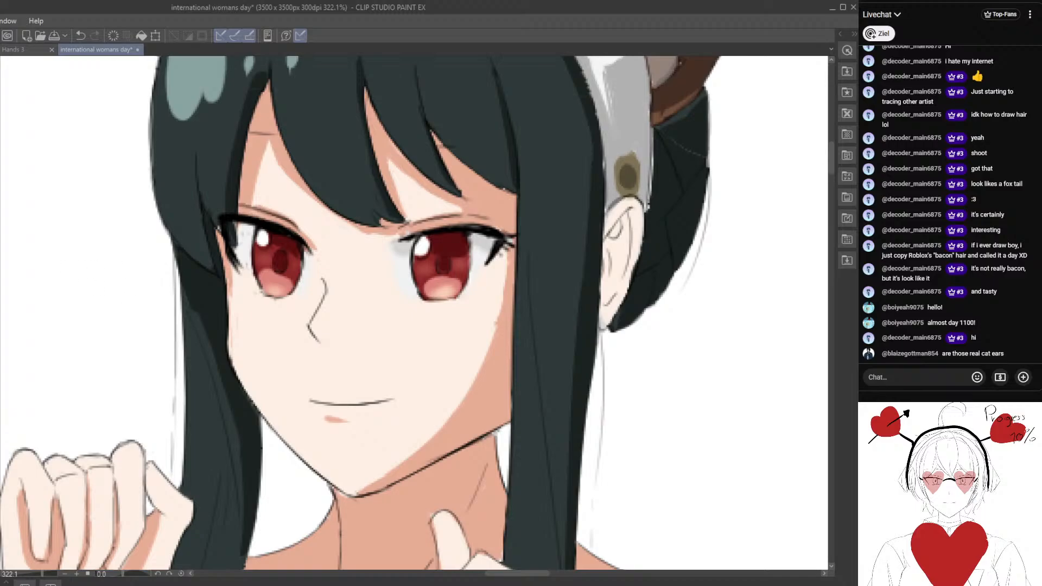
{"action": "left_click_drag", "start_coordinate": [160, 253], "coordinate": [191, 284]}
{"action": "scroll", "coordinate": [264, 285], "scroll_direction": "up", "scroll_amount": 4}
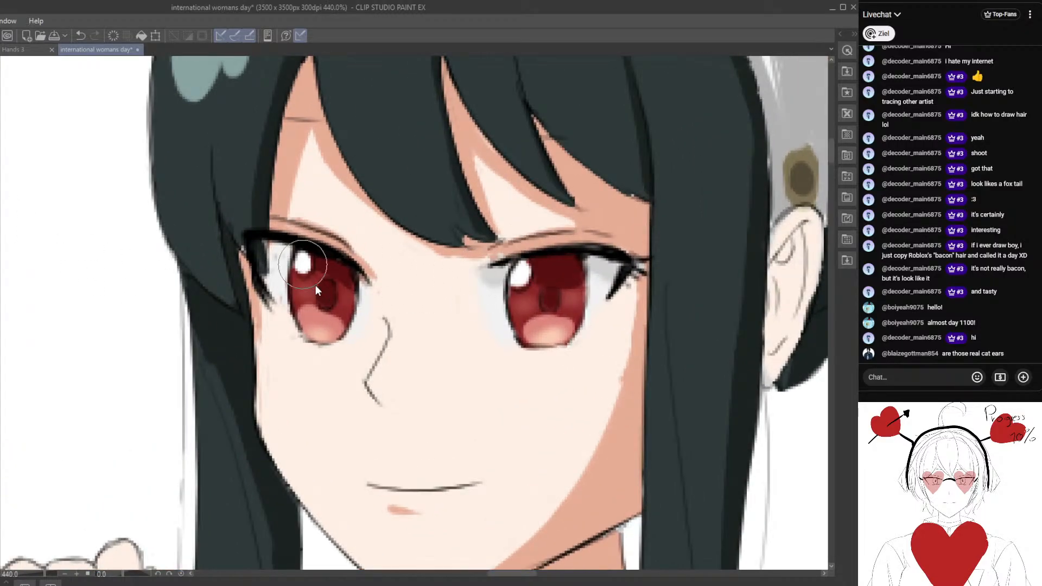
{"action": "left_click_drag", "start_coordinate": [279, 254], "coordinate": [277, 250]}
{"action": "left_click_drag", "start_coordinate": [367, 290], "coordinate": [347, 348]}
{"action": "scroll", "coordinate": [362, 288], "scroll_direction": "down", "scroll_amount": 10}
{"action": "scroll", "coordinate": [463, 272], "scroll_direction": "up", "scroll_amount": 5}
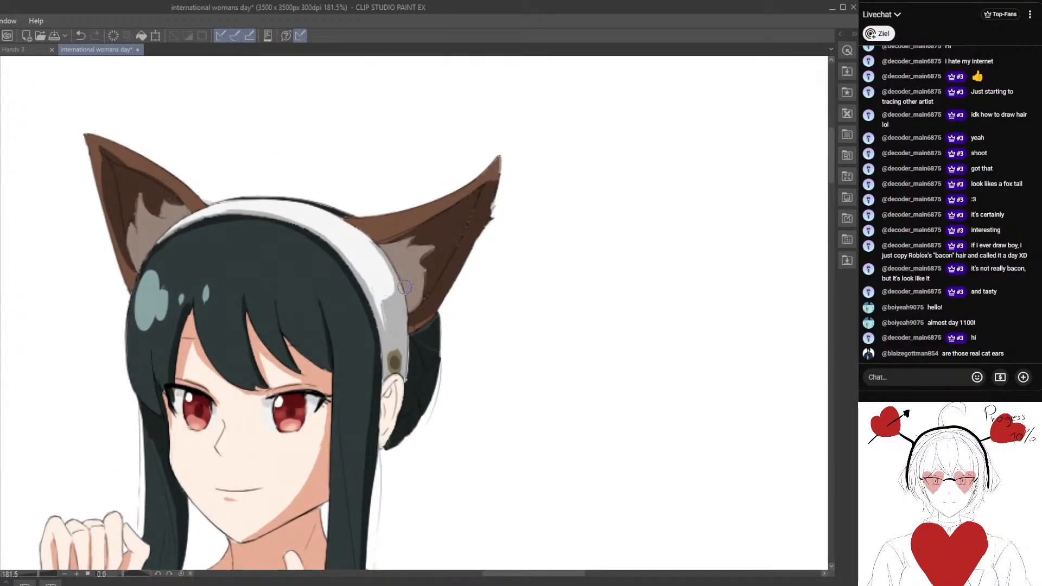
Refine the edge of the grey shadow on the headband above the human ear with lighter strokes.
{"action": "scroll", "coordinate": [404, 287], "scroll_direction": "up", "scroll_amount": 2}
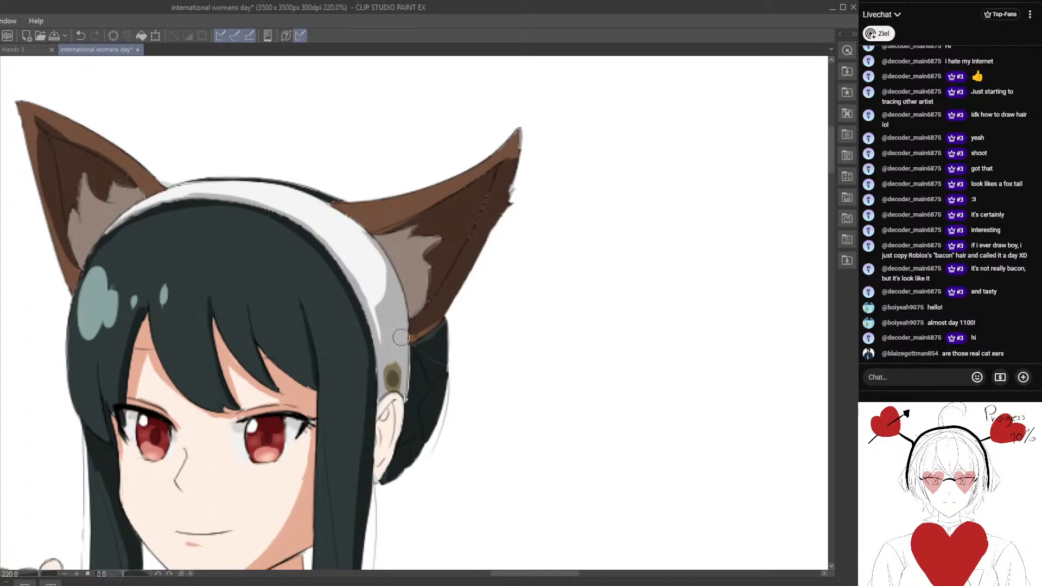
{"action": "scroll", "coordinate": [393, 350], "scroll_direction": "down", "scroll_amount": 2}
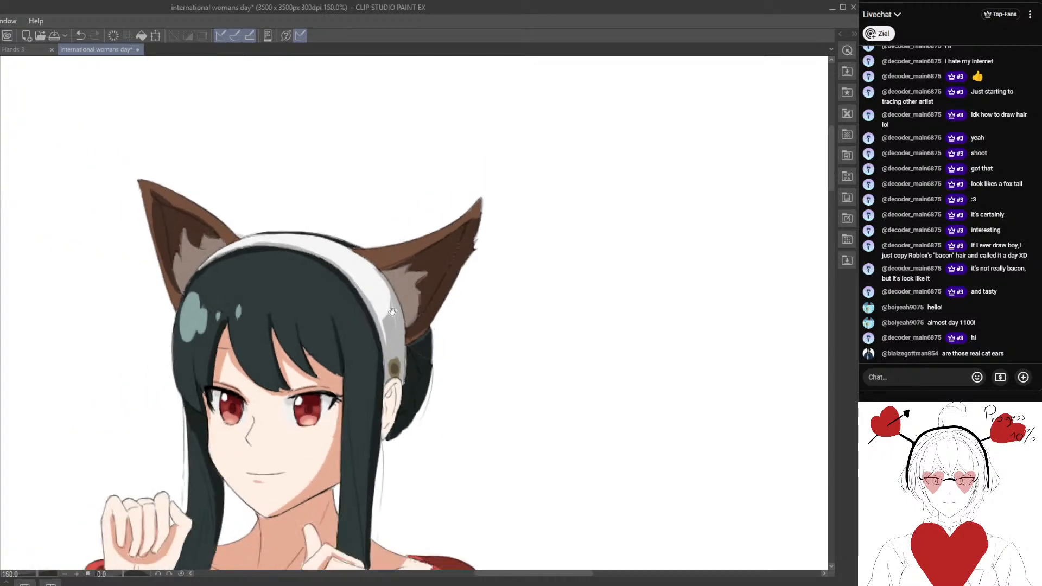
{"action": "mouse_move", "coordinate": [355, 425]}
{"action": "left_mouse_down"}
{"action": "mouse_move", "coordinate": [420, 424]}
{"action": "mouse_move", "coordinate": [391, 354]}
{"action": "mouse_move", "coordinate": [336, 386]}
{"action": "left_mouse_up"}
{"action": "scroll", "coordinate": [337, 386], "scroll_direction": "up", "scroll_amount": 3}
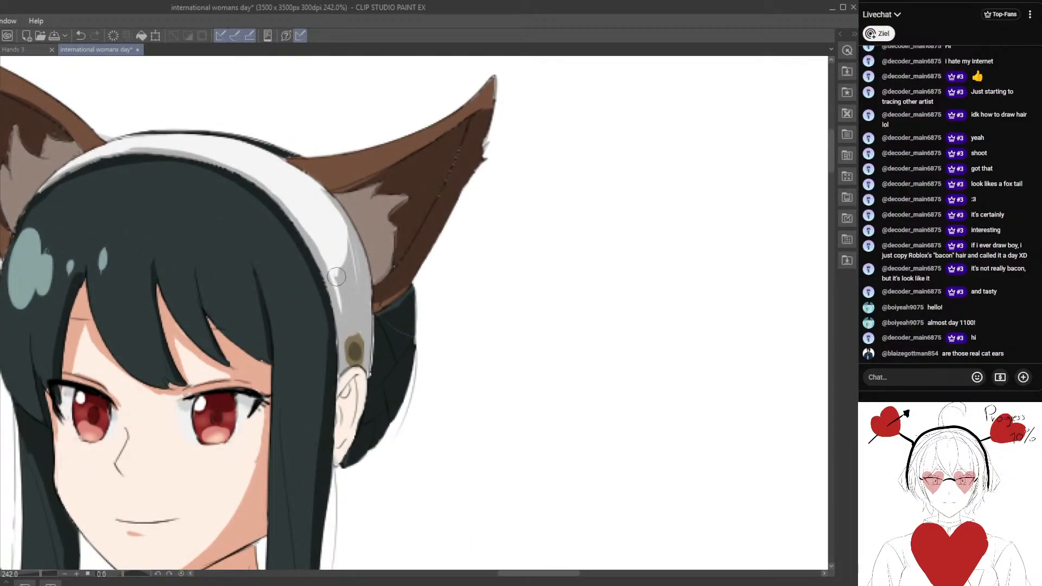
{"action": "scroll", "coordinate": [349, 324], "scroll_direction": "down", "scroll_amount": 2}
{"action": "scroll", "coordinate": [350, 324], "scroll_direction": "down", "scroll_amount": 4}
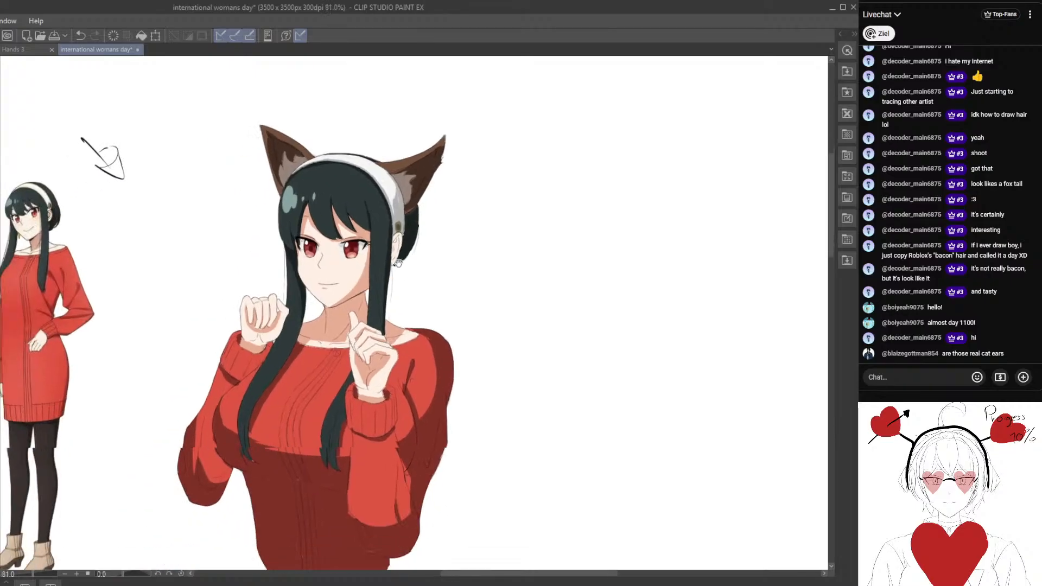
Review the character beside the full-body reference and inspect the headband, animal ears and overall shading.
{"action": "mouse_move", "coordinate": [367, 309]}
{"action": "left_mouse_down"}
{"action": "mouse_move", "coordinate": [379, 297]}
{"action": "mouse_move", "coordinate": [375, 305]}
{"action": "left_mouse_up"}
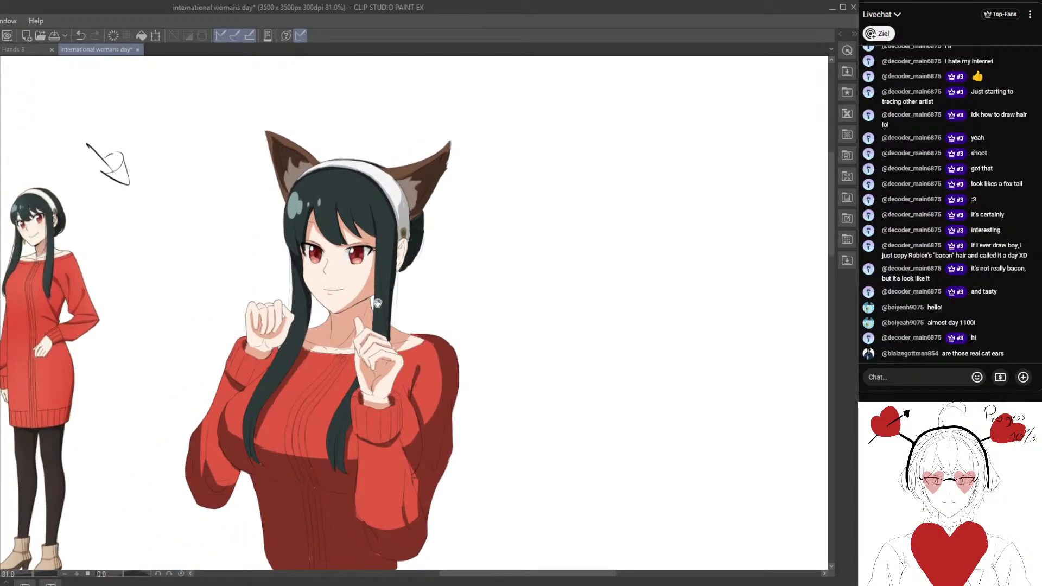
{"action": "scroll", "coordinate": [299, 337], "scroll_direction": "up", "scroll_amount": 2}
{"action": "left_click_drag", "start_coordinate": [362, 373], "coordinate": [349, 298]}
{"action": "scroll", "coordinate": [350, 313], "scroll_direction": "down", "scroll_amount": 2}
{"action": "left_click_drag", "start_coordinate": [359, 204], "coordinate": [362, 243]}
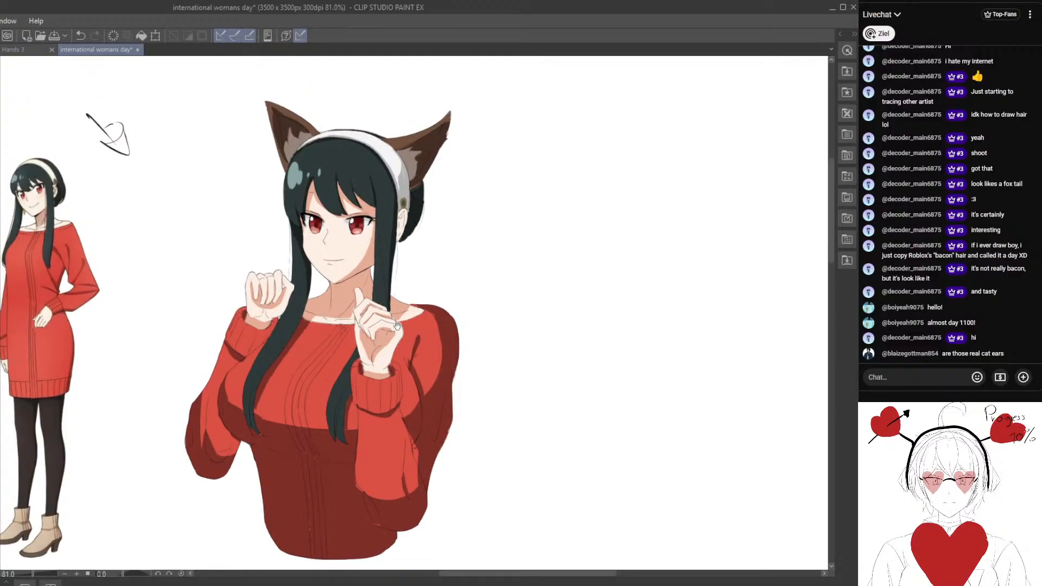
{"action": "left_click_drag", "start_coordinate": [398, 326], "coordinate": [396, 373]}
{"action": "scroll", "coordinate": [350, 317], "scroll_direction": "up", "scroll_amount": 2}
{"action": "left_click_drag", "start_coordinate": [349, 316], "coordinate": [351, 392]}
{"action": "left_click_drag", "start_coordinate": [367, 355], "coordinate": [348, 413]}
{"action": "scroll", "coordinate": [447, 295], "scroll_direction": "up", "scroll_amount": 6}
{"action": "left_click_drag", "start_coordinate": [408, 332], "coordinate": [400, 316]}
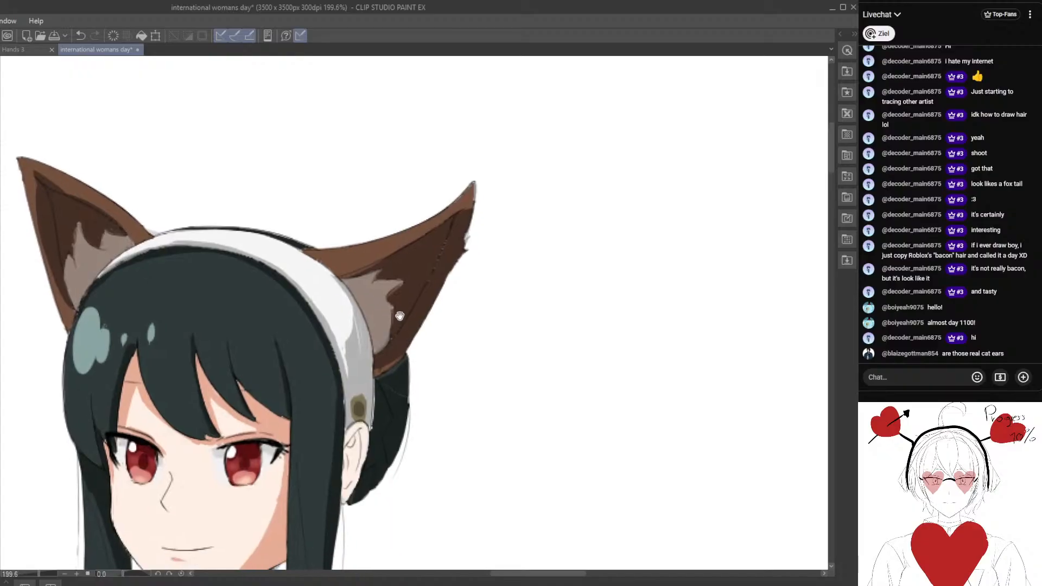
{"action": "scroll", "coordinate": [400, 316], "scroll_direction": "down", "scroll_amount": 2}
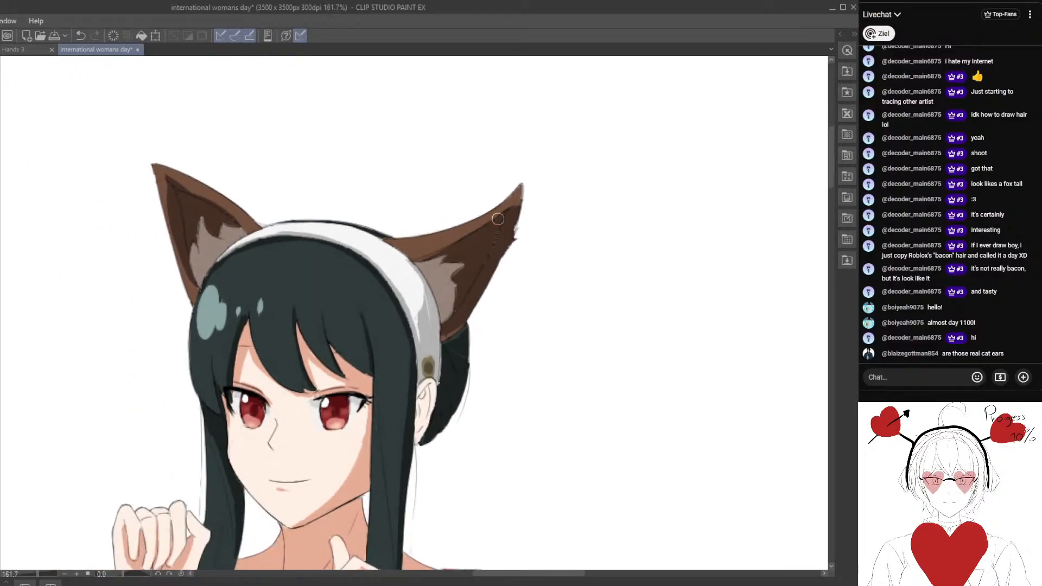
{"action": "left_click_drag", "start_coordinate": [470, 262], "coordinate": [563, 342]}
{"action": "scroll", "coordinate": [358, 337], "scroll_direction": "up", "scroll_amount": 3}
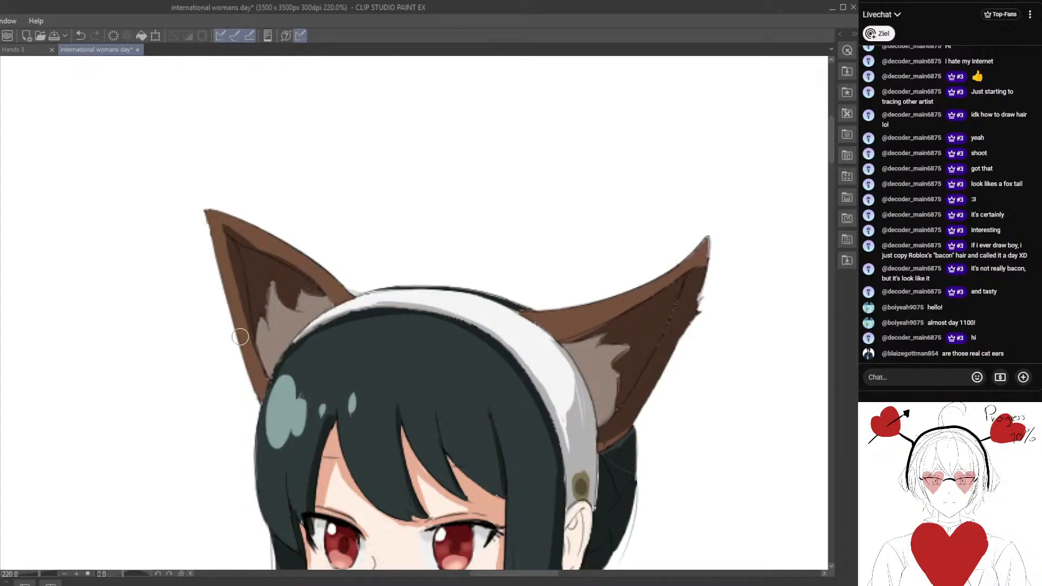
{"action": "scroll", "coordinate": [237, 306], "scroll_direction": "down", "scroll_amount": 7}
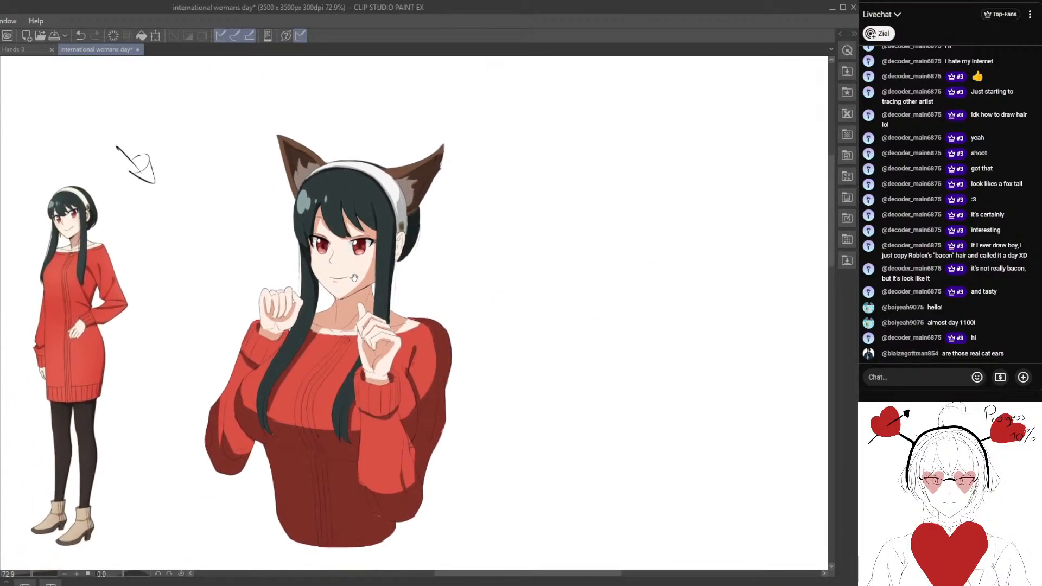
{"action": "scroll", "coordinate": [382, 375], "scroll_direction": "up", "scroll_amount": 6}
Paint skin shadows at the base of the raised finger and along the upper fingers of the near hand.
{"action": "scroll", "coordinate": [392, 325], "scroll_direction": "up", "scroll_amount": 2}
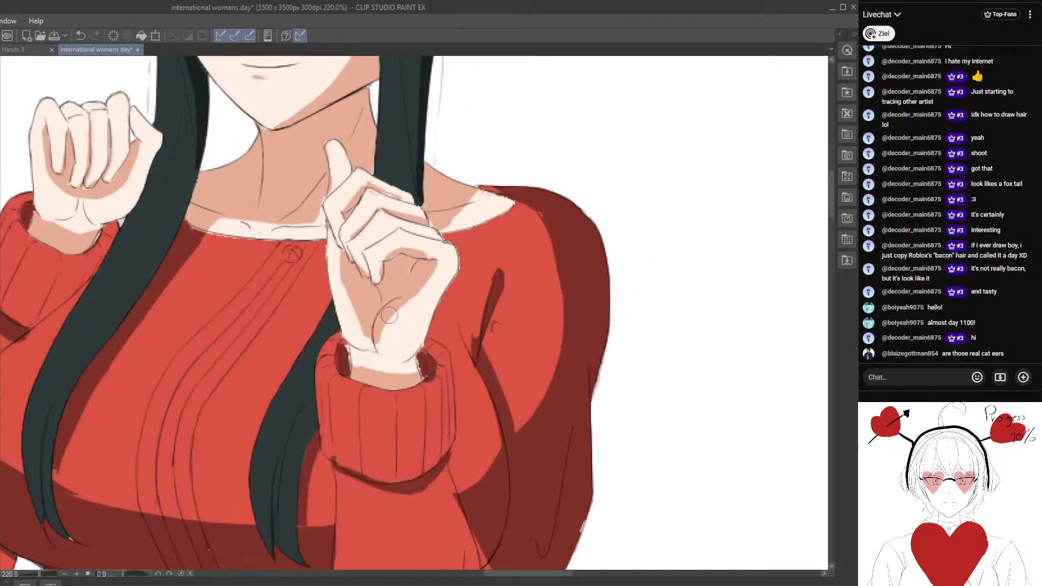
{"action": "scroll", "coordinate": [389, 298], "scroll_direction": "up", "scroll_amount": 3}
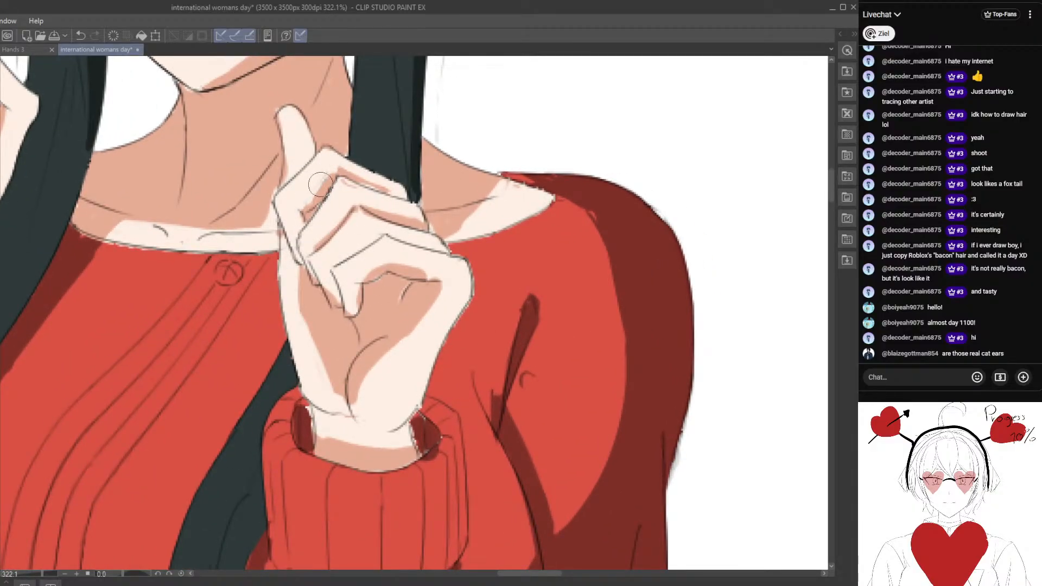
{"action": "left_click_drag", "start_coordinate": [297, 212], "coordinate": [321, 278]}
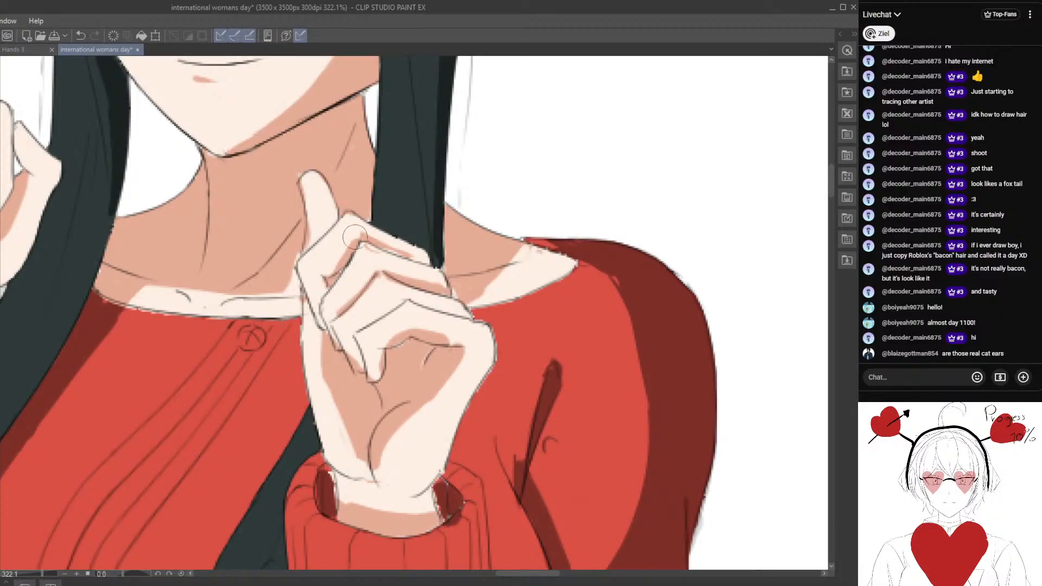
{"action": "left_click_drag", "start_coordinate": [359, 239], "coordinate": [327, 273]}
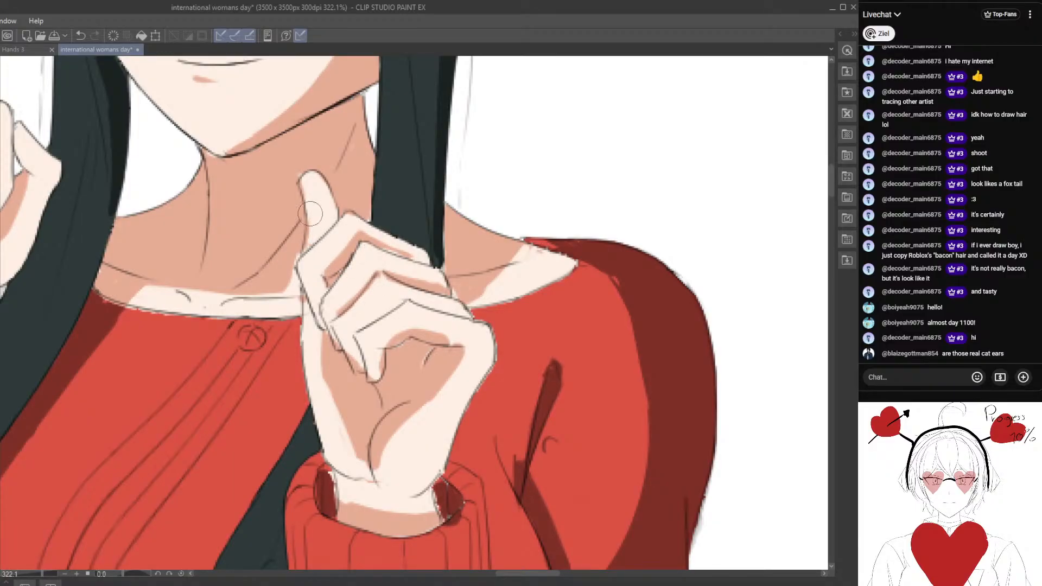
{"action": "left_click_drag", "start_coordinate": [306, 237], "coordinate": [337, 221]}
{"action": "left_click_drag", "start_coordinate": [323, 267], "coordinate": [352, 234]}
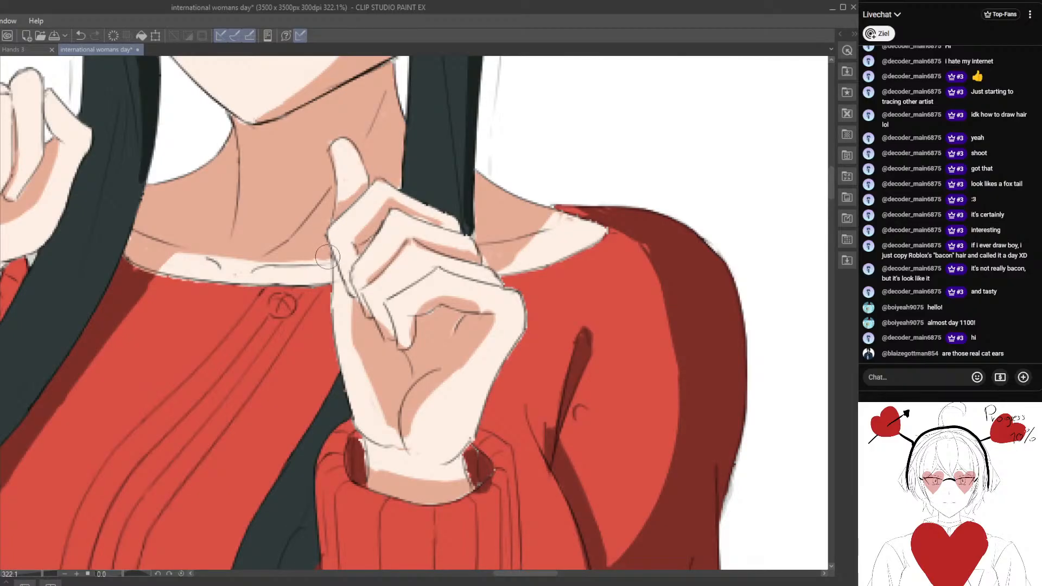
{"action": "left_click_drag", "start_coordinate": [393, 239], "coordinate": [338, 226]}
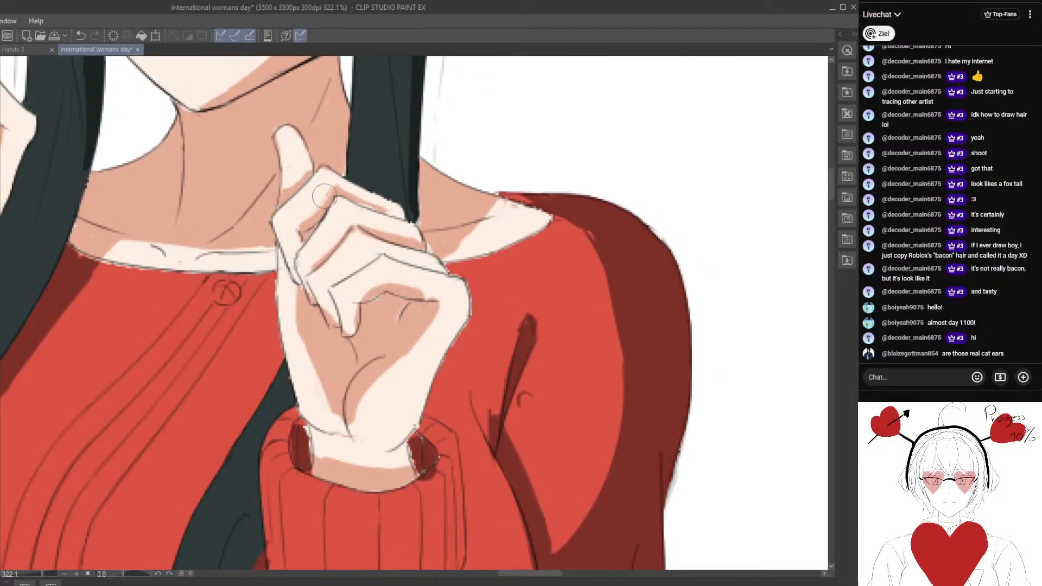
Refine the narrow shadow bands between the curled fingers of the near hand and tidy the fingertip edges.
{"action": "mouse_move", "coordinate": [327, 168]}
{"action": "left_mouse_down"}
{"action": "mouse_move", "coordinate": [390, 204]}
{"action": "mouse_move", "coordinate": [394, 214]}
{"action": "mouse_move", "coordinate": [358, 204]}
{"action": "mouse_move", "coordinate": [402, 224]}
{"action": "mouse_move", "coordinate": [381, 203]}
{"action": "left_mouse_up"}
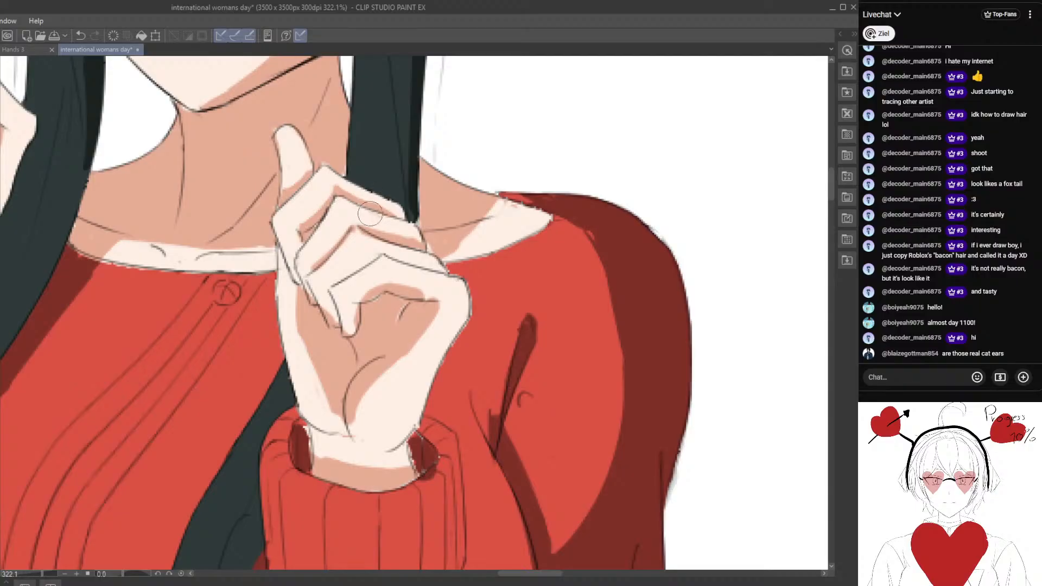
{"action": "mouse_move", "coordinate": [384, 253]}
{"action": "left_mouse_down"}
{"action": "mouse_move", "coordinate": [363, 238]}
{"action": "mouse_move", "coordinate": [400, 229]}
{"action": "mouse_move", "coordinate": [387, 223]}
{"action": "mouse_move", "coordinate": [403, 233]}
{"action": "mouse_move", "coordinate": [367, 221]}
{"action": "mouse_move", "coordinate": [364, 239]}
{"action": "mouse_move", "coordinate": [389, 216]}
{"action": "left_mouse_up"}
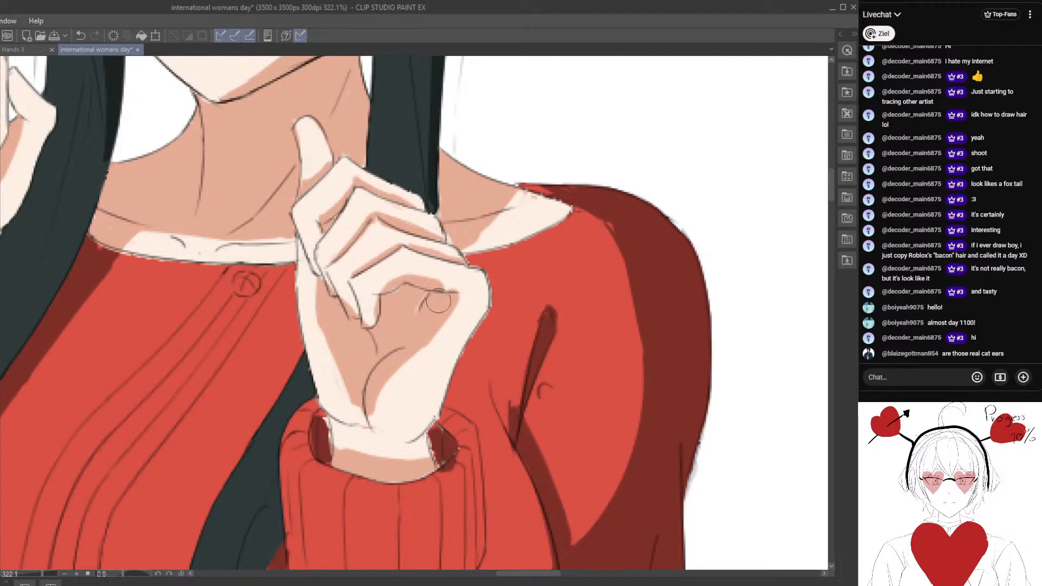
{"action": "left_click_drag", "start_coordinate": [402, 252], "coordinate": [387, 238]}
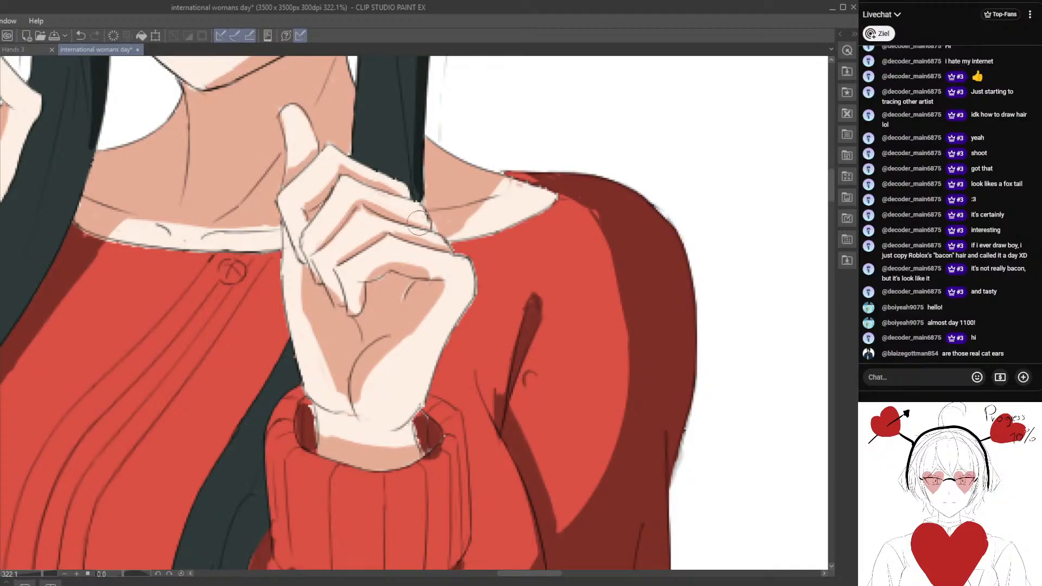
{"action": "left_click_drag", "start_coordinate": [399, 309], "coordinate": [404, 283]}
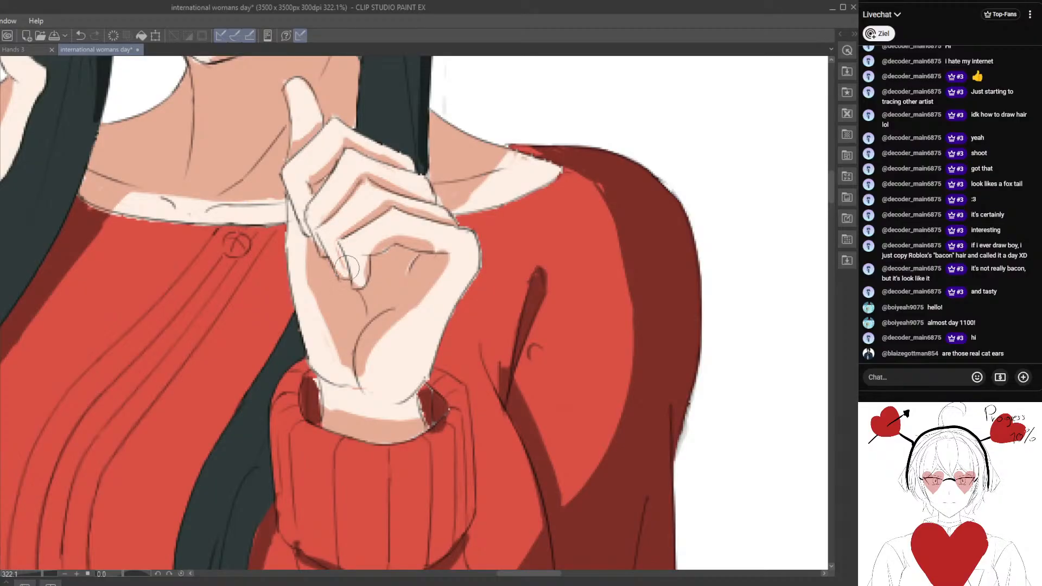
{"action": "mouse_move", "coordinate": [342, 258]}
{"action": "left_mouse_down"}
{"action": "mouse_move", "coordinate": [346, 278]}
{"action": "mouse_move", "coordinate": [320, 253]}
{"action": "mouse_move", "coordinate": [304, 183]}
{"action": "left_mouse_up"}
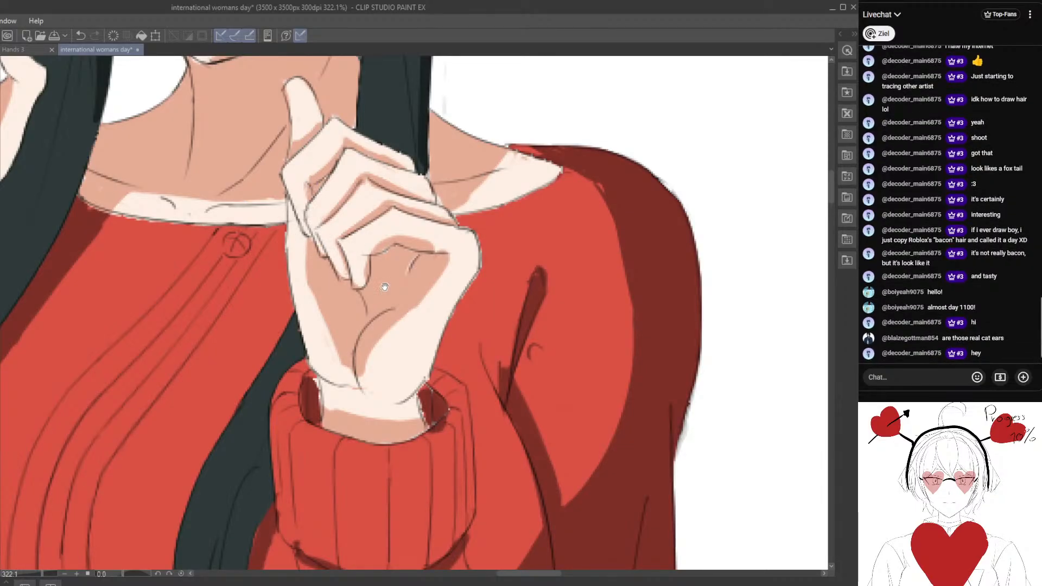
{"action": "mouse_move", "coordinate": [384, 286]}
{"action": "left_mouse_down"}
{"action": "mouse_move", "coordinate": [324, 229]}
{"action": "mouse_move", "coordinate": [312, 252]}
{"action": "mouse_move", "coordinate": [358, 289]}
{"action": "mouse_move", "coordinate": [347, 253]}
{"action": "left_mouse_up"}
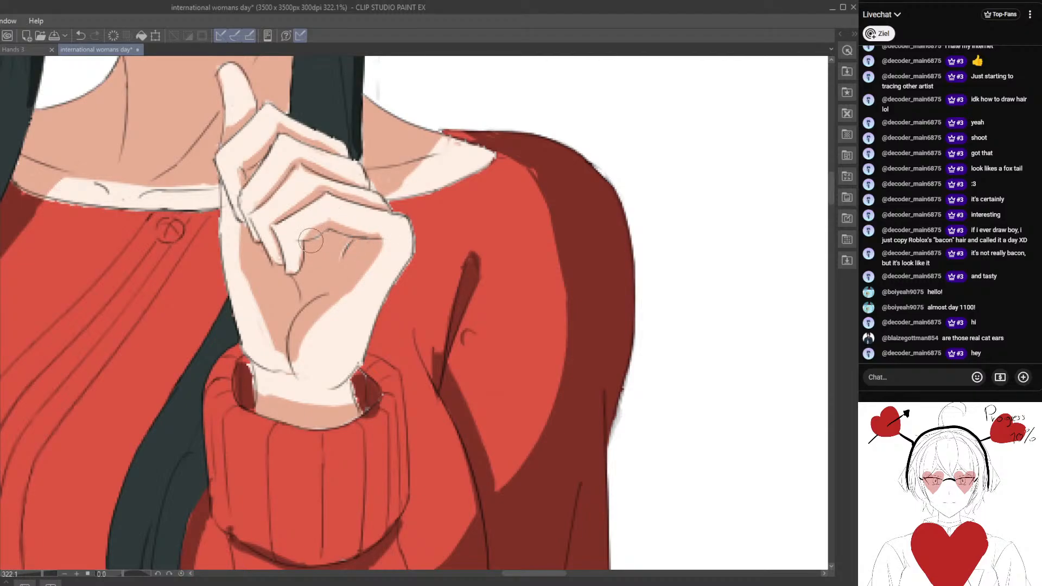
Paint over the shadow on the lower palm of the near hand with the light skin tone.
{"action": "scroll", "coordinate": [336, 218], "scroll_direction": "down", "scroll_amount": 10}
{"action": "scroll", "coordinate": [398, 235], "scroll_direction": "up", "scroll_amount": 6}
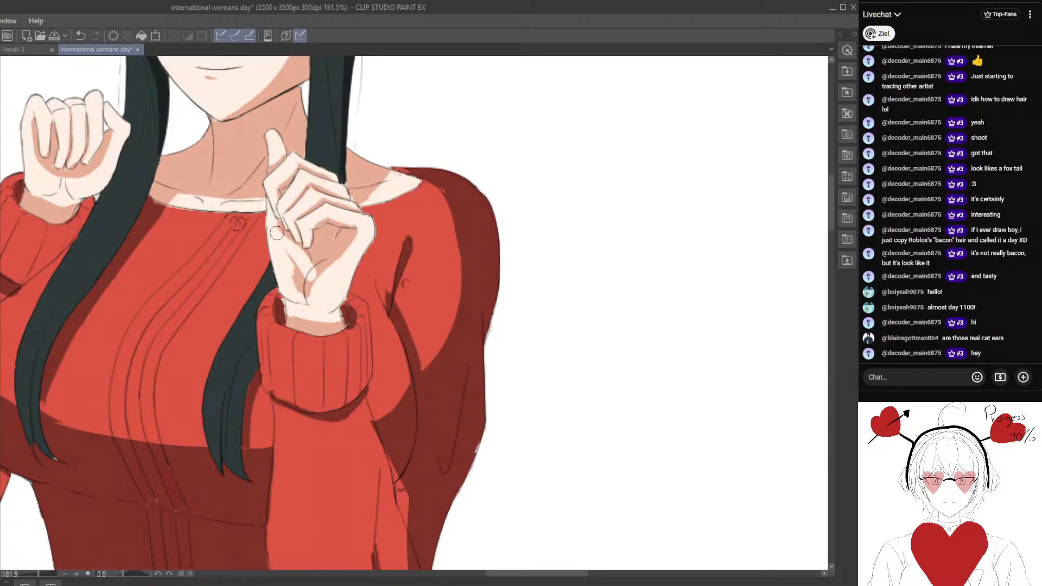
{"action": "left_click_drag", "start_coordinate": [298, 300], "coordinate": [316, 290]}
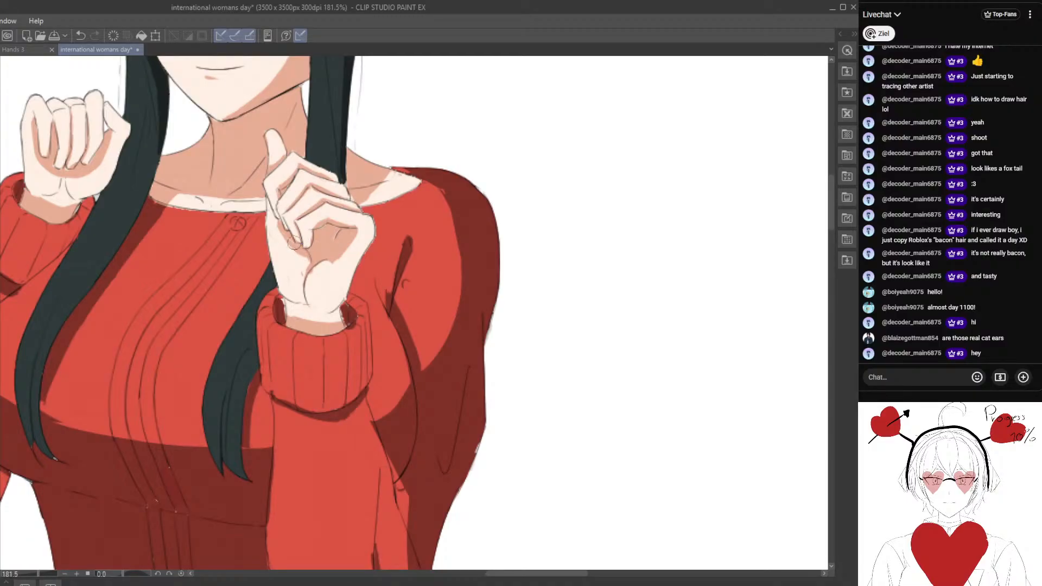
{"action": "scroll", "coordinate": [294, 243], "scroll_direction": "up", "scroll_amount": 2}
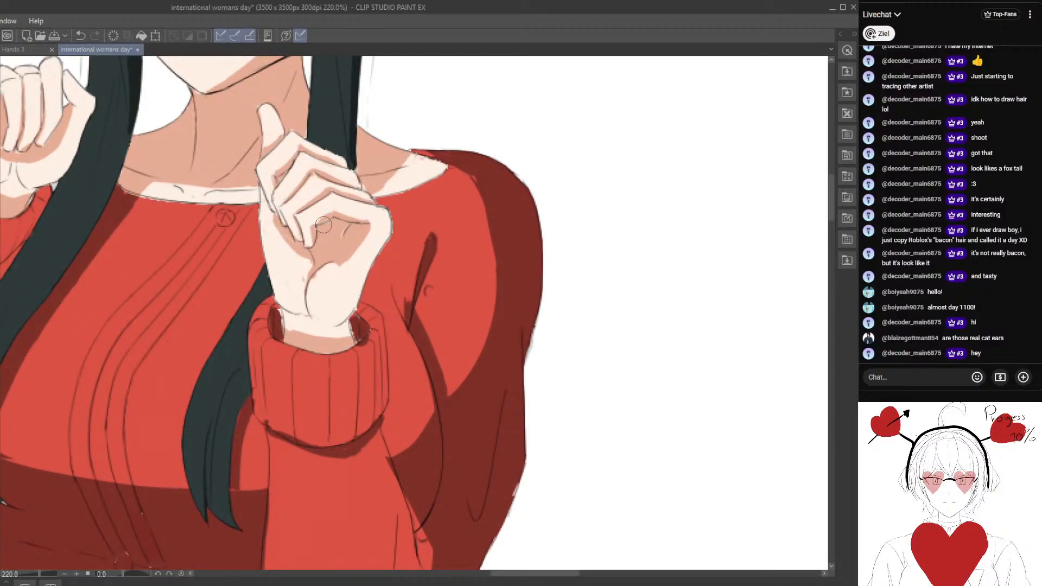
Examine the sweater's torso and sleeves up close for gaps in the dark red shading.
{"action": "scroll", "coordinate": [332, 288], "scroll_direction": "down", "scroll_amount": 12}
{"action": "left_click_drag", "start_coordinate": [329, 302], "coordinate": [354, 268]}
{"action": "scroll", "coordinate": [354, 269], "scroll_direction": "up", "scroll_amount": 1}
{"action": "scroll", "coordinate": [354, 269], "scroll_direction": "up", "scroll_amount": 6}
{"action": "left_click_drag", "start_coordinate": [316, 332], "coordinate": [314, 259]}
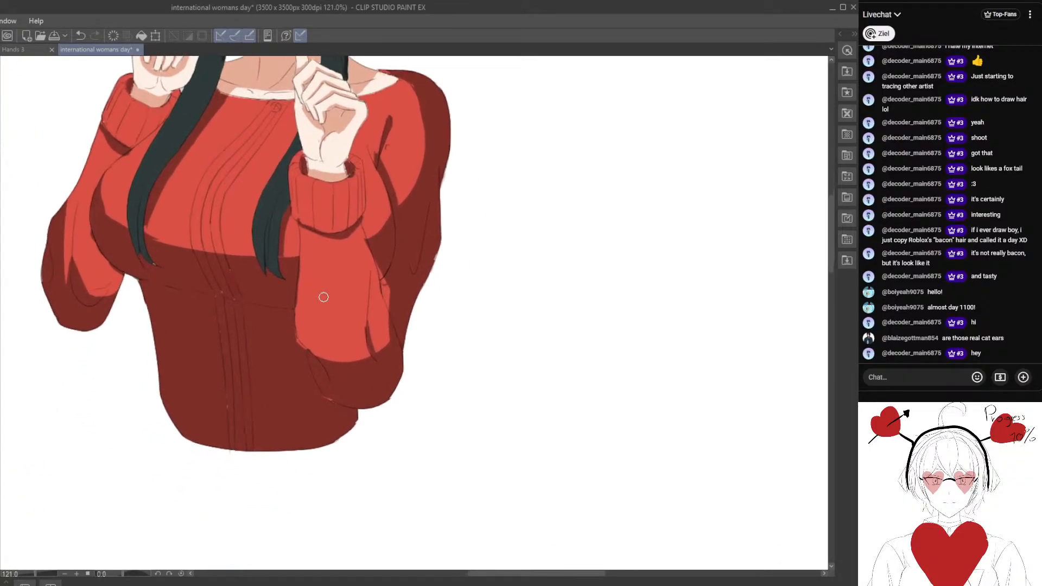
{"action": "scroll", "coordinate": [324, 297], "scroll_direction": "up", "scroll_amount": 3}
{"action": "mouse_move", "coordinate": [349, 421]}
{"action": "left_mouse_down"}
{"action": "mouse_move", "coordinate": [332, 373]}
{"action": "mouse_move", "coordinate": [359, 349]}
{"action": "mouse_move", "coordinate": [320, 351]}
{"action": "left_mouse_up"}
{"action": "scroll", "coordinate": [337, 371], "scroll_direction": "up", "scroll_amount": 2}
{"action": "left_click", "coordinate": [356, 381], "text": "alt"}
{"action": "left_click_drag", "start_coordinate": [225, 348], "coordinate": [345, 451]}
{"action": "left_click_drag", "start_coordinate": [227, 328], "coordinate": [323, 347]}
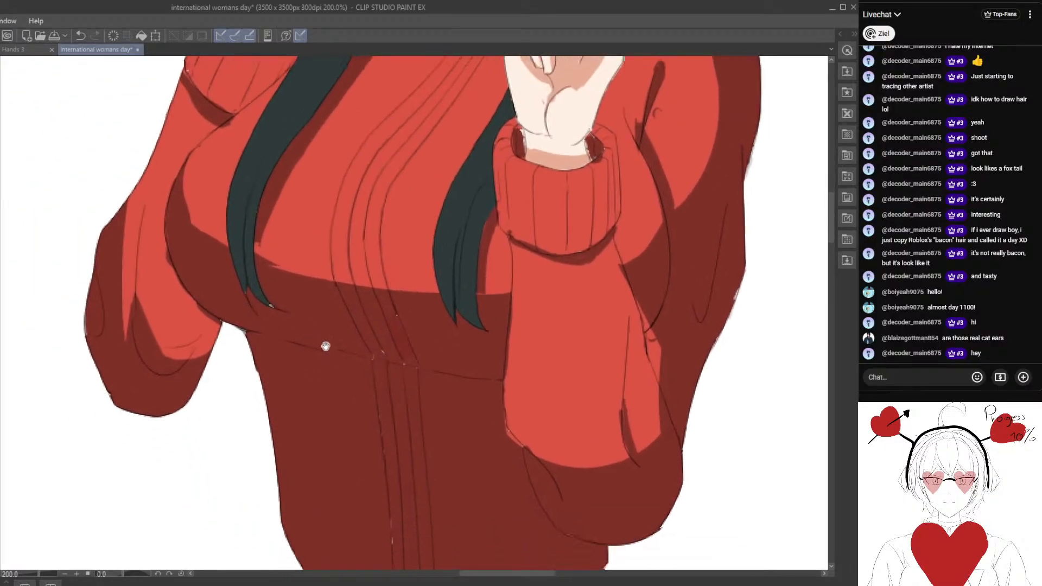
Fill the light specks around the knit lines beneath the chest with dark red and check the shading beside the far sleeve.
{"action": "scroll", "coordinate": [328, 353], "scroll_direction": "down", "scroll_amount": 3}
{"action": "scroll", "coordinate": [374, 325], "scroll_direction": "up", "scroll_amount": 3}
{"action": "left_click_drag", "start_coordinate": [393, 448], "coordinate": [332, 390]}
{"action": "scroll", "coordinate": [374, 325], "scroll_direction": "up", "scroll_amount": 4}
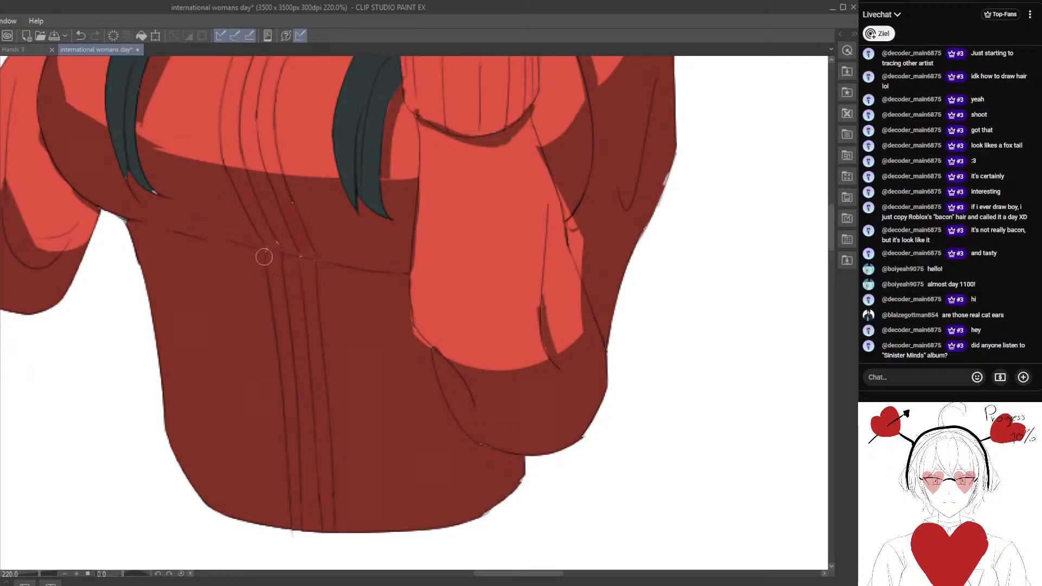
{"action": "left_click_drag", "start_coordinate": [228, 297], "coordinate": [305, 289]}
{"action": "scroll", "coordinate": [305, 288], "scroll_direction": "down", "scroll_amount": 1}
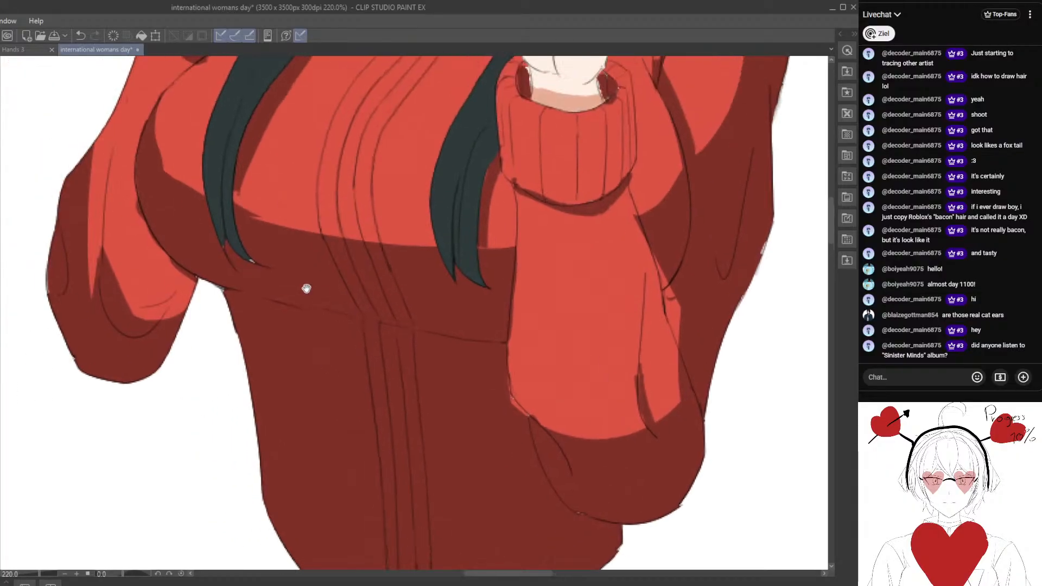
{"action": "left_click_drag", "start_coordinate": [221, 273], "coordinate": [251, 325]}
{"action": "scroll", "coordinate": [252, 304], "scroll_direction": "up", "scroll_amount": 3}
{"action": "left_click_drag", "start_coordinate": [195, 294], "coordinate": [286, 330]}
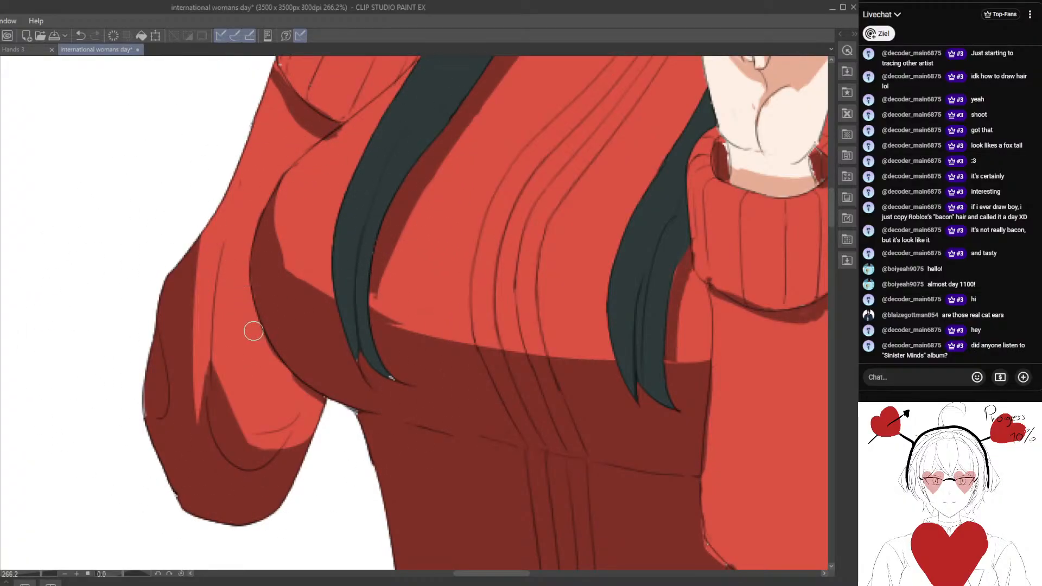
{"action": "scroll", "coordinate": [295, 396], "scroll_direction": "down", "scroll_amount": 3}
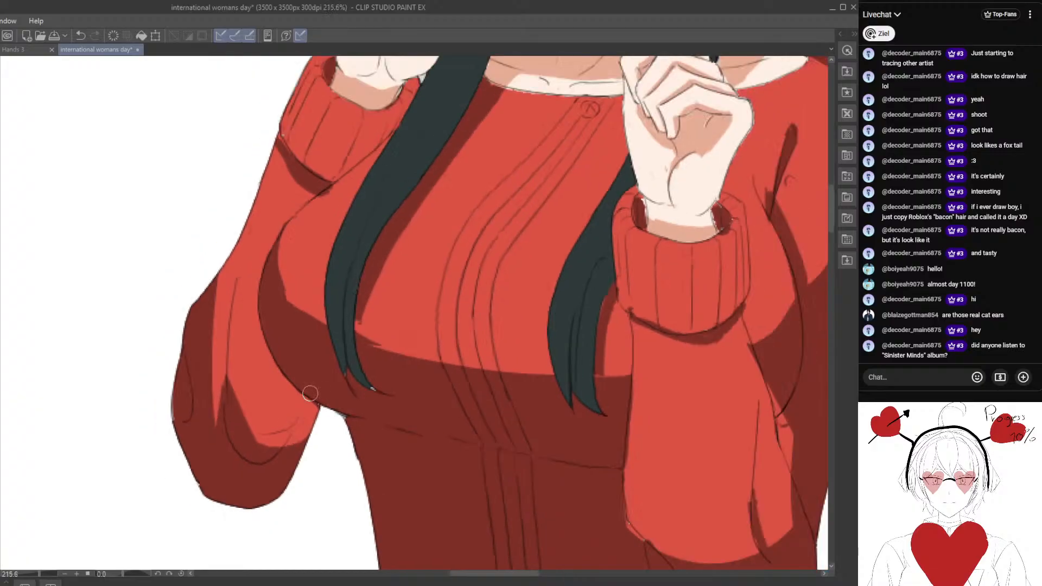
Paint a narrow dark red fold shadow along the crease line running down the far sleeve.
{"action": "scroll", "coordinate": [209, 398], "scroll_direction": "up", "scroll_amount": 1}
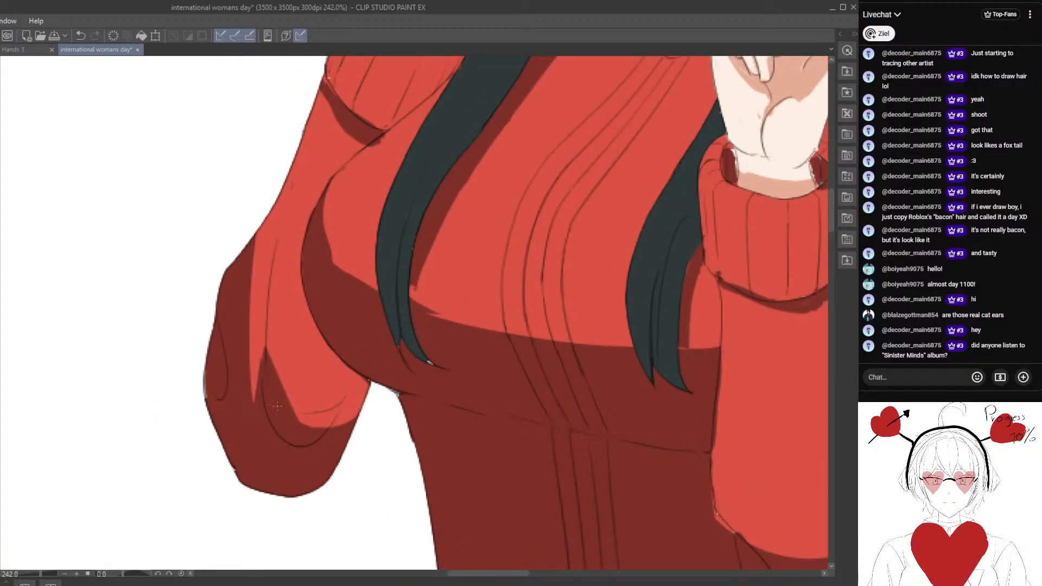
{"action": "mouse_move", "coordinate": [260, 298]}
{"action": "left_mouse_down"}
{"action": "mouse_move", "coordinate": [254, 400]}
{"action": "mouse_move", "coordinate": [262, 309]}
{"action": "mouse_move", "coordinate": [261, 344]}
{"action": "left_mouse_up"}
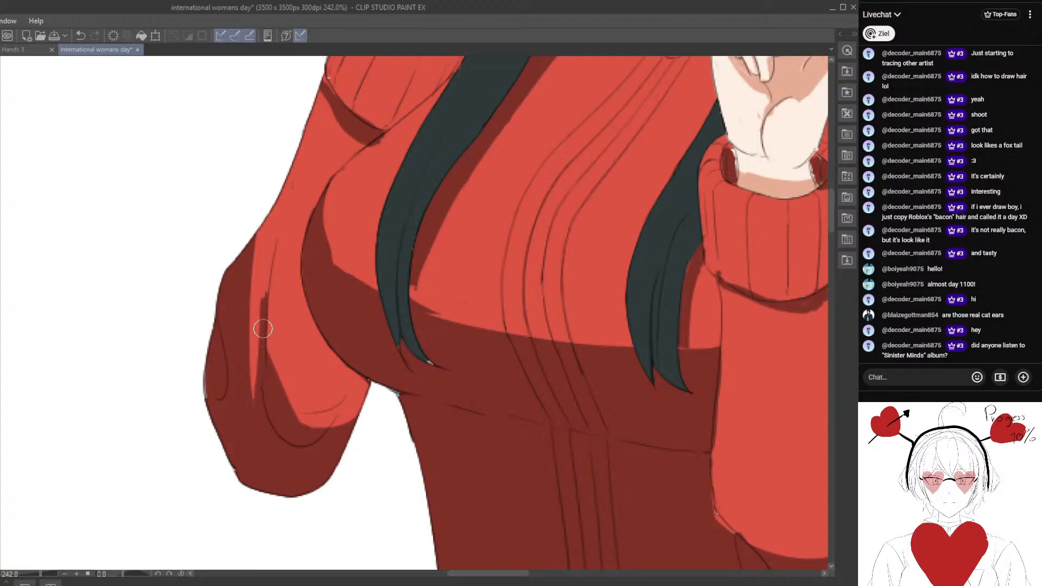
{"action": "mouse_move", "coordinate": [275, 240]}
{"action": "left_mouse_down"}
{"action": "mouse_move", "coordinate": [266, 312]}
{"action": "mouse_move", "coordinate": [269, 287]}
{"action": "left_mouse_up"}
{"action": "left_click_drag", "start_coordinate": [276, 240], "coordinate": [263, 362]}
{"action": "mouse_move", "coordinate": [275, 298]}
{"action": "left_mouse_down"}
{"action": "mouse_move", "coordinate": [275, 240]}
{"action": "mouse_move", "coordinate": [263, 306]}
{"action": "mouse_move", "coordinate": [273, 236]}
{"action": "mouse_move", "coordinate": [259, 308]}
{"action": "left_mouse_up"}
{"action": "left_click_drag", "start_coordinate": [274, 231], "coordinate": [264, 336]}
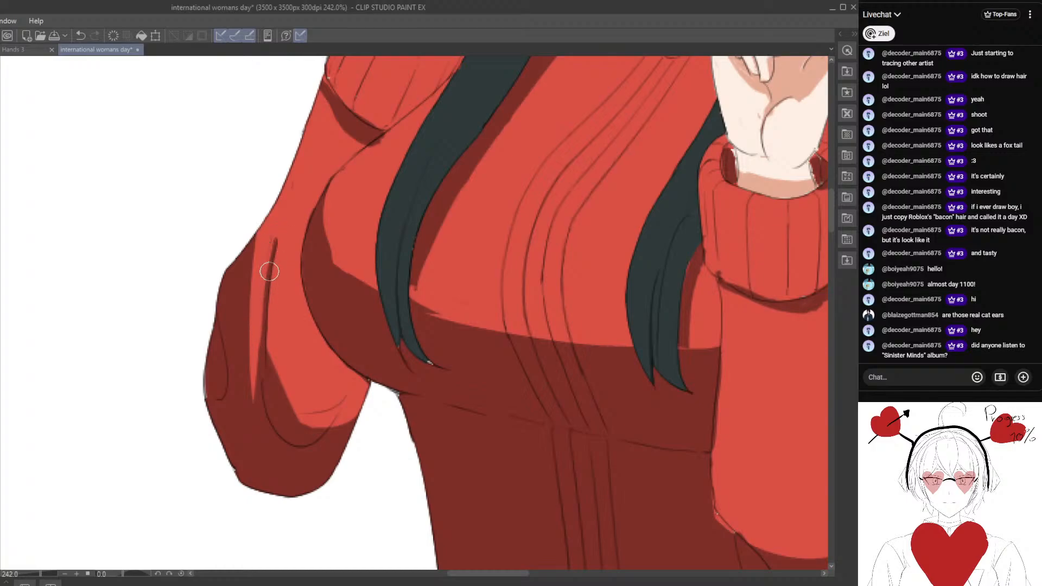
{"action": "left_click_drag", "start_coordinate": [268, 270], "coordinate": [255, 379]}
{"action": "scroll", "coordinate": [275, 429], "scroll_direction": "down", "scroll_amount": 4}
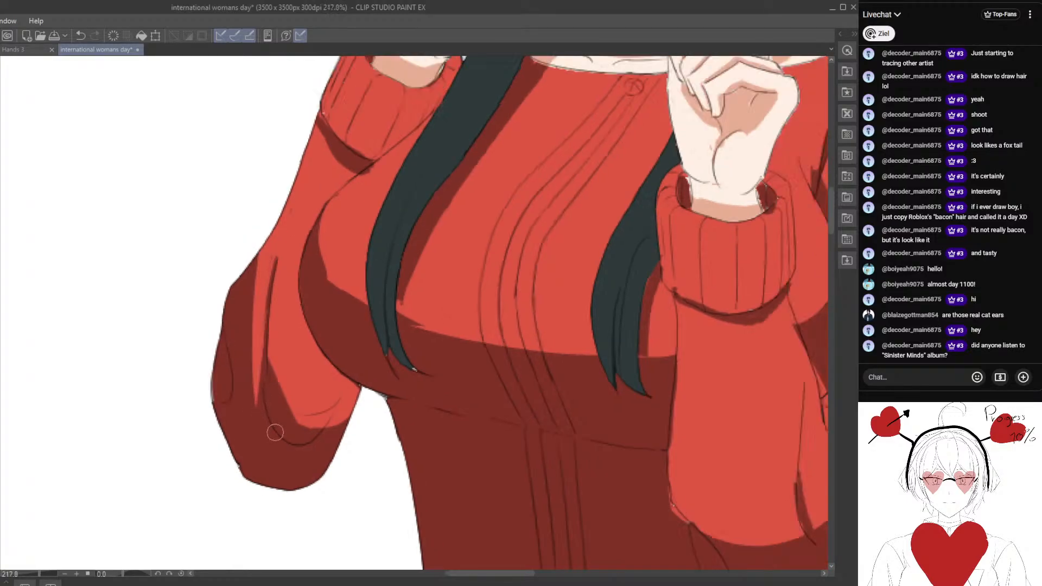
Paint a tapered dark red fold rising from the under-chest shadow between the long hair strand and the knit lines.
{"action": "scroll", "coordinate": [342, 389], "scroll_direction": "up", "scroll_amount": 2}
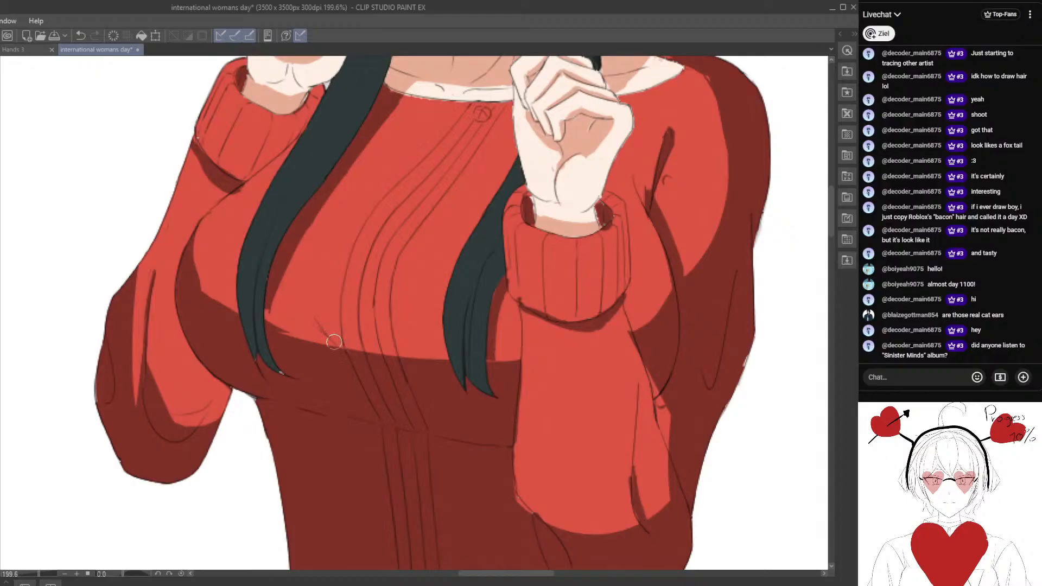
{"action": "mouse_move", "coordinate": [313, 313]}
{"action": "left_mouse_down"}
{"action": "mouse_move", "coordinate": [346, 353]}
{"action": "mouse_move", "coordinate": [310, 343]}
{"action": "mouse_move", "coordinate": [300, 366]}
{"action": "mouse_move", "coordinate": [280, 312]}
{"action": "mouse_move", "coordinate": [298, 282]}
{"action": "mouse_move", "coordinate": [291, 308]}
{"action": "left_mouse_up"}
{"action": "left_click_drag", "start_coordinate": [244, 249], "coordinate": [310, 314]}
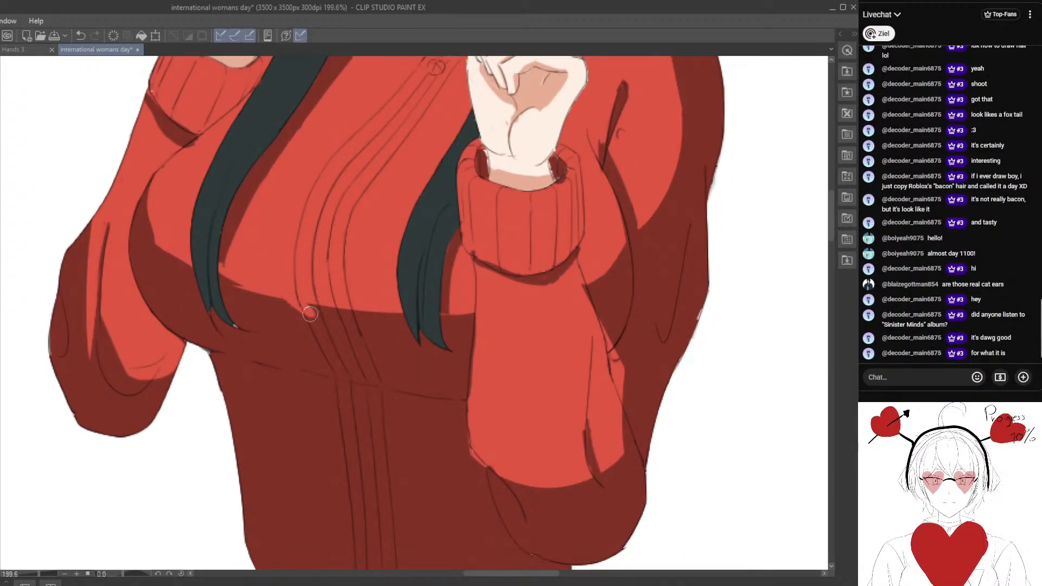
{"action": "left_click_drag", "start_coordinate": [242, 250], "coordinate": [316, 320]}
{"action": "left_click_drag", "start_coordinate": [257, 272], "coordinate": [320, 317]}
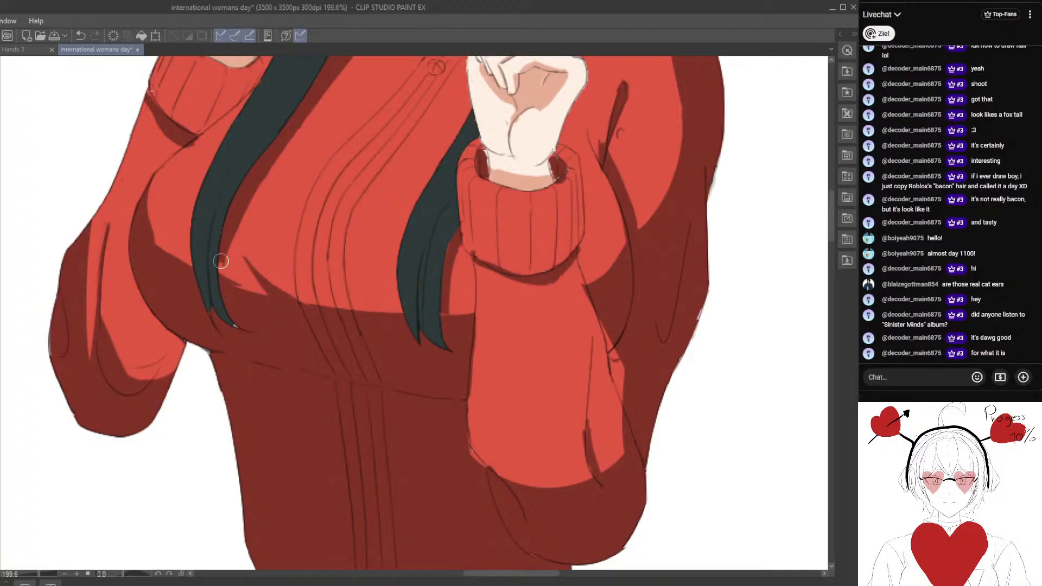
{"action": "left_click_drag", "start_coordinate": [220, 270], "coordinate": [276, 299]}
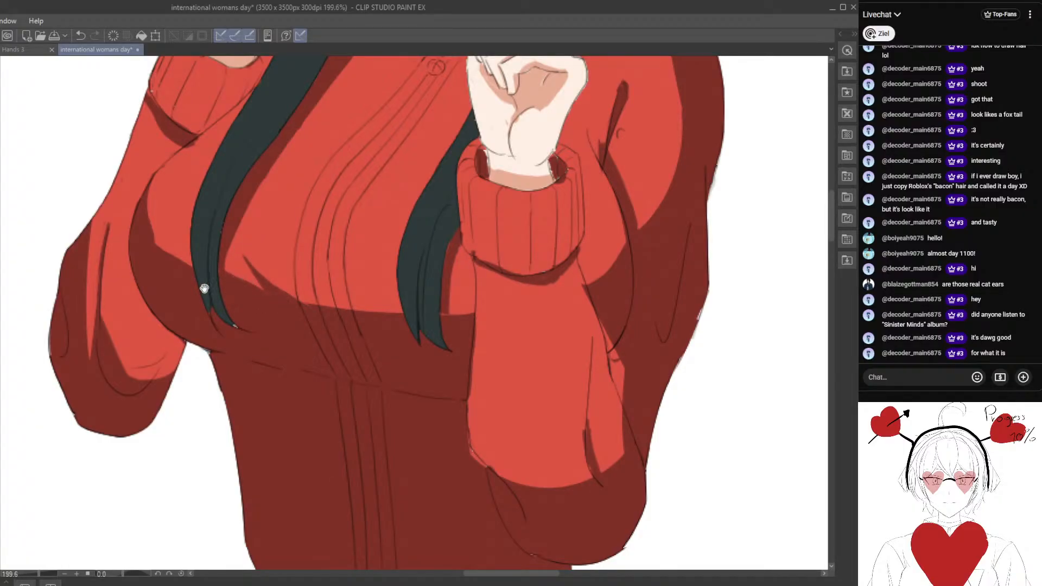
{"action": "left_click_drag", "start_coordinate": [204, 288], "coordinate": [259, 289]}
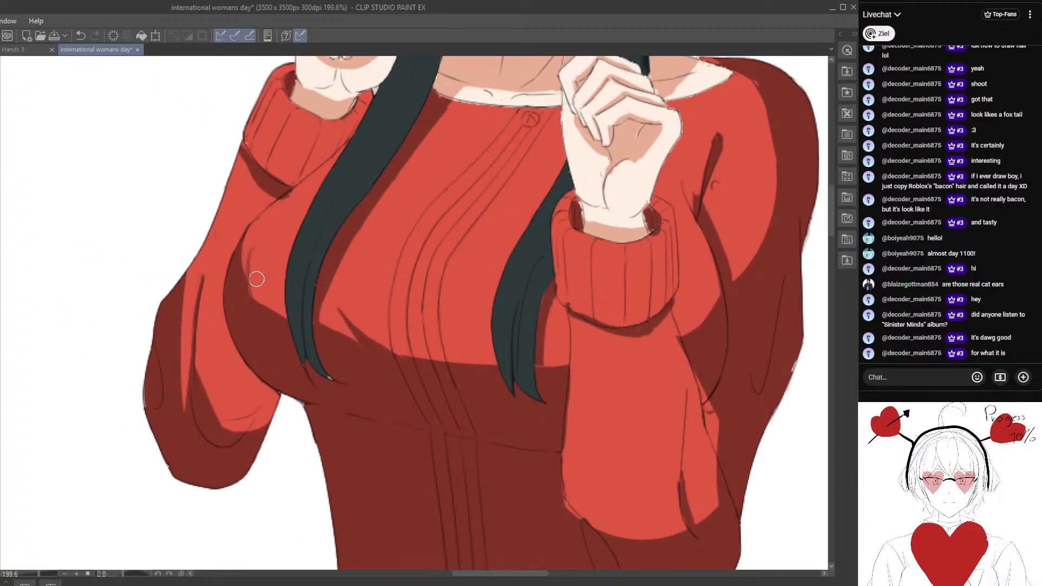
{"action": "scroll", "coordinate": [250, 277], "scroll_direction": "down", "scroll_amount": 4}
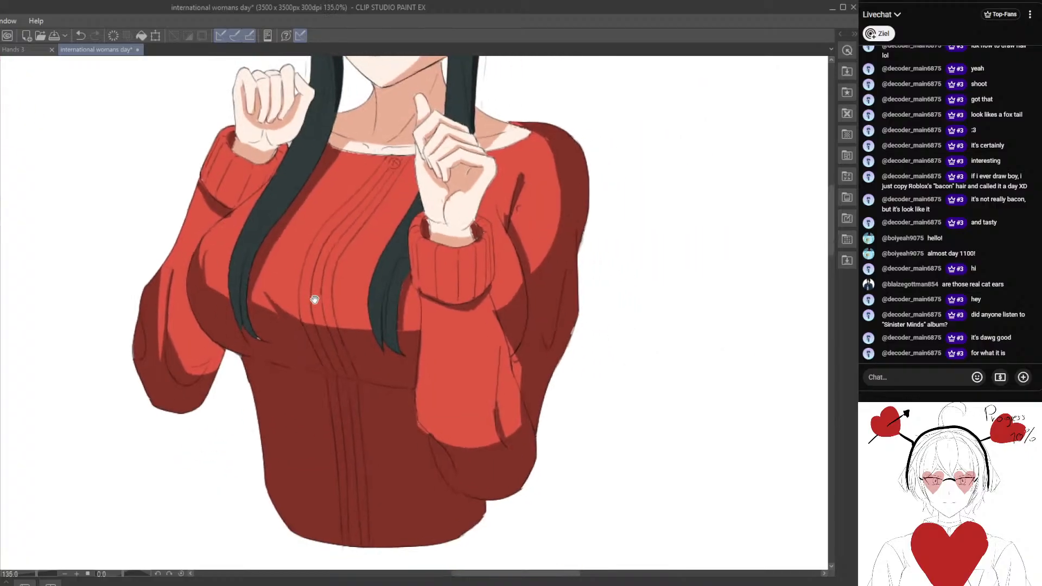
Widen the dark red armpit fold on the near shoulder and refine the edge of the shadow along the upper arm.
{"action": "scroll", "coordinate": [385, 268], "scroll_direction": "up", "scroll_amount": 3}
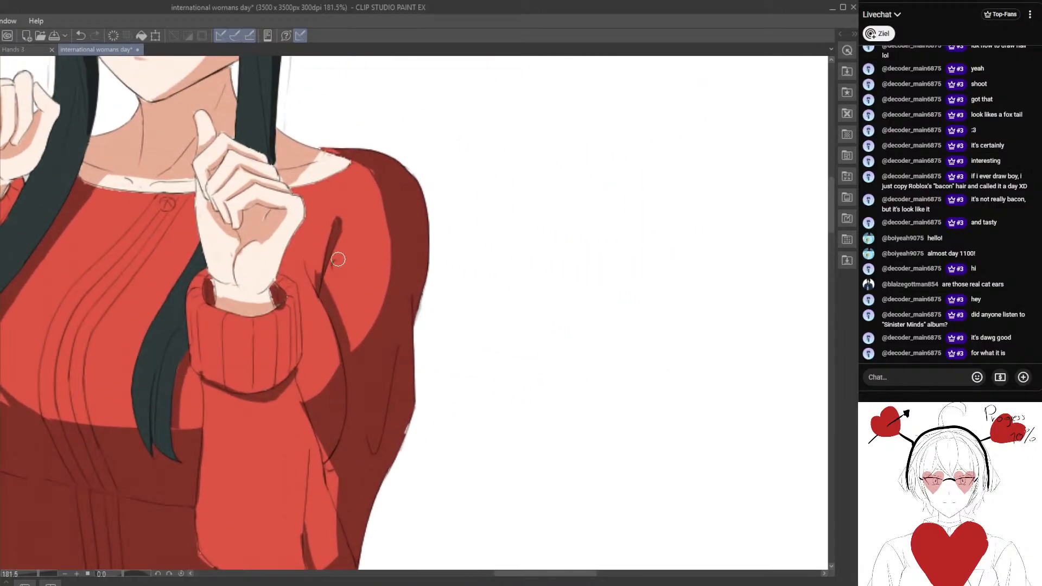
{"action": "mouse_move", "coordinate": [317, 275]}
{"action": "left_mouse_down"}
{"action": "mouse_move", "coordinate": [309, 261]}
{"action": "mouse_move", "coordinate": [338, 219]}
{"action": "mouse_move", "coordinate": [313, 260]}
{"action": "mouse_move", "coordinate": [332, 227]}
{"action": "mouse_move", "coordinate": [311, 257]}
{"action": "mouse_move", "coordinate": [334, 231]}
{"action": "mouse_move", "coordinate": [314, 257]}
{"action": "mouse_move", "coordinate": [337, 253]}
{"action": "mouse_move", "coordinate": [346, 232]}
{"action": "left_mouse_up"}
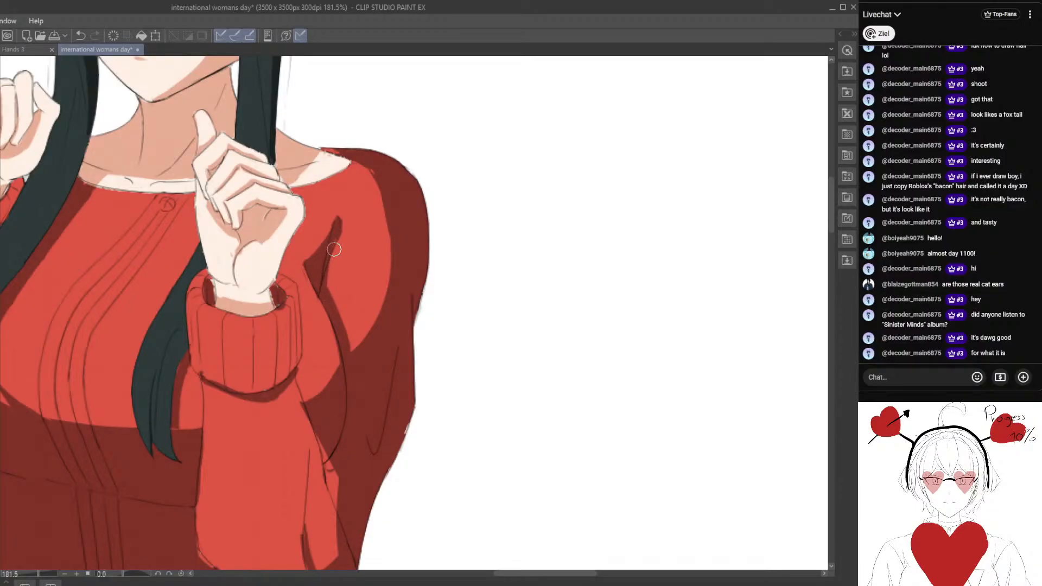
{"action": "left_click_drag", "start_coordinate": [325, 224], "coordinate": [326, 273]}
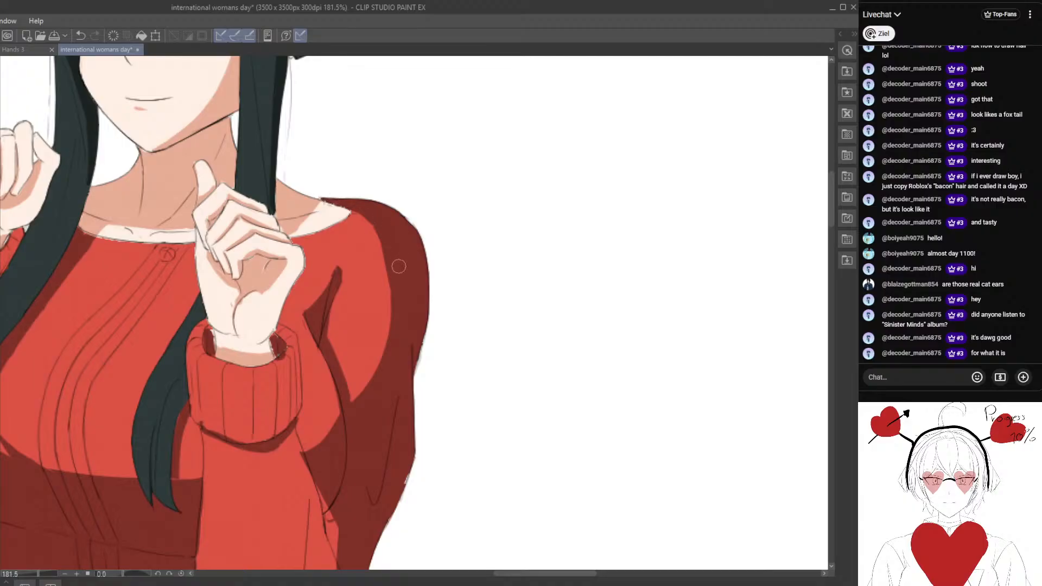
{"action": "left_click_drag", "start_coordinate": [368, 223], "coordinate": [388, 384]}
{"action": "left_click_drag", "start_coordinate": [397, 322], "coordinate": [385, 212]}
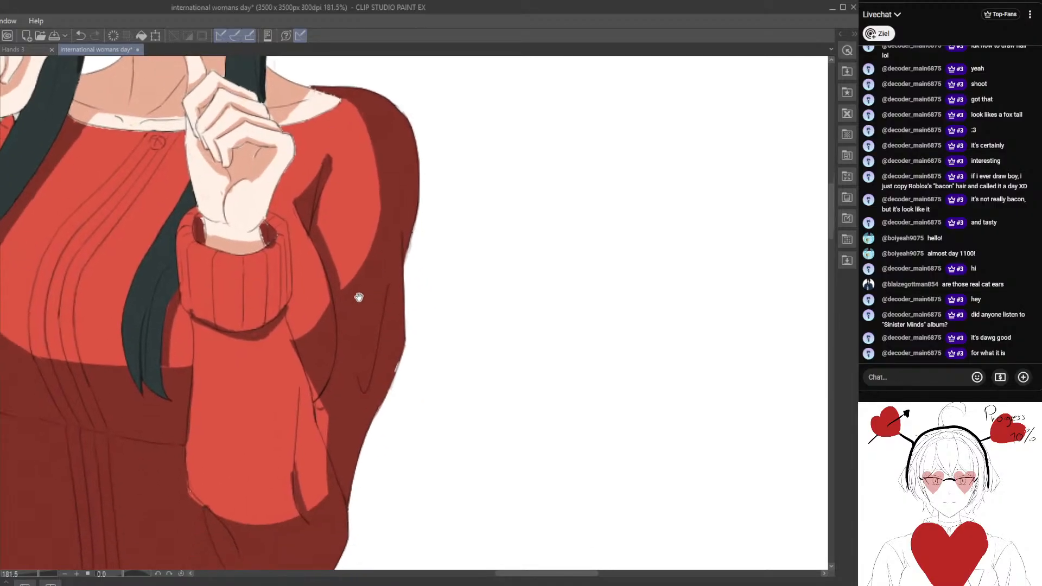
{"action": "left_click_drag", "start_coordinate": [330, 303], "coordinate": [354, 284]}
{"action": "left_click_drag", "start_coordinate": [323, 343], "coordinate": [331, 310]}
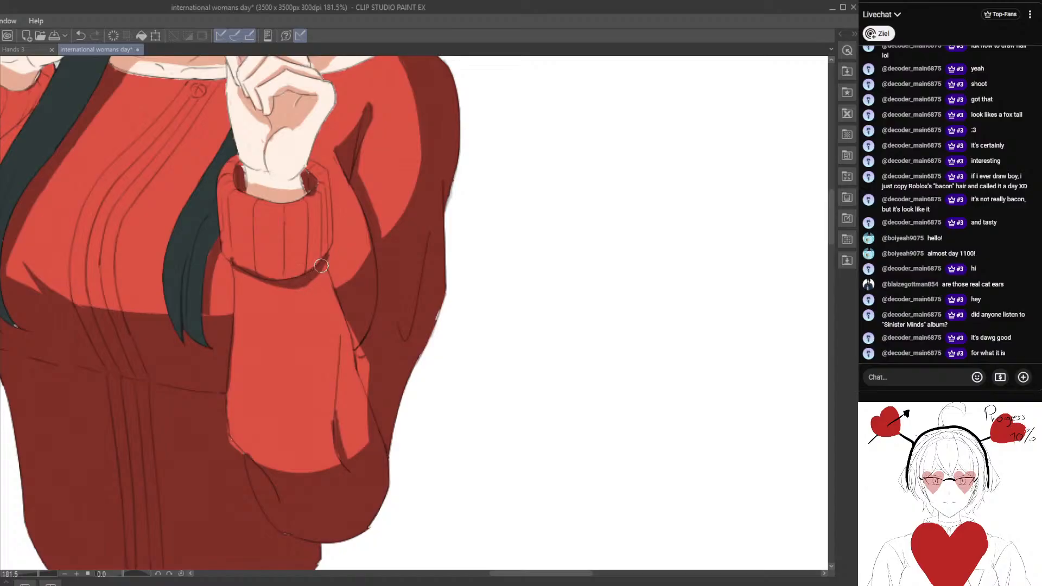
Shade the outer ribs of the near sleeve's cuff with dark red.
{"action": "scroll", "coordinate": [321, 265], "scroll_direction": "up", "scroll_amount": 3}
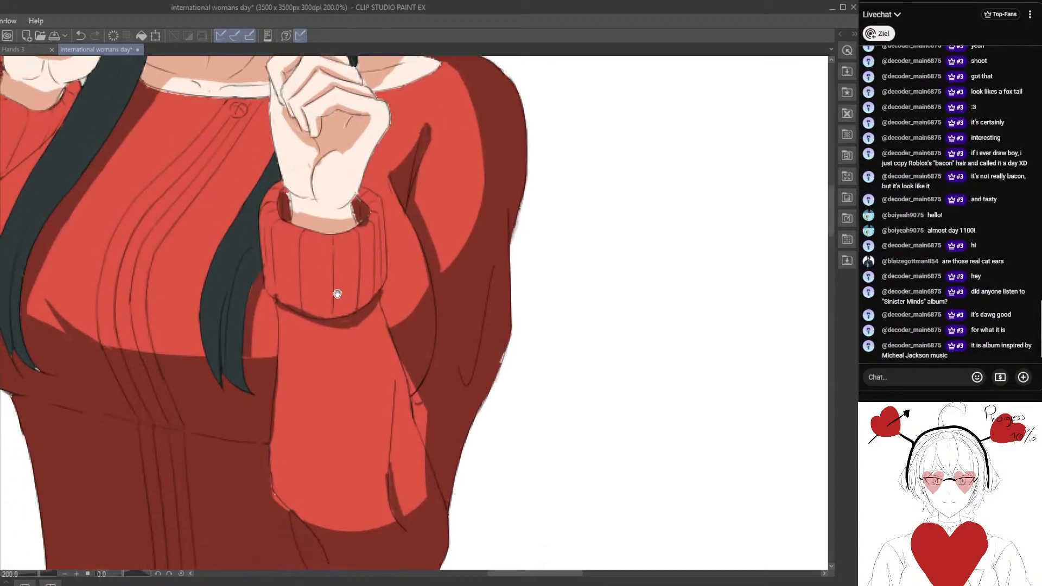
{"action": "mouse_move", "coordinate": [337, 294]}
{"action": "left_mouse_down"}
{"action": "mouse_move", "coordinate": [360, 315]}
{"action": "mouse_move", "coordinate": [349, 309]}
{"action": "mouse_move", "coordinate": [349, 353]}
{"action": "mouse_move", "coordinate": [379, 368]}
{"action": "mouse_move", "coordinate": [356, 344]}
{"action": "mouse_move", "coordinate": [341, 242]}
{"action": "mouse_move", "coordinate": [333, 272]}
{"action": "left_mouse_up"}
{"action": "mouse_move", "coordinate": [343, 315]}
{"action": "left_mouse_down"}
{"action": "mouse_move", "coordinate": [344, 228]}
{"action": "mouse_move", "coordinate": [336, 235]}
{"action": "left_mouse_up"}
{"action": "scroll", "coordinate": [352, 240], "scroll_direction": "down", "scroll_amount": 4}
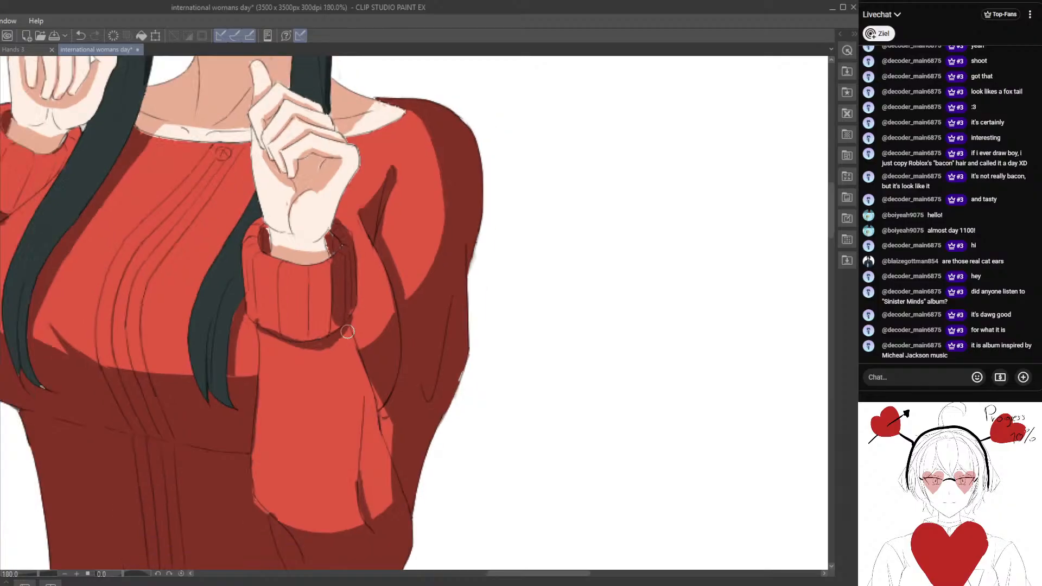
{"action": "scroll", "coordinate": [383, 270], "scroll_direction": "up", "scroll_amount": 3}
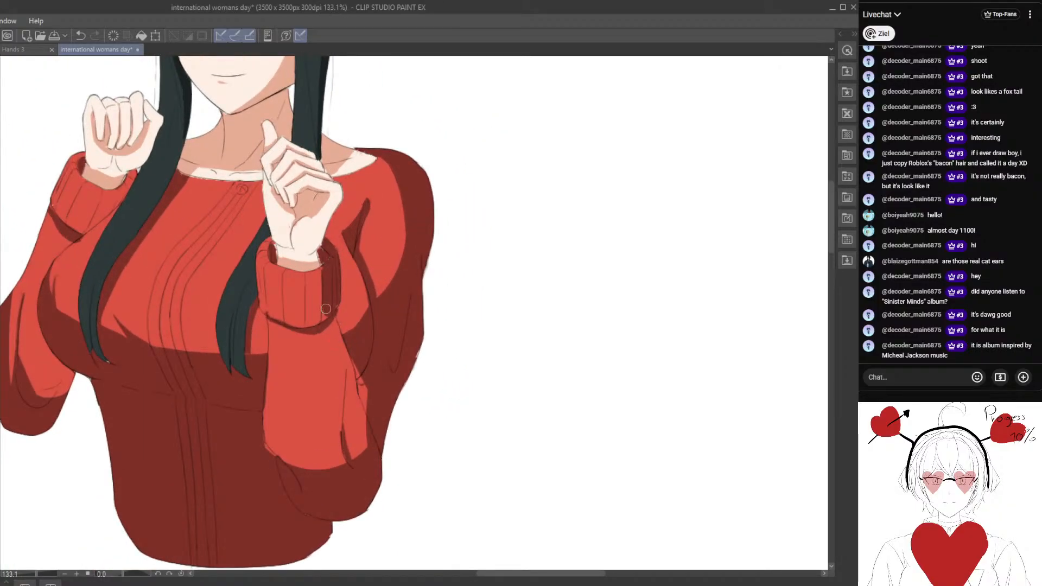
Shade the outer edge of the near forearm below the cuff and fill the chest side behind it with dark red.
{"action": "mouse_move", "coordinate": [345, 337]}
{"action": "left_mouse_down"}
{"action": "mouse_move", "coordinate": [365, 453]}
{"action": "mouse_move", "coordinate": [358, 407]}
{"action": "left_mouse_up"}
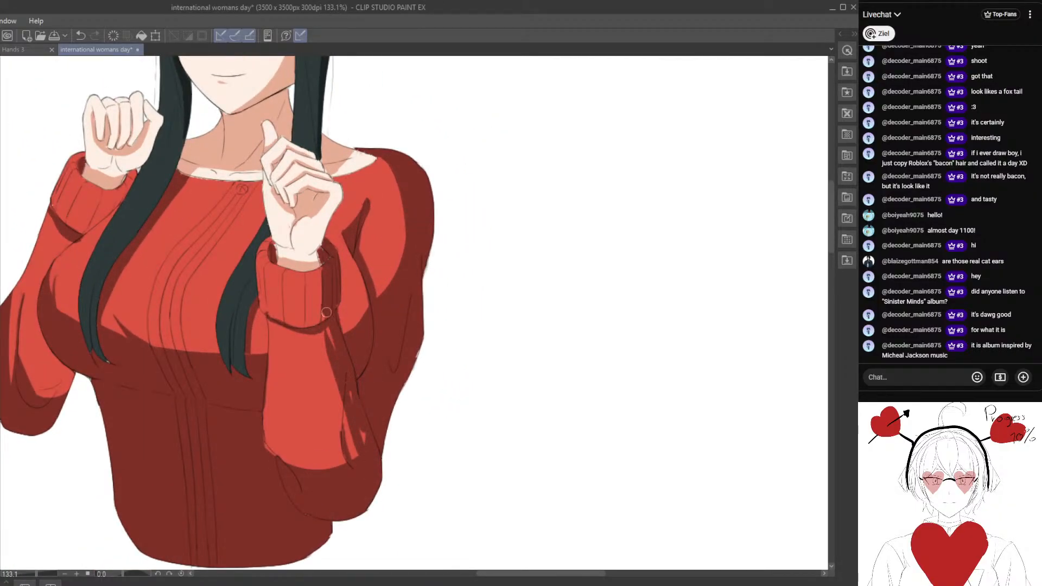
{"action": "scroll", "coordinate": [346, 393], "scroll_direction": "down", "scroll_amount": 4}
{"action": "scroll", "coordinate": [330, 318], "scroll_direction": "up", "scroll_amount": 3}
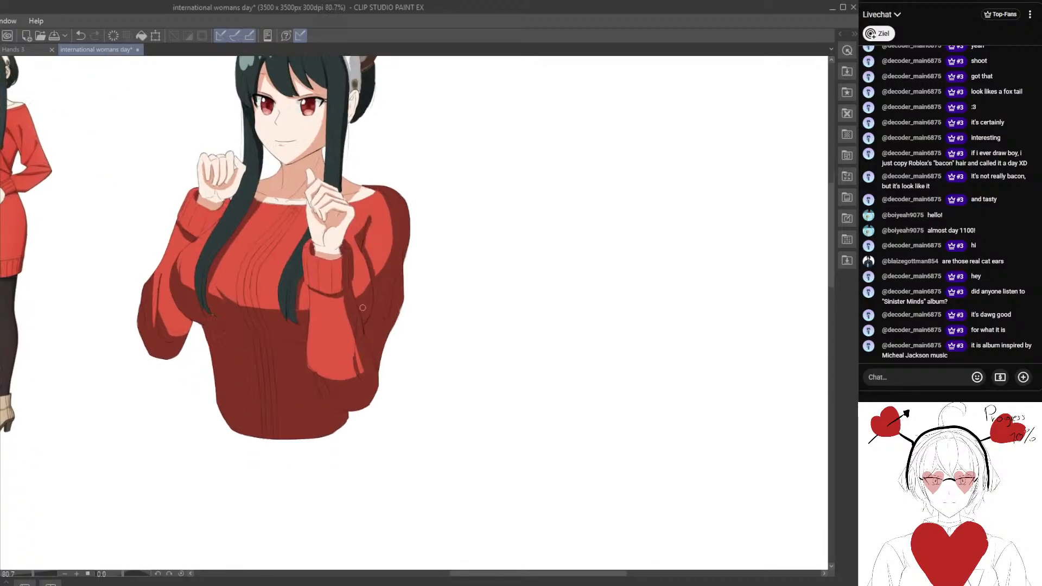
{"action": "scroll", "coordinate": [330, 318], "scroll_direction": "up", "scroll_amount": 2}
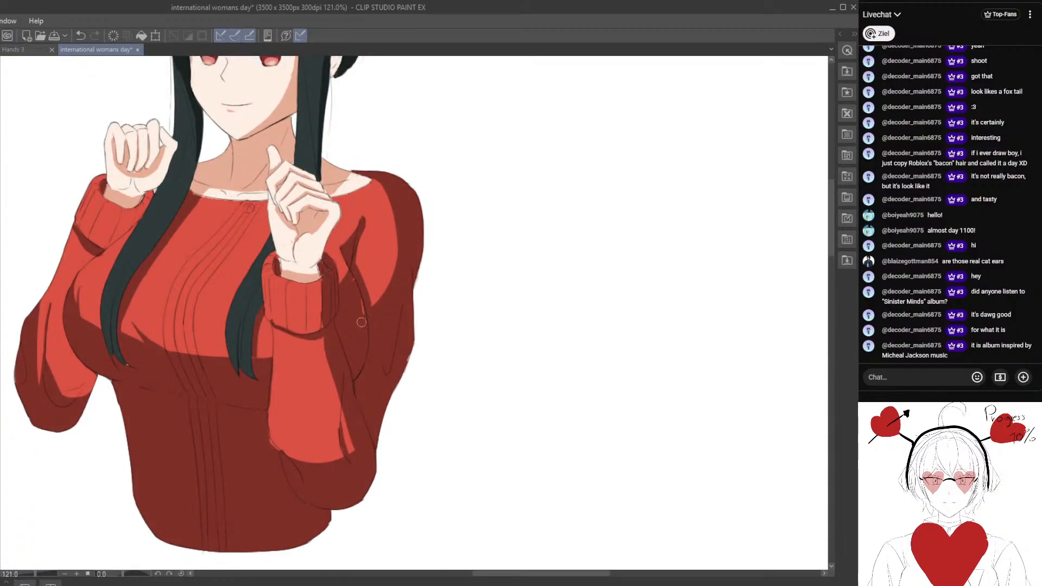
{"action": "scroll", "coordinate": [345, 361], "scroll_direction": "down", "scroll_amount": 3}
{"action": "scroll", "coordinate": [384, 273], "scroll_direction": "up", "scroll_amount": 2}
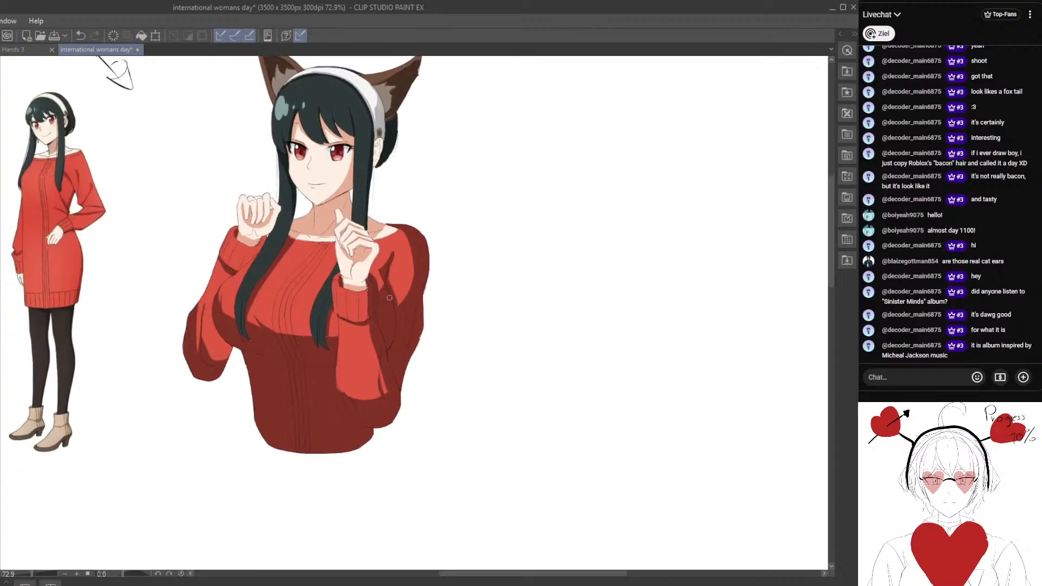
Redraw the small lower-lip shadow beneath the mouth as a cleaner, wider skin-shadow stroke.
{"action": "scroll", "coordinate": [384, 274], "scroll_direction": "down", "scroll_amount": 3}
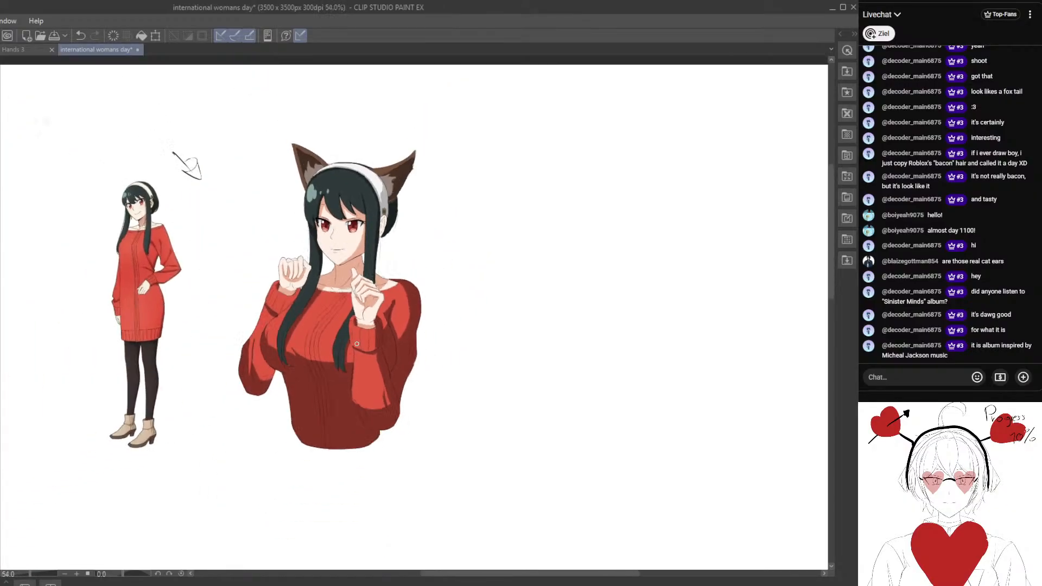
{"action": "scroll", "coordinate": [397, 233], "scroll_direction": "up", "scroll_amount": 3}
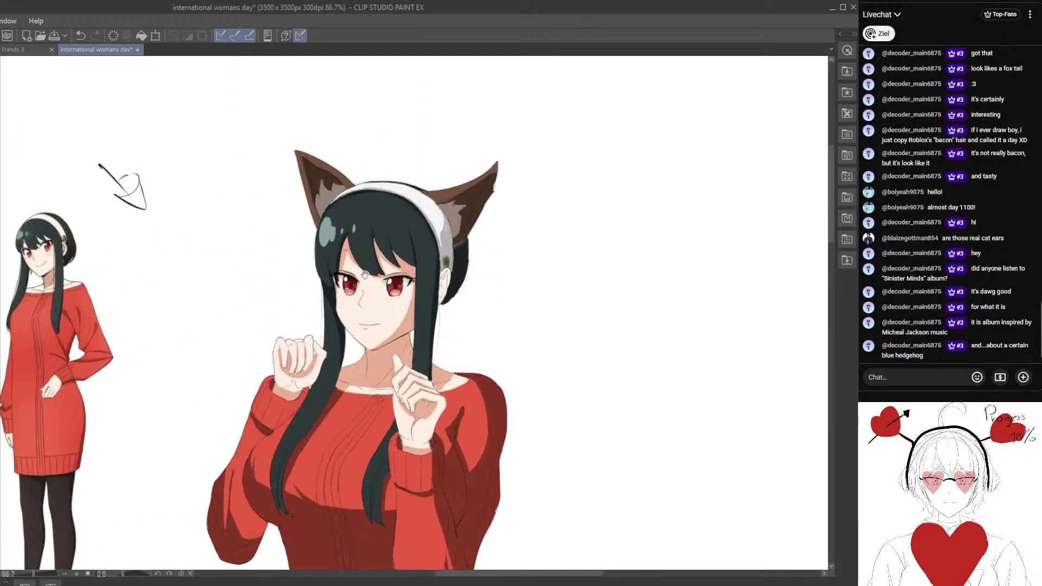
{"action": "scroll", "coordinate": [400, 283], "scroll_direction": "up", "scroll_amount": 4}
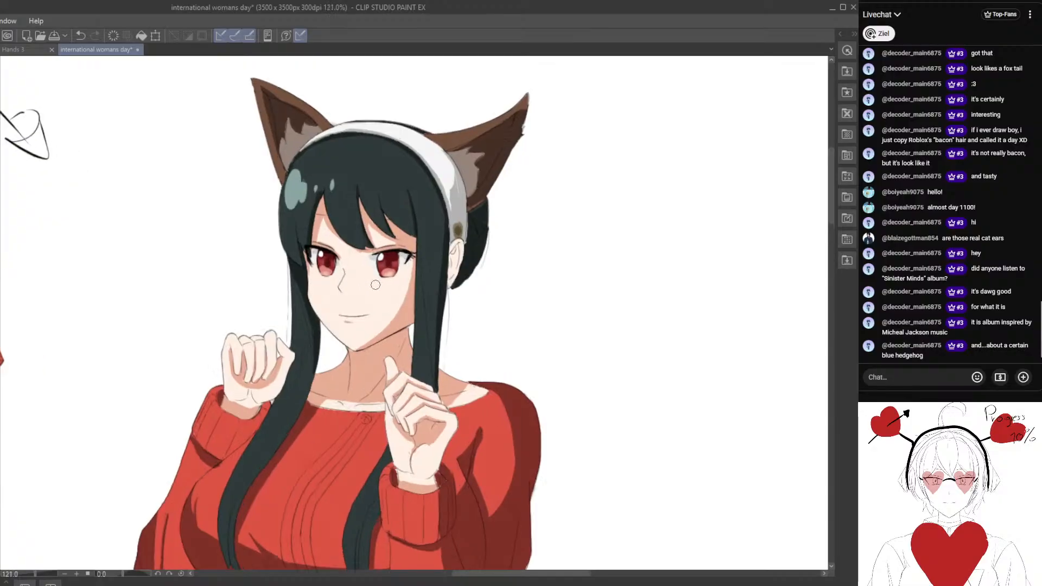
{"action": "scroll", "coordinate": [381, 321], "scroll_direction": "up", "scroll_amount": 2}
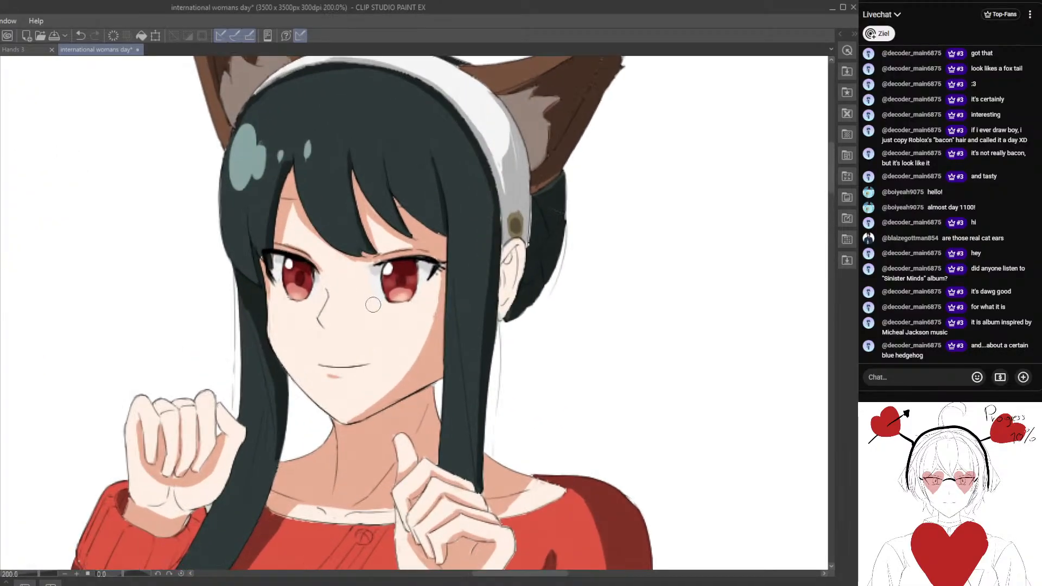
{"action": "scroll", "coordinate": [371, 276], "scroll_direction": "up", "scroll_amount": 2}
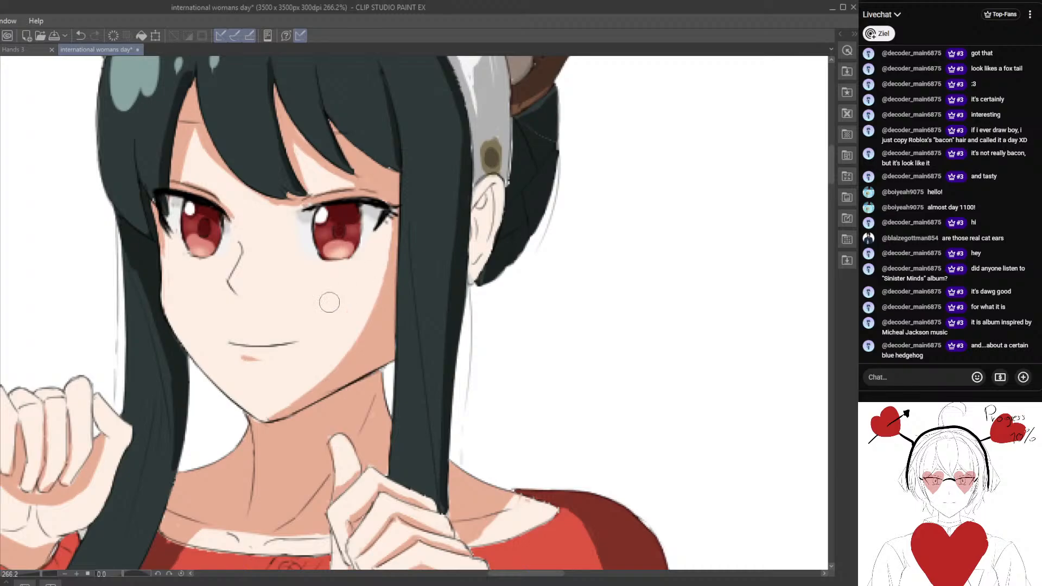
{"action": "left_click_drag", "start_coordinate": [329, 302], "coordinate": [380, 287]}
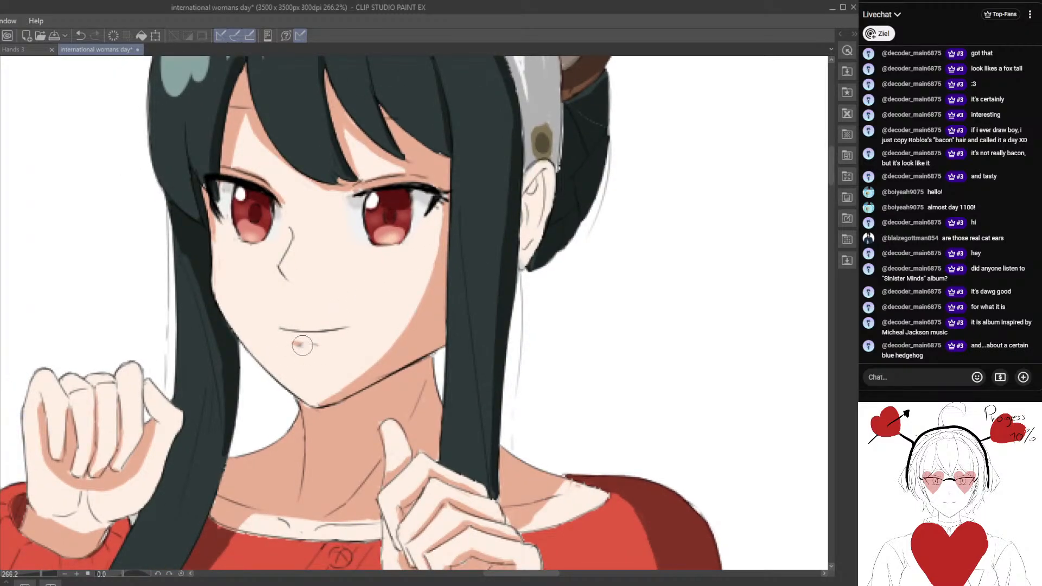
{"action": "left_click", "coordinate": [414, 342], "text": "alt"}
{"action": "mouse_move", "coordinate": [296, 344]}
{"action": "left_mouse_down"}
{"action": "mouse_move", "coordinate": [380, 305]}
{"action": "mouse_move", "coordinate": [390, 263]}
{"action": "mouse_move", "coordinate": [422, 374]}
{"action": "left_mouse_up"}
Refine the skin shadow between the thumb and the curled fingers of the far hand.
{"action": "scroll", "coordinate": [303, 365], "scroll_direction": "down", "scroll_amount": 12}
{"action": "scroll", "coordinate": [363, 292], "scroll_direction": "up", "scroll_amount": 9}
{"action": "scroll", "coordinate": [363, 292], "scroll_direction": "up", "scroll_amount": 5}
{"action": "scroll", "coordinate": [407, 336], "scroll_direction": "up", "scroll_amount": 1}
{"action": "left_click_drag", "start_coordinate": [344, 291], "coordinate": [356, 314]}
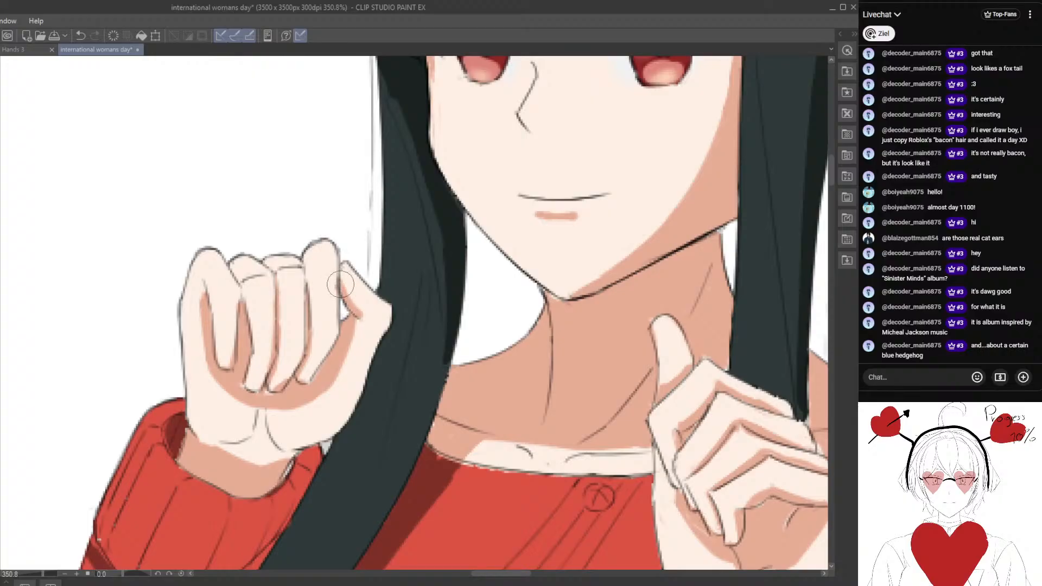
{"action": "mouse_move", "coordinate": [338, 272]}
{"action": "left_mouse_down"}
{"action": "mouse_move", "coordinate": [364, 324]}
{"action": "mouse_move", "coordinate": [355, 303]}
{"action": "mouse_move", "coordinate": [363, 319]}
{"action": "mouse_move", "coordinate": [336, 378]}
{"action": "mouse_move", "coordinate": [357, 339]}
{"action": "mouse_move", "coordinate": [324, 401]}
{"action": "mouse_move", "coordinate": [349, 368]}
{"action": "mouse_move", "coordinate": [301, 421]}
{"action": "left_mouse_up"}
{"action": "mouse_move", "coordinate": [351, 357]}
{"action": "left_mouse_down"}
{"action": "mouse_move", "coordinate": [301, 406]}
{"action": "mouse_move", "coordinate": [340, 375]}
{"action": "mouse_move", "coordinate": [327, 371]}
{"action": "left_mouse_up"}
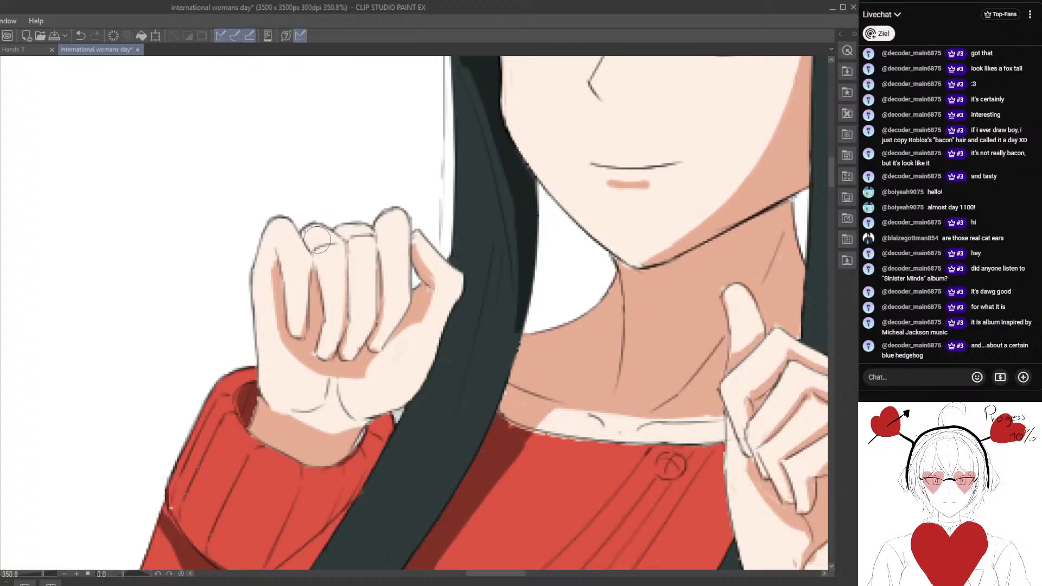
{"action": "scroll", "coordinate": [310, 285], "scroll_direction": "down", "scroll_amount": 6}
{"action": "scroll", "coordinate": [310, 285], "scroll_direction": "up", "scroll_amount": 6}
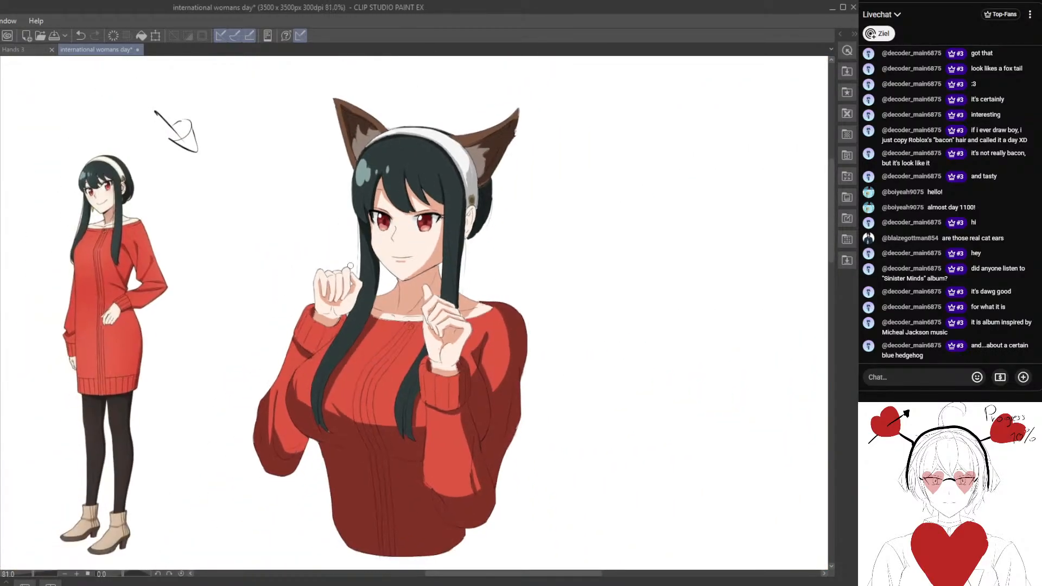
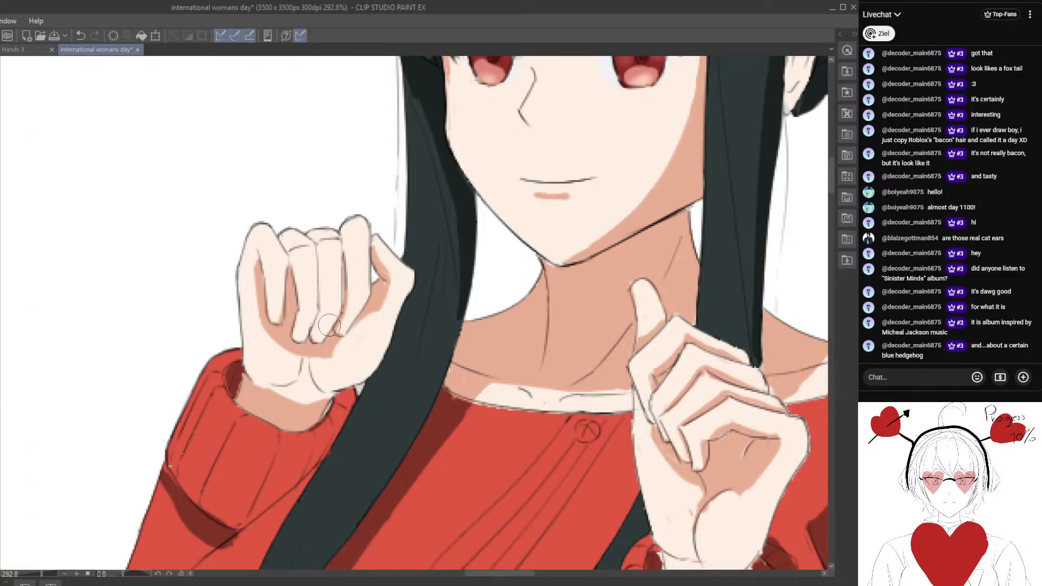
Add thin skin shadows along the curled fingers of the far hand and try a small one at its palm crease.
{"action": "left_click_drag", "start_coordinate": [297, 294], "coordinate": [329, 279]}
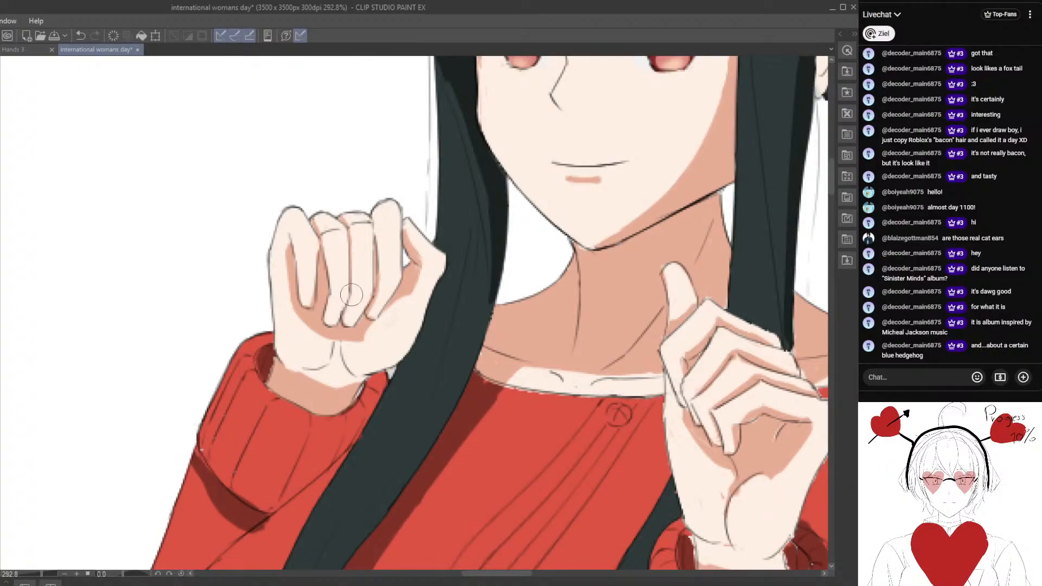
{"action": "scroll", "coordinate": [372, 217], "scroll_direction": "down", "scroll_amount": 4}
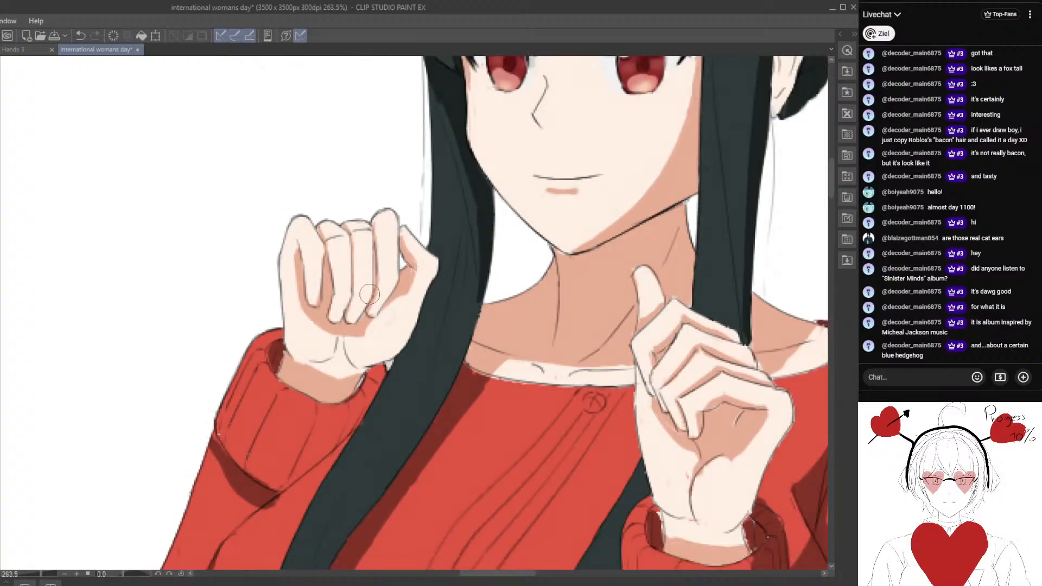
{"action": "scroll", "coordinate": [364, 286], "scroll_direction": "up", "scroll_amount": 3}
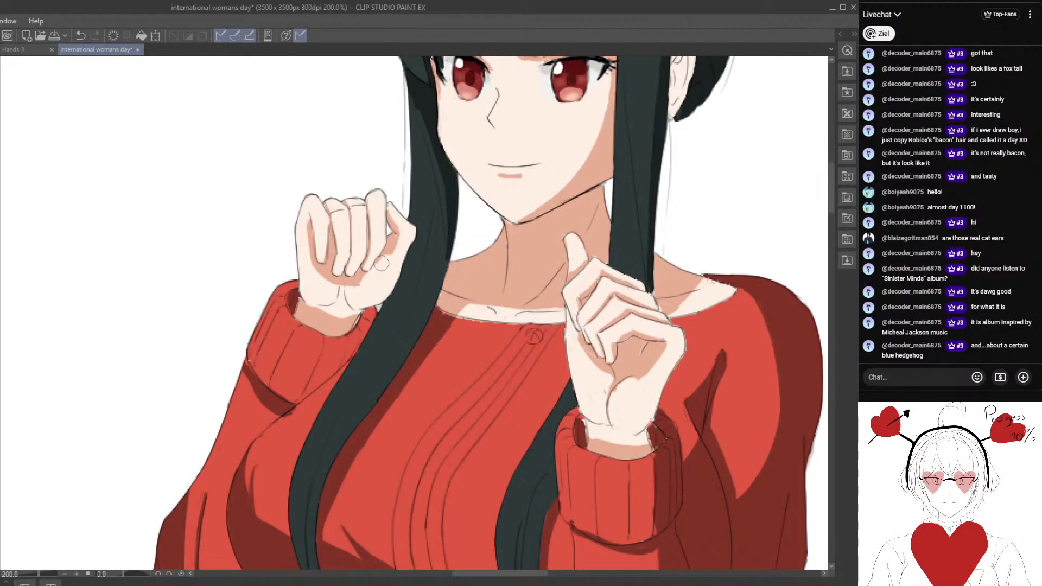
{"action": "mouse_move", "coordinate": [351, 296]}
{"action": "left_mouse_down"}
{"action": "mouse_move", "coordinate": [371, 279]}
{"action": "mouse_move", "coordinate": [355, 288]}
{"action": "mouse_move", "coordinate": [364, 298]}
{"action": "left_mouse_up"}
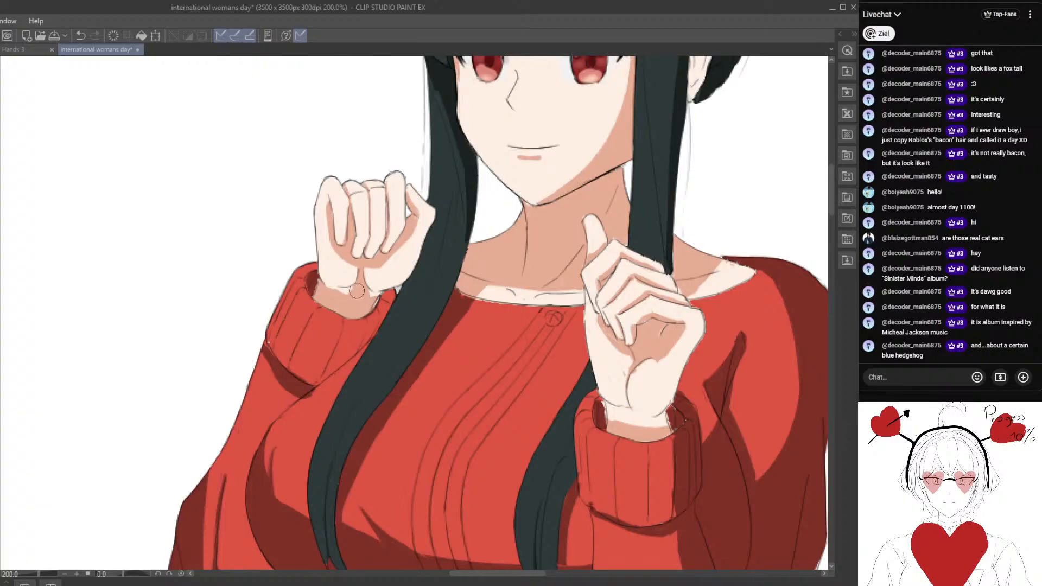
{"action": "scroll", "coordinate": [366, 288], "scroll_direction": "down", "scroll_amount": 5}
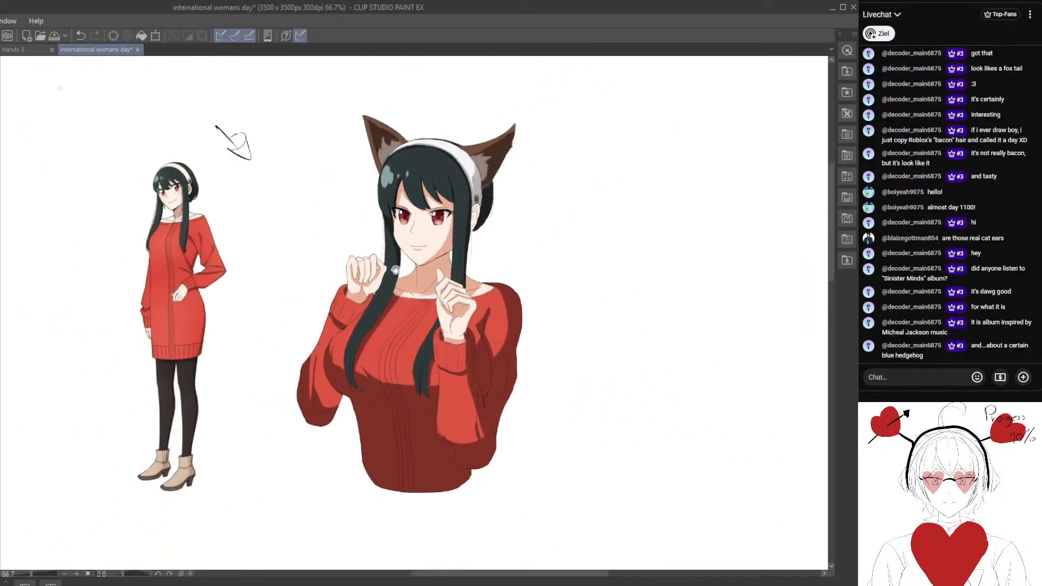
Shade the side of the far sleeve's cuff between the wrist and the long hair lock with dark red.
{"action": "scroll", "coordinate": [378, 272], "scroll_direction": "up", "scroll_amount": 5}
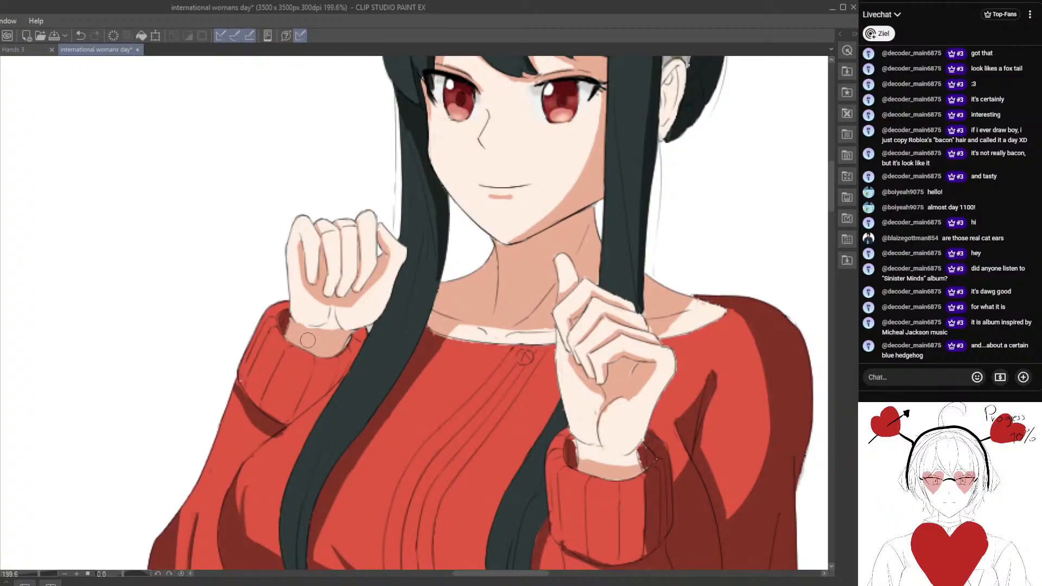
{"action": "scroll", "coordinate": [308, 339], "scroll_direction": "up", "scroll_amount": 1}
{"action": "scroll", "coordinate": [272, 340], "scroll_direction": "up", "scroll_amount": 2}
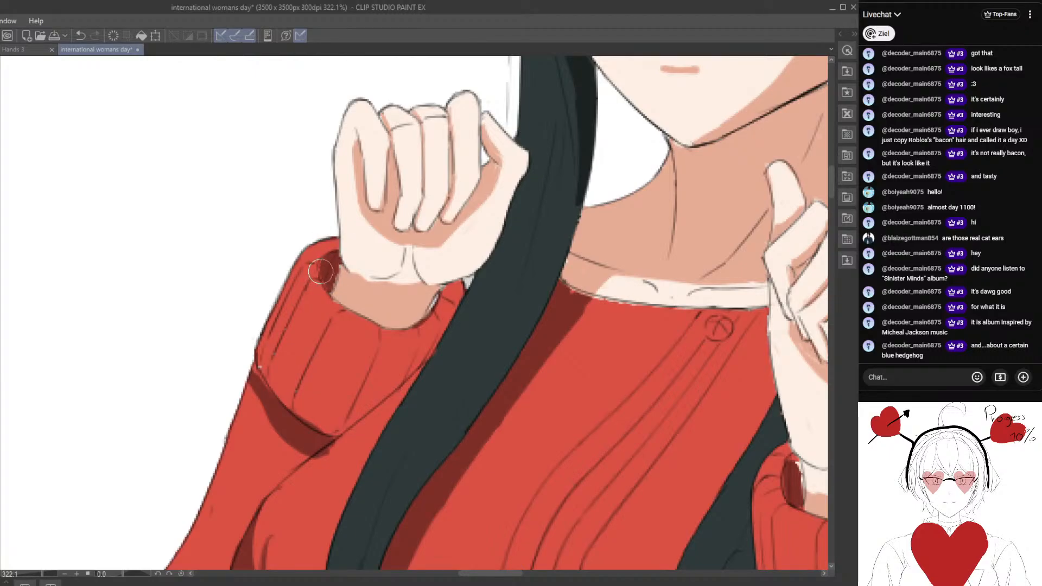
{"action": "left_click_drag", "start_coordinate": [367, 302], "coordinate": [320, 273]}
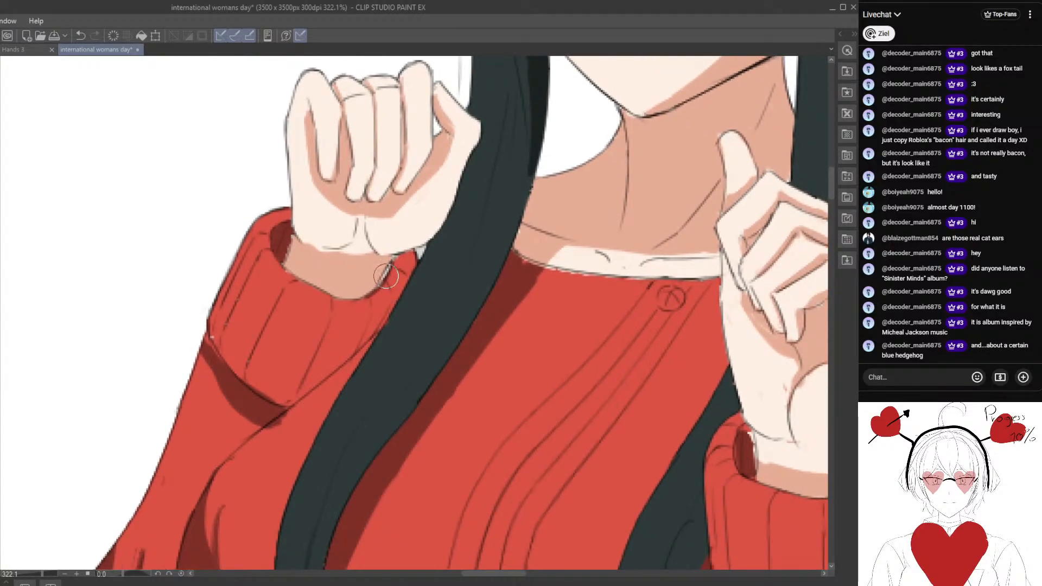
{"action": "mouse_move", "coordinate": [380, 313]}
{"action": "left_mouse_down"}
{"action": "mouse_move", "coordinate": [406, 255]}
{"action": "mouse_move", "coordinate": [354, 348]}
{"action": "mouse_move", "coordinate": [383, 317]}
{"action": "left_mouse_up"}
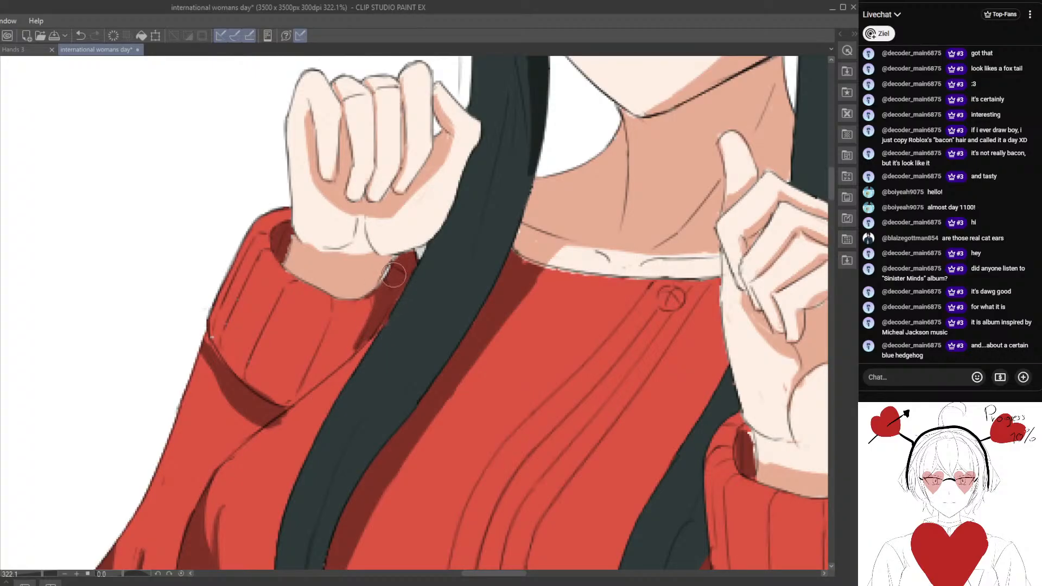
Extend the dark red shadow along the far cuff's lower edge up to the hair lock and refine its outer end.
{"action": "scroll", "coordinate": [290, 216], "scroll_direction": "down", "scroll_amount": 8}
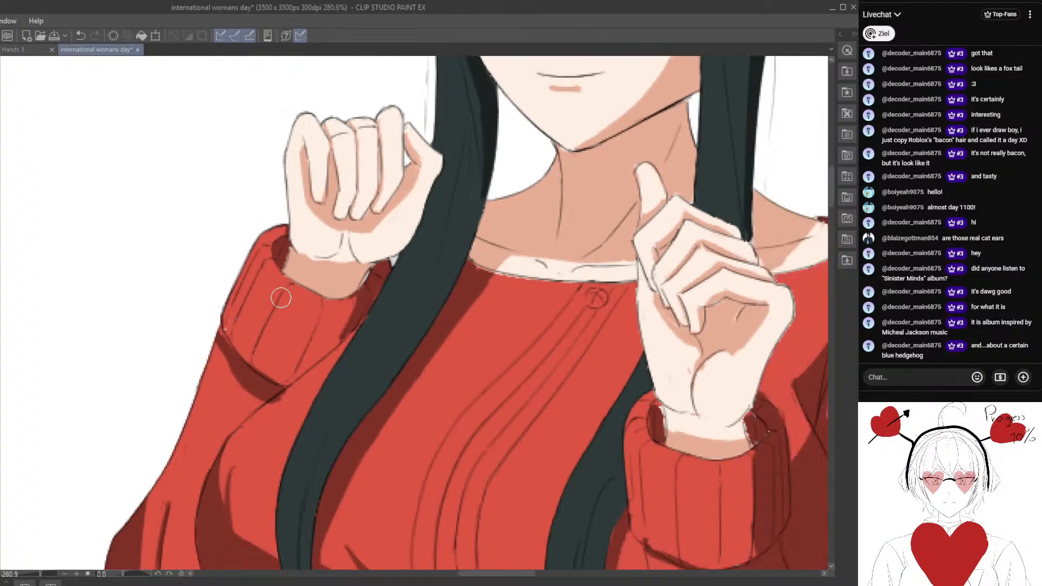
{"action": "scroll", "coordinate": [370, 235], "scroll_direction": "up", "scroll_amount": 2}
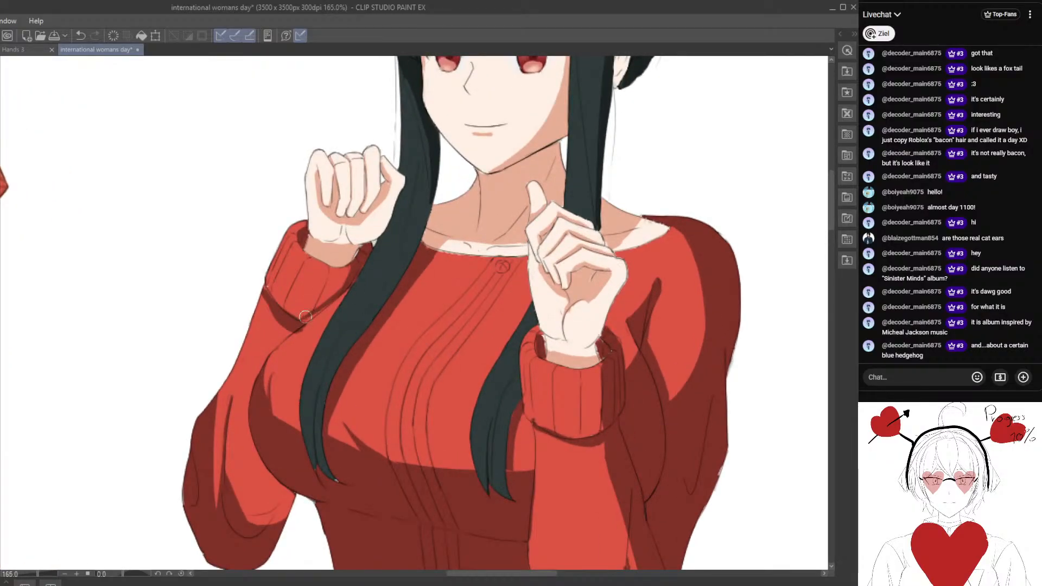
{"action": "scroll", "coordinate": [331, 312], "scroll_direction": "up", "scroll_amount": 1}
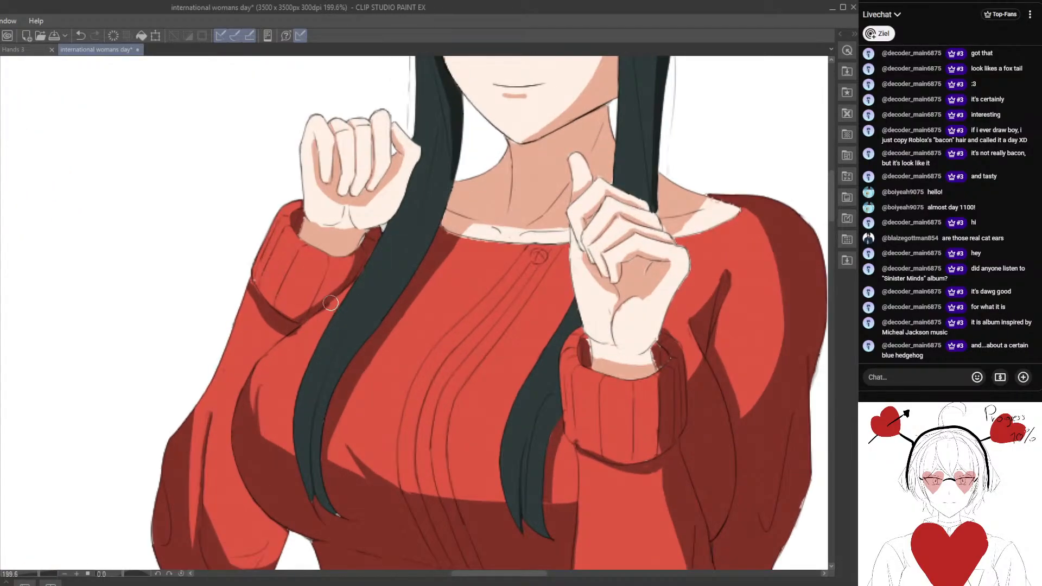
{"action": "left_click_drag", "start_coordinate": [279, 349], "coordinate": [310, 361]}
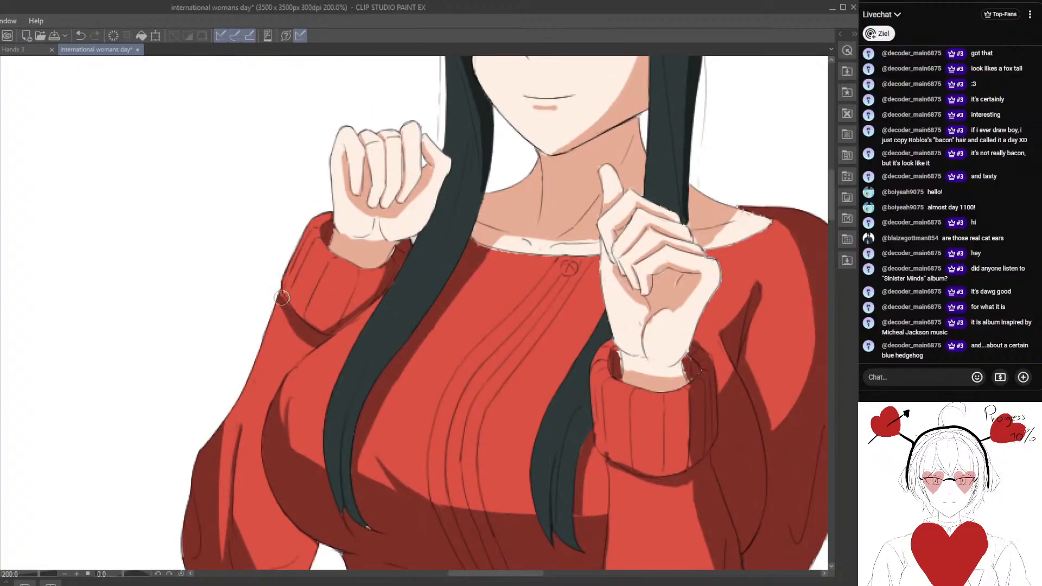
{"action": "scroll", "coordinate": [281, 297], "scroll_direction": "up", "scroll_amount": 1}
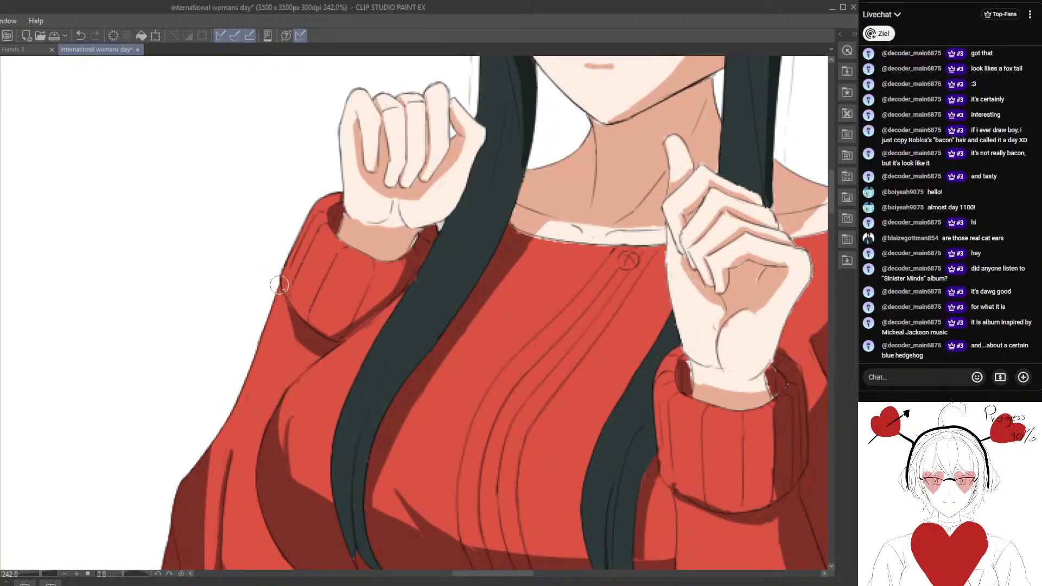
{"action": "left_click_drag", "start_coordinate": [281, 327], "coordinate": [311, 316]}
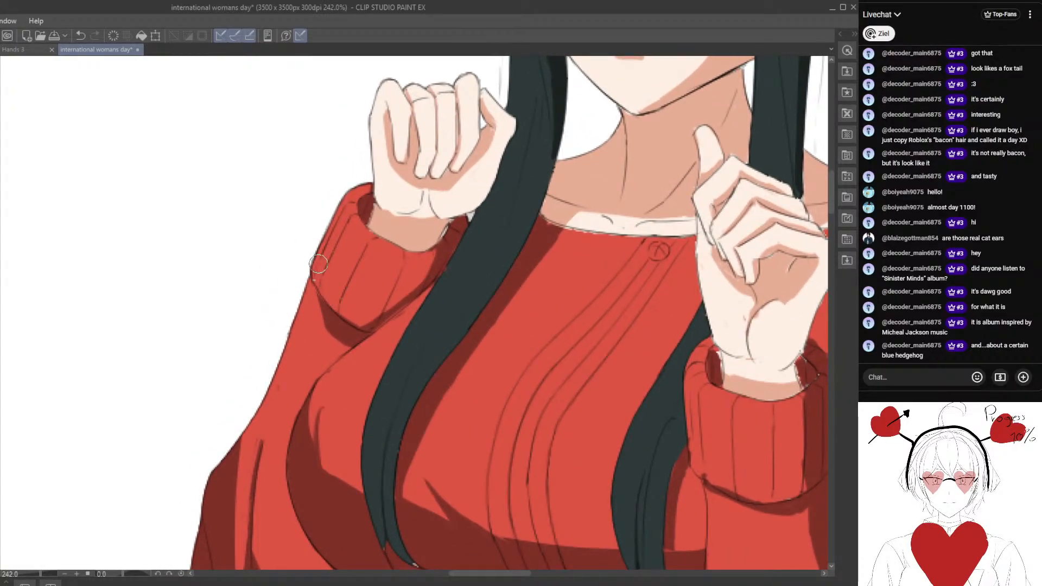
{"action": "mouse_move", "coordinate": [386, 264]}
{"action": "left_mouse_down"}
{"action": "mouse_move", "coordinate": [391, 305]}
{"action": "mouse_move", "coordinate": [417, 267]}
{"action": "mouse_move", "coordinate": [409, 262]}
{"action": "mouse_move", "coordinate": [392, 297]}
{"action": "mouse_move", "coordinate": [399, 253]}
{"action": "mouse_move", "coordinate": [399, 278]}
{"action": "mouse_move", "coordinate": [425, 264]}
{"action": "mouse_move", "coordinate": [427, 249]}
{"action": "mouse_move", "coordinate": [414, 281]}
{"action": "mouse_move", "coordinate": [409, 257]}
{"action": "mouse_move", "coordinate": [407, 280]}
{"action": "mouse_move", "coordinate": [380, 305]}
{"action": "mouse_move", "coordinate": [408, 292]}
{"action": "mouse_move", "coordinate": [368, 316]}
{"action": "mouse_move", "coordinate": [403, 308]}
{"action": "mouse_move", "coordinate": [415, 255]}
{"action": "mouse_move", "coordinate": [392, 315]}
{"action": "mouse_move", "coordinate": [372, 328]}
{"action": "mouse_move", "coordinate": [424, 264]}
{"action": "mouse_move", "coordinate": [414, 297]}
{"action": "mouse_move", "coordinate": [379, 324]}
{"action": "mouse_move", "coordinate": [443, 267]}
{"action": "left_mouse_up"}
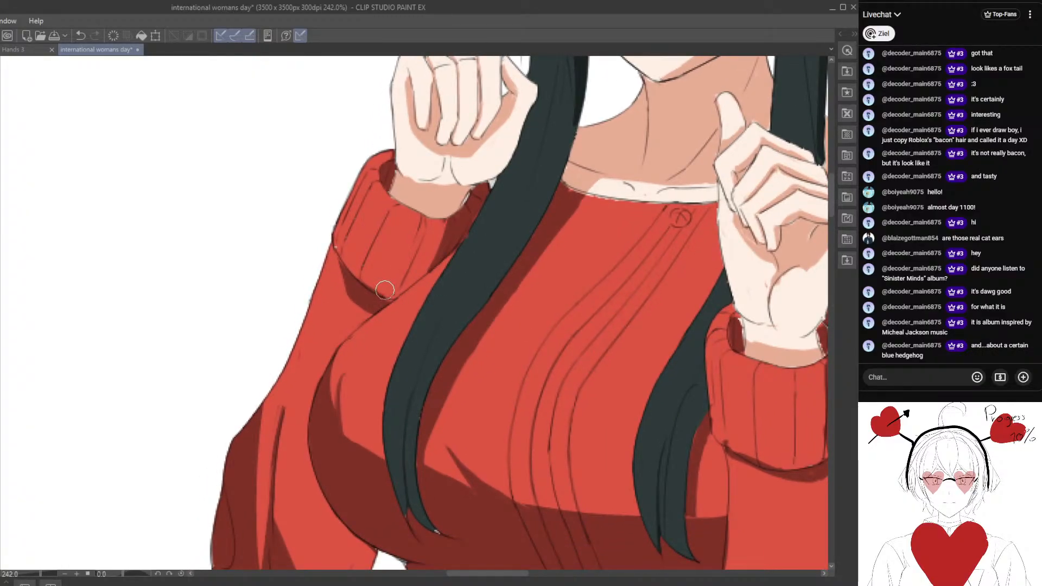
Reshape the dark red shadow at the far sleeve's elbow and touch up the narrow fold above it.
{"action": "scroll", "coordinate": [335, 255], "scroll_direction": "down", "scroll_amount": 3}
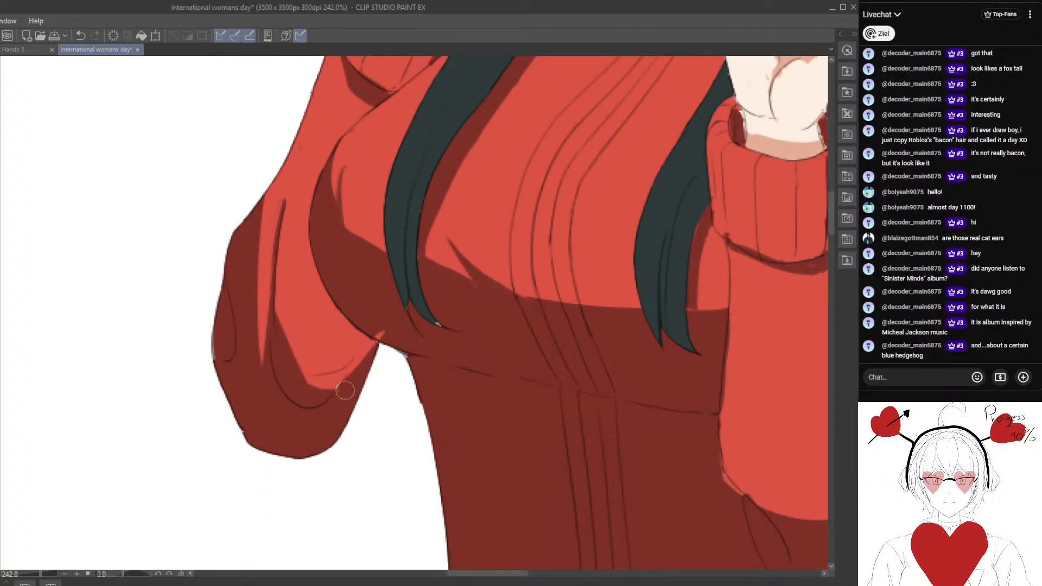
{"action": "mouse_move", "coordinate": [366, 358]}
{"action": "left_mouse_down"}
{"action": "mouse_move", "coordinate": [339, 387]}
{"action": "mouse_move", "coordinate": [321, 390]}
{"action": "mouse_move", "coordinate": [349, 372]}
{"action": "mouse_move", "coordinate": [316, 383]}
{"action": "mouse_move", "coordinate": [358, 363]}
{"action": "mouse_move", "coordinate": [348, 372]}
{"action": "mouse_move", "coordinate": [371, 329]}
{"action": "mouse_move", "coordinate": [330, 396]}
{"action": "mouse_move", "coordinate": [319, 375]}
{"action": "mouse_move", "coordinate": [360, 340]}
{"action": "mouse_move", "coordinate": [352, 357]}
{"action": "mouse_move", "coordinate": [364, 333]}
{"action": "mouse_move", "coordinate": [341, 374]}
{"action": "mouse_move", "coordinate": [314, 382]}
{"action": "mouse_move", "coordinate": [340, 376]}
{"action": "mouse_move", "coordinate": [280, 314]}
{"action": "mouse_move", "coordinate": [299, 324]}
{"action": "mouse_move", "coordinate": [294, 351]}
{"action": "mouse_move", "coordinate": [285, 315]}
{"action": "mouse_move", "coordinate": [313, 345]}
{"action": "mouse_move", "coordinate": [278, 308]}
{"action": "mouse_move", "coordinate": [306, 376]}
{"action": "mouse_move", "coordinate": [278, 323]}
{"action": "mouse_move", "coordinate": [291, 370]}
{"action": "mouse_move", "coordinate": [280, 350]}
{"action": "mouse_move", "coordinate": [314, 389]}
{"action": "mouse_move", "coordinate": [279, 362]}
{"action": "mouse_move", "coordinate": [325, 392]}
{"action": "mouse_move", "coordinate": [287, 366]}
{"action": "mouse_move", "coordinate": [324, 368]}
{"action": "mouse_move", "coordinate": [299, 367]}
{"action": "mouse_move", "coordinate": [309, 383]}
{"action": "mouse_move", "coordinate": [279, 347]}
{"action": "mouse_move", "coordinate": [296, 374]}
{"action": "left_mouse_up"}
{"action": "left_click_drag", "start_coordinate": [270, 310], "coordinate": [272, 351]}
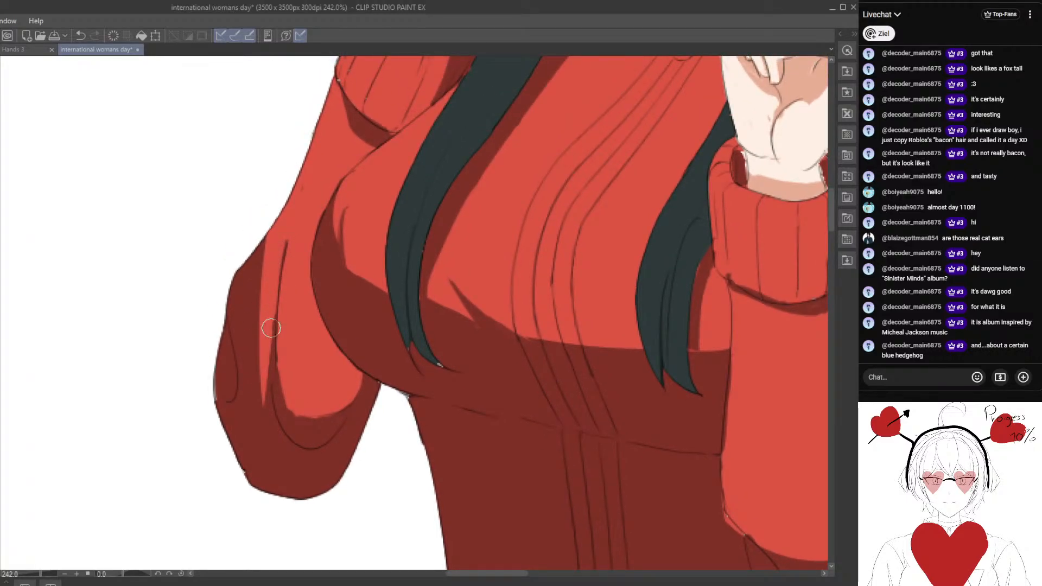
{"action": "scroll", "coordinate": [272, 424], "scroll_direction": "down", "scroll_amount": 2}
{"action": "scroll", "coordinate": [272, 423], "scroll_direction": "down", "scroll_amount": 4}
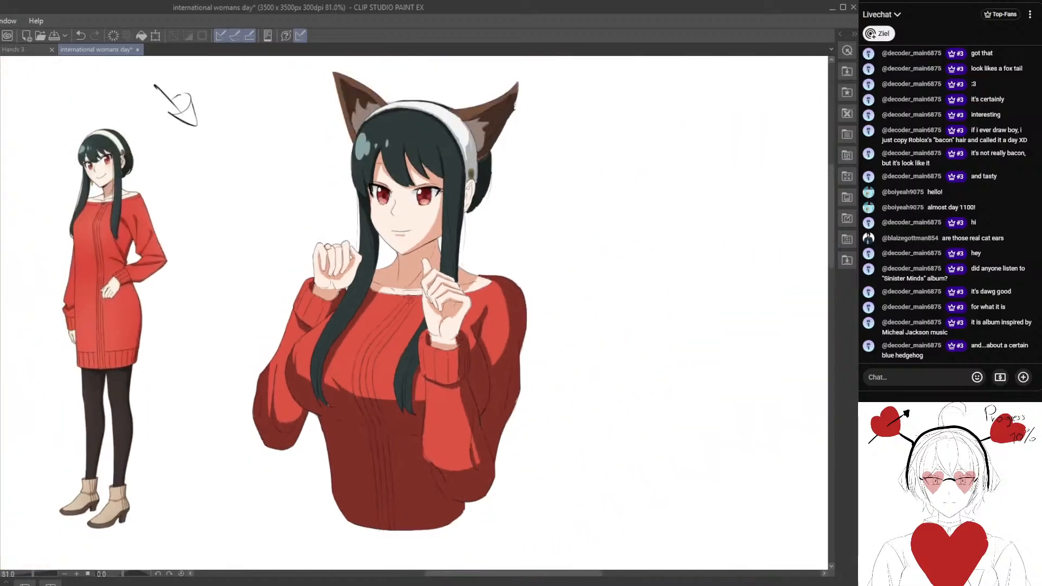
Shade the near forearm's inner edge with dark red and cover the thin light sliver beside the elbow fold.
{"action": "scroll", "coordinate": [346, 343], "scroll_direction": "up", "scroll_amount": 2}
{"action": "scroll", "coordinate": [304, 306], "scroll_direction": "up", "scroll_amount": 2}
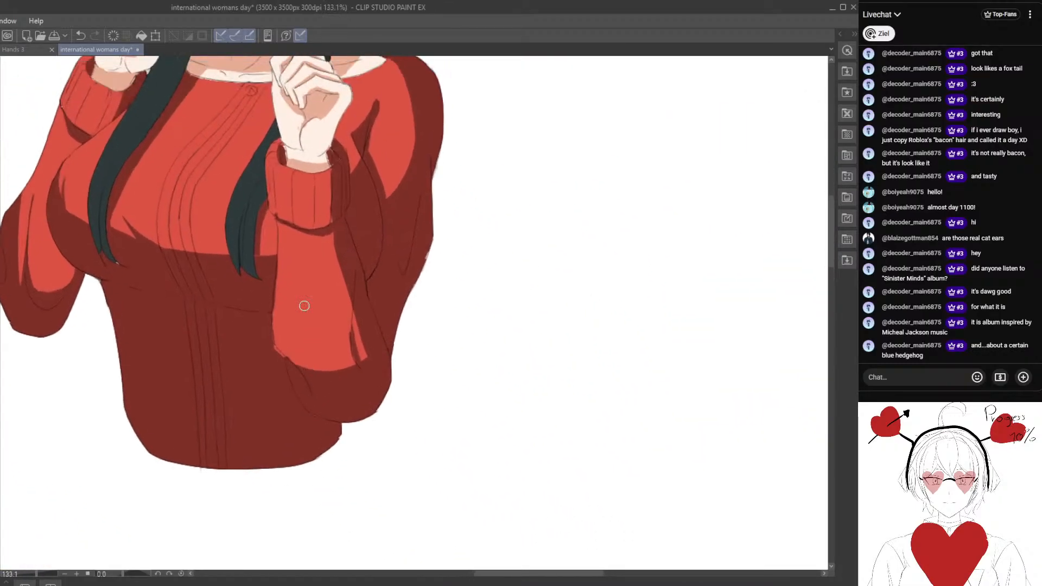
{"action": "mouse_move", "coordinate": [277, 286]}
{"action": "left_mouse_down"}
{"action": "mouse_move", "coordinate": [295, 360]}
{"action": "mouse_move", "coordinate": [271, 300]}
{"action": "mouse_move", "coordinate": [276, 331]}
{"action": "left_mouse_up"}
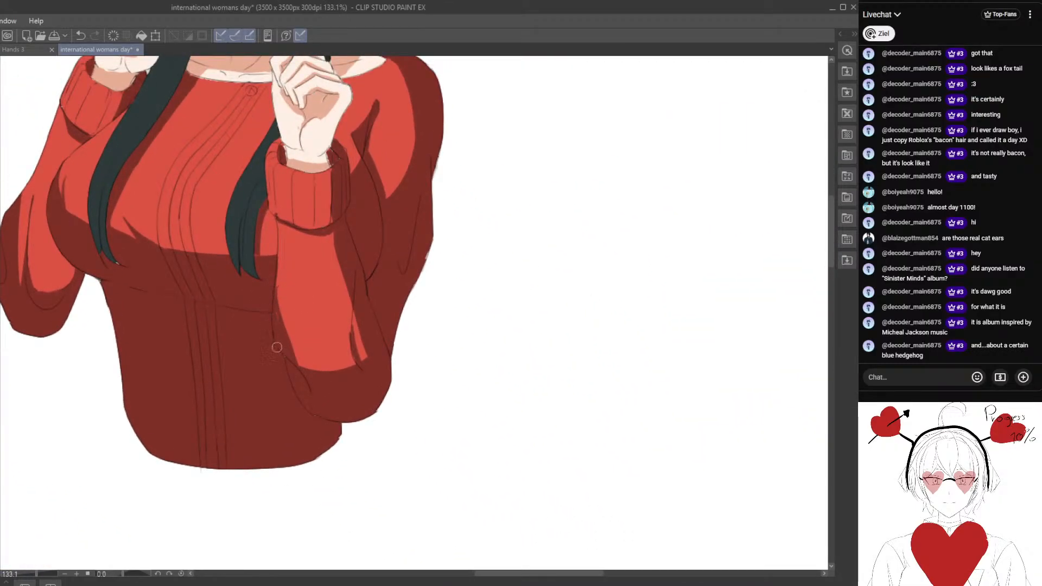
{"action": "left_click_drag", "start_coordinate": [322, 374], "coordinate": [342, 358]}
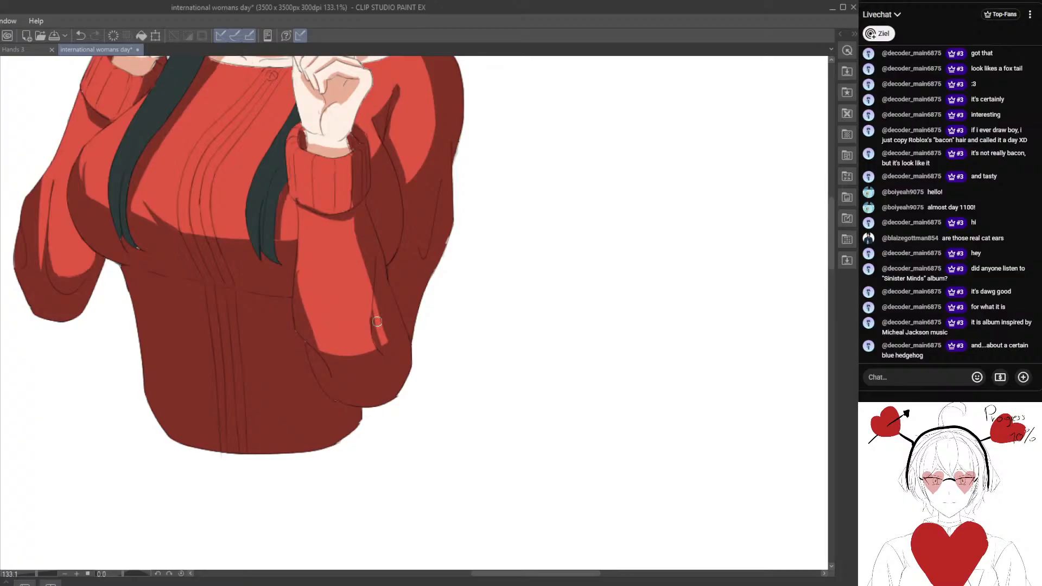
{"action": "scroll", "coordinate": [379, 323], "scroll_direction": "up", "scroll_amount": 1}
{"action": "left_click_drag", "start_coordinate": [381, 309], "coordinate": [380, 344]}
{"action": "left_click_drag", "start_coordinate": [377, 302], "coordinate": [376, 321]}
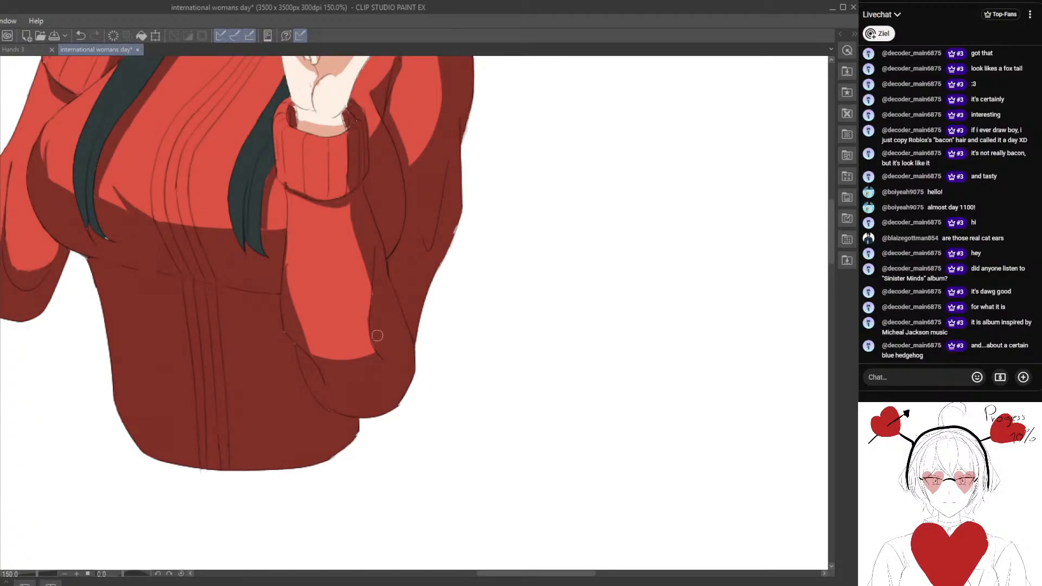
{"action": "scroll", "coordinate": [368, 336], "scroll_direction": "down", "scroll_amount": 7}
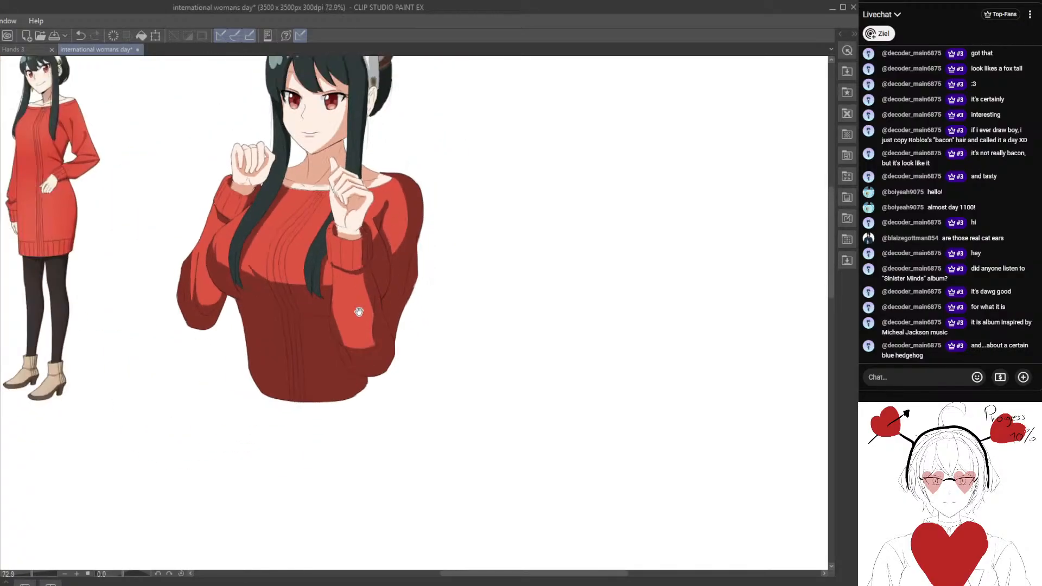
Extend the light red area of the near forearm down into the elbow shadow with a rounded lower edge.
{"action": "scroll", "coordinate": [356, 310], "scroll_direction": "up", "scroll_amount": 3}
{"action": "mouse_move", "coordinate": [326, 270]}
{"action": "left_mouse_down"}
{"action": "mouse_move", "coordinate": [322, 324]}
{"action": "mouse_move", "coordinate": [322, 271]}
{"action": "left_mouse_up"}
{"action": "scroll", "coordinate": [328, 379], "scroll_direction": "up", "scroll_amount": 1}
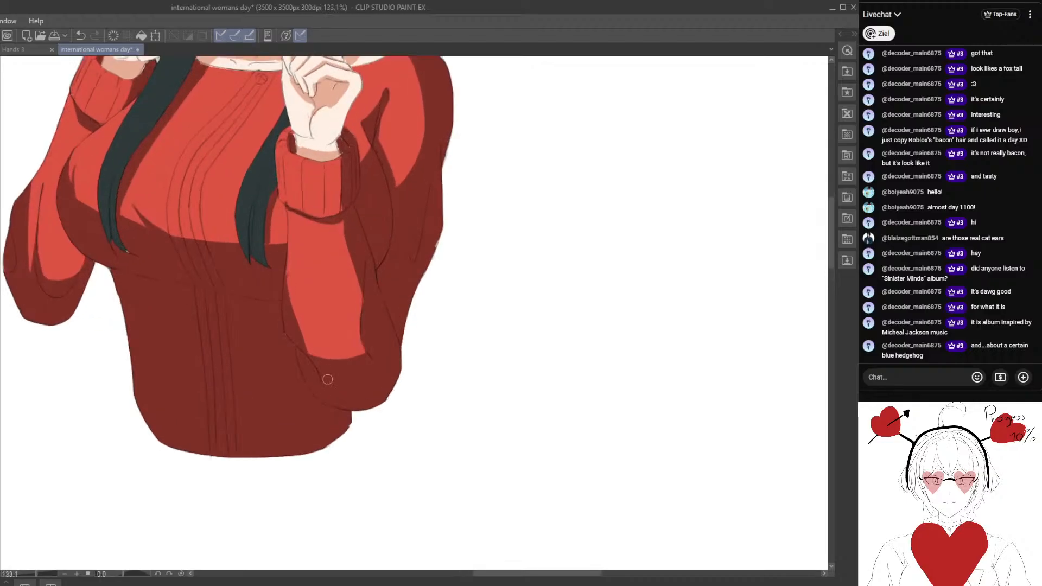
{"action": "mouse_move", "coordinate": [337, 367]}
{"action": "left_mouse_down"}
{"action": "mouse_move", "coordinate": [317, 354]}
{"action": "mouse_move", "coordinate": [339, 362]}
{"action": "left_mouse_up"}
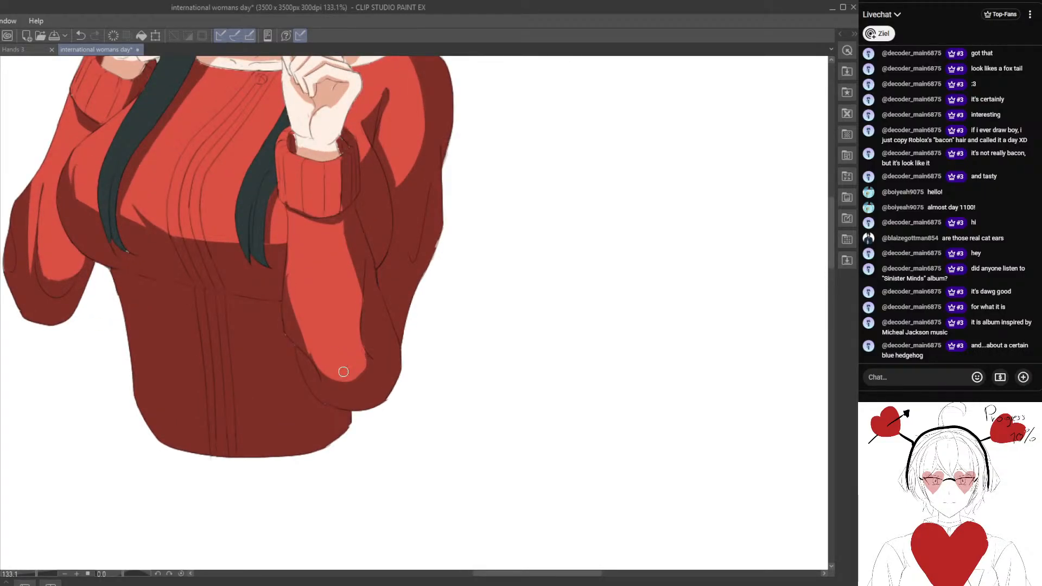
{"action": "scroll", "coordinate": [339, 372], "scroll_direction": "down", "scroll_amount": 3}
{"action": "left_click_drag", "start_coordinate": [329, 380], "coordinate": [369, 486]}
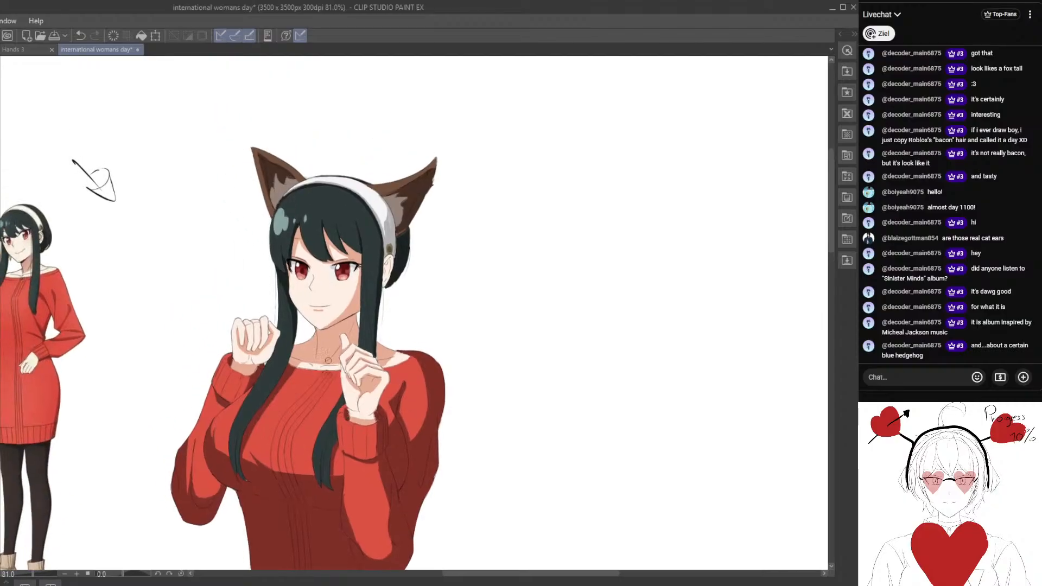
Sample a dark tone from the hair and paint a darker shadow strand down the near side lock.
{"action": "scroll", "coordinate": [330, 323], "scroll_direction": "up", "scroll_amount": 2}
{"action": "left_click_drag", "start_coordinate": [363, 237], "coordinate": [336, 323]}
{"action": "scroll", "coordinate": [337, 323], "scroll_direction": "up", "scroll_amount": 2}
{"action": "scroll", "coordinate": [336, 323], "scroll_direction": "up", "scroll_amount": 2}
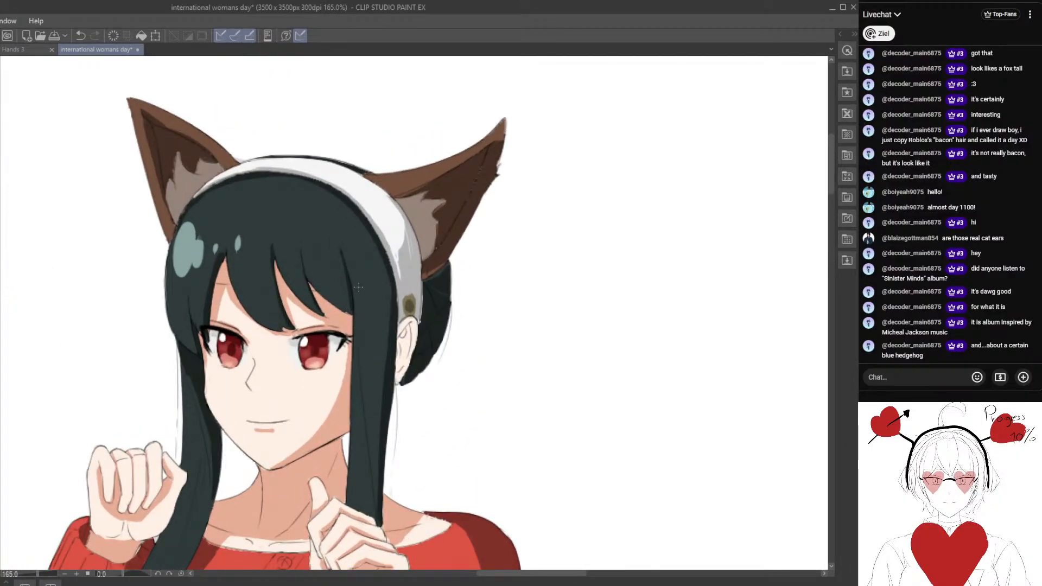
{"action": "scroll", "coordinate": [358, 287], "scroll_direction": "up", "scroll_amount": 2}
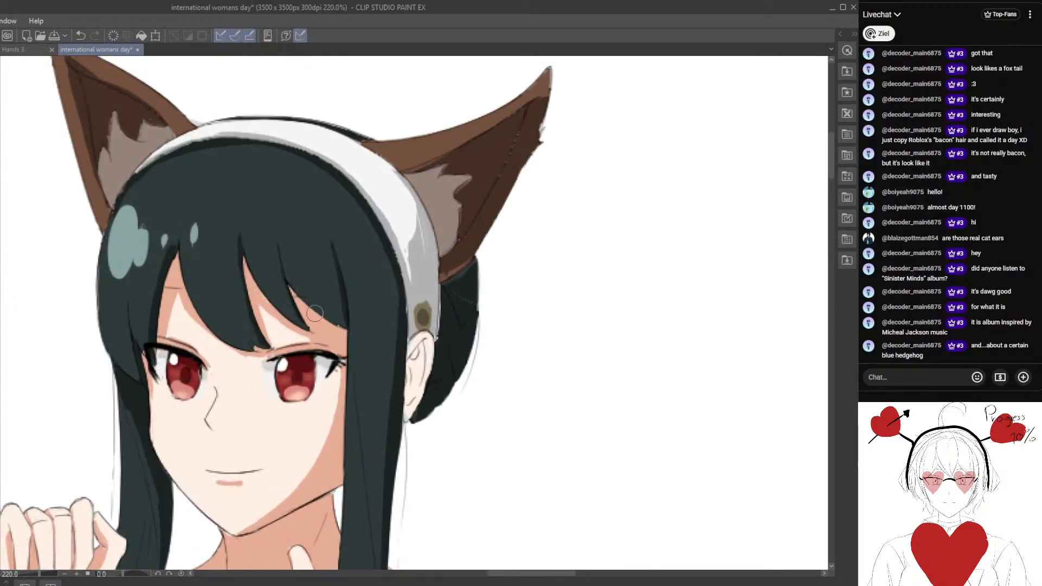
{"action": "left_click", "coordinate": [346, 293], "text": "alt"}
{"action": "scroll", "coordinate": [348, 317], "scroll_direction": "down", "scroll_amount": 1}
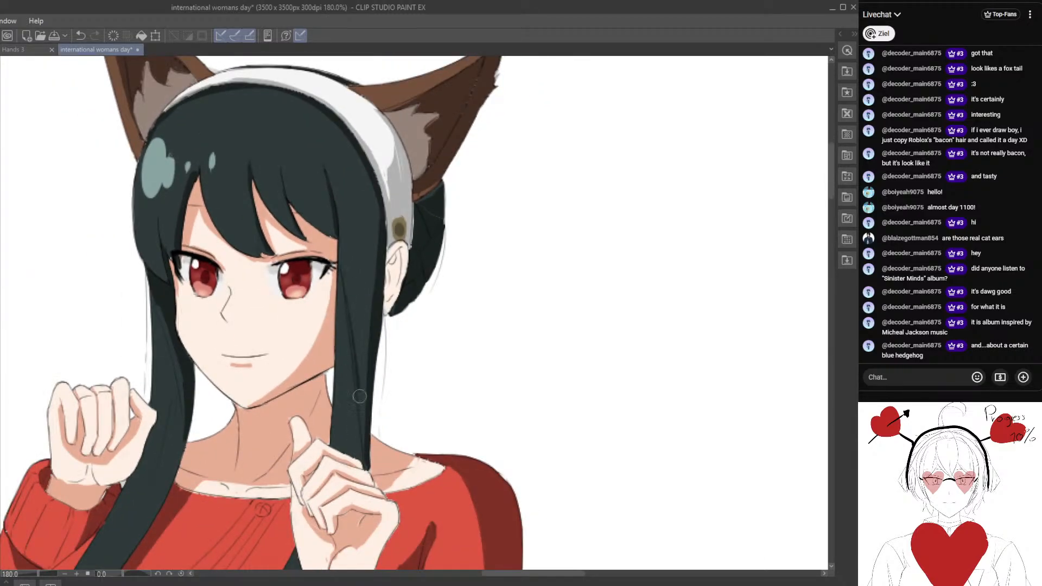
{"action": "scroll", "coordinate": [358, 370], "scroll_direction": "down", "scroll_amount": 1}
Try darkening the inner edge of the far side lock from the jaw down to the sweater collar.
{"action": "left_click_drag", "start_coordinate": [331, 534], "coordinate": [362, 317]}
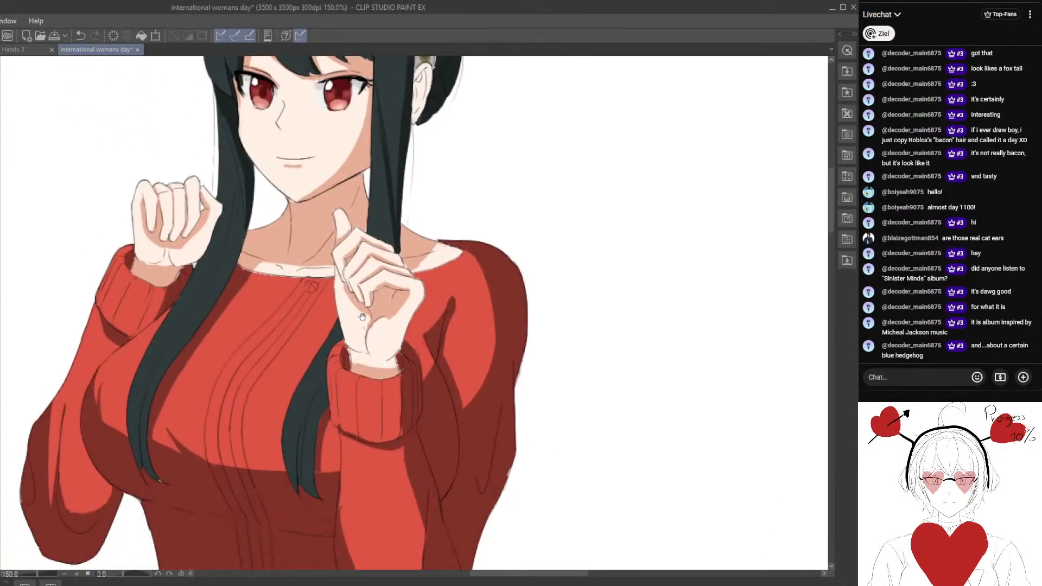
{"action": "scroll", "coordinate": [332, 382], "scroll_direction": "up", "scroll_amount": 1}
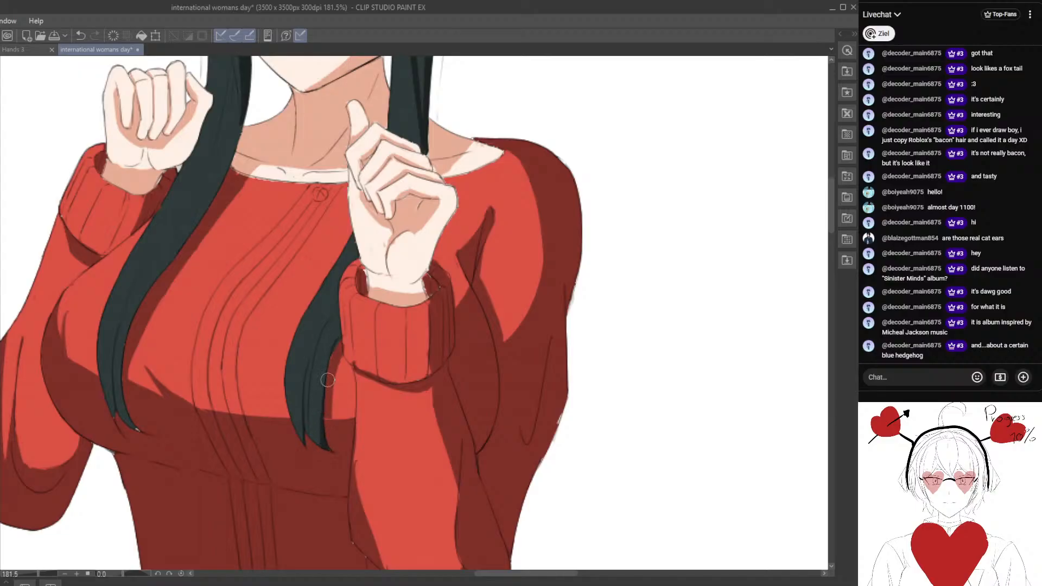
{"action": "mouse_move", "coordinate": [247, 434]}
{"action": "left_mouse_down"}
{"action": "mouse_move", "coordinate": [333, 415]}
{"action": "mouse_move", "coordinate": [345, 388]}
{"action": "mouse_move", "coordinate": [367, 435]}
{"action": "left_mouse_up"}
{"action": "left_click_drag", "start_coordinate": [330, 315], "coordinate": [314, 493]}
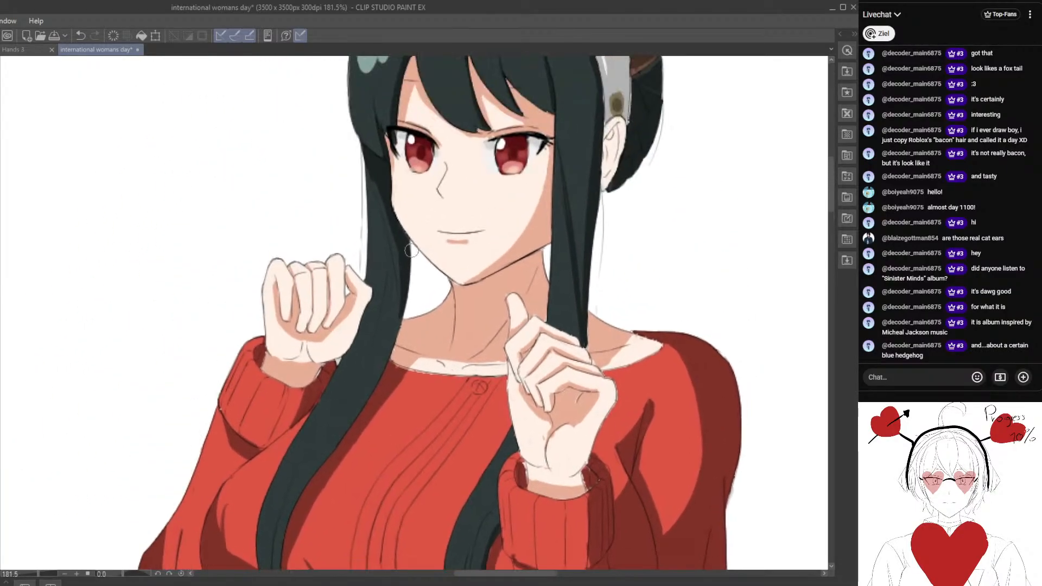
{"action": "left_click_drag", "start_coordinate": [405, 288], "coordinate": [375, 398]}
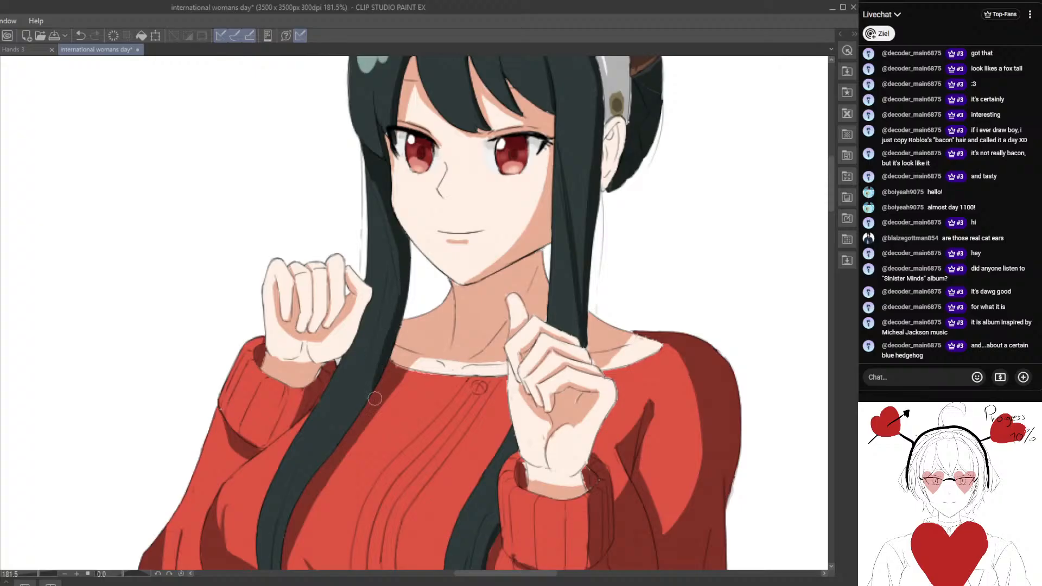
{"action": "key", "text": "ctrl+z"}
{"action": "scroll", "coordinate": [397, 314], "scroll_direction": "down", "scroll_amount": 5}
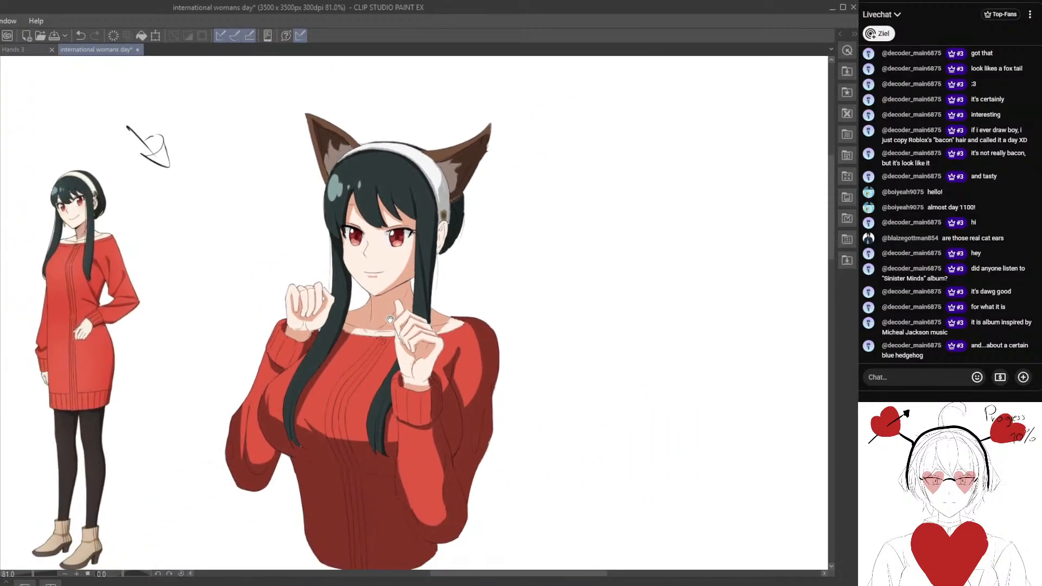
Try refilling the sweater's shadow areas with a muted mauve tone.
{"action": "left_click_drag", "start_coordinate": [435, 293], "coordinate": [430, 274]}
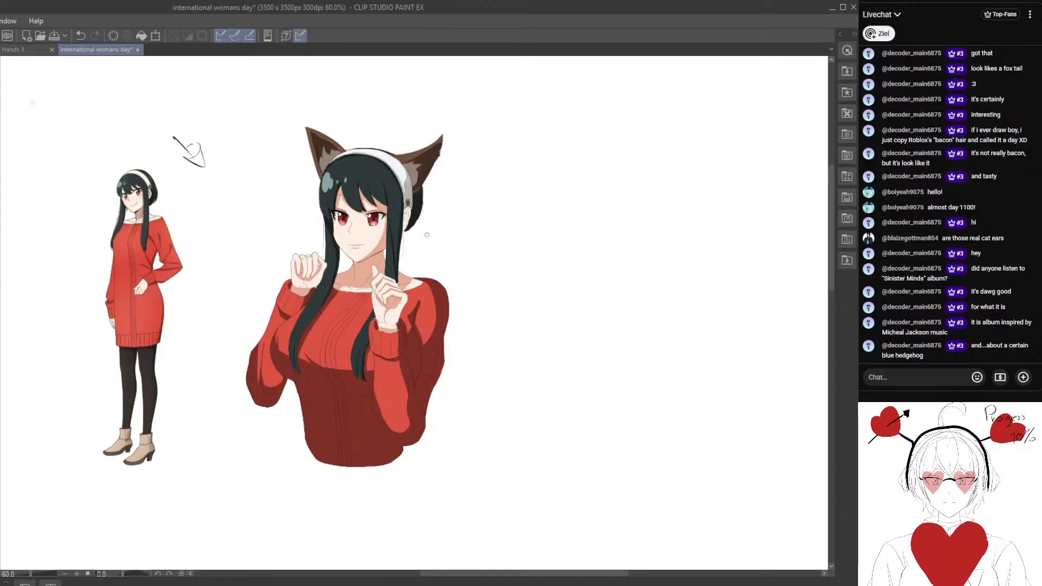
{"action": "scroll", "coordinate": [371, 307], "scroll_direction": "up", "scroll_amount": 2}
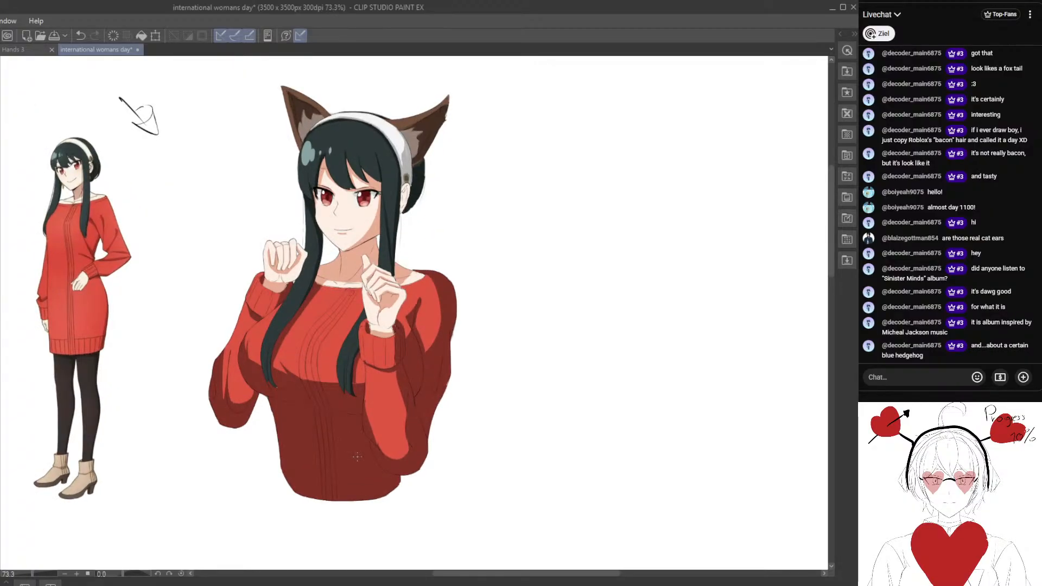
{"action": "left_click_drag", "start_coordinate": [232, 420], "coordinate": [201, 390]}
{"action": "scroll", "coordinate": [200, 429], "scroll_direction": "up", "scroll_amount": 3}
{"action": "left_click_drag", "start_coordinate": [200, 429], "coordinate": [151, 415]}
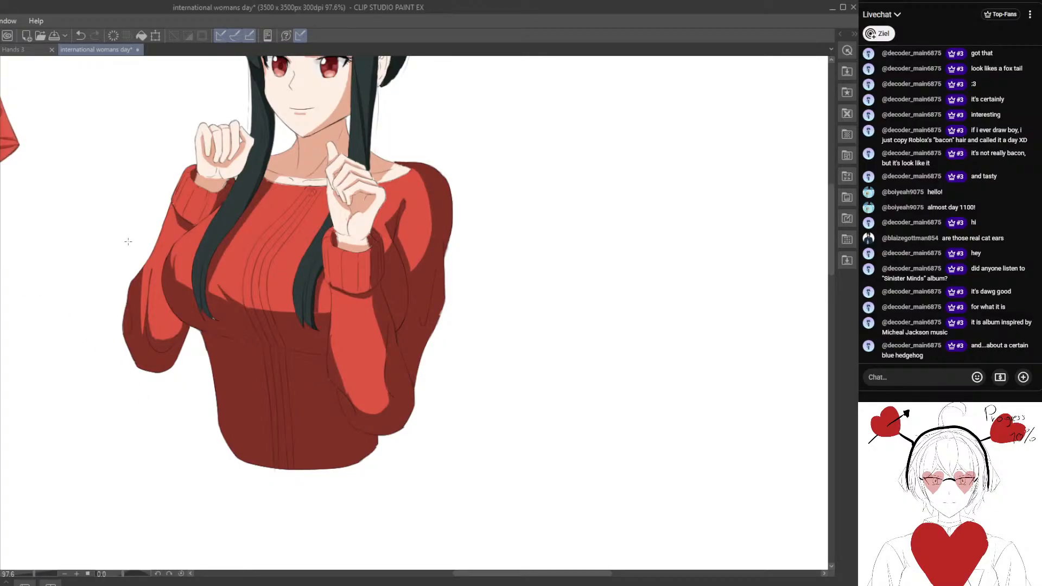
{"action": "left_click_drag", "start_coordinate": [166, 406], "coordinate": [203, 403]}
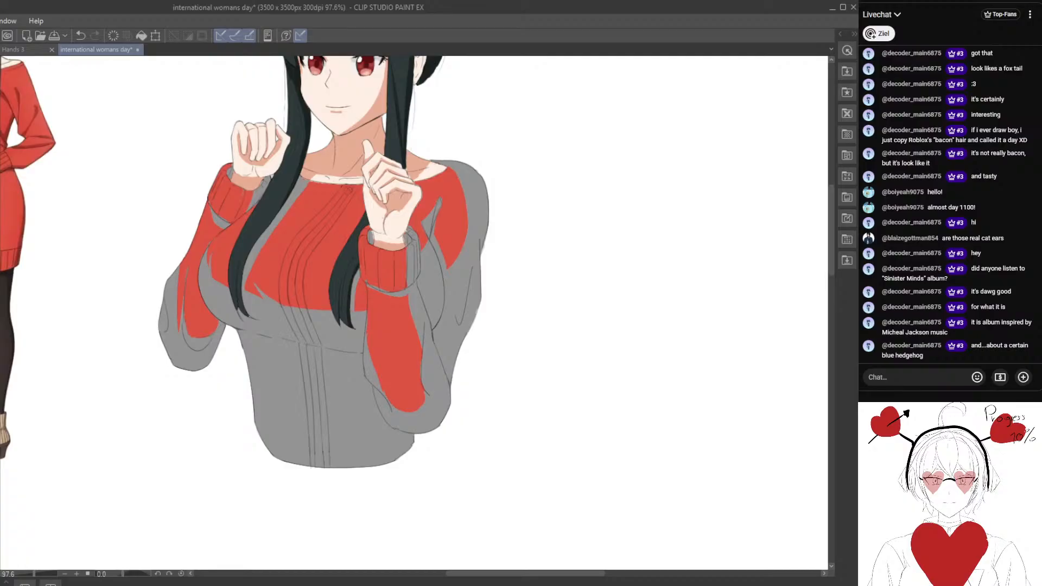
{"action": "key", "text": "alt+Delete"}
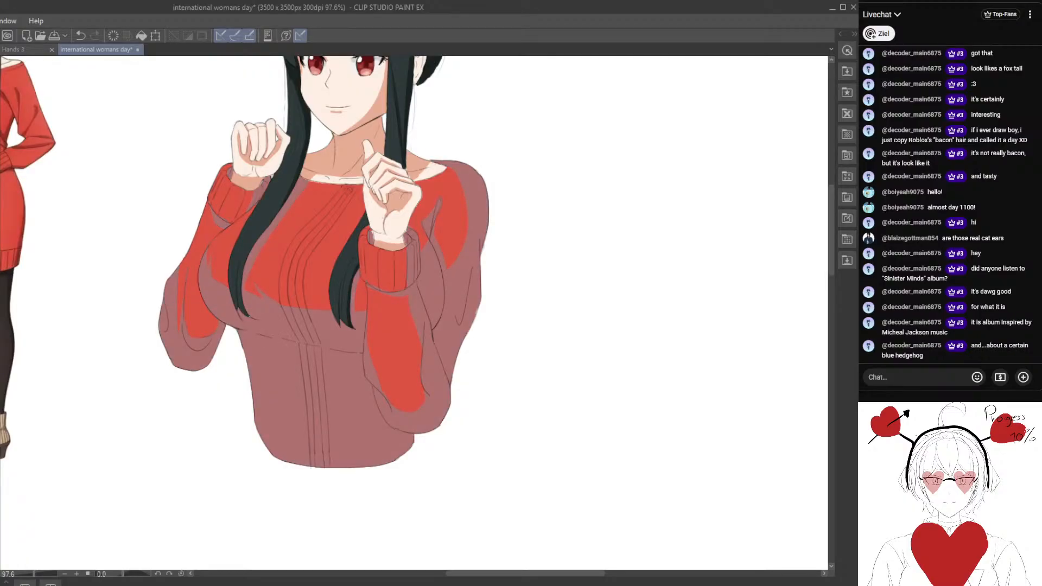
Sample a red from the sweater's front and refill the sweater's shadow areas so they read as dark red.
{"action": "left_click_drag", "start_coordinate": [245, 332], "coordinate": [303, 361]}
{"action": "left_click_drag", "start_coordinate": [235, 353], "coordinate": [213, 336]}
{"action": "left_click_drag", "start_coordinate": [134, 295], "coordinate": [177, 283]}
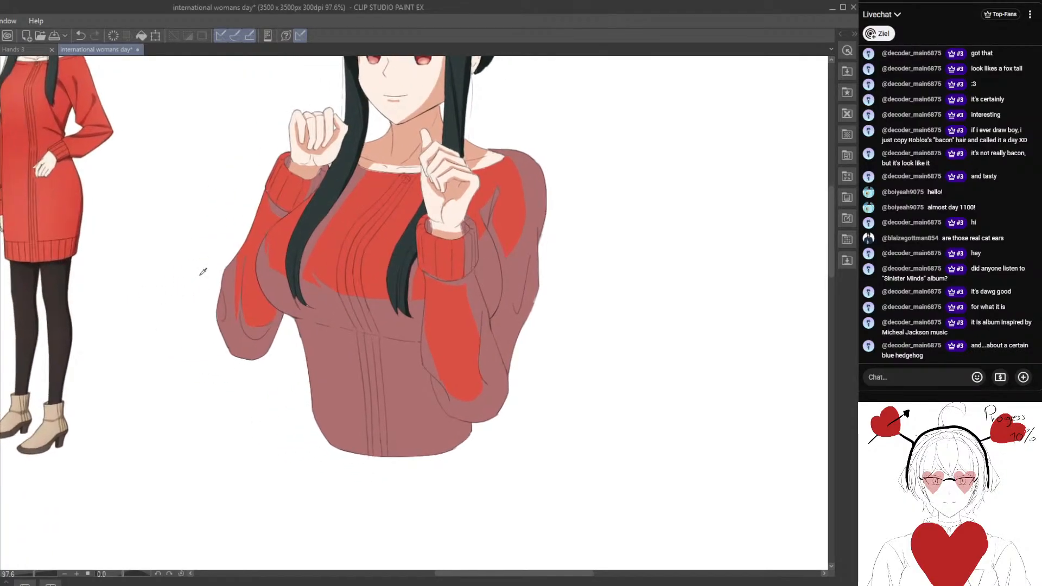
{"action": "left_click", "coordinate": [329, 261], "text": "alt"}
{"action": "left_click_drag", "start_coordinate": [341, 263], "coordinate": [345, 308]}
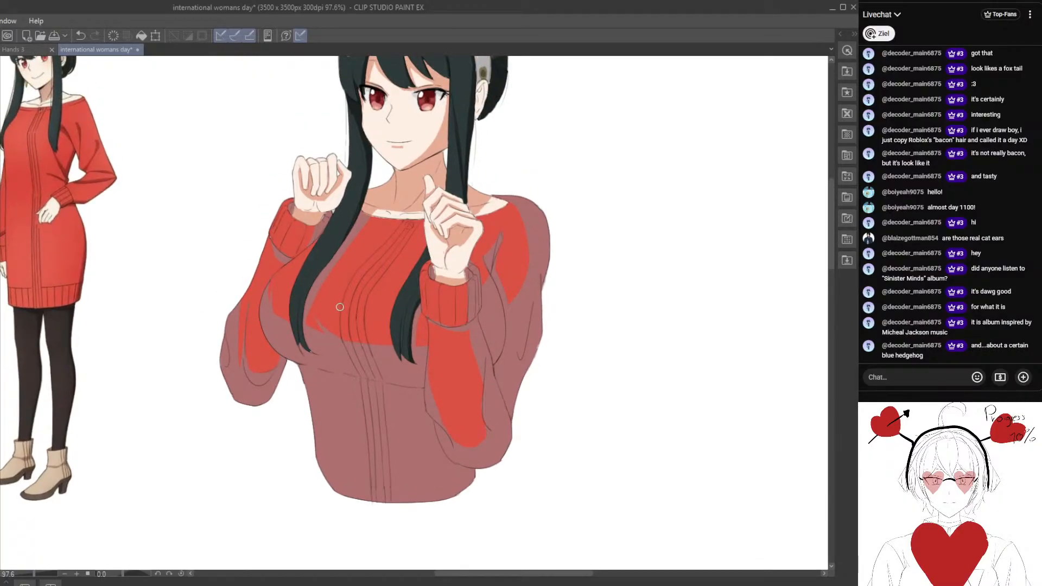
{"action": "left_click", "coordinate": [339, 308], "text": "alt"}
{"action": "key", "text": "alt+Delete"}
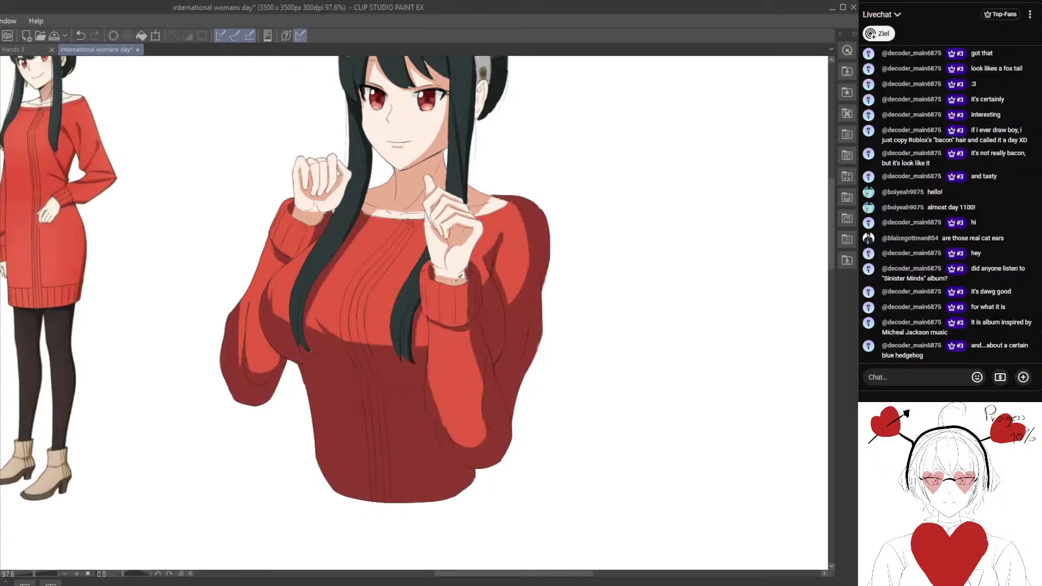
Adjust the colour of the sweater's shadow areas to a more saturated crimson red and apply the change.
{"action": "scroll", "coordinate": [239, 372], "scroll_direction": "down", "scroll_amount": 3}
{"action": "left_click_drag", "start_coordinate": [304, 373], "coordinate": [203, 356]}
{"action": "scroll", "coordinate": [197, 342], "scroll_direction": "up", "scroll_amount": 3}
{"action": "left_click_drag", "start_coordinate": [162, 283], "coordinate": [179, 321]}
{"action": "scroll", "coordinate": [179, 321], "scroll_direction": "up", "scroll_amount": 2}
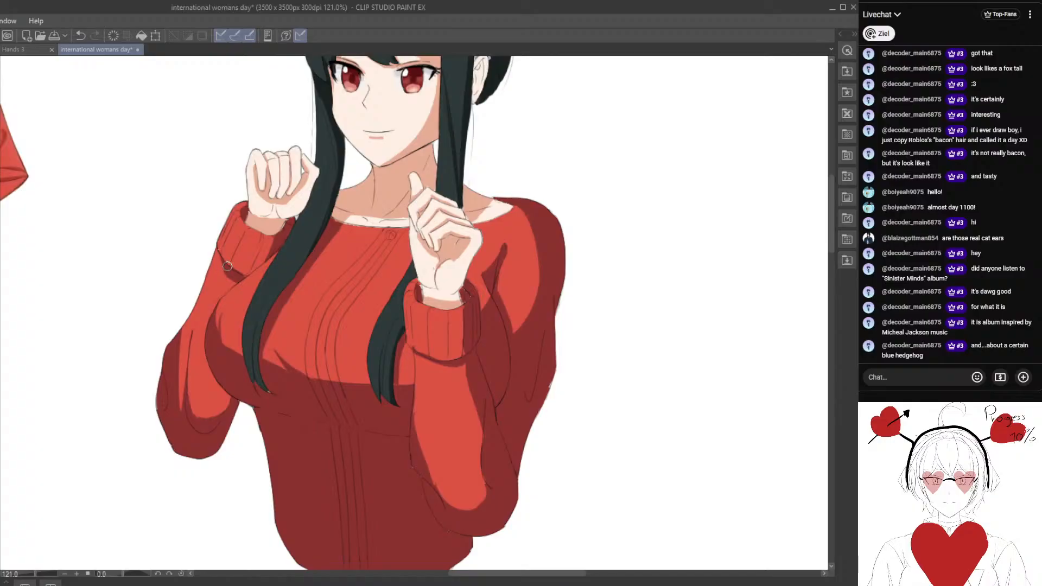
{"action": "scroll", "coordinate": [293, 347], "scroll_direction": "down", "scroll_amount": 5}
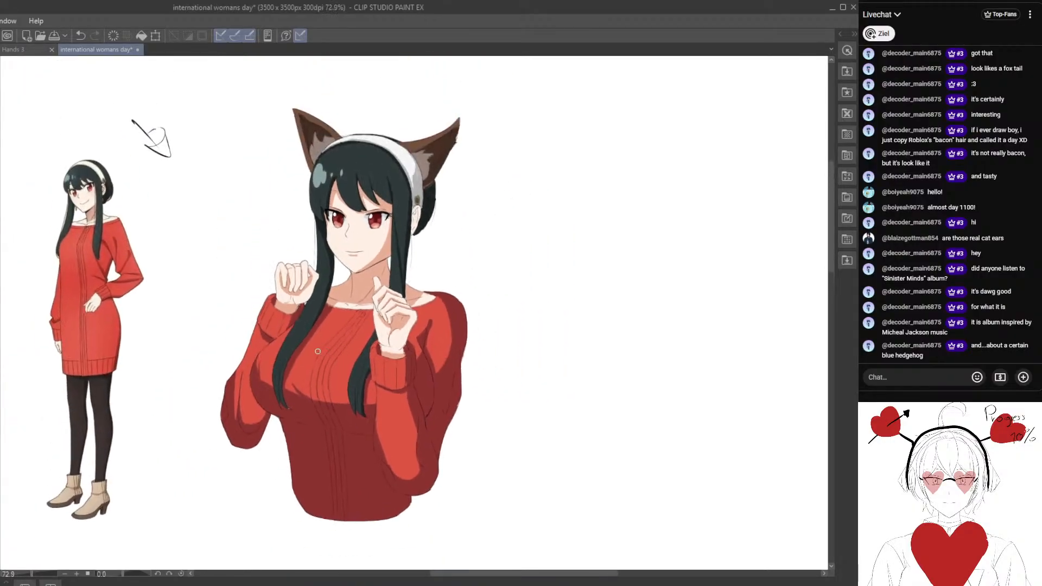
{"action": "left_click_drag", "start_coordinate": [318, 355], "coordinate": [331, 315]}
{"action": "scroll", "coordinate": [324, 337], "scroll_direction": "up", "scroll_amount": 1}
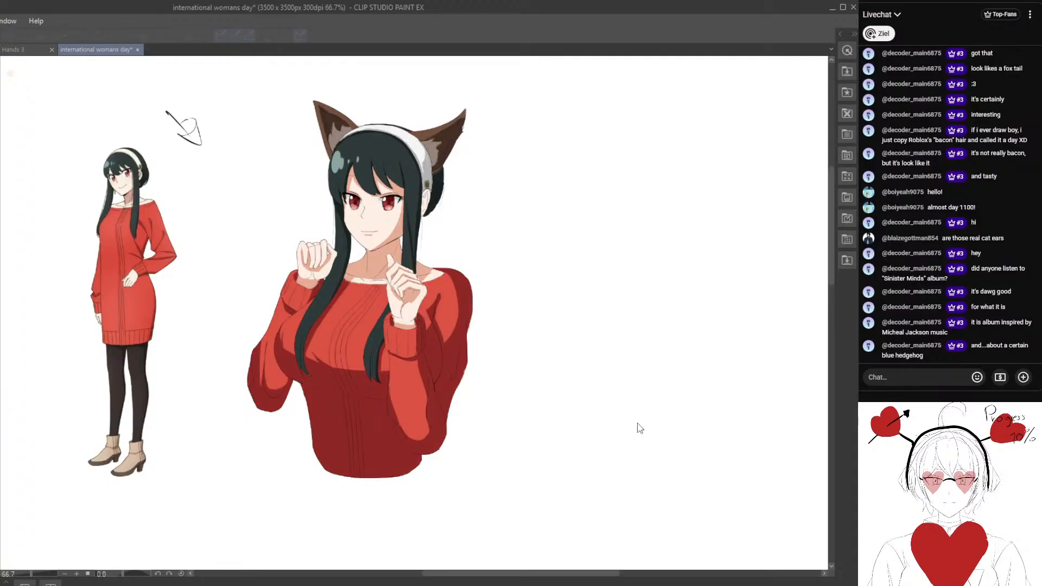
{"action": "left_click", "coordinate": [661, 367]}
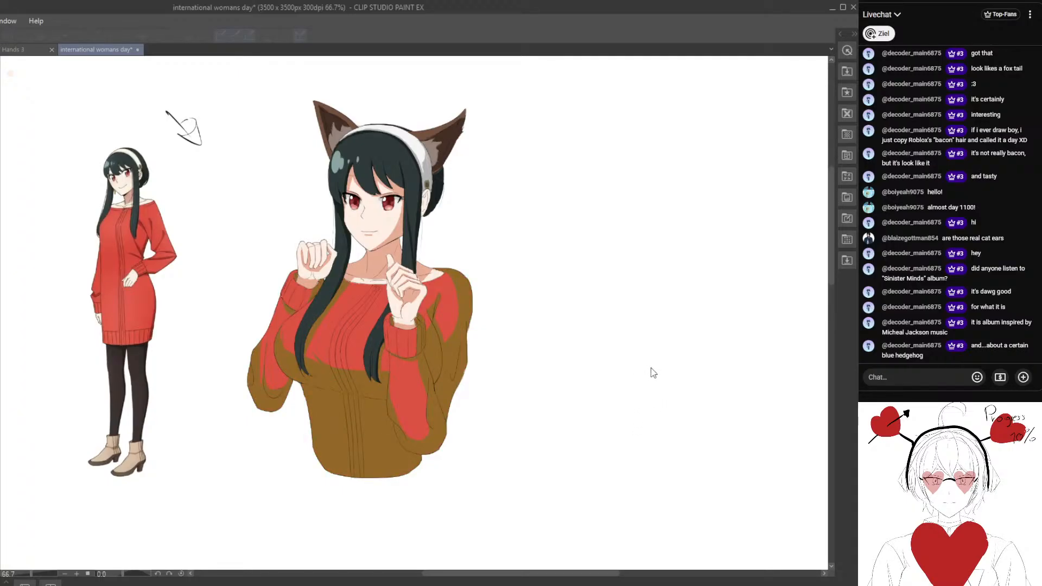
{"action": "left_click_drag", "start_coordinate": [651, 368], "coordinate": [643, 368]}
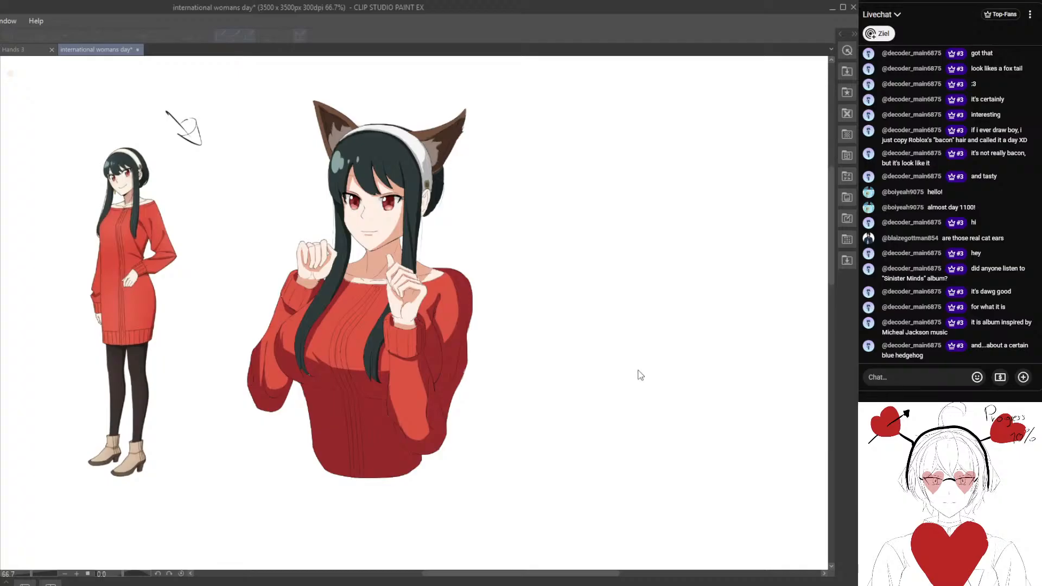
{"action": "scroll", "coordinate": [486, 392], "scroll_direction": "down", "scroll_amount": 1}
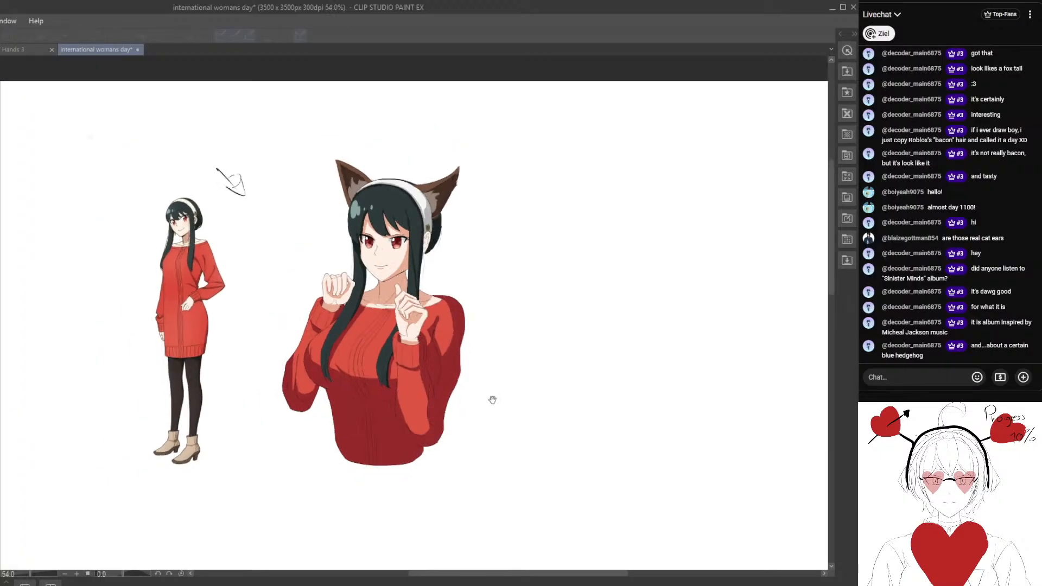
{"action": "left_click", "coordinate": [773, 356]}
Try a soft dark shadow on the side of the waist just beneath the chest.
{"action": "scroll", "coordinate": [470, 375], "scroll_direction": "up", "scroll_amount": 2}
{"action": "left_click_drag", "start_coordinate": [451, 416], "coordinate": [362, 379]}
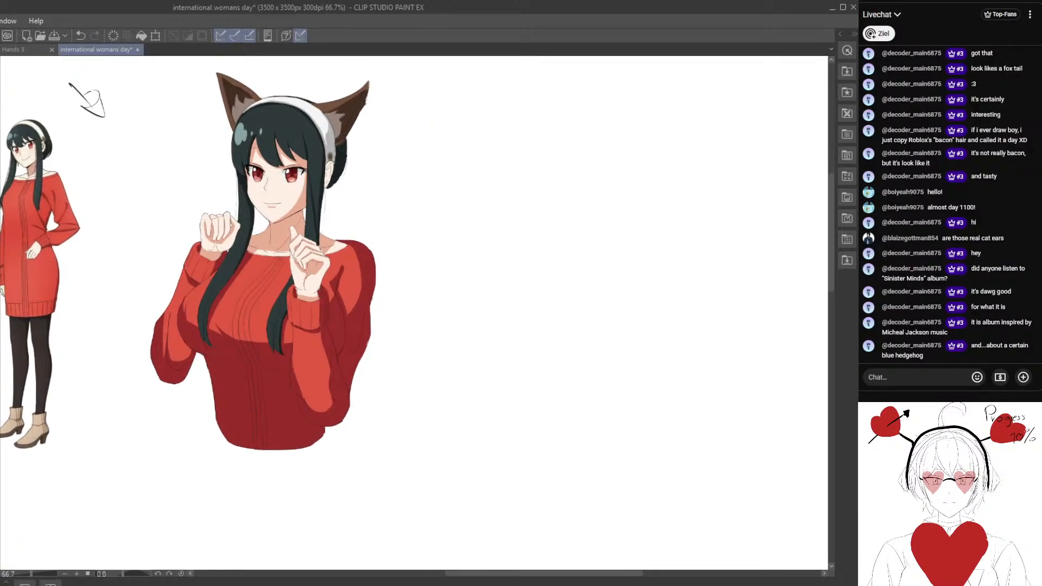
{"action": "left_click_drag", "start_coordinate": [248, 352], "coordinate": [337, 304]}
{"action": "scroll", "coordinate": [336, 304], "scroll_direction": "up", "scroll_amount": 4}
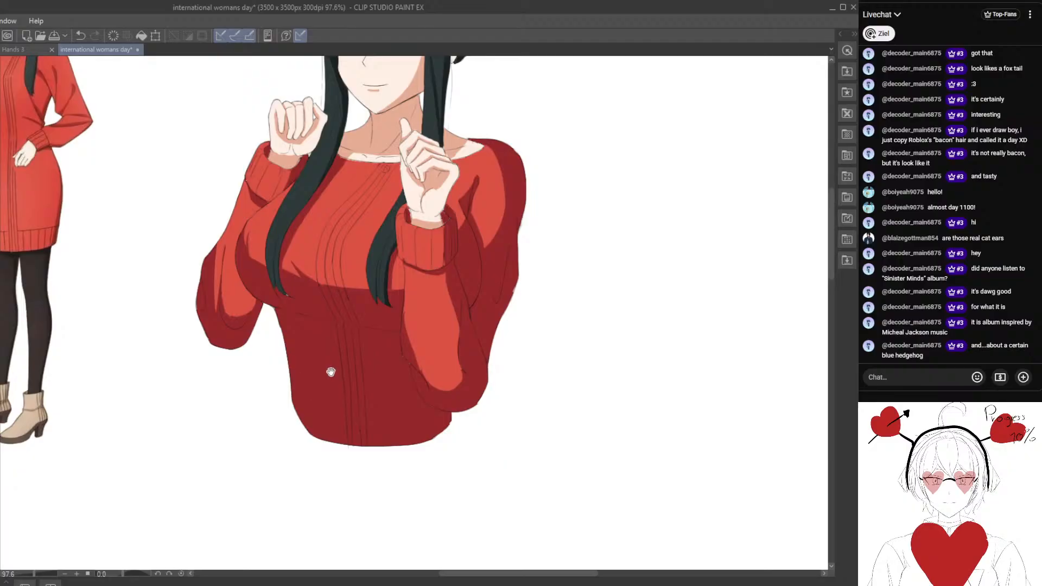
{"action": "left_click_drag", "start_coordinate": [331, 372], "coordinate": [332, 320]}
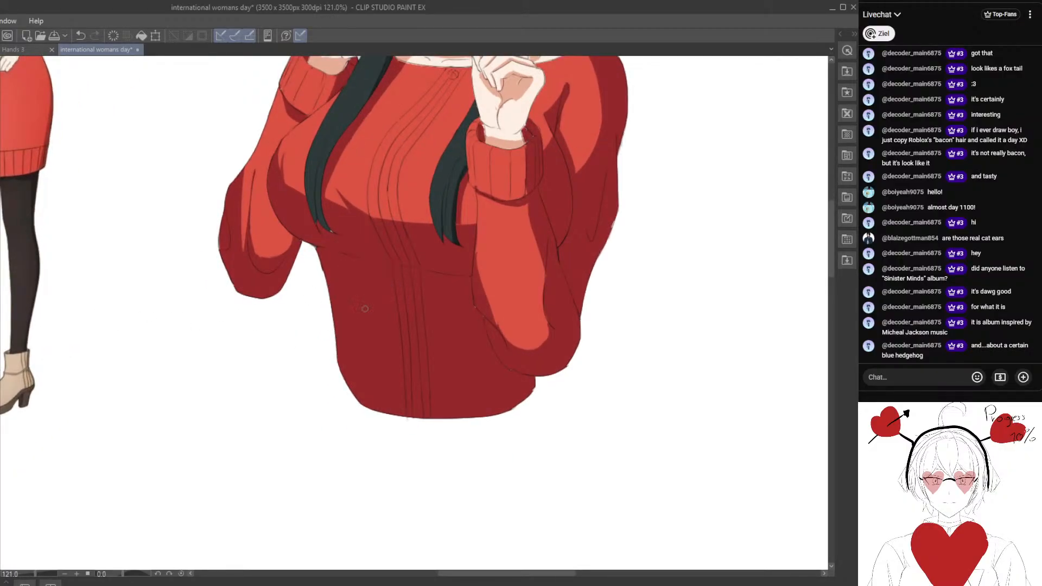
{"action": "scroll", "coordinate": [369, 289], "scroll_direction": "up", "scroll_amount": 2}
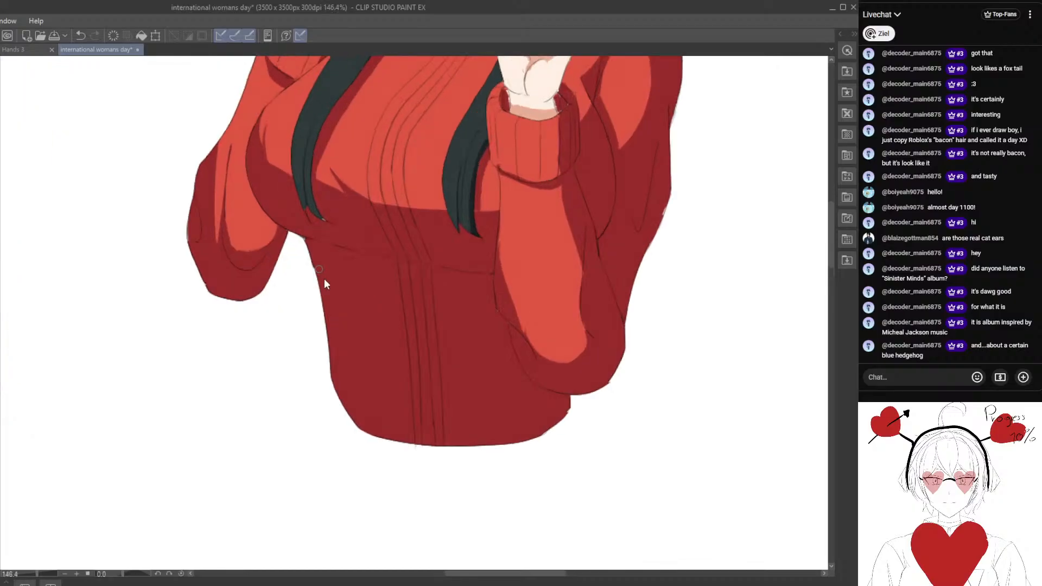
{"action": "key", "text": "b"}
{"action": "left_click_drag", "start_coordinate": [314, 253], "coordinate": [325, 263]}
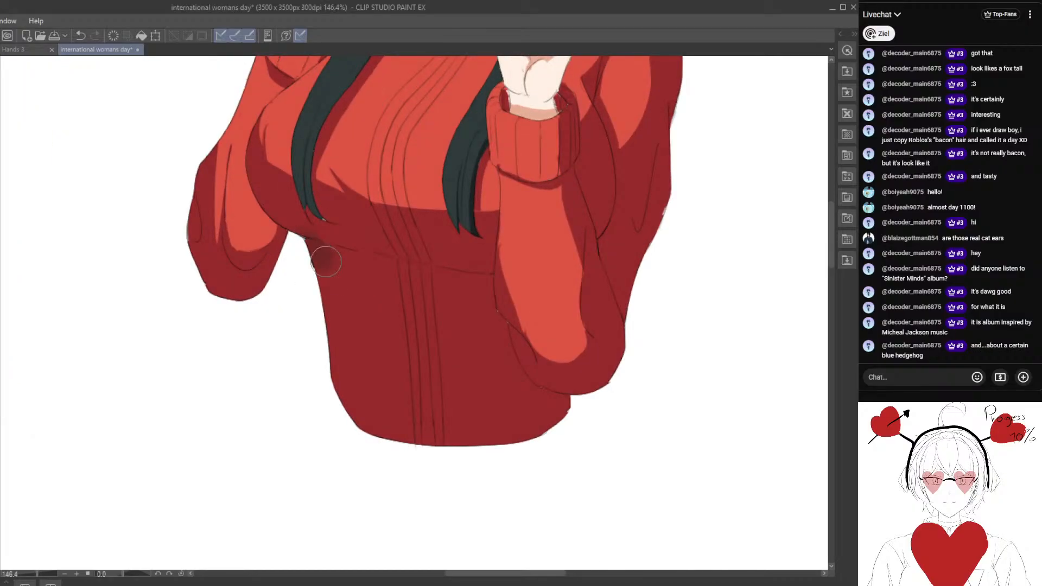
{"action": "left_click", "coordinate": [81, 36]}
Paint a small, tapered darker fold shadow along the crease beneath the chest at the side of the waist.
{"action": "scroll", "coordinate": [336, 254], "scroll_direction": "up", "scroll_amount": 1}
{"action": "scroll", "coordinate": [336, 254], "scroll_direction": "up", "scroll_amount": 2}
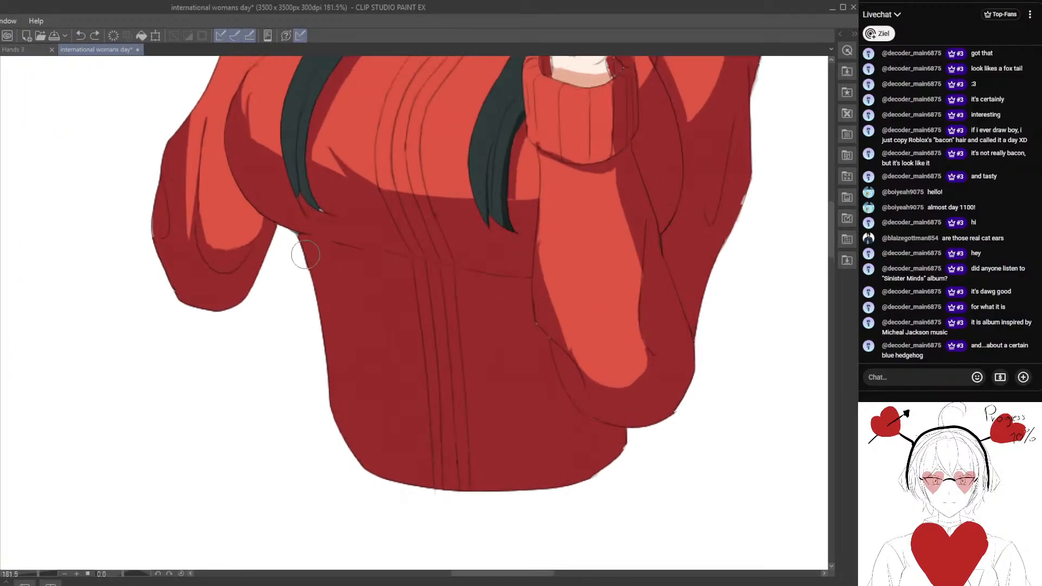
{"action": "mouse_move", "coordinate": [305, 245]}
{"action": "left_mouse_down"}
{"action": "mouse_move", "coordinate": [325, 244]}
{"action": "mouse_move", "coordinate": [321, 236]}
{"action": "mouse_move", "coordinate": [304, 249]}
{"action": "mouse_move", "coordinate": [321, 239]}
{"action": "mouse_move", "coordinate": [341, 248]}
{"action": "left_mouse_up"}
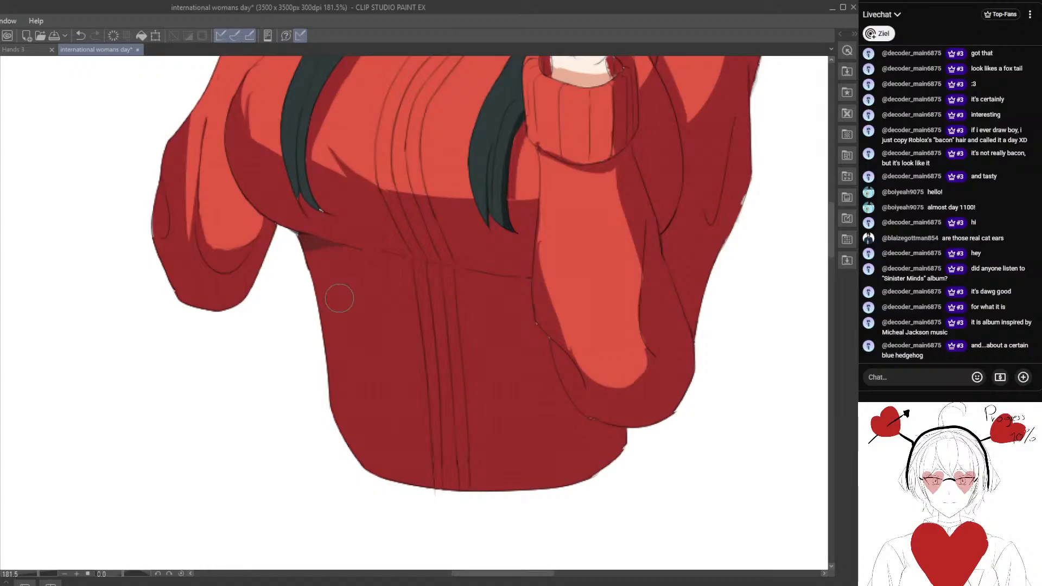
{"action": "scroll", "coordinate": [337, 297], "scroll_direction": "down", "scroll_amount": 6}
{"action": "left_click_drag", "start_coordinate": [397, 223], "coordinate": [343, 321]}
{"action": "scroll", "coordinate": [365, 281], "scroll_direction": "up", "scroll_amount": 3}
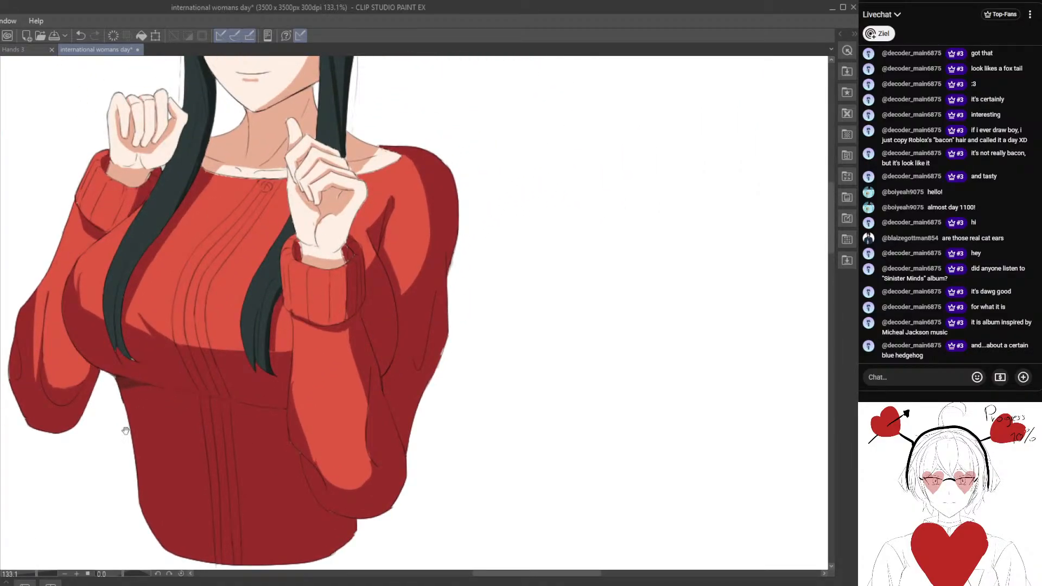
{"action": "scroll", "coordinate": [180, 332], "scroll_direction": "up", "scroll_amount": 1}
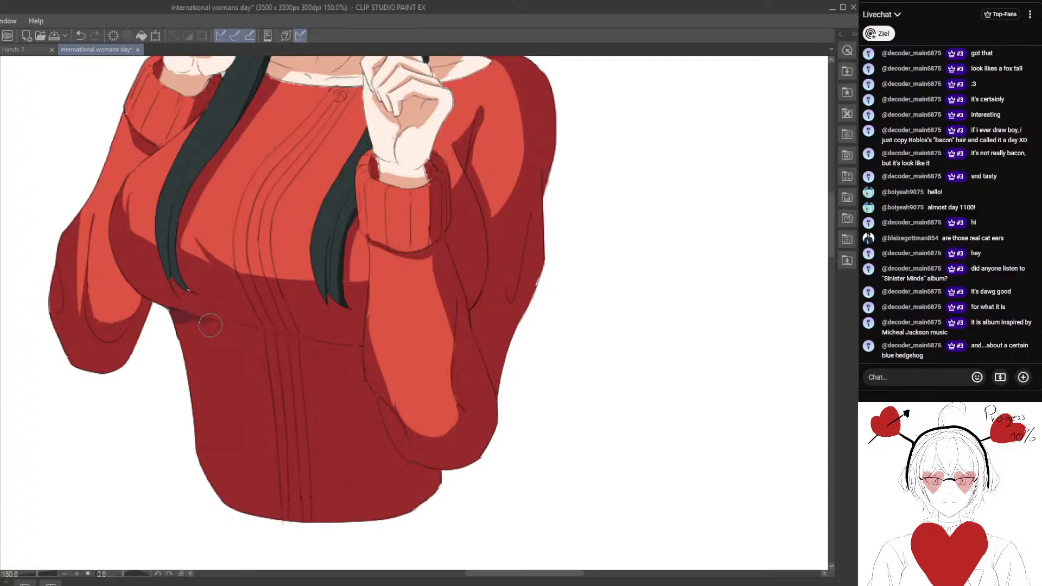
Add darker fold shading along the armpit crease and beside the forearm and elbow of the near sleeve.
{"action": "left_click_drag", "start_coordinate": [344, 302], "coordinate": [246, 349]}
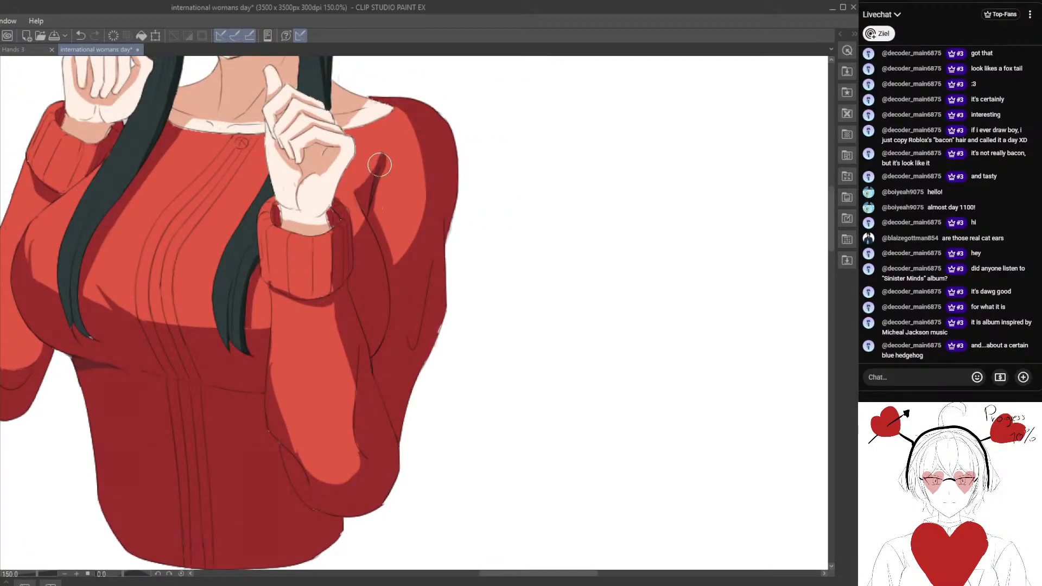
{"action": "left_click_drag", "start_coordinate": [396, 284], "coordinate": [377, 261]}
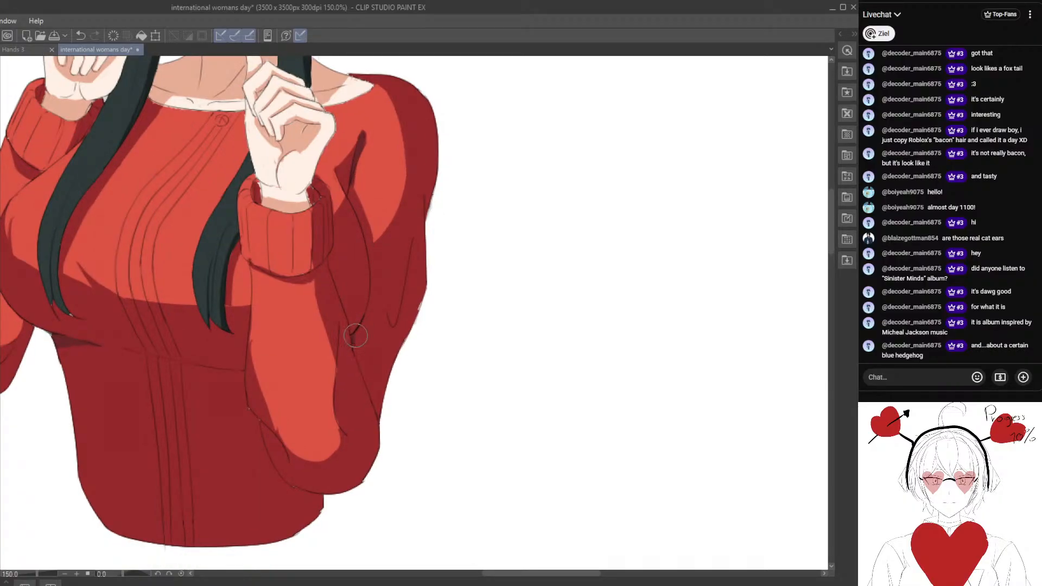
{"action": "scroll", "coordinate": [347, 340], "scroll_direction": "down", "scroll_amount": 2}
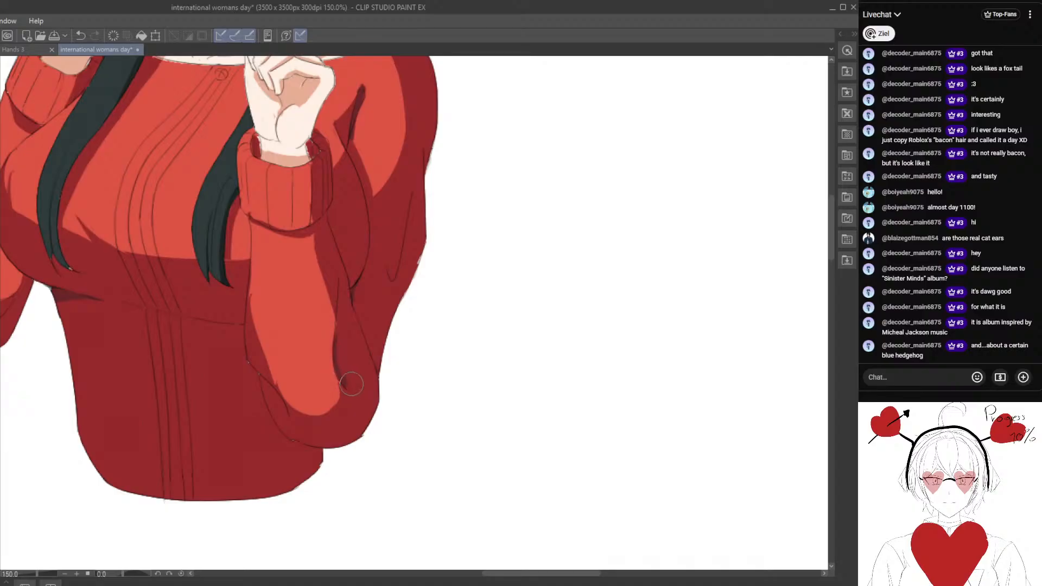
{"action": "scroll", "coordinate": [335, 363], "scroll_direction": "down", "scroll_amount": 4}
{"action": "scroll", "coordinate": [276, 267], "scroll_direction": "up", "scroll_amount": 7}
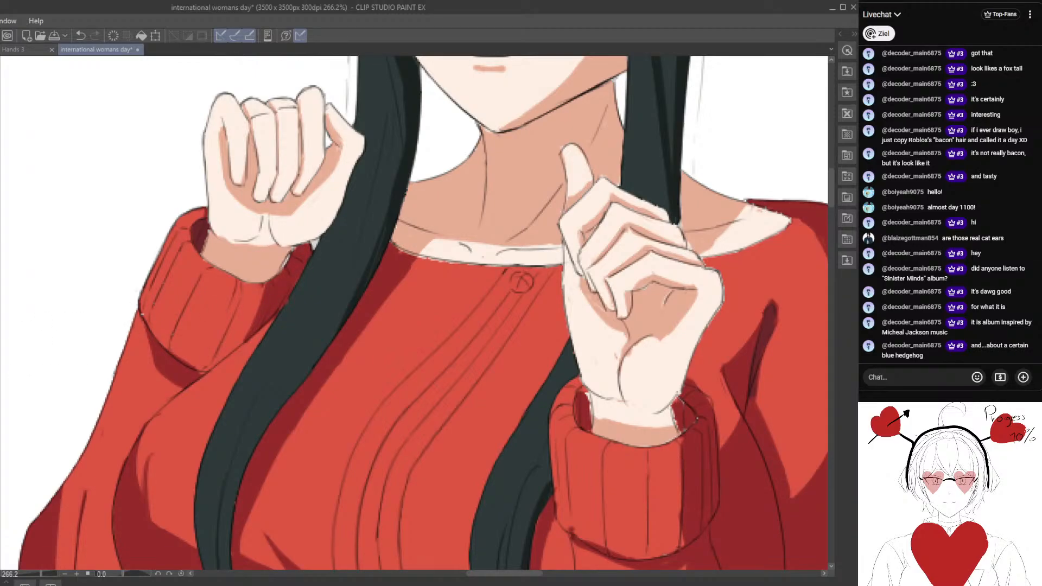
Add darker shading to the inner and lower edges of the far sleeve's cuff.
{"action": "scroll", "coordinate": [214, 280], "scroll_direction": "up", "scroll_amount": 2}
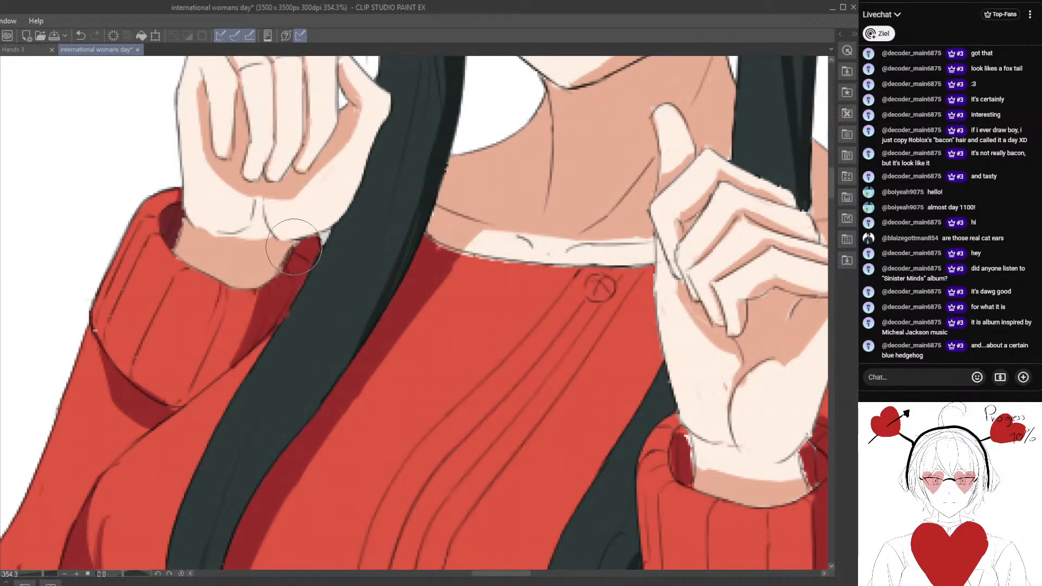
{"action": "scroll", "coordinate": [272, 287], "scroll_direction": "down", "scroll_amount": 3}
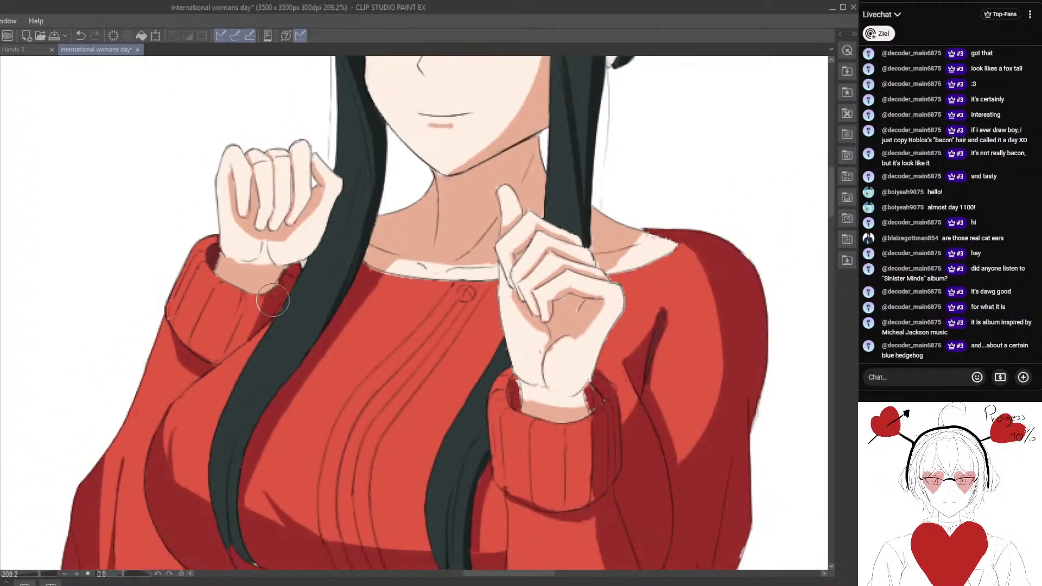
{"action": "scroll", "coordinate": [251, 288], "scroll_direction": "up", "scroll_amount": 2}
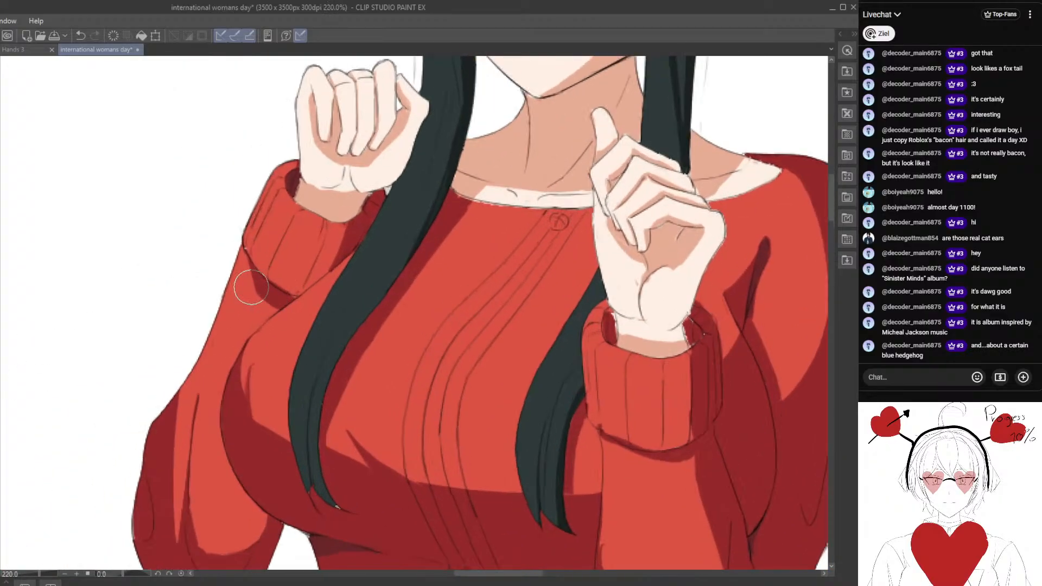
{"action": "left_click_drag", "start_coordinate": [261, 284], "coordinate": [295, 284]}
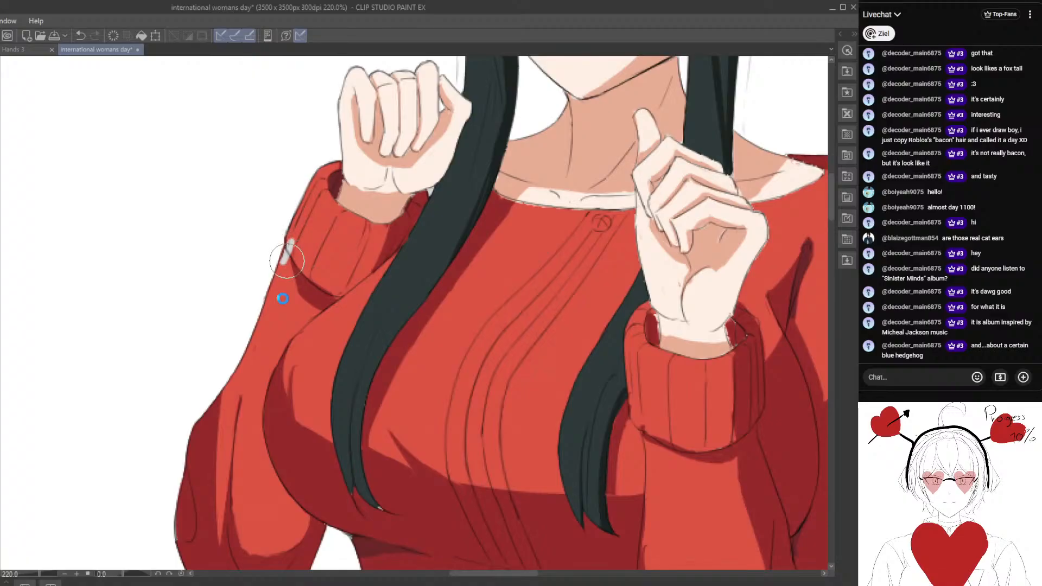
{"action": "scroll", "coordinate": [283, 287], "scroll_direction": "down", "scroll_amount": 2}
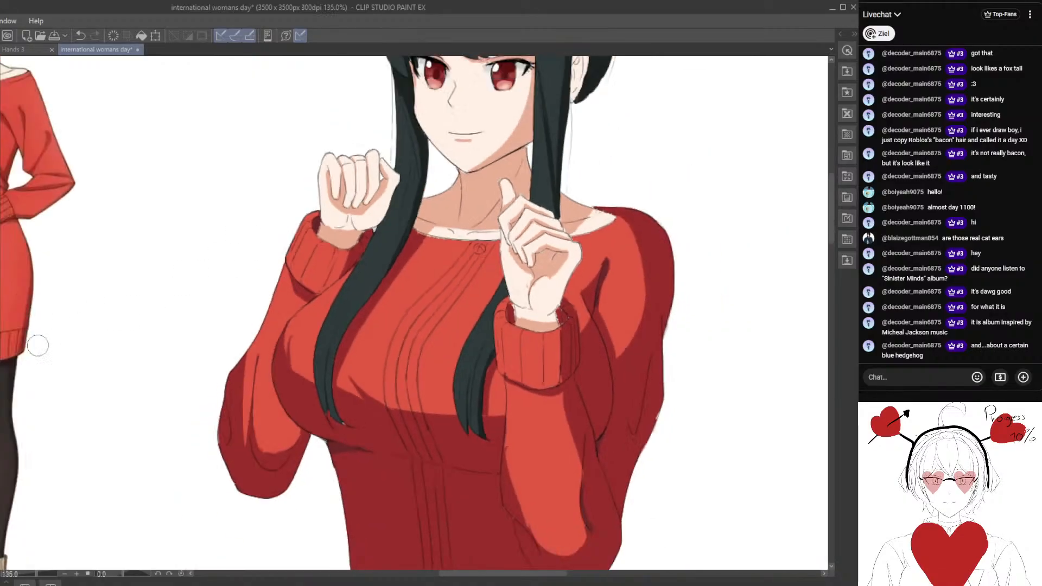
Examine the sweater's fold shadows along the near sleeve, the armpit crease, the elbow and the waist.
{"action": "left_click_drag", "start_coordinate": [274, 317], "coordinate": [211, 246]}
{"action": "scroll", "coordinate": [270, 313], "scroll_direction": "up", "scroll_amount": 1}
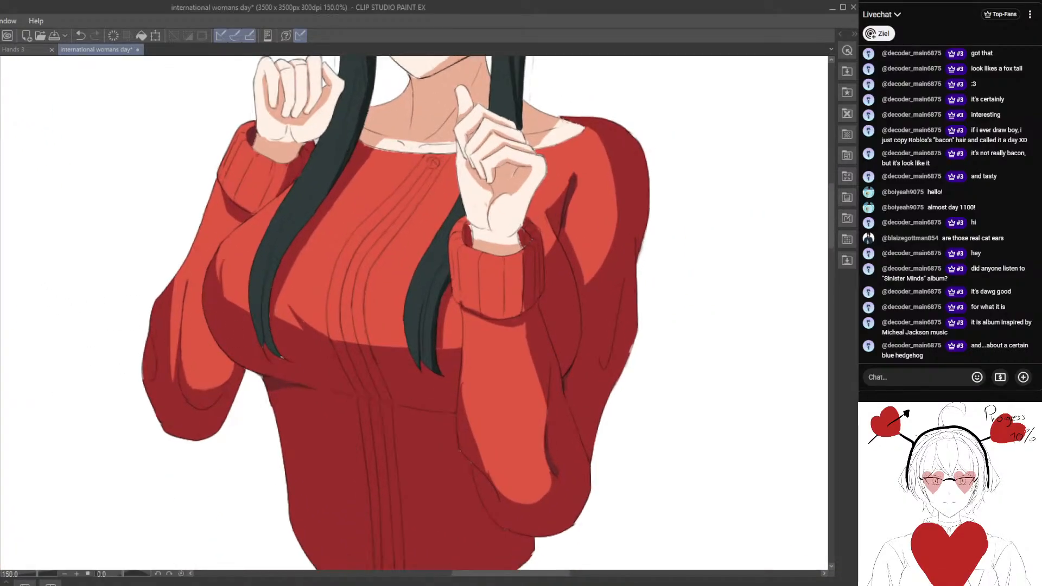
{"action": "left_click_drag", "start_coordinate": [100, 357], "coordinate": [304, 223]}
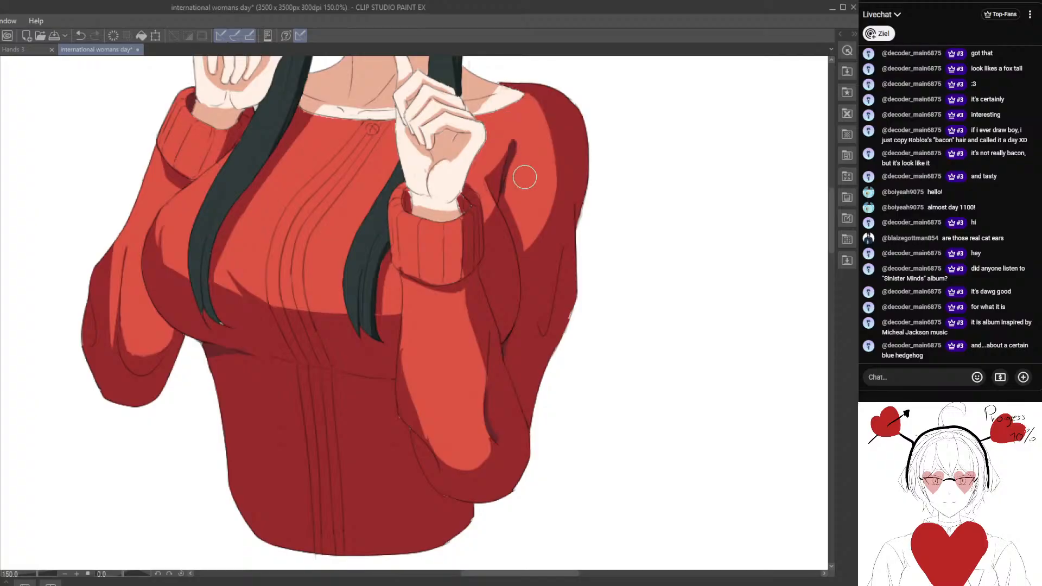
{"action": "scroll", "coordinate": [501, 206], "scroll_direction": "up", "scroll_amount": 3}
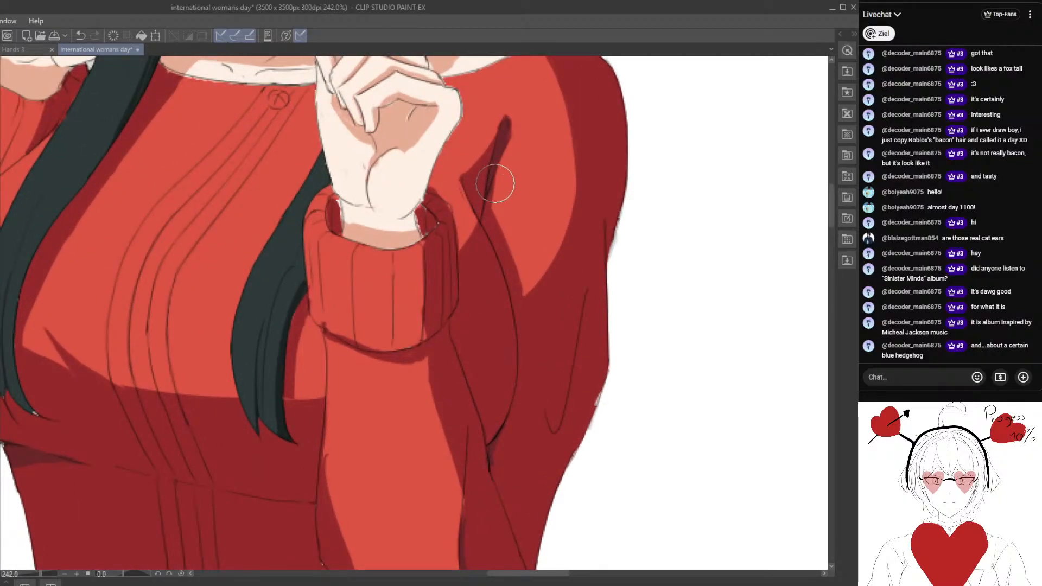
{"action": "left_click", "coordinate": [501, 151], "text": "alt"}
{"action": "left_click_drag", "start_coordinate": [504, 234], "coordinate": [401, 212]}
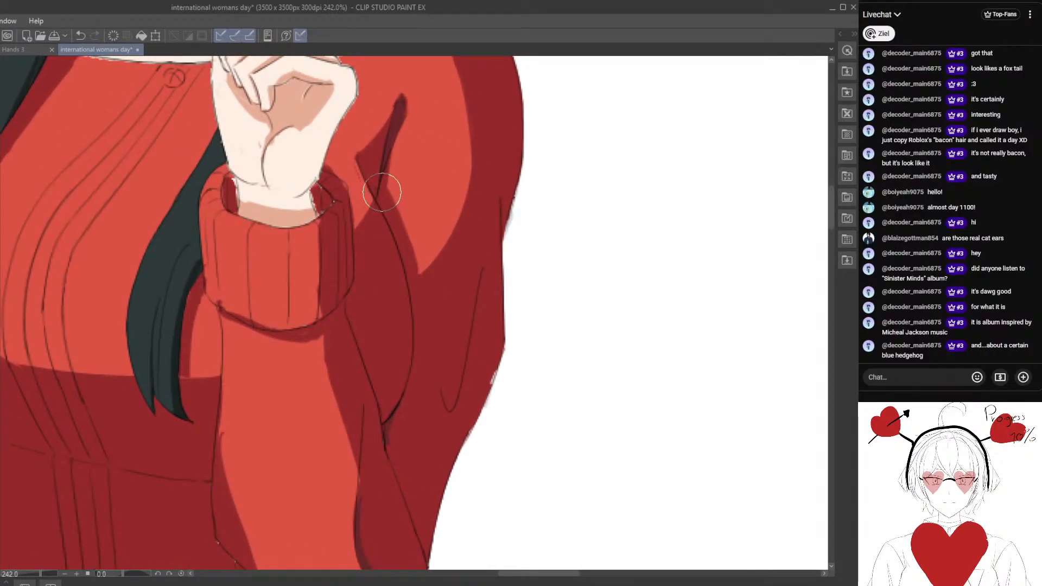
{"action": "mouse_move", "coordinate": [449, 376]}
{"action": "left_mouse_down"}
{"action": "mouse_move", "coordinate": [388, 302]}
{"action": "mouse_move", "coordinate": [377, 262]}
{"action": "left_mouse_up"}
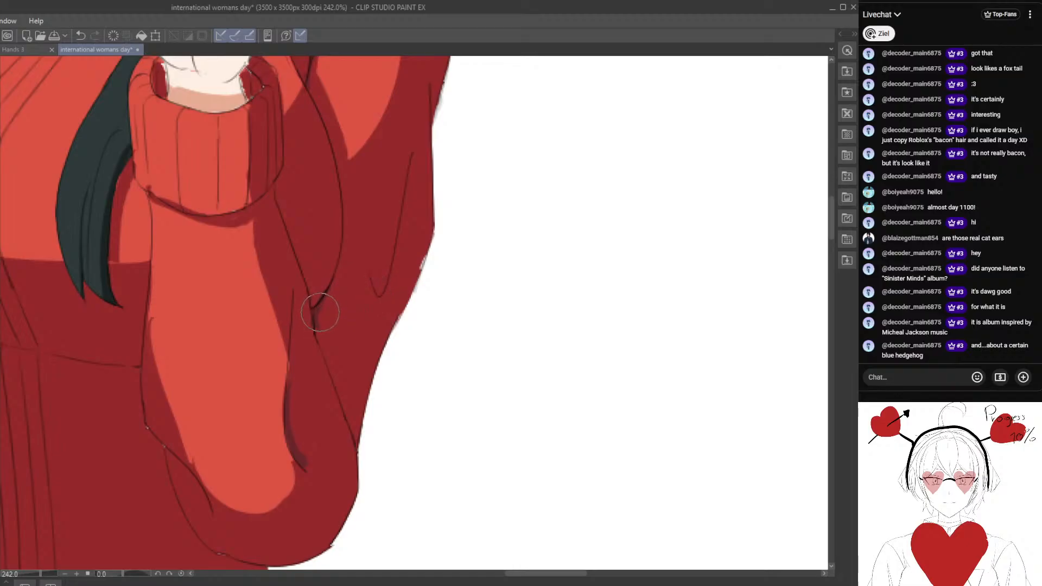
{"action": "scroll", "coordinate": [307, 310], "scroll_direction": "down", "scroll_amount": 3}
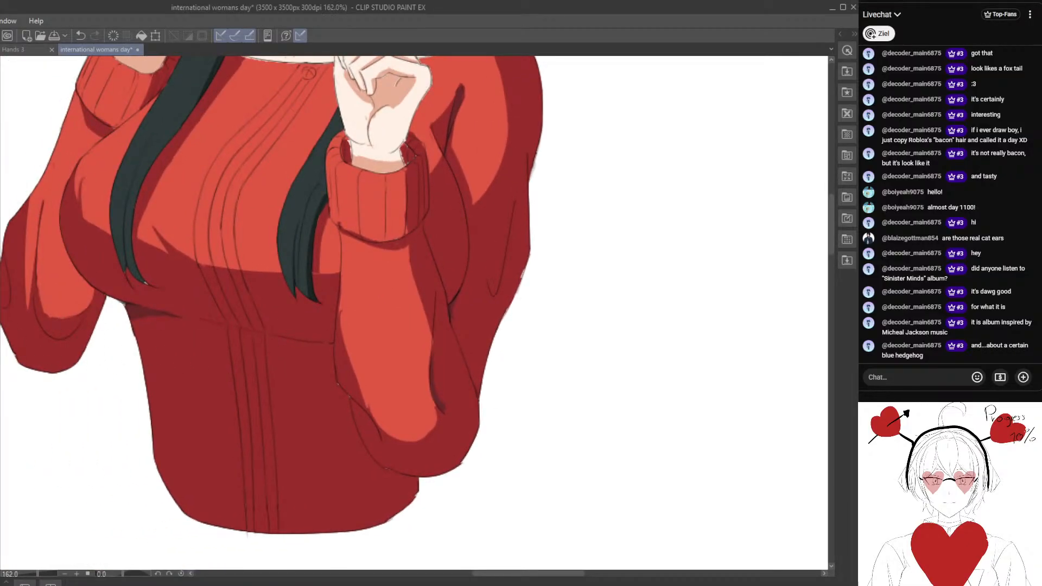
{"action": "scroll", "coordinate": [158, 332], "scroll_direction": "down", "scroll_amount": 1}
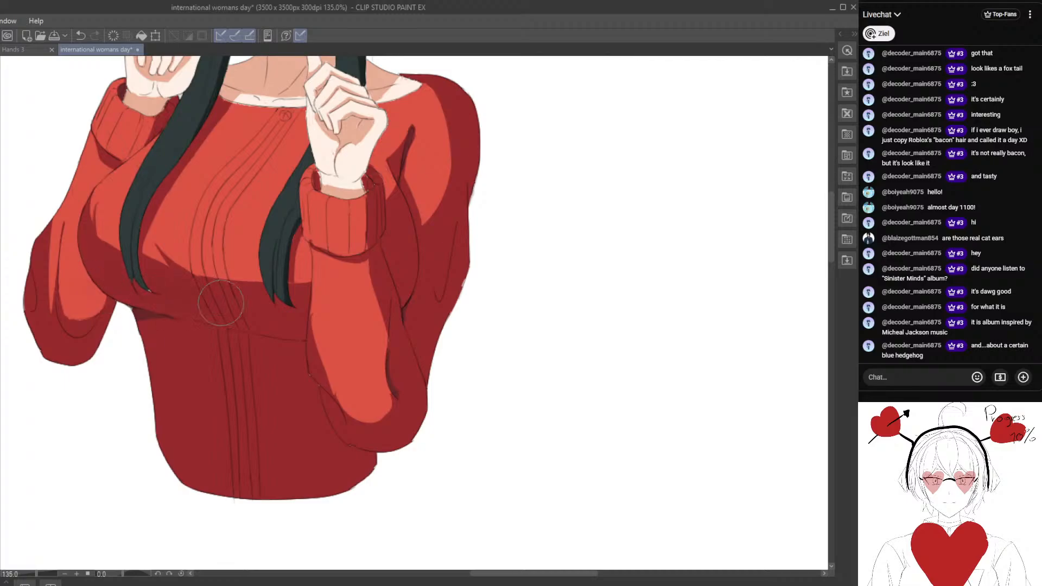
Airbrush a soft, darker red shadow onto the near forearm just below the sweater cuff.
{"action": "scroll", "coordinate": [259, 315], "scroll_direction": "down", "scroll_amount": 2}
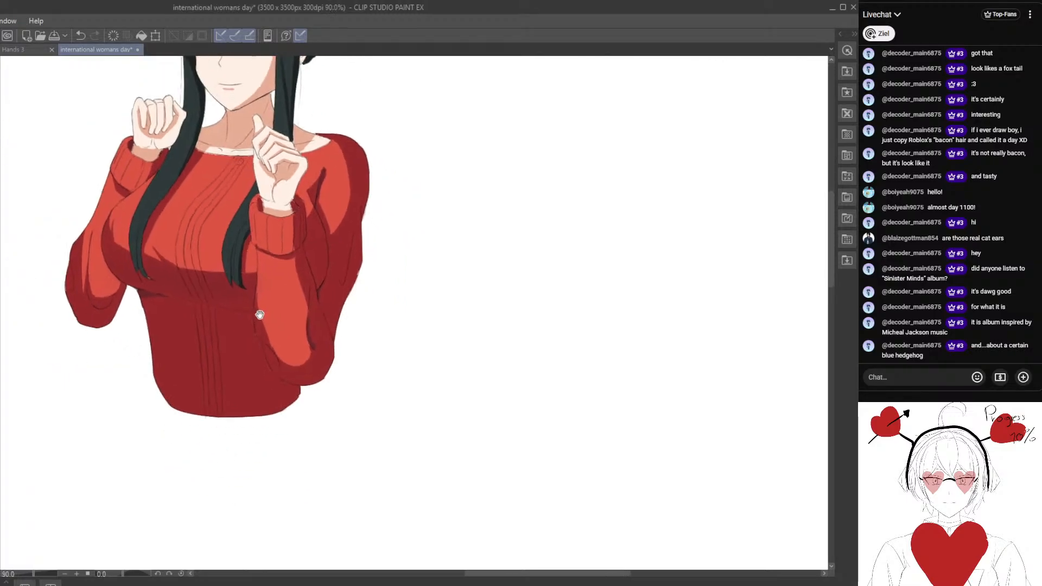
{"action": "left_click_drag", "start_coordinate": [161, 356], "coordinate": [219, 365]}
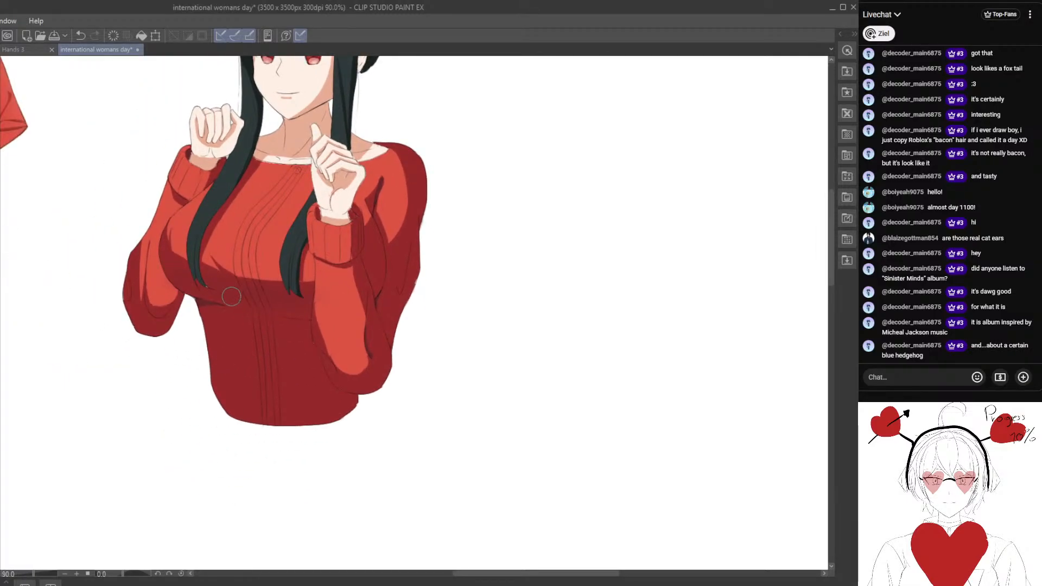
{"action": "scroll", "coordinate": [284, 304], "scroll_direction": "down", "scroll_amount": 2}
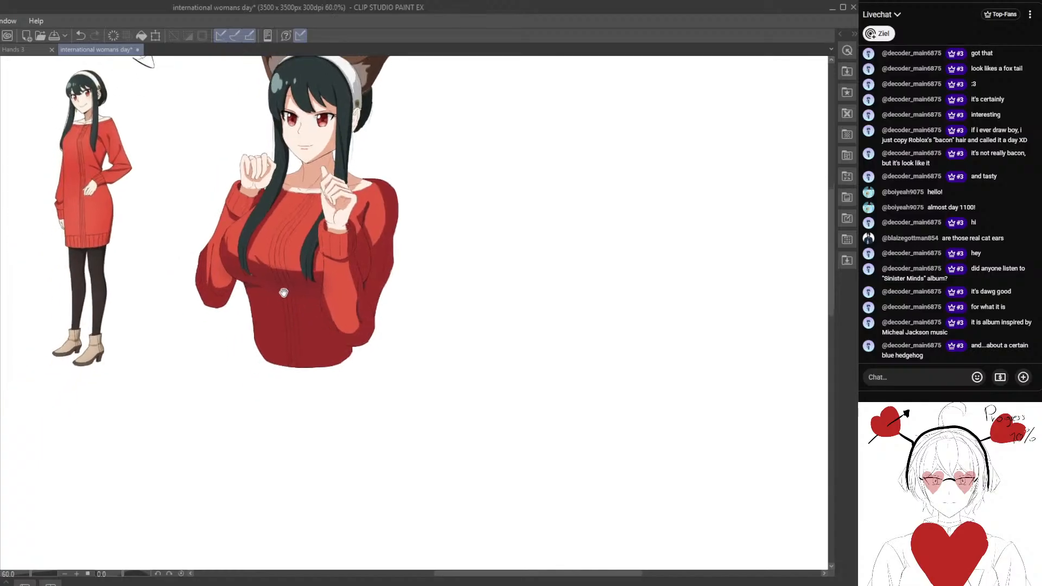
{"action": "scroll", "coordinate": [284, 293], "scroll_direction": "up", "scroll_amount": 1}
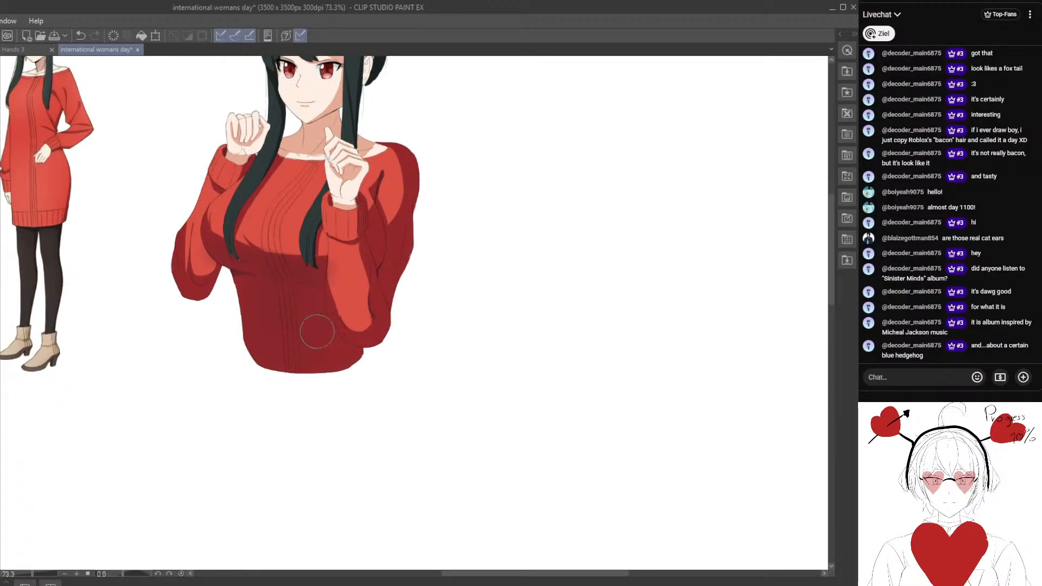
{"action": "scroll", "coordinate": [320, 336], "scroll_direction": "down", "scroll_amount": 1}
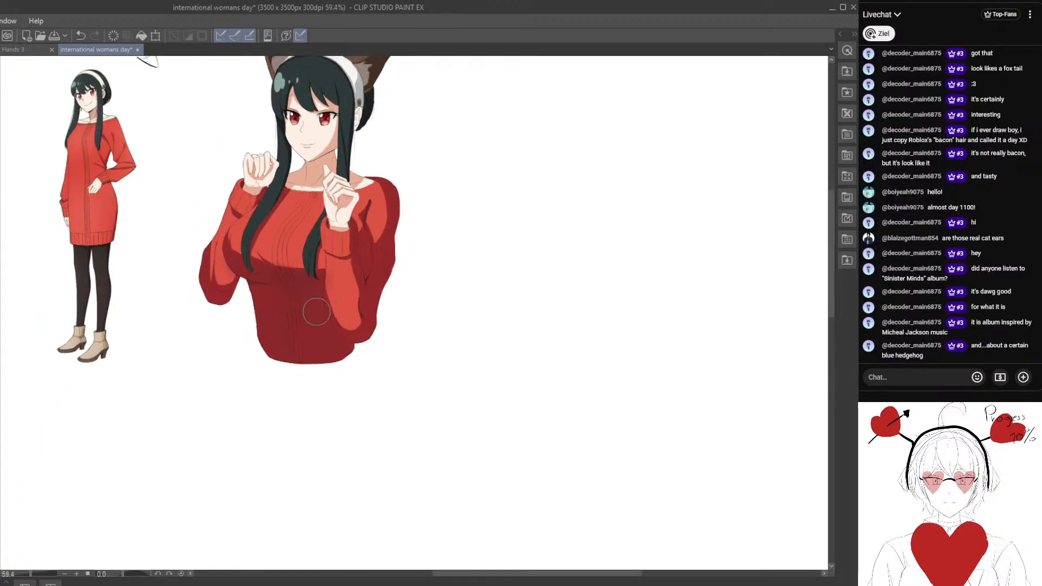
{"action": "scroll", "coordinate": [310, 326], "scroll_direction": "up", "scroll_amount": 2}
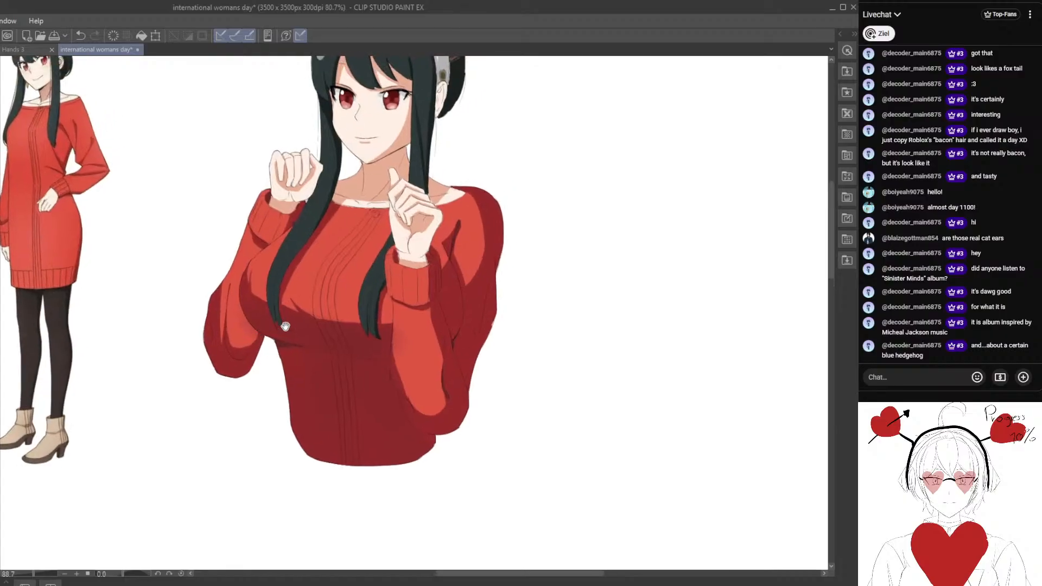
Touch up the dark red shading inside the opening of the near sleeve's cuff.
{"action": "scroll", "coordinate": [299, 224], "scroll_direction": "up", "scroll_amount": 4}
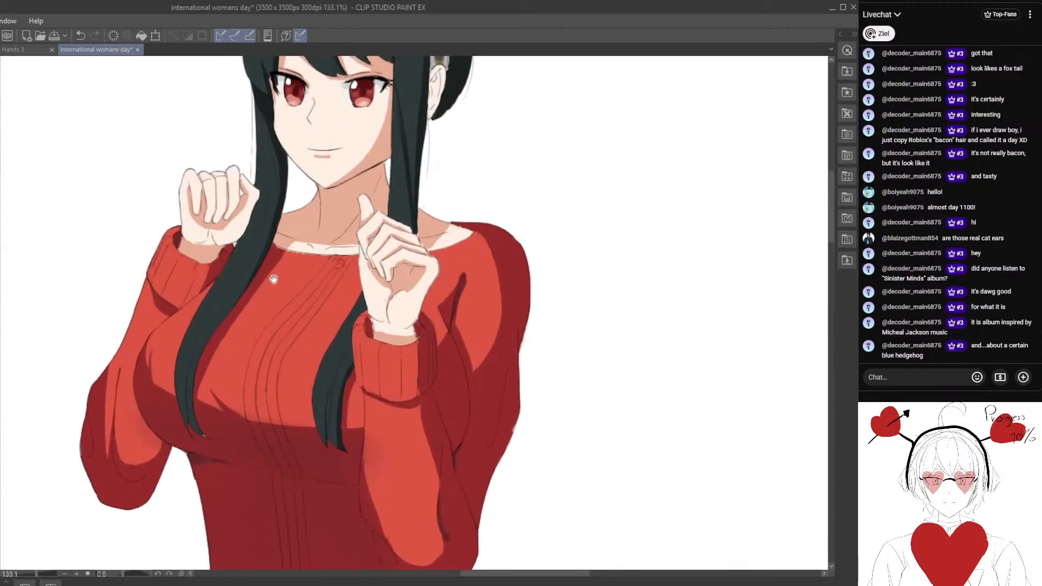
{"action": "scroll", "coordinate": [299, 299], "scroll_direction": "up", "scroll_amount": 3}
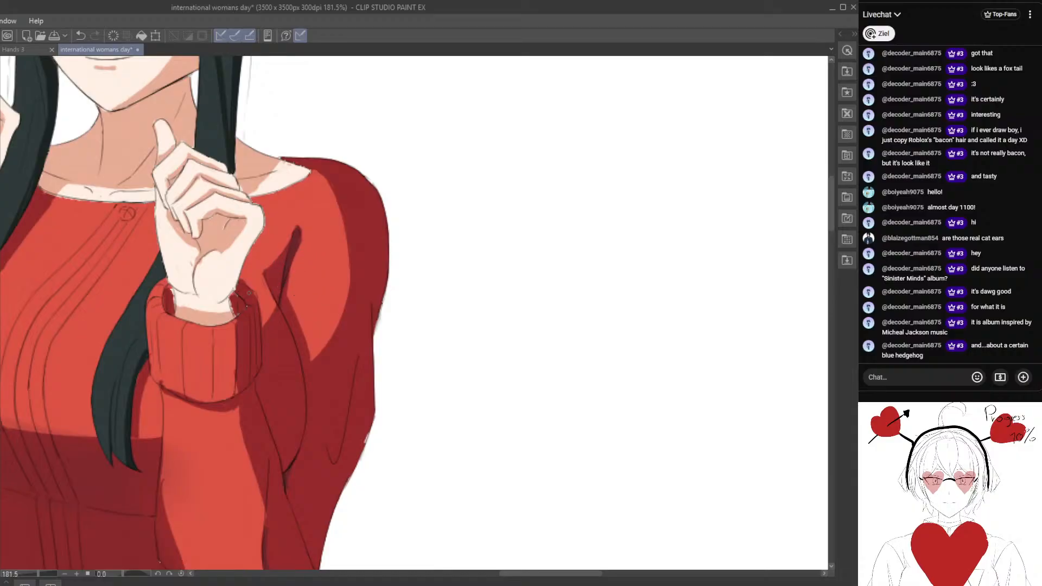
{"action": "scroll", "coordinate": [248, 293], "scroll_direction": "up", "scroll_amount": 4}
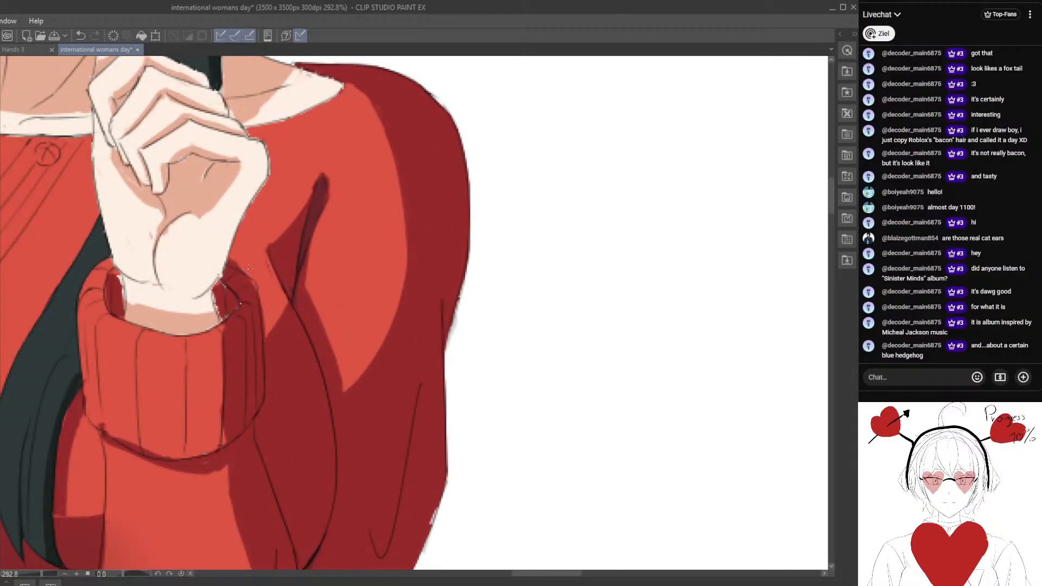
{"action": "left_click", "coordinate": [247, 297], "text": "alt"}
{"action": "scroll", "coordinate": [223, 314], "scroll_direction": "down", "scroll_amount": 8}
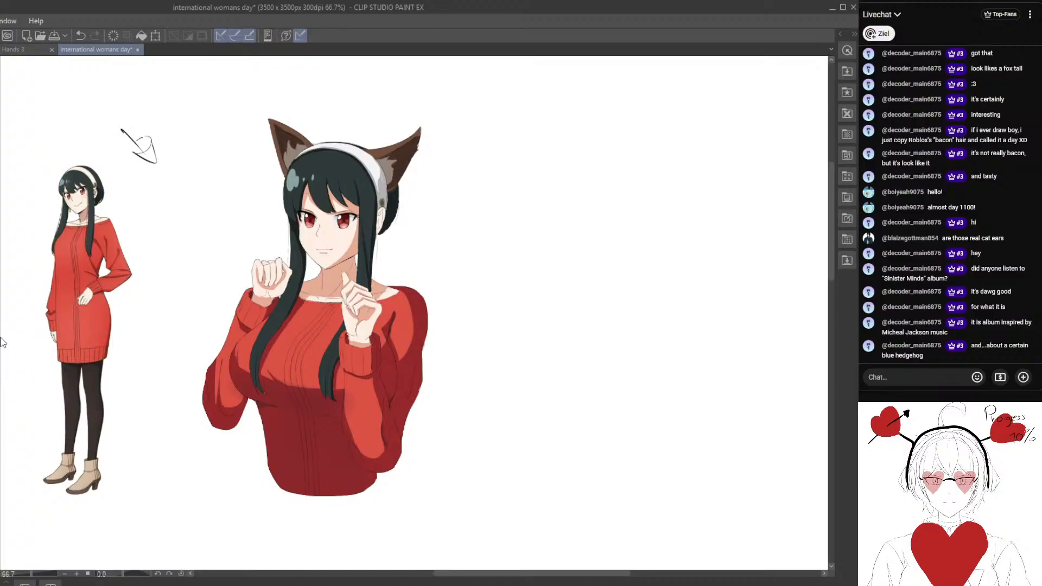
{"action": "scroll", "coordinate": [273, 290], "scroll_direction": "up", "scroll_amount": 4}
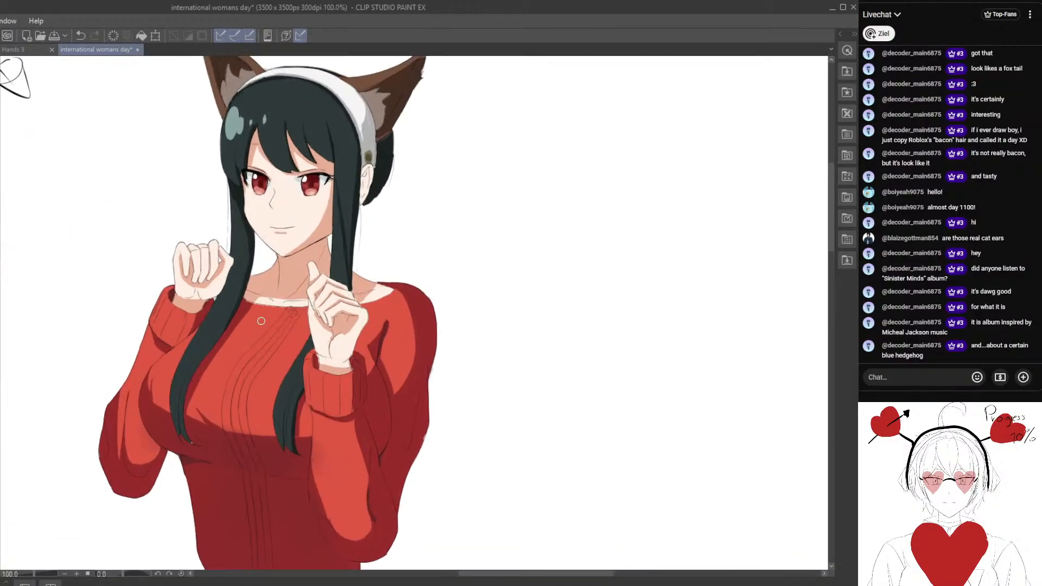
{"action": "scroll", "coordinate": [237, 285], "scroll_direction": "up", "scroll_amount": 5}
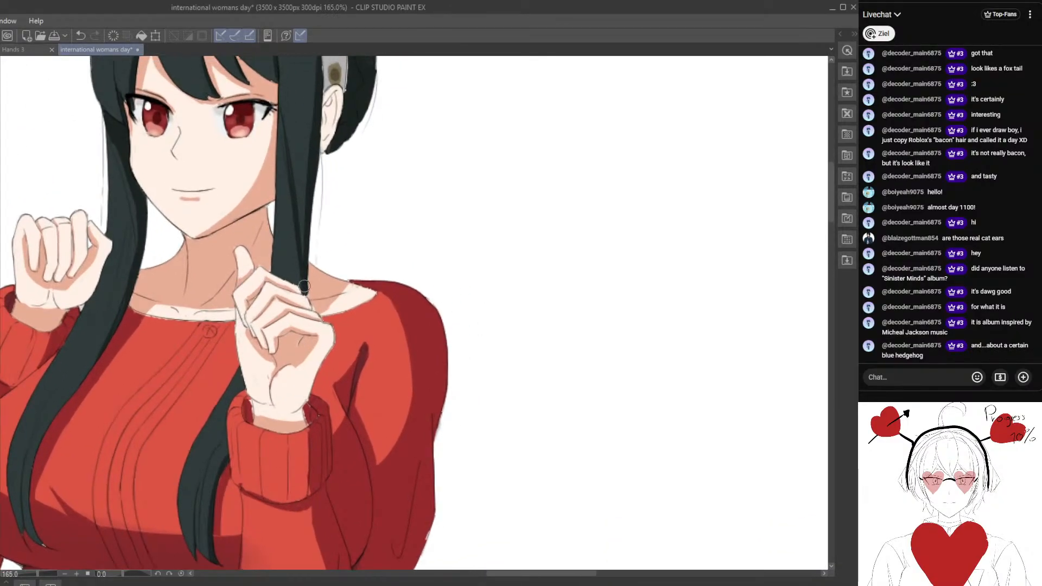
{"action": "scroll", "coordinate": [330, 291], "scroll_direction": "up", "scroll_amount": 3}
{"action": "scroll", "coordinate": [309, 314], "scroll_direction": "up", "scroll_amount": 1}
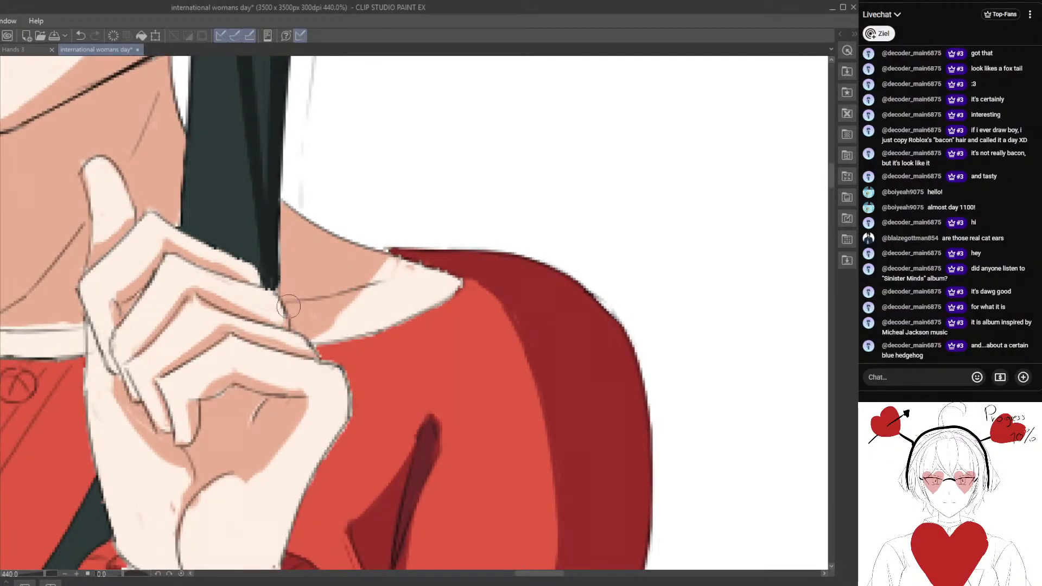
{"action": "scroll", "coordinate": [310, 345], "scroll_direction": "down", "scroll_amount": 6}
Paint pointed, pale pinkish fur highlights over the grey-brown inner fluff of the animal ear above the hair highlight.
{"action": "mouse_move", "coordinate": [103, 170]}
{"action": "left_mouse_down"}
{"action": "mouse_move", "coordinate": [183, 241]}
{"action": "mouse_move", "coordinate": [182, 311]}
{"action": "left_mouse_up"}
{"action": "scroll", "coordinate": [250, 258], "scroll_direction": "up", "scroll_amount": 2}
{"action": "mouse_move", "coordinate": [225, 277]}
{"action": "left_mouse_down"}
{"action": "mouse_move", "coordinate": [216, 337]}
{"action": "mouse_move", "coordinate": [208, 309]}
{"action": "left_mouse_up"}
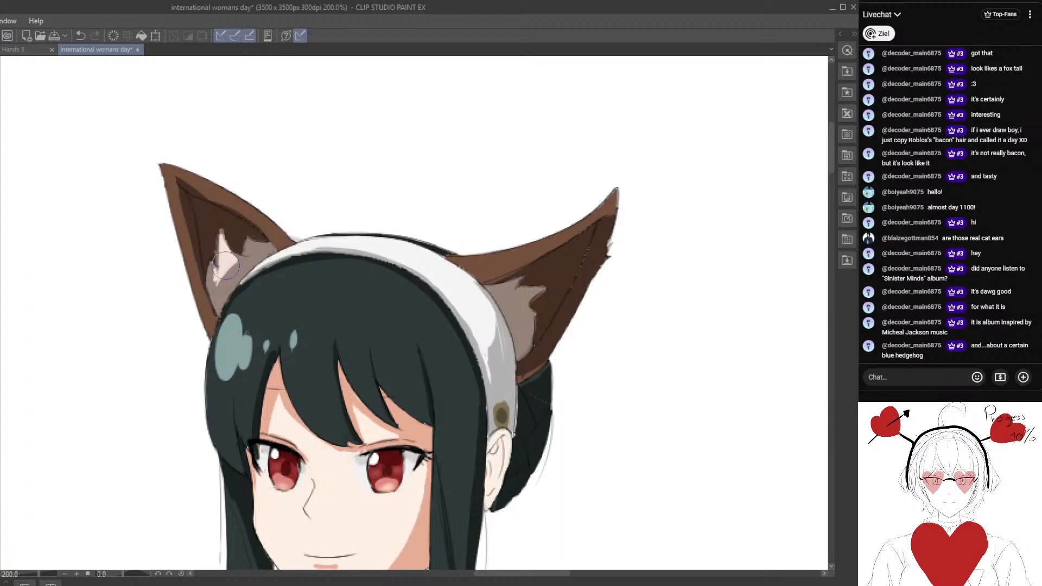
{"action": "left_click_drag", "start_coordinate": [438, 288], "coordinate": [324, 220]}
{"action": "left_click_drag", "start_coordinate": [265, 252], "coordinate": [373, 324]}
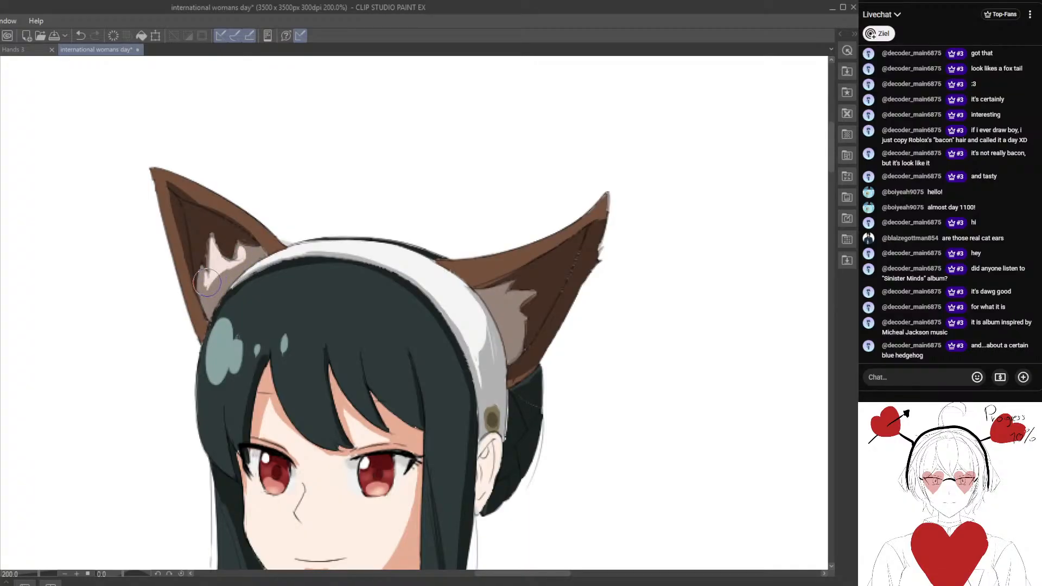
{"action": "left_click_drag", "start_coordinate": [204, 275], "coordinate": [204, 288]}
Extend the pale inner-ear fur highlight down towards the base of the same ear beside the headband.
{"action": "scroll", "coordinate": [211, 319], "scroll_direction": "down", "scroll_amount": 5}
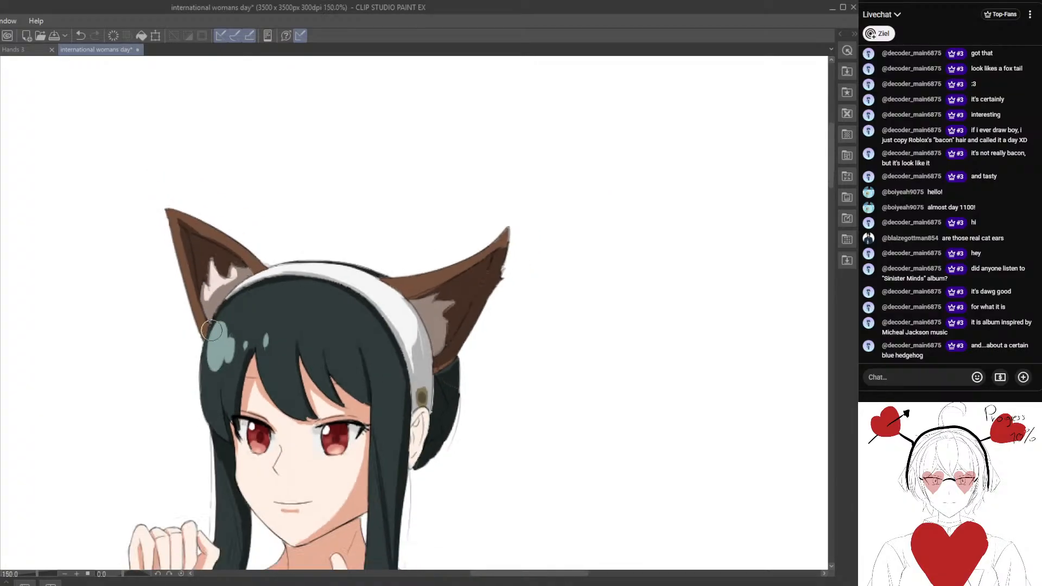
{"action": "left_click_drag", "start_coordinate": [258, 356], "coordinate": [341, 277]}
{"action": "scroll", "coordinate": [341, 256], "scroll_direction": "up", "scroll_amount": 1}
{"action": "scroll", "coordinate": [346, 256], "scroll_direction": "up", "scroll_amount": 3}
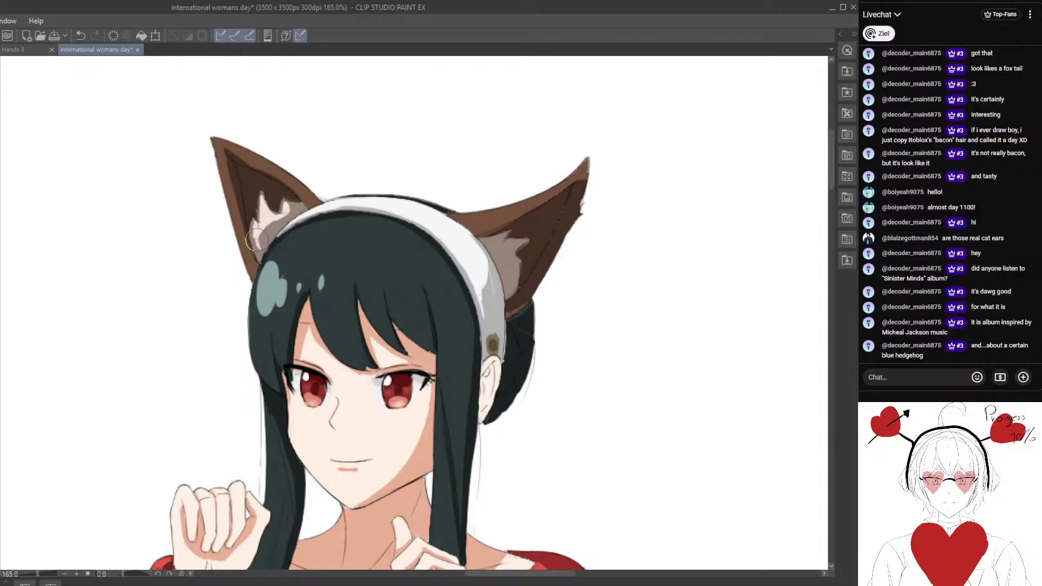
{"action": "scroll", "coordinate": [250, 249], "scroll_direction": "up", "scroll_amount": 1}
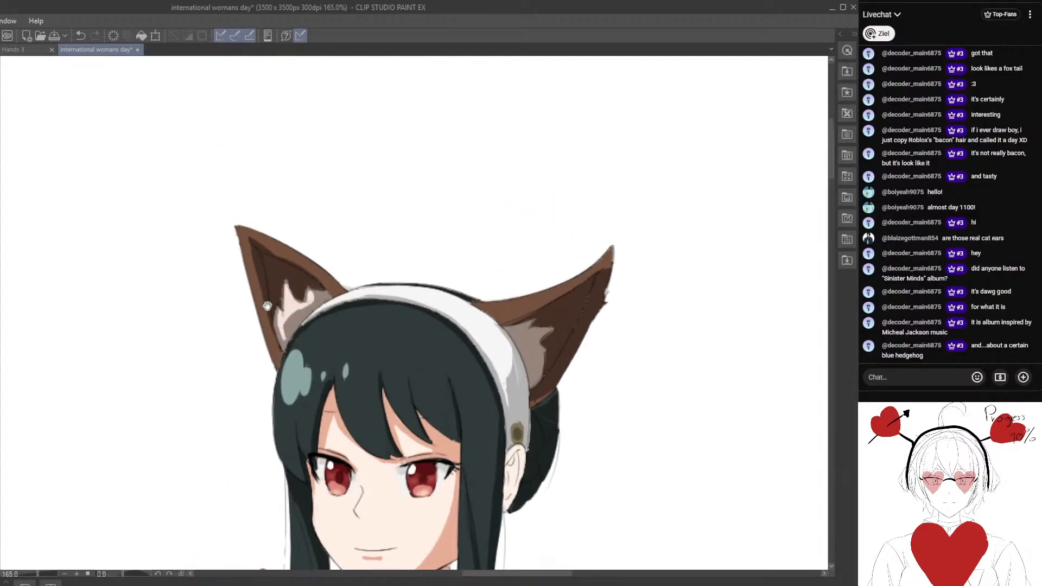
Draw small brown fur tufts sticking out along both outer edges of the ear with the pale inner fur.
{"action": "scroll", "coordinate": [271, 279], "scroll_direction": "up", "scroll_amount": 1}
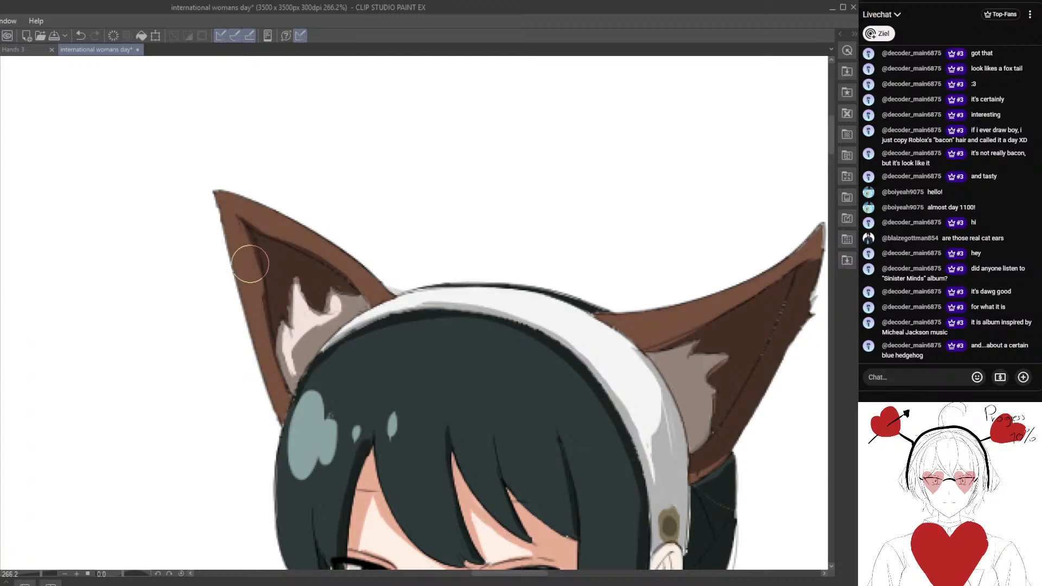
{"action": "scroll", "coordinate": [267, 352], "scroll_direction": "down", "scroll_amount": 5}
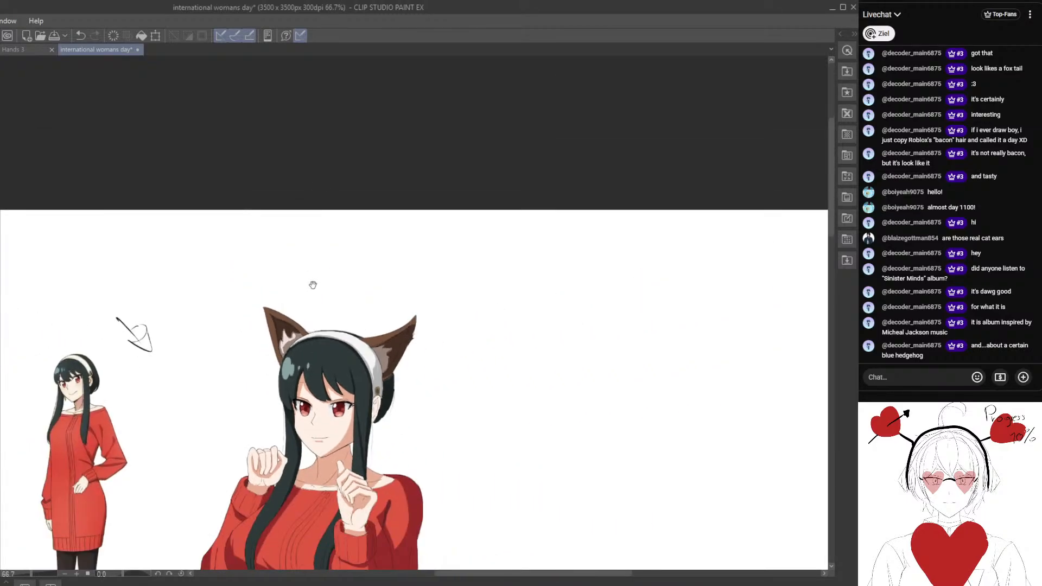
{"action": "scroll", "coordinate": [279, 283], "scroll_direction": "up", "scroll_amount": 2}
{"action": "scroll", "coordinate": [279, 283], "scroll_direction": "up", "scroll_amount": 5}
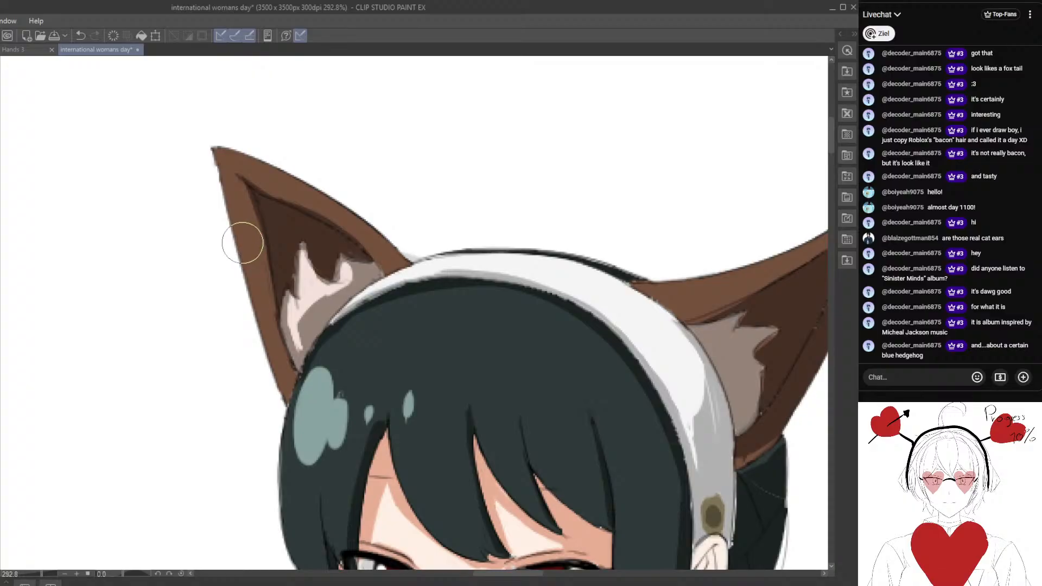
{"action": "left_click_drag", "start_coordinate": [242, 231], "coordinate": [240, 237]}
{"action": "left_click_drag", "start_coordinate": [380, 233], "coordinate": [387, 238]}
{"action": "left_click_drag", "start_coordinate": [351, 200], "coordinate": [369, 225]}
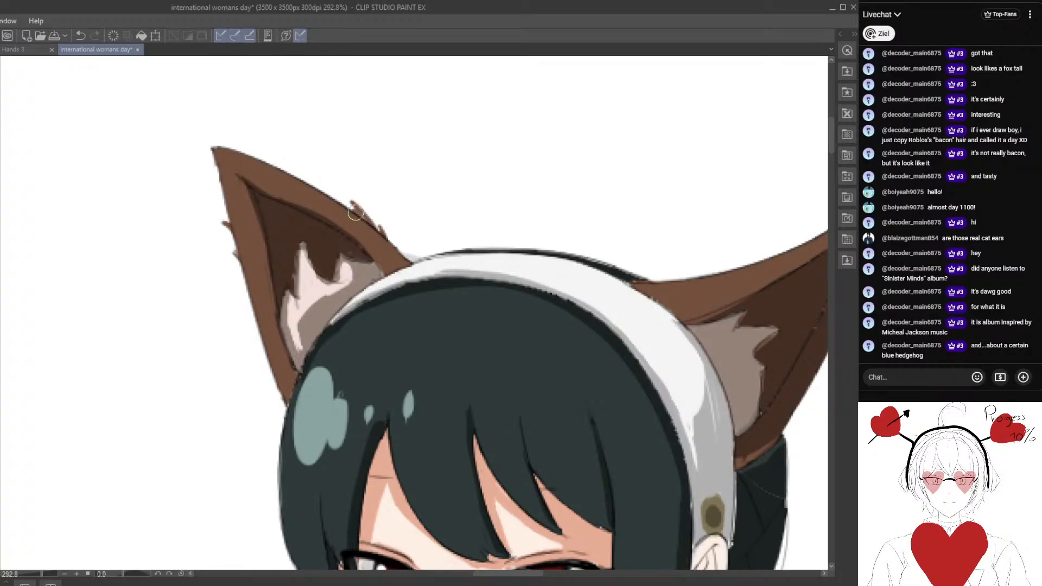
Add matching small brown fur tufts along the upper edge of the other ear, above the hair bun.
{"action": "scroll", "coordinate": [342, 260], "scroll_direction": "down", "scroll_amount": 12}
{"action": "left_click_drag", "start_coordinate": [517, 286], "coordinate": [461, 209]}
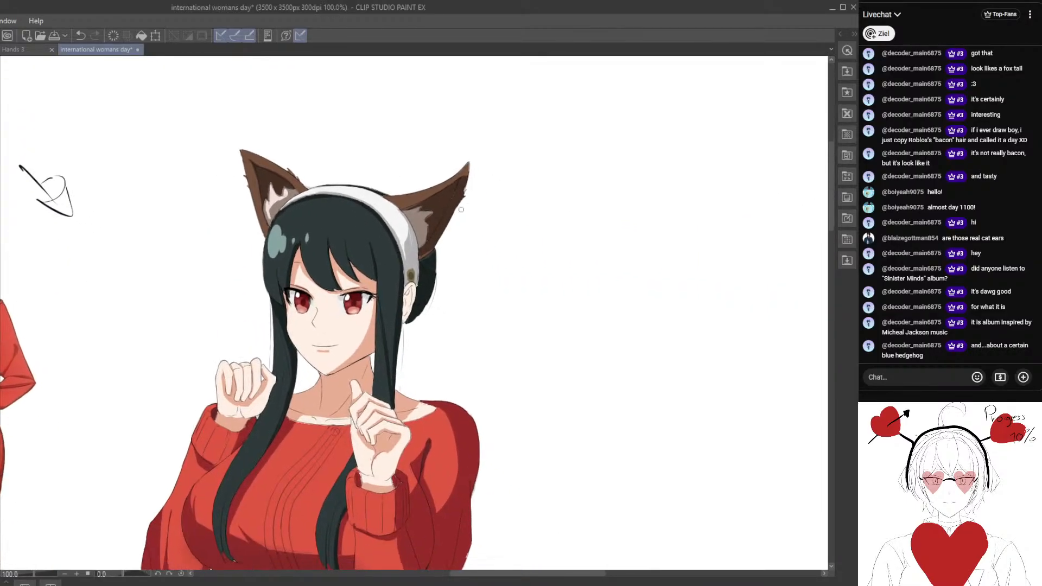
{"action": "scroll", "coordinate": [461, 209], "scroll_direction": "up", "scroll_amount": 3}
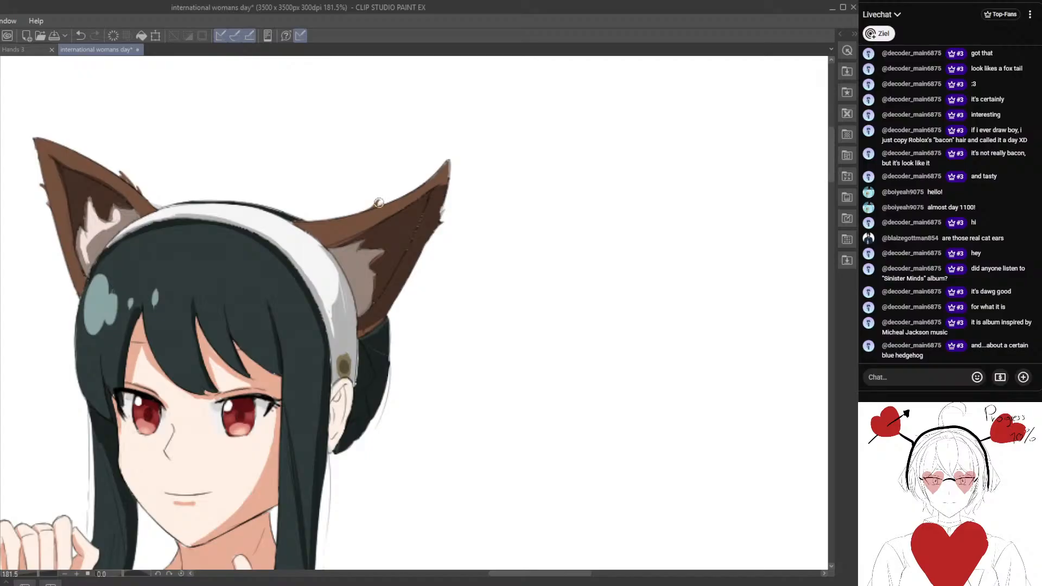
{"action": "scroll", "coordinate": [401, 194], "scroll_direction": "down", "scroll_amount": 4}
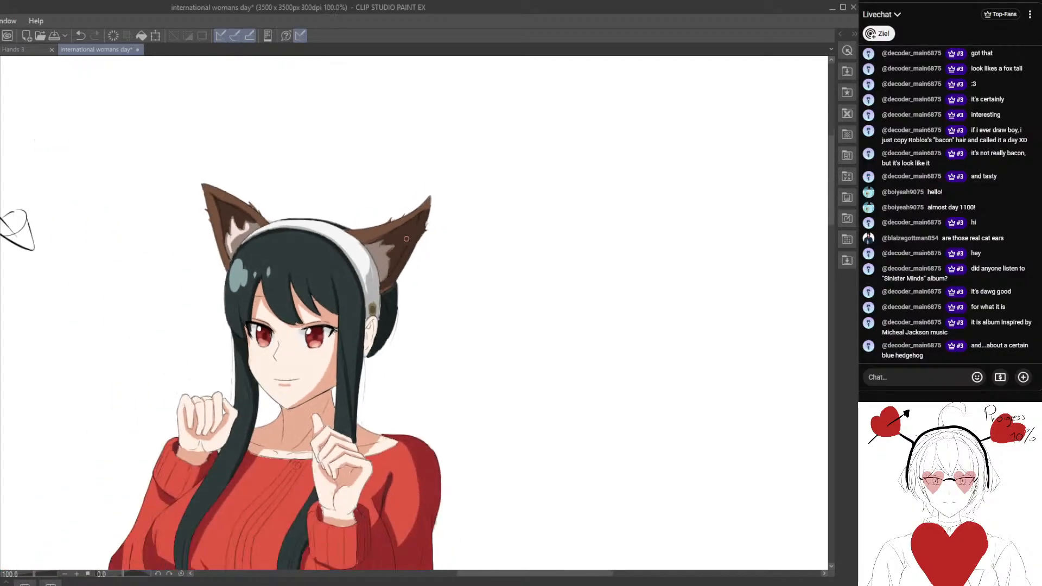
{"action": "scroll", "coordinate": [346, 258], "scroll_direction": "up", "scroll_amount": 3}
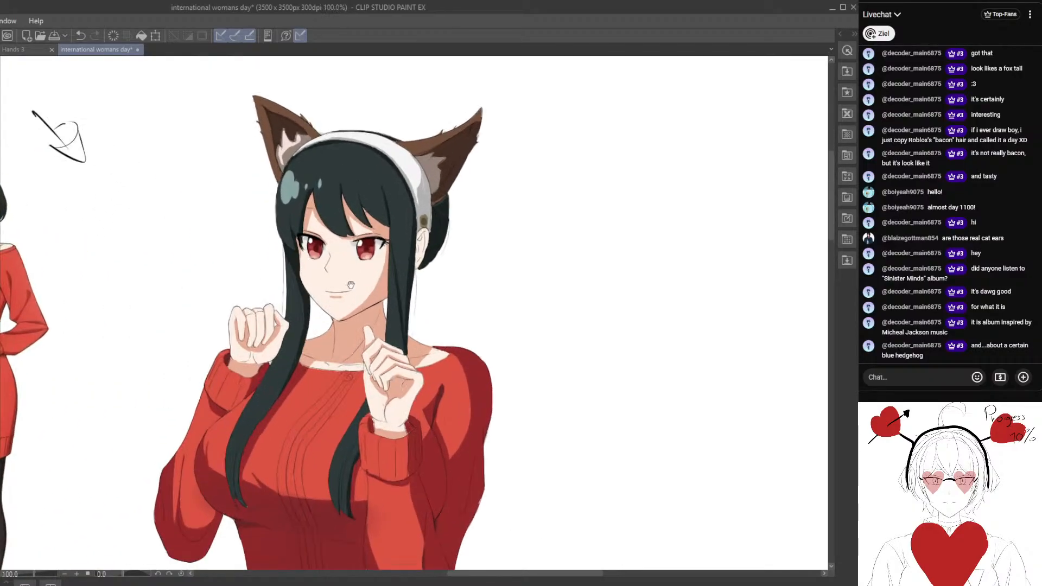
{"action": "scroll", "coordinate": [333, 297], "scroll_direction": "up", "scroll_amount": 2}
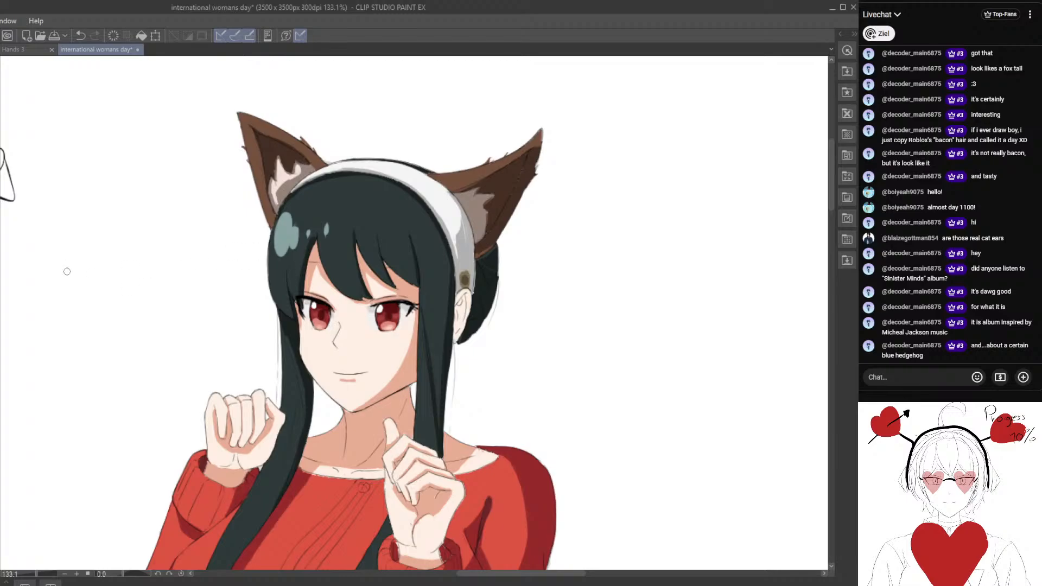
{"action": "scroll", "coordinate": [252, 334], "scroll_direction": "up", "scroll_amount": 6}
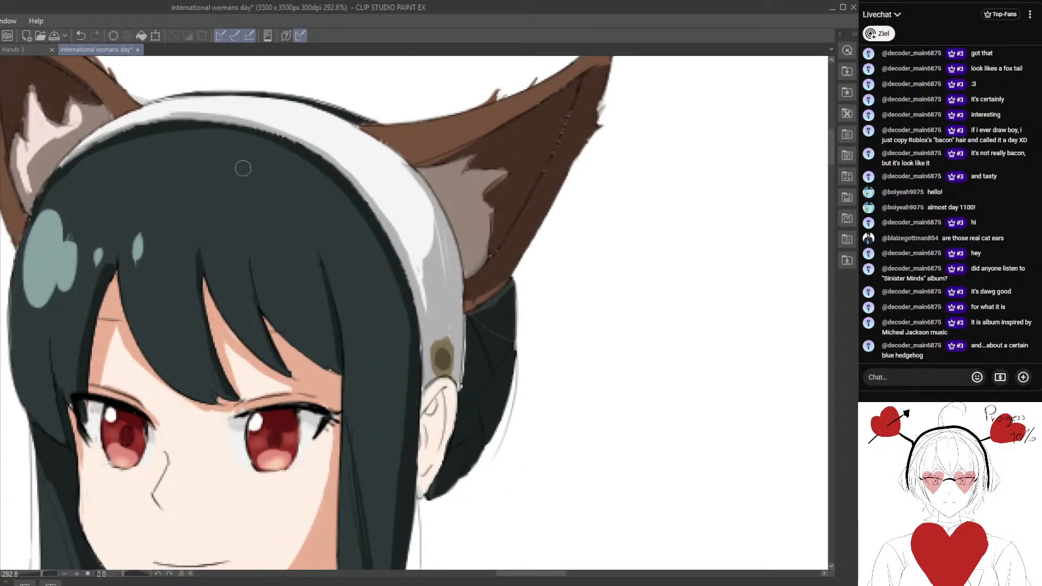
{"action": "scroll", "coordinate": [243, 169], "scroll_direction": "down", "scroll_amount": 10}
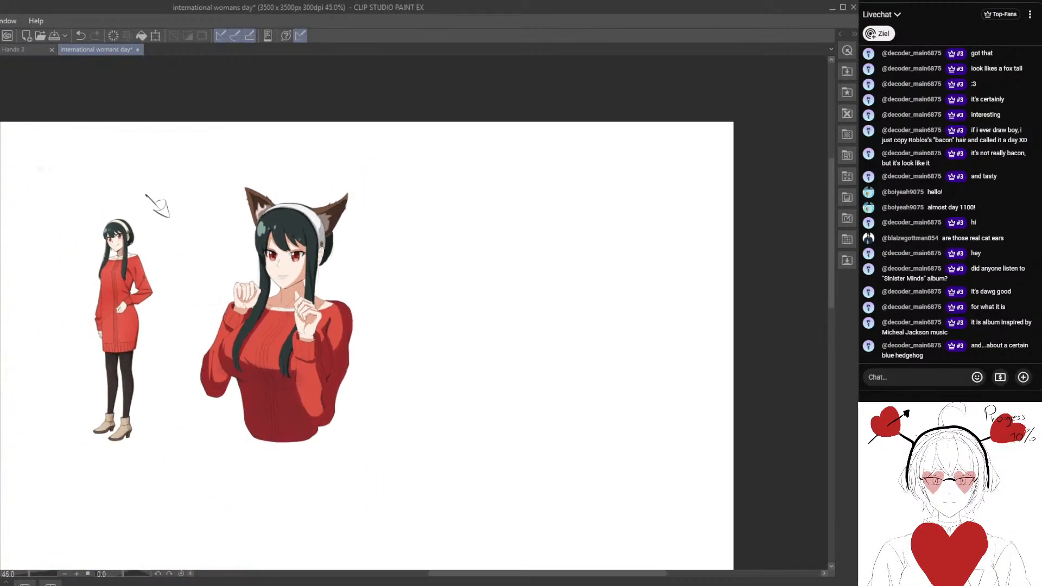
{"action": "scroll", "coordinate": [282, 273], "scroll_direction": "up", "scroll_amount": 6}
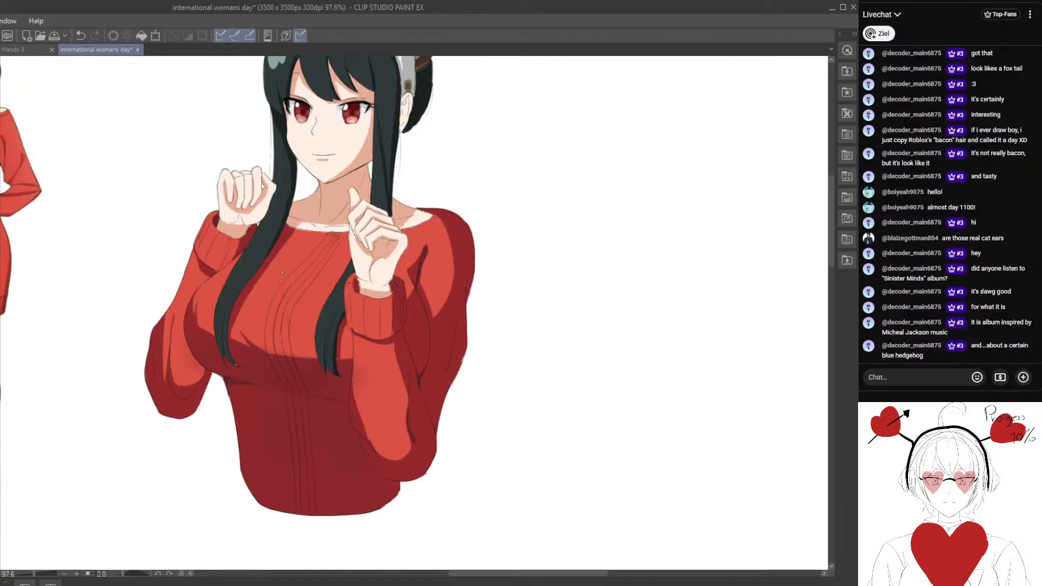
{"action": "scroll", "coordinate": [293, 294], "scroll_direction": "up", "scroll_amount": 2}
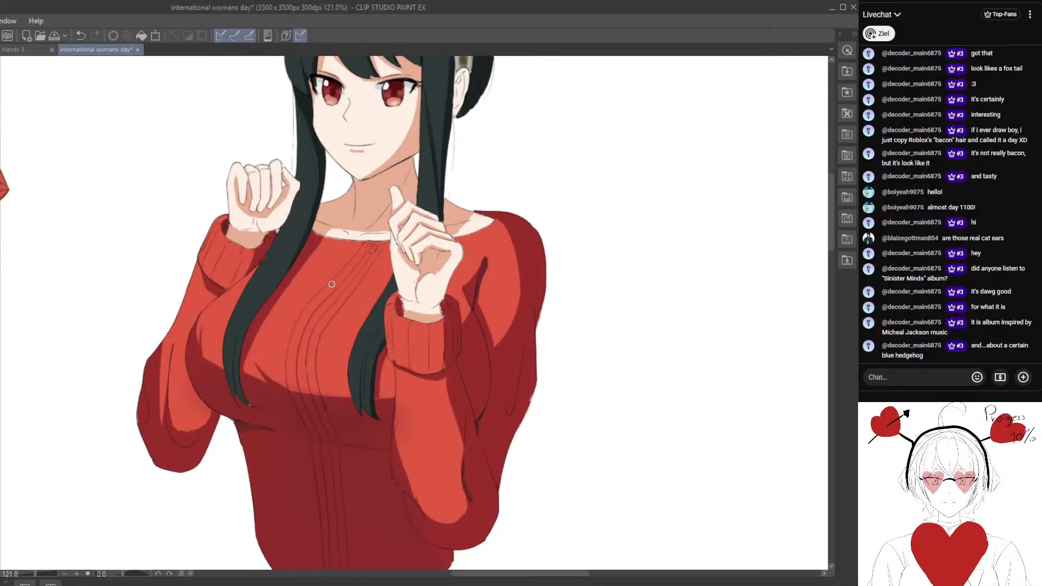
{"action": "left_click_drag", "start_coordinate": [354, 261], "coordinate": [307, 320]}
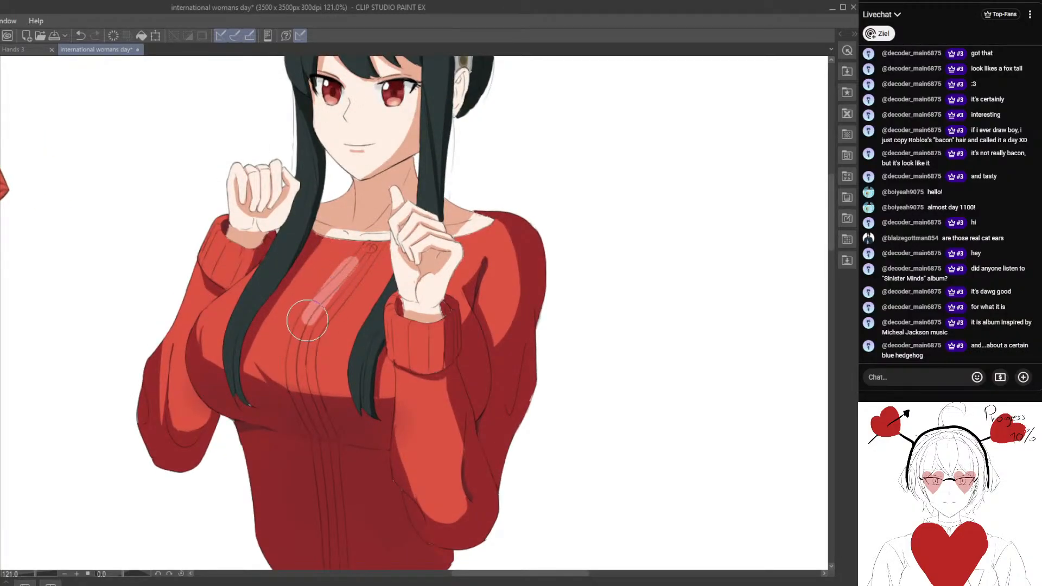
{"action": "left_click", "coordinate": [80, 35]}
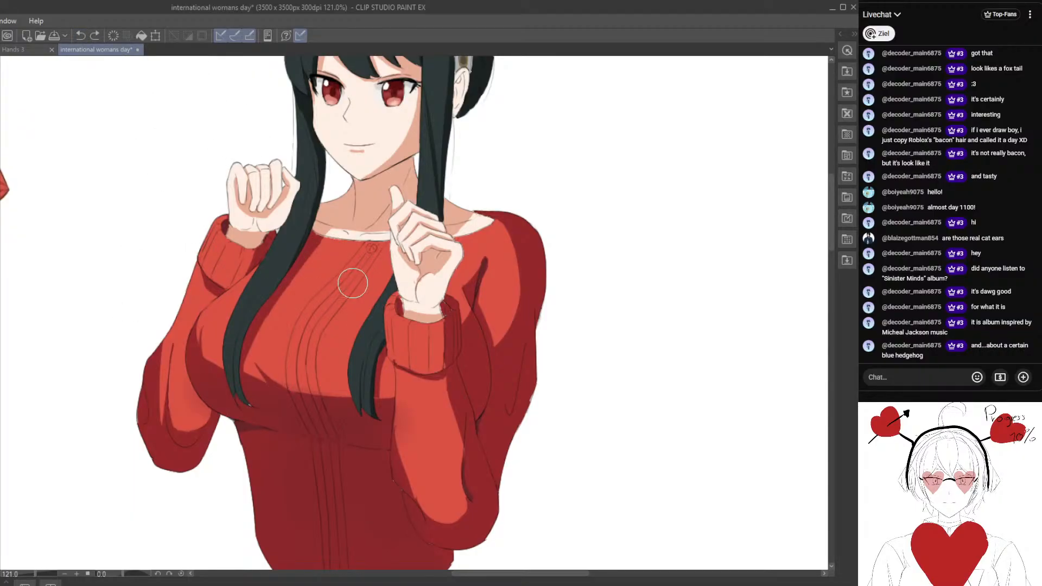
{"action": "mouse_move", "coordinate": [337, 278]}
{"action": "left_mouse_down"}
{"action": "mouse_move", "coordinate": [312, 309]}
{"action": "mouse_move", "coordinate": [323, 331]}
{"action": "mouse_move", "coordinate": [361, 271]}
{"action": "mouse_move", "coordinate": [293, 361]}
{"action": "left_mouse_up"}
{"action": "scroll", "coordinate": [293, 361], "scroll_direction": "down", "scroll_amount": 2}
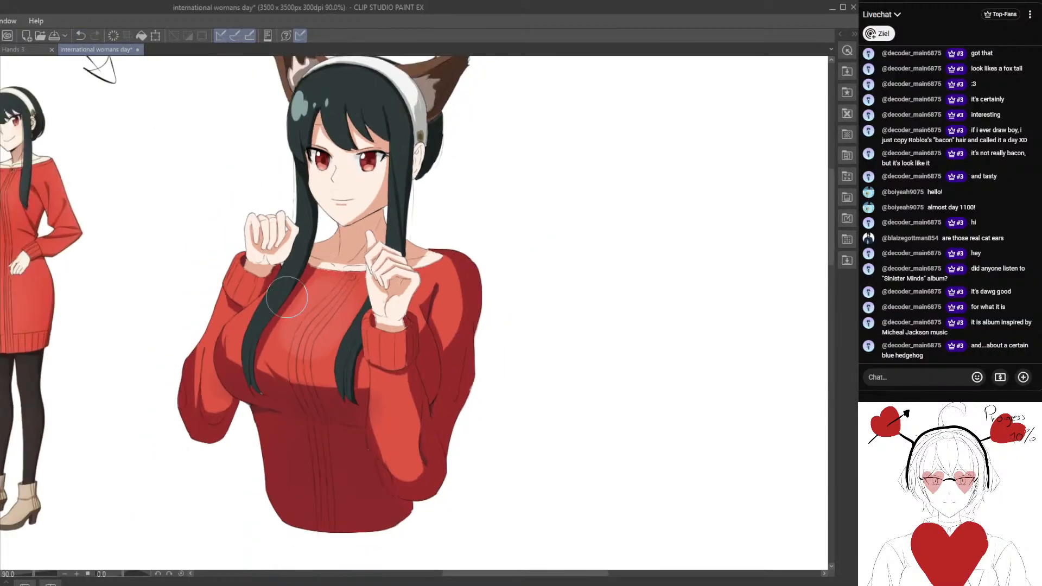
{"action": "scroll", "coordinate": [220, 331], "scroll_direction": "up", "scroll_amount": 2}
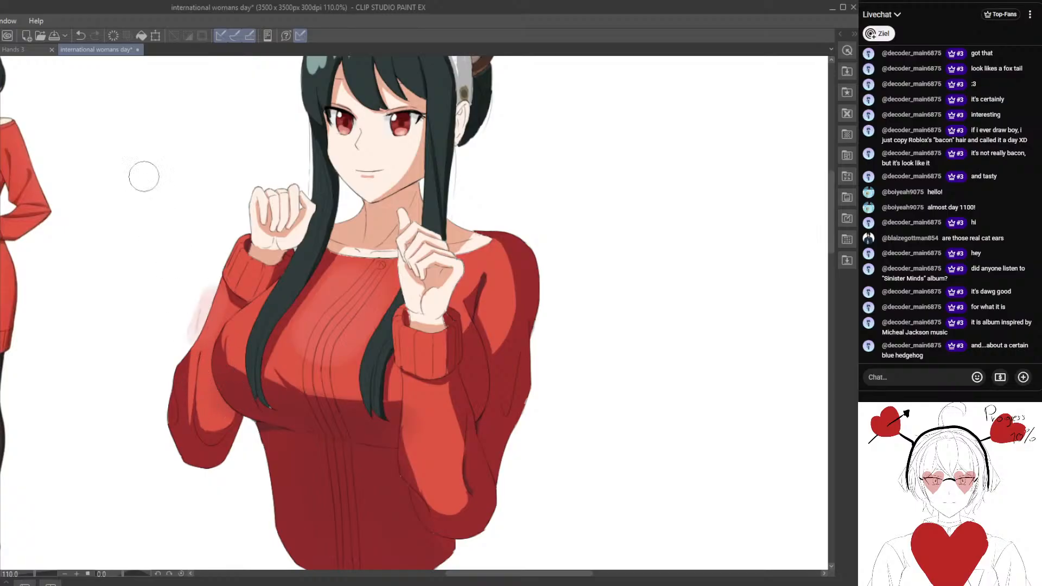
{"action": "left_click", "coordinate": [81, 38]}
{"action": "mouse_move", "coordinate": [169, 259]}
{"action": "left_mouse_down"}
{"action": "mouse_move", "coordinate": [197, 239]}
{"action": "mouse_move", "coordinate": [195, 262]}
{"action": "left_mouse_up"}
{"action": "left_click", "coordinate": [81, 36]}
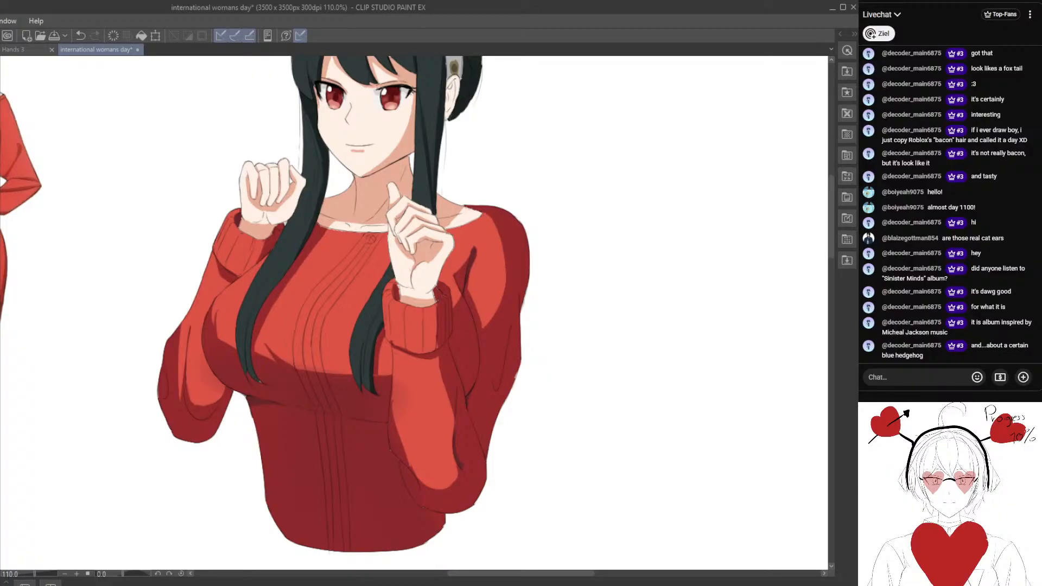
Paint a soft, pale red highlight over the chest of the sweater beside the central knit lines and blend it into the fabric.
{"action": "left_click_drag", "start_coordinate": [335, 261], "coordinate": [320, 325]}
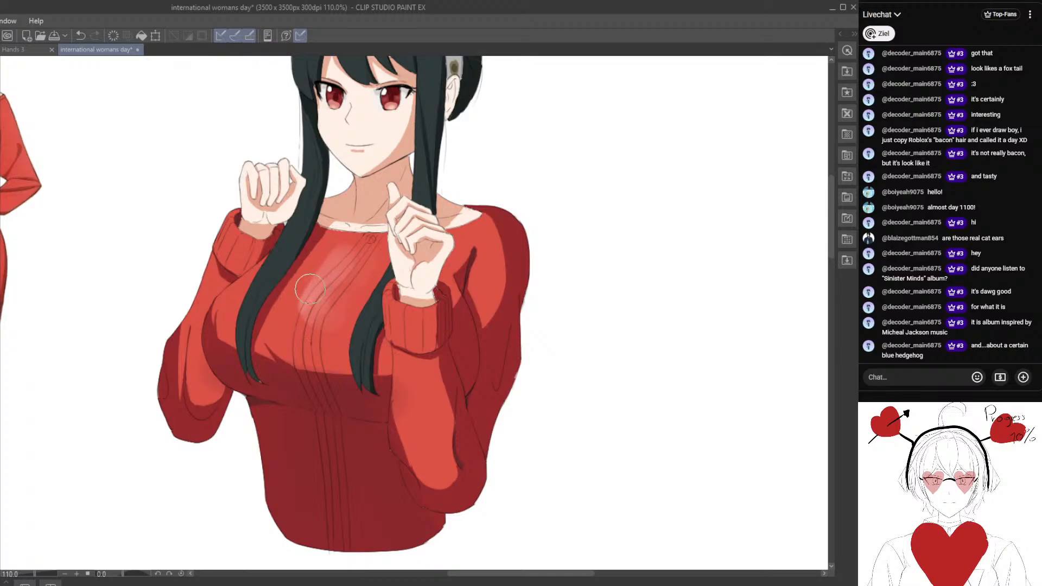
{"action": "mouse_move", "coordinate": [323, 257]}
{"action": "left_mouse_down"}
{"action": "mouse_move", "coordinate": [281, 323]}
{"action": "mouse_move", "coordinate": [327, 348]}
{"action": "left_mouse_up"}
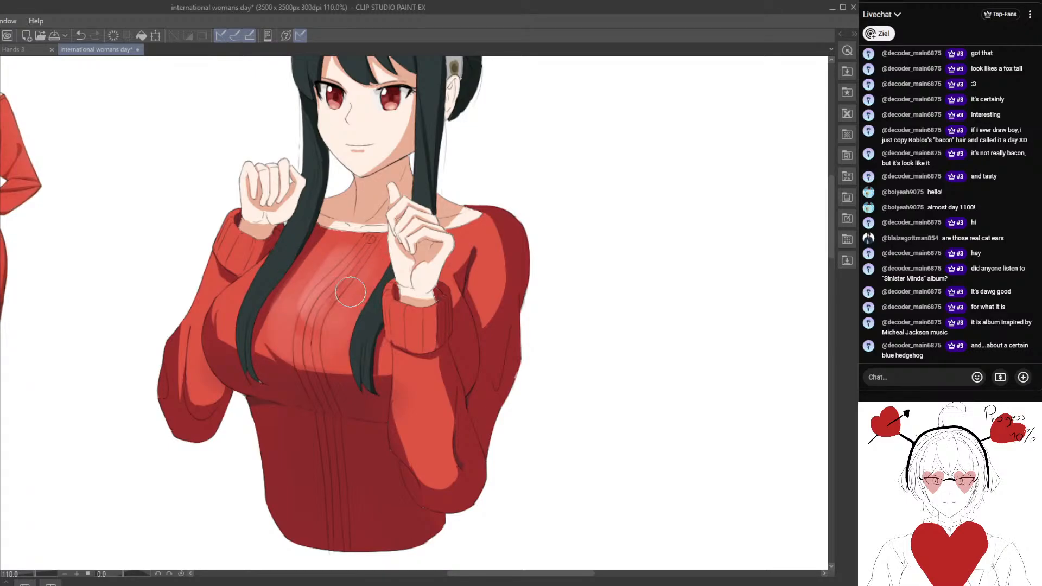
{"action": "left_click", "coordinate": [368, 274], "text": "alt"}
{"action": "left_click_drag", "start_coordinate": [255, 339], "coordinate": [345, 356]}
{"action": "left_click", "coordinate": [468, 282], "text": "alt"}
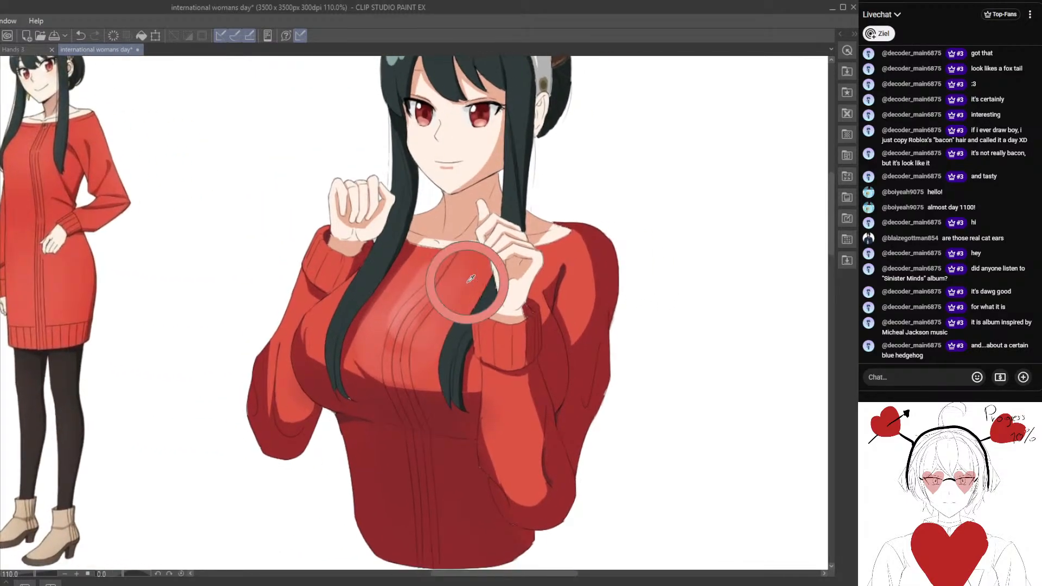
{"action": "left_click_drag", "start_coordinate": [439, 279], "coordinate": [398, 326]}
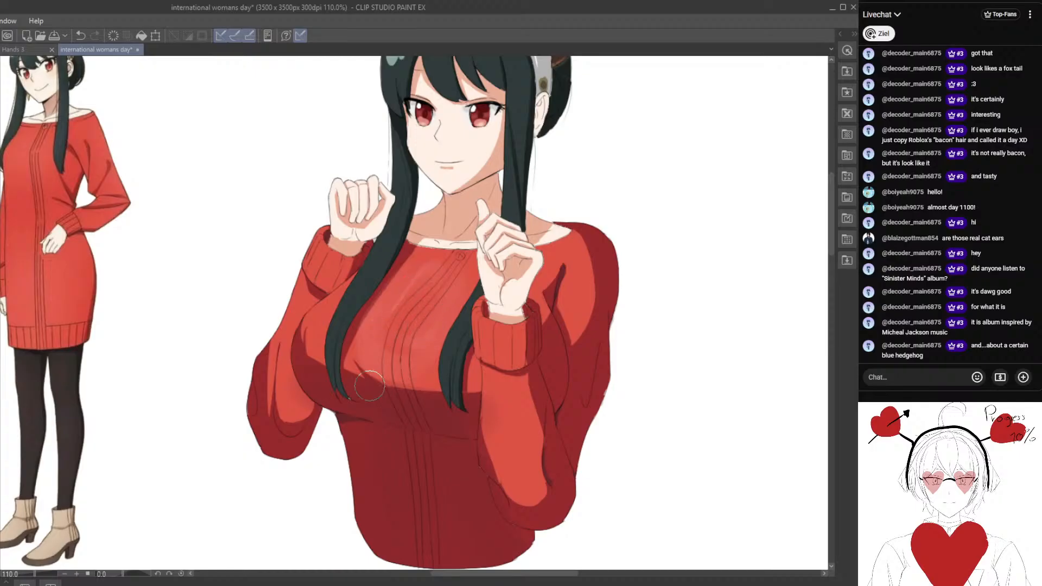
Add a soft, lighter red highlight along the sweater sleeve nearest the reference figure and blend it with a smaller brush.
{"action": "left_click_drag", "start_coordinate": [289, 307], "coordinate": [278, 332]}
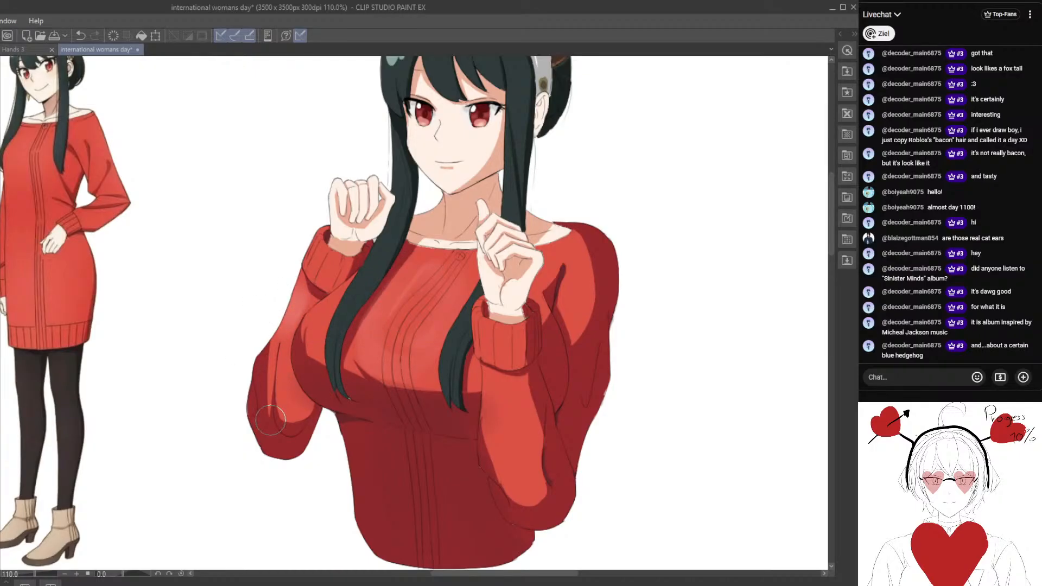
{"action": "key", "text": "["}
{"action": "key", "text": "["}
{"action": "left_click_drag", "start_coordinate": [299, 386], "coordinate": [299, 407]}
Paint matching soft highlights on the sweater's opposite shoulder and the sleeve below that hand, blending them into the red.
{"action": "left_click_drag", "start_coordinate": [465, 383], "coordinate": [283, 377]}
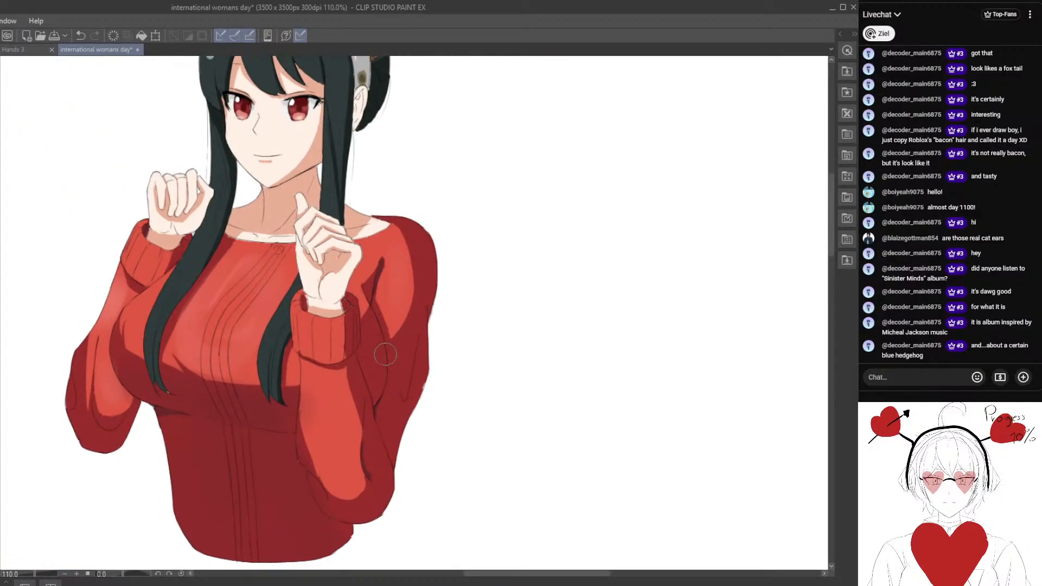
{"action": "scroll", "coordinate": [385, 354], "scroll_direction": "down", "scroll_amount": 4}
{"action": "left_click_drag", "start_coordinate": [327, 281], "coordinate": [356, 299]}
{"action": "left_click_drag", "start_coordinate": [276, 220], "coordinate": [327, 239]}
{"action": "scroll", "coordinate": [333, 358], "scroll_direction": "up", "scroll_amount": 4}
{"action": "mouse_move", "coordinate": [264, 368]}
{"action": "left_mouse_down"}
{"action": "mouse_move", "coordinate": [284, 358]}
{"action": "mouse_move", "coordinate": [283, 323]}
{"action": "left_mouse_up"}
{"action": "left_click", "coordinate": [294, 332], "text": "alt"}
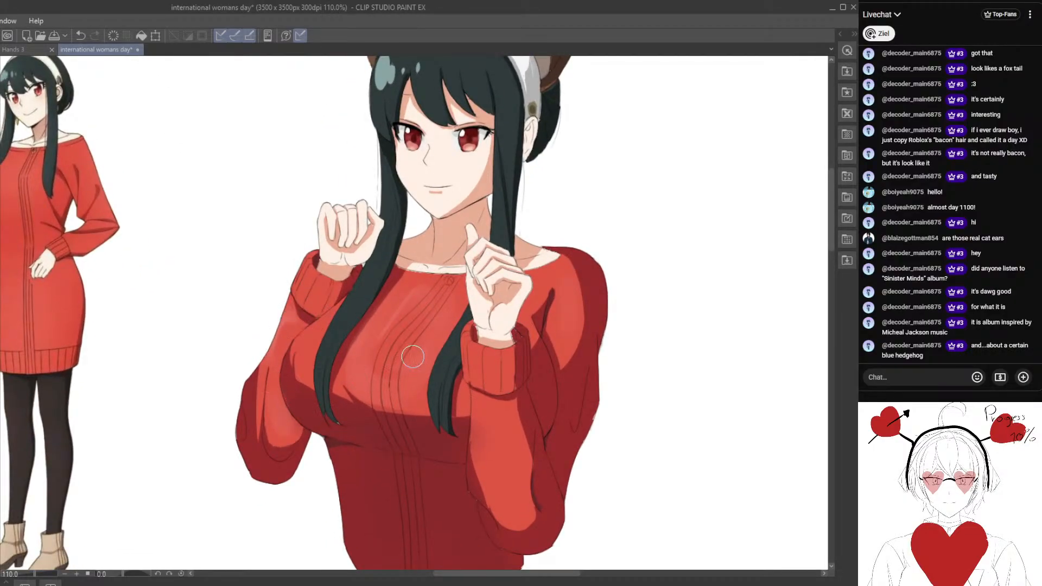
Strengthen the sweater's chest highlight with brighter strokes beside the knit lines and blend them into the red.
{"action": "left_click_drag", "start_coordinate": [426, 331], "coordinate": [415, 286]}
{"action": "scroll", "coordinate": [342, 336], "scroll_direction": "down", "scroll_amount": 4}
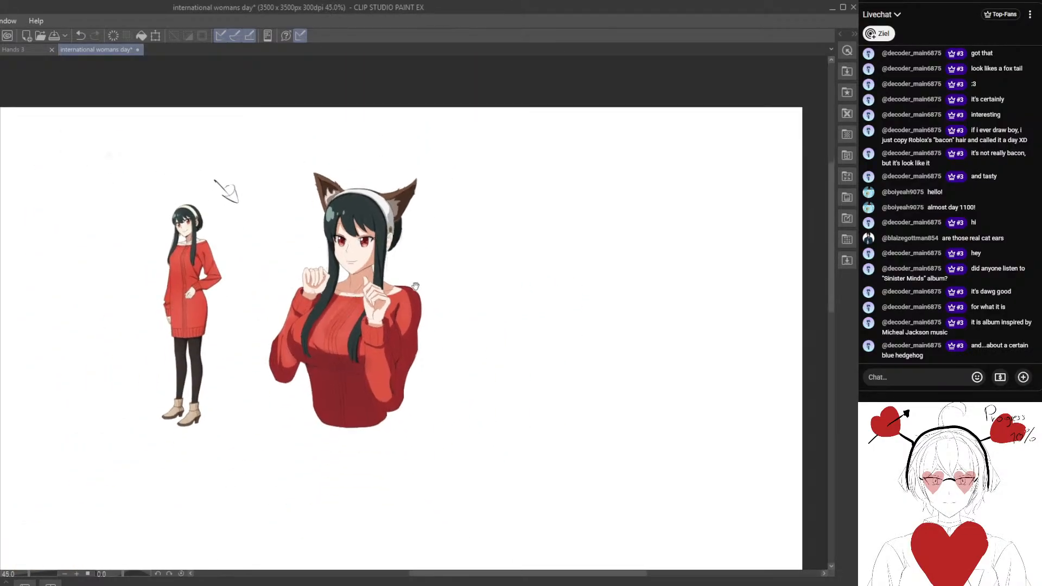
{"action": "scroll", "coordinate": [389, 264], "scroll_direction": "up", "scroll_amount": 4}
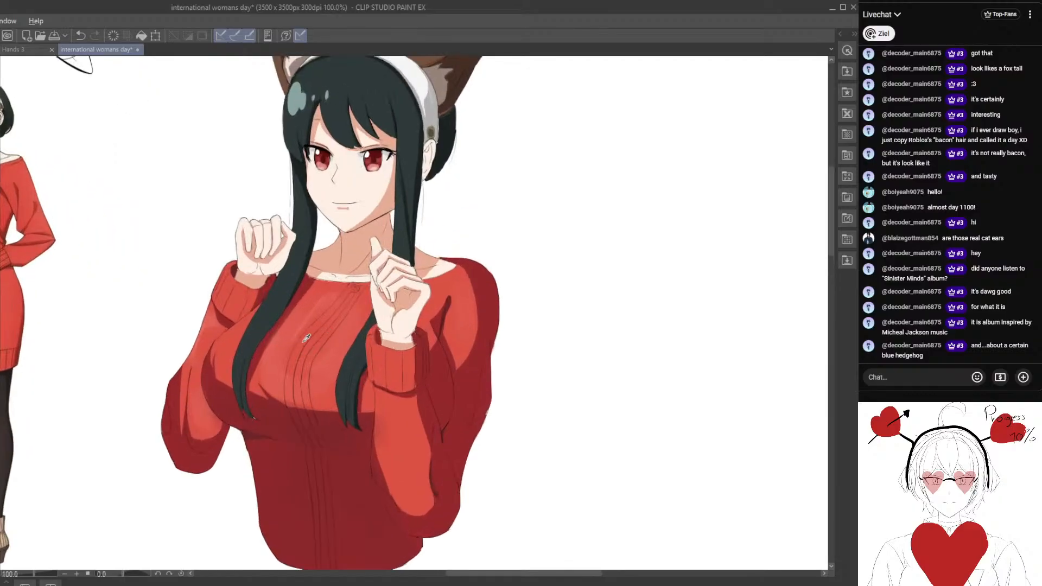
{"action": "left_click_drag", "start_coordinate": [329, 297], "coordinate": [296, 365]}
{"action": "left_click", "coordinate": [295, 379], "text": "alt"}
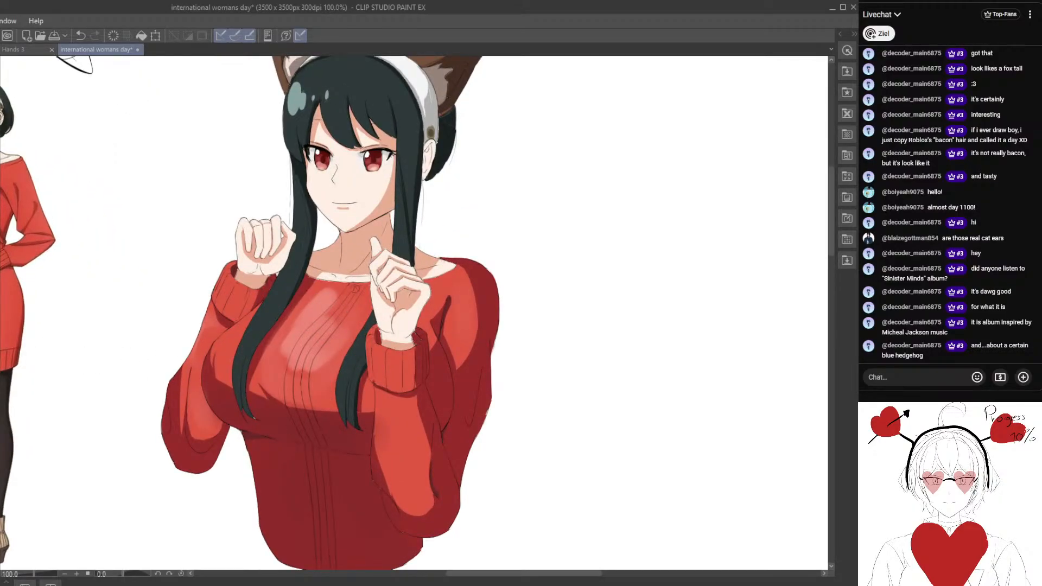
{"action": "mouse_move", "coordinate": [328, 382]}
{"action": "left_mouse_down"}
{"action": "mouse_move", "coordinate": [339, 334]}
{"action": "mouse_move", "coordinate": [305, 379]}
{"action": "mouse_move", "coordinate": [293, 382]}
{"action": "mouse_move", "coordinate": [285, 369]}
{"action": "mouse_move", "coordinate": [299, 327]}
{"action": "mouse_move", "coordinate": [325, 299]}
{"action": "mouse_move", "coordinate": [317, 358]}
{"action": "mouse_move", "coordinate": [356, 314]}
{"action": "mouse_move", "coordinate": [325, 369]}
{"action": "mouse_move", "coordinate": [329, 400]}
{"action": "mouse_move", "coordinate": [352, 312]}
{"action": "mouse_move", "coordinate": [314, 318]}
{"action": "mouse_move", "coordinate": [267, 380]}
{"action": "mouse_move", "coordinate": [284, 380]}
{"action": "mouse_move", "coordinate": [295, 337]}
{"action": "mouse_move", "coordinate": [286, 337]}
{"action": "mouse_move", "coordinate": [307, 384]}
{"action": "left_mouse_up"}
{"action": "left_click", "coordinate": [328, 401], "text": "alt"}
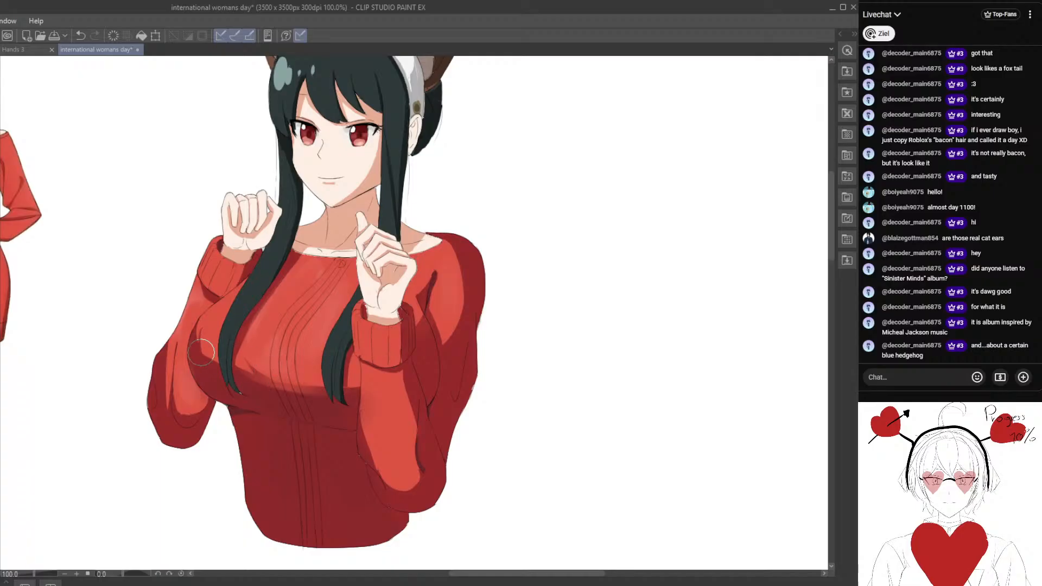
Soften the edge of the dark red shadow along the underside of the sweater's chest.
{"action": "scroll", "coordinate": [198, 356], "scroll_direction": "up", "scroll_amount": 1}
{"action": "mouse_move", "coordinate": [202, 324]}
{"action": "left_mouse_down"}
{"action": "mouse_move", "coordinate": [244, 353]}
{"action": "mouse_move", "coordinate": [213, 349]}
{"action": "mouse_move", "coordinate": [244, 356]}
{"action": "left_mouse_up"}
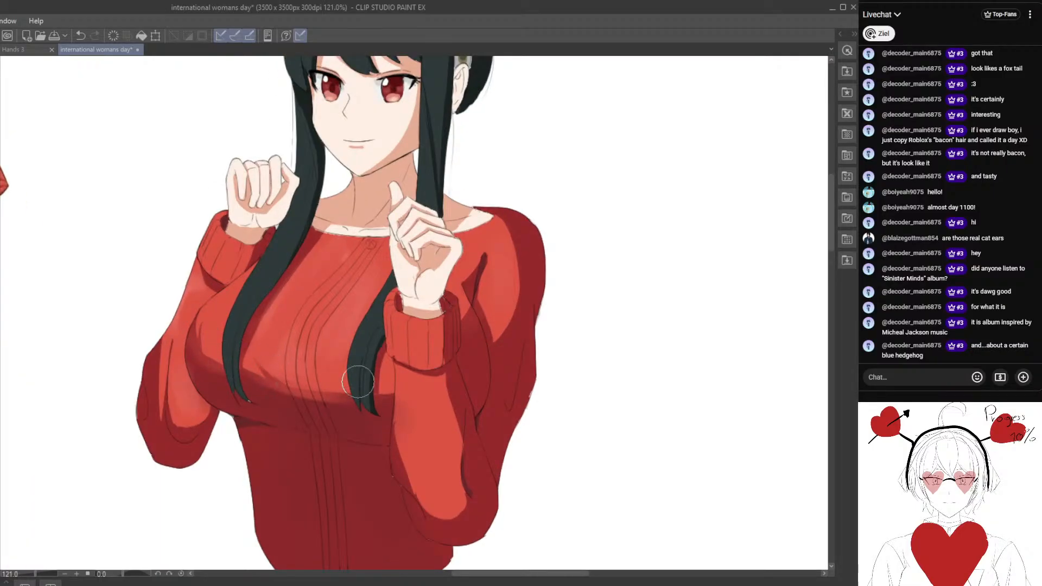
{"action": "scroll", "coordinate": [437, 396], "scroll_direction": "down", "scroll_amount": 3}
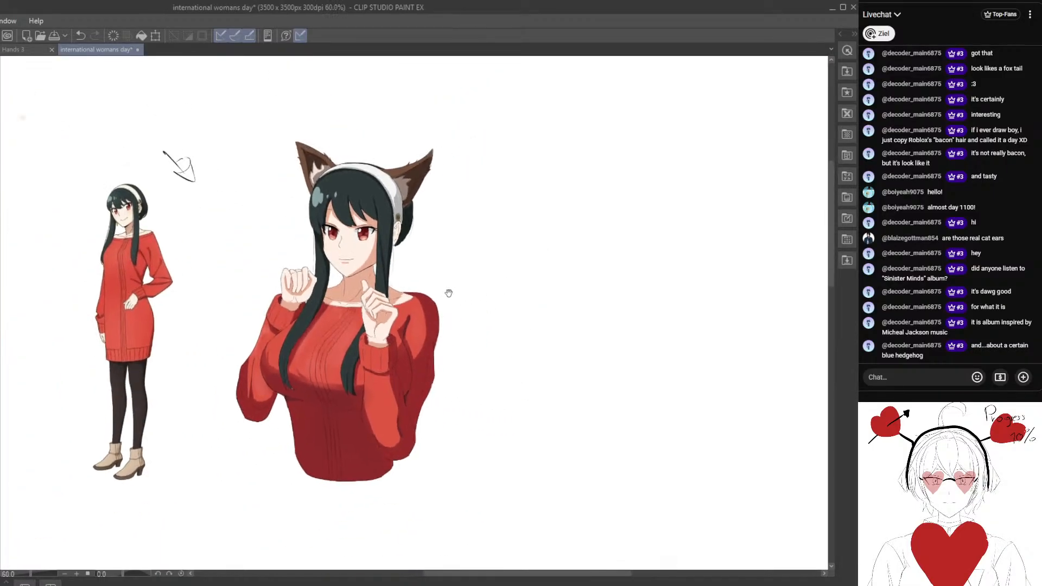
Soften the peach shadow on the cheek beside the hair and taper it along the jawline towards the chin.
{"action": "scroll", "coordinate": [370, 344], "scroll_direction": "up", "scroll_amount": 6}
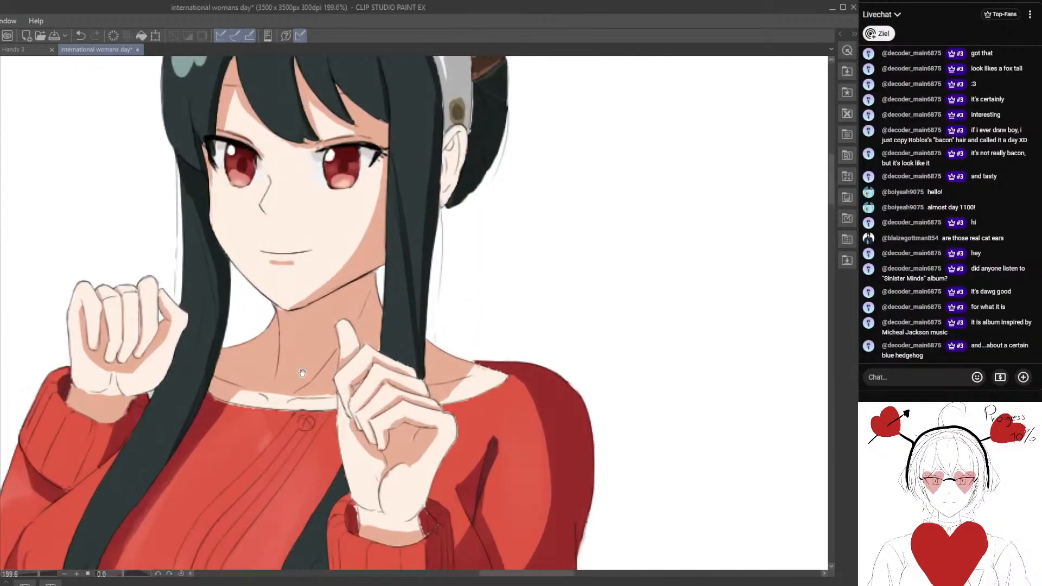
{"action": "scroll", "coordinate": [370, 344], "scroll_direction": "up", "scroll_amount": 2}
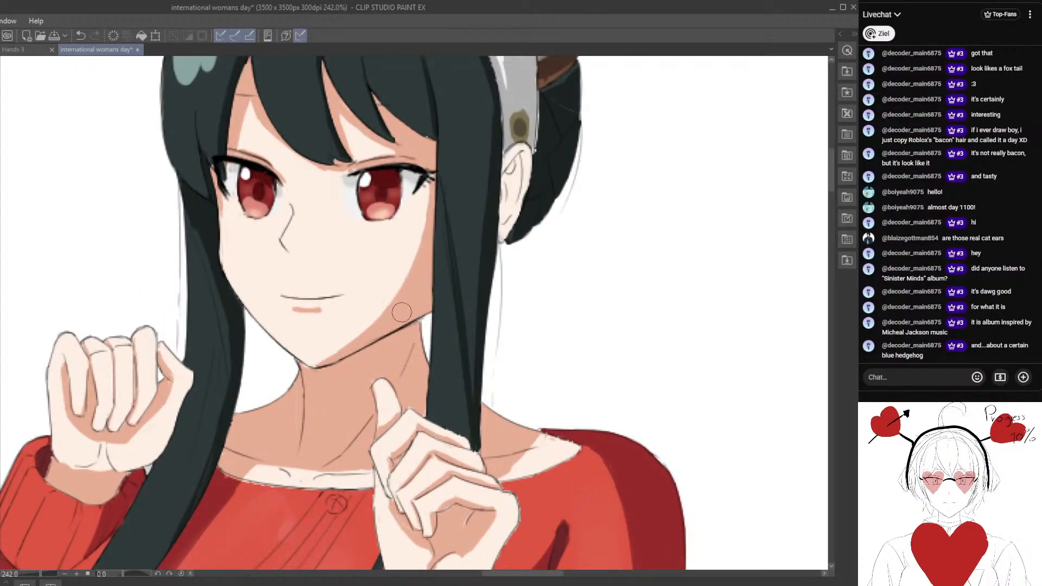
{"action": "left_click", "coordinate": [350, 320]}
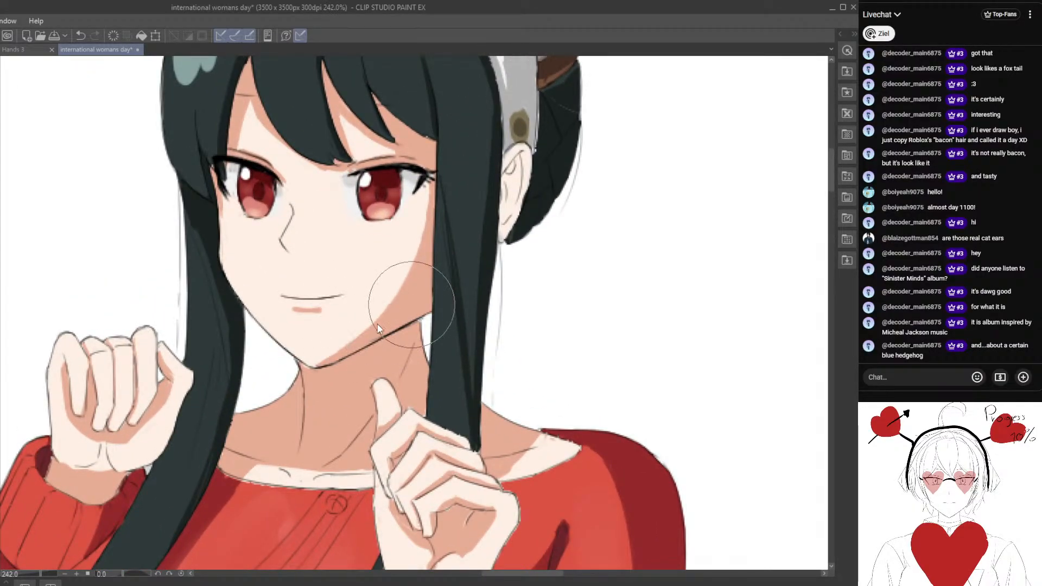
{"action": "key", "text": "p"}
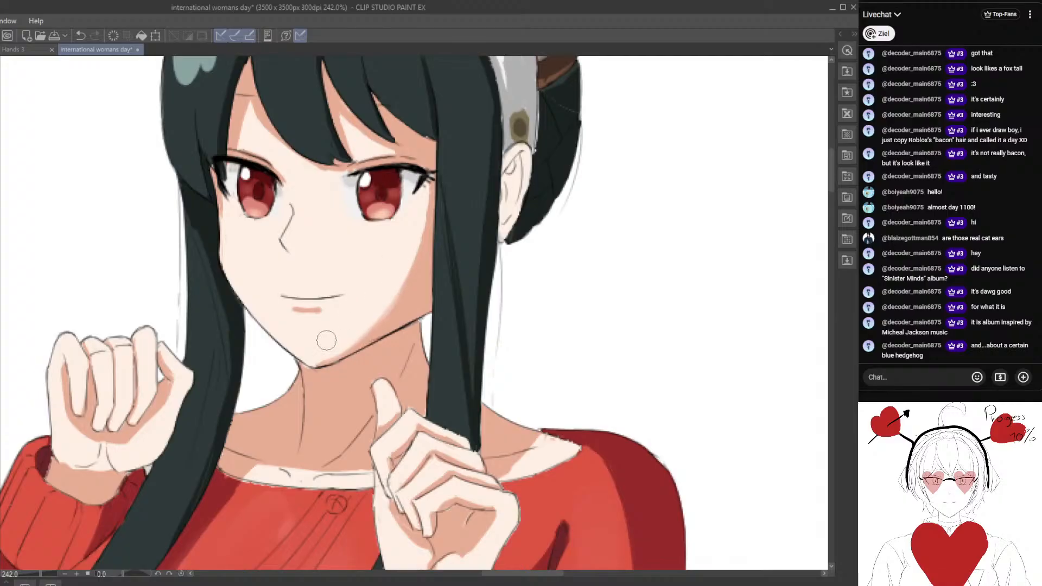
{"action": "scroll", "coordinate": [322, 379], "scroll_direction": "down", "scroll_amount": 2}
{"action": "scroll", "coordinate": [322, 378], "scroll_direction": "down", "scroll_amount": 1}
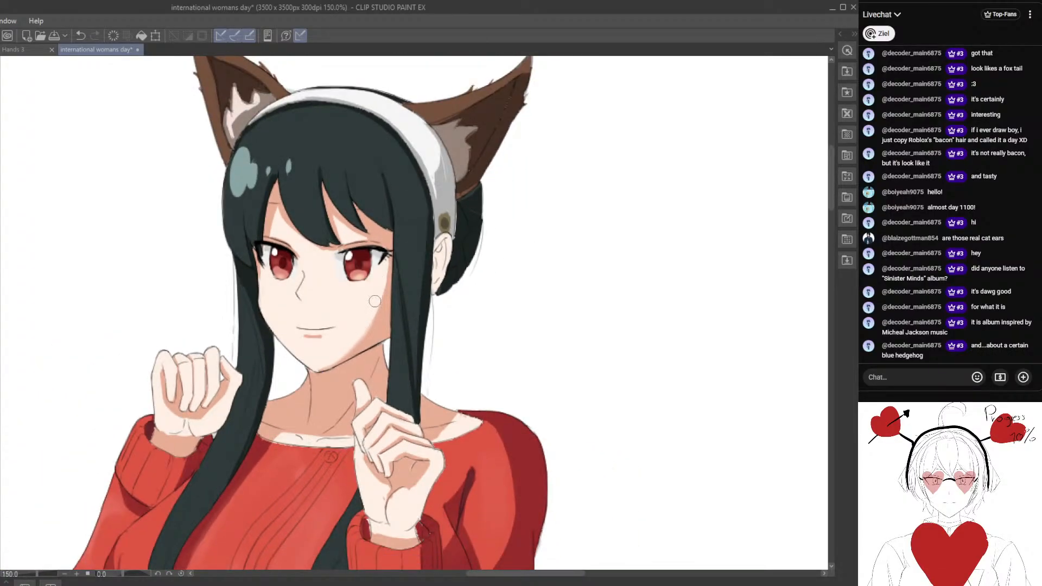
{"action": "scroll", "coordinate": [323, 380], "scroll_direction": "down", "scroll_amount": 1}
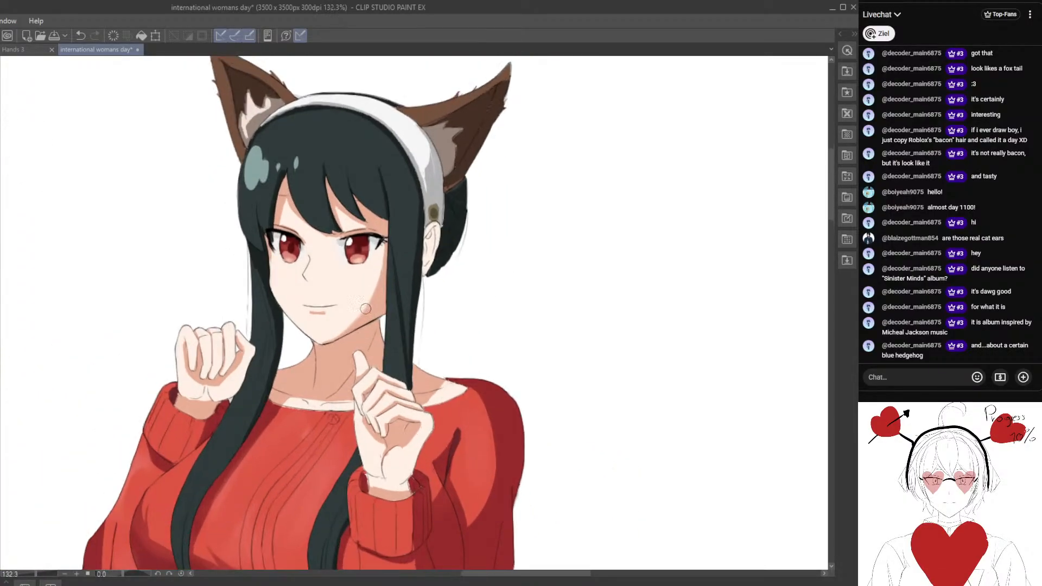
{"action": "scroll", "coordinate": [406, 389], "scroll_direction": "up", "scroll_amount": 1}
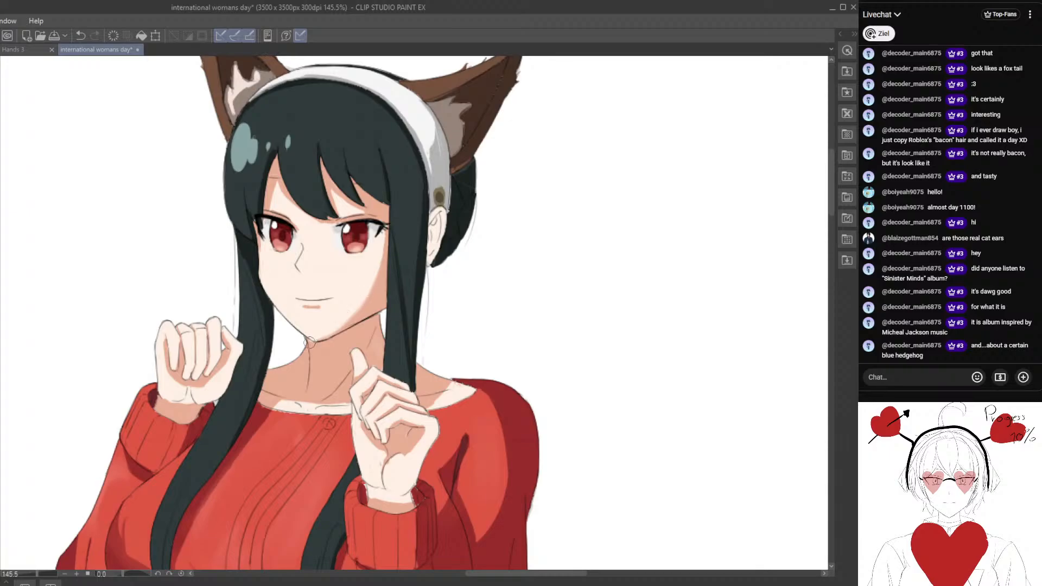
{"action": "scroll", "coordinate": [326, 329], "scroll_direction": "up", "scroll_amount": 3}
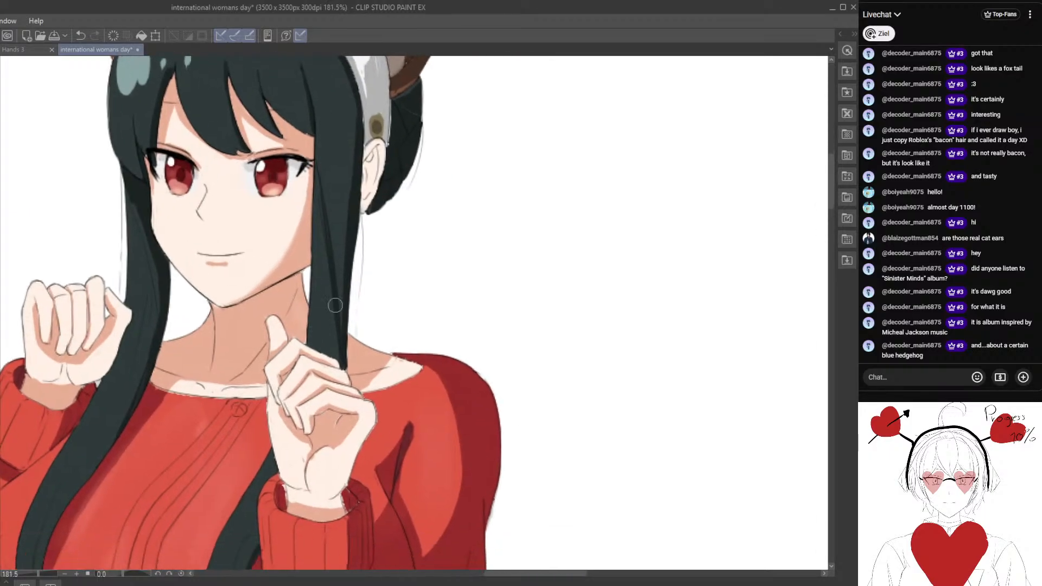
Paint a pointed peach shadow beneath the fringe, between the eyes at the top of the nose bridge.
{"action": "left_click", "coordinate": [342, 296], "text": "alt"}
{"action": "scroll", "coordinate": [283, 266], "scroll_direction": "up", "scroll_amount": 3}
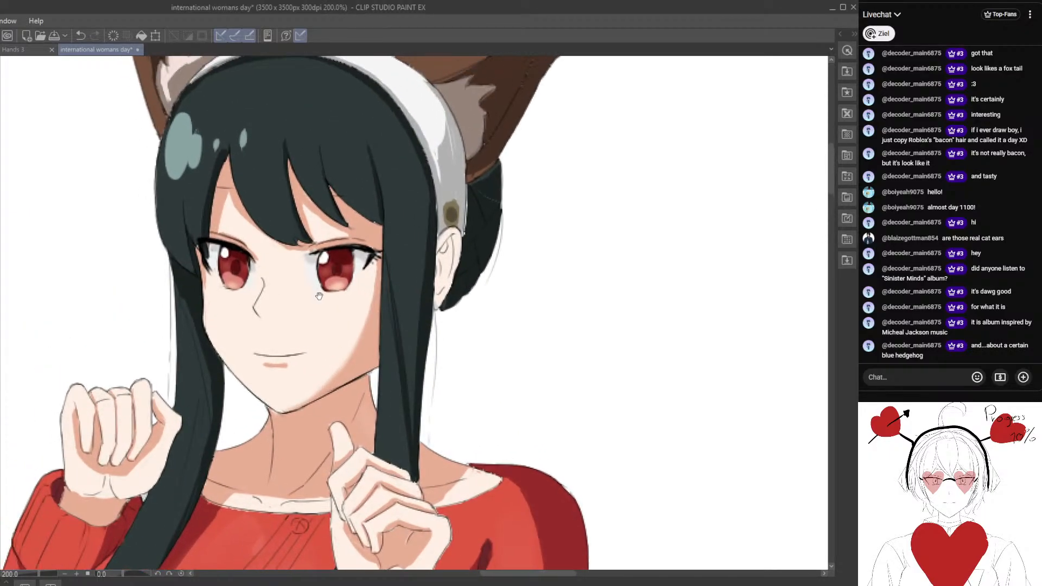
{"action": "left_click_drag", "start_coordinate": [293, 246], "coordinate": [276, 254]}
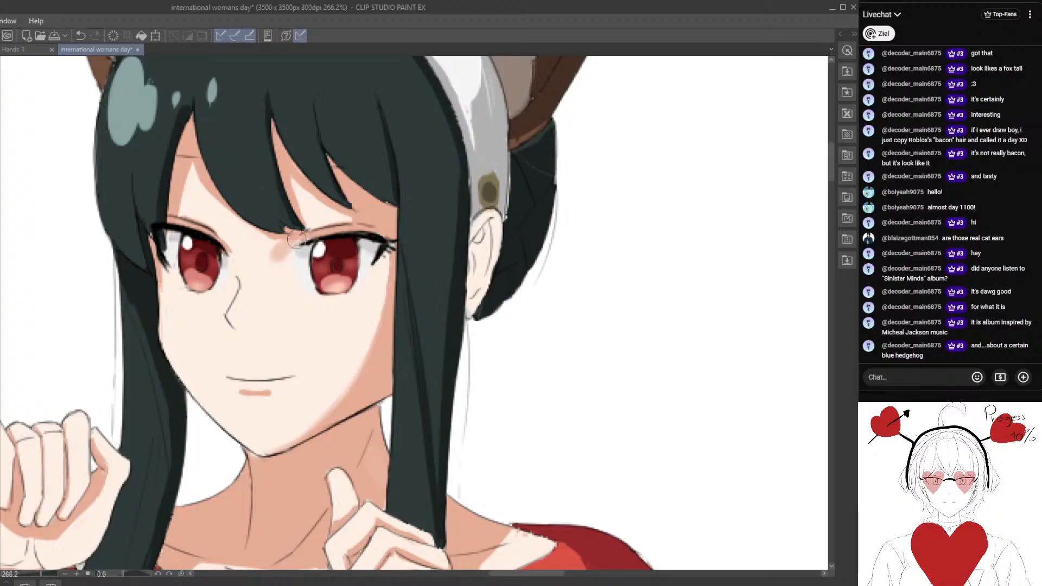
{"action": "mouse_move", "coordinate": [284, 292]}
{"action": "left_mouse_down"}
{"action": "mouse_move", "coordinate": [312, 269]}
{"action": "mouse_move", "coordinate": [312, 247]}
{"action": "mouse_move", "coordinate": [299, 276]}
{"action": "mouse_move", "coordinate": [326, 253]}
{"action": "mouse_move", "coordinate": [313, 253]}
{"action": "mouse_move", "coordinate": [335, 248]}
{"action": "mouse_move", "coordinate": [314, 258]}
{"action": "left_mouse_up"}
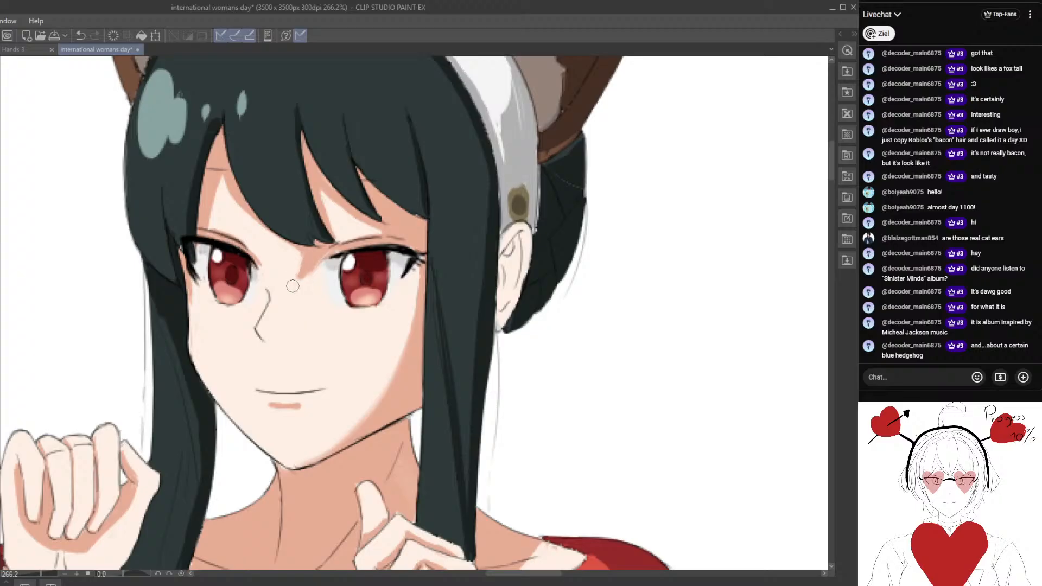
{"action": "left_click_drag", "start_coordinate": [304, 287], "coordinate": [317, 269]}
{"action": "left_click_drag", "start_coordinate": [223, 276], "coordinate": [250, 272]}
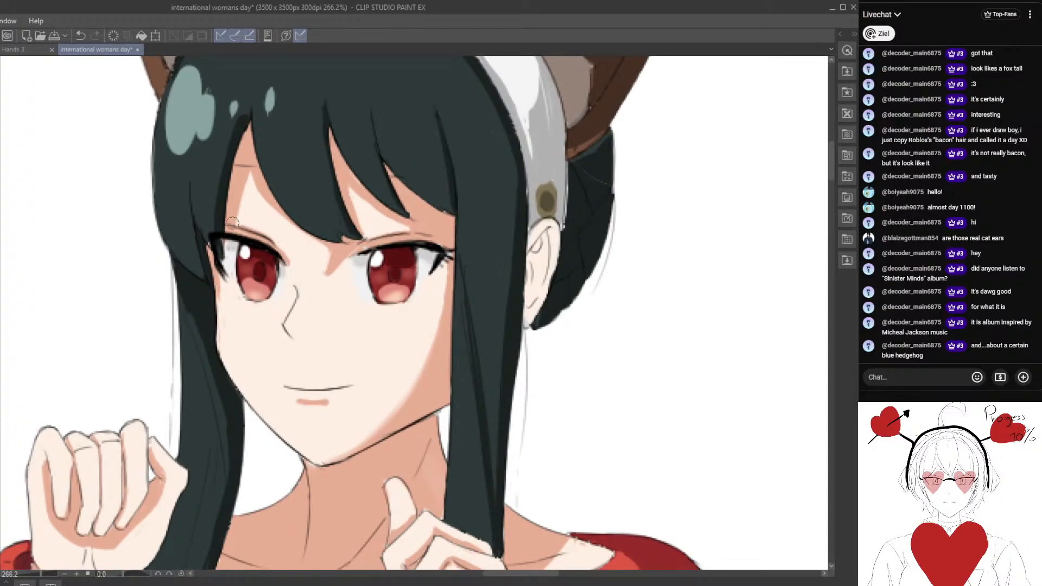
Trim the peach shadow between the eyes to a smaller shape close beneath the fringe.
{"action": "scroll", "coordinate": [239, 224], "scroll_direction": "down", "scroll_amount": 4}
{"action": "scroll", "coordinate": [299, 275], "scroll_direction": "up", "scroll_amount": 3}
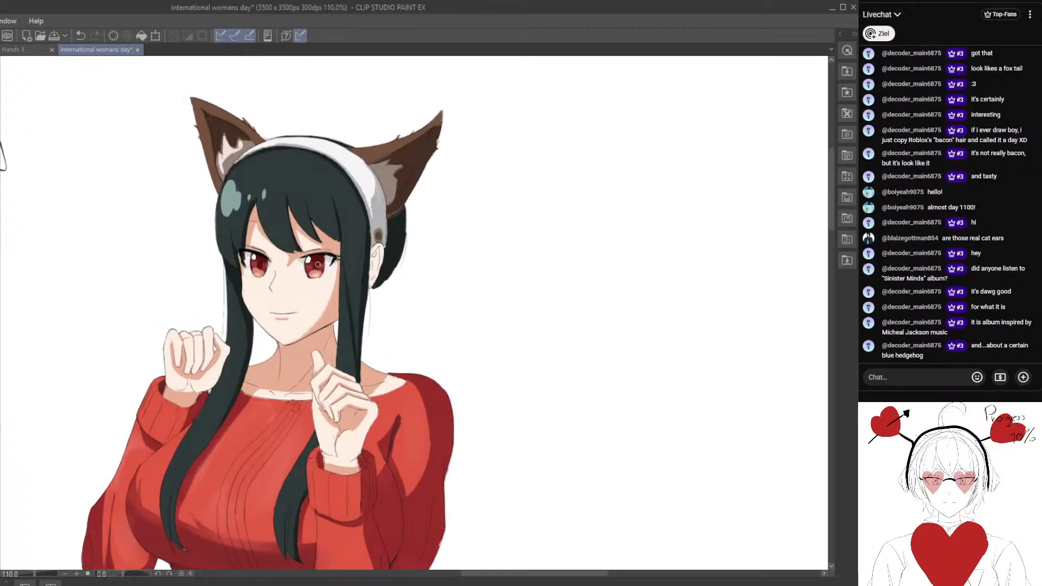
{"action": "left_click_drag", "start_coordinate": [302, 237], "coordinate": [307, 253]}
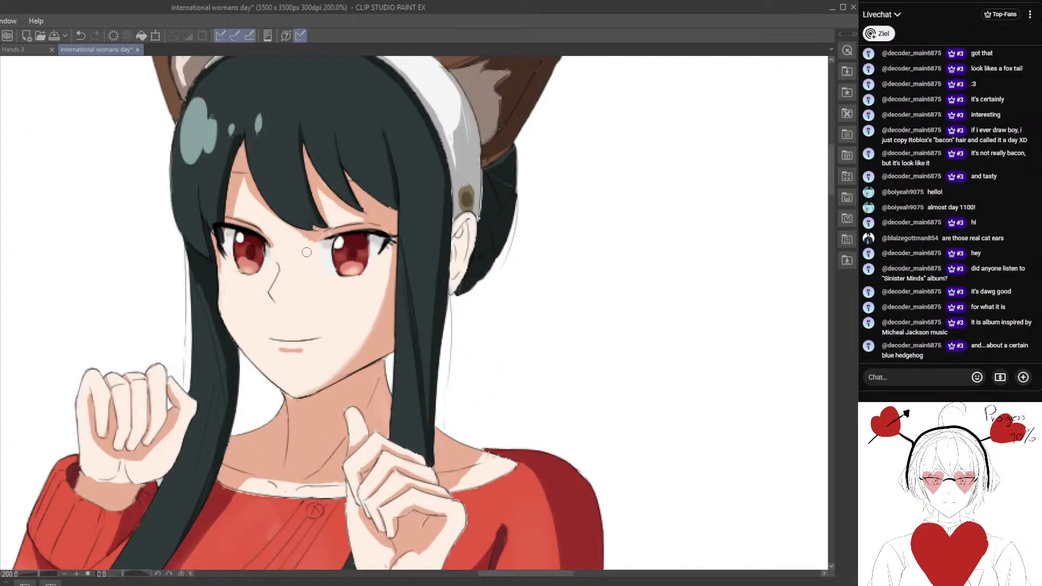
Paint a small pointed peach shadow along the underside of the nose.
{"action": "left_click_drag", "start_coordinate": [274, 292], "coordinate": [283, 303]}
{"action": "scroll", "coordinate": [288, 358], "scroll_direction": "down", "scroll_amount": 5}
{"action": "scroll", "coordinate": [352, 278], "scroll_direction": "up", "scroll_amount": 4}
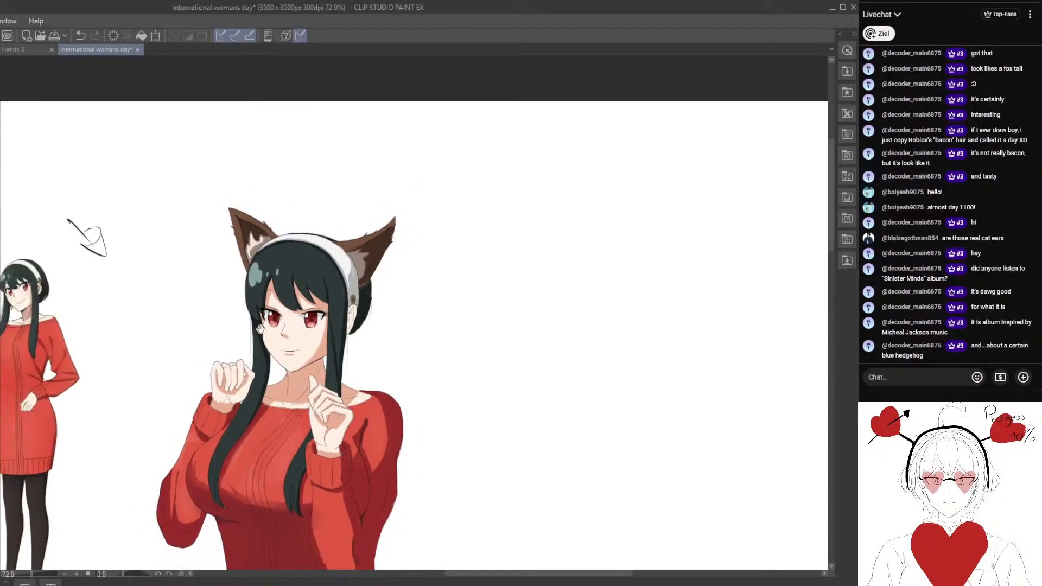
{"action": "scroll", "coordinate": [353, 279], "scroll_direction": "up", "scroll_amount": 2}
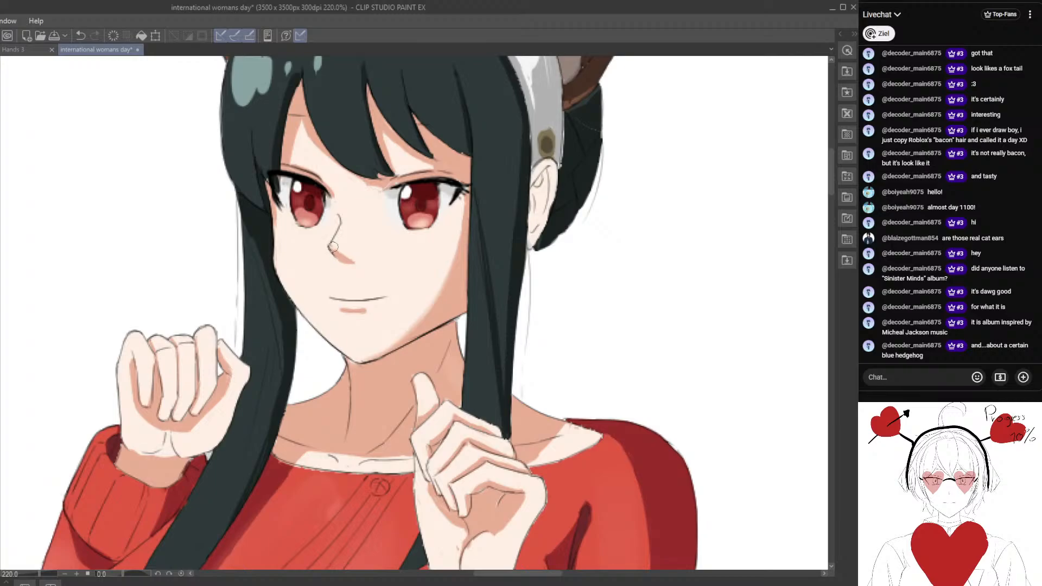
{"action": "left_click_drag", "start_coordinate": [333, 247], "coordinate": [356, 262]}
{"action": "scroll", "coordinate": [350, 298], "scroll_direction": "down", "scroll_amount": 6}
{"action": "scroll", "coordinate": [350, 288], "scroll_direction": "up", "scroll_amount": 5}
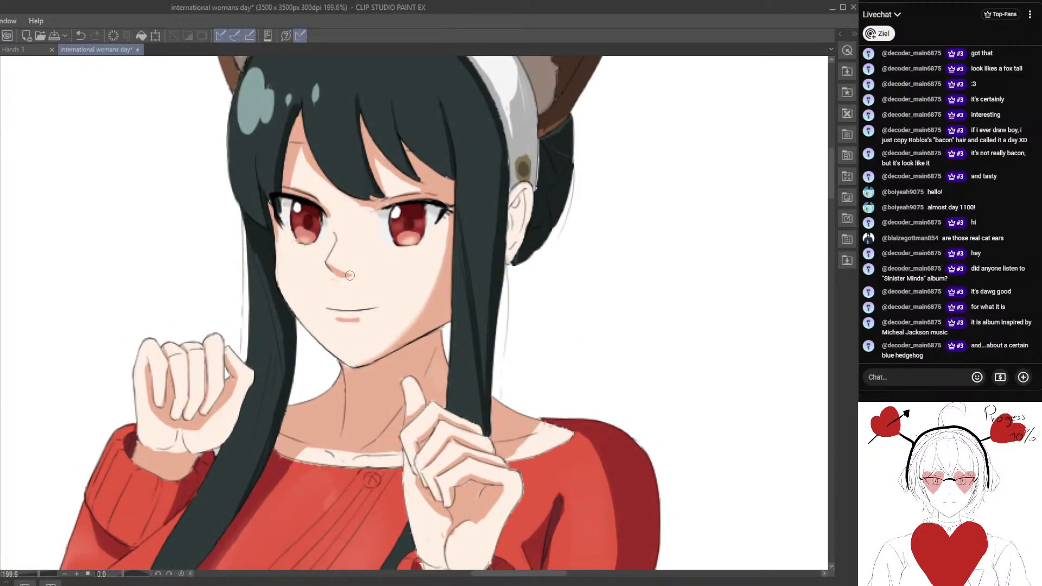
Trim the peach shadow beneath the nose to a thinner sliver and check the face against its line art.
{"action": "scroll", "coordinate": [332, 271], "scroll_direction": "down", "scroll_amount": 8}
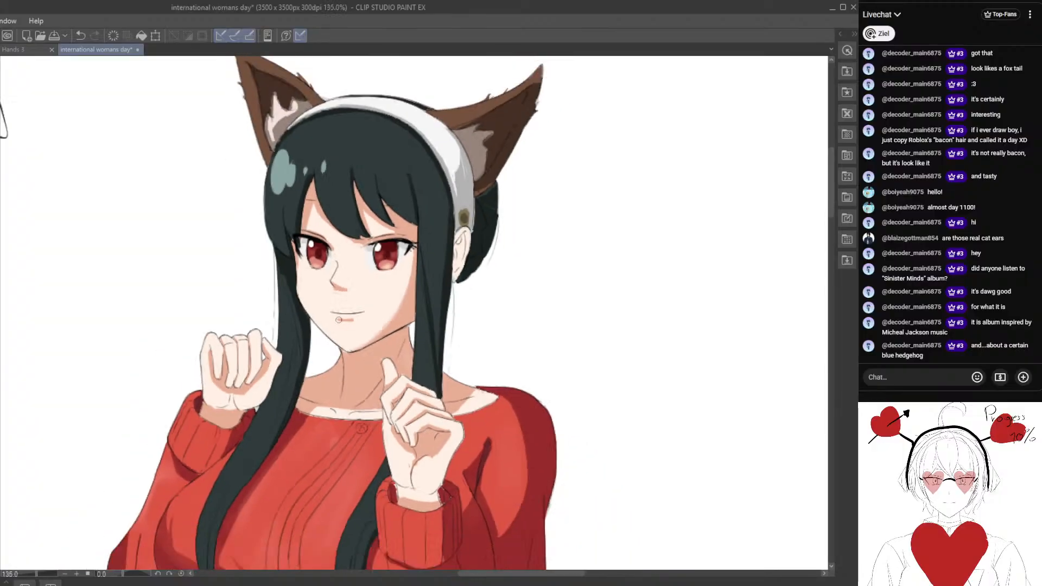
{"action": "scroll", "coordinate": [379, 272], "scroll_direction": "up", "scroll_amount": 7}
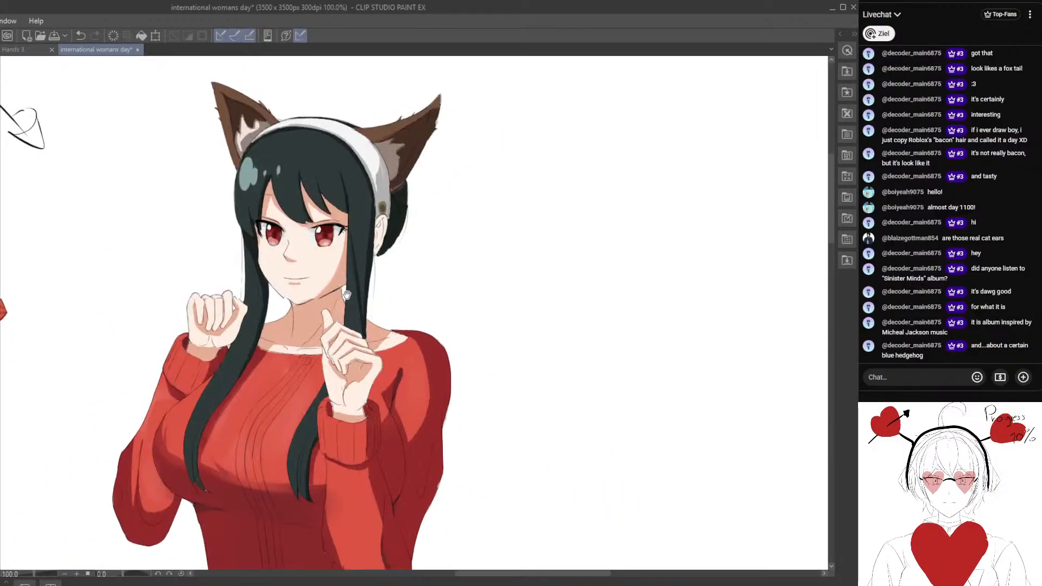
{"action": "scroll", "coordinate": [257, 322], "scroll_direction": "up", "scroll_amount": 2}
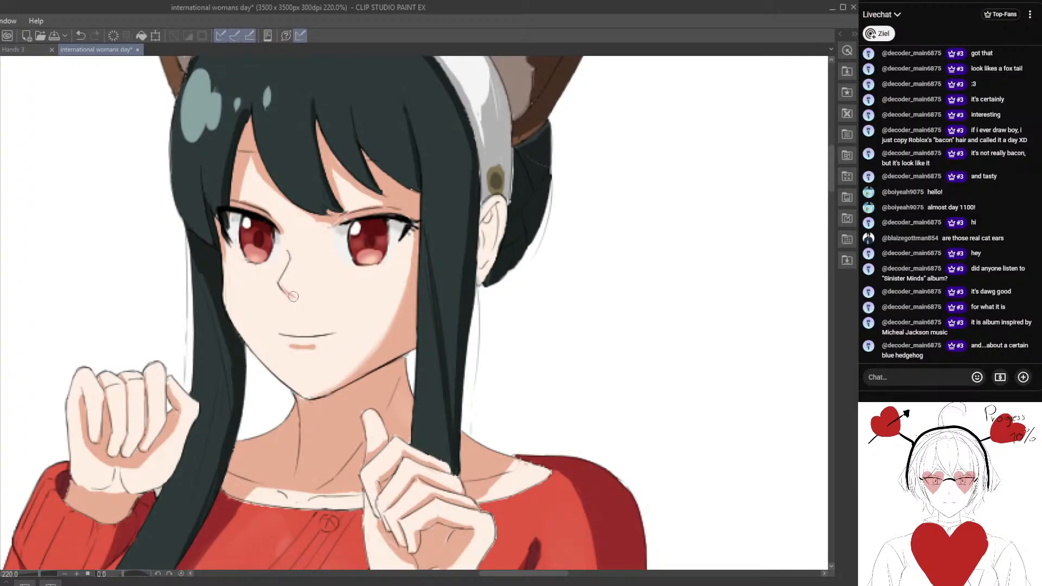
{"action": "scroll", "coordinate": [296, 365], "scroll_direction": "down", "scroll_amount": 7}
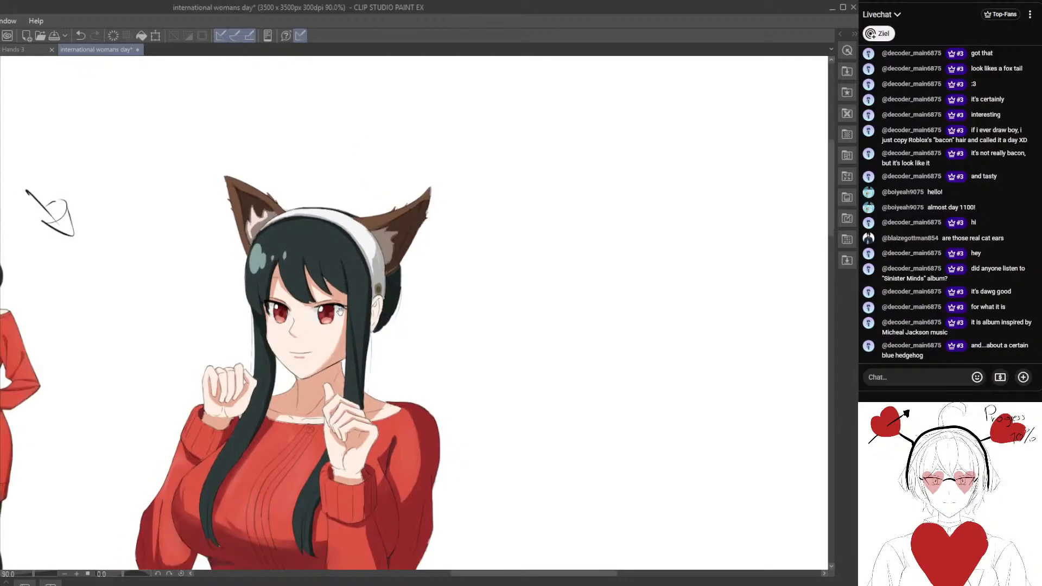
{"action": "scroll", "coordinate": [358, 309], "scroll_direction": "up", "scroll_amount": 2}
{"action": "scroll", "coordinate": [357, 308], "scroll_direction": "down", "scroll_amount": 3}
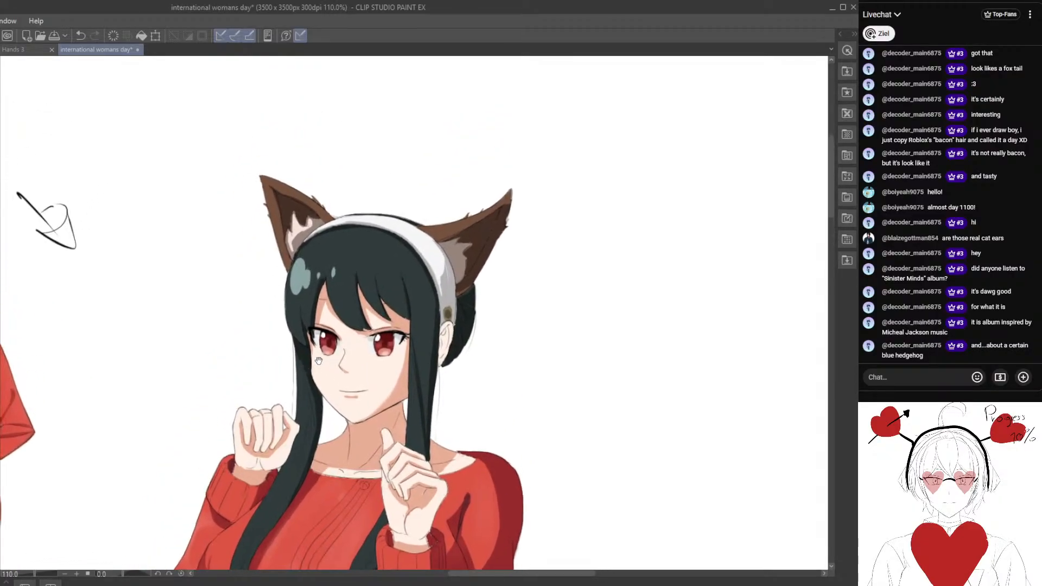
{"action": "scroll", "coordinate": [274, 339], "scroll_direction": "up", "scroll_amount": 7}
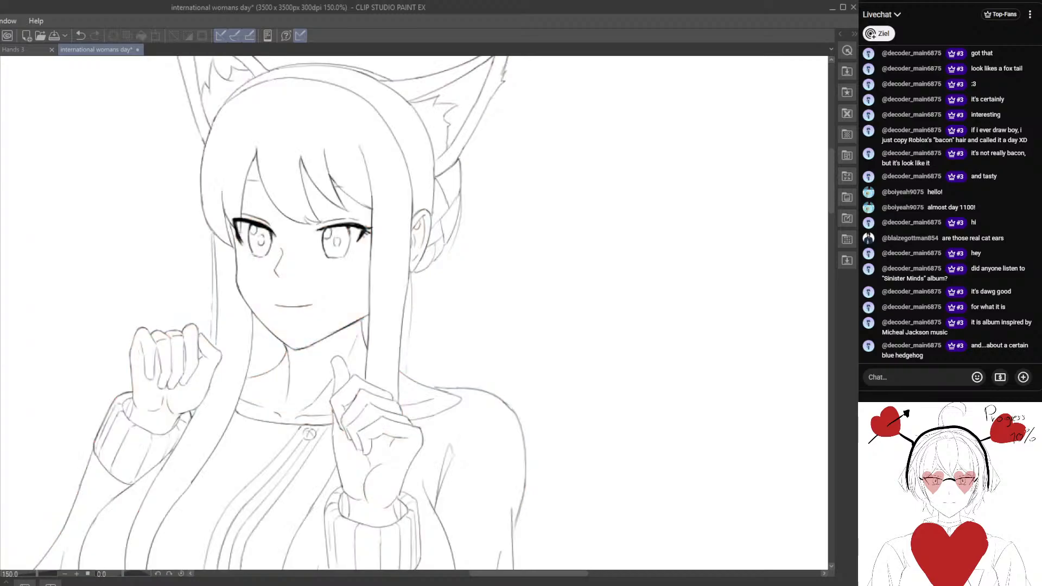
{"action": "scroll", "coordinate": [180, 339], "scroll_direction": "down", "scroll_amount": 4}
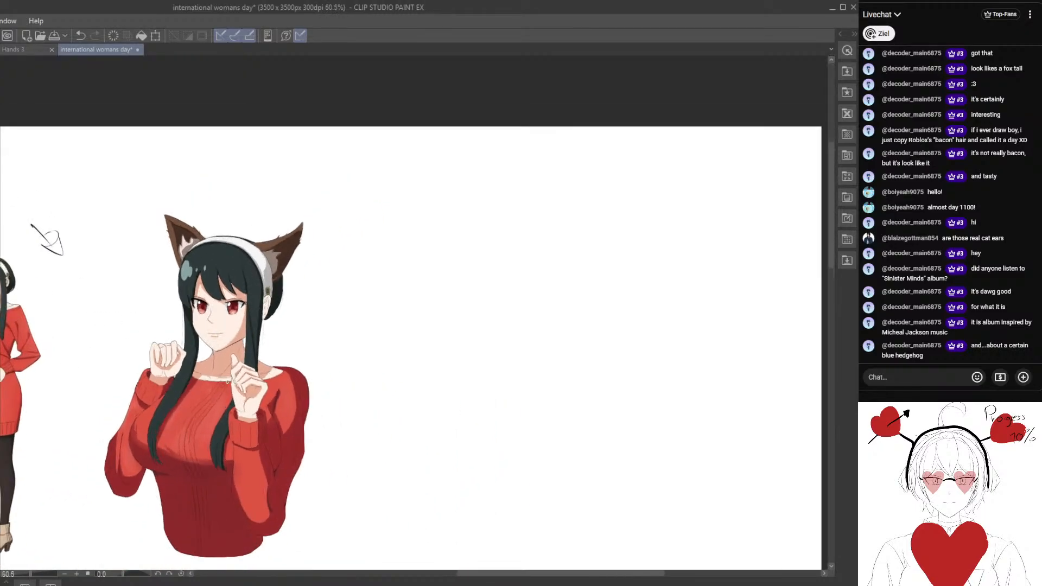
{"action": "scroll", "coordinate": [192, 376], "scroll_direction": "up", "scroll_amount": 3}
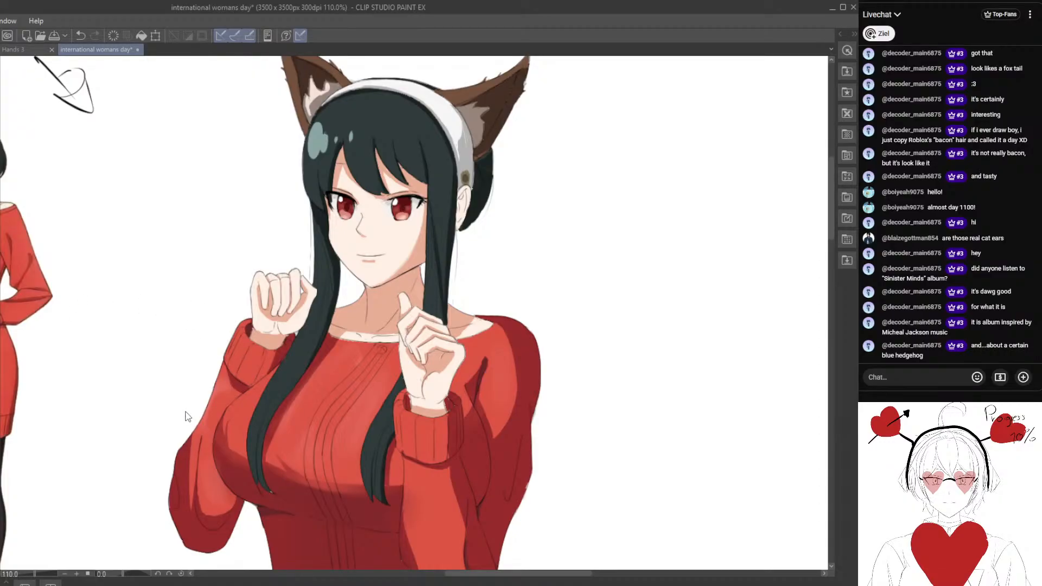
Try a plum-to-mint gradient map blended faintly over the character's colours.
{"action": "key", "text": "ctrl+u"}
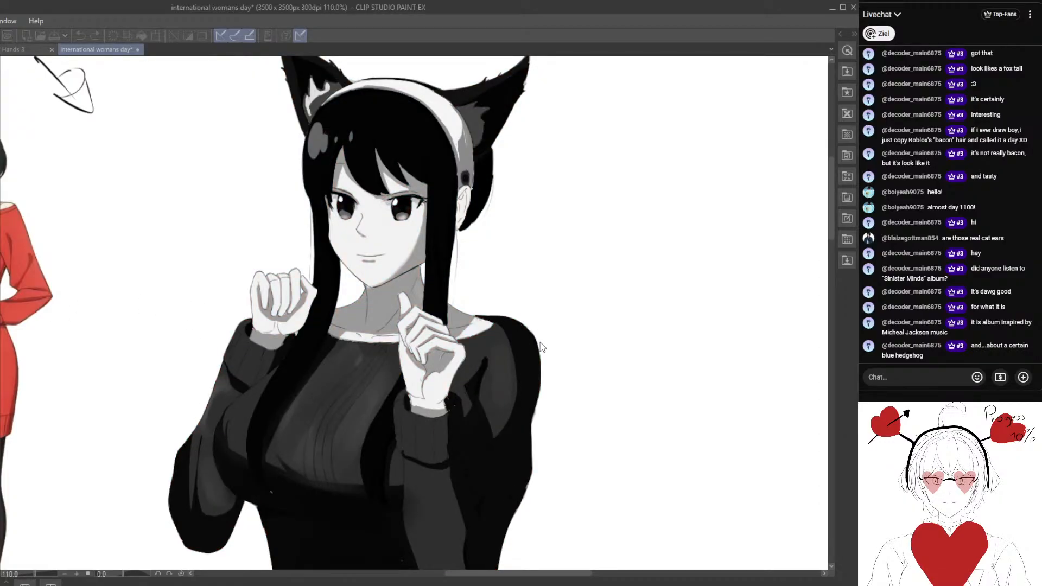
{"action": "double_click", "coordinate": [524, 397]}
{"action": "scroll", "coordinate": [410, 404], "scroll_direction": "down", "scroll_amount": 4}
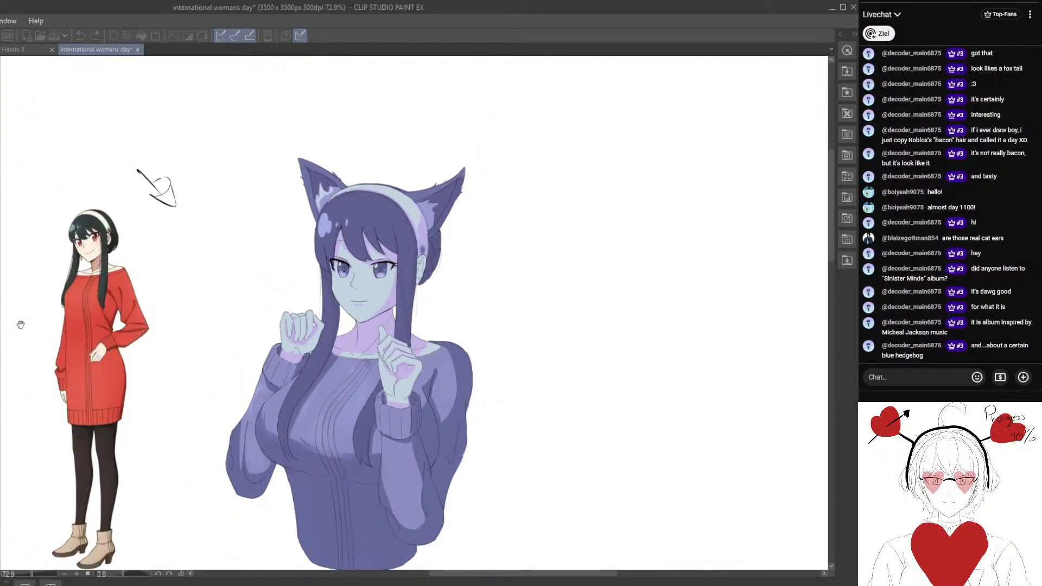
{"action": "double_click", "coordinate": [523, 435]}
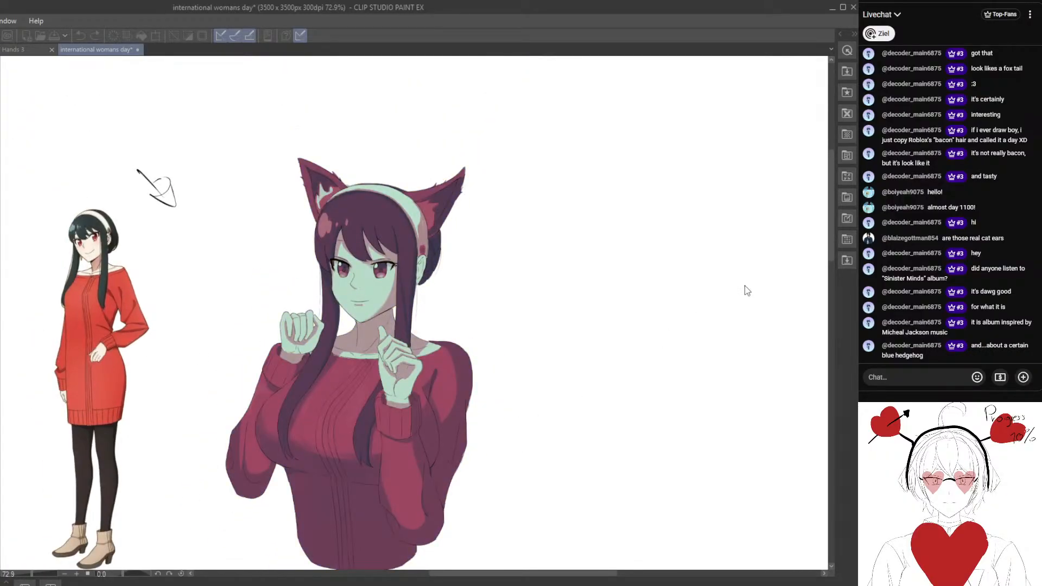
{"action": "left_click", "coordinate": [727, 263]}
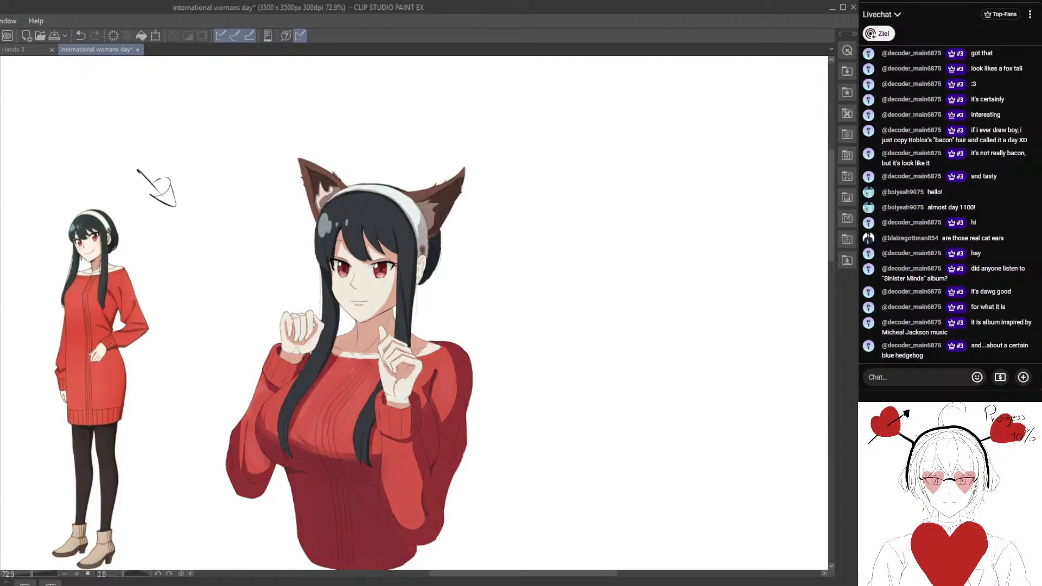
{"action": "scroll", "coordinate": [154, 343], "scroll_direction": "up", "scroll_amount": 1}
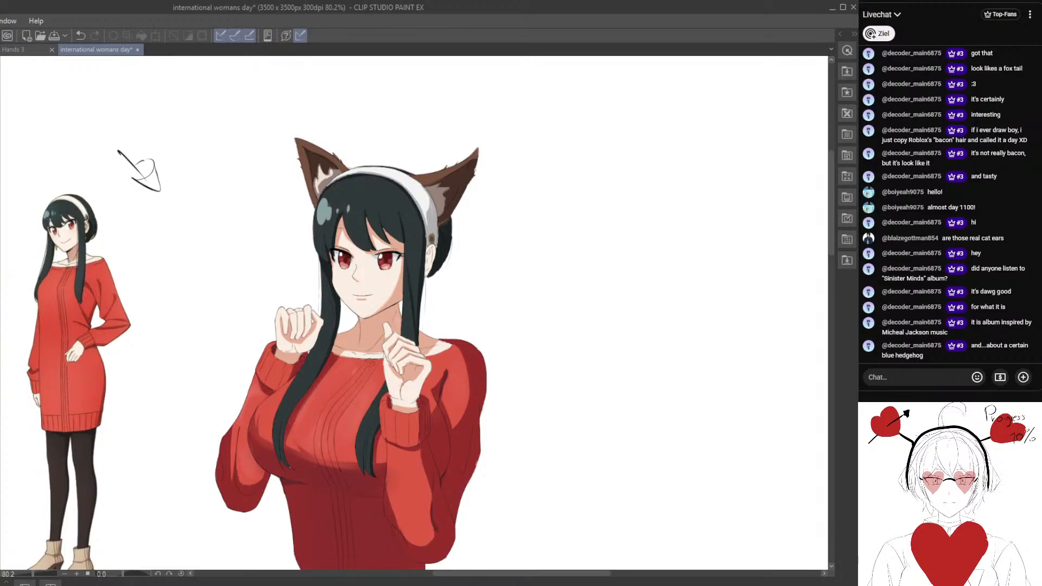
Compare several gradient maps on the character and apply the plum-to-mint one, blended faintly over the original colours.
{"action": "key", "text": "space"}
{"action": "left_click", "coordinate": [172, 409]}
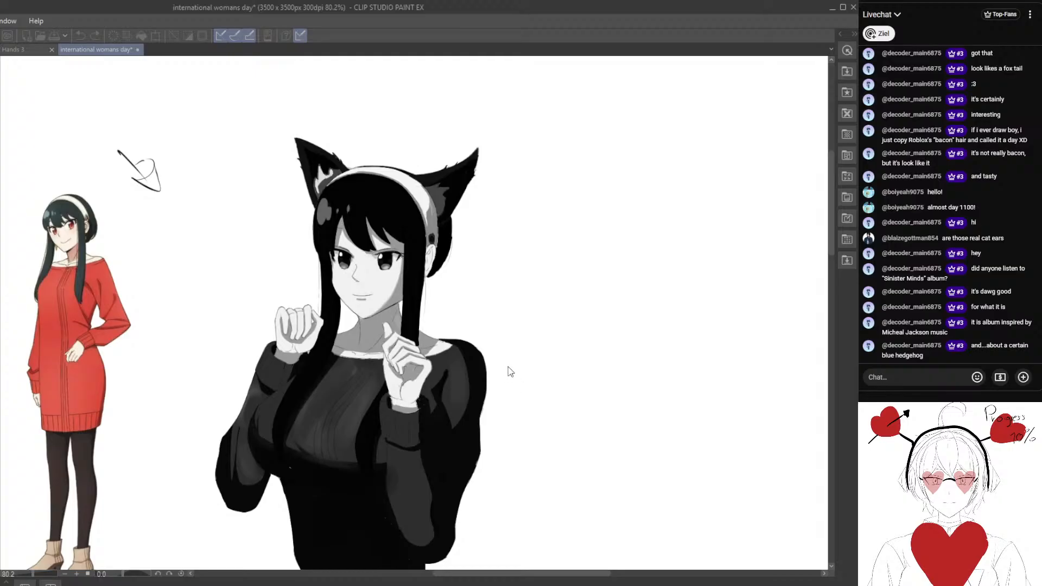
{"action": "double_click", "coordinate": [508, 367]}
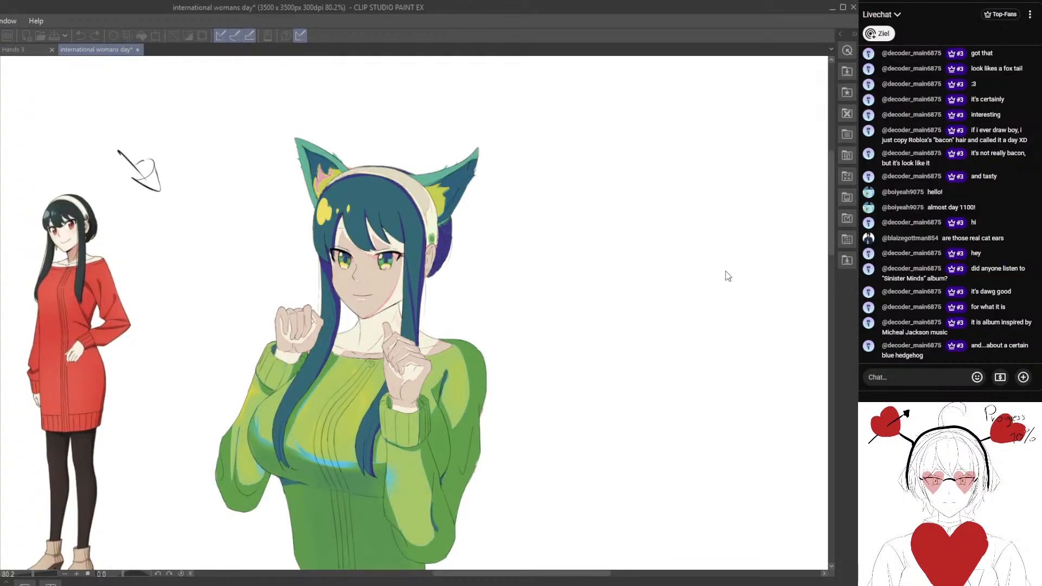
{"action": "double_click", "coordinate": [533, 459]}
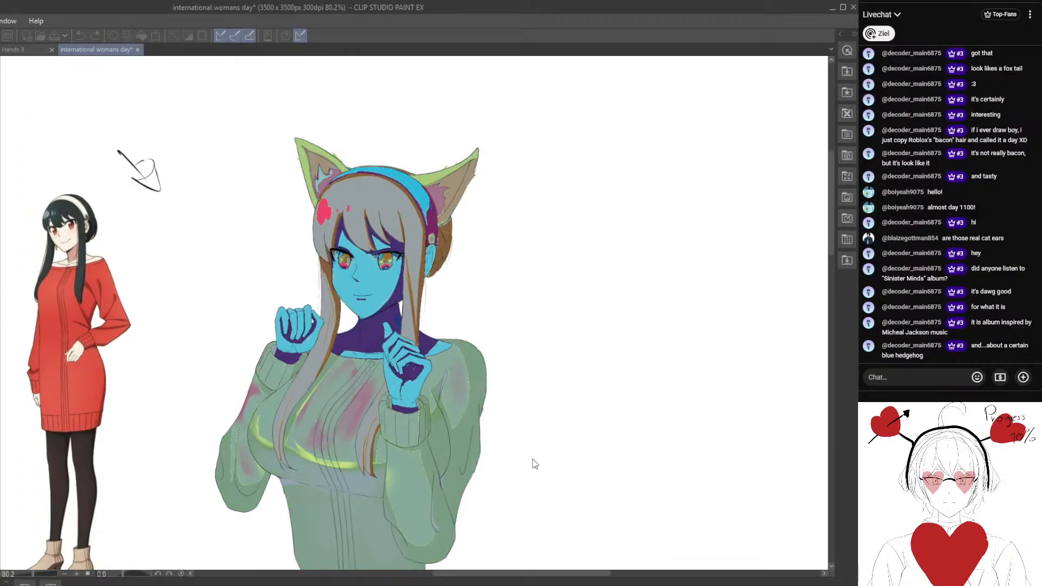
{"action": "double_click", "coordinate": [520, 381]}
{"action": "double_click", "coordinate": [522, 394]}
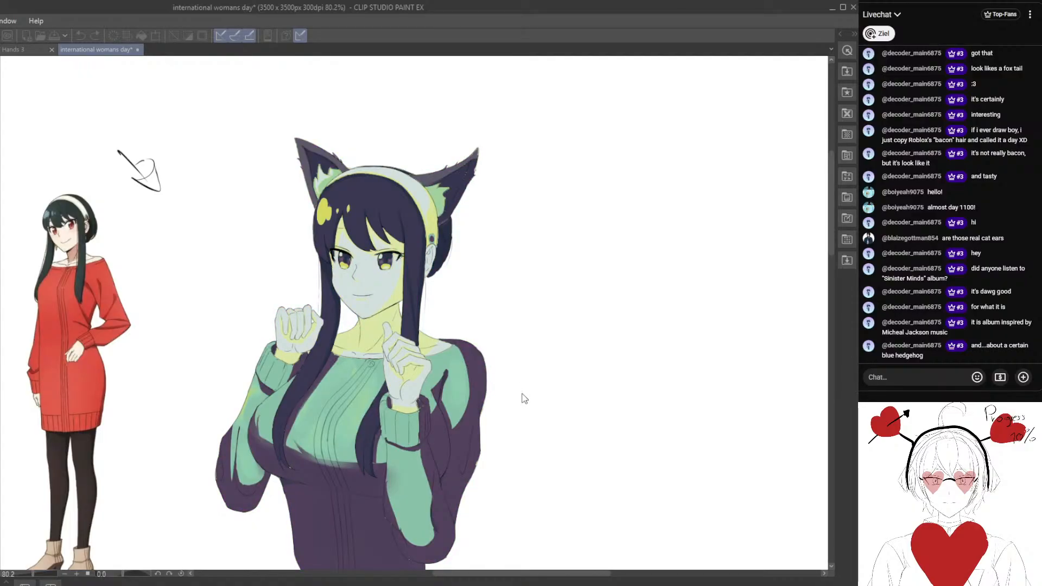
{"action": "double_click", "coordinate": [522, 436]}
{"action": "double_click", "coordinate": [530, 356]}
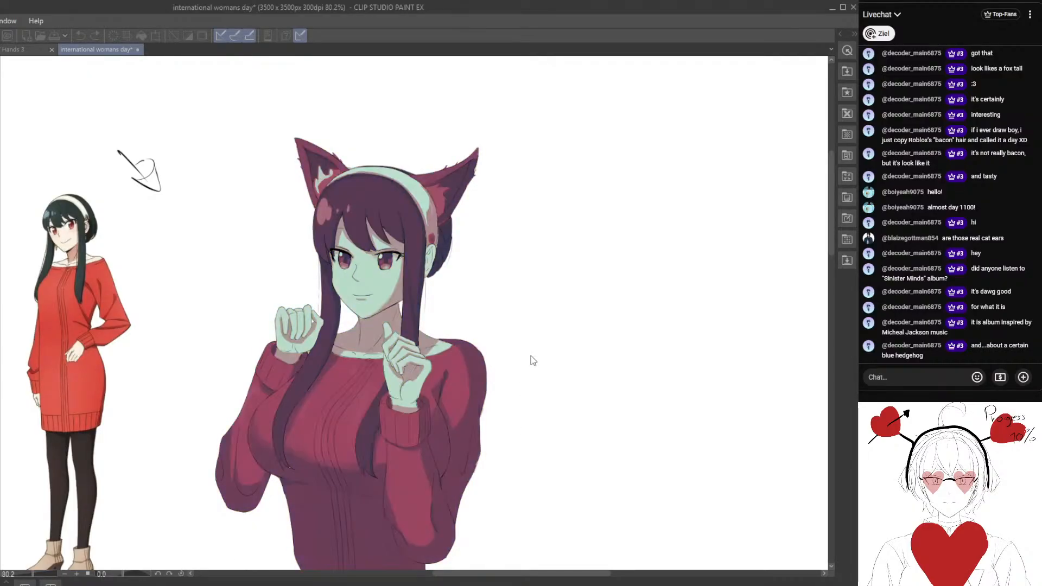
{"action": "left_click", "coordinate": [722, 256]}
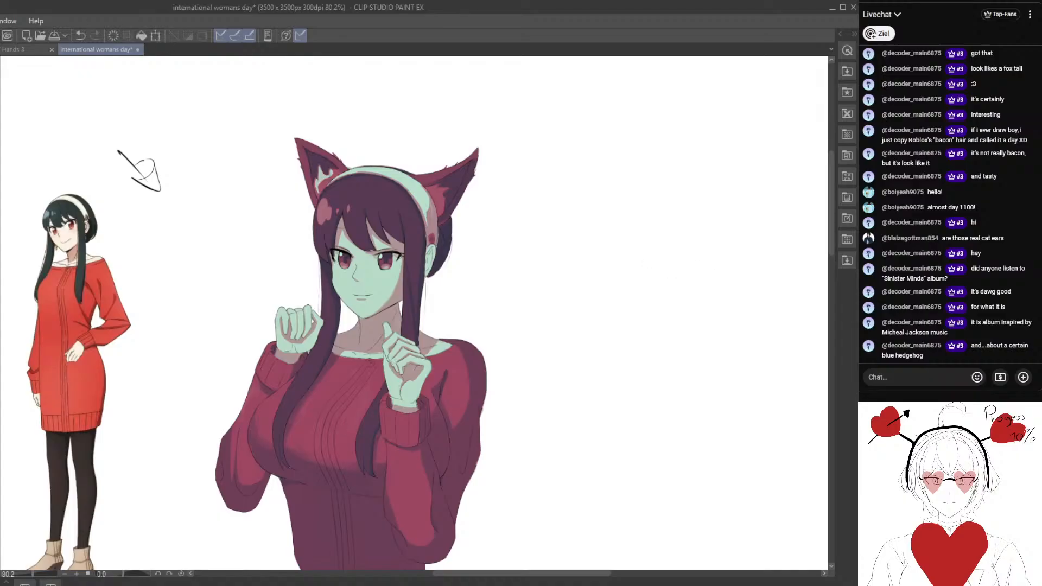
{"action": "key", "text": "ctrl+z"}
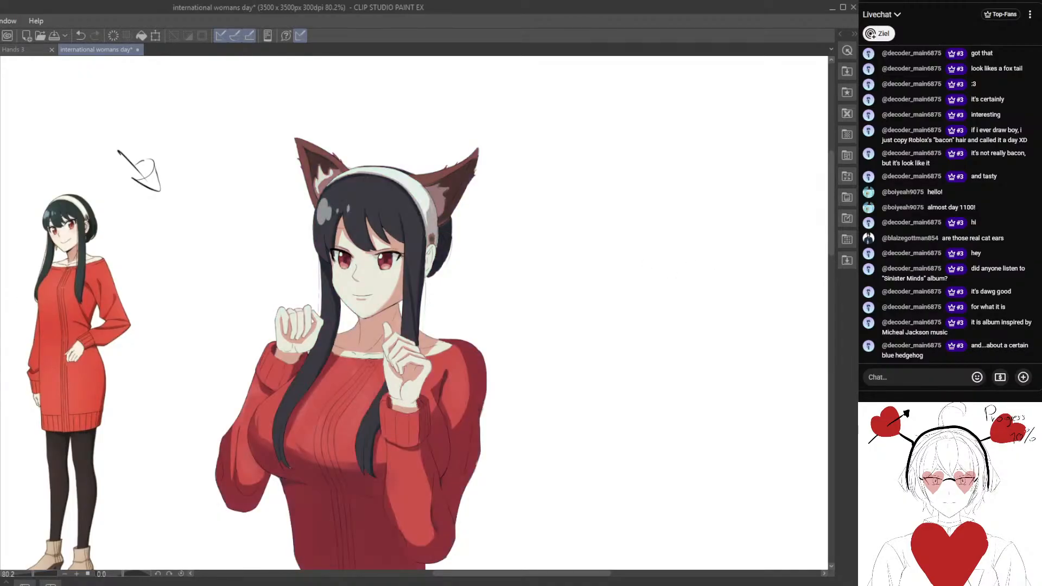
Remove the gradient map's tint from the face and surrounding hair with a large soft brush.
{"action": "scroll", "coordinate": [220, 303], "scroll_direction": "down", "scroll_amount": 2}
{"action": "left_click_drag", "start_coordinate": [250, 353], "coordinate": [222, 322]}
{"action": "scroll", "coordinate": [217, 347], "scroll_direction": "up", "scroll_amount": 2}
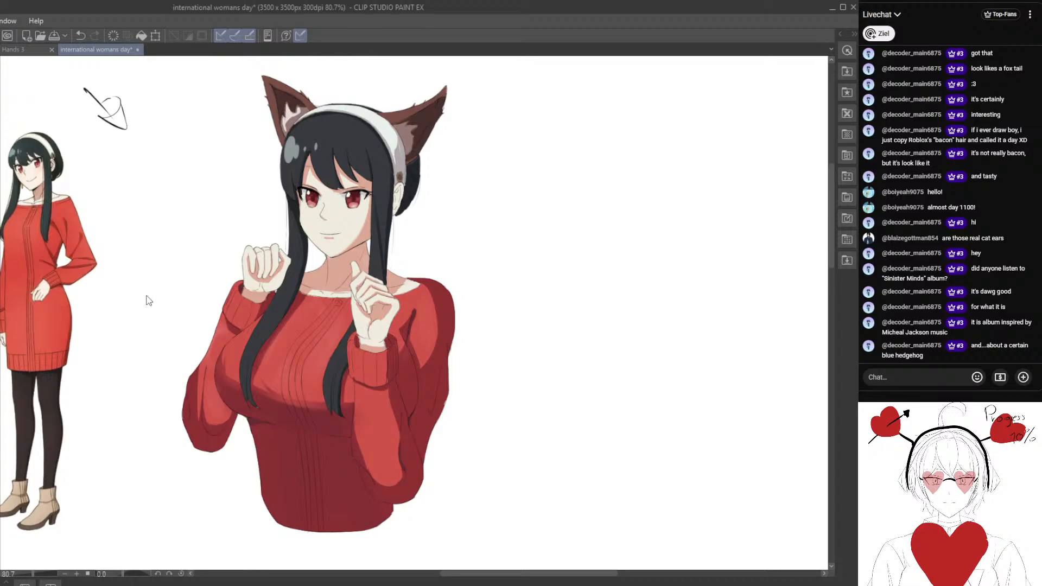
{"action": "left_click_drag", "start_coordinate": [174, 254], "coordinate": [222, 316]}
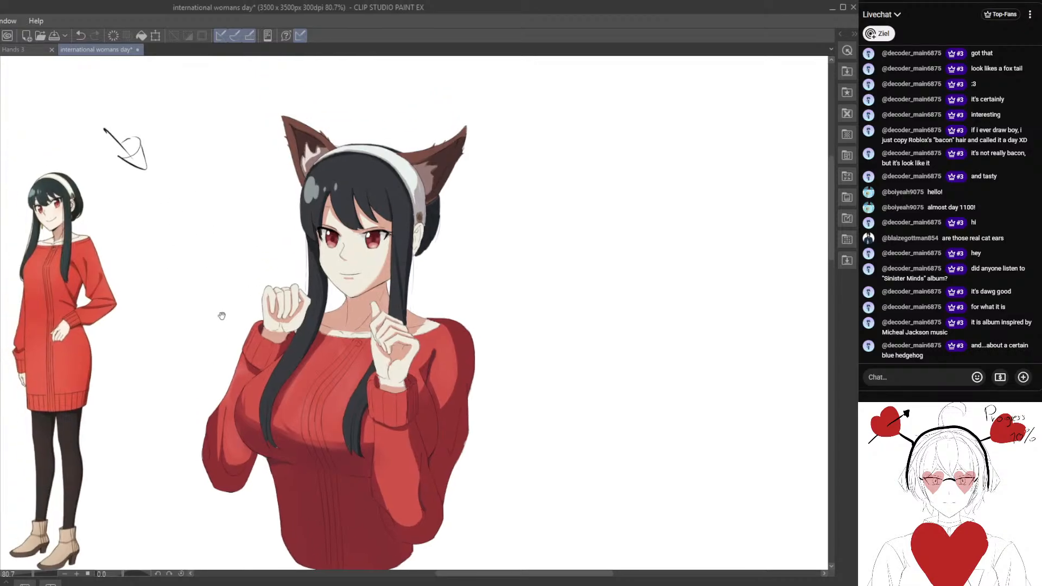
{"action": "key", "text": "ctrl+t"}
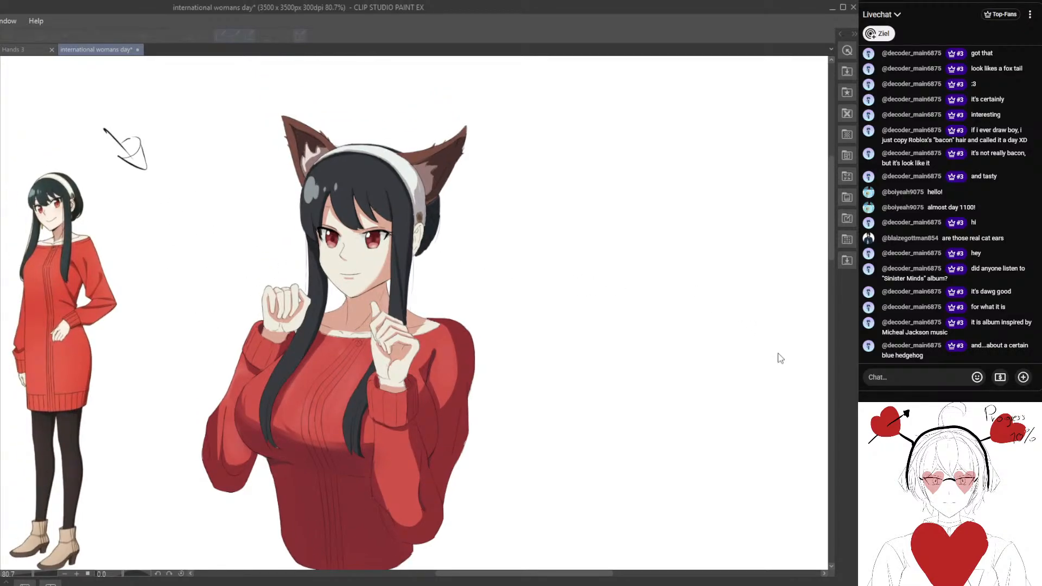
{"action": "key", "text": "Return"}
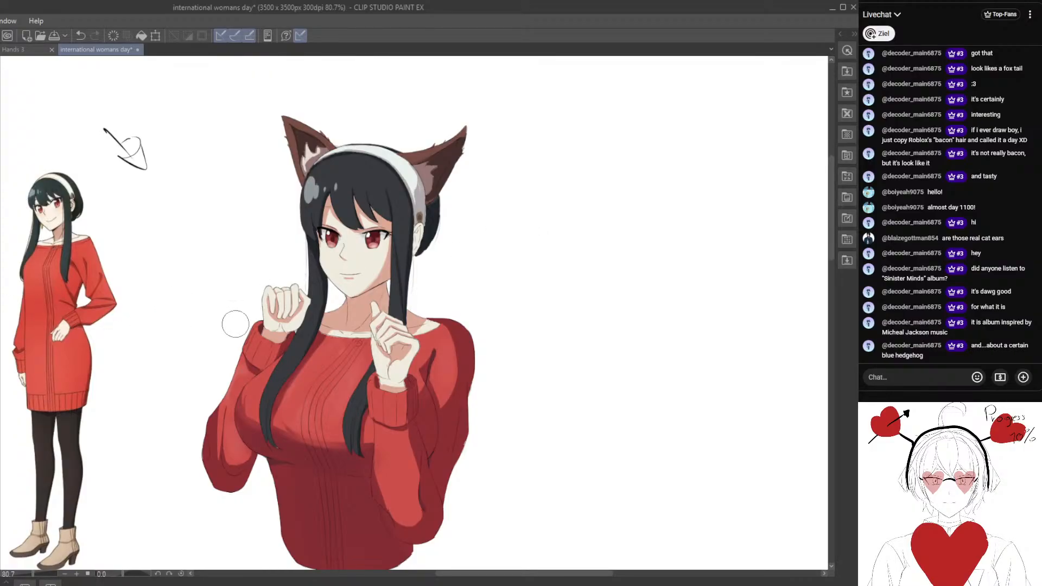
{"action": "key", "text": "]"}
{"action": "mouse_move", "coordinate": [354, 269]}
{"action": "left_mouse_down"}
{"action": "mouse_move", "coordinate": [353, 243]}
{"action": "mouse_move", "coordinate": [340, 248]}
{"action": "mouse_move", "coordinate": [347, 280]}
{"action": "left_mouse_up"}
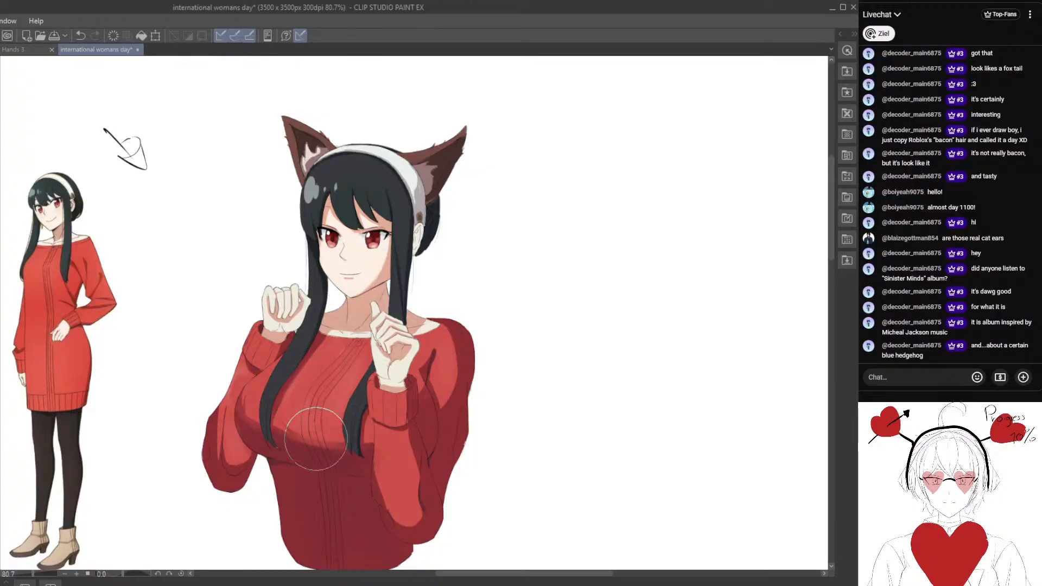
{"action": "left_click_drag", "start_coordinate": [333, 445], "coordinate": [308, 402]}
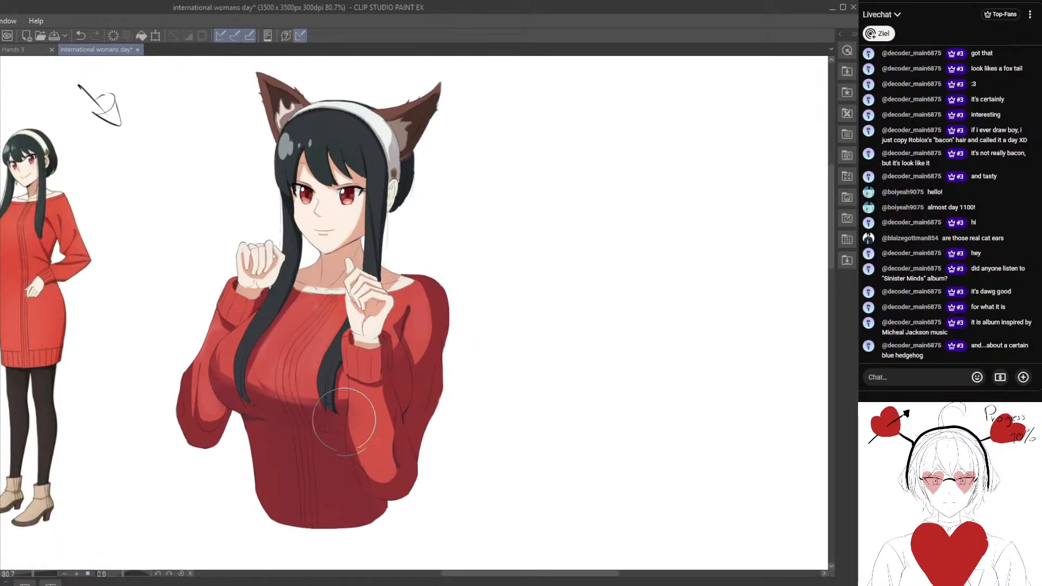
Examine the blended colours across the whole figure and more closely around the face, hair and headband.
{"action": "scroll", "coordinate": [272, 470], "scroll_direction": "down", "scroll_amount": 1}
{"action": "scroll", "coordinate": [439, 211], "scroll_direction": "down", "scroll_amount": 1}
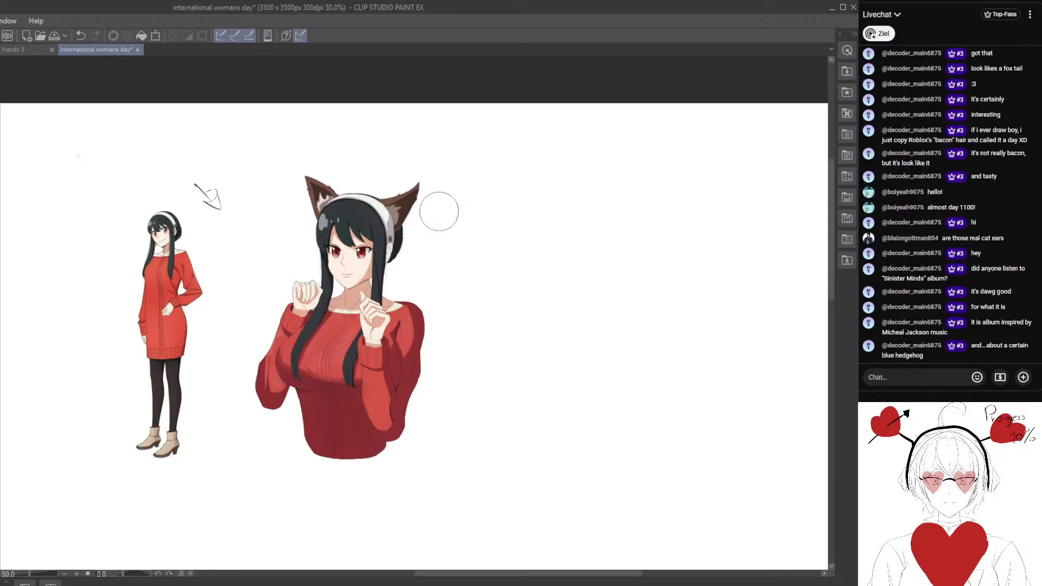
{"action": "scroll", "coordinate": [439, 217], "scroll_direction": "up", "scroll_amount": 2}
{"action": "mouse_move", "coordinate": [405, 268]}
{"action": "left_mouse_down"}
{"action": "mouse_move", "coordinate": [489, 354]}
{"action": "mouse_move", "coordinate": [433, 379]}
{"action": "mouse_move", "coordinate": [470, 342]}
{"action": "mouse_move", "coordinate": [452, 413]}
{"action": "mouse_move", "coordinate": [418, 394]}
{"action": "mouse_move", "coordinate": [478, 417]}
{"action": "left_mouse_up"}
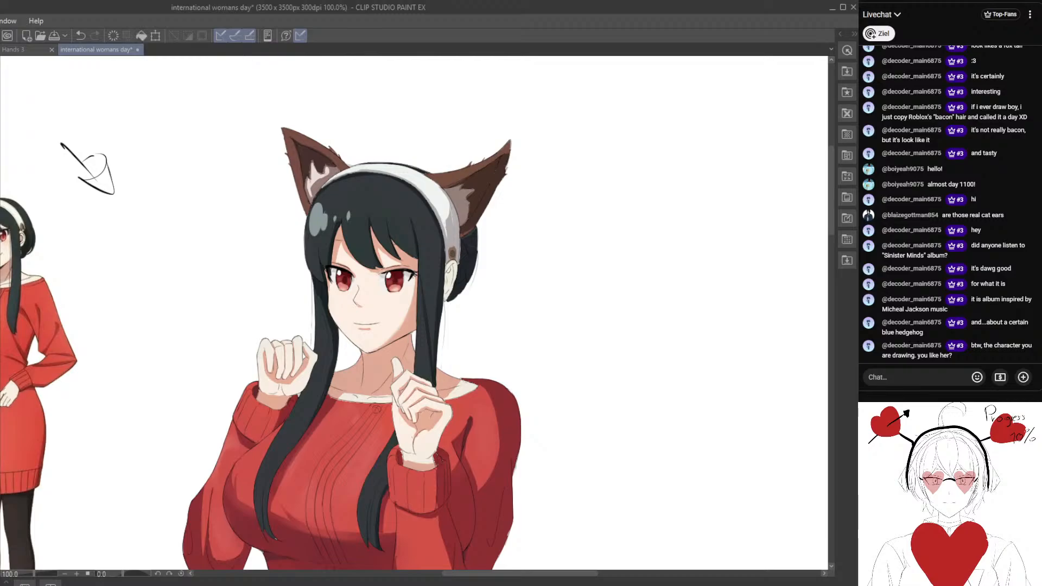
{"action": "scroll", "coordinate": [426, 220], "scroll_direction": "up", "scroll_amount": 4}
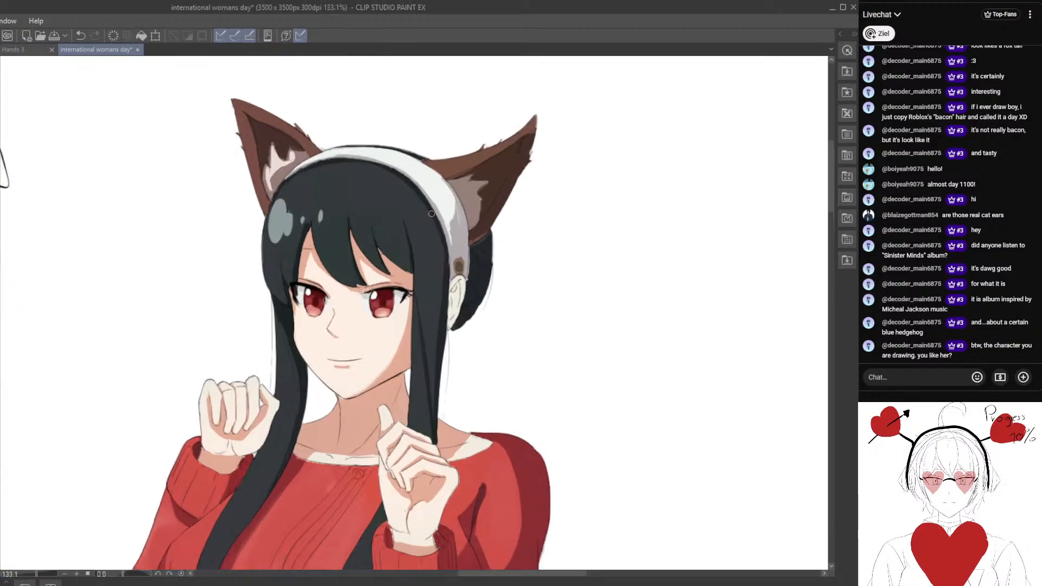
{"action": "left_click_drag", "start_coordinate": [424, 265], "coordinate": [311, 267]}
{"action": "scroll", "coordinate": [140, 332], "scroll_direction": "down", "scroll_amount": 4}
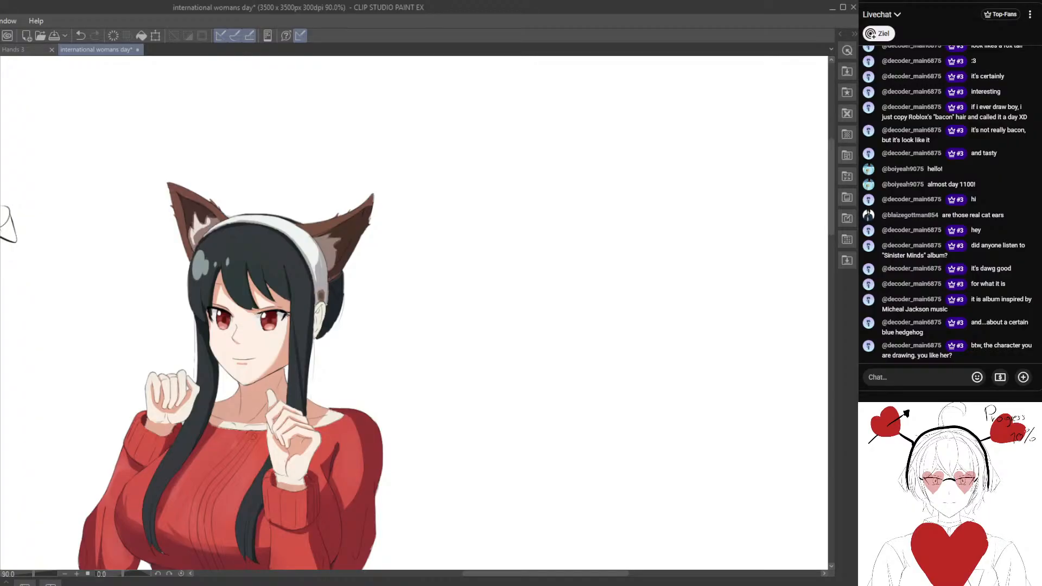
{"action": "left_click_drag", "start_coordinate": [207, 317], "coordinate": [237, 317]}
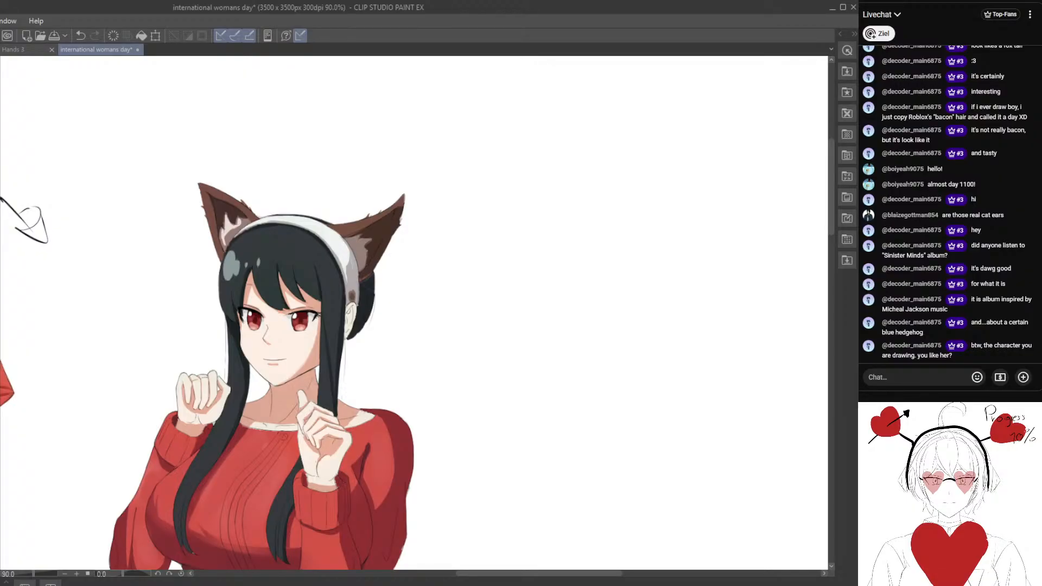
{"action": "scroll", "coordinate": [310, 321], "scroll_direction": "up", "scroll_amount": 4}
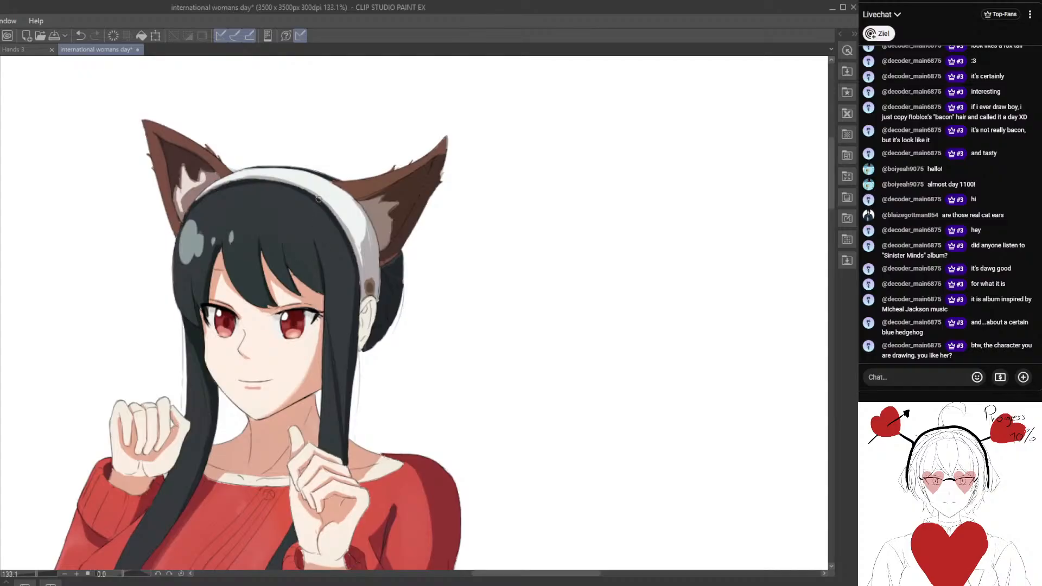
{"action": "scroll", "coordinate": [218, 157], "scroll_direction": "up", "scroll_amount": 1}
{"action": "left_click", "coordinate": [198, 187], "text": "alt"}
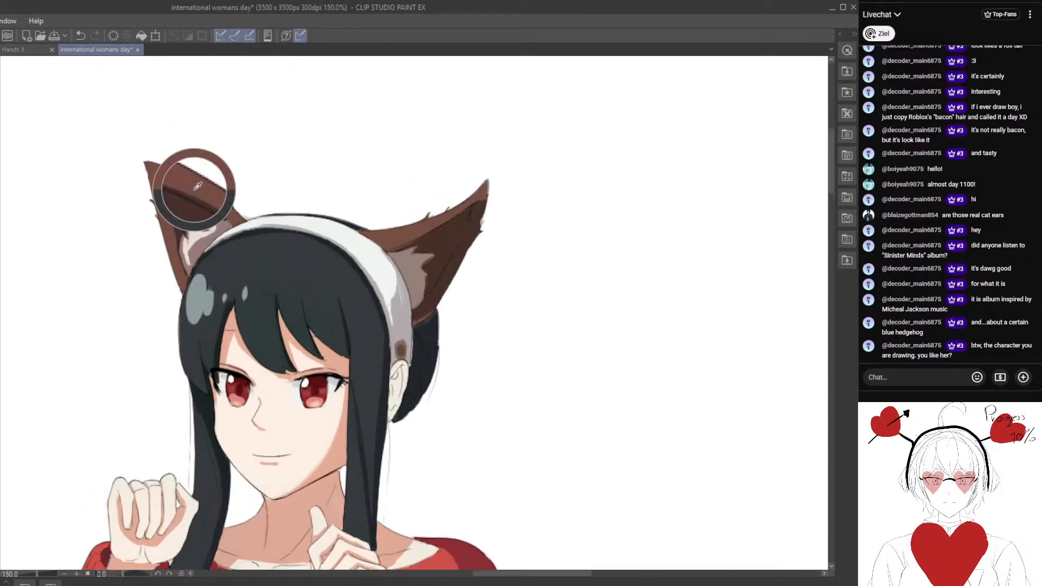
{"action": "mouse_move", "coordinate": [161, 169]}
{"action": "left_mouse_down"}
{"action": "mouse_move", "coordinate": [190, 174]}
{"action": "mouse_move", "coordinate": [178, 178]}
{"action": "left_mouse_up"}
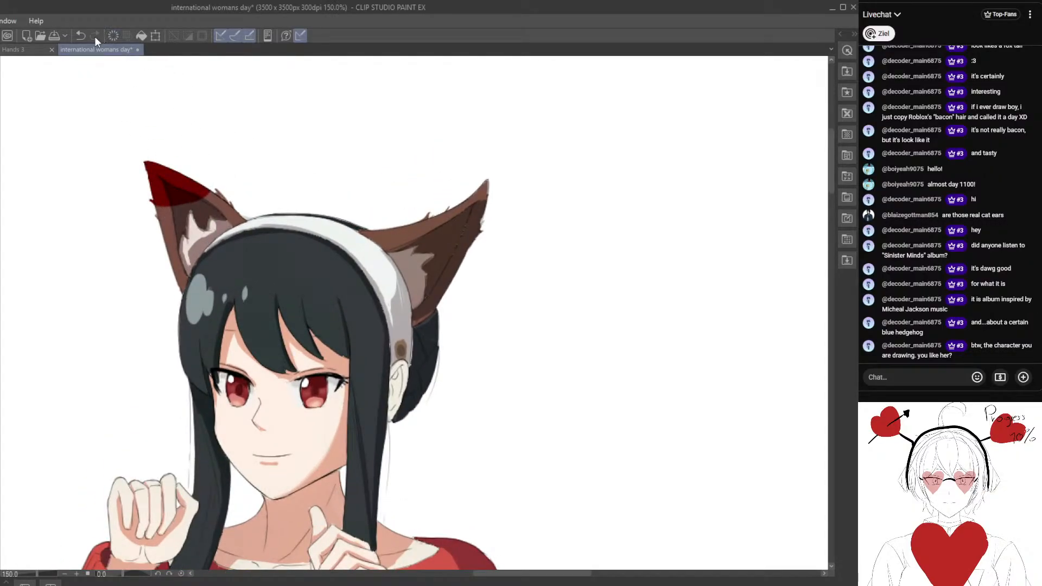
{"action": "key", "text": "ctrl+z"}
Tint the outlines of the cat ears with a brown picked from the fur, undoing the strokes that do not fit.
{"action": "scroll", "coordinate": [102, 213], "scroll_direction": "up", "scroll_amount": 1}
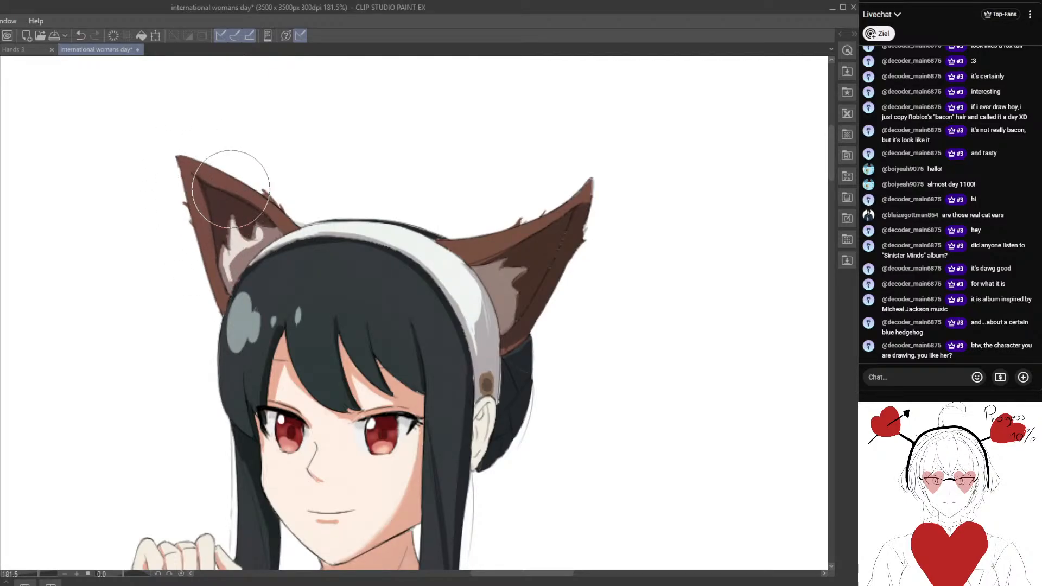
{"action": "scroll", "coordinate": [229, 213], "scroll_direction": "up", "scroll_amount": 3}
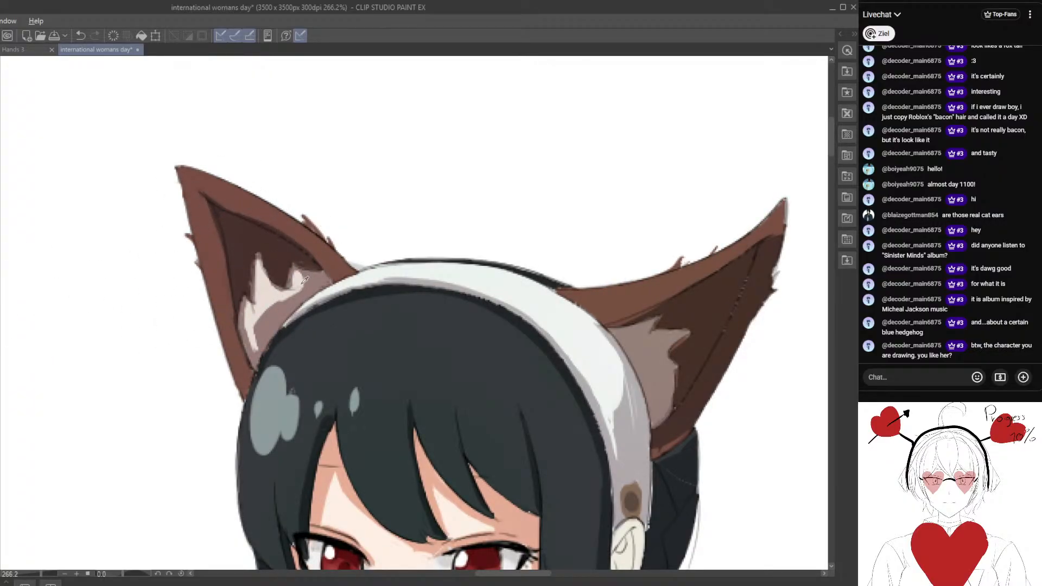
{"action": "scroll", "coordinate": [224, 220], "scroll_direction": "down", "scroll_amount": 3}
{"action": "scroll", "coordinate": [223, 220], "scroll_direction": "down", "scroll_amount": 1}
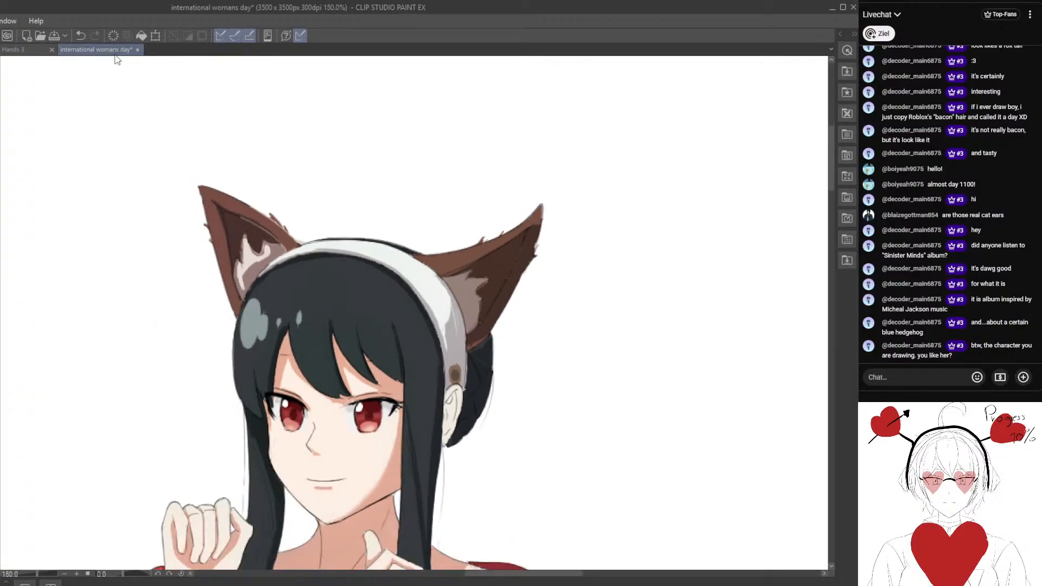
{"action": "left_click", "coordinate": [79, 36]}
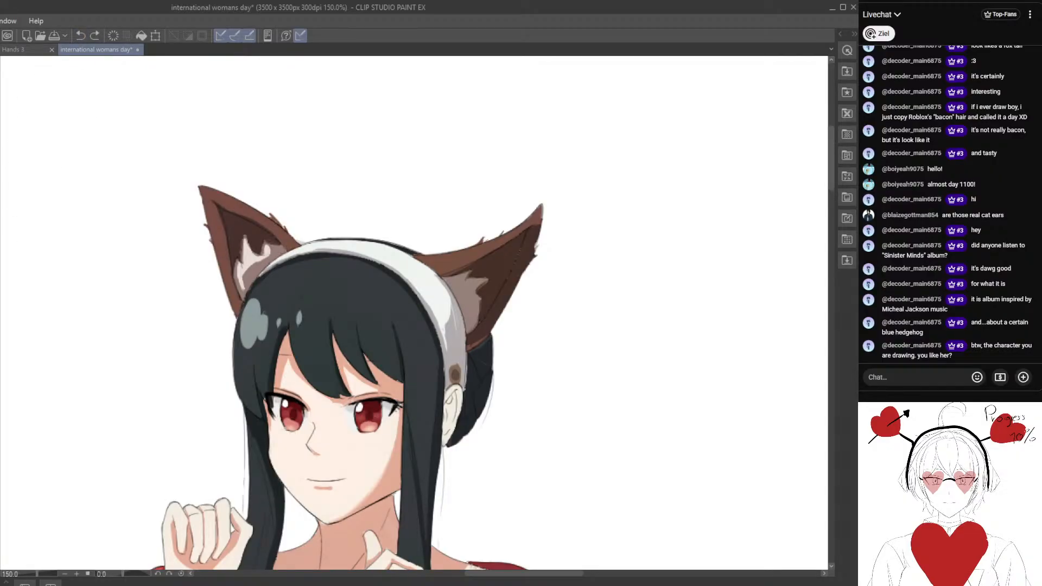
{"action": "left_click", "coordinate": [80, 36]}
{"action": "scroll", "coordinate": [254, 180], "scroll_direction": "up", "scroll_amount": 1}
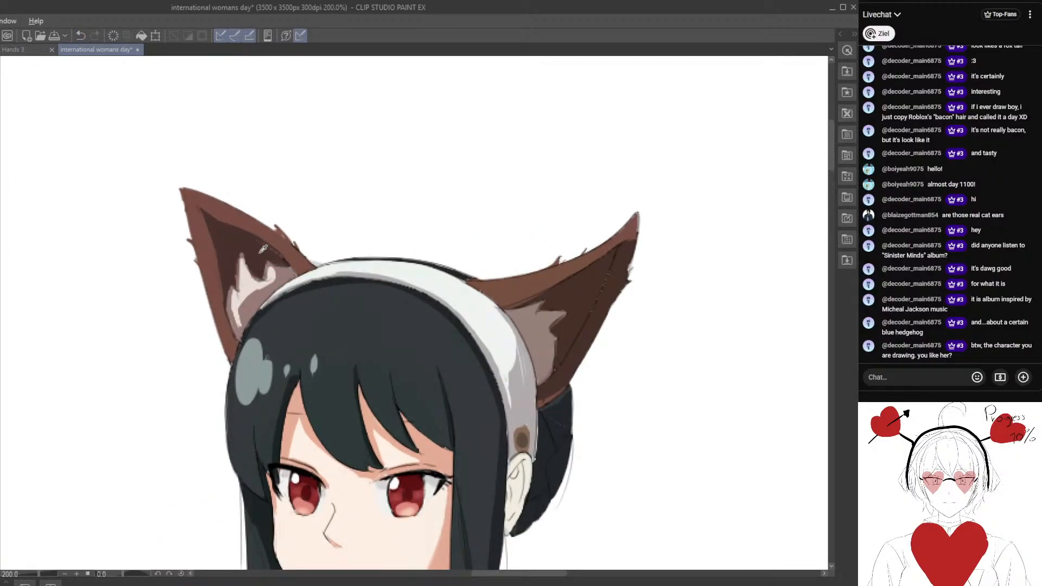
{"action": "left_click_drag", "start_coordinate": [258, 246], "coordinate": [252, 223]}
Recolour the dark chin and jaw outline with the skin's shadow colour.
{"action": "left_click_drag", "start_coordinate": [320, 434], "coordinate": [292, 321]}
{"action": "scroll", "coordinate": [292, 321], "scroll_direction": "up", "scroll_amount": 1}
{"action": "left_click_drag", "start_coordinate": [356, 423], "coordinate": [342, 307]}
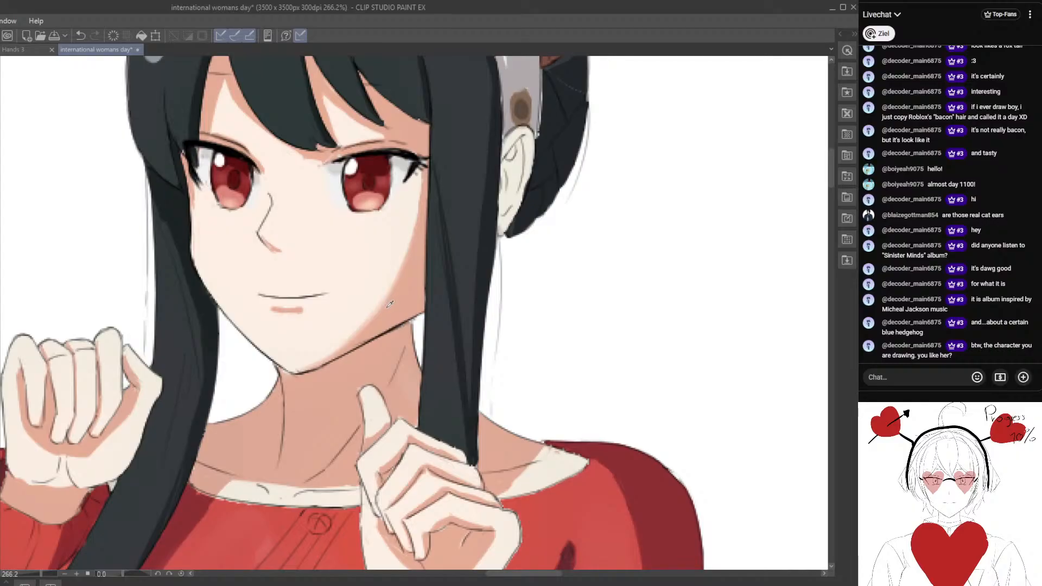
{"action": "left_click_drag", "start_coordinate": [411, 313], "coordinate": [322, 371]}
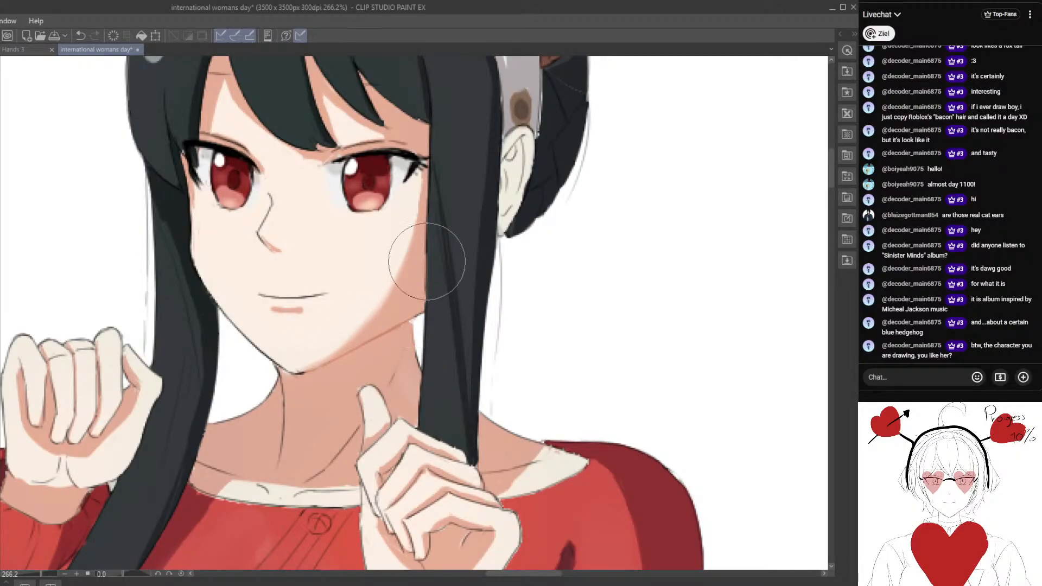
{"action": "mouse_move", "coordinate": [428, 262]}
{"action": "left_mouse_down"}
{"action": "mouse_move", "coordinate": [426, 309]}
{"action": "mouse_move", "coordinate": [392, 371]}
{"action": "mouse_move", "coordinate": [320, 359]}
{"action": "mouse_move", "coordinate": [298, 376]}
{"action": "mouse_move", "coordinate": [240, 332]}
{"action": "mouse_move", "coordinate": [183, 229]}
{"action": "left_mouse_up"}
{"action": "scroll", "coordinate": [219, 323], "scroll_direction": "up", "scroll_amount": 1}
{"action": "scroll", "coordinate": [219, 323], "scroll_direction": "down", "scroll_amount": 9}
{"action": "left_click_drag", "start_coordinate": [258, 332], "coordinate": [310, 315]}
{"action": "scroll", "coordinate": [310, 315], "scroll_direction": "up", "scroll_amount": 2}
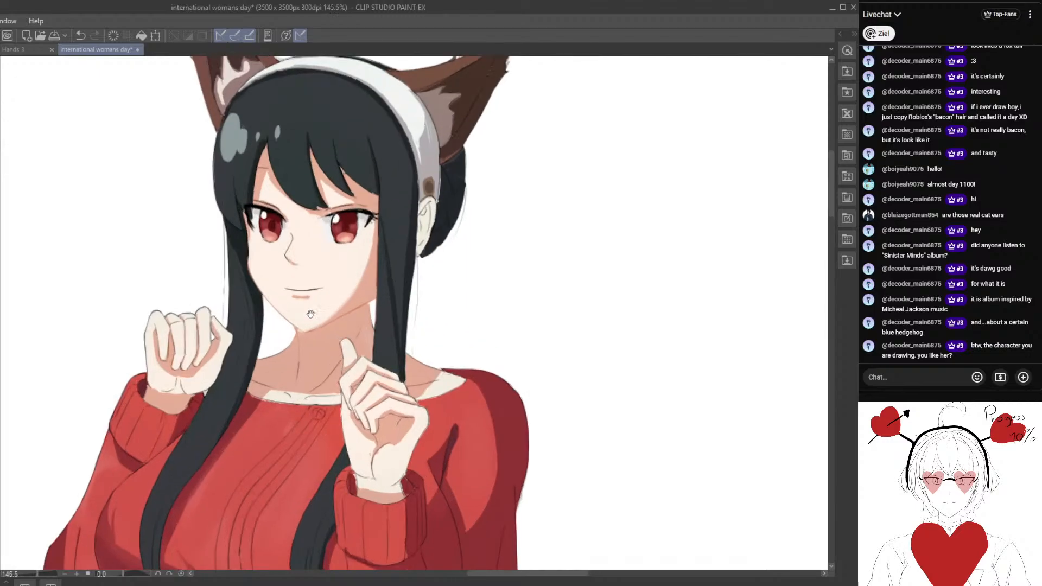
{"action": "scroll", "coordinate": [310, 314], "scroll_direction": "up", "scroll_amount": 1}
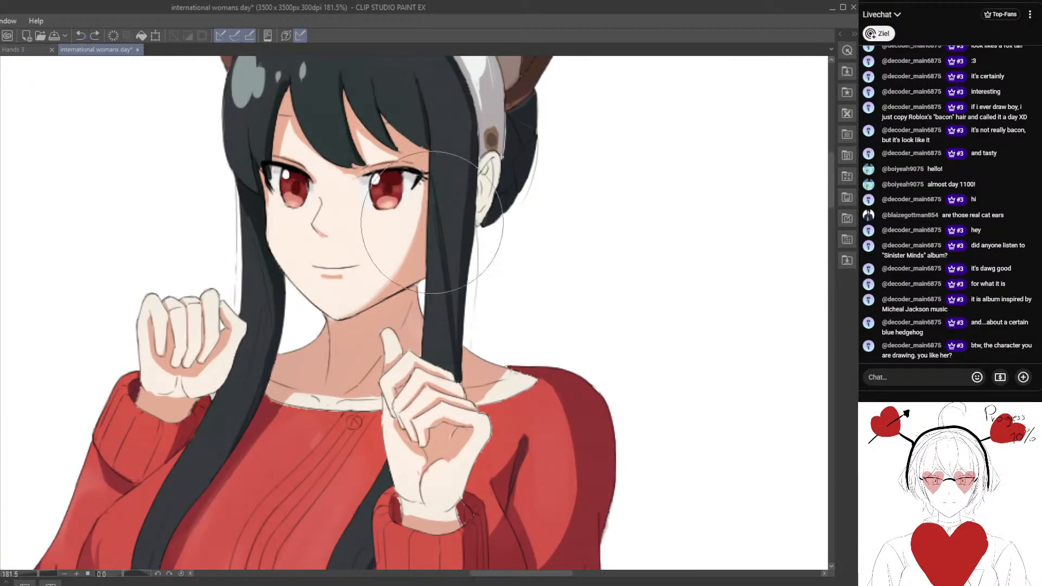
Soften the outlines of both raised hands with a skin-shadow tone, using a smaller brush.
{"action": "mouse_move", "coordinate": [373, 308]}
{"action": "left_mouse_down"}
{"action": "mouse_move", "coordinate": [382, 301]}
{"action": "mouse_move", "coordinate": [337, 322]}
{"action": "mouse_move", "coordinate": [295, 285]}
{"action": "mouse_move", "coordinate": [322, 301]}
{"action": "left_mouse_up"}
{"action": "key", "text": "["}
{"action": "key", "text": "["}
{"action": "mouse_move", "coordinate": [329, 355]}
{"action": "left_mouse_down"}
{"action": "mouse_move", "coordinate": [399, 316]}
{"action": "mouse_move", "coordinate": [283, 381]}
{"action": "mouse_move", "coordinate": [347, 370]}
{"action": "left_mouse_up"}
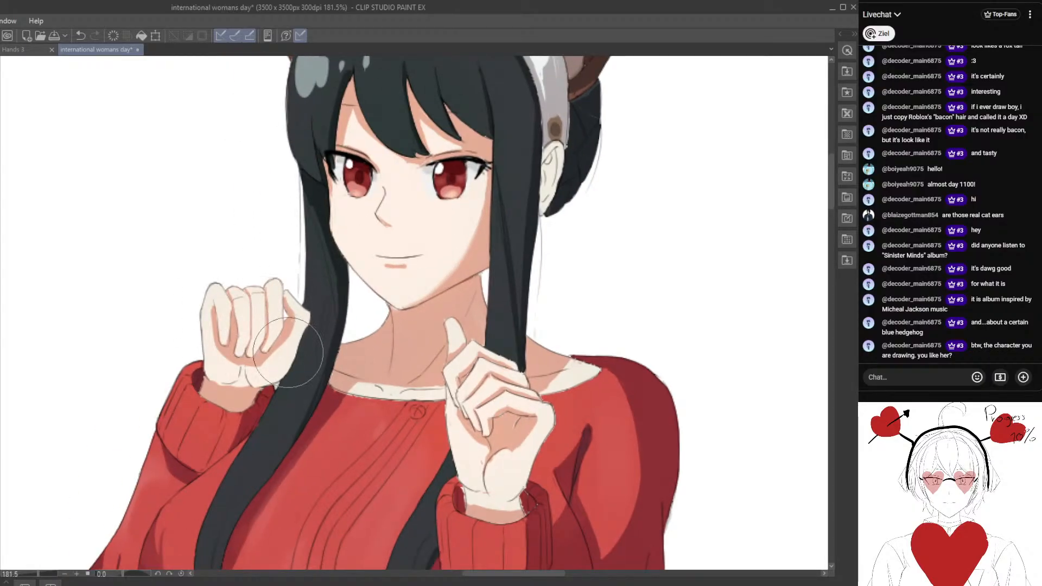
{"action": "scroll", "coordinate": [280, 408], "scroll_direction": "down", "scroll_amount": 1}
{"action": "scroll", "coordinate": [280, 409], "scroll_direction": "down", "scroll_amount": 1}
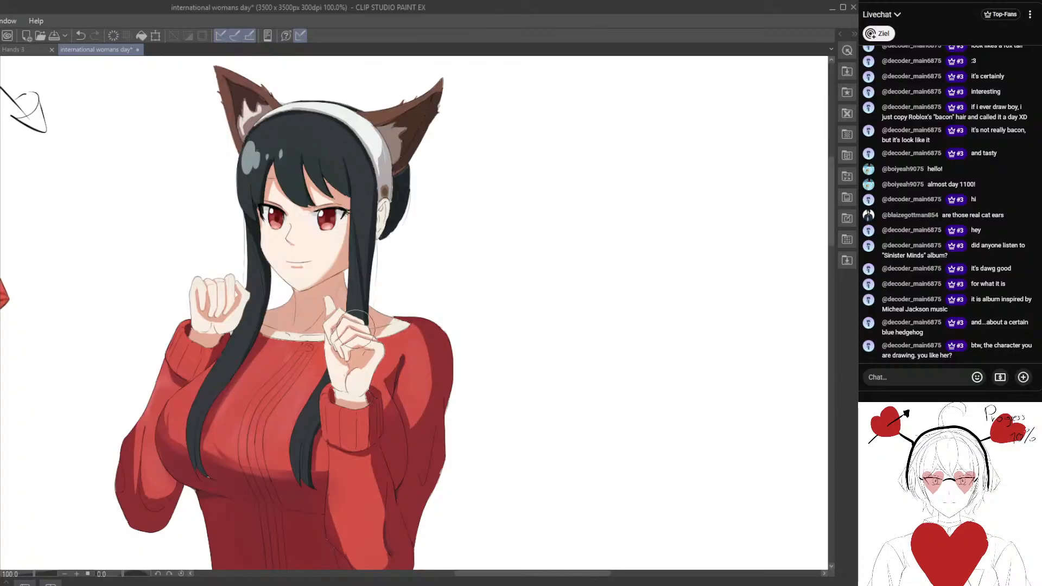
{"action": "left_click_drag", "start_coordinate": [369, 360], "coordinate": [457, 375]}
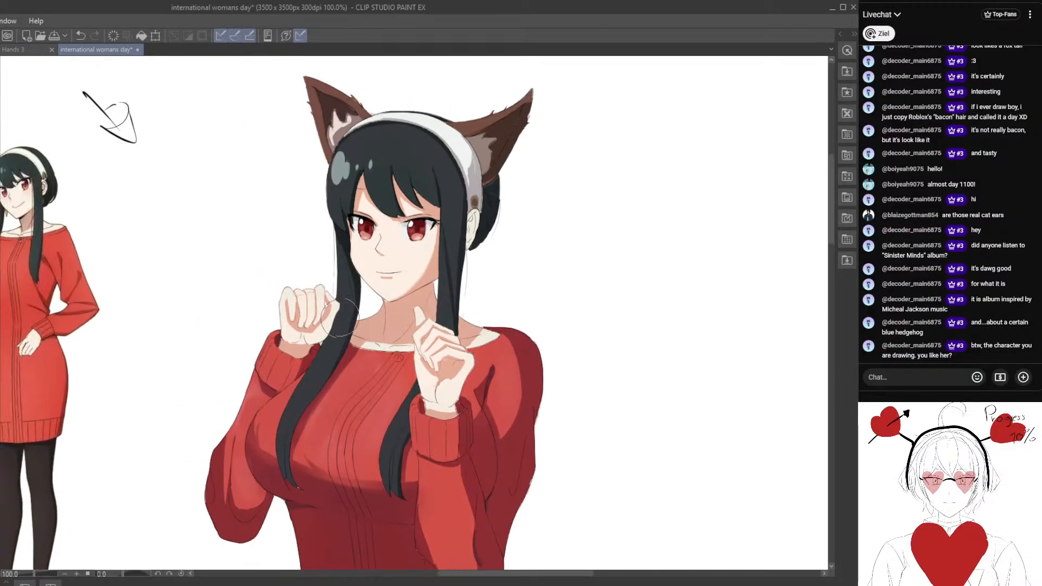
{"action": "scroll", "coordinate": [329, 349], "scroll_direction": "up", "scroll_amount": 1}
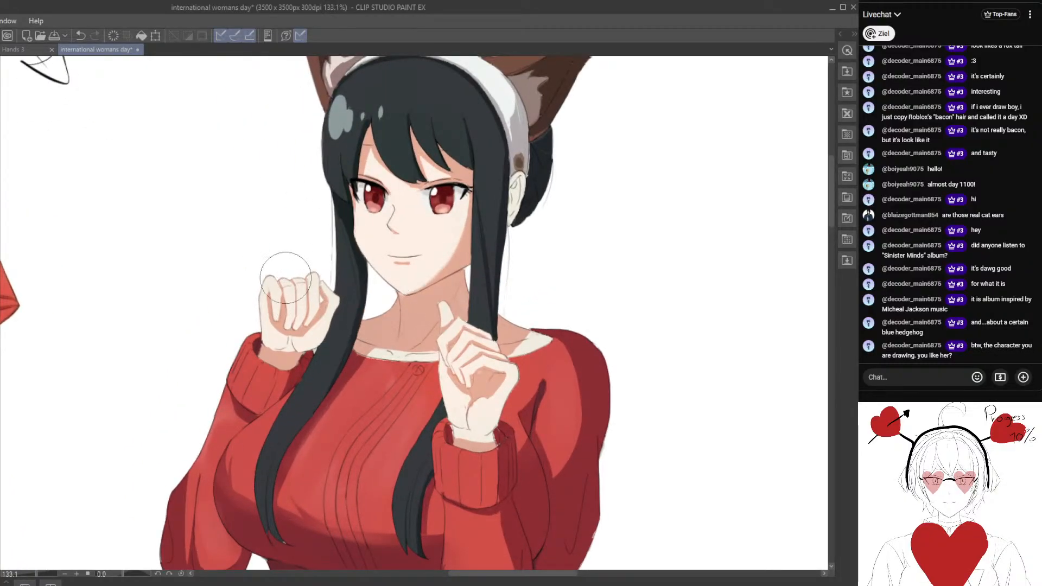
{"action": "mouse_move", "coordinate": [306, 347]}
{"action": "left_mouse_down"}
{"action": "mouse_move", "coordinate": [345, 308]}
{"action": "mouse_move", "coordinate": [364, 245]}
{"action": "left_mouse_up"}
{"action": "scroll", "coordinate": [364, 245], "scroll_direction": "up", "scroll_amount": 2}
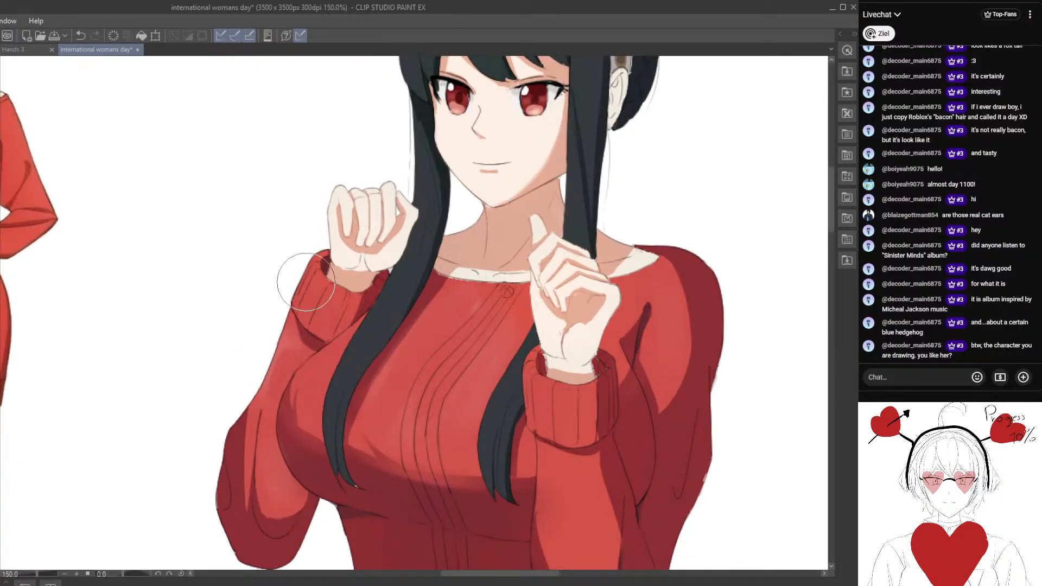
Tint the sweater's line art on the chest and the left sleeve dark red.
{"action": "left_click_drag", "start_coordinate": [377, 422], "coordinate": [300, 364]}
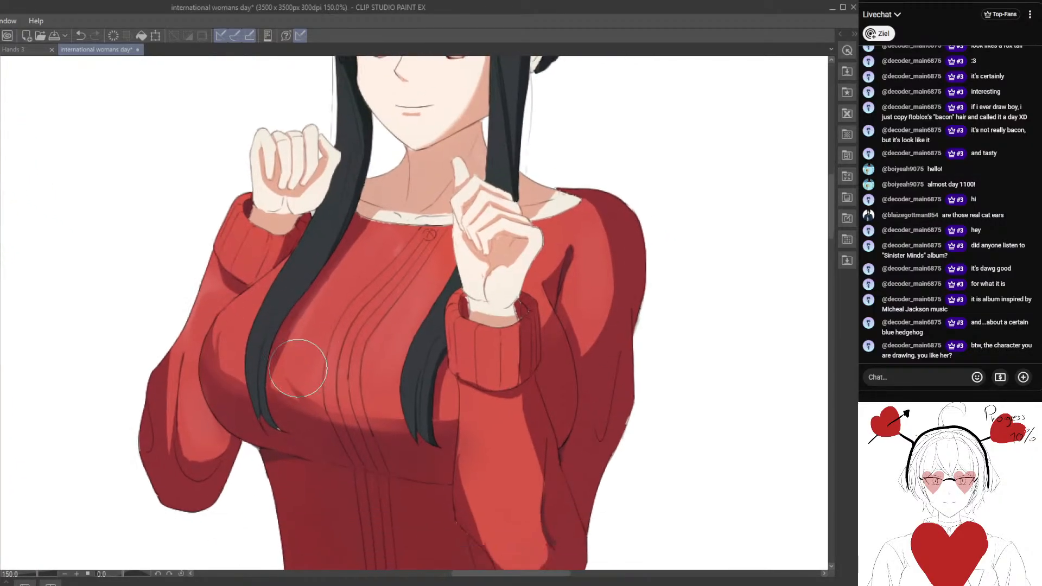
{"action": "left_click_drag", "start_coordinate": [221, 365], "coordinate": [218, 421]}
{"action": "left_click", "coordinate": [214, 397], "text": "alt"}
{"action": "scroll", "coordinate": [234, 382], "scroll_direction": "down", "scroll_amount": 6}
{"action": "left_click_drag", "start_coordinate": [302, 363], "coordinate": [330, 342]}
{"action": "left_click_drag", "start_coordinate": [396, 333], "coordinate": [326, 422]}
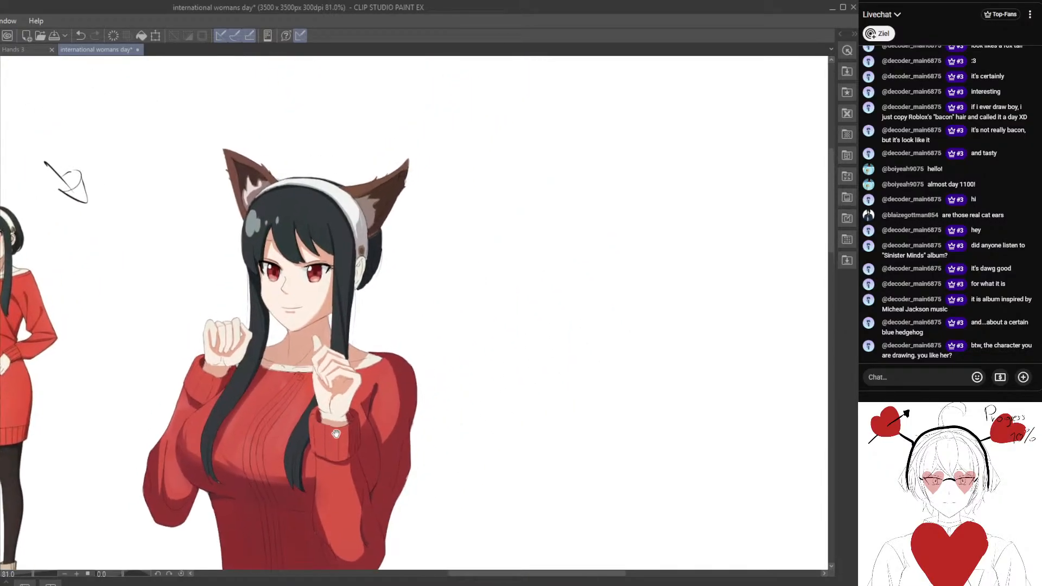
Tint the fold and outline strokes of the right sleeve dark red with a larger brush.
{"action": "scroll", "coordinate": [336, 434], "scroll_direction": "up", "scroll_amount": 5}
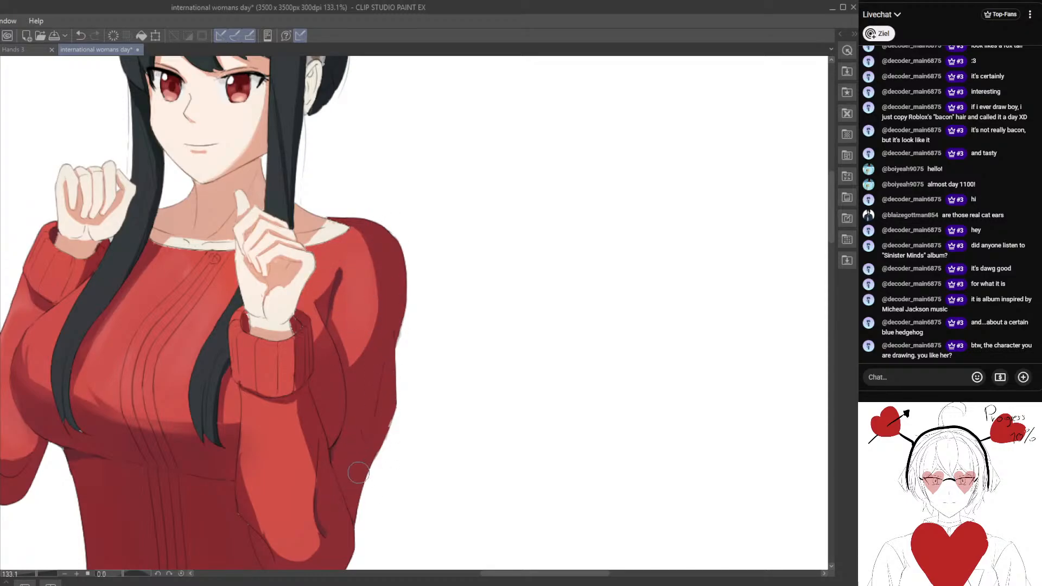
{"action": "left_click_drag", "start_coordinate": [332, 524], "coordinate": [340, 410]}
{"action": "key", "text": "b"}
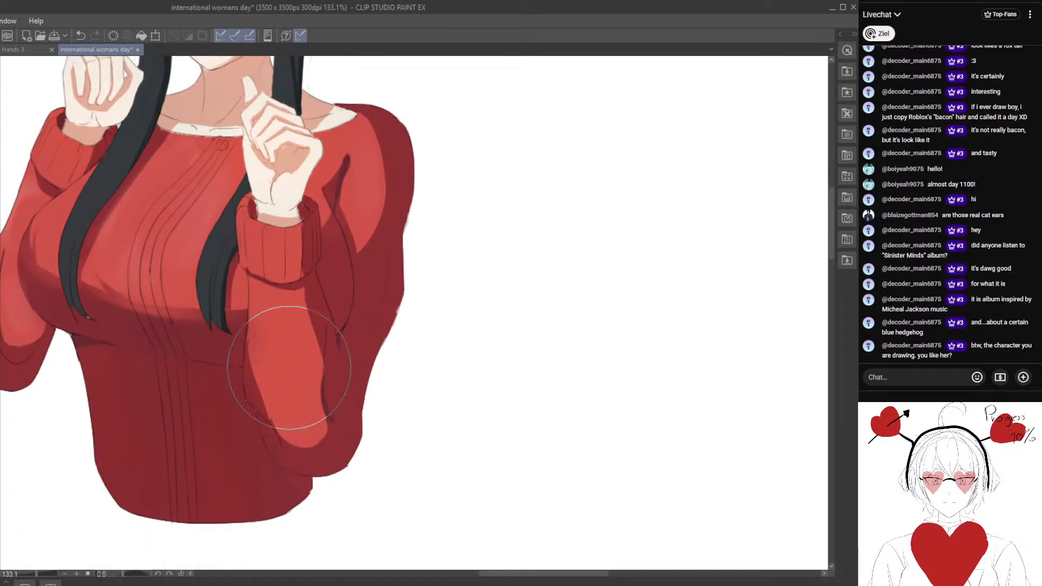
{"action": "scroll", "coordinate": [298, 391], "scroll_direction": "down", "scroll_amount": 4}
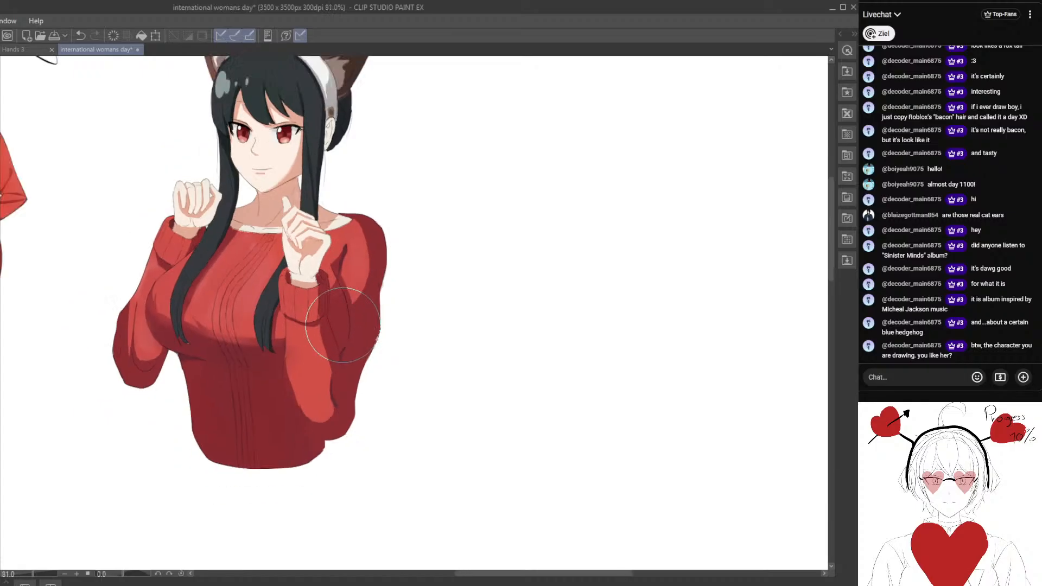
{"action": "scroll", "coordinate": [343, 324], "scroll_direction": "down", "scroll_amount": 2}
{"action": "scroll", "coordinate": [358, 353], "scroll_direction": "up", "scroll_amount": 4}
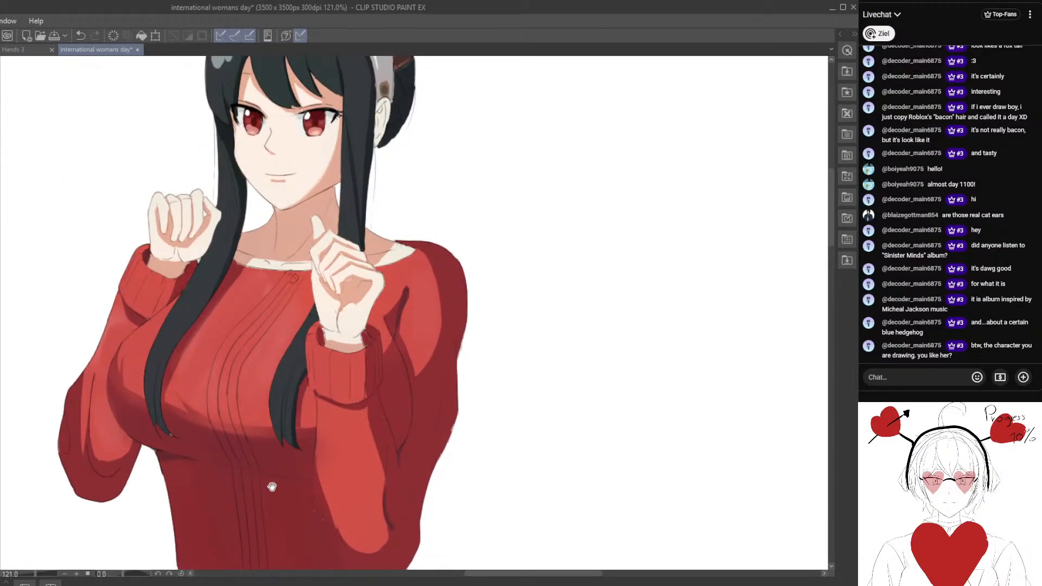
Recolour the vertical rib lines on the sweater's lower front with a dark red sampled from its shadow.
{"action": "left_click_drag", "start_coordinate": [272, 487], "coordinate": [317, 348]}
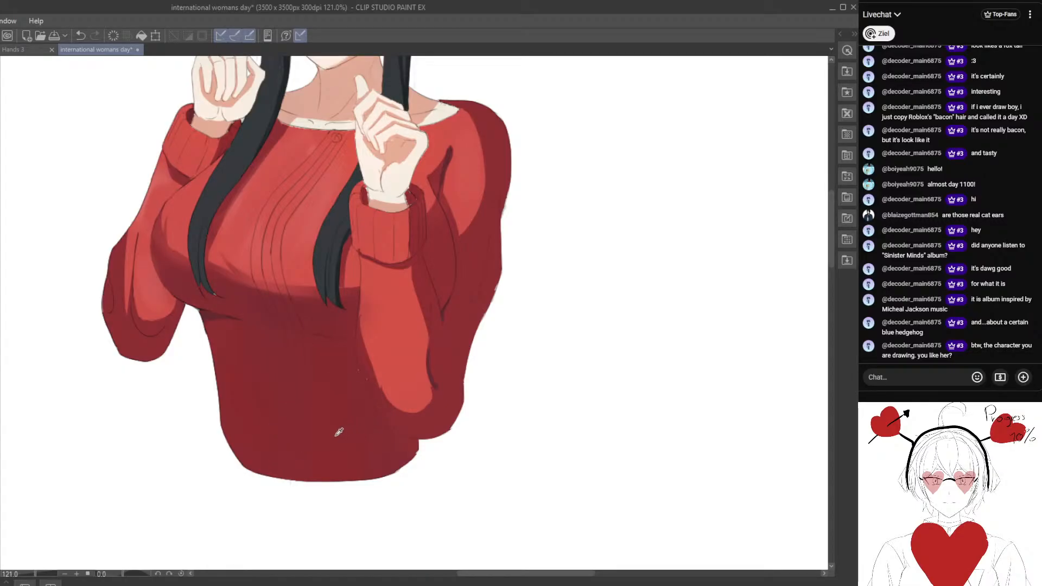
{"action": "scroll", "coordinate": [298, 392], "scroll_direction": "down", "scroll_amount": 2}
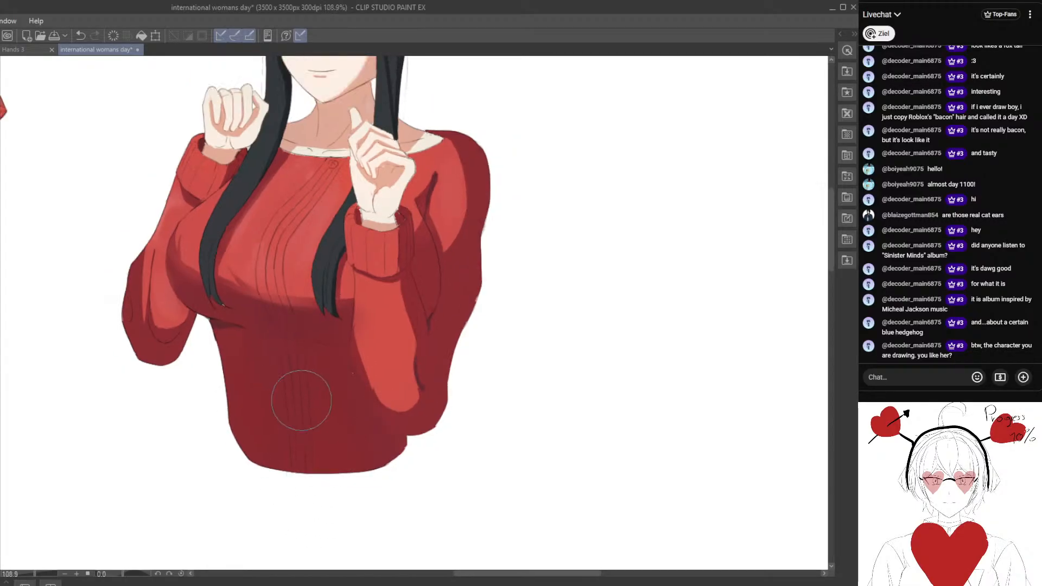
{"action": "scroll", "coordinate": [276, 328], "scroll_direction": "down", "scroll_amount": 3}
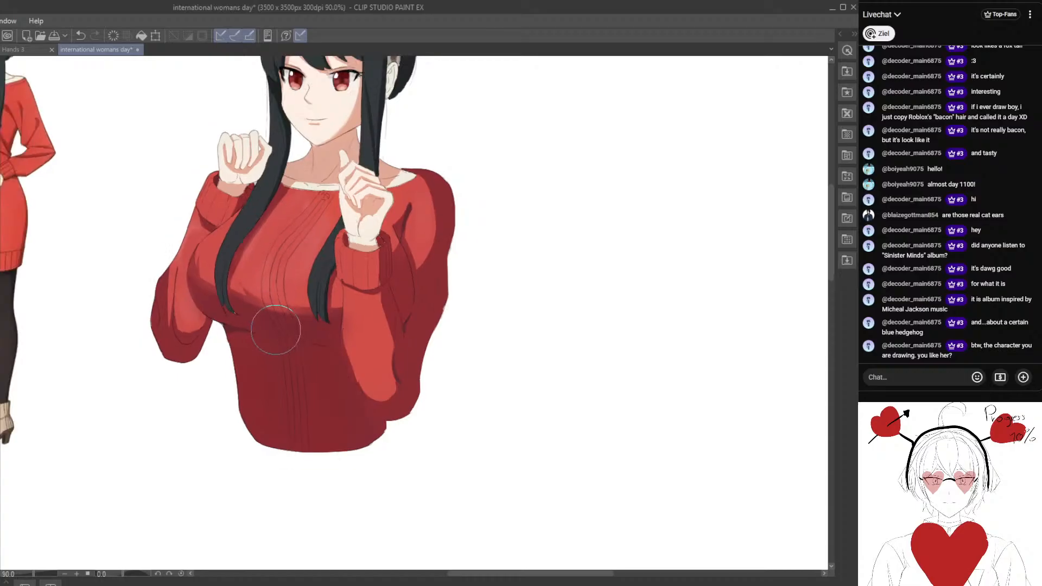
{"action": "left_click_drag", "start_coordinate": [328, 247], "coordinate": [339, 343]}
Soften the dark eyelash and upper eyelid lines of both eyes with a dark red-brown tone.
{"action": "scroll", "coordinate": [318, 276], "scroll_direction": "up", "scroll_amount": 5}
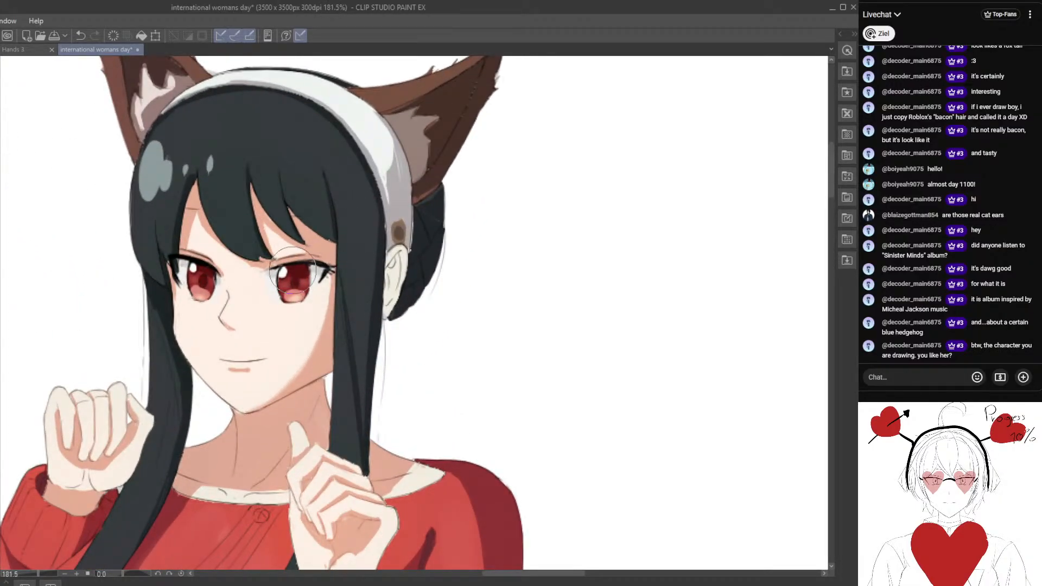
{"action": "scroll", "coordinate": [293, 273], "scroll_direction": "up", "scroll_amount": 3}
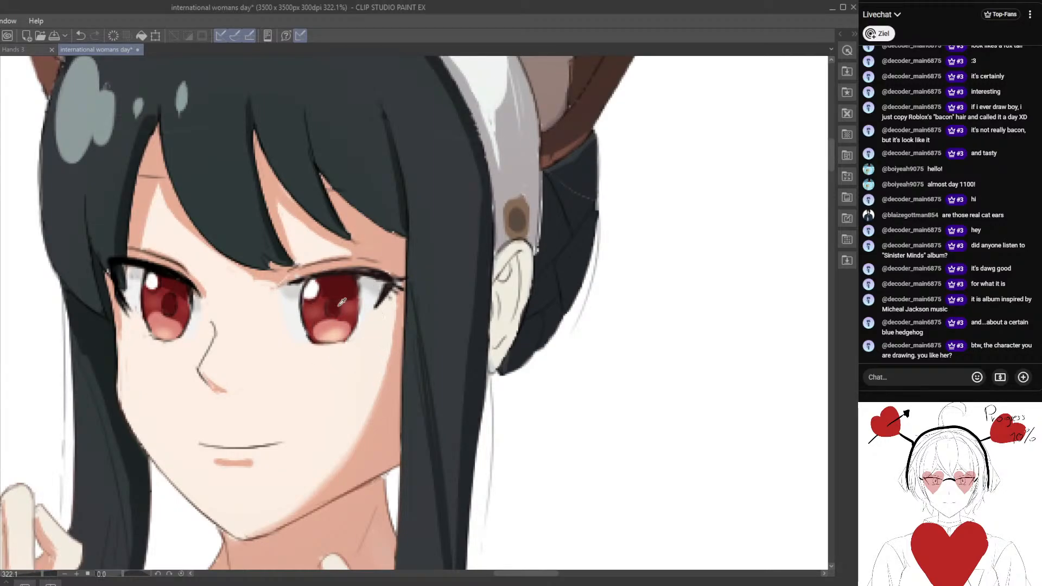
{"action": "scroll", "coordinate": [342, 372], "scroll_direction": "down", "scroll_amount": 3}
{"action": "mouse_move", "coordinate": [332, 378]}
{"action": "left_mouse_down"}
{"action": "mouse_move", "coordinate": [399, 186]}
{"action": "mouse_move", "coordinate": [387, 391]}
{"action": "left_mouse_up"}
{"action": "left_click", "coordinate": [351, 517], "text": "alt"}
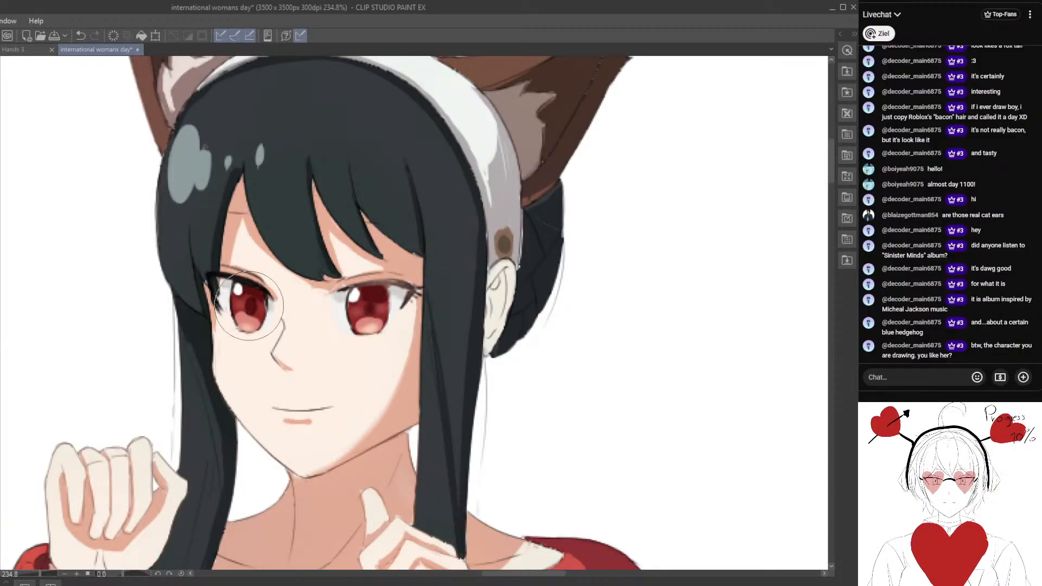
{"action": "scroll", "coordinate": [215, 272], "scroll_direction": "down", "scroll_amount": 5}
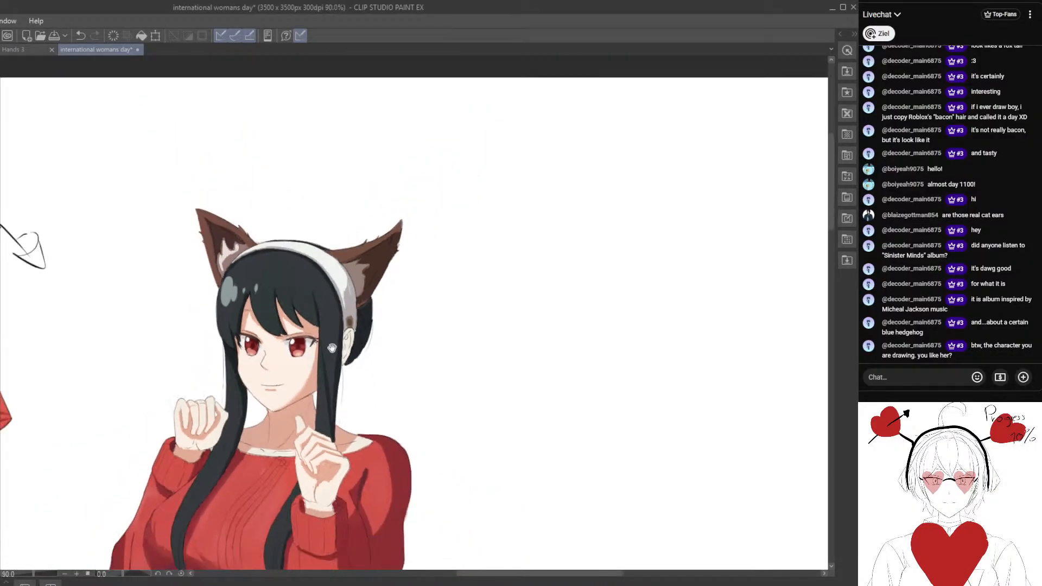
{"action": "scroll", "coordinate": [365, 333], "scroll_direction": "down", "scroll_amount": 3}
{"action": "scroll", "coordinate": [420, 284], "scroll_direction": "up", "scroll_amount": 3}
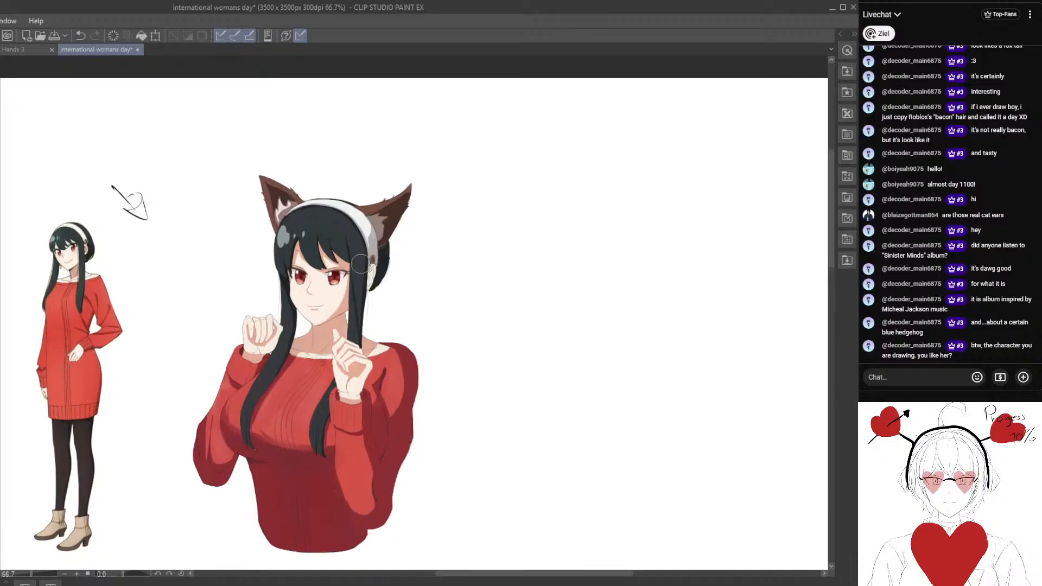
Paint the skin-shadow colour inside the human ear below the headband and blend it towards the ear's rim.
{"action": "scroll", "coordinate": [421, 285], "scroll_direction": "up", "scroll_amount": 5}
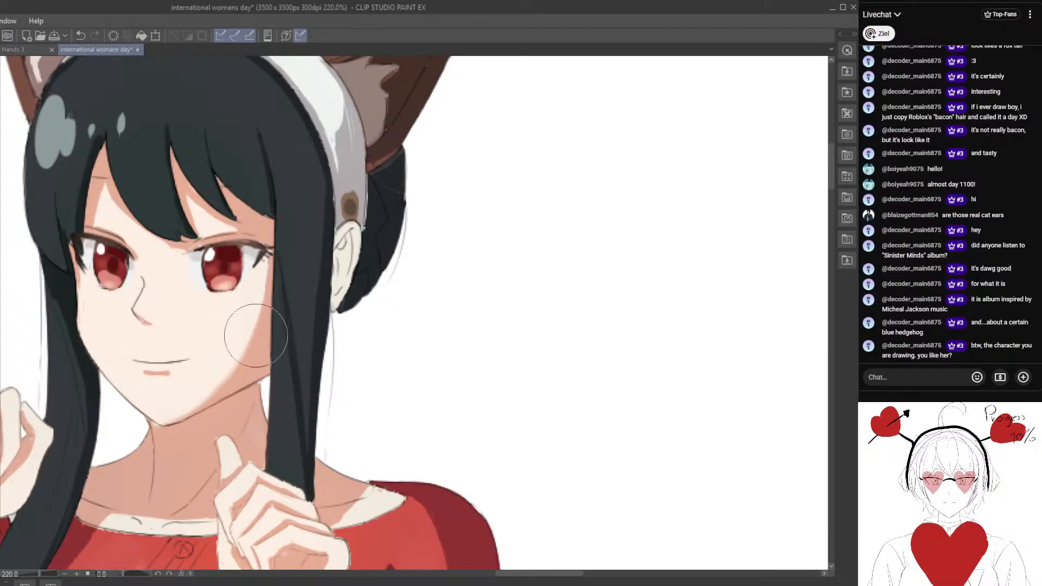
{"action": "scroll", "coordinate": [350, 271], "scroll_direction": "up", "scroll_amount": 2}
{"action": "left_click_drag", "start_coordinate": [339, 271], "coordinate": [341, 262]}
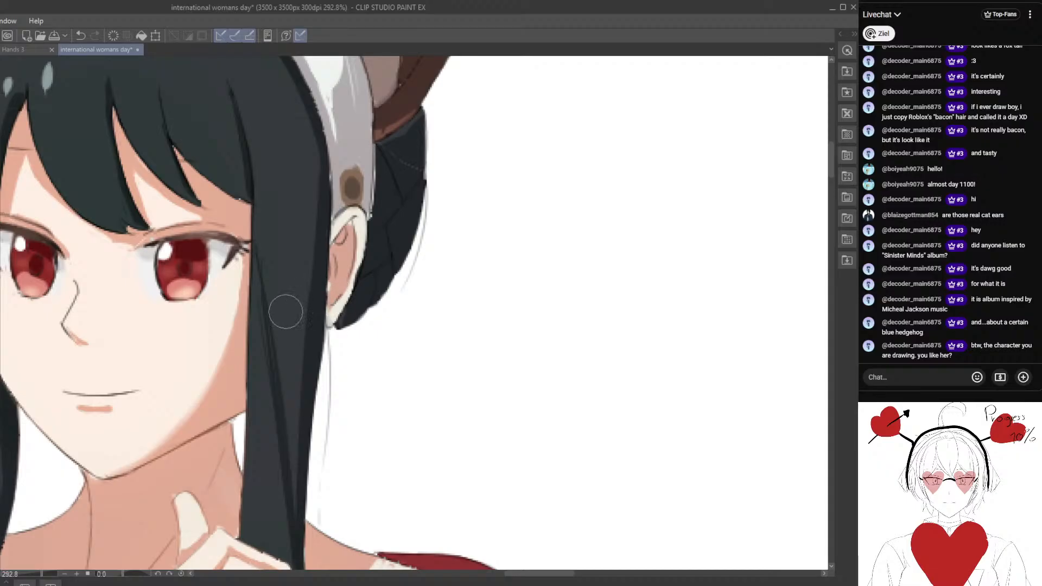
{"action": "left_click", "coordinate": [344, 272], "text": "alt"}
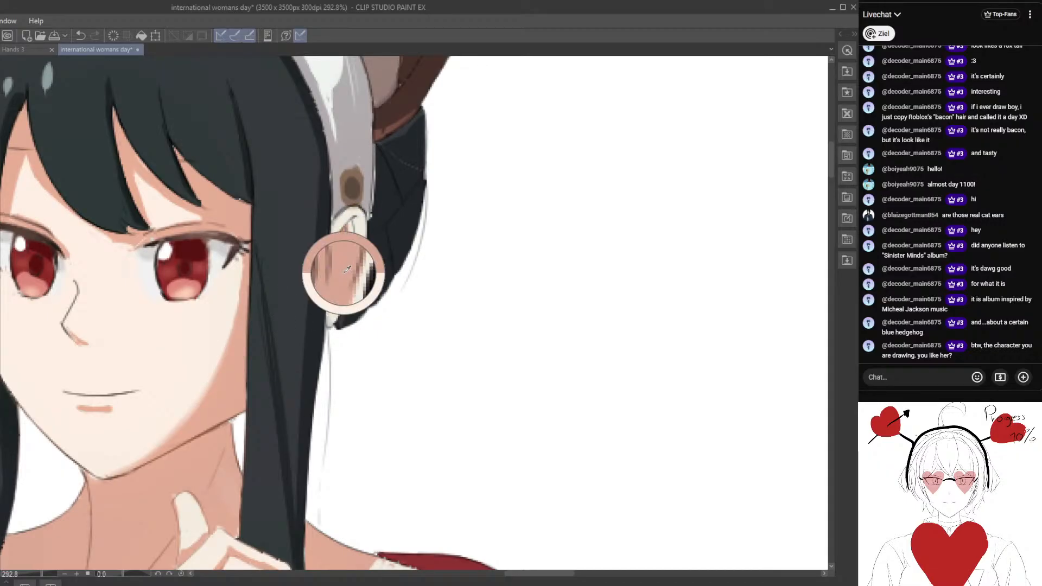
{"action": "left_click_drag", "start_coordinate": [343, 264], "coordinate": [352, 238]}
{"action": "scroll", "coordinate": [338, 274], "scroll_direction": "down", "scroll_amount": 4}
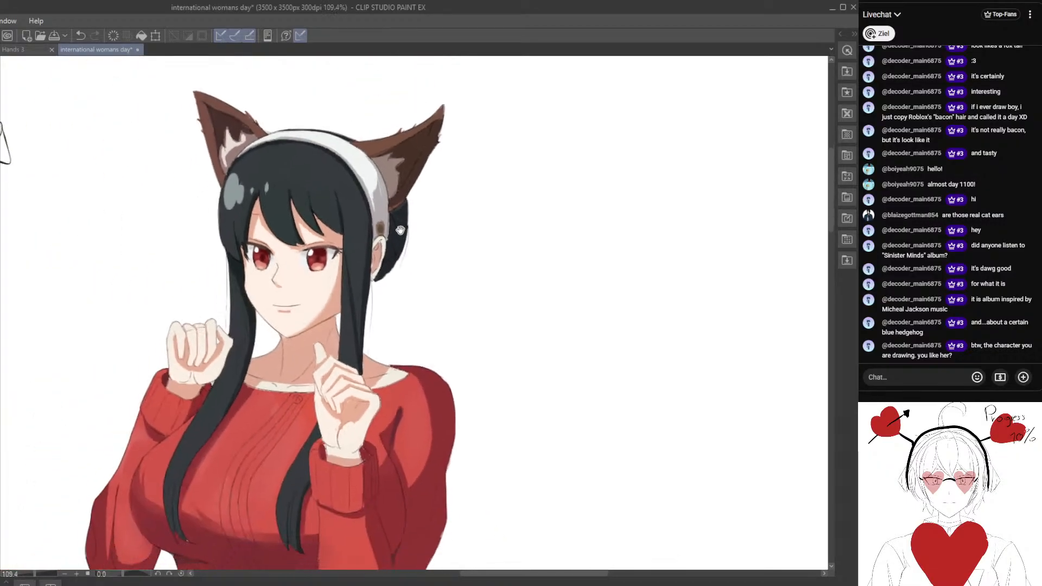
{"action": "scroll", "coordinate": [255, 345], "scroll_direction": "up", "scroll_amount": 3}
{"action": "left_click", "coordinate": [255, 346], "text": "alt"}
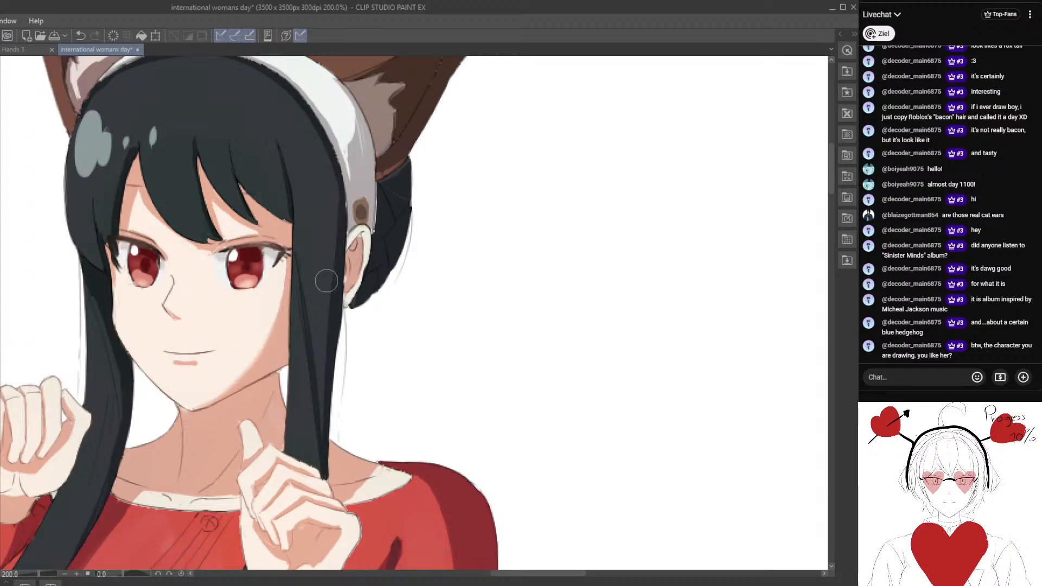
Refine the skin shadow inside the human ear and touch up its rim and lobe with colours sampled from the ear.
{"action": "scroll", "coordinate": [336, 274], "scroll_direction": "up", "scroll_amount": 3}
{"action": "left_click", "coordinate": [367, 237], "text": "alt"}
{"action": "left_click", "coordinate": [172, 358], "text": "alt"}
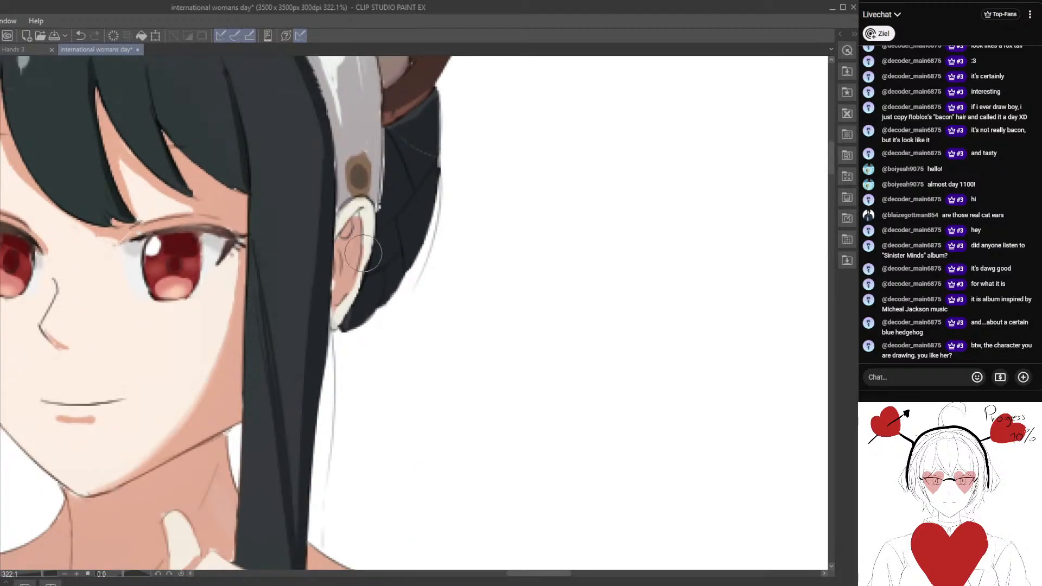
{"action": "left_click_drag", "start_coordinate": [363, 254], "coordinate": [367, 230]}
{"action": "scroll", "coordinate": [364, 242], "scroll_direction": "up", "scroll_amount": 1}
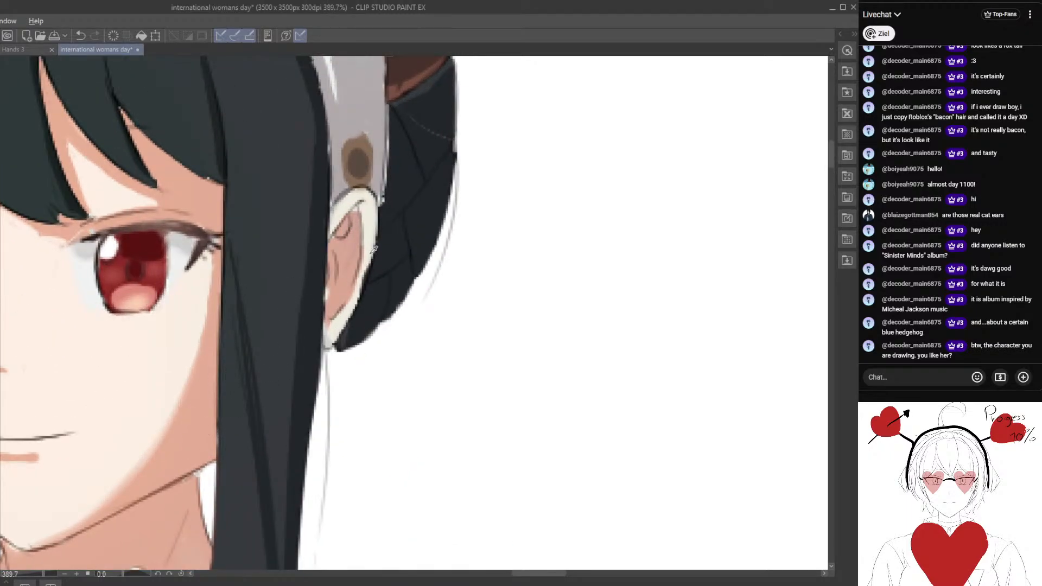
{"action": "mouse_move", "coordinate": [332, 274]}
{"action": "left_mouse_down"}
{"action": "mouse_move", "coordinate": [326, 303]}
{"action": "mouse_move", "coordinate": [353, 282]}
{"action": "left_mouse_up"}
{"action": "left_click", "coordinate": [337, 334], "text": "alt"}
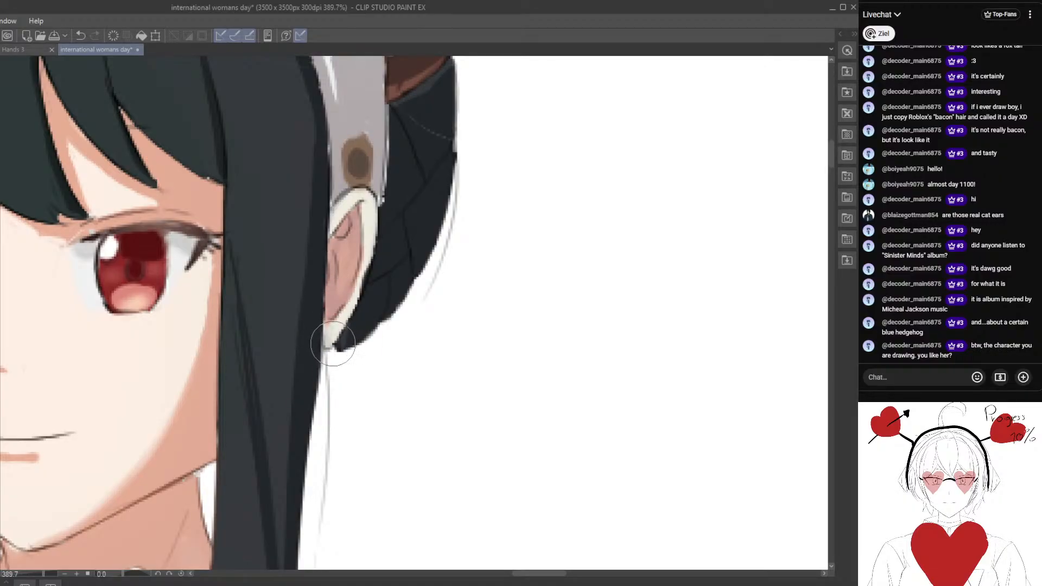
{"action": "left_click", "coordinate": [335, 333], "text": "alt"}
Examine the character's face, eyes and ear up close and the whole figure beside the reference for remaining shading work.
{"action": "scroll", "coordinate": [336, 212], "scroll_direction": "down", "scroll_amount": 8}
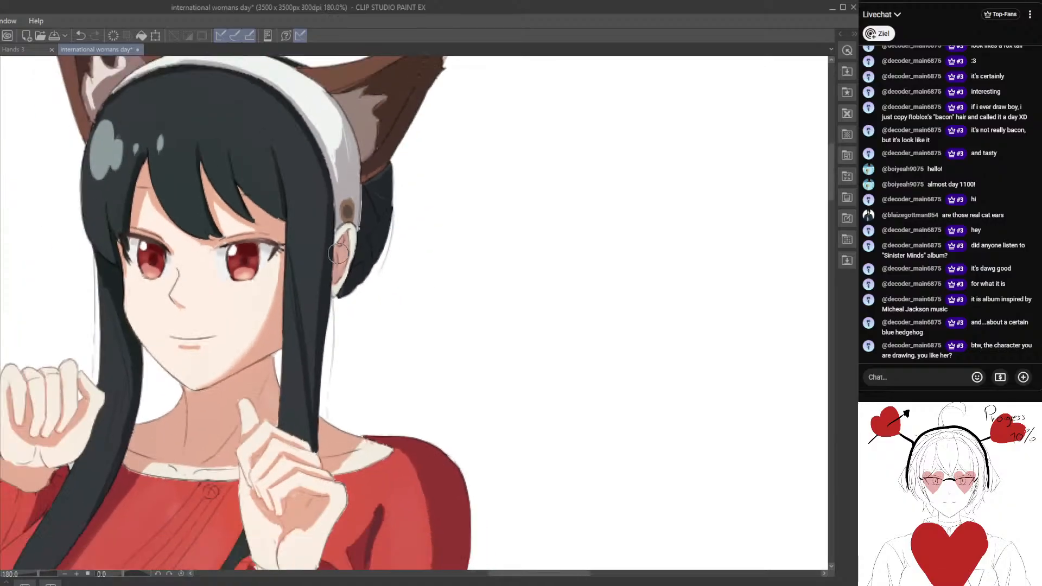
{"action": "scroll", "coordinate": [402, 261], "scroll_direction": "down", "scroll_amount": 2}
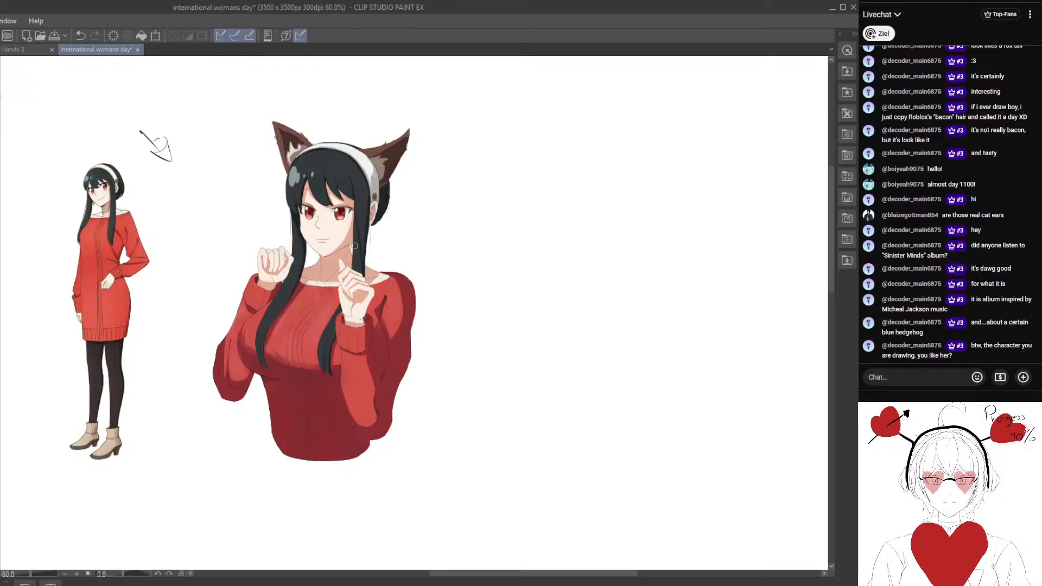
{"action": "scroll", "coordinate": [330, 237], "scroll_direction": "up", "scroll_amount": 5}
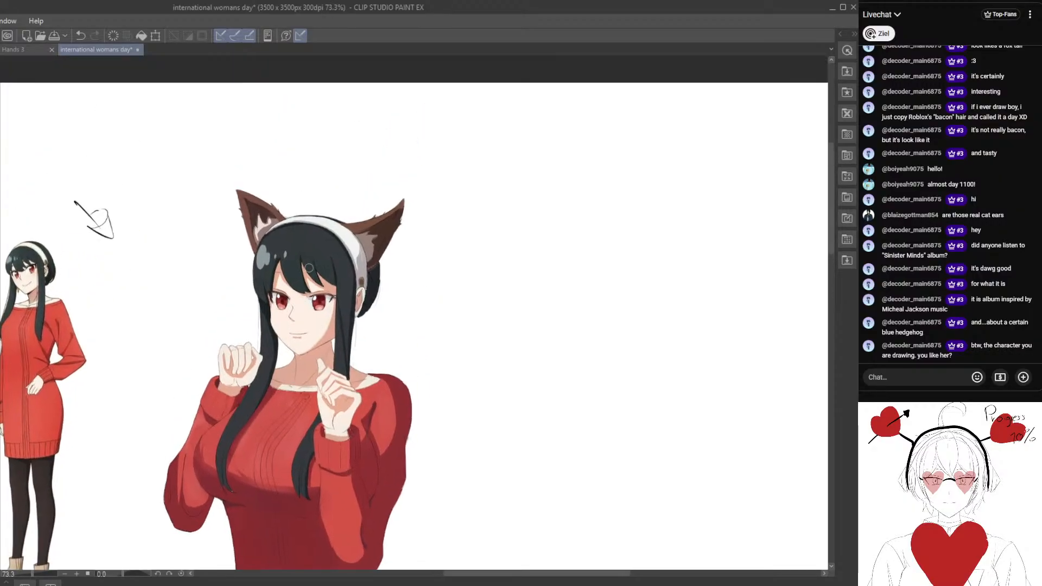
{"action": "mouse_move", "coordinate": [297, 295]}
{"action": "left_mouse_down"}
{"action": "mouse_move", "coordinate": [277, 351]}
{"action": "mouse_move", "coordinate": [328, 323]}
{"action": "left_mouse_up"}
{"action": "left_click_drag", "start_coordinate": [272, 350], "coordinate": [329, 234]}
{"action": "left_click_drag", "start_coordinate": [184, 388], "coordinate": [235, 307]}
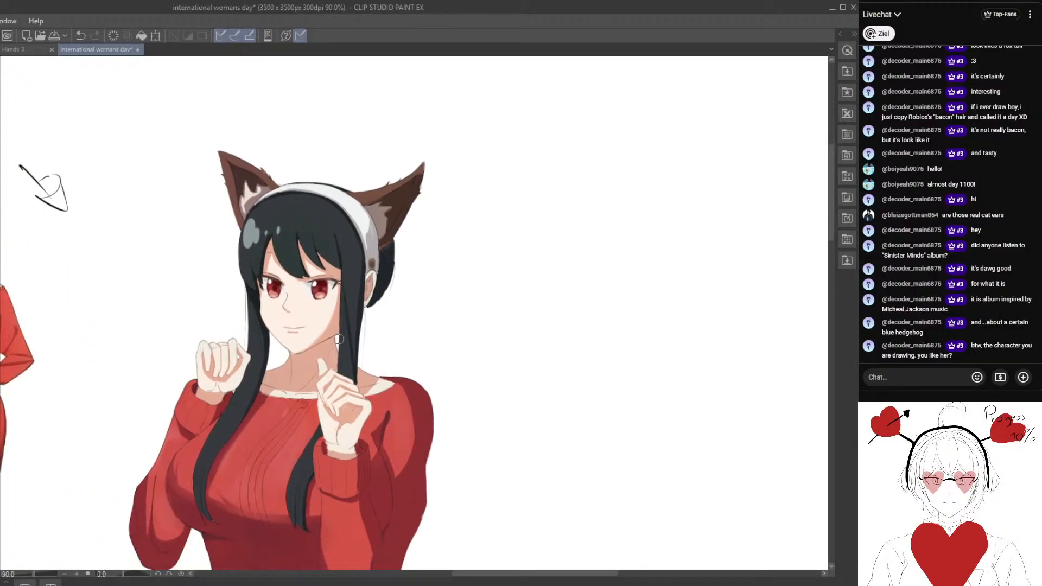
{"action": "scroll", "coordinate": [379, 278], "scroll_direction": "up", "scroll_amount": 1}
{"action": "scroll", "coordinate": [379, 279], "scroll_direction": "up", "scroll_amount": 2}
{"action": "scroll", "coordinate": [316, 281], "scroll_direction": "down", "scroll_amount": 5}
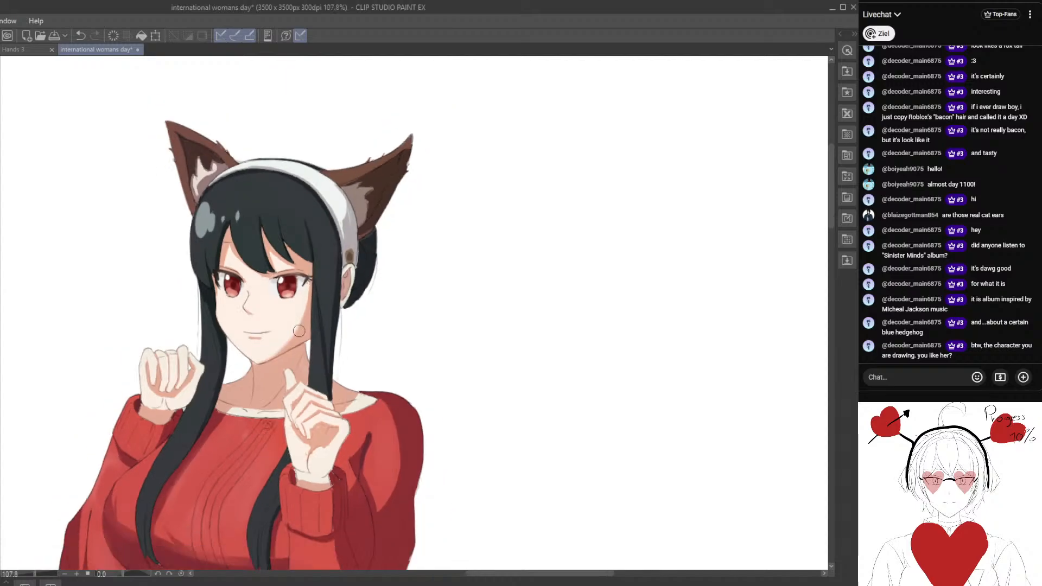
{"action": "scroll", "coordinate": [308, 310], "scroll_direction": "up", "scroll_amount": 8}
{"action": "left_click_drag", "start_coordinate": [167, 351], "coordinate": [242, 372]}
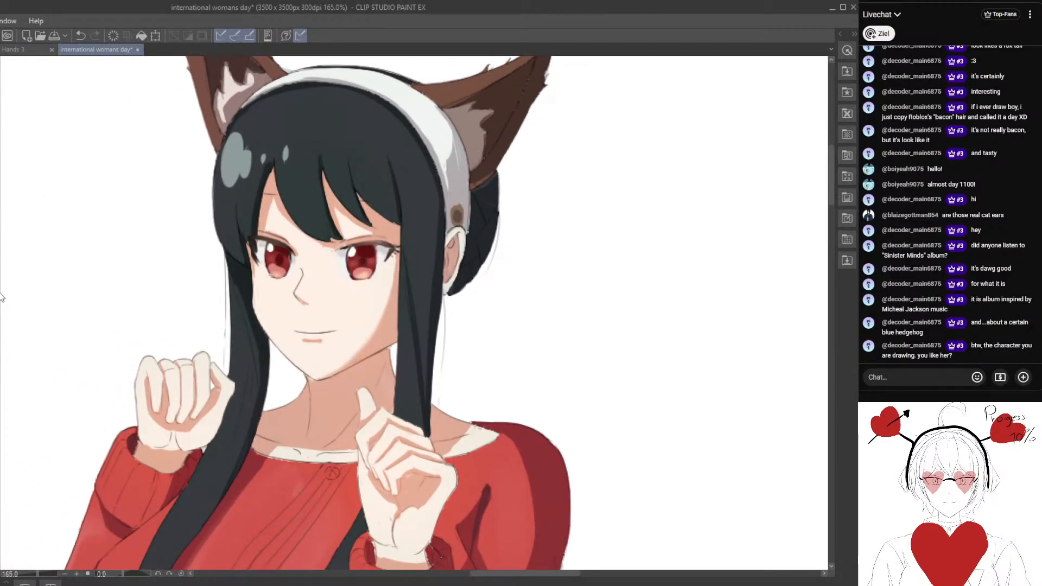
{"action": "scroll", "coordinate": [282, 234], "scroll_direction": "up", "scroll_amount": 1}
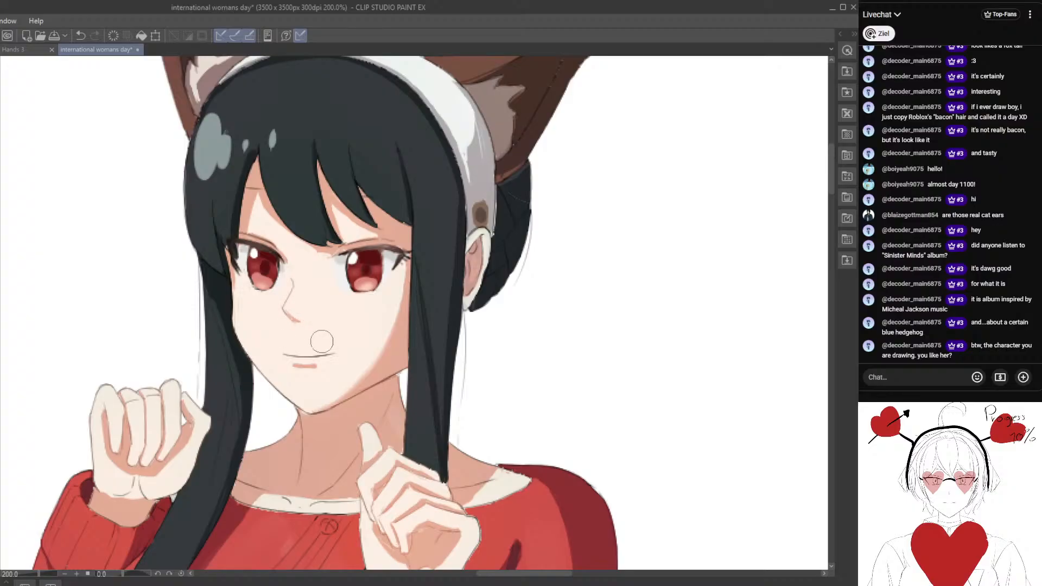
{"action": "scroll", "coordinate": [322, 341], "scroll_direction": "down", "scroll_amount": 5}
{"action": "left_click_drag", "start_coordinate": [380, 342], "coordinate": [396, 309]}
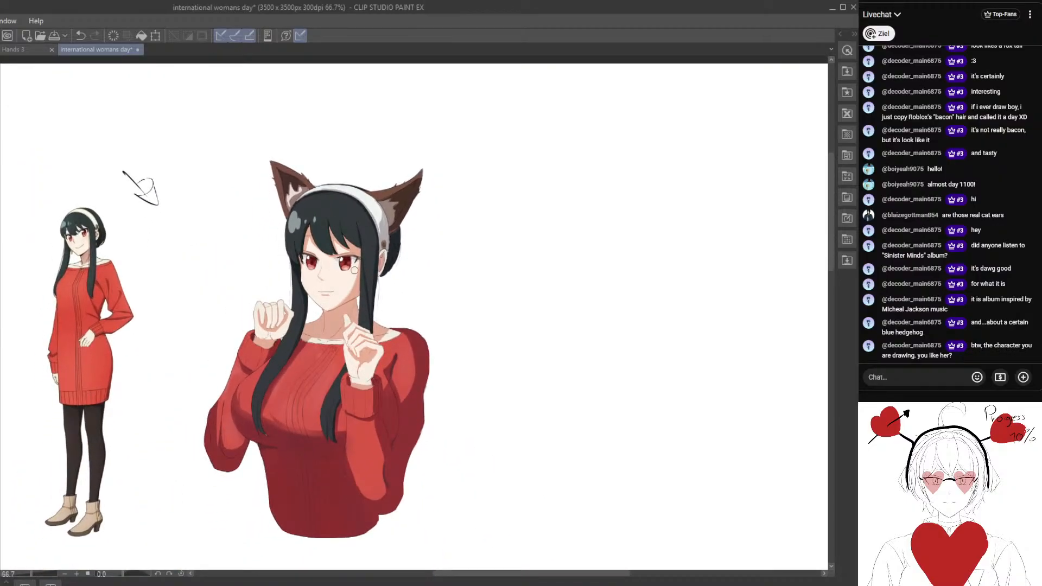
{"action": "scroll", "coordinate": [354, 269], "scroll_direction": "up", "scroll_amount": 3}
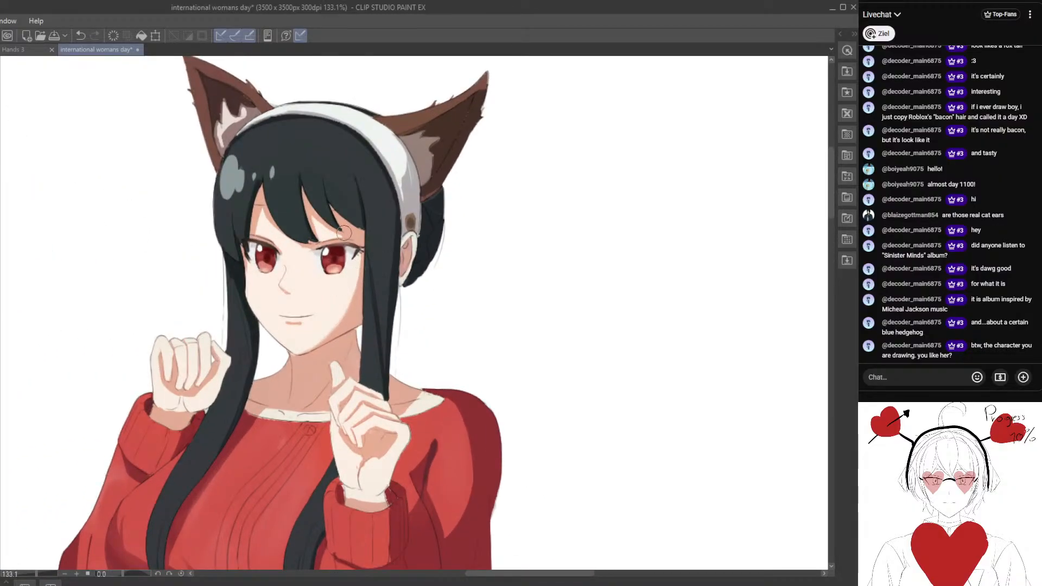
{"action": "scroll", "coordinate": [343, 233], "scroll_direction": "up", "scroll_amount": 3}
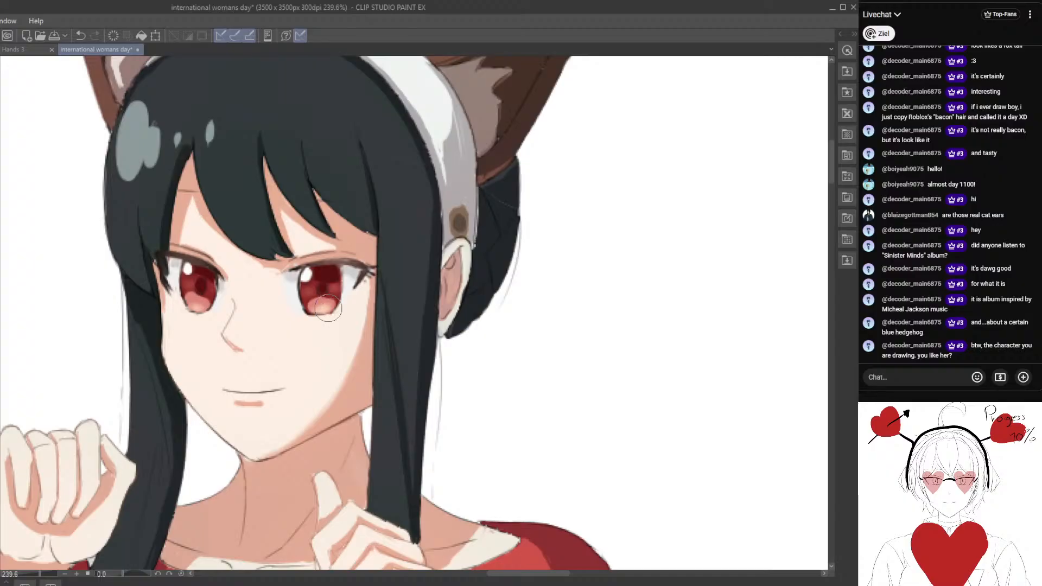
{"action": "scroll", "coordinate": [328, 309], "scroll_direction": "up", "scroll_amount": 2}
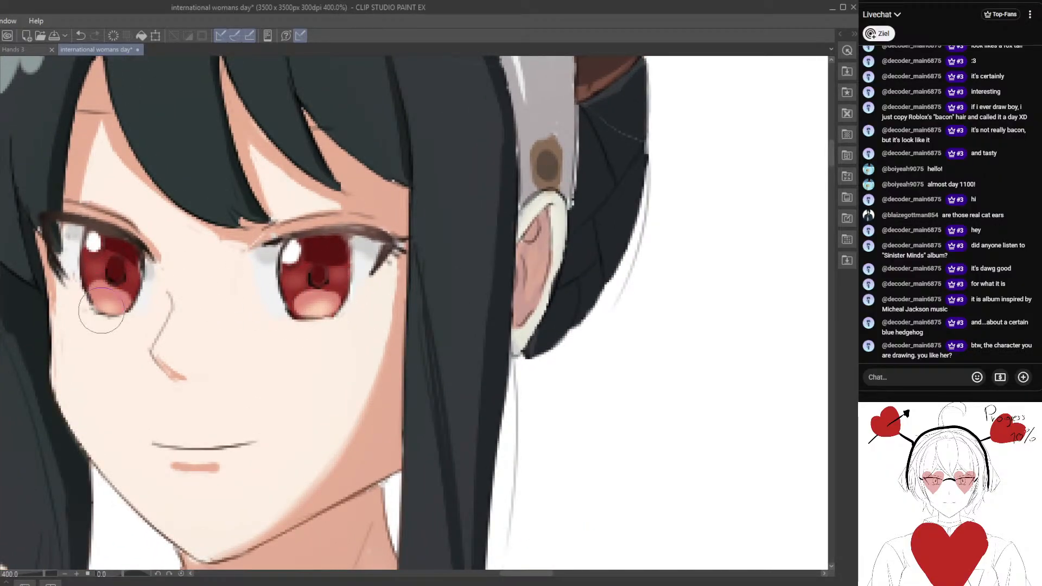
{"action": "scroll", "coordinate": [101, 310], "scroll_direction": "down", "scroll_amount": 6}
{"action": "mouse_move", "coordinate": [168, 262]}
{"action": "left_mouse_down"}
{"action": "mouse_move", "coordinate": [165, 339]}
{"action": "mouse_move", "coordinate": [315, 255]}
{"action": "left_mouse_up"}
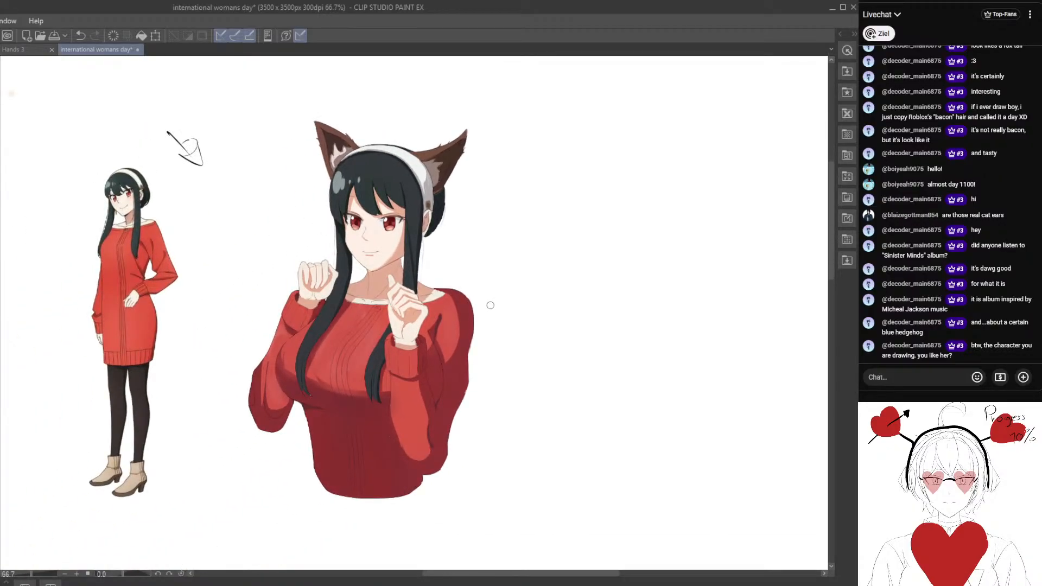
Paint a darker, warm skin-shadow band on the neck directly beneath the jawline, starting from the sampled neck colour.
{"action": "scroll", "coordinate": [490, 305], "scroll_direction": "up", "scroll_amount": 3}
{"action": "left_click", "coordinate": [349, 254], "text": "alt"}
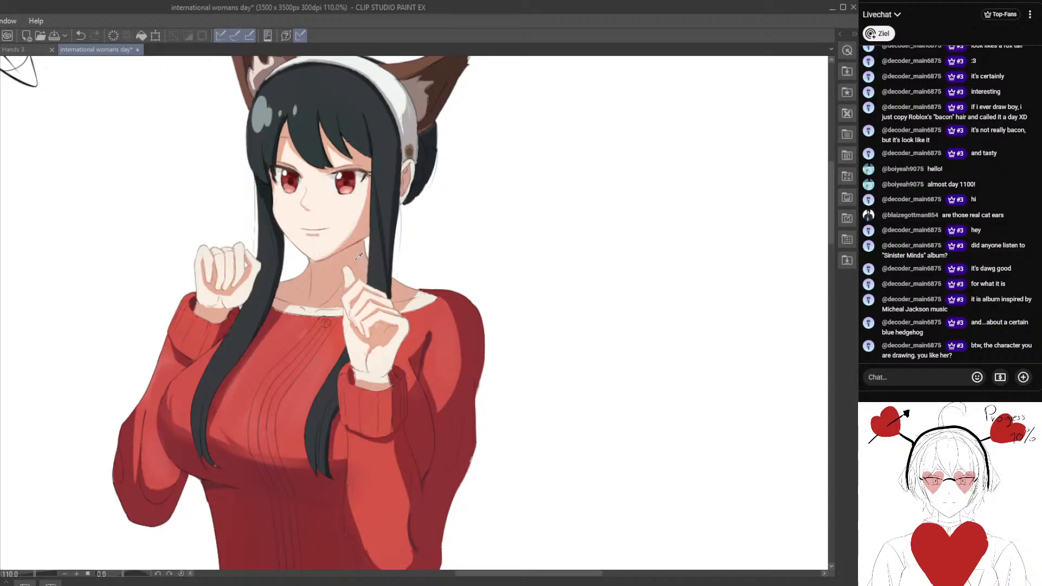
{"action": "scroll", "coordinate": [387, 243], "scroll_direction": "up", "scroll_amount": 3}
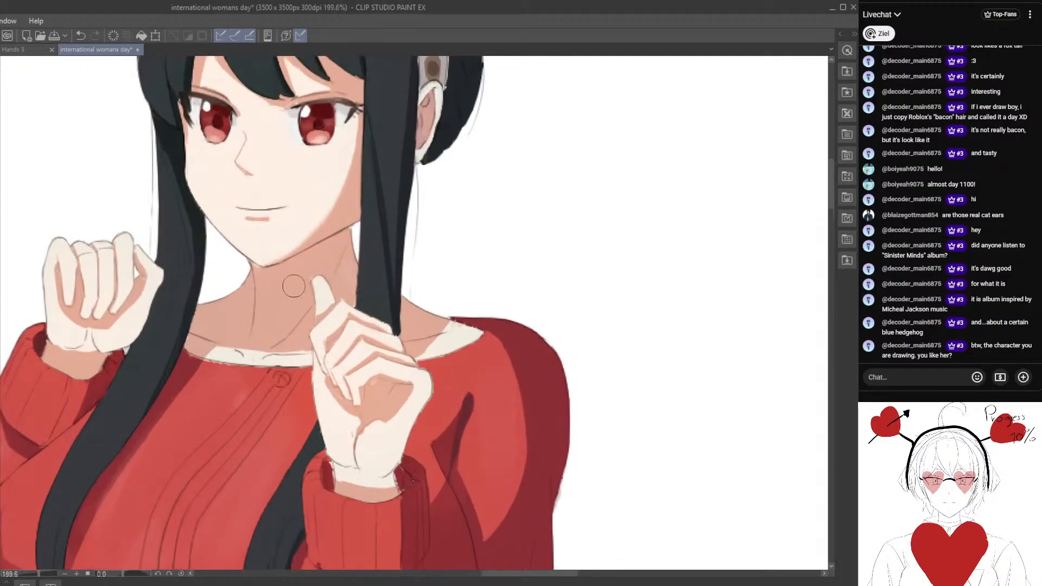
{"action": "scroll", "coordinate": [288, 283], "scroll_direction": "up", "scroll_amount": 1}
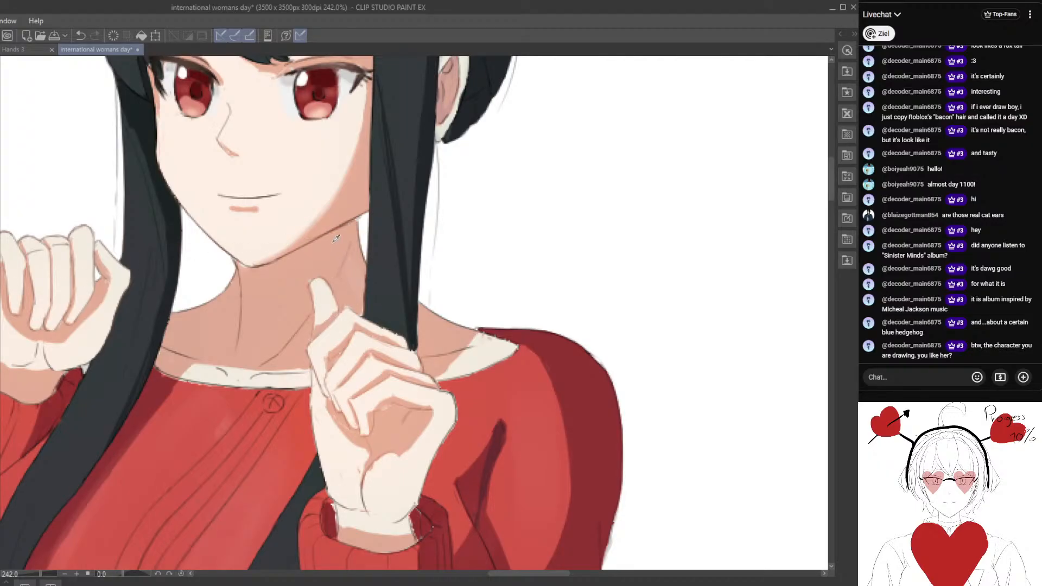
{"action": "mouse_move", "coordinate": [328, 256]}
{"action": "left_mouse_down"}
{"action": "mouse_move", "coordinate": [293, 265]}
{"action": "mouse_move", "coordinate": [342, 230]}
{"action": "mouse_move", "coordinate": [269, 274]}
{"action": "mouse_move", "coordinate": [241, 268]}
{"action": "left_mouse_up"}
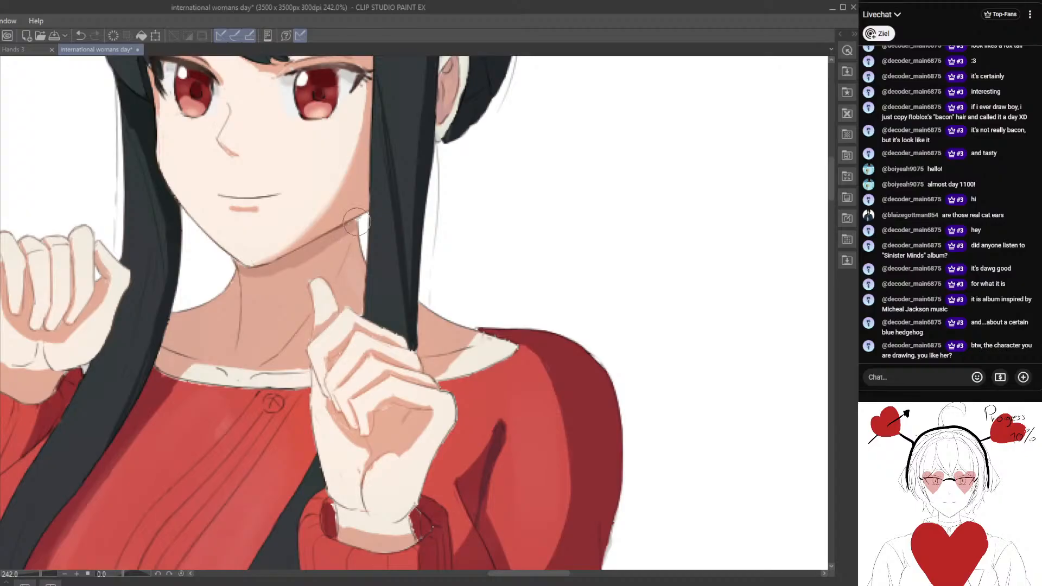
{"action": "scroll", "coordinate": [356, 221], "scroll_direction": "down", "scroll_amount": 2}
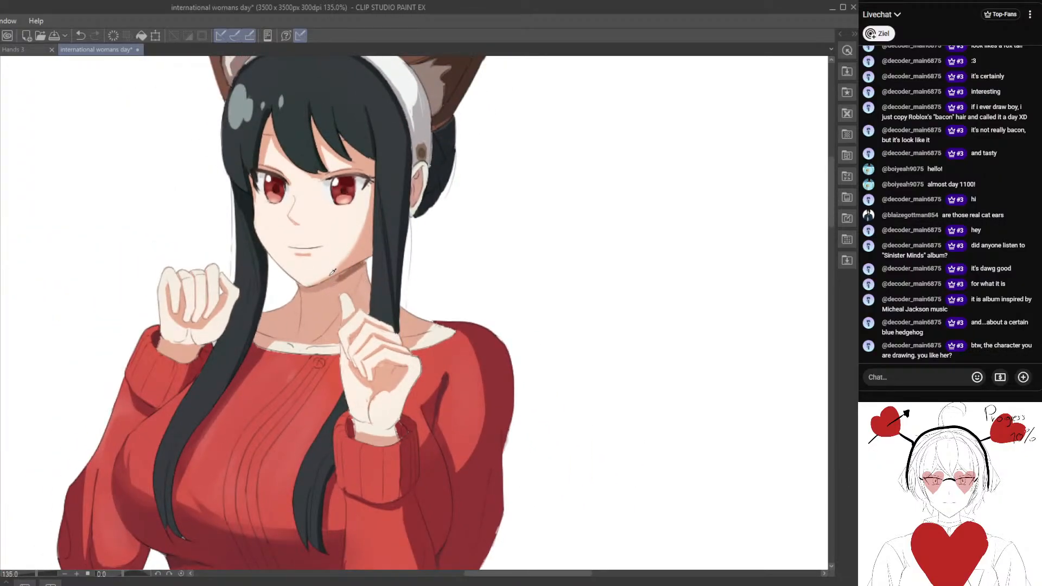
{"action": "left_click_drag", "start_coordinate": [363, 264], "coordinate": [354, 269]}
{"action": "scroll", "coordinate": [314, 306], "scroll_direction": "up", "scroll_amount": 2}
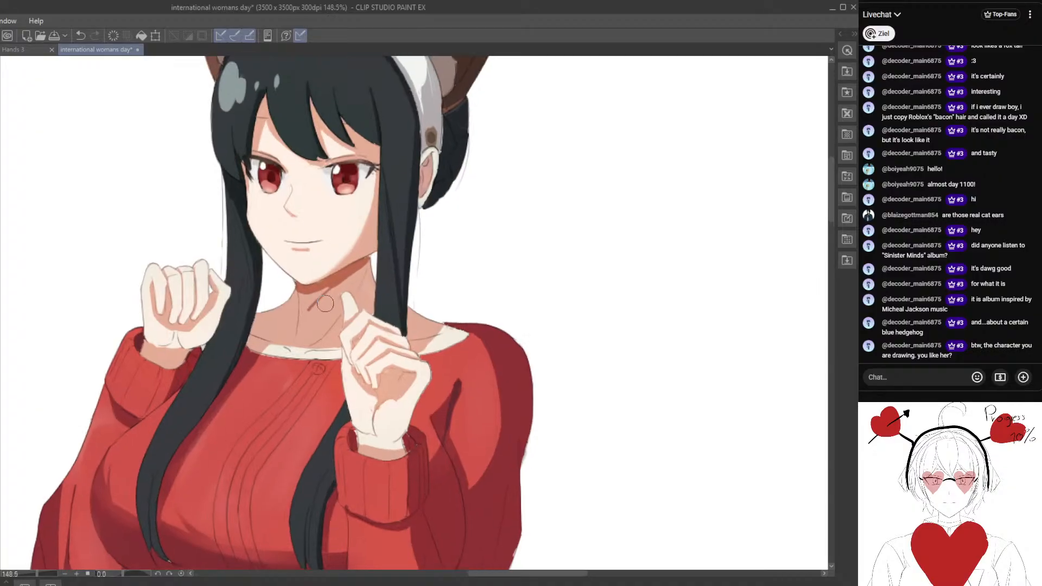
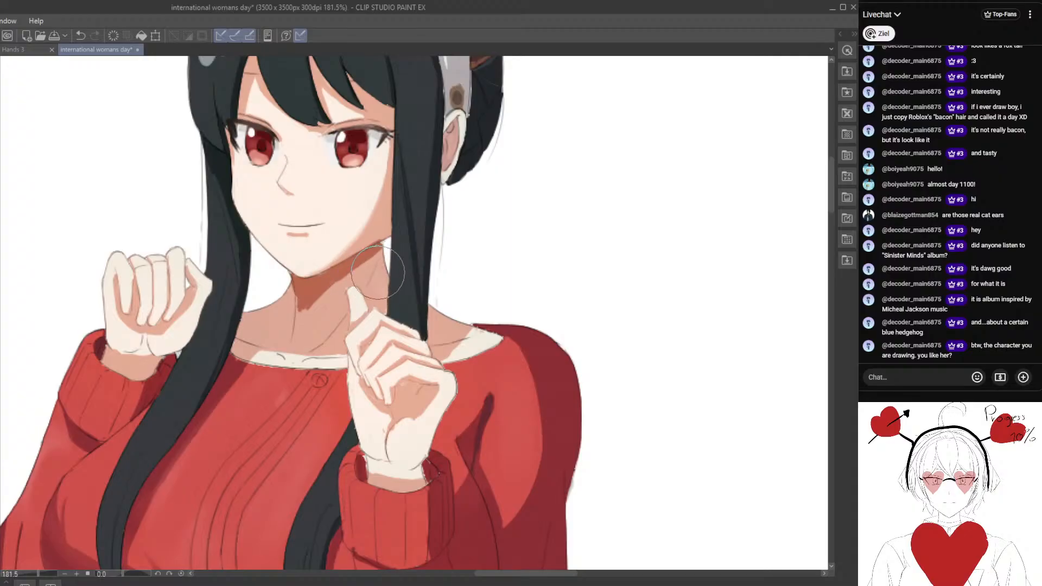
Blend the dark shadow band beneath the jaw smoothly down into the neck's skin tone.
{"action": "left_click_drag", "start_coordinate": [388, 260], "coordinate": [320, 298]}
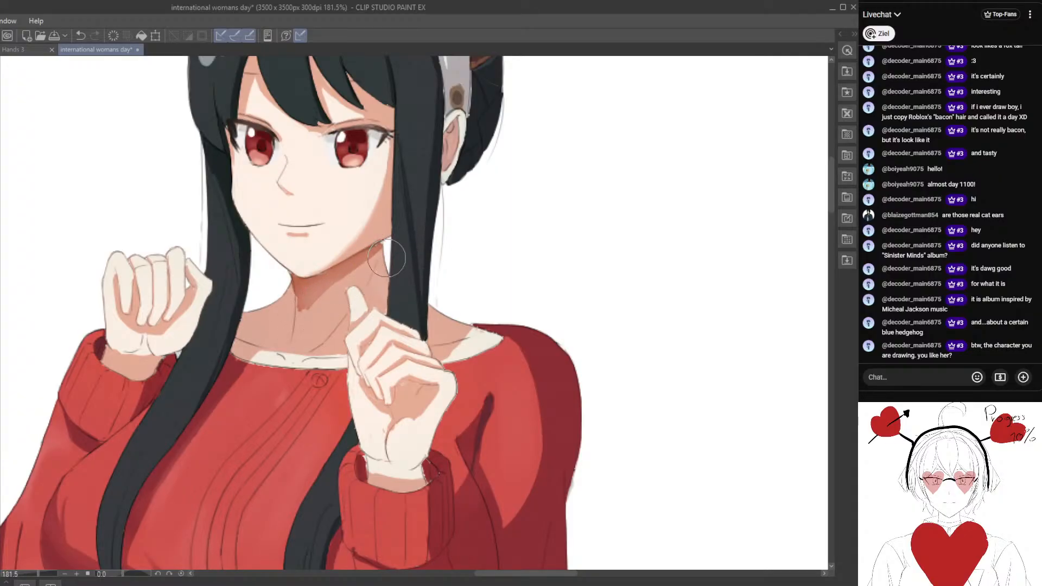
{"action": "left_click_drag", "start_coordinate": [396, 257], "coordinate": [326, 304]}
{"action": "left_click_drag", "start_coordinate": [400, 256], "coordinate": [321, 311]}
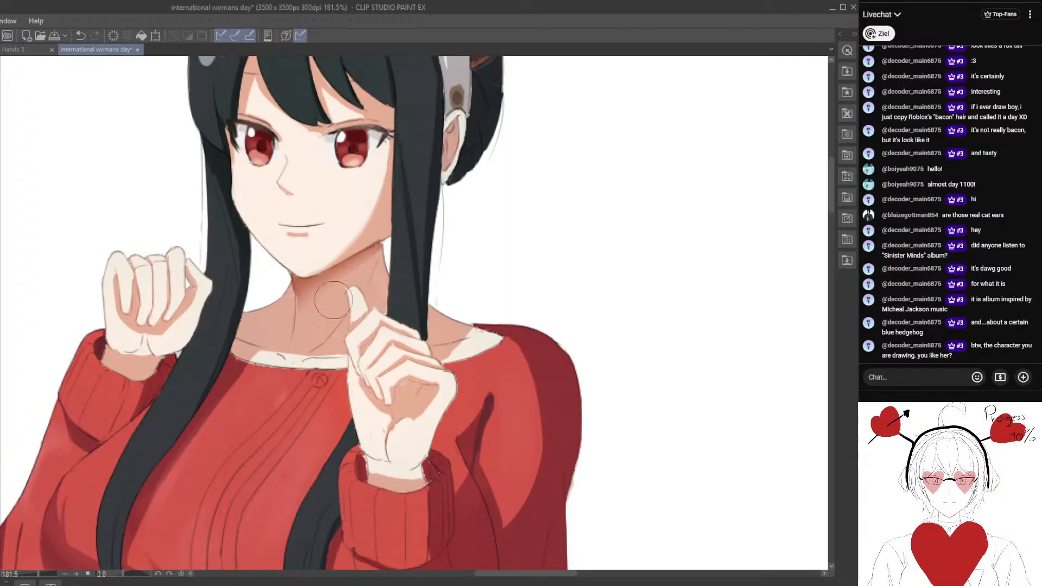
{"action": "mouse_move", "coordinate": [363, 277]}
{"action": "left_mouse_down"}
{"action": "mouse_move", "coordinate": [266, 335]}
{"action": "mouse_move", "coordinate": [211, 323]}
{"action": "left_mouse_up"}
{"action": "left_click_drag", "start_coordinate": [319, 285], "coordinate": [382, 261]}
{"action": "scroll", "coordinate": [375, 276], "scroll_direction": "up", "scroll_amount": 1}
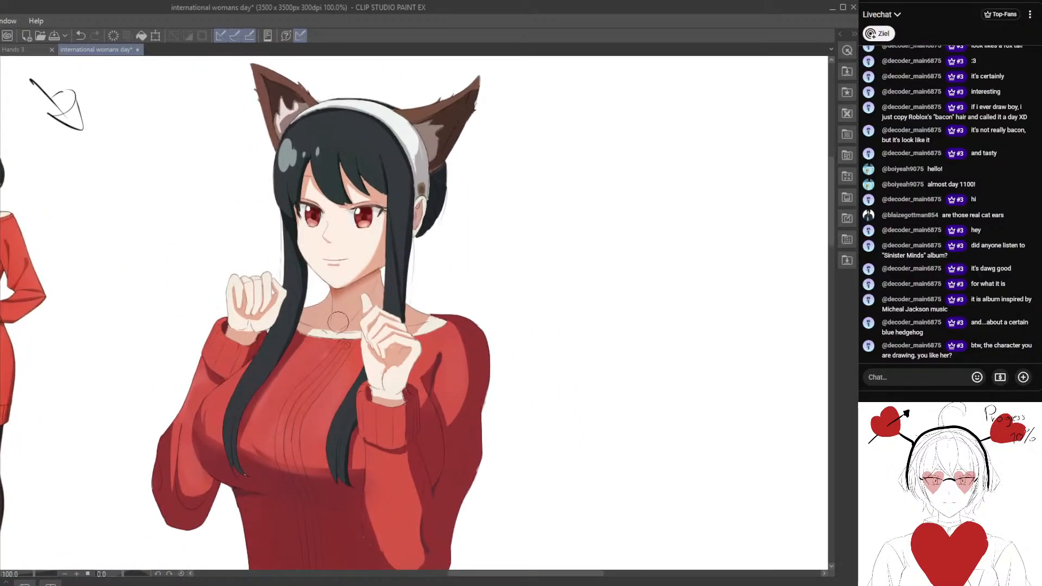
{"action": "left_click", "coordinate": [341, 292], "text": "alt"}
{"action": "scroll", "coordinate": [359, 311], "scroll_direction": "down", "scroll_amount": 3}
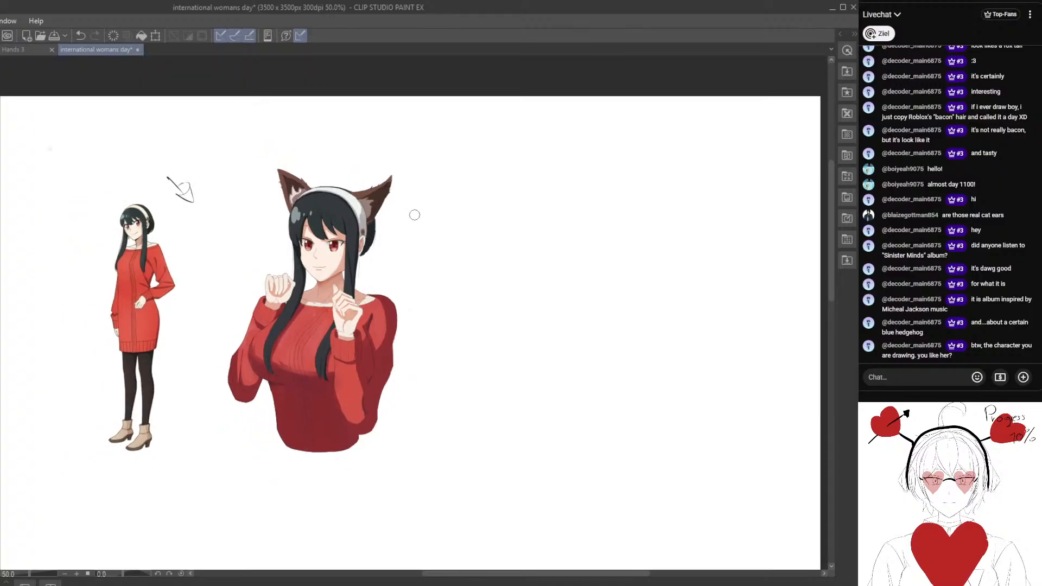
{"action": "scroll", "coordinate": [404, 238], "scroll_direction": "up", "scroll_amount": 2}
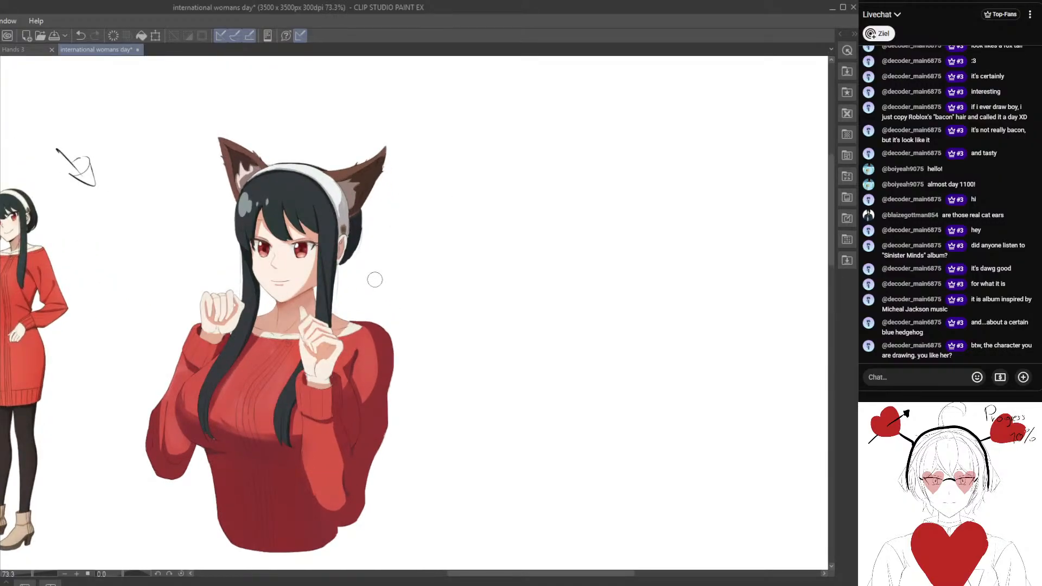
Paint over the stray light streaks in the headband's grey shadow area above the round brown ornament and clean the highlight's edge.
{"action": "left_click_drag", "start_coordinate": [347, 262], "coordinate": [267, 364]}
{"action": "scroll", "coordinate": [361, 272], "scroll_direction": "up", "scroll_amount": 6}
{"action": "scroll", "coordinate": [305, 309], "scroll_direction": "up", "scroll_amount": 1}
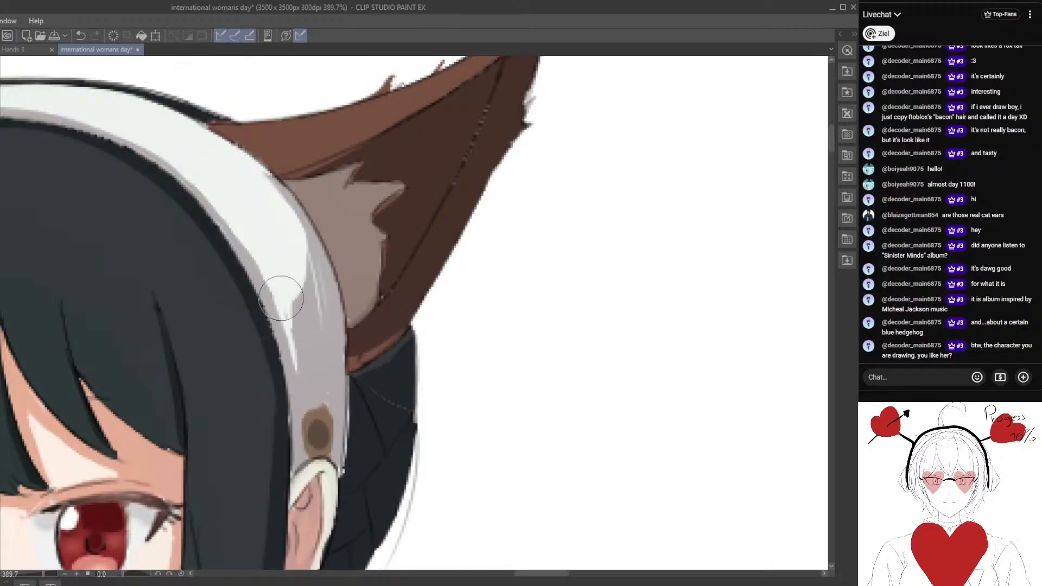
{"action": "mouse_move", "coordinate": [282, 298]}
{"action": "left_mouse_down"}
{"action": "mouse_move", "coordinate": [296, 348]}
{"action": "mouse_move", "coordinate": [300, 325]}
{"action": "mouse_move", "coordinate": [321, 309]}
{"action": "mouse_move", "coordinate": [315, 262]}
{"action": "mouse_move", "coordinate": [317, 313]}
{"action": "mouse_move", "coordinate": [298, 283]}
{"action": "left_mouse_up"}
{"action": "left_click", "coordinate": [309, 326], "text": "alt"}
{"action": "left_click", "coordinate": [294, 272], "text": "alt"}
{"action": "mouse_move", "coordinate": [300, 246]}
{"action": "left_mouse_down"}
{"action": "mouse_move", "coordinate": [299, 284]}
{"action": "mouse_move", "coordinate": [298, 241]}
{"action": "mouse_move", "coordinate": [292, 286]}
{"action": "mouse_move", "coordinate": [317, 270]}
{"action": "mouse_move", "coordinate": [314, 308]}
{"action": "left_mouse_up"}
{"action": "left_click", "coordinate": [312, 281], "text": "alt"}
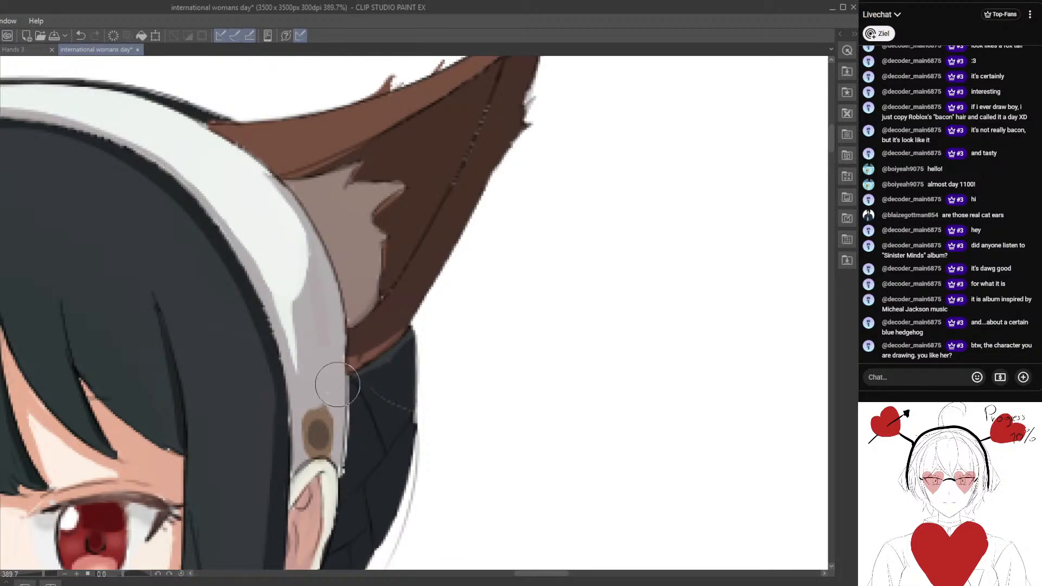
{"action": "mouse_move", "coordinate": [329, 385]}
{"action": "left_mouse_down"}
{"action": "mouse_move", "coordinate": [307, 395]}
{"action": "mouse_move", "coordinate": [316, 366]}
{"action": "mouse_move", "coordinate": [299, 377]}
{"action": "mouse_move", "coordinate": [302, 414]}
{"action": "mouse_move", "coordinate": [322, 371]}
{"action": "mouse_move", "coordinate": [324, 383]}
{"action": "mouse_move", "coordinate": [314, 364]}
{"action": "mouse_move", "coordinate": [322, 372]}
{"action": "mouse_move", "coordinate": [306, 372]}
{"action": "mouse_move", "coordinate": [304, 410]}
{"action": "mouse_move", "coordinate": [311, 409]}
{"action": "left_mouse_up"}
{"action": "left_click", "coordinate": [314, 384], "text": "alt"}
{"action": "left_click_drag", "start_coordinate": [273, 441], "coordinate": [280, 357]}
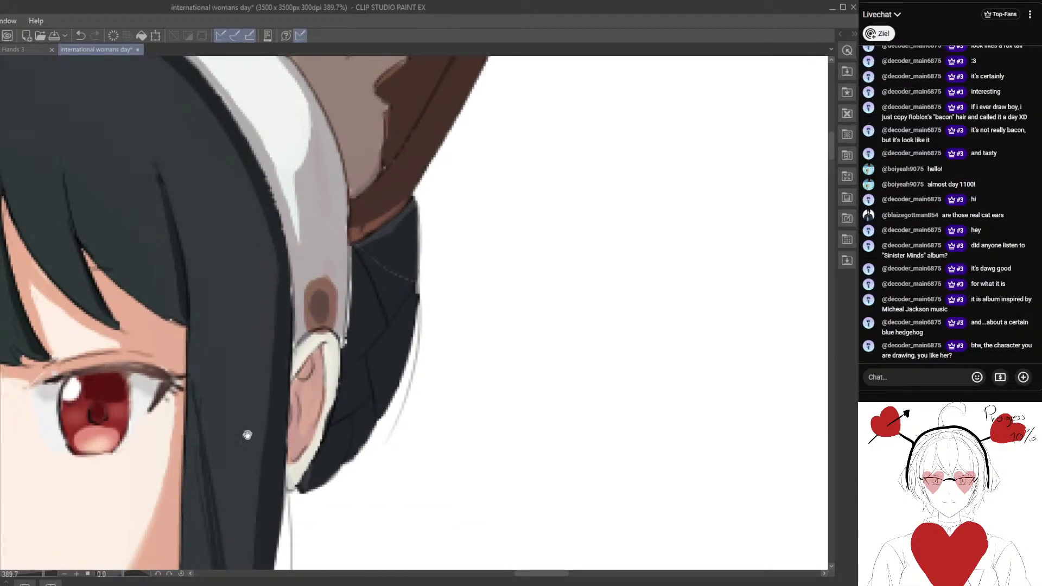
{"action": "mouse_move", "coordinate": [247, 435]}
{"action": "left_mouse_down"}
{"action": "mouse_move", "coordinate": [392, 321]}
{"action": "mouse_move", "coordinate": [353, 337]}
{"action": "left_mouse_up"}
{"action": "left_click", "coordinate": [246, 392], "text": "alt"}
{"action": "left_click", "coordinate": [412, 270], "text": "alt"}
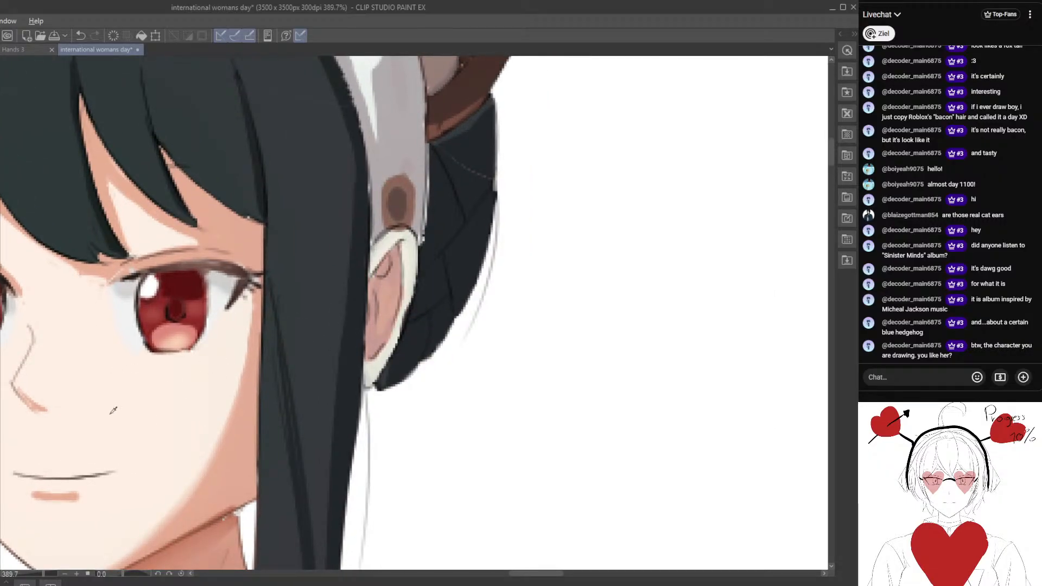
{"action": "scroll", "coordinate": [428, 266], "scroll_direction": "up", "scroll_amount": 2}
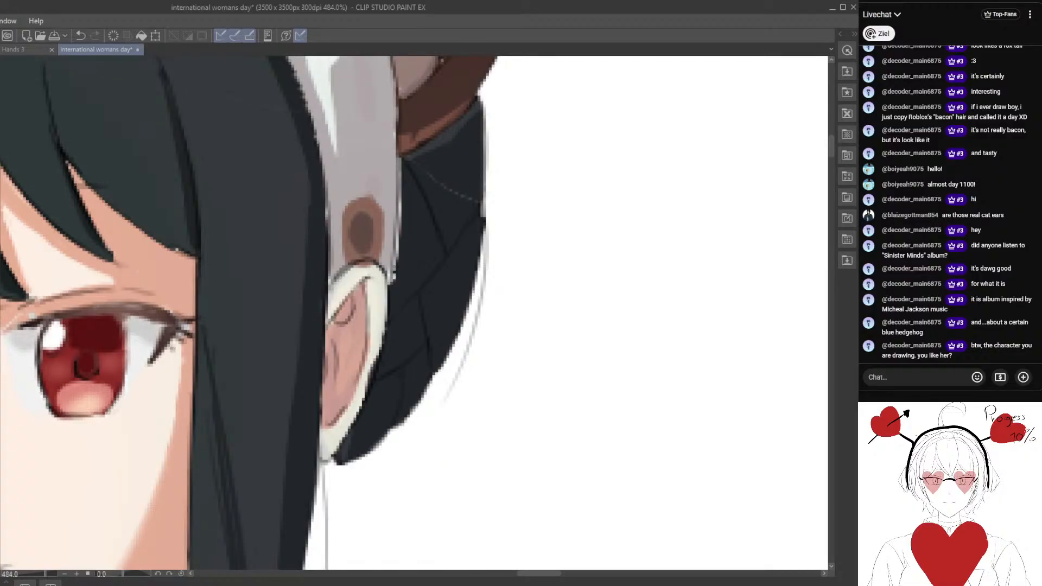
{"action": "scroll", "coordinate": [191, 409], "scroll_direction": "down", "scroll_amount": 3}
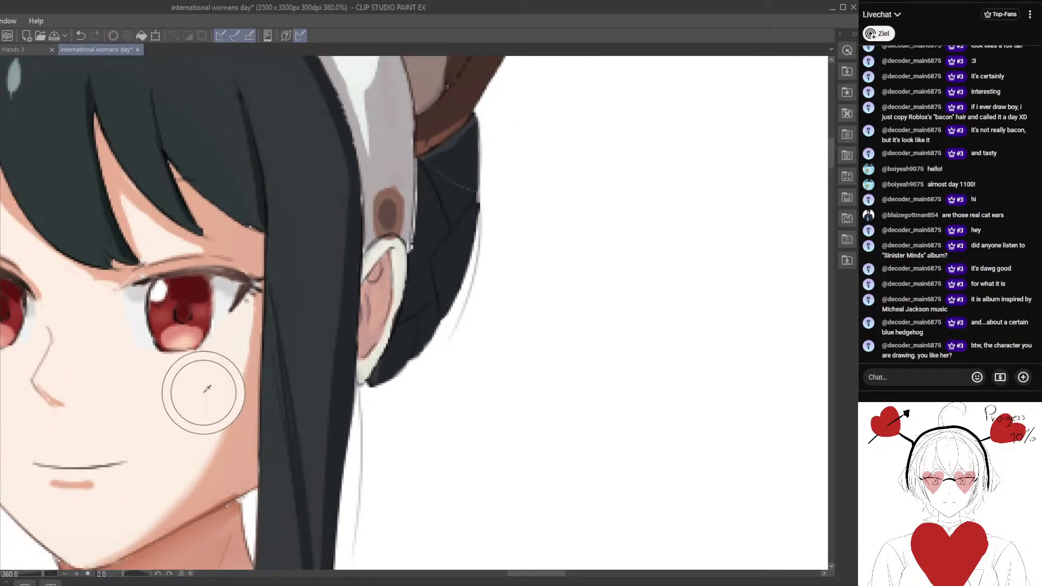
{"action": "scroll", "coordinate": [359, 287], "scroll_direction": "up", "scroll_amount": 2}
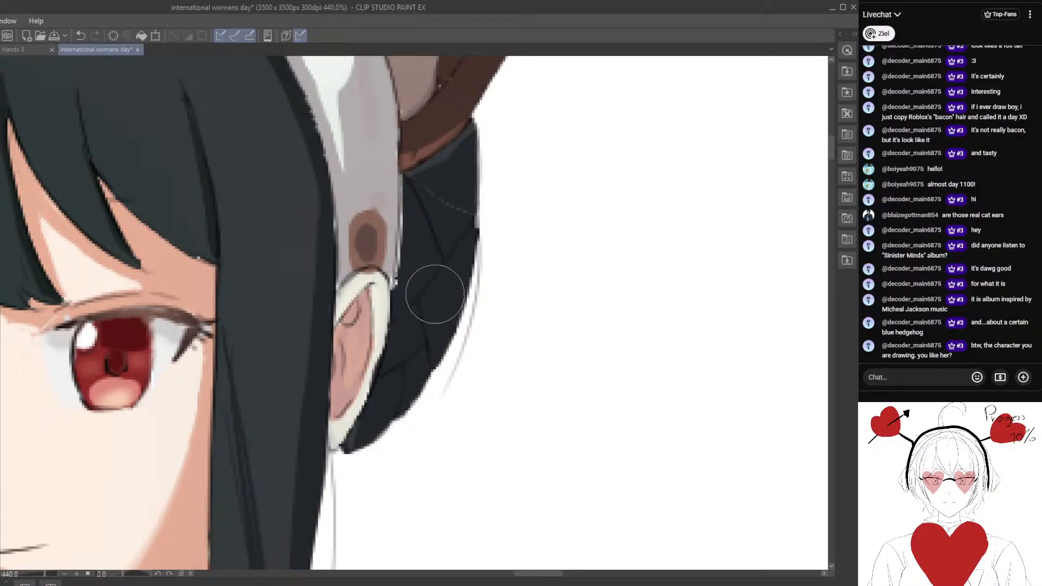
{"action": "left_click", "coordinate": [384, 316], "text": "alt"}
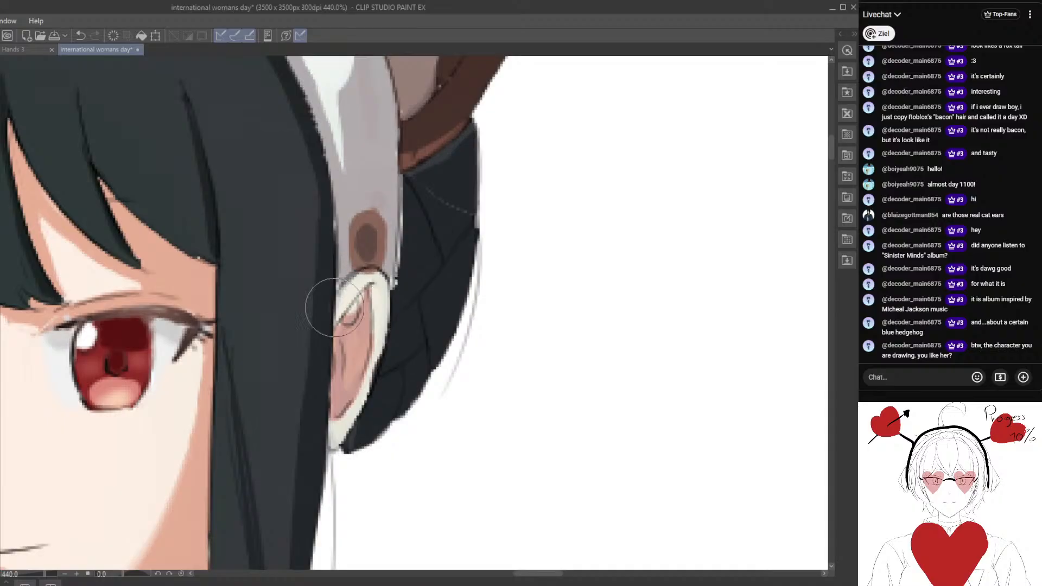
{"action": "scroll", "coordinate": [166, 136], "scroll_direction": "down", "scroll_amount": 3}
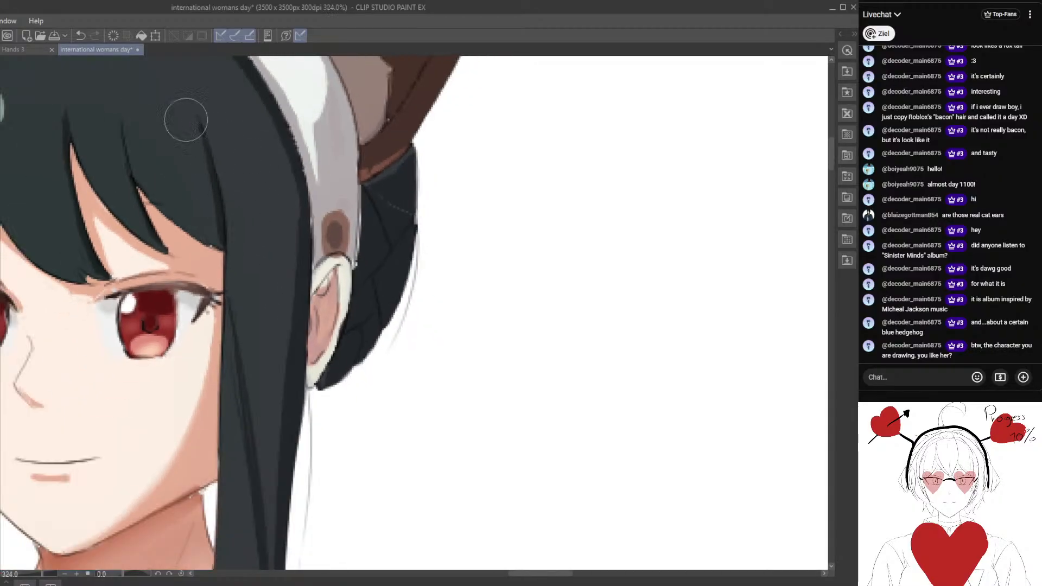
{"action": "left_click", "coordinate": [82, 36]}
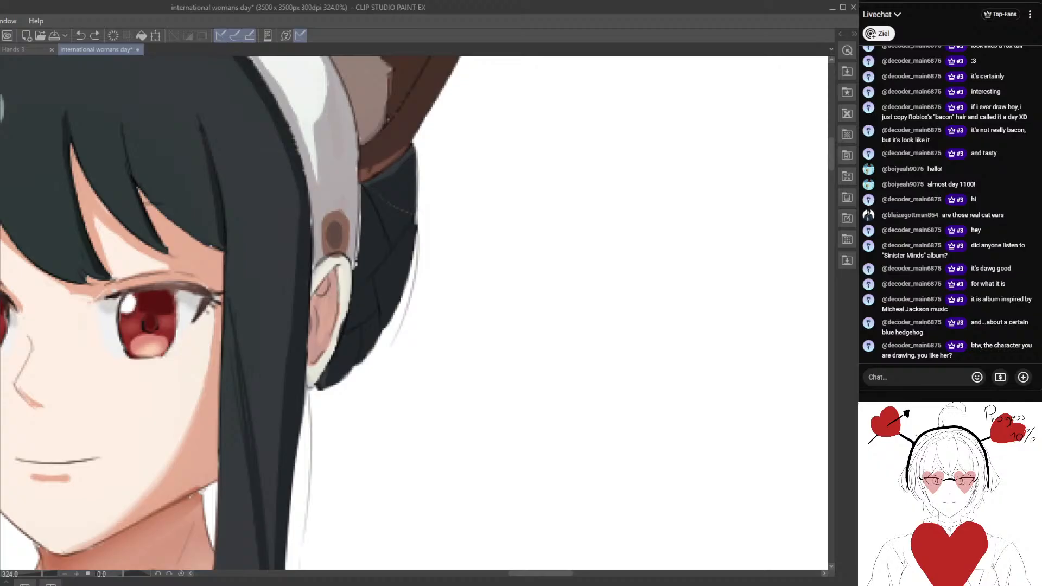
{"action": "scroll", "coordinate": [320, 269], "scroll_direction": "up", "scroll_amount": 2}
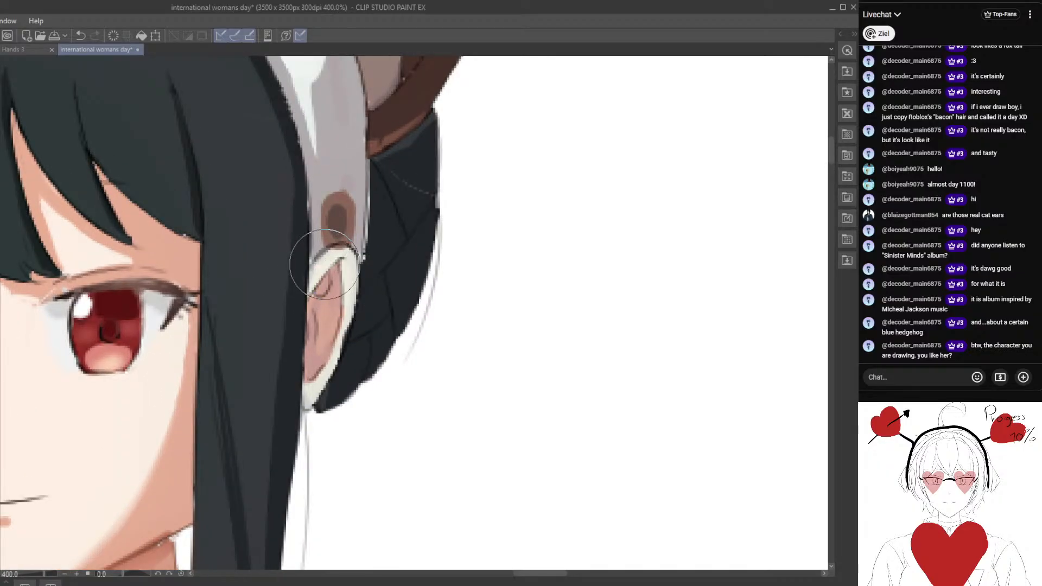
{"action": "left_click", "coordinate": [81, 35]}
Paint the human ear's outer rim and lobe in the light skin colour.
{"action": "mouse_move", "coordinate": [346, 277]}
{"action": "left_mouse_down"}
{"action": "mouse_move", "coordinate": [328, 260]}
{"action": "mouse_move", "coordinate": [351, 260]}
{"action": "mouse_move", "coordinate": [349, 301]}
{"action": "left_mouse_up"}
{"action": "mouse_move", "coordinate": [345, 250]}
{"action": "left_mouse_down"}
{"action": "mouse_move", "coordinate": [352, 272]}
{"action": "mouse_move", "coordinate": [350, 316]}
{"action": "mouse_move", "coordinate": [350, 304]}
{"action": "mouse_move", "coordinate": [308, 400]}
{"action": "mouse_move", "coordinate": [324, 359]}
{"action": "left_mouse_up"}
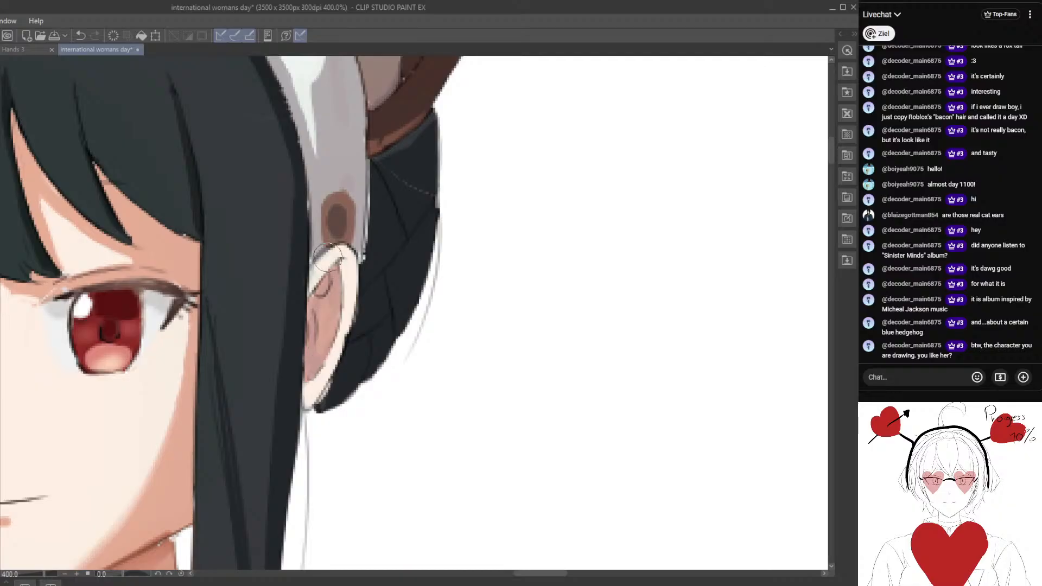
{"action": "mouse_move", "coordinate": [328, 257]}
{"action": "left_mouse_down"}
{"action": "mouse_move", "coordinate": [317, 274]}
{"action": "mouse_move", "coordinate": [317, 263]}
{"action": "mouse_move", "coordinate": [345, 309]}
{"action": "mouse_move", "coordinate": [343, 271]}
{"action": "mouse_move", "coordinate": [370, 262]}
{"action": "left_mouse_up"}
{"action": "scroll", "coordinate": [318, 399], "scroll_direction": "down", "scroll_amount": 6}
{"action": "scroll", "coordinate": [359, 302], "scroll_direction": "down", "scroll_amount": 1}
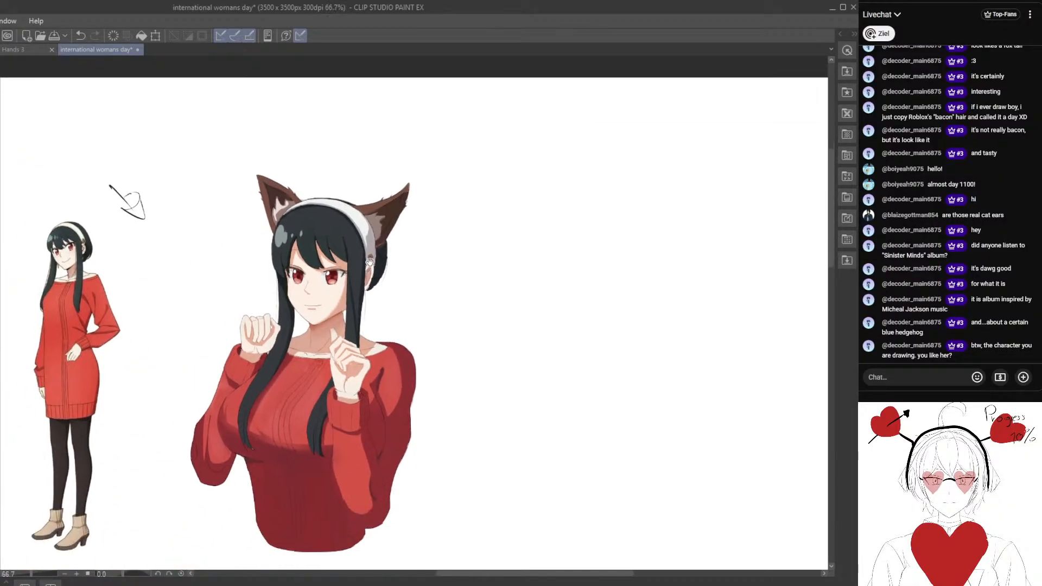
Cover the whole human ear, including its rim and lobe, with the warm skin-shadow colour.
{"action": "scroll", "coordinate": [370, 262], "scroll_direction": "up", "scroll_amount": 6}
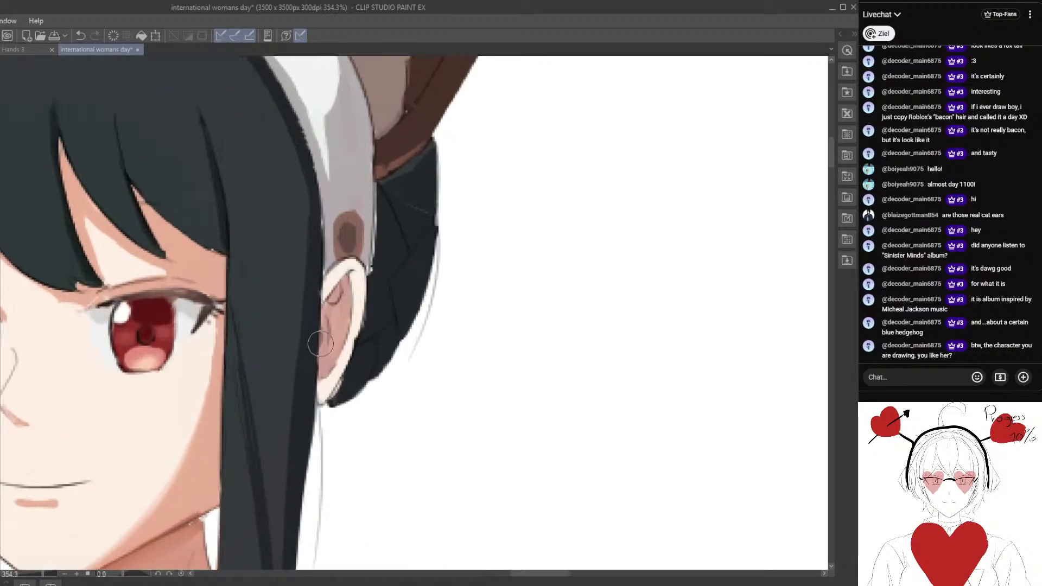
{"action": "scroll", "coordinate": [300, 343], "scroll_direction": "up", "scroll_amount": 2}
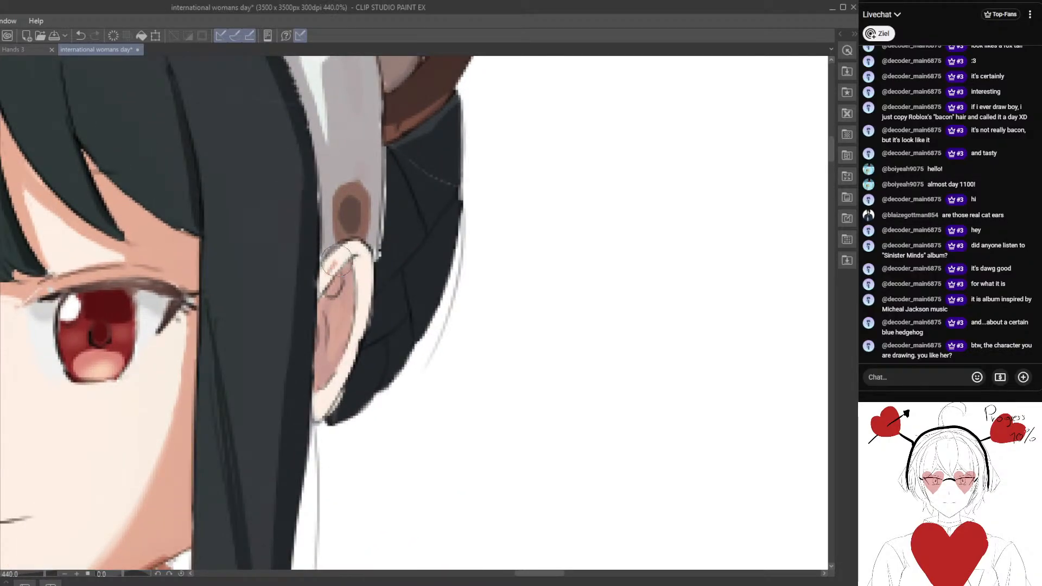
{"action": "mouse_move", "coordinate": [335, 277]}
{"action": "left_mouse_down"}
{"action": "mouse_move", "coordinate": [354, 251]}
{"action": "mouse_move", "coordinate": [359, 313]}
{"action": "mouse_move", "coordinate": [361, 300]}
{"action": "mouse_move", "coordinate": [342, 368]}
{"action": "mouse_move", "coordinate": [317, 395]}
{"action": "mouse_move", "coordinate": [325, 377]}
{"action": "mouse_move", "coordinate": [333, 387]}
{"action": "mouse_move", "coordinate": [359, 317]}
{"action": "mouse_move", "coordinate": [333, 383]}
{"action": "left_mouse_up"}
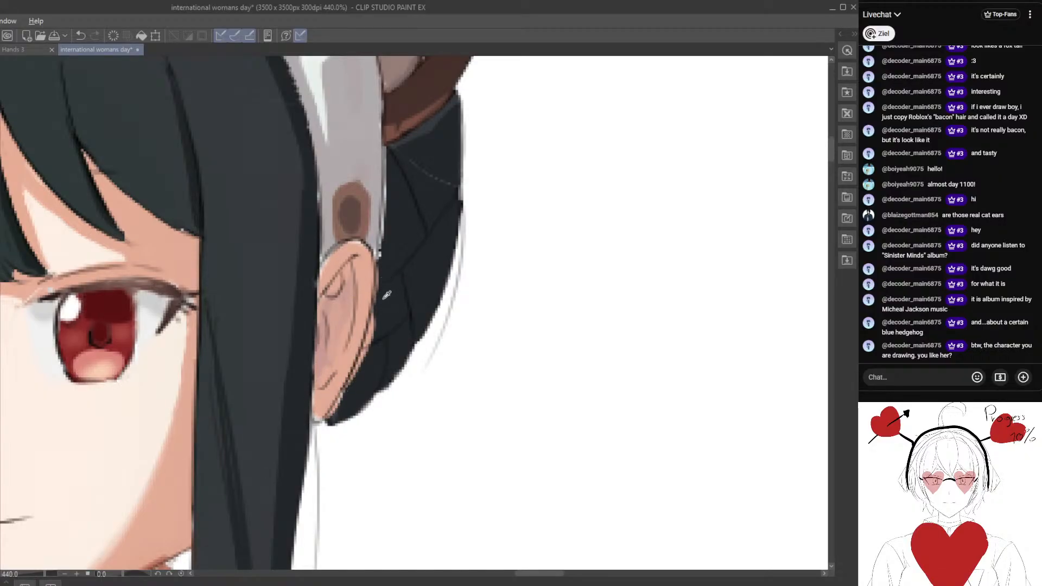
{"action": "mouse_move", "coordinate": [383, 330]}
{"action": "left_mouse_down"}
{"action": "mouse_move", "coordinate": [380, 302]}
{"action": "mouse_move", "coordinate": [362, 357]}
{"action": "mouse_move", "coordinate": [385, 286]}
{"action": "left_mouse_up"}
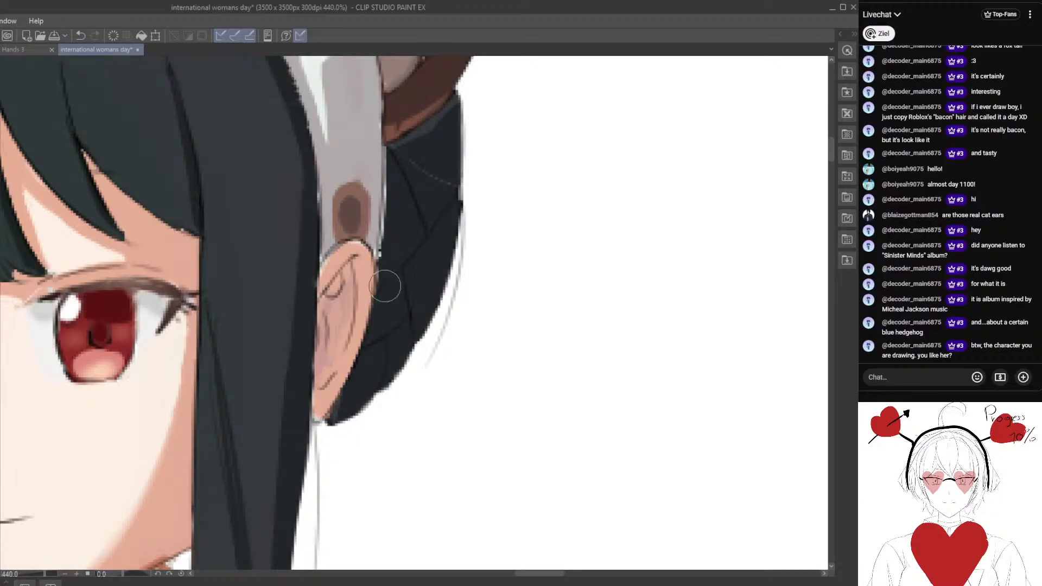
{"action": "mouse_move", "coordinate": [355, 251]}
{"action": "left_mouse_down"}
{"action": "mouse_move", "coordinate": [334, 257]}
{"action": "mouse_move", "coordinate": [323, 274]}
{"action": "mouse_move", "coordinate": [340, 248]}
{"action": "mouse_move", "coordinate": [361, 262]}
{"action": "left_mouse_up"}
{"action": "scroll", "coordinate": [346, 312], "scroll_direction": "down", "scroll_amount": 3}
{"action": "scroll", "coordinate": [346, 312], "scroll_direction": "down", "scroll_amount": 4}
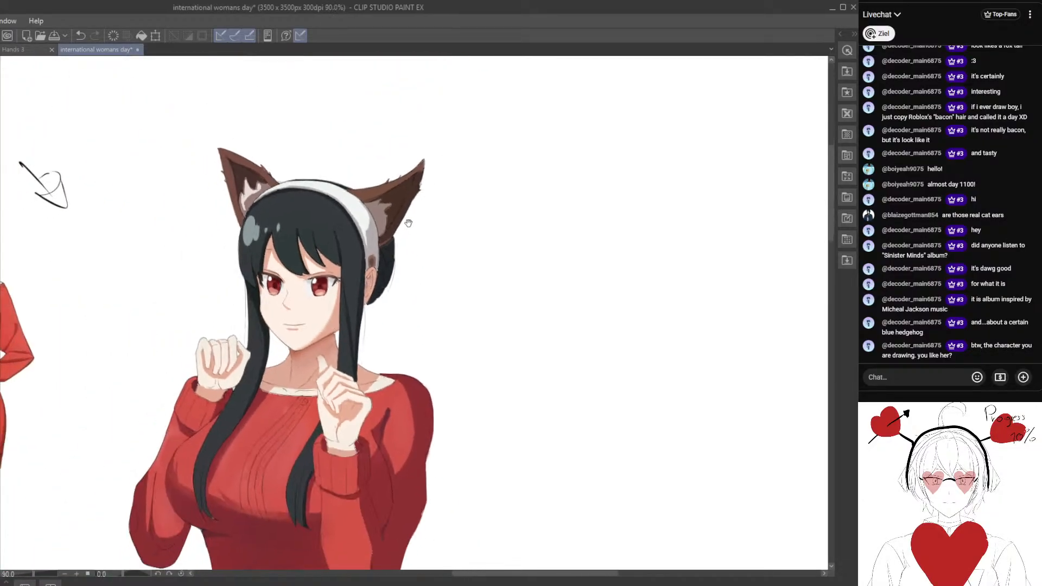
Deepen the inner hollow of the human ear with a darker, warmer skin-shadow tone.
{"action": "scroll", "coordinate": [411, 277], "scroll_direction": "up", "scroll_amount": 2}
{"action": "scroll", "coordinate": [410, 276], "scroll_direction": "down", "scroll_amount": 4}
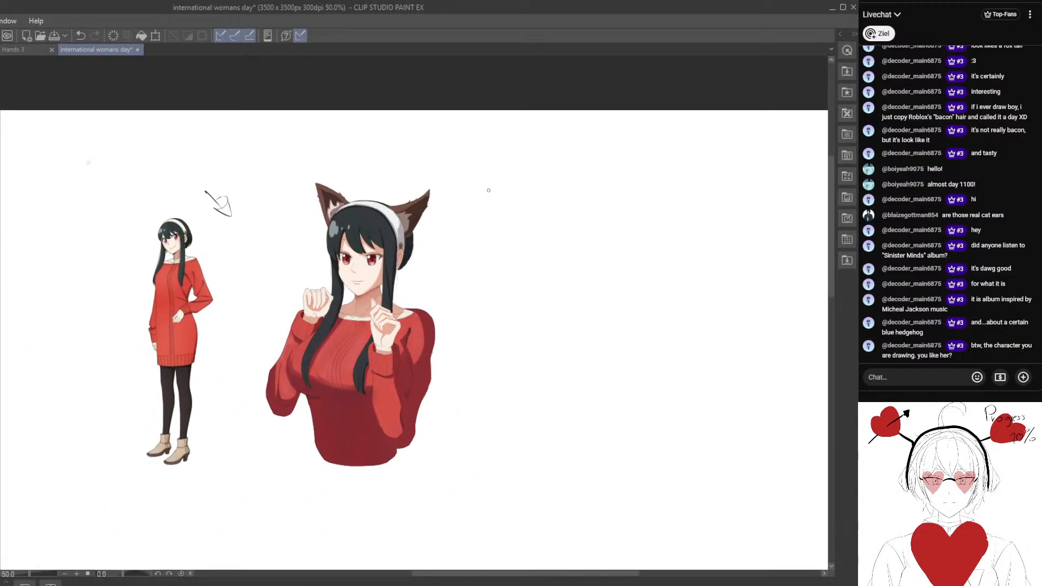
{"action": "scroll", "coordinate": [421, 233], "scroll_direction": "up", "scroll_amount": 5}
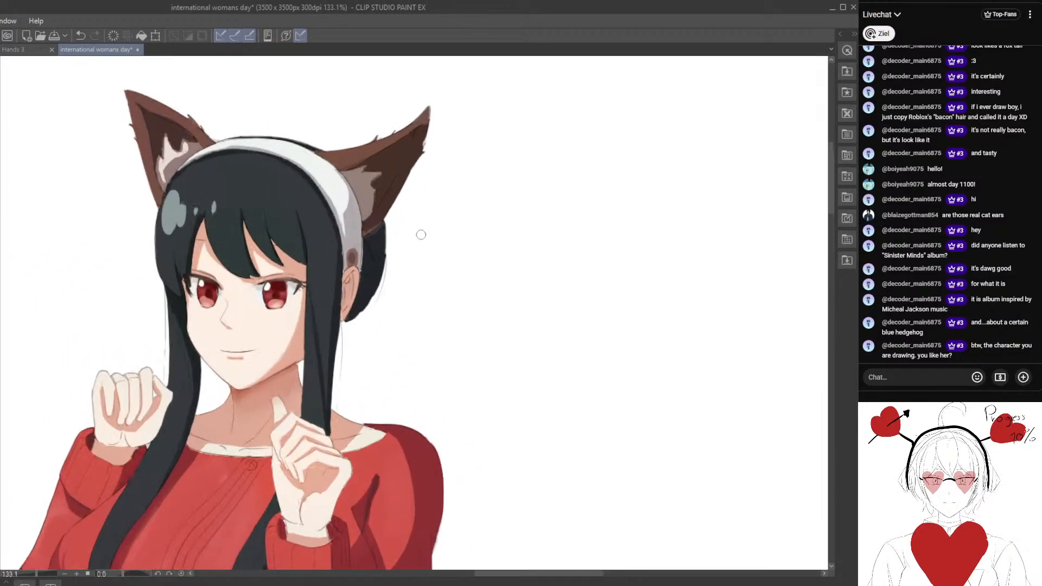
{"action": "scroll", "coordinate": [352, 292], "scroll_direction": "up", "scroll_amount": 3}
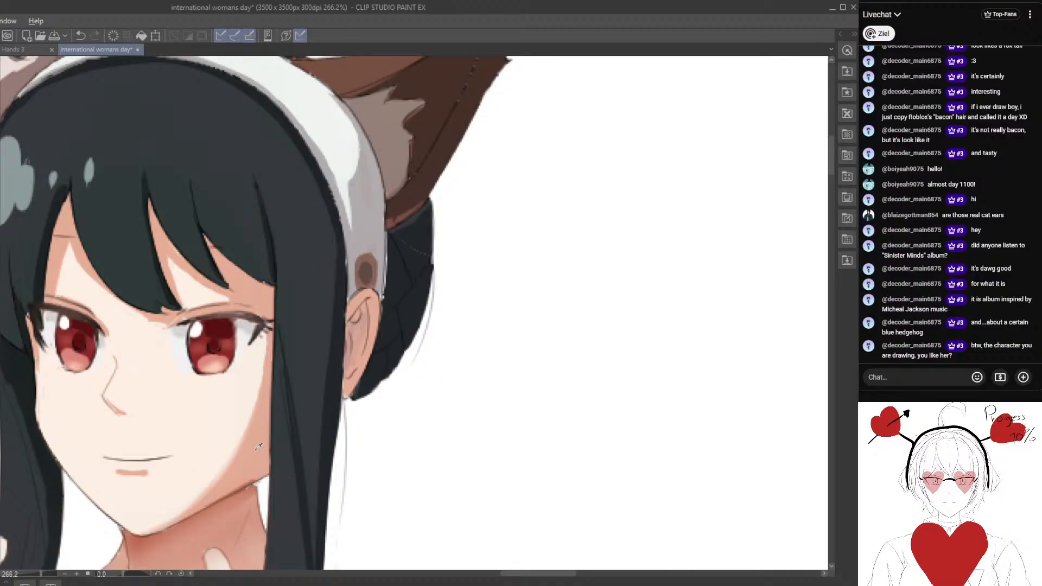
{"action": "scroll", "coordinate": [352, 343], "scroll_direction": "up", "scroll_amount": 2}
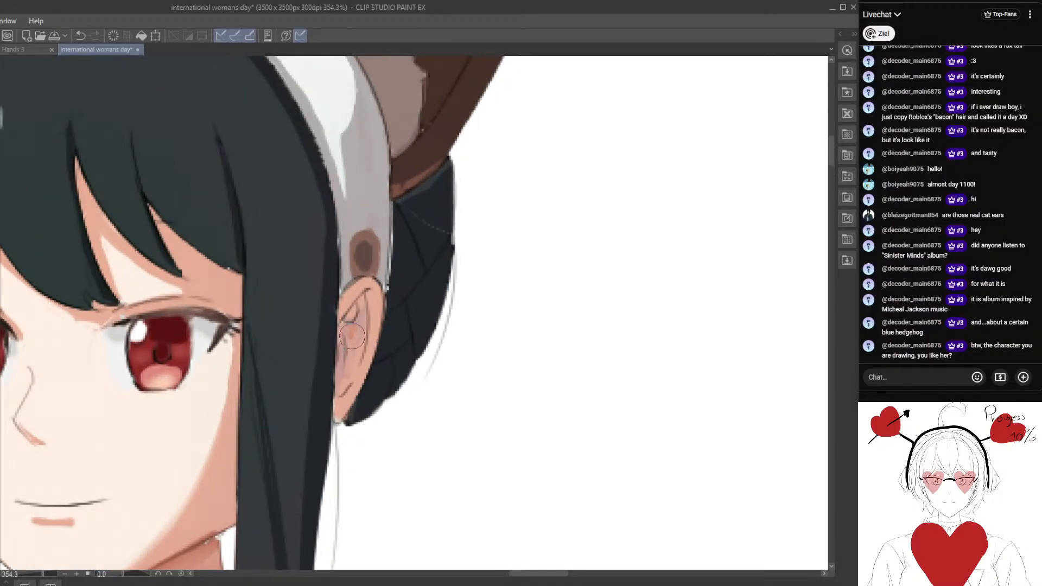
{"action": "left_click_drag", "start_coordinate": [351, 345], "coordinate": [349, 371]}
{"action": "scroll", "coordinate": [339, 383], "scroll_direction": "down", "scroll_amount": 10}
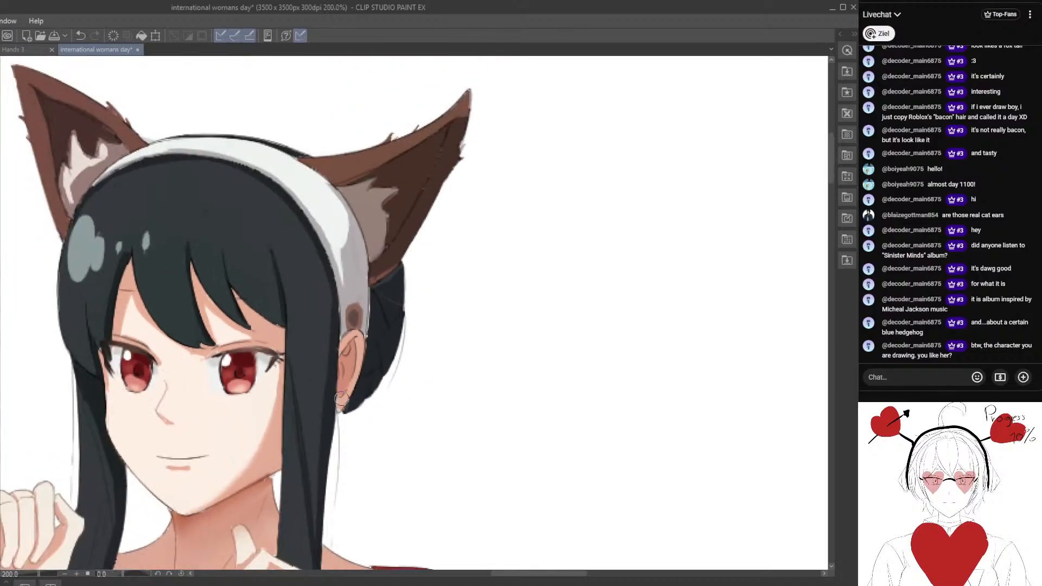
{"action": "mouse_move", "coordinate": [365, 380]}
{"action": "left_mouse_down"}
{"action": "mouse_move", "coordinate": [421, 310]}
{"action": "mouse_move", "coordinate": [495, 250]}
{"action": "left_mouse_up"}
{"action": "scroll", "coordinate": [434, 309], "scroll_direction": "down", "scroll_amount": 3}
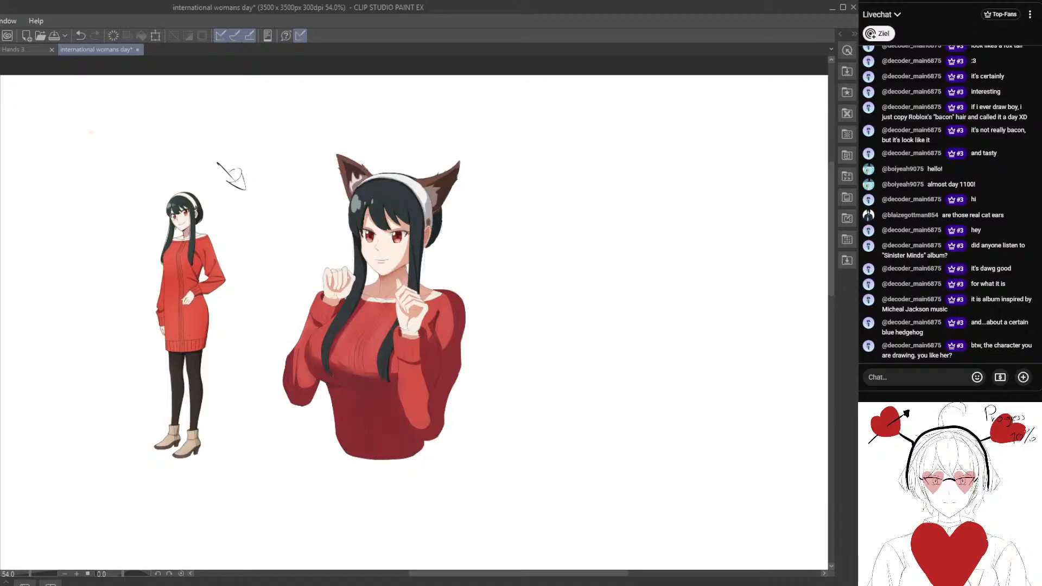
Repaint the round ornament at the lower end of the headband as a flat, even olive-brown shape.
{"action": "scroll", "coordinate": [565, 393], "scroll_direction": "up", "scroll_amount": 1}
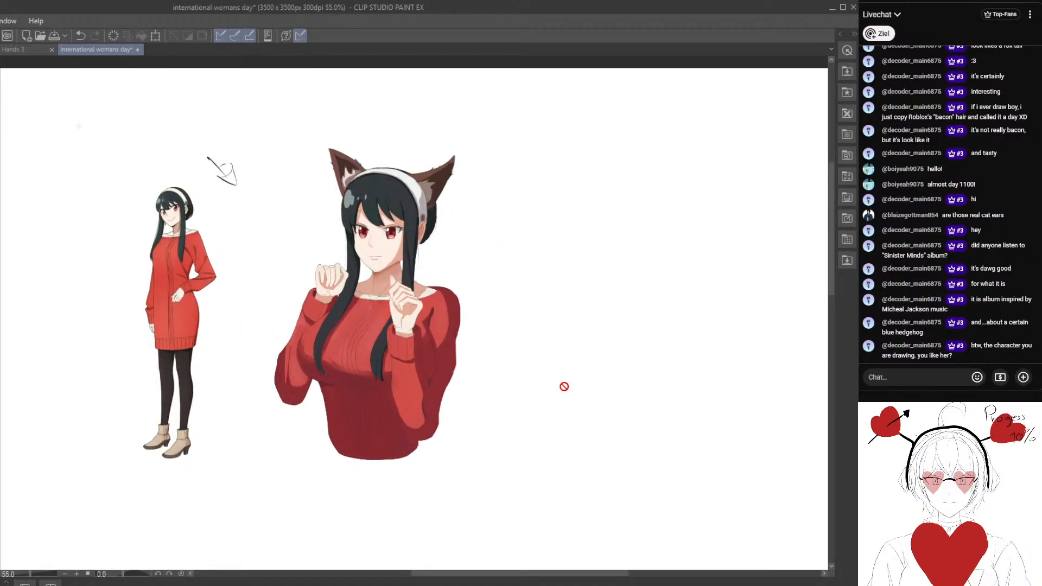
{"action": "scroll", "coordinate": [391, 217], "scroll_direction": "up", "scroll_amount": 5}
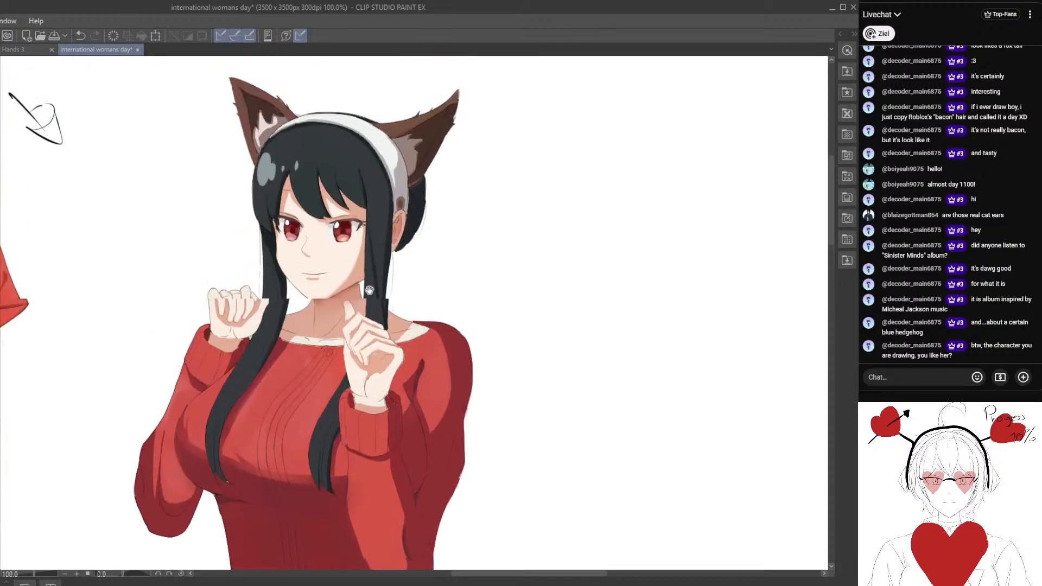
{"action": "left_click_drag", "start_coordinate": [347, 269], "coordinate": [460, 374]}
{"action": "left_click_drag", "start_coordinate": [532, 353], "coordinate": [420, 348]}
{"action": "scroll", "coordinate": [507, 301], "scroll_direction": "up", "scroll_amount": 5}
{"action": "scroll", "coordinate": [432, 304], "scroll_direction": "up", "scroll_amount": 1}
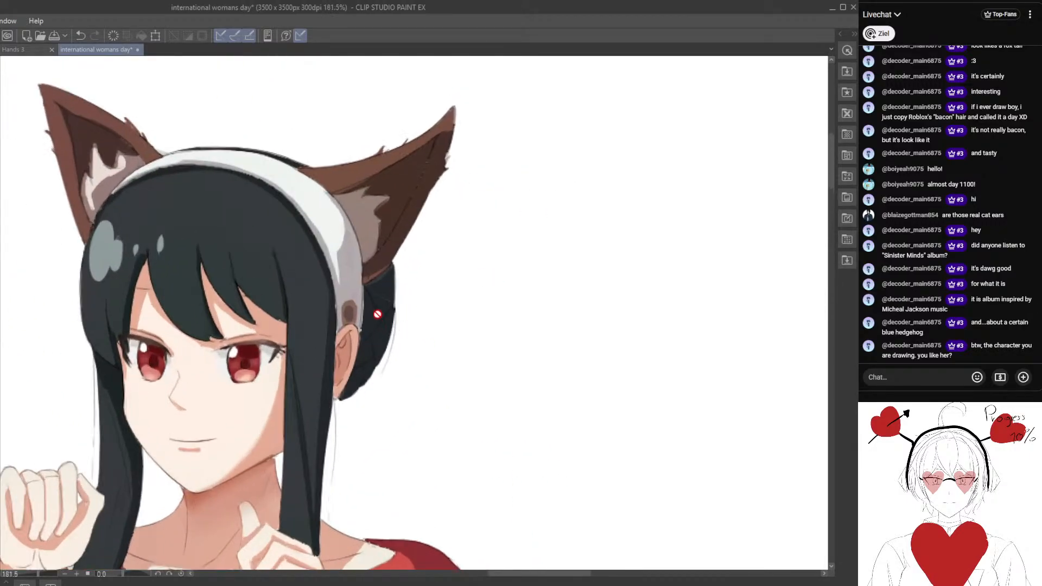
{"action": "scroll", "coordinate": [362, 315], "scroll_direction": "up", "scroll_amount": 4}
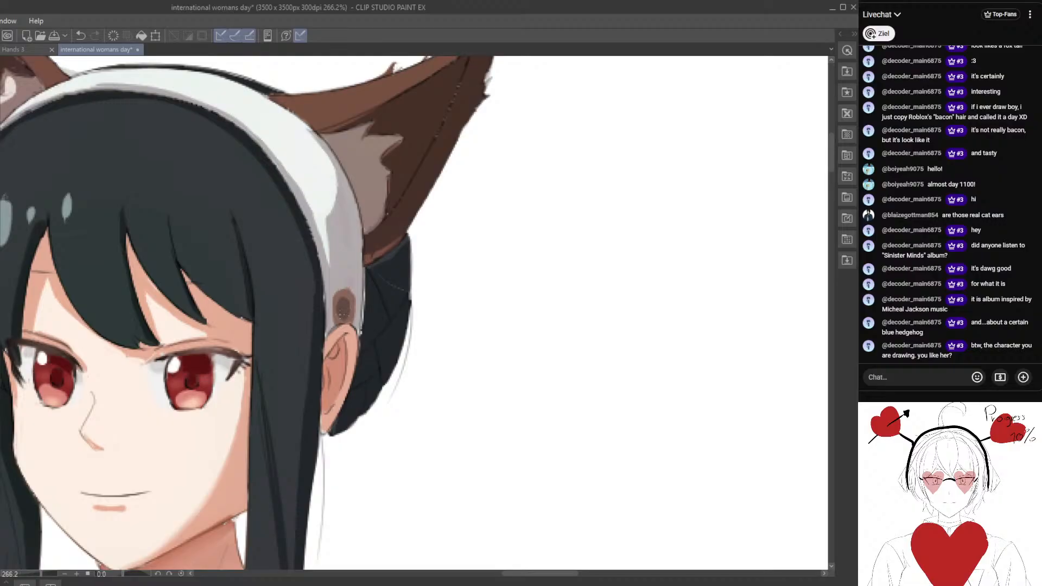
{"action": "left_click", "coordinate": [359, 306], "text": "alt"}
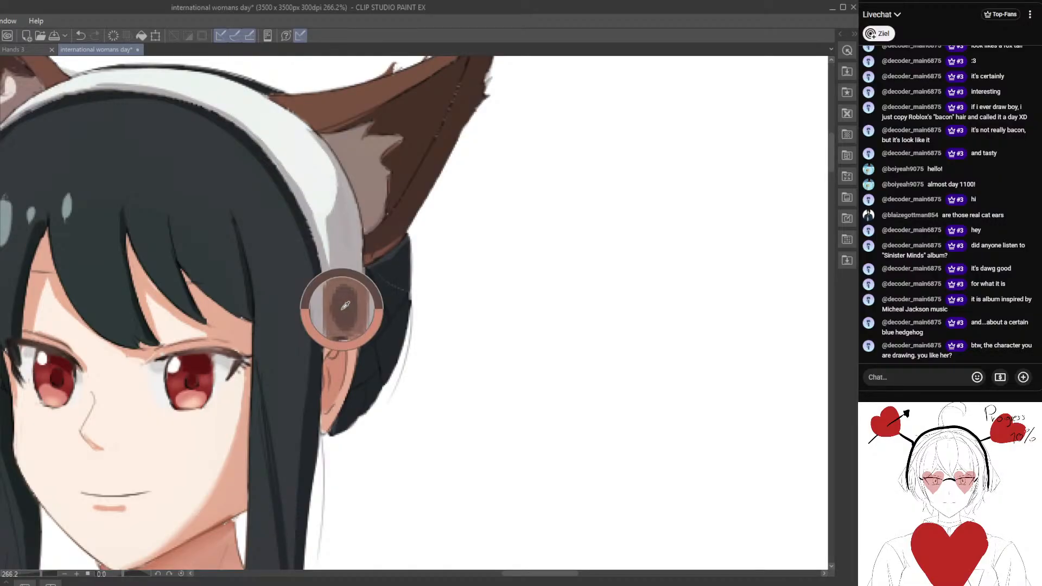
{"action": "scroll", "coordinate": [350, 297], "scroll_direction": "up", "scroll_amount": 1}
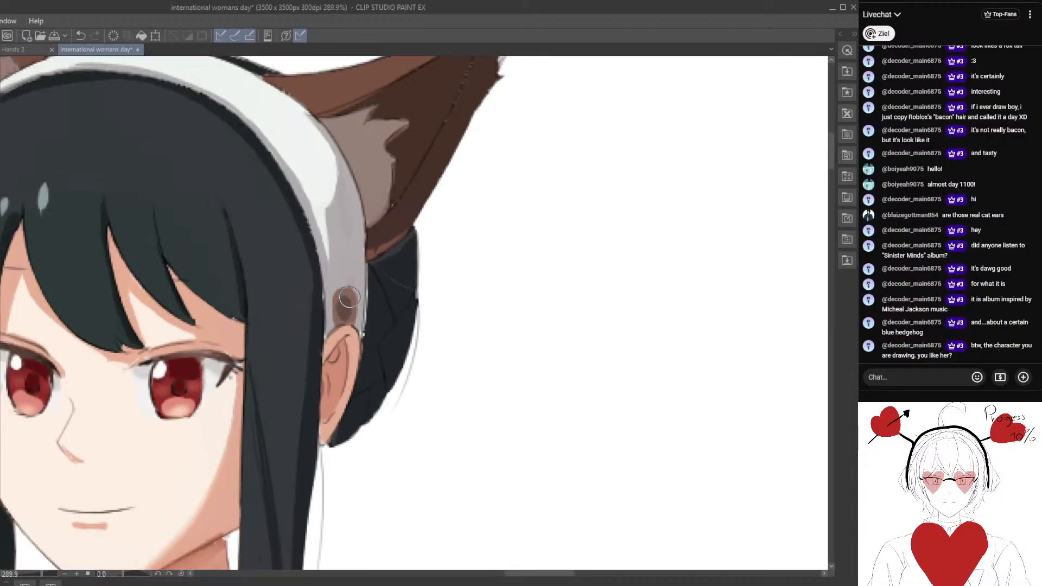
{"action": "mouse_move", "coordinate": [341, 309]}
{"action": "left_mouse_down"}
{"action": "mouse_move", "coordinate": [343, 298]}
{"action": "mouse_move", "coordinate": [340, 321]}
{"action": "left_mouse_up"}
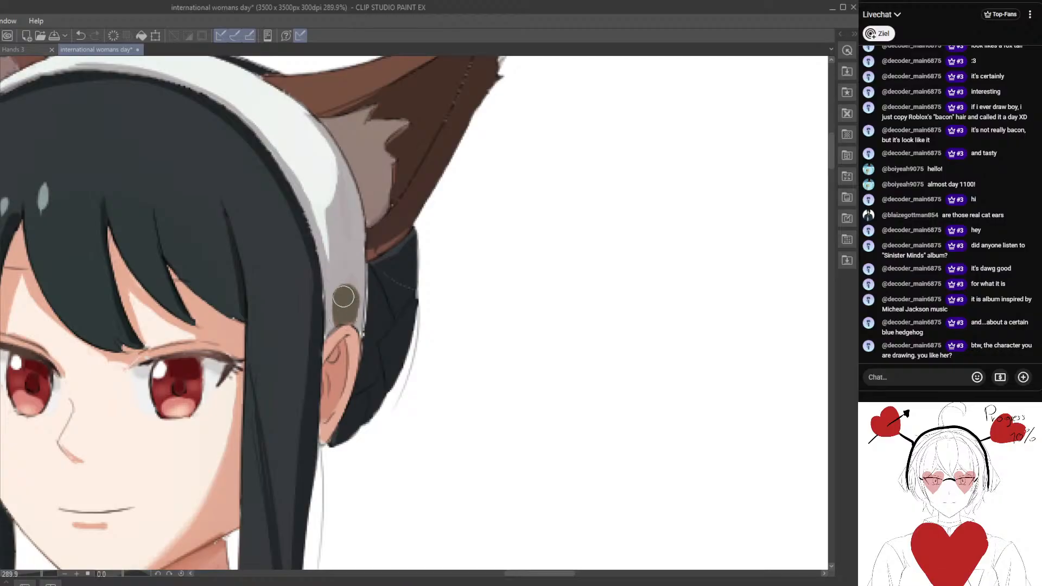
{"action": "scroll", "coordinate": [339, 296], "scroll_direction": "down", "scroll_amount": 6}
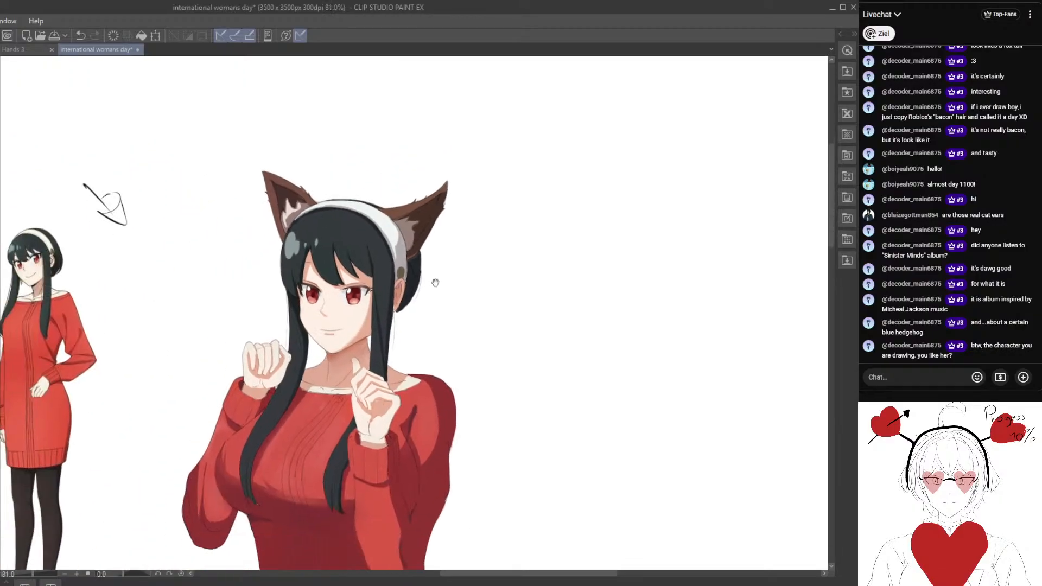
{"action": "scroll", "coordinate": [426, 292], "scroll_direction": "up", "scroll_amount": 1}
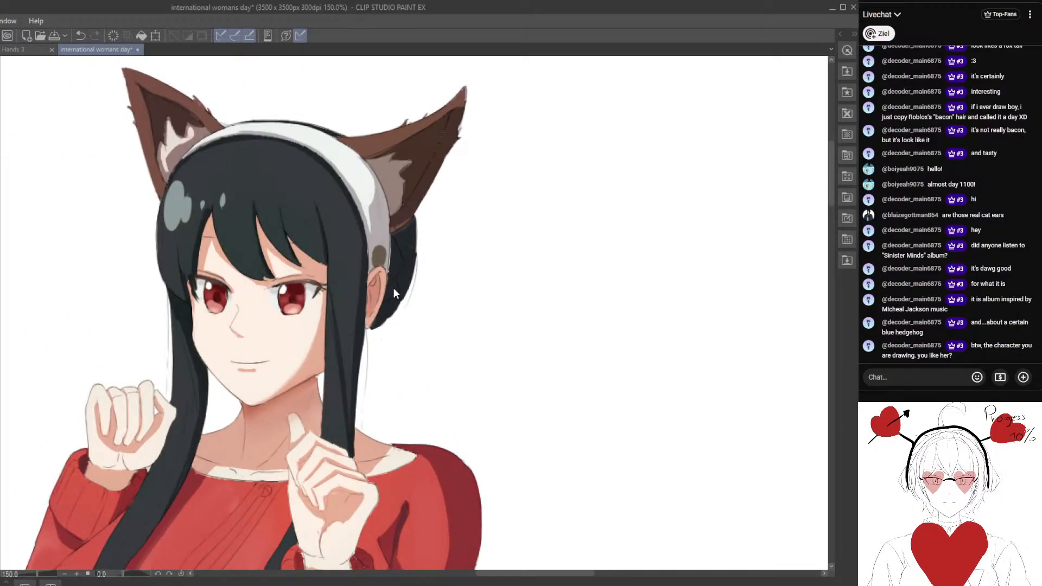
{"action": "scroll", "coordinate": [380, 260], "scroll_direction": "up", "scroll_amount": 1}
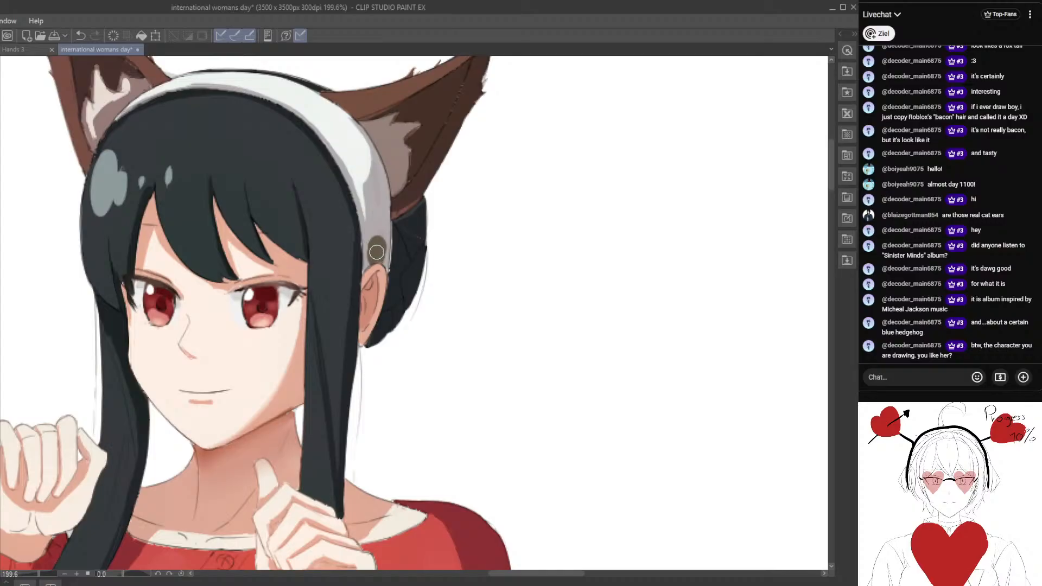
{"action": "scroll", "coordinate": [357, 357], "scroll_direction": "down", "scroll_amount": 6}
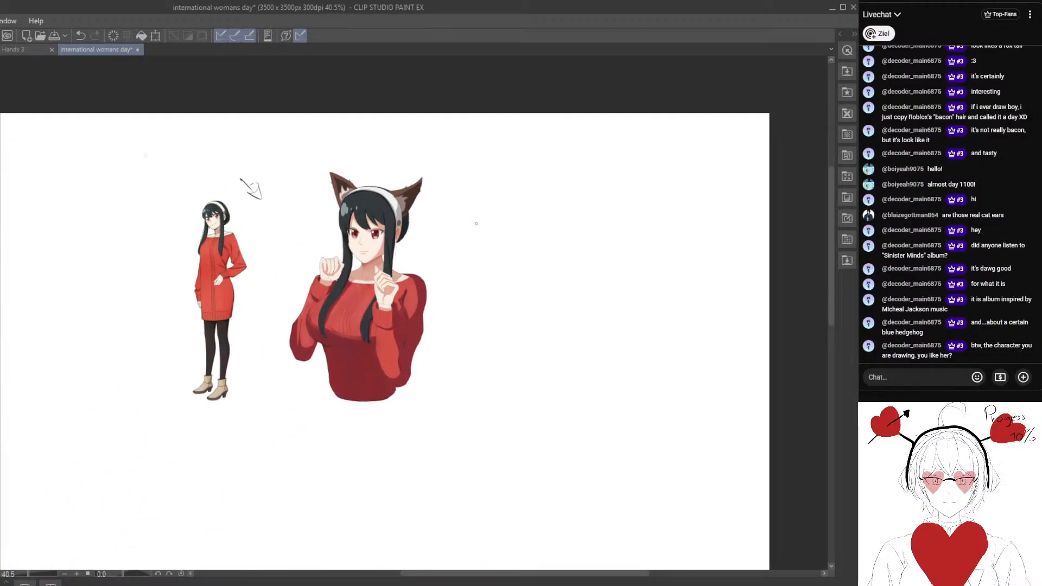
{"action": "scroll", "coordinate": [419, 166], "scroll_direction": "up", "scroll_amount": 6}
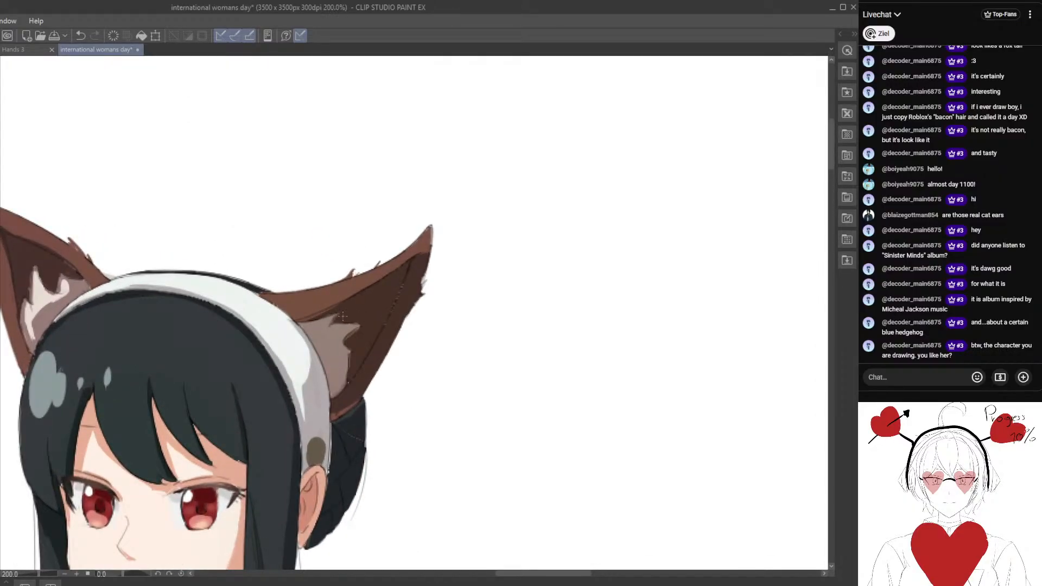
{"action": "scroll", "coordinate": [343, 315], "scroll_direction": "up", "scroll_amount": 2}
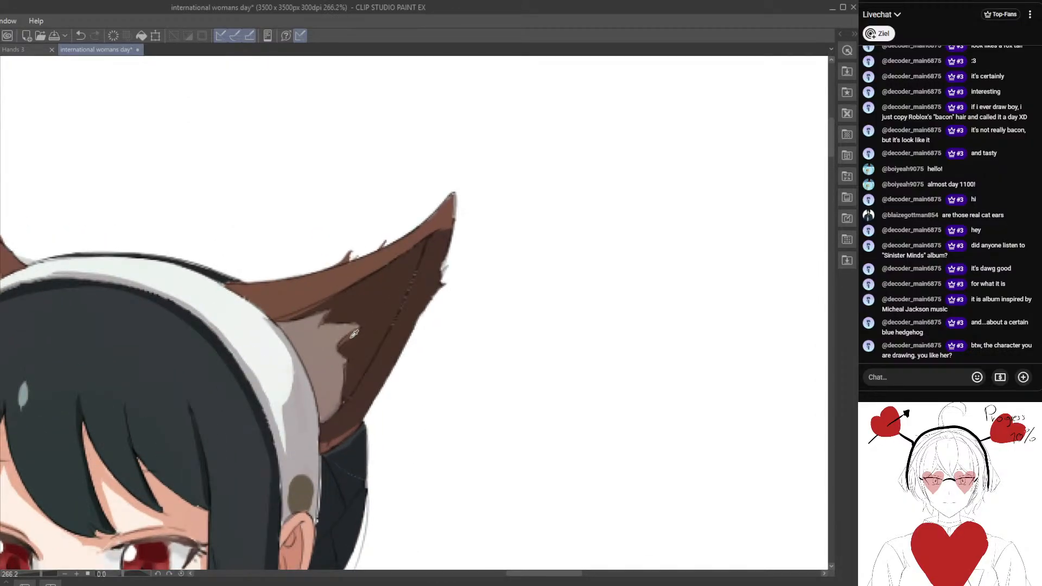
{"action": "mouse_move", "coordinate": [331, 309]}
{"action": "left_mouse_down"}
{"action": "mouse_move", "coordinate": [298, 319]}
{"action": "mouse_move", "coordinate": [331, 306]}
{"action": "left_mouse_up"}
{"action": "left_click", "coordinate": [80, 35]}
{"action": "scroll", "coordinate": [57, 316], "scroll_direction": "down", "scroll_amount": 3}
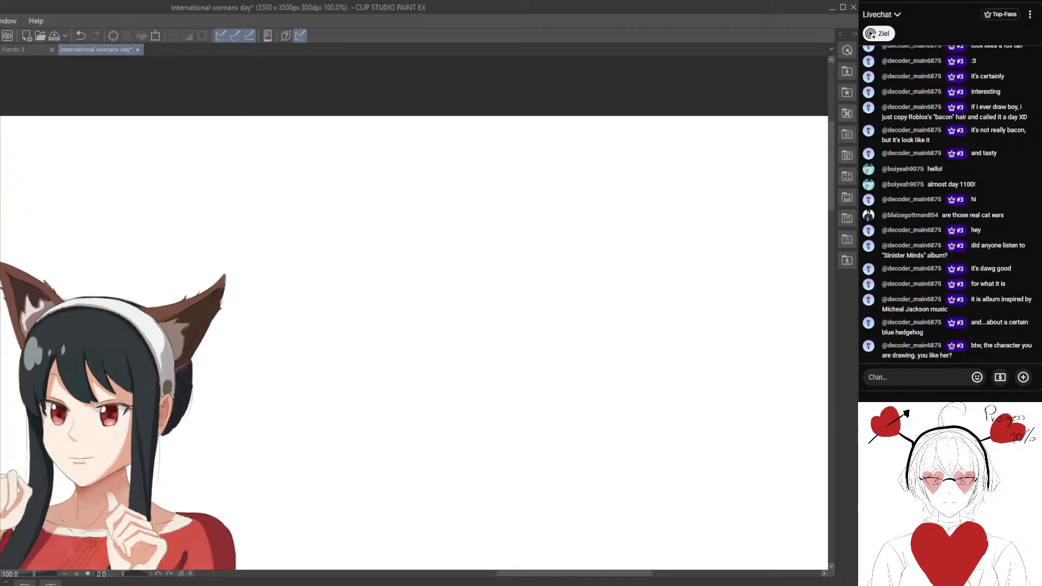
{"action": "scroll", "coordinate": [109, 502], "scroll_direction": "down", "scroll_amount": 2}
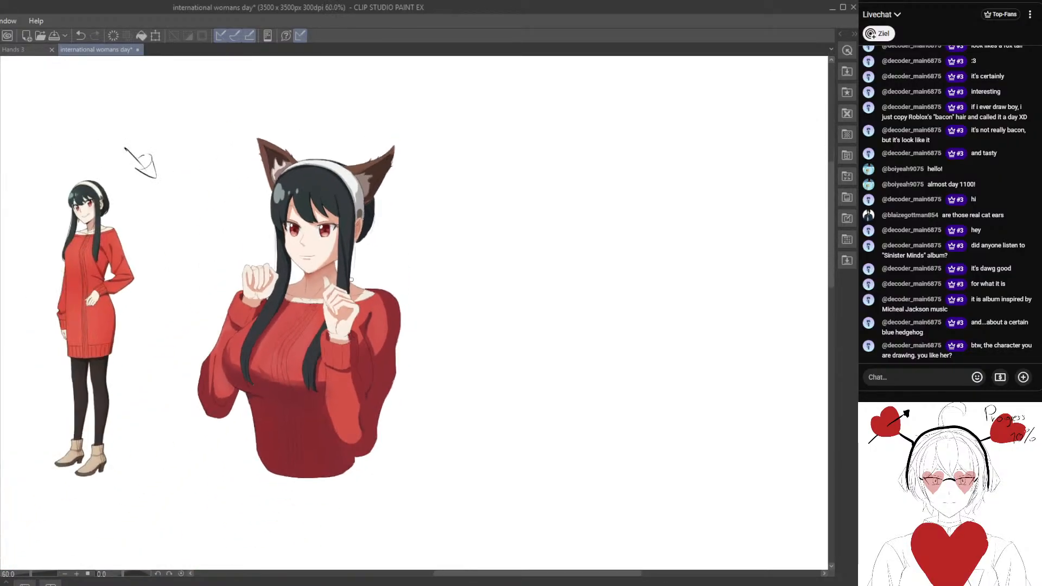
Try to isolate the whole cat-eared character with a freehand selection and a silhouette selection, clearing both selections.
{"action": "mouse_move", "coordinate": [254, 123]}
{"action": "left_mouse_down"}
{"action": "mouse_move", "coordinate": [182, 224]}
{"action": "mouse_move", "coordinate": [340, 536]}
{"action": "mouse_move", "coordinate": [408, 126]}
{"action": "mouse_move", "coordinate": [258, 121]}
{"action": "left_mouse_up"}
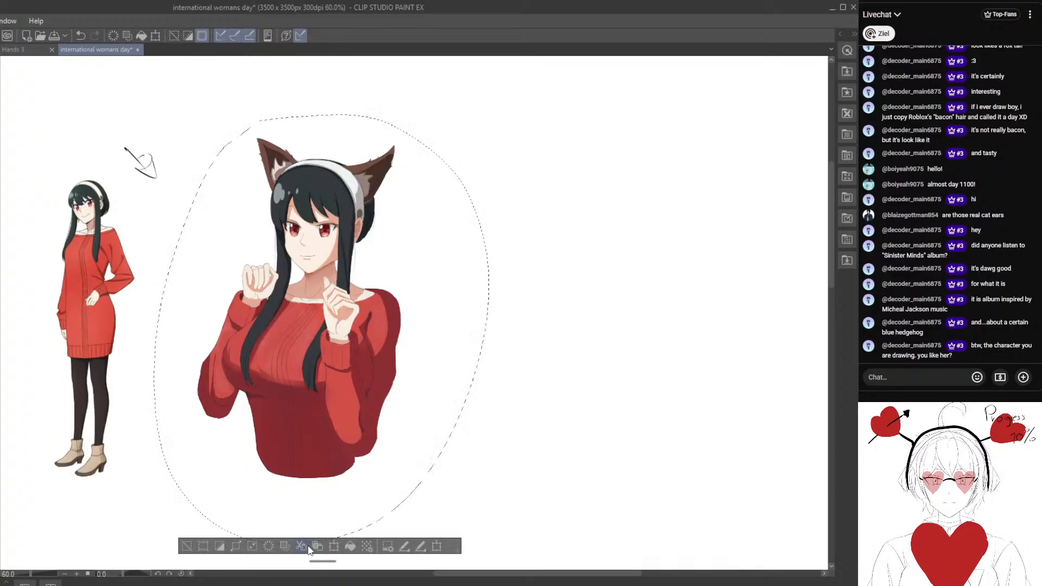
{"action": "left_click", "coordinate": [188, 547]}
{"action": "left_click", "coordinate": [78, 35]}
{"action": "left_click", "coordinate": [80, 36]}
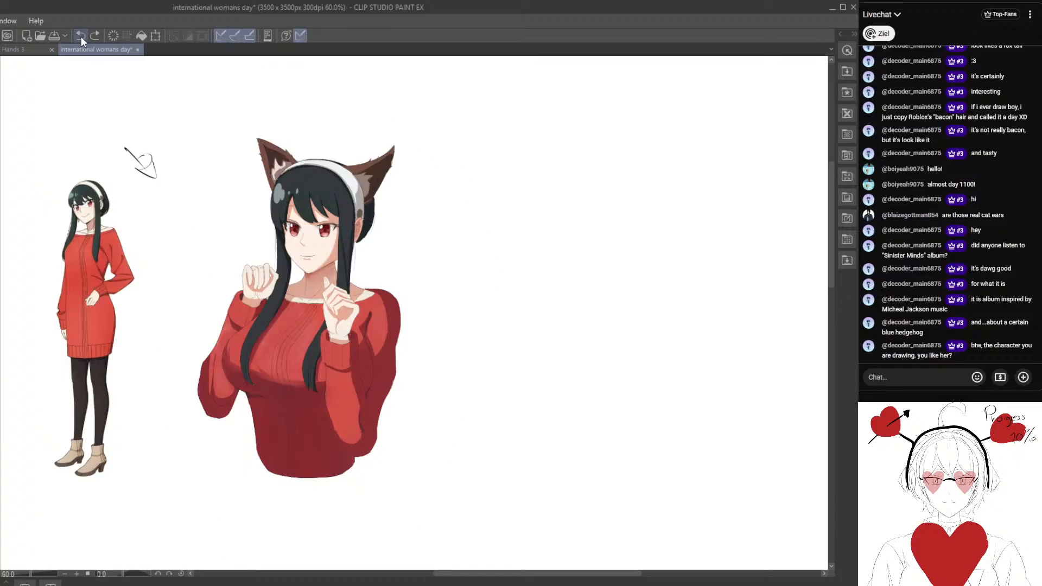
{"action": "left_click", "coordinate": [81, 36]}
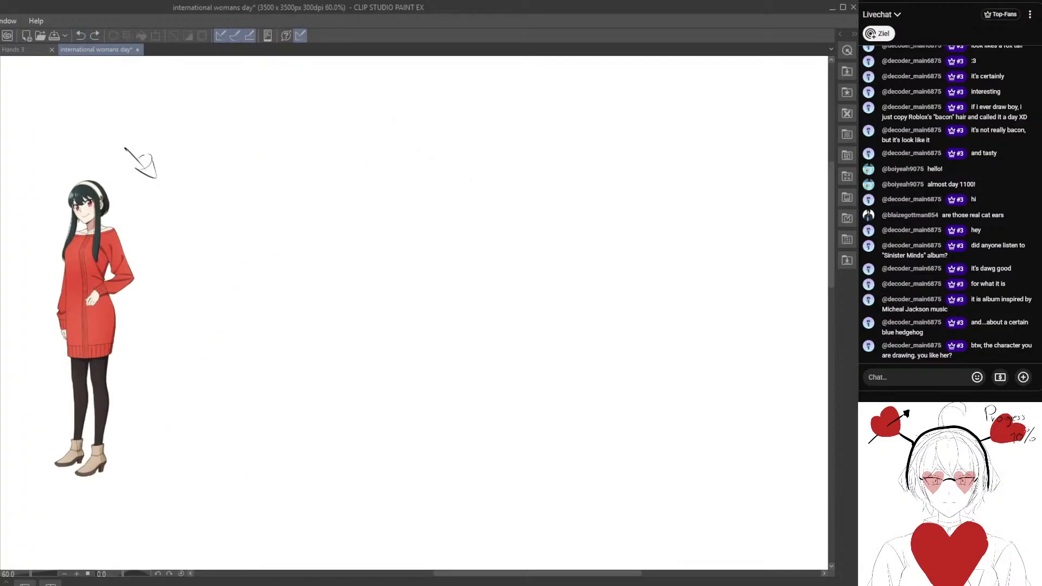
{"action": "key", "text": "ctrl+y"}
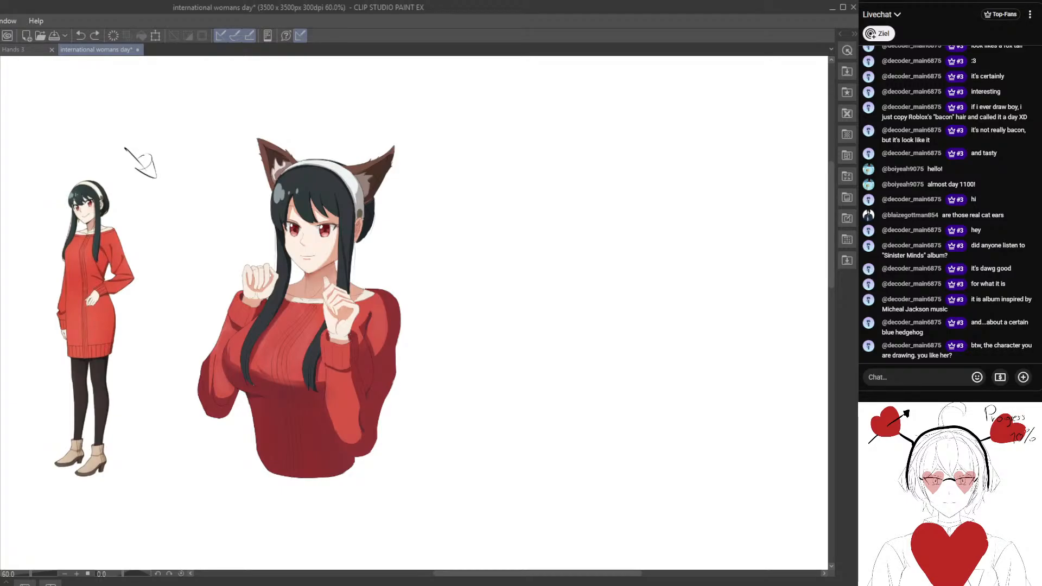
{"action": "key", "text": "ctrl+y"}
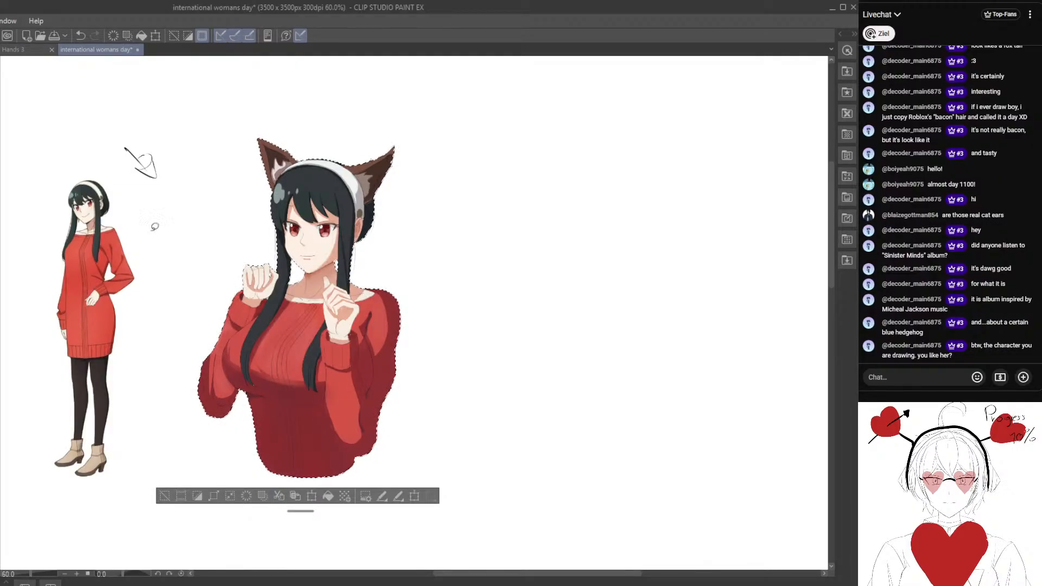
{"action": "key", "text": "ctrl+z"}
{"action": "key", "text": "ctrl+z"}
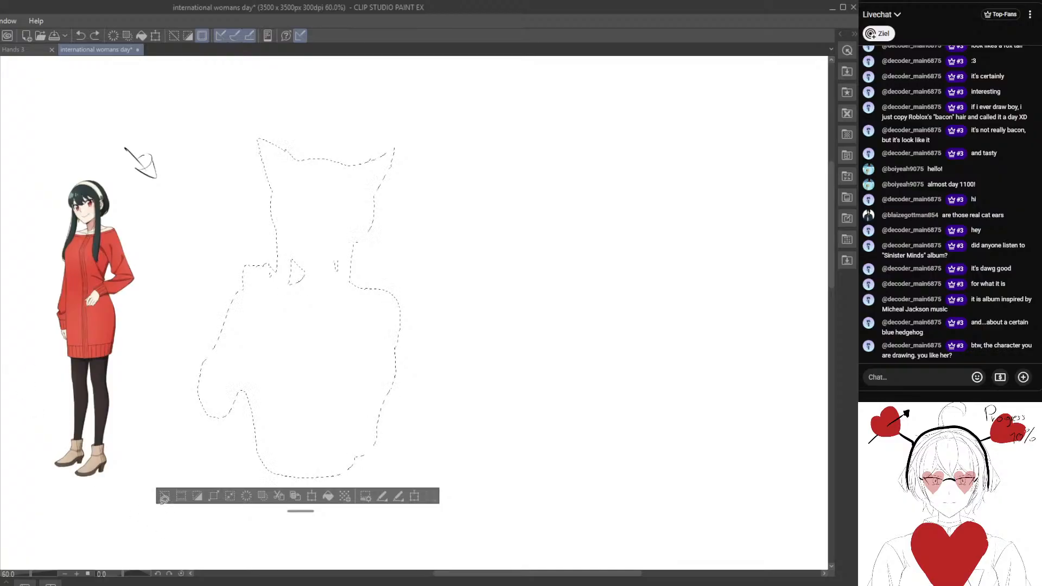
{"action": "left_click", "coordinate": [164, 496]}
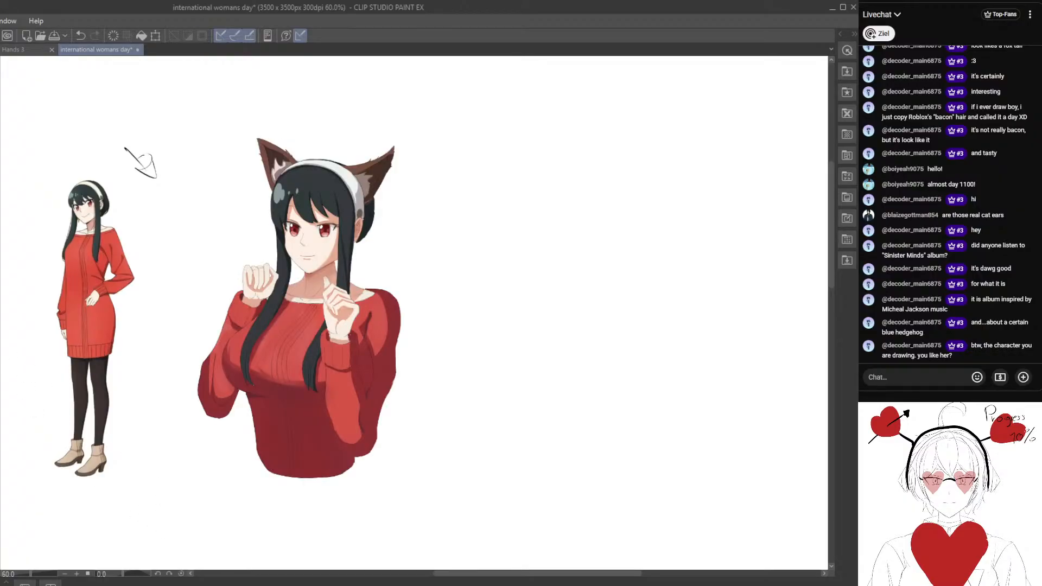
{"action": "key", "text": "ctrl+z"}
Reshape the cream inner fur of the left fox ear into cleaner pointed tufts against the dark brown inner ear.
{"action": "scroll", "coordinate": [369, 285], "scroll_direction": "up", "scroll_amount": 3}
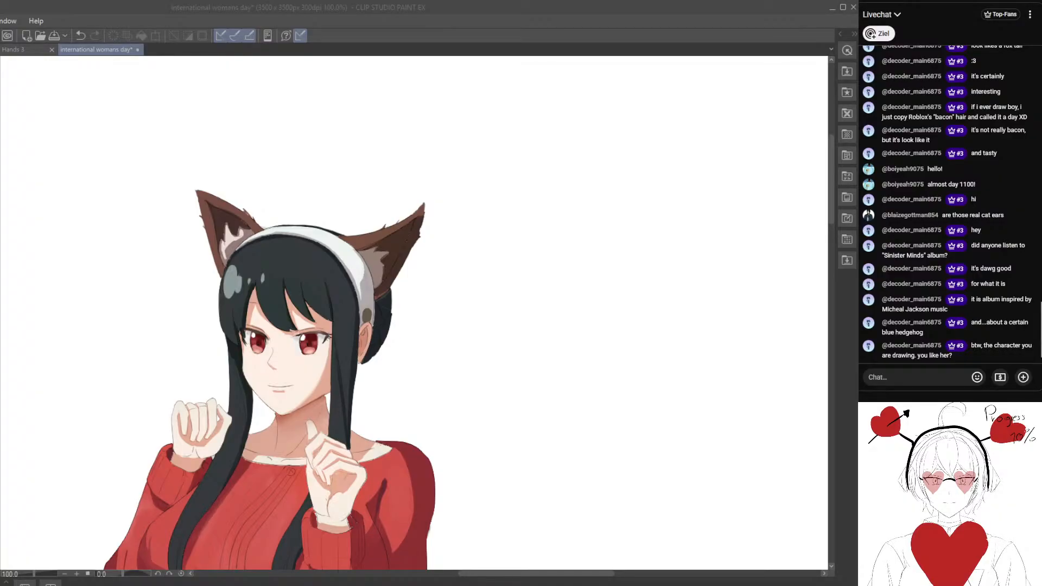
{"action": "scroll", "coordinate": [465, 366], "scroll_direction": "up", "scroll_amount": 3}
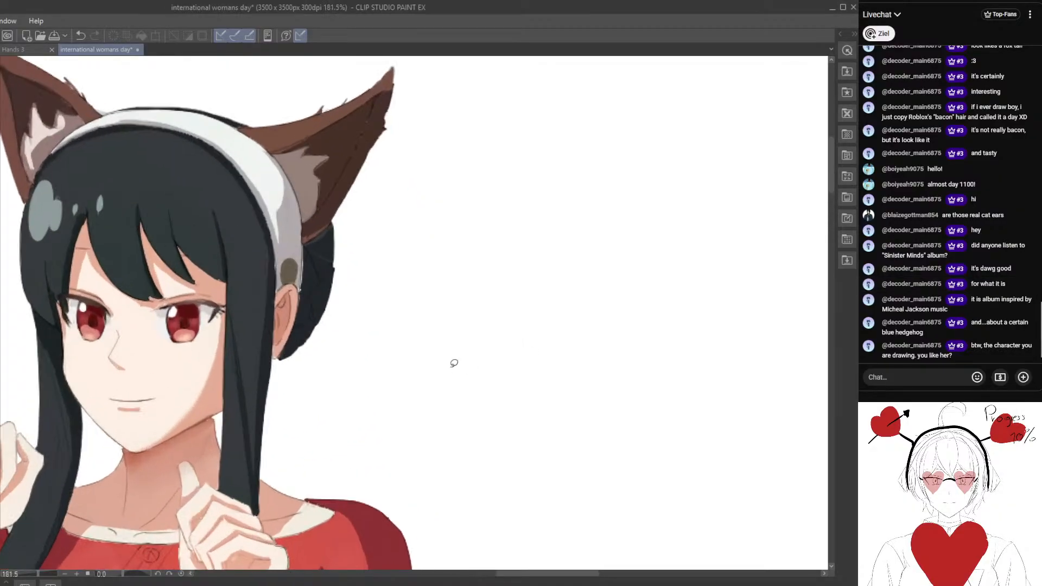
{"action": "scroll", "coordinate": [302, 317], "scroll_direction": "down", "scroll_amount": 4}
{"action": "scroll", "coordinate": [330, 262], "scroll_direction": "up", "scroll_amount": 6}
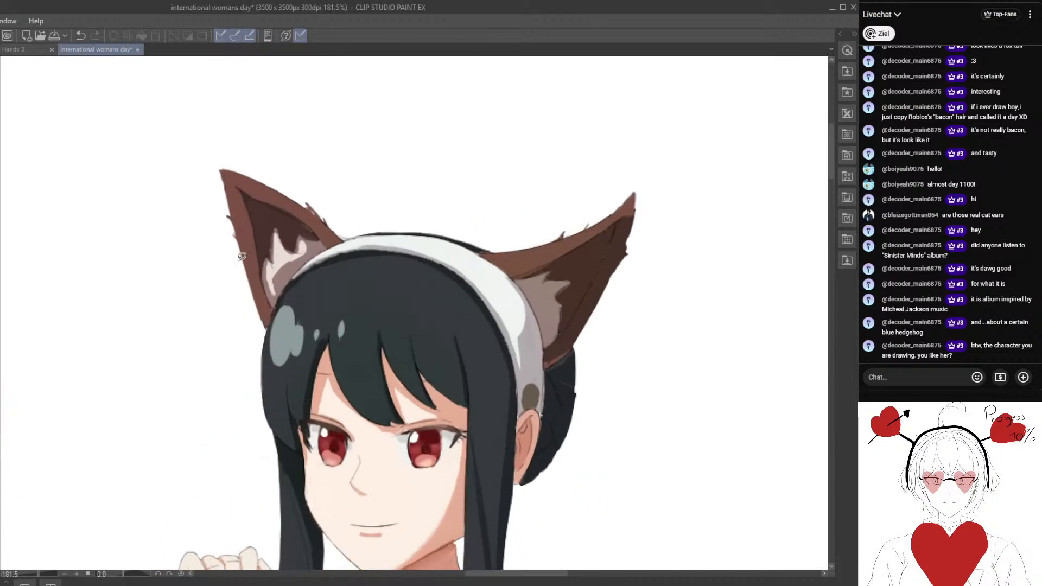
{"action": "left_click_drag", "start_coordinate": [330, 262], "coordinate": [293, 332]}
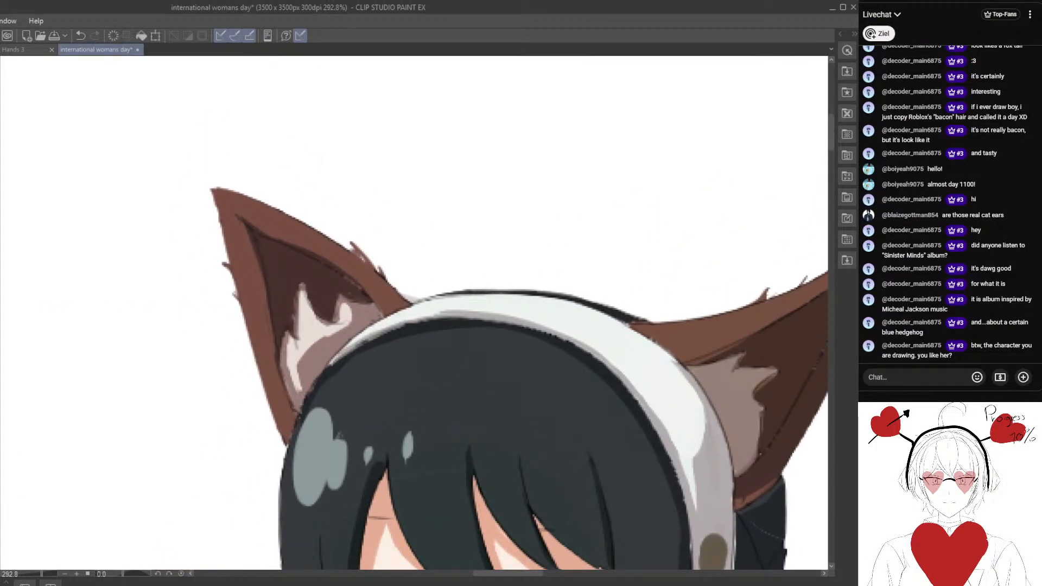
{"action": "scroll", "coordinate": [298, 293], "scroll_direction": "up", "scroll_amount": 1}
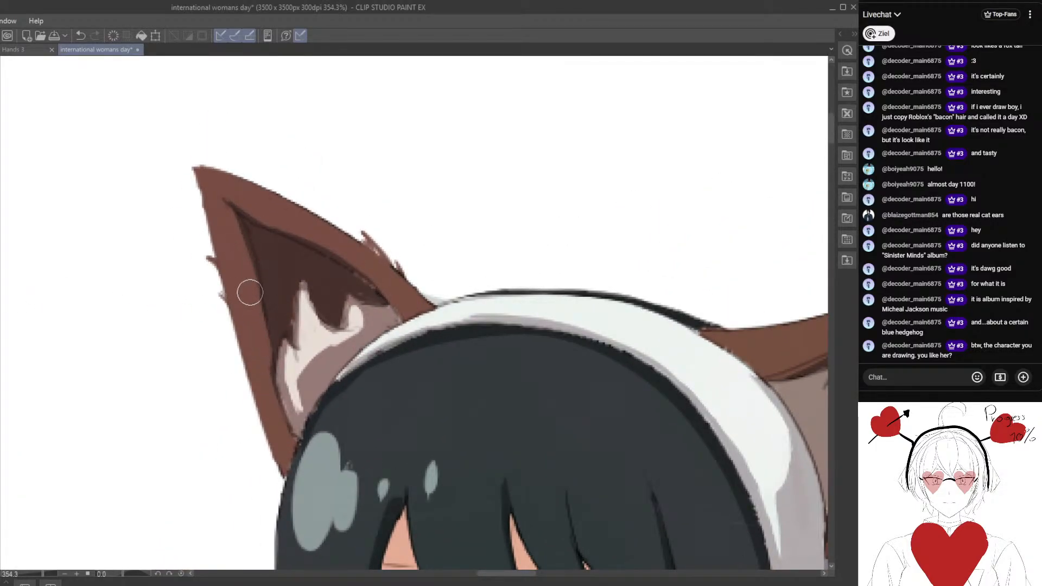
{"action": "left_click_drag", "start_coordinate": [279, 415], "coordinate": [311, 340]}
{"action": "left_click_drag", "start_coordinate": [302, 292], "coordinate": [305, 324]}
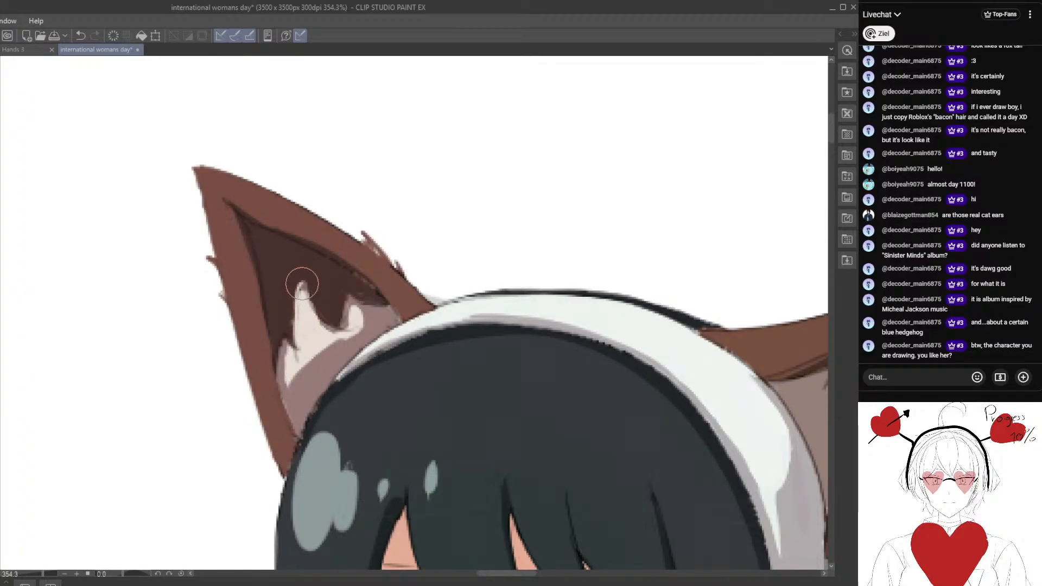
{"action": "mouse_move", "coordinate": [301, 284]}
{"action": "left_mouse_down"}
{"action": "mouse_move", "coordinate": [305, 347]}
{"action": "mouse_move", "coordinate": [301, 288]}
{"action": "mouse_move", "coordinate": [327, 326]}
{"action": "mouse_move", "coordinate": [313, 318]}
{"action": "mouse_move", "coordinate": [356, 329]}
{"action": "mouse_move", "coordinate": [338, 331]}
{"action": "mouse_move", "coordinate": [363, 308]}
{"action": "left_mouse_up"}
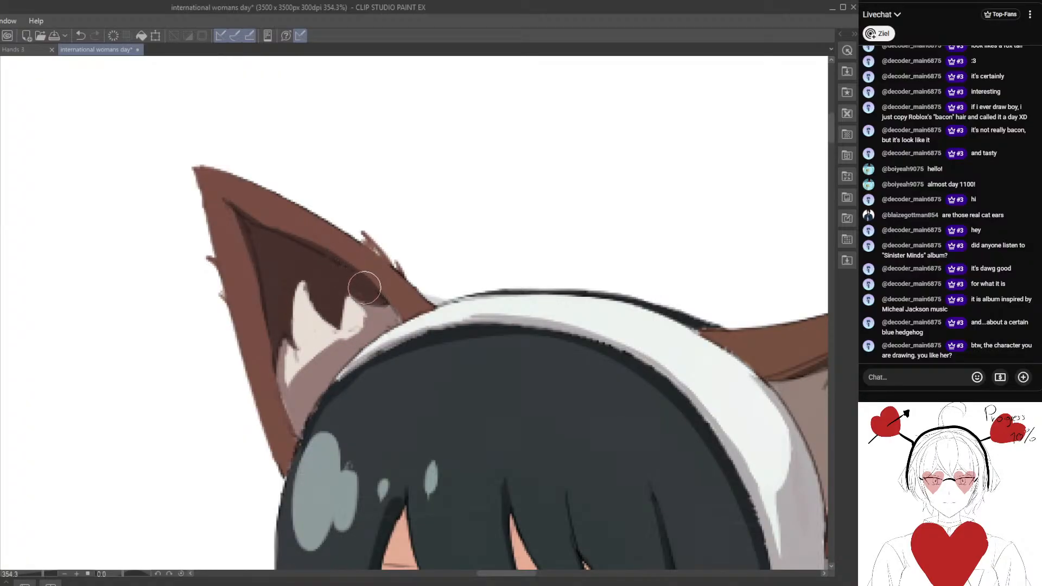
Clean up the small fur tufts along the outer edge of the left fox ear.
{"action": "mouse_move", "coordinate": [253, 343]}
{"action": "left_mouse_down"}
{"action": "mouse_move", "coordinate": [310, 322]}
{"action": "mouse_move", "coordinate": [305, 356]}
{"action": "left_mouse_up"}
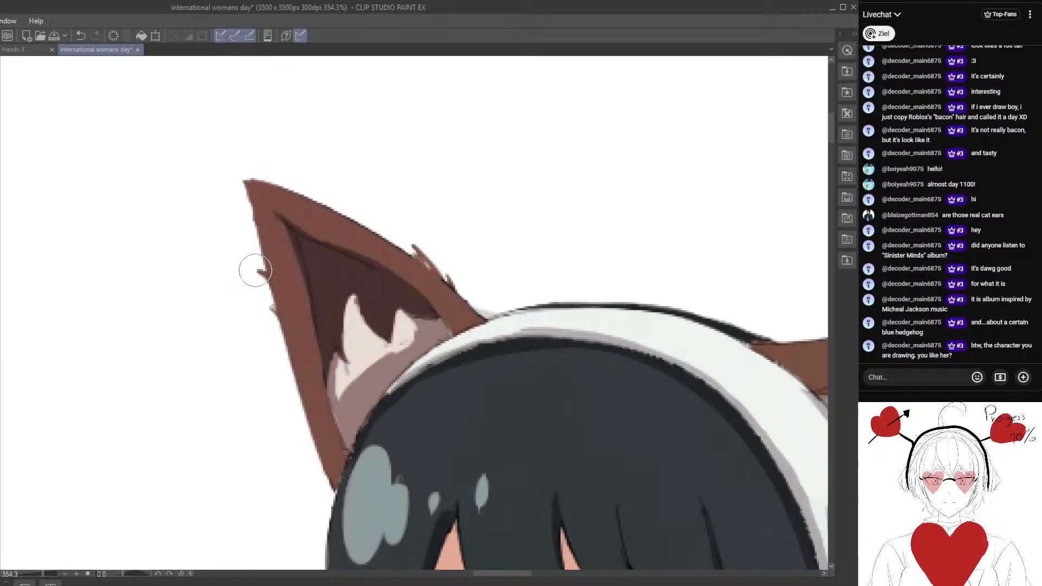
{"action": "mouse_move", "coordinate": [255, 270]}
{"action": "left_mouse_down"}
{"action": "mouse_move", "coordinate": [271, 331]}
{"action": "mouse_move", "coordinate": [276, 301]}
{"action": "mouse_move", "coordinate": [263, 280]}
{"action": "left_mouse_up"}
{"action": "left_click_drag", "start_coordinate": [371, 494], "coordinate": [275, 340]}
{"action": "left_click_drag", "start_coordinate": [299, 267], "coordinate": [308, 293]}
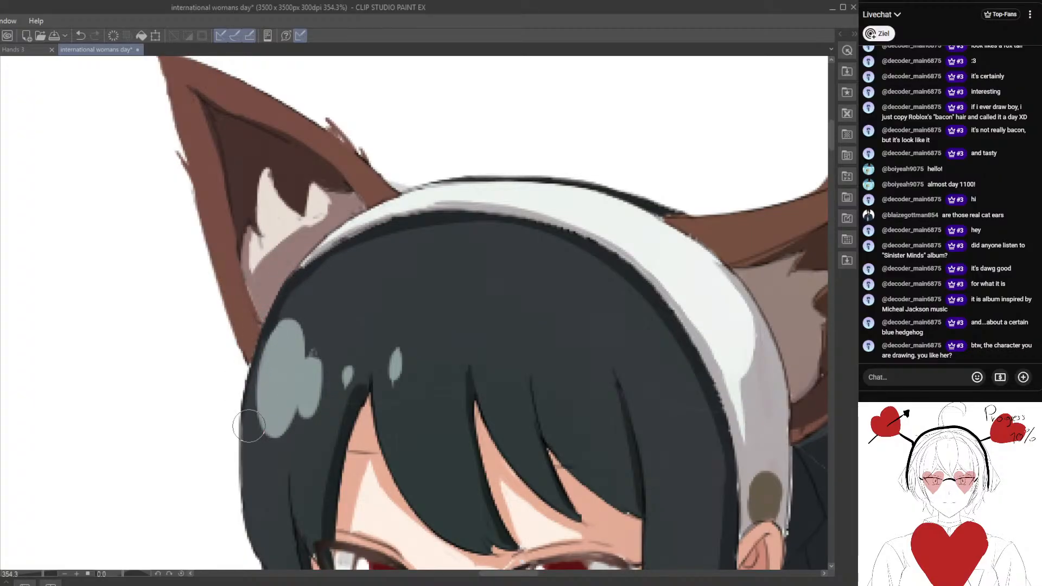
Remove the stray sketch mark beside the grey-green hair highlight below the left fox ear and tidy the highlight's edge.
{"action": "left_click_drag", "start_coordinate": [248, 493], "coordinate": [233, 349]}
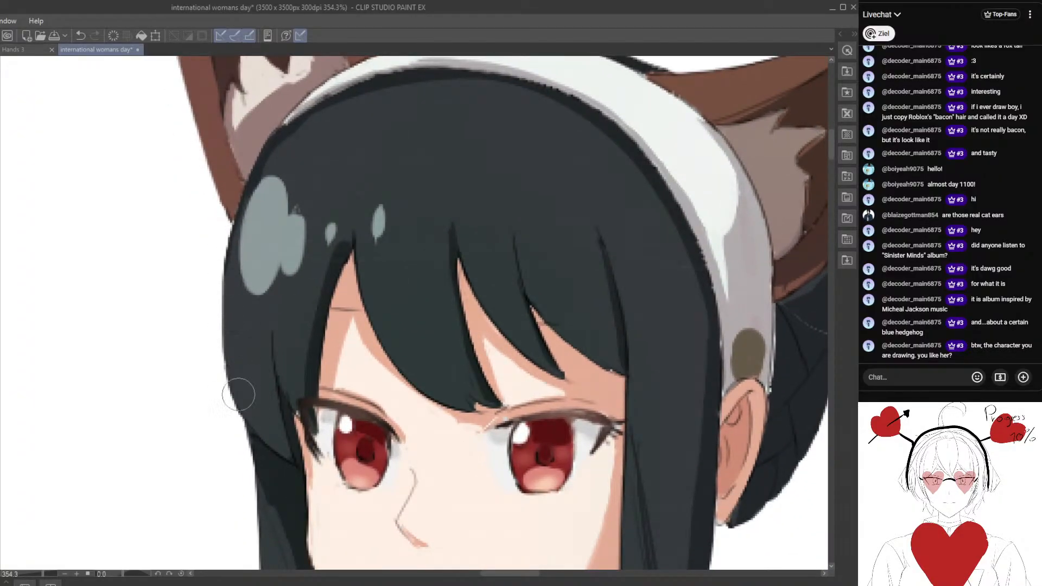
{"action": "mouse_move", "coordinate": [295, 373]}
{"action": "left_mouse_down"}
{"action": "mouse_move", "coordinate": [284, 450]}
{"action": "mouse_move", "coordinate": [273, 458]}
{"action": "left_mouse_up"}
{"action": "left_click_drag", "start_coordinate": [266, 314], "coordinate": [275, 296]}
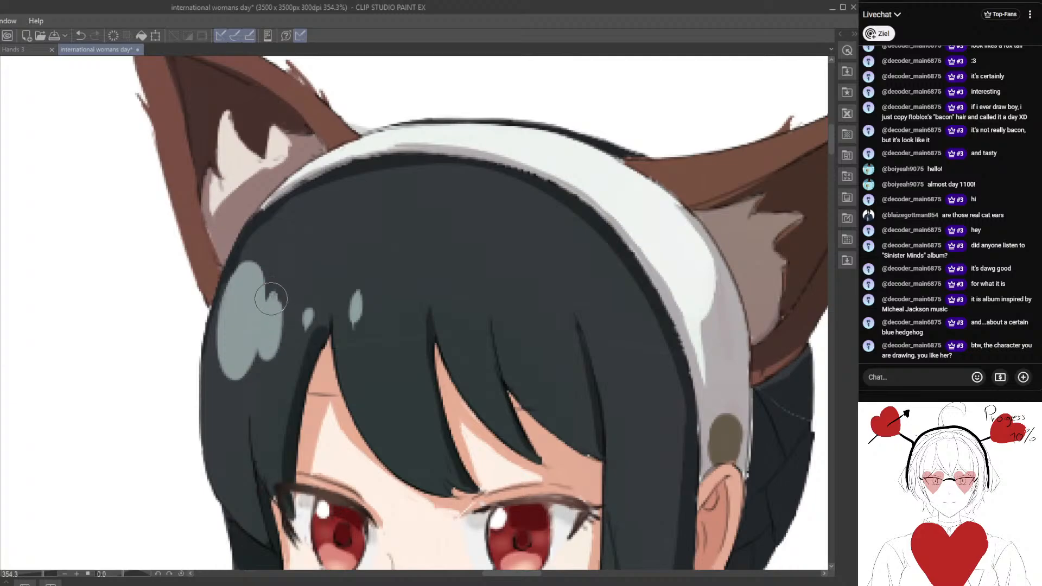
{"action": "left_click_drag", "start_coordinate": [347, 348], "coordinate": [295, 307]}
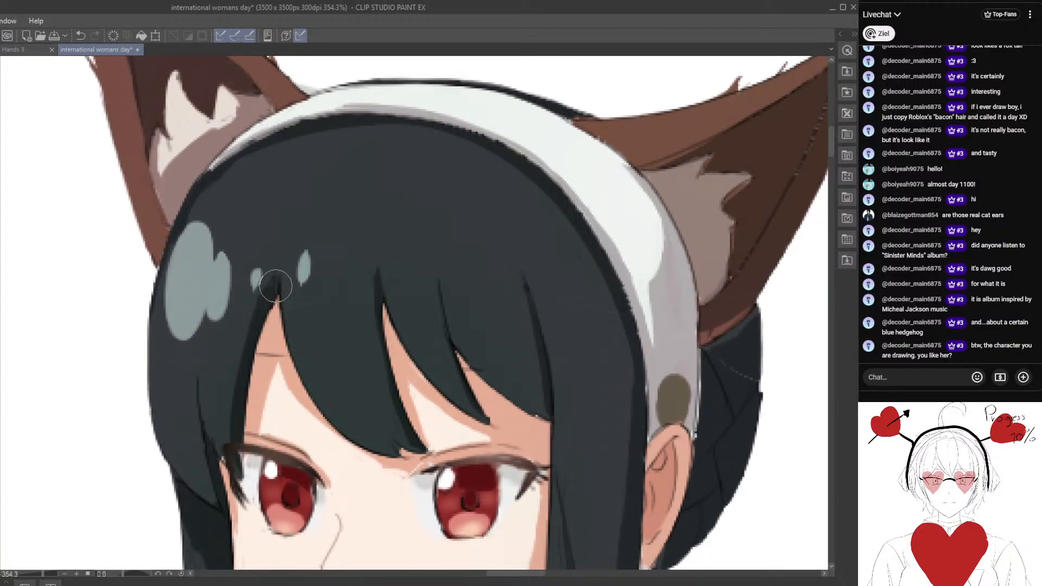
{"action": "scroll", "coordinate": [255, 263], "scroll_direction": "up", "scroll_amount": 2}
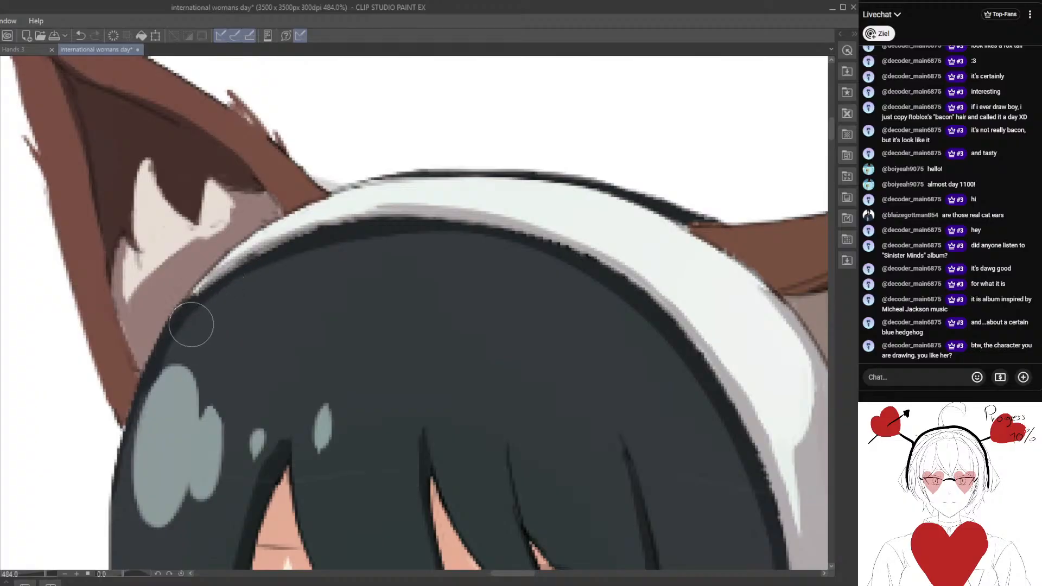
Smooth the grey shadow edge of the white headband where it meets the dark hair near the left fox ear.
{"action": "left_click", "coordinate": [204, 296], "text": "alt"}
{"action": "left_click", "coordinate": [262, 249], "text": "alt"}
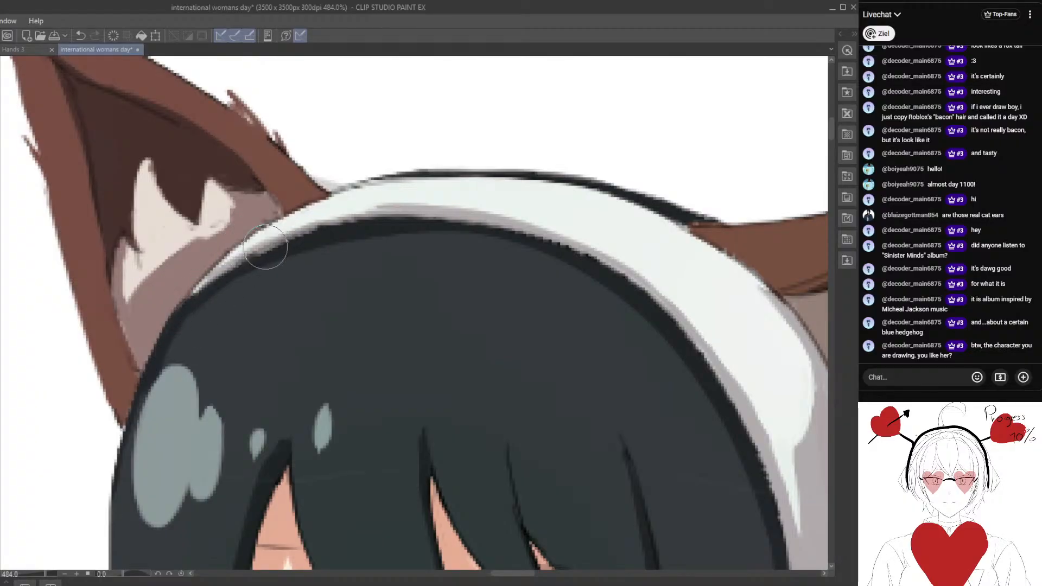
{"action": "mouse_move", "coordinate": [218, 278]}
{"action": "left_mouse_down"}
{"action": "mouse_move", "coordinate": [273, 247]}
{"action": "mouse_move", "coordinate": [217, 275]}
{"action": "left_mouse_up"}
{"action": "left_click", "coordinate": [81, 35]}
{"action": "mouse_move", "coordinate": [219, 274]}
{"action": "left_mouse_down"}
{"action": "mouse_move", "coordinate": [285, 232]}
{"action": "mouse_move", "coordinate": [209, 278]}
{"action": "mouse_move", "coordinate": [266, 250]}
{"action": "left_mouse_up"}
{"action": "mouse_move", "coordinate": [194, 287]}
{"action": "left_mouse_down"}
{"action": "mouse_move", "coordinate": [288, 236]}
{"action": "mouse_move", "coordinate": [395, 206]}
{"action": "left_mouse_up"}
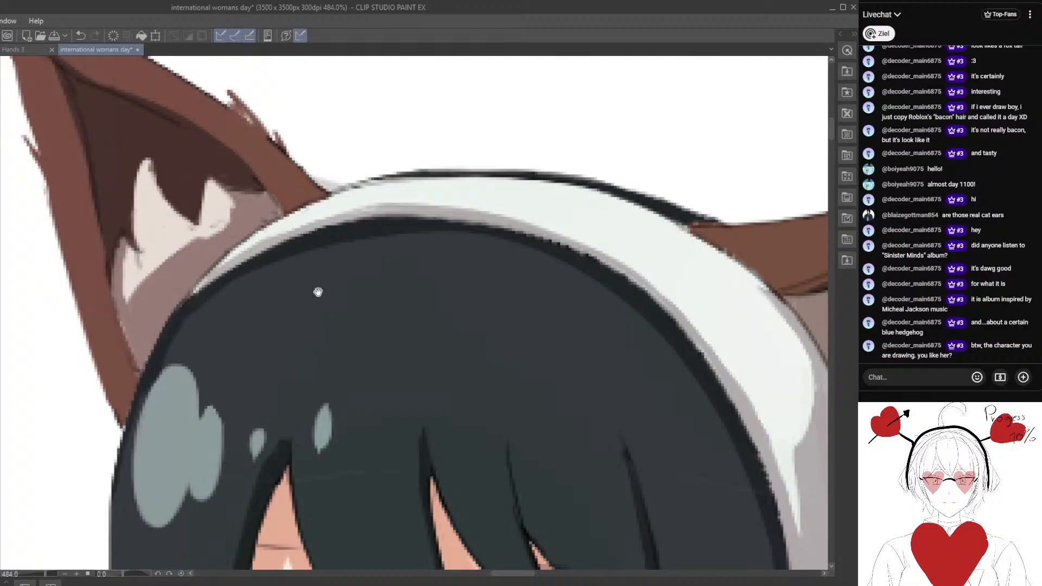
Clean up the headband's upper outline between the two fox ears, thinning the dark line against the white background.
{"action": "left_click_drag", "start_coordinate": [434, 223], "coordinate": [235, 271]}
{"action": "left_click", "coordinate": [186, 246], "text": "alt"}
{"action": "mouse_move", "coordinate": [170, 240]}
{"action": "left_mouse_down"}
{"action": "mouse_move", "coordinate": [219, 232]}
{"action": "mouse_move", "coordinate": [152, 244]}
{"action": "mouse_move", "coordinate": [189, 276]}
{"action": "left_mouse_up"}
{"action": "left_click_drag", "start_coordinate": [199, 239], "coordinate": [208, 243]}
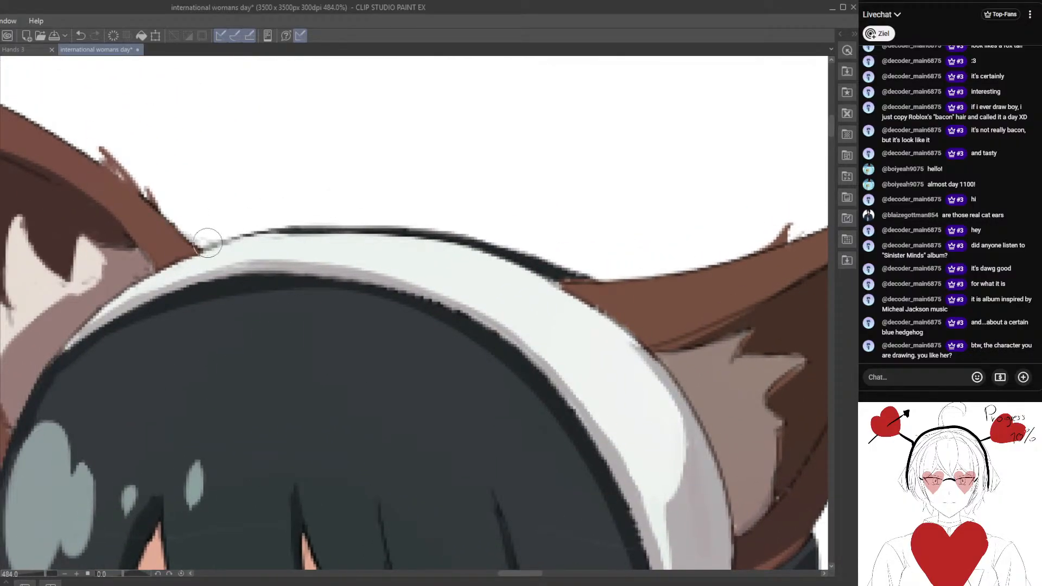
{"action": "left_click", "coordinate": [190, 267], "text": "alt"}
{"action": "left_click_drag", "start_coordinate": [283, 239], "coordinate": [342, 237]}
{"action": "left_click_drag", "start_coordinate": [261, 238], "coordinate": [436, 239]}
{"action": "left_click_drag", "start_coordinate": [329, 239], "coordinate": [477, 251]}
{"action": "left_click_drag", "start_coordinate": [370, 239], "coordinate": [522, 257]}
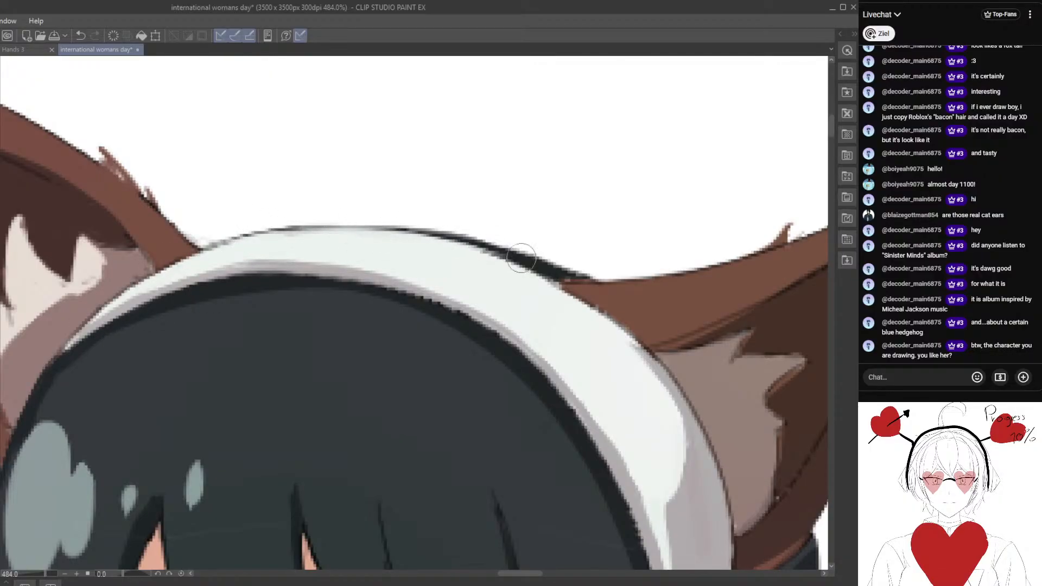
{"action": "scroll", "coordinate": [436, 300], "scroll_direction": "down", "scroll_amount": 3}
{"action": "scroll", "coordinate": [437, 300], "scroll_direction": "down", "scroll_amount": 5}
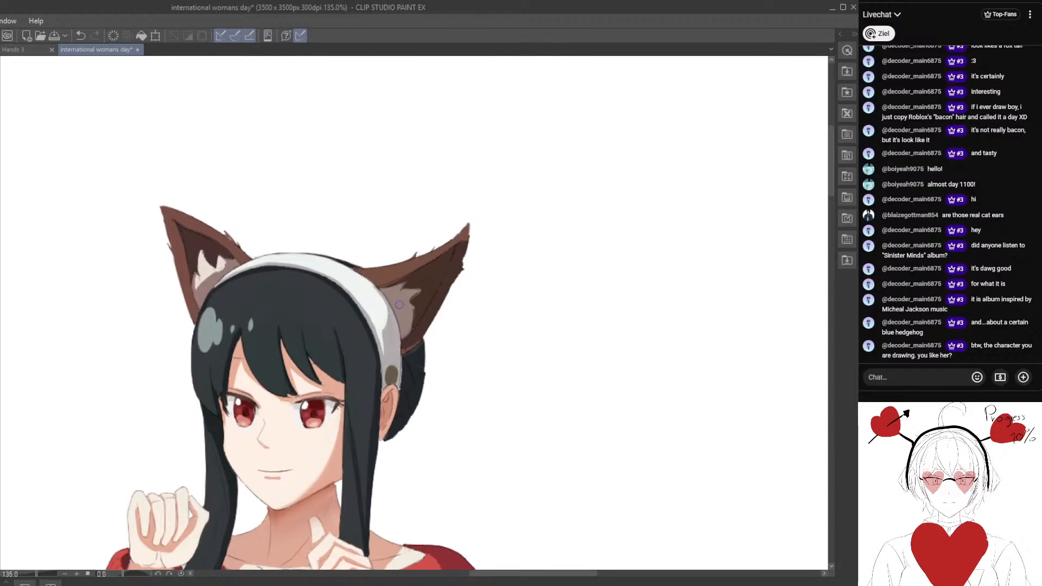
Smooth the jagged dark hair edge under the upper-right curve of the headband.
{"action": "scroll", "coordinate": [295, 277], "scroll_direction": "up", "scroll_amount": 5}
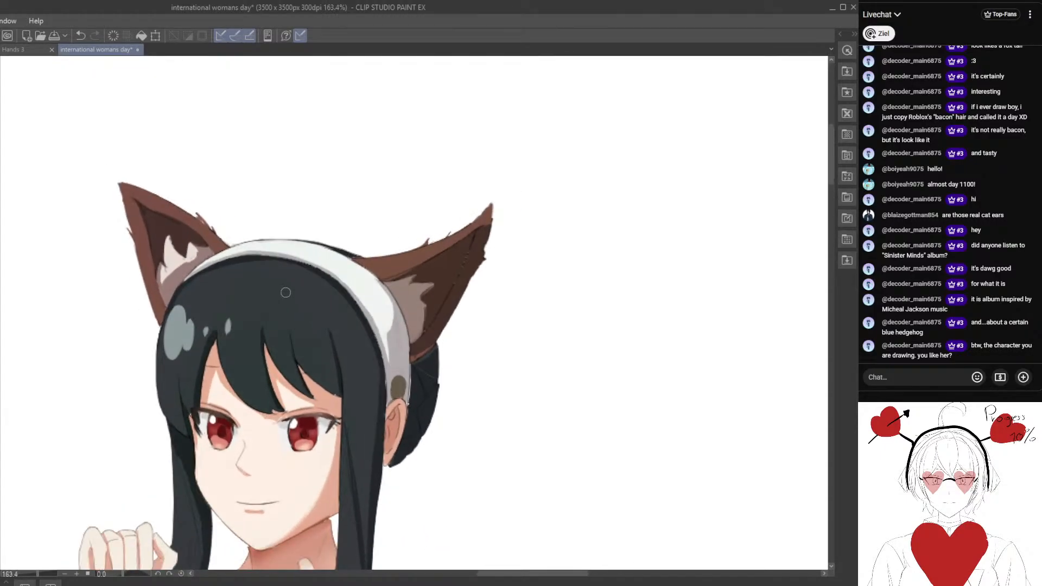
{"action": "scroll", "coordinate": [295, 295], "scroll_direction": "up", "scroll_amount": 2}
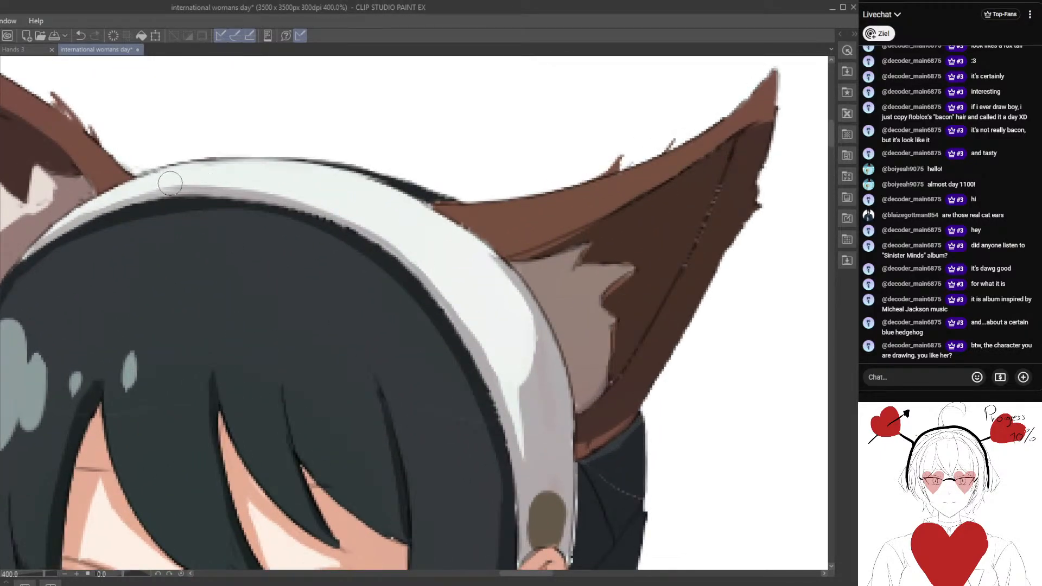
{"action": "left_click", "coordinate": [275, 207], "text": "alt"}
{"action": "mouse_move", "coordinate": [278, 206]}
{"action": "left_mouse_down"}
{"action": "mouse_move", "coordinate": [326, 216]}
{"action": "mouse_move", "coordinate": [349, 234]}
{"action": "left_mouse_up"}
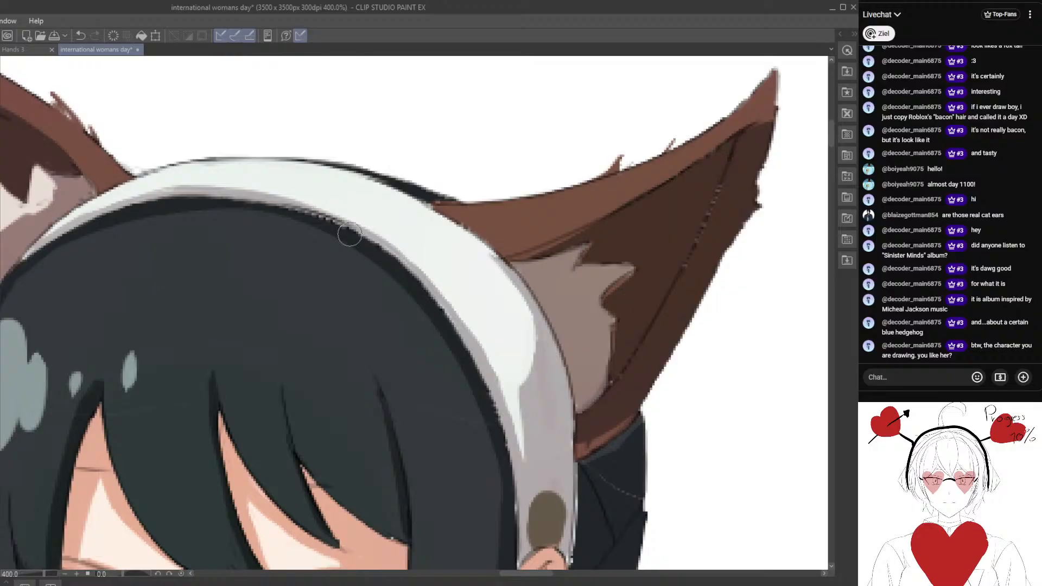
{"action": "left_click", "coordinate": [270, 202], "text": "alt"}
{"action": "left_click_drag", "start_coordinate": [268, 199], "coordinate": [364, 239]}
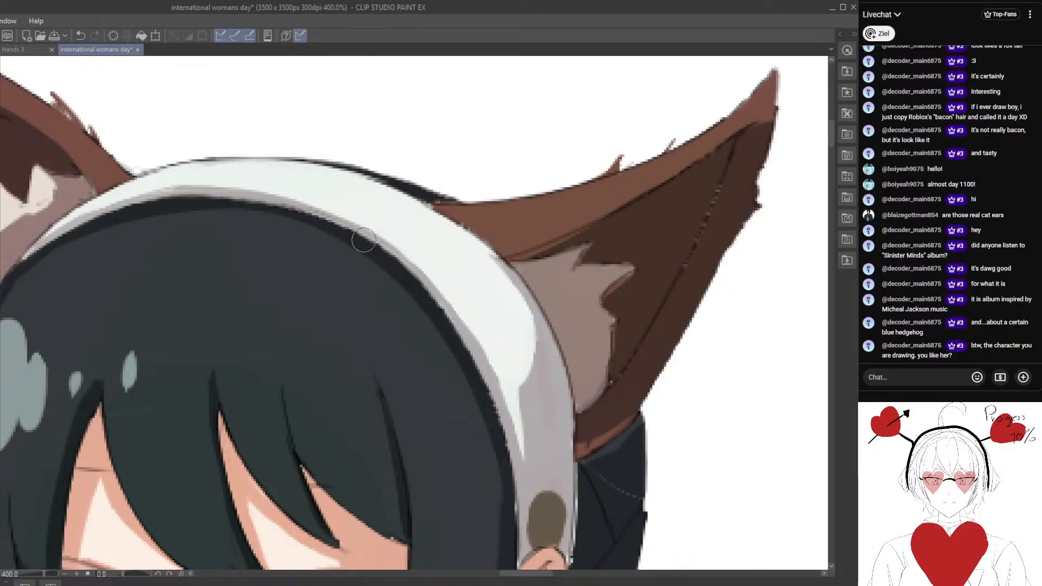
{"action": "mouse_move", "coordinate": [282, 209]}
{"action": "left_mouse_down"}
{"action": "mouse_move", "coordinate": [327, 218]}
{"action": "mouse_move", "coordinate": [384, 251]}
{"action": "mouse_move", "coordinate": [430, 293]}
{"action": "left_mouse_up"}
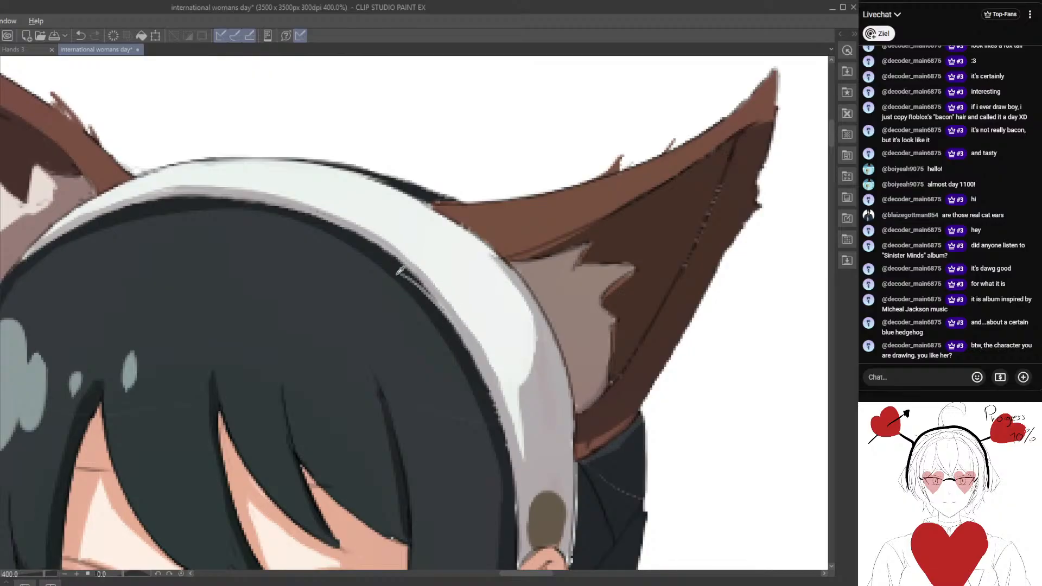
Continue smoothing the dark hair edge along the headband's right side down towards the human ear.
{"action": "mouse_move", "coordinate": [441, 330]}
{"action": "left_mouse_down"}
{"action": "mouse_move", "coordinate": [416, 313]}
{"action": "mouse_move", "coordinate": [357, 305]}
{"action": "left_mouse_up"}
{"action": "left_click_drag", "start_coordinate": [317, 241], "coordinate": [335, 272]}
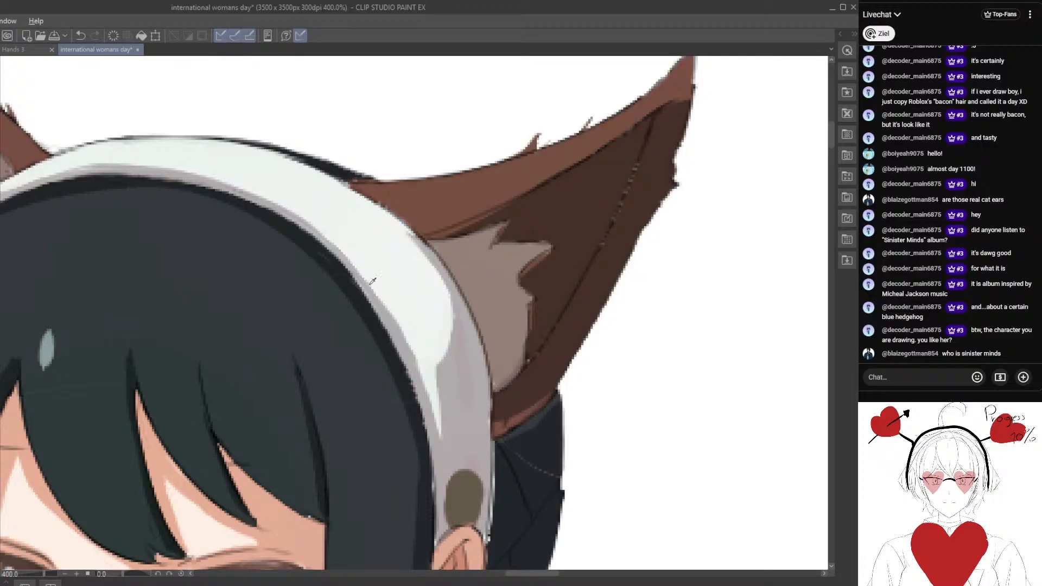
{"action": "left_click_drag", "start_coordinate": [442, 384], "coordinate": [389, 330]}
{"action": "left_click", "coordinate": [349, 340], "text": "alt"}
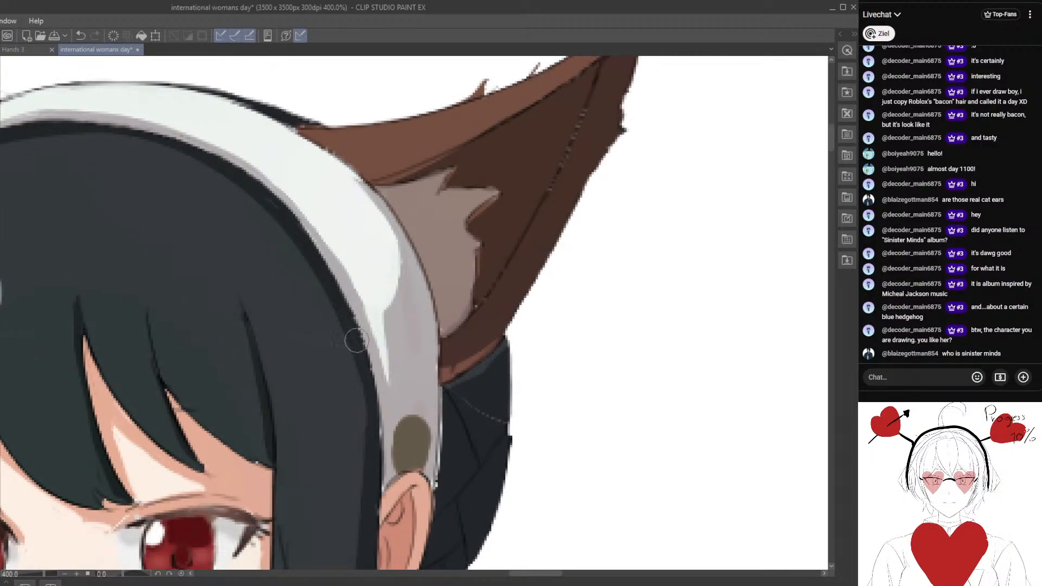
{"action": "left_click_drag", "start_coordinate": [337, 293], "coordinate": [368, 378]}
{"action": "left_click", "coordinate": [345, 370], "text": "alt"}
{"action": "left_click_drag", "start_coordinate": [324, 341], "coordinate": [340, 366]}
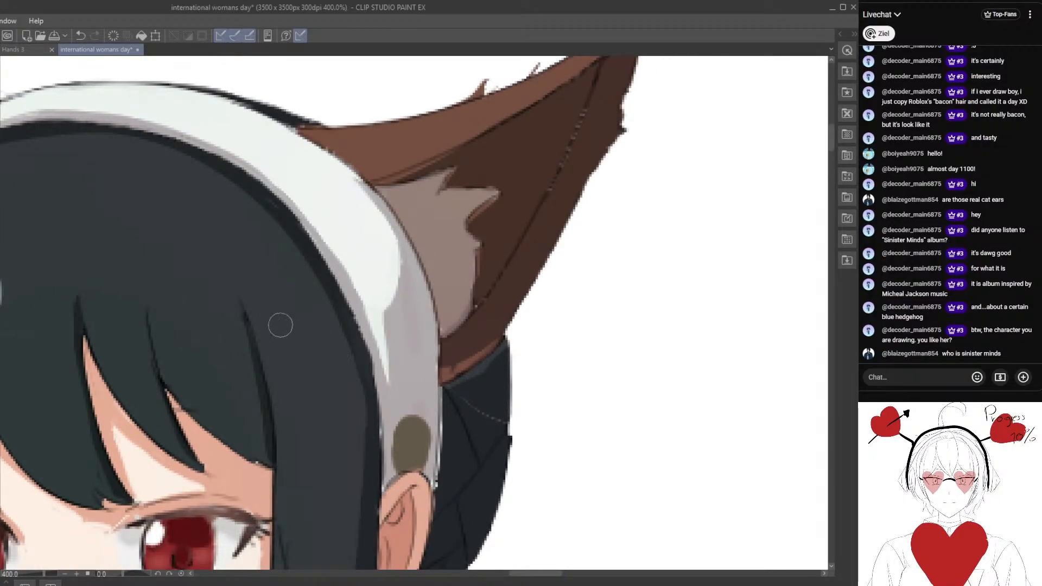
Paint dark hair colour over the brown eyelash end that overlaps the hair beside the left eye.
{"action": "left_click_drag", "start_coordinate": [240, 410], "coordinate": [281, 386]}
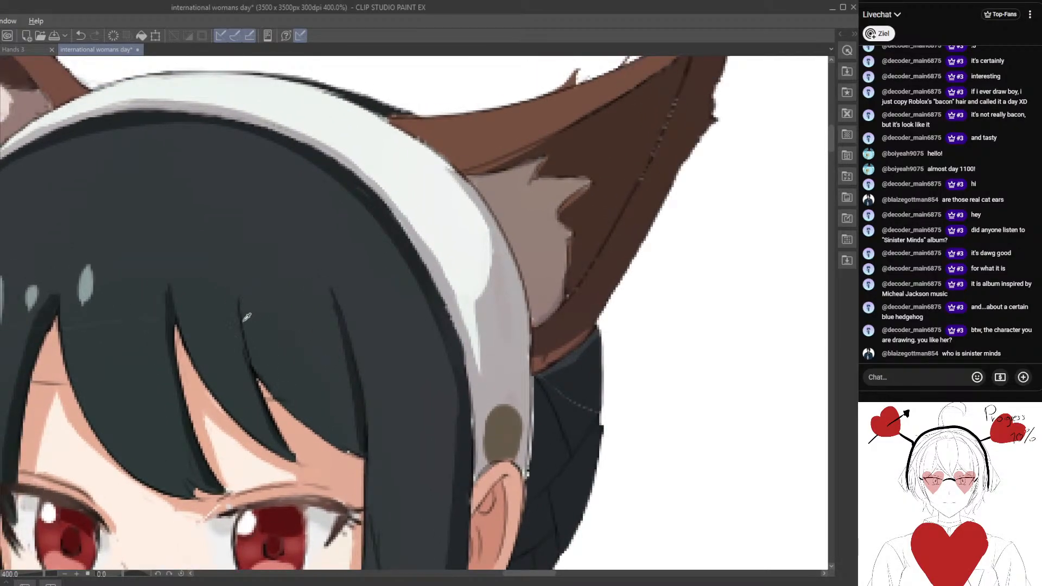
{"action": "left_click_drag", "start_coordinate": [173, 398], "coordinate": [218, 391]}
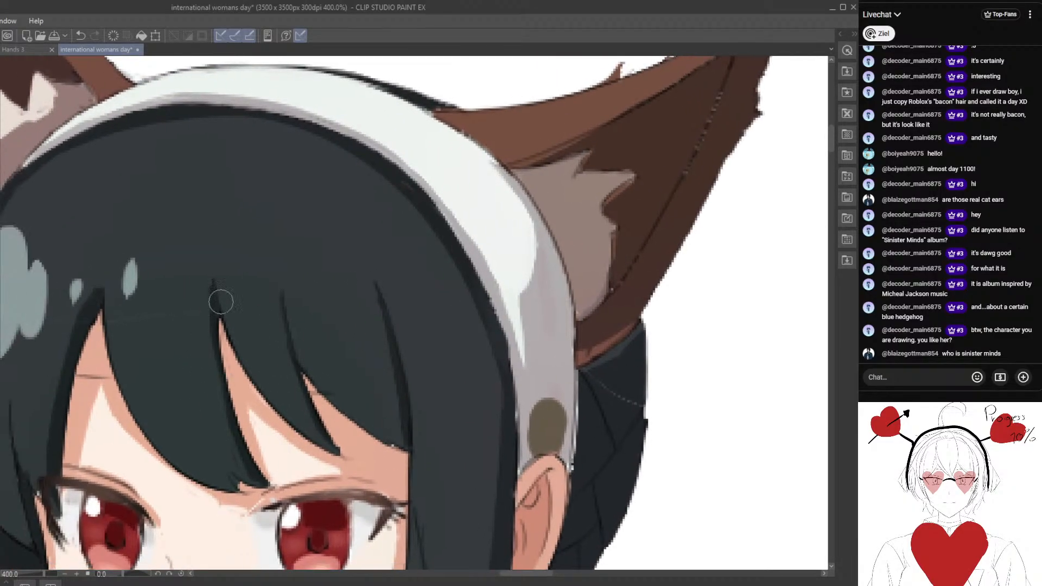
{"action": "left_click_drag", "start_coordinate": [207, 323], "coordinate": [229, 261]}
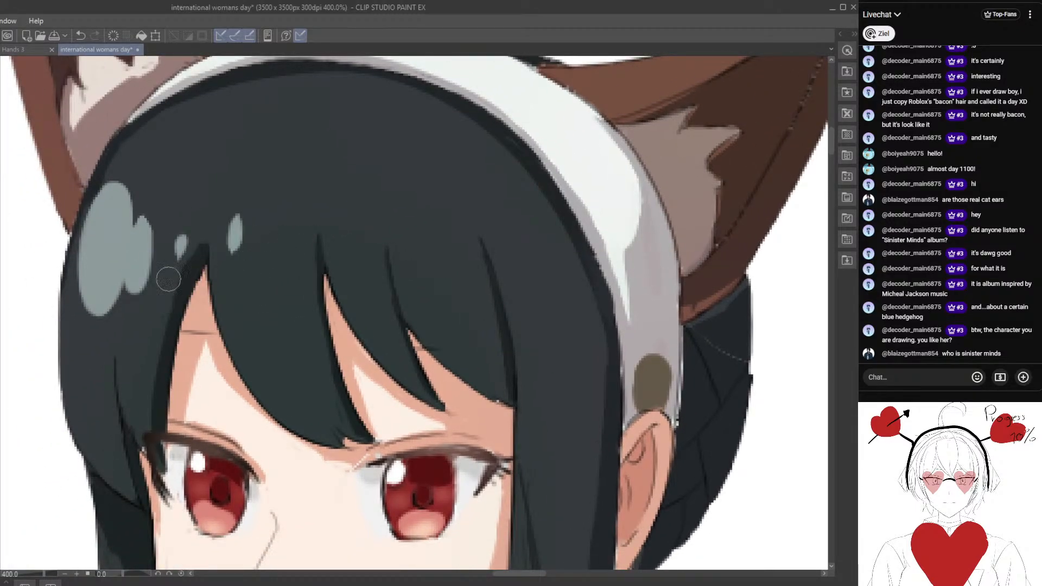
{"action": "left_click_drag", "start_coordinate": [116, 451], "coordinate": [154, 315]}
{"action": "scroll", "coordinate": [183, 383], "scroll_direction": "up", "scroll_amount": 5}
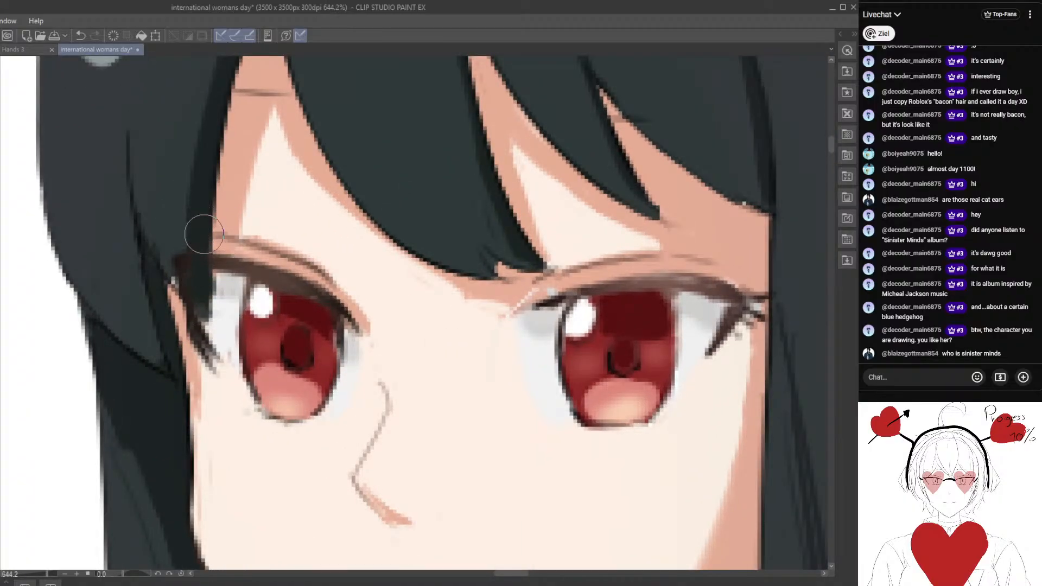
{"action": "left_click", "coordinate": [231, 283], "text": "alt"}
{"action": "mouse_move", "coordinate": [216, 298]}
{"action": "left_mouse_down"}
{"action": "mouse_move", "coordinate": [193, 258]}
{"action": "mouse_move", "coordinate": [192, 286]}
{"action": "left_mouse_up"}
{"action": "left_click", "coordinate": [193, 261], "text": "alt"}
{"action": "key", "text": "ctrl+z"}
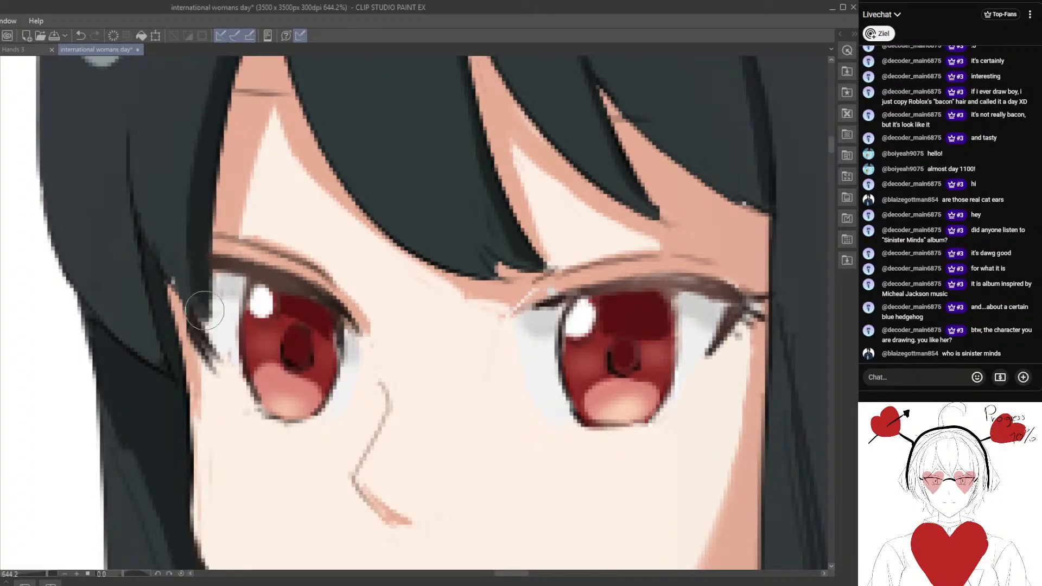
Clean the hair edge above the left eye and the strand tip beside it with a smaller brush.
{"action": "key", "text": "ctrl+alt+0"}
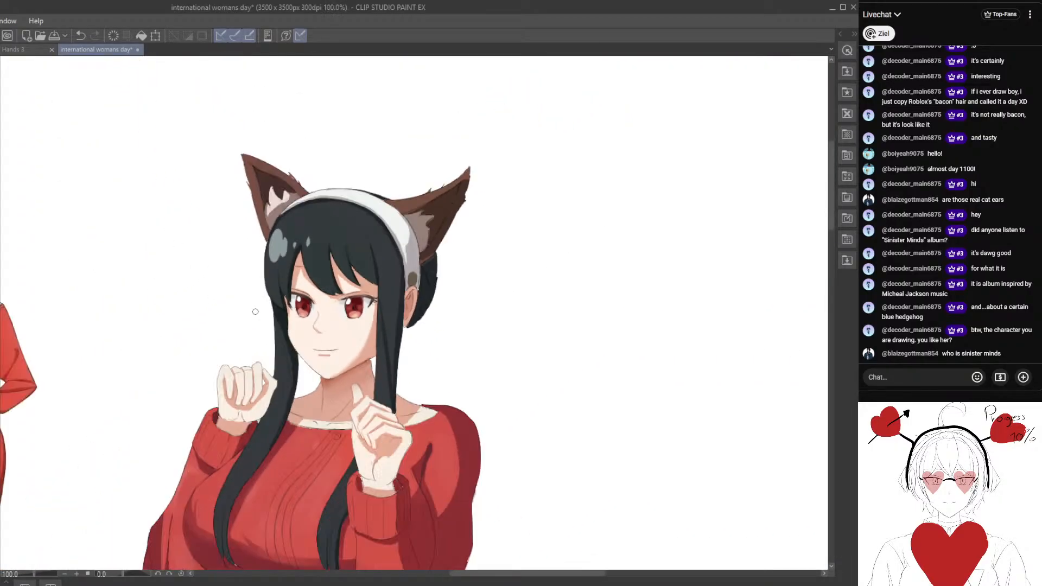
{"action": "scroll", "coordinate": [273, 293], "scroll_direction": "up", "scroll_amount": 10}
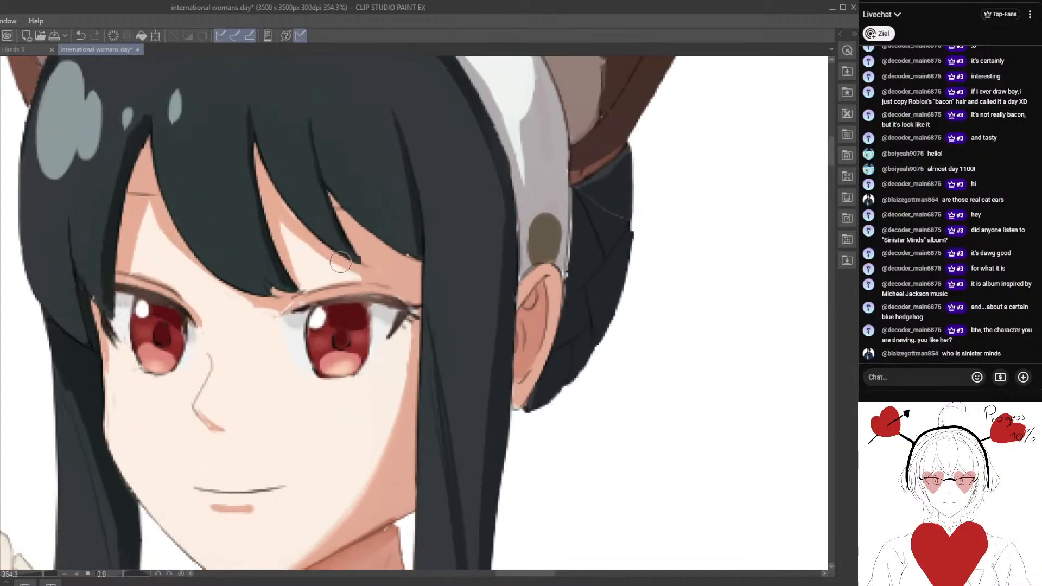
{"action": "scroll", "coordinate": [340, 262], "scroll_direction": "up", "scroll_amount": 5}
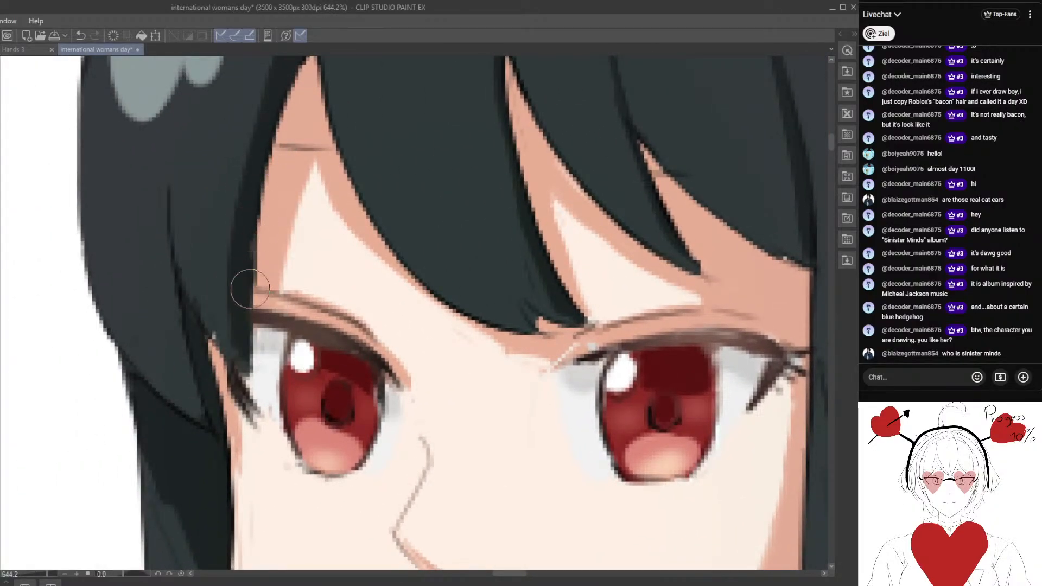
{"action": "left_click", "coordinate": [267, 244], "text": "alt"}
{"action": "key", "text": "bracketleft"}
{"action": "key", "text": "bracketleft"}
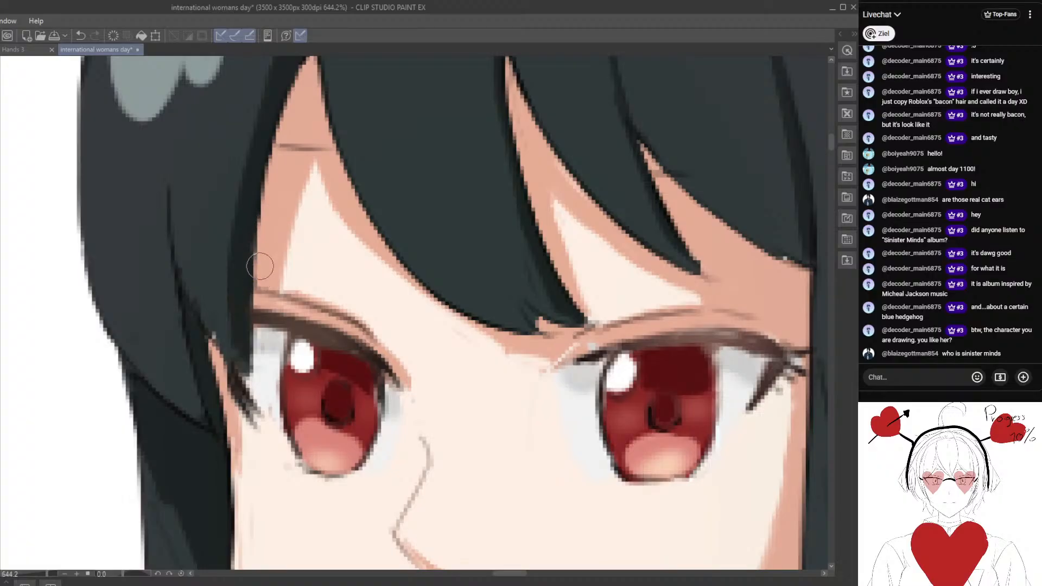
{"action": "left_click", "coordinate": [213, 314], "text": "alt"}
{"action": "left_click_drag", "start_coordinate": [195, 290], "coordinate": [215, 326]}
{"action": "left_click", "coordinate": [232, 399], "text": "alt"}
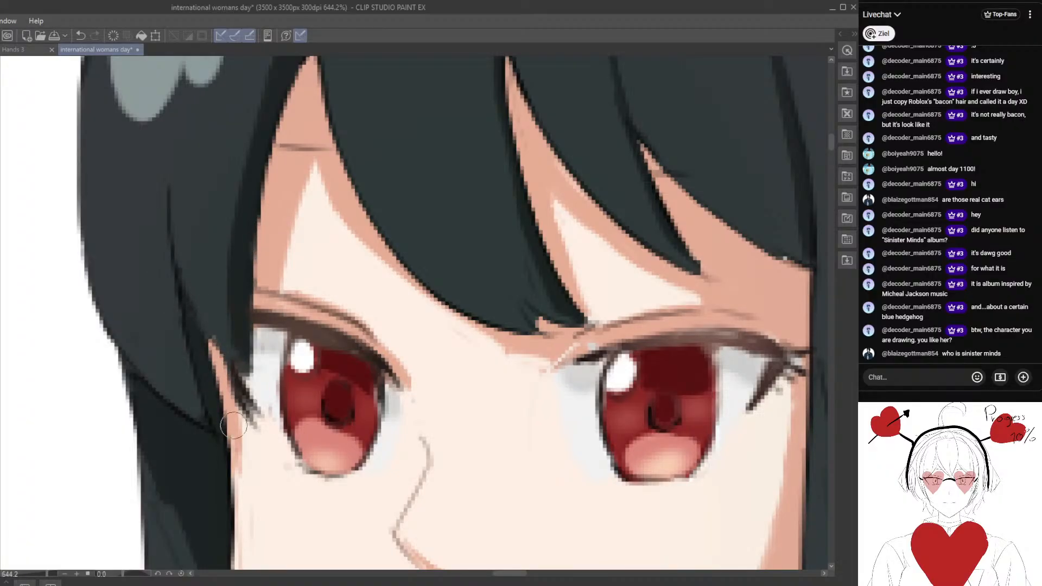
{"action": "left_click", "coordinate": [208, 387], "text": "alt"}
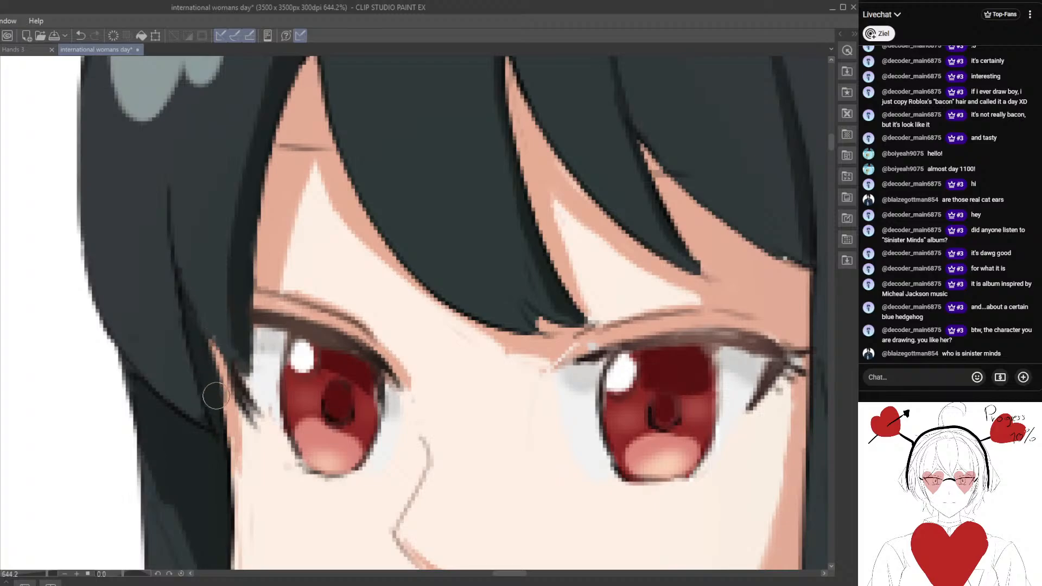
Tidy the face's left edge along the hair lock, painting light skin colour over the orange remnants beside the eye.
{"action": "scroll", "coordinate": [221, 466], "scroll_direction": "down", "scroll_amount": 8}
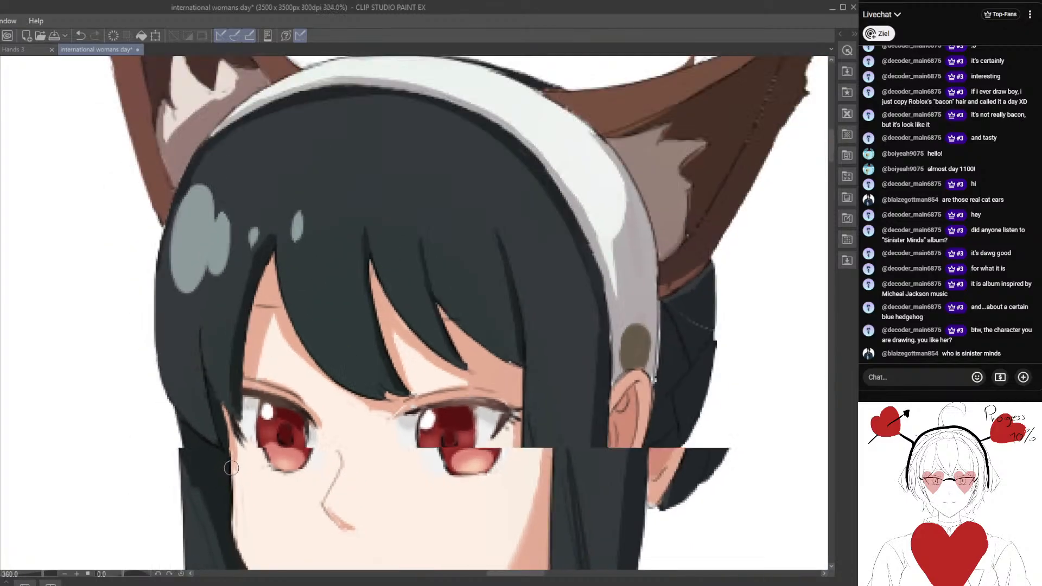
{"action": "mouse_move", "coordinate": [281, 297]}
{"action": "left_mouse_down"}
{"action": "mouse_move", "coordinate": [295, 279]}
{"action": "mouse_move", "coordinate": [306, 198]}
{"action": "left_mouse_up"}
{"action": "scroll", "coordinate": [284, 380], "scroll_direction": "up", "scroll_amount": 6}
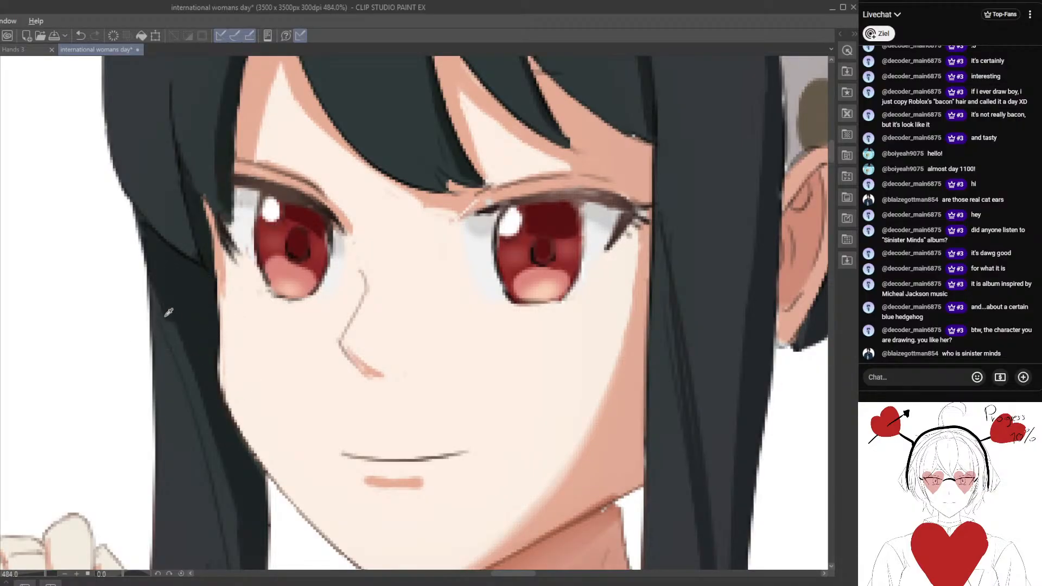
{"action": "left_click_drag", "start_coordinate": [286, 381], "coordinate": [135, 265]}
{"action": "left_click_drag", "start_coordinate": [177, 371], "coordinate": [260, 367]}
{"action": "left_click", "coordinate": [191, 308], "text": "alt"}
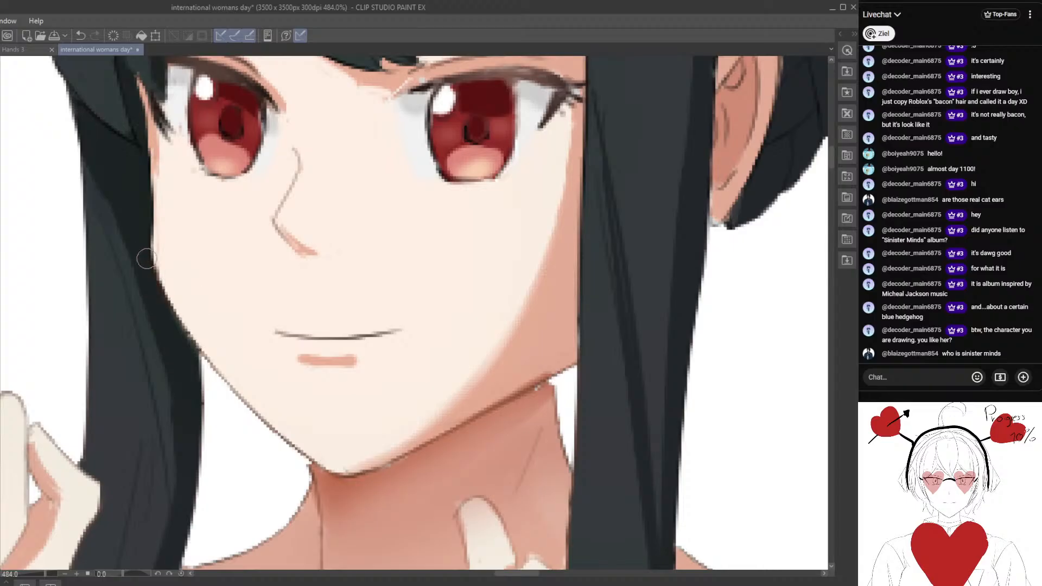
{"action": "scroll", "coordinate": [217, 263], "scroll_direction": "up", "scroll_amount": 2}
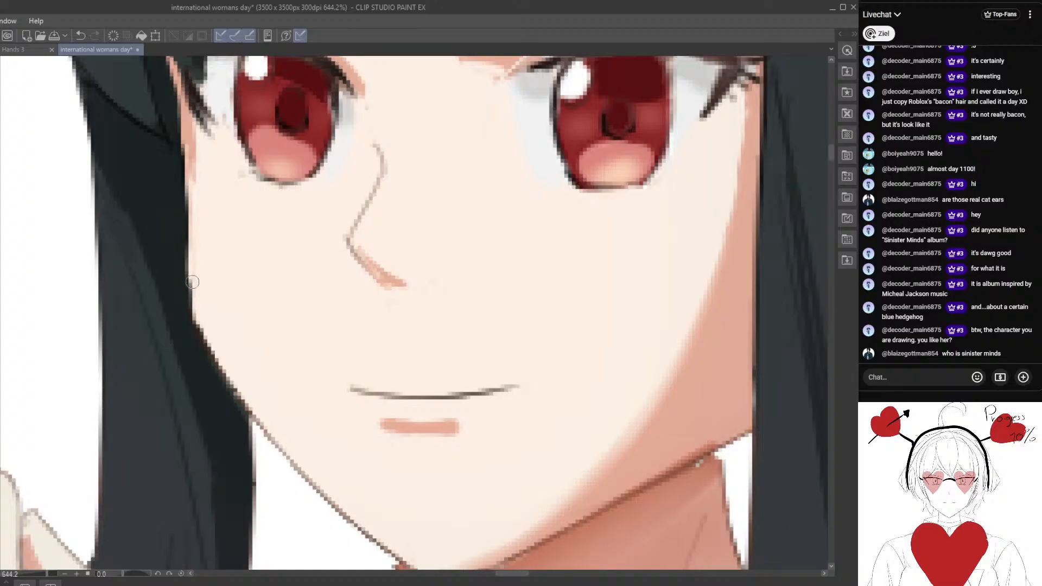
{"action": "scroll", "coordinate": [213, 250], "scroll_direction": "up", "scroll_amount": 2}
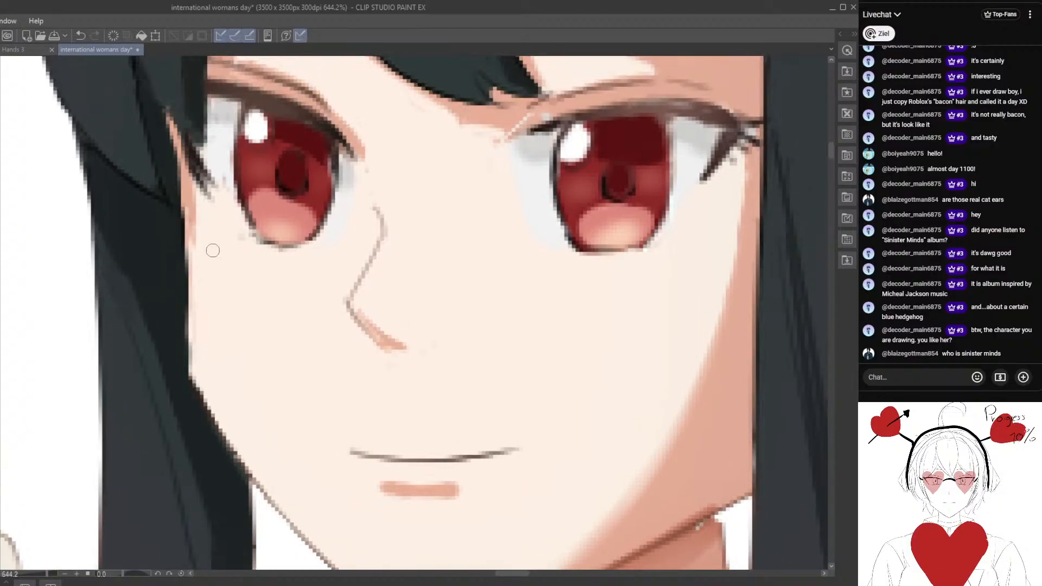
{"action": "left_click_drag", "start_coordinate": [195, 199], "coordinate": [190, 305]}
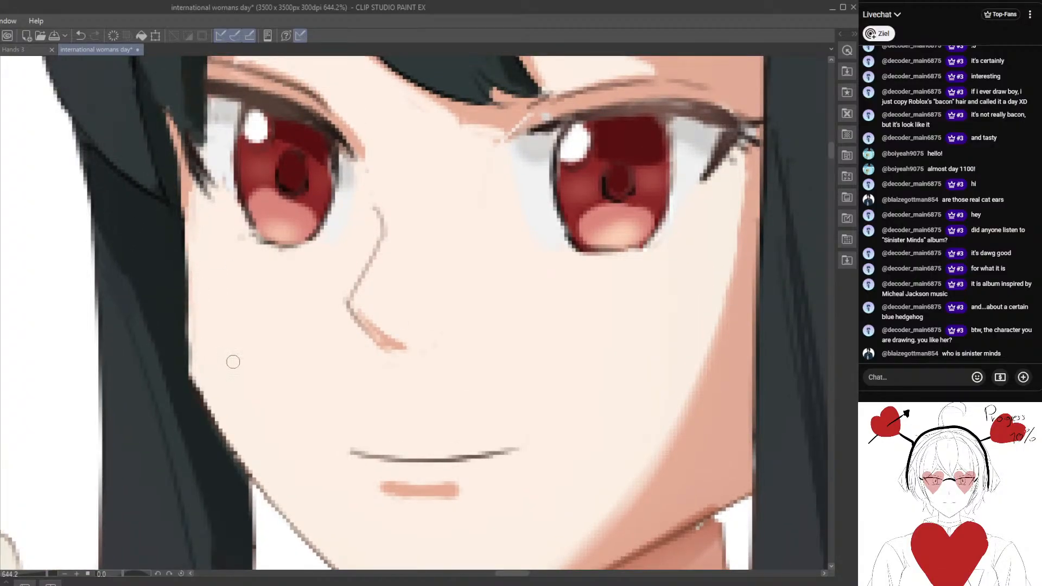
{"action": "left_click_drag", "start_coordinate": [239, 363], "coordinate": [168, 320]}
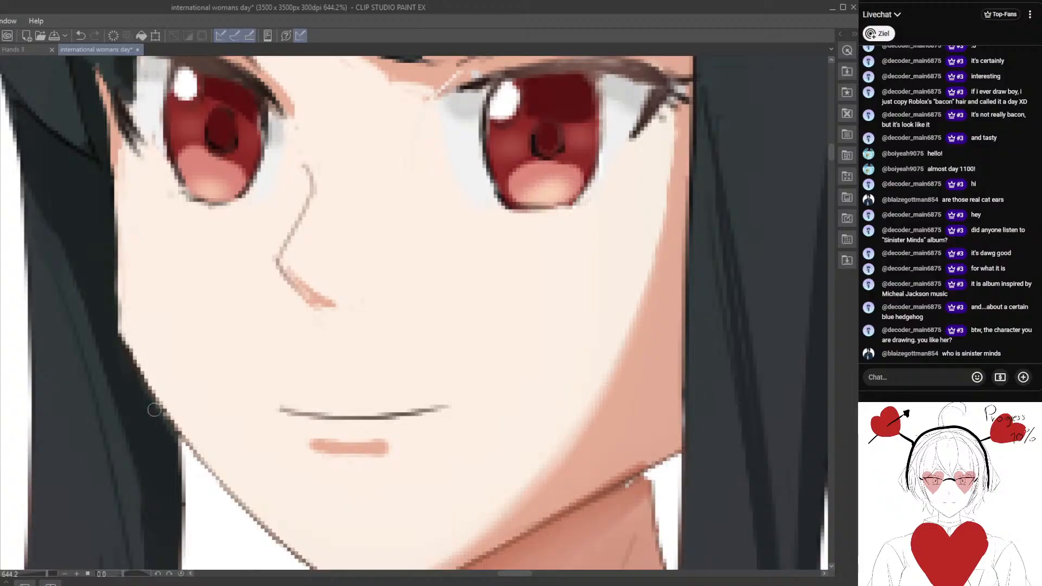
Paint over the white speck where the right end of the jawline meets the neck.
{"action": "scroll", "coordinate": [190, 442], "scroll_direction": "down", "scroll_amount": 3}
{"action": "left_click_drag", "start_coordinate": [326, 434], "coordinate": [172, 279]}
{"action": "scroll", "coordinate": [326, 365], "scroll_direction": "up", "scroll_amount": 4}
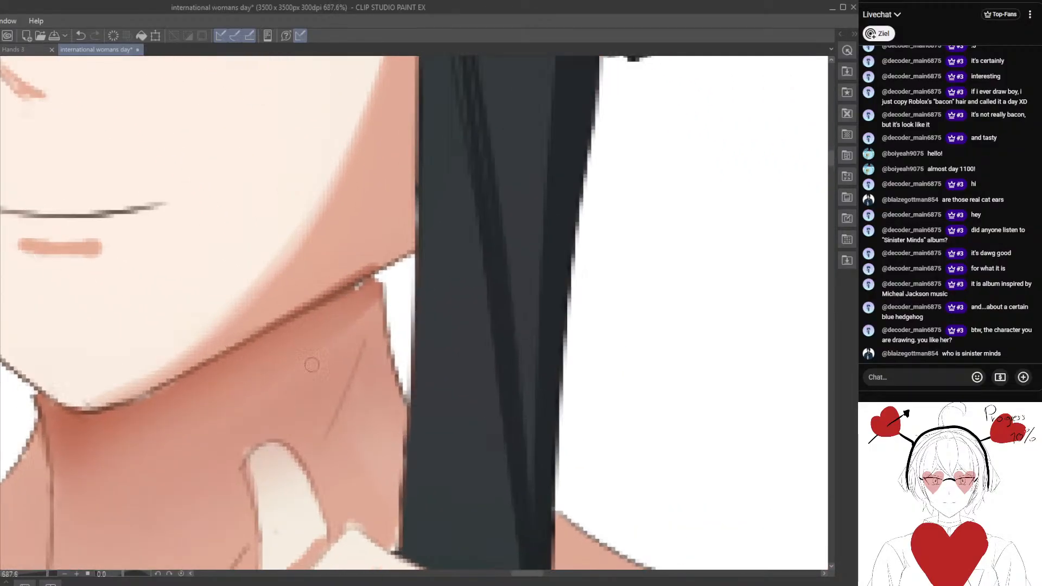
{"action": "left_click", "coordinate": [367, 293], "text": "alt"}
{"action": "scroll", "coordinate": [361, 282], "scroll_direction": "down", "scroll_amount": 3}
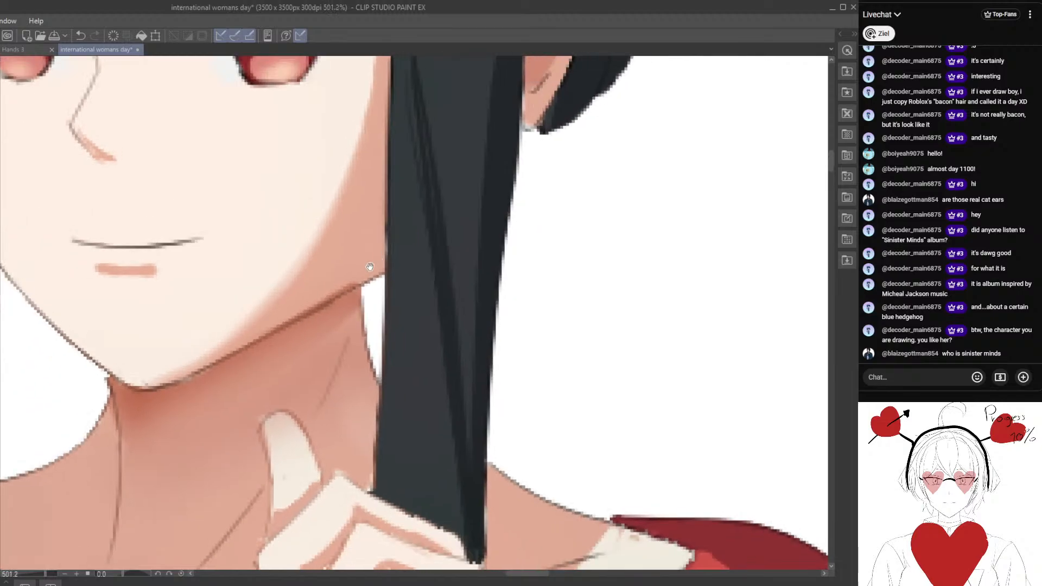
Clean the white fringe off the headband's right edge above the human ear, against the dark hair bun.
{"action": "left_click_drag", "start_coordinate": [396, 137], "coordinate": [259, 412]}
{"action": "left_click_drag", "start_coordinate": [346, 182], "coordinate": [298, 358]}
{"action": "scroll", "coordinate": [298, 358], "scroll_direction": "up", "scroll_amount": 4}
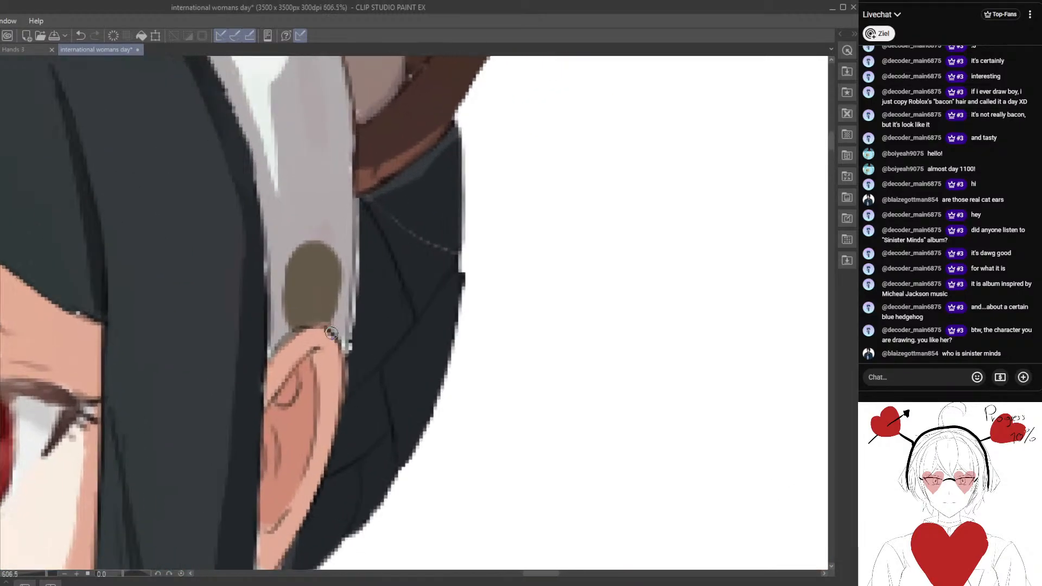
{"action": "left_click", "coordinate": [385, 254], "text": "alt"}
{"action": "mouse_move", "coordinate": [369, 173]}
{"action": "left_mouse_down"}
{"action": "mouse_move", "coordinate": [362, 333]}
{"action": "mouse_move", "coordinate": [368, 211]}
{"action": "mouse_move", "coordinate": [360, 309]}
{"action": "left_mouse_up"}
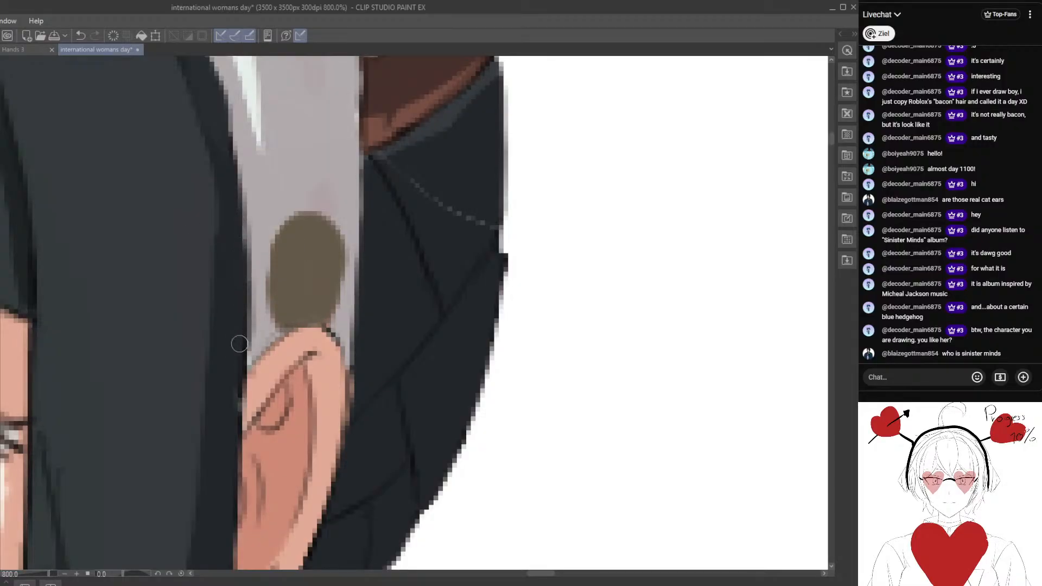
{"action": "left_click_drag", "start_coordinate": [232, 509], "coordinate": [251, 307]}
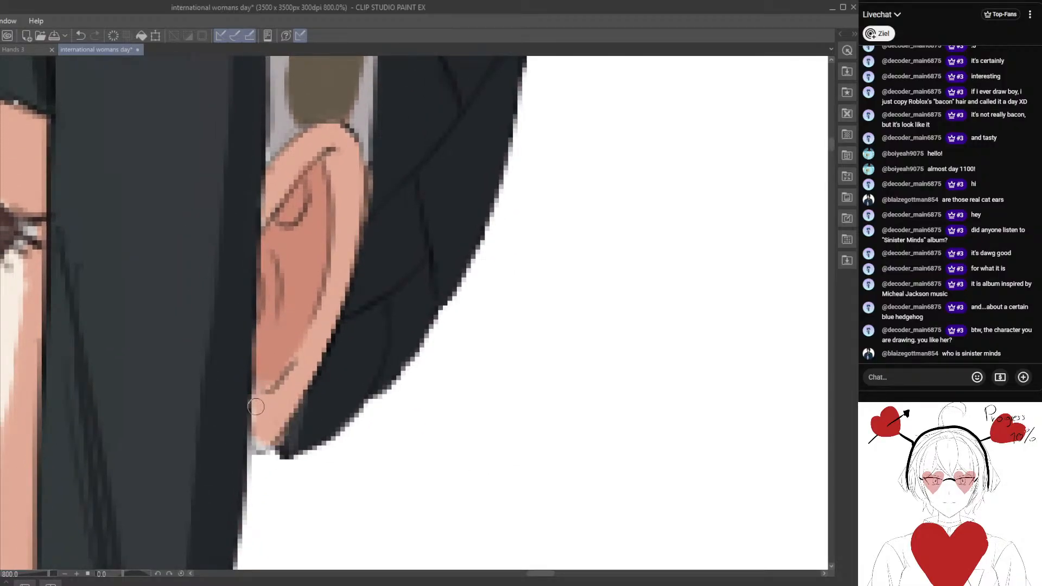
Paint skin colour over the pale patch on the human ear's lobe and clean the ear's outer and lower edges.
{"action": "mouse_move", "coordinate": [255, 407]}
{"action": "left_mouse_down"}
{"action": "mouse_move", "coordinate": [265, 443]}
{"action": "mouse_move", "coordinate": [285, 412]}
{"action": "left_mouse_up"}
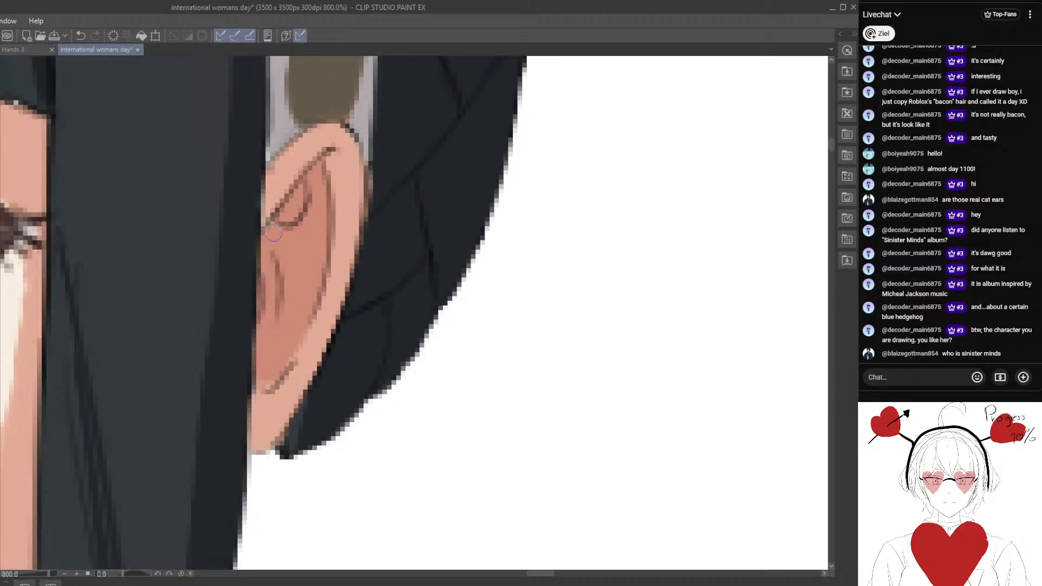
{"action": "left_click_drag", "start_coordinate": [272, 177], "coordinate": [262, 194]}
{"action": "mouse_move", "coordinate": [372, 204]}
{"action": "left_mouse_down"}
{"action": "mouse_move", "coordinate": [369, 175]}
{"action": "mouse_move", "coordinate": [362, 242]}
{"action": "left_mouse_up"}
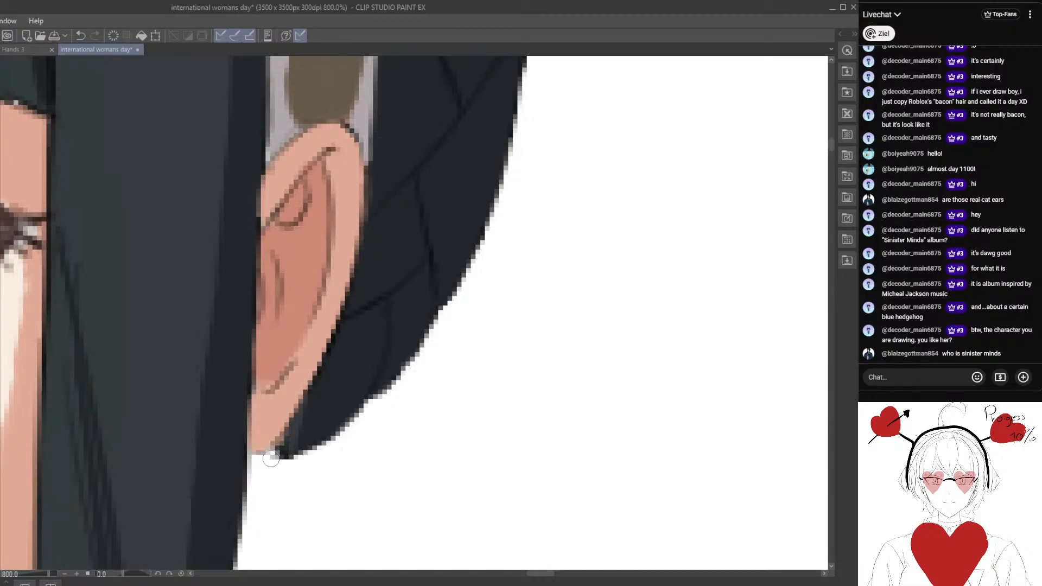
{"action": "left_click_drag", "start_coordinate": [249, 455], "coordinate": [267, 457]}
{"action": "scroll", "coordinate": [271, 476], "scroll_direction": "down", "scroll_amount": 4}
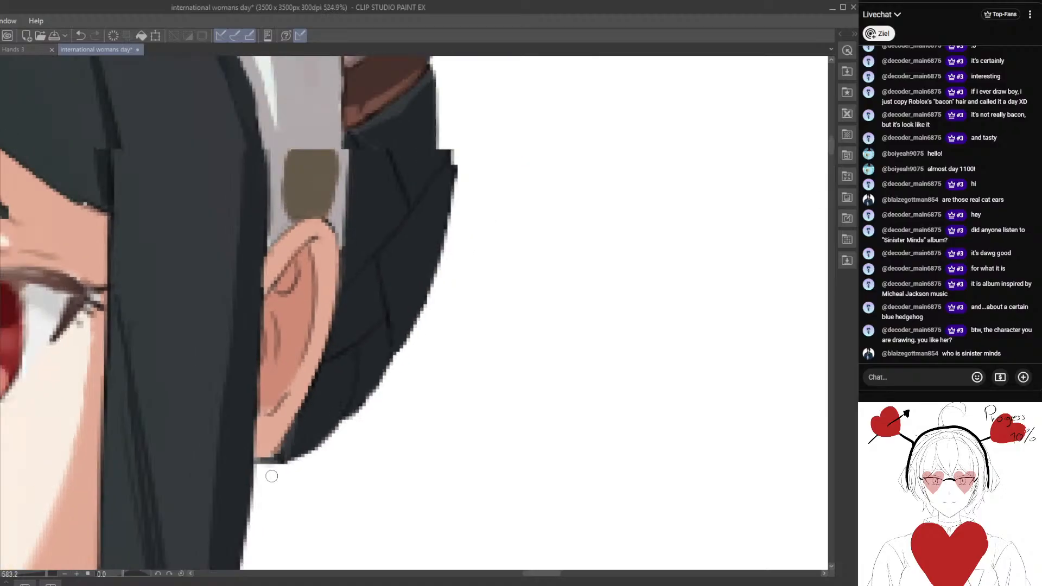
{"action": "scroll", "coordinate": [272, 476], "scroll_direction": "down", "scroll_amount": 8}
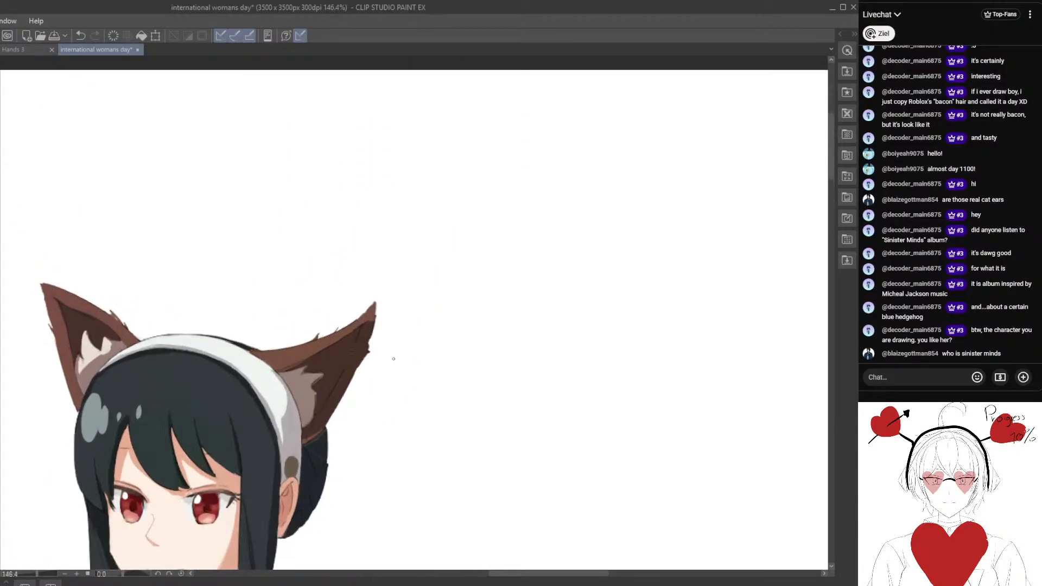
Clean the headband's edge against the pale inner fur of the fox ear above the human ear.
{"action": "scroll", "coordinate": [394, 359], "scroll_direction": "up", "scroll_amount": 7}
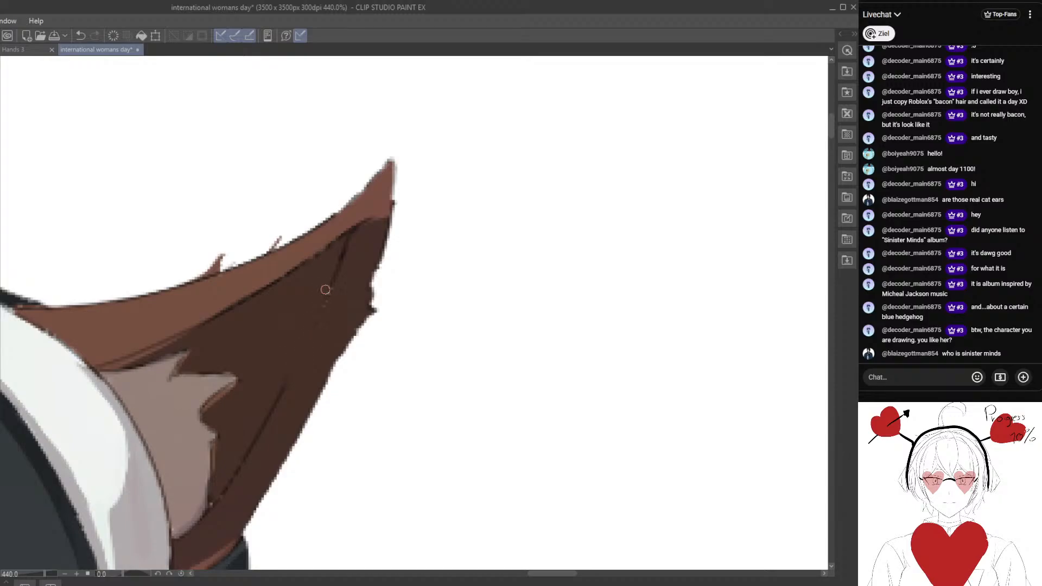
{"action": "left_click_drag", "start_coordinate": [269, 389], "coordinate": [326, 293]}
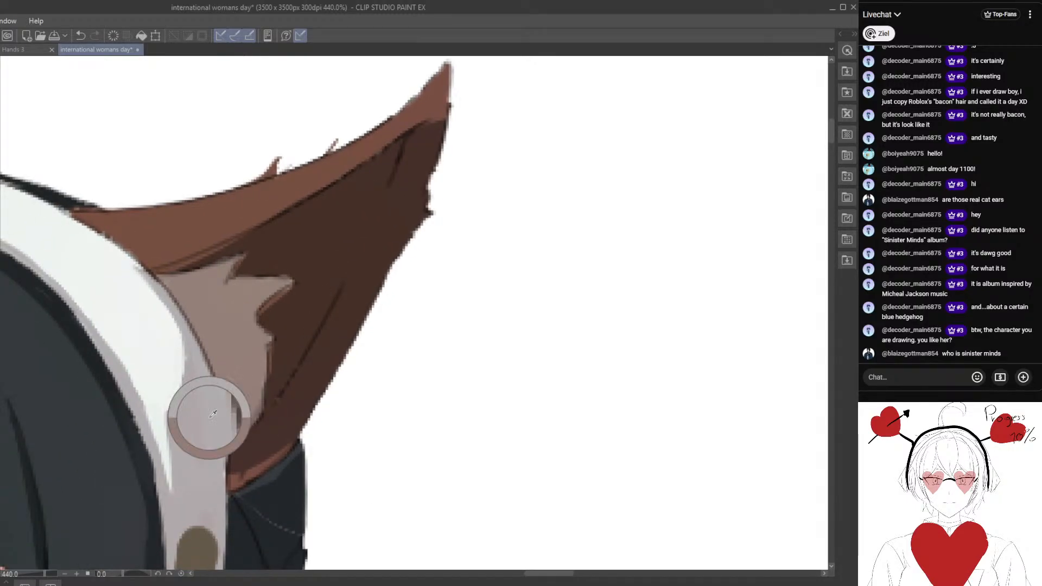
{"action": "left_click_drag", "start_coordinate": [158, 278], "coordinate": [204, 368]}
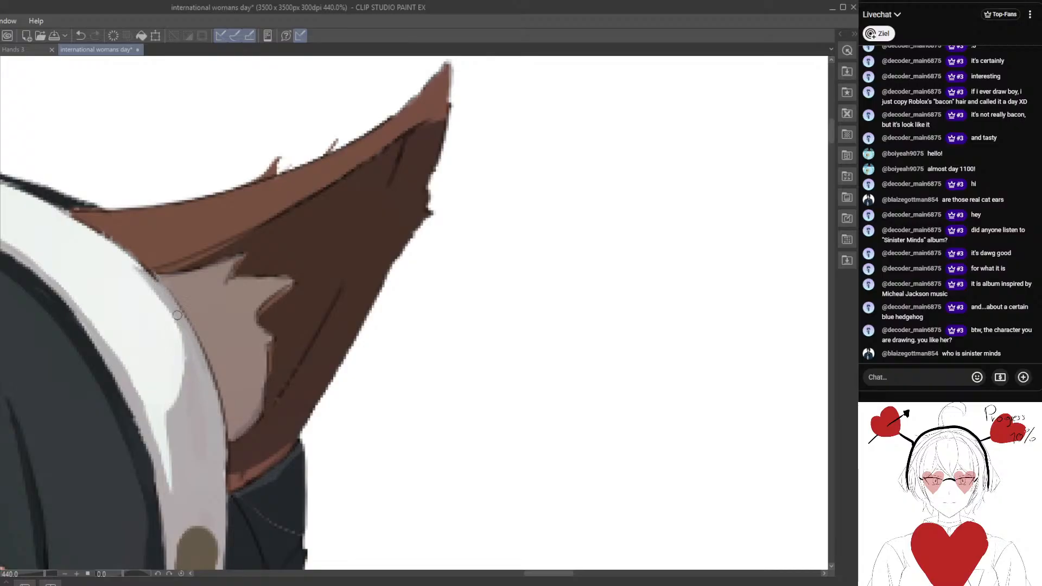
{"action": "left_click", "coordinate": [148, 297], "text": "alt"}
{"action": "mouse_move", "coordinate": [163, 289]}
{"action": "left_mouse_down"}
{"action": "mouse_move", "coordinate": [153, 276]}
{"action": "mouse_move", "coordinate": [145, 282]}
{"action": "mouse_move", "coordinate": [159, 298]}
{"action": "left_mouse_up"}
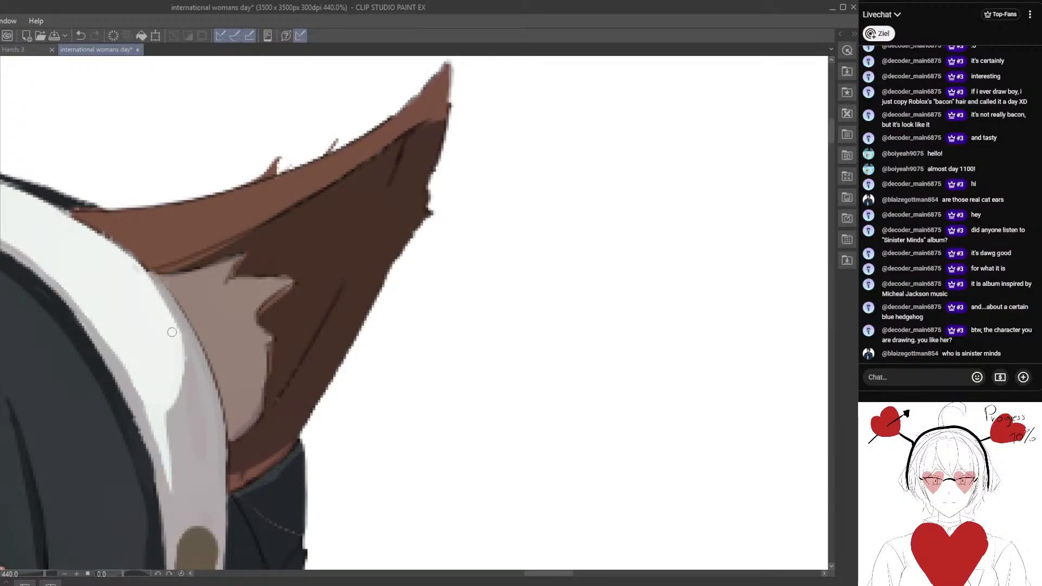
{"action": "left_click_drag", "start_coordinate": [135, 263], "coordinate": [163, 293]}
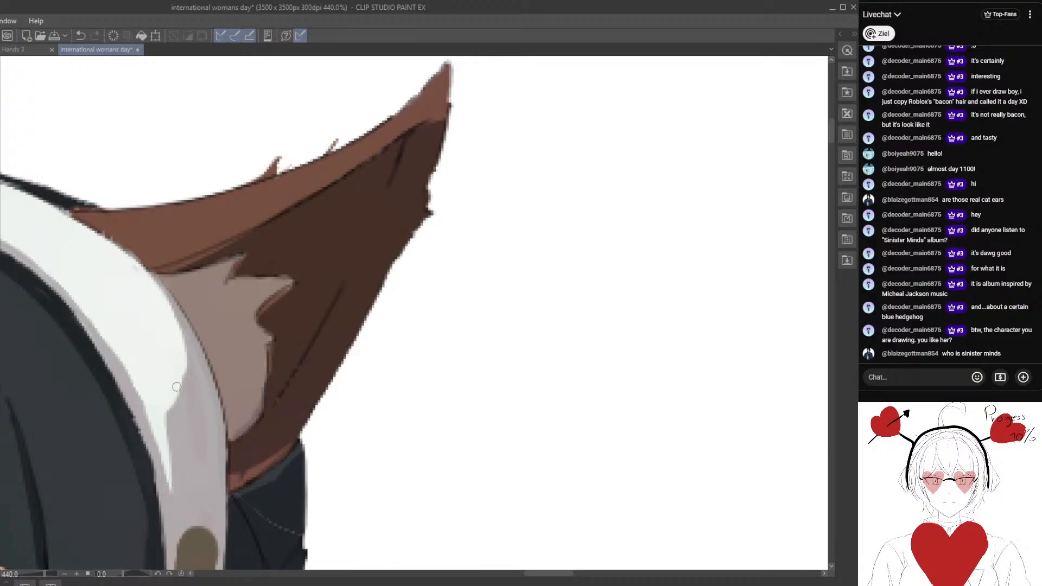
Refine the border between the headband's white highlight and its grey shading beside the same fox ear.
{"action": "scroll", "coordinate": [184, 441], "scroll_direction": "down", "scroll_amount": 2}
{"action": "scroll", "coordinate": [184, 441], "scroll_direction": "down", "scroll_amount": 6}
{"action": "left_click_drag", "start_coordinate": [182, 455], "coordinate": [271, 370]}
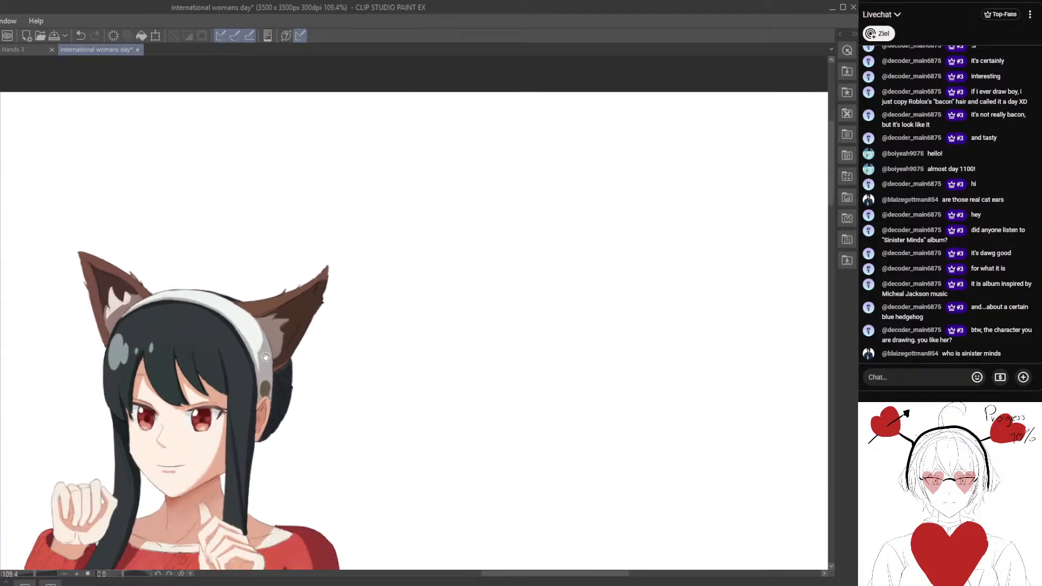
{"action": "scroll", "coordinate": [272, 372], "scroll_direction": "up", "scroll_amount": 2}
{"action": "scroll", "coordinate": [281, 373], "scroll_direction": "up", "scroll_amount": 3}
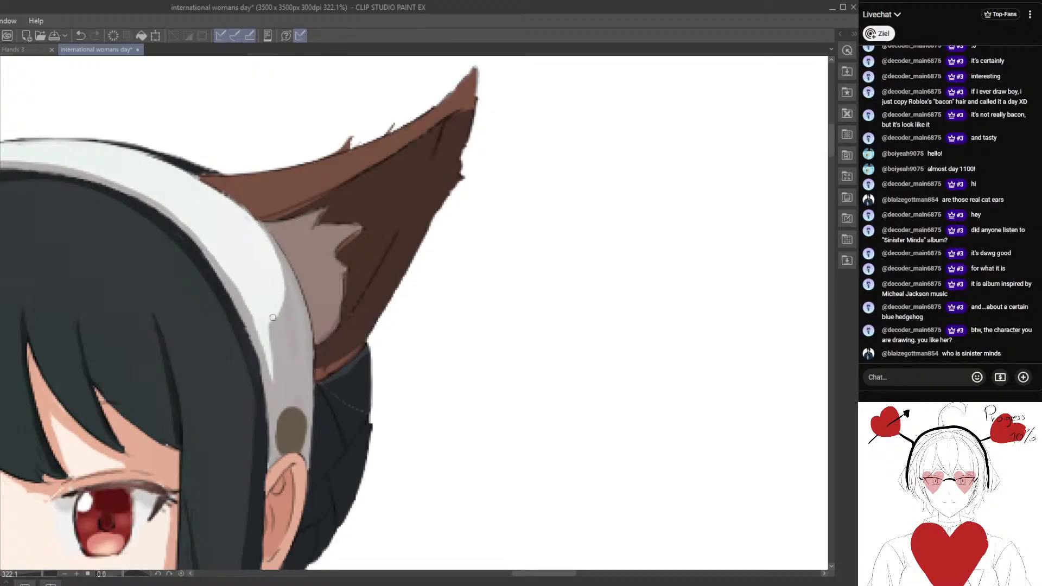
{"action": "left_click_drag", "start_coordinate": [294, 363], "coordinate": [349, 366]}
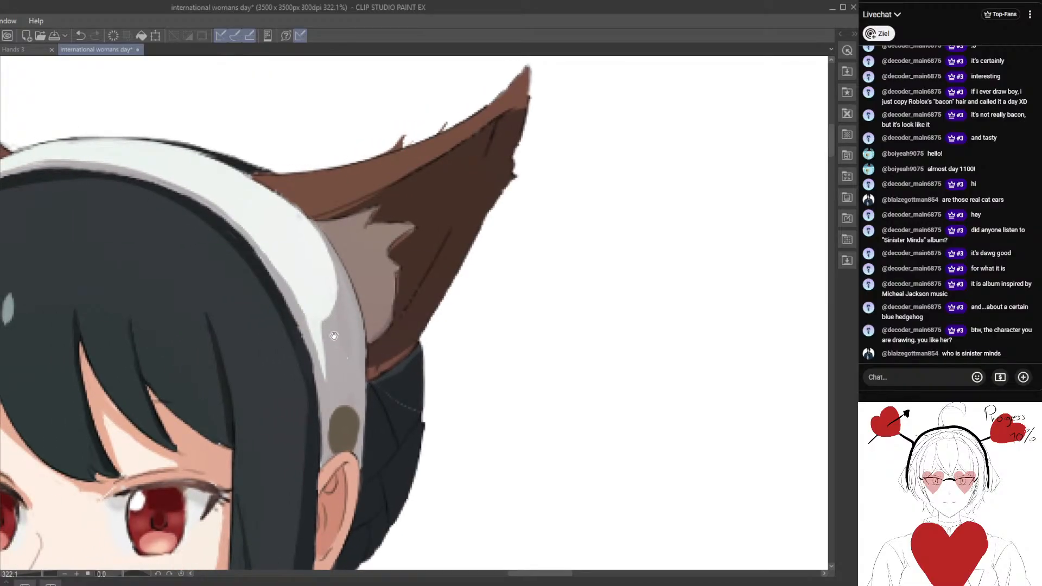
{"action": "mouse_move", "coordinate": [341, 326]}
{"action": "left_mouse_down"}
{"action": "mouse_move", "coordinate": [323, 332]}
{"action": "mouse_move", "coordinate": [342, 341]}
{"action": "mouse_move", "coordinate": [321, 323]}
{"action": "left_mouse_up"}
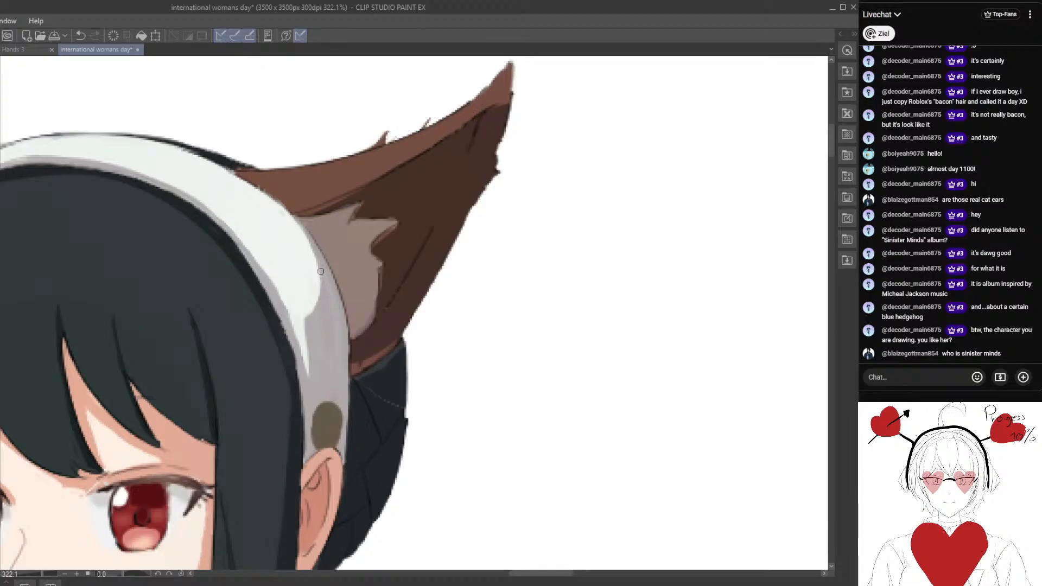
{"action": "left_click", "coordinate": [301, 308], "text": "alt"}
Paint red over the dark outline below the sweater's neckline and clean its end beside the raised hand.
{"action": "scroll", "coordinate": [307, 403], "scroll_direction": "down", "scroll_amount": 5}
{"action": "left_click_drag", "start_coordinate": [305, 491], "coordinate": [353, 296]}
{"action": "left_click_drag", "start_coordinate": [220, 516], "coordinate": [375, 363]}
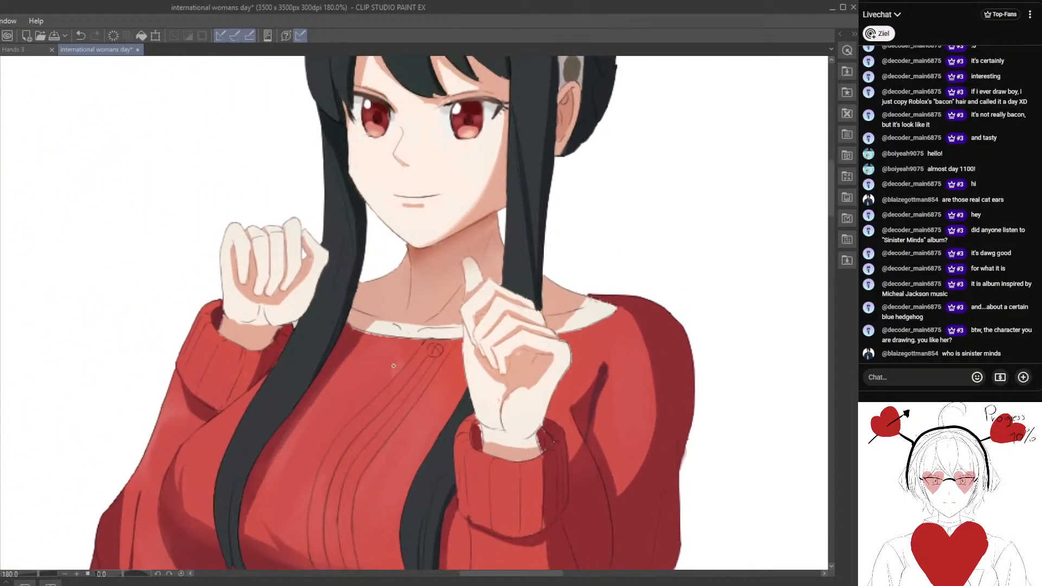
{"action": "scroll", "coordinate": [359, 372], "scroll_direction": "up", "scroll_amount": 5}
{"action": "scroll", "coordinate": [359, 371], "scroll_direction": "up", "scroll_amount": 1}
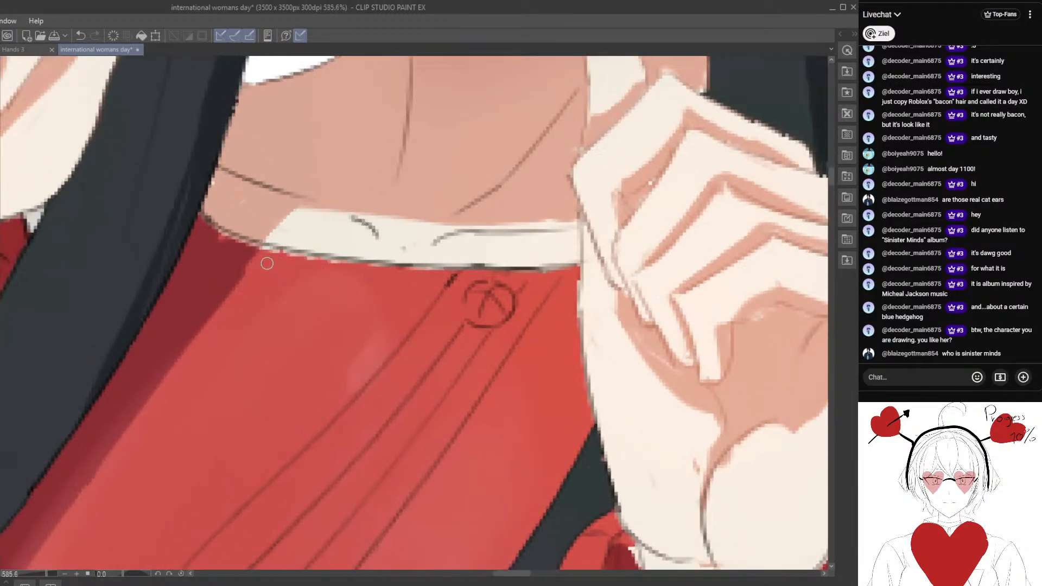
{"action": "mouse_move", "coordinate": [266, 248]}
{"action": "left_mouse_down"}
{"action": "mouse_move", "coordinate": [430, 270]}
{"action": "mouse_move", "coordinate": [354, 264]}
{"action": "mouse_move", "coordinate": [579, 265]}
{"action": "left_mouse_up"}
{"action": "left_click_drag", "start_coordinate": [448, 265], "coordinate": [510, 265]}
{"action": "left_click", "coordinate": [595, 274], "text": "alt"}
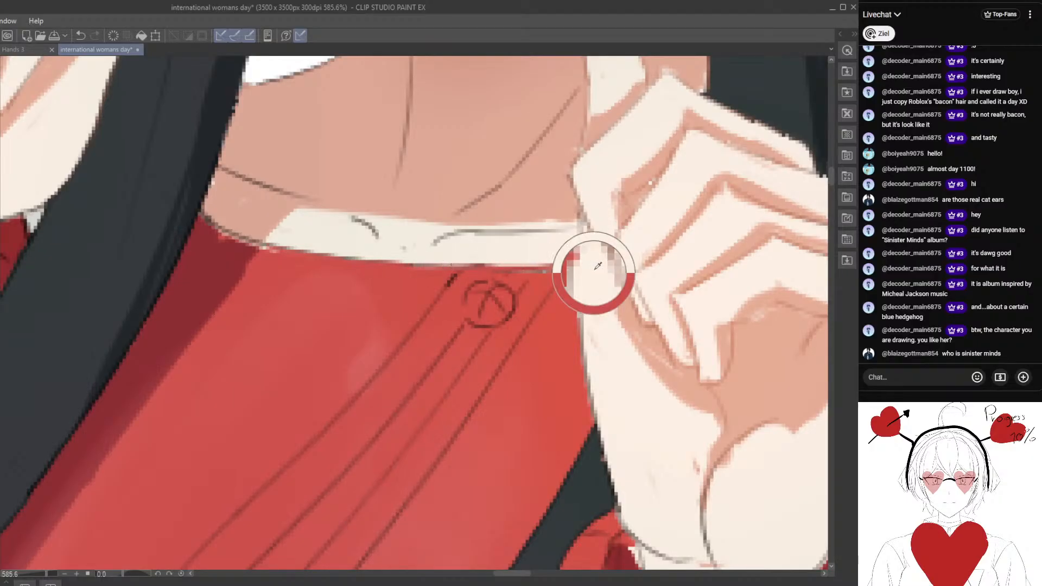
{"action": "left_click_drag", "start_coordinate": [585, 264], "coordinate": [582, 278]}
Clean the neckline's edge beside the long hair lock, where the shaded skin meets the dark red shadow.
{"action": "left_click_drag", "start_coordinate": [317, 288], "coordinate": [340, 320]}
{"action": "left_click", "coordinate": [311, 296], "text": "alt"}
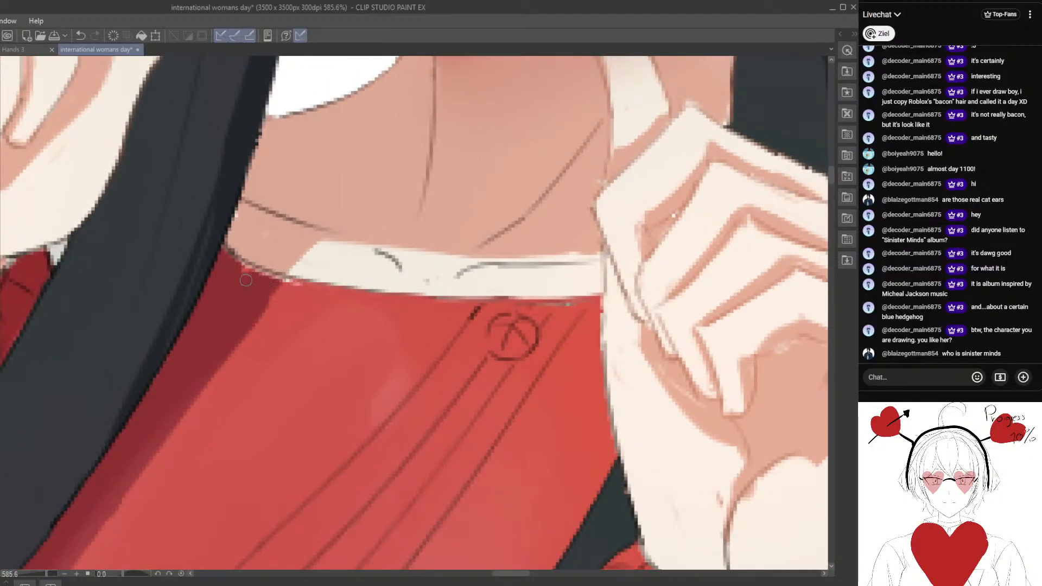
{"action": "left_click", "coordinate": [280, 284], "text": "alt"}
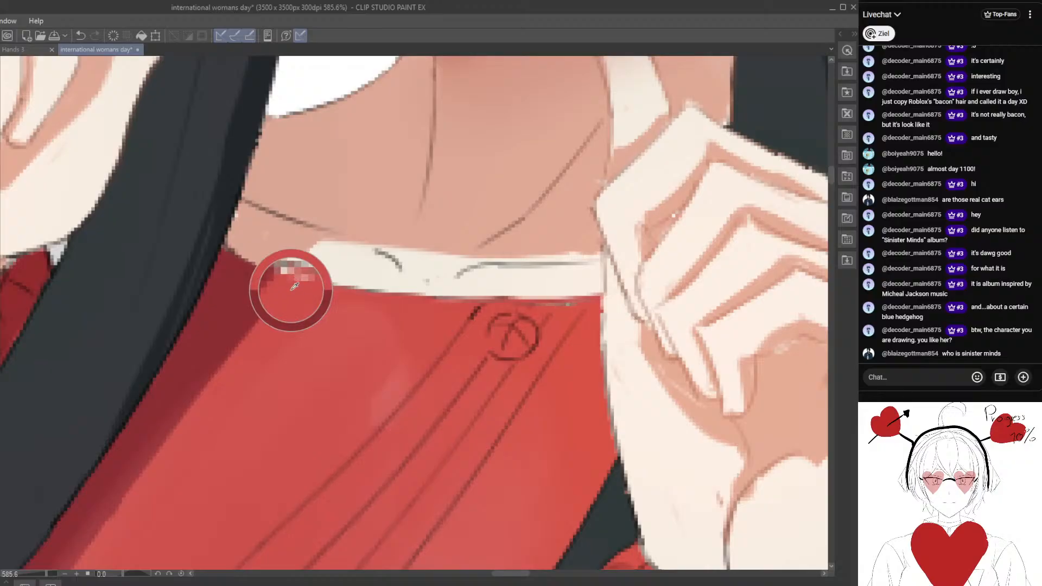
{"action": "left_click_drag", "start_coordinate": [285, 281], "coordinate": [300, 284]}
{"action": "left_click_drag", "start_coordinate": [233, 238], "coordinate": [293, 291]}
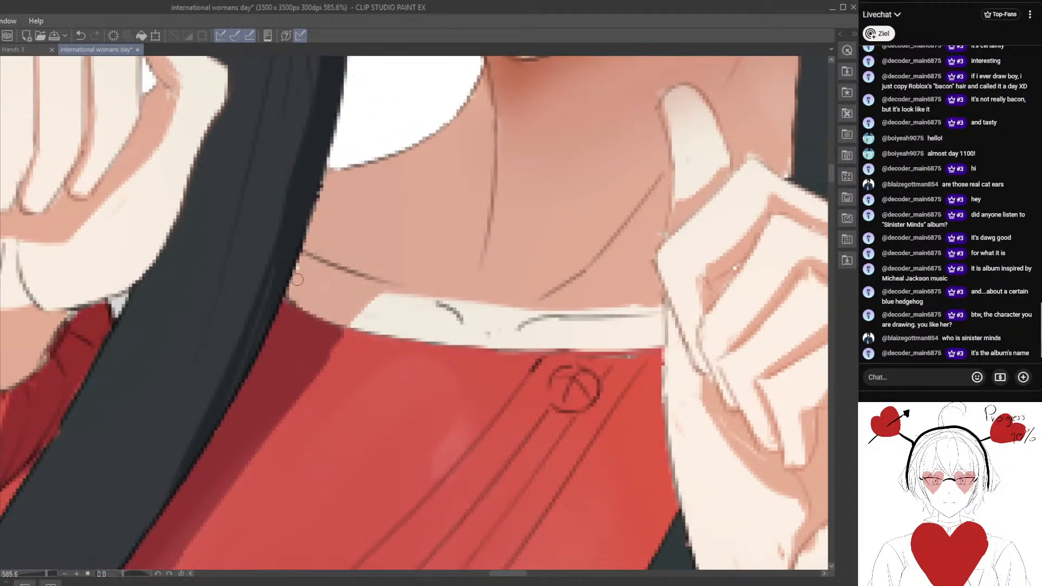
Clean the wrist's skin edge against the dark inside of the sleeve cuff under the closed fist.
{"action": "left_click_drag", "start_coordinate": [317, 243], "coordinate": [203, 470]}
{"action": "left_click", "coordinate": [379, 315], "text": "alt"}
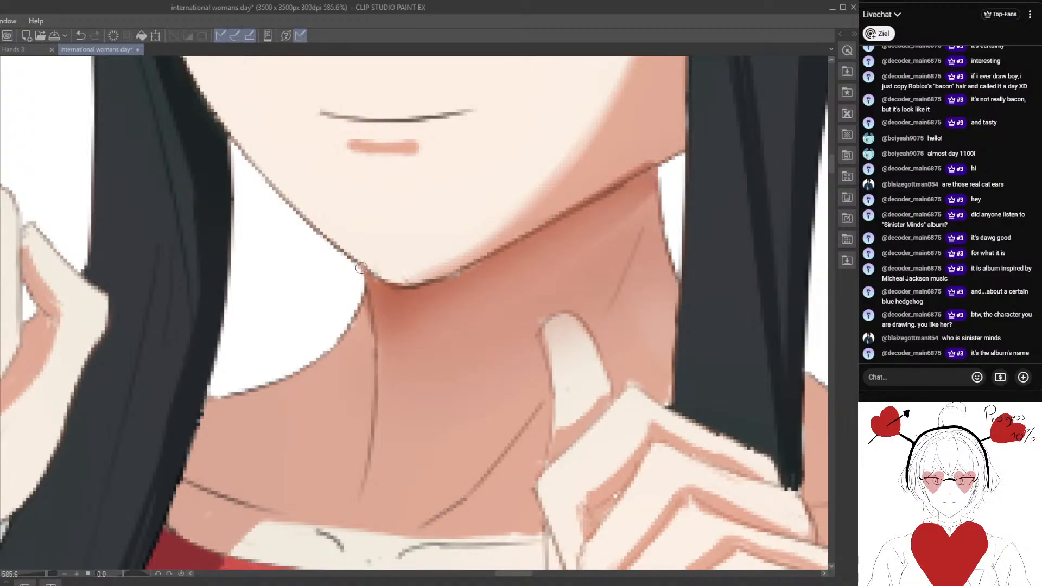
{"action": "left_click_drag", "start_coordinate": [227, 284], "coordinate": [536, 249]}
{"action": "left_click_drag", "start_coordinate": [153, 391], "coordinate": [331, 289]}
{"action": "mouse_move", "coordinate": [263, 345]}
{"action": "left_mouse_down"}
{"action": "mouse_move", "coordinate": [235, 305]}
{"action": "mouse_move", "coordinate": [159, 245]}
{"action": "left_mouse_up"}
{"action": "left_click", "coordinate": [301, 326], "text": "alt"}
{"action": "left_click_drag", "start_coordinate": [308, 337], "coordinate": [325, 310]}
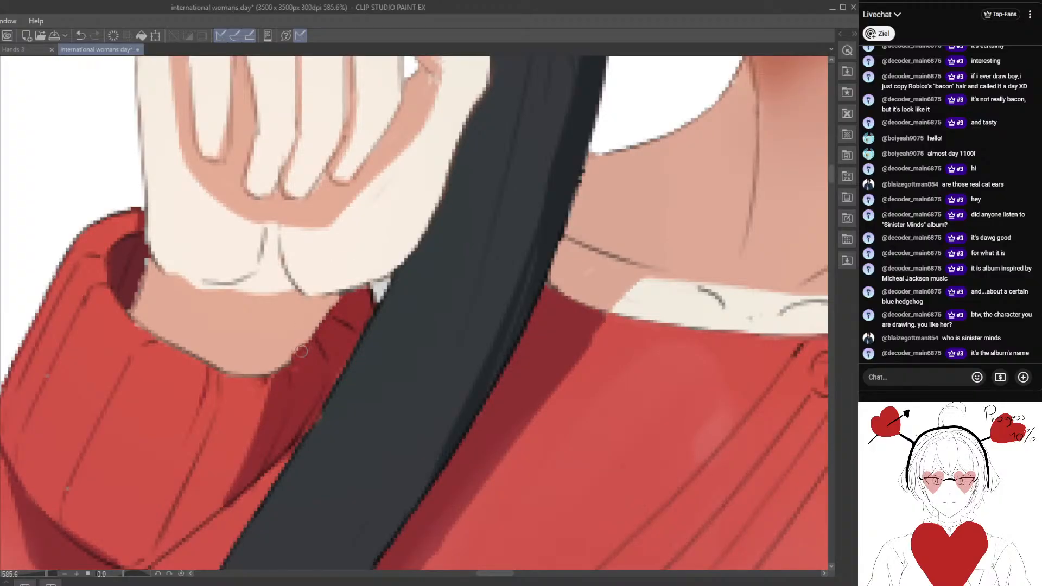
{"action": "left_click_drag", "start_coordinate": [211, 364], "coordinate": [275, 386]}
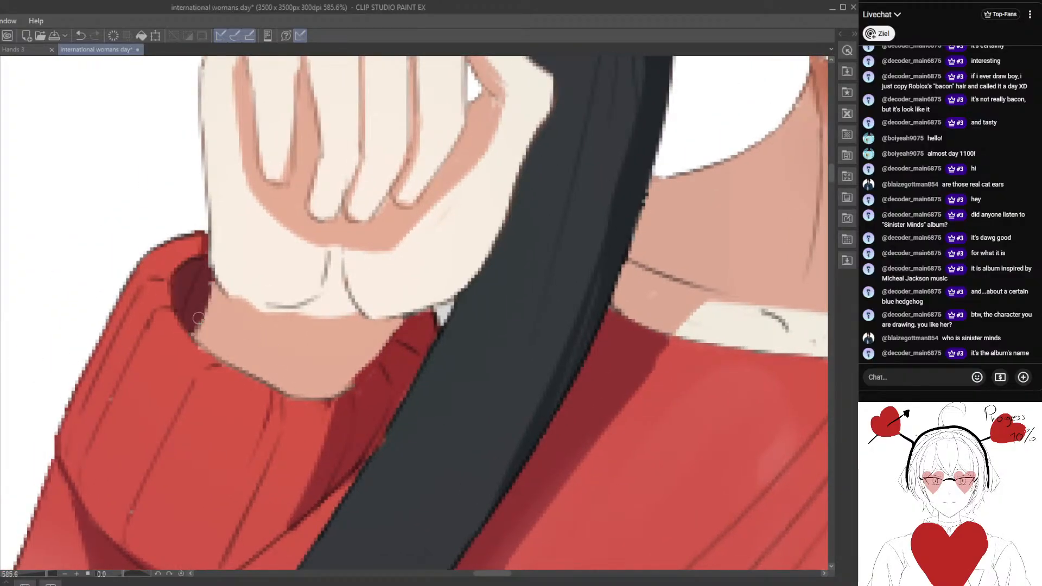
{"action": "mouse_move", "coordinate": [215, 288]}
{"action": "left_mouse_down"}
{"action": "mouse_move", "coordinate": [239, 301]}
{"action": "mouse_move", "coordinate": [228, 261]}
{"action": "mouse_move", "coordinate": [219, 316]}
{"action": "left_mouse_up"}
{"action": "left_click", "coordinate": [224, 265], "text": "alt"}
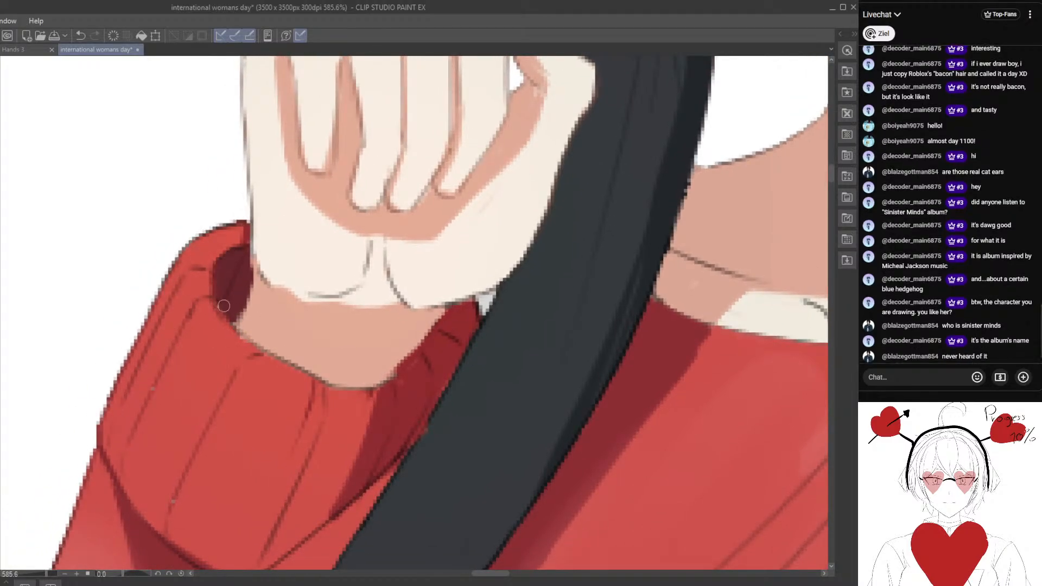
Repaint the rim of that sleeve cuff with a smooth dark red line along the wrist.
{"action": "left_click_drag", "start_coordinate": [282, 349], "coordinate": [197, 319]}
{"action": "mouse_move", "coordinate": [235, 351]}
{"action": "left_mouse_down"}
{"action": "mouse_move", "coordinate": [237, 326]}
{"action": "mouse_move", "coordinate": [222, 337]}
{"action": "left_mouse_up"}
{"action": "mouse_move", "coordinate": [203, 323]}
{"action": "left_mouse_down"}
{"action": "mouse_move", "coordinate": [207, 340]}
{"action": "mouse_move", "coordinate": [196, 330]}
{"action": "left_mouse_up"}
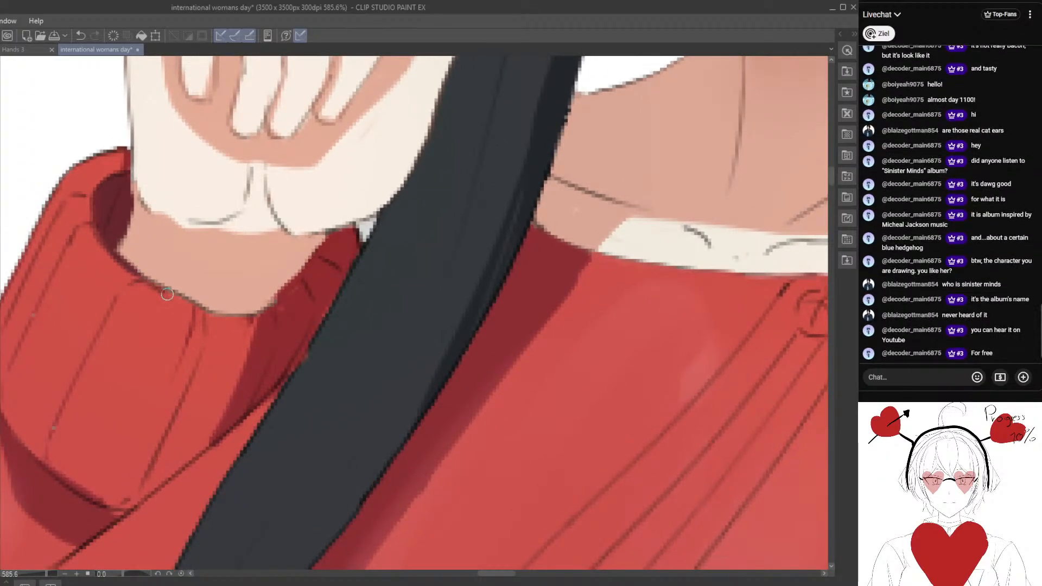
{"action": "mouse_move", "coordinate": [162, 289]}
{"action": "left_mouse_down"}
{"action": "mouse_move", "coordinate": [221, 321]}
{"action": "mouse_move", "coordinate": [188, 306]}
{"action": "mouse_move", "coordinate": [252, 322]}
{"action": "left_mouse_up"}
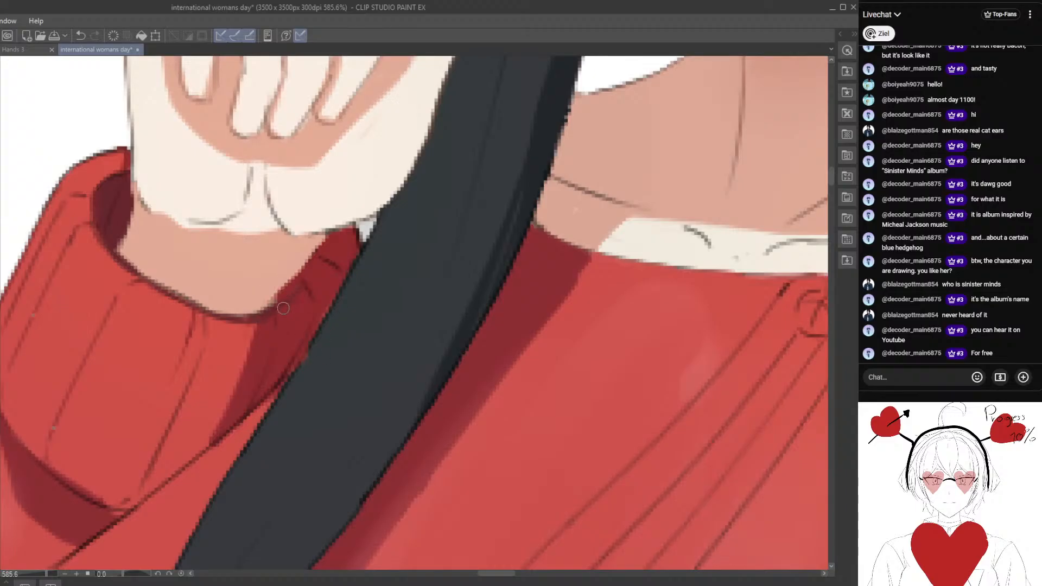
{"action": "left_click_drag", "start_coordinate": [217, 440], "coordinate": [298, 325]}
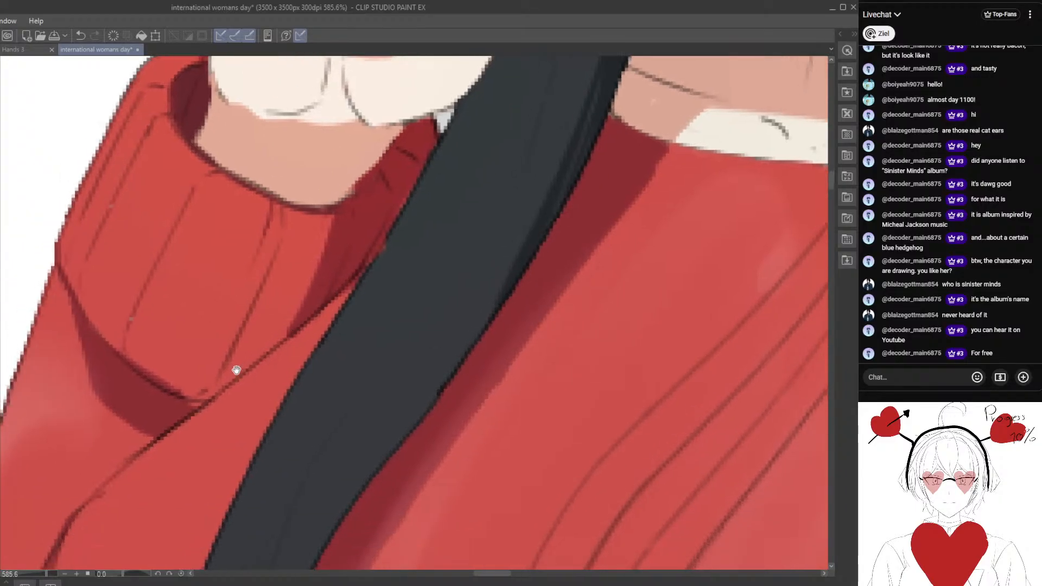
{"action": "scroll", "coordinate": [193, 402], "scroll_direction": "down", "scroll_amount": 2}
{"action": "left_click_drag", "start_coordinate": [200, 384], "coordinate": [245, 365]}
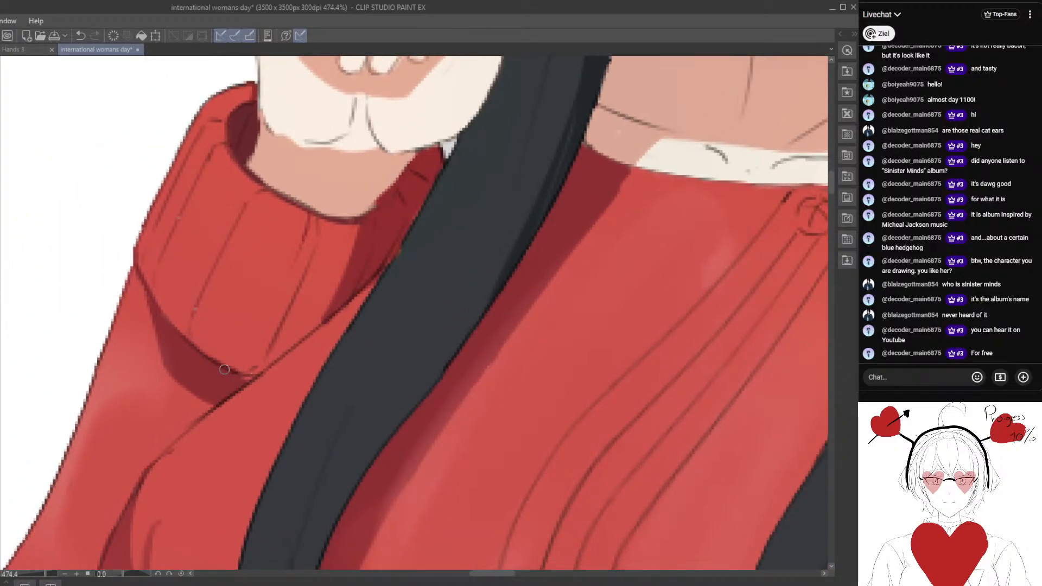
{"action": "left_click_drag", "start_coordinate": [185, 439], "coordinate": [251, 372]}
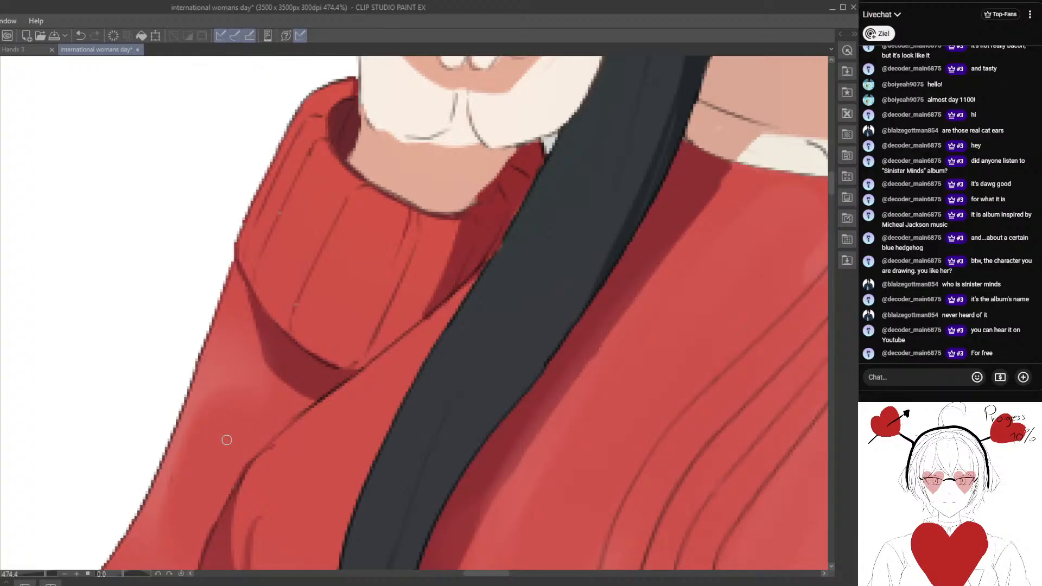
Darken and smooth the upper lash line of the eye nearest the human ear.
{"action": "scroll", "coordinate": [243, 418], "scroll_direction": "down", "scroll_amount": 8}
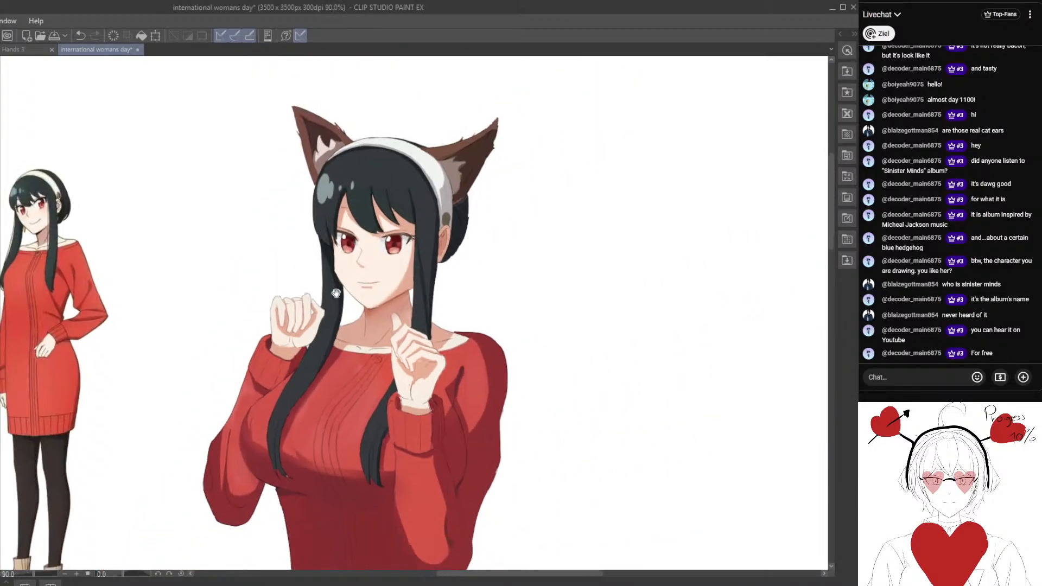
{"action": "scroll", "coordinate": [287, 355], "scroll_direction": "down", "scroll_amount": 3}
{"action": "left_click_drag", "start_coordinate": [288, 353], "coordinate": [330, 281]}
{"action": "scroll", "coordinate": [288, 312], "scroll_direction": "up", "scroll_amount": 4}
{"action": "scroll", "coordinate": [330, 281], "scroll_direction": "up", "scroll_amount": 14}
{"action": "left_click_drag", "start_coordinate": [298, 398], "coordinate": [291, 365]}
{"action": "scroll", "coordinate": [340, 317], "scroll_direction": "up", "scroll_amount": 5}
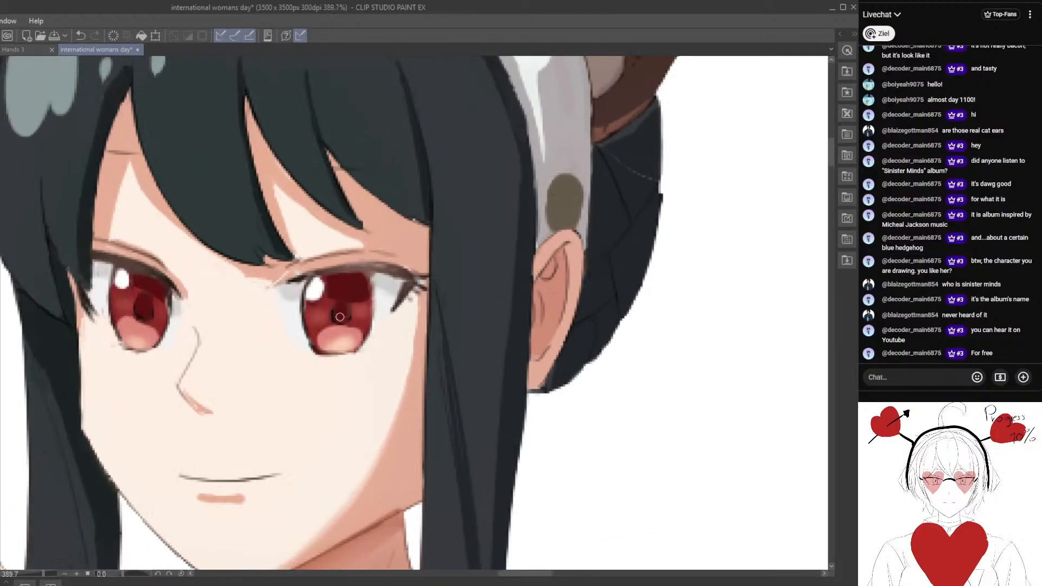
{"action": "mouse_move", "coordinate": [278, 266]}
{"action": "left_mouse_down"}
{"action": "mouse_move", "coordinate": [354, 246]}
{"action": "mouse_move", "coordinate": [294, 264]}
{"action": "mouse_move", "coordinate": [430, 256]}
{"action": "mouse_move", "coordinate": [336, 266]}
{"action": "left_mouse_up"}
{"action": "mouse_move", "coordinate": [410, 240]}
{"action": "left_mouse_down"}
{"action": "mouse_move", "coordinate": [267, 277]}
{"action": "mouse_move", "coordinate": [380, 242]}
{"action": "mouse_move", "coordinate": [302, 260]}
{"action": "left_mouse_up"}
{"action": "left_click", "coordinate": [363, 249], "text": "alt"}
{"action": "left_click_drag", "start_coordinate": [363, 241], "coordinate": [256, 268]}
Add pale peach glows low in both irises and touch up the outer upper lash line beside the hair lock.
{"action": "scroll", "coordinate": [258, 319], "scroll_direction": "down", "scroll_amount": 10}
{"action": "scroll", "coordinate": [258, 319], "scroll_direction": "up", "scroll_amount": 5}
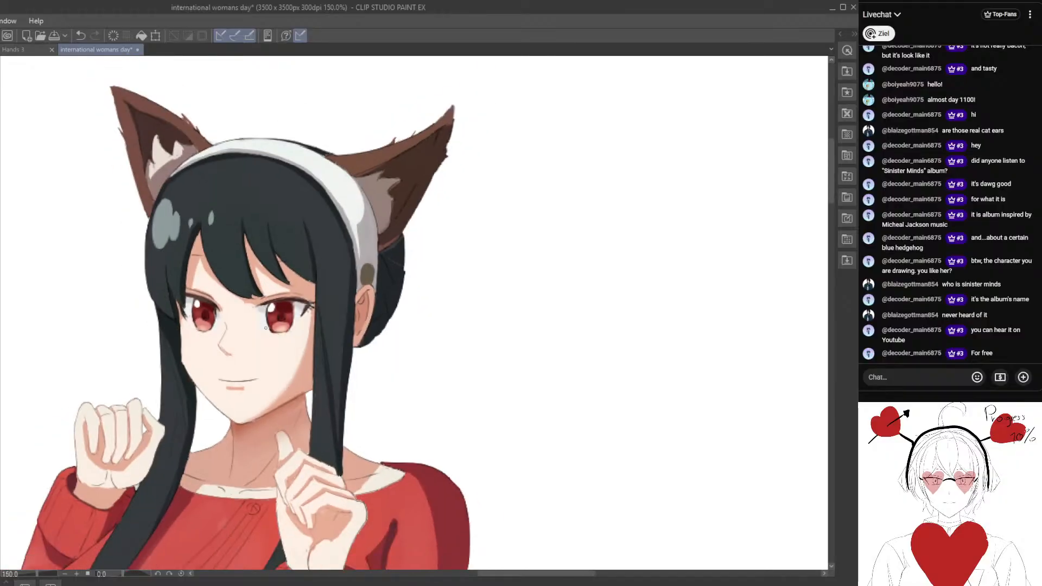
{"action": "scroll", "coordinate": [267, 314], "scroll_direction": "up", "scroll_amount": 2}
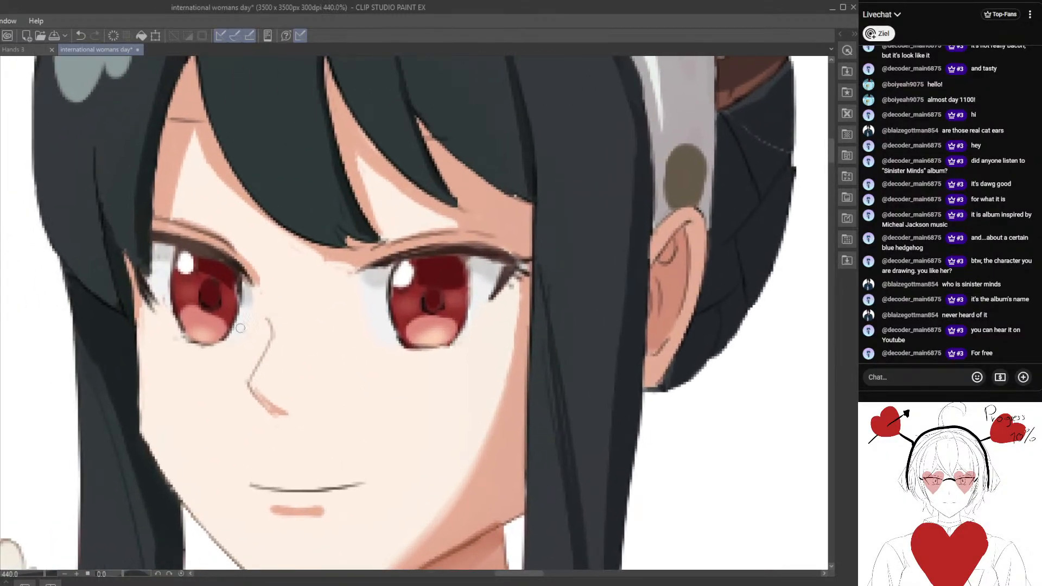
{"action": "left_click", "coordinate": [200, 319], "text": "alt"}
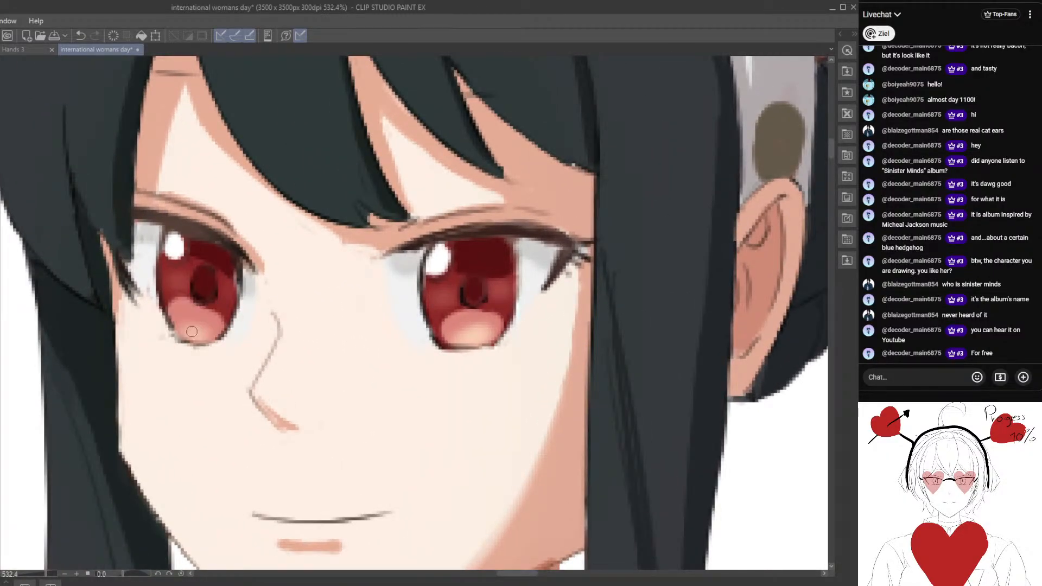
{"action": "left_click", "coordinate": [469, 345], "text": "alt"}
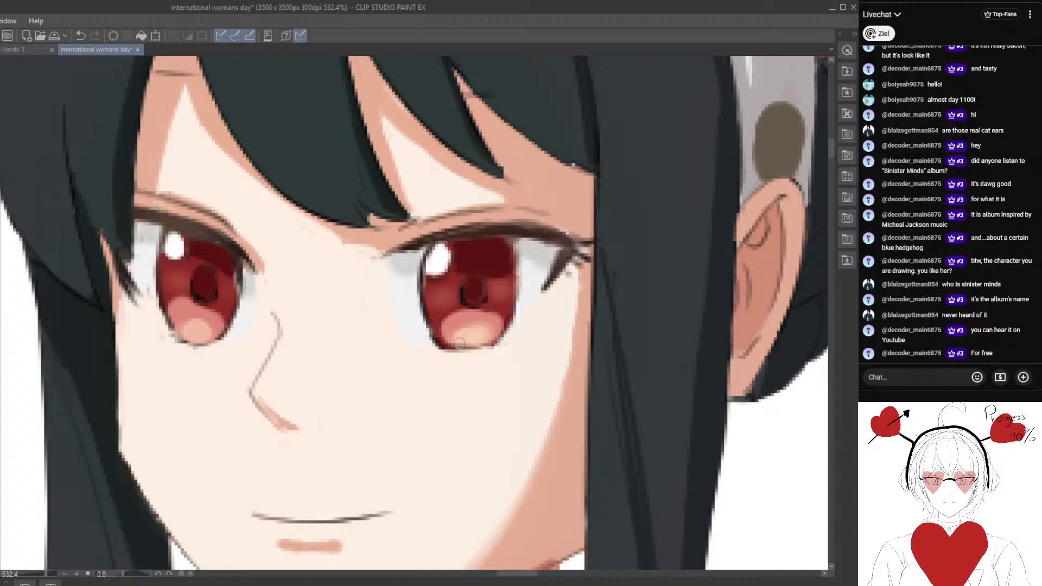
{"action": "mouse_move", "coordinate": [477, 327]}
{"action": "left_mouse_down"}
{"action": "mouse_move", "coordinate": [463, 340]}
{"action": "mouse_move", "coordinate": [398, 330]}
{"action": "left_mouse_up"}
{"action": "left_click", "coordinate": [467, 290], "text": "alt"}
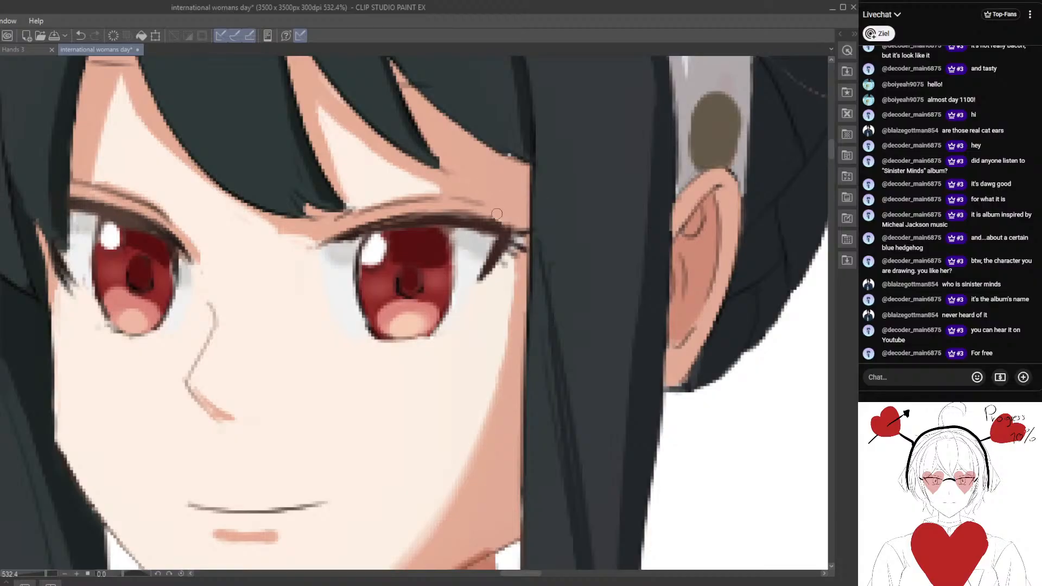
{"action": "left_click_drag", "start_coordinate": [497, 214], "coordinate": [477, 215]}
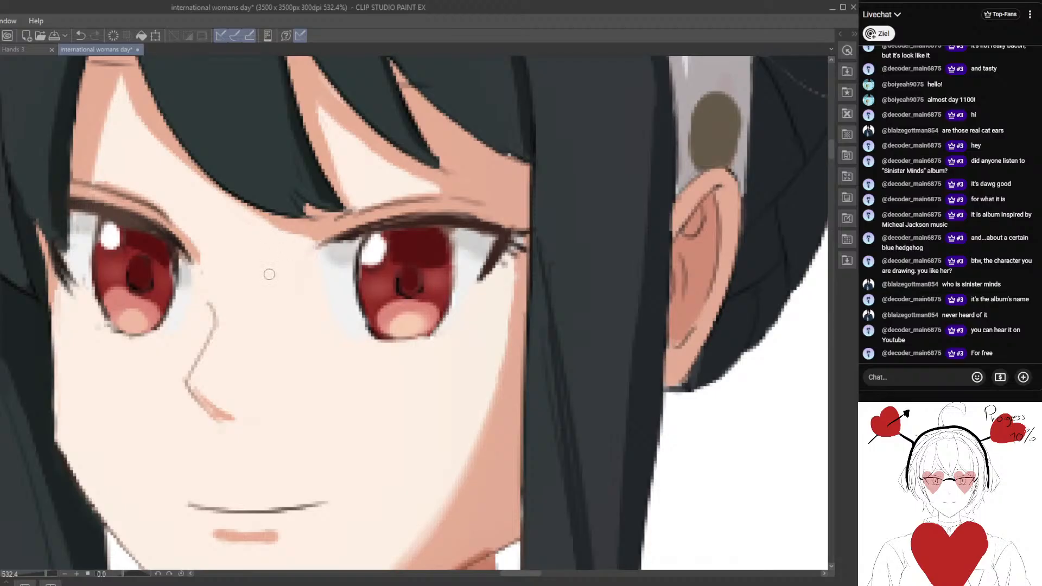
Darken and smooth the iris outline on both sides of the eye farther from the human ear.
{"action": "left_click_drag", "start_coordinate": [212, 340], "coordinate": [324, 284]}
{"action": "left_click", "coordinate": [335, 261], "text": "alt"}
{"action": "left_click", "coordinate": [294, 240], "text": "alt"}
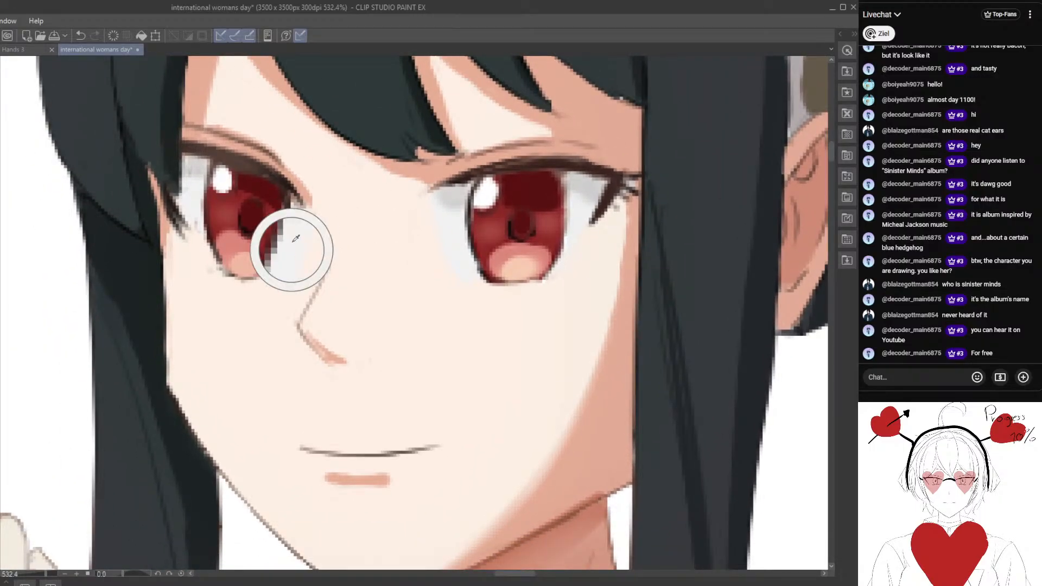
{"action": "left_click", "coordinate": [282, 219], "text": "alt"}
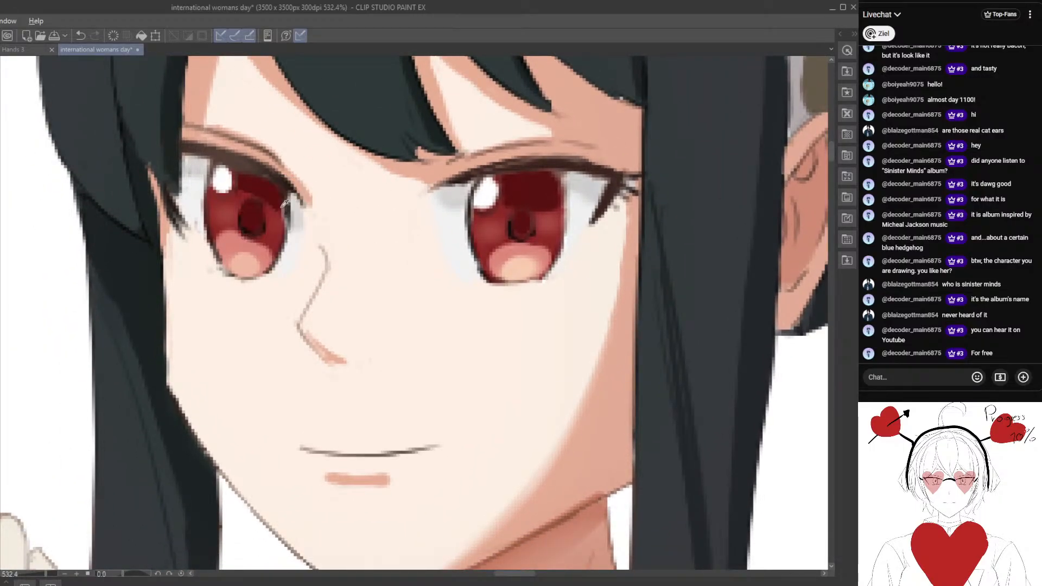
{"action": "mouse_move", "coordinate": [280, 196]}
{"action": "left_mouse_down"}
{"action": "mouse_move", "coordinate": [286, 229]}
{"action": "mouse_move", "coordinate": [352, 237]}
{"action": "left_mouse_up"}
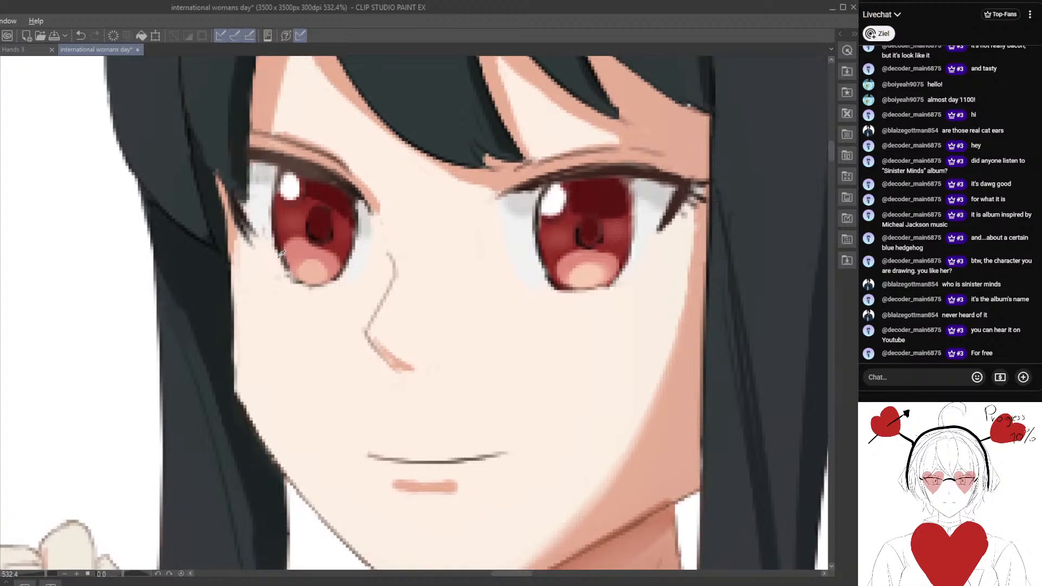
{"action": "left_click_drag", "start_coordinate": [267, 198], "coordinate": [285, 277]}
{"action": "mouse_move", "coordinate": [412, 365]}
{"action": "left_mouse_down"}
{"action": "mouse_move", "coordinate": [369, 310]}
{"action": "mouse_move", "coordinate": [347, 305]}
{"action": "mouse_move", "coordinate": [338, 291]}
{"action": "left_mouse_up"}
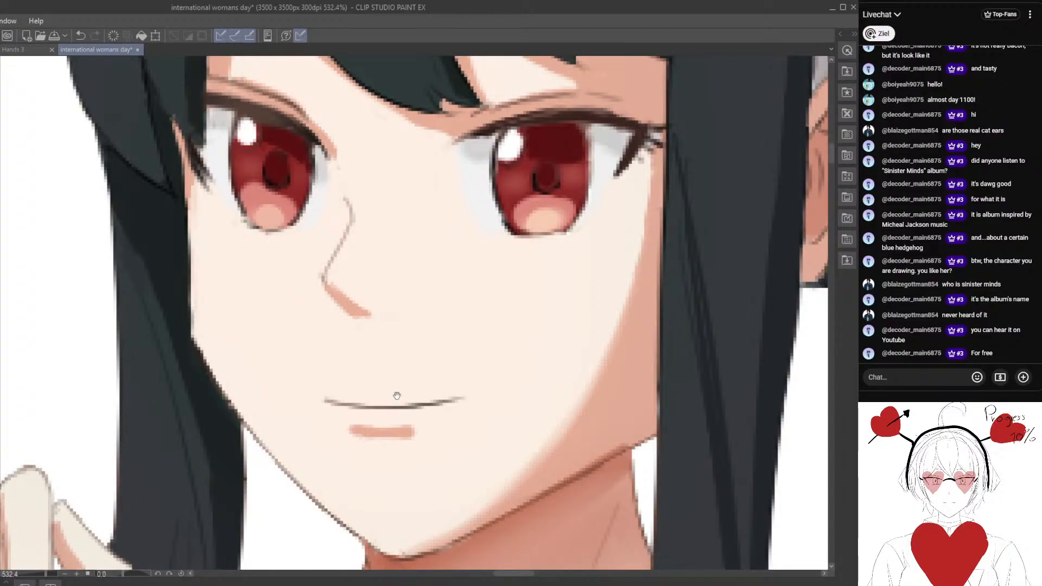
Add small dark dots at both corners of the smiling mouth line.
{"action": "mouse_move", "coordinate": [397, 395]}
{"action": "left_mouse_down"}
{"action": "mouse_move", "coordinate": [331, 300]}
{"action": "mouse_move", "coordinate": [333, 321]}
{"action": "mouse_move", "coordinate": [291, 323]}
{"action": "mouse_move", "coordinate": [335, 325]}
{"action": "mouse_move", "coordinate": [385, 294]}
{"action": "left_mouse_up"}
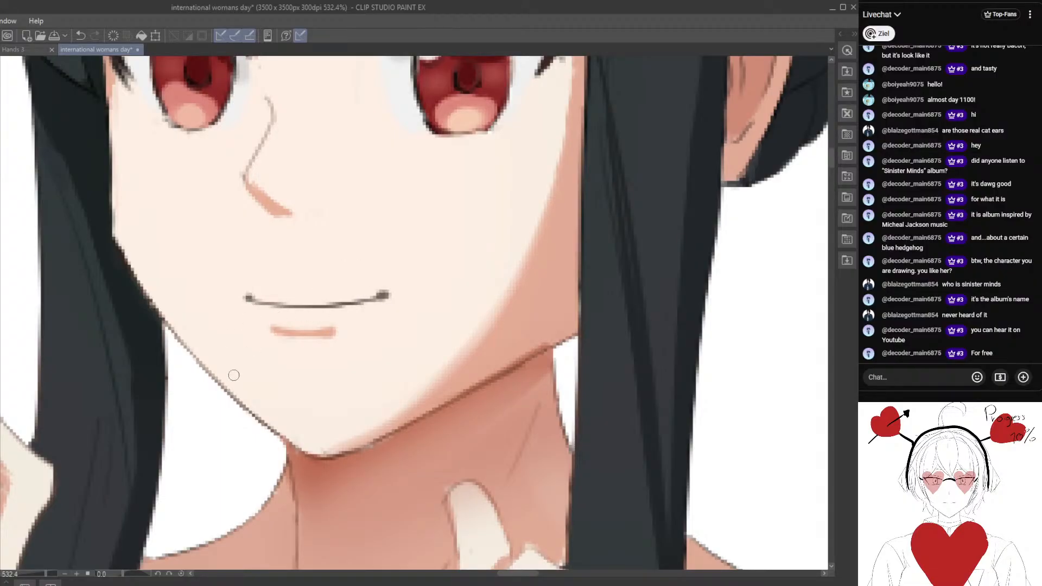
{"action": "scroll", "coordinate": [234, 375], "scroll_direction": "down", "scroll_amount": 10}
{"action": "left_click_drag", "start_coordinate": [276, 410], "coordinate": [378, 365]}
{"action": "scroll", "coordinate": [378, 364], "scroll_direction": "up", "scroll_amount": 3}
{"action": "left_click_drag", "start_coordinate": [358, 212], "coordinate": [352, 245]}
{"action": "scroll", "coordinate": [351, 246], "scroll_direction": "up", "scroll_amount": 7}
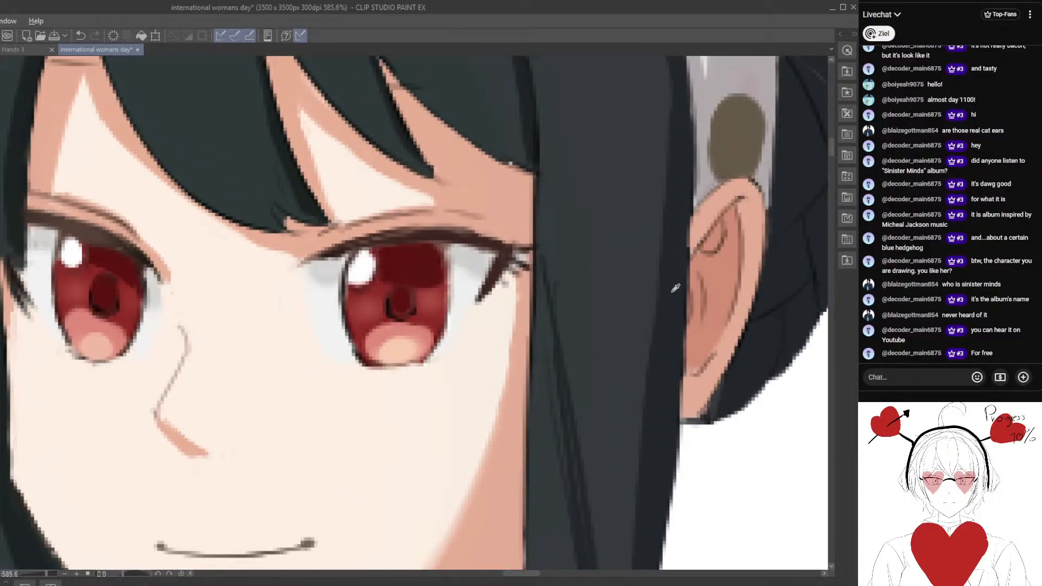
Darken the upper lash line directly above the iris of the eye nearest the human ear.
{"action": "left_click", "coordinate": [671, 294], "text": "alt"}
{"action": "left_click_drag", "start_coordinate": [403, 237], "coordinate": [377, 239]}
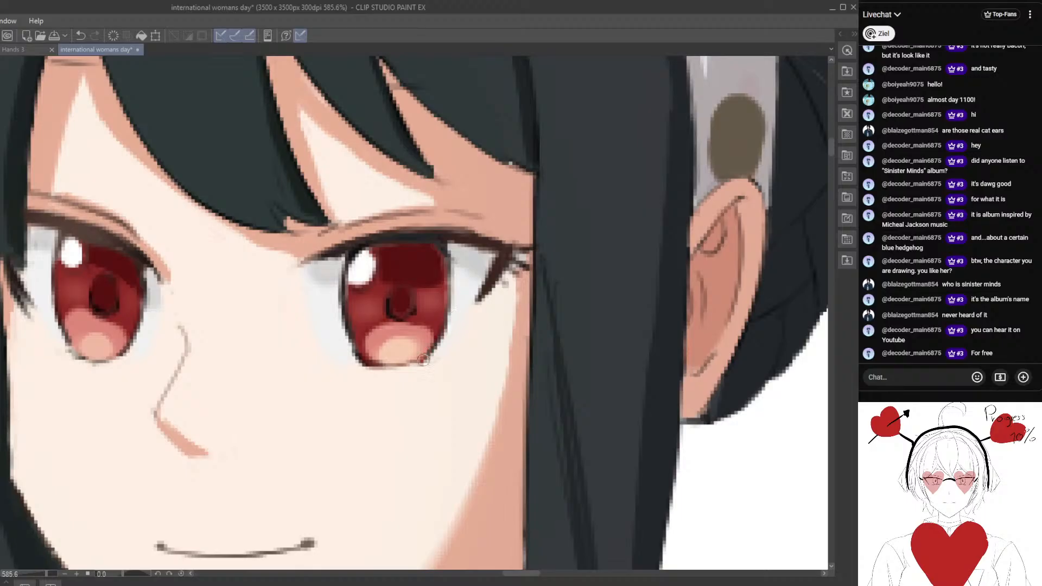
{"action": "scroll", "coordinate": [405, 395], "scroll_direction": "down", "scroll_amount": 2}
{"action": "scroll", "coordinate": [404, 395], "scroll_direction": "down", "scroll_amount": 10}
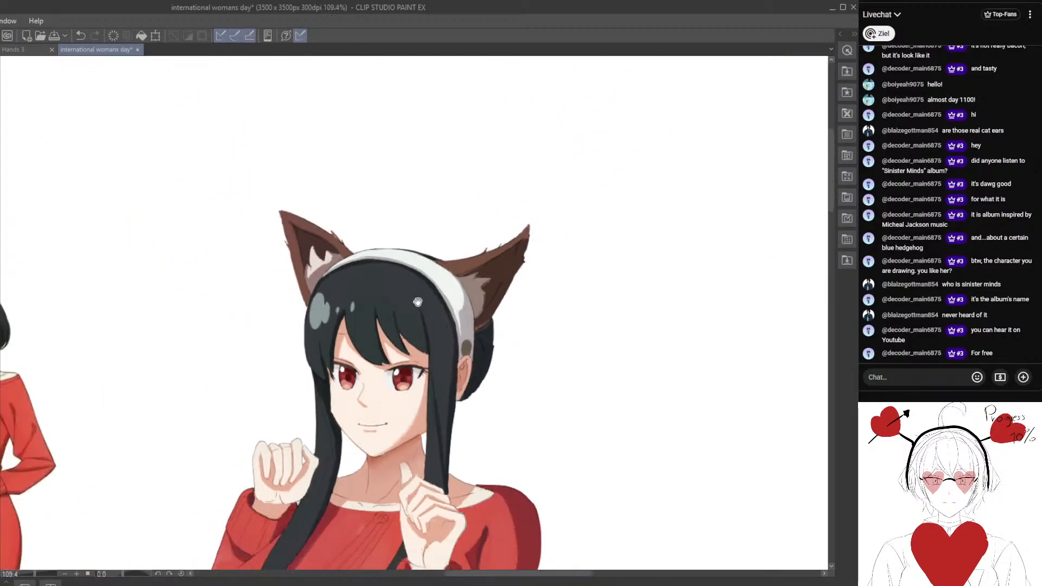
{"action": "left_click_drag", "start_coordinate": [435, 390], "coordinate": [422, 284]}
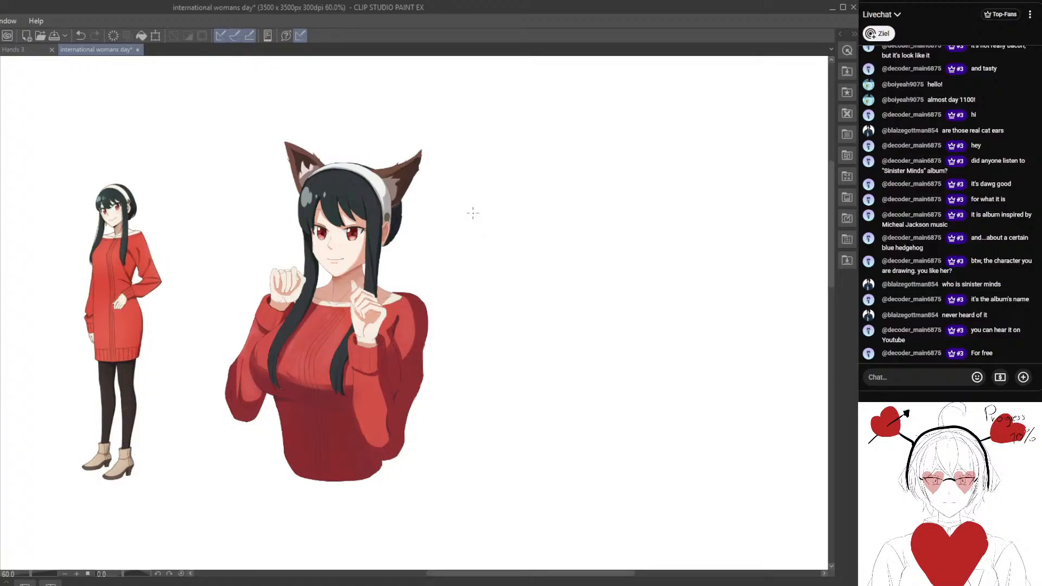
{"action": "scroll", "coordinate": [302, 258], "scroll_direction": "up", "scroll_amount": 10}
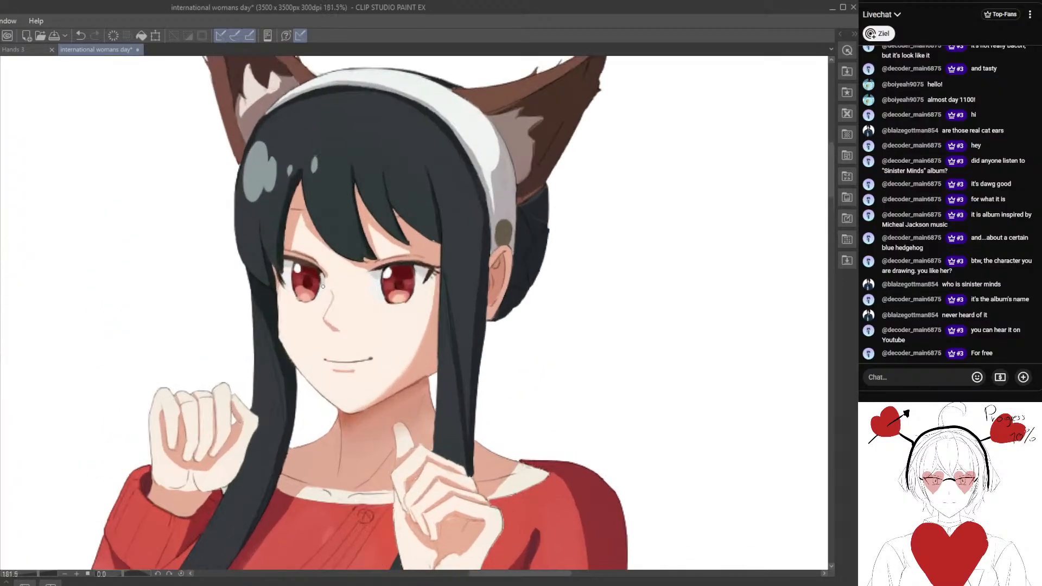
Darken the upper lash line of the eye farther from the human ear and strengthen the upper sides of its iris outline.
{"action": "scroll", "coordinate": [323, 286], "scroll_direction": "up", "scroll_amount": 3}
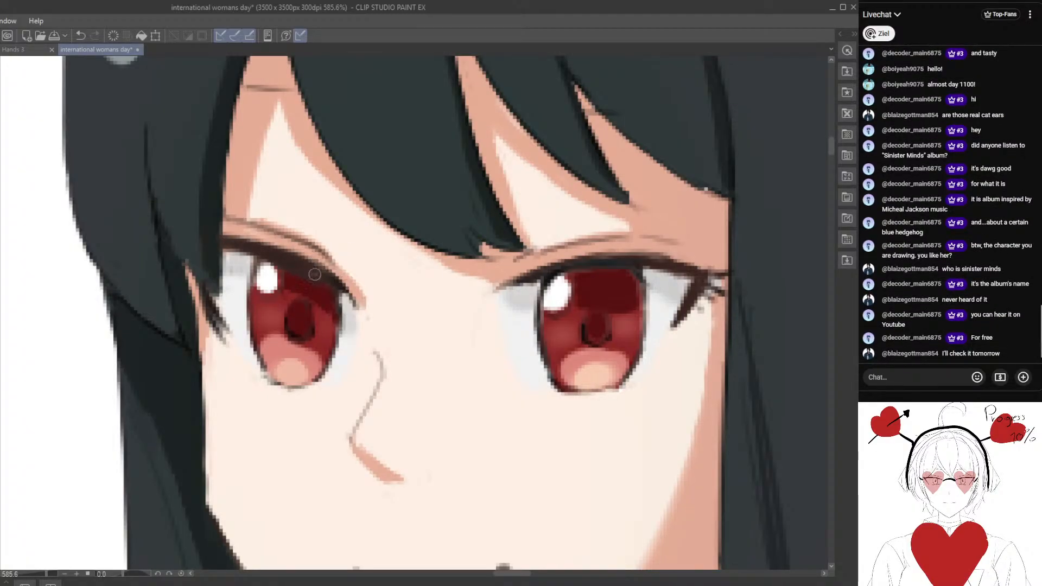
{"action": "left_click_drag", "start_coordinate": [300, 320], "coordinate": [292, 307]}
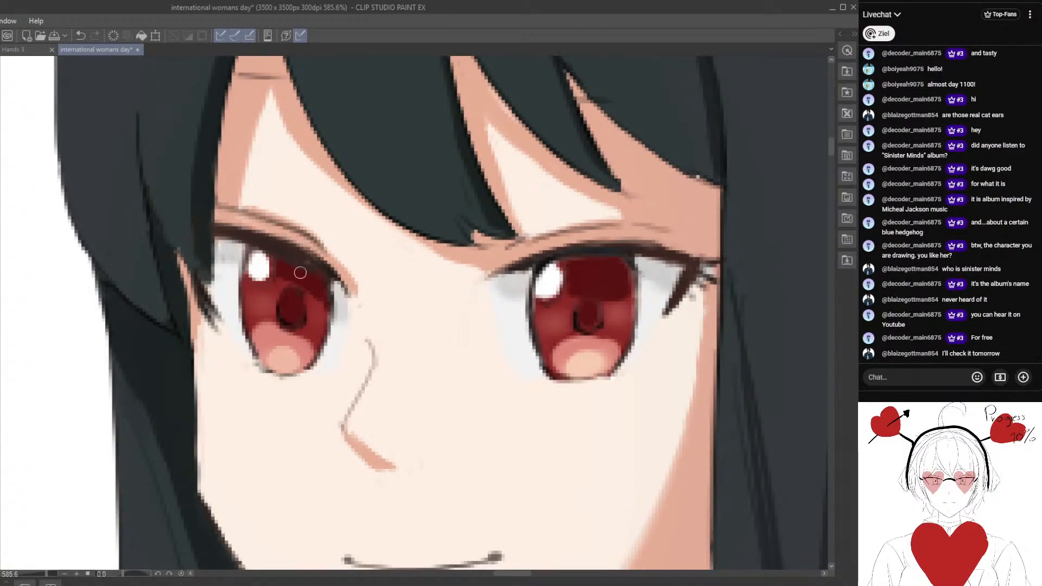
{"action": "left_click", "coordinate": [332, 269], "text": "alt"}
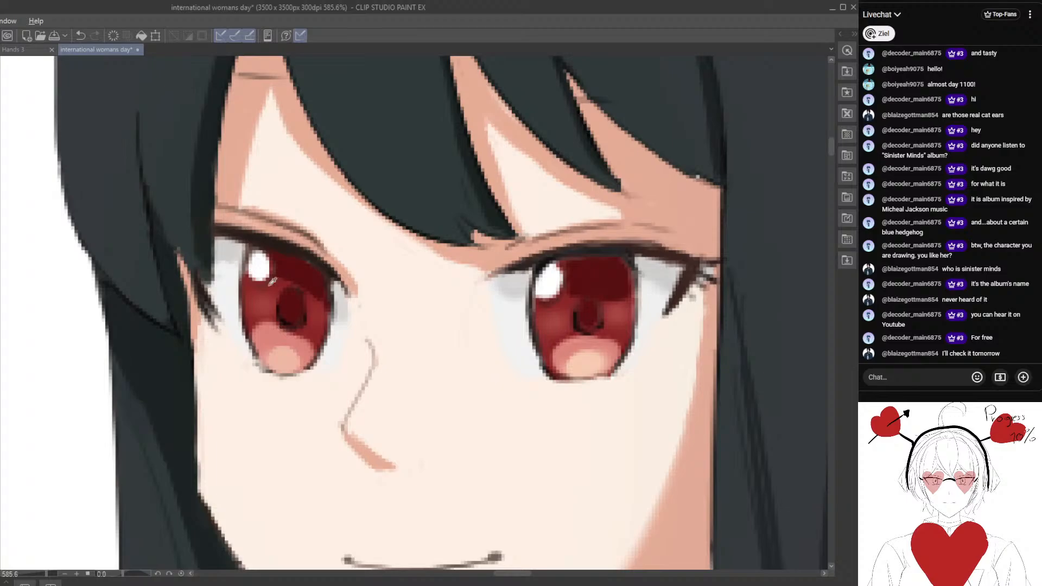
{"action": "left_click", "coordinate": [297, 254], "text": "alt"}
{"action": "left_click_drag", "start_coordinate": [245, 249], "coordinate": [240, 270]}
{"action": "left_click_drag", "start_coordinate": [332, 277], "coordinate": [337, 328]}
{"action": "mouse_move", "coordinate": [330, 275]}
{"action": "left_mouse_down"}
{"action": "mouse_move", "coordinate": [334, 311]}
{"action": "mouse_move", "coordinate": [289, 377]}
{"action": "mouse_move", "coordinate": [326, 303]}
{"action": "left_mouse_up"}
{"action": "left_click", "coordinate": [554, 260], "text": "alt"}
Redraw the dark lower rim of that eye's iris and touch up the outer eye corner beside the hair.
{"action": "scroll", "coordinate": [300, 433], "scroll_direction": "down", "scroll_amount": 8}
{"action": "scroll", "coordinate": [317, 325], "scroll_direction": "up", "scroll_amount": 7}
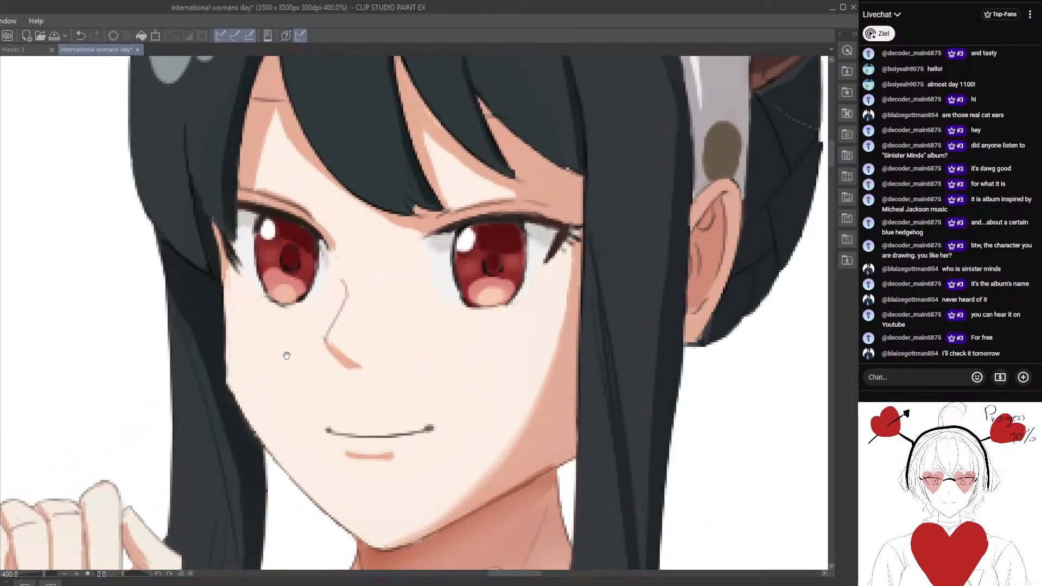
{"action": "scroll", "coordinate": [286, 356], "scroll_direction": "up", "scroll_amount": 3}
{"action": "mouse_move", "coordinate": [272, 294]}
{"action": "left_mouse_down"}
{"action": "mouse_move", "coordinate": [339, 301]}
{"action": "mouse_move", "coordinate": [325, 281]}
{"action": "left_mouse_up"}
{"action": "key", "text": "ctrl+z"}
{"action": "left_click", "coordinate": [316, 293], "text": "alt"}
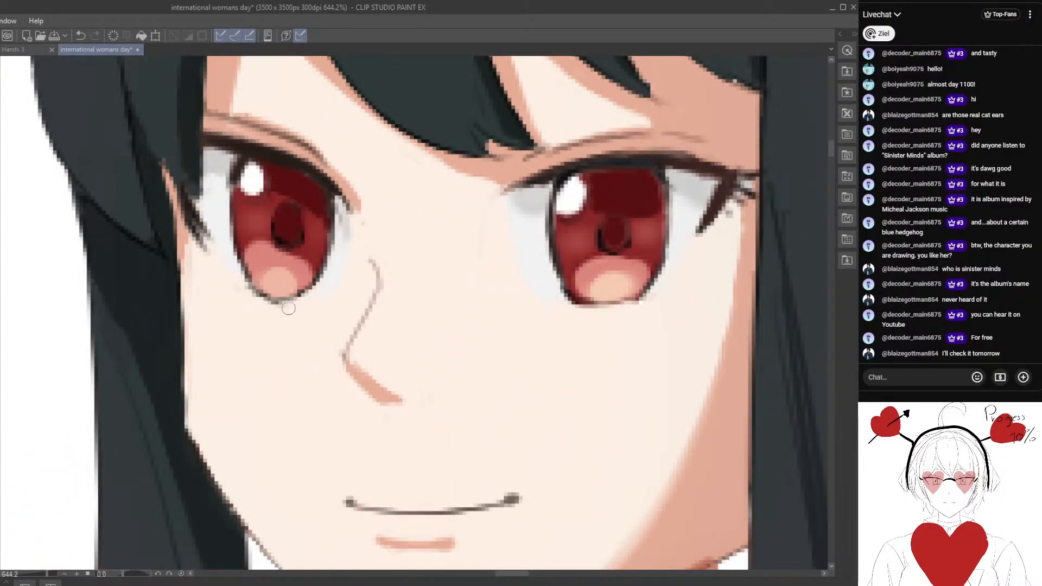
{"action": "left_click", "coordinate": [219, 238], "text": "alt"}
{"action": "mouse_move", "coordinate": [199, 212]}
{"action": "left_mouse_down"}
{"action": "mouse_move", "coordinate": [209, 238]}
{"action": "mouse_move", "coordinate": [202, 229]}
{"action": "mouse_move", "coordinate": [242, 268]}
{"action": "mouse_move", "coordinate": [226, 262]}
{"action": "left_mouse_up"}
{"action": "scroll", "coordinate": [226, 262], "scroll_direction": "down", "scroll_amount": 10}
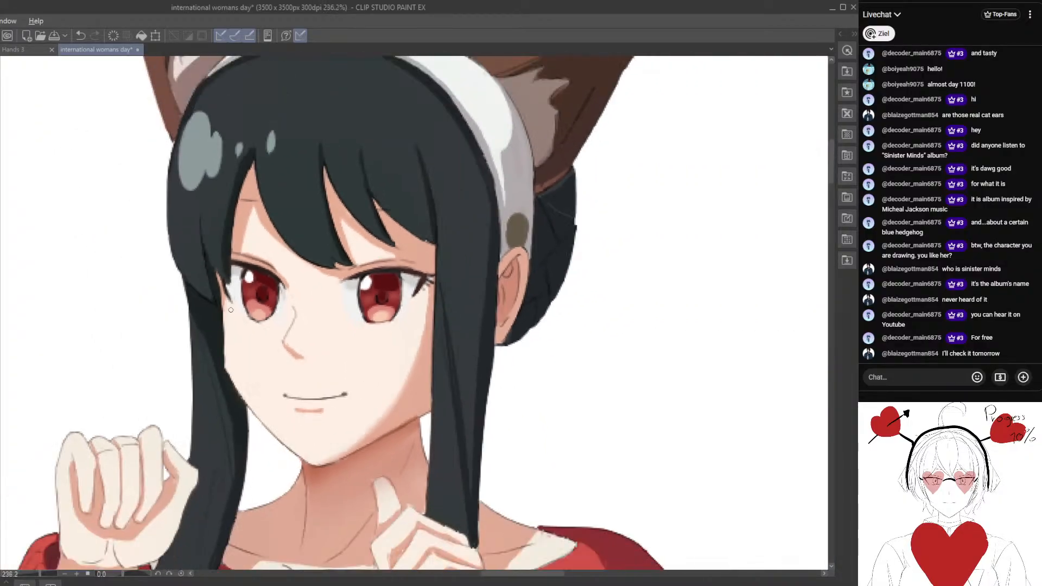
Examine the whole character from the fox ears and face down to the hands and sweater hem, comparing with the full-body reference.
{"action": "scroll", "coordinate": [323, 186], "scroll_direction": "down", "scroll_amount": 1}
{"action": "left_click_drag", "start_coordinate": [295, 281], "coordinate": [344, 250]}
{"action": "scroll", "coordinate": [341, 324], "scroll_direction": "up", "scroll_amount": 5}
{"action": "scroll", "coordinate": [344, 250], "scroll_direction": "up", "scroll_amount": 3}
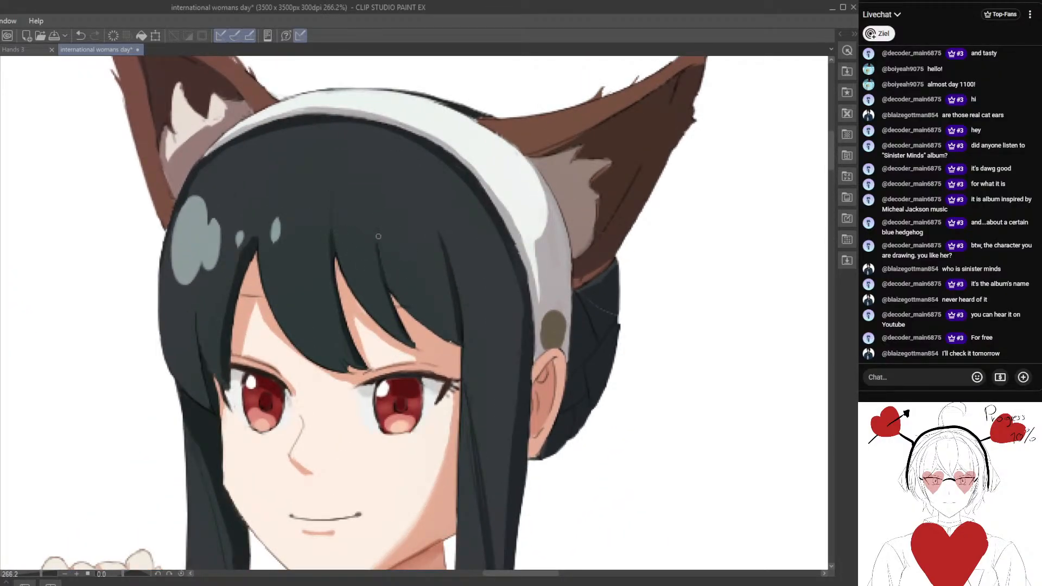
{"action": "scroll", "coordinate": [265, 336], "scroll_direction": "down", "scroll_amount": 5}
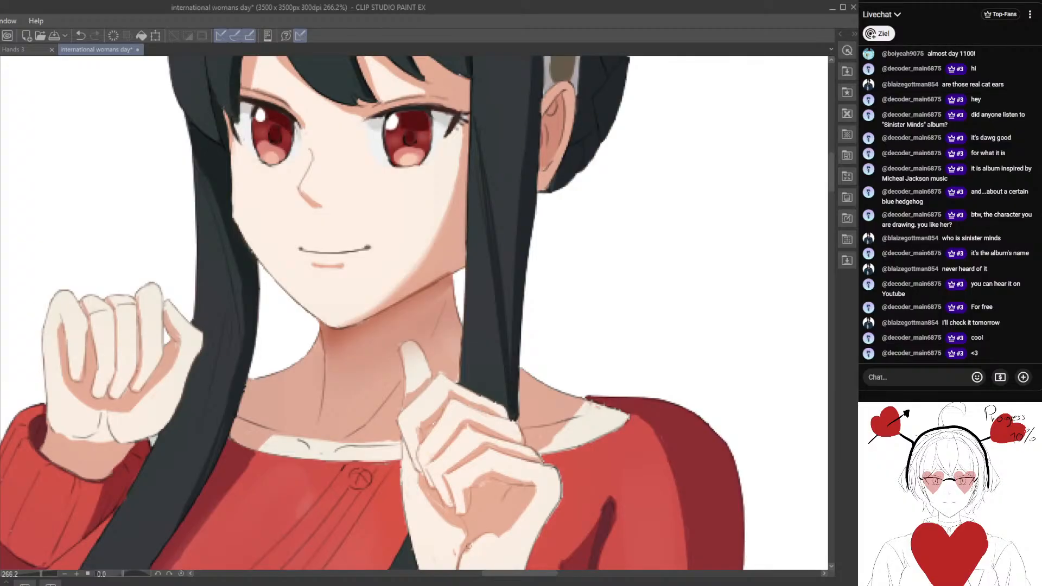
{"action": "scroll", "coordinate": [324, 451], "scroll_direction": "down", "scroll_amount": 6}
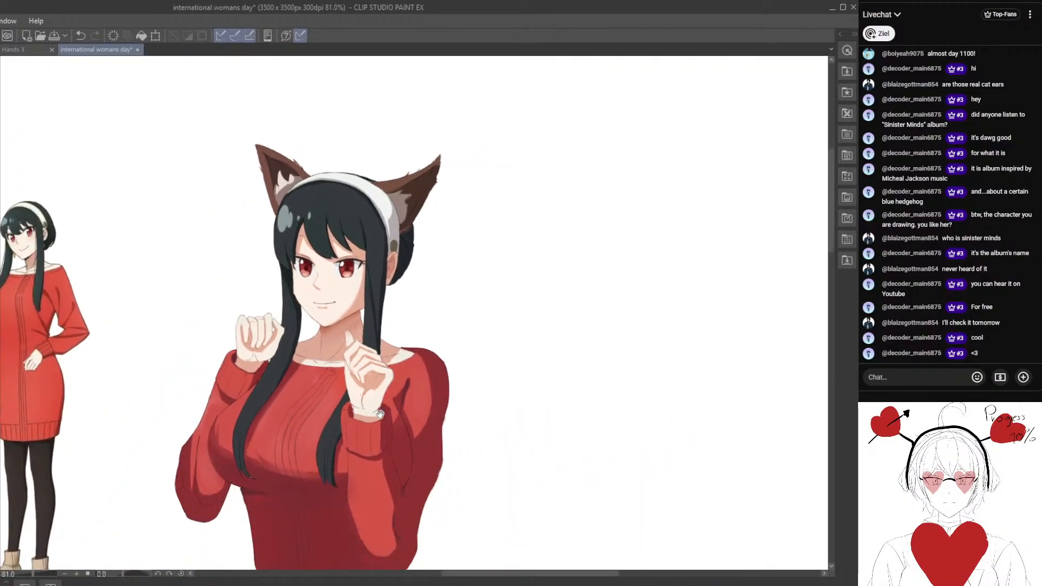
{"action": "left_click_drag", "start_coordinate": [367, 406], "coordinate": [375, 391]}
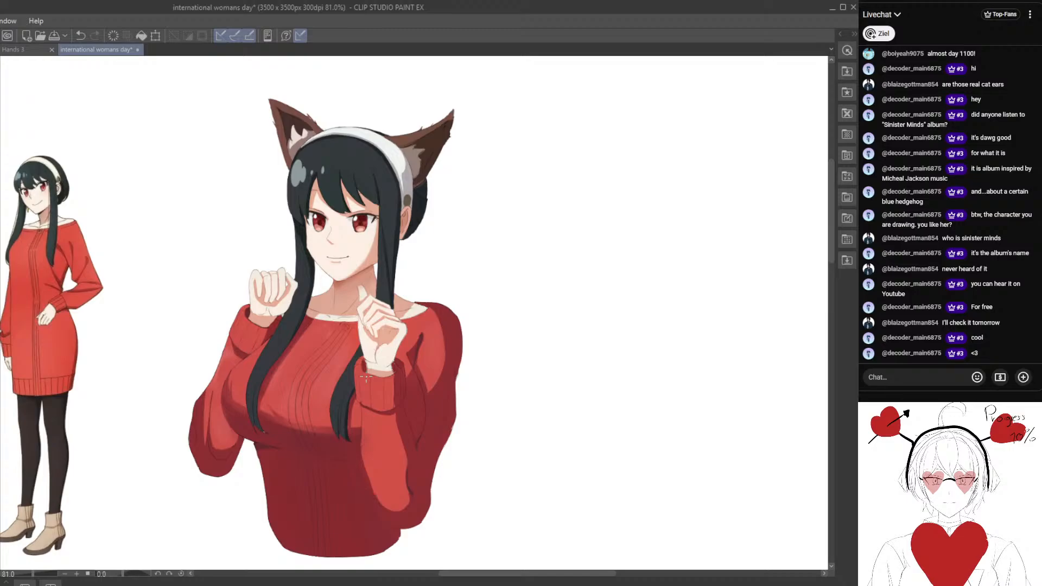
{"action": "scroll", "coordinate": [366, 379], "scroll_direction": "down", "scroll_amount": 5}
{"action": "scroll", "coordinate": [380, 380], "scroll_direction": "up", "scroll_amount": 5}
{"action": "left_click_drag", "start_coordinate": [391, 382], "coordinate": [311, 320]}
{"action": "scroll", "coordinate": [409, 368], "scroll_direction": "down", "scroll_amount": 3}
{"action": "scroll", "coordinate": [390, 394], "scroll_direction": "up", "scroll_amount": 2}
{"action": "scroll", "coordinate": [291, 388], "scroll_direction": "up", "scroll_amount": 2}
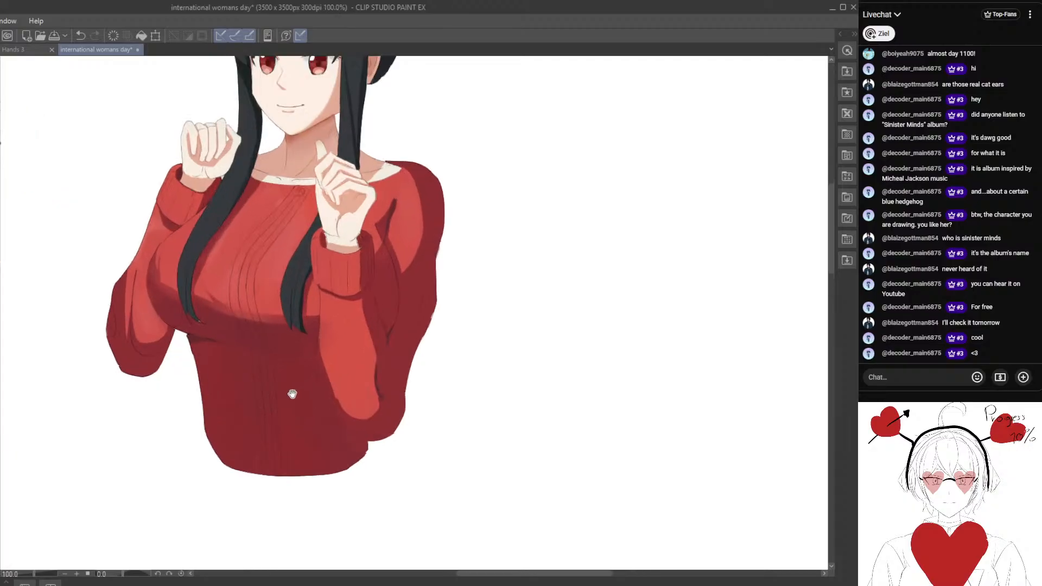
{"action": "scroll", "coordinate": [270, 446], "scroll_direction": "down", "scroll_amount": 2}
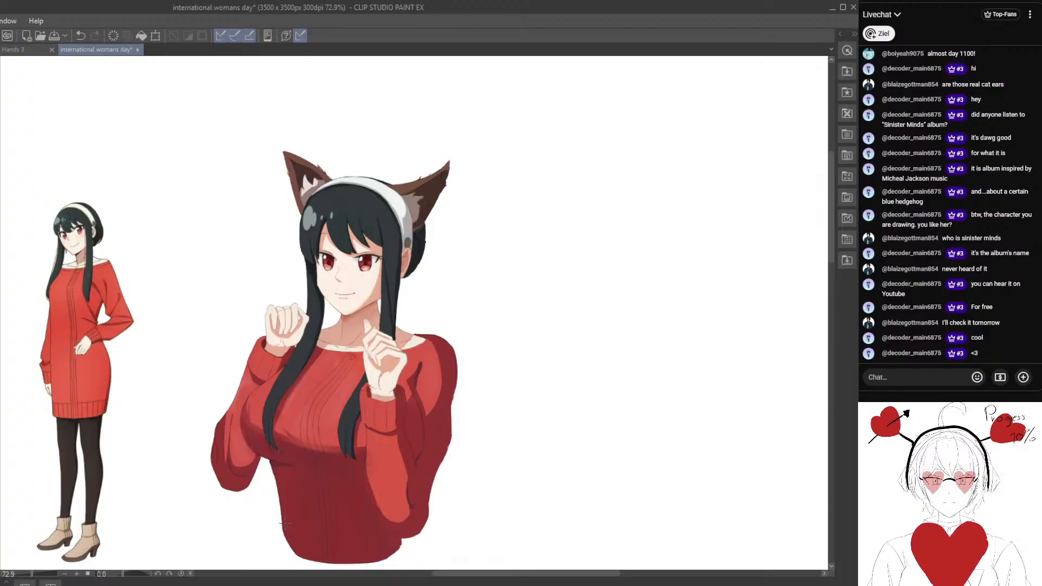
Switch to the Hands 3 document and look over its hand reference photos and sketches.
{"action": "left_click", "coordinate": [17, 50]}
{"action": "scroll", "coordinate": [432, 315], "scroll_direction": "up", "scroll_amount": 10}
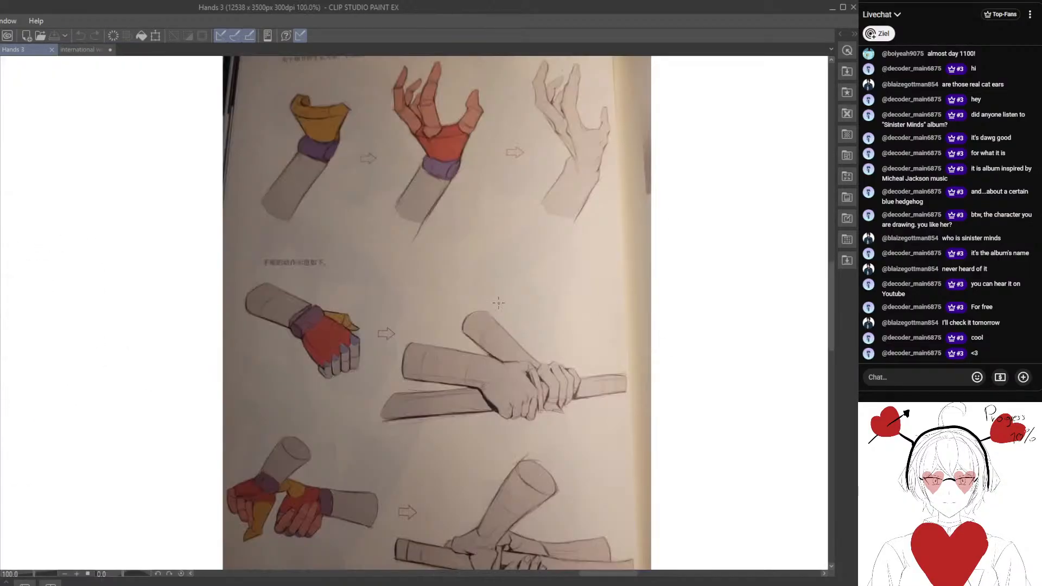
{"action": "scroll", "coordinate": [432, 315], "scroll_direction": "down", "scroll_amount": 4}
{"action": "left_click_drag", "start_coordinate": [446, 293], "coordinate": [232, 253]}
{"action": "scroll", "coordinate": [233, 253], "scroll_direction": "down", "scroll_amount": 4}
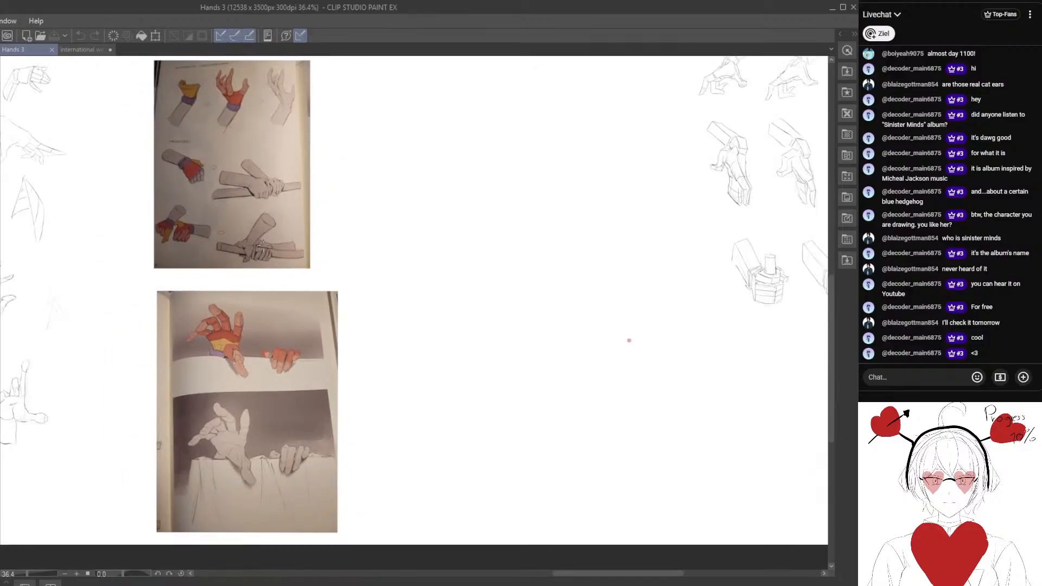